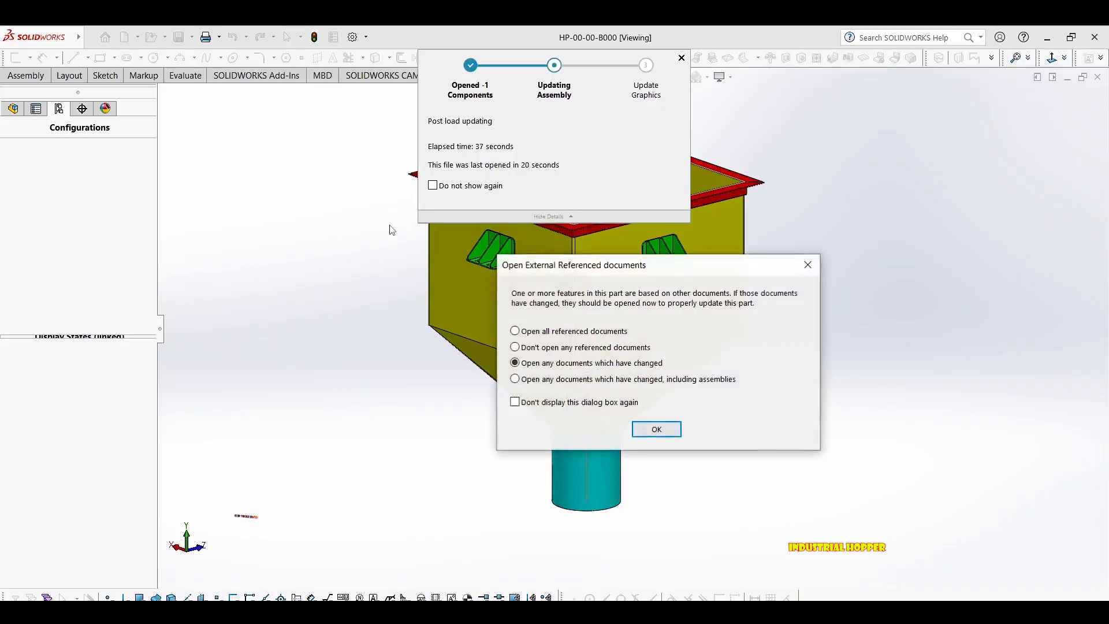
Load the HP-00-00-B000 assembly, opening only changed referenced documents, and show its feature tree.
{"action": "left_click", "coordinate": [653, 428]}
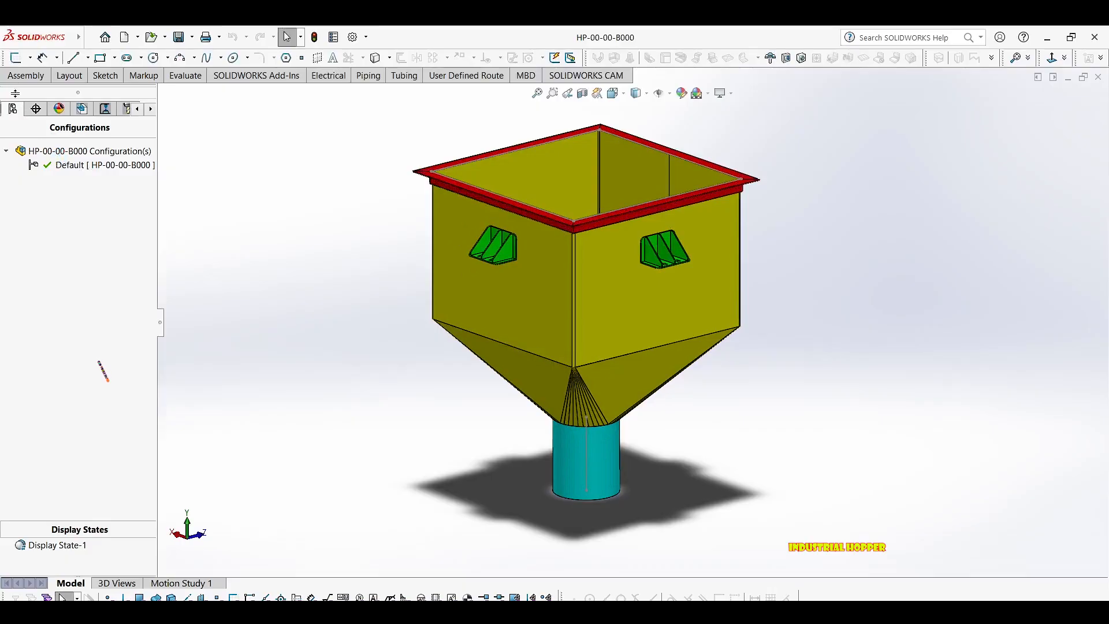
{"action": "left_click", "coordinate": [137, 109]}
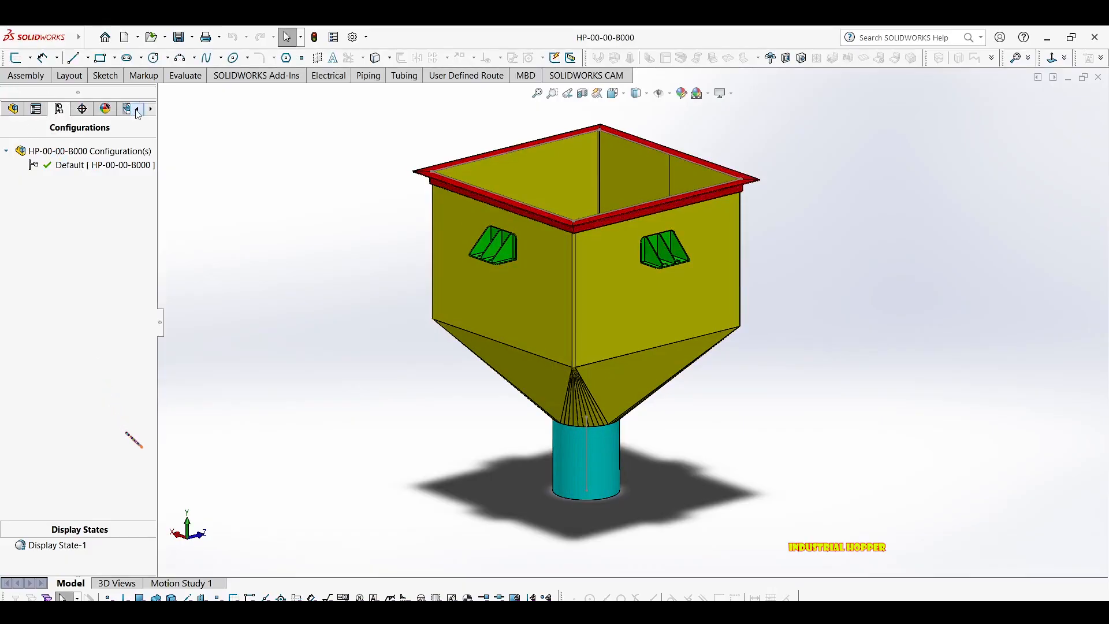
{"action": "left_click", "coordinate": [12, 110]}
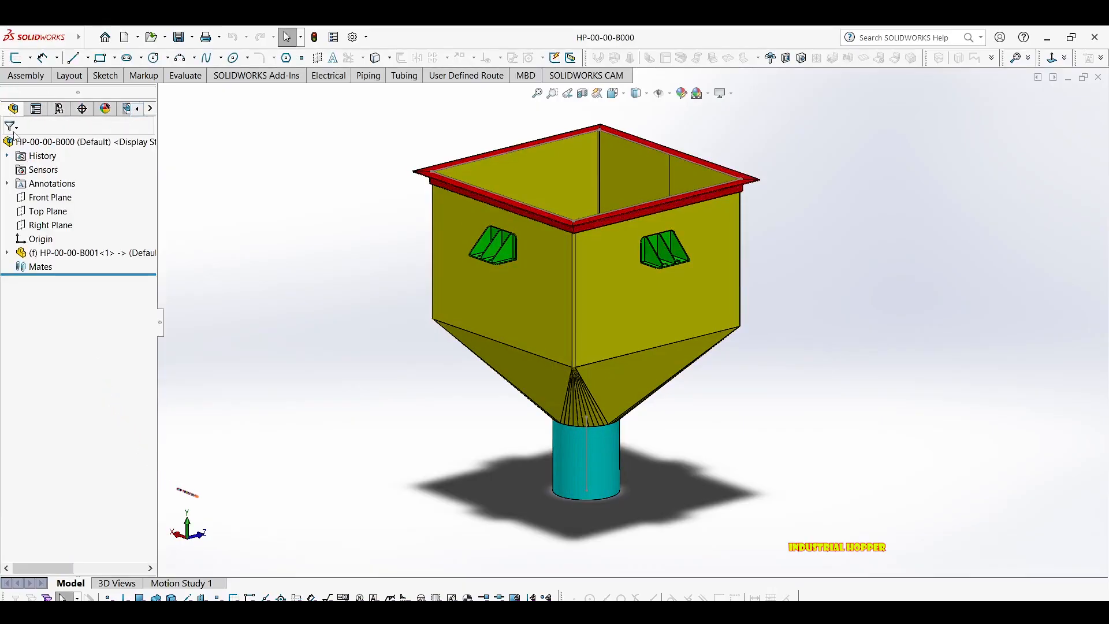
Examine the hopper assembly from several angles, including its upper frame, side brackets and outlet tube.
{"action": "key", "text": "f"}
{"action": "scroll", "coordinate": [590, 237], "scroll_direction": "up", "scroll_amount": 2}
{"action": "scroll", "coordinate": [642, 274], "scroll_direction": "down", "scroll_amount": 5}
{"action": "scroll", "coordinate": [648, 441], "scroll_direction": "up", "scroll_amount": 6}
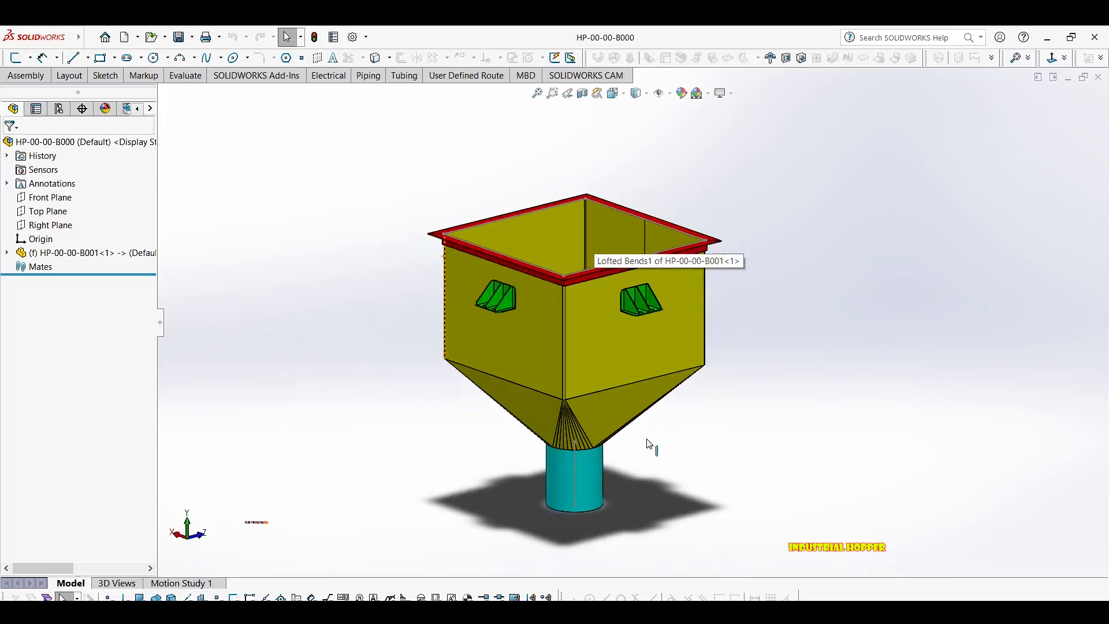
{"action": "middle_click_drag", "start_coordinate": [648, 427], "coordinate": [695, 429]}
{"action": "scroll", "coordinate": [586, 307], "scroll_direction": "down", "scroll_amount": 4}
{"action": "scroll", "coordinate": [527, 185], "scroll_direction": "up", "scroll_amount": 2}
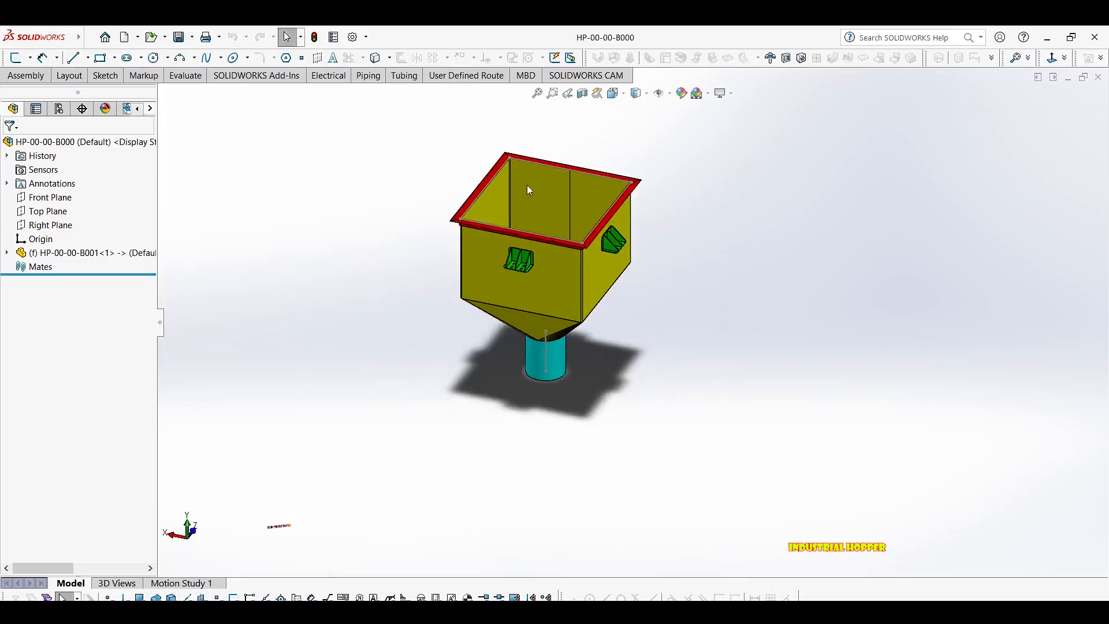
{"action": "scroll", "coordinate": [601, 194], "scroll_direction": "down", "scroll_amount": 2}
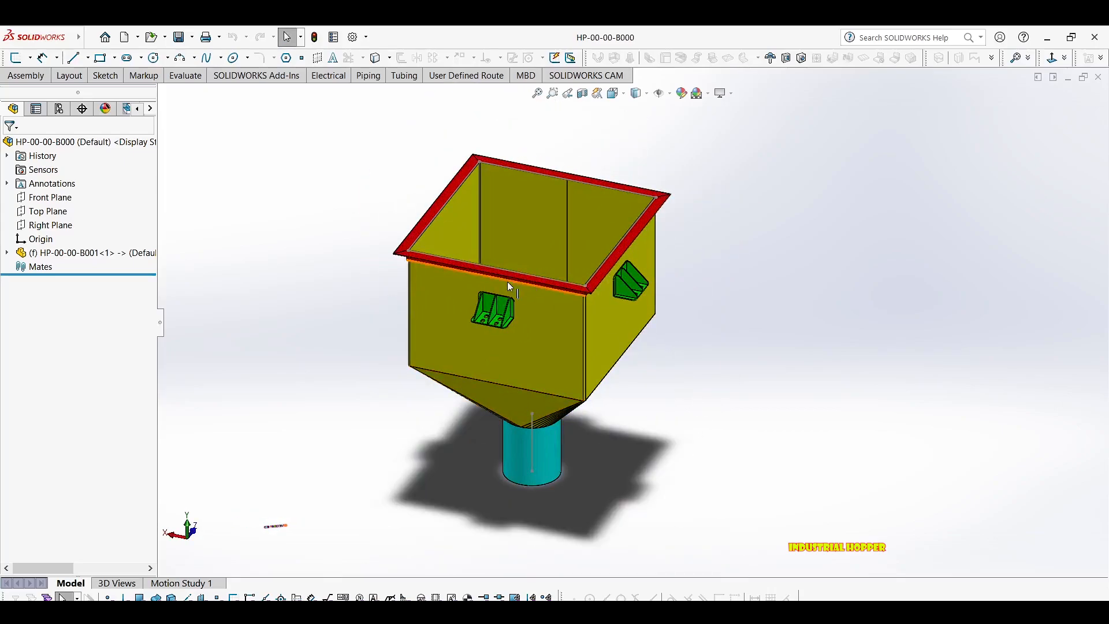
{"action": "middle_click_drag", "start_coordinate": [508, 282], "coordinate": [501, 266]}
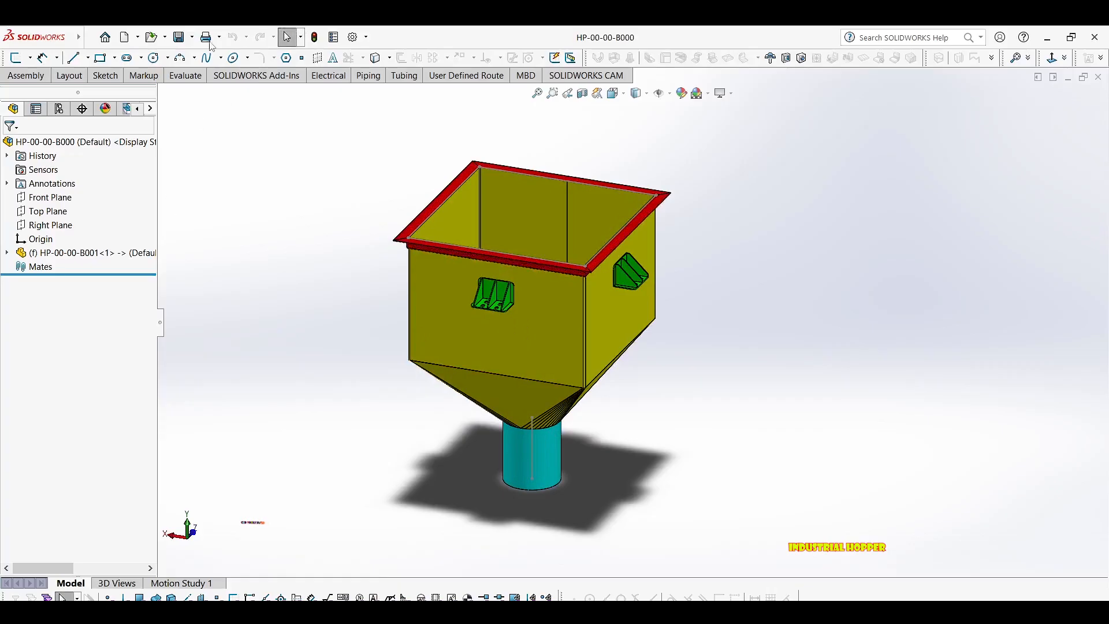
{"action": "left_click", "coordinate": [166, 39]}
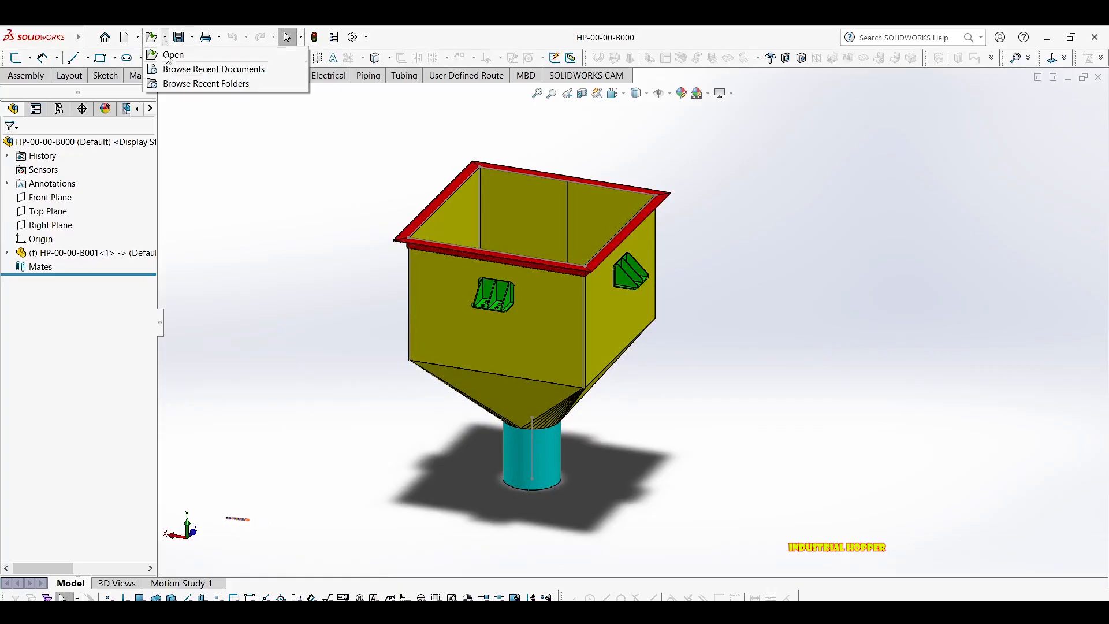
{"action": "left_click", "coordinate": [188, 69]}
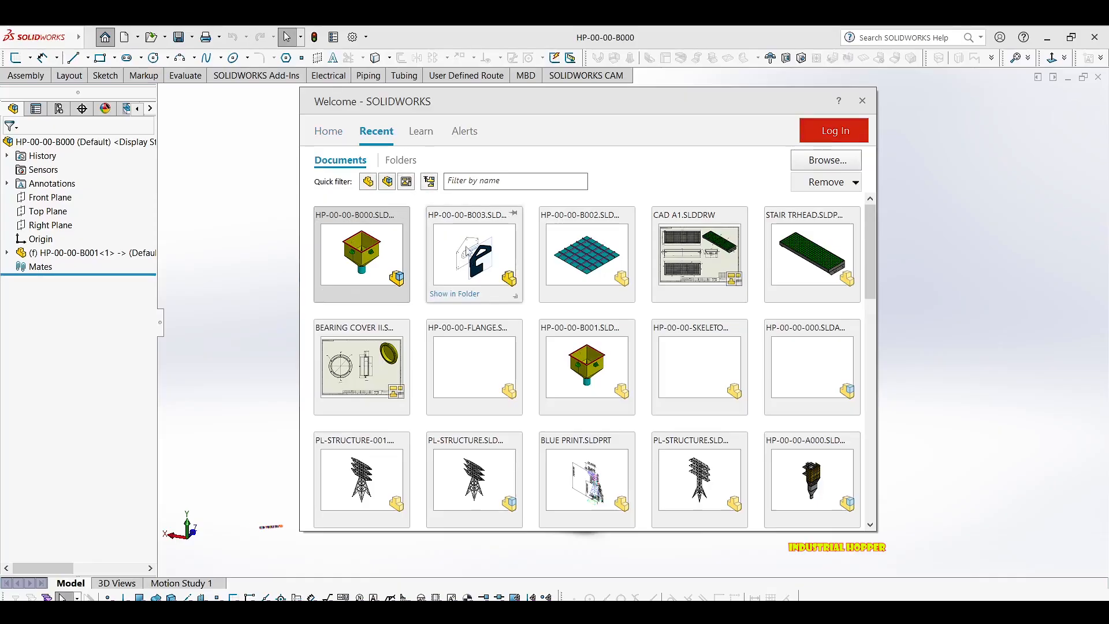
{"action": "left_click", "coordinate": [862, 101]}
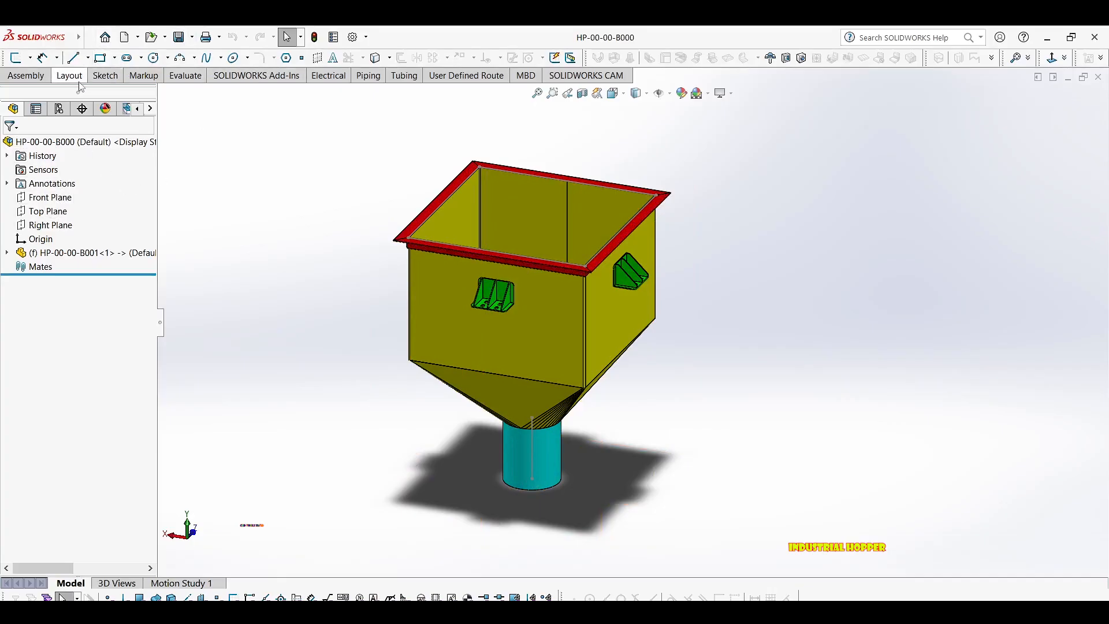
Insert a new part into the HP-00-00-B000 assembly.
{"action": "left_click", "coordinate": [38, 77]}
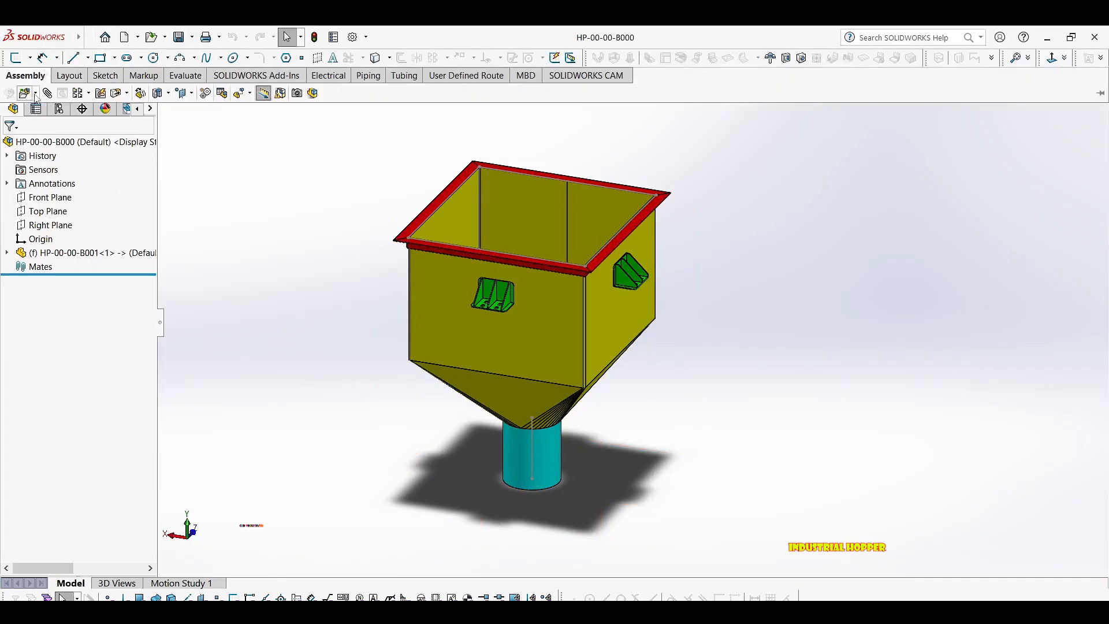
{"action": "left_click", "coordinate": [36, 94]}
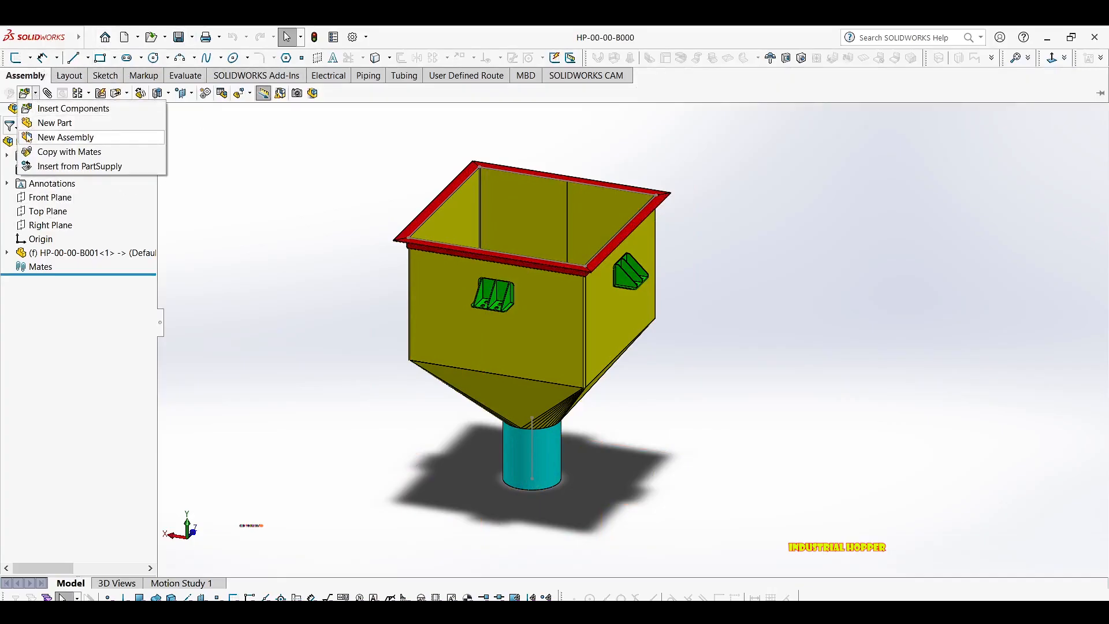
{"action": "left_click", "coordinate": [65, 124]}
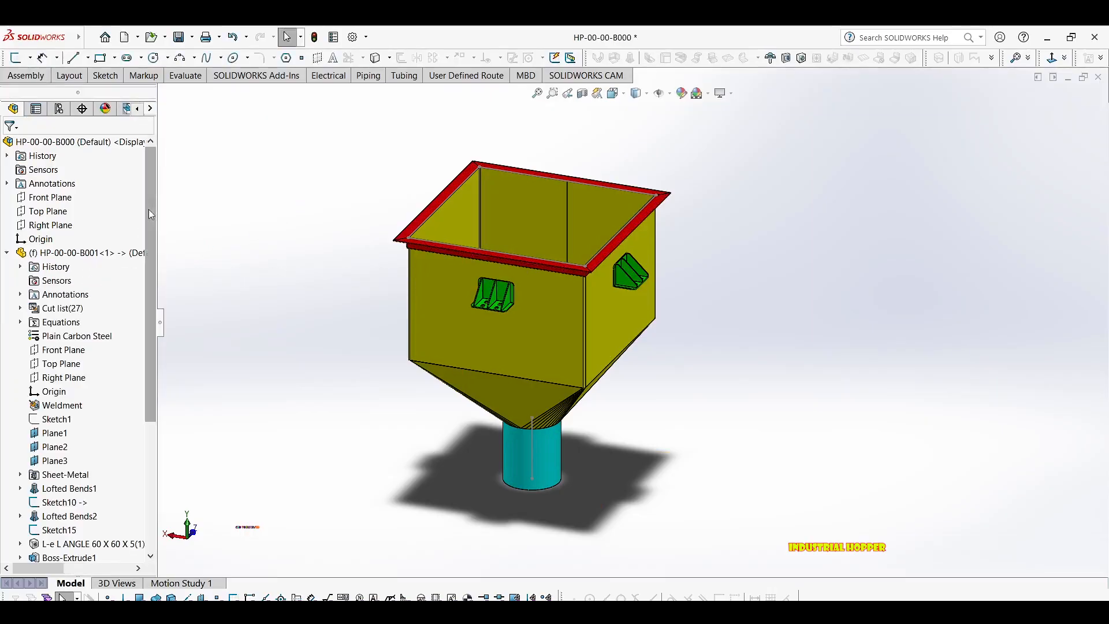
Compare the new part's origin and reference planes with the assembly's origin and Right Plane.
{"action": "left_click_drag", "start_coordinate": [148, 210], "coordinate": [147, 399]}
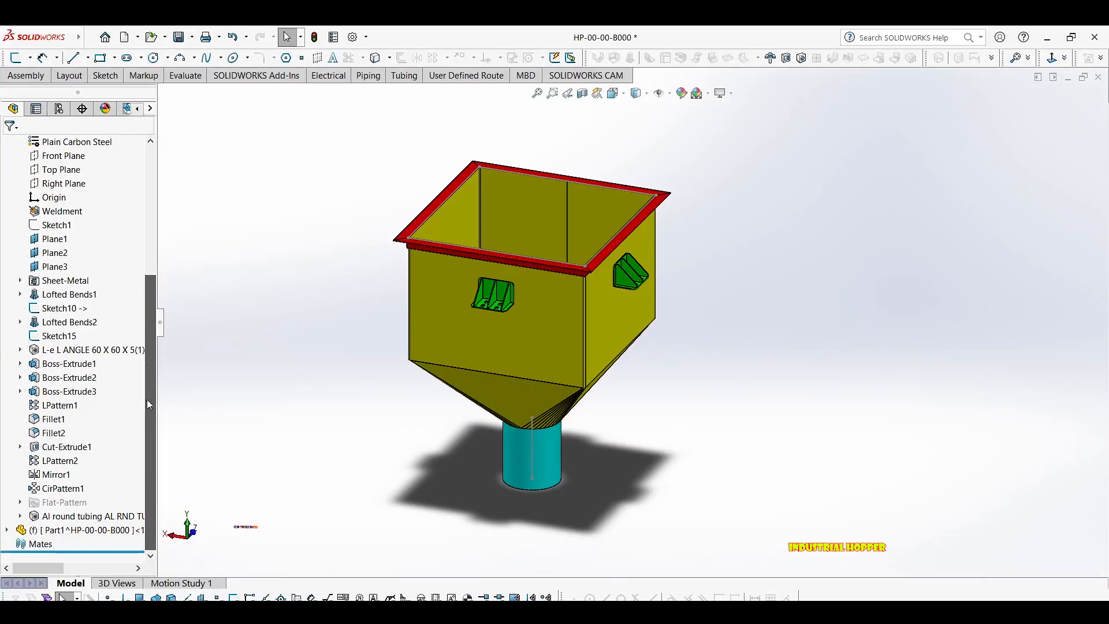
{"action": "left_click", "coordinate": [7, 530]}
{"action": "scroll", "coordinate": [75, 510], "scroll_direction": "down", "scroll_amount": 1}
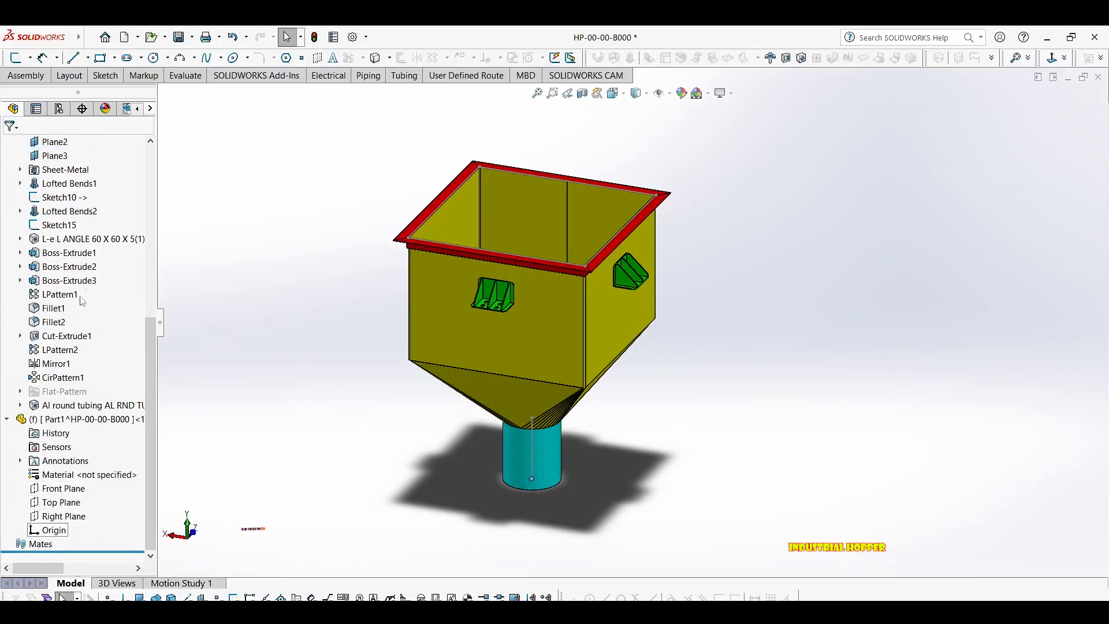
{"action": "scroll", "coordinate": [78, 248], "scroll_direction": "up", "scroll_amount": 7}
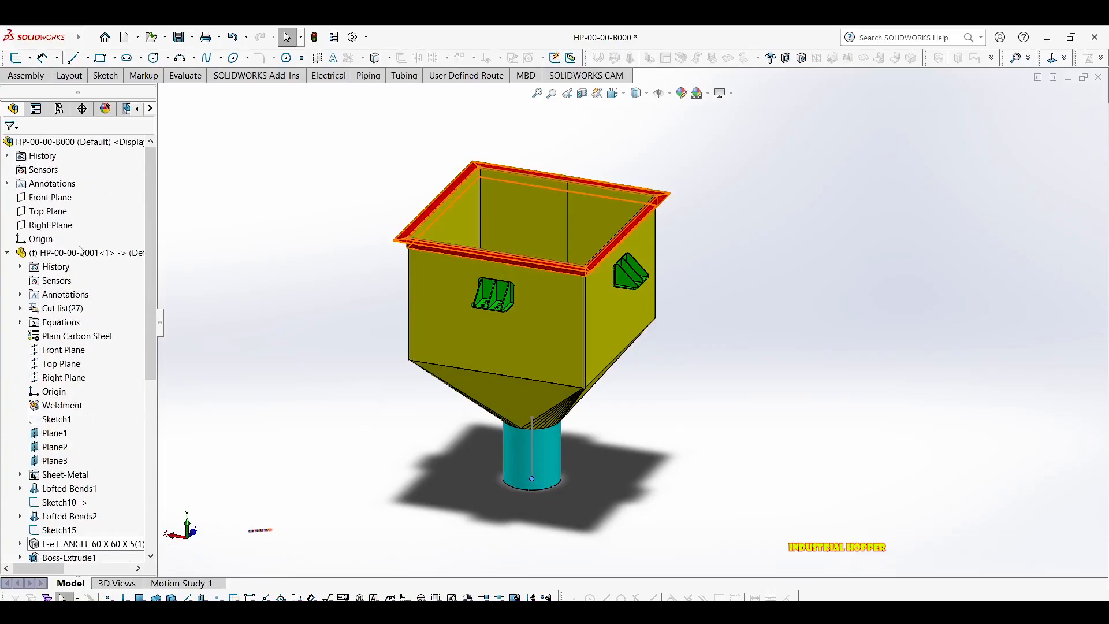
{"action": "left_click", "coordinate": [35, 239]}
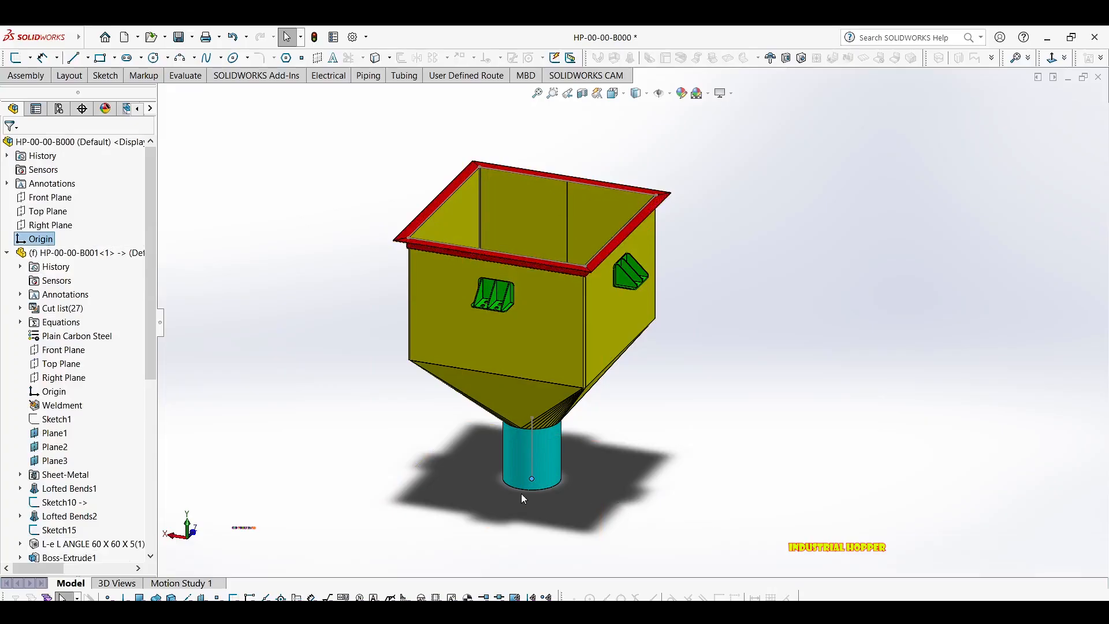
{"action": "left_click", "coordinate": [34, 225]}
{"action": "scroll", "coordinate": [57, 404], "scroll_direction": "down", "scroll_amount": 7}
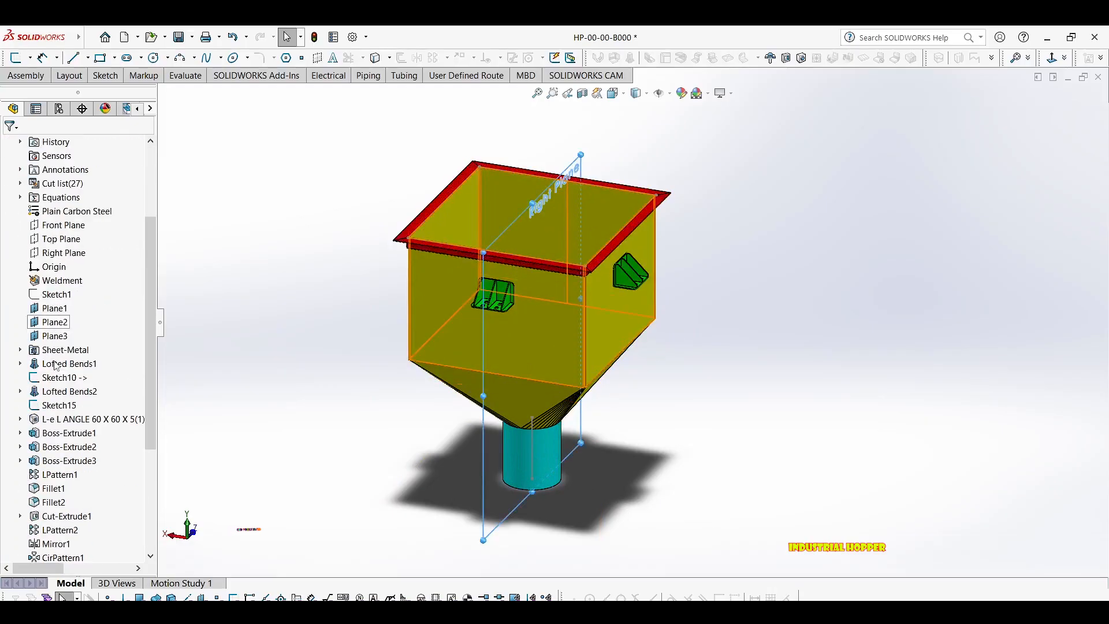
{"action": "left_click", "coordinate": [62, 516]}
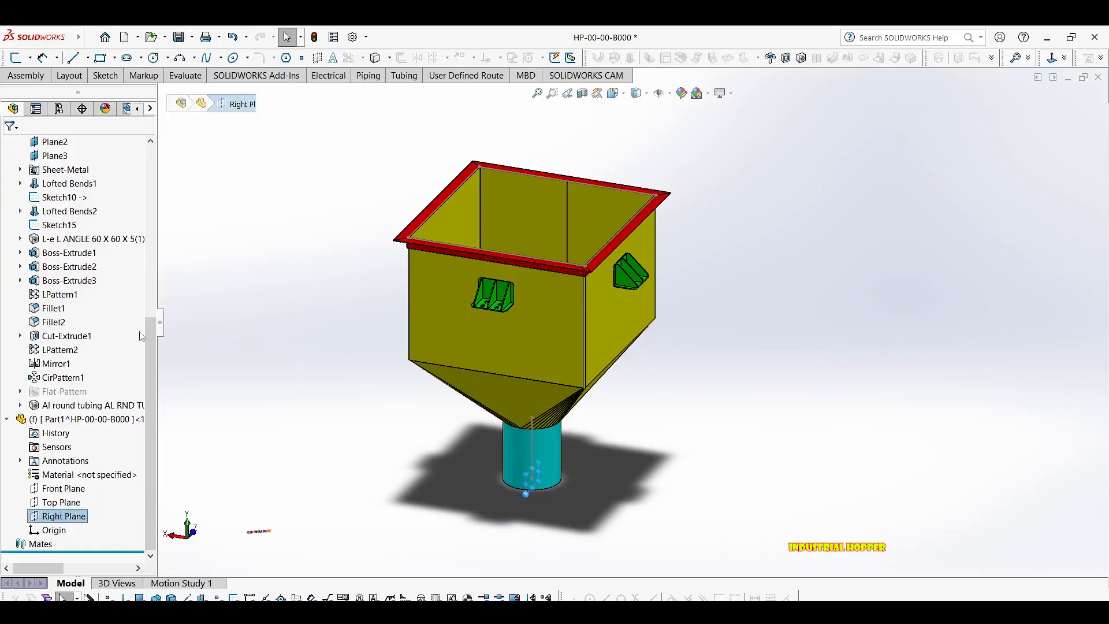
{"action": "left_click", "coordinate": [62, 488]}
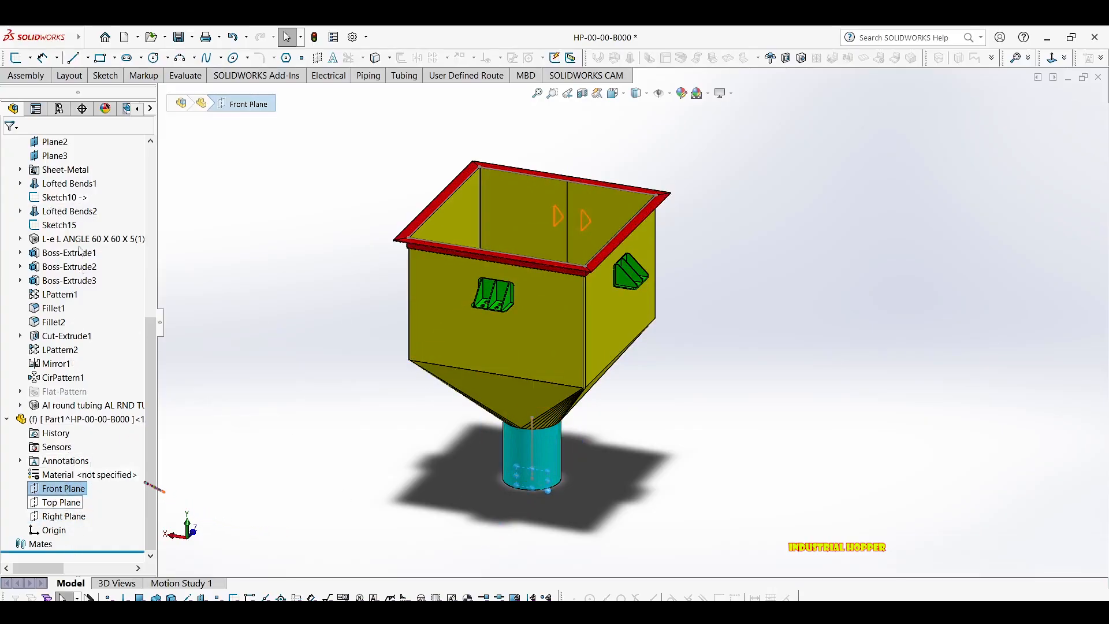
{"action": "scroll", "coordinate": [86, 347], "scroll_direction": "up", "scroll_amount": 7}
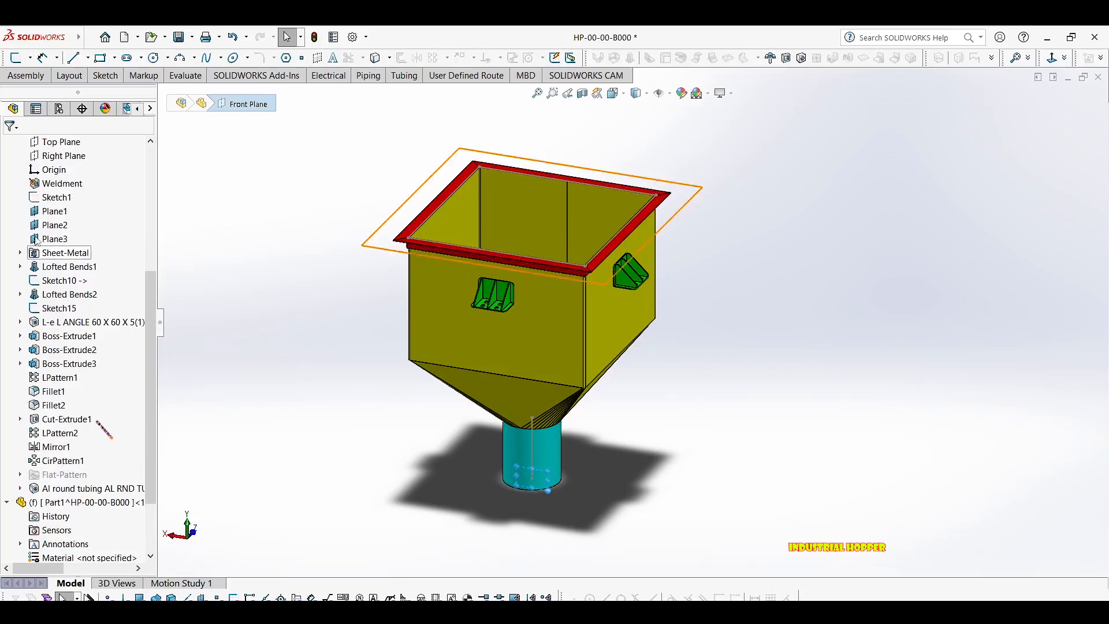
{"action": "scroll", "coordinate": [116, 346], "scroll_direction": "down", "scroll_amount": 7}
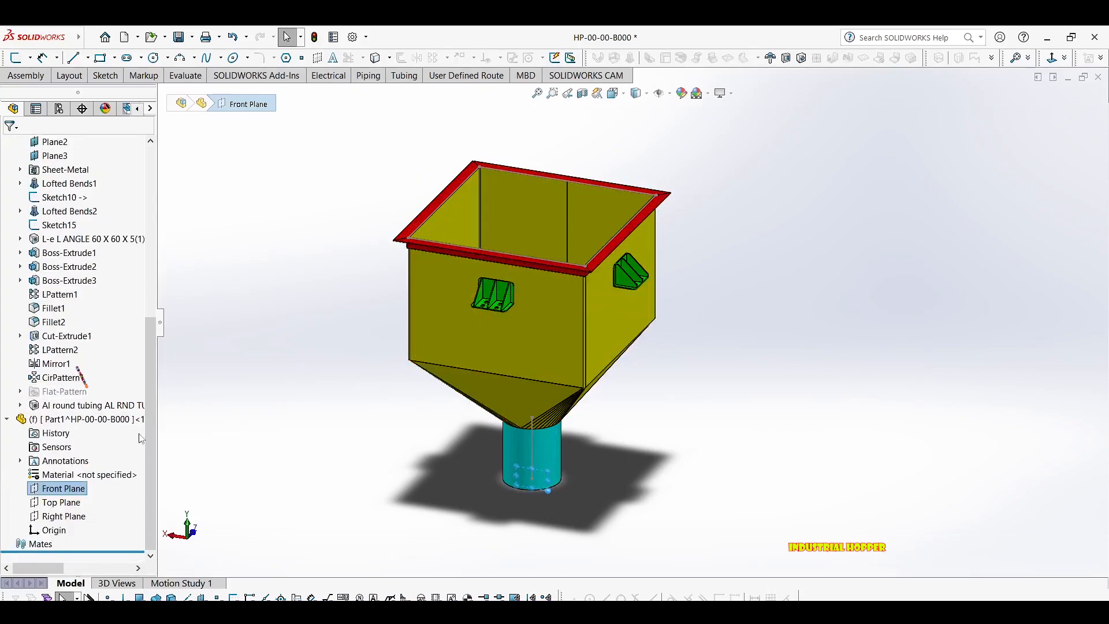
Delete the Part1 component from the assembly and collapse the HP-00-00-B001 feature list.
{"action": "left_click", "coordinate": [75, 421]}
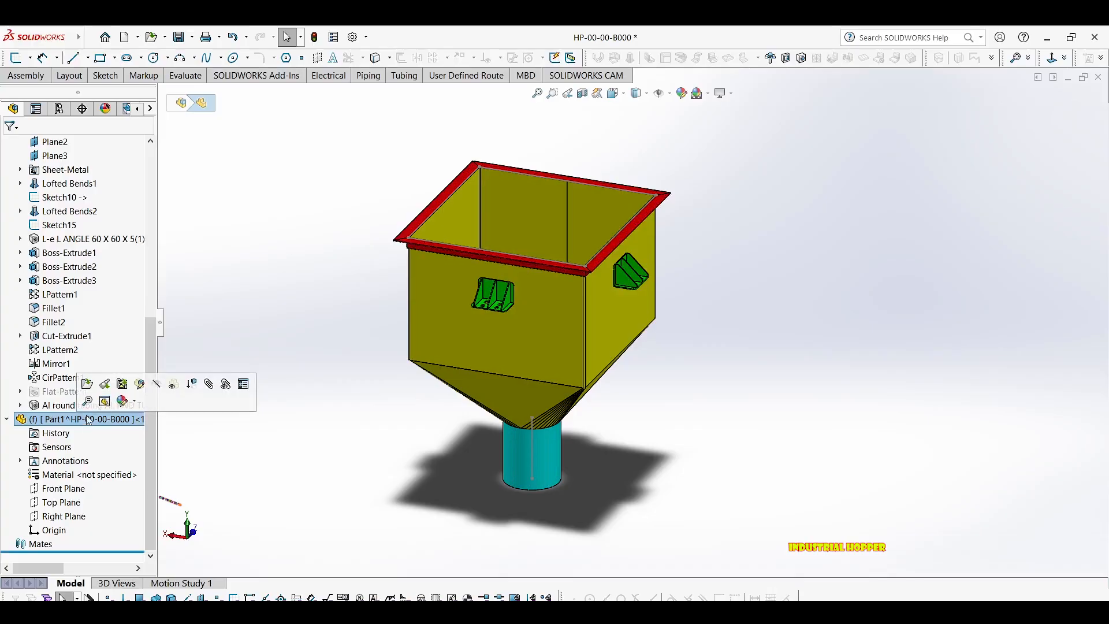
{"action": "key", "text": "Delete"}
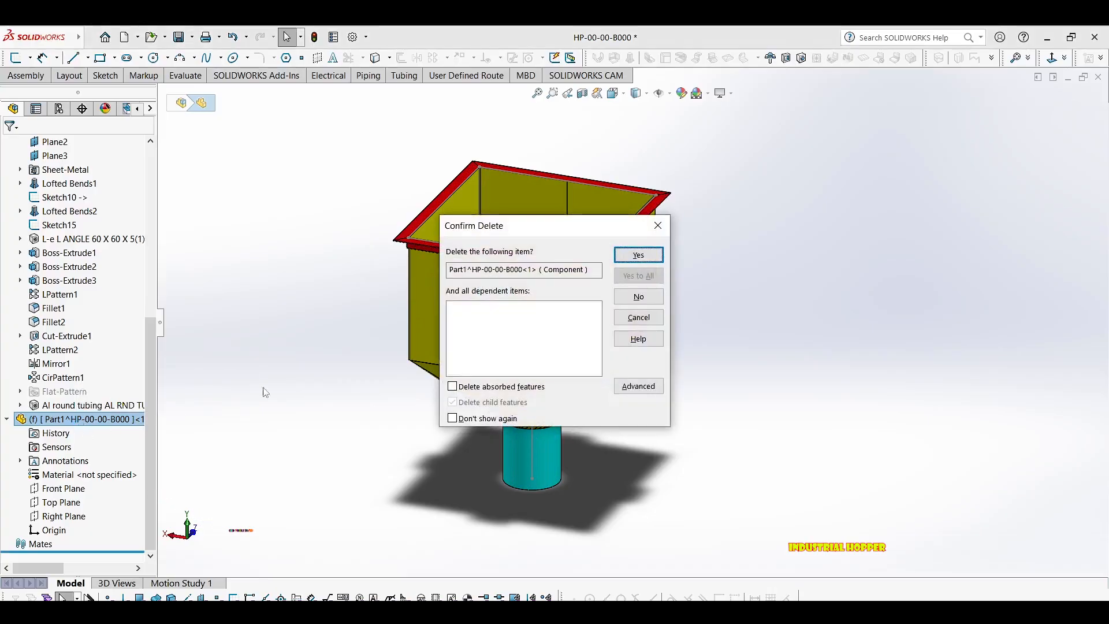
{"action": "left_click", "coordinate": [639, 255]}
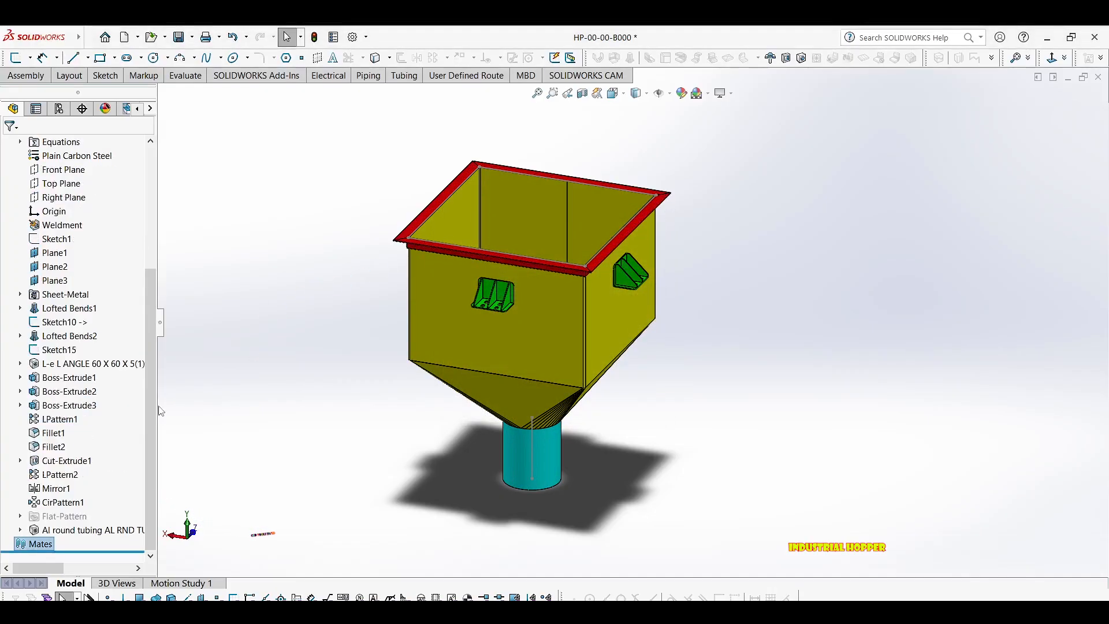
{"action": "left_click_drag", "start_coordinate": [148, 318], "coordinate": [148, 185]}
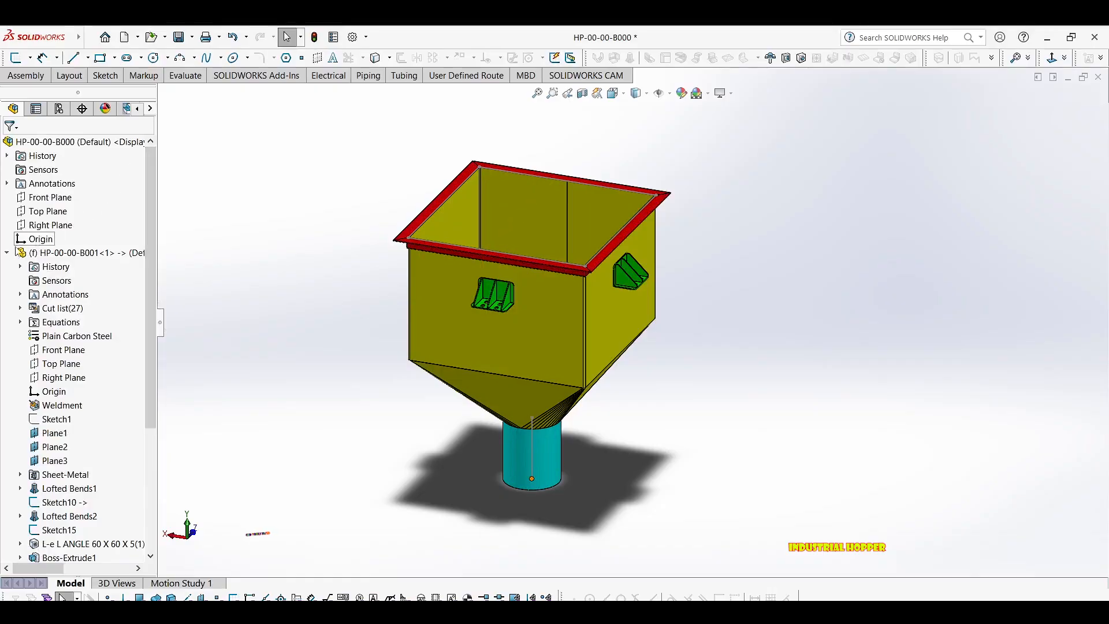
{"action": "left_click", "coordinate": [7, 253]}
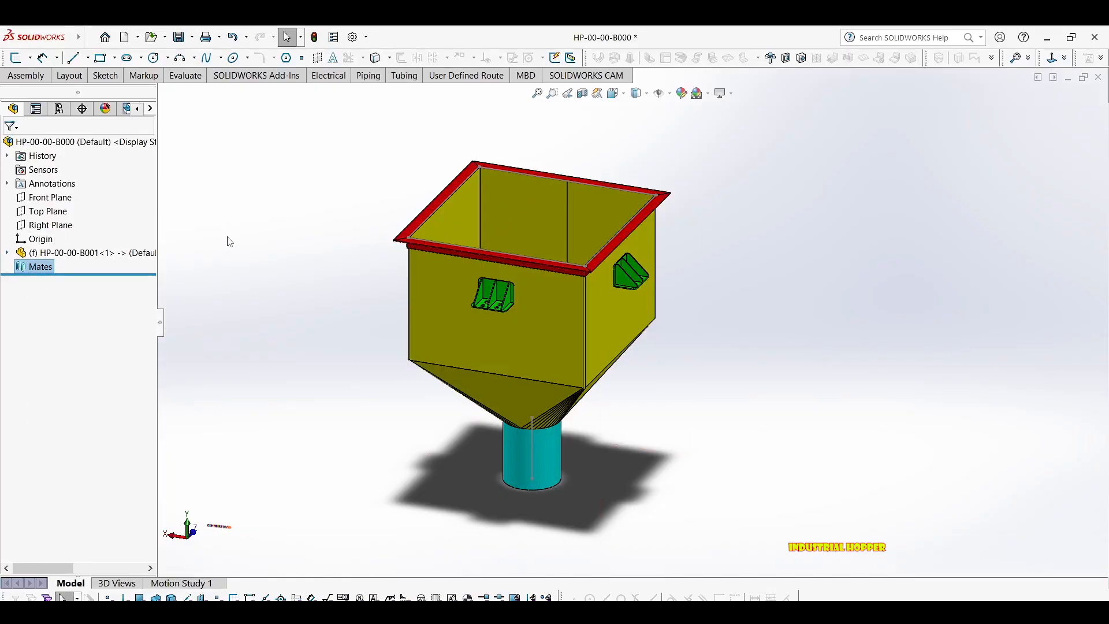
Open the recent part HP-00-00-B002, loading only the referenced documents that have changed.
{"action": "left_click", "coordinate": [165, 39]}
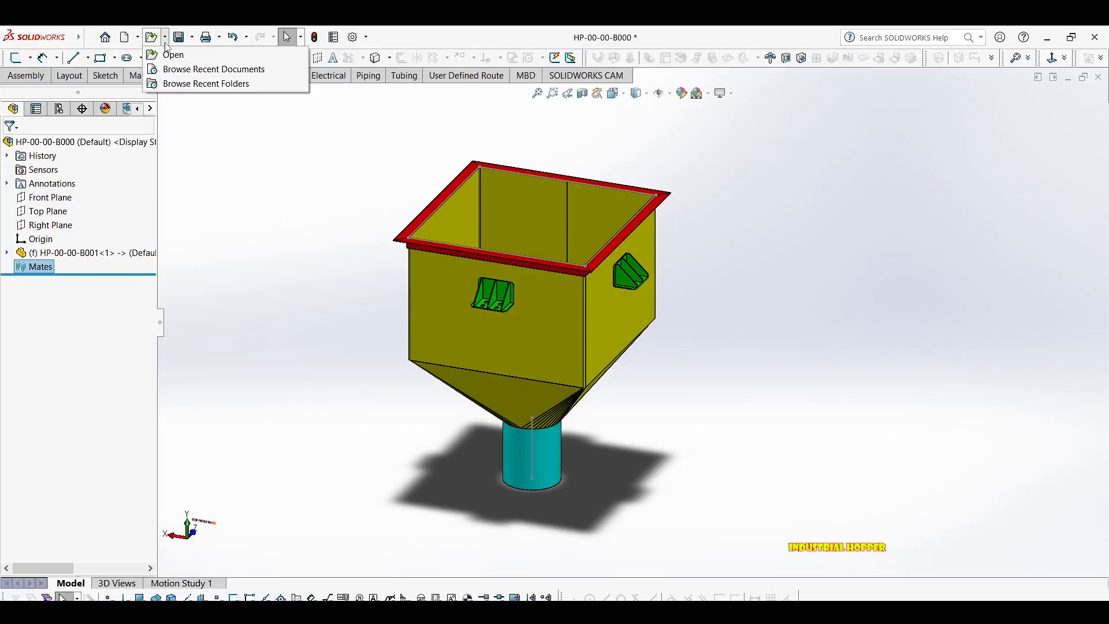
{"action": "left_click", "coordinate": [210, 69]}
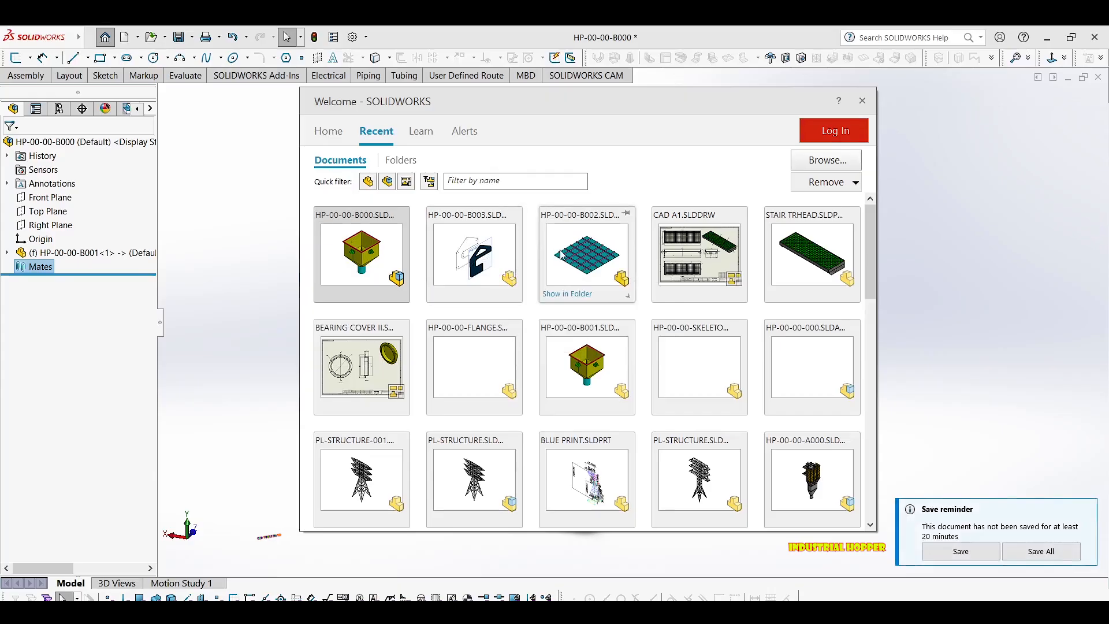
{"action": "mouse_move", "coordinate": [866, 254]}
{"action": "left_mouse_down"}
{"action": "mouse_move", "coordinate": [869, 351]}
{"action": "mouse_move", "coordinate": [868, 254]}
{"action": "left_mouse_up"}
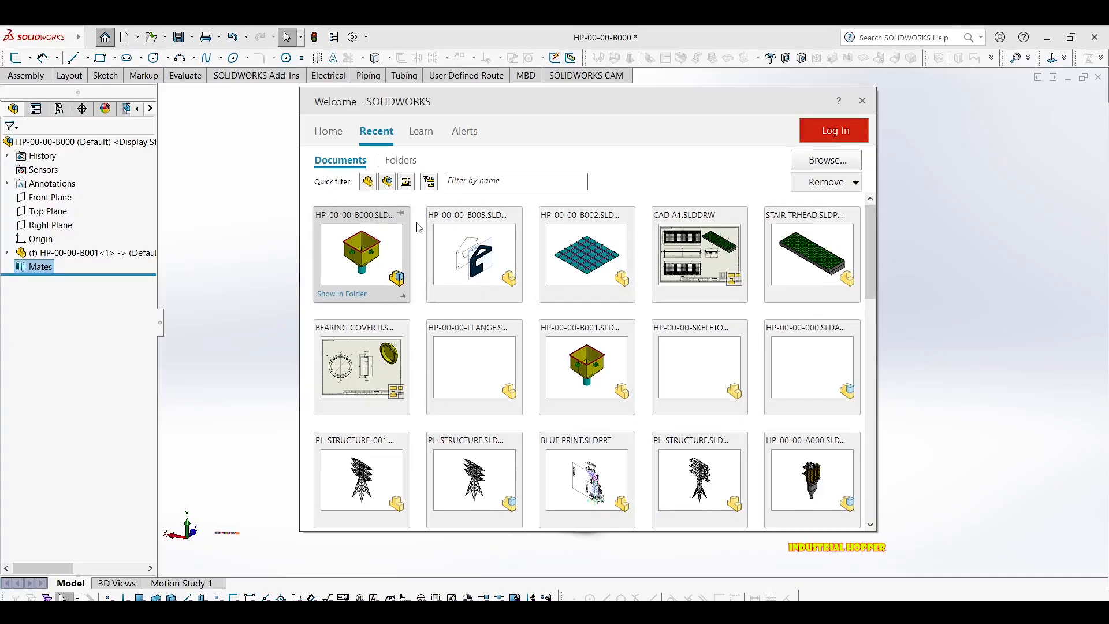
{"action": "left_click", "coordinate": [558, 241]}
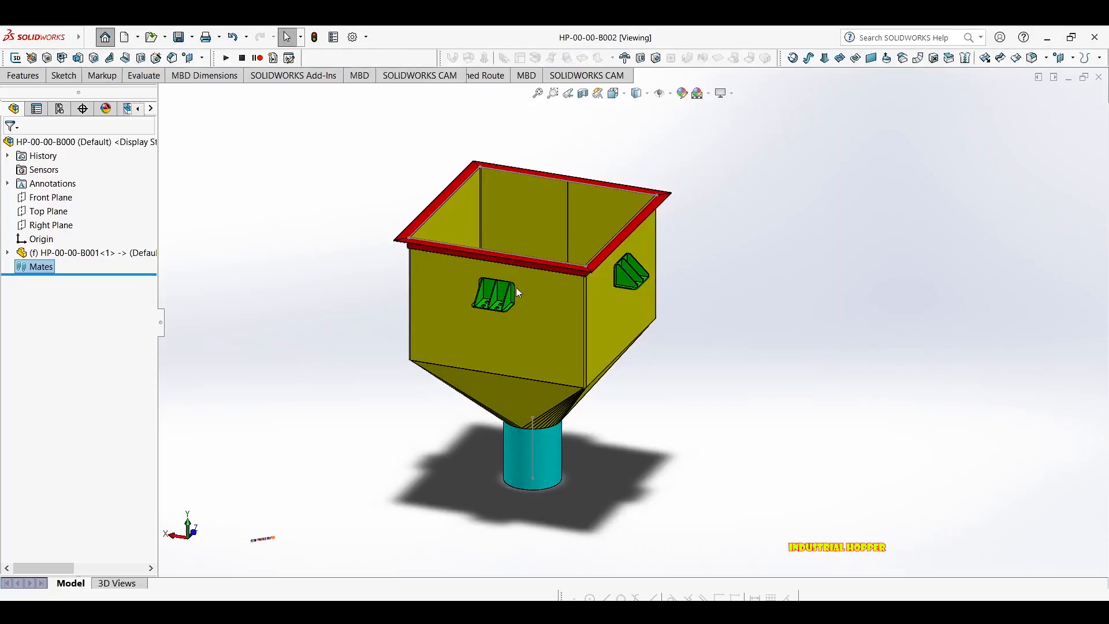
{"action": "left_click", "coordinate": [638, 432]}
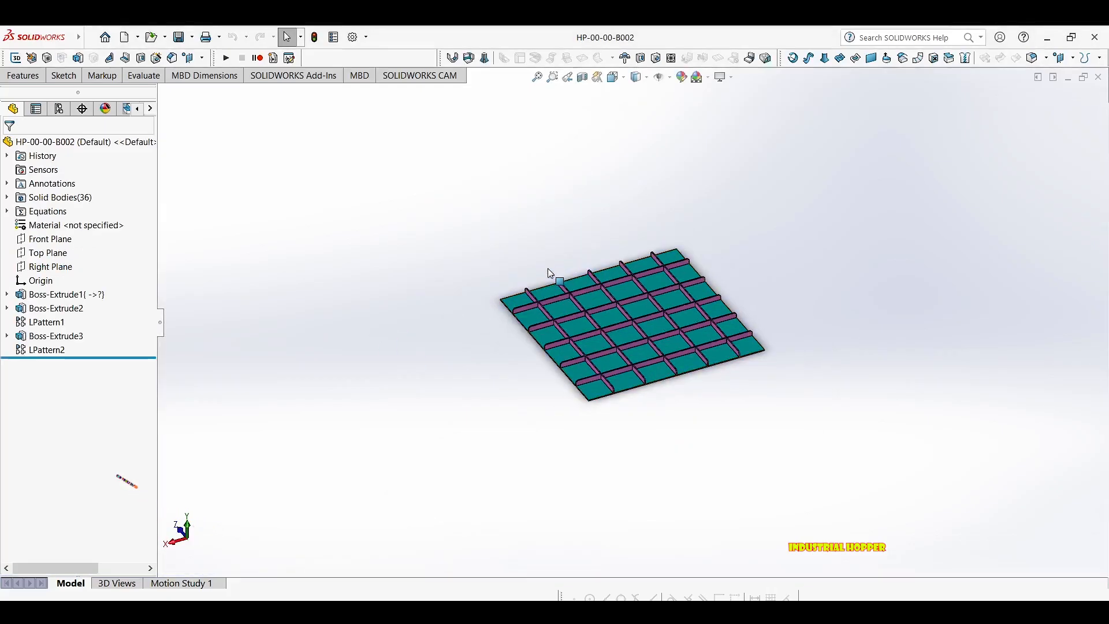
Open the recent part HP-00-00-B003, loading only the referenced documents that have changed.
{"action": "left_click", "coordinate": [165, 37]}
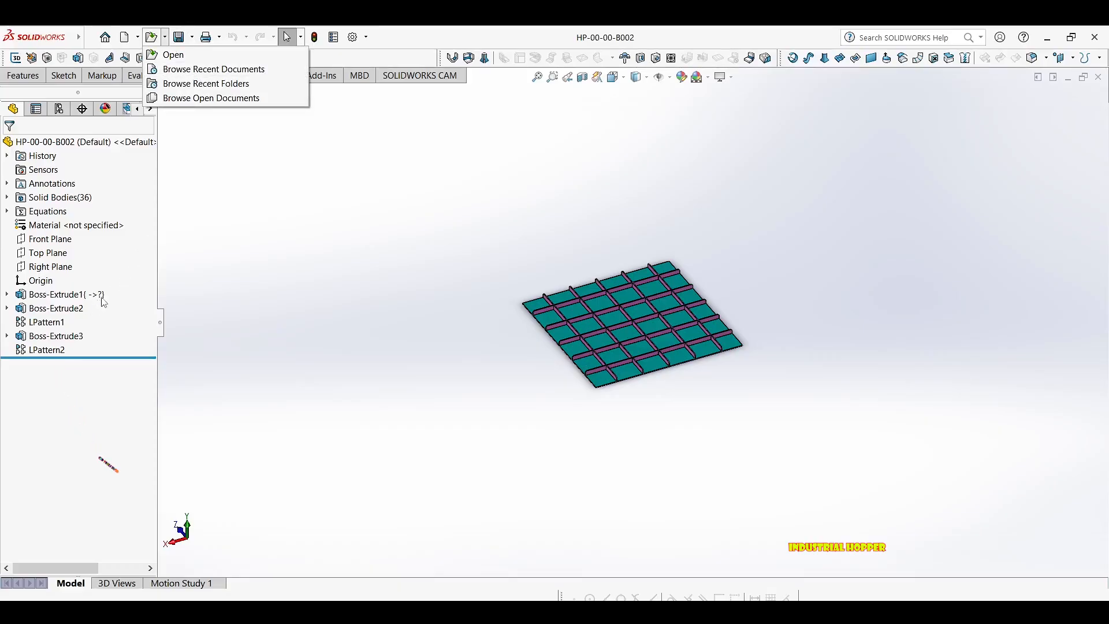
{"action": "left_click", "coordinate": [225, 69]}
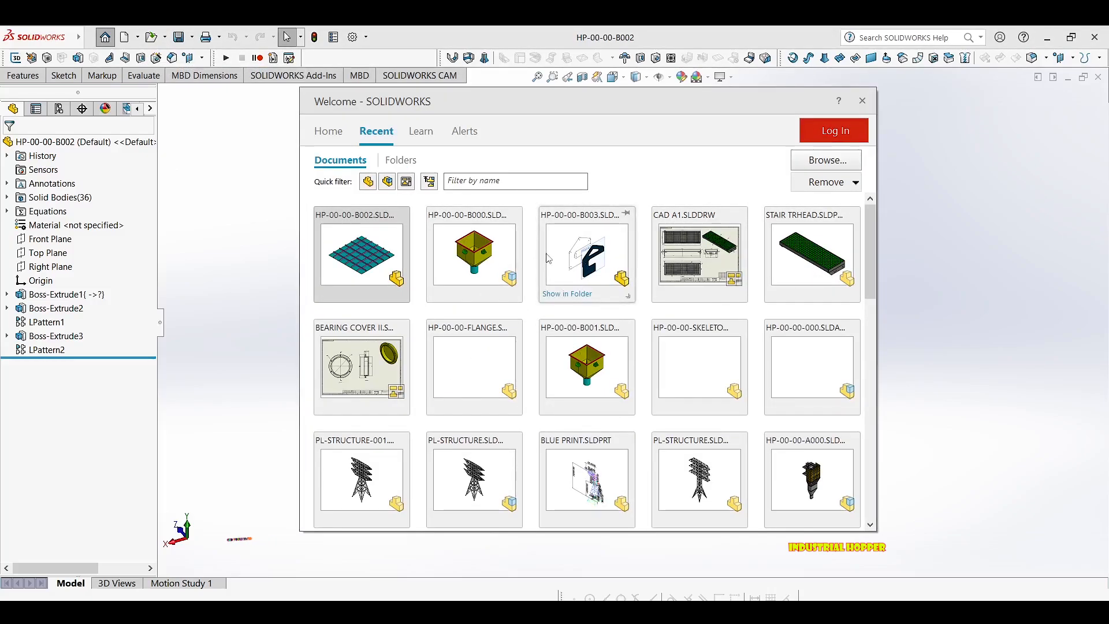
{"action": "left_click", "coordinate": [591, 241]}
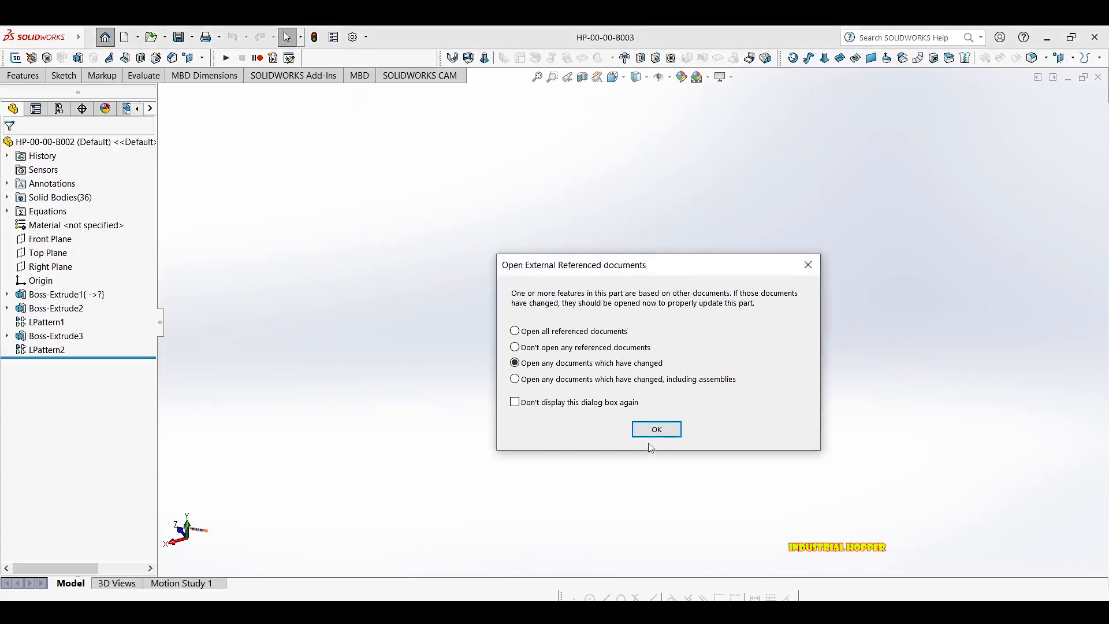
{"action": "left_click", "coordinate": [651, 433]}
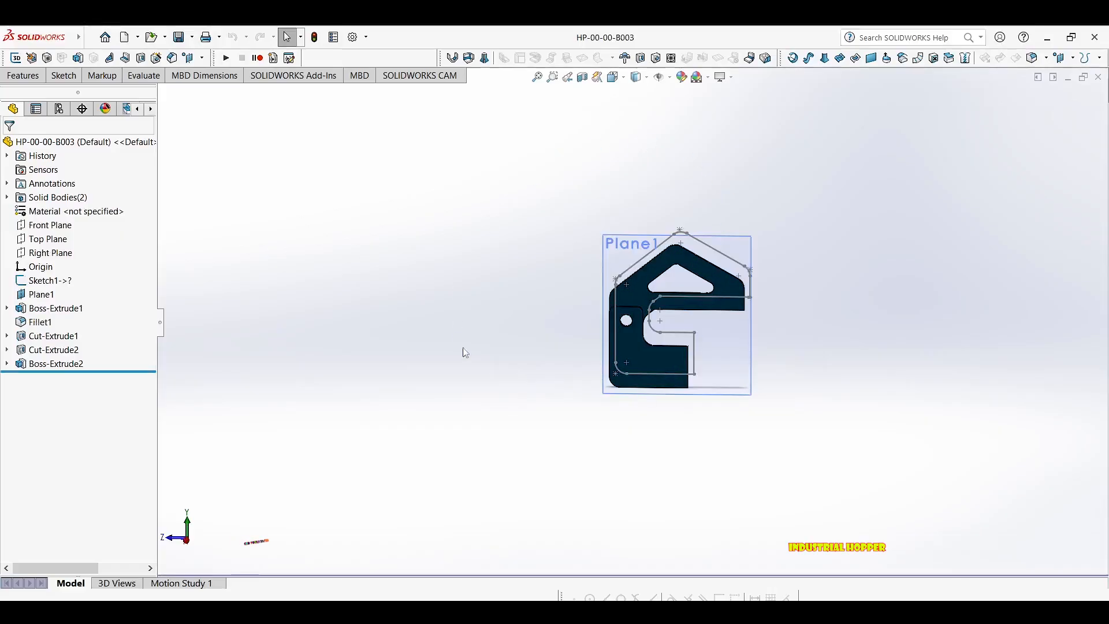
{"action": "middle_click_drag", "start_coordinate": [260, 324], "coordinate": [401, 317]}
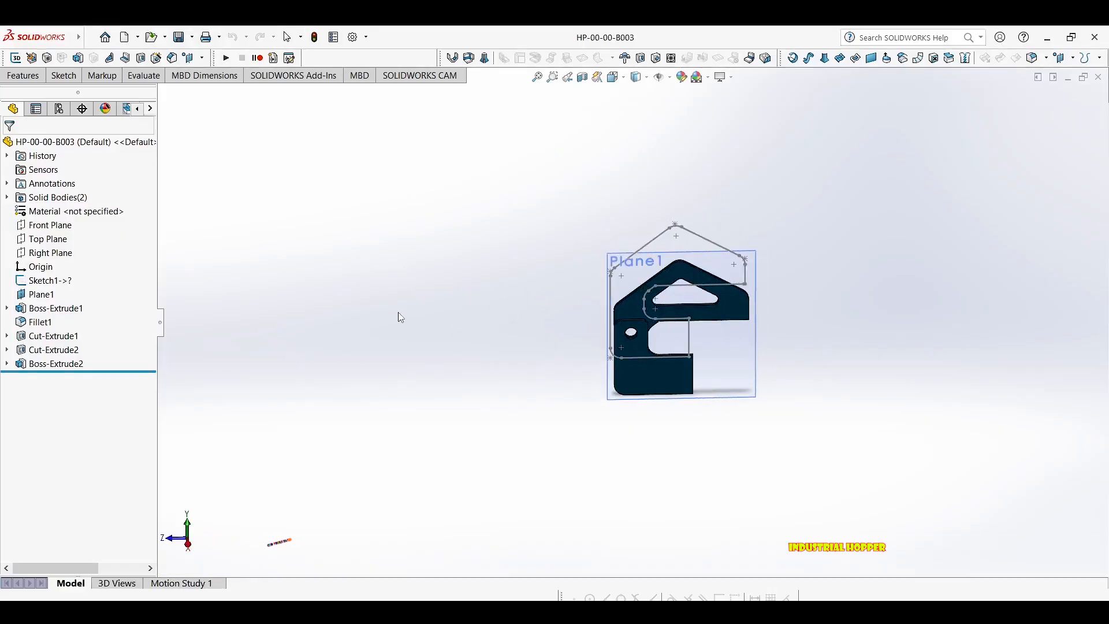
{"action": "scroll", "coordinate": [686, 341], "scroll_direction": "down", "scroll_amount": 3}
{"action": "mouse_move", "coordinate": [685, 341]}
{"action": "middle_mouse_down"}
{"action": "mouse_move", "coordinate": [705, 336]}
{"action": "mouse_move", "coordinate": [777, 265]}
{"action": "mouse_move", "coordinate": [767, 271]}
{"action": "middle_mouse_up"}
{"action": "scroll", "coordinate": [734, 291], "scroll_direction": "up", "scroll_amount": 4}
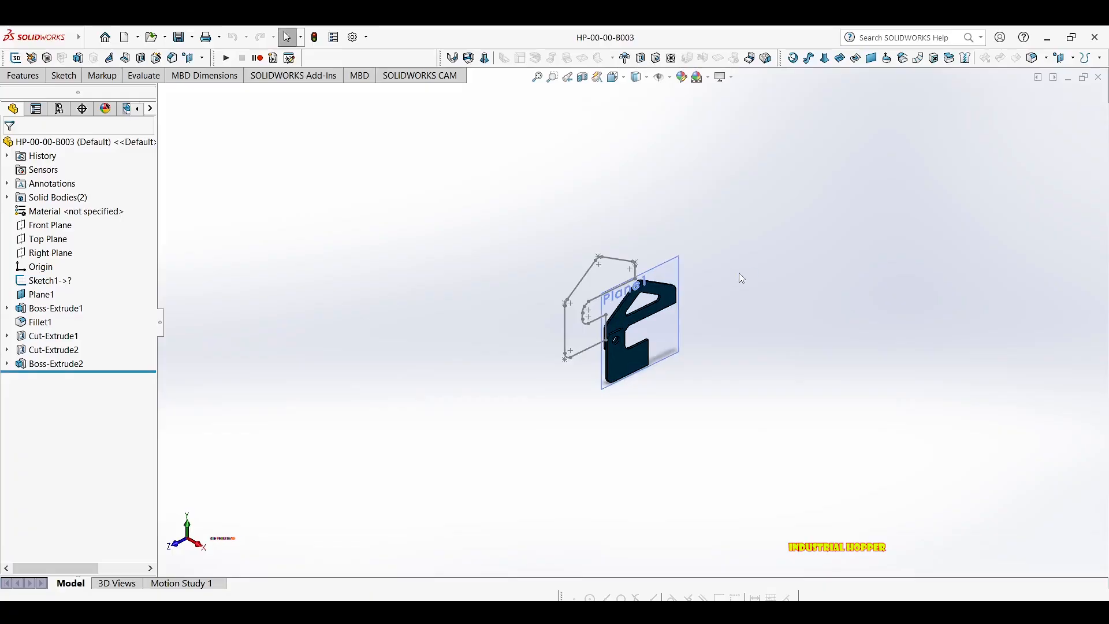
Switch to the open HP-00-00-B000 assembly and show it in isometric view.
{"action": "key", "text": "ctrl+Tab"}
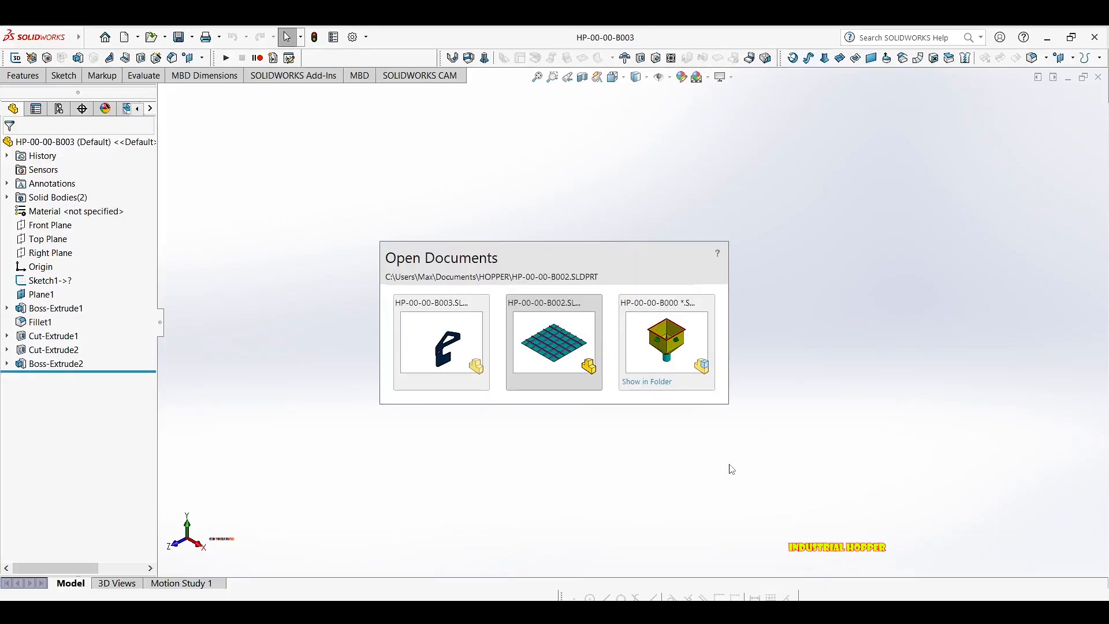
{"action": "key", "text": "ctrl+Tab"}
{"action": "key", "text": "ctrl+Tab"}
{"action": "key", "text": "ctrl+Tab"}
{"action": "key", "text": "ctrl+Tab"}
{"action": "key", "text": "ctrl+Tab"}
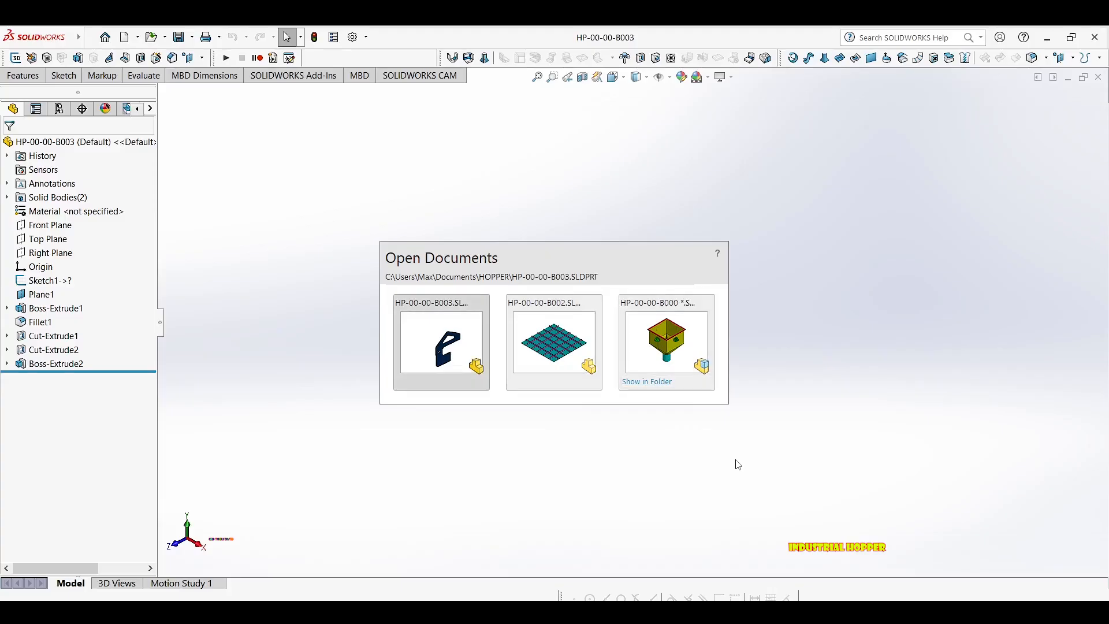
{"action": "key", "text": "ctrl+Tab"}
{"action": "key", "text": "ctrl+Tab"}
{"action": "key", "text": "ctrl+Tab"}
{"action": "key", "text": "ctrl+Tab"}
{"action": "key", "text": "ctrl+Tab"}
{"action": "key", "text": "ctrl+Tab"}
{"action": "key", "text": "ctrl+Tab"}
{"action": "key", "text": "ctrl+Tab"}
{"action": "key", "text": "ctrl+Tab"}
{"action": "key", "text": "ctrl+Tab"}
{"action": "key", "text": "ctrl+Tab"}
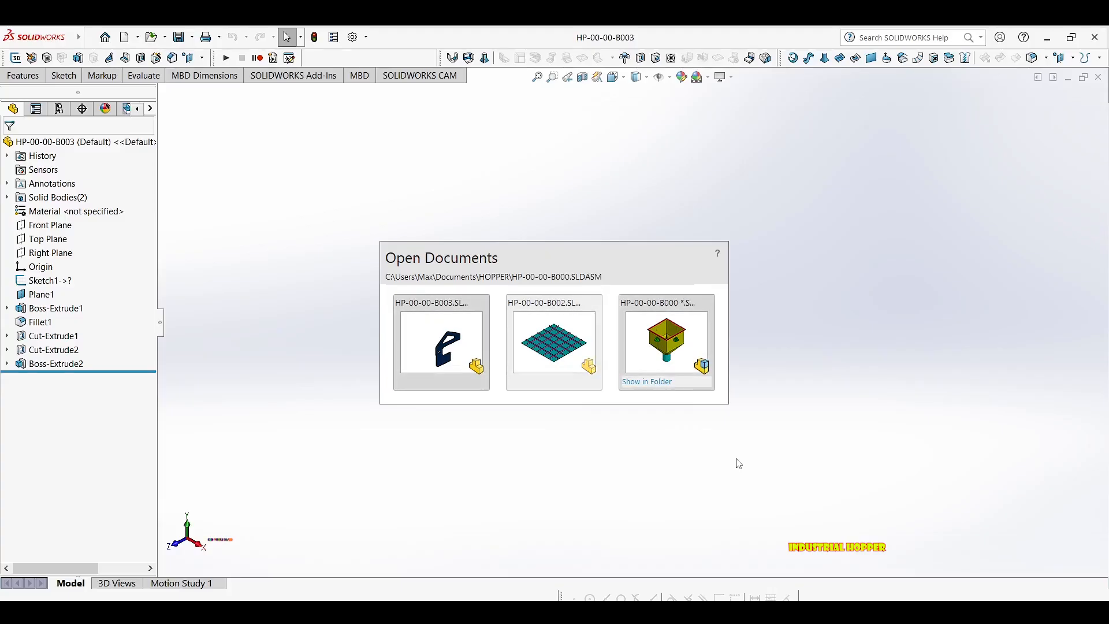
{"action": "key", "text": "ctrl+Tab"}
{"action": "key", "text": "ctrl+Tab"}
{"action": "key", "text": "ctrl+Tab"}
{"action": "key", "text": "ctrl+Tab"}
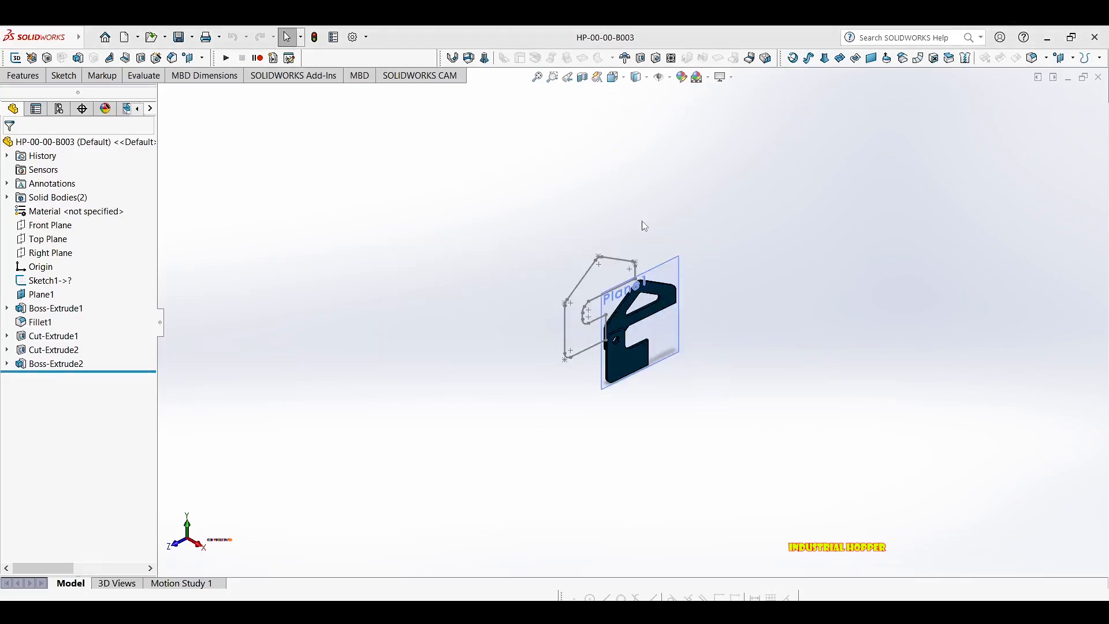
{"action": "scroll", "coordinate": [587, 314], "scroll_direction": "up", "scroll_amount": 2}
{"action": "scroll", "coordinate": [592, 285], "scroll_direction": "down", "scroll_amount": 1}
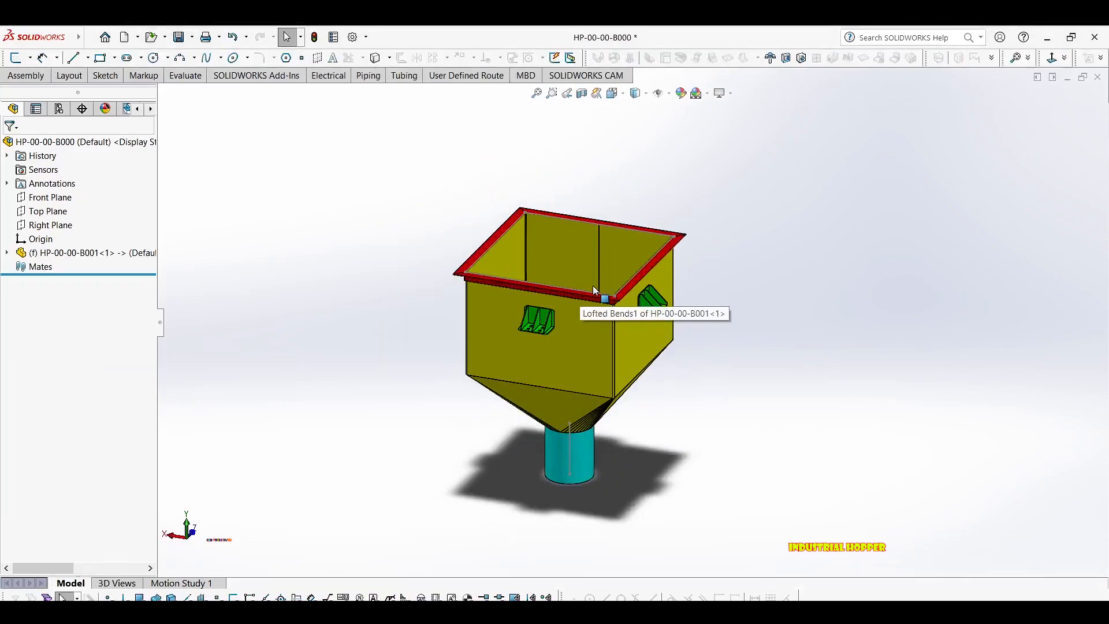
{"action": "scroll", "coordinate": [684, 309], "scroll_direction": "down", "scroll_amount": 3}
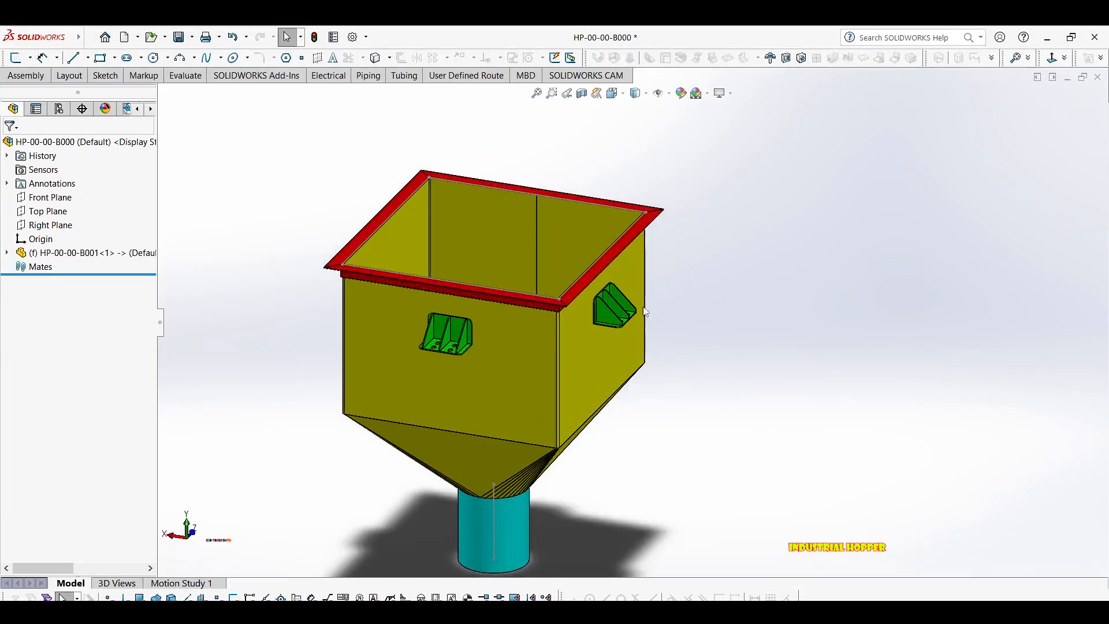
{"action": "scroll", "coordinate": [645, 312], "scroll_direction": "up", "scroll_amount": 2}
{"action": "key", "text": "ctrl+7"}
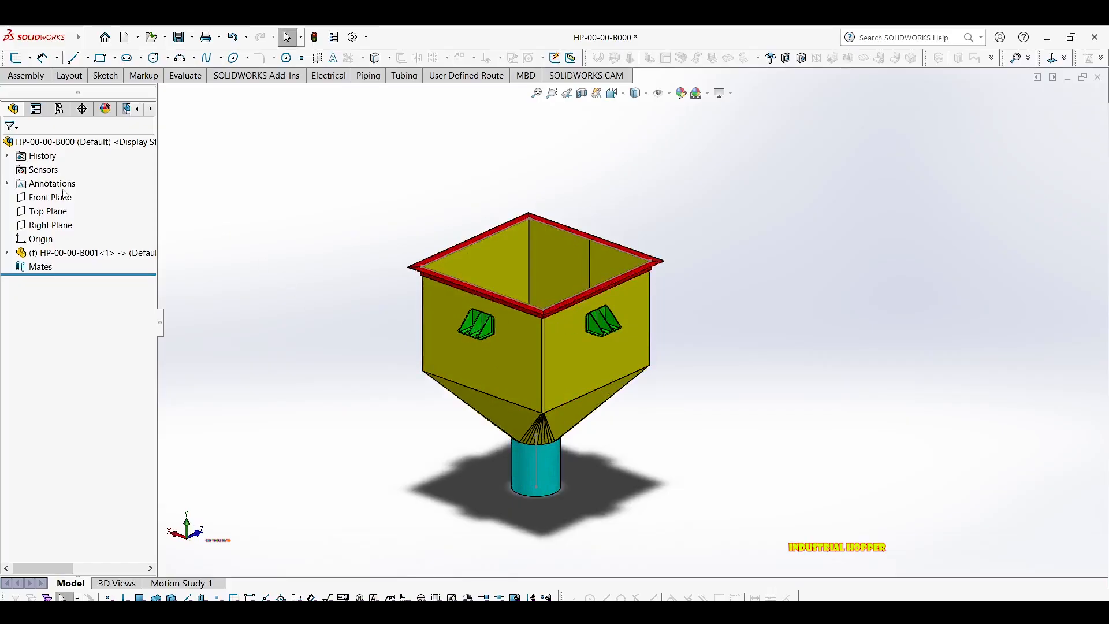
Insert the open part HP-00-00-B002 into the assembly, placing it freely beside the hopper.
{"action": "left_click", "coordinate": [24, 81]}
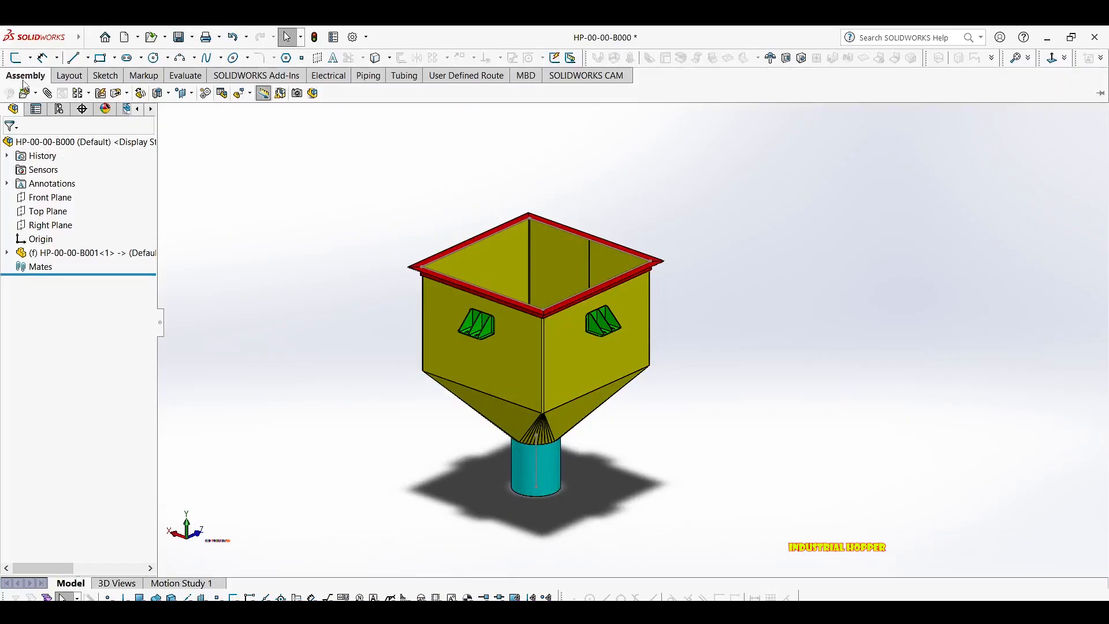
{"action": "left_click", "coordinate": [35, 94]}
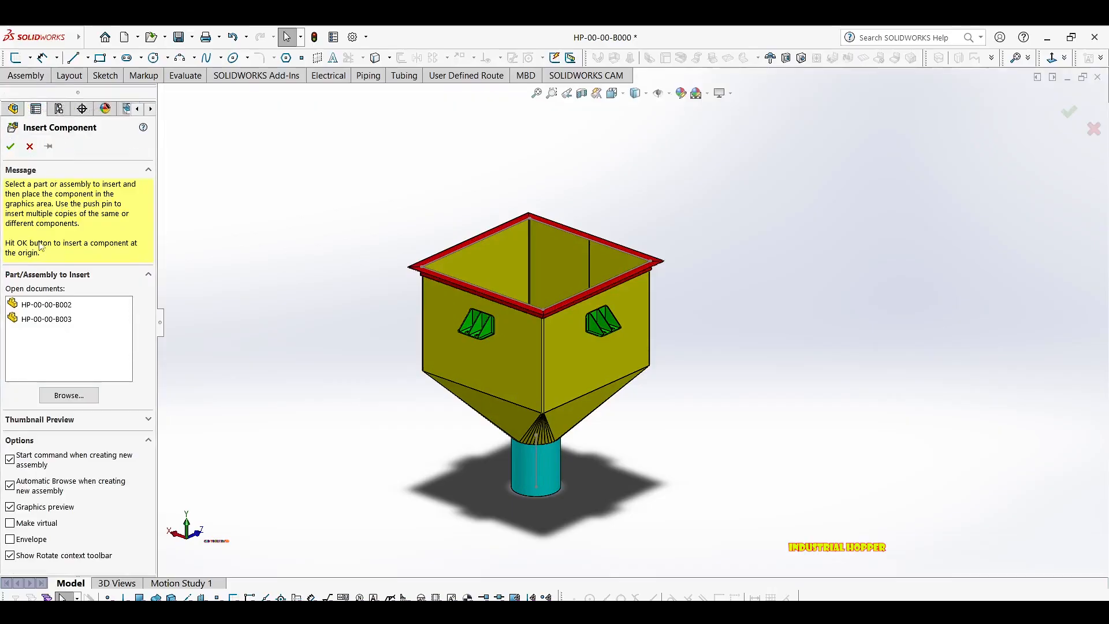
{"action": "left_click", "coordinate": [66, 306]}
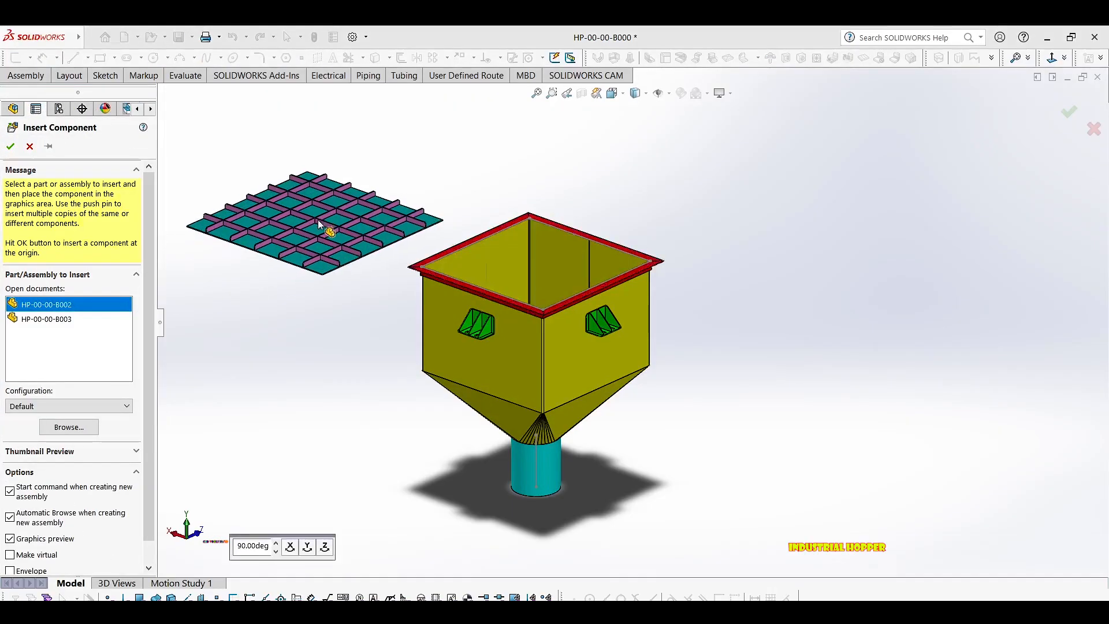
{"action": "left_click", "coordinate": [353, 205]}
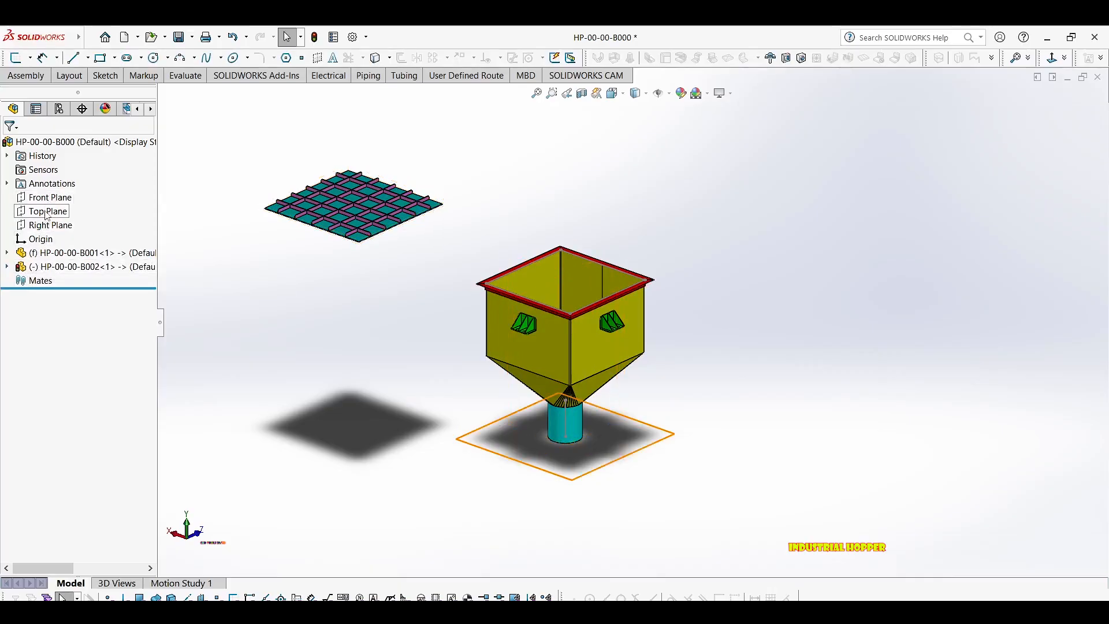
Mate the origin of HP-00-00-B002 coincident with the assembly origin.
{"action": "left_click", "coordinate": [8, 267]}
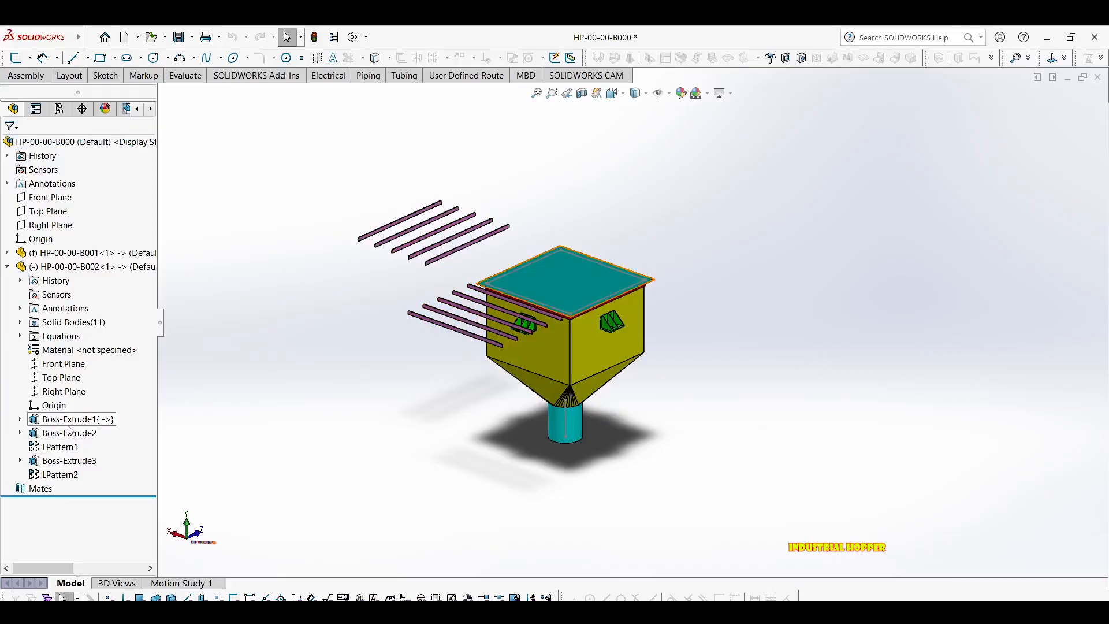
{"action": "scroll", "coordinate": [623, 285], "scroll_direction": "down", "scroll_amount": 2}
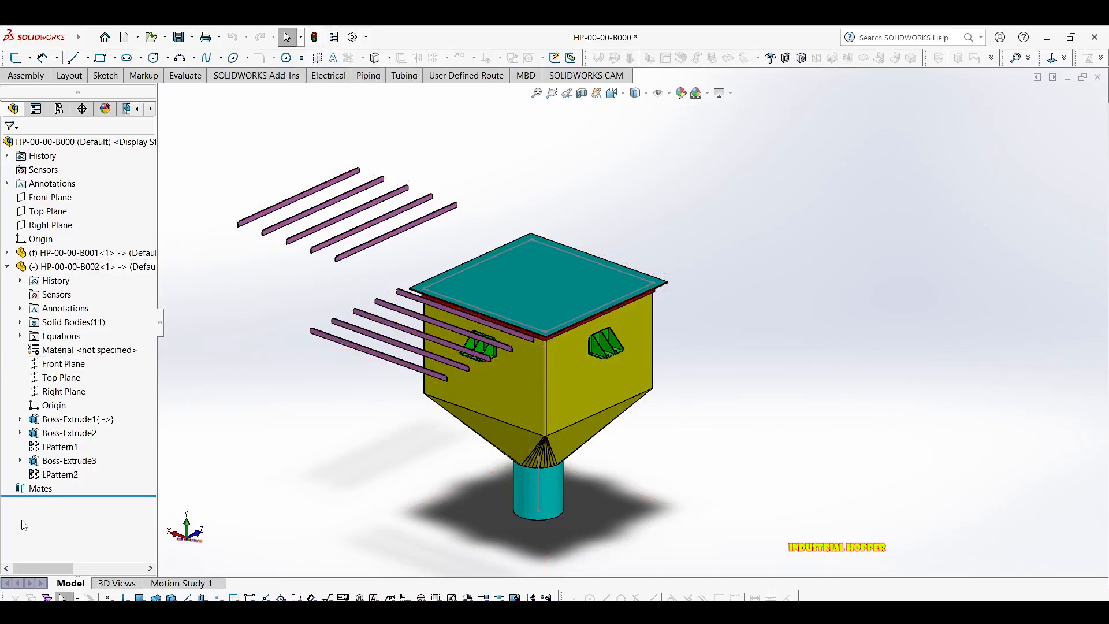
{"action": "left_click", "coordinate": [52, 404]}
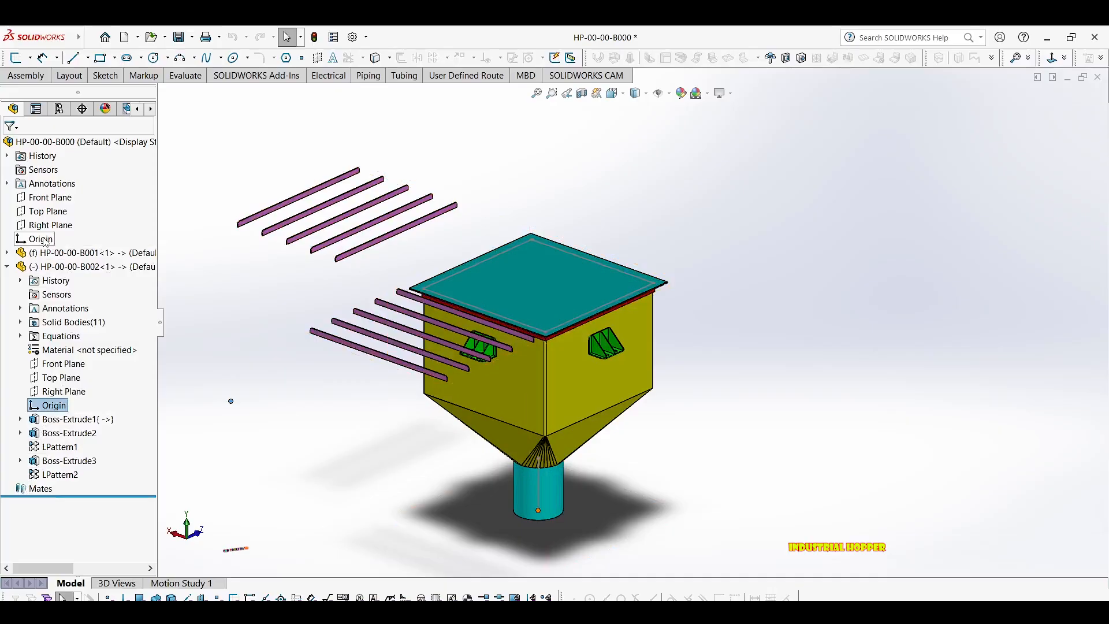
{"action": "left_click", "coordinate": [45, 242], "text": "ctrl"}
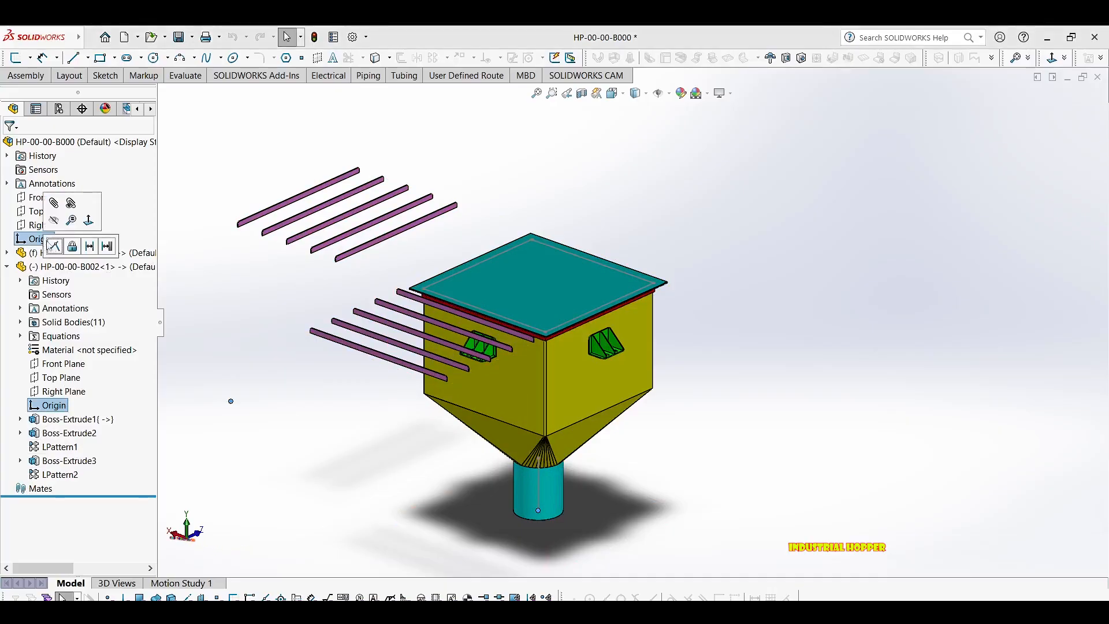
{"action": "left_click", "coordinate": [56, 247]}
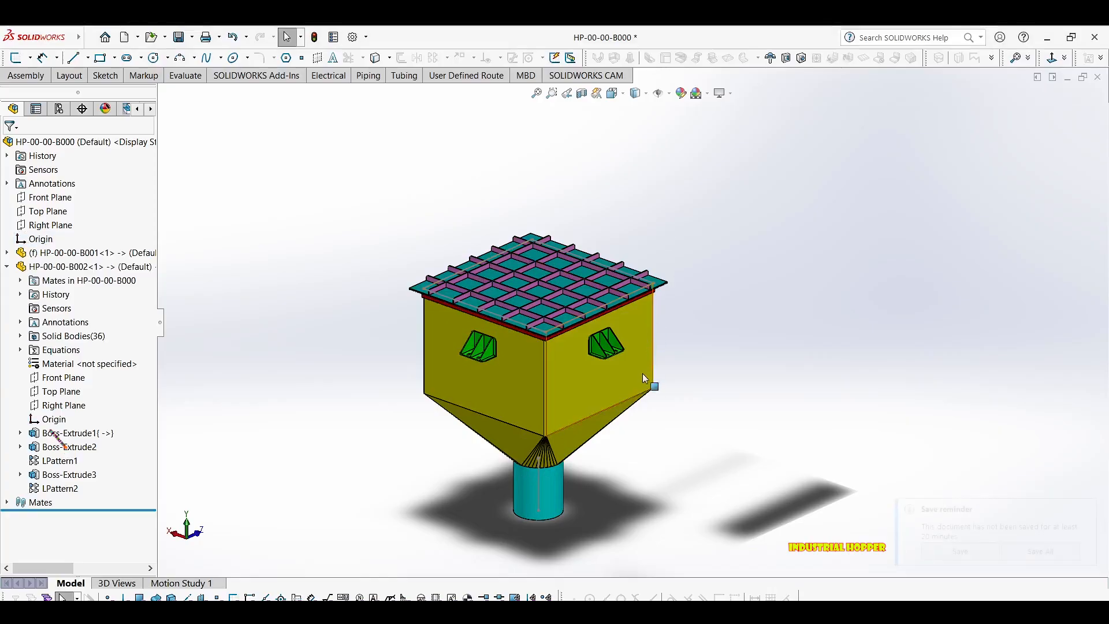
Examine from several sides how the ribbed HP-00-00-B002 plate sits on the hopper's rim.
{"action": "scroll", "coordinate": [655, 376], "scroll_direction": "up", "scroll_amount": 2}
{"action": "scroll", "coordinate": [556, 290], "scroll_direction": "down", "scroll_amount": 4}
{"action": "middle_click_drag", "start_coordinate": [545, 306], "coordinate": [604, 292]}
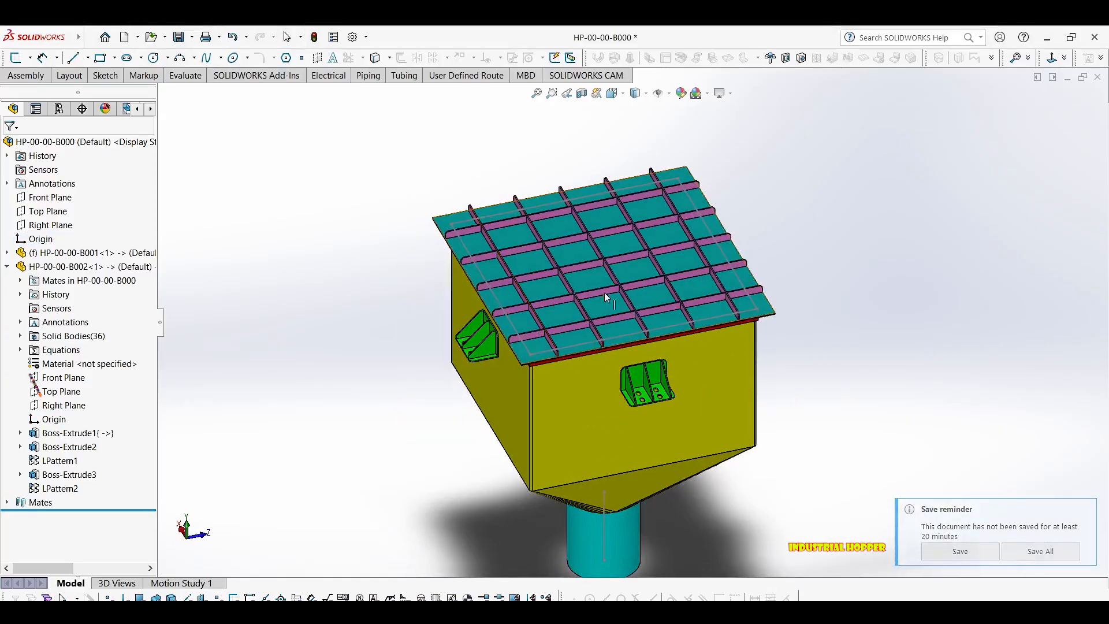
{"action": "left_click_drag", "start_coordinate": [595, 271], "coordinate": [591, 285]}
{"action": "scroll", "coordinate": [622, 244], "scroll_direction": "down", "scroll_amount": 5}
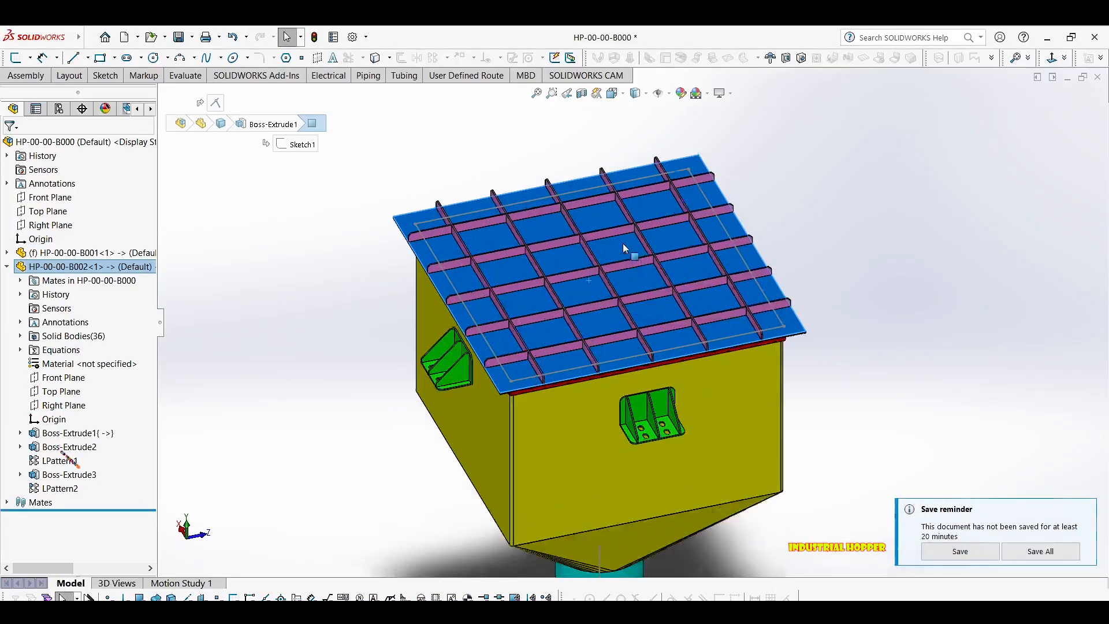
{"action": "left_click_drag", "start_coordinate": [580, 246], "coordinate": [521, 242]}
{"action": "scroll", "coordinate": [521, 242], "scroll_direction": "up", "scroll_amount": 6}
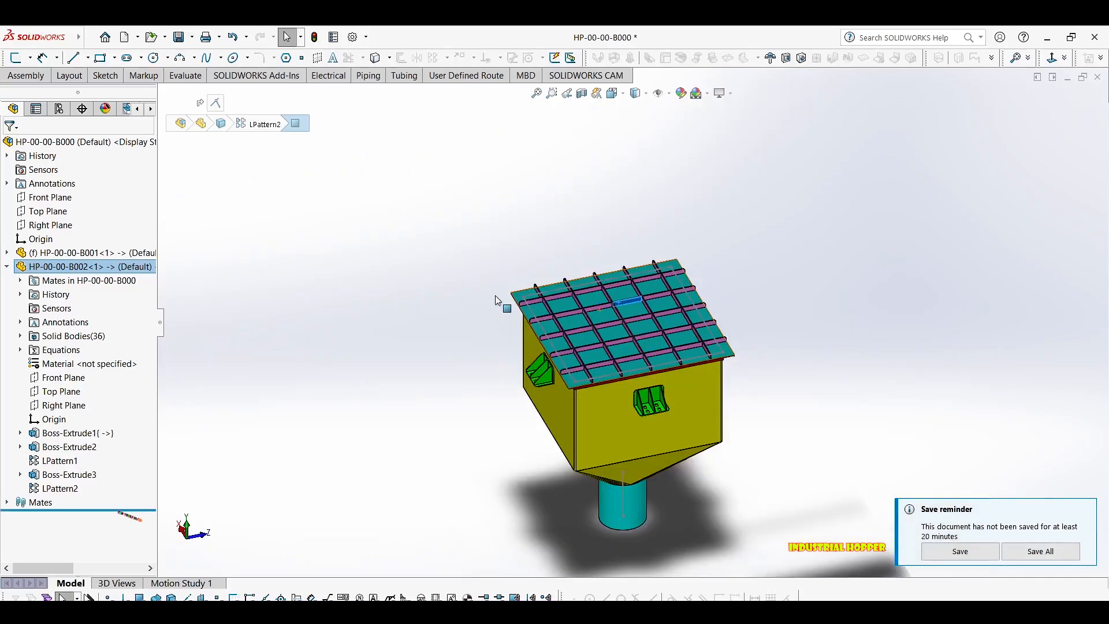
{"action": "middle_click_drag", "start_coordinate": [497, 300], "coordinate": [611, 318]}
{"action": "scroll", "coordinate": [624, 318], "scroll_direction": "down", "scroll_amount": 3}
{"action": "left_click_drag", "start_coordinate": [623, 317], "coordinate": [634, 268]}
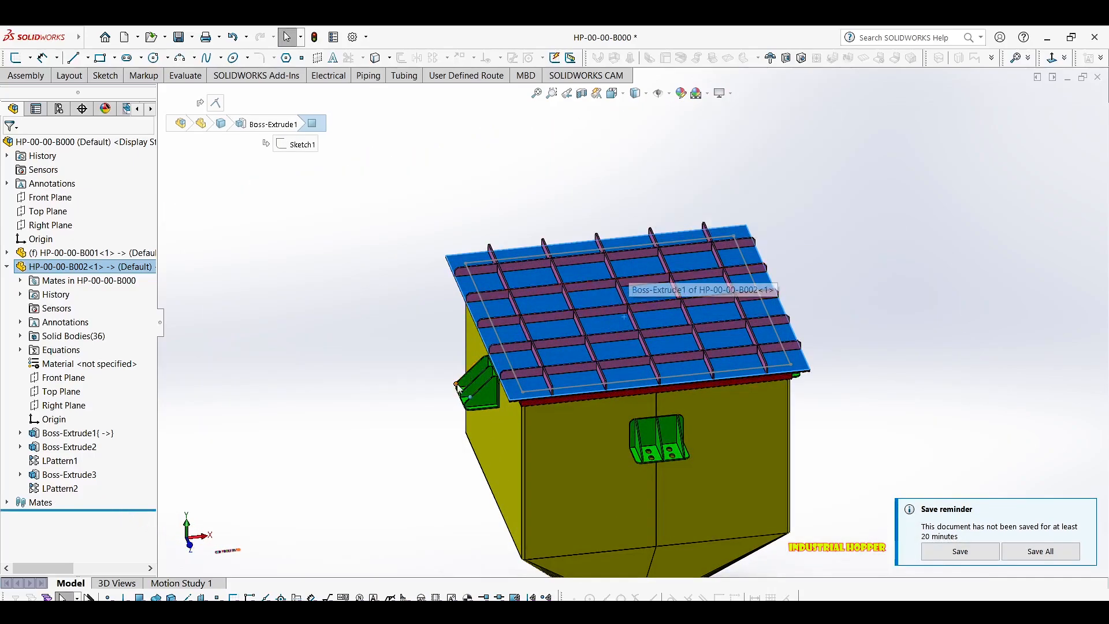
{"action": "middle_click_drag", "start_coordinate": [446, 370], "coordinate": [534, 365]}
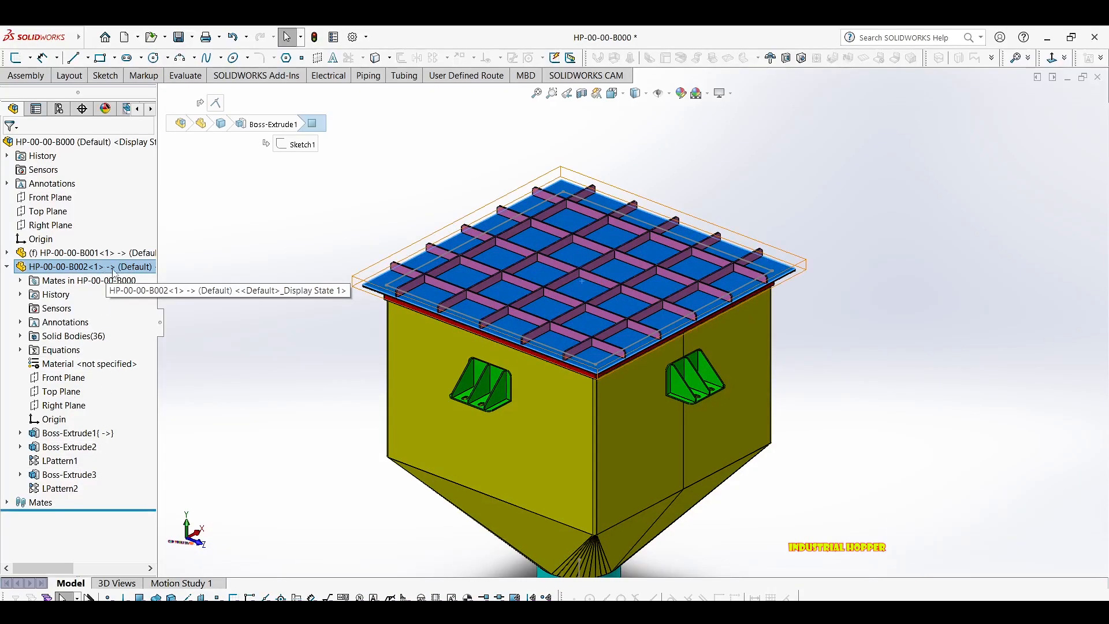
Open the HP-00-00-B002 component in its own window, return to the HP-00-00-B000 assembly and save it.
{"action": "left_click", "coordinate": [80, 270]}
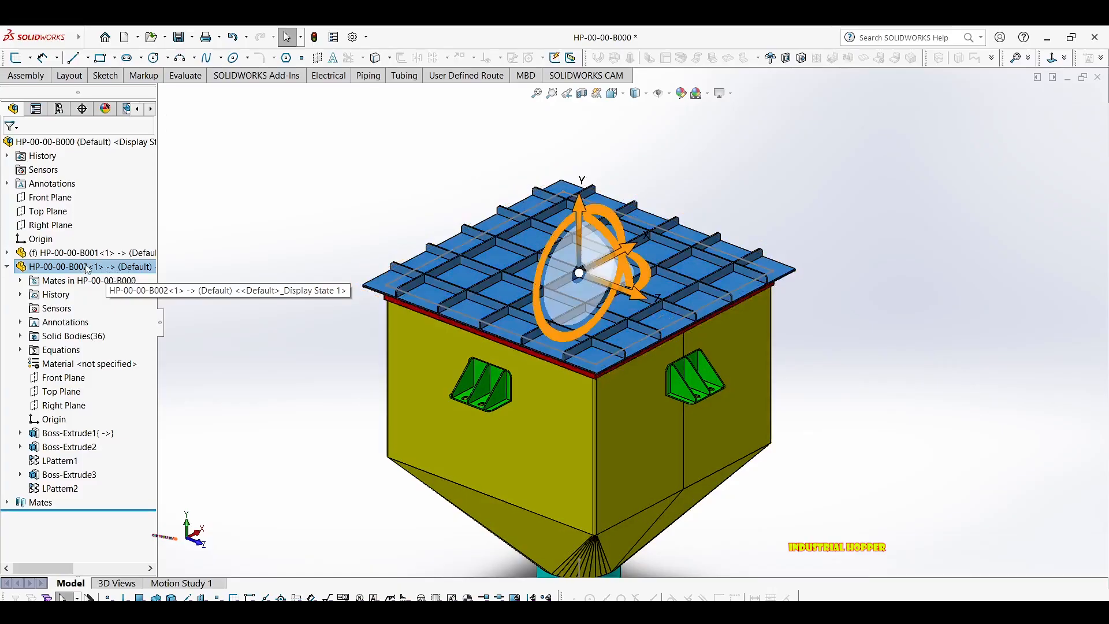
{"action": "right_click", "coordinate": [80, 271]}
{"action": "left_click", "coordinate": [96, 221]}
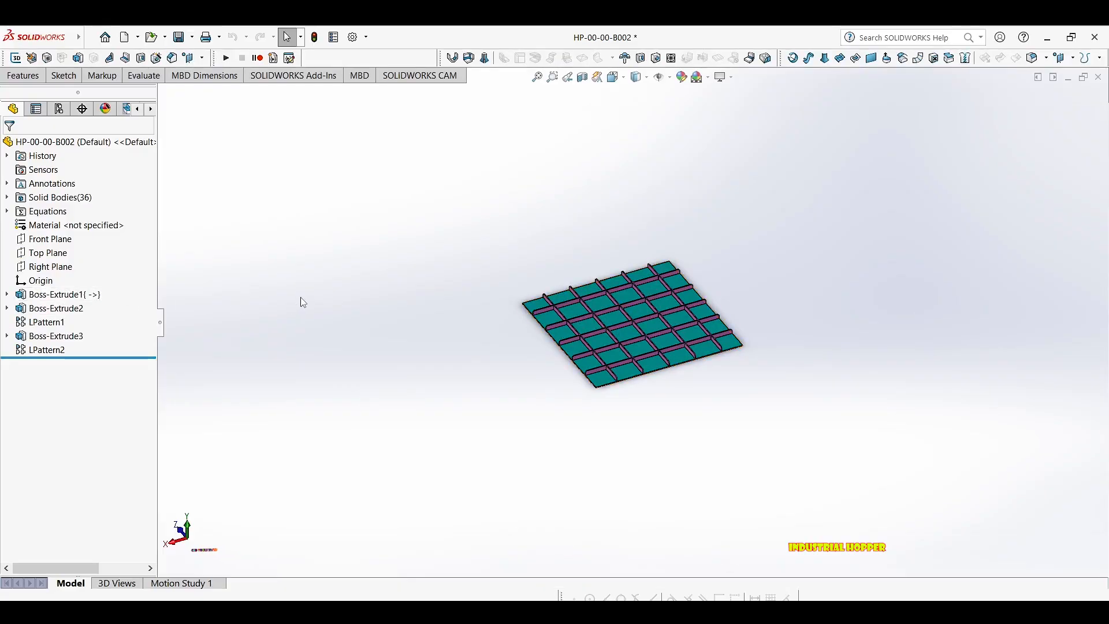
{"action": "scroll", "coordinate": [335, 278], "scroll_direction": "up", "scroll_amount": 1}
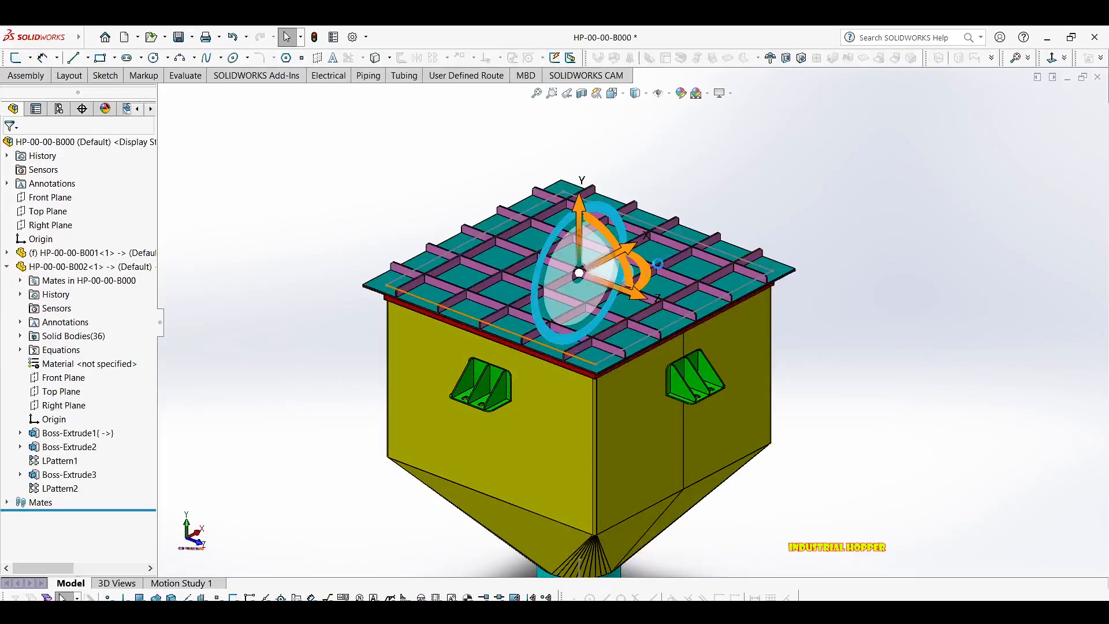
{"action": "scroll", "coordinate": [561, 368], "scroll_direction": "up", "scroll_amount": 4}
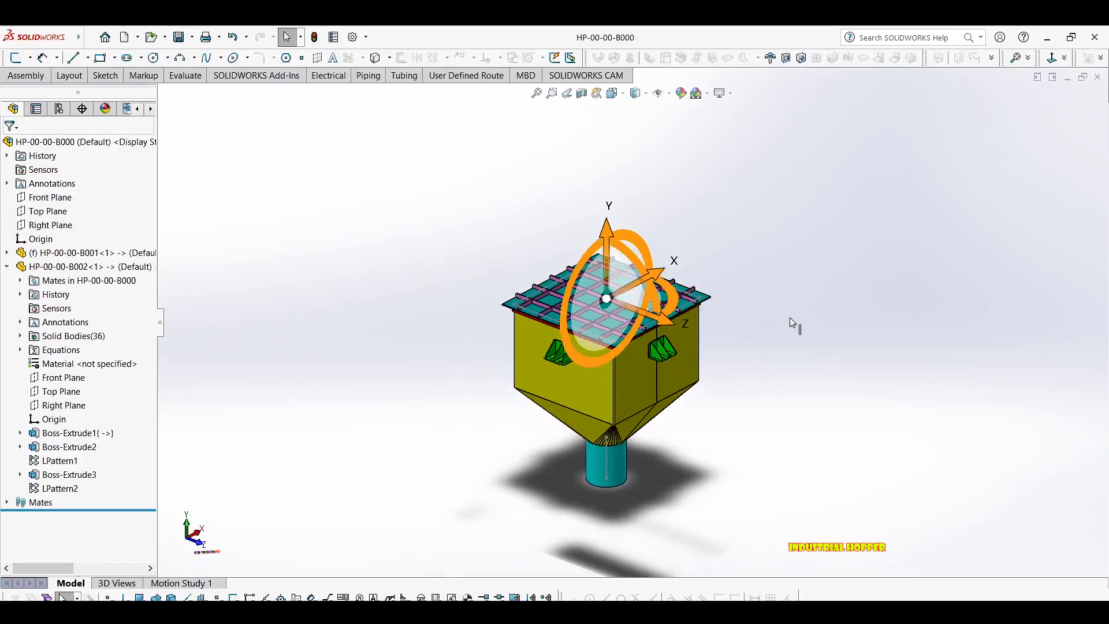
{"action": "left_click", "coordinate": [789, 317]}
{"action": "scroll", "coordinate": [543, 327], "scroll_direction": "down", "scroll_amount": 2}
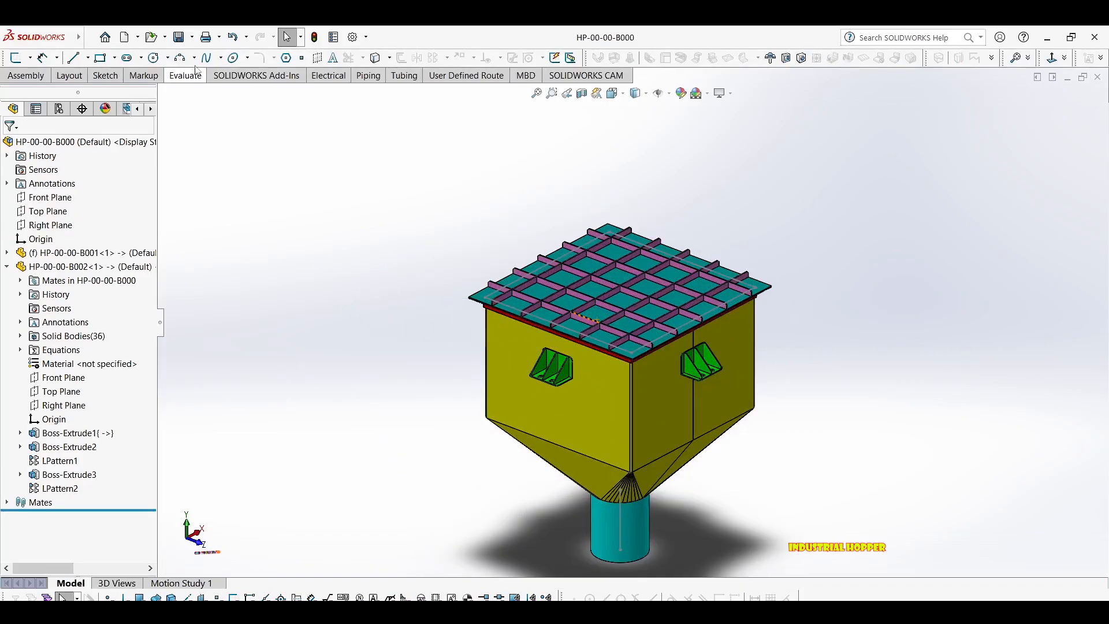
Insert the open part HP-00-00-B003 into the assembly, placing it freely beside the hopper, and rebuild the assembly.
{"action": "left_click", "coordinate": [26, 76]}
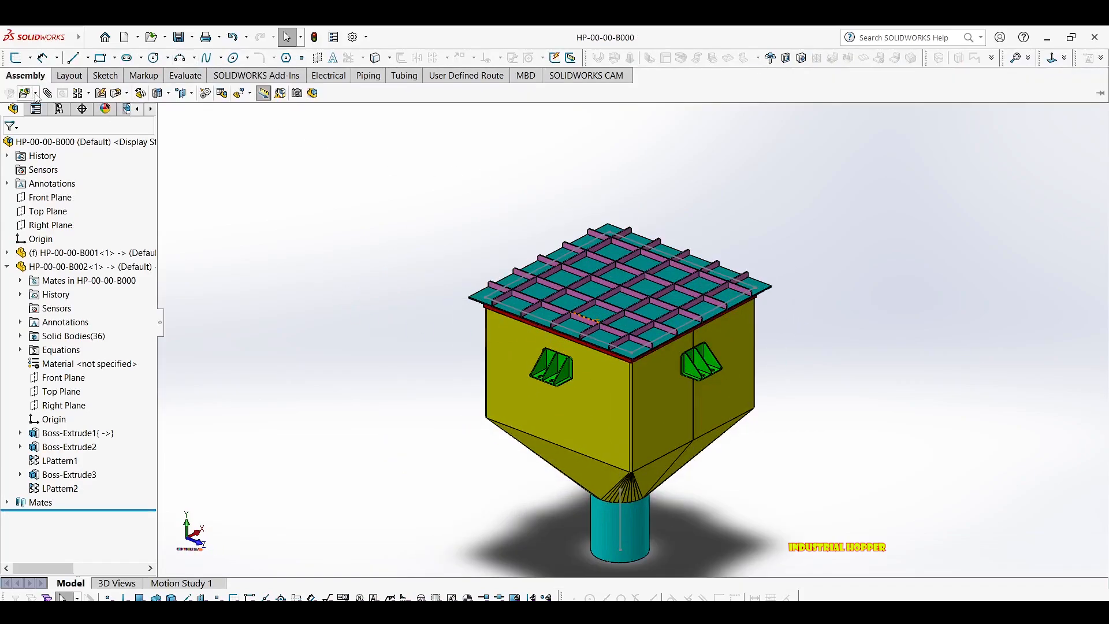
{"action": "left_click", "coordinate": [24, 94]}
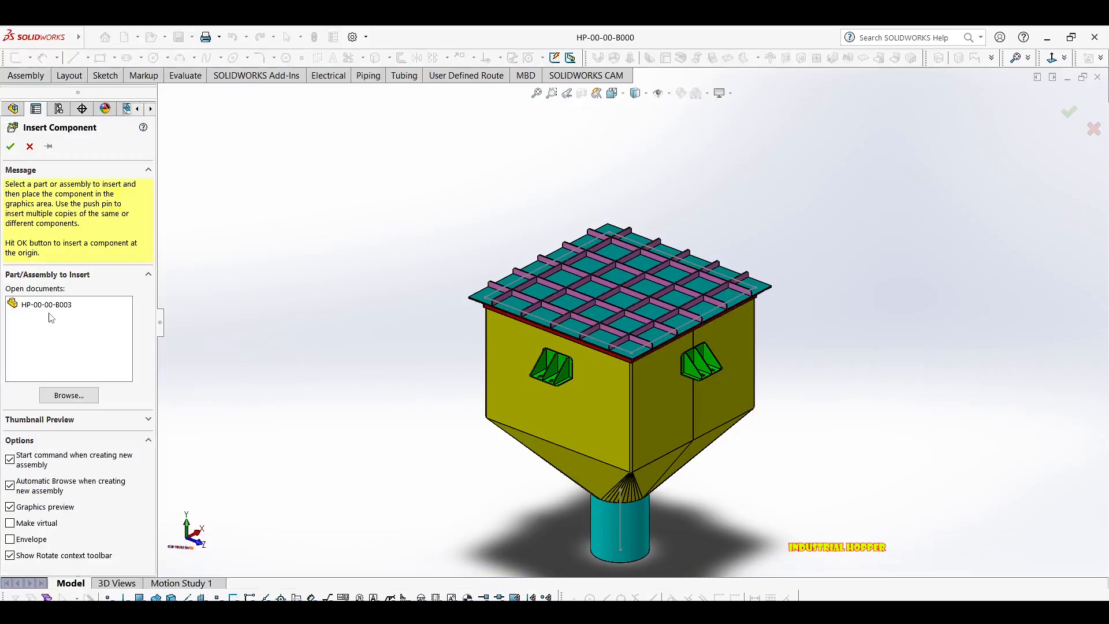
{"action": "left_click", "coordinate": [49, 306]}
{"action": "scroll", "coordinate": [347, 248], "scroll_direction": "up", "scroll_amount": 2}
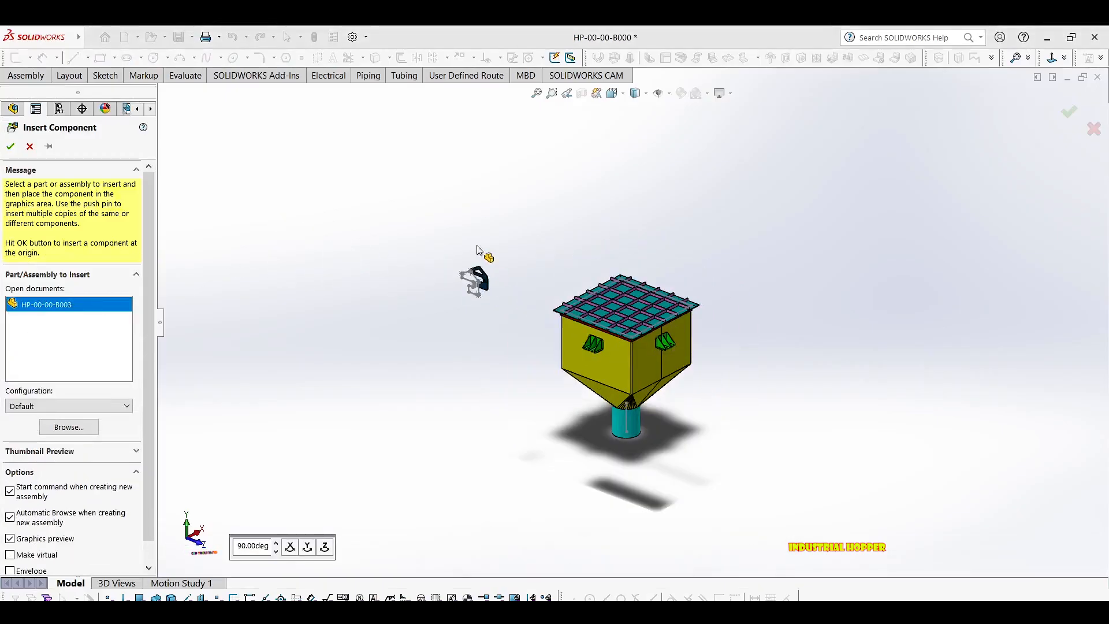
{"action": "left_click", "coordinate": [447, 258]}
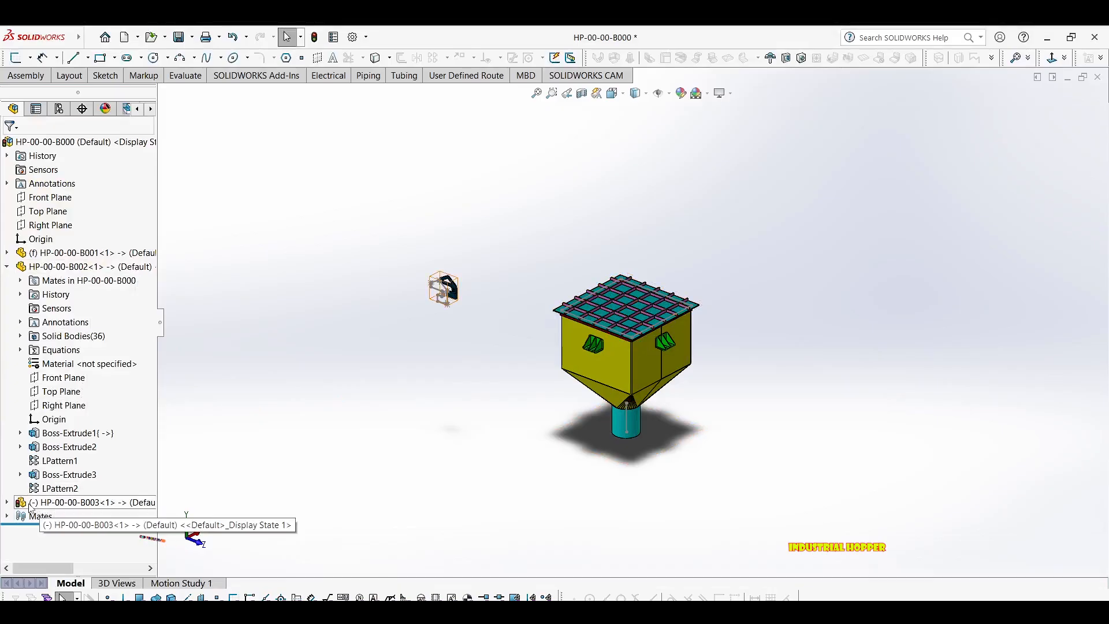
{"action": "left_click", "coordinate": [6, 503]}
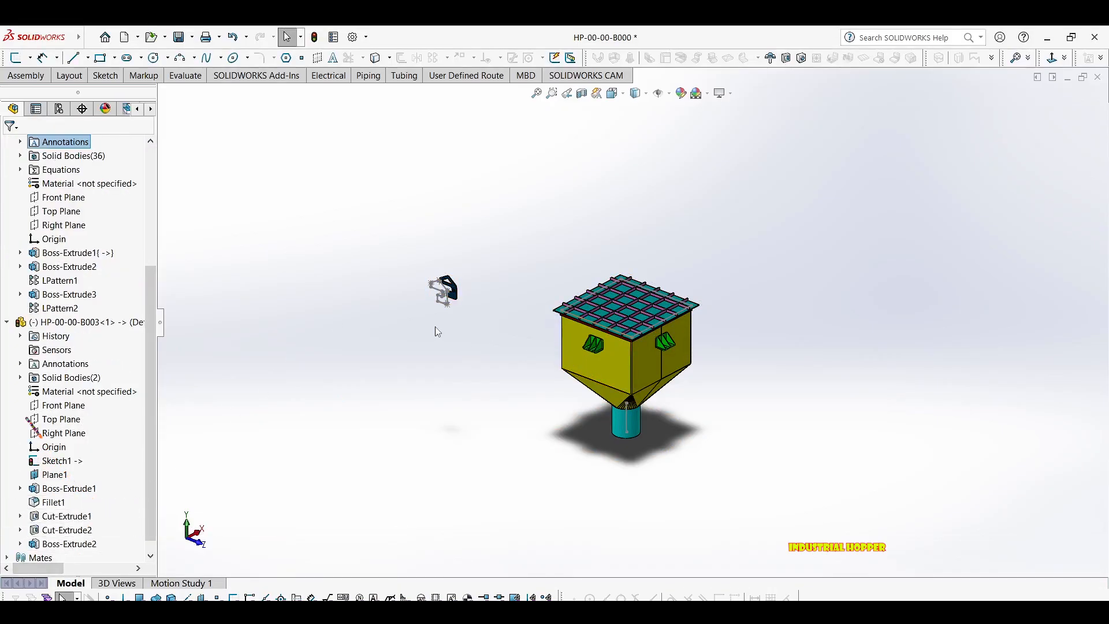
{"action": "left_click", "coordinate": [315, 38]}
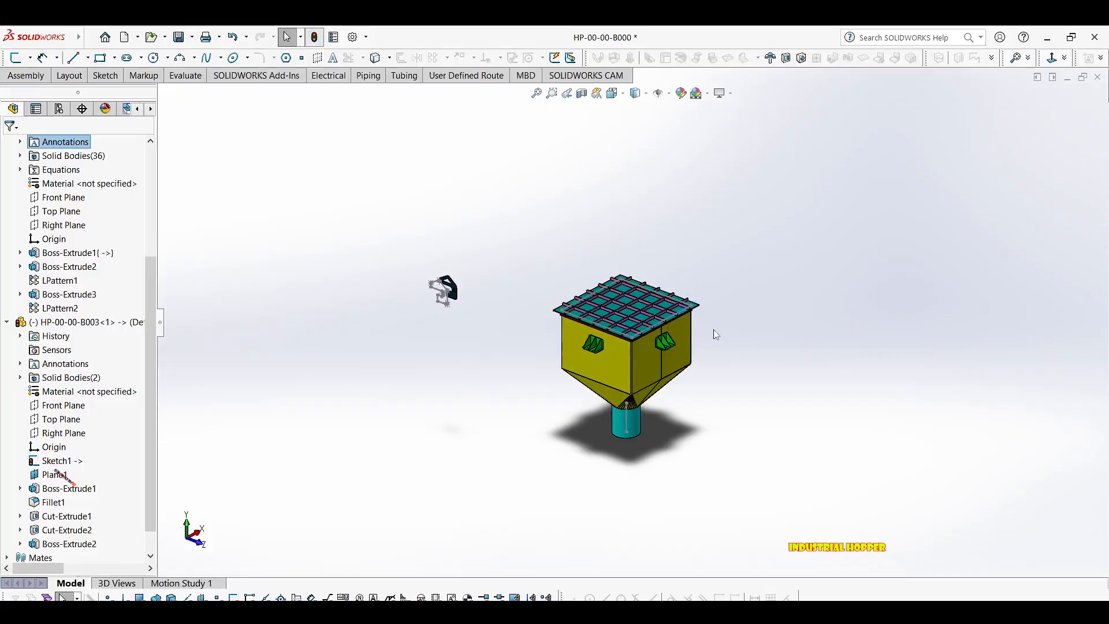
Try to mate the origin of HP-00-00-B003 coincident with the assembly origin, and undo that mate.
{"action": "middle_click_drag", "start_coordinate": [718, 364], "coordinate": [572, 376]}
{"action": "scroll", "coordinate": [86, 378], "scroll_direction": "down", "scroll_amount": 1}
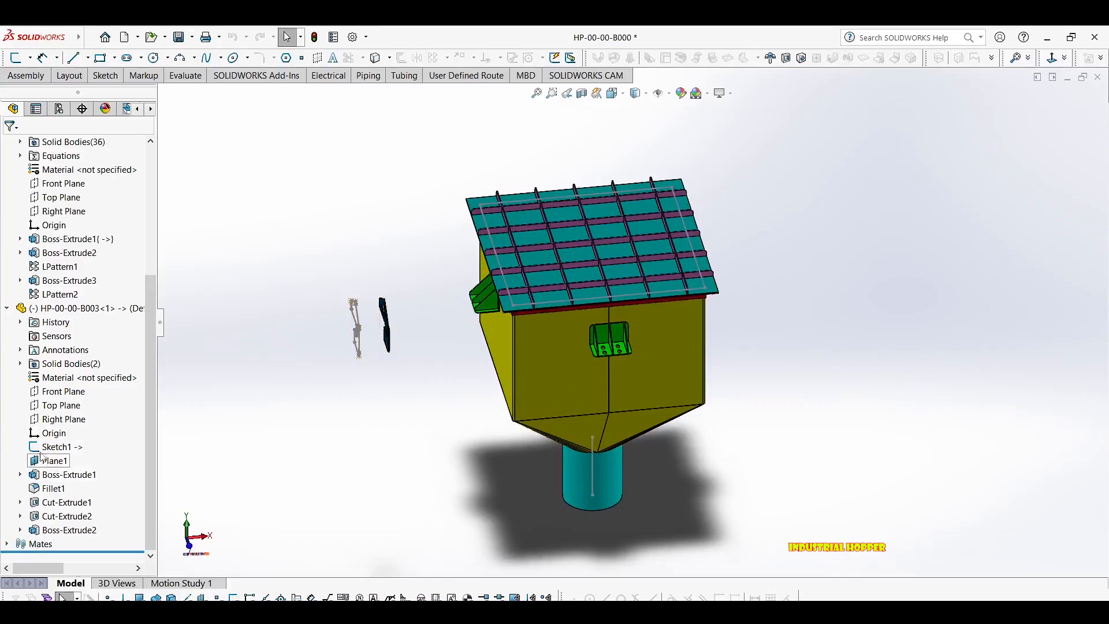
{"action": "left_click", "coordinate": [48, 434]}
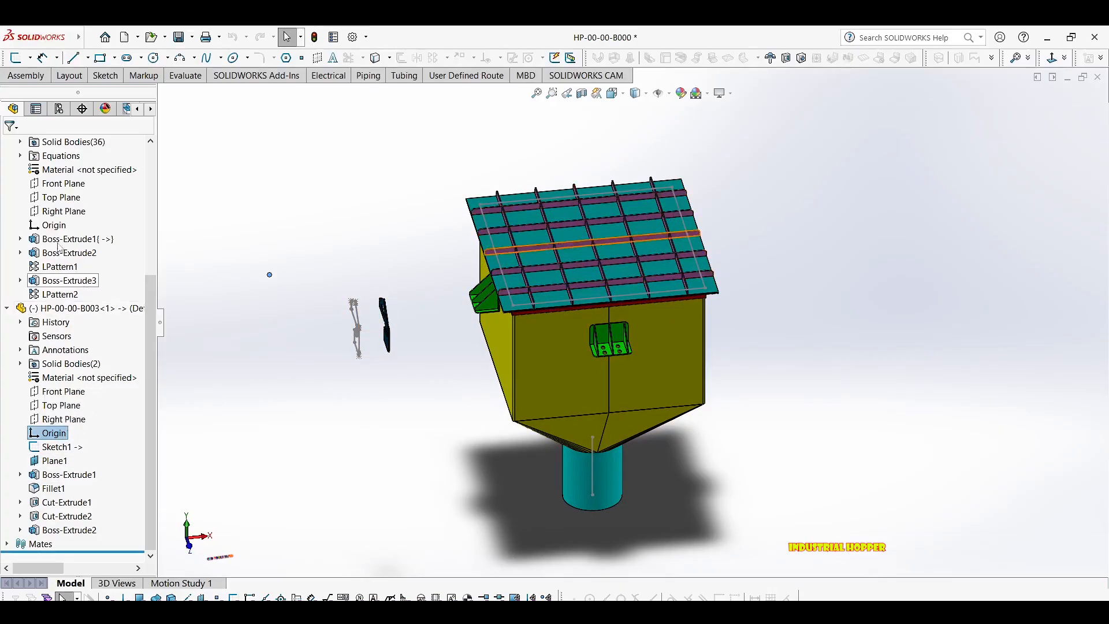
{"action": "scroll", "coordinate": [64, 231], "scroll_direction": "up", "scroll_amount": 1}
{"action": "scroll", "coordinate": [72, 215], "scroll_direction": "up", "scroll_amount": 4}
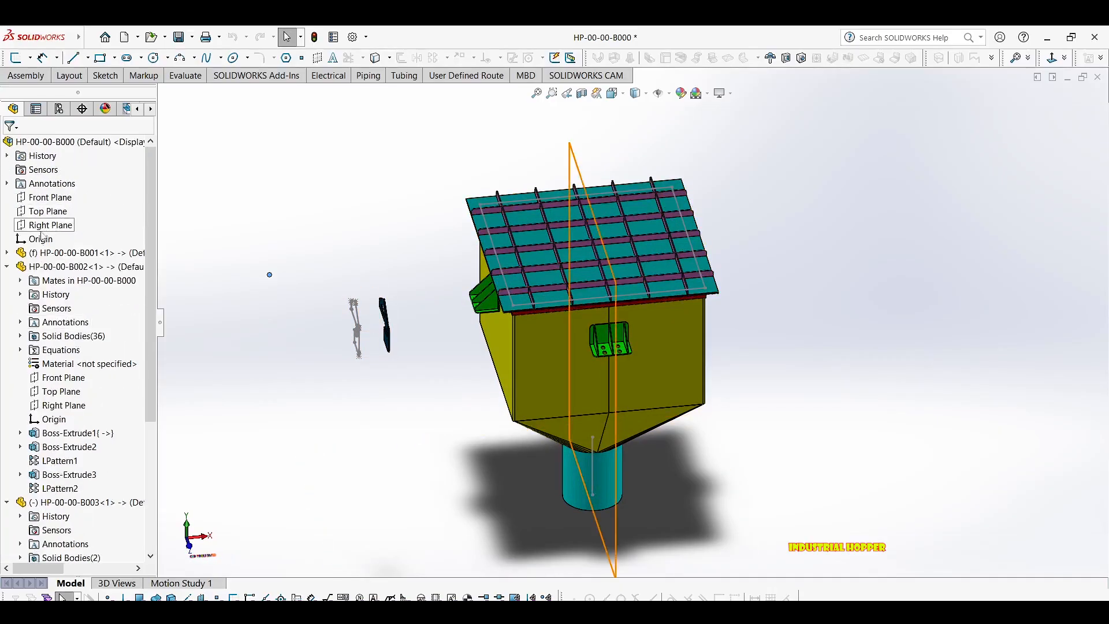
{"action": "left_click", "coordinate": [6, 267]}
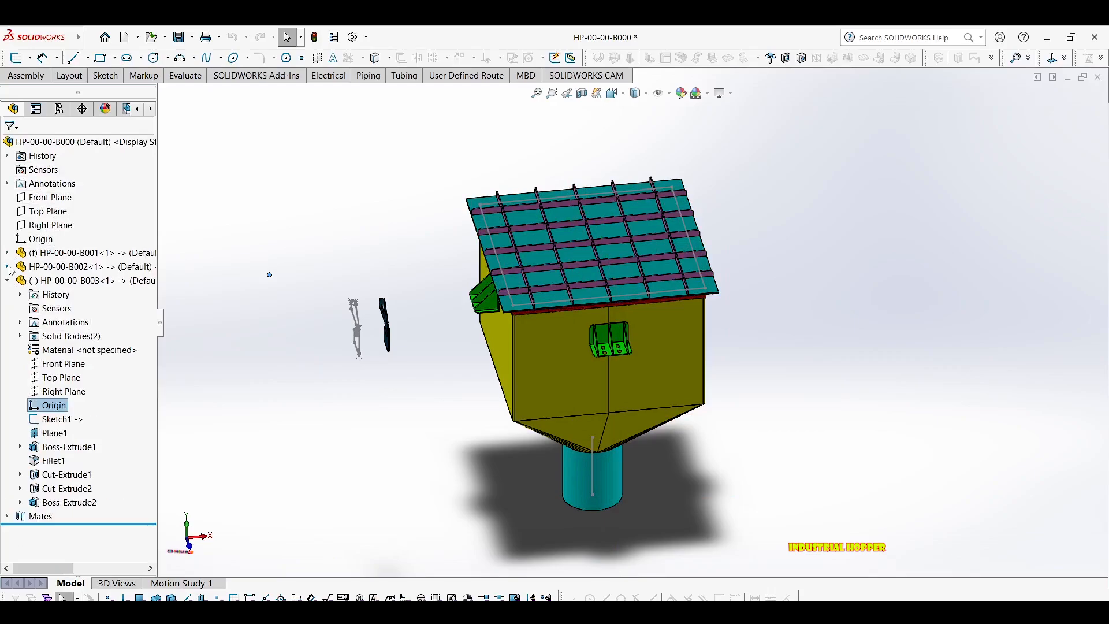
{"action": "left_click", "coordinate": [6, 280]}
{"action": "left_click", "coordinate": [58, 281]}
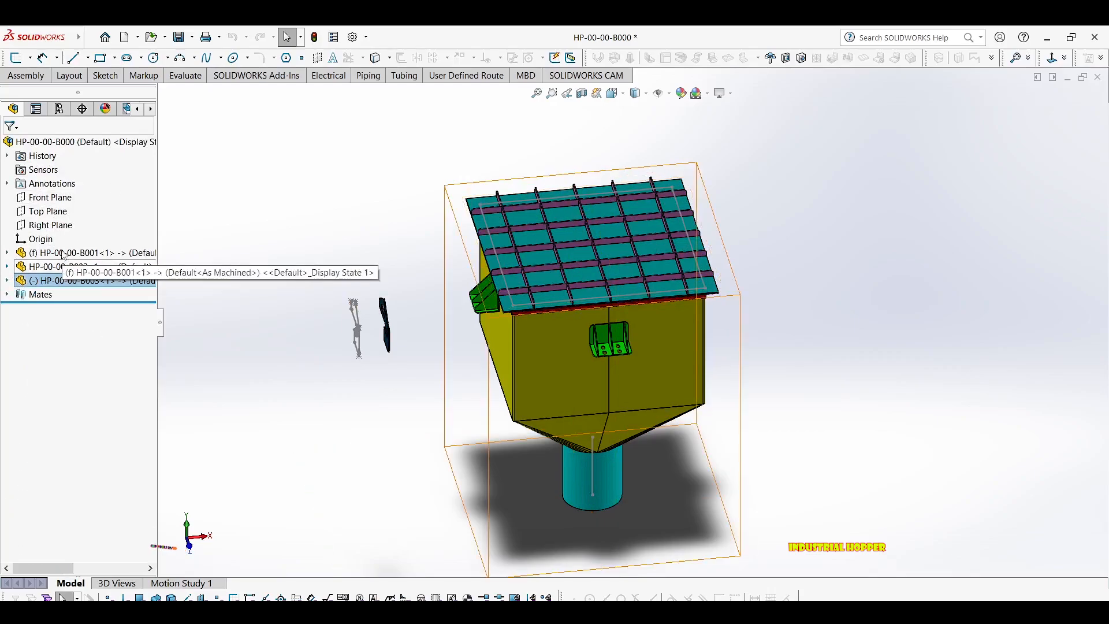
{"action": "left_click", "coordinate": [6, 281]}
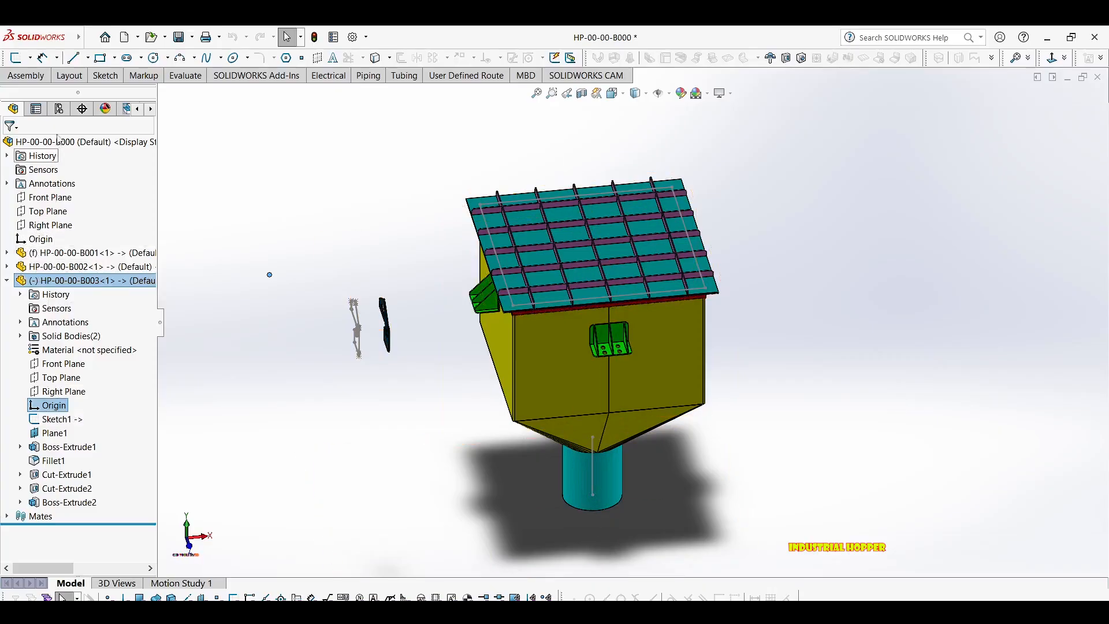
{"action": "left_click", "coordinate": [25, 243]}
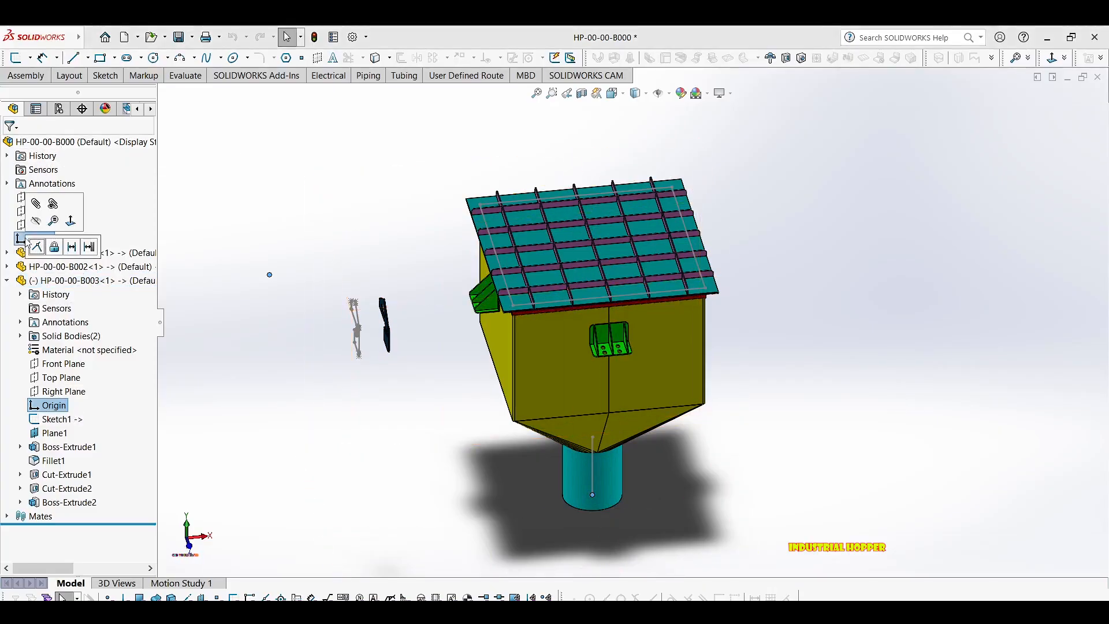
{"action": "left_click", "coordinate": [36, 247]}
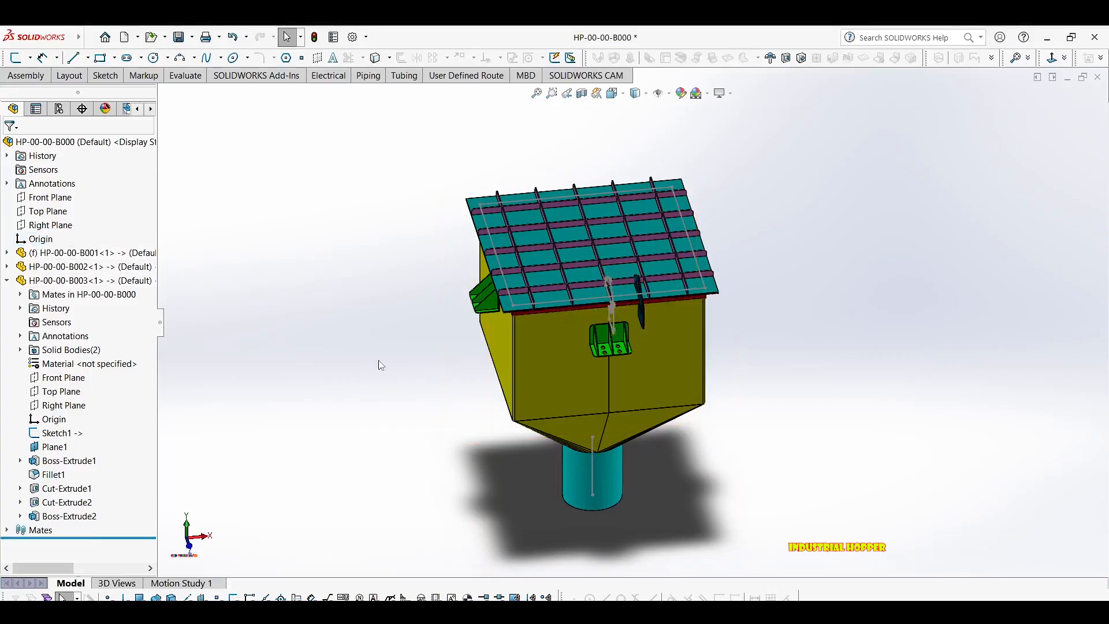
{"action": "key", "text": "ctrl+z"}
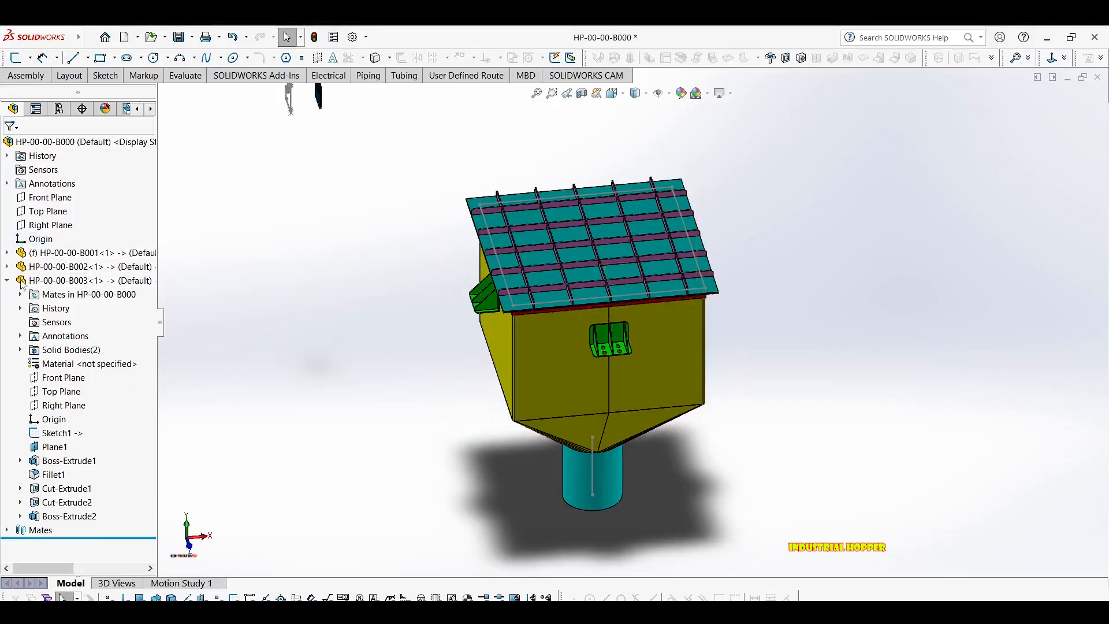
{"action": "key", "text": "ctrl+z"}
Mate the origin of HP-00-00-B003 coincident with the assembly origin.
{"action": "left_click", "coordinate": [38, 239]}
{"action": "left_click", "coordinate": [54, 405], "text": "ctrl"}
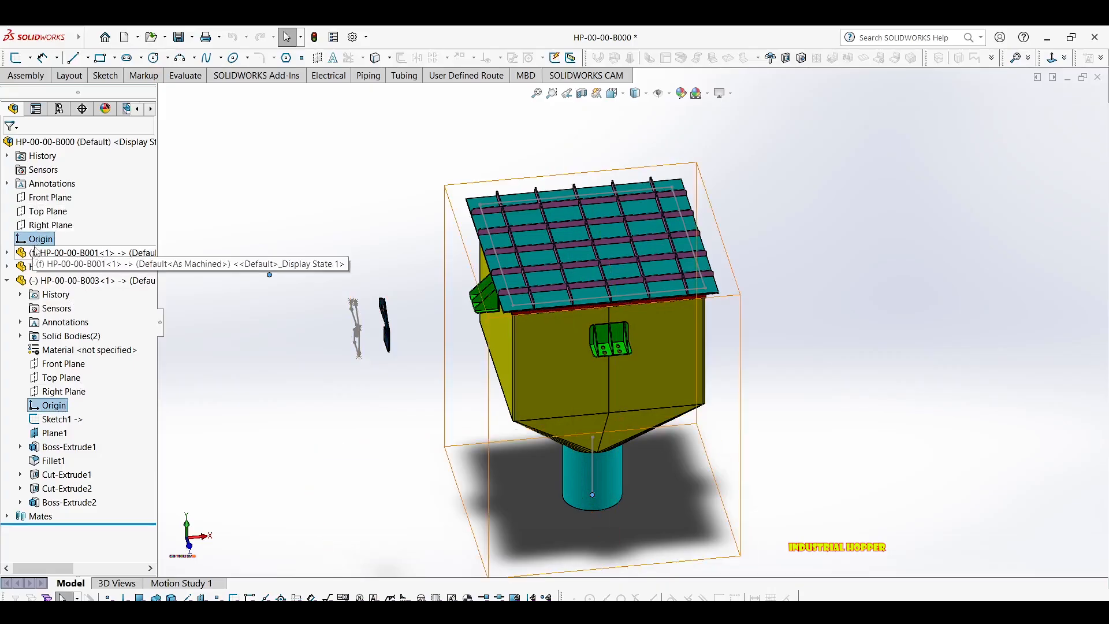
{"action": "key", "text": "Escape"}
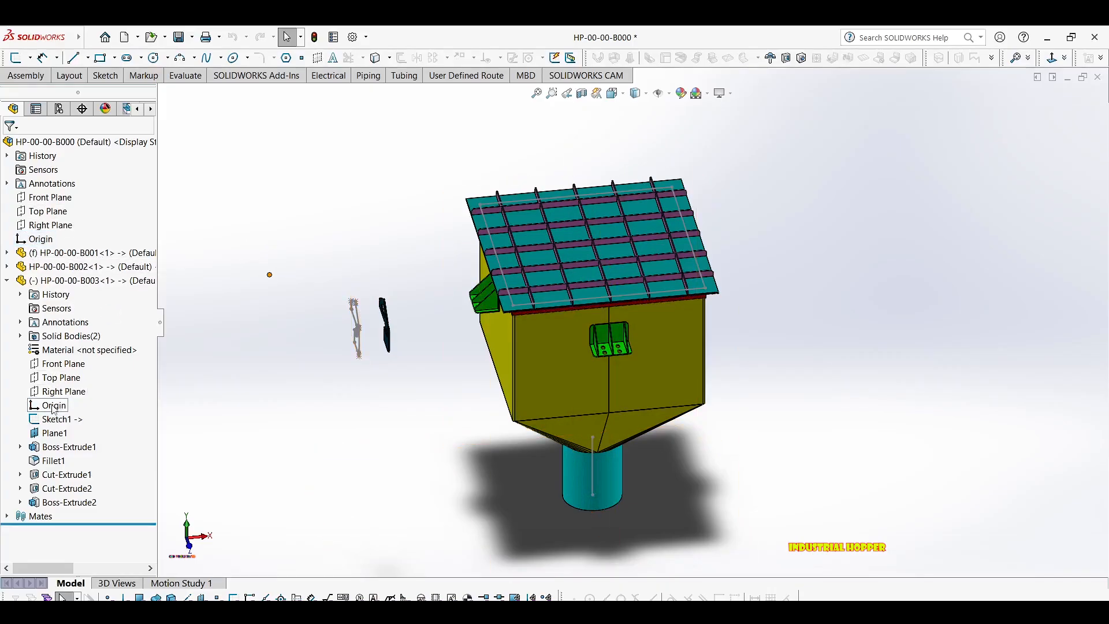
{"action": "left_click", "coordinate": [53, 408]}
{"action": "left_click", "coordinate": [44, 238], "text": "ctrl"}
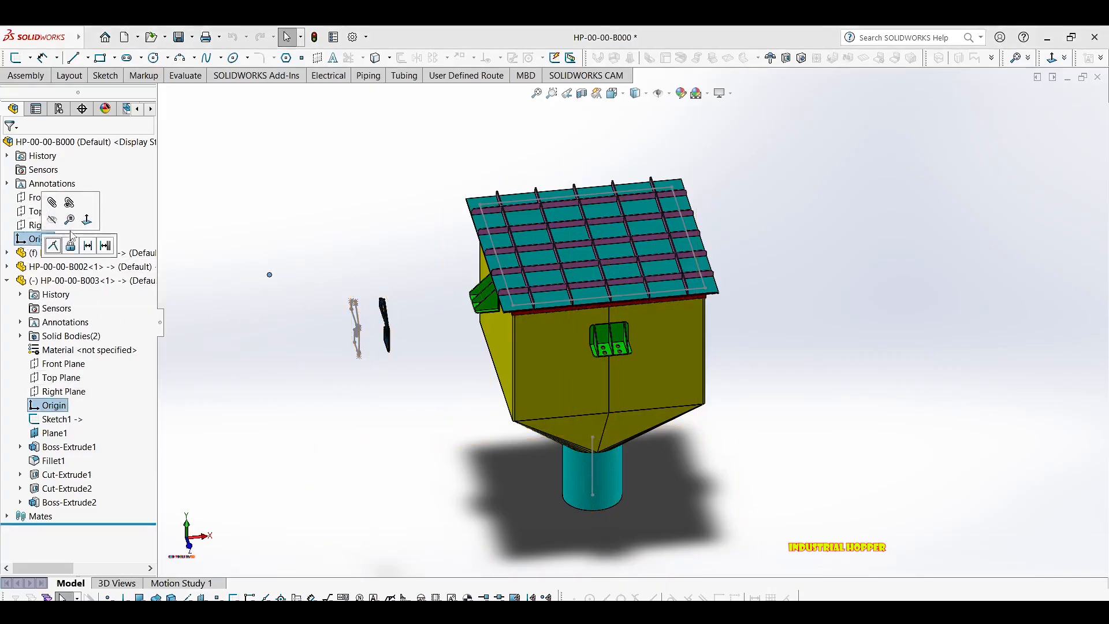
{"action": "left_click", "coordinate": [53, 245]}
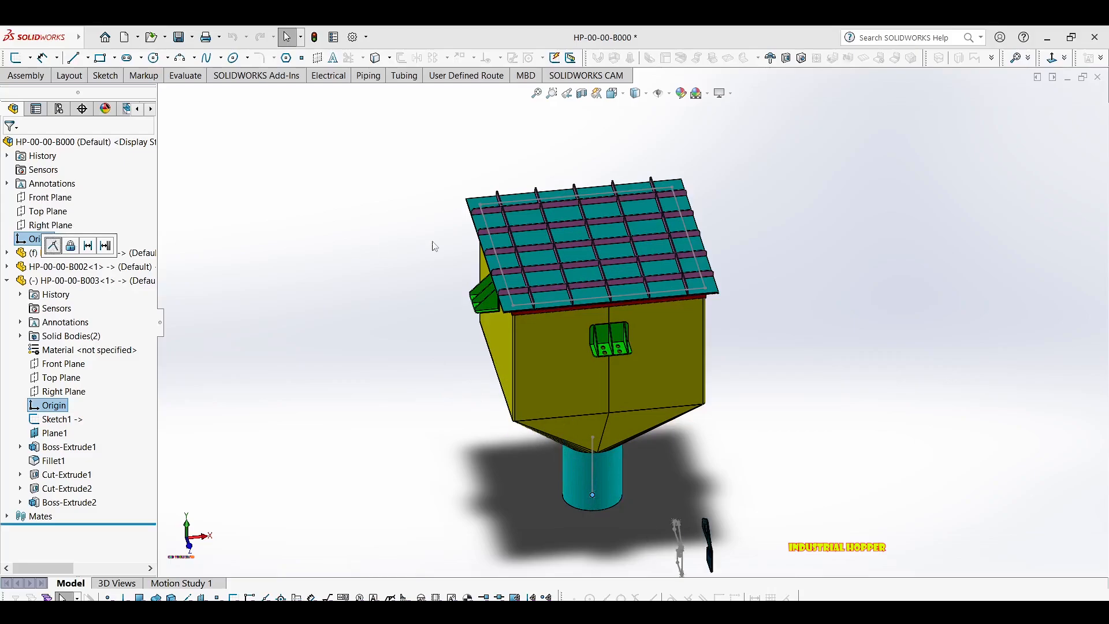
Examine from both sides how the HP-00-00-B003 bracket meets the ribs and edge of the top plate.
{"action": "scroll", "coordinate": [670, 309], "scroll_direction": "down", "scroll_amount": 3}
{"action": "scroll", "coordinate": [648, 304], "scroll_direction": "down", "scroll_amount": 2}
{"action": "middle_click_drag", "start_coordinate": [566, 305], "coordinate": [646, 293]}
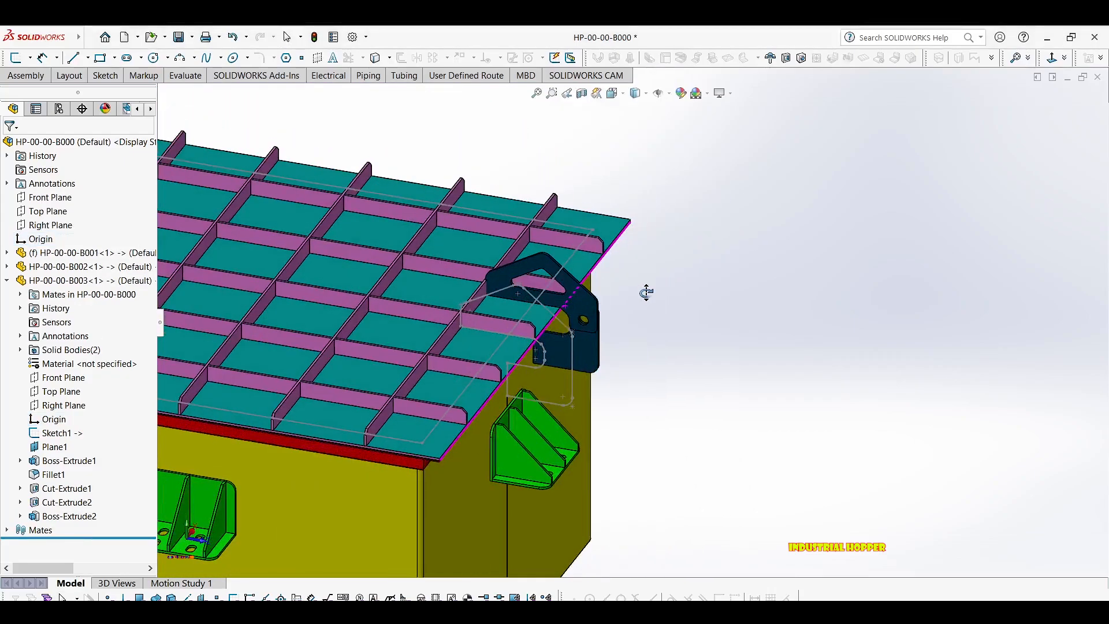
{"action": "scroll", "coordinate": [529, 294], "scroll_direction": "down", "scroll_amount": 7}
{"action": "mouse_move", "coordinate": [480, 285]}
{"action": "middle_mouse_down"}
{"action": "mouse_move", "coordinate": [494, 280]}
{"action": "mouse_move", "coordinate": [471, 270]}
{"action": "middle_mouse_up"}
{"action": "scroll", "coordinate": [402, 243], "scroll_direction": "down", "scroll_amount": 2}
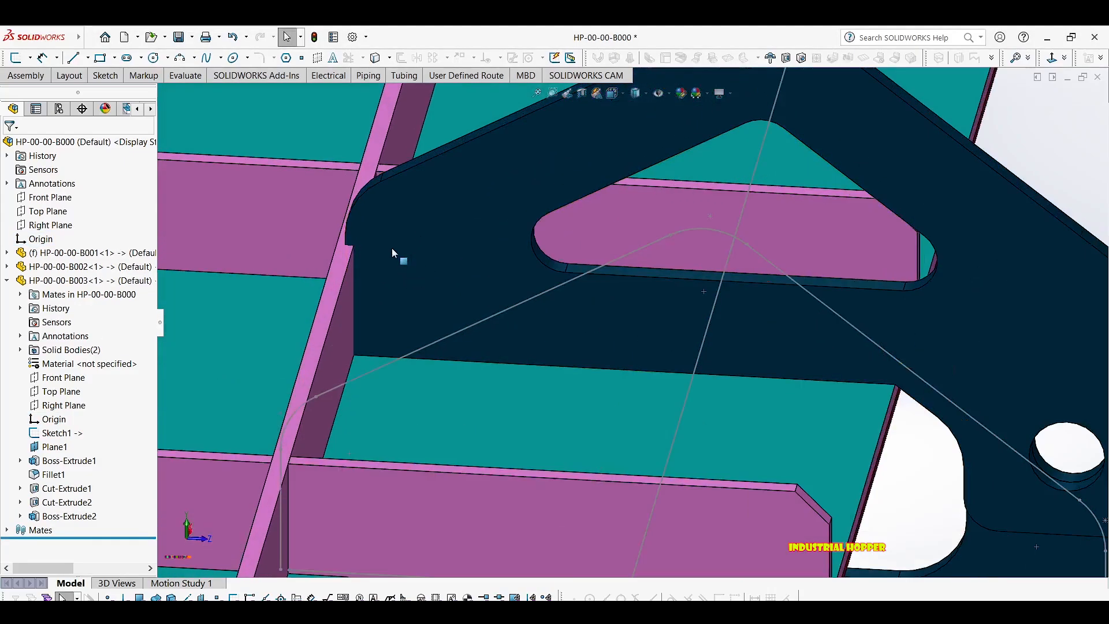
{"action": "scroll", "coordinate": [578, 286], "scroll_direction": "up", "scroll_amount": 9}
{"action": "middle_click_drag", "start_coordinate": [595, 292], "coordinate": [481, 293]}
{"action": "scroll", "coordinate": [540, 249], "scroll_direction": "down", "scroll_amount": 6}
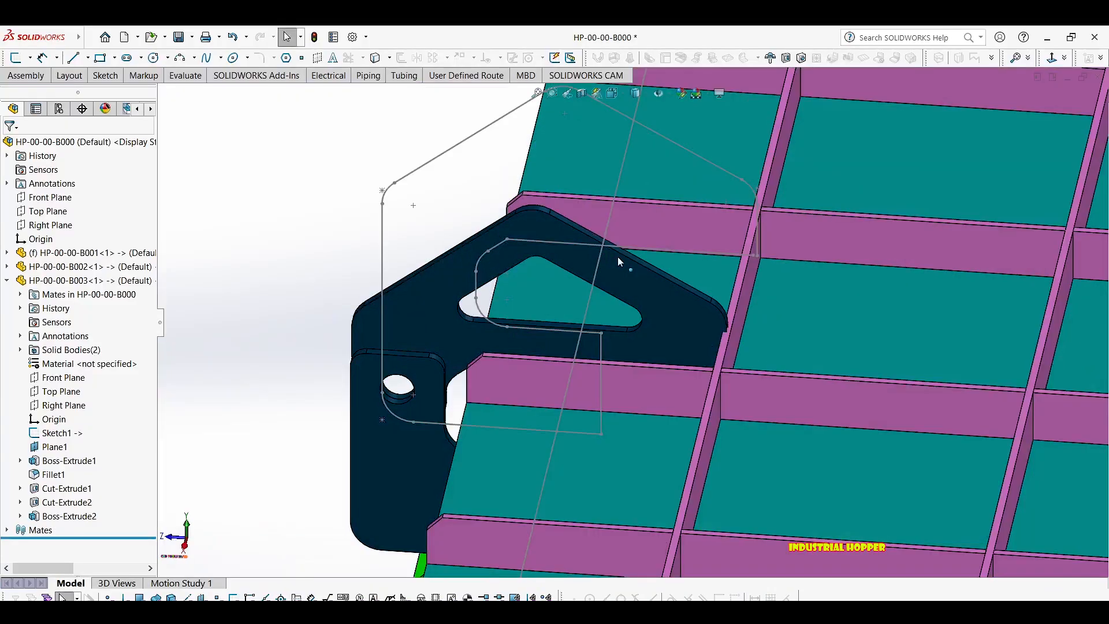
{"action": "middle_click_drag", "start_coordinate": [618, 257], "coordinate": [680, 309]}
{"action": "scroll", "coordinate": [679, 321], "scroll_direction": "up", "scroll_amount": 4}
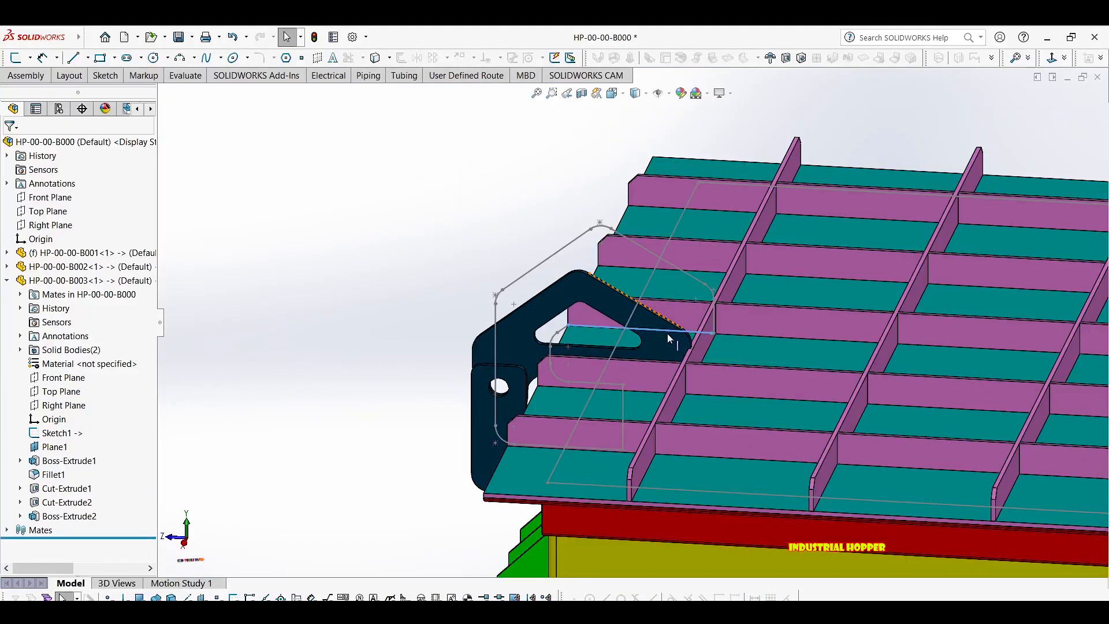
Edit Sketch1 of HP-00-00-B003 within the assembly and set the bracket profile's overall width to 230 mm.
{"action": "left_click", "coordinate": [661, 236]}
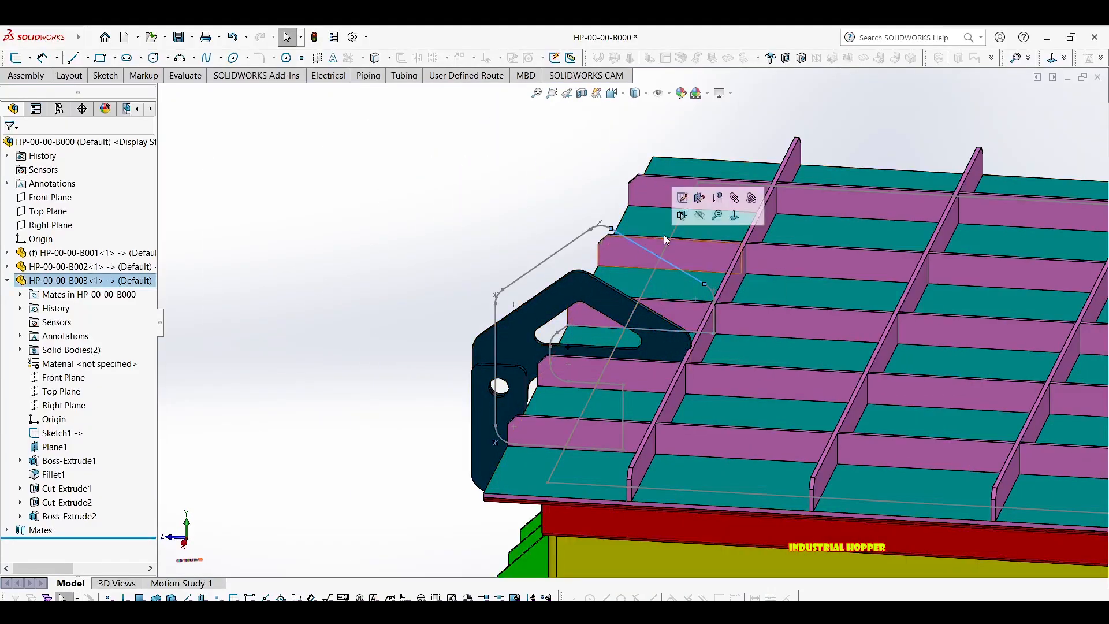
{"action": "left_click", "coordinate": [691, 202]}
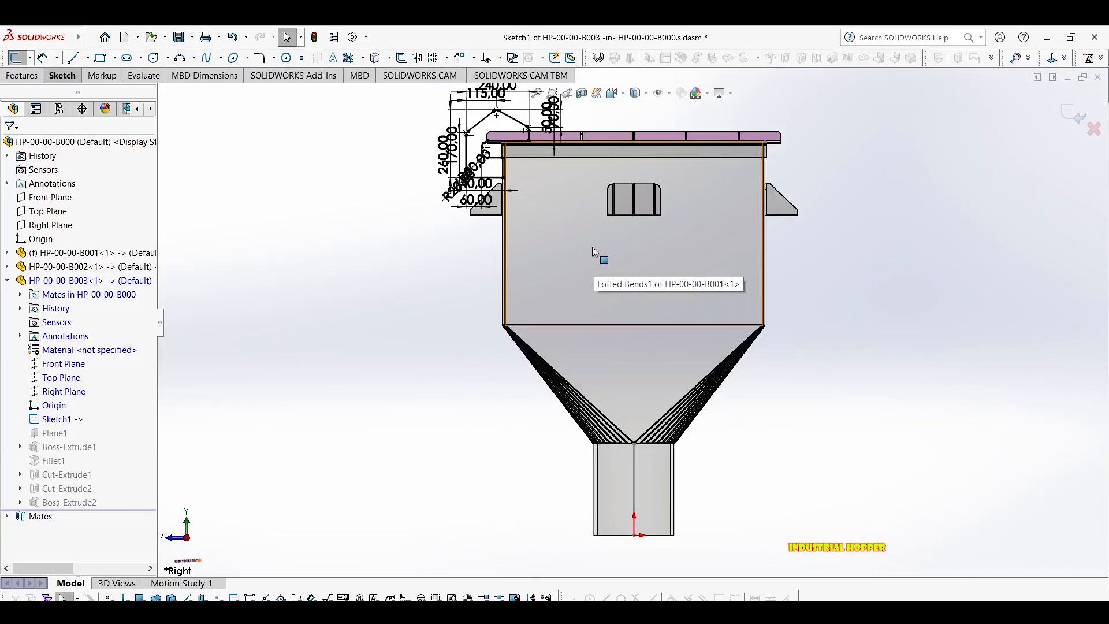
{"action": "scroll", "coordinate": [527, 131], "scroll_direction": "down", "scroll_amount": 3}
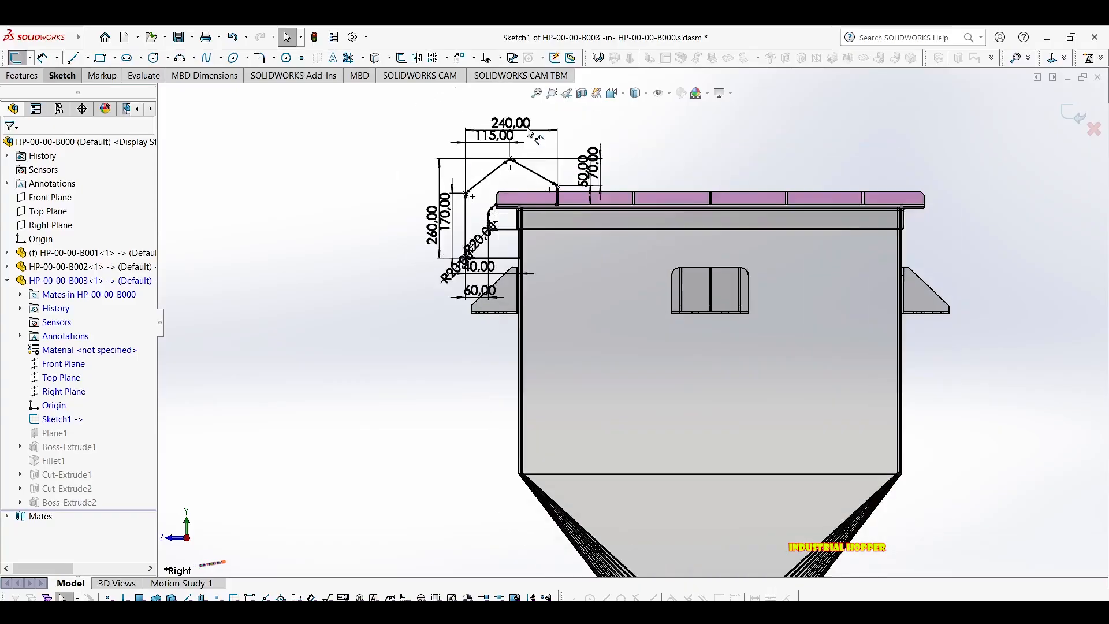
{"action": "scroll", "coordinate": [531, 139], "scroll_direction": "down", "scroll_amount": 3}
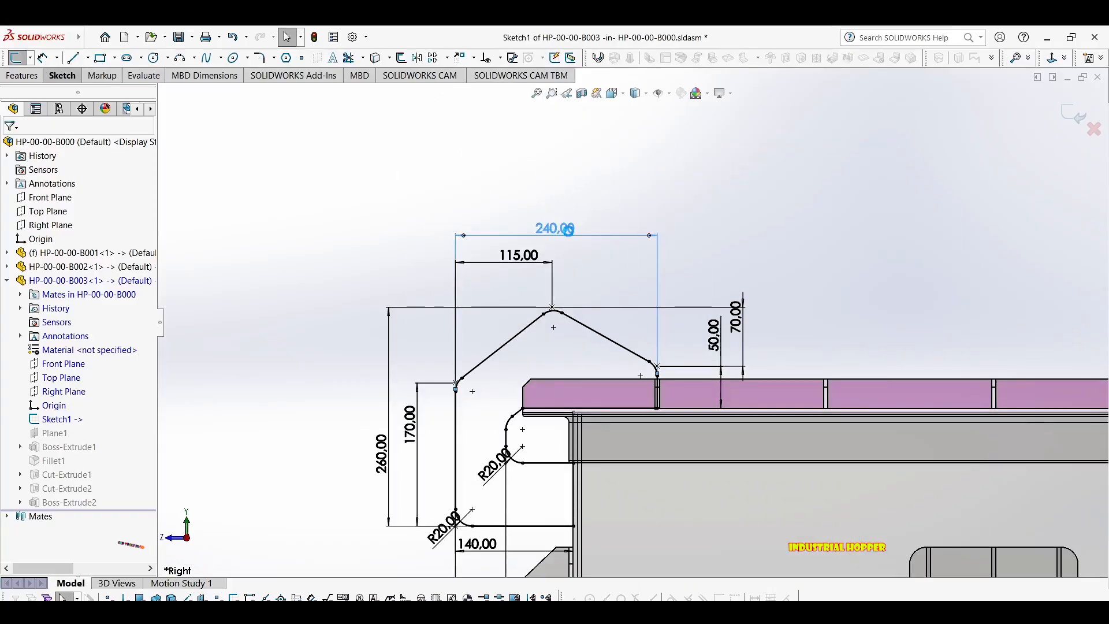
{"action": "left_click", "coordinate": [619, 253]}
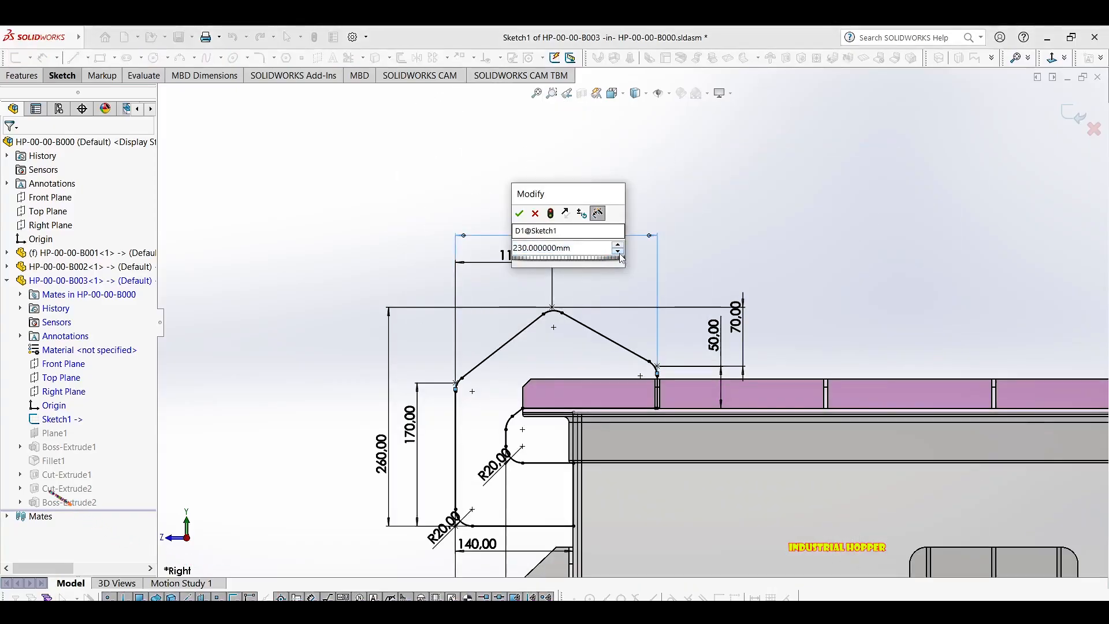
{"action": "left_click", "coordinate": [618, 253]}
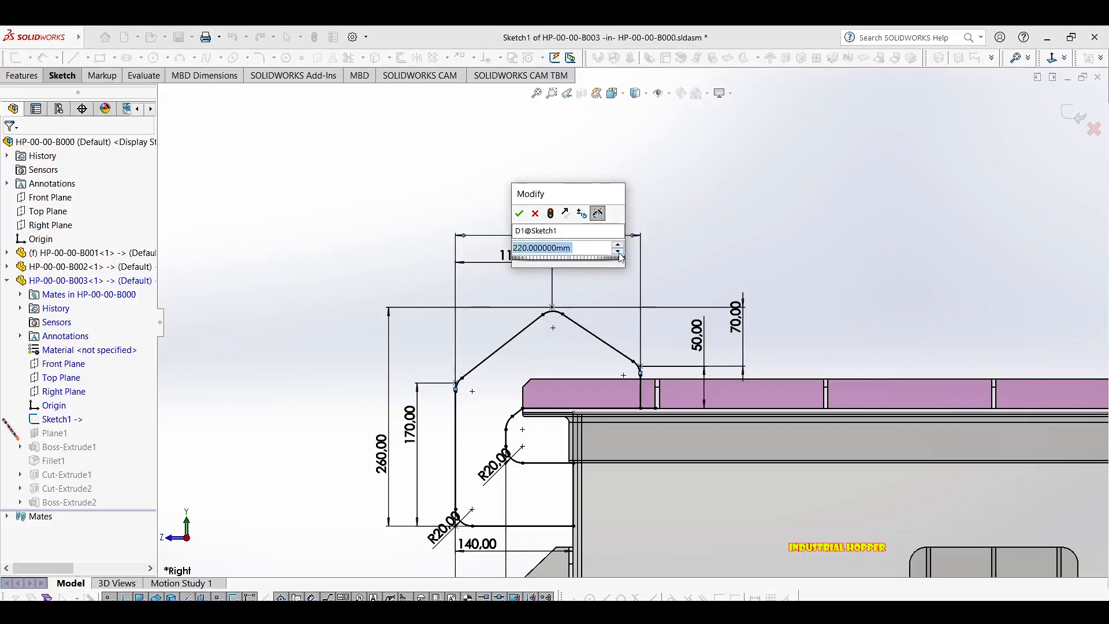
{"action": "left_click", "coordinate": [618, 245]}
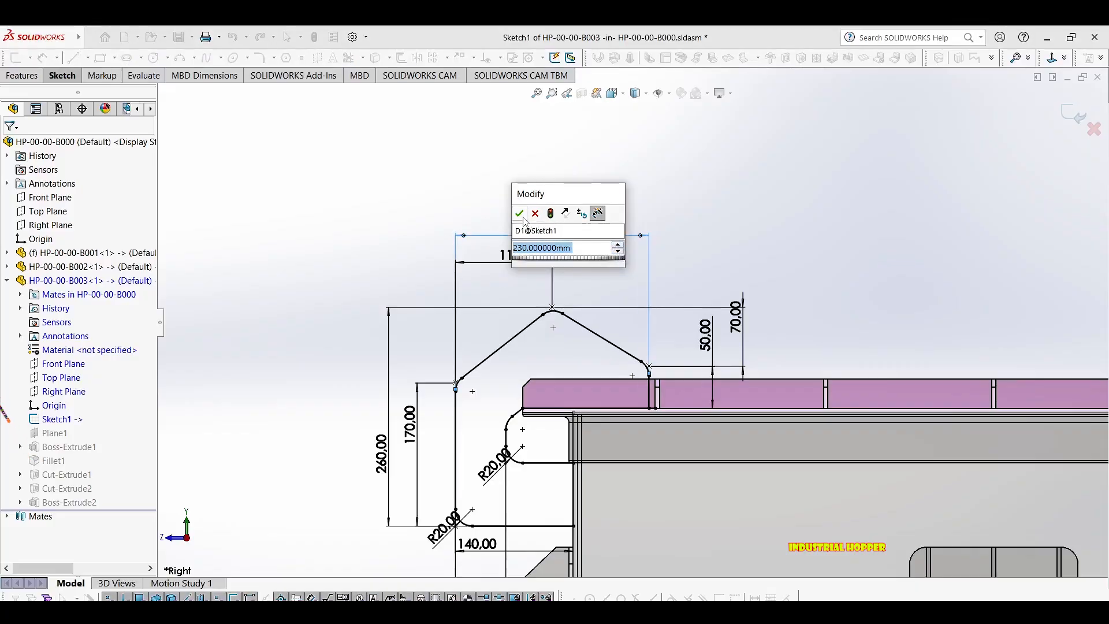
{"action": "key", "text": "Return"}
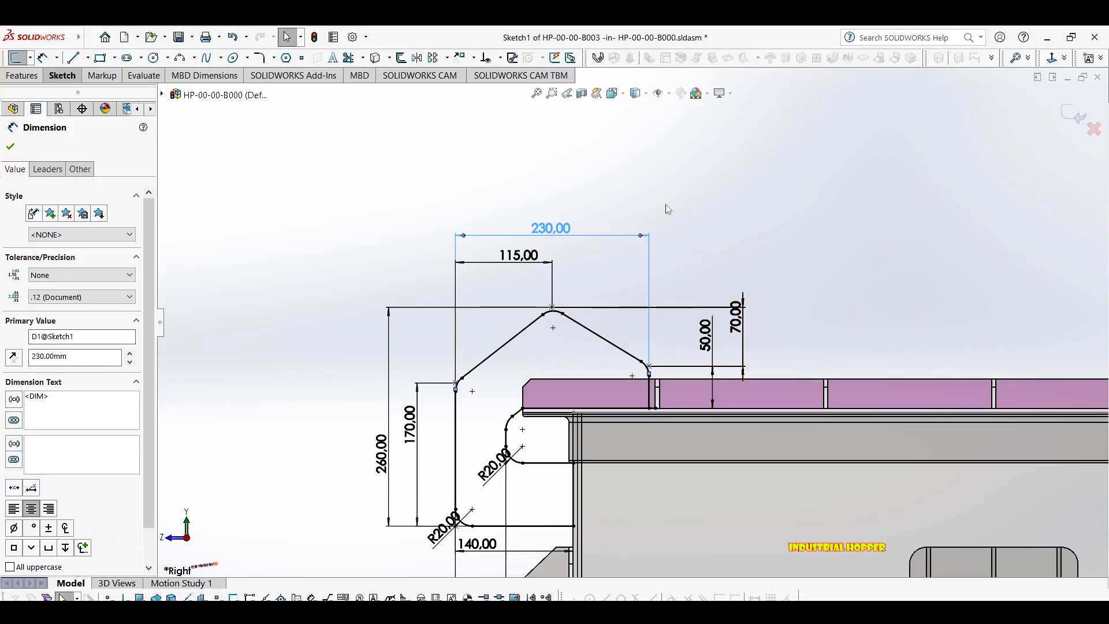
{"action": "left_click", "coordinate": [11, 148]}
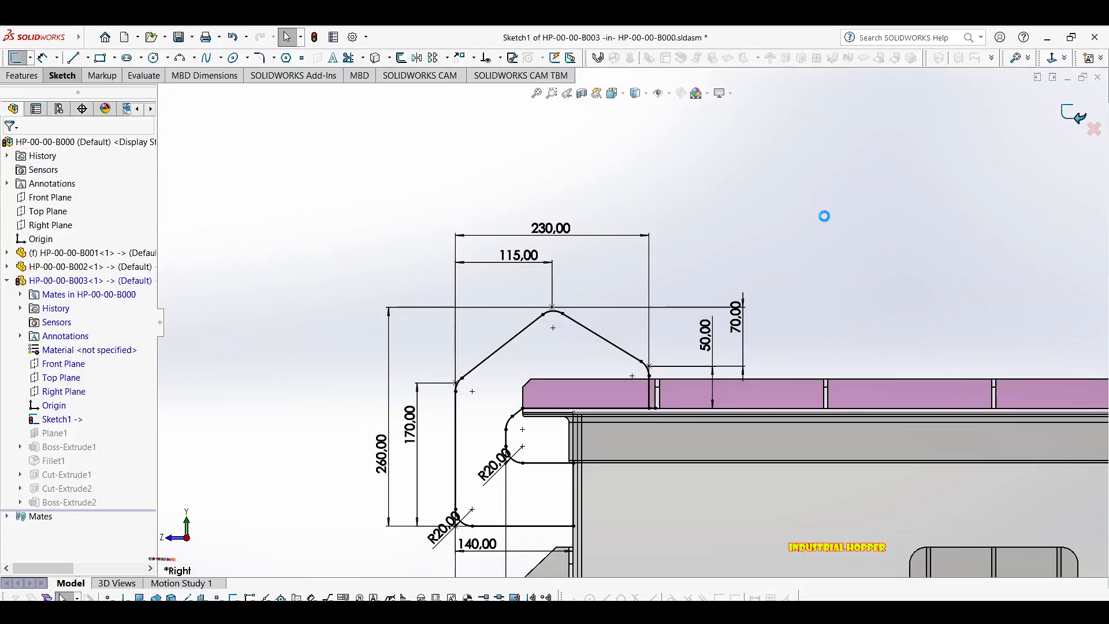
Exit the sketch and the in-context part editing to return to the HP-00-00-B000 assembly, and check the bracket against the ribs.
{"action": "double_click", "coordinate": [729, 278]}
{"action": "scroll", "coordinate": [640, 321], "scroll_direction": "up", "scroll_amount": 9}
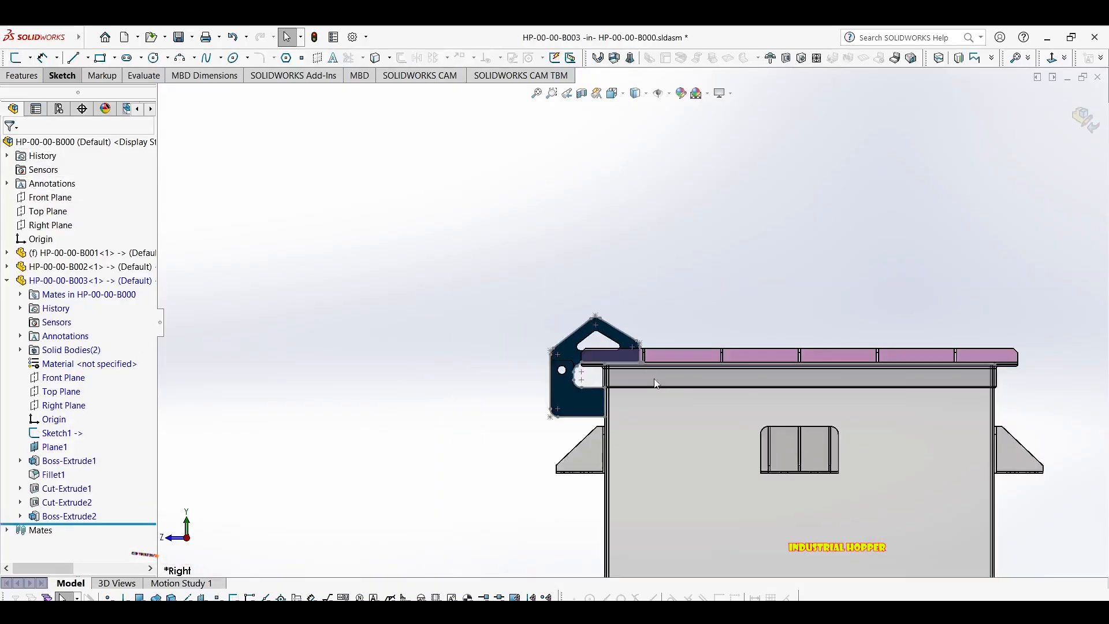
{"action": "middle_click_drag", "start_coordinate": [707, 299], "coordinate": [845, 286]}
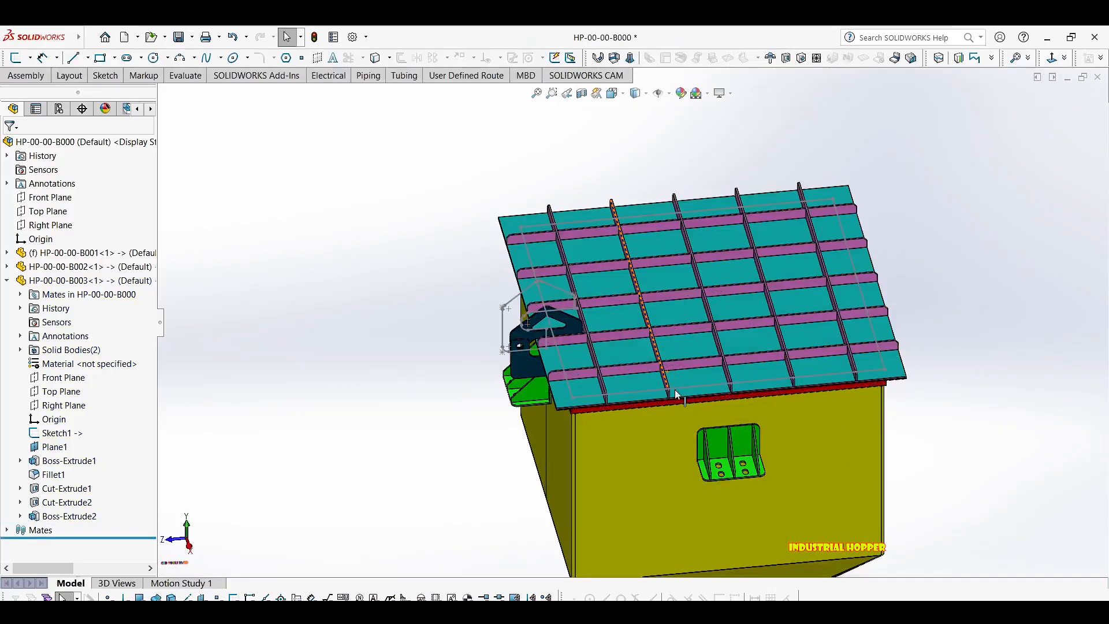
{"action": "scroll", "coordinate": [674, 390], "scroll_direction": "up", "scroll_amount": 5}
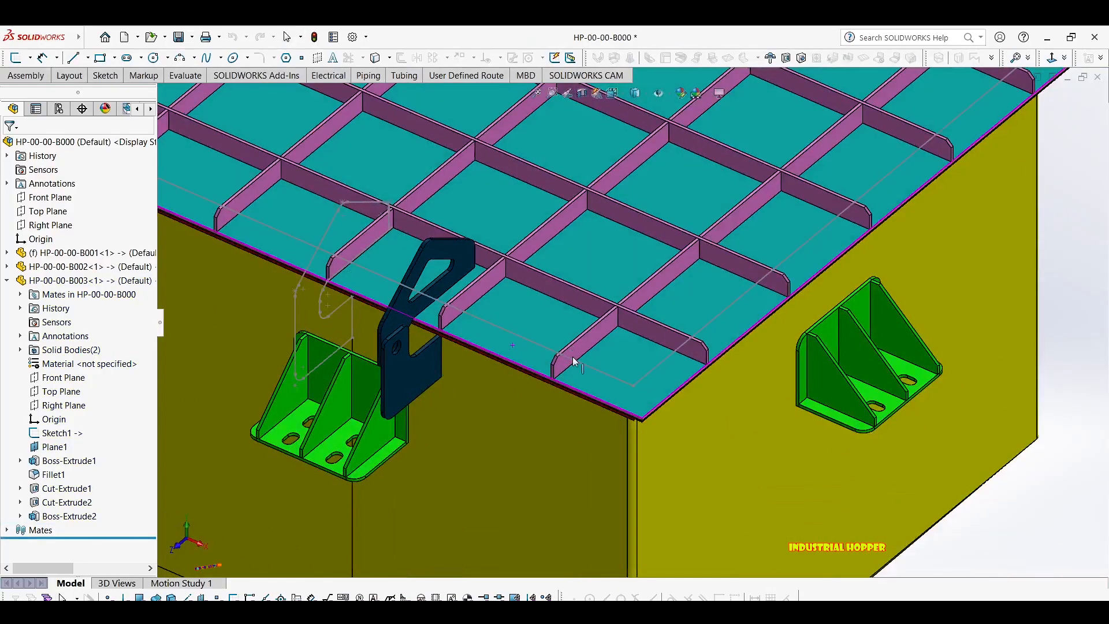
Collapse the HP-00-00-B003 component in the feature tree and save the HP-00-00-B000 assembly.
{"action": "scroll", "coordinate": [573, 355], "scroll_direction": "down", "scroll_amount": 6}
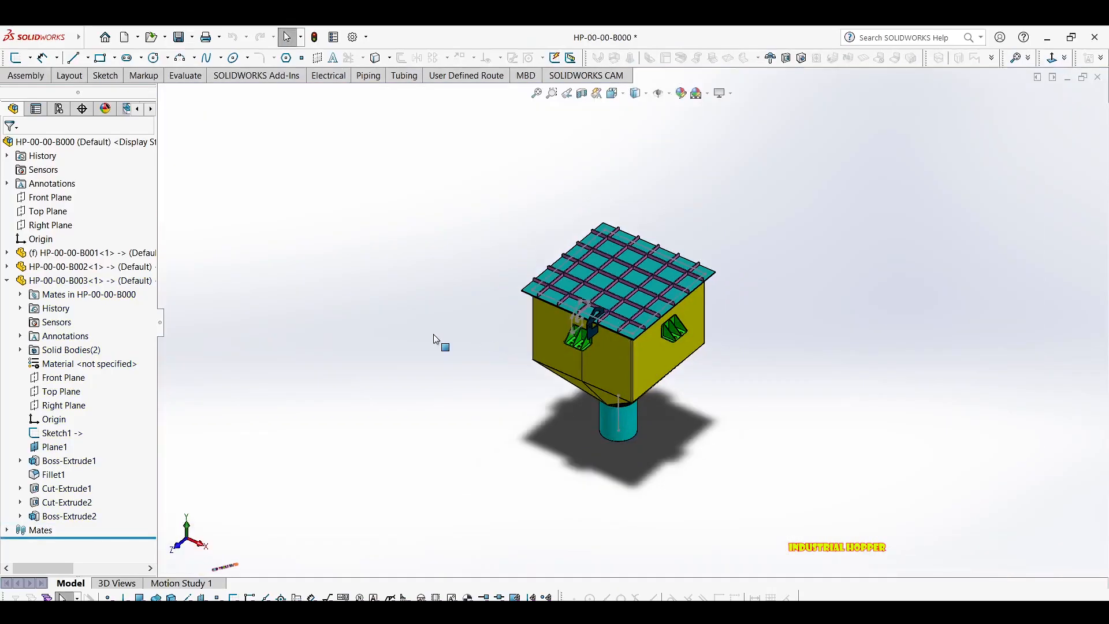
{"action": "left_click", "coordinate": [7, 281]}
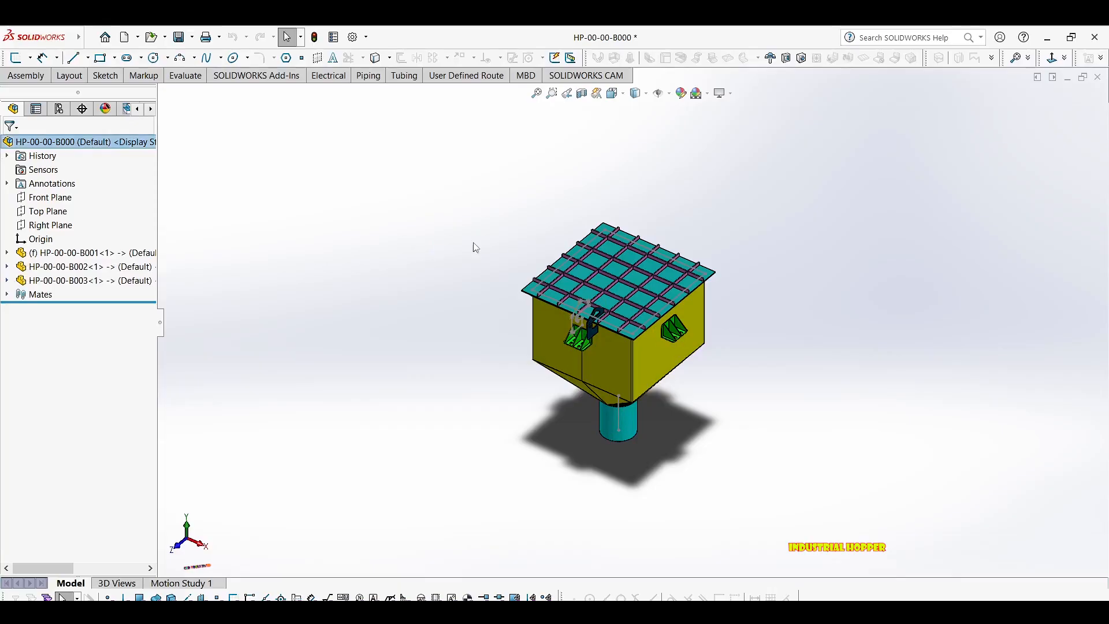
{"action": "key", "text": "ctrl+s"}
{"action": "left_click", "coordinate": [272, 266]}
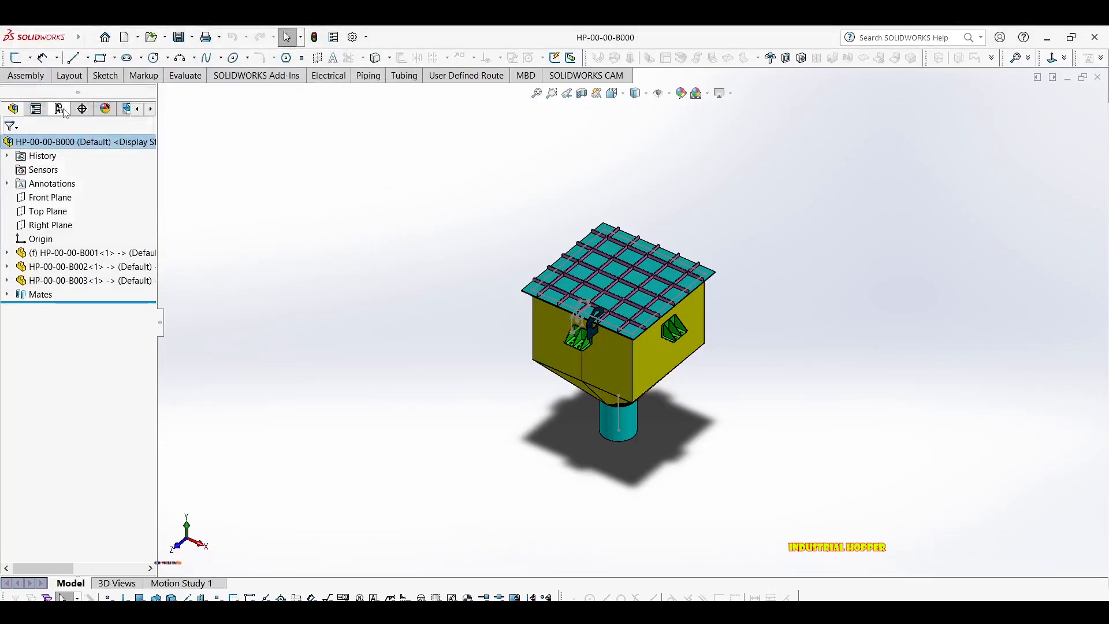
Start a Linear Component Pattern and set the top plate's front edge as Direction 1.
{"action": "left_click", "coordinate": [36, 77]}
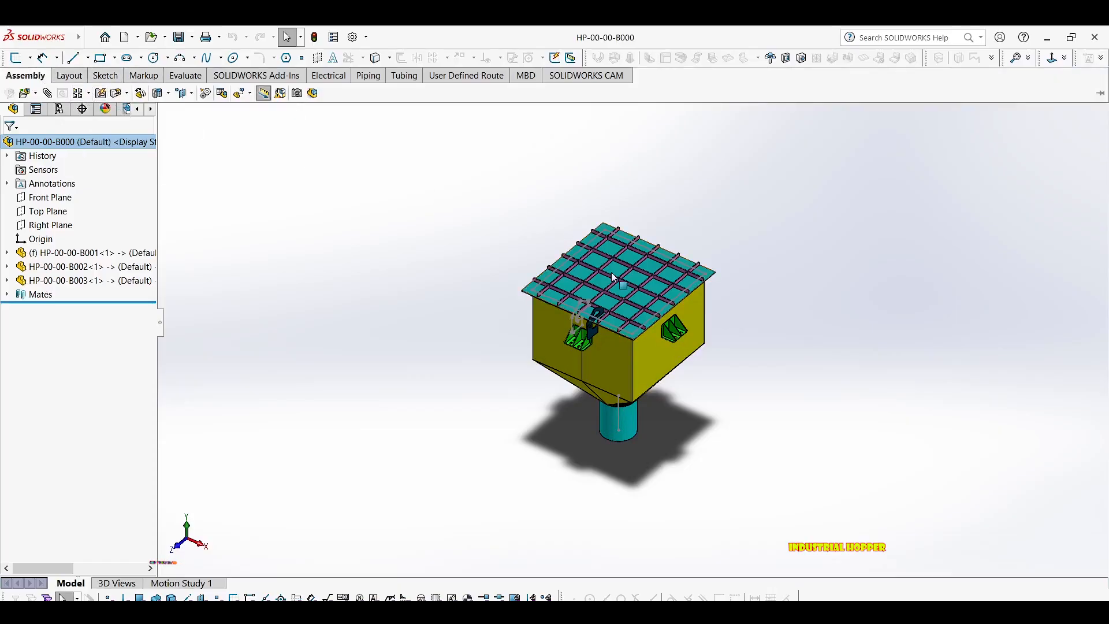
{"action": "scroll", "coordinate": [604, 256], "scroll_direction": "down", "scroll_amount": 4}
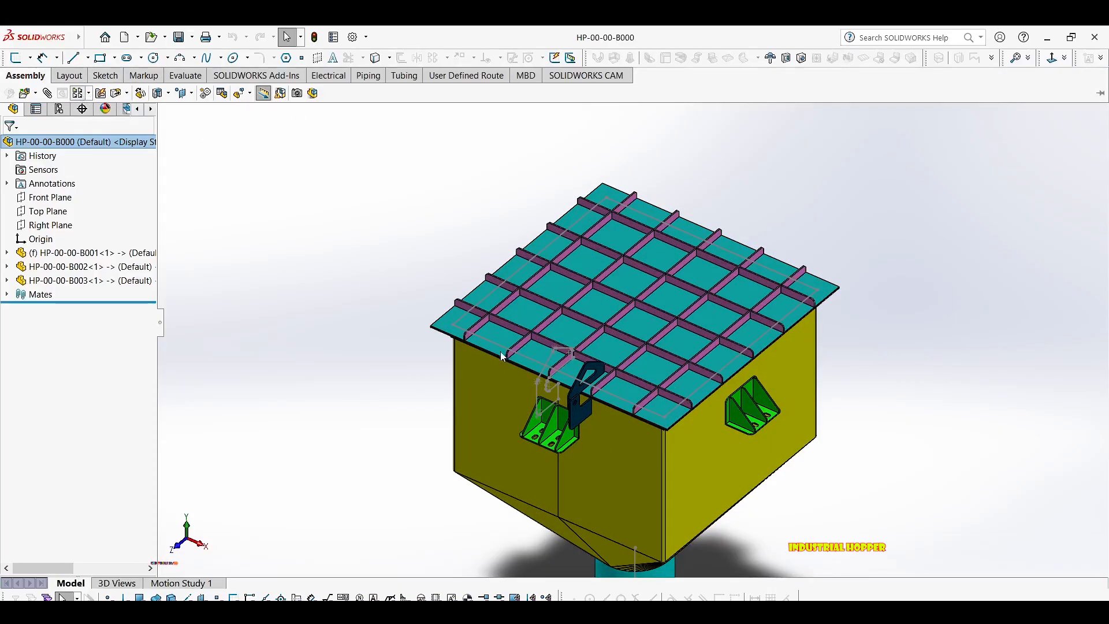
{"action": "scroll", "coordinate": [632, 405], "scroll_direction": "down", "scroll_amount": 7}
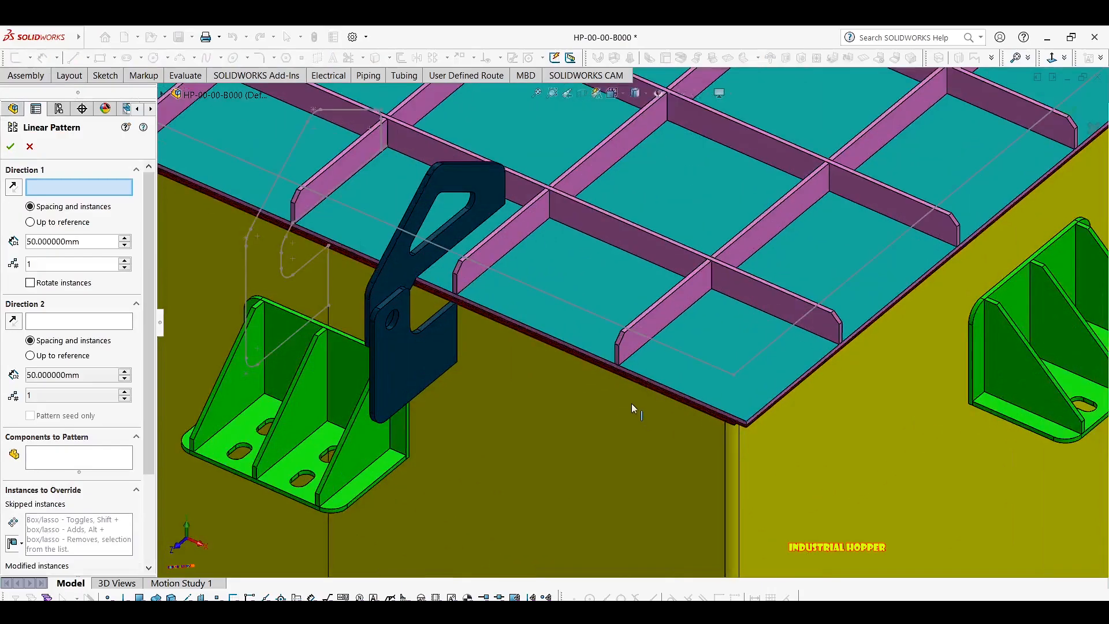
{"action": "scroll", "coordinate": [632, 403], "scroll_direction": "down", "scroll_amount": 3}
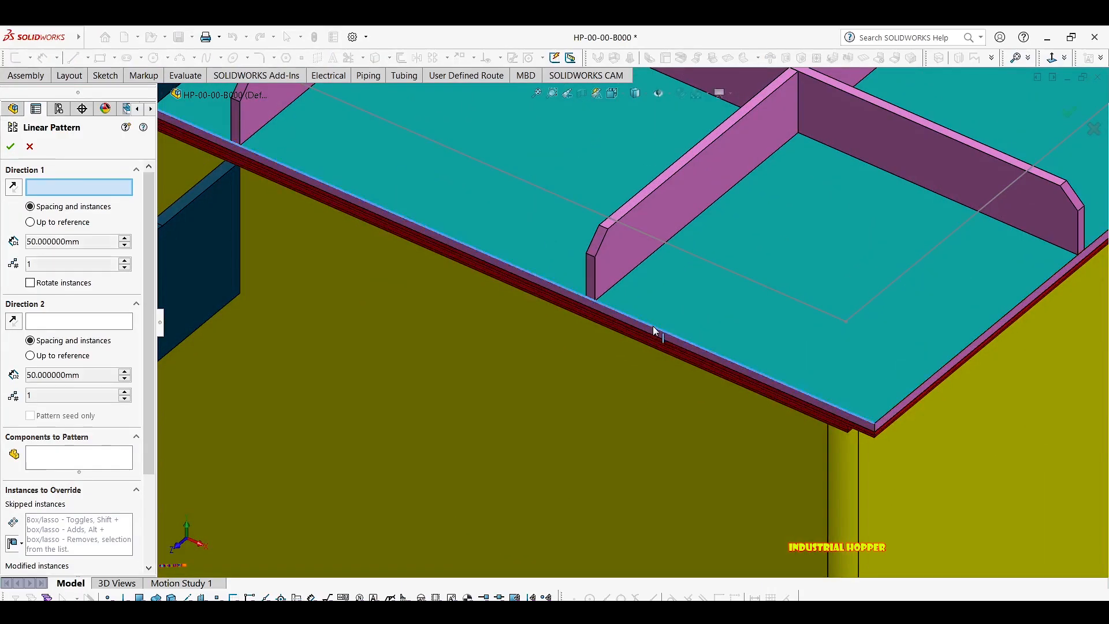
{"action": "left_click", "coordinate": [653, 327]}
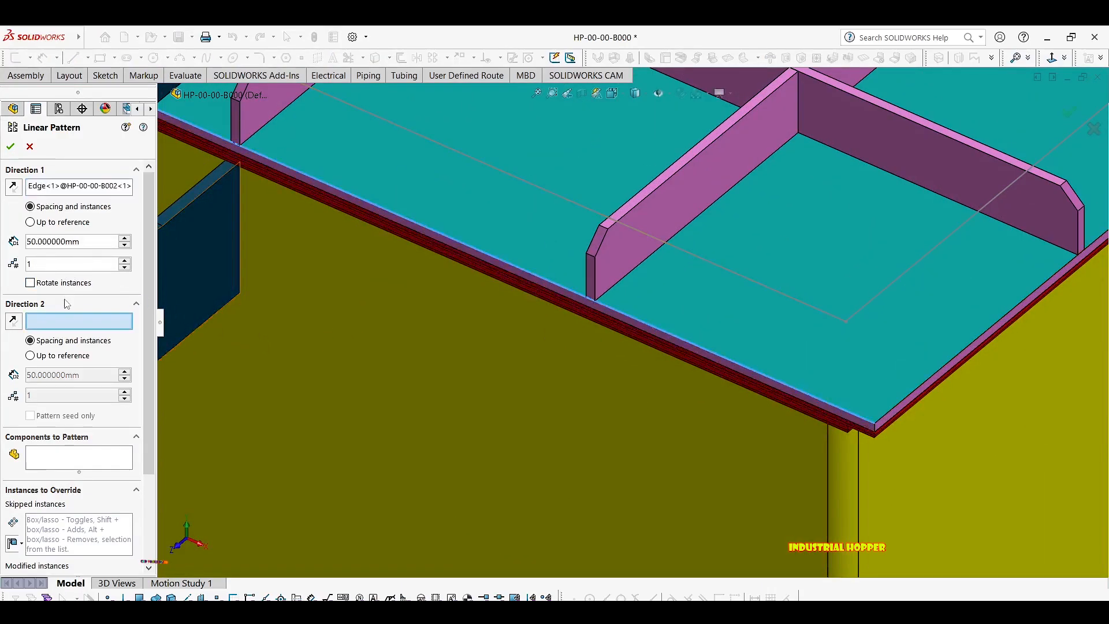
Set Direction 1 of the component pattern to 2 instances with a spacing of 150 mm.
{"action": "left_click", "coordinate": [125, 260]}
{"action": "double_click", "coordinate": [92, 242]}
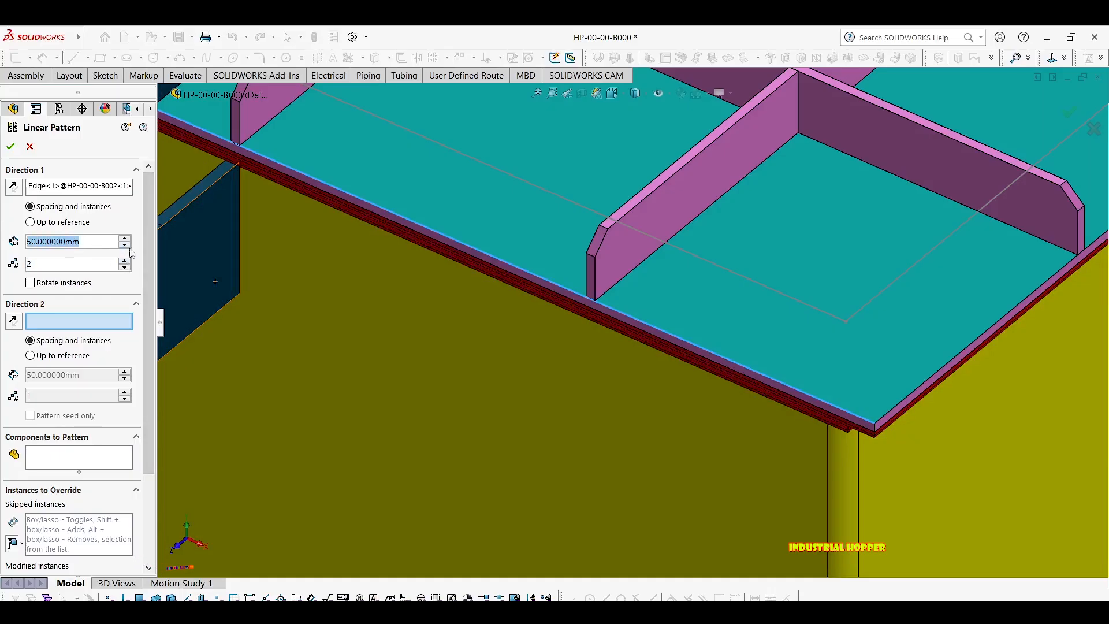
{"action": "key", "text": "End"}
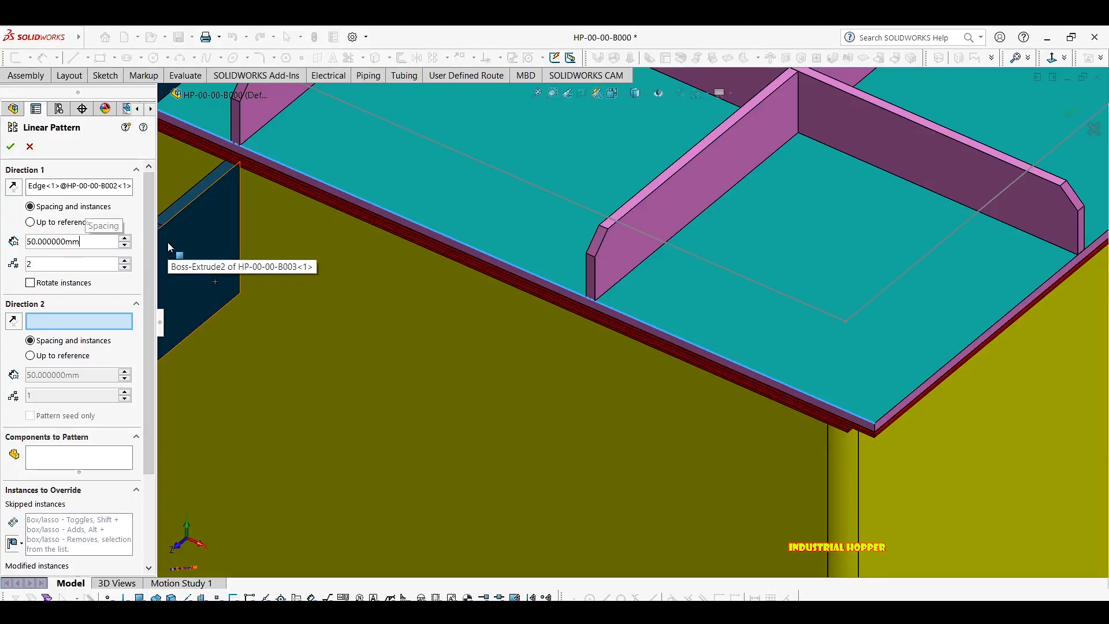
{"action": "left_click_drag", "start_coordinate": [84, 242], "coordinate": [16, 230]}
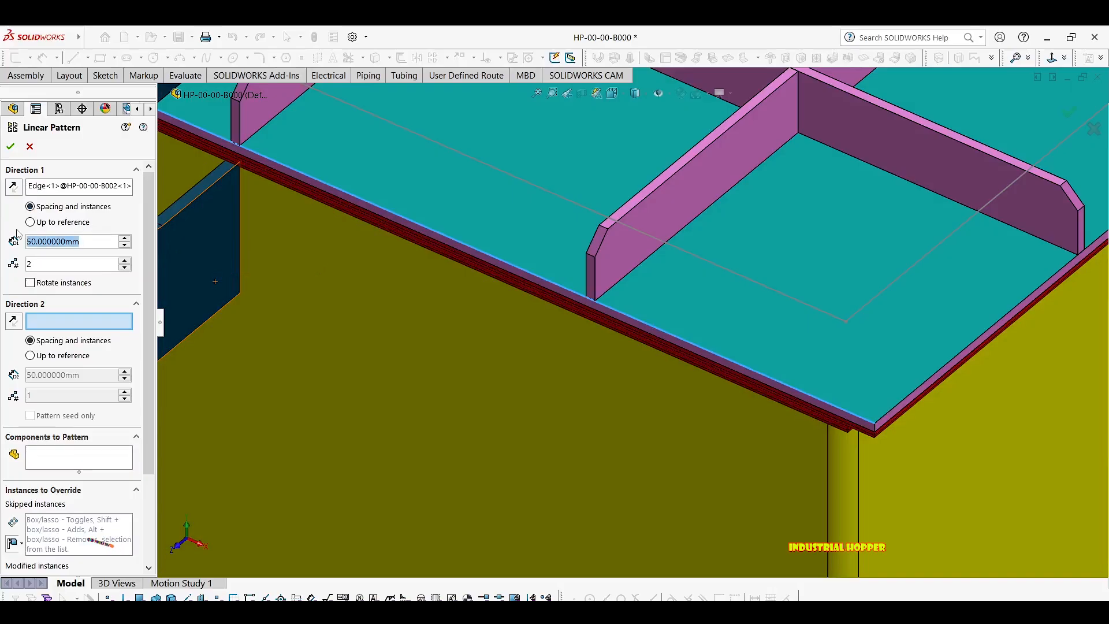
{"action": "key", "text": "End"}
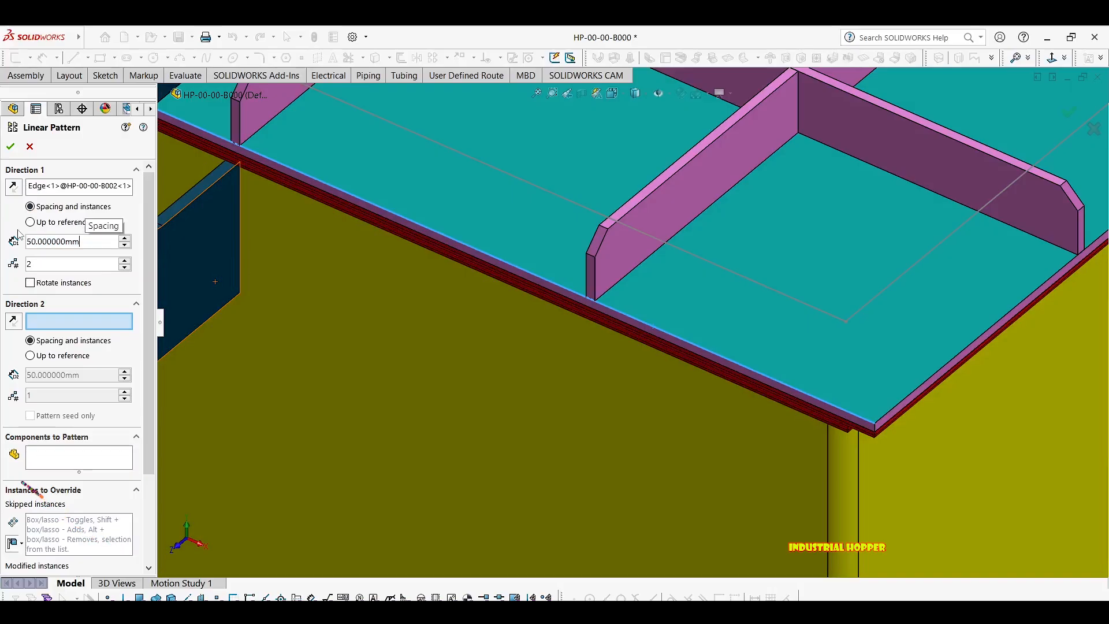
{"action": "left_click_drag", "start_coordinate": [81, 241], "coordinate": [2, 240]}
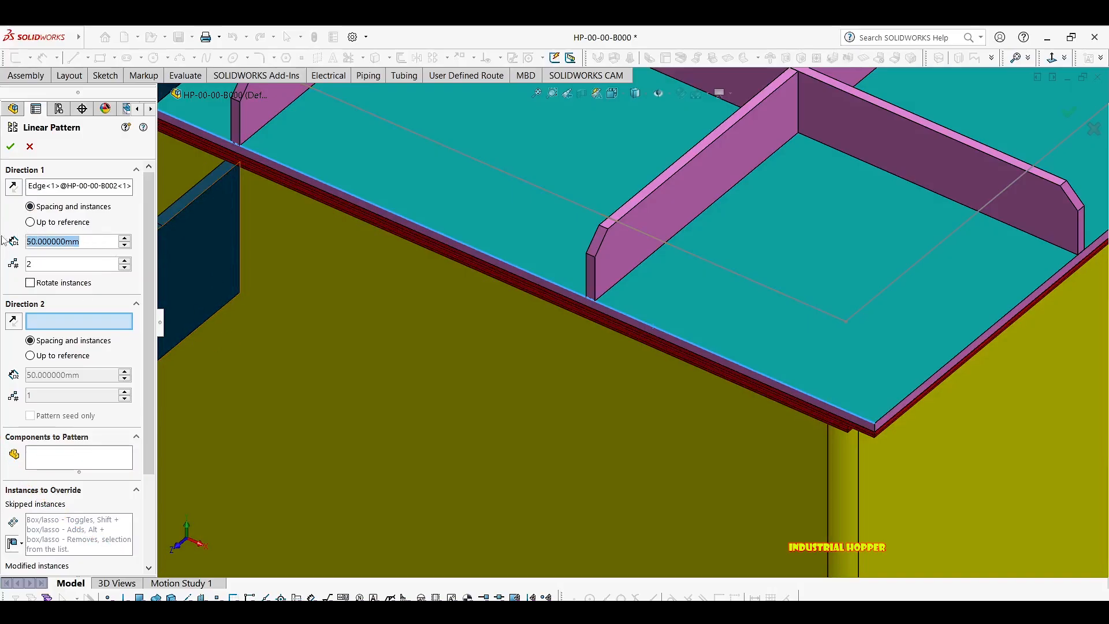
{"action": "type", "text": "150"}
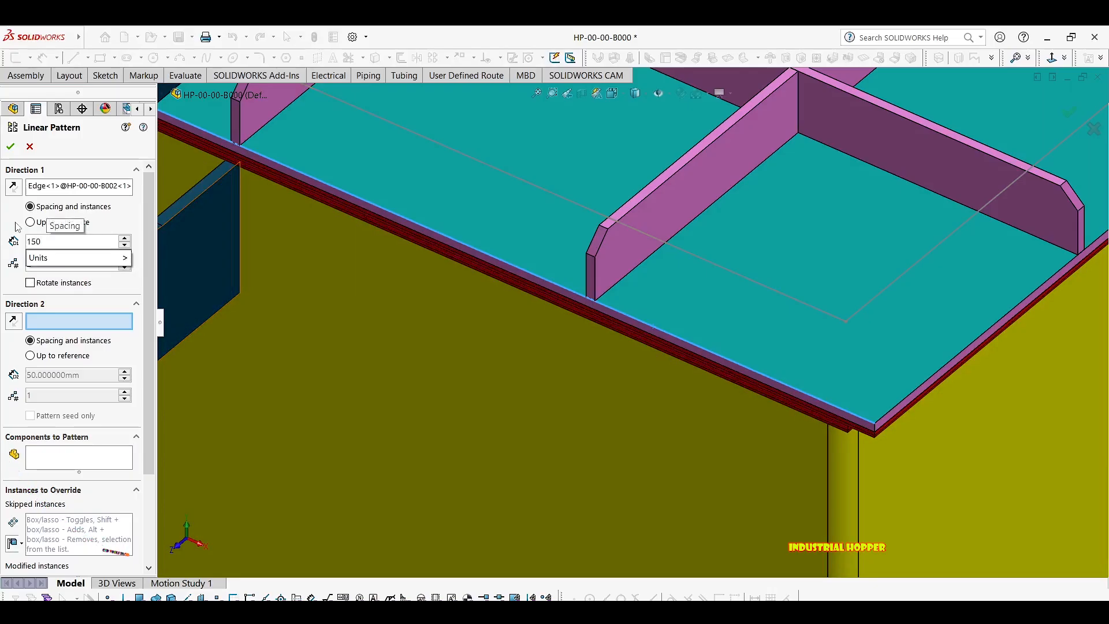
{"action": "left_click", "coordinate": [122, 216]}
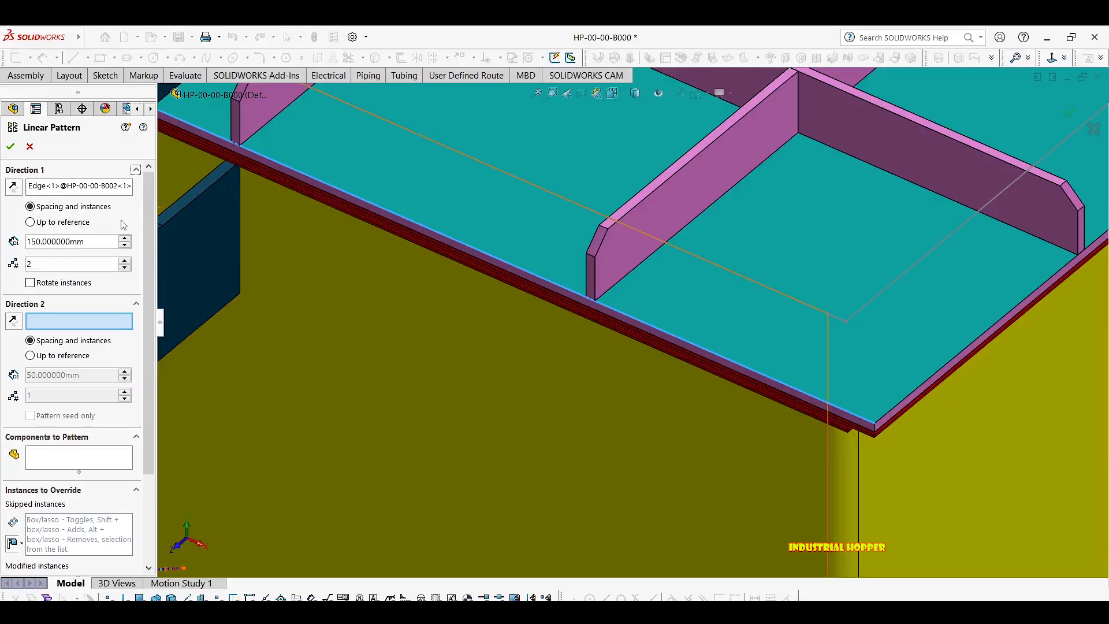
Choose the HP-00-00-B003 bracket as the component to pattern and preview its copy along the plate edge.
{"action": "scroll", "coordinate": [522, 227], "scroll_direction": "up", "scroll_amount": 8}
{"action": "scroll", "coordinate": [624, 292], "scroll_direction": "down", "scroll_amount": 2}
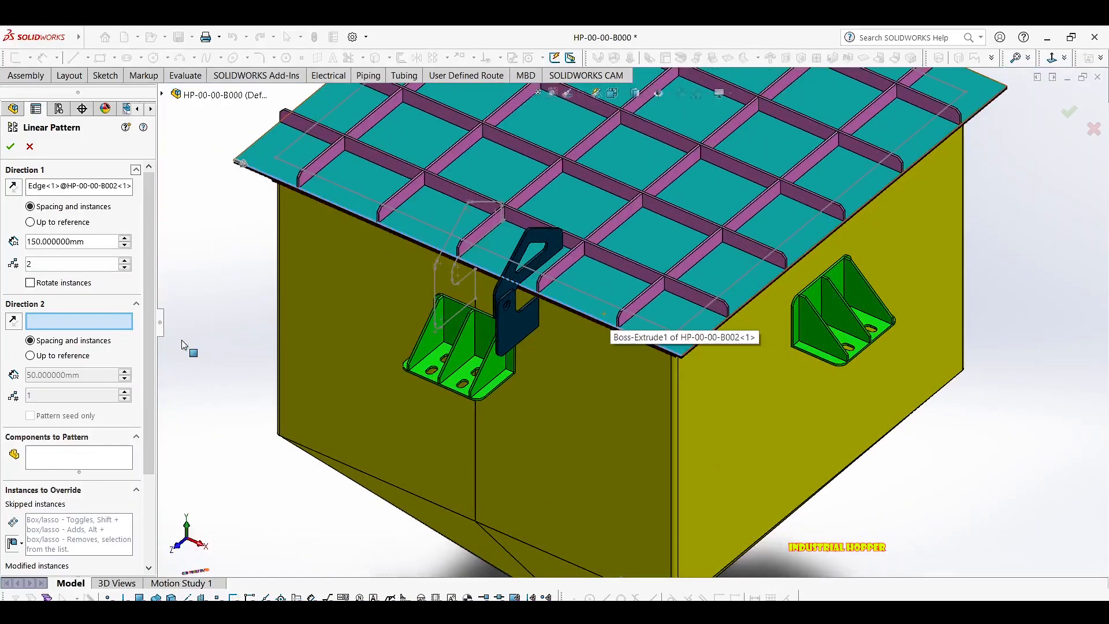
{"action": "left_click", "coordinate": [58, 465]}
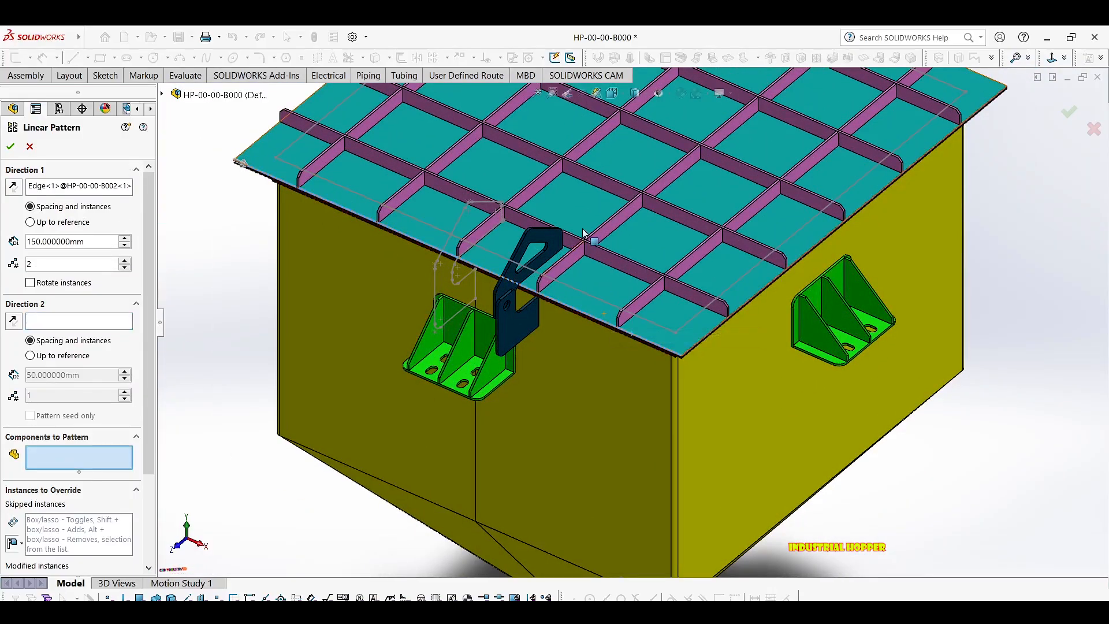
{"action": "left_click", "coordinate": [522, 310]}
{"action": "middle_click_drag", "start_coordinate": [582, 327], "coordinate": [616, 346]}
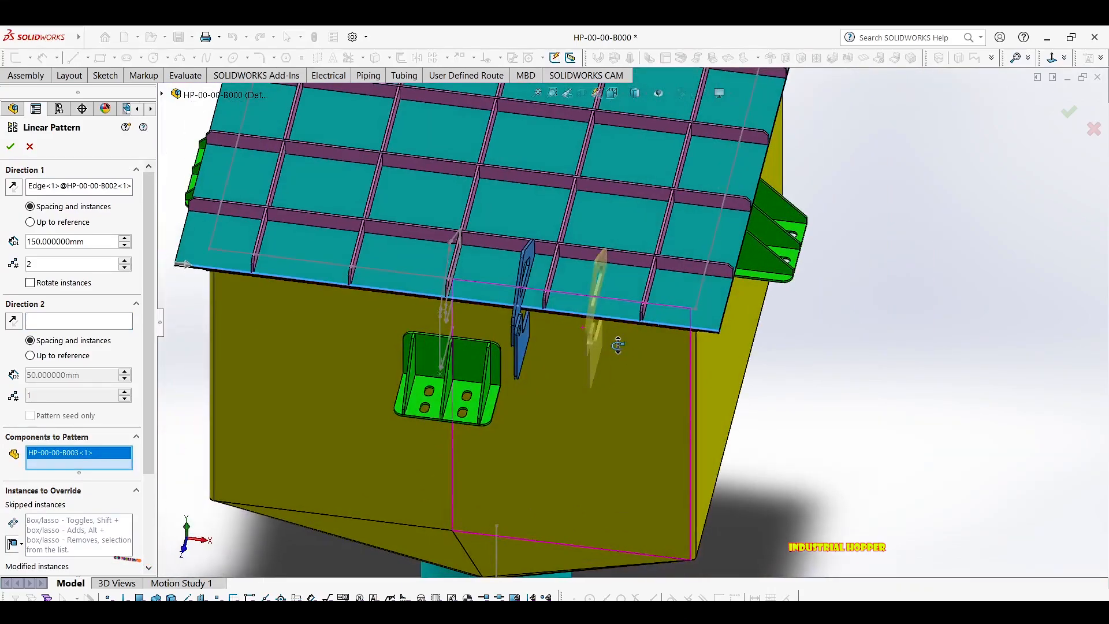
Increase the bracket pattern spacing to 180 mm and check the copy's position relative to the ribs.
{"action": "left_click", "coordinate": [125, 239]}
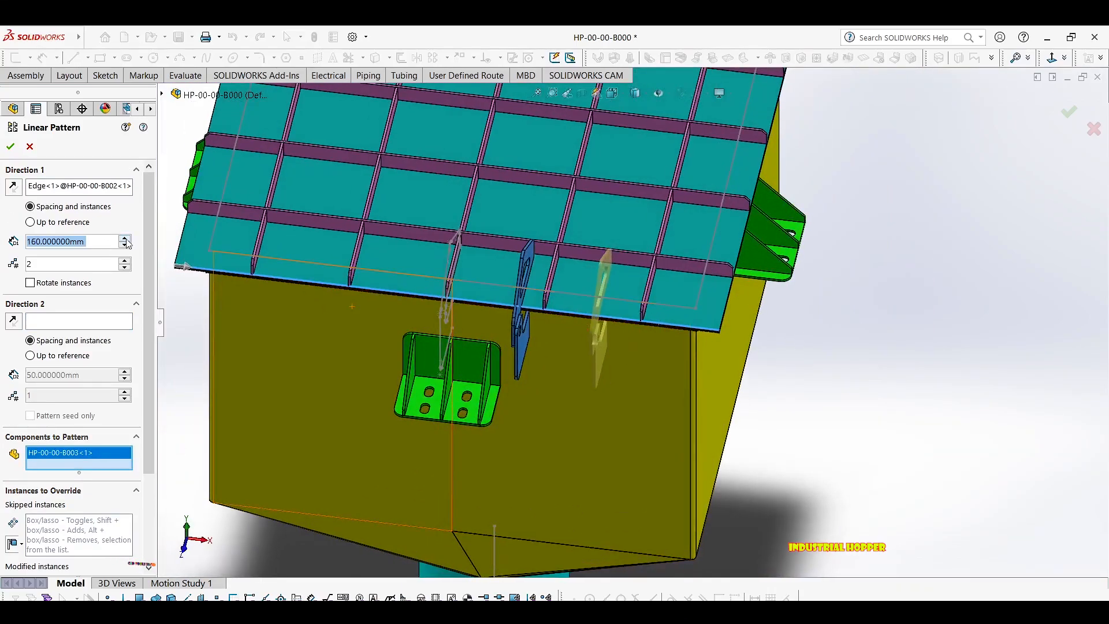
{"action": "left_click", "coordinate": [125, 240]}
{"action": "left_click", "coordinate": [125, 239]}
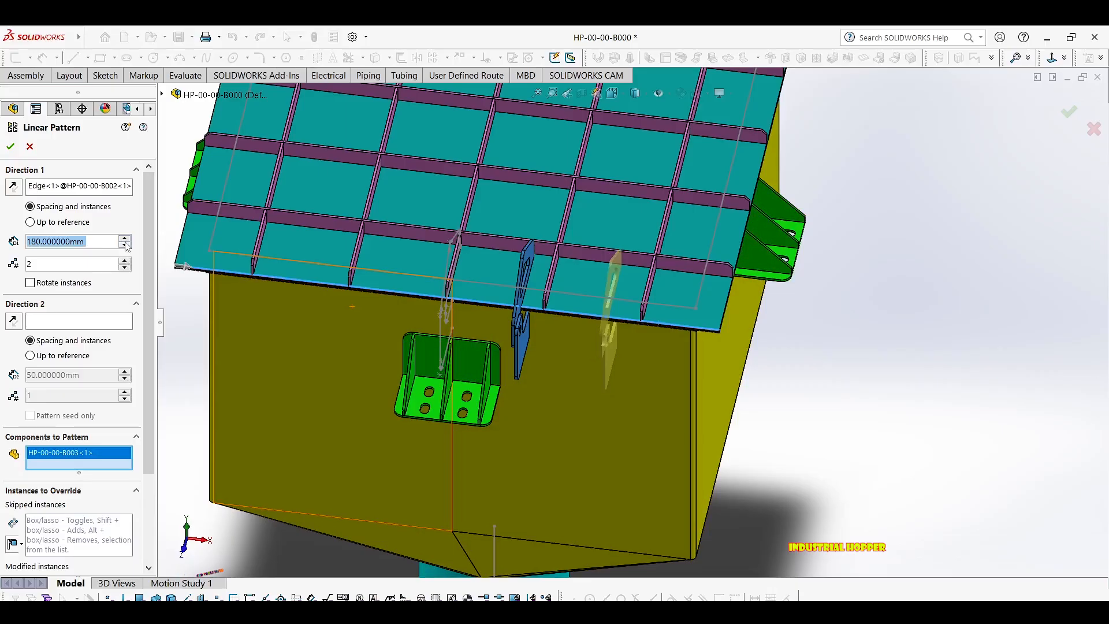
{"action": "middle_click_drag", "start_coordinate": [577, 257], "coordinate": [594, 303]}
{"action": "middle_click_drag", "start_coordinate": [520, 284], "coordinate": [521, 305]}
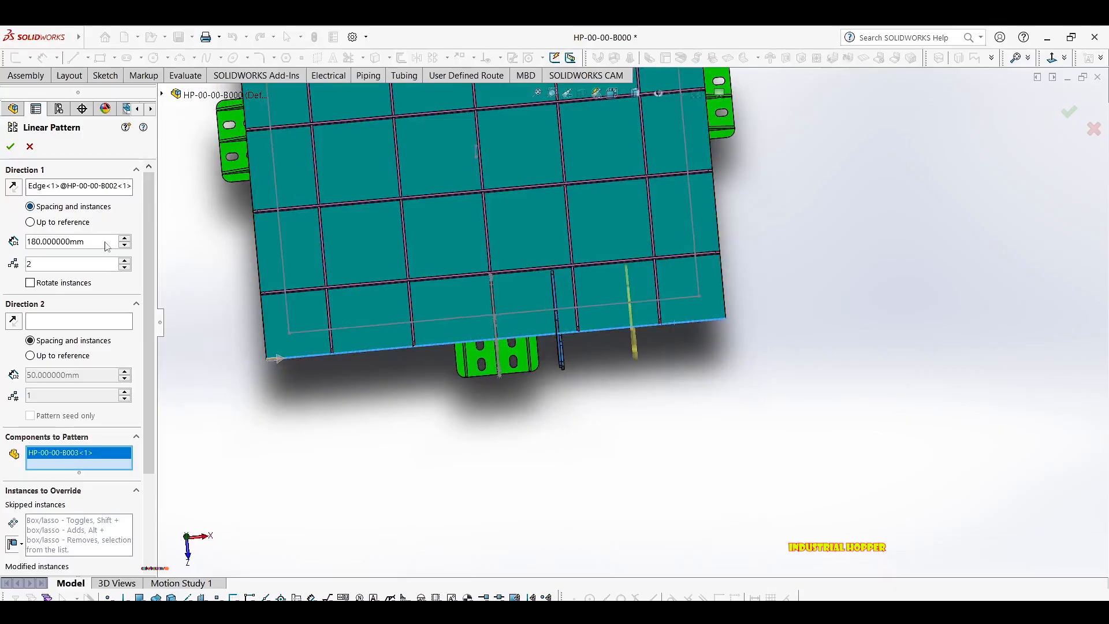
Compare bracket spacings between 150 and 180 mm, settle on 180 mm, and create the linear pattern.
{"action": "left_click", "coordinate": [125, 246]}
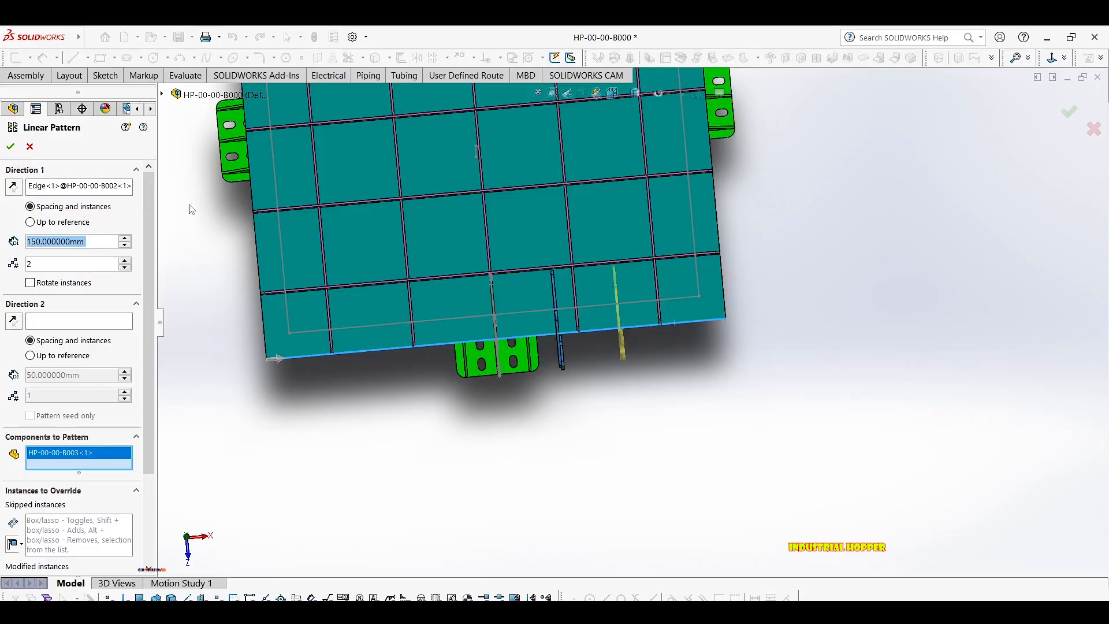
{"action": "left_click", "coordinate": [124, 239]}
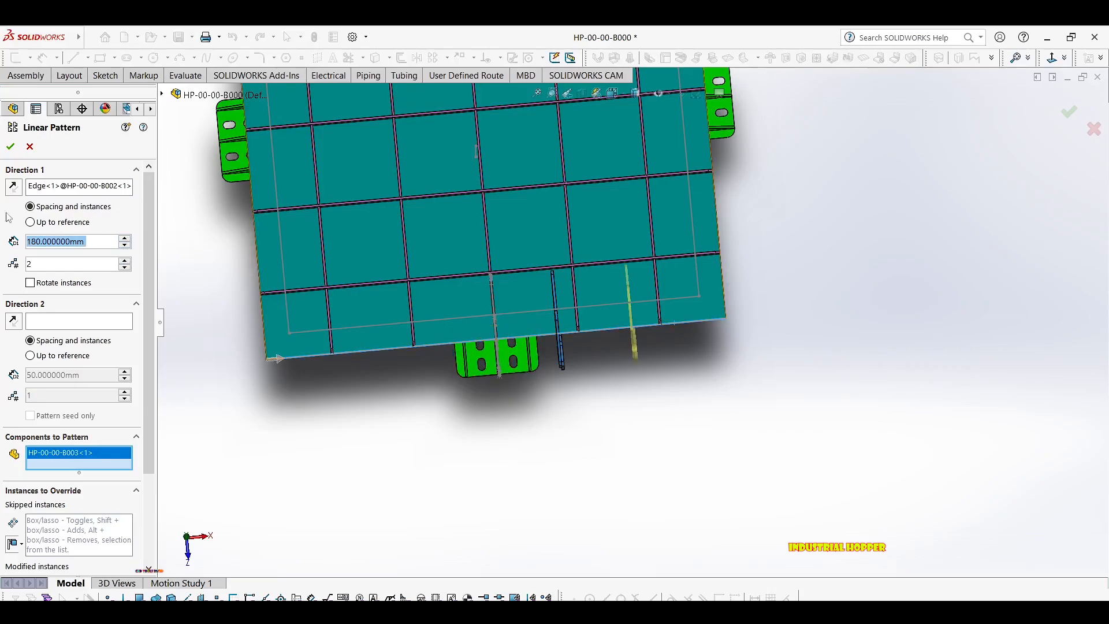
{"action": "left_click", "coordinate": [124, 246]}
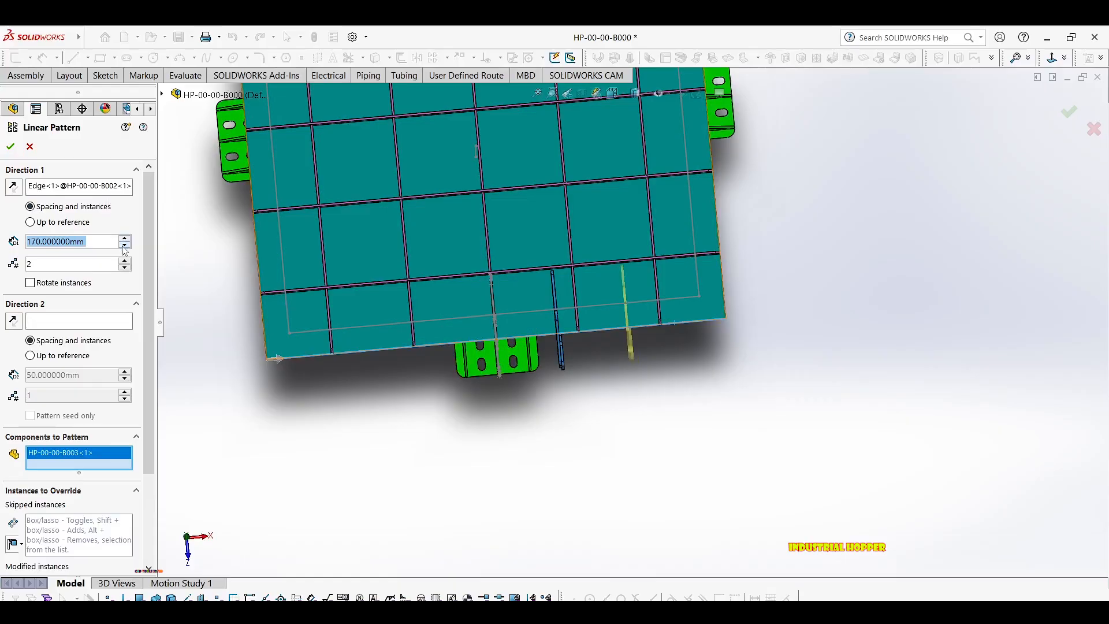
{"action": "left_click", "coordinate": [125, 246]}
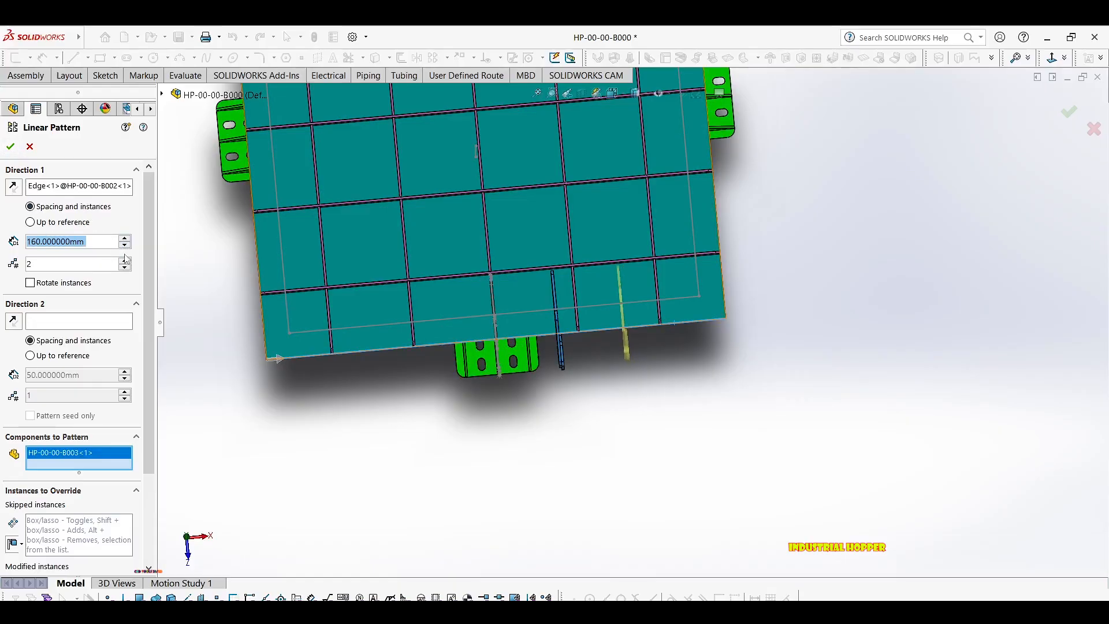
{"action": "left_click", "coordinate": [125, 238]}
{"action": "left_click", "coordinate": [126, 238]}
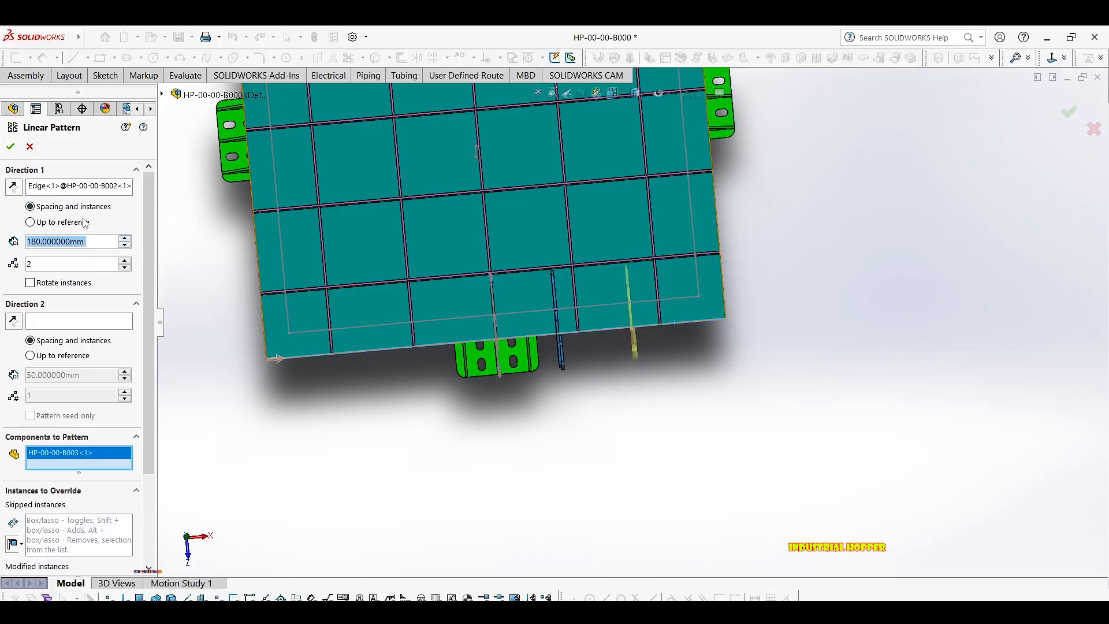
{"action": "left_click", "coordinate": [11, 147]}
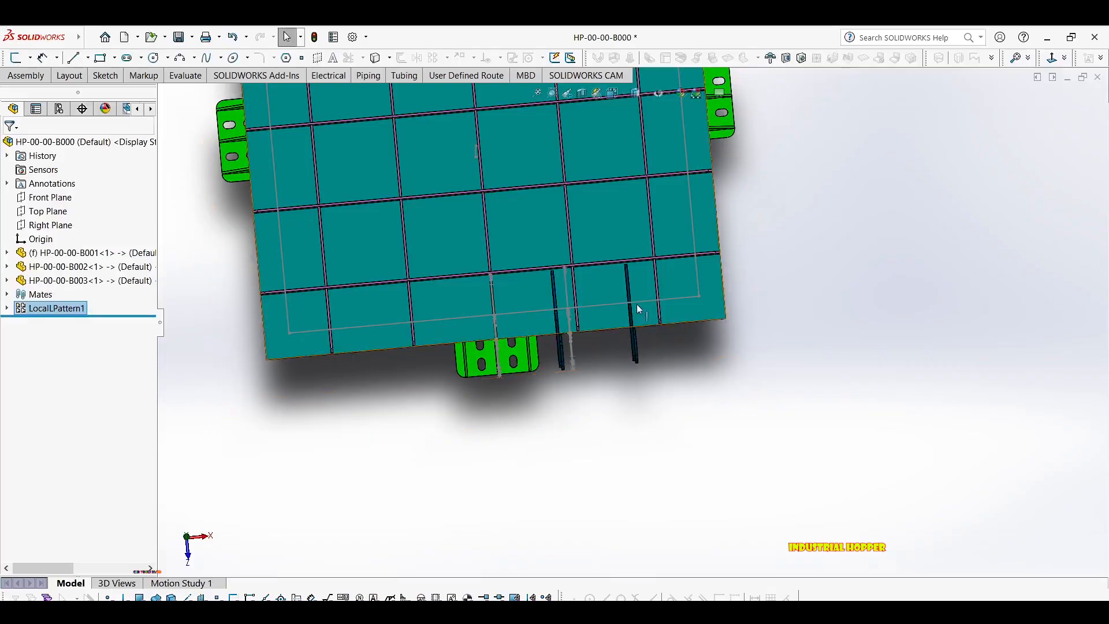
Edit the bracket's linear pattern, changing its Direction 1 spacing to 150 mm and its count to three instances.
{"action": "mouse_move", "coordinate": [637, 304]}
{"action": "middle_mouse_down"}
{"action": "mouse_move", "coordinate": [623, 135]}
{"action": "mouse_move", "coordinate": [552, 115]}
{"action": "mouse_move", "coordinate": [520, 306]}
{"action": "middle_mouse_up"}
{"action": "scroll", "coordinate": [520, 311], "scroll_direction": "down", "scroll_amount": 5}
{"action": "scroll", "coordinate": [643, 283], "scroll_direction": "down", "scroll_amount": 2}
{"action": "scroll", "coordinate": [642, 286], "scroll_direction": "up", "scroll_amount": 5}
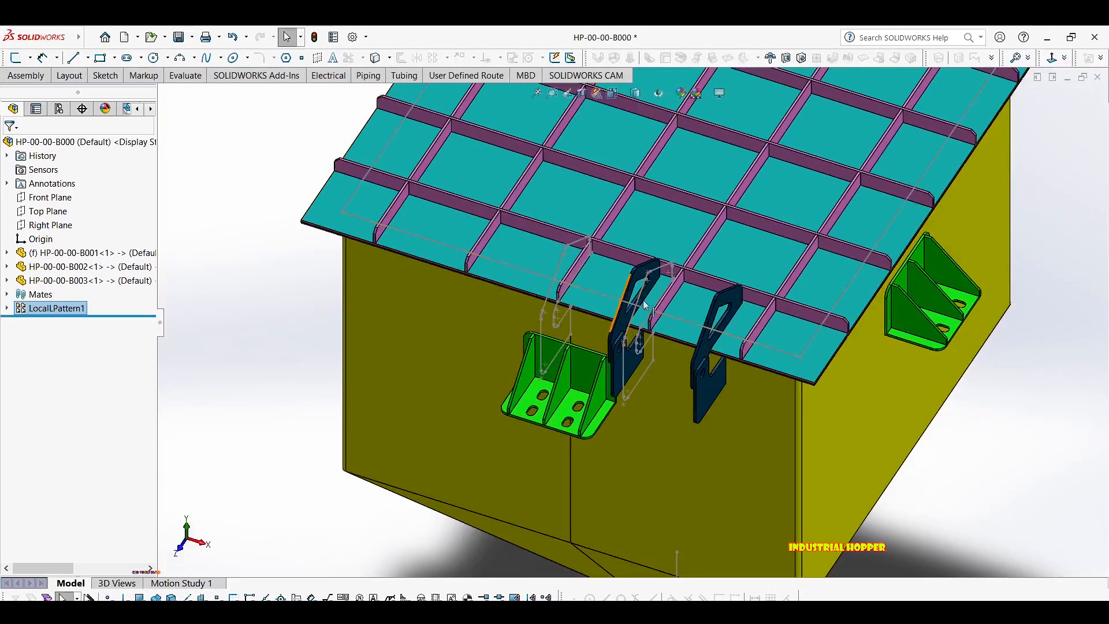
{"action": "middle_click_drag", "start_coordinate": [623, 297], "coordinate": [777, 236]}
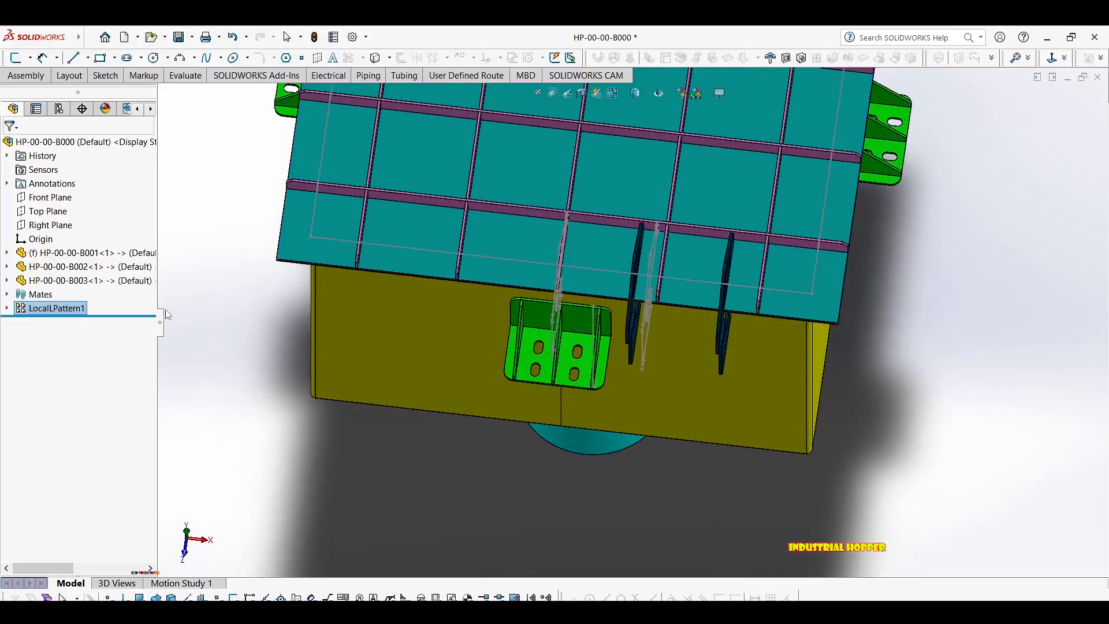
{"action": "right_click", "coordinate": [60, 309]}
{"action": "left_click", "coordinate": [77, 270]}
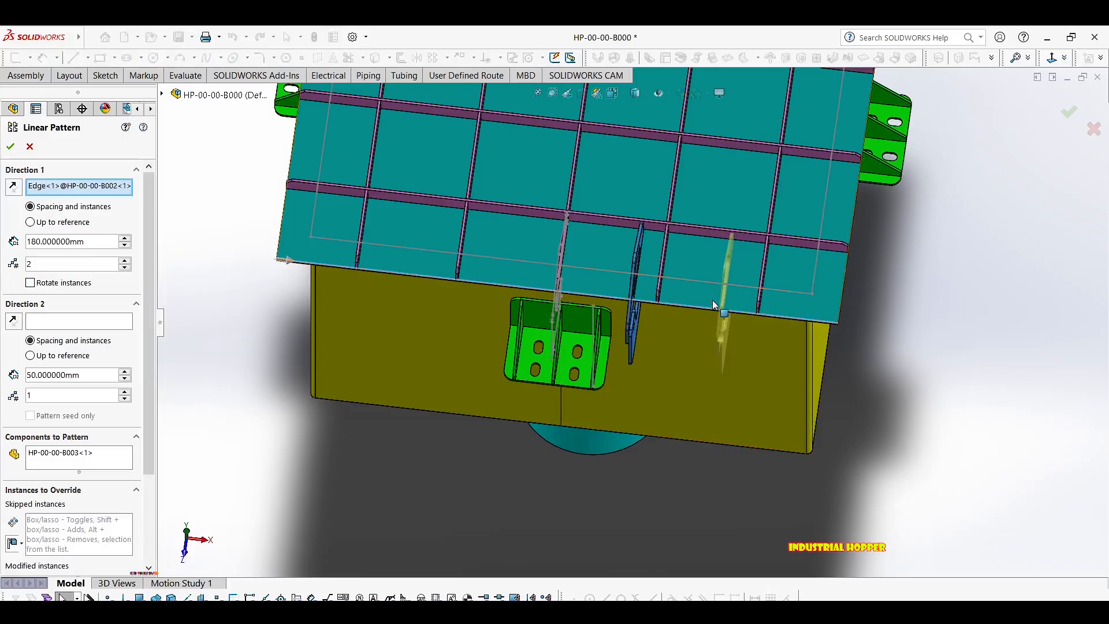
{"action": "scroll", "coordinate": [712, 303], "scroll_direction": "up", "scroll_amount": 1}
{"action": "left_click", "coordinate": [125, 246]}
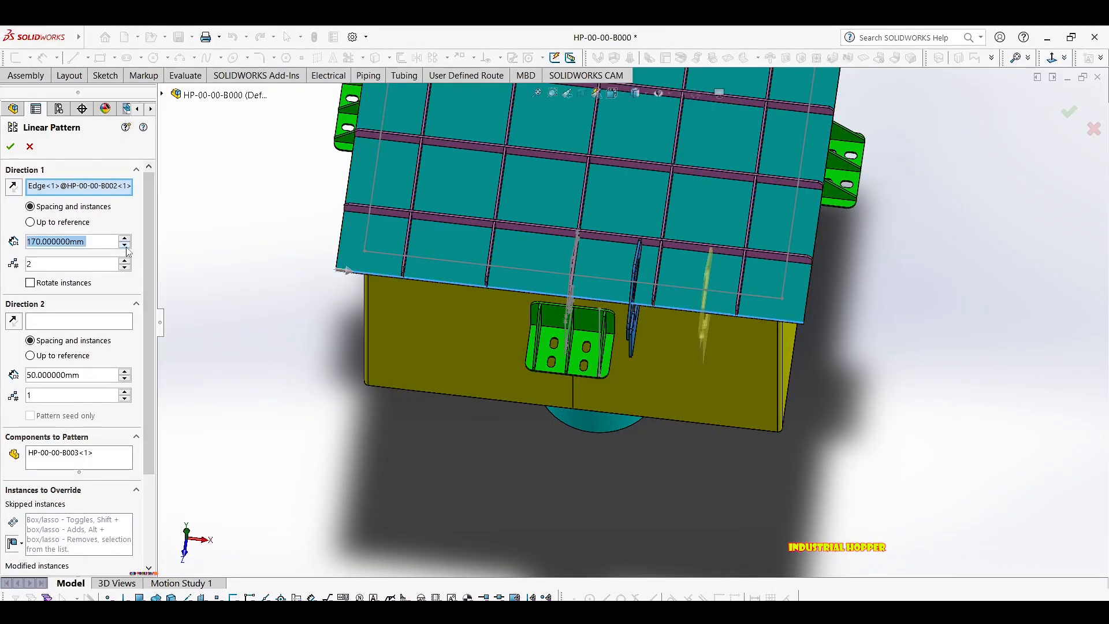
{"action": "left_click", "coordinate": [125, 246]}
{"action": "left_click", "coordinate": [126, 247]}
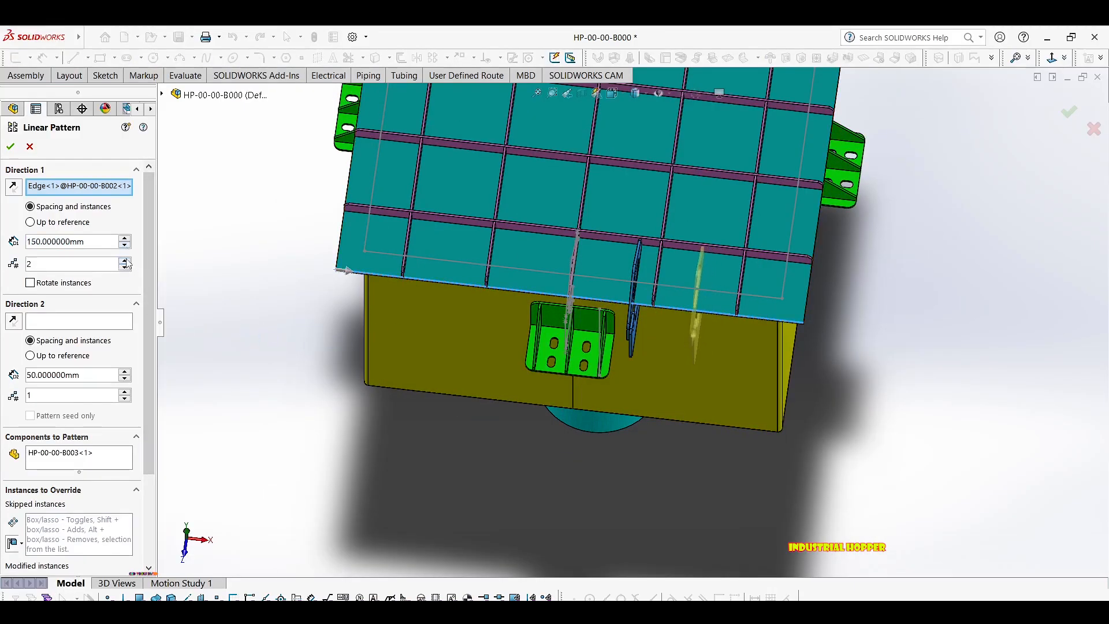
Skip instance (2,1), the middle bracket copy, in the linear pattern.
{"action": "middle_click_drag", "start_coordinate": [736, 263], "coordinate": [730, 208]}
{"action": "scroll", "coordinate": [57, 513], "scroll_direction": "down", "scroll_amount": 3}
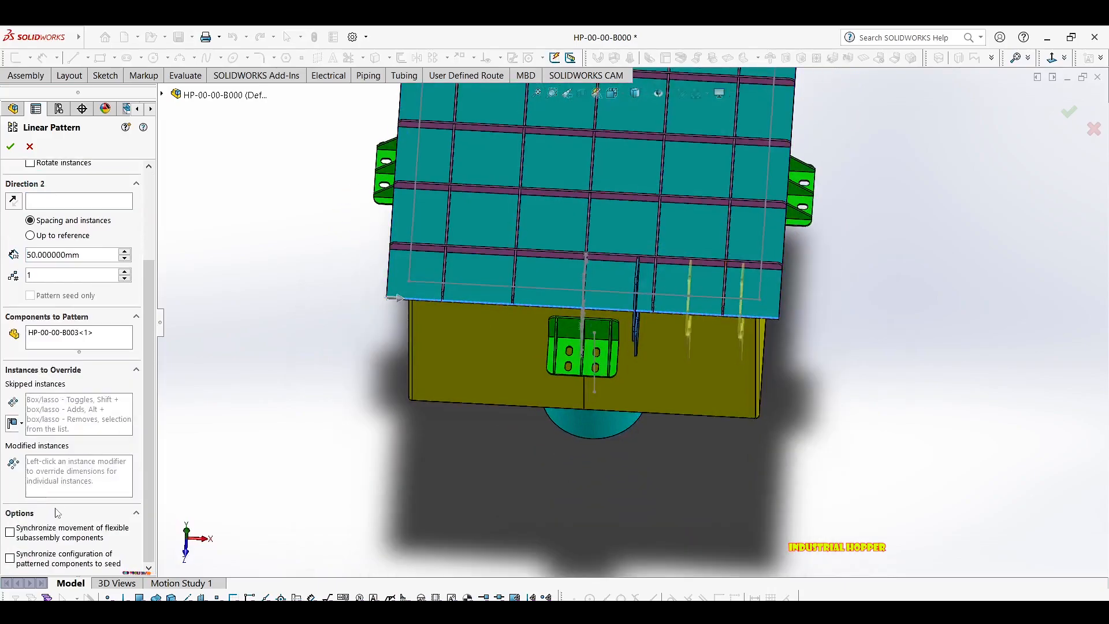
{"action": "left_click", "coordinate": [56, 427]}
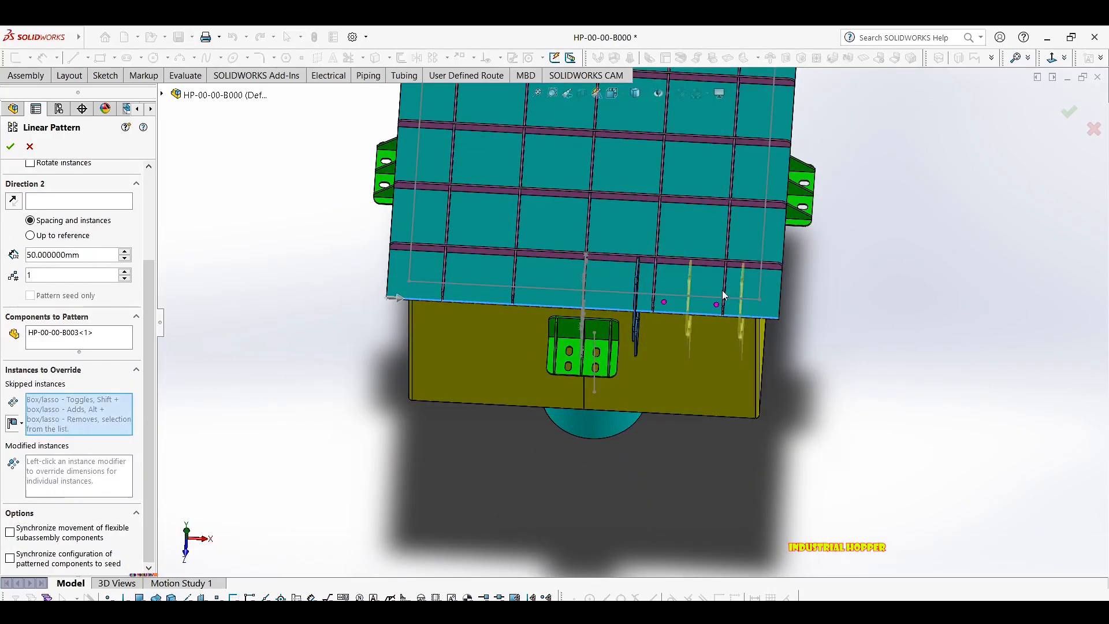
{"action": "middle_click_drag", "start_coordinate": [722, 290], "coordinate": [650, 292]}
{"action": "left_click", "coordinate": [652, 288]}
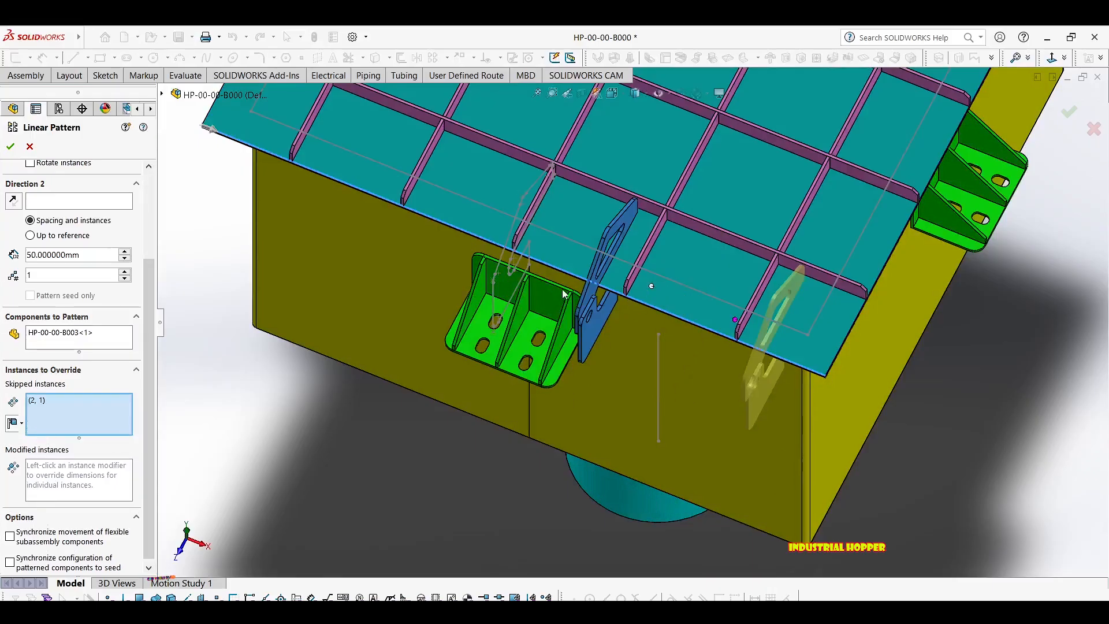
Apply the bracket's linear pattern edit with the middle instance skipped.
{"action": "scroll", "coordinate": [564, 292], "scroll_direction": "up", "scroll_amount": 4}
{"action": "middle_click_drag", "start_coordinate": [564, 292], "coordinate": [630, 289]}
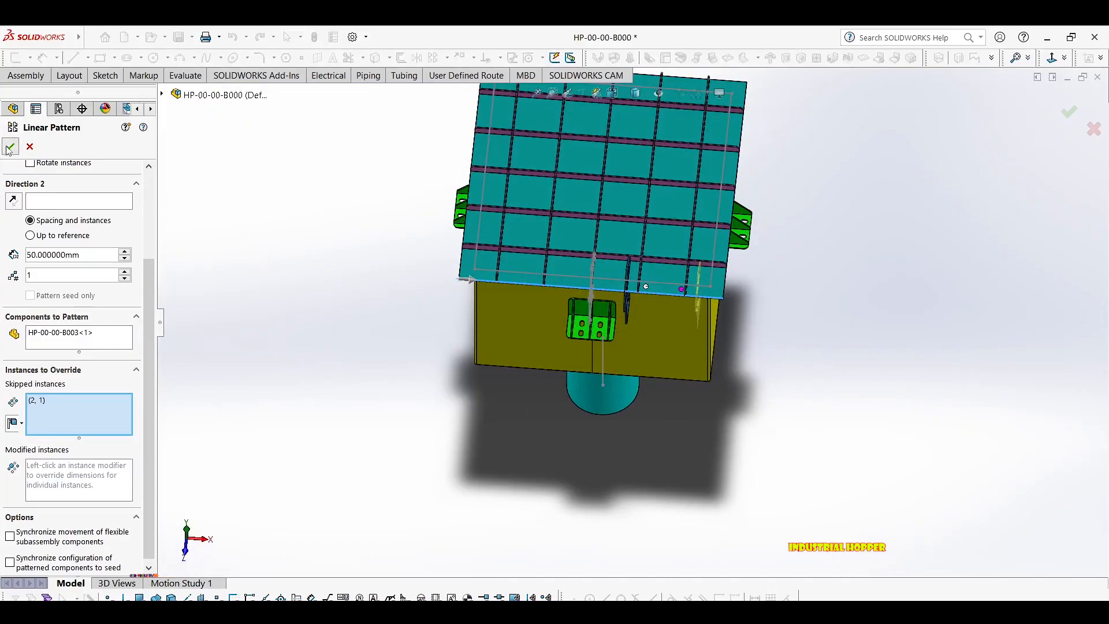
{"action": "key", "text": "Return"}
{"action": "scroll", "coordinate": [693, 288], "scroll_direction": "down", "scroll_amount": 5}
{"action": "middle_click_drag", "start_coordinate": [653, 272], "coordinate": [634, 307]}
{"action": "scroll", "coordinate": [633, 308], "scroll_direction": "up", "scroll_amount": 5}
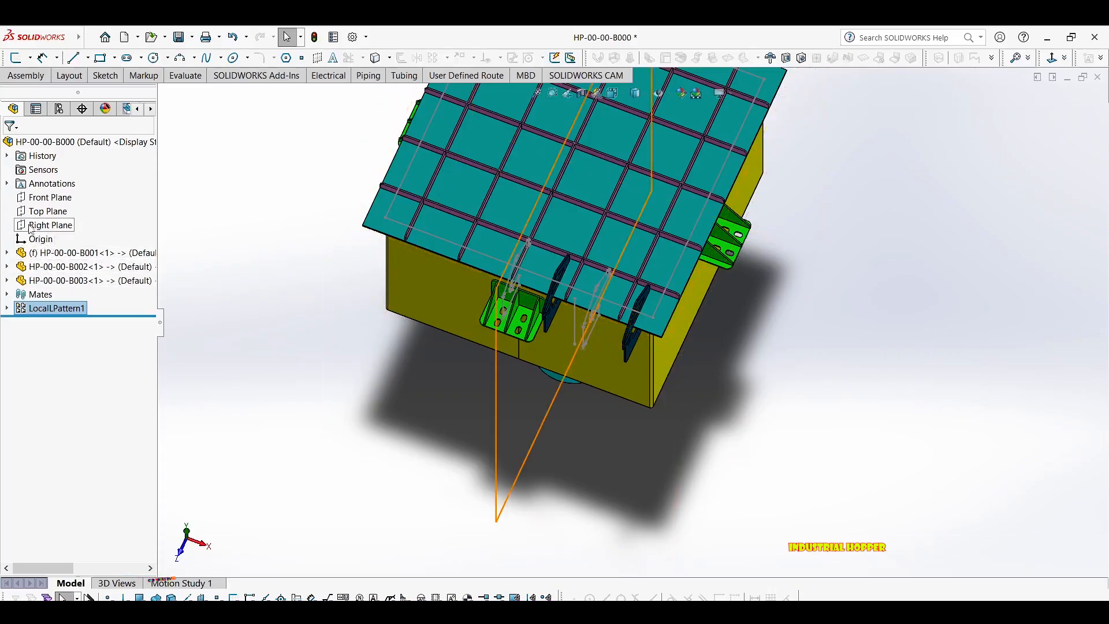
{"action": "left_click", "coordinate": [25, 75]}
{"action": "left_click", "coordinate": [78, 92]}
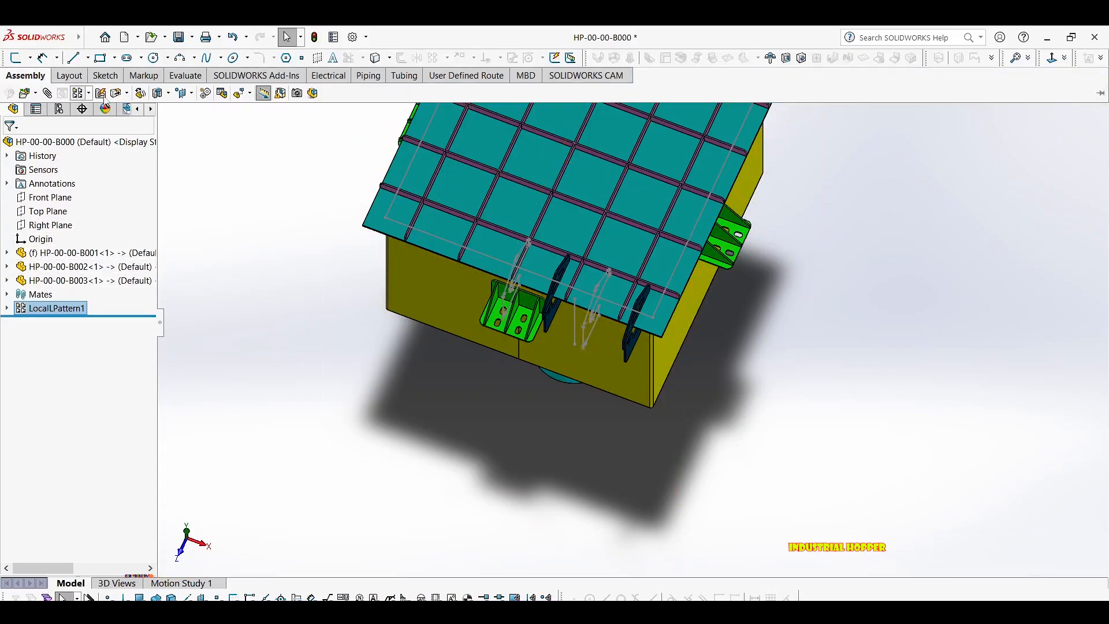
{"action": "scroll", "coordinate": [497, 286], "scroll_direction": "down", "scroll_amount": 4}
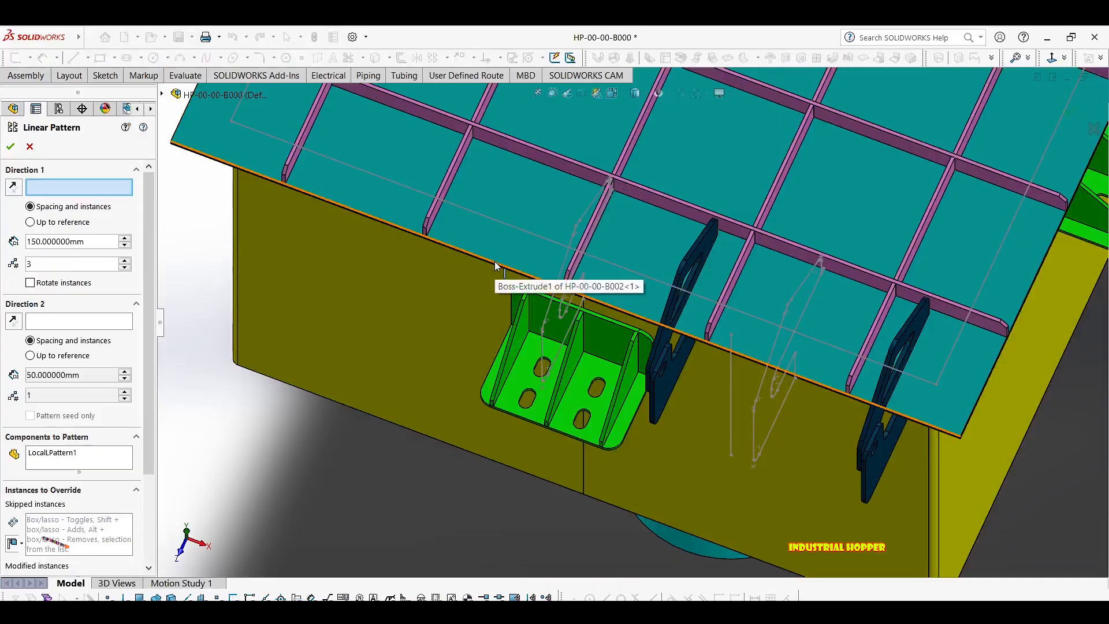
{"action": "left_click", "coordinate": [493, 264]}
{"action": "scroll", "coordinate": [543, 301], "scroll_direction": "up", "scroll_amount": 3}
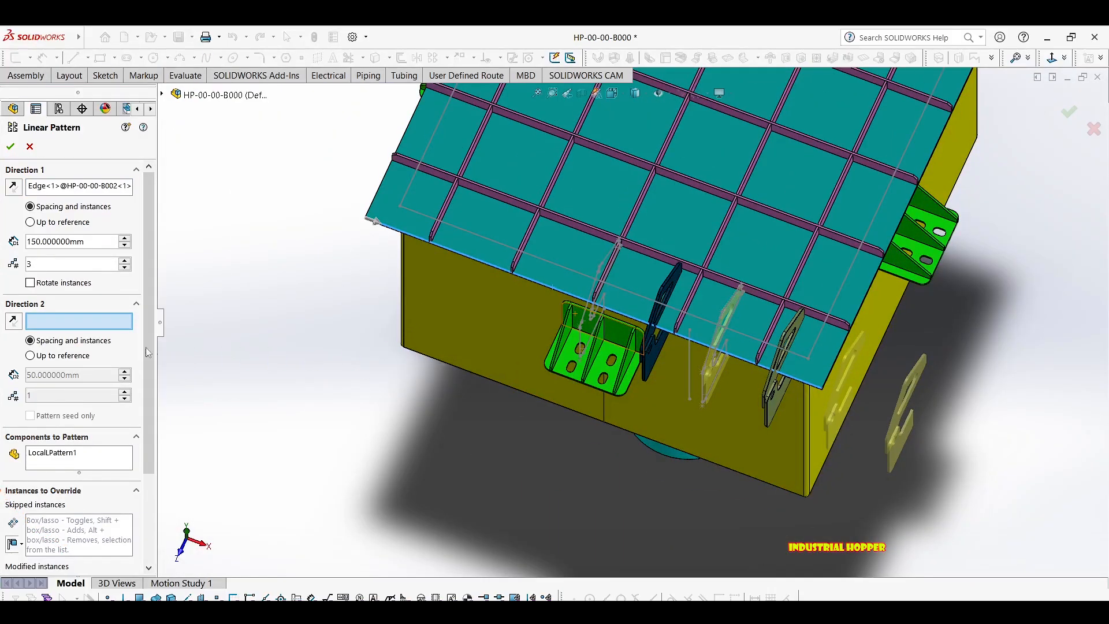
{"action": "left_click", "coordinate": [14, 189]}
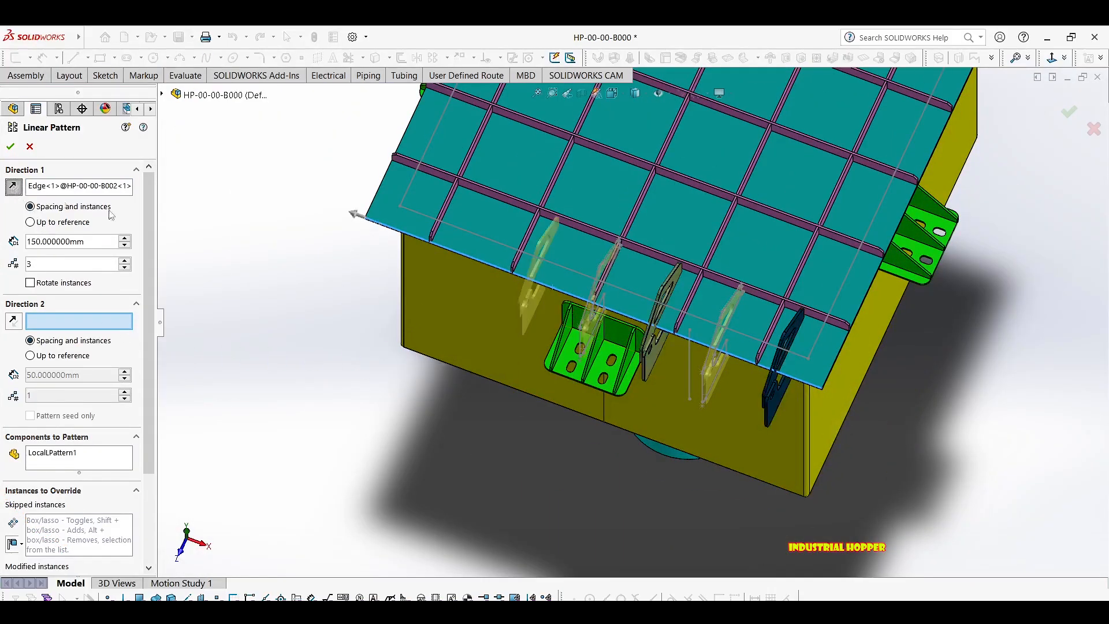
{"action": "scroll", "coordinate": [346, 338], "scroll_direction": "up", "scroll_amount": 1}
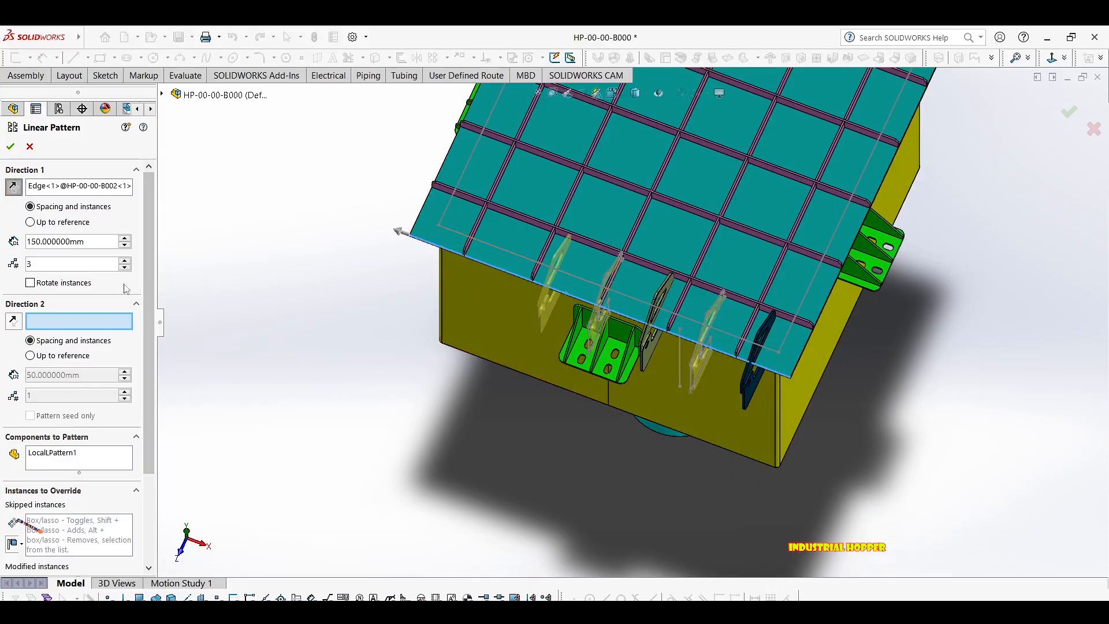
{"action": "left_click", "coordinate": [124, 261]}
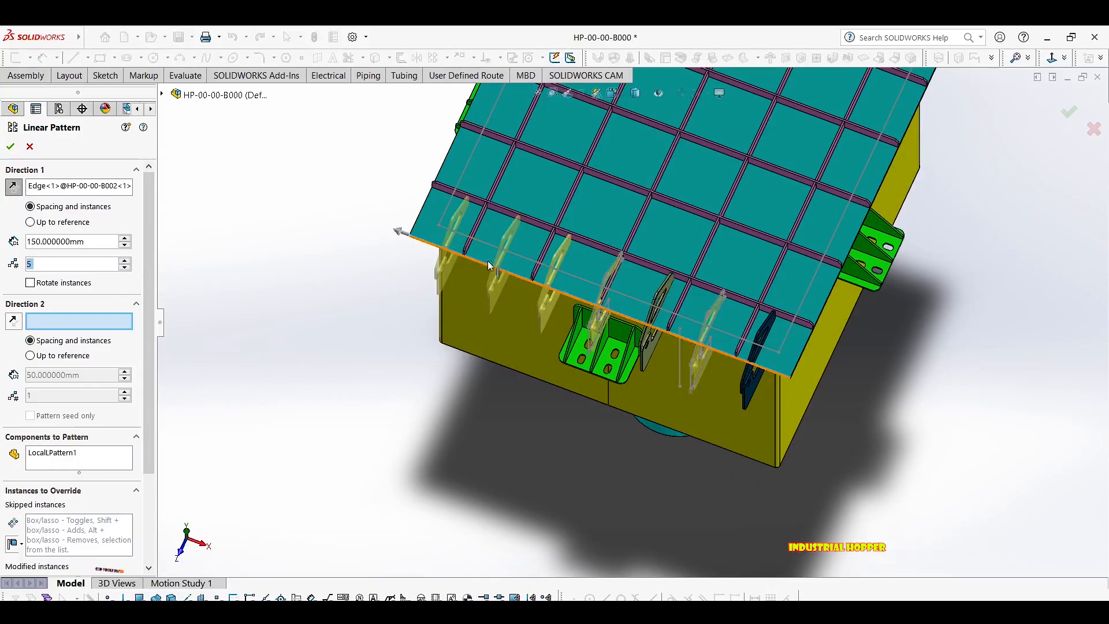
{"action": "middle_click_drag", "start_coordinate": [323, 289], "coordinate": [321, 247]}
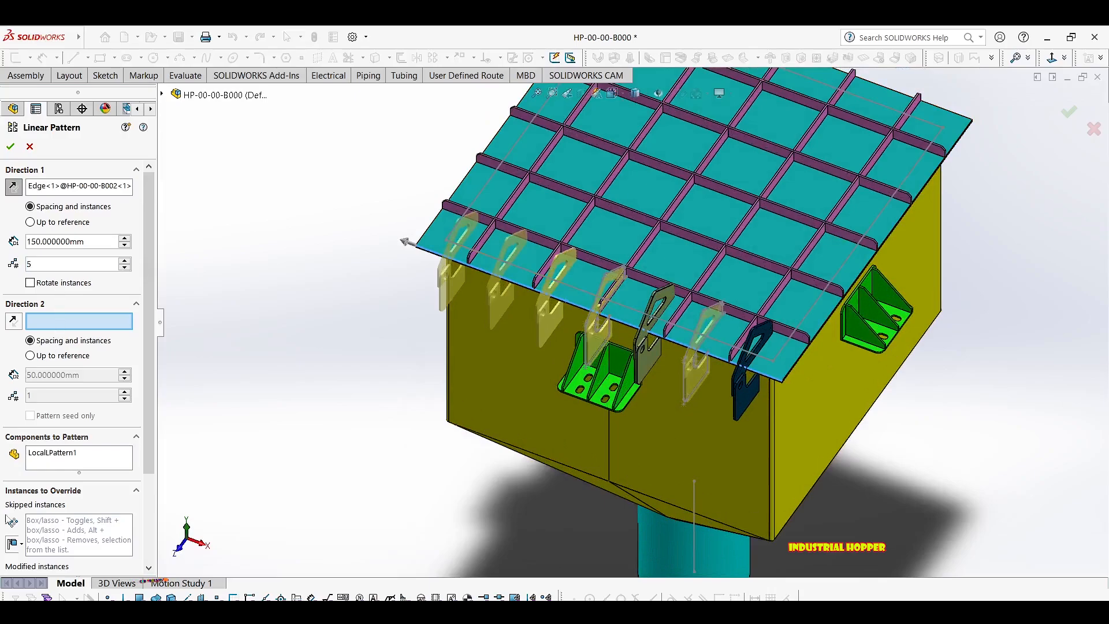
{"action": "left_click", "coordinate": [106, 520]}
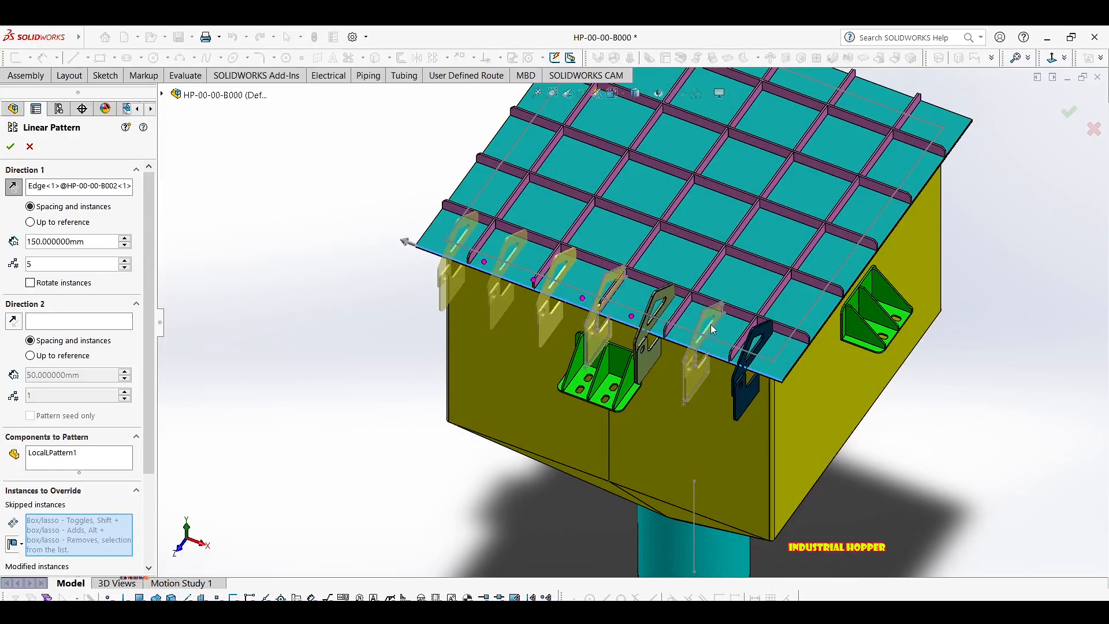
{"action": "middle_click_drag", "start_coordinate": [709, 340], "coordinate": [557, 335]}
{"action": "key", "text": "Return"}
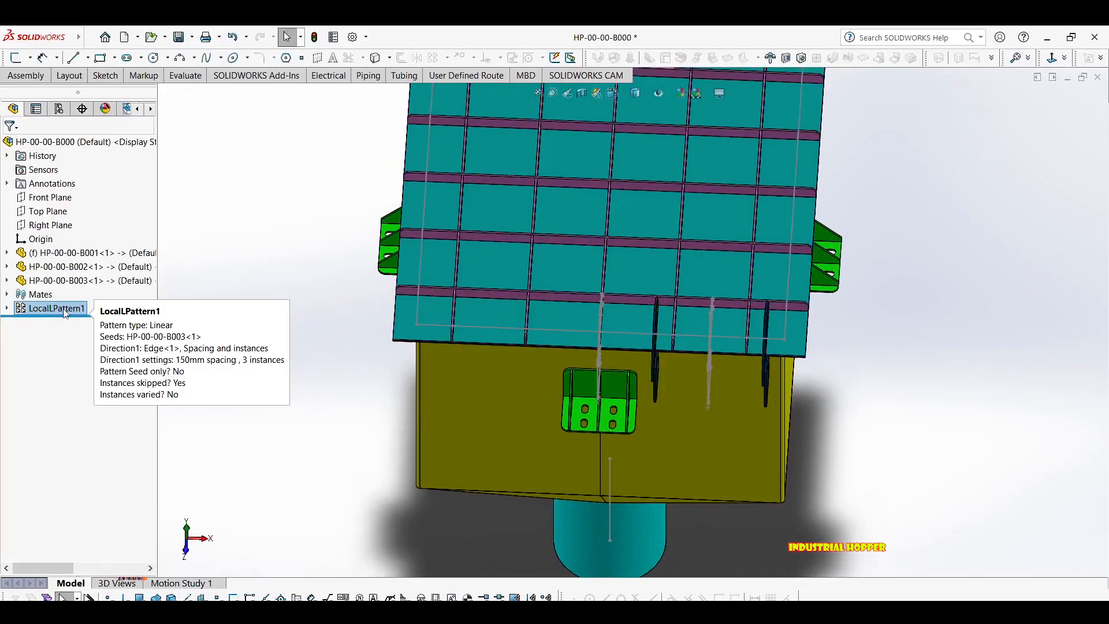
Set up a linear pattern of bracket HP-00-00-B003 along the plate's front edge, direction reversed, with 150 mm spacing and five instances.
{"action": "left_click", "coordinate": [63, 284]}
{"action": "middle_click_drag", "start_coordinate": [661, 228], "coordinate": [644, 246]}
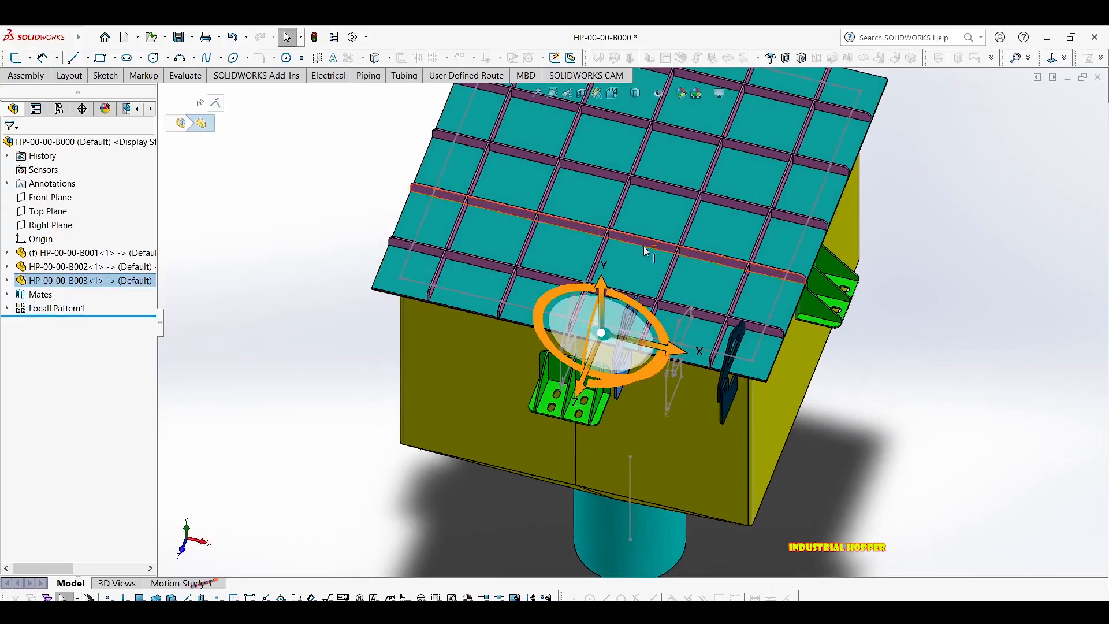
{"action": "left_click", "coordinate": [29, 77]}
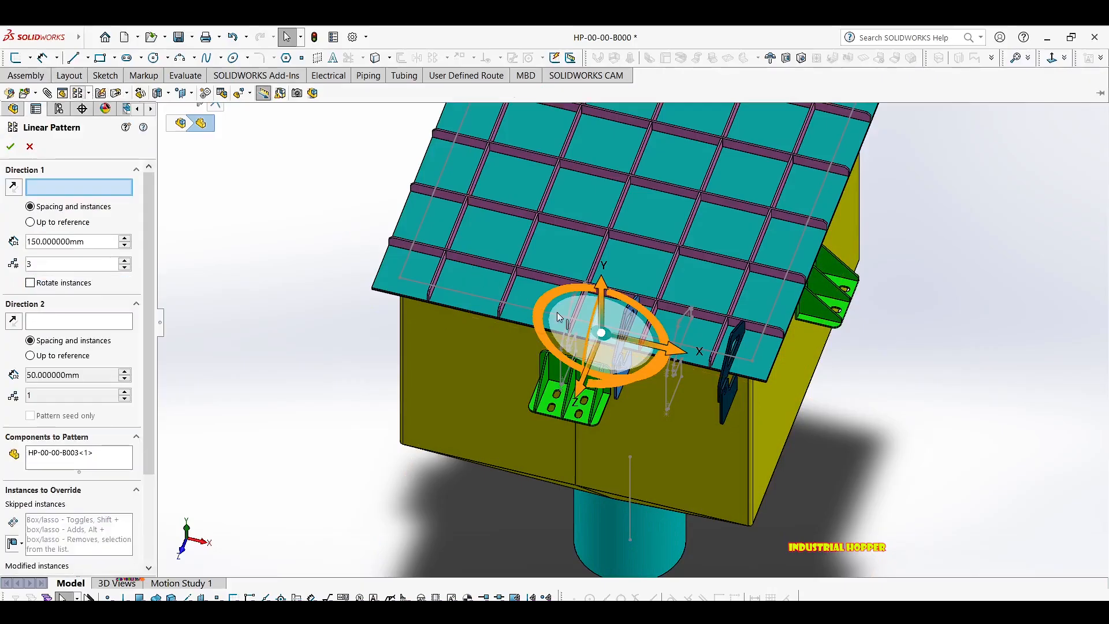
{"action": "scroll", "coordinate": [553, 314], "scroll_direction": "down", "scroll_amount": 3}
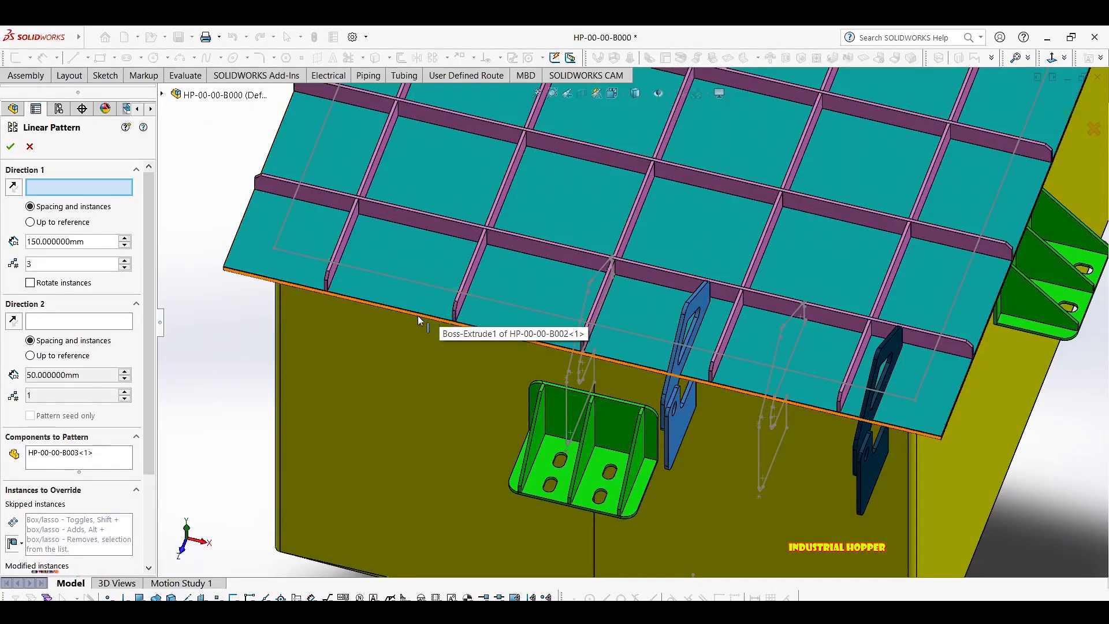
{"action": "left_click", "coordinate": [421, 316]}
{"action": "scroll", "coordinate": [627, 312], "scroll_direction": "up", "scroll_amount": 5}
{"action": "scroll", "coordinate": [771, 382], "scroll_direction": "down", "scroll_amount": 4}
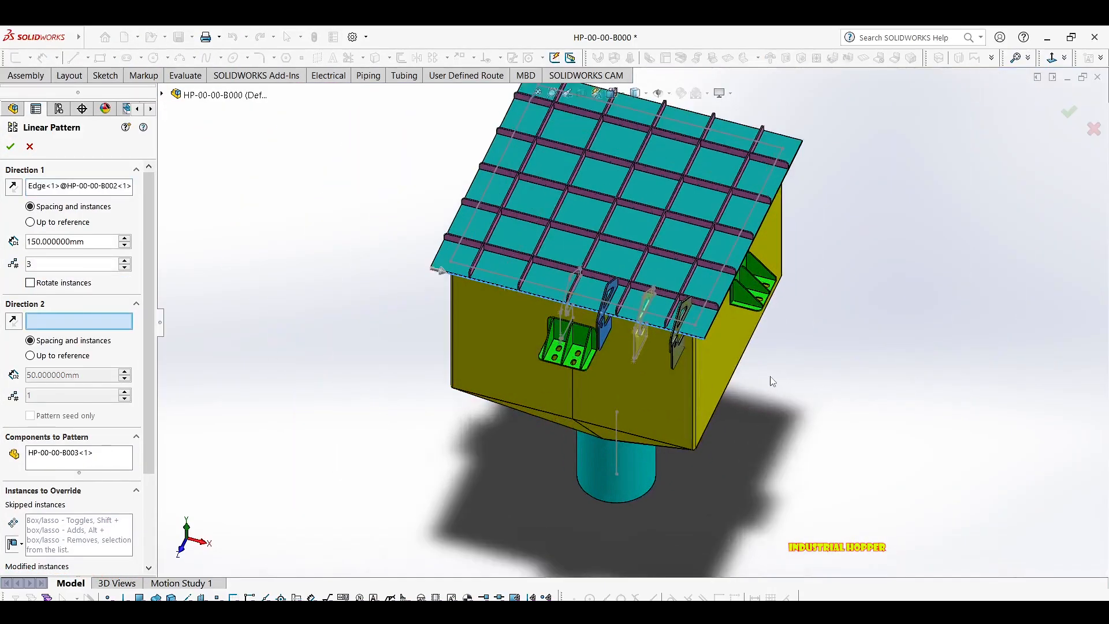
{"action": "left_click", "coordinate": [14, 190]}
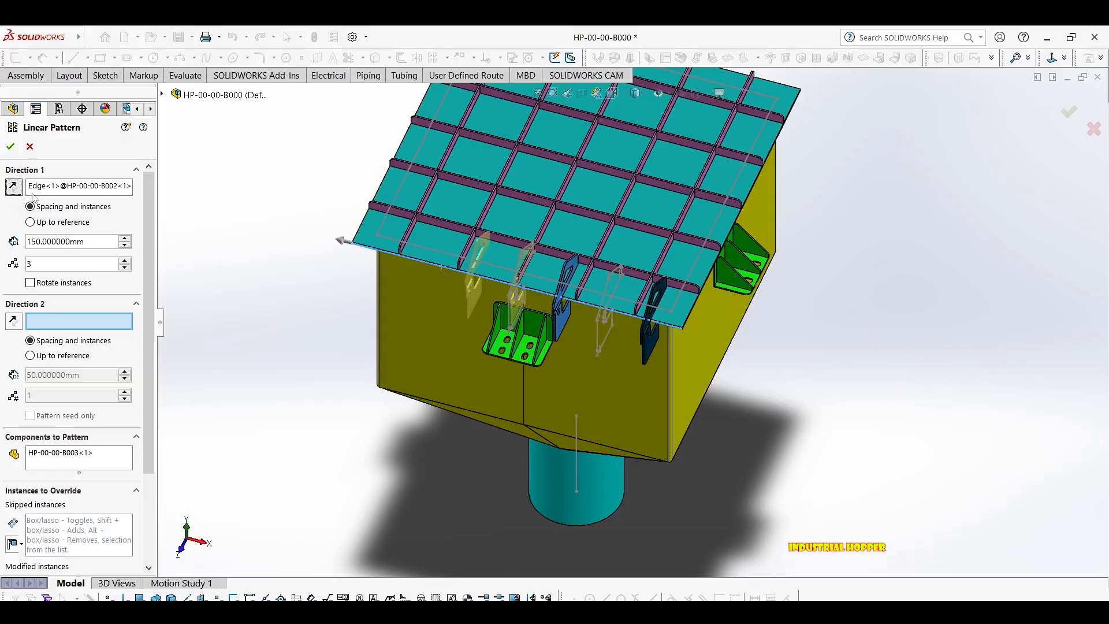
{"action": "left_click", "coordinate": [125, 261]}
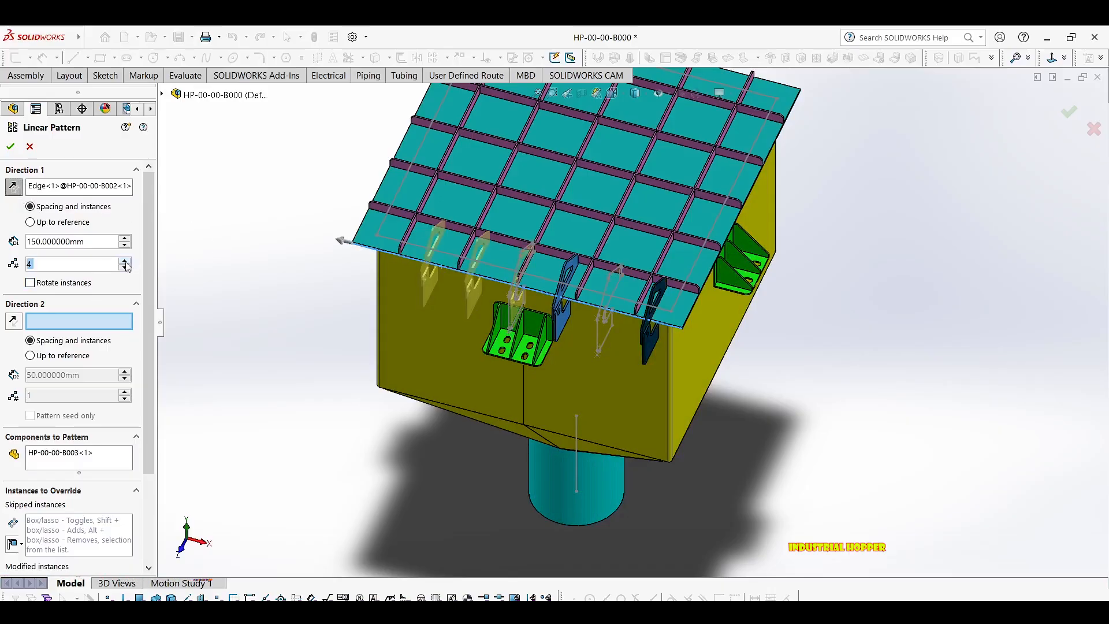
{"action": "left_click", "coordinate": [126, 261]}
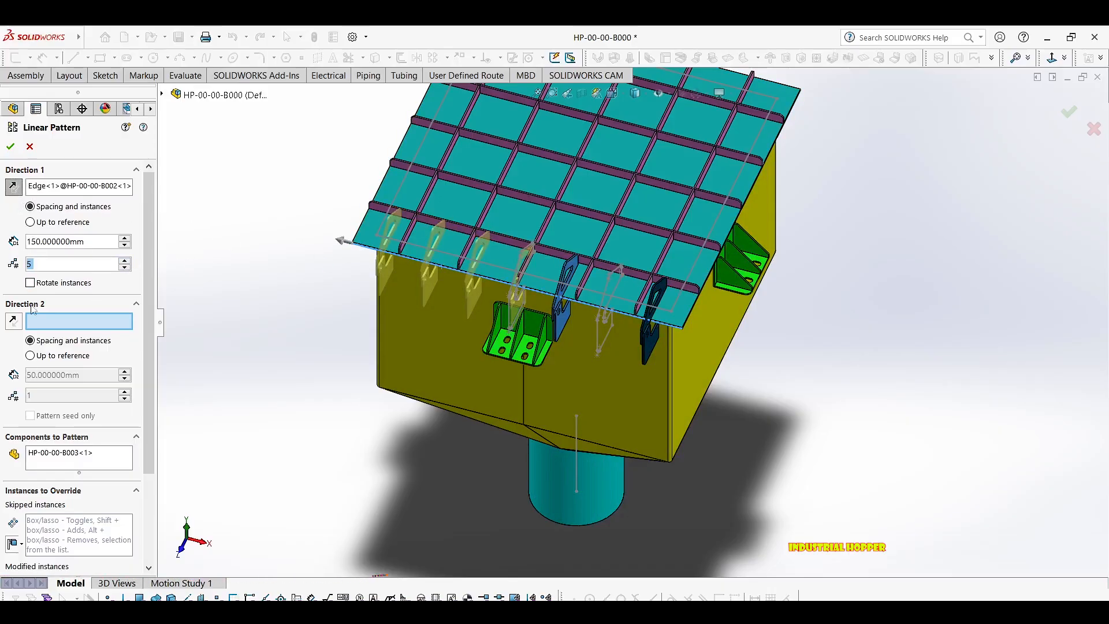
Skip instances (2,1) and (4,1) of the five-instance bracket pattern and create the pattern.
{"action": "left_click", "coordinate": [69, 544]}
{"action": "scroll", "coordinate": [498, 258], "scroll_direction": "down", "scroll_amount": 2}
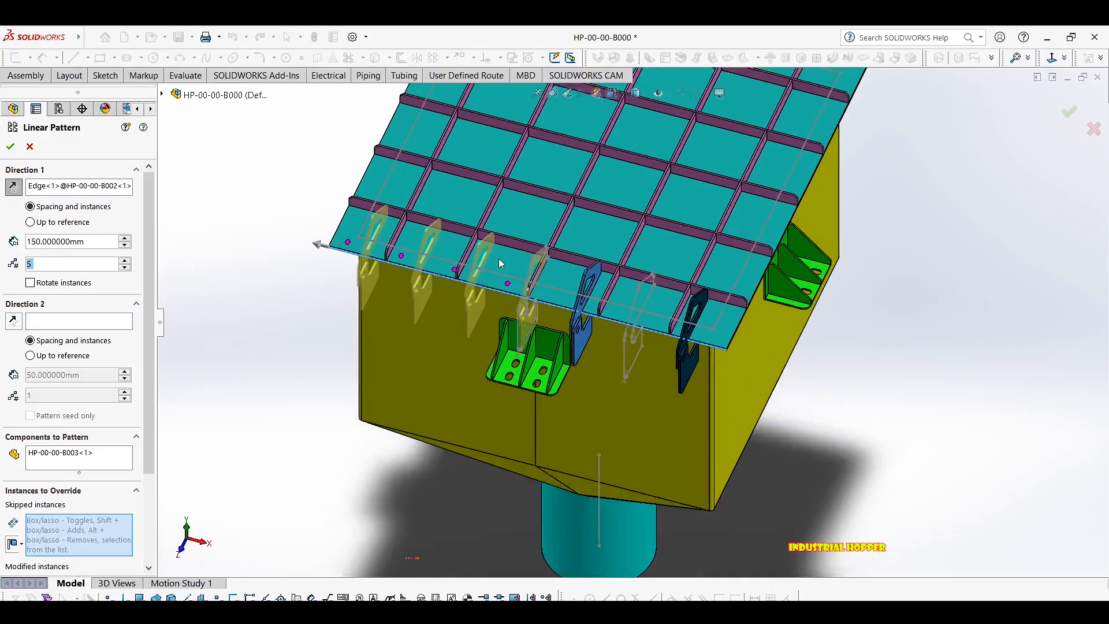
{"action": "middle_click_drag", "start_coordinate": [510, 277], "coordinate": [529, 289]}
{"action": "scroll", "coordinate": [529, 291], "scroll_direction": "down", "scroll_amount": 2}
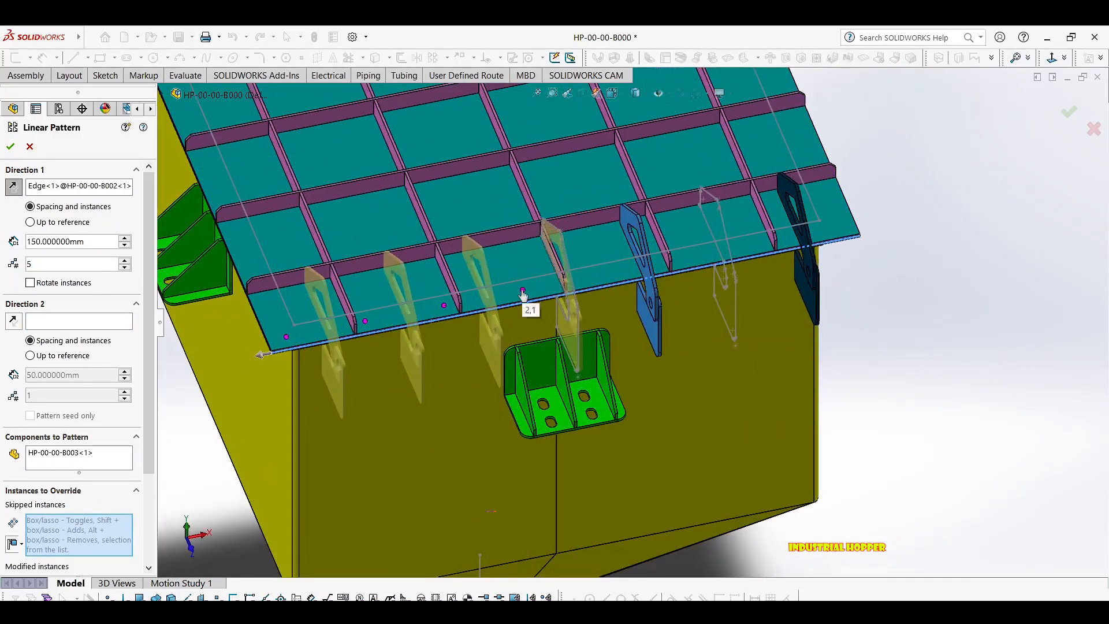
{"action": "left_click", "coordinate": [522, 290]}
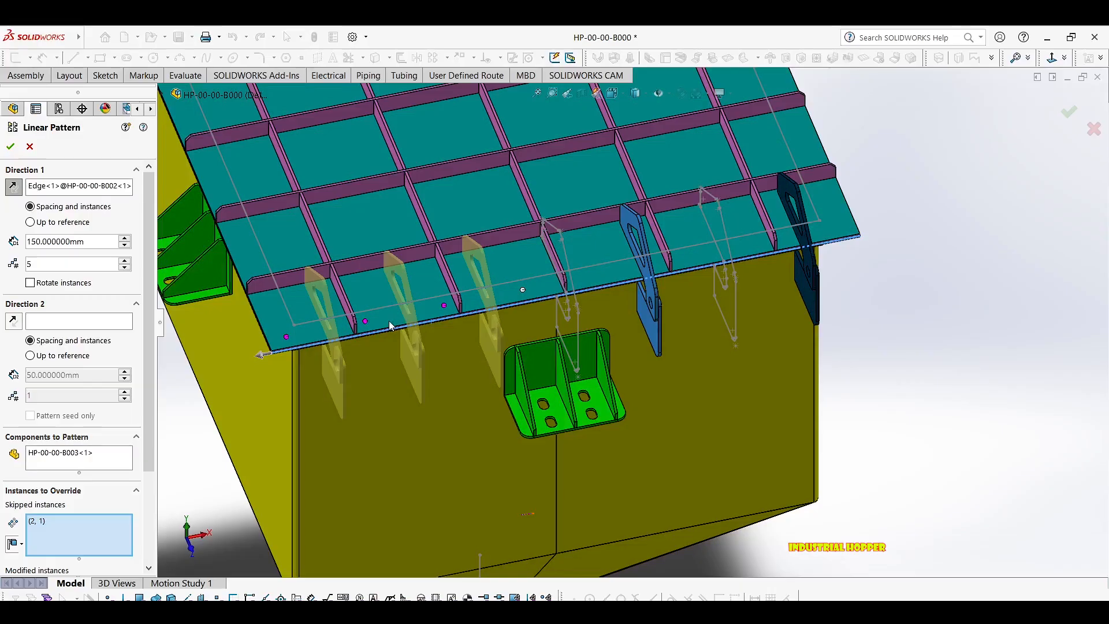
{"action": "middle_click_drag", "start_coordinate": [511, 281], "coordinate": [478, 298]}
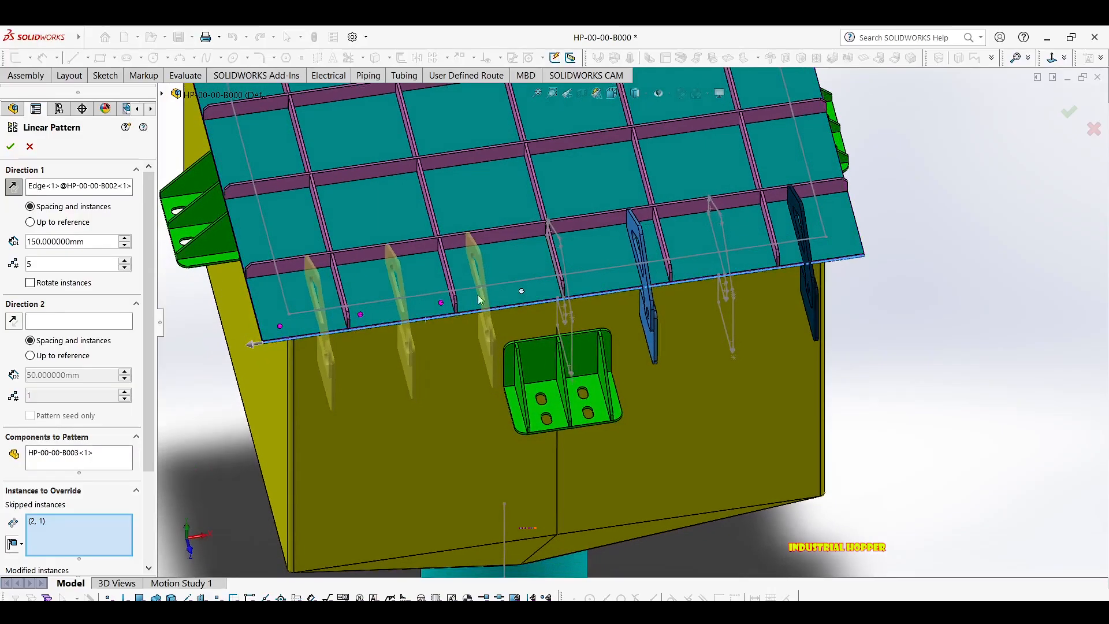
{"action": "left_click", "coordinate": [360, 316]}
{"action": "mouse_move", "coordinate": [361, 322]}
{"action": "middle_mouse_down"}
{"action": "mouse_move", "coordinate": [442, 250]}
{"action": "mouse_move", "coordinate": [404, 245]}
{"action": "middle_mouse_up"}
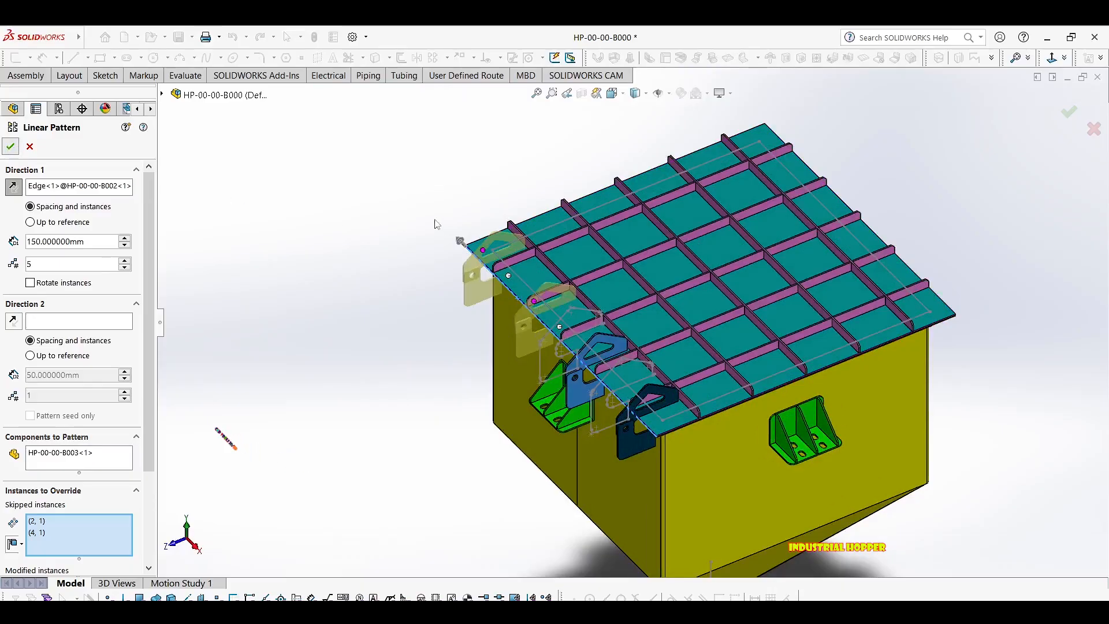
{"action": "key", "text": "Return"}
Inspect the bracket row on the top plate from the side and from above, and save the assembly.
{"action": "scroll", "coordinate": [479, 258], "scroll_direction": "up", "scroll_amount": 3}
{"action": "middle_click_drag", "start_coordinate": [745, 306], "coordinate": [674, 240]}
{"action": "left_click", "coordinate": [793, 258]}
{"action": "scroll", "coordinate": [661, 240], "scroll_direction": "down", "scroll_amount": 2}
{"action": "scroll", "coordinate": [689, 249], "scroll_direction": "up", "scroll_amount": 4}
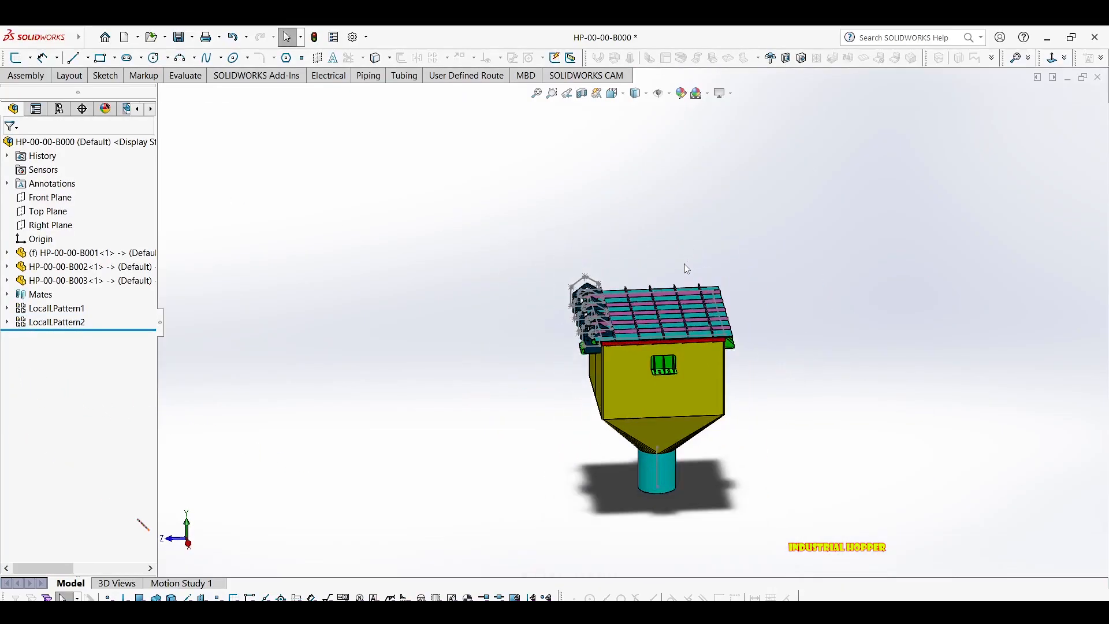
{"action": "key", "text": "ctrl+1"}
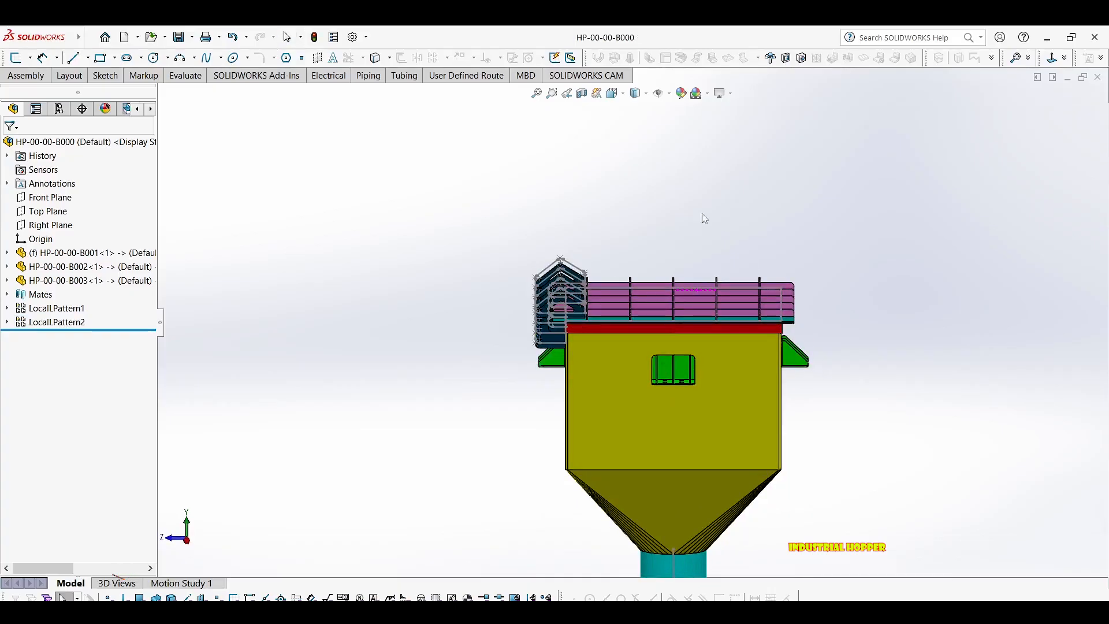
{"action": "middle_click_drag", "start_coordinate": [705, 277], "coordinate": [688, 332]}
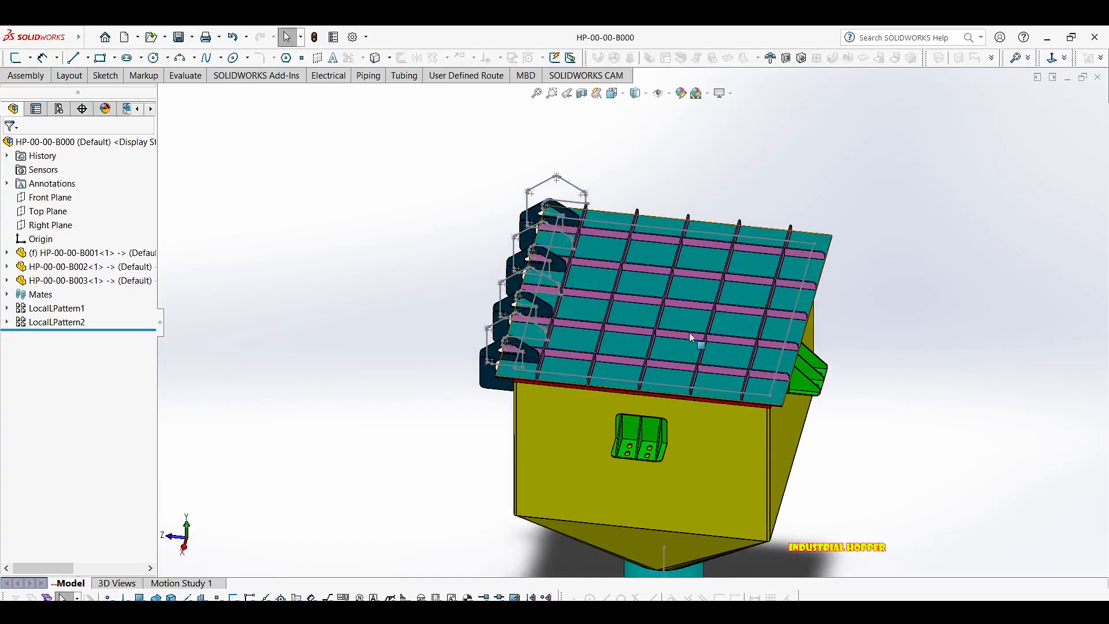
Edit the ribbed top plate part HP-00-00-B002 in the context of the assembly.
{"action": "right_click", "coordinate": [686, 321]}
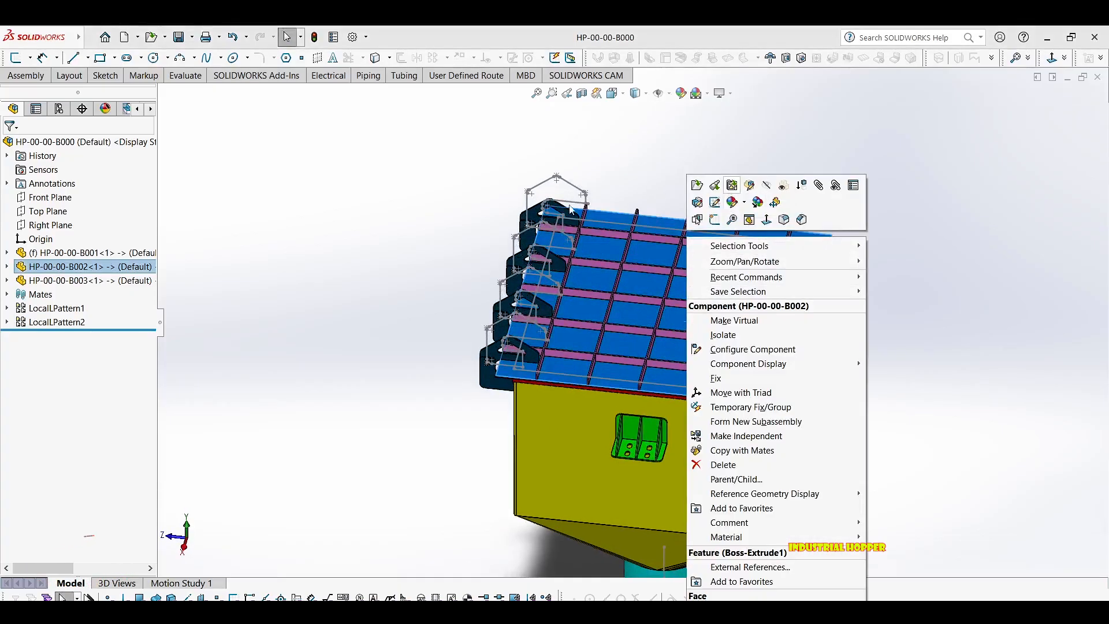
{"action": "left_click", "coordinate": [750, 185]}
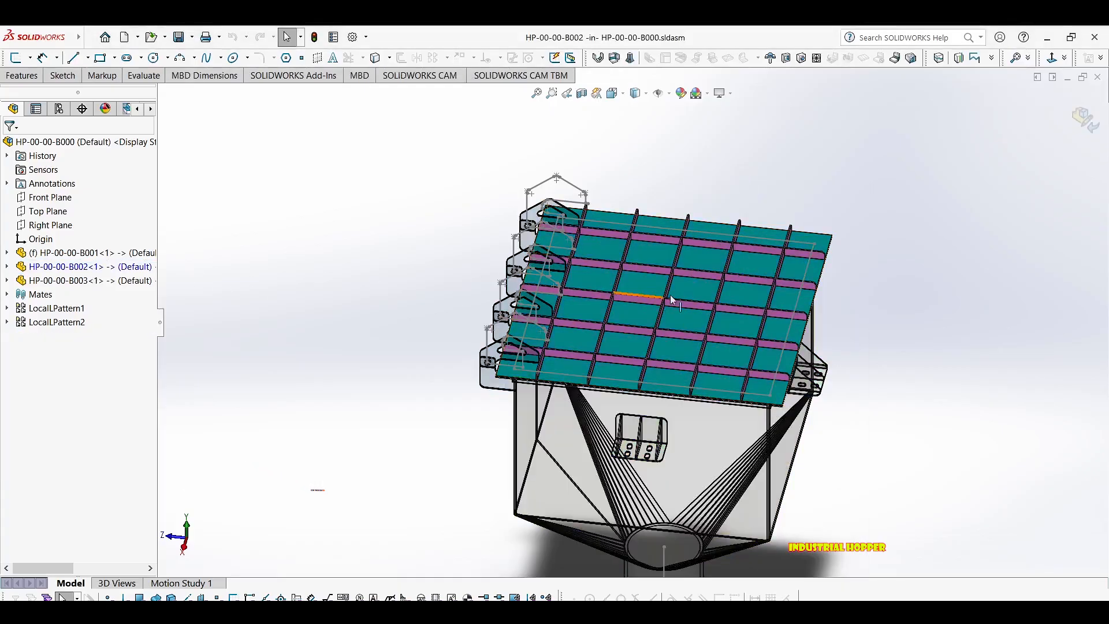
{"action": "scroll", "coordinate": [671, 299], "scroll_direction": "down", "scroll_amount": 2}
{"action": "middle_click_drag", "start_coordinate": [671, 299], "coordinate": [622, 304]}
{"action": "scroll", "coordinate": [636, 286], "scroll_direction": "up", "scroll_amount": 2}
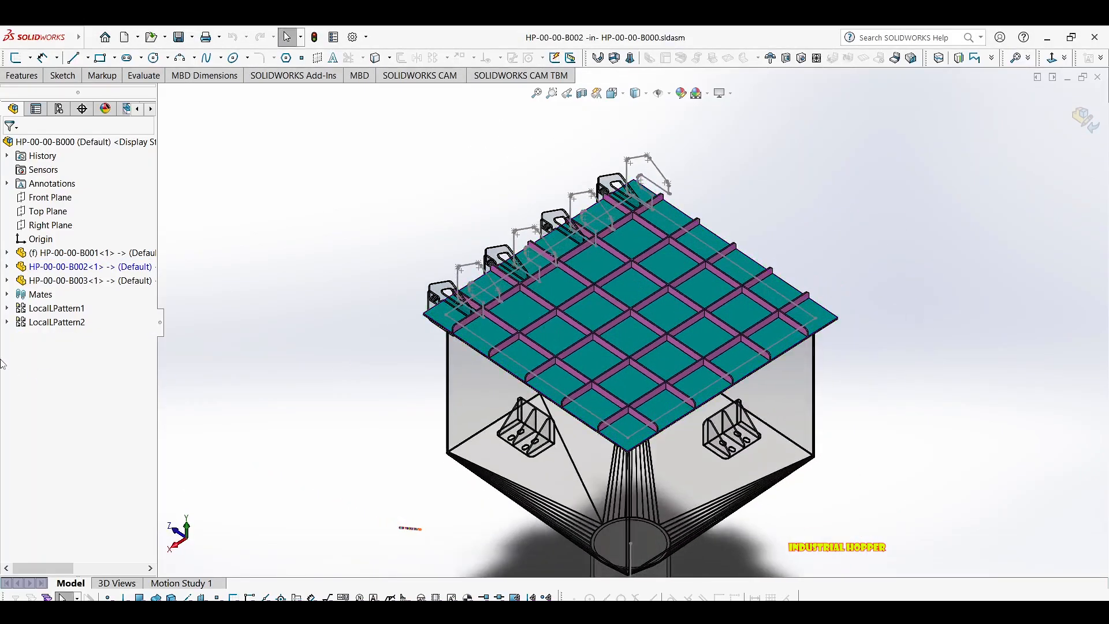
Open a new sketch on the Front Plane of part HP-00-00-B002, viewed straight on.
{"action": "left_click", "coordinate": [7, 266]}
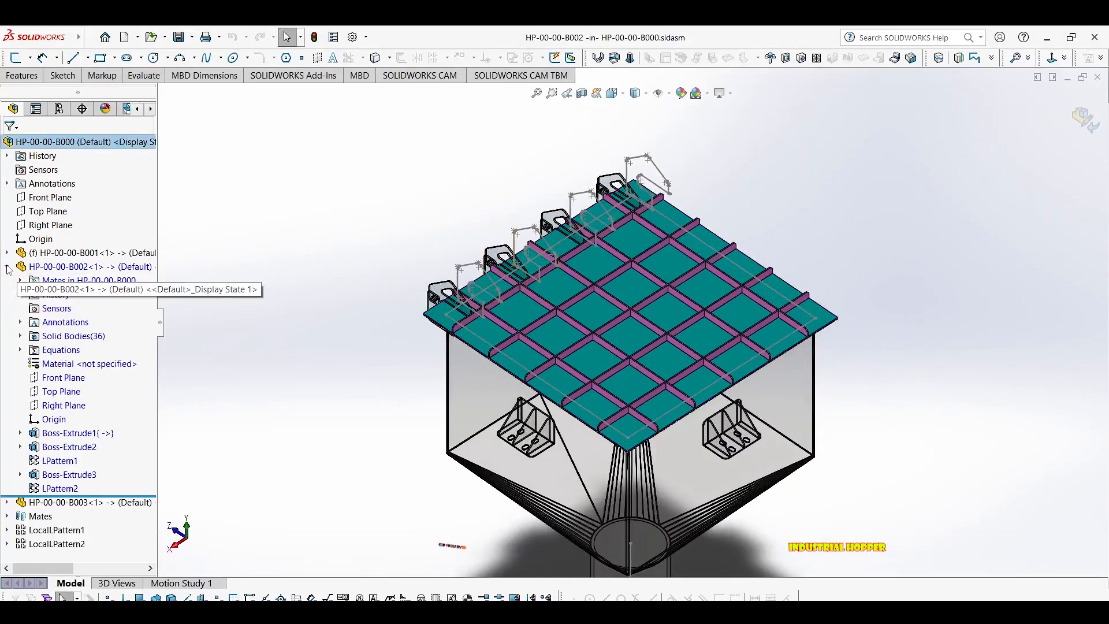
{"action": "left_click", "coordinate": [57, 382]}
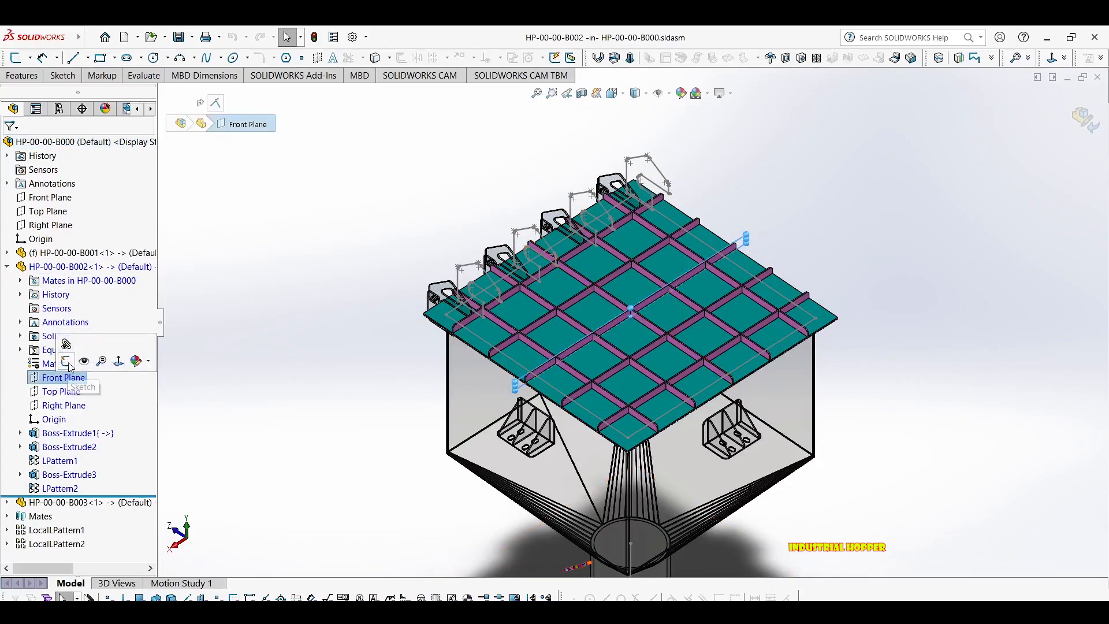
{"action": "left_click", "coordinate": [117, 359]}
{"action": "scroll", "coordinate": [725, 114], "scroll_direction": "down", "scroll_amount": 4}
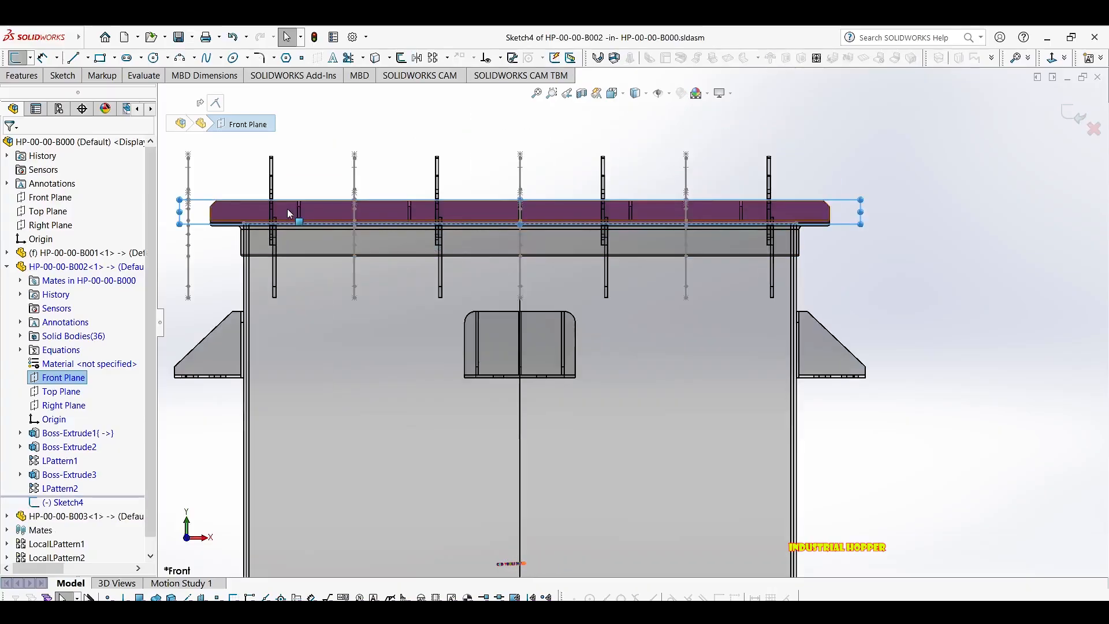
Sketch an open three-line profile about 176 mm high, rising from the top plate's surface and ending back on it.
{"action": "key", "text": "l"}
{"action": "scroll", "coordinate": [456, 213], "scroll_direction": "down", "scroll_amount": 6}
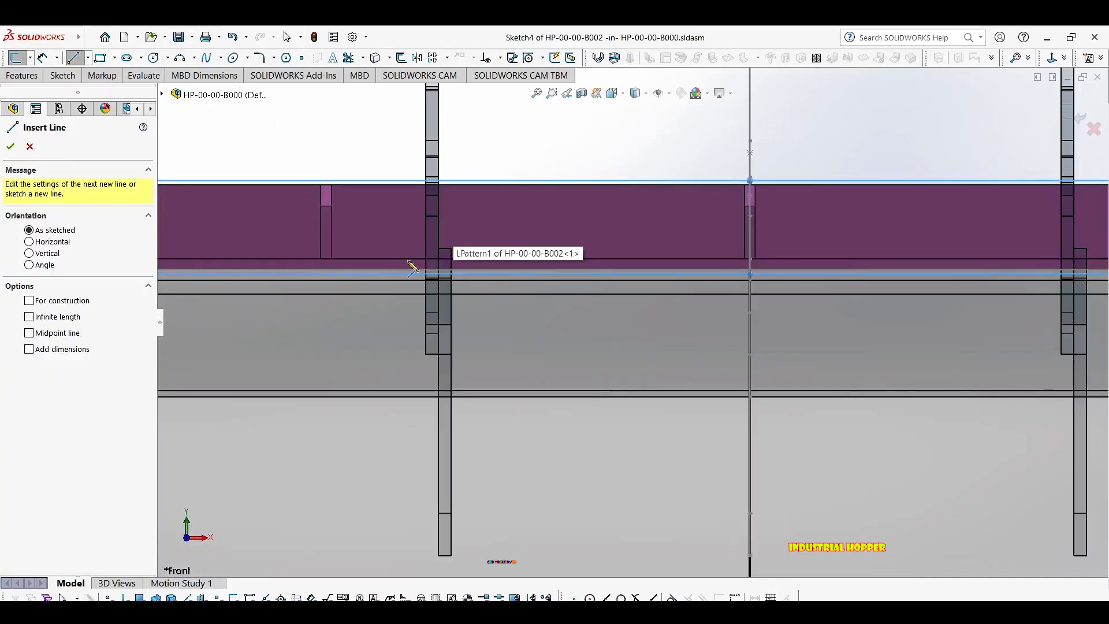
{"action": "scroll", "coordinate": [501, 262], "scroll_direction": "up", "scroll_amount": 2}
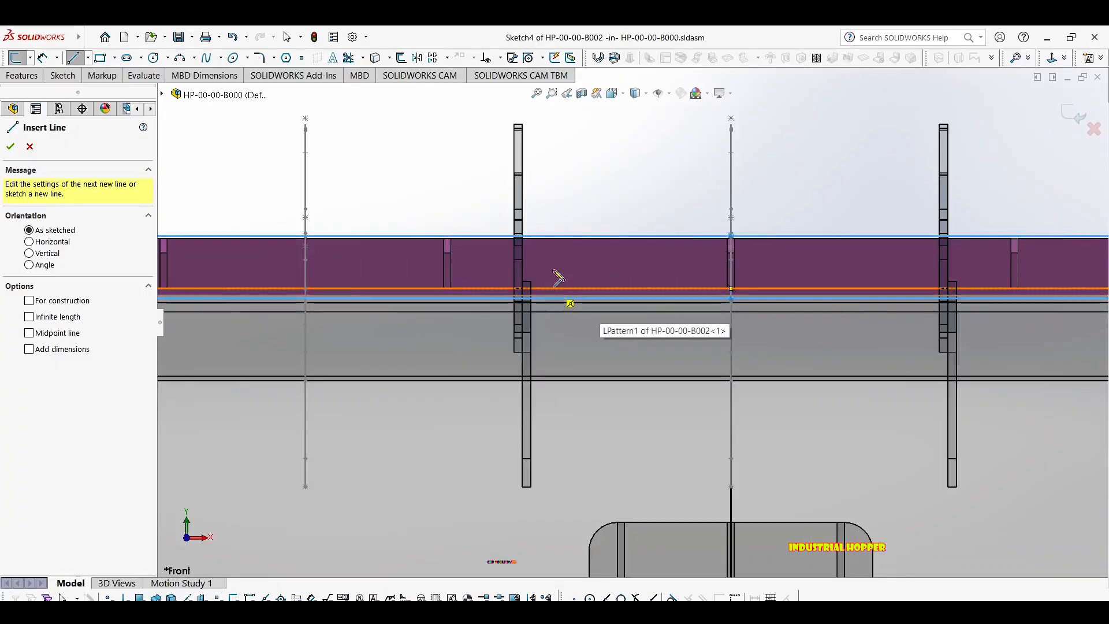
{"action": "left_click", "coordinate": [554, 287]}
{"action": "scroll", "coordinate": [583, 142], "scroll_direction": "up", "scroll_amount": 2}
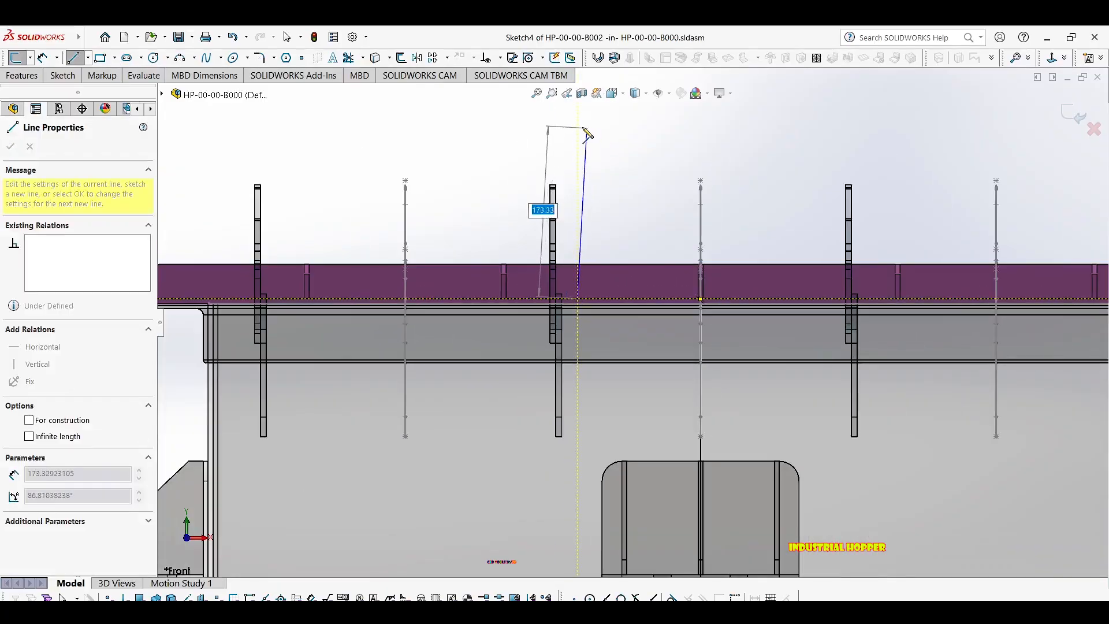
{"action": "left_click", "coordinate": [577, 126]}
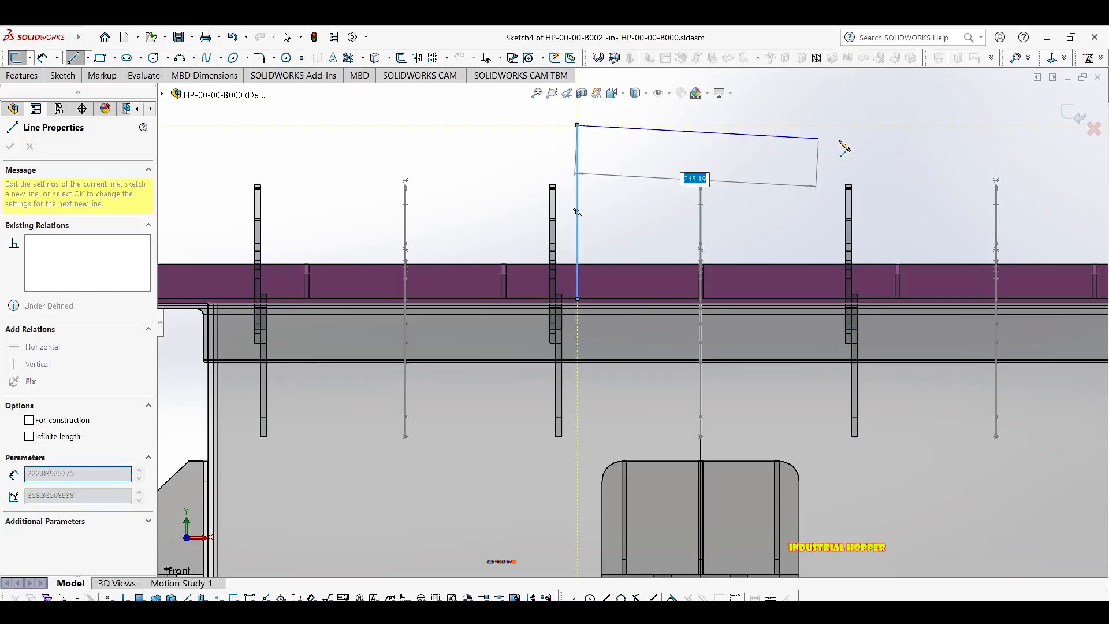
{"action": "left_click", "coordinate": [871, 152]}
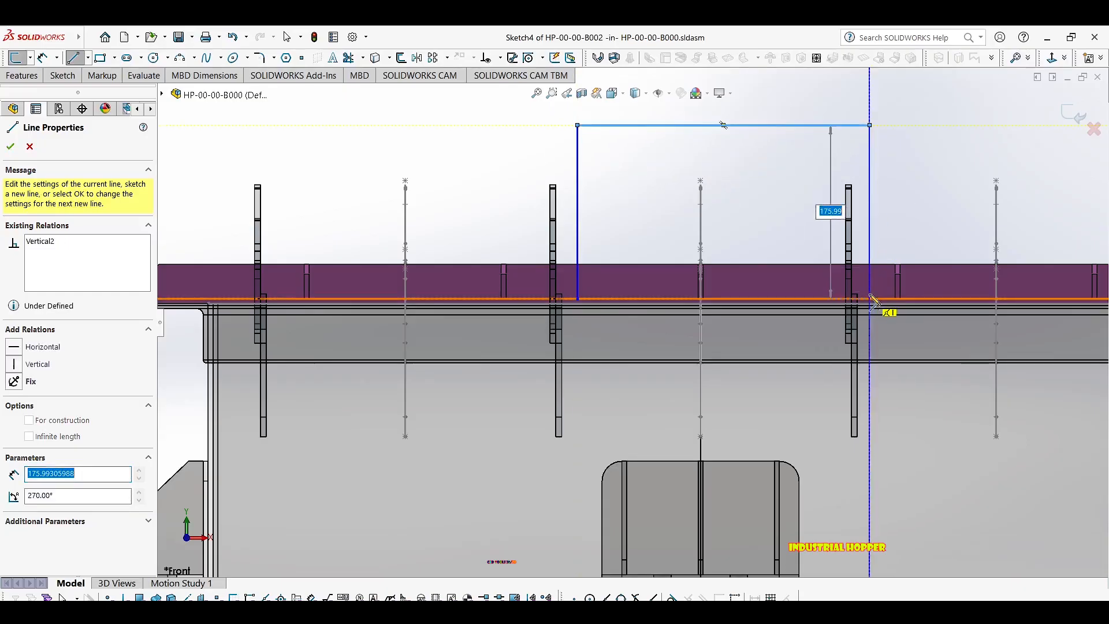
{"action": "left_click", "coordinate": [874, 300]}
{"action": "key", "text": "Escape"}
Draw a vertical construction line about 173 mm long upward from the top edge of the middle rib, through the open profile.
{"action": "middle_click_drag", "start_coordinate": [751, 235], "coordinate": [792, 233]}
{"action": "scroll", "coordinate": [773, 236], "scroll_direction": "up", "scroll_amount": 2}
{"action": "key", "text": "space"}
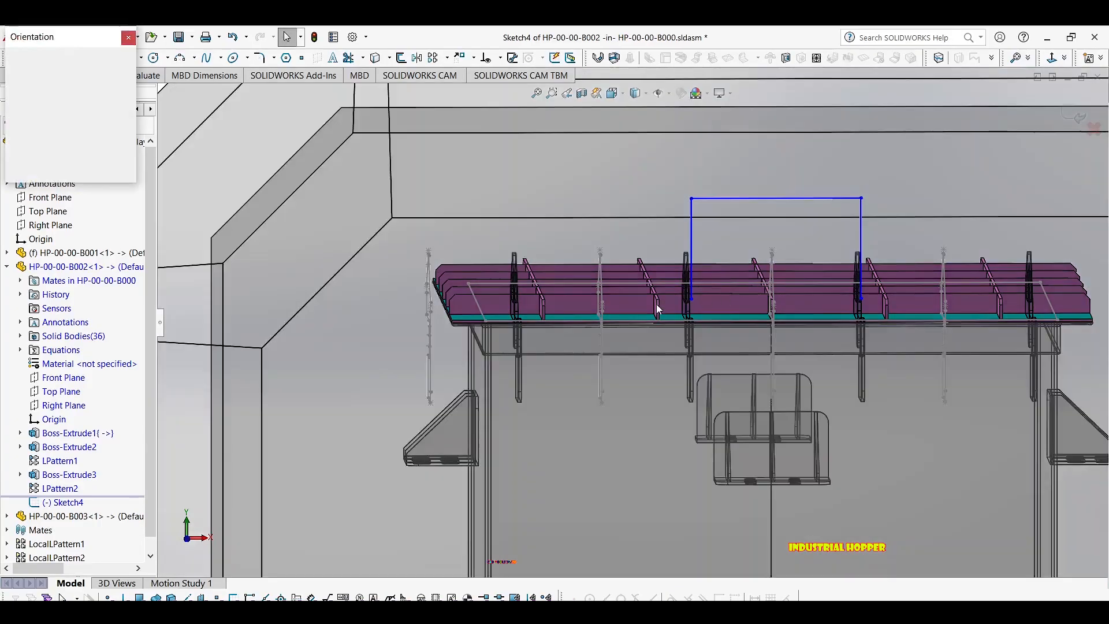
{"action": "left_click", "coordinate": [555, 380]}
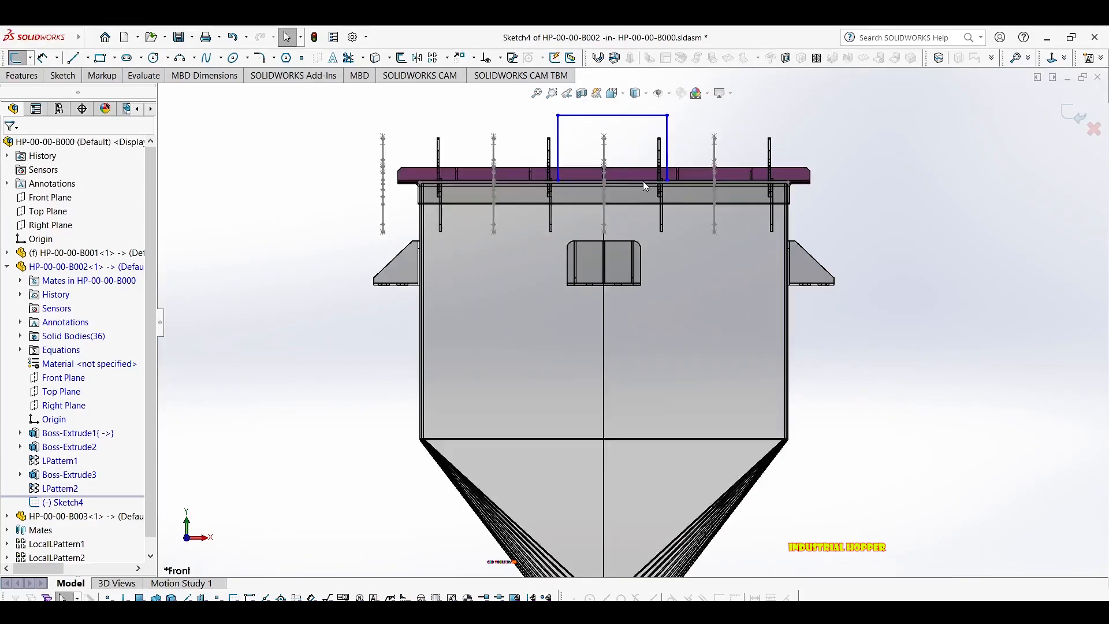
{"action": "scroll", "coordinate": [604, 196], "scroll_direction": "down", "scroll_amount": 3}
{"action": "scroll", "coordinate": [629, 190], "scroll_direction": "up", "scroll_amount": 2}
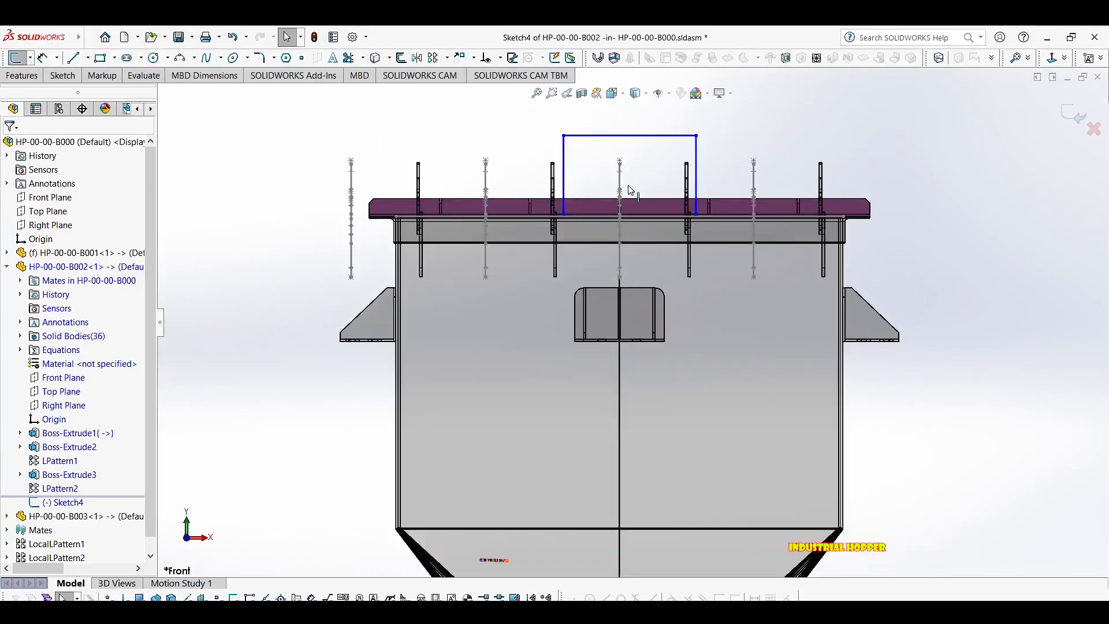
{"action": "scroll", "coordinate": [627, 193], "scroll_direction": "down", "scroll_amount": 2}
{"action": "left_click", "coordinate": [621, 216]}
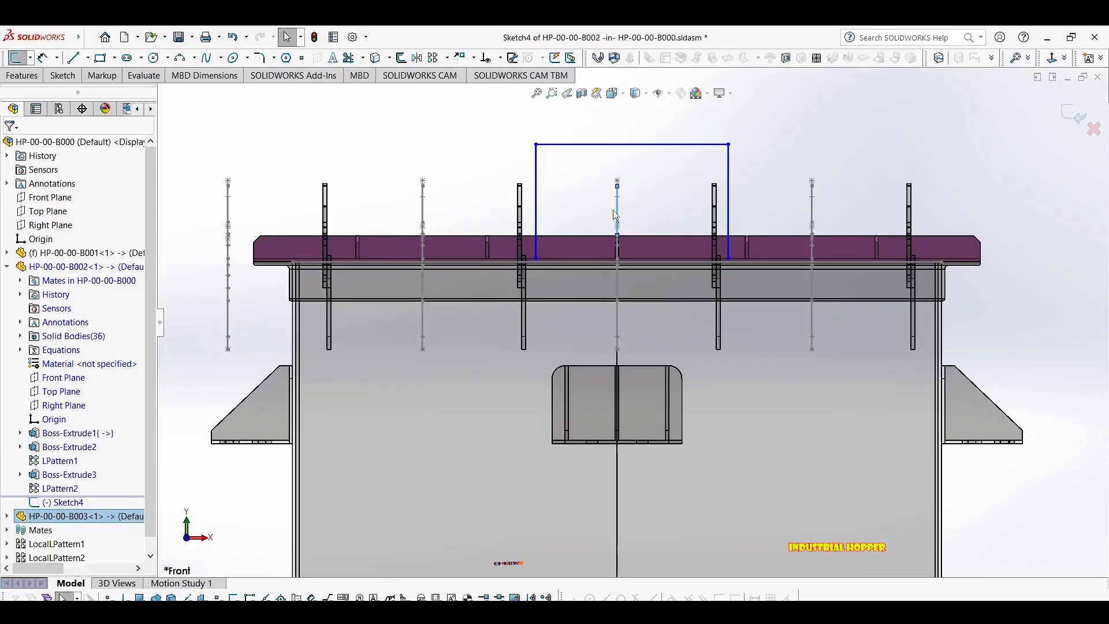
{"action": "left_click_drag", "start_coordinate": [618, 187], "coordinate": [623, 126]}
{"action": "left_click", "coordinate": [618, 167]}
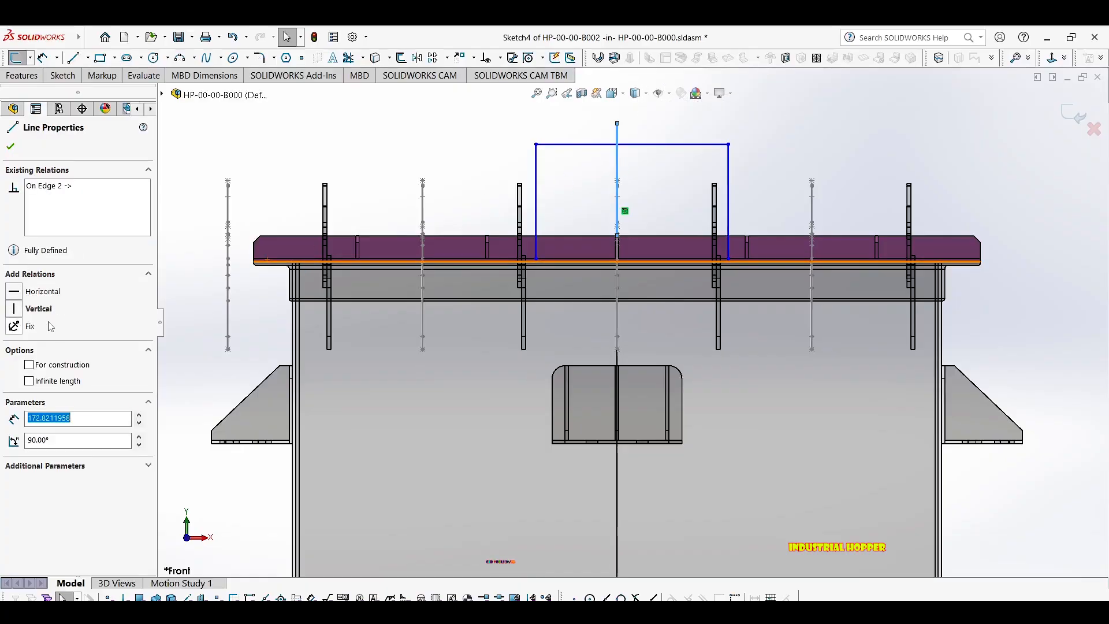
{"action": "key", "text": "Escape"}
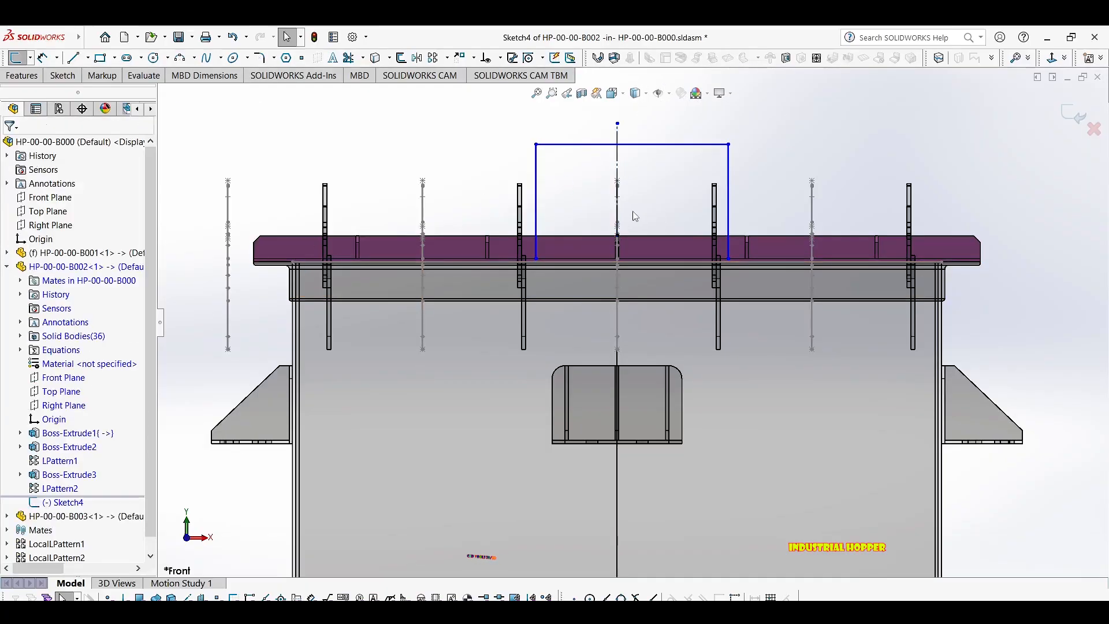
Make the profile's two vertical lines symmetric about the construction line.
{"action": "key", "text": "d"}
{"action": "left_click", "coordinate": [728, 175]}
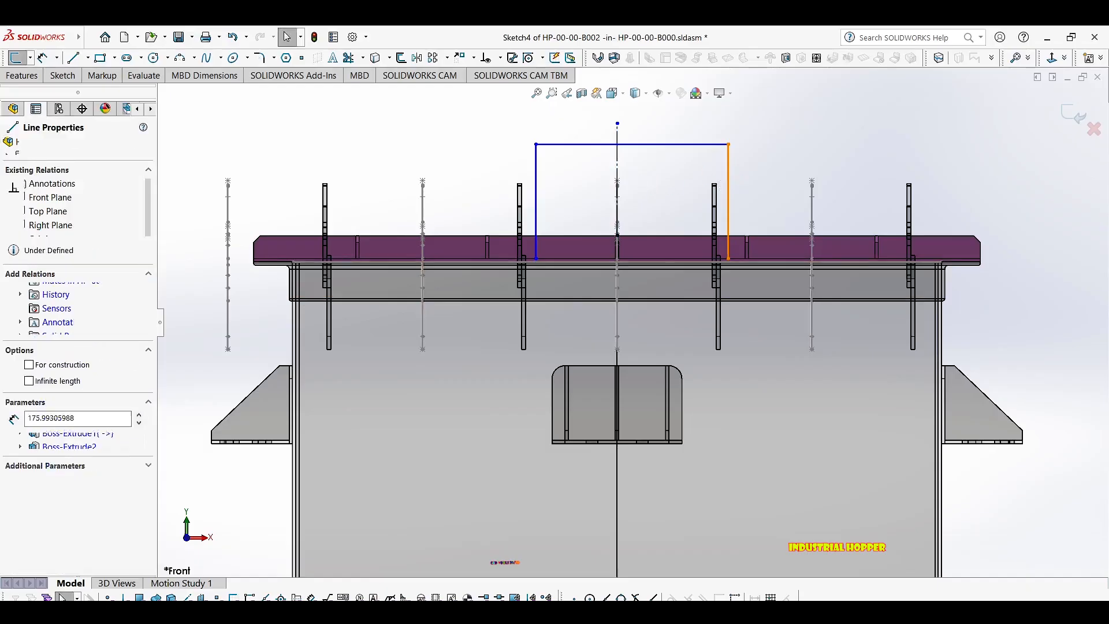
{"action": "left_click", "coordinate": [617, 171], "text": "ctrl"}
{"action": "left_click", "coordinate": [537, 169], "text": "ctrl"}
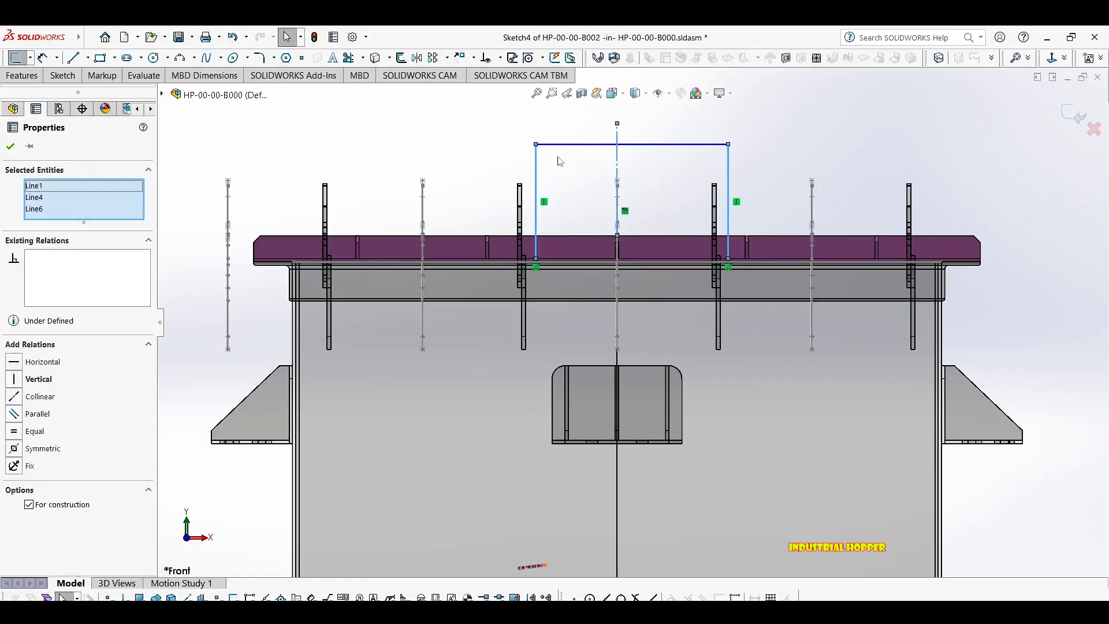
{"action": "left_click", "coordinate": [659, 114]}
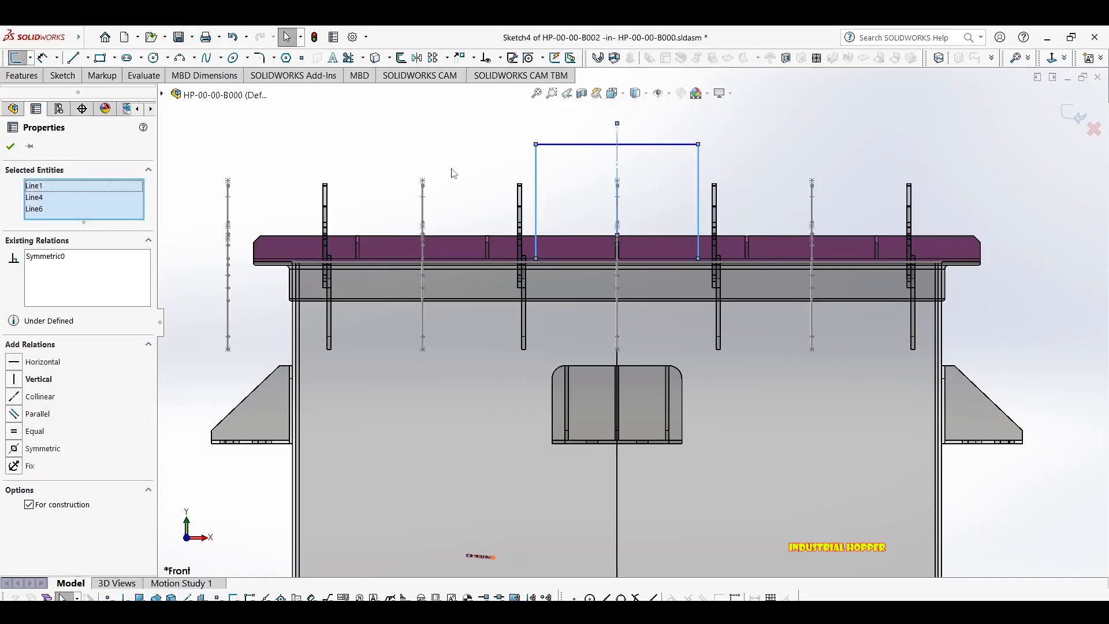
{"action": "left_click", "coordinate": [599, 153]}
Dimension the profile's horizontal line from the plate surface and set the height to 120 mm.
{"action": "right_click_drag", "start_coordinate": [605, 181], "coordinate": [601, 148]}
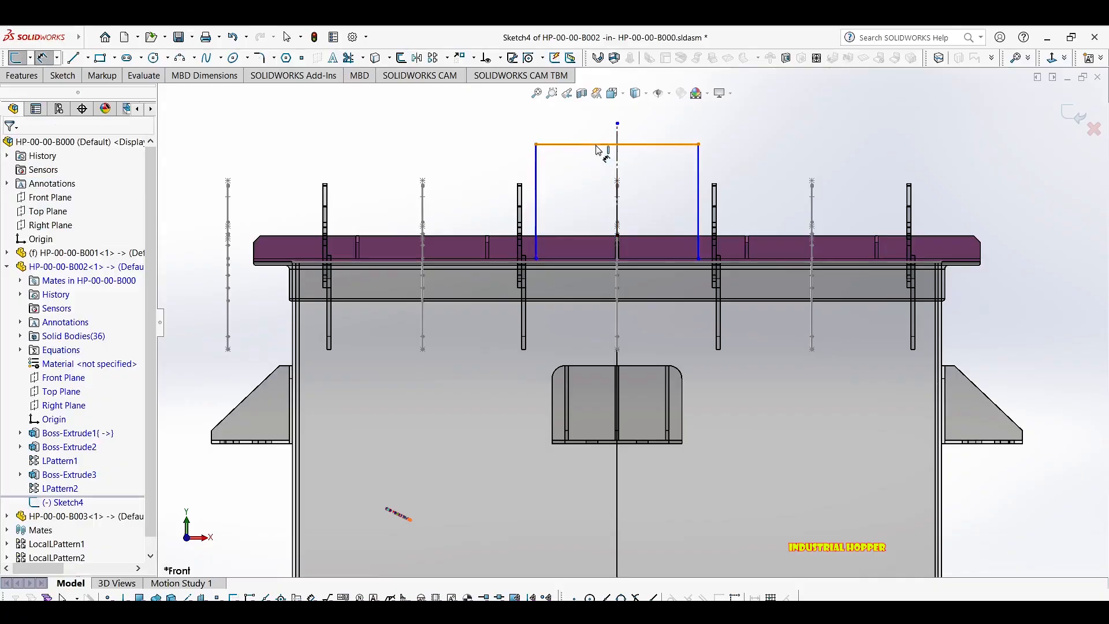
{"action": "left_click", "coordinate": [596, 144]}
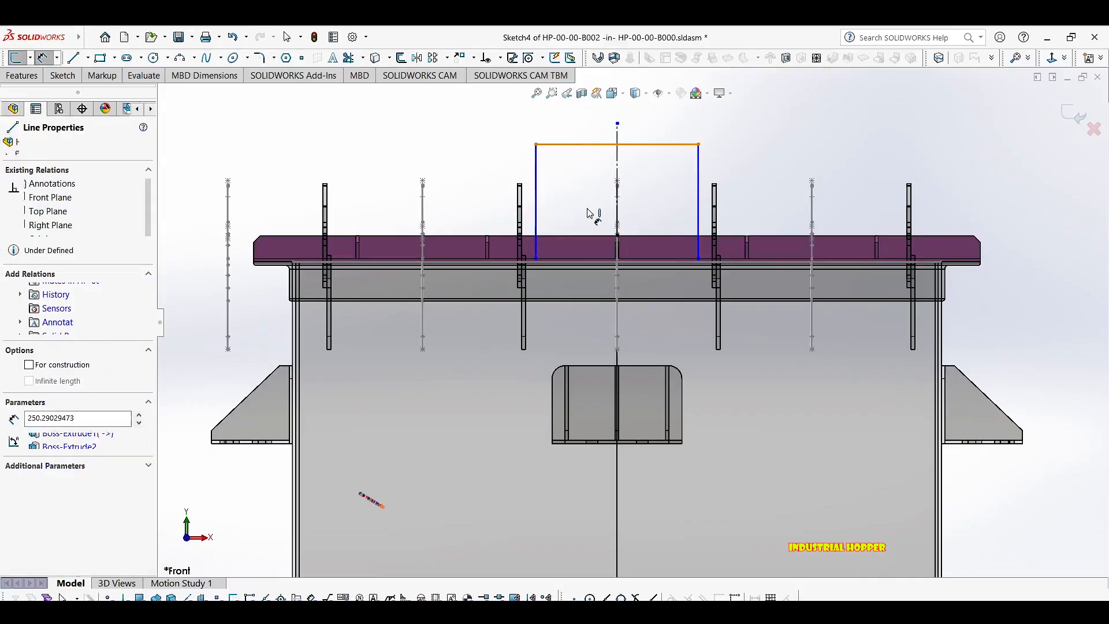
{"action": "left_click", "coordinate": [554, 258]}
{"action": "left_click", "coordinate": [576, 176]}
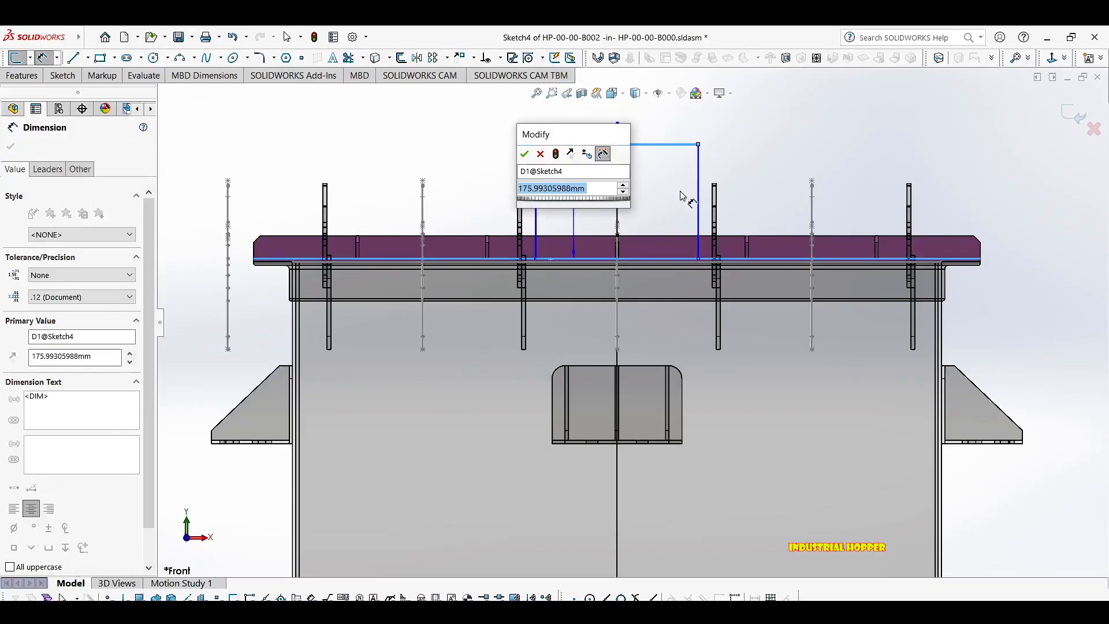
{"action": "type", "text": "120"}
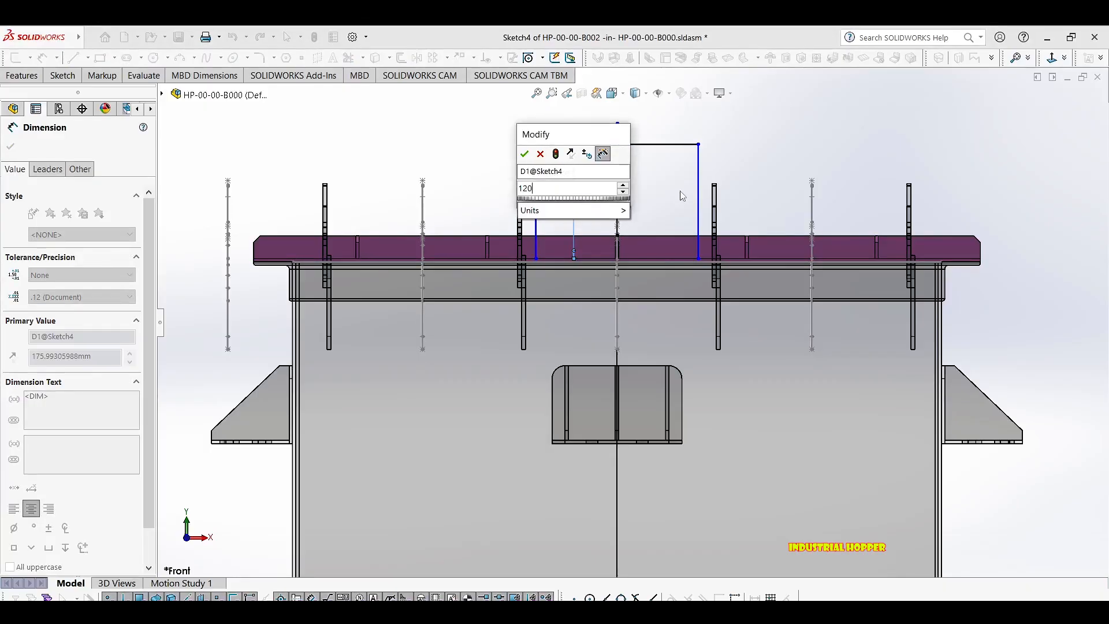
{"action": "key", "text": "Return"}
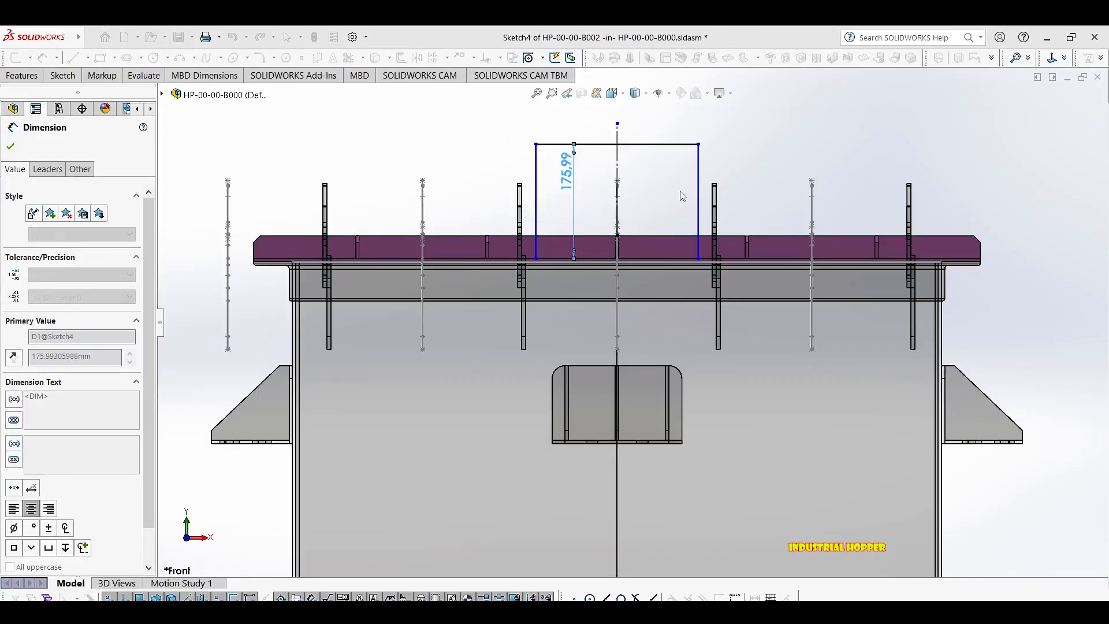
Dimension the profile's horizontal line and set its width to 250 mm.
{"action": "scroll", "coordinate": [624, 198], "scroll_direction": "down", "scroll_amount": 3}
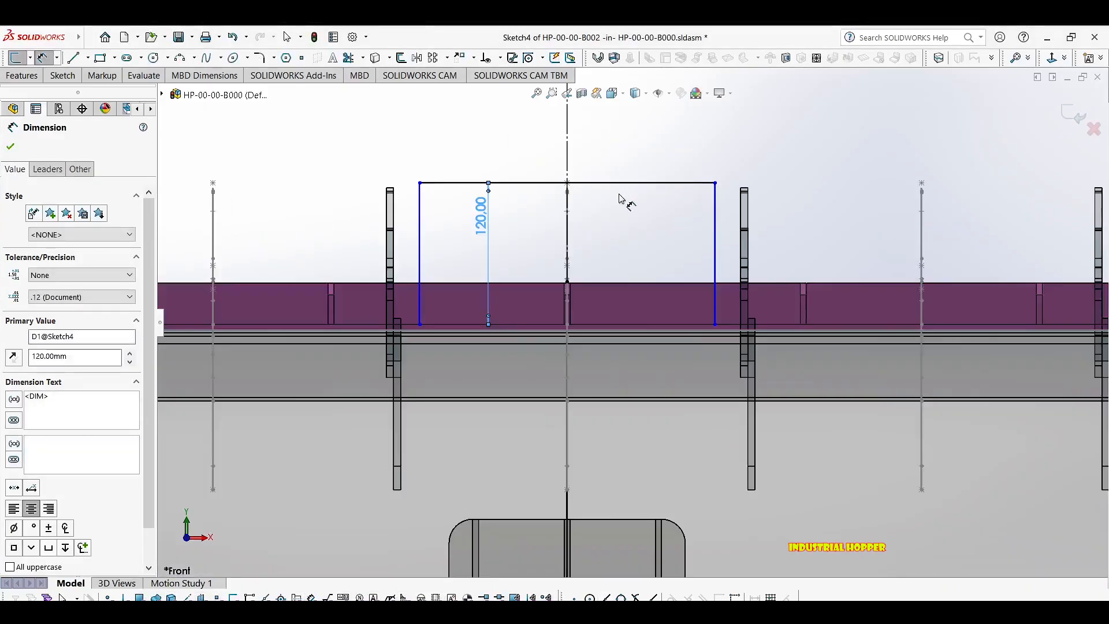
{"action": "left_click", "coordinate": [531, 189]}
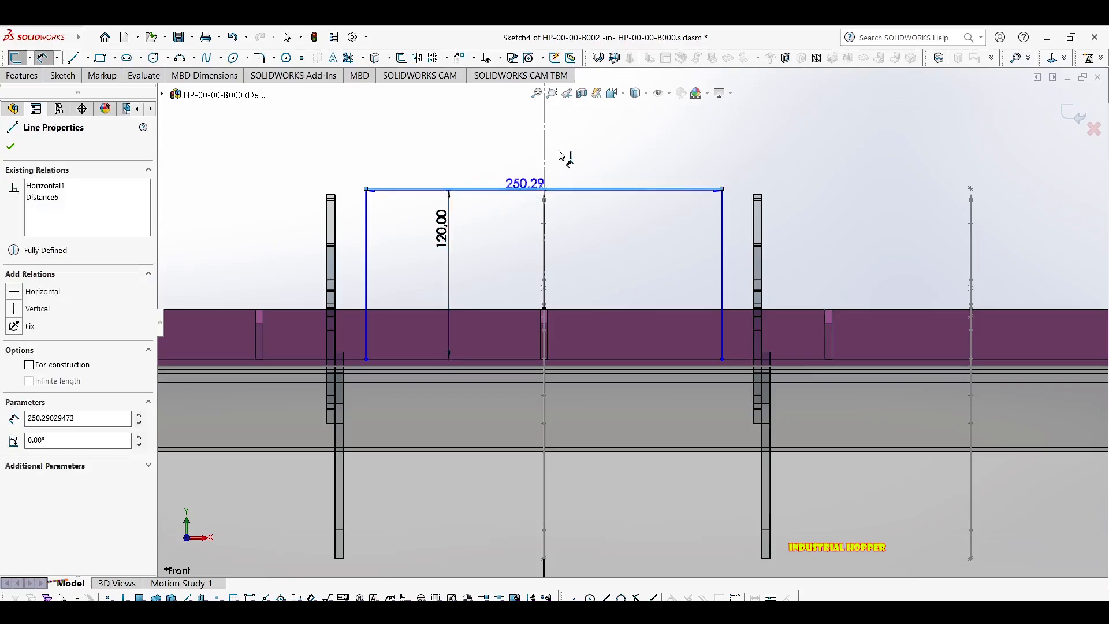
{"action": "scroll", "coordinate": [572, 155], "scroll_direction": "up", "scroll_amount": 3}
{"action": "left_click", "coordinate": [631, 148]}
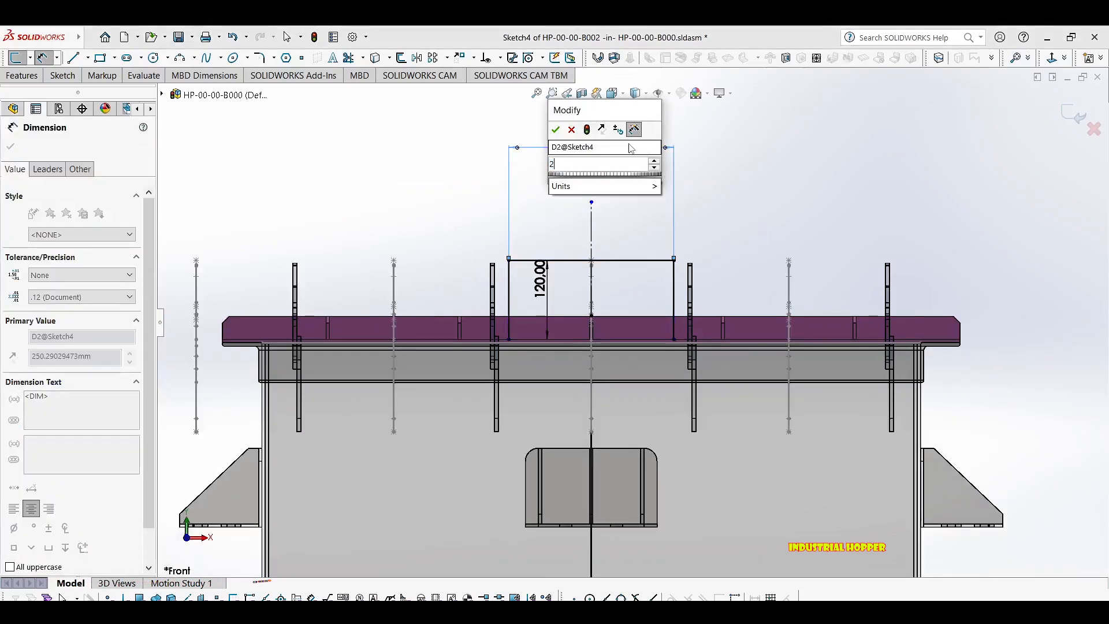
{"action": "type", "text": "250"}
{"action": "key", "text": "Return"}
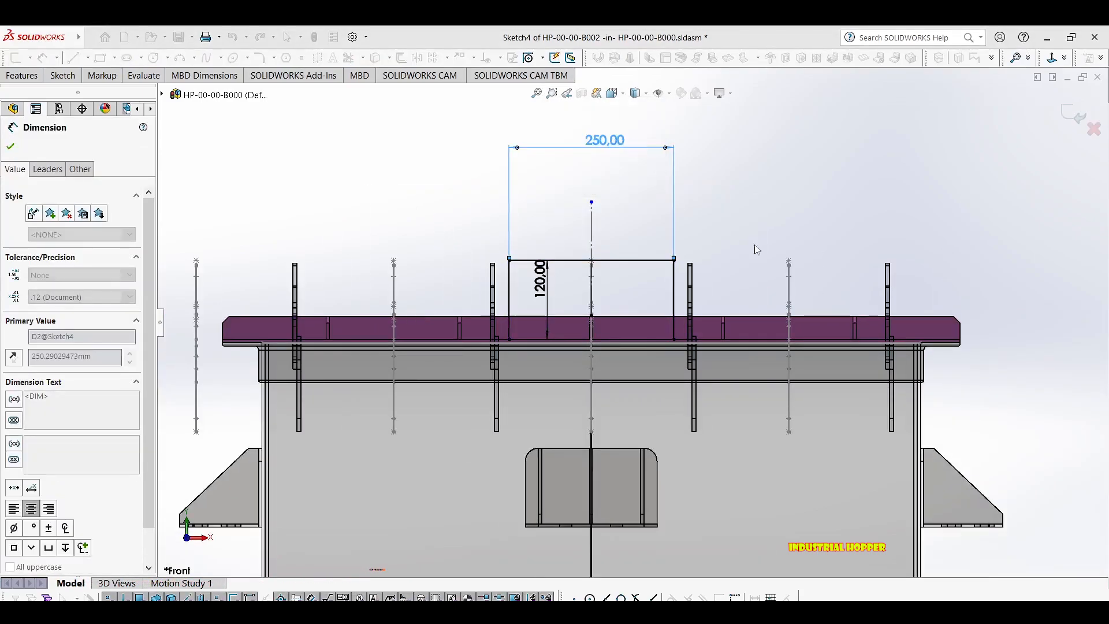
{"action": "key", "text": "Escape"}
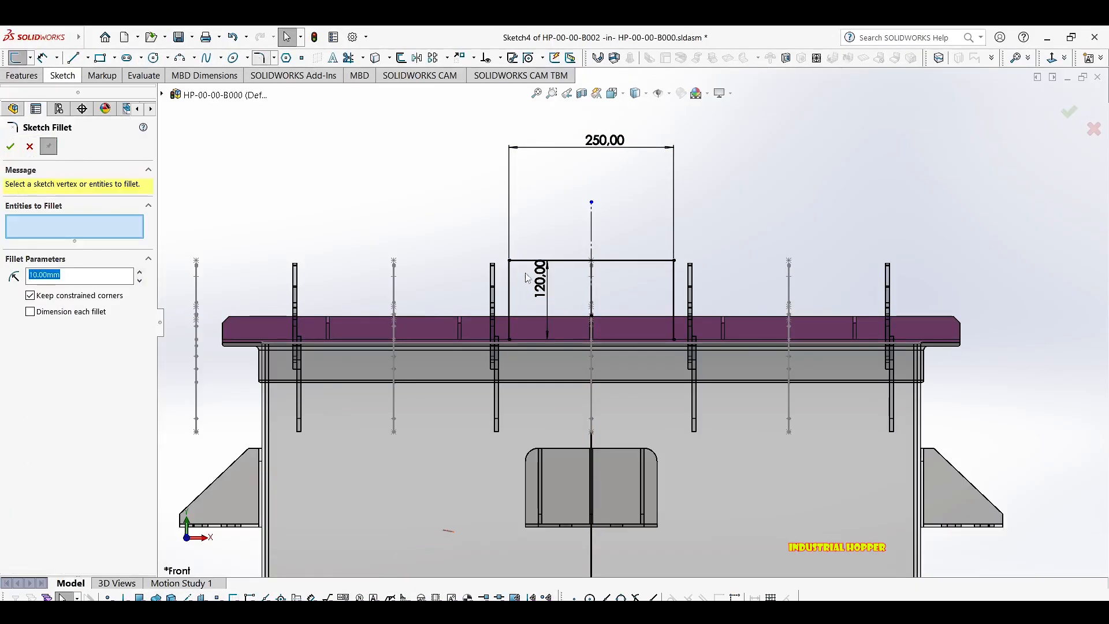
Round both upper corners of the profile with 60 mm sketch fillets.
{"action": "left_click", "coordinate": [510, 261]}
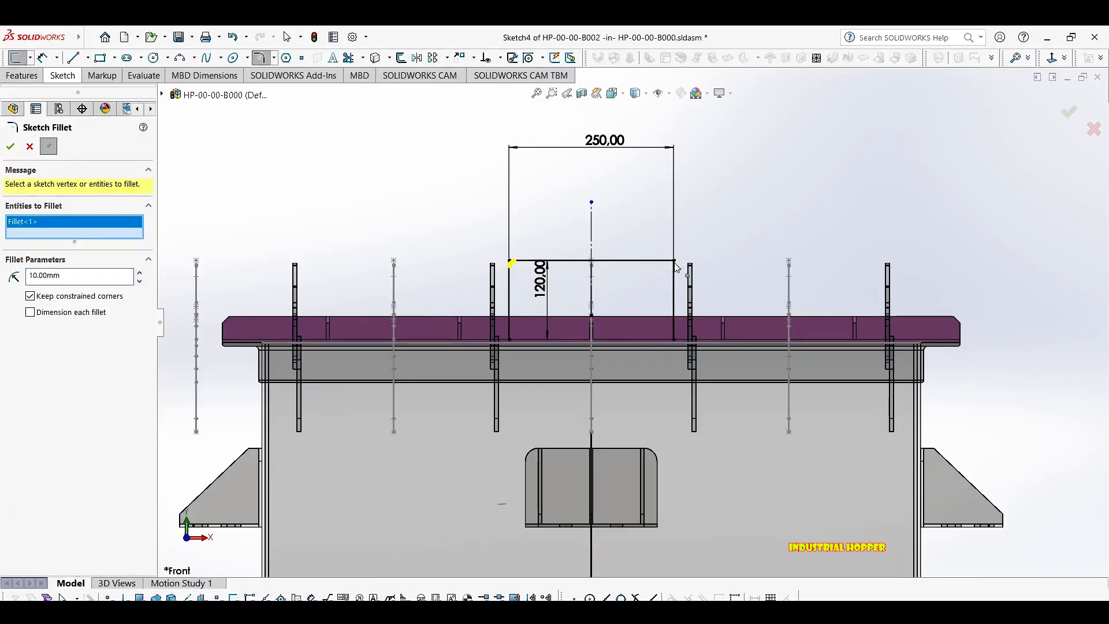
{"action": "left_click", "coordinate": [674, 262]}
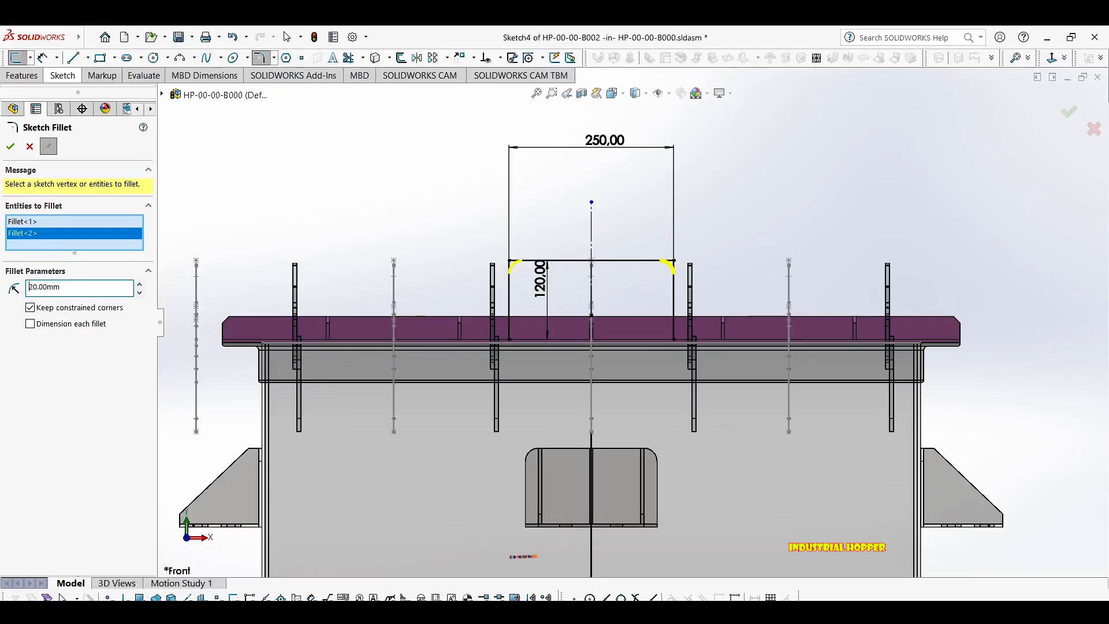
{"action": "left_click", "coordinate": [140, 284]}
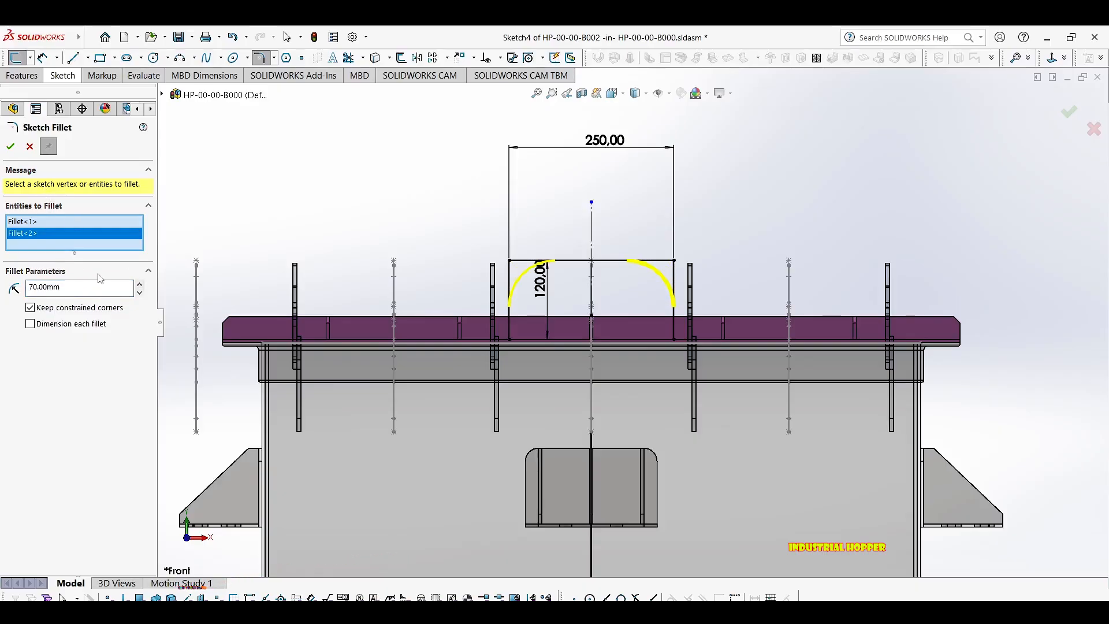
{"action": "left_click", "coordinate": [11, 146]}
{"action": "middle_click_drag", "start_coordinate": [472, 154], "coordinate": [661, 293]}
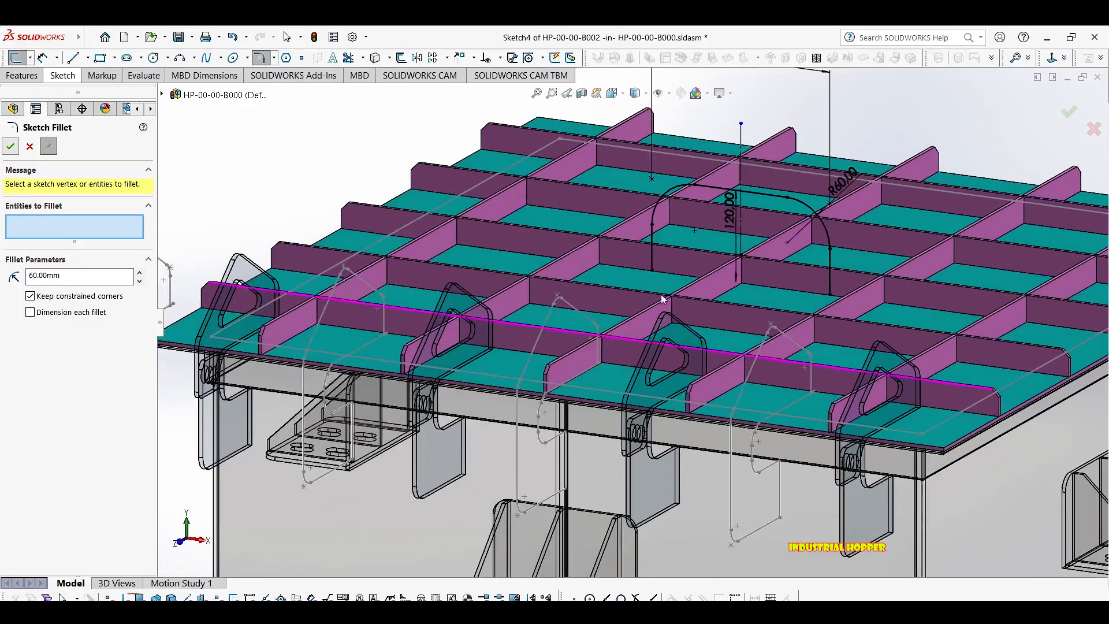
{"action": "middle_click_drag", "start_coordinate": [571, 244], "coordinate": [719, 346]}
{"action": "scroll", "coordinate": [716, 350], "scroll_direction": "down", "scroll_amount": 4}
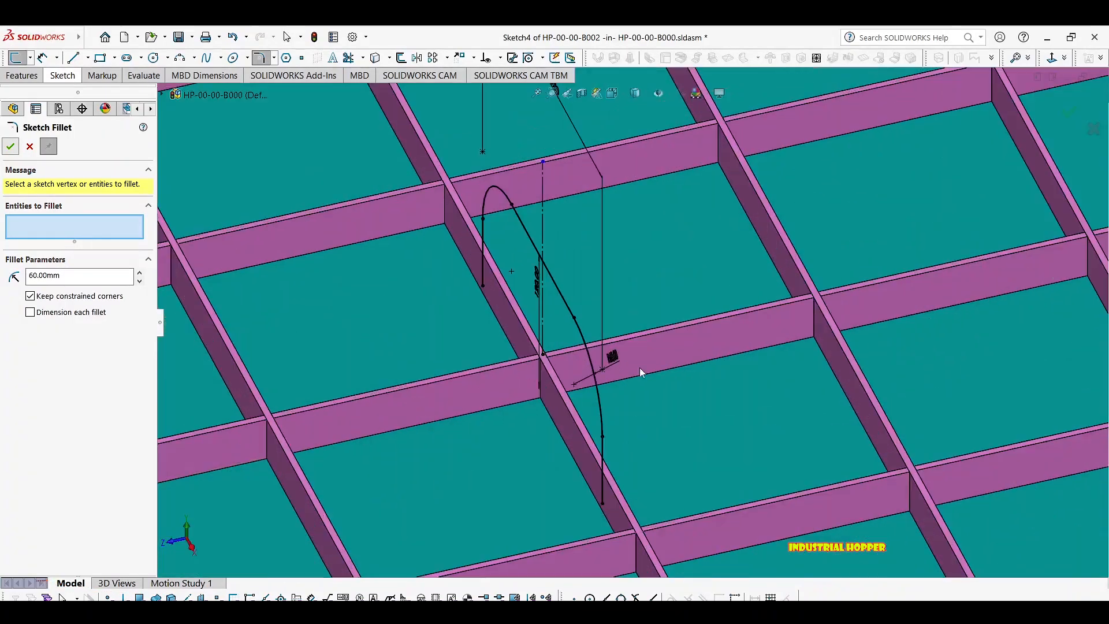
{"action": "left_click", "coordinate": [11, 146]}
Start a sweep with a circular profile, using the filleted handle sketch as the path.
{"action": "scroll", "coordinate": [615, 347], "scroll_direction": "up", "scroll_amount": 8}
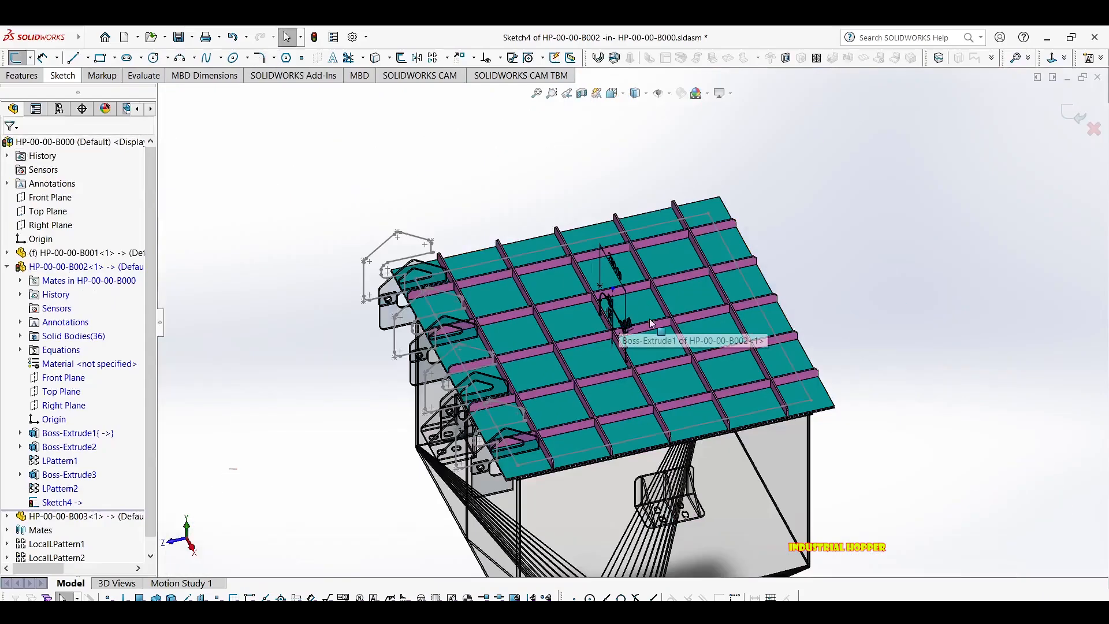
{"action": "scroll", "coordinate": [583, 217], "scroll_direction": "up", "scroll_amount": 2}
{"action": "middle_click_drag", "start_coordinate": [626, 223], "coordinate": [664, 225]}
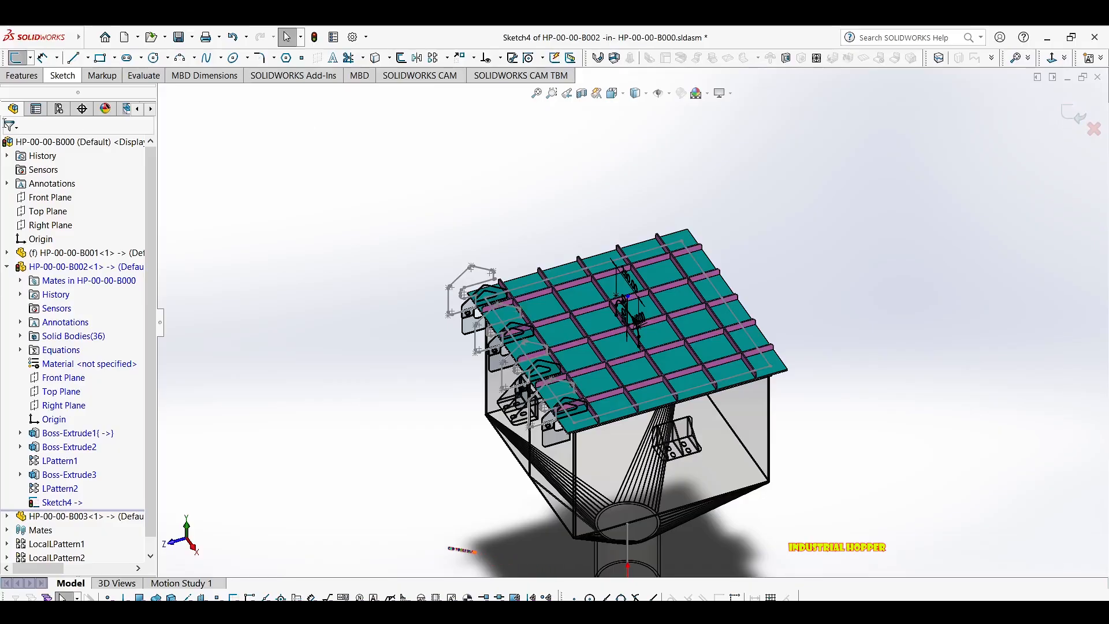
{"action": "left_click", "coordinate": [23, 75]}
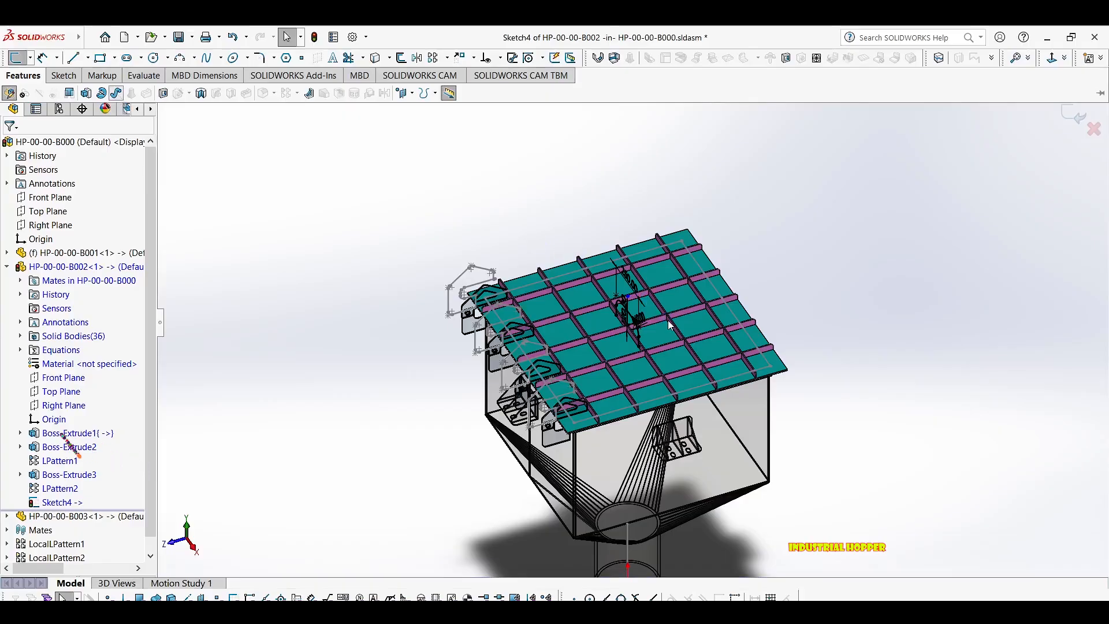
{"action": "scroll", "coordinate": [639, 335], "scroll_direction": "down", "scroll_amount": 10}
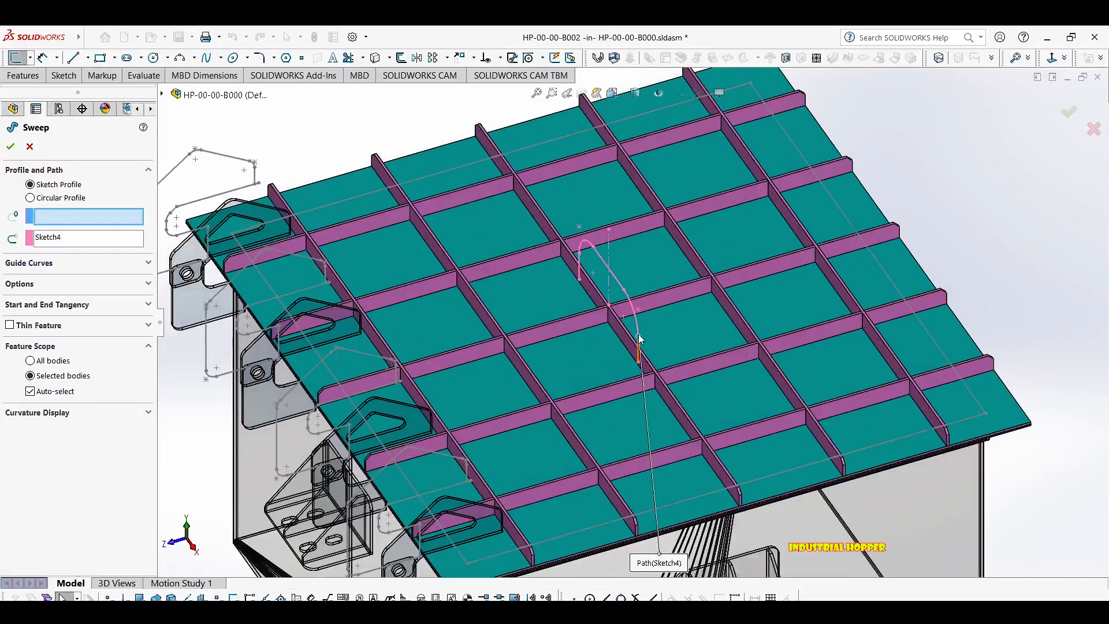
{"action": "scroll", "coordinate": [629, 357], "scroll_direction": "up", "scroll_amount": 2}
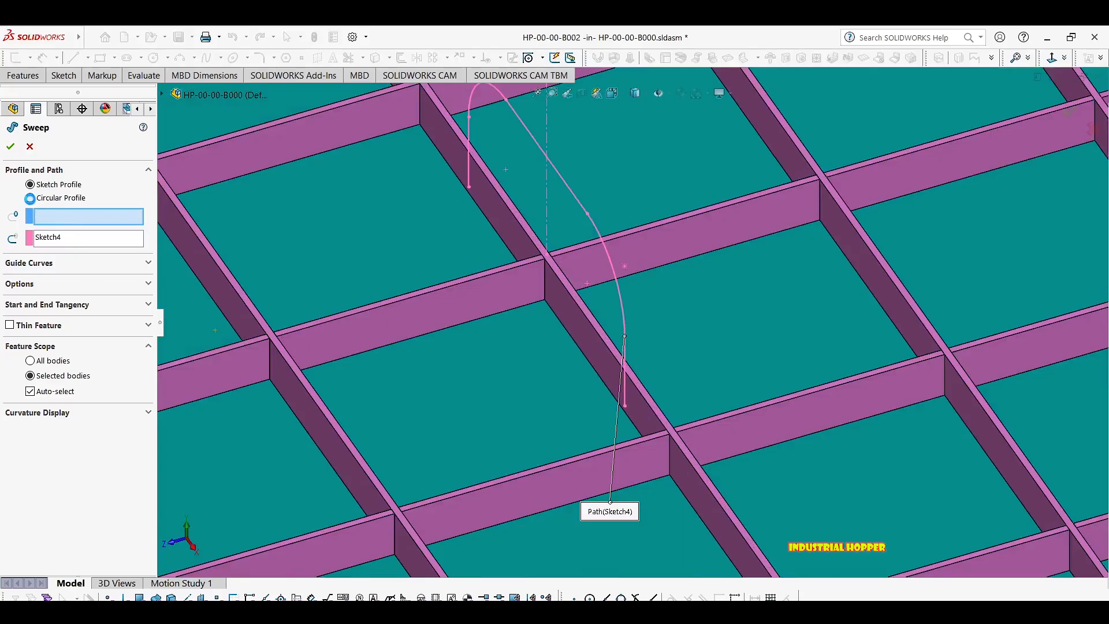
{"action": "left_click", "coordinate": [30, 198]}
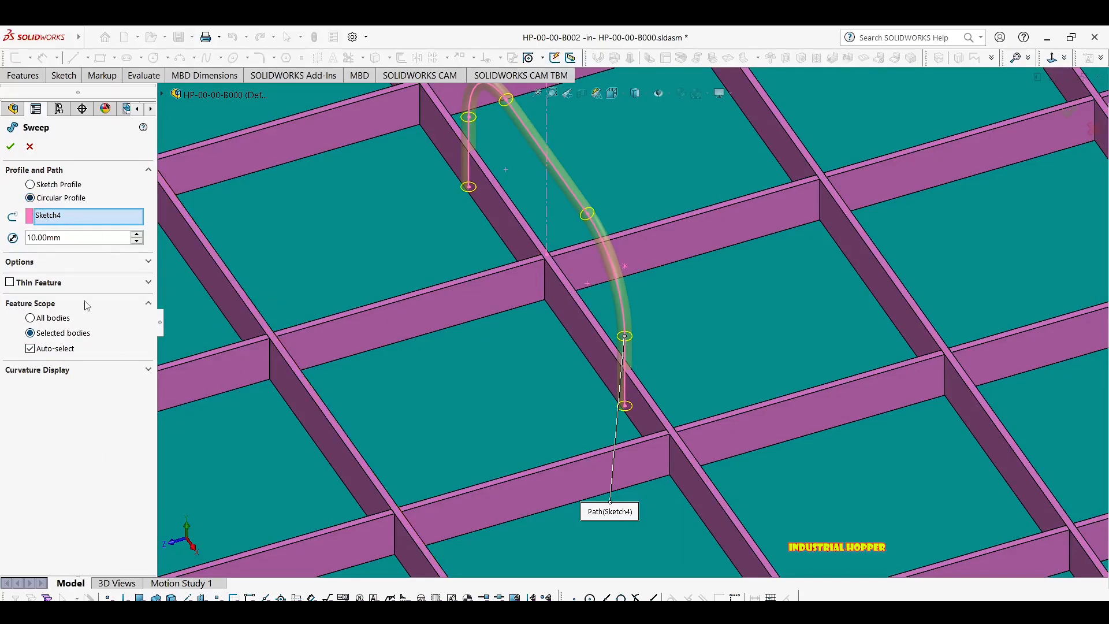
Set the circular profile's diameter to 20 mm and complete the handle sweep.
{"action": "left_click", "coordinate": [137, 236]}
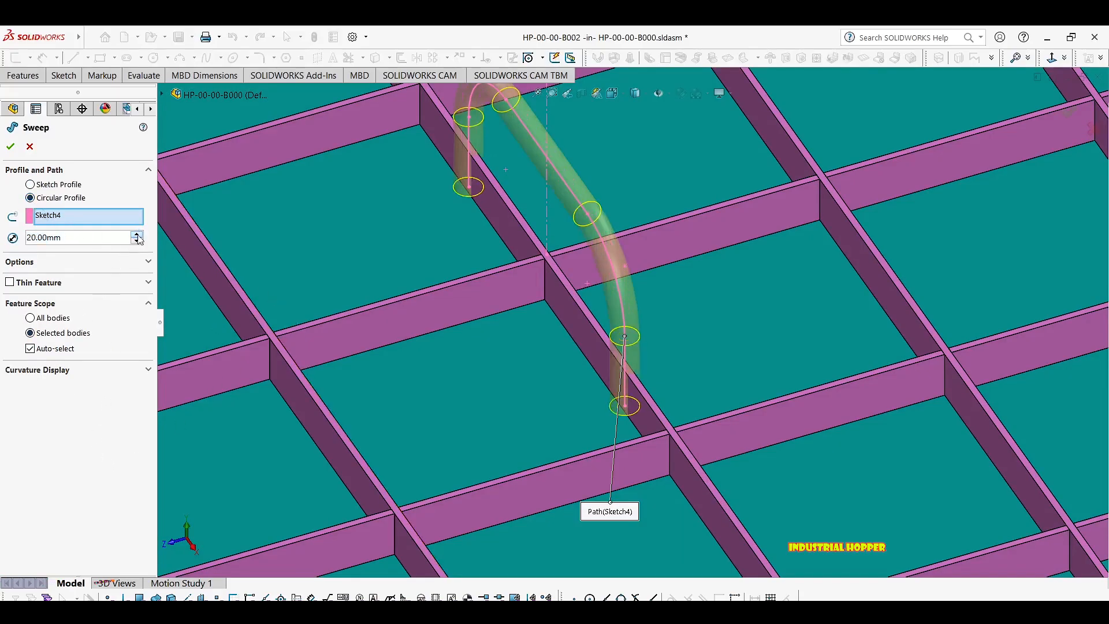
{"action": "left_click", "coordinate": [137, 235]}
{"action": "left_click", "coordinate": [137, 235]}
{"action": "left_click", "coordinate": [137, 235]}
{"action": "left_click", "coordinate": [136, 242]}
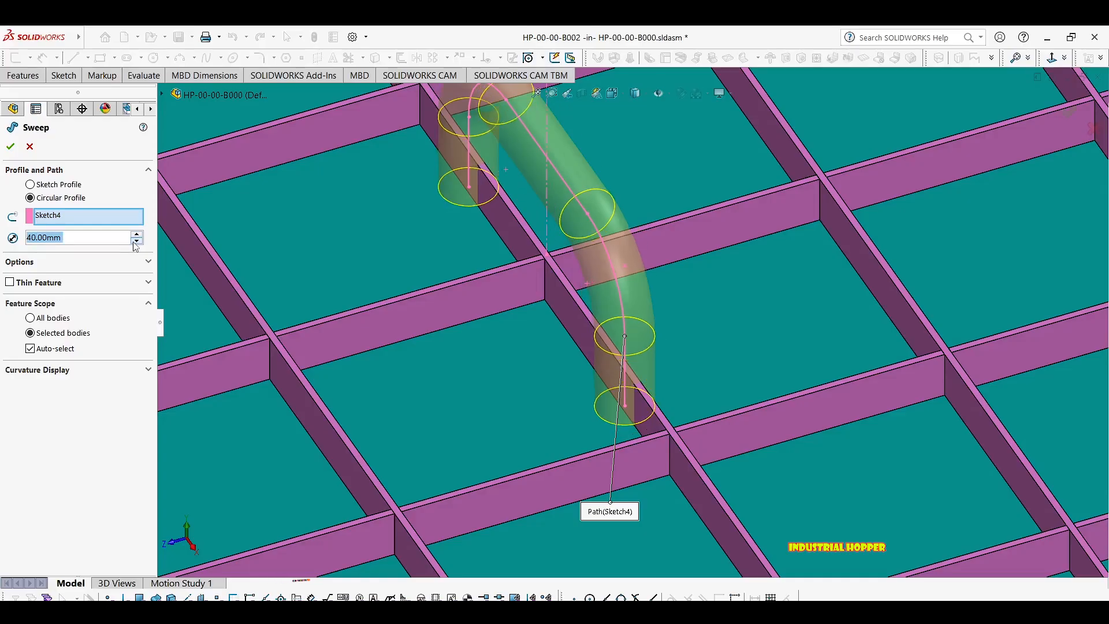
{"action": "scroll", "coordinate": [754, 351], "scroll_direction": "up", "scroll_amount": 5}
{"action": "middle_click_drag", "start_coordinate": [714, 356], "coordinate": [762, 315]}
{"action": "scroll", "coordinate": [485, 333], "scroll_direction": "down", "scroll_amount": 2}
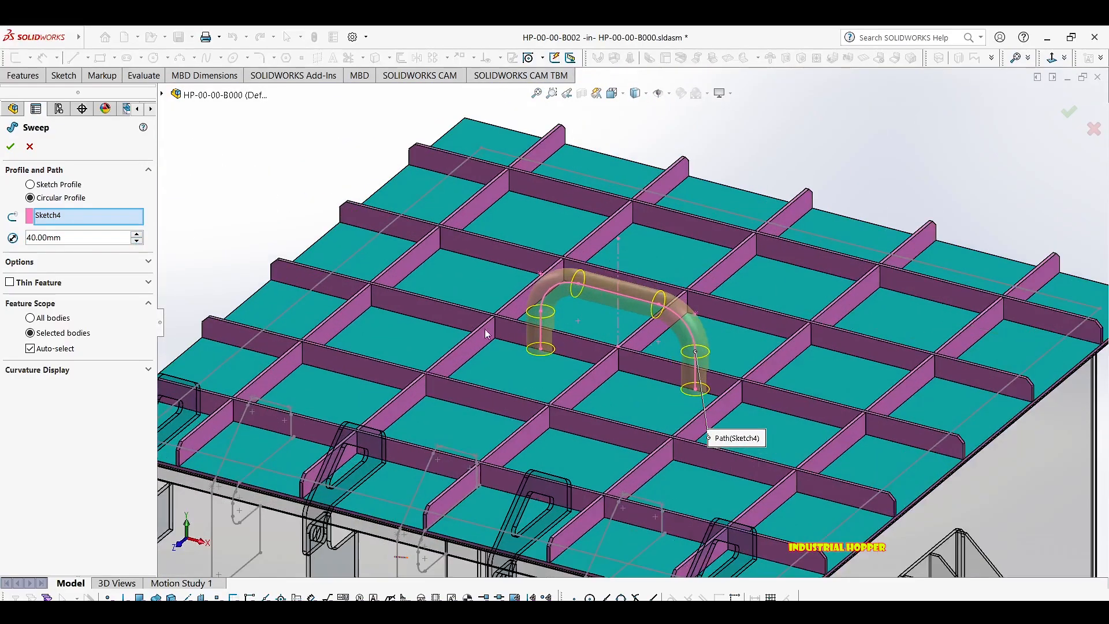
{"action": "left_click", "coordinate": [137, 242]}
{"action": "left_click", "coordinate": [137, 242]}
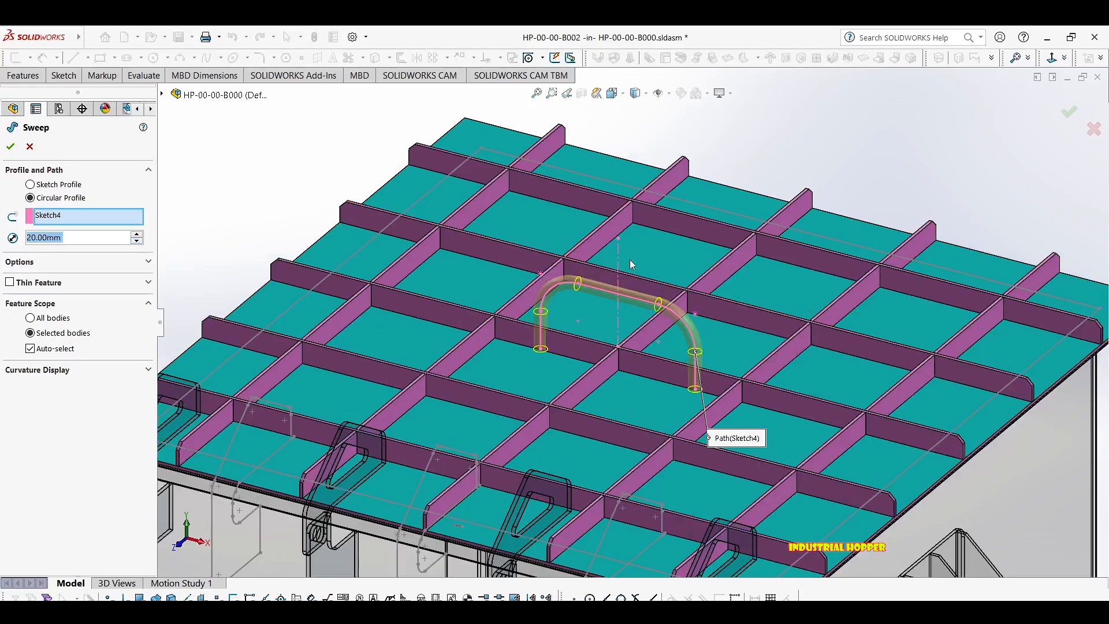
{"action": "middle_click_drag", "start_coordinate": [631, 264], "coordinate": [584, 249]}
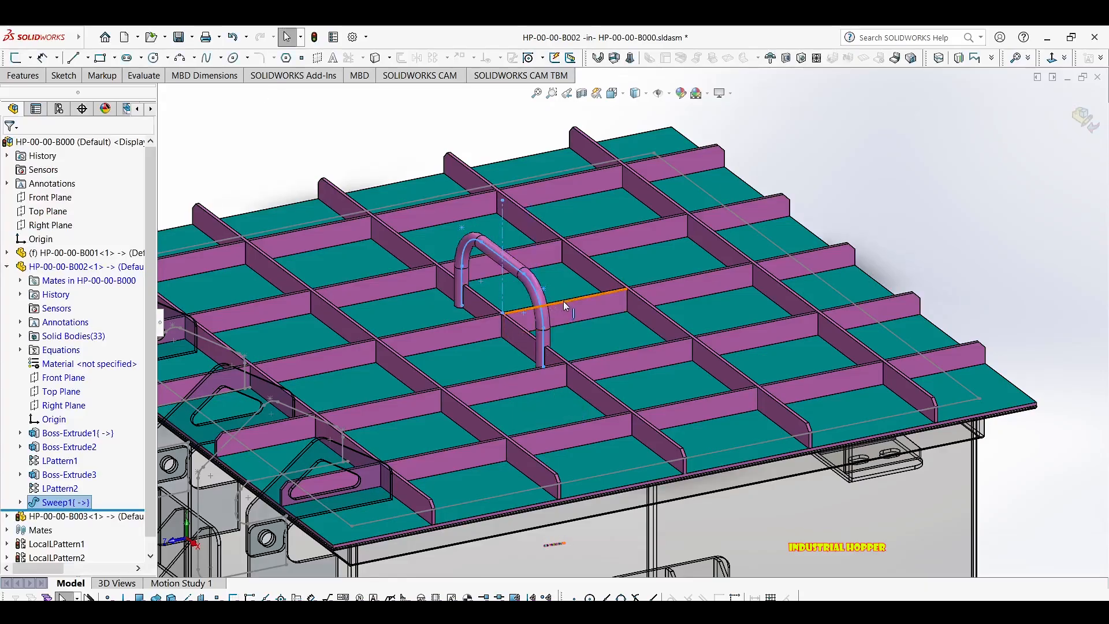
Color the swept handle feature red at part document level.
{"action": "scroll", "coordinate": [623, 330], "scroll_direction": "up", "scroll_amount": 5}
{"action": "scroll", "coordinate": [623, 330], "scroll_direction": "down", "scroll_amount": 3}
{"action": "scroll", "coordinate": [623, 330], "scroll_direction": "down", "scroll_amount": 3}
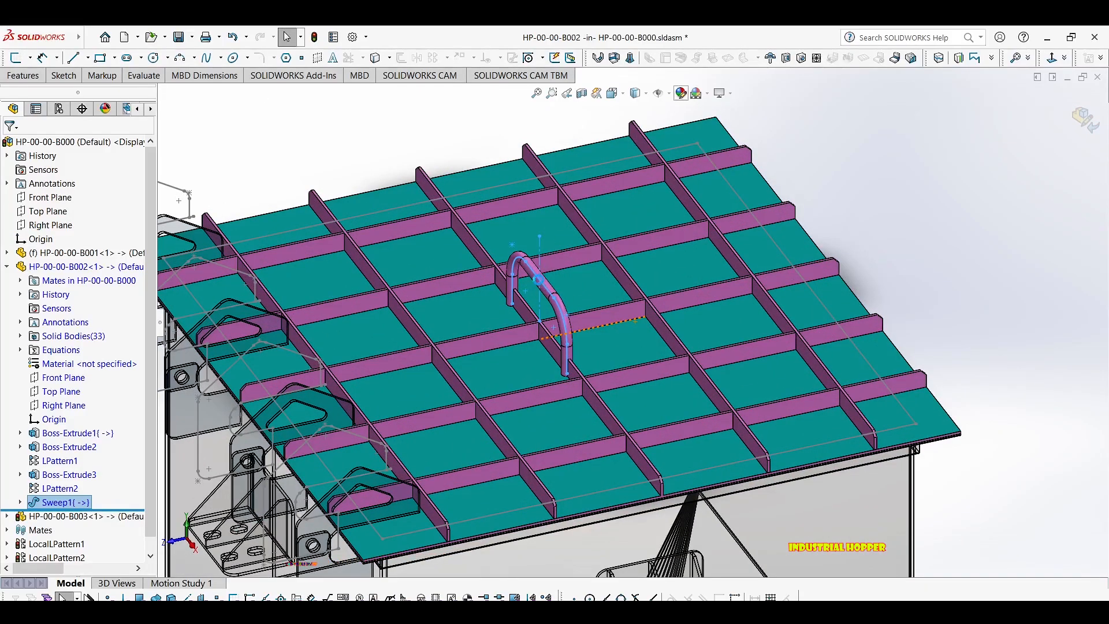
{"action": "left_click", "coordinate": [682, 94]}
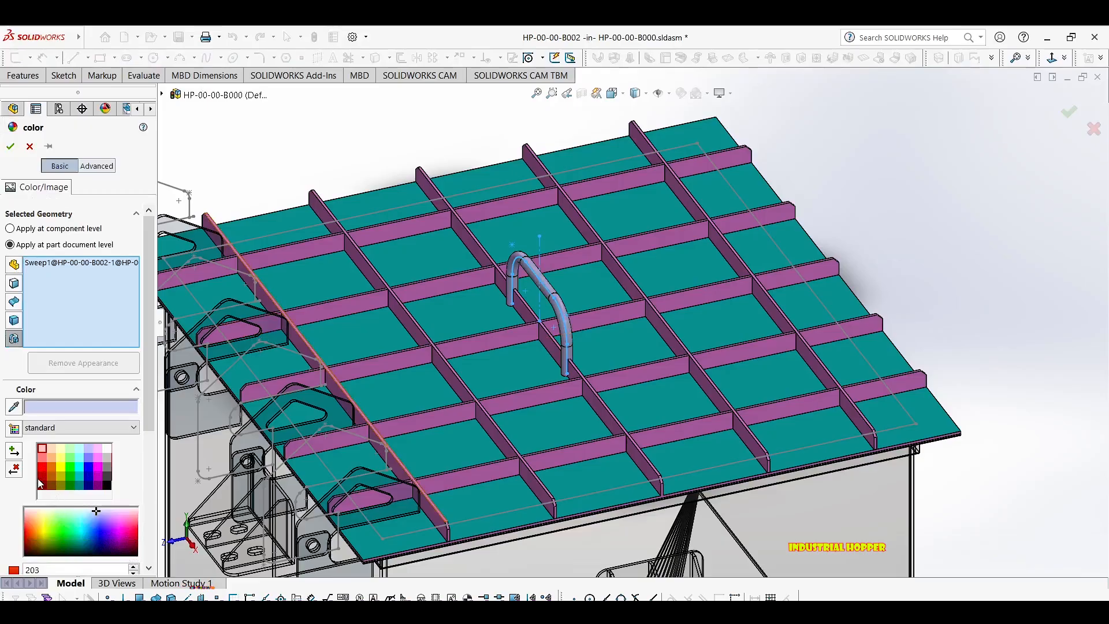
{"action": "left_click", "coordinate": [44, 468]}
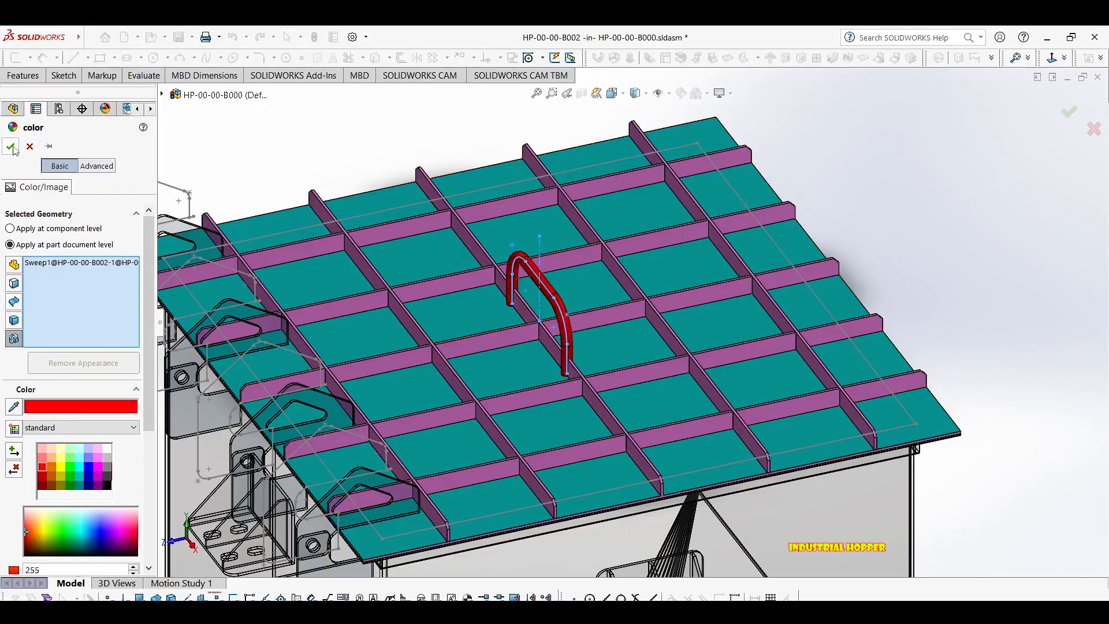
{"action": "left_click", "coordinate": [12, 147]}
{"action": "scroll", "coordinate": [749, 269], "scroll_direction": "up", "scroll_amount": 3}
{"action": "scroll", "coordinate": [748, 270], "scroll_direction": "down", "scroll_amount": 1}
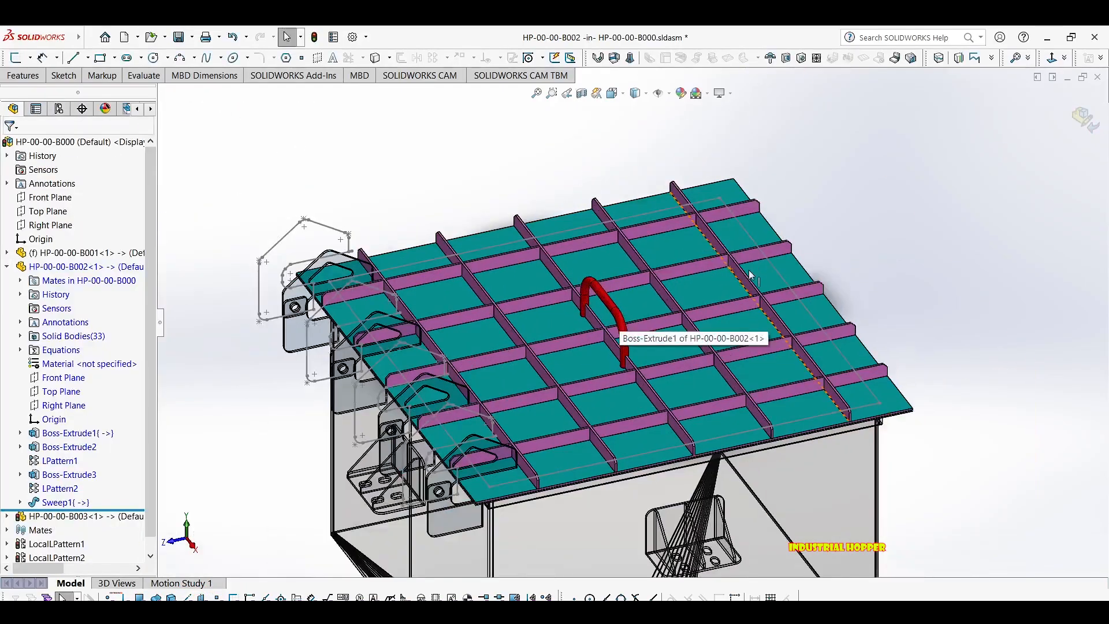
{"action": "scroll", "coordinate": [669, 325], "scroll_direction": "down", "scroll_amount": 6}
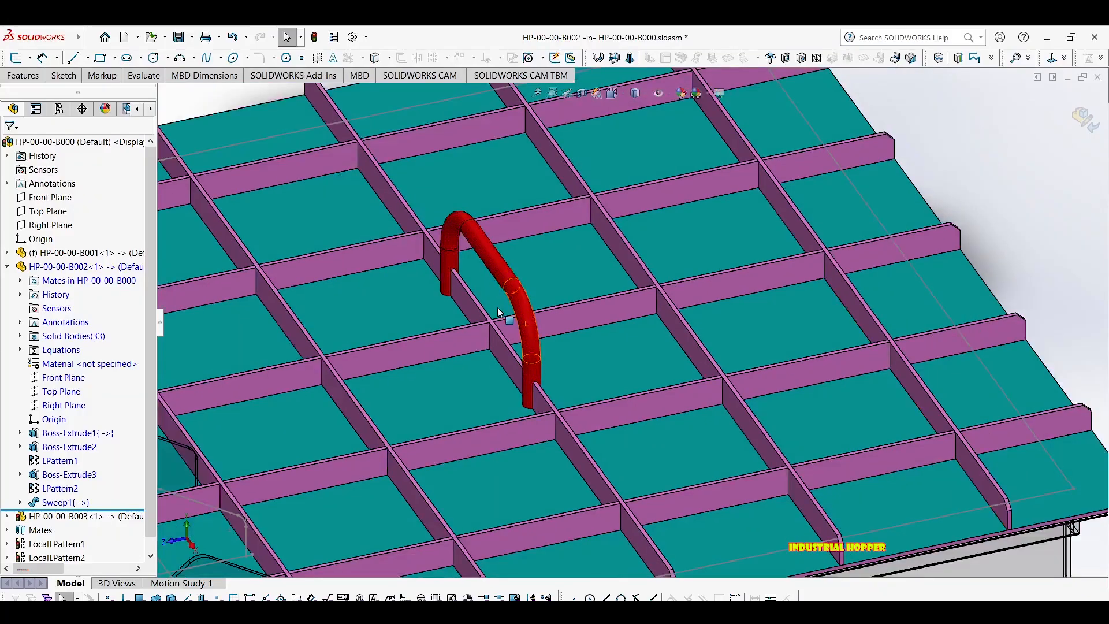
{"action": "scroll", "coordinate": [498, 307], "scroll_direction": "down", "scroll_amount": 8}
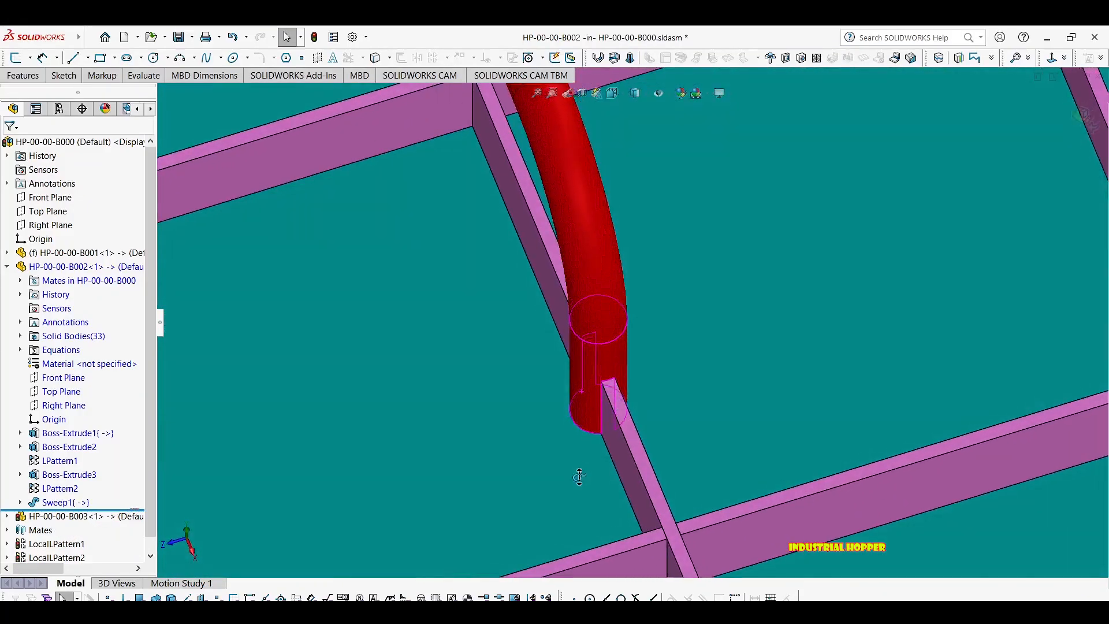
{"action": "scroll", "coordinate": [579, 476], "scroll_direction": "down", "scroll_amount": 3}
{"action": "left_click", "coordinate": [507, 451]}
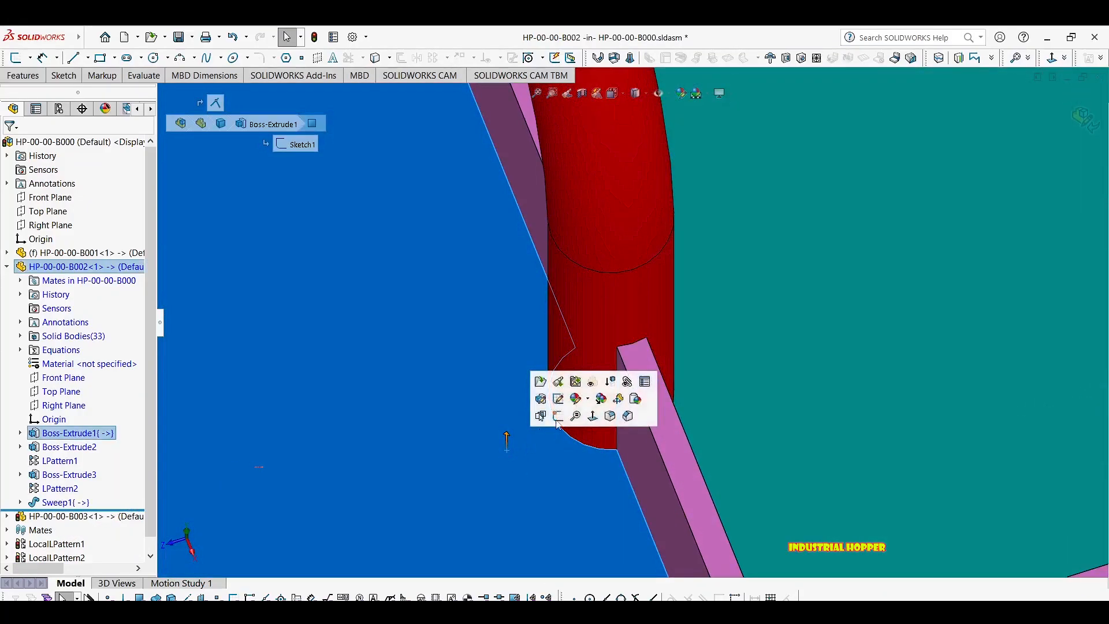
{"action": "left_click", "coordinate": [468, 449]}
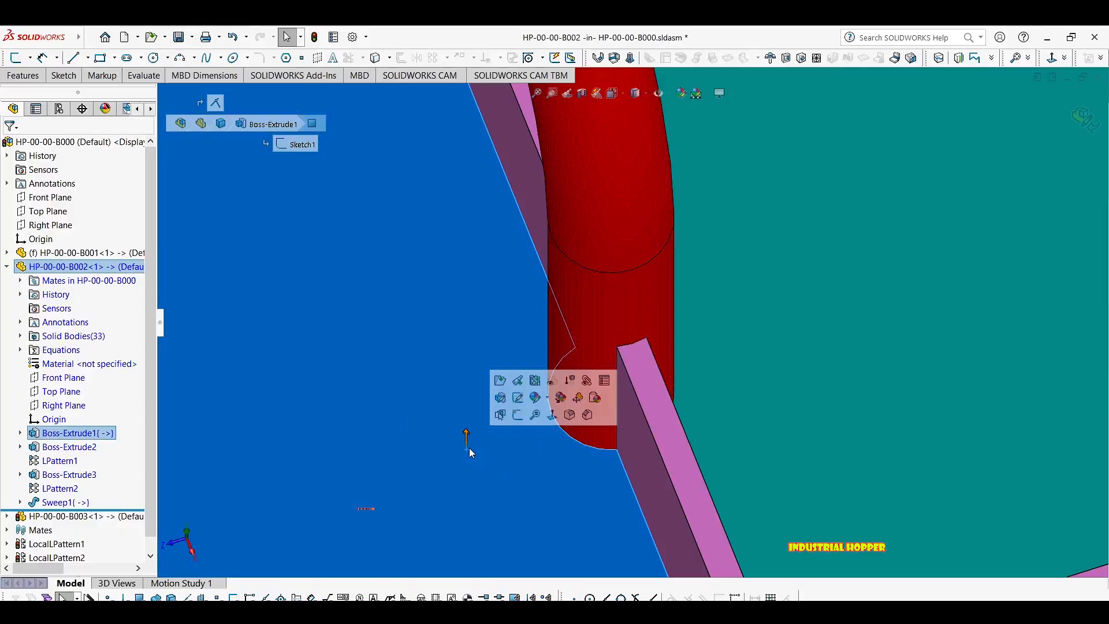
{"action": "left_click", "coordinate": [517, 399]}
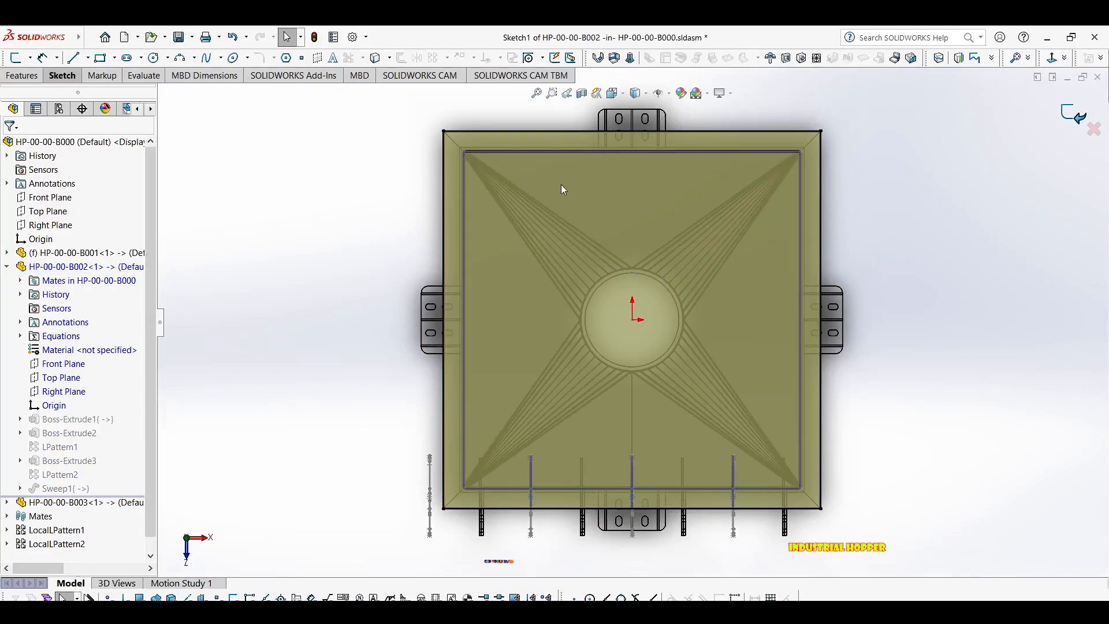
{"action": "scroll", "coordinate": [554, 171], "scroll_direction": "up", "scroll_amount": 3}
{"action": "middle_click_drag", "start_coordinate": [552, 164], "coordinate": [604, 225]}
{"action": "scroll", "coordinate": [647, 306], "scroll_direction": "down", "scroll_amount": 6}
{"action": "scroll", "coordinate": [673, 335], "scroll_direction": "down", "scroll_amount": 3}
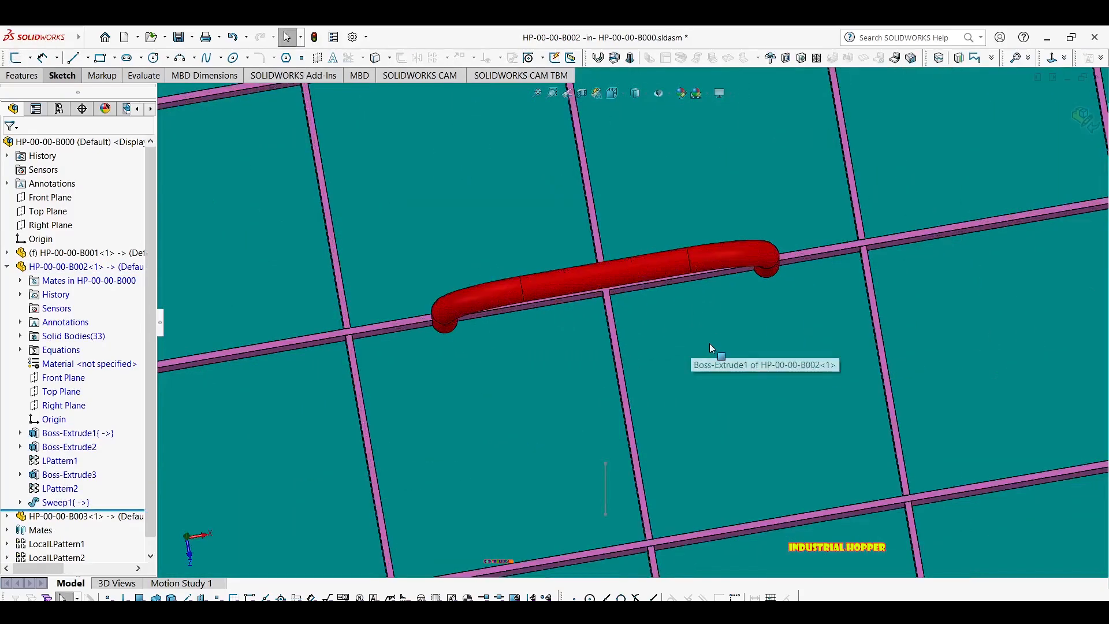
Start a new sketch on the plate's upper face and view it from the Top orientation.
{"action": "left_click", "coordinate": [710, 347]}
{"action": "left_click", "coordinate": [758, 309]}
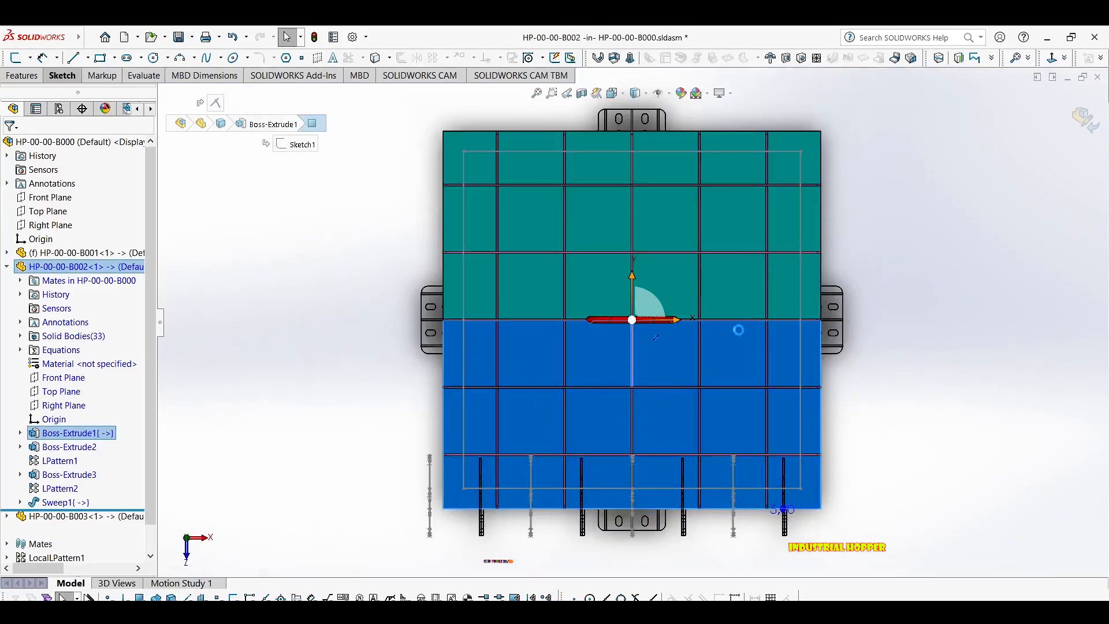
{"action": "scroll", "coordinate": [635, 301], "scroll_direction": "down", "scroll_amount": 8}
{"action": "scroll", "coordinate": [546, 259], "scroll_direction": "down", "scroll_amount": 2}
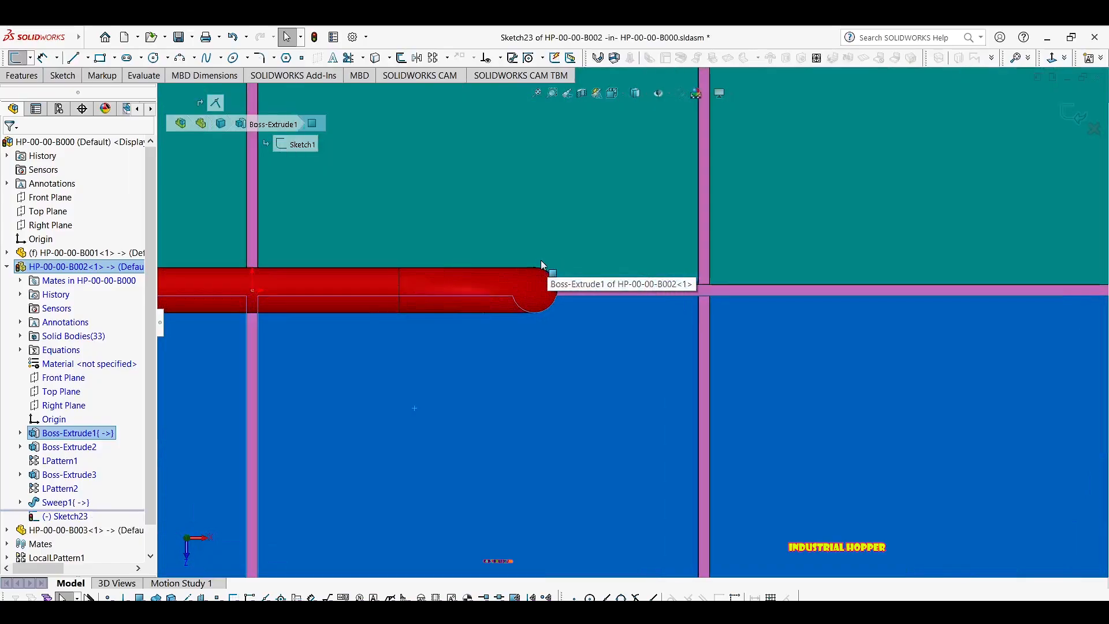
{"action": "middle_click_drag", "start_coordinate": [510, 327], "coordinate": [543, 347]}
{"action": "left_click", "coordinate": [543, 369]}
{"action": "key", "text": "Escape"}
{"action": "key", "text": "space"}
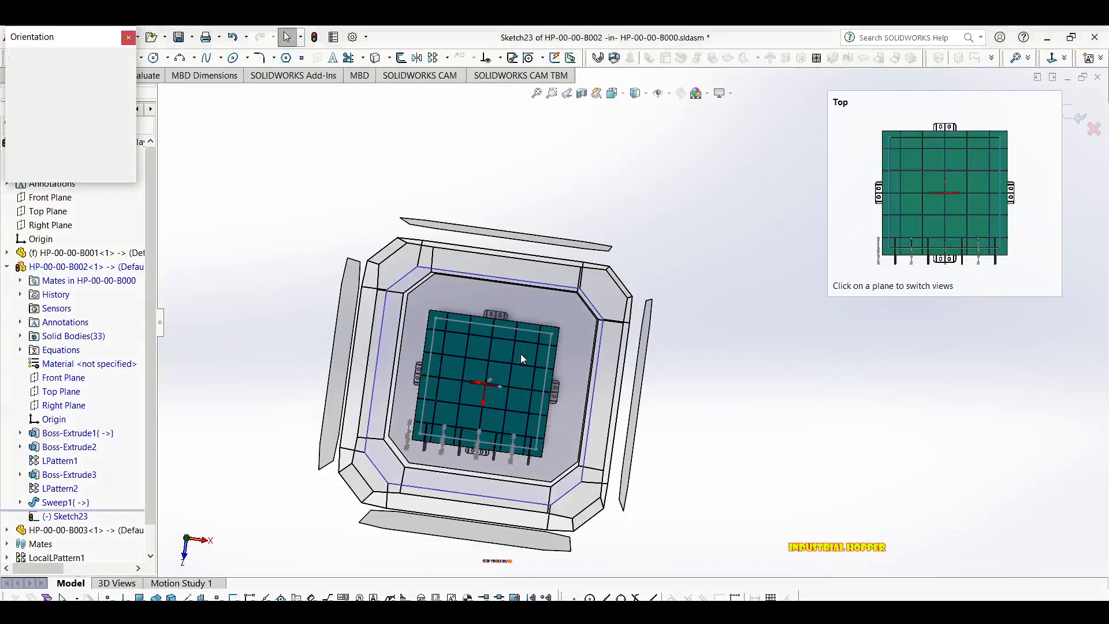
{"action": "left_click", "coordinate": [534, 345]}
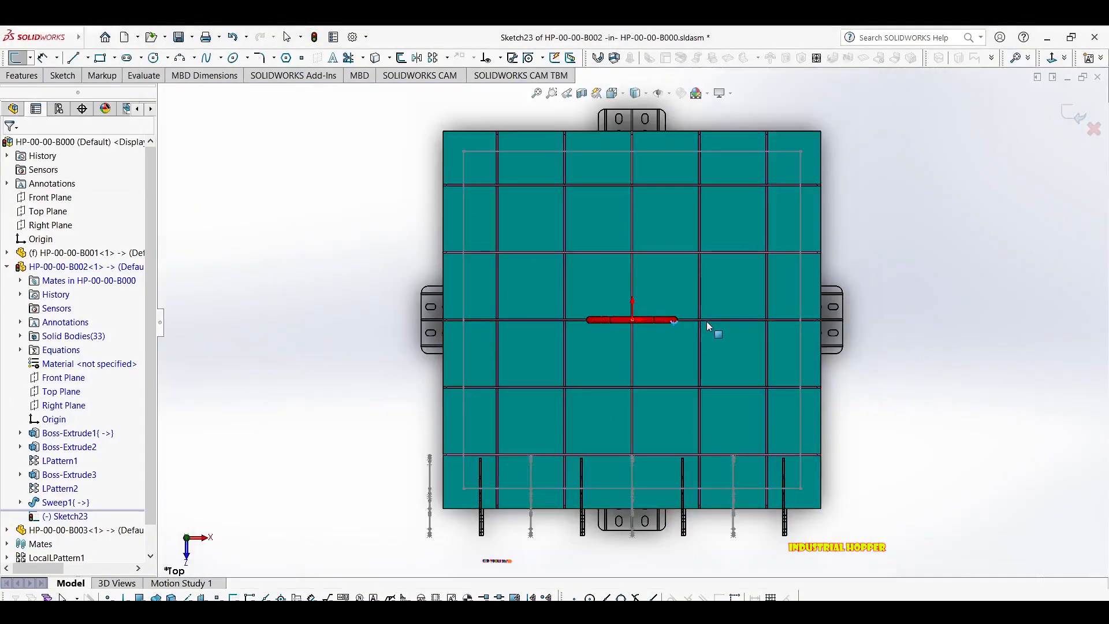
Sketch circles about 54 mm and 50 mm in diameter, centred on the handle's right and left feet.
{"action": "key", "text": "c"}
{"action": "scroll", "coordinate": [680, 319], "scroll_direction": "down", "scroll_amount": 8}
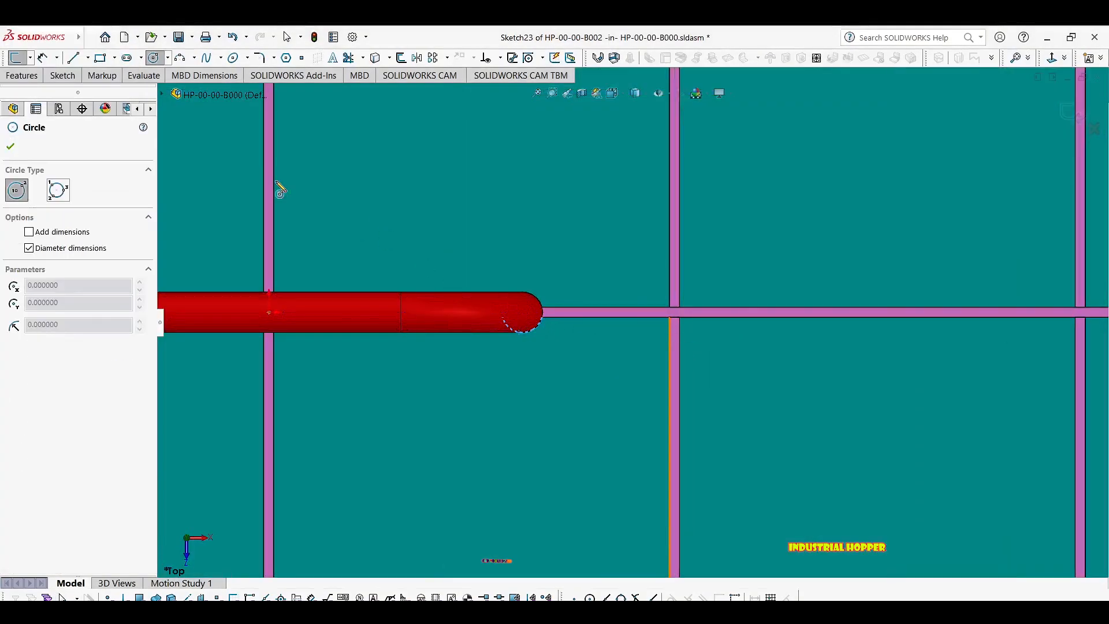
{"action": "left_click", "coordinate": [524, 315]}
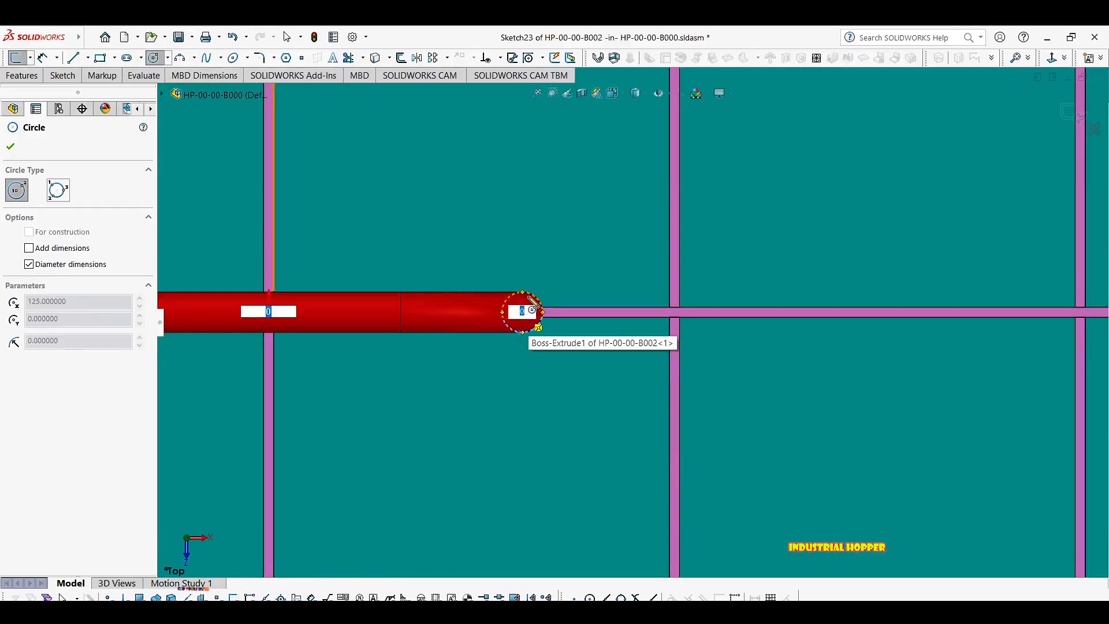
{"action": "left_click", "coordinate": [552, 272]}
{"action": "scroll", "coordinate": [358, 294], "scroll_direction": "up", "scroll_amount": 3}
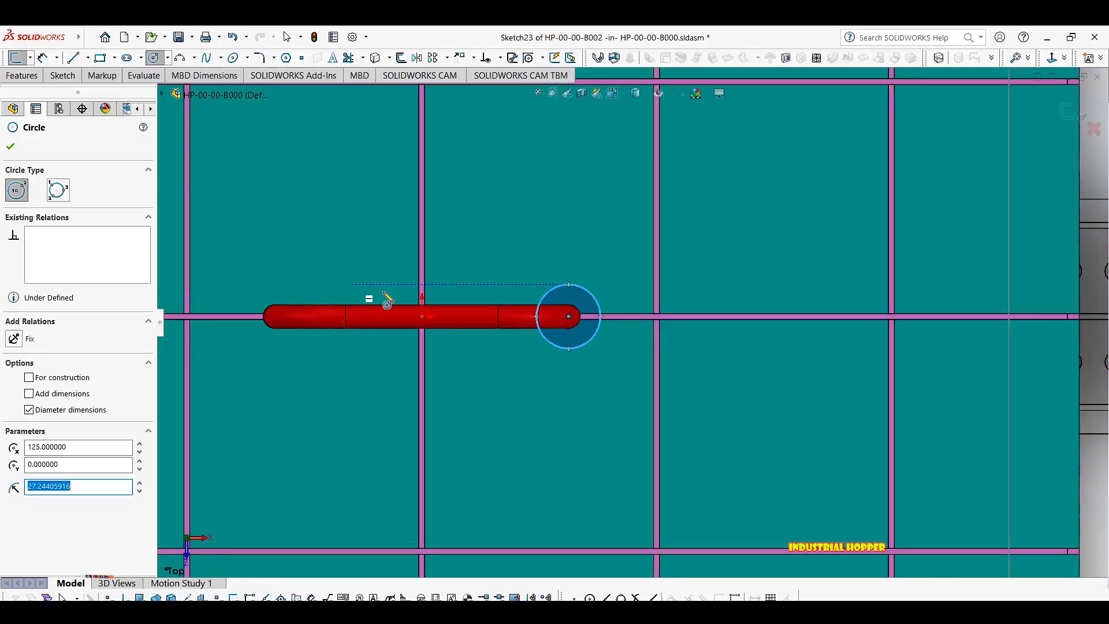
{"action": "scroll", "coordinate": [338, 315], "scroll_direction": "down", "scroll_amount": 1}
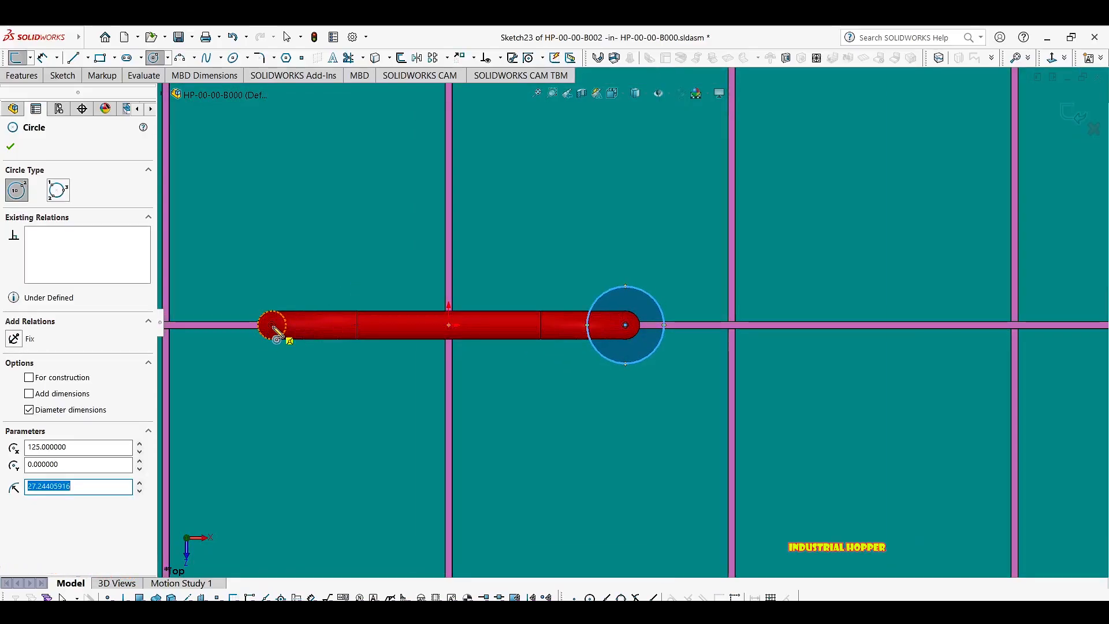
{"action": "left_click", "coordinate": [275, 328]}
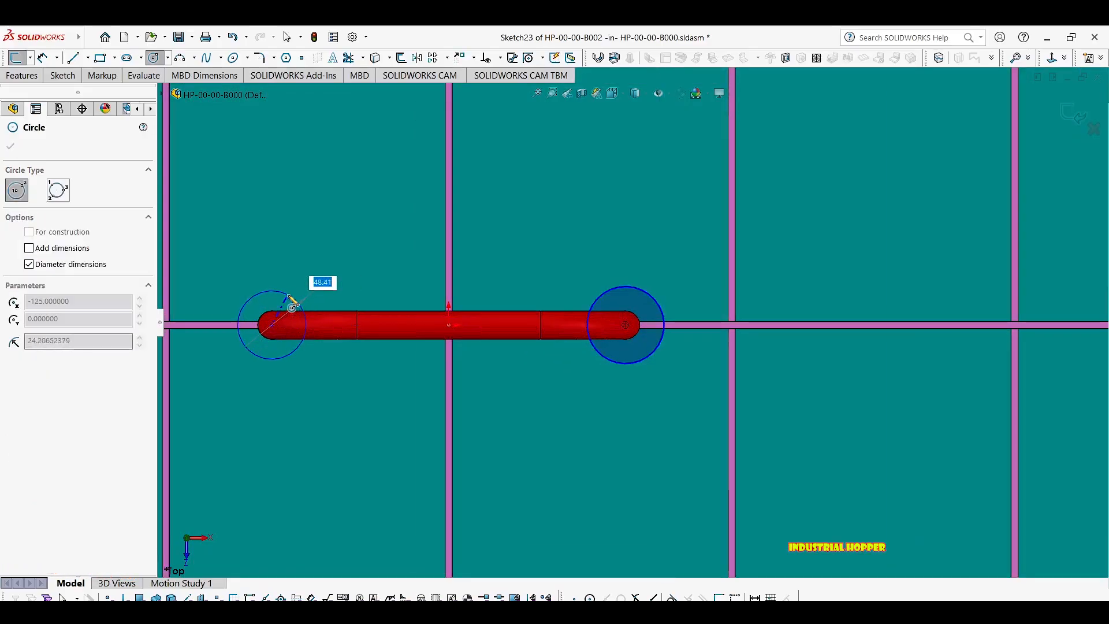
{"action": "left_click", "coordinate": [291, 302]}
{"action": "key", "text": "Escape"}
Make the two circles around the handle's feet equal.
{"action": "scroll", "coordinate": [590, 311], "scroll_direction": "up", "scroll_amount": 3}
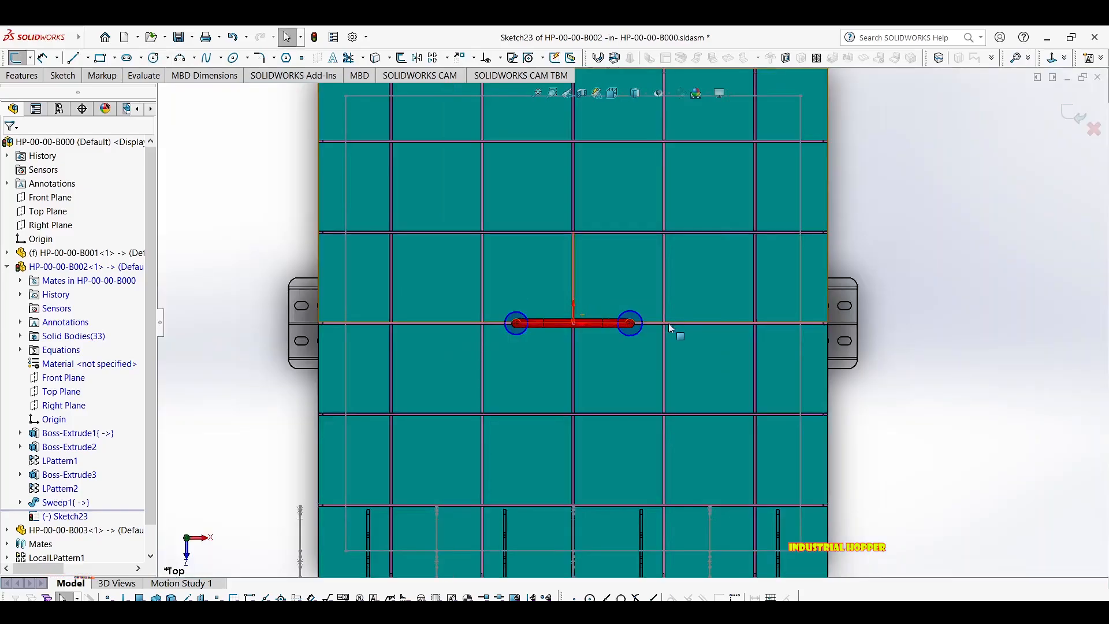
{"action": "scroll", "coordinate": [667, 323], "scroll_direction": "down", "scroll_amount": 4}
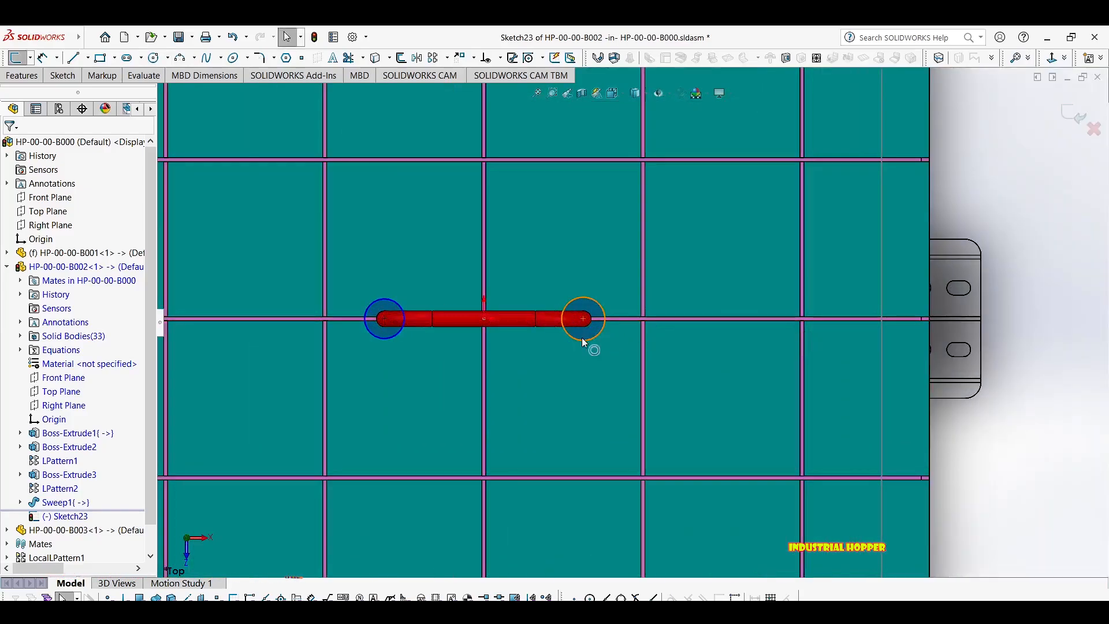
{"action": "left_click", "coordinate": [583, 341]}
{"action": "left_click", "coordinate": [376, 331], "text": "ctrl"}
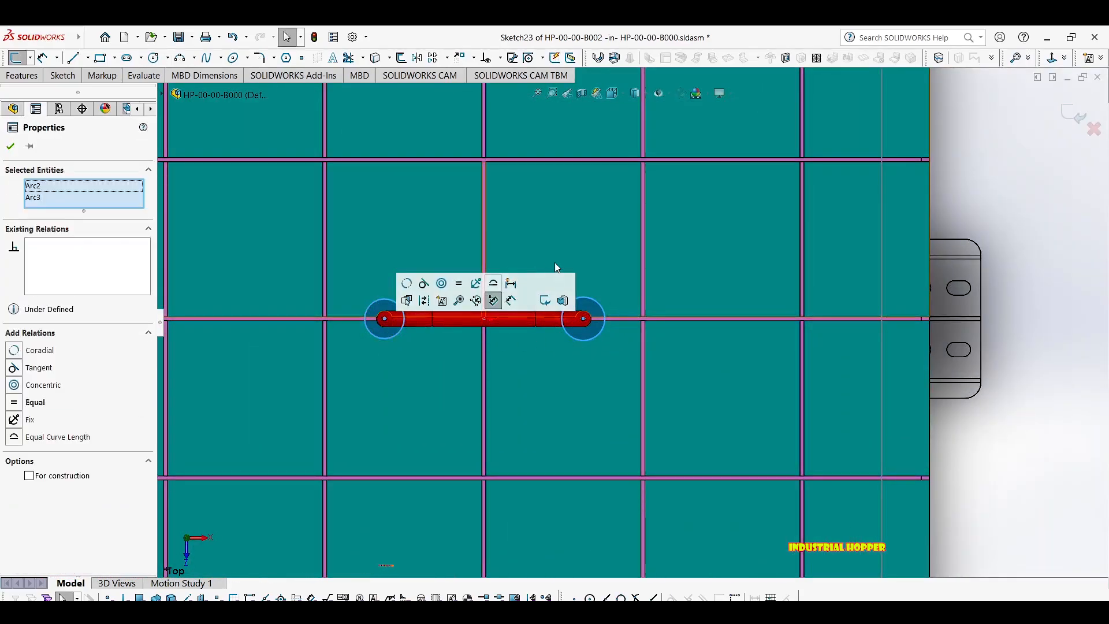
{"action": "left_click", "coordinate": [458, 283]}
{"action": "key", "text": "Escape"}
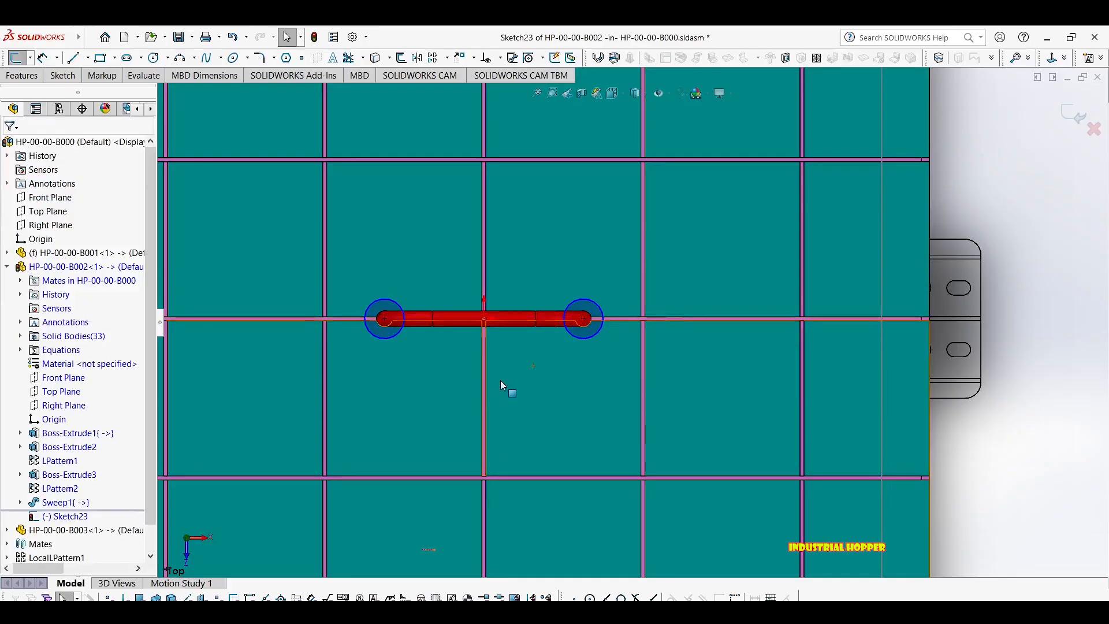
Dimension the circle around the handle's left foot and set its diameter to 50 mm.
{"action": "key", "text": "d"}
{"action": "left_click", "coordinate": [392, 301]}
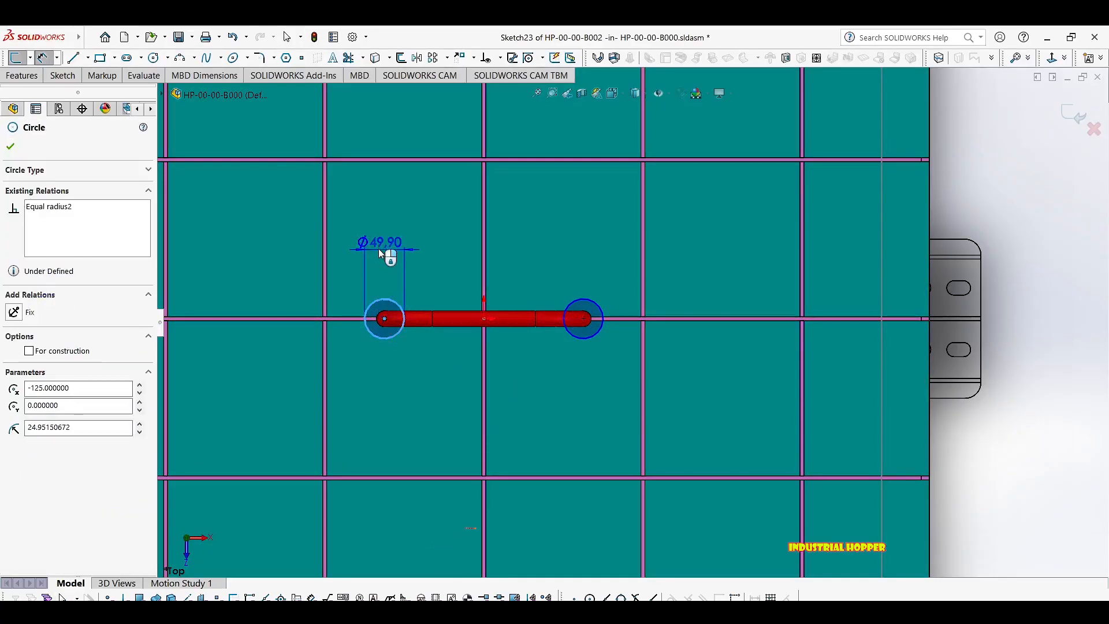
{"action": "left_click", "coordinate": [379, 249]}
{"action": "type", "text": "50"}
{"action": "key", "text": "Return"}
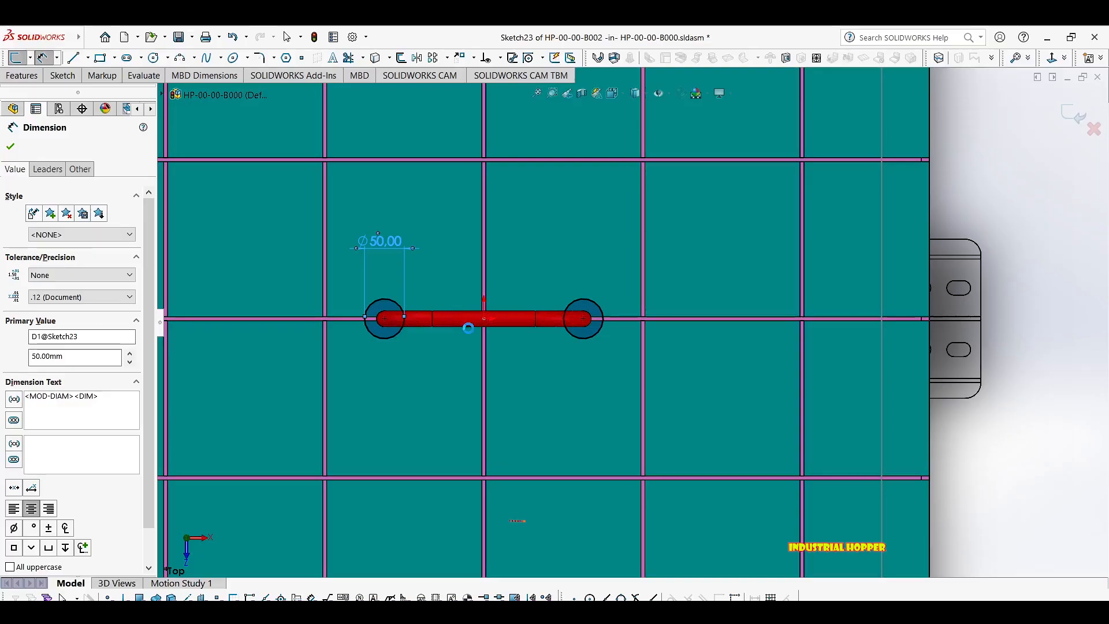
Extrude the two foot circles as a blind boss 10 mm upward from the plate.
{"action": "key", "text": "e"}
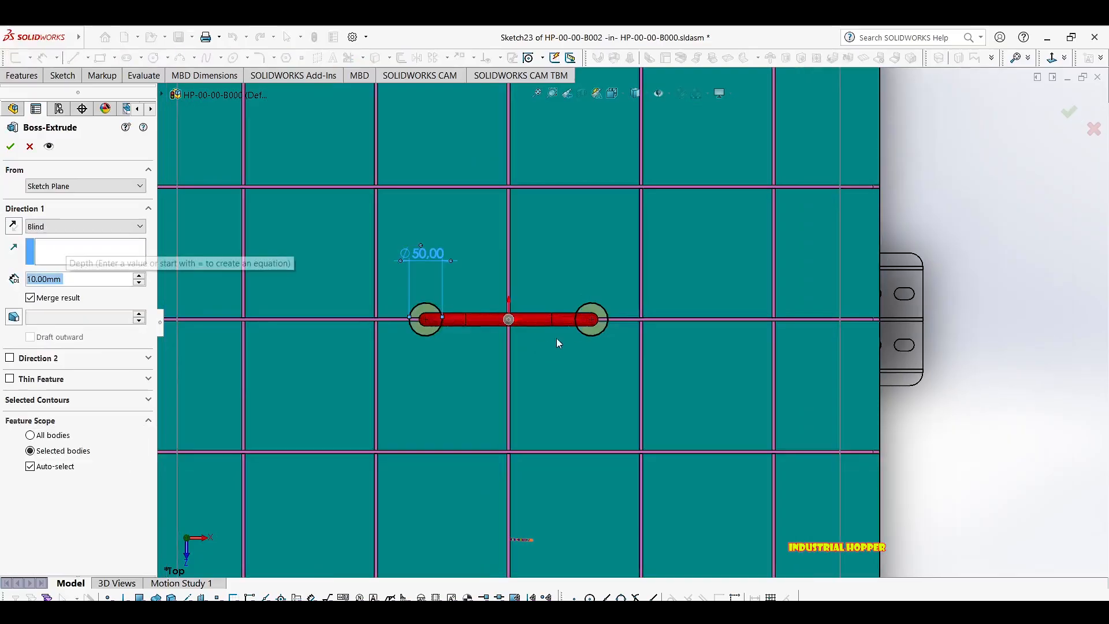
{"action": "middle_click_drag", "start_coordinate": [556, 338], "coordinate": [639, 362]}
{"action": "scroll", "coordinate": [608, 391], "scroll_direction": "down", "scroll_amount": 2}
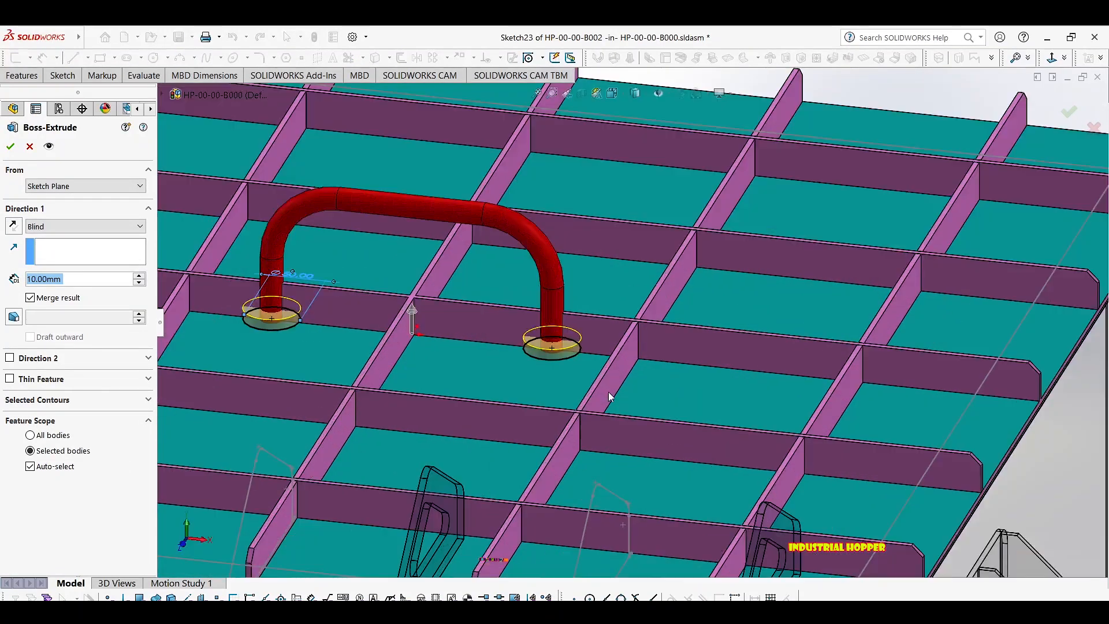
{"action": "scroll", "coordinate": [542, 328], "scroll_direction": "down", "scroll_amount": 3}
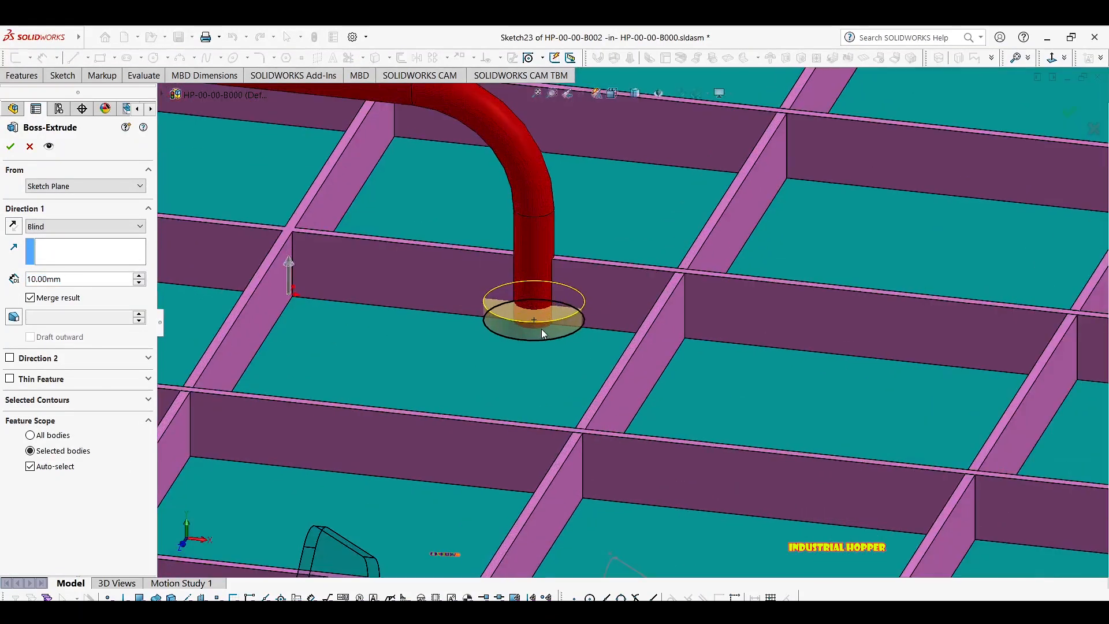
{"action": "left_click", "coordinate": [10, 148]}
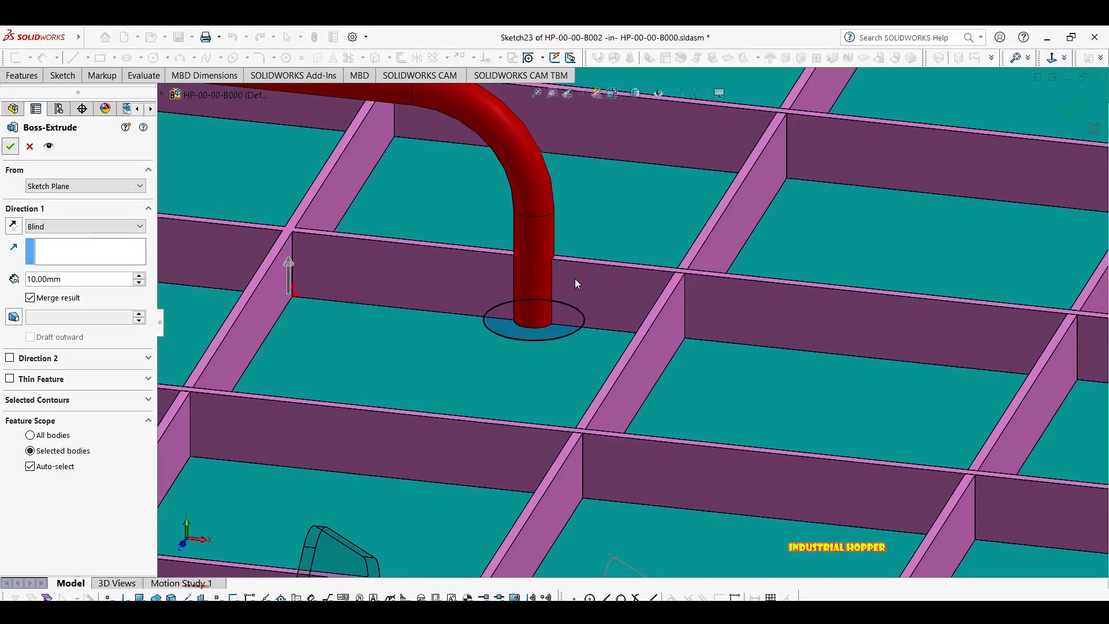
{"action": "scroll", "coordinate": [583, 283], "scroll_direction": "up", "scroll_amount": 5}
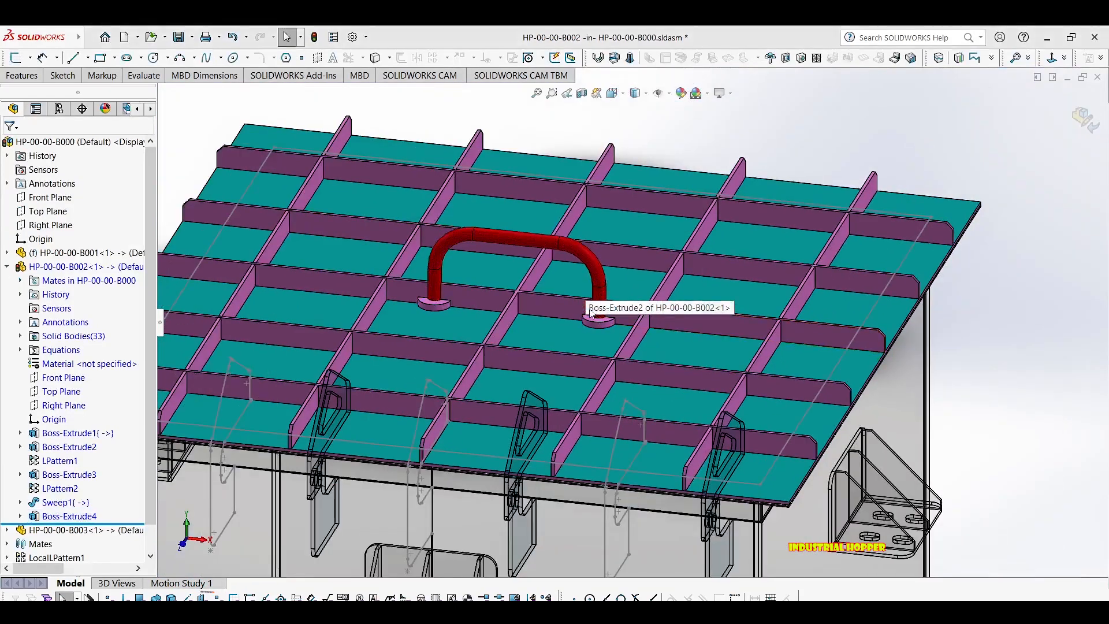
{"action": "scroll", "coordinate": [546, 258], "scroll_direction": "up", "scroll_amount": 5}
{"action": "middle_click_drag", "start_coordinate": [545, 258], "coordinate": [613, 300]}
{"action": "scroll", "coordinate": [561, 339], "scroll_direction": "down", "scroll_amount": 5}
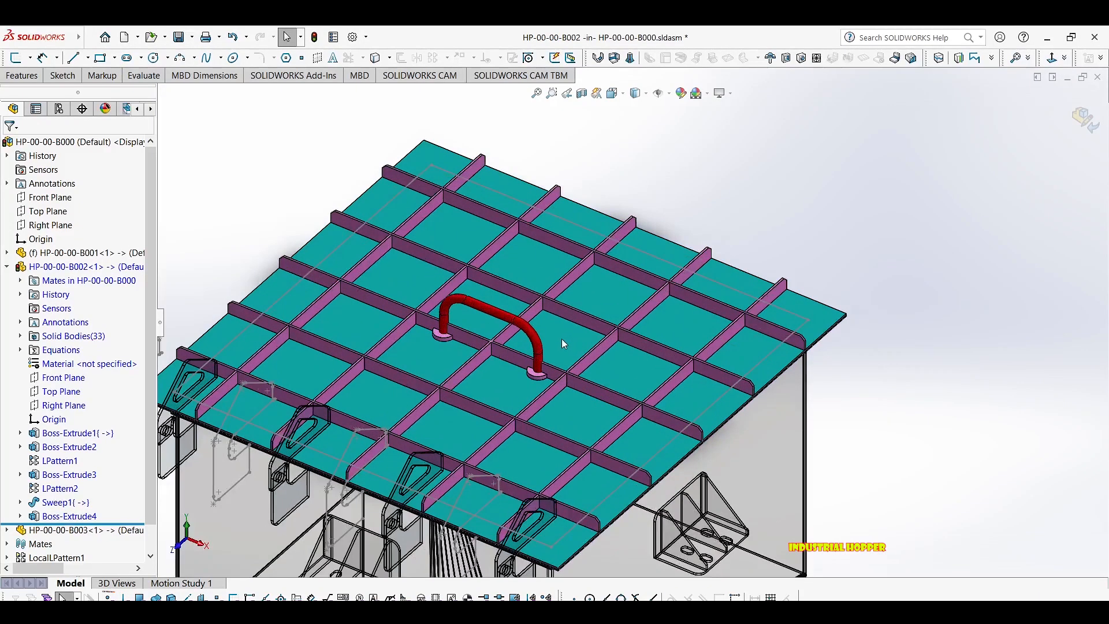
{"action": "scroll", "coordinate": [511, 349], "scroll_direction": "down", "scroll_amount": 3}
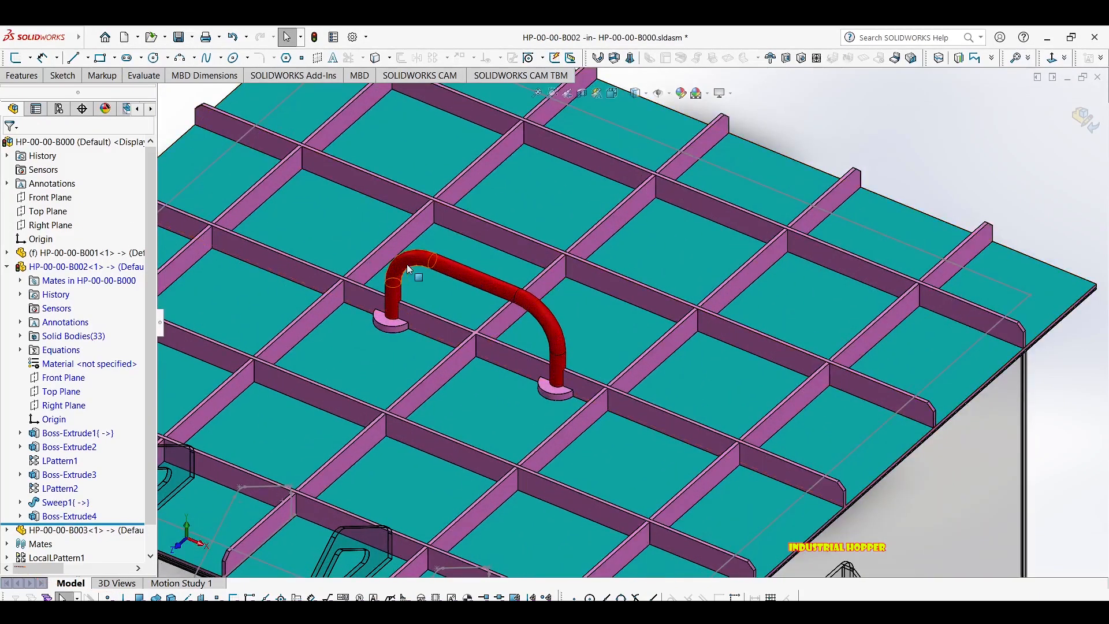
{"action": "left_click", "coordinate": [16, 78]}
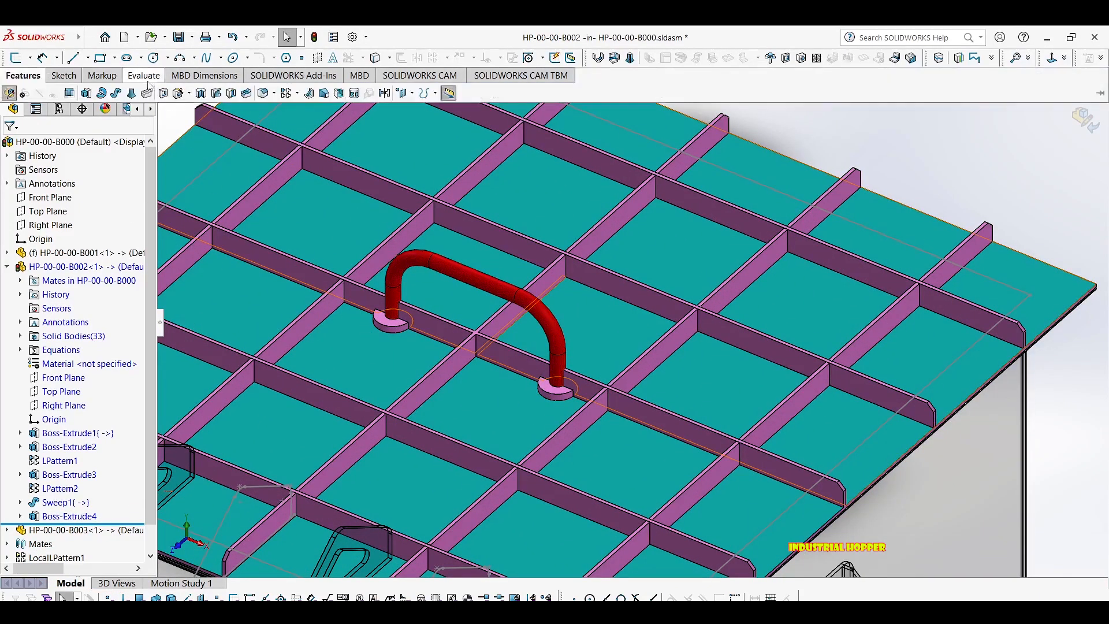
{"action": "left_click", "coordinate": [291, 95]}
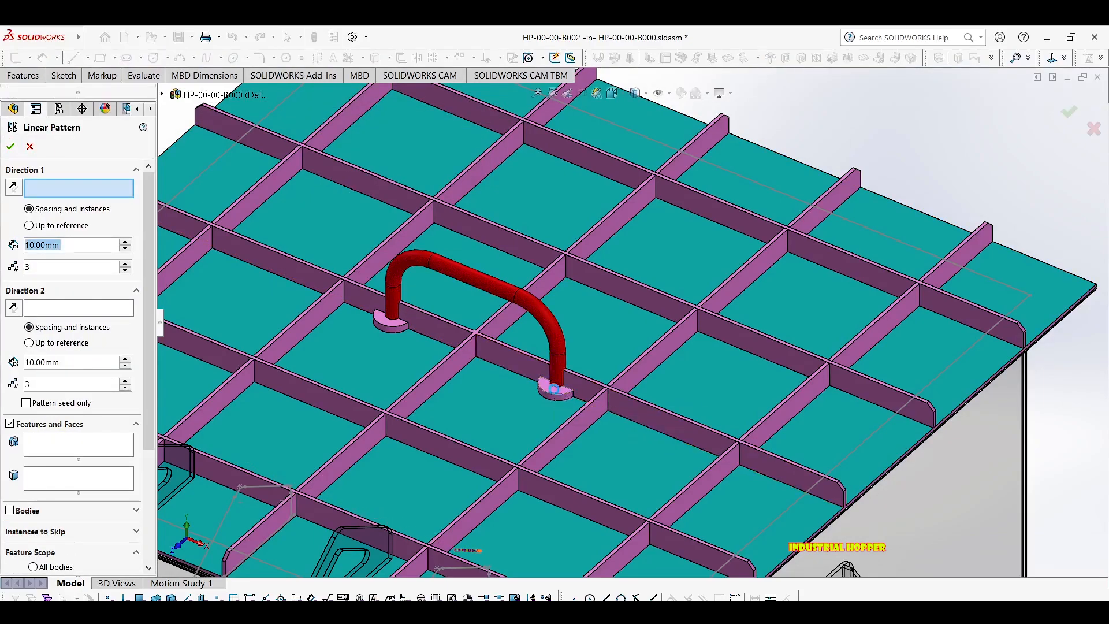
{"action": "left_click", "coordinate": [554, 395]}
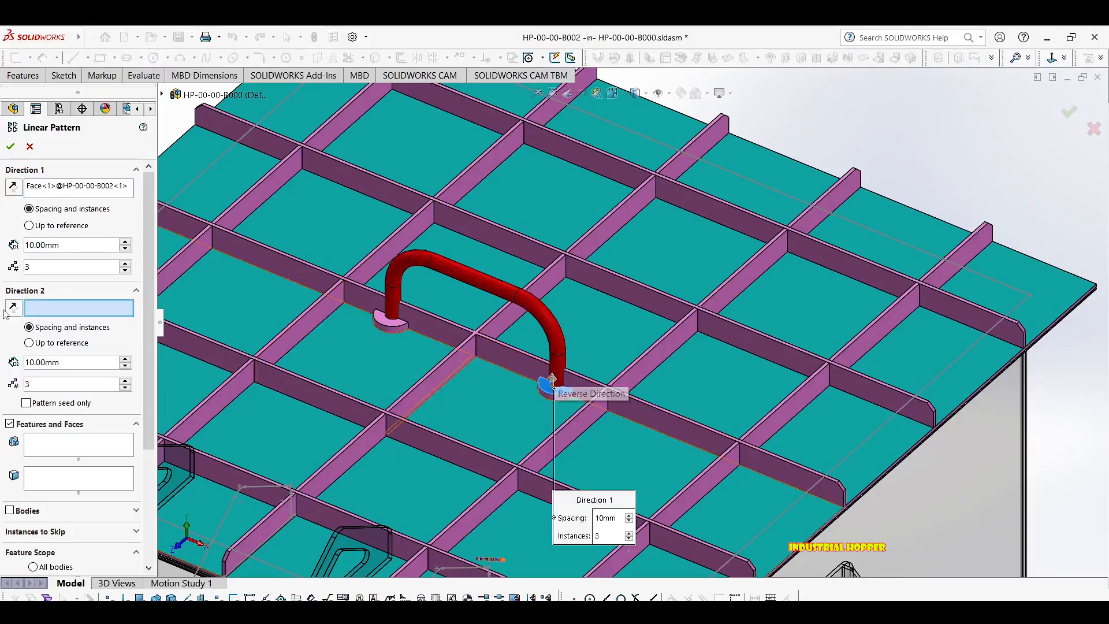
{"action": "left_click", "coordinate": [78, 186]}
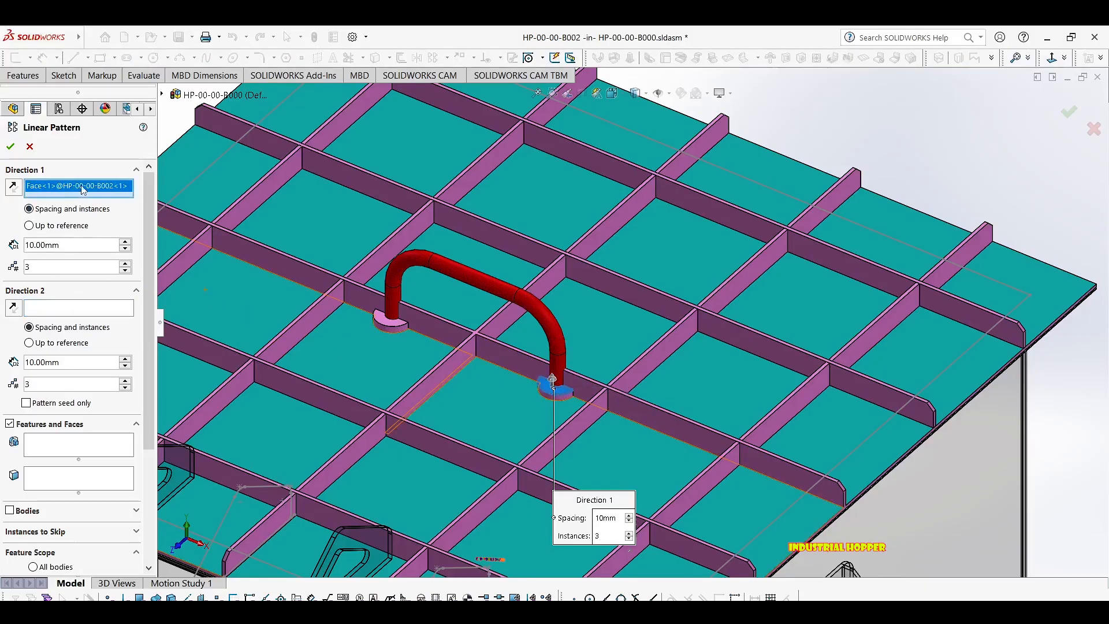
{"action": "left_click", "coordinate": [371, 257]}
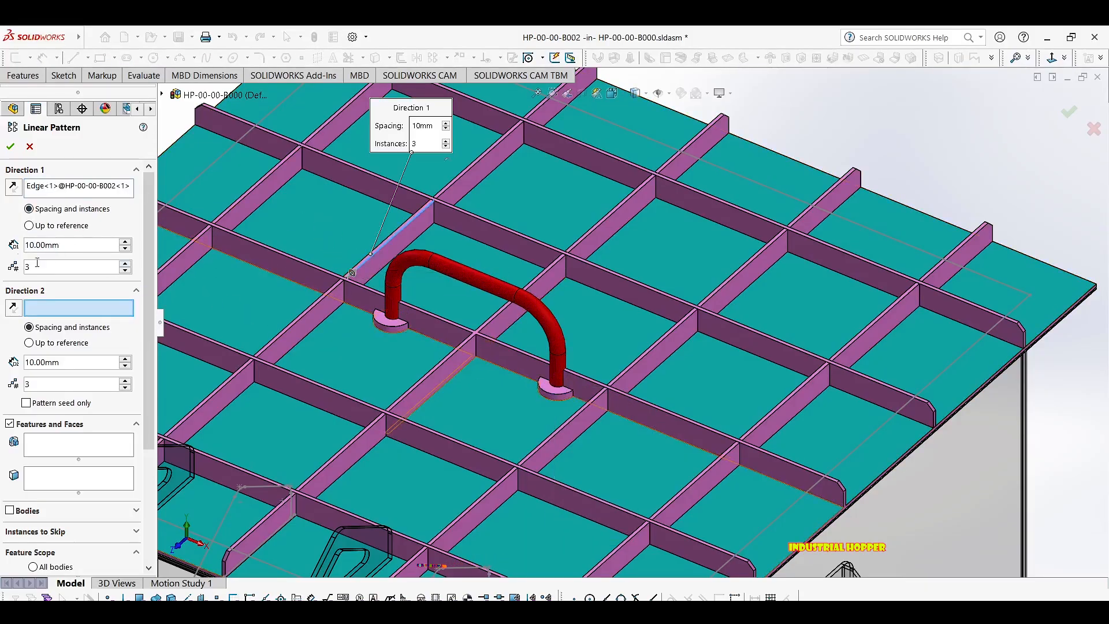
{"action": "left_click", "coordinate": [21, 511]}
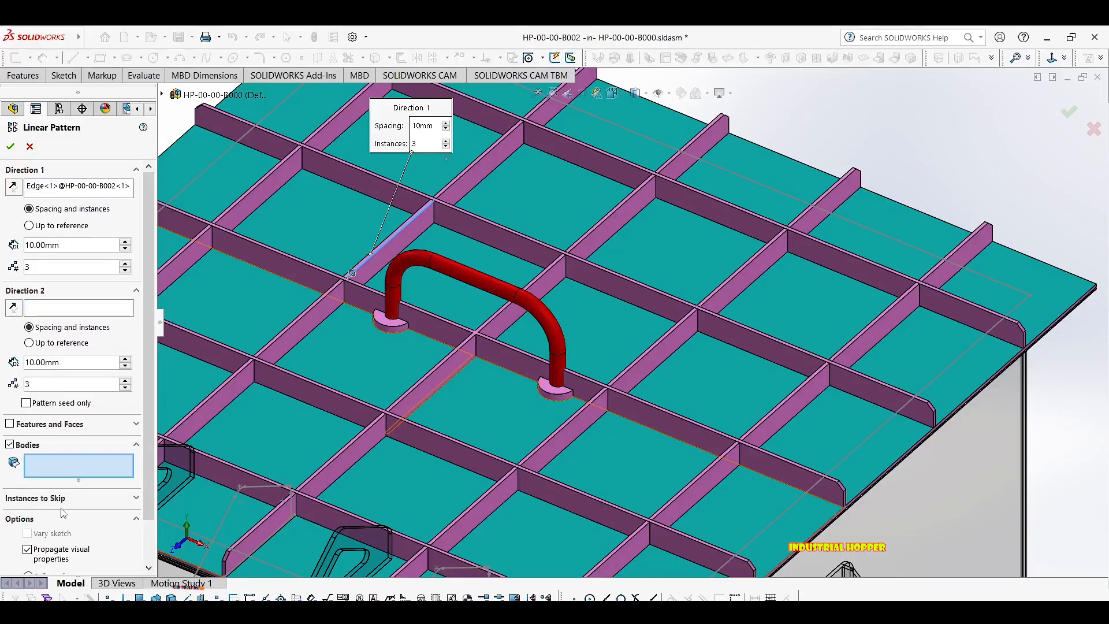
{"action": "left_click", "coordinate": [555, 395]}
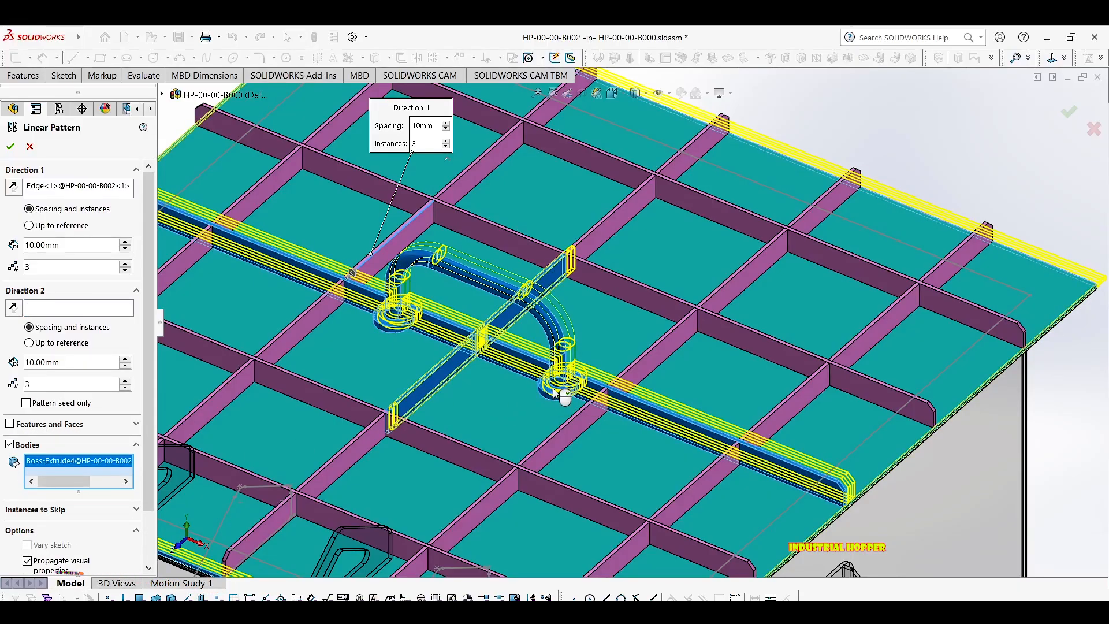
{"action": "key", "text": "Escape"}
Edit the foot disc extrusion Boss-Extrude4 and turn off Merge result so the discs become separate bodies.
{"action": "scroll", "coordinate": [559, 384], "scroll_direction": "down", "scroll_amount": 6}
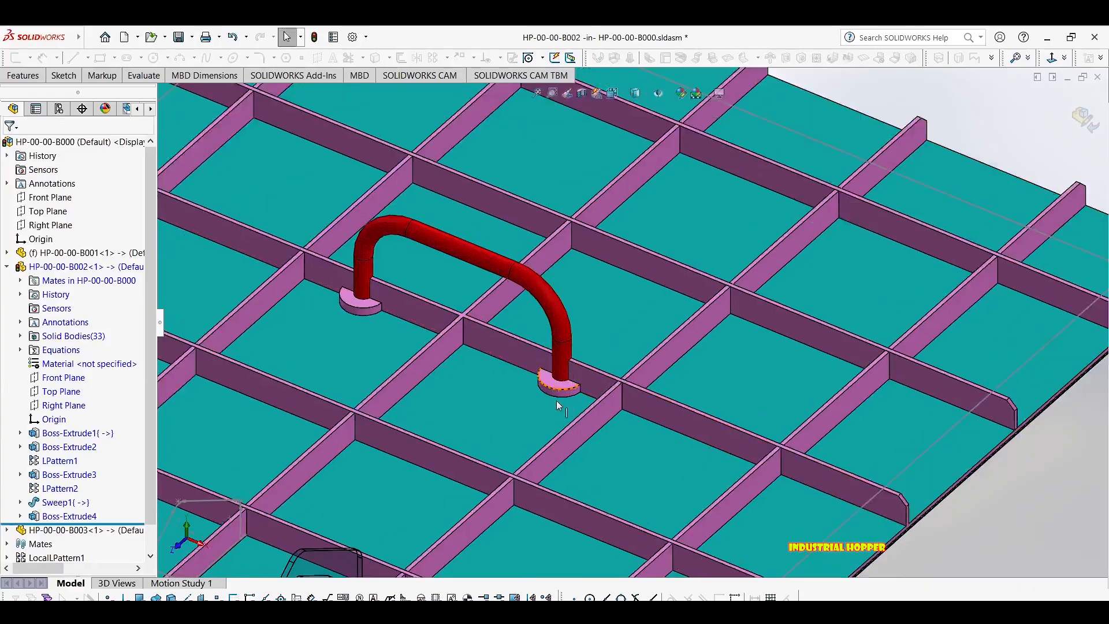
{"action": "left_click", "coordinate": [563, 367]}
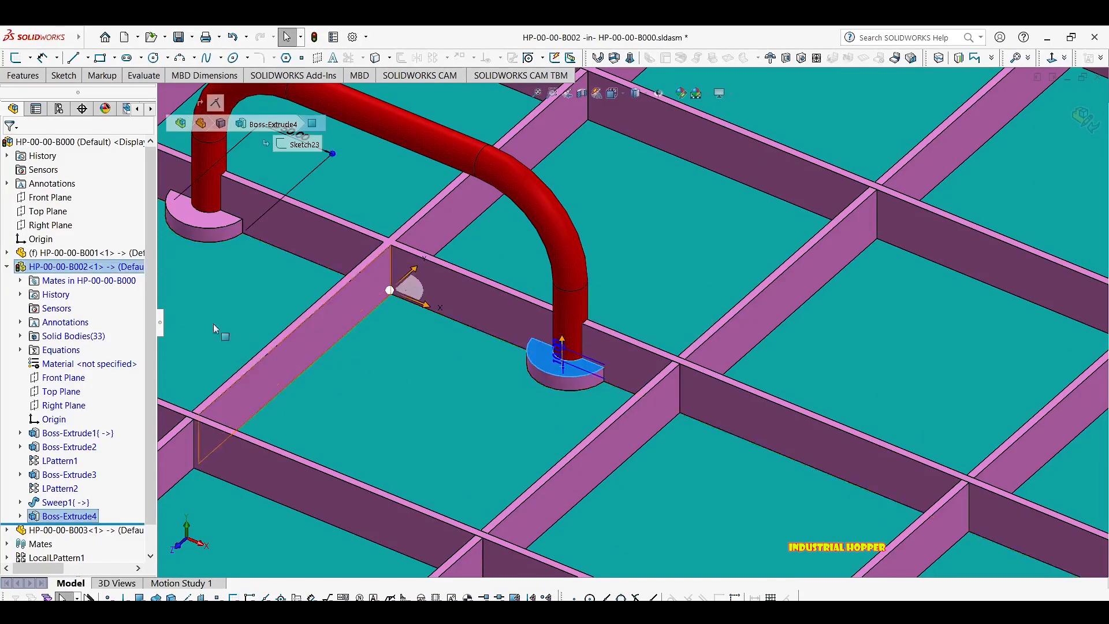
{"action": "right_click", "coordinate": [69, 517]}
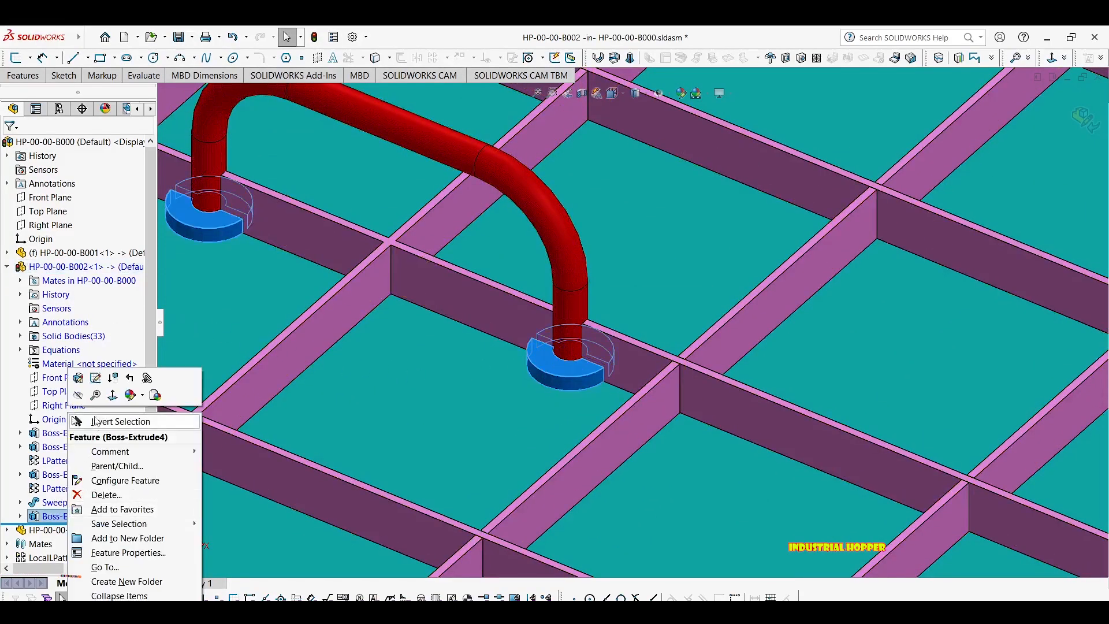
{"action": "left_click", "coordinate": [75, 378]}
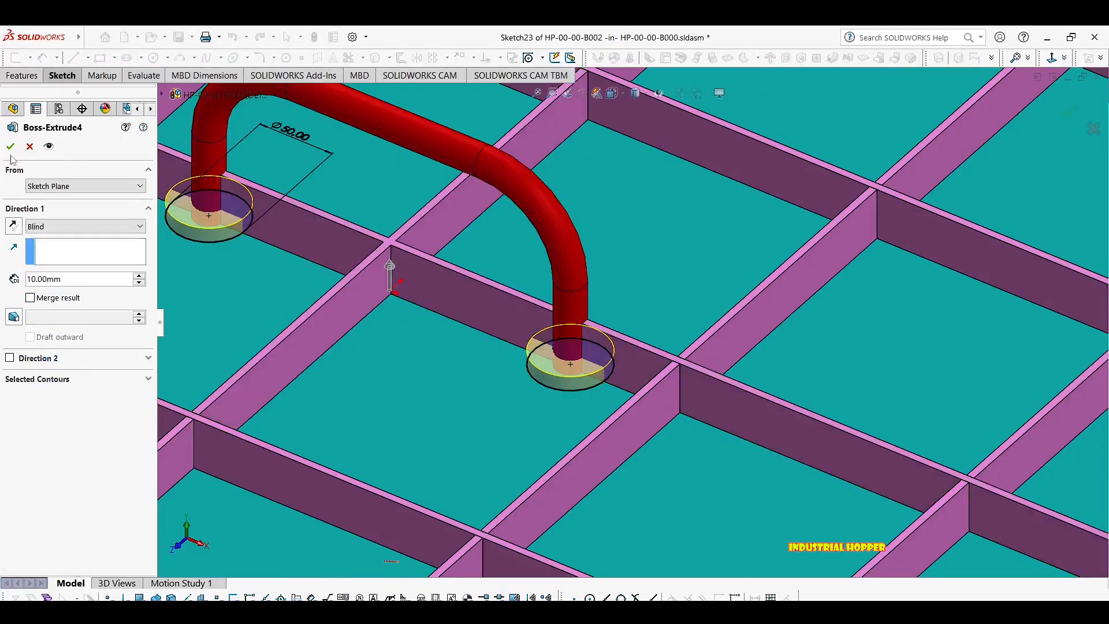
{"action": "key", "text": "Return"}
{"action": "scroll", "coordinate": [557, 323], "scroll_direction": "up", "scroll_amount": 5}
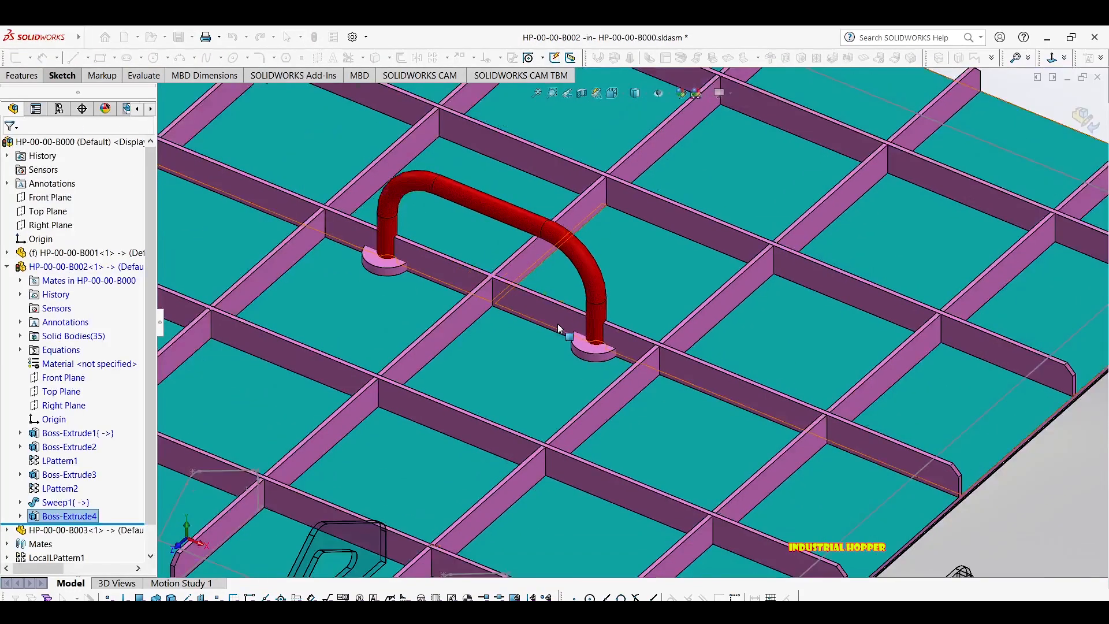
Open the definition of the handle sweep Sweep1 to review its circular profile and feature scope.
{"action": "left_click", "coordinate": [583, 267]}
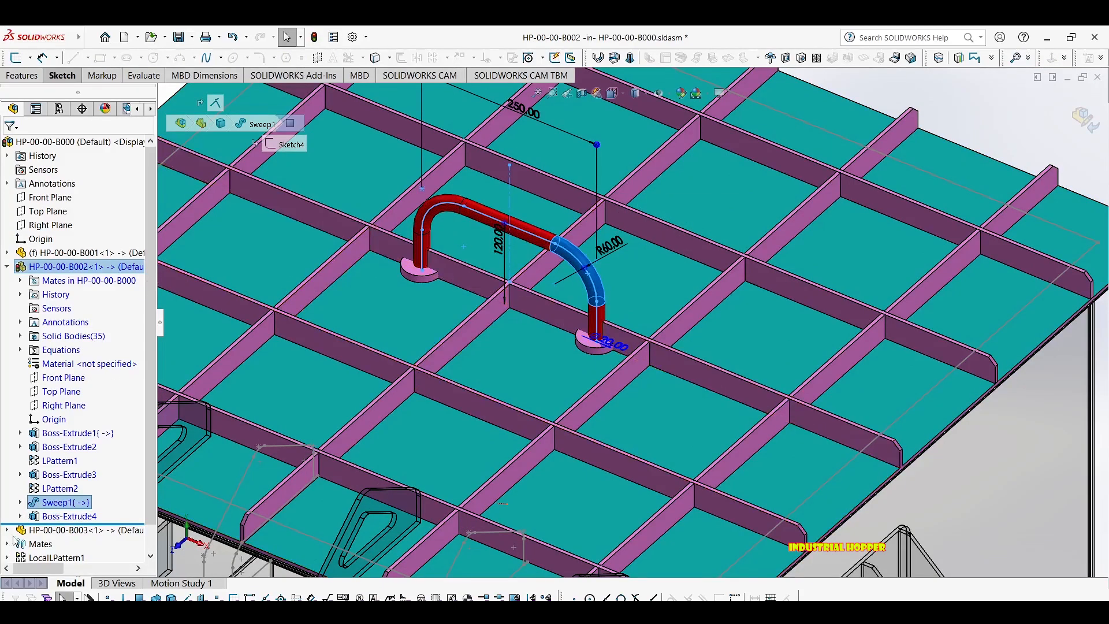
{"action": "right_click", "coordinate": [58, 502]}
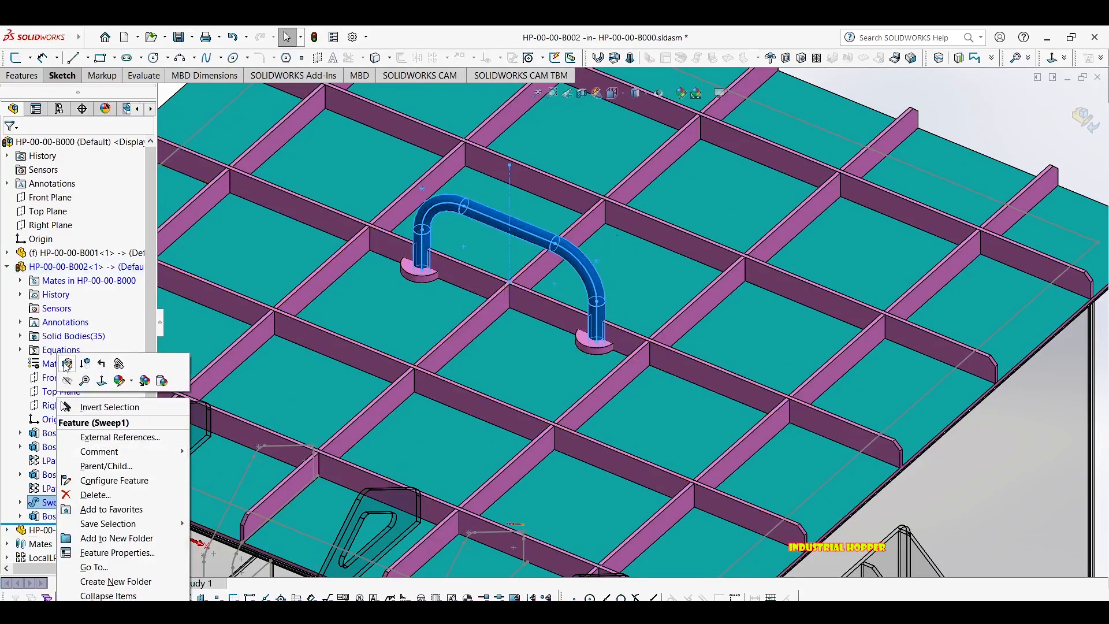
{"action": "left_click", "coordinate": [67, 363]}
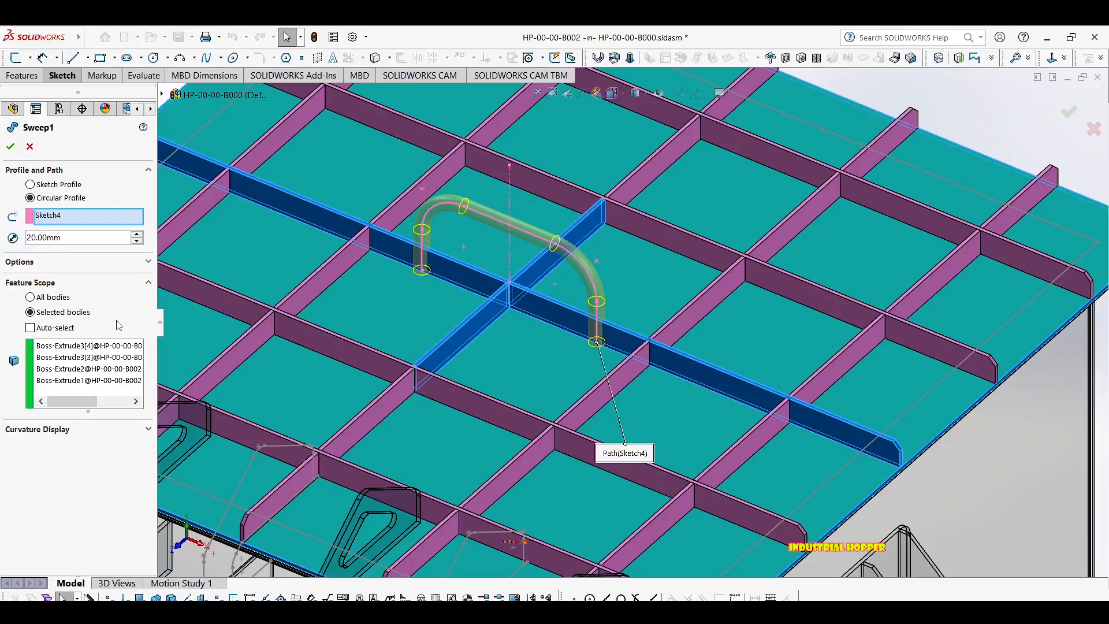
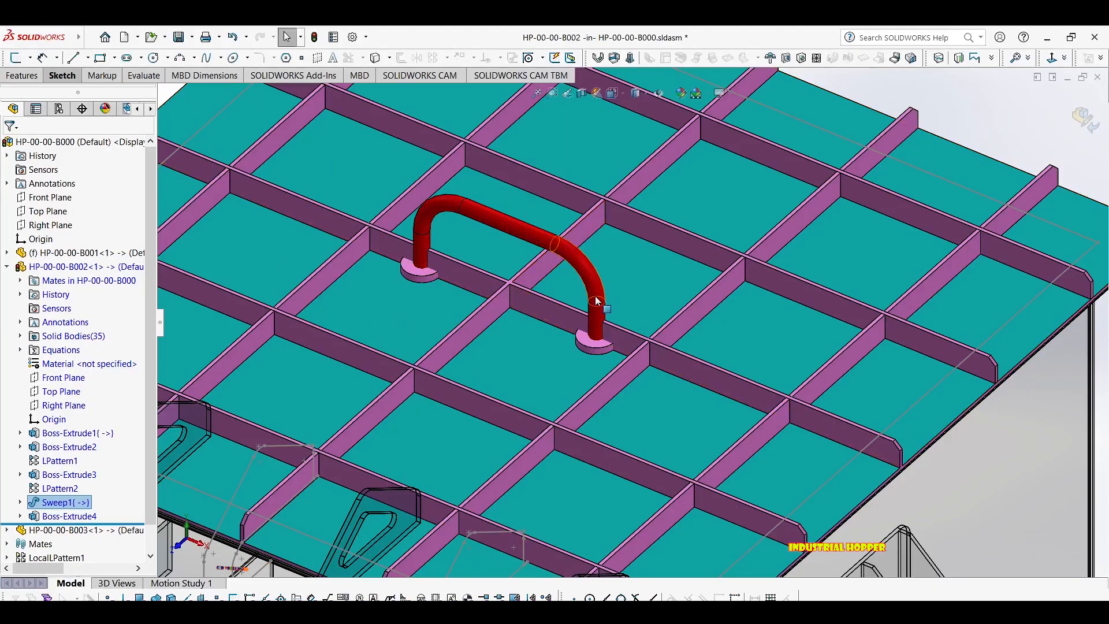
{"action": "left_click", "coordinate": [23, 76]}
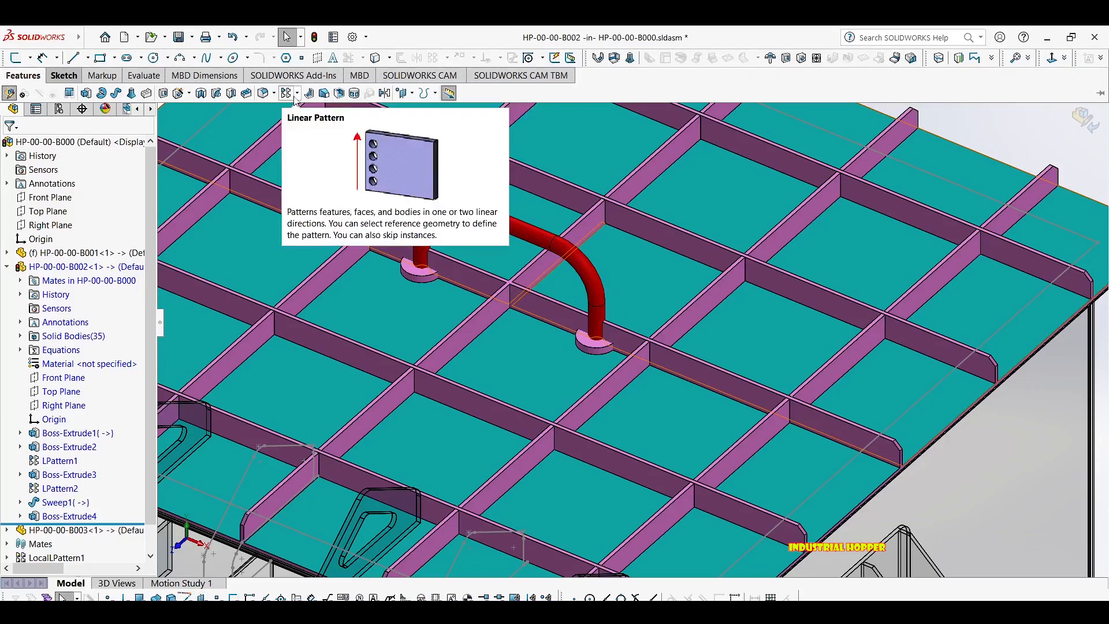
{"action": "left_click", "coordinate": [283, 105]}
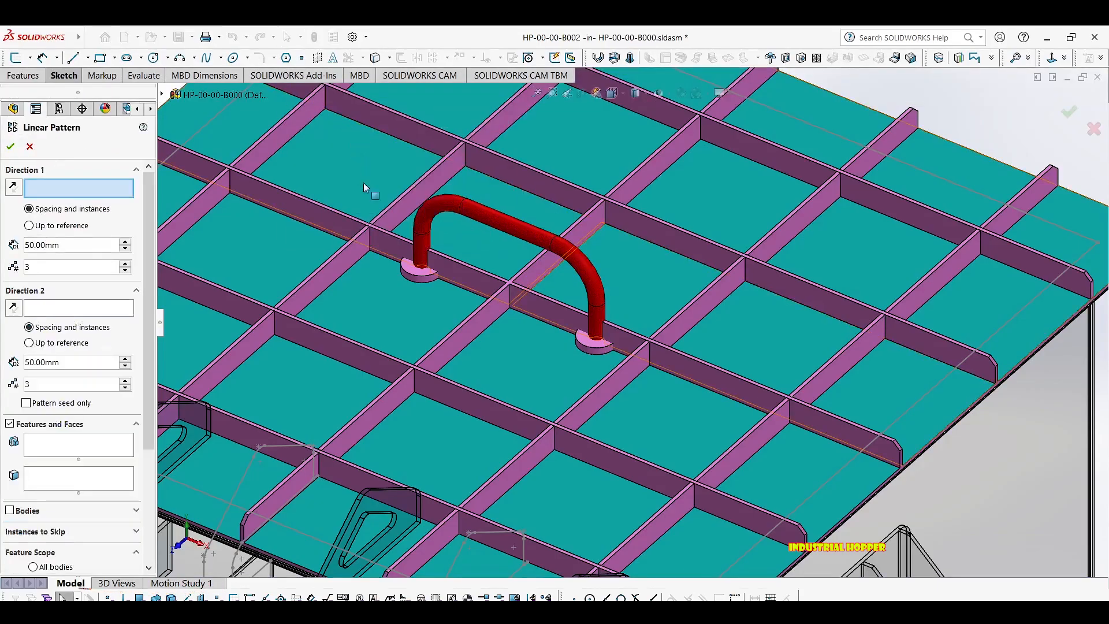
{"action": "left_click", "coordinate": [525, 269]}
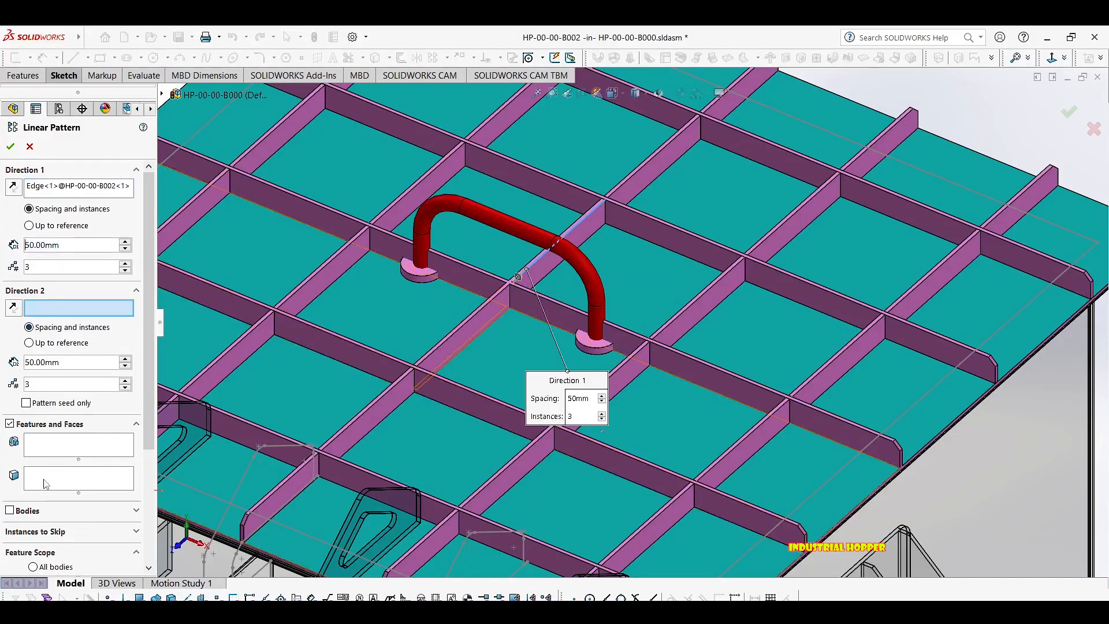
{"action": "left_click", "coordinate": [32, 512]}
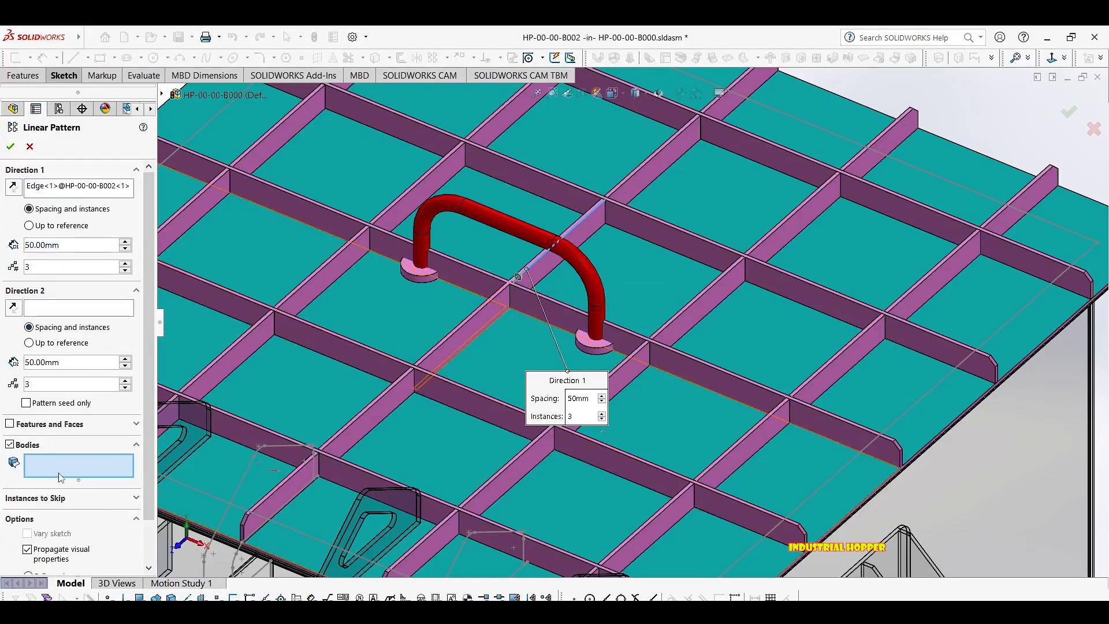
{"action": "left_click", "coordinate": [429, 239]}
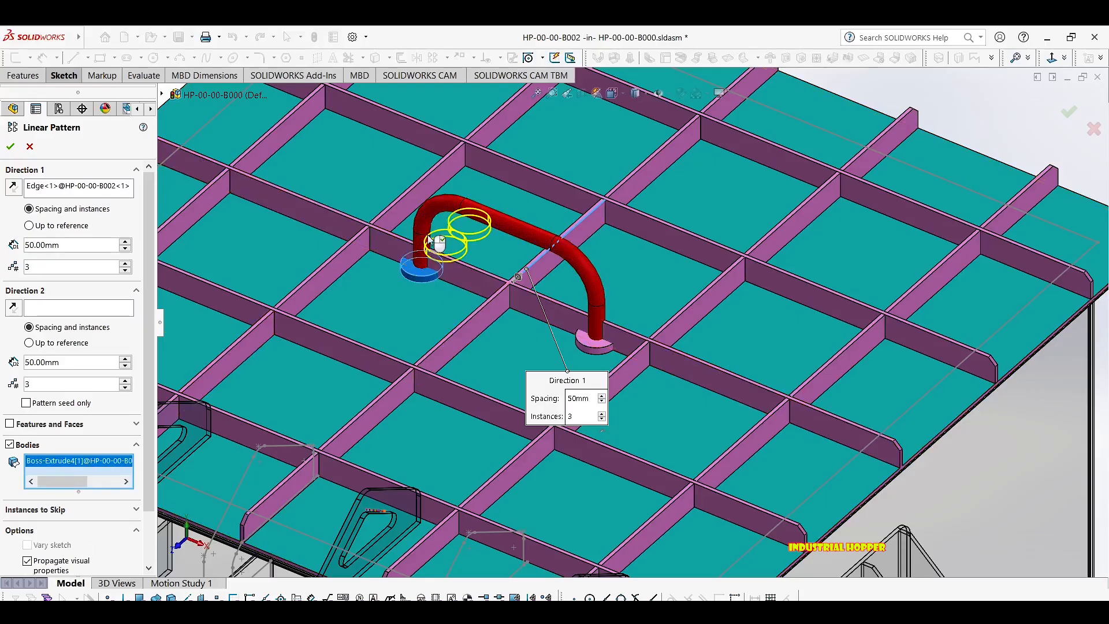
{"action": "left_click", "coordinate": [435, 221]}
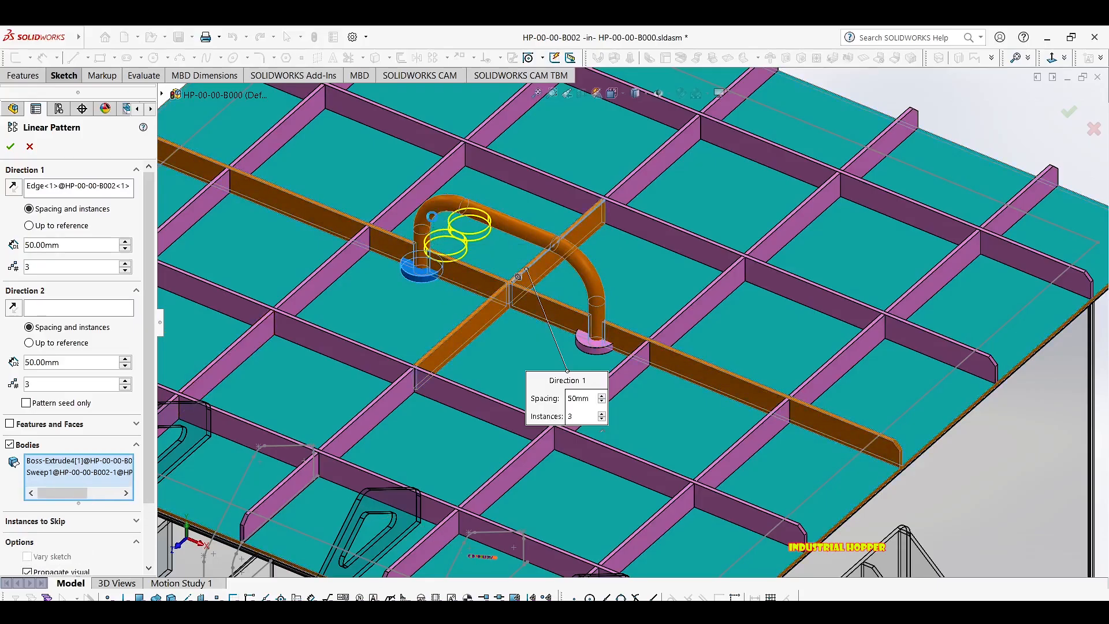
{"action": "key", "text": "Return"}
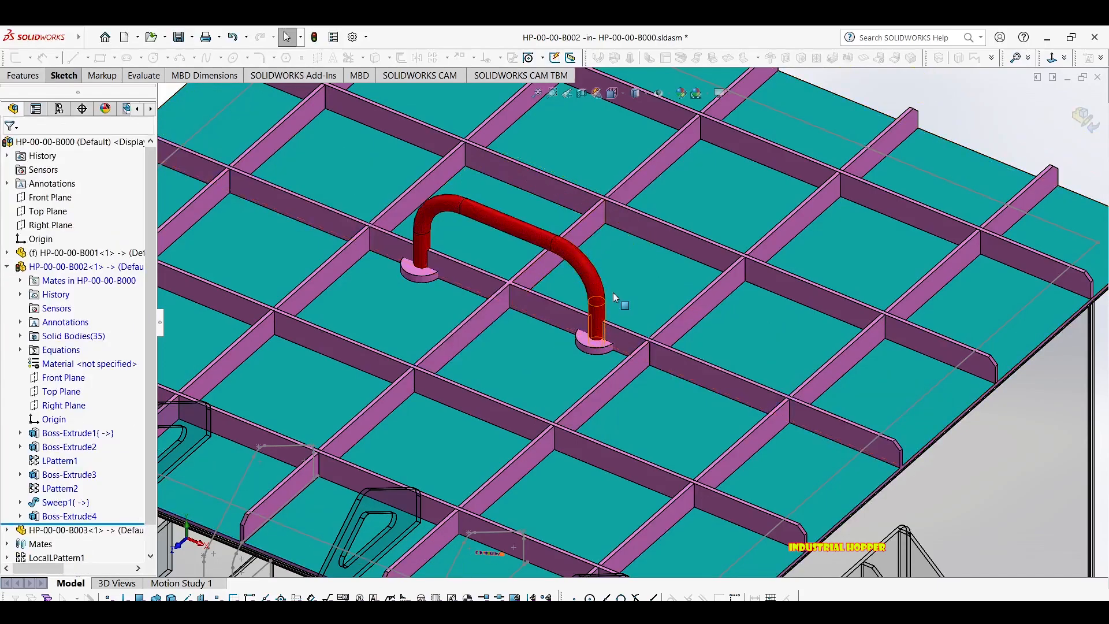
Return to the assembly and reopen the ribbed plate HP-00-00-B002 for editing in context.
{"action": "left_click", "coordinate": [1086, 118]}
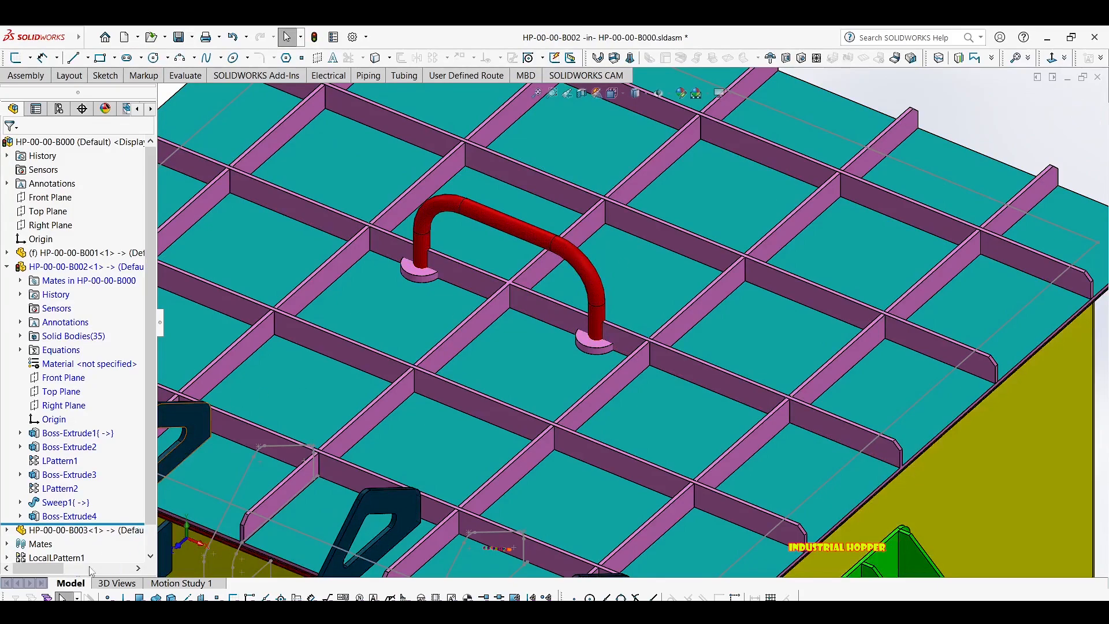
{"action": "left_click", "coordinate": [58, 266]}
{"action": "right_click", "coordinate": [58, 266]}
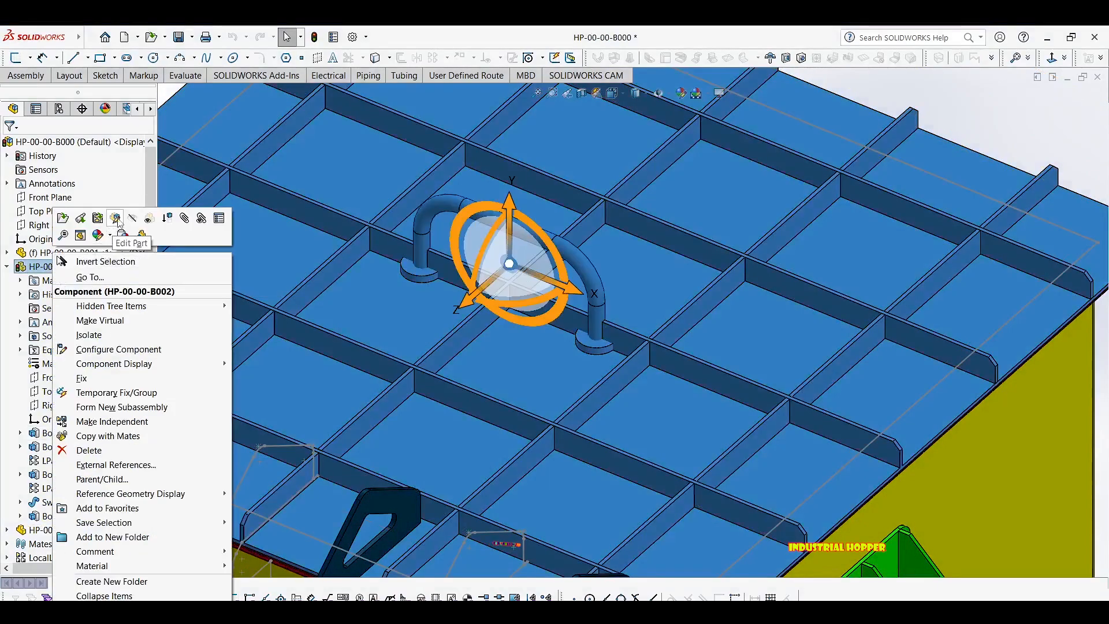
{"action": "left_click", "coordinate": [116, 219]}
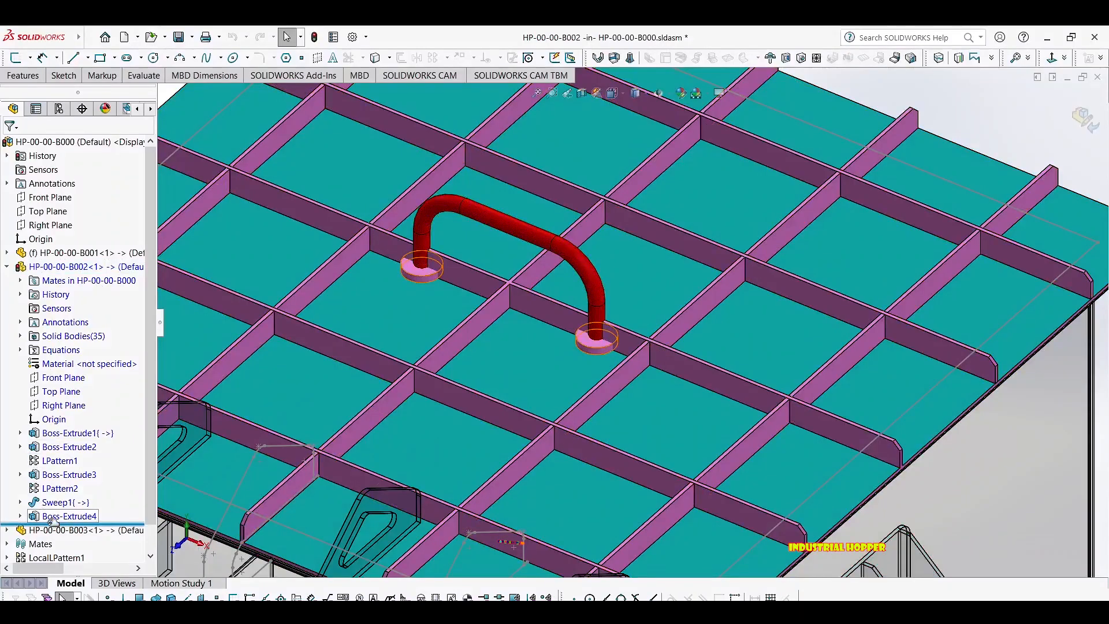
Roll the ribbed plate back to just after the handle sweep and delete Sweep1 together with its dependent foot disc extrusion.
{"action": "left_click_drag", "start_coordinate": [52, 524], "coordinate": [59, 500]}
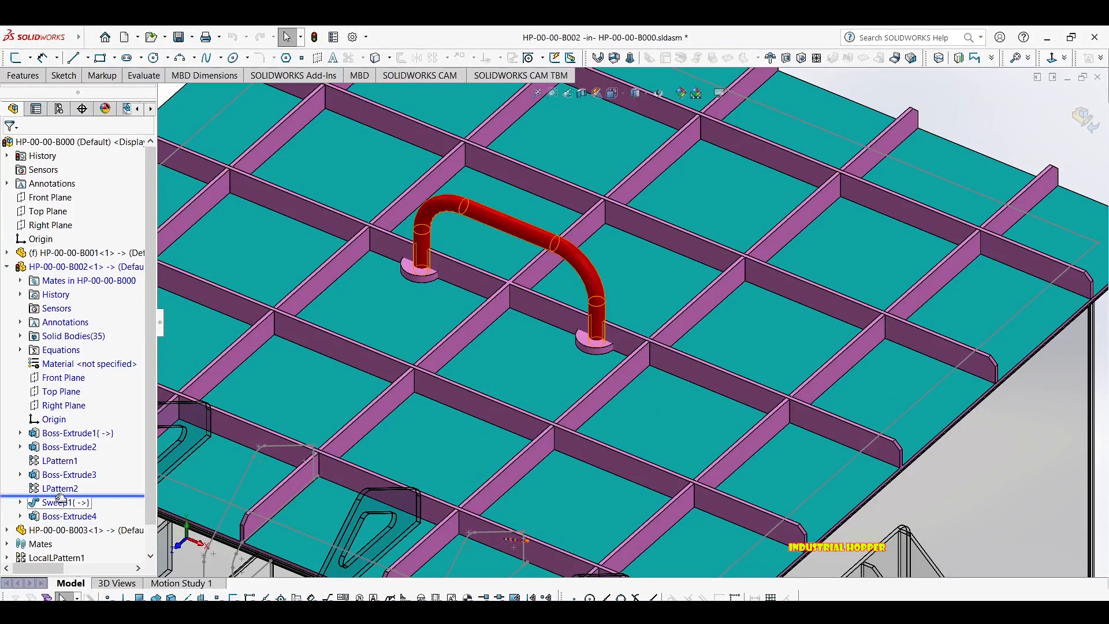
{"action": "left_click_drag", "start_coordinate": [59, 501], "coordinate": [55, 506]}
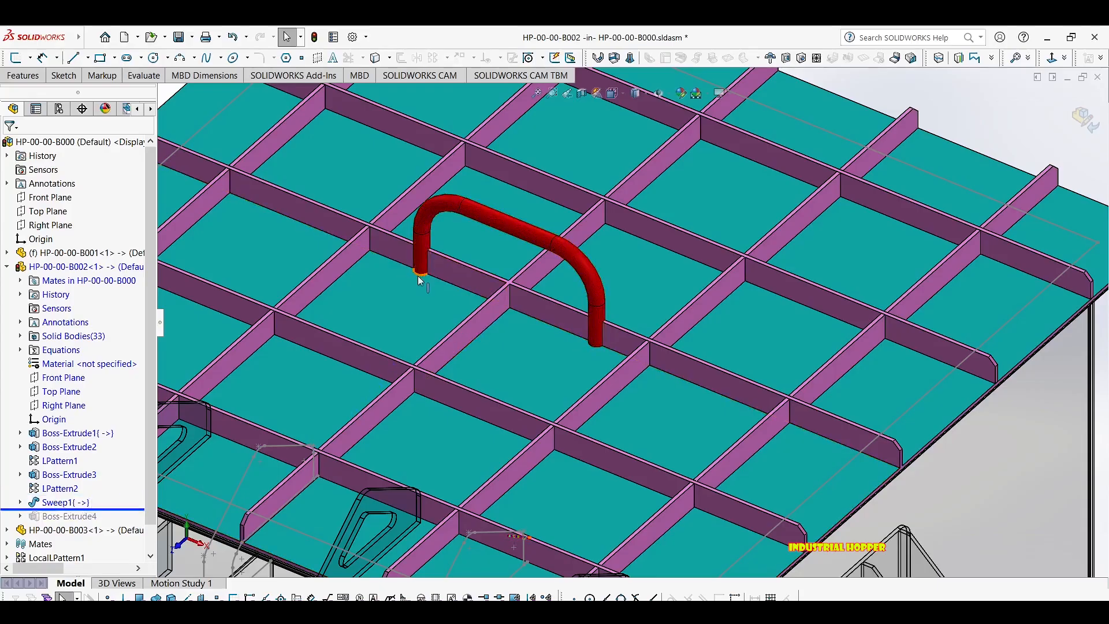
{"action": "right_click", "coordinate": [56, 502]}
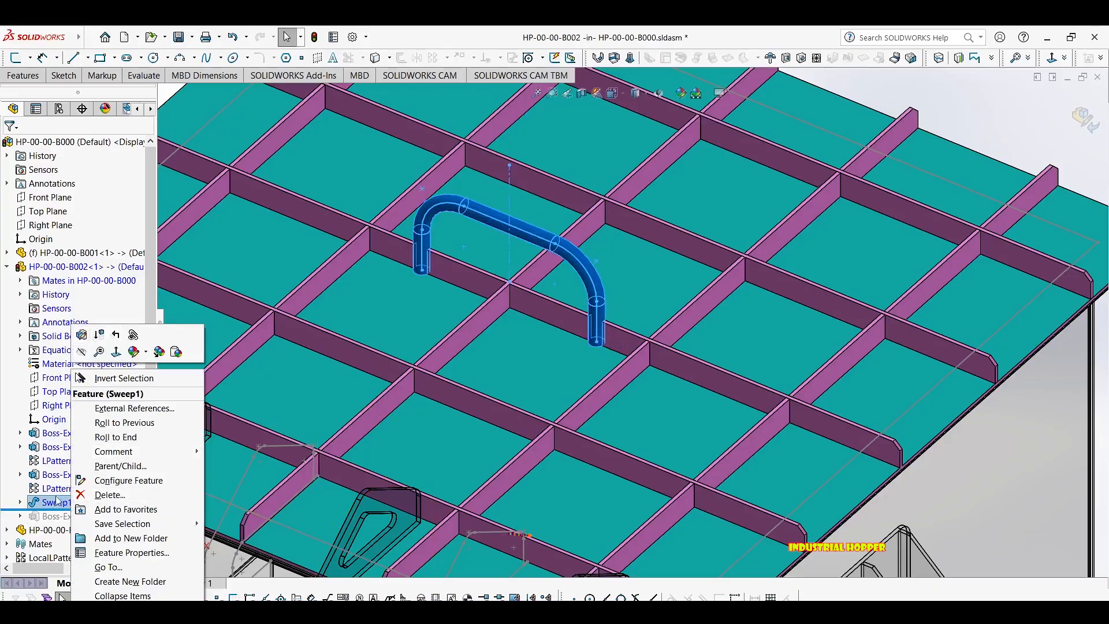
{"action": "left_click", "coordinate": [110, 494]}
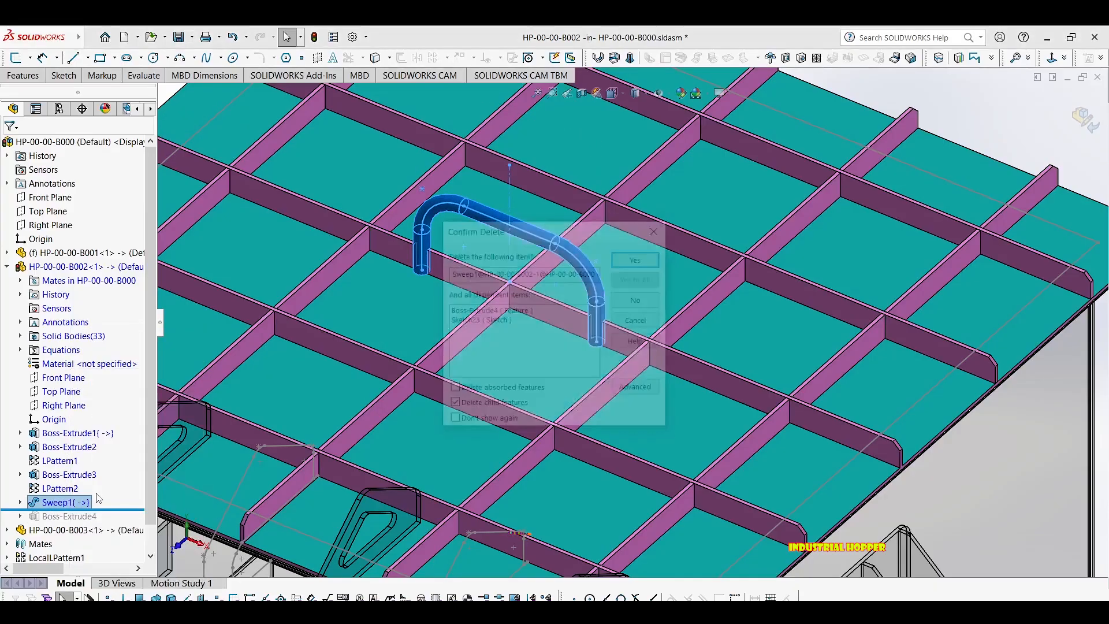
{"action": "left_click", "coordinate": [647, 257]}
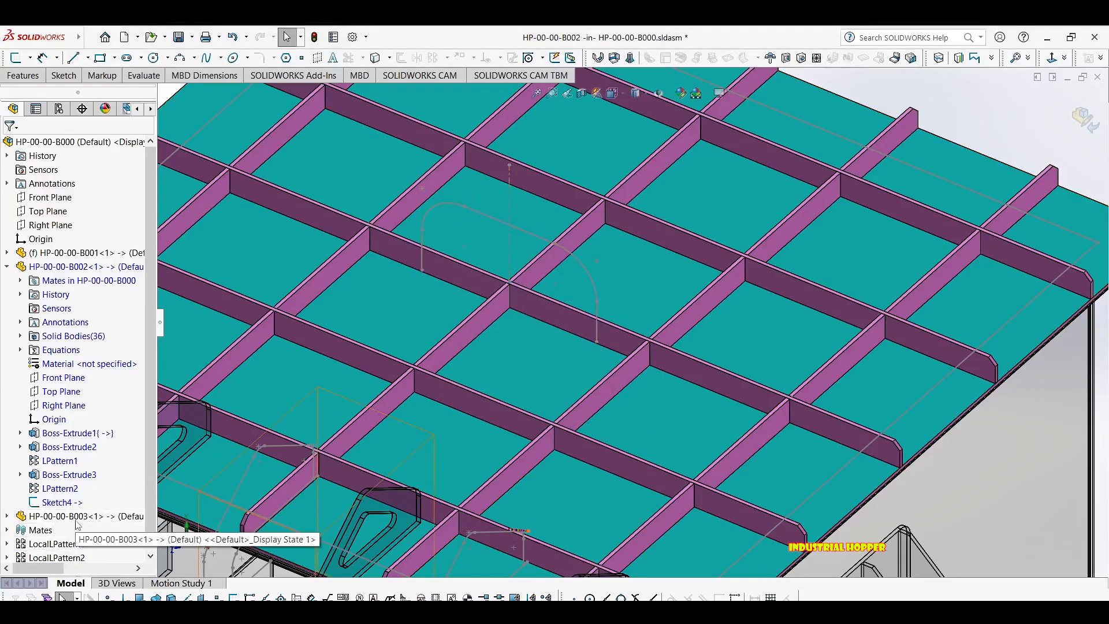
Start a new Sweep with a circular profile, using the handle sketch Sketch4 as its path.
{"action": "right_click", "coordinate": [56, 503]}
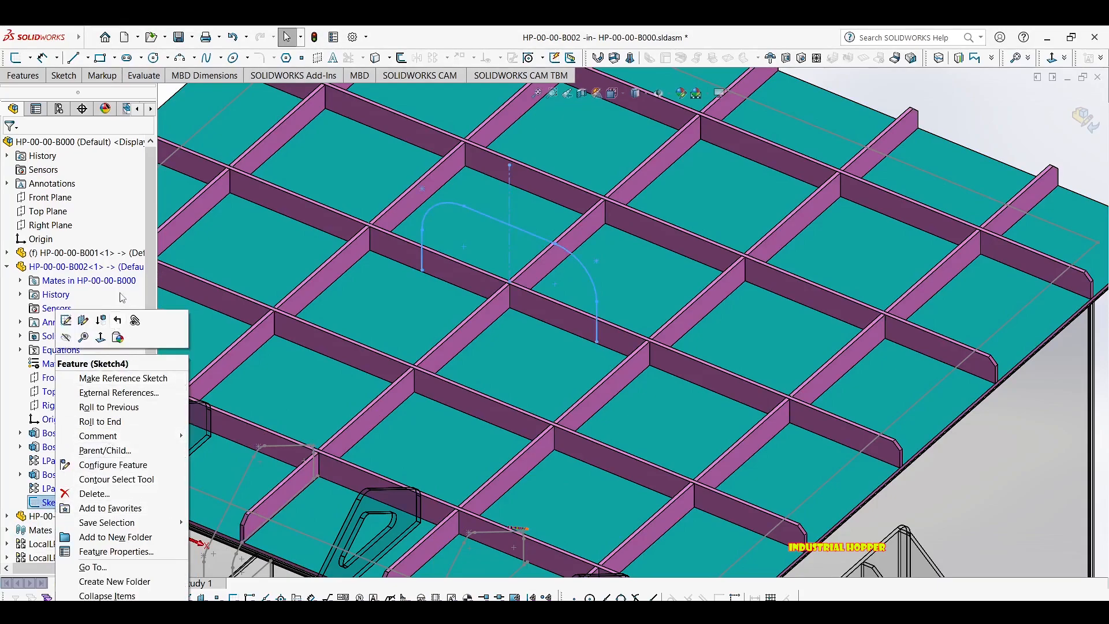
{"action": "left_click", "coordinate": [65, 320]}
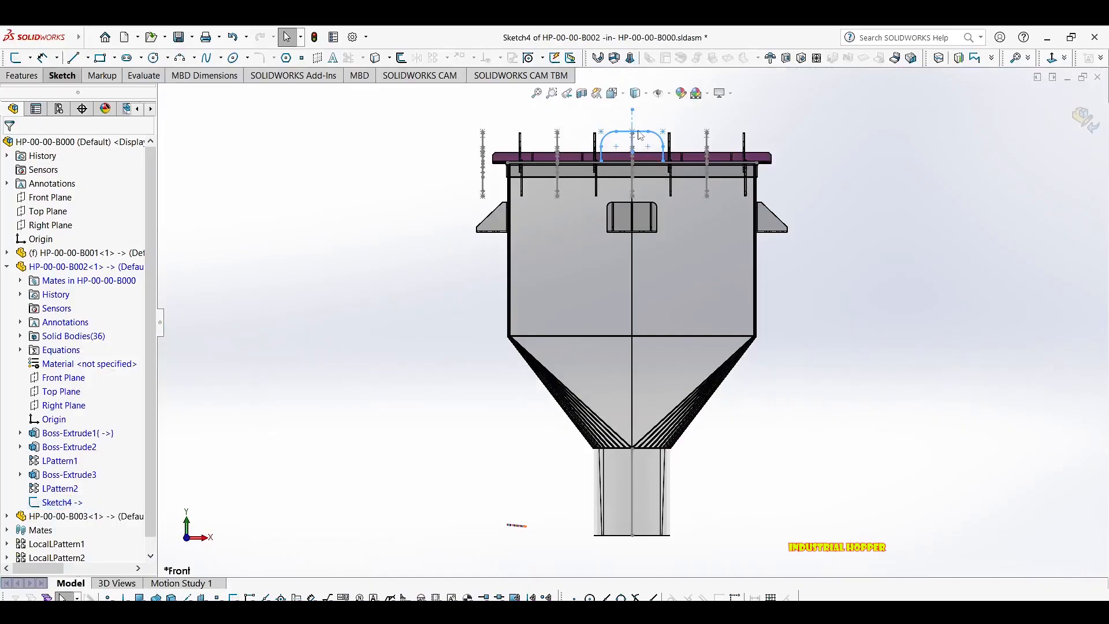
{"action": "middle_click_drag", "start_coordinate": [602, 174], "coordinate": [555, 209]}
{"action": "scroll", "coordinate": [696, 163], "scroll_direction": "up", "scroll_amount": 5}
{"action": "scroll", "coordinate": [696, 160], "scroll_direction": "down", "scroll_amount": 3}
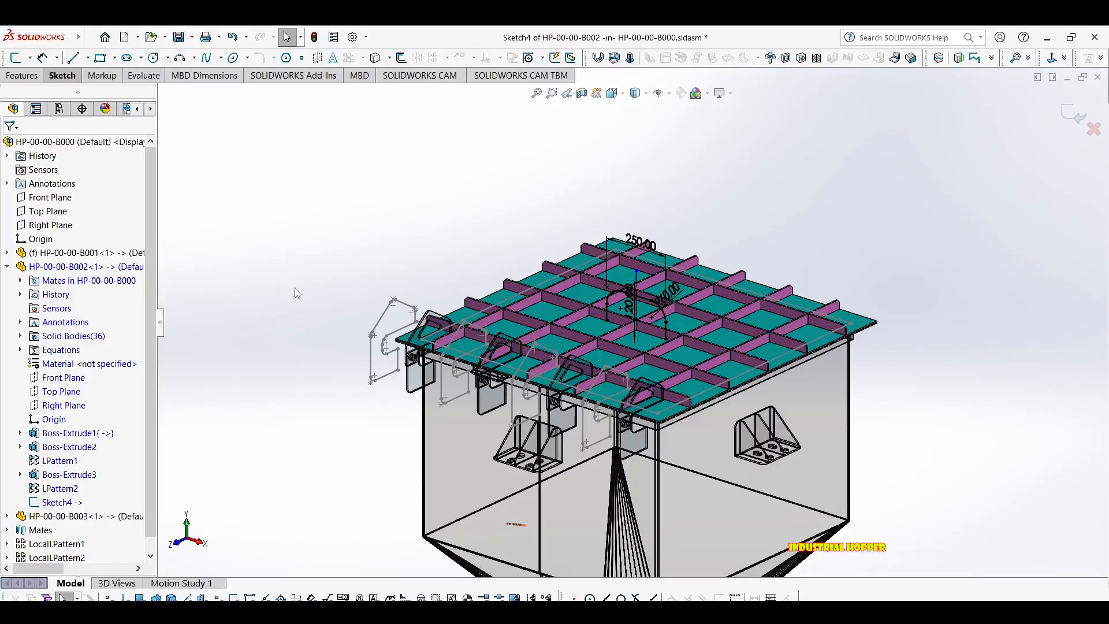
{"action": "left_click", "coordinate": [22, 75]}
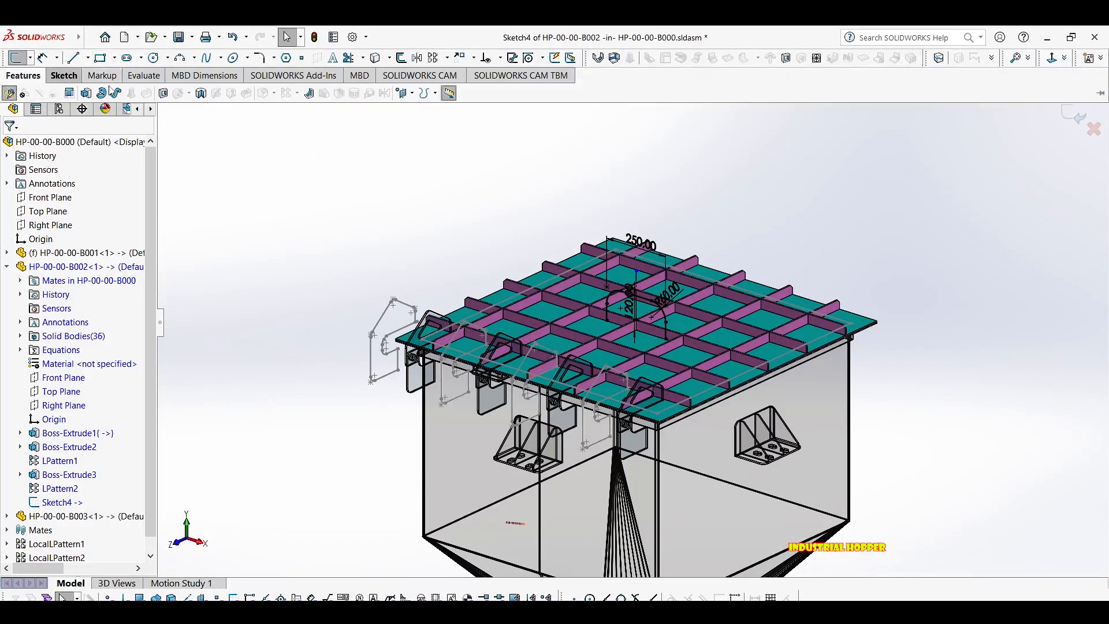
{"action": "left_click", "coordinate": [116, 94]}
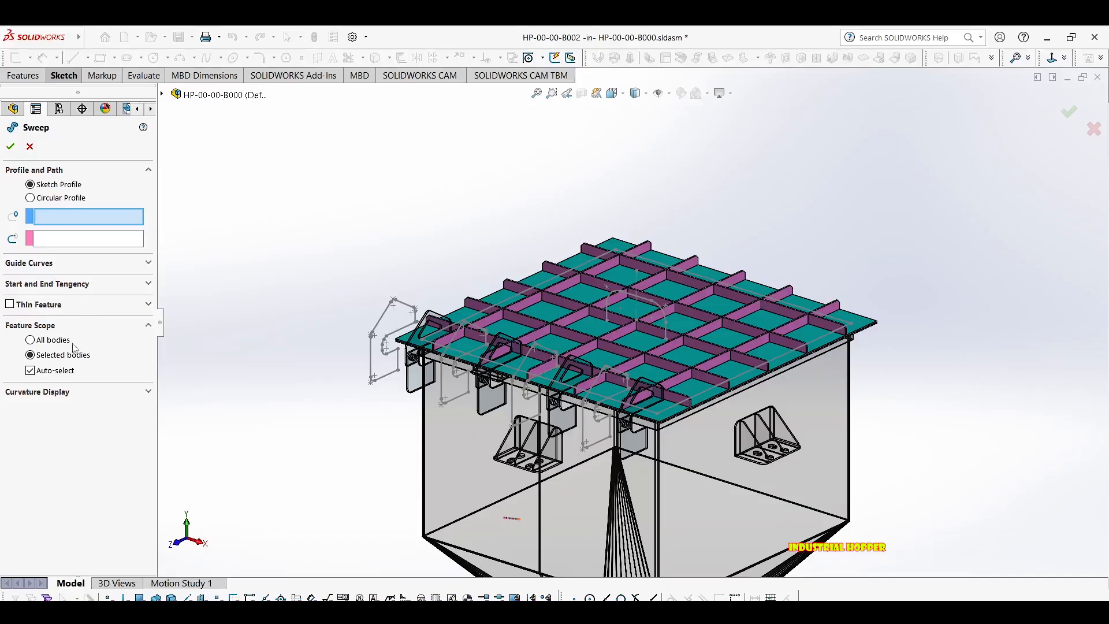
{"action": "scroll", "coordinate": [699, 315], "scroll_direction": "up", "scroll_amount": 3}
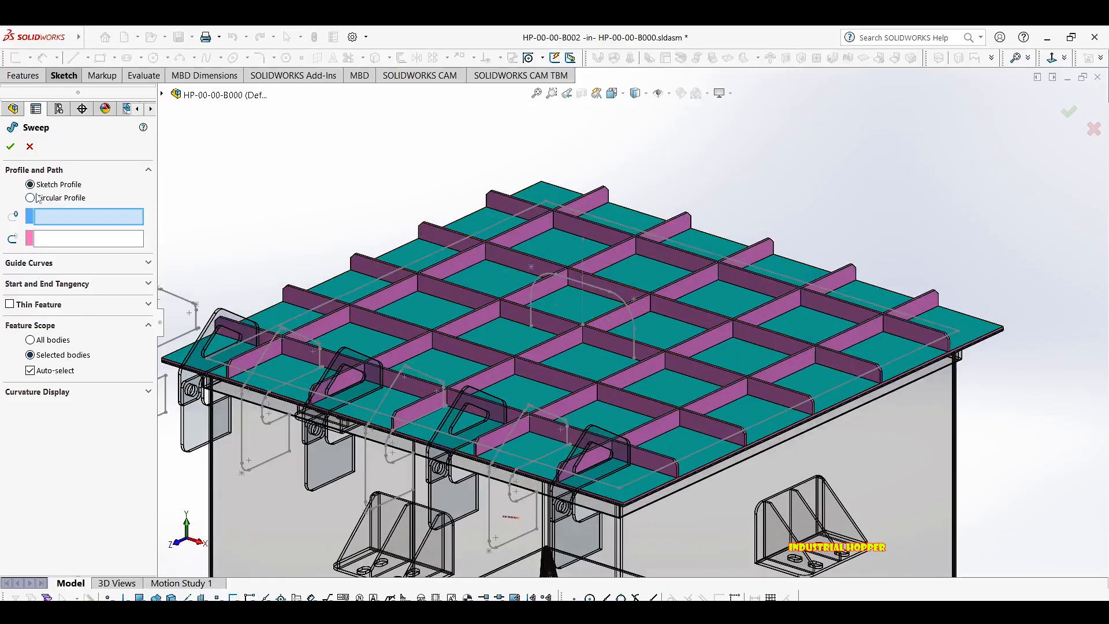
{"action": "left_click", "coordinate": [30, 198]}
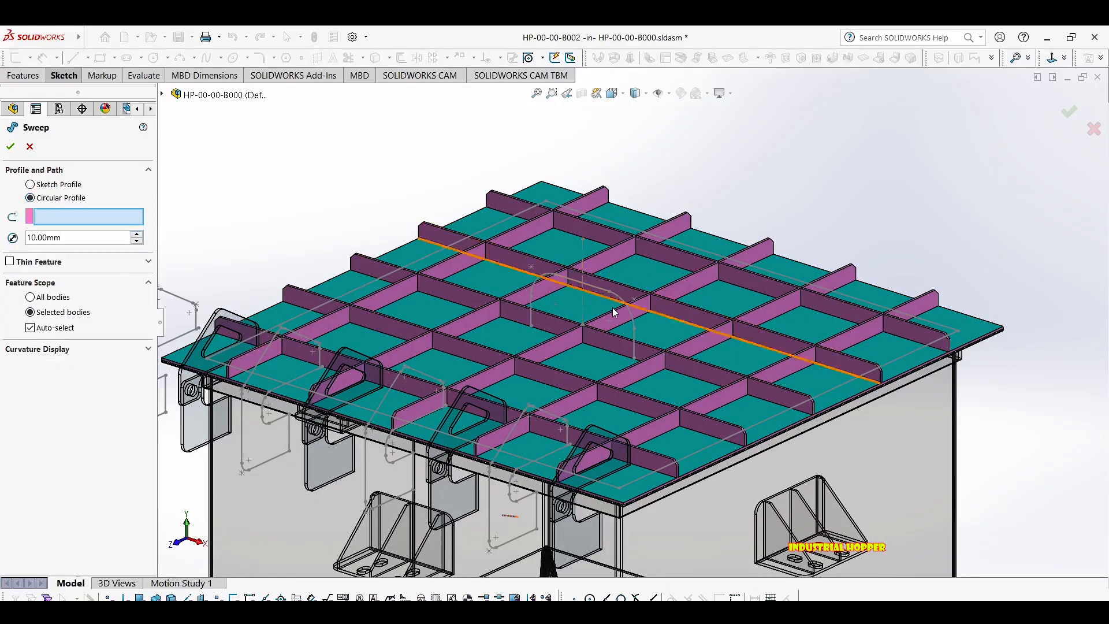
{"action": "left_click", "coordinate": [632, 331]}
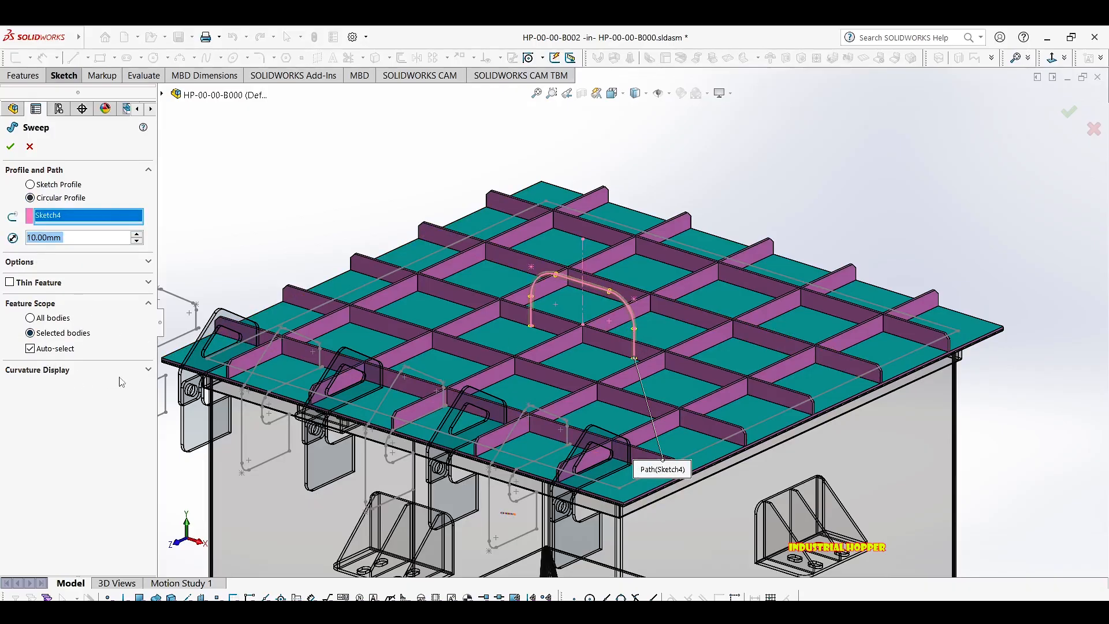
Turn off Merge result for the handle sweep, set its profile diameter to 20 mm and create it.
{"action": "left_click", "coordinate": [149, 370]}
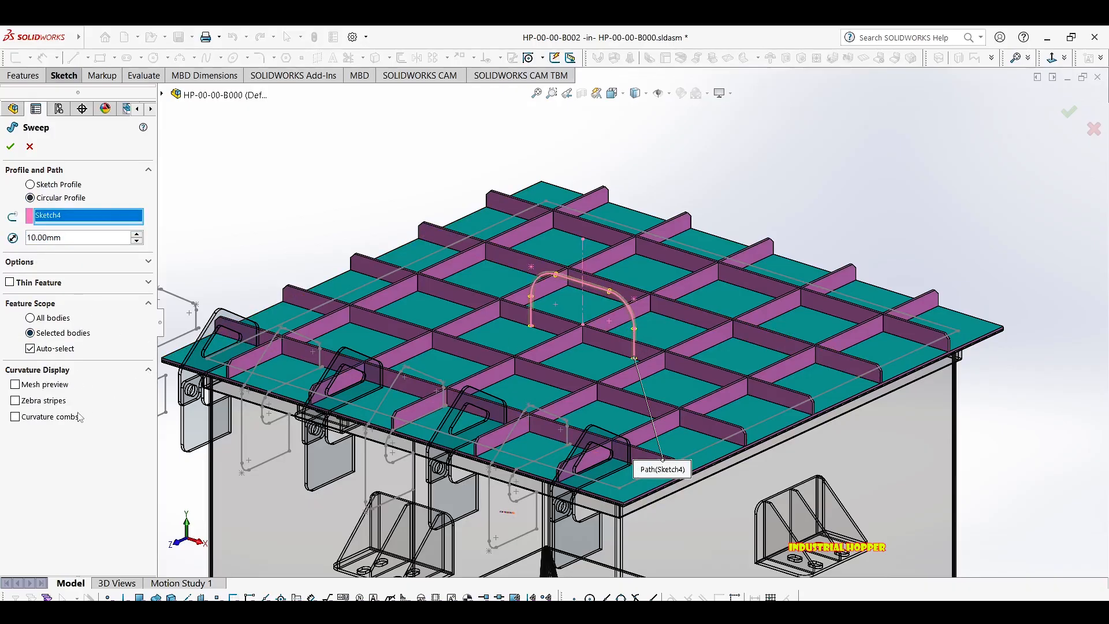
{"action": "left_click", "coordinate": [149, 263]}
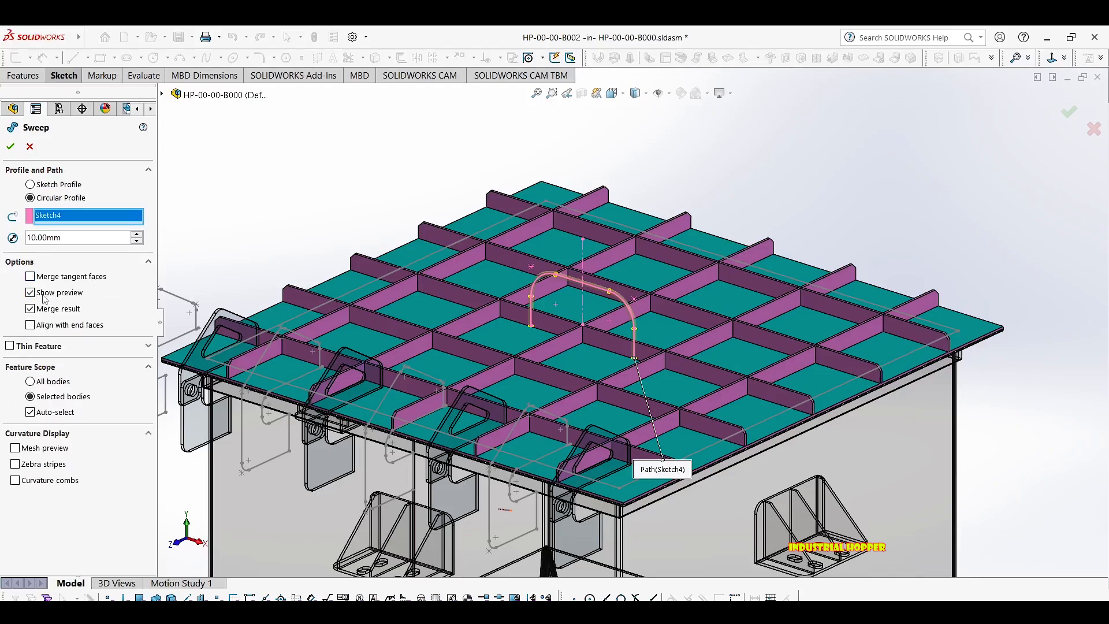
{"action": "left_click", "coordinate": [30, 309]}
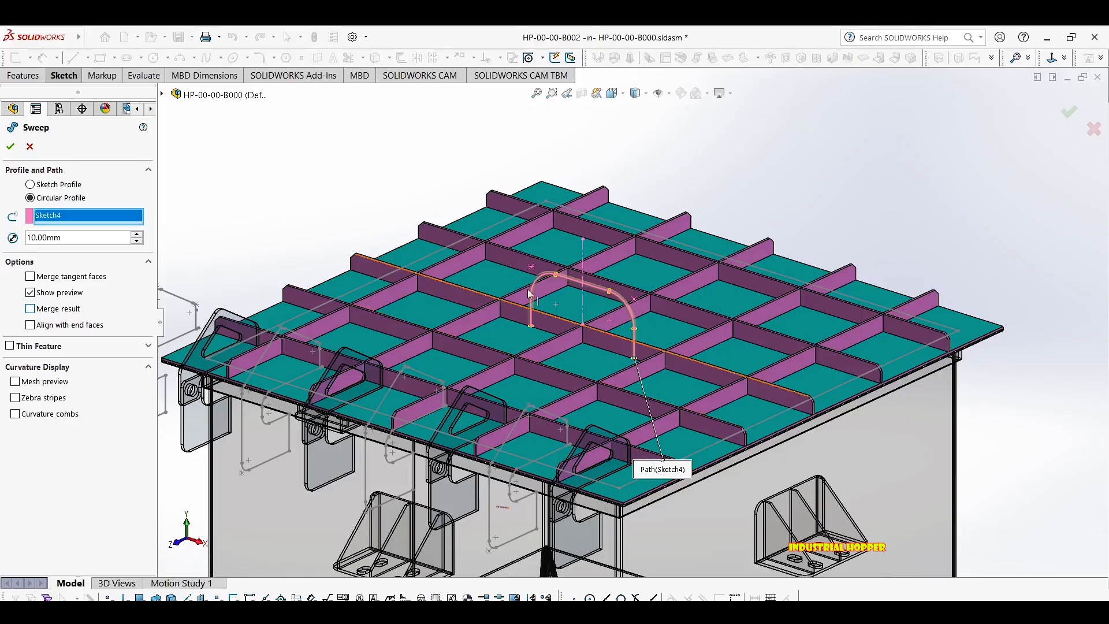
{"action": "scroll", "coordinate": [523, 326], "scroll_direction": "down", "scroll_amount": 2}
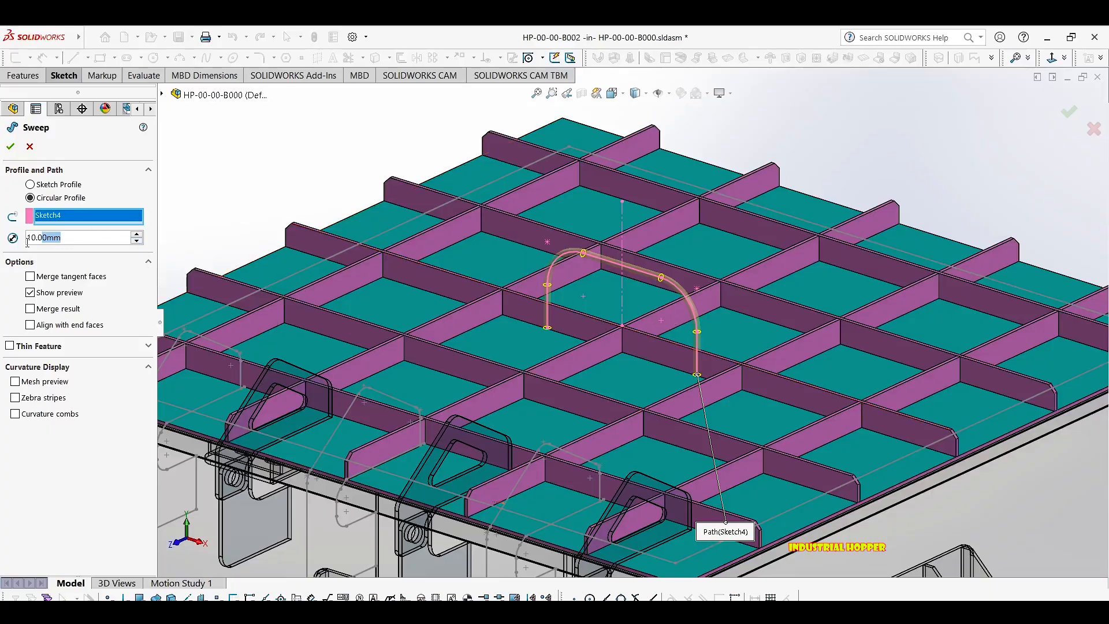
{"action": "type", "text": "20"}
{"action": "key", "text": "Return"}
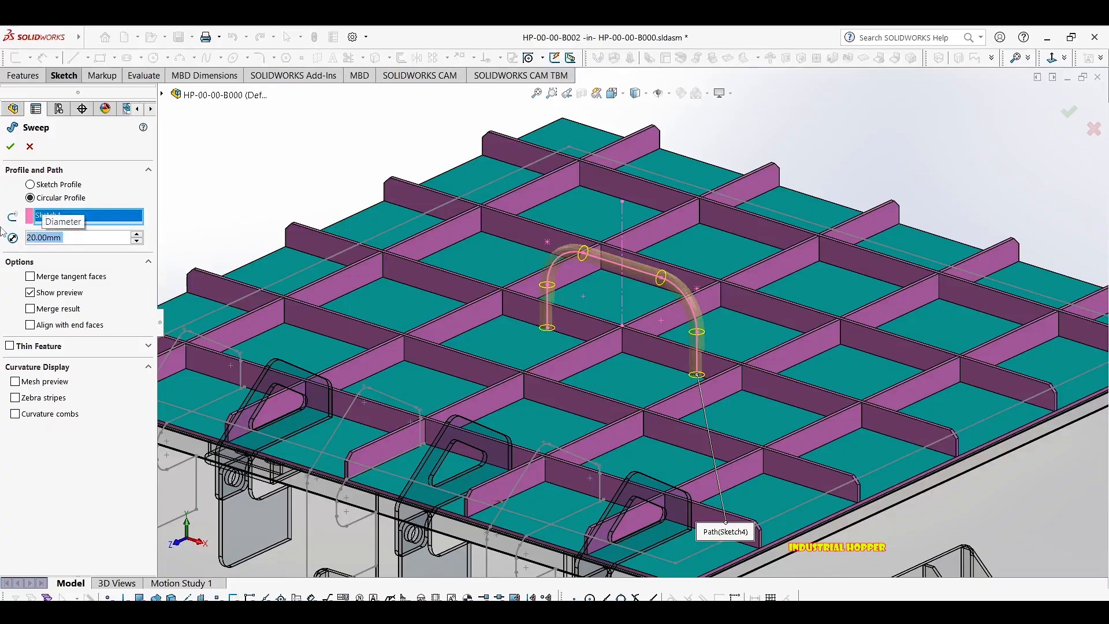
{"action": "left_click", "coordinate": [10, 146]}
Start a new sketch on the plate's upper face beside the handle foot.
{"action": "scroll", "coordinate": [657, 349], "scroll_direction": "down", "scroll_amount": 5}
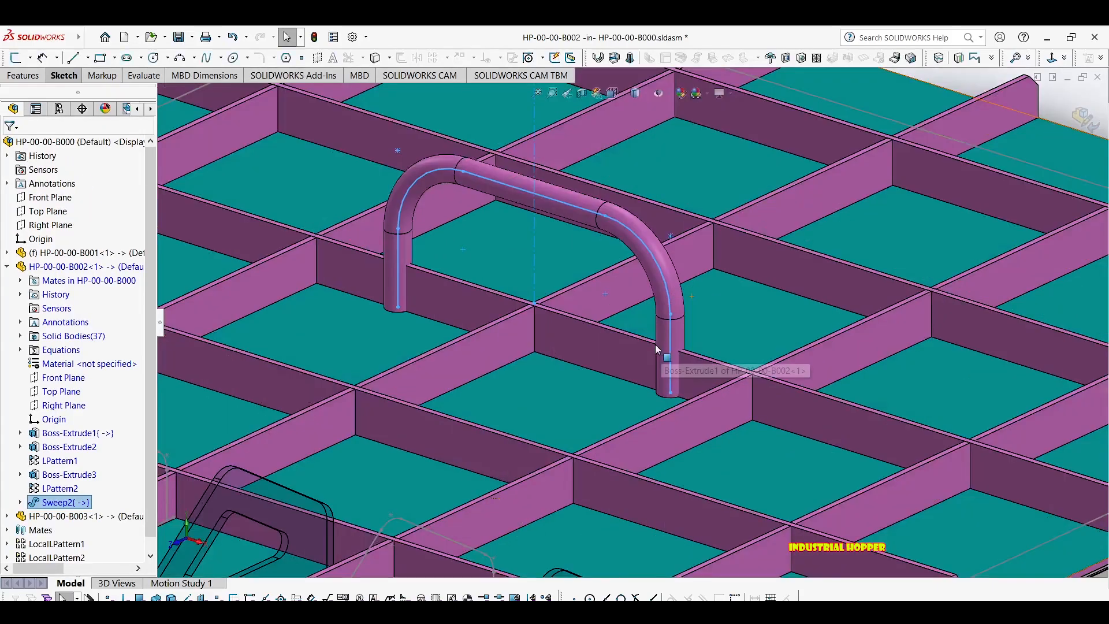
{"action": "scroll", "coordinate": [653, 380], "scroll_direction": "down", "scroll_amount": 4}
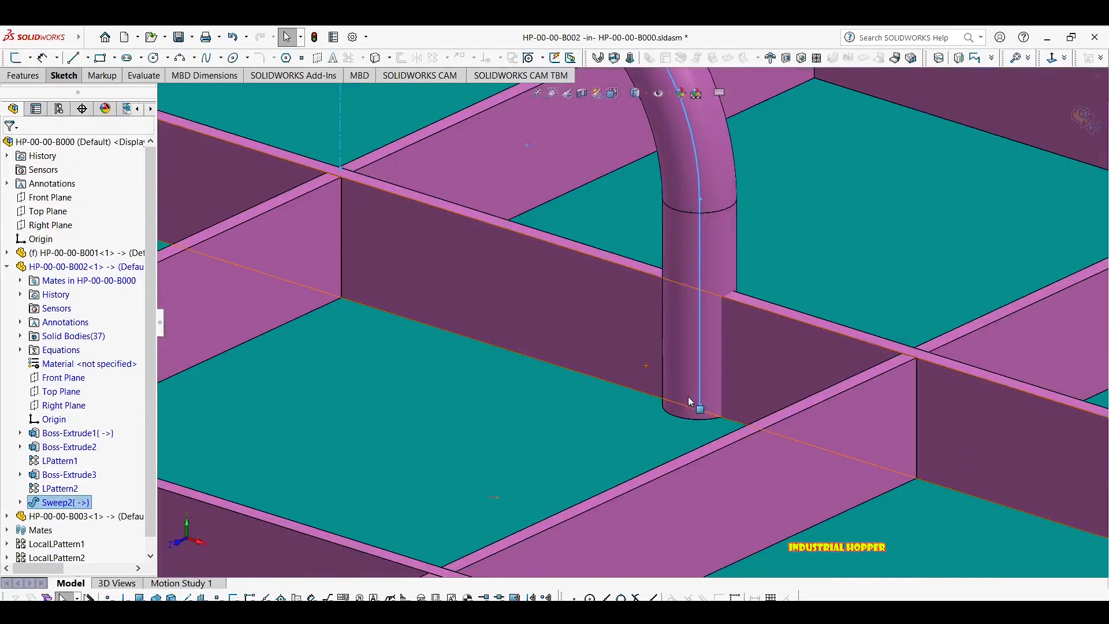
{"action": "left_click", "coordinate": [470, 426]}
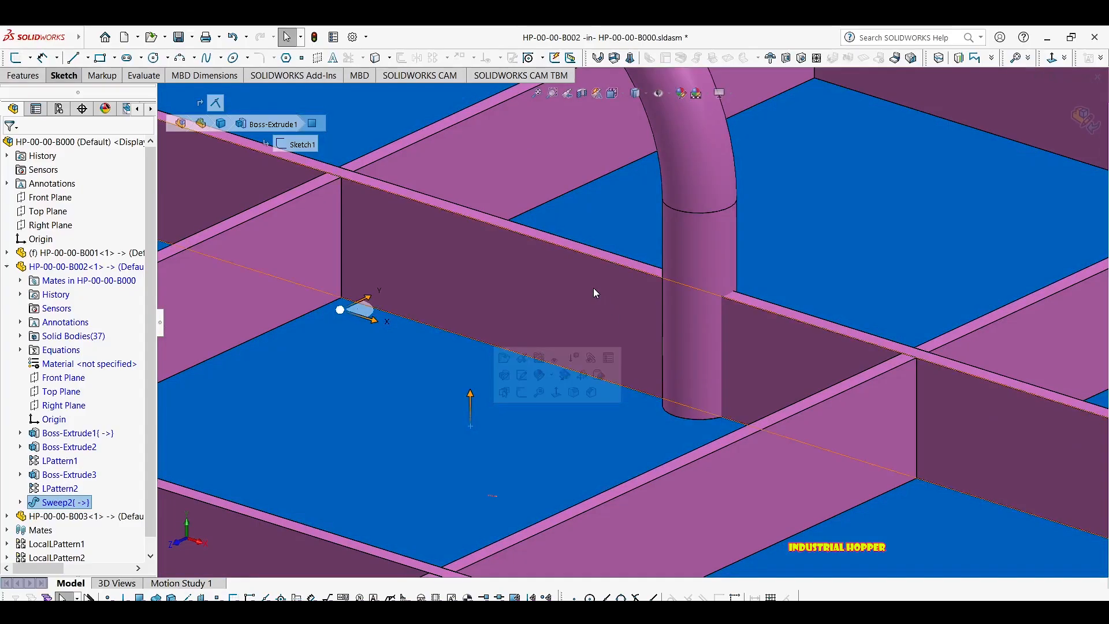
{"action": "left_click", "coordinate": [514, 277]}
{"action": "left_click", "coordinate": [310, 208]}
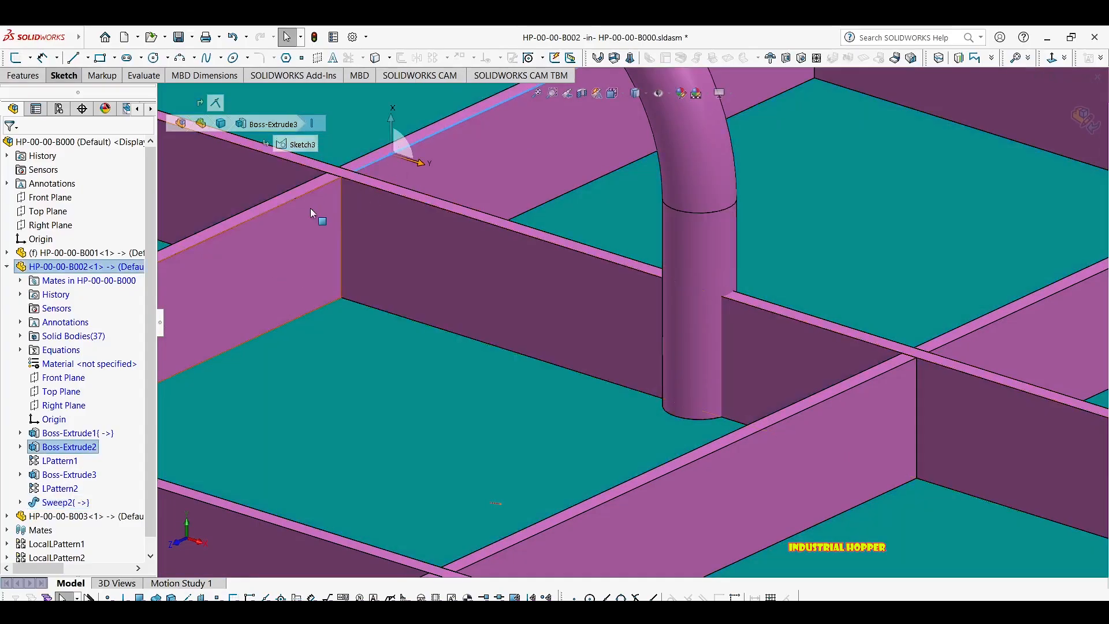
{"action": "left_click", "coordinate": [535, 271]}
{"action": "left_click", "coordinate": [575, 453]}
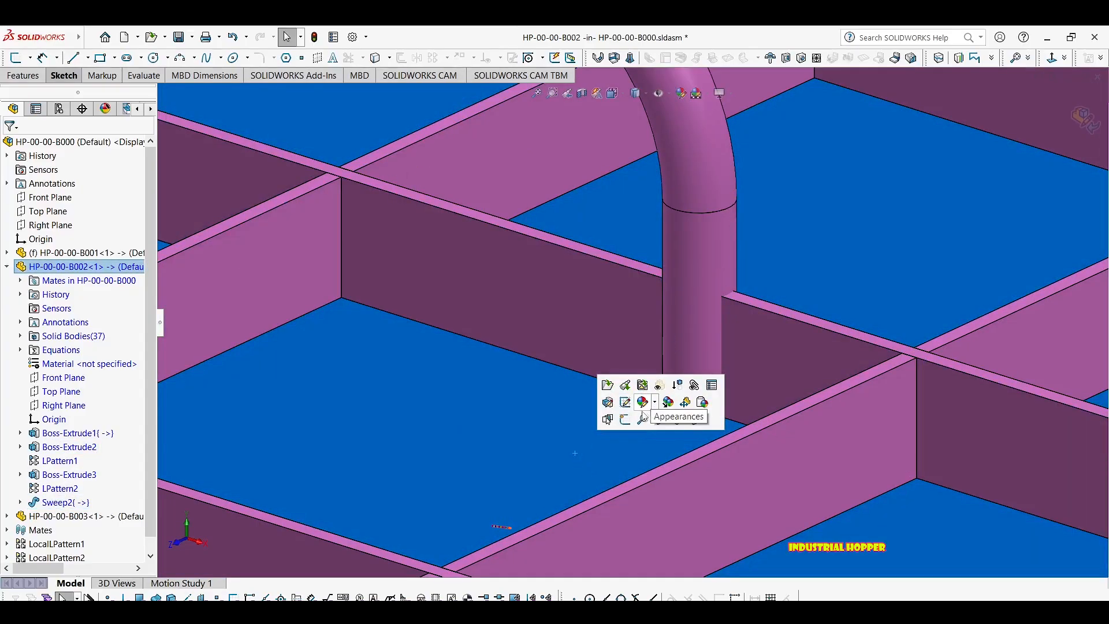
{"action": "left_click", "coordinate": [625, 419]}
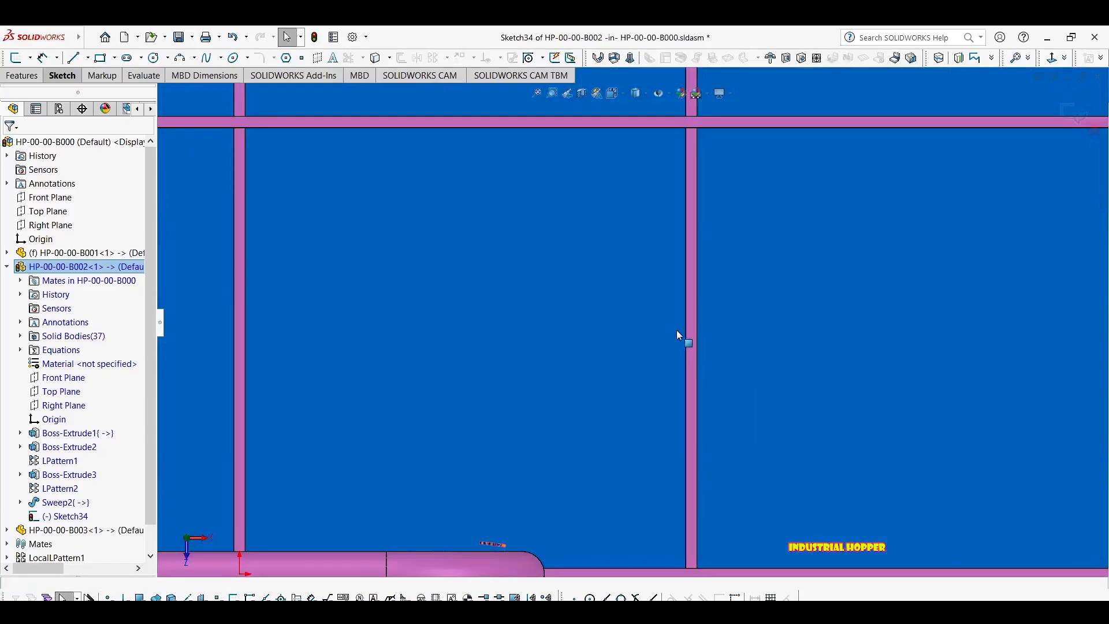
Convert the circular end edges of both handle legs into circles in the plate sketch.
{"action": "scroll", "coordinate": [677, 332], "scroll_direction": "up", "scroll_amount": 4}
{"action": "scroll", "coordinate": [536, 463], "scroll_direction": "down", "scroll_amount": 4}
{"action": "middle_click_drag", "start_coordinate": [639, 358], "coordinate": [669, 299]}
{"action": "scroll", "coordinate": [724, 311], "scroll_direction": "down", "scroll_amount": 6}
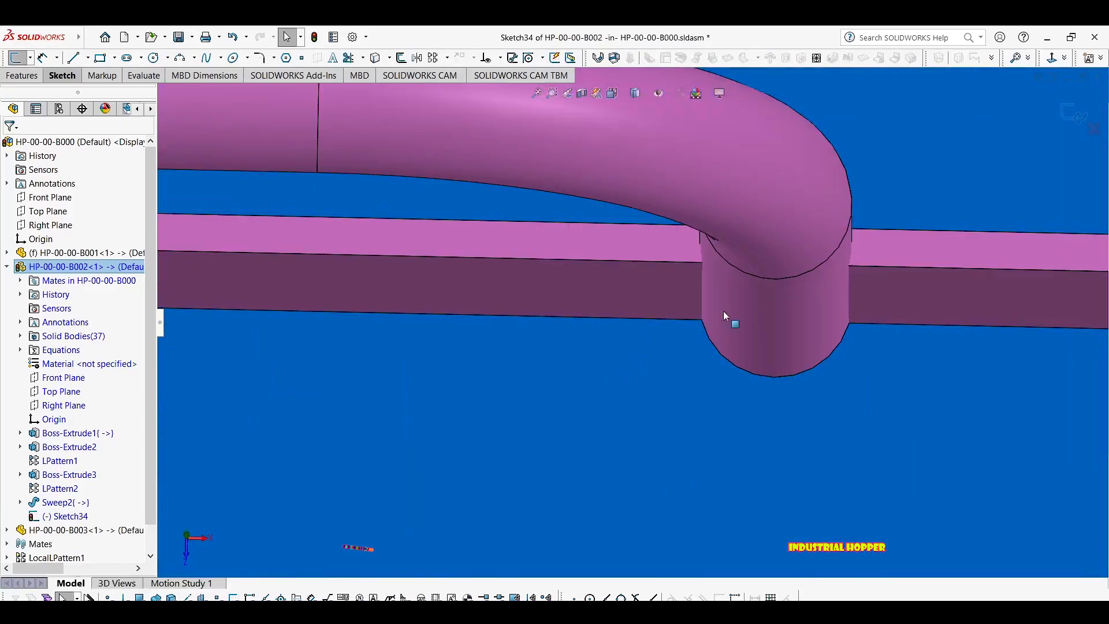
{"action": "left_click", "coordinate": [753, 373]}
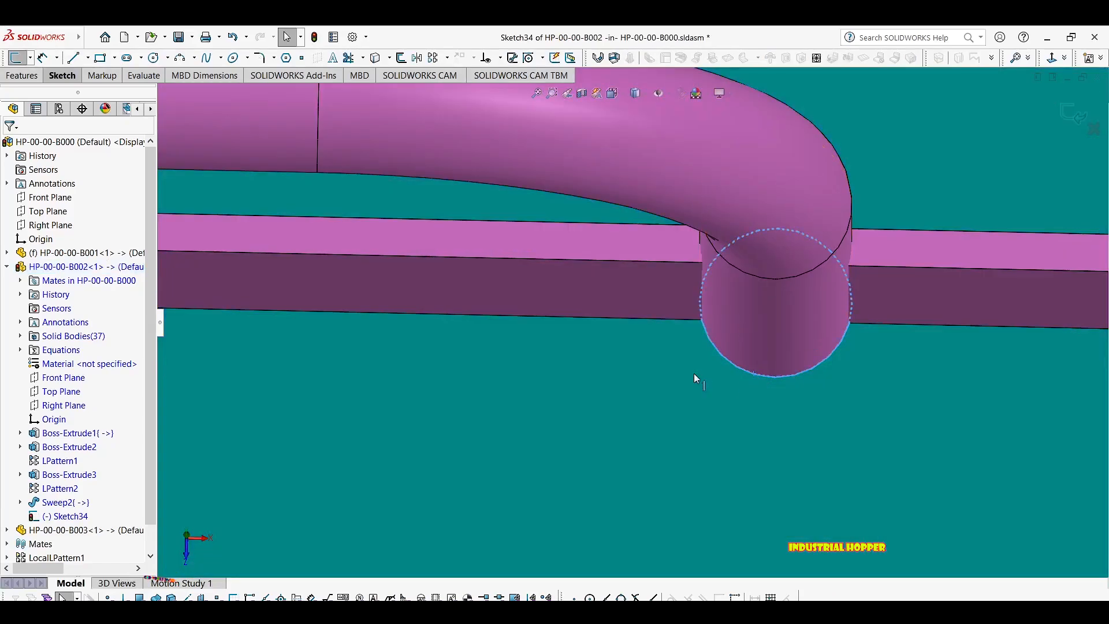
{"action": "scroll", "coordinate": [694, 373], "scroll_direction": "up", "scroll_amount": 7}
{"action": "scroll", "coordinate": [373, 304], "scroll_direction": "down", "scroll_amount": 5}
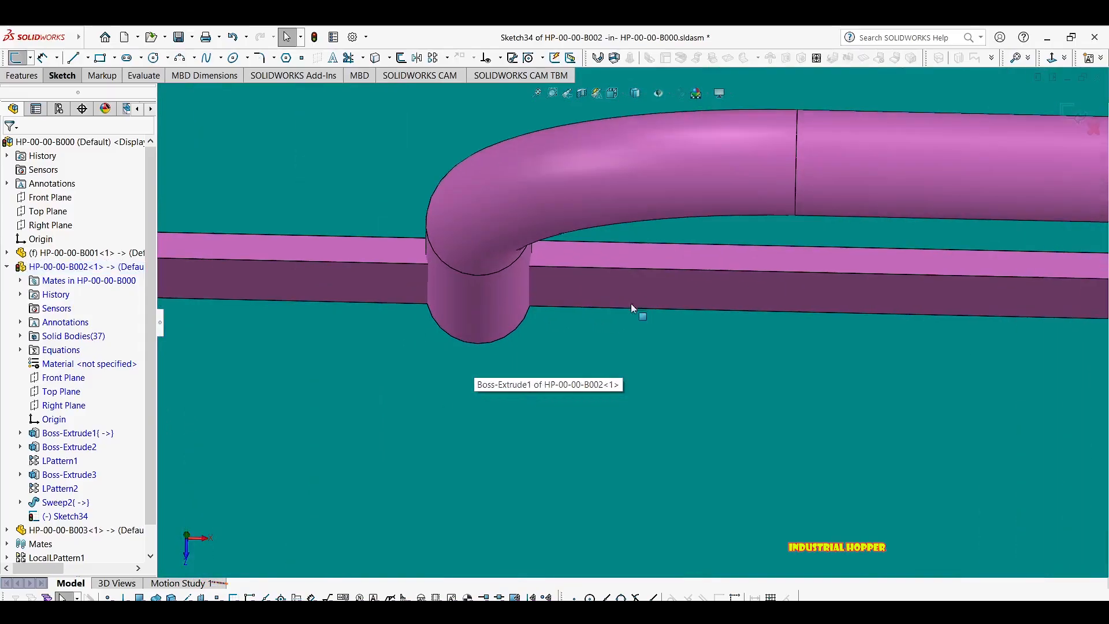
{"action": "left_click", "coordinate": [514, 332]}
{"action": "key", "text": "c"}
{"action": "scroll", "coordinate": [684, 337], "scroll_direction": "up", "scroll_amount": 7}
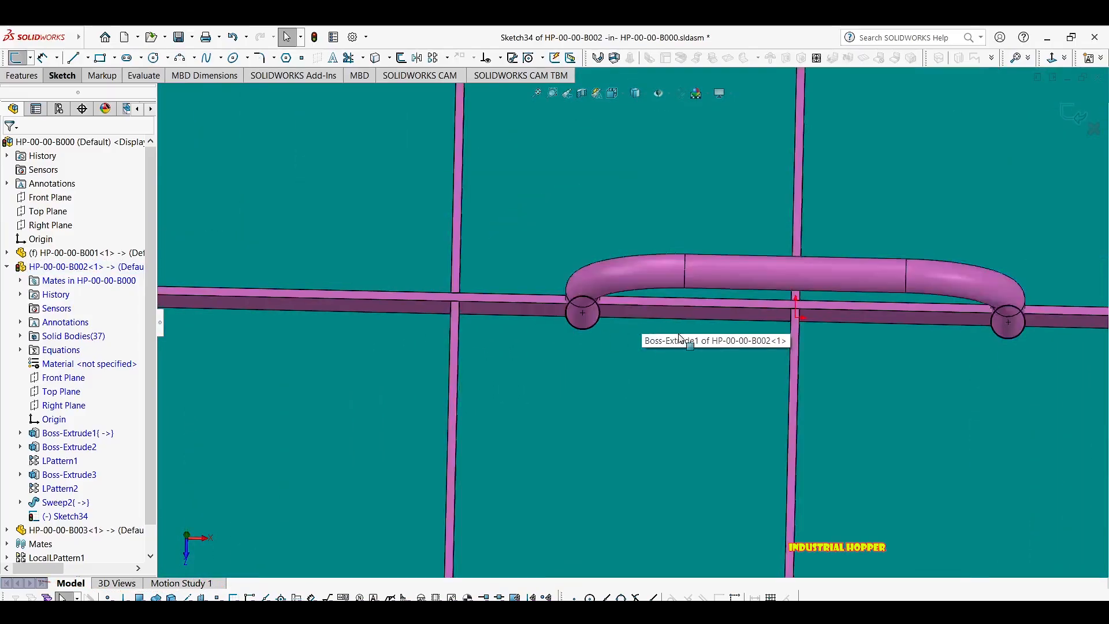
Offset each of the two converted foot circles outward by 10 mm.
{"action": "left_click", "coordinate": [885, 326]}
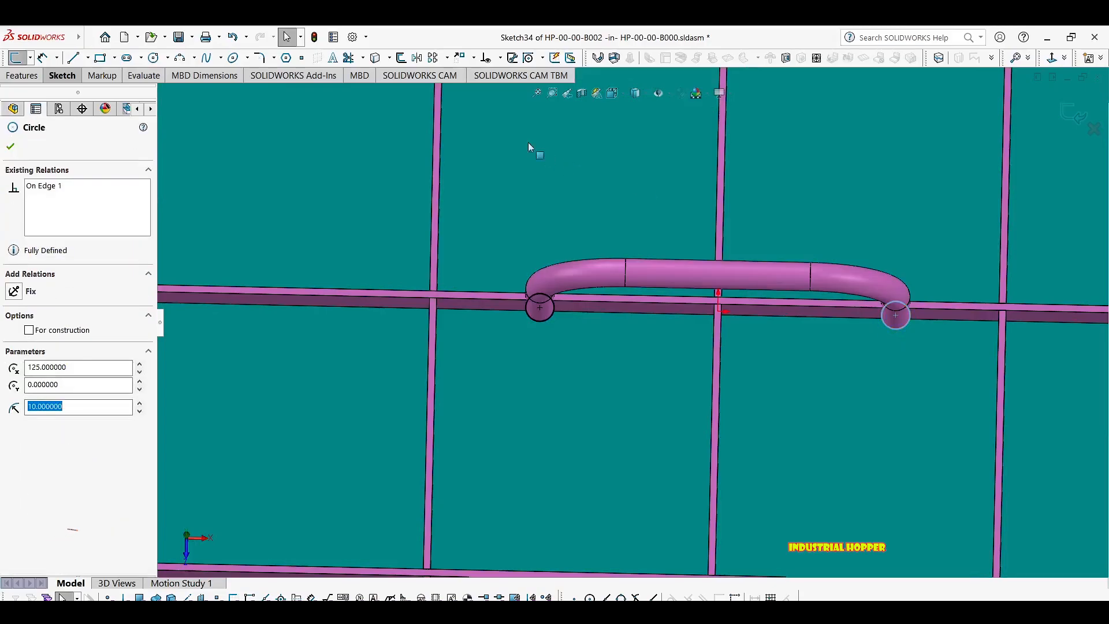
{"action": "left_click", "coordinate": [401, 57]}
{"action": "scroll", "coordinate": [947, 312], "scroll_direction": "down", "scroll_amount": 5}
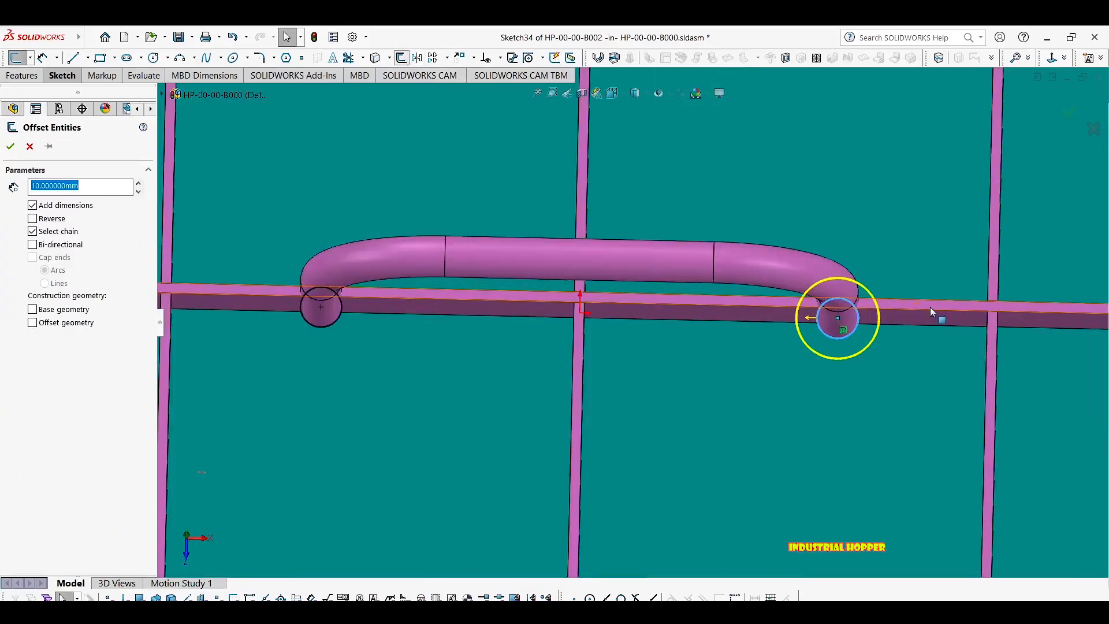
{"action": "left_click", "coordinate": [10, 148]}
{"action": "scroll", "coordinate": [450, 410], "scroll_direction": "up", "scroll_amount": 5}
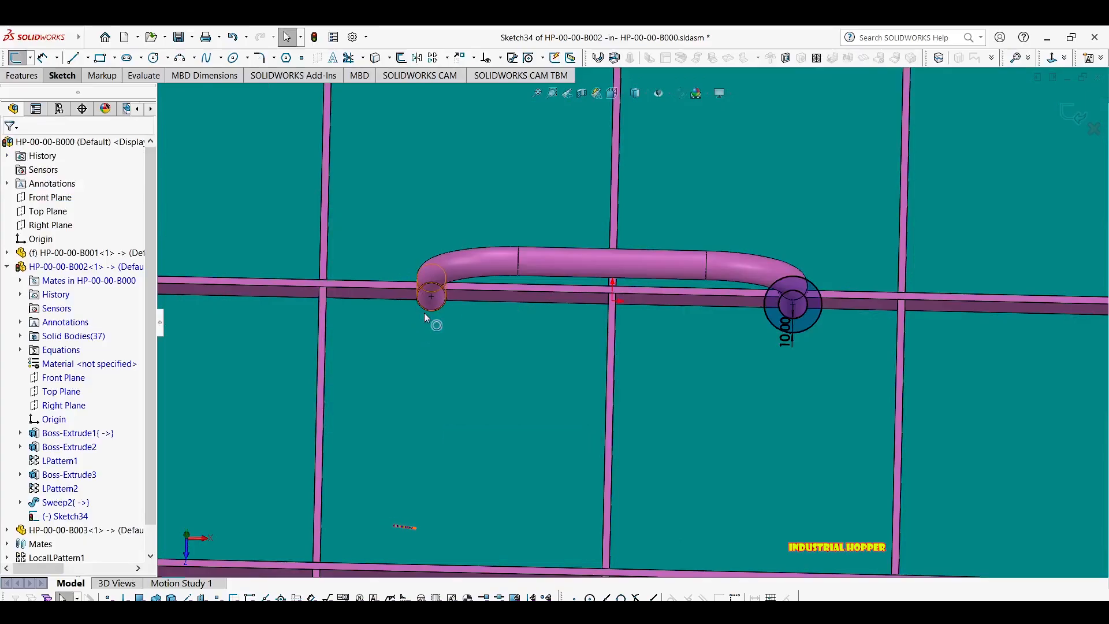
{"action": "scroll", "coordinate": [426, 318], "scroll_direction": "down", "scroll_amount": 2}
{"action": "left_click", "coordinate": [450, 315]}
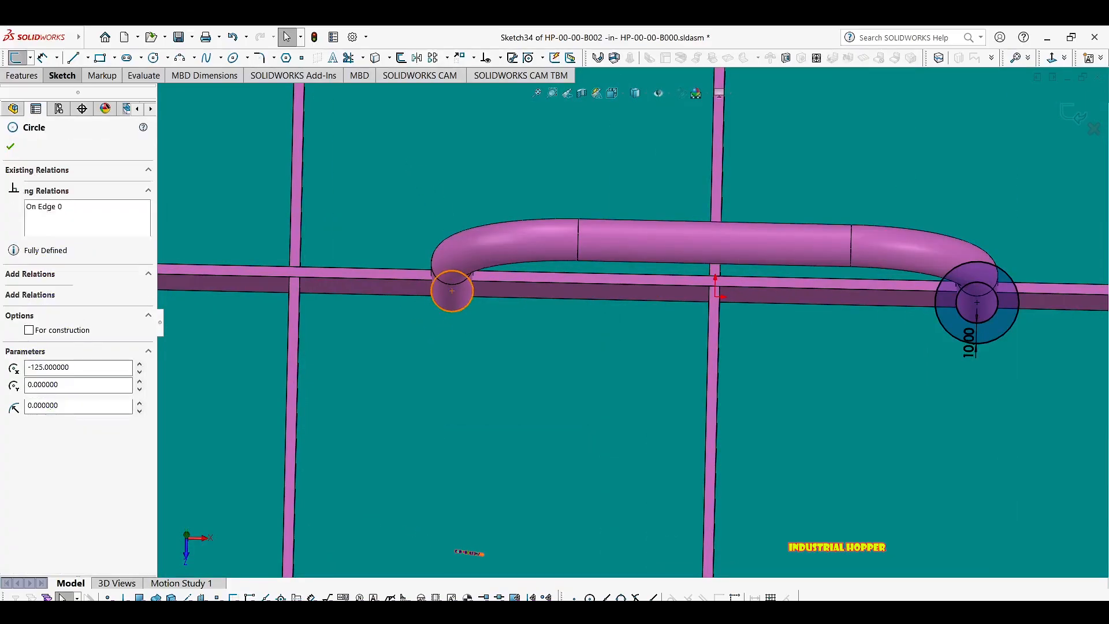
{"action": "left_click", "coordinate": [400, 57]}
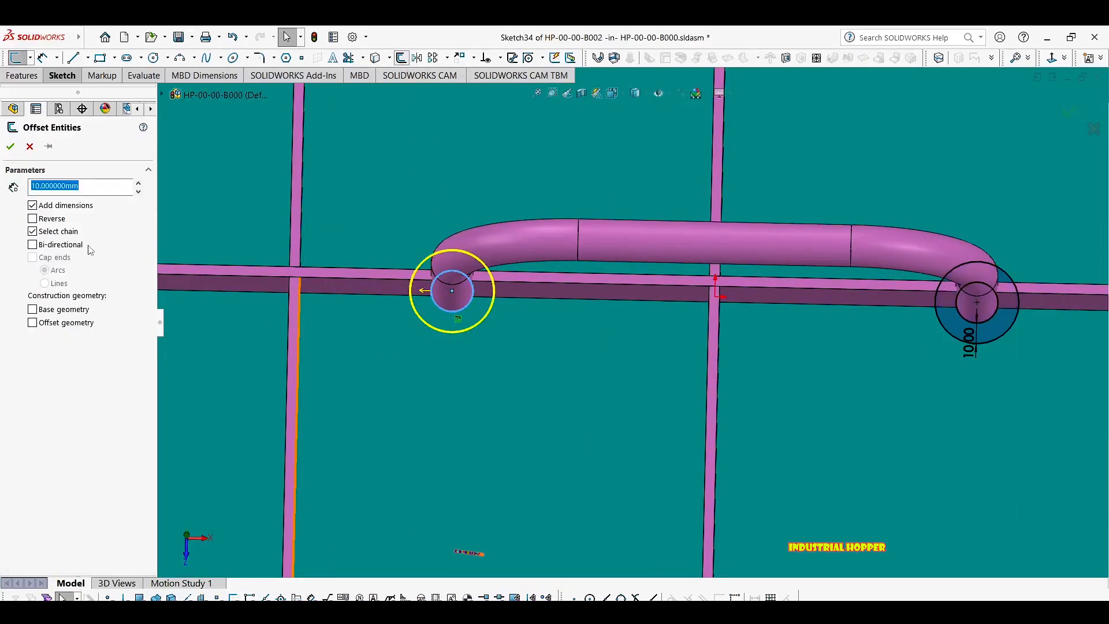
{"action": "left_click", "coordinate": [16, 145]}
Extrude the foot rings as a blind boss 10 mm upward from the plate with Merge result on.
{"action": "scroll", "coordinate": [607, 275], "scroll_direction": "up", "scroll_amount": 5}
{"action": "middle_click_drag", "start_coordinate": [607, 275], "coordinate": [618, 265]}
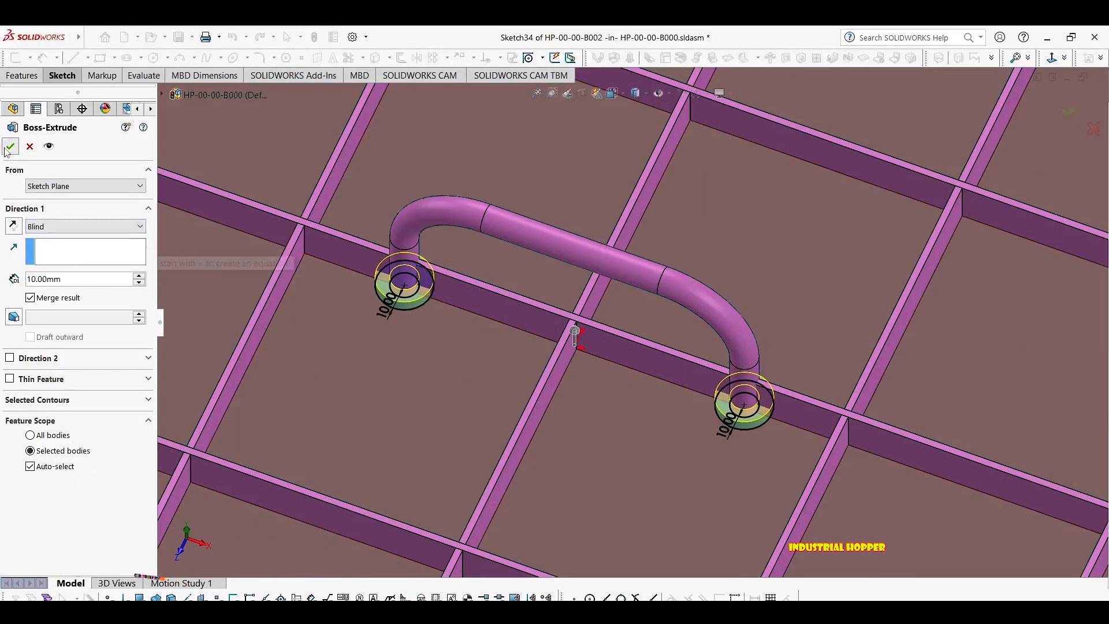
{"action": "scroll", "coordinate": [462, 302], "scroll_direction": "up", "scroll_amount": 2}
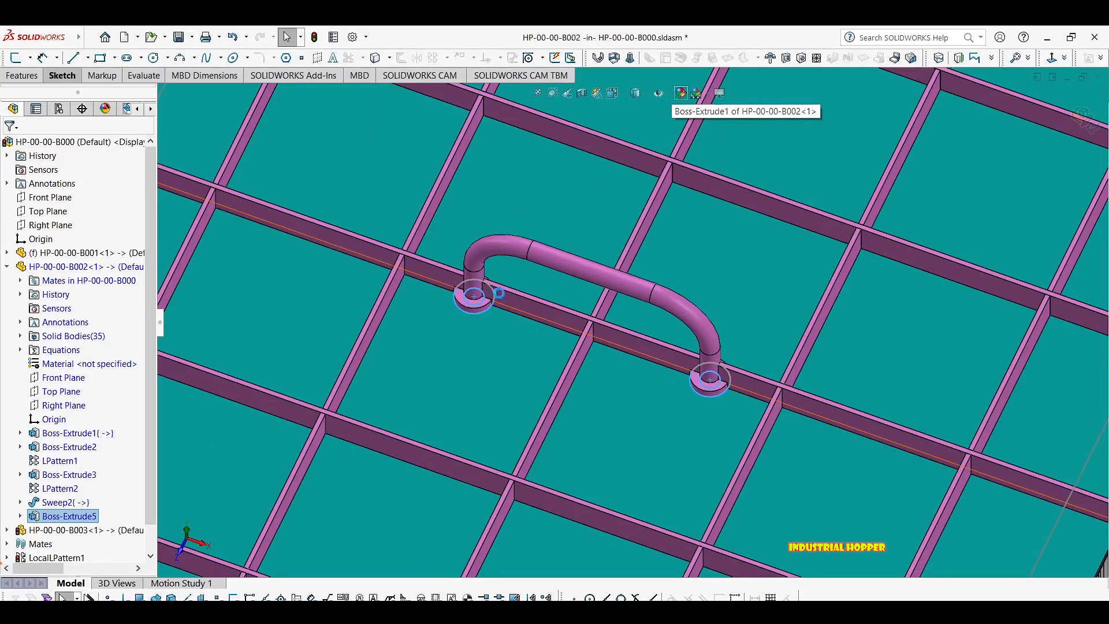
Apply the standard red colour to the foot rings and the swept handle at part document level.
{"action": "scroll", "coordinate": [494, 297], "scroll_direction": "up", "scroll_amount": 3}
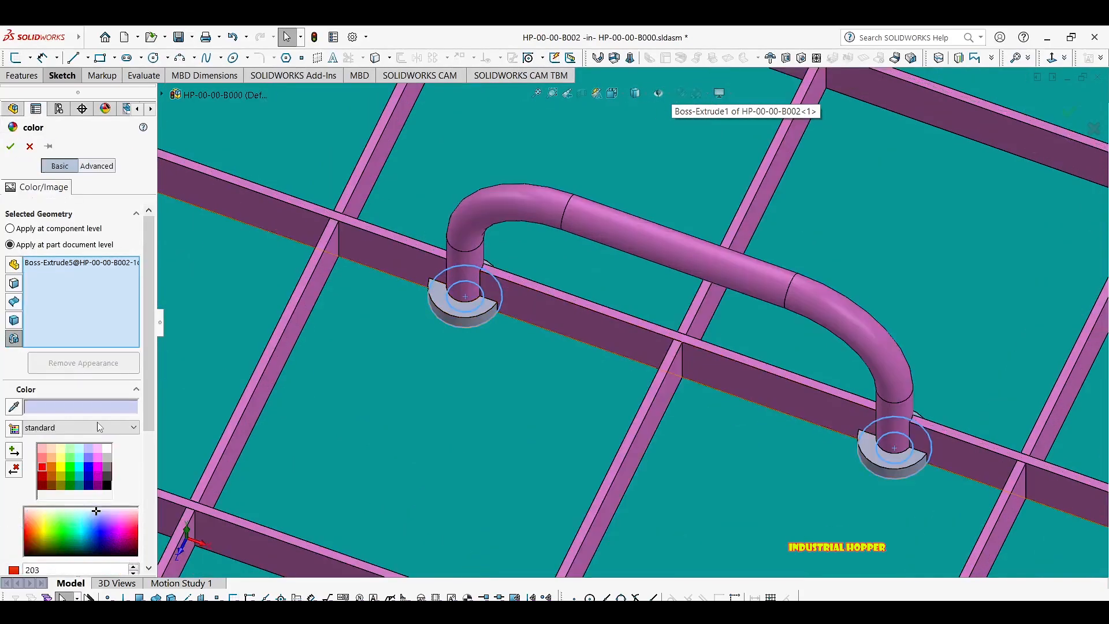
{"action": "left_click", "coordinate": [42, 467]}
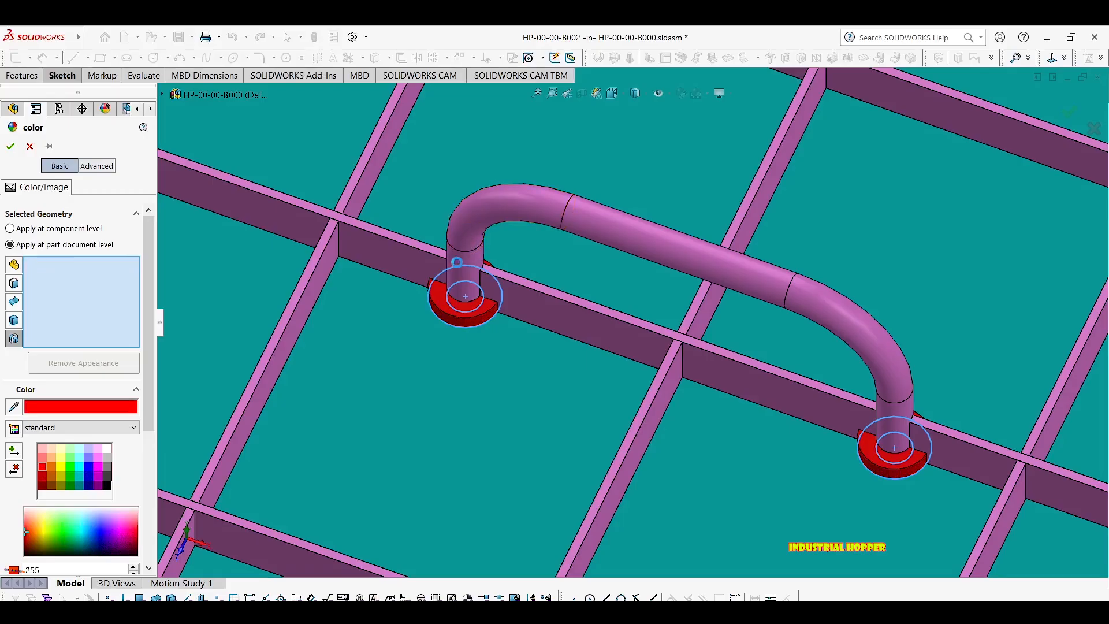
{"action": "left_click", "coordinate": [457, 262]}
{"action": "left_click", "coordinate": [10, 146]}
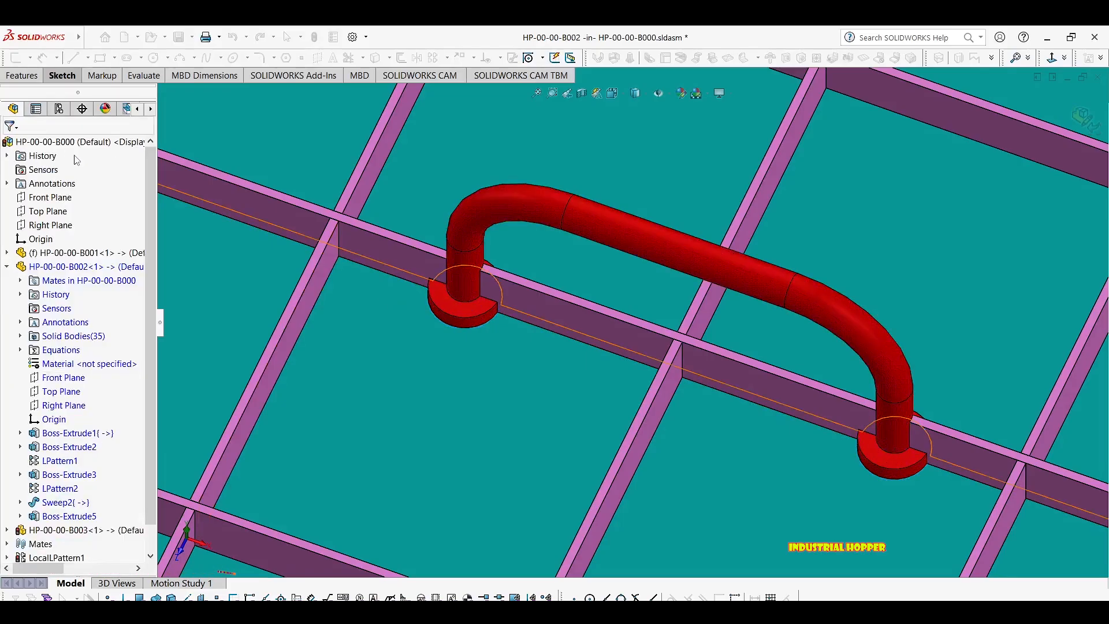
Try a linear pattern on the plate, replacing the handle face with a cross rib's edge as Direction 1.
{"action": "scroll", "coordinate": [464, 236], "scroll_direction": "down", "scroll_amount": 8}
{"action": "scroll", "coordinate": [994, 153], "scroll_direction": "down", "scroll_amount": 1}
{"action": "scroll", "coordinate": [779, 355], "scroll_direction": "up", "scroll_amount": 3}
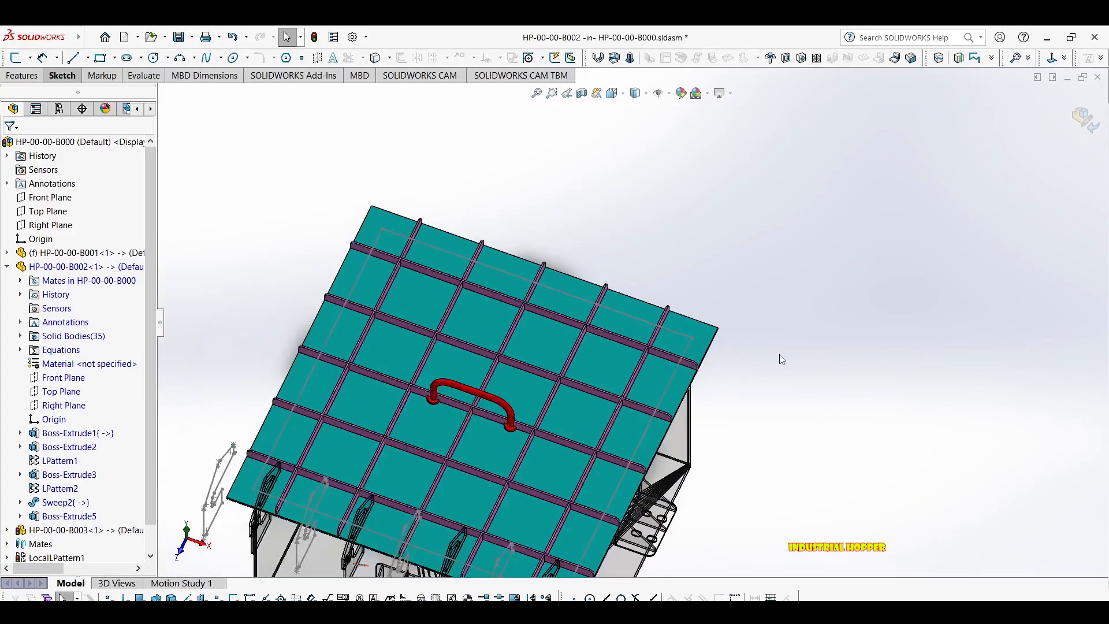
{"action": "middle_click_drag", "start_coordinate": [470, 410], "coordinate": [453, 412]}
{"action": "scroll", "coordinate": [456, 415], "scroll_direction": "up", "scroll_amount": 1}
{"action": "scroll", "coordinate": [491, 407], "scroll_direction": "down", "scroll_amount": 4}
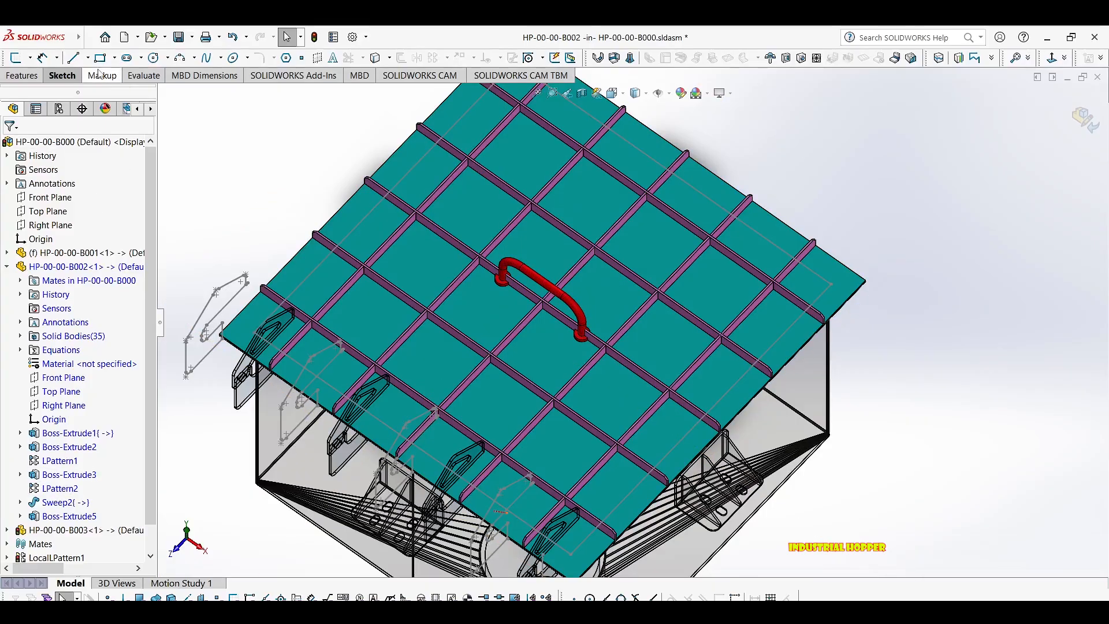
{"action": "left_click", "coordinate": [22, 76]}
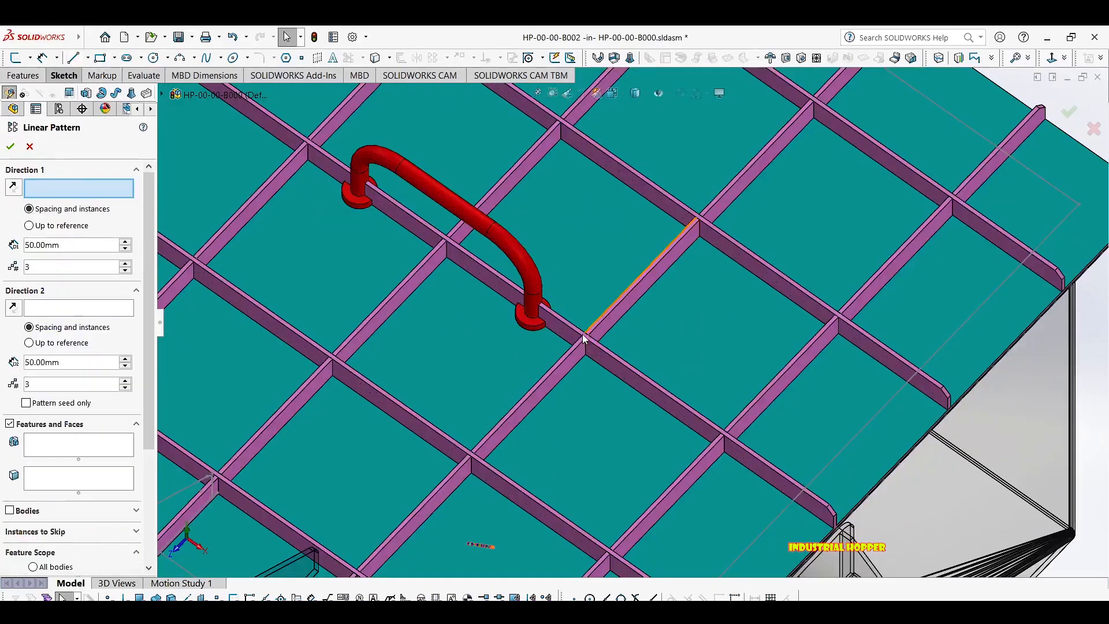
{"action": "left_click", "coordinate": [530, 272]}
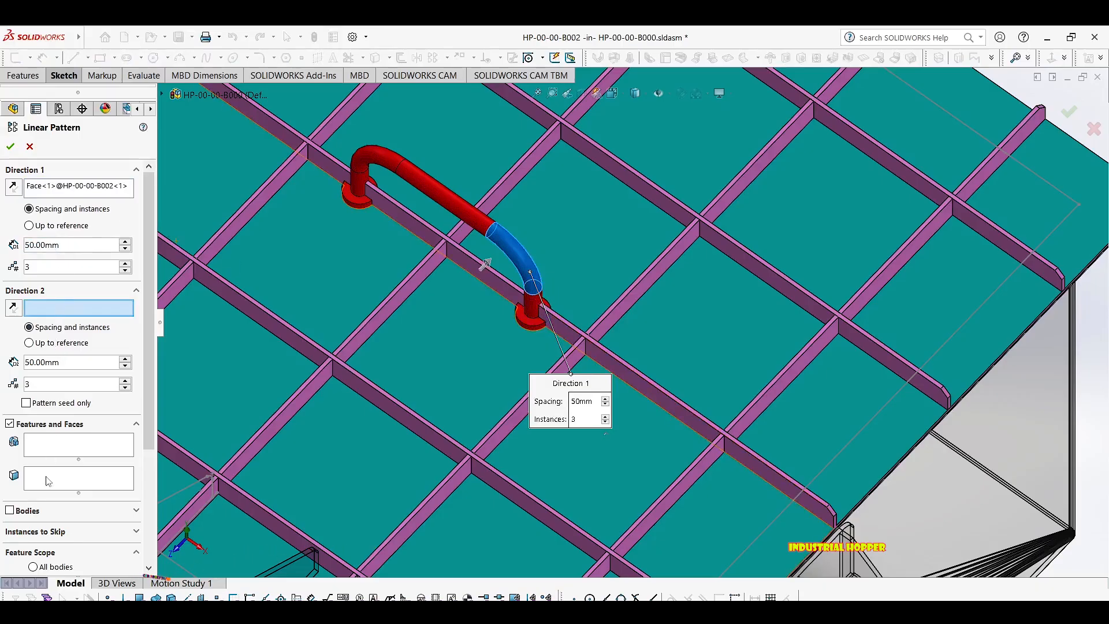
{"action": "left_click", "coordinate": [29, 511]}
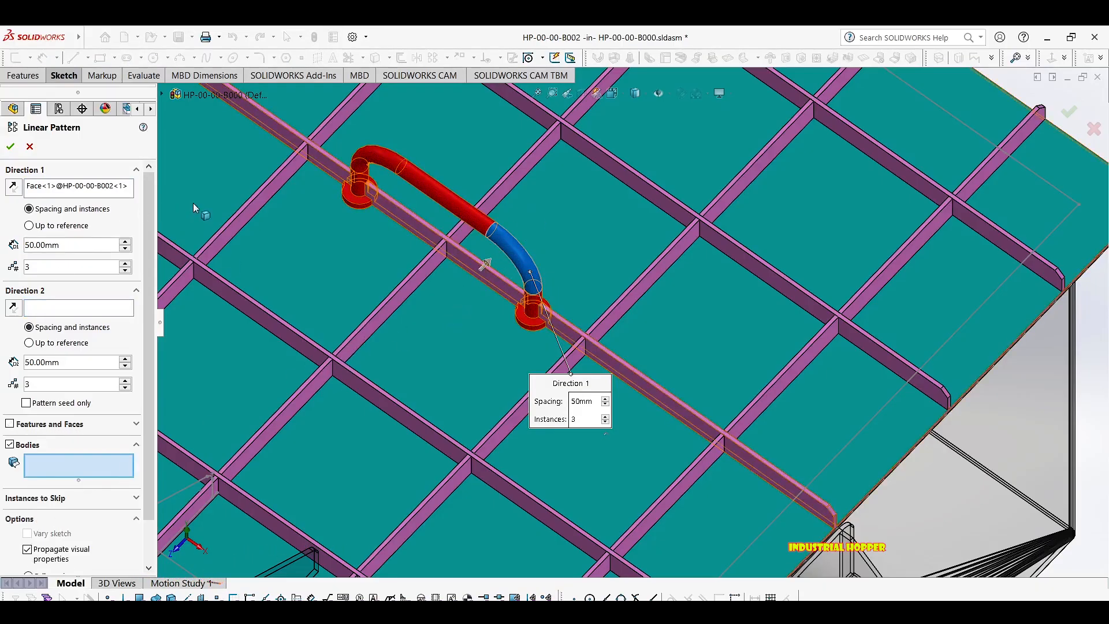
{"action": "right_click", "coordinate": [63, 191]}
{"action": "left_click", "coordinate": [322, 191]}
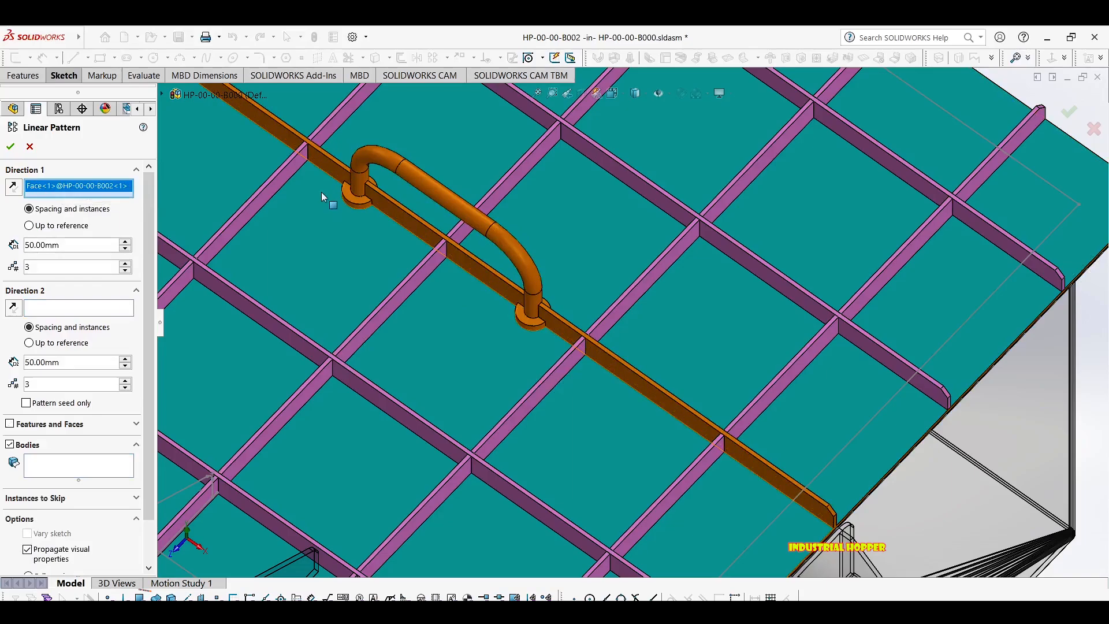
{"action": "key", "text": "Delete"}
{"action": "left_click", "coordinate": [260, 192]}
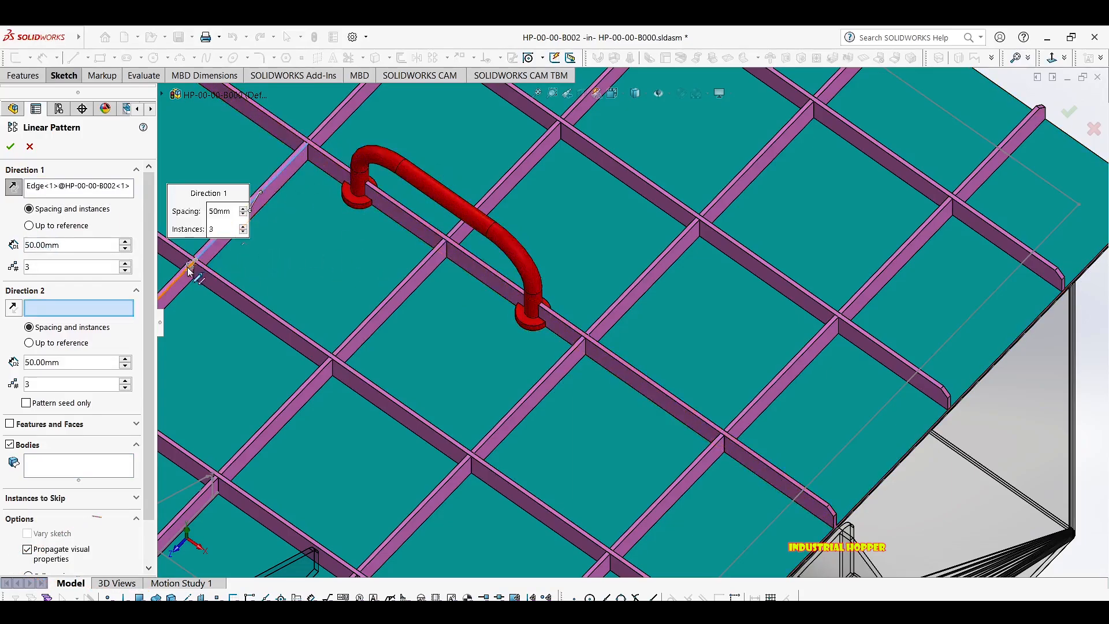
Try using the merged body containing the handle and foot rings as the body to pattern.
{"action": "scroll", "coordinate": [607, 306], "scroll_direction": "up", "scroll_amount": 5}
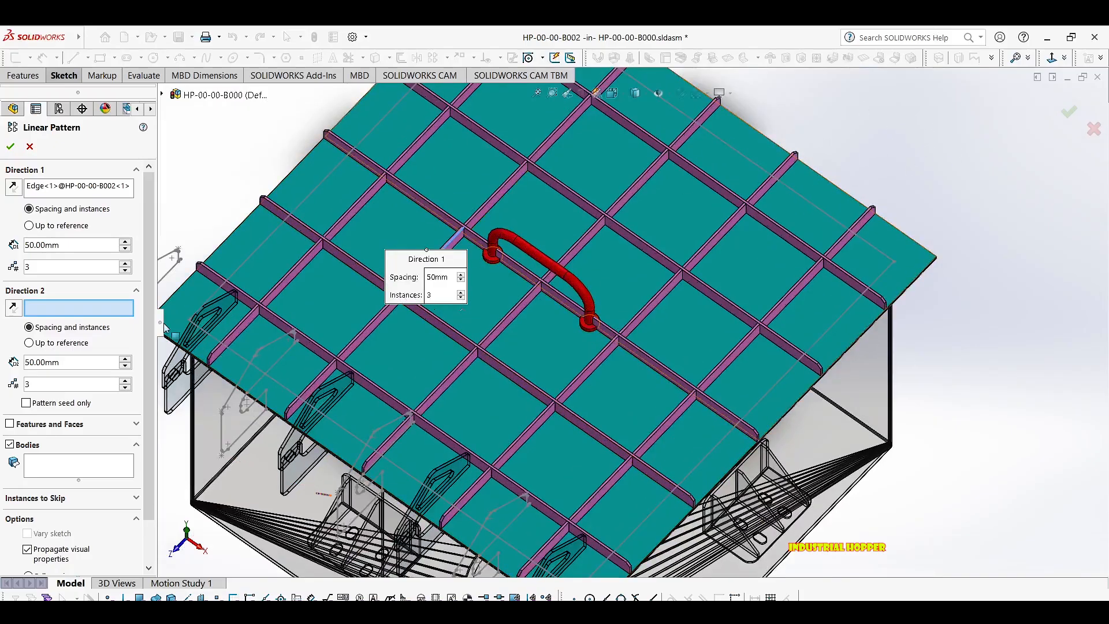
{"action": "left_click", "coordinate": [60, 477]}
{"action": "left_click", "coordinate": [576, 302]}
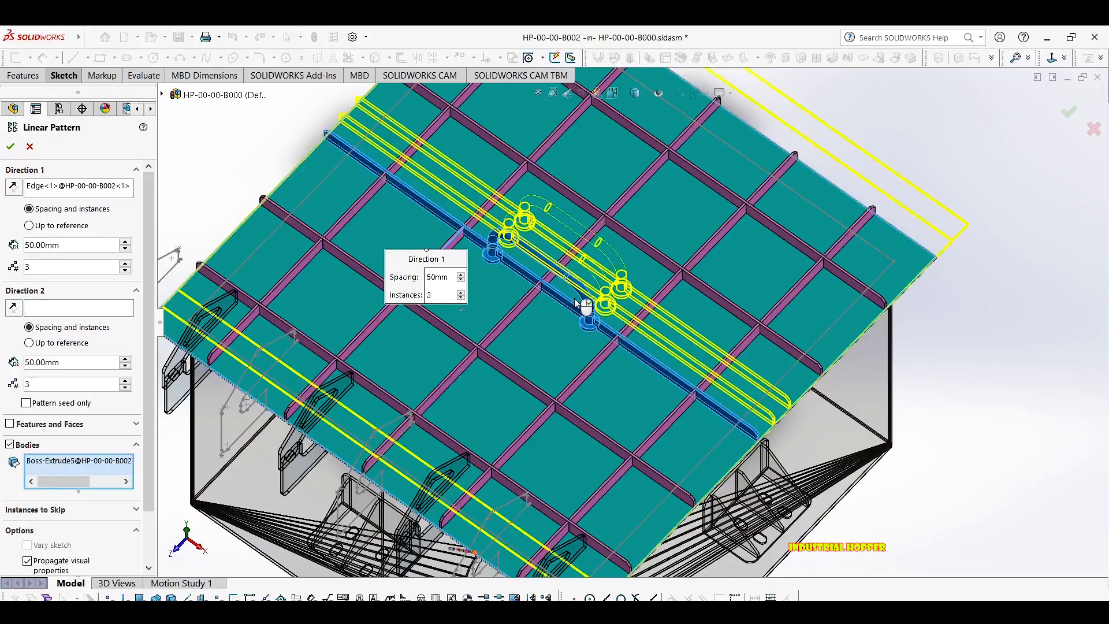
{"action": "middle_click_drag", "start_coordinate": [629, 264], "coordinate": [591, 137]}
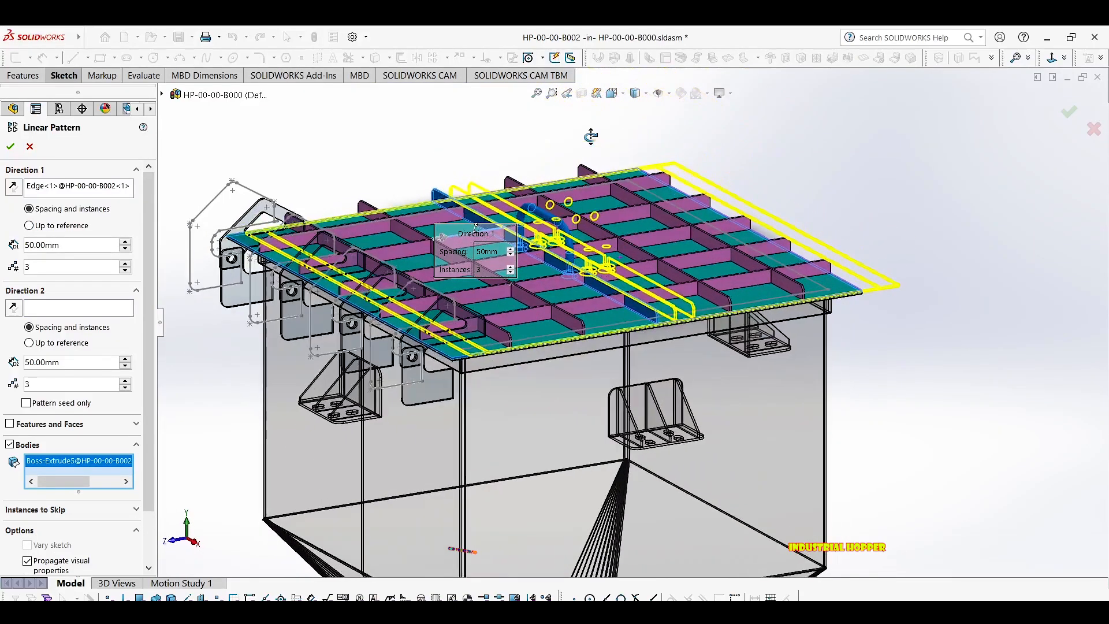
{"action": "scroll", "coordinate": [500, 277], "scroll_direction": "down", "scroll_amount": 2}
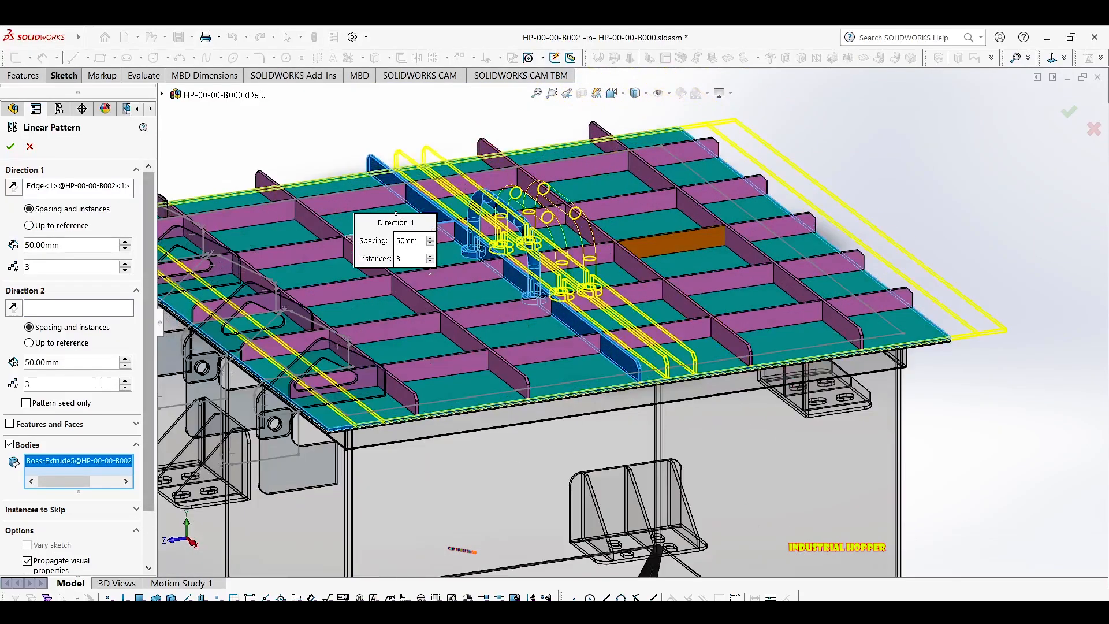
Try patterning the swept handle and the foot ring extrusion as features instead of bodies.
{"action": "left_click", "coordinate": [9, 424]}
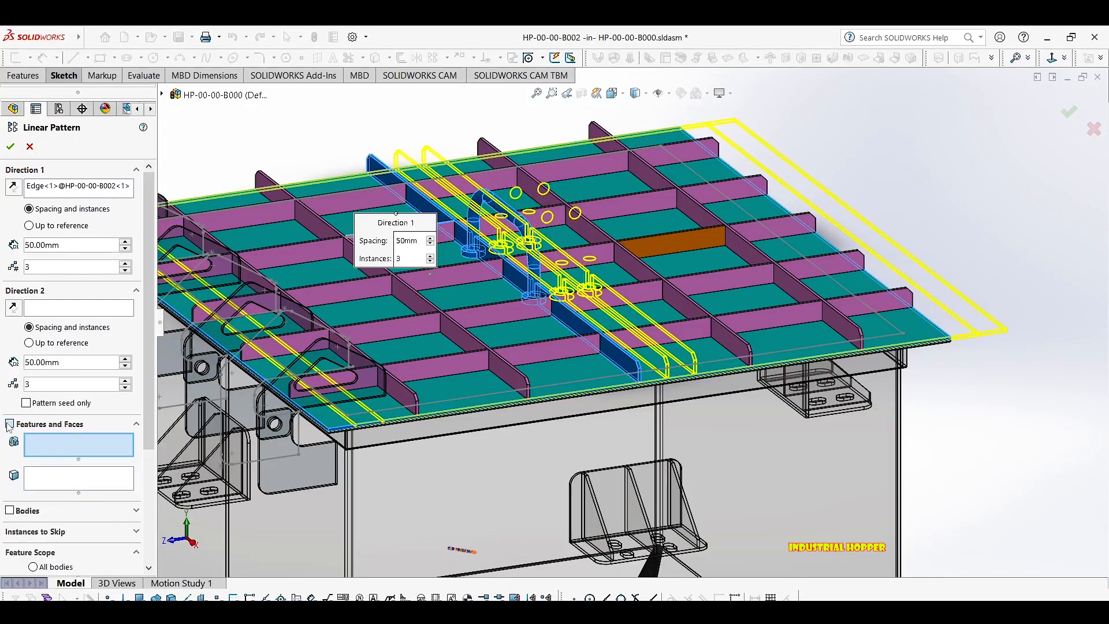
{"action": "scroll", "coordinate": [460, 268], "scroll_direction": "down", "scroll_amount": 4}
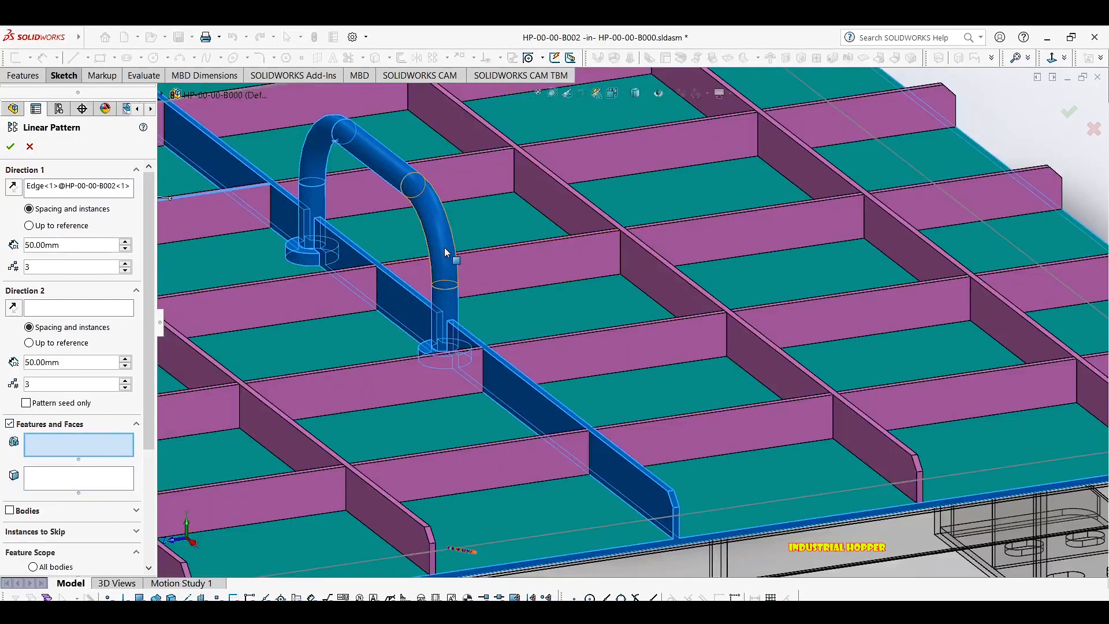
{"action": "left_click", "coordinate": [446, 251]}
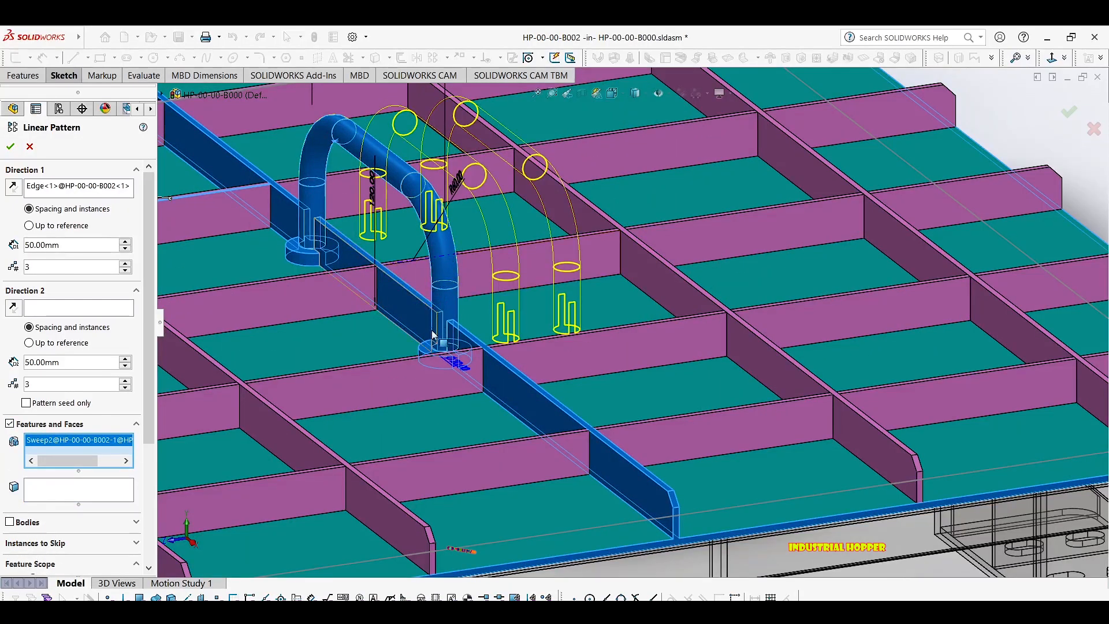
{"action": "scroll", "coordinate": [327, 258], "scroll_direction": "down", "scroll_amount": 3}
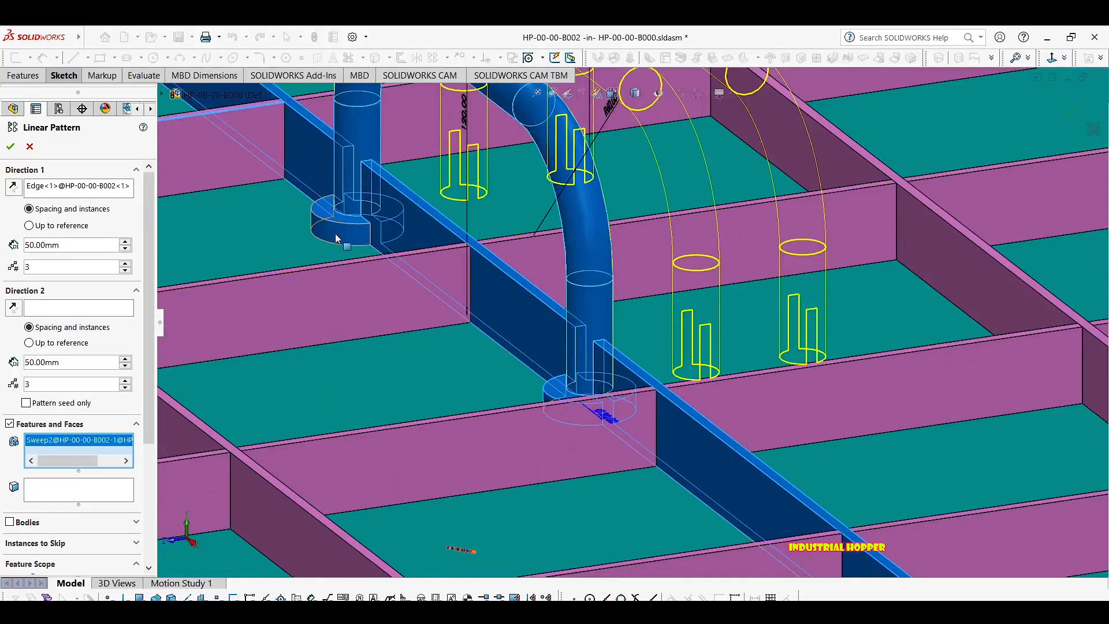
{"action": "left_click", "coordinate": [337, 231]}
{"action": "scroll", "coordinate": [495, 260], "scroll_direction": "up", "scroll_amount": 5}
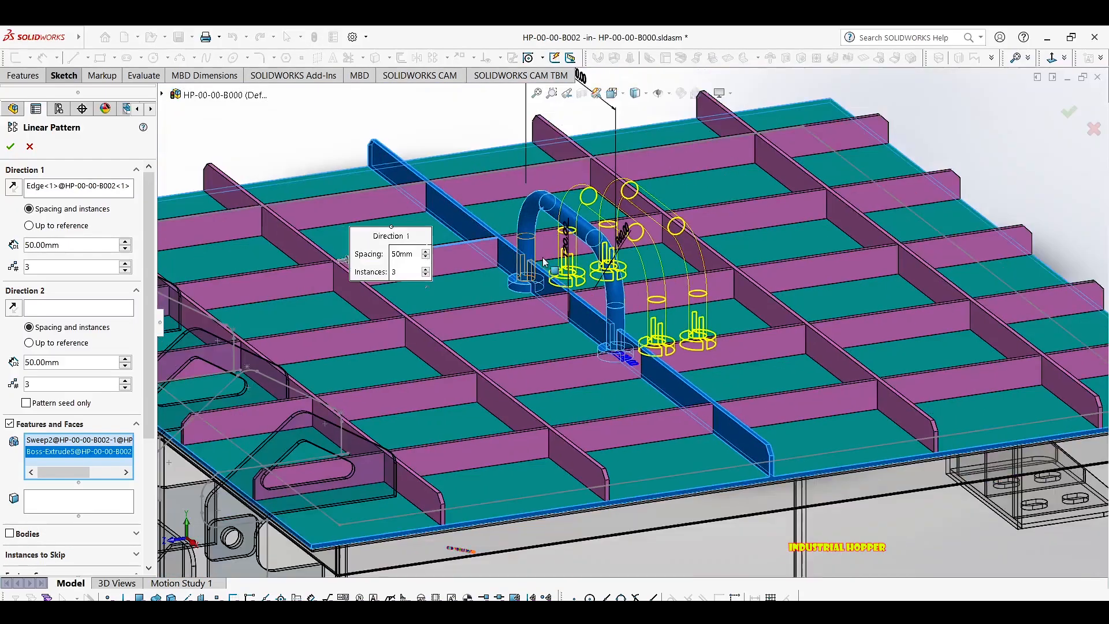
{"action": "scroll", "coordinate": [610, 301], "scroll_direction": "down", "scroll_amount": 4}
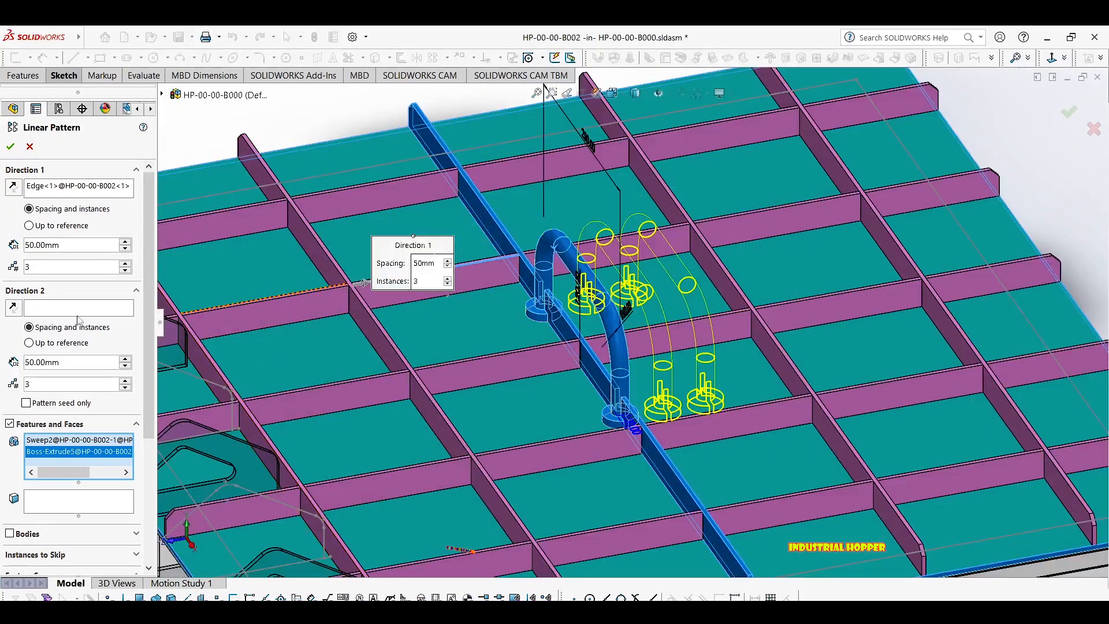
Try Direction 1 with 4 instances spaced 100 mm apart, and cancel the linear pattern.
{"action": "left_click", "coordinate": [124, 268]}
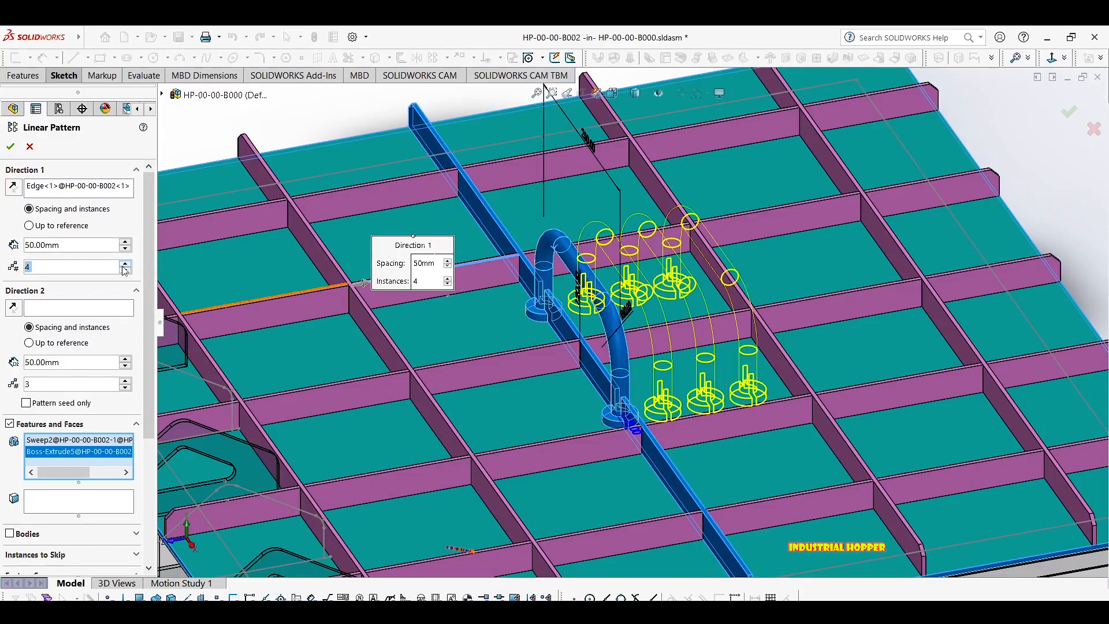
{"action": "left_click", "coordinate": [124, 268]}
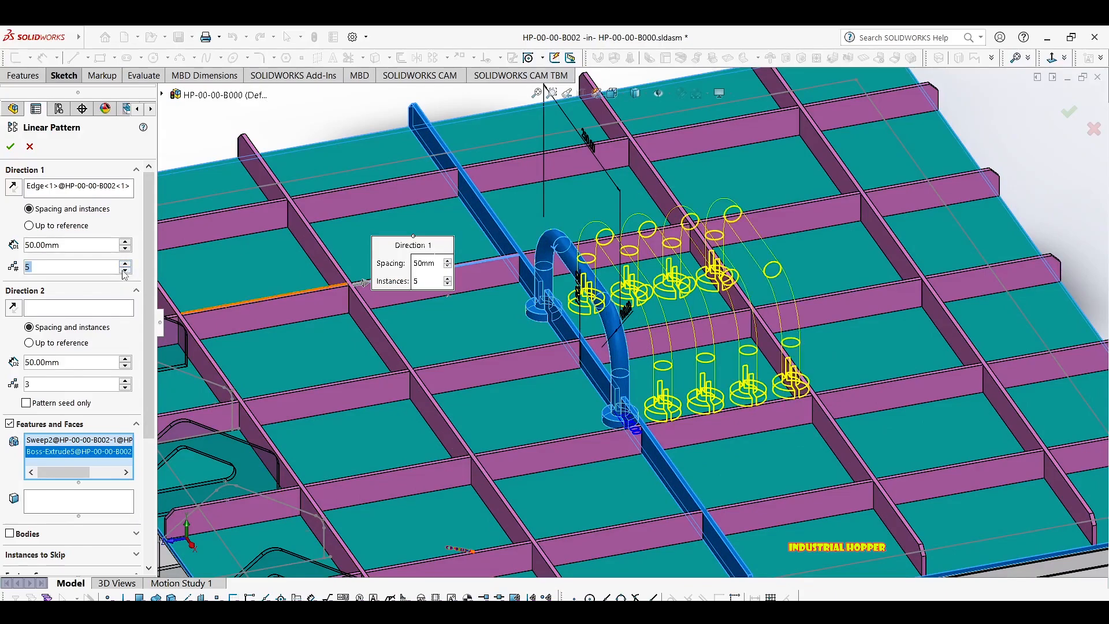
{"action": "left_click", "coordinate": [124, 243]}
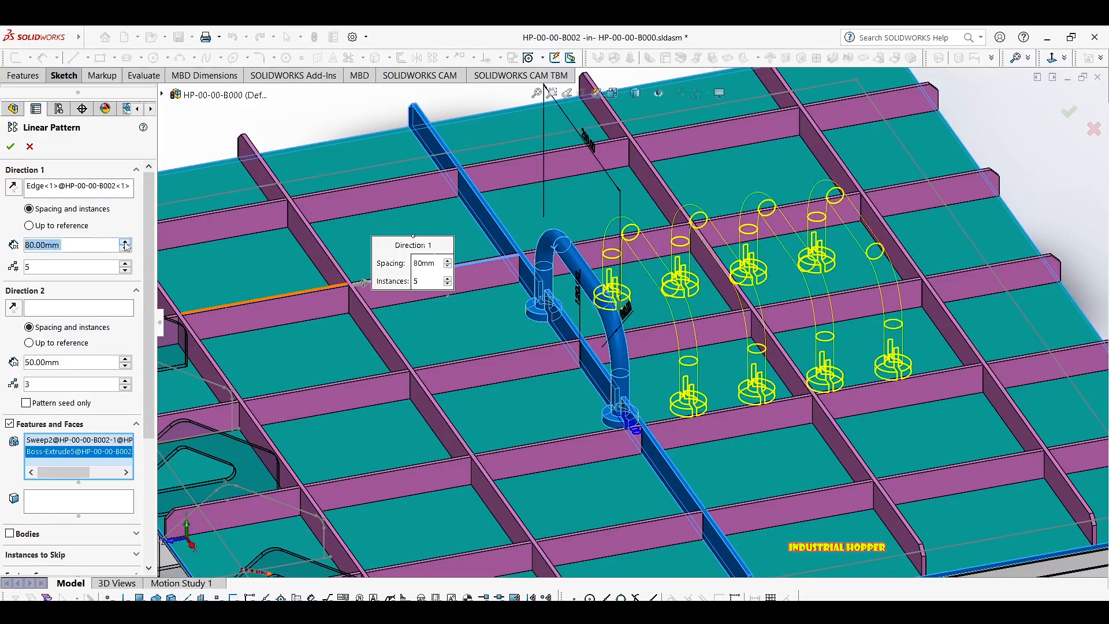
{"action": "left_click", "coordinate": [126, 271]}
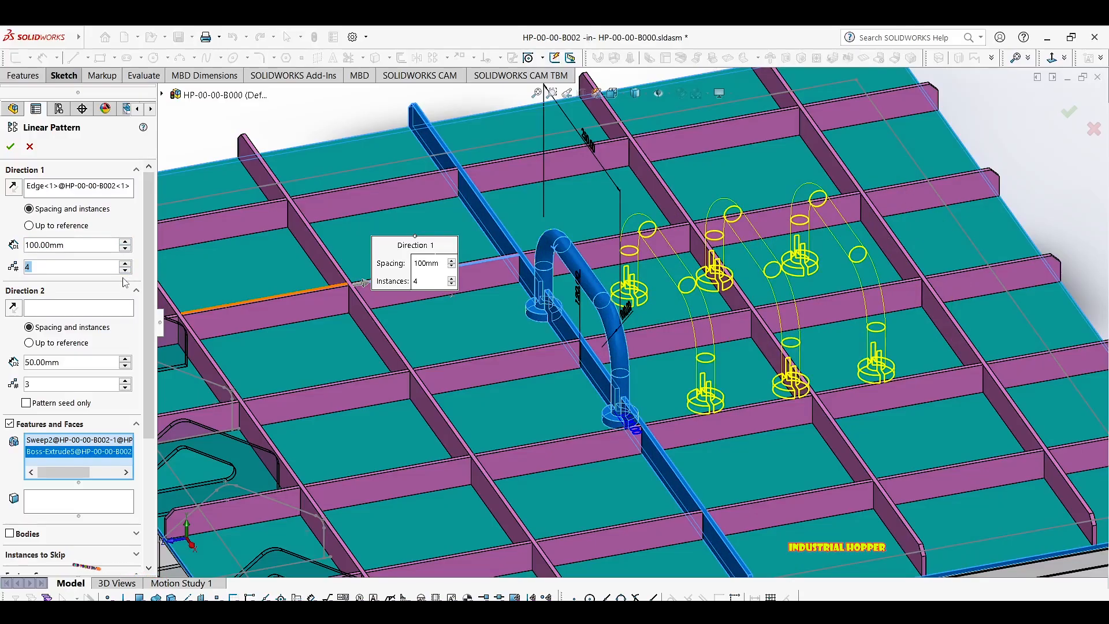
{"action": "scroll", "coordinate": [627, 372], "scroll_direction": "down", "scroll_amount": 3}
{"action": "scroll", "coordinate": [522, 280], "scroll_direction": "down", "scroll_amount": 6}
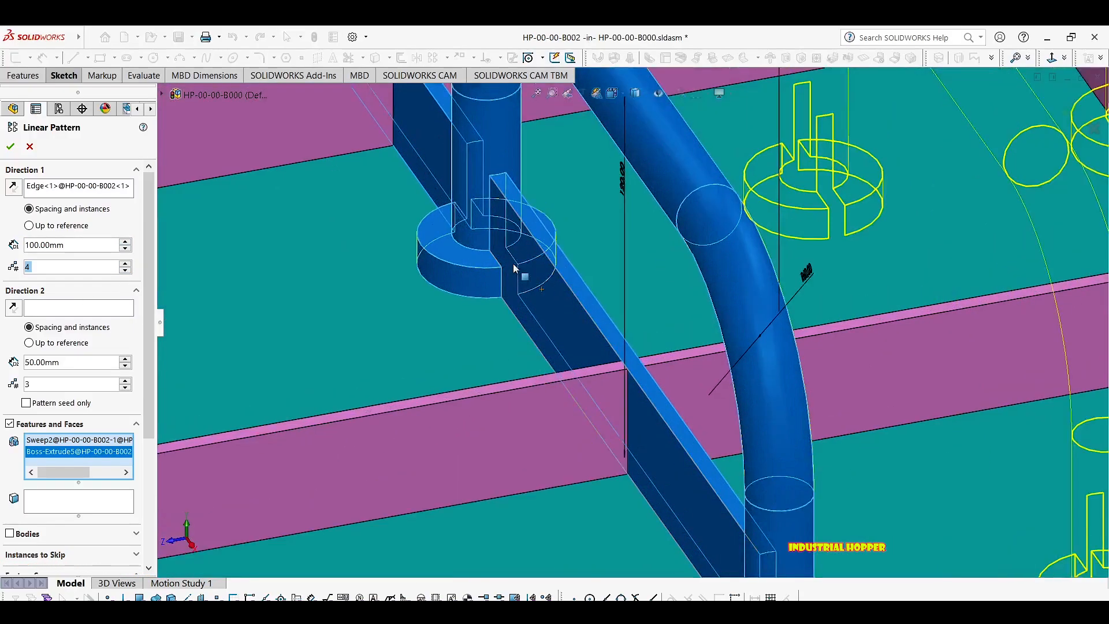
{"action": "key", "text": "Escape"}
Edit the foot rings' extrude feature and turn off Merge result.
{"action": "left_click", "coordinate": [469, 283]}
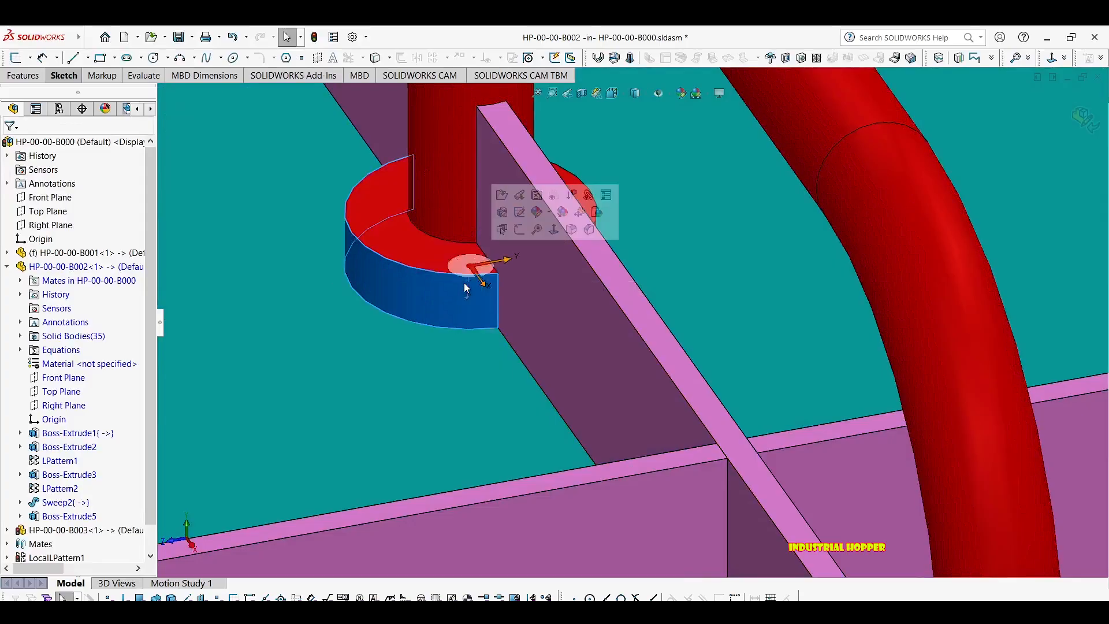
{"action": "key", "text": "Escape"}
{"action": "scroll", "coordinate": [494, 248], "scroll_direction": "up", "scroll_amount": 2}
{"action": "mouse_move", "coordinate": [494, 247]}
{"action": "middle_mouse_down"}
{"action": "mouse_move", "coordinate": [520, 248]}
{"action": "mouse_move", "coordinate": [443, 247]}
{"action": "mouse_move", "coordinate": [528, 300]}
{"action": "mouse_move", "coordinate": [583, 310]}
{"action": "middle_mouse_up"}
{"action": "left_click", "coordinate": [600, 306]}
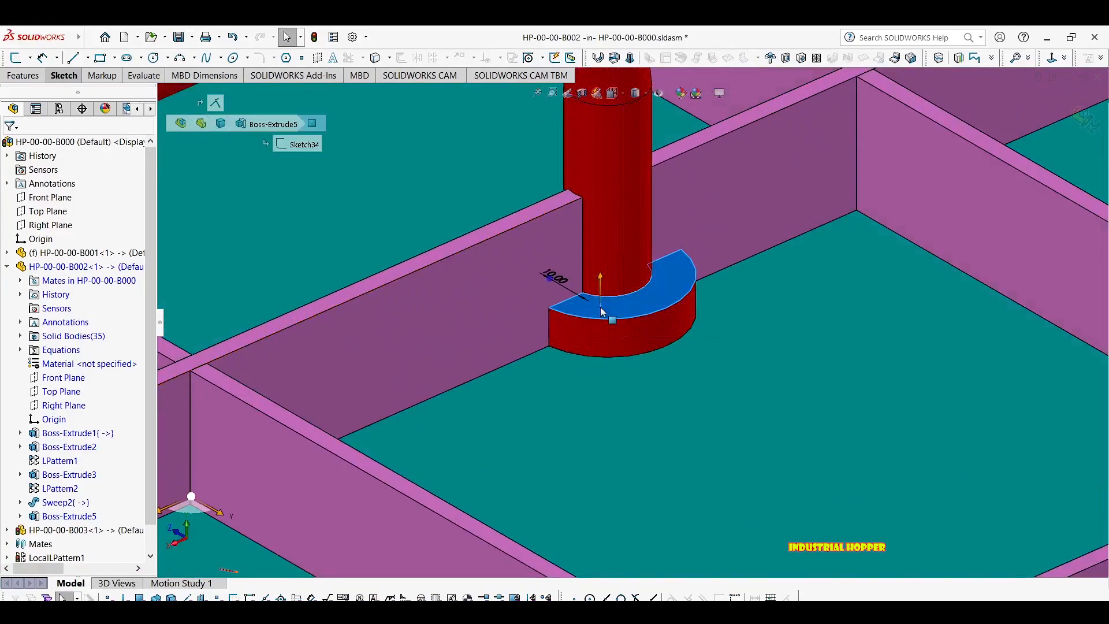
{"action": "left_click", "coordinate": [596, 239]}
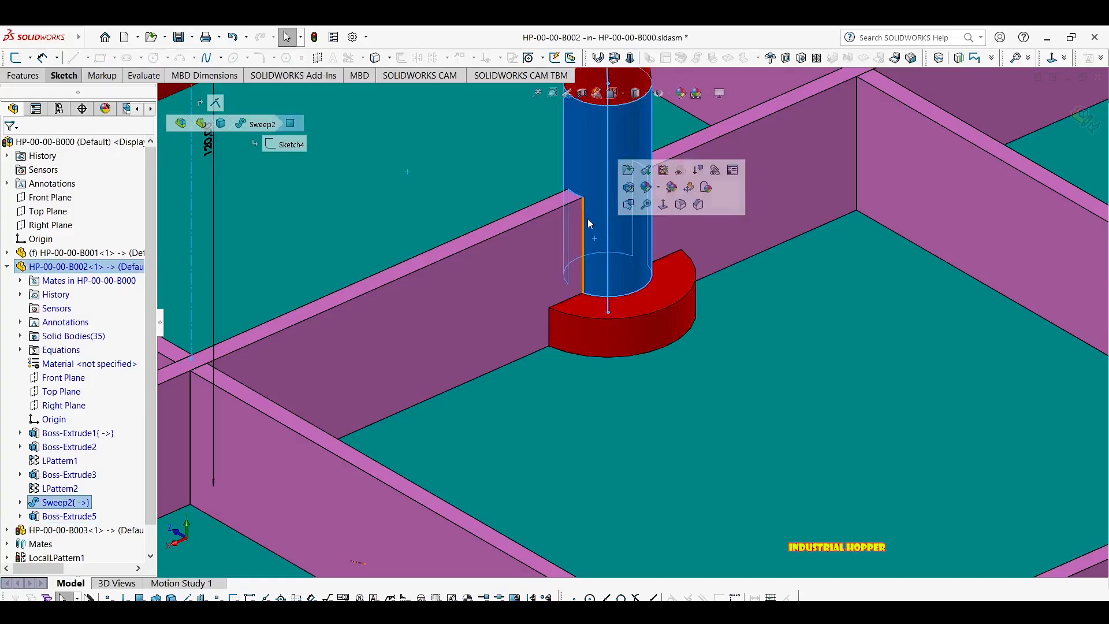
{"action": "left_click", "coordinate": [597, 306]}
{"action": "left_click", "coordinate": [576, 325]}
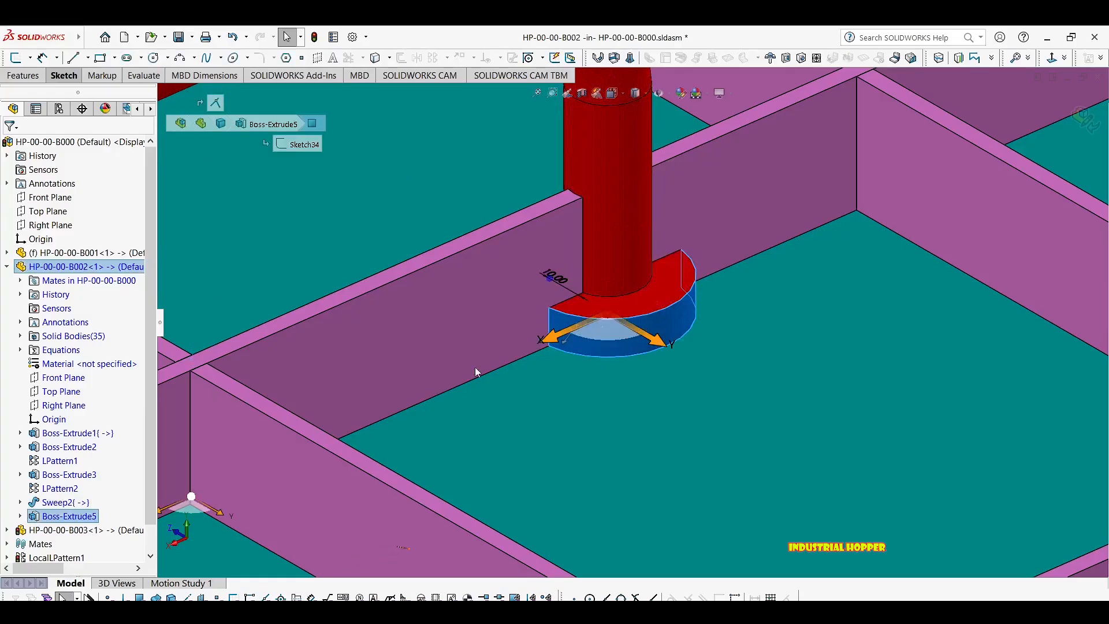
{"action": "right_click", "coordinate": [67, 516]}
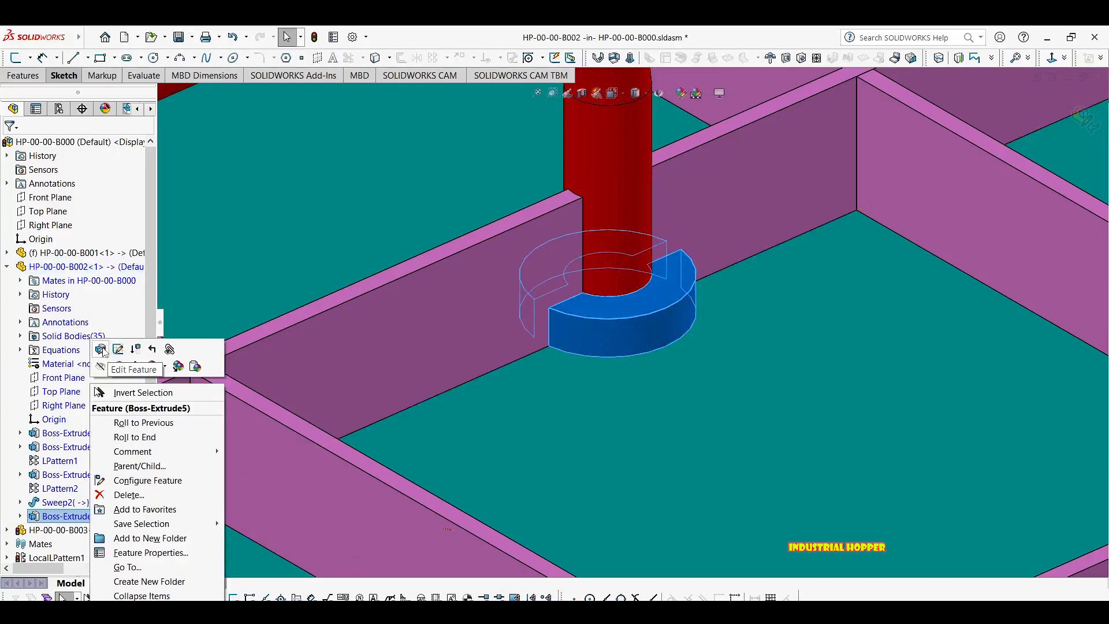
{"action": "left_click", "coordinate": [101, 350]}
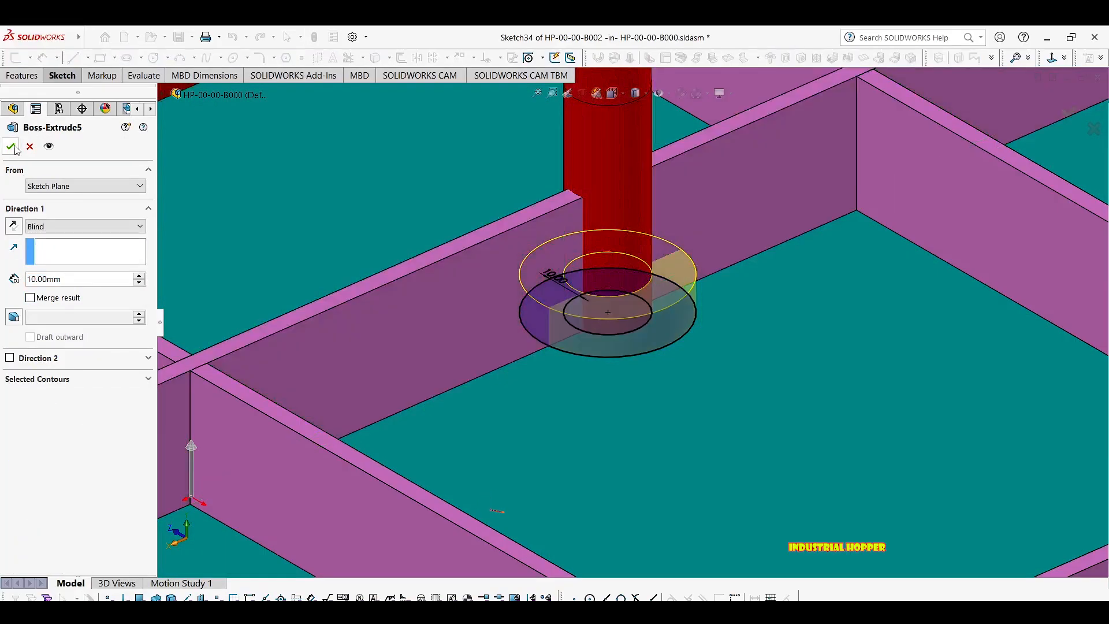
{"action": "scroll", "coordinate": [590, 240], "scroll_direction": "up", "scroll_amount": 6}
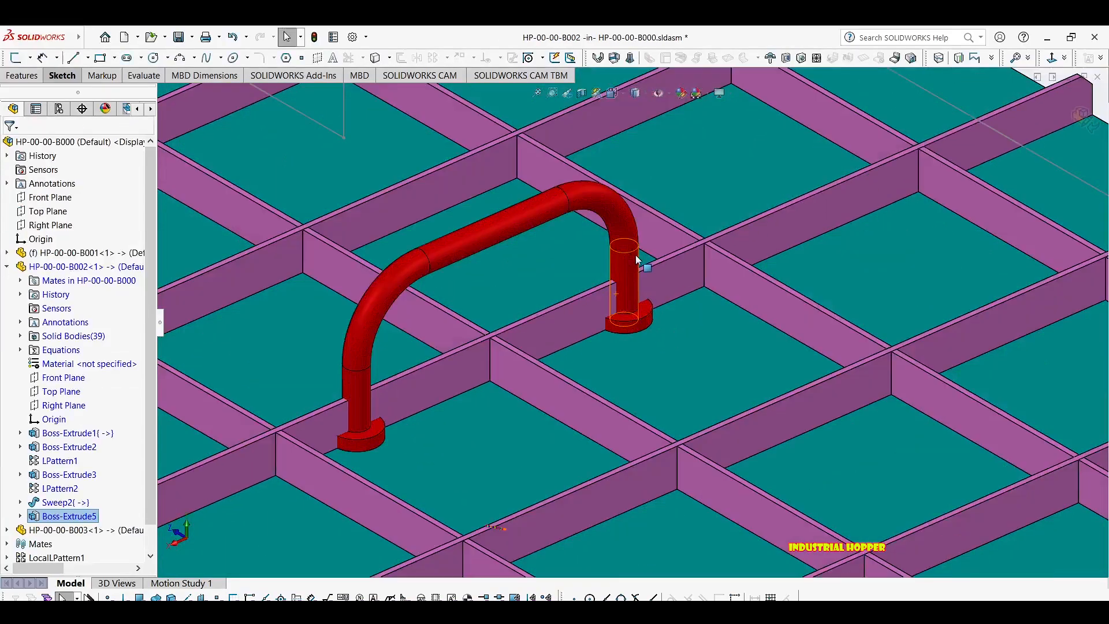
{"action": "middle_click_drag", "start_coordinate": [636, 254], "coordinate": [670, 305]}
{"action": "scroll", "coordinate": [638, 303], "scroll_direction": "down", "scroll_amount": 4}
{"action": "scroll", "coordinate": [669, 306], "scroll_direction": "up", "scroll_amount": 4}
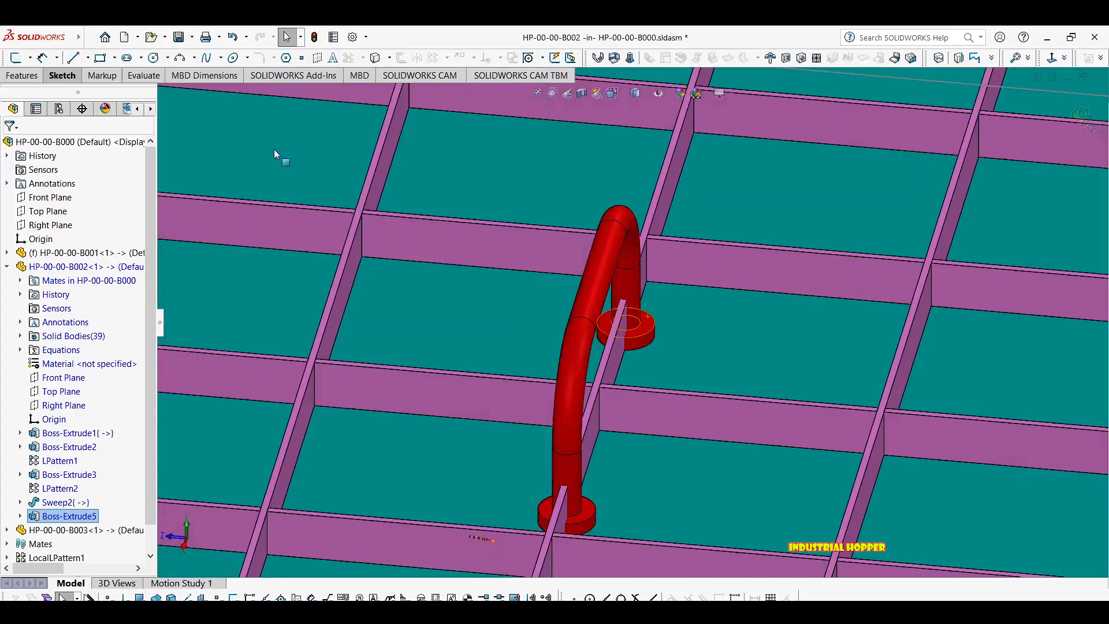
Start a linear pattern of the handle's base flanges, using a horizontal rib edge as Direction 1.
{"action": "left_click", "coordinate": [16, 79]}
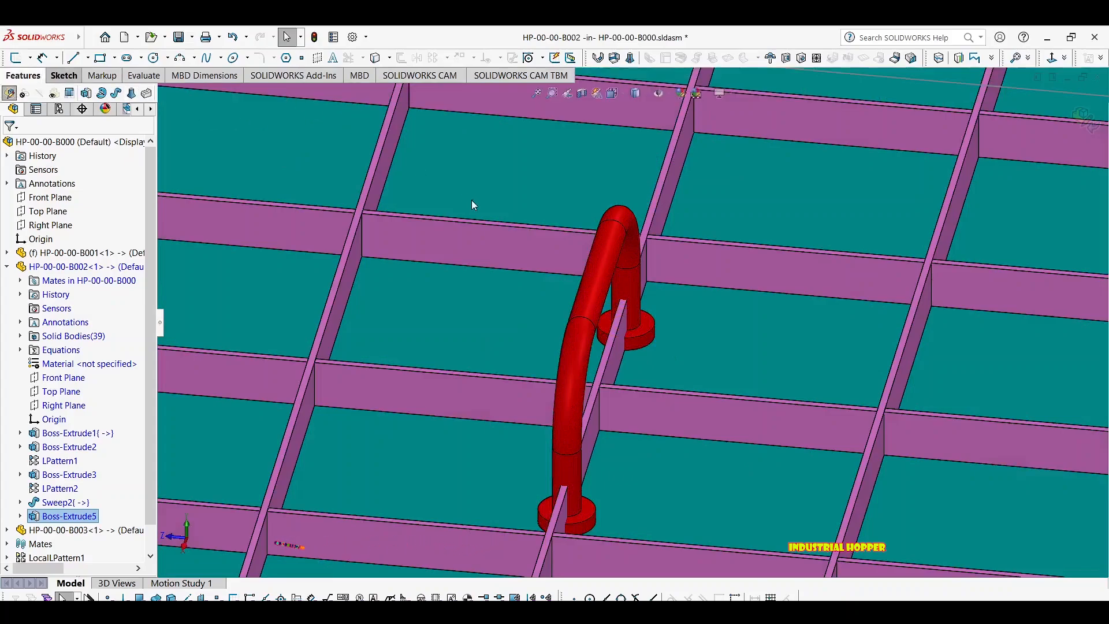
{"action": "left_click", "coordinate": [510, 226]}
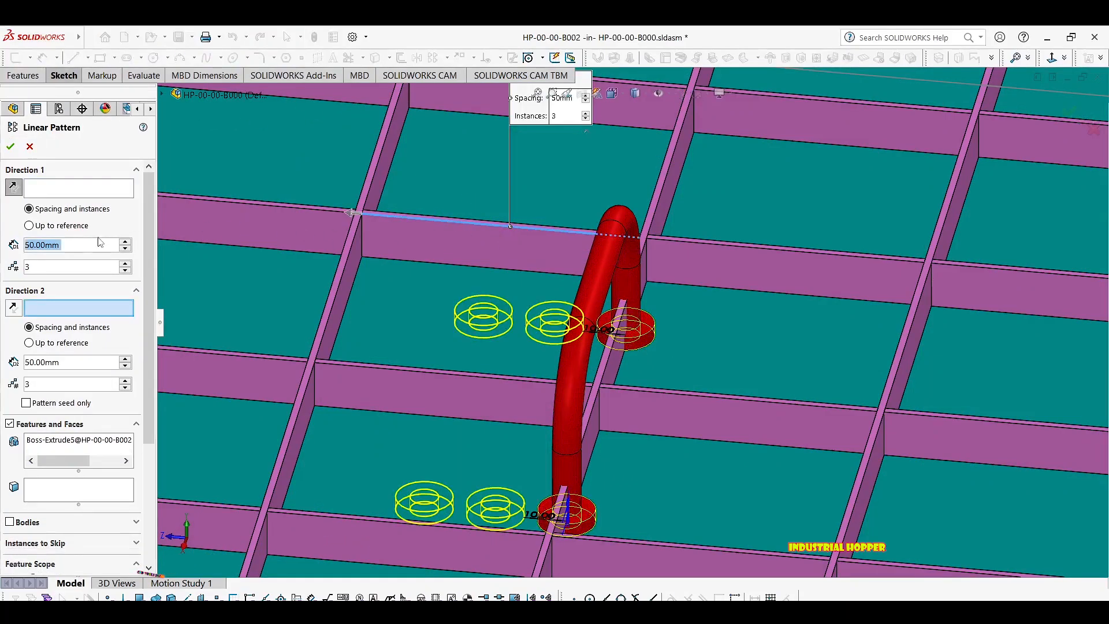
{"action": "scroll", "coordinate": [568, 397], "scroll_direction": "up", "scroll_amount": 2}
{"action": "middle_click_drag", "start_coordinate": [586, 394], "coordinate": [607, 360]}
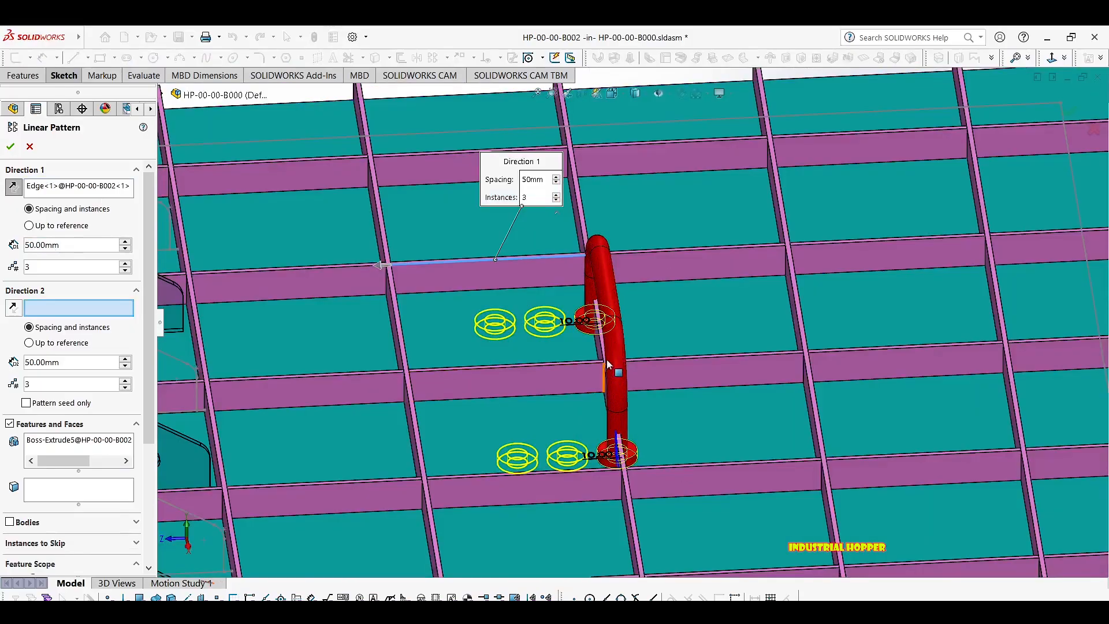
{"action": "left_click", "coordinate": [615, 350]}
{"action": "scroll", "coordinate": [637, 358], "scroll_direction": "up", "scroll_amount": 3}
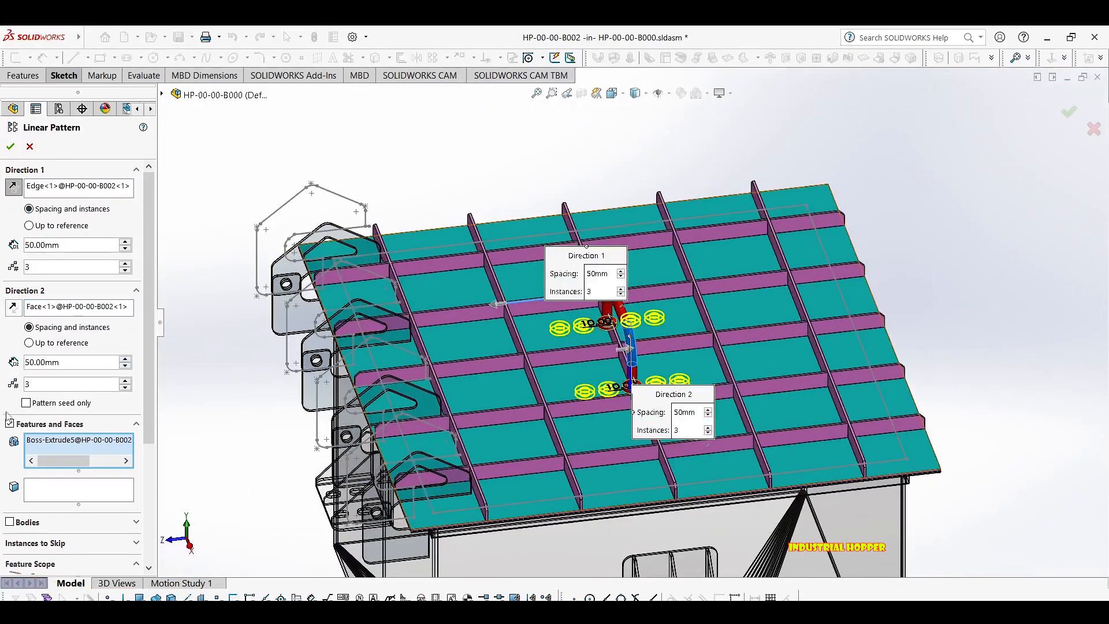
{"action": "right_click", "coordinate": [54, 307]}
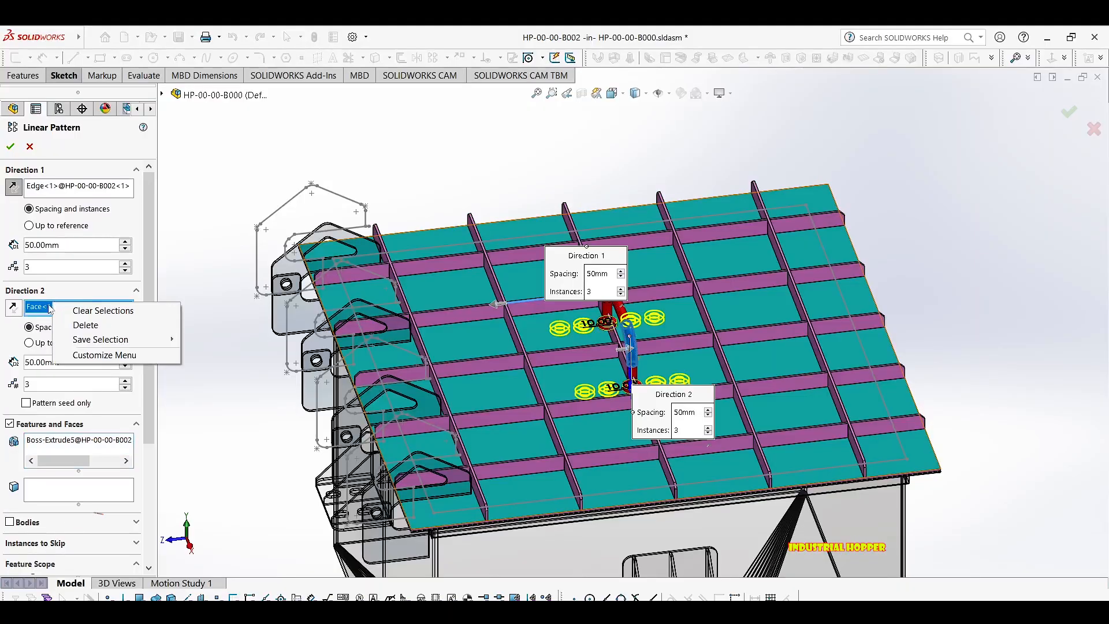
{"action": "left_click", "coordinate": [102, 310]}
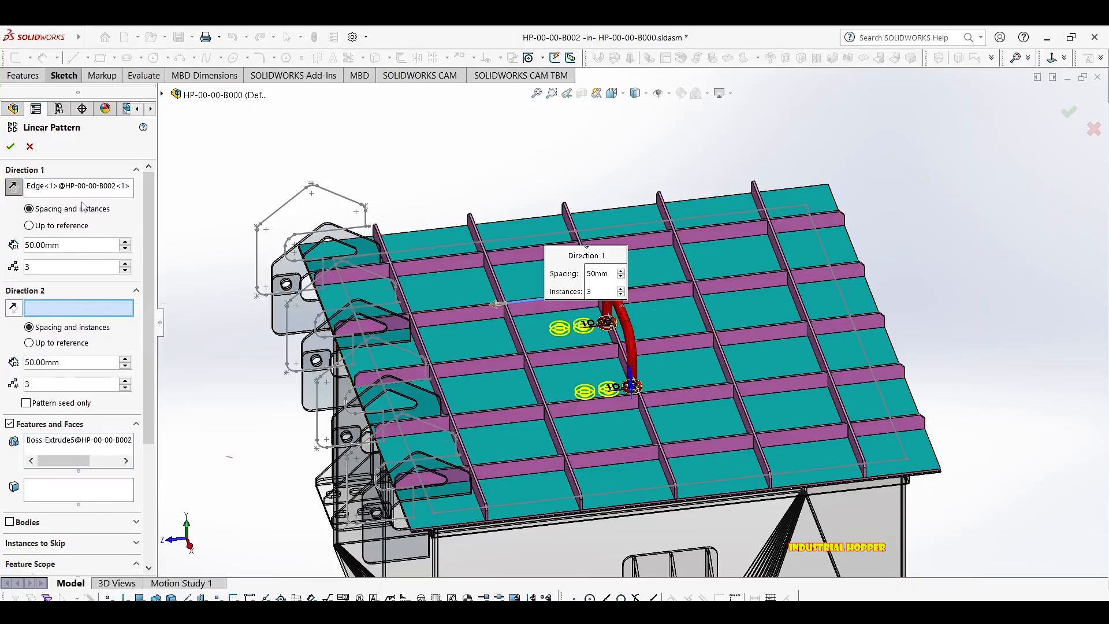
Reverse Direction 1 of the linear pattern and set its spacing to 250 mm with 2 instances.
{"action": "left_click", "coordinate": [15, 188]}
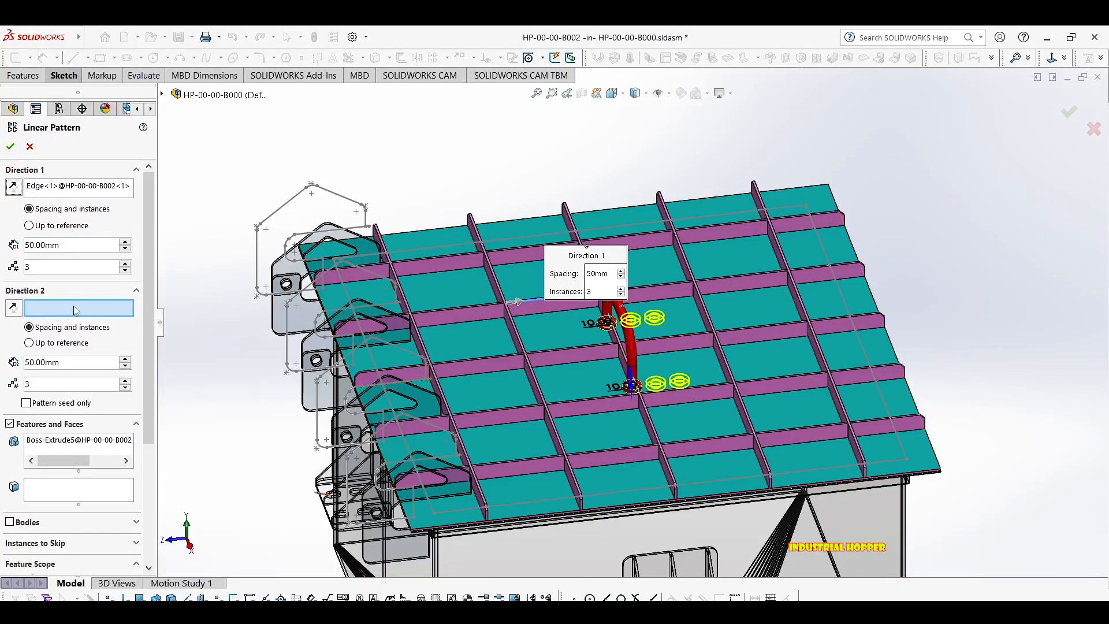
{"action": "left_click_drag", "start_coordinate": [75, 249], "coordinate": [3, 243]}
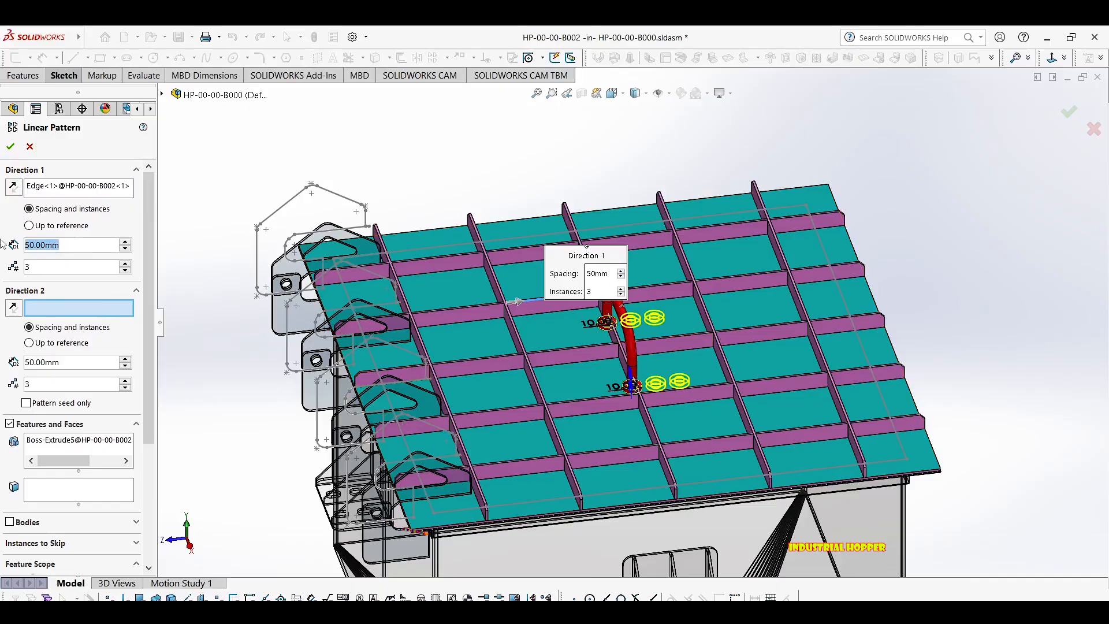
{"action": "type", "text": "1"}
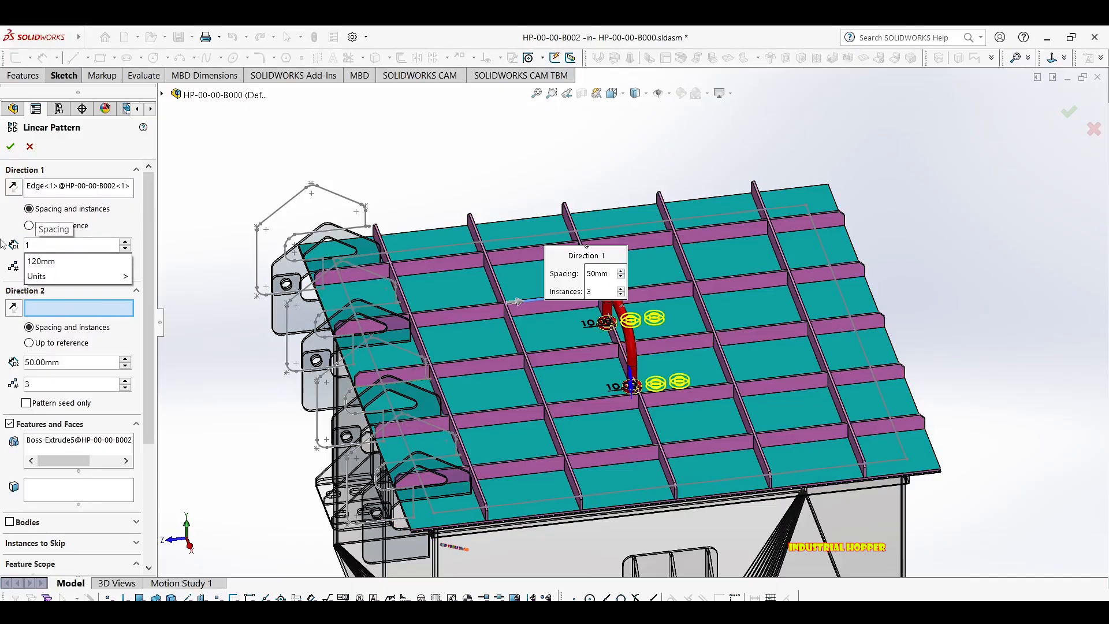
{"action": "key", "text": "BackSpace"}
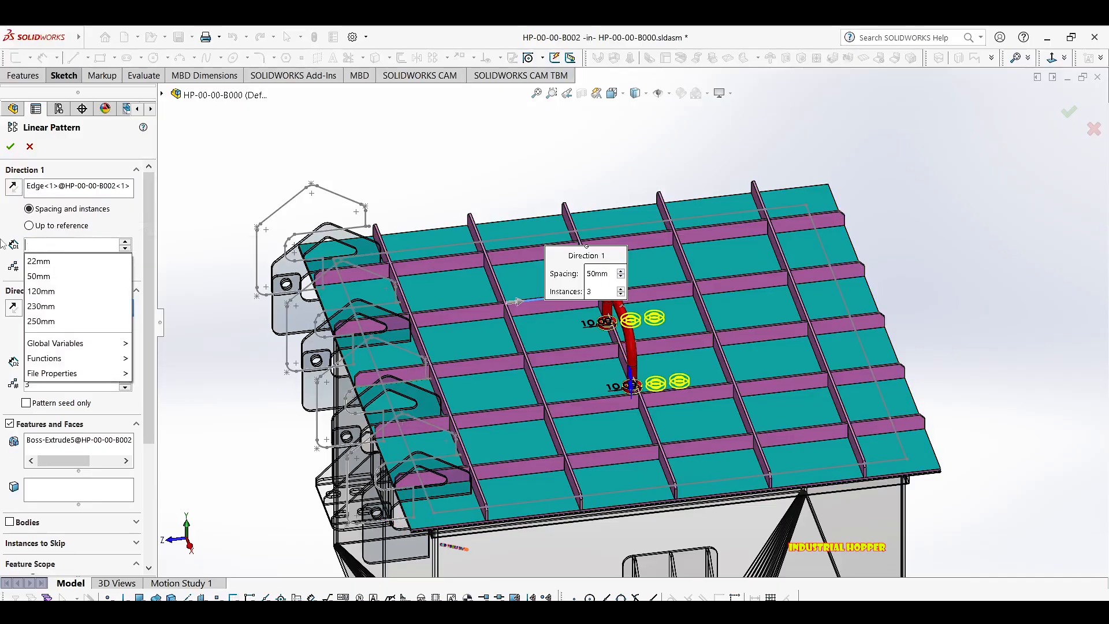
{"action": "type", "text": "250"}
{"action": "key", "text": "Return"}
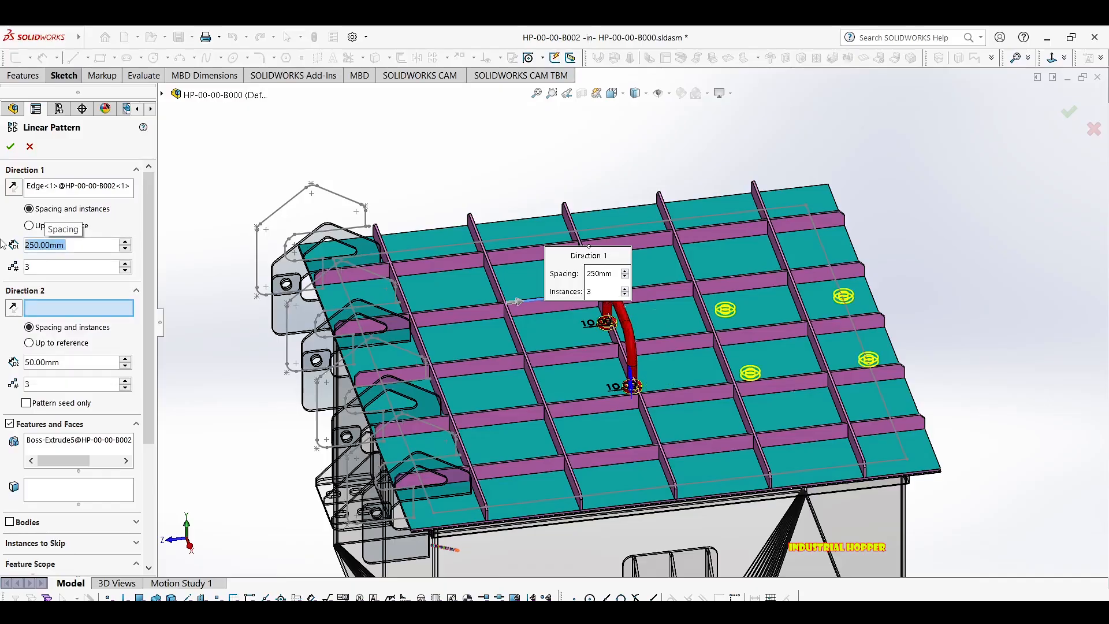
{"action": "scroll", "coordinate": [706, 328], "scroll_direction": "down", "scroll_amount": 3}
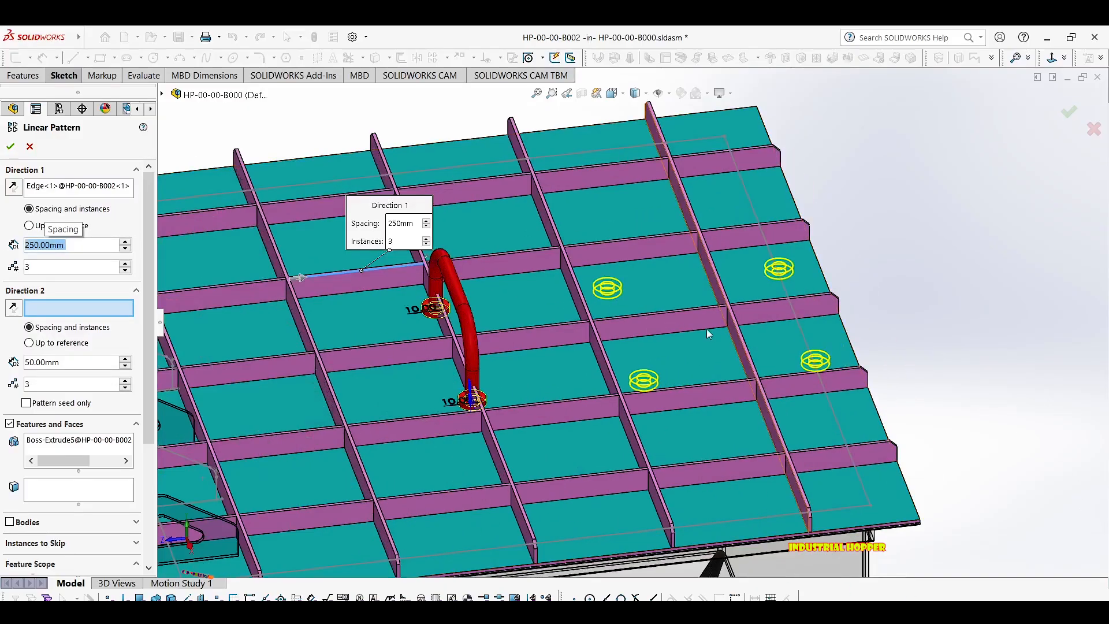
{"action": "left_click", "coordinate": [125, 270]}
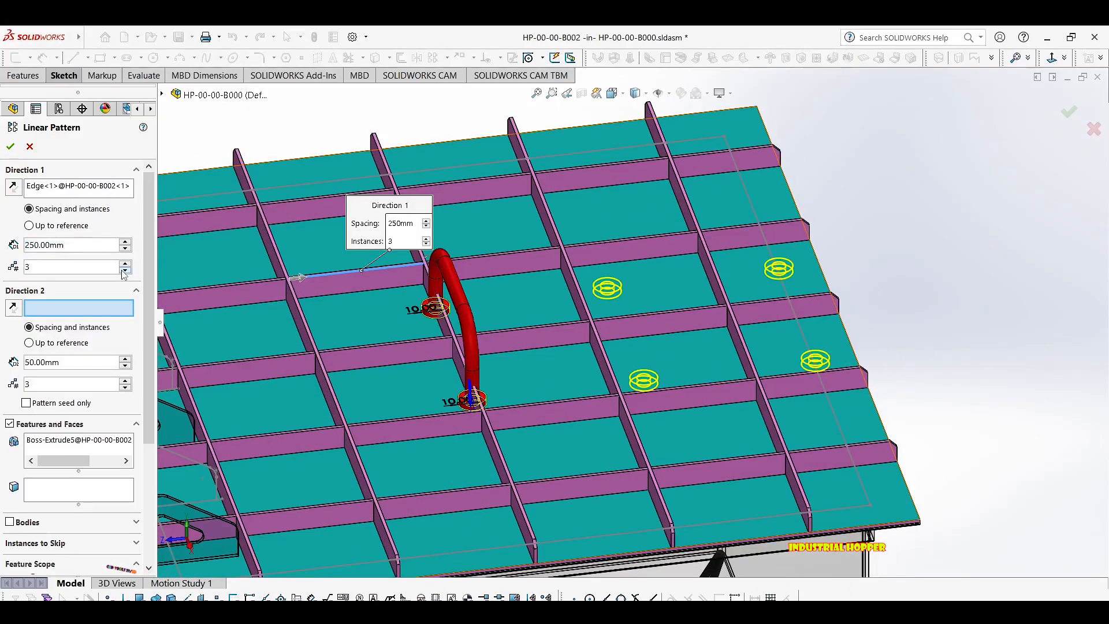
{"action": "scroll", "coordinate": [517, 359], "scroll_direction": "up", "scroll_amount": 3}
{"action": "middle_click_drag", "start_coordinate": [516, 359], "coordinate": [625, 374]}
{"action": "scroll", "coordinate": [626, 356], "scroll_direction": "down", "scroll_amount": 1}
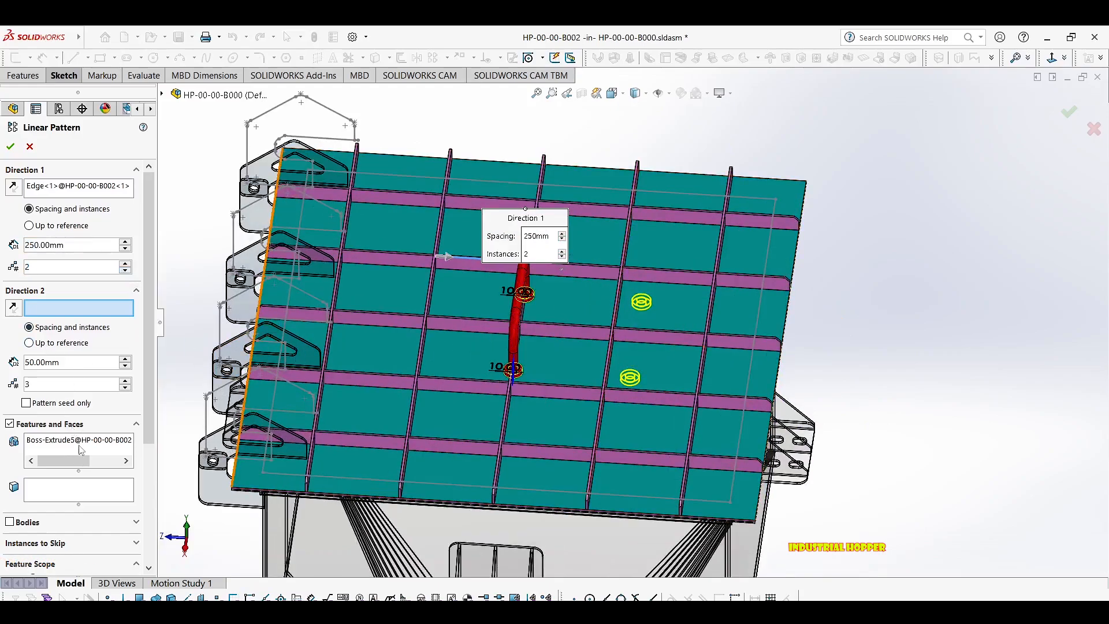
Pattern bodies instead of features, selecting the handle tube and its two base flanges, and complete the linear pattern.
{"action": "left_click", "coordinate": [26, 525]}
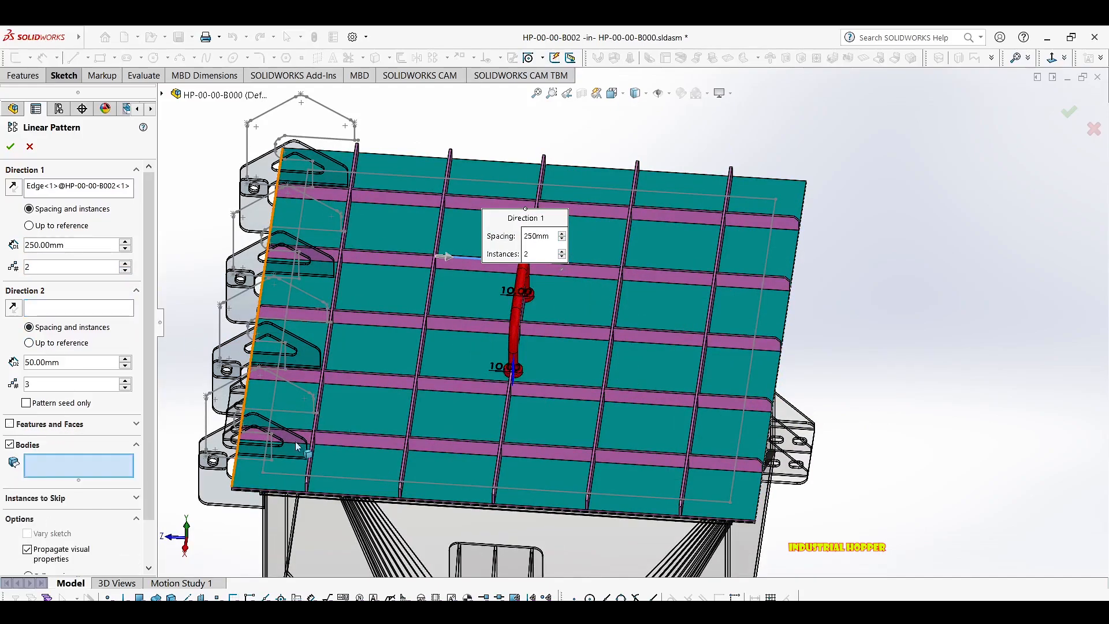
{"action": "scroll", "coordinate": [547, 317], "scroll_direction": "down", "scroll_amount": 3}
{"action": "left_click", "coordinate": [447, 450]}
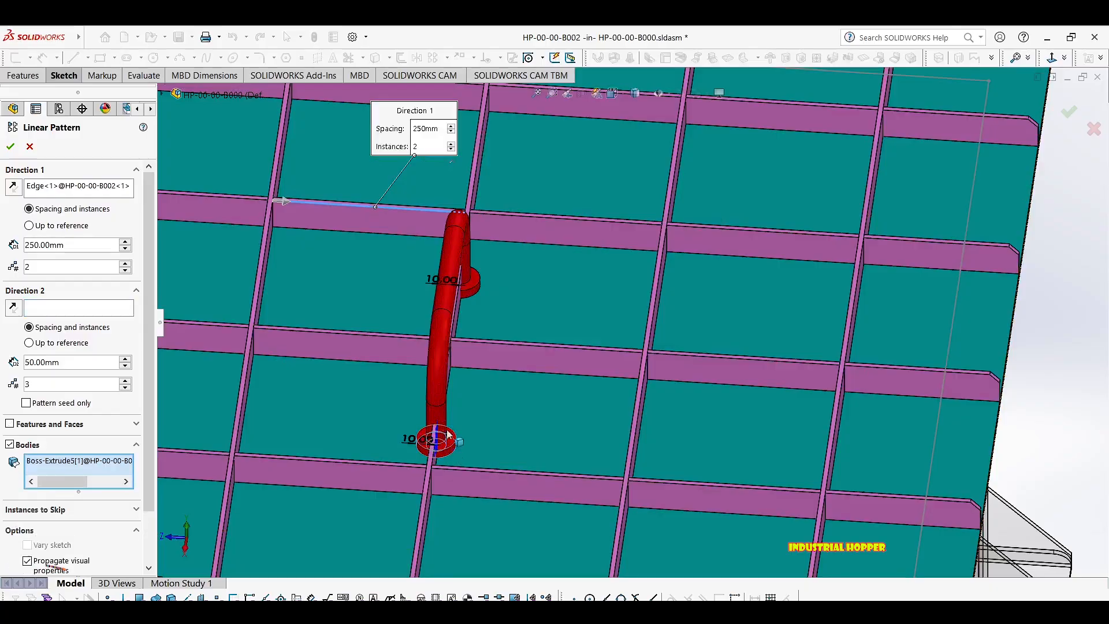
{"action": "left_click", "coordinate": [437, 393]}
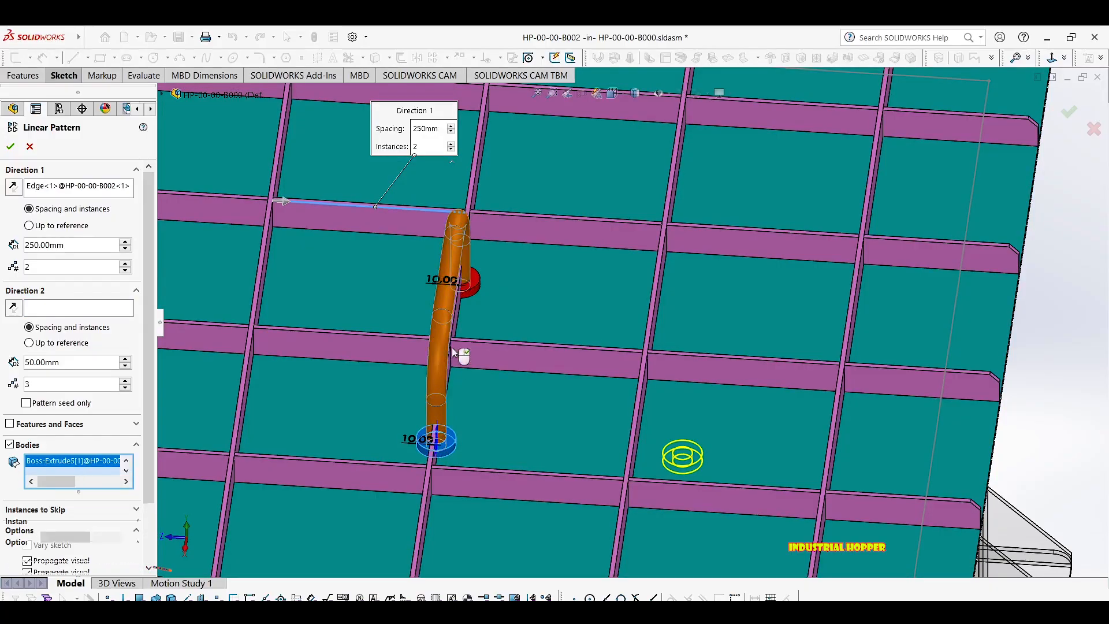
{"action": "left_click", "coordinate": [475, 282]}
{"action": "scroll", "coordinate": [631, 320], "scroll_direction": "up", "scroll_amount": 5}
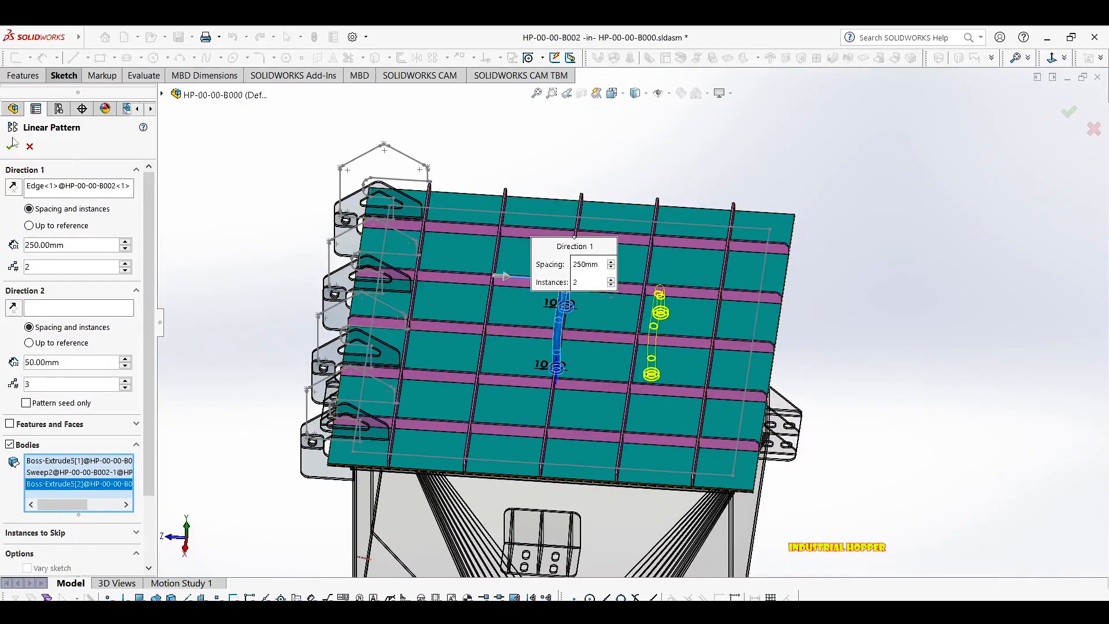
{"action": "left_click", "coordinate": [10, 147]}
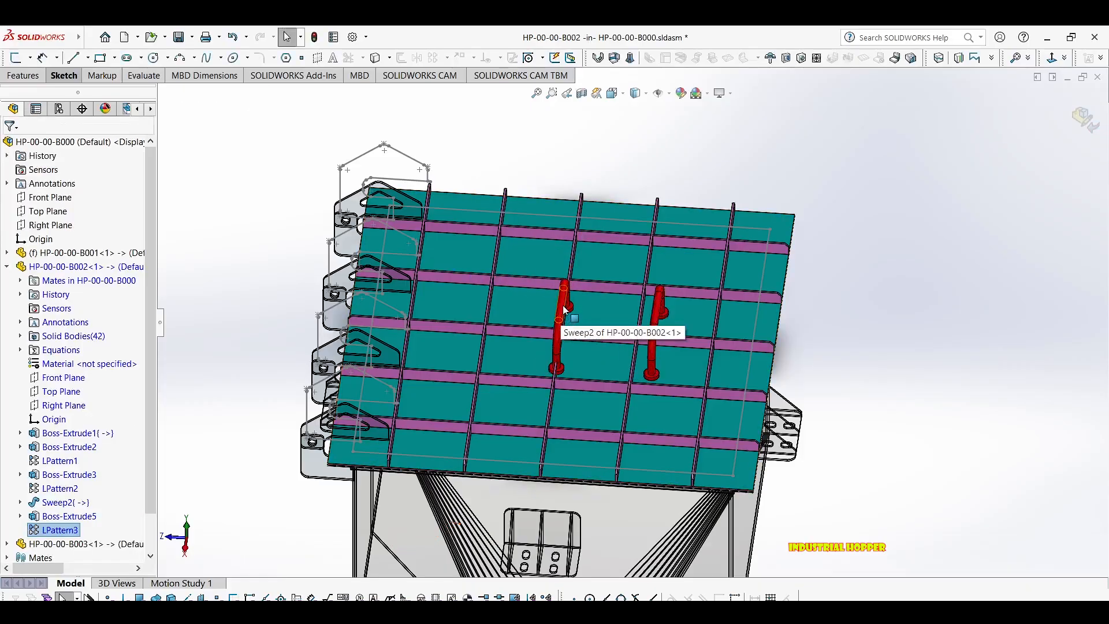
Try to hide the original handle within the assembly, and undo the hiding.
{"action": "scroll", "coordinate": [565, 310], "scroll_direction": "down", "scroll_amount": 3}
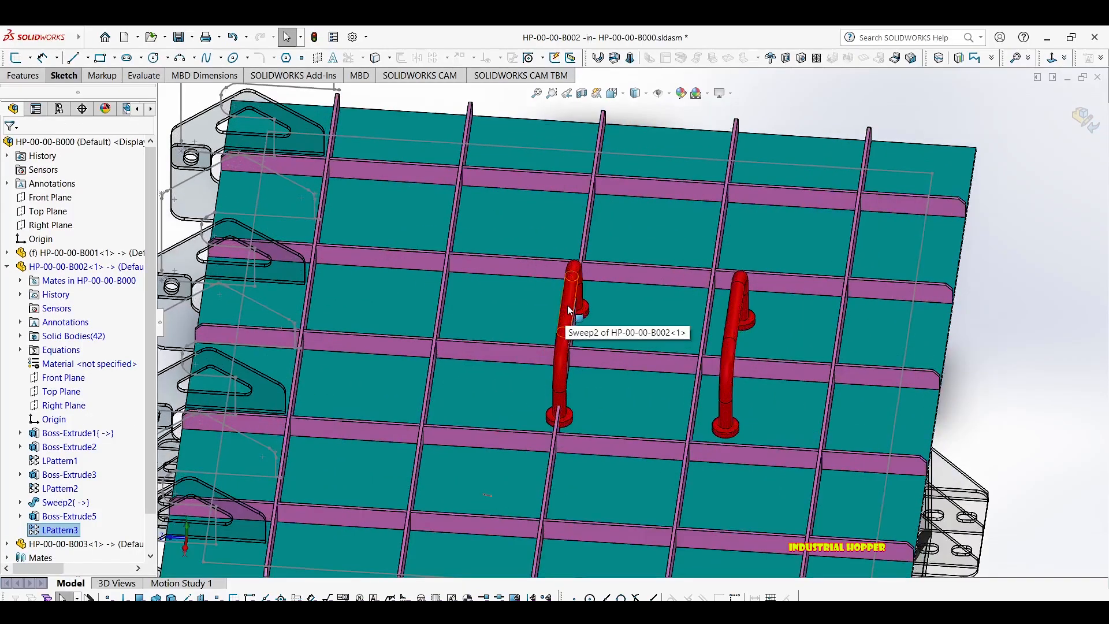
{"action": "scroll", "coordinate": [570, 308], "scroll_direction": "down", "scroll_amount": 3}
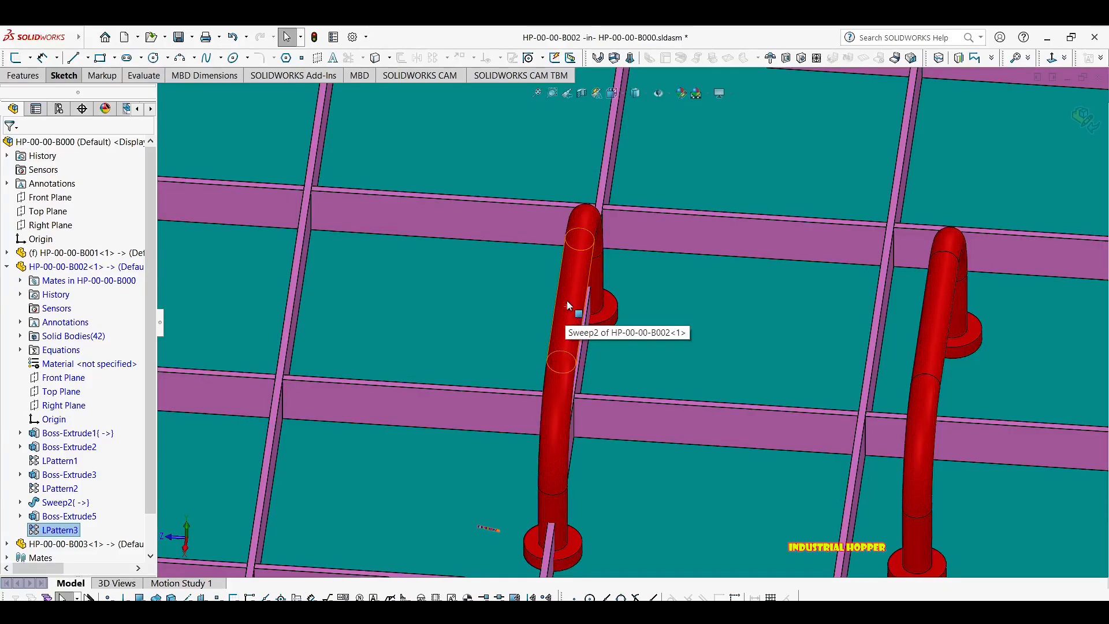
{"action": "key", "text": "Tab"}
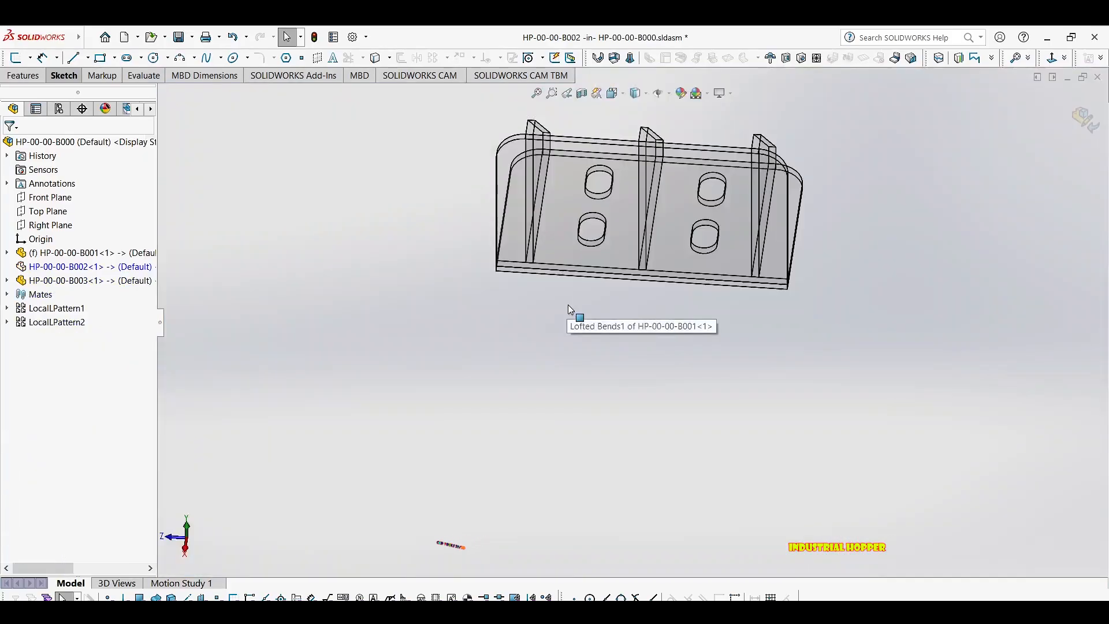
{"action": "key", "text": "ctrl+z"}
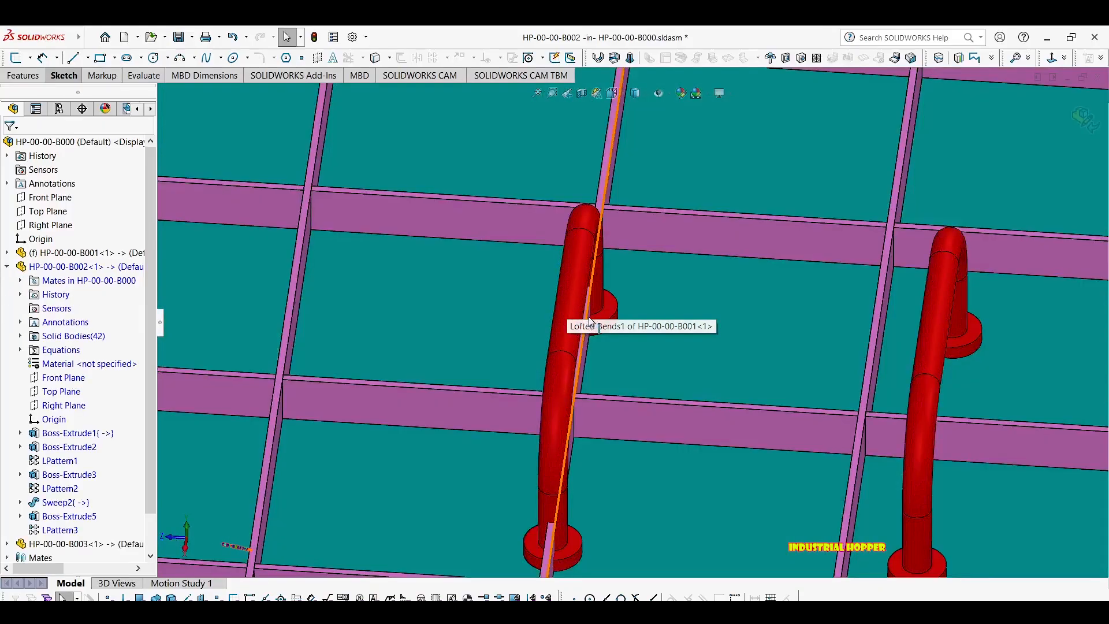
Finish editing the part HP-00-00-B002 in context and return to the top-level assembly.
{"action": "scroll", "coordinate": [632, 328], "scroll_direction": "up", "scroll_amount": 5}
{"action": "scroll", "coordinate": [631, 327], "scroll_direction": "up", "scroll_amount": 1}
{"action": "scroll", "coordinate": [632, 328], "scroll_direction": "down", "scroll_amount": 1}
{"action": "middle_click_drag", "start_coordinate": [665, 322], "coordinate": [636, 318]}
{"action": "scroll", "coordinate": [635, 318], "scroll_direction": "down", "scroll_amount": 4}
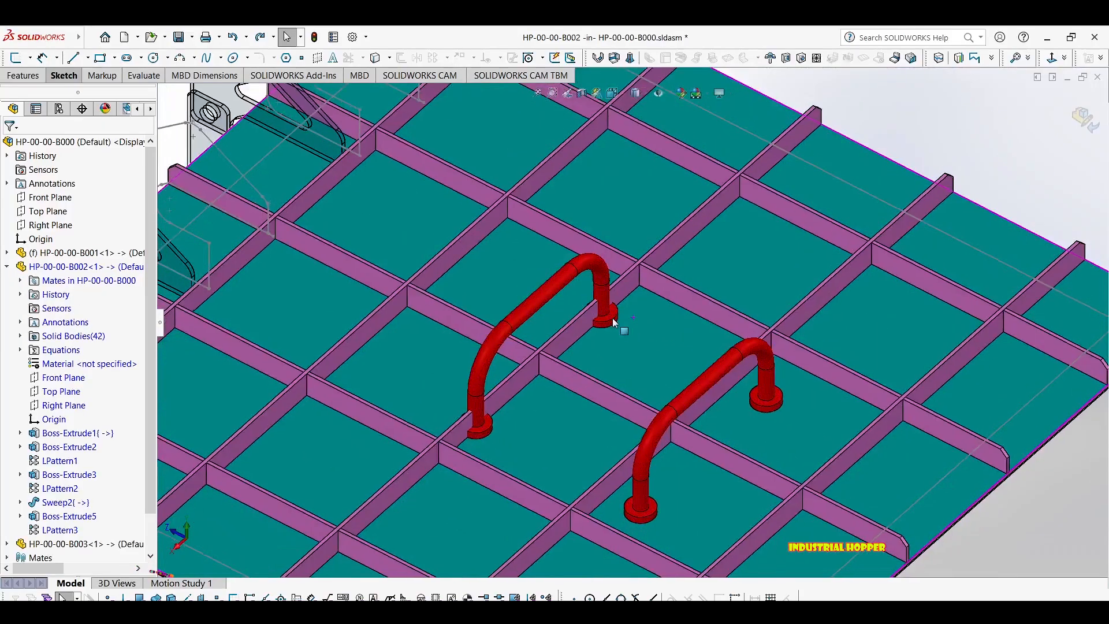
{"action": "scroll", "coordinate": [607, 318], "scroll_direction": "up", "scroll_amount": 3}
{"action": "scroll", "coordinate": [608, 318], "scroll_direction": "down", "scroll_amount": 1}
{"action": "left_click", "coordinate": [594, 293]}
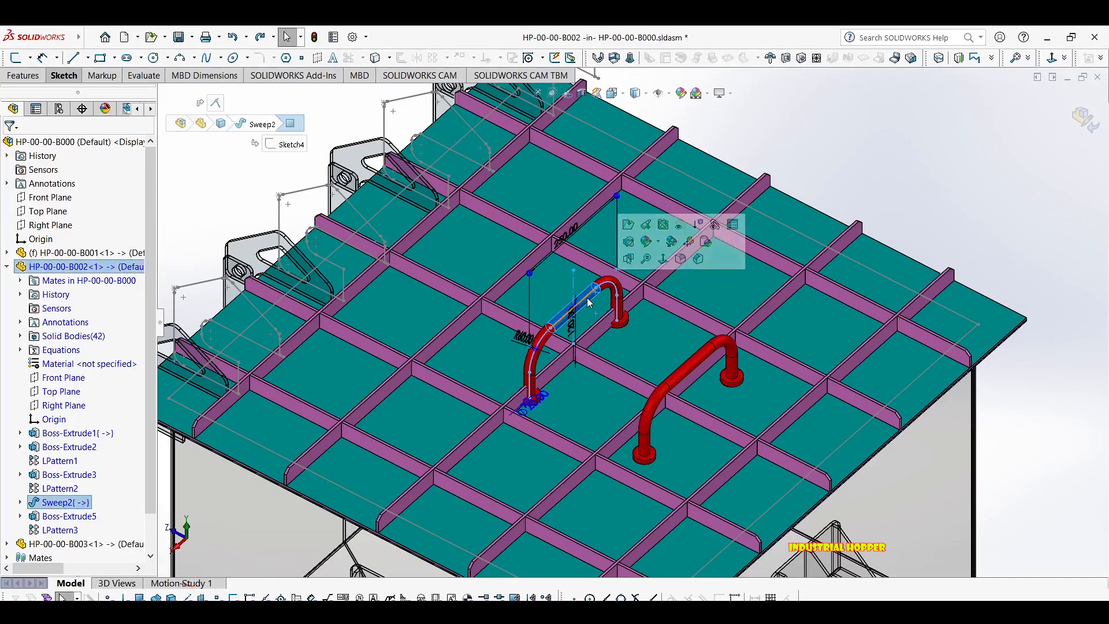
{"action": "left_click", "coordinate": [1084, 120]}
{"action": "right_click", "coordinate": [617, 218]}
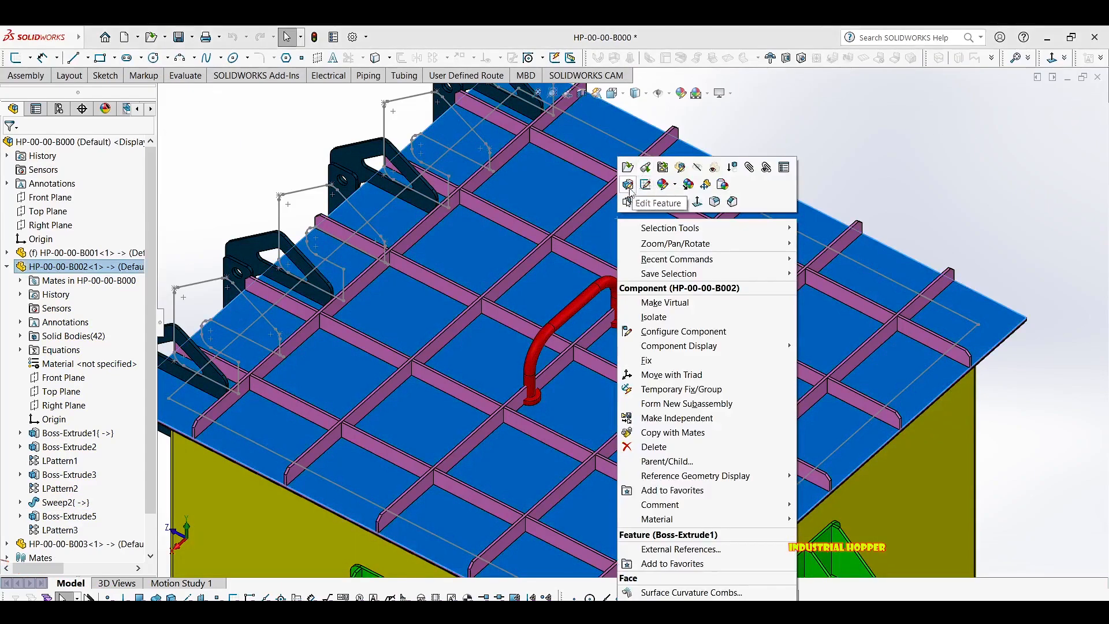
{"action": "key", "text": "Escape"}
{"action": "key", "text": "Escape"}
{"action": "middle_click_drag", "start_coordinate": [588, 315], "coordinate": [647, 306]}
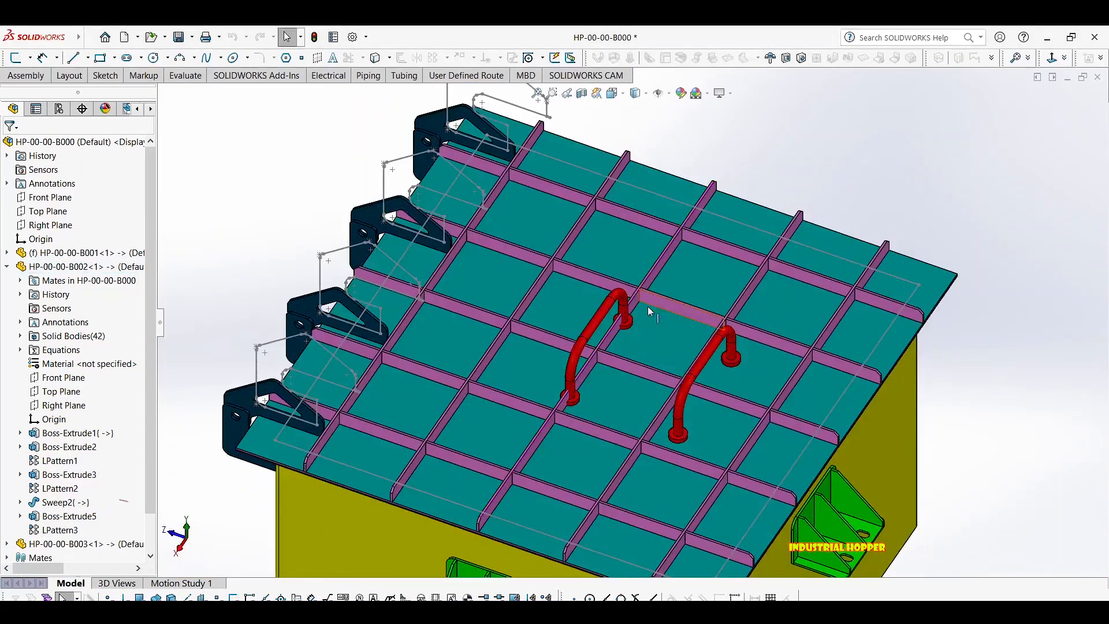
Open the ribbed cover part HP-00-00-B002 in its own window from the assembly.
{"action": "scroll", "coordinate": [648, 309], "scroll_direction": "down", "scroll_amount": 3}
{"action": "left_click", "coordinate": [622, 227]}
{"action": "right_click", "coordinate": [621, 227]}
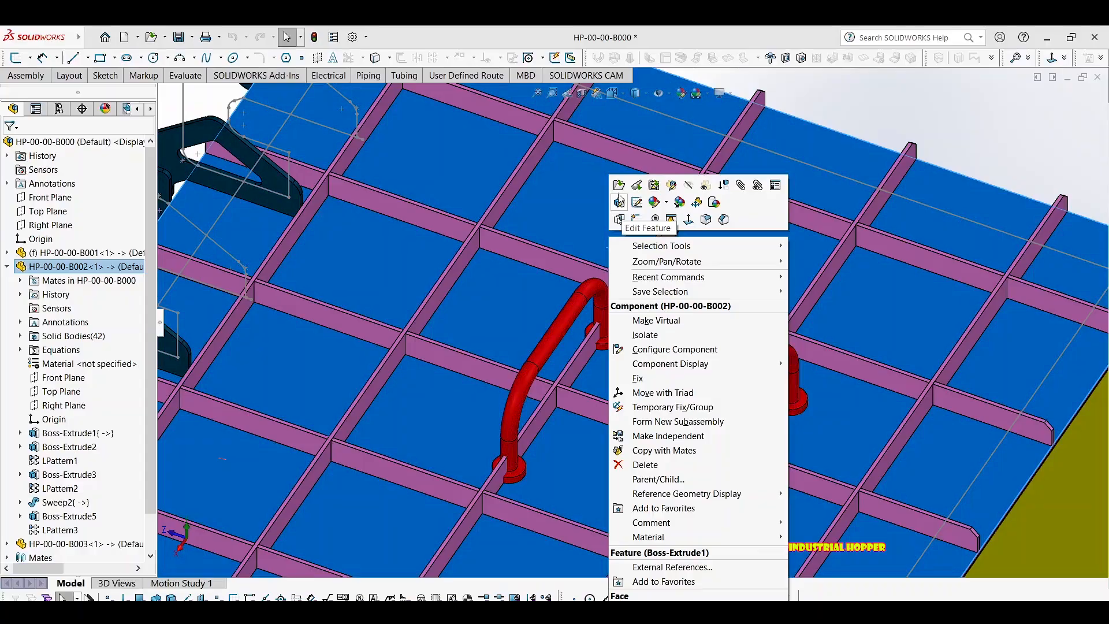
{"action": "left_click", "coordinate": [618, 185]}
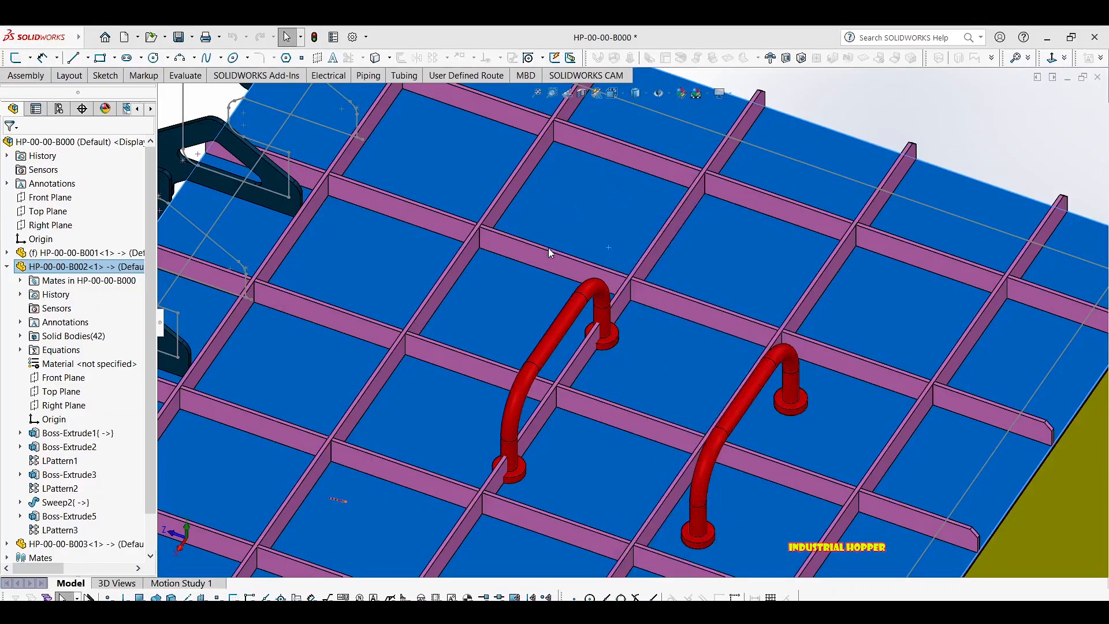
{"action": "scroll", "coordinate": [618, 306], "scroll_direction": "up", "scroll_amount": 6}
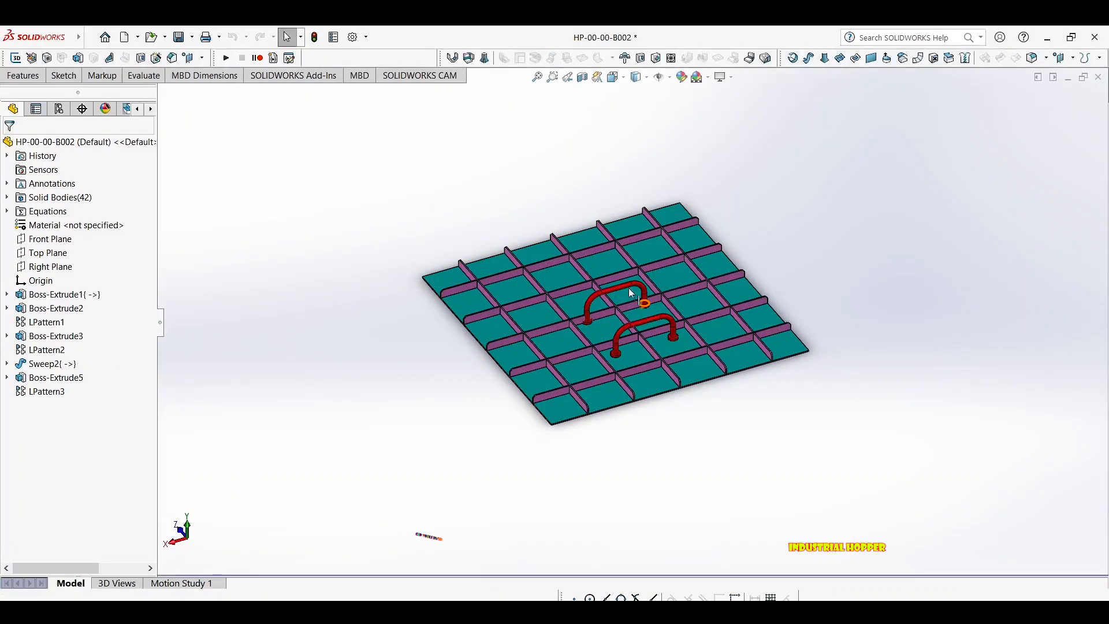
Hide the original handle tube that crosses the middle rib, together with its two base flange bodies.
{"action": "scroll", "coordinate": [618, 303], "scroll_direction": "up", "scroll_amount": 2}
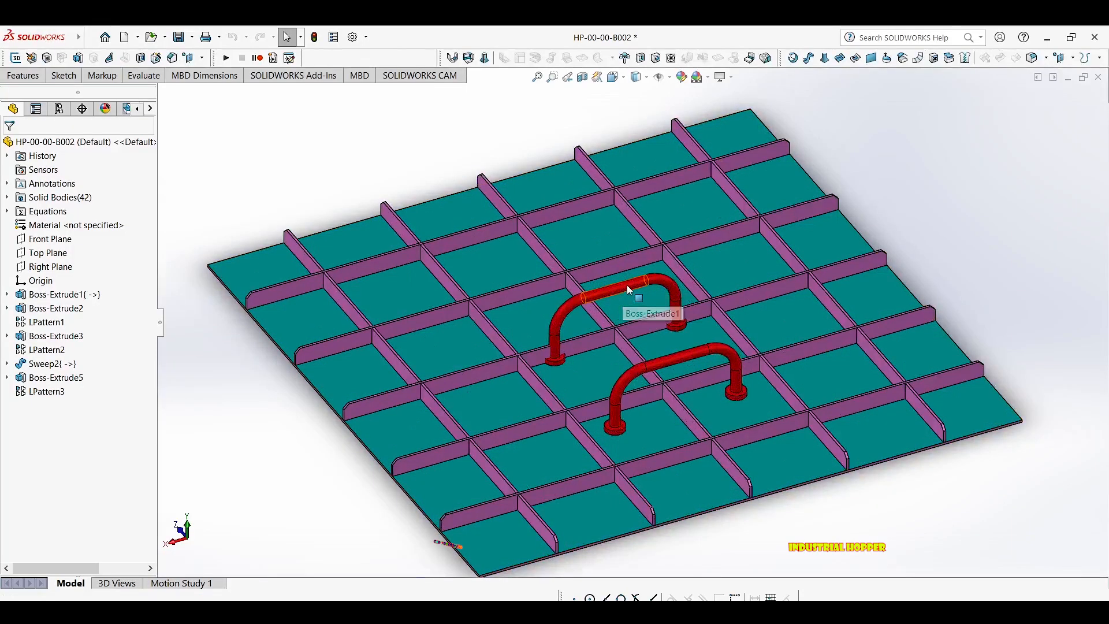
{"action": "key", "text": "Tab"}
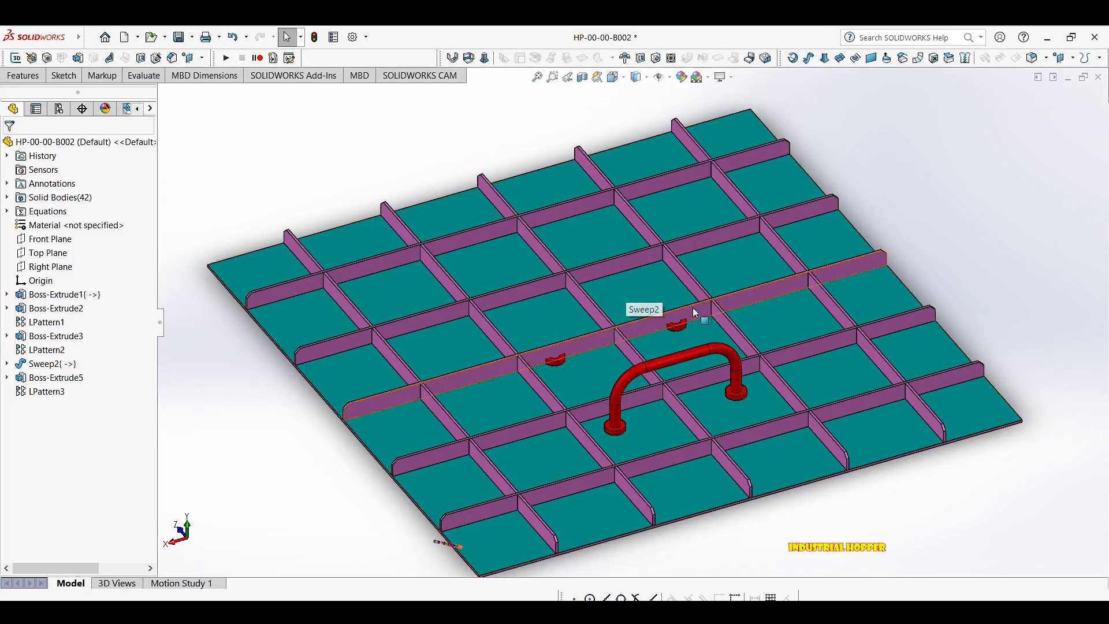
{"action": "scroll", "coordinate": [670, 330], "scroll_direction": "up", "scroll_amount": 8}
{"action": "key", "text": "Tab"}
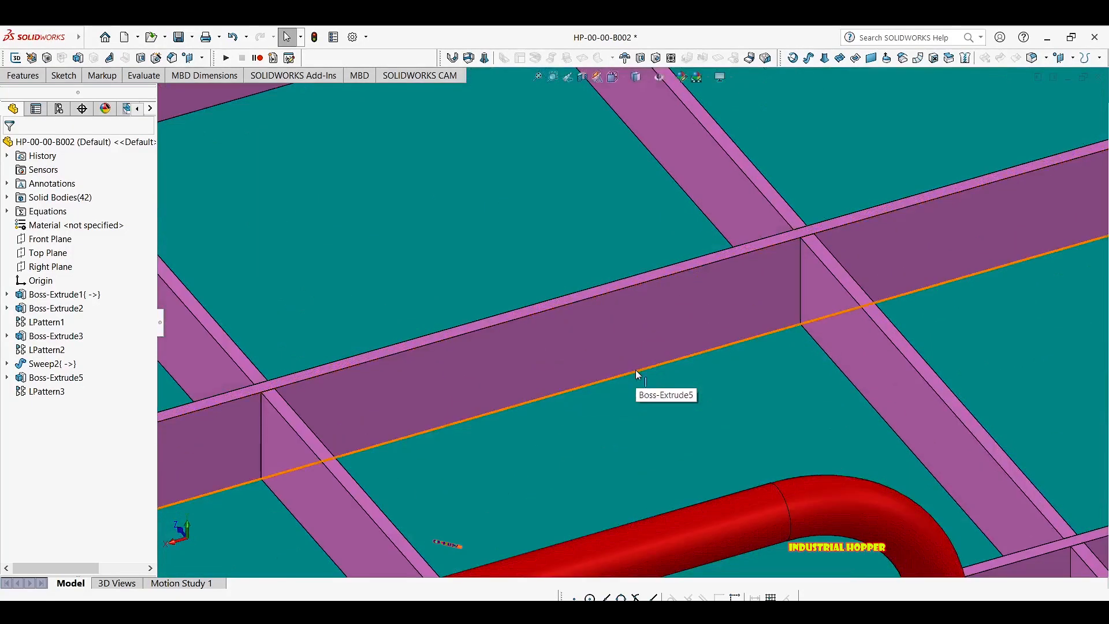
{"action": "scroll", "coordinate": [635, 370], "scroll_direction": "down", "scroll_amount": 5}
{"action": "scroll", "coordinate": [392, 348], "scroll_direction": "up", "scroll_amount": 5}
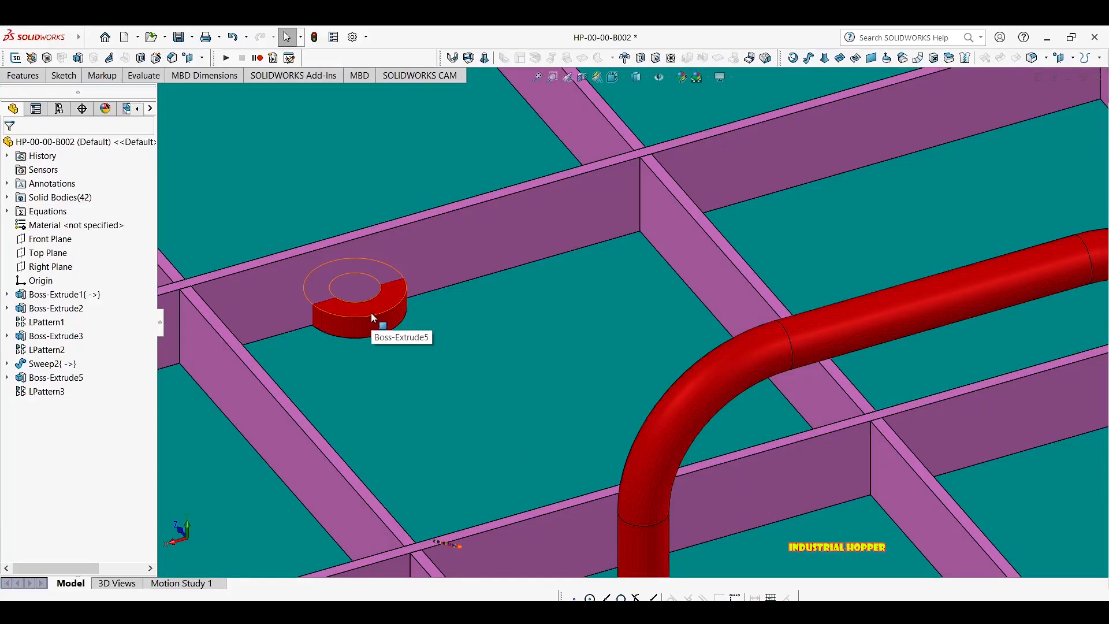
{"action": "key", "text": "Tab"}
{"action": "scroll", "coordinate": [555, 332], "scroll_direction": "down", "scroll_amount": 6}
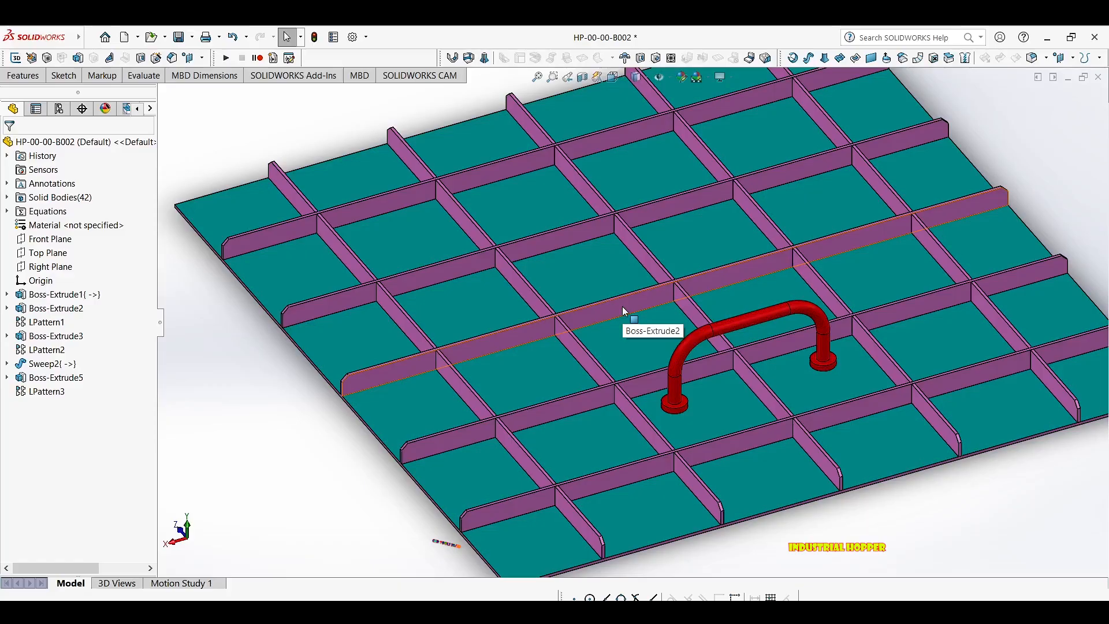
Try to hide the tube of the patterned handle on the ribbed cover.
{"action": "left_click", "coordinate": [686, 346]}
{"action": "right_click", "coordinate": [686, 345]}
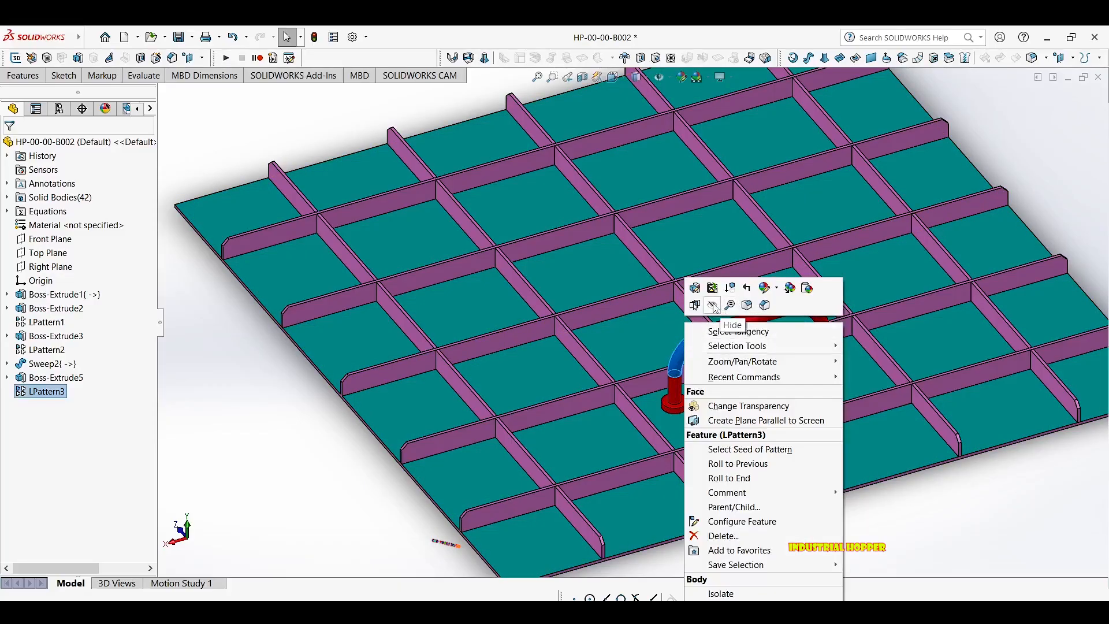
{"action": "left_click", "coordinate": [714, 306]}
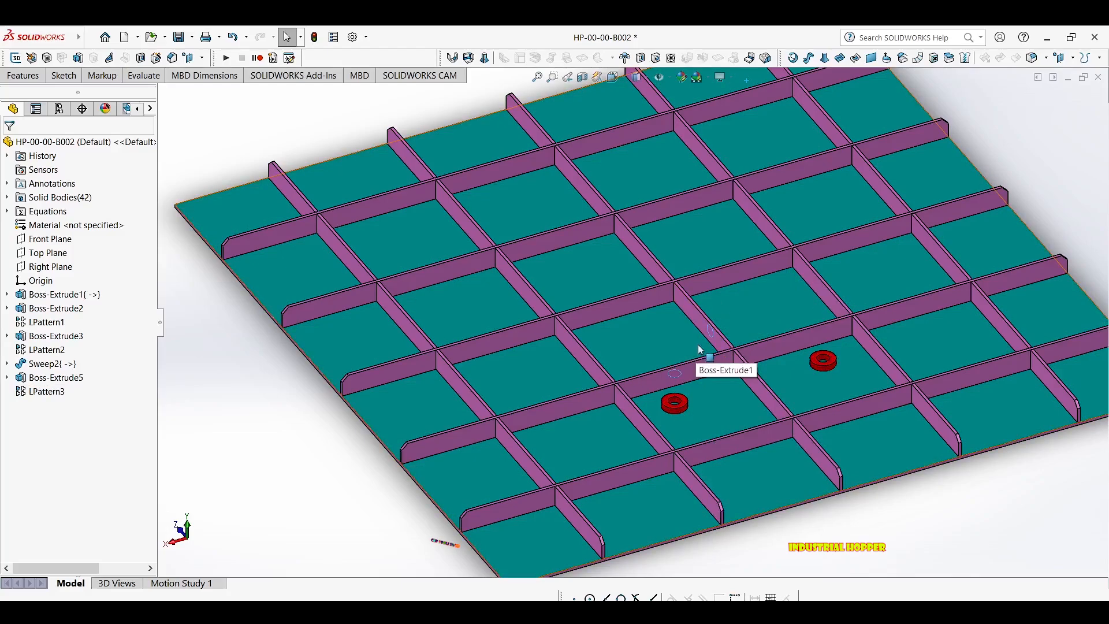
Save the ribbed cover part and return to the hopper assembly HP-00-00-B000.
{"action": "middle_click_drag", "start_coordinate": [698, 345], "coordinate": [774, 407]}
{"action": "scroll", "coordinate": [774, 407], "scroll_direction": "up", "scroll_amount": 4}
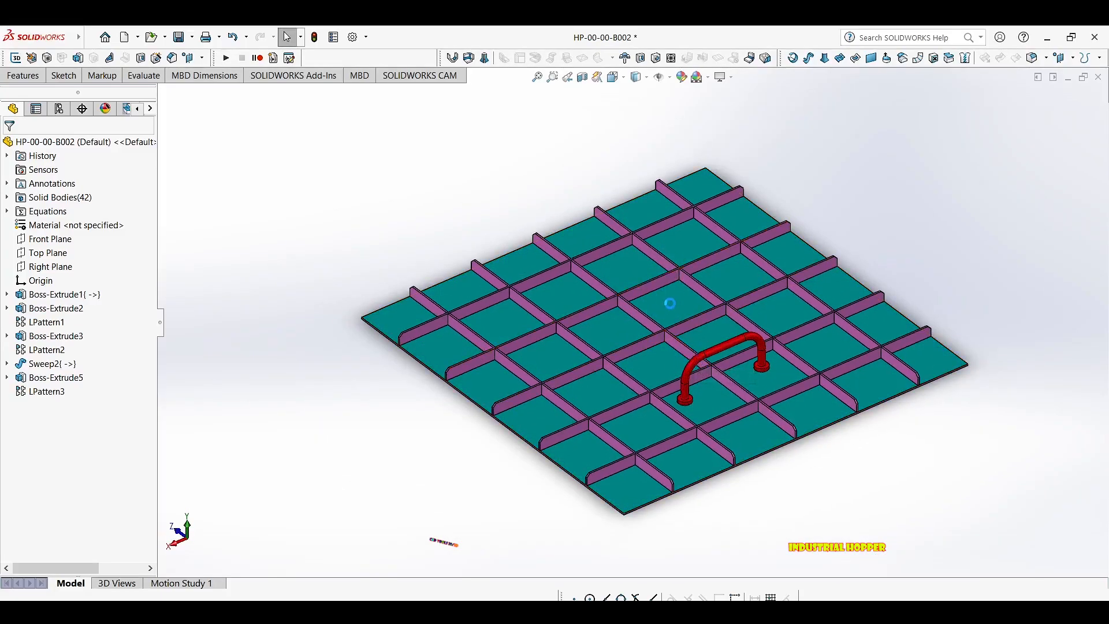
{"action": "key", "text": "ctrl+s"}
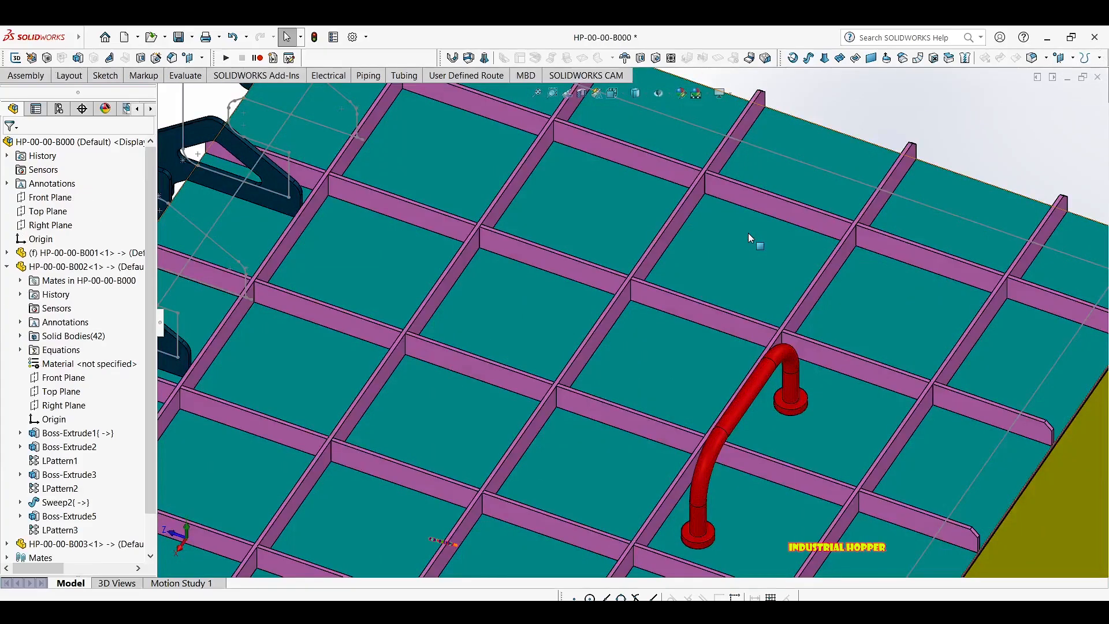
Examine the whole hopper assembly from several sides, checking the handle on the cover, the hinge brackets and the outlet tube.
{"action": "scroll", "coordinate": [728, 297], "scroll_direction": "up", "scroll_amount": 5}
{"action": "middle_click_drag", "start_coordinate": [696, 351], "coordinate": [676, 386]}
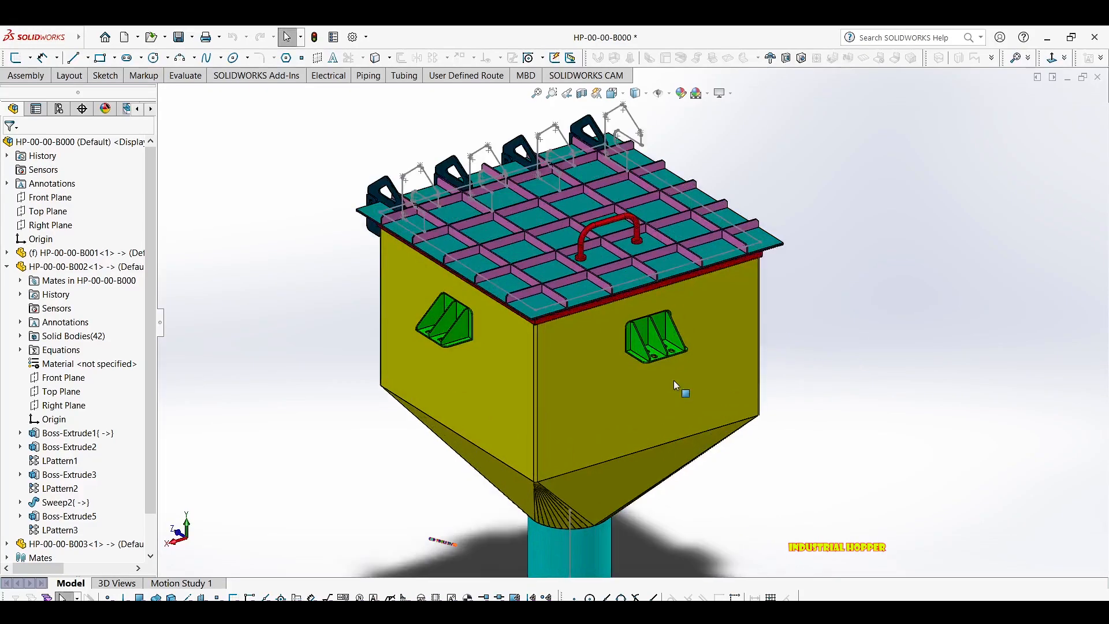
{"action": "scroll", "coordinate": [674, 380], "scroll_direction": "down", "scroll_amount": 2}
{"action": "scroll", "coordinate": [624, 307], "scroll_direction": "up", "scroll_amount": 1}
{"action": "scroll", "coordinate": [434, 324], "scroll_direction": "down", "scroll_amount": 1}
{"action": "middle_click_drag", "start_coordinate": [639, 289], "coordinate": [686, 279]}
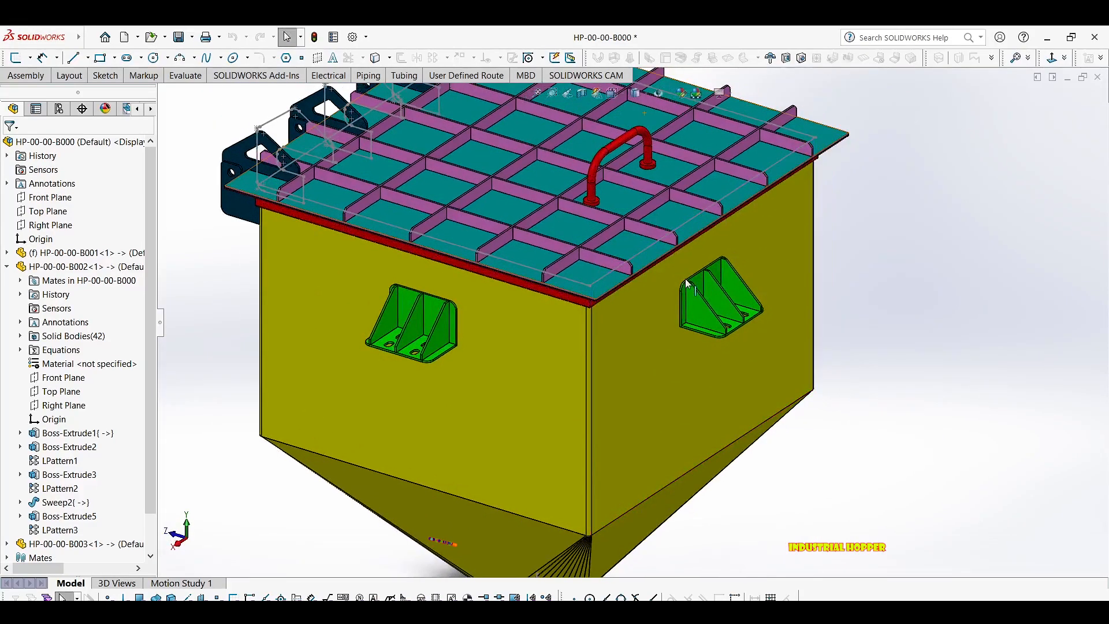
{"action": "scroll", "coordinate": [657, 307], "scroll_direction": "up", "scroll_amount": 3}
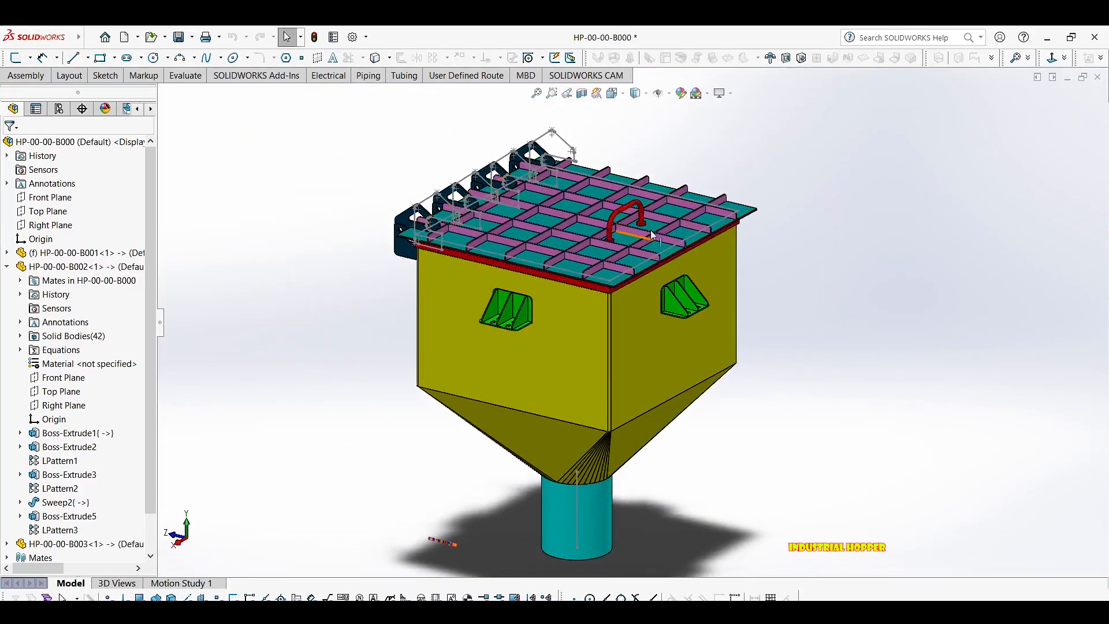
{"action": "scroll", "coordinate": [653, 266], "scroll_direction": "down", "scroll_amount": 2}
{"action": "scroll", "coordinate": [617, 275], "scroll_direction": "up", "scroll_amount": 2}
{"action": "middle_click_drag", "start_coordinate": [532, 293], "coordinate": [578, 284]}
{"action": "scroll", "coordinate": [582, 413], "scroll_direction": "up", "scroll_amount": 2}
{"action": "middle_click_drag", "start_coordinate": [584, 453], "coordinate": [590, 442]}
{"action": "scroll", "coordinate": [583, 476], "scroll_direction": "down", "scroll_amount": 2}
{"action": "middle_click_drag", "start_coordinate": [666, 445], "coordinate": [626, 442]}
{"action": "scroll", "coordinate": [624, 369], "scroll_direction": "up", "scroll_amount": 1}
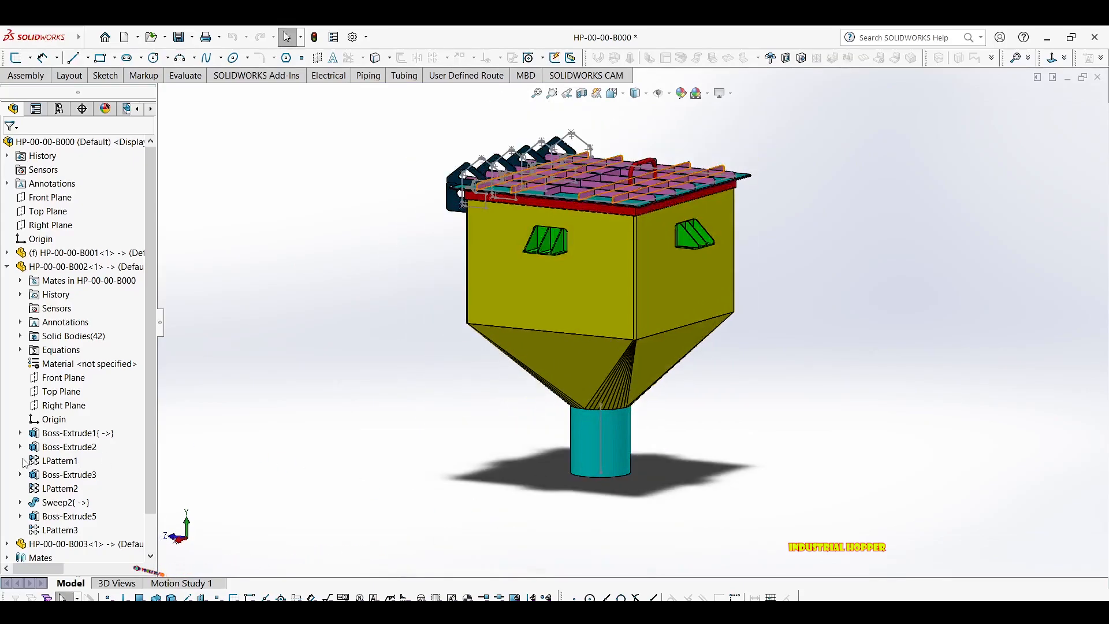
{"action": "left_click", "coordinate": [7, 268]}
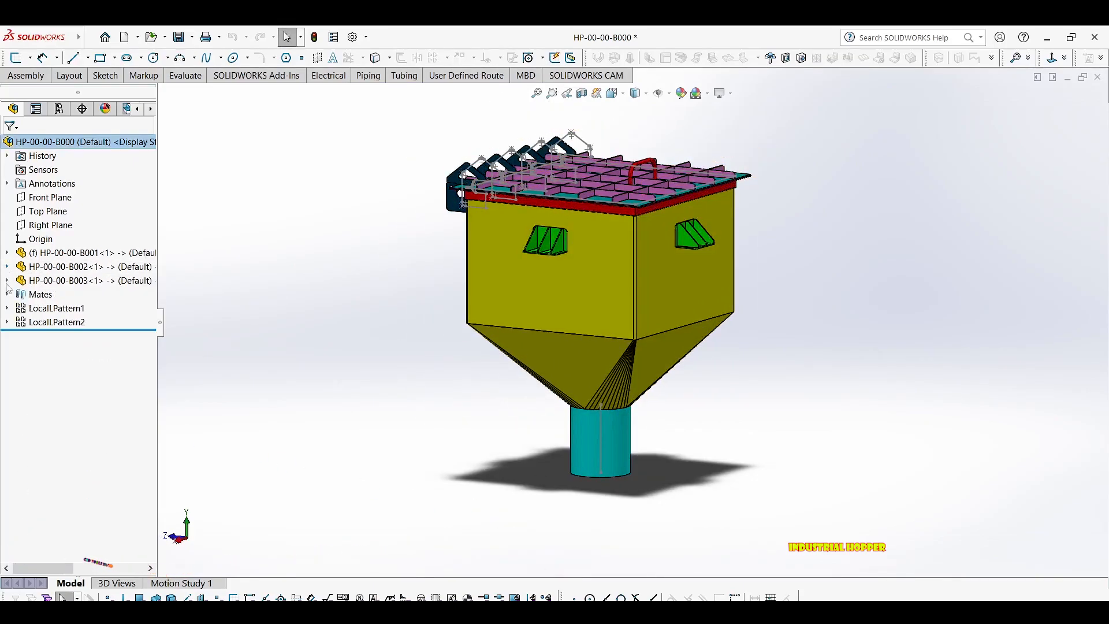
{"action": "left_click", "coordinate": [166, 42]}
{"action": "left_click", "coordinate": [175, 69]}
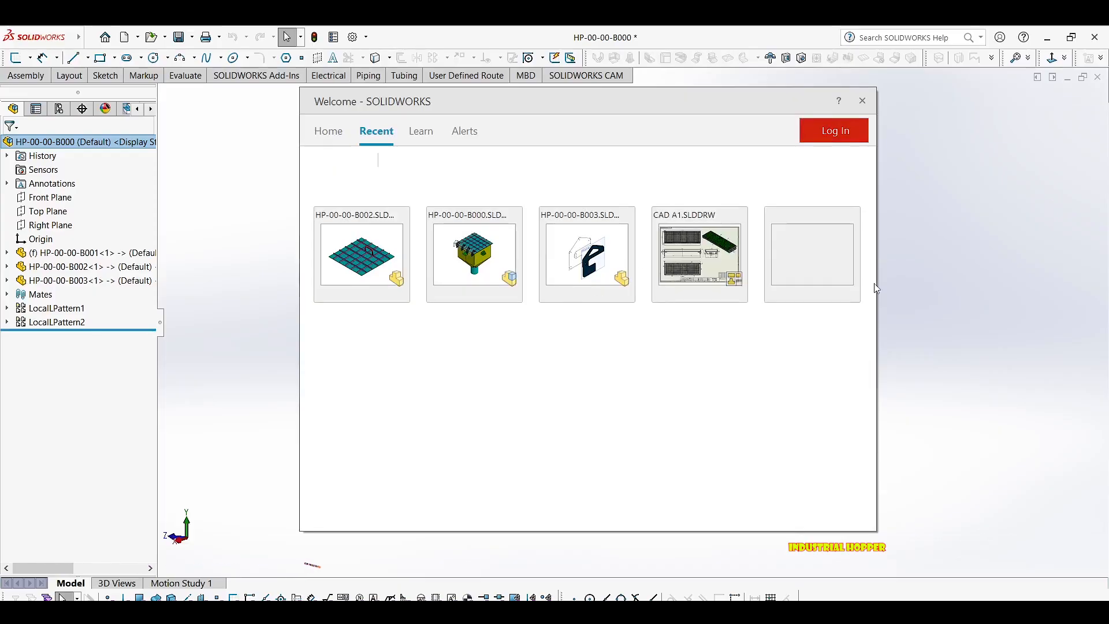
{"action": "left_click", "coordinate": [889, 268]}
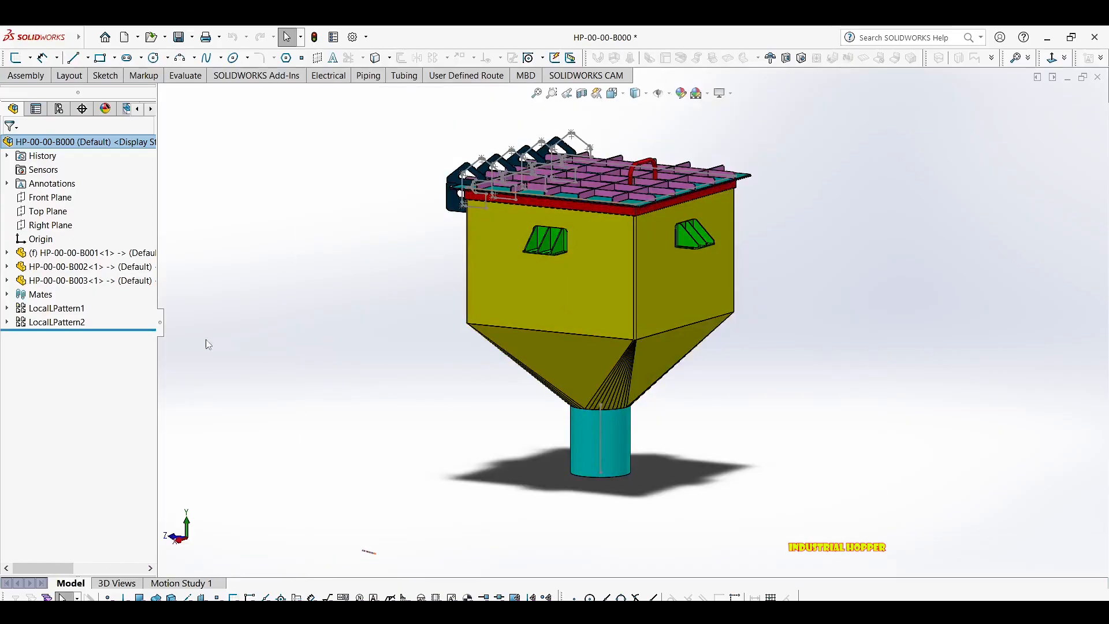
Insert a new empty part into the hopper assembly and expand its contents.
{"action": "left_click", "coordinate": [34, 80]}
{"action": "left_click", "coordinate": [36, 95]}
{"action": "left_click", "coordinate": [43, 121]}
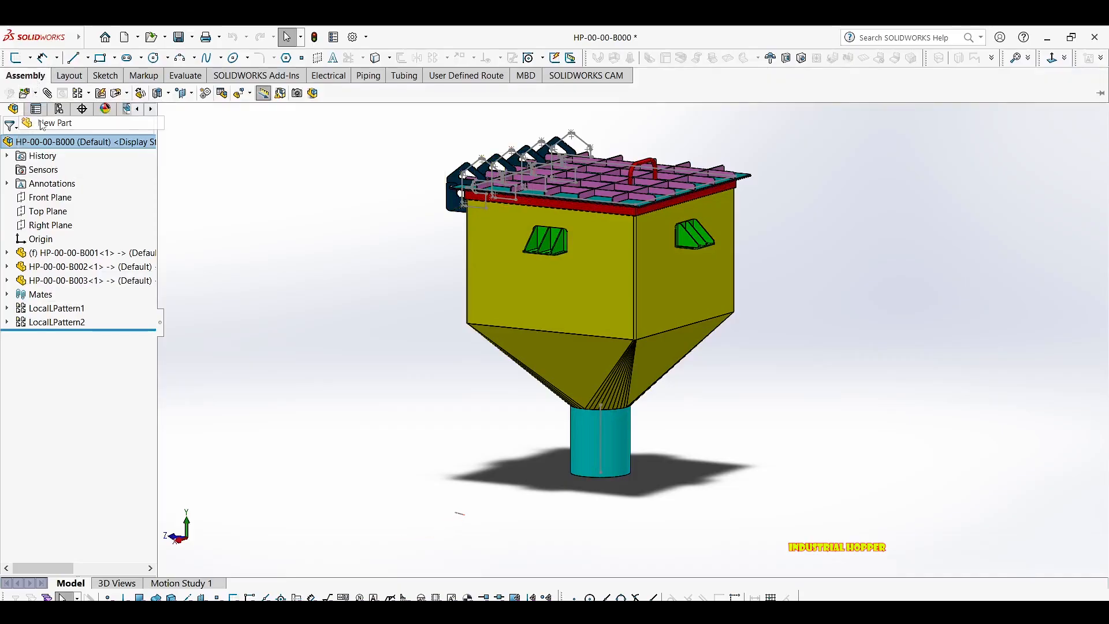
{"action": "left_click", "coordinate": [75, 319]}
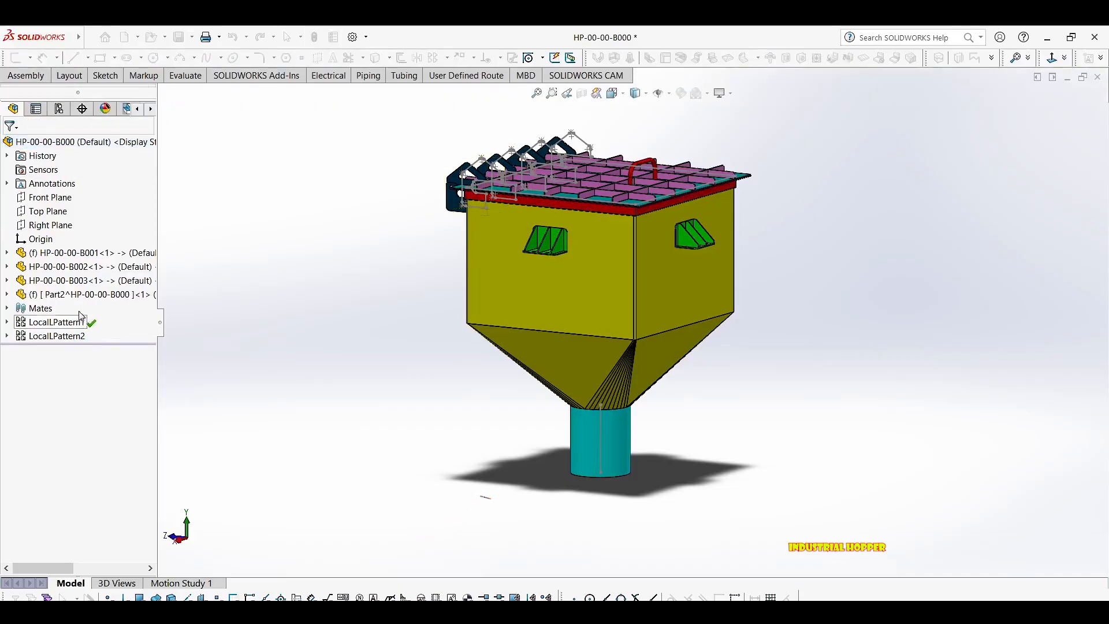
{"action": "left_click", "coordinate": [7, 295]}
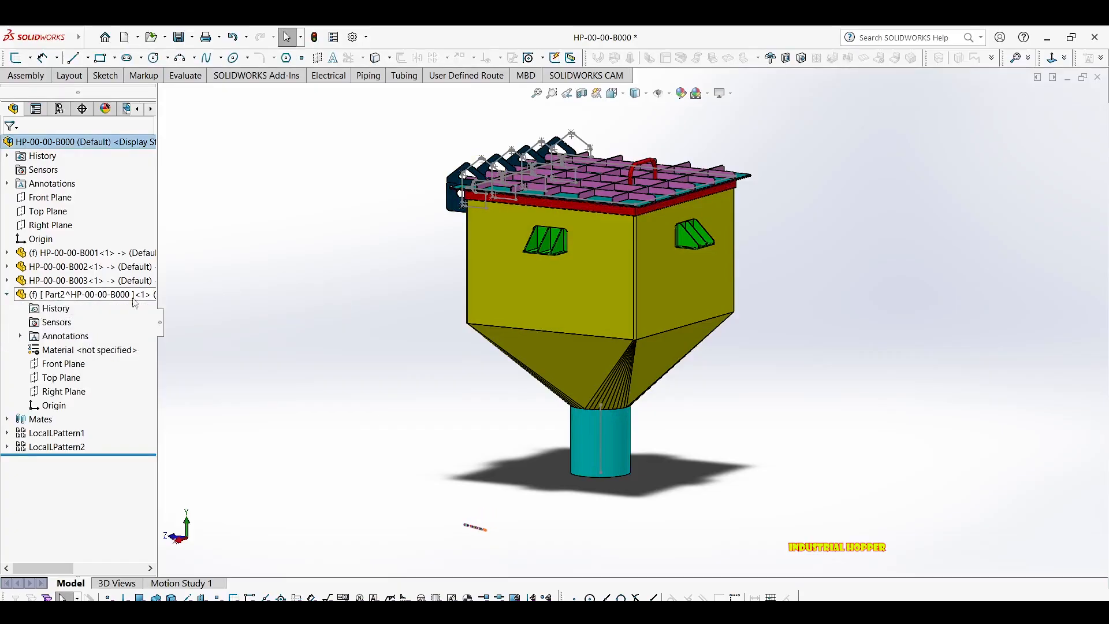
Open the newly inserted empty part in its own window.
{"action": "middle_click_drag", "start_coordinate": [487, 344], "coordinate": [463, 336]}
{"action": "scroll", "coordinate": [604, 403], "scroll_direction": "down", "scroll_amount": 3}
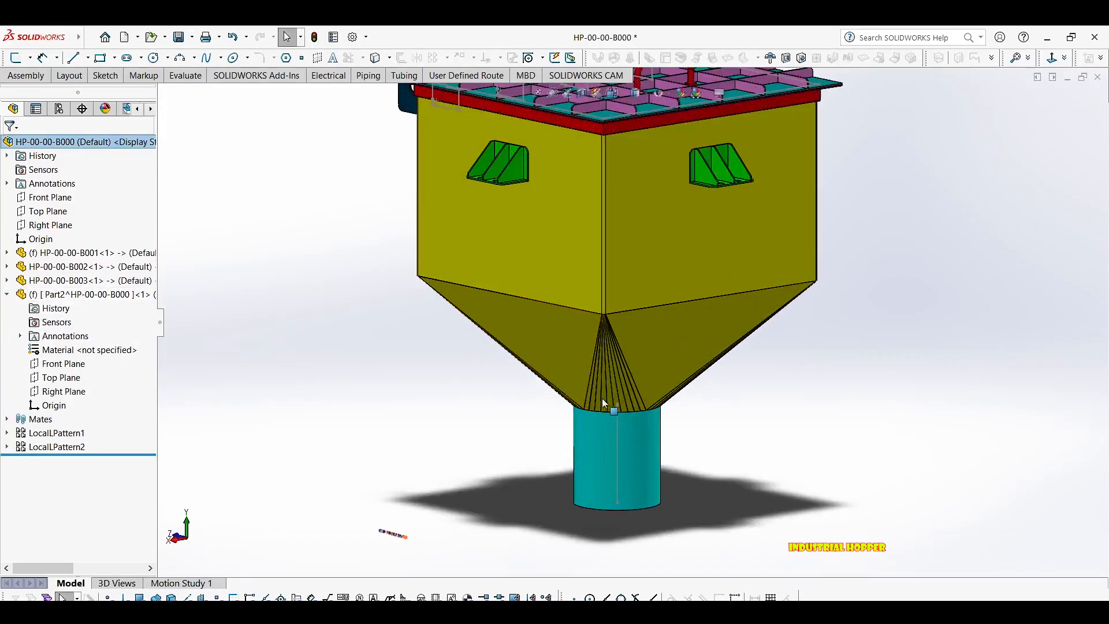
{"action": "right_click", "coordinate": [58, 294]}
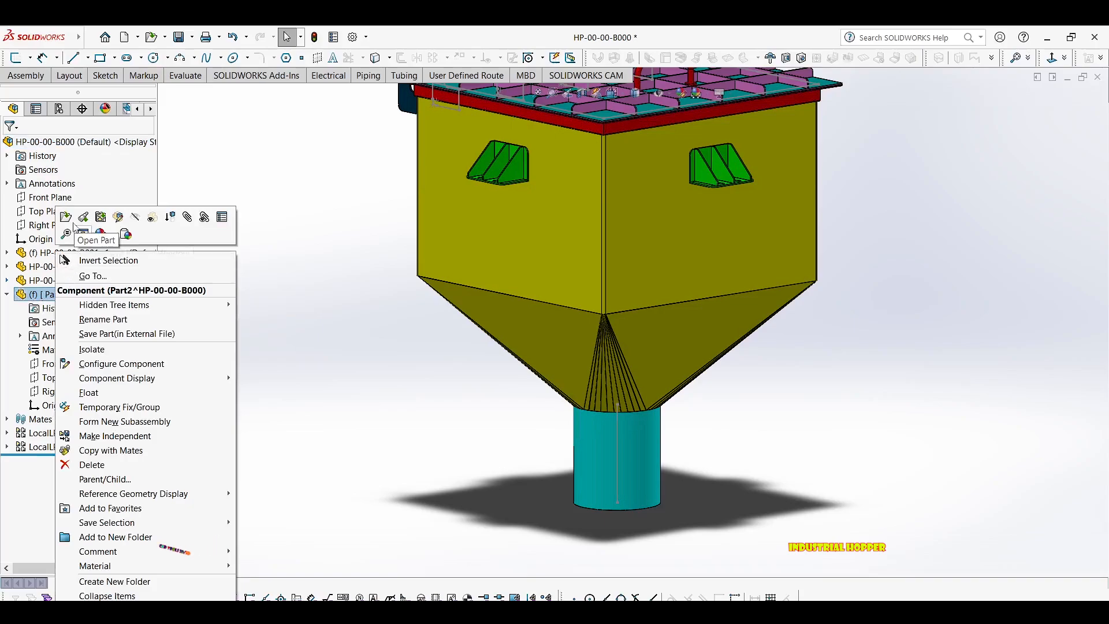
{"action": "key", "text": "Escape"}
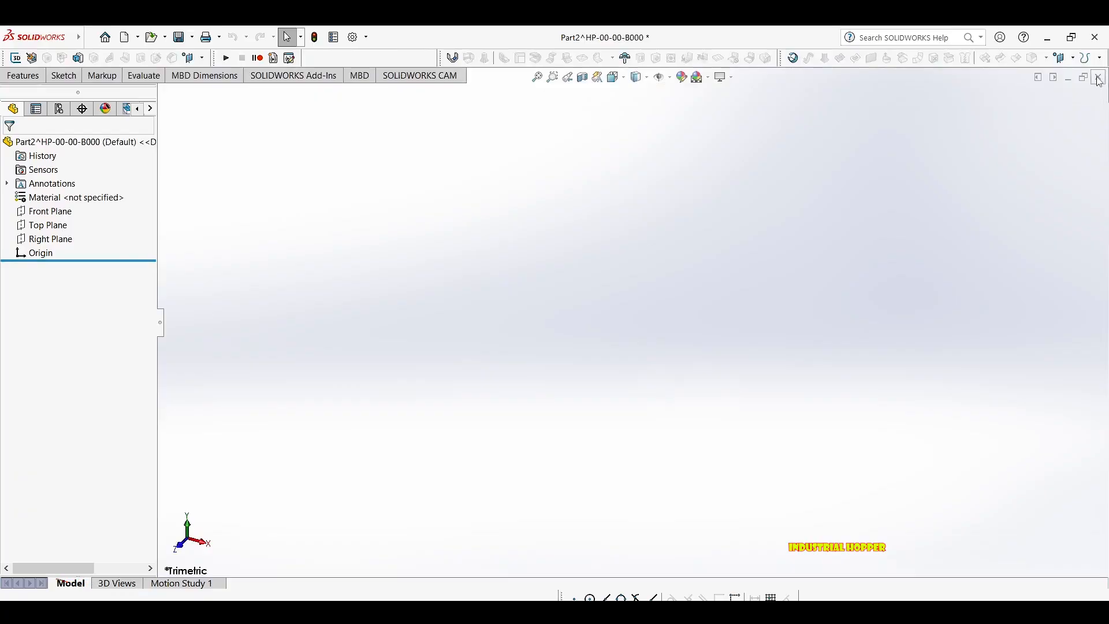
Open the existing part file HP-00-00-FLANGE from the HOPPER folder.
{"action": "left_click", "coordinate": [166, 39]}
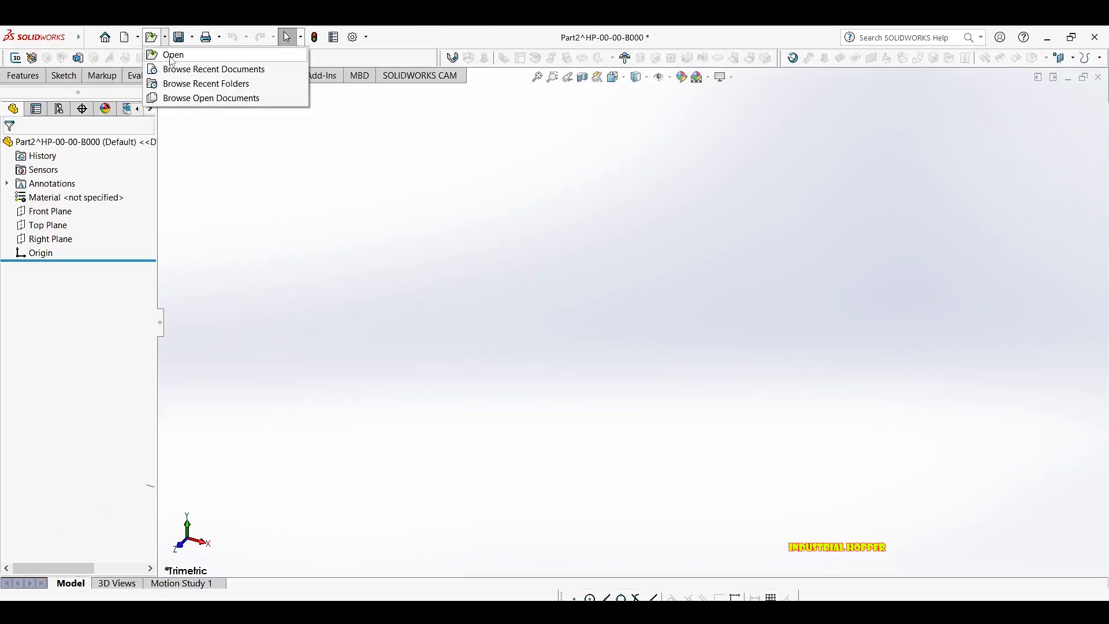
{"action": "left_click", "coordinate": [172, 56]}
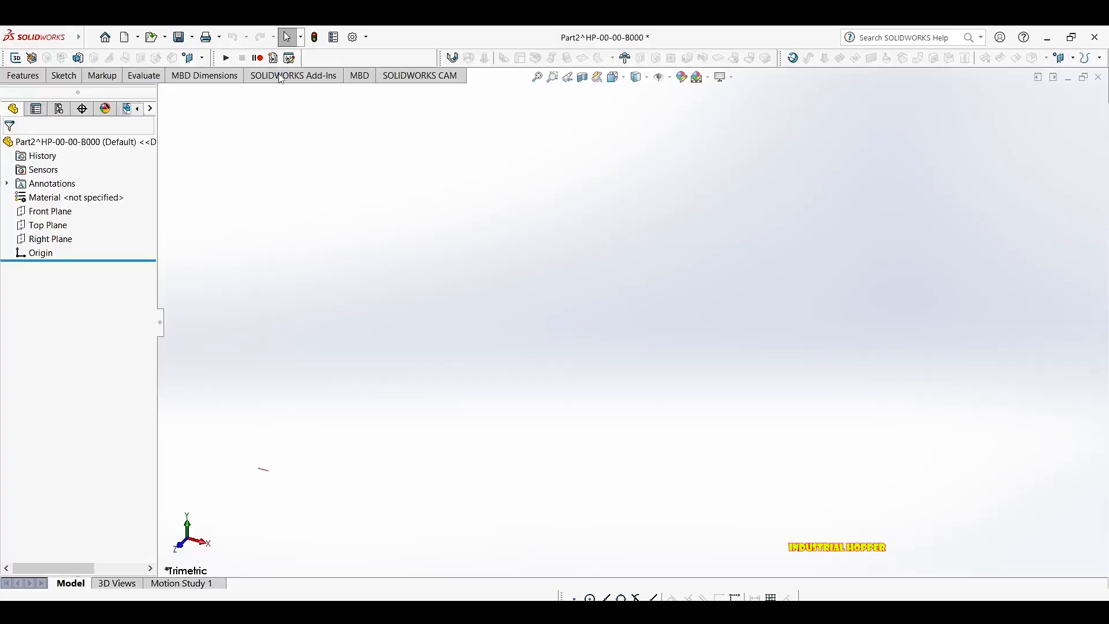
{"action": "key", "text": "ctrl+o"}
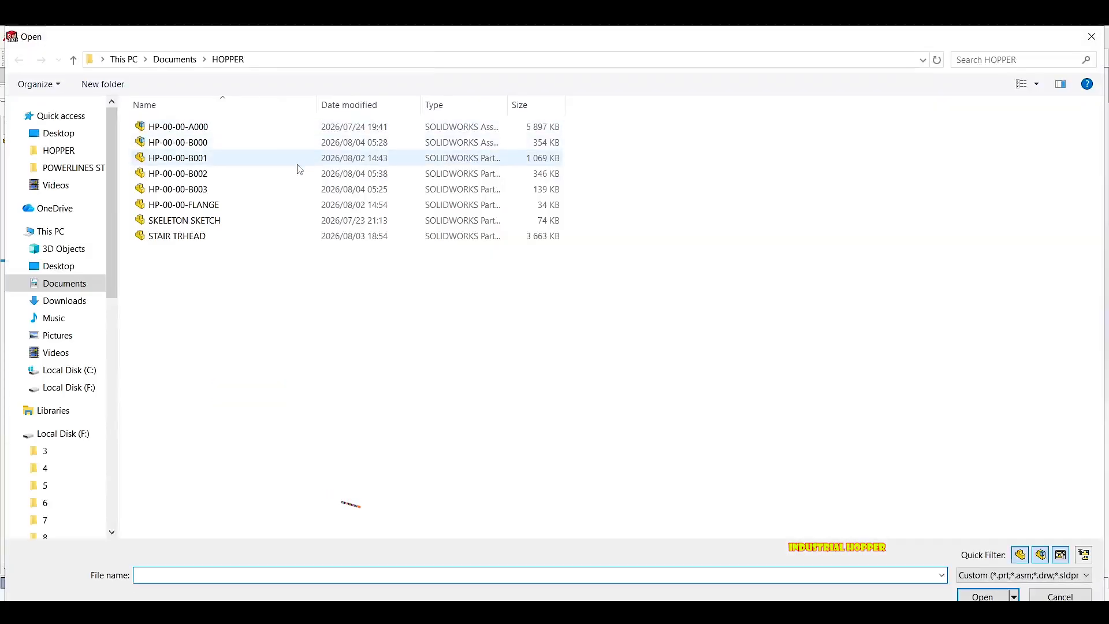
{"action": "left_click", "coordinate": [201, 207]}
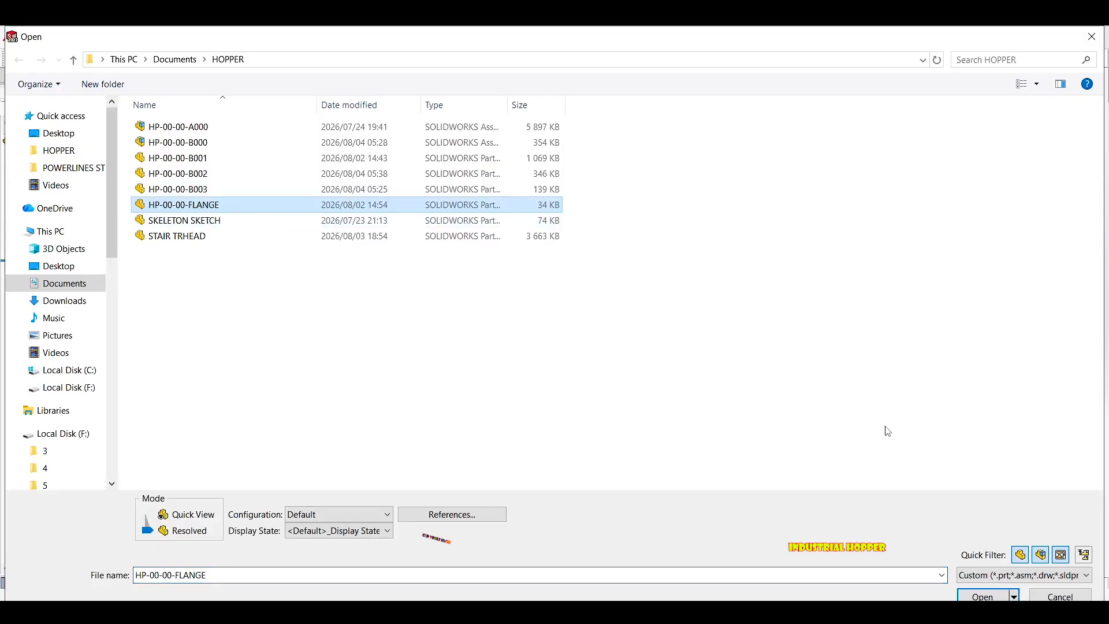
{"action": "left_click", "coordinate": [981, 595]}
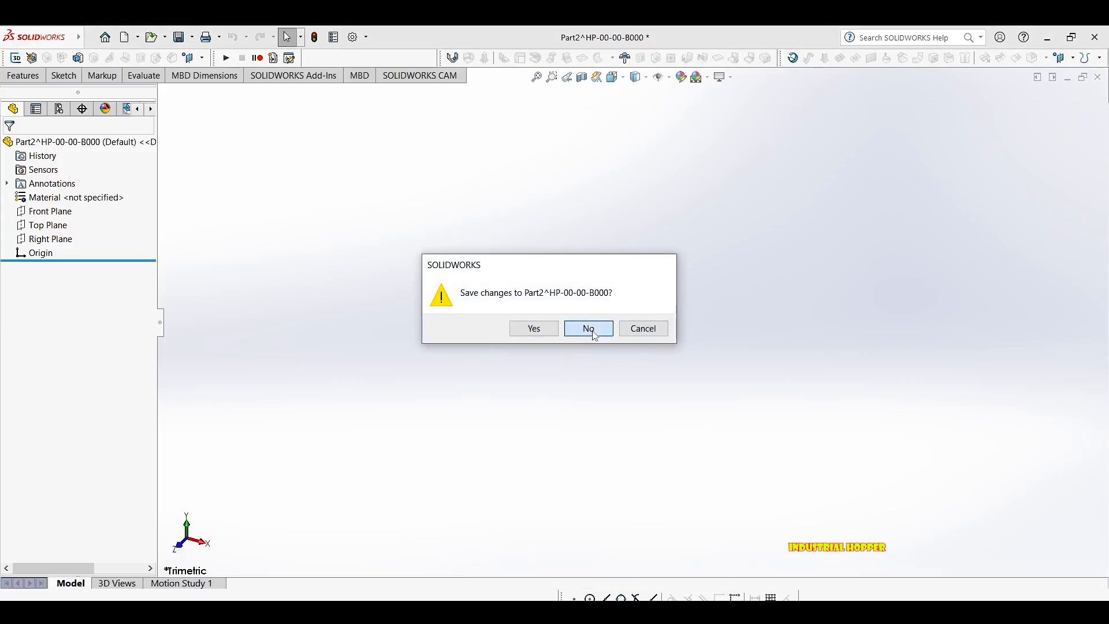
Close the empty new part without saving, discarding its changes, and delete it from the hopper assembly.
{"action": "left_click", "coordinate": [588, 328]}
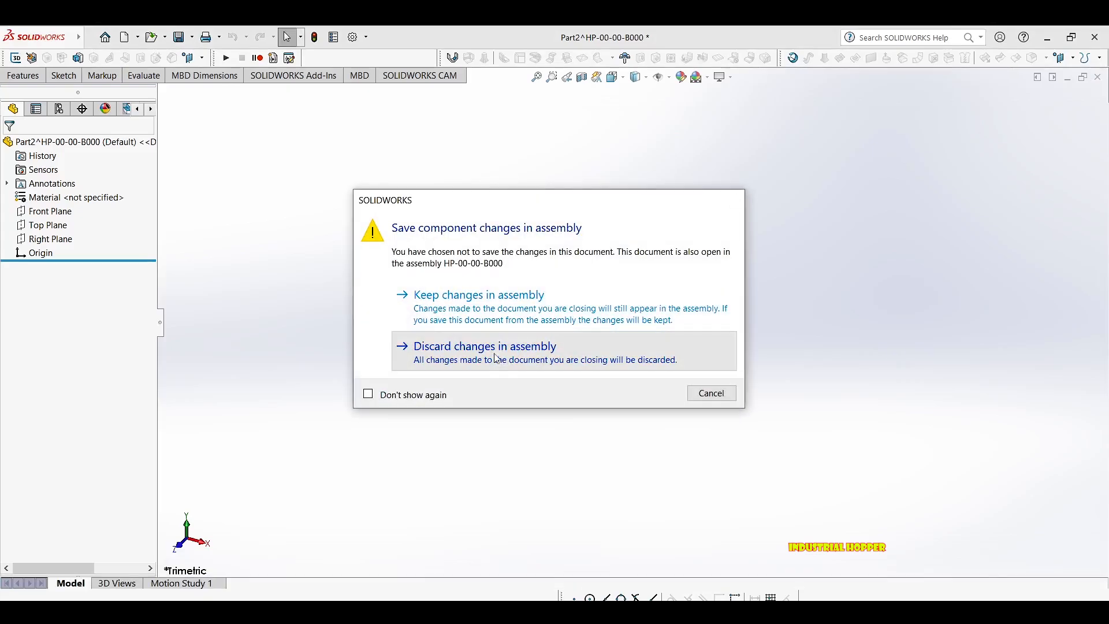
{"action": "left_click", "coordinate": [503, 362]}
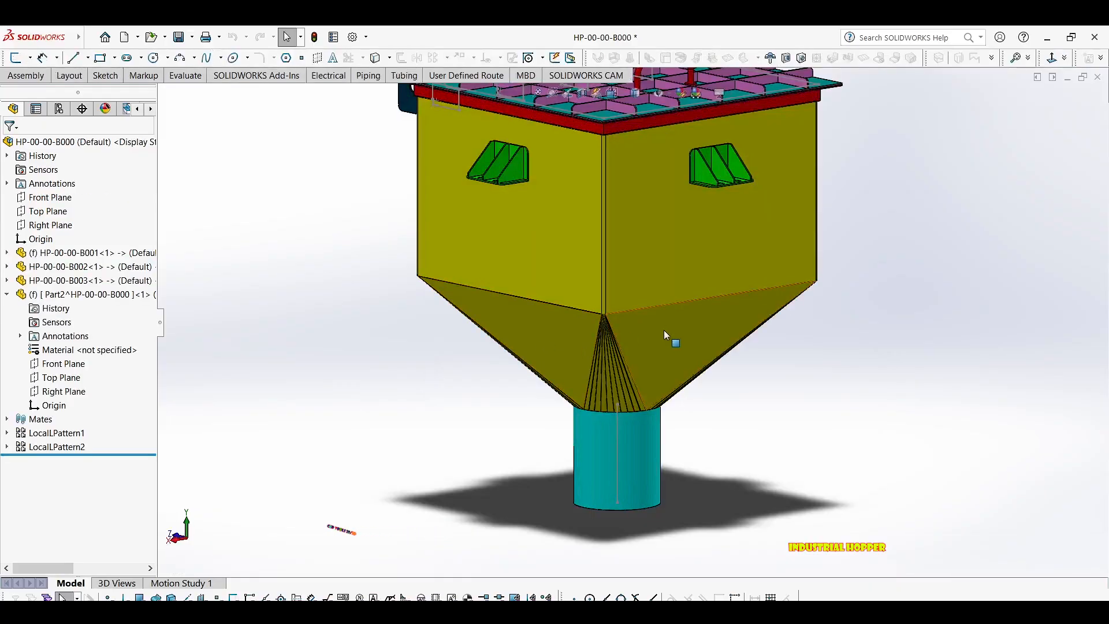
{"action": "right_click", "coordinate": [111, 296]}
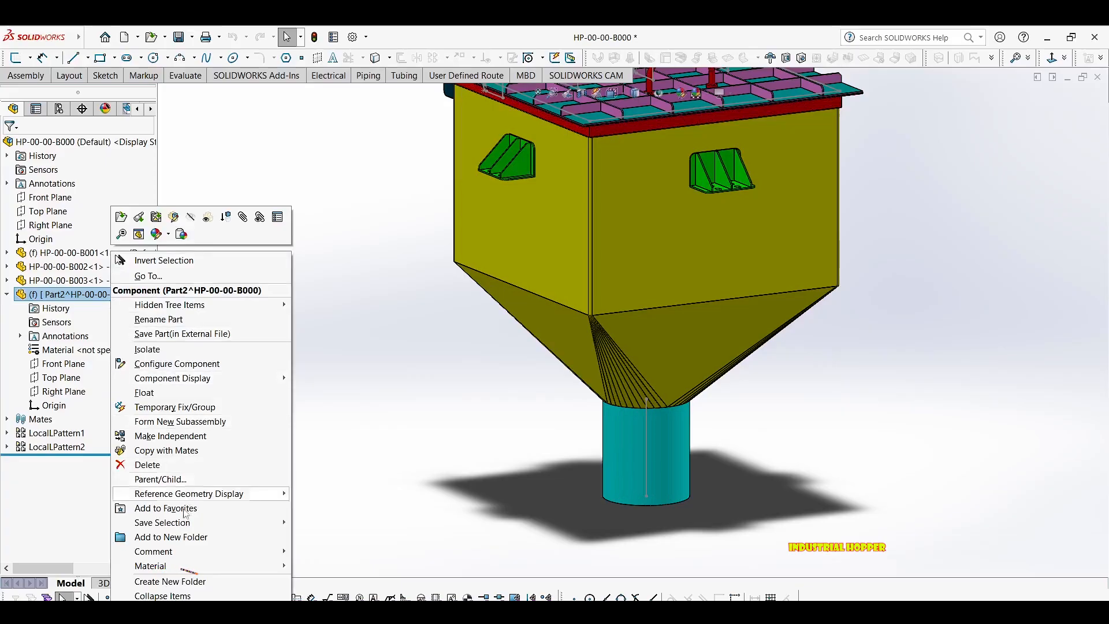
{"action": "left_click", "coordinate": [155, 467]}
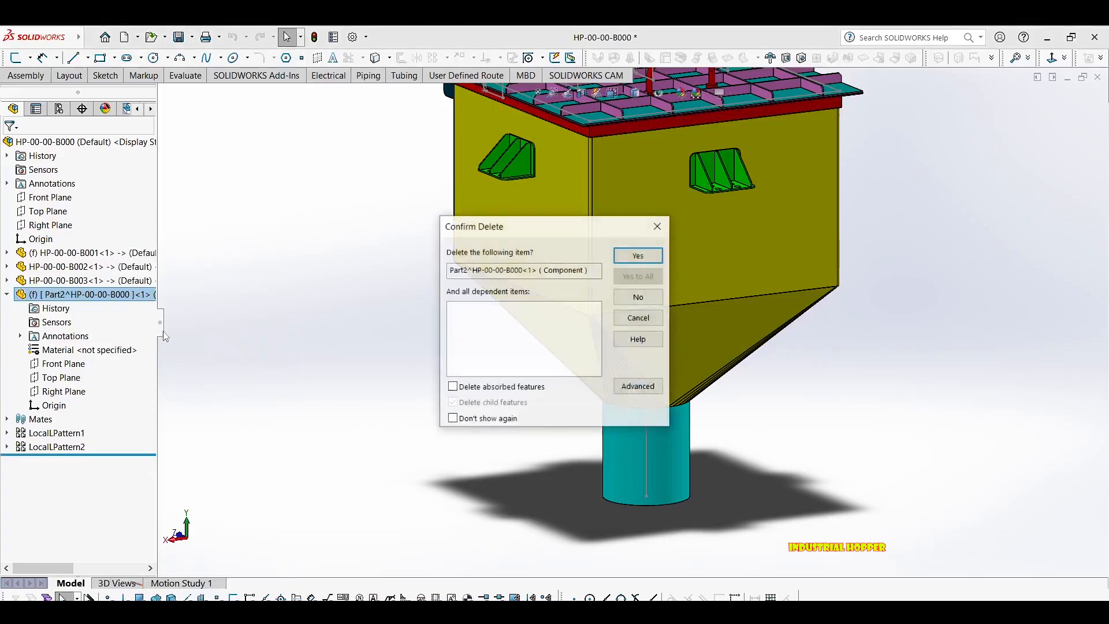
{"action": "key", "text": "Return"}
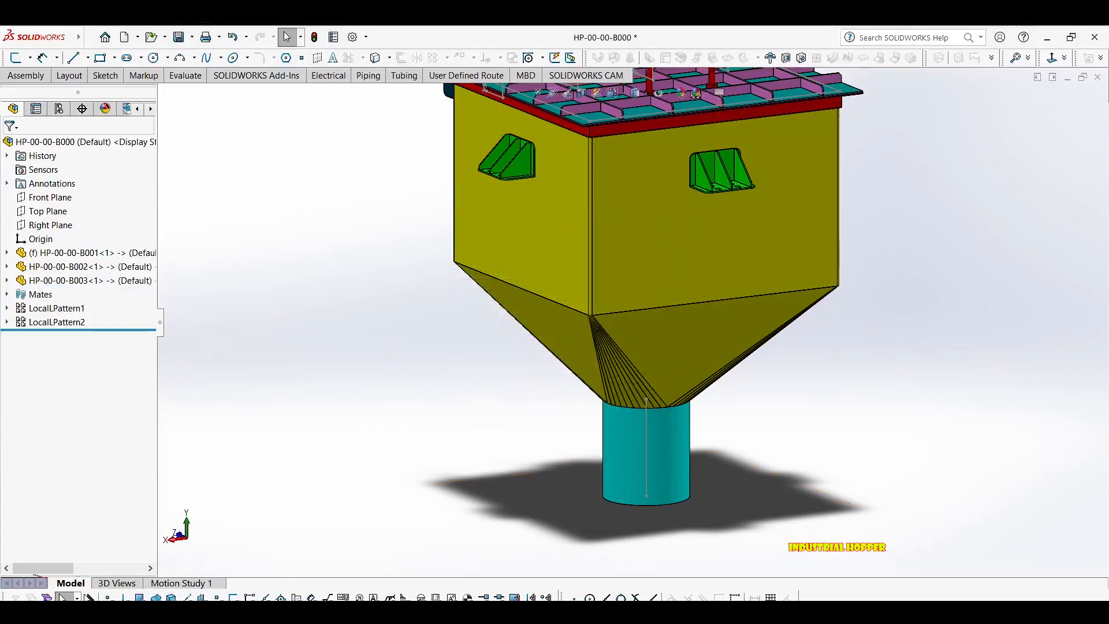
Insert the existing part HP-00-00-FLANGE into the assembly, placing it in the free space beside the hopper.
{"action": "left_click", "coordinate": [32, 80]}
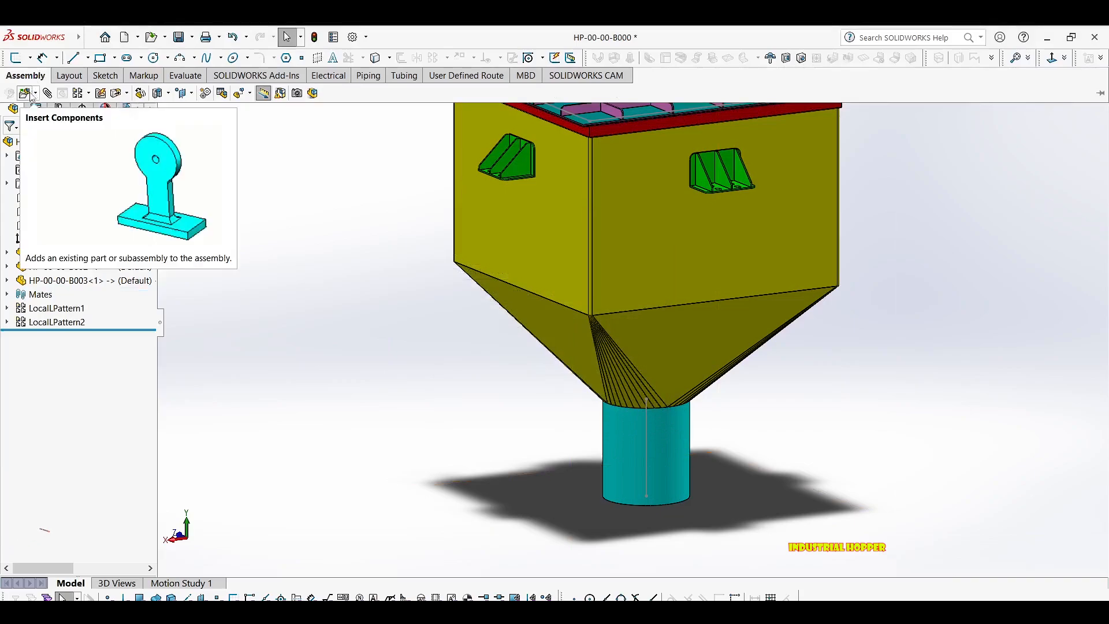
{"action": "left_click", "coordinate": [31, 93]}
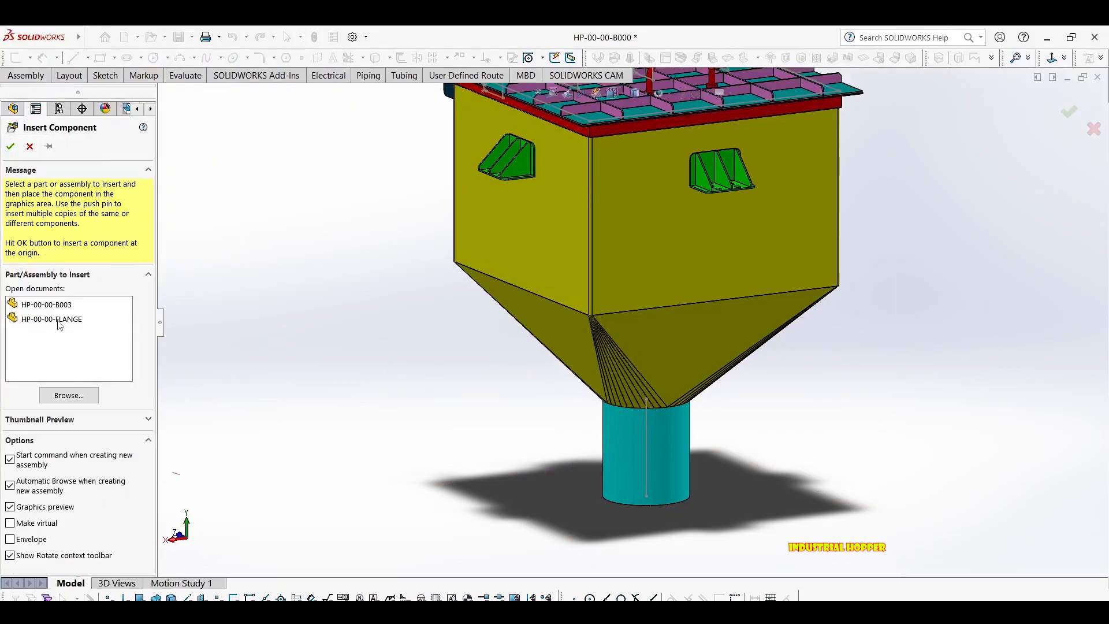
{"action": "left_click", "coordinate": [58, 320]}
{"action": "scroll", "coordinate": [324, 289], "scroll_direction": "up", "scroll_amount": 3}
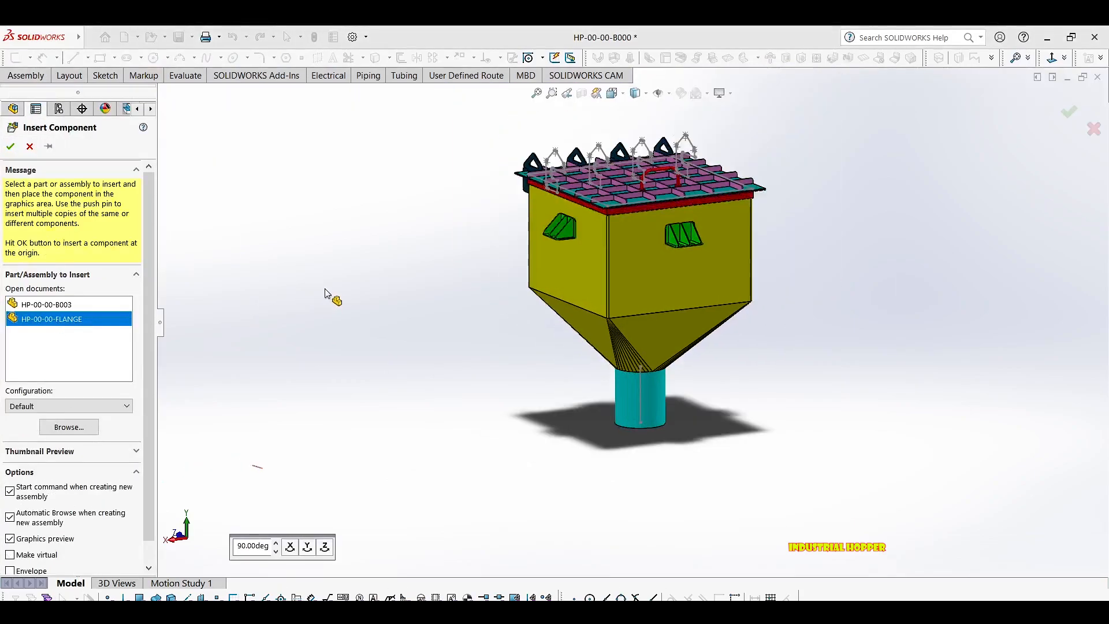
{"action": "left_click", "coordinate": [367, 281]}
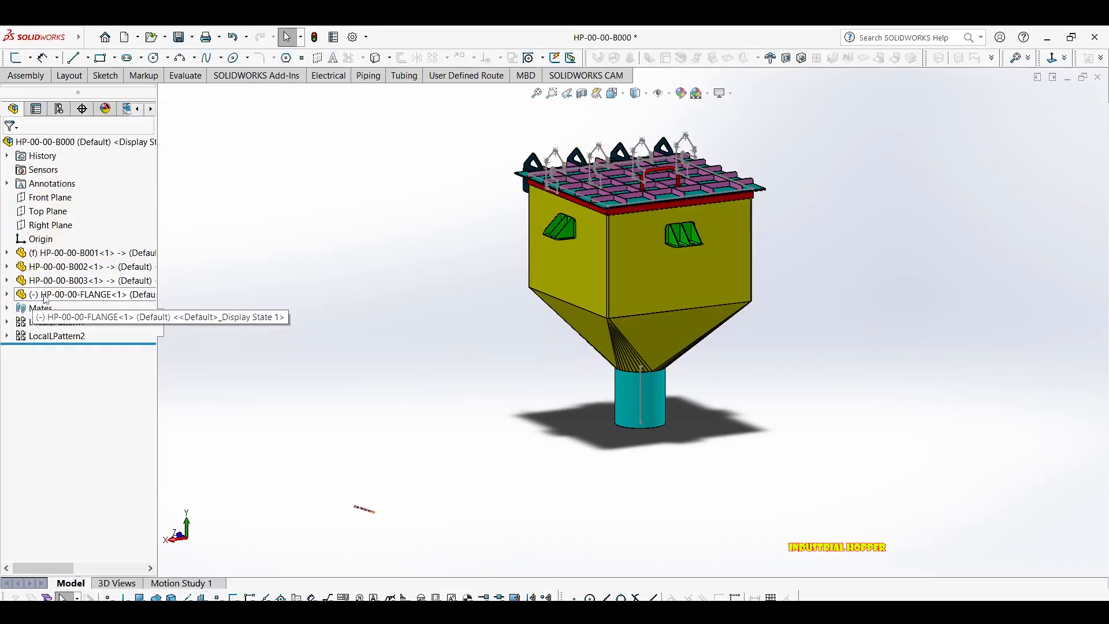
Mate the origin of HP-00-00-FLANGE coincident with the assembly origin.
{"action": "left_click", "coordinate": [7, 295]}
{"action": "left_click", "coordinate": [54, 405]}
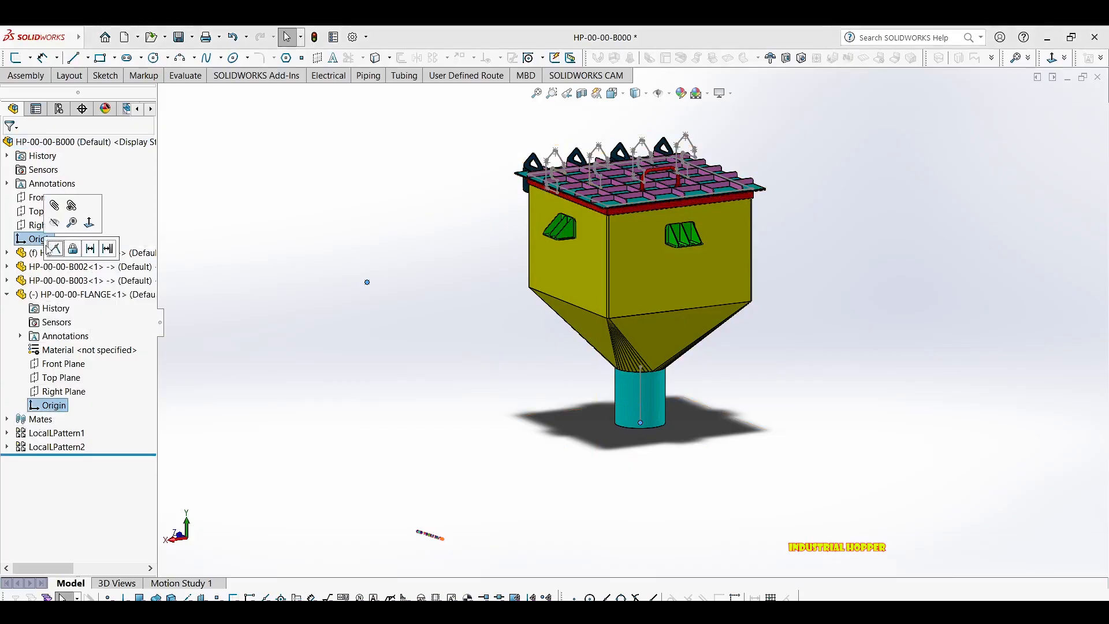
{"action": "left_click", "coordinate": [55, 249]}
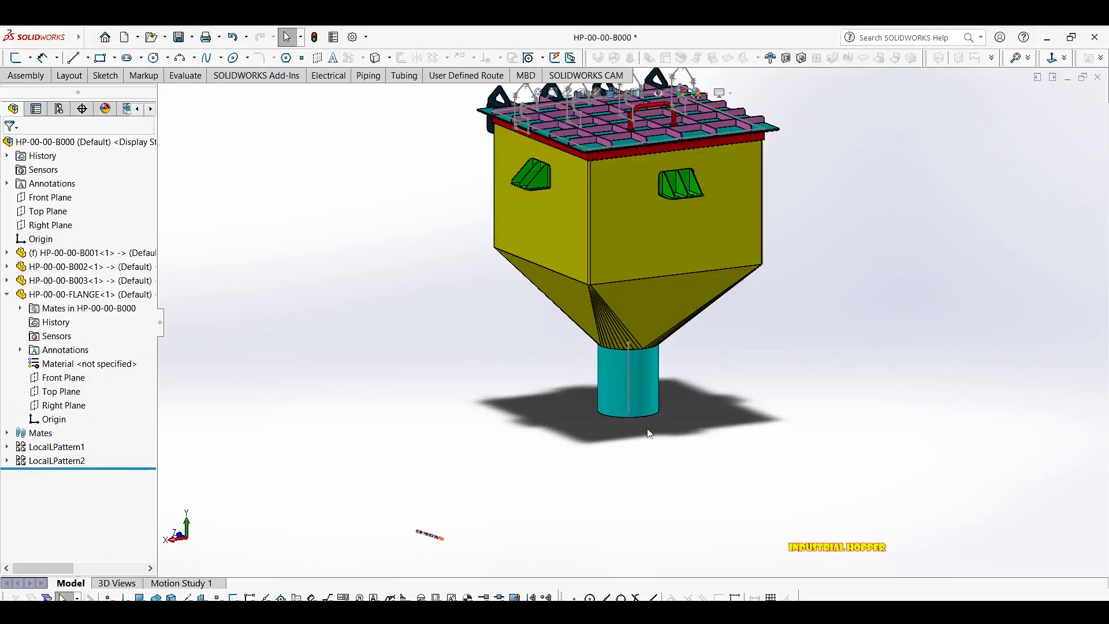
Start editing the part HP-00-00-FLANGE in context, with the hopper's round outlet tube in close view.
{"action": "right_click", "coordinate": [77, 296]}
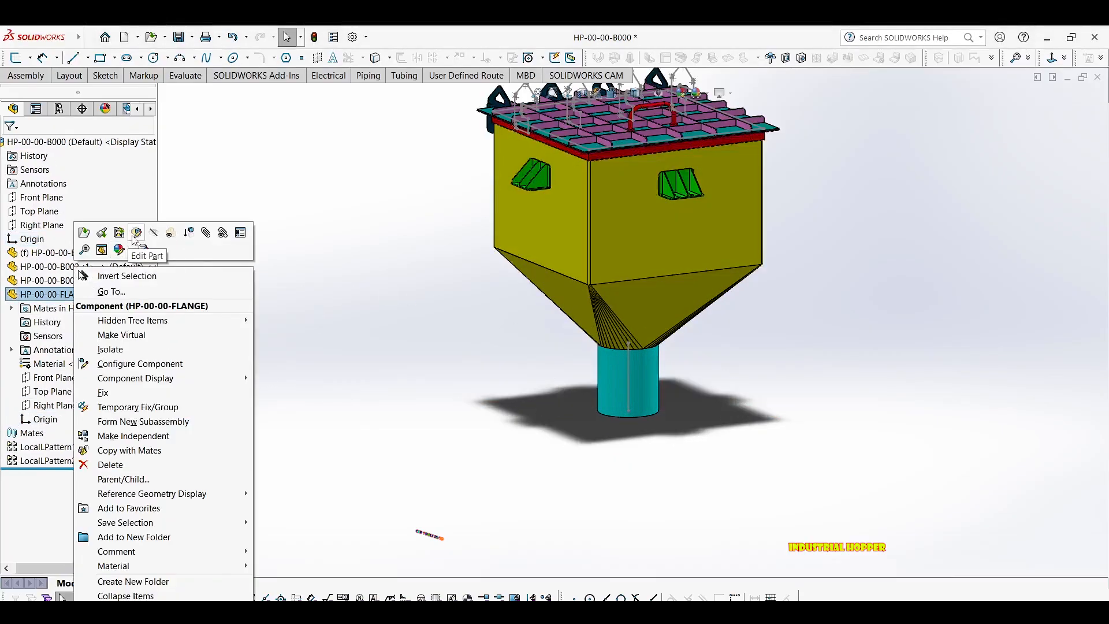
{"action": "left_click", "coordinate": [118, 248]}
{"action": "scroll", "coordinate": [649, 373], "scroll_direction": "down", "scroll_amount": 5}
{"action": "scroll", "coordinate": [651, 403], "scroll_direction": "down", "scroll_amount": 1}
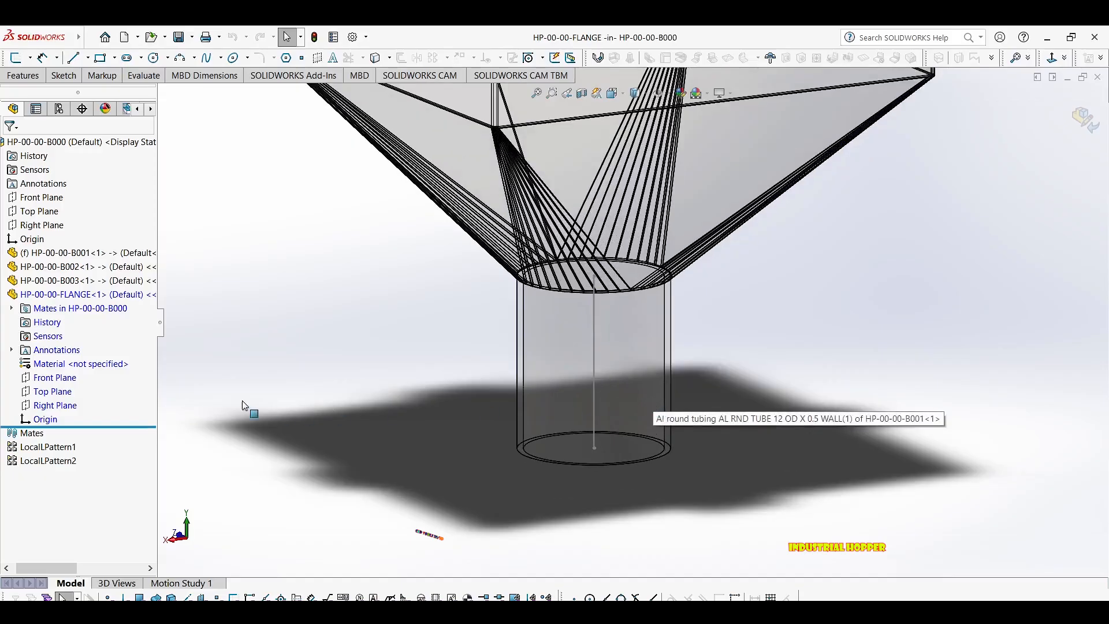
Start a sketch on the ring-shaped bottom end face of the outlet tube, viewed from below.
{"action": "scroll", "coordinate": [628, 398], "scroll_direction": "up", "scroll_amount": 1}
{"action": "middle_click_drag", "start_coordinate": [656, 333], "coordinate": [693, 199]}
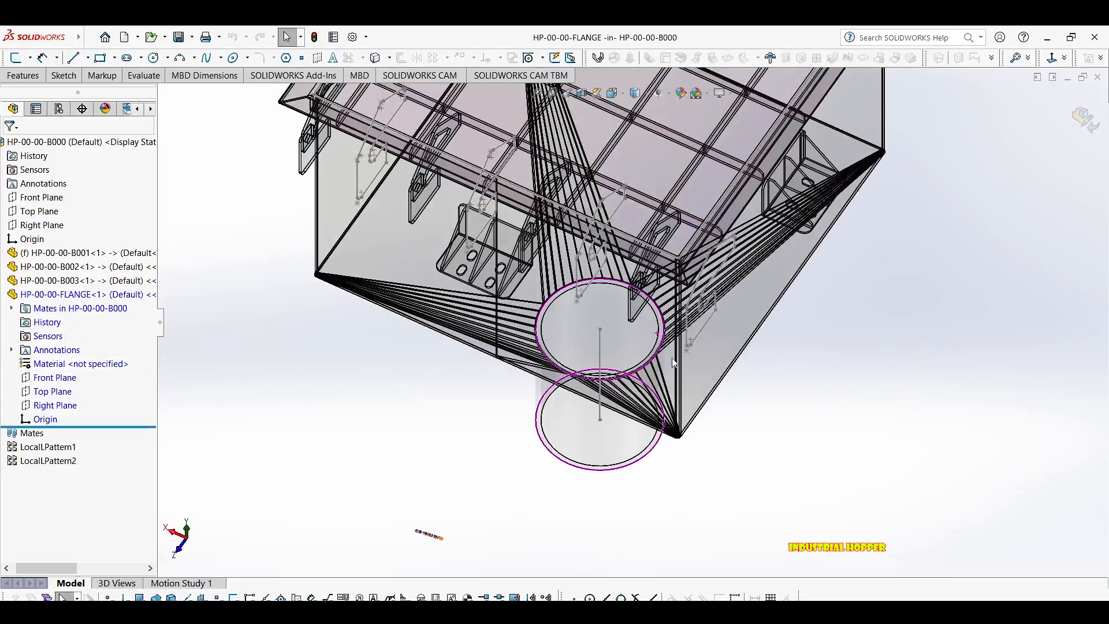
{"action": "scroll", "coordinate": [664, 428], "scroll_direction": "down", "scroll_amount": 7}
{"action": "left_click", "coordinate": [614, 500]}
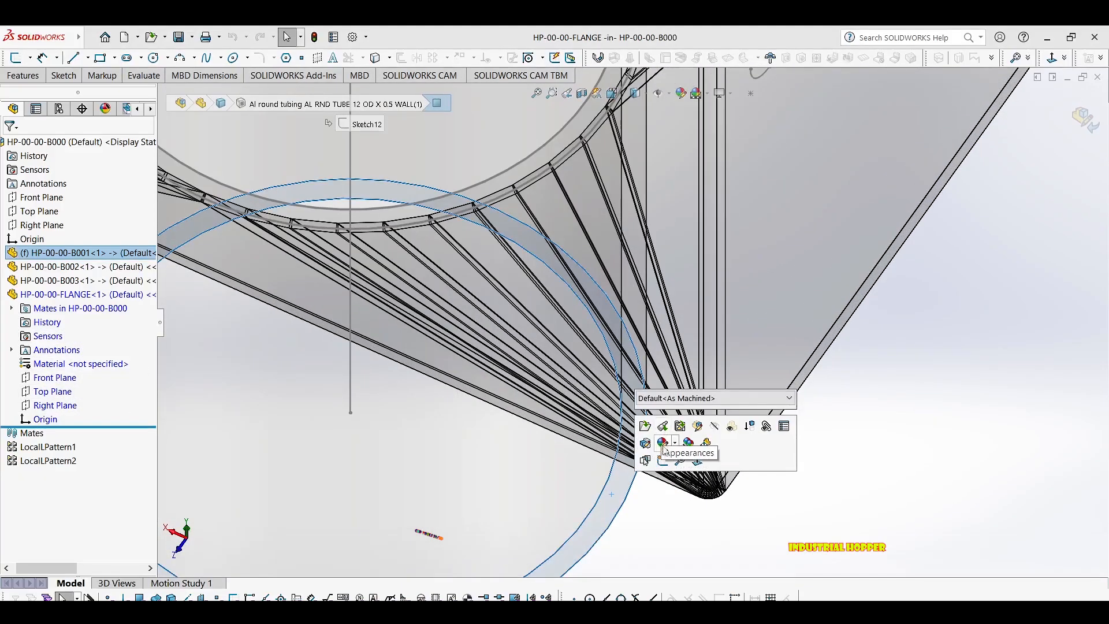
{"action": "middle_click_drag", "start_coordinate": [655, 462], "coordinate": [718, 268]}
{"action": "scroll", "coordinate": [704, 259], "scroll_direction": "down", "scroll_amount": 8}
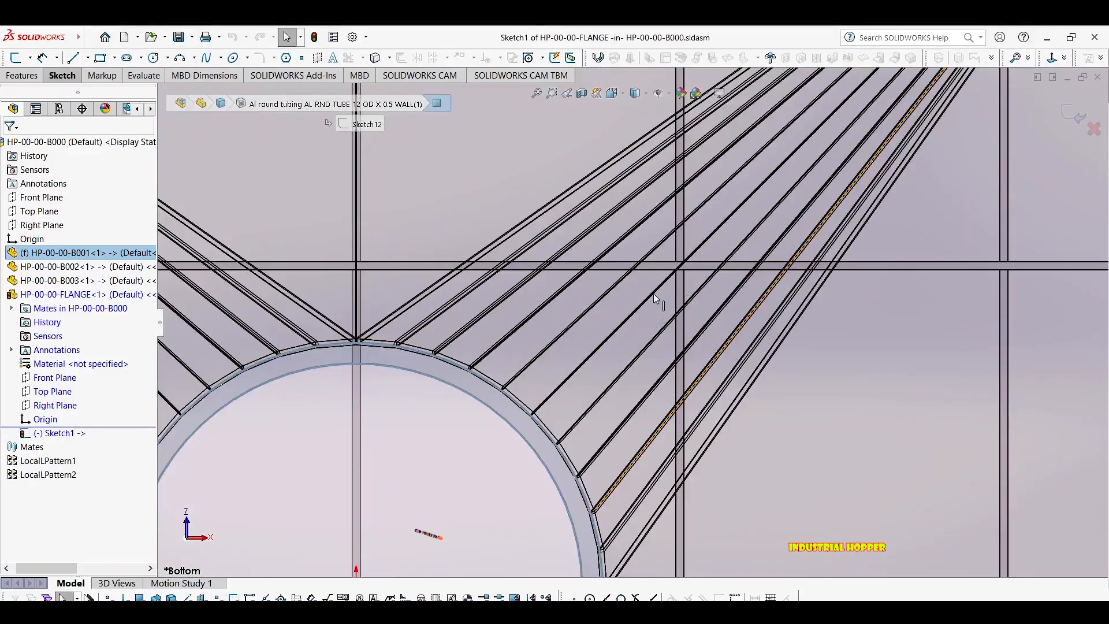
{"action": "scroll", "coordinate": [566, 323], "scroll_direction": "up", "scroll_amount": 5}
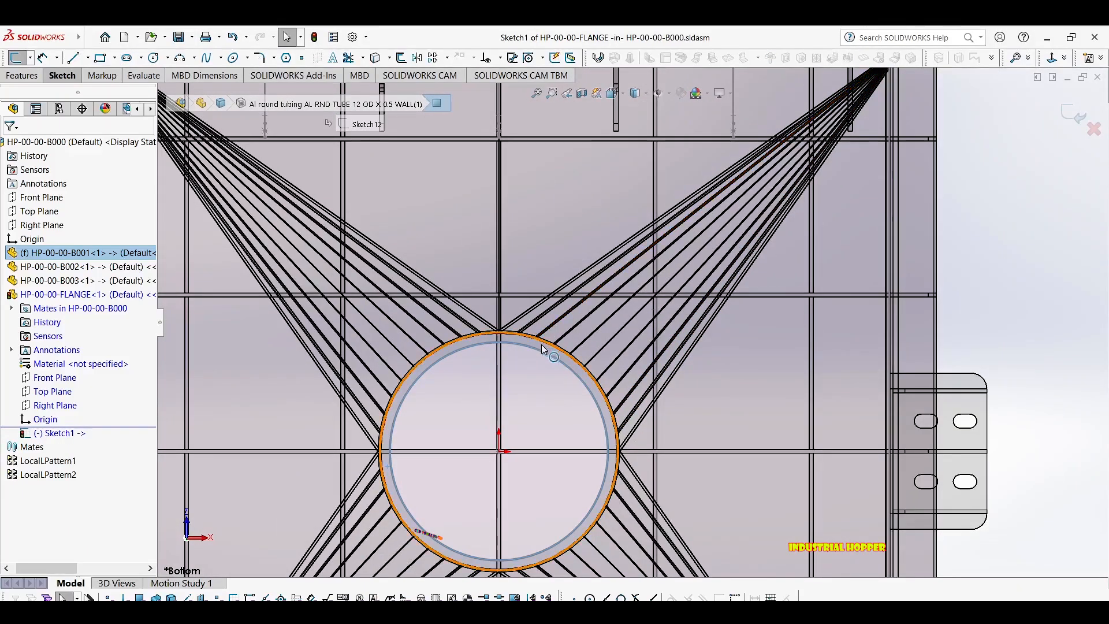
Sketch a circle about 485 mm in diameter, centred on the origin and surrounding the outlet tube.
{"action": "right_click_drag", "start_coordinate": [532, 412], "coordinate": [516, 437]}
{"action": "left_click", "coordinate": [499, 452]}
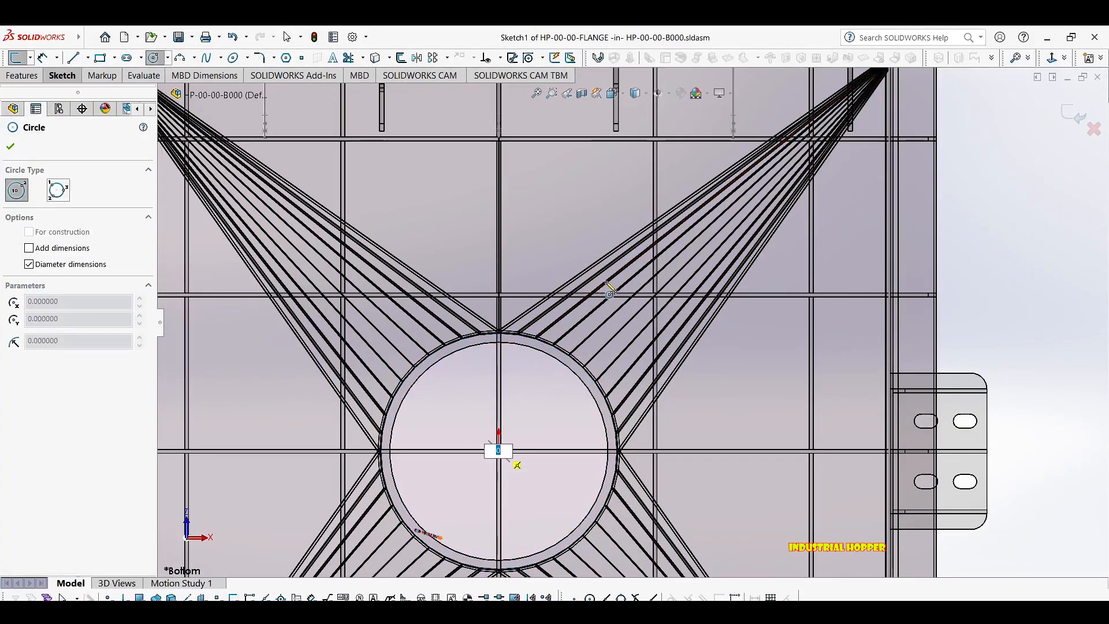
{"action": "left_click", "coordinate": [547, 269]}
{"action": "key", "text": "Escape"}
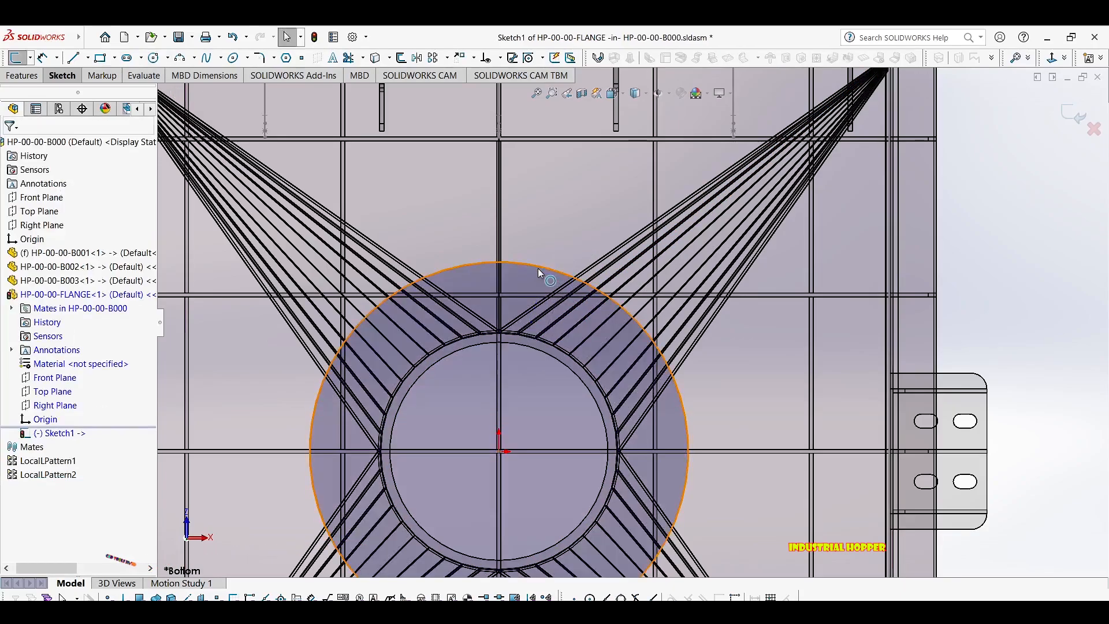
{"action": "left_click", "coordinate": [540, 267]}
{"action": "scroll", "coordinate": [659, 429], "scroll_direction": "up", "scroll_amount": 6}
{"action": "scroll", "coordinate": [659, 433], "scroll_direction": "down", "scroll_amount": 2}
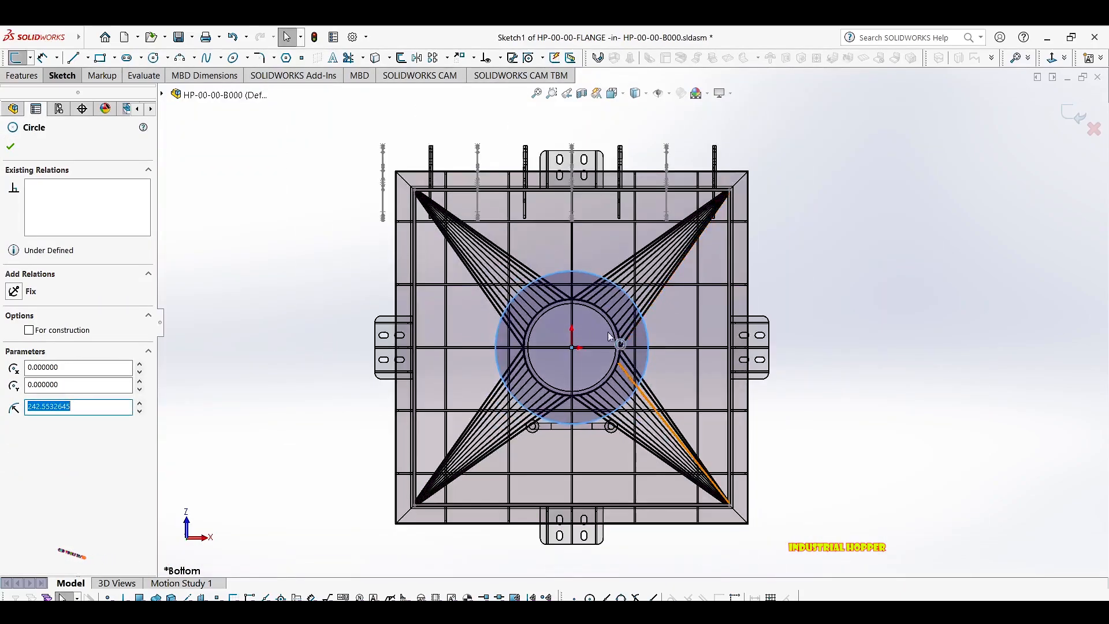
{"action": "key", "text": "Escape"}
Dimension the outer circle's diameter, accepting its size as drawn.
{"action": "left_click", "coordinate": [588, 272]}
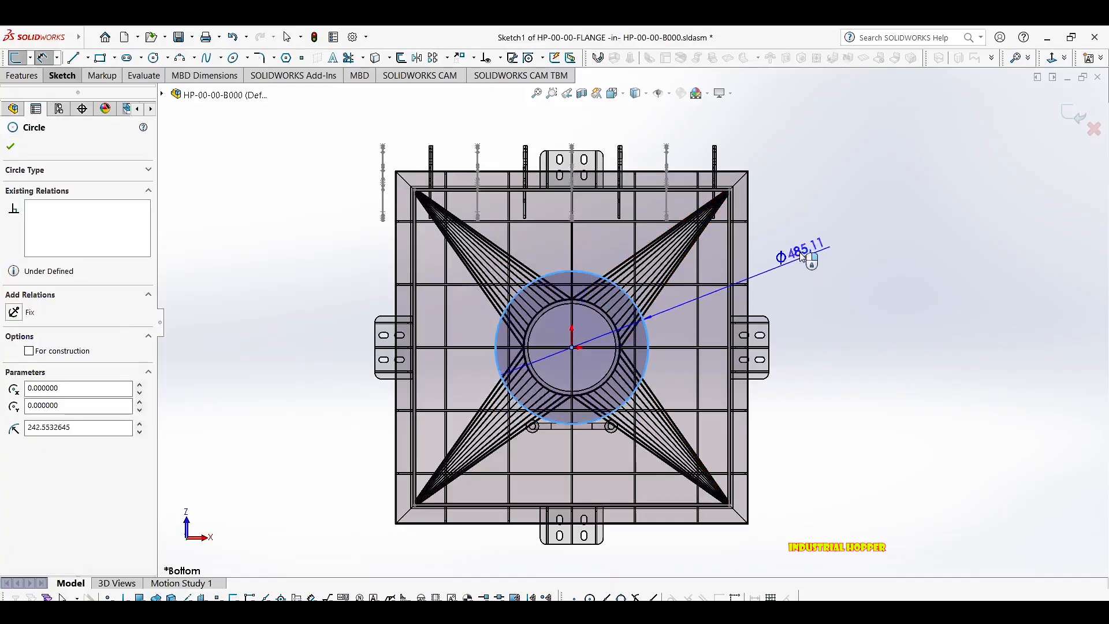
{"action": "left_click", "coordinate": [833, 254]}
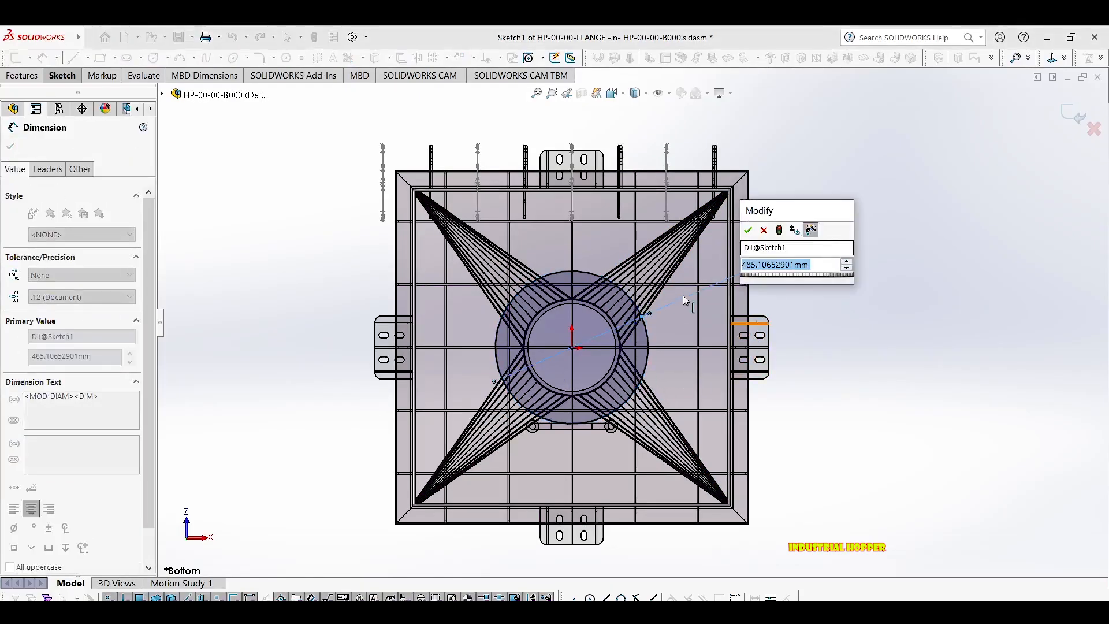
{"action": "key", "text": "Return"}
{"action": "key", "text": "Escape"}
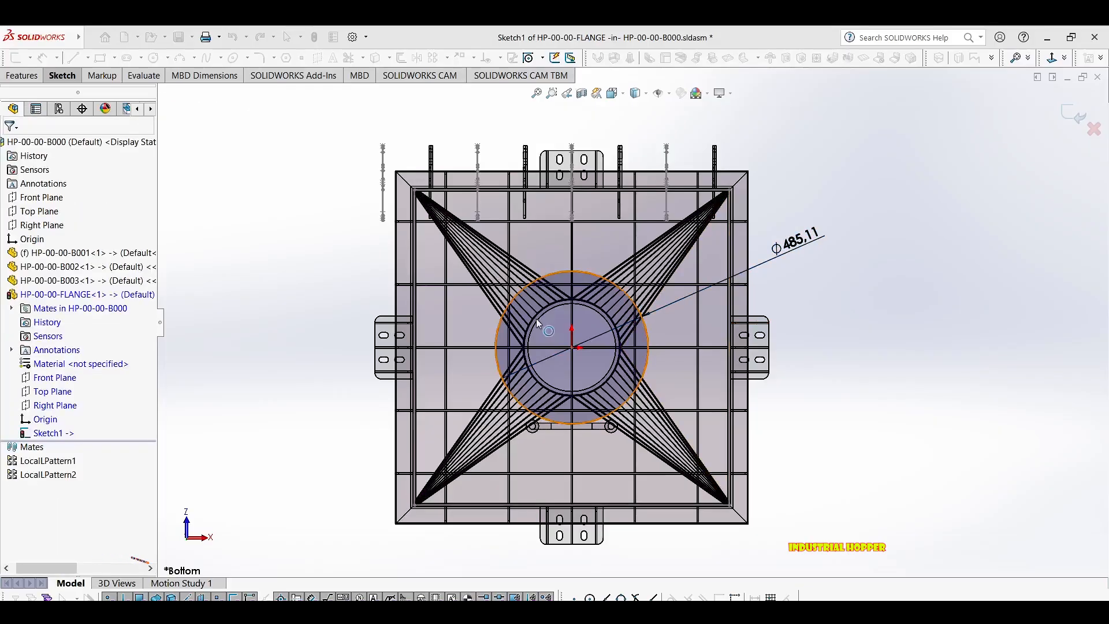
{"action": "scroll", "coordinate": [548, 306], "scroll_direction": "down", "scroll_amount": 5}
{"action": "right_click_drag", "start_coordinate": [615, 352], "coordinate": [618, 451]}
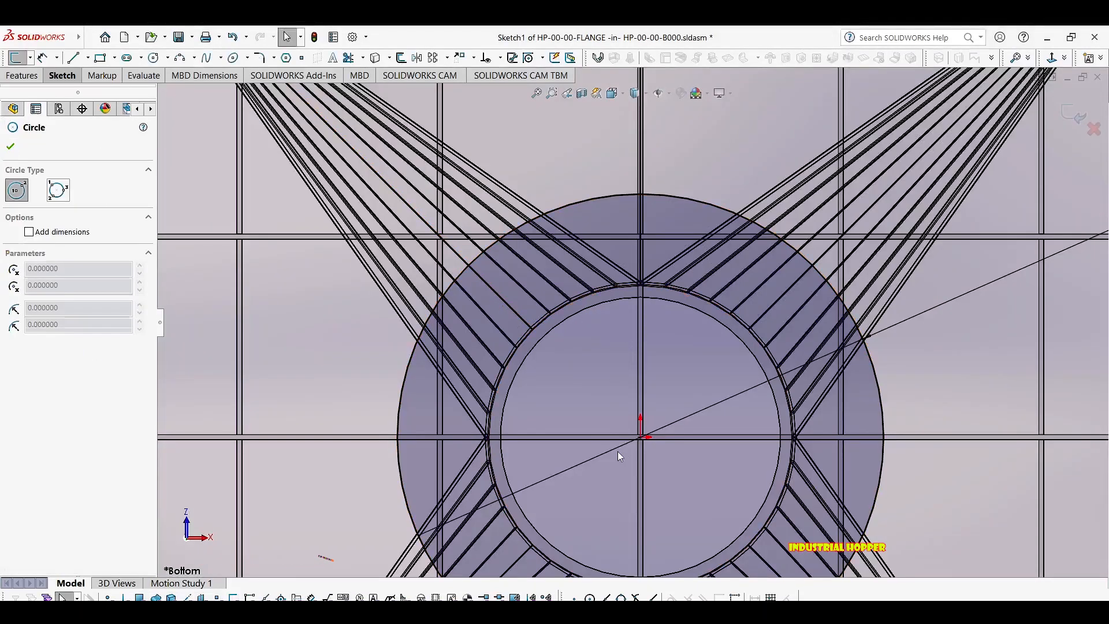
{"action": "left_click", "coordinate": [642, 439]}
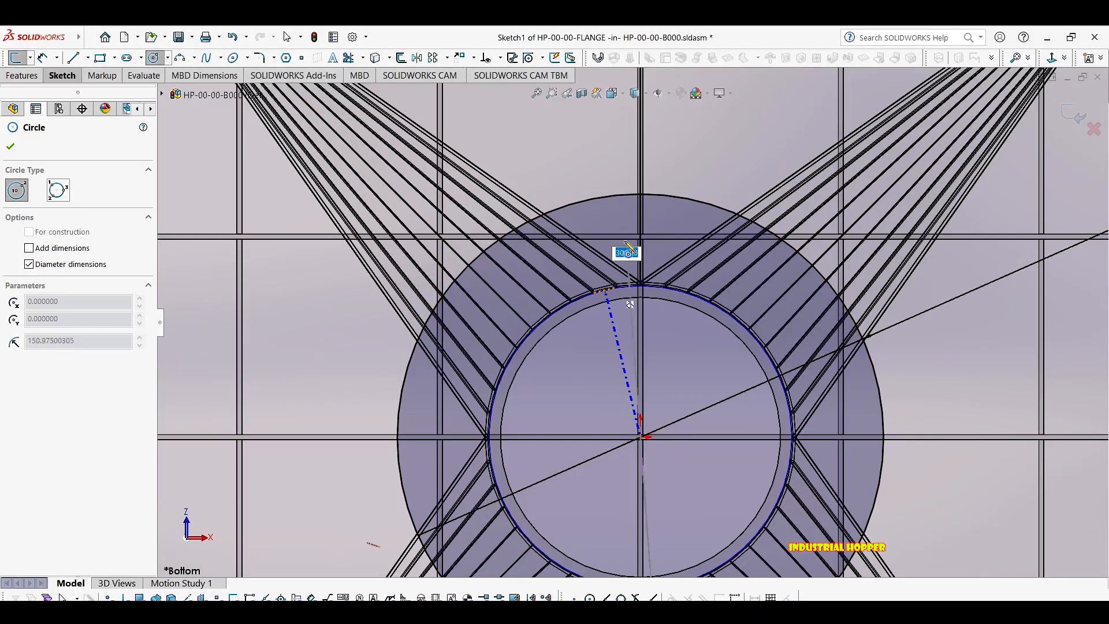
{"action": "scroll", "coordinate": [657, 267], "scroll_direction": "down", "scroll_amount": 1}
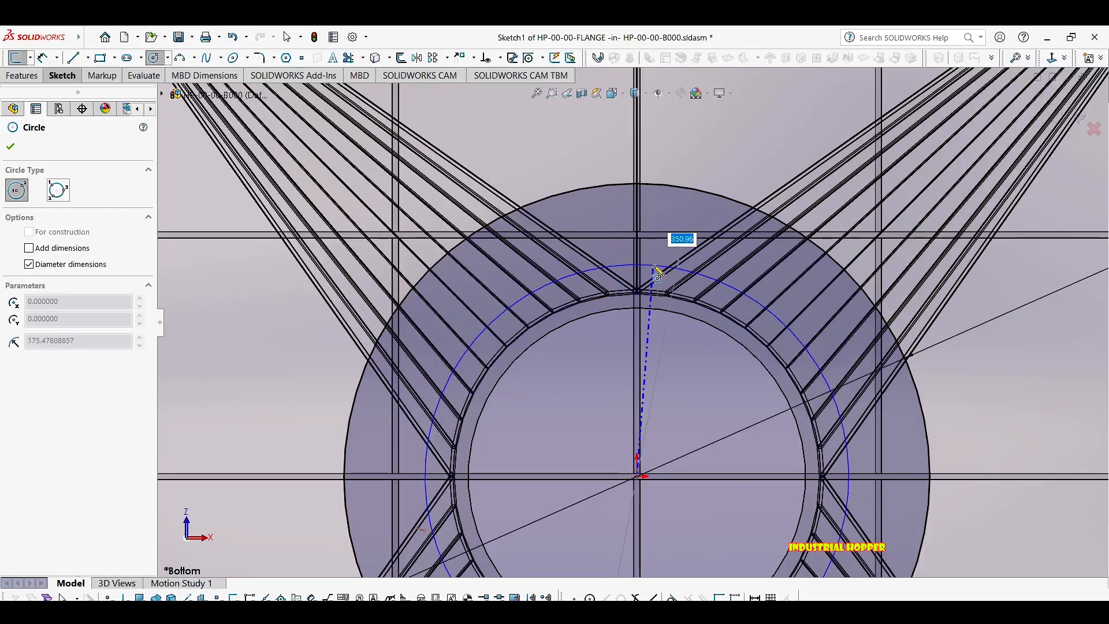
{"action": "scroll", "coordinate": [654, 269], "scroll_direction": "down", "scroll_amount": 1}
{"action": "key", "text": "Escape"}
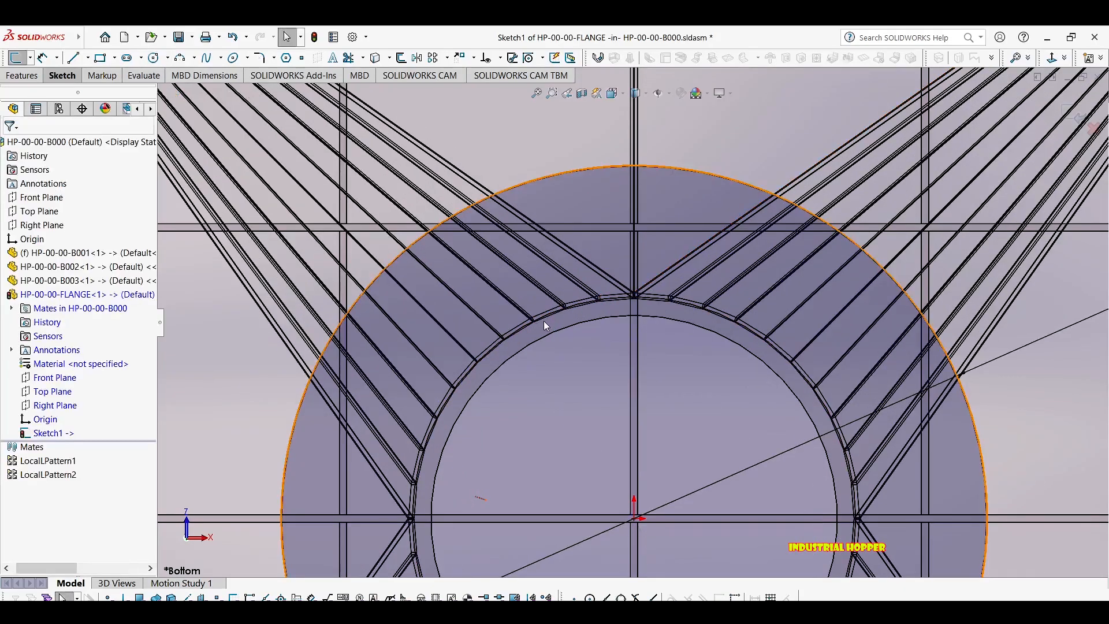
Convert the outer bottom edge of the outlet tube into a sketch circle inside the large circle.
{"action": "scroll", "coordinate": [557, 327], "scroll_direction": "down", "scroll_amount": 1}
{"action": "scroll", "coordinate": [560, 324], "scroll_direction": "down", "scroll_amount": 3}
{"action": "left_click", "coordinate": [564, 294]}
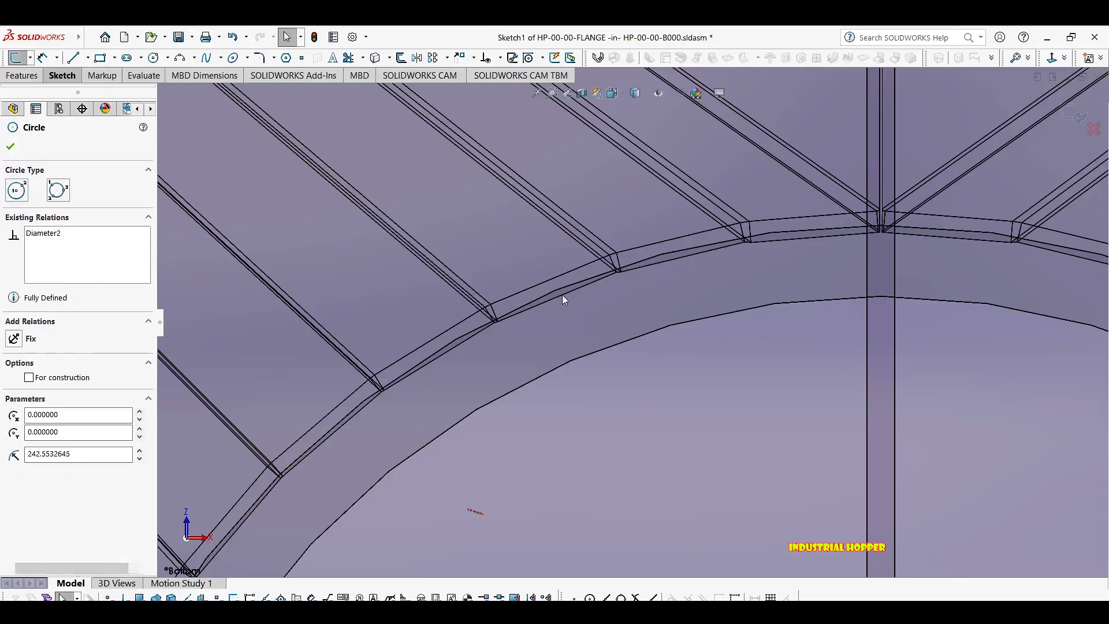
{"action": "scroll", "coordinate": [567, 306], "scroll_direction": "up", "scroll_amount": 5}
{"action": "middle_click_drag", "start_coordinate": [602, 372], "coordinate": [622, 419]}
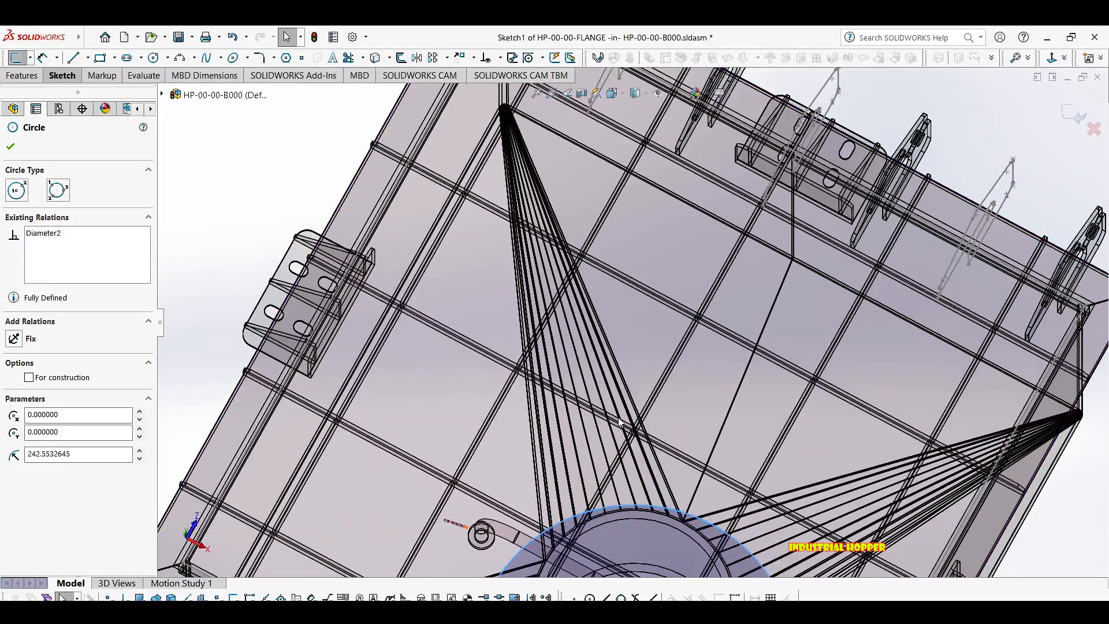
{"action": "scroll", "coordinate": [625, 430], "scroll_direction": "up", "scroll_amount": 6}
{"action": "middle_click_drag", "start_coordinate": [632, 466], "coordinate": [664, 540]}
{"action": "scroll", "coordinate": [641, 469], "scroll_direction": "down", "scroll_amount": 3}
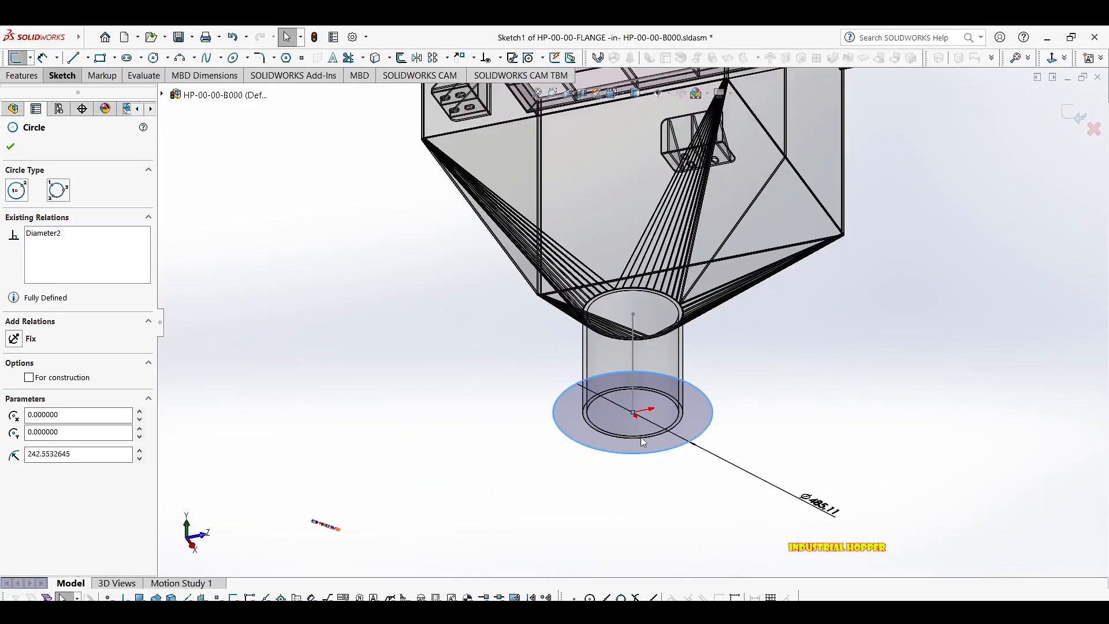
{"action": "scroll", "coordinate": [596, 396], "scroll_direction": "down", "scroll_amount": 3}
{"action": "key", "text": "Escape"}
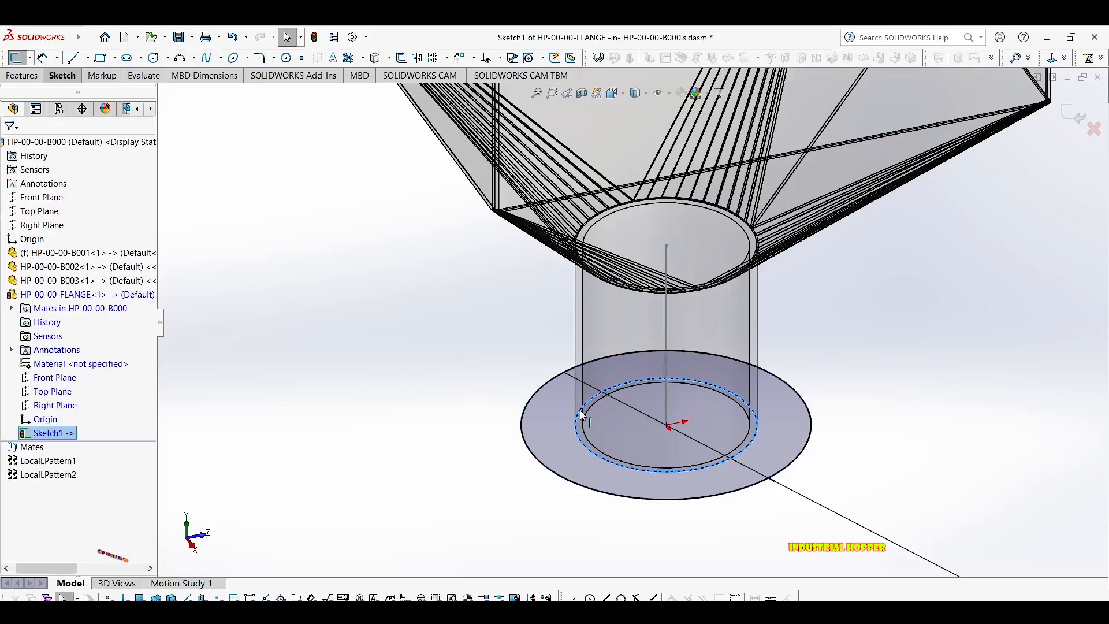
{"action": "scroll", "coordinate": [717, 394], "scroll_direction": "down", "scroll_amount": 2}
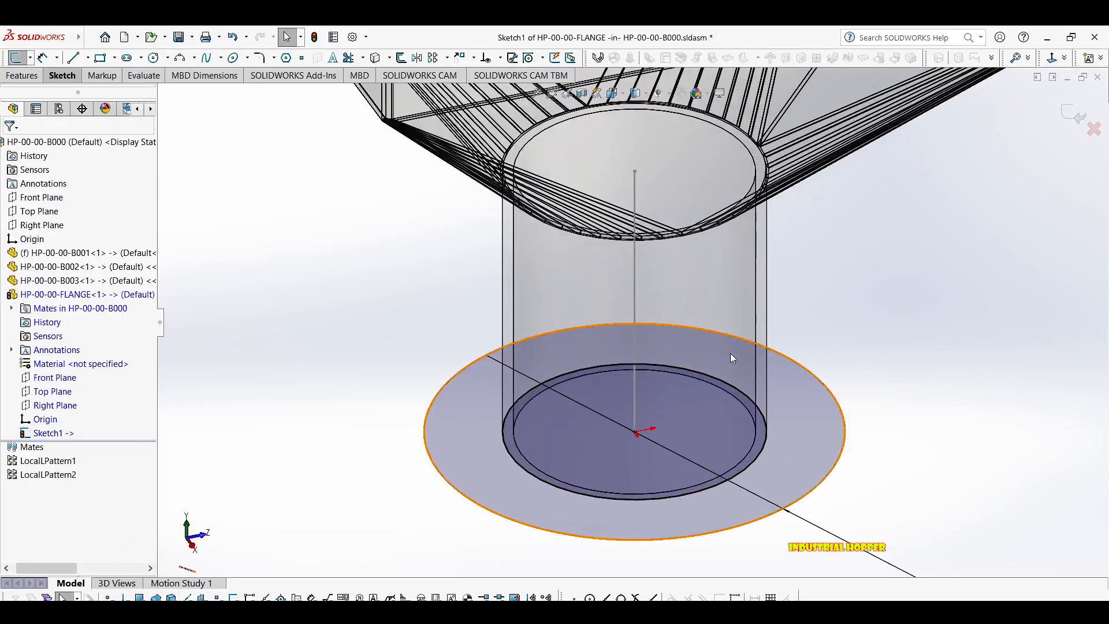
Sketch an origin-centred circle about 374 mm in diameter between the tube edge and the outer circle, viewing the sketch plane straight on.
{"action": "middle_click_drag", "start_coordinate": [730, 352], "coordinate": [722, 271]}
{"action": "scroll", "coordinate": [742, 327], "scroll_direction": "up", "scroll_amount": 4}
{"action": "scroll", "coordinate": [687, 259], "scroll_direction": "up", "scroll_amount": 4}
{"action": "scroll", "coordinate": [656, 251], "scroll_direction": "down", "scroll_amount": 2}
{"action": "key", "text": "space"}
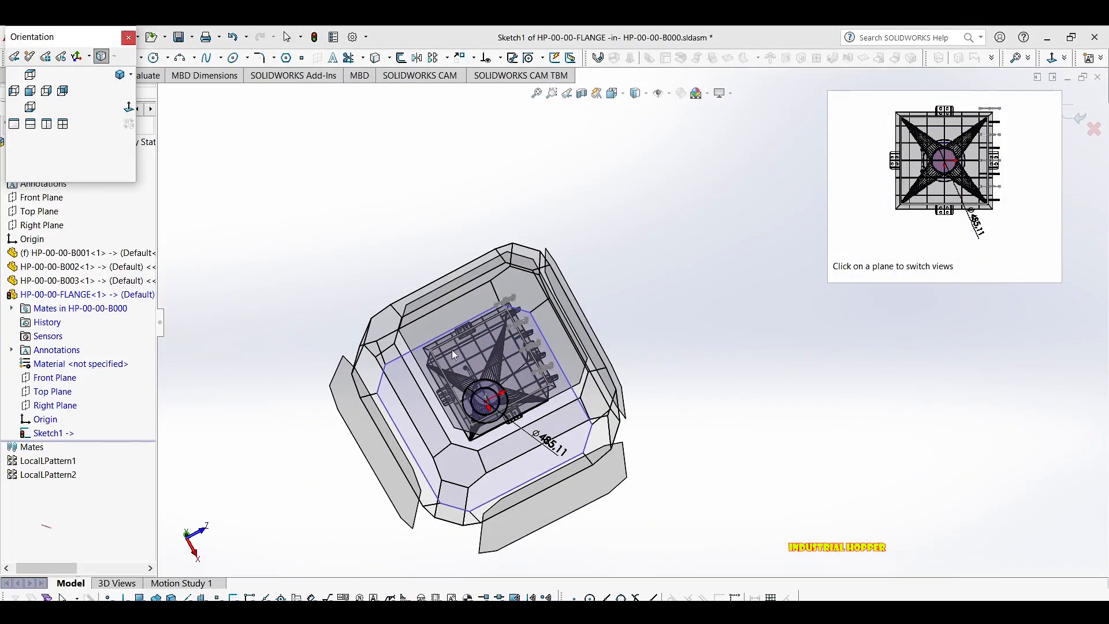
{"action": "left_click", "coordinate": [451, 348]}
{"action": "key", "text": "c"}
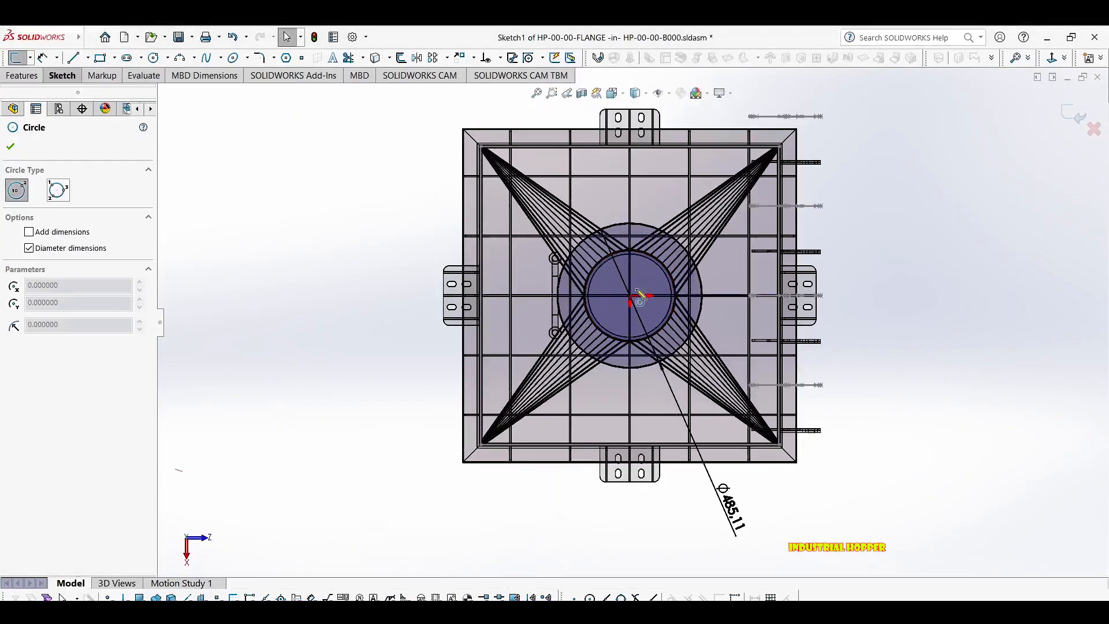
{"action": "scroll", "coordinate": [633, 291], "scroll_direction": "down", "scroll_amount": 3}
{"action": "left_click", "coordinate": [627, 312]}
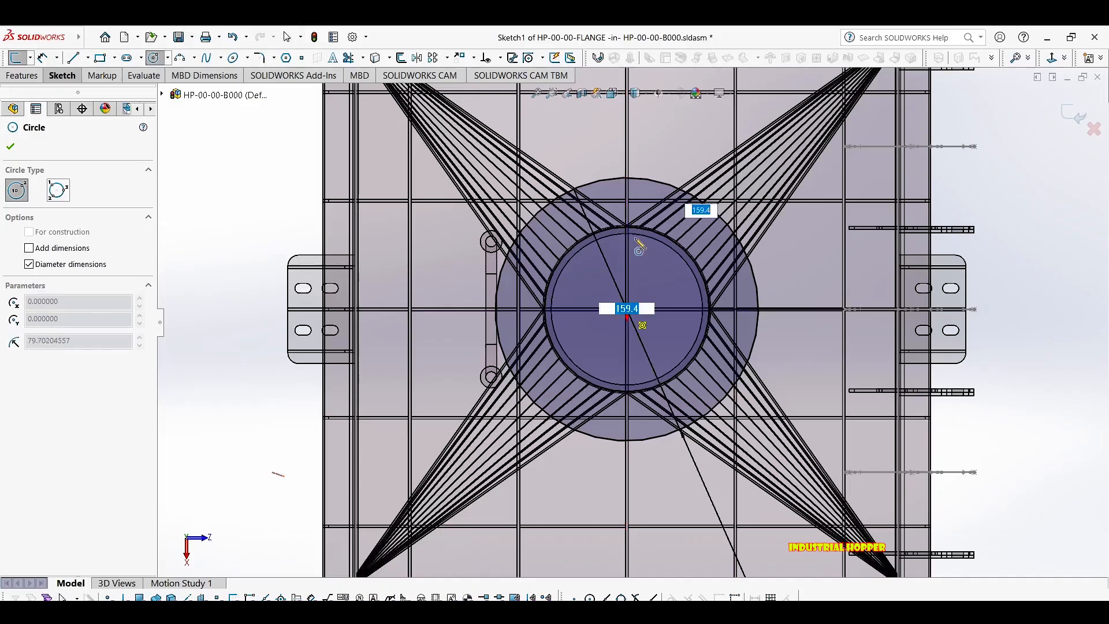
{"action": "left_click", "coordinate": [640, 212]}
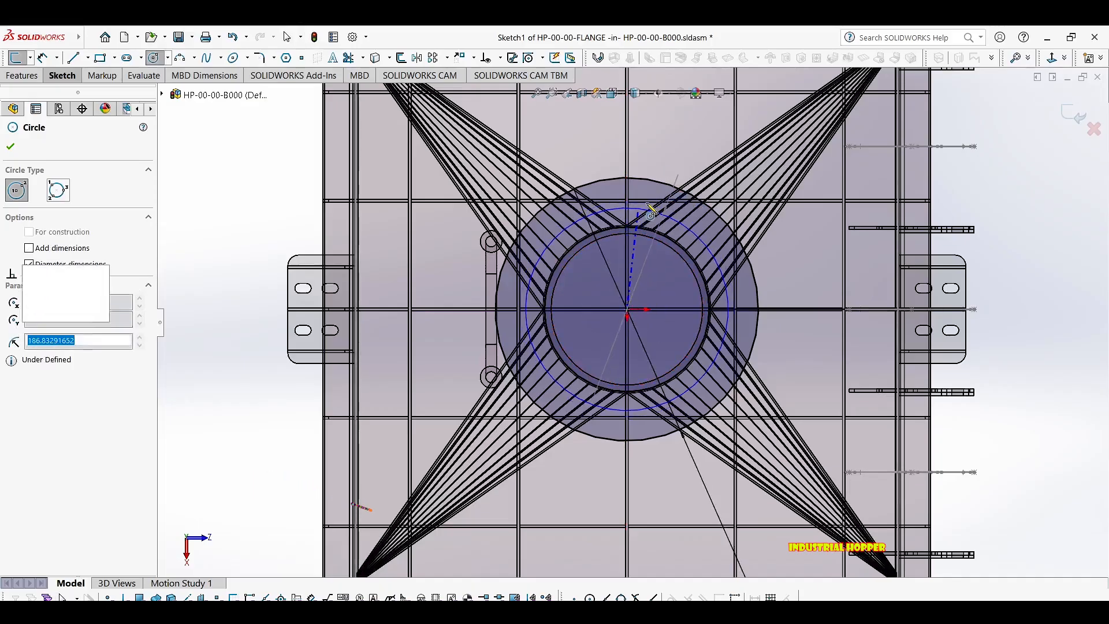
{"action": "key", "text": "Escape"}
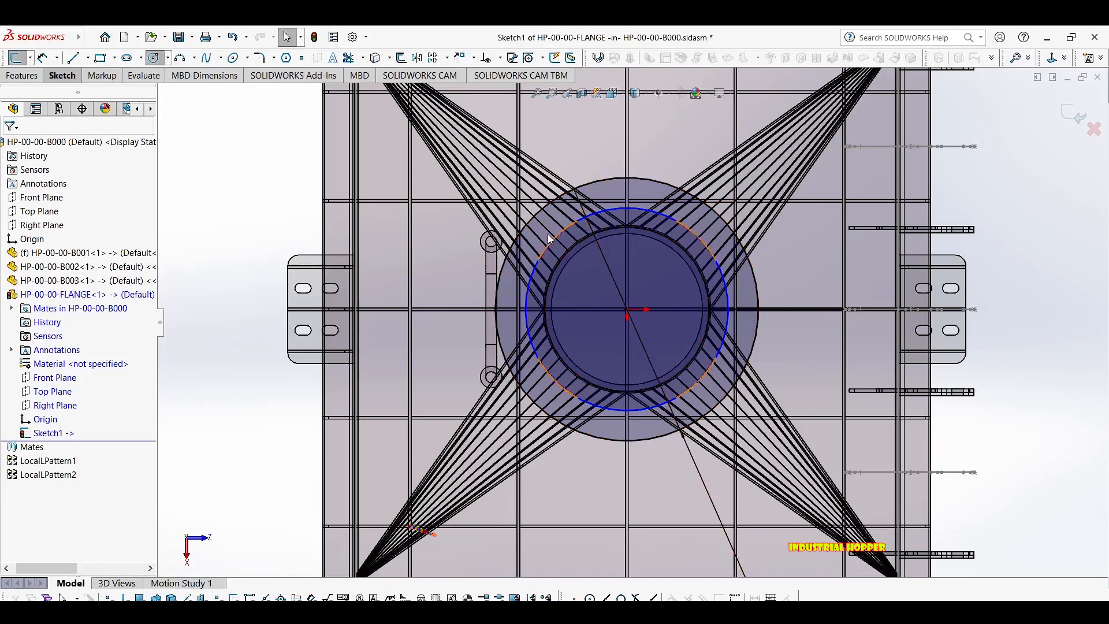
Turn the middle circle between the tube edge and the outer circle into construction geometry.
{"action": "left_click", "coordinate": [536, 257]}
{"action": "double_click", "coordinate": [59, 407]}
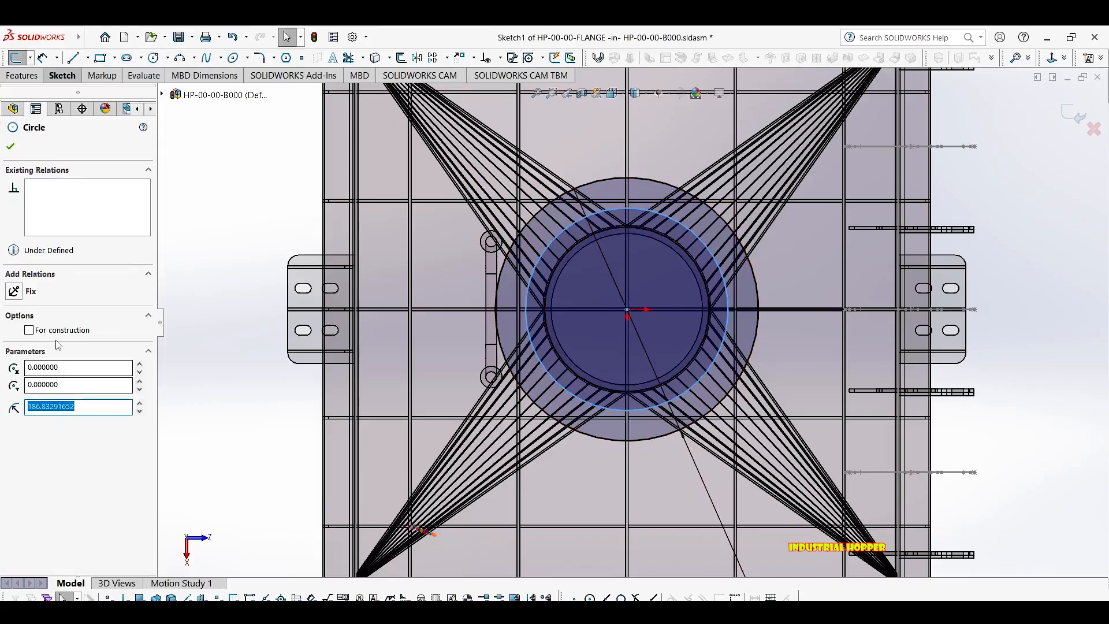
{"action": "left_click", "coordinate": [29, 331]}
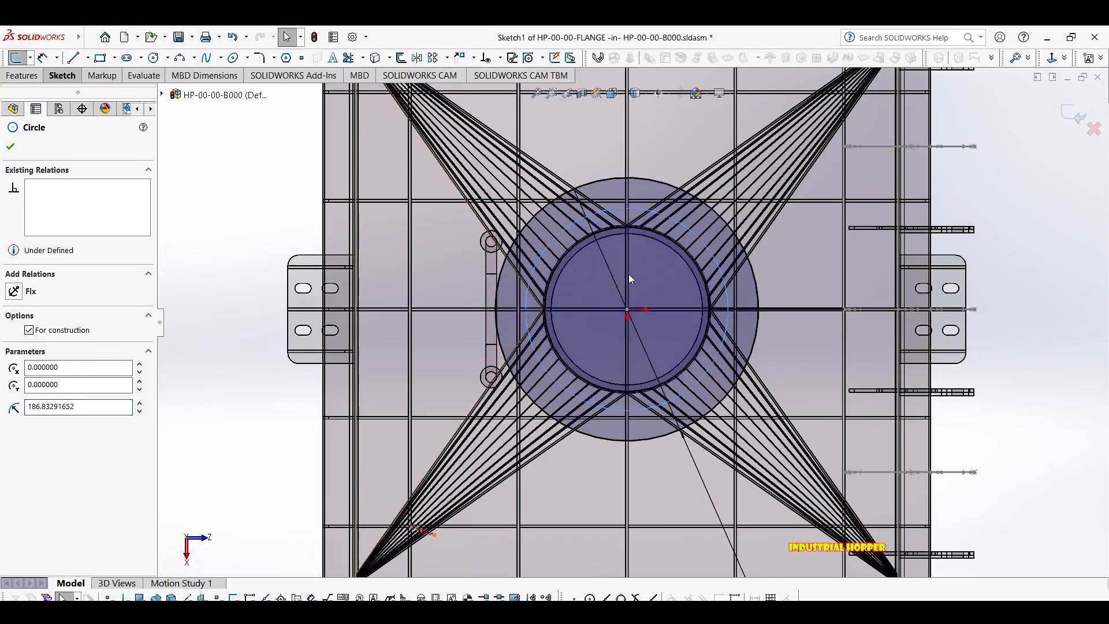
{"action": "key", "text": "Escape"}
Dimension the construction circle's diameter at 385 mm.
{"action": "key", "text": "d"}
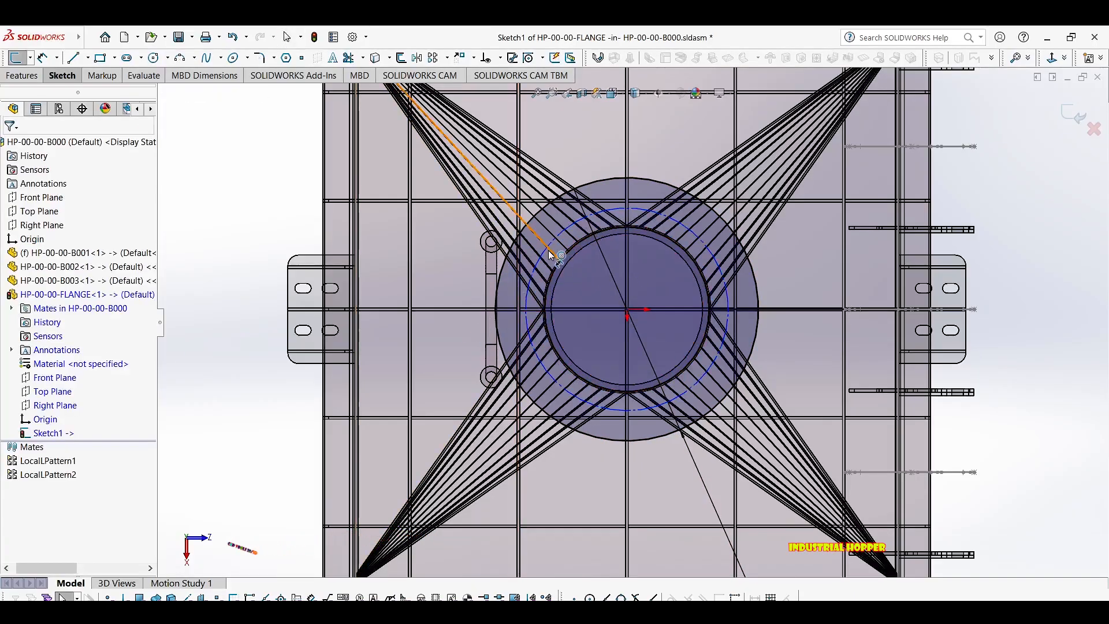
{"action": "left_click", "coordinate": [548, 247]}
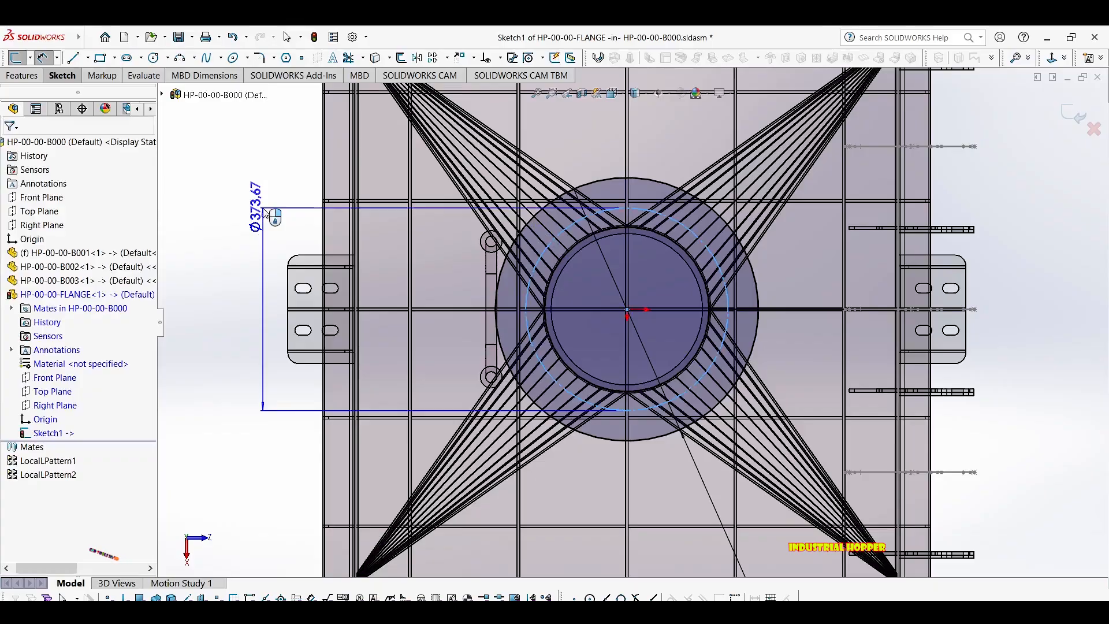
{"action": "left_click", "coordinate": [265, 214]}
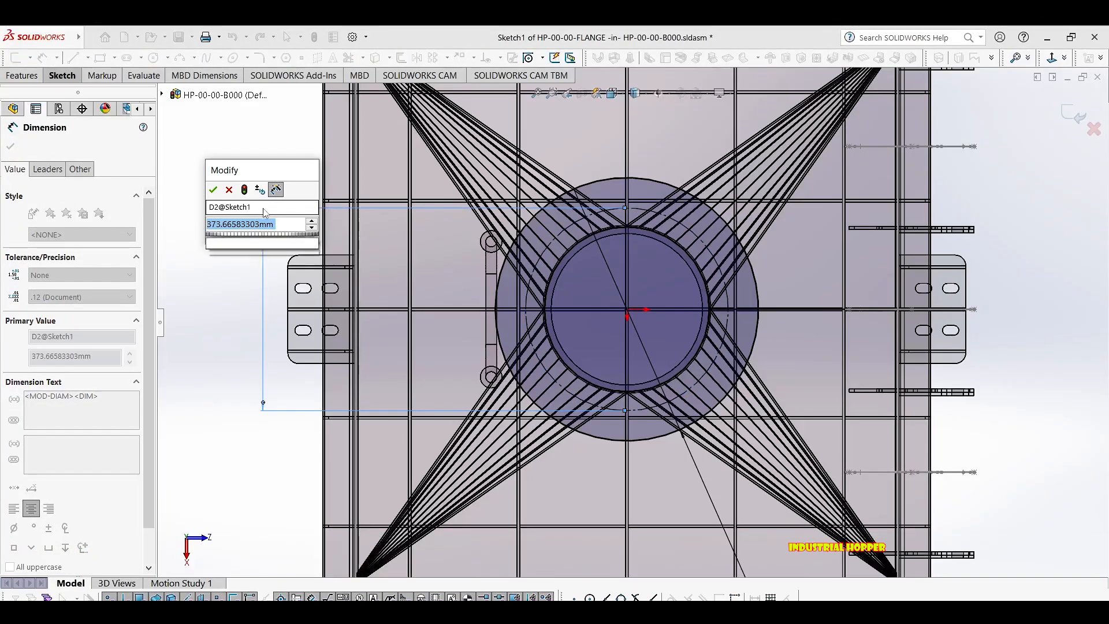
{"action": "type", "text": "380"}
{"action": "key", "text": "Return"}
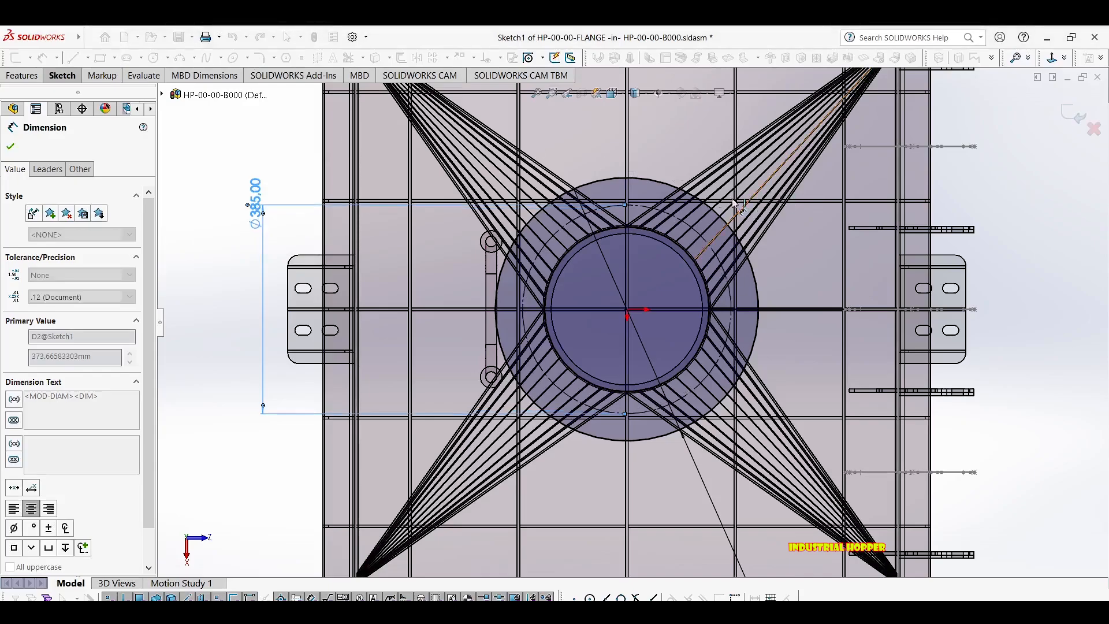
{"action": "key", "text": "Escape"}
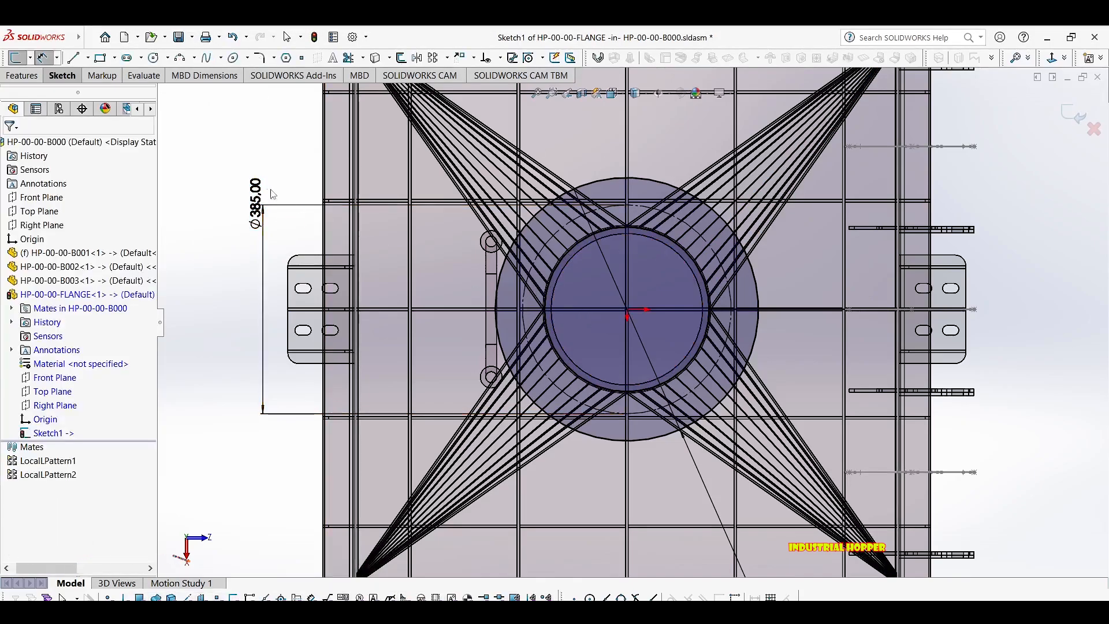
{"action": "key", "text": "Escape"}
Close the flange sketch and set the construction circle's diameter to 405 mm.
{"action": "double_click", "coordinate": [264, 203]}
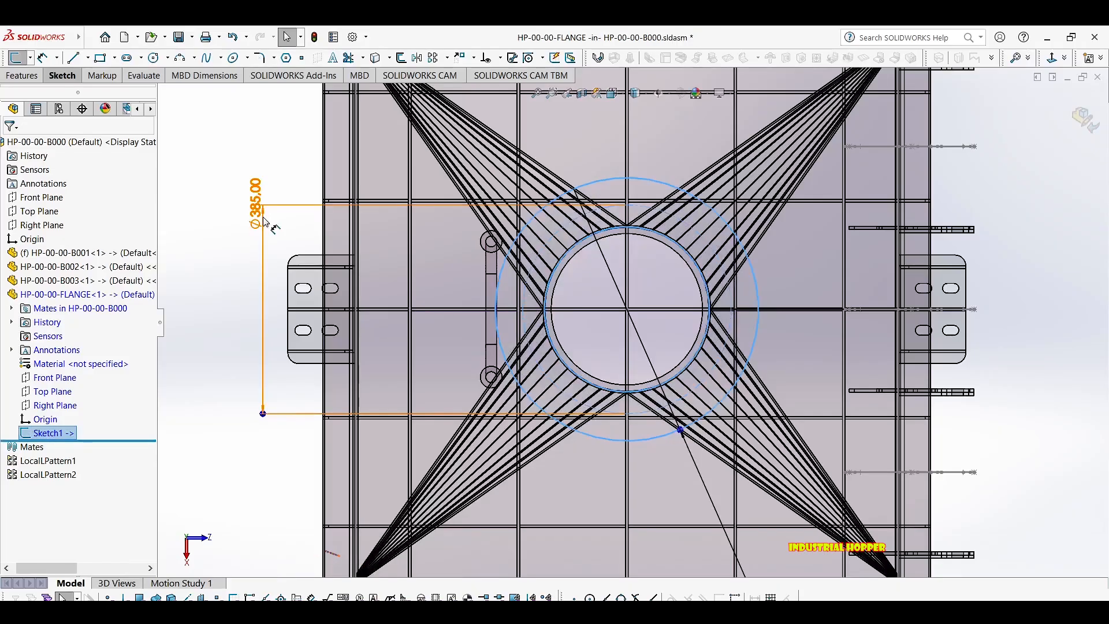
{"action": "double_click", "coordinate": [255, 210]}
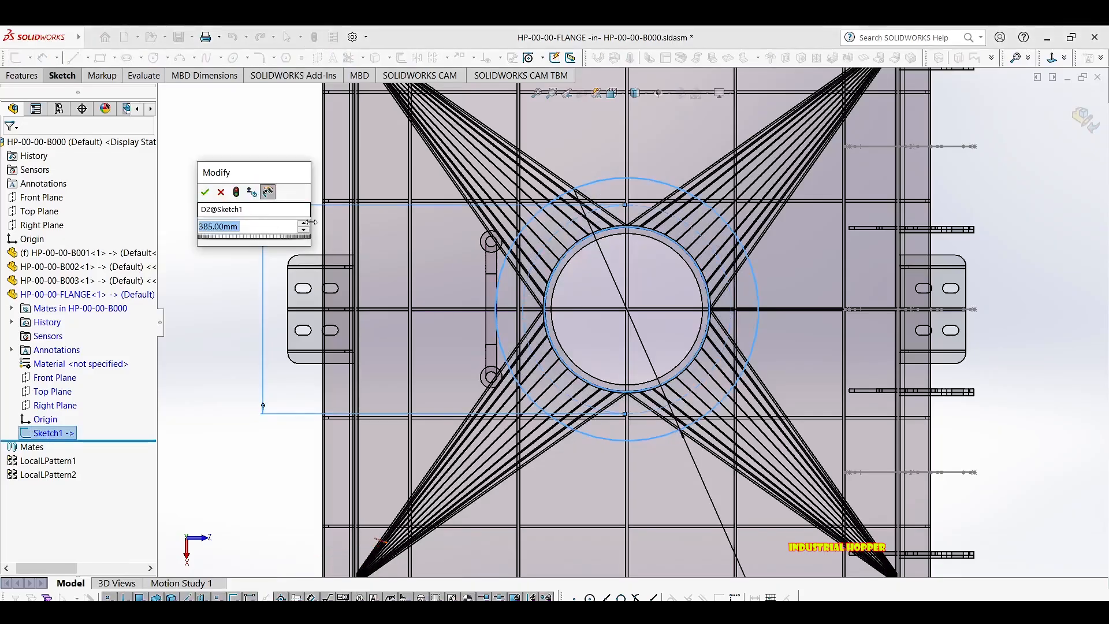
{"action": "left_click", "coordinate": [304, 224]}
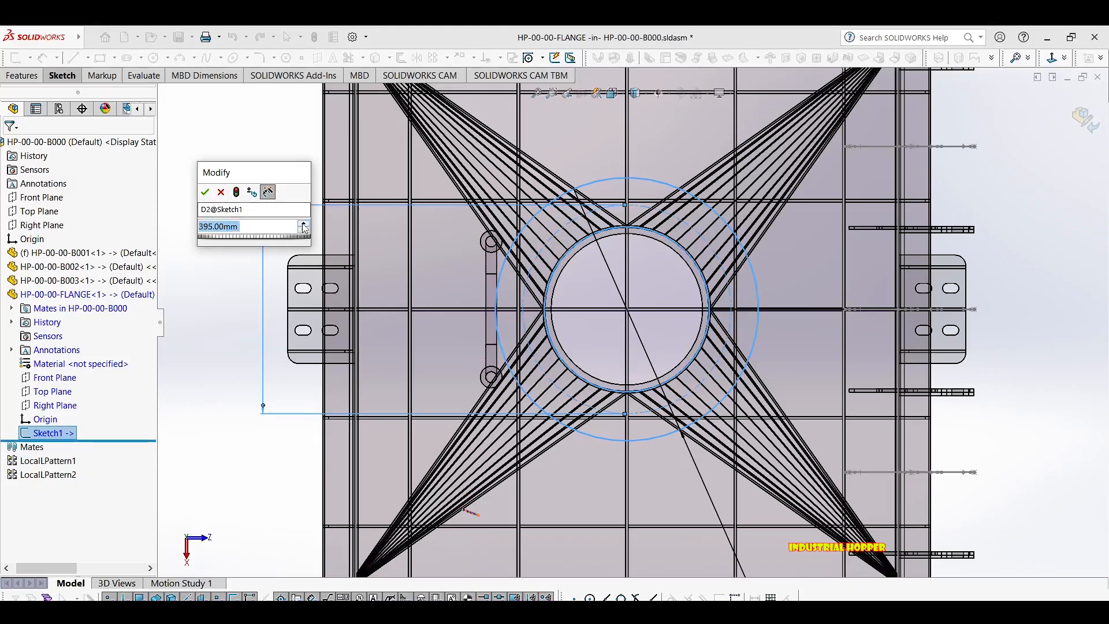
{"action": "left_click", "coordinate": [205, 193]}
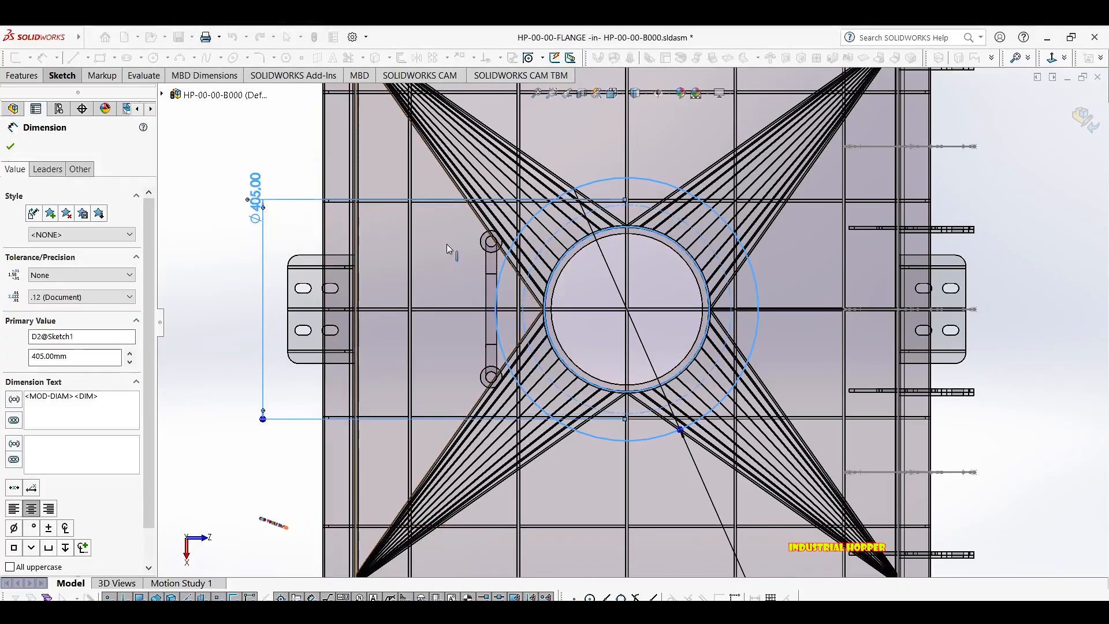
Switch to the bottom view and reopen the flange sketch for editing.
{"action": "scroll", "coordinate": [644, 184], "scroll_direction": "down", "scroll_amount": 3}
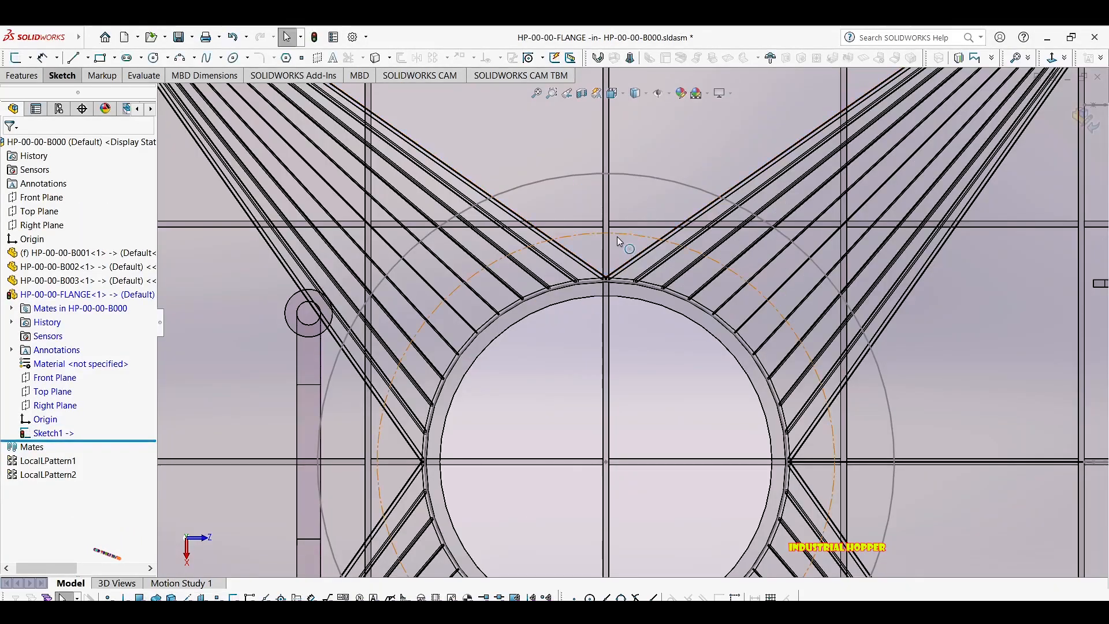
{"action": "key", "text": "ctrl+6"}
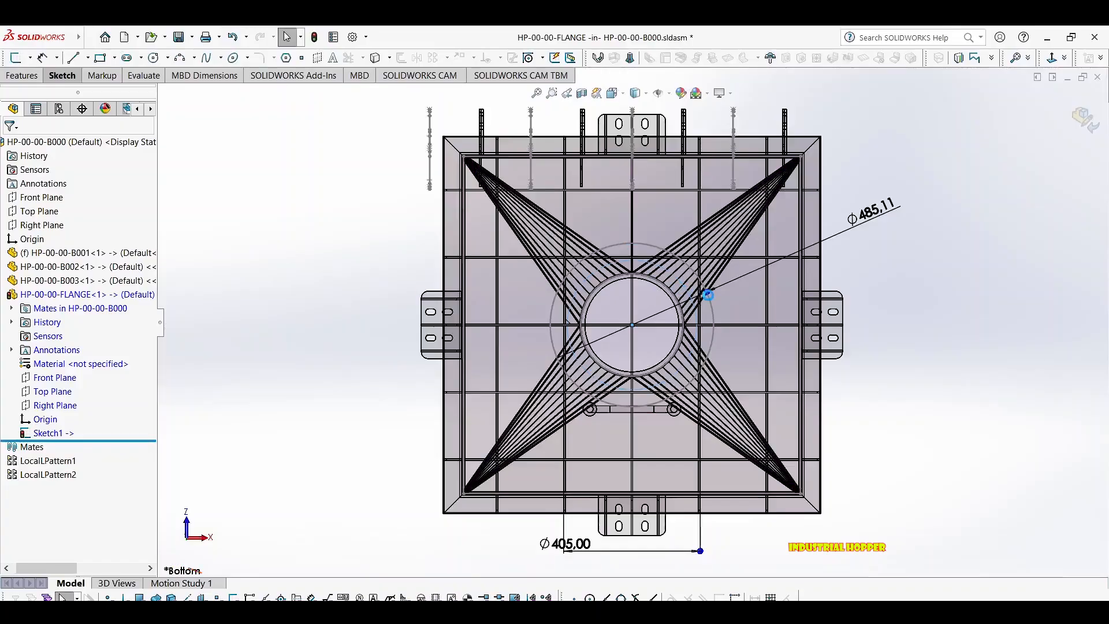
{"action": "scroll", "coordinate": [698, 296], "scroll_direction": "down", "scroll_amount": 5}
{"action": "scroll", "coordinate": [638, 315], "scroll_direction": "up", "scroll_amount": 5}
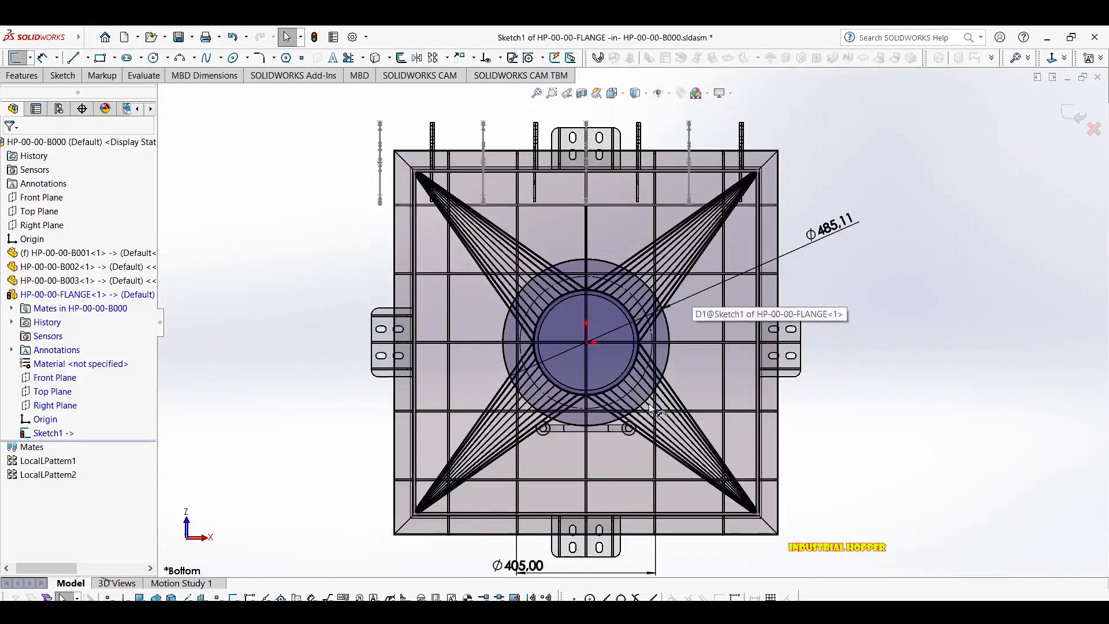
{"action": "scroll", "coordinate": [649, 405], "scroll_direction": "up", "scroll_amount": 1}
{"action": "scroll", "coordinate": [635, 407], "scroll_direction": "down", "scroll_amount": 2}
{"action": "scroll", "coordinate": [620, 390], "scroll_direction": "up", "scroll_amount": 3}
{"action": "scroll", "coordinate": [560, 460], "scroll_direction": "down", "scroll_amount": 1}
Move the construction circle's diameter dimension below the hopper frame and delete it.
{"action": "left_click", "coordinate": [643, 482]}
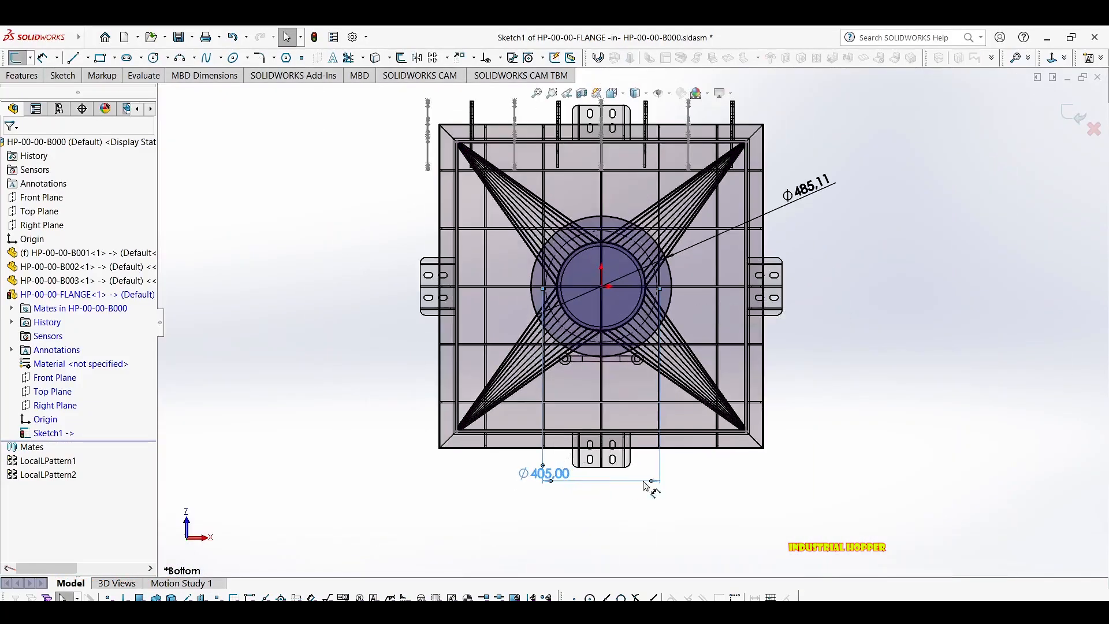
{"action": "left_click_drag", "start_coordinate": [645, 486], "coordinate": [641, 493]}
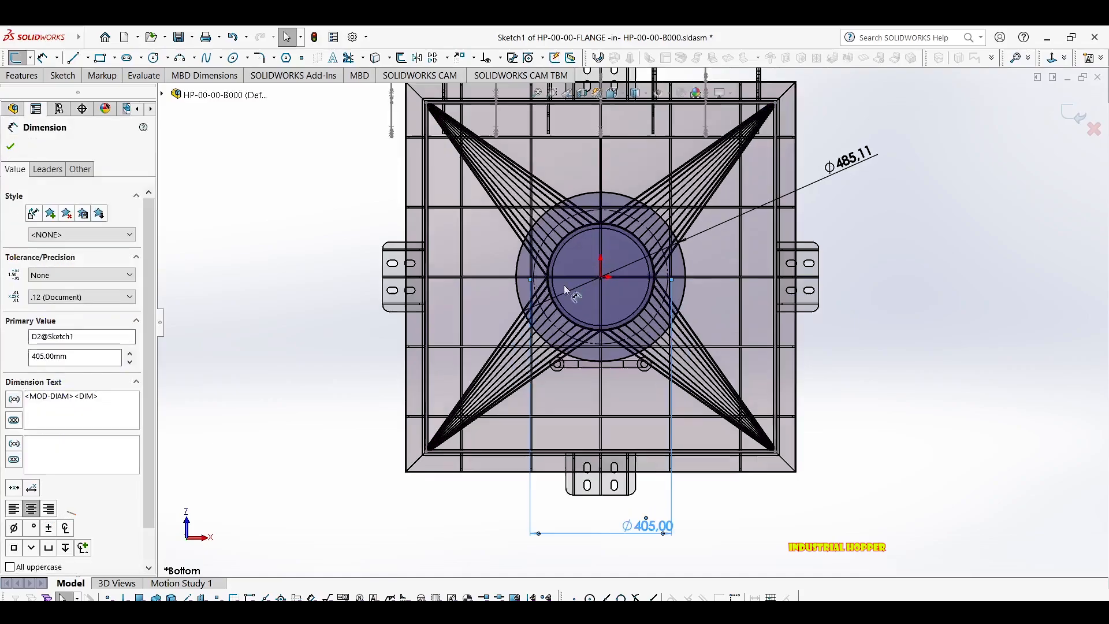
{"action": "scroll", "coordinate": [565, 288], "scroll_direction": "down", "scroll_amount": 7}
{"action": "scroll", "coordinate": [568, 292], "scroll_direction": "up", "scroll_amount": 7}
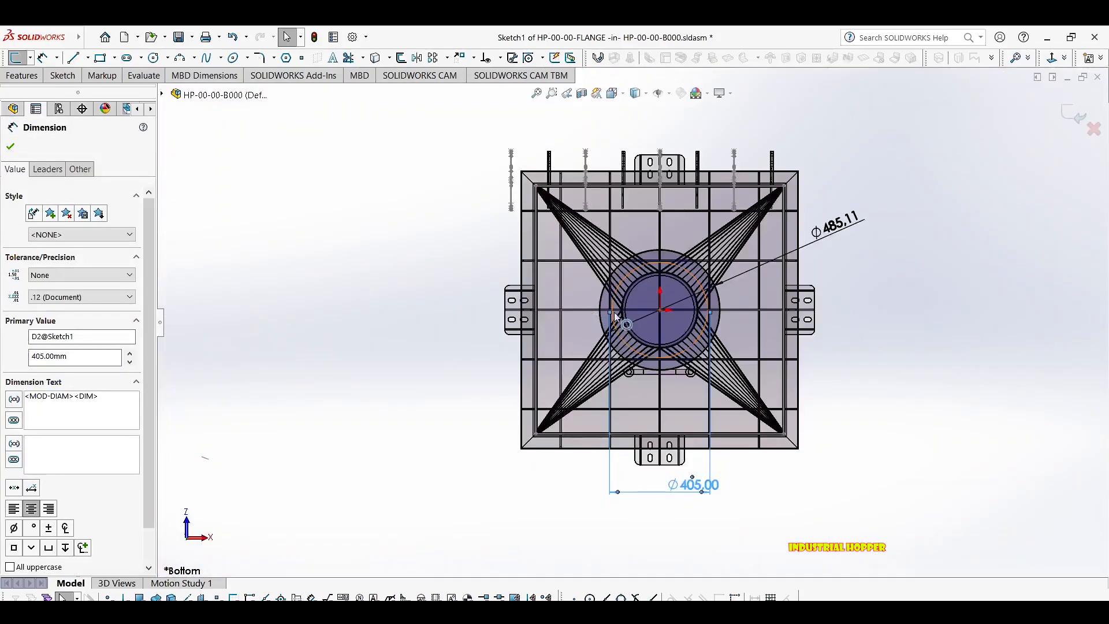
{"action": "key", "text": "Delete"}
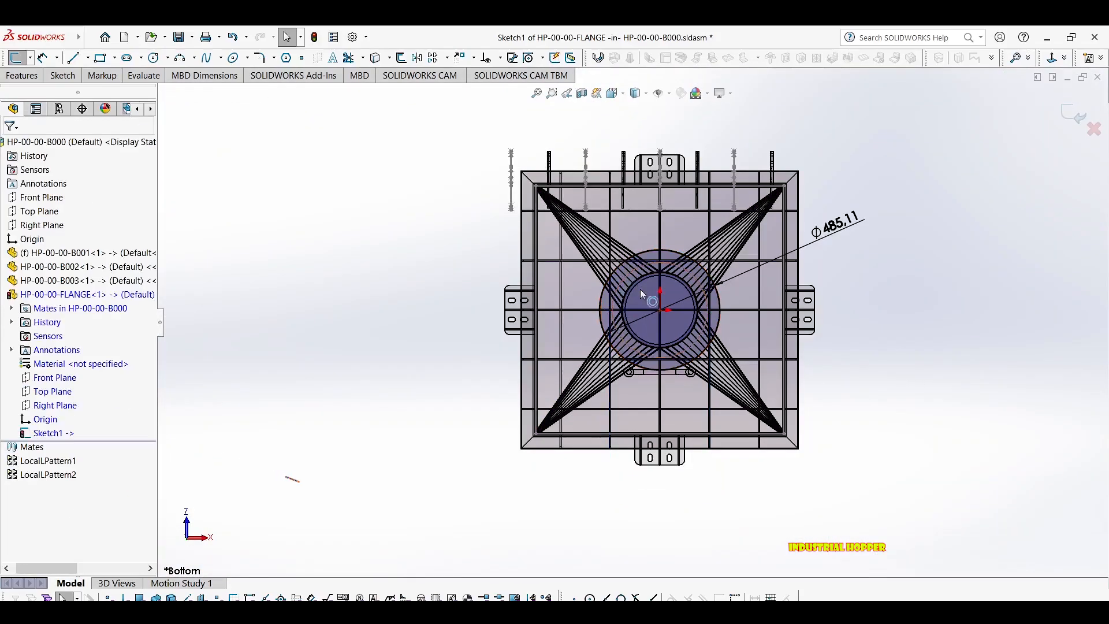
Resize the undimensioned construction circle freehand to about 396 mm in diameter.
{"action": "scroll", "coordinate": [635, 287], "scroll_direction": "down", "scroll_amount": 3}
{"action": "left_click", "coordinate": [610, 265]}
{"action": "mouse_move", "coordinate": [611, 266]}
{"action": "left_mouse_down"}
{"action": "mouse_move", "coordinate": [602, 233]}
{"action": "mouse_move", "coordinate": [615, 255]}
{"action": "left_mouse_up"}
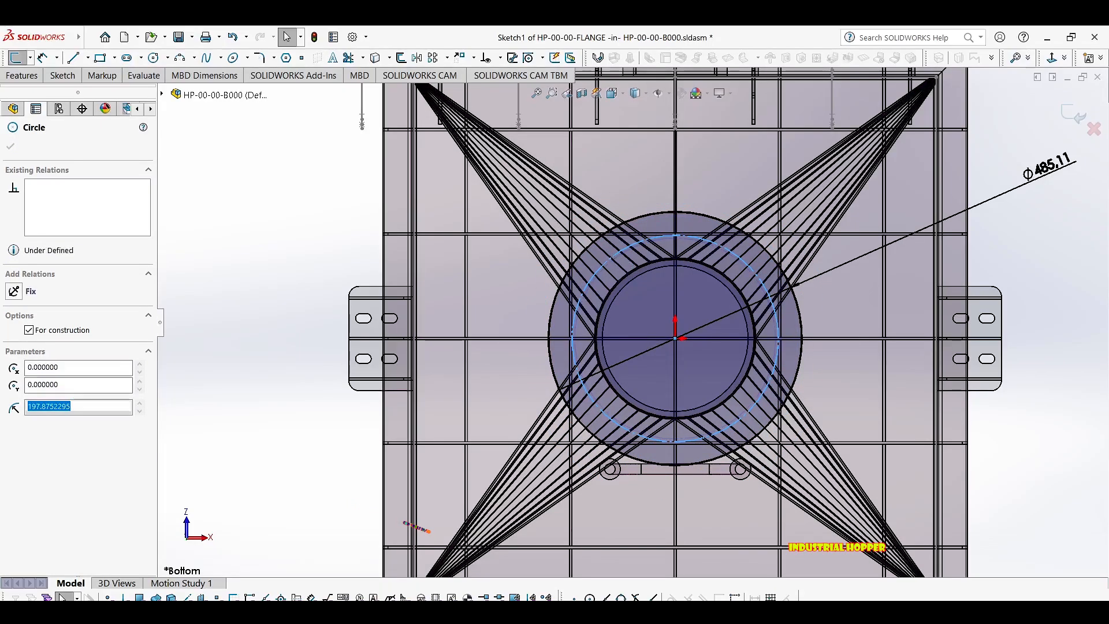
{"action": "key", "text": "Escape"}
Dimension the construction circle's diameter at 415.75 mm, placing the dimension outside the flange's outer circle.
{"action": "key", "text": "d"}
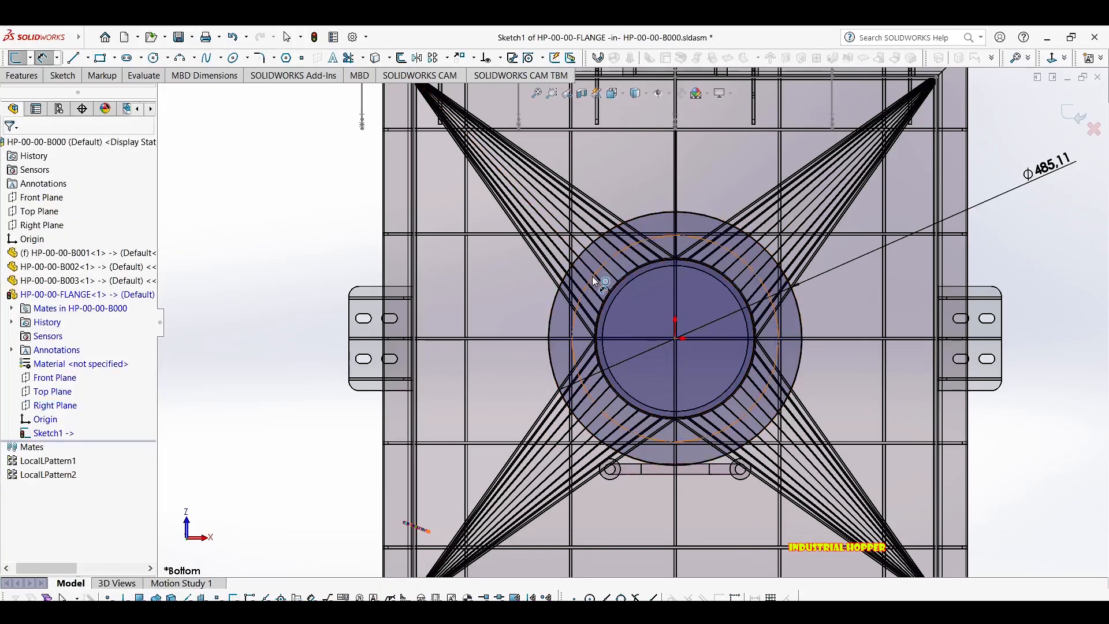
{"action": "left_click", "coordinate": [591, 276]}
{"action": "left_click", "coordinate": [334, 221]}
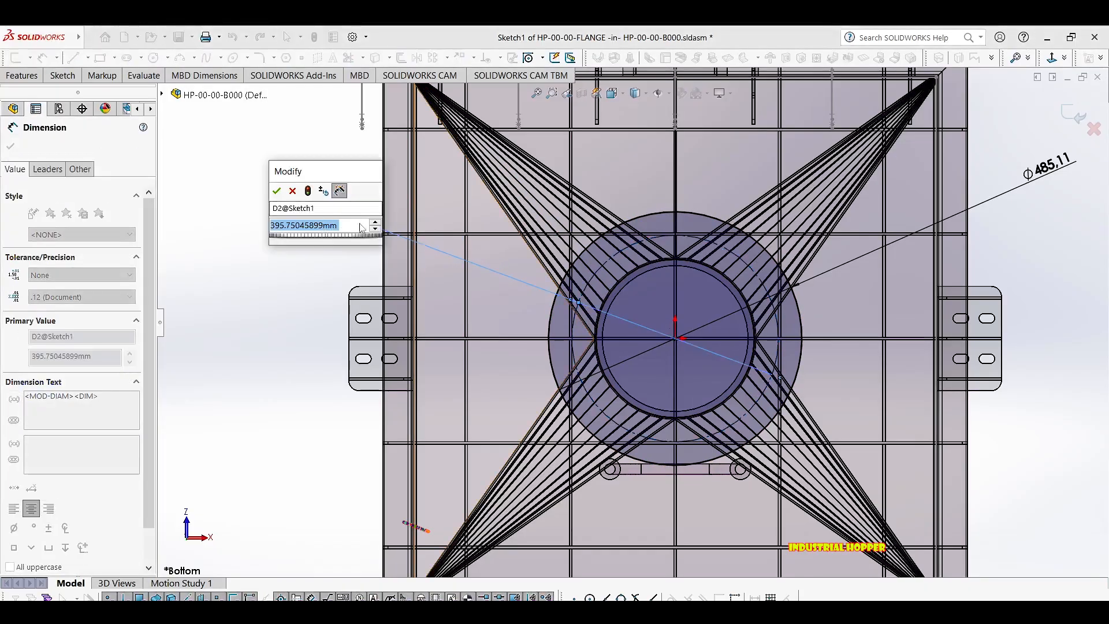
{"action": "left_click", "coordinate": [375, 223]}
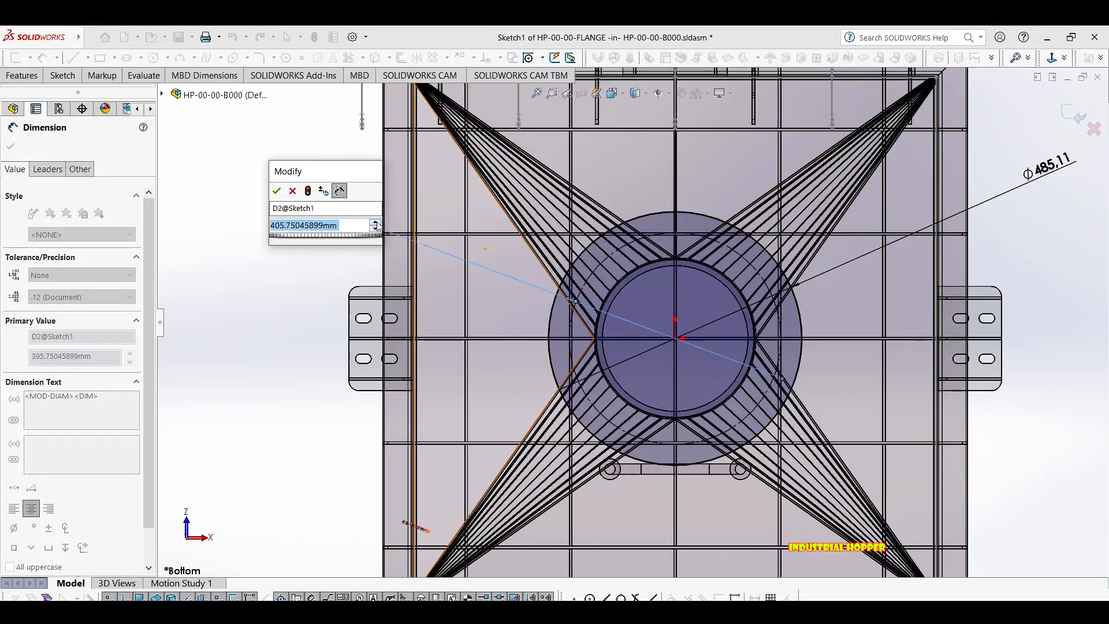
{"action": "left_click", "coordinate": [375, 223]}
{"action": "left_click", "coordinate": [278, 192]}
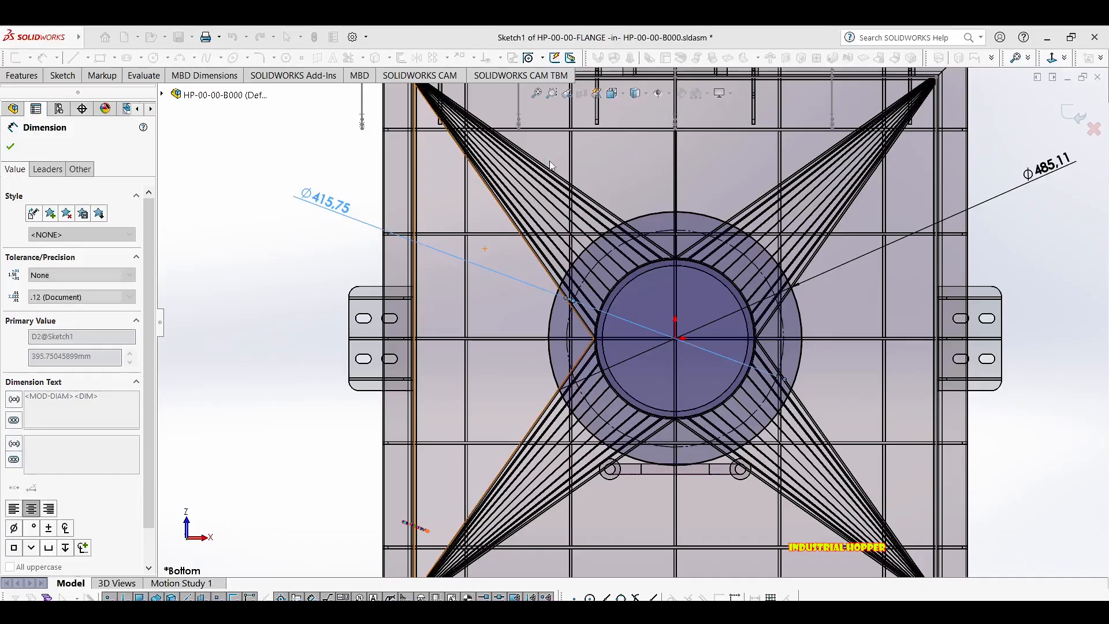
Sketch an origin-centred circle about 421 mm in diameter just outside the construction circle.
{"action": "right_click_drag", "start_coordinate": [525, 258], "coordinate": [566, 266]}
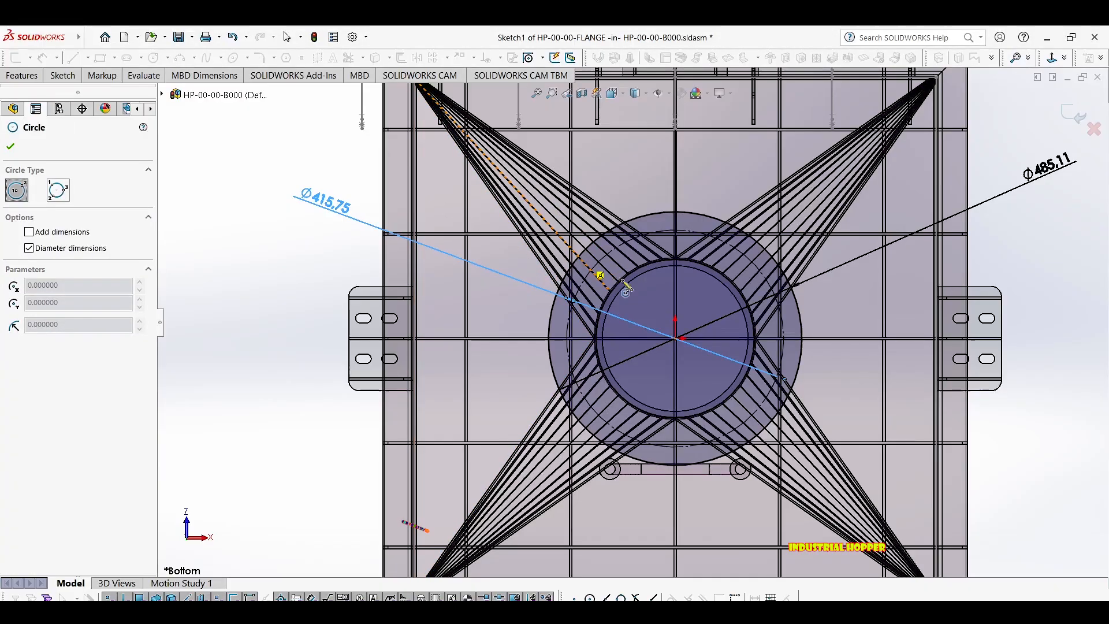
{"action": "left_click", "coordinate": [674, 338]}
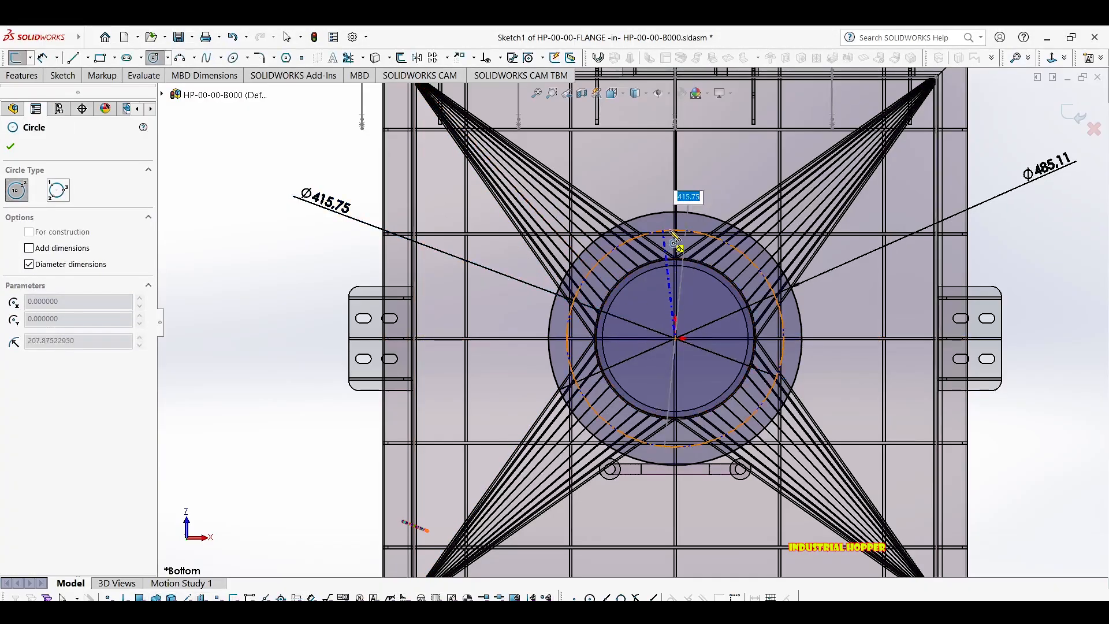
{"action": "scroll", "coordinate": [673, 233], "scroll_direction": "down", "scroll_amount": 5}
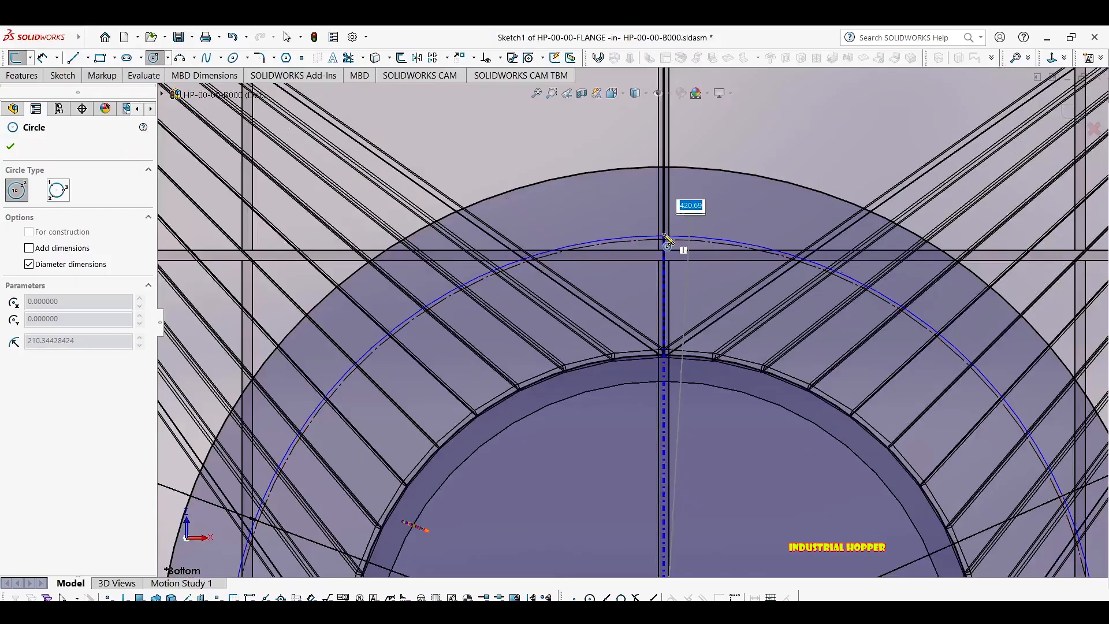
{"action": "left_click", "coordinate": [672, 236]}
{"action": "key", "text": "Escape"}
{"action": "scroll", "coordinate": [796, 213], "scroll_direction": "up", "scroll_amount": 4}
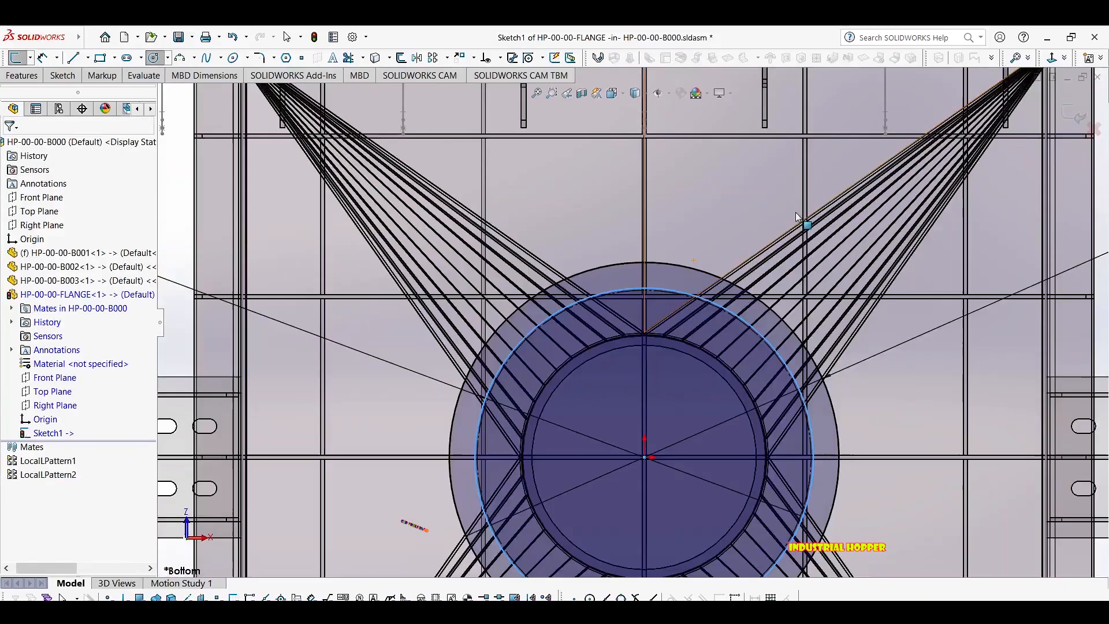
Delete the solid circle lying just outside the construction circle.
{"action": "scroll", "coordinate": [581, 297], "scroll_direction": "down", "scroll_amount": 6}
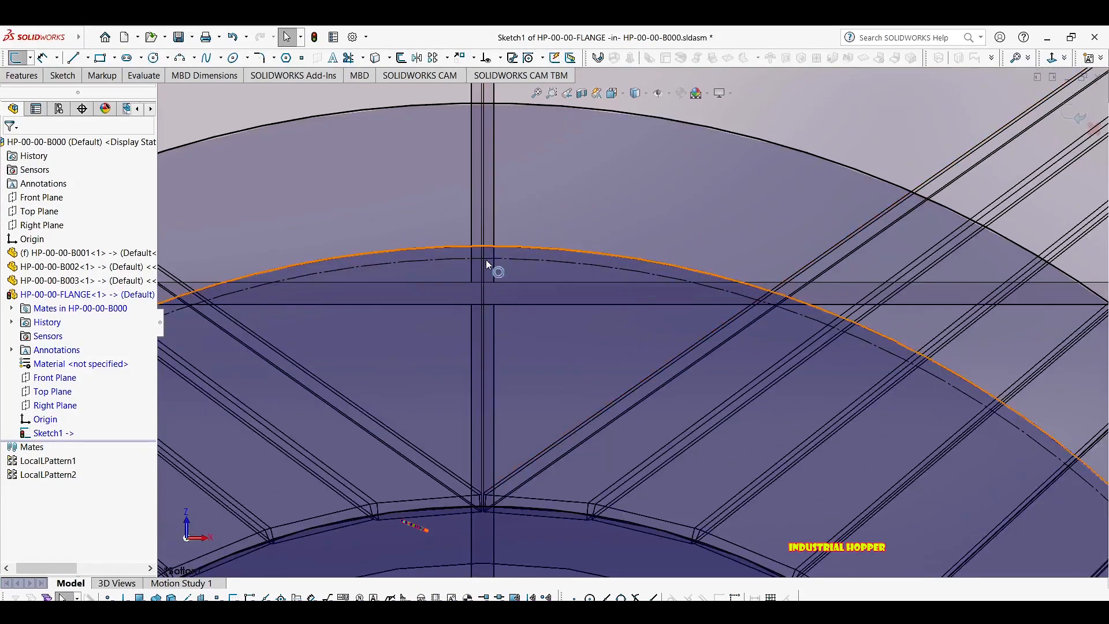
{"action": "scroll", "coordinate": [487, 271], "scroll_direction": "up", "scroll_amount": 3}
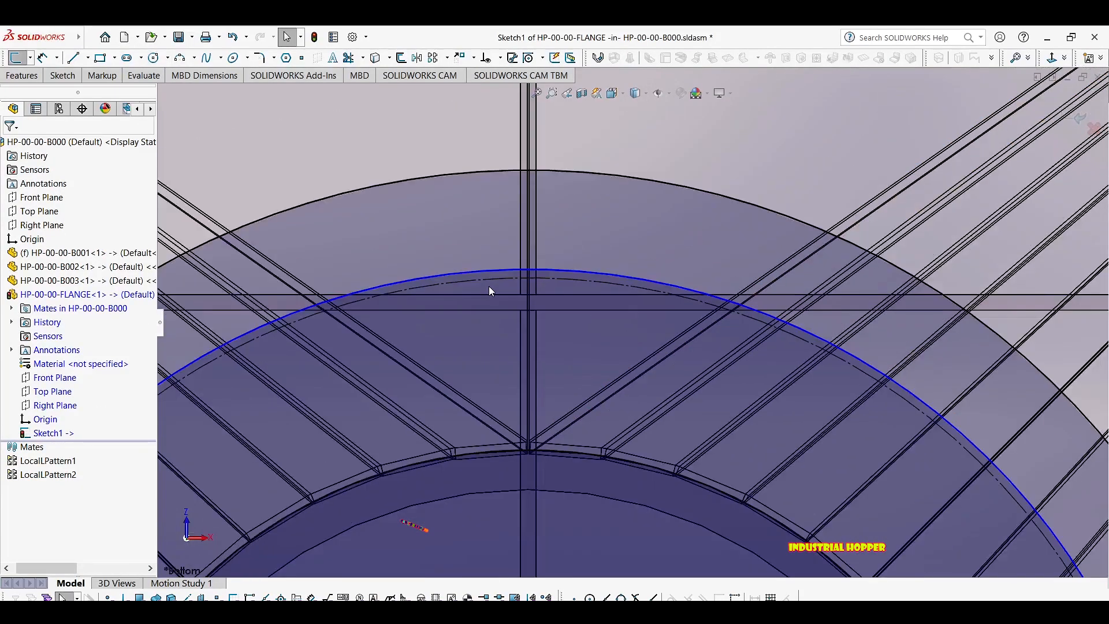
{"action": "left_click", "coordinate": [545, 269]}
{"action": "key", "text": "Delete"}
{"action": "scroll", "coordinate": [525, 439], "scroll_direction": "up", "scroll_amount": 3}
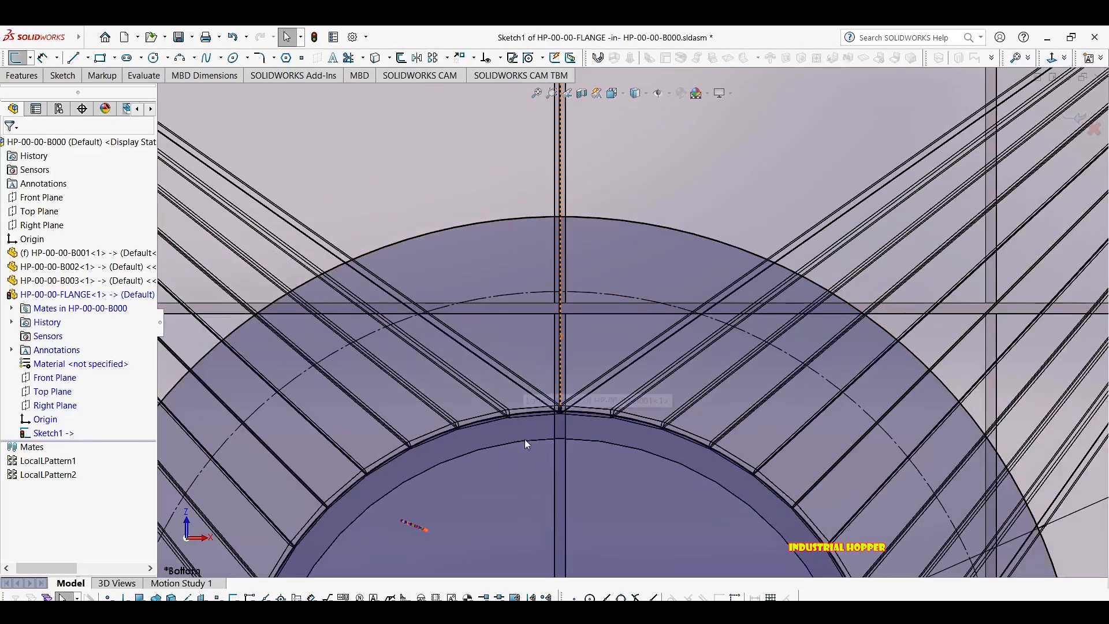
Sketch a vertical construction line from the origin up to the construction circle.
{"action": "key", "text": "l"}
{"action": "scroll", "coordinate": [585, 428], "scroll_direction": "up", "scroll_amount": 5}
{"action": "scroll", "coordinate": [626, 416], "scroll_direction": "down", "scroll_amount": 5}
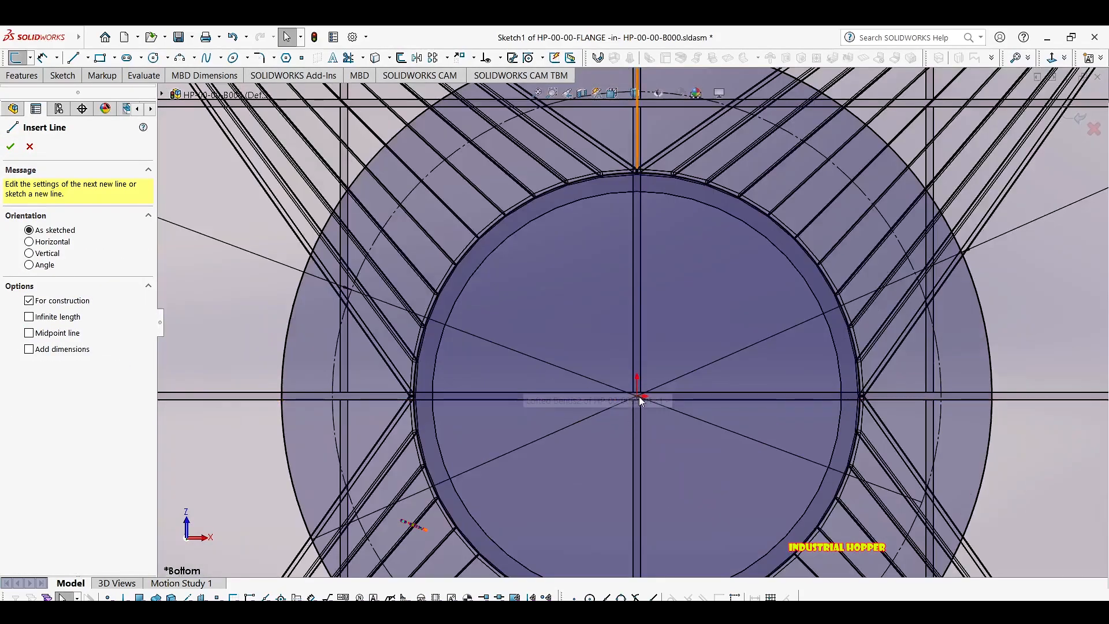
{"action": "left_click", "coordinate": [638, 396]}
{"action": "scroll", "coordinate": [640, 174], "scroll_direction": "down", "scroll_amount": 6}
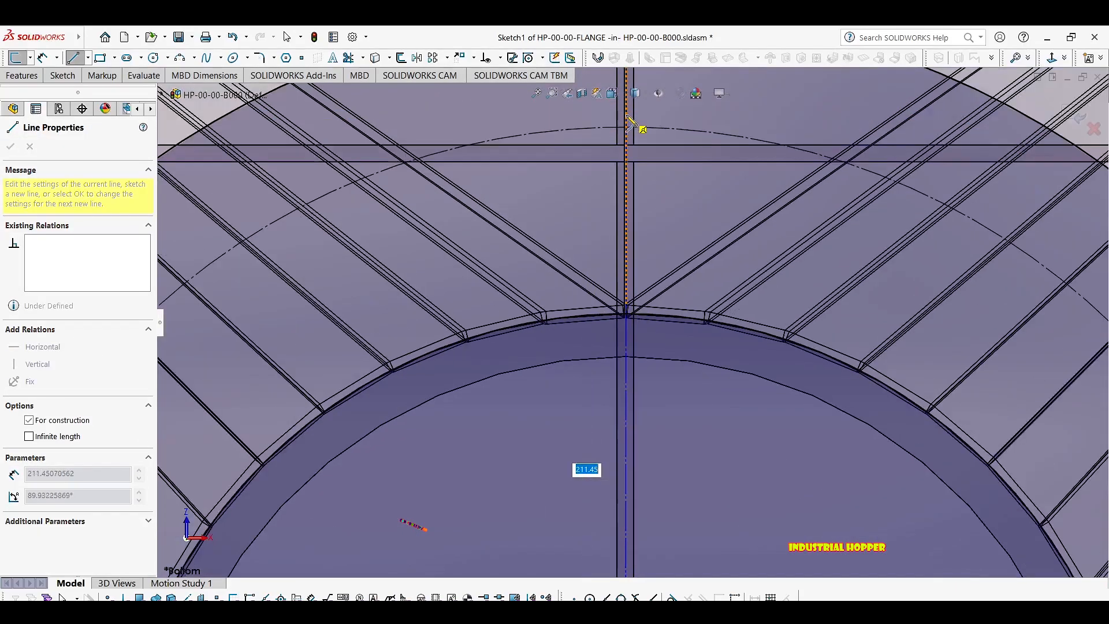
{"action": "middle_click_drag", "start_coordinate": [639, 124], "coordinate": [616, 208], "text": "ctrl"}
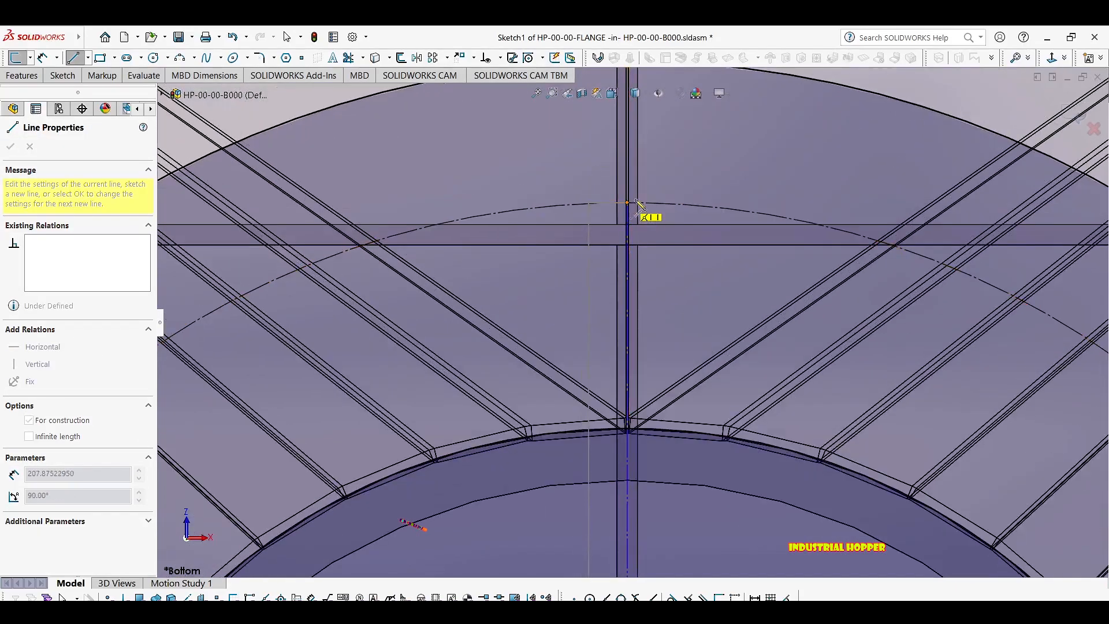
{"action": "left_click", "coordinate": [636, 201]}
{"action": "scroll", "coordinate": [668, 197], "scroll_direction": "up", "scroll_amount": 5}
{"action": "key", "text": "Escape"}
{"action": "scroll", "coordinate": [670, 330], "scroll_direction": "up", "scroll_amount": 4}
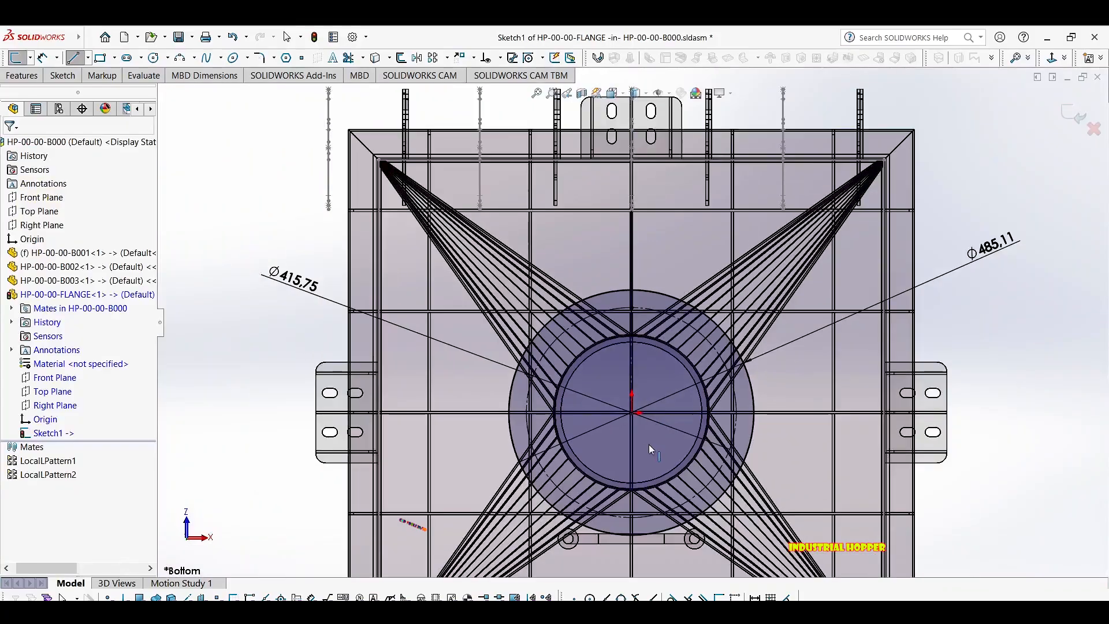
Sketch an origin-centred circle that coincides with the construction circle.
{"action": "right_click_drag", "start_coordinate": [581, 436], "coordinate": [640, 415]}
{"action": "scroll", "coordinate": [647, 409], "scroll_direction": "down", "scroll_amount": 6}
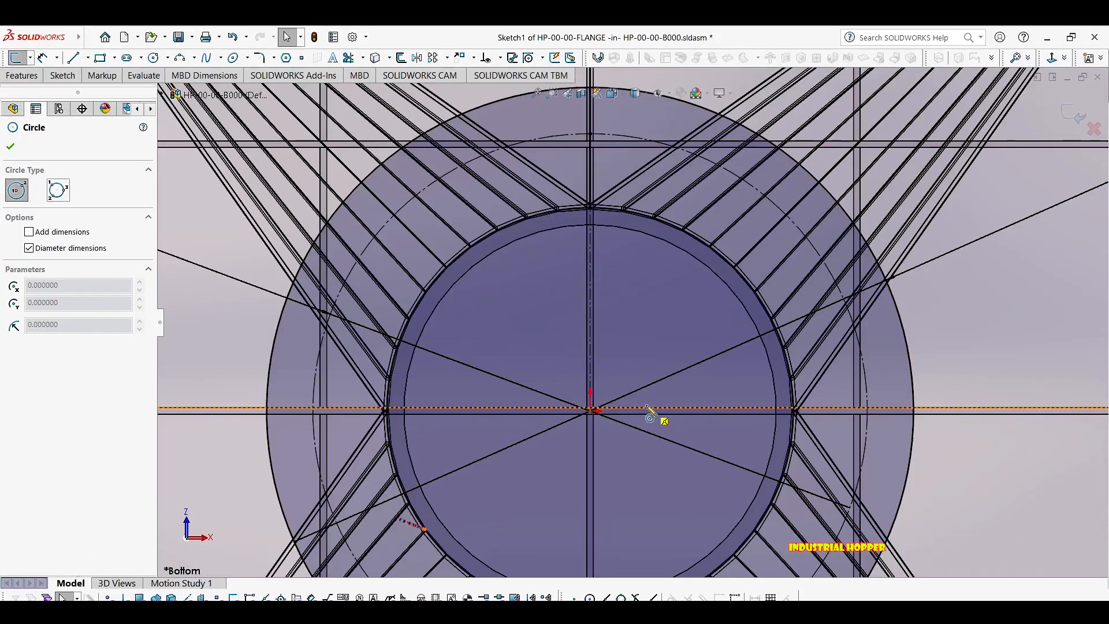
{"action": "left_click", "coordinate": [579, 409]}
{"action": "scroll", "coordinate": [668, 167], "scroll_direction": "up", "scroll_amount": 3}
{"action": "scroll", "coordinate": [670, 165], "scroll_direction": "down", "scroll_amount": 6}
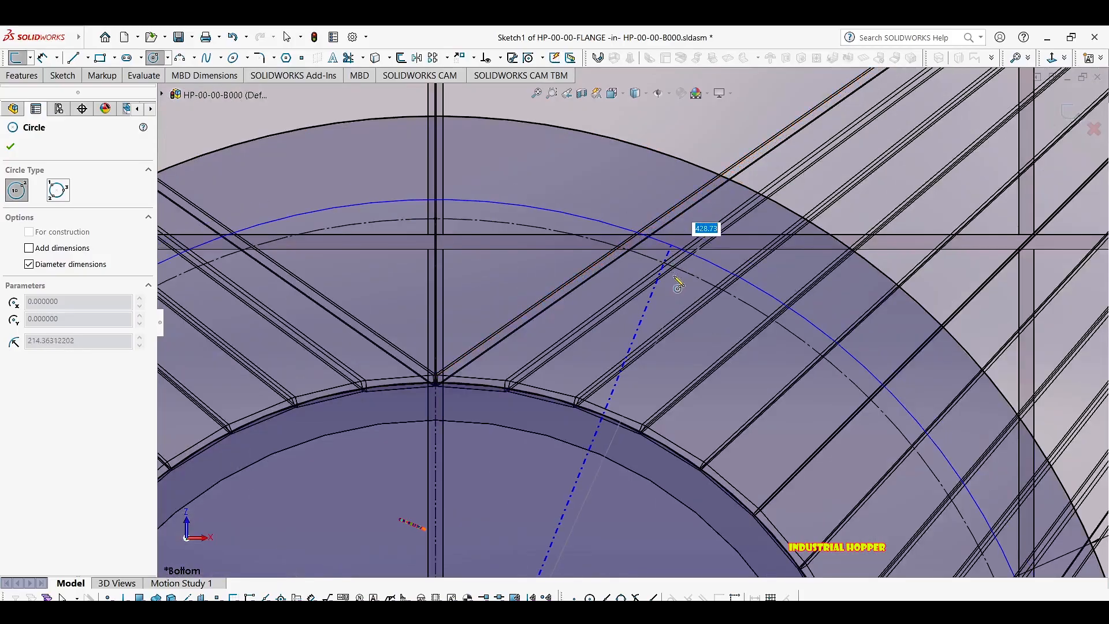
{"action": "left_click", "coordinate": [700, 285]}
{"action": "key", "text": "Escape"}
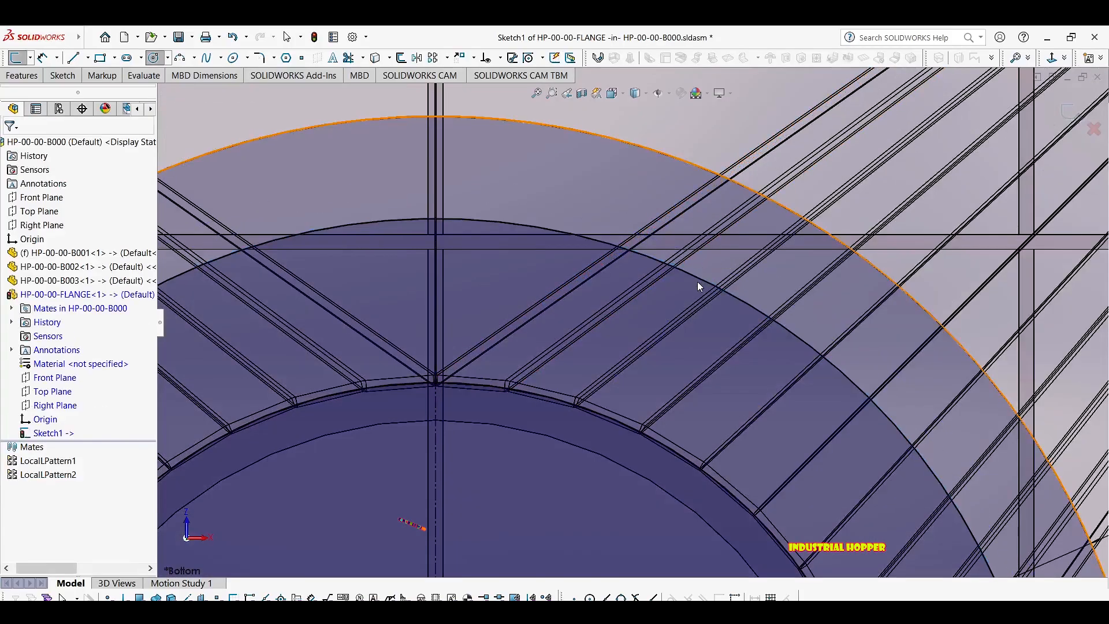
Delete the solid circle that overlaps the construction circle.
{"action": "scroll", "coordinate": [698, 284], "scroll_direction": "up", "scroll_amount": 5}
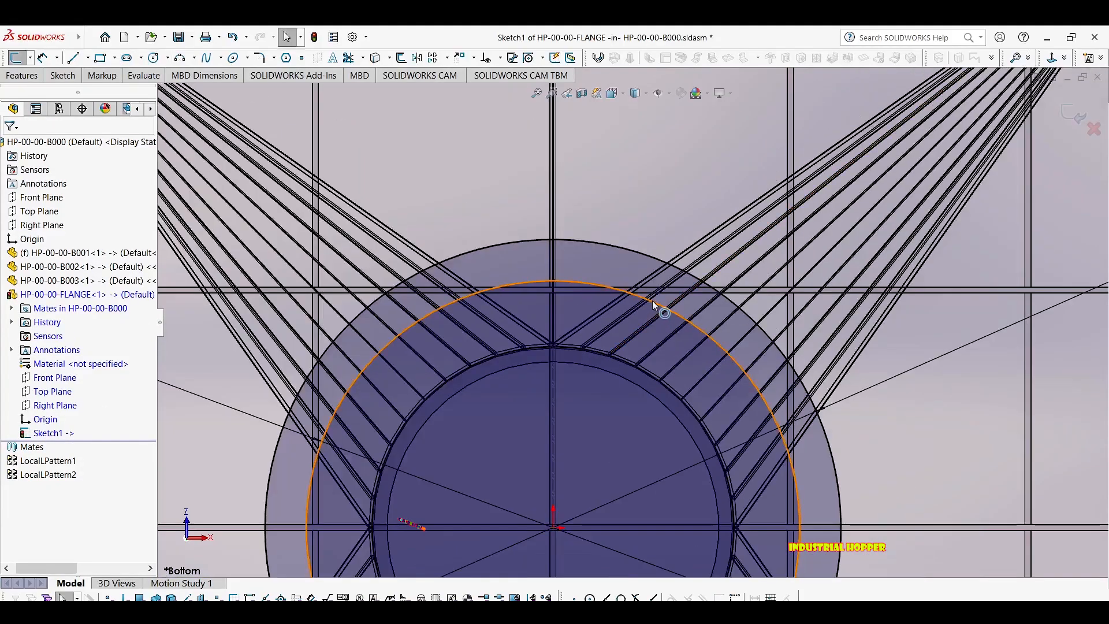
{"action": "left_click", "coordinate": [654, 304]}
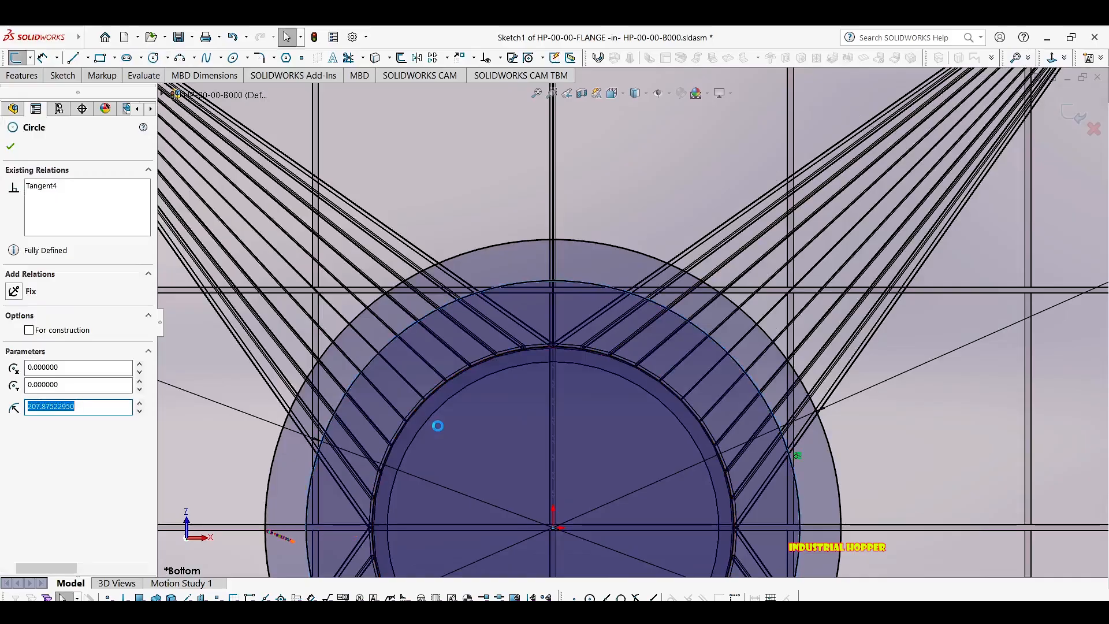
{"action": "key", "text": "Escape"}
Sketch an angled construction line from the origin to the construction circle, to the right of the vertical line.
{"action": "key", "text": "l"}
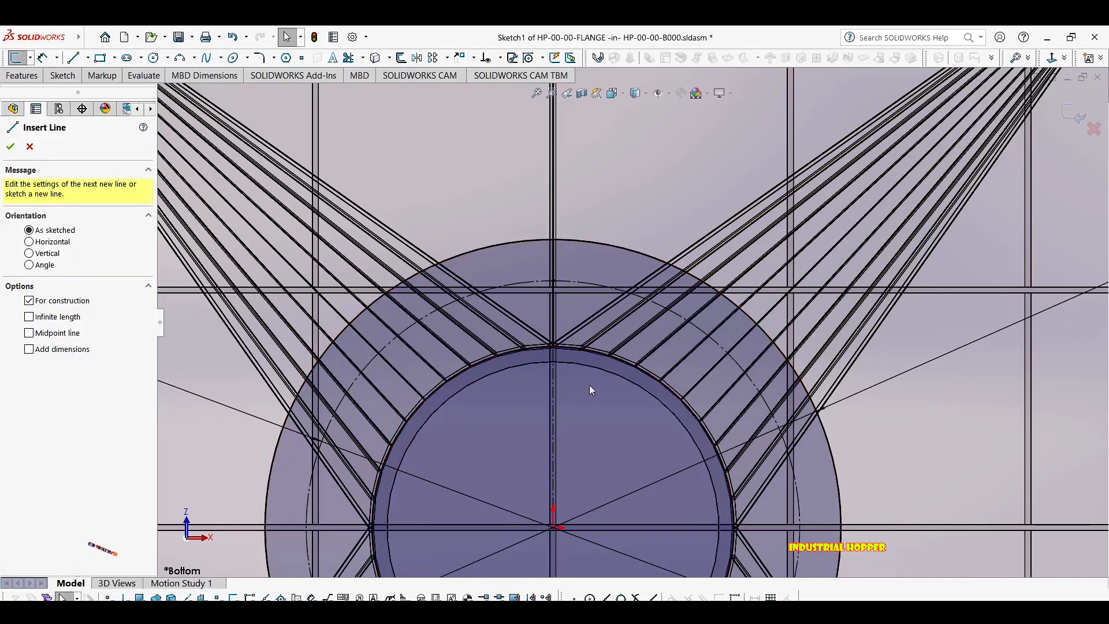
{"action": "left_click", "coordinate": [554, 528]}
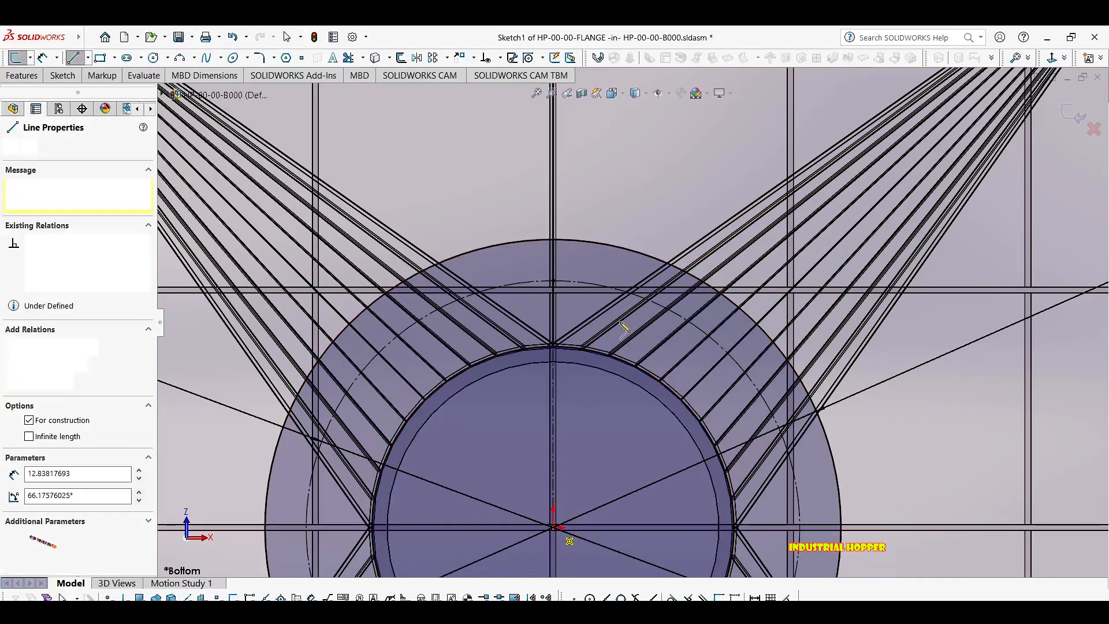
{"action": "left_click", "coordinate": [641, 299]}
{"action": "key", "text": "Escape"}
{"action": "key", "text": "Escape"}
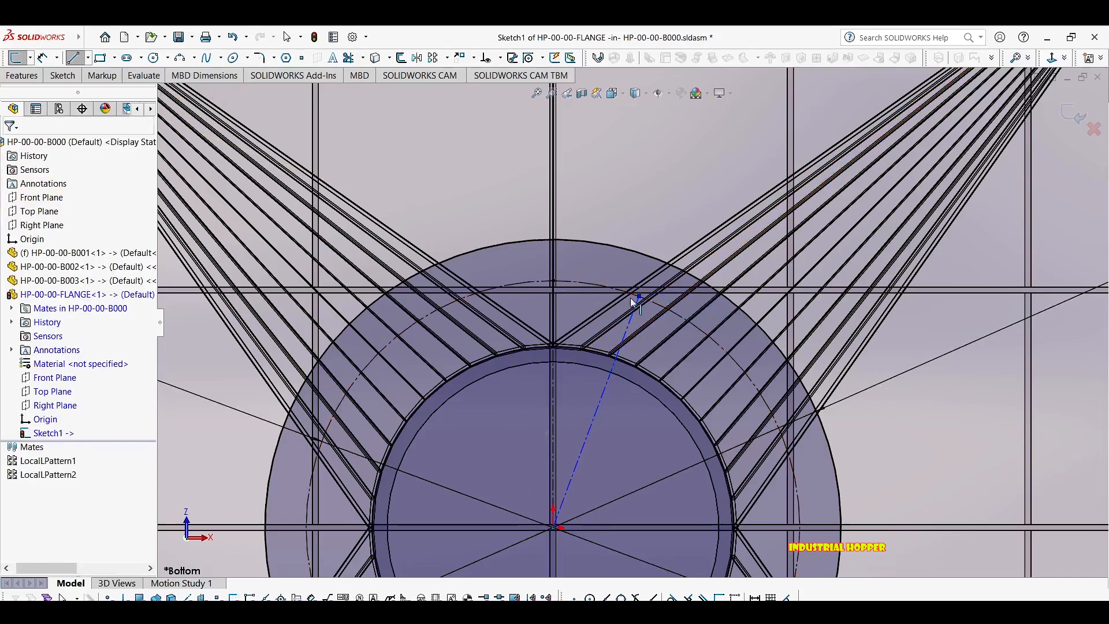
Place a sketch point at the angled construction line's outer end on the construction circle.
{"action": "key", "text": "p"}
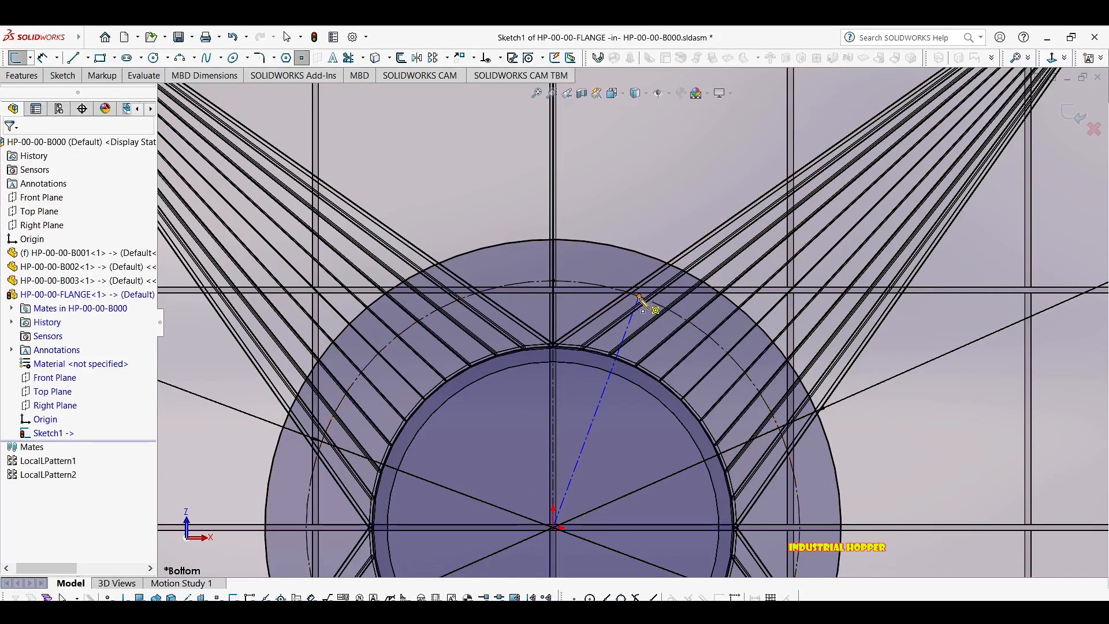
{"action": "left_click", "coordinate": [639, 297]}
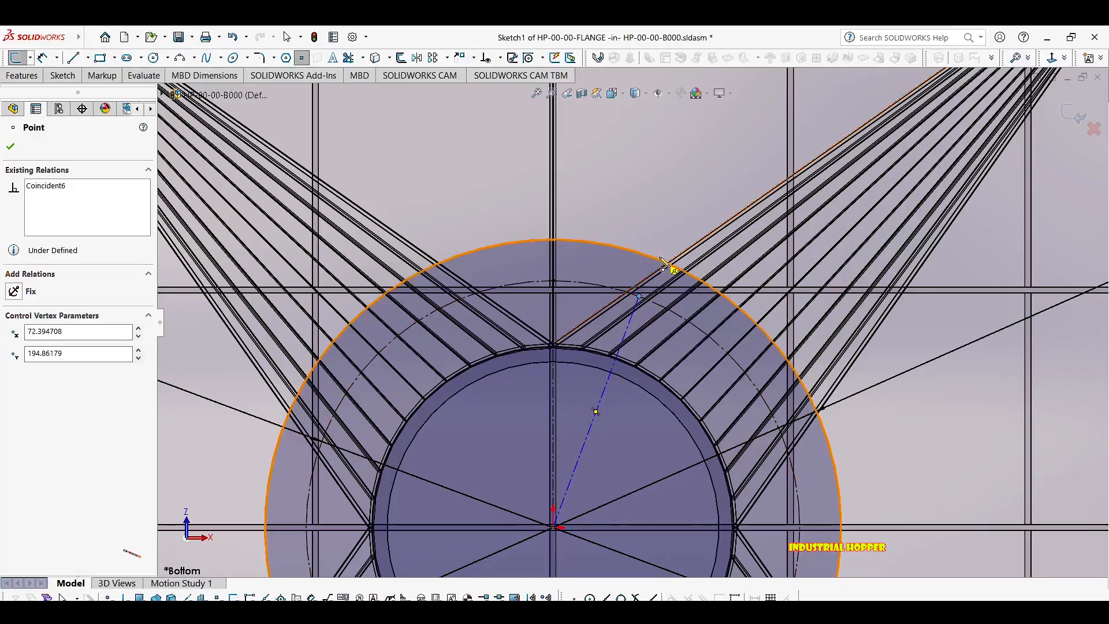
{"action": "key", "text": "Escape"}
Sketch a bolt-hole circle about 40 mm in diameter centred on the angled construction line's outer end.
{"action": "key", "text": "c"}
{"action": "scroll", "coordinate": [638, 302], "scroll_direction": "down", "scroll_amount": 5}
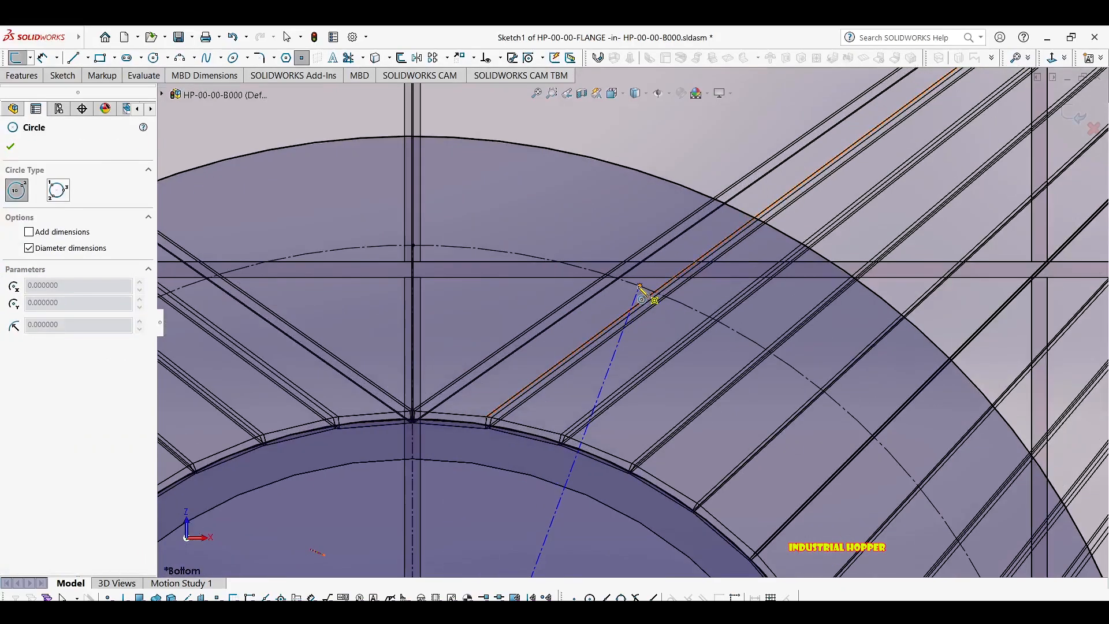
{"action": "left_click", "coordinate": [639, 286]}
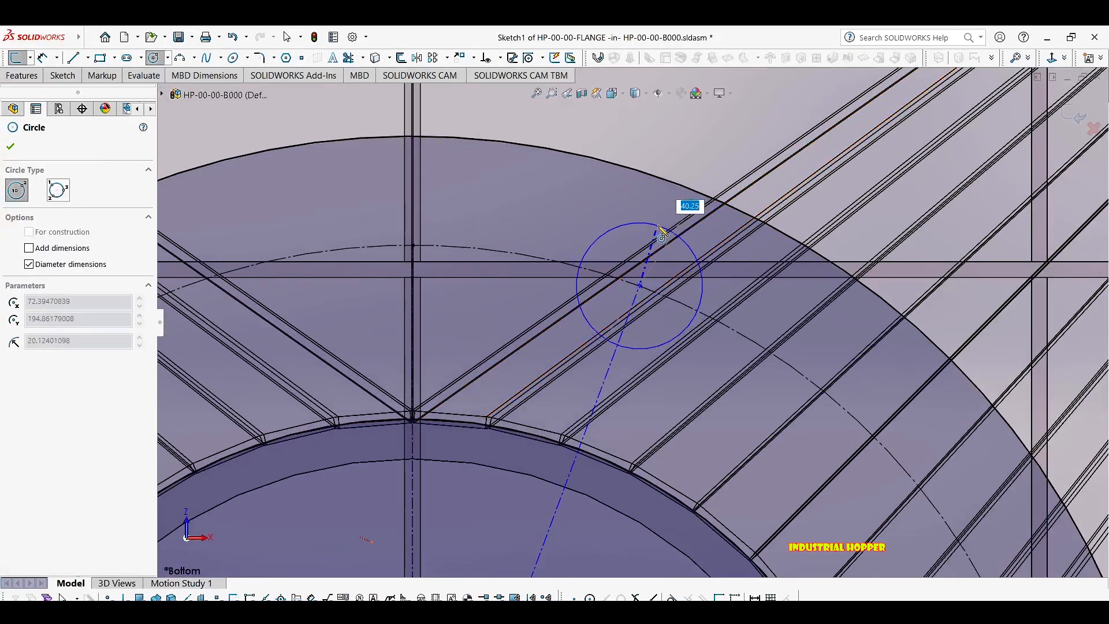
{"action": "left_click", "coordinate": [687, 246]}
{"action": "key", "text": "Escape"}
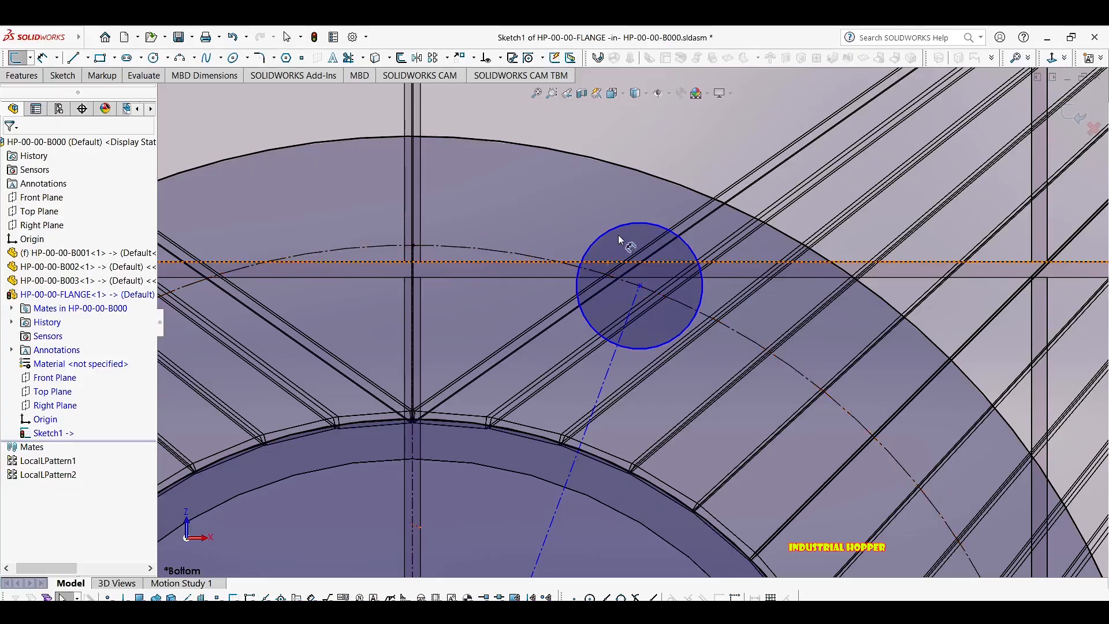
Dimension the bolt-hole circle's diameter at 20 mm.
{"action": "left_click", "coordinate": [620, 227]}
{"action": "left_click", "coordinate": [594, 179]}
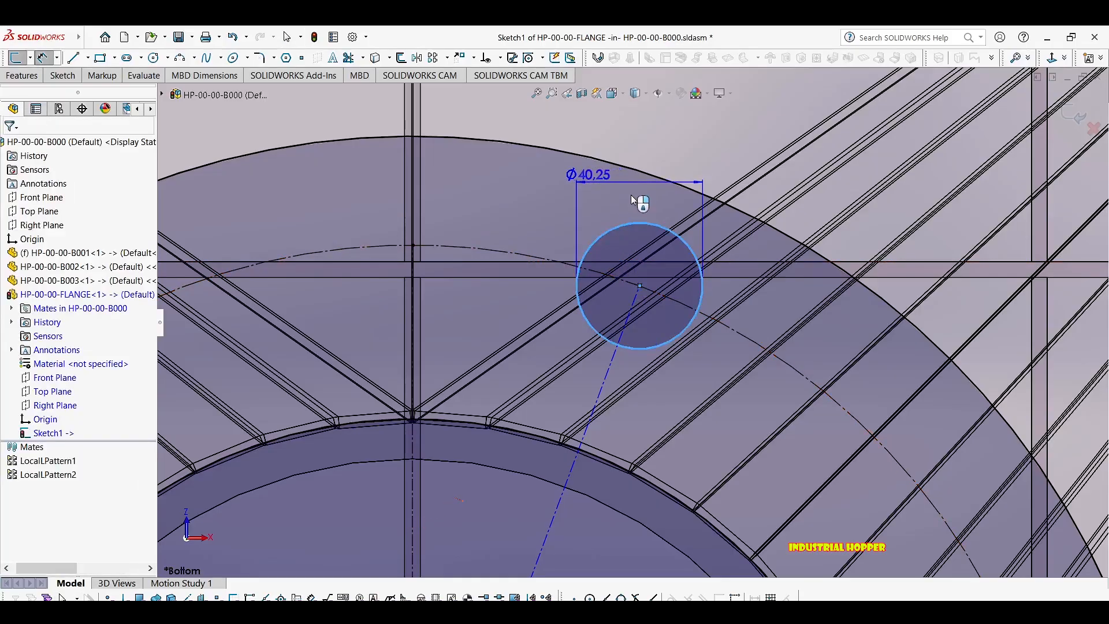
{"action": "type", "text": "20"}
{"action": "key", "text": "Return"}
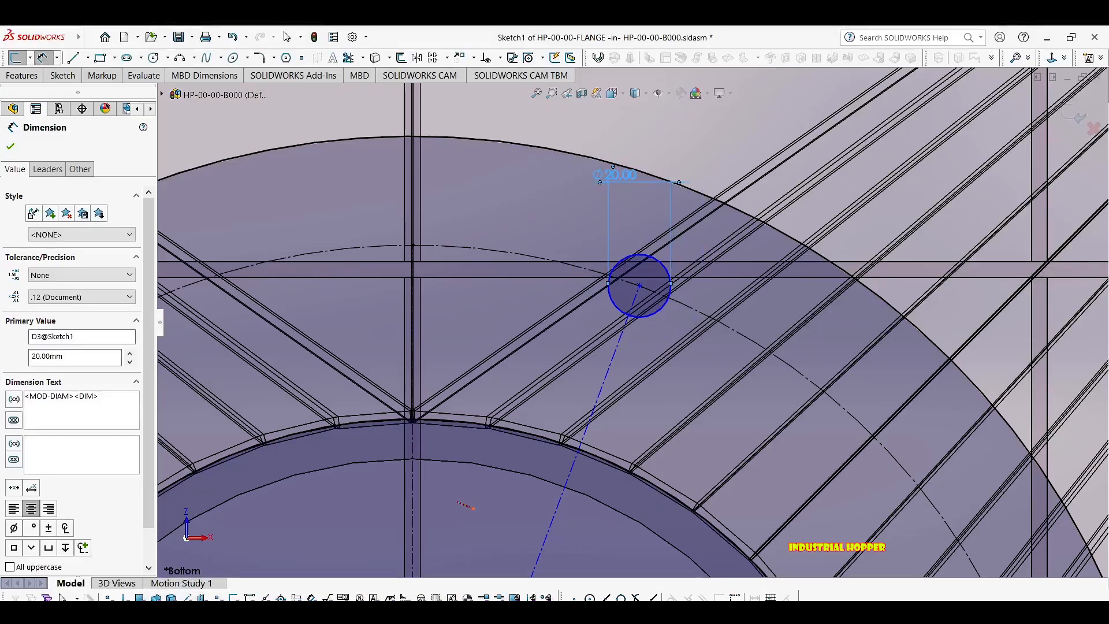
Set the bolt-hole circle's diameter to 25 mm.
{"action": "double_click", "coordinate": [624, 174]}
{"action": "type", "text": "25"}
{"action": "key", "text": "Return"}
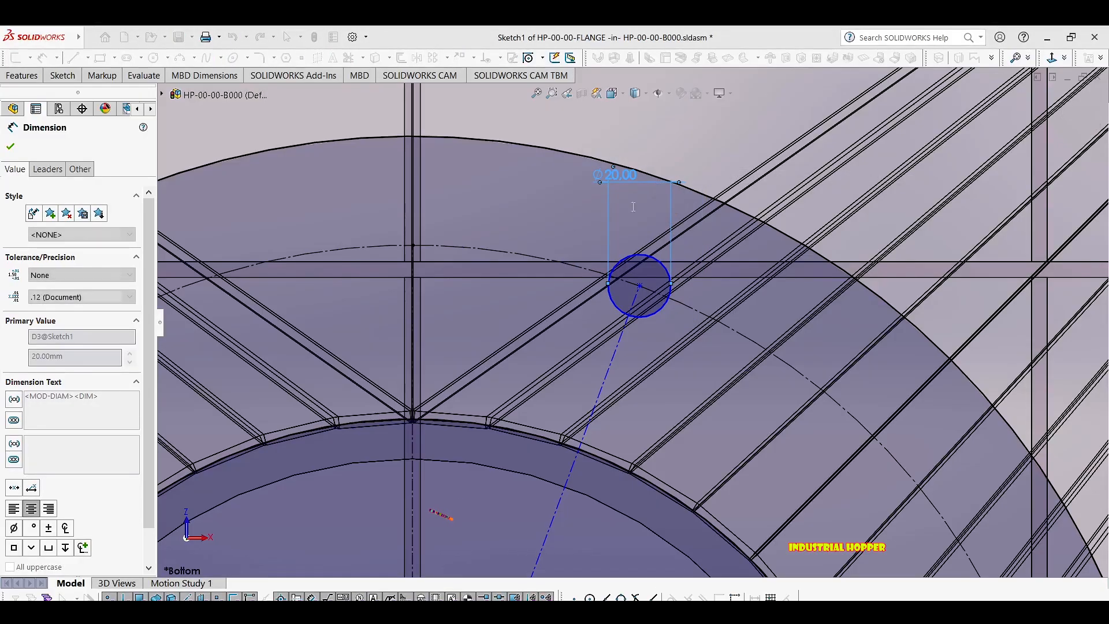
{"action": "scroll", "coordinate": [622, 228], "scroll_direction": "up", "scroll_amount": 3}
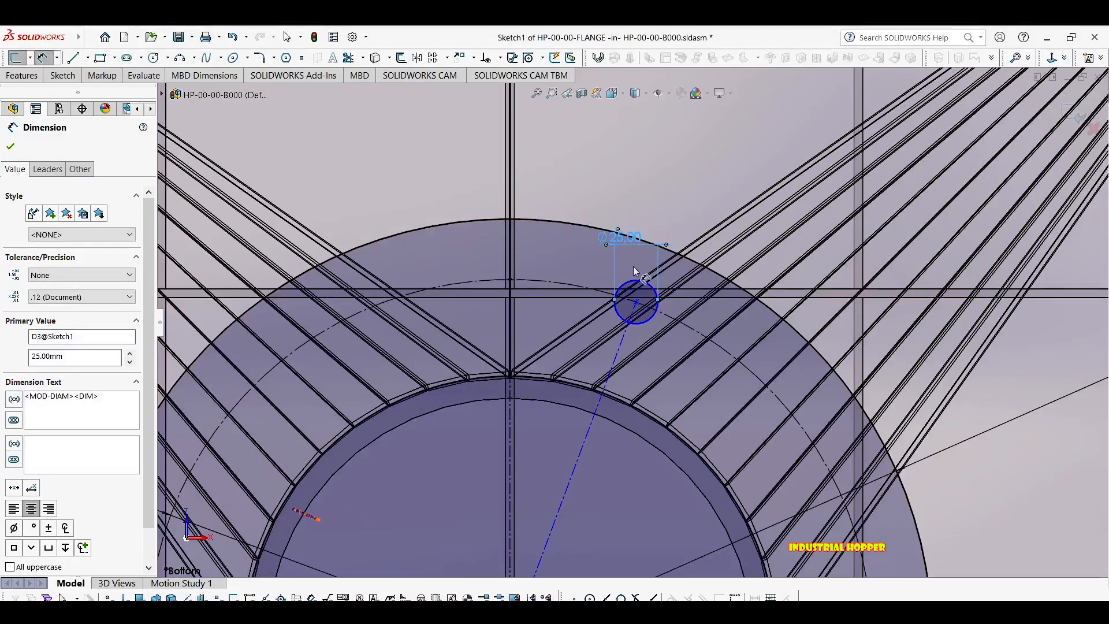
Set the bolt-hole circle's diameter to 32 mm.
{"action": "double_click", "coordinate": [623, 236]}
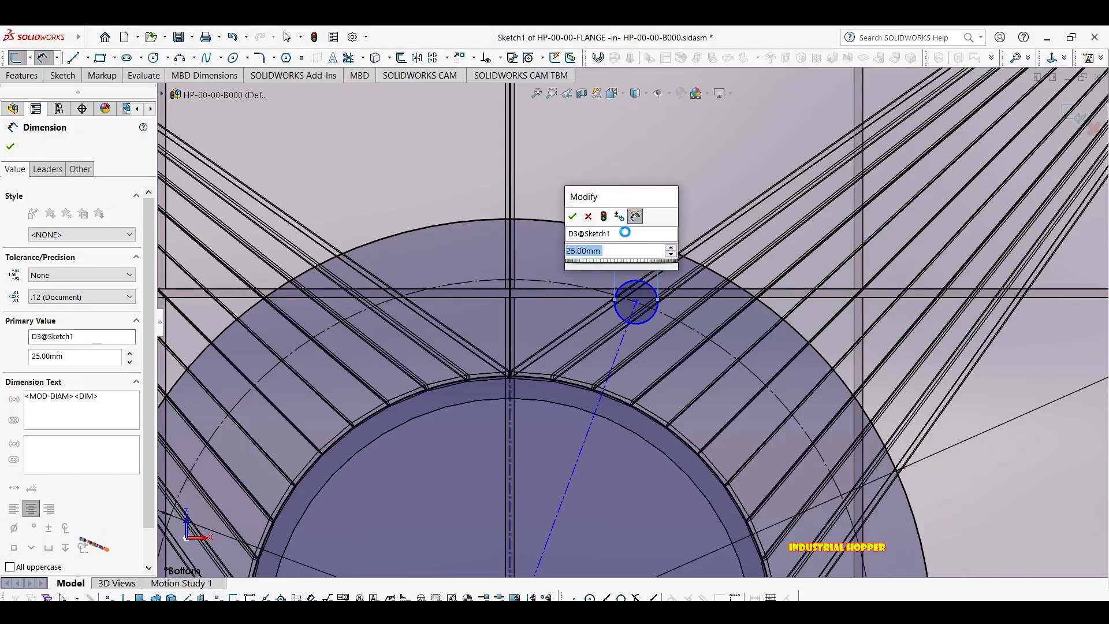
{"action": "type", "text": "32"}
{"action": "key", "text": "Return"}
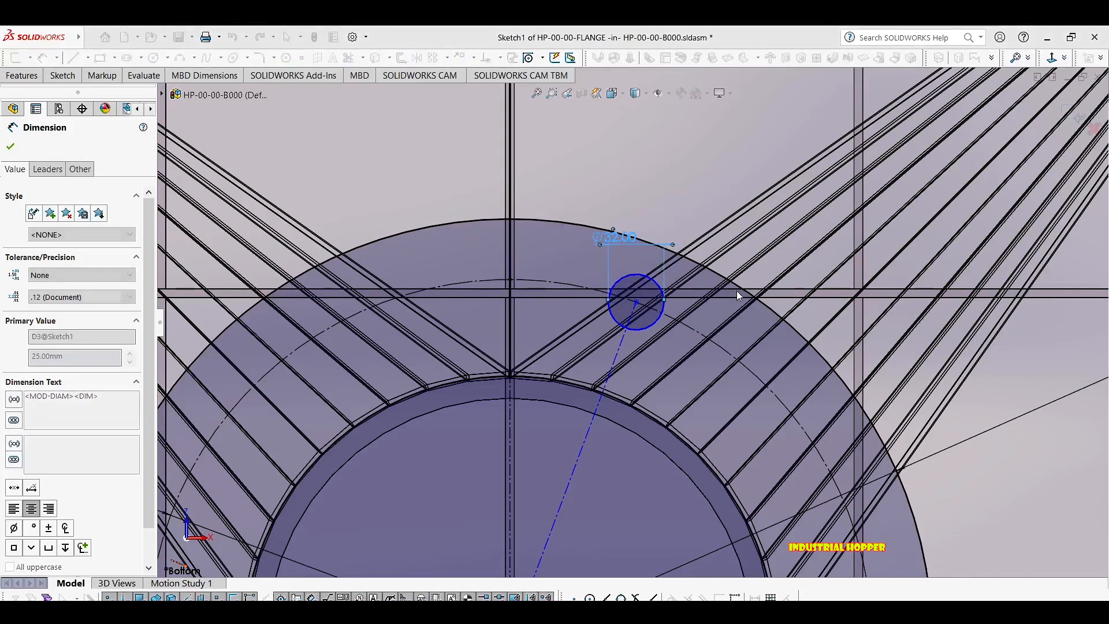
{"action": "scroll", "coordinate": [632, 370], "scroll_direction": "up", "scroll_amount": 5}
{"action": "key", "text": "Escape"}
{"action": "scroll", "coordinate": [633, 384], "scroll_direction": "down", "scroll_amount": 2}
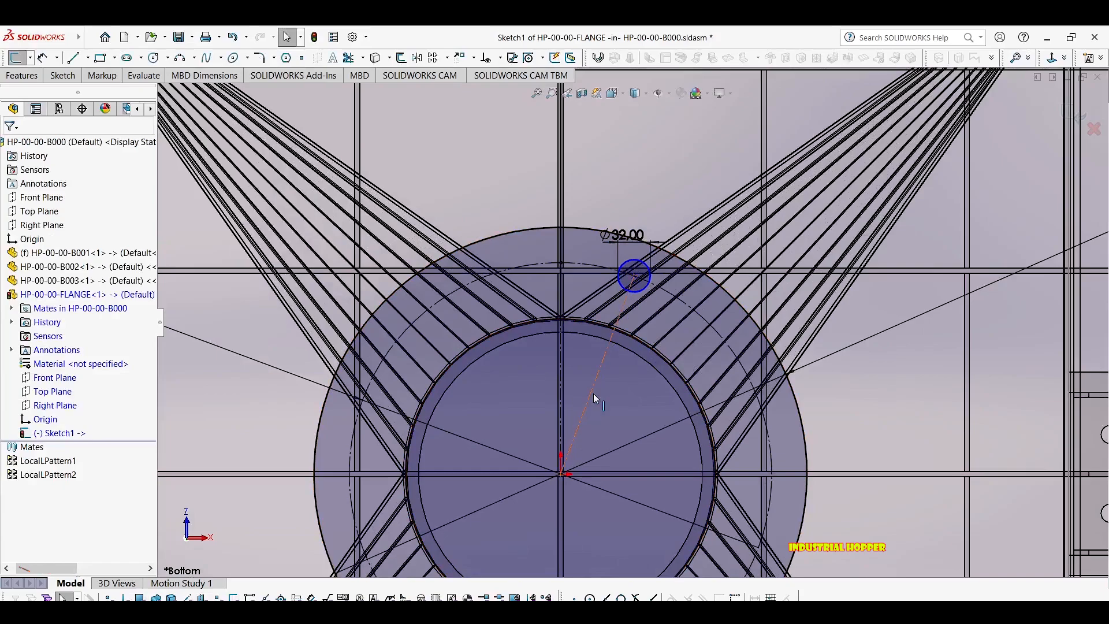
Sketch an origin-centred circle about 376 mm in diameter, between the outlet pipe and the construction circle.
{"action": "key", "text": "c"}
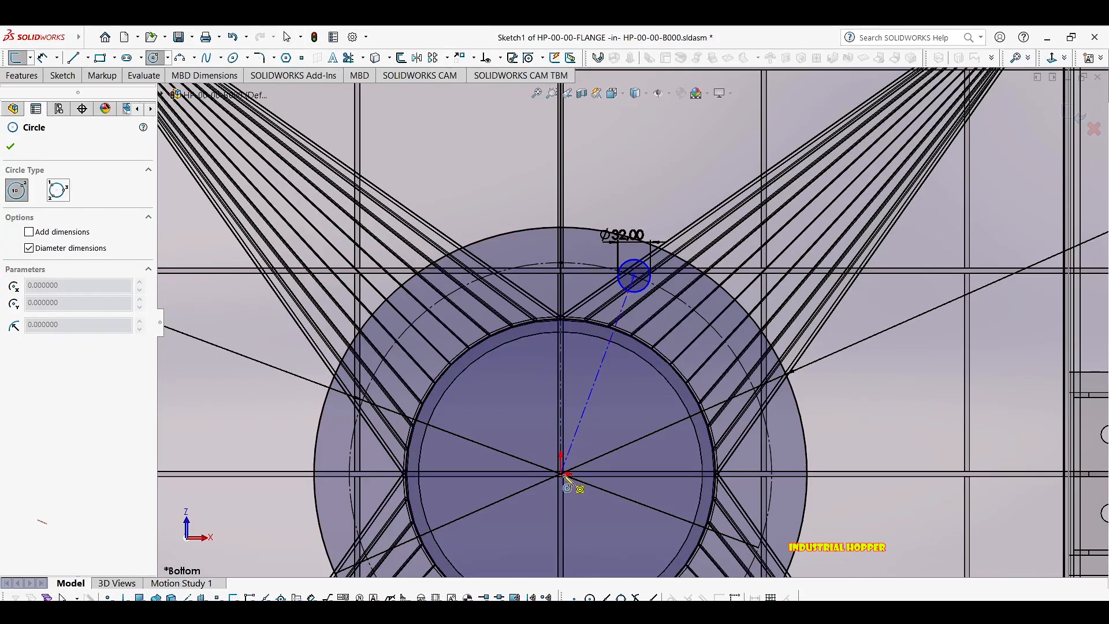
{"action": "left_click", "coordinate": [562, 474]}
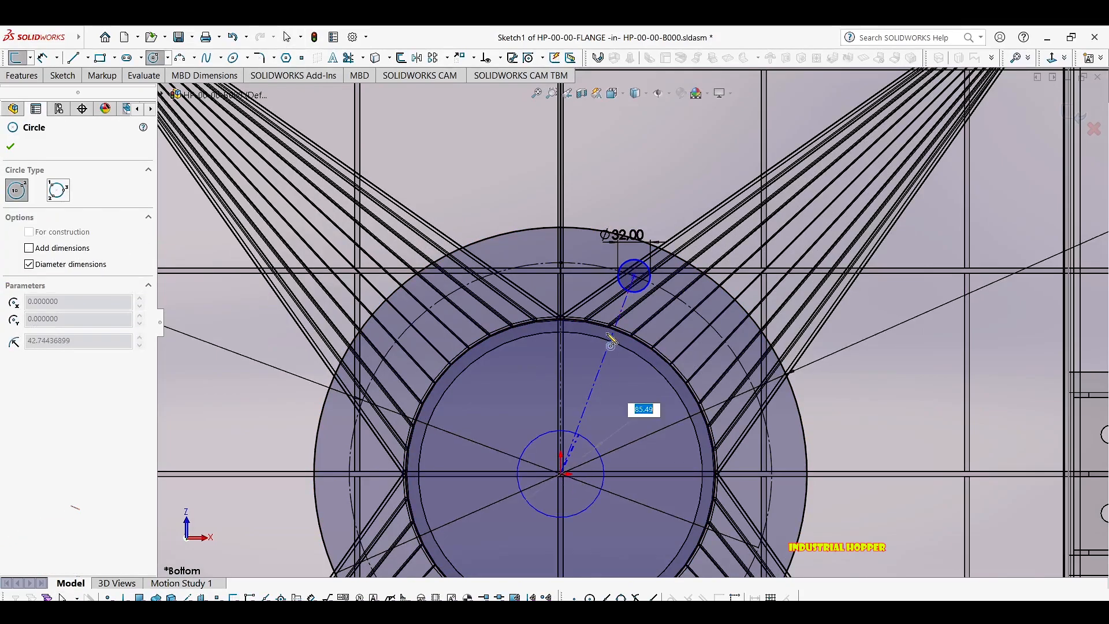
{"action": "left_click", "coordinate": [636, 310]}
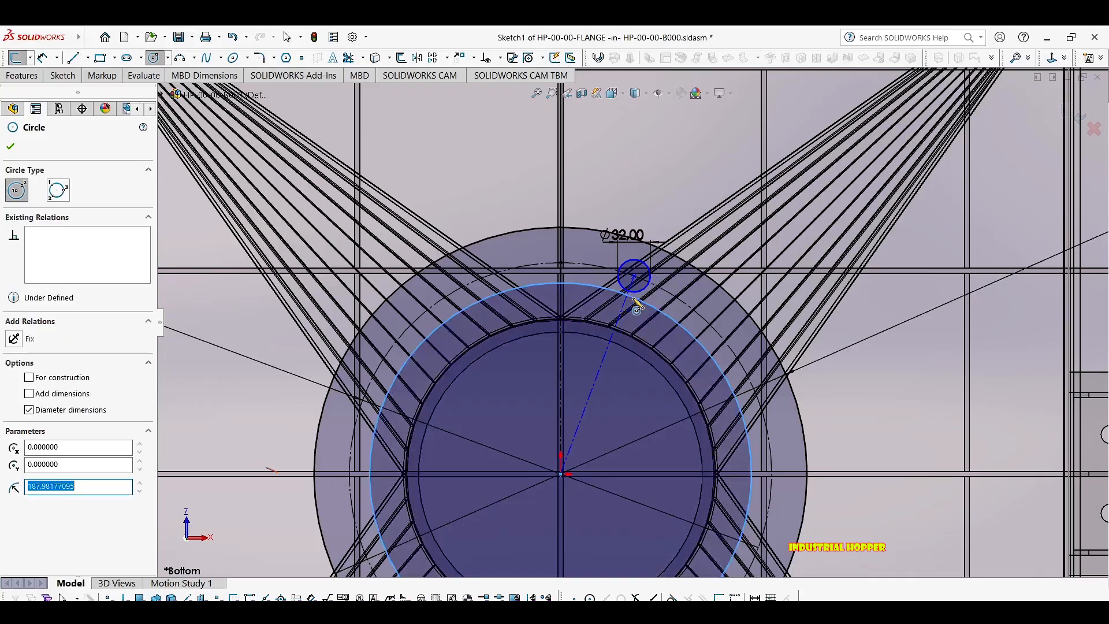
{"action": "key", "text": "Escape"}
Dimension the diameter of the circle just inside the construction circle, accepting its drawn size.
{"action": "scroll", "coordinate": [554, 343], "scroll_direction": "up", "scroll_amount": 4}
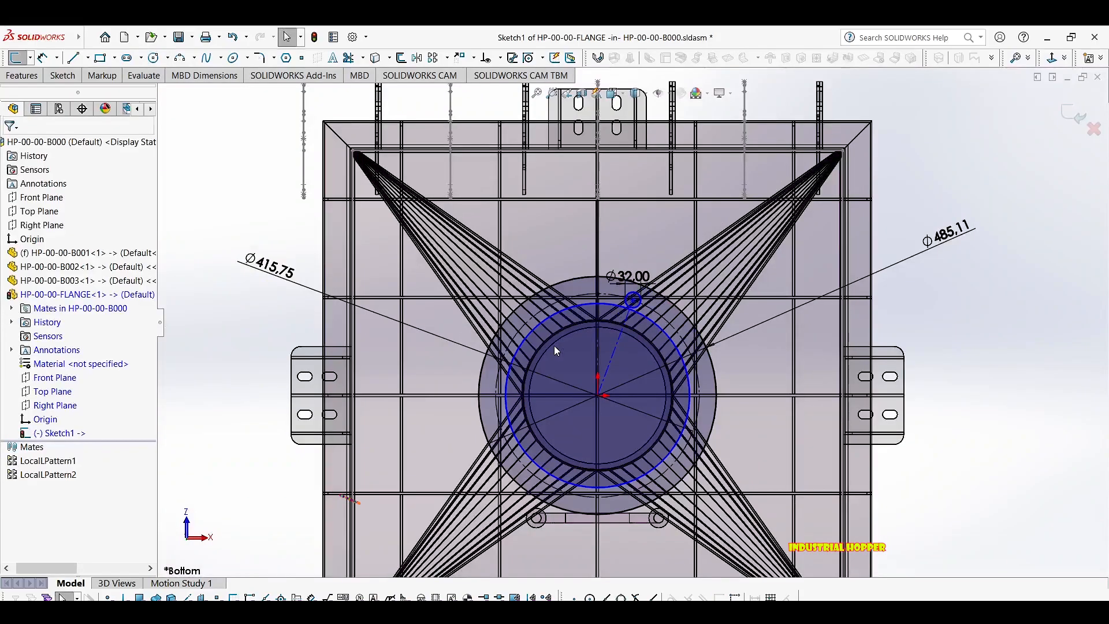
{"action": "scroll", "coordinate": [552, 352], "scroll_direction": "down", "scroll_amount": 1}
{"action": "key", "text": "d"}
{"action": "left_click", "coordinate": [535, 320]}
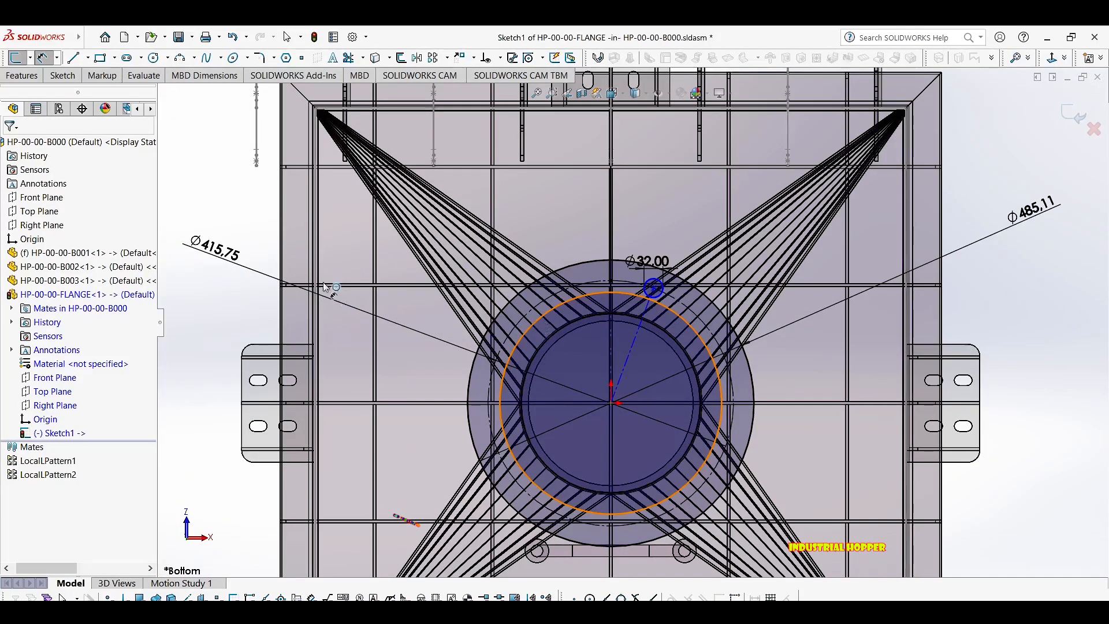
{"action": "left_click", "coordinate": [253, 239]}
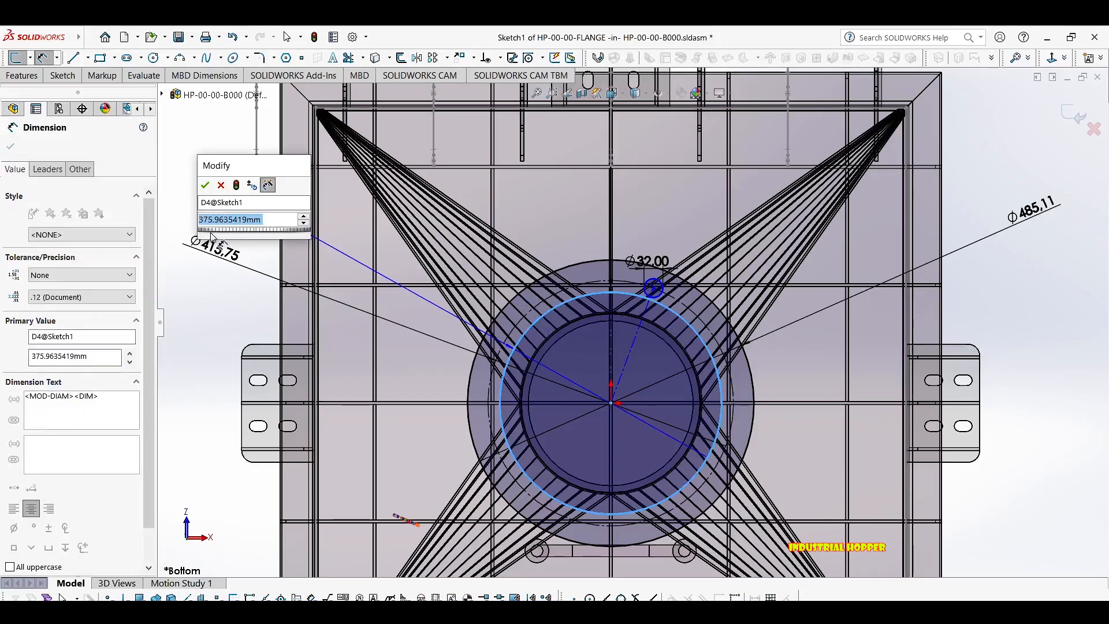
{"action": "key", "text": "Return"}
{"action": "scroll", "coordinate": [664, 275], "scroll_direction": "down", "scroll_amount": 5}
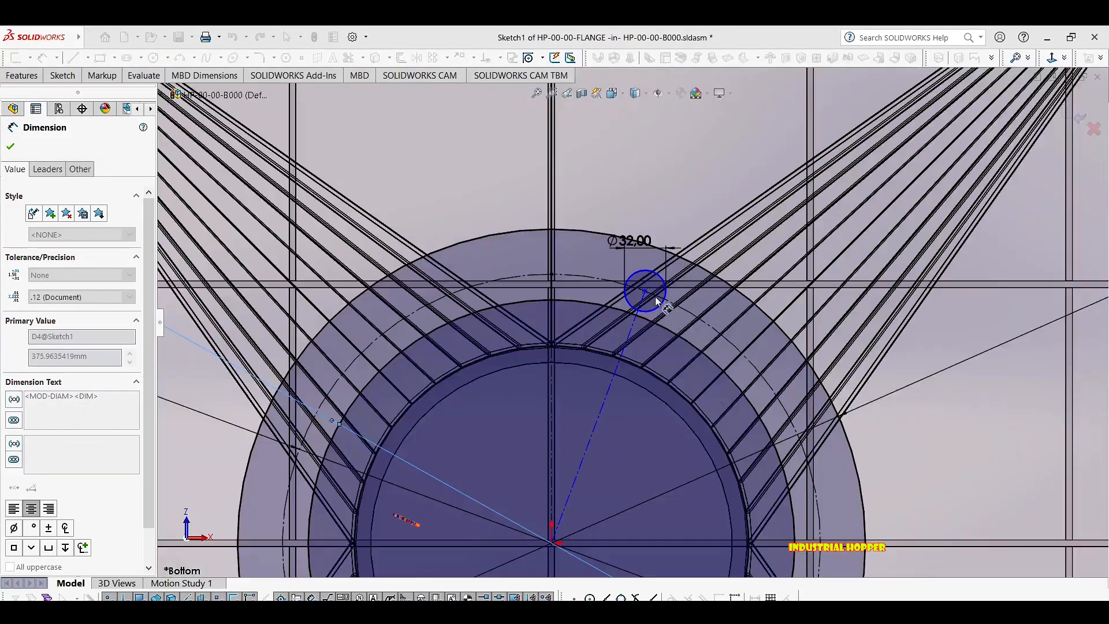
{"action": "key", "text": "Escape"}
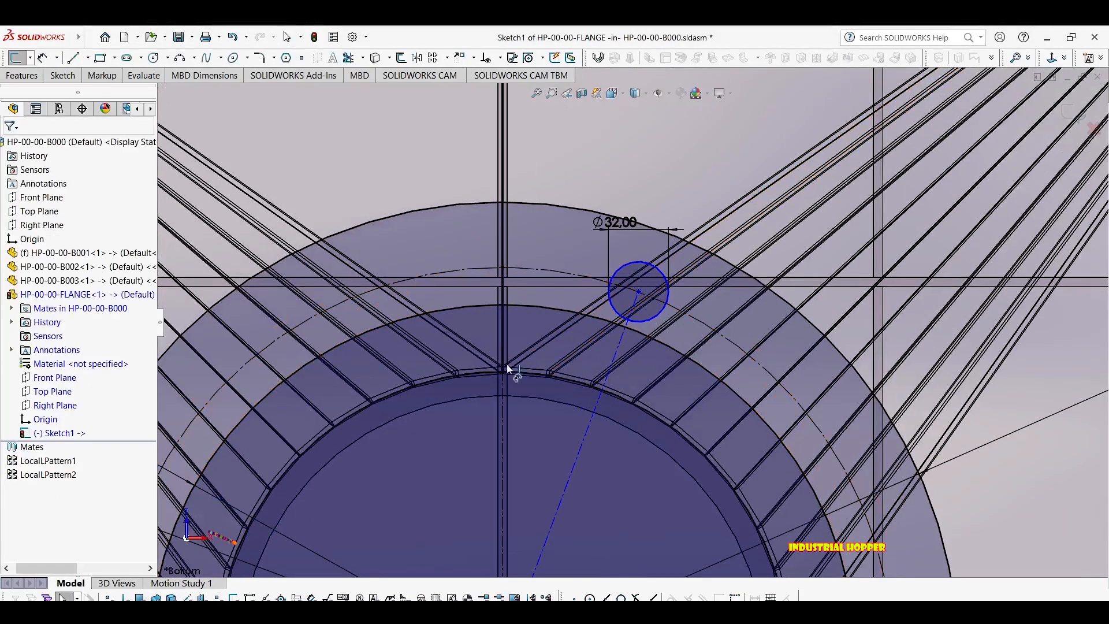
Dimension the angle between the vertical and angled construction lines at 22.5°.
{"action": "left_click", "coordinate": [588, 436]}
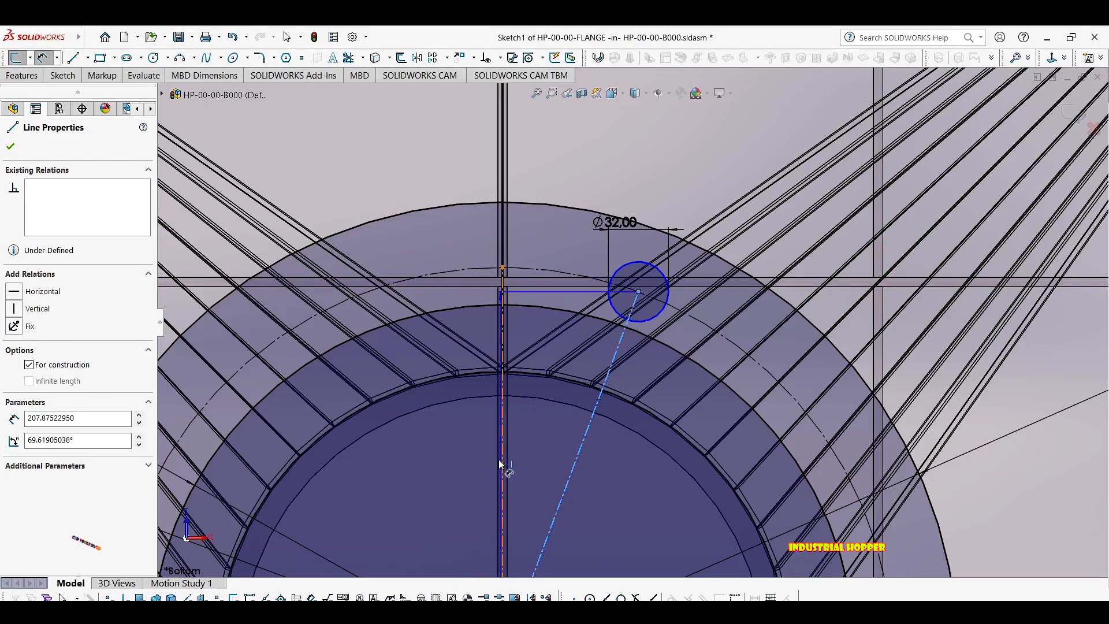
{"action": "left_click", "coordinate": [503, 456]}
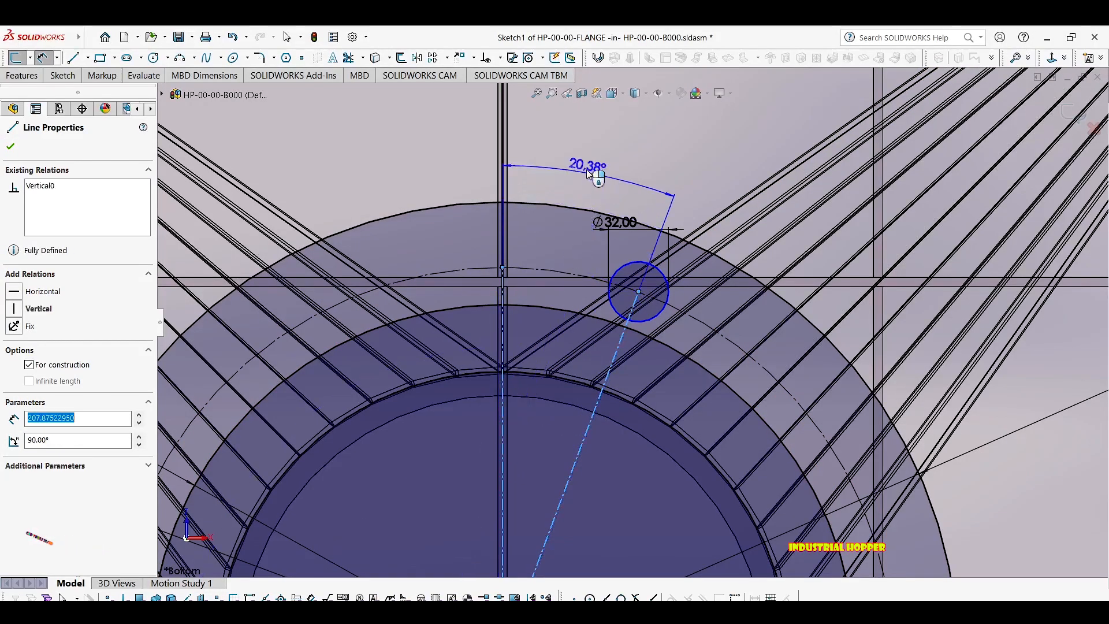
{"action": "left_click", "coordinate": [588, 173]}
{"action": "type", "text": "22.5"}
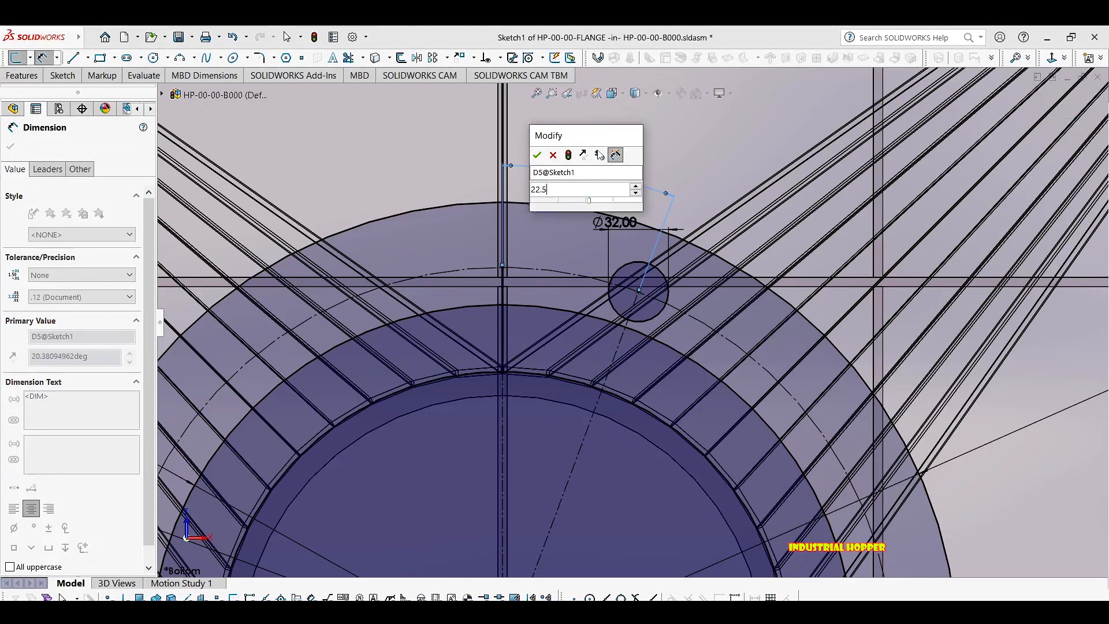
{"action": "key", "text": "Return"}
{"action": "scroll", "coordinate": [670, 337], "scroll_direction": "up", "scroll_amount": 3}
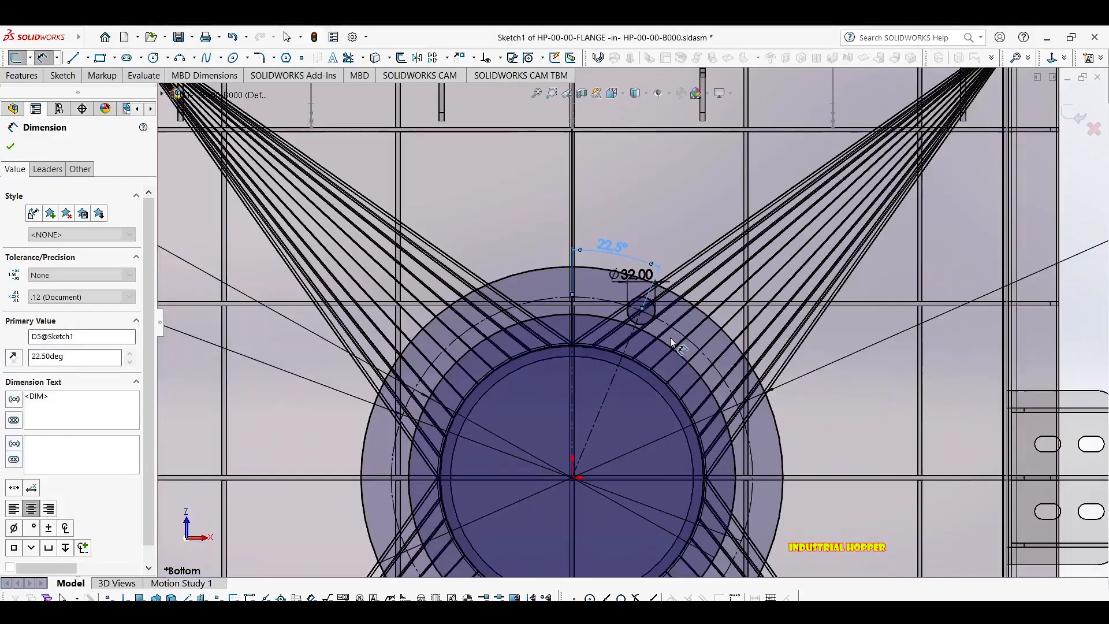
{"action": "key", "text": "Escape"}
Create a circular sketch pattern of the 32 mm hole with 8 equally spaced instances over 360° about the origin.
{"action": "scroll", "coordinate": [670, 337], "scroll_direction": "up", "scroll_amount": 5}
{"action": "scroll", "coordinate": [670, 337], "scroll_direction": "down", "scroll_amount": 5}
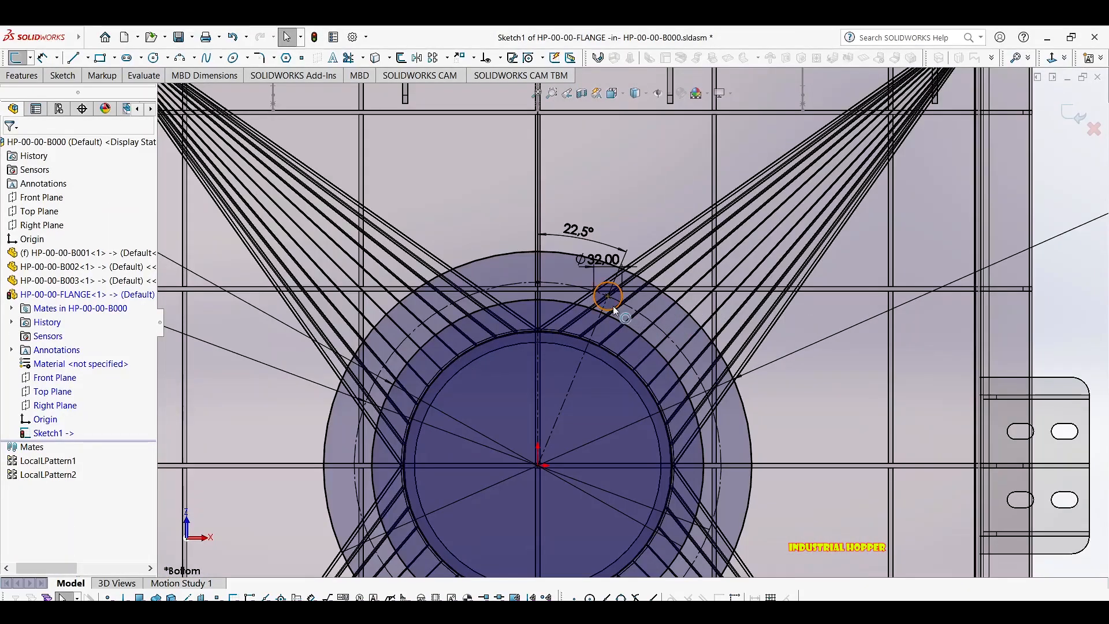
{"action": "left_click", "coordinate": [614, 310]}
{"action": "left_click", "coordinate": [29, 76]}
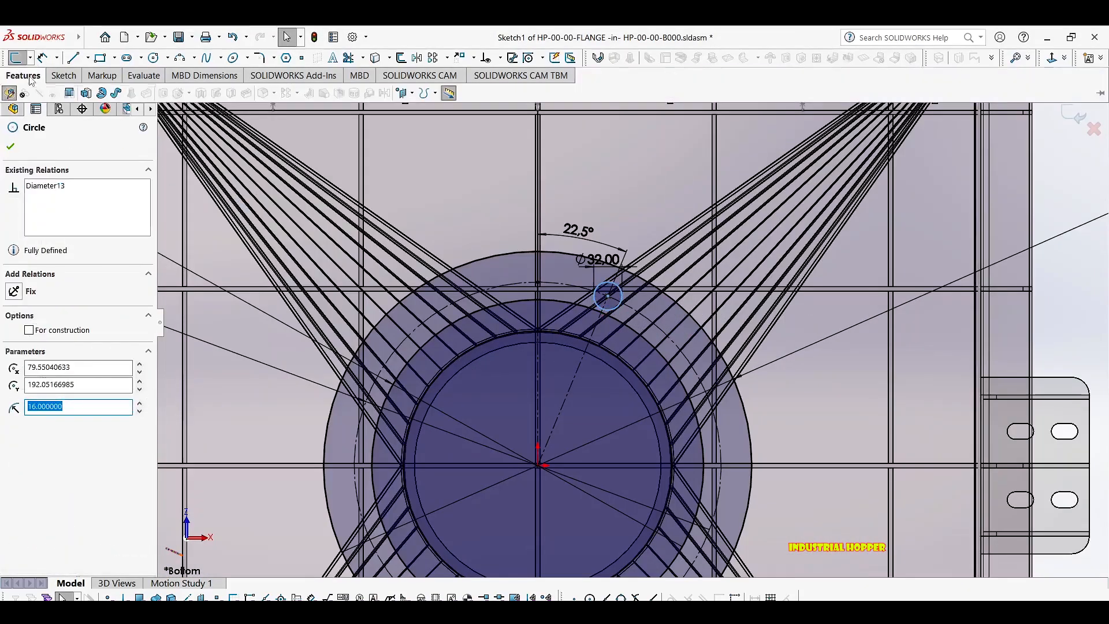
{"action": "left_click", "coordinate": [448, 59]}
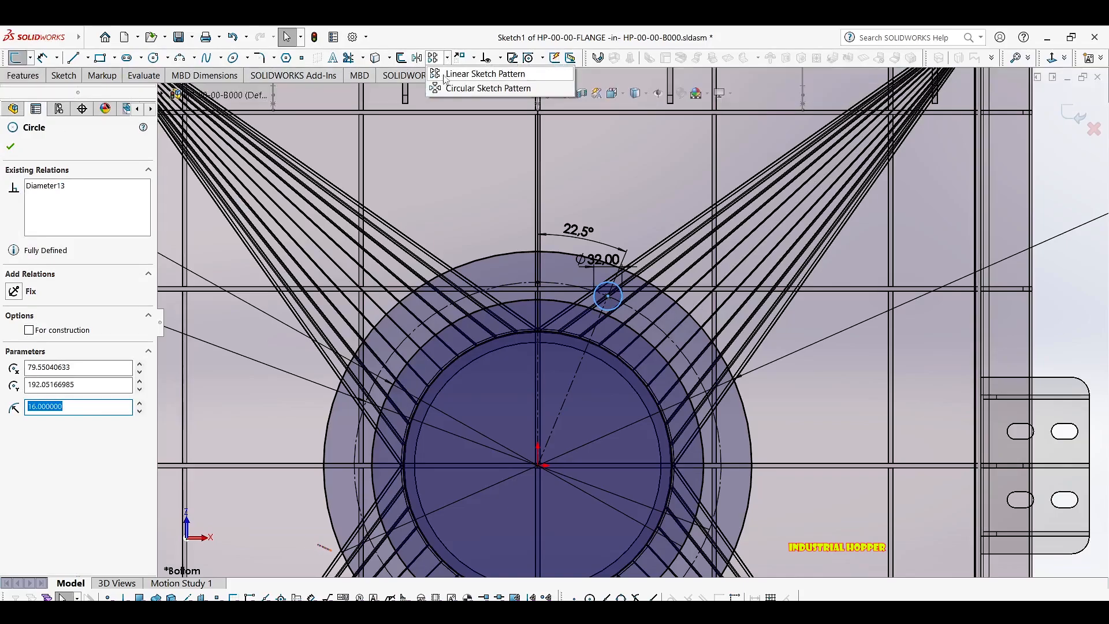
{"action": "left_click", "coordinate": [485, 89]}
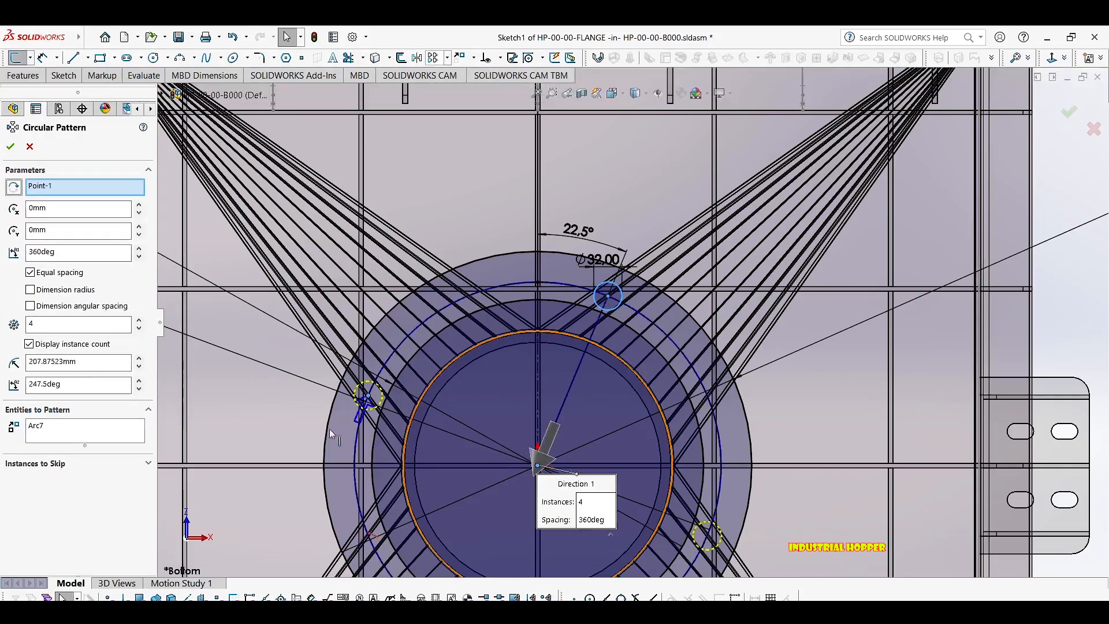
{"action": "double_click", "coordinate": [59, 327]}
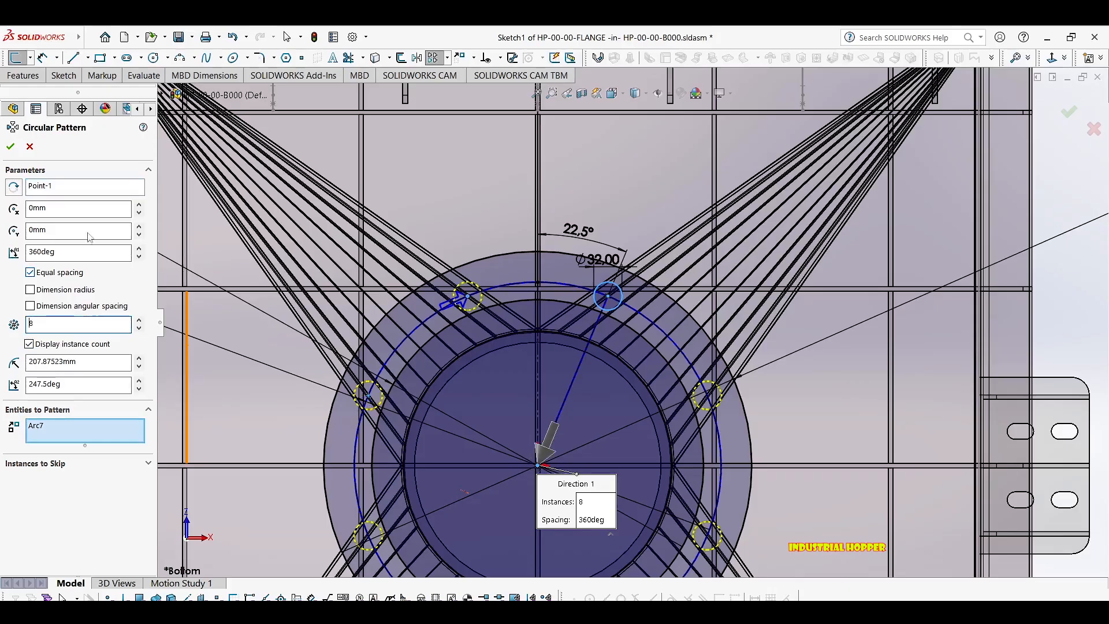
{"action": "left_click", "coordinate": [11, 147]}
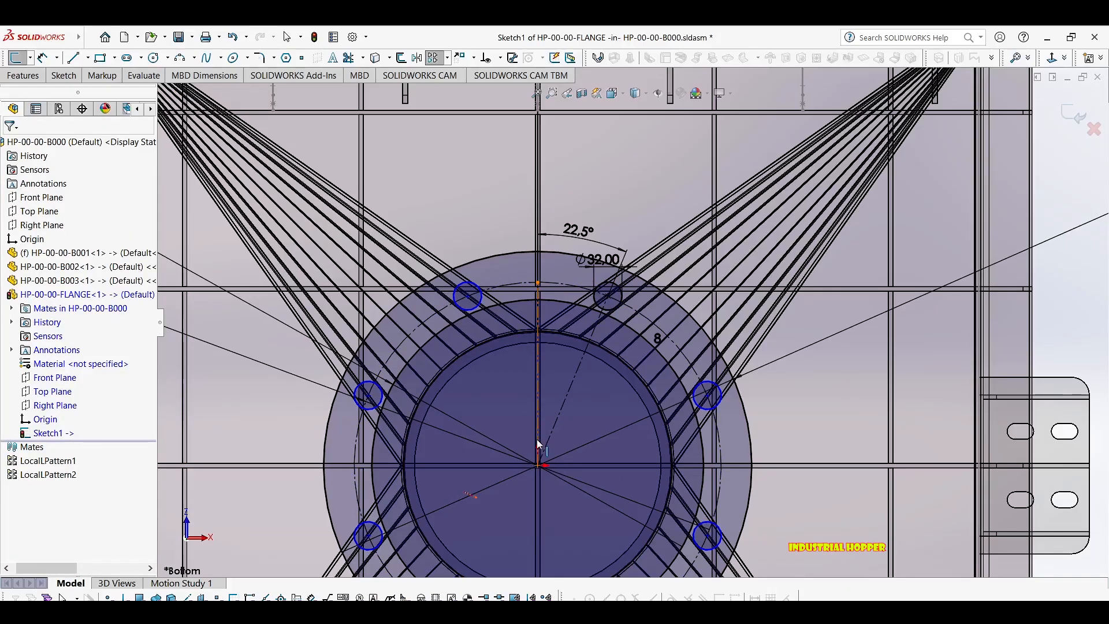
Move a patterned hole to test its freedom, and fix the circular pattern's centre point onto the sketch origin.
{"action": "left_click_drag", "start_coordinate": [470, 296], "coordinate": [463, 304]}
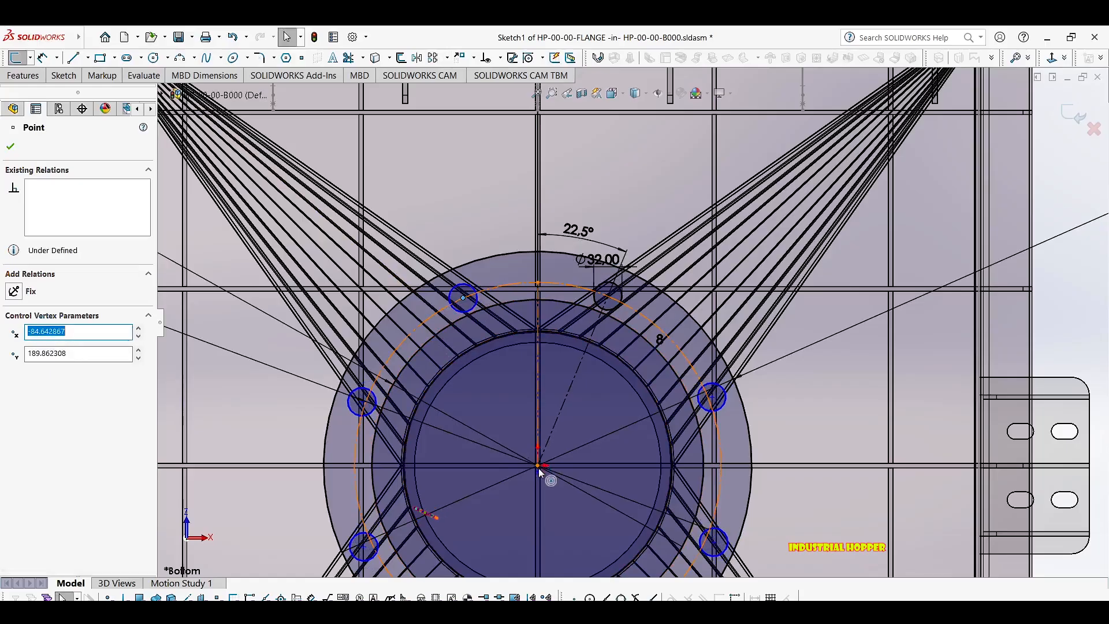
{"action": "mouse_move", "coordinate": [539, 470]}
{"action": "left_mouse_down"}
{"action": "mouse_move", "coordinate": [537, 413]}
{"action": "mouse_move", "coordinate": [538, 466]}
{"action": "left_mouse_up"}
{"action": "key", "text": "Escape"}
{"action": "scroll", "coordinate": [506, 344], "scroll_direction": "up", "scroll_amount": 3}
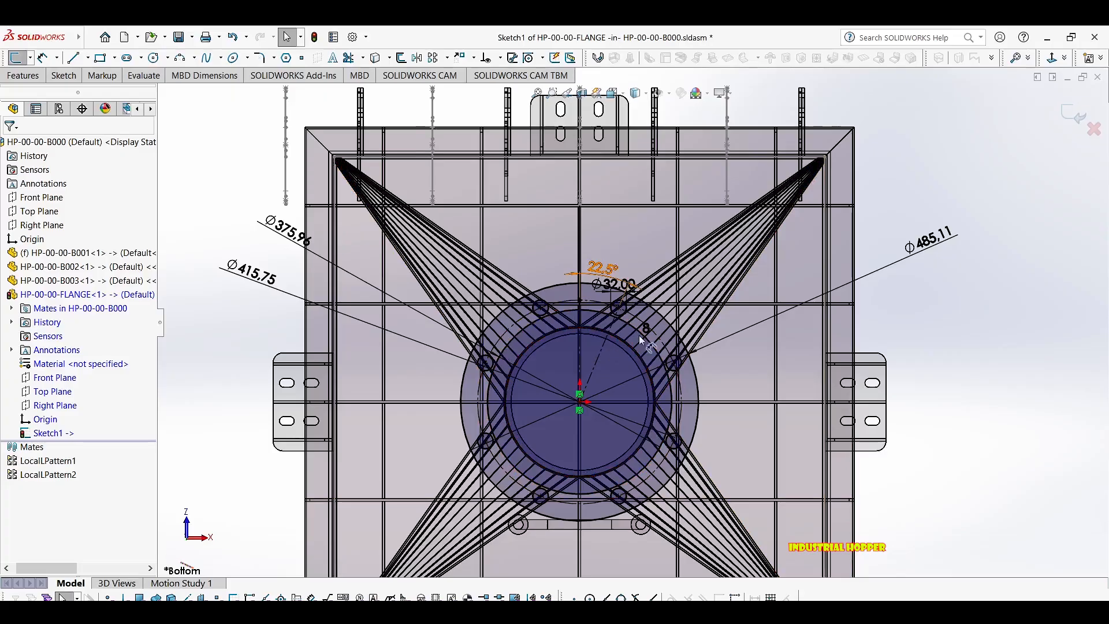
Start a boss extrusion from the flange sketch, selecting the outer ring with its eight bolt holes and the ring just inside it as contours.
{"action": "scroll", "coordinate": [638, 335], "scroll_direction": "down", "scroll_amount": 3}
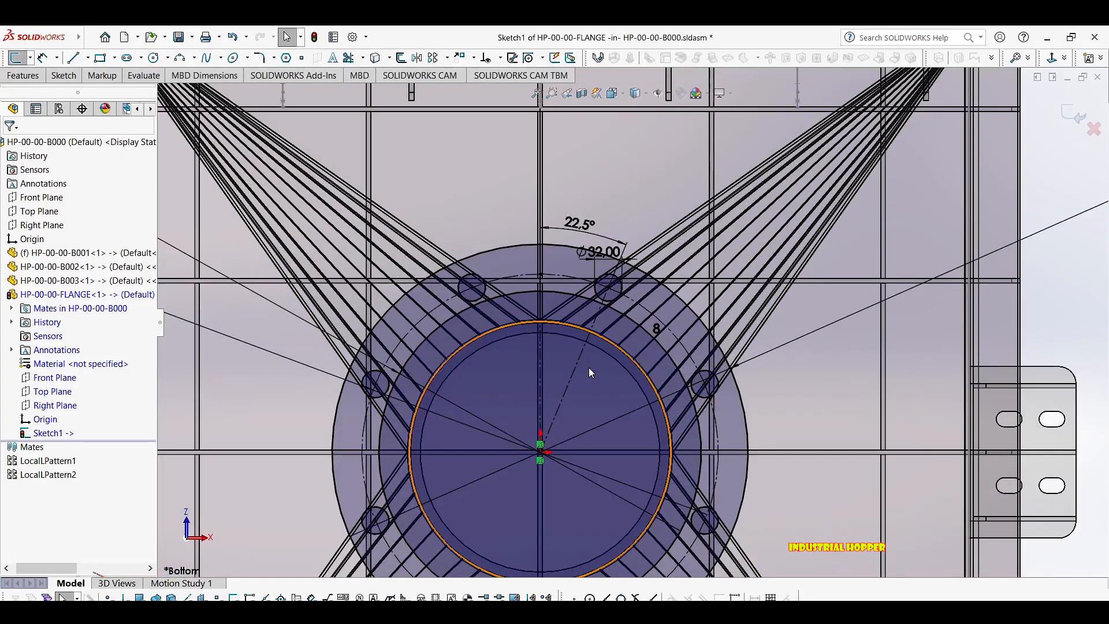
{"action": "scroll", "coordinate": [588, 367], "scroll_direction": "up", "scroll_amount": 8}
{"action": "mouse_move", "coordinate": [562, 341]}
{"action": "middle_mouse_down"}
{"action": "mouse_move", "coordinate": [597, 389]}
{"action": "mouse_move", "coordinate": [588, 438]}
{"action": "middle_mouse_up"}
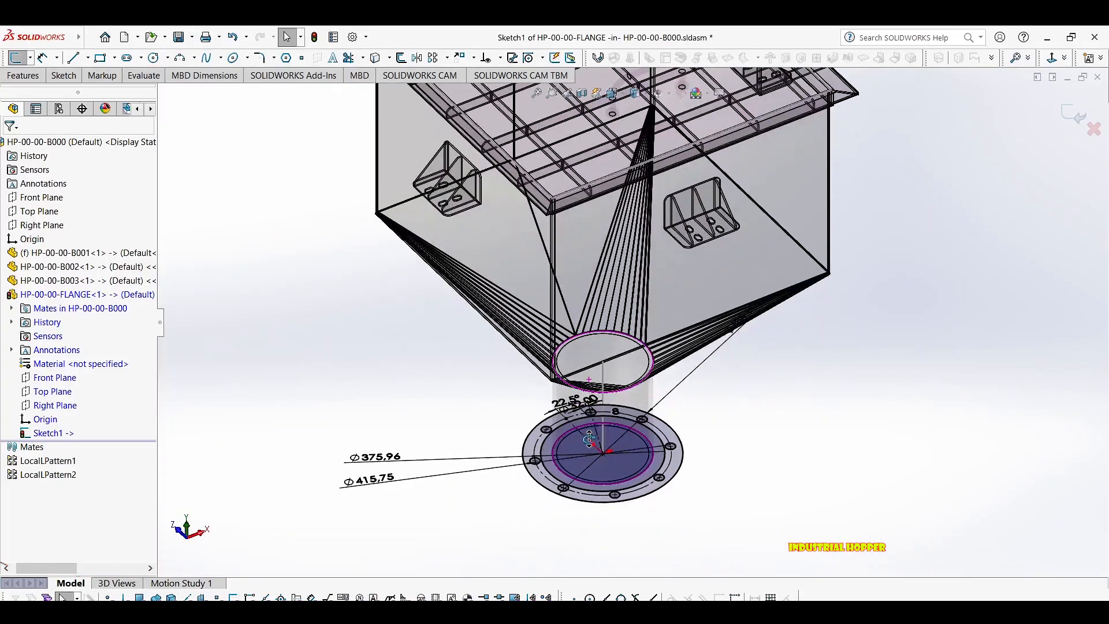
{"action": "scroll", "coordinate": [654, 432], "scroll_direction": "down", "scroll_amount": 2}
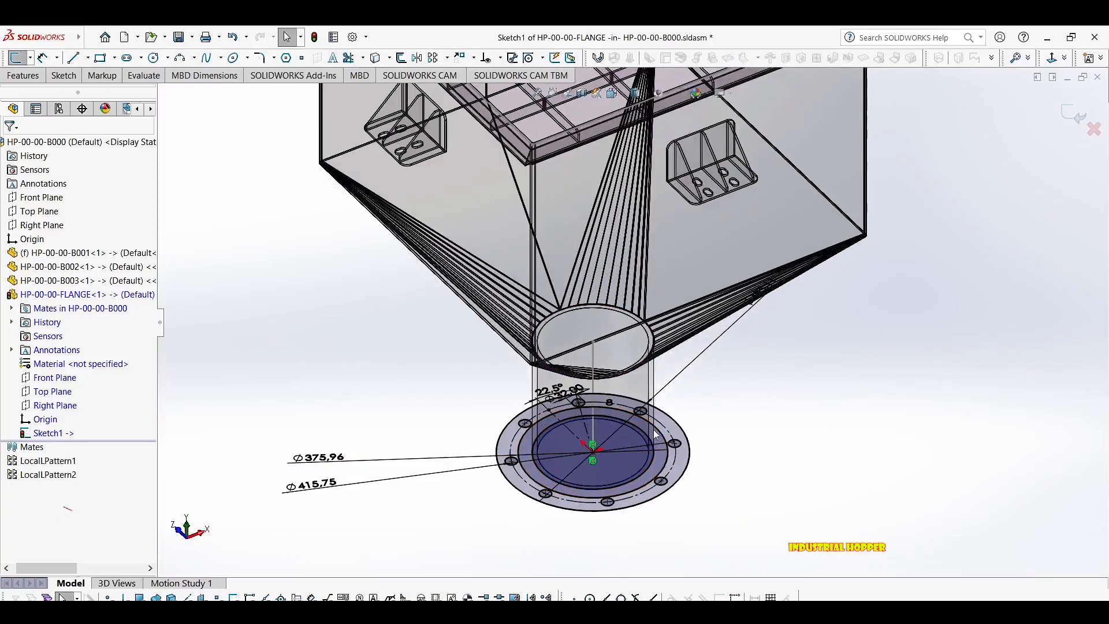
{"action": "scroll", "coordinate": [654, 433], "scroll_direction": "down", "scroll_amount": 3}
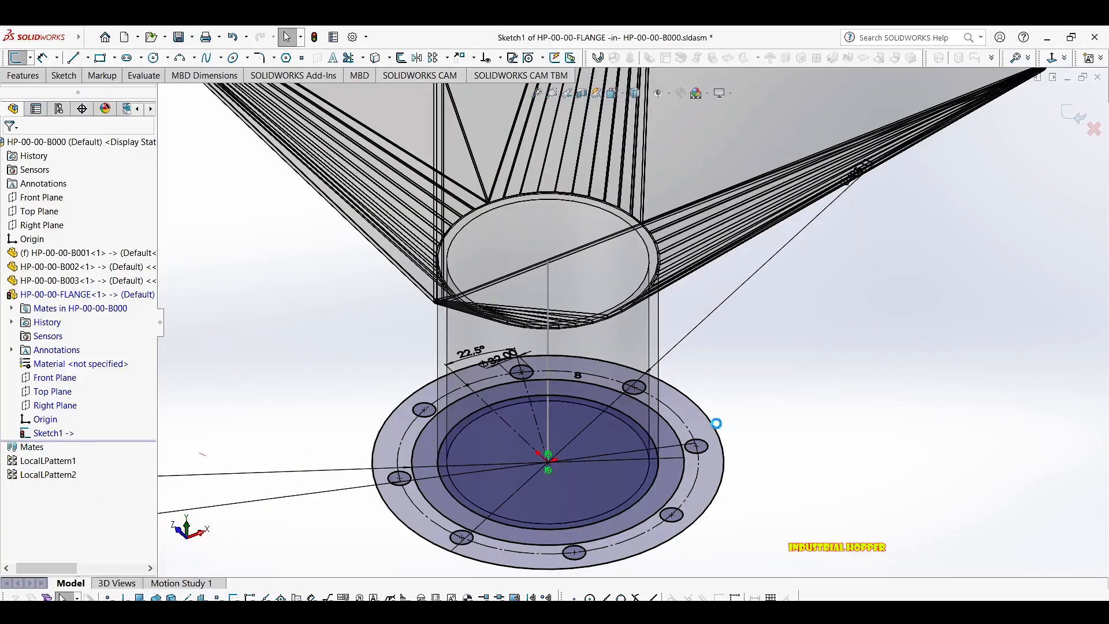
{"action": "scroll", "coordinate": [703, 421], "scroll_direction": "down", "scroll_amount": 3}
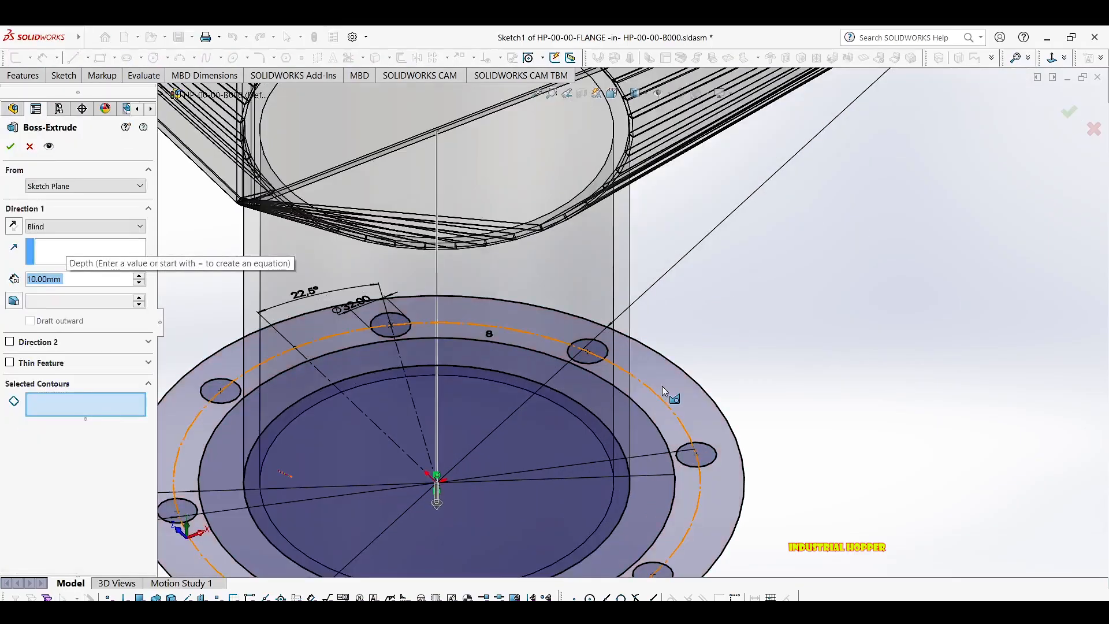
{"action": "left_click", "coordinate": [86, 404]}
{"action": "left_click", "coordinate": [638, 363]}
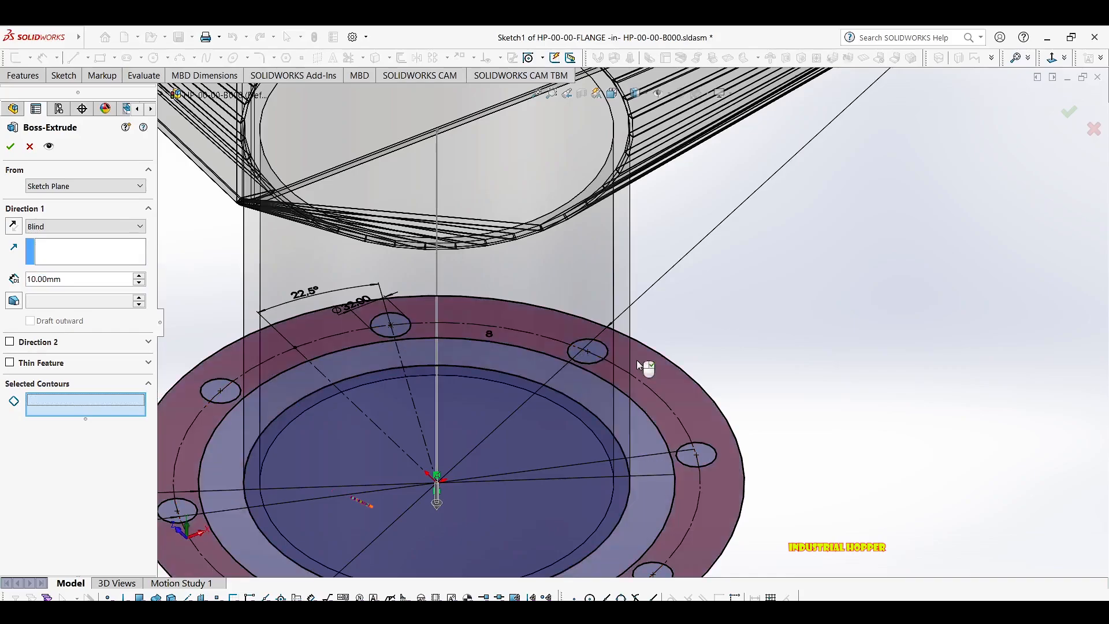
{"action": "left_click", "coordinate": [645, 364]}
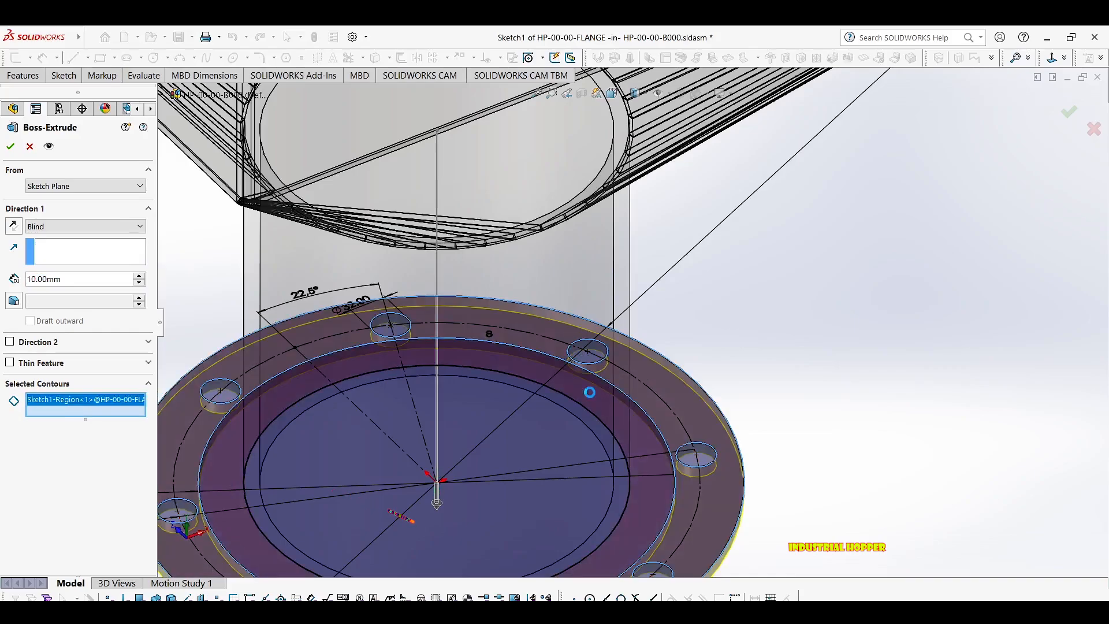
{"action": "left_click", "coordinate": [590, 393]}
{"action": "scroll", "coordinate": [606, 387], "scroll_direction": "up", "scroll_amount": 3}
{"action": "scroll", "coordinate": [643, 368], "scroll_direction": "down", "scroll_amount": 2}
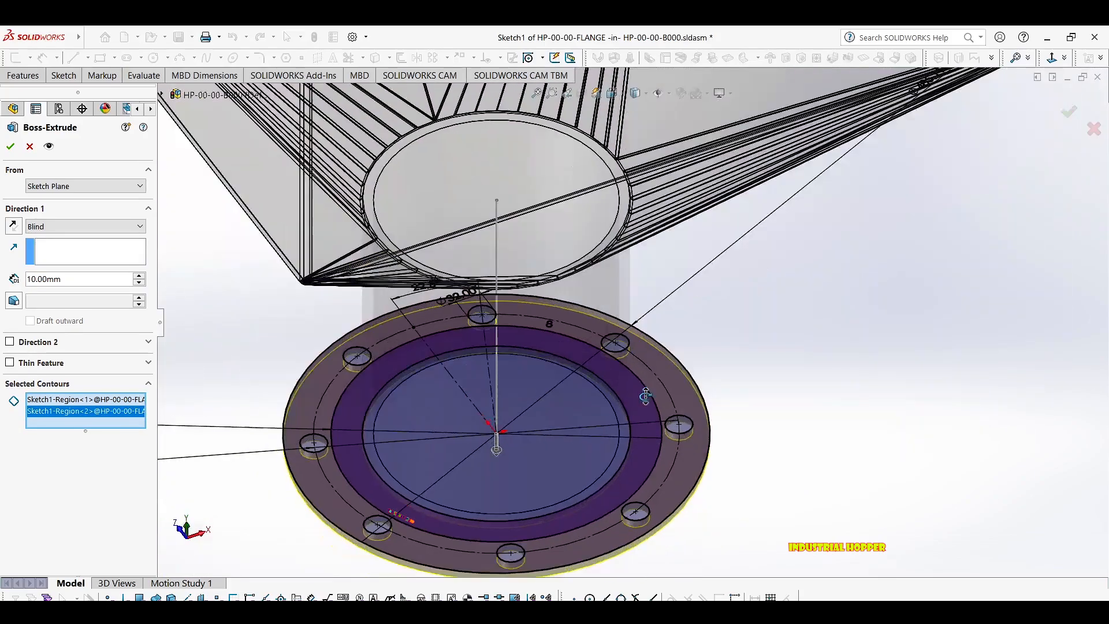
Extrude the selected rings as a blind boss, 10 mm in the first direction and 25 mm in the second direction.
{"action": "middle_click_drag", "start_coordinate": [645, 395], "coordinate": [760, 502]}
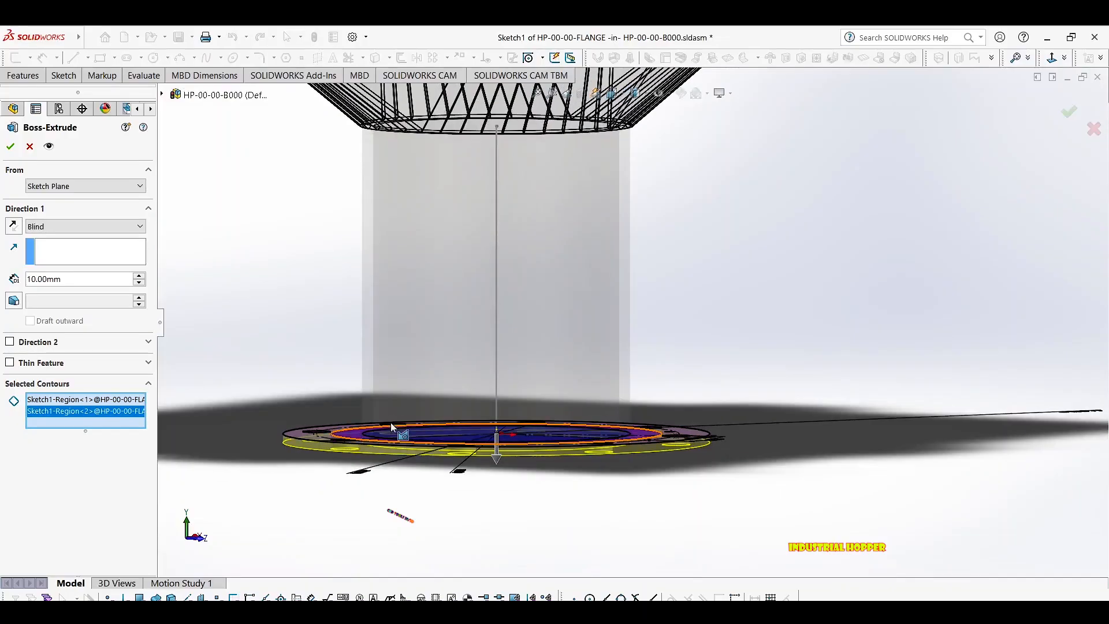
{"action": "scroll", "coordinate": [398, 432], "scroll_direction": "down", "scroll_amount": 6}
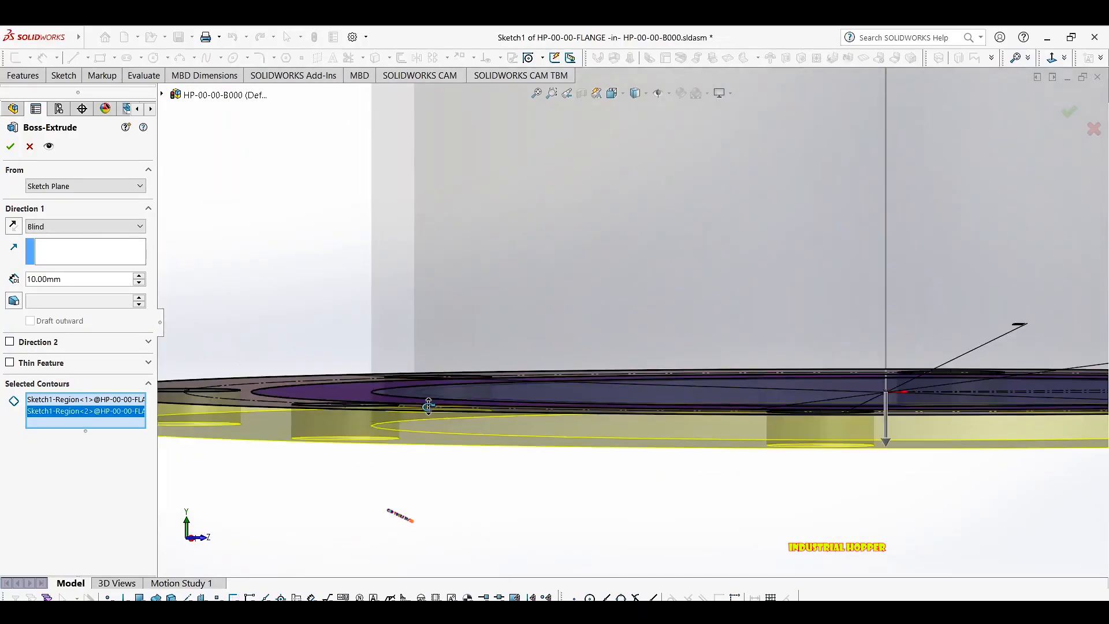
{"action": "middle_click_drag", "start_coordinate": [429, 406], "coordinate": [428, 404]}
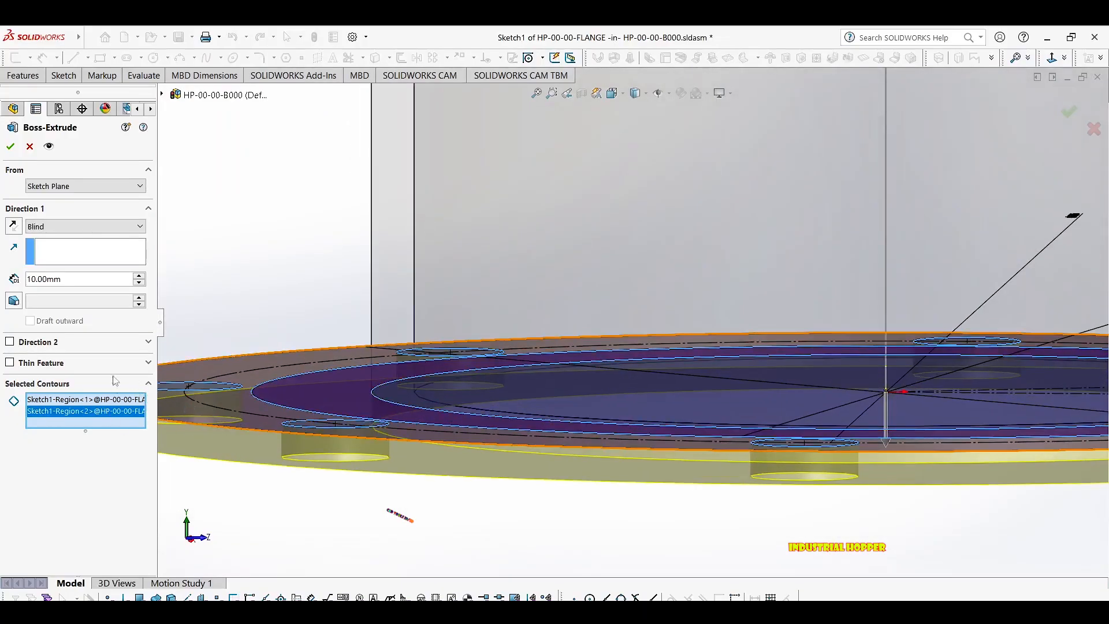
{"action": "scroll", "coordinate": [466, 365], "scroll_direction": "up", "scroll_amount": 2}
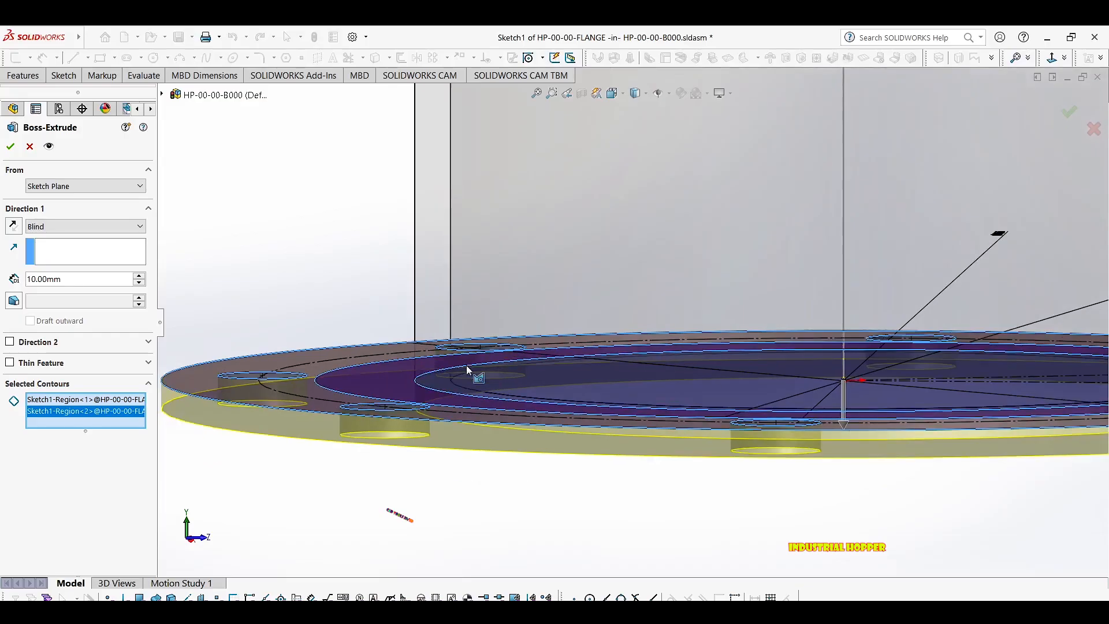
{"action": "left_click", "coordinate": [56, 343]}
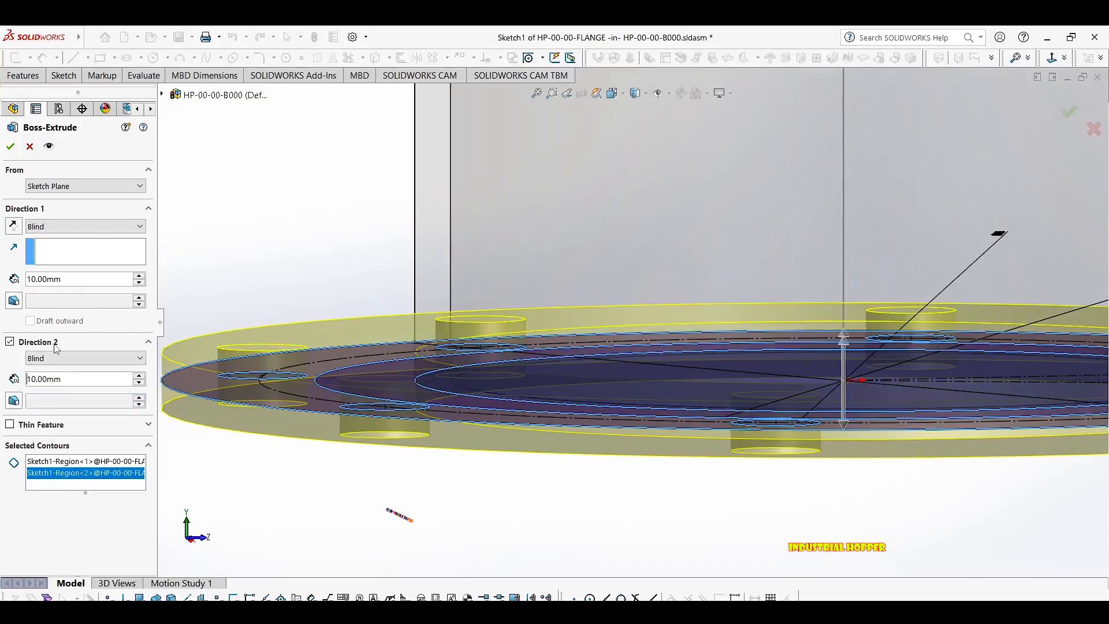
{"action": "left_click", "coordinate": [140, 376]}
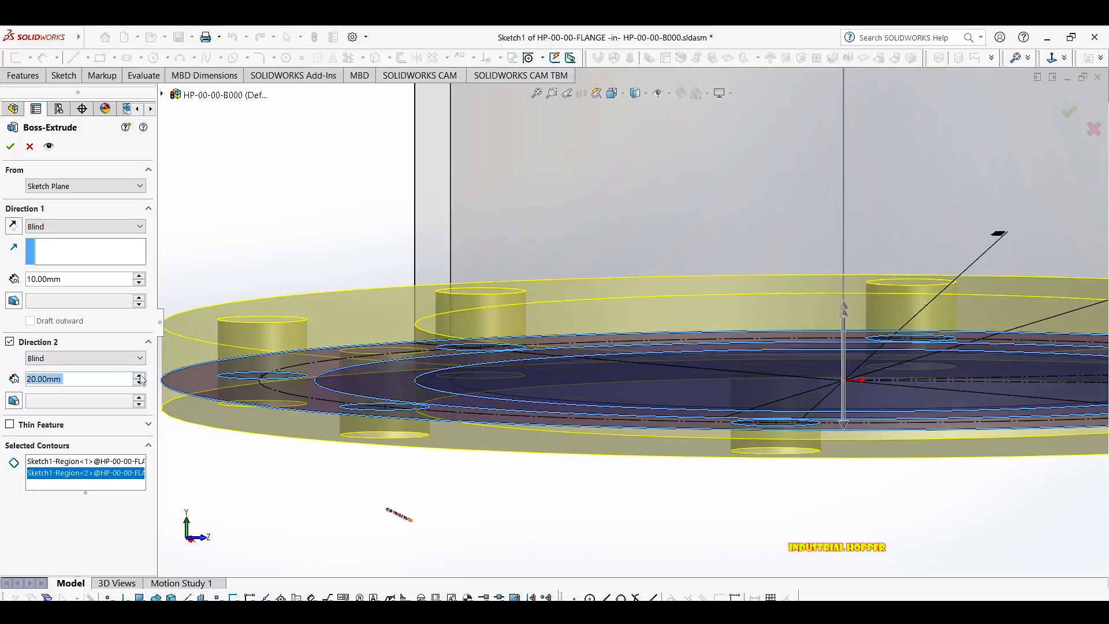
{"action": "scroll", "coordinate": [518, 346], "scroll_direction": "up", "scroll_amount": 4}
{"action": "middle_click_drag", "start_coordinate": [528, 353], "coordinate": [532, 346]}
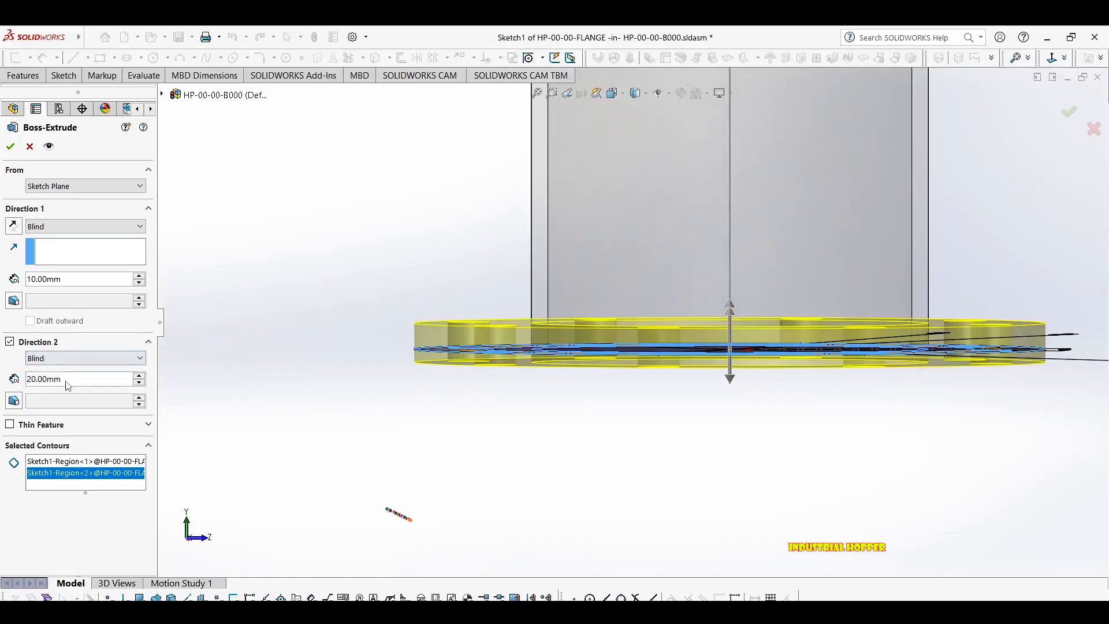
{"action": "type", "text": "+5"}
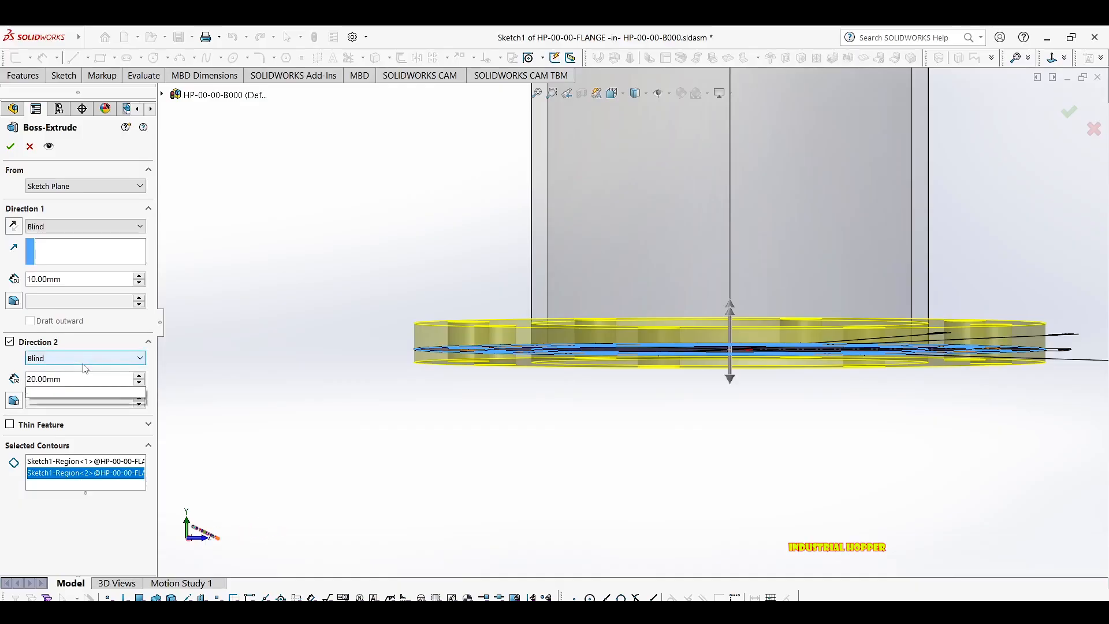
{"action": "key", "text": "Return"}
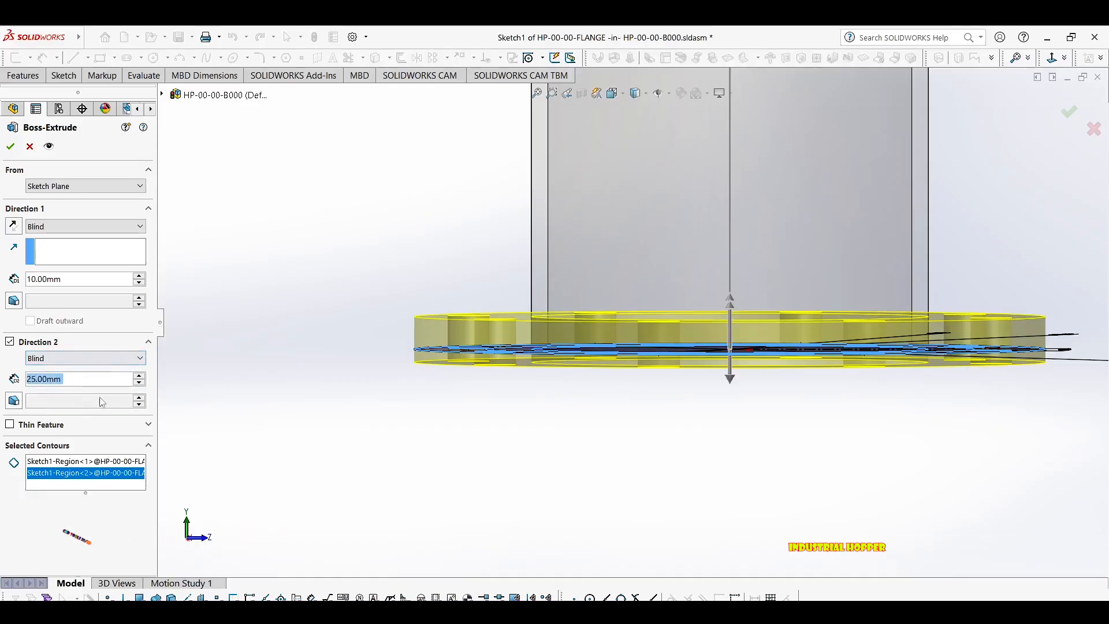
{"action": "scroll", "coordinate": [729, 335], "scroll_direction": "down", "scroll_amount": 3}
{"action": "mouse_move", "coordinate": [668, 344]}
{"action": "middle_mouse_down"}
{"action": "mouse_move", "coordinate": [649, 329]}
{"action": "mouse_move", "coordinate": [649, 339]}
{"action": "mouse_move", "coordinate": [651, 322]}
{"action": "middle_mouse_up"}
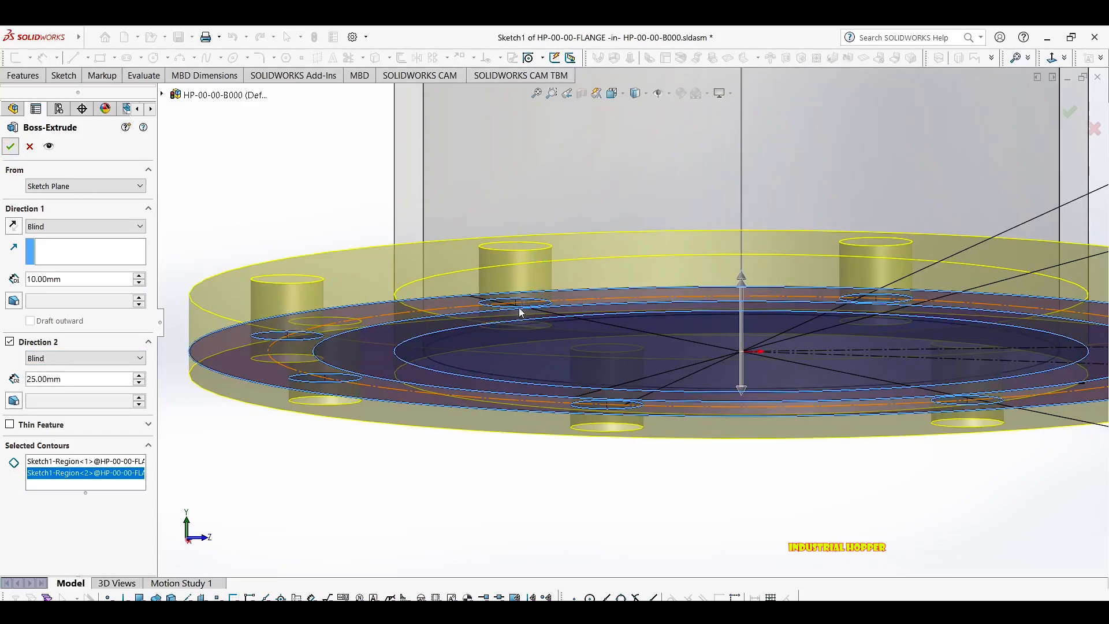
{"action": "key", "text": "Return"}
Show Sketch1 of the flange's boss extrusion on the model.
{"action": "middle_click_drag", "start_coordinate": [552, 316], "coordinate": [597, 257]}
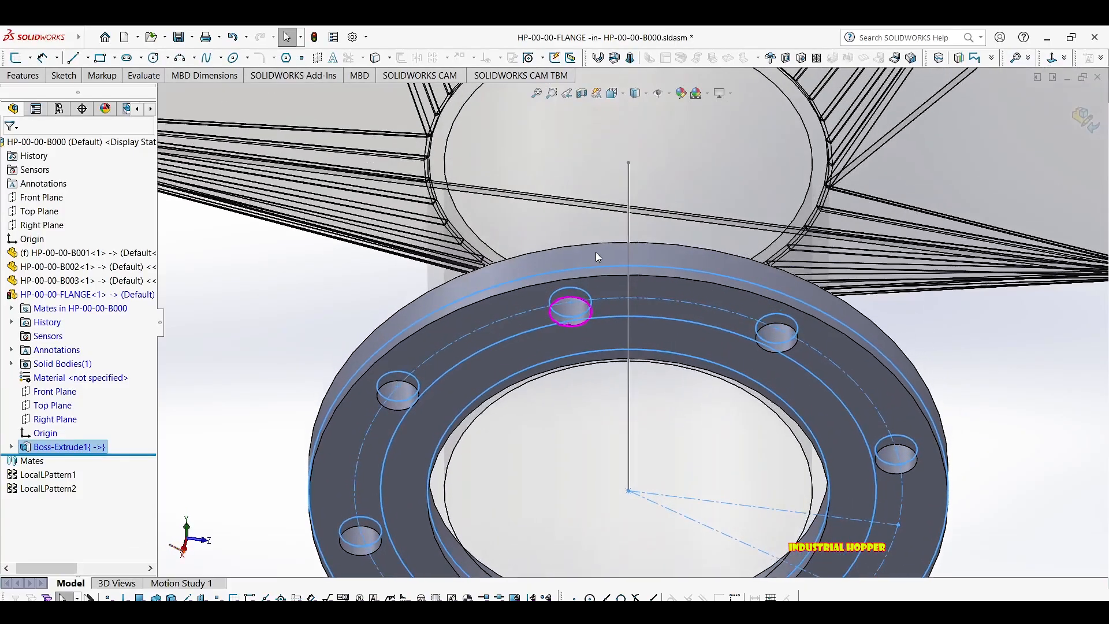
{"action": "scroll", "coordinate": [598, 257], "scroll_direction": "up", "scroll_amount": 2}
{"action": "scroll", "coordinate": [717, 336], "scroll_direction": "down", "scroll_amount": 2}
{"action": "left_click", "coordinate": [719, 335]}
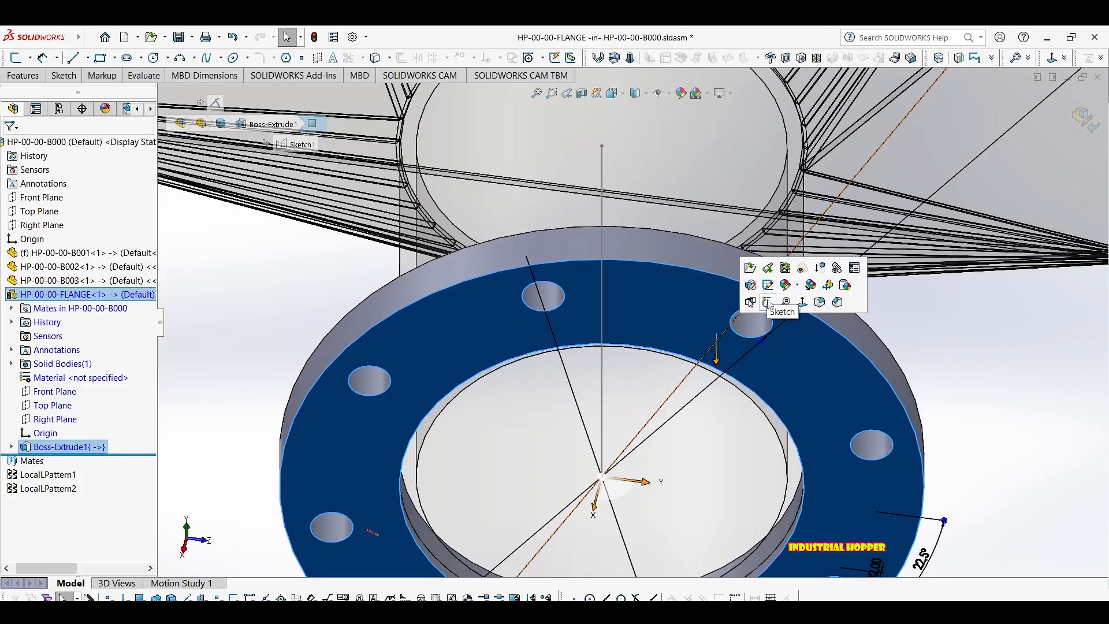
{"action": "left_click", "coordinate": [12, 448]}
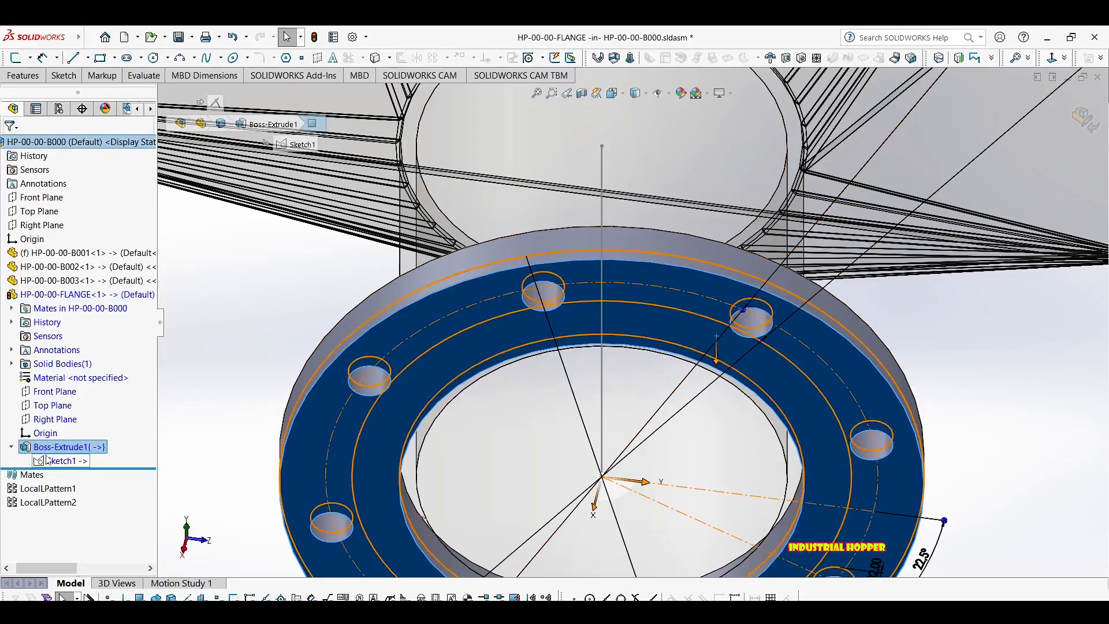
{"action": "left_click", "coordinate": [63, 460]}
{"action": "left_click", "coordinate": [58, 442]}
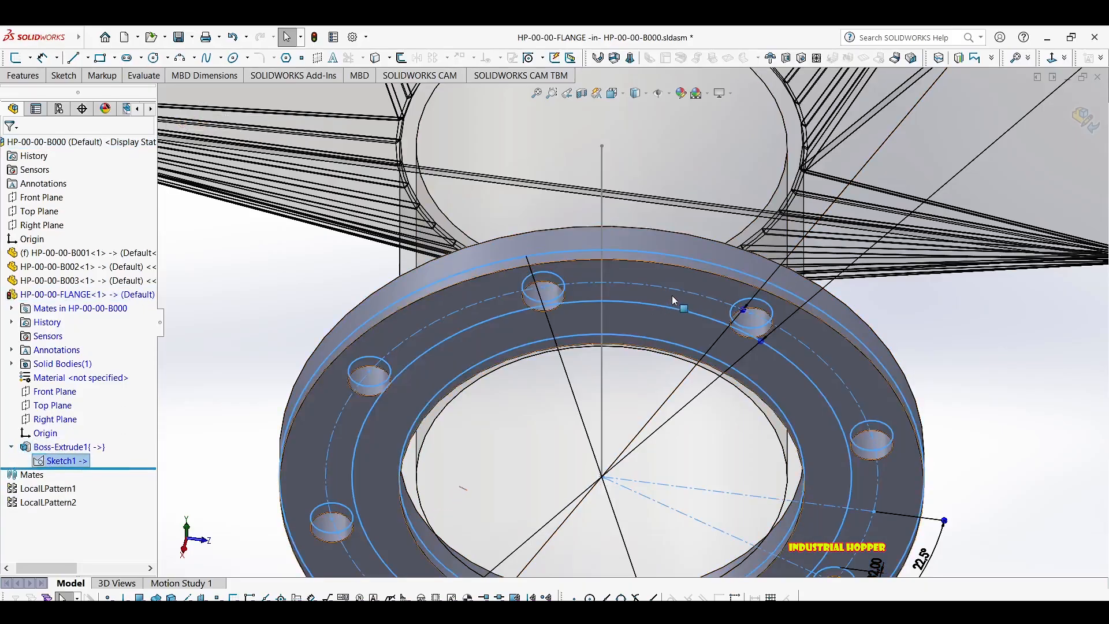
{"action": "left_click", "coordinate": [668, 278]}
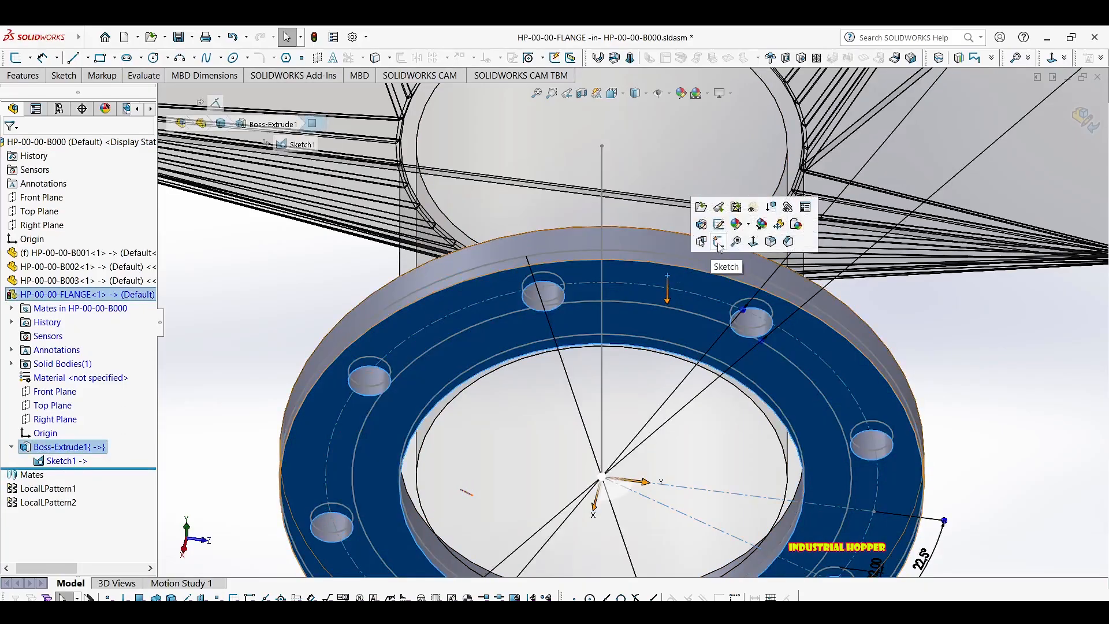
{"action": "left_click", "coordinate": [719, 249]}
{"action": "scroll", "coordinate": [717, 284], "scroll_direction": "down", "scroll_amount": 7}
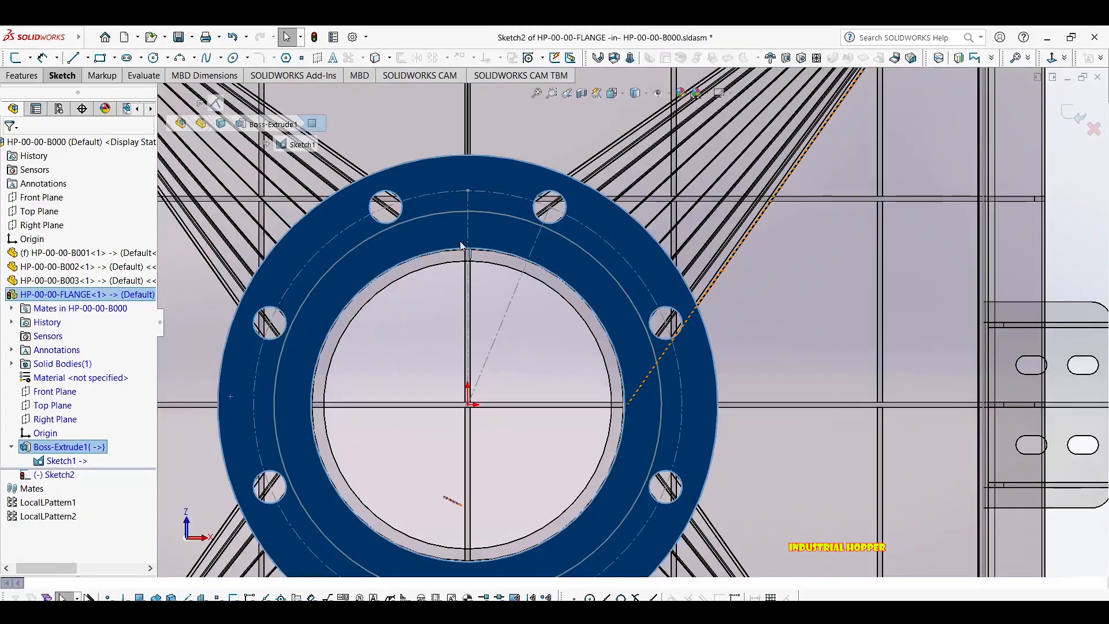
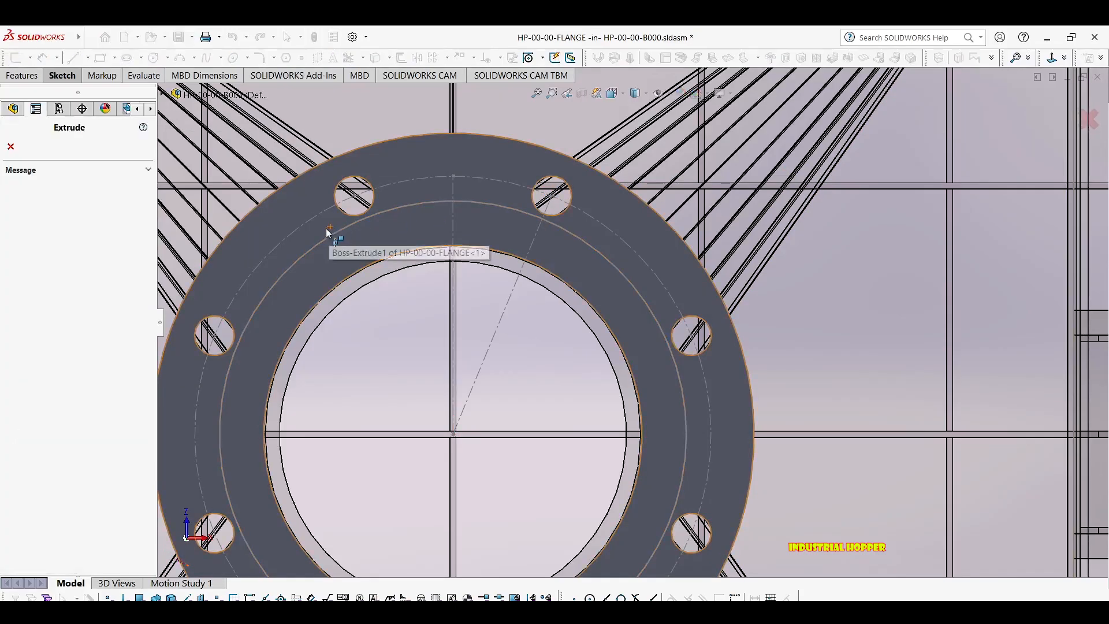
Start an extruded cut from Sketch1, replacing the preselected contour with the outer ring region around the bolt holes.
{"action": "key", "text": "Escape"}
{"action": "key", "text": "Return"}
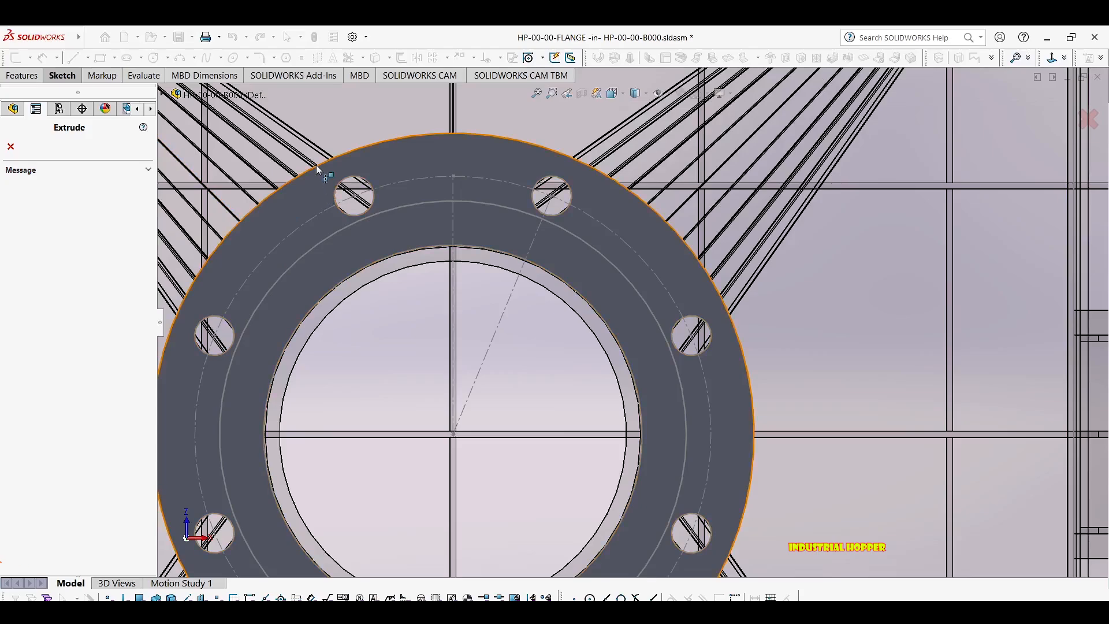
{"action": "key", "text": "Escape"}
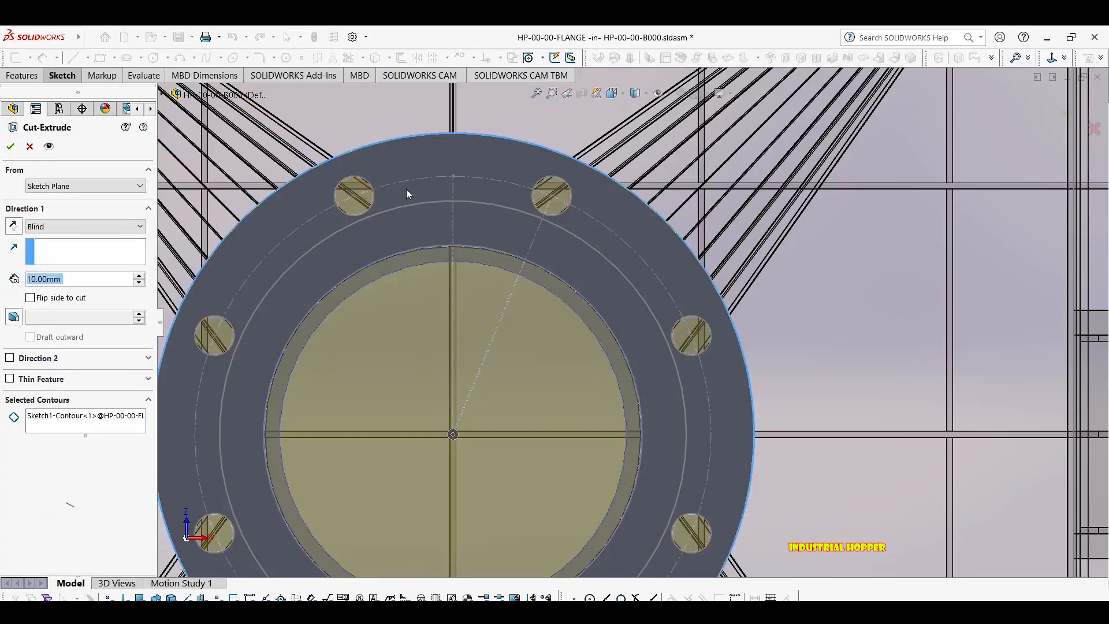
{"action": "scroll", "coordinate": [522, 239], "scroll_direction": "up", "scroll_amount": 2}
{"action": "middle_click_drag", "start_coordinate": [522, 239], "coordinate": [522, 275]}
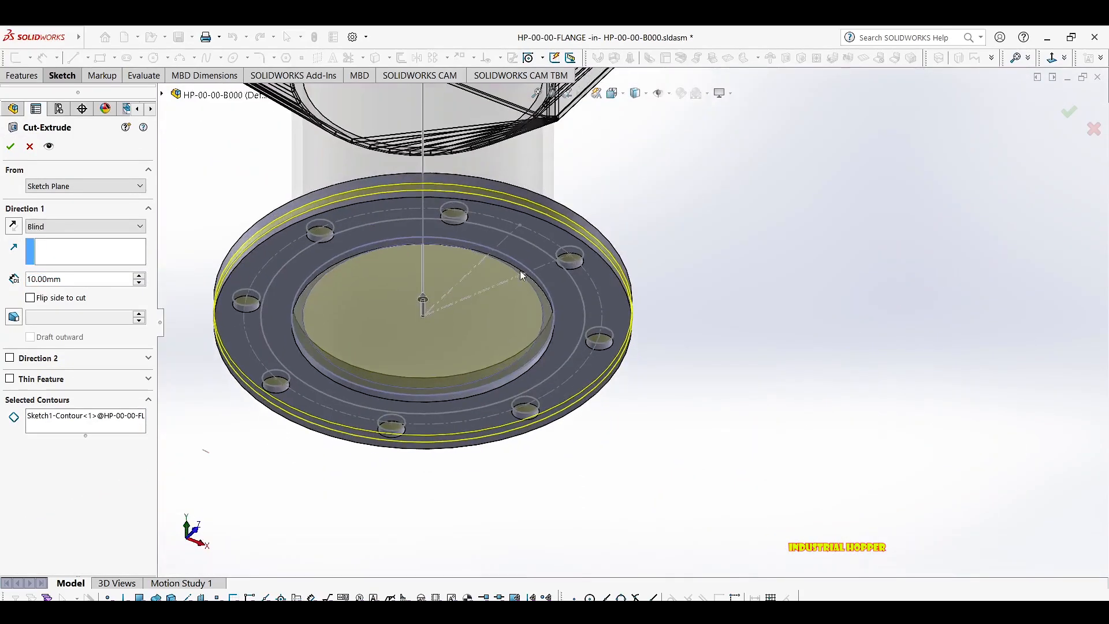
{"action": "scroll", "coordinate": [446, 220], "scroll_direction": "down", "scroll_amount": 3}
{"action": "right_click", "coordinate": [66, 422]}
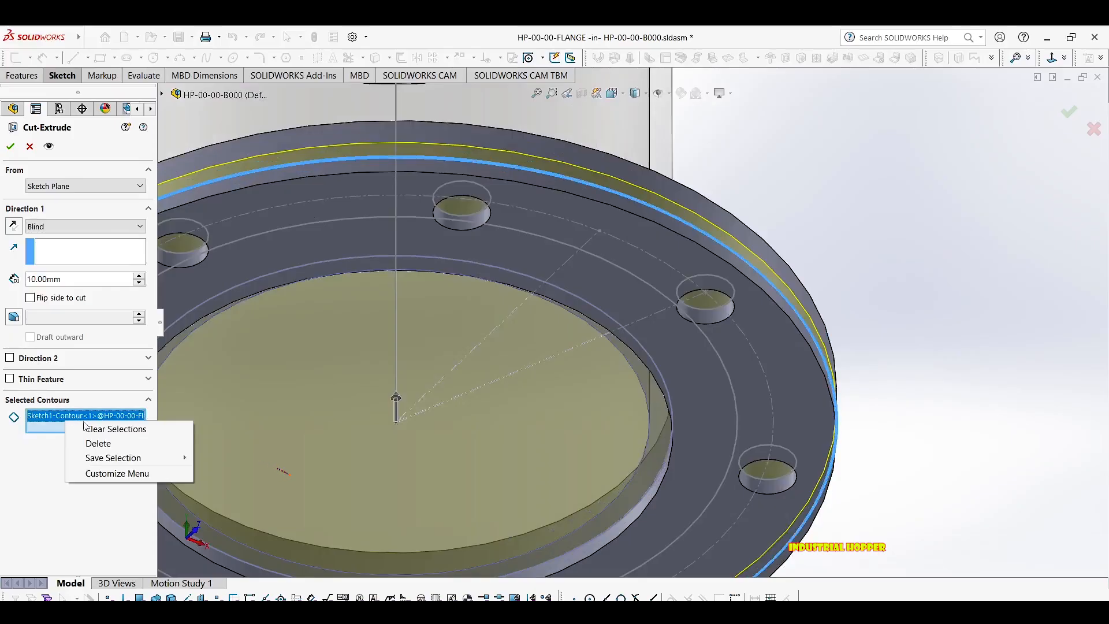
{"action": "left_click", "coordinate": [91, 430]}
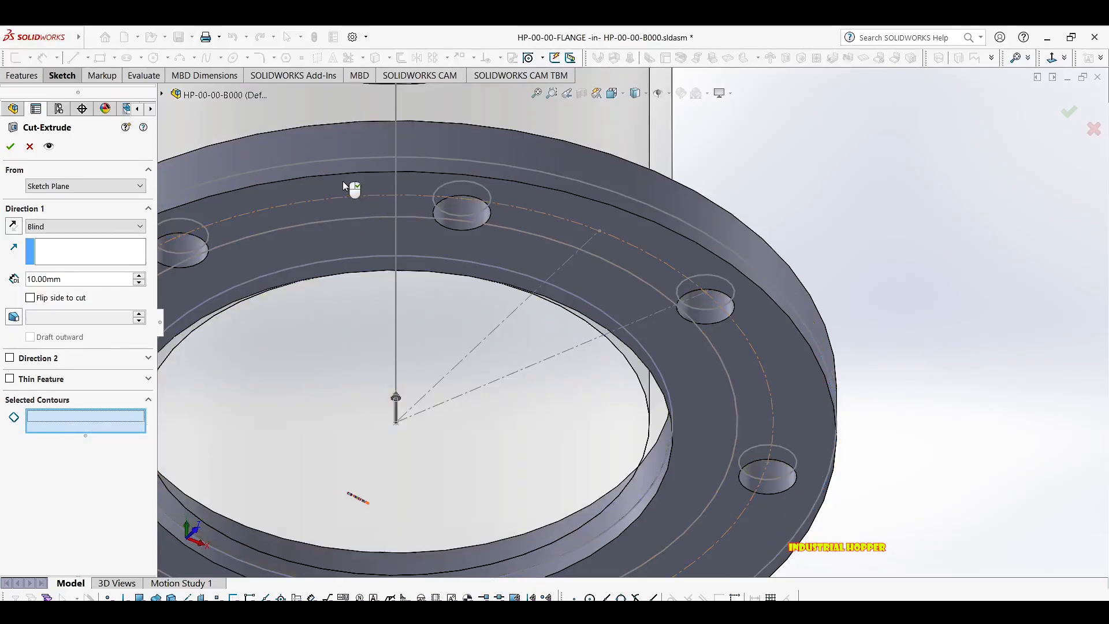
{"action": "left_click", "coordinate": [343, 184]}
{"action": "mouse_move", "coordinate": [344, 184]}
{"action": "middle_mouse_down"}
{"action": "mouse_move", "coordinate": [590, 218]}
{"action": "mouse_move", "coordinate": [591, 287]}
{"action": "mouse_move", "coordinate": [438, 306]}
{"action": "middle_mouse_up"}
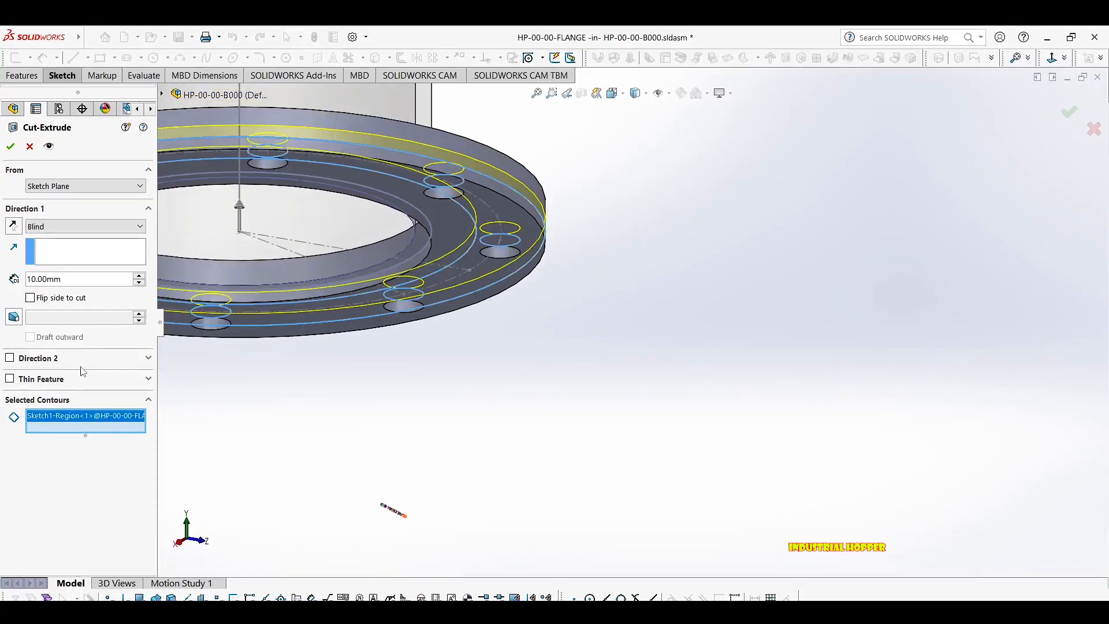
Cut the outer ring region to a blind depth of 2 mm.
{"action": "type", "text": "2"}
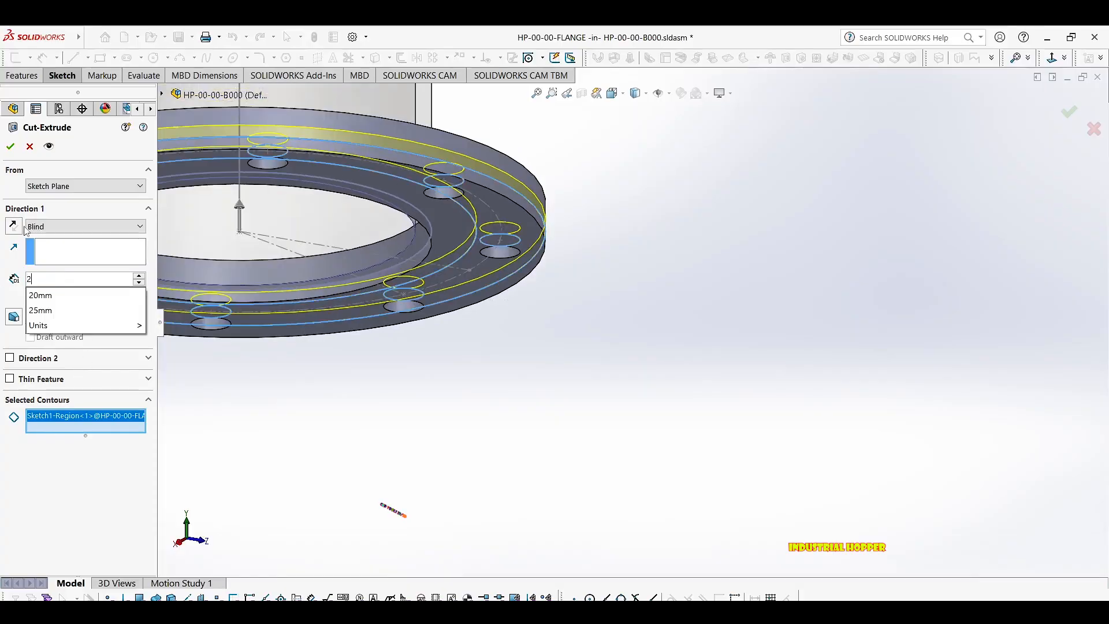
{"action": "key", "text": "Return"}
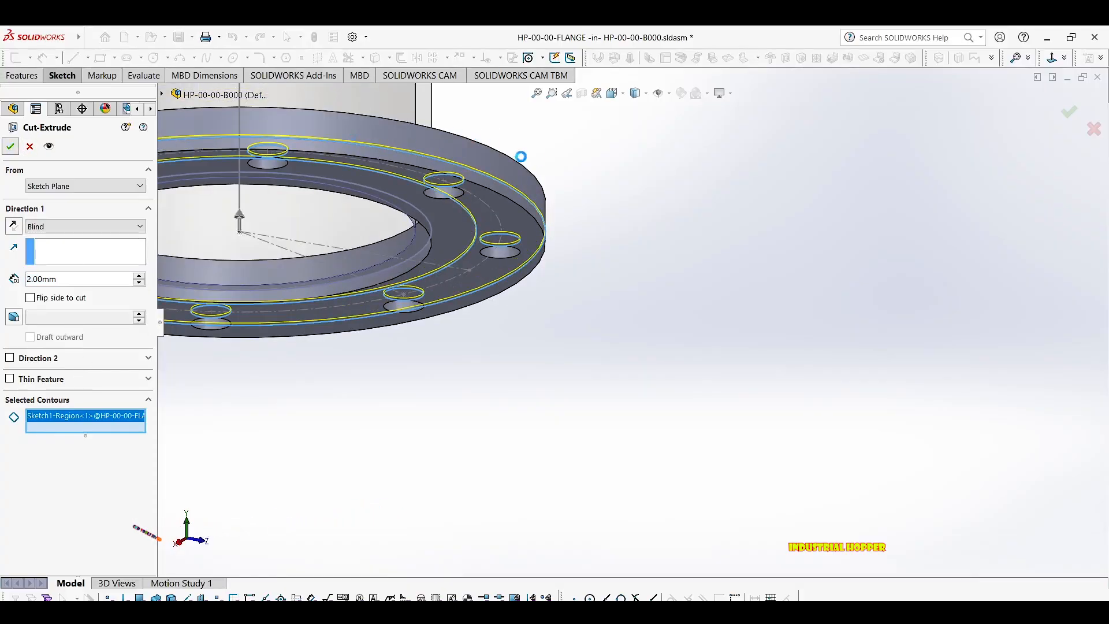
{"action": "key", "text": "Return"}
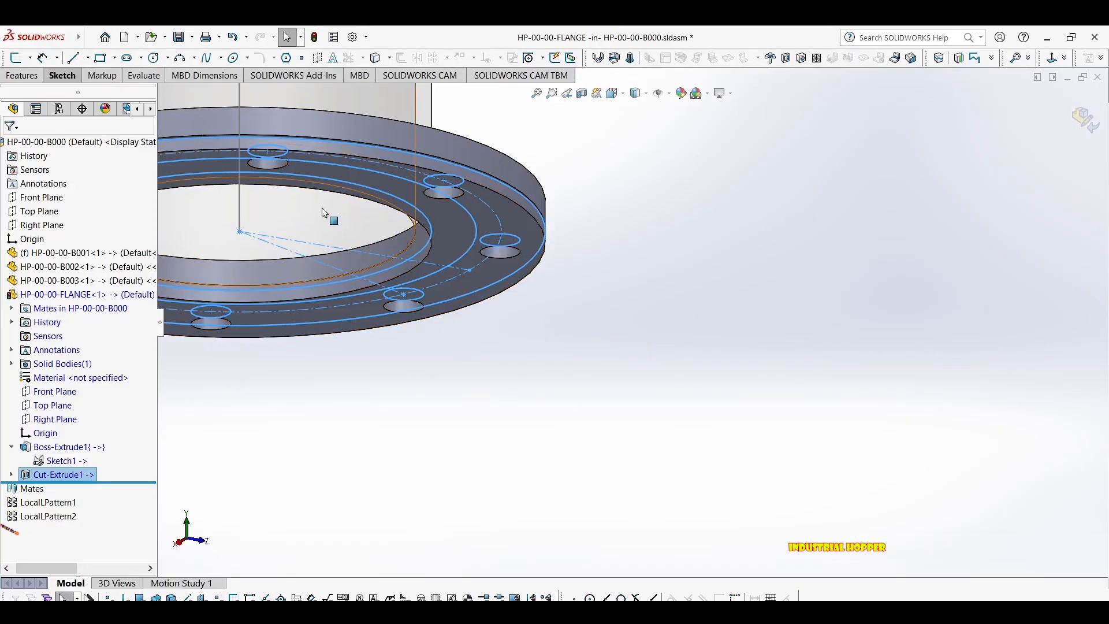
{"action": "middle_click_drag", "start_coordinate": [322, 210], "coordinate": [325, 150]}
{"action": "scroll", "coordinate": [352, 162], "scroll_direction": "up", "scroll_amount": 1}
{"action": "middle_click_drag", "start_coordinate": [318, 212], "coordinate": [352, 128]}
{"action": "scroll", "coordinate": [345, 292], "scroll_direction": "down", "scroll_amount": 4}
{"action": "scroll", "coordinate": [370, 191], "scroll_direction": "up", "scroll_amount": 3}
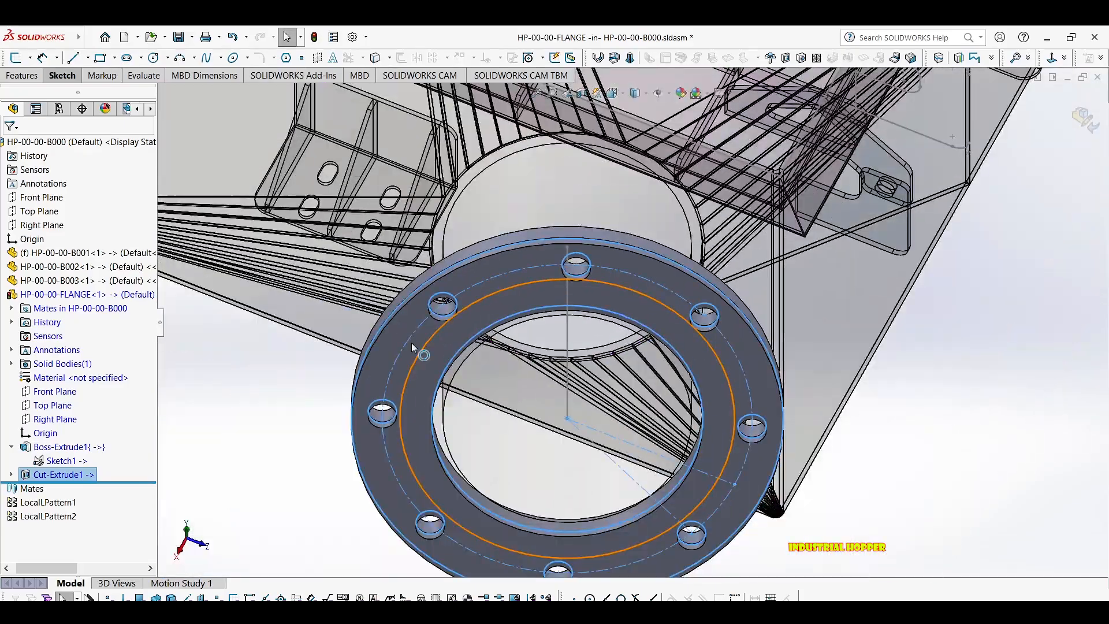
Edit the flange's 2 mm cut, clearing its contour and reselecting the outer ring region around the bolt holes.
{"action": "scroll", "coordinate": [411, 341], "scroll_direction": "down", "scroll_amount": 1}
{"action": "right_click", "coordinate": [56, 475]}
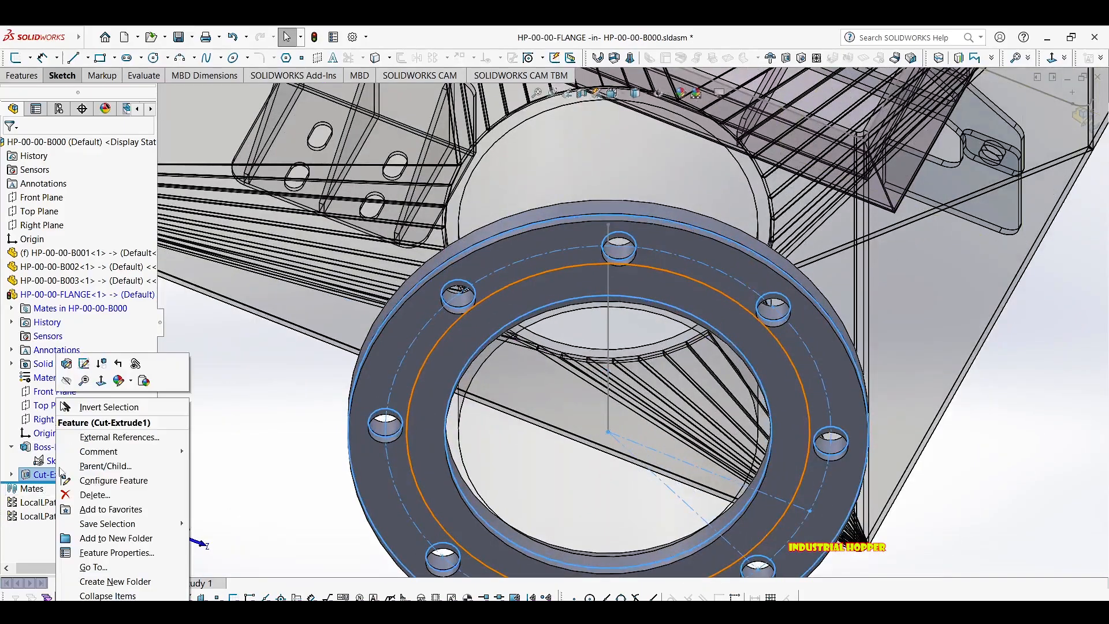
{"action": "left_click", "coordinate": [66, 365]}
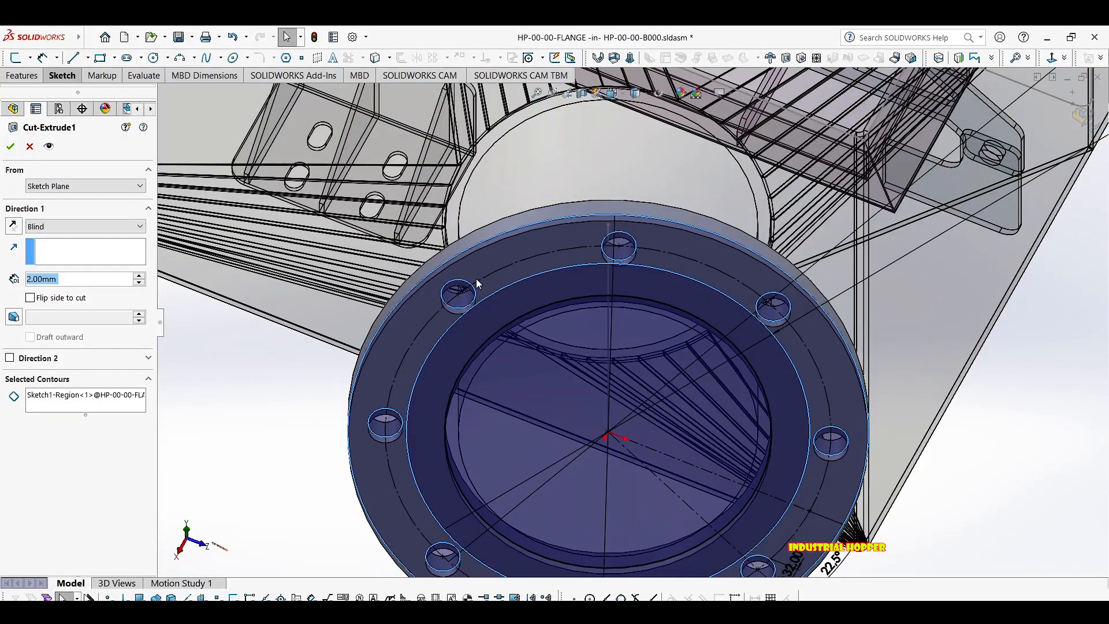
{"action": "scroll", "coordinate": [463, 214], "scroll_direction": "down", "scroll_amount": 3}
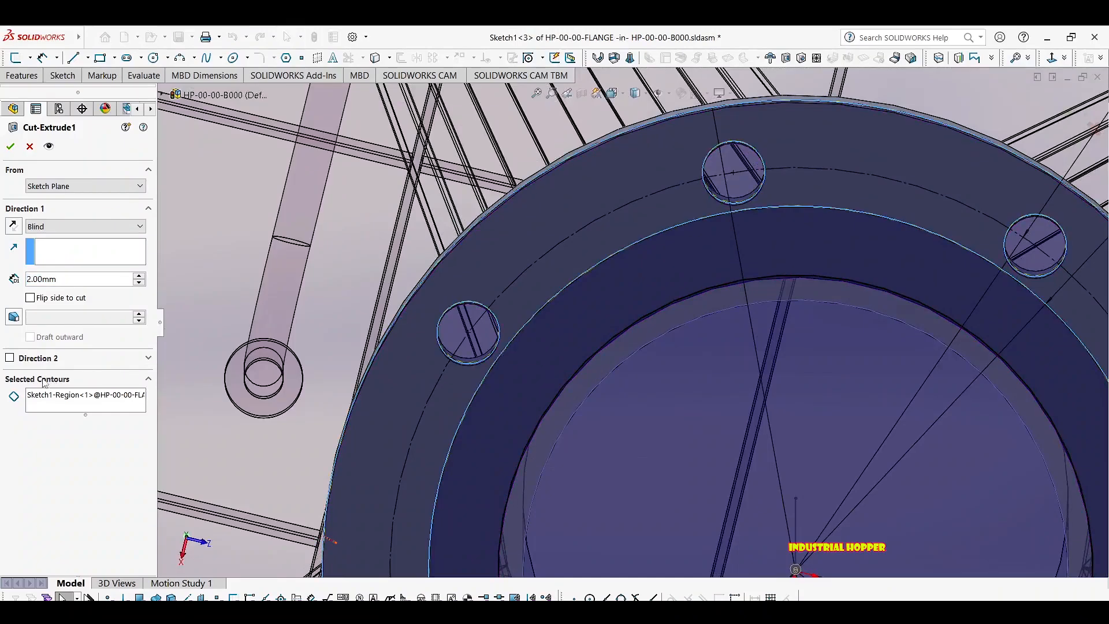
{"action": "left_click", "coordinate": [64, 399]}
{"action": "right_click", "coordinate": [63, 405]}
{"action": "left_click", "coordinate": [80, 410]}
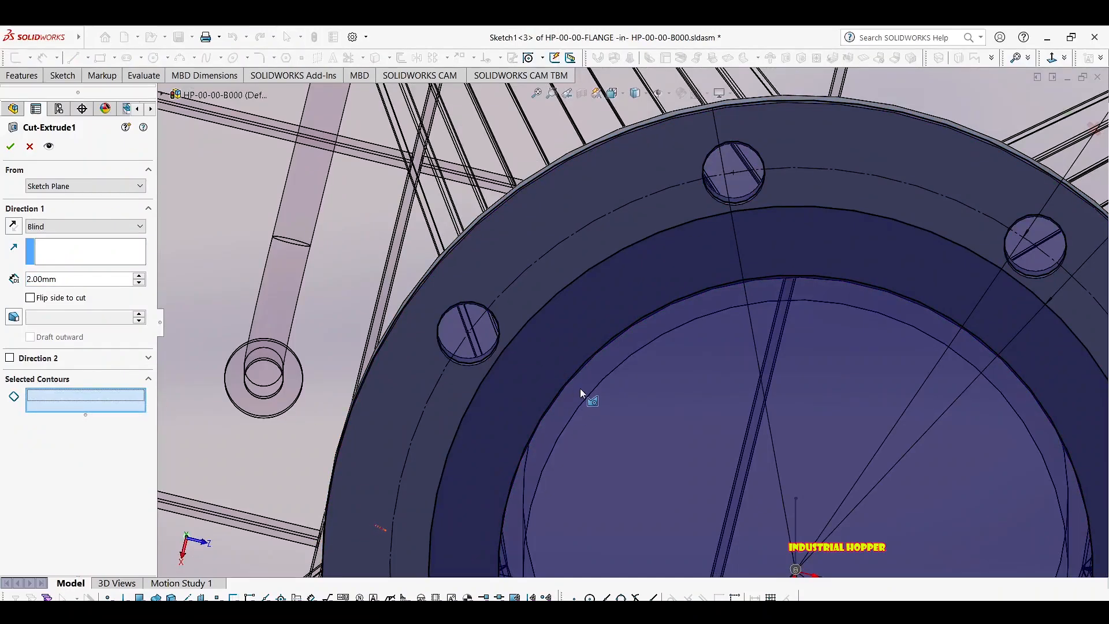
{"action": "scroll", "coordinate": [580, 388], "scroll_direction": "up", "scroll_amount": 5}
{"action": "middle_click_drag", "start_coordinate": [580, 388], "coordinate": [729, 269]}
{"action": "scroll", "coordinate": [775, 292], "scroll_direction": "down", "scroll_amount": 6}
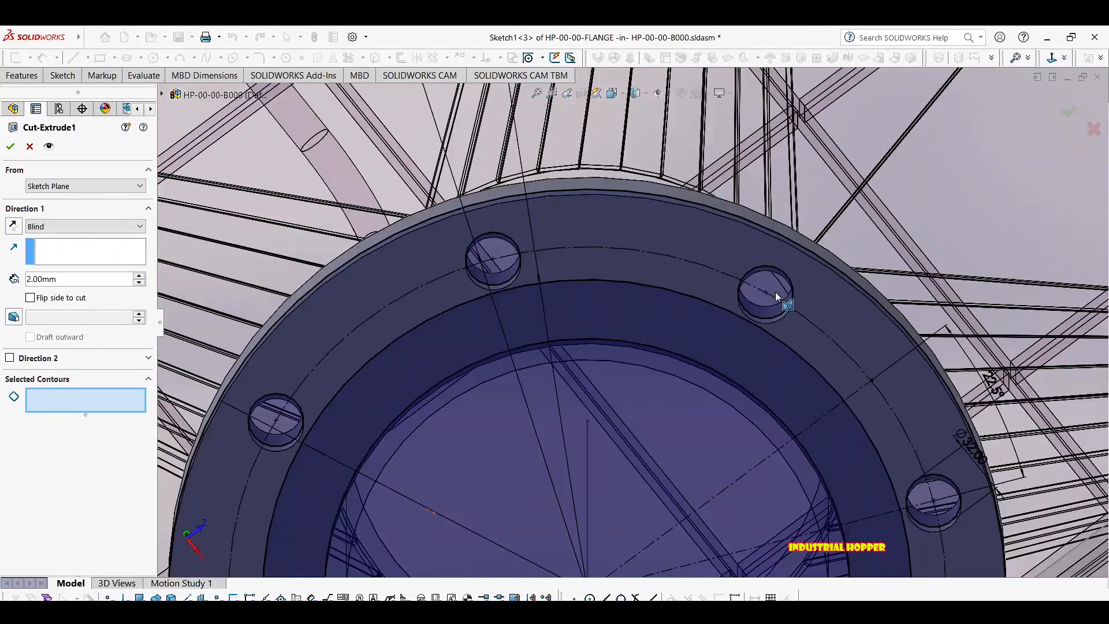
{"action": "left_click", "coordinate": [593, 268]}
{"action": "scroll", "coordinate": [662, 285], "scroll_direction": "up", "scroll_amount": 3}
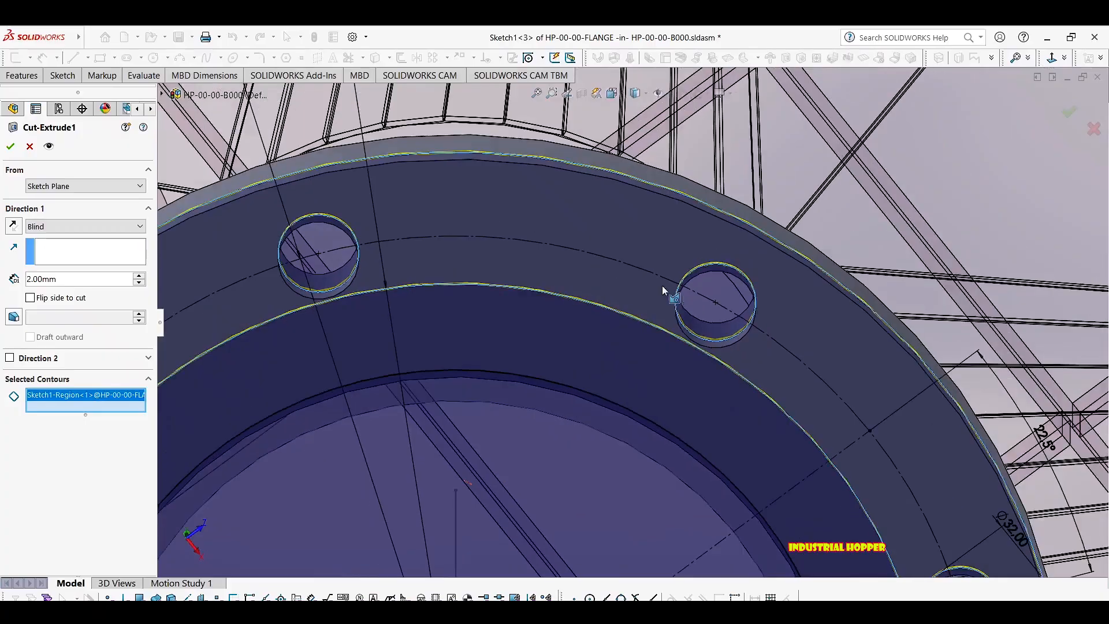
Examine the cut preview's position within the flange thickness from the side and accept the edited cut.
{"action": "mouse_move", "coordinate": [662, 285]}
{"action": "middle_mouse_down"}
{"action": "mouse_move", "coordinate": [733, 442]}
{"action": "mouse_move", "coordinate": [724, 509]}
{"action": "middle_mouse_up"}
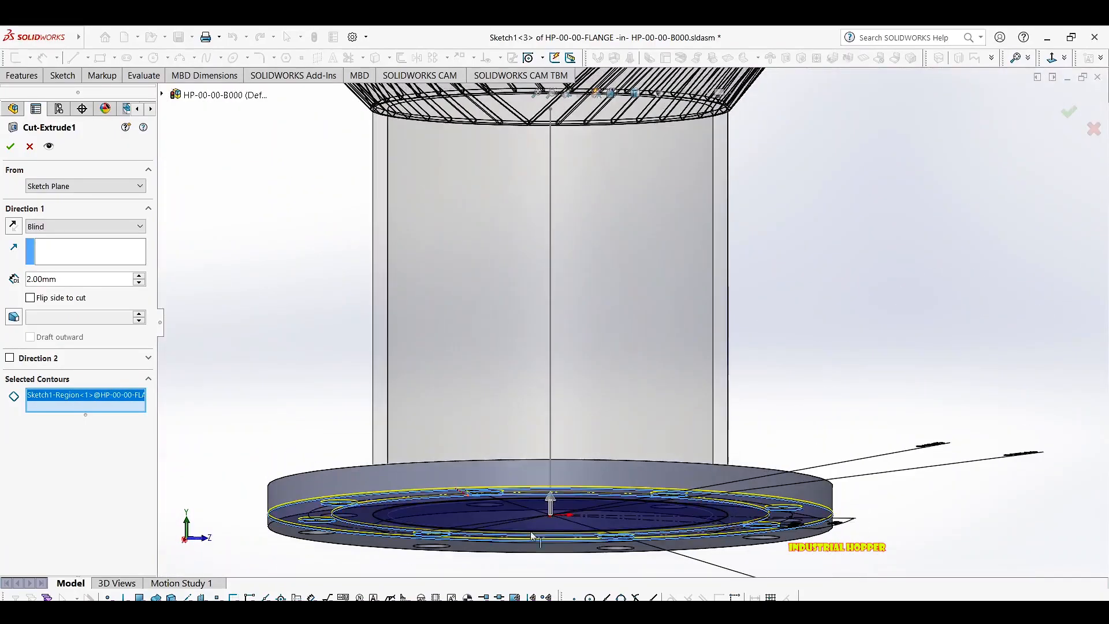
{"action": "scroll", "coordinate": [295, 502], "scroll_direction": "down", "scroll_amount": 3}
{"action": "scroll", "coordinate": [327, 462], "scroll_direction": "up", "scroll_amount": 3}
{"action": "scroll", "coordinate": [326, 461], "scroll_direction": "down", "scroll_amount": 4}
{"action": "middle_click_drag", "start_coordinate": [582, 335], "coordinate": [598, 319]}
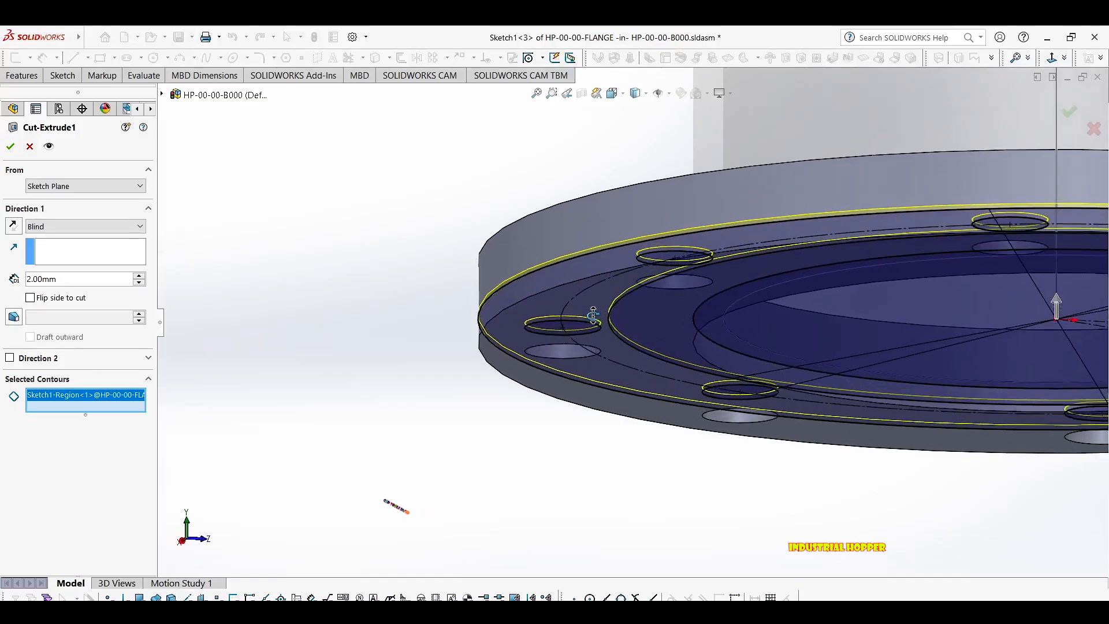
{"action": "scroll", "coordinate": [624, 320], "scroll_direction": "up", "scroll_amount": 2}
{"action": "scroll", "coordinate": [688, 316], "scroll_direction": "up", "scroll_amount": 2}
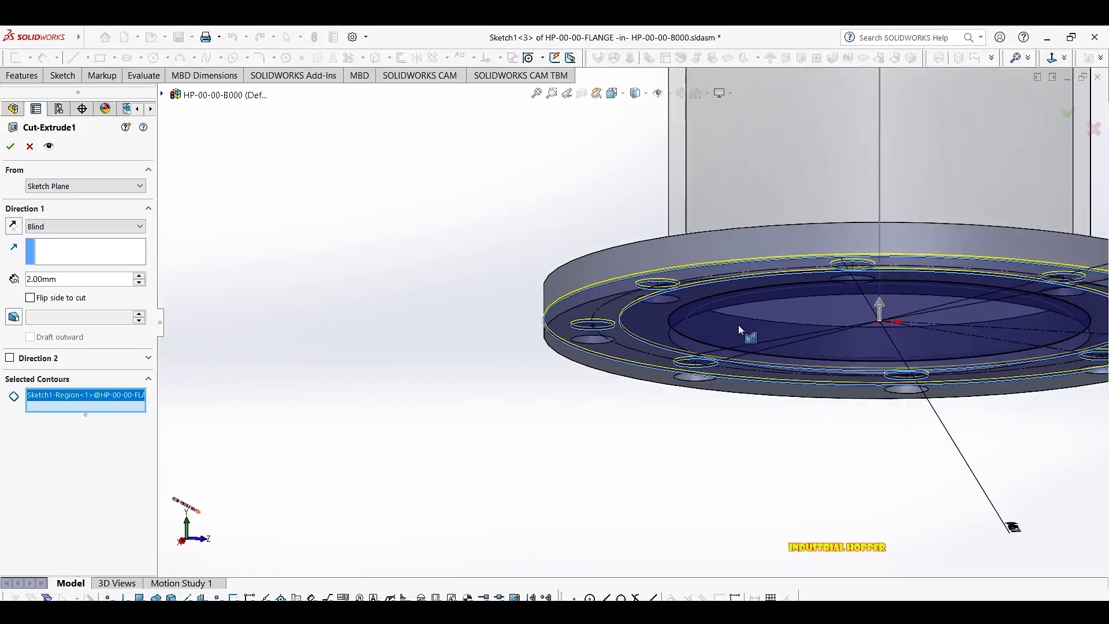
{"action": "left_click", "coordinate": [1067, 114]}
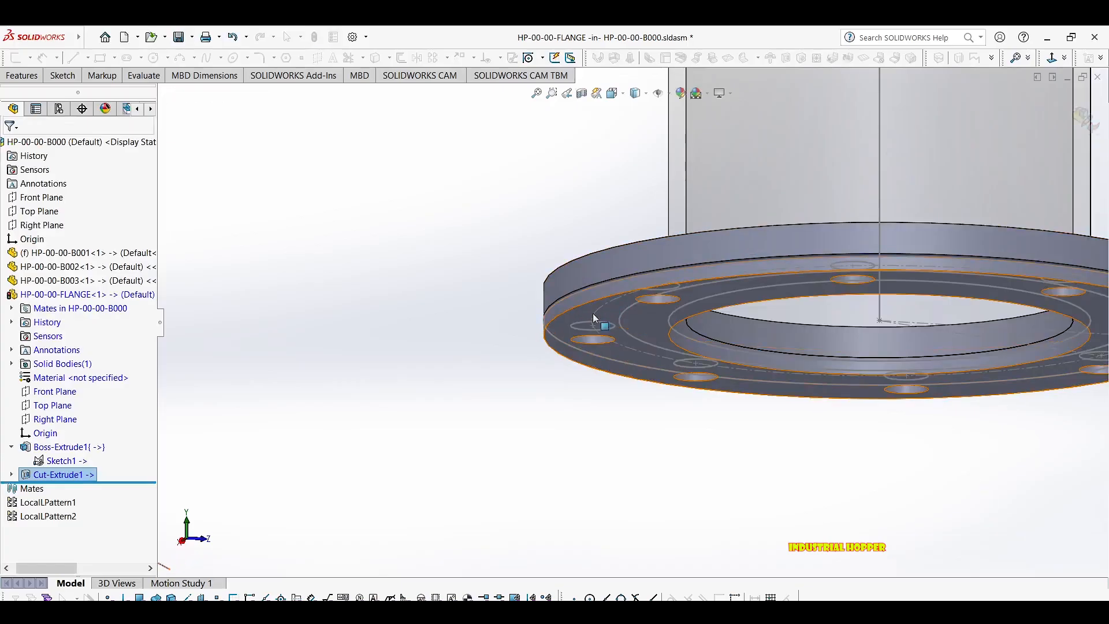
{"action": "right_click", "coordinate": [62, 479]}
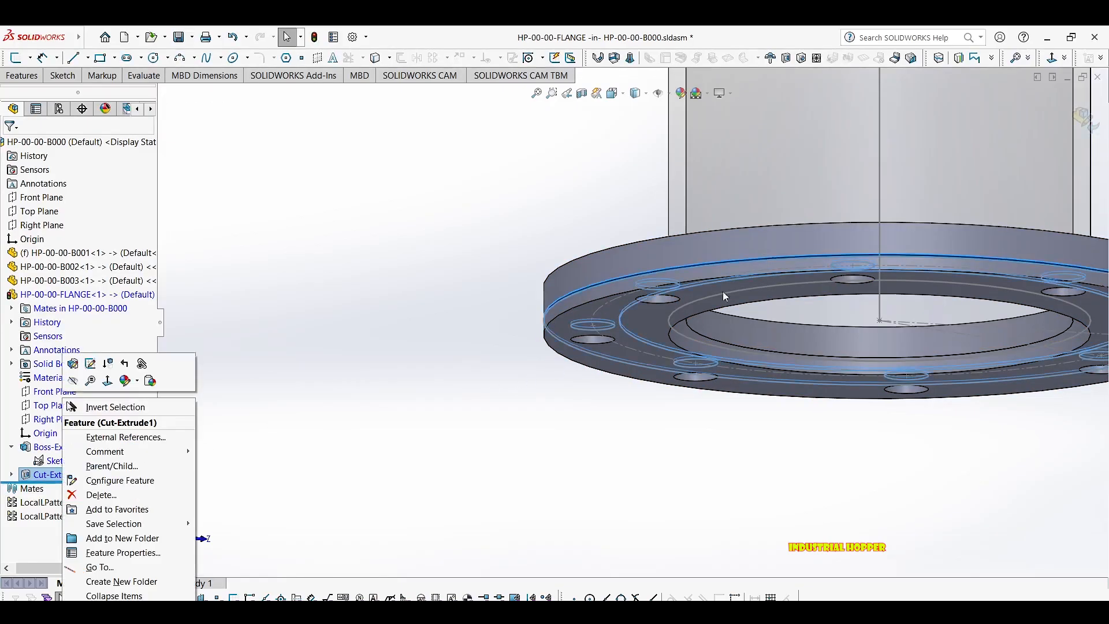
{"action": "left_click", "coordinate": [722, 291]}
{"action": "scroll", "coordinate": [747, 258], "scroll_direction": "down", "scroll_amount": 2}
{"action": "key", "text": "Escape"}
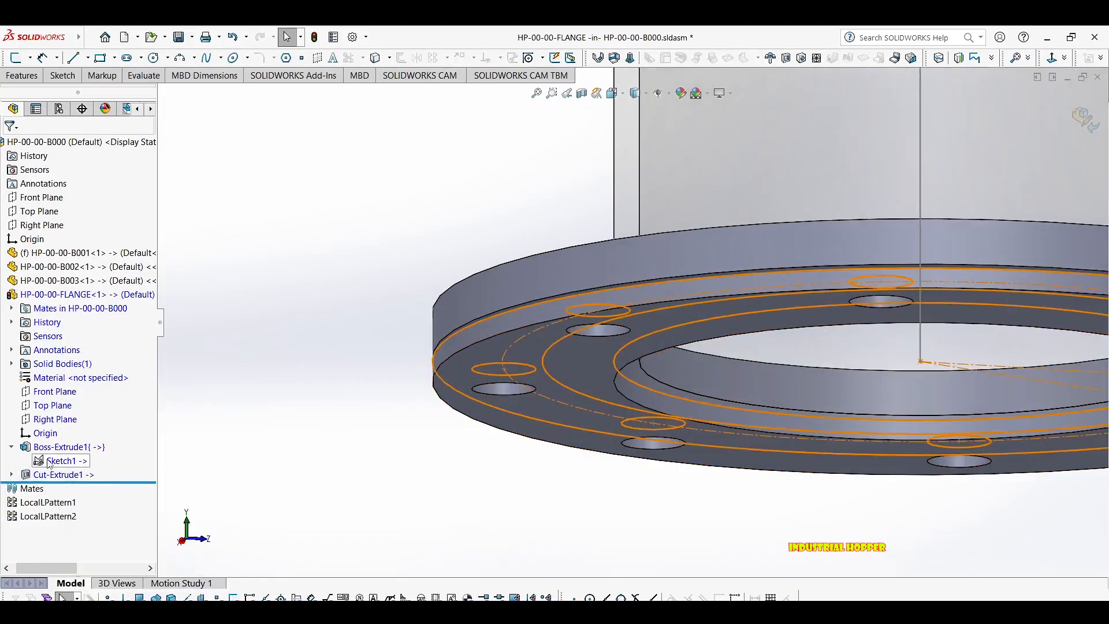
Delete the Cut-Extrude1 feature from the flange.
{"action": "left_click", "coordinate": [11, 474]}
{"action": "left_click", "coordinate": [67, 489]}
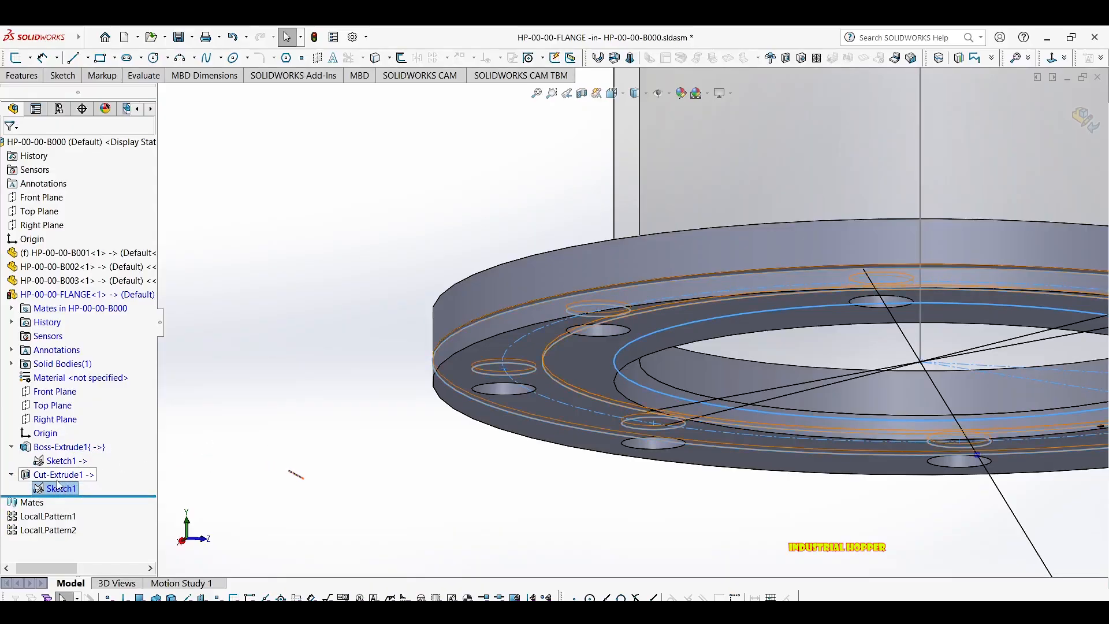
{"action": "right_click", "coordinate": [63, 477]}
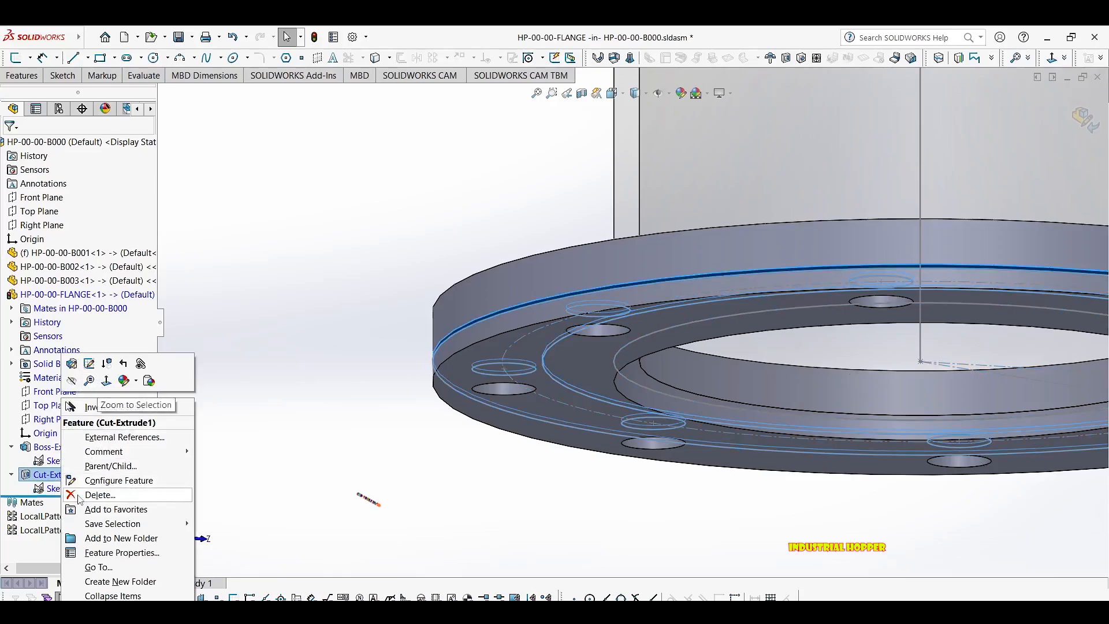
{"action": "left_click", "coordinate": [92, 494]}
{"action": "left_click", "coordinate": [650, 259]}
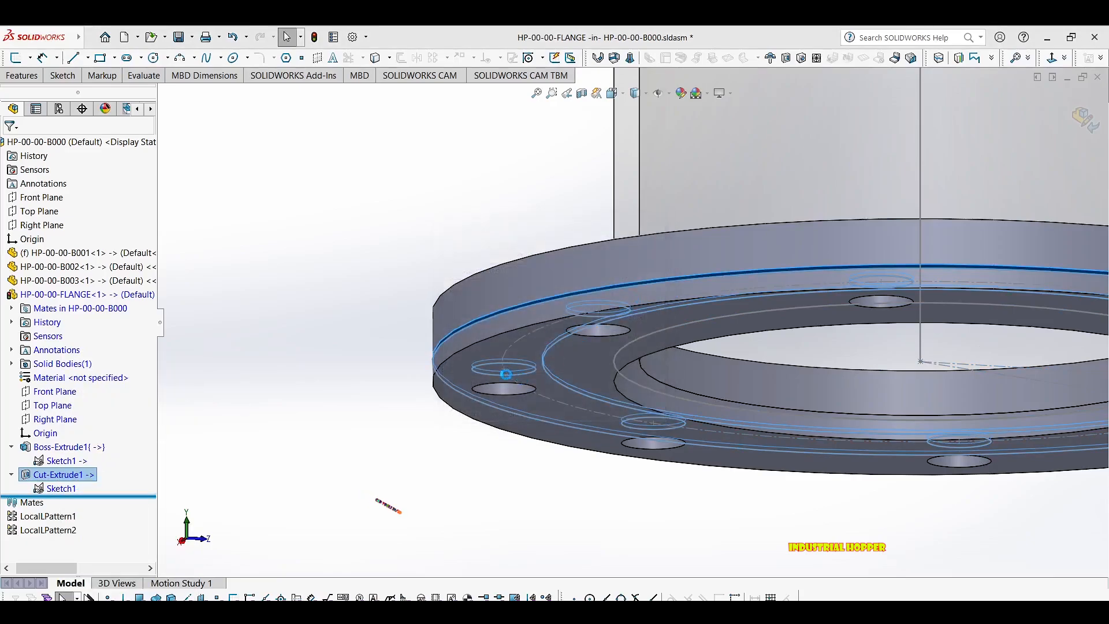
Start a sketch on the flange's underside and convert Sketch1's circle inside the bolt holes and the flange's outer edge into it.
{"action": "left_click", "coordinate": [490, 347]}
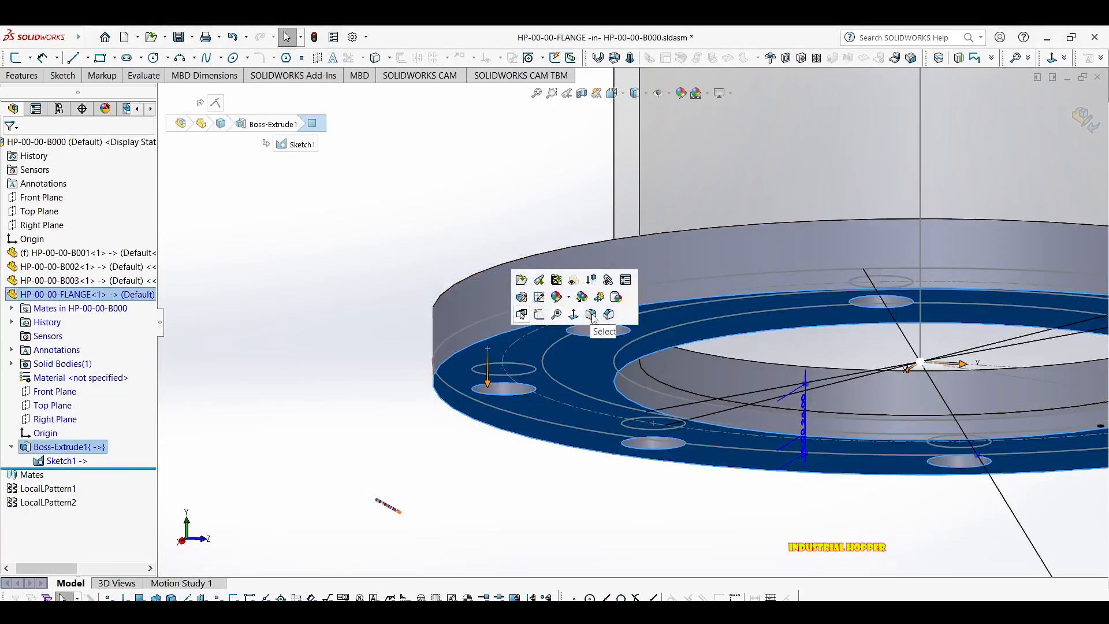
{"action": "left_click", "coordinate": [539, 317]}
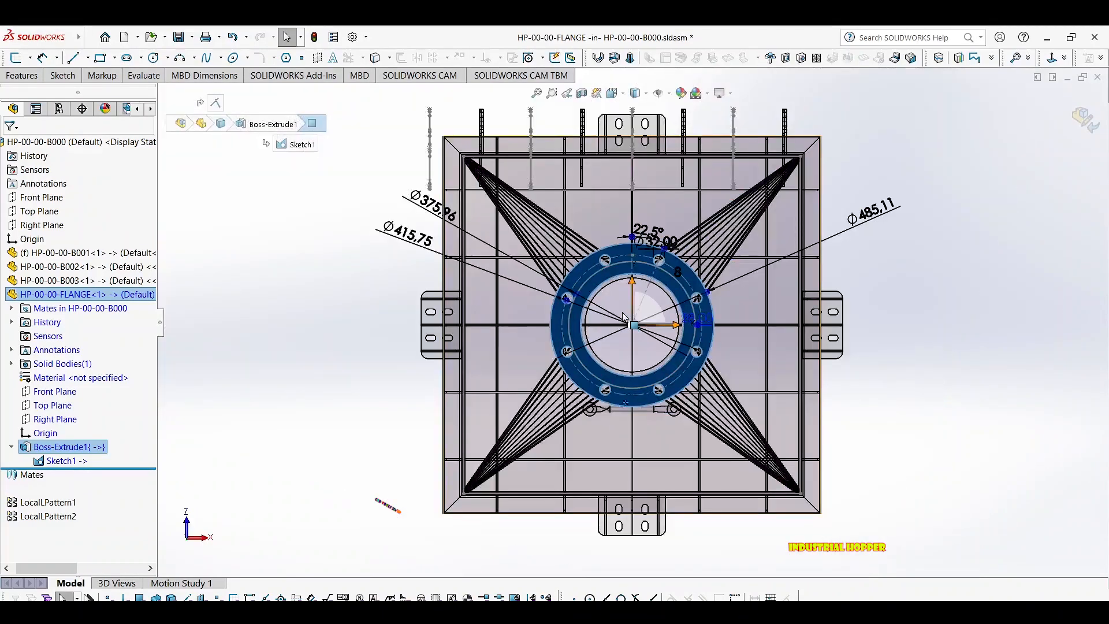
{"action": "scroll", "coordinate": [592, 261], "scroll_direction": "down", "scroll_amount": 5}
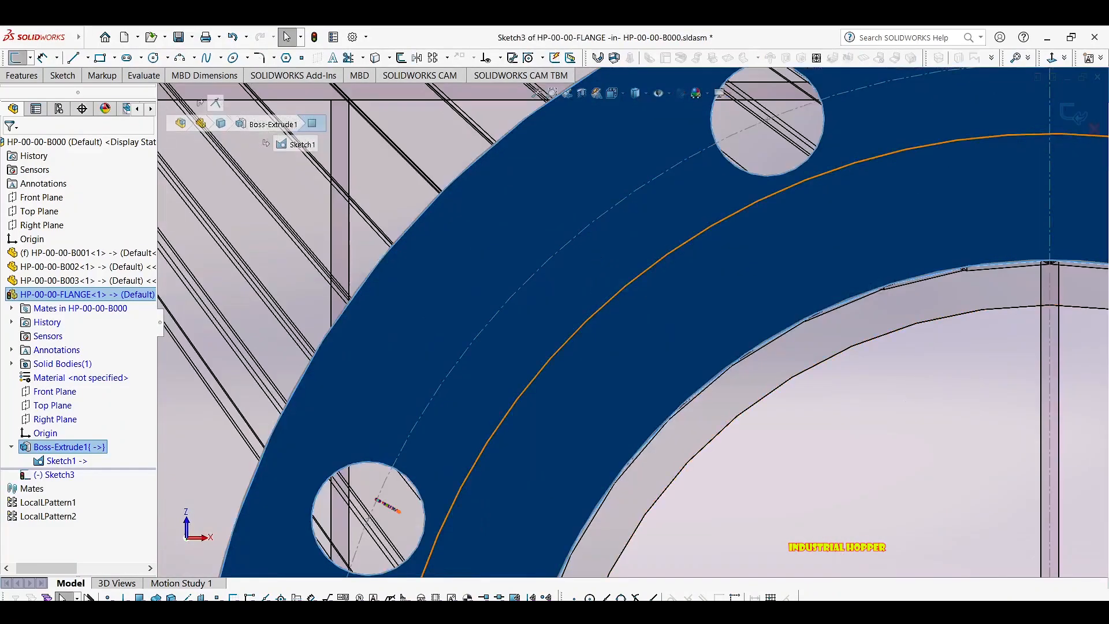
{"action": "left_click", "coordinate": [598, 309]}
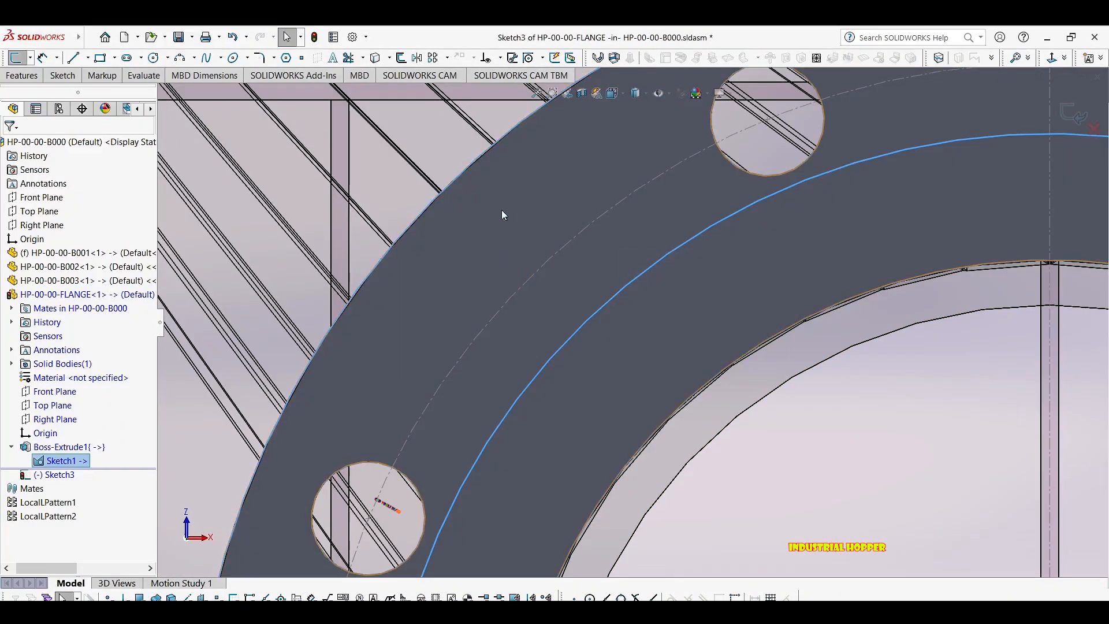
{"action": "scroll", "coordinate": [501, 210], "scroll_direction": "up", "scroll_amount": 5}
{"action": "left_click", "coordinate": [670, 304]}
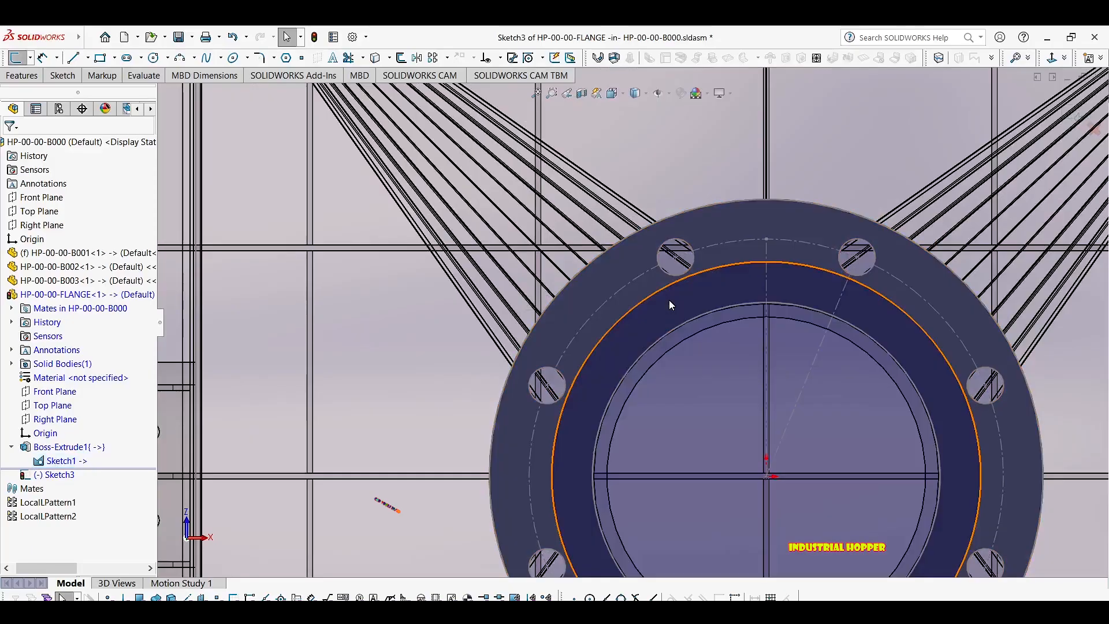
Cut the outer ring of the new sketch to a blind depth of 2 mm and return to editing the assembly.
{"action": "scroll", "coordinate": [696, 303], "scroll_direction": "up", "scroll_amount": 5}
{"action": "middle_click_drag", "start_coordinate": [693, 304], "coordinate": [720, 471]}
{"action": "scroll", "coordinate": [693, 295], "scroll_direction": "down", "scroll_amount": 5}
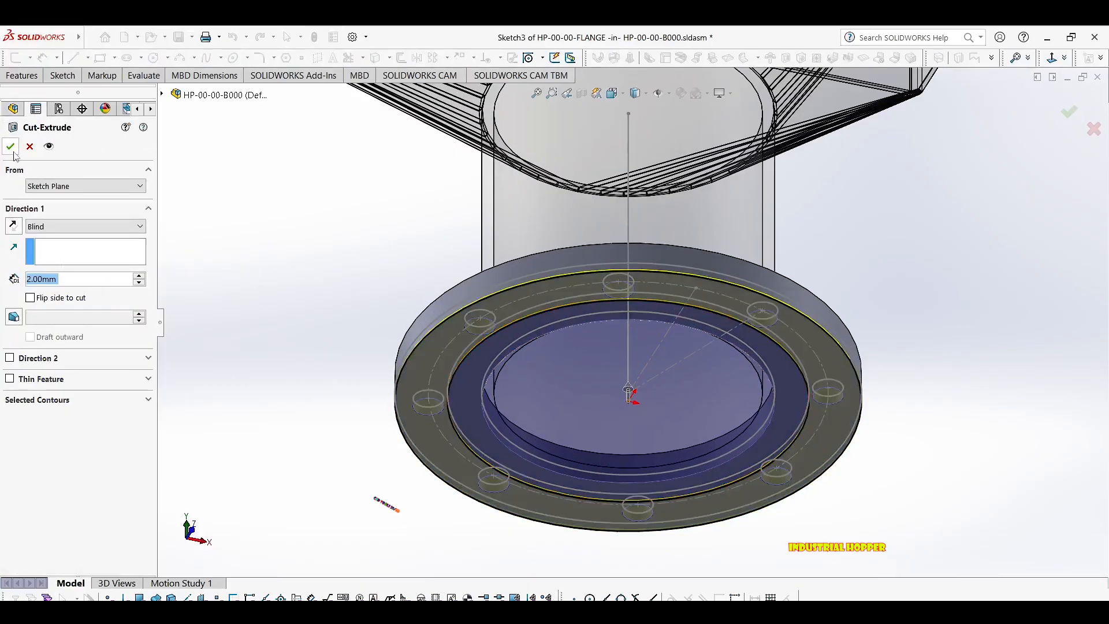
{"action": "left_click", "coordinate": [13, 150]}
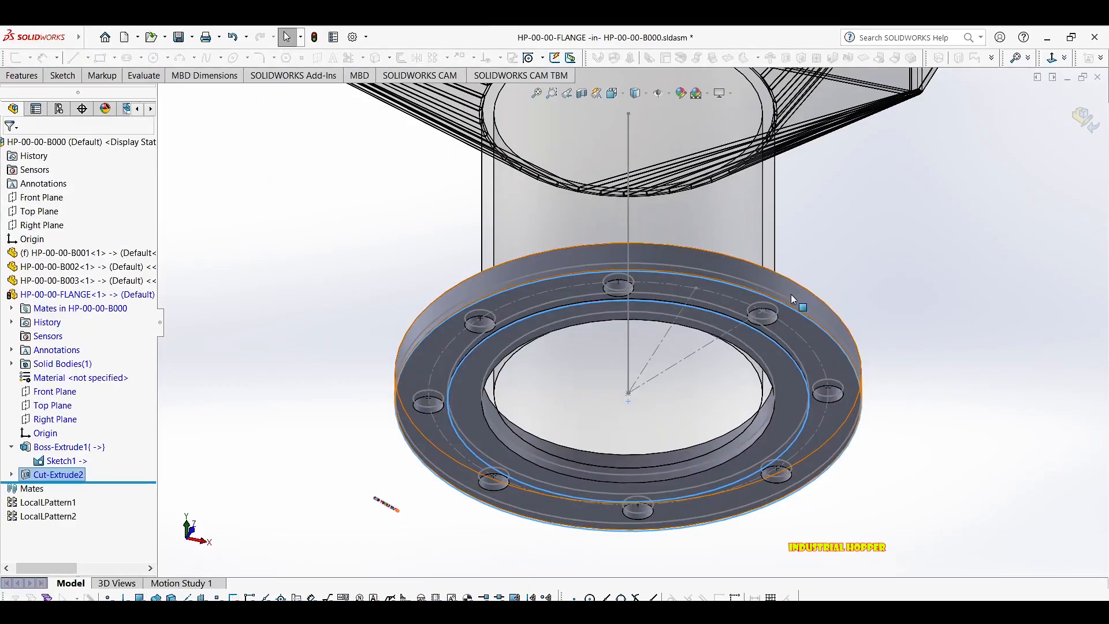
{"action": "left_click", "coordinate": [1078, 128]}
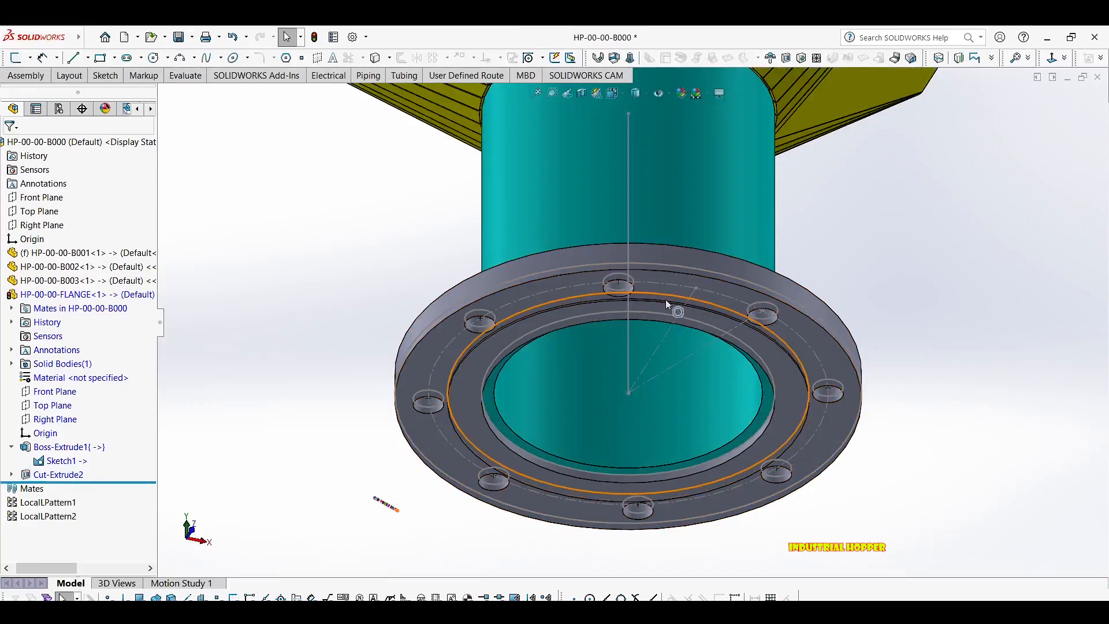
Assign AISI Type 316L stainless steel from the Steel materials to the flange.
{"action": "scroll", "coordinate": [577, 313], "scroll_direction": "down", "scroll_amount": 4}
{"action": "middle_click_drag", "start_coordinate": [577, 315], "coordinate": [625, 423]}
{"action": "scroll", "coordinate": [507, 315], "scroll_direction": "up", "scroll_amount": 3}
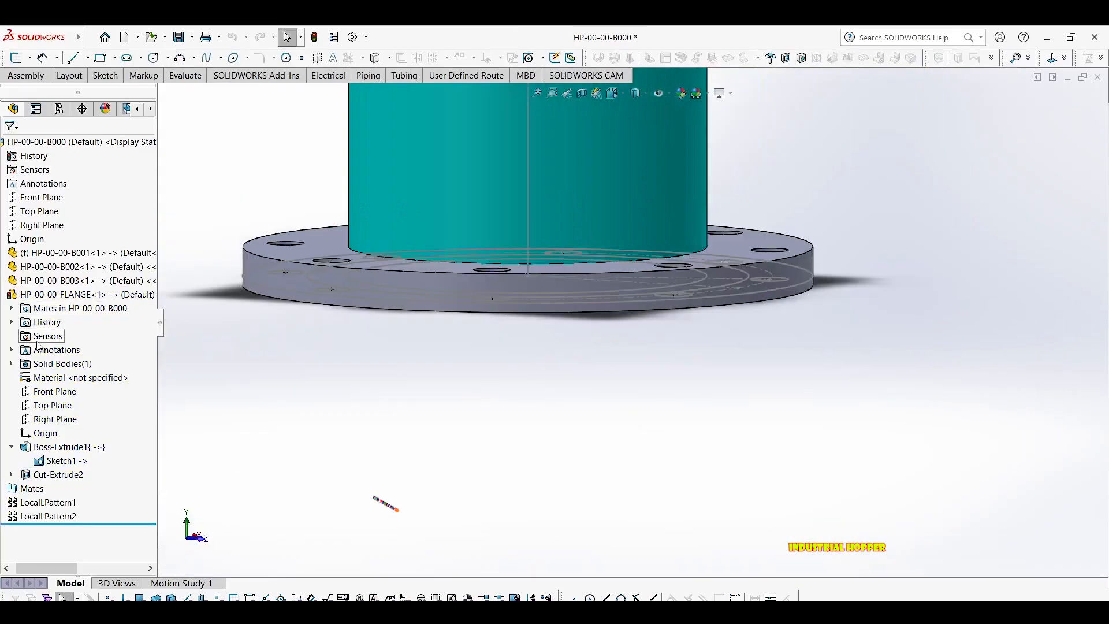
{"action": "right_click", "coordinate": [58, 377]}
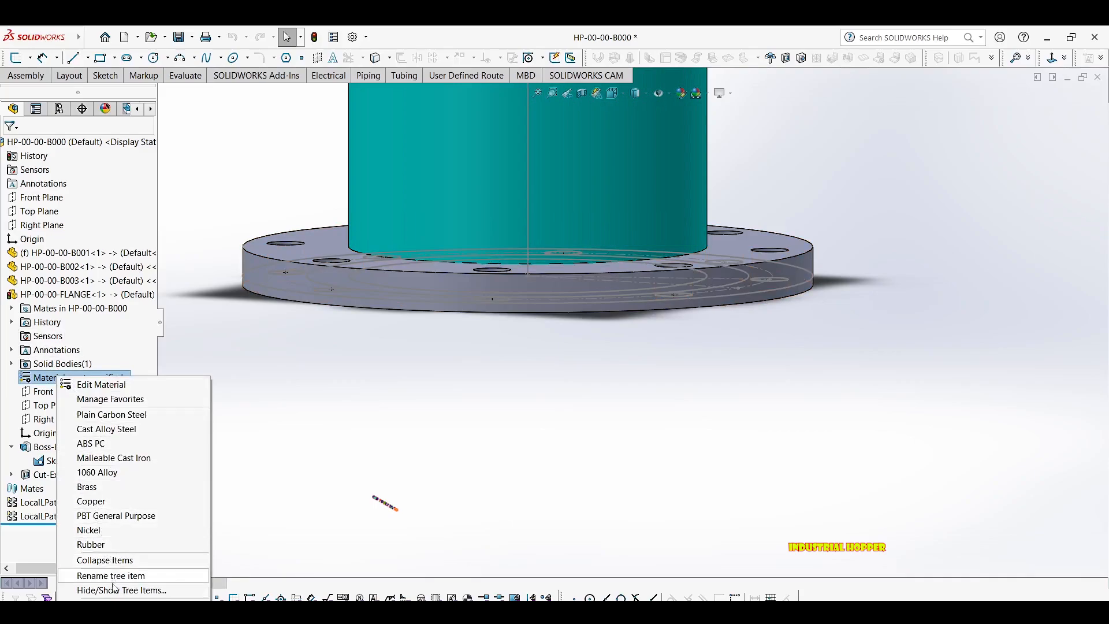
{"action": "left_click", "coordinate": [111, 385]}
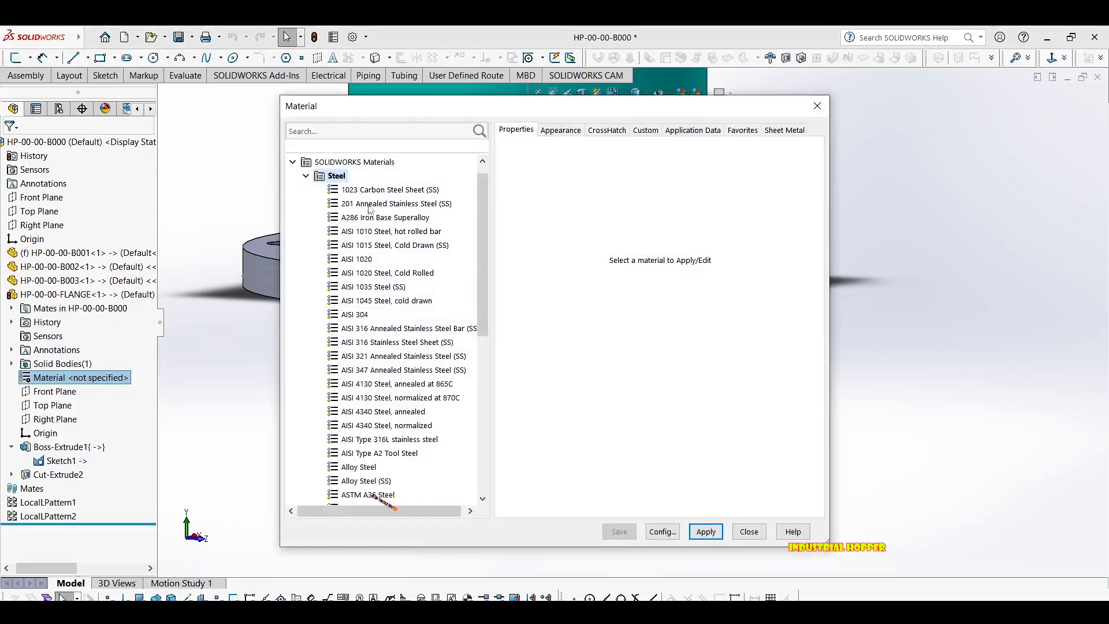
{"action": "left_click", "coordinate": [390, 205]}
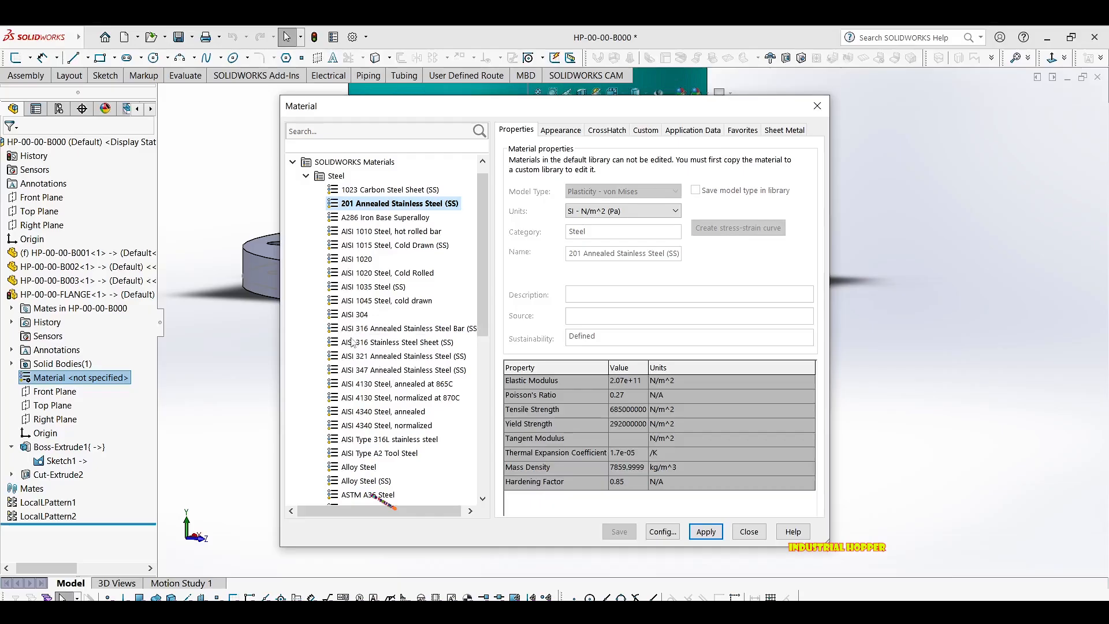
{"action": "scroll", "coordinate": [381, 473], "scroll_direction": "down", "scroll_amount": 2}
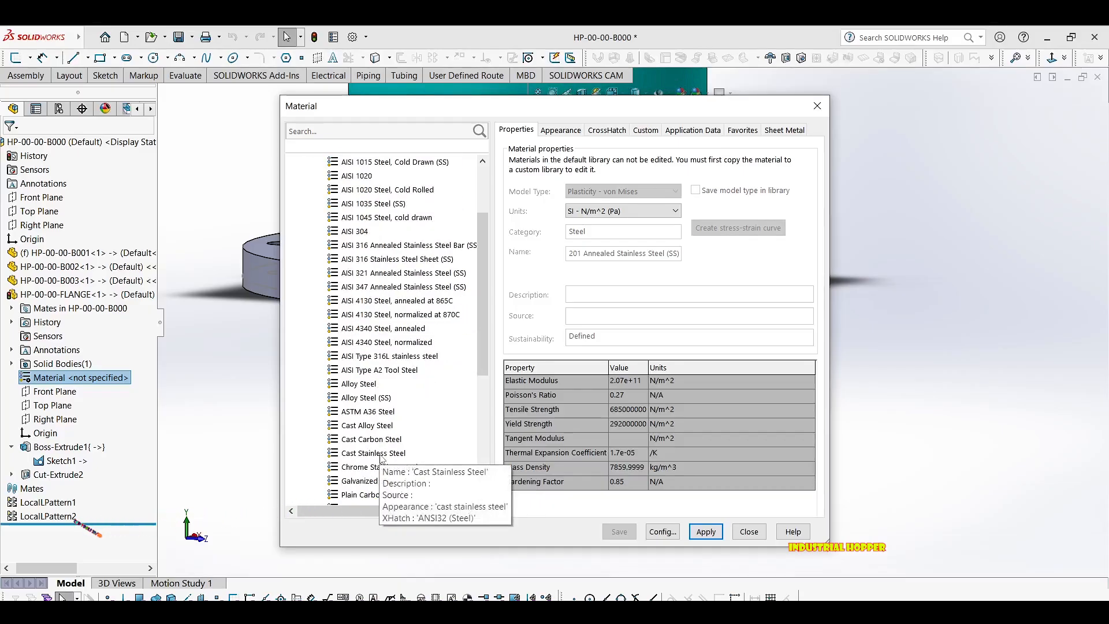
{"action": "scroll", "coordinate": [389, 488], "scroll_direction": "down", "scroll_amount": 1}
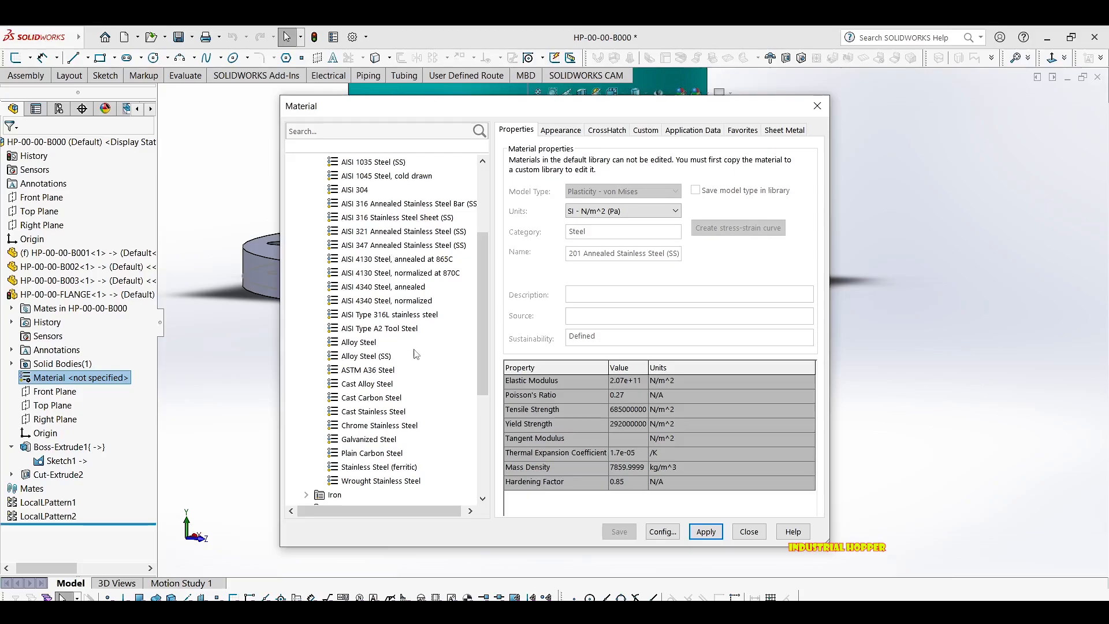
{"action": "left_click", "coordinate": [399, 315]}
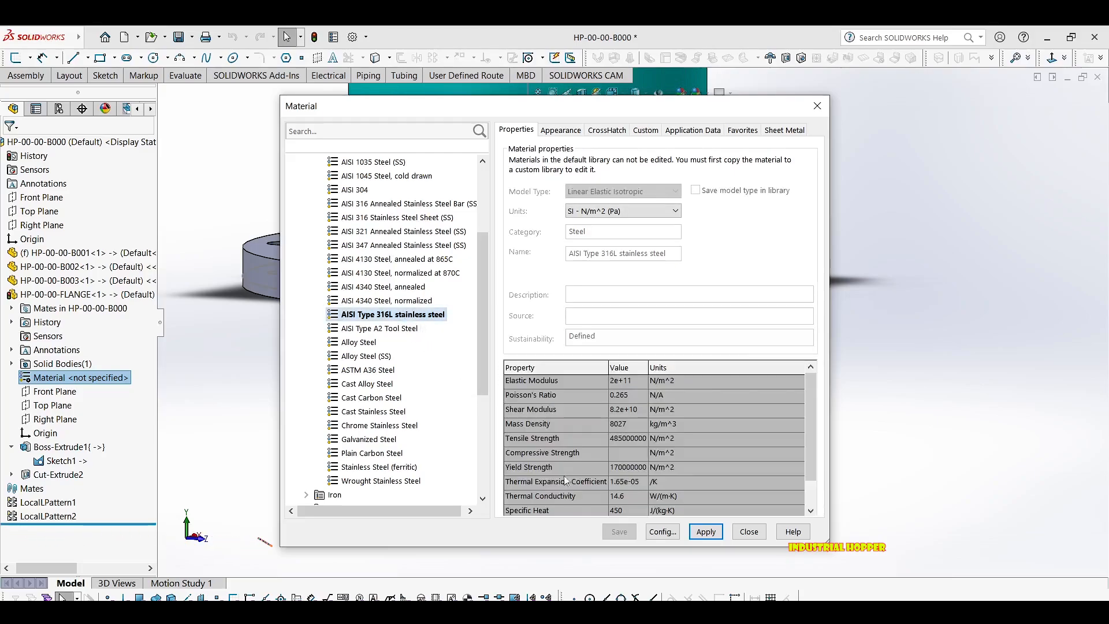
{"action": "left_click", "coordinate": [705, 532]}
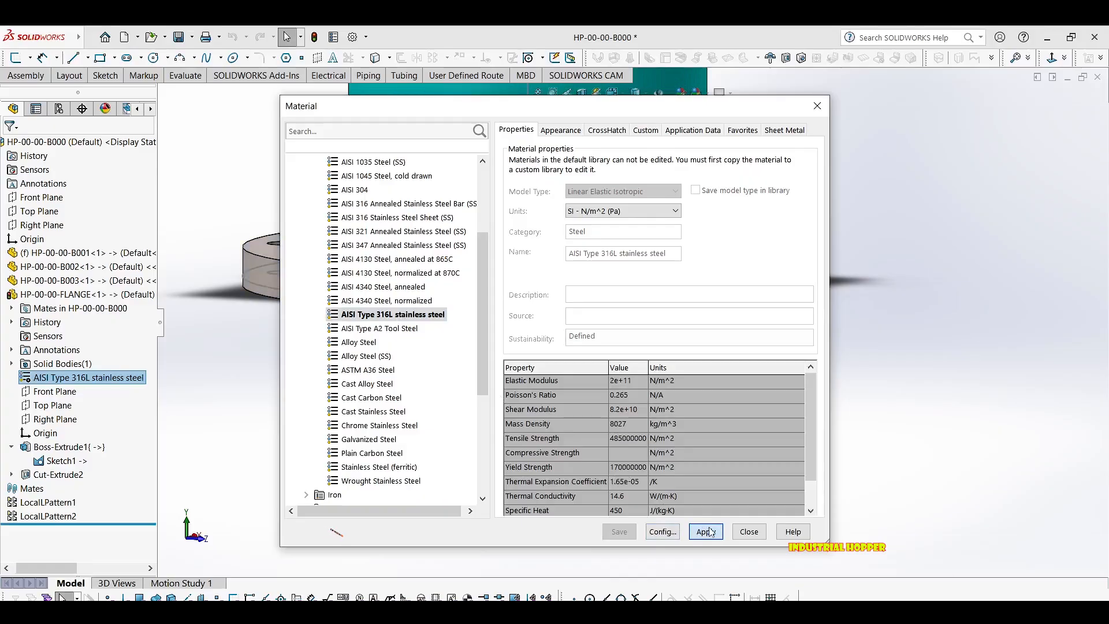
{"action": "left_click", "coordinate": [817, 107]}
Save the assembly HP-00-00-B000 together with the modified parts HP-00-00-B003 and HP-00-00-FLANGE.
{"action": "scroll", "coordinate": [483, 245], "scroll_direction": "up", "scroll_amount": 4}
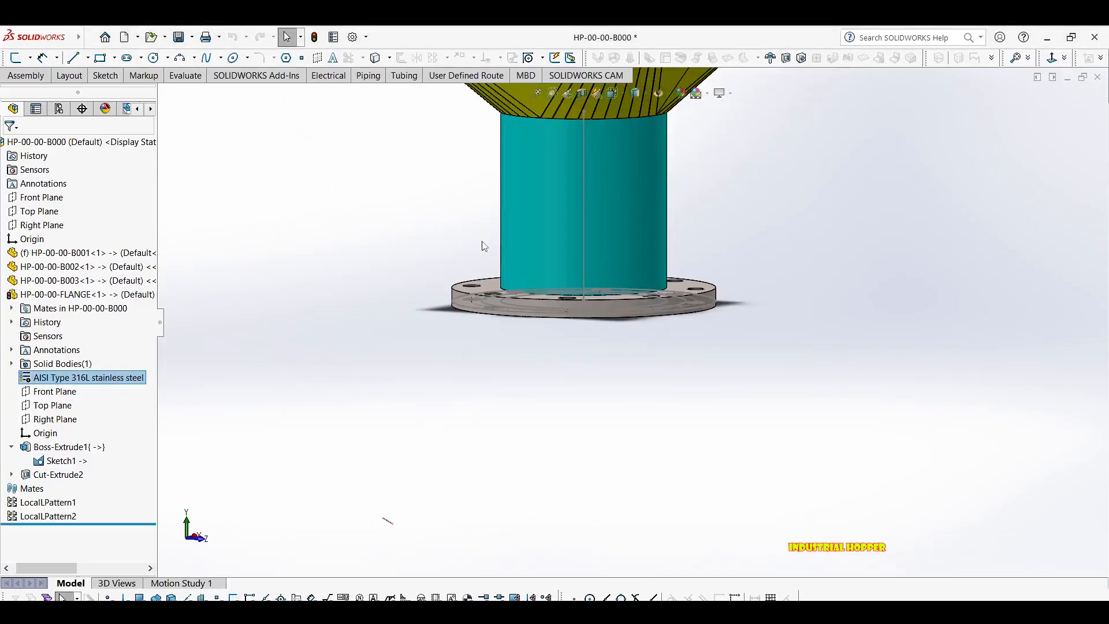
{"action": "middle_click_drag", "start_coordinate": [483, 245], "coordinate": [580, 191]}
{"action": "scroll", "coordinate": [477, 323], "scroll_direction": "down", "scroll_amount": 5}
{"action": "middle_click_drag", "start_coordinate": [475, 344], "coordinate": [566, 367]}
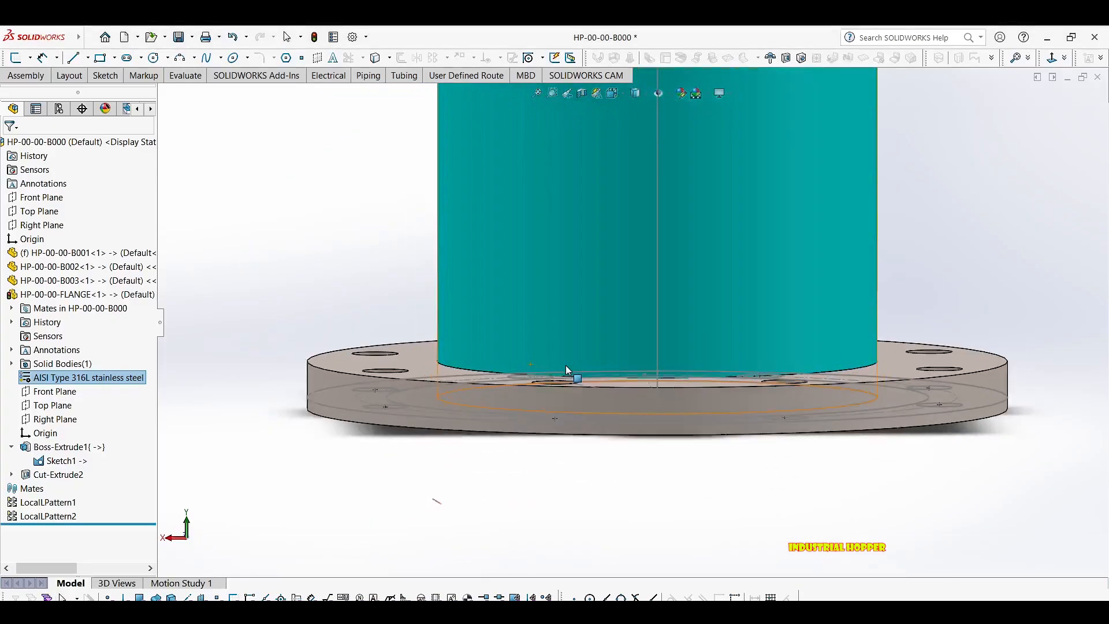
{"action": "scroll", "coordinate": [598, 326], "scroll_direction": "up", "scroll_amount": 6}
{"action": "middle_click_drag", "start_coordinate": [596, 315], "coordinate": [646, 336]}
{"action": "scroll", "coordinate": [645, 336], "scroll_direction": "up", "scroll_amount": 2}
{"action": "key", "text": "ctrl+s"}
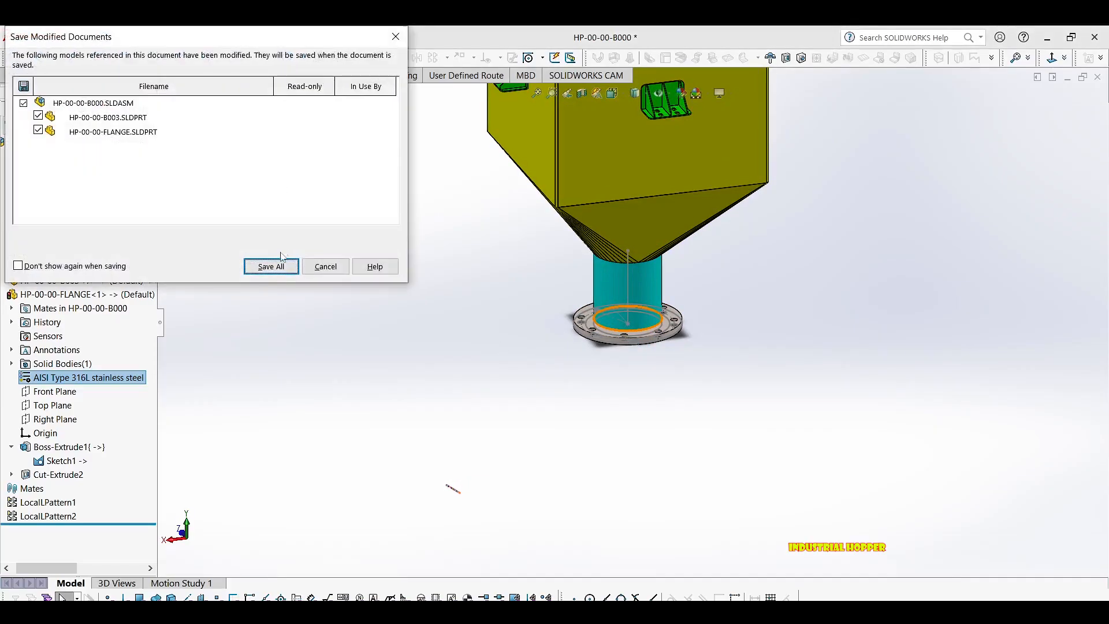
{"action": "left_click", "coordinate": [276, 266]}
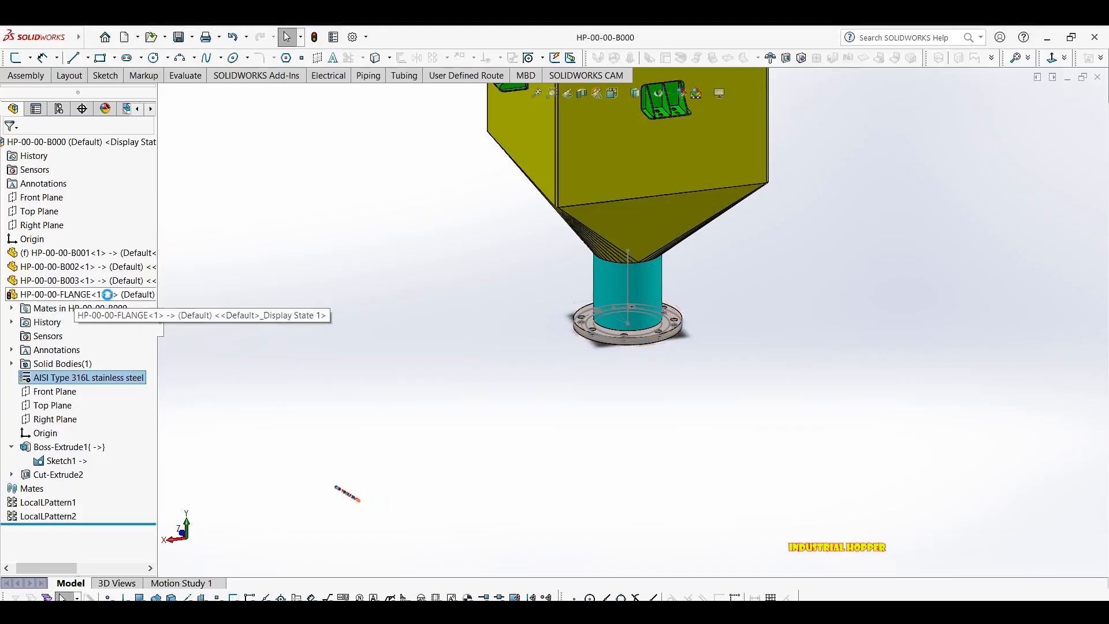
{"action": "left_click", "coordinate": [514, 293]}
{"action": "scroll", "coordinate": [632, 312], "scroll_direction": "up", "scroll_amount": 5}
{"action": "middle_click_drag", "start_coordinate": [693, 272], "coordinate": [726, 250]}
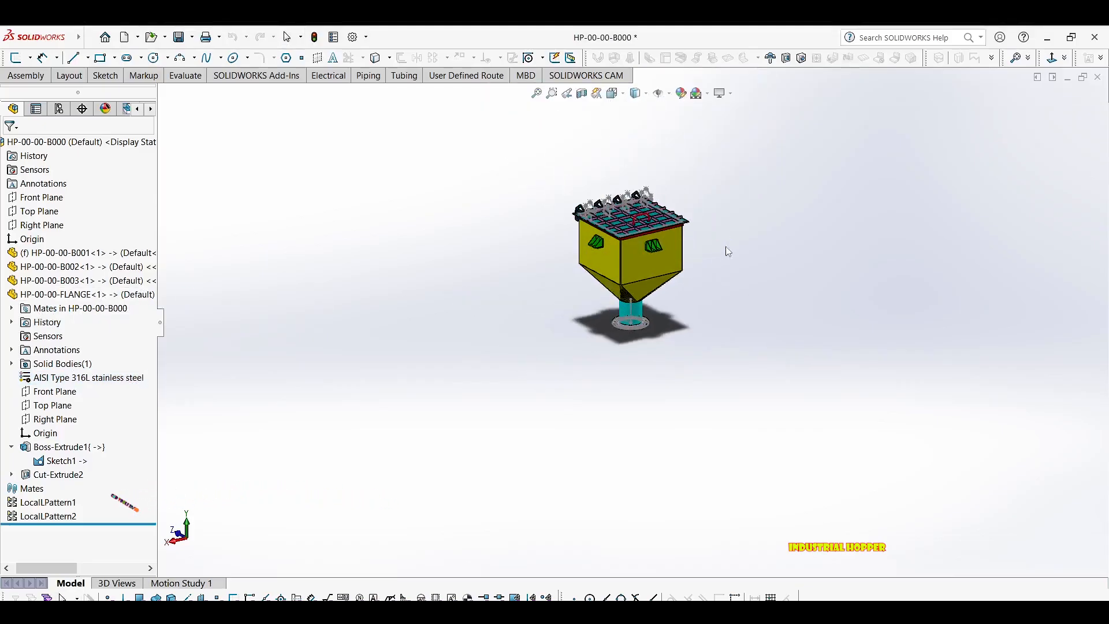
{"action": "scroll", "coordinate": [722, 253], "scroll_direction": "down", "scroll_amount": 3}
{"action": "middle_click_drag", "start_coordinate": [685, 292], "coordinate": [578, 270]}
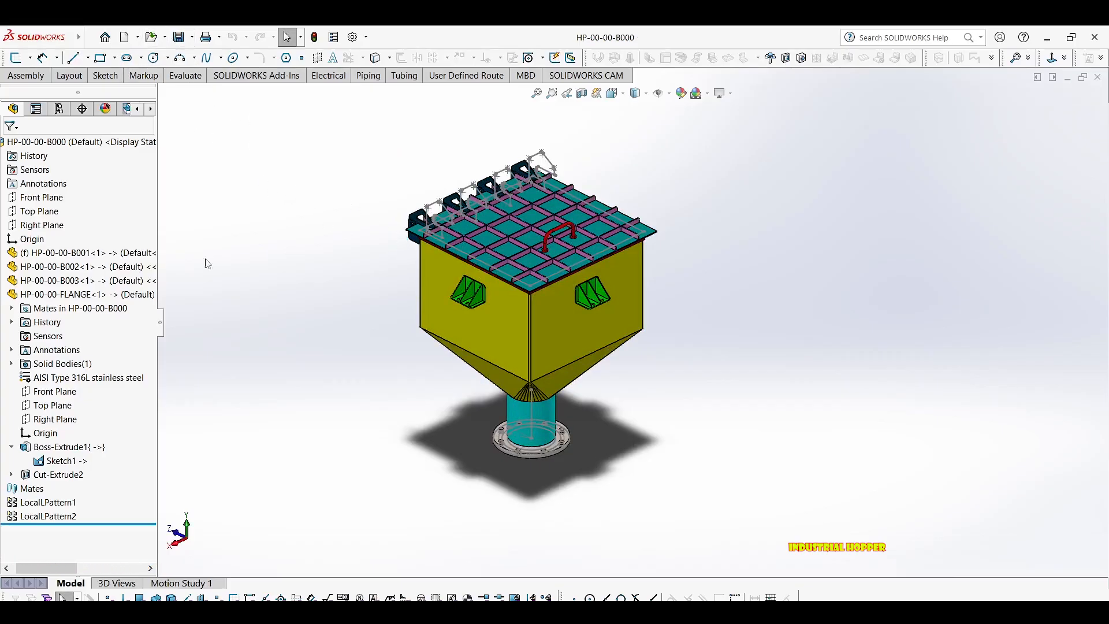
{"action": "left_click", "coordinate": [166, 38]}
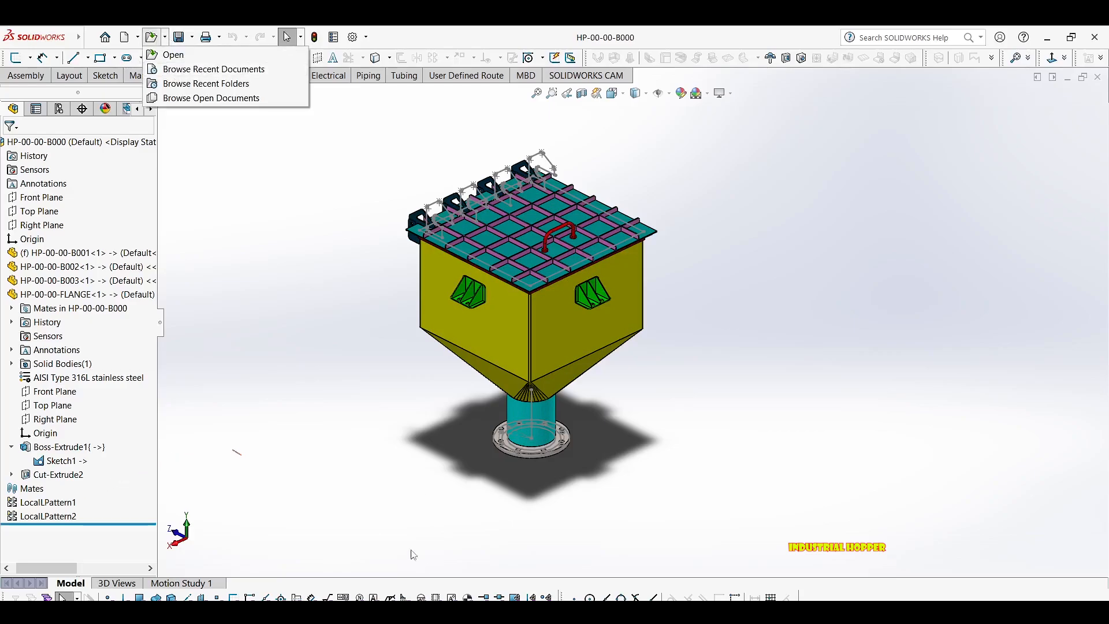
{"action": "left_click", "coordinate": [252, 458]}
{"action": "mouse_move", "coordinate": [656, 613]}
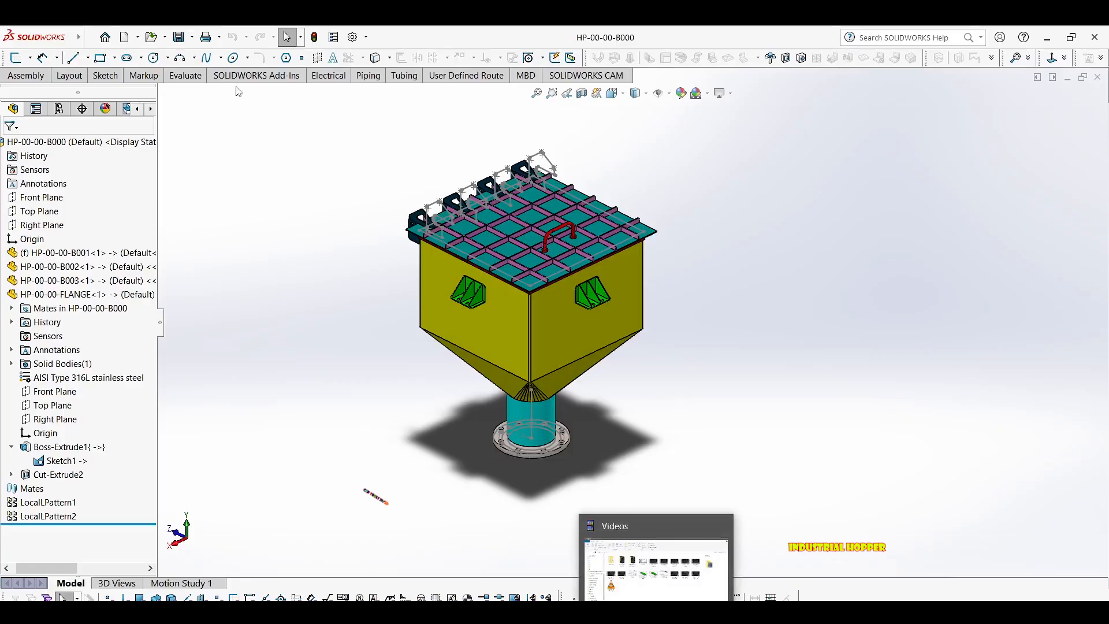
{"action": "left_click", "coordinate": [165, 37]}
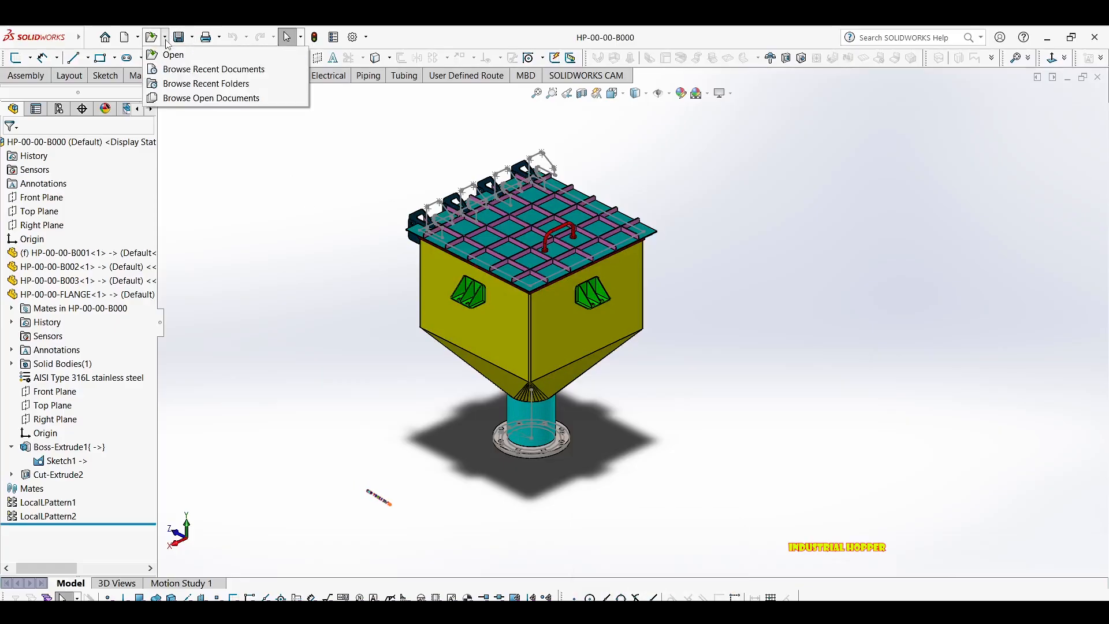
{"action": "left_click", "coordinate": [168, 69]}
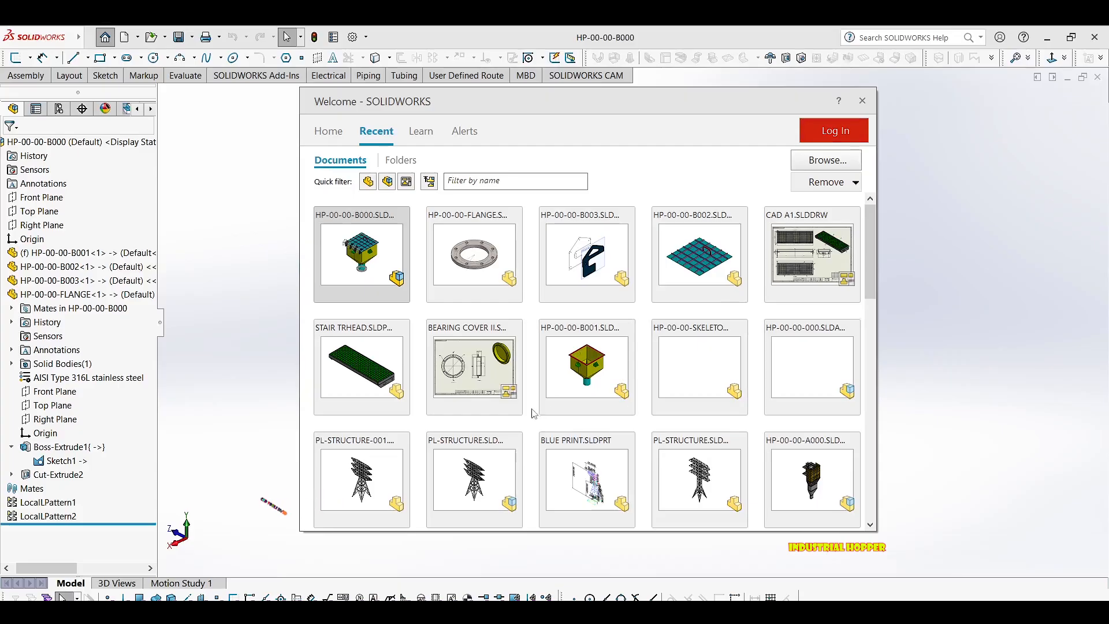
{"action": "scroll", "coordinate": [825, 340], "scroll_direction": "down", "scroll_amount": 2}
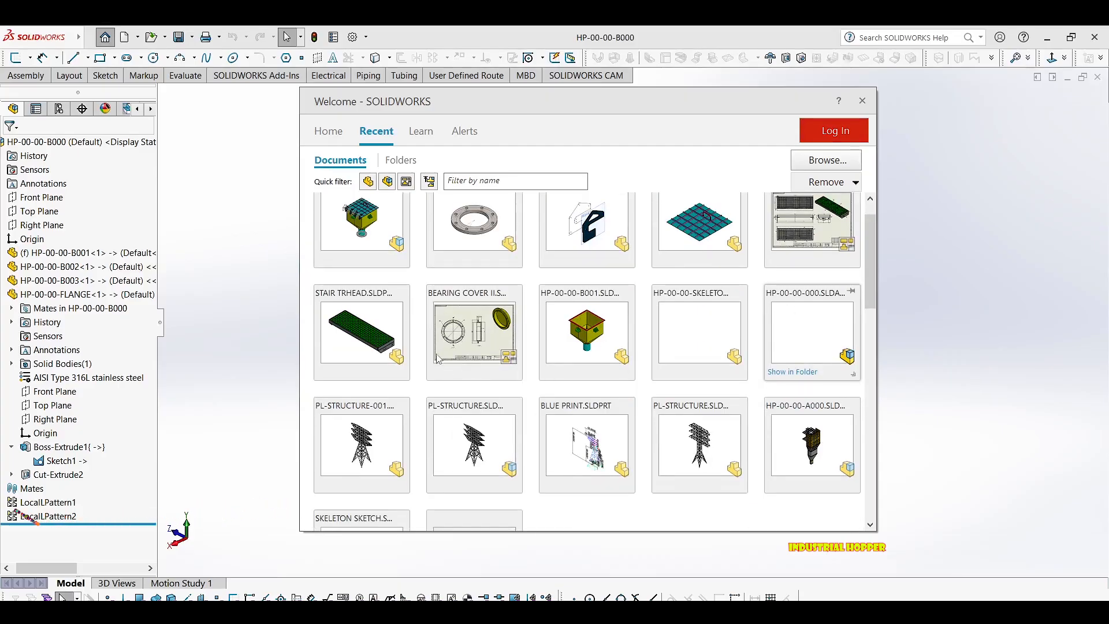
{"action": "scroll", "coordinate": [478, 351], "scroll_direction": "down", "scroll_amount": 2}
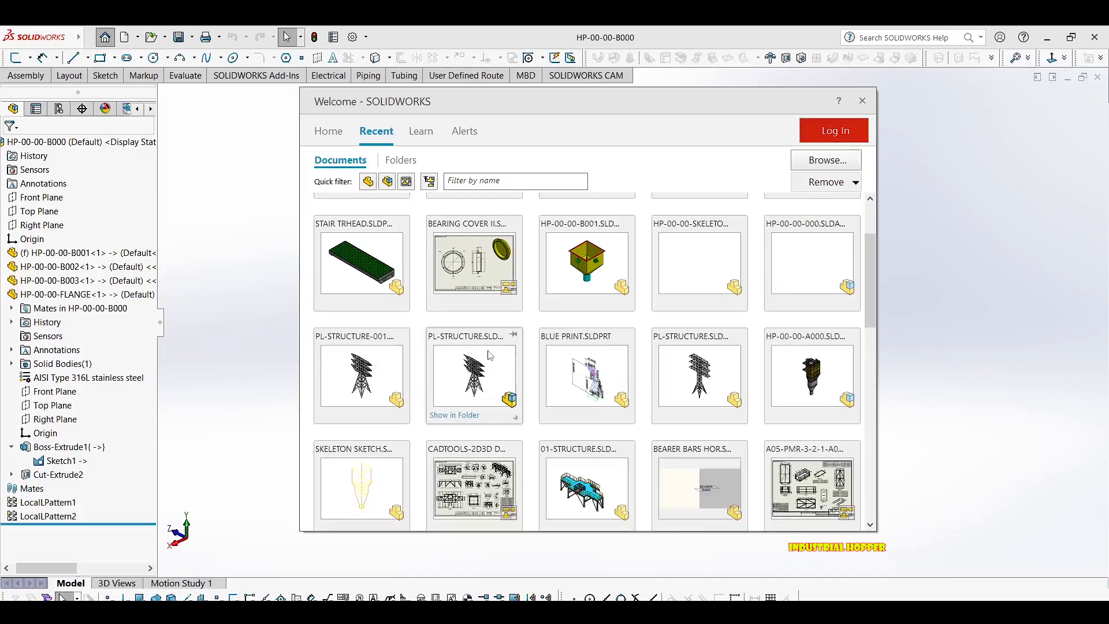
{"action": "mouse_move", "coordinate": [462, 309]}
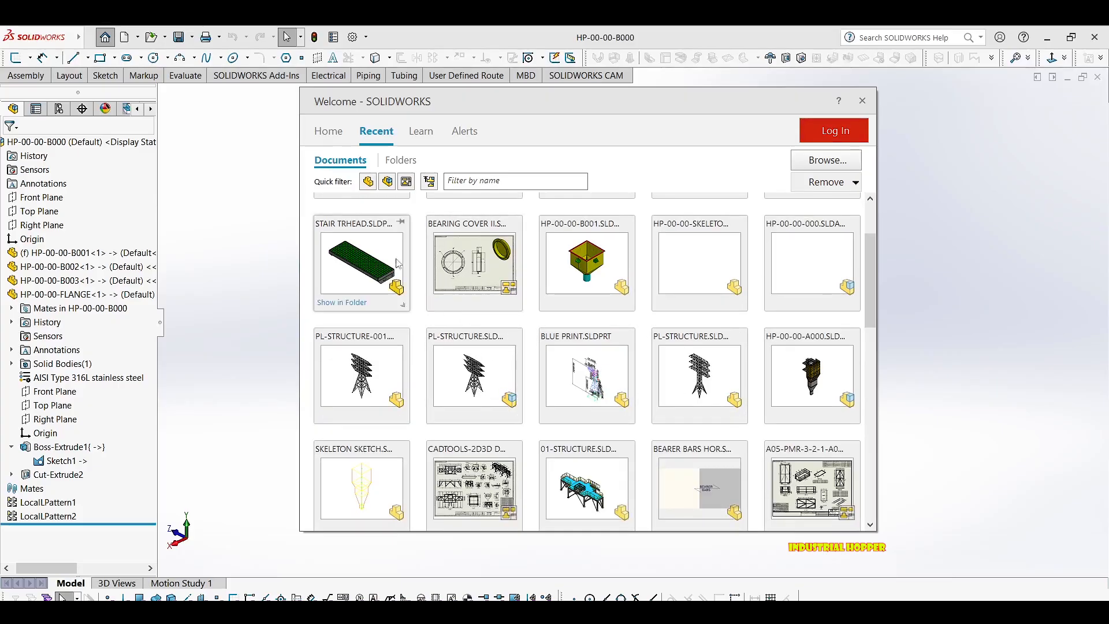
{"action": "left_click", "coordinate": [481, 272]}
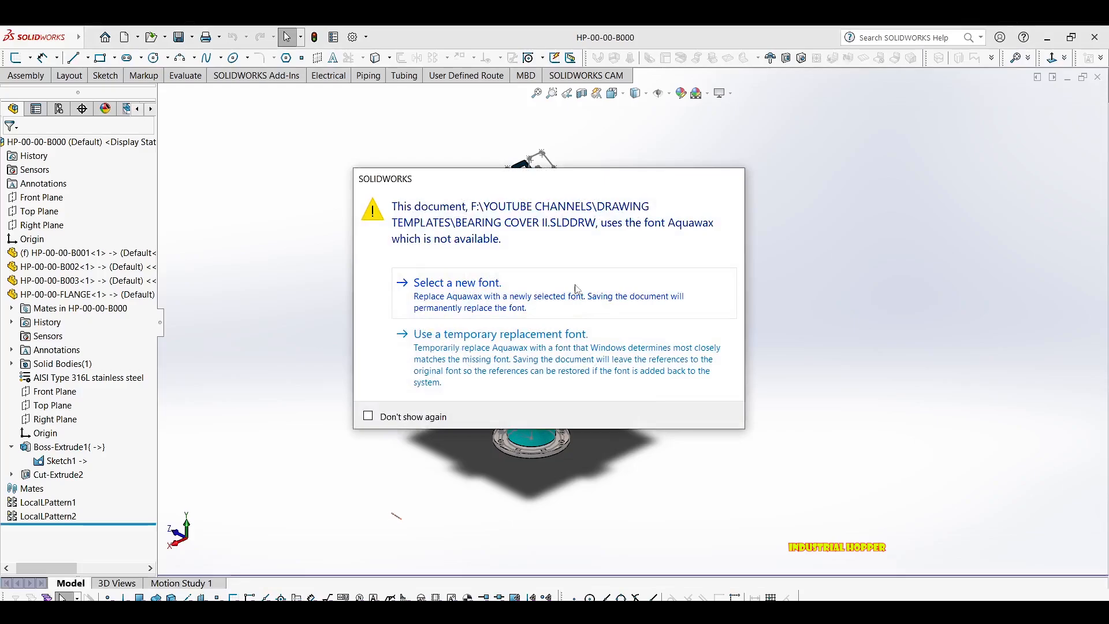
{"action": "left_click", "coordinate": [513, 312]}
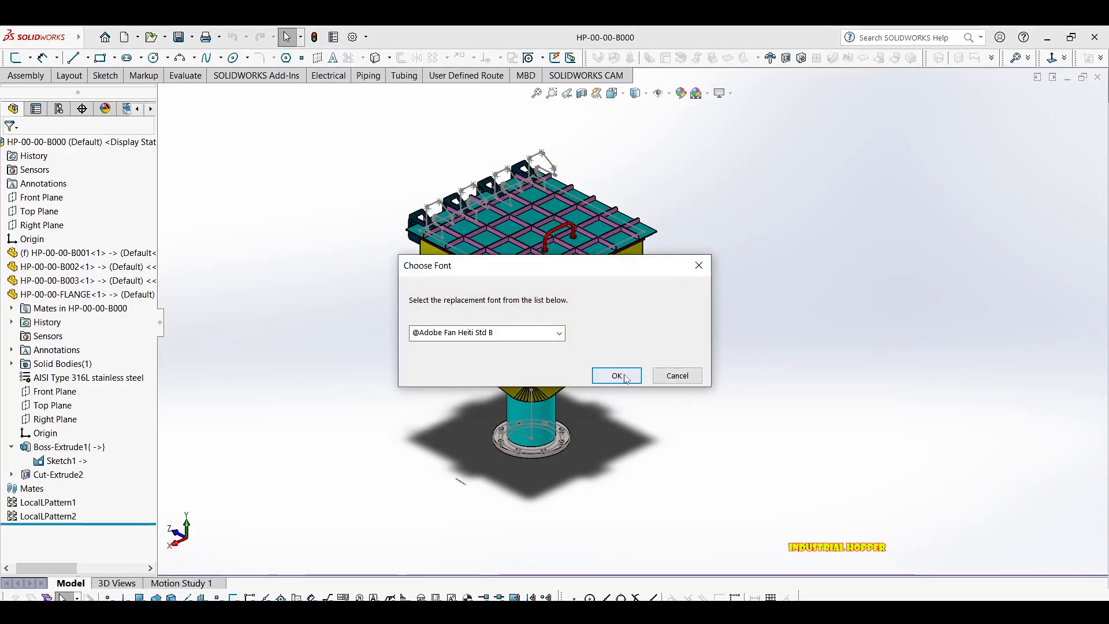
{"action": "left_click", "coordinate": [616, 376]}
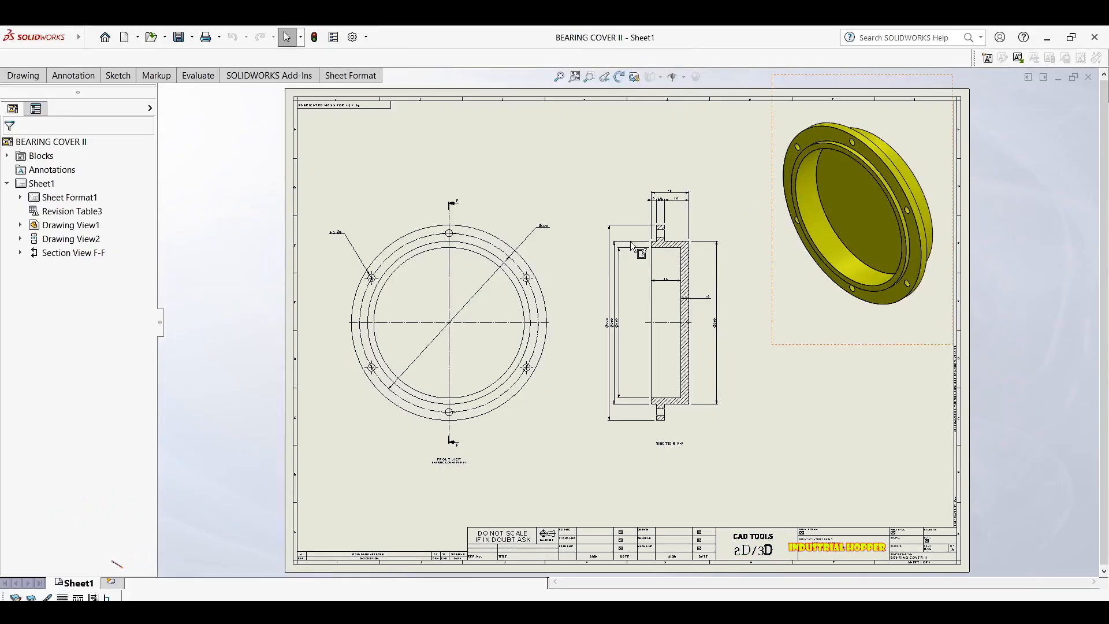
Delete all the bearing cover views from Sheet1, keeping the sheet format and title block.
{"action": "left_click", "coordinate": [631, 242]}
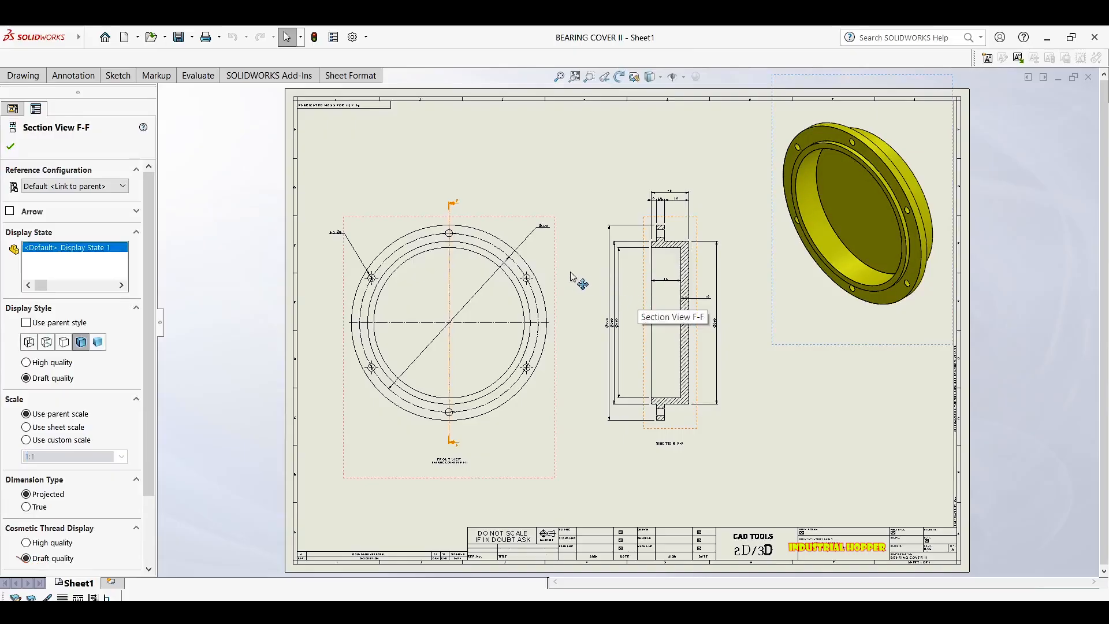
{"action": "key", "text": "ctrl+a"}
{"action": "key", "text": "Delete"}
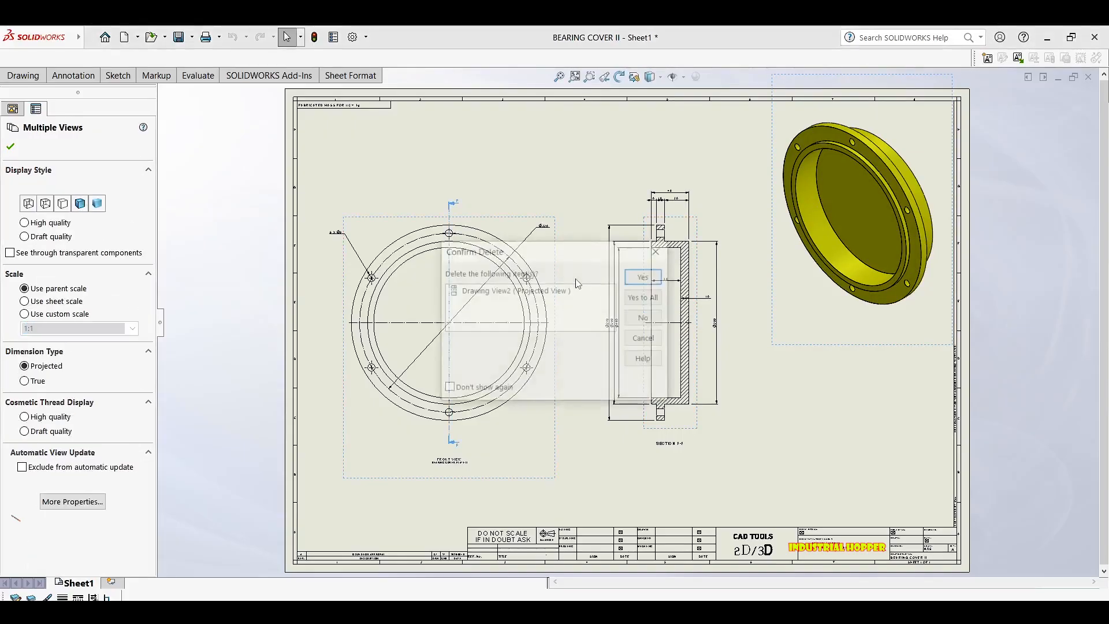
{"action": "left_click", "coordinate": [631, 278]}
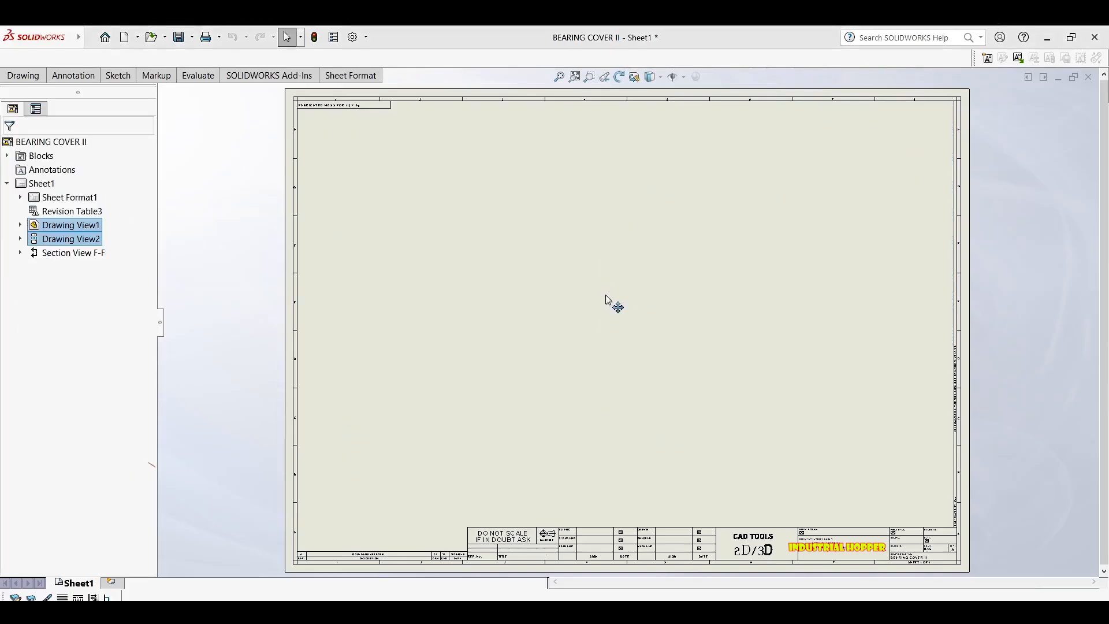
Insert a front view of the assembly HP-00-00-B000 and project its right side, top and isometric views from it.
{"action": "left_click", "coordinate": [23, 76]}
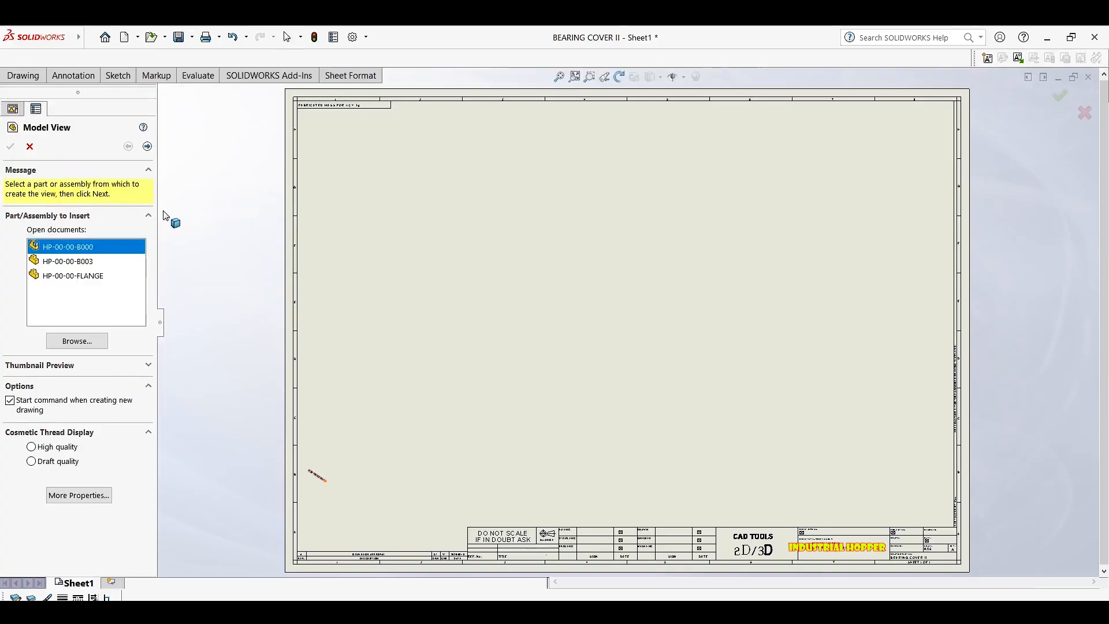
{"action": "double_click", "coordinate": [57, 252]}
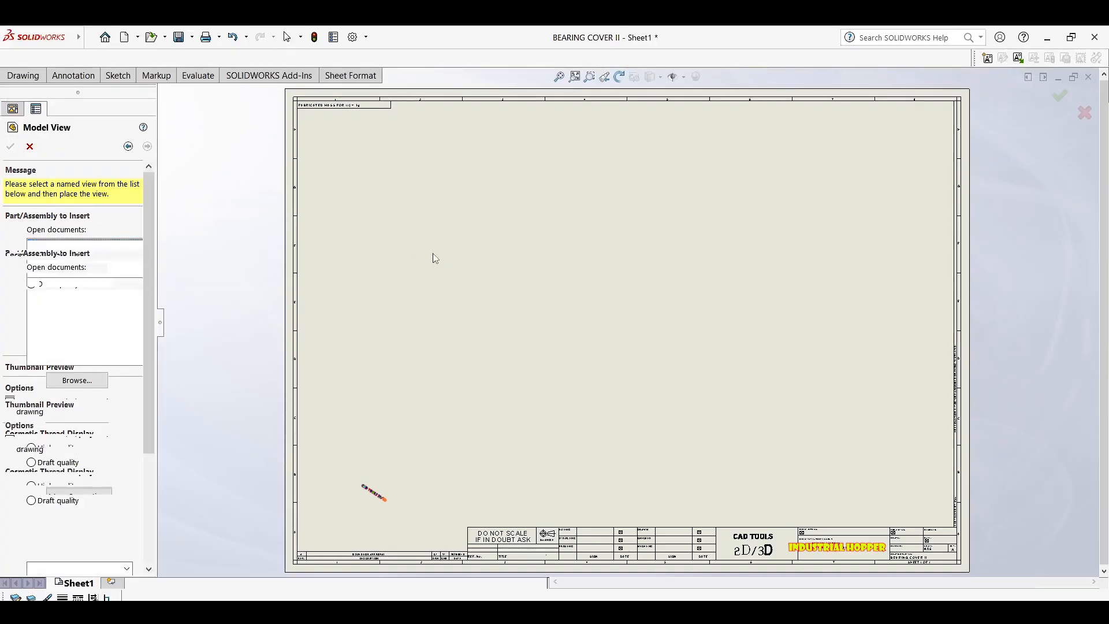
{"action": "left_click", "coordinate": [423, 310]}
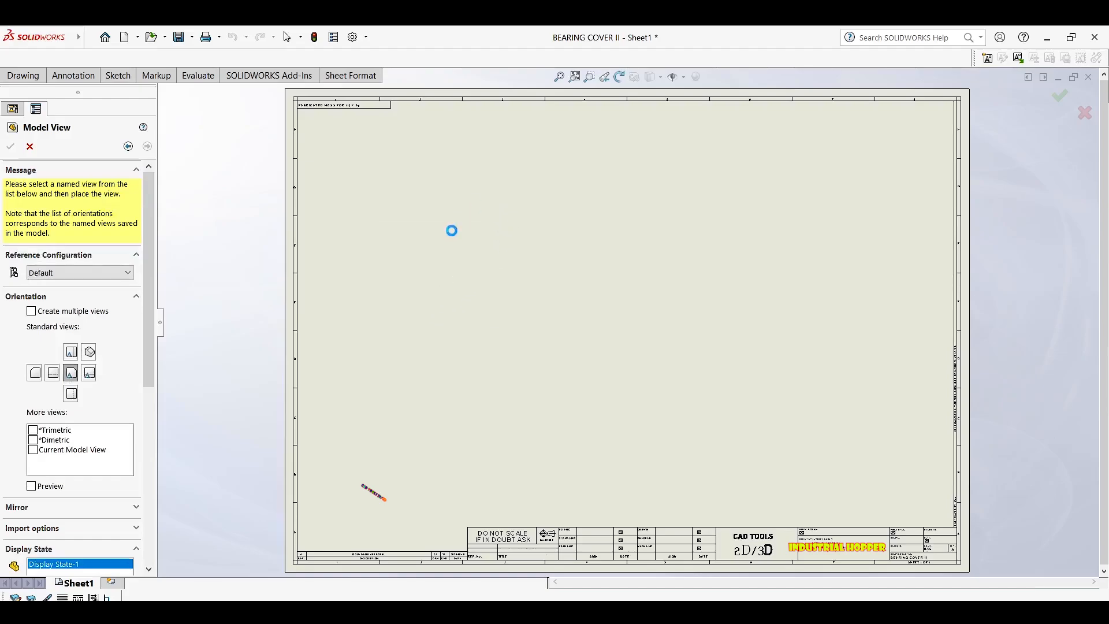
{"action": "scroll", "coordinate": [697, 297], "scroll_direction": "up", "scroll_amount": 3}
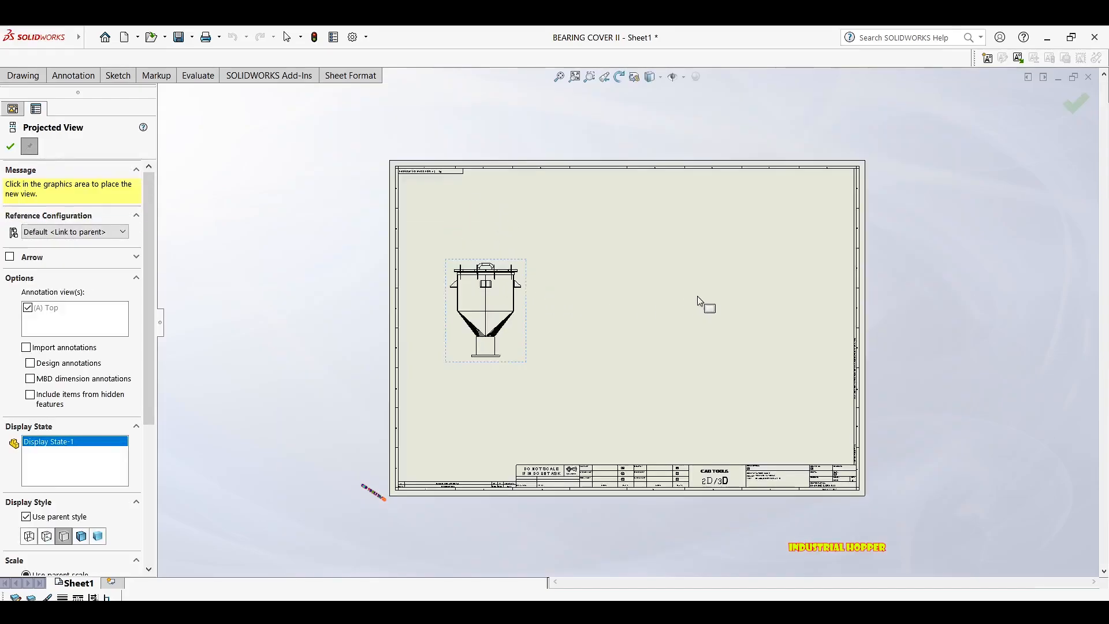
{"action": "scroll", "coordinate": [692, 290], "scroll_direction": "down", "scroll_amount": 1}
{"action": "left_click", "coordinate": [575, 305]}
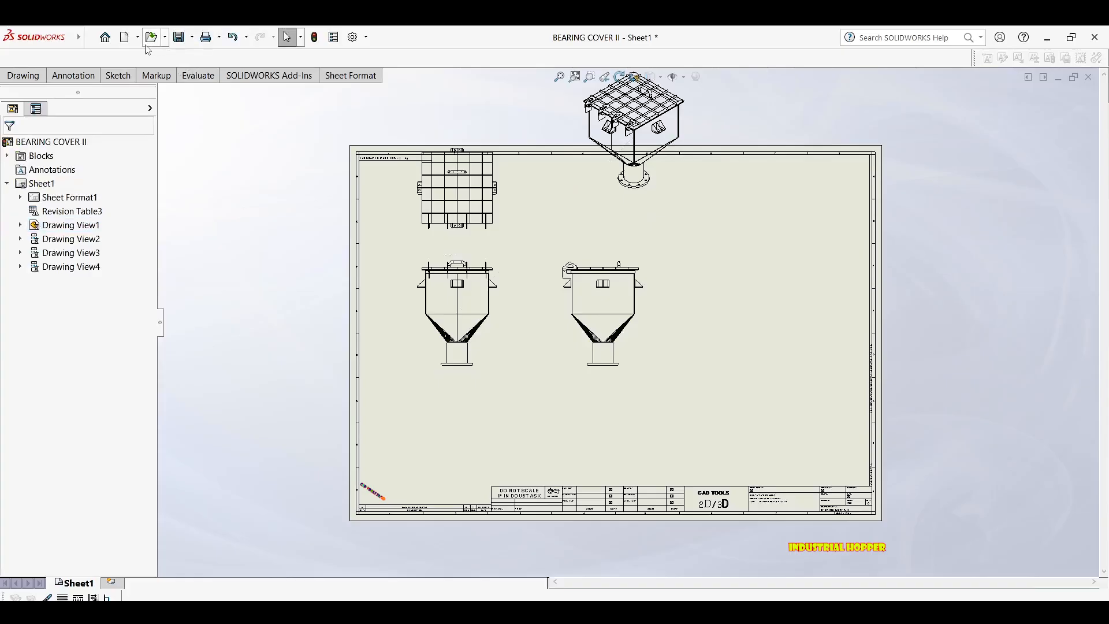
Save the drawing under the new name HOPPER in the DRAWING TEMPLATES folder.
{"action": "left_click", "coordinate": [191, 38]}
{"action": "left_click", "coordinate": [199, 67]}
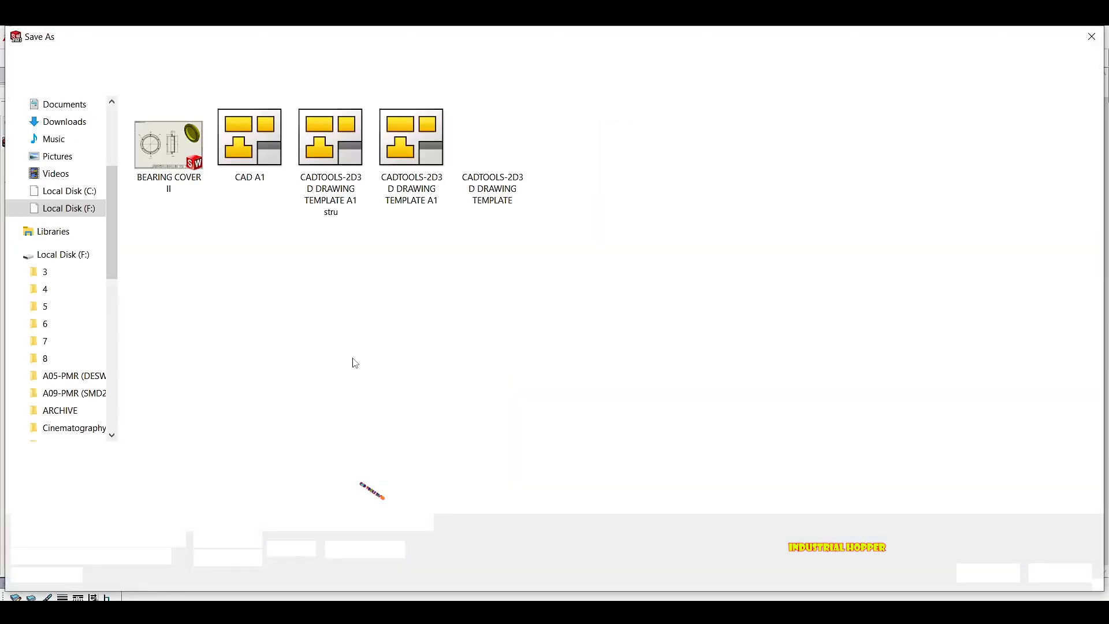
{"action": "type", "text": "HOPPER"}
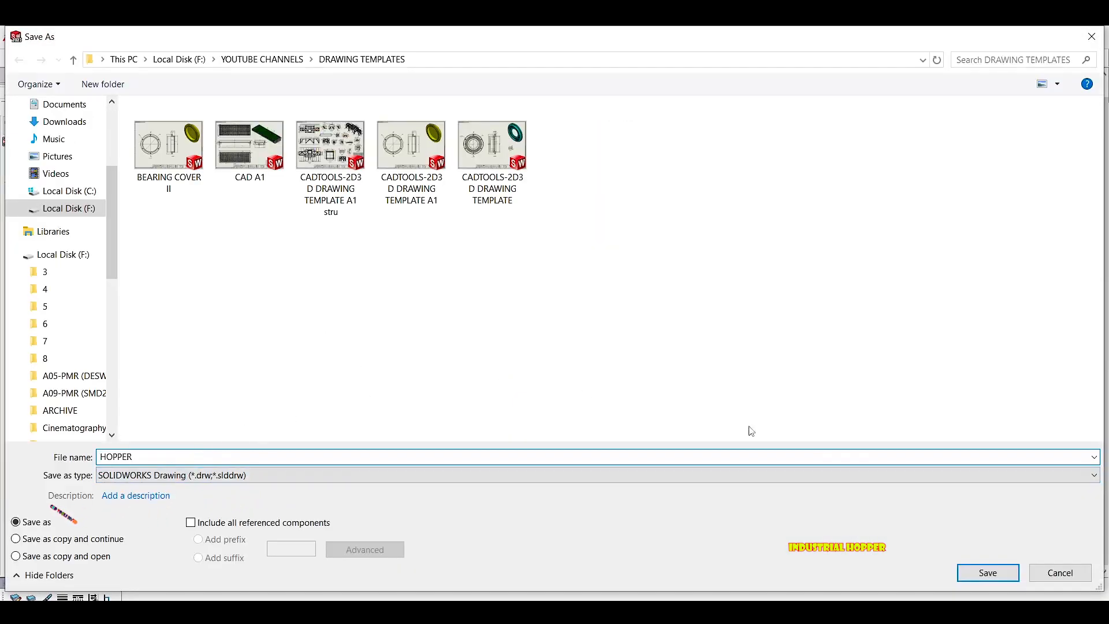
{"action": "left_click", "coordinate": [989, 572]}
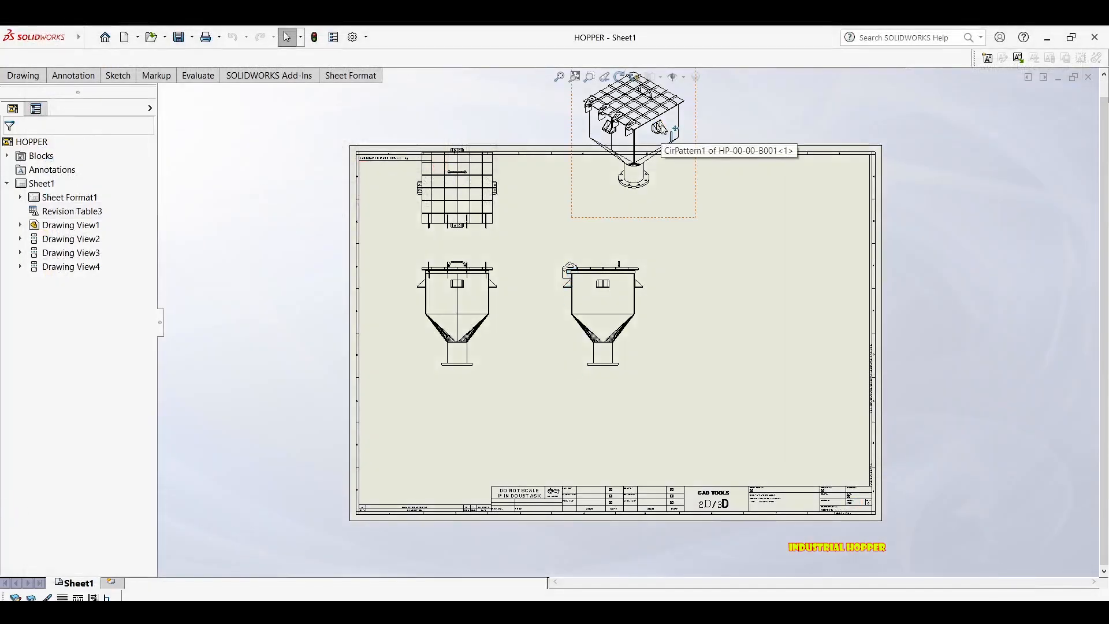
Arrange the hopper views on the sheet, with the isometric in the upper right corner and the top, front and side views grouped at the left.
{"action": "mouse_move", "coordinate": [679, 226]}
{"action": "left_mouse_down"}
{"action": "mouse_move", "coordinate": [746, 295]}
{"action": "mouse_move", "coordinate": [832, 317]}
{"action": "left_mouse_up"}
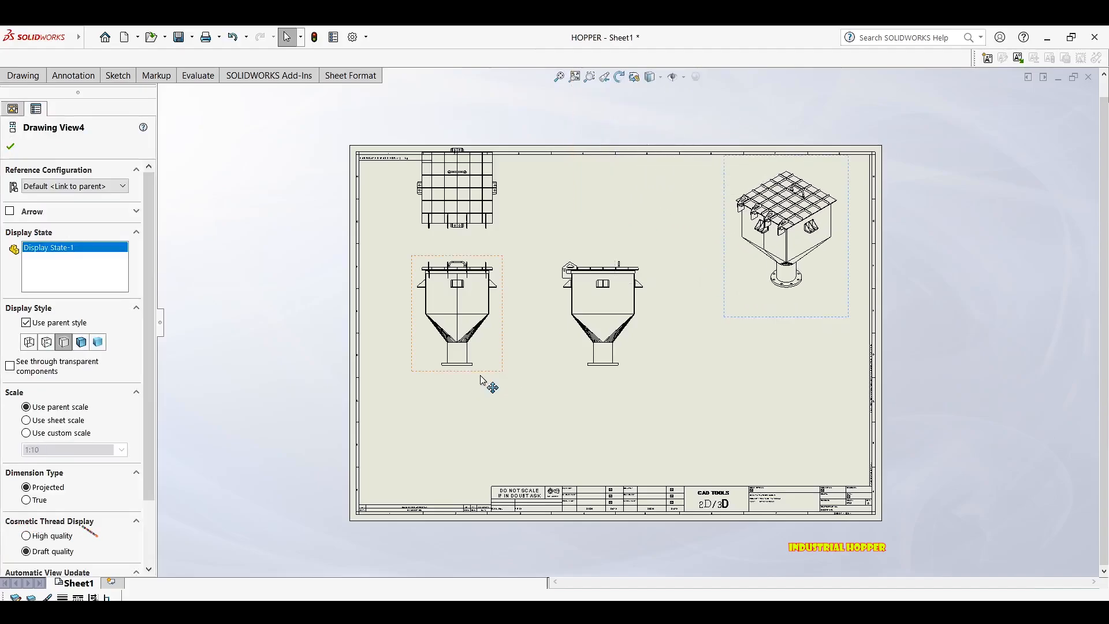
{"action": "left_click_drag", "start_coordinate": [487, 384], "coordinate": [464, 433]}
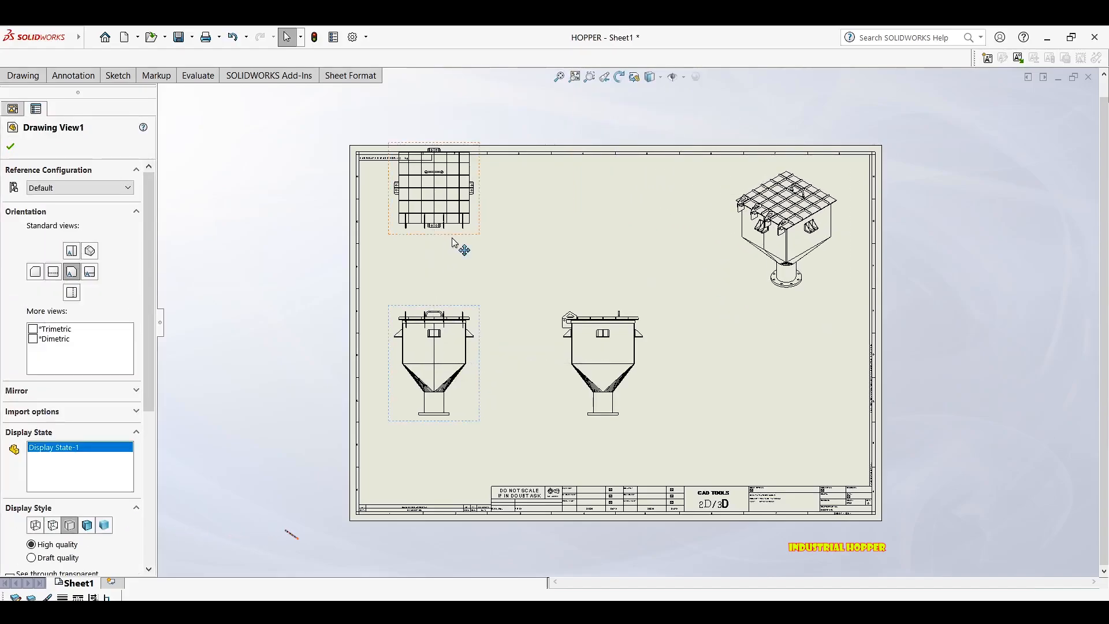
{"action": "left_click_drag", "start_coordinate": [454, 280], "coordinate": [458, 289]}
{"action": "left_click", "coordinate": [569, 339]}
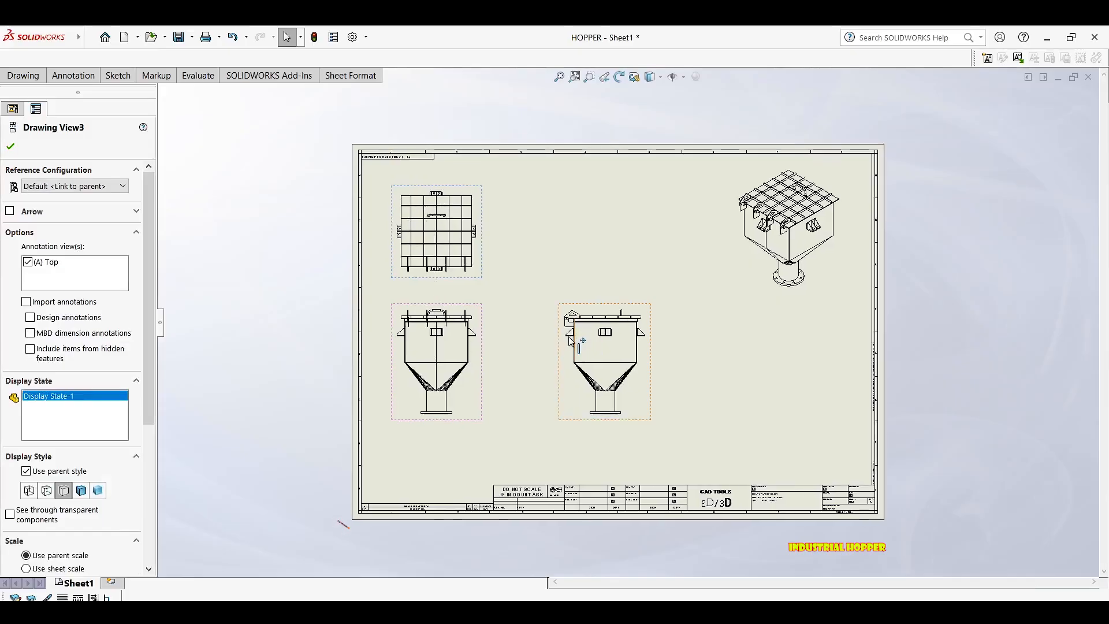
{"action": "left_click_drag", "start_coordinate": [558, 340], "coordinate": [523, 344]}
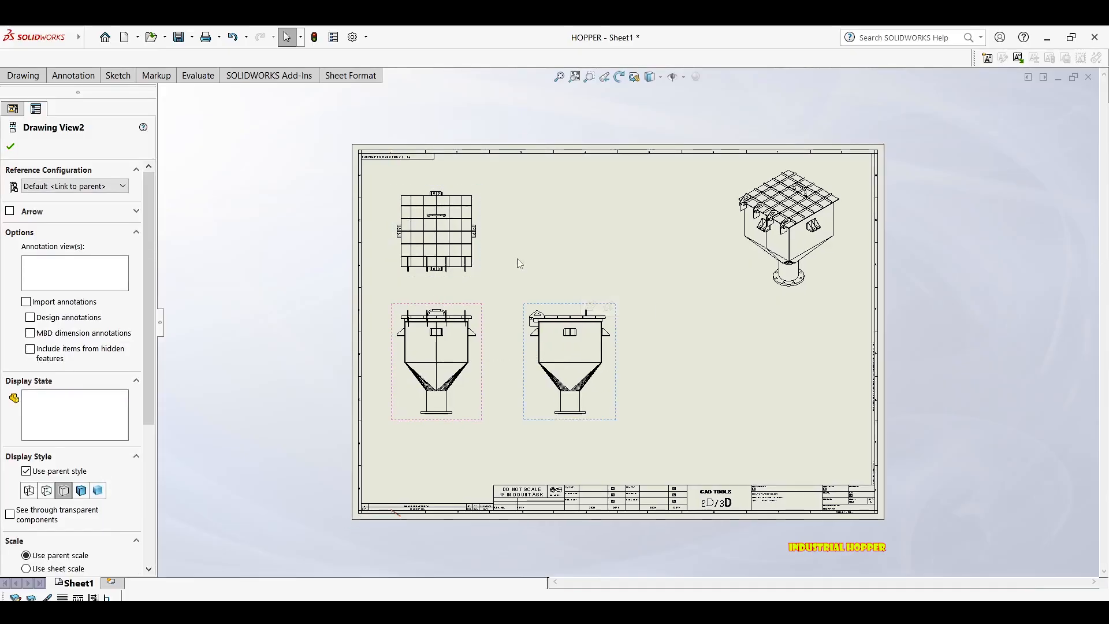
{"action": "middle_click_drag", "start_coordinate": [521, 262], "coordinate": [402, 267]}
{"action": "left_click", "coordinate": [402, 271]}
{"action": "scroll", "coordinate": [381, 332], "scroll_direction": "down", "scroll_amount": 10}
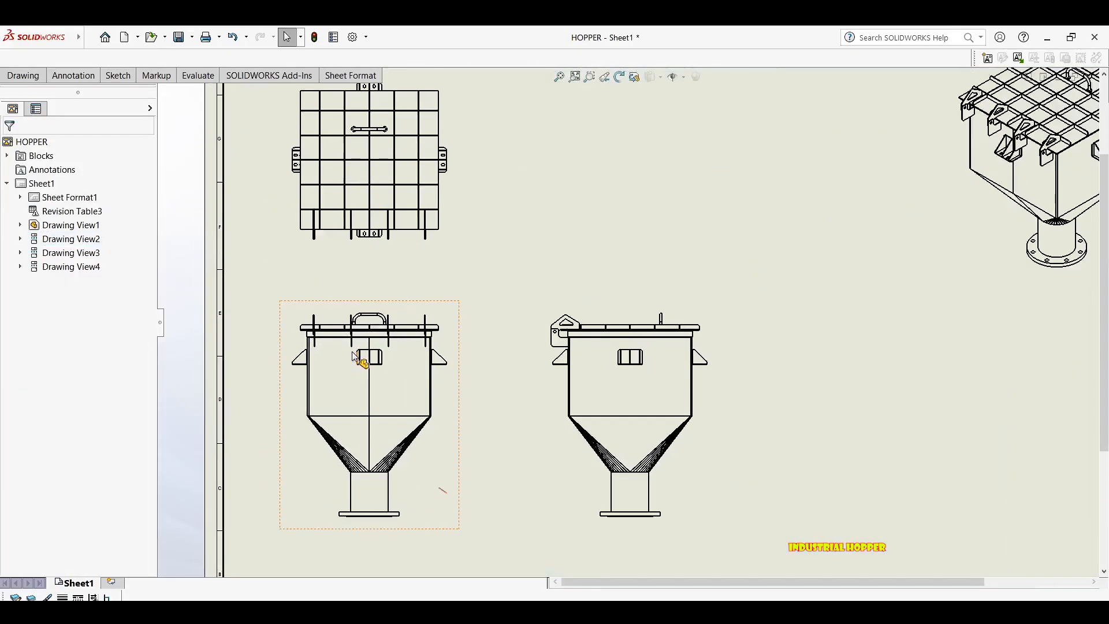
{"action": "scroll", "coordinate": [416, 295], "scroll_direction": "down", "scroll_amount": 2}
{"action": "scroll", "coordinate": [433, 292], "scroll_direction": "up", "scroll_amount": 10}
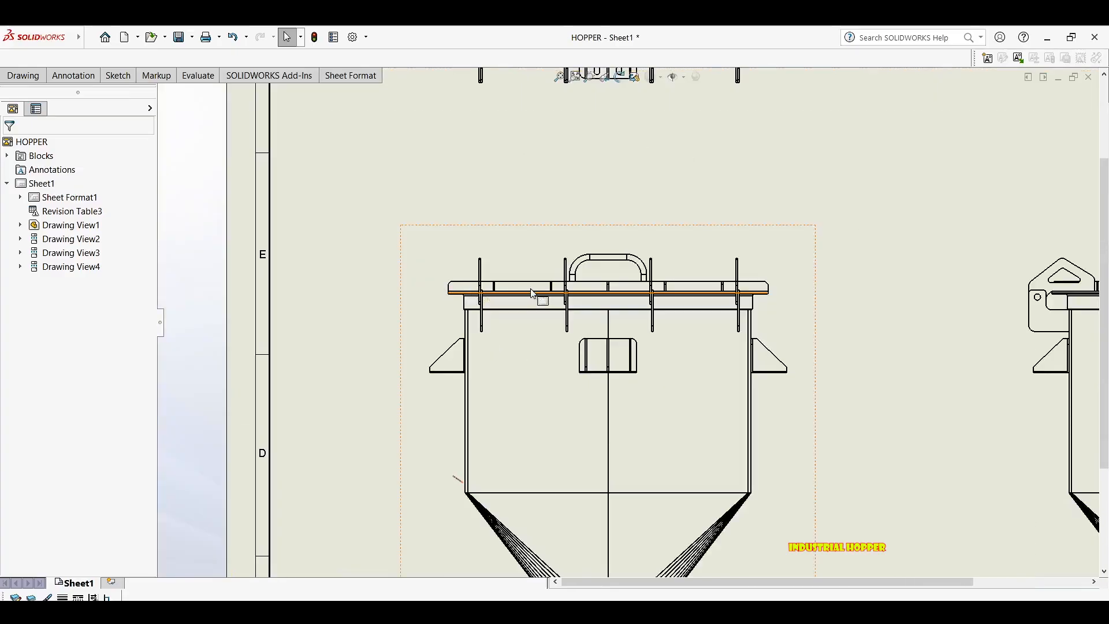
{"action": "scroll", "coordinate": [745, 248], "scroll_direction": "up", "scroll_amount": 2}
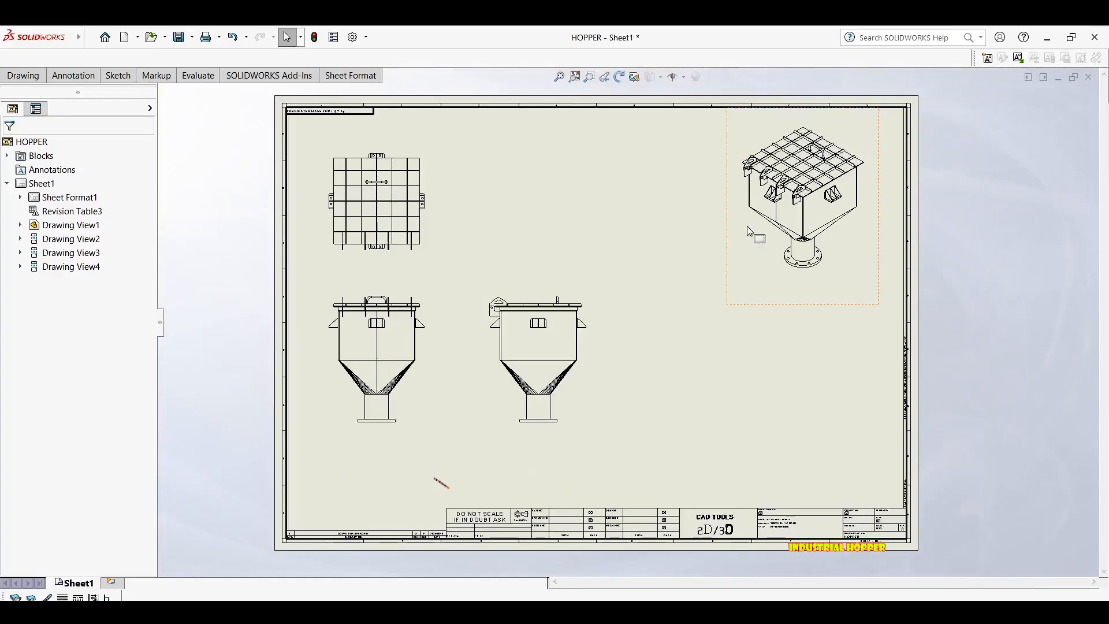
{"action": "left_click_drag", "start_coordinate": [729, 221], "coordinate": [723, 216]}
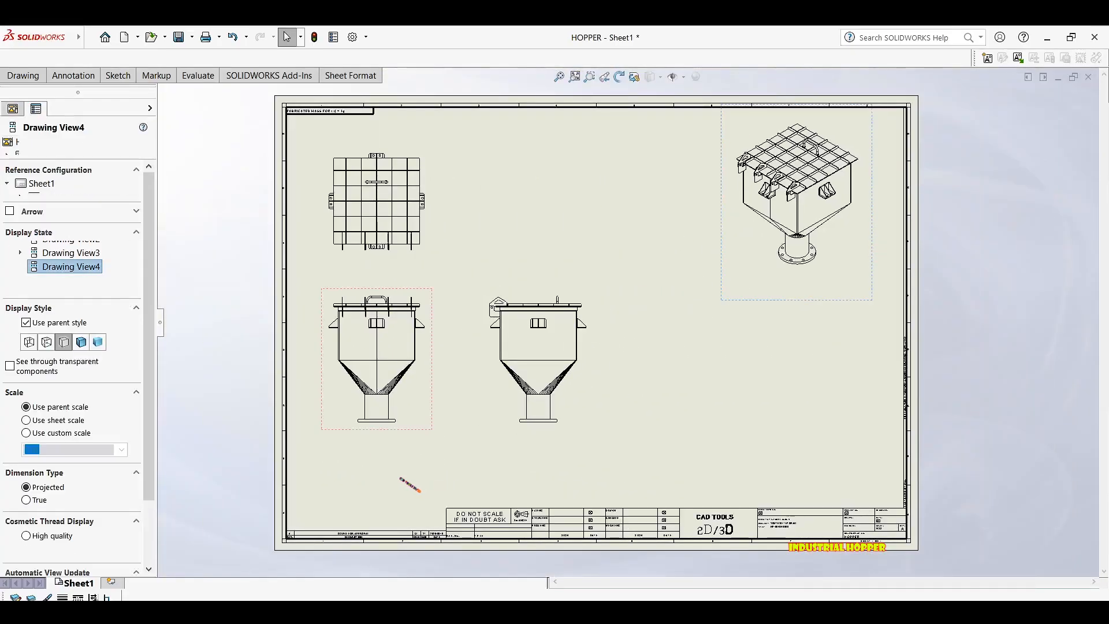
Project a second isometric view from the right side view, placing it beyond the sheet's upper left corner.
{"action": "left_click", "coordinate": [430, 374]}
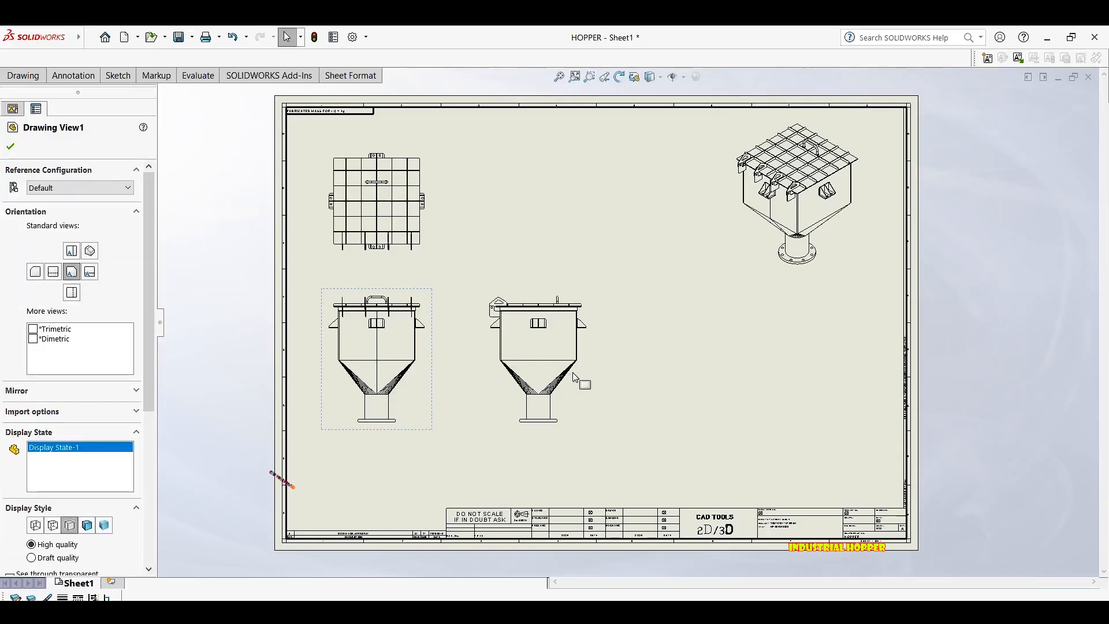
{"action": "left_click", "coordinate": [593, 379]}
{"action": "right_click", "coordinate": [586, 296]}
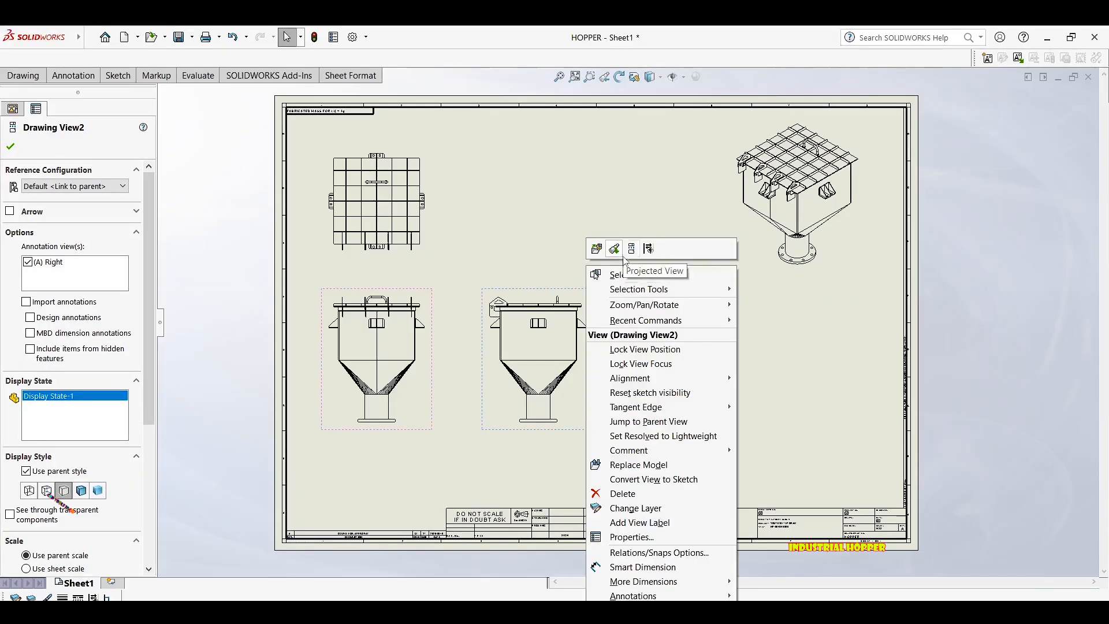
{"action": "left_click", "coordinate": [626, 249]}
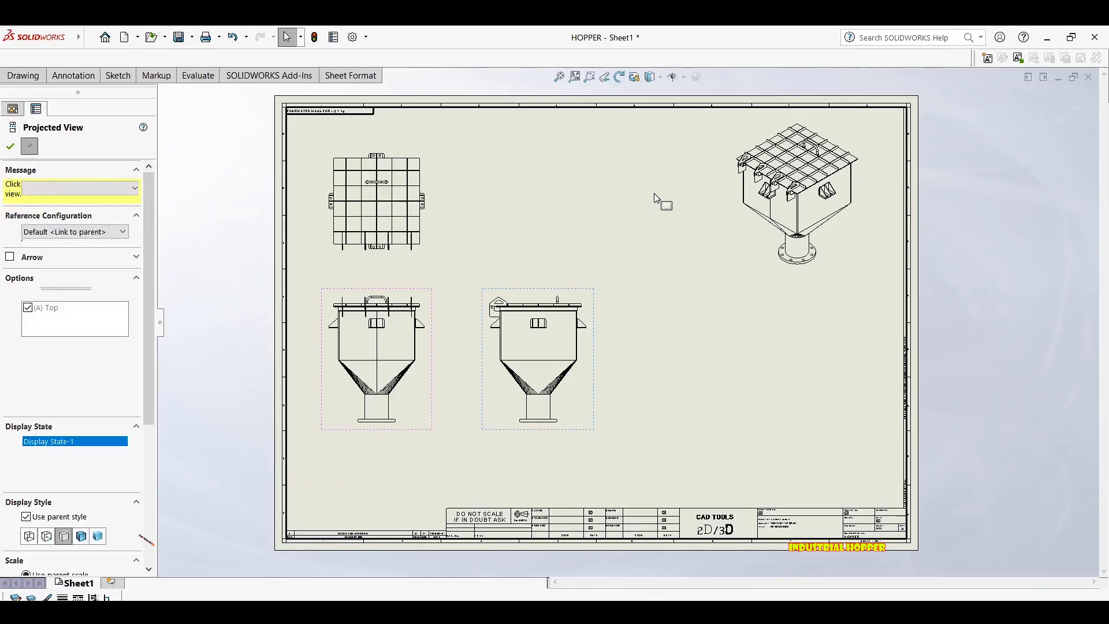
{"action": "scroll", "coordinate": [658, 200], "scroll_direction": "up", "scroll_amount": 3}
{"action": "left_click", "coordinate": [674, 236]}
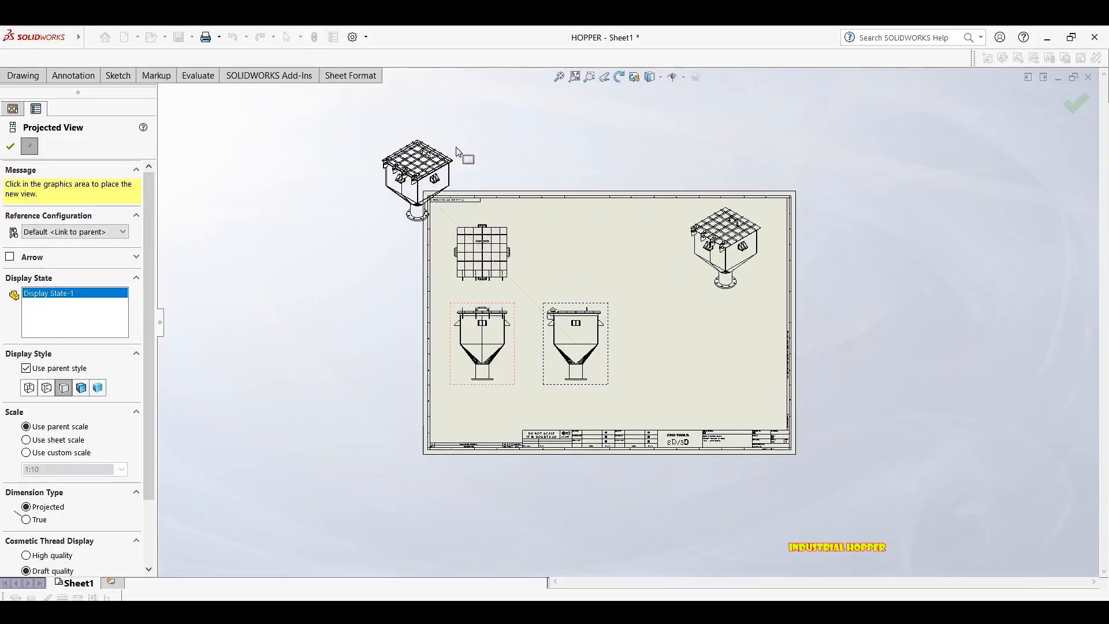
{"action": "key", "text": "Escape"}
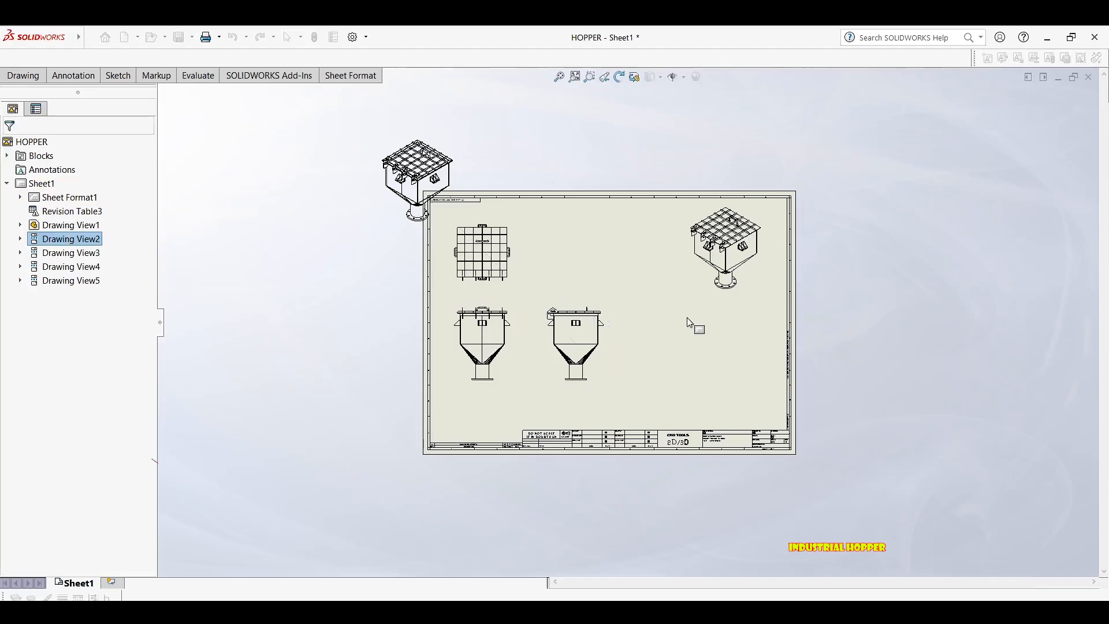
Shift the front and side views rightward and bring the new isometric view onto the sheet below the first isometric.
{"action": "middle_click_drag", "start_coordinate": [687, 322], "coordinate": [511, 322]}
{"action": "left_click_drag", "start_coordinate": [433, 367], "coordinate": [501, 372]}
{"action": "left_click_drag", "start_coordinate": [347, 389], "coordinate": [399, 391]}
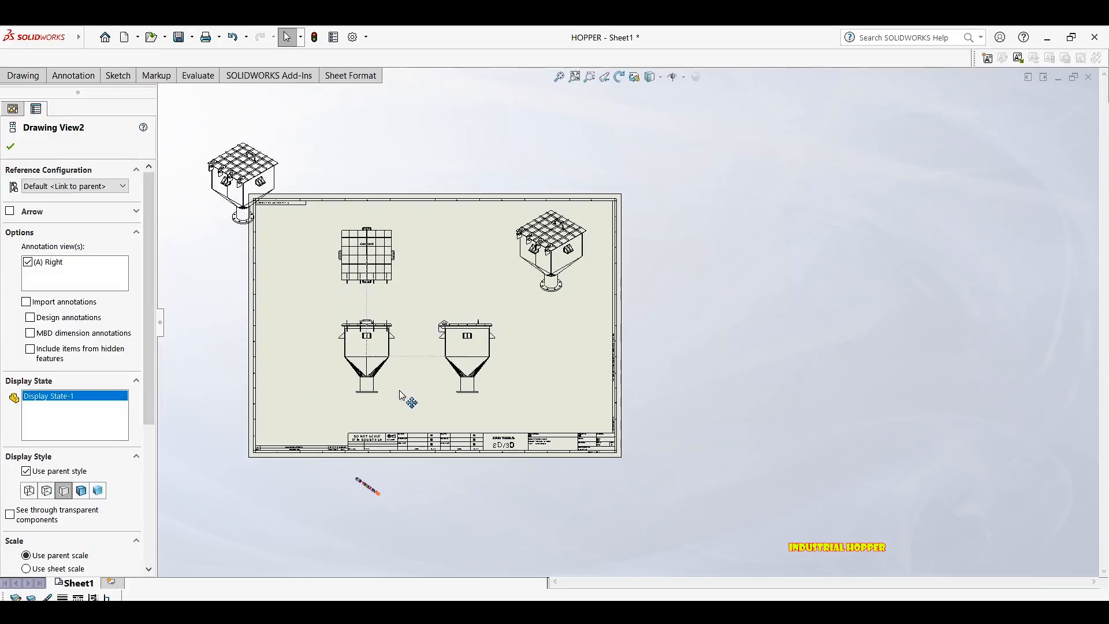
{"action": "left_click", "coordinate": [284, 207]}
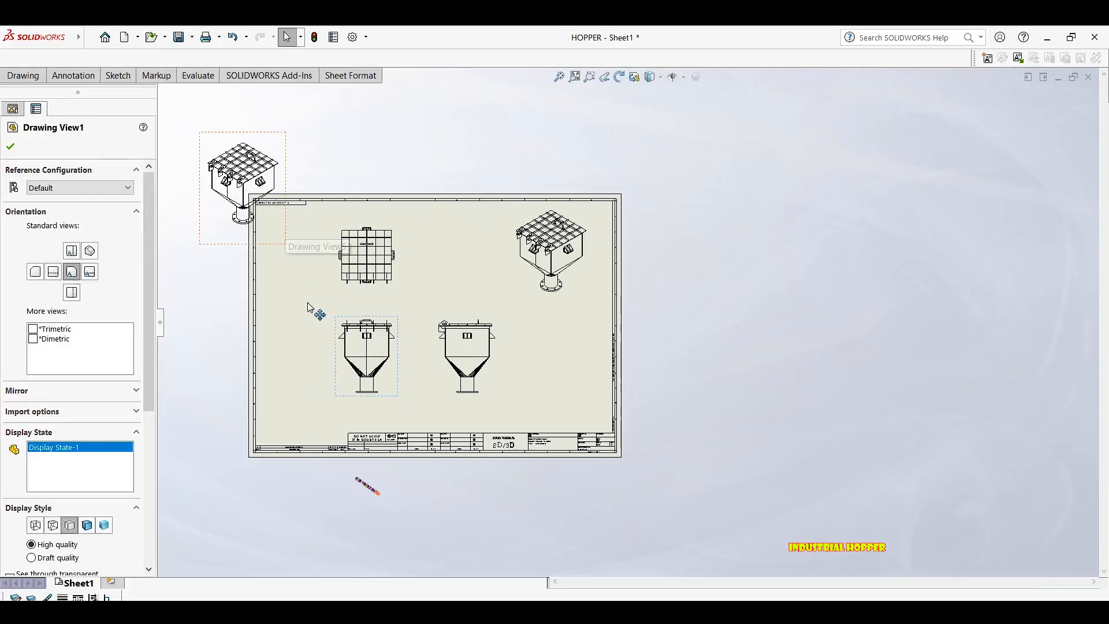
{"action": "left_click_drag", "start_coordinate": [308, 307], "coordinate": [598, 397]}
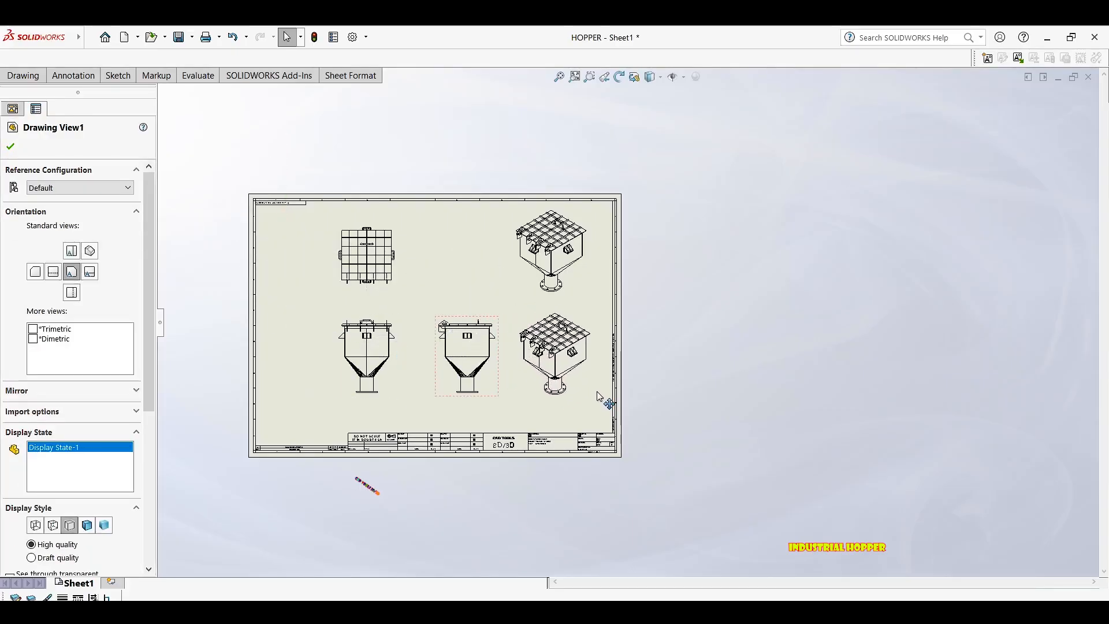
Move the front view close to the sheet's left border, bring the side view nearer to it, and raise the top view slightly.
{"action": "left_click", "coordinate": [381, 375]}
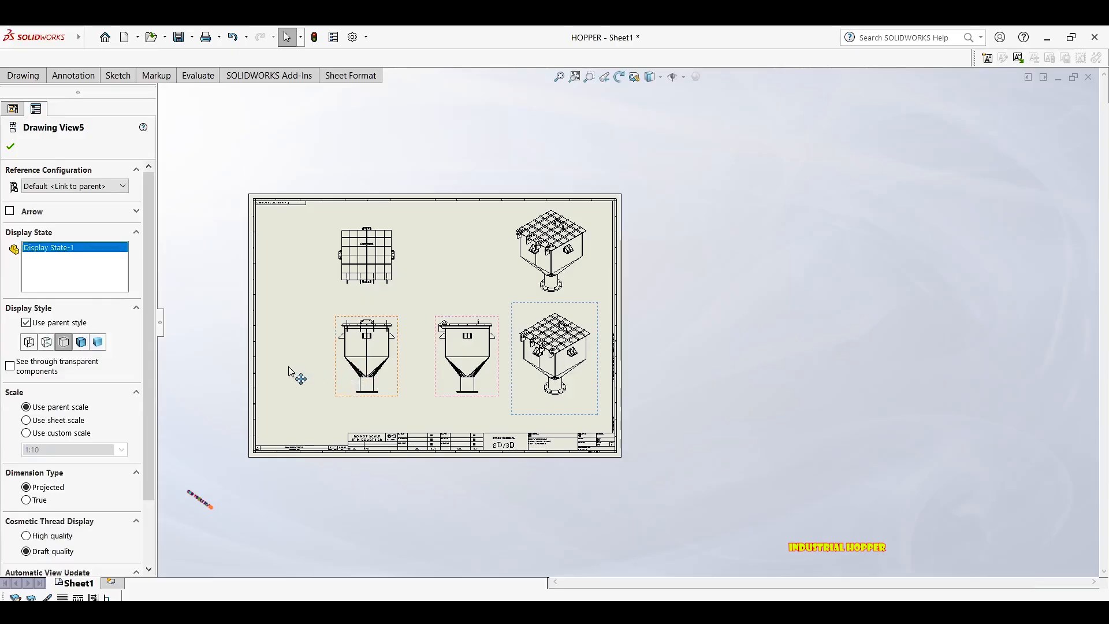
{"action": "left_click_drag", "start_coordinate": [288, 366], "coordinate": [276, 363]}
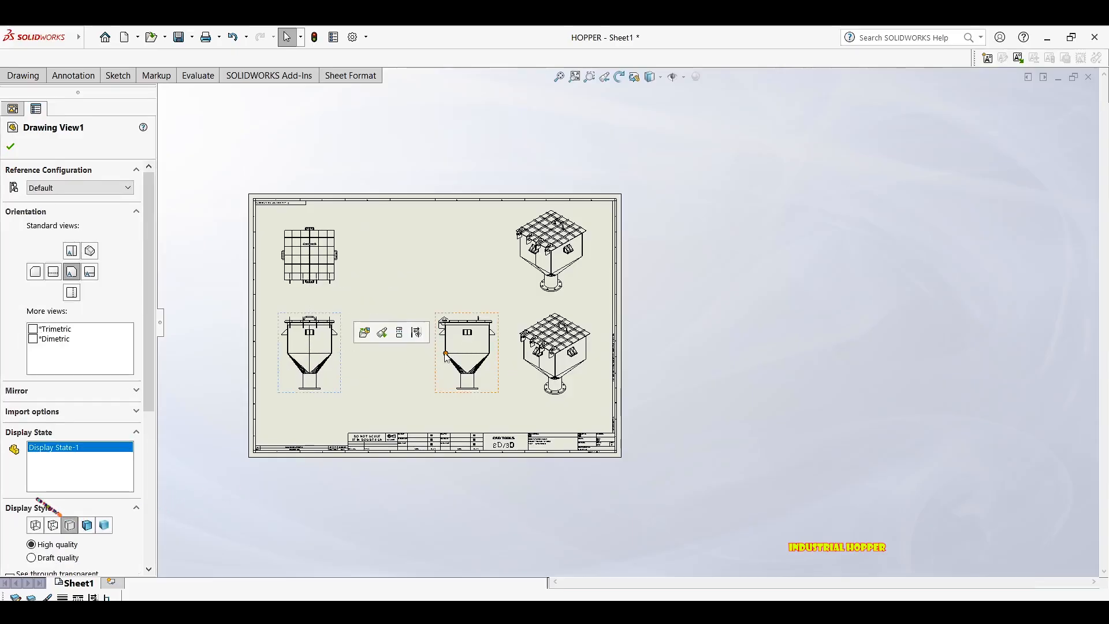
{"action": "left_click_drag", "start_coordinate": [446, 357], "coordinate": [399, 348]}
{"action": "left_click", "coordinate": [336, 240]}
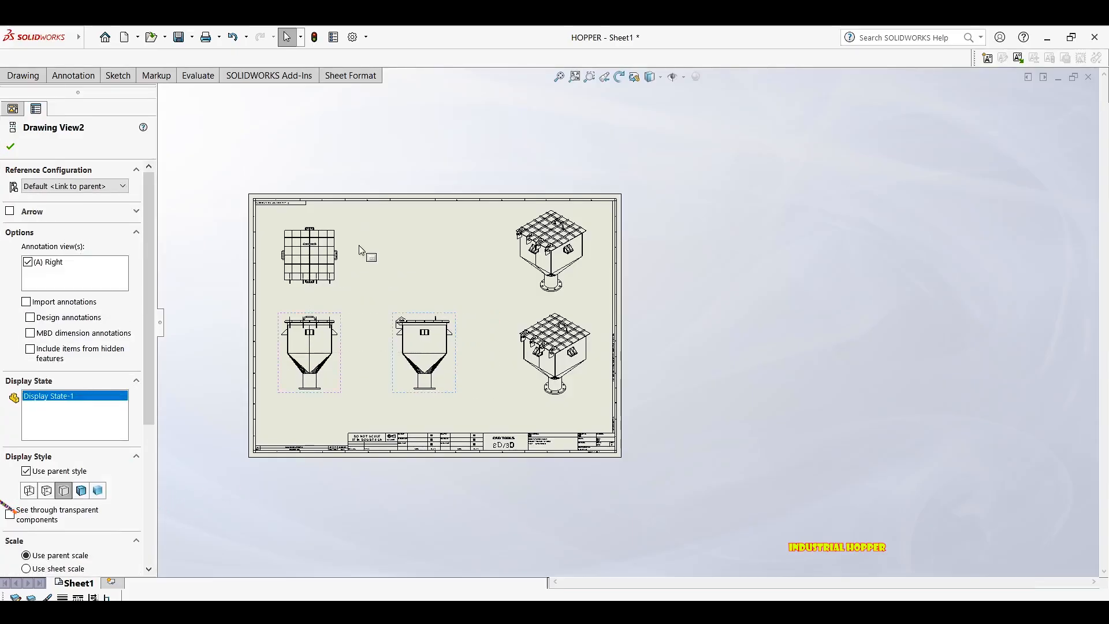
{"action": "left_click_drag", "start_coordinate": [343, 230], "coordinate": [343, 224]}
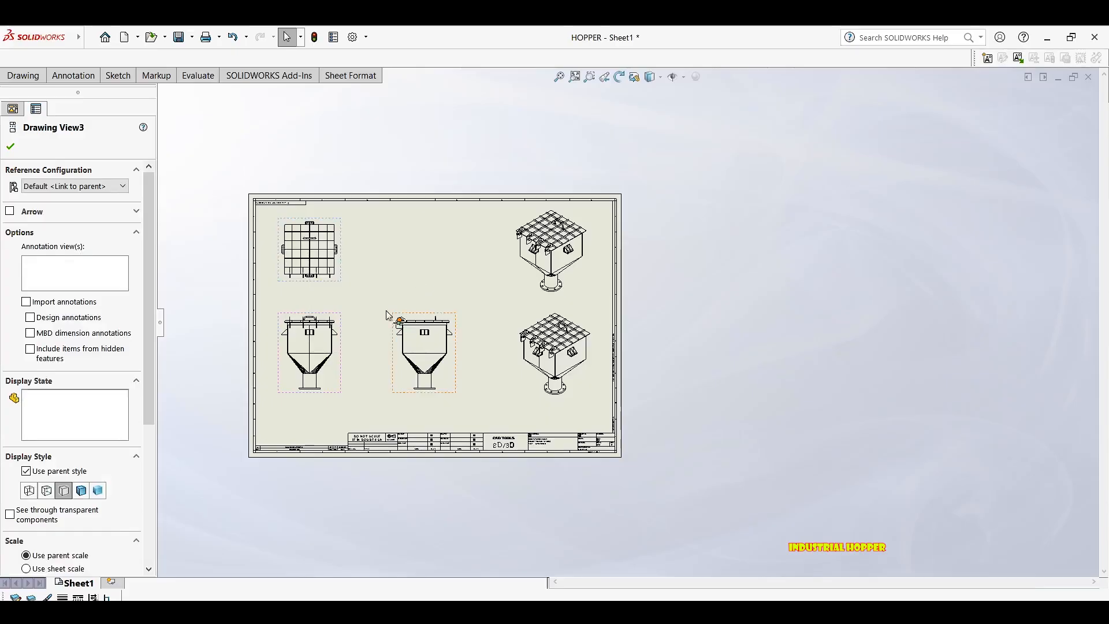
{"action": "scroll", "coordinate": [398, 301], "scroll_direction": "down", "scroll_amount": 5}
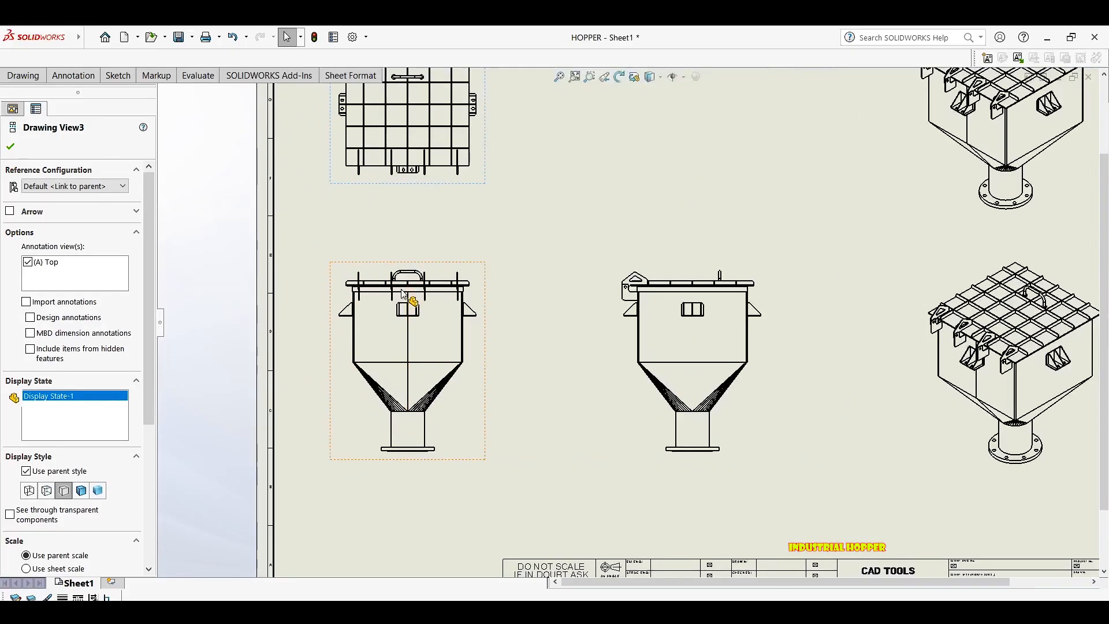
{"action": "scroll", "coordinate": [401, 290], "scroll_direction": "down", "scroll_amount": 2}
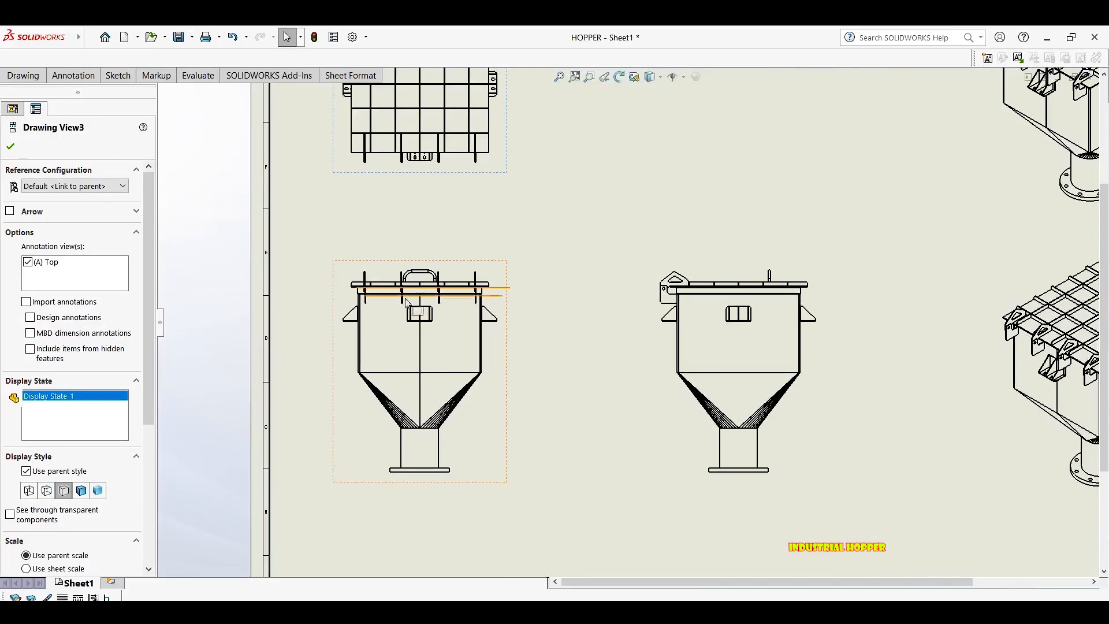
{"action": "left_click", "coordinate": [63, 80]}
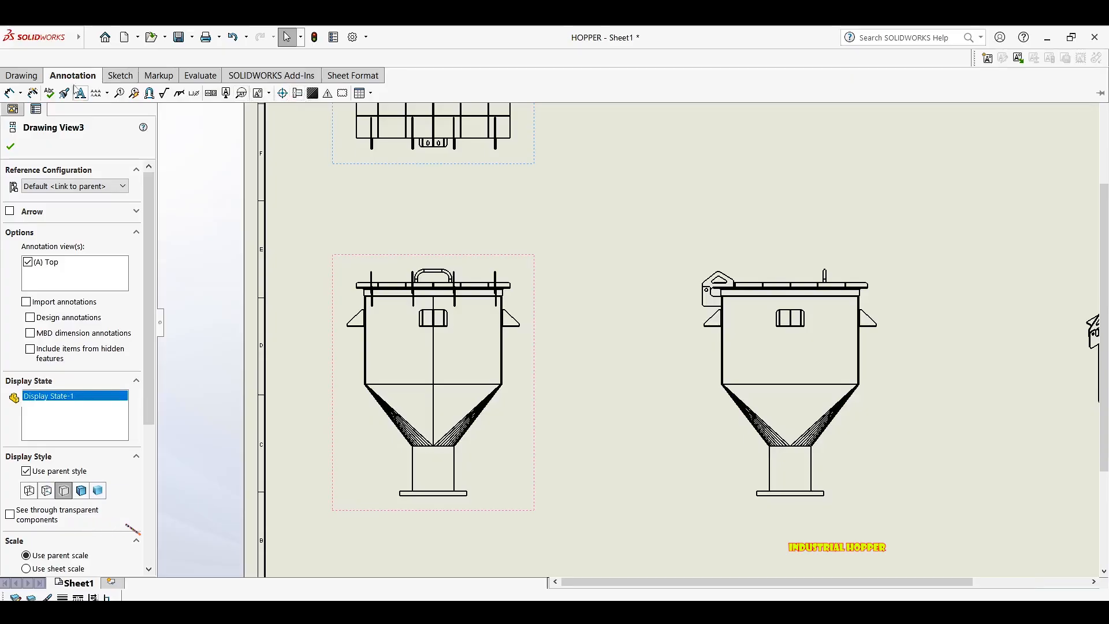
{"action": "left_click", "coordinate": [24, 76]}
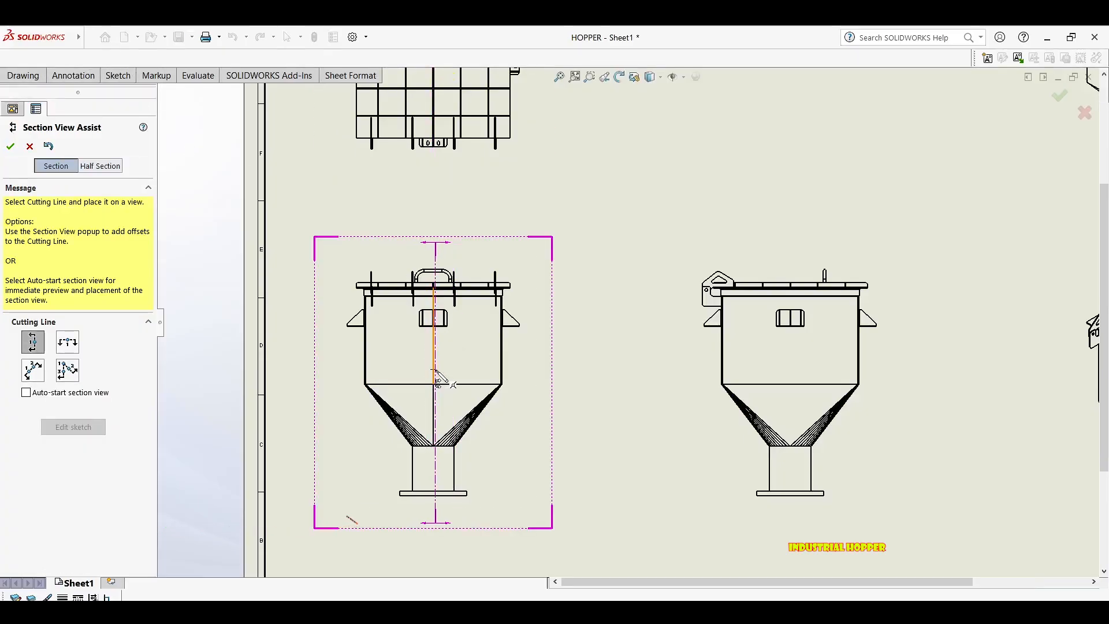
{"action": "scroll", "coordinate": [436, 369], "scroll_direction": "down", "scroll_amount": 3}
{"action": "scroll", "coordinate": [451, 266], "scroll_direction": "down", "scroll_amount": 8}
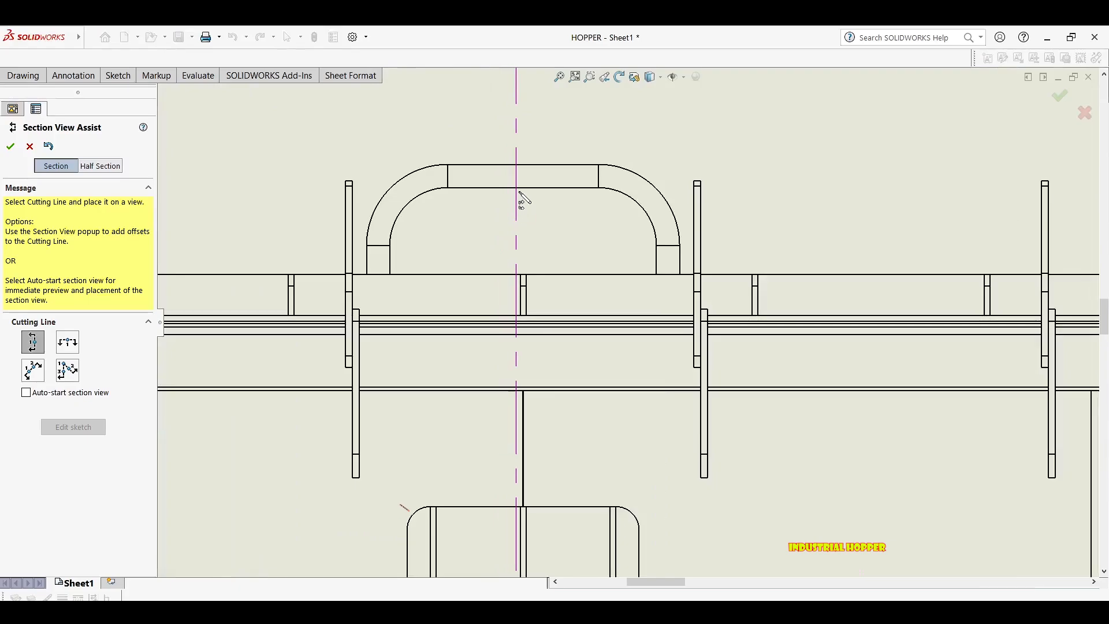
{"action": "scroll", "coordinate": [537, 182], "scroll_direction": "up", "scroll_amount": 3}
{"action": "key", "text": "Escape"}
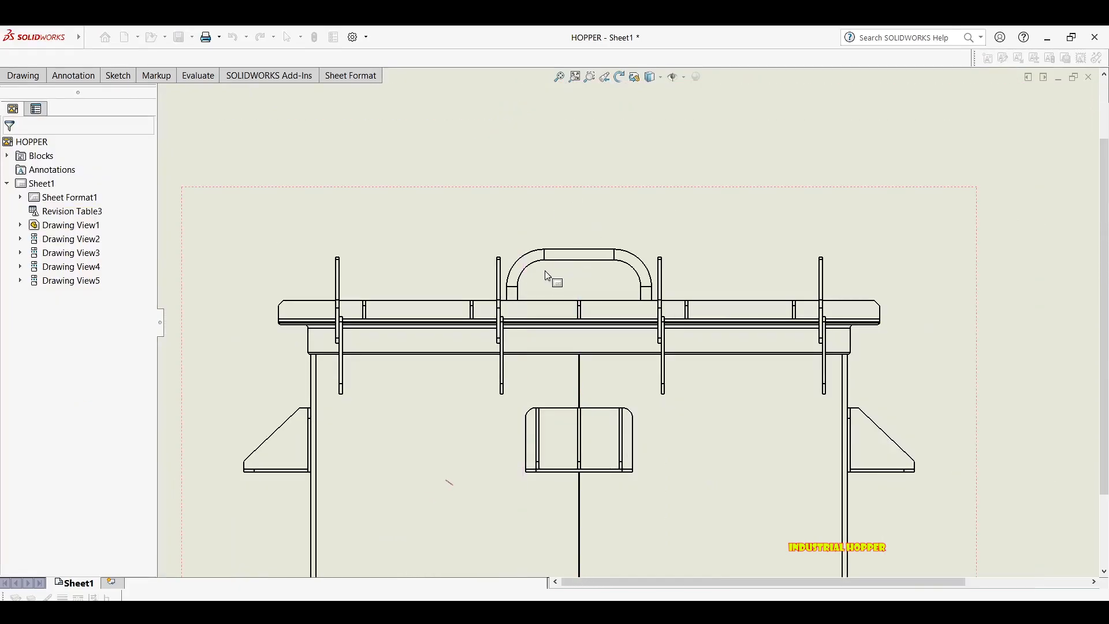
Add a vertical centerline to the front view between the two outer side edges of the hopper body.
{"action": "scroll", "coordinate": [558, 283], "scroll_direction": "up", "scroll_amount": 6}
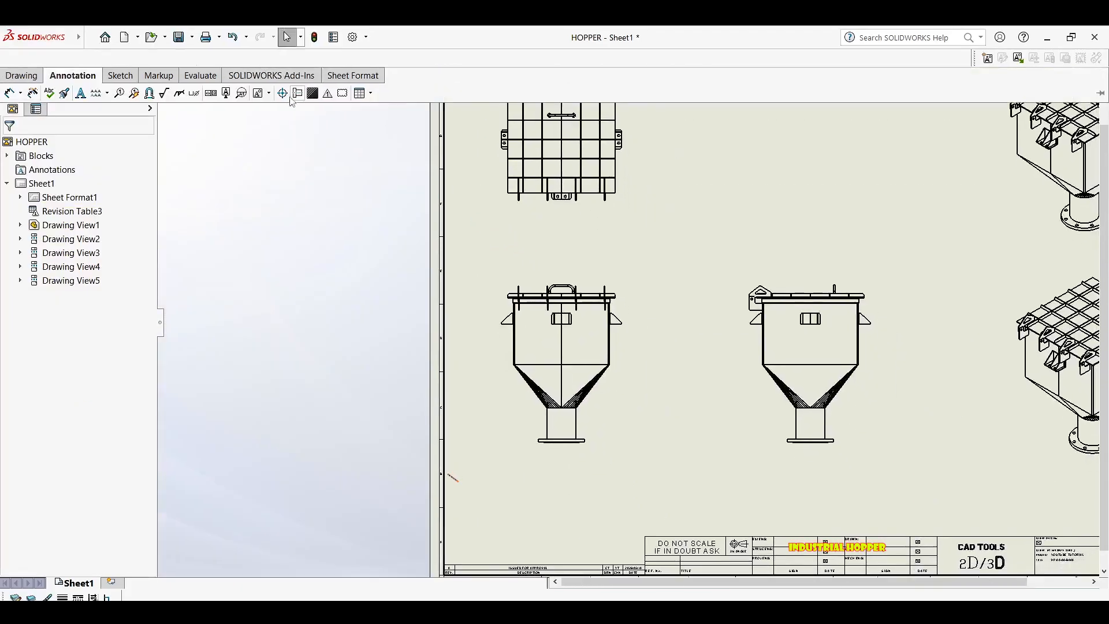
{"action": "left_click", "coordinate": [297, 93]}
{"action": "scroll", "coordinate": [563, 347], "scroll_direction": "down", "scroll_amount": 6}
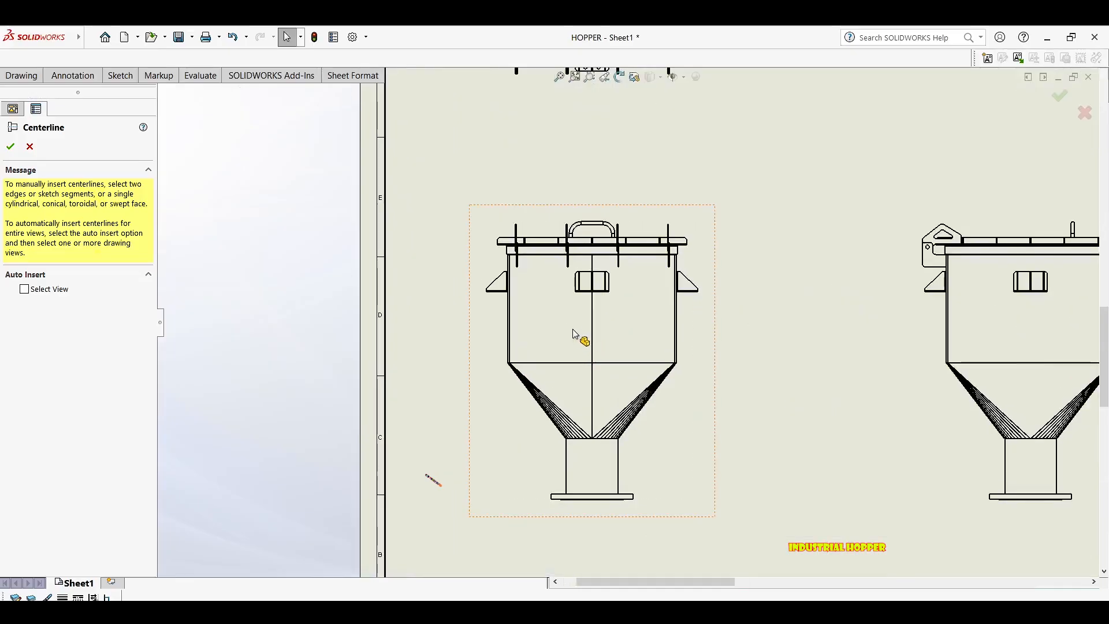
{"action": "left_click", "coordinate": [421, 312]}
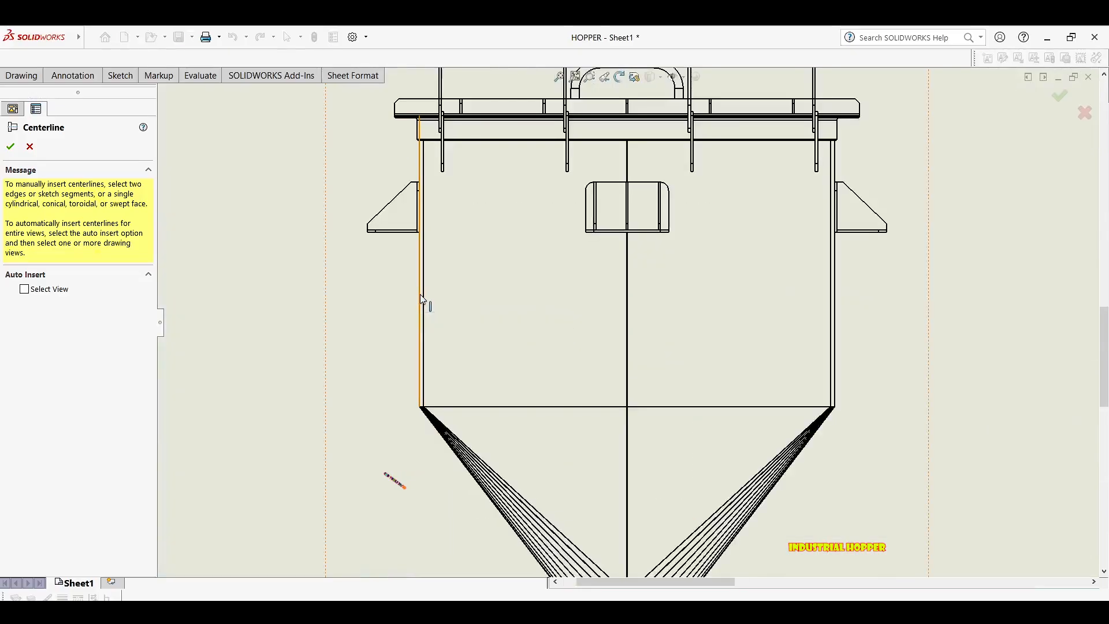
{"action": "left_click", "coordinate": [835, 306]}
{"action": "scroll", "coordinate": [684, 245], "scroll_direction": "up", "scroll_amount": 4}
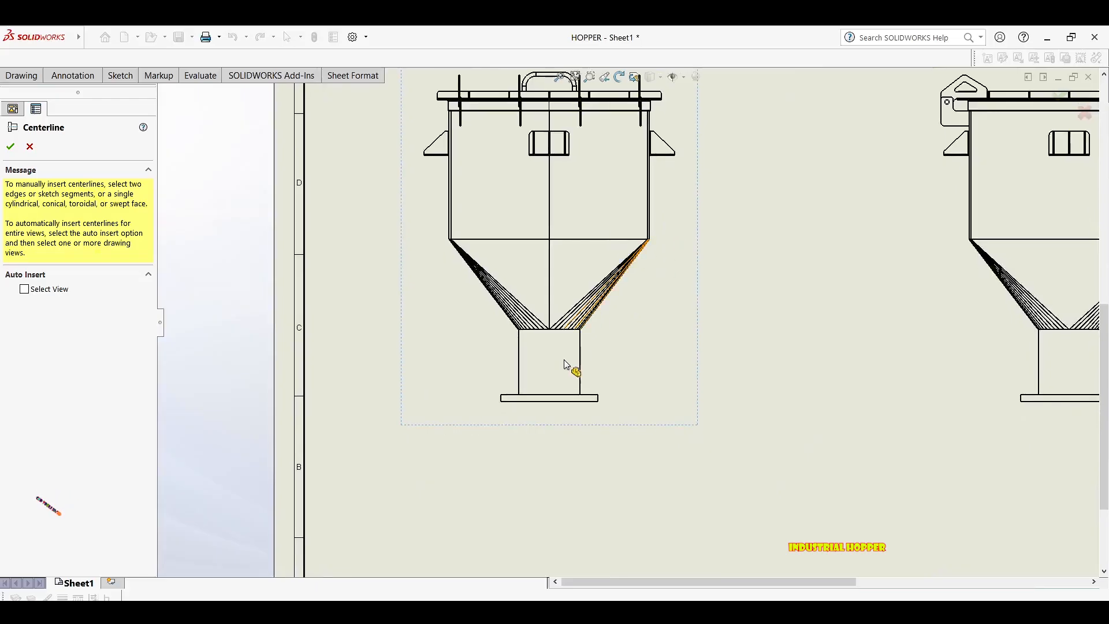
{"action": "scroll", "coordinate": [563, 367], "scroll_direction": "down", "scroll_amount": 3}
{"action": "scroll", "coordinate": [540, 363], "scroll_direction": "down", "scroll_amount": 1}
{"action": "middle_click_drag", "start_coordinate": [623, 181], "coordinate": [601, 209]}
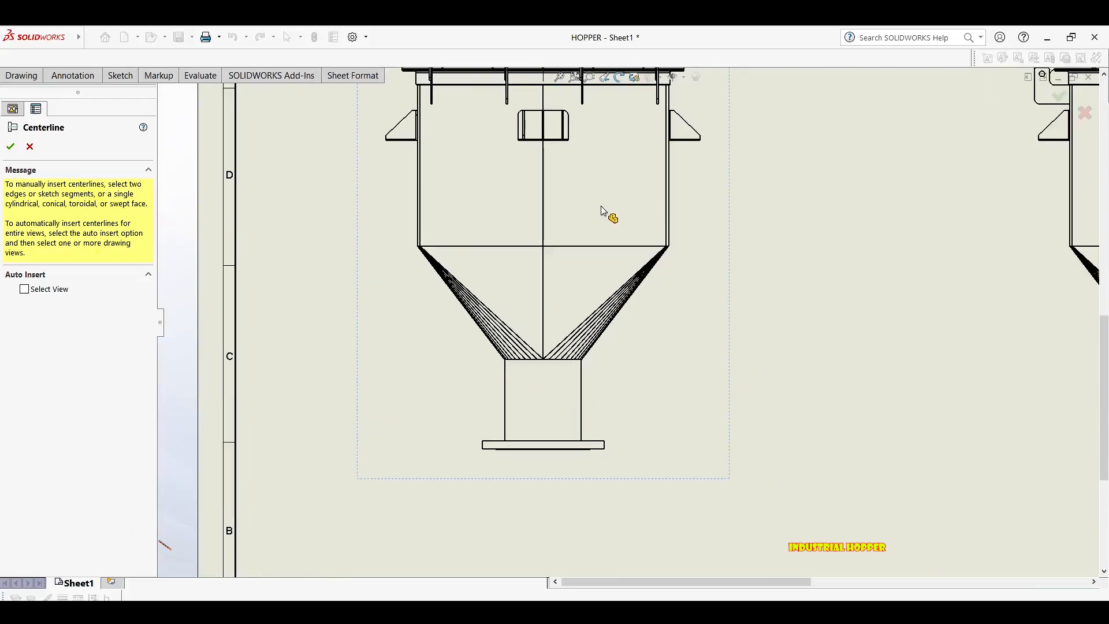
{"action": "key", "text": "Escape"}
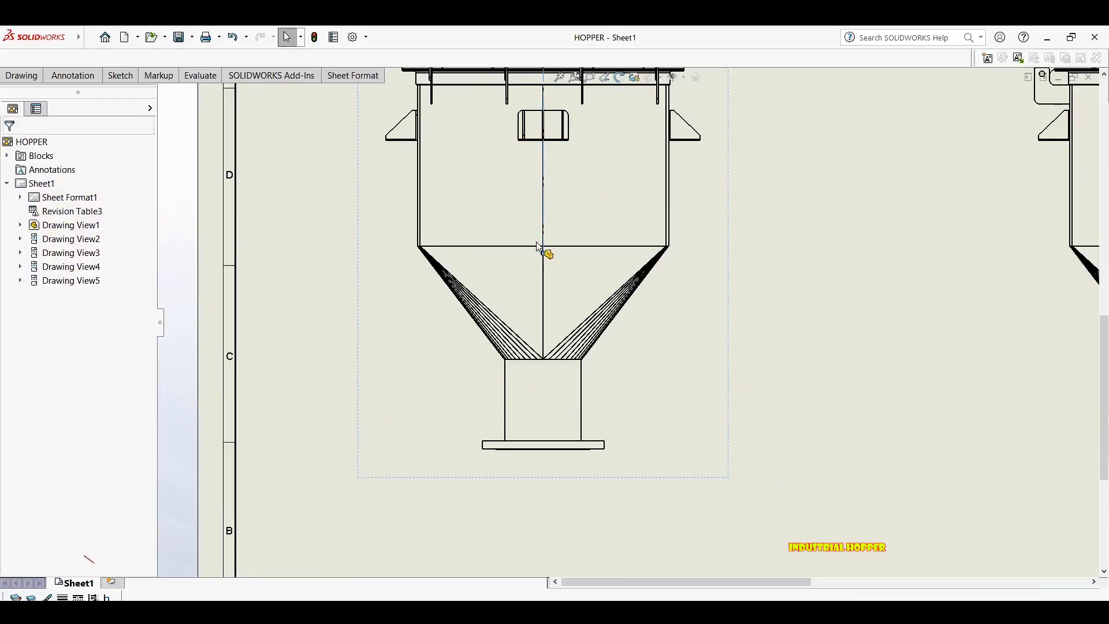
Extend the front view's centerline down past the outlet flange and up above the lid handle.
{"action": "left_click_drag", "start_coordinate": [544, 256], "coordinate": [544, 430]}
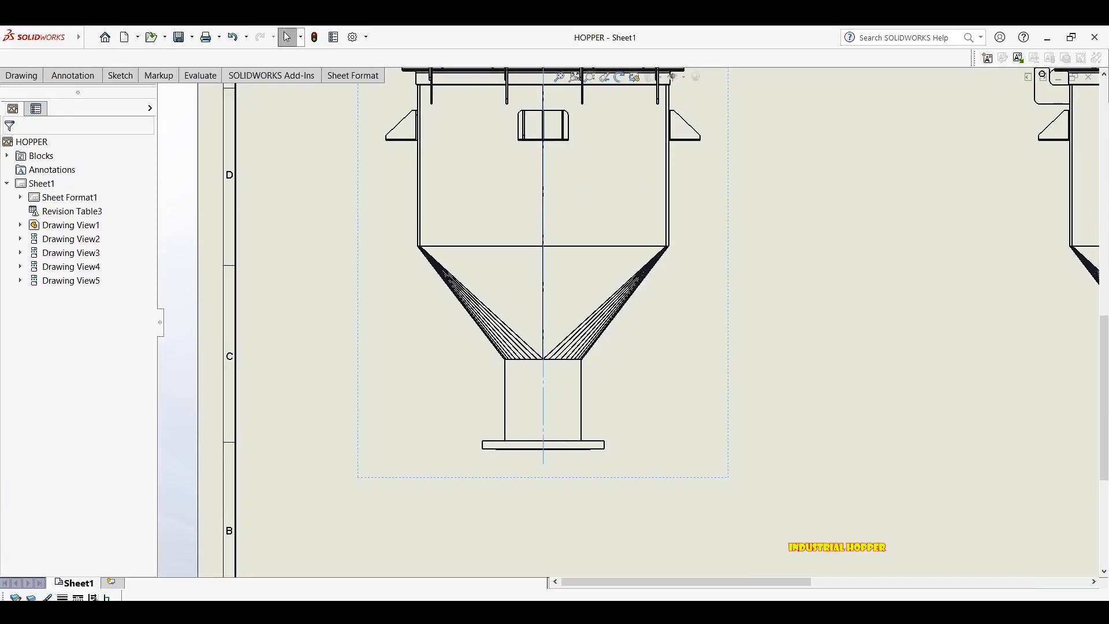
{"action": "scroll", "coordinate": [577, 441], "scroll_direction": "up", "scroll_amount": 5}
{"action": "scroll", "coordinate": [510, 303], "scroll_direction": "down", "scroll_amount": 5}
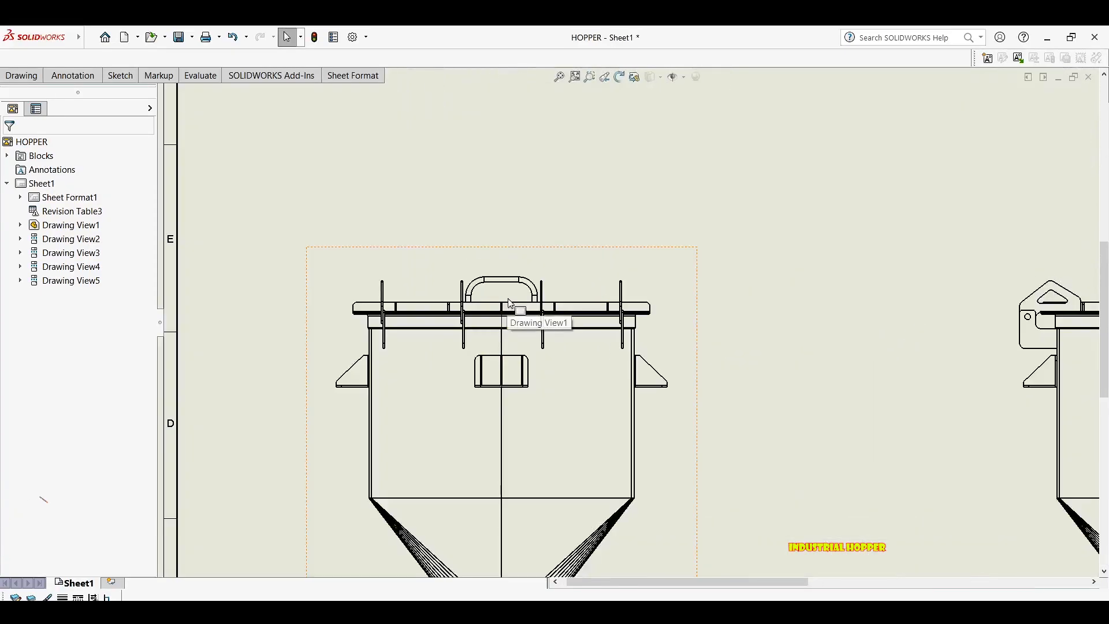
{"action": "left_click", "coordinate": [503, 310]}
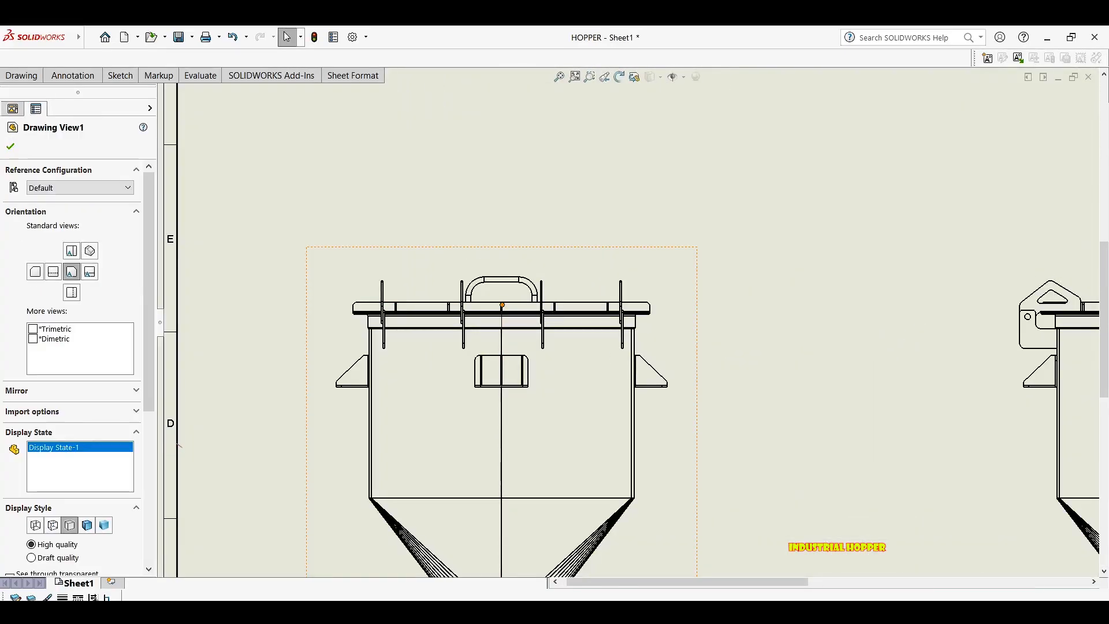
{"action": "left_click", "coordinate": [502, 329]}
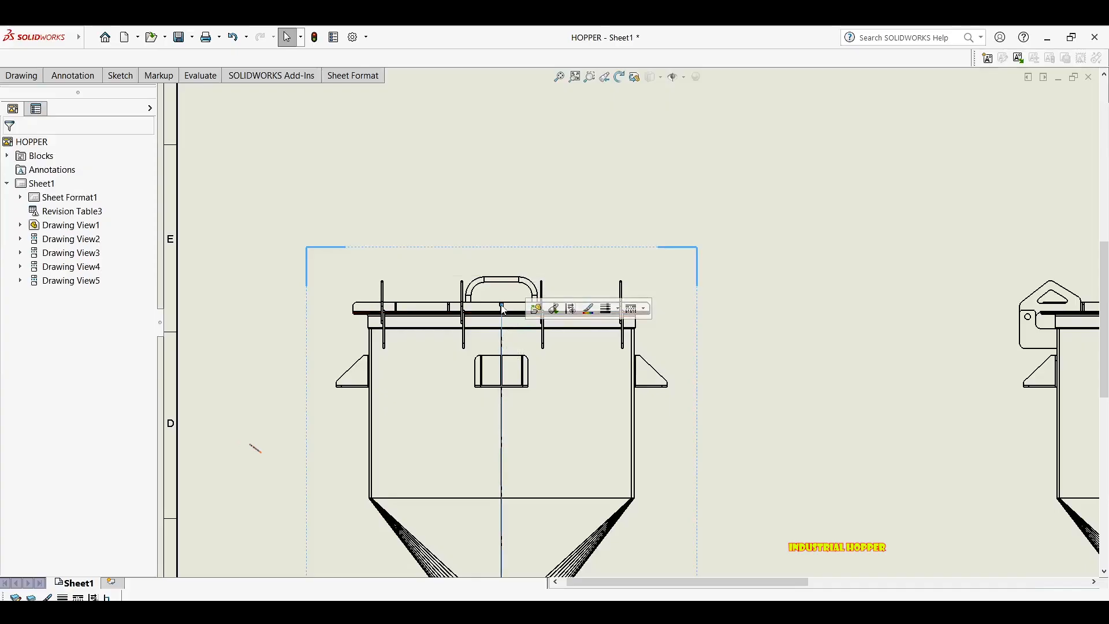
{"action": "left_click_drag", "start_coordinate": [502, 304], "coordinate": [503, 266]}
{"action": "left_click", "coordinate": [502, 309]}
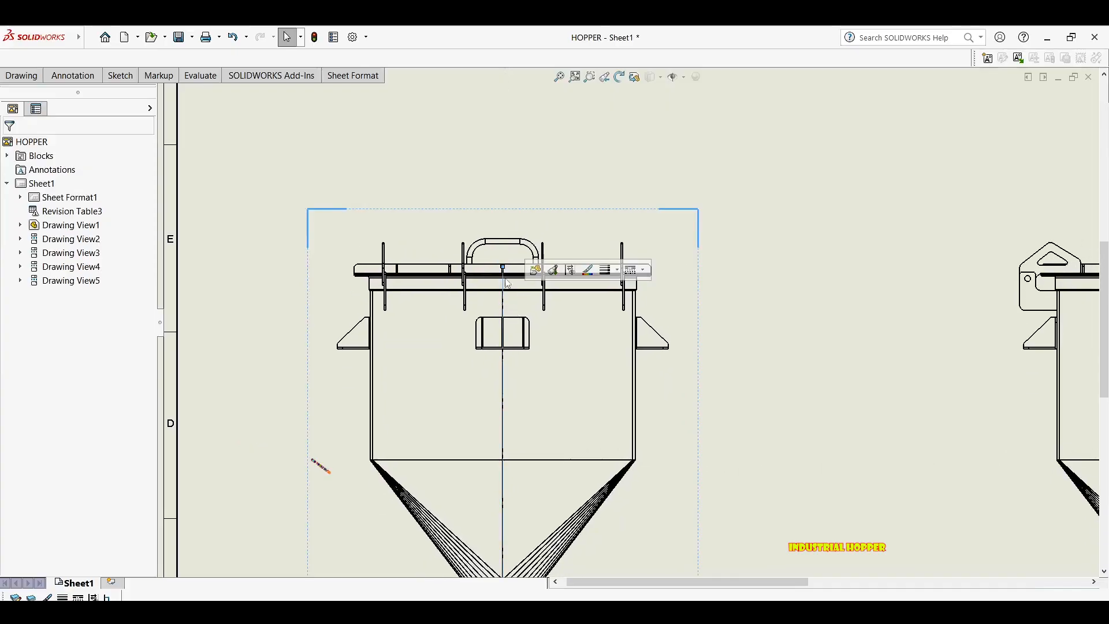
{"action": "scroll", "coordinate": [508, 277], "scroll_direction": "down", "scroll_amount": 5}
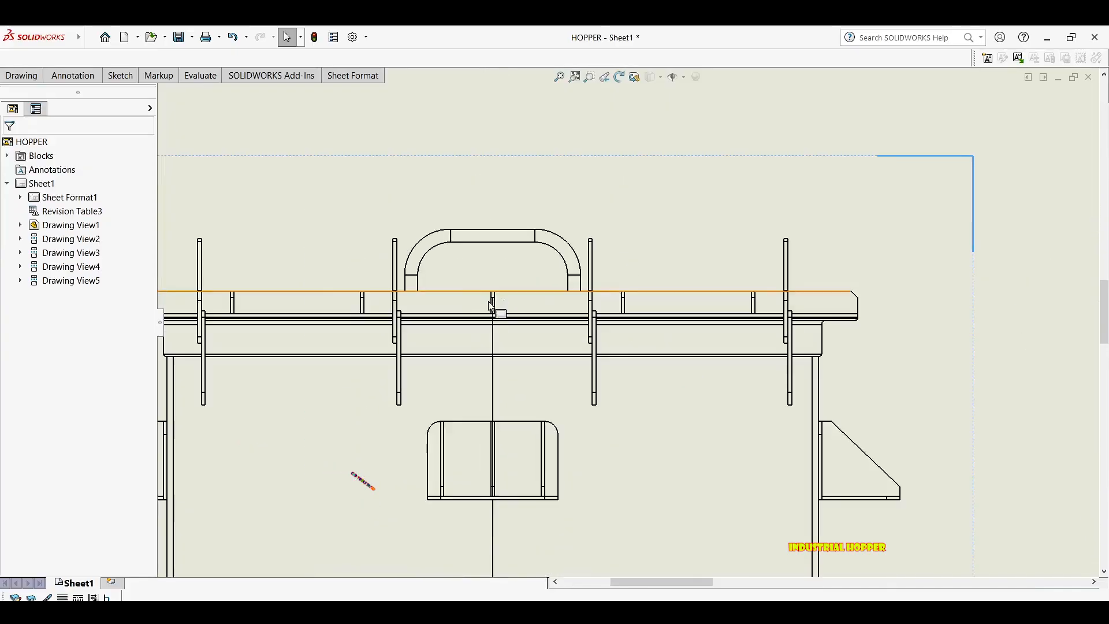
{"action": "scroll", "coordinate": [520, 309], "scroll_direction": "down", "scroll_amount": 1}
{"action": "left_click", "coordinate": [523, 303]}
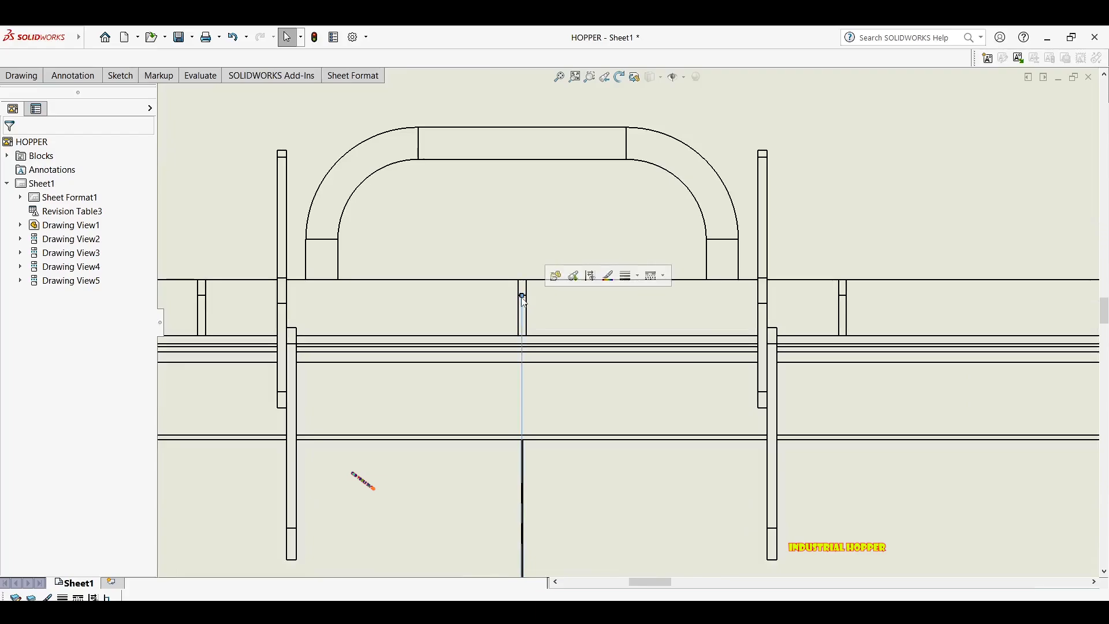
{"action": "left_click_drag", "start_coordinate": [522, 297], "coordinate": [534, 113]}
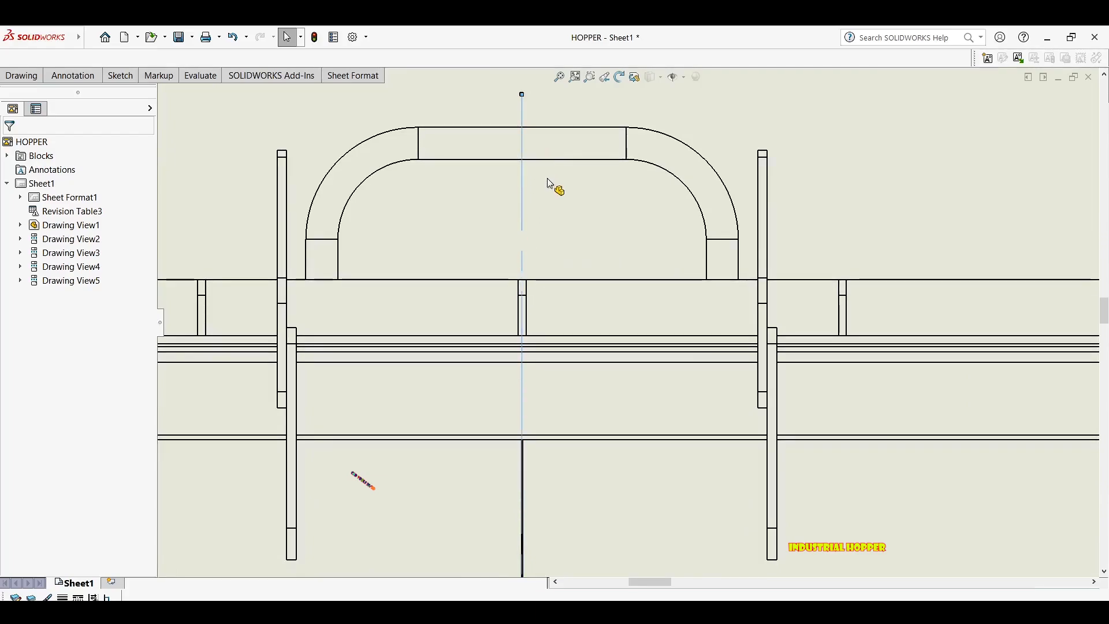
Add a vertical centerline to the side view between the two side edges of the outlet pipe.
{"action": "scroll", "coordinate": [548, 183], "scroll_direction": "up", "scroll_amount": 10}
{"action": "middle_click_drag", "start_coordinate": [853, 344], "coordinate": [538, 269]}
{"action": "scroll", "coordinate": [537, 269], "scroll_direction": "up", "scroll_amount": 1}
{"action": "middle_click_drag", "start_coordinate": [758, 394], "coordinate": [620, 364]}
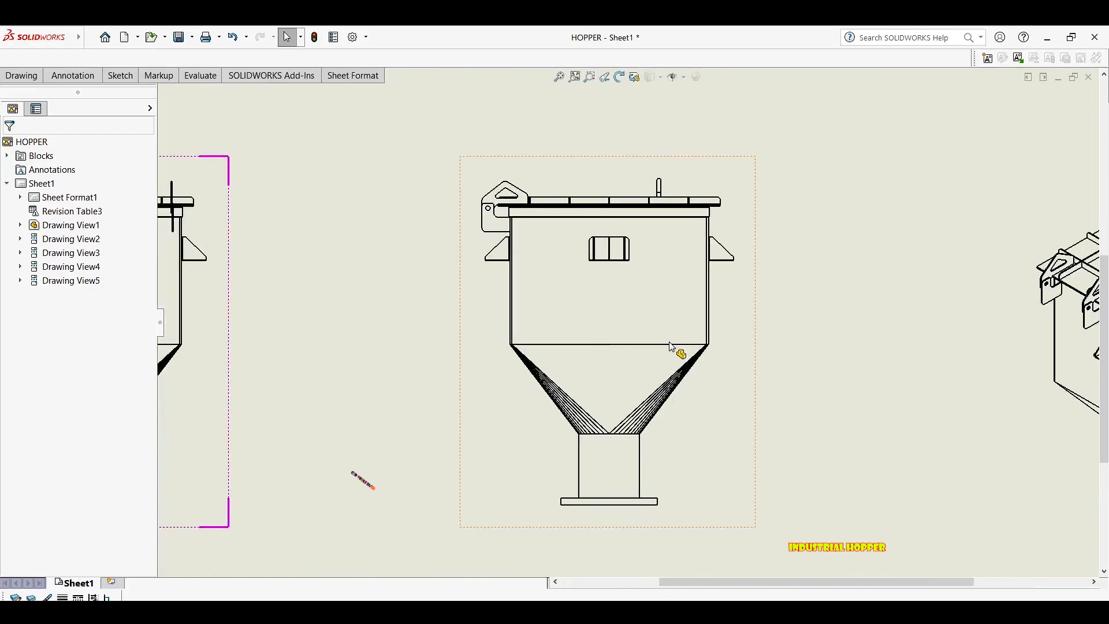
{"action": "scroll", "coordinate": [619, 457], "scroll_direction": "down", "scroll_amount": 2}
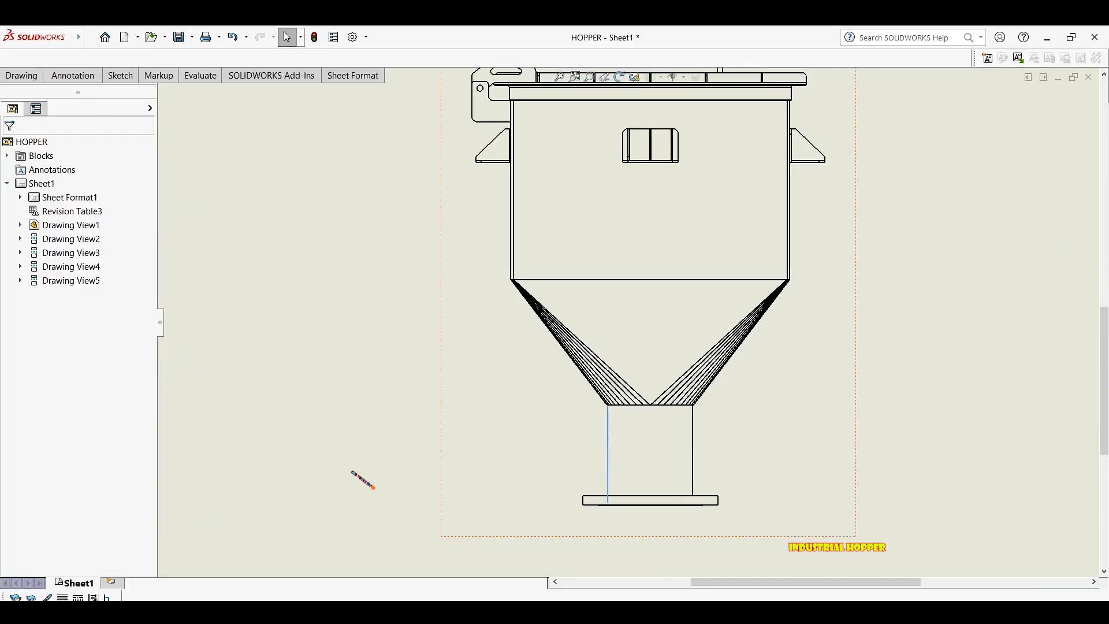
{"action": "left_click", "coordinate": [609, 449]}
{"action": "left_click", "coordinate": [693, 443]}
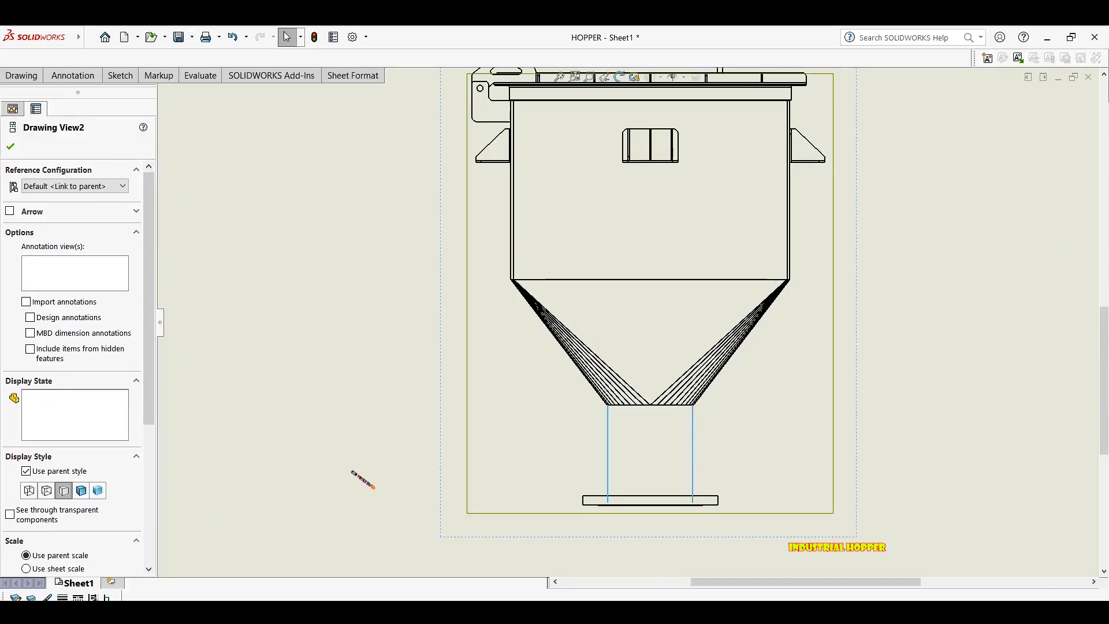
{"action": "scroll", "coordinate": [233, 363], "scroll_direction": "up", "scroll_amount": 1}
{"action": "left_click", "coordinate": [53, 76]}
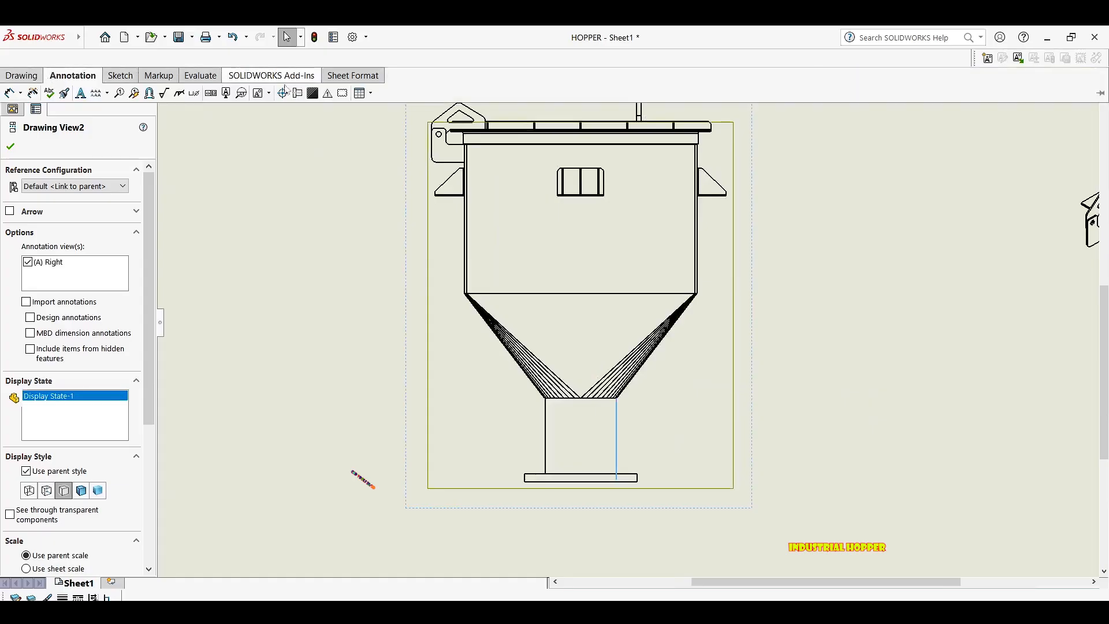
{"action": "left_click", "coordinate": [298, 93]}
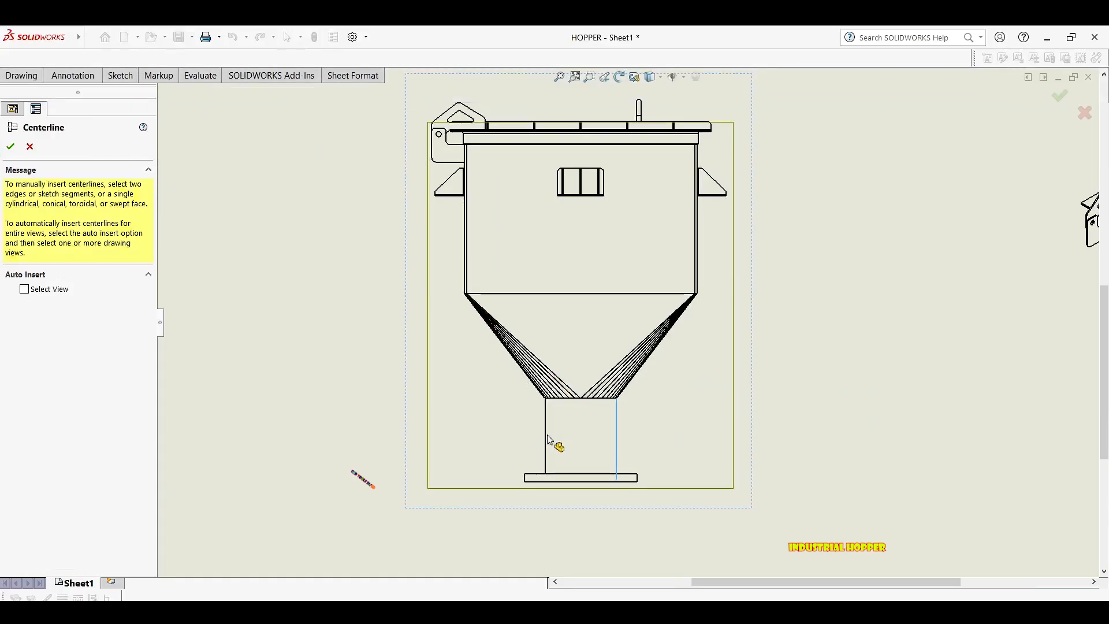
{"action": "left_click", "coordinate": [547, 440]}
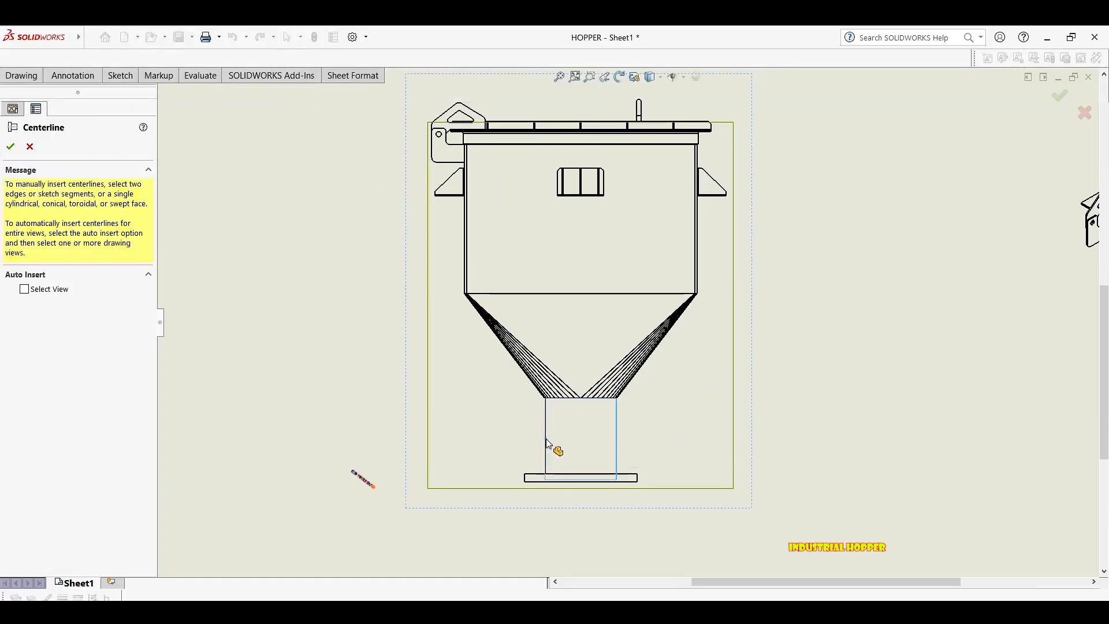
{"action": "scroll", "coordinate": [607, 226], "scroll_direction": "up", "scroll_amount": 2}
{"action": "key", "text": "Escape"}
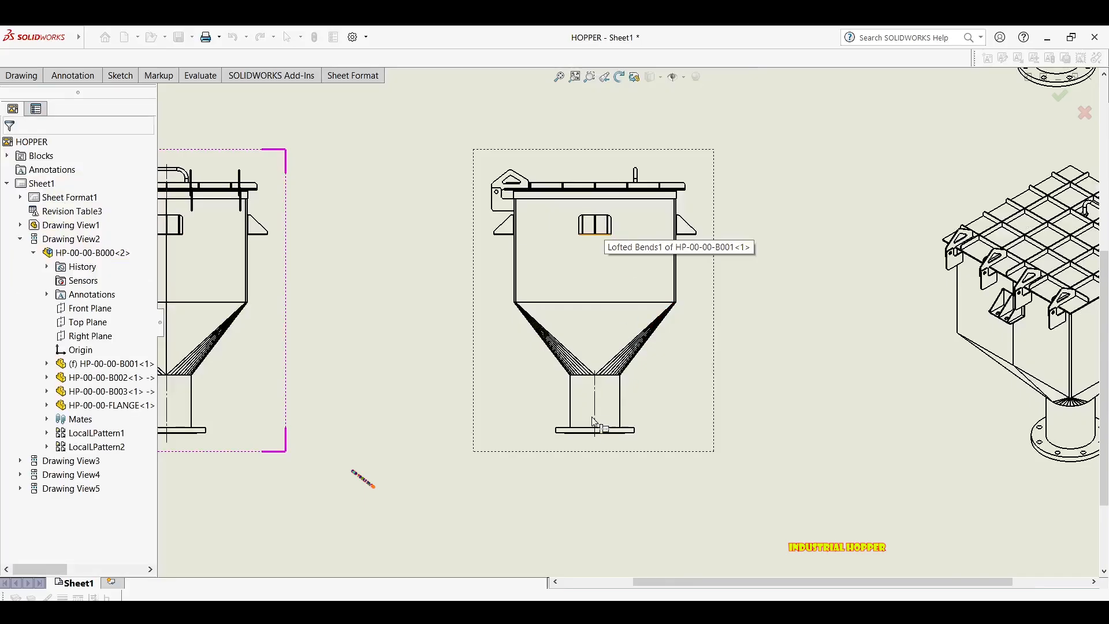
Extend the side view's centerline up through the hopper body to slightly above the lid.
{"action": "left_click", "coordinate": [595, 391]}
{"action": "left_click_drag", "start_coordinate": [596, 371], "coordinate": [598, 172]}
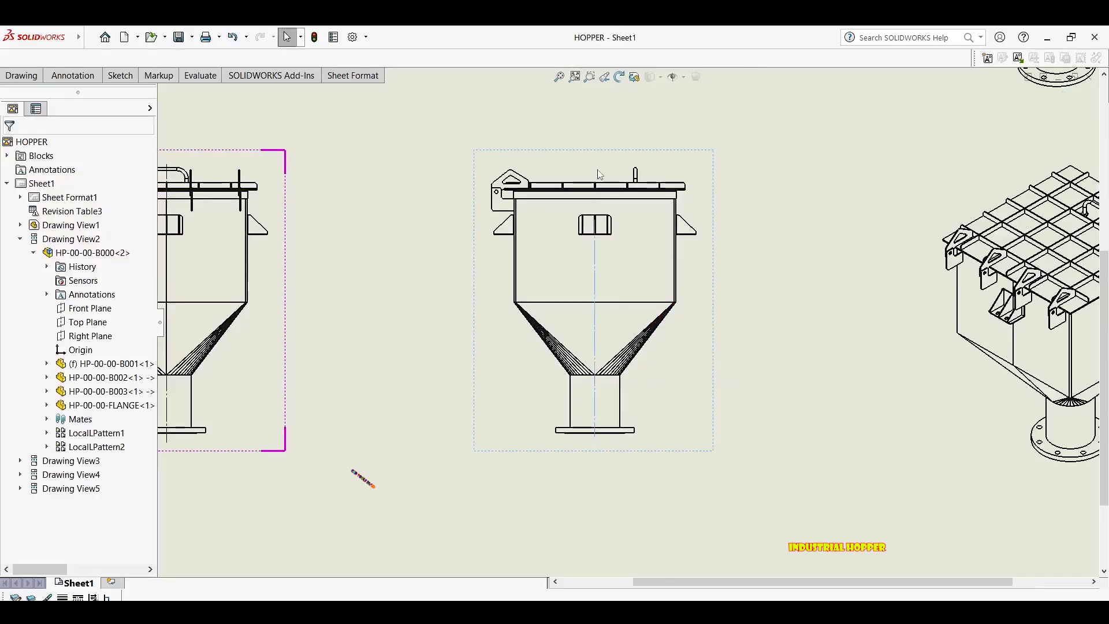
{"action": "scroll", "coordinate": [535, 222], "scroll_direction": "up", "scroll_amount": 3}
{"action": "scroll", "coordinate": [578, 297], "scroll_direction": "down", "scroll_amount": 4}
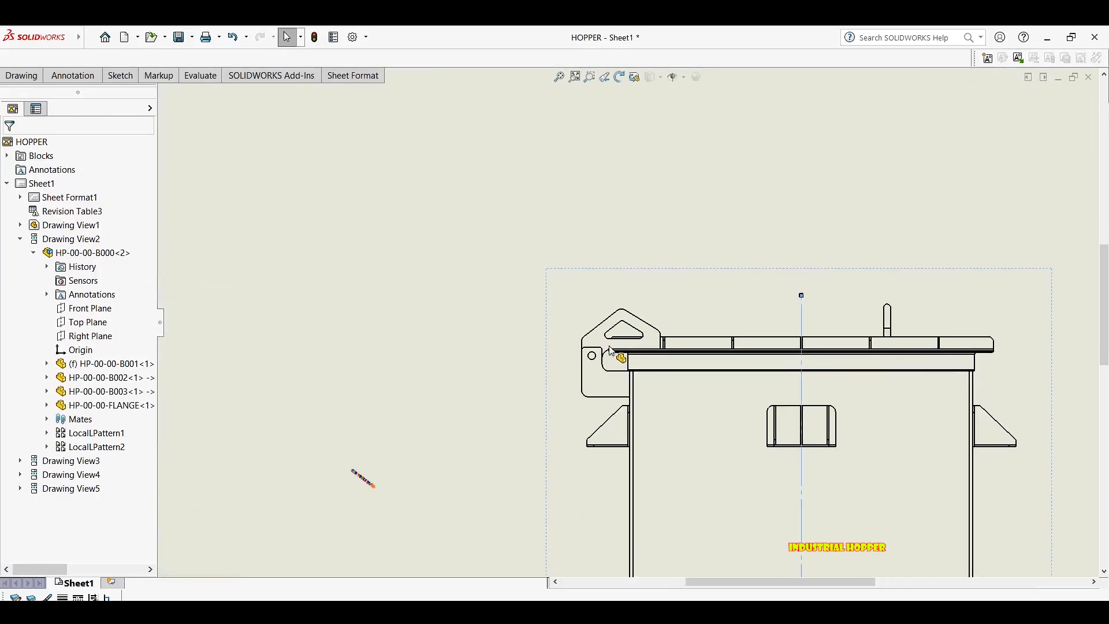
Add horizontal and vertical centerlines through the middle of the lid in the top view.
{"action": "scroll", "coordinate": [611, 348], "scroll_direction": "up", "scroll_amount": 3}
{"action": "scroll", "coordinate": [611, 348], "scroll_direction": "up", "scroll_amount": 2}
{"action": "scroll", "coordinate": [479, 260], "scroll_direction": "down", "scroll_amount": 2}
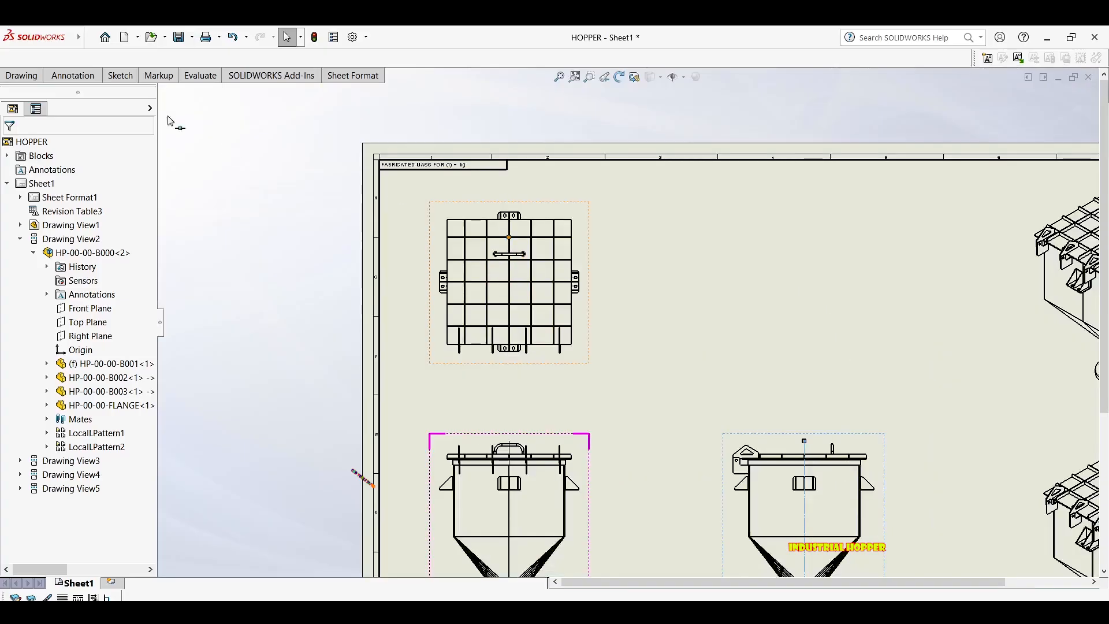
{"action": "left_click", "coordinate": [52, 72]}
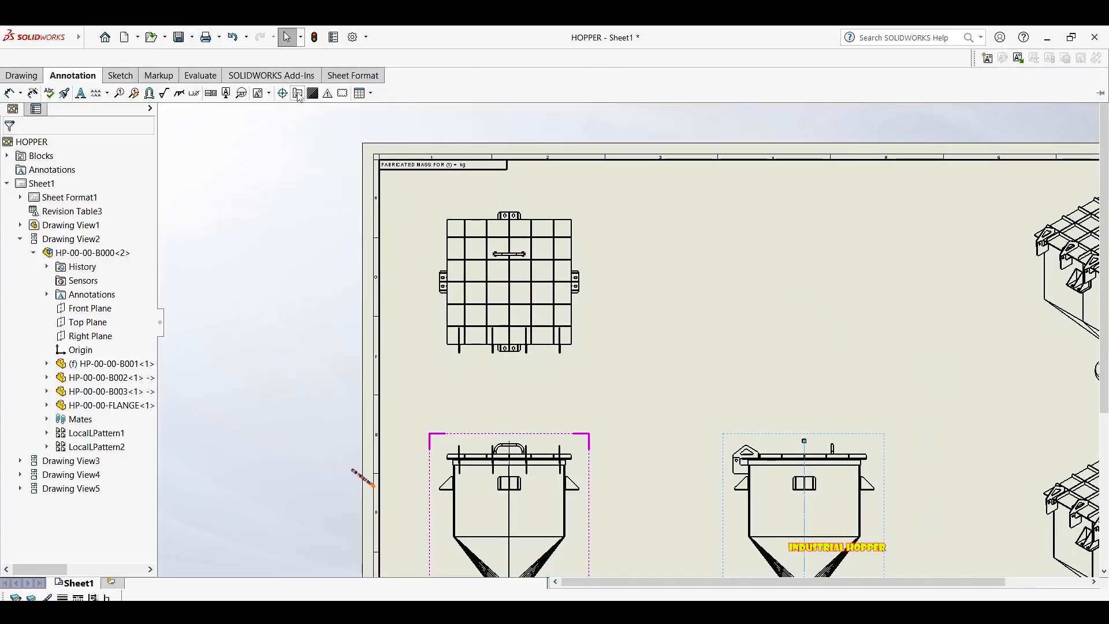
{"action": "left_click", "coordinate": [297, 93]}
{"action": "scroll", "coordinate": [483, 204], "scroll_direction": "down", "scroll_amount": 2}
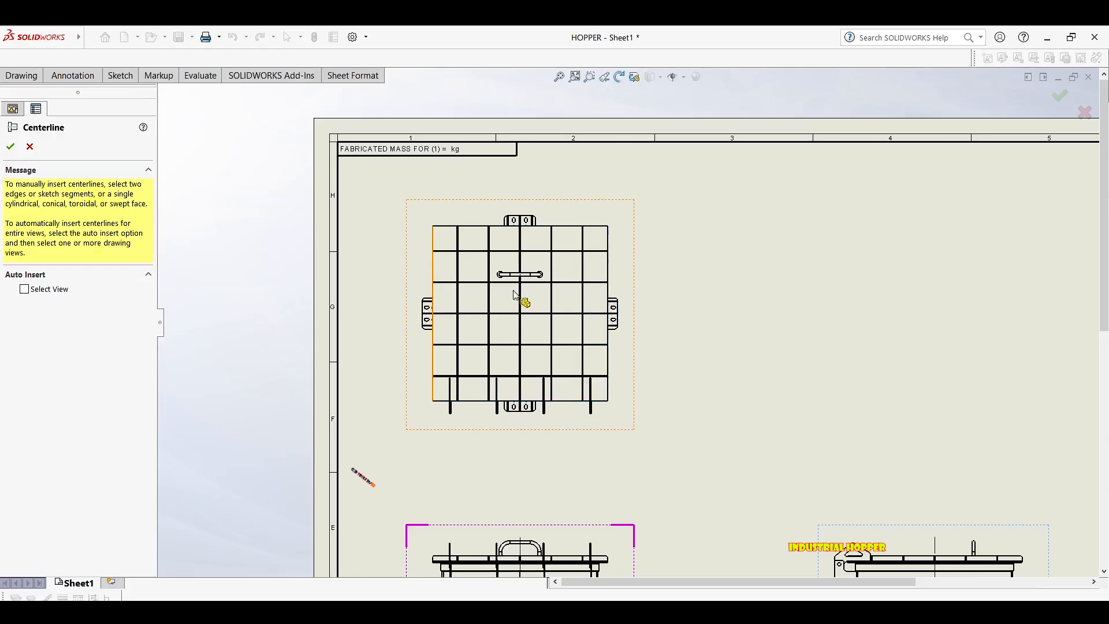
{"action": "scroll", "coordinate": [516, 295], "scroll_direction": "up", "scroll_amount": 3}
{"action": "scroll", "coordinate": [874, 488], "scroll_direction": "down", "scroll_amount": 3}
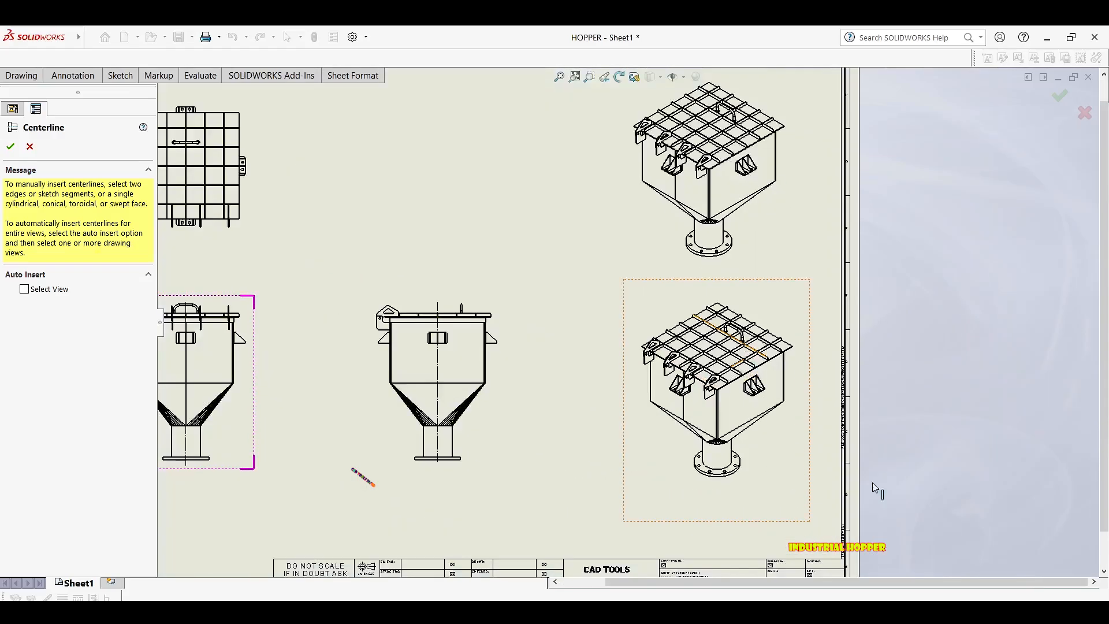
{"action": "scroll", "coordinate": [468, 289], "scroll_direction": "up", "scroll_amount": 3}
{"action": "scroll", "coordinate": [404, 293], "scroll_direction": "down", "scroll_amount": 4}
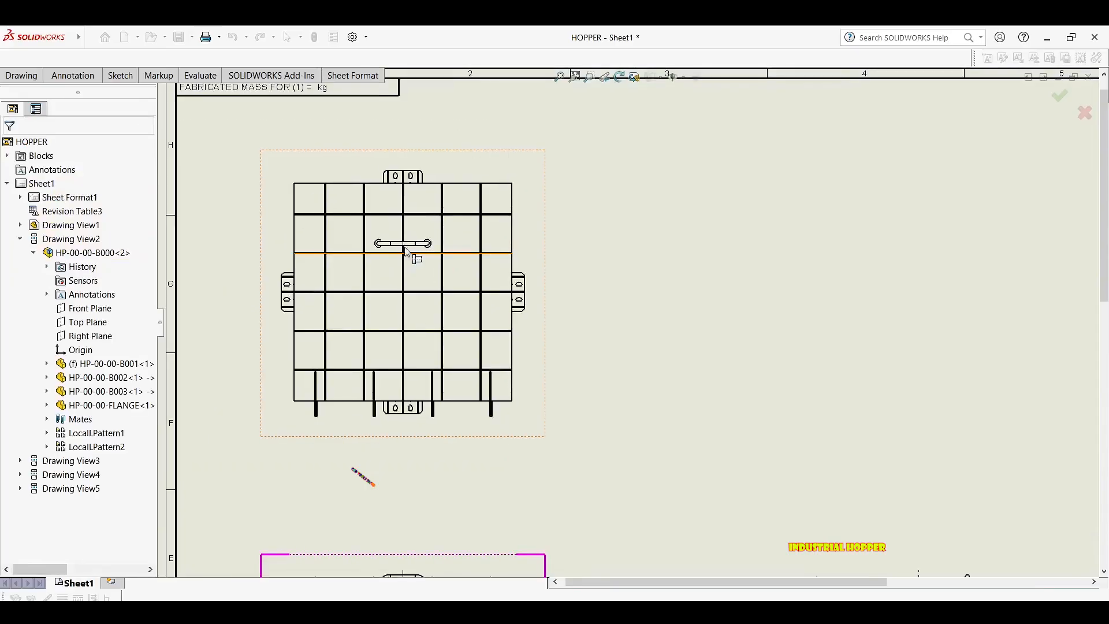
Dimension the top view's overall width between the outer edges of the left and right brackets, placing it above the view.
{"action": "middle_click_drag", "start_coordinate": [404, 252], "coordinate": [427, 221]}
{"action": "key", "text": "d"}
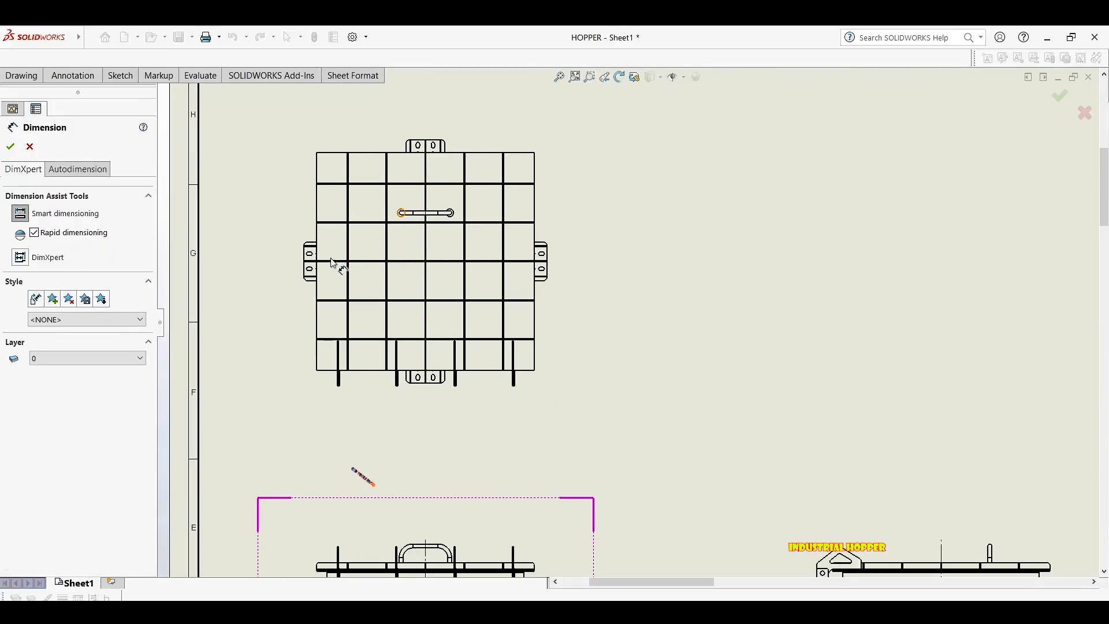
{"action": "scroll", "coordinate": [316, 243], "scroll_direction": "down", "scroll_amount": 5}
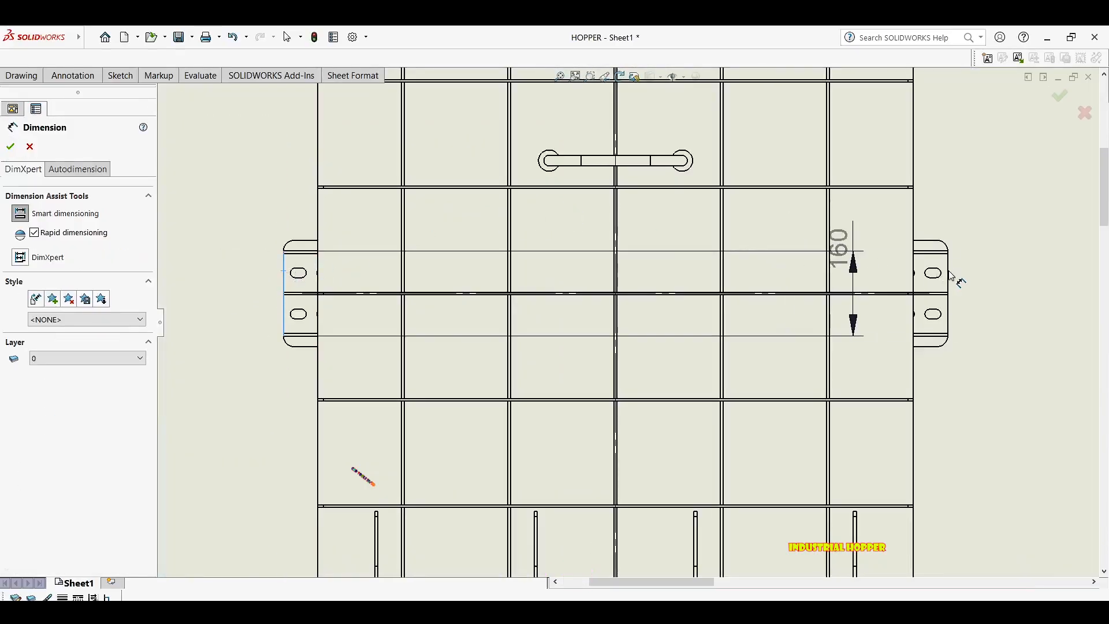
{"action": "left_click", "coordinate": [947, 277]}
{"action": "scroll", "coordinate": [632, 353], "scroll_direction": "up", "scroll_amount": 5}
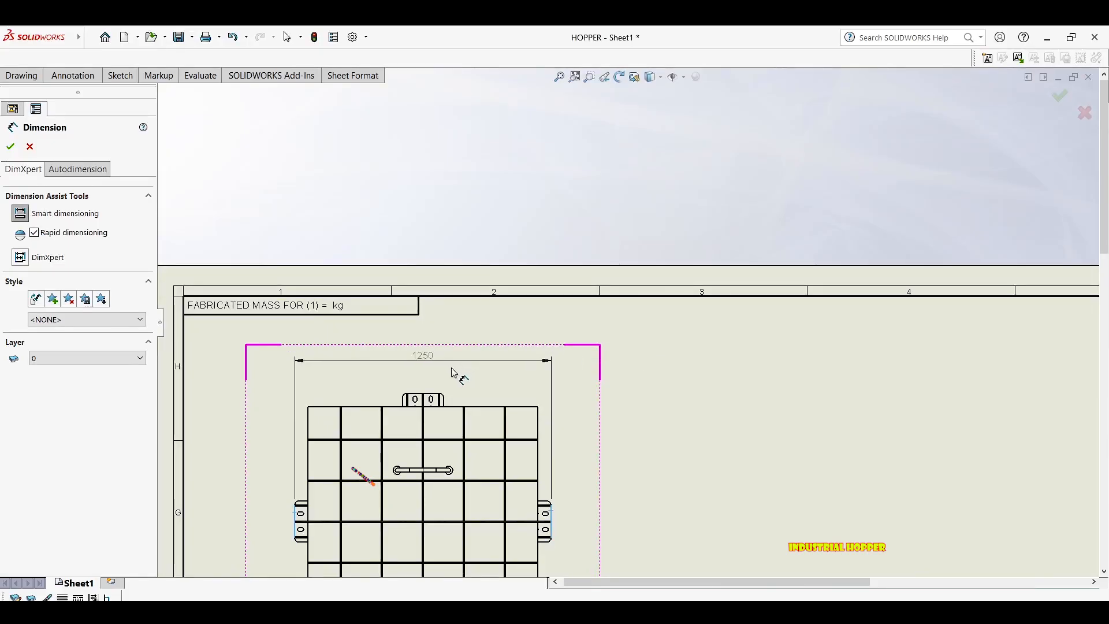
{"action": "left_click", "coordinate": [442, 400]}
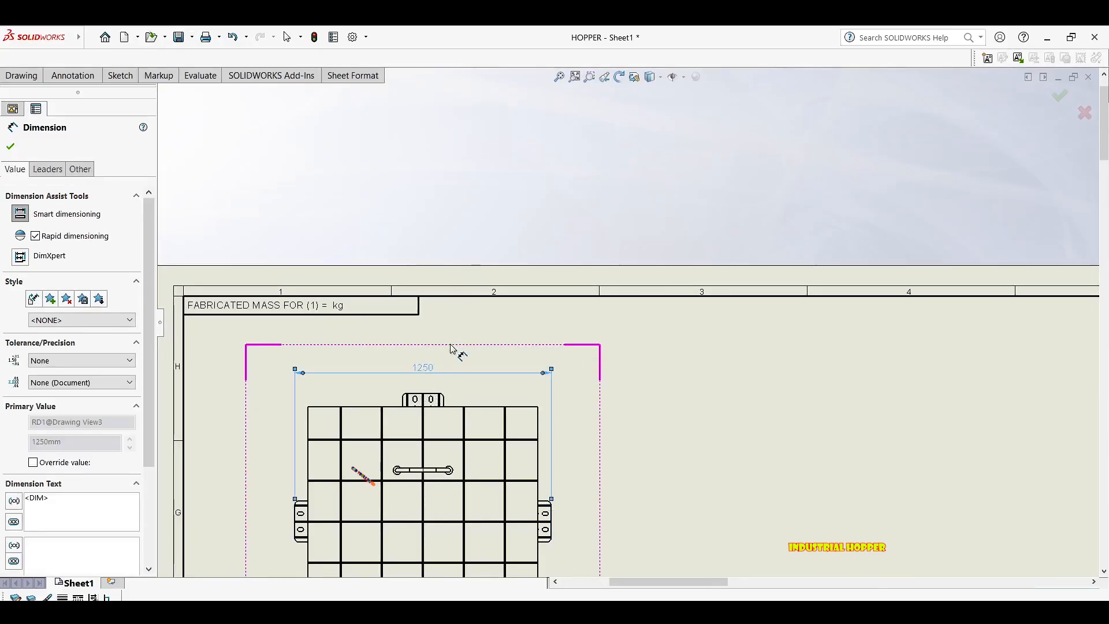
Dimension the top view's overall depth between the outer edges of the upper and lower brackets, placing it left of the view.
{"action": "scroll", "coordinate": [447, 353], "scroll_direction": "down", "scroll_amount": 5}
{"action": "scroll", "coordinate": [446, 352], "scroll_direction": "down", "scroll_amount": 2}
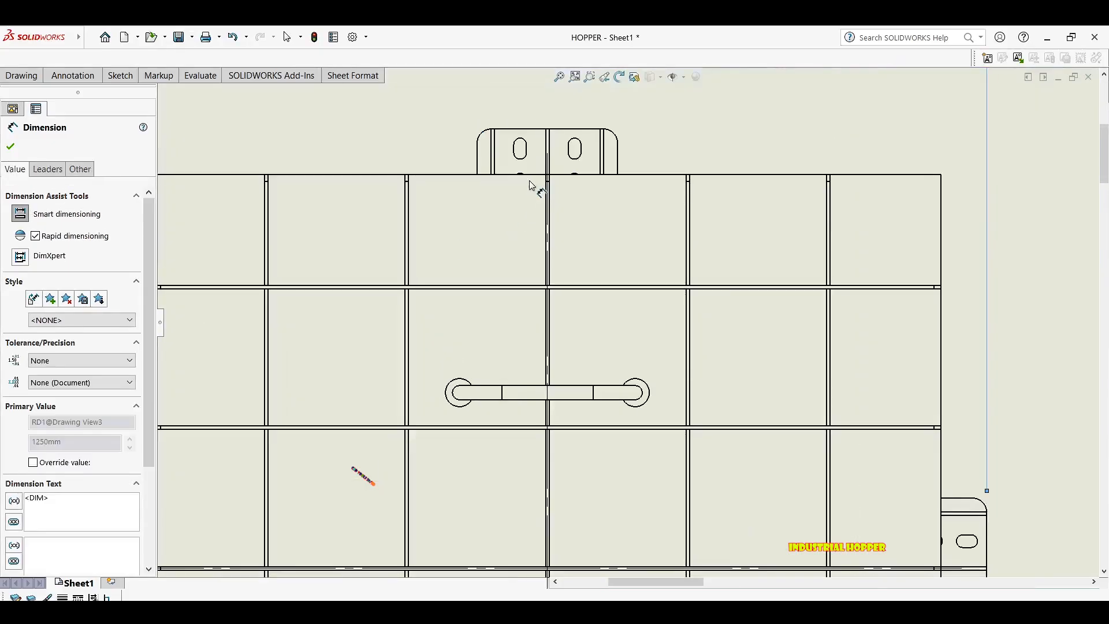
{"action": "left_click", "coordinate": [516, 134]}
{"action": "scroll", "coordinate": [549, 271], "scroll_direction": "up", "scroll_amount": 5}
{"action": "scroll", "coordinate": [389, 520], "scroll_direction": "down", "scroll_amount": 2}
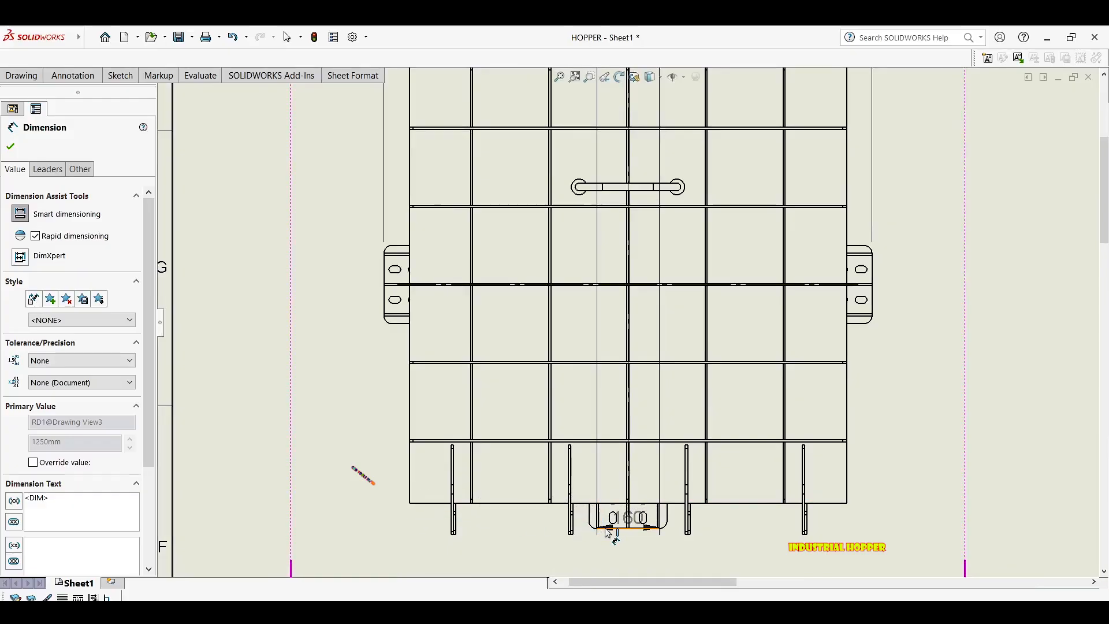
{"action": "left_click", "coordinate": [606, 529]}
{"action": "scroll", "coordinate": [372, 346], "scroll_direction": "up", "scroll_amount": 2}
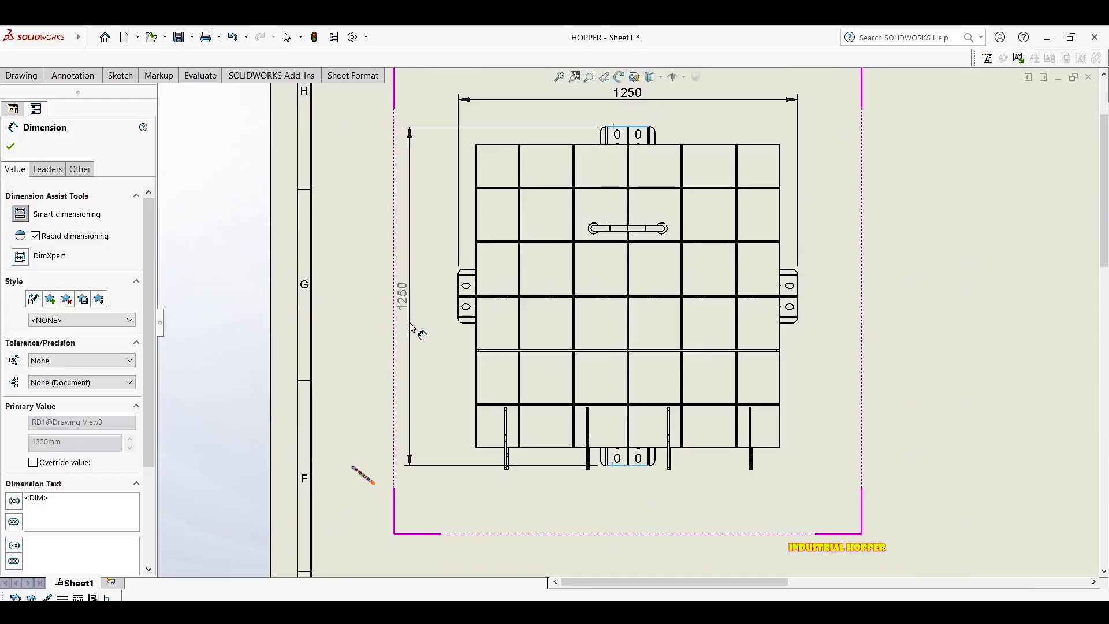
{"action": "left_click", "coordinate": [414, 330]}
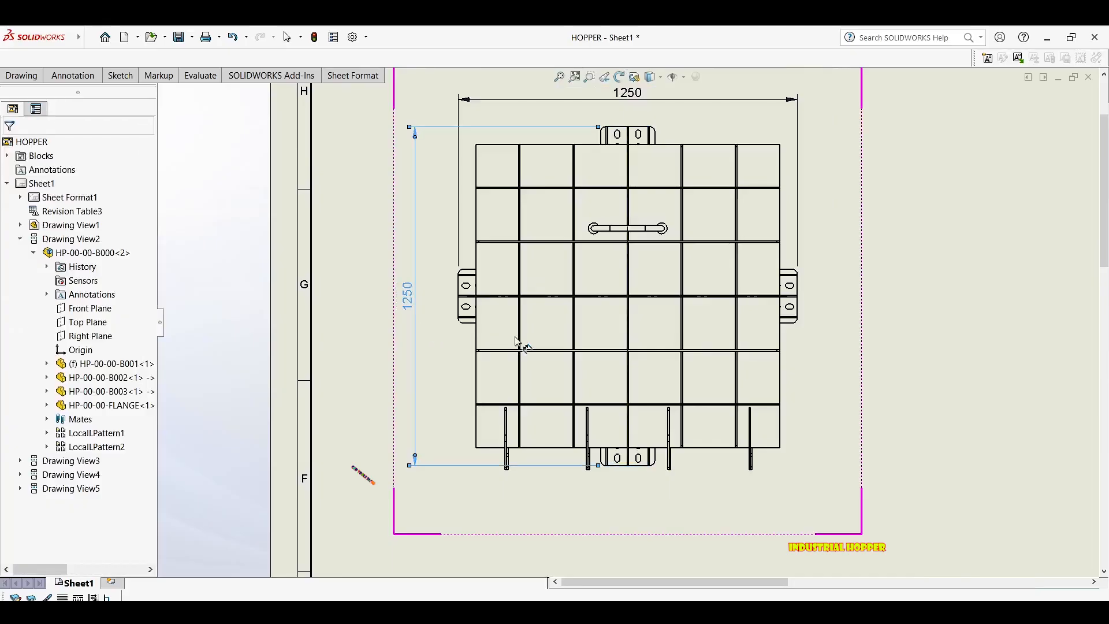
{"action": "scroll", "coordinate": [439, 260], "scroll_direction": "up", "scroll_amount": 3}
{"action": "scroll", "coordinate": [491, 293], "scroll_direction": "up", "scroll_amount": 2}
{"action": "middle_click_drag", "start_coordinate": [451, 285], "coordinate": [443, 264]}
{"action": "middle_click_drag", "start_coordinate": [509, 427], "coordinate": [431, 280]}
{"action": "key", "text": "Escape"}
Dimension the front view's height from the outlet flange's bottom face to the left bracket's underside, placing it left of the view.
{"action": "scroll", "coordinate": [416, 405], "scroll_direction": "down", "scroll_amount": 3}
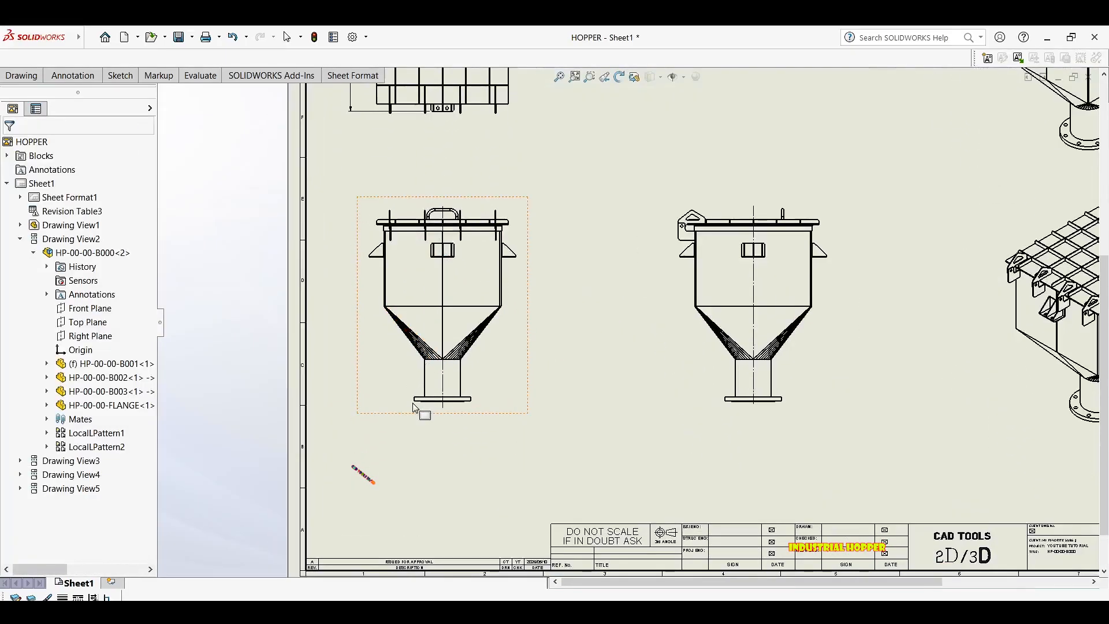
{"action": "key", "text": "d"}
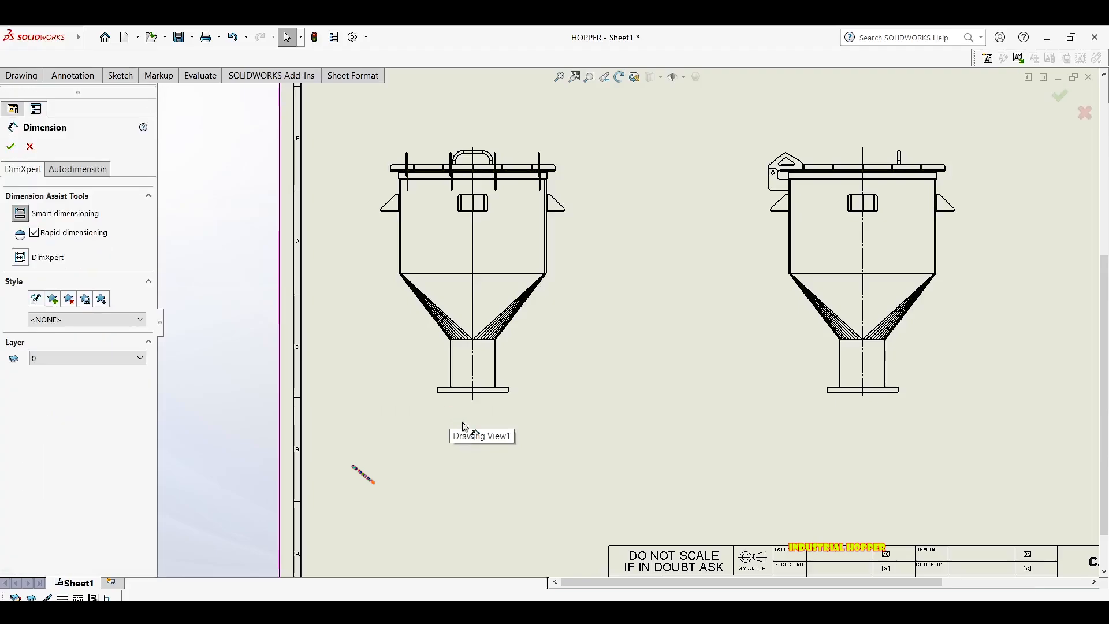
{"action": "scroll", "coordinate": [454, 413], "scroll_direction": "down", "scroll_amount": 4}
{"action": "scroll", "coordinate": [451, 330], "scroll_direction": "down", "scroll_amount": 3}
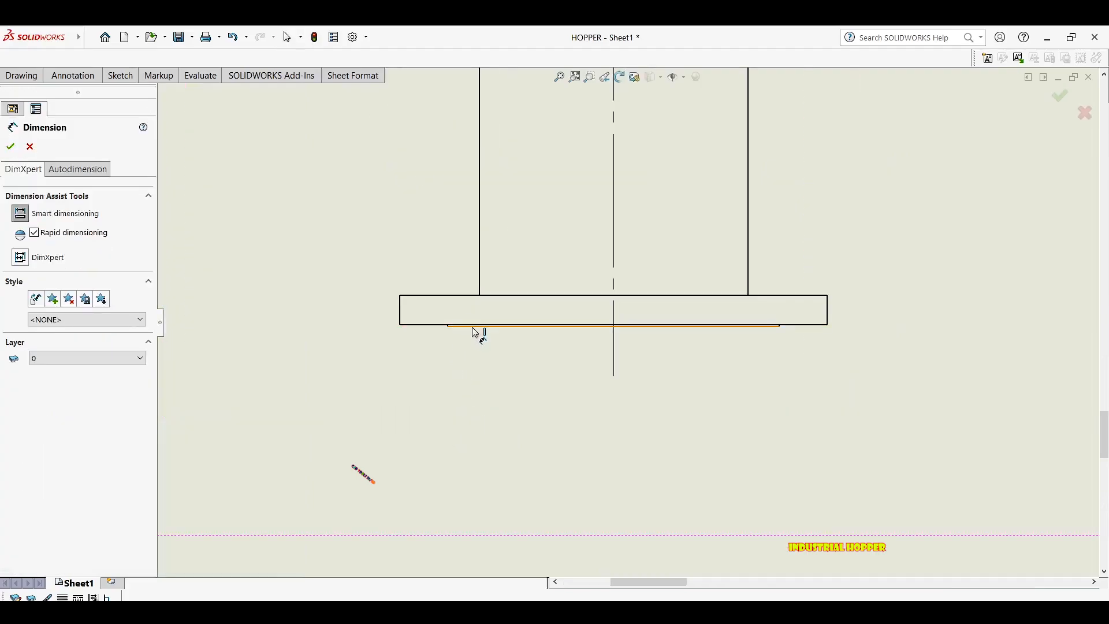
{"action": "left_click", "coordinate": [470, 327]}
{"action": "scroll", "coordinate": [426, 257], "scroll_direction": "up", "scroll_amount": 4}
{"action": "middle_click_drag", "start_coordinate": [465, 164], "coordinate": [495, 287]}
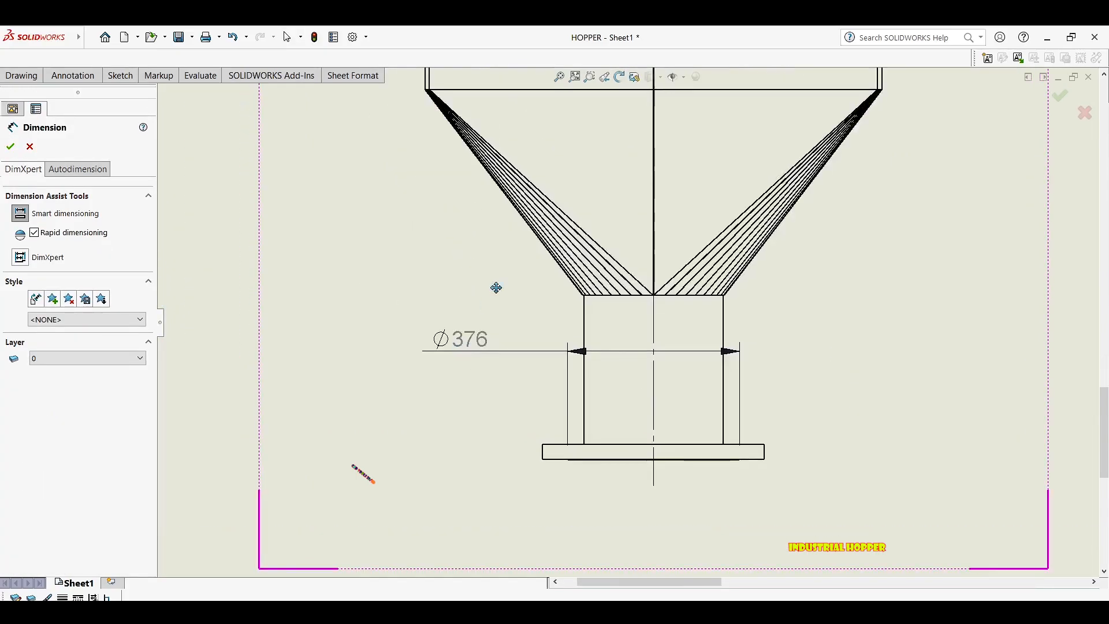
{"action": "scroll", "coordinate": [497, 136], "scroll_direction": "up", "scroll_amount": 1}
{"action": "middle_click_drag", "start_coordinate": [503, 124], "coordinate": [498, 312]}
{"action": "scroll", "coordinate": [429, 180], "scroll_direction": "down", "scroll_amount": 1}
{"action": "scroll", "coordinate": [428, 186], "scroll_direction": "down", "scroll_amount": 6}
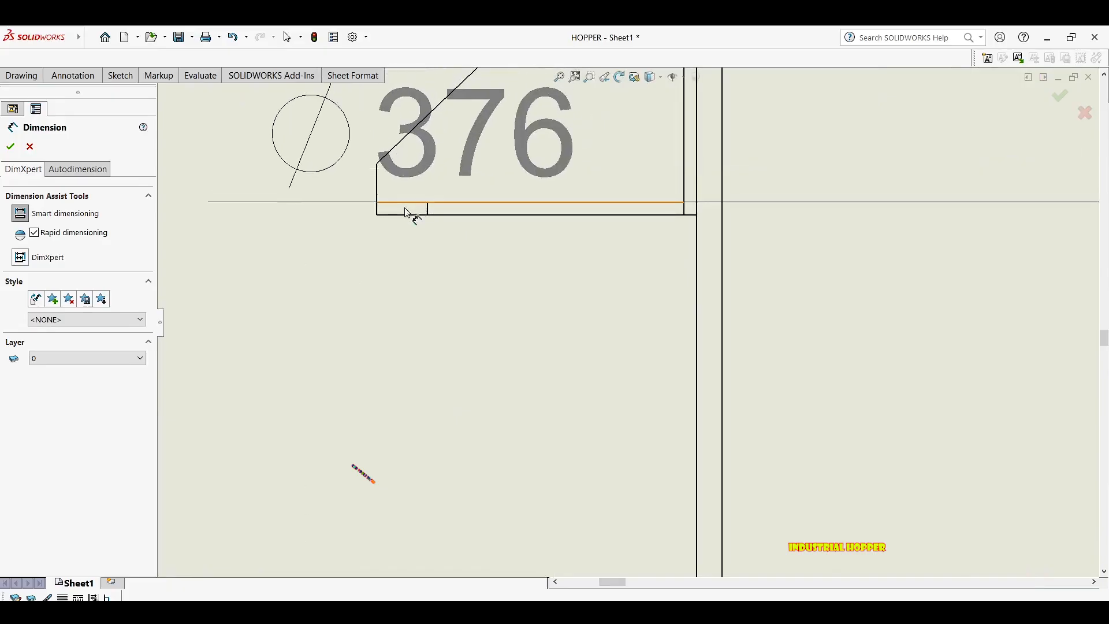
{"action": "scroll", "coordinate": [400, 220], "scroll_direction": "up", "scroll_amount": 8}
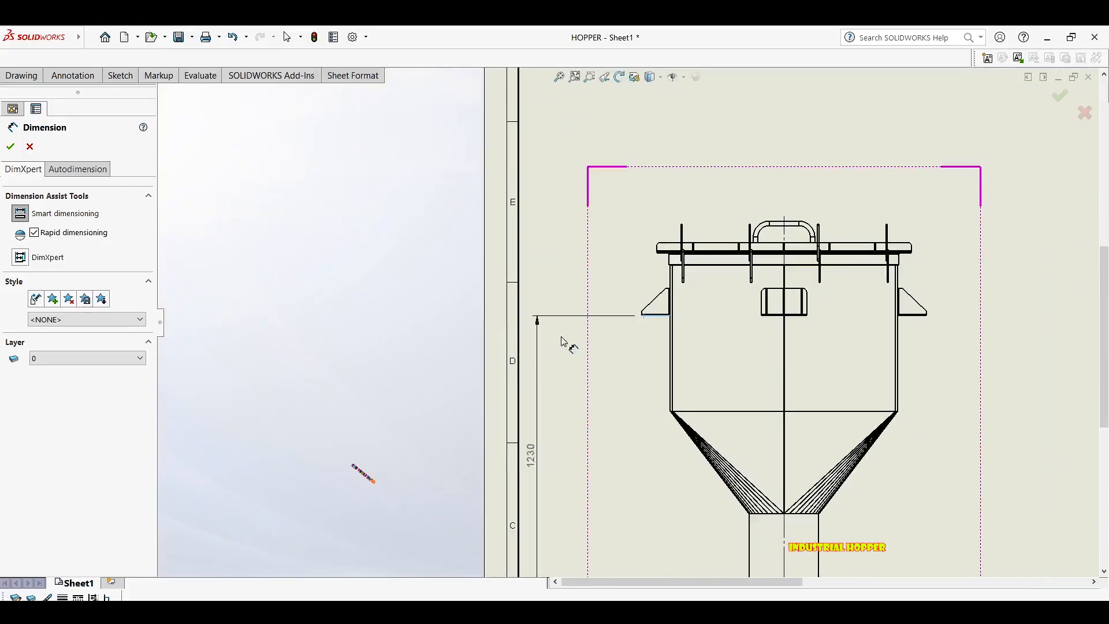
{"action": "left_click", "coordinate": [527, 345]}
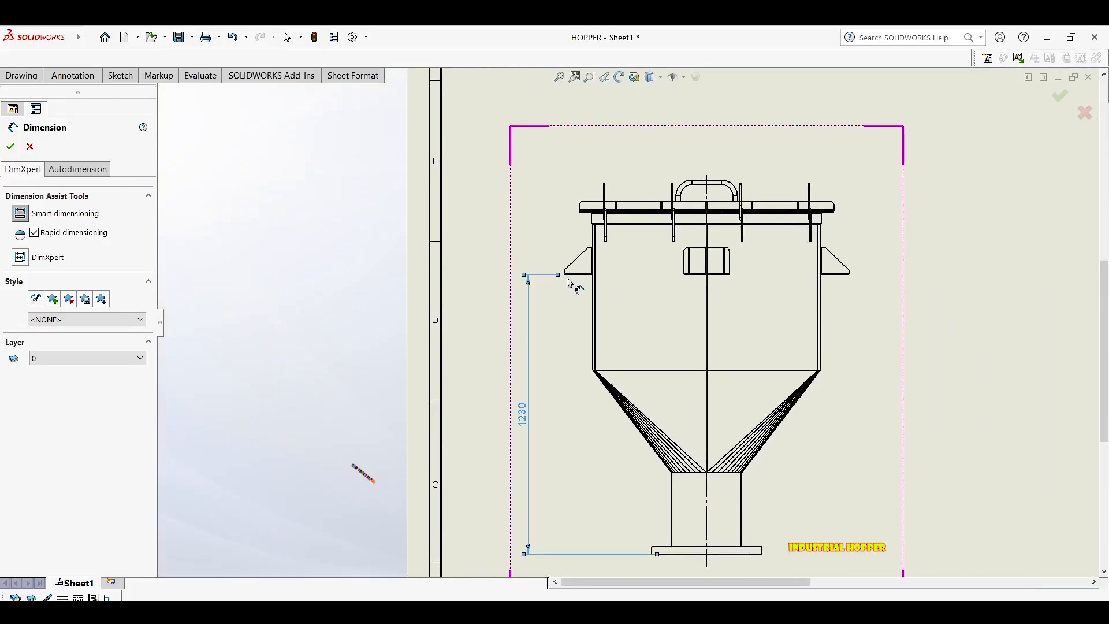
Dimension the front view's height from the left bracket's underside up to the lower edge of the lid.
{"action": "scroll", "coordinate": [584, 280], "scroll_direction": "down", "scroll_amount": 6}
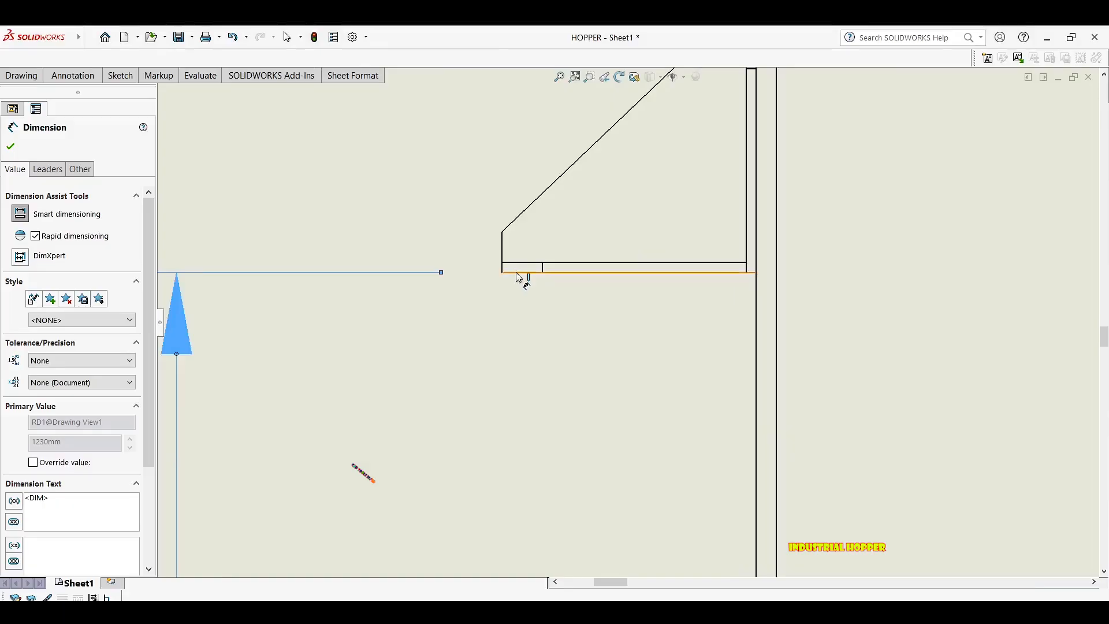
{"action": "scroll", "coordinate": [517, 277], "scroll_direction": "down", "scroll_amount": 5}
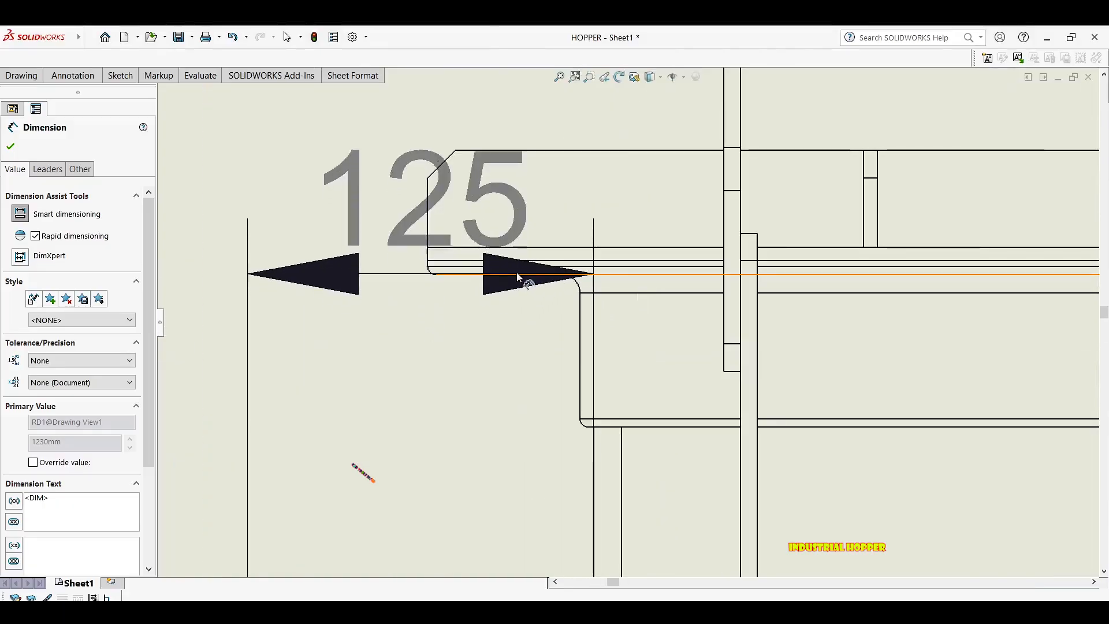
Dimension the vertical distance from the side bracket's base to the lid's lower edge, beside the front view of the hopper.
{"action": "scroll", "coordinate": [516, 272], "scroll_direction": "down", "scroll_amount": 4}
{"action": "scroll", "coordinate": [324, 317], "scroll_direction": "up", "scroll_amount": 10}
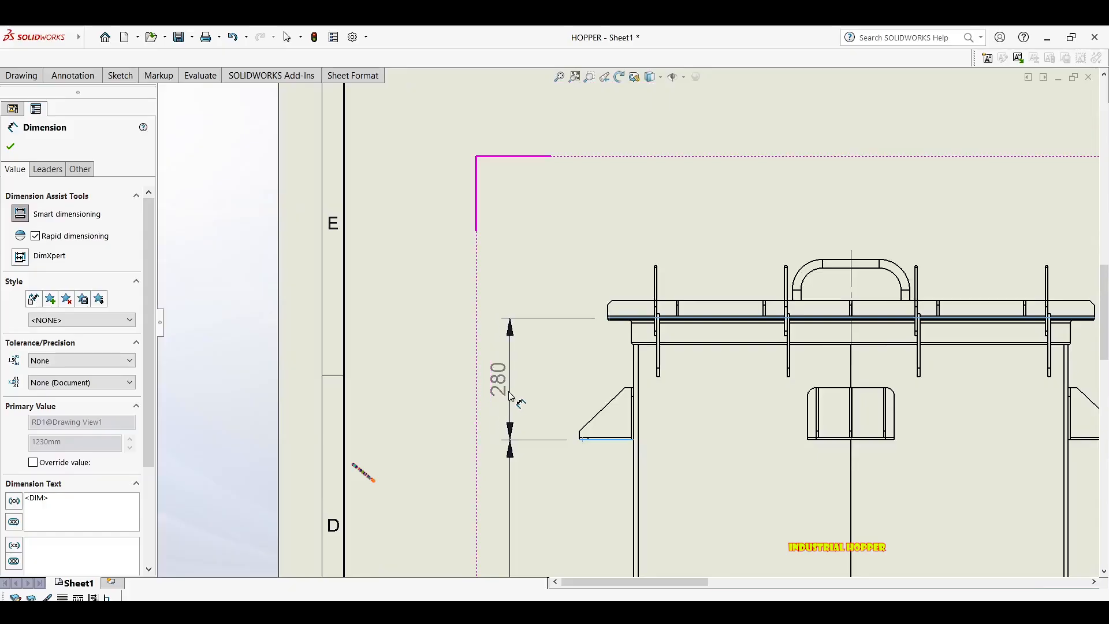
{"action": "left_click", "coordinate": [509, 392]}
{"action": "scroll", "coordinate": [515, 314], "scroll_direction": "up", "scroll_amount": 8}
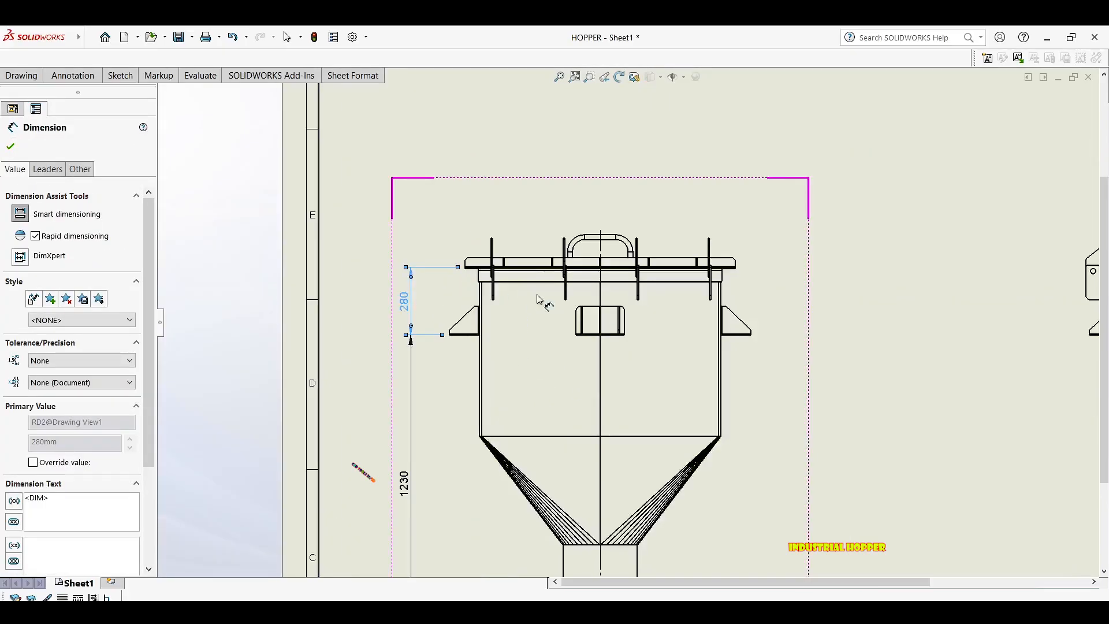
{"action": "scroll", "coordinate": [538, 332], "scroll_direction": "up", "scroll_amount": 1}
{"action": "scroll", "coordinate": [549, 336], "scroll_direction": "down", "scroll_amount": 1}
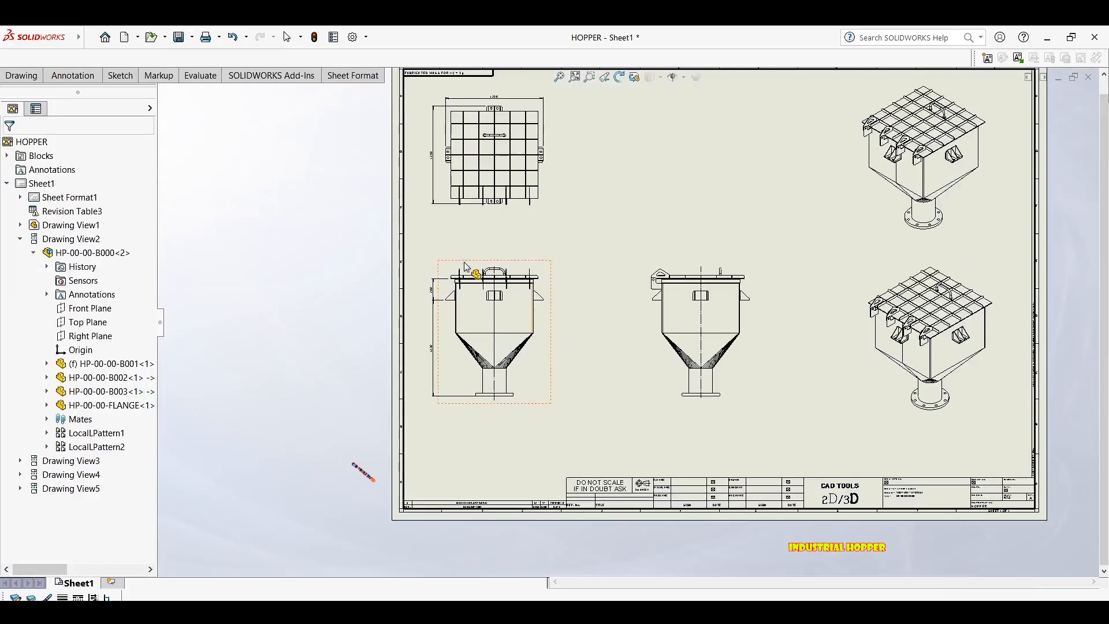
Place a vertical Section View cutting line through the centre axis of the hopper's front view.
{"action": "left_click", "coordinate": [95, 76]}
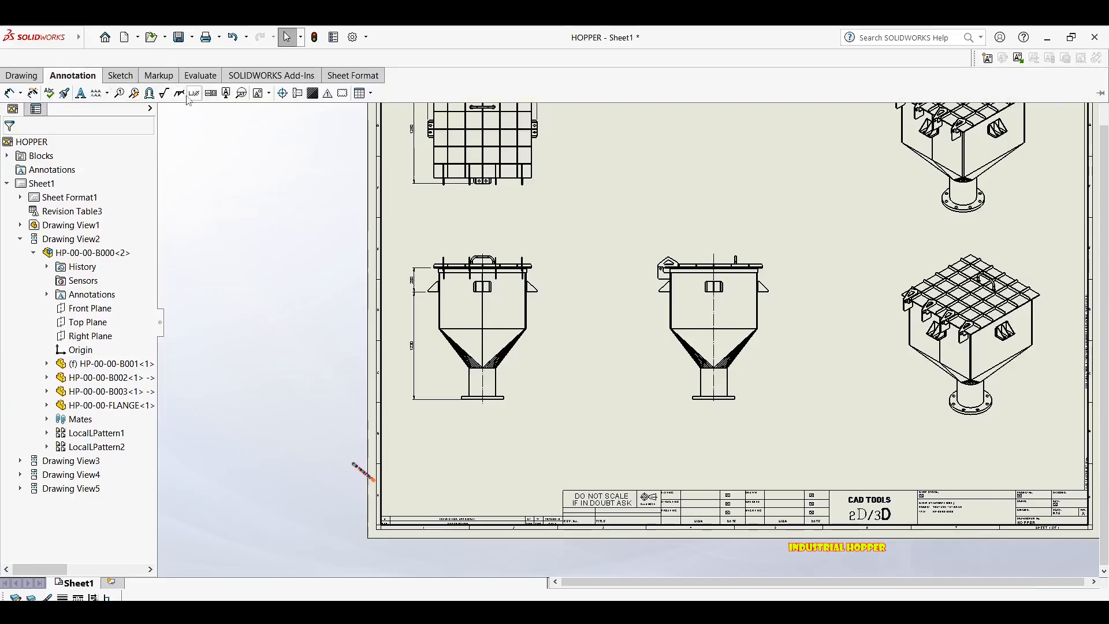
{"action": "left_click", "coordinate": [23, 76]}
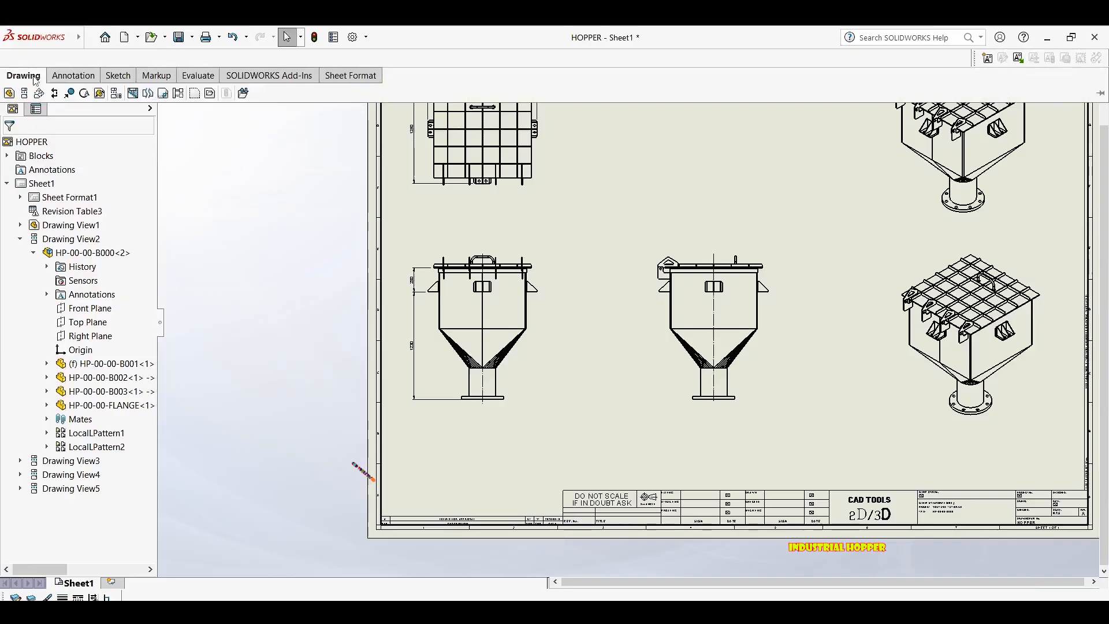
{"action": "left_click", "coordinate": [54, 93]}
{"action": "scroll", "coordinate": [751, 358], "scroll_direction": "down", "scroll_amount": 6}
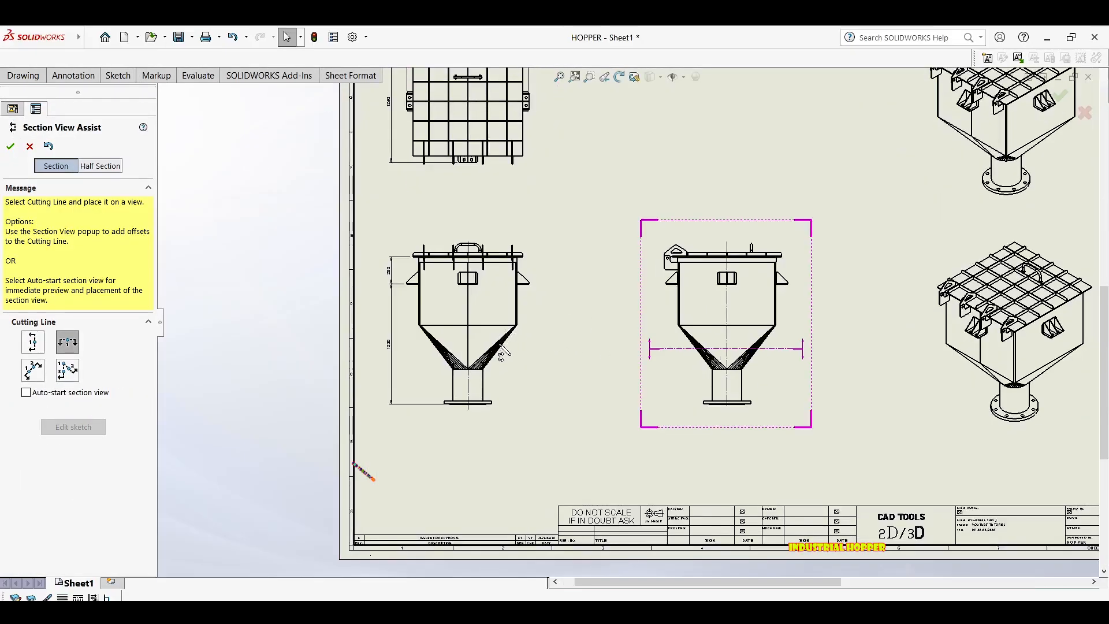
{"action": "scroll", "coordinate": [429, 431], "scroll_direction": "up", "scroll_amount": 6}
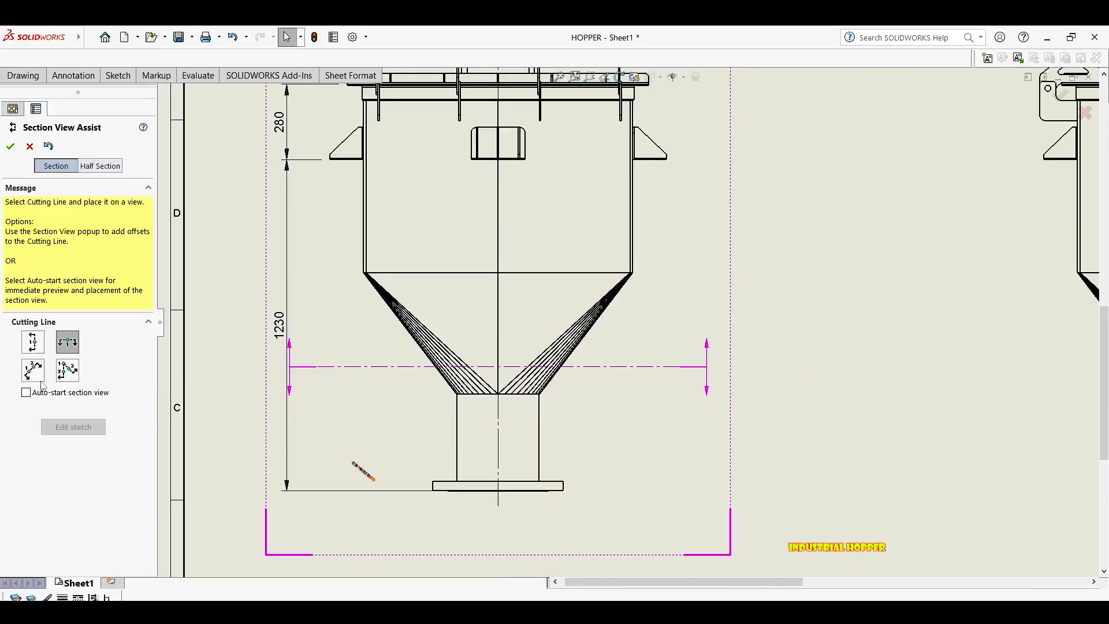
{"action": "left_click", "coordinate": [33, 342]}
{"action": "scroll", "coordinate": [582, 449], "scroll_direction": "down", "scroll_amount": 6}
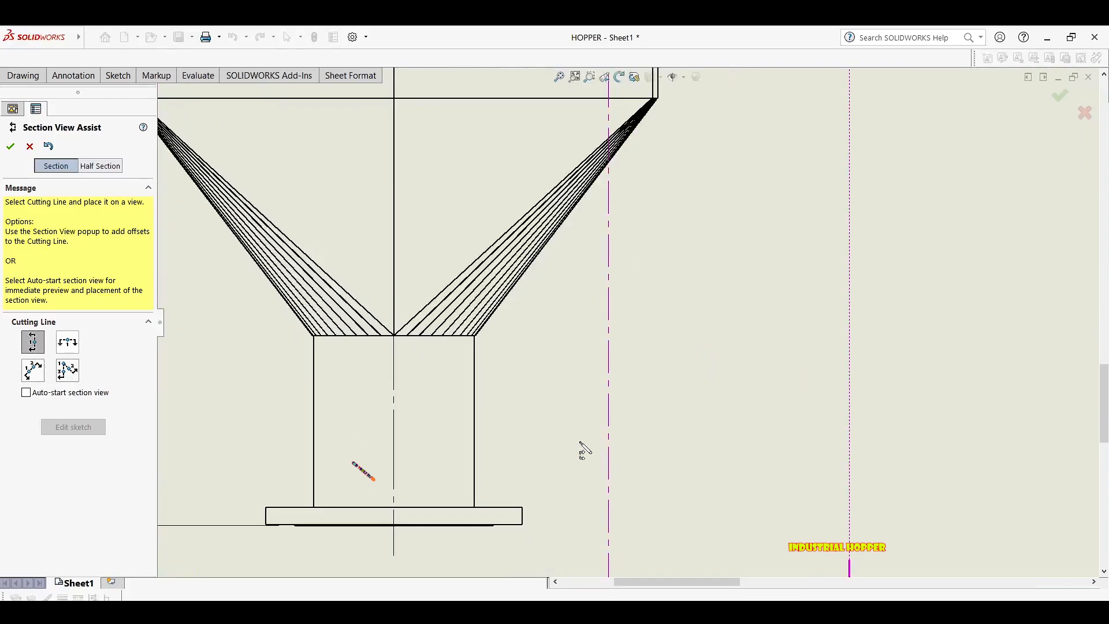
{"action": "left_click", "coordinate": [410, 395]}
{"action": "scroll", "coordinate": [471, 379], "scroll_direction": "up", "scroll_amount": 6}
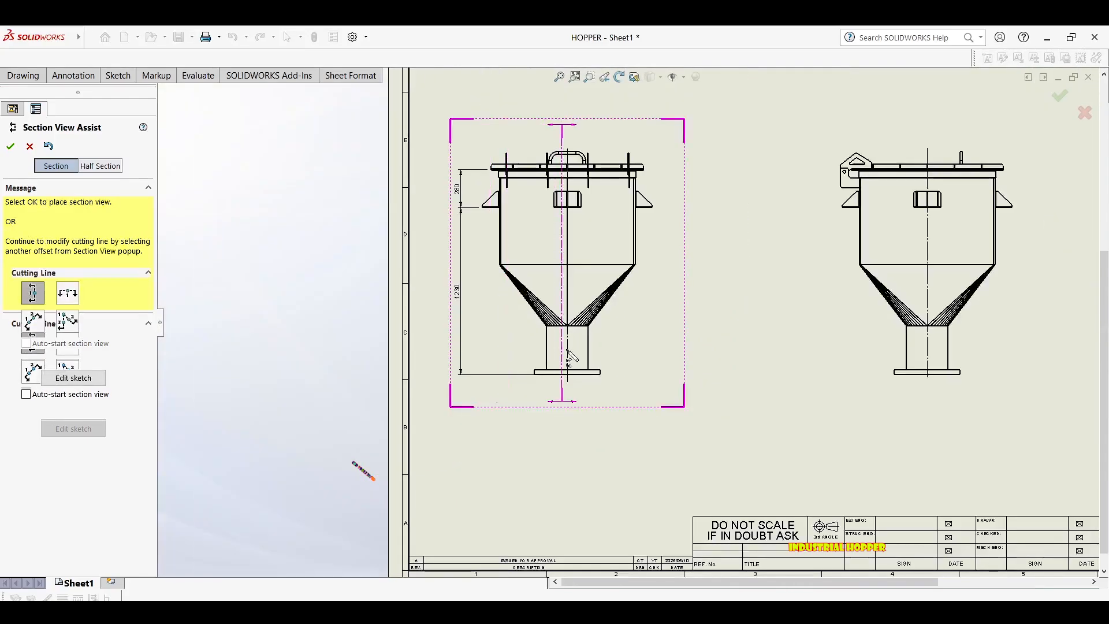
{"action": "scroll", "coordinate": [707, 286], "scroll_direction": "up", "scroll_amount": 3}
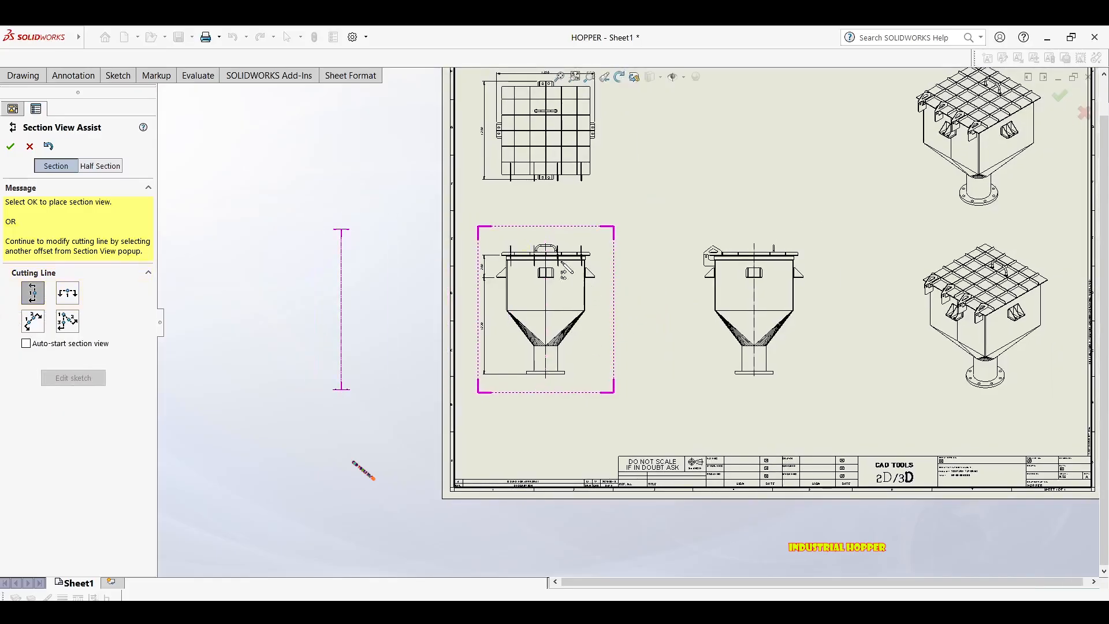
{"action": "scroll", "coordinate": [565, 267], "scroll_direction": "down", "scroll_amount": 10}
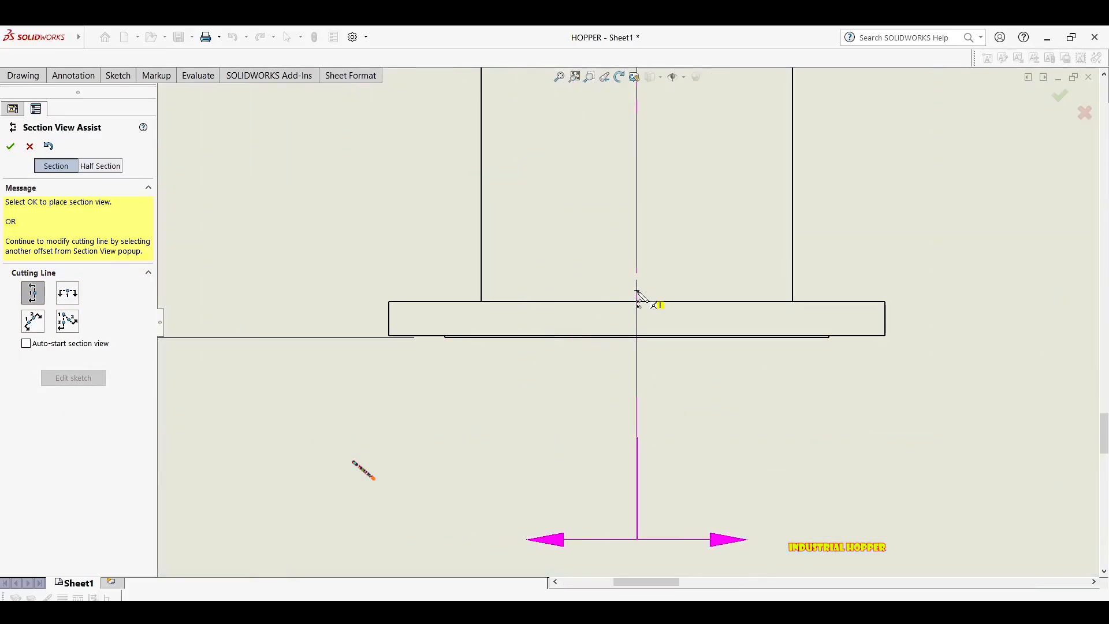
{"action": "left_click", "coordinate": [638, 296]}
{"action": "left_click", "coordinate": [727, 276]}
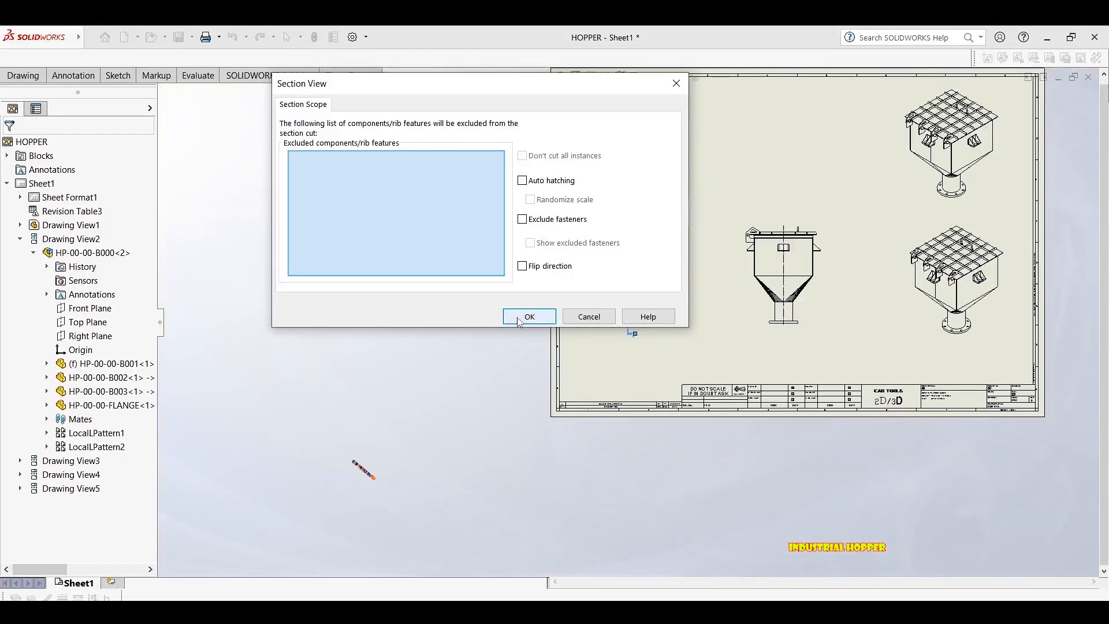
Accept the section scope without excluding any components and place section view G-G above the side view.
{"action": "left_click", "coordinate": [518, 322]}
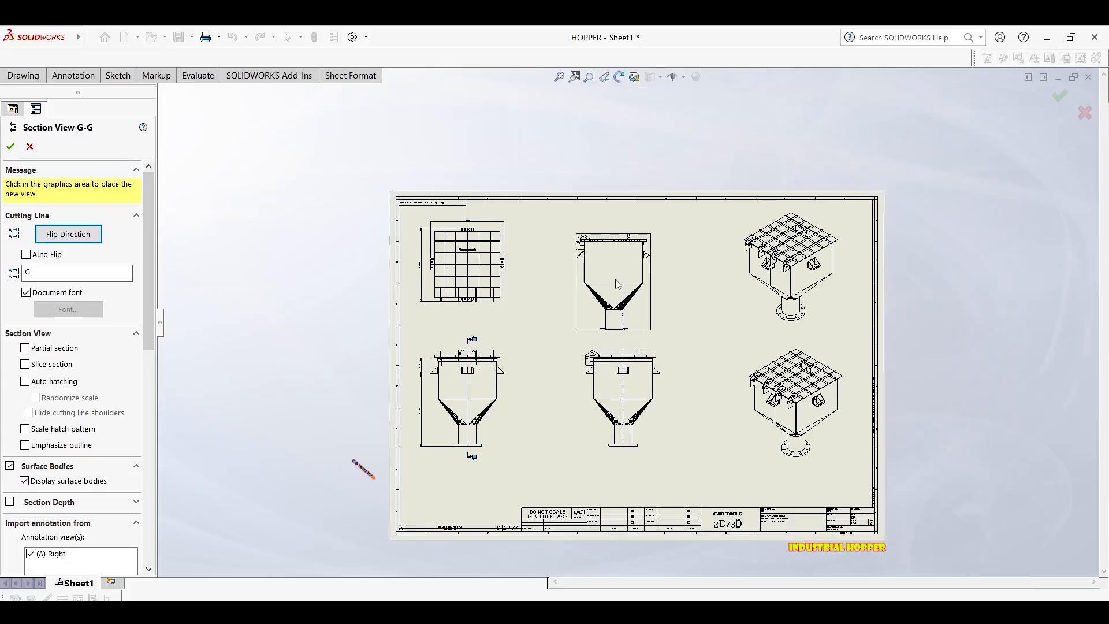
{"action": "left_click", "coordinate": [637, 291]}
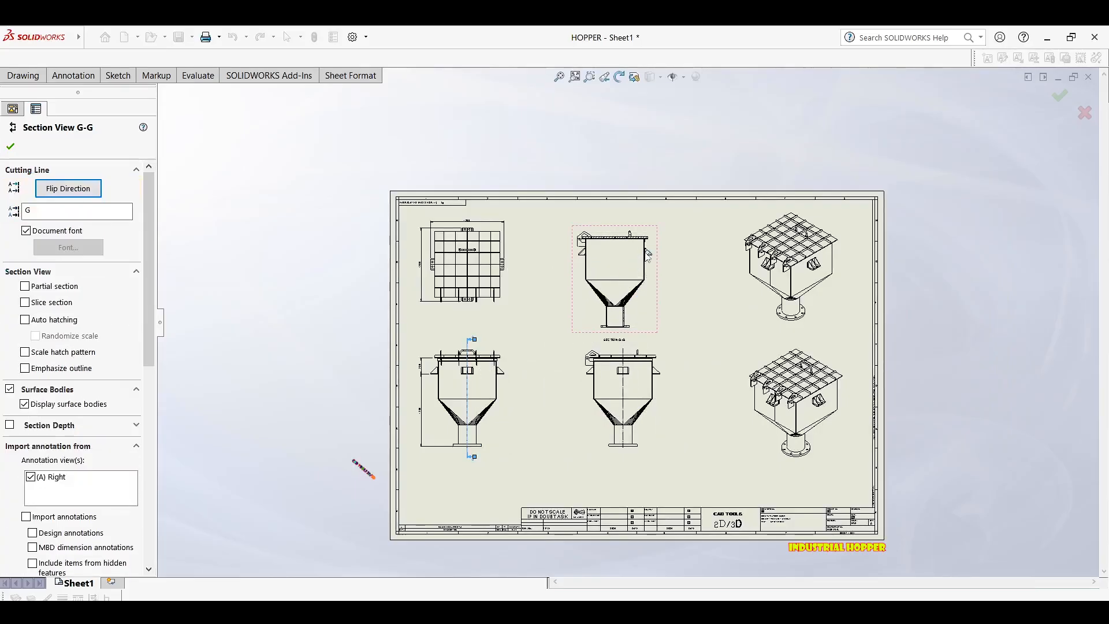
{"action": "scroll", "coordinate": [639, 263], "scroll_direction": "down", "scroll_amount": 5}
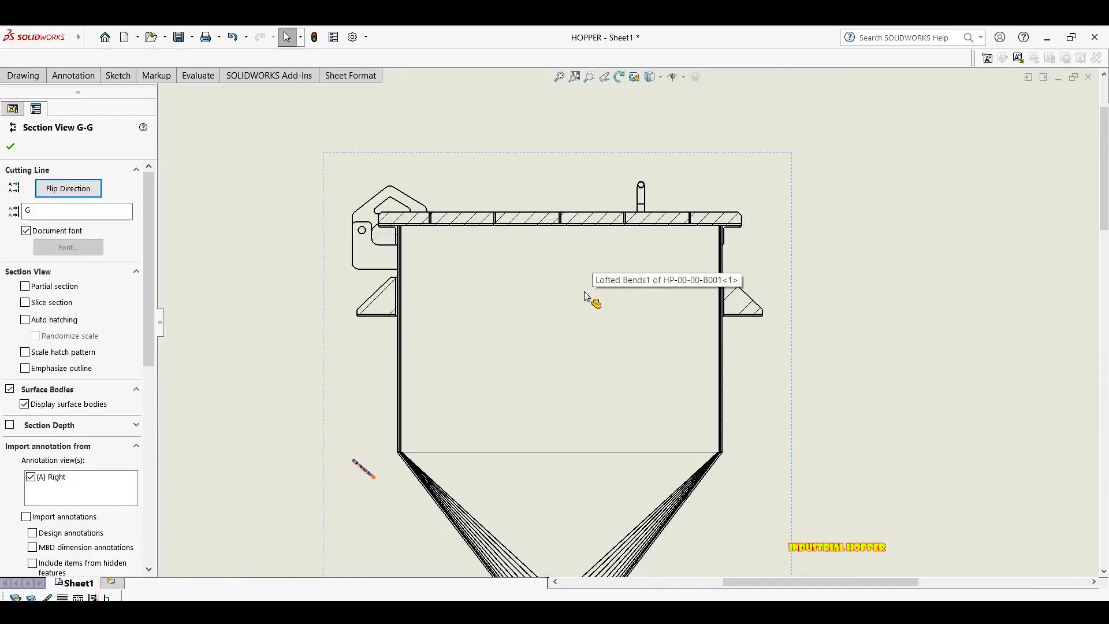
{"action": "scroll", "coordinate": [537, 298], "scroll_direction": "up", "scroll_amount": 4}
{"action": "key", "text": "Escape"}
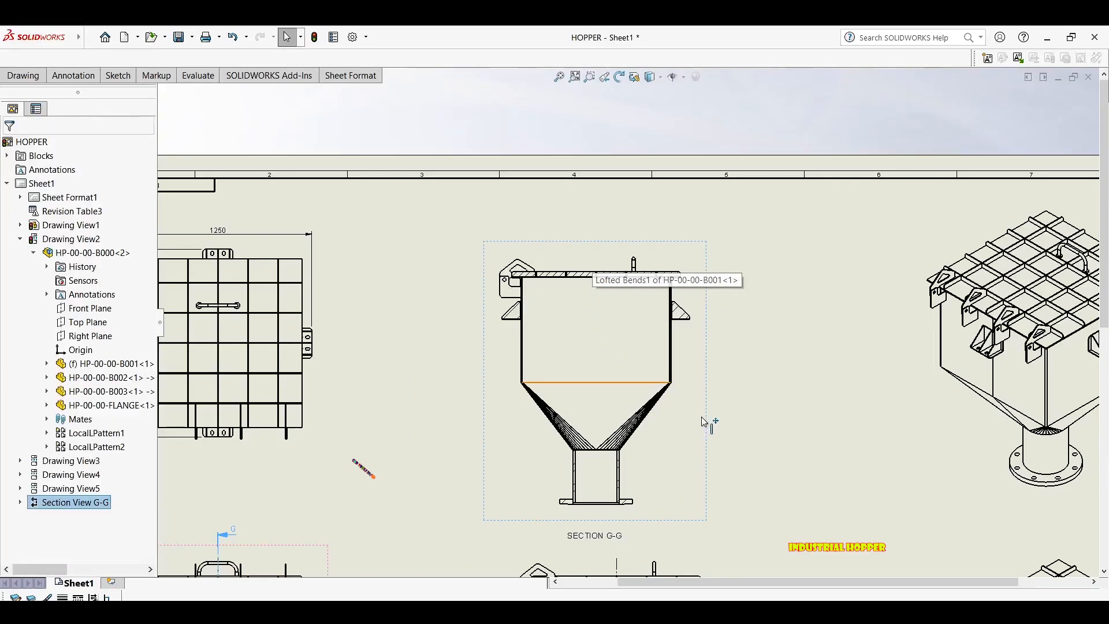
{"action": "key", "text": "Escape"}
Move section view G-G slightly up and to the left on the sheet.
{"action": "left_click_drag", "start_coordinate": [709, 418], "coordinate": [695, 388]}
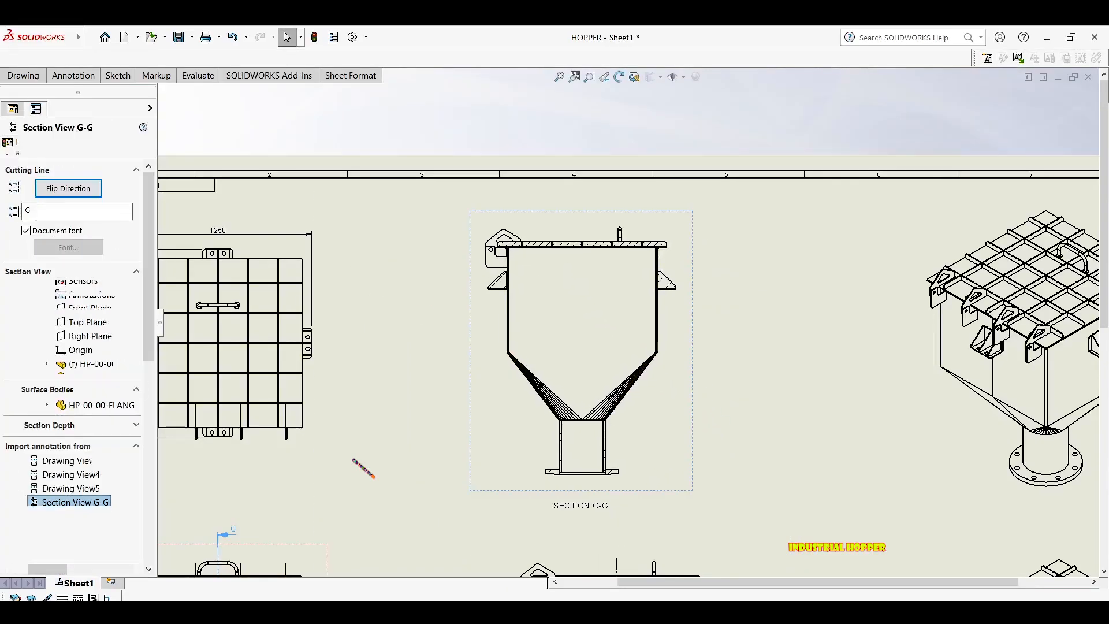
{"action": "scroll", "coordinate": [639, 312], "scroll_direction": "up", "scroll_amount": 3}
{"action": "key", "text": "Escape"}
{"action": "middle_click_drag", "start_coordinate": [491, 473], "coordinate": [453, 398]}
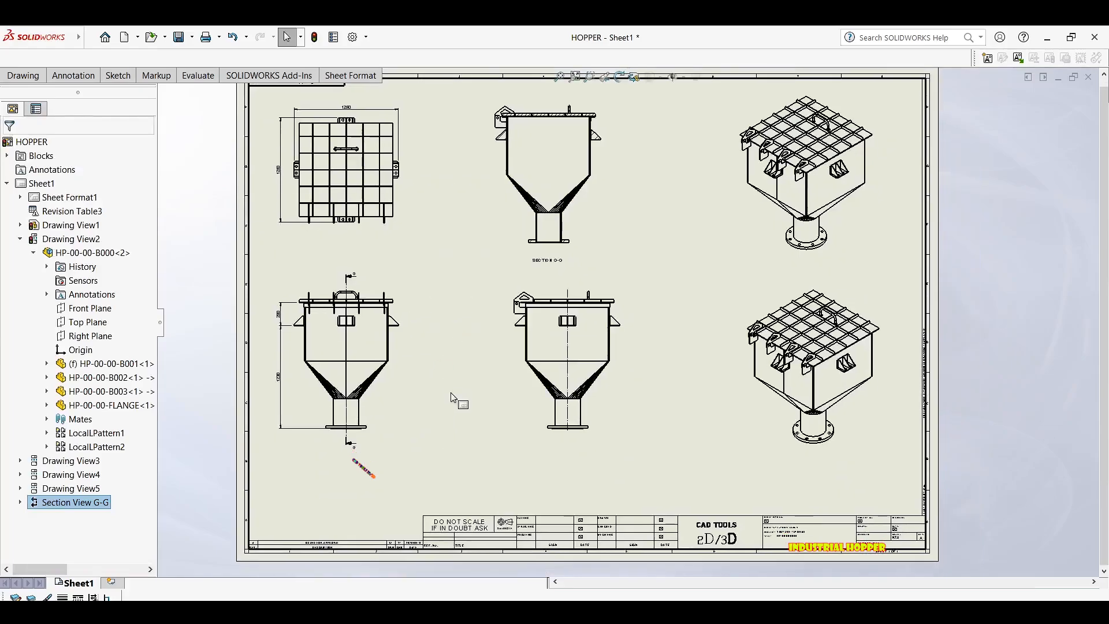
Reposition the front view, side view and section view G-G to space them out on the sheet.
{"action": "left_click_drag", "start_coordinate": [409, 384], "coordinate": [426, 406]}
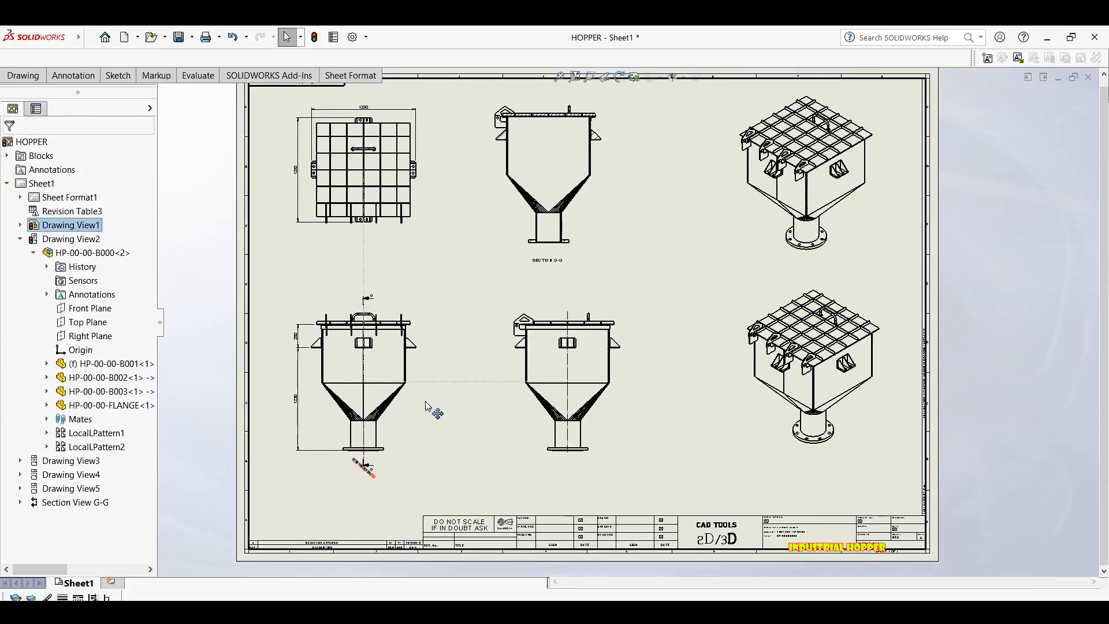
{"action": "left_click", "coordinate": [614, 410]}
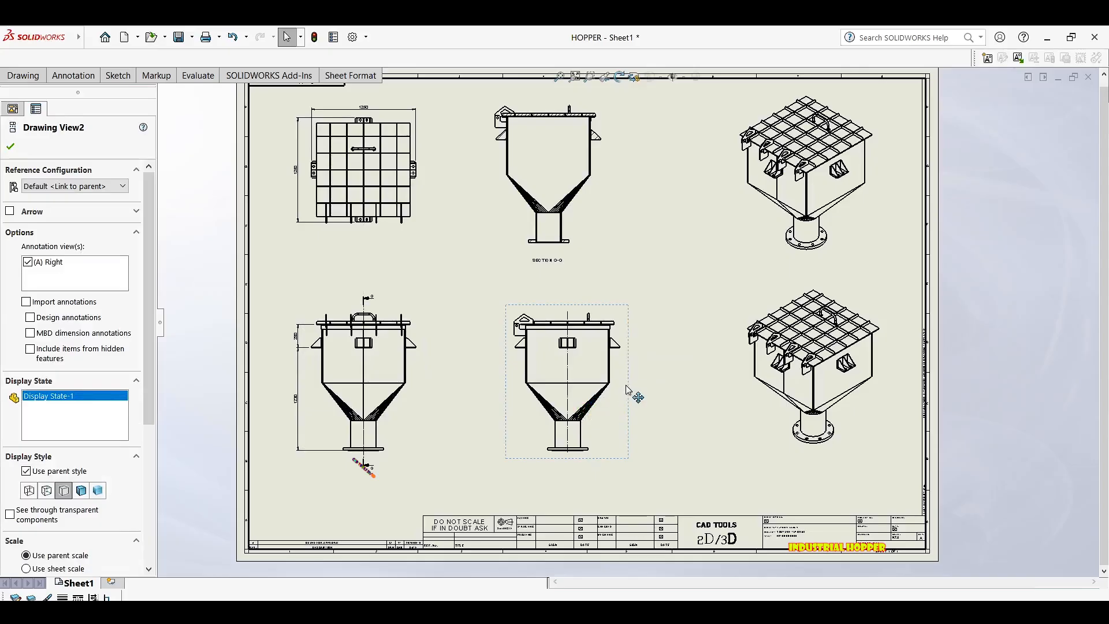
{"action": "left_click_drag", "start_coordinate": [612, 379], "coordinate": [611, 379]}
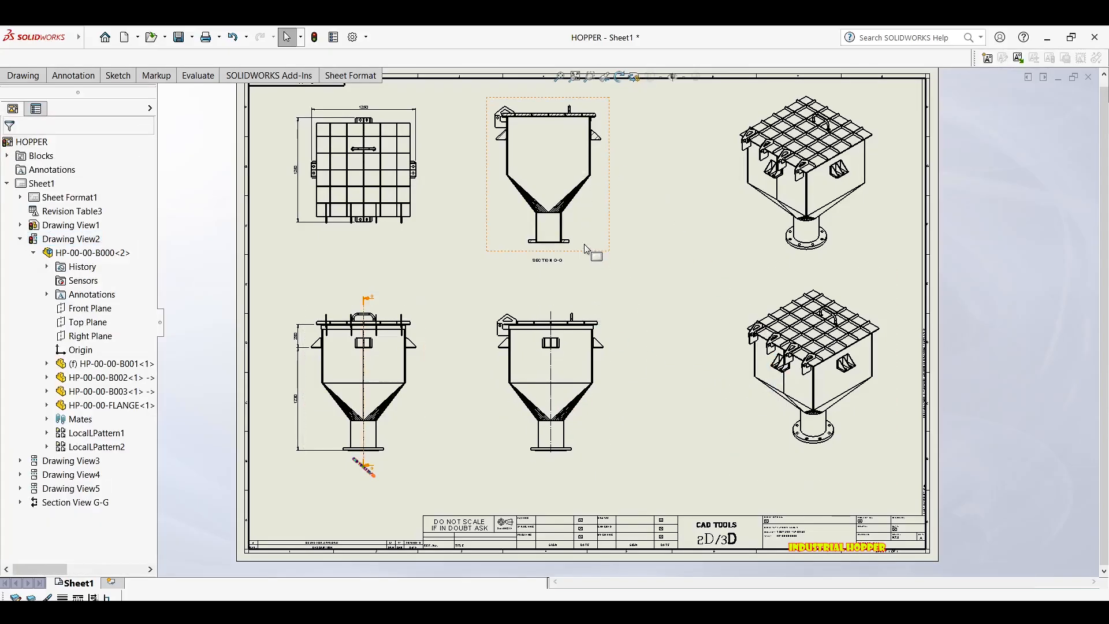
{"action": "mouse_move", "coordinate": [606, 259]}
{"action": "left_mouse_down"}
{"action": "mouse_move", "coordinate": [626, 257]}
{"action": "mouse_move", "coordinate": [612, 253]}
{"action": "left_mouse_up"}
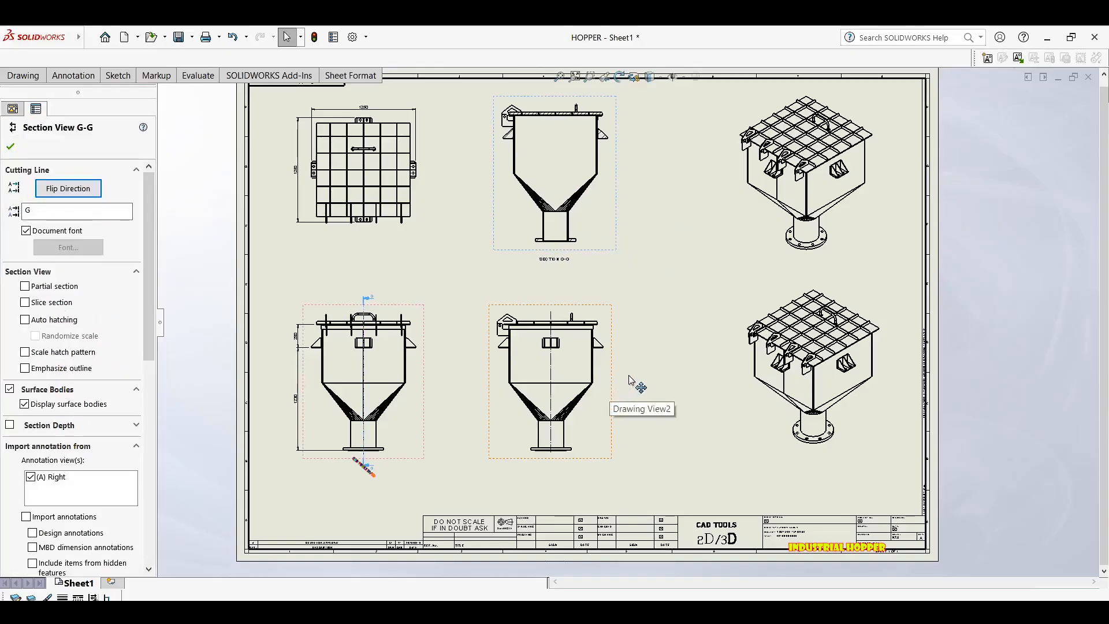
{"action": "left_click_drag", "start_coordinate": [629, 379], "coordinate": [628, 381]}
Align the hopper's side view vertically with section view G-G.
{"action": "right_click", "coordinate": [639, 434]}
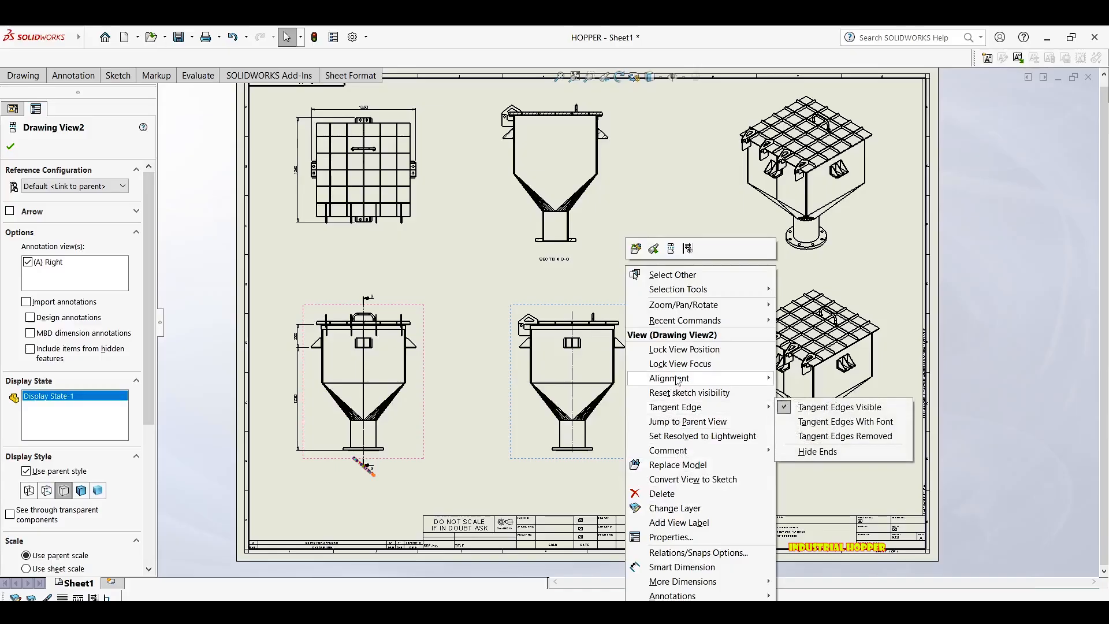
{"action": "mouse_move", "coordinate": [670, 378]}
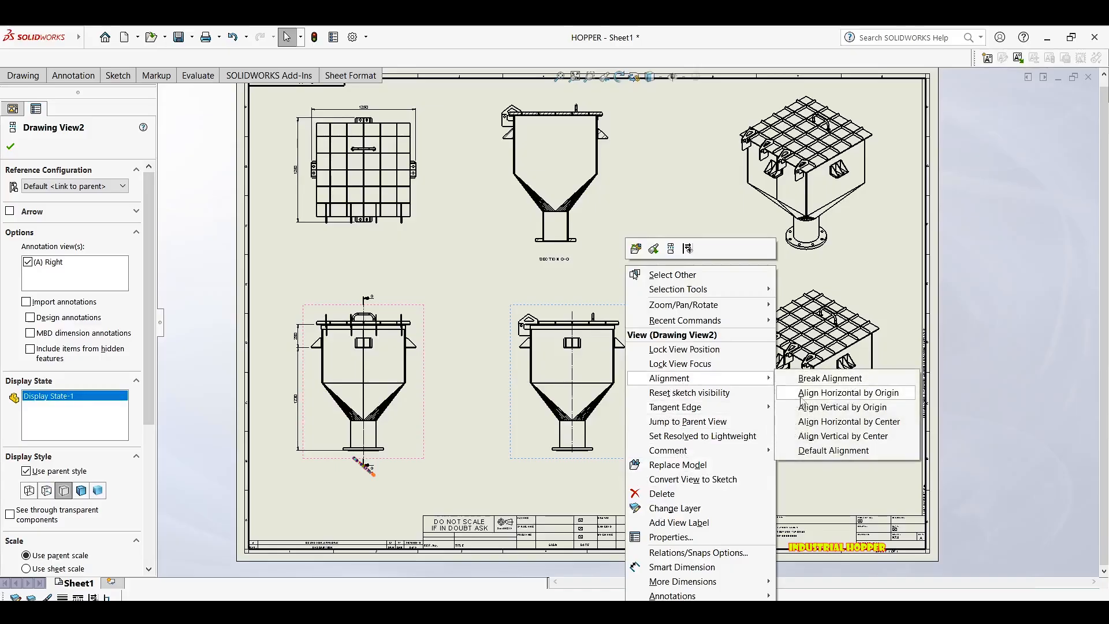
{"action": "left_click", "coordinate": [848, 422]}
{"action": "left_click", "coordinate": [611, 222]}
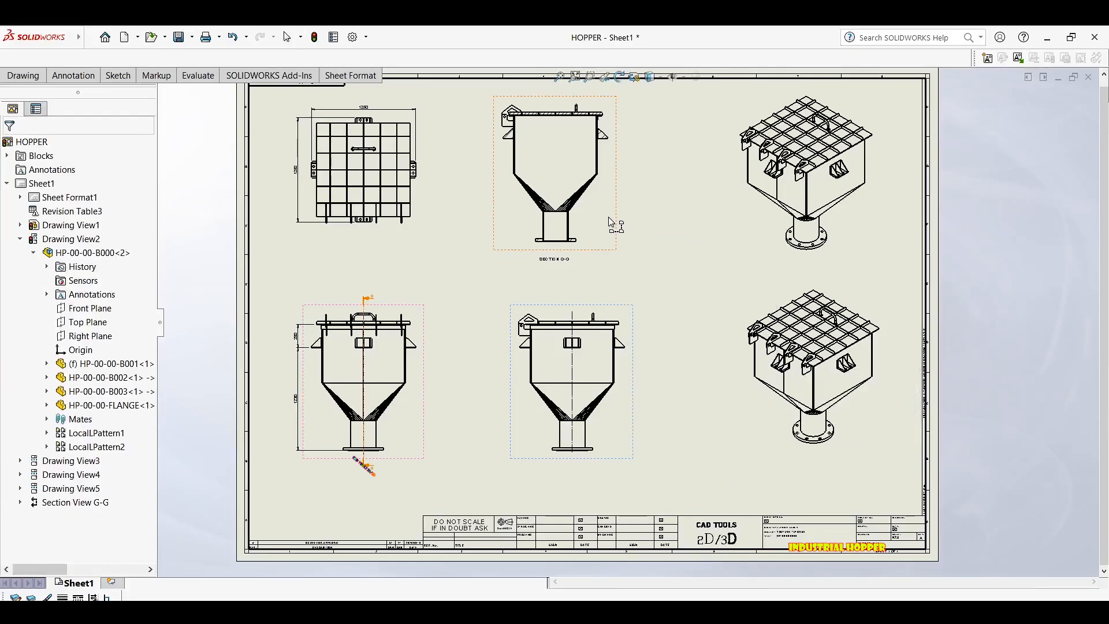
Insert a vertical centerline midway between the two outer wall edges of the hopper body in section view G-G.
{"action": "left_click", "coordinate": [73, 75]}
{"action": "left_click", "coordinate": [313, 95]}
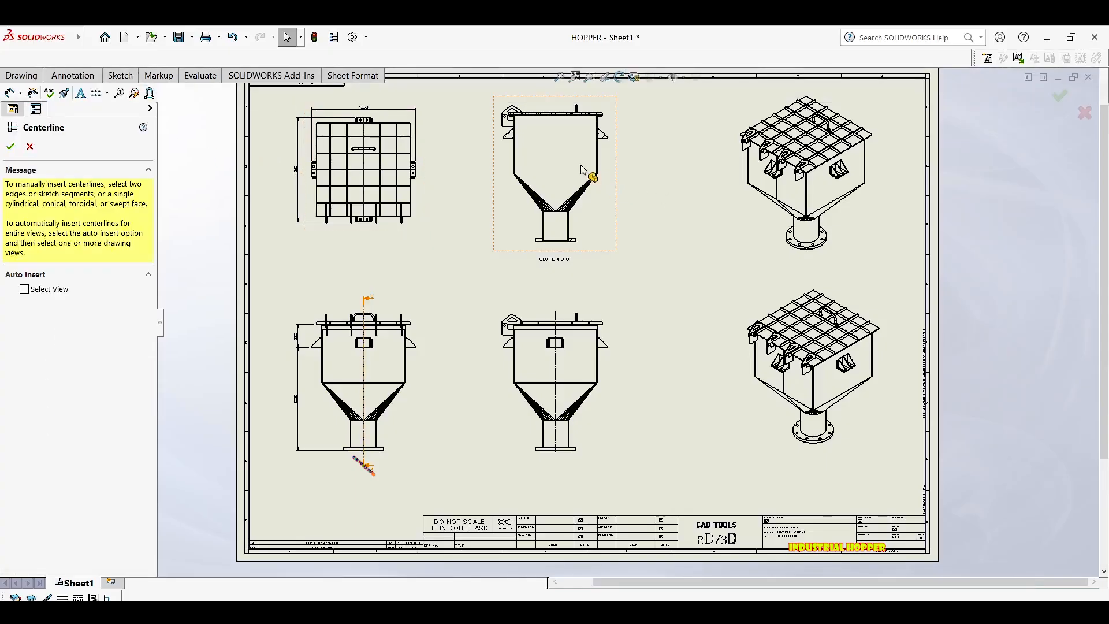
{"action": "scroll", "coordinate": [595, 156], "scroll_direction": "down", "scroll_amount": 5}
{"action": "scroll", "coordinate": [478, 192], "scroll_direction": "down", "scroll_amount": 5}
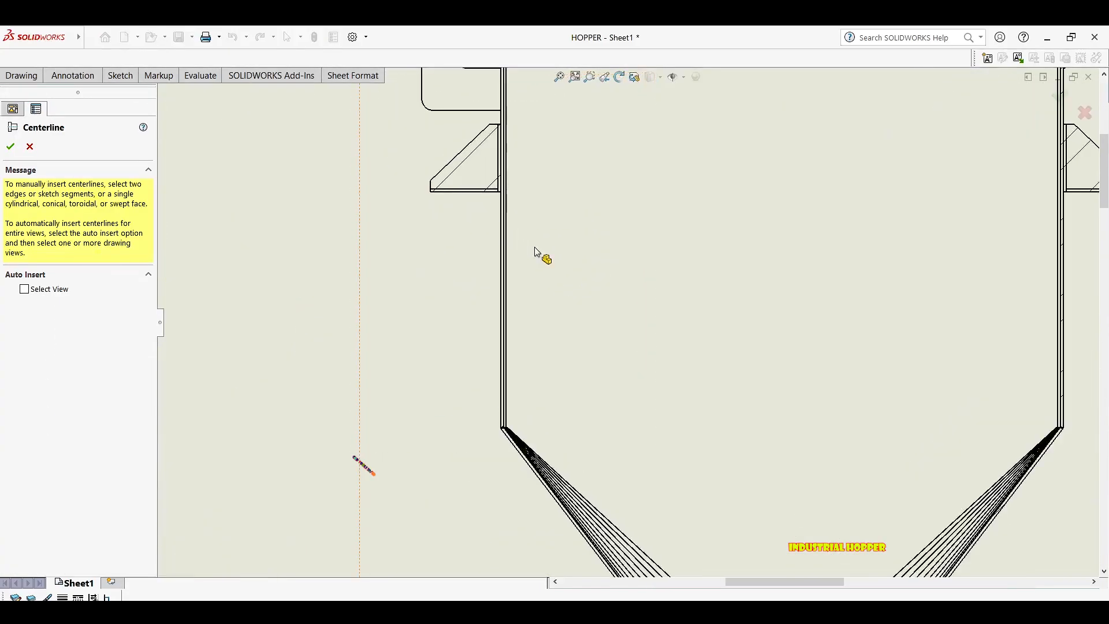
{"action": "left_click", "coordinate": [502, 275]}
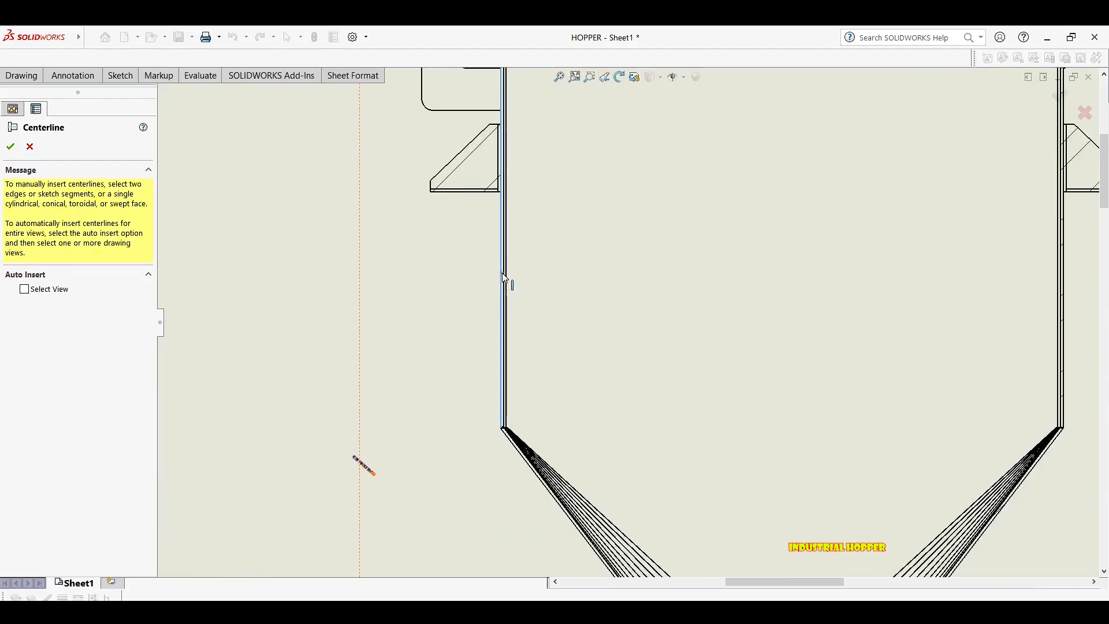
{"action": "middle_click_drag", "start_coordinate": [737, 253], "coordinate": [394, 253]}
{"action": "scroll", "coordinate": [711, 287], "scroll_direction": "down", "scroll_amount": 5}
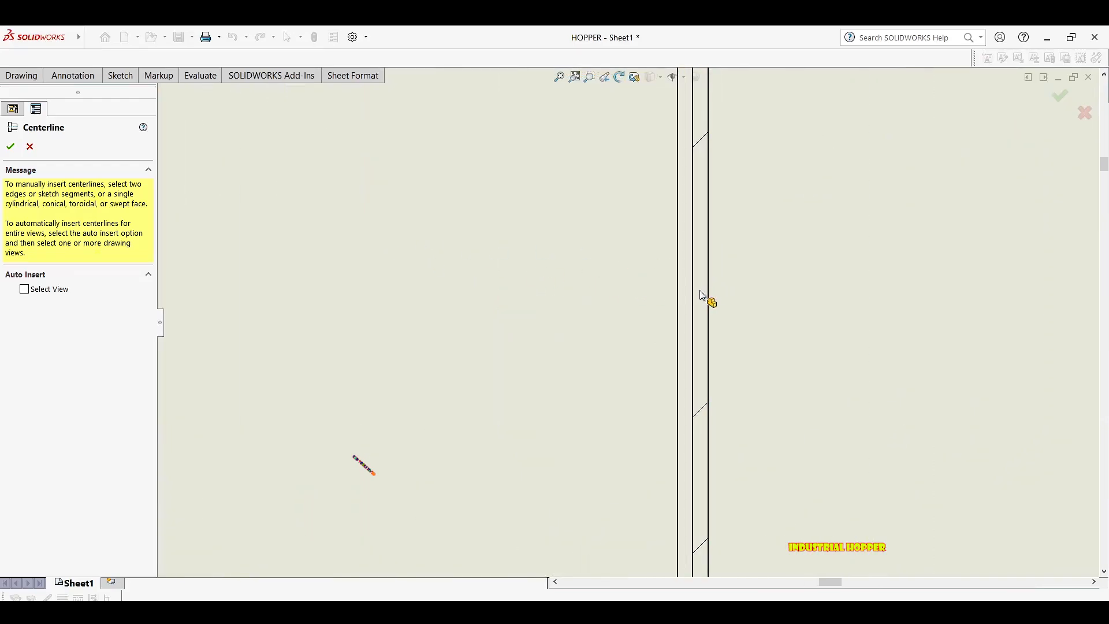
{"action": "scroll", "coordinate": [661, 300], "scroll_direction": "up", "scroll_amount": 3}
{"action": "scroll", "coordinate": [634, 339], "scroll_direction": "up", "scroll_amount": 2}
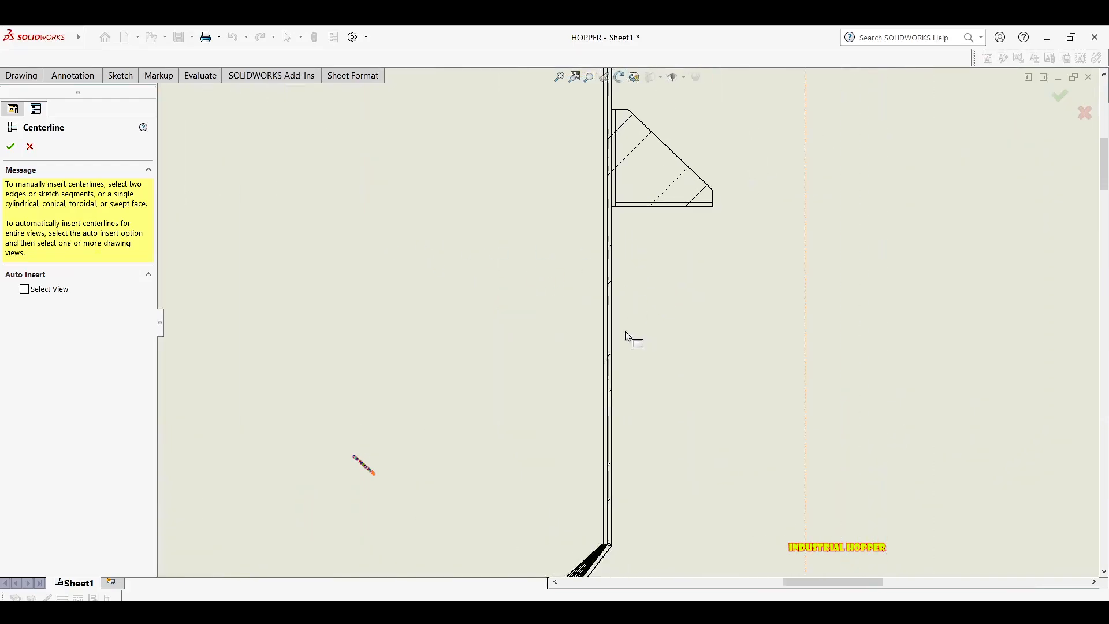
{"action": "scroll", "coordinate": [620, 389], "scroll_direction": "down", "scroll_amount": 4}
{"action": "scroll", "coordinate": [620, 390], "scroll_direction": "down", "scroll_amount": 1}
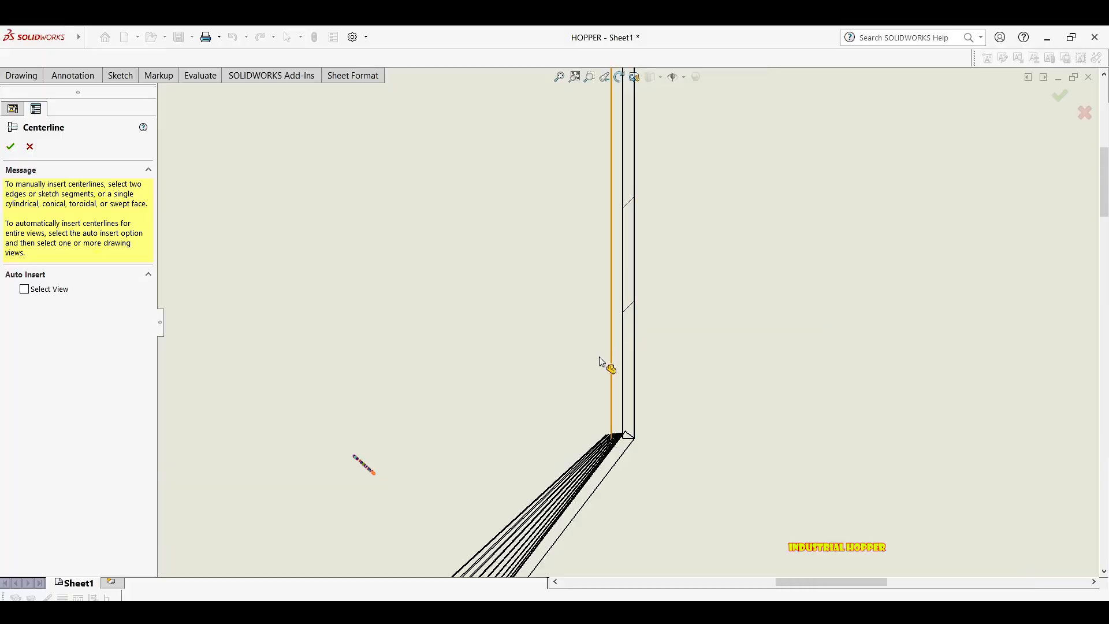
{"action": "scroll", "coordinate": [601, 364], "scroll_direction": "up", "scroll_amount": 6}
{"action": "scroll", "coordinate": [549, 318], "scroll_direction": "up", "scroll_amount": 2}
{"action": "key", "text": "Escape"}
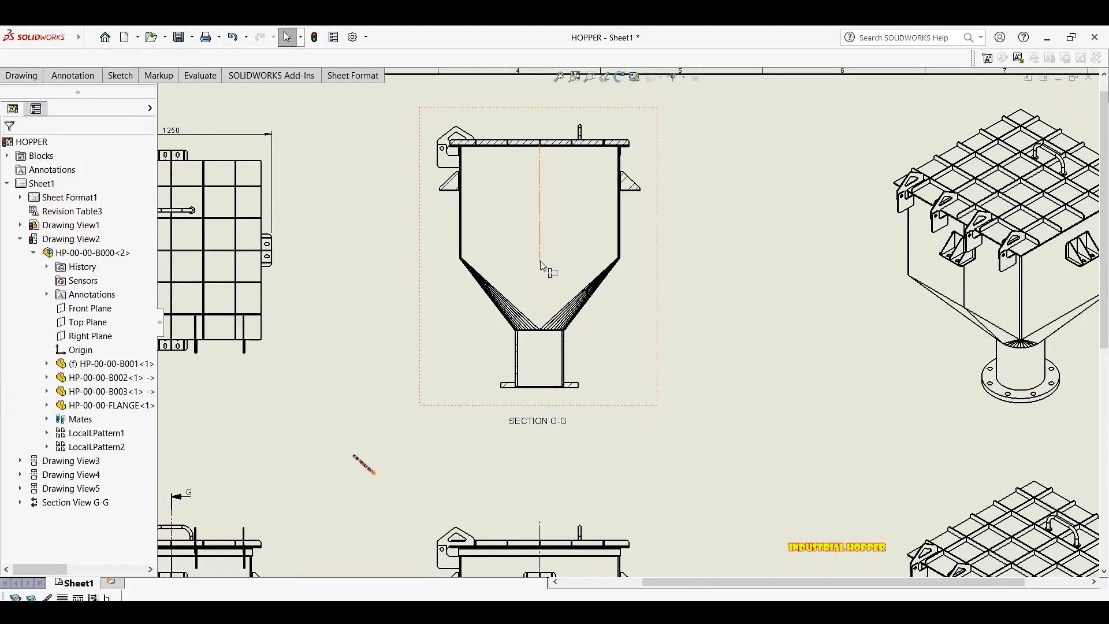
Extend the centerline in section view G-G beyond the bottom flange and above the lid.
{"action": "left_click_drag", "start_coordinate": [540, 397], "coordinate": [539, 397]}
{"action": "left_click_drag", "start_coordinate": [539, 142], "coordinate": [540, 119]}
{"action": "scroll", "coordinate": [557, 231], "scroll_direction": "up", "scroll_amount": 4}
{"action": "middle_click_drag", "start_coordinate": [556, 254], "coordinate": [498, 293]}
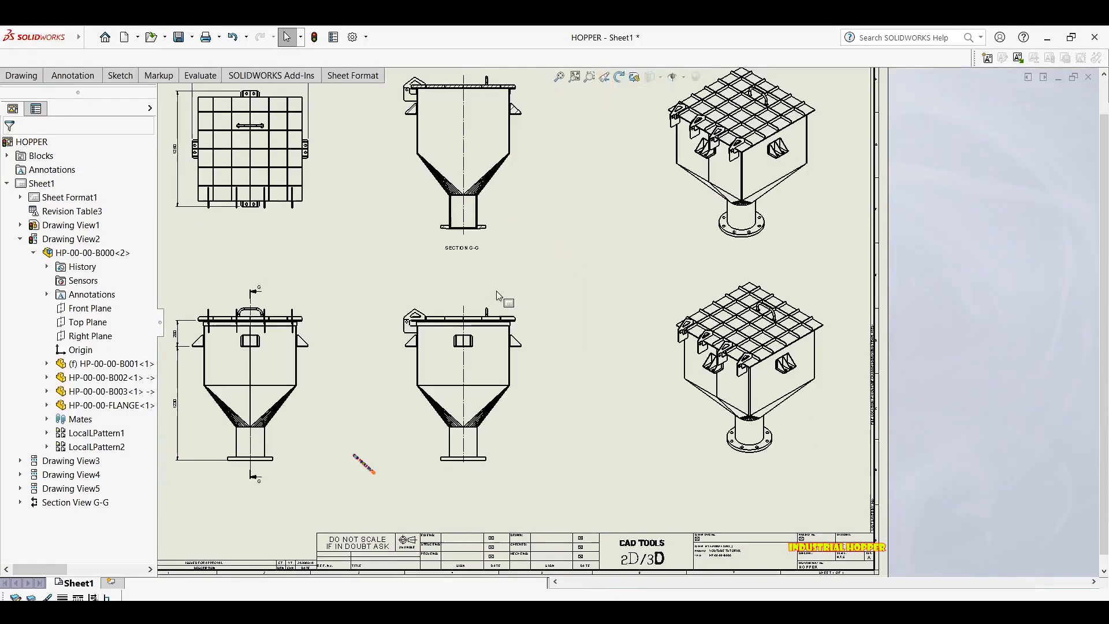
Dimension the outlet pipe's height in section view G-G, from the bottom flange's underside to the cone's lower edge.
{"action": "middle_click_drag", "start_coordinate": [303, 213], "coordinate": [352, 228]}
{"action": "scroll", "coordinate": [348, 228], "scroll_direction": "up", "scroll_amount": 1}
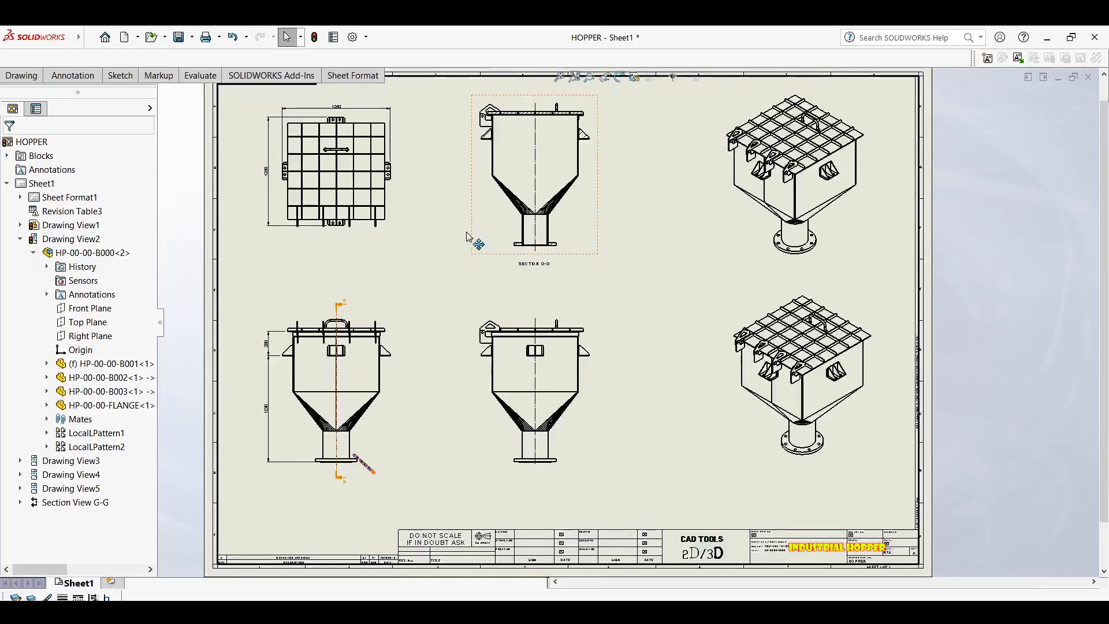
{"action": "scroll", "coordinate": [470, 240], "scroll_direction": "down", "scroll_amount": 1}
{"action": "right_click_drag", "start_coordinate": [560, 278], "coordinate": [569, 234]}
{"action": "scroll", "coordinate": [527, 254], "scroll_direction": "down", "scroll_amount": 8}
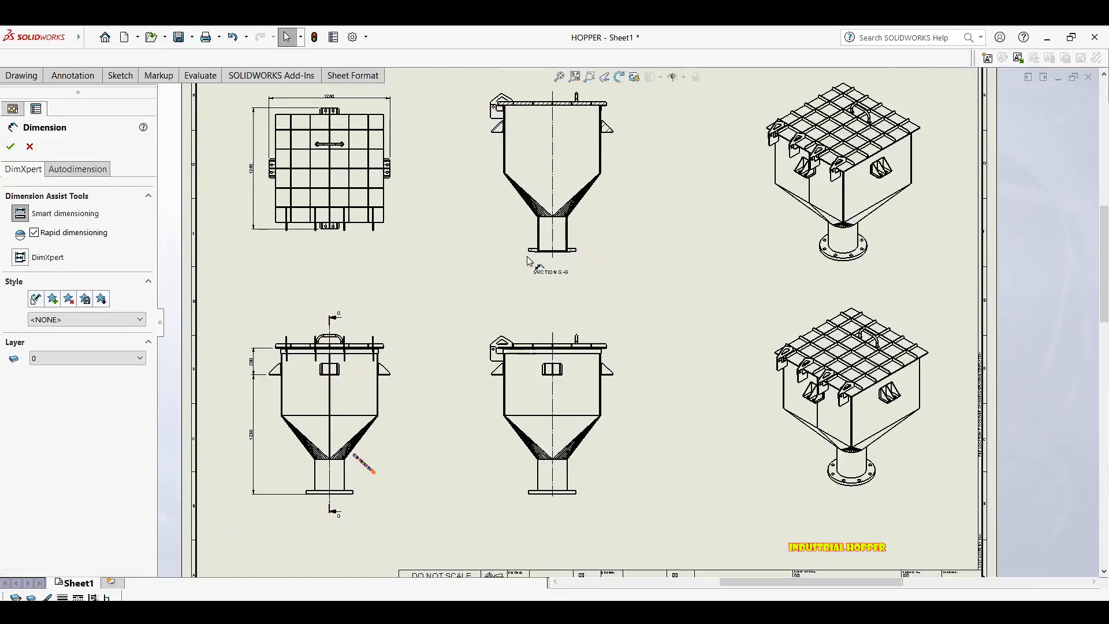
{"action": "left_click", "coordinate": [540, 304]}
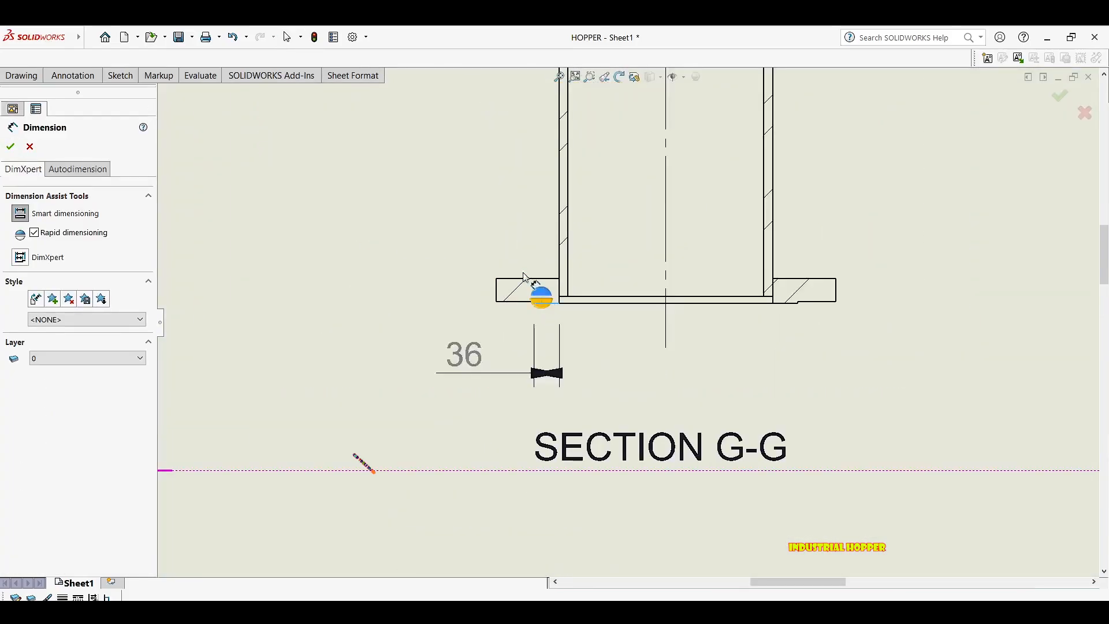
{"action": "scroll", "coordinate": [577, 309], "scroll_direction": "up", "scroll_amount": 3}
{"action": "scroll", "coordinate": [590, 294], "scroll_direction": "down", "scroll_amount": 11}
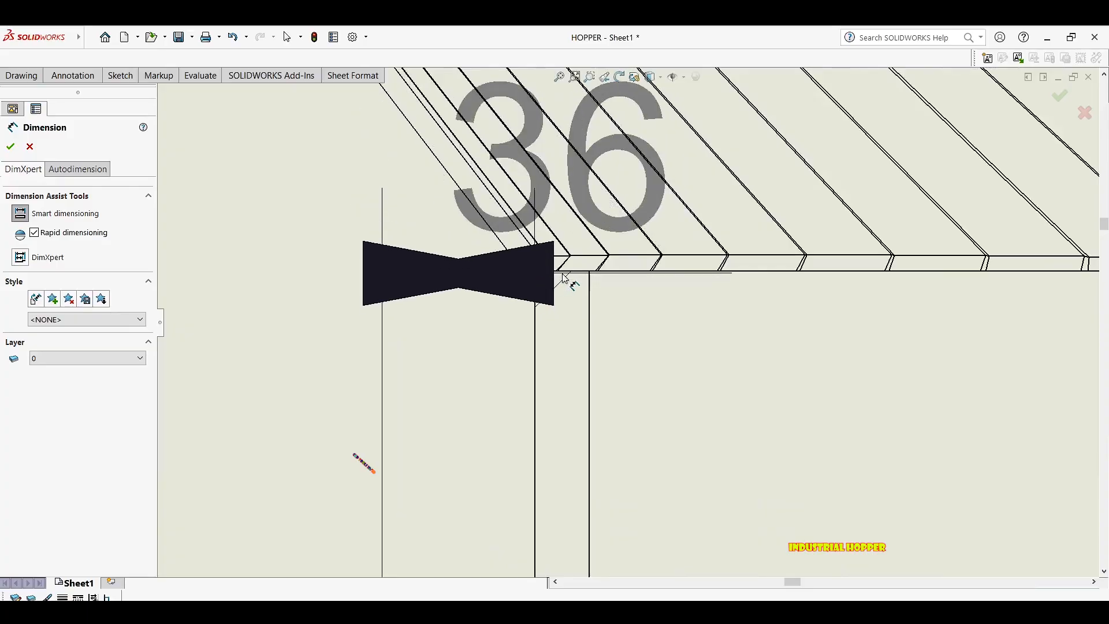
{"action": "left_click", "coordinate": [560, 272]}
{"action": "scroll", "coordinate": [449, 298], "scroll_direction": "up", "scroll_amount": 10}
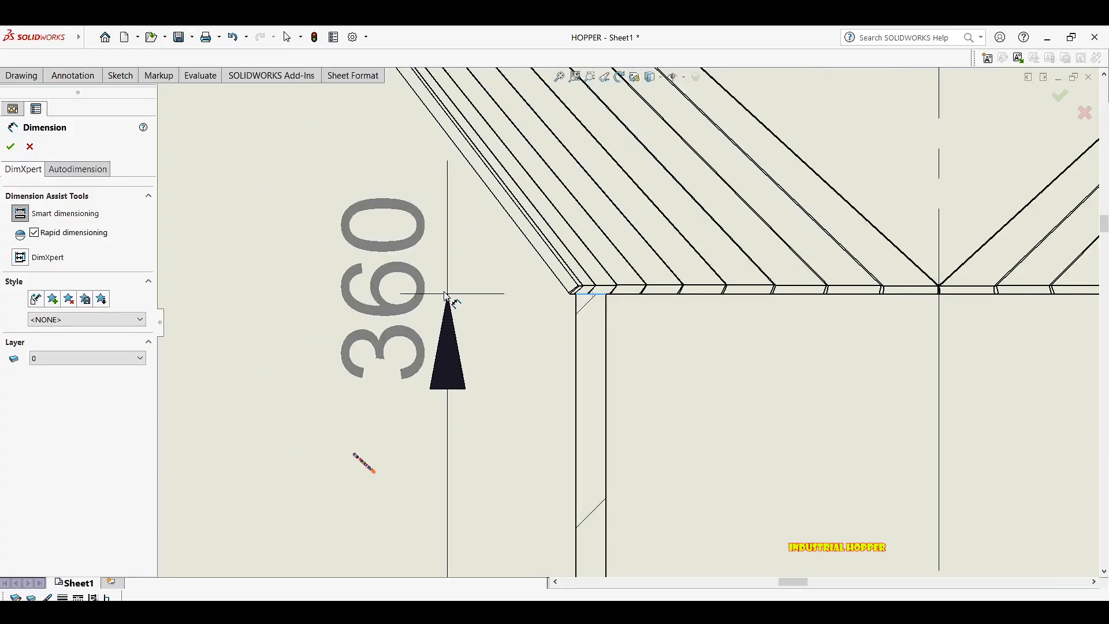
{"action": "scroll", "coordinate": [424, 370], "scroll_direction": "up", "scroll_amount": 3}
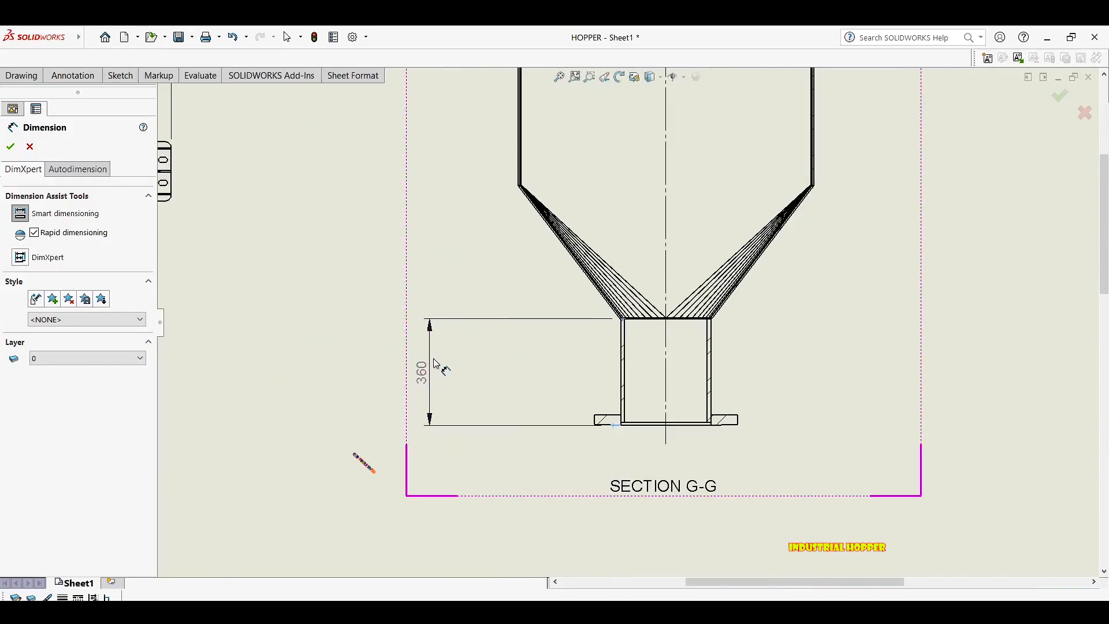
Dimension the cone's height in section view G-G, in line with the outlet pipe's height dimension.
{"action": "left_click", "coordinate": [629, 324]}
{"action": "scroll", "coordinate": [629, 319], "scroll_direction": "down", "scroll_amount": 8}
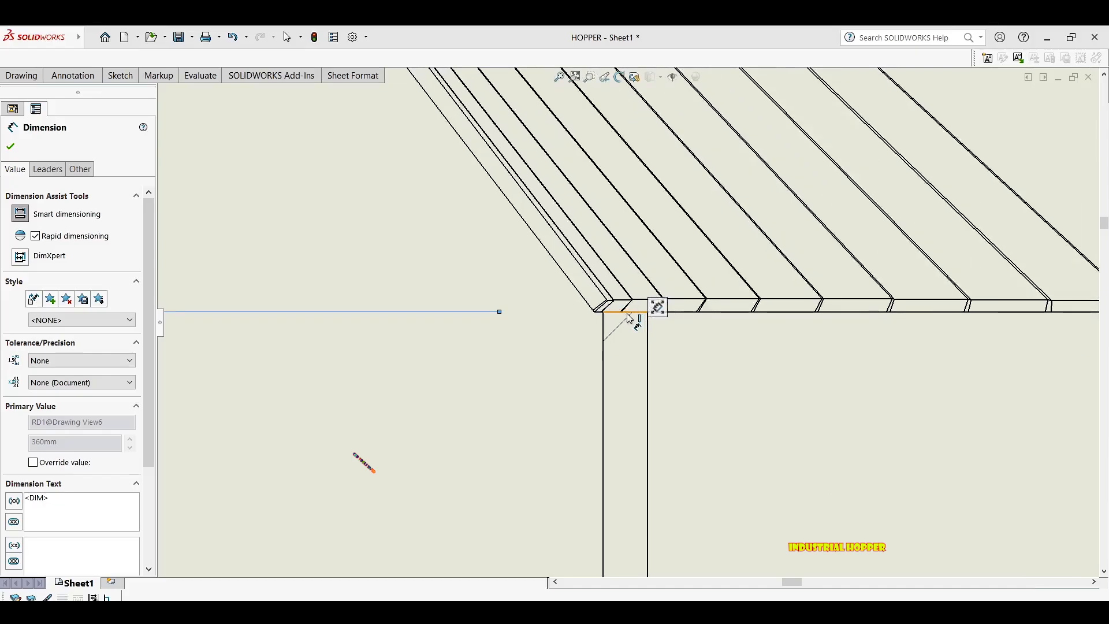
{"action": "scroll", "coordinate": [469, 276], "scroll_direction": "up", "scroll_amount": 10}
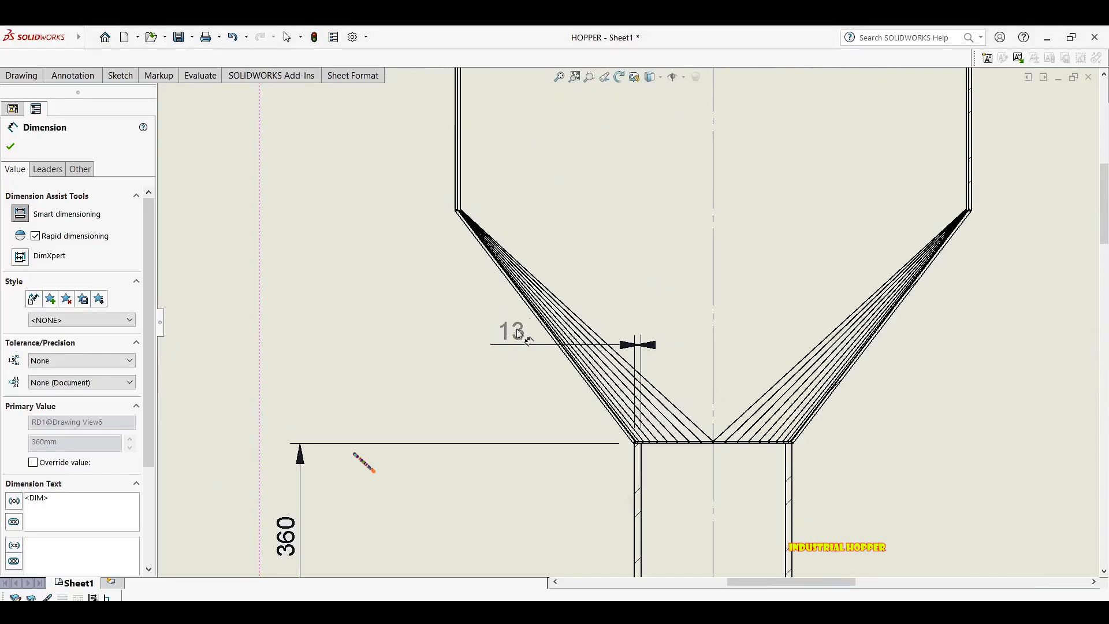
{"action": "scroll", "coordinate": [537, 225], "scroll_direction": "down", "scroll_amount": 2}
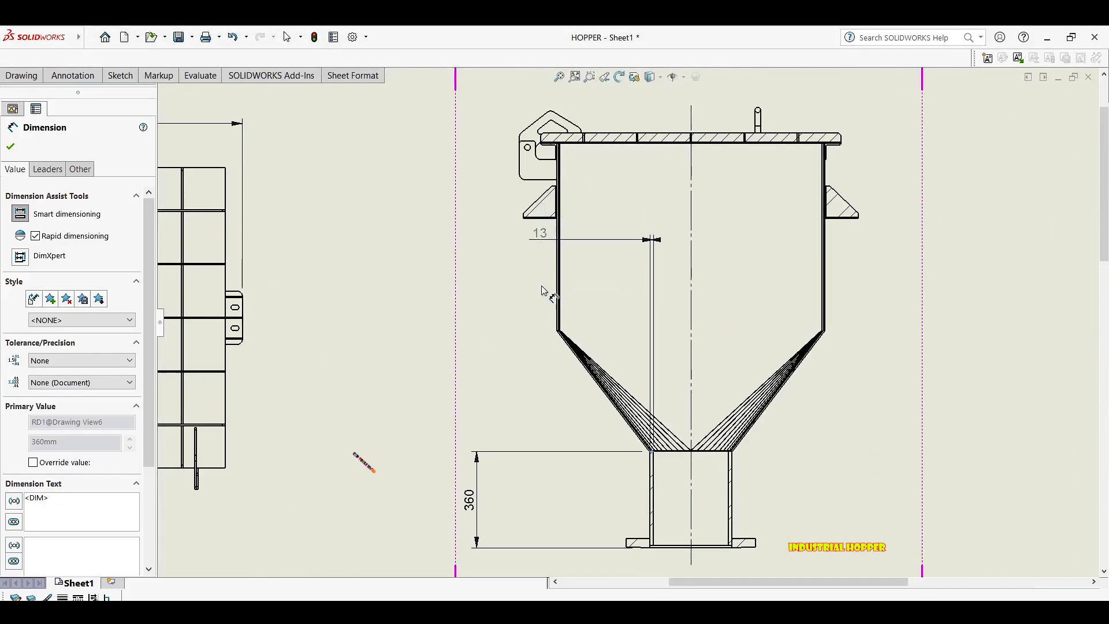
{"action": "scroll", "coordinate": [558, 330], "scroll_direction": "down", "scroll_amount": 10}
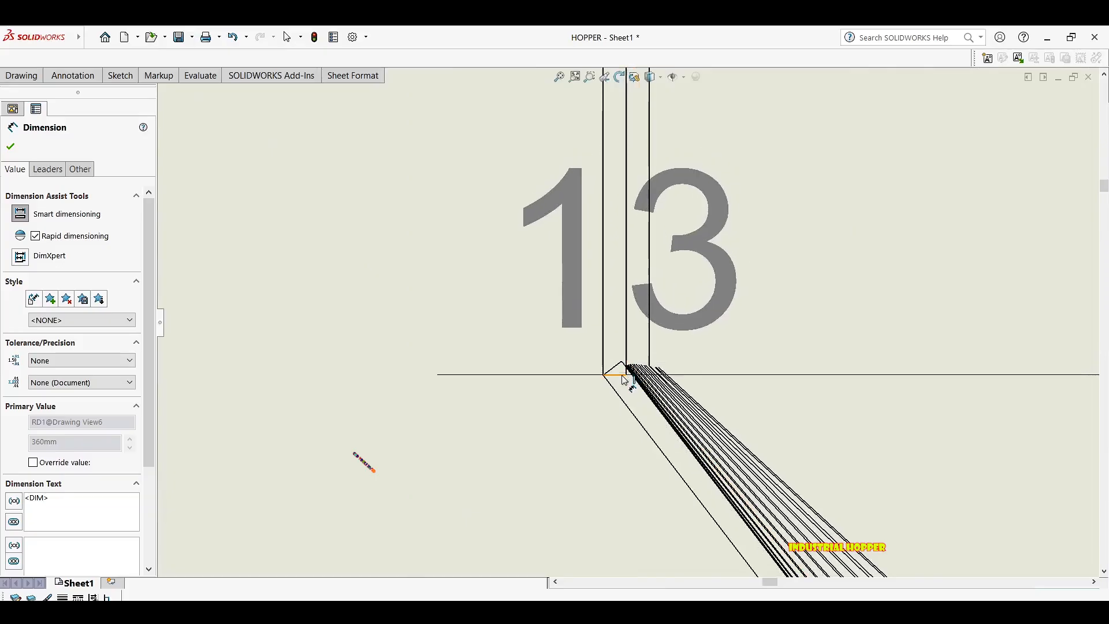
{"action": "left_click", "coordinate": [610, 375]}
{"action": "scroll", "coordinate": [508, 373], "scroll_direction": "up", "scroll_amount": 10}
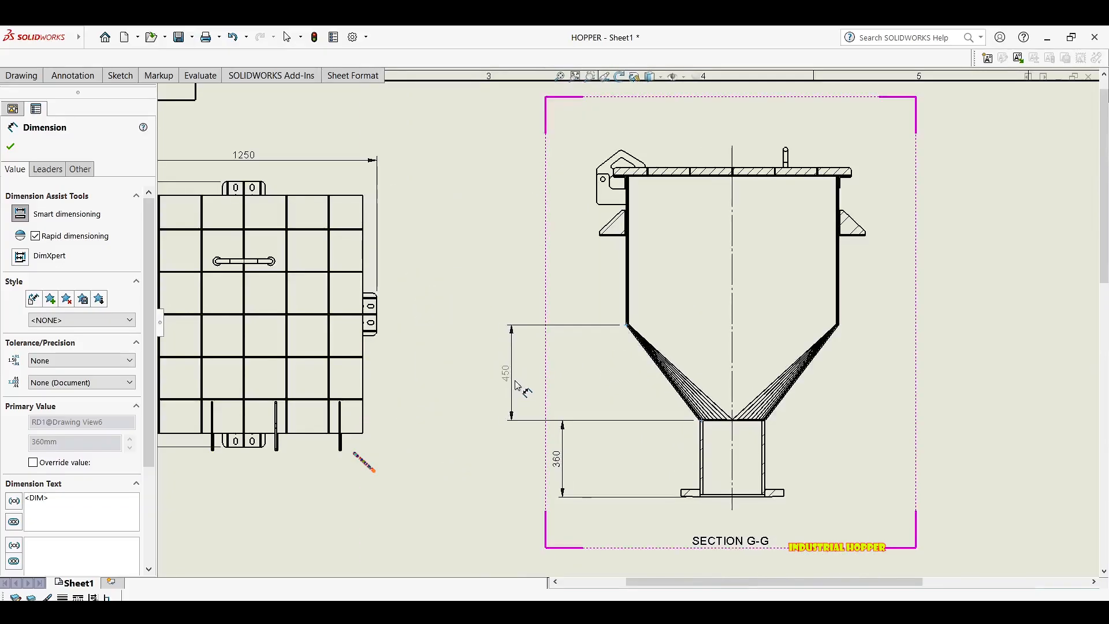
{"action": "left_click", "coordinate": [569, 375]}
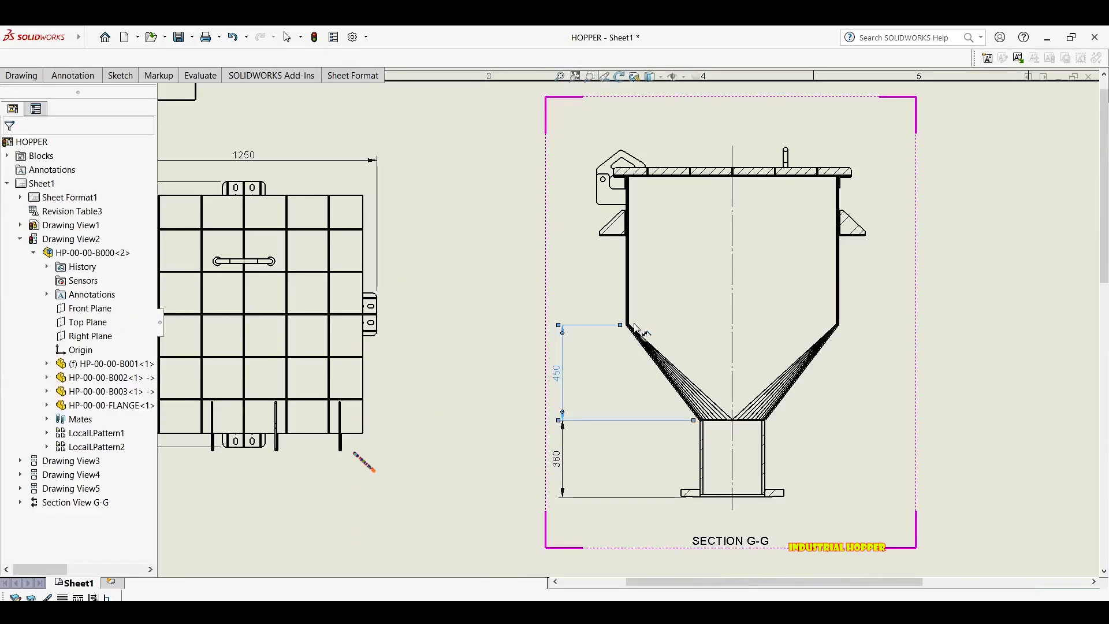
Dimension the straight hopper body's height in section view G-G, from the cone's upper edge to the lid's underside, in line with the cone dimension.
{"action": "scroll", "coordinate": [624, 327], "scroll_direction": "down", "scroll_amount": 8}
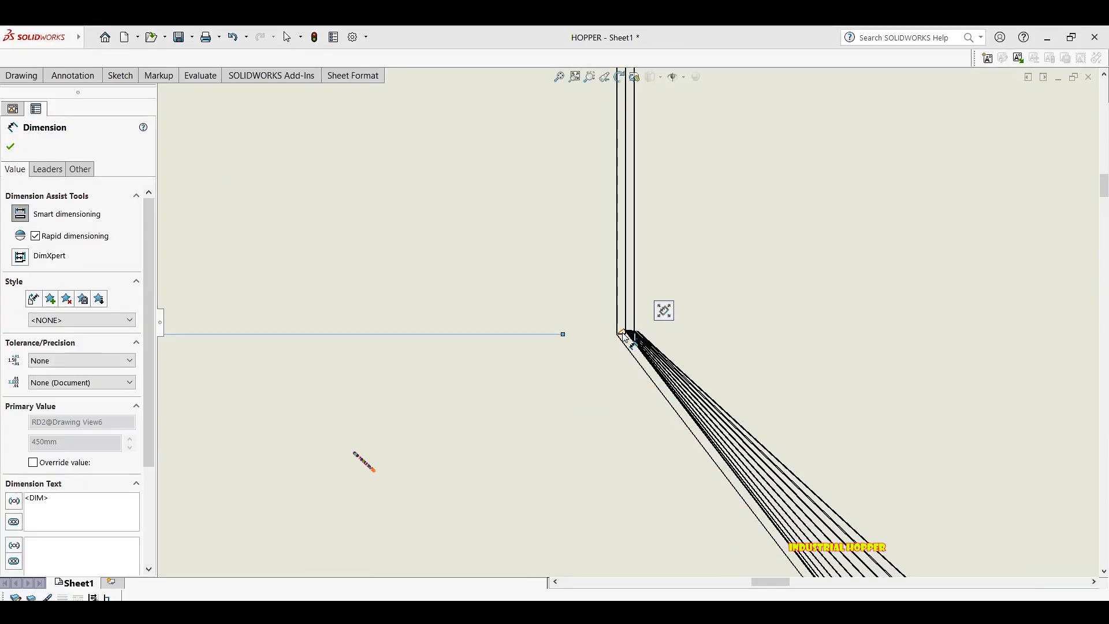
{"action": "left_click", "coordinate": [622, 334]}
{"action": "scroll", "coordinate": [622, 335], "scroll_direction": "down", "scroll_amount": 8}
{"action": "key", "text": "Escape"}
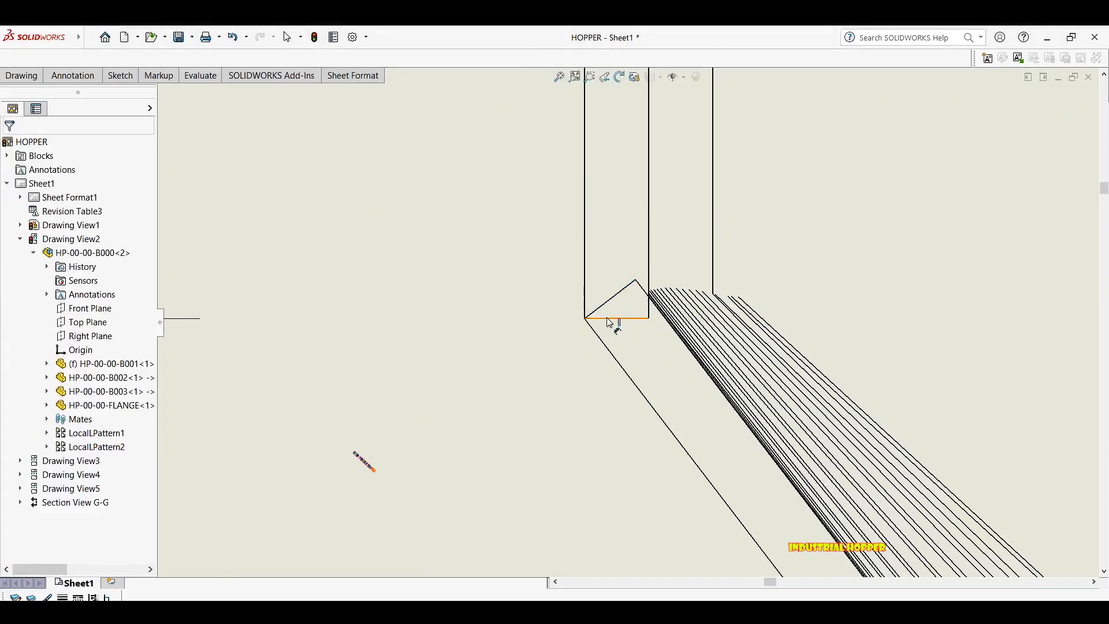
{"action": "scroll", "coordinate": [596, 182], "scroll_direction": "up", "scroll_amount": 10}
{"action": "scroll", "coordinate": [578, 317], "scroll_direction": "down", "scroll_amount": 6}
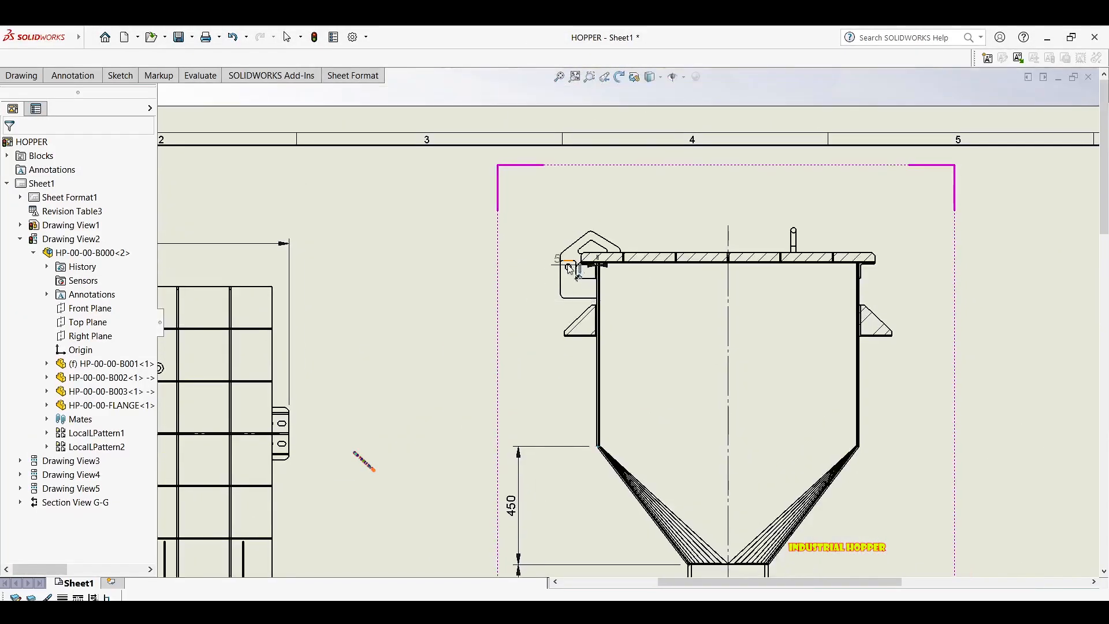
{"action": "scroll", "coordinate": [644, 250], "scroll_direction": "down", "scroll_amount": 8}
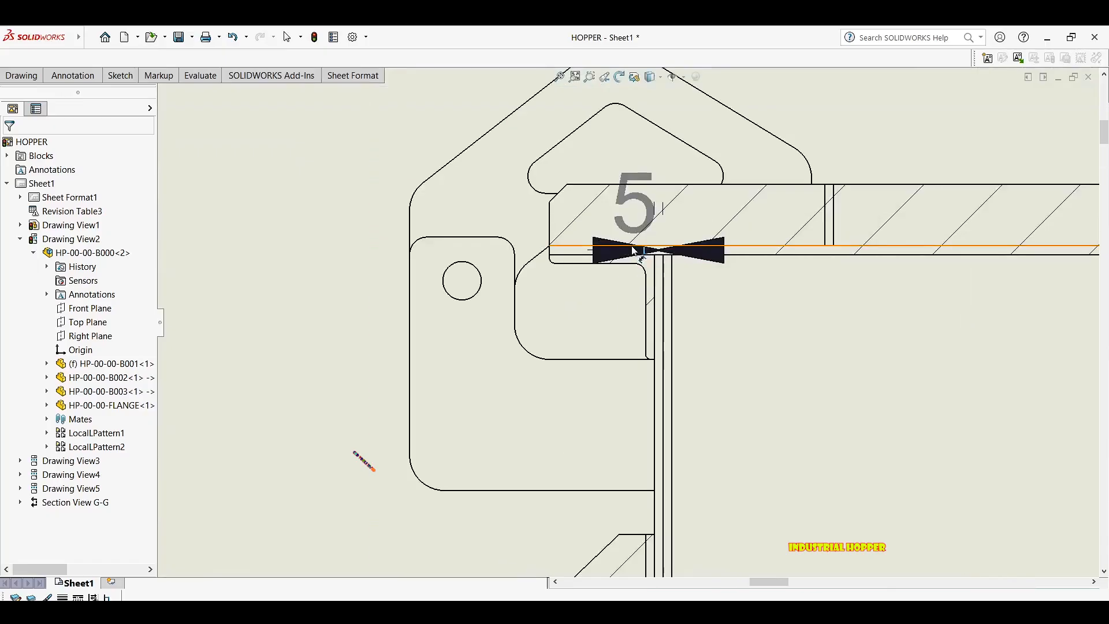
{"action": "left_click", "coordinate": [496, 284]}
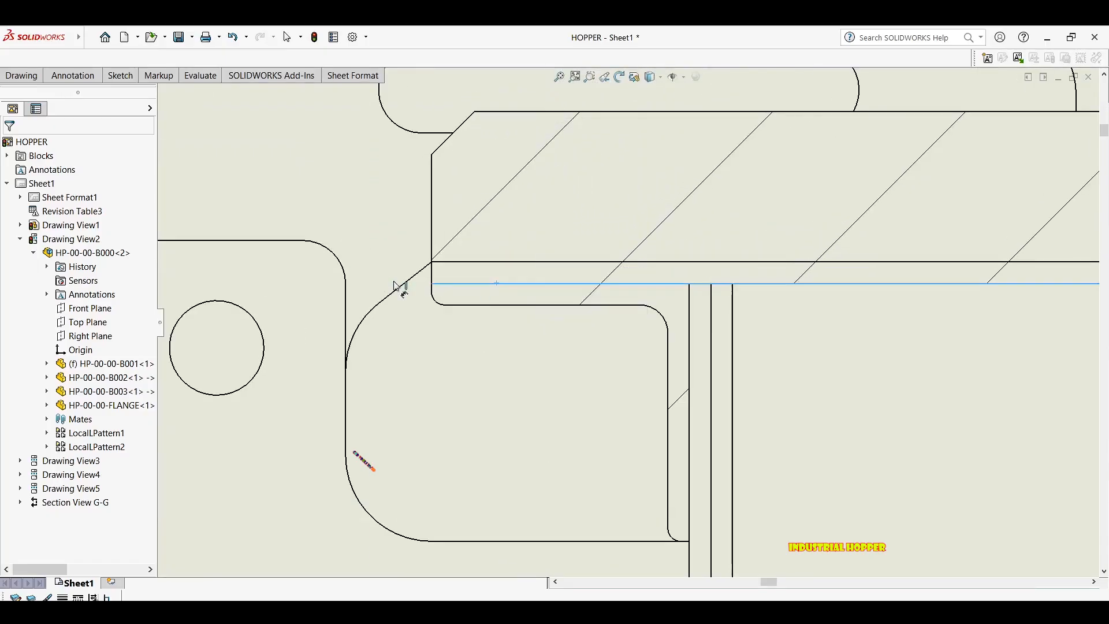
{"action": "scroll", "coordinate": [454, 313], "scroll_direction": "up", "scroll_amount": 9}
{"action": "scroll", "coordinate": [416, 341], "scroll_direction": "down", "scroll_amount": 4}
{"action": "scroll", "coordinate": [549, 341], "scroll_direction": "up", "scroll_amount": 4}
{"action": "middle_click_drag", "start_coordinate": [539, 304], "coordinate": [512, 111]}
{"action": "scroll", "coordinate": [574, 312], "scroll_direction": "up", "scroll_amount": 5}
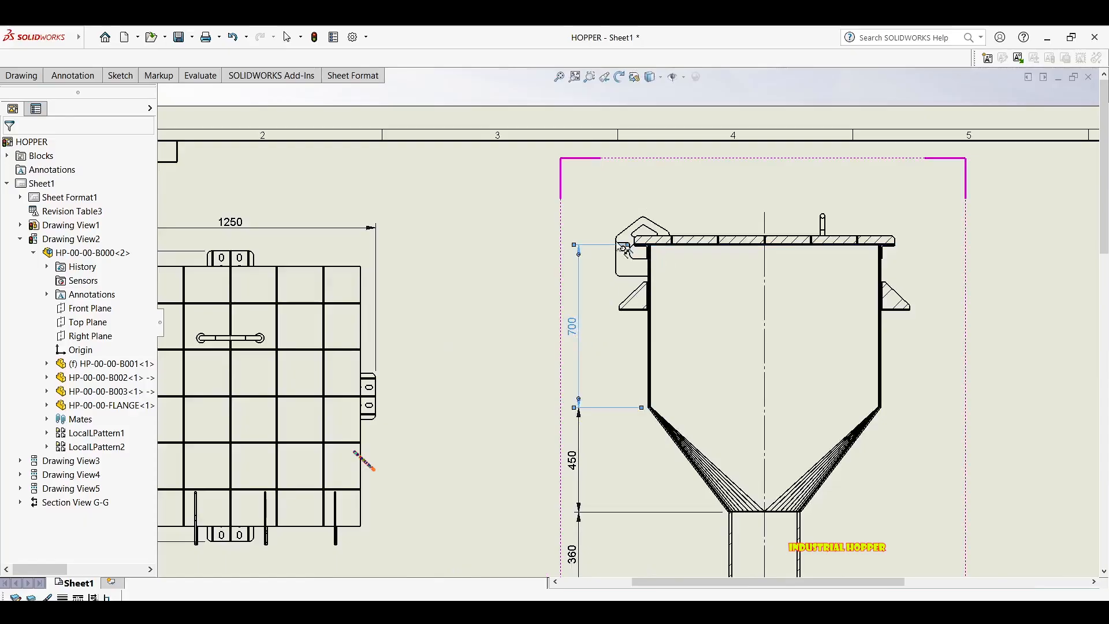
{"action": "left_click", "coordinate": [625, 250]}
{"action": "scroll", "coordinate": [600, 231], "scroll_direction": "up", "scroll_amount": 4}
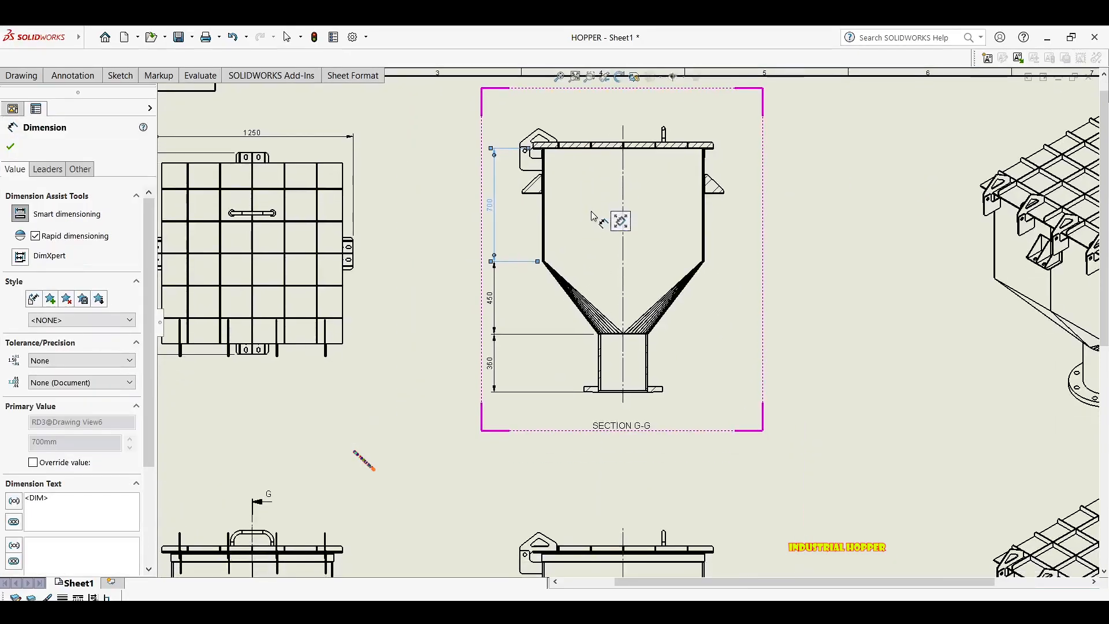
{"action": "scroll", "coordinate": [595, 214], "scroll_direction": "up", "scroll_amount": 3}
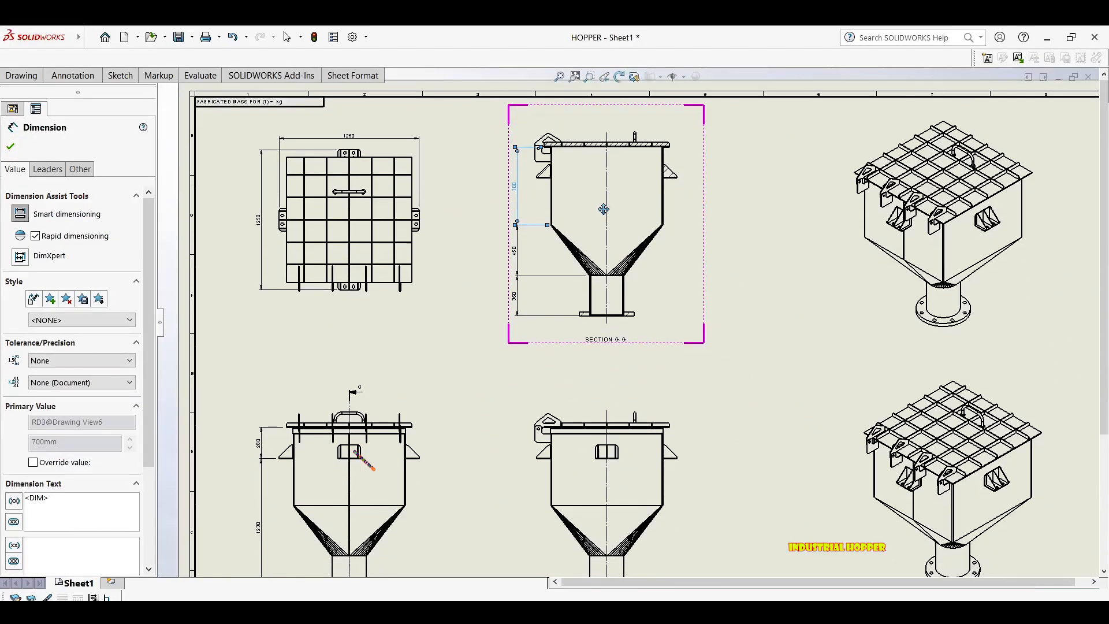
Add slot center marks to both slots of the mounting bracket on the top view's upper edge.
{"action": "middle_click_drag", "start_coordinate": [603, 209], "coordinate": [602, 206]}
{"action": "mouse_move", "coordinate": [575, 319]}
{"action": "middle_mouse_down"}
{"action": "mouse_move", "coordinate": [553, 304]}
{"action": "mouse_move", "coordinate": [559, 296]}
{"action": "middle_mouse_up"}
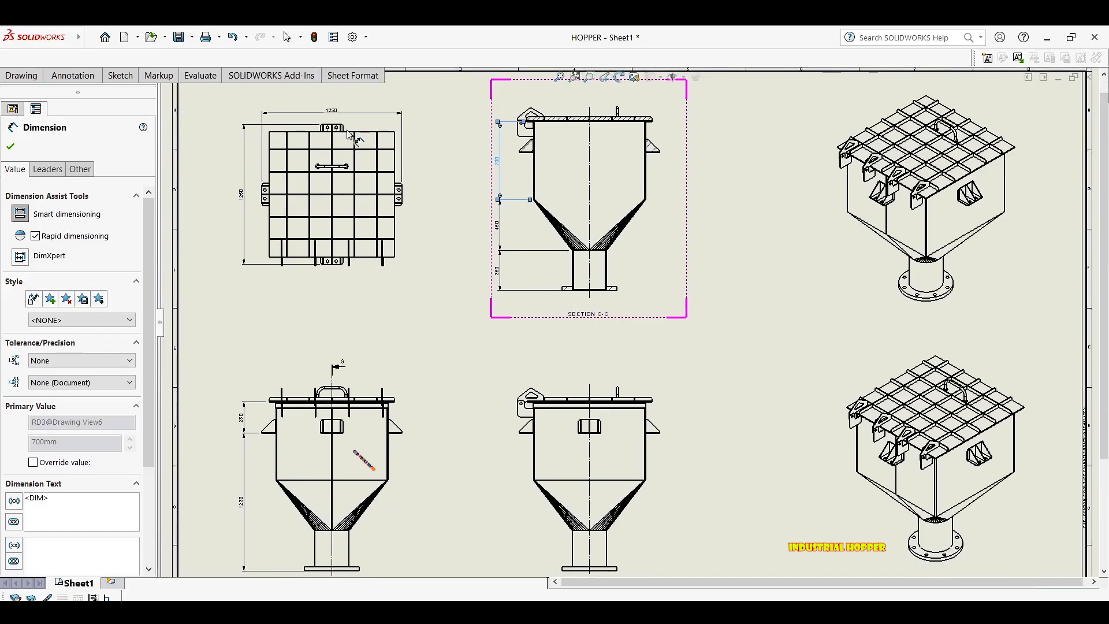
{"action": "scroll", "coordinate": [349, 135], "scroll_direction": "down", "scroll_amount": 7}
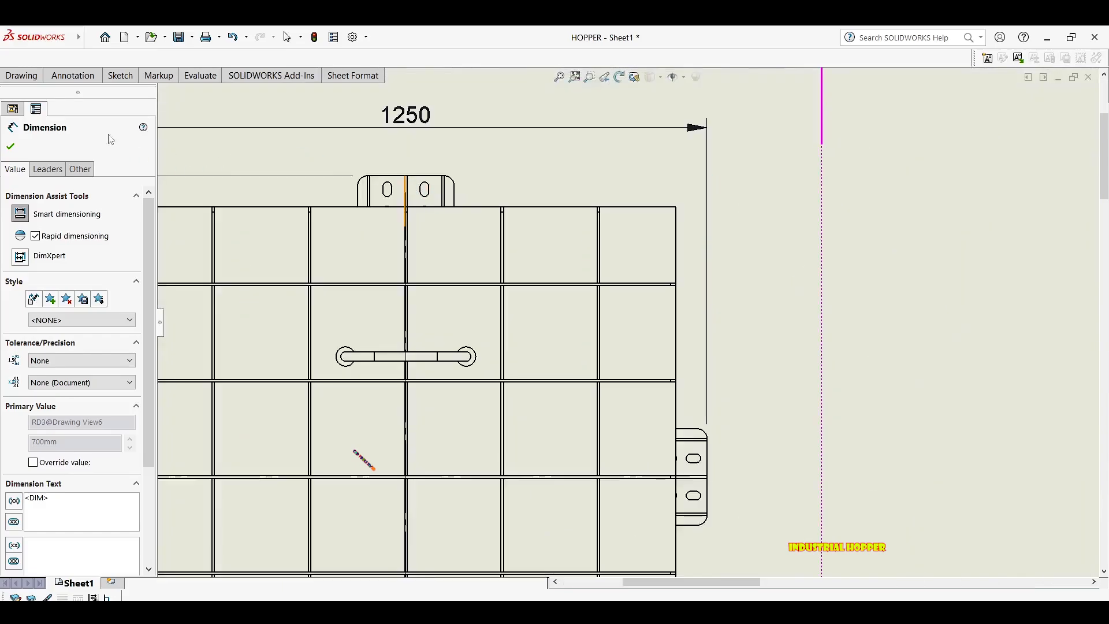
{"action": "left_click", "coordinate": [72, 76]}
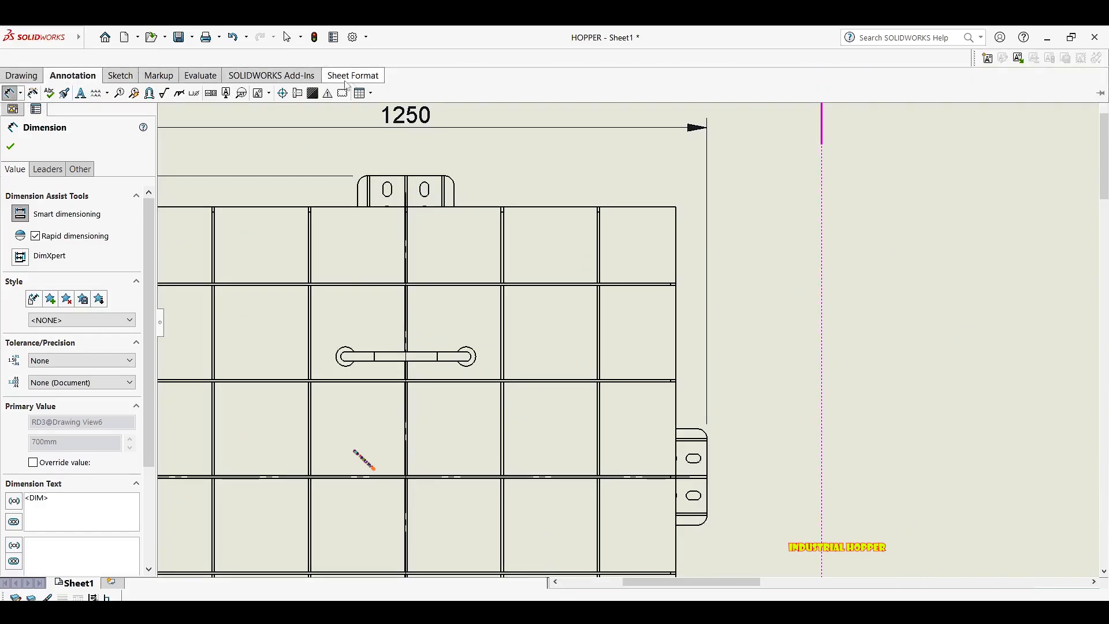
{"action": "left_click", "coordinate": [343, 92]}
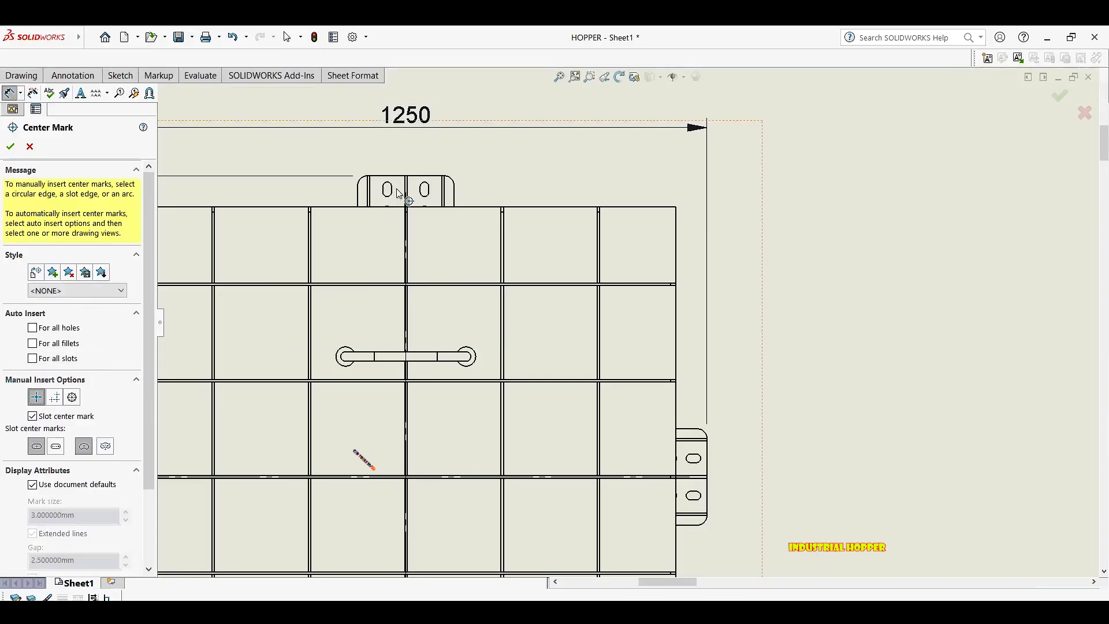
{"action": "scroll", "coordinate": [399, 194], "scroll_direction": "down", "scroll_amount": 3}
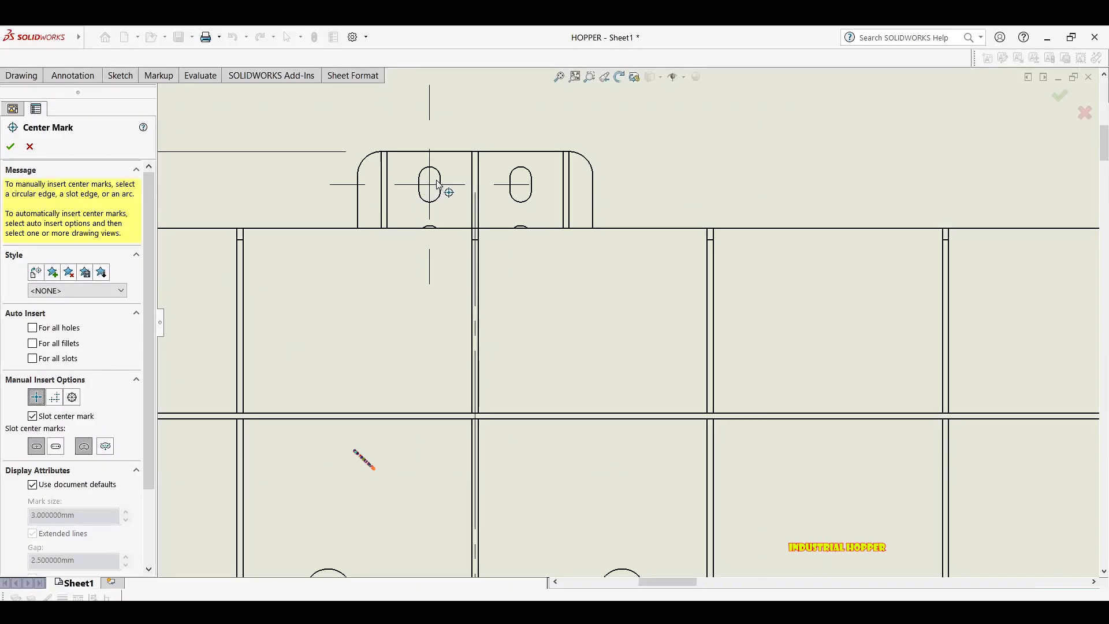
{"action": "left_click", "coordinate": [439, 185]}
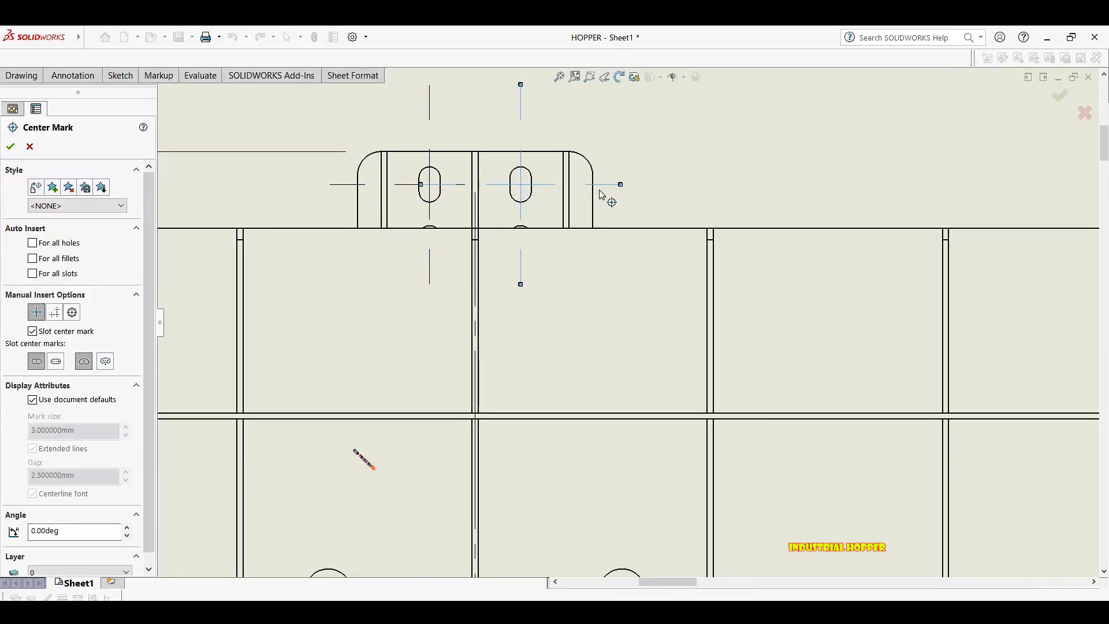
Add center marks to both slots of the mounting bracket on the top view's left edge.
{"action": "scroll", "coordinate": [601, 195], "scroll_direction": "up", "scroll_amount": 5}
{"action": "scroll", "coordinate": [556, 347], "scroll_direction": "down", "scroll_amount": 4}
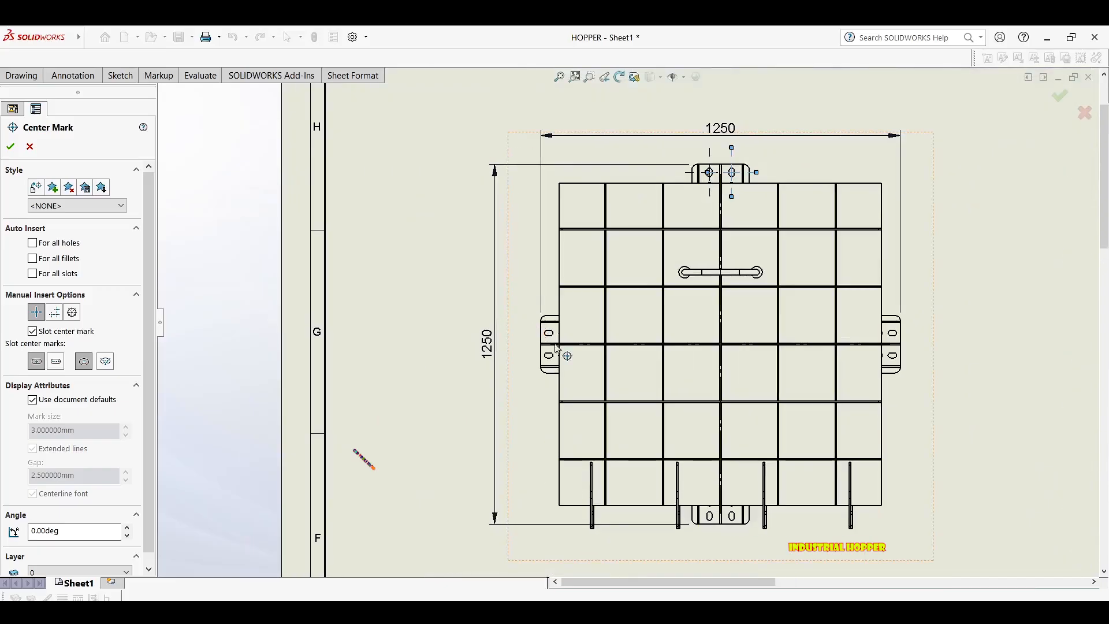
{"action": "scroll", "coordinate": [556, 347], "scroll_direction": "down", "scroll_amount": 3}
{"action": "left_click", "coordinate": [554, 313]}
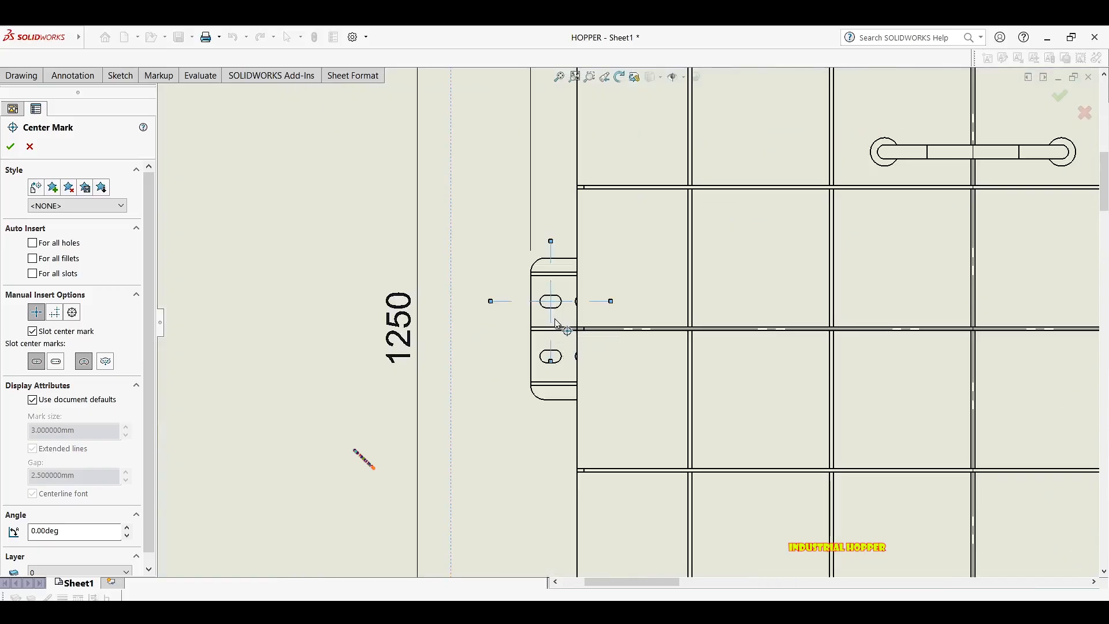
{"action": "scroll", "coordinate": [558, 368], "scroll_direction": "down", "scroll_amount": 3}
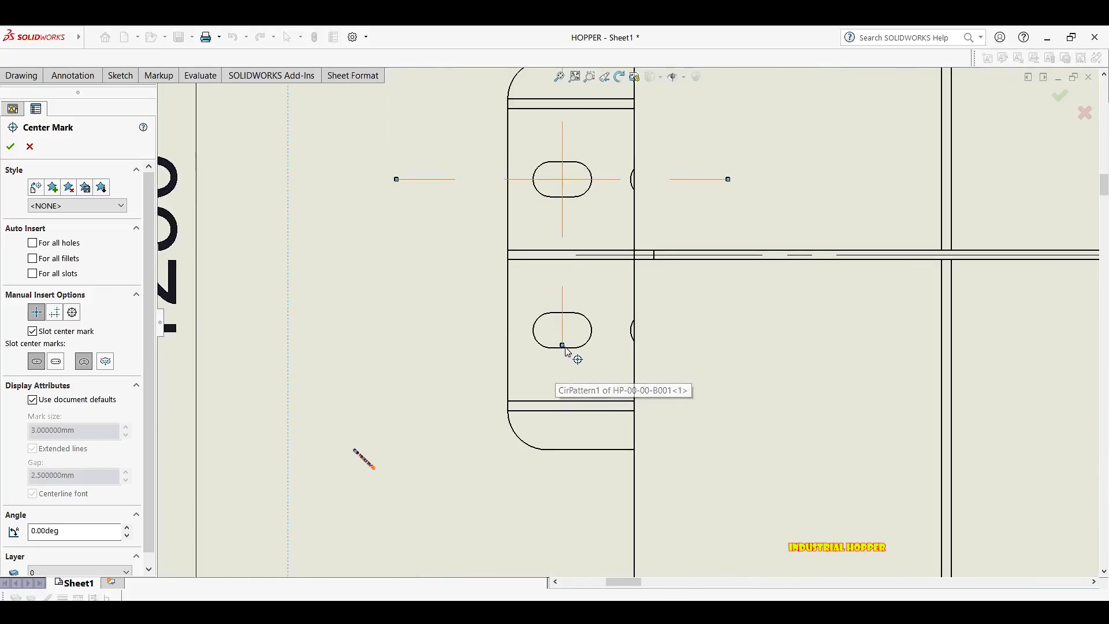
Add center marks to both slots of the mounting bracket on the top view's lower edge.
{"action": "scroll", "coordinate": [580, 355], "scroll_direction": "up", "scroll_amount": 5}
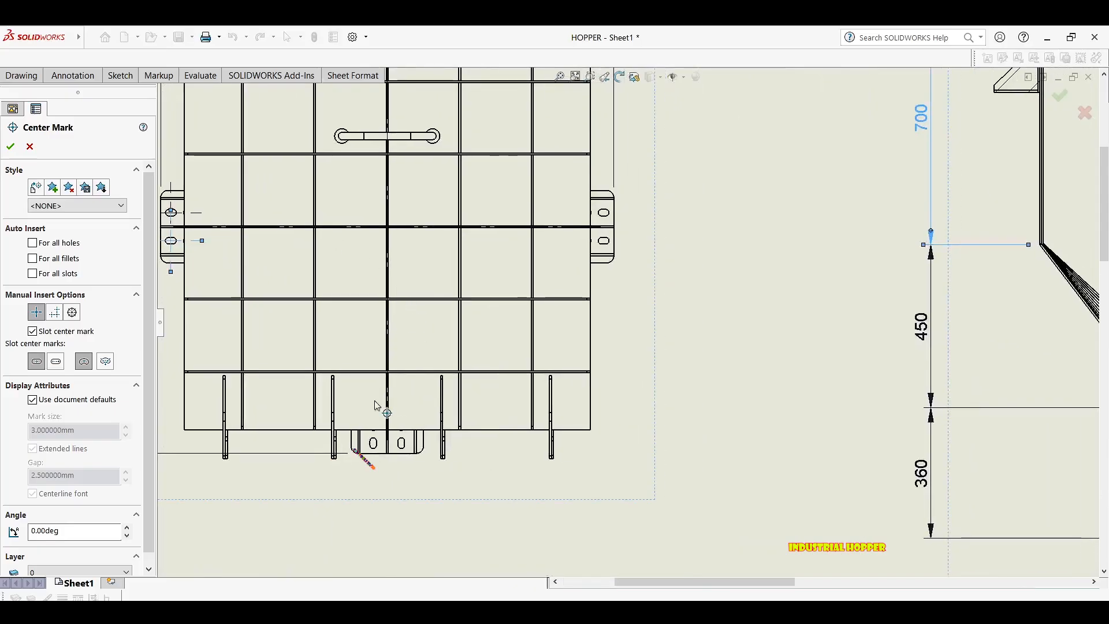
{"action": "scroll", "coordinate": [376, 406], "scroll_direction": "down", "scroll_amount": 3}
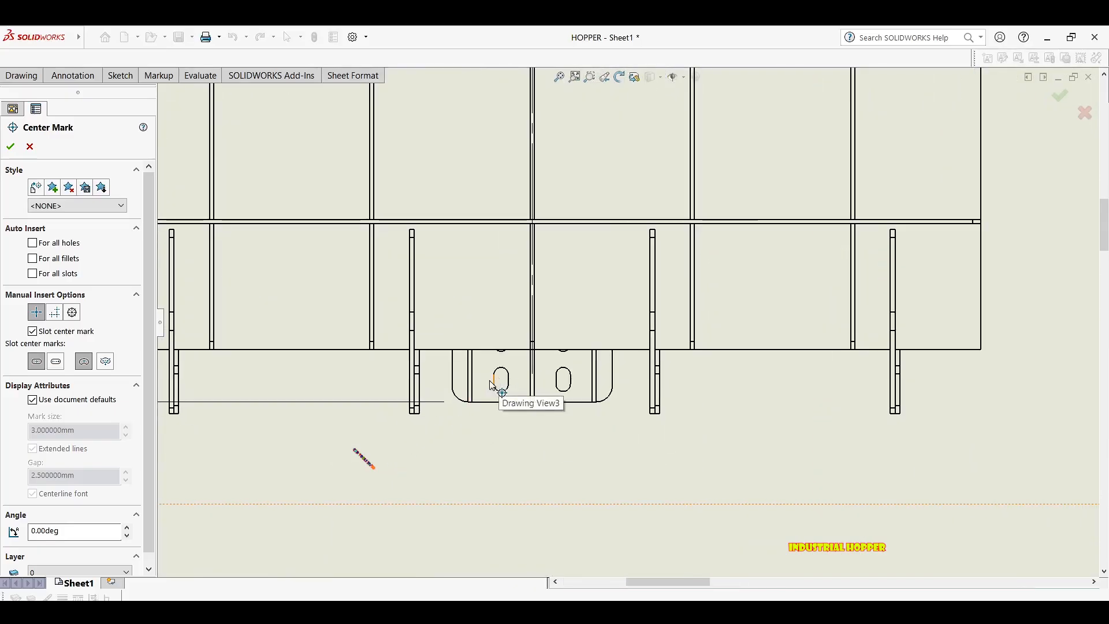
{"action": "scroll", "coordinate": [573, 390], "scroll_direction": "down", "scroll_amount": 3}
{"action": "left_click", "coordinate": [574, 374]}
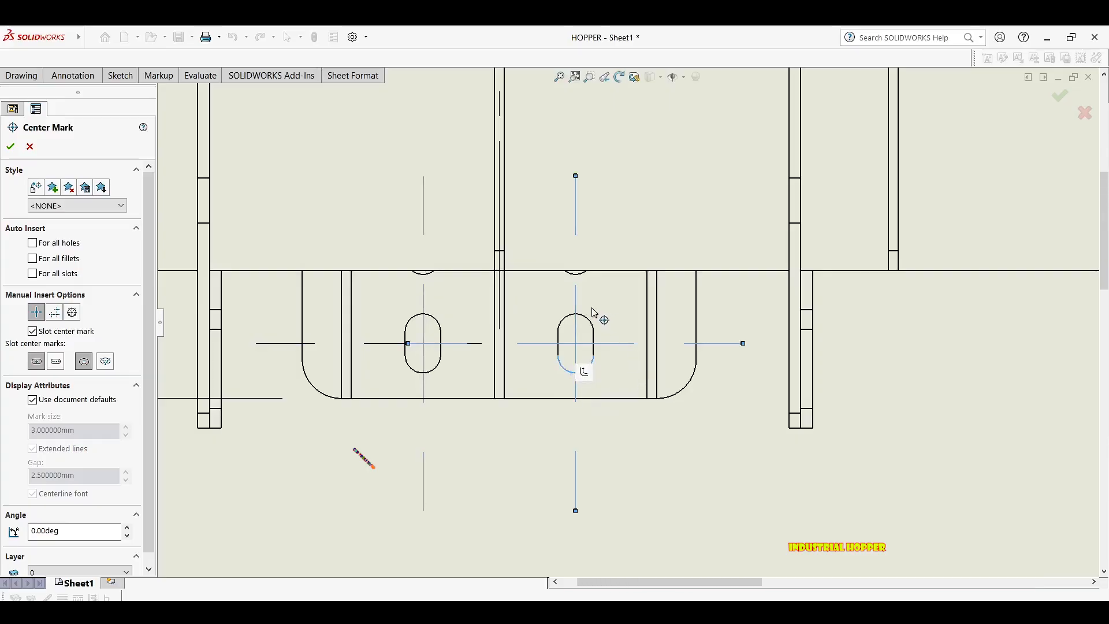
Add center marks to both slots of the mounting bracket on the top view's right edge.
{"action": "scroll", "coordinate": [590, 308], "scroll_direction": "up", "scroll_amount": 6}
{"action": "scroll", "coordinate": [465, 244], "scroll_direction": "down", "scroll_amount": 4}
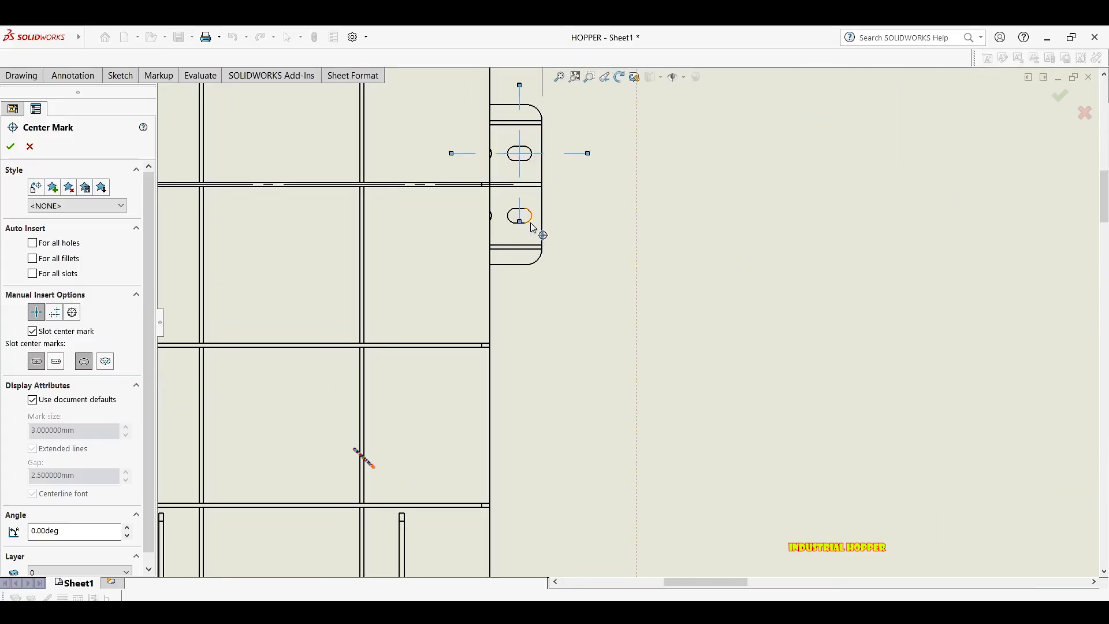
{"action": "scroll", "coordinate": [537, 227], "scroll_direction": "up", "scroll_amount": 7}
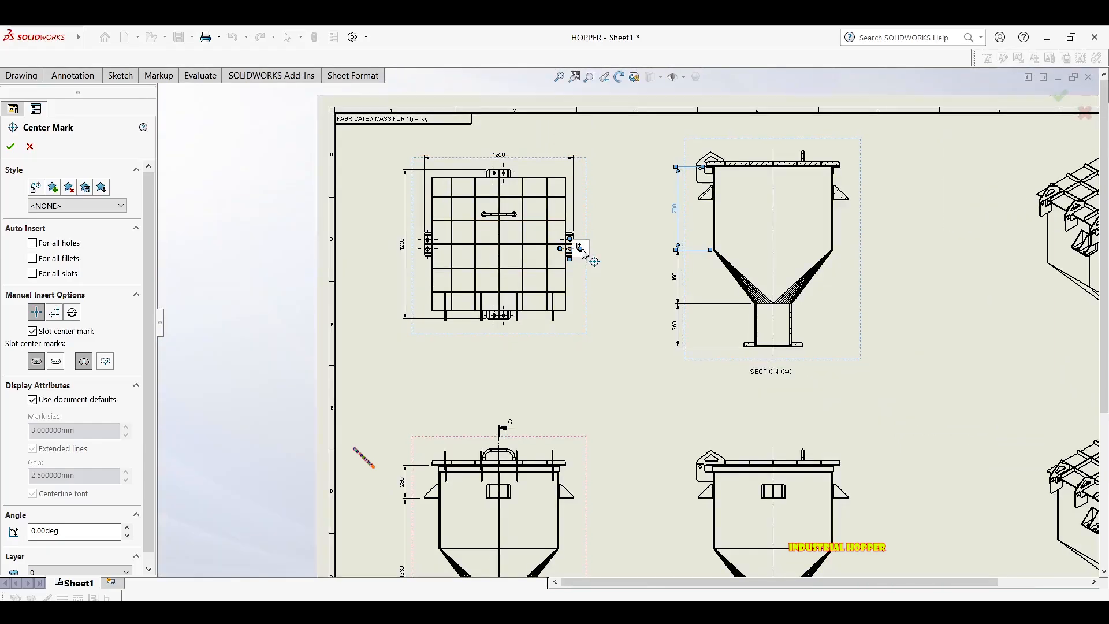
{"action": "scroll", "coordinate": [583, 252], "scroll_direction": "down", "scroll_amount": 5}
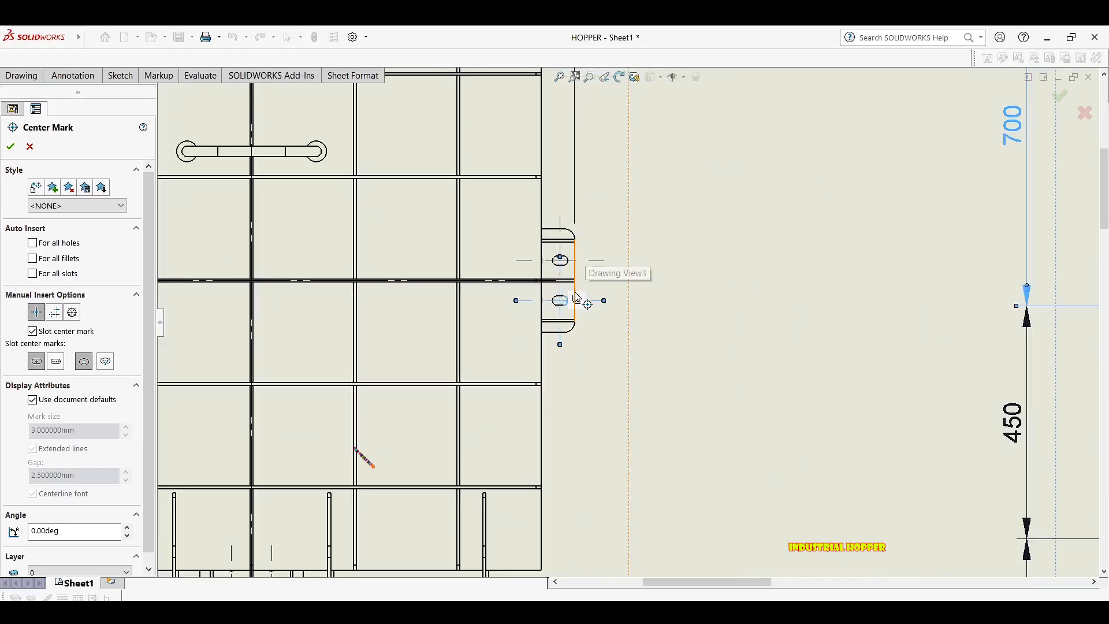
Try a circular center mark with circular lines and slot center marks across the bracket slots of the top view.
{"action": "left_click", "coordinate": [577, 299]}
{"action": "scroll", "coordinate": [585, 312], "scroll_direction": "up", "scroll_amount": 5}
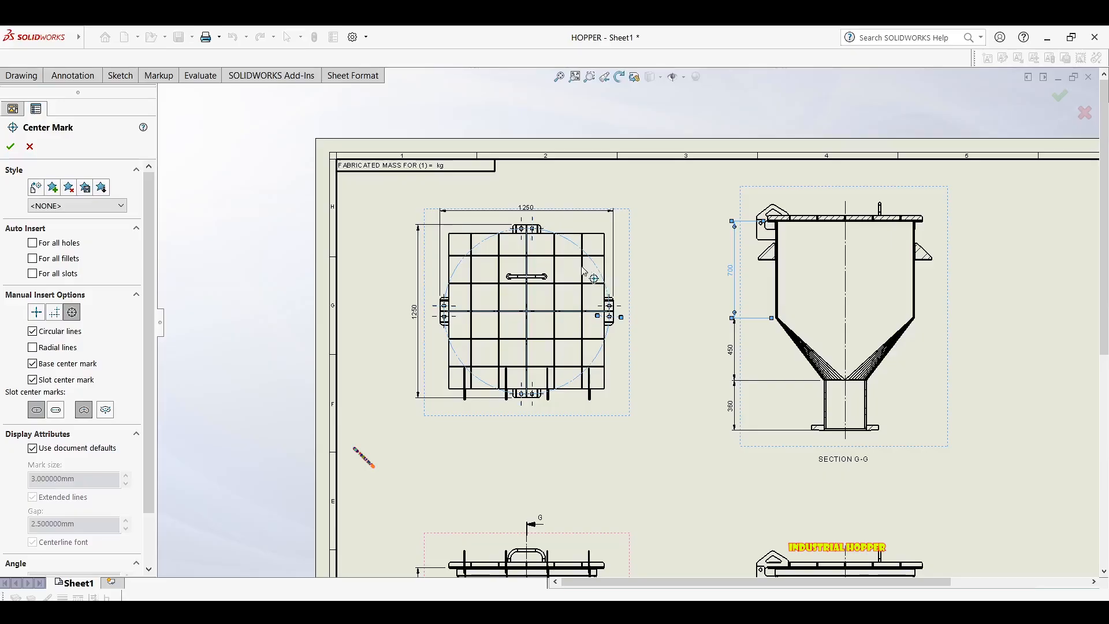
{"action": "scroll", "coordinate": [390, 328], "scroll_direction": "down", "scroll_amount": 6}
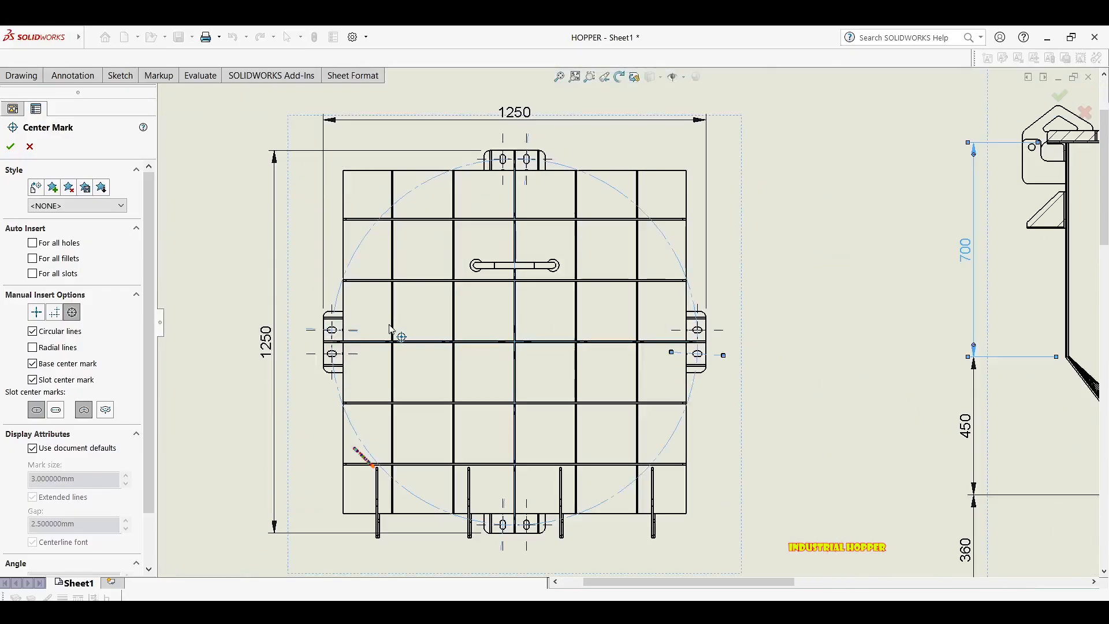
{"action": "scroll", "coordinate": [417, 268], "scroll_direction": "down", "scroll_amount": 2}
{"action": "key", "text": "Escape"}
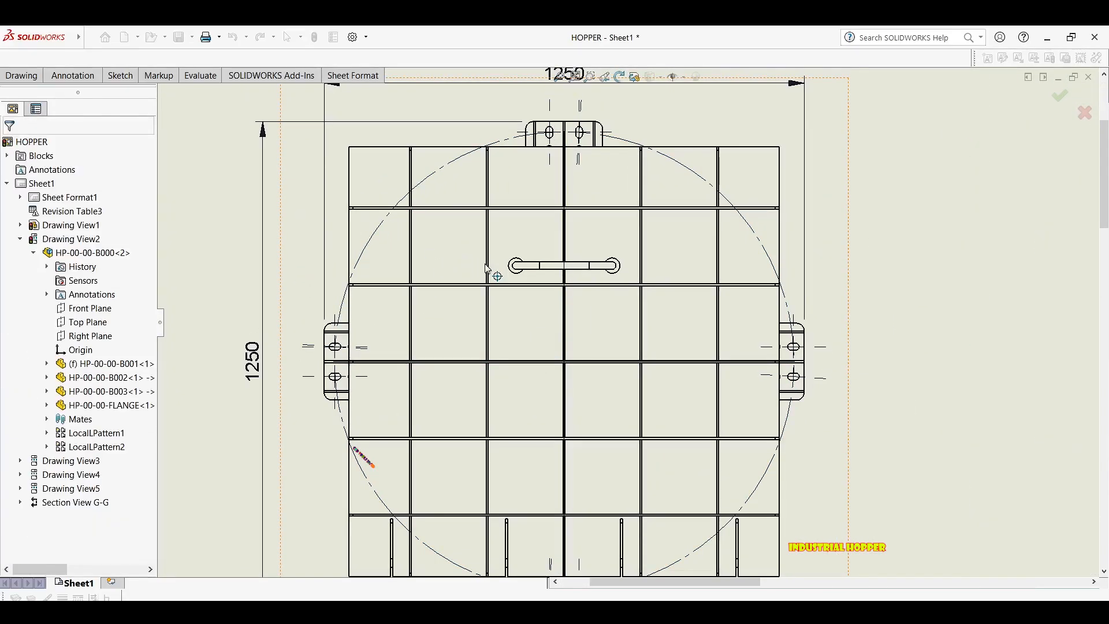
Delete the tilted circular center mark from the upper slot of the bracket on the top view's left edge.
{"action": "scroll", "coordinate": [580, 279], "scroll_direction": "up", "scroll_amount": 5}
{"action": "scroll", "coordinate": [472, 324], "scroll_direction": "down", "scroll_amount": 6}
{"action": "scroll", "coordinate": [532, 300], "scroll_direction": "down", "scroll_amount": 4}
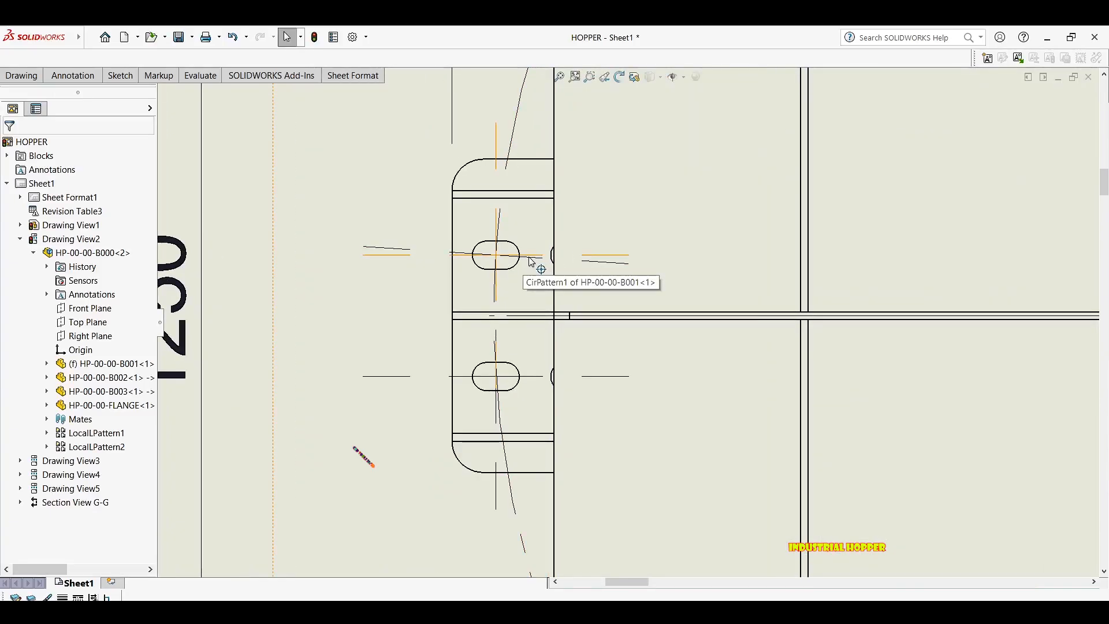
{"action": "key", "text": "Return"}
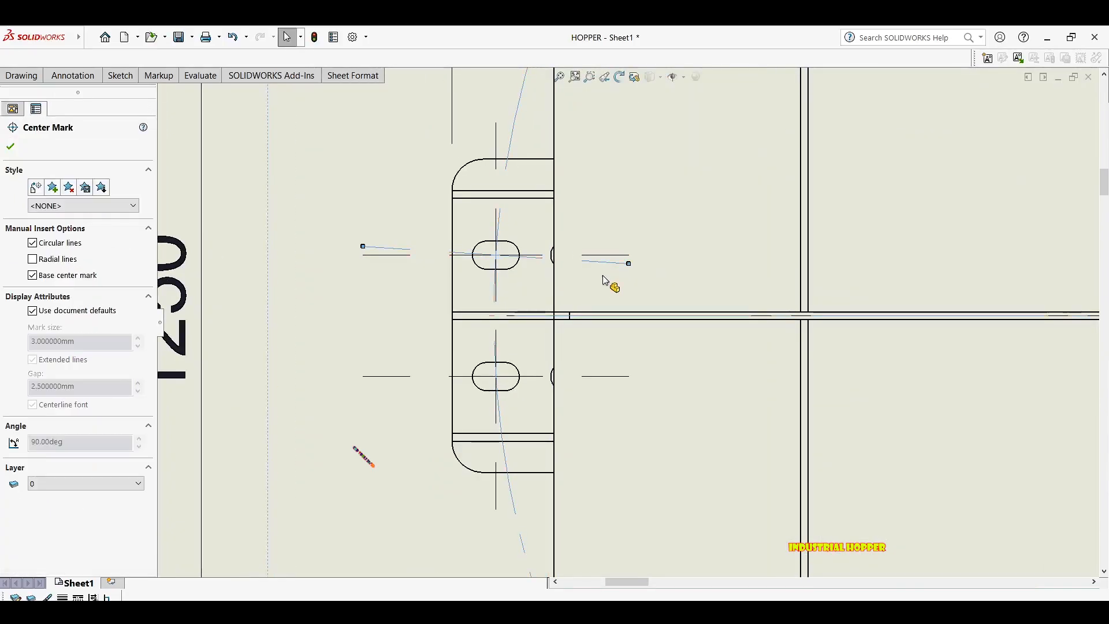
{"action": "key", "text": "Escape"}
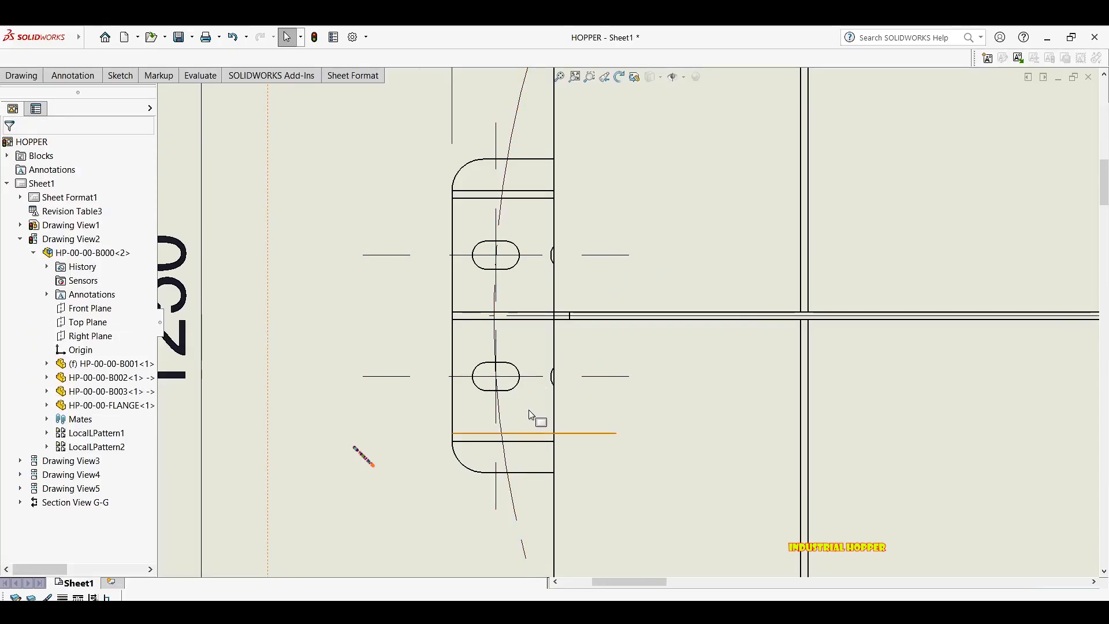
{"action": "key", "text": "z"}
{"action": "key", "text": "Return"}
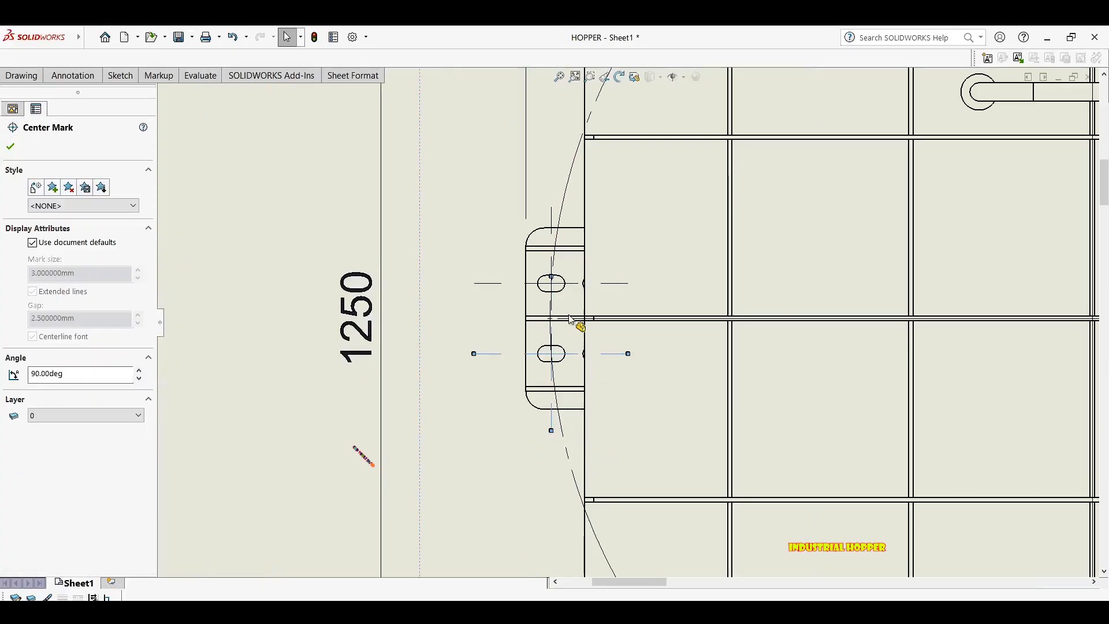
{"action": "scroll", "coordinate": [577, 326], "scroll_direction": "down", "scroll_amount": 5}
{"action": "middle_click_drag", "start_coordinate": [588, 388], "coordinate": [494, 253]}
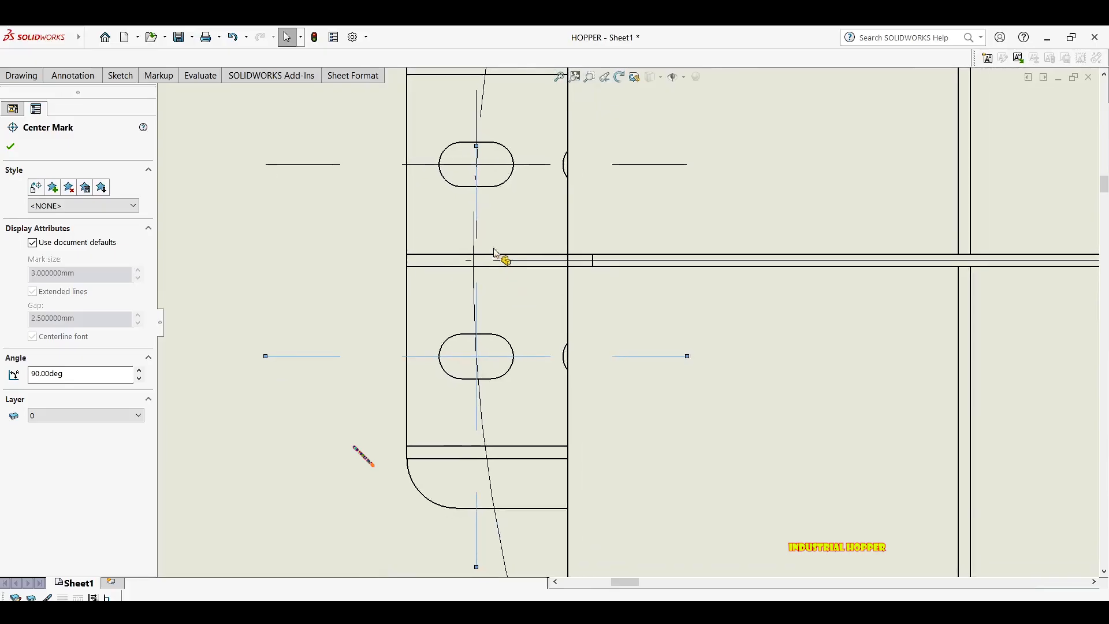
{"action": "scroll", "coordinate": [486, 231], "scroll_direction": "up", "scroll_amount": 1}
{"action": "scroll", "coordinate": [487, 239], "scroll_direction": "down", "scroll_amount": 1}
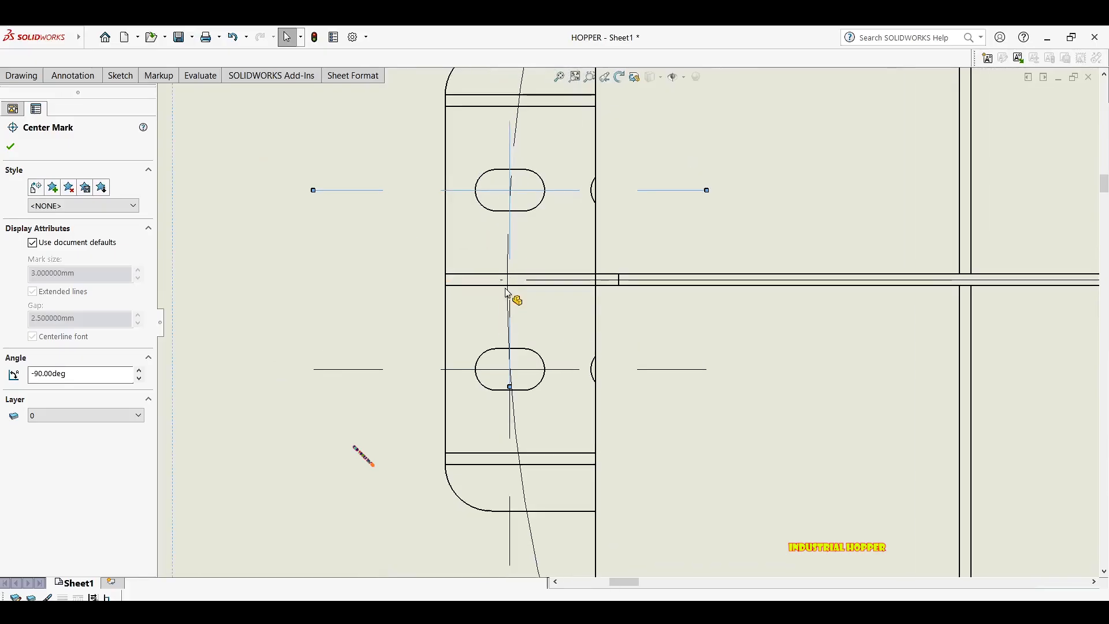
{"action": "key", "text": "Escape"}
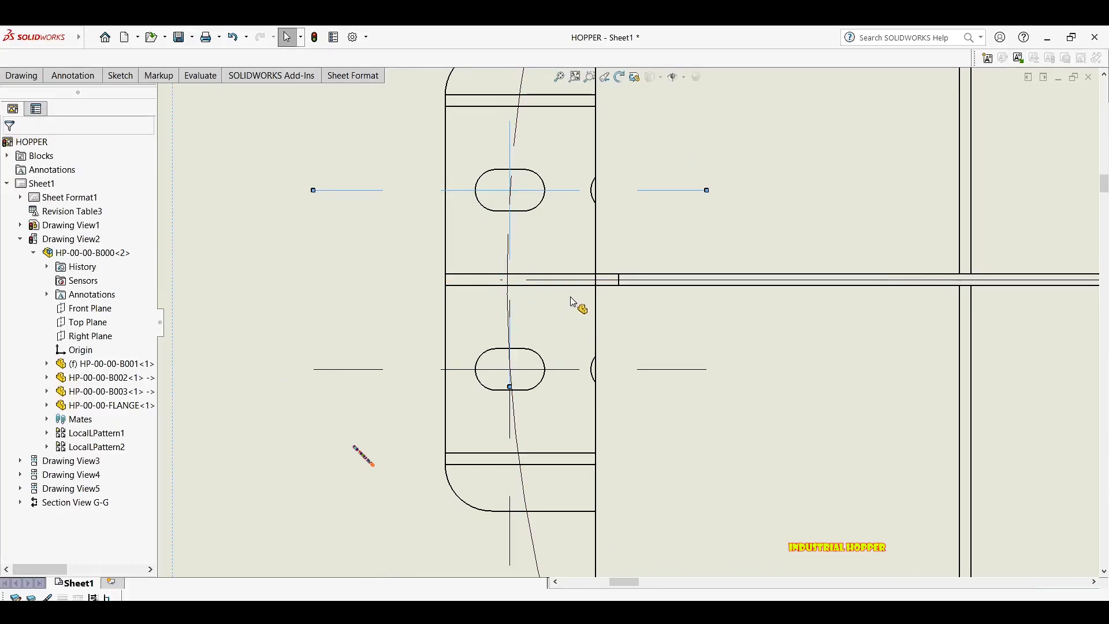
Delete the tilted circular center mark from the lower slot of the bracket on the top view's right edge.
{"action": "scroll", "coordinate": [571, 298], "scroll_direction": "up", "scroll_amount": 5}
{"action": "middle_click_drag", "start_coordinate": [527, 283], "coordinate": [434, 278]}
{"action": "scroll", "coordinate": [651, 293], "scroll_direction": "up", "scroll_amount": 4}
{"action": "middle_click_drag", "start_coordinate": [633, 282], "coordinate": [274, 215]}
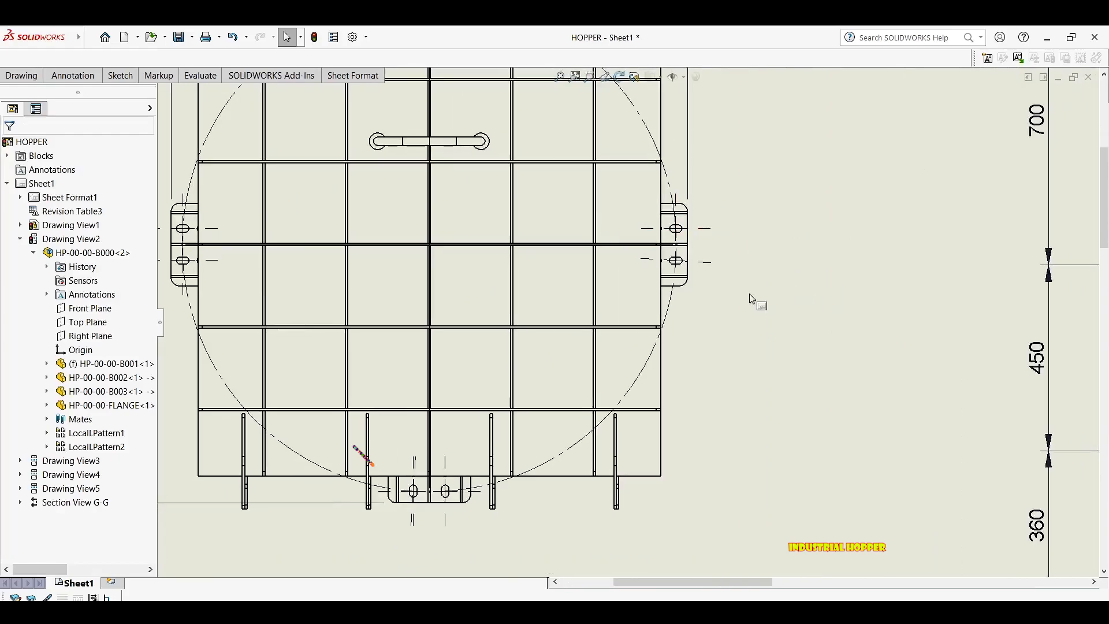
{"action": "middle_click_drag", "start_coordinate": [734, 292], "coordinate": [693, 241]}
{"action": "scroll", "coordinate": [651, 137], "scroll_direction": "down", "scroll_amount": 3}
{"action": "scroll", "coordinate": [635, 220], "scroll_direction": "down", "scroll_amount": 1}
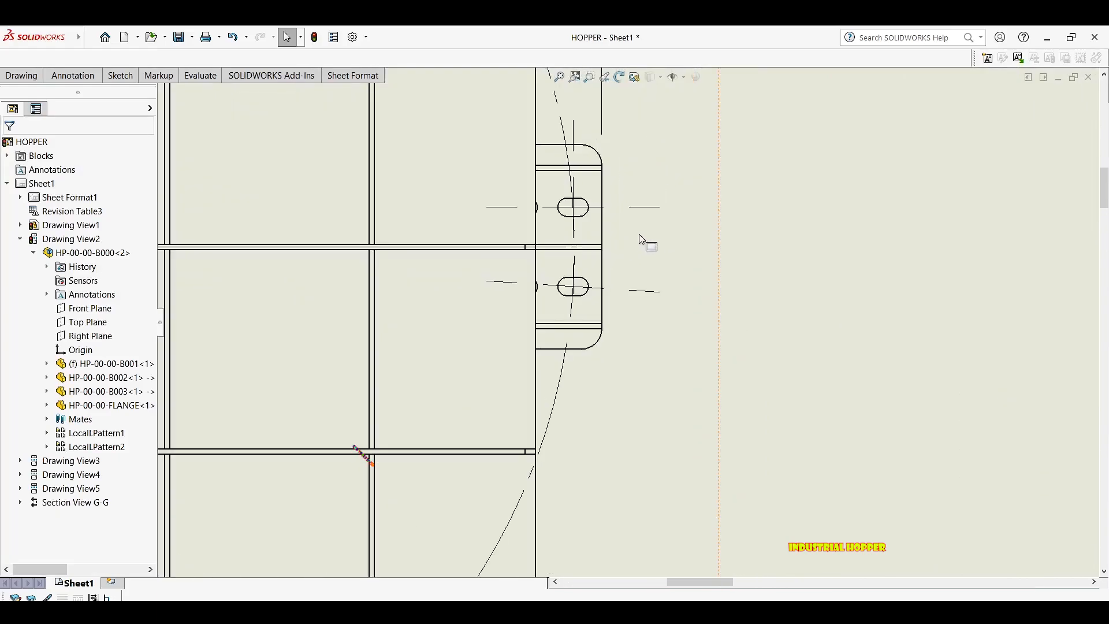
{"action": "left_click", "coordinate": [643, 290]}
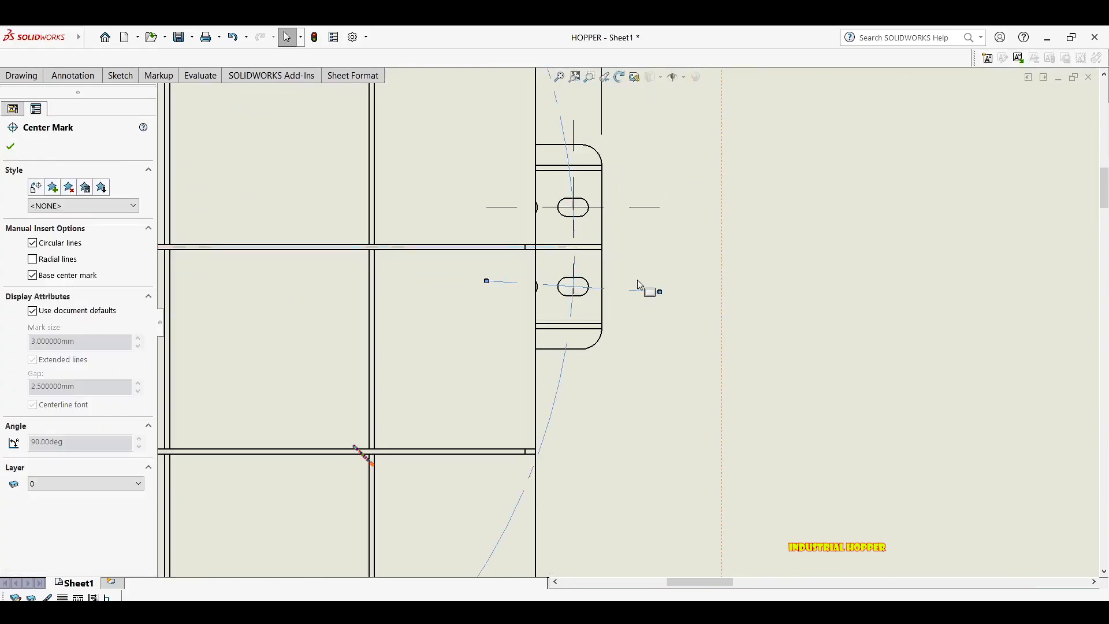
{"action": "key", "text": "Escape"}
{"action": "scroll", "coordinate": [639, 312], "scroll_direction": "up", "scroll_amount": 2}
{"action": "scroll", "coordinate": [601, 250], "scroll_direction": "up", "scroll_amount": 1}
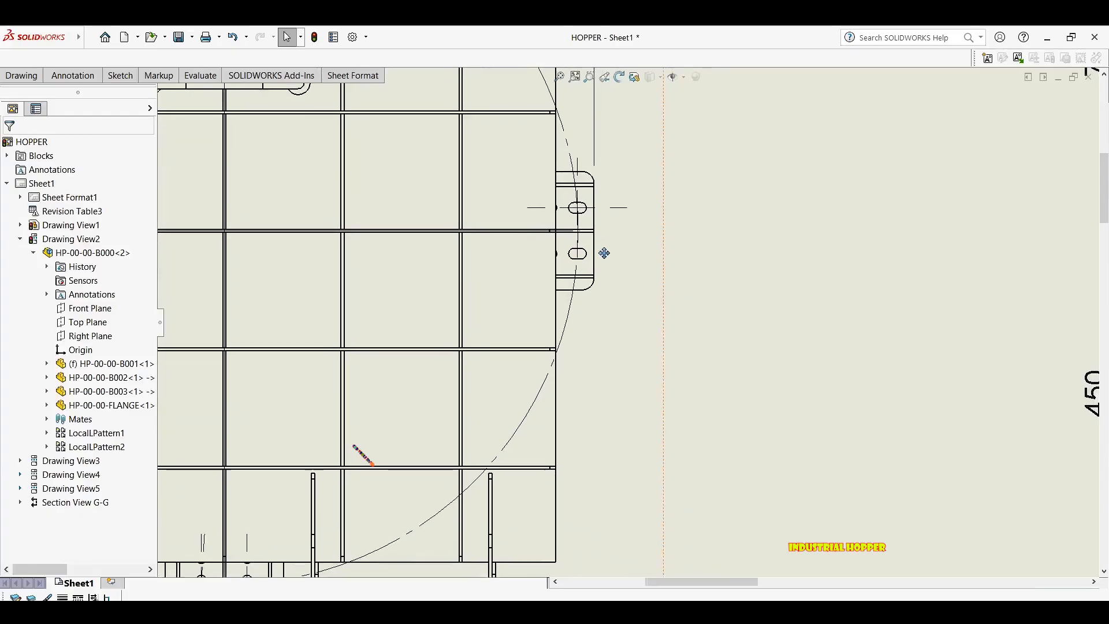
{"action": "scroll", "coordinate": [585, 227], "scroll_direction": "down", "scroll_amount": 2}
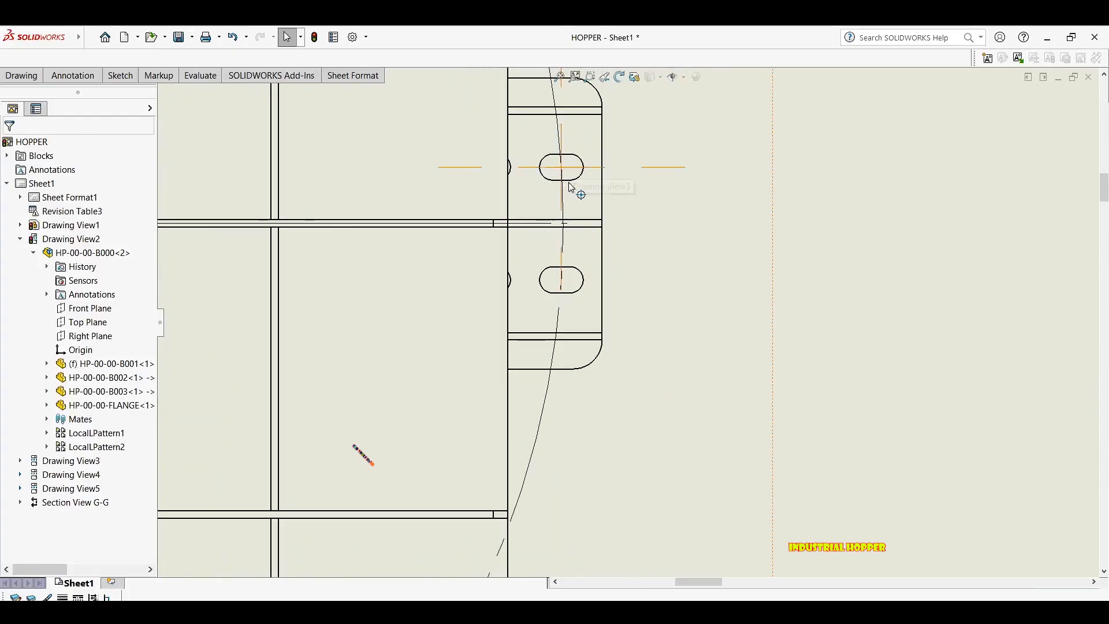
{"action": "left_click", "coordinate": [598, 168]}
{"action": "scroll", "coordinate": [595, 293], "scroll_direction": "up", "scroll_amount": 3}
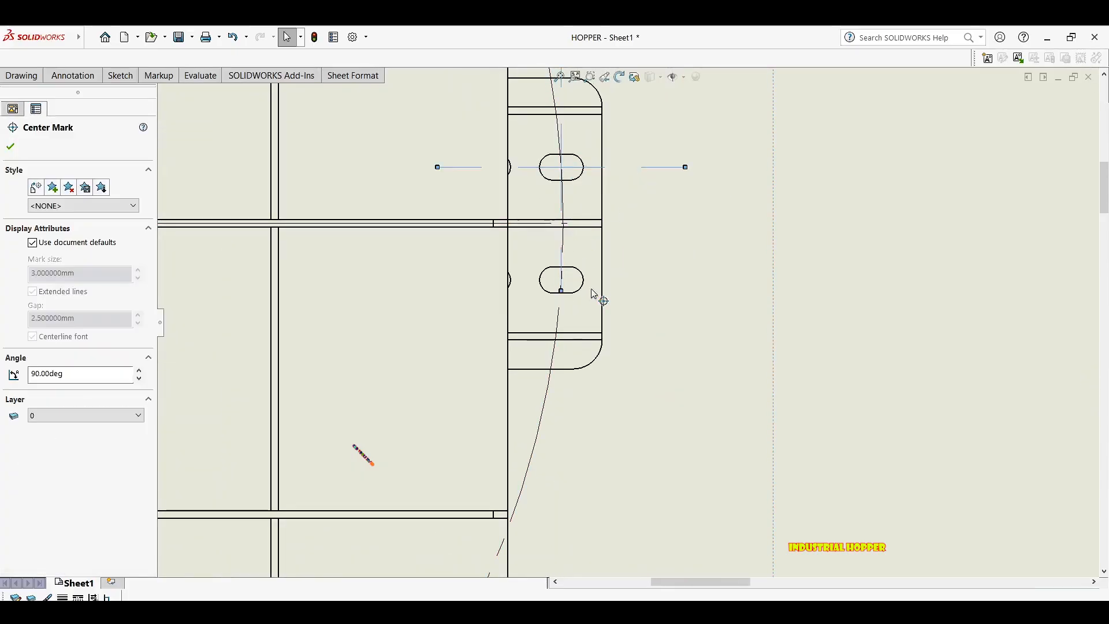
Delete the tilted circular center mark from the left slot of the bracket on the top view's lower edge.
{"action": "middle_click_drag", "start_coordinate": [581, 229], "coordinate": [566, 79]}
{"action": "scroll", "coordinate": [491, 341], "scroll_direction": "up", "scroll_amount": 1}
{"action": "middle_click_drag", "start_coordinate": [433, 453], "coordinate": [488, 324]}
{"action": "middle_click_drag", "start_coordinate": [354, 369], "coordinate": [423, 319]}
{"action": "scroll", "coordinate": [352, 341], "scroll_direction": "down", "scroll_amount": 3}
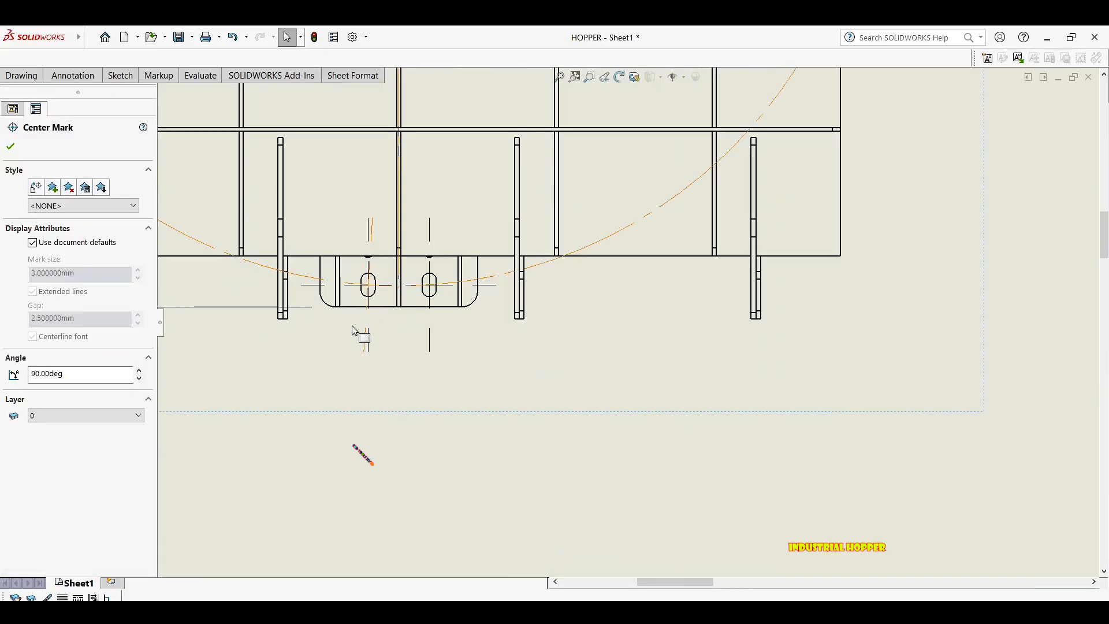
{"action": "left_click", "coordinate": [380, 349]}
{"action": "key", "text": "Delete"}
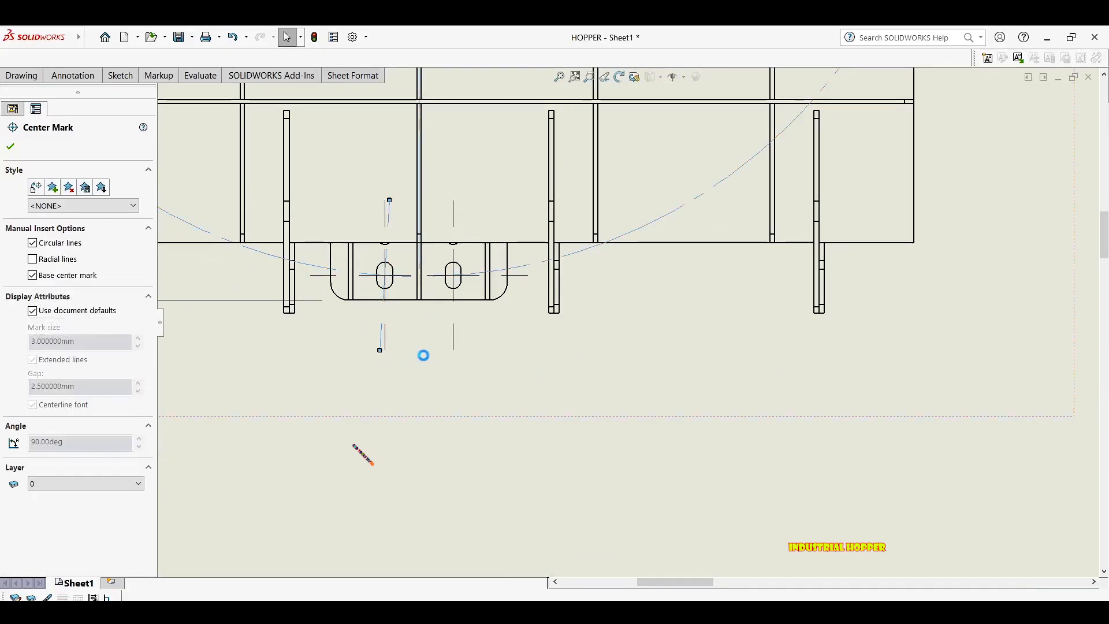
{"action": "scroll", "coordinate": [623, 286], "scroll_direction": "up", "scroll_amount": 6}
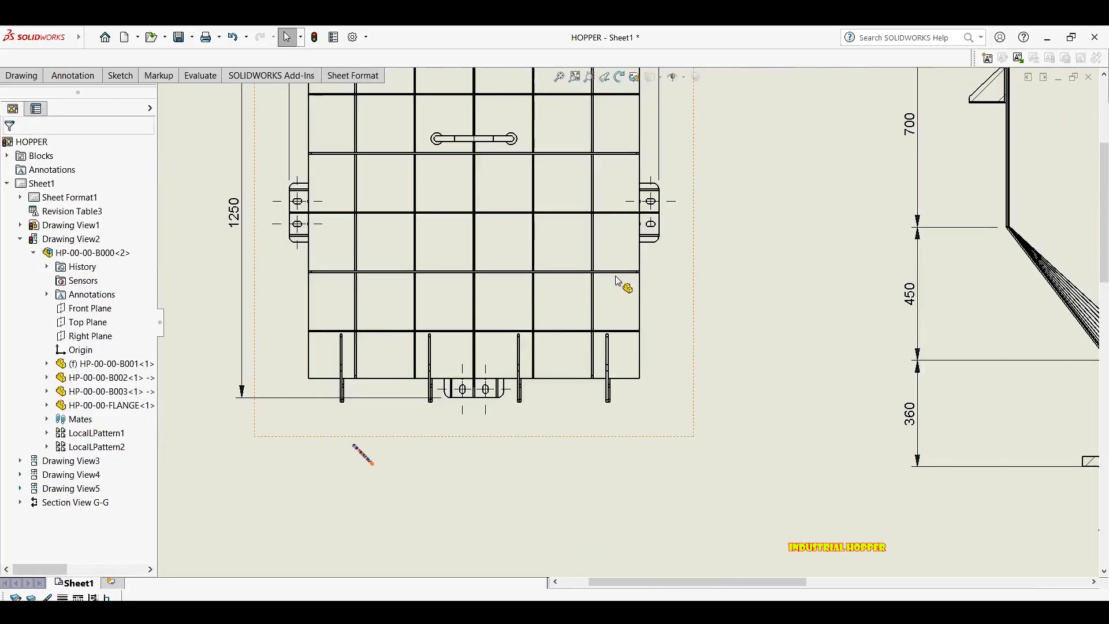
Delete the tilted circular center mark from the right slot of the bracket on the top view's upper edge.
{"action": "scroll", "coordinate": [601, 294], "scroll_direction": "down", "scroll_amount": 1}
{"action": "scroll", "coordinate": [568, 138], "scroll_direction": "down", "scroll_amount": 10}
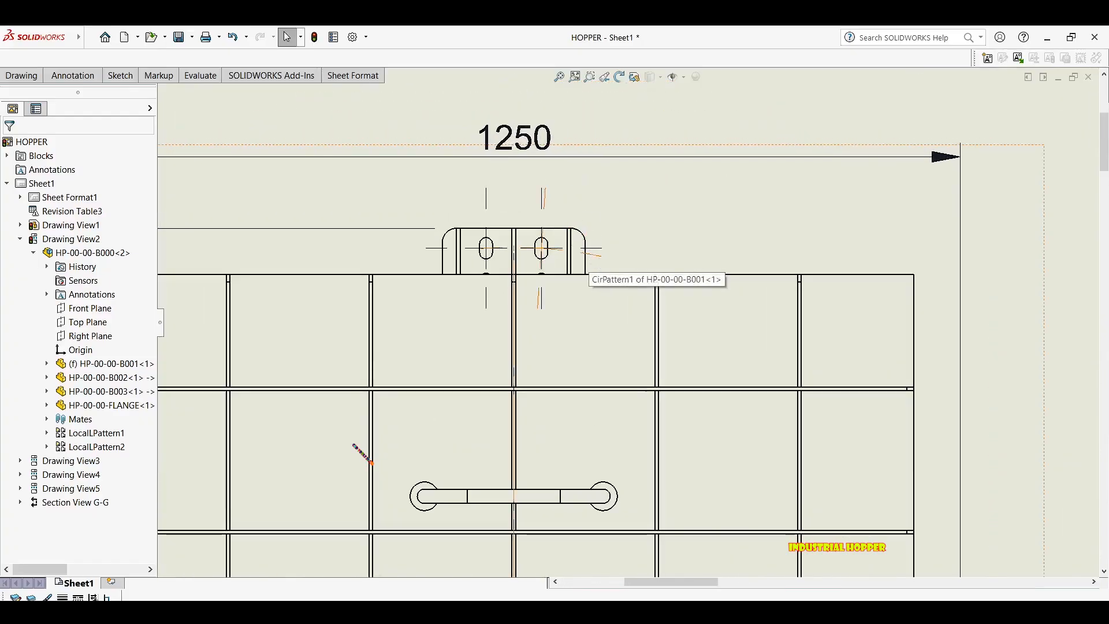
{"action": "left_click", "coordinate": [577, 250]}
{"action": "key", "text": "Delete"}
{"action": "middle_click_drag", "start_coordinate": [500, 145], "coordinate": [462, 62]}
{"action": "scroll", "coordinate": [548, 185], "scroll_direction": "up", "scroll_amount": 1}
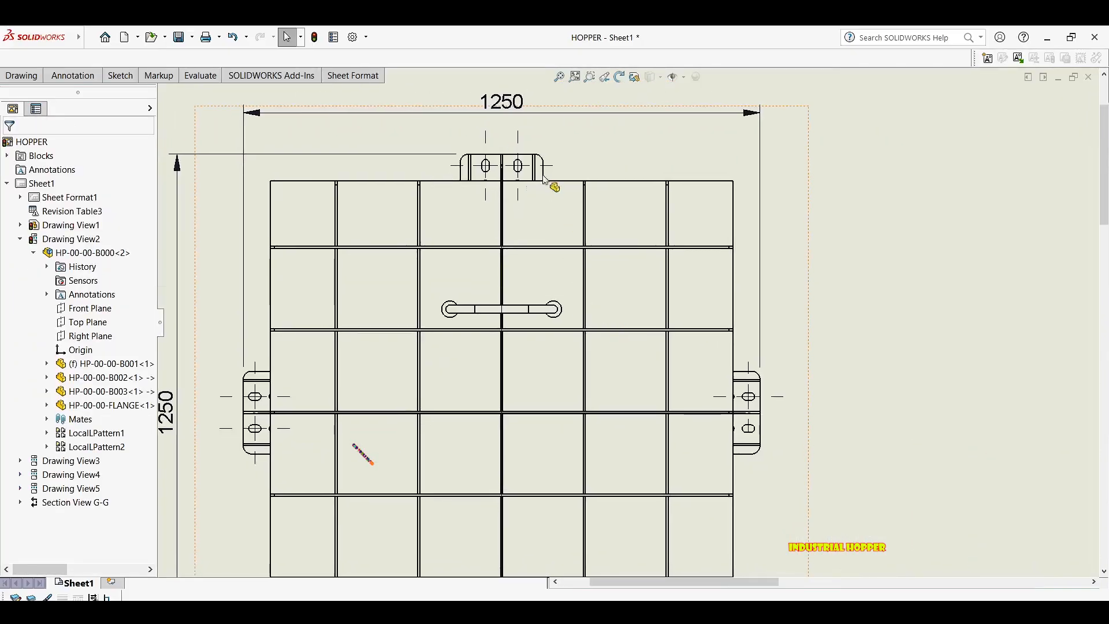
{"action": "scroll", "coordinate": [551, 184], "scroll_direction": "up", "scroll_amount": 2}
{"action": "middle_click_drag", "start_coordinate": [615, 417], "coordinate": [569, 263]}
{"action": "scroll", "coordinate": [636, 260], "scroll_direction": "up", "scroll_amount": 1}
{"action": "scroll", "coordinate": [678, 214], "scroll_direction": "down", "scroll_amount": 3}
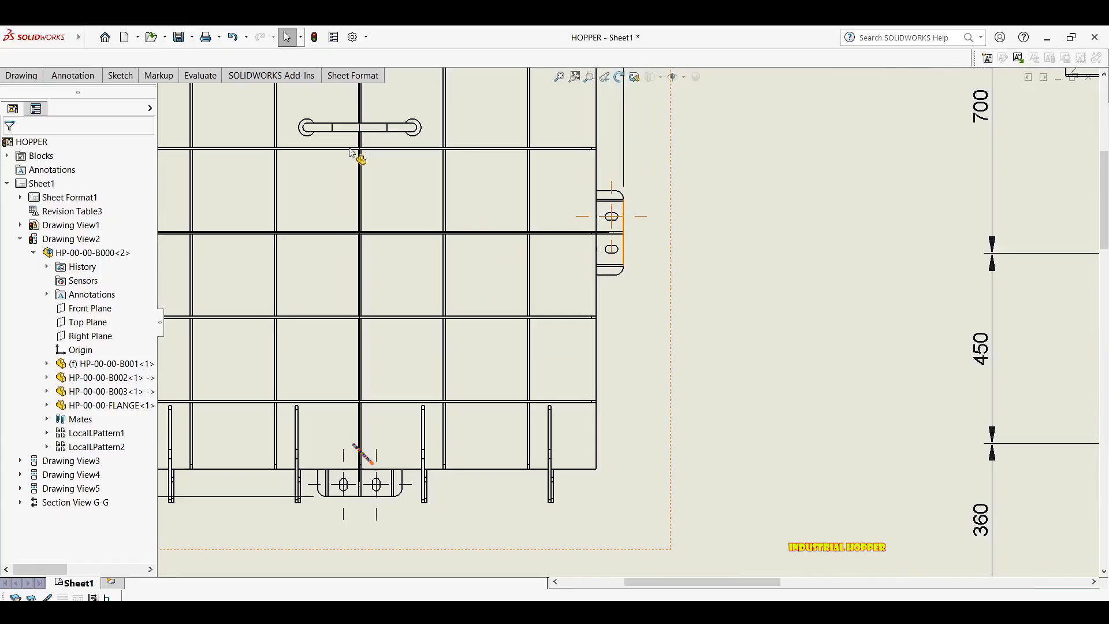
{"action": "left_click", "coordinate": [87, 78]}
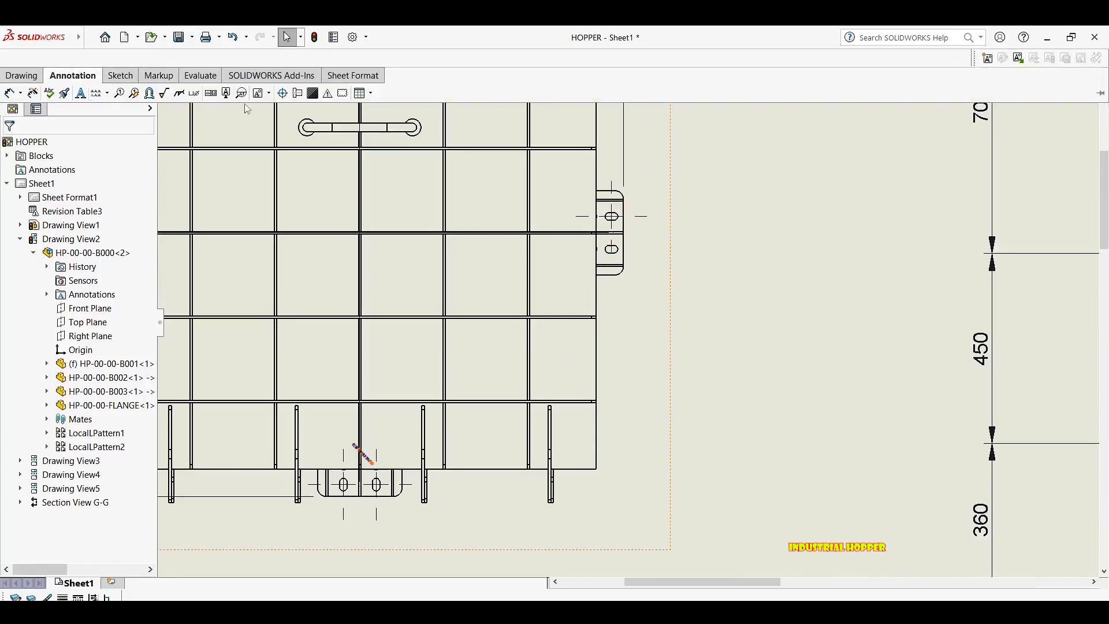
{"action": "left_click", "coordinate": [297, 93]}
{"action": "scroll", "coordinate": [665, 293], "scroll_direction": "up", "scroll_amount": 2}
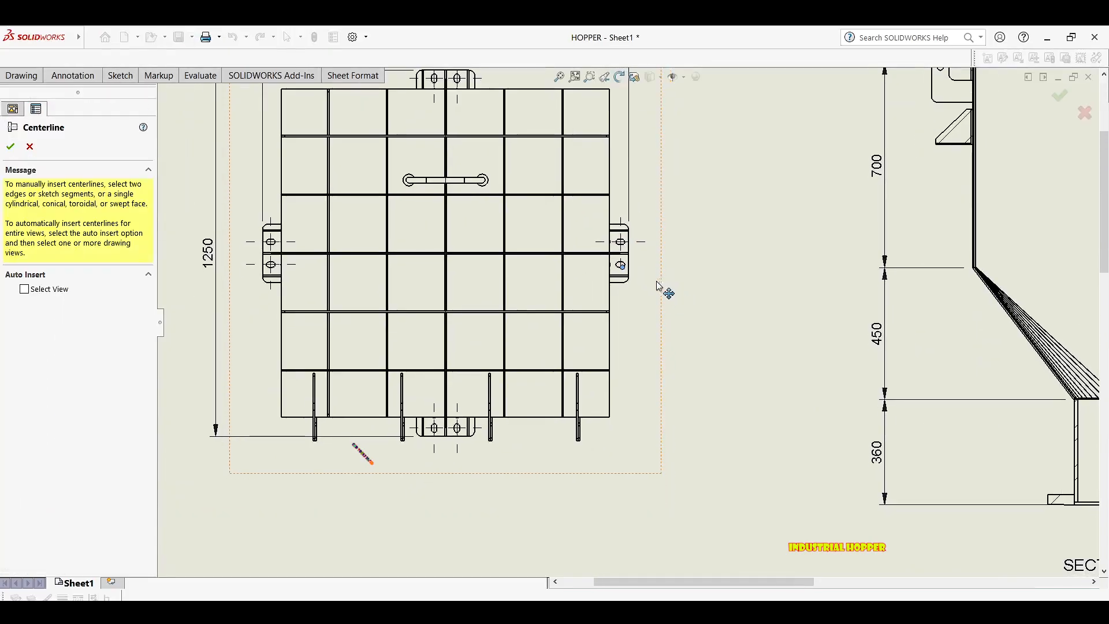
{"action": "scroll", "coordinate": [657, 283], "scroll_direction": "down", "scroll_amount": 5}
{"action": "key", "text": "Escape"}
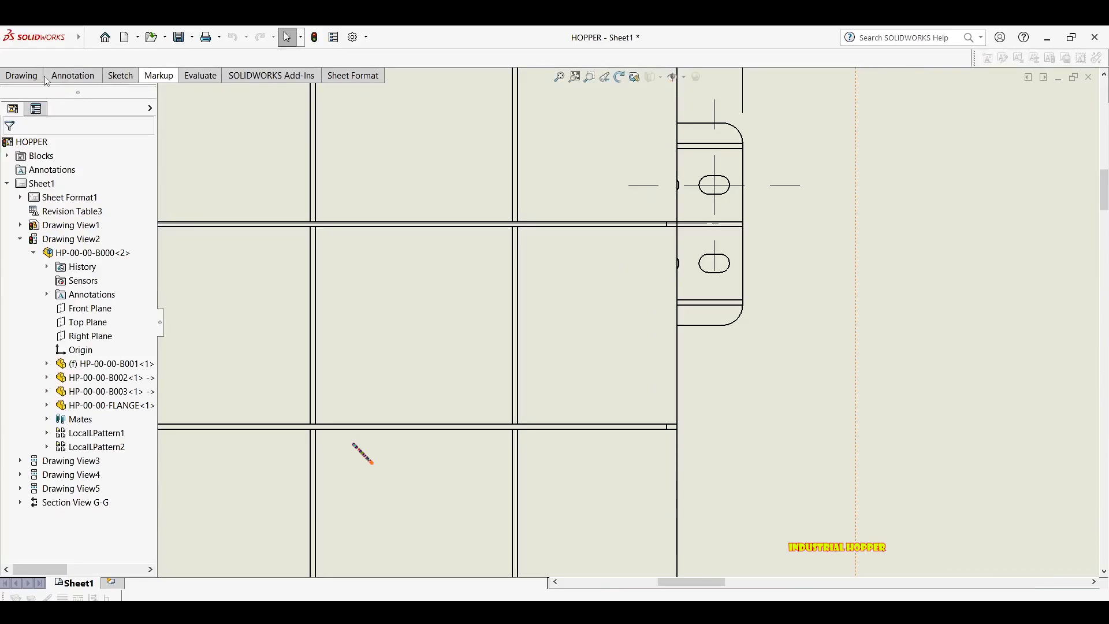
{"action": "left_click", "coordinate": [40, 76]}
{"action": "left_click", "coordinate": [70, 77]}
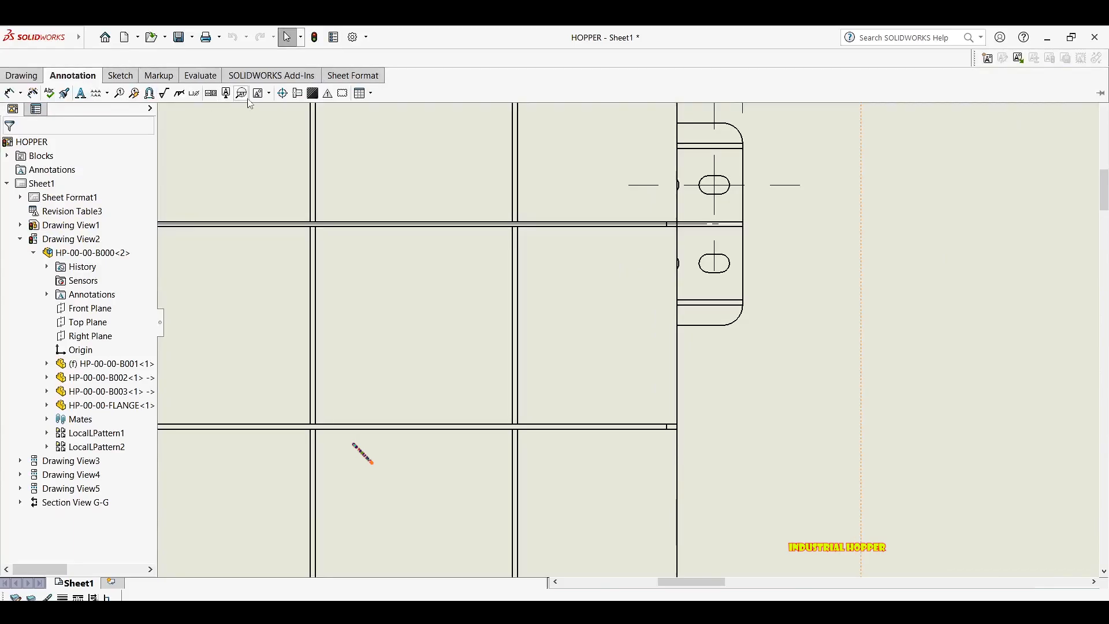
{"action": "left_click", "coordinate": [297, 94]}
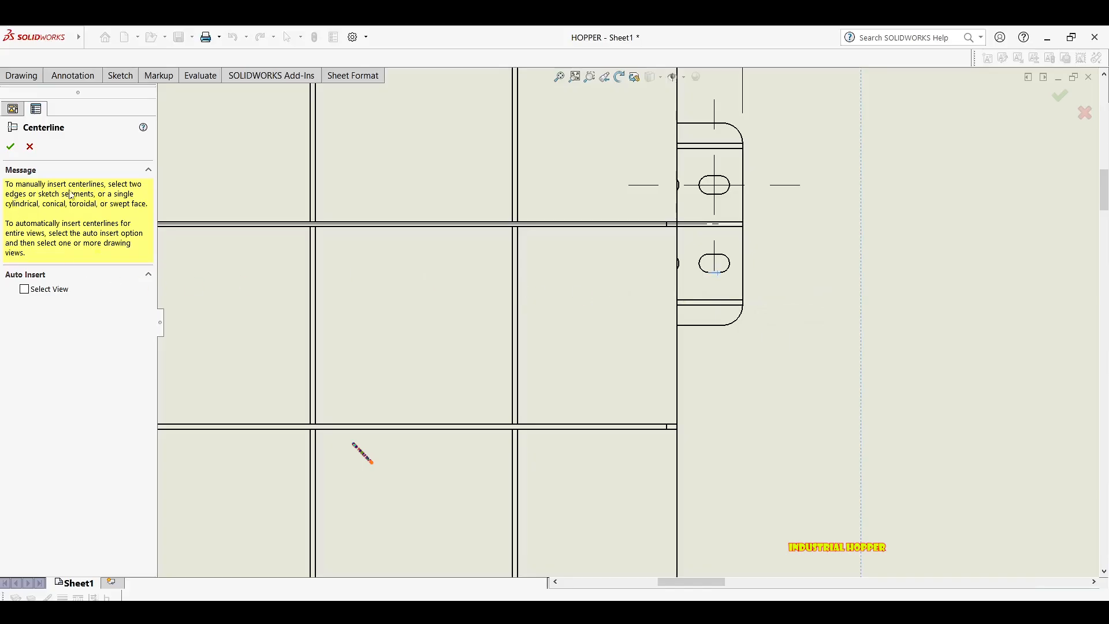
{"action": "scroll", "coordinate": [693, 364], "scroll_direction": "down", "scroll_amount": 1}
{"action": "key", "text": "Escape"}
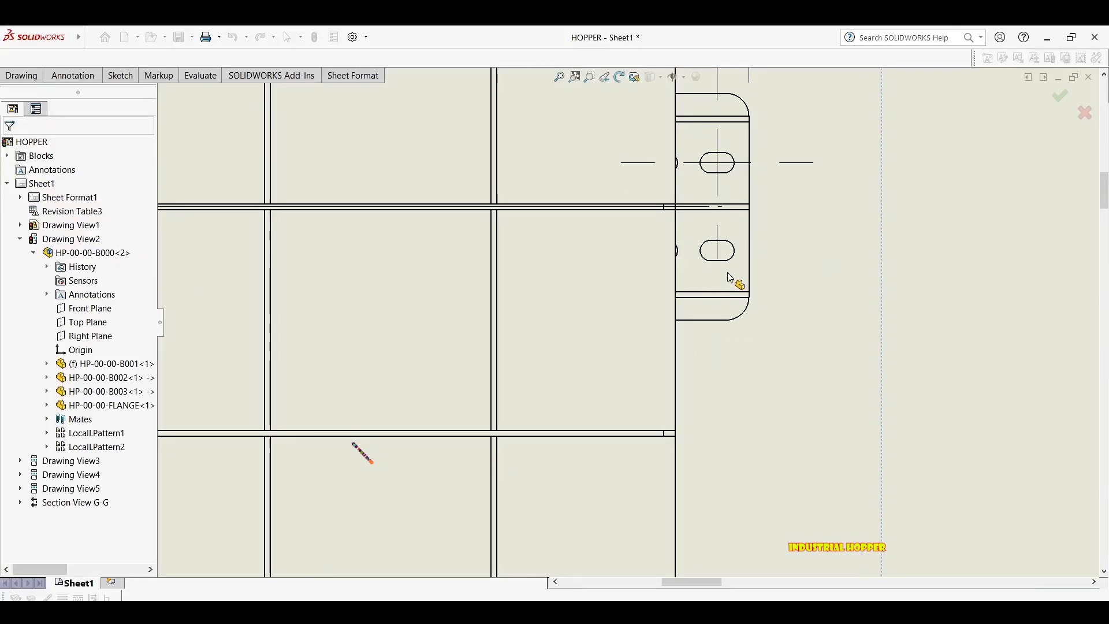
{"action": "left_click", "coordinate": [66, 77]}
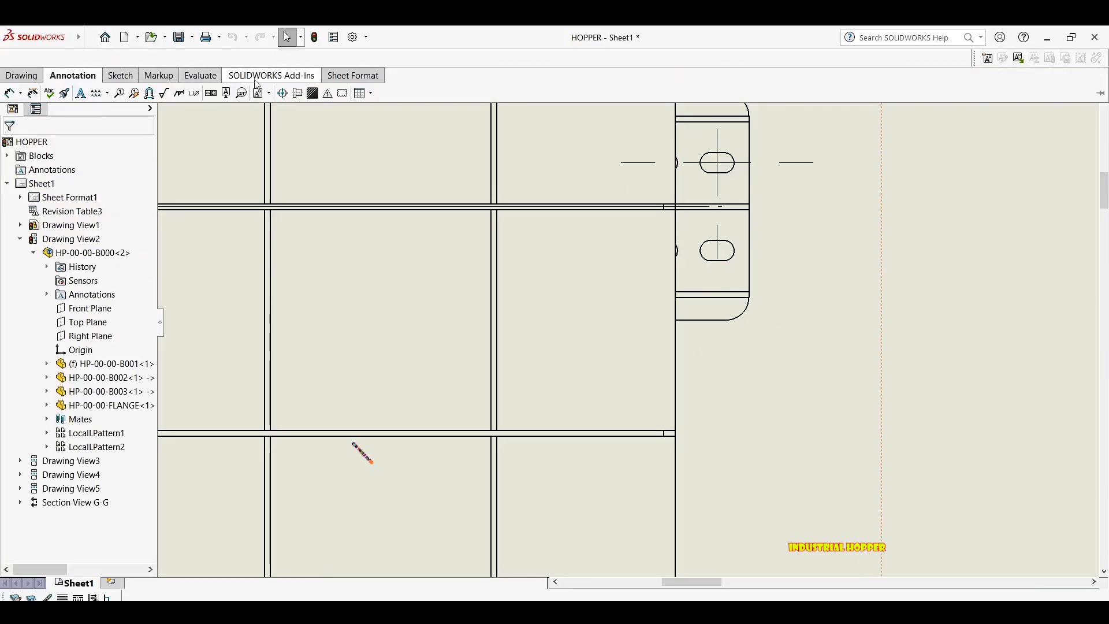
{"action": "left_click", "coordinate": [297, 94]}
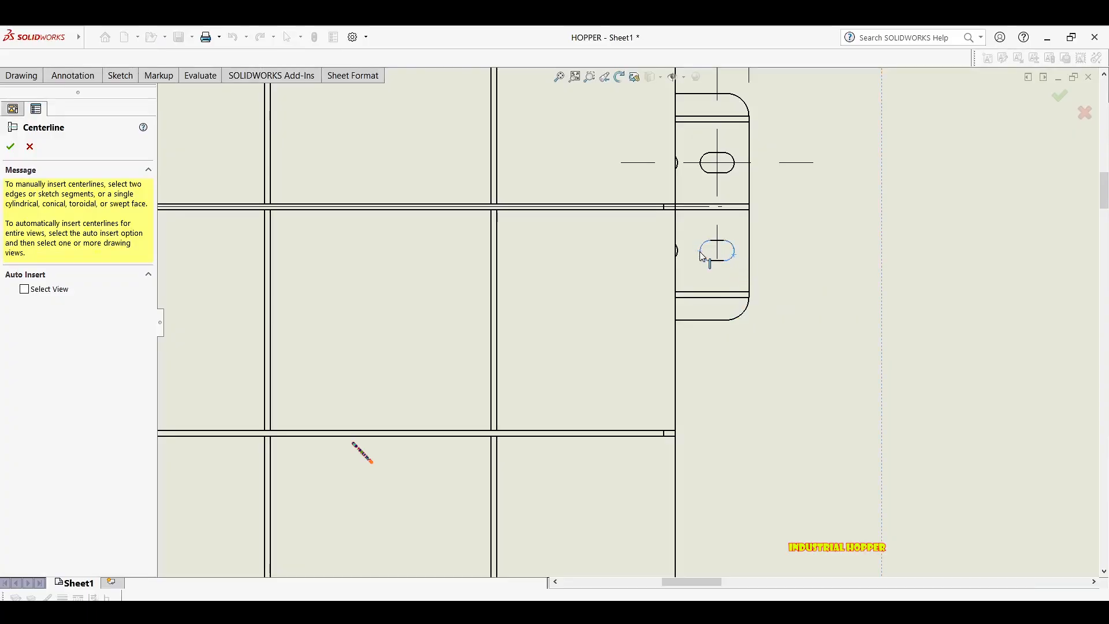
{"action": "scroll", "coordinate": [722, 256], "scroll_direction": "down", "scroll_amount": 3}
{"action": "key", "text": "Escape"}
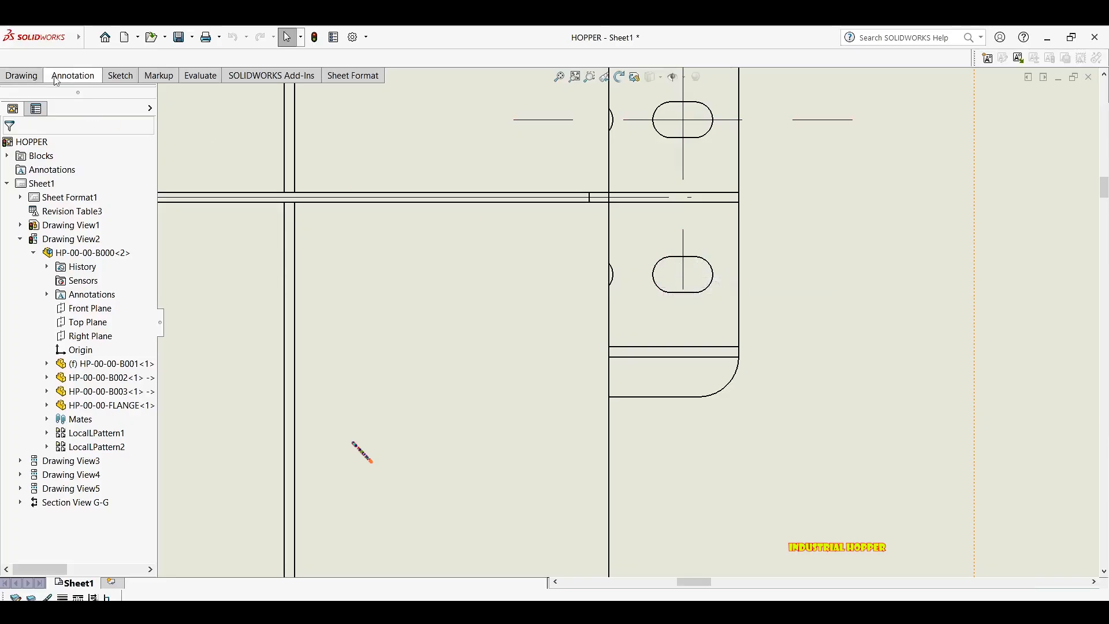
Insert a horizontal centerline through the right-edge bracket's lower slot and extend the upper slot's center mark down through that slot.
{"action": "left_click", "coordinate": [72, 75]}
{"action": "left_click", "coordinate": [295, 96]}
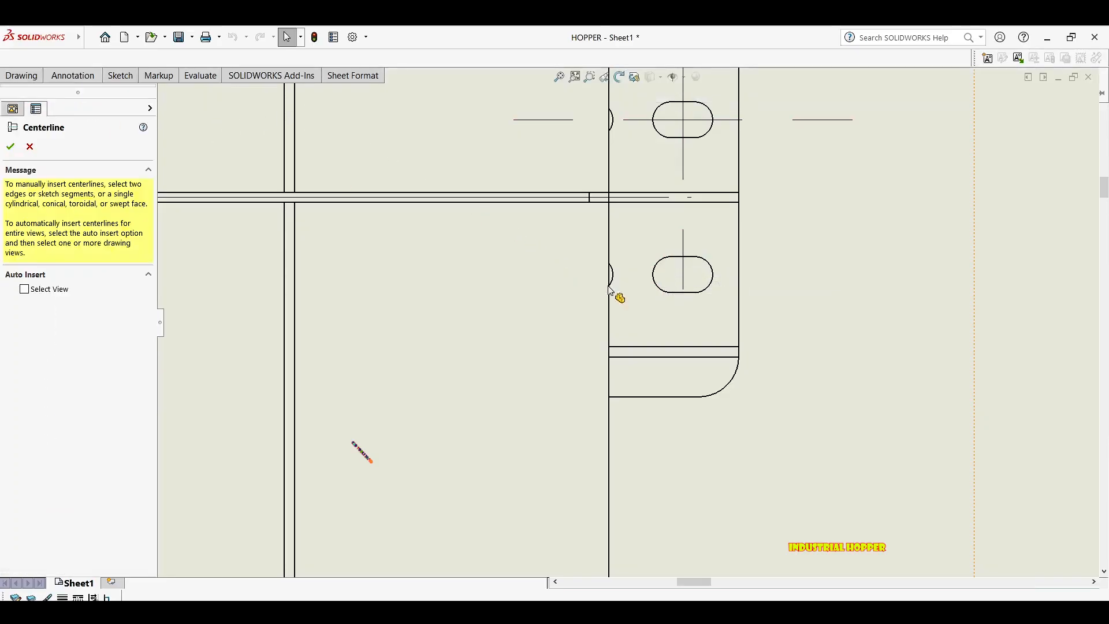
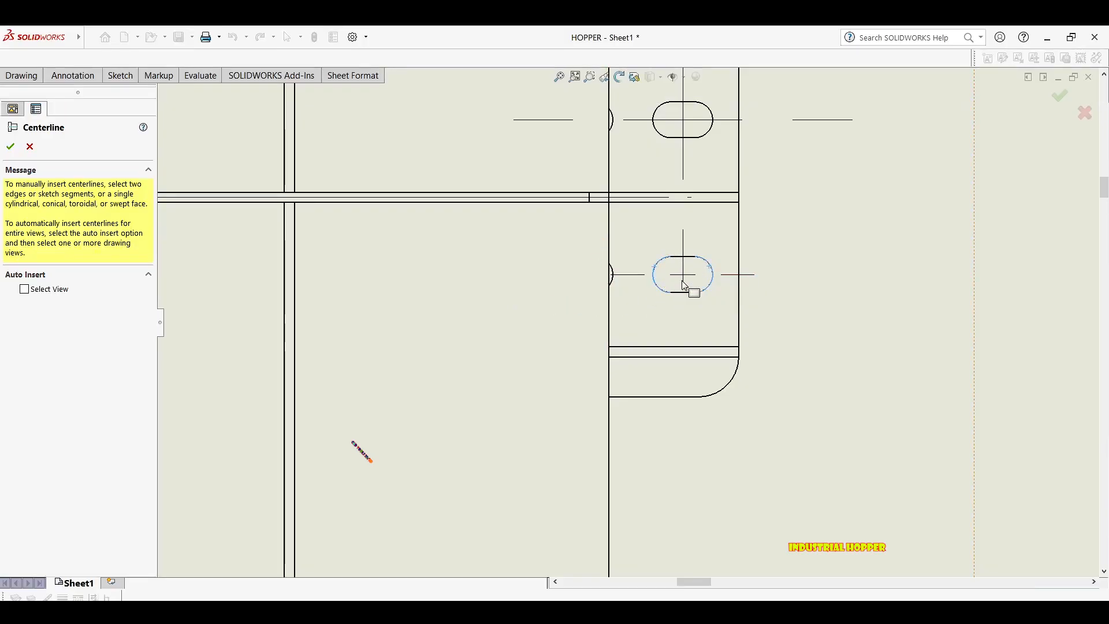
{"action": "key", "text": "Escape"}
{"action": "scroll", "coordinate": [712, 292], "scroll_direction": "up", "scroll_amount": 3}
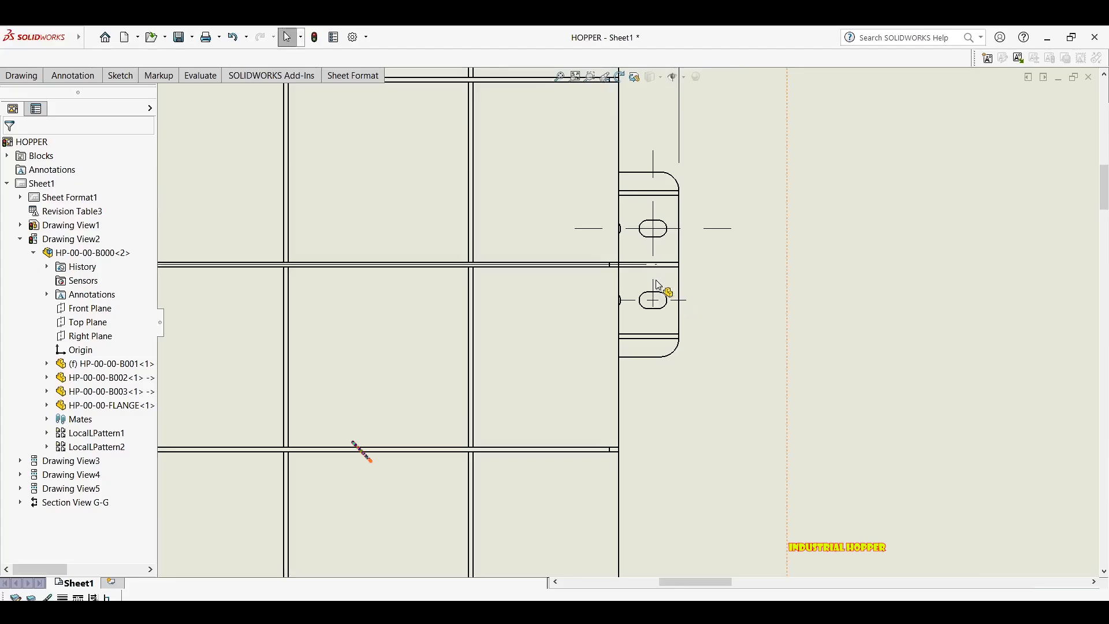
{"action": "left_click", "coordinate": [654, 307]}
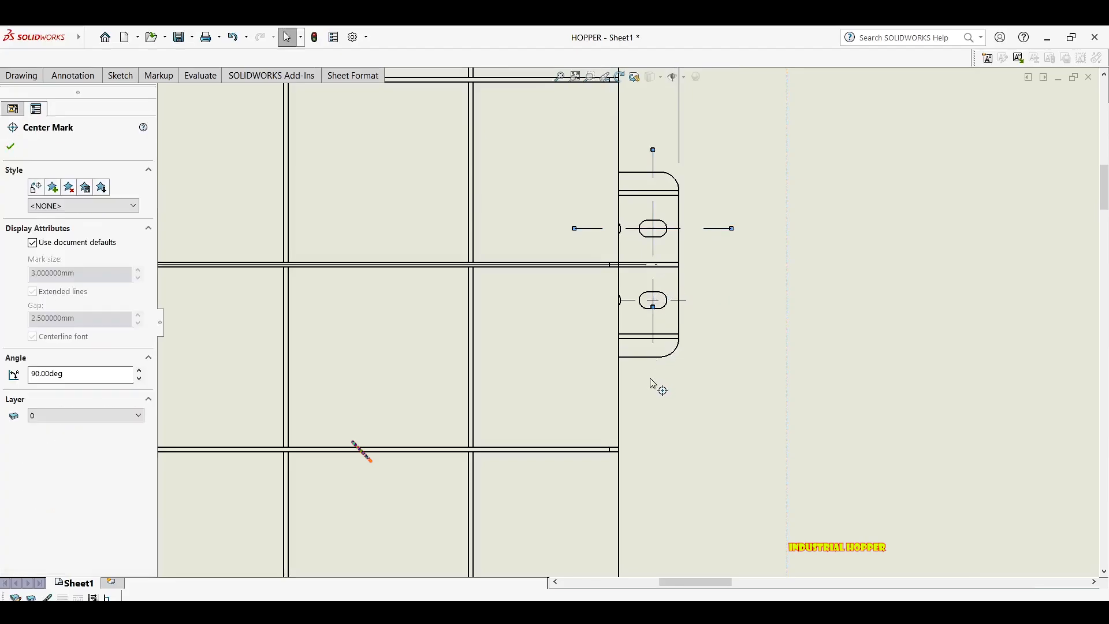
Extend the horizontal centerline of the right-edge bracket's lower slot outward past the bracket's outer edge.
{"action": "left_click_drag", "start_coordinate": [686, 300], "coordinate": [756, 301]}
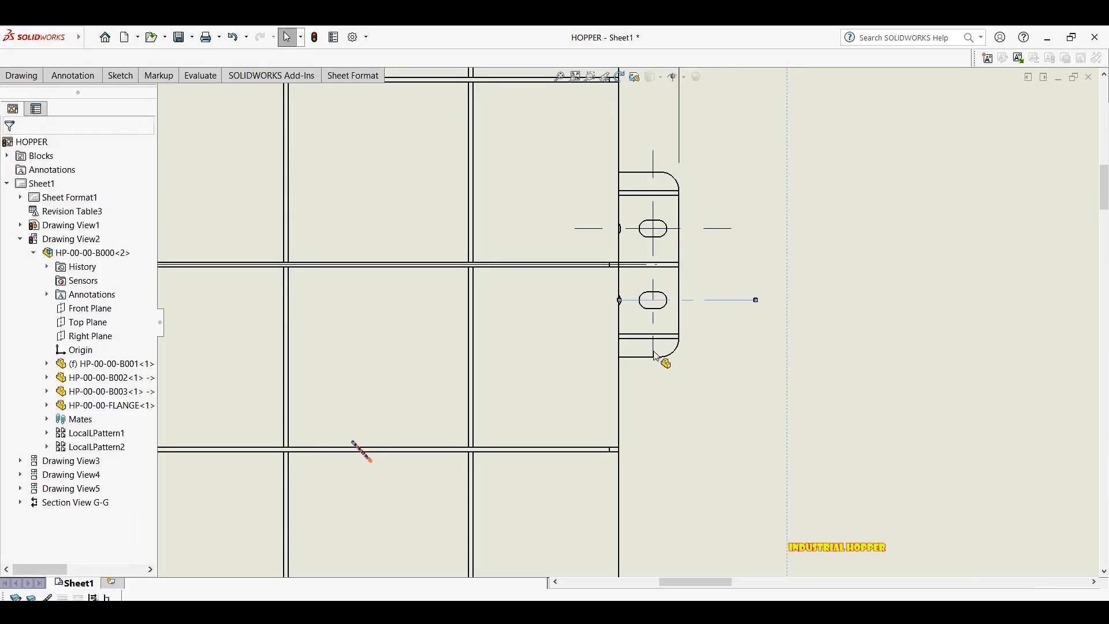
{"action": "scroll", "coordinate": [674, 354], "scroll_direction": "up", "scroll_amount": 5}
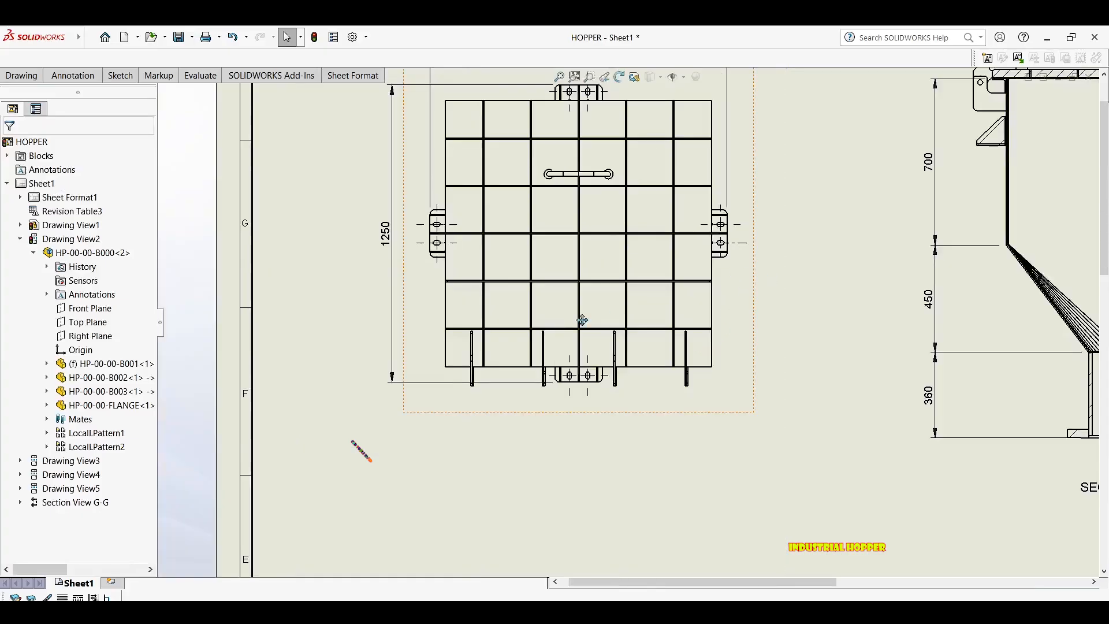
{"action": "scroll", "coordinate": [712, 311], "scroll_direction": "up", "scroll_amount": 2}
{"action": "middle_click_drag", "start_coordinate": [709, 307], "coordinate": [598, 263]}
{"action": "middle_click_drag", "start_coordinate": [715, 275], "coordinate": [640, 231]}
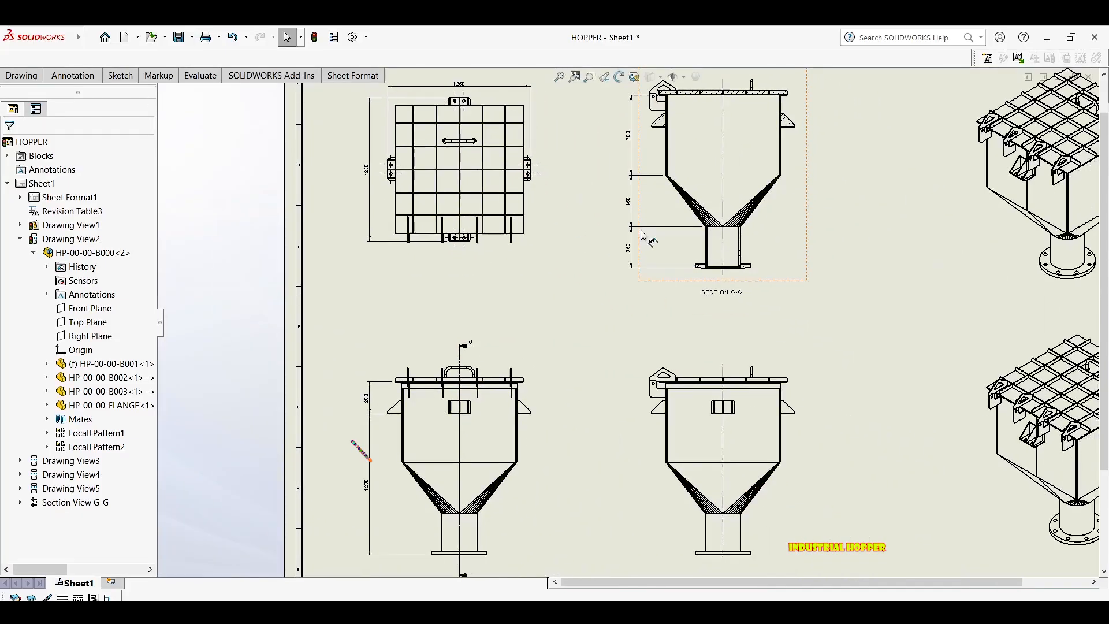
Dimension the hopper body's width between its two vertical walls in the side view and place the dimension just above the lid.
{"action": "scroll", "coordinate": [702, 118], "scroll_direction": "down", "scroll_amount": 1}
{"action": "mouse_move", "coordinate": [682, 92]}
{"action": "middle_mouse_down"}
{"action": "mouse_move", "coordinate": [634, 80]}
{"action": "mouse_move", "coordinate": [664, 89]}
{"action": "middle_mouse_up"}
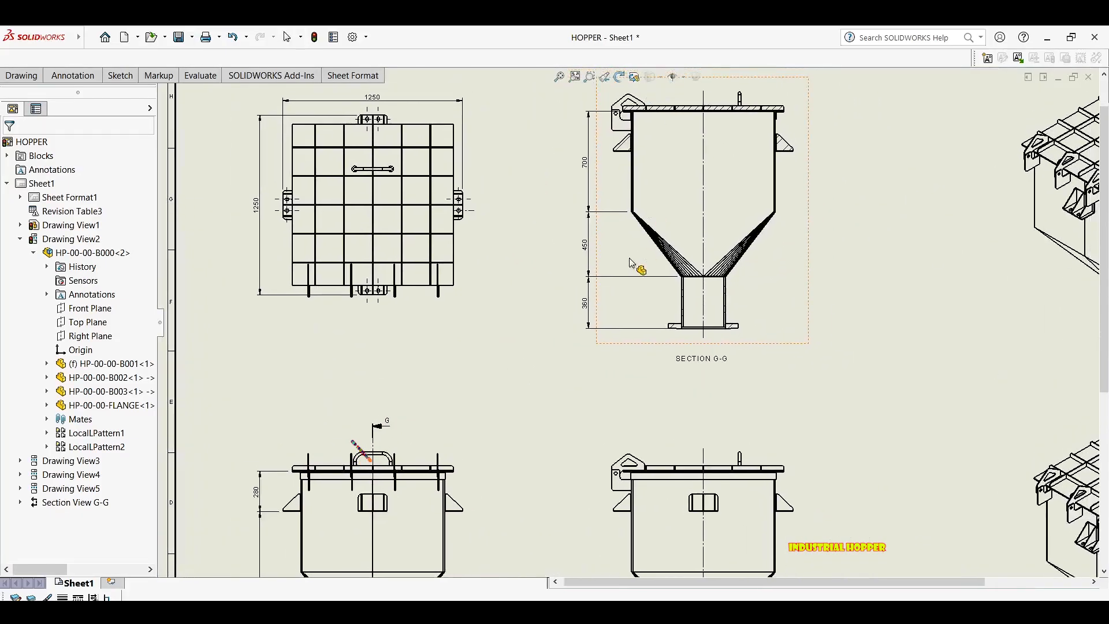
{"action": "middle_click_drag", "start_coordinate": [490, 422], "coordinate": [483, 305]}
{"action": "scroll", "coordinate": [382, 367], "scroll_direction": "down", "scroll_amount": 1}
{"action": "scroll", "coordinate": [578, 372], "scroll_direction": "up", "scroll_amount": 2}
{"action": "mouse_move", "coordinate": [696, 407]}
{"action": "middle_mouse_down"}
{"action": "mouse_move", "coordinate": [698, 258]}
{"action": "mouse_move", "coordinate": [574, 272]}
{"action": "mouse_move", "coordinate": [569, 295]}
{"action": "middle_mouse_up"}
{"action": "scroll", "coordinate": [605, 280], "scroll_direction": "down", "scroll_amount": 1}
{"action": "right_click_drag", "start_coordinate": [542, 281], "coordinate": [514, 254]}
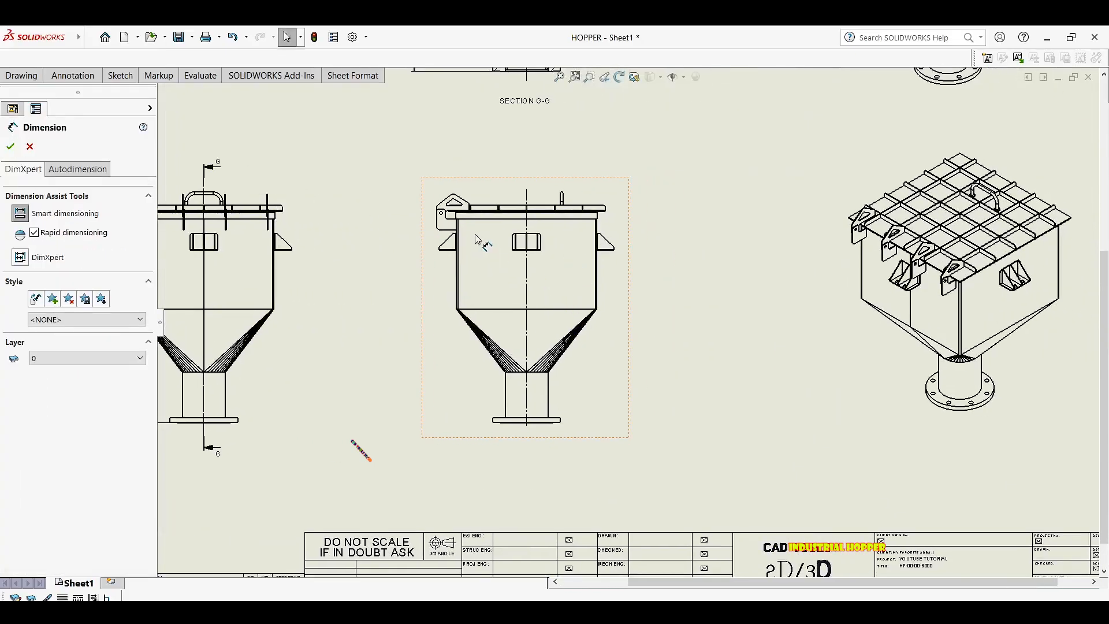
{"action": "scroll", "coordinate": [471, 233], "scroll_direction": "down", "scroll_amount": 8}
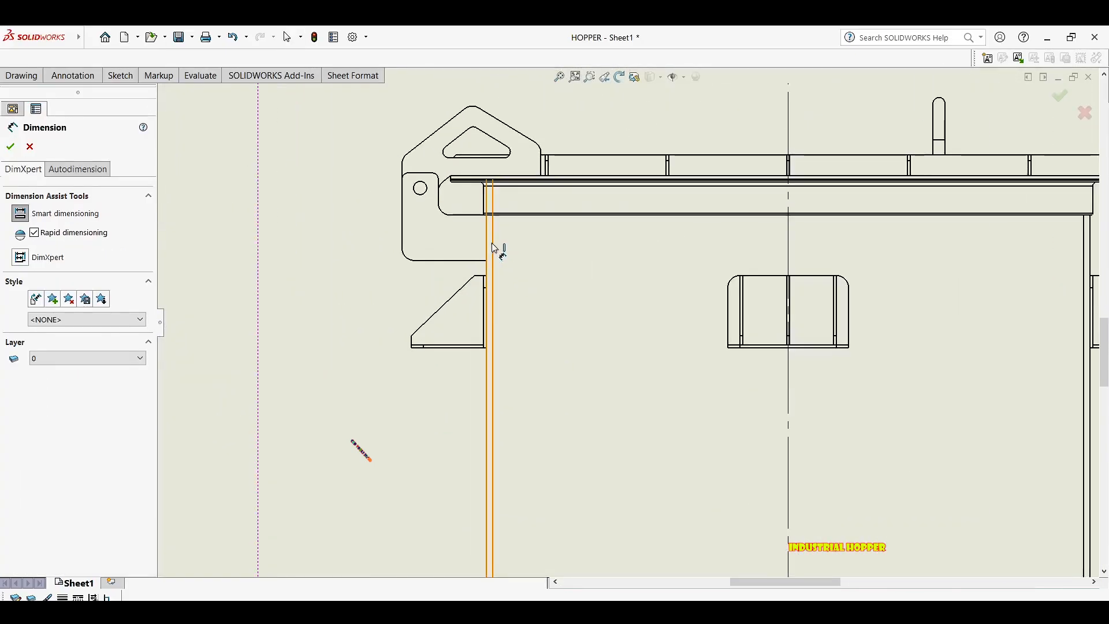
{"action": "left_click", "coordinate": [493, 243]}
{"action": "scroll", "coordinate": [740, 219], "scroll_direction": "up", "scroll_amount": 1}
{"action": "middle_click_drag", "start_coordinate": [740, 219], "coordinate": [451, 223]}
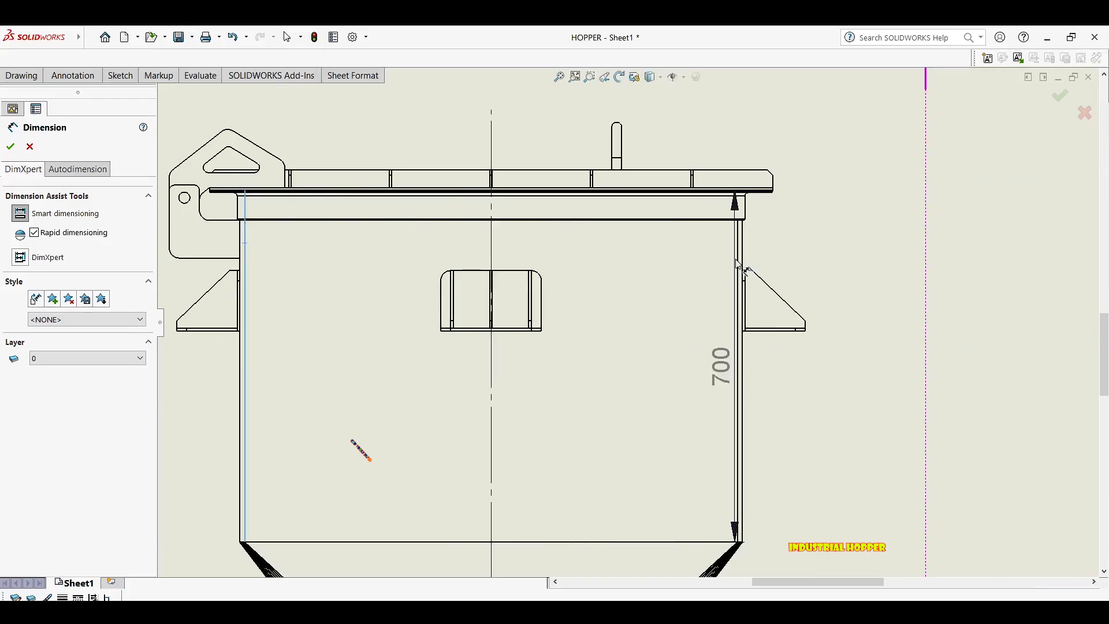
{"action": "left_click", "coordinate": [740, 277]}
{"action": "scroll", "coordinate": [679, 175], "scroll_direction": "up", "scroll_amount": 2}
{"action": "scroll", "coordinate": [679, 175], "scroll_direction": "up", "scroll_amount": 2}
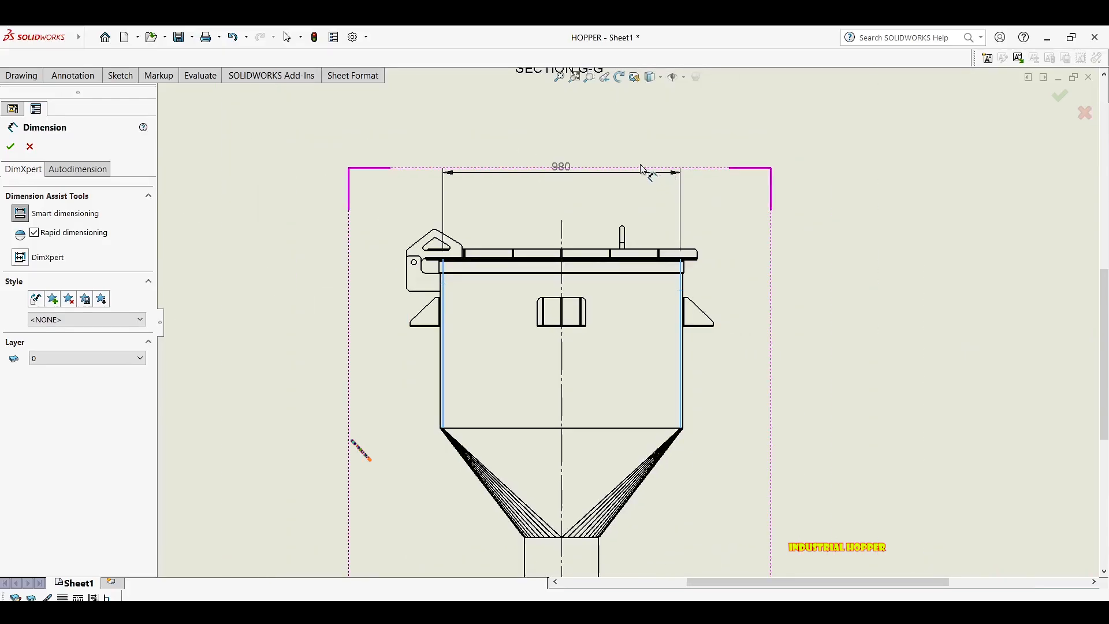
{"action": "left_click", "coordinate": [618, 153]}
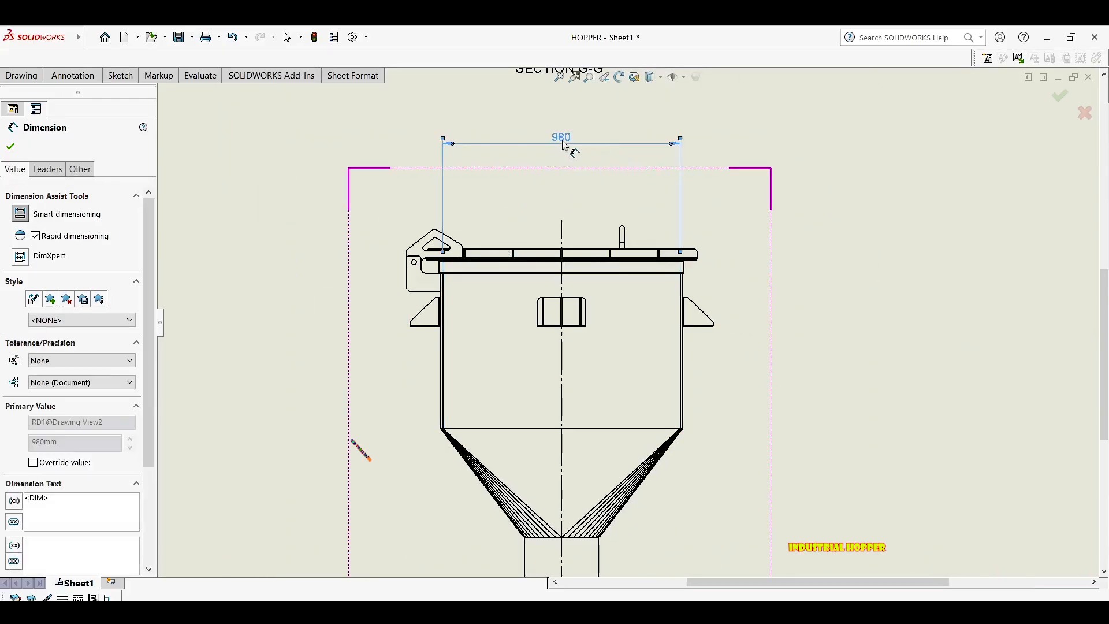
{"action": "left_click_drag", "start_coordinate": [556, 176], "coordinate": [556, 191]}
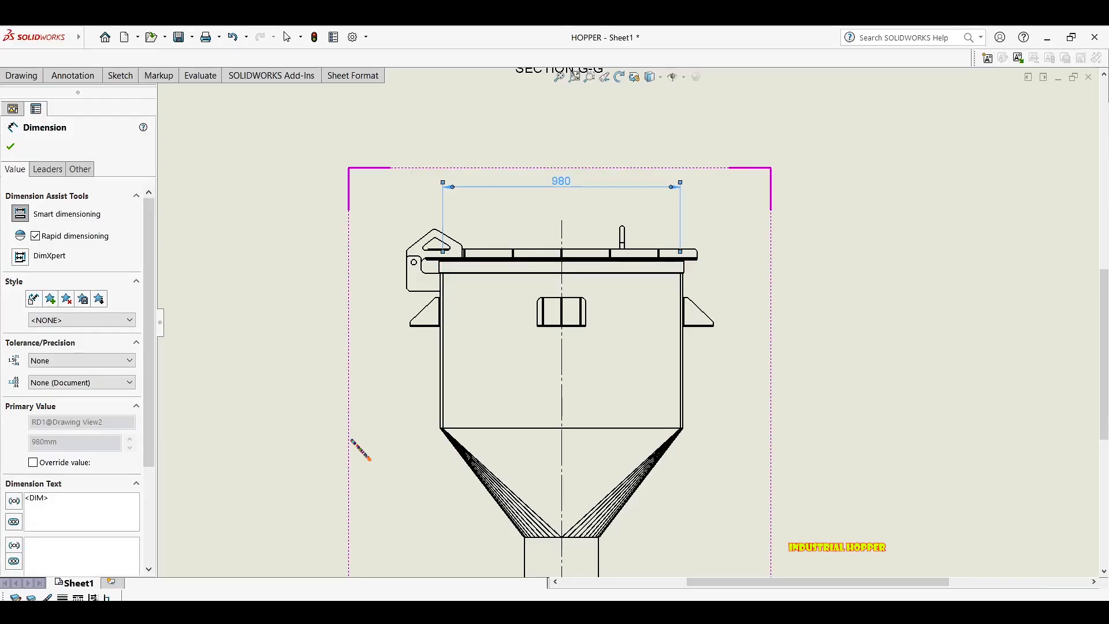
{"action": "scroll", "coordinate": [554, 335], "scroll_direction": "up", "scroll_amount": 3}
{"action": "scroll", "coordinate": [465, 238], "scroll_direction": "down", "scroll_amount": 3}
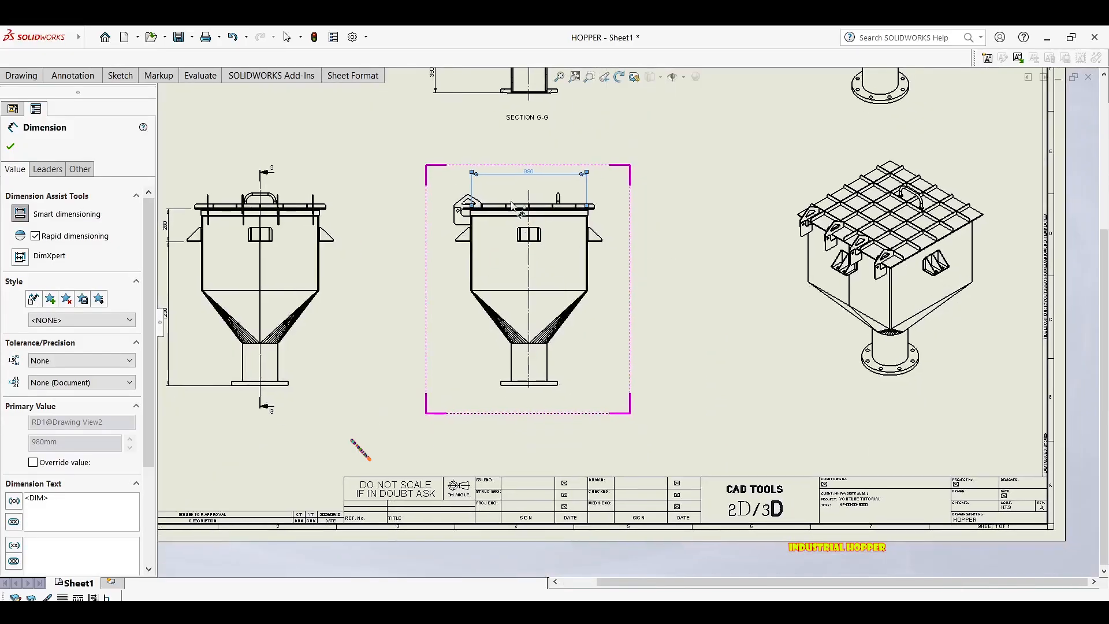
{"action": "scroll", "coordinate": [465, 238], "scroll_direction": "down", "scroll_amount": 4}
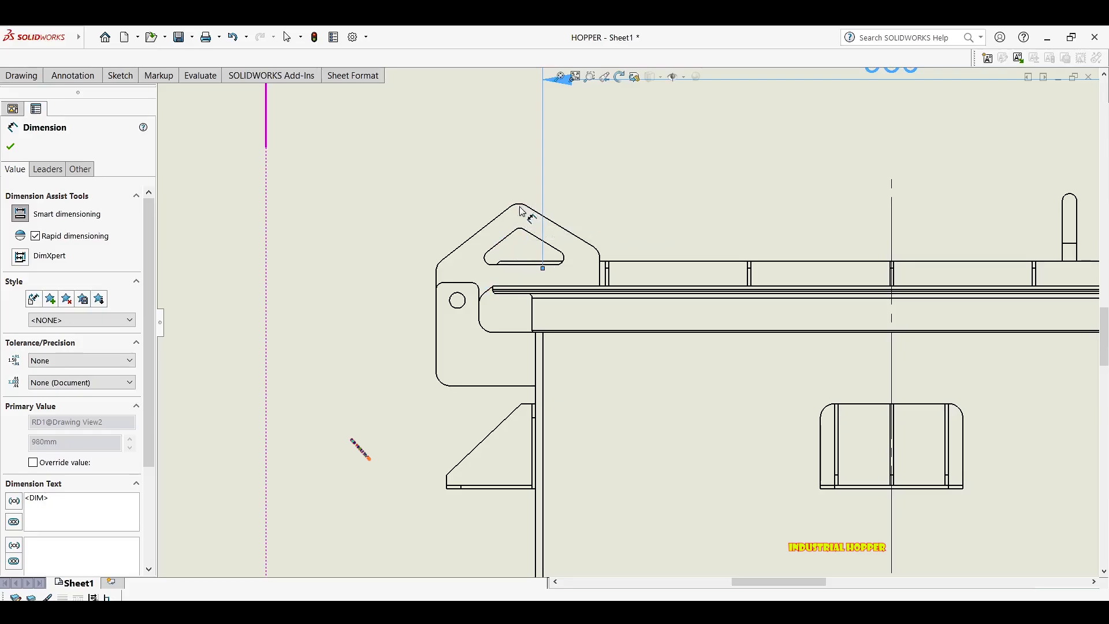
{"action": "left_click", "coordinate": [522, 209]}
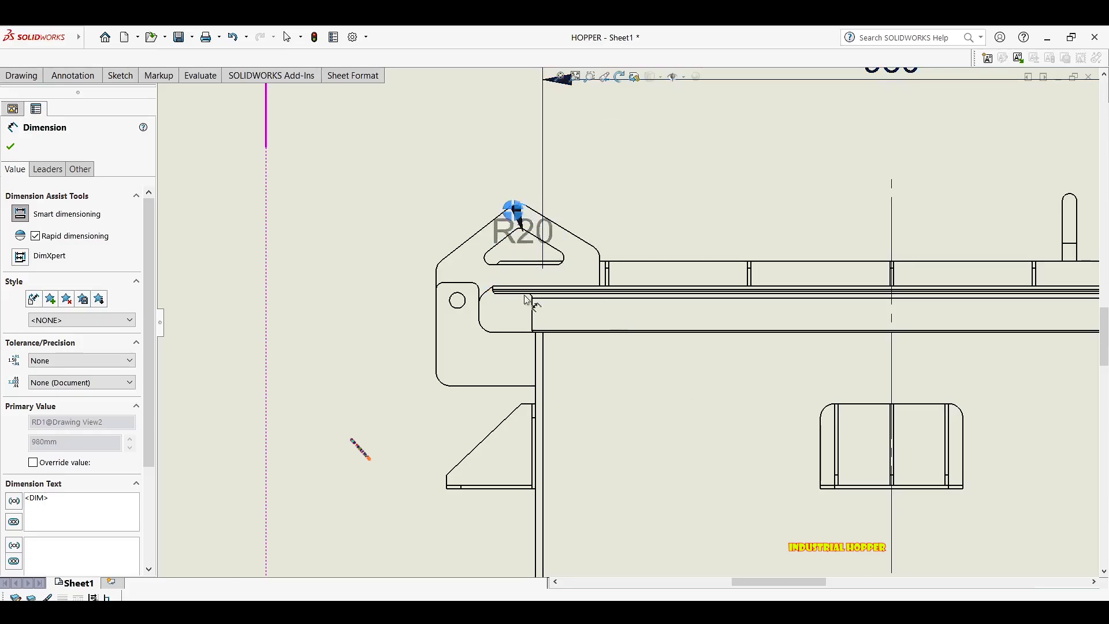
{"action": "scroll", "coordinate": [538, 308], "scroll_direction": "up", "scroll_amount": 3}
{"action": "key", "text": "Escape"}
Dimension the side view's overall height from the flange's lowest edge to the lid bracket's rounded peak, placing it beside the bracket.
{"action": "scroll", "coordinate": [590, 346], "scroll_direction": "up", "scroll_amount": 3}
{"action": "middle_click_drag", "start_coordinate": [645, 472], "coordinate": [619, 290]}
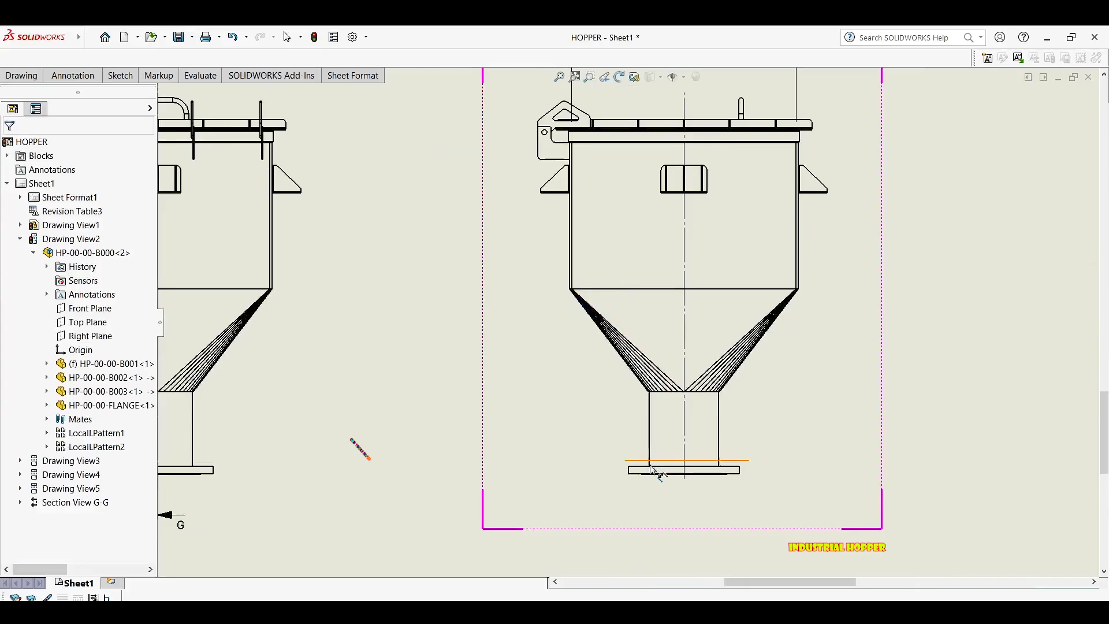
{"action": "scroll", "coordinate": [658, 486], "scroll_direction": "down", "scroll_amount": 10}
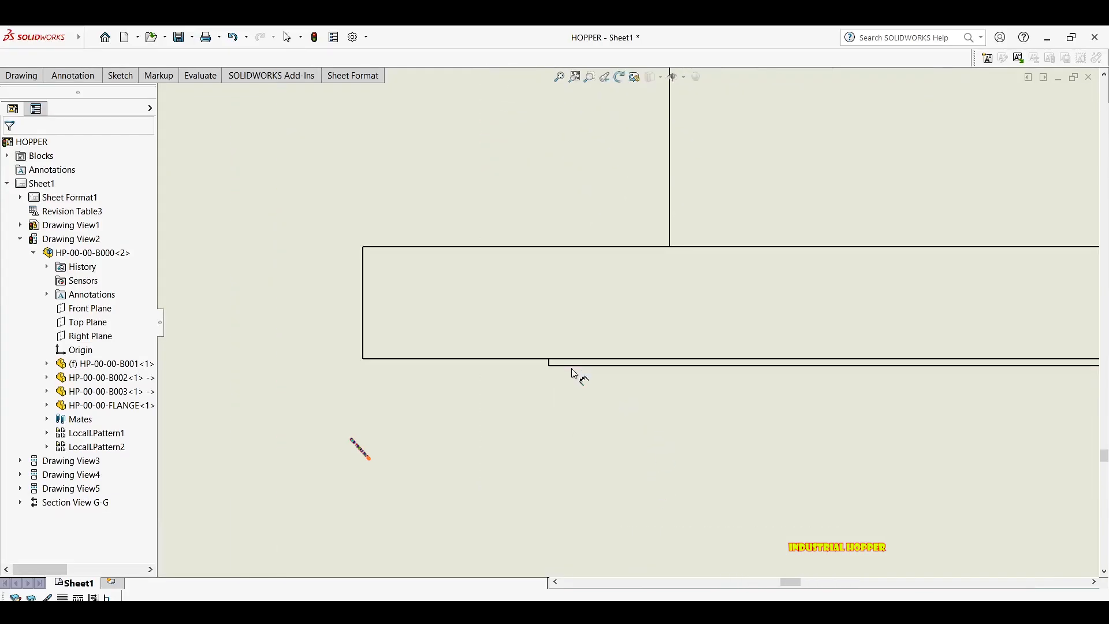
{"action": "left_click", "coordinate": [575, 373]}
{"action": "scroll", "coordinate": [614, 532], "scroll_direction": "up", "scroll_amount": 5}
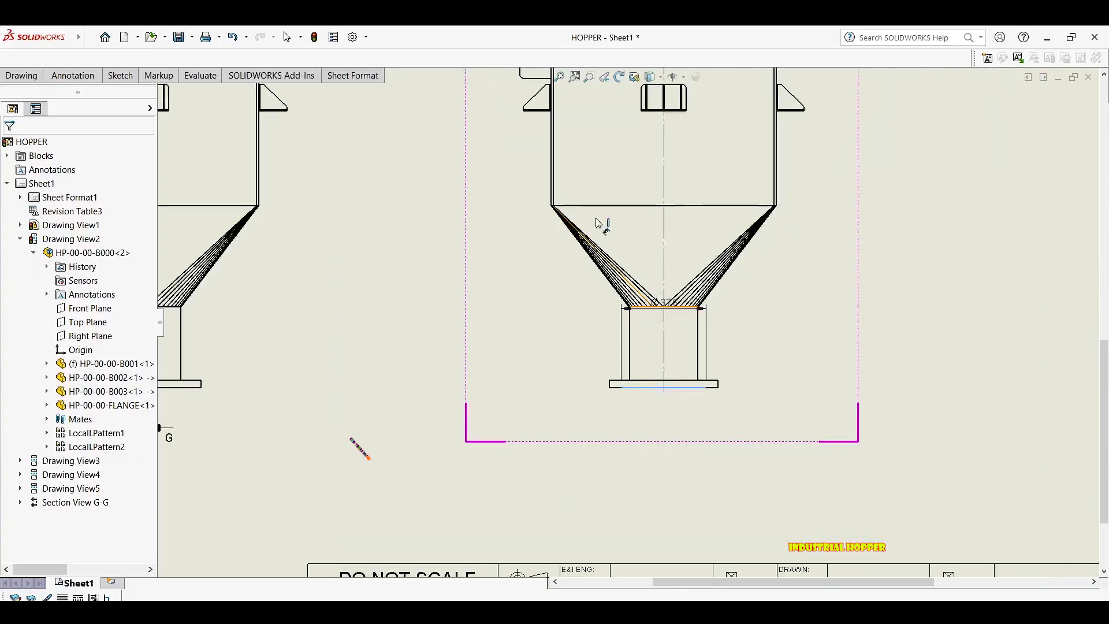
{"action": "scroll", "coordinate": [598, 223], "scroll_direction": "up", "scroll_amount": 3}
{"action": "scroll", "coordinate": [577, 124], "scroll_direction": "down", "scroll_amount": 8}
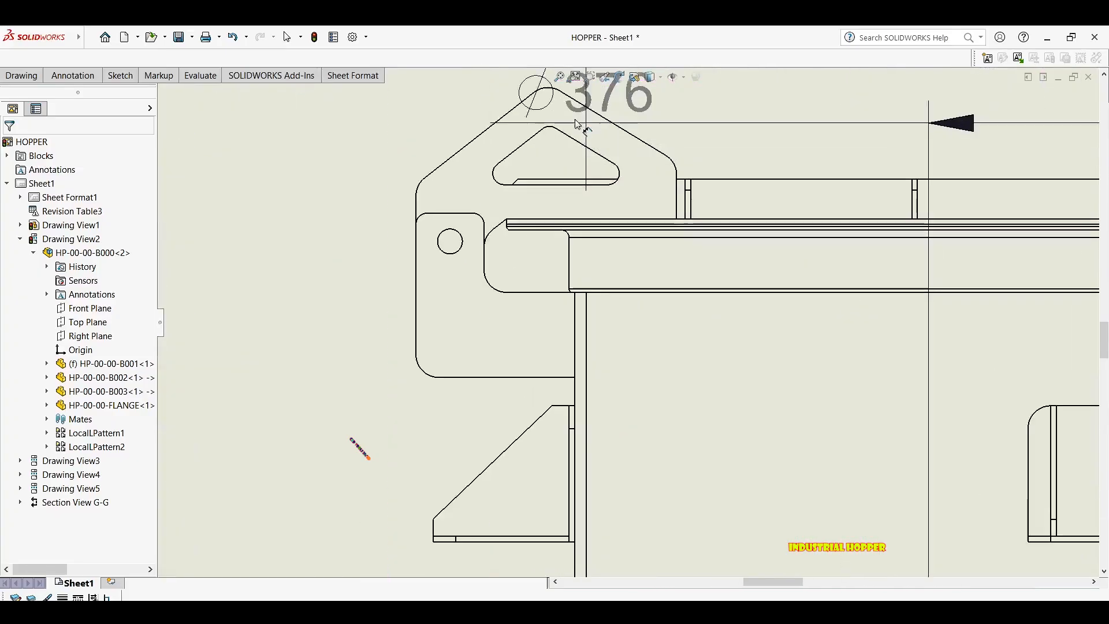
{"action": "scroll", "coordinate": [577, 173], "scroll_direction": "down", "scroll_amount": 4}
{"action": "left_click", "coordinate": [559, 191]}
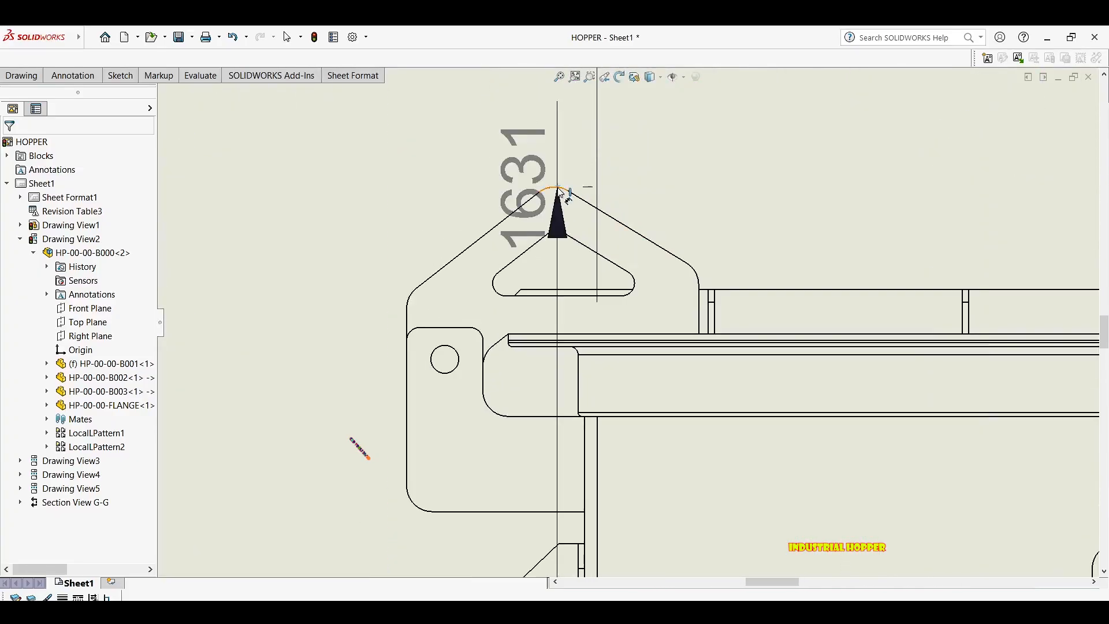
{"action": "scroll", "coordinate": [469, 199], "scroll_direction": "up", "scroll_amount": 10}
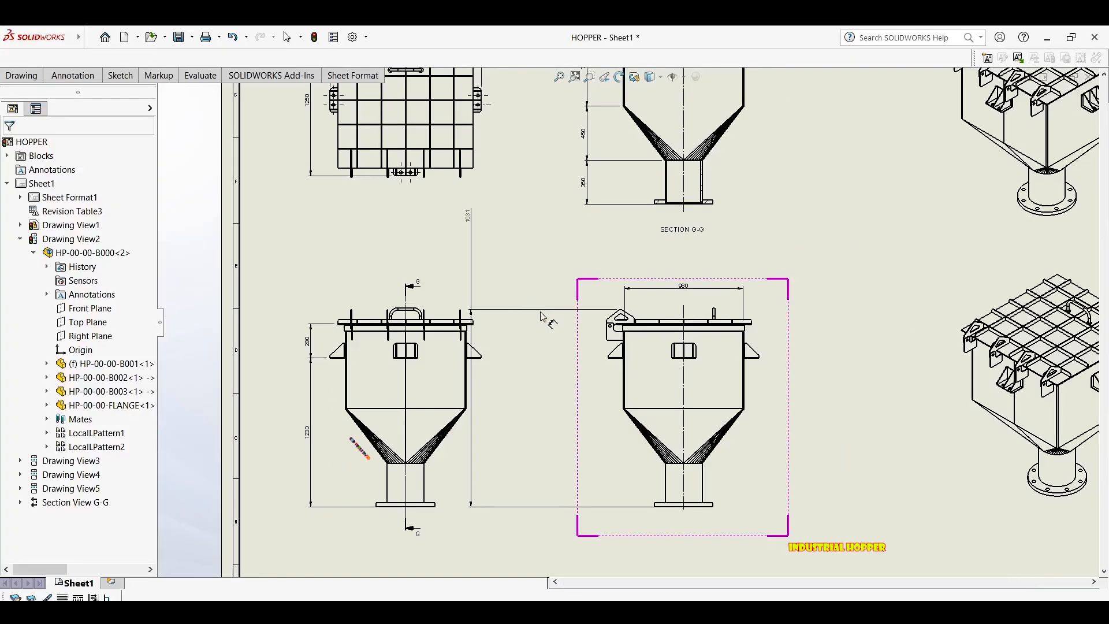
{"action": "scroll", "coordinate": [543, 316], "scroll_direction": "up", "scroll_amount": 6}
{"action": "scroll", "coordinate": [616, 337], "scroll_direction": "down", "scroll_amount": 10}
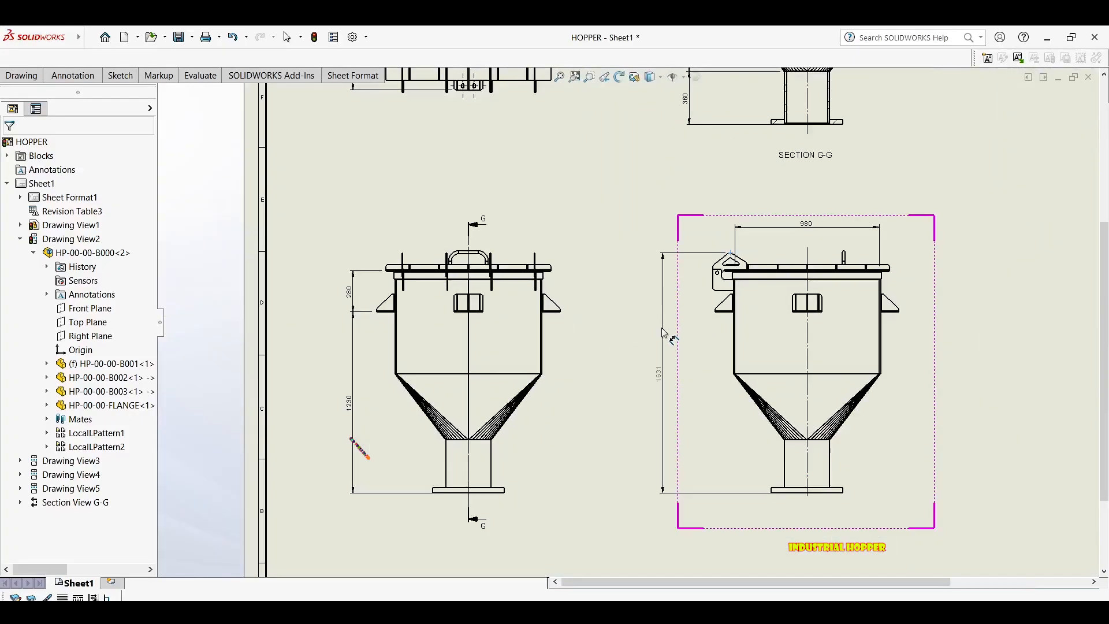
{"action": "left_click", "coordinate": [749, 270]}
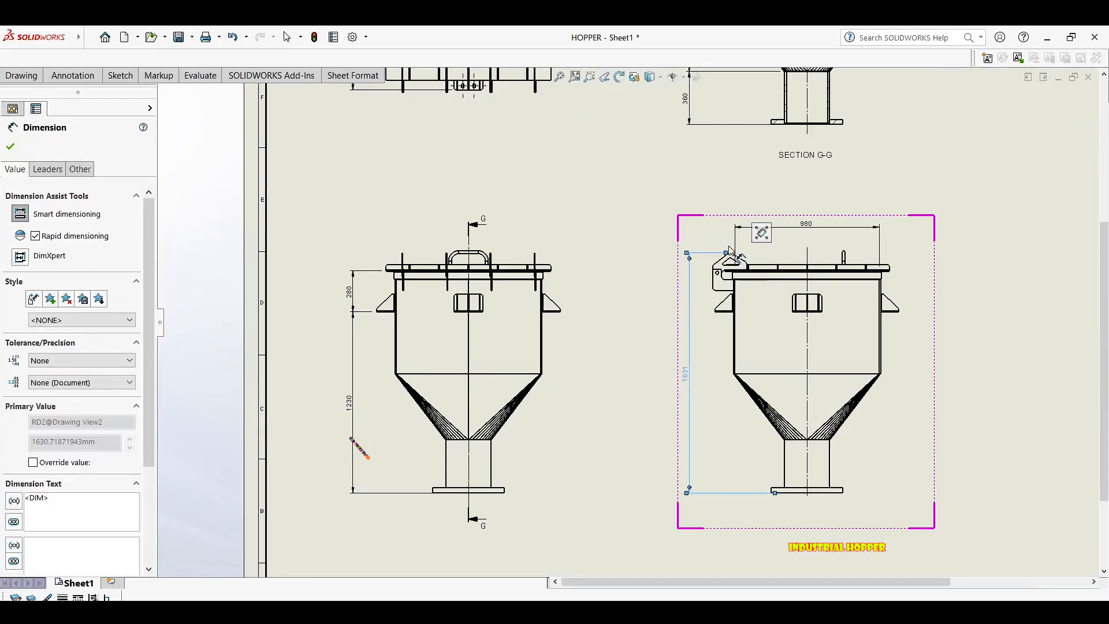
Examine the overall height dimension's attachment at the lid bracket's rounded peak and the neighbouring lid edges in the side view.
{"action": "scroll", "coordinate": [705, 320], "scroll_direction": "down", "scroll_amount": 5}
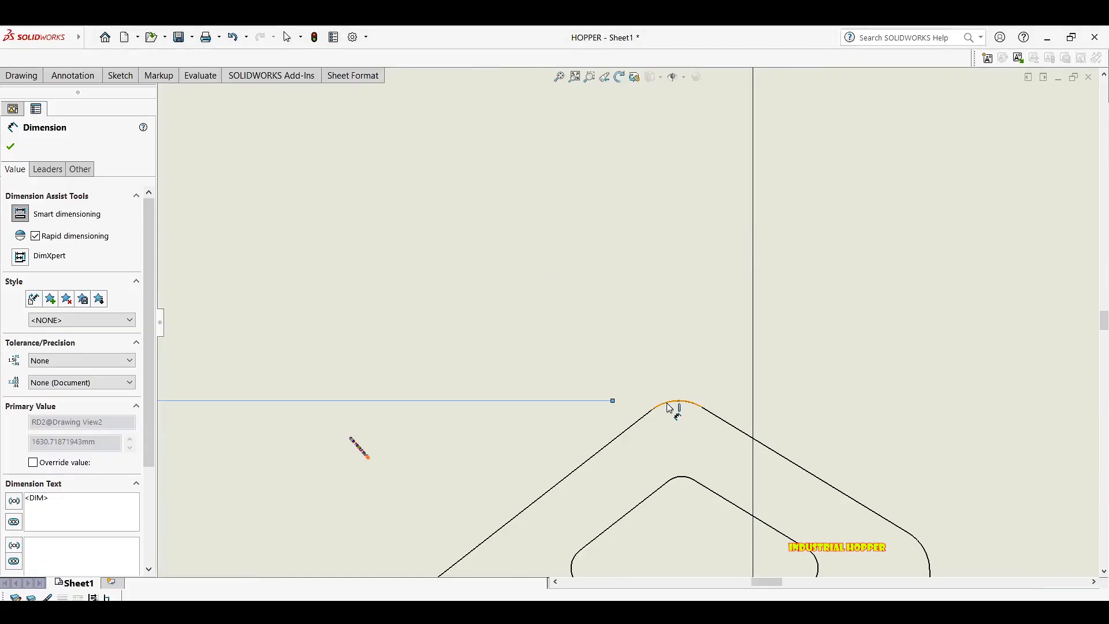
{"action": "scroll", "coordinate": [632, 330], "scroll_direction": "up", "scroll_amount": 3}
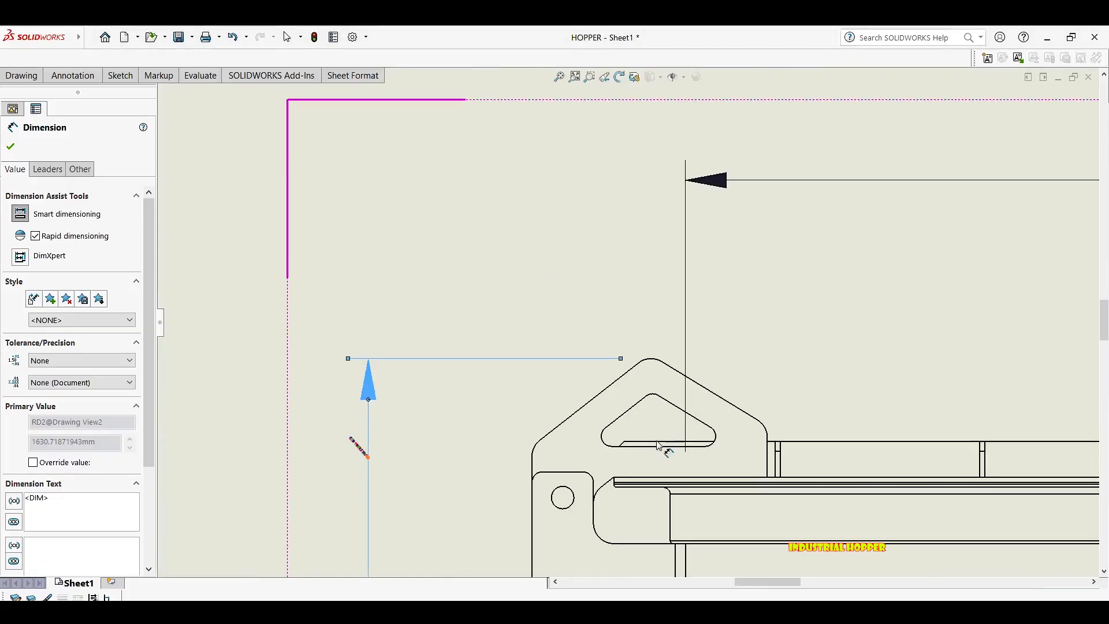
{"action": "scroll", "coordinate": [639, 435], "scroll_direction": "up", "scroll_amount": 4}
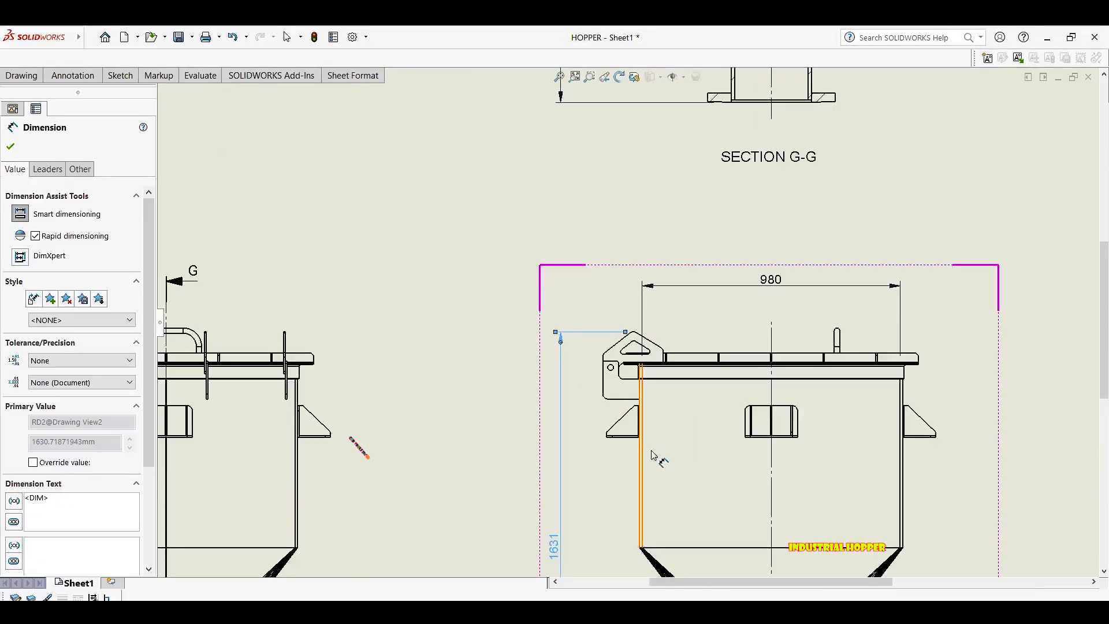
{"action": "scroll", "coordinate": [667, 453], "scroll_direction": "down", "scroll_amount": 1}
{"action": "scroll", "coordinate": [664, 454], "scroll_direction": "up", "scroll_amount": 1}
{"action": "scroll", "coordinate": [691, 440], "scroll_direction": "up", "scroll_amount": 5}
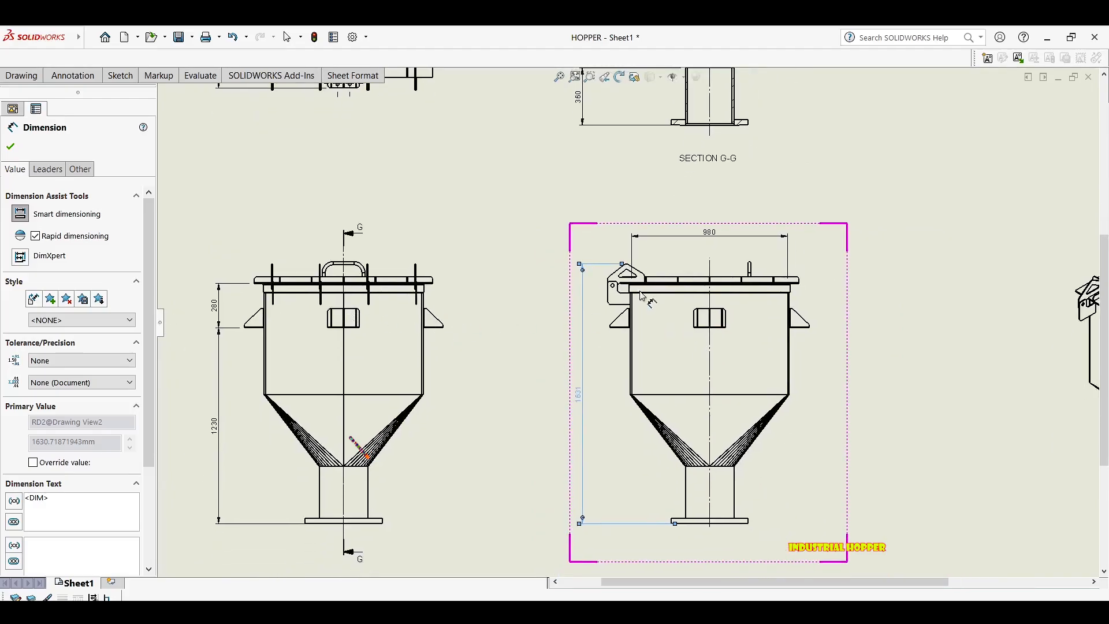
{"action": "scroll", "coordinate": [635, 280], "scroll_direction": "down", "scroll_amount": 5}
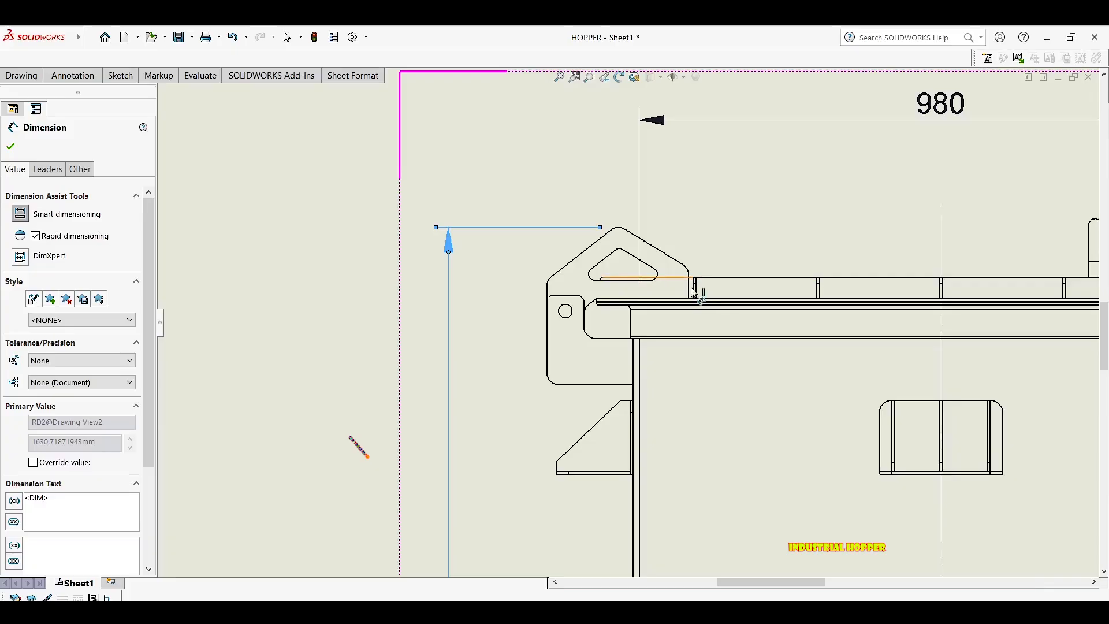
{"action": "scroll", "coordinate": [694, 291], "scroll_direction": "up", "scroll_amount": 4}
Dimension the side view's height from the lid grid's upper edge to the flange's lowest edge, placing it opposite the overall height.
{"action": "scroll", "coordinate": [575, 290], "scroll_direction": "down", "scroll_amount": 2}
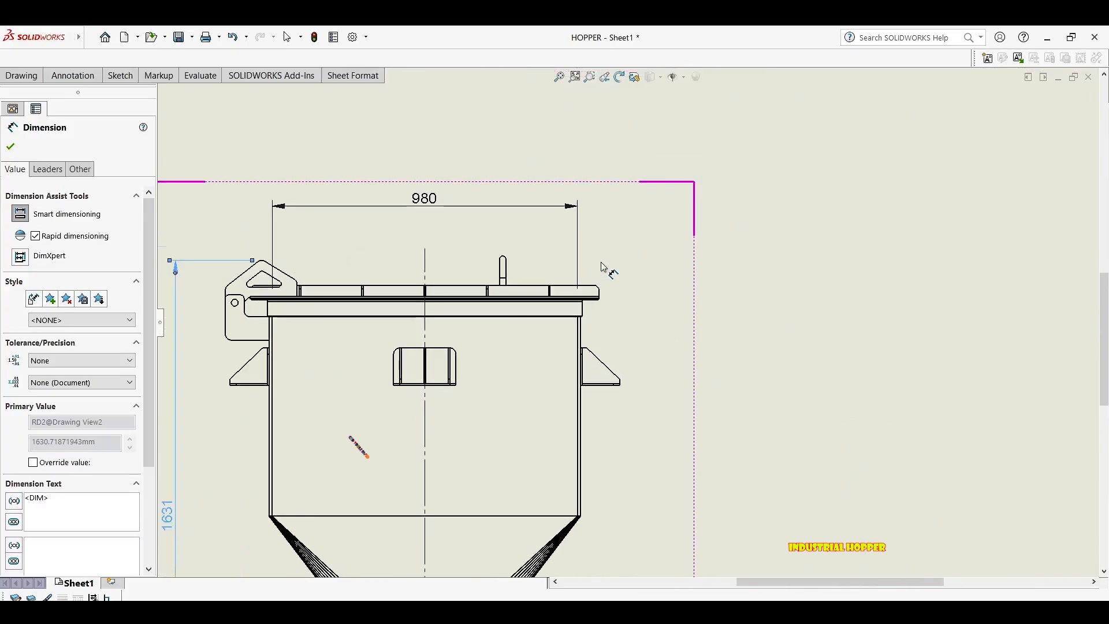
{"action": "left_click", "coordinate": [571, 289]}
{"action": "scroll", "coordinate": [577, 231], "scroll_direction": "up", "scroll_amount": 3}
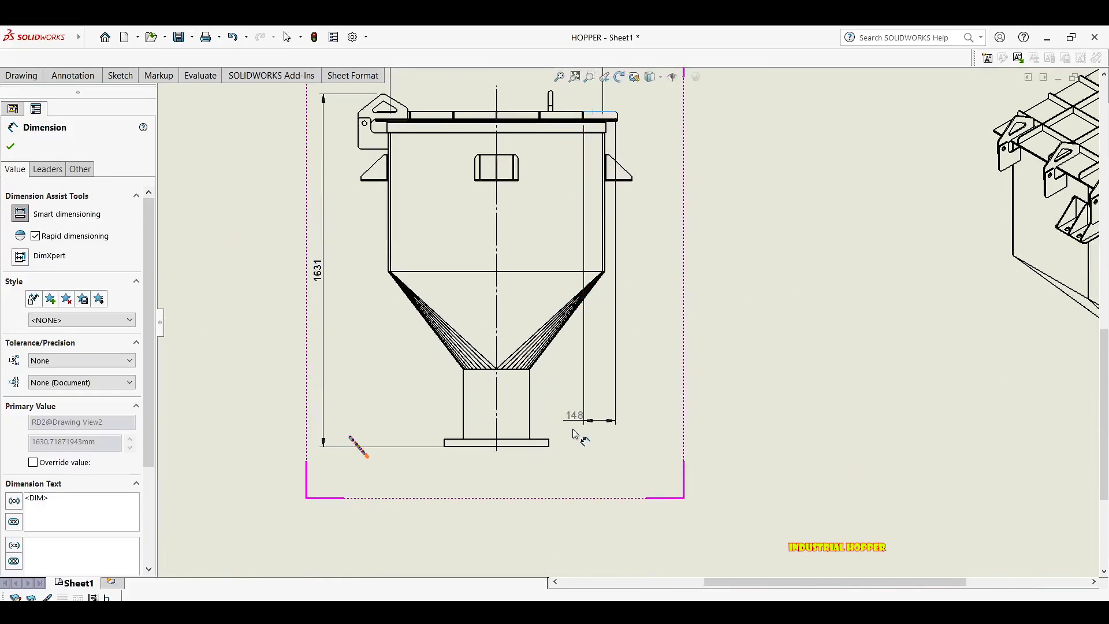
{"action": "scroll", "coordinate": [561, 443], "scroll_direction": "down", "scroll_amount": 5}
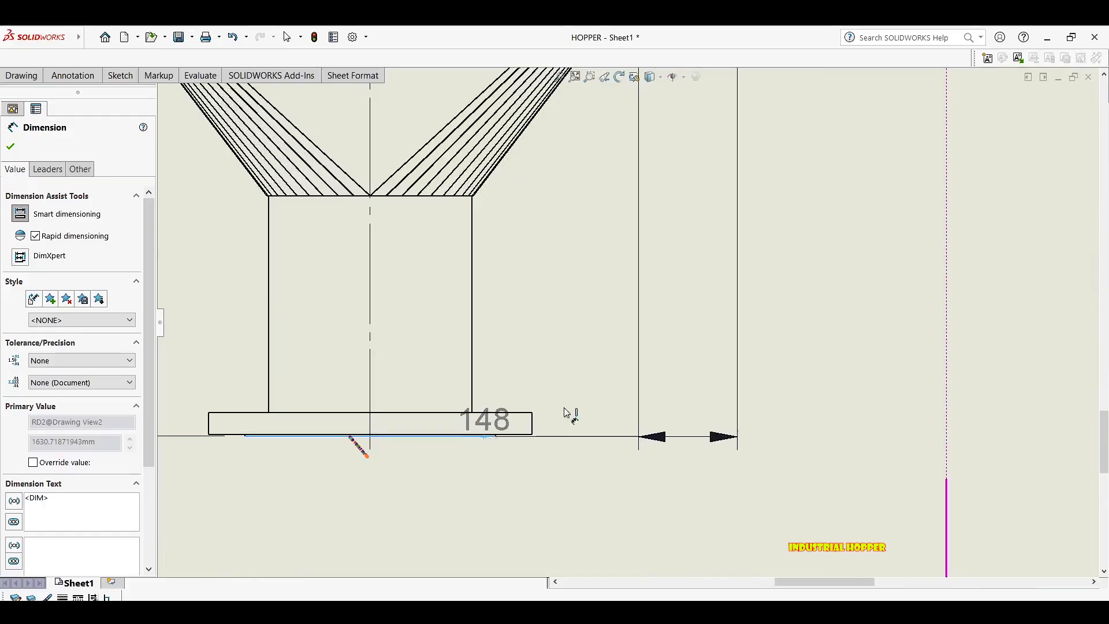
{"action": "scroll", "coordinate": [565, 412], "scroll_direction": "up", "scroll_amount": 5}
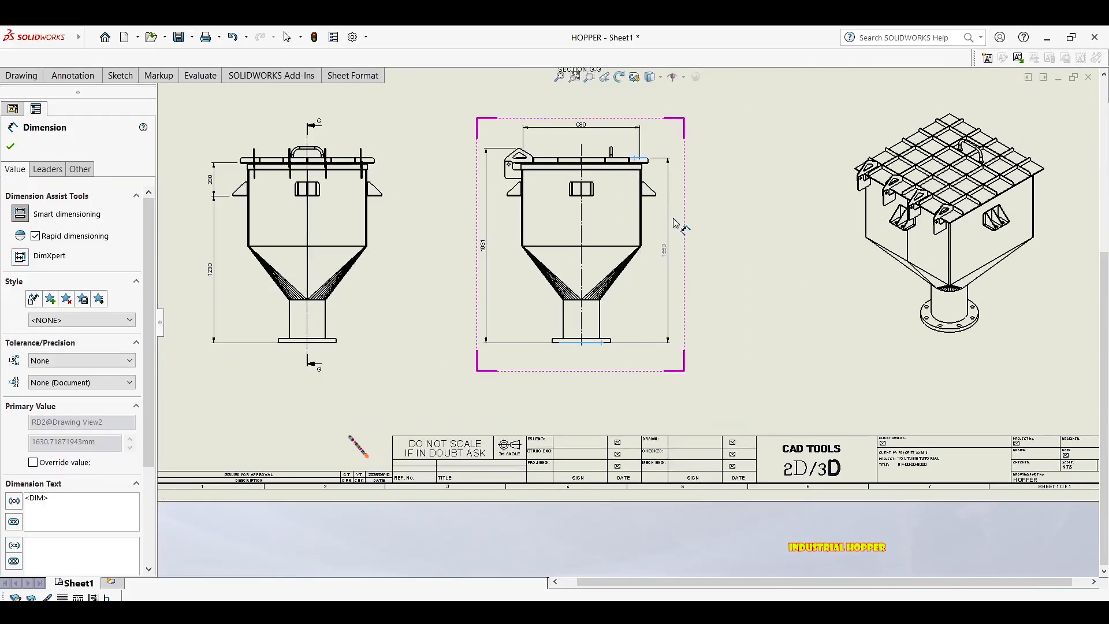
{"action": "left_click", "coordinate": [676, 223]}
Insert a vertical centerline through the lid handle in the side view and end the Centerline command.
{"action": "scroll", "coordinate": [635, 144], "scroll_direction": "up", "scroll_amount": 5}
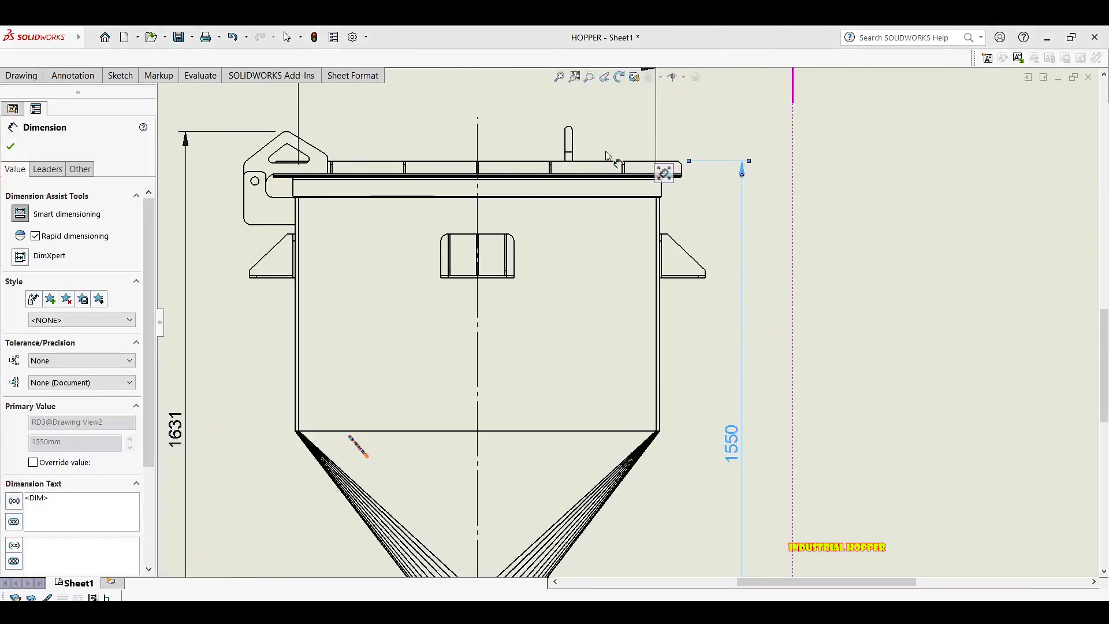
{"action": "left_click", "coordinate": [65, 77]}
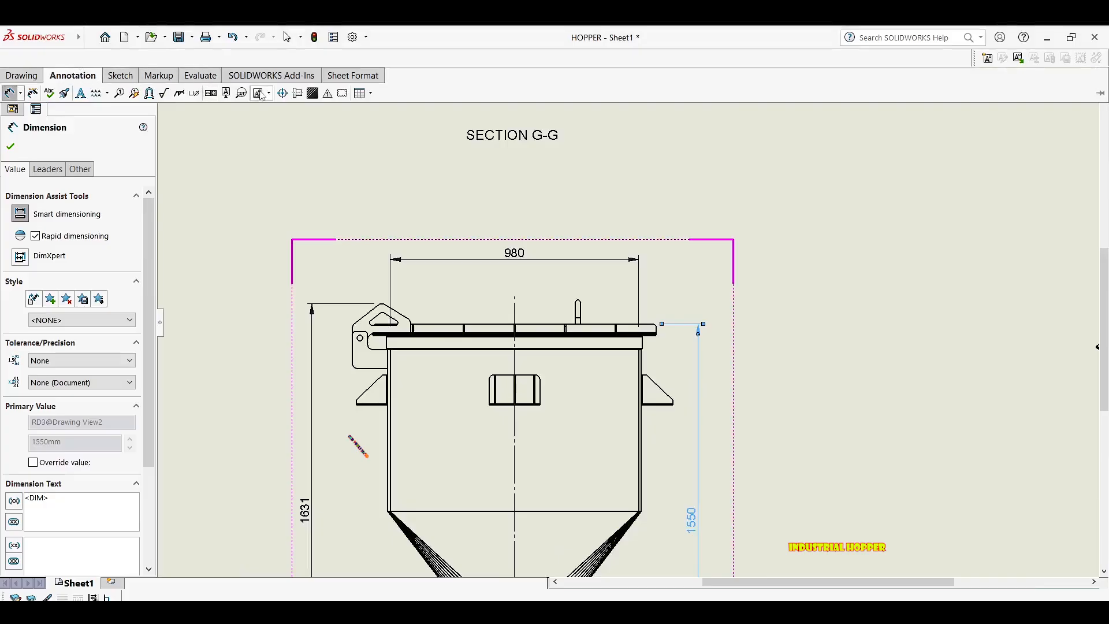
{"action": "left_click", "coordinate": [297, 93]}
{"action": "scroll", "coordinate": [587, 311], "scroll_direction": "down", "scroll_amount": 5}
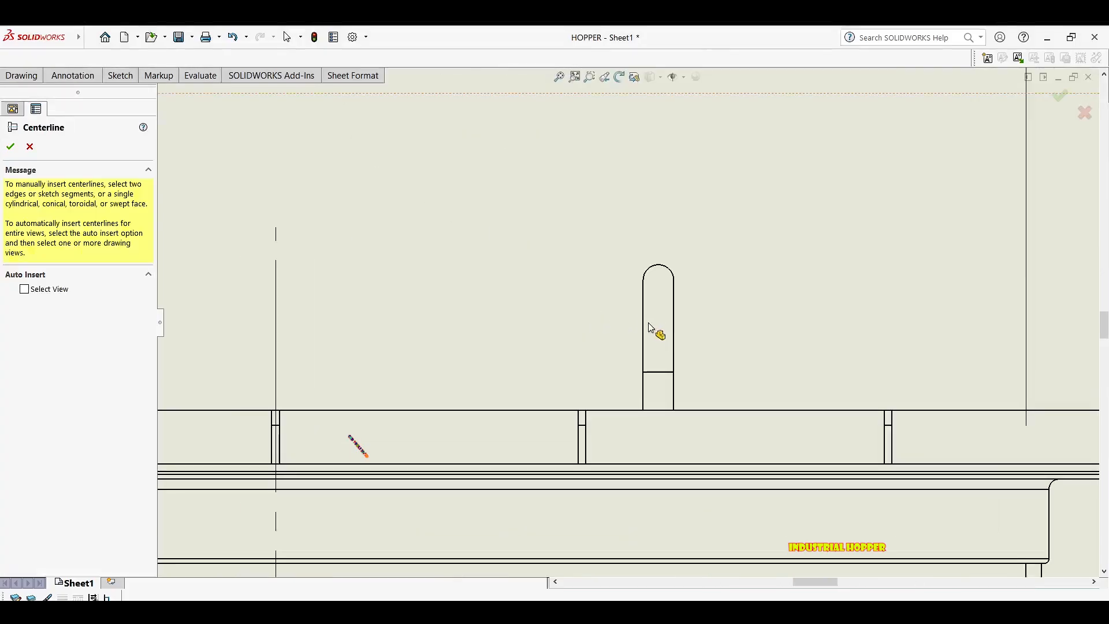
{"action": "left_click", "coordinate": [658, 368]}
{"action": "scroll", "coordinate": [665, 363], "scroll_direction": "up", "scroll_amount": 3}
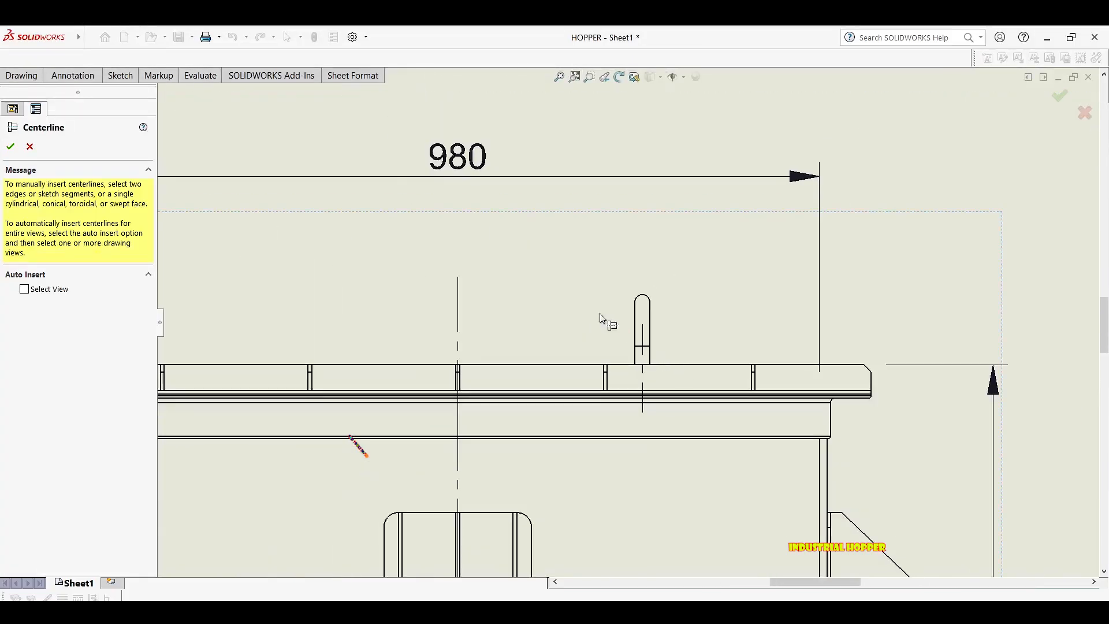
{"action": "key", "text": "Escape"}
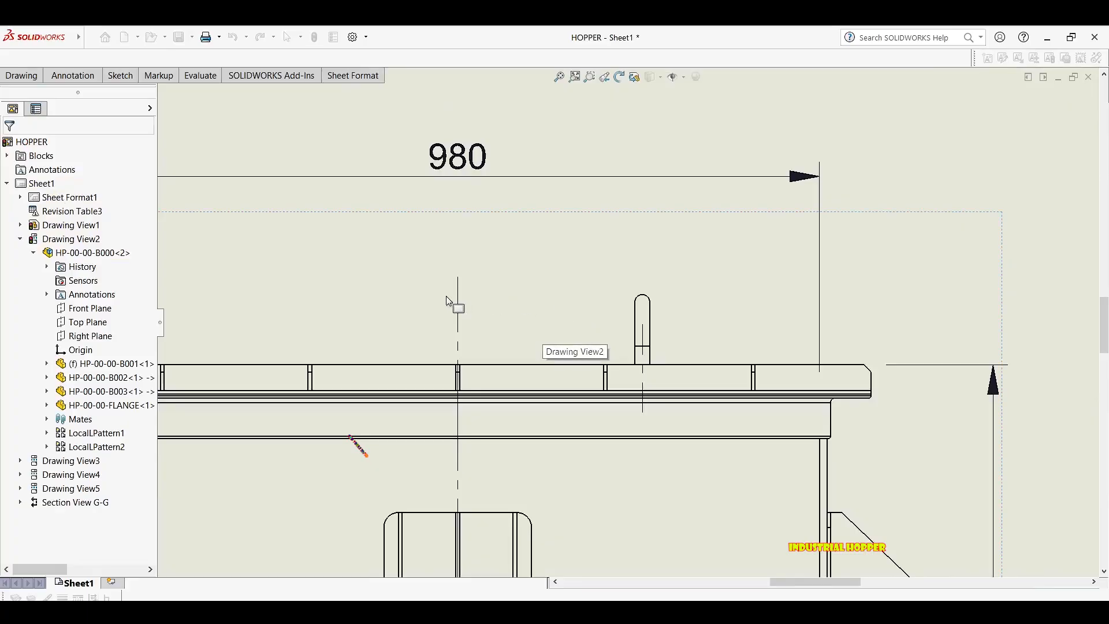
Extend the lid handle's centerline above the handle in the side view and dimension its horizontal distance from the hopper's vertical centerline.
{"action": "left_click", "coordinate": [644, 328]}
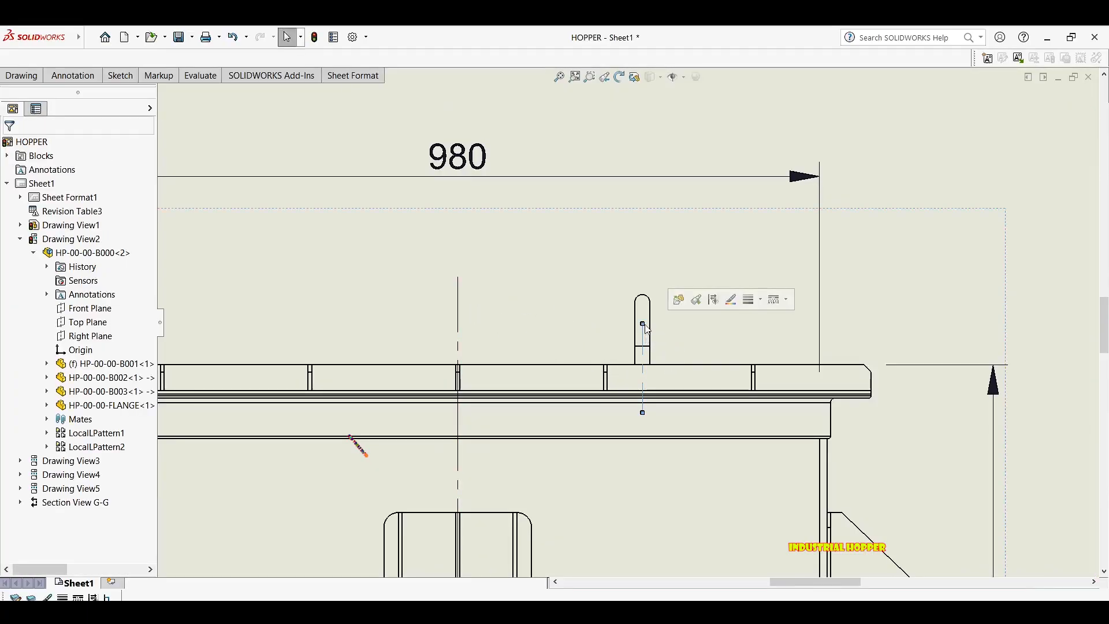
{"action": "left_click_drag", "start_coordinate": [644, 325], "coordinate": [642, 274]}
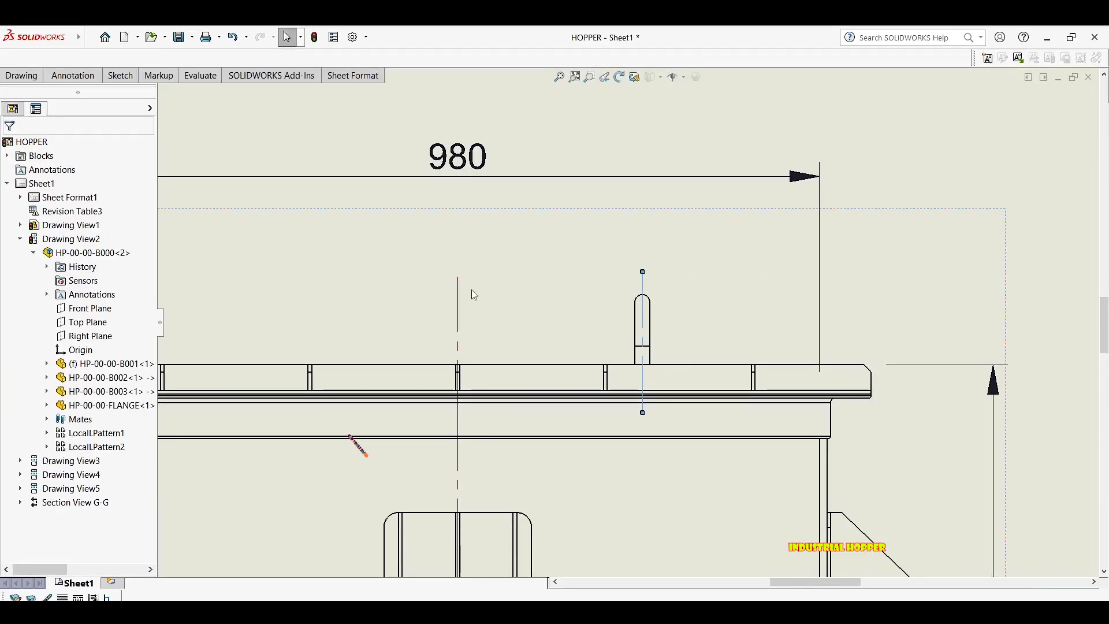
{"action": "key", "text": "d"}
{"action": "left_click", "coordinate": [641, 281]}
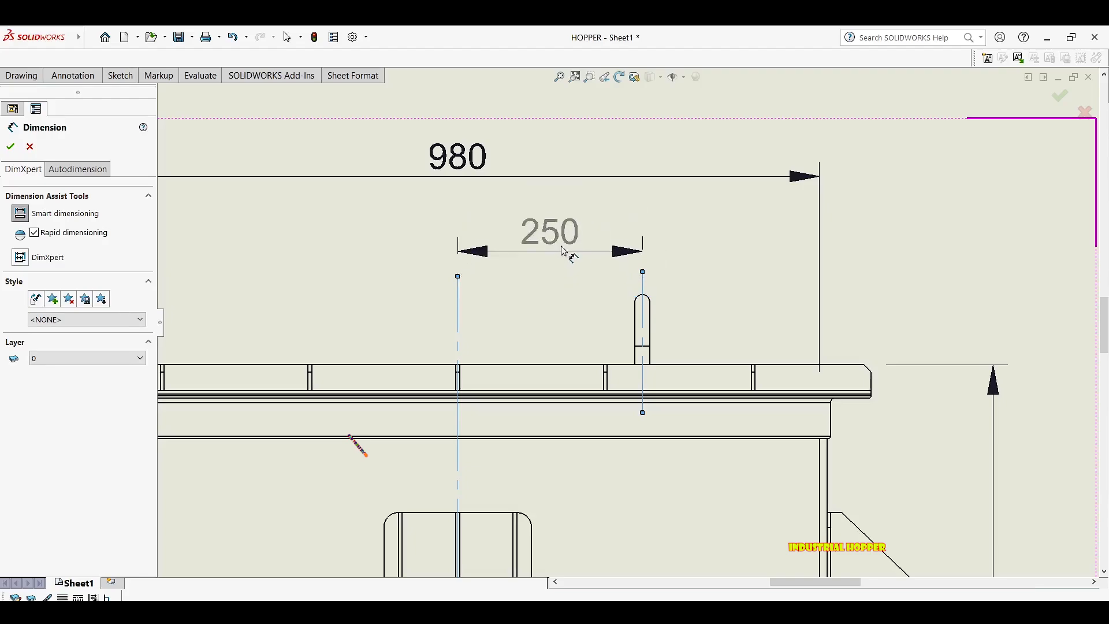
{"action": "left_click", "coordinate": [565, 248]}
{"action": "scroll", "coordinate": [569, 332], "scroll_direction": "up", "scroll_amount": 4}
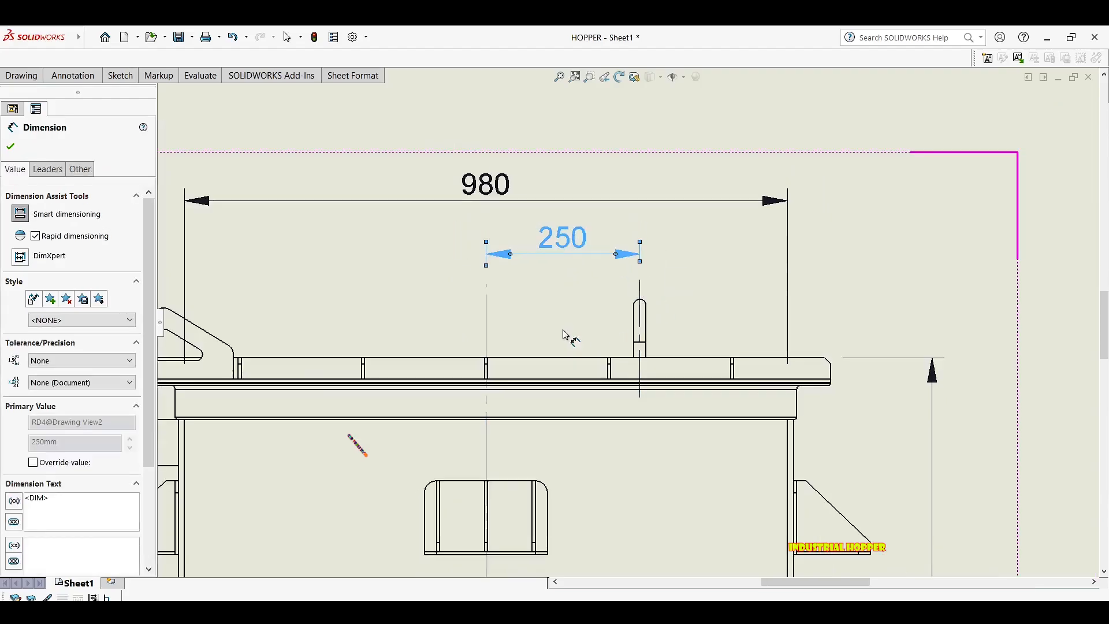
{"action": "scroll", "coordinate": [579, 295], "scroll_direction": "up", "scroll_amount": 2}
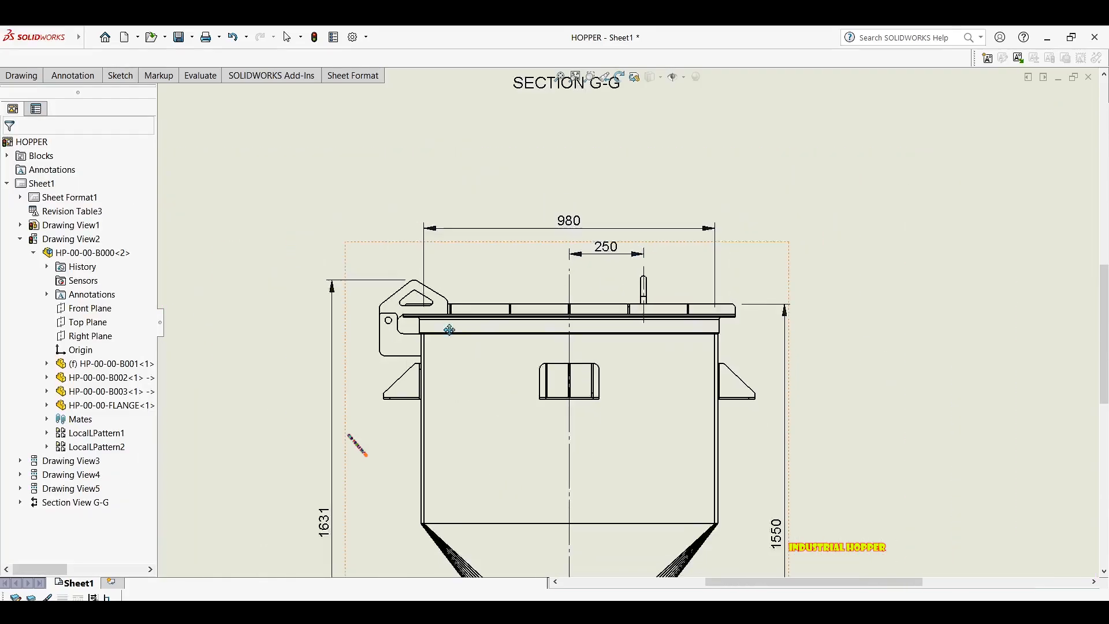
{"action": "scroll", "coordinate": [456, 321], "scroll_direction": "up", "scroll_amount": 1}
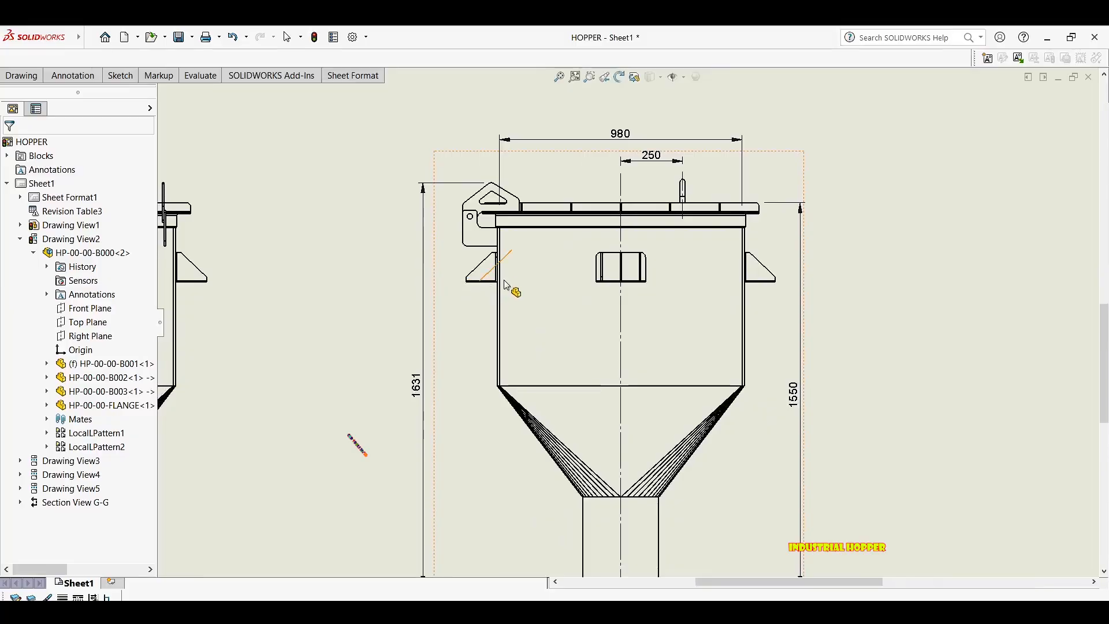
Dimension the front view's overall width between the outer edges of the two side brackets, placing it above section line G's arrow.
{"action": "scroll", "coordinate": [515, 289], "scroll_direction": "down", "scroll_amount": 3}
{"action": "scroll", "coordinate": [709, 306], "scroll_direction": "up", "scroll_amount": 5}
{"action": "middle_click_drag", "start_coordinate": [731, 300], "coordinate": [795, 282]}
{"action": "scroll", "coordinate": [353, 283], "scroll_direction": "down", "scroll_amount": 1}
{"action": "scroll", "coordinate": [287, 281], "scroll_direction": "down", "scroll_amount": 1}
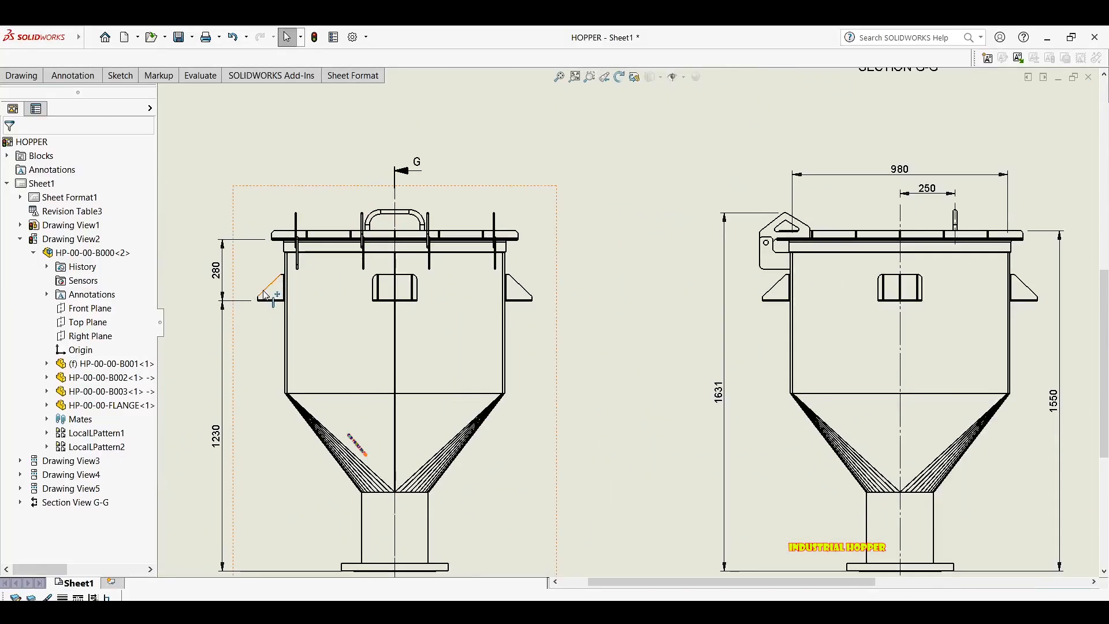
{"action": "key", "text": "d"}
{"action": "scroll", "coordinate": [279, 298], "scroll_direction": "down", "scroll_amount": 6}
{"action": "scroll", "coordinate": [215, 326], "scroll_direction": "down", "scroll_amount": 2}
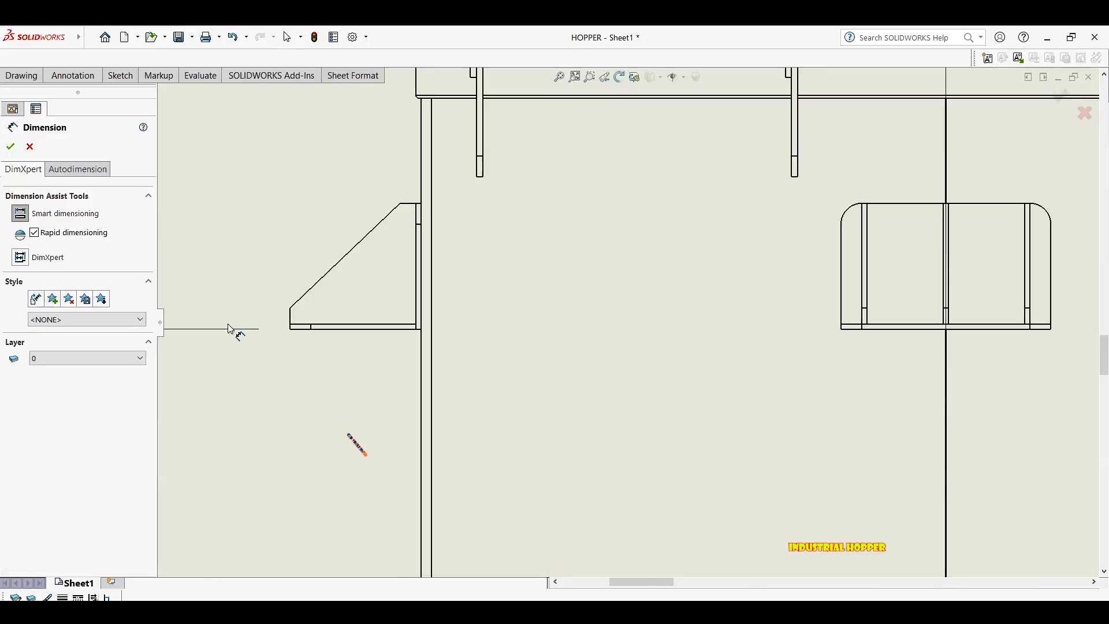
{"action": "left_click", "coordinate": [290, 319]}
{"action": "scroll", "coordinate": [483, 318], "scroll_direction": "up", "scroll_amount": 4}
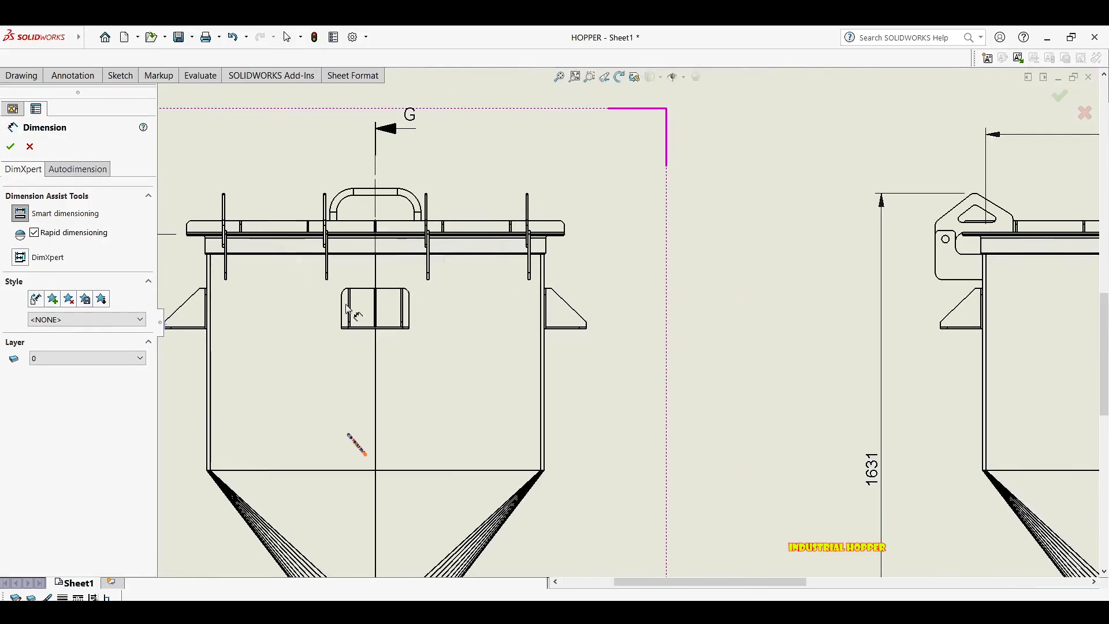
{"action": "scroll", "coordinate": [540, 347], "scroll_direction": "down", "scroll_amount": 7}
{"action": "middle_click_drag", "start_coordinate": [763, 372], "coordinate": [572, 335]}
{"action": "scroll", "coordinate": [606, 364], "scroll_direction": "up", "scroll_amount": 1}
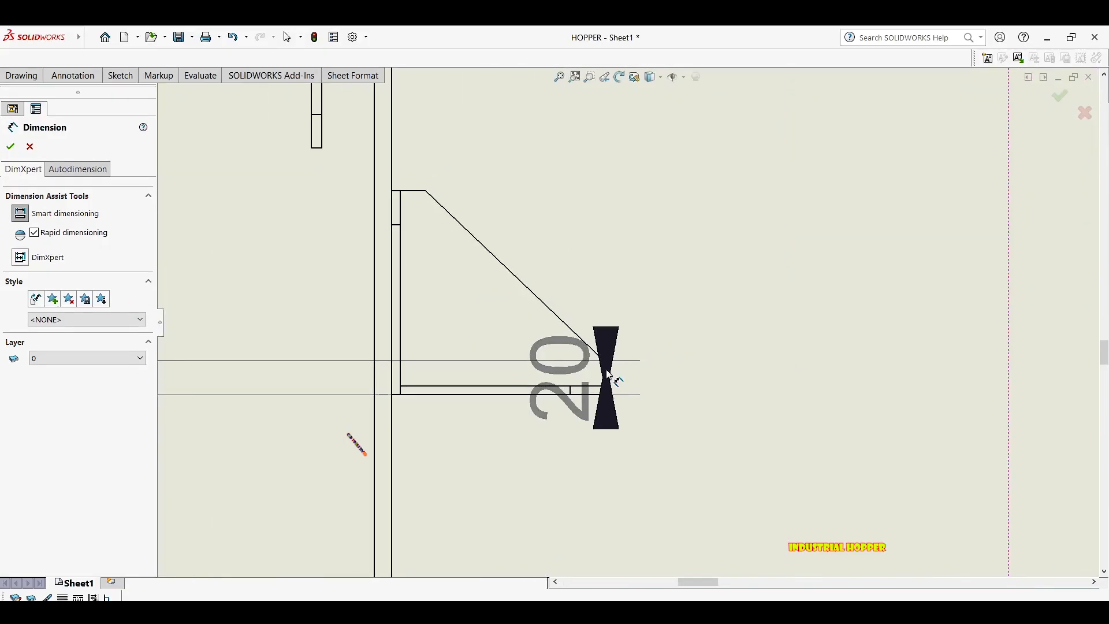
{"action": "left_click", "coordinate": [605, 368]}
{"action": "scroll", "coordinate": [578, 315], "scroll_direction": "up", "scroll_amount": 1}
{"action": "scroll", "coordinate": [564, 293], "scroll_direction": "up", "scroll_amount": 5}
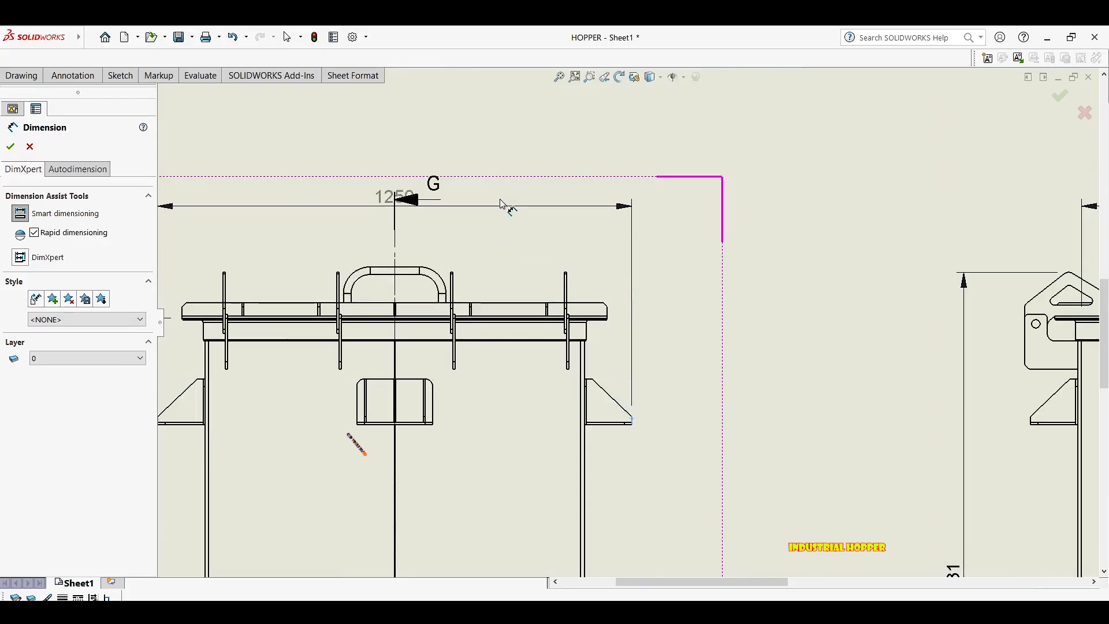
{"action": "left_click", "coordinate": [505, 169]}
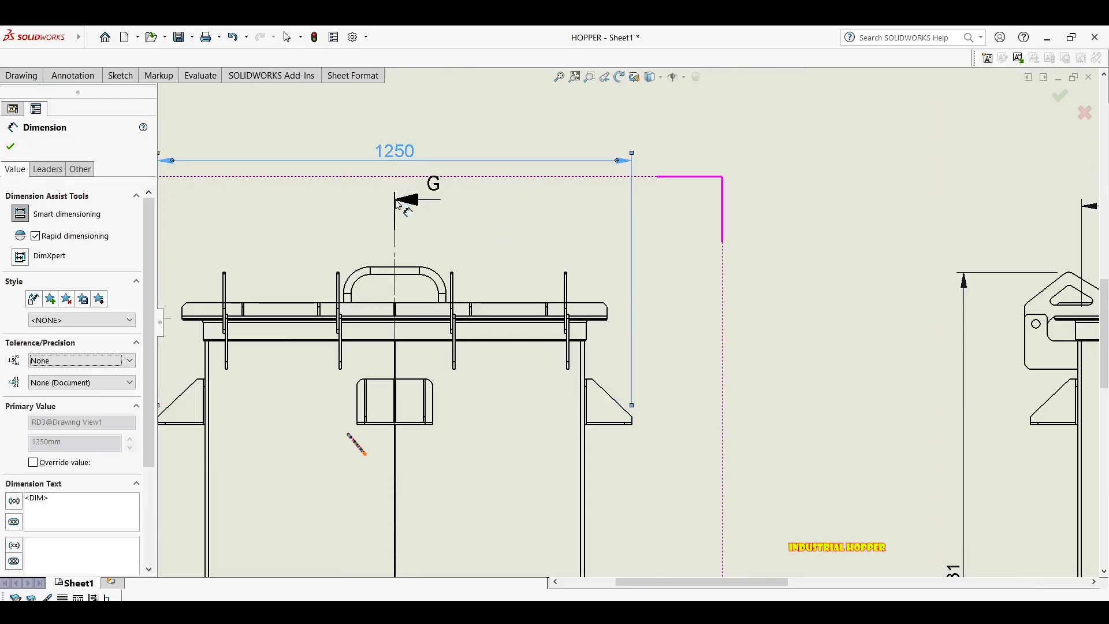
{"action": "key", "text": "Escape"}
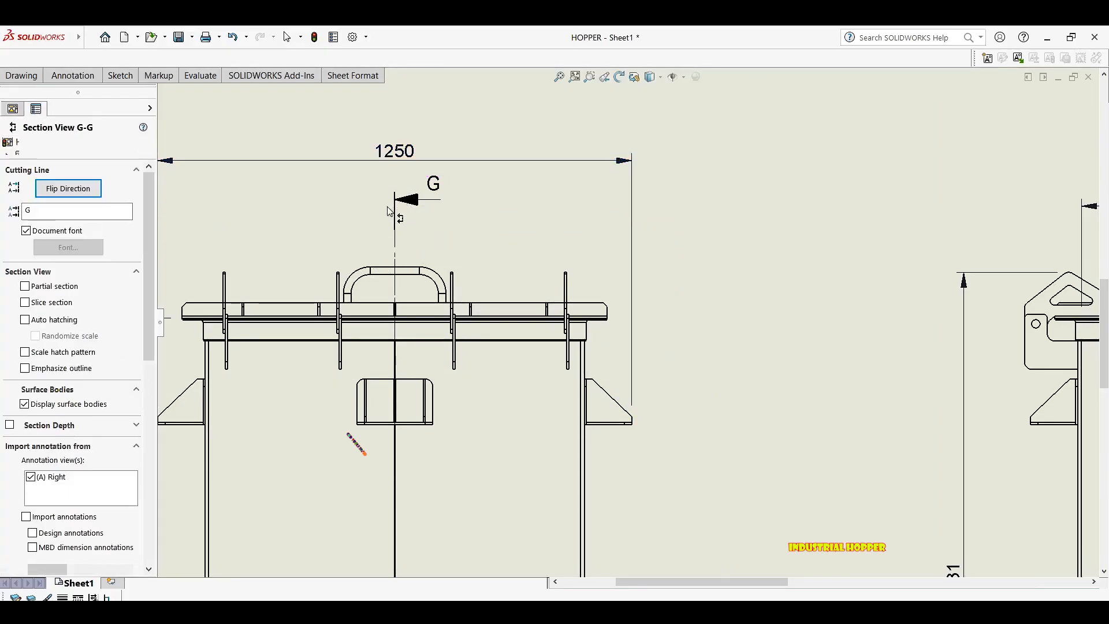
Try to adjust the upper end of section line G in the front view.
{"action": "left_click_drag", "start_coordinate": [394, 211], "coordinate": [395, 199]}
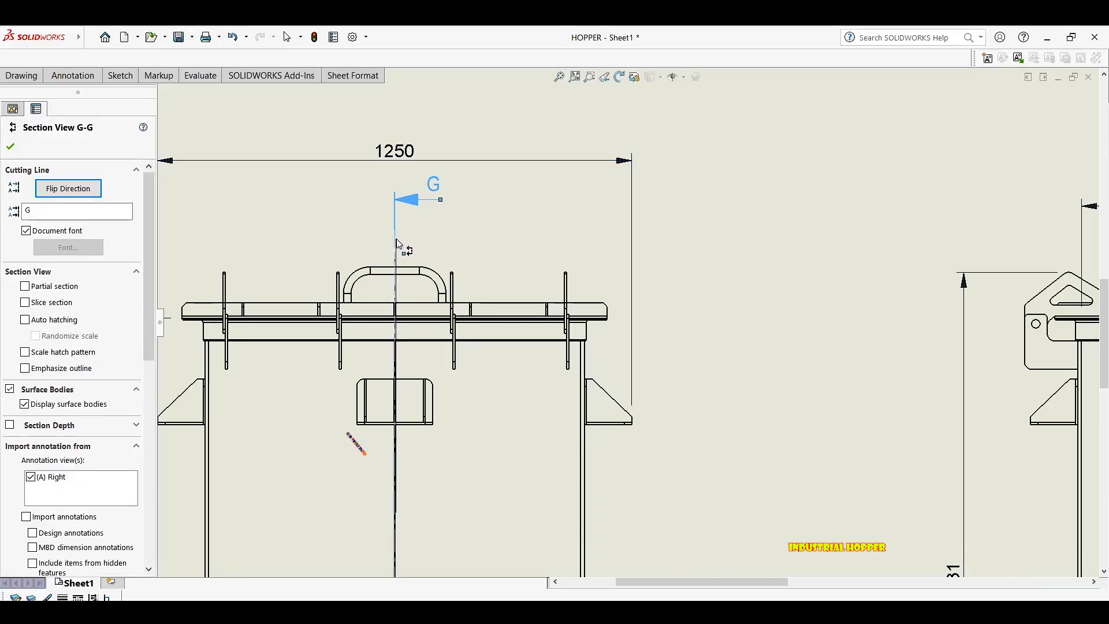
{"action": "key", "text": "Escape"}
{"action": "scroll", "coordinate": [448, 231], "scroll_direction": "down", "scroll_amount": 1}
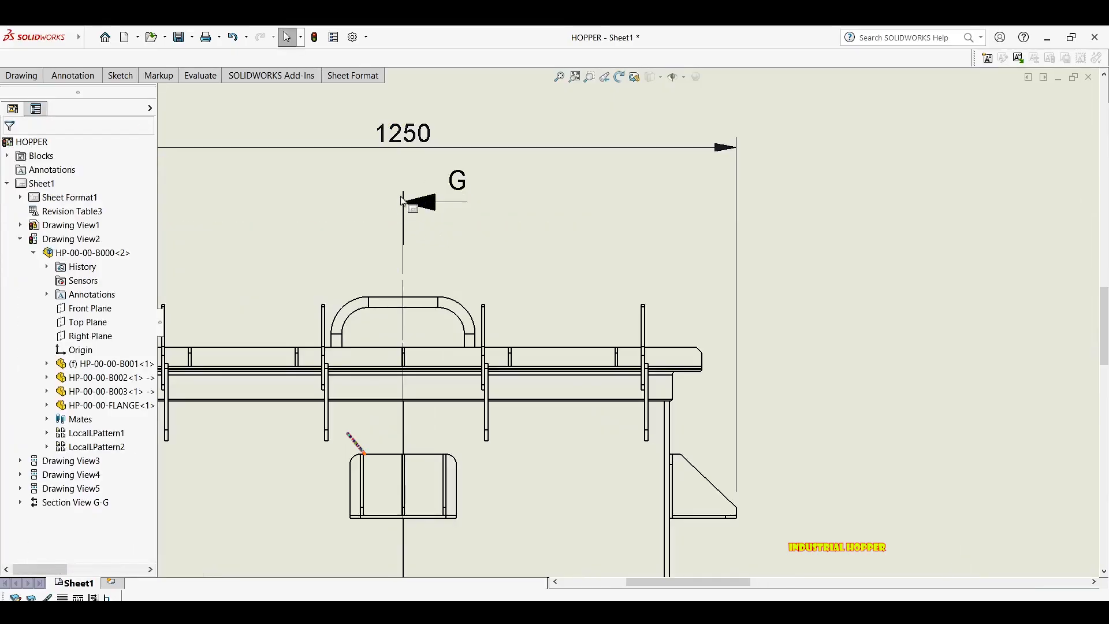
{"action": "scroll", "coordinate": [439, 213], "scroll_direction": "down", "scroll_amount": 1}
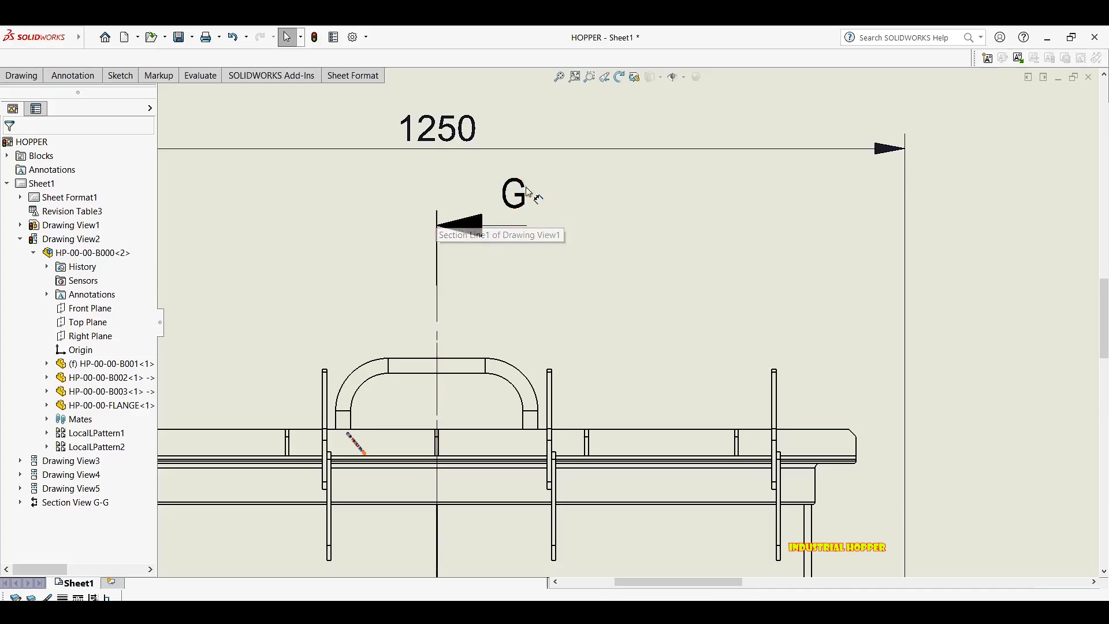
{"action": "scroll", "coordinate": [540, 208], "scroll_direction": "up", "scroll_amount": 3}
{"action": "scroll", "coordinate": [509, 268], "scroll_direction": "down", "scroll_amount": 1}
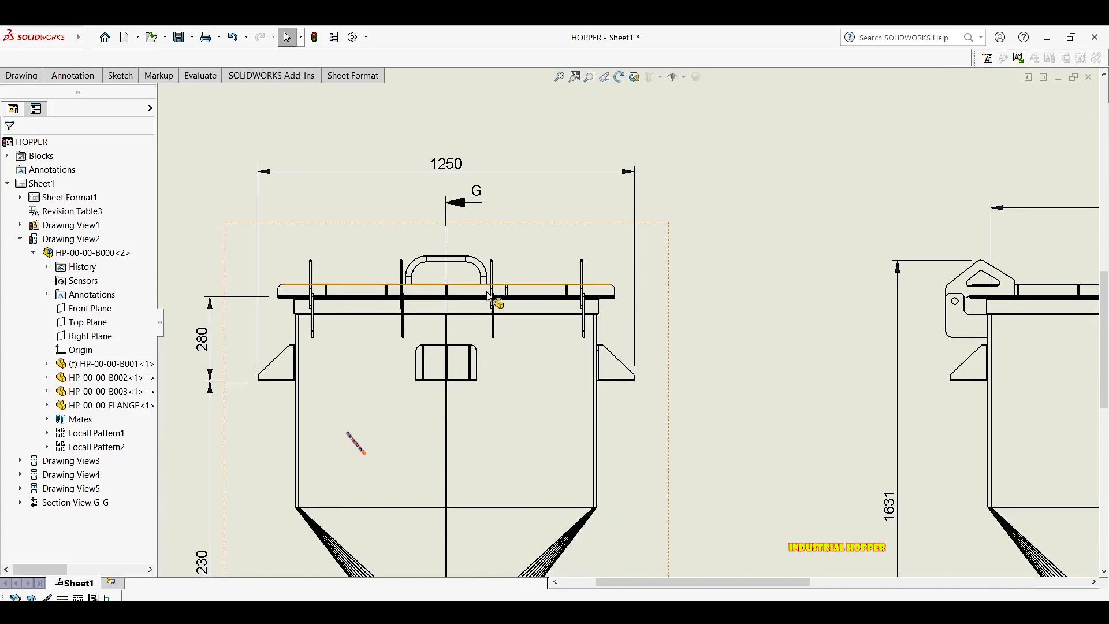
Examine the dimensioned views across the whole sheet for missing dimensions and free space.
{"action": "scroll", "coordinate": [503, 270], "scroll_direction": "up", "scroll_amount": 3}
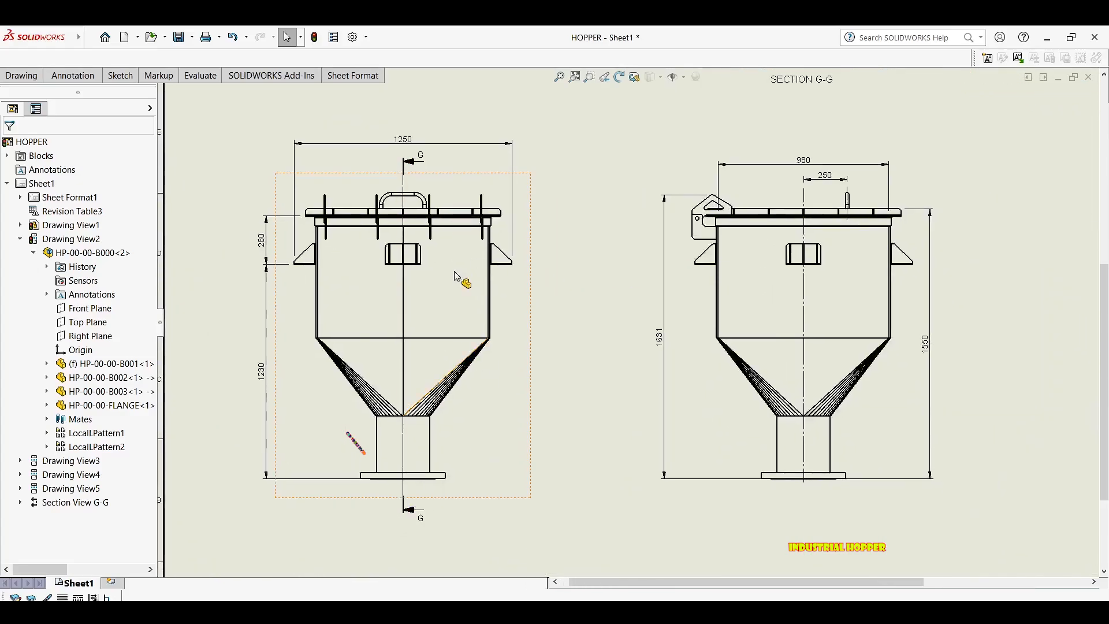
{"action": "middle_click_drag", "start_coordinate": [498, 365], "coordinate": [448, 323]}
{"action": "scroll", "coordinate": [349, 258], "scroll_direction": "up", "scroll_amount": 4}
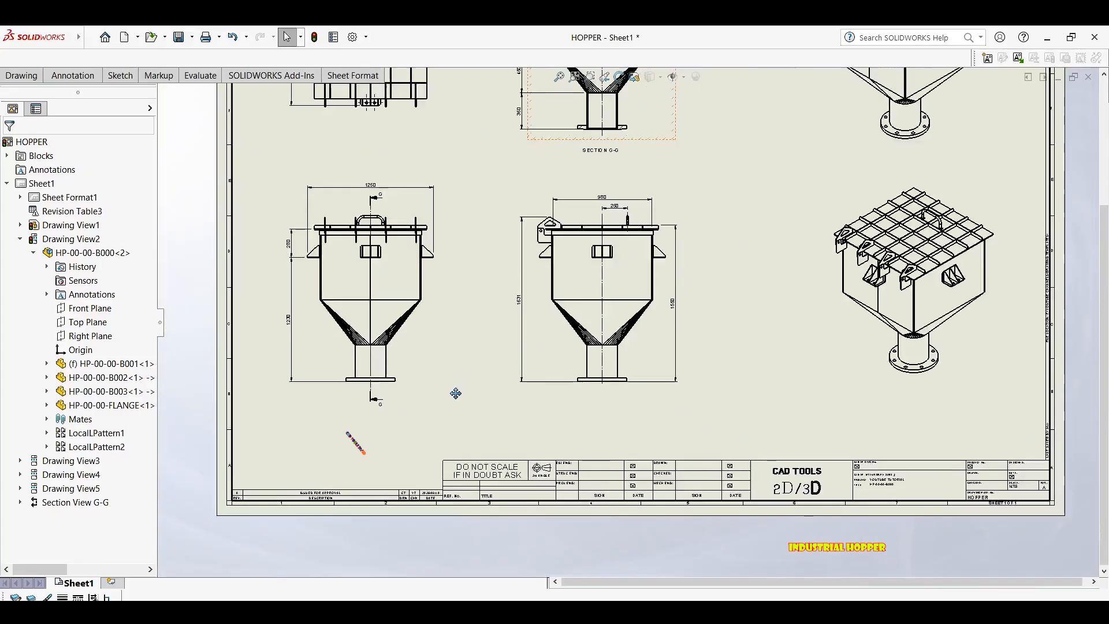
{"action": "scroll", "coordinate": [617, 236], "scroll_direction": "down", "scroll_amount": 2}
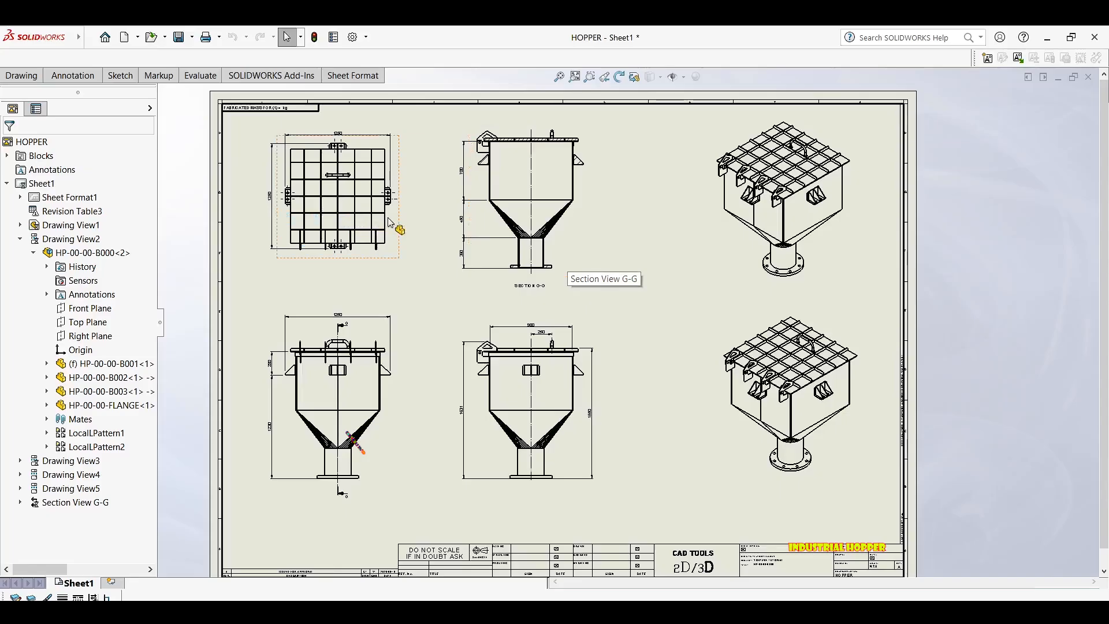
{"action": "scroll", "coordinate": [347, 268], "scroll_direction": "down", "scroll_amount": 4}
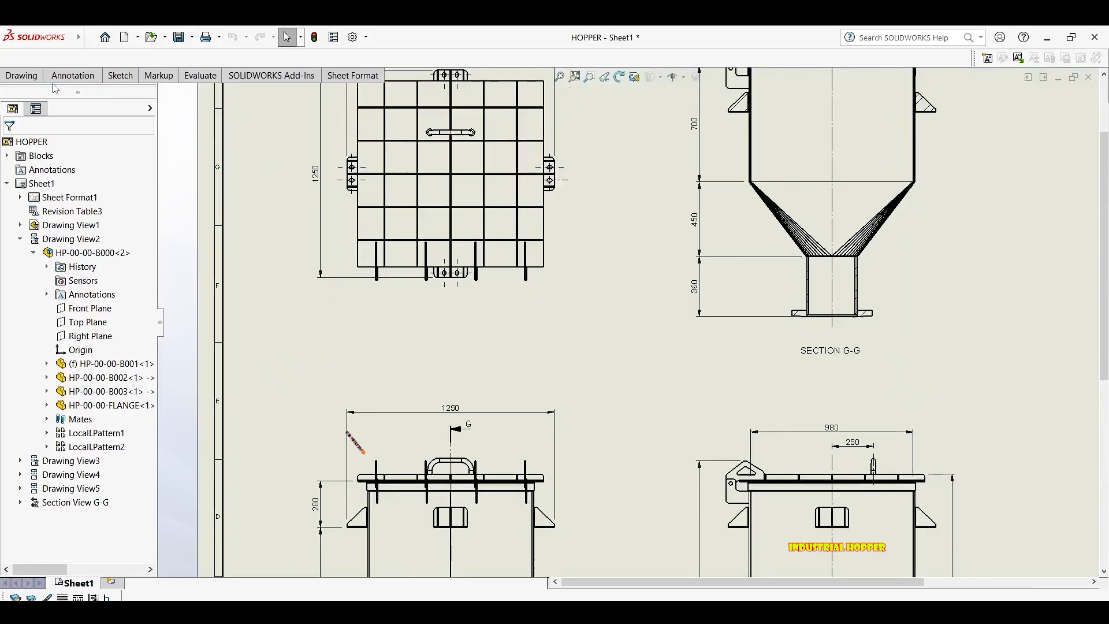
{"action": "left_click", "coordinate": [72, 76]}
{"action": "scroll", "coordinate": [468, 231], "scroll_direction": "up", "scroll_amount": 3}
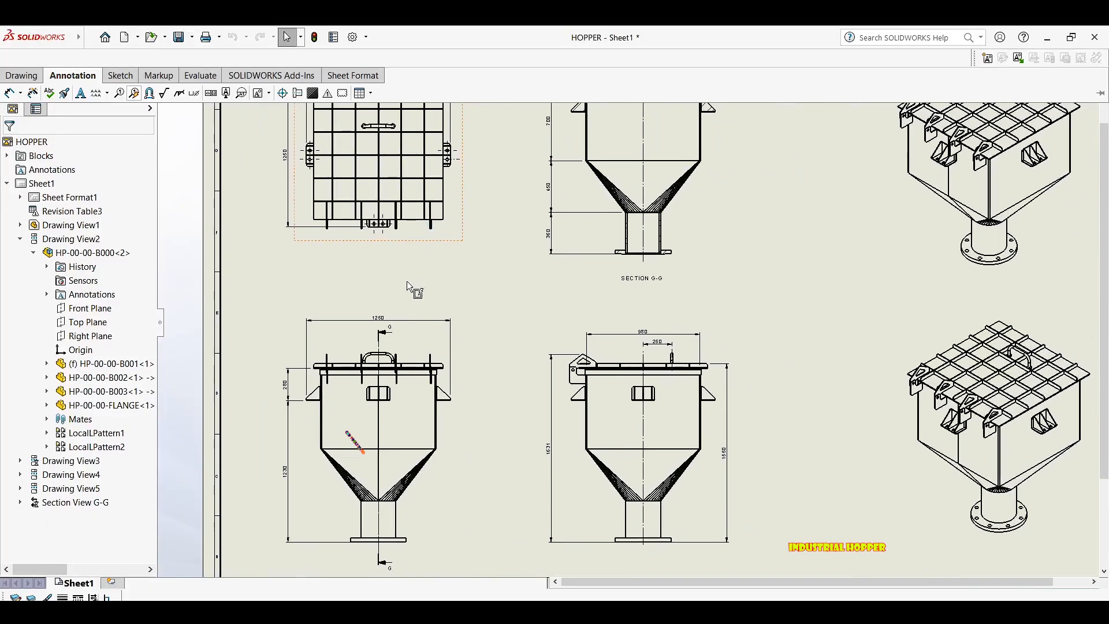
{"action": "scroll", "coordinate": [403, 191], "scroll_direction": "down", "scroll_amount": 2}
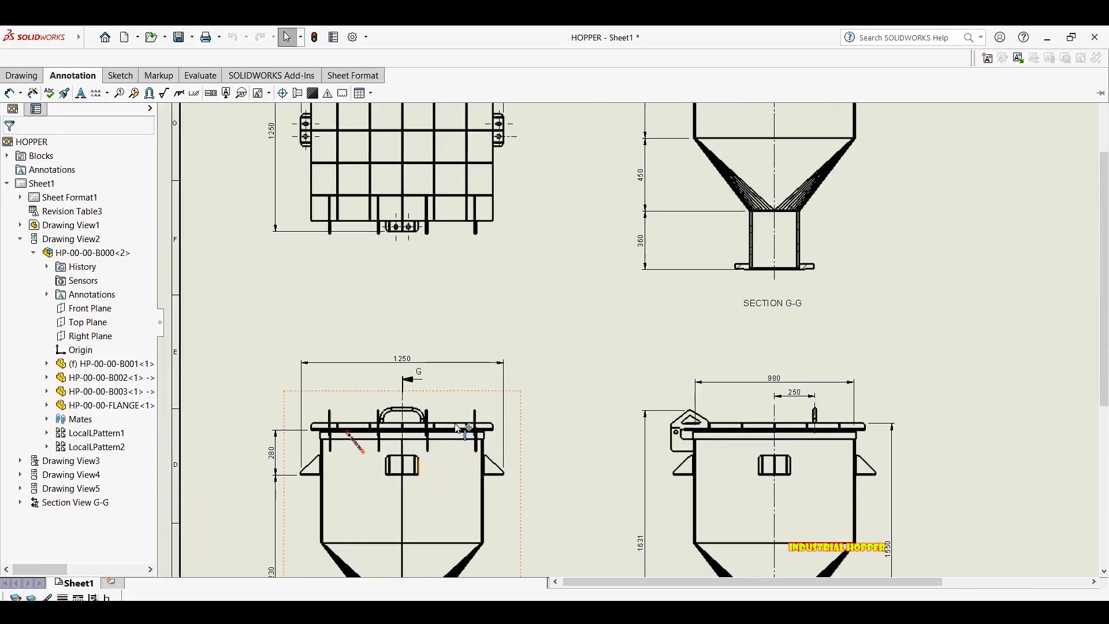
{"action": "scroll", "coordinate": [849, 303], "scroll_direction": "up", "scroll_amount": 2}
{"action": "middle_click_drag", "start_coordinate": [774, 392], "coordinate": [625, 391]}
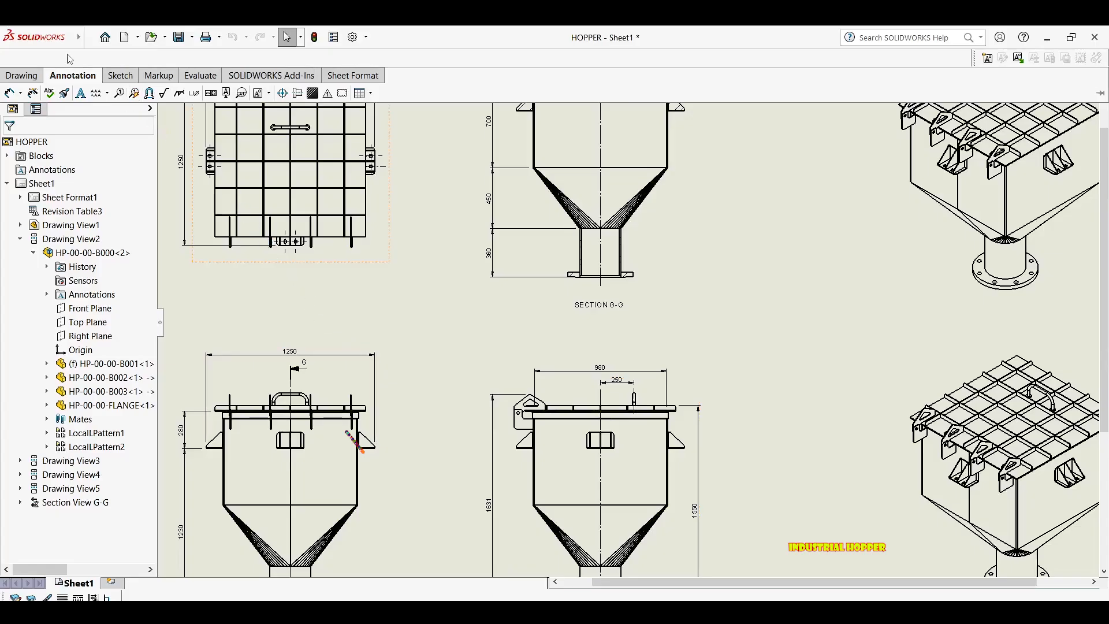
Start a section view with a horizontal cutting line across the side view, between the lid frame and the side brackets.
{"action": "left_click", "coordinate": [23, 75]}
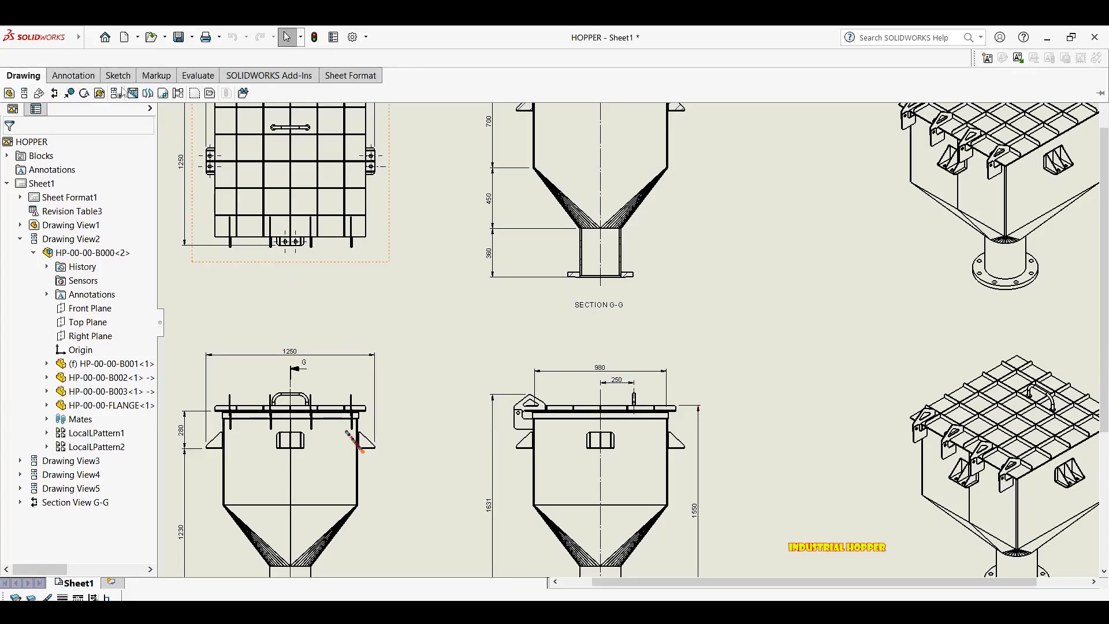
{"action": "left_click", "coordinate": [54, 93]}
{"action": "scroll", "coordinate": [324, 428], "scroll_direction": "down", "scroll_amount": 5}
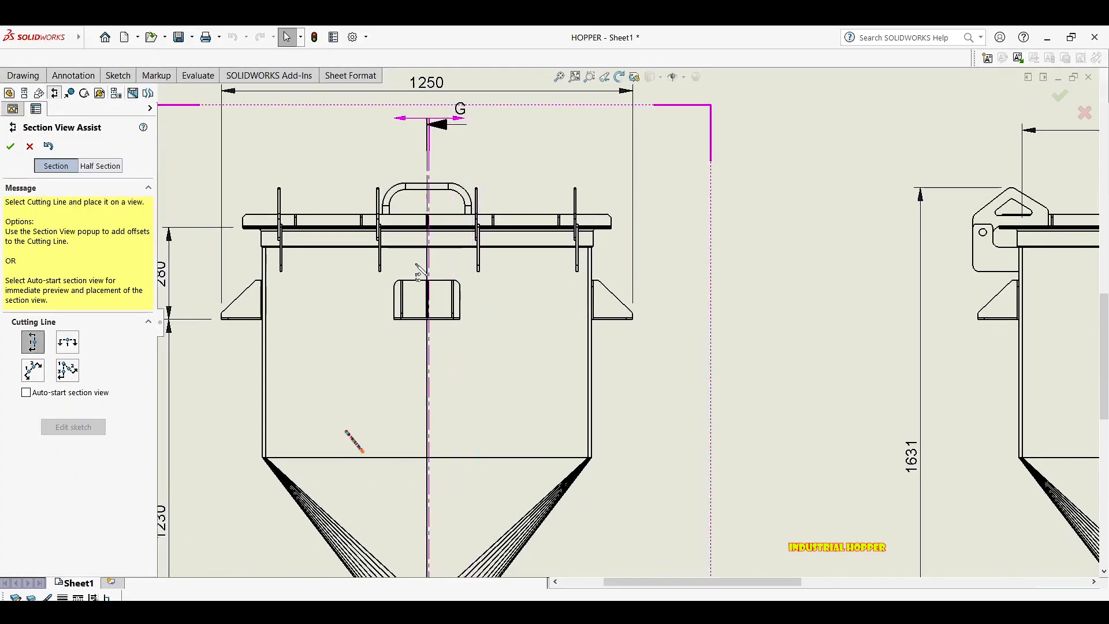
{"action": "scroll", "coordinate": [416, 264], "scroll_direction": "up", "scroll_amount": 5}
{"action": "scroll", "coordinate": [826, 299], "scroll_direction": "up", "scroll_amount": 1}
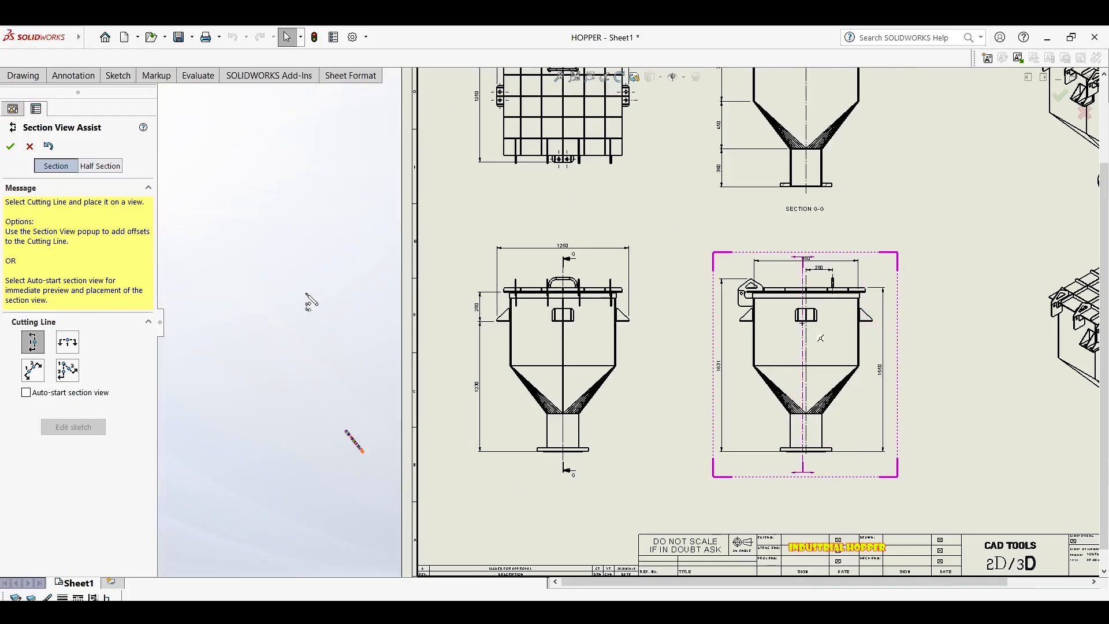
{"action": "left_click", "coordinate": [67, 344]}
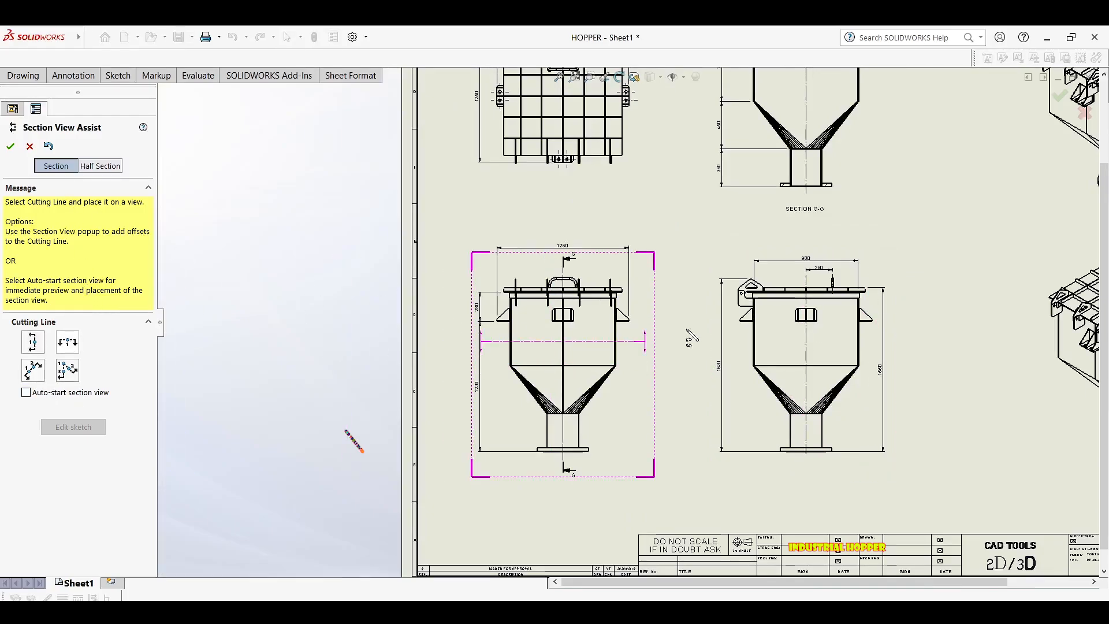
{"action": "scroll", "coordinate": [732, 381], "scroll_direction": "down", "scroll_amount": 7}
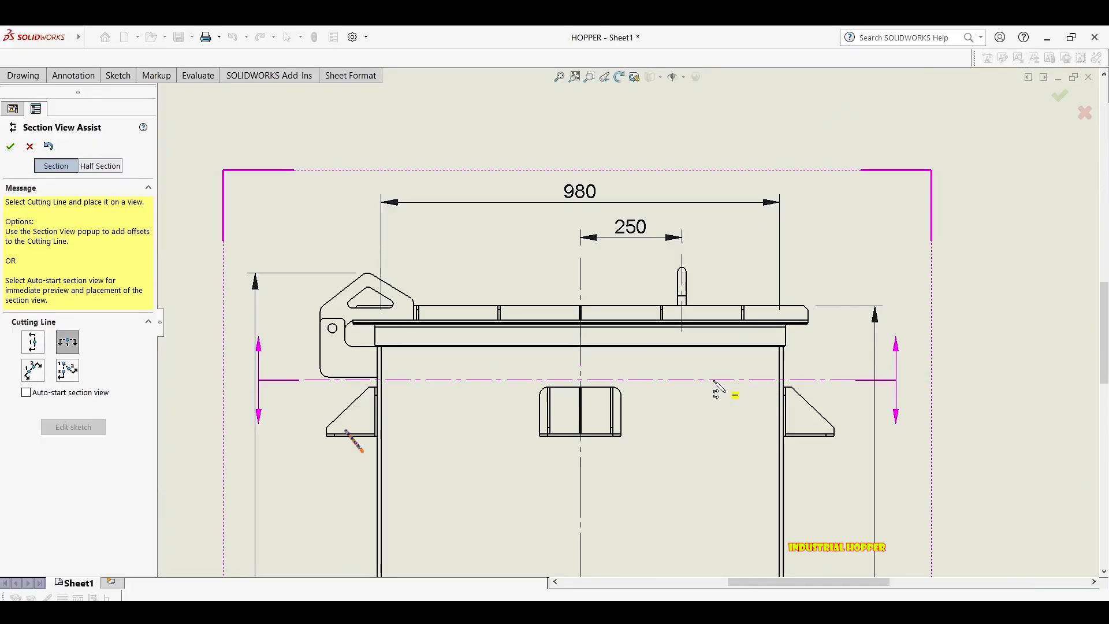
{"action": "left_click", "coordinate": [704, 381]}
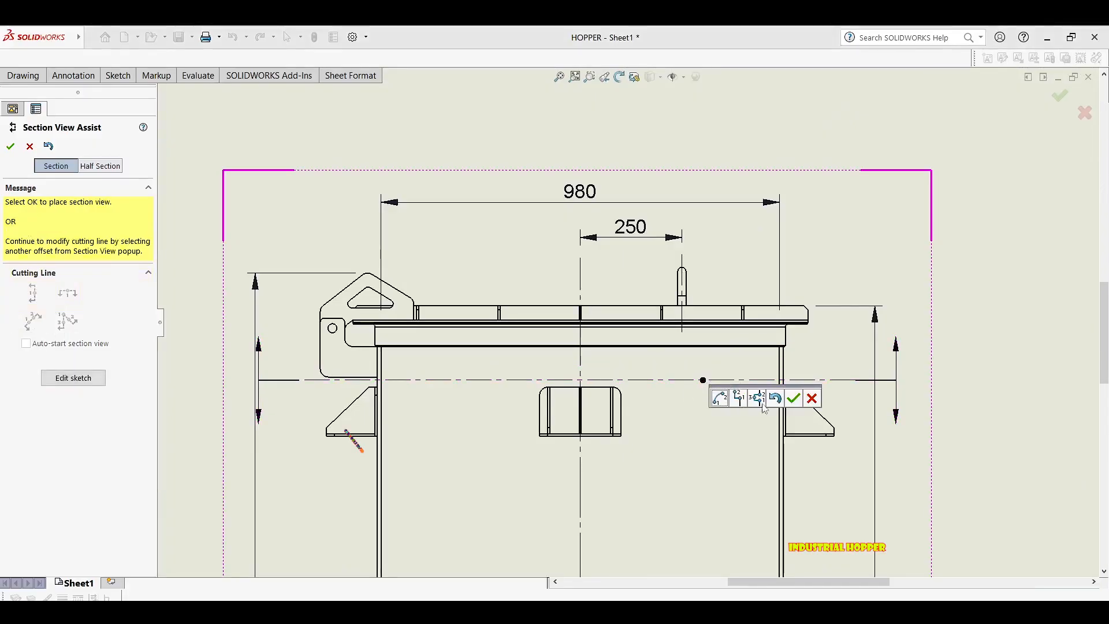
Accept the cutting line and section scope without exclusions, and place the horizontal section view in the free space between the side and isometric views.
{"action": "left_click", "coordinate": [794, 398]}
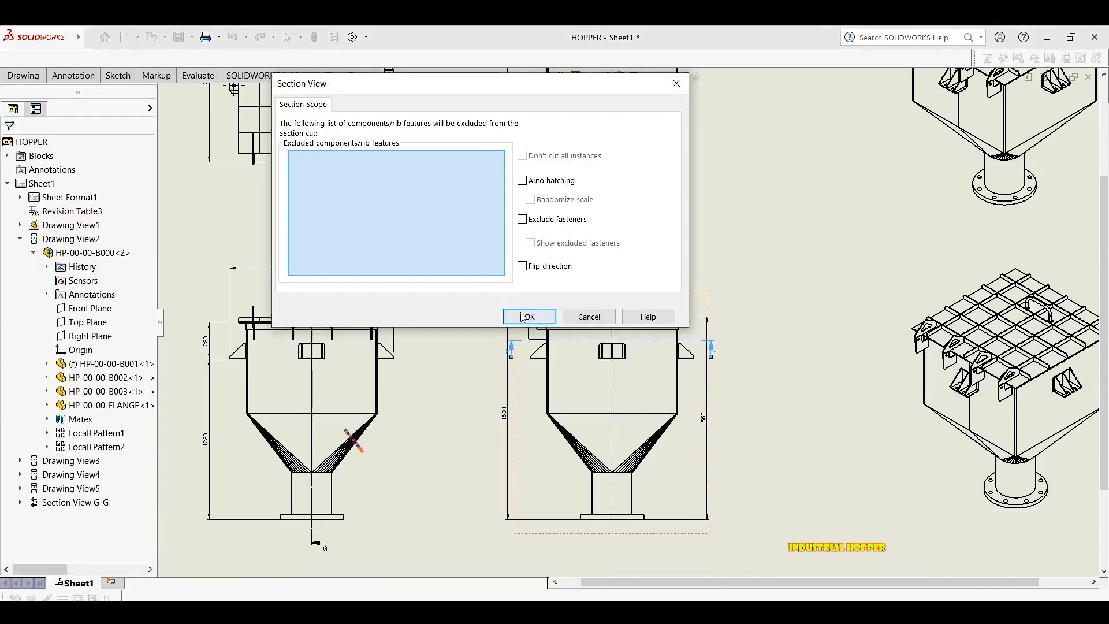
{"action": "left_click", "coordinate": [528, 318]}
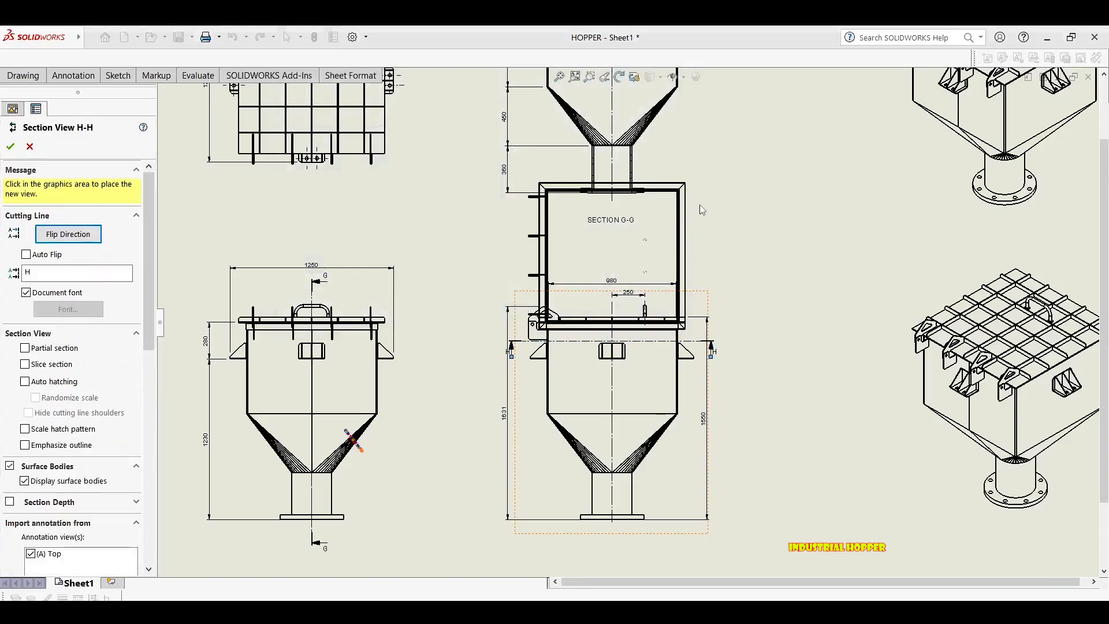
{"action": "scroll", "coordinate": [688, 219], "scroll_direction": "up", "scroll_amount": 5}
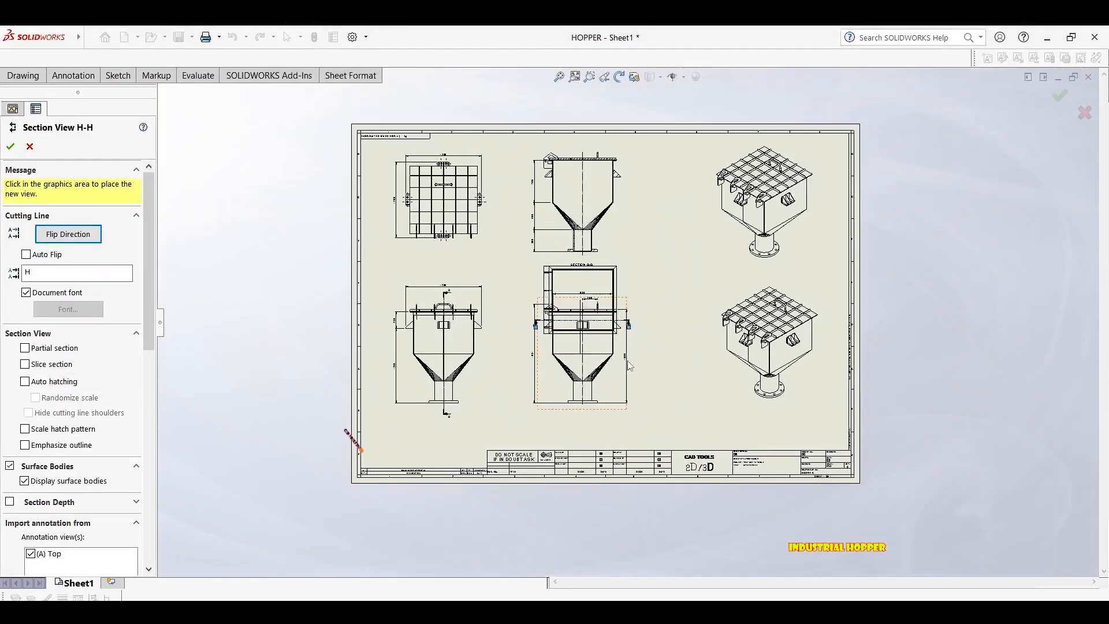
{"action": "middle_click_drag", "start_coordinate": [647, 501], "coordinate": [640, 346]}
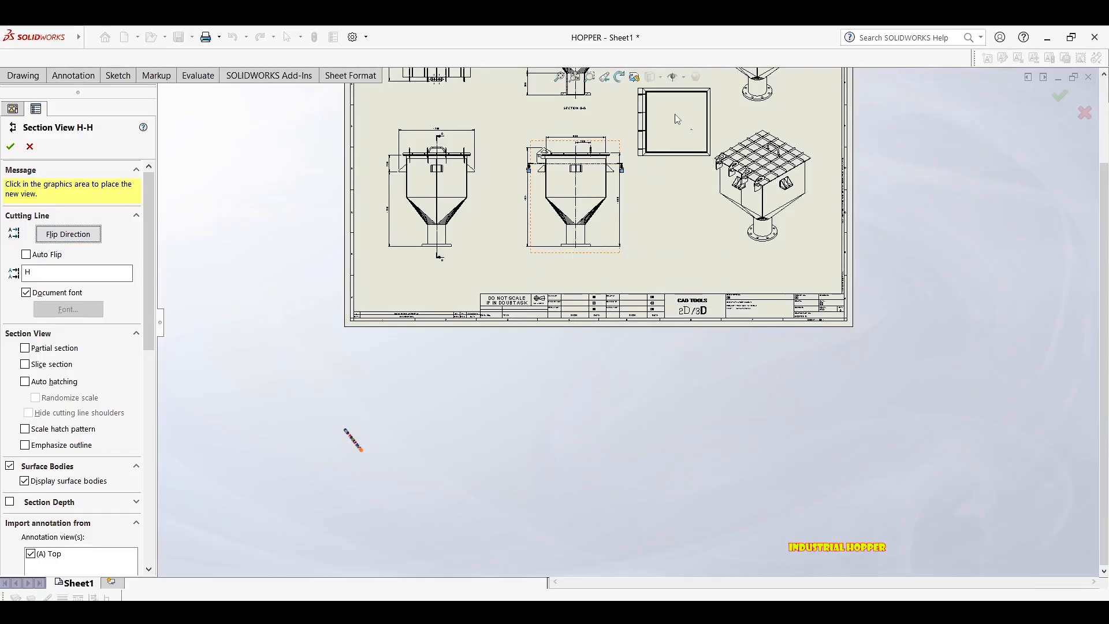
{"action": "left_click", "coordinate": [674, 113]}
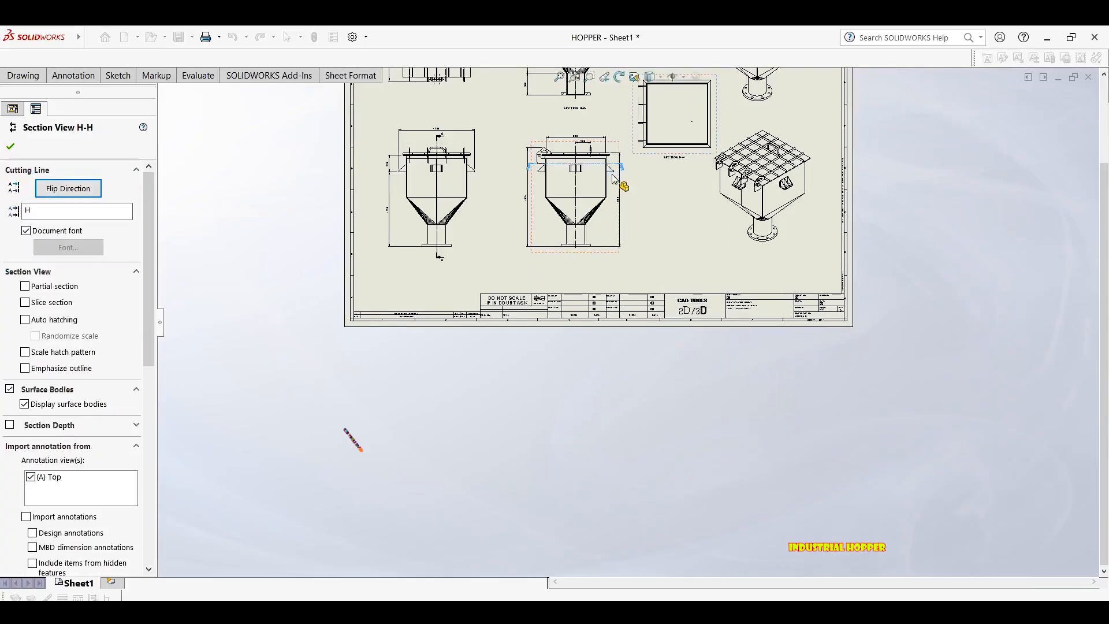
Flip the viewing direction of cutting line H in the side view so section H-H looks down into the hopper, and update the view.
{"action": "scroll", "coordinate": [614, 178], "scroll_direction": "down", "scroll_amount": 10}
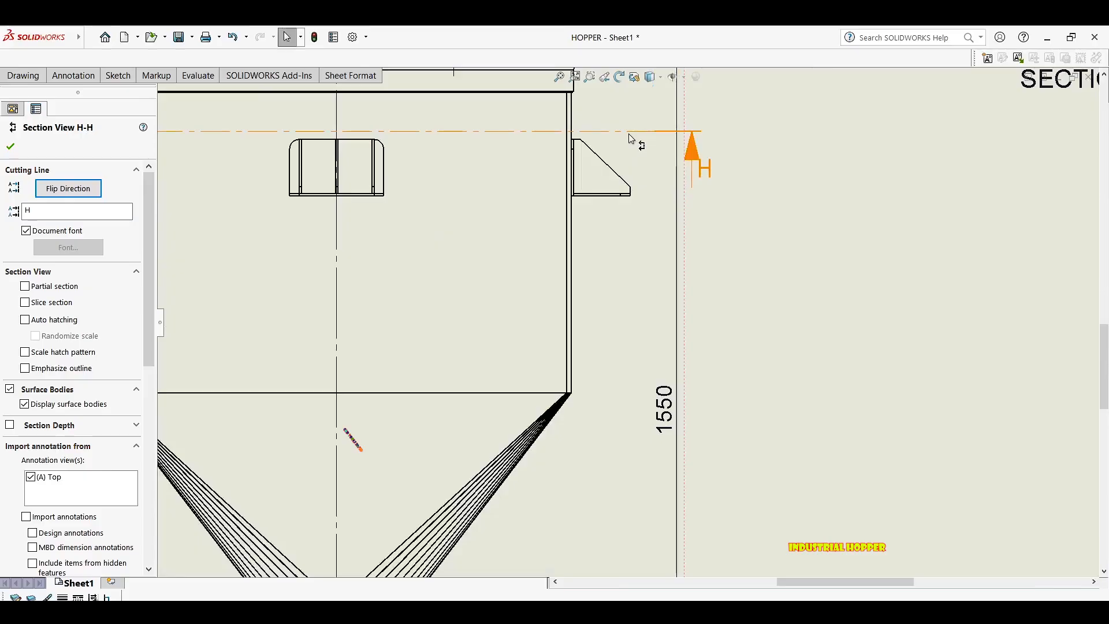
{"action": "scroll", "coordinate": [629, 139], "scroll_direction": "up", "scroll_amount": 10}
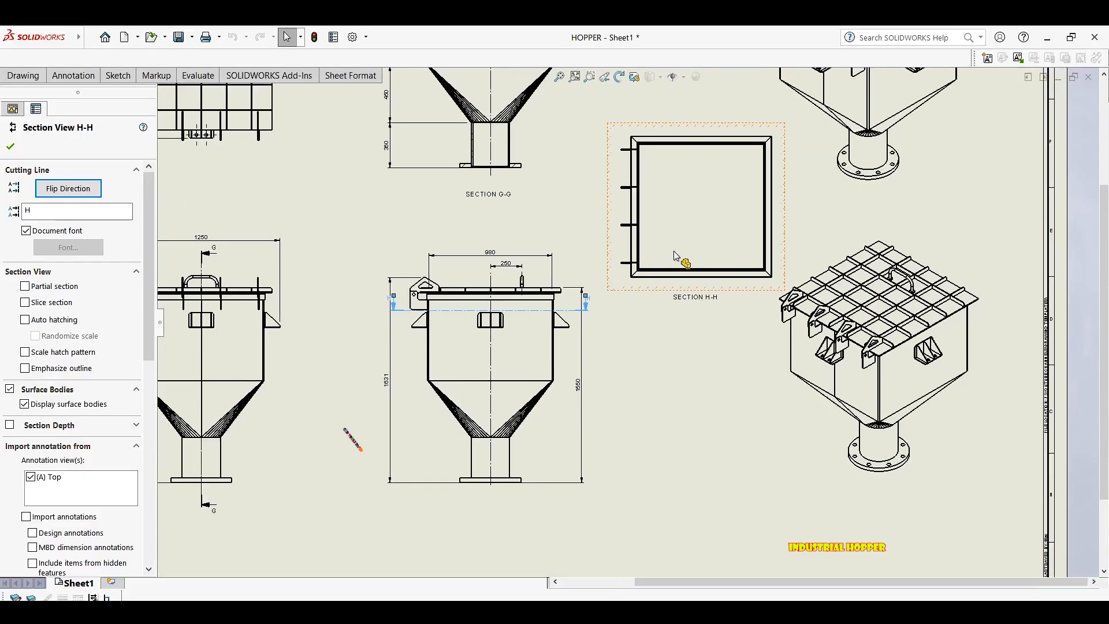
{"action": "left_click", "coordinate": [682, 255]}
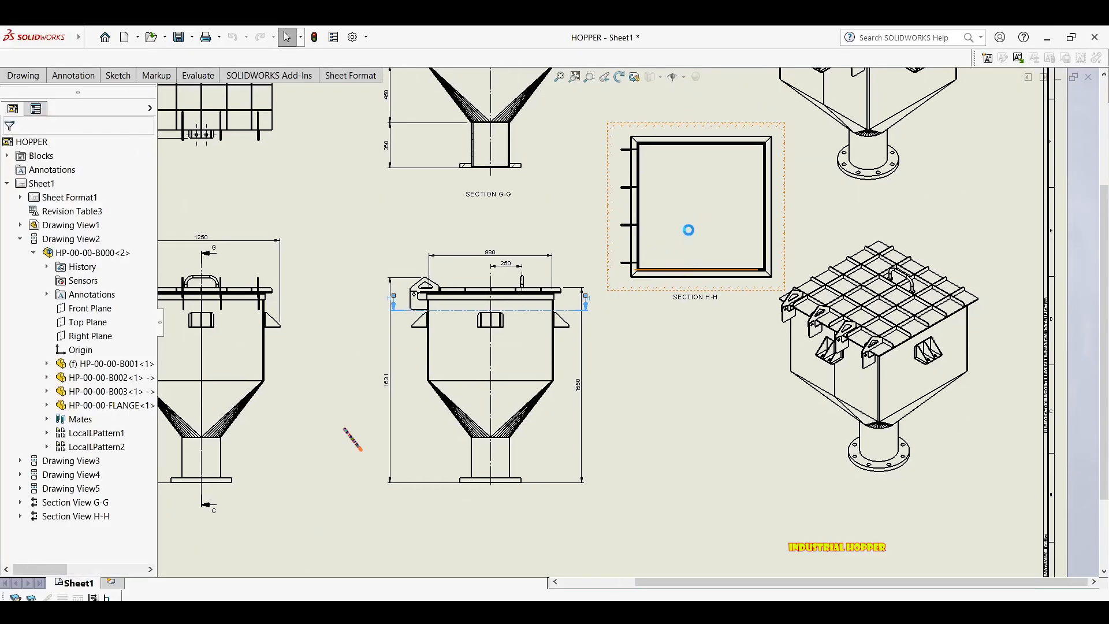
{"action": "scroll", "coordinate": [696, 232], "scroll_direction": "up", "scroll_amount": 1}
{"action": "middle_click_drag", "start_coordinate": [716, 199], "coordinate": [583, 225]}
{"action": "scroll", "coordinate": [530, 272], "scroll_direction": "up", "scroll_amount": 1}
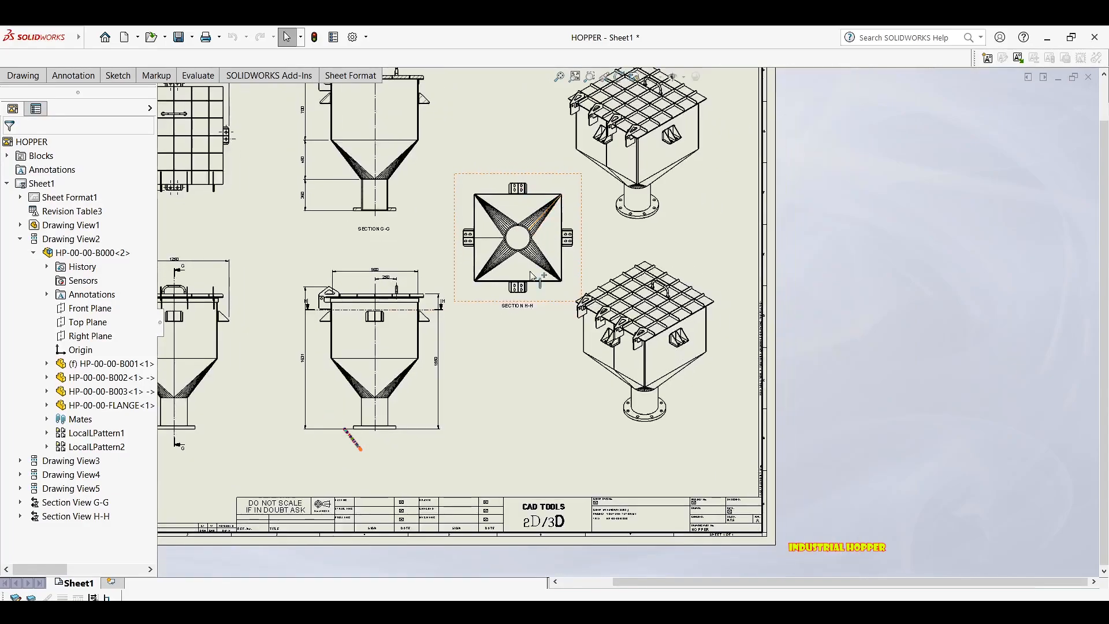
Rearrange the sheet by placing section H-H between the side and lower isometric views and shifting the front, side and section G-G views left.
{"action": "left_click_drag", "start_coordinate": [553, 306], "coordinate": [543, 449]}
{"action": "scroll", "coordinate": [460, 345], "scroll_direction": "up", "scroll_amount": 4}
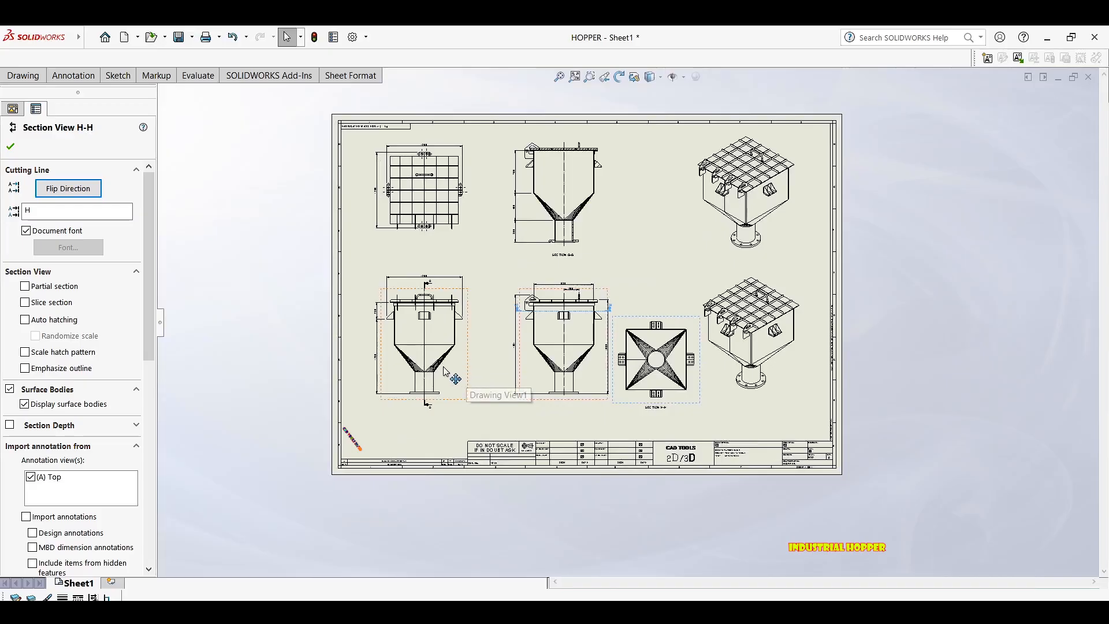
{"action": "left_click_drag", "start_coordinate": [468, 367], "coordinate": [445, 365]}
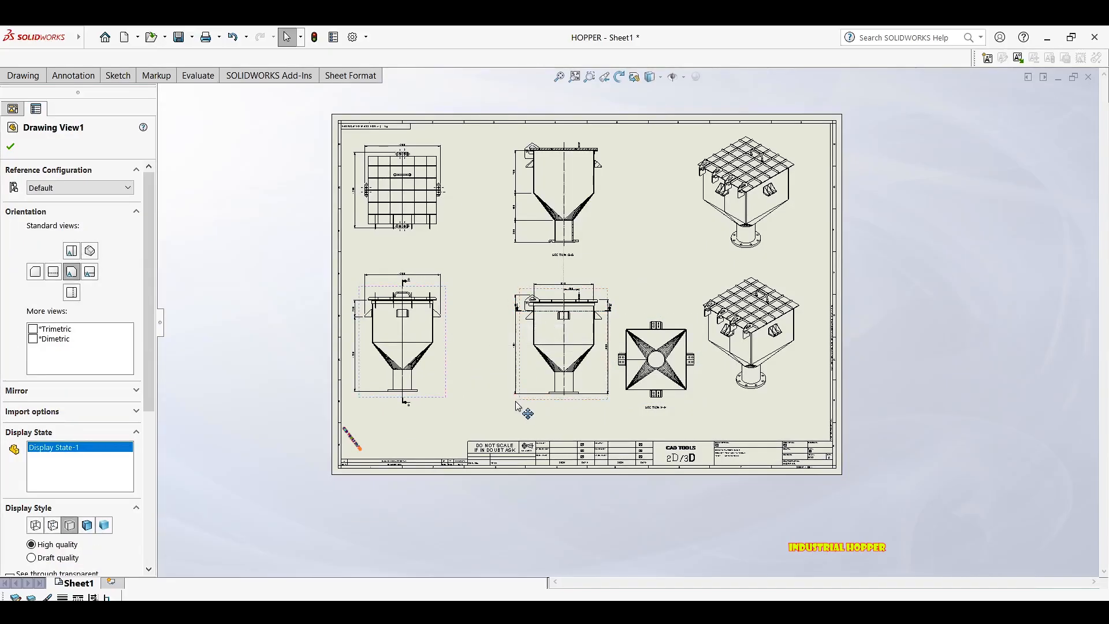
{"action": "left_click", "coordinate": [536, 242]}
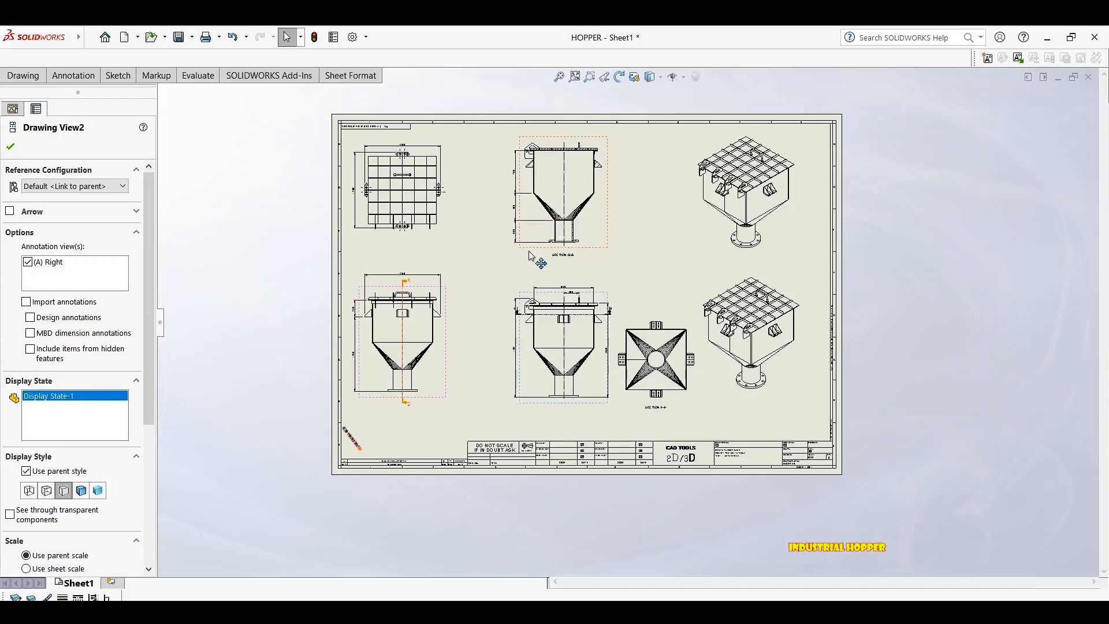
{"action": "left_click_drag", "start_coordinate": [531, 252], "coordinate": [482, 253]}
{"action": "left_click", "coordinate": [543, 381]}
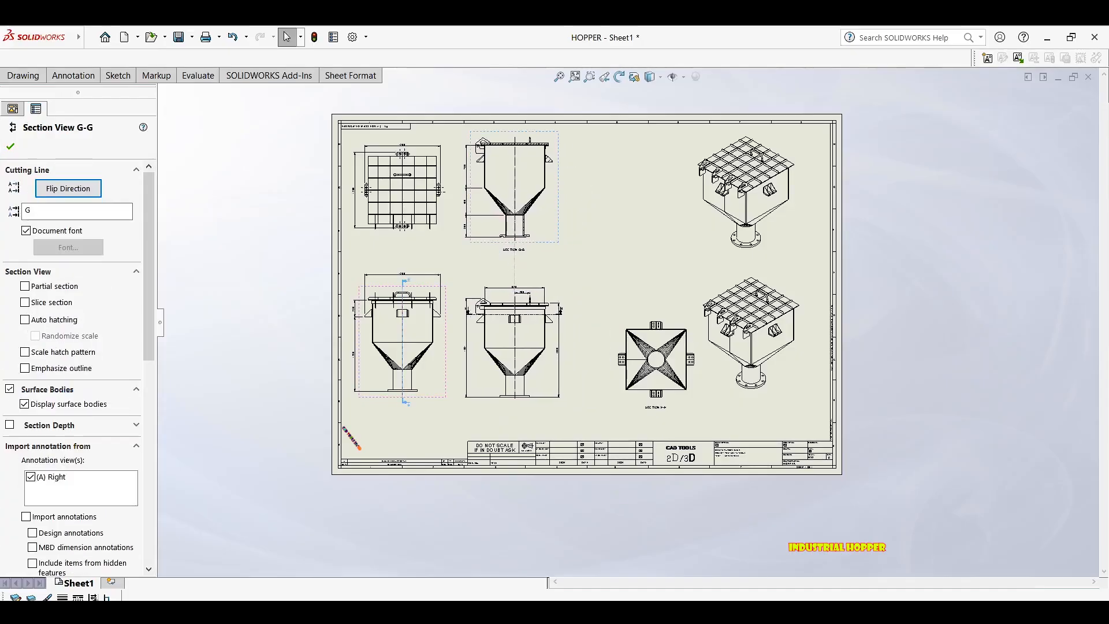
{"action": "mouse_move", "coordinate": [529, 397]}
{"action": "left_mouse_down"}
{"action": "mouse_move", "coordinate": [532, 376]}
{"action": "mouse_move", "coordinate": [527, 406]}
{"action": "left_mouse_up"}
{"action": "middle_click_drag", "start_coordinate": [697, 190], "coordinate": [506, 181]}
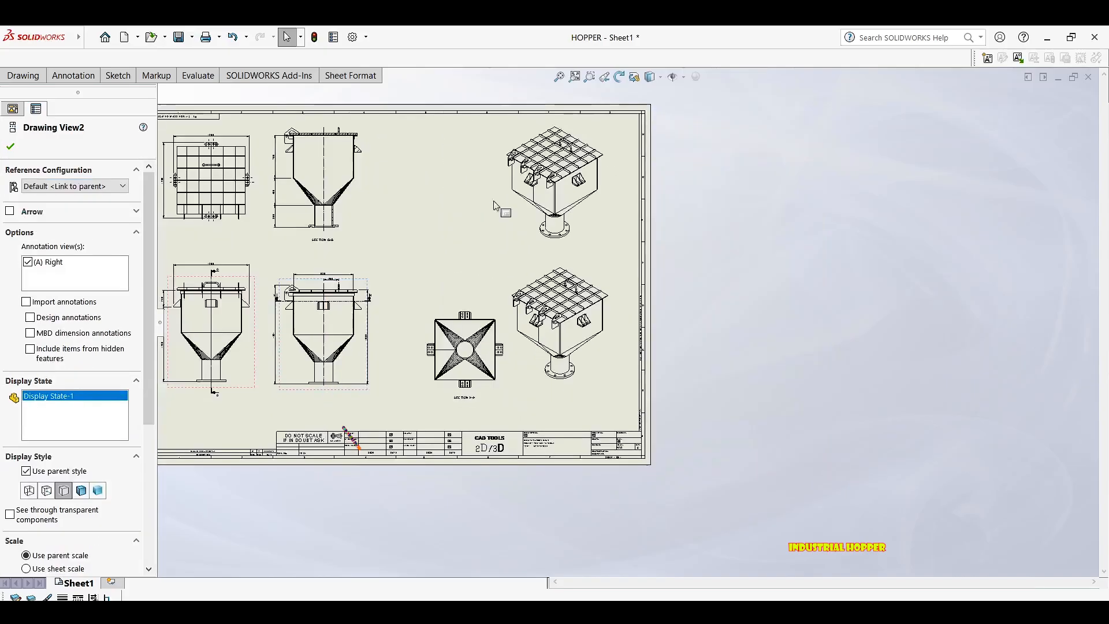
{"action": "left_click_drag", "start_coordinate": [466, 309], "coordinate": [435, 303]}
Start a detail view with a circle about 250 mm in diameter around the upper bracket in section H-H.
{"action": "scroll", "coordinate": [451, 313], "scroll_direction": "down", "scroll_amount": 5}
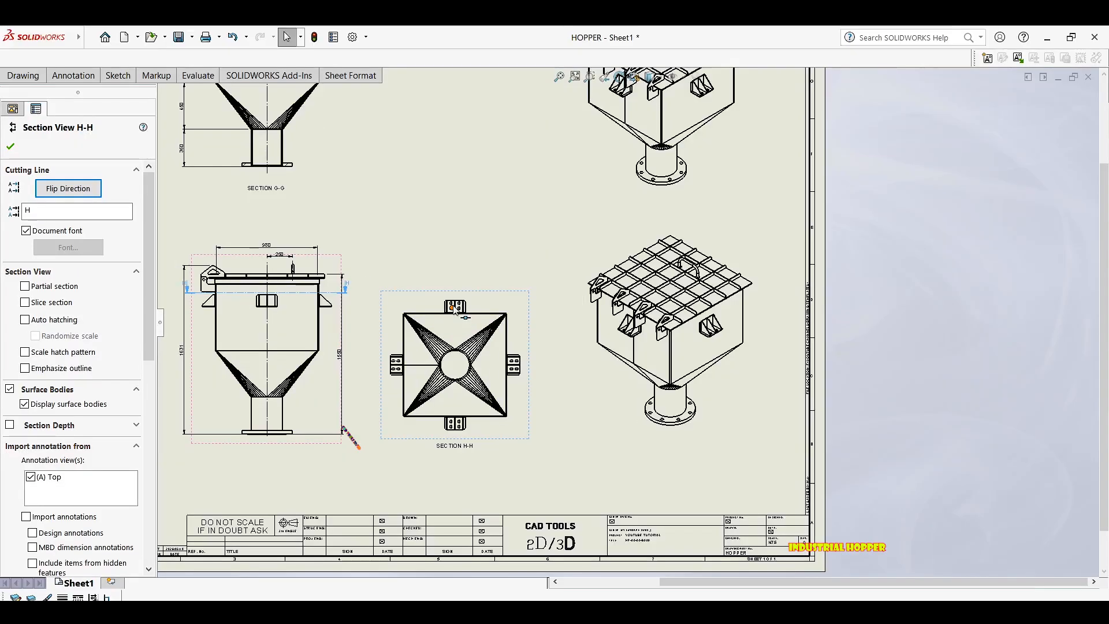
{"action": "middle_click_drag", "start_coordinate": [452, 302], "coordinate": [379, 166]}
{"action": "scroll", "coordinate": [376, 199], "scroll_direction": "down", "scroll_amount": 6}
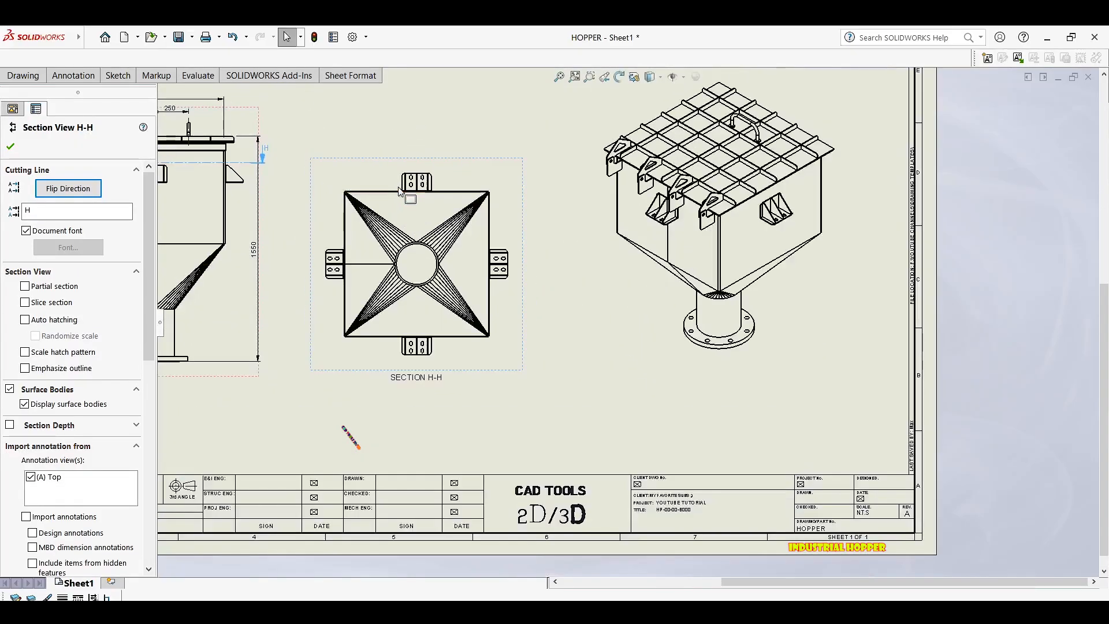
{"action": "scroll", "coordinate": [387, 123], "scroll_direction": "down", "scroll_amount": 1}
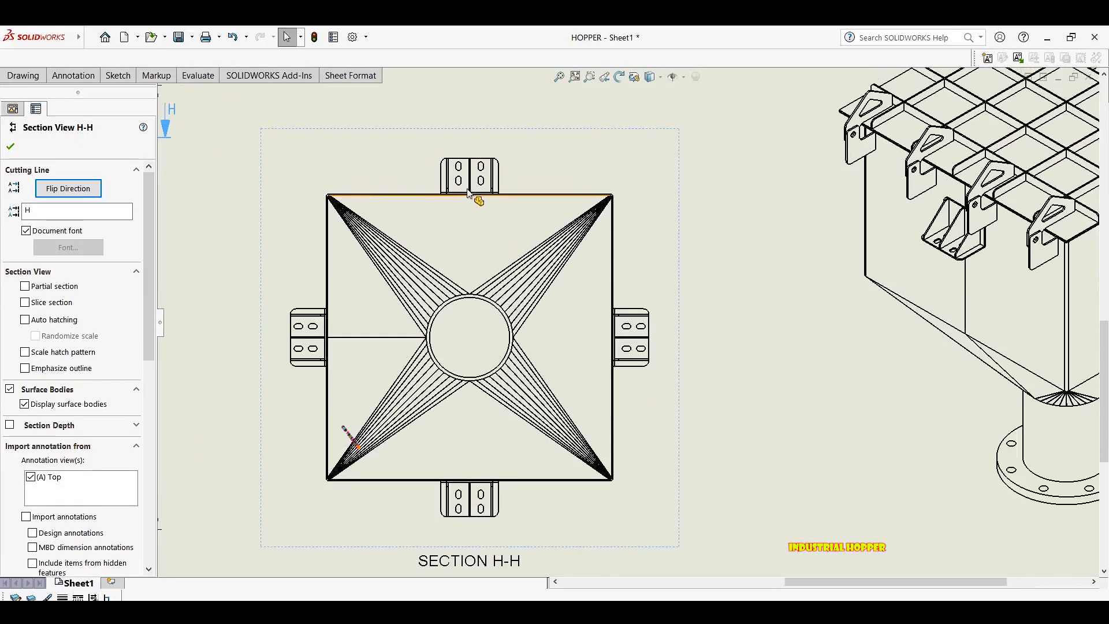
{"action": "left_click", "coordinate": [23, 75]}
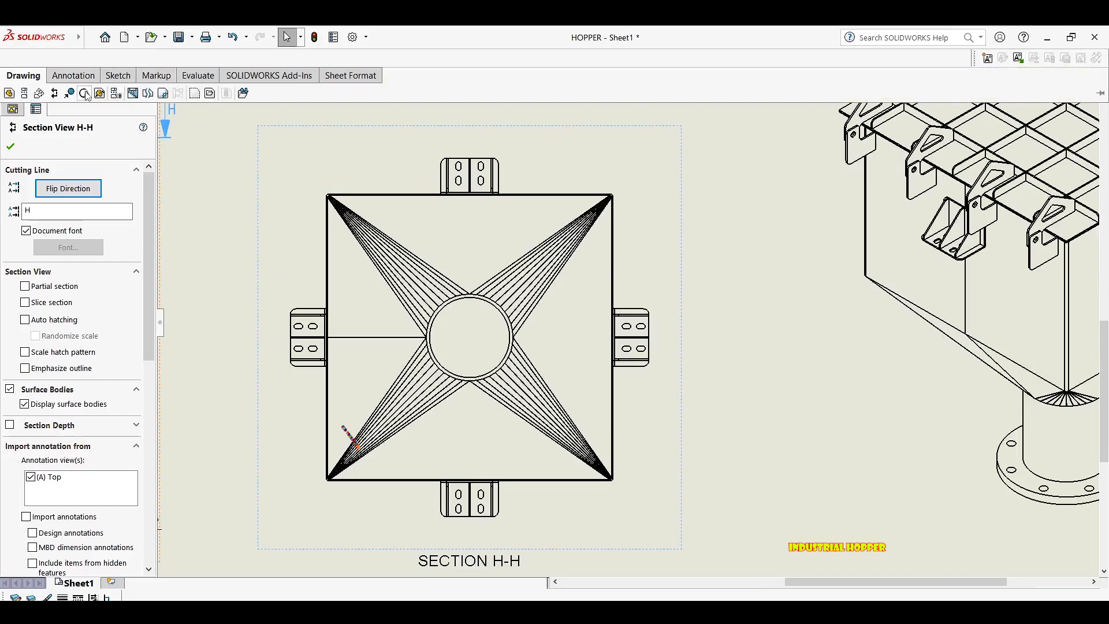
{"action": "scroll", "coordinate": [487, 175], "scroll_direction": "down", "scroll_amount": 7}
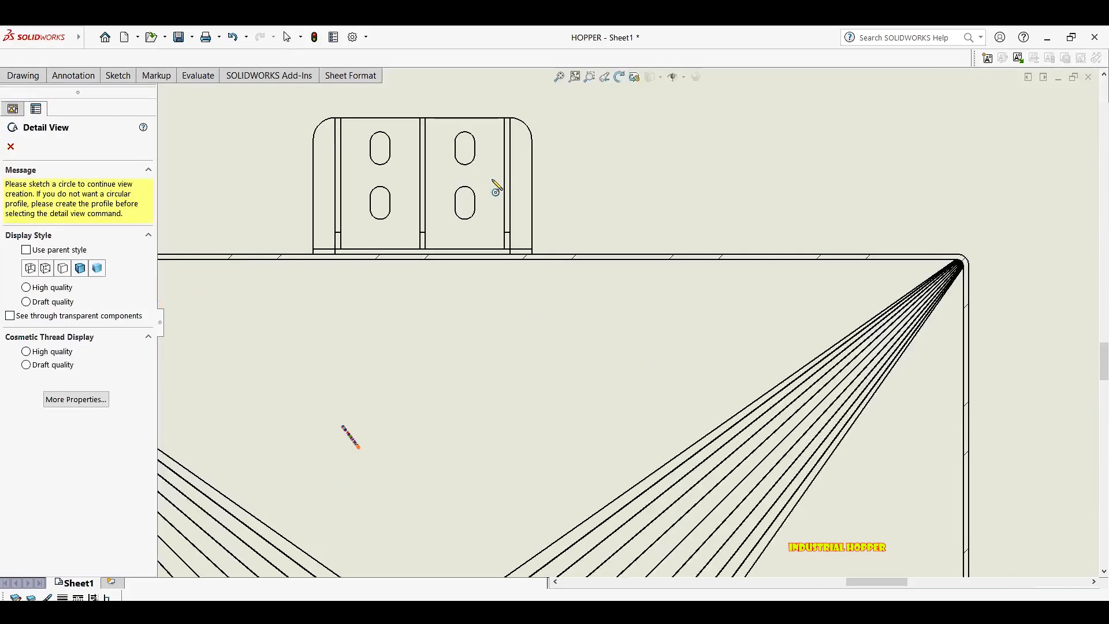
{"action": "scroll", "coordinate": [427, 190], "scroll_direction": "down", "scroll_amount": 4}
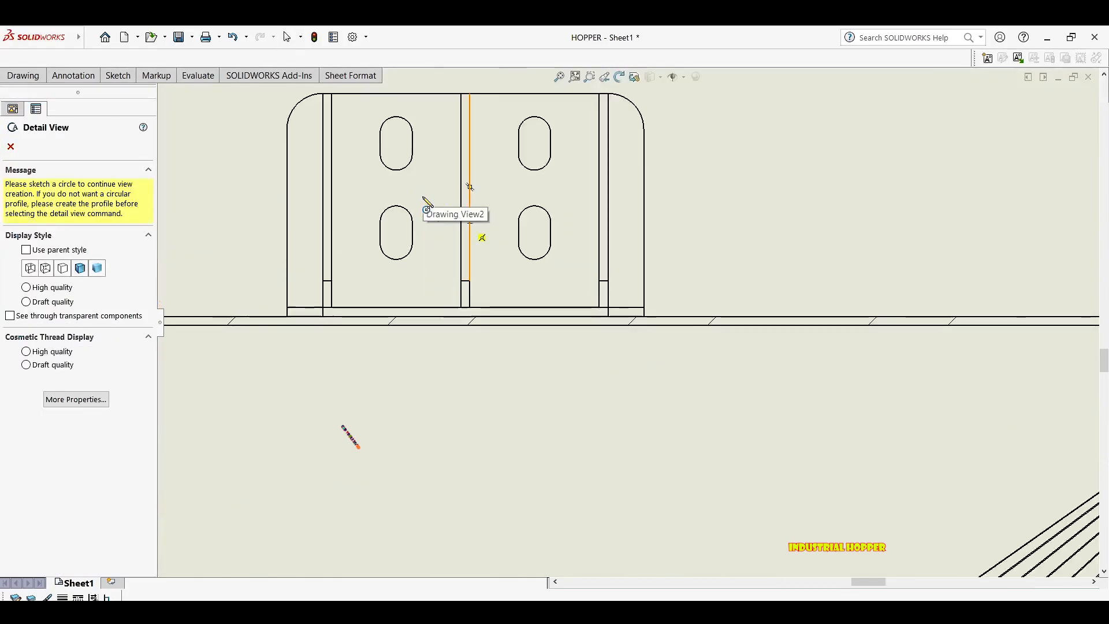
{"action": "left_click", "coordinate": [498, 221]}
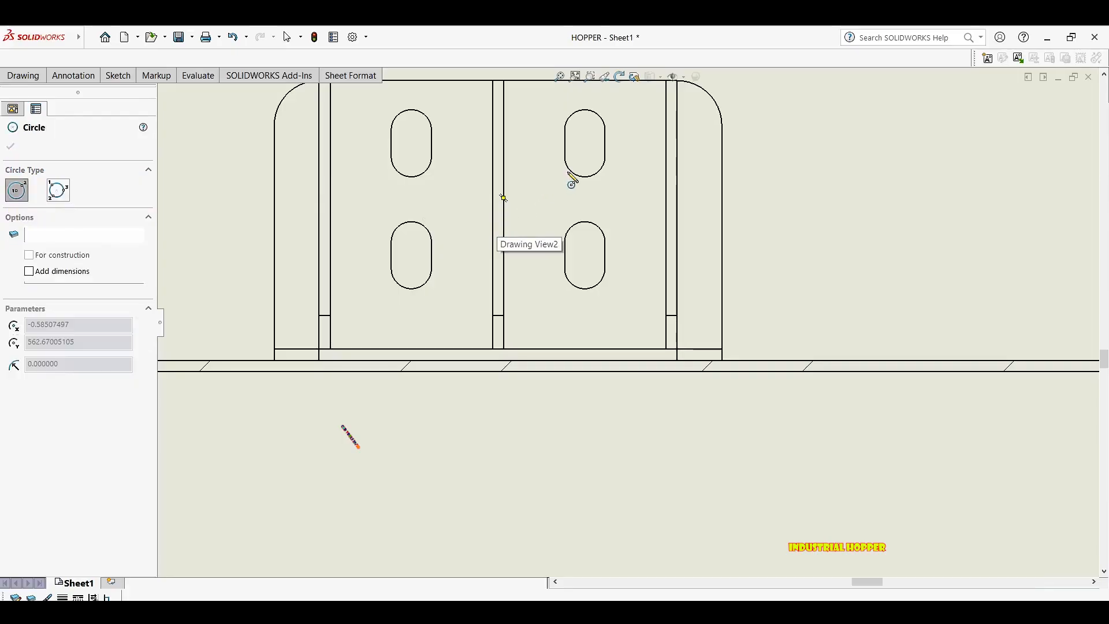
{"action": "scroll", "coordinate": [636, 168], "scroll_direction": "up", "scroll_amount": 4}
{"action": "left_click", "coordinate": [665, 191]}
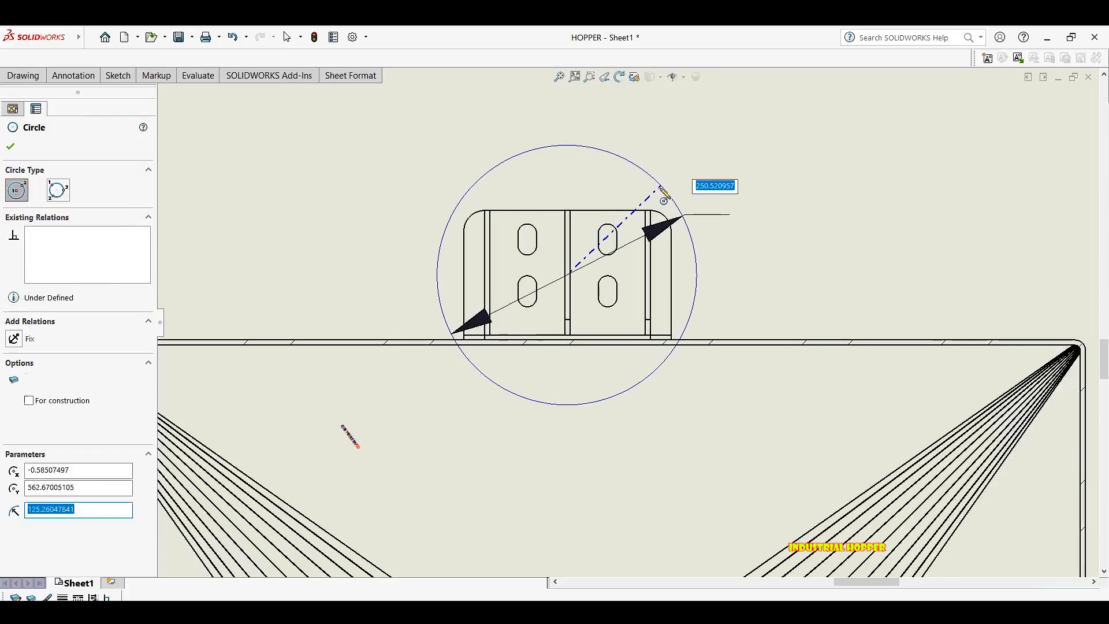
Place the bracket's detail view in the free space between section G-G and the upper isometric view.
{"action": "scroll", "coordinate": [626, 323], "scroll_direction": "up", "scroll_amount": 3}
{"action": "scroll", "coordinate": [540, 215], "scroll_direction": "up", "scroll_amount": 5}
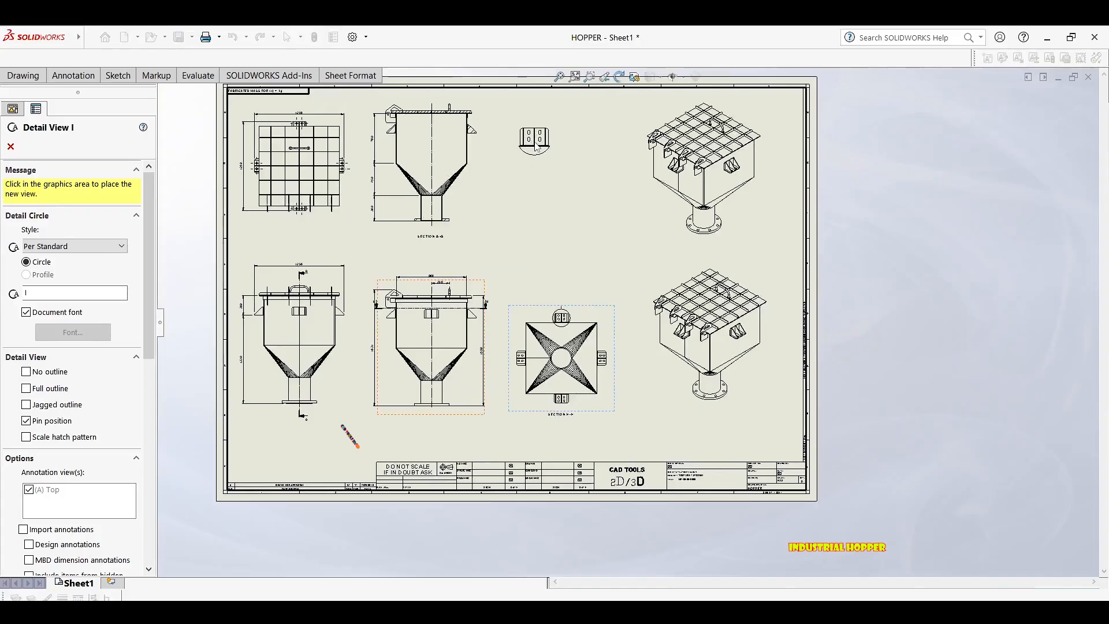
{"action": "left_click", "coordinate": [576, 247]}
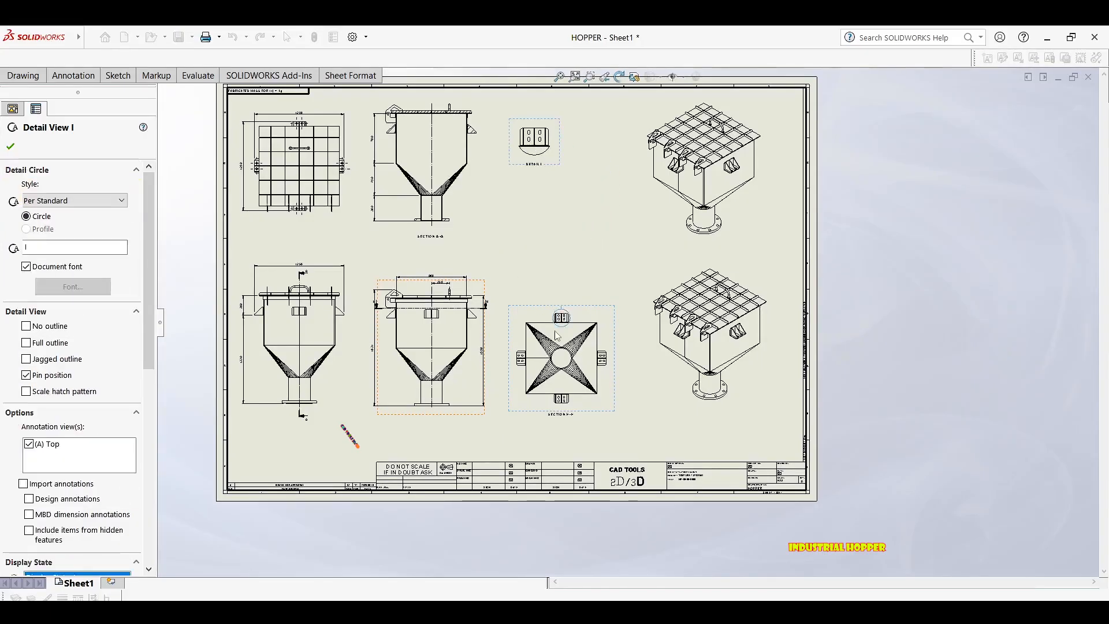
Move detail label I away from its circle to the upper right so that it has a leader.
{"action": "scroll", "coordinate": [558, 335], "scroll_direction": "down", "scroll_amount": 5}
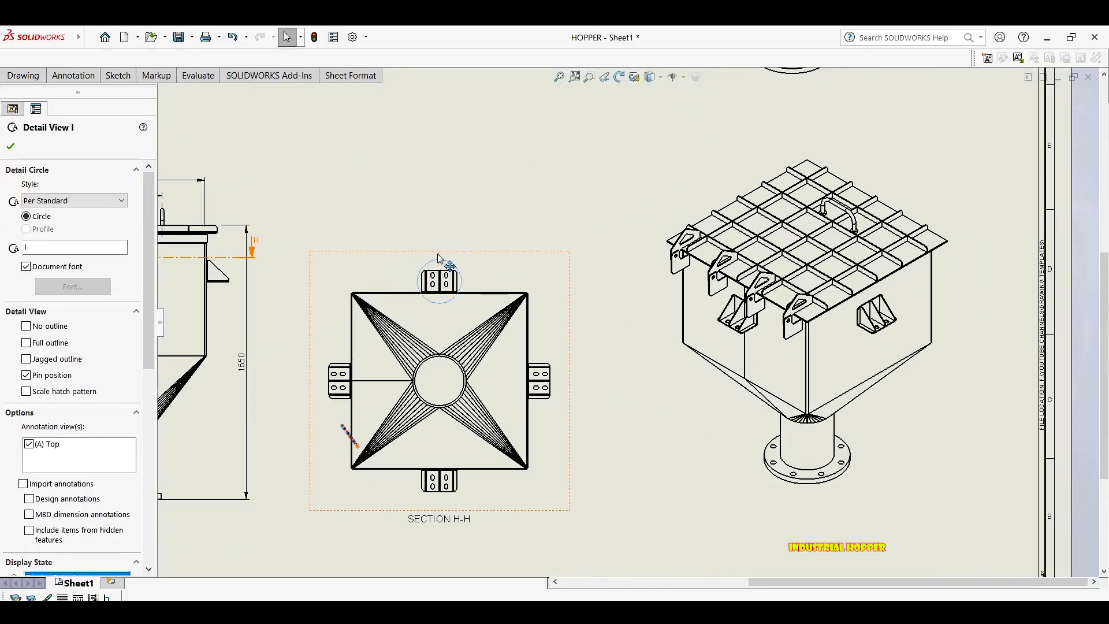
{"action": "scroll", "coordinate": [442, 252], "scroll_direction": "down", "scroll_amount": 5}
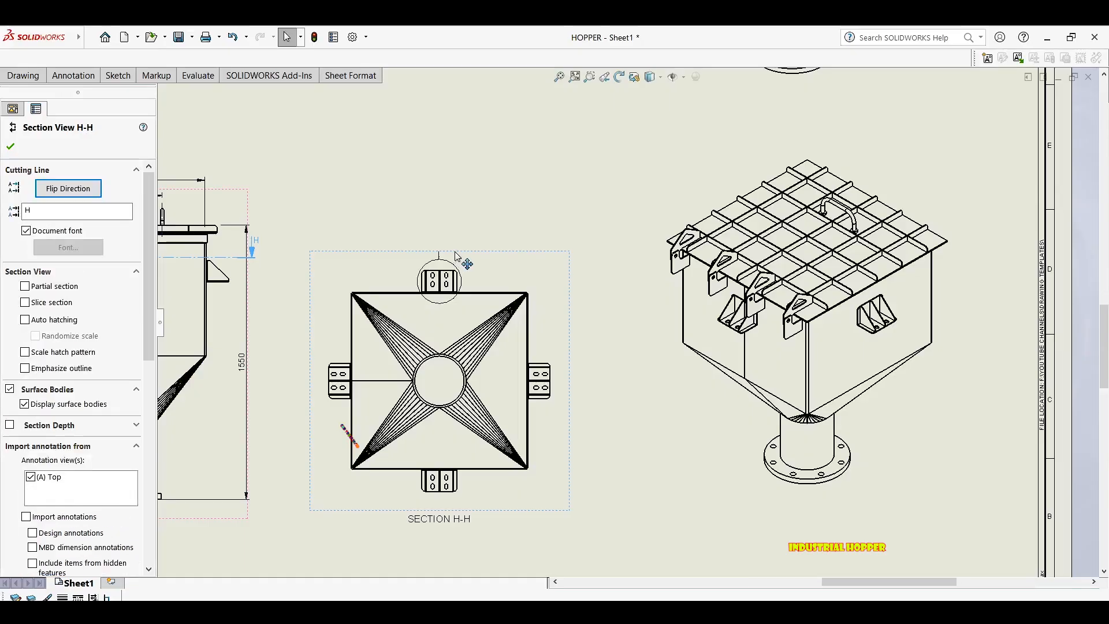
{"action": "left_click_drag", "start_coordinate": [442, 261], "coordinate": [507, 223]}
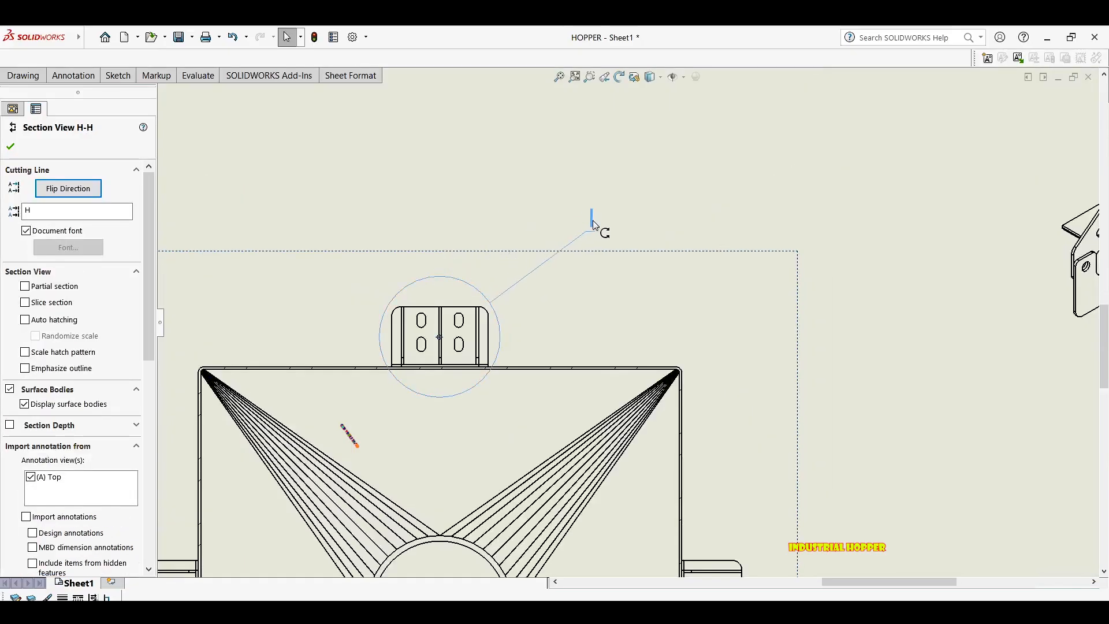
{"action": "left_click", "coordinate": [490, 242]}
Add a center mark to the outlet circle in section H-H and extend its lines beyond the four brackets.
{"action": "scroll", "coordinate": [490, 241], "scroll_direction": "up", "scroll_amount": 6}
{"action": "middle_click_drag", "start_coordinate": [491, 238], "coordinate": [487, 124]}
{"action": "scroll", "coordinate": [519, 279], "scroll_direction": "down", "scroll_amount": 2}
{"action": "left_click", "coordinate": [73, 76]}
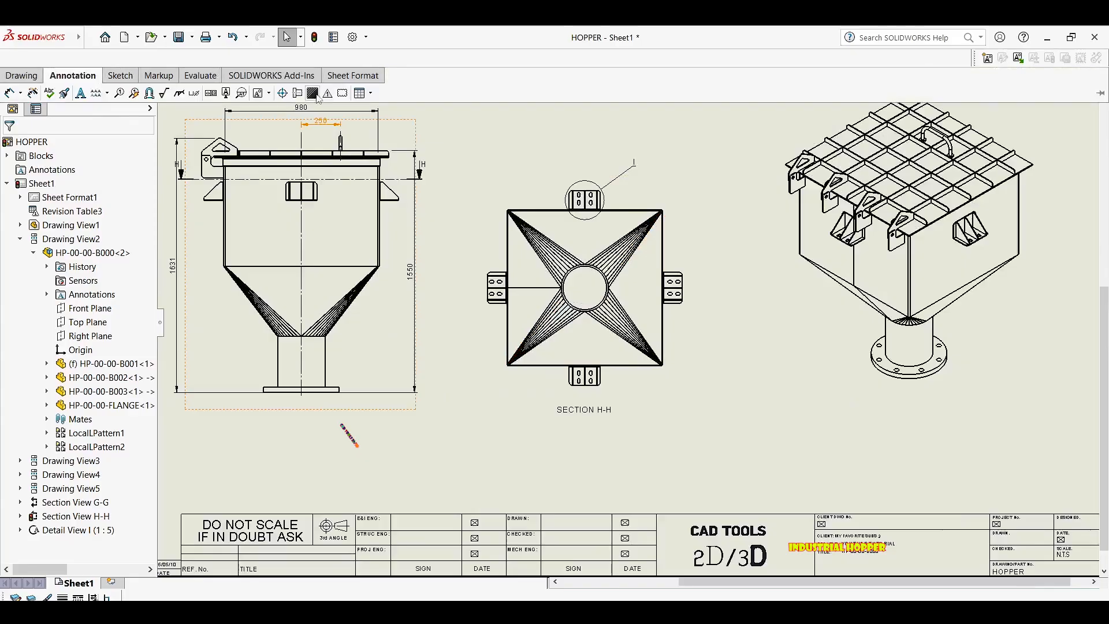
{"action": "left_click", "coordinate": [281, 93]}
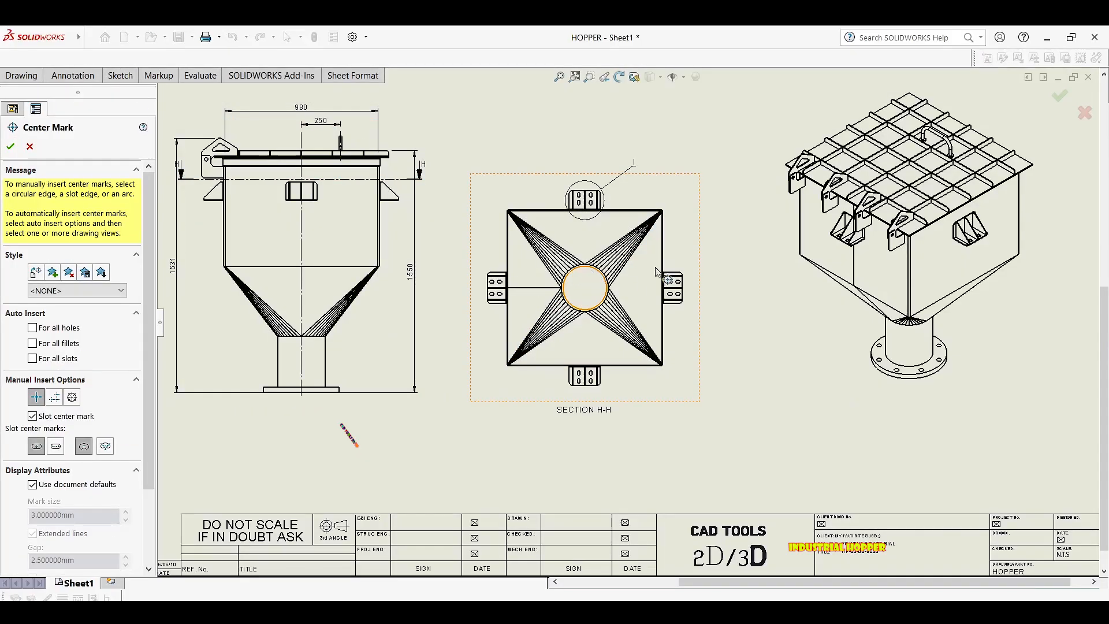
{"action": "left_click", "coordinate": [602, 279]}
{"action": "left_click", "coordinate": [587, 272]}
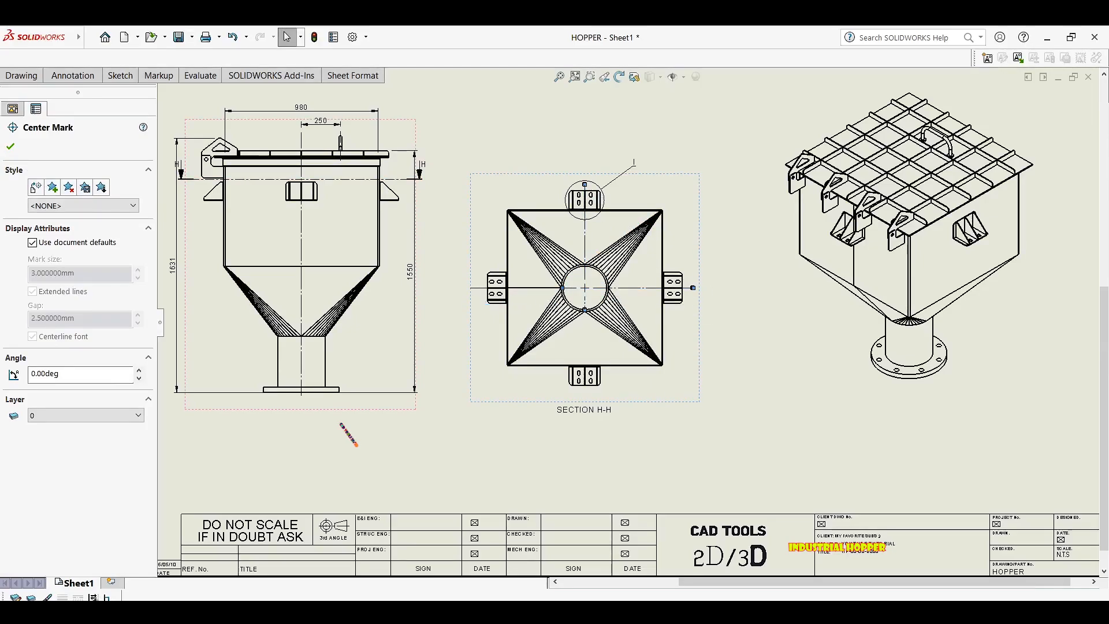
{"action": "key", "text": "Escape"}
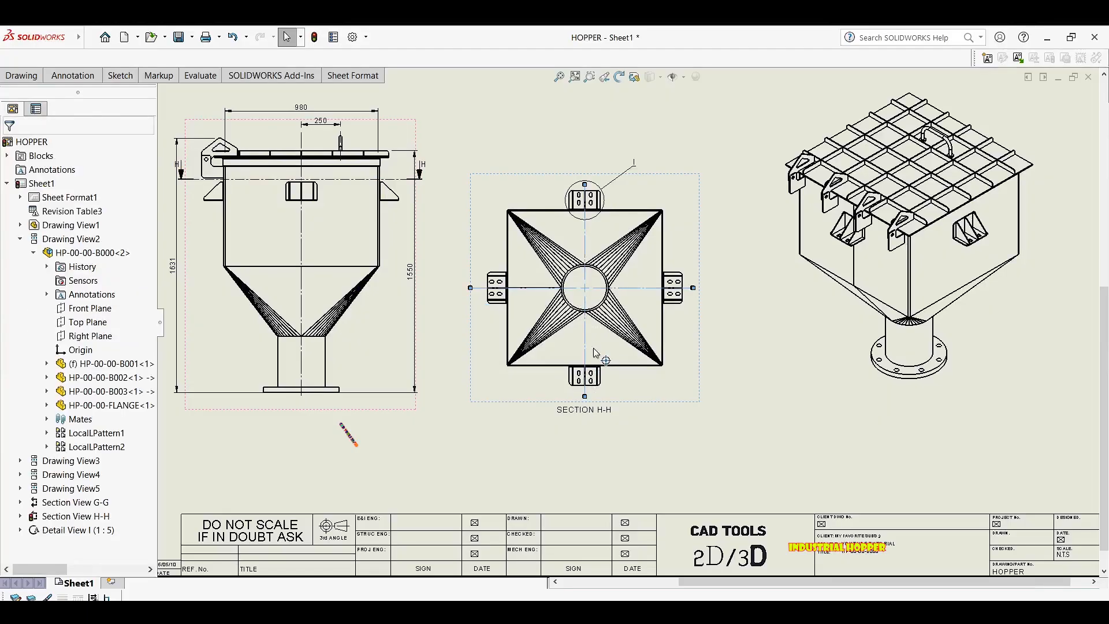
Dimension the width between the outer side walls above section H-H, and move detail label I below that dimension line.
{"action": "right_click_drag", "start_coordinate": [517, 226], "coordinate": [519, 243]}
{"action": "scroll", "coordinate": [508, 229], "scroll_direction": "down", "scroll_amount": 10}
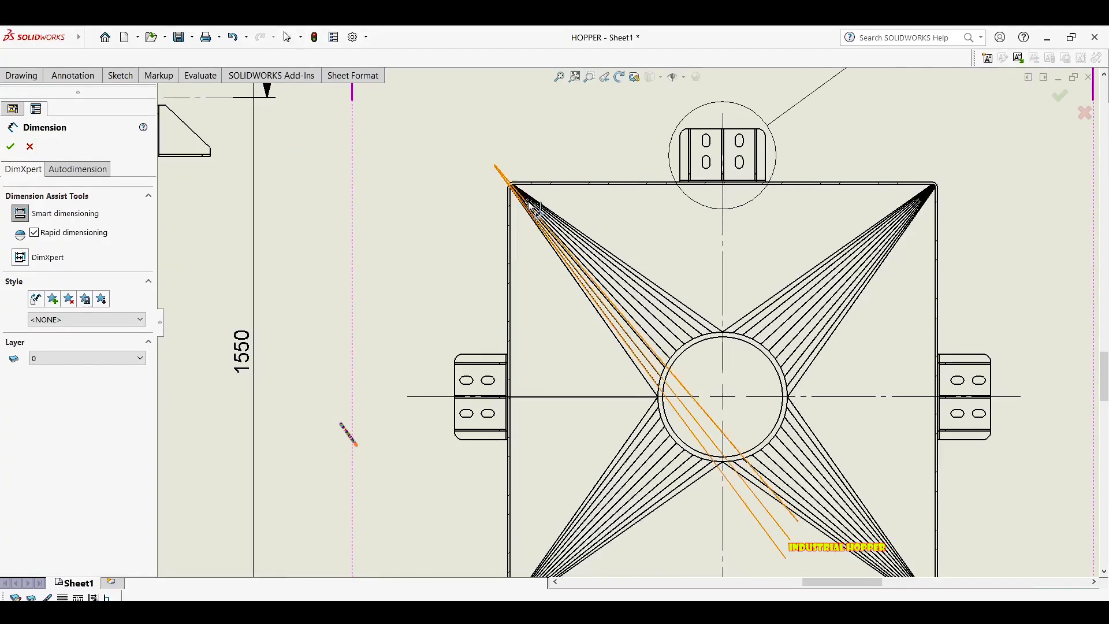
{"action": "left_click", "coordinate": [460, 204]}
{"action": "scroll", "coordinate": [687, 248], "scroll_direction": "up", "scroll_amount": 10}
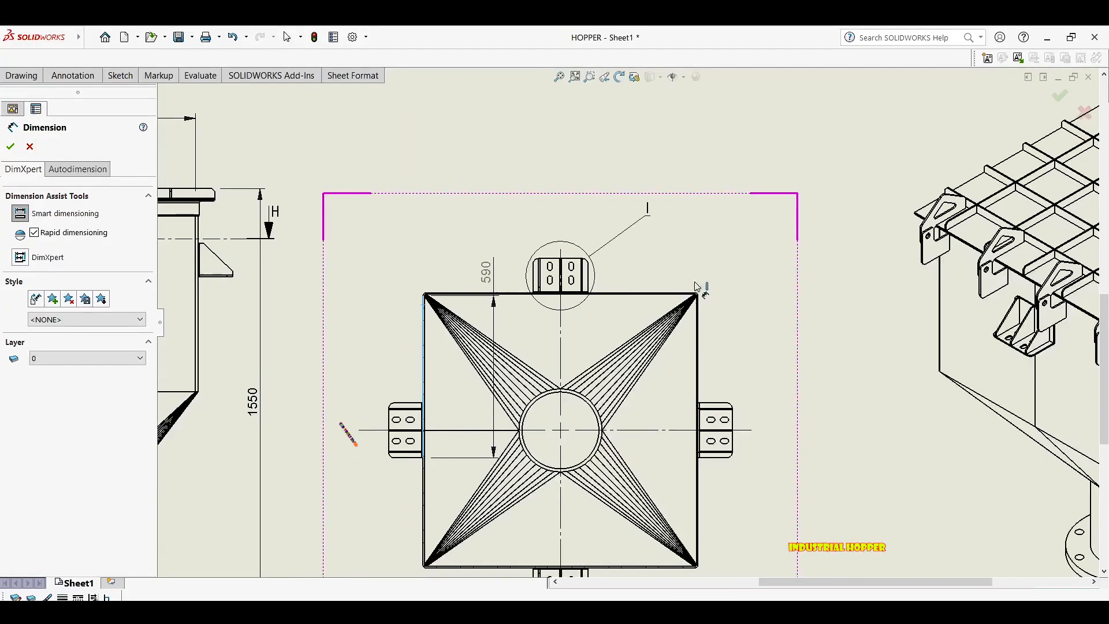
{"action": "scroll", "coordinate": [718, 298], "scroll_direction": "down", "scroll_amount": 4}
{"action": "scroll", "coordinate": [703, 338], "scroll_direction": "down", "scroll_amount": 3}
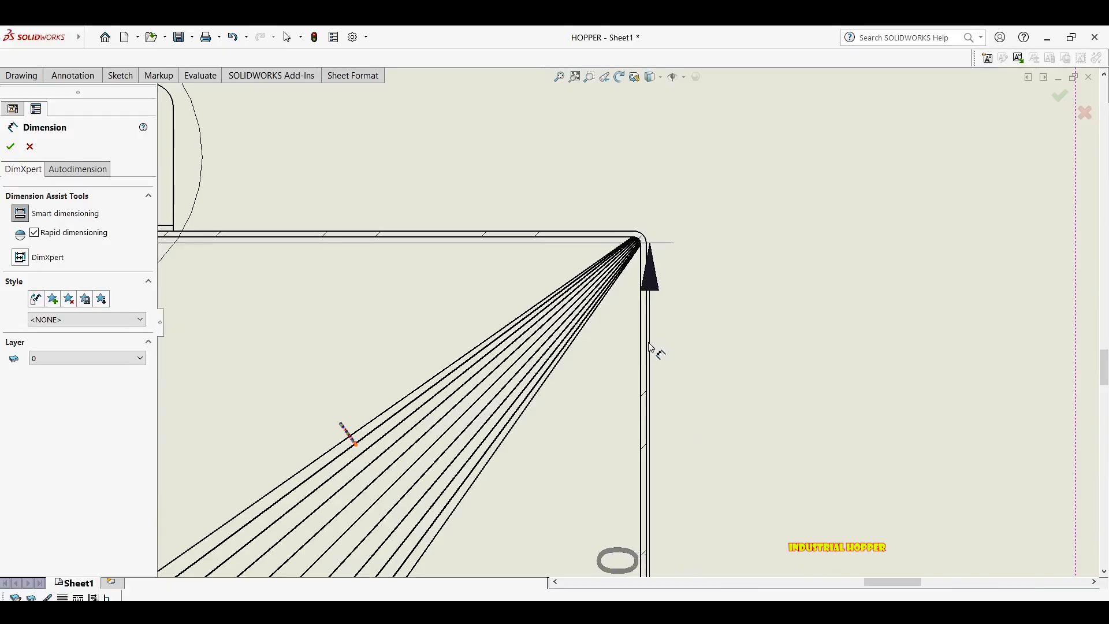
{"action": "left_click", "coordinate": [647, 346]}
{"action": "scroll", "coordinate": [645, 347], "scroll_direction": "up", "scroll_amount": 5}
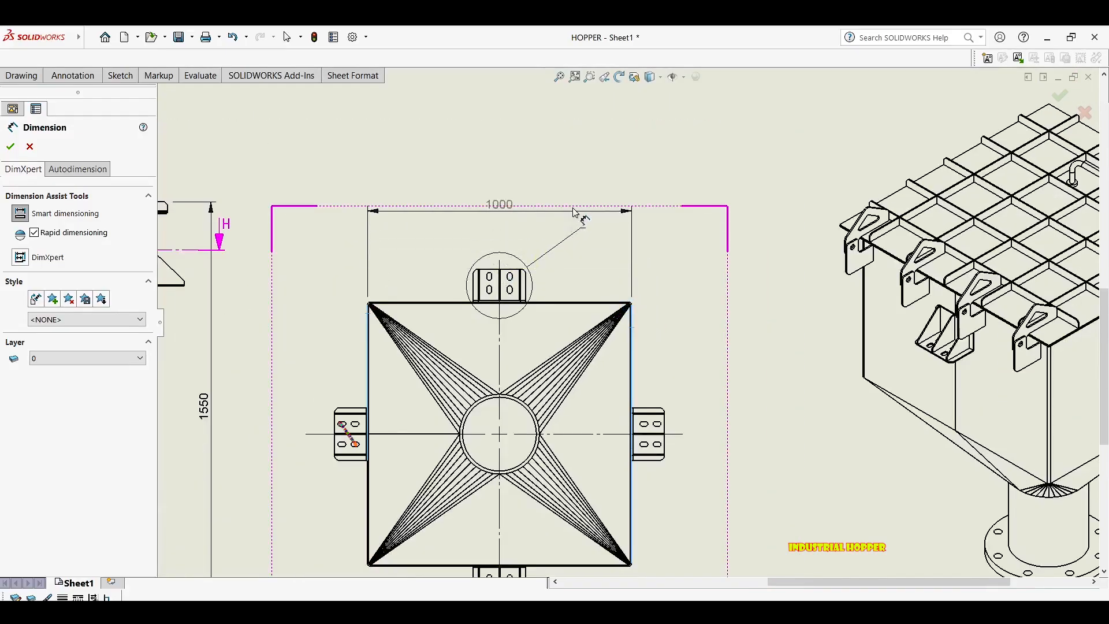
{"action": "left_click", "coordinate": [578, 211]}
{"action": "key", "text": "Escape"}
{"action": "scroll", "coordinate": [586, 234], "scroll_direction": "down", "scroll_amount": 1}
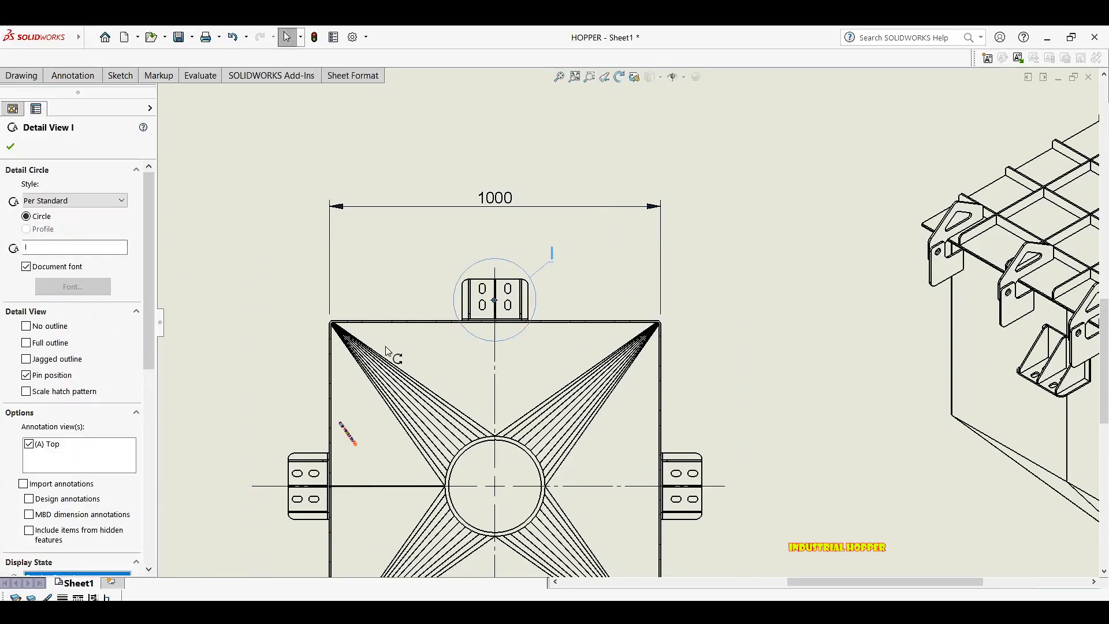
{"action": "key", "text": "Escape"}
{"action": "scroll", "coordinate": [387, 295], "scroll_direction": "up", "scroll_amount": 5}
{"action": "scroll", "coordinate": [379, 311], "scroll_direction": "down", "scroll_amount": 5}
{"action": "type", "text": "sD"}
{"action": "scroll", "coordinate": [439, 277], "scroll_direction": "down", "scroll_amount": 4}
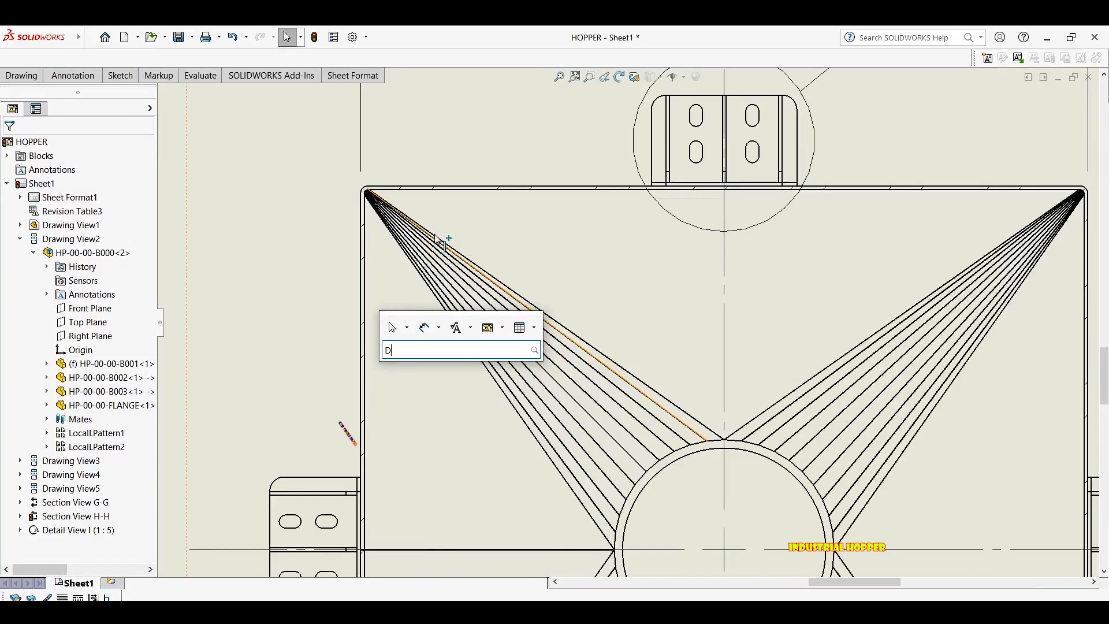
{"action": "key", "text": "Escape"}
{"action": "key", "text": "Escape"}
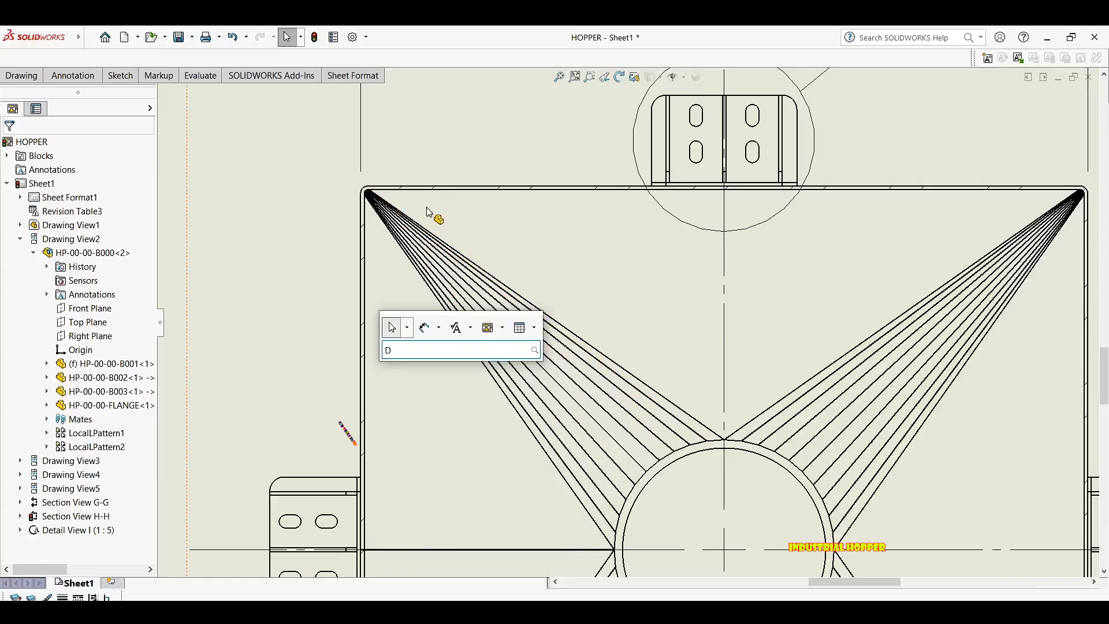
Dimension the full outer depth of section H-H between its upper and lower outer walls, placing the dimension beside the view's left bracket.
{"action": "key", "text": "d"}
{"action": "left_click", "coordinate": [428, 188]}
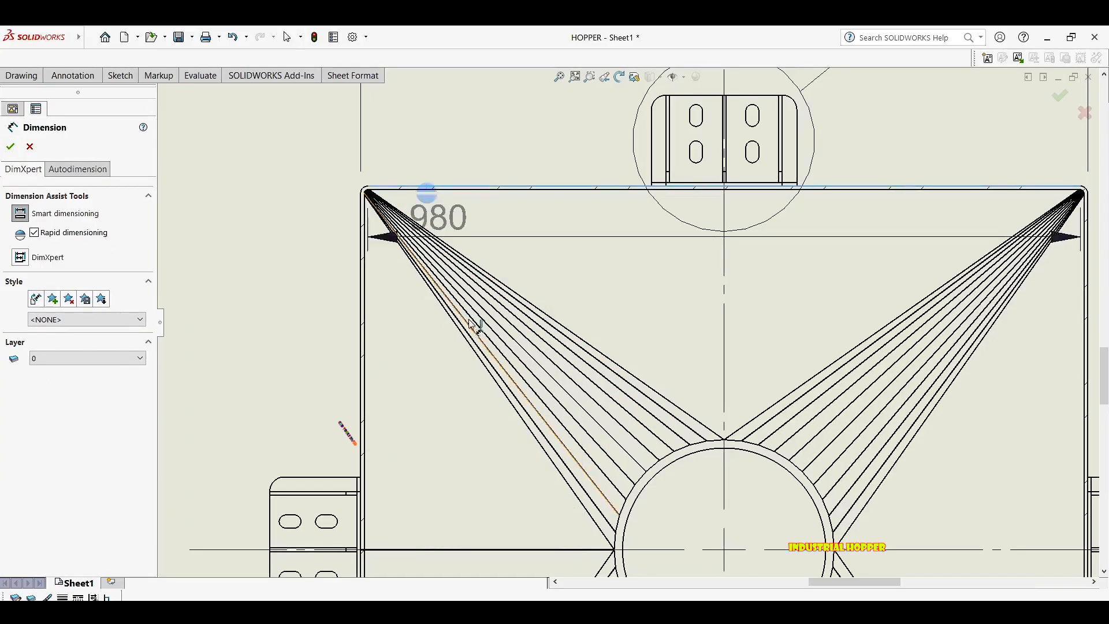
{"action": "scroll", "coordinate": [425, 463], "scroll_direction": "up", "scroll_amount": 2}
{"action": "middle_click_drag", "start_coordinate": [426, 464], "coordinate": [428, 165]}
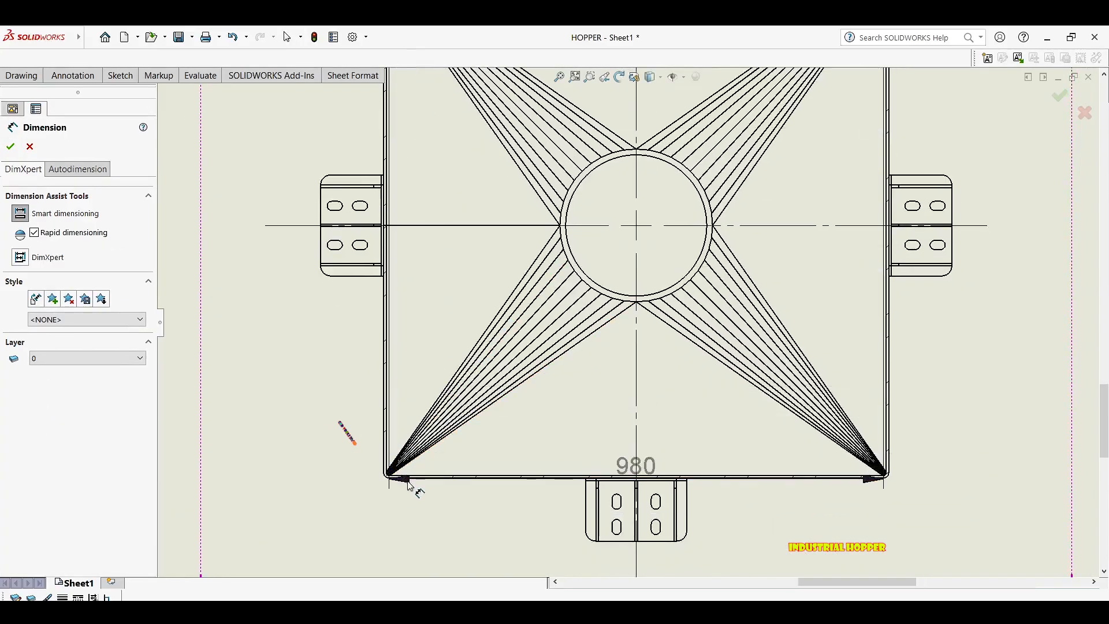
{"action": "scroll", "coordinate": [413, 479], "scroll_direction": "down", "scroll_amount": 3}
{"action": "left_click", "coordinate": [424, 423]}
{"action": "scroll", "coordinate": [421, 335], "scroll_direction": "up", "scroll_amount": 8}
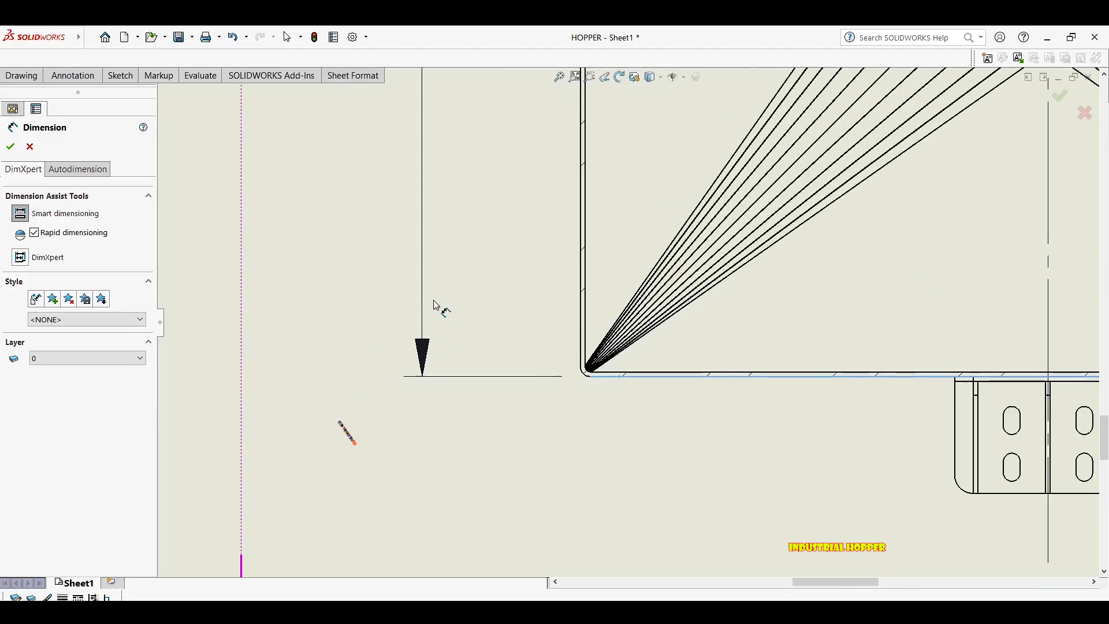
{"action": "middle_click_drag", "start_coordinate": [483, 272], "coordinate": [393, 350]}
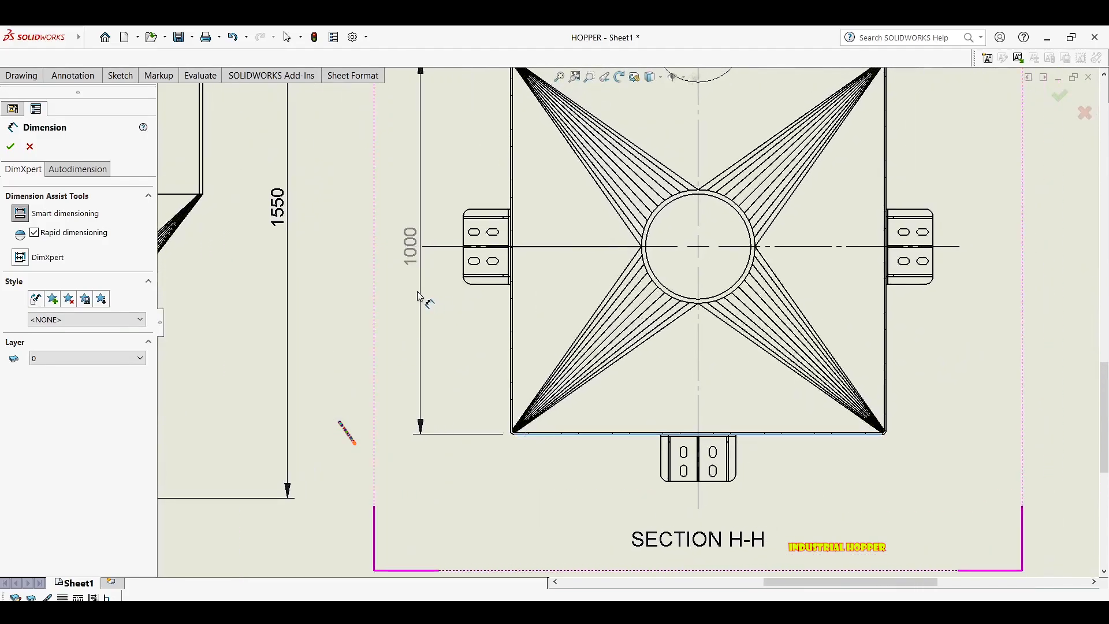
{"action": "left_click", "coordinate": [417, 292]}
{"action": "key", "text": "Escape"}
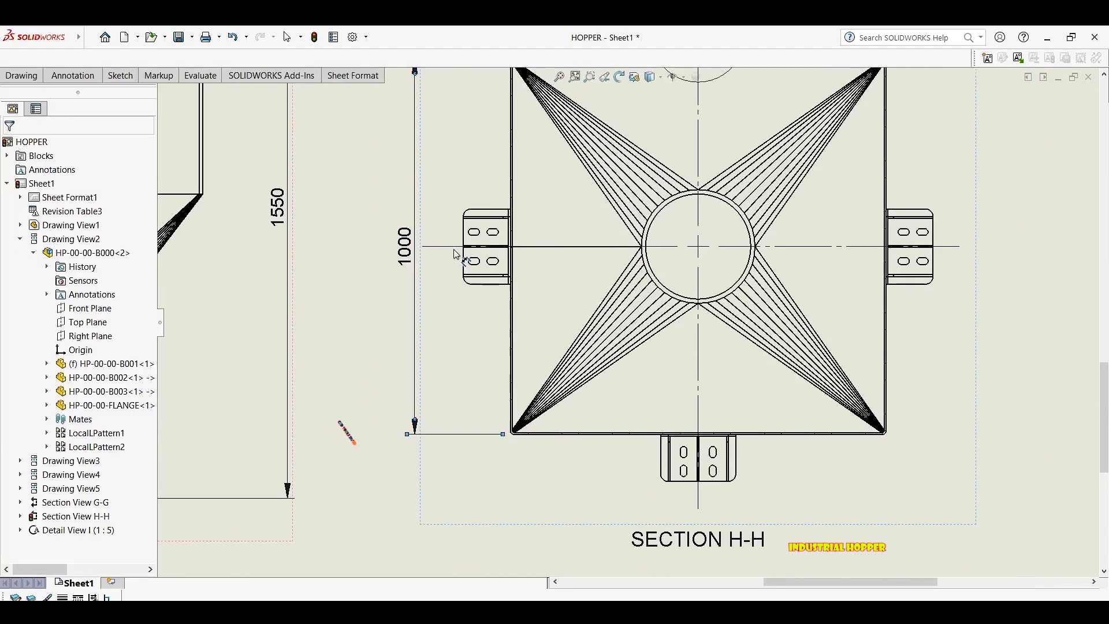
Shorten the left end of section H-H's horizontal center mark line so that it stays clear of the vertical dimension.
{"action": "scroll", "coordinate": [445, 255], "scroll_direction": "down", "scroll_amount": 8}
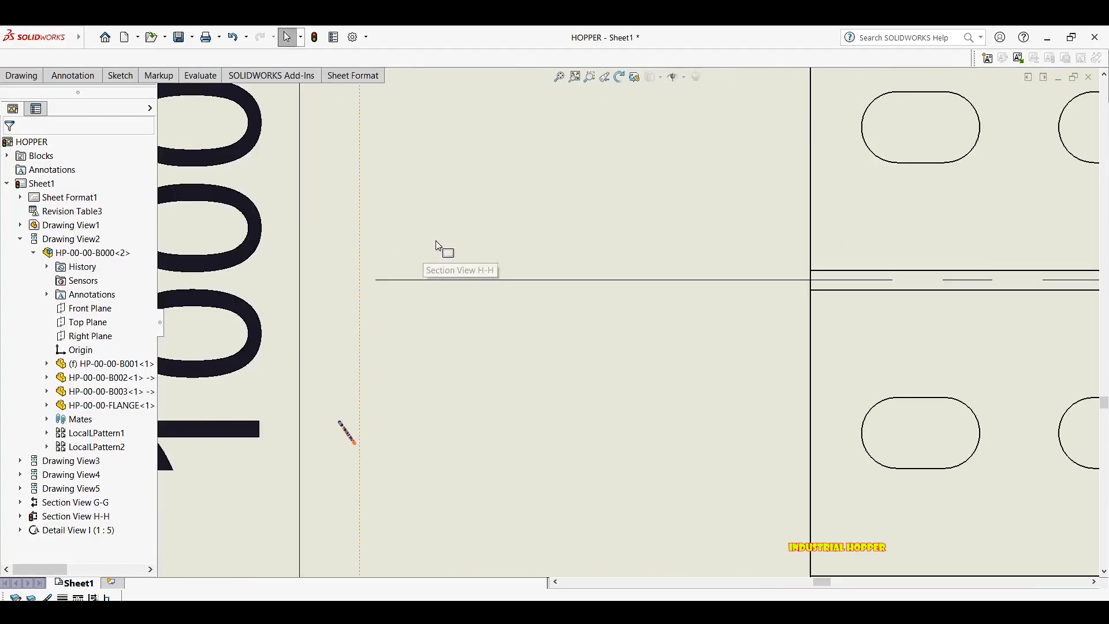
{"action": "left_click", "coordinate": [381, 282]}
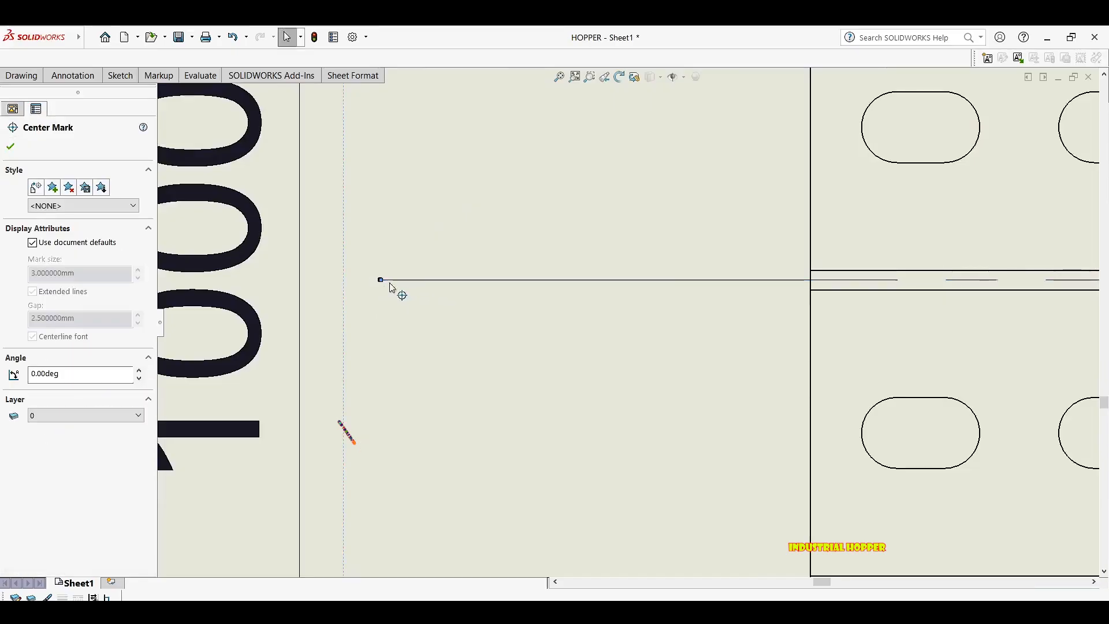
{"action": "scroll", "coordinate": [711, 306], "scroll_direction": "up", "scroll_amount": 6}
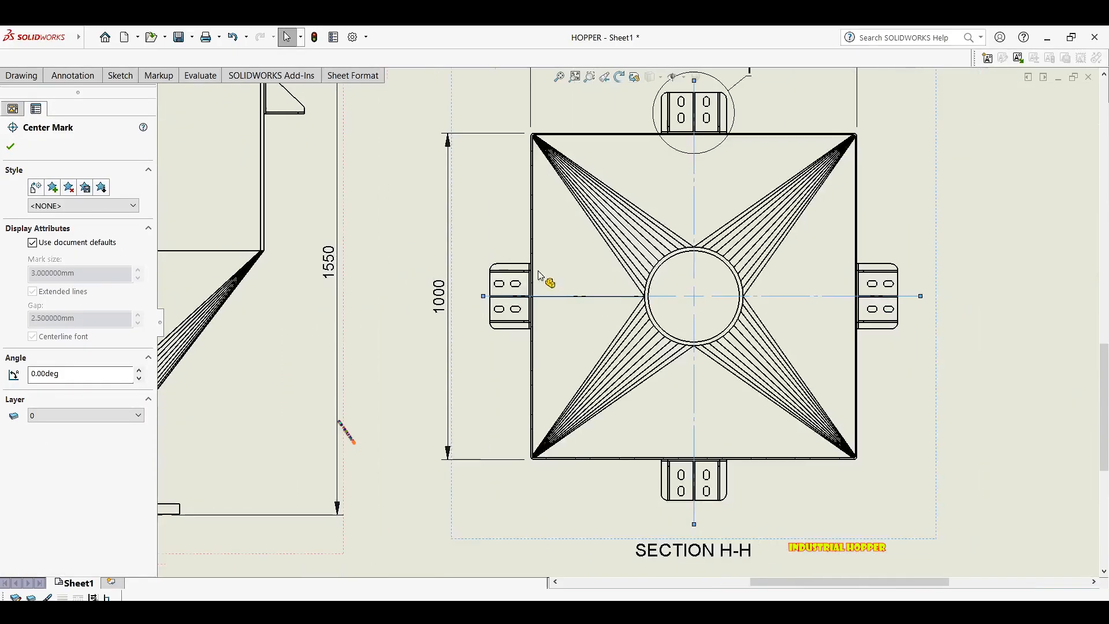
{"action": "scroll", "coordinate": [540, 276], "scroll_direction": "up", "scroll_amount": 4}
{"action": "key", "text": "Escape"}
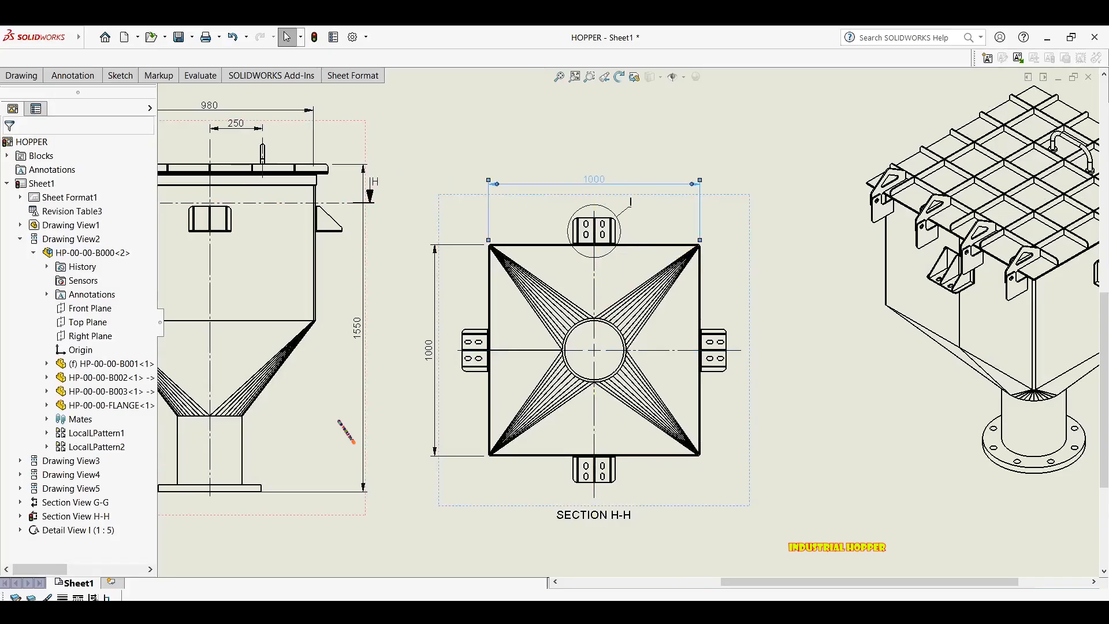
{"action": "scroll", "coordinate": [278, 163], "scroll_direction": "up", "scroll_amount": 1}
{"action": "scroll", "coordinate": [488, 208], "scroll_direction": "up", "scroll_amount": 1}
{"action": "key", "text": "Escape"}
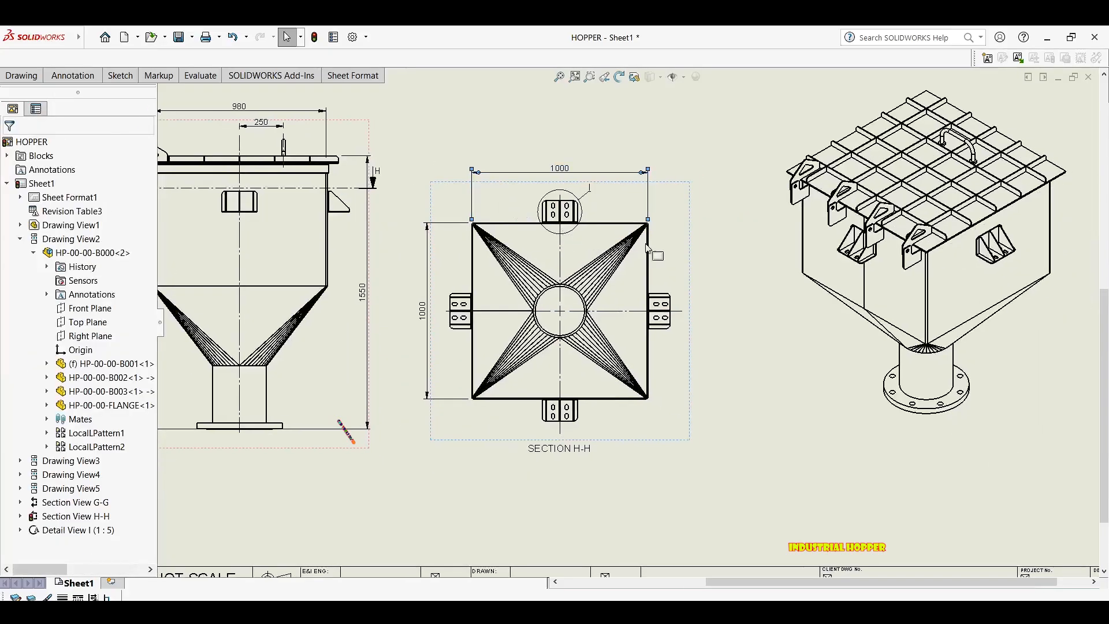
Move detail view I into the free space below section H-H, and move section H-H up beside section G-G.
{"action": "scroll", "coordinate": [536, 288], "scroll_direction": "up", "scroll_amount": 1}
{"action": "scroll", "coordinate": [536, 289], "scroll_direction": "up", "scroll_amount": 3}
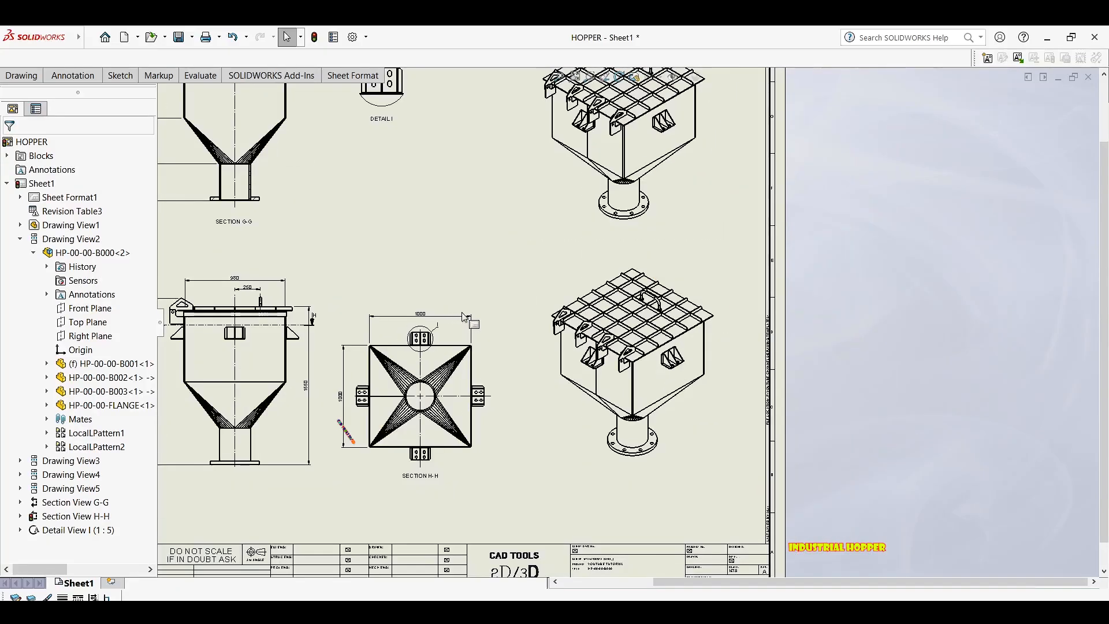
{"action": "left_click_drag", "start_coordinate": [510, 258], "coordinate": [477, 455]}
{"action": "scroll", "coordinate": [486, 176], "scroll_direction": "up", "scroll_amount": 1}
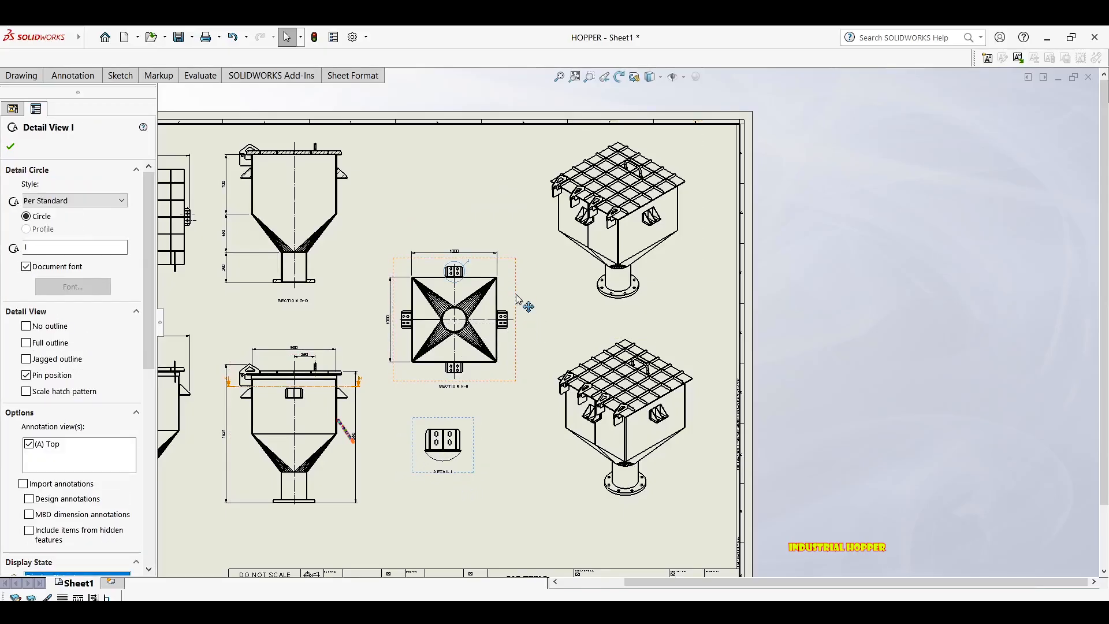
{"action": "left_click_drag", "start_coordinate": [512, 234], "coordinate": [500, 148]}
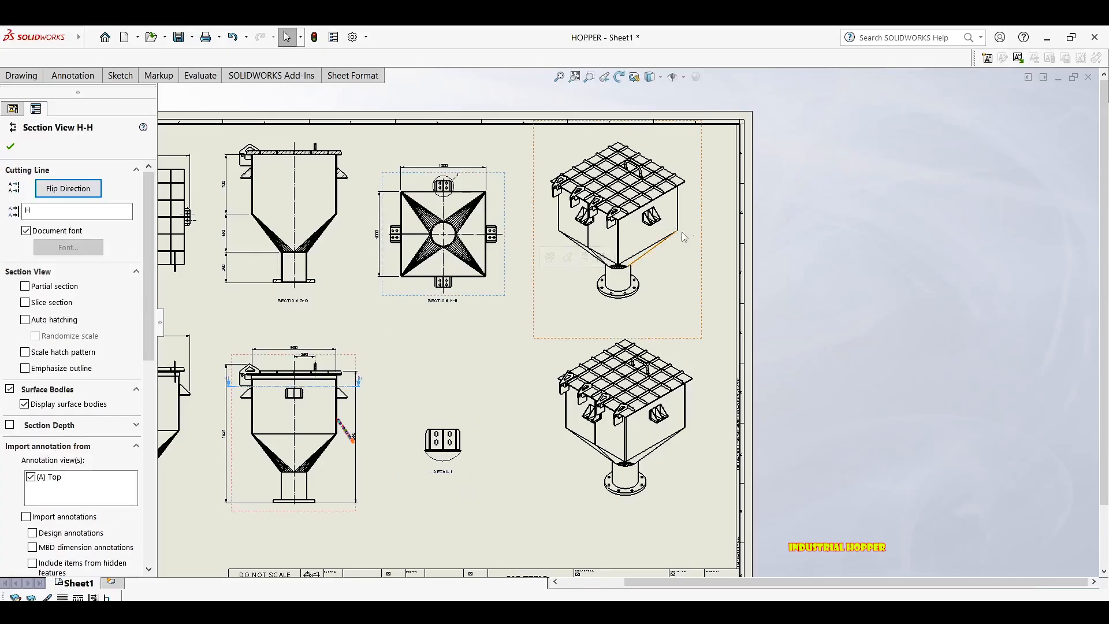
Shift both isometric views towards the sheet's right border and reposition section H-H and detail view I within the freed space.
{"action": "left_click_drag", "start_coordinate": [743, 234], "coordinate": [758, 225]}
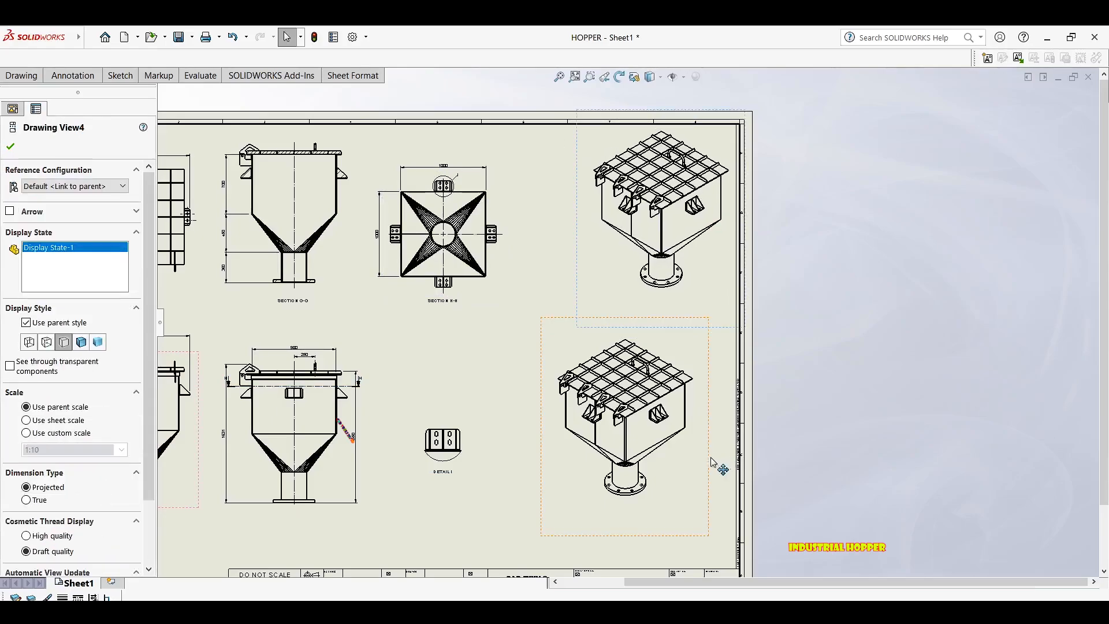
{"action": "left_click_drag", "start_coordinate": [740, 427], "coordinate": [745, 423]}
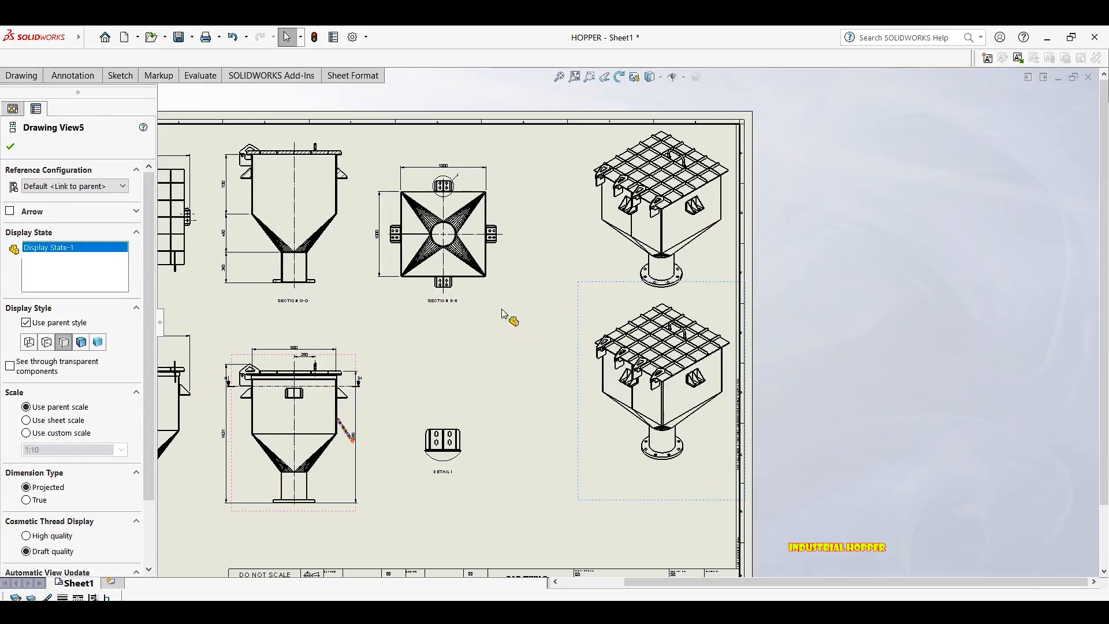
{"action": "left_click_drag", "start_coordinate": [508, 271], "coordinate": [540, 254]}
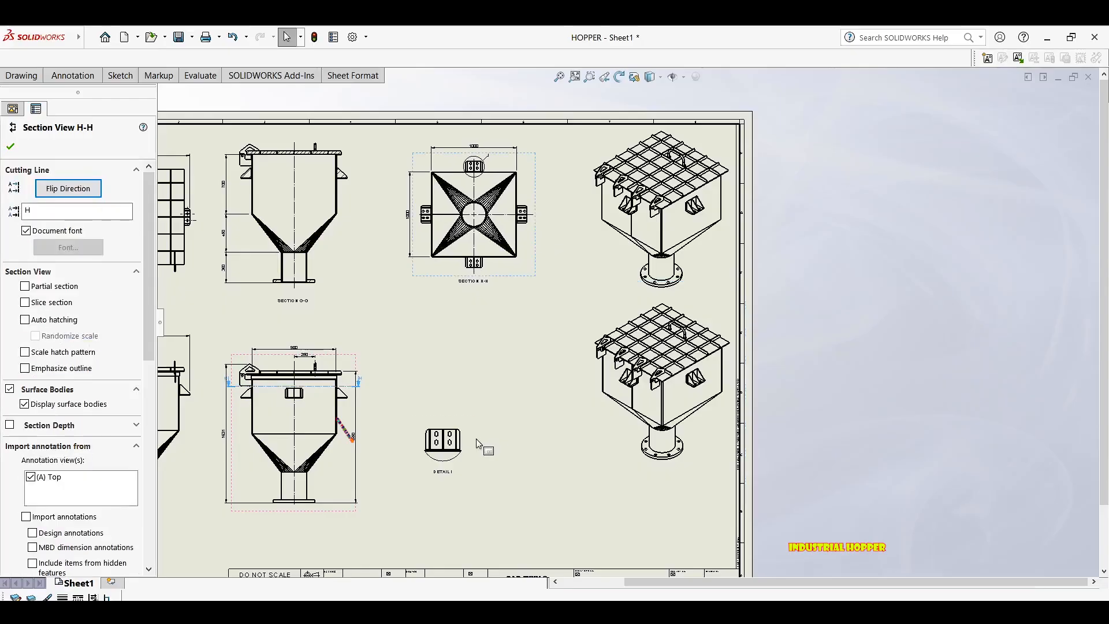
{"action": "left_click_drag", "start_coordinate": [528, 440], "coordinate": [523, 422]}
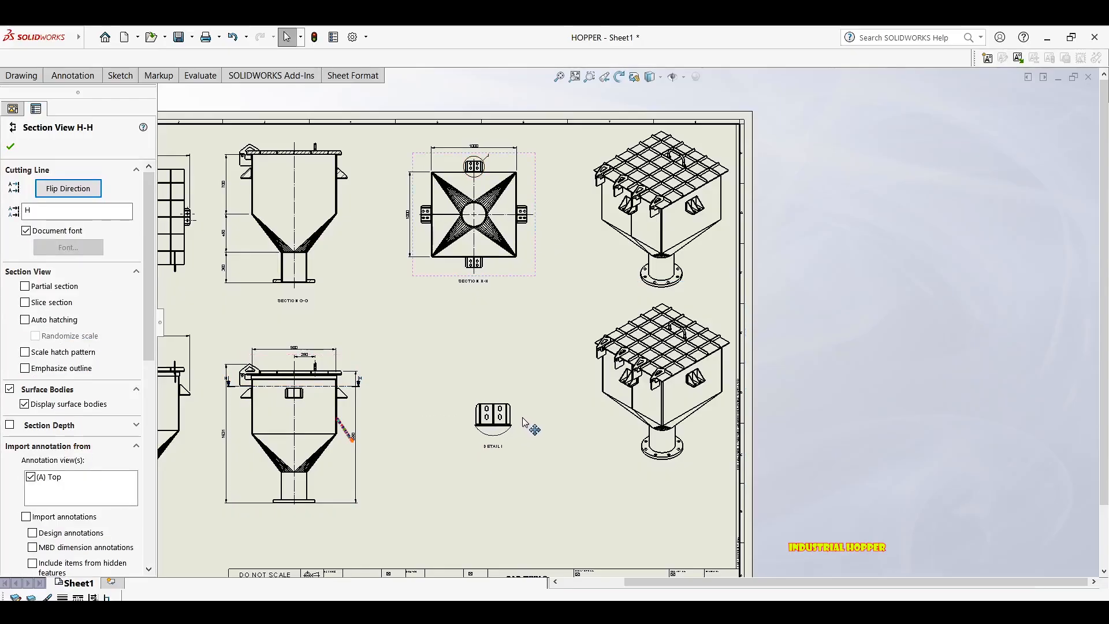
{"action": "key", "text": "f"}
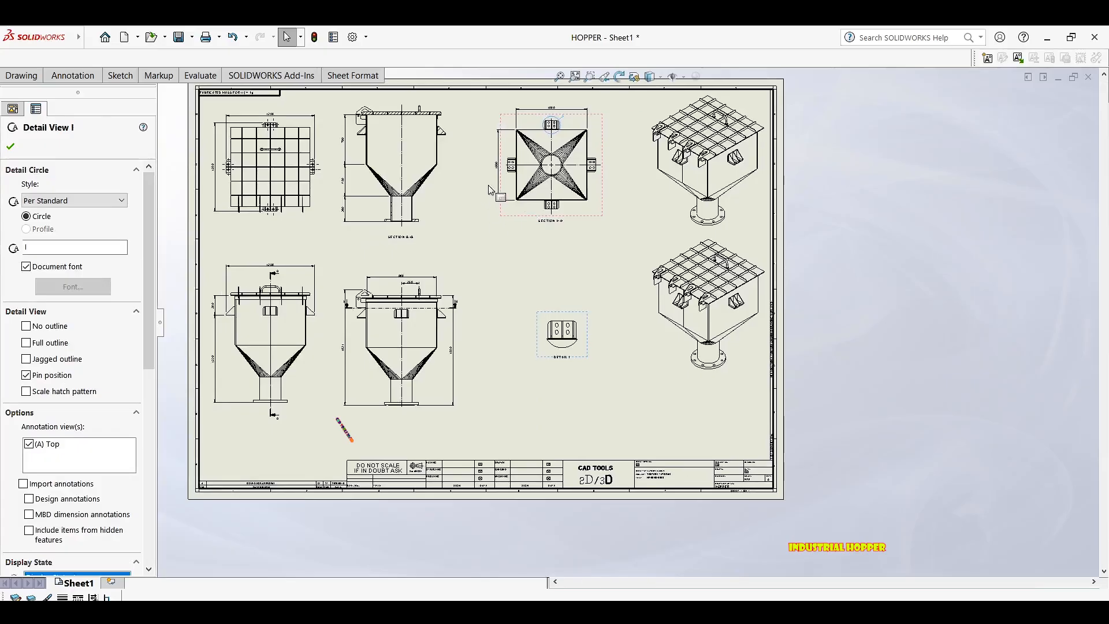
{"action": "left_click_drag", "start_coordinate": [507, 222], "coordinate": [496, 218]}
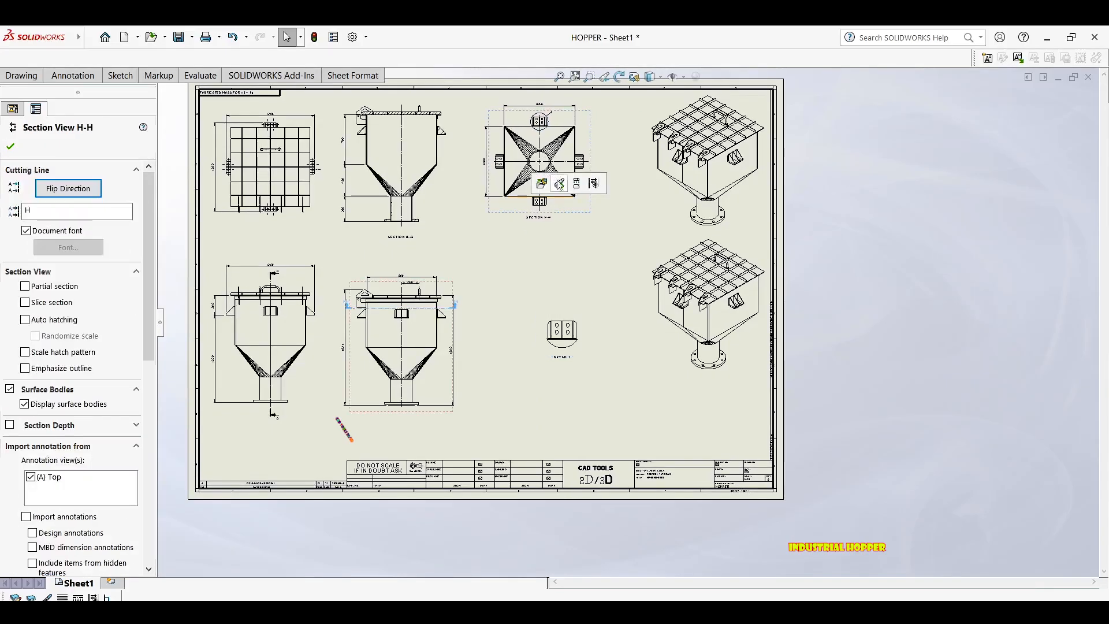
Check the layout of the views on the sheet and narrow the feature tree pane to enlarge the drawing area.
{"action": "scroll", "coordinate": [546, 104], "scroll_direction": "down", "scroll_amount": 2}
{"action": "scroll", "coordinate": [543, 278], "scroll_direction": "down", "scroll_amount": 2}
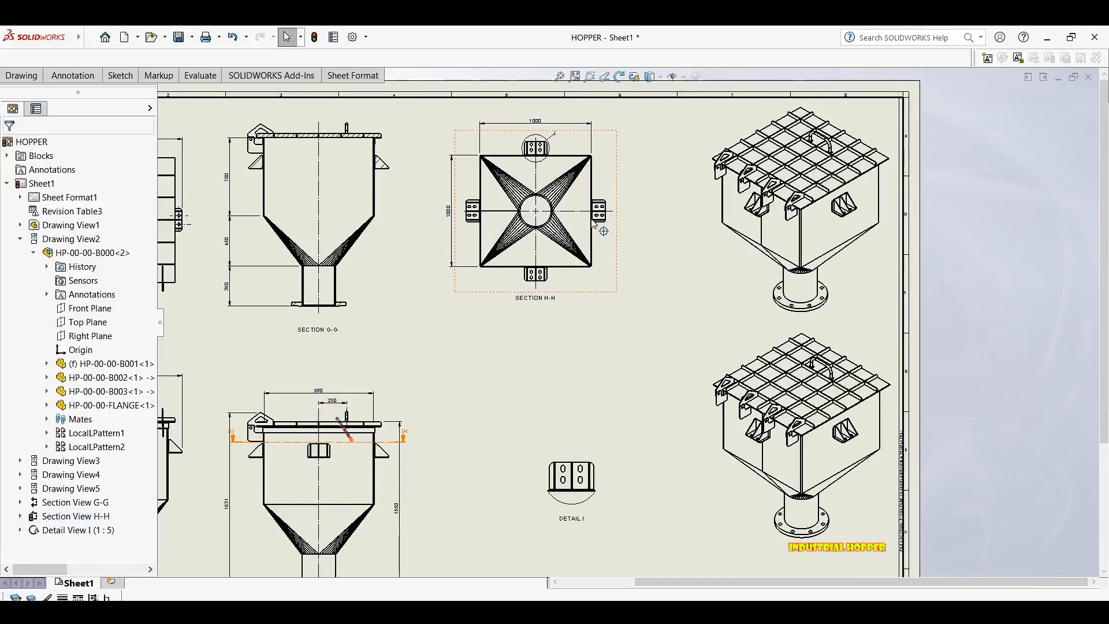
{"action": "middle_click_drag", "start_coordinate": [512, 377], "coordinate": [514, 342]}
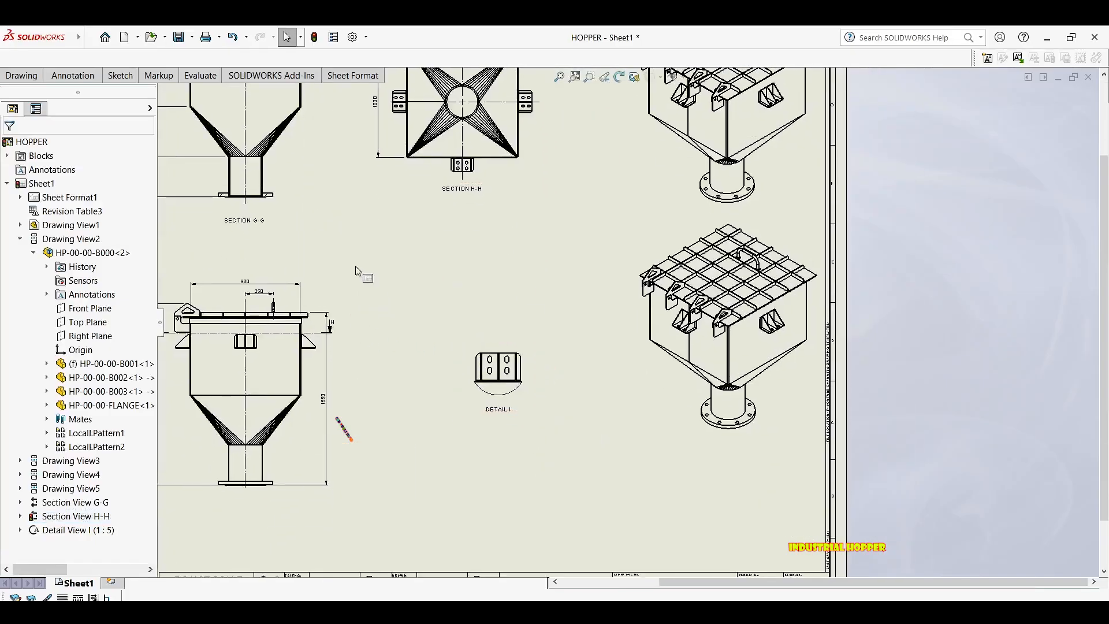
{"action": "scroll", "coordinate": [358, 266], "scroll_direction": "up", "scroll_amount": 5}
{"action": "middle_click_drag", "start_coordinate": [480, 285], "coordinate": [452, 290]}
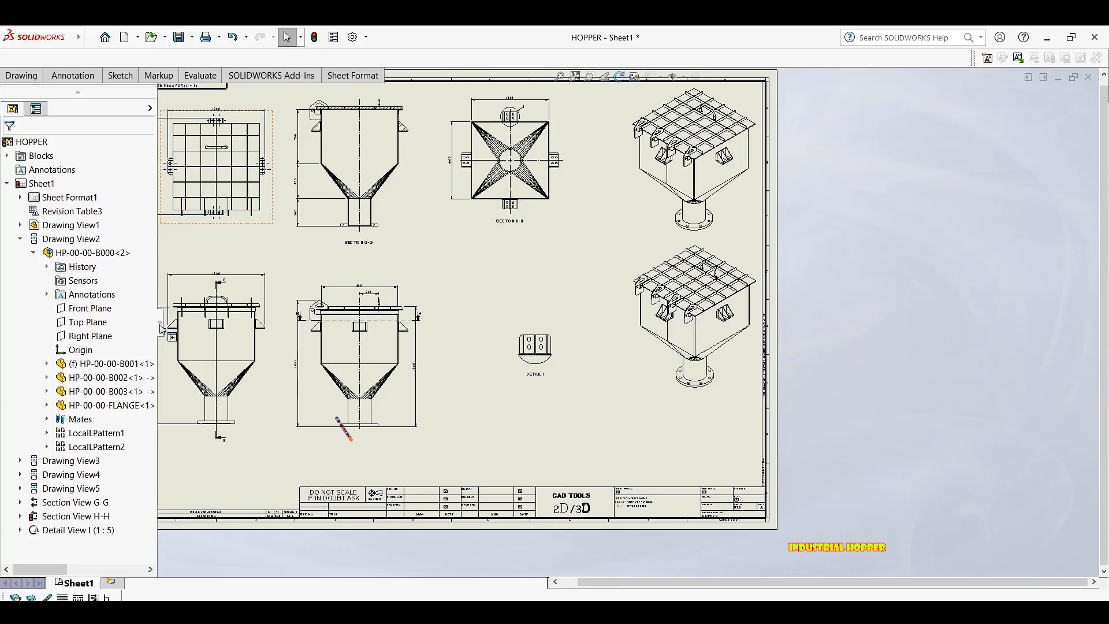
{"action": "left_click_drag", "start_coordinate": [161, 328], "coordinate": [86, 328]}
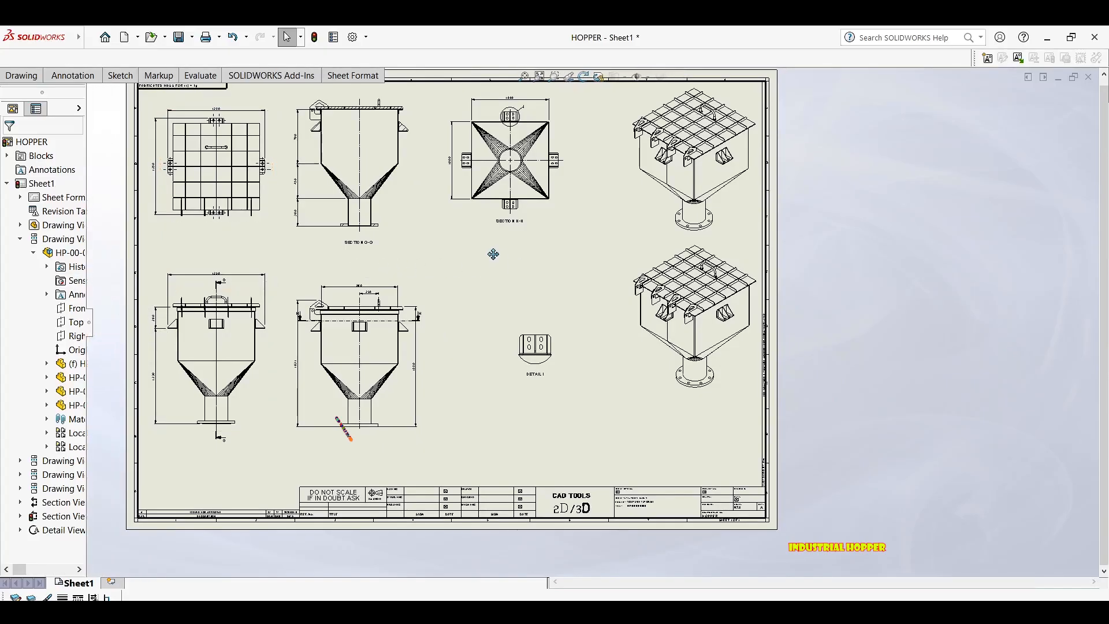
{"action": "middle_click_drag", "start_coordinate": [492, 254], "coordinate": [499, 256]}
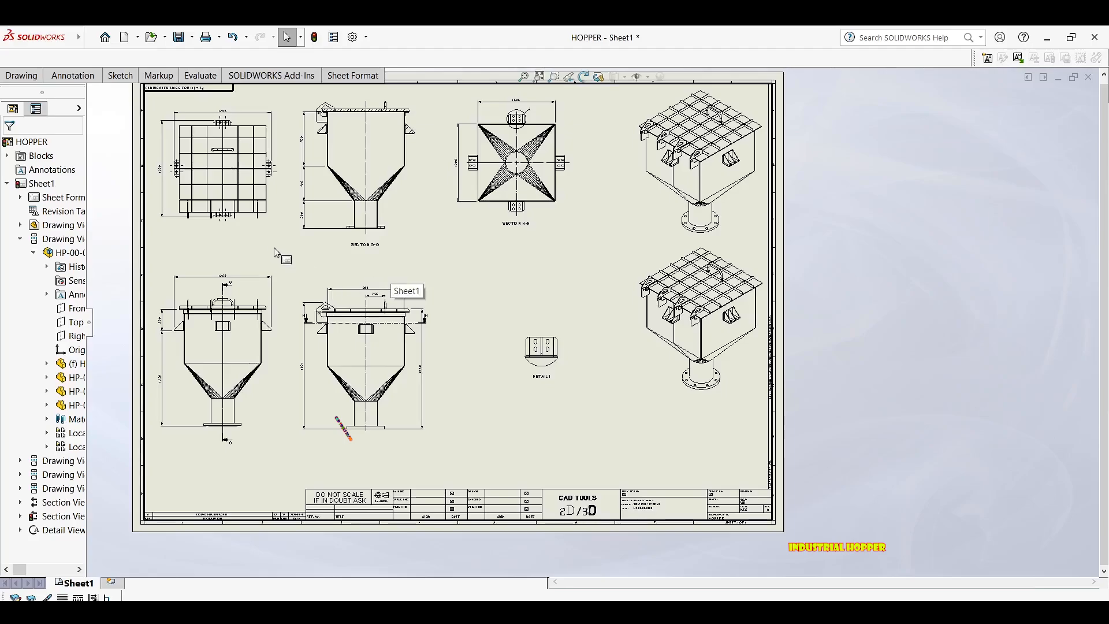
Dimension the horizontal distance from the lid's left edge to the first hinge plate, placing it below the top view.
{"action": "scroll", "coordinate": [260, 230], "scroll_direction": "down", "scroll_amount": 5}
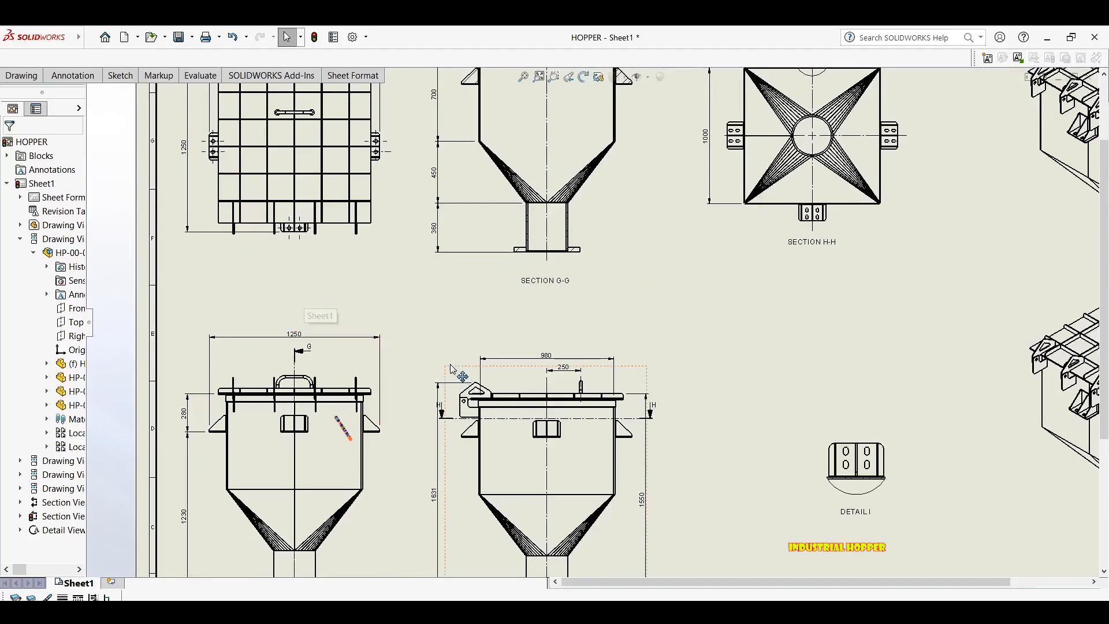
{"action": "scroll", "coordinate": [351, 272], "scroll_direction": "down", "scroll_amount": 4}
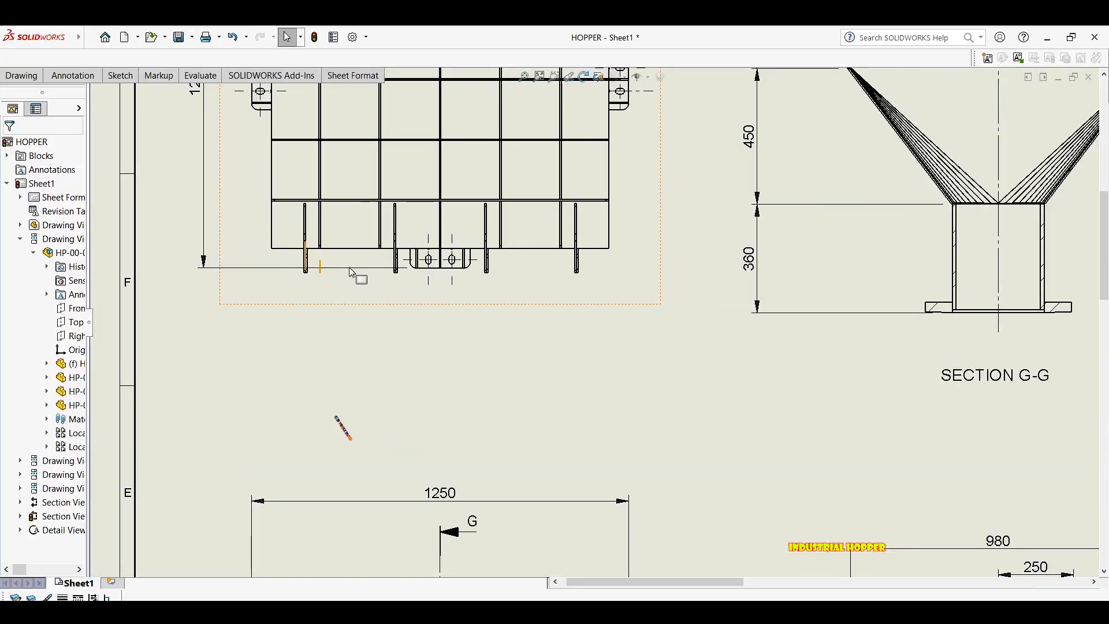
{"action": "scroll", "coordinate": [352, 274], "scroll_direction": "down", "scroll_amount": 4}
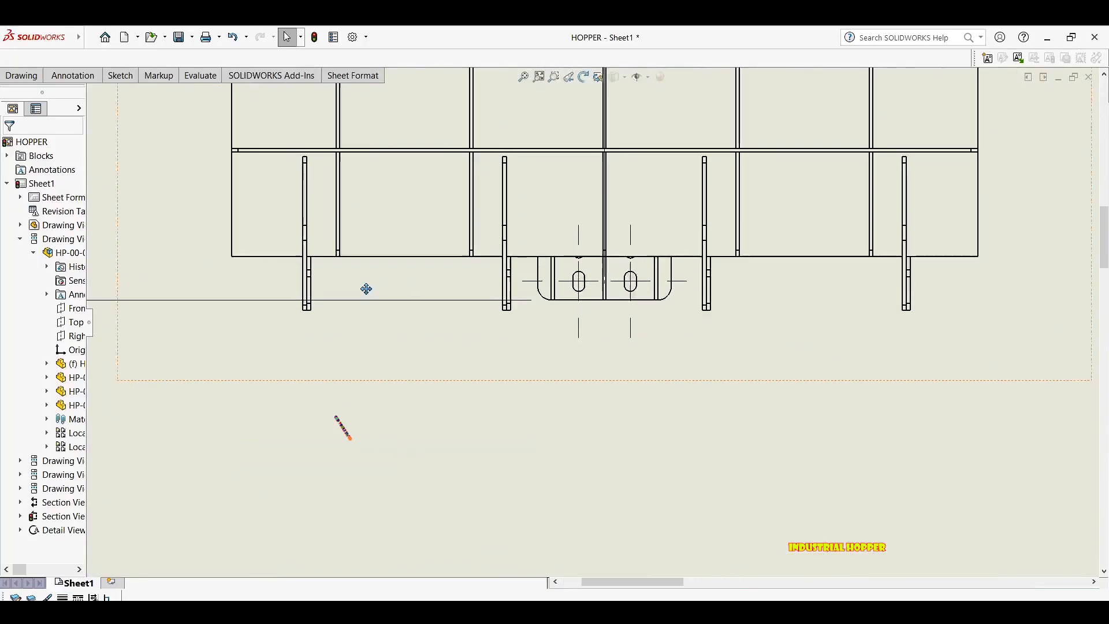
{"action": "middle_click_drag", "start_coordinate": [366, 288], "coordinate": [307, 283], "text": "ctrl"}
{"action": "key", "text": "d"}
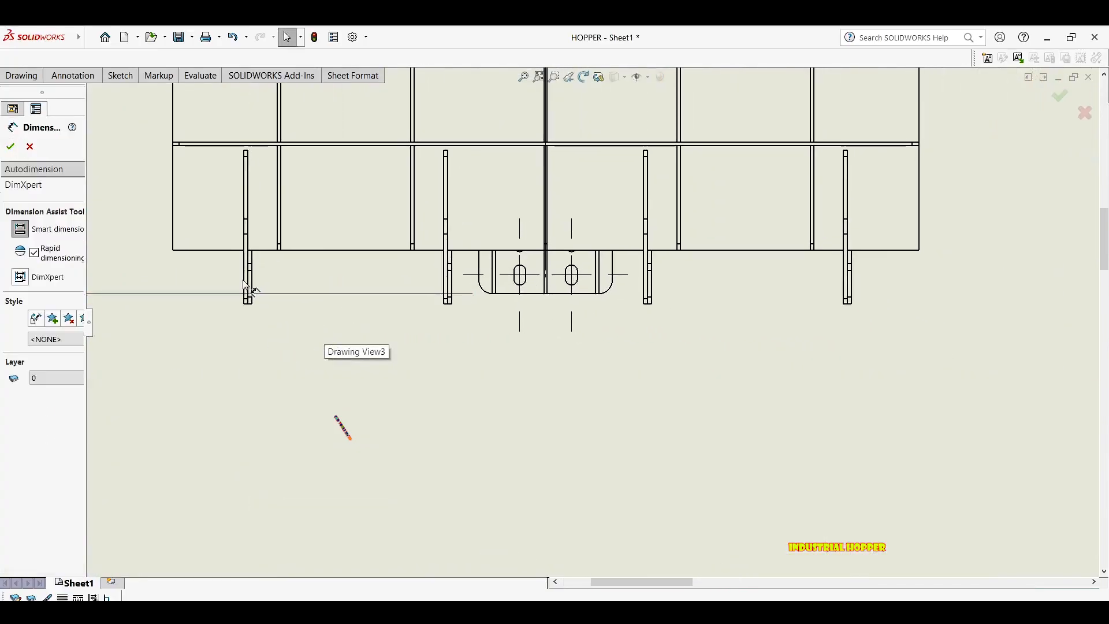
{"action": "left_click", "coordinate": [245, 278]}
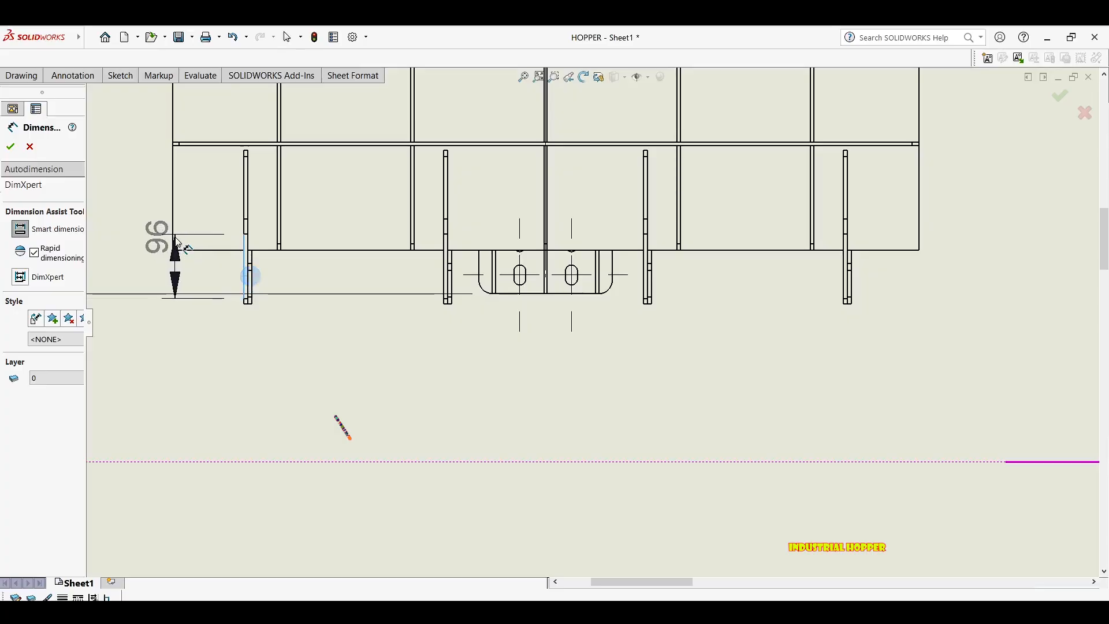
{"action": "left_click", "coordinate": [173, 240]}
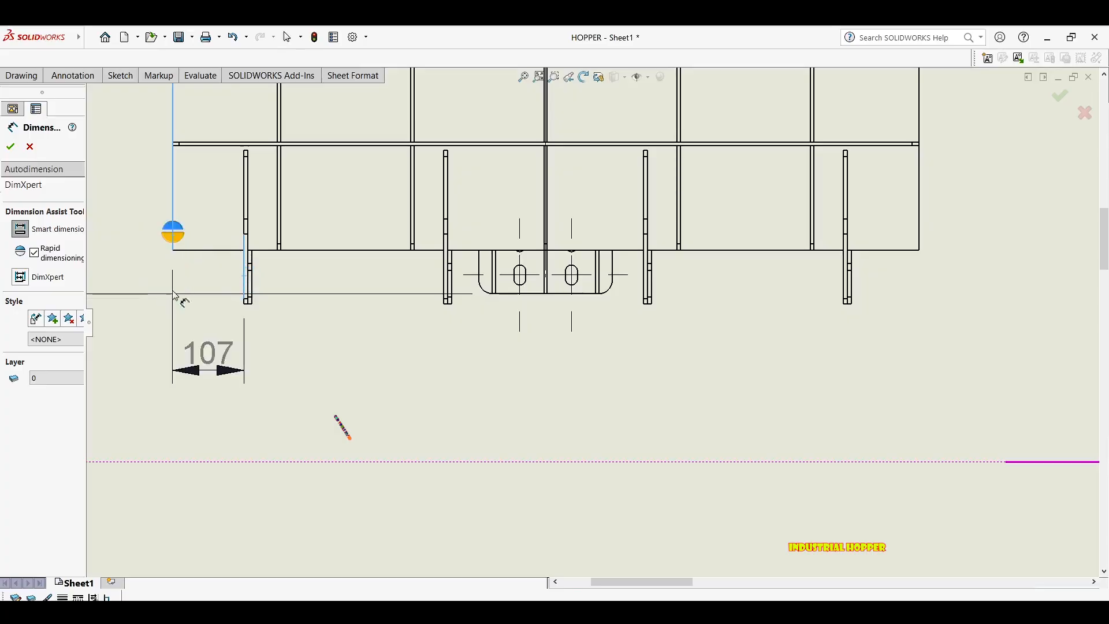
{"action": "left_click", "coordinate": [220, 404]}
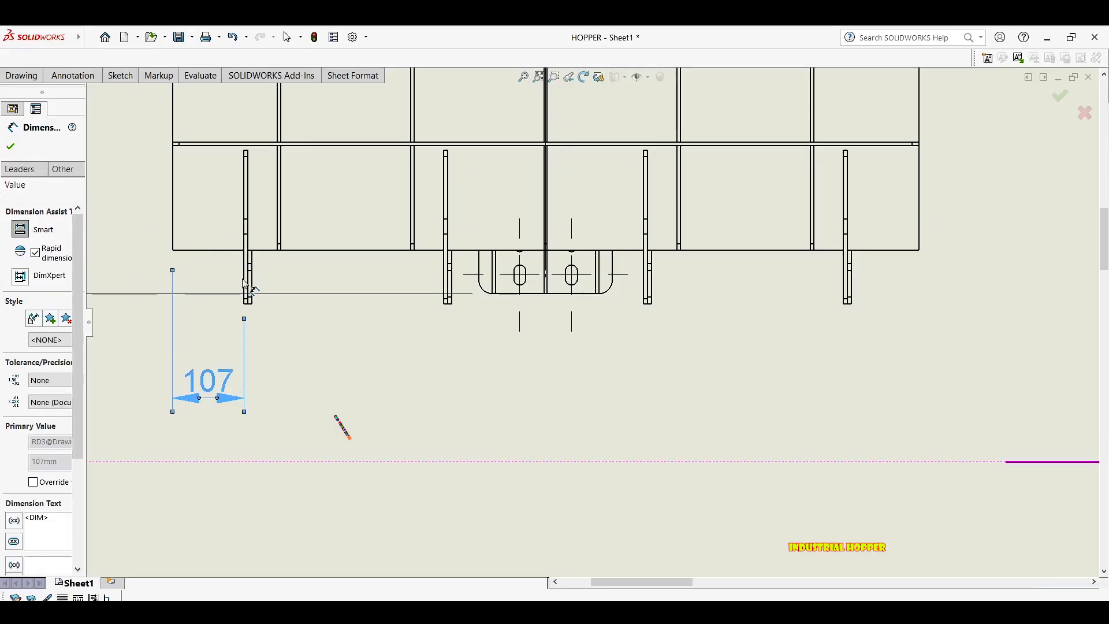
Dimension the horizontal spacing between each neighbouring pair of the four hinge plates, aligned with the first dimension below the top view.
{"action": "left_click", "coordinate": [247, 284]}
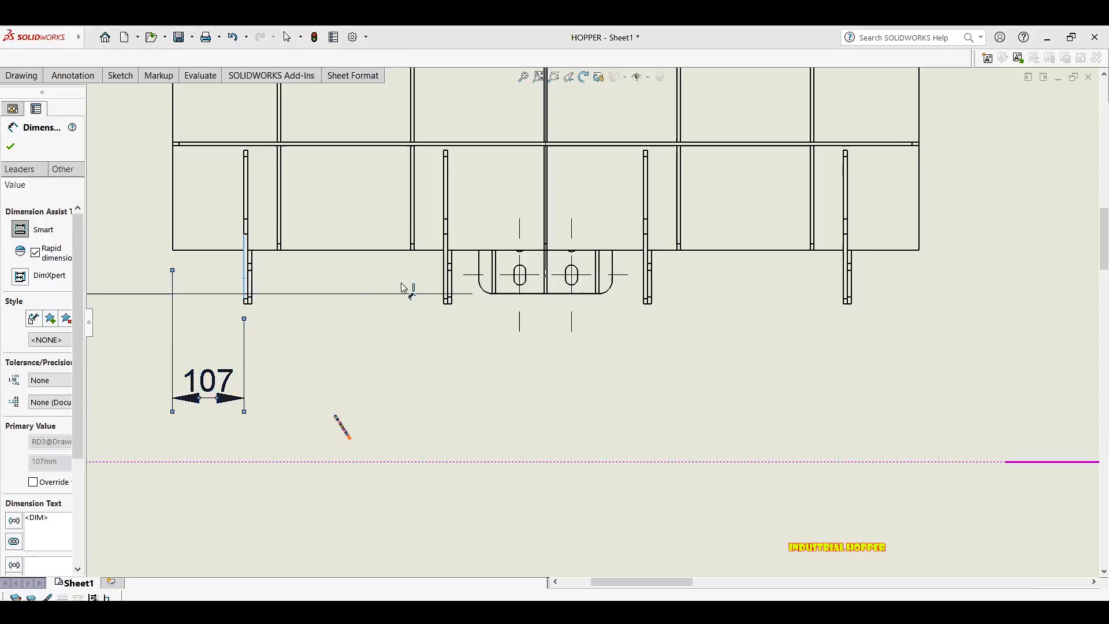
{"action": "left_click", "coordinate": [449, 292]}
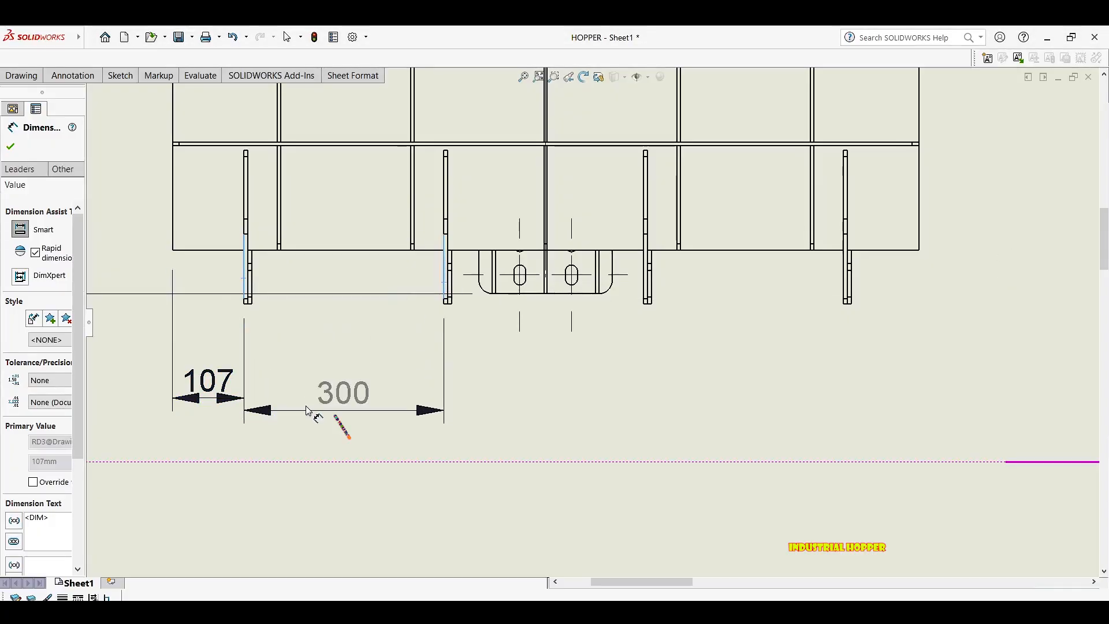
{"action": "left_click", "coordinate": [317, 401]}
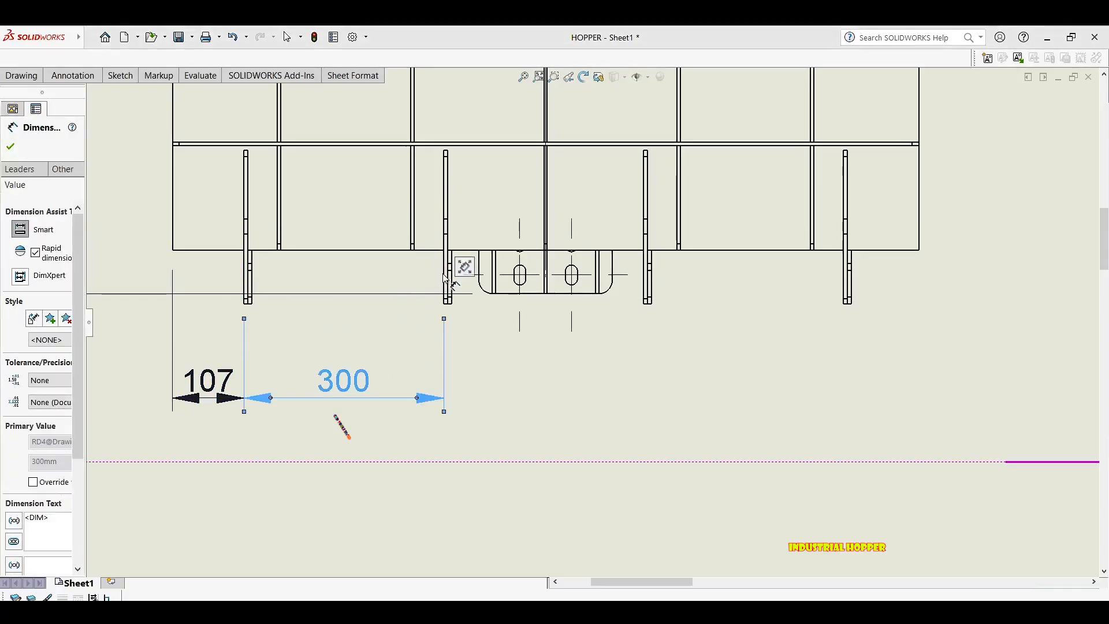
{"action": "left_click", "coordinate": [582, 280]}
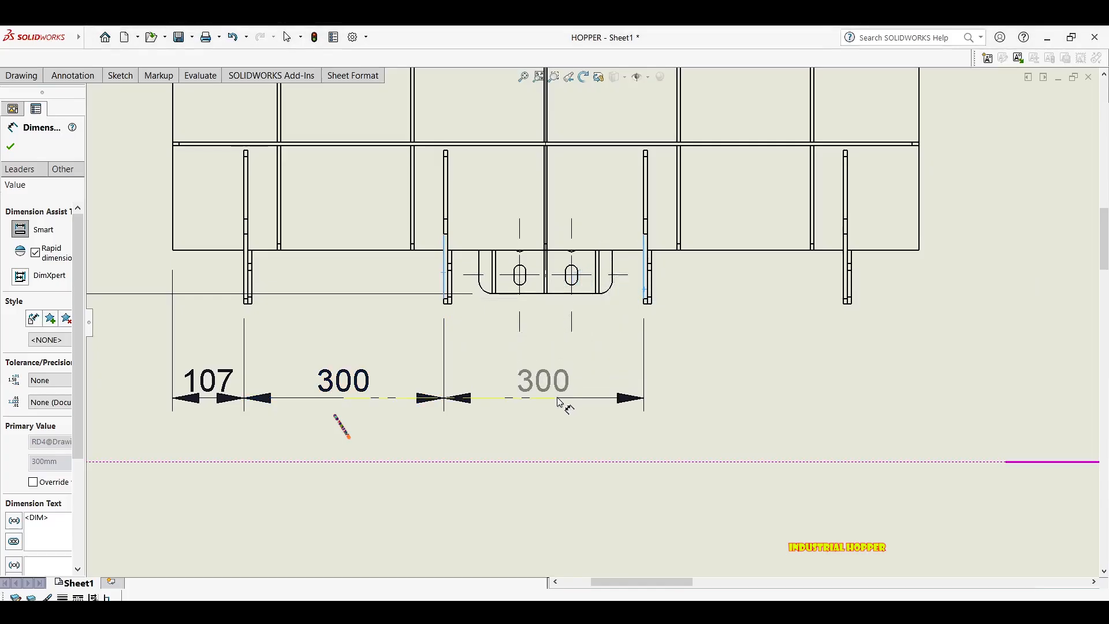
{"action": "left_click", "coordinate": [558, 397]}
{"action": "middle_click_drag", "start_coordinate": [691, 262], "coordinate": [336, 257]}
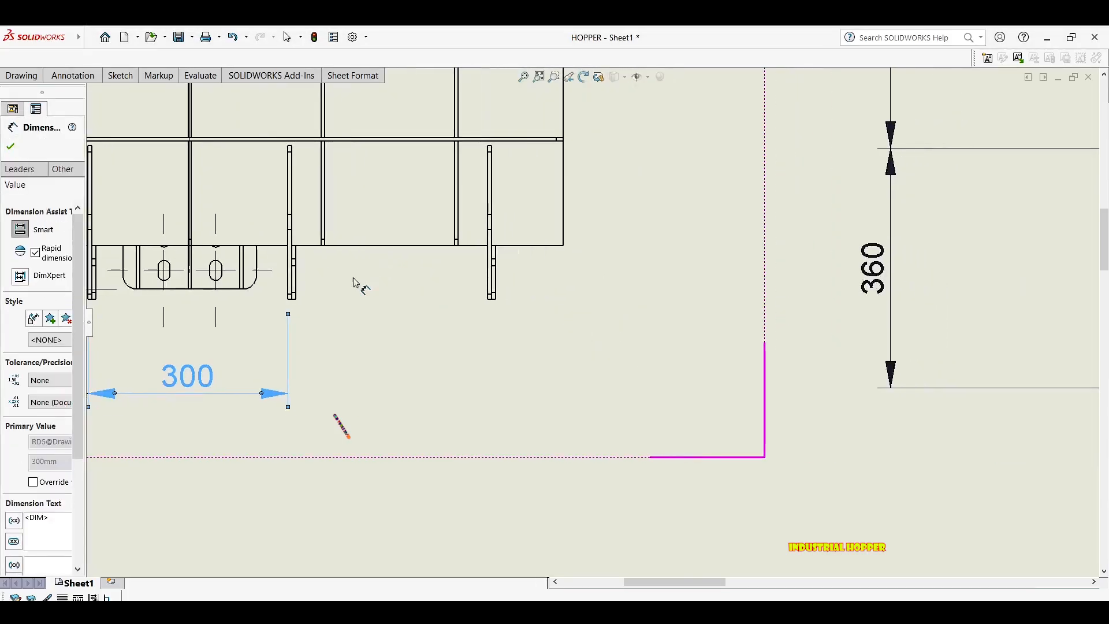
{"action": "left_click", "coordinate": [290, 287]}
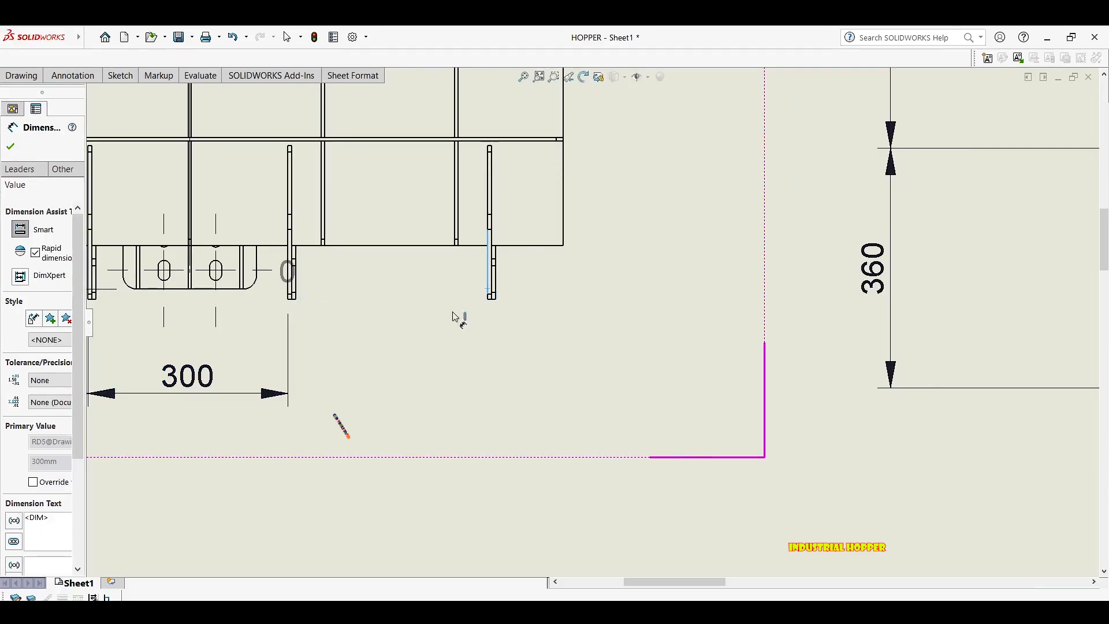
{"action": "left_click", "coordinate": [372, 398]}
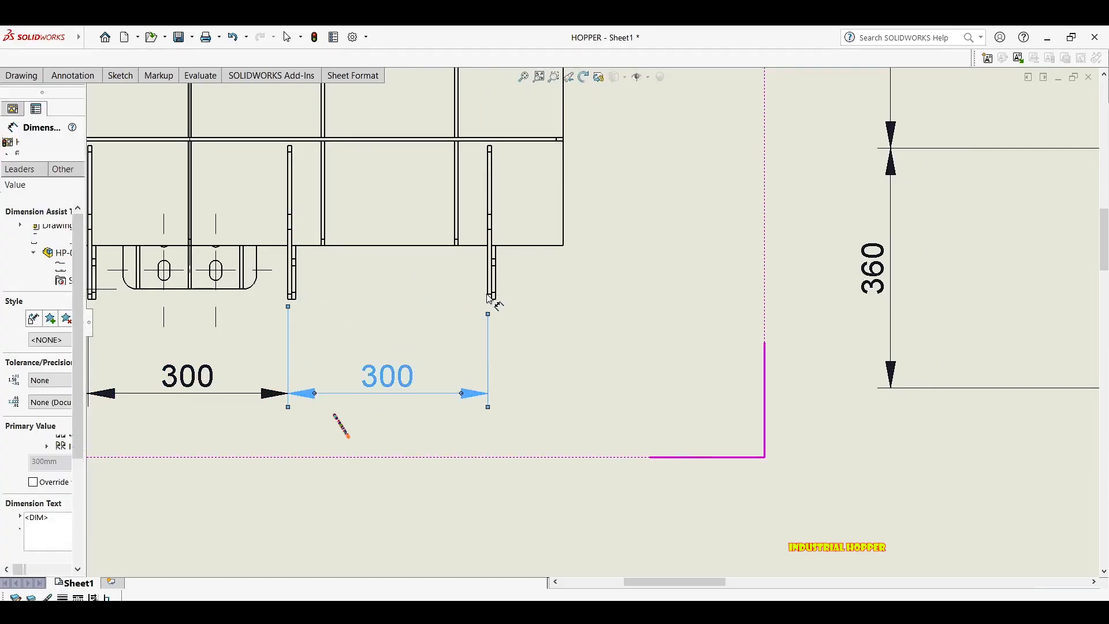
Dimension the distance from the fourth hinge plate to the lid's right edge, placed in line with the plate spacing dimensions.
{"action": "left_click", "coordinate": [489, 265]}
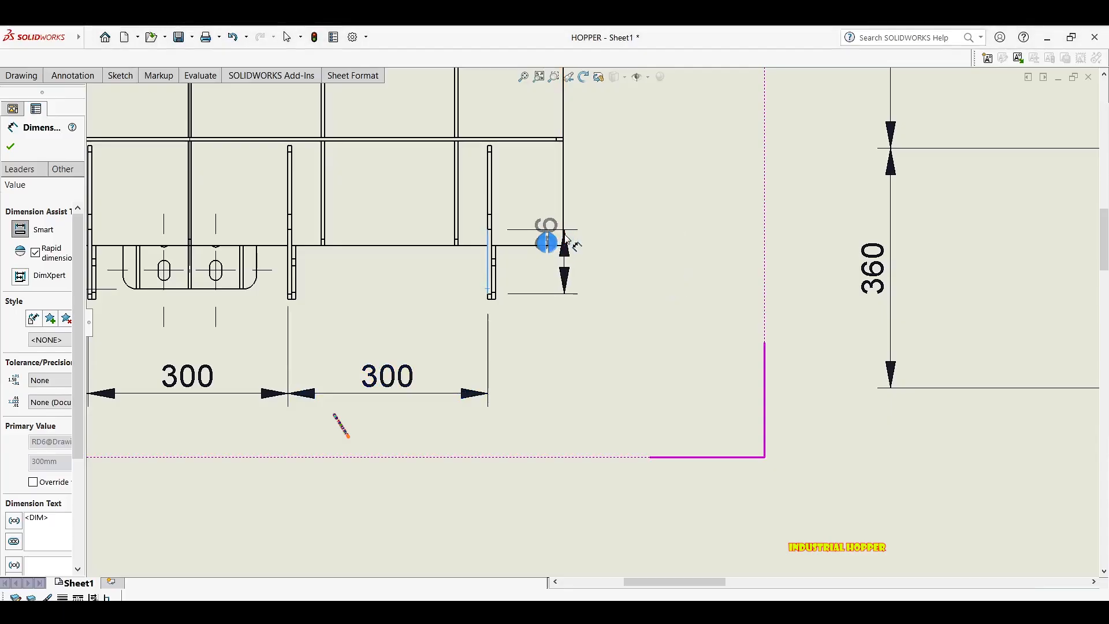
{"action": "left_click", "coordinate": [563, 241]}
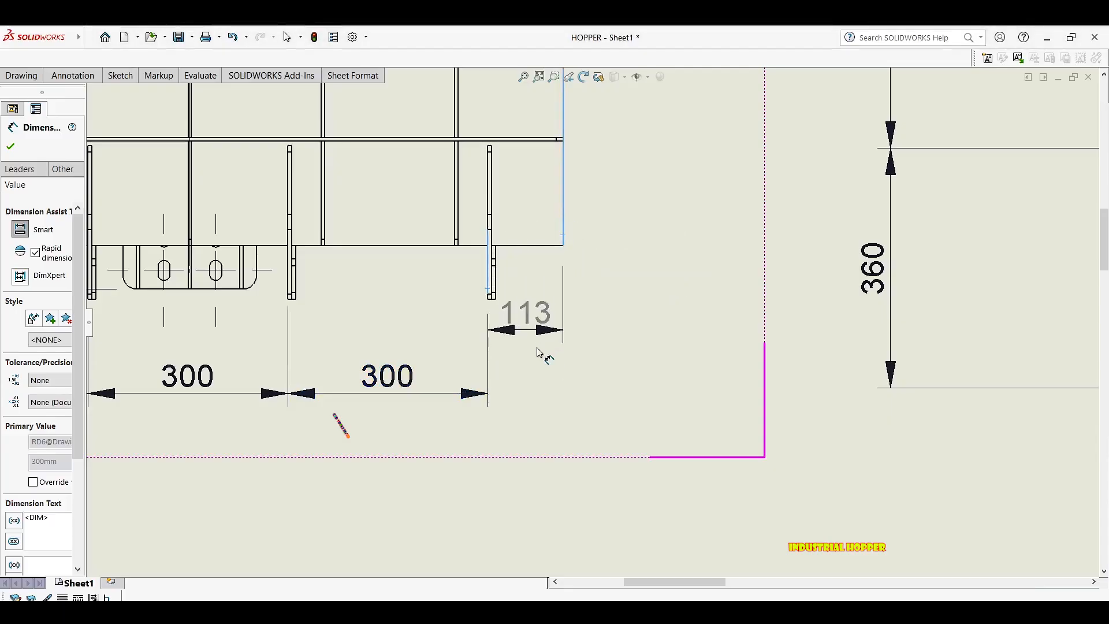
{"action": "left_click", "coordinate": [550, 399]}
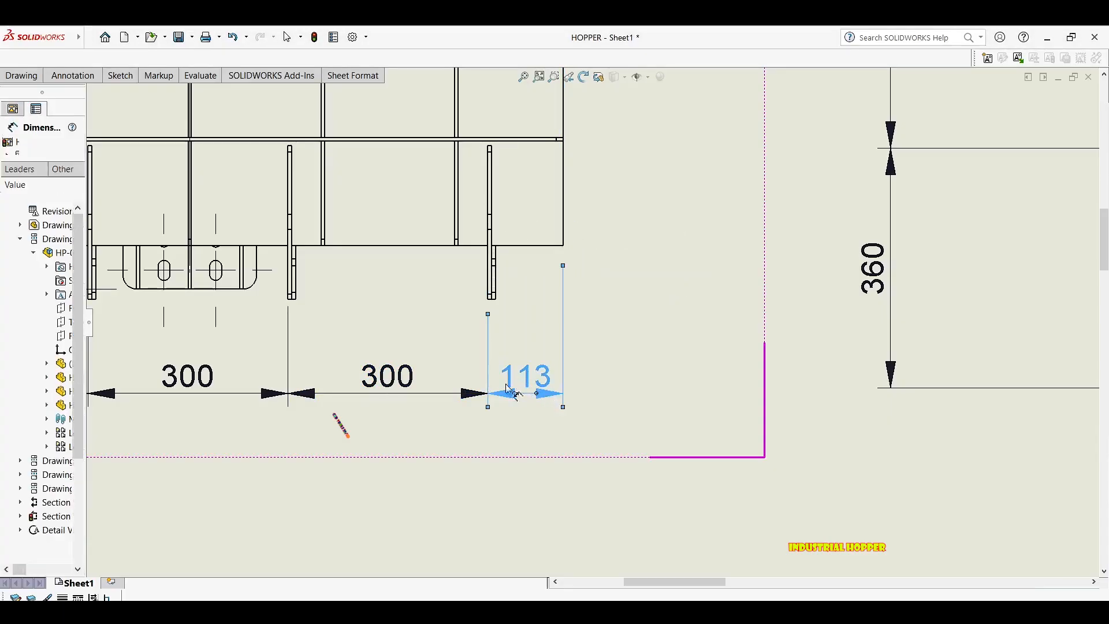
{"action": "scroll", "coordinate": [587, 360], "scroll_direction": "up", "scroll_amount": 1}
{"action": "middle_click_drag", "start_coordinate": [587, 361], "coordinate": [964, 321]}
{"action": "middle_click_drag", "start_coordinate": [502, 315], "coordinate": [106, 289]}
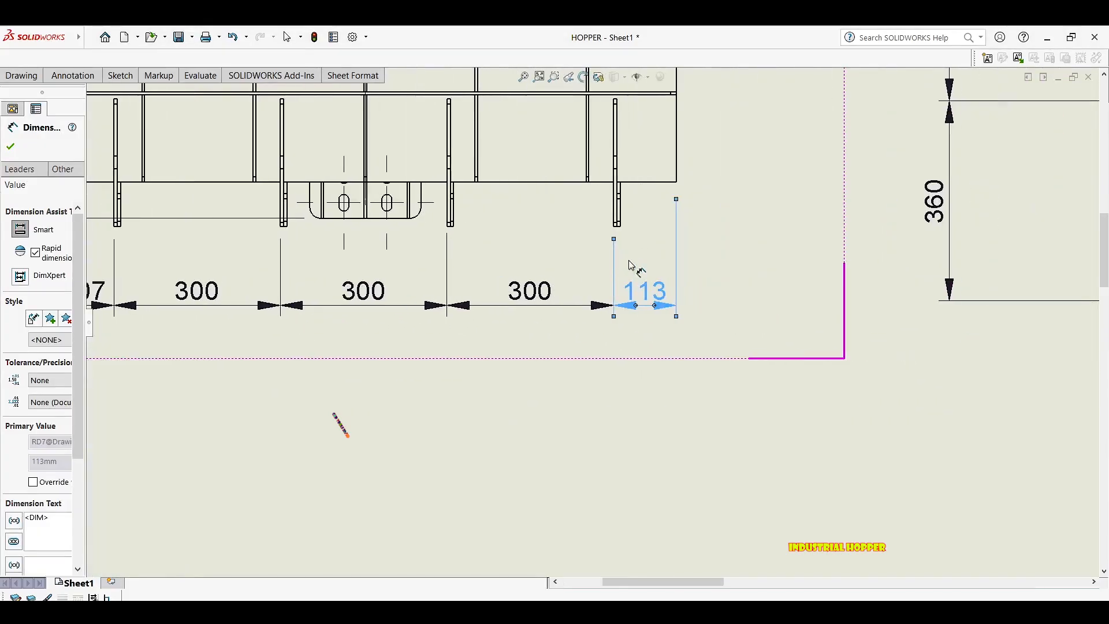
{"action": "scroll", "coordinate": [640, 323], "scroll_direction": "up", "scroll_amount": 2}
{"action": "middle_click_drag", "start_coordinate": [654, 251], "coordinate": [532, 236]}
{"action": "scroll", "coordinate": [552, 270], "scroll_direction": "up", "scroll_amount": 1}
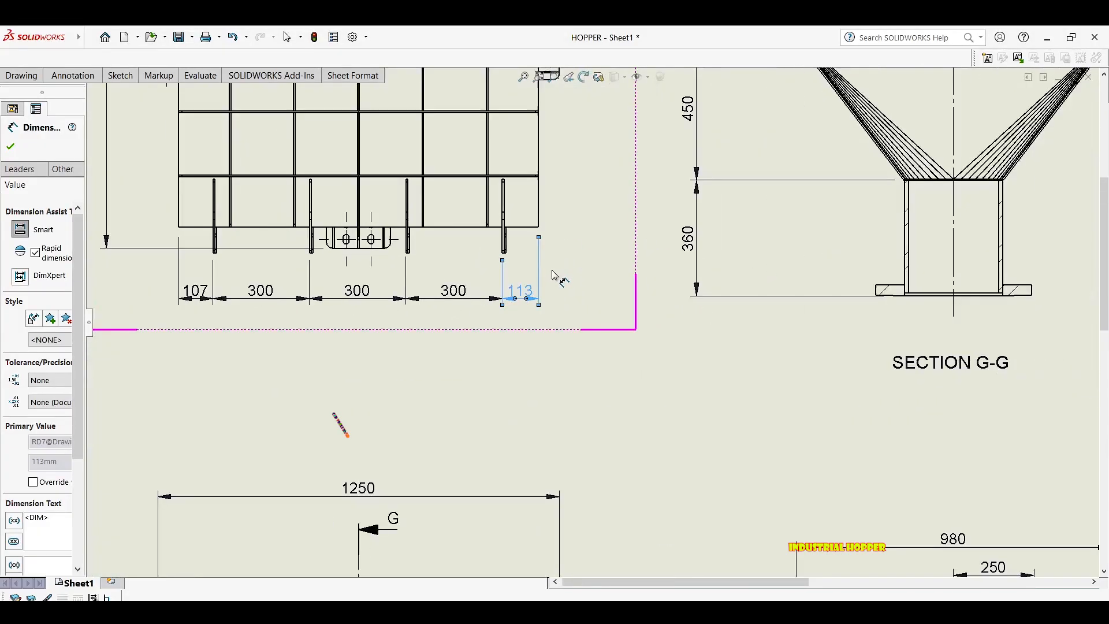
{"action": "scroll", "coordinate": [544, 280], "scroll_direction": "up", "scroll_amount": 3}
{"action": "scroll", "coordinate": [588, 332], "scroll_direction": "down", "scroll_amount": 2}
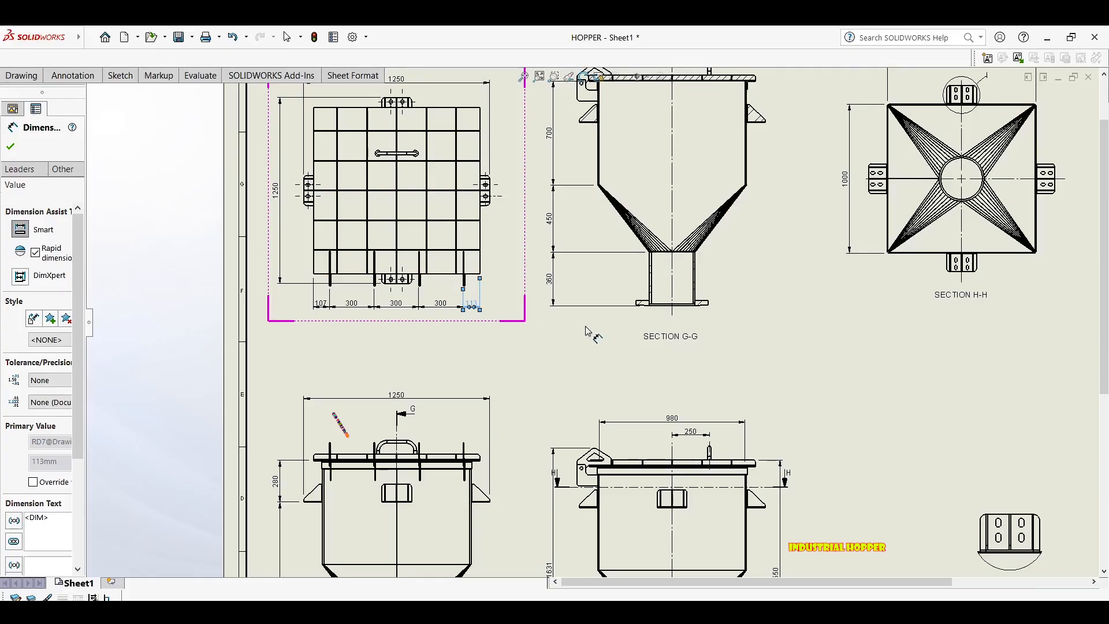
{"action": "key", "text": "Escape"}
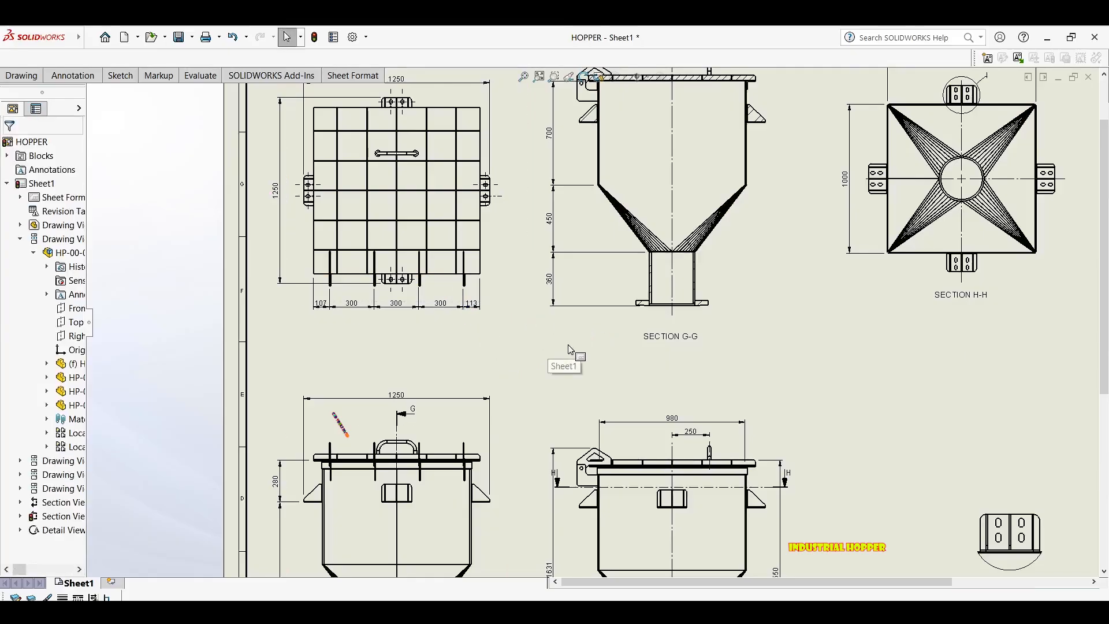
Examine the hinge plates and their dimension chain below the top view, and compare them with the overall sheet layout.
{"action": "middle_click_drag", "start_coordinate": [568, 350], "coordinate": [527, 345]}
{"action": "scroll", "coordinate": [350, 290], "scroll_direction": "down", "scroll_amount": 7}
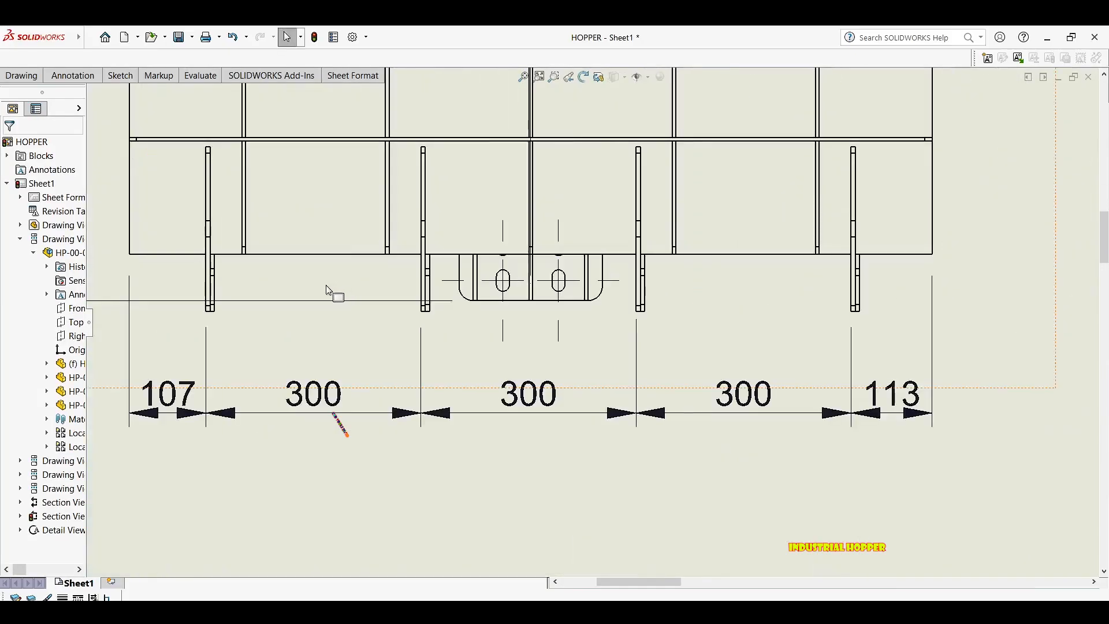
{"action": "scroll", "coordinate": [215, 190], "scroll_direction": "down", "scroll_amount": 3}
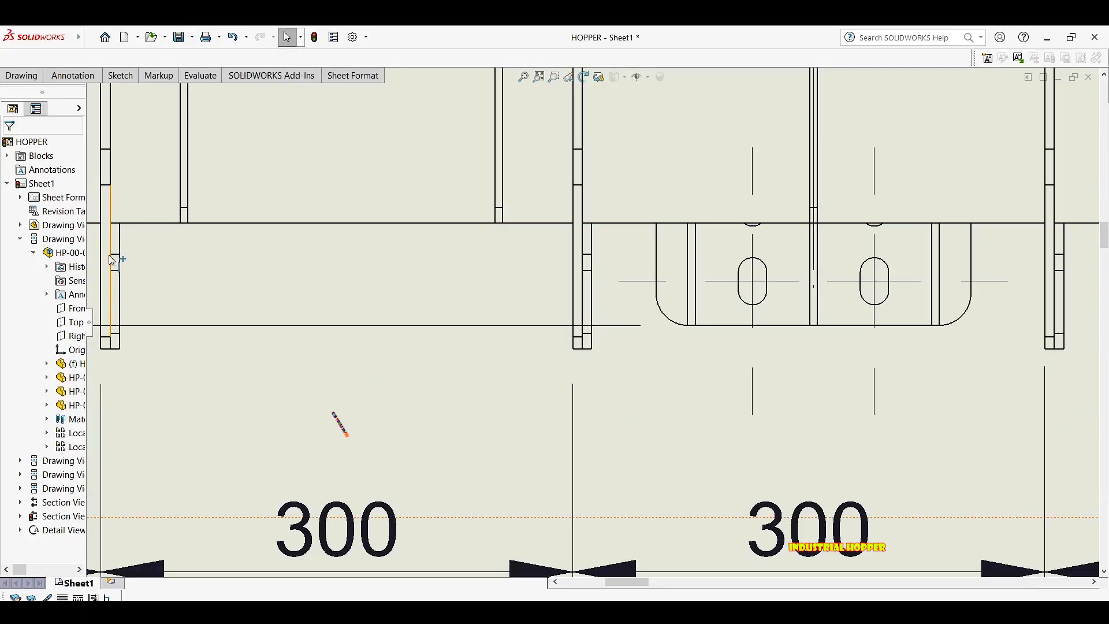
{"action": "scroll", "coordinate": [347, 290], "scroll_direction": "up", "scroll_amount": 4}
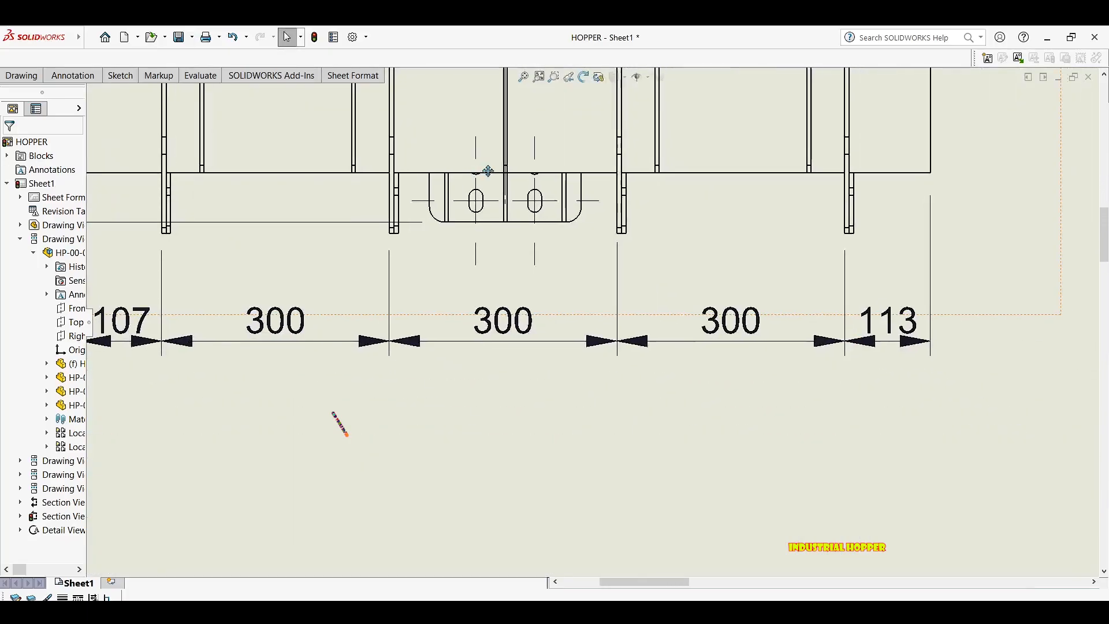
{"action": "scroll", "coordinate": [694, 231], "scroll_direction": "up", "scroll_amount": 6}
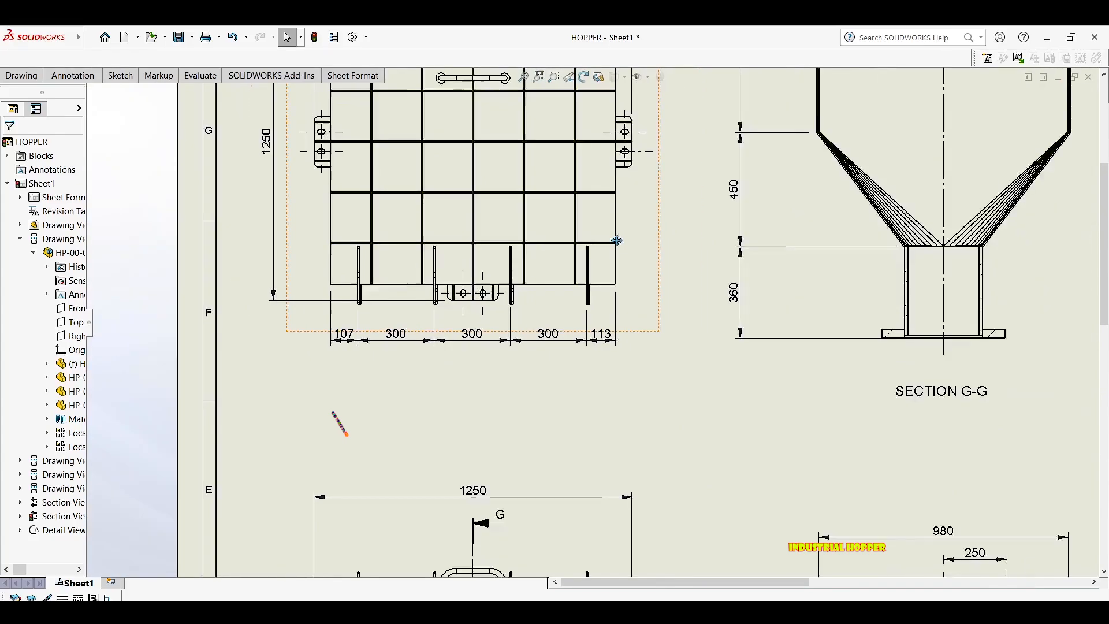
{"action": "scroll", "coordinate": [507, 347], "scroll_direction": "up", "scroll_amount": 5}
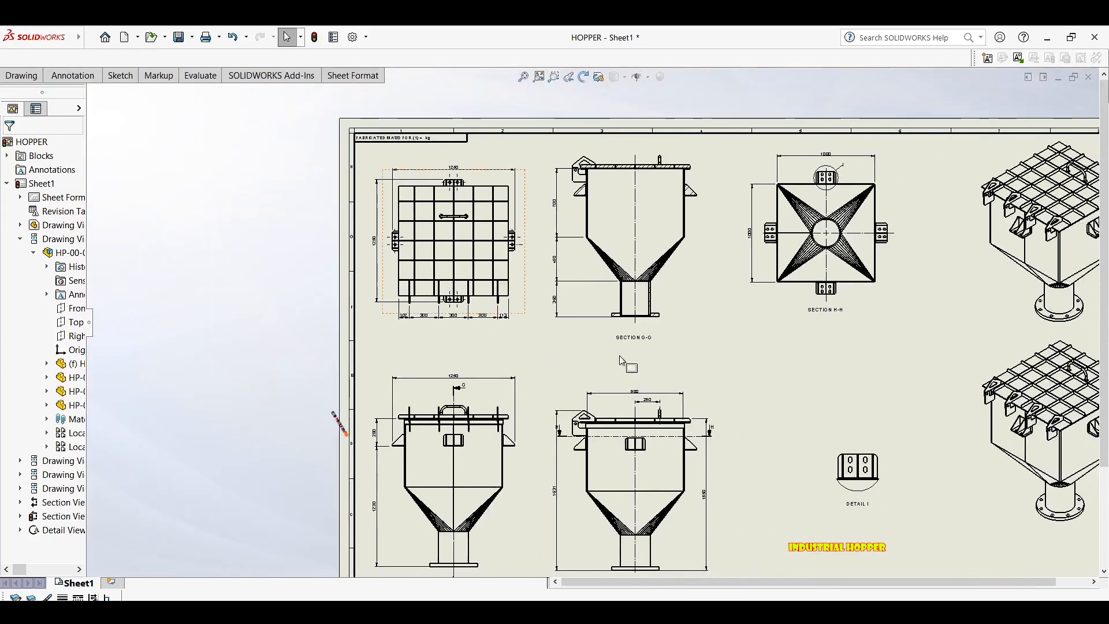
{"action": "scroll", "coordinate": [454, 298], "scroll_direction": "down", "scroll_amount": 5}
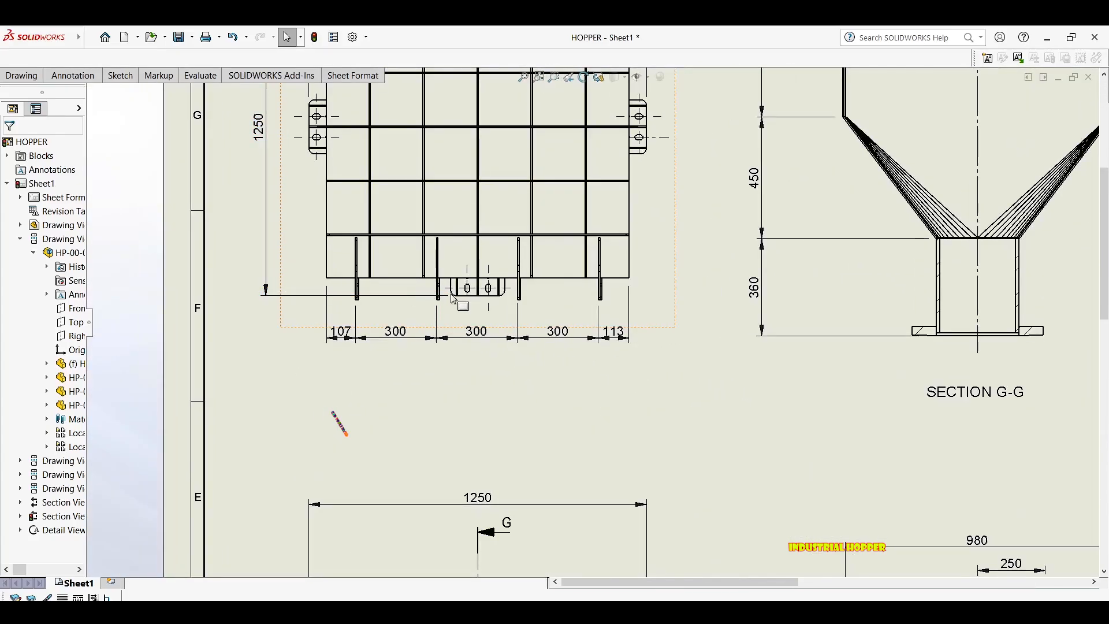
{"action": "scroll", "coordinate": [453, 299], "scroll_direction": "up", "scroll_amount": 5}
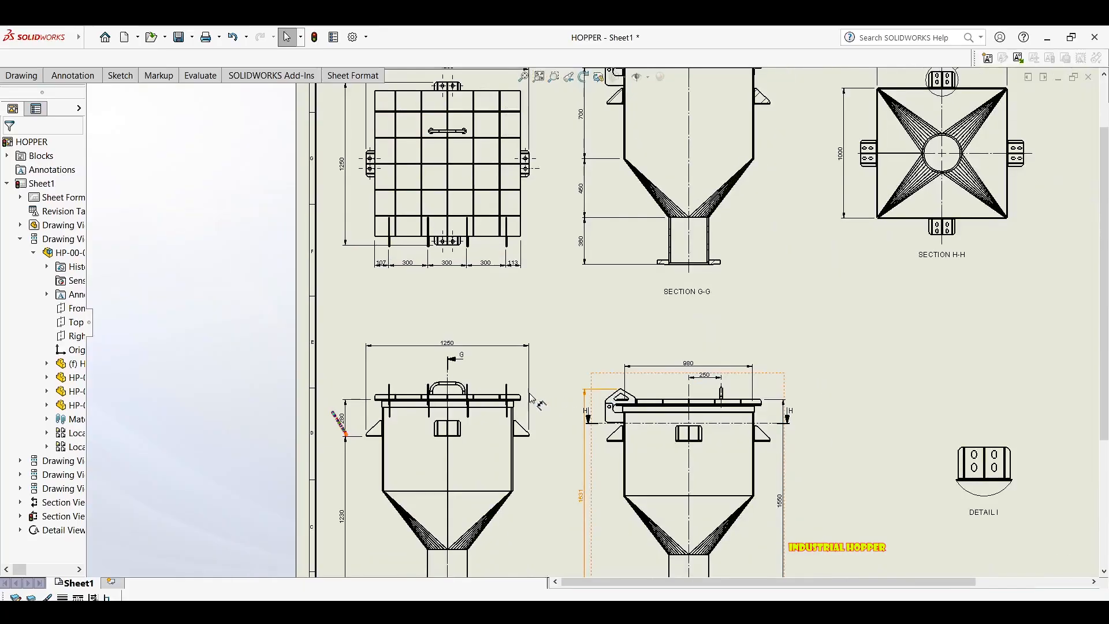
Dimension the horizontal distance from the side view's vertical centreline to the hinge's outer edge, aligned with the 250 dimension.
{"action": "middle_click_drag", "start_coordinate": [529, 393], "coordinate": [450, 397]}
{"action": "scroll", "coordinate": [562, 424], "scroll_direction": "down", "scroll_amount": 1}
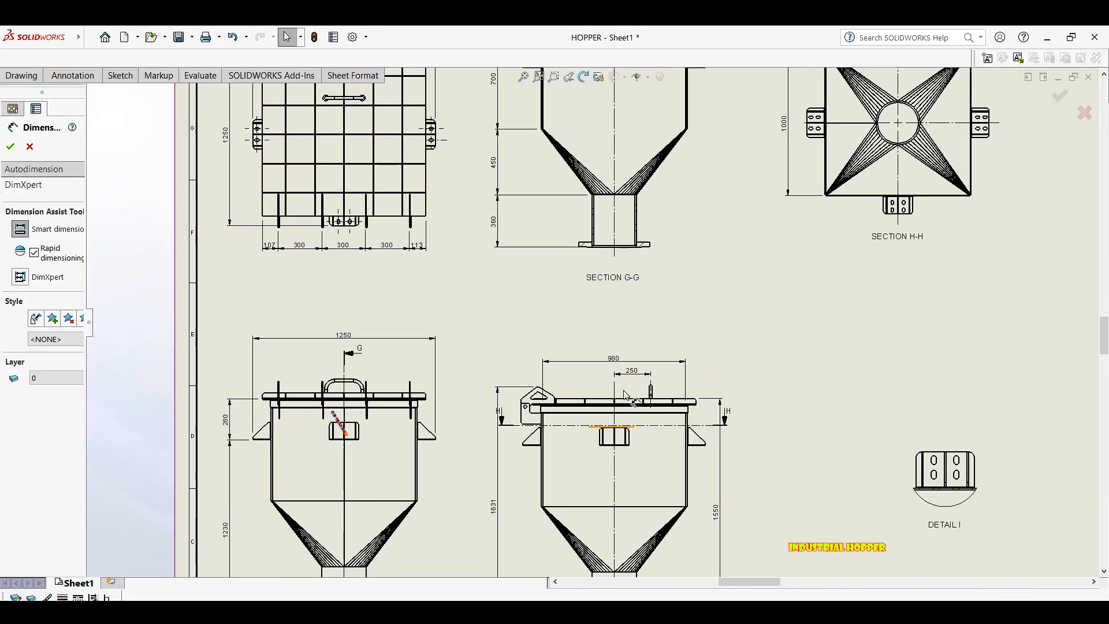
{"action": "scroll", "coordinate": [624, 395], "scroll_direction": "down", "scroll_amount": 5}
{"action": "scroll", "coordinate": [627, 198], "scroll_direction": "down", "scroll_amount": 1}
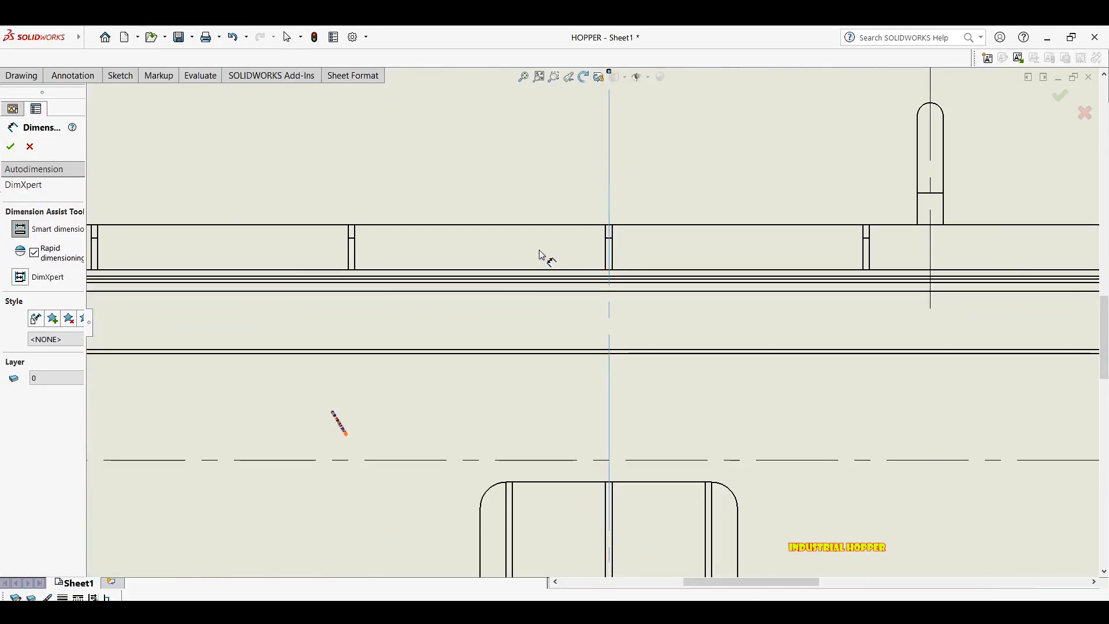
{"action": "scroll", "coordinate": [540, 255], "scroll_direction": "up", "scroll_amount": 4}
{"action": "scroll", "coordinate": [463, 327], "scroll_direction": "down", "scroll_amount": 1}
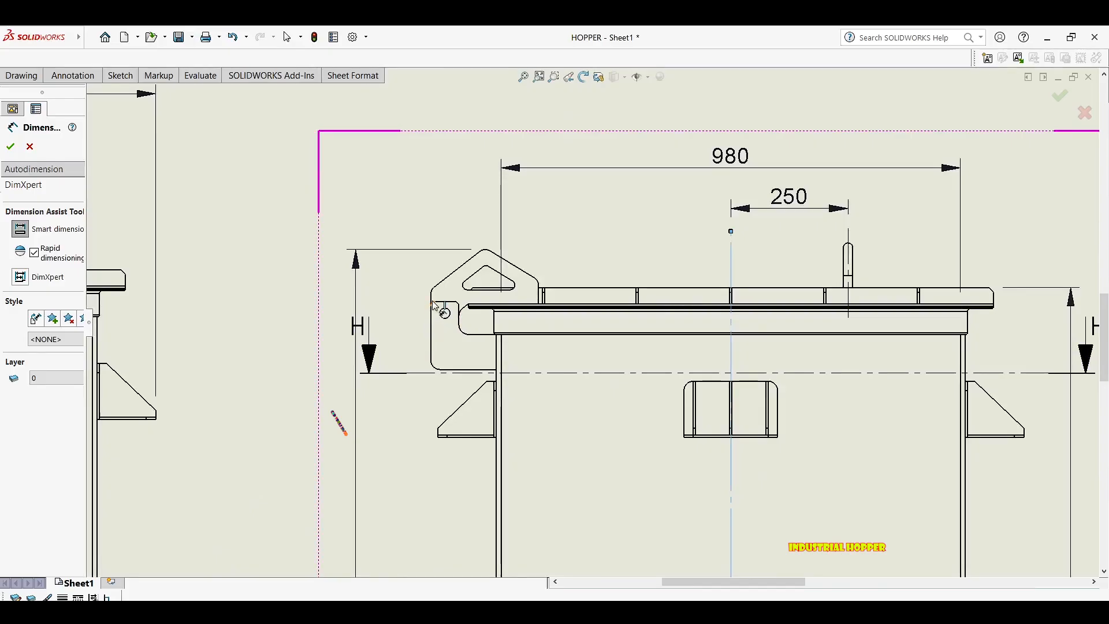
{"action": "scroll", "coordinate": [436, 298], "scroll_direction": "down", "scroll_amount": 2}
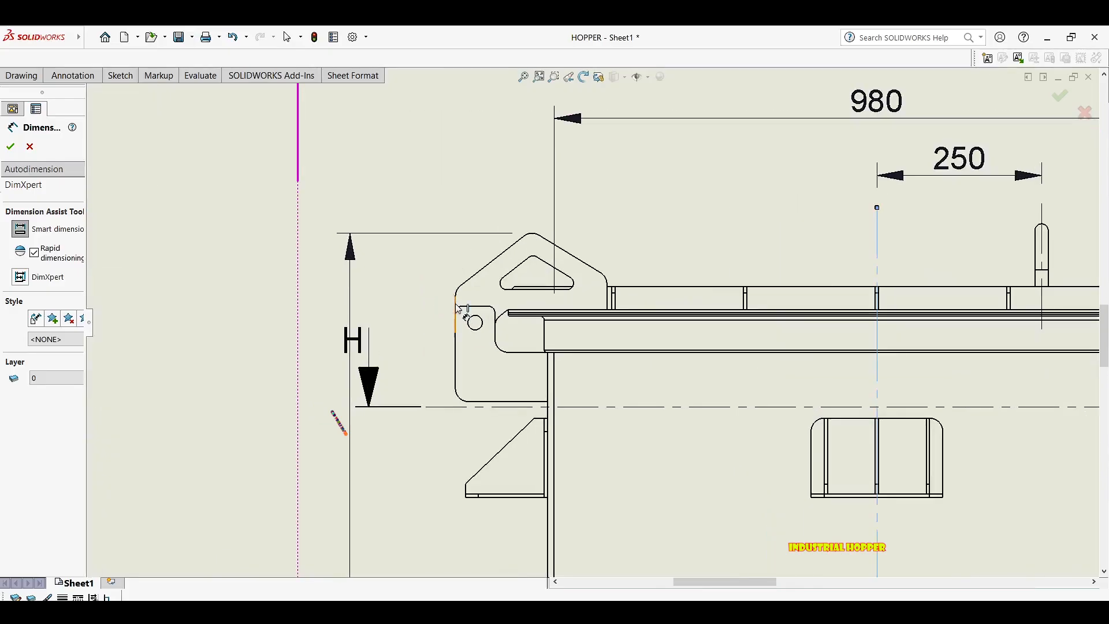
{"action": "scroll", "coordinate": [458, 315], "scroll_direction": "down", "scroll_amount": 5}
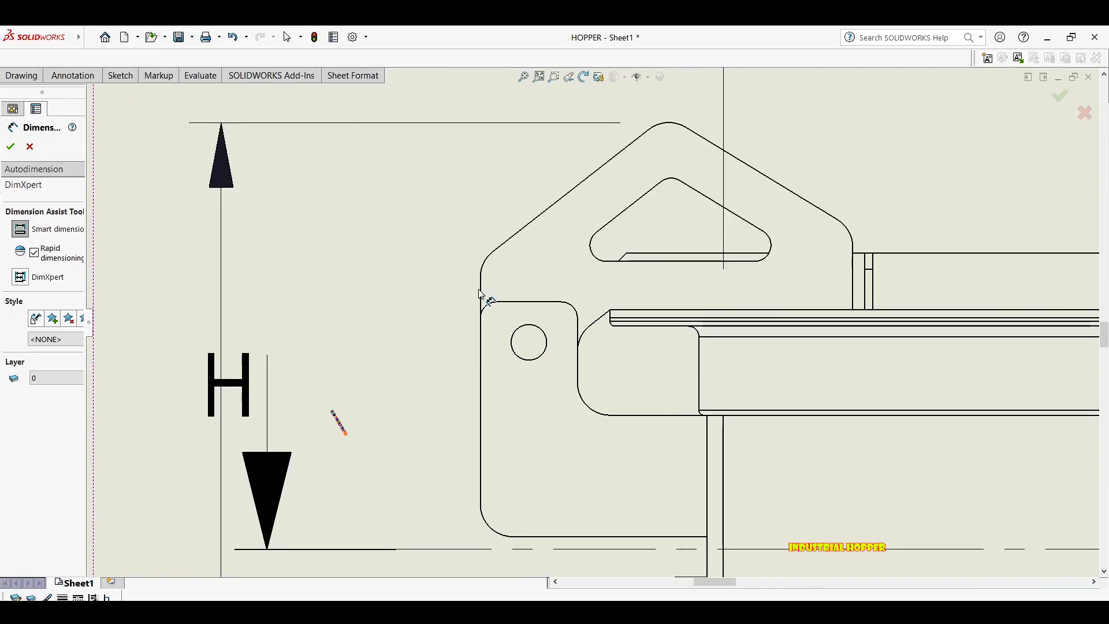
{"action": "left_click", "coordinate": [483, 291]}
{"action": "scroll", "coordinate": [592, 320], "scroll_direction": "up", "scroll_amount": 10}
{"action": "scroll", "coordinate": [716, 271], "scroll_direction": "down", "scroll_amount": 5}
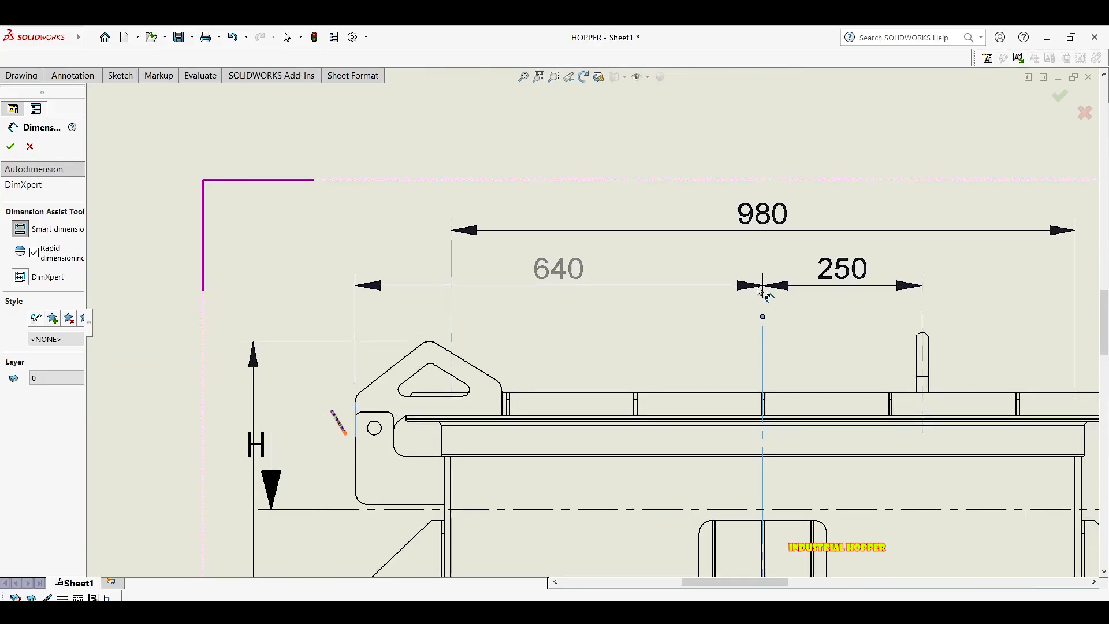
{"action": "left_click", "coordinate": [760, 291]}
{"action": "scroll", "coordinate": [601, 324], "scroll_direction": "up", "scroll_amount": 4}
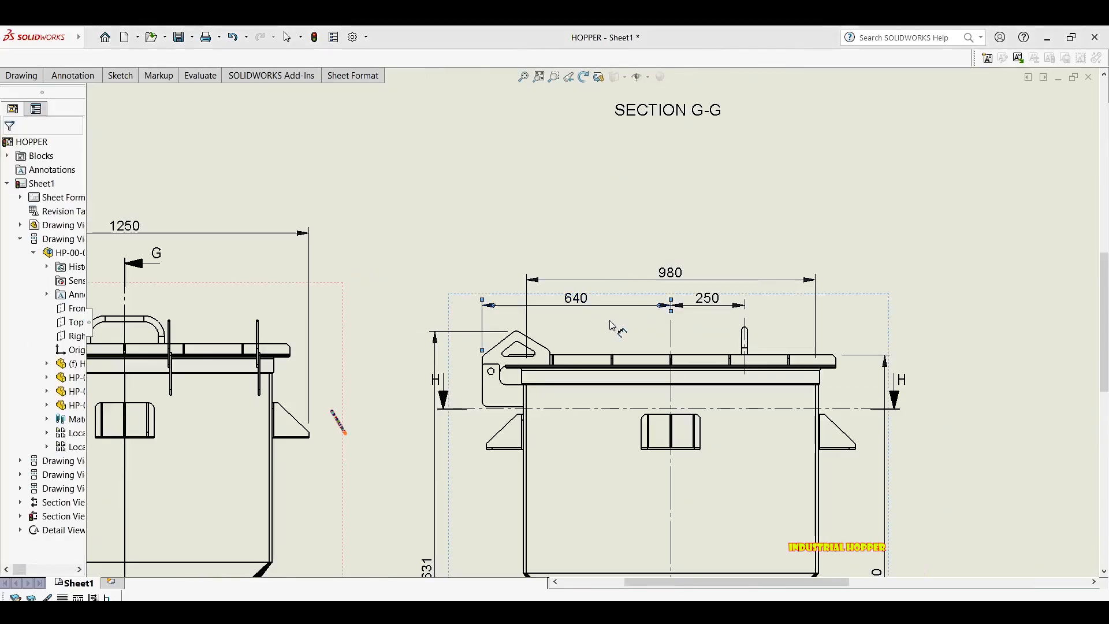
Shift section H-H slightly to the right, and move section G-G a little right and down together with its aligned side view.
{"action": "scroll", "coordinate": [572, 308], "scroll_direction": "up", "scroll_amount": 6}
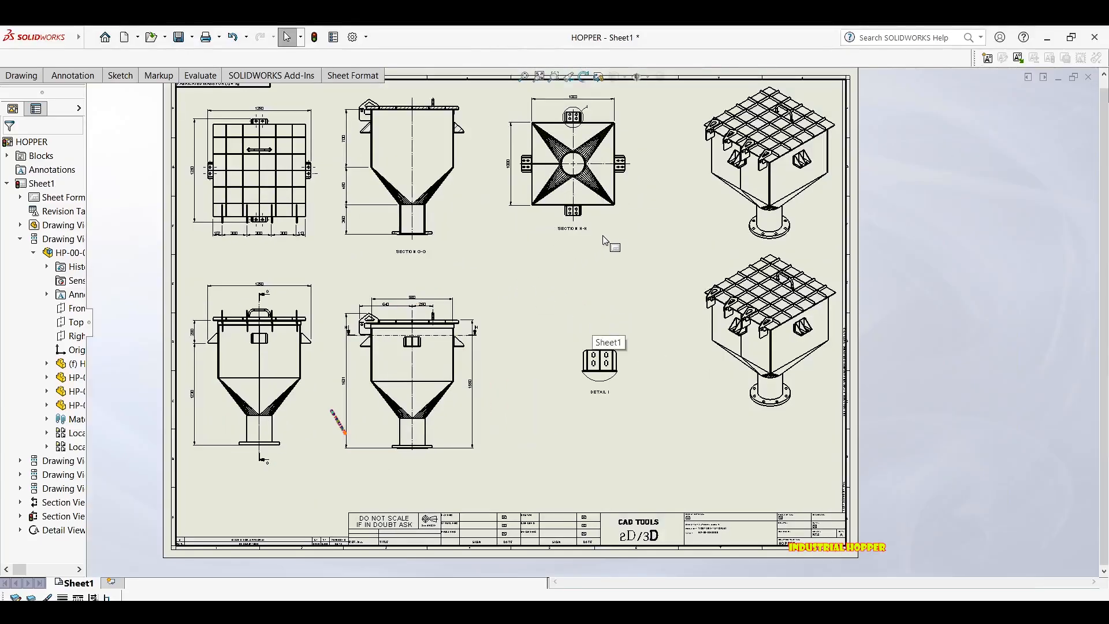
{"action": "left_click_drag", "start_coordinate": [622, 228], "coordinate": [628, 228]}
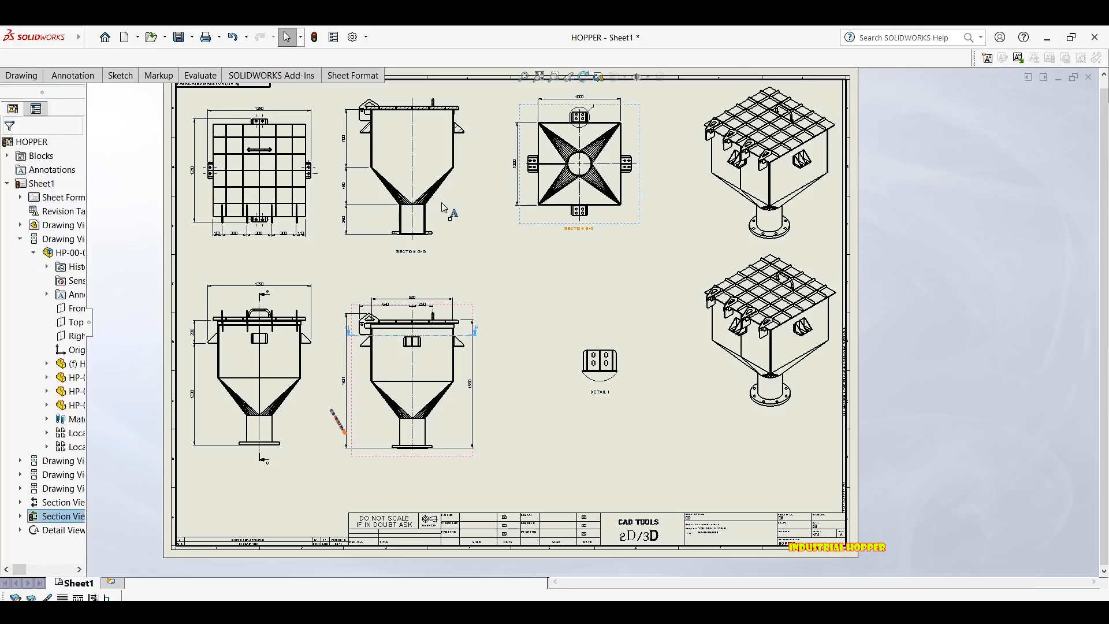
{"action": "mouse_move", "coordinate": [462, 239]}
{"action": "left_mouse_down"}
{"action": "mouse_move", "coordinate": [483, 248]}
{"action": "mouse_move", "coordinate": [471, 249]}
{"action": "left_mouse_up"}
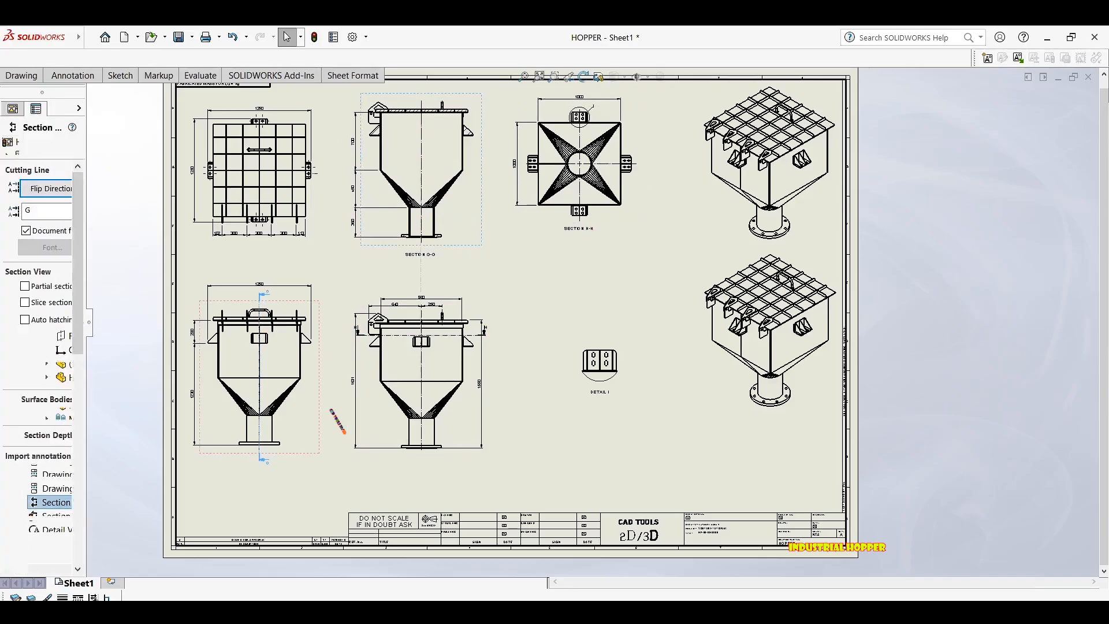
Open the hinge plate part HP-00-00-B003 from the side view in its own window.
{"action": "scroll", "coordinate": [289, 333], "scroll_direction": "down", "scroll_amount": 1}
{"action": "scroll", "coordinate": [291, 323], "scroll_direction": "down", "scroll_amount": 3}
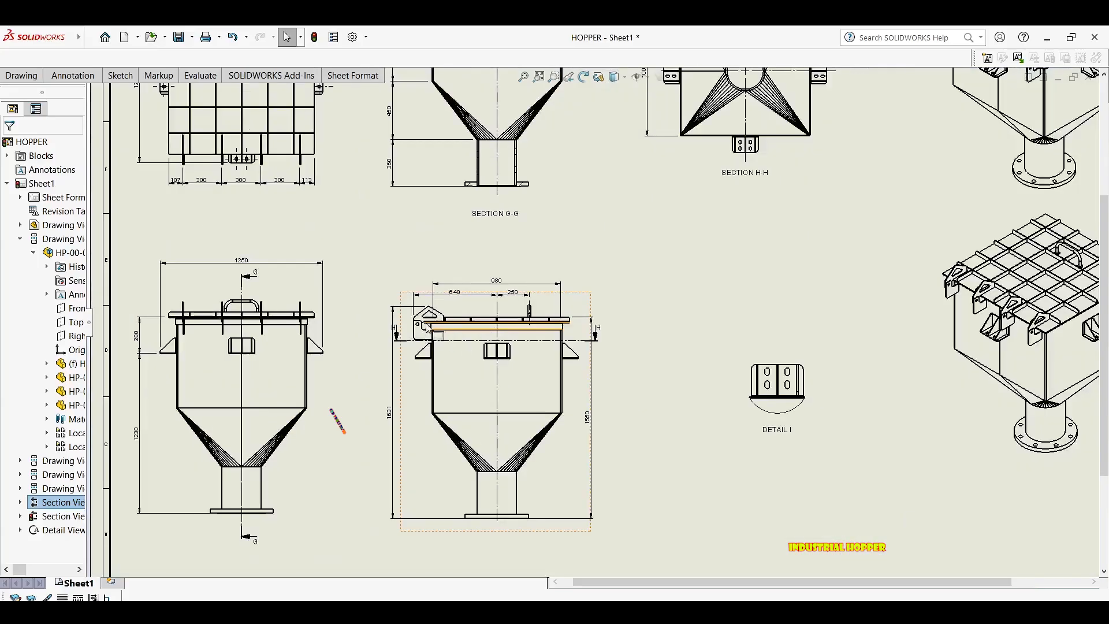
{"action": "scroll", "coordinate": [450, 322], "scroll_direction": "down", "scroll_amount": 1}
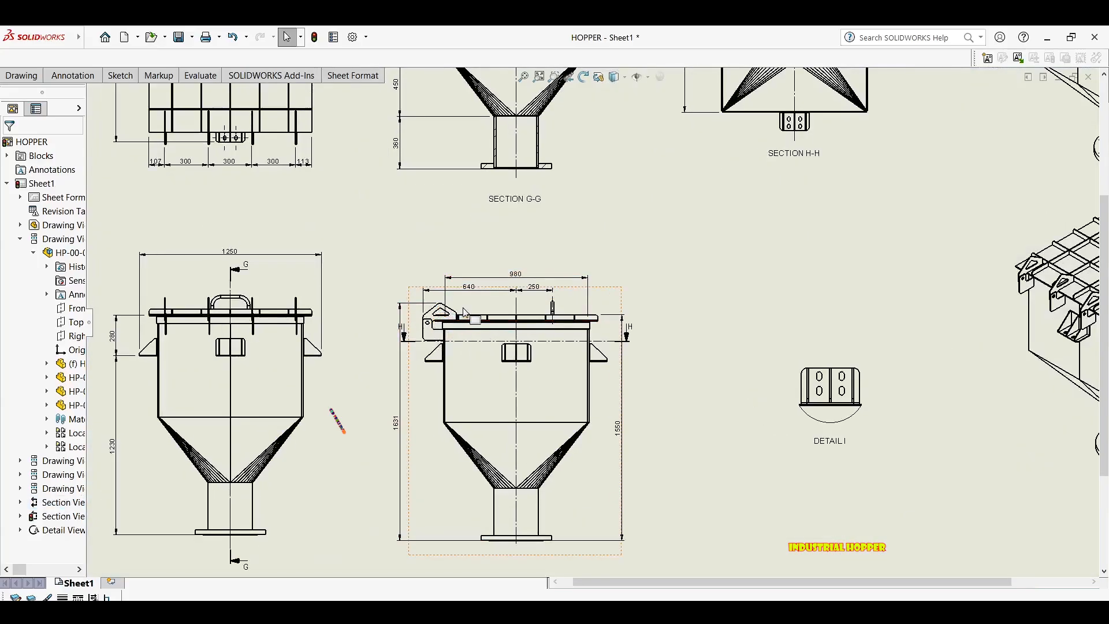
{"action": "scroll", "coordinate": [442, 318], "scroll_direction": "down", "scroll_amount": 2}
{"action": "left_click", "coordinate": [436, 321]}
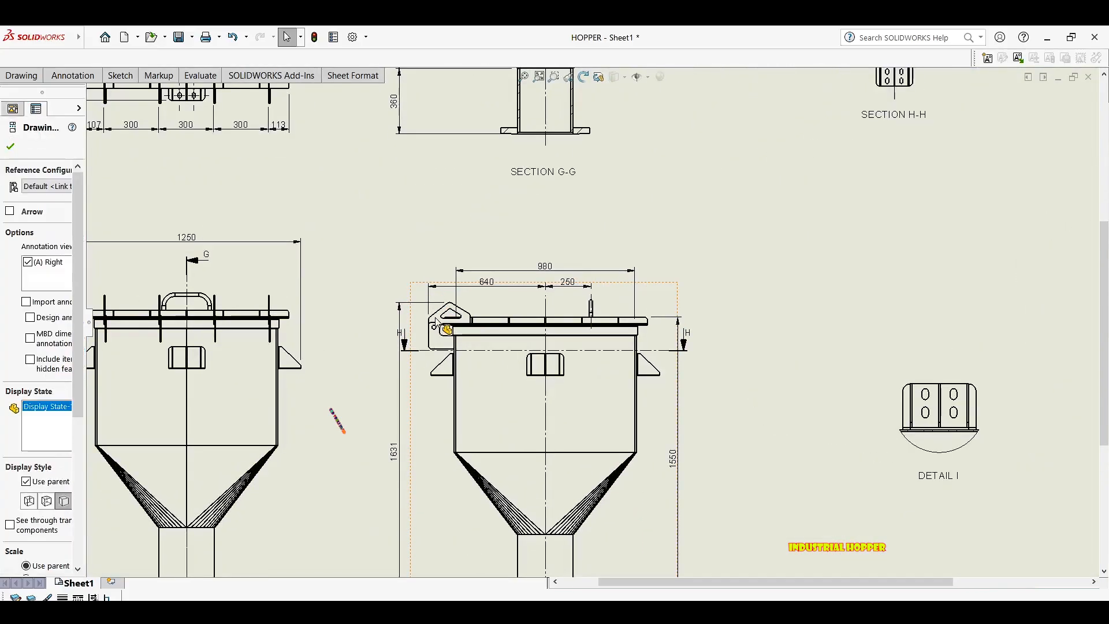
{"action": "right_click", "coordinate": [437, 321]}
{"action": "left_click", "coordinate": [447, 206]}
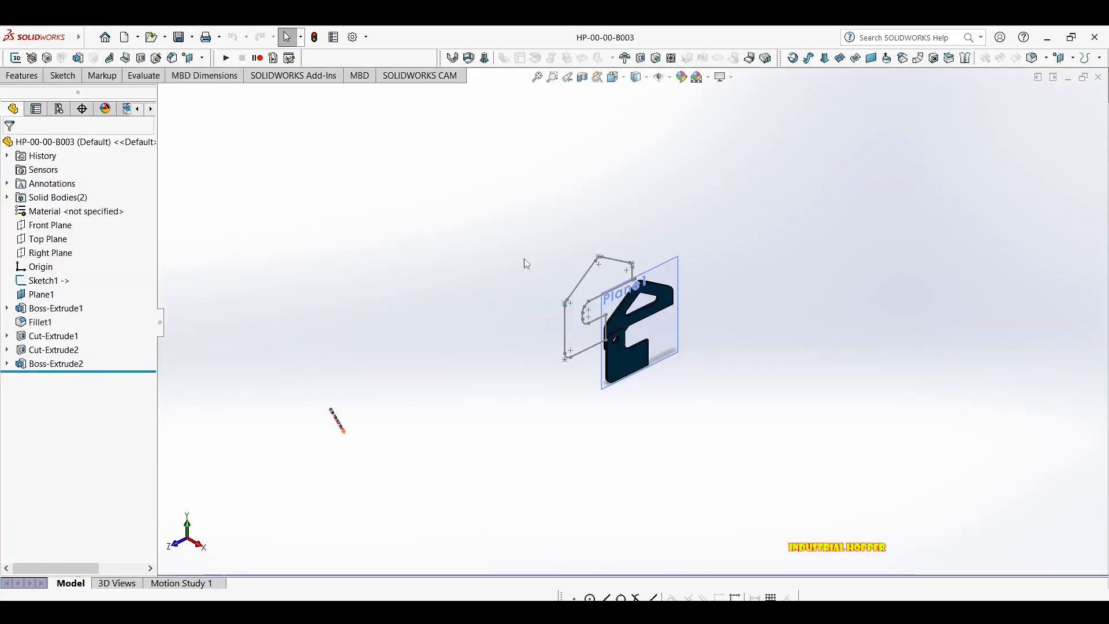
Return to the HOPPER drawing sheet, widen its property pane and deselect the side view.
{"action": "key", "text": "ctrl+Tab"}
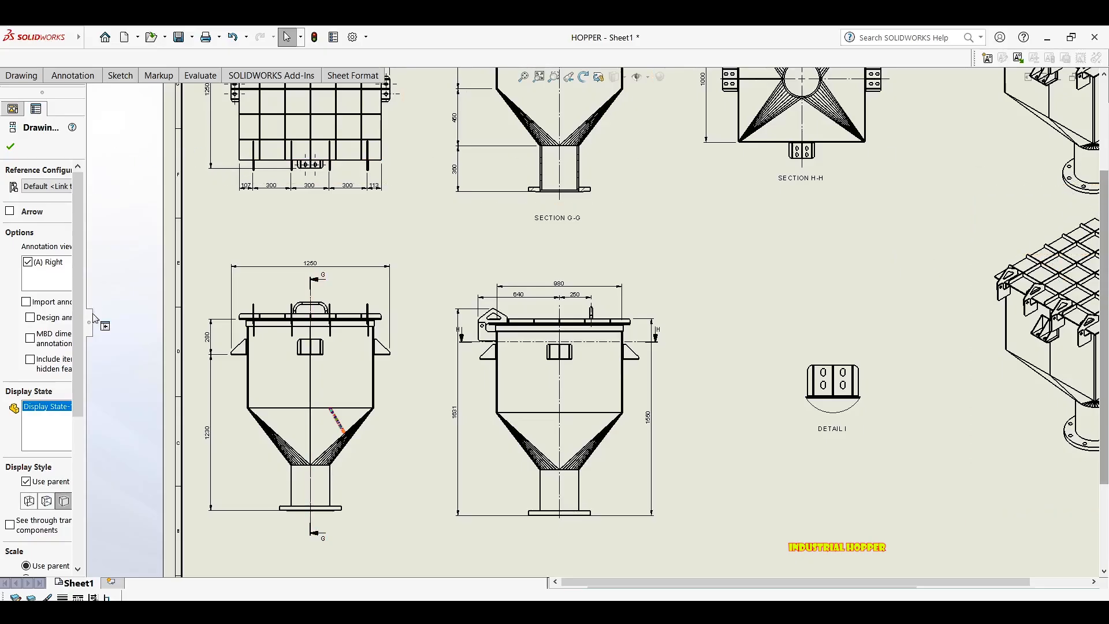
{"action": "left_click_drag", "start_coordinate": [89, 316], "coordinate": [132, 312]}
{"action": "key", "text": "f"}
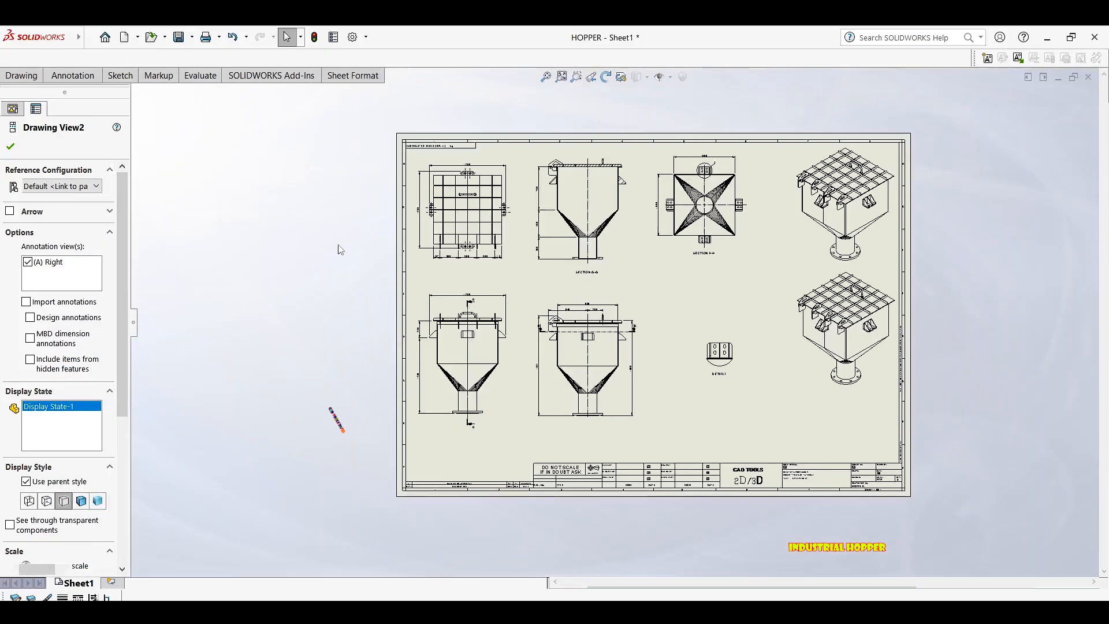
{"action": "left_click", "coordinate": [339, 249]}
Insert a model view of hinge plate HP-00-00-B003 between detail I and the lower isometric view, without any projected views.
{"action": "left_click", "coordinate": [23, 78]}
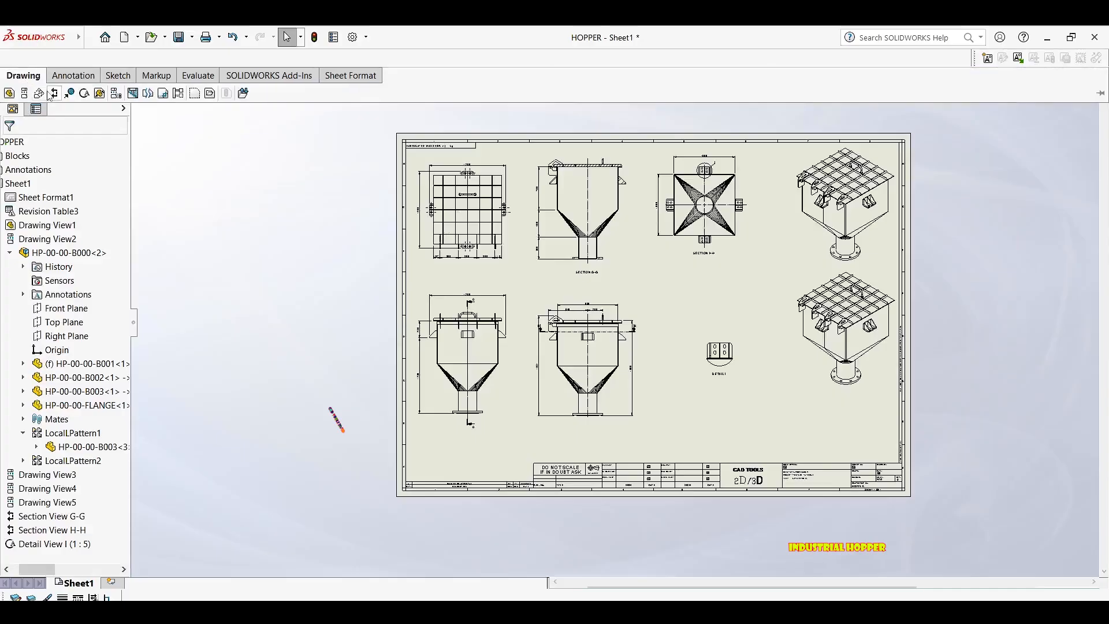
{"action": "left_click", "coordinate": [9, 93]}
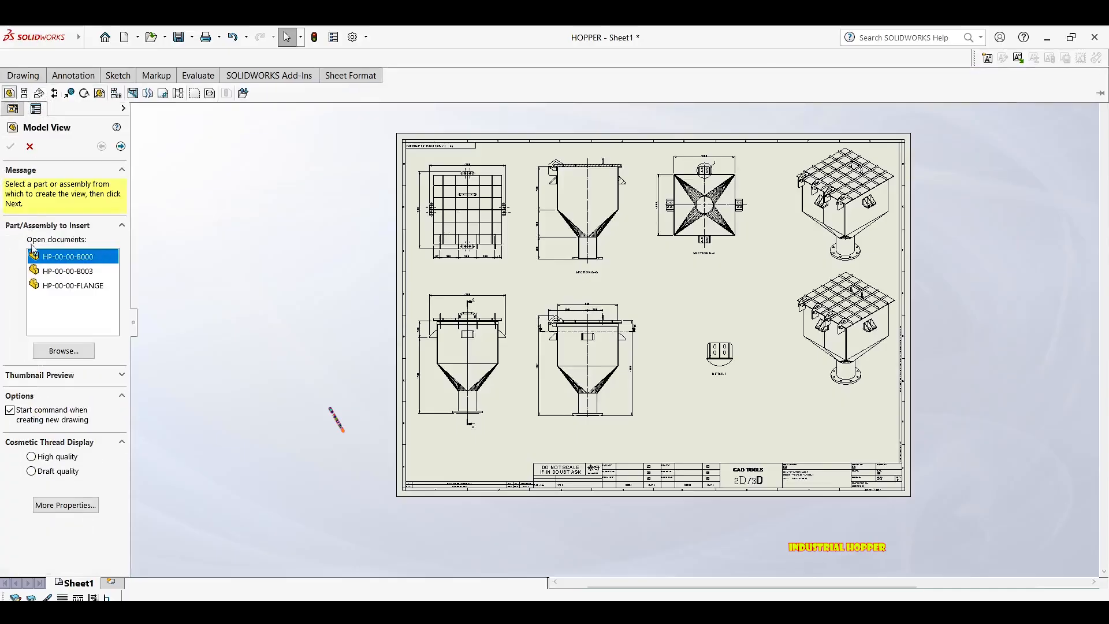
{"action": "left_click", "coordinate": [85, 273]}
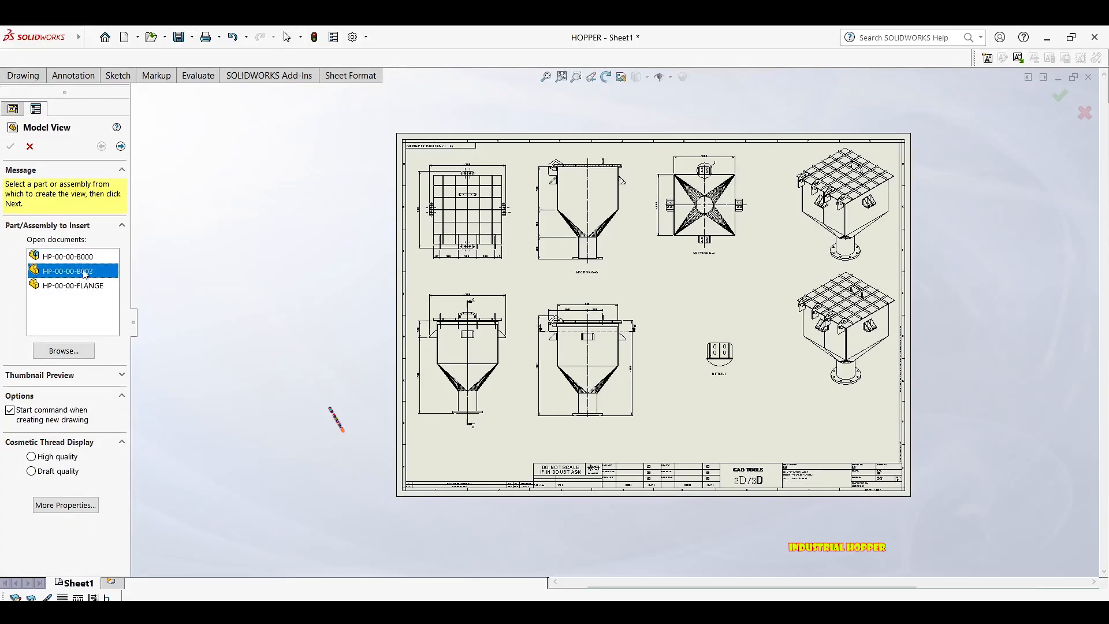
{"action": "double_click", "coordinate": [78, 276]}
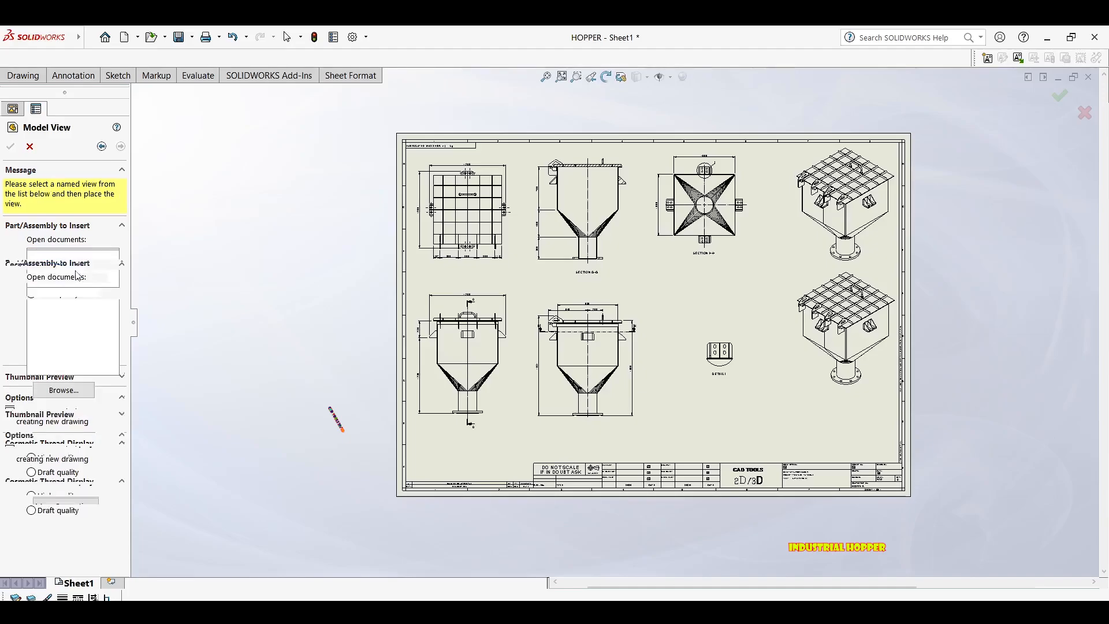
{"action": "scroll", "coordinate": [688, 373], "scroll_direction": "up", "scroll_amount": 1}
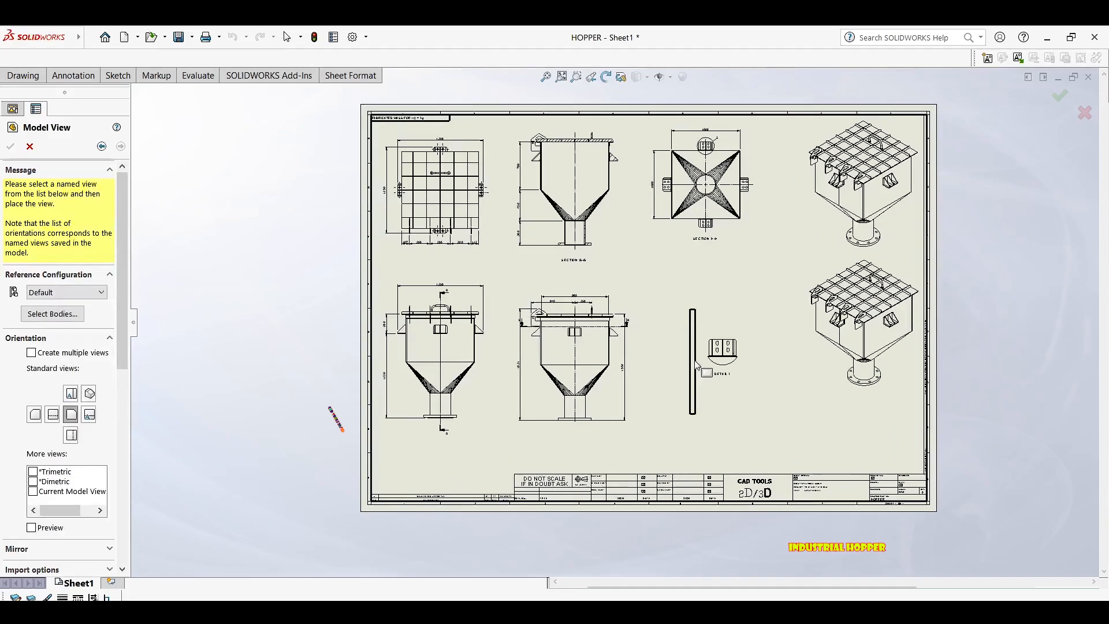
{"action": "middle_click_drag", "start_coordinate": [737, 365], "coordinate": [547, 333]}
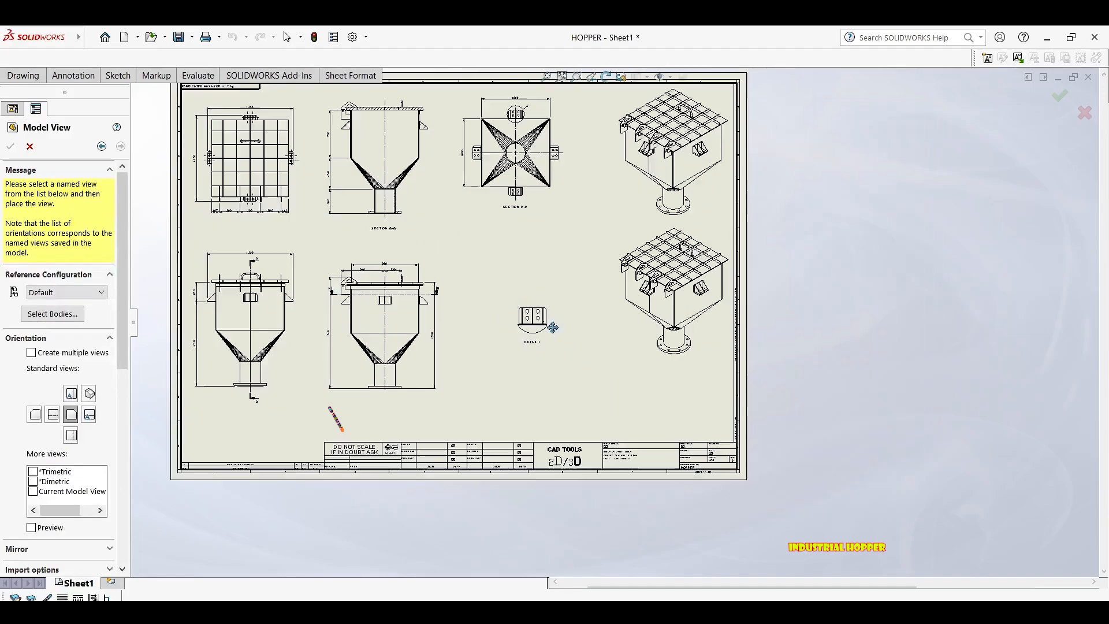
{"action": "left_click", "coordinate": [579, 266]}
{"action": "scroll", "coordinate": [581, 271], "scroll_direction": "up", "scroll_amount": 2}
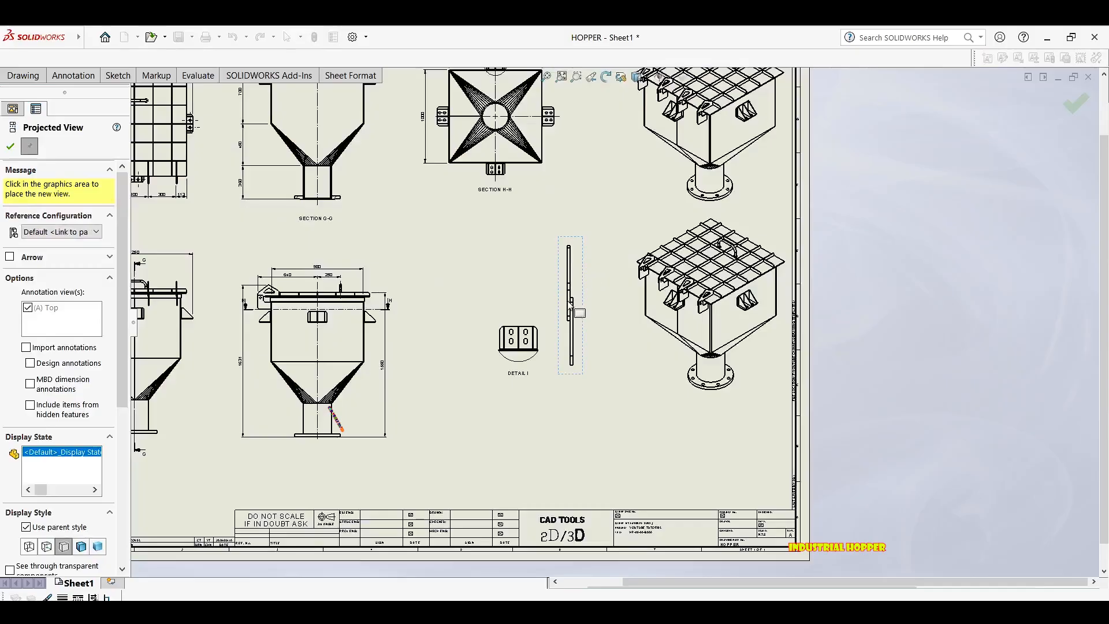
{"action": "key", "text": "Escape"}
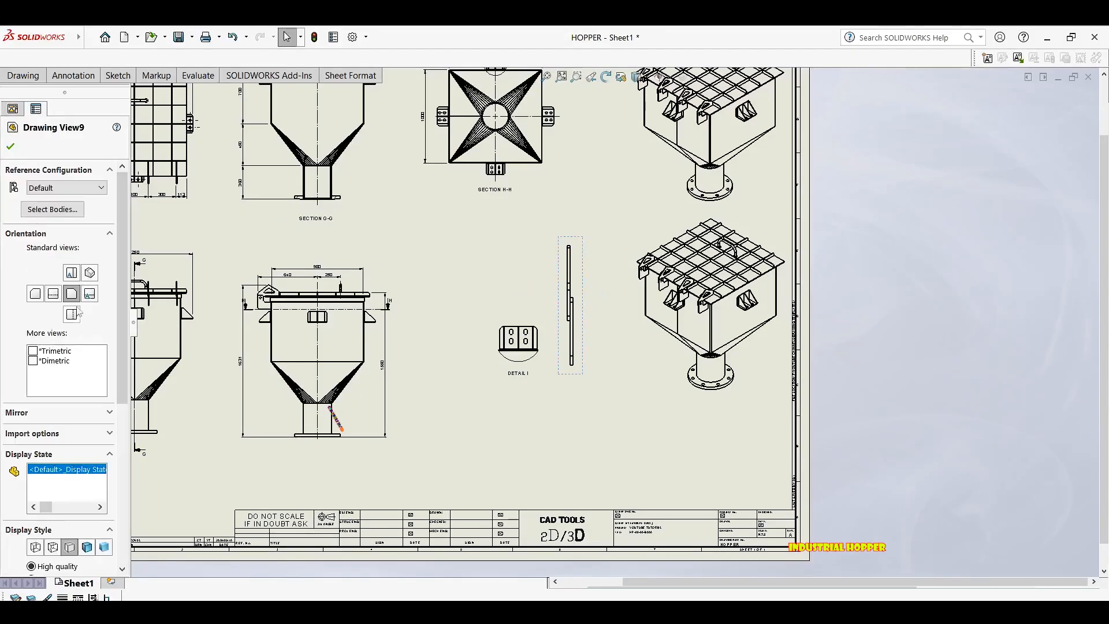
Reorient the hinge plate view to show its flat profile, place it below detail I, and move detail I up and left.
{"action": "left_click", "coordinate": [89, 294]}
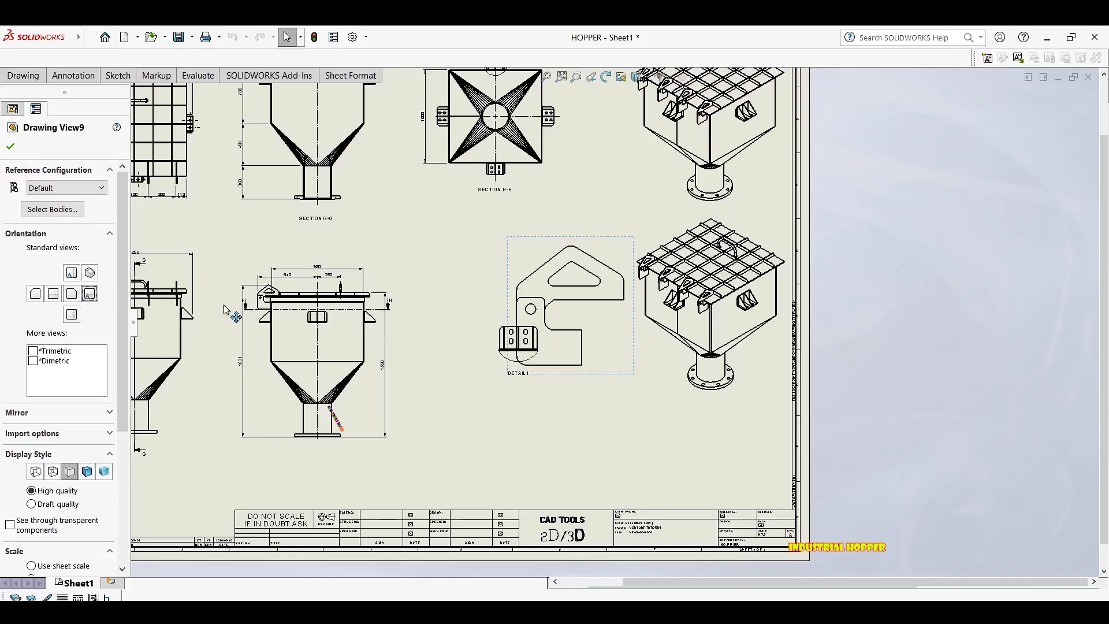
{"action": "left_click_drag", "start_coordinate": [597, 381], "coordinate": [495, 498]}
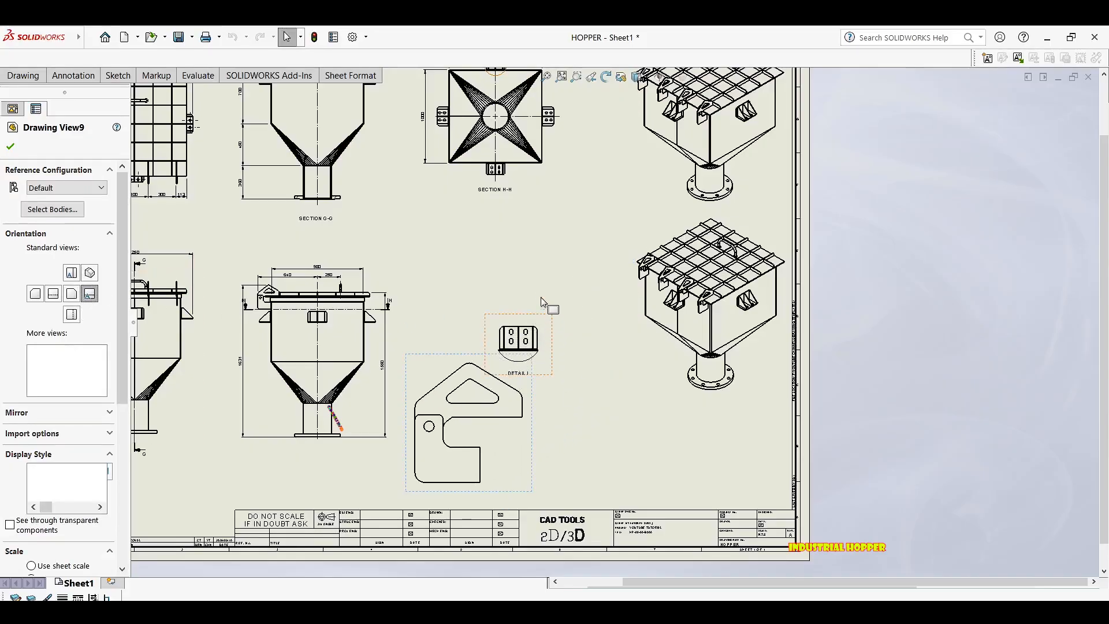
{"action": "left_click", "coordinate": [543, 302]}
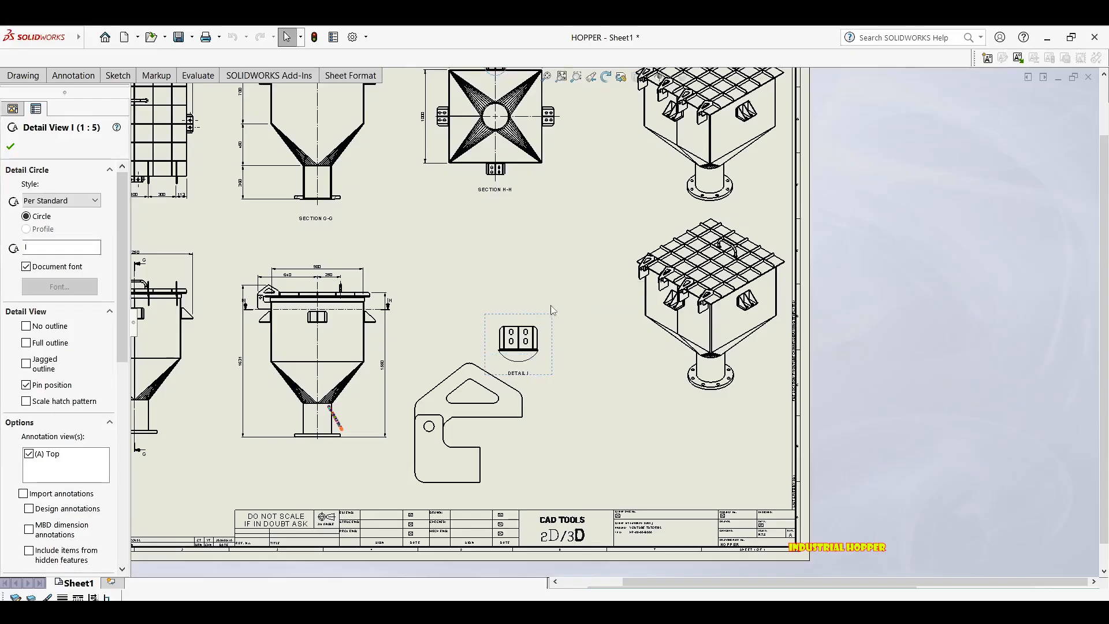
{"action": "left_click_drag", "start_coordinate": [552, 310], "coordinate": [494, 236]}
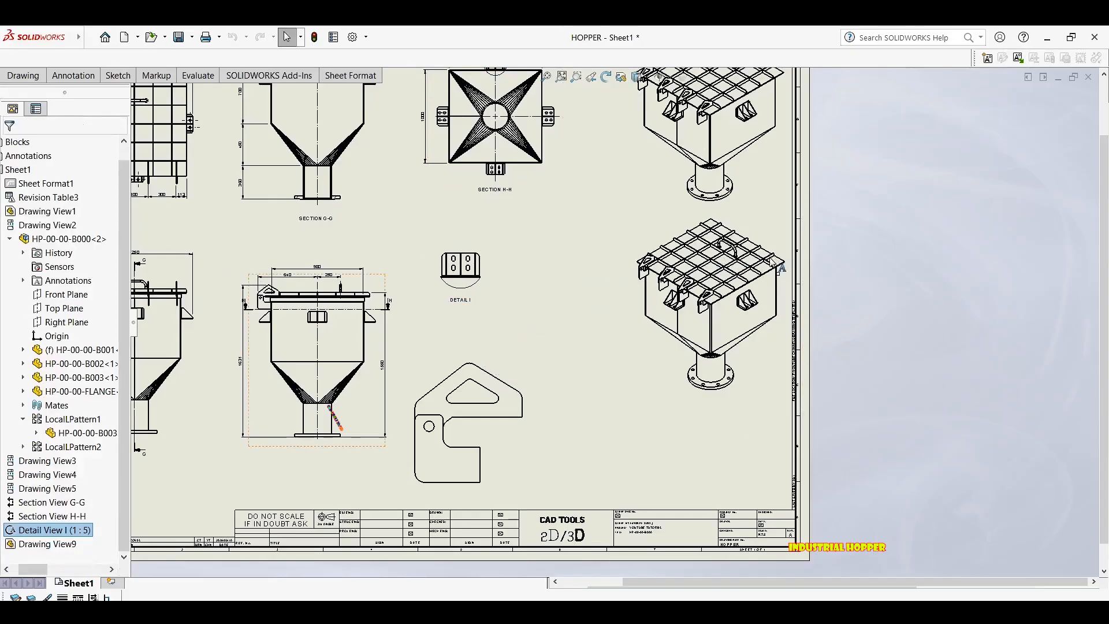
Open the hopper body part HP-00-00-B001 from the lower isometric view and examine the middle rib of its mounting bracket.
{"action": "left_click", "coordinate": [656, 373]}
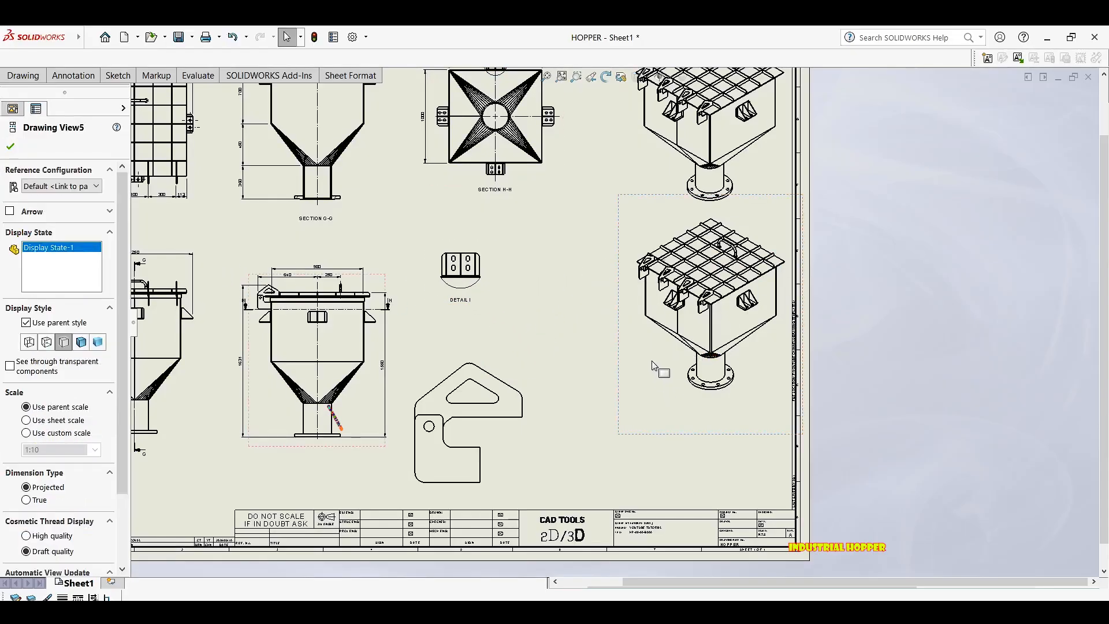
{"action": "scroll", "coordinate": [659, 310], "scroll_direction": "down", "scroll_amount": 3}
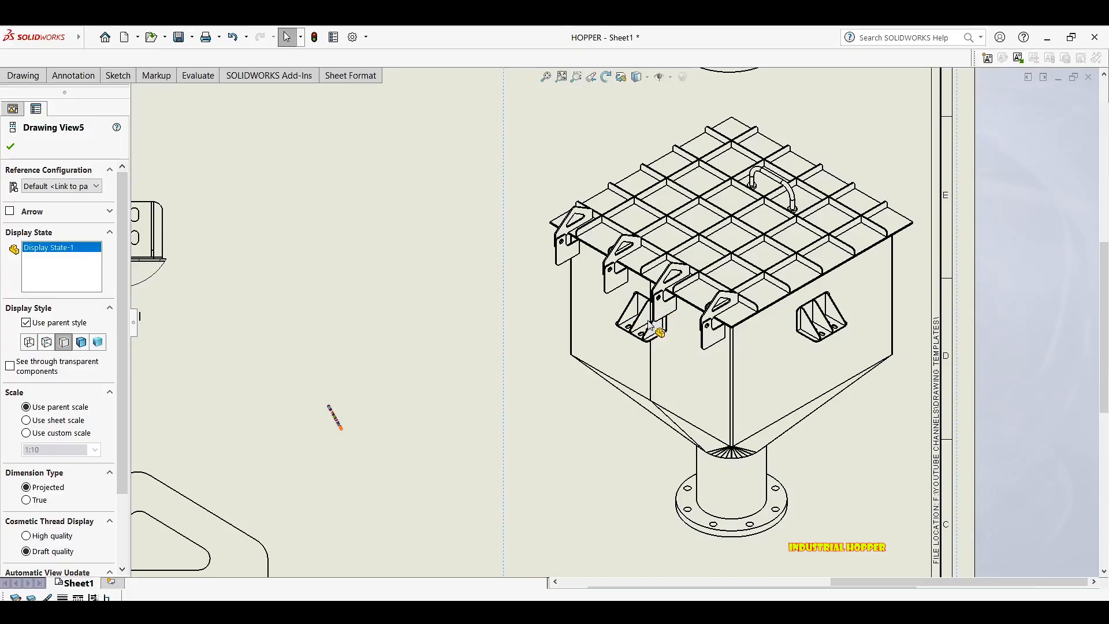
{"action": "right_click", "coordinate": [650, 327]}
{"action": "left_click", "coordinate": [663, 225]}
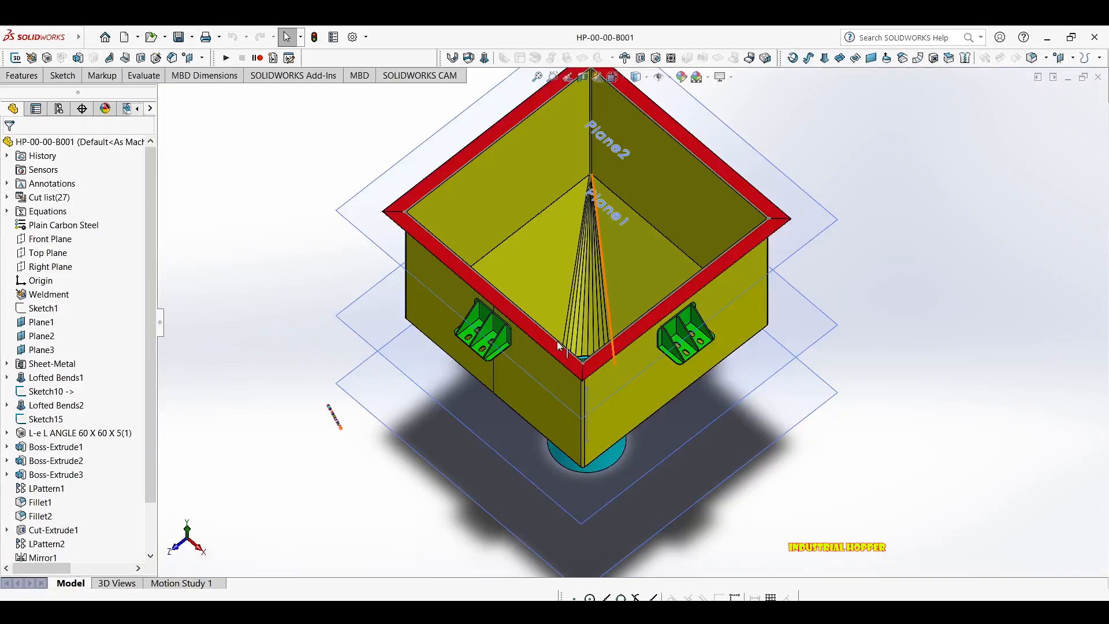
{"action": "scroll", "coordinate": [497, 342], "scroll_direction": "down", "scroll_amount": 3}
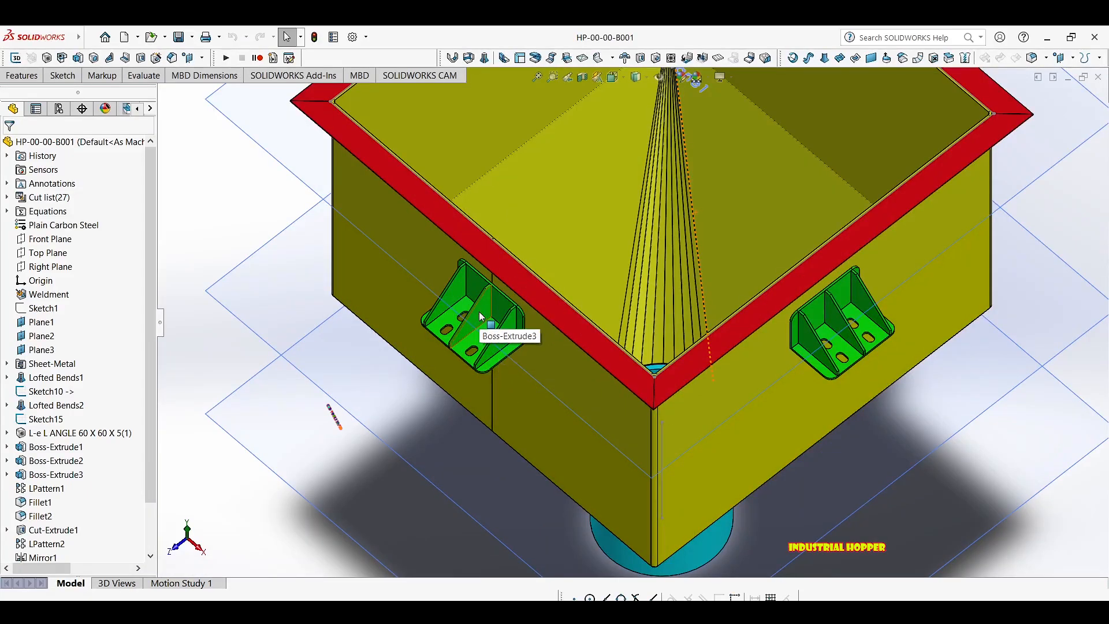
{"action": "right_click", "coordinate": [481, 316]}
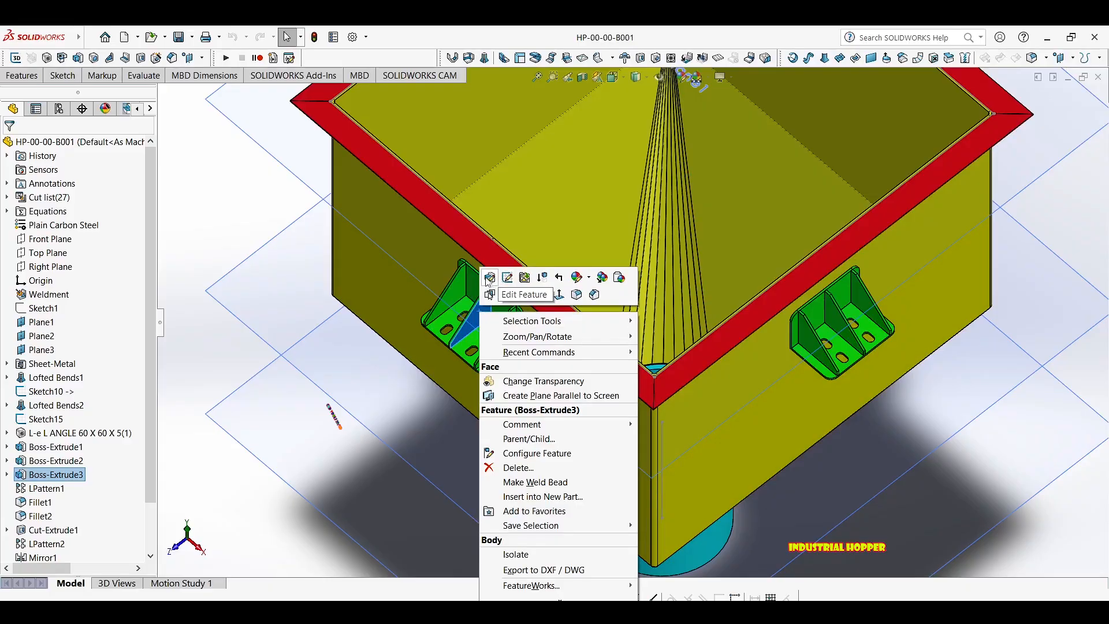
{"action": "key", "text": "Escape"}
{"action": "scroll", "coordinate": [640, 369], "scroll_direction": "up", "scroll_amount": 5}
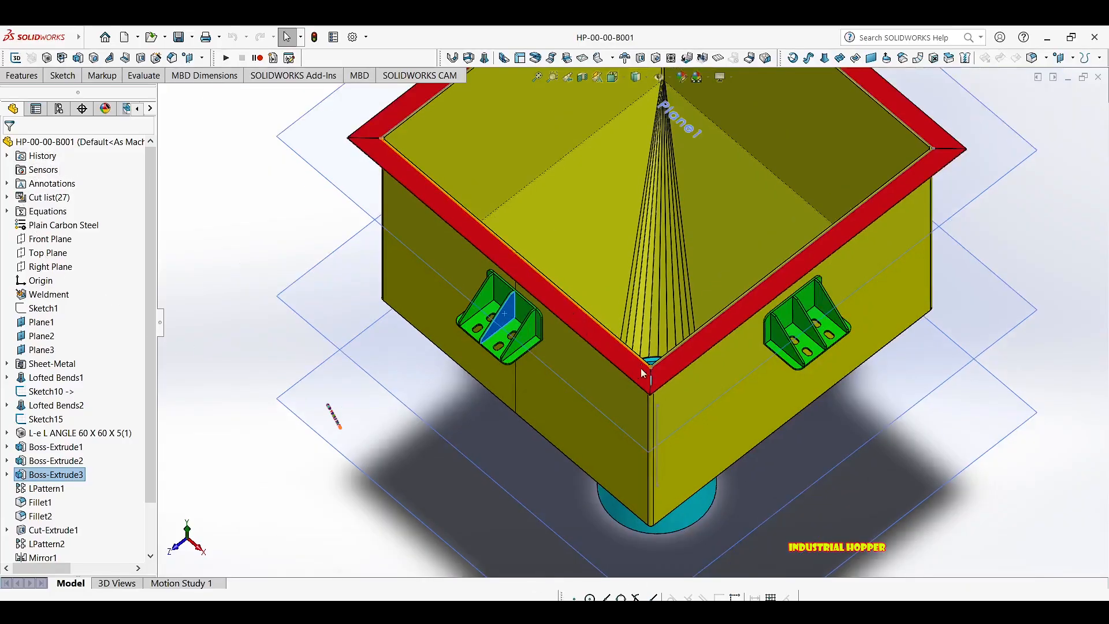
{"action": "left_click", "coordinate": [56, 474]}
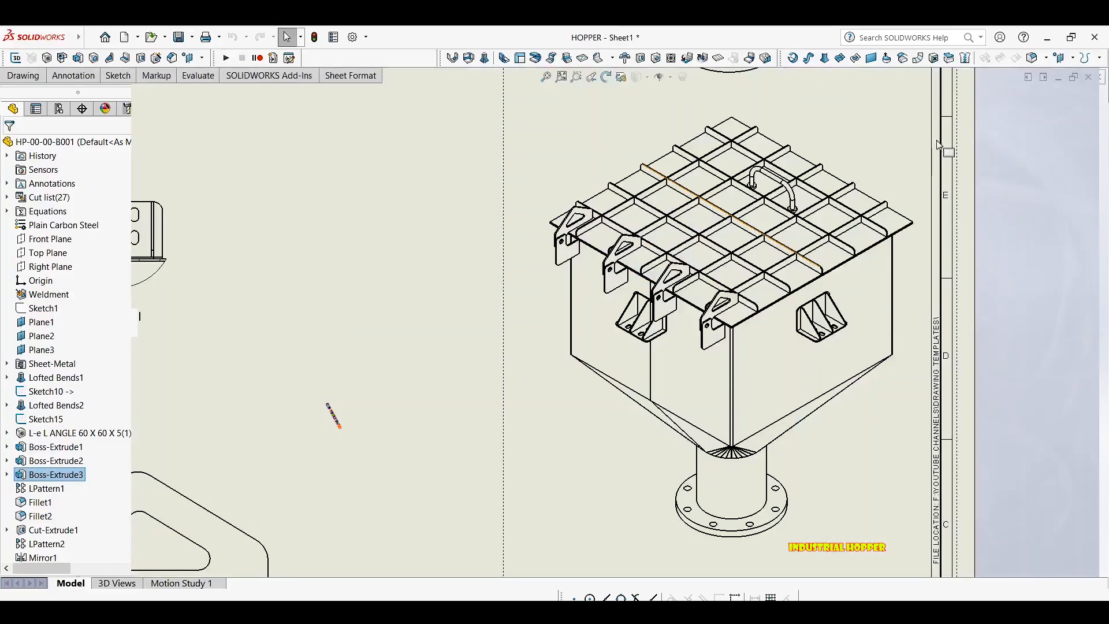
Move the lower isometric view off the sheet, beyond its right border.
{"action": "left_click", "coordinate": [649, 298]}
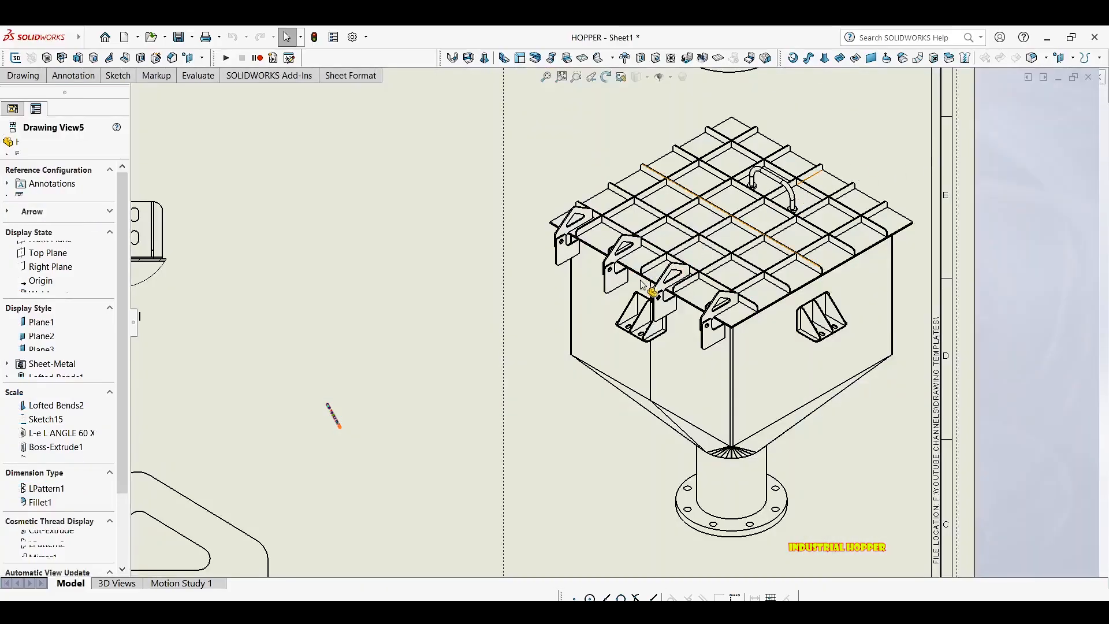
{"action": "scroll", "coordinate": [641, 294], "scroll_direction": "up", "scroll_amount": 3}
{"action": "scroll", "coordinate": [664, 277], "scroll_direction": "down", "scroll_amount": 2}
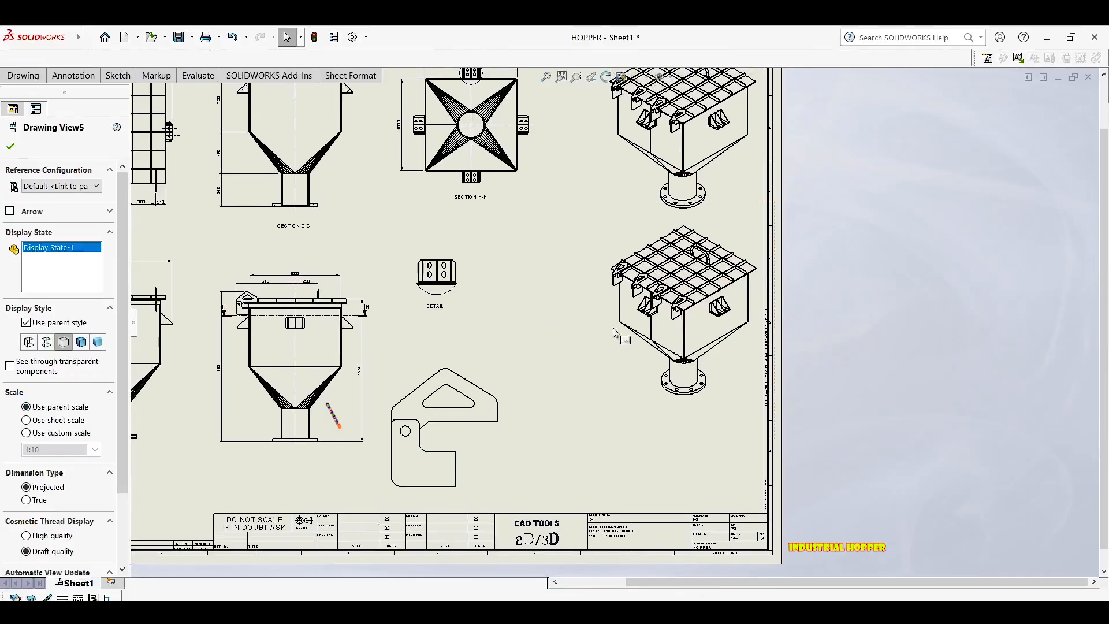
{"action": "scroll", "coordinate": [682, 307], "scroll_direction": "down", "scroll_amount": 1}
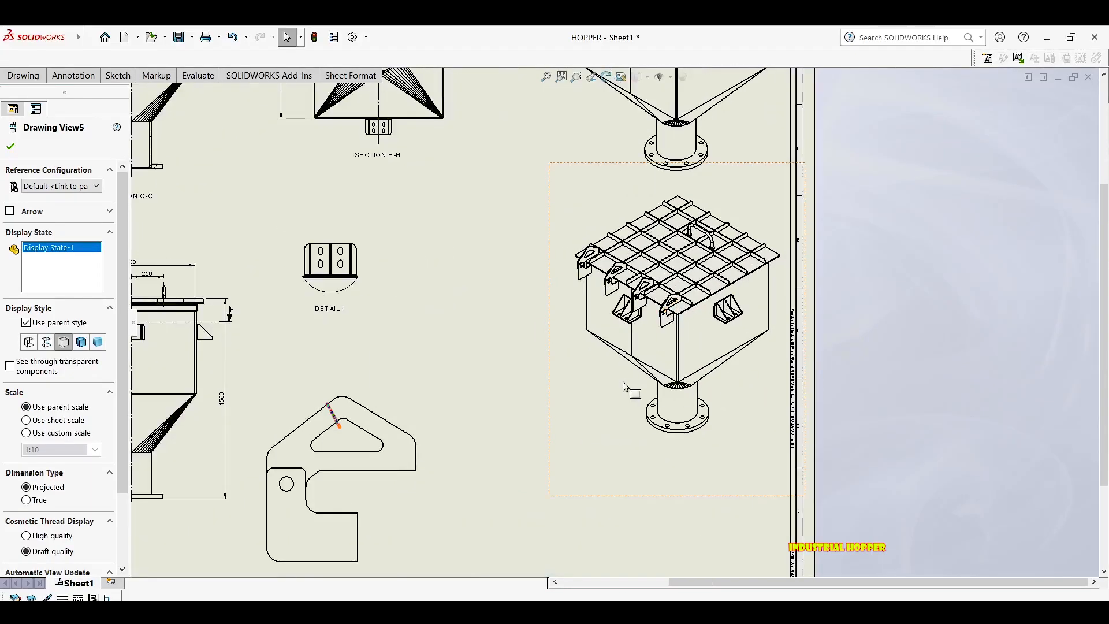
{"action": "scroll", "coordinate": [626, 381], "scroll_direction": "up", "scroll_amount": 2}
{"action": "scroll", "coordinate": [604, 376], "scroll_direction": "up", "scroll_amount": 2}
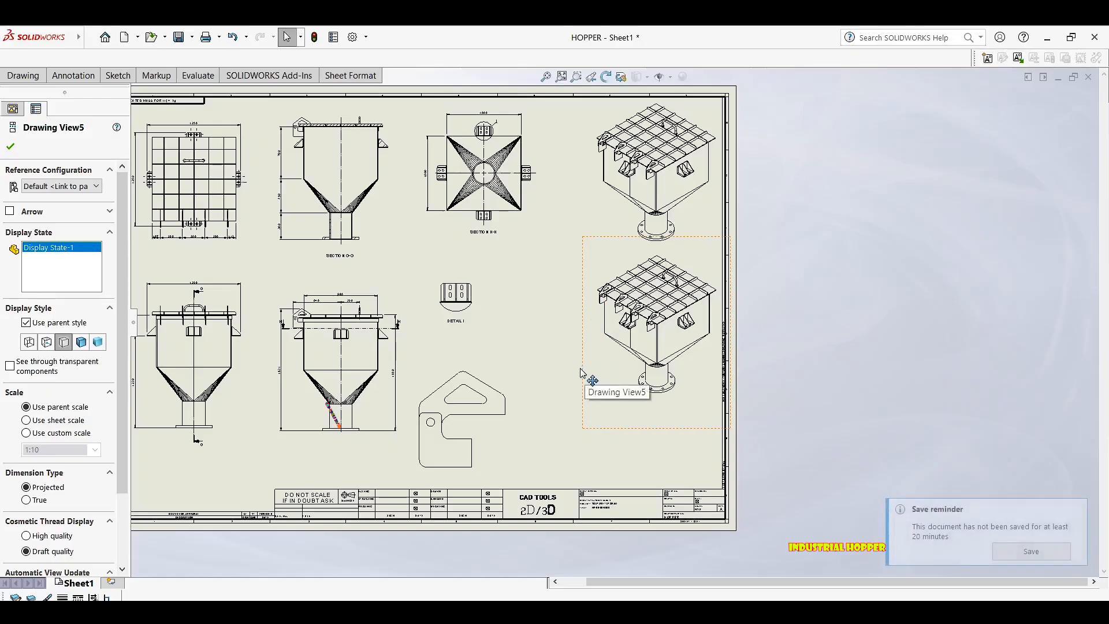
{"action": "mouse_move", "coordinate": [579, 372]}
{"action": "left_mouse_down"}
{"action": "mouse_move", "coordinate": [564, 362]}
{"action": "mouse_move", "coordinate": [668, 351]}
{"action": "mouse_move", "coordinate": [931, 238]}
{"action": "left_mouse_up"}
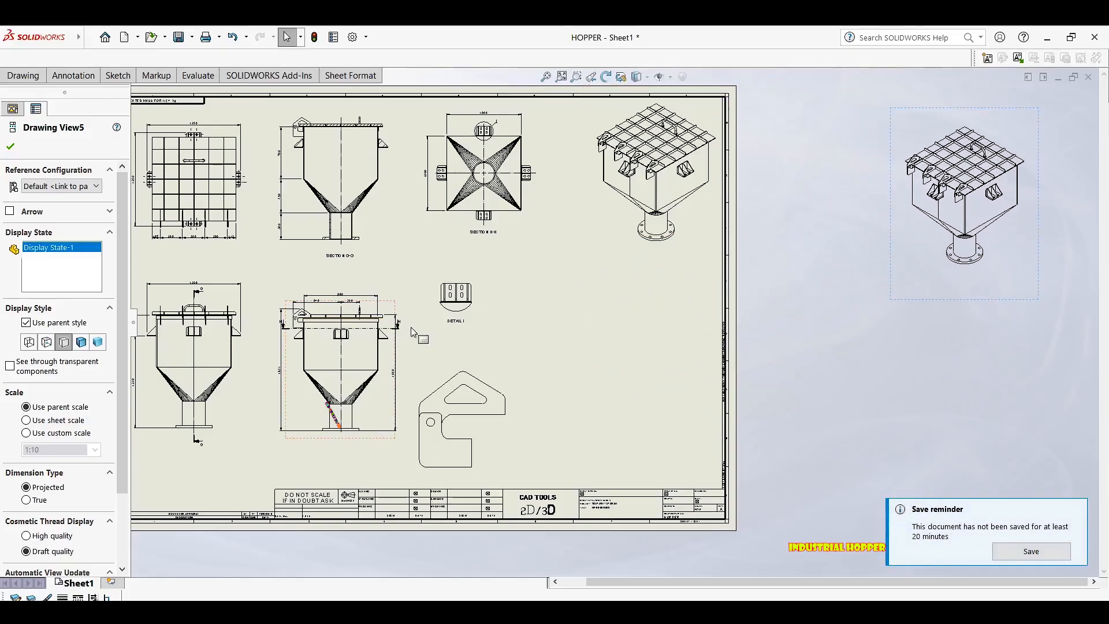
{"action": "left_click", "coordinate": [595, 250]}
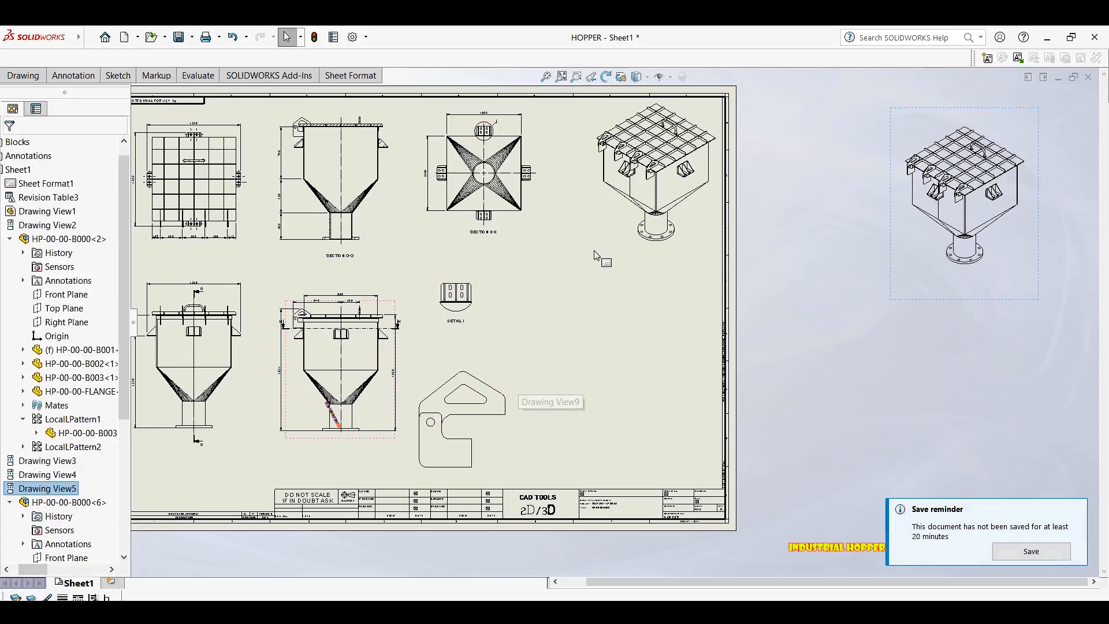
Open the hopper body part HP-00-00-B001 from the upper isometric view, and hide and show its side walls.
{"action": "left_click", "coordinate": [647, 199]}
{"action": "right_click", "coordinate": [659, 173]}
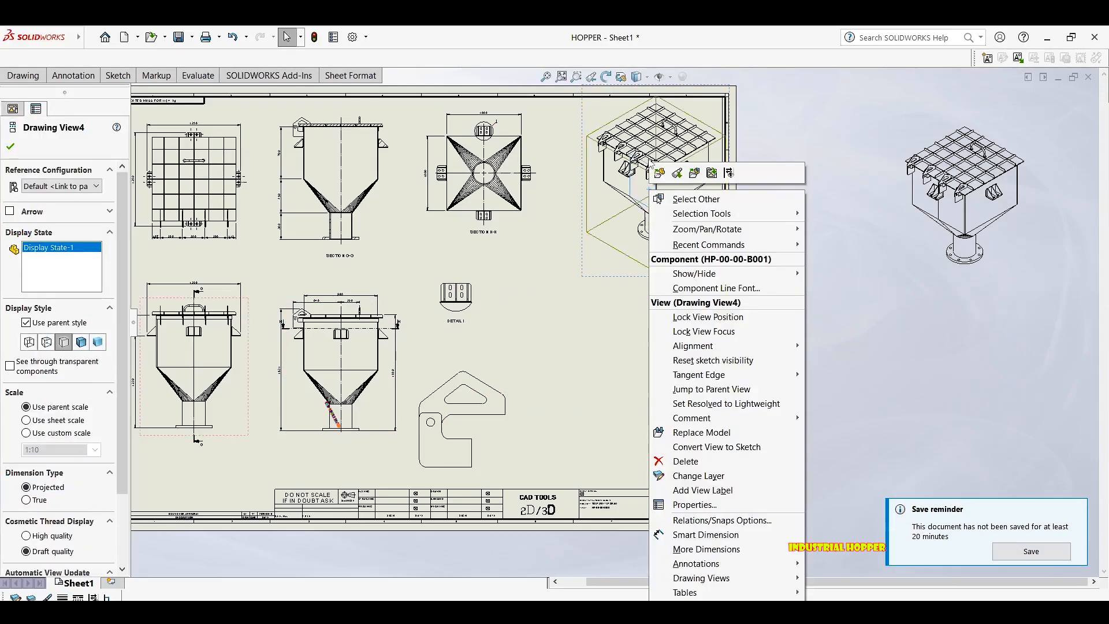
{"action": "left_click", "coordinate": [659, 172]}
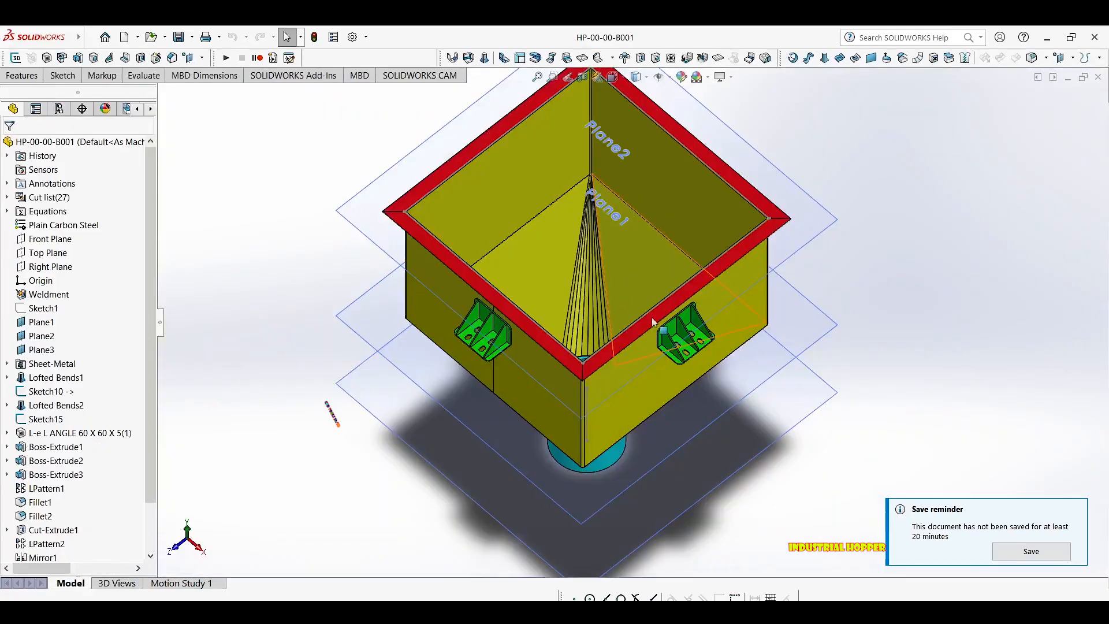
{"action": "key", "text": "Tab"}
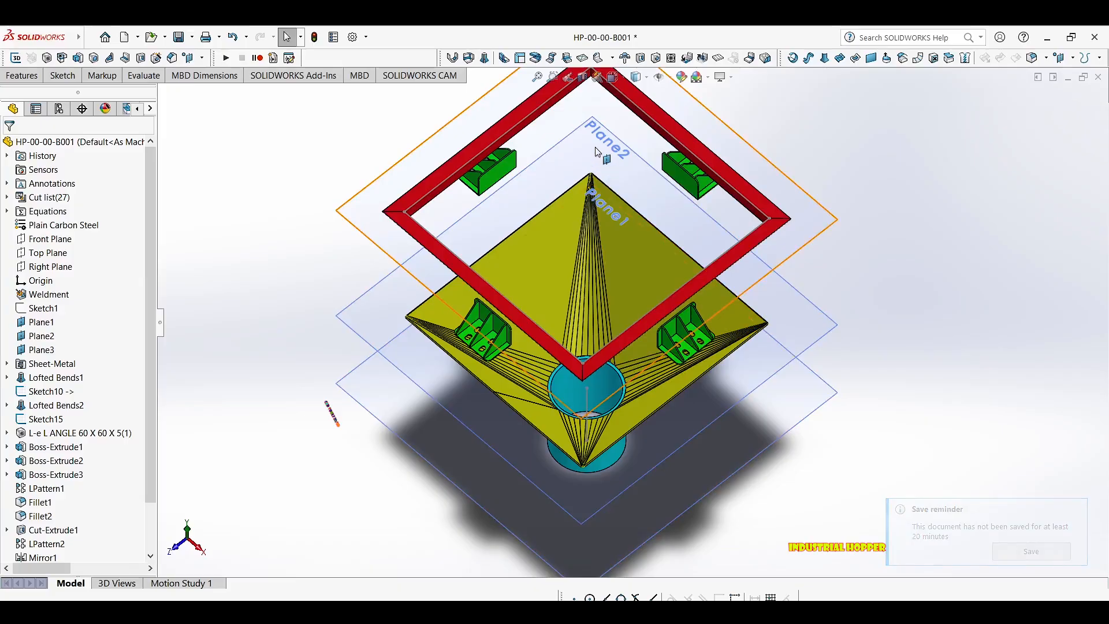
{"action": "key", "text": "shift+Tab"}
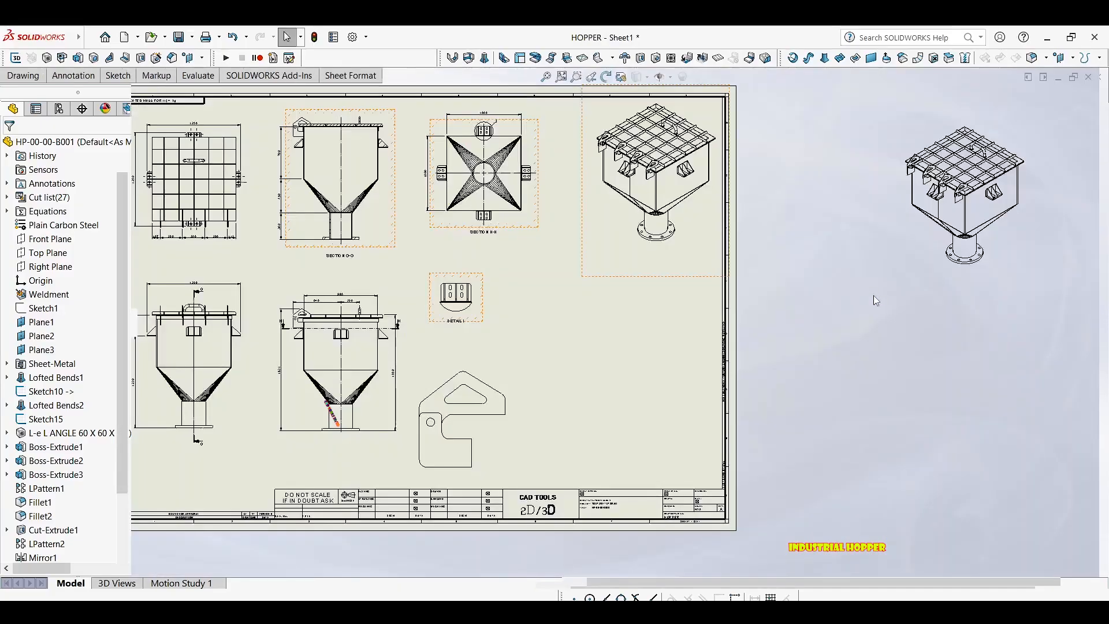
Insert a model view of HP-00-00-B001 in the sheet's lower-right area and project an isometric view from it beside the sheet.
{"action": "left_click", "coordinate": [16, 78]}
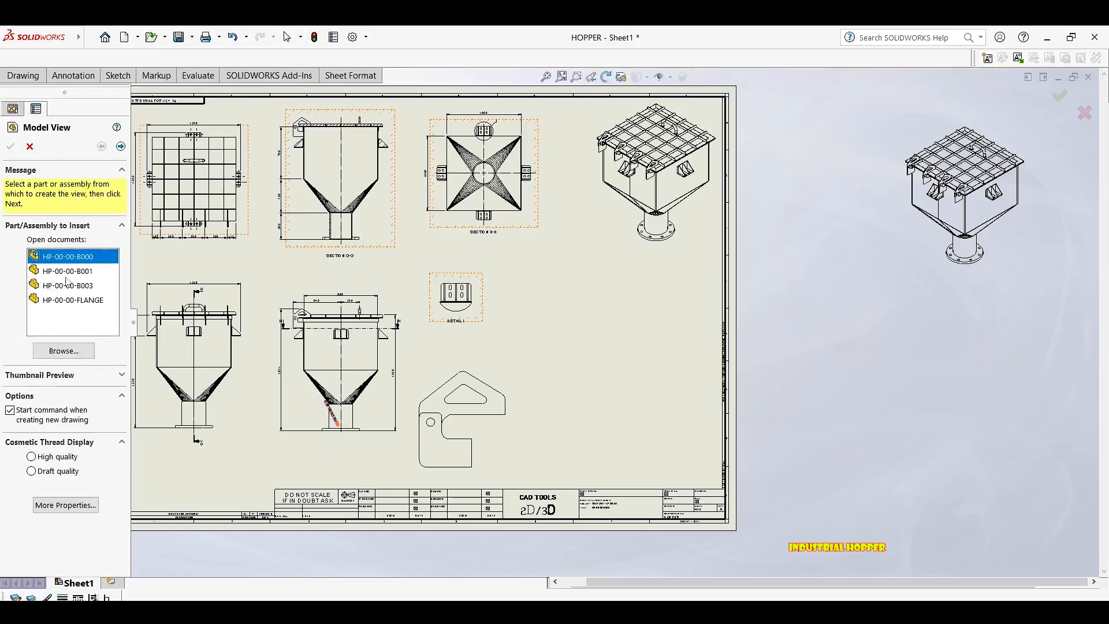
{"action": "left_click", "coordinate": [73, 272]}
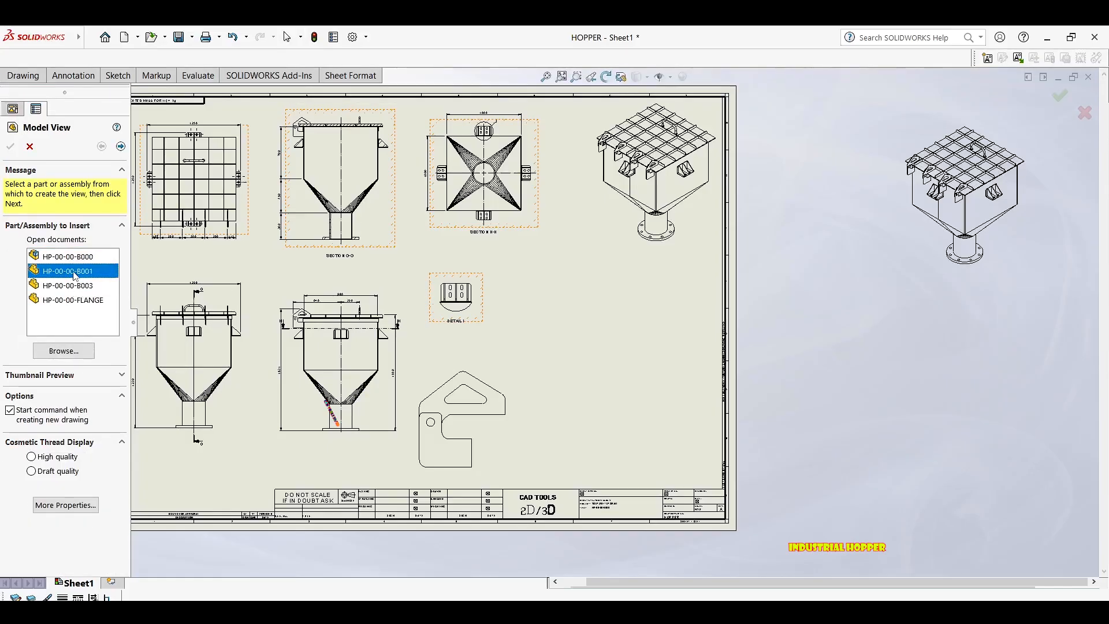
{"action": "double_click", "coordinate": [73, 272]}
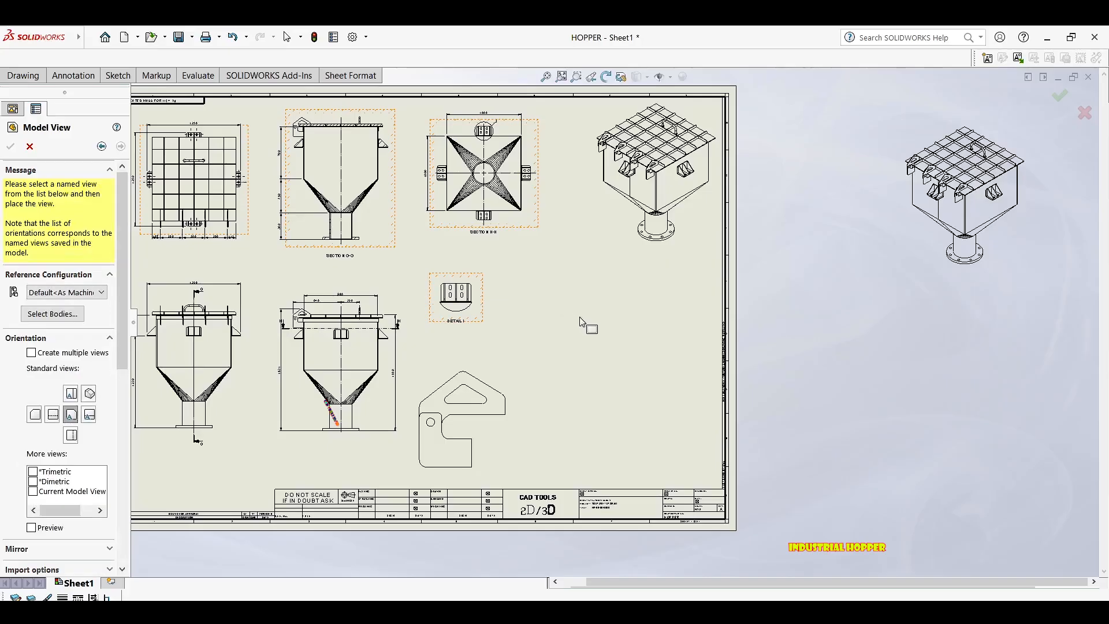
{"action": "left_click", "coordinate": [827, 316]}
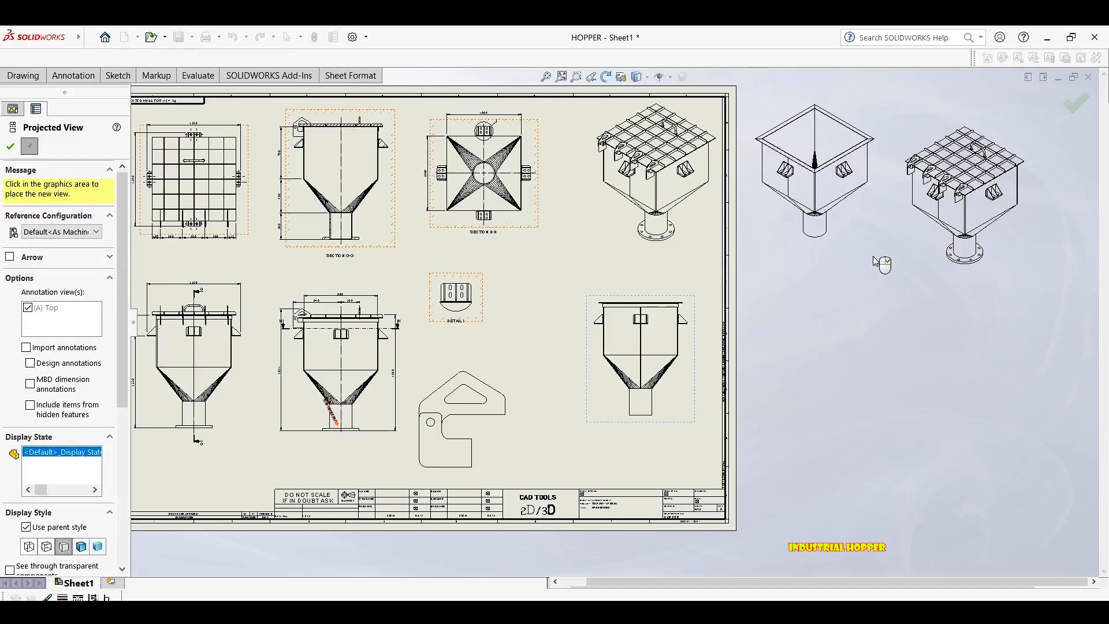
Delete the hopper body's front view and move its isometric view onto the sheet below the assembly's isometric view.
{"action": "key", "text": "Escape"}
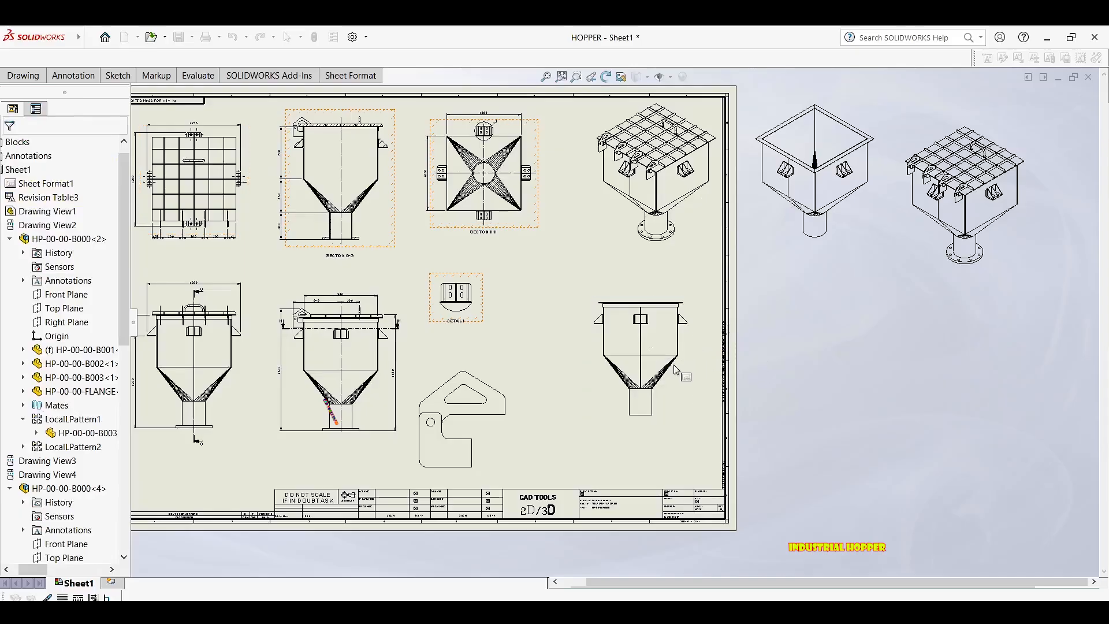
{"action": "left_click", "coordinate": [670, 301]}
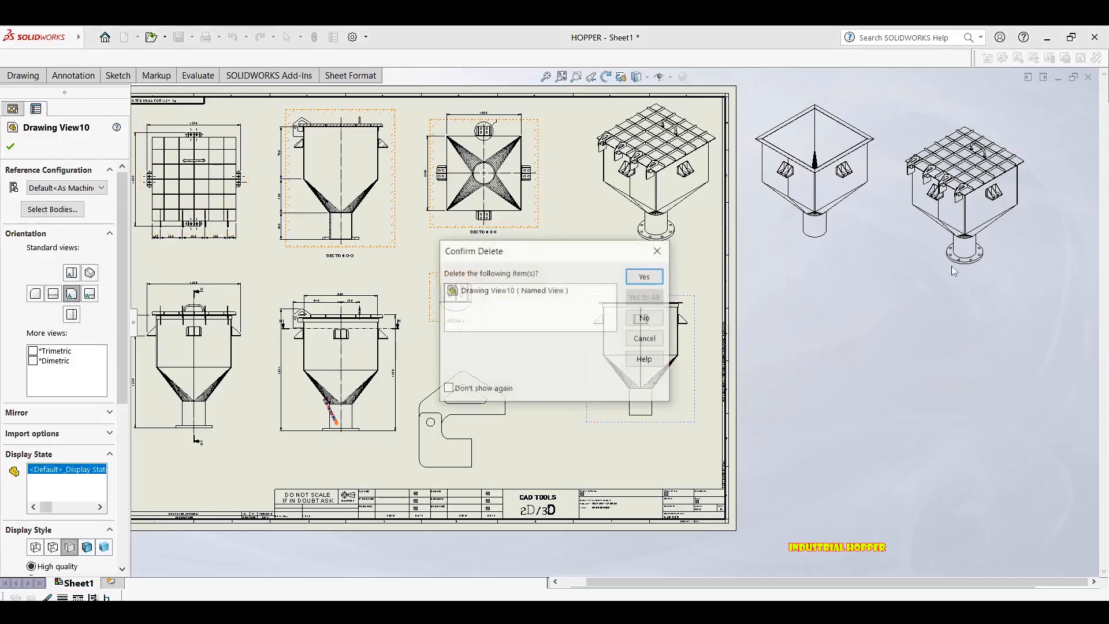
{"action": "key", "text": "Delete"}
{"action": "left_click", "coordinate": [645, 276]}
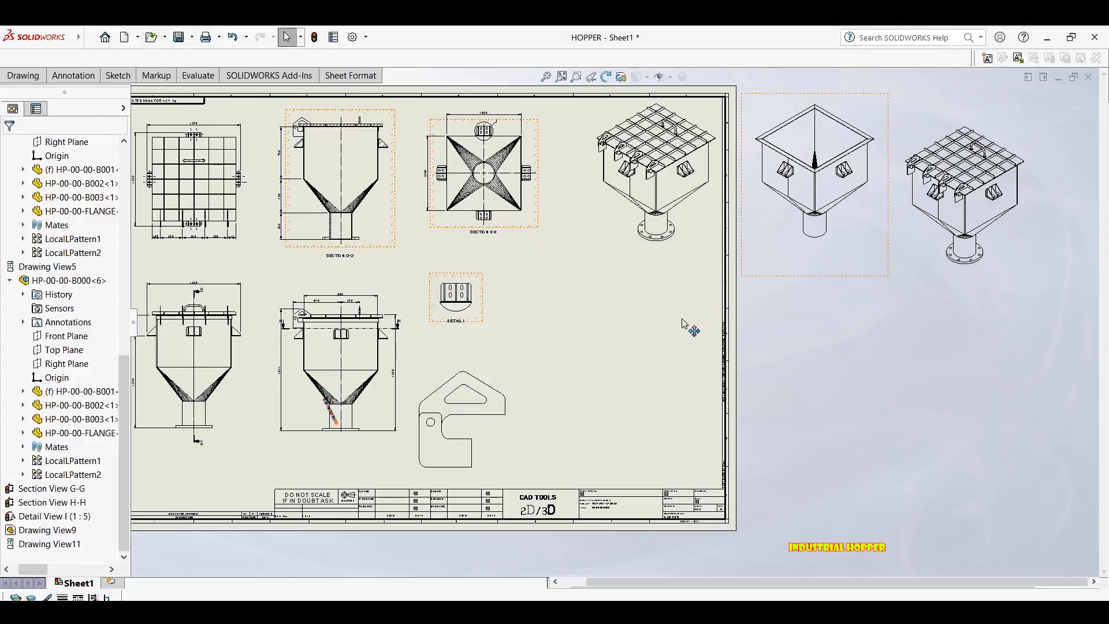
{"action": "left_click_drag", "start_coordinate": [683, 324], "coordinate": [656, 416]}
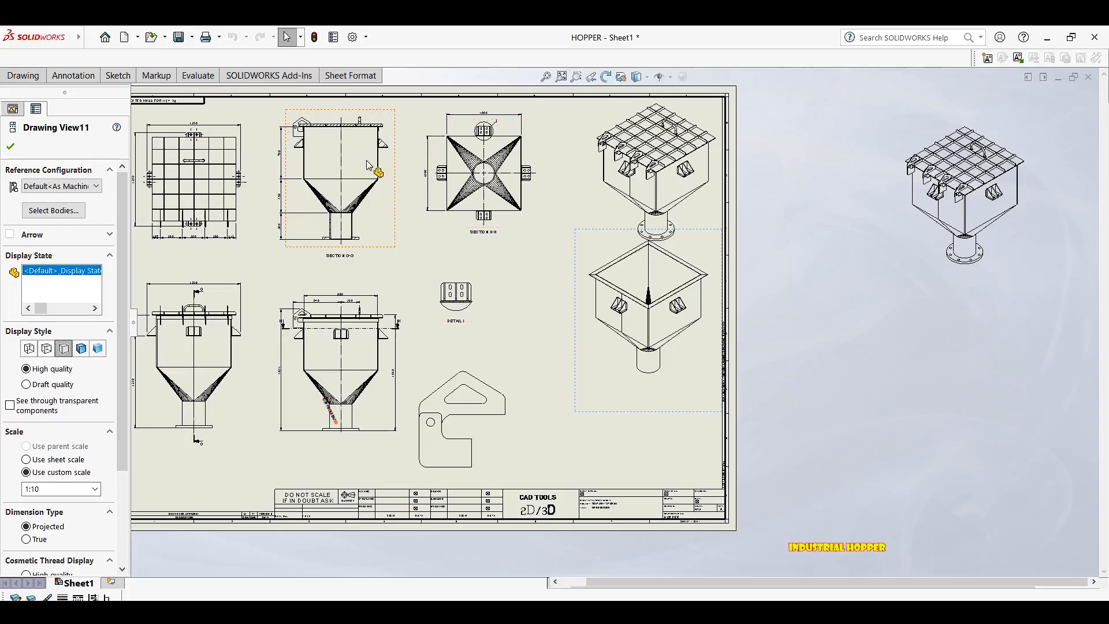
Shift Section H-H closer to Section G-G and set the hinge plate view's custom scale to 1:5.
{"action": "mouse_move", "coordinate": [421, 232]}
{"action": "left_mouse_down"}
{"action": "mouse_move", "coordinate": [411, 234]}
{"action": "mouse_move", "coordinate": [420, 232]}
{"action": "left_mouse_up"}
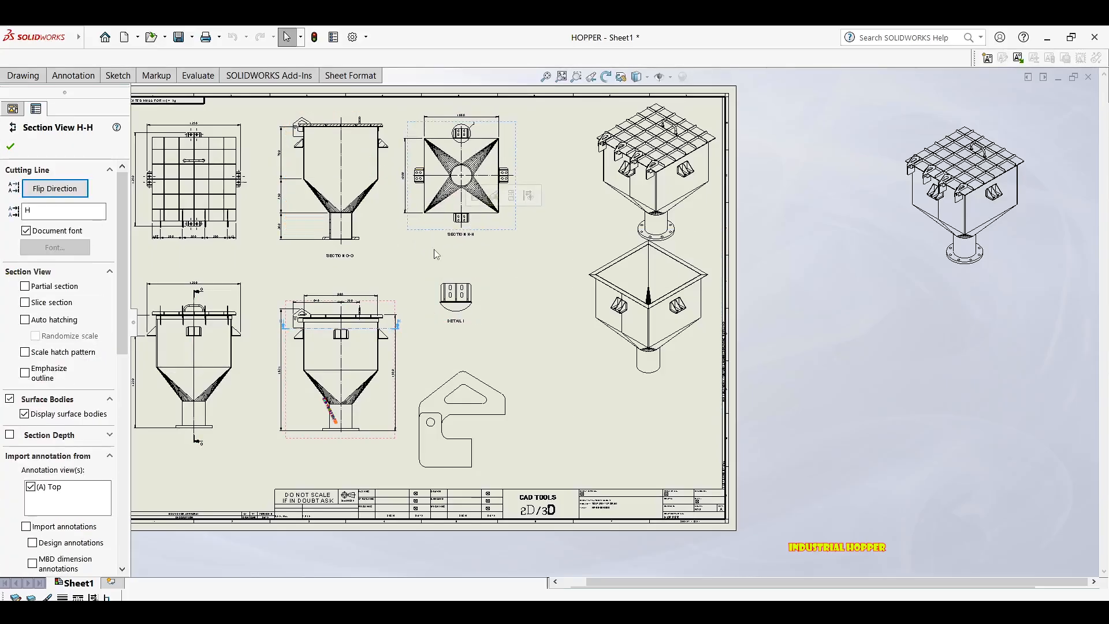
{"action": "left_click", "coordinate": [491, 382]}
{"action": "left_click_drag", "start_coordinate": [123, 371], "coordinate": [124, 517]}
{"action": "left_click", "coordinate": [50, 410]}
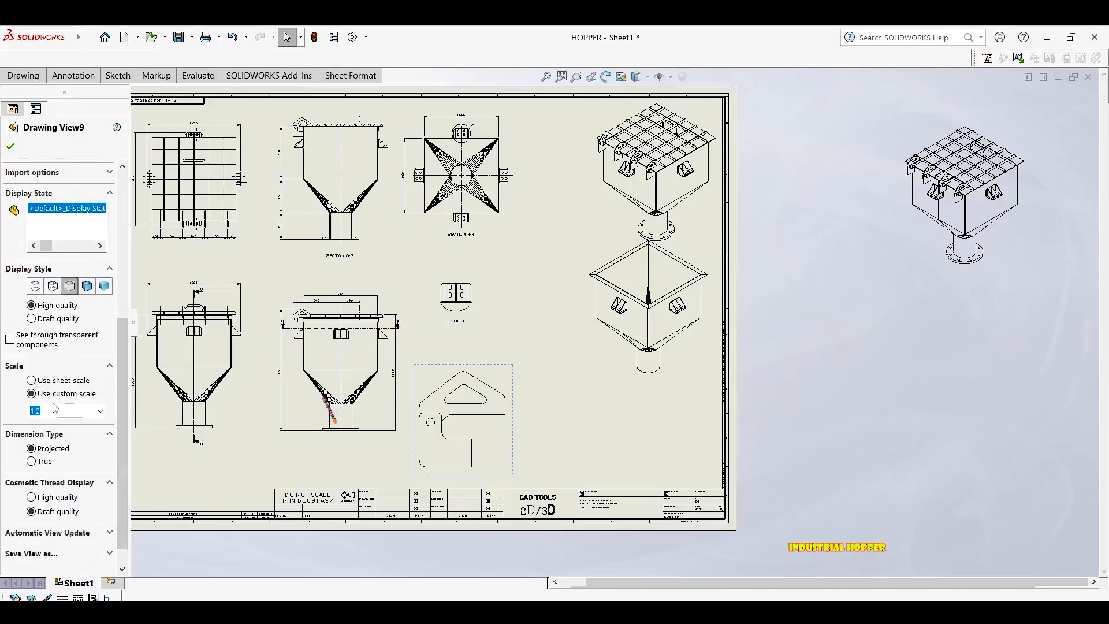
{"action": "left_click", "coordinate": [100, 410]}
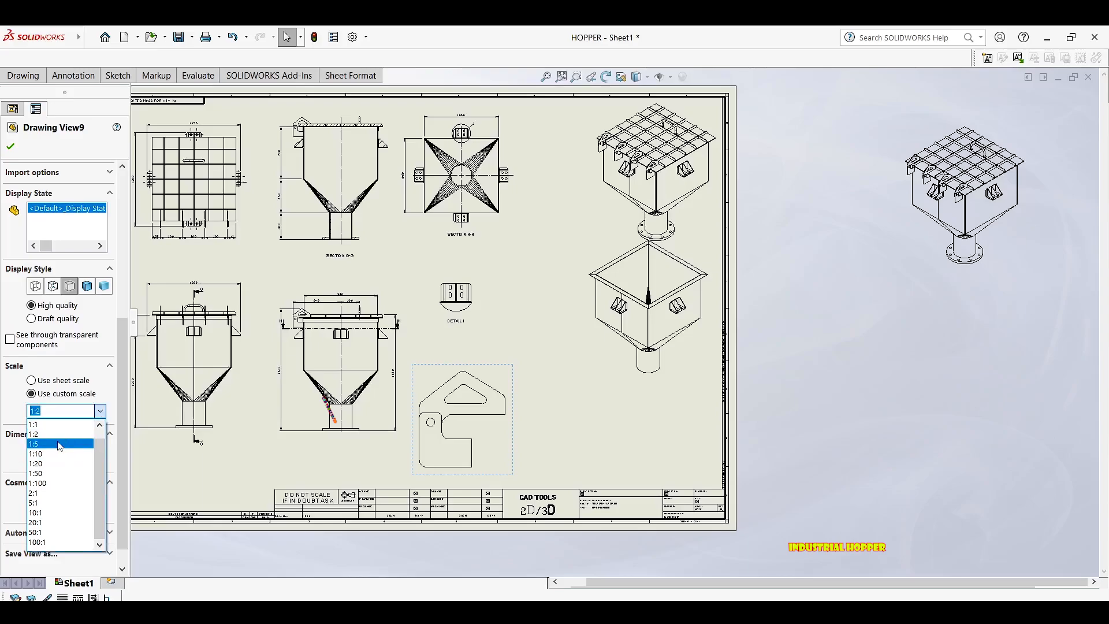
{"action": "left_click", "coordinate": [84, 434]}
{"action": "left_click", "coordinate": [11, 146]}
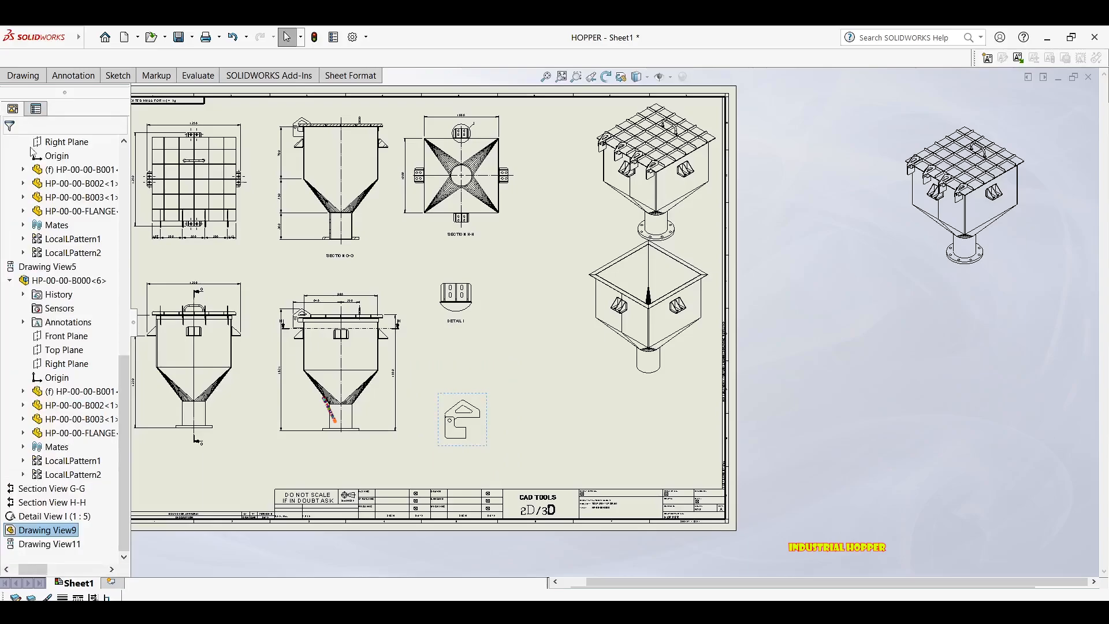
Arrange the hinge plate view and Detail I one above the other, beside the dimensioned view under Section H-H.
{"action": "scroll", "coordinate": [487, 419], "scroll_direction": "down", "scroll_amount": 3}
{"action": "mouse_move", "coordinate": [483, 416]}
{"action": "left_mouse_down"}
{"action": "mouse_move", "coordinate": [484, 337]}
{"action": "mouse_move", "coordinate": [474, 356]}
{"action": "left_mouse_up"}
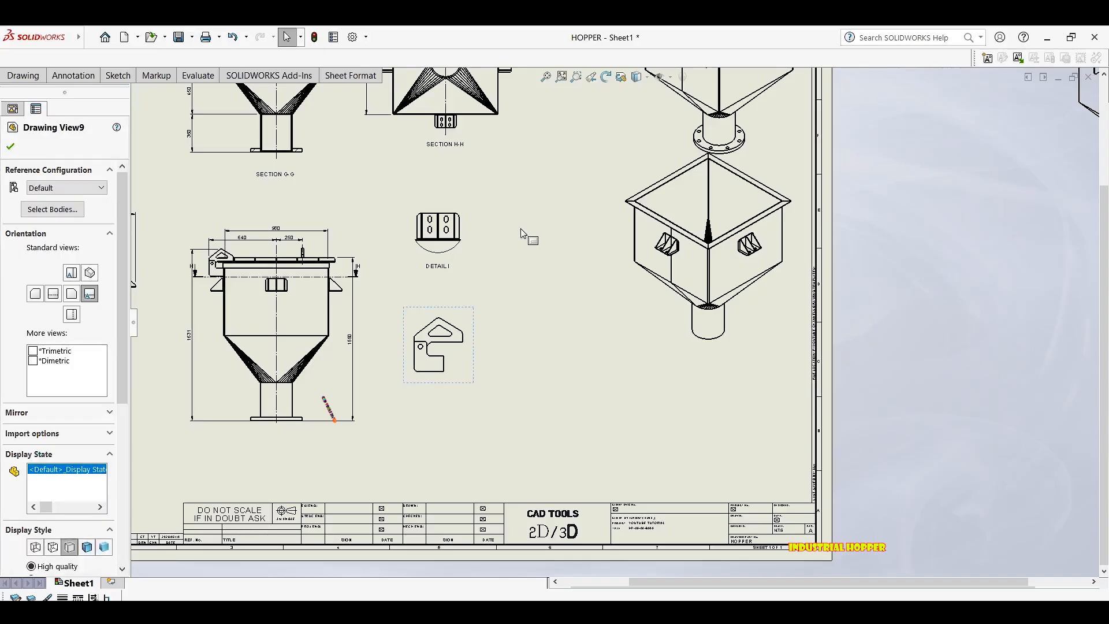
{"action": "left_click_drag", "start_coordinate": [464, 253], "coordinate": [459, 261]}
{"action": "left_click_drag", "start_coordinate": [458, 397], "coordinate": [447, 405]}
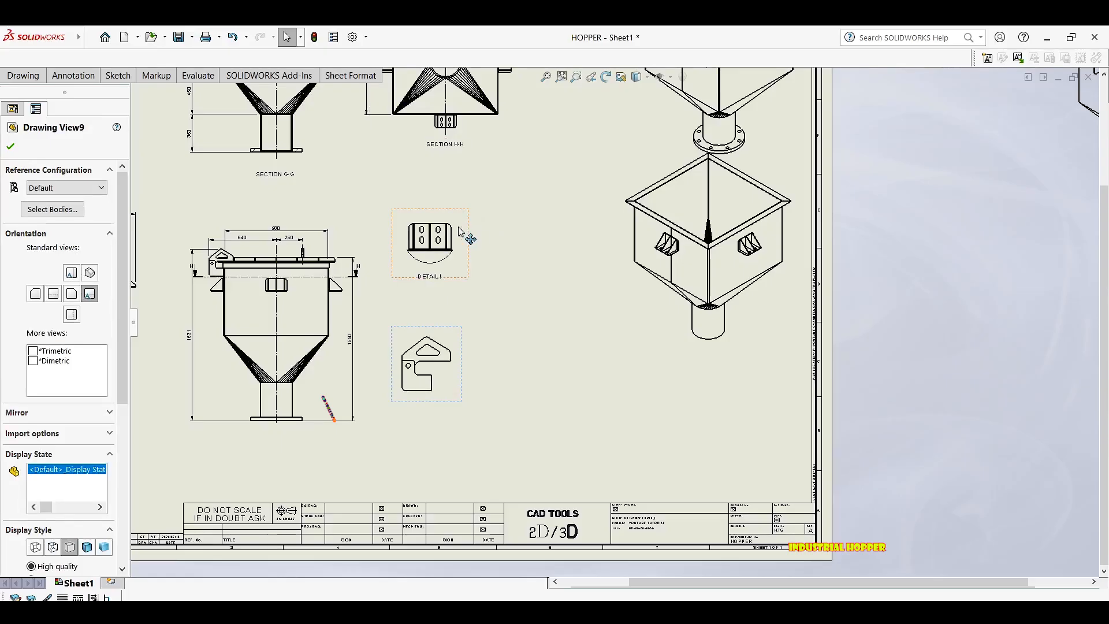
{"action": "left_click_drag", "start_coordinate": [466, 233], "coordinate": [452, 235]}
Move the hopper body's isometric view down to just above the title block, and shift the assembly's isometric view slightly left.
{"action": "scroll", "coordinate": [462, 242], "scroll_direction": "up", "scroll_amount": 2}
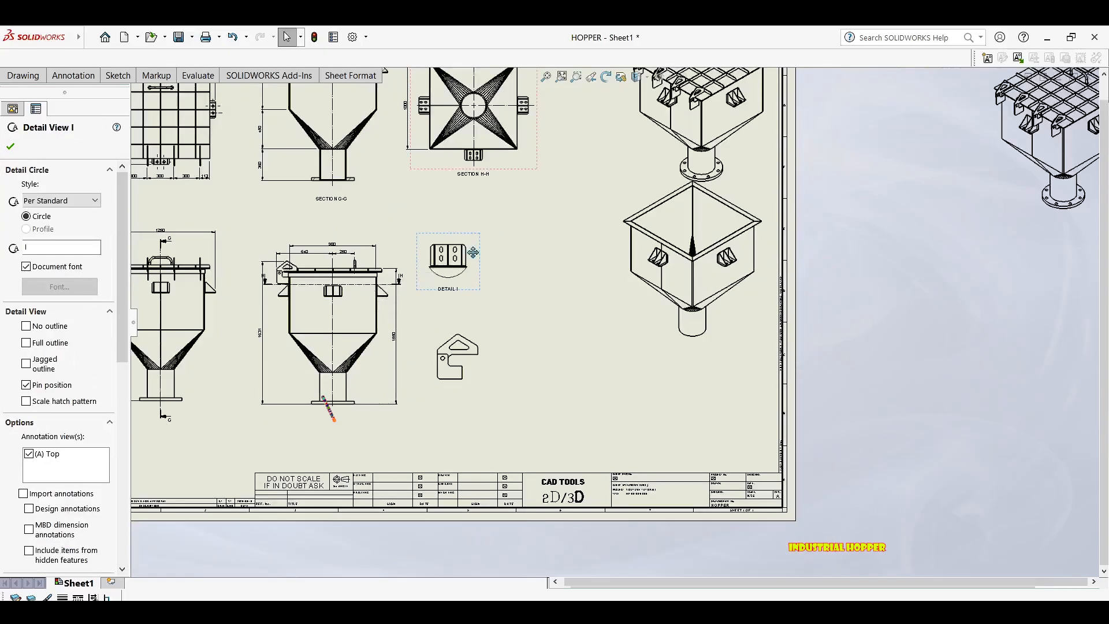
{"action": "middle_click_drag", "start_coordinate": [761, 177], "coordinate": [455, 280]}
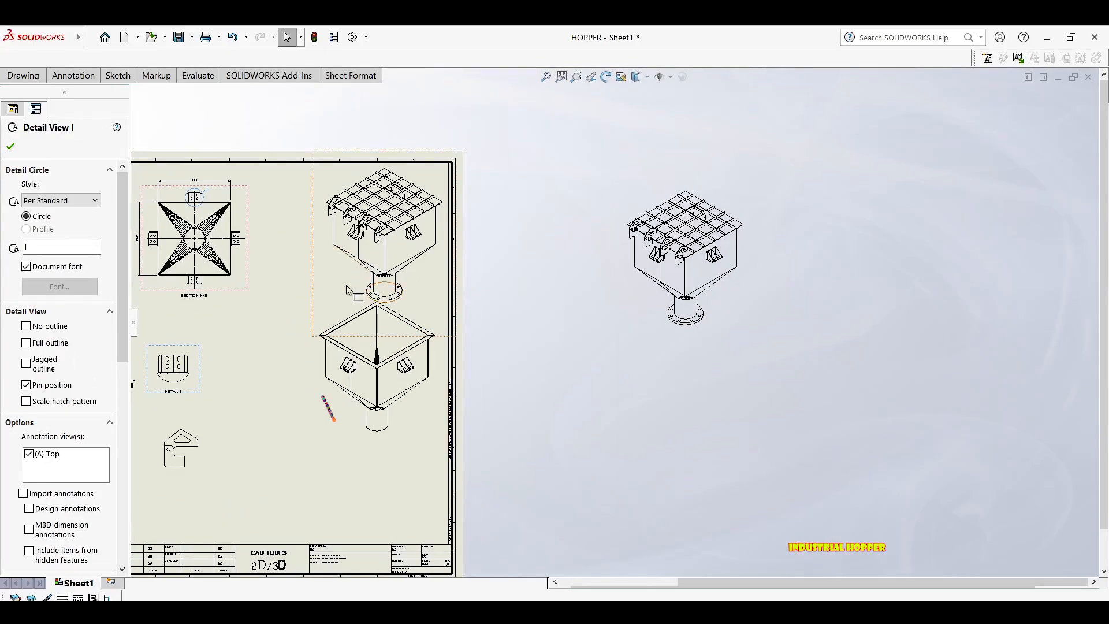
{"action": "left_click_drag", "start_coordinate": [298, 503], "coordinate": [310, 485]}
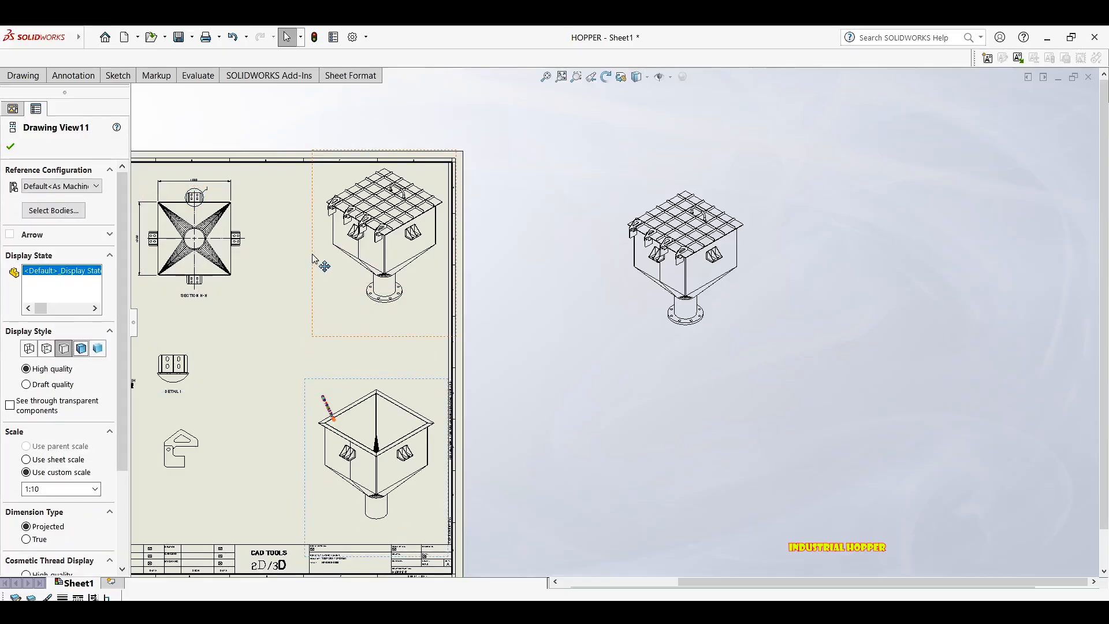
{"action": "mouse_move", "coordinate": [297, 253]}
{"action": "left_mouse_down"}
{"action": "mouse_move", "coordinate": [312, 254]}
{"action": "mouse_move", "coordinate": [298, 254]}
{"action": "left_mouse_up"}
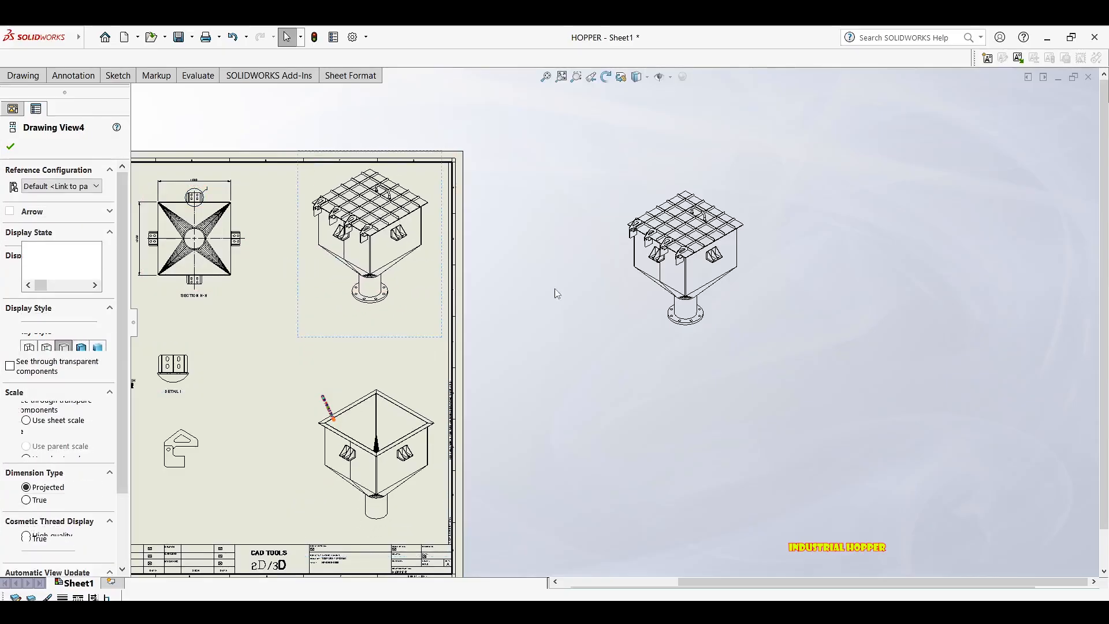
Insert a top-level-only bill of materials from the bom-standard template for the assembly's isometric view, placing it beneath that view.
{"action": "middle_click_drag", "start_coordinate": [346, 288], "coordinate": [397, 255]}
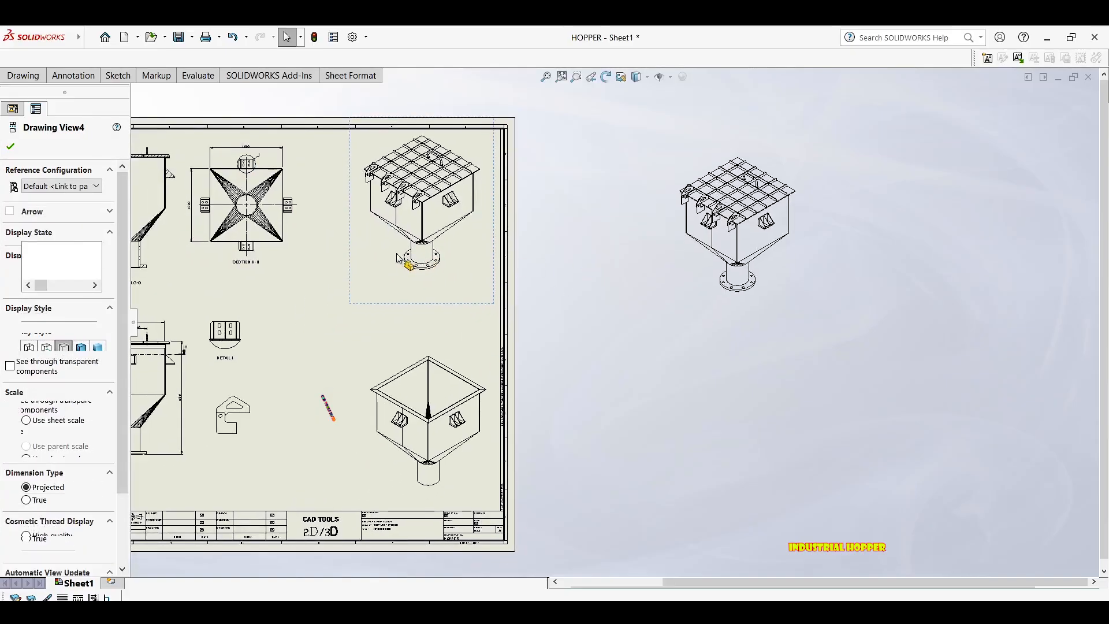
{"action": "left_click", "coordinate": [73, 75]}
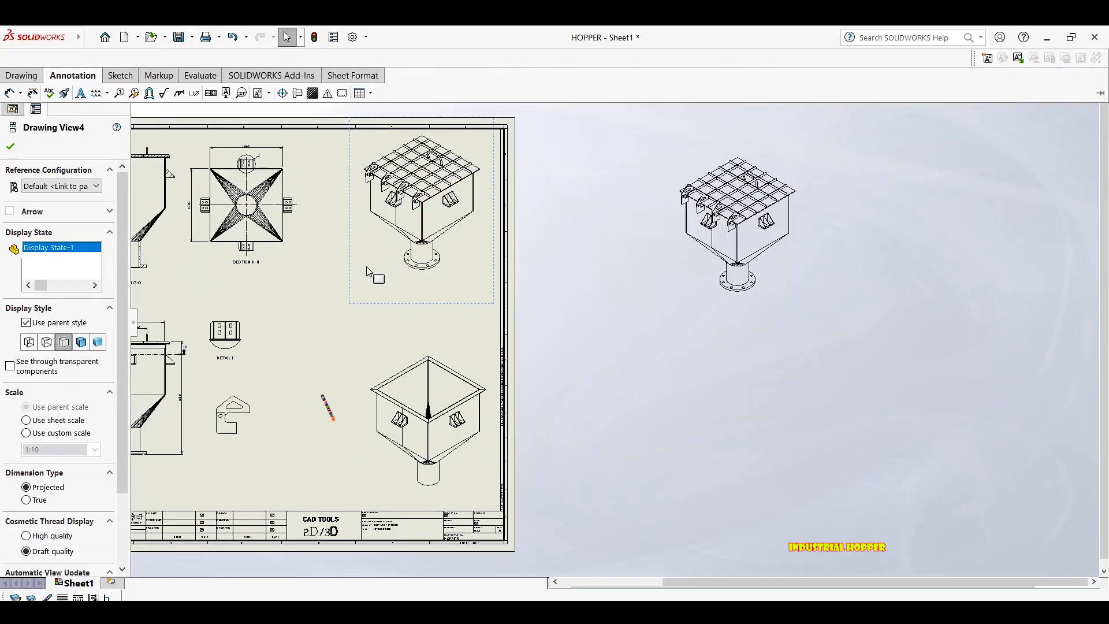
{"action": "left_click", "coordinate": [70, 76]}
{"action": "left_click", "coordinate": [361, 93]}
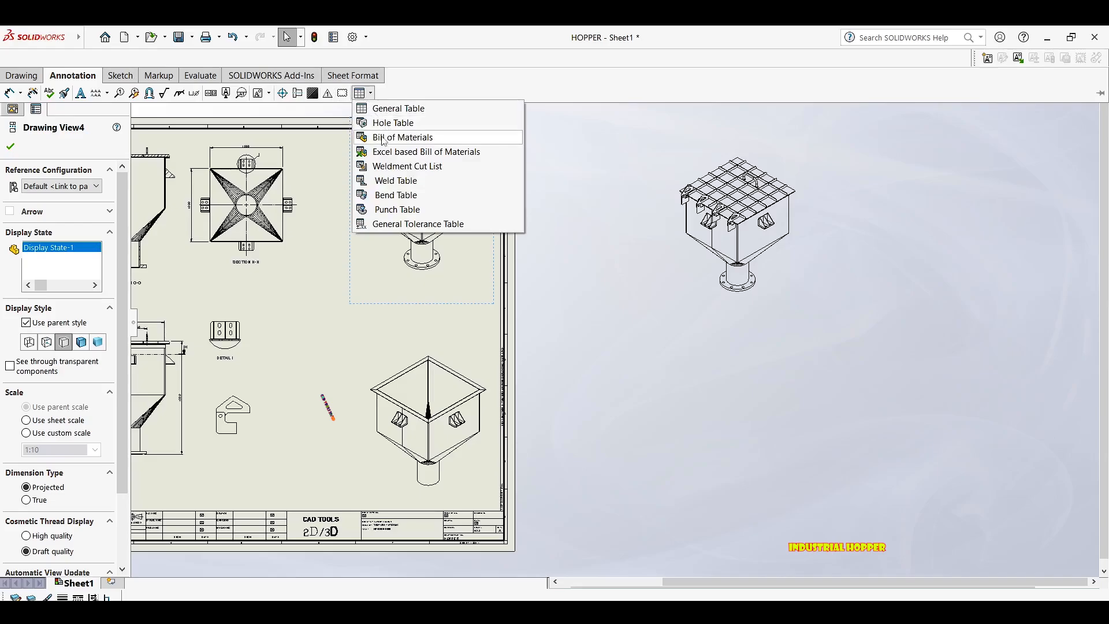
{"action": "left_click", "coordinate": [383, 137]}
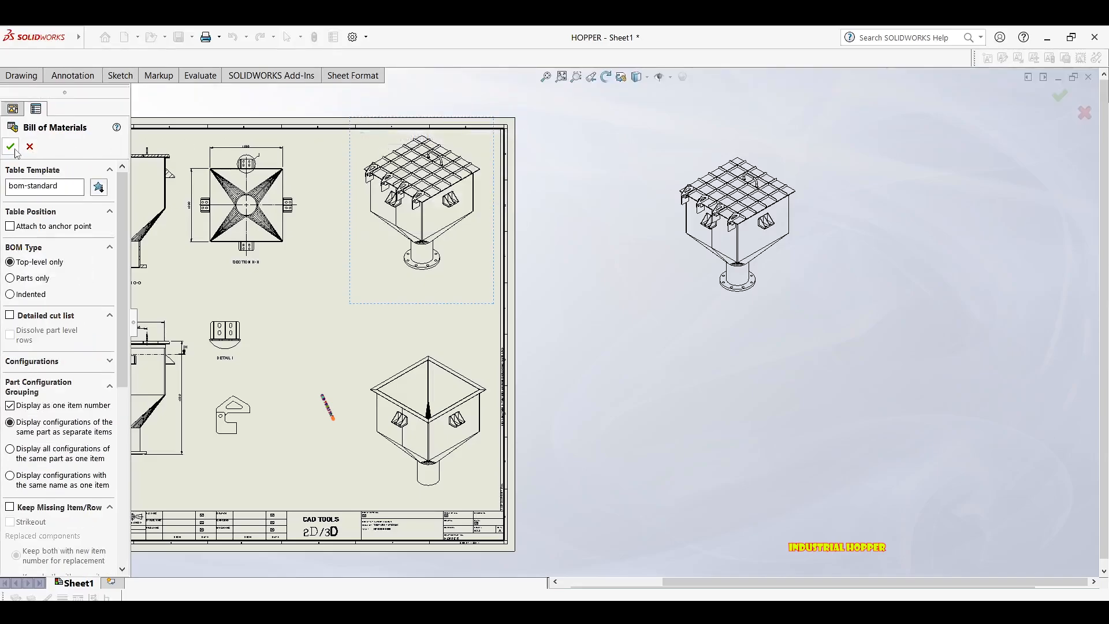
{"action": "left_click", "coordinate": [12, 147]}
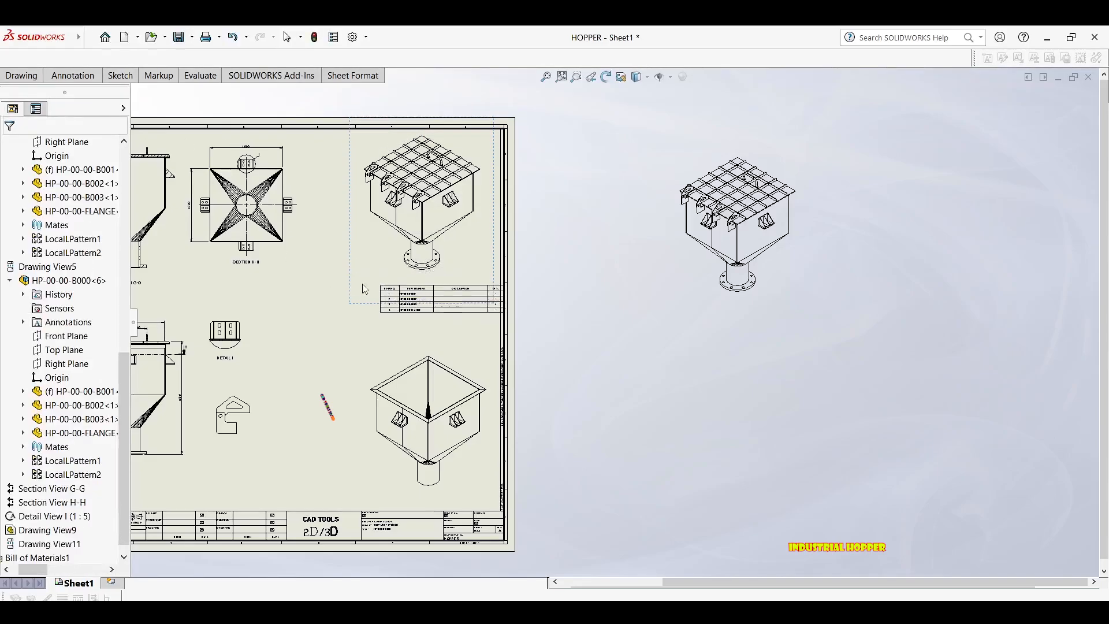
Shift the assembly's isometric view right to sit over its bill of materials, and move the hopper body's isometric view up beneath the table.
{"action": "scroll", "coordinate": [359, 287], "scroll_direction": "down", "scroll_amount": 2}
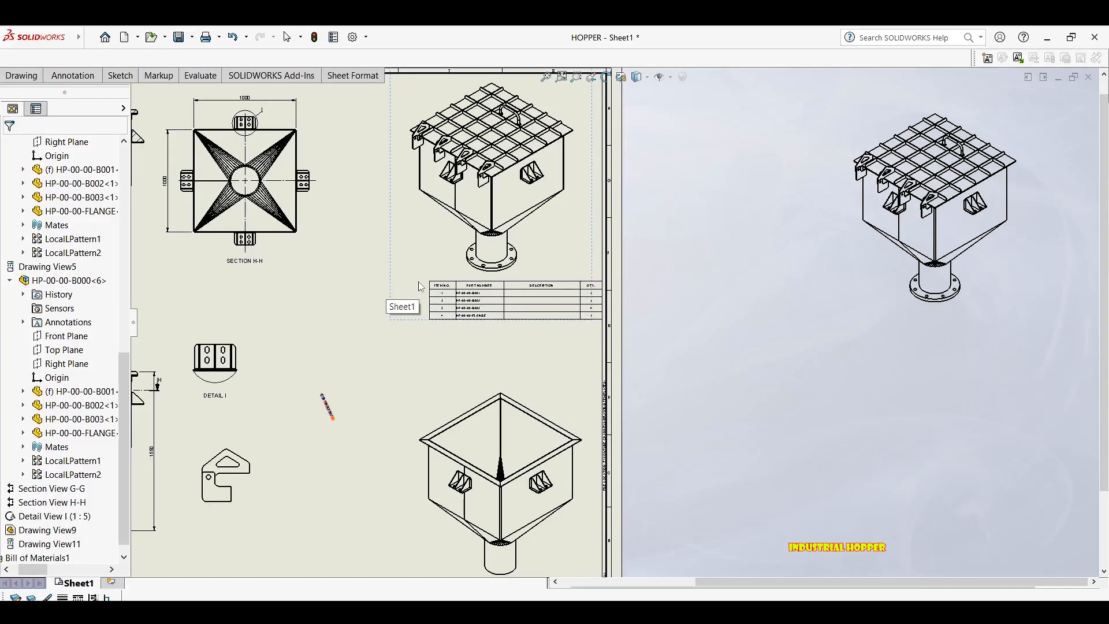
{"action": "middle_click_drag", "start_coordinate": [606, 193], "coordinate": [481, 219]}
{"action": "scroll", "coordinate": [459, 229], "scroll_direction": "down", "scroll_amount": 1}
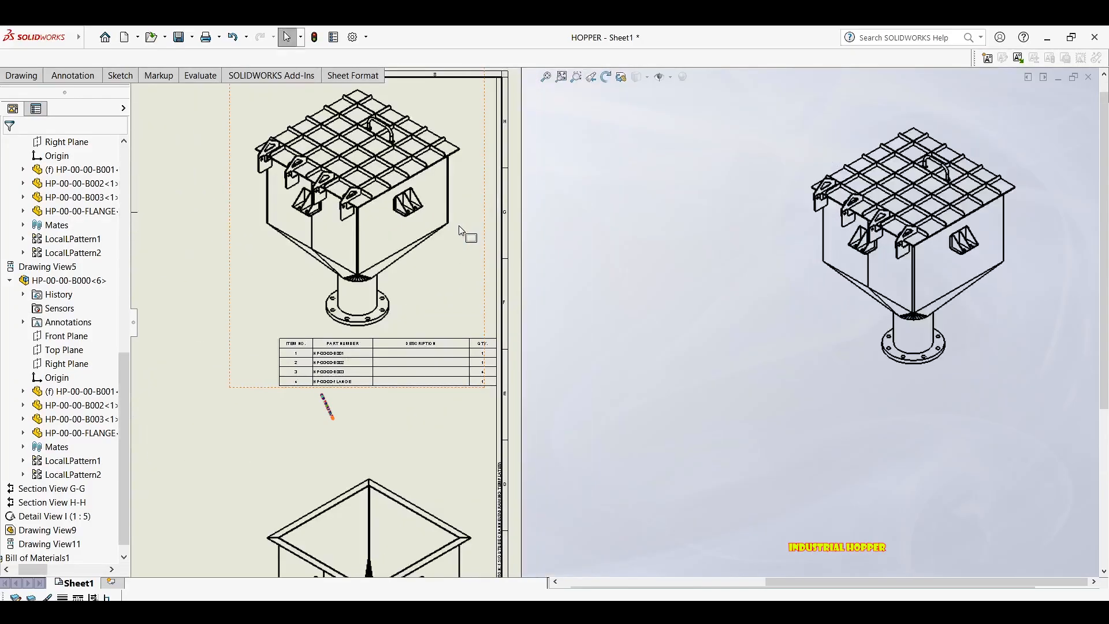
{"action": "left_click_drag", "start_coordinate": [485, 253], "coordinate": [504, 259]}
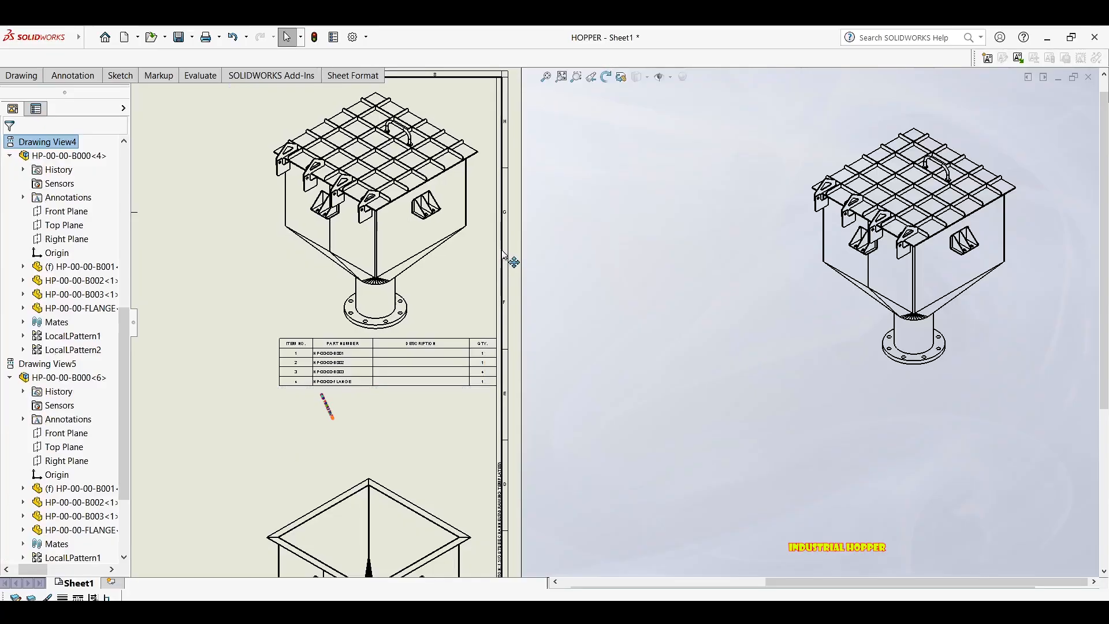
{"action": "left_click", "coordinate": [389, 398]}
{"action": "mouse_move", "coordinate": [376, 417]}
{"action": "middle_mouse_down"}
{"action": "mouse_move", "coordinate": [462, 251]}
{"action": "mouse_move", "coordinate": [463, 200]}
{"action": "middle_mouse_up"}
{"action": "scroll", "coordinate": [462, 250], "scroll_direction": "up", "scroll_amount": 4}
{"action": "left_click_drag", "start_coordinate": [544, 236], "coordinate": [552, 207]}
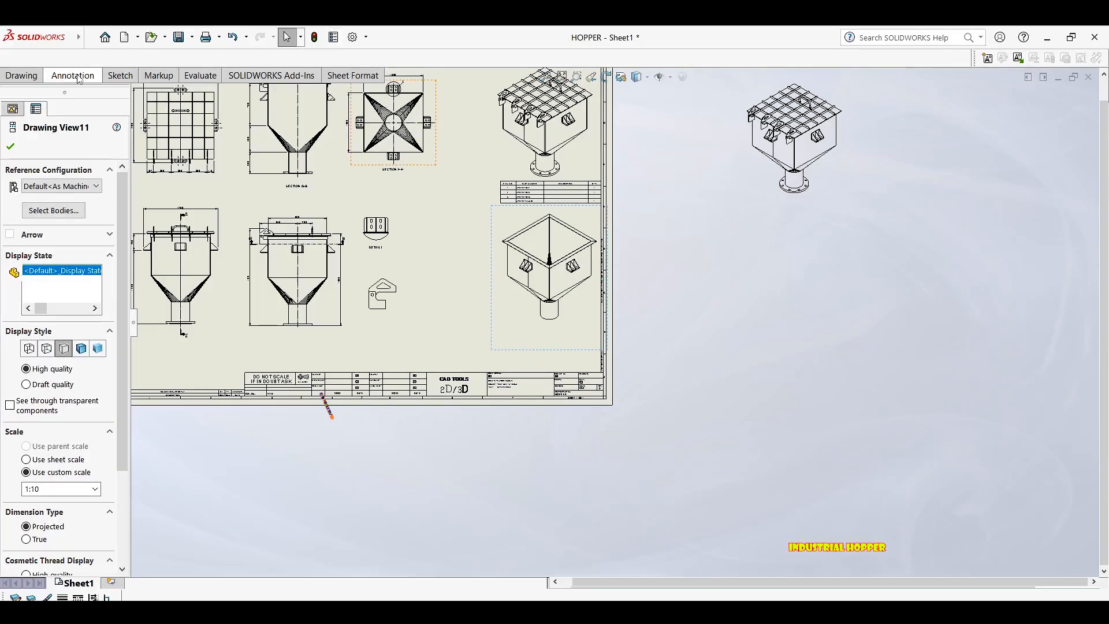
Create a parts-only bill of materials with a detailed cut list for the hopper body's isometric view, using the bom-standard template.
{"action": "left_click", "coordinate": [73, 75]}
{"action": "left_click", "coordinate": [370, 93]}
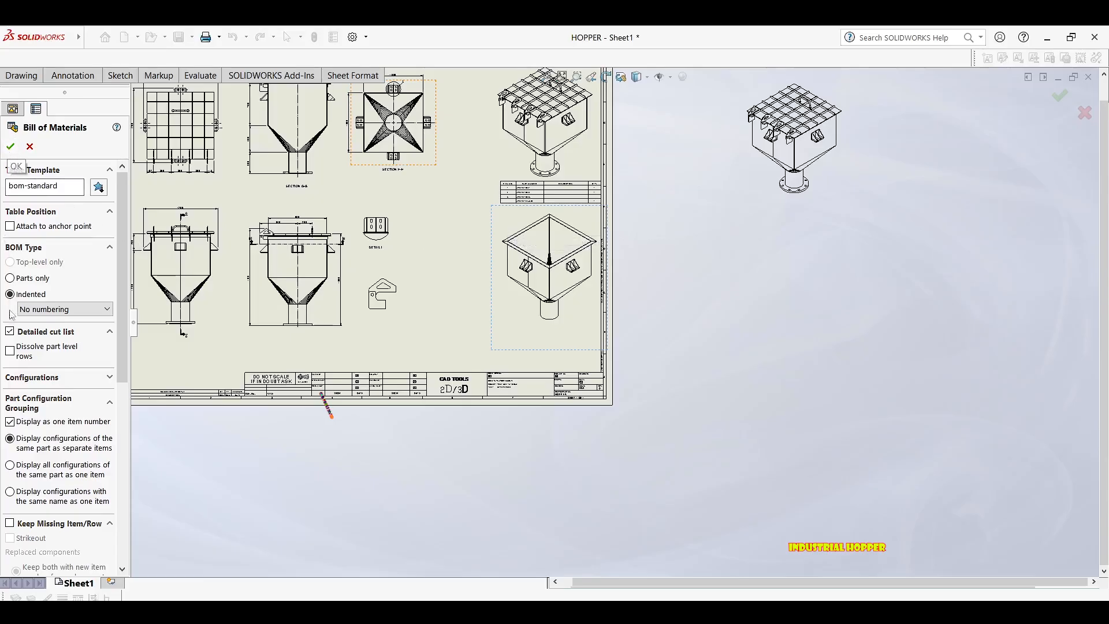
{"action": "left_click", "coordinate": [11, 279]}
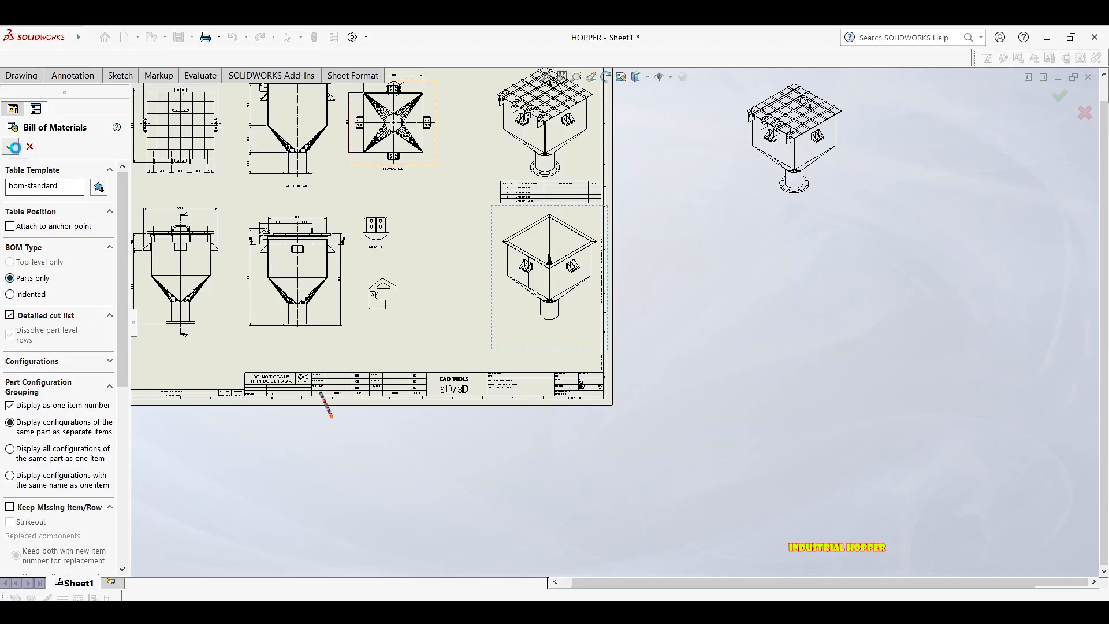
Insert a parts-only bill of materials with a detailed cut list, placing it between the lower isometric hopper view and the title block.
{"action": "left_click", "coordinate": [13, 146]}
{"action": "scroll", "coordinate": [521, 335], "scroll_direction": "down", "scroll_amount": 3}
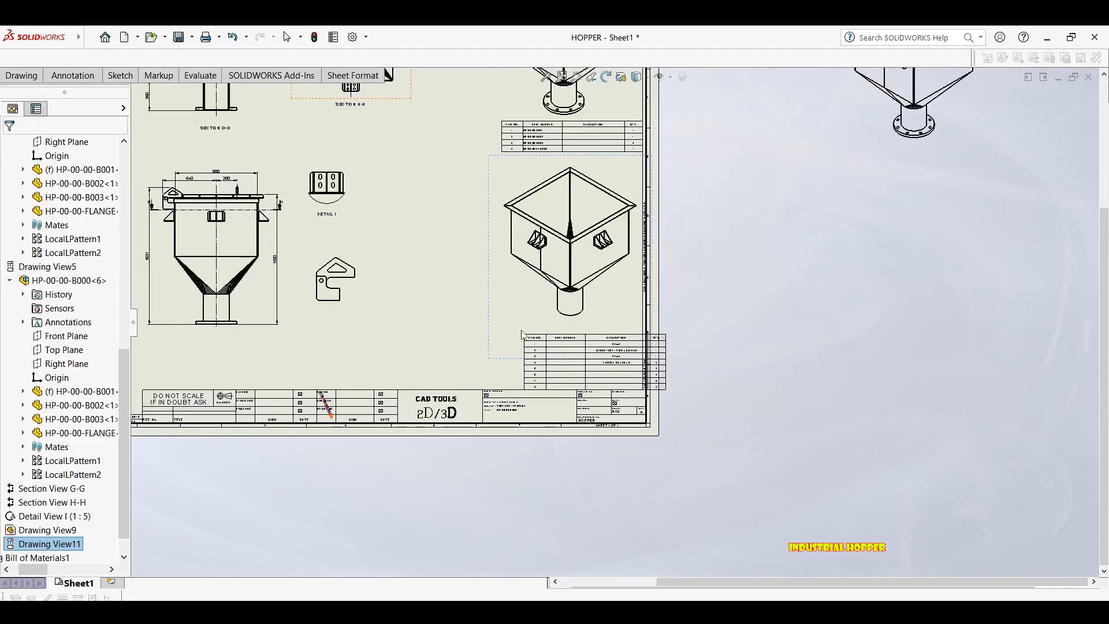
{"action": "scroll", "coordinate": [521, 335], "scroll_direction": "down", "scroll_amount": 3}
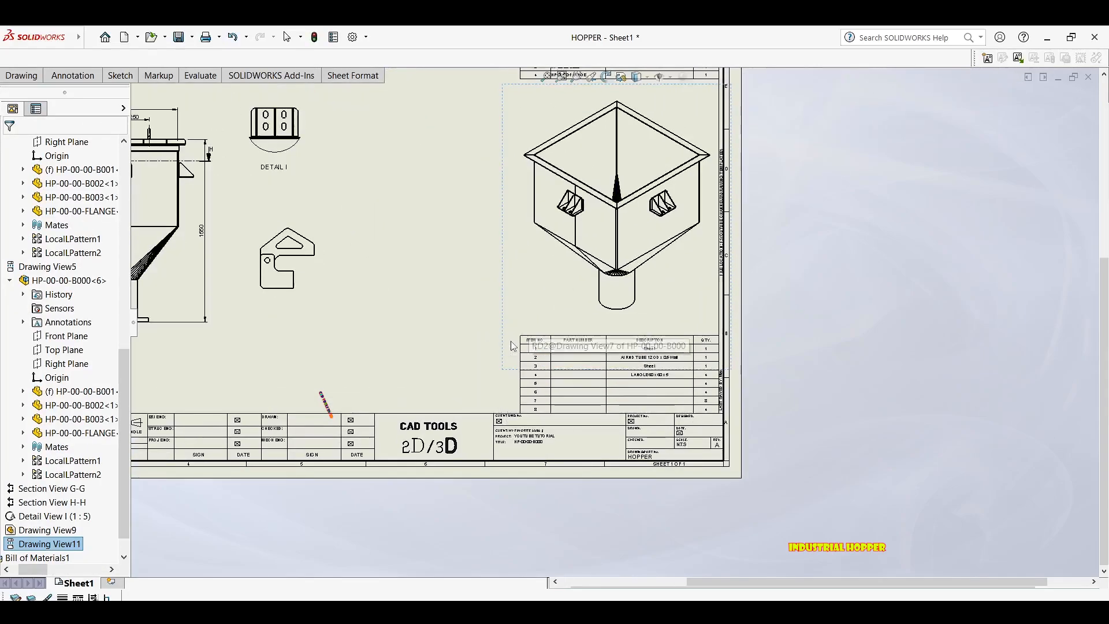
{"action": "left_click", "coordinate": [638, 337]}
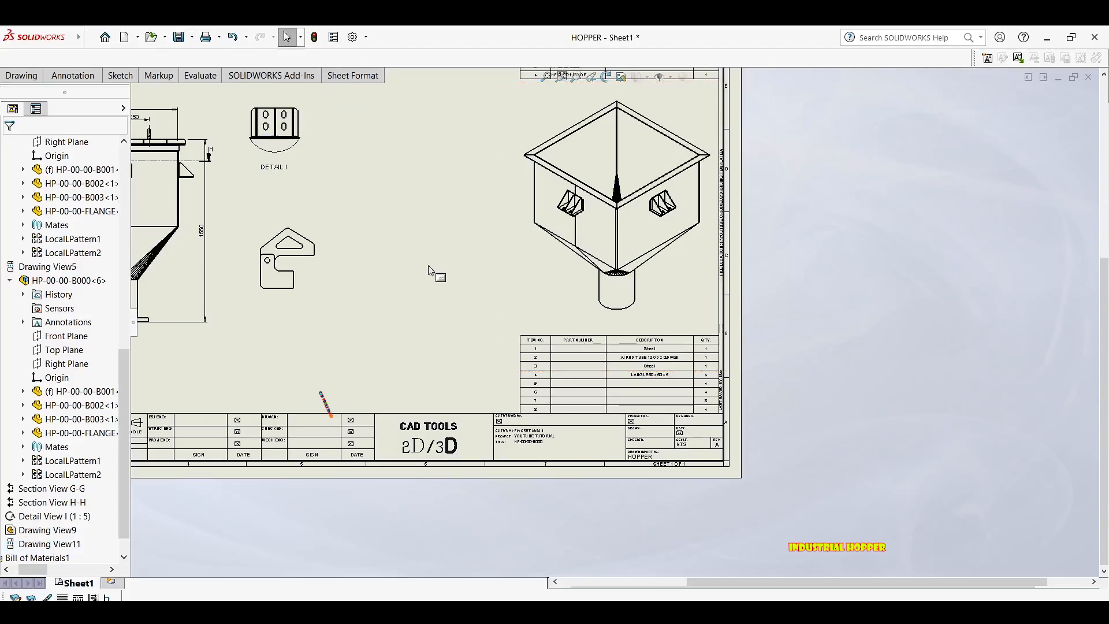
Move the lower isometric hopper view slightly down, closer to the bill of materials beneath it.
{"action": "scroll", "coordinate": [404, 265], "scroll_direction": "up", "scroll_amount": 2}
{"action": "mouse_move", "coordinate": [406, 214]}
{"action": "middle_mouse_down"}
{"action": "mouse_move", "coordinate": [400, 204]}
{"action": "mouse_move", "coordinate": [420, 204]}
{"action": "middle_mouse_up"}
{"action": "scroll", "coordinate": [445, 186], "scroll_direction": "up", "scroll_amount": 2}
{"action": "middle_click_drag", "start_coordinate": [655, 196], "coordinate": [698, 203]}
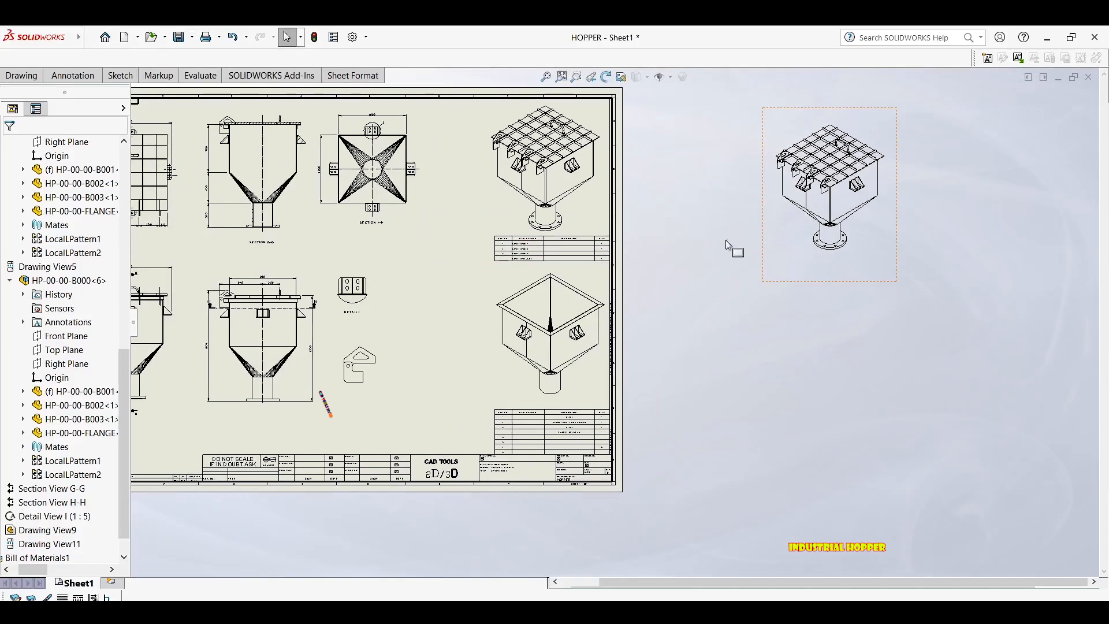
{"action": "middle_click_drag", "start_coordinate": [492, 253], "coordinate": [499, 256]}
{"action": "left_click", "coordinate": [484, 195]}
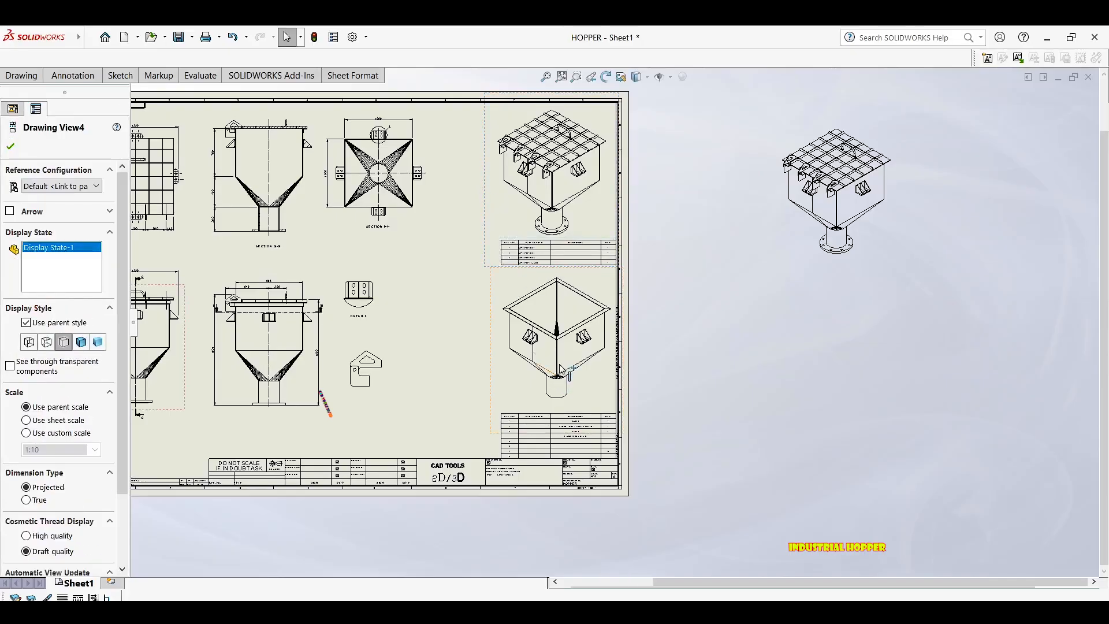
{"action": "scroll", "coordinate": [484, 341], "scroll_direction": "down", "scroll_amount": 2}
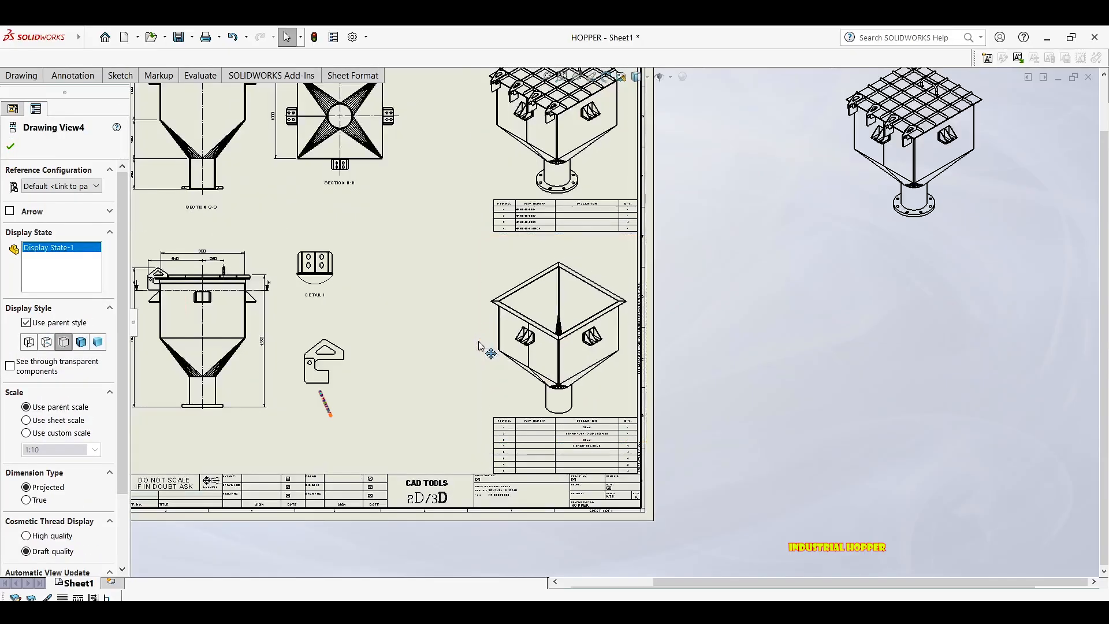
{"action": "middle_click_drag", "start_coordinate": [404, 275], "coordinate": [494, 274]}
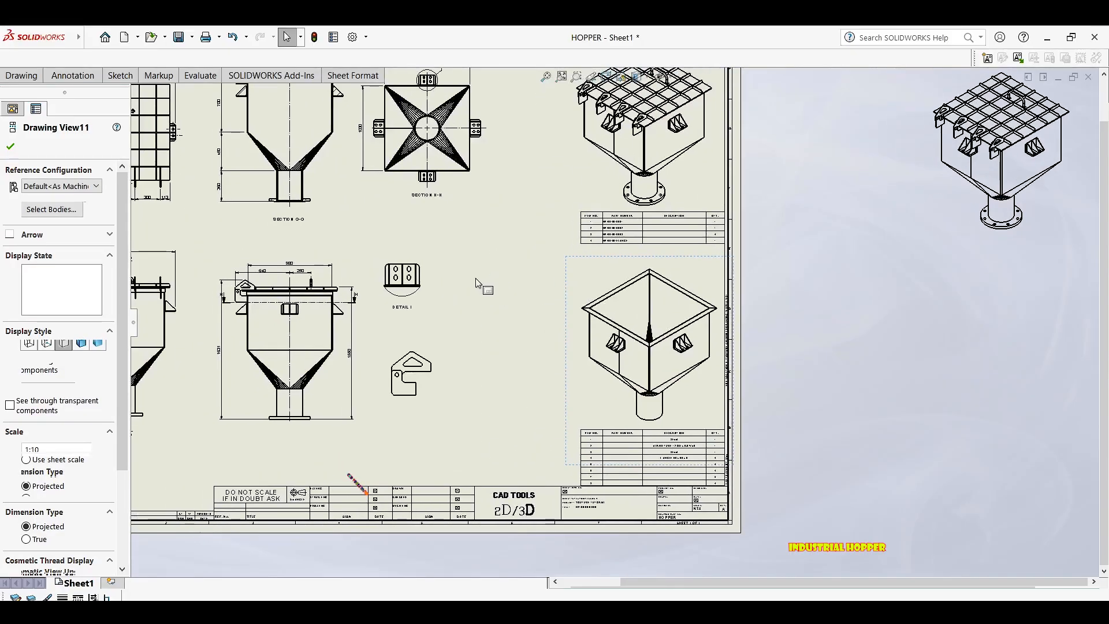
{"action": "left_click", "coordinate": [442, 273]}
{"action": "scroll", "coordinate": [450, 286], "scroll_direction": "up", "scroll_amount": 1}
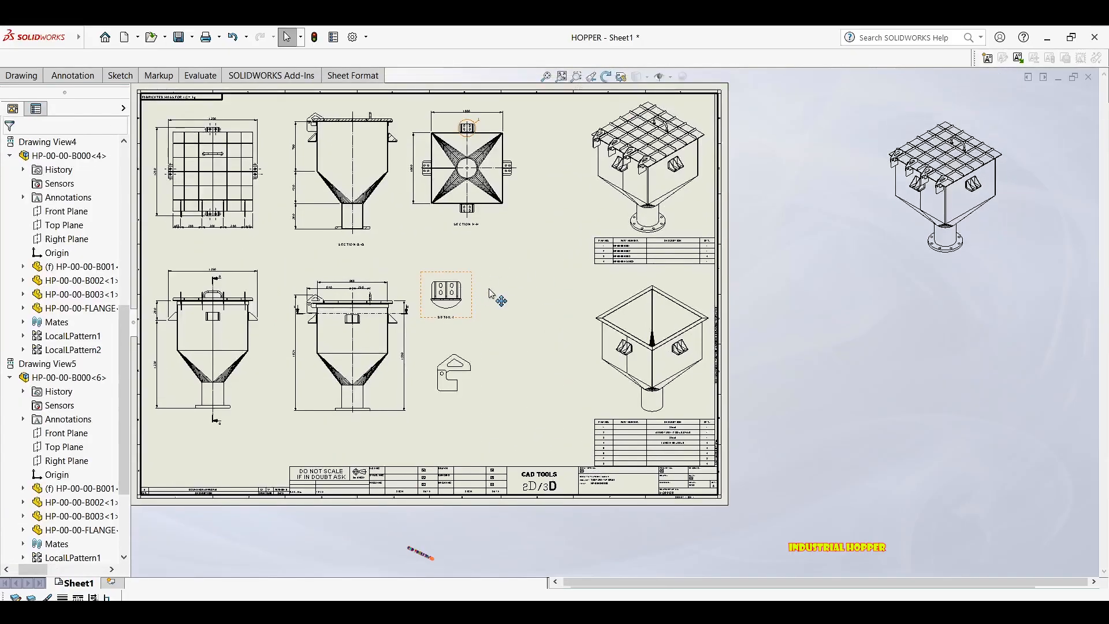
Shift Detail I and the hook plate view to the right, and move the front and side hopper views down.
{"action": "left_click_drag", "start_coordinate": [473, 289], "coordinate": [497, 292]}
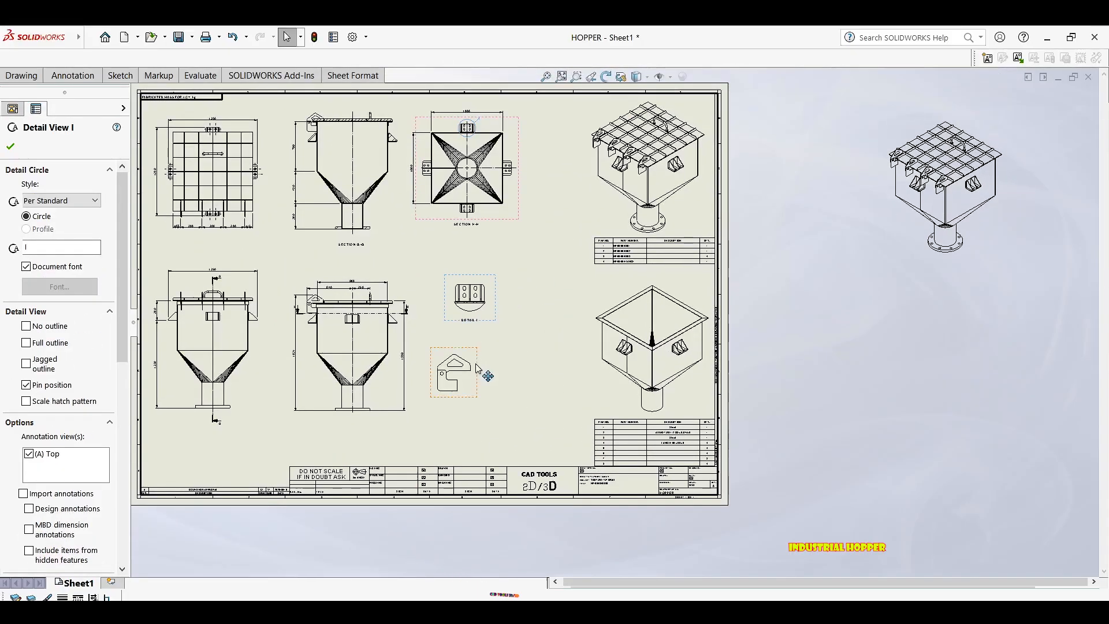
{"action": "left_click_drag", "start_coordinate": [482, 378], "coordinate": [503, 378]}
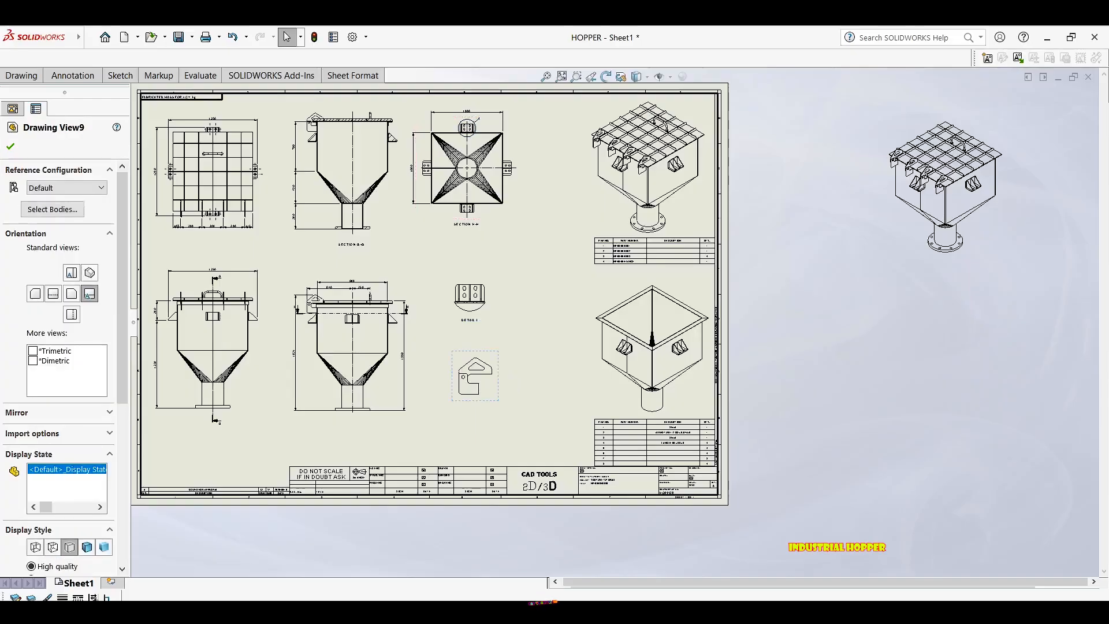
{"action": "middle_click_drag", "start_coordinate": [486, 271], "coordinate": [510, 253]}
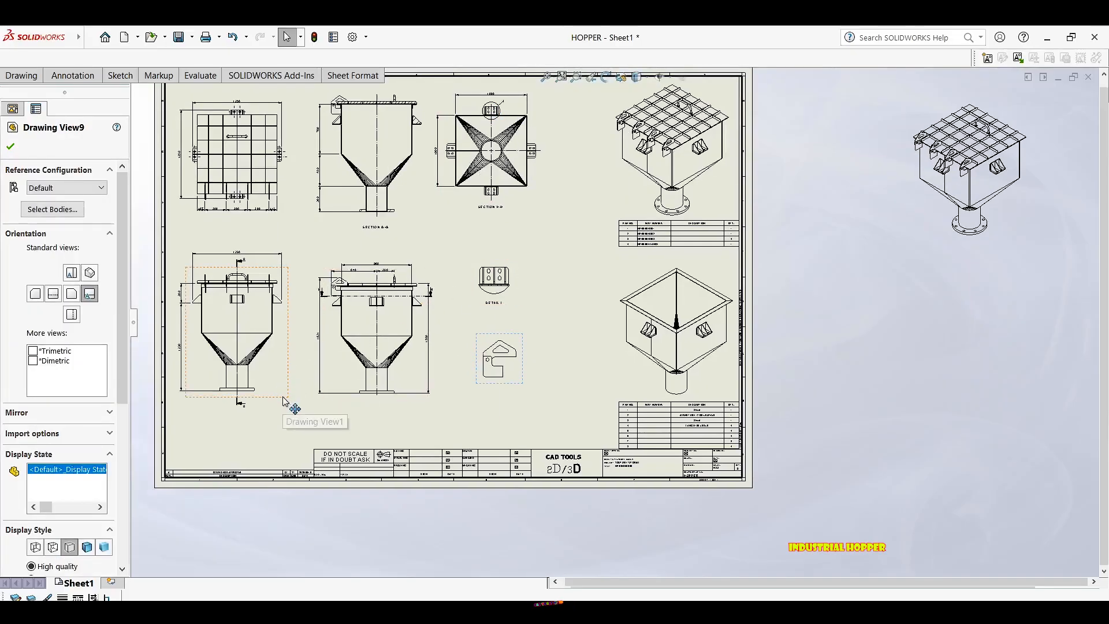
{"action": "left_click_drag", "start_coordinate": [283, 396], "coordinate": [287, 420]}
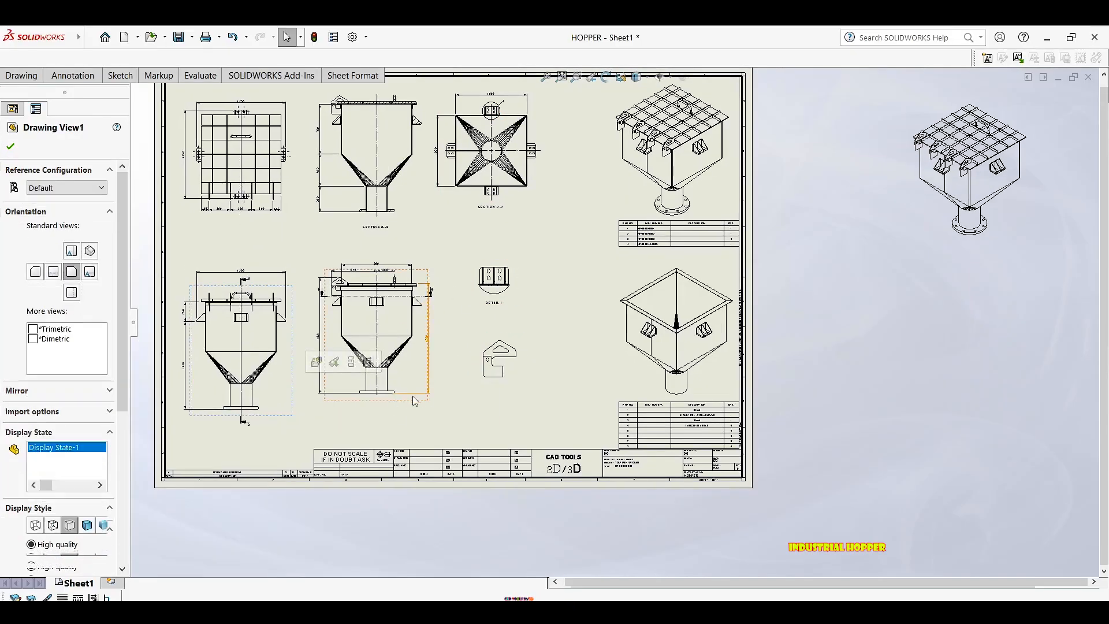
{"action": "left_click_drag", "start_coordinate": [403, 408], "coordinate": [418, 423]}
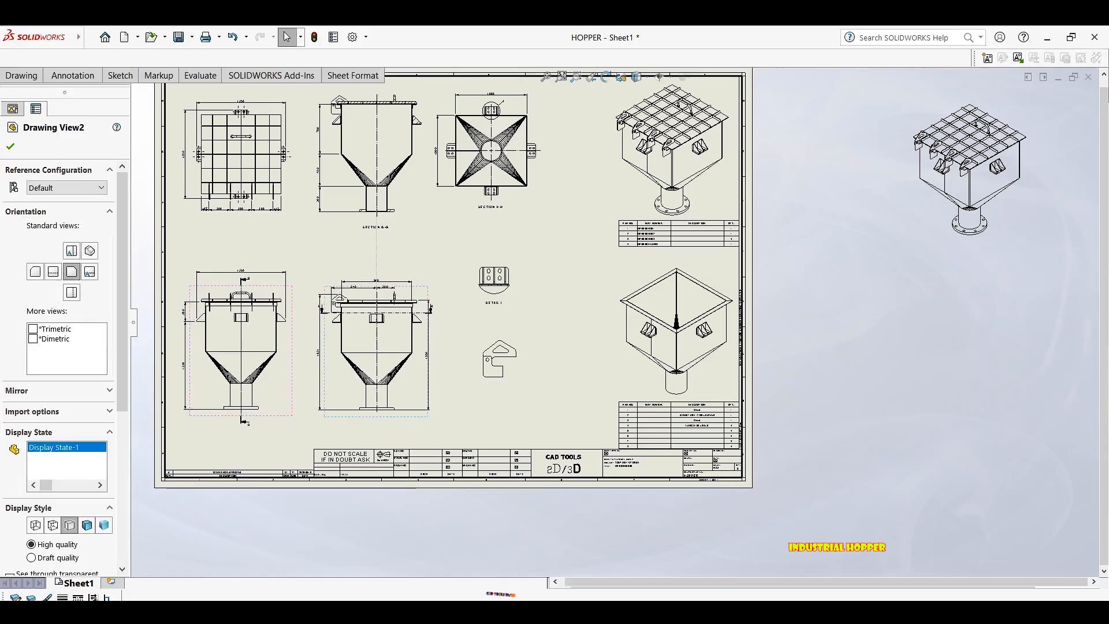
Align the side hopper view horizontally by center with the front hopper view.
{"action": "scroll", "coordinate": [365, 378], "scroll_direction": "down", "scroll_amount": 2}
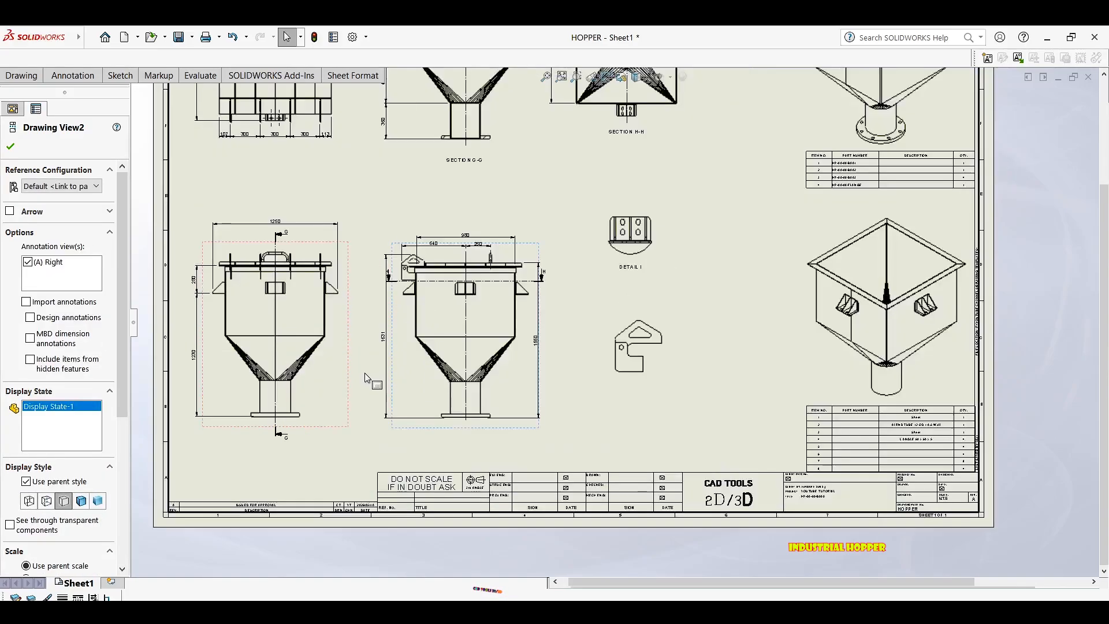
{"action": "right_click", "coordinate": [404, 378]}
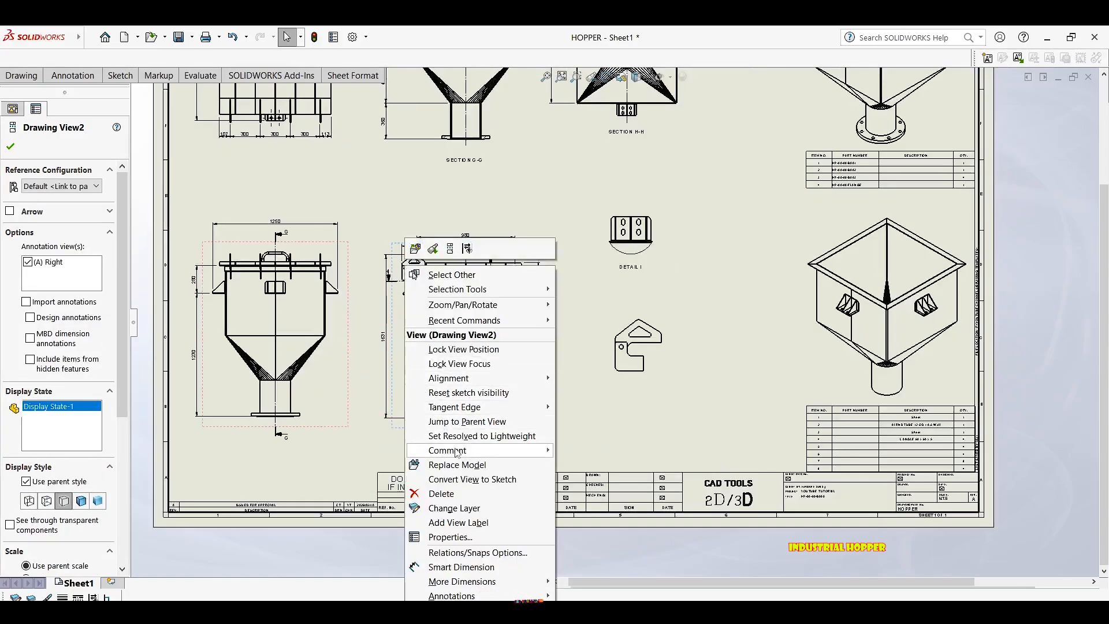
{"action": "mouse_move", "coordinate": [469, 379]}
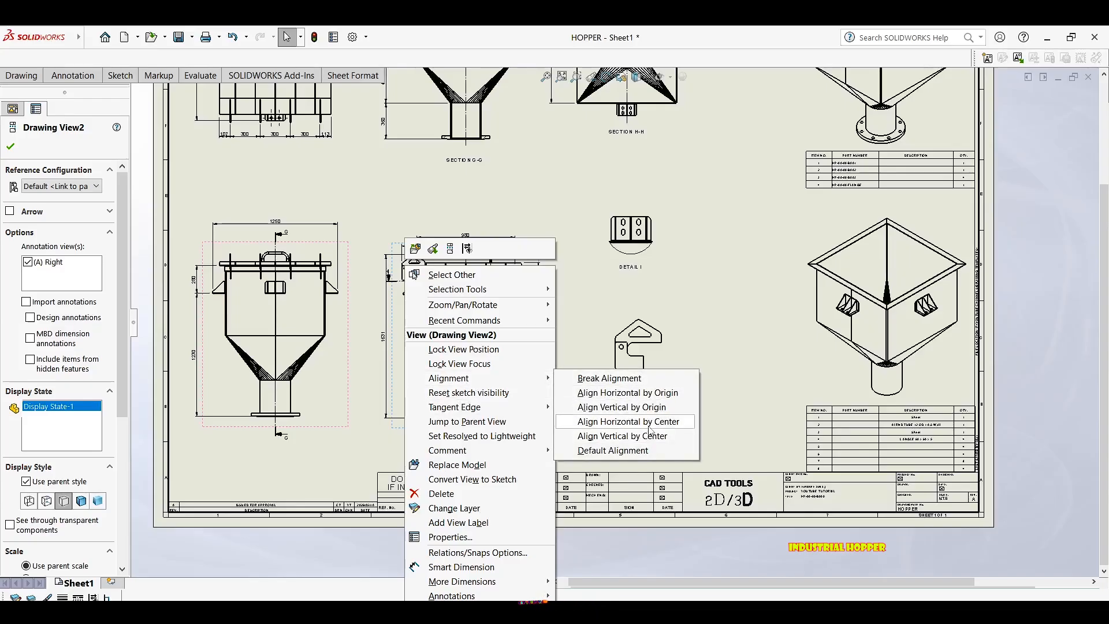
{"action": "left_click", "coordinate": [629, 422]}
{"action": "key", "text": "Escape"}
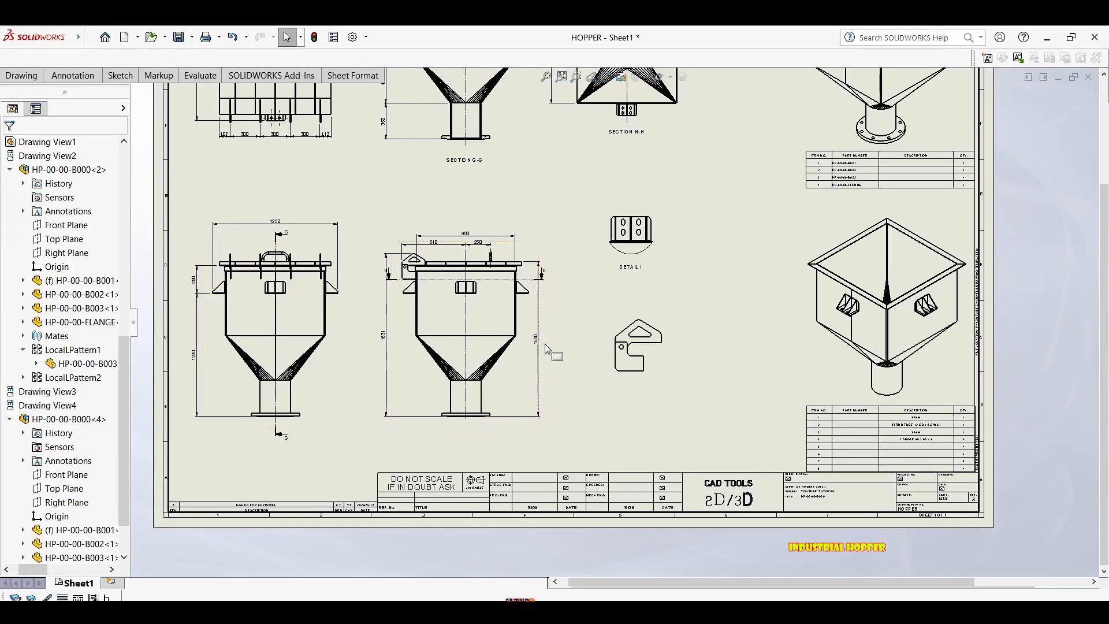
Reposition Detail I slightly lower and to the right, above the hook plate view.
{"action": "middle_click_drag", "start_coordinate": [471, 278], "coordinate": [397, 295]}
{"action": "middle_click_drag", "start_coordinate": [556, 219], "coordinate": [504, 217]}
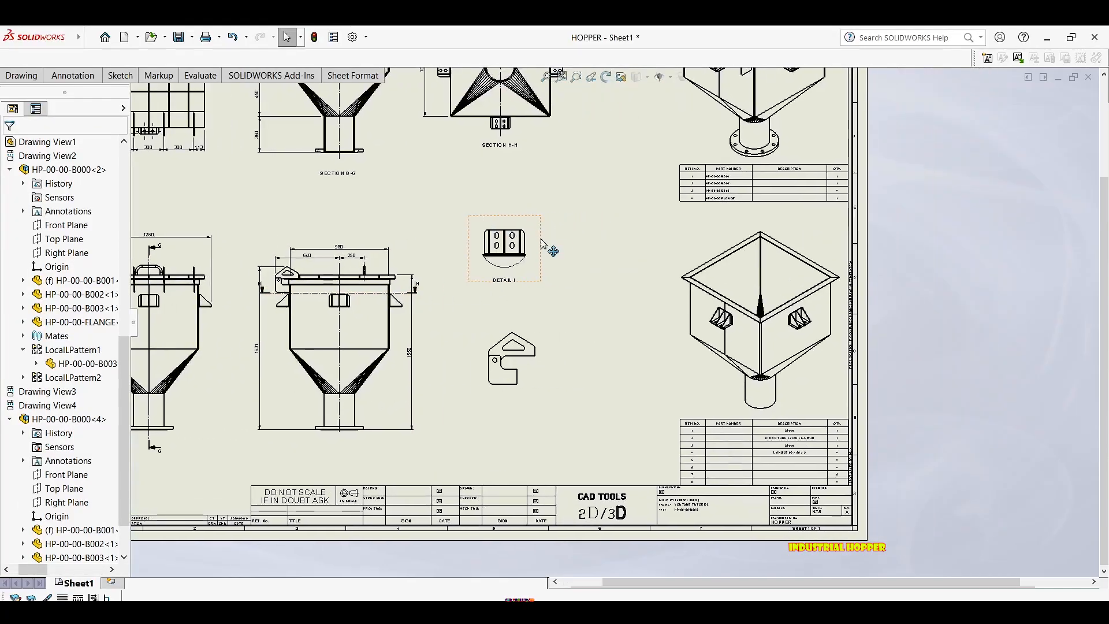
{"action": "left_click", "coordinate": [543, 243]}
{"action": "left_click_drag", "start_coordinate": [543, 244], "coordinate": [552, 265]}
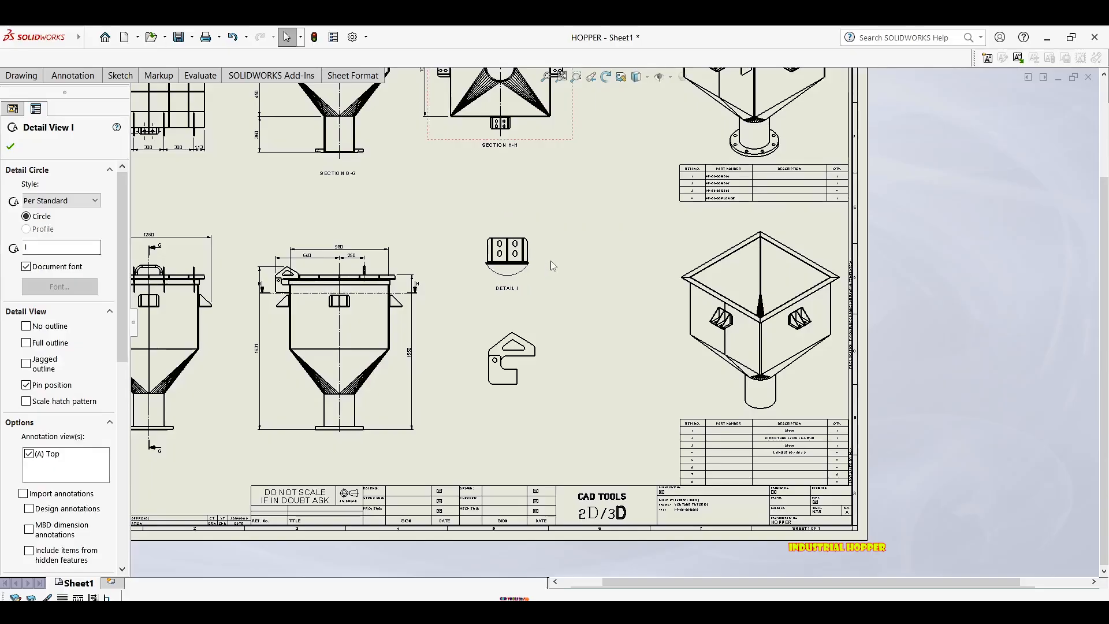
Add center marks to all four slots in Detail I.
{"action": "left_click", "coordinate": [79, 76]}
{"action": "left_click", "coordinate": [288, 97]}
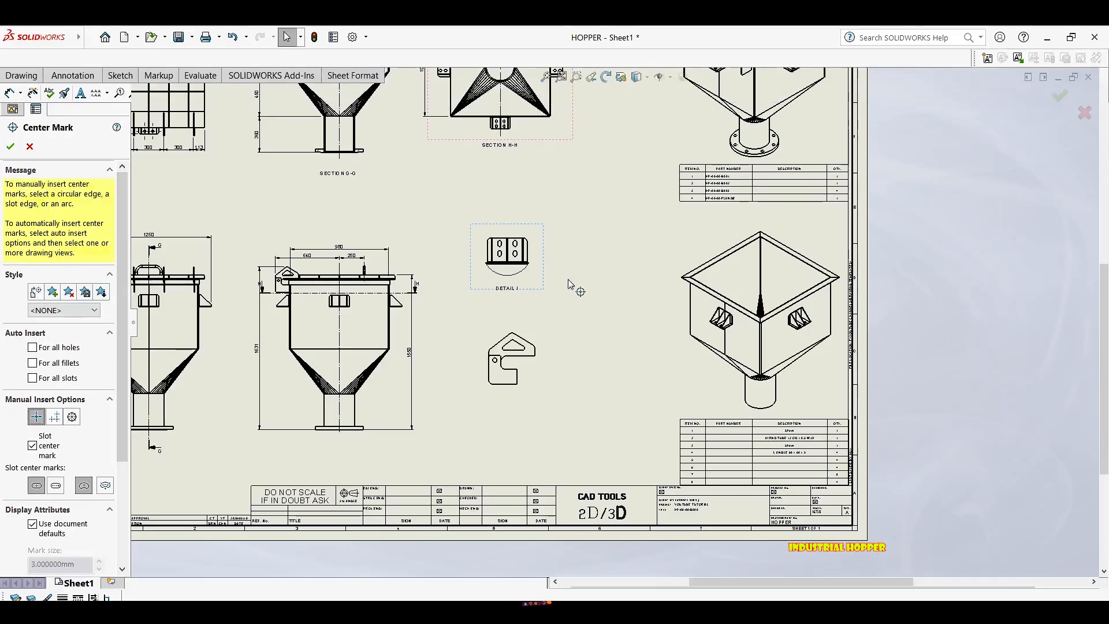
{"action": "scroll", "coordinate": [445, 218], "scroll_direction": "down", "scroll_amount": 8}
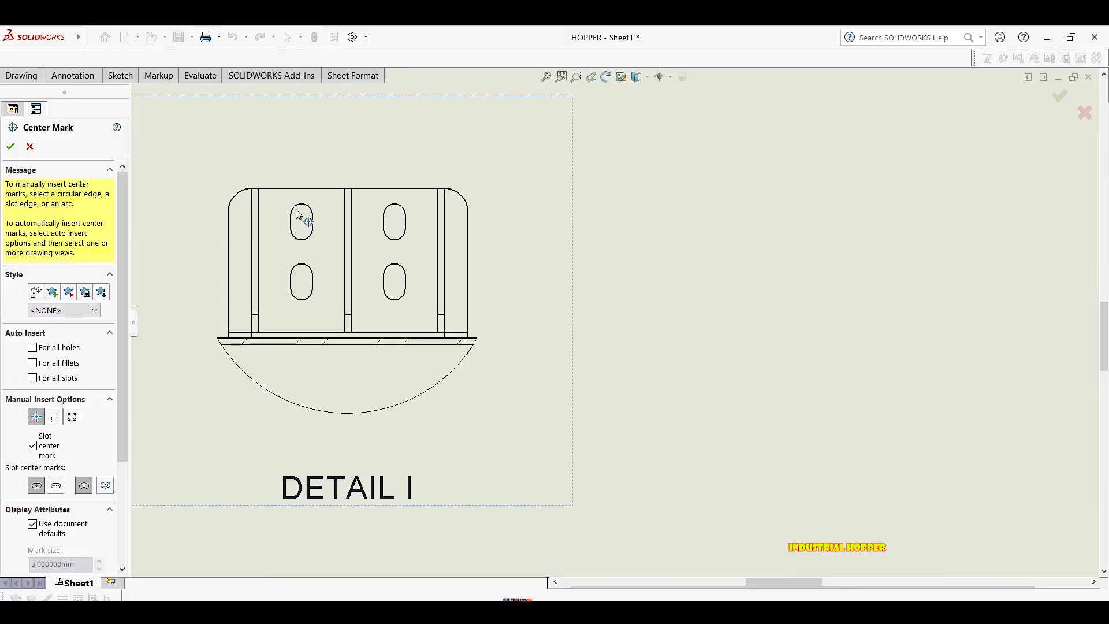
{"action": "left_click", "coordinate": [300, 213]}
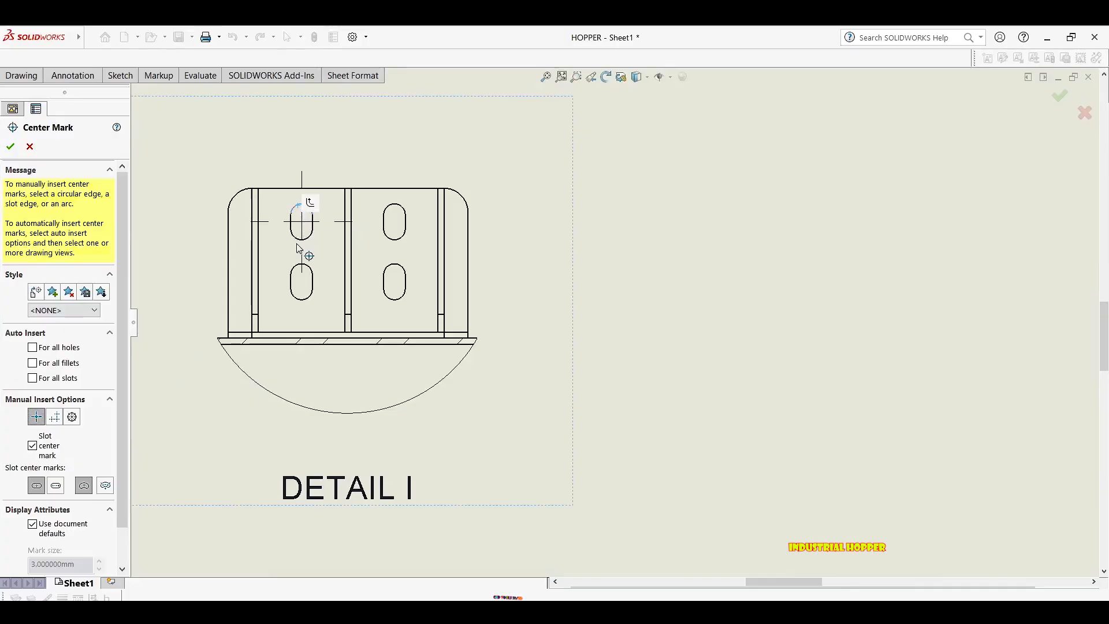
{"action": "left_click", "coordinate": [307, 301]}
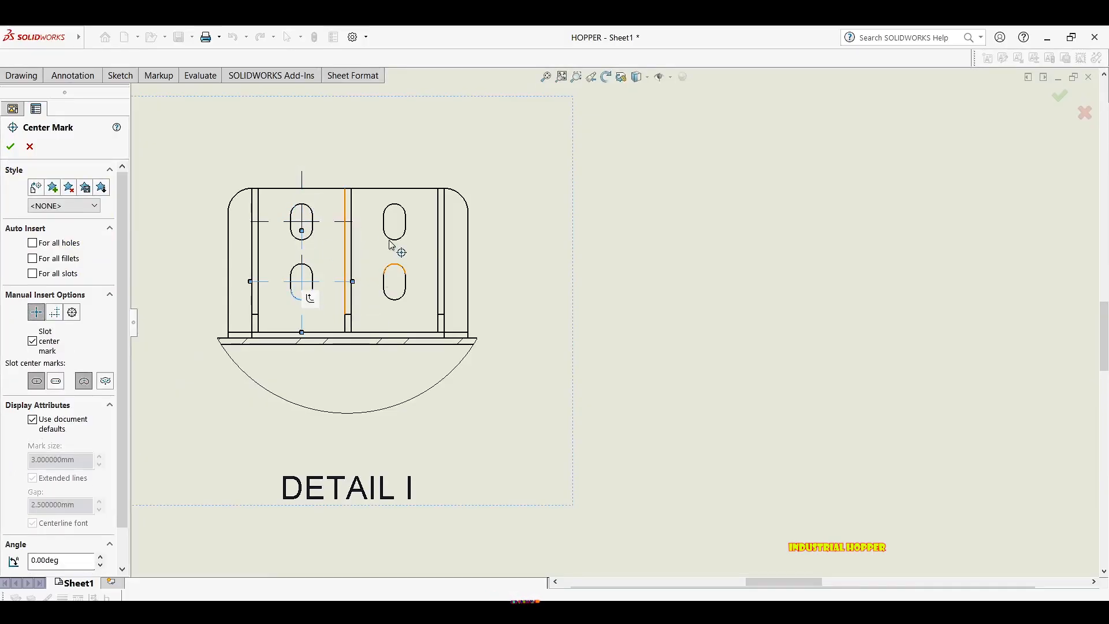
{"action": "left_click", "coordinate": [396, 241]}
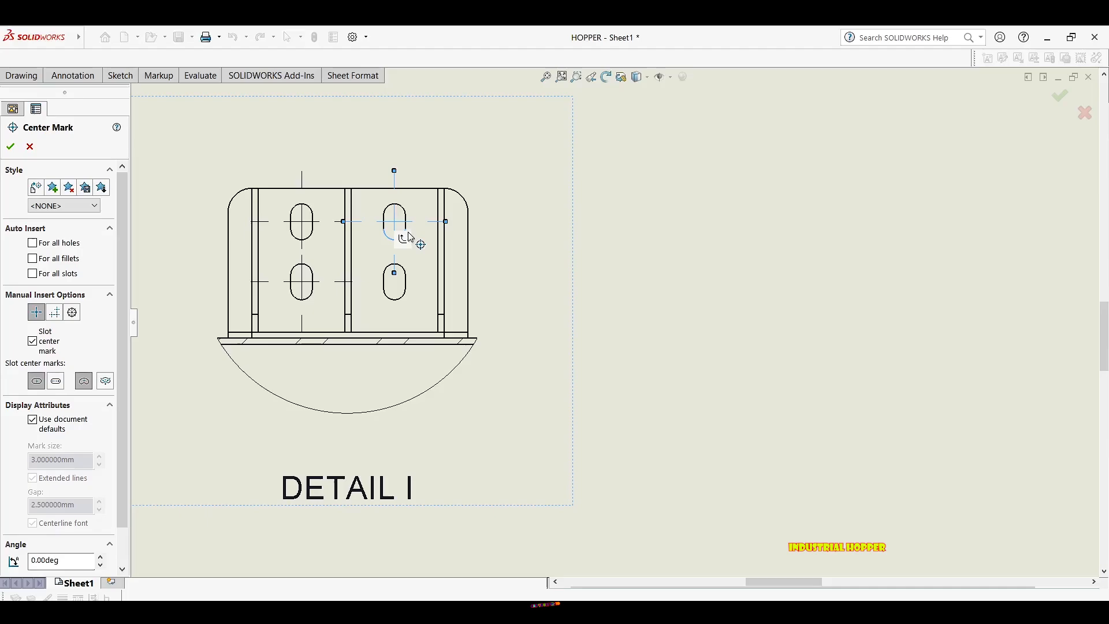
{"action": "left_click", "coordinate": [397, 303]}
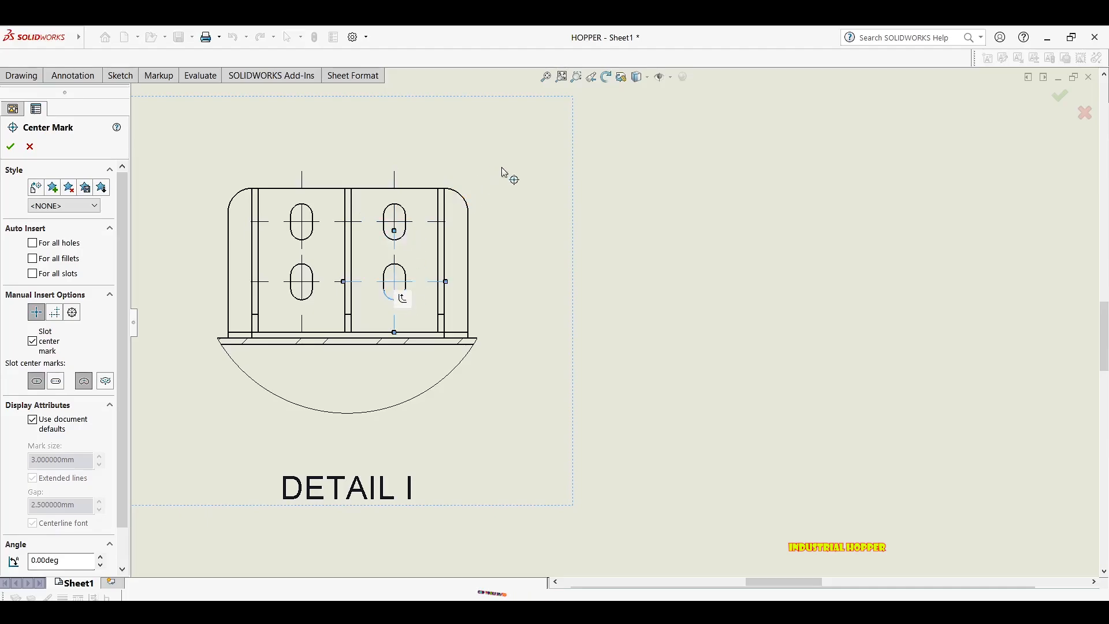
{"action": "key", "text": "Escape"}
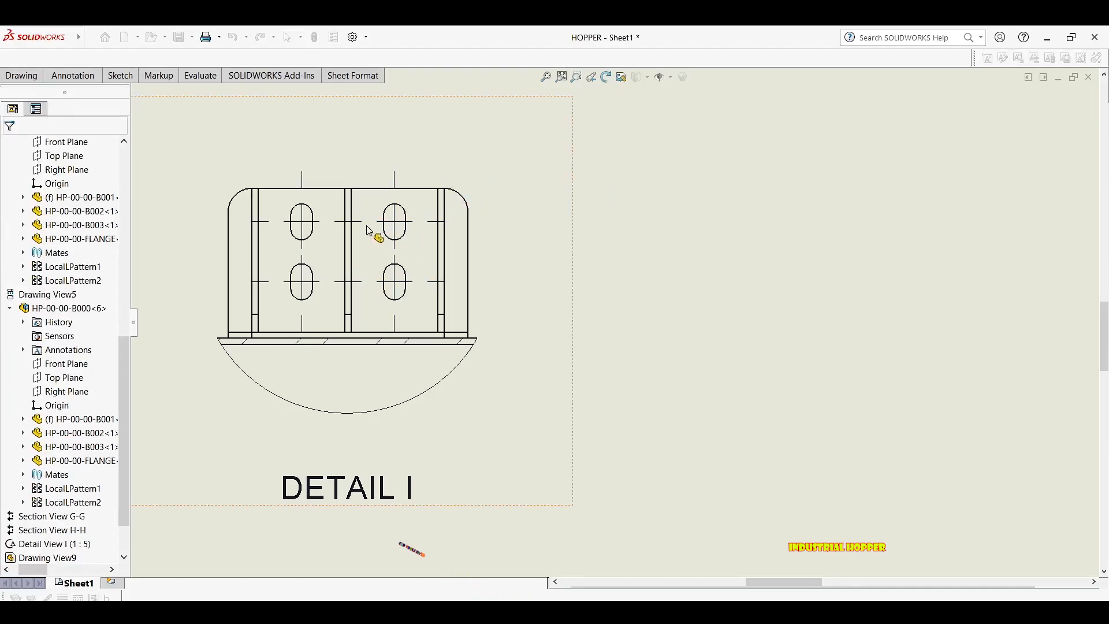
Dimension the horizontal spacing between the two upper slots of Detail I, placing the dimension above the plate.
{"action": "key", "text": "space"}
{"action": "key", "text": "d"}
{"action": "key", "text": "Escape"}
{"action": "key", "text": "d"}
{"action": "left_click", "coordinate": [303, 183]}
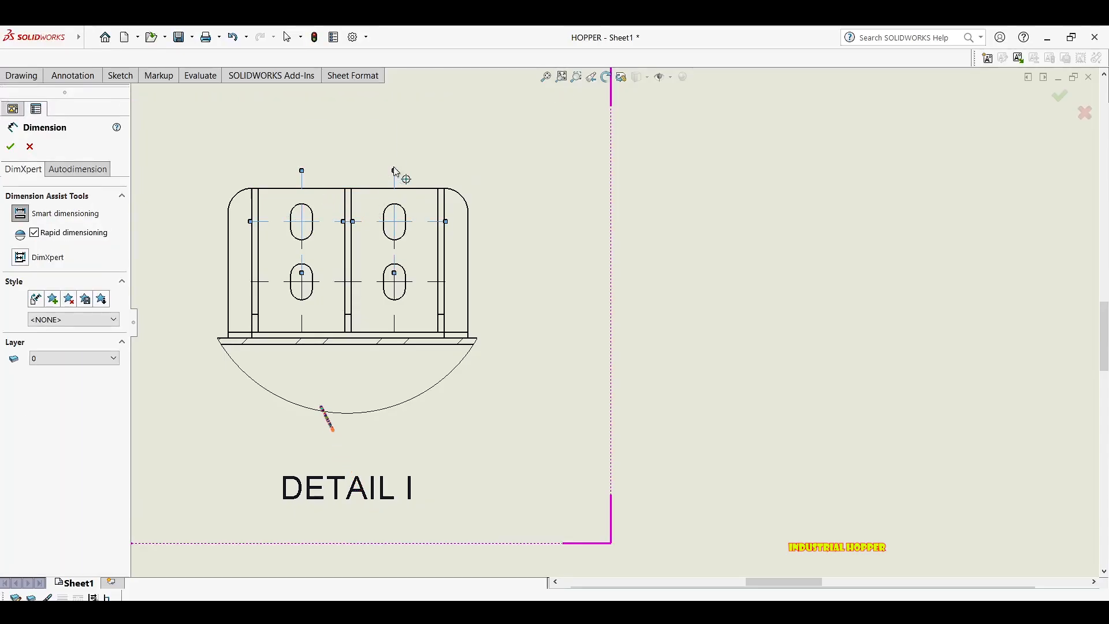
{"action": "left_click", "coordinate": [394, 171]}
{"action": "left_click", "coordinate": [348, 114]}
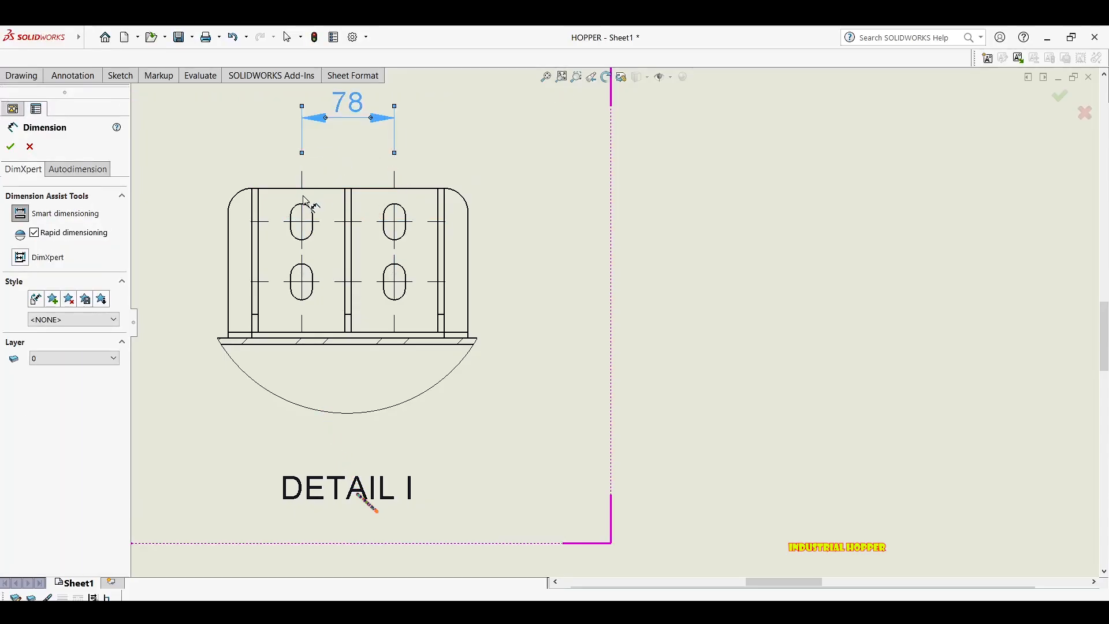
Dimension the horizontal distance from each upper slot center to its nearest plate side edge, in line with the slot spacing dimension.
{"action": "left_click", "coordinate": [243, 208]}
{"action": "left_click", "coordinate": [227, 223]}
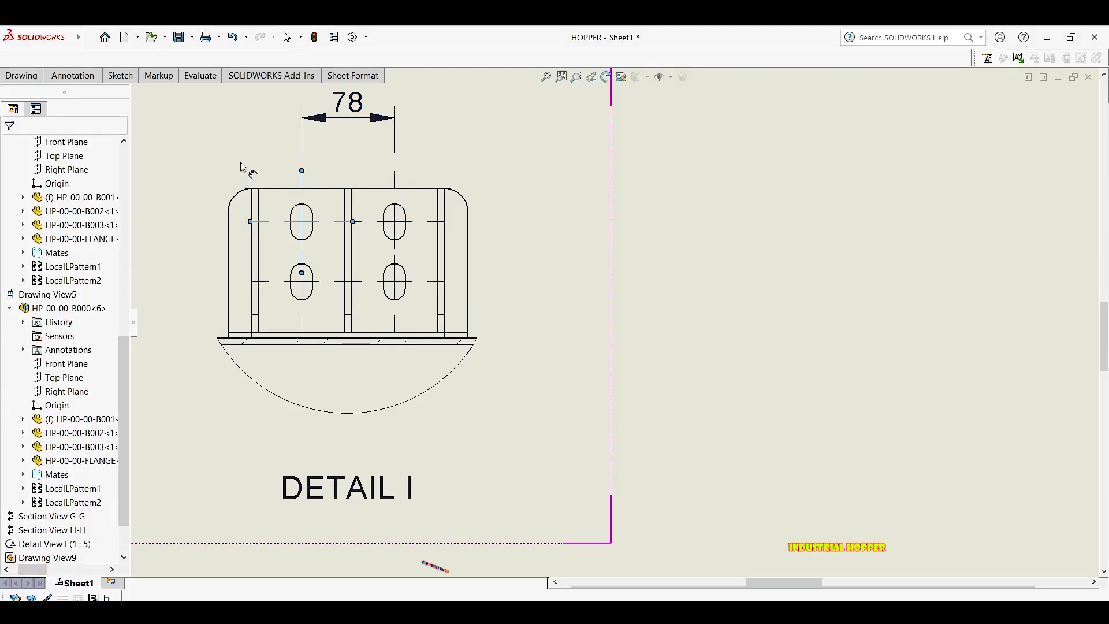
{"action": "left_click", "coordinate": [227, 237]}
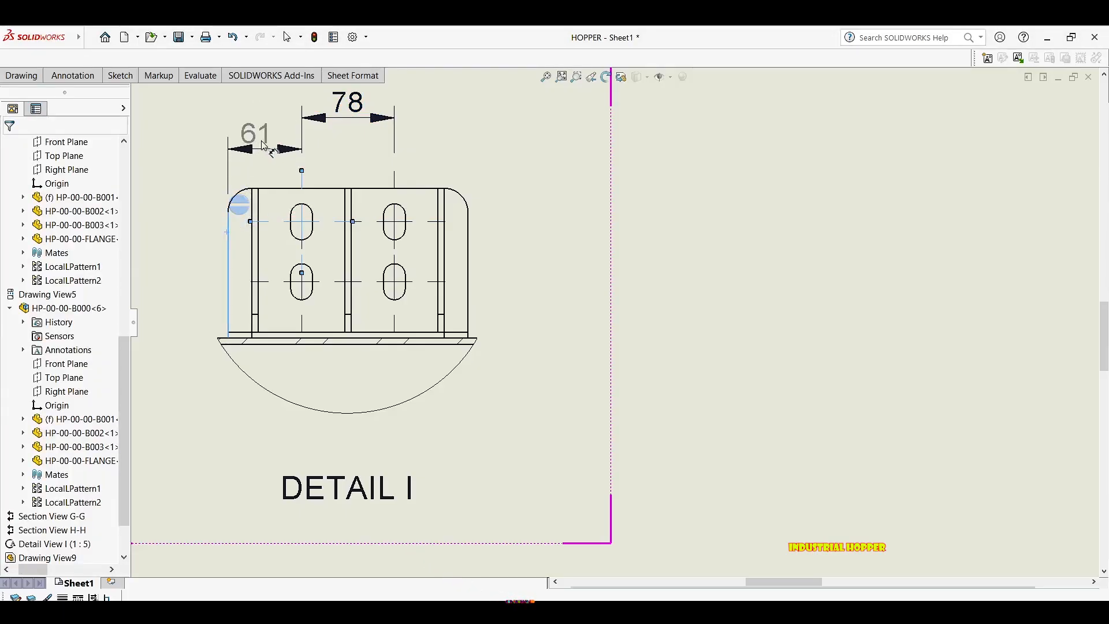
{"action": "left_click", "coordinate": [267, 119]}
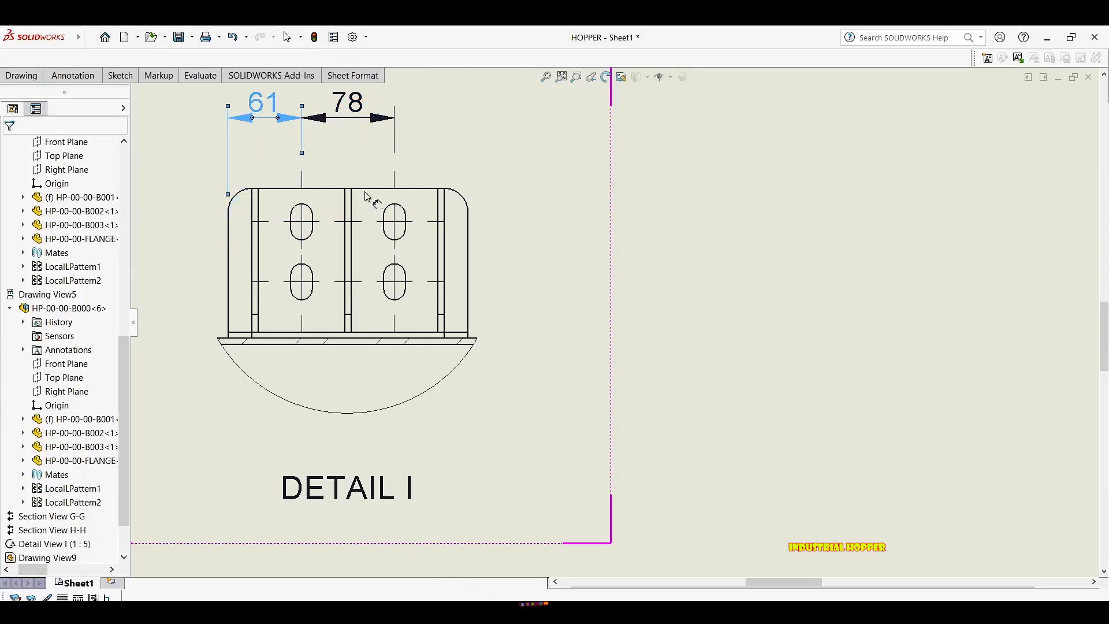
{"action": "left_click", "coordinate": [395, 181]}
{"action": "left_click", "coordinate": [468, 231]}
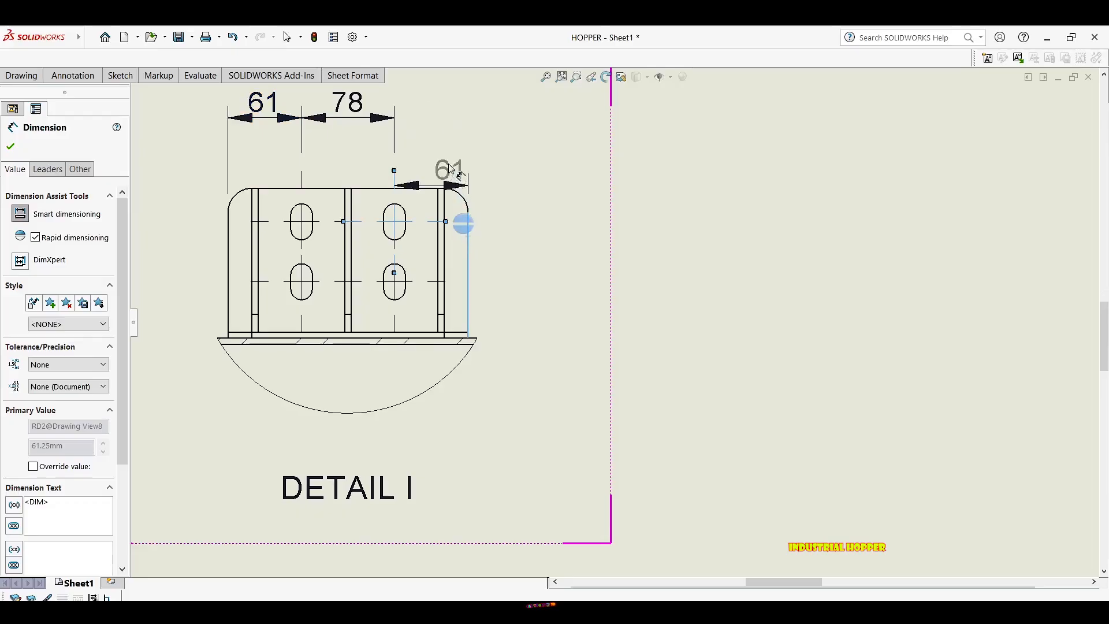
{"action": "left_click", "coordinate": [448, 119]}
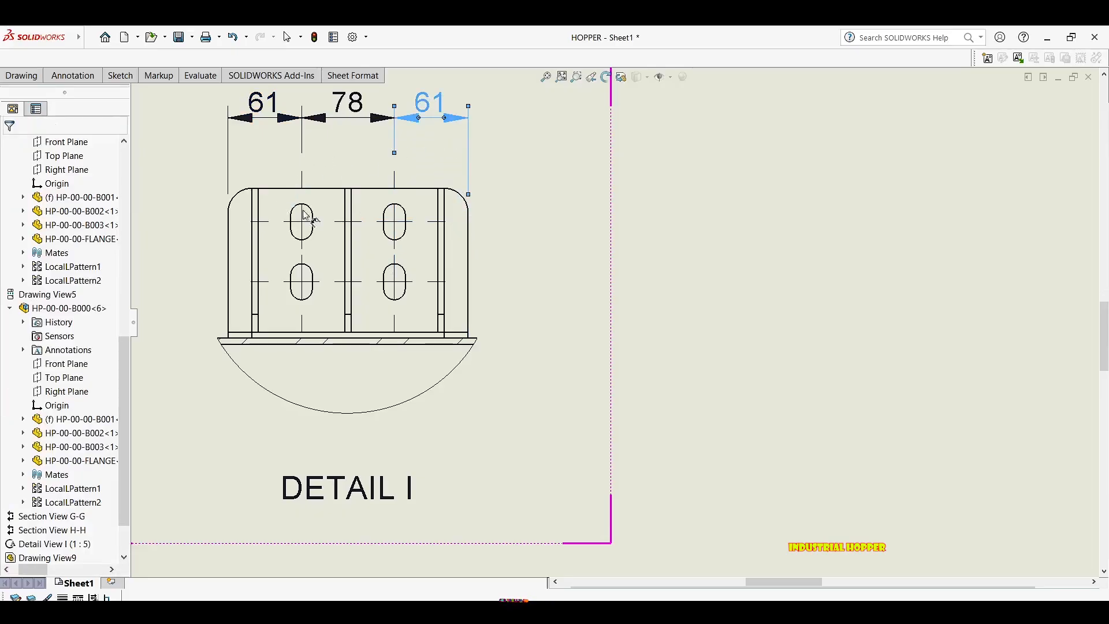
Dimension the vertical distance from Detail I's upper plate edge to the upper slot center, placing it beside the plate's left edge.
{"action": "middle_click_drag", "start_coordinate": [236, 195], "coordinate": [399, 198]}
{"action": "left_click", "coordinate": [433, 190]}
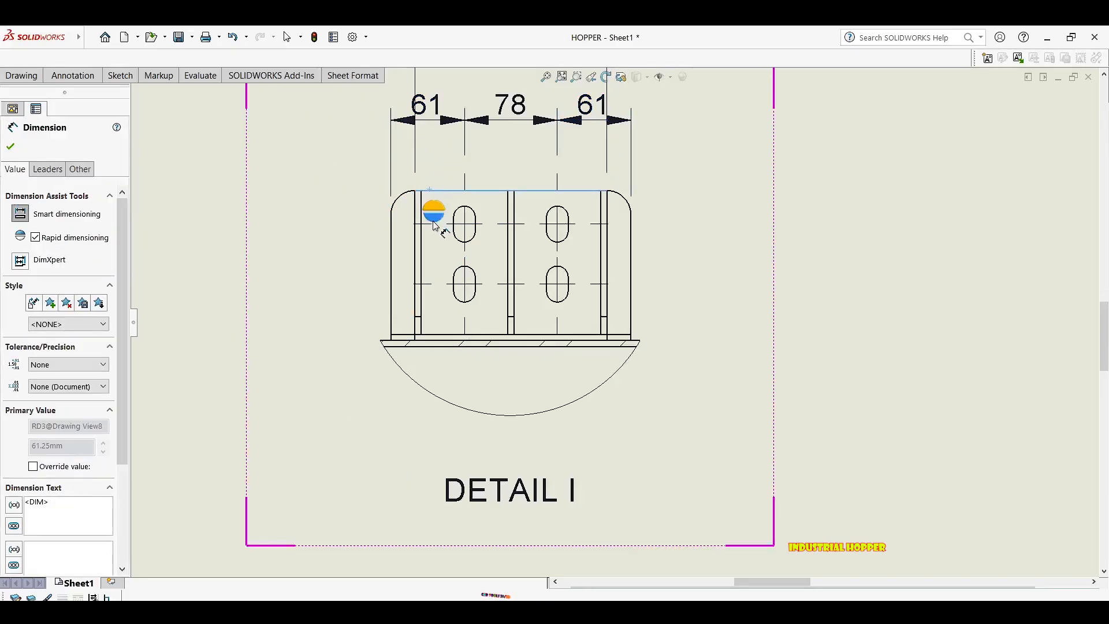
{"action": "left_click", "coordinate": [431, 223]}
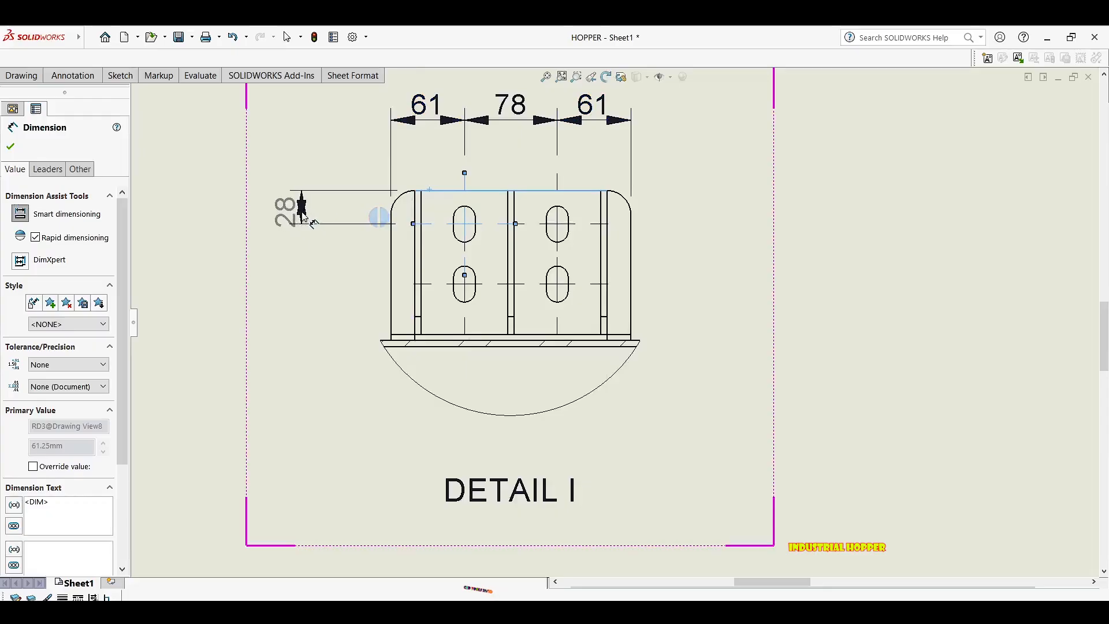
{"action": "left_click", "coordinate": [299, 201]}
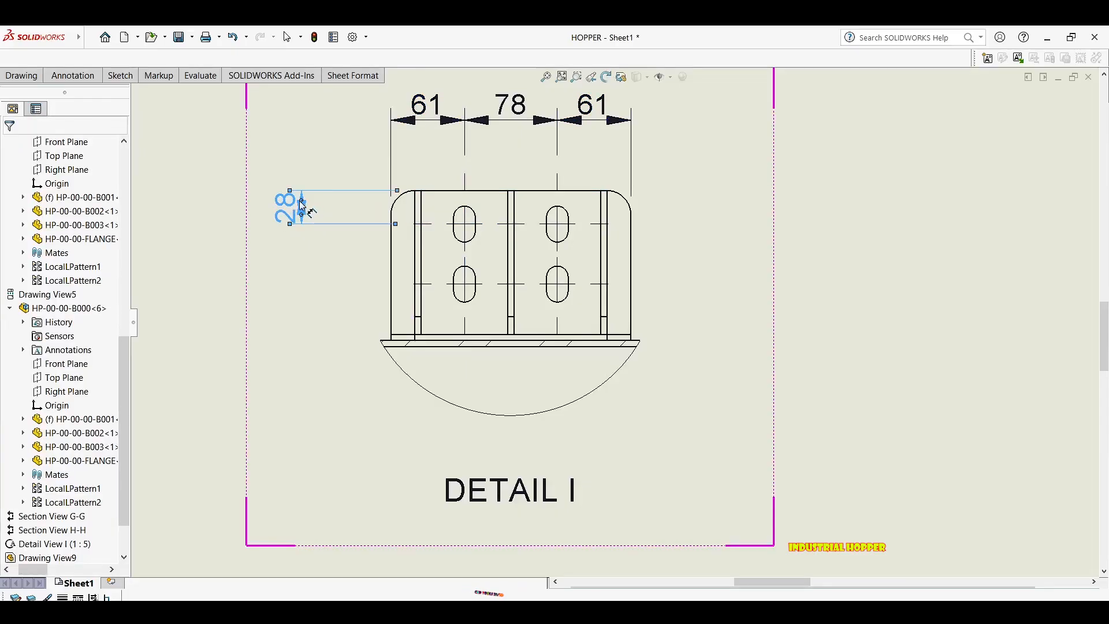
Dimension Detail I's vertical slot spacing and the distance from the lower slot center to the bottom plate line, in line with the existing vertical dimension.
{"action": "left_click", "coordinate": [428, 224]}
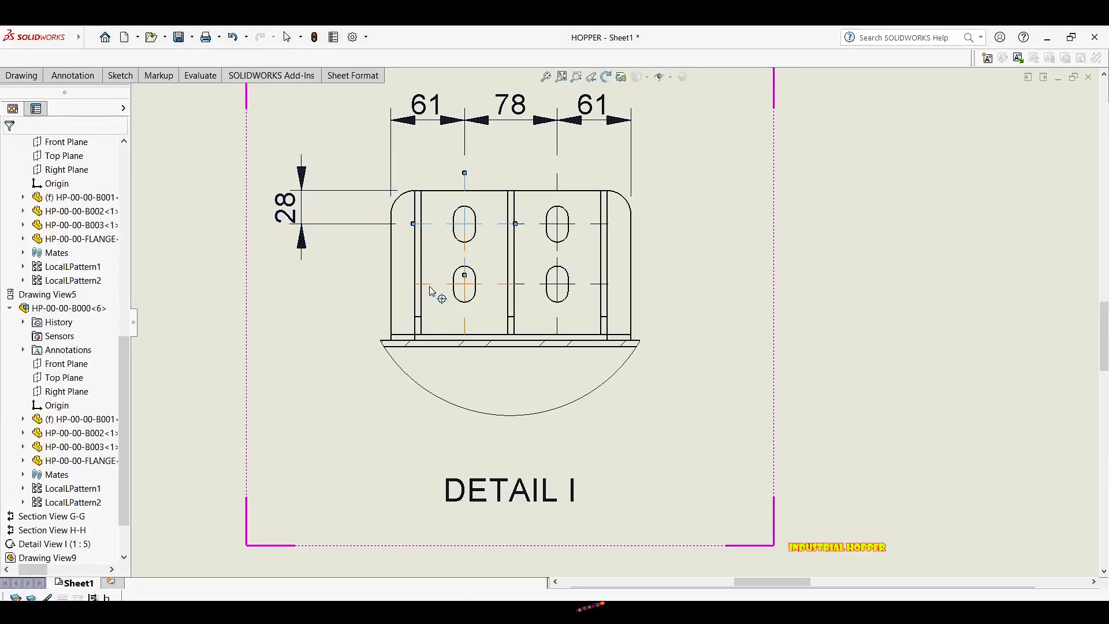
{"action": "left_click", "coordinate": [429, 287]}
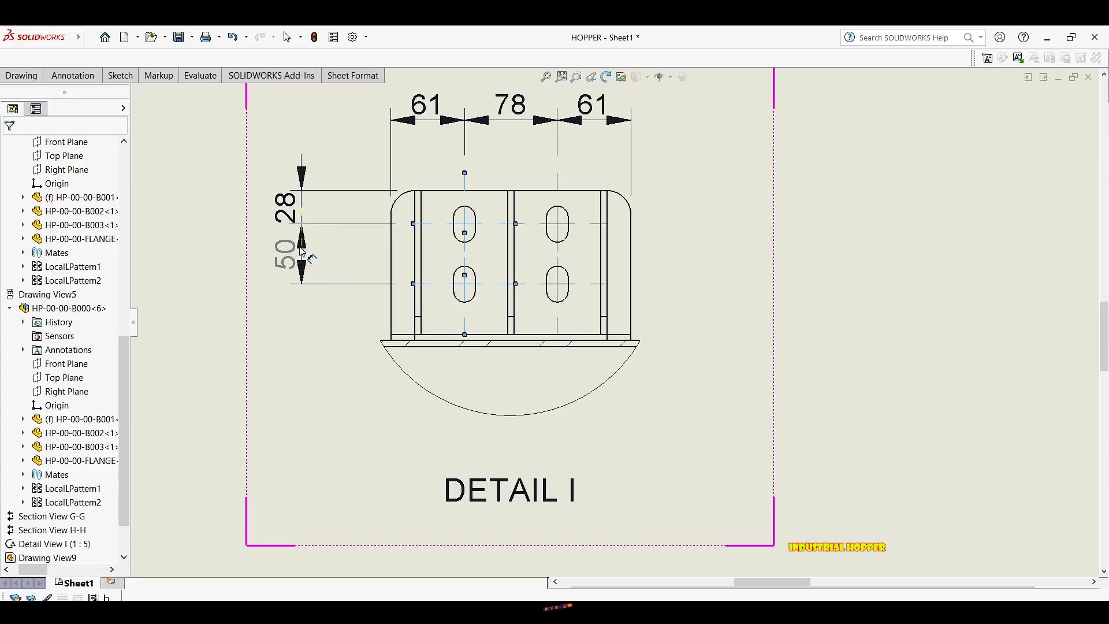
{"action": "left_click", "coordinate": [301, 250]}
{"action": "left_click", "coordinate": [407, 322]}
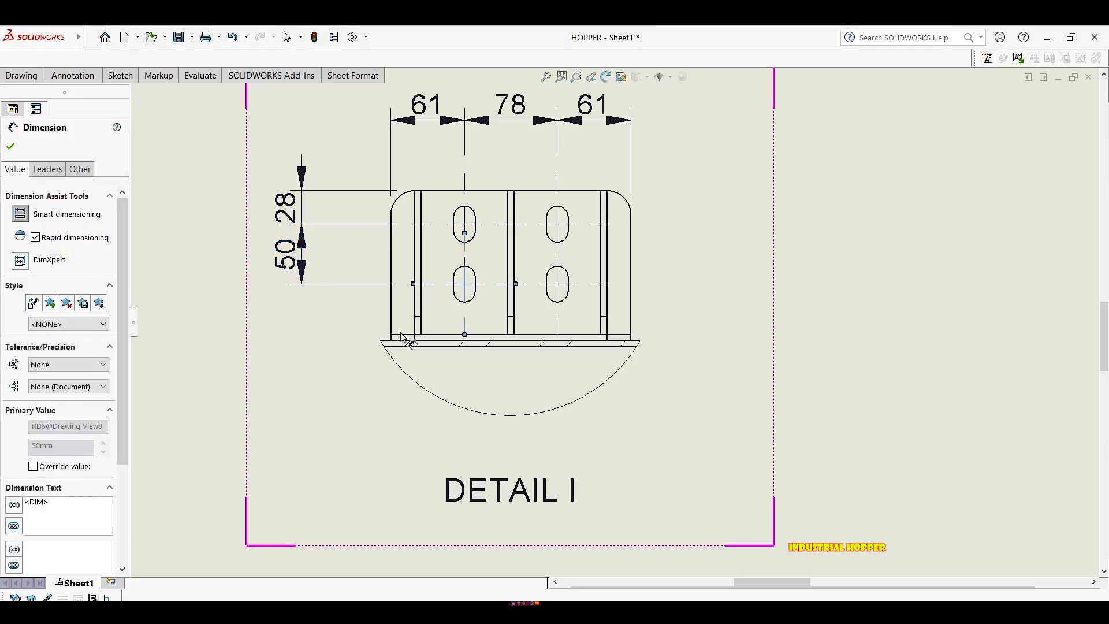
{"action": "left_click", "coordinate": [400, 335]}
{"action": "left_click", "coordinate": [287, 309]}
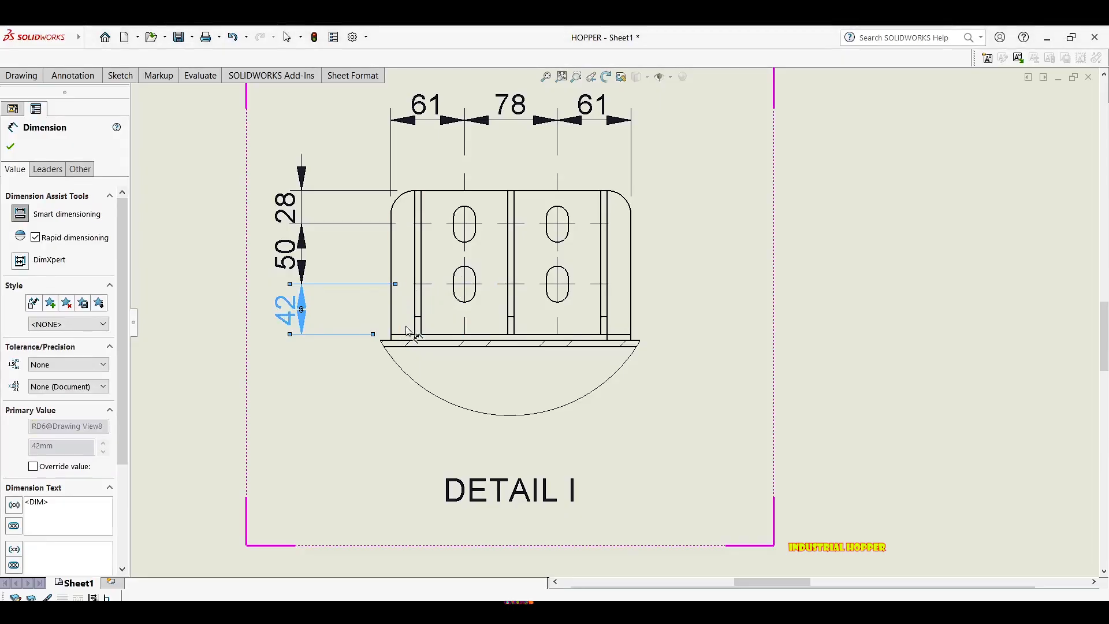
Dimension the small vertical gap between Detail I's bottom plate line and the hatched wall, below the other vertical dimensions.
{"action": "scroll", "coordinate": [510, 342], "scroll_direction": "down", "scroll_amount": 1}
{"action": "scroll", "coordinate": [435, 351], "scroll_direction": "down", "scroll_amount": 3}
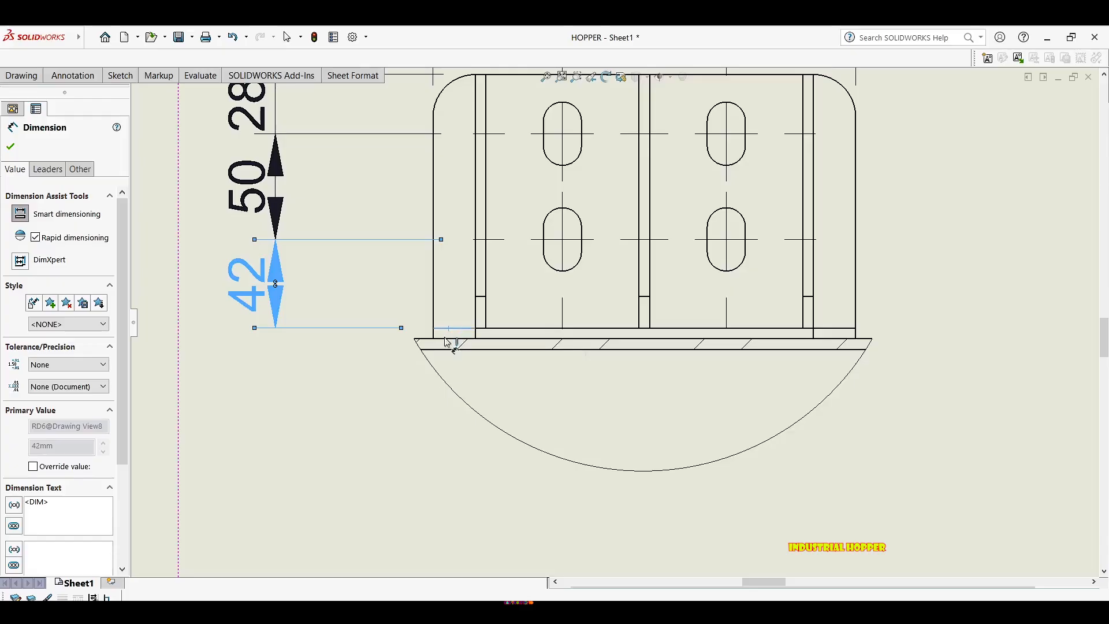
{"action": "left_click", "coordinate": [446, 342]}
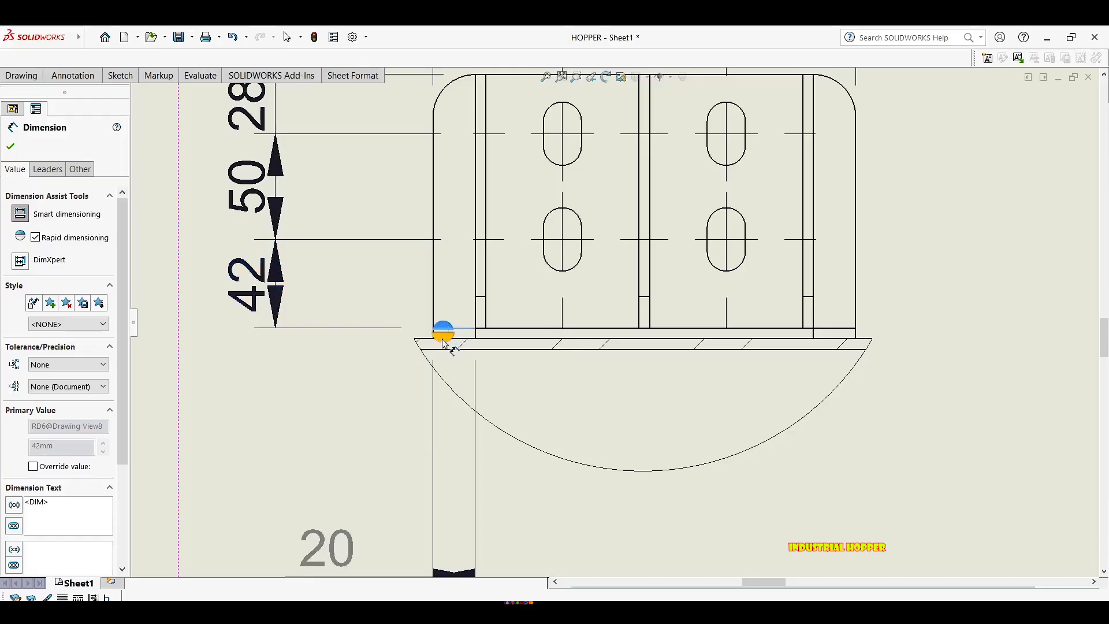
{"action": "left_click", "coordinate": [482, 340]}
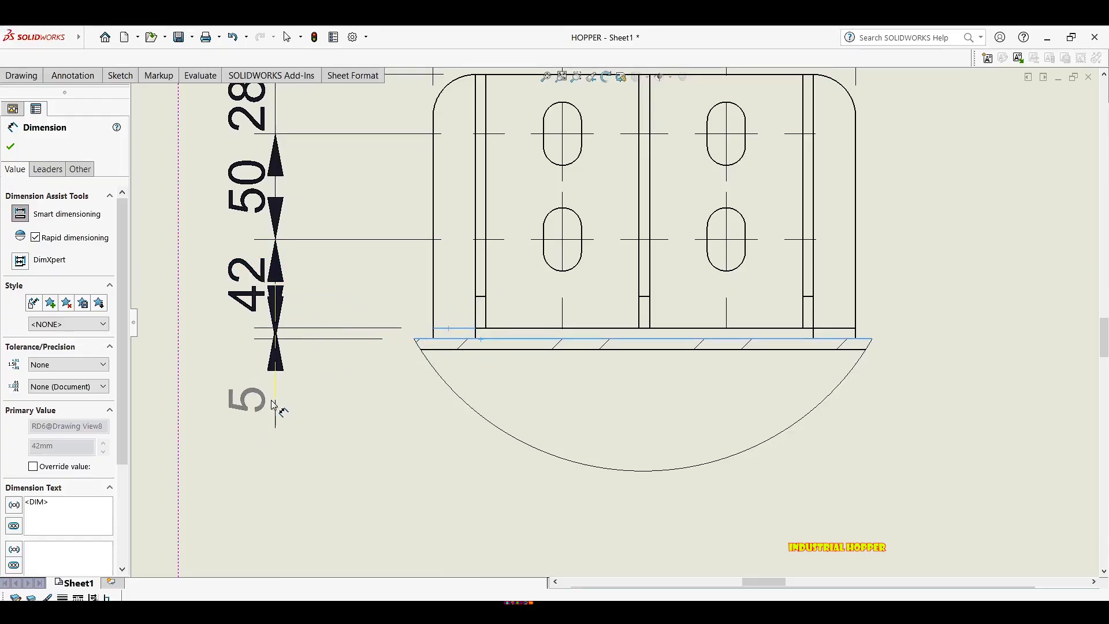
{"action": "left_click", "coordinate": [273, 404]}
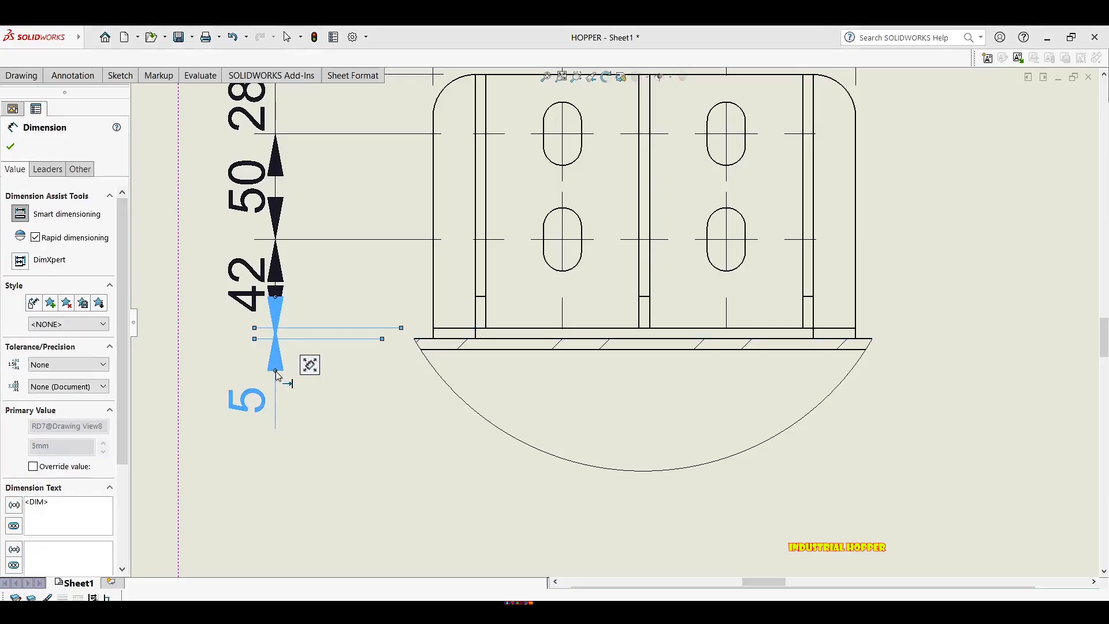
{"action": "key", "text": "Escape"}
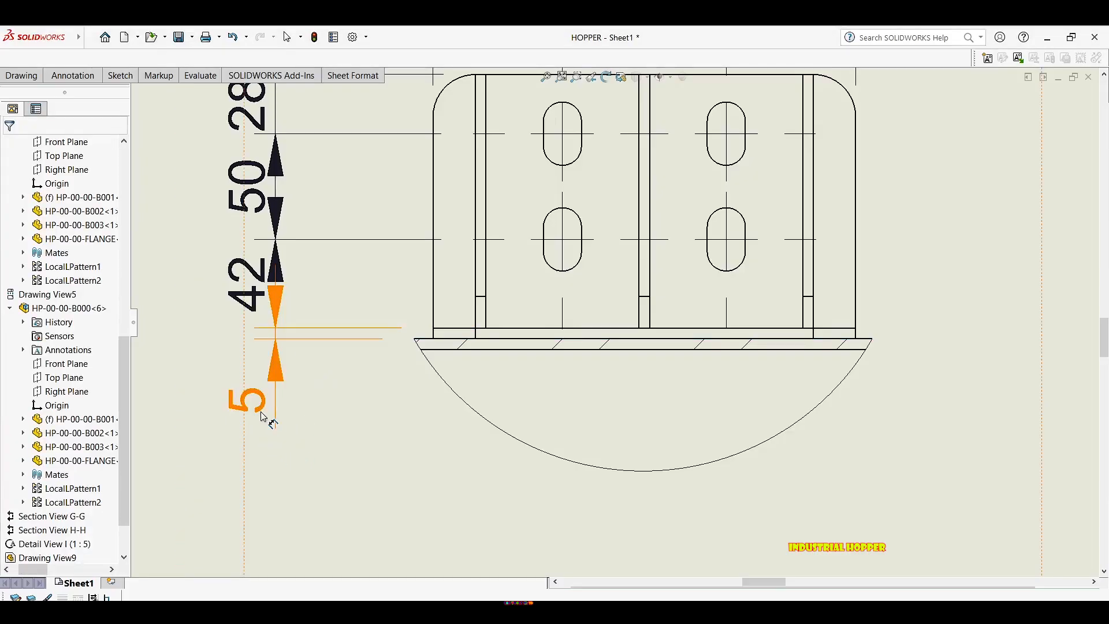
Move the small gap dimension closer to Detail I, clear of the vertical dimension chain, and enclose its value in parentheses.
{"action": "scroll", "coordinate": [303, 331], "scroll_direction": "up", "scroll_amount": 5}
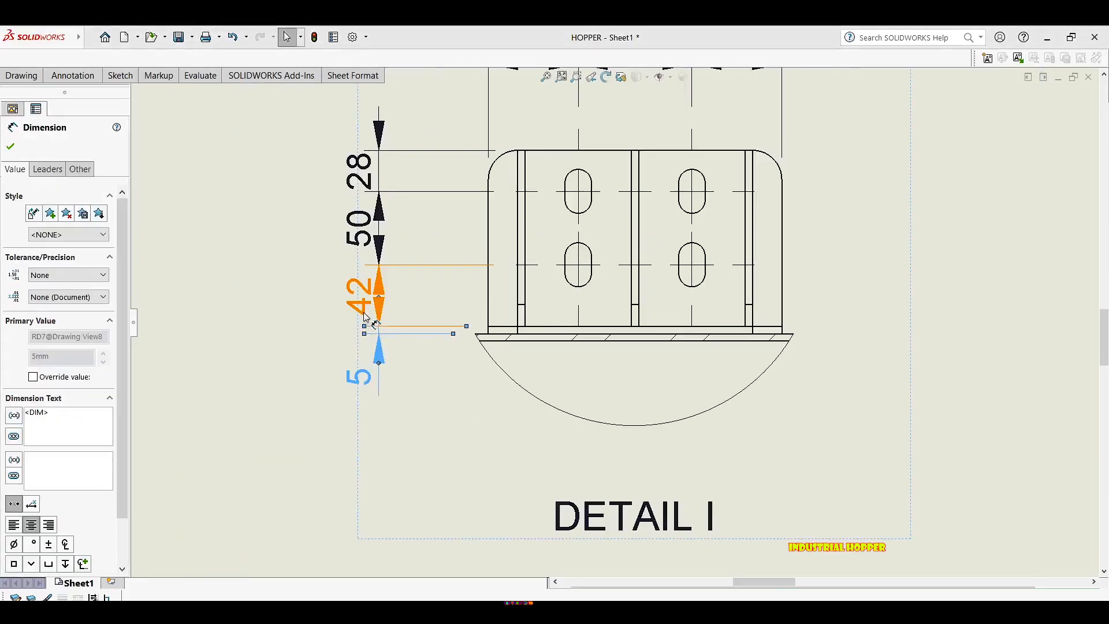
{"action": "scroll", "coordinate": [396, 370], "scroll_direction": "down", "scroll_amount": 2}
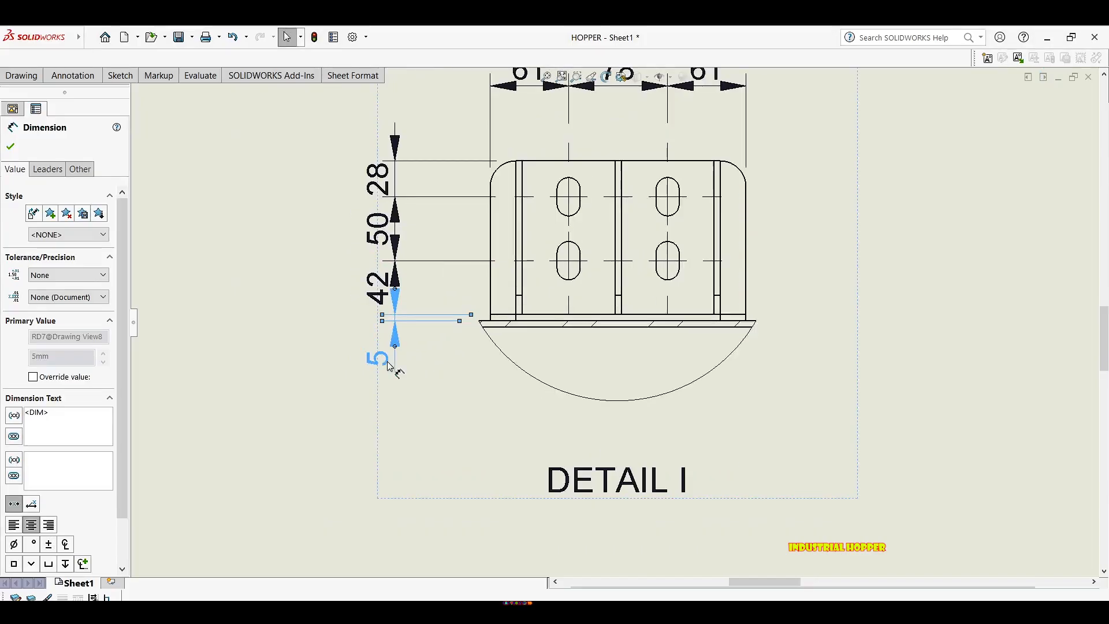
{"action": "left_click_drag", "start_coordinate": [396, 371], "coordinate": [434, 375]}
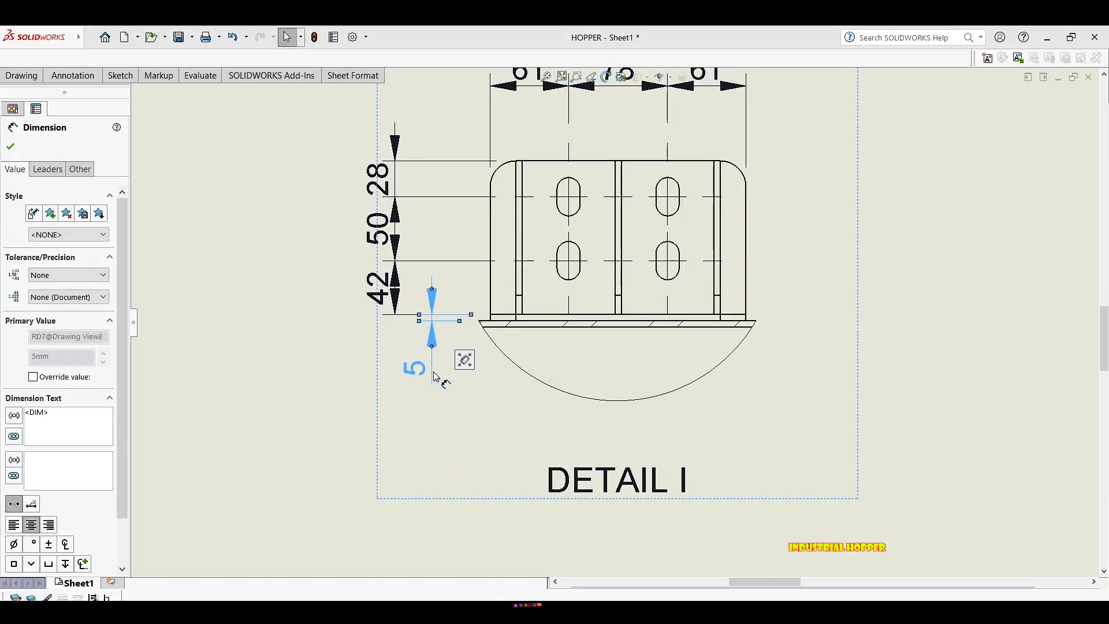
{"action": "mouse_move", "coordinate": [472, 368]}
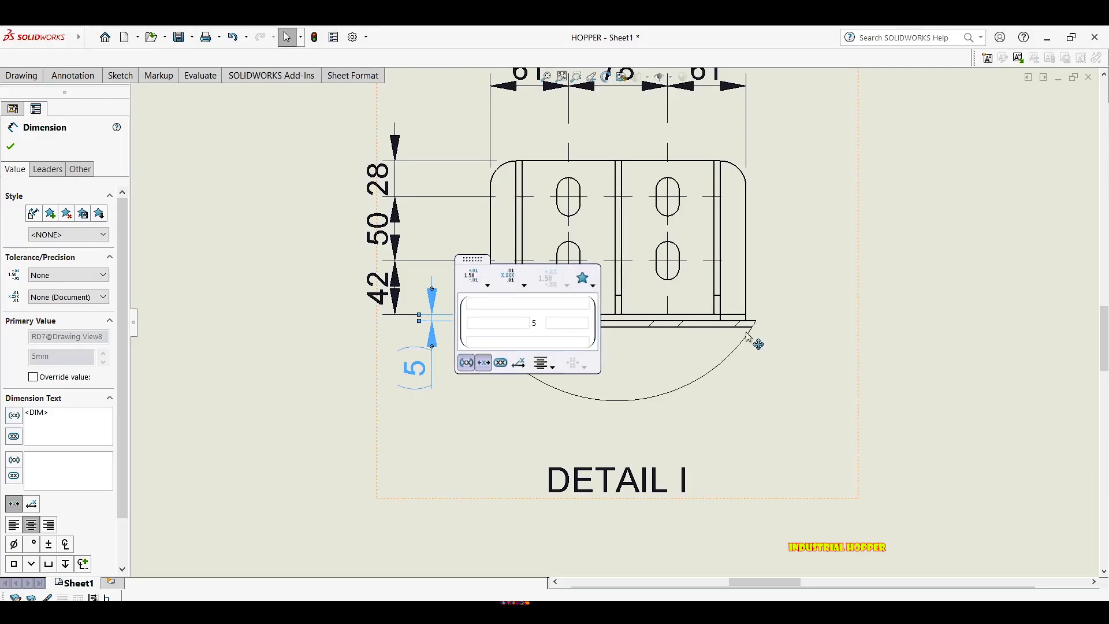
{"action": "key", "text": "Escape"}
{"action": "left_click_drag", "start_coordinate": [520, 371], "coordinate": [401, 377]}
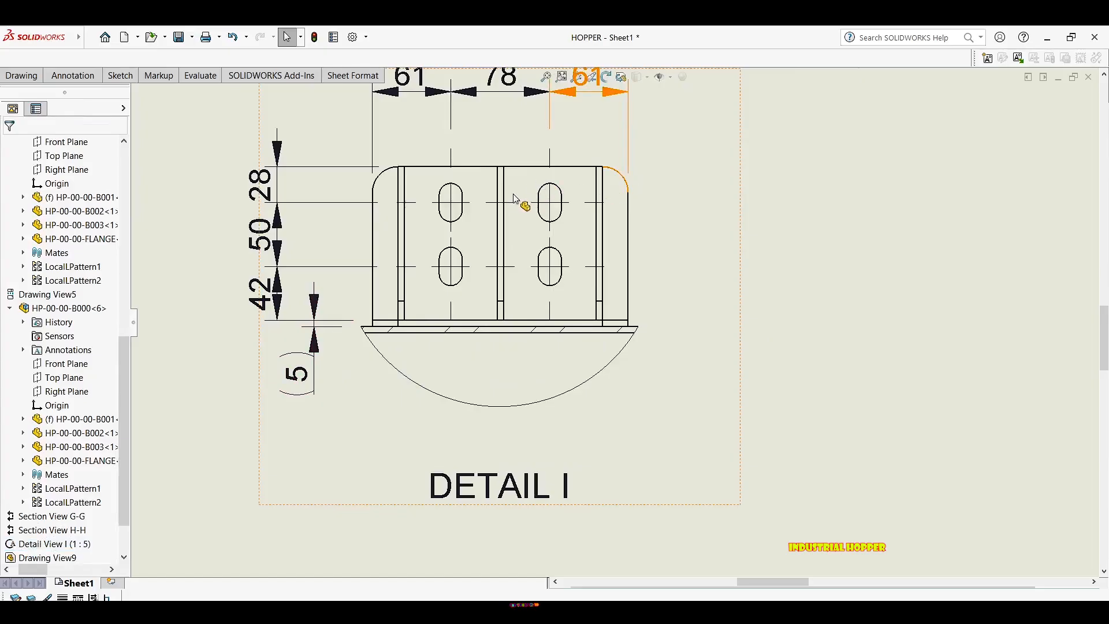
{"action": "middle_click_drag", "start_coordinate": [513, 193], "coordinate": [479, 217]}
{"action": "scroll", "coordinate": [493, 216], "scroll_direction": "down", "scroll_amount": 3}
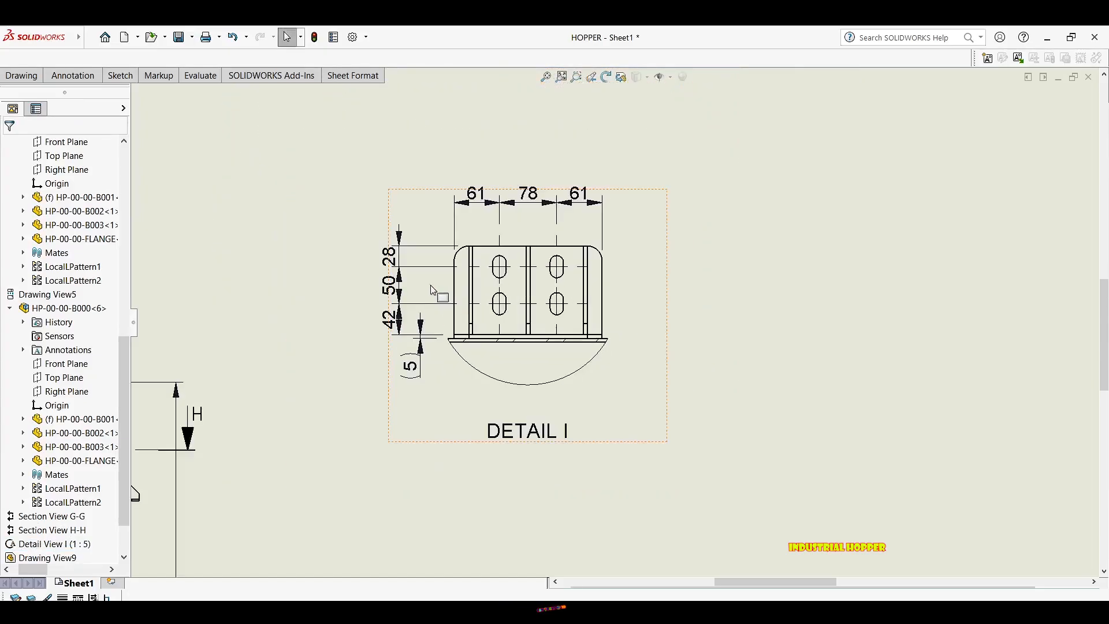
{"action": "middle_click_drag", "start_coordinate": [498, 272], "coordinate": [474, 282]}
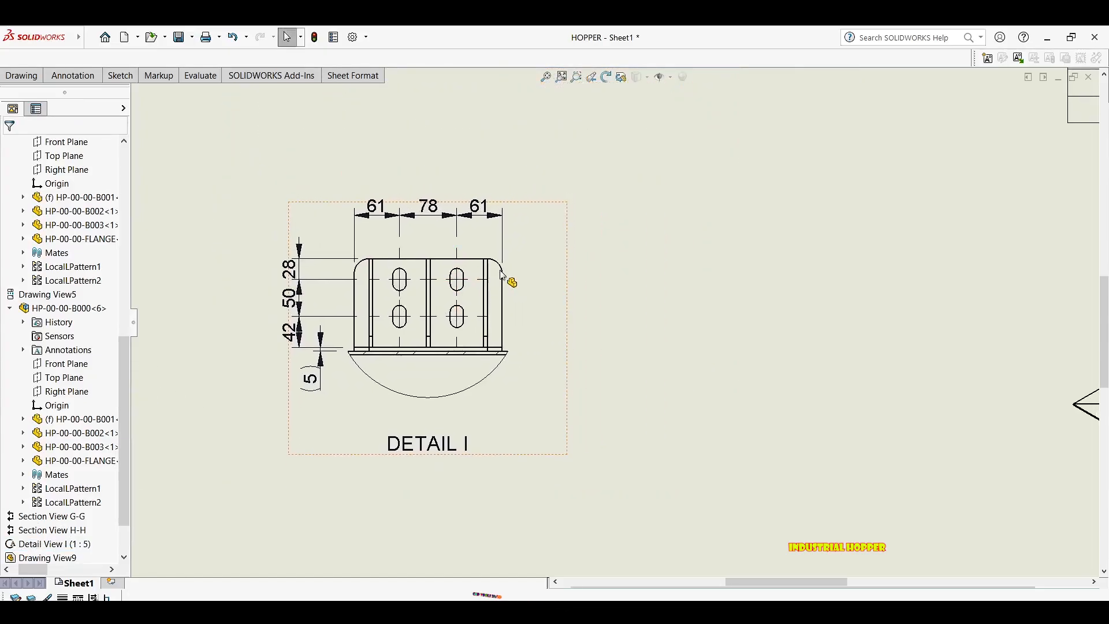
{"action": "scroll", "coordinate": [485, 295], "scroll_direction": "down", "scroll_amount": 2}
{"action": "middle_click_drag", "start_coordinate": [483, 309], "coordinate": [467, 252]}
{"action": "scroll", "coordinate": [488, 267], "scroll_direction": "up", "scroll_amount": 2}
{"action": "right_click_drag", "start_coordinate": [505, 256], "coordinate": [515, 280]}
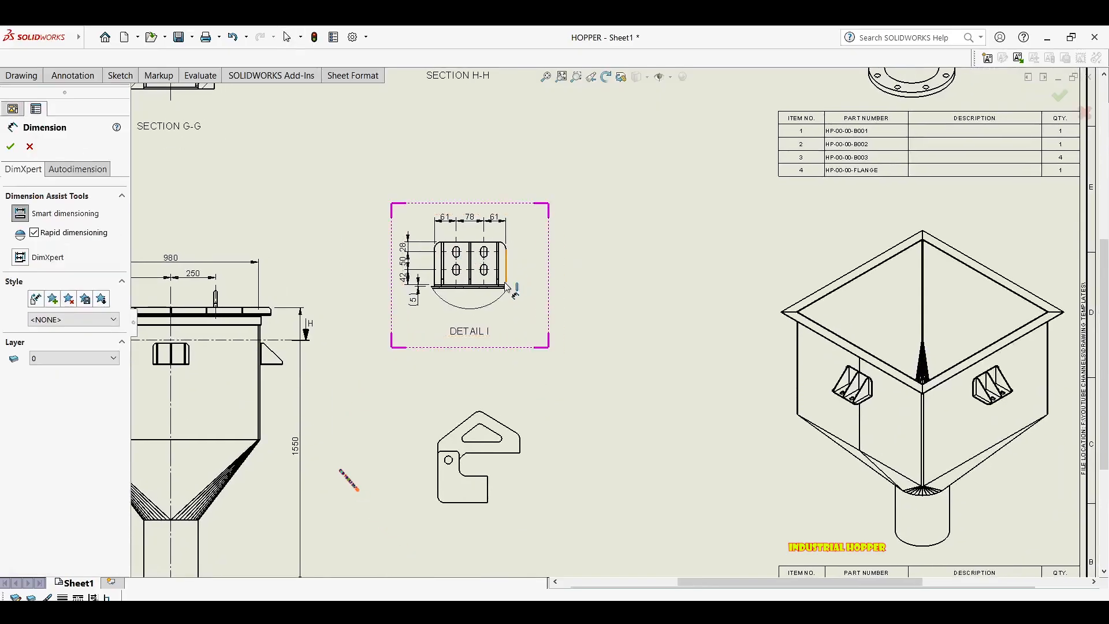
{"action": "scroll", "coordinate": [566, 323], "scroll_direction": "up", "scroll_amount": 2}
{"action": "middle_click_drag", "start_coordinate": [568, 328], "coordinate": [609, 377]}
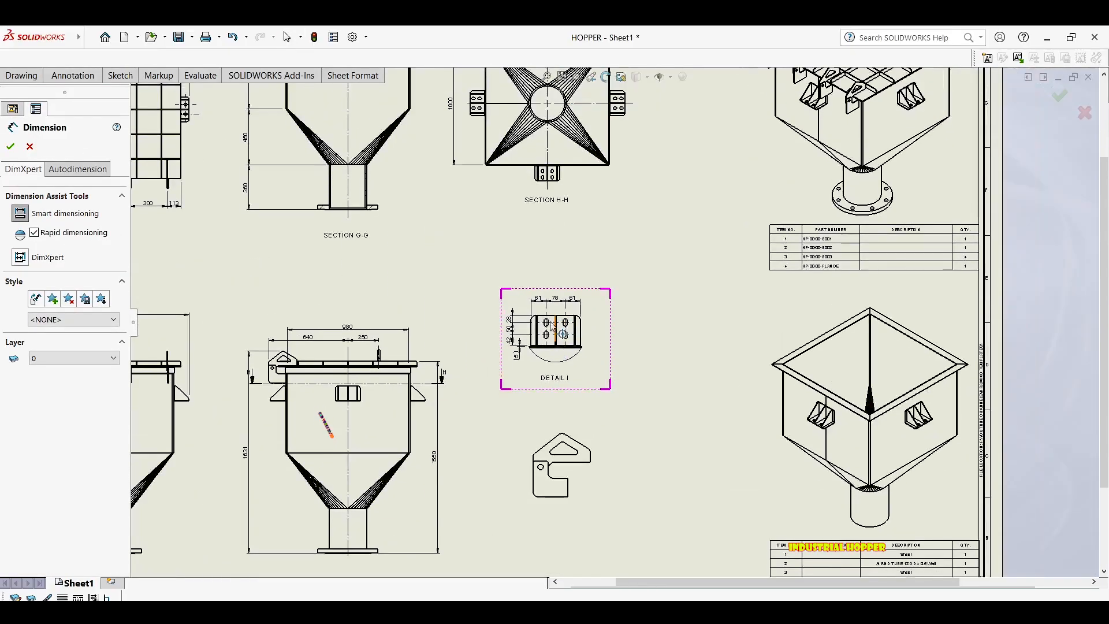
{"action": "scroll", "coordinate": [552, 323], "scroll_direction": "down", "scroll_amount": 3}
{"action": "key", "text": "Escape"}
Dimension the horizontal distance between the slot centers of the left and right brackets in the top view, below the overall width dimension.
{"action": "scroll", "coordinate": [563, 323], "scroll_direction": "up", "scroll_amount": 5}
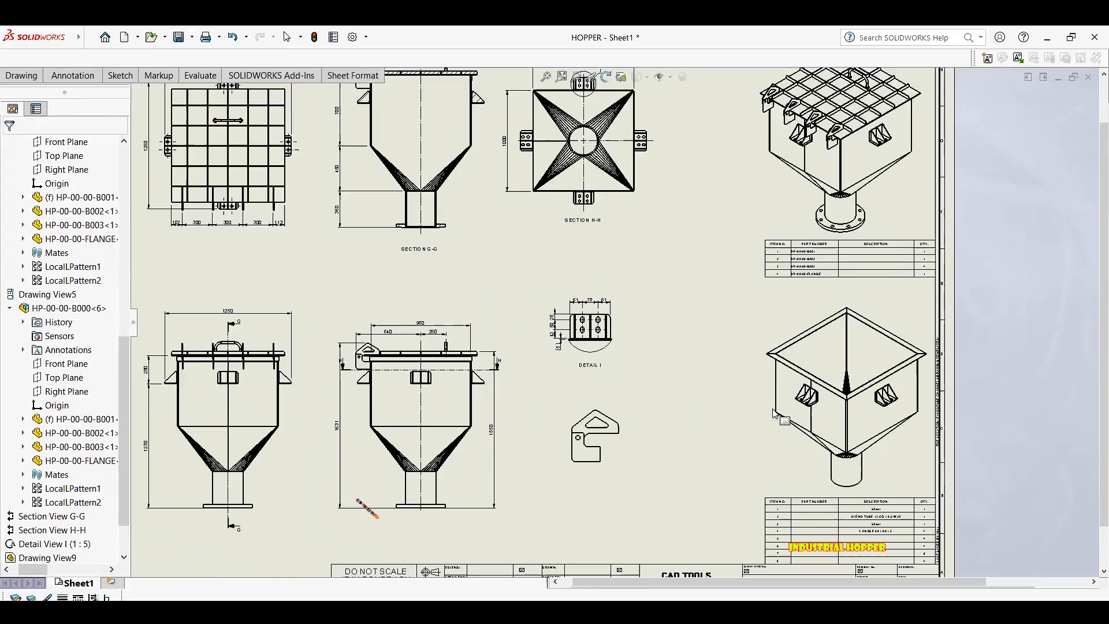
{"action": "middle_click_drag", "start_coordinate": [142, 88], "coordinate": [445, 212]}
{"action": "scroll", "coordinate": [615, 289], "scroll_direction": "down", "scroll_amount": 5}
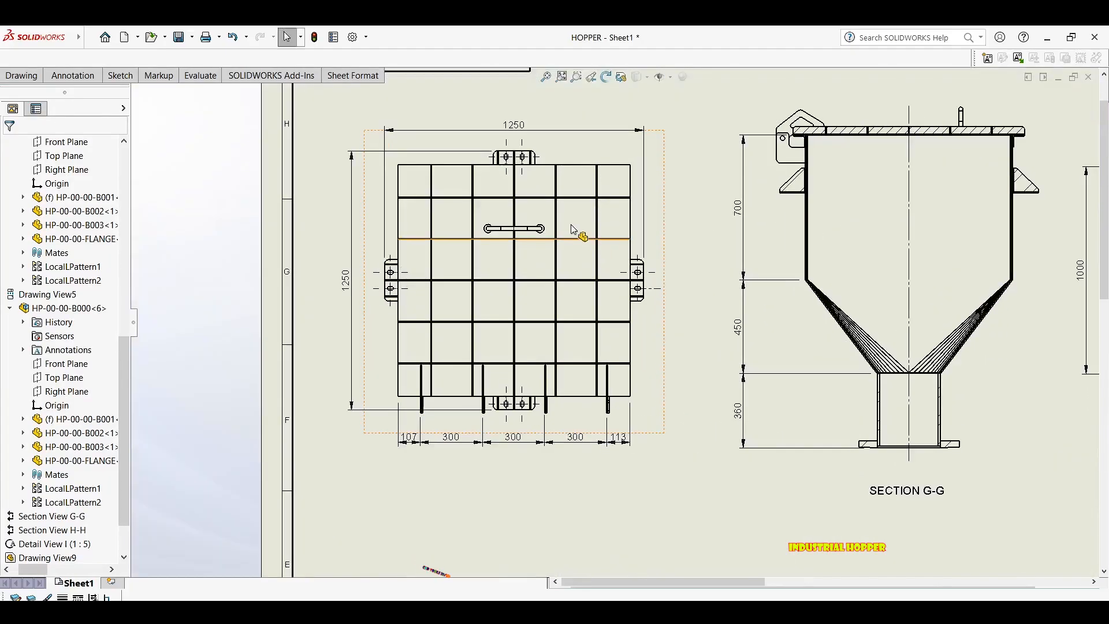
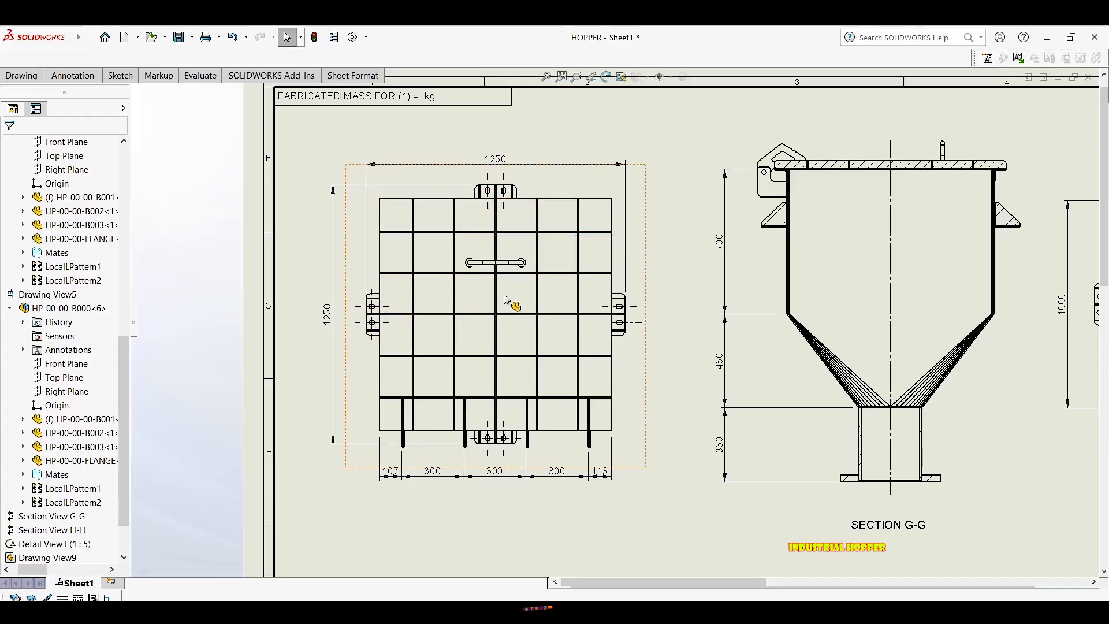
{"action": "scroll", "coordinate": [615, 238], "scroll_direction": "up", "scroll_amount": 3}
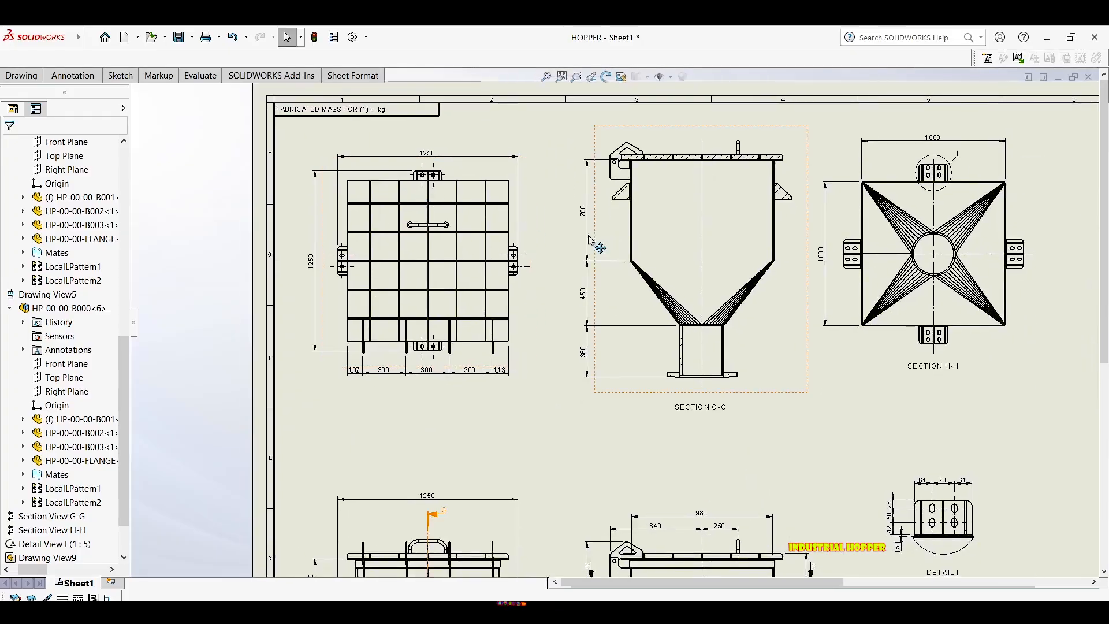
{"action": "scroll", "coordinate": [345, 282], "scroll_direction": "down", "scroll_amount": 1}
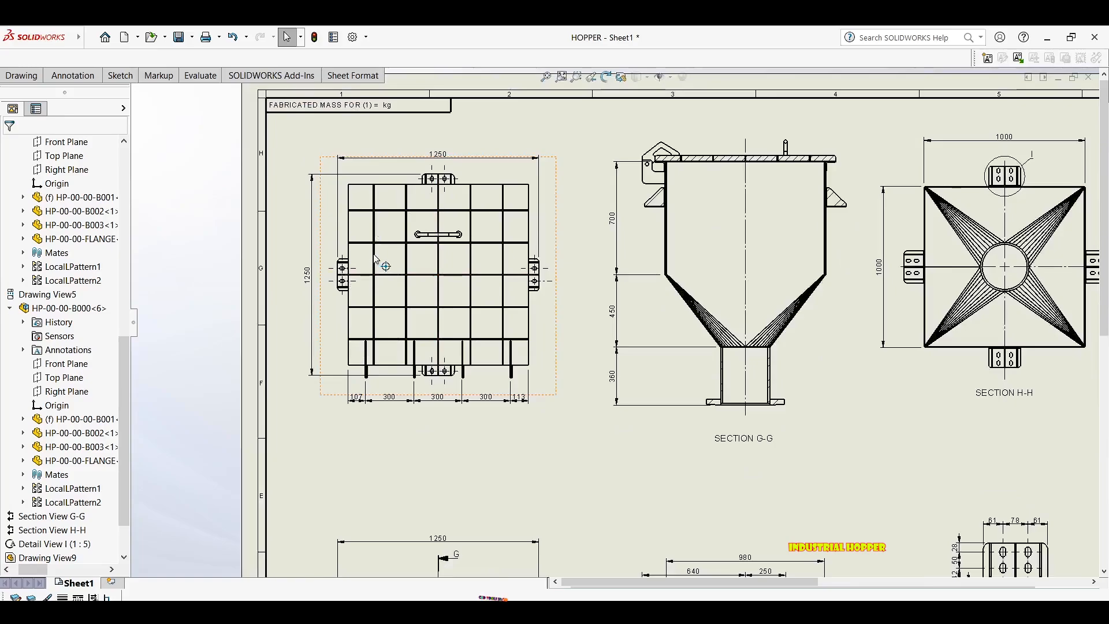
{"action": "right_click_drag", "start_coordinate": [378, 263], "coordinate": [376, 246]}
{"action": "scroll", "coordinate": [358, 261], "scroll_direction": "down", "scroll_amount": 4}
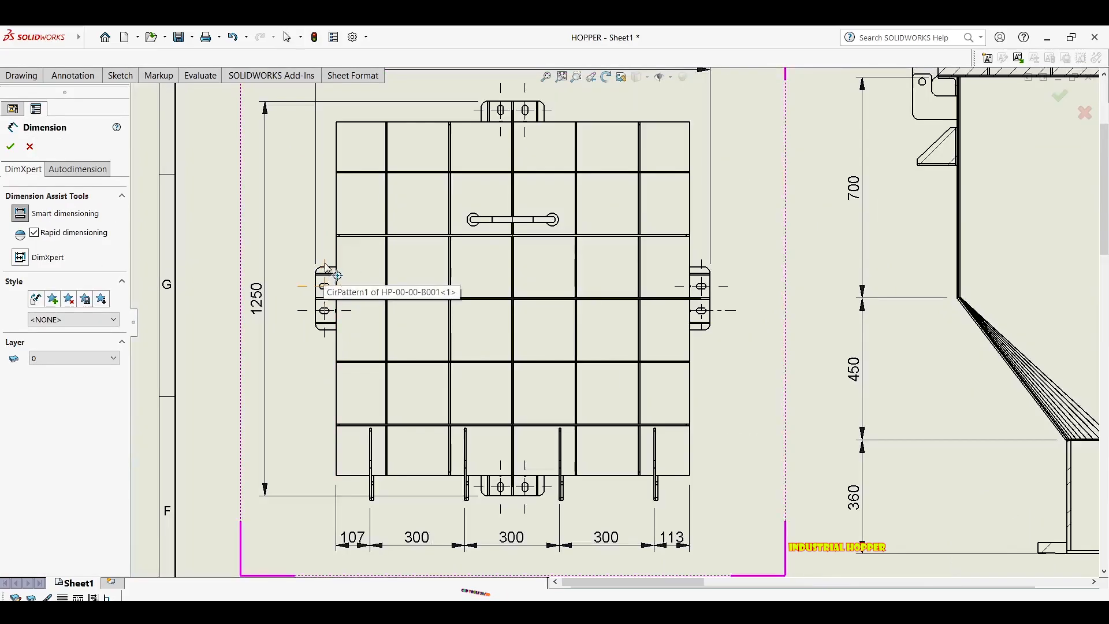
{"action": "left_click", "coordinate": [324, 286]}
{"action": "left_click", "coordinate": [702, 267]}
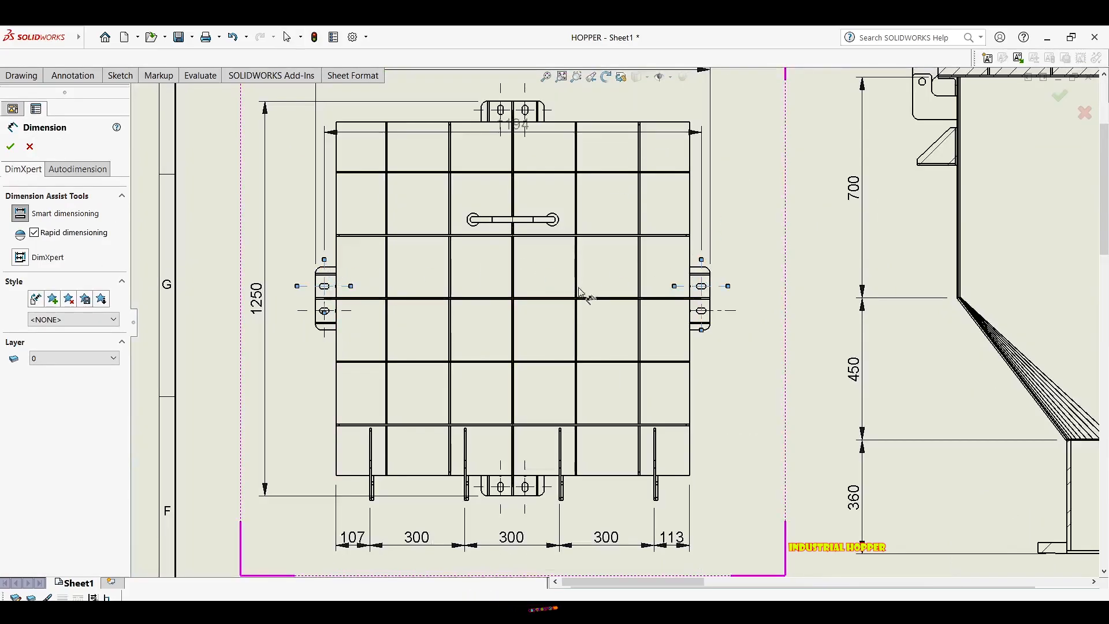
{"action": "scroll", "coordinate": [584, 299], "scroll_direction": "up", "scroll_amount": 2}
{"action": "scroll", "coordinate": [566, 245], "scroll_direction": "down", "scroll_amount": 3}
{"action": "left_click", "coordinate": [502, 292]}
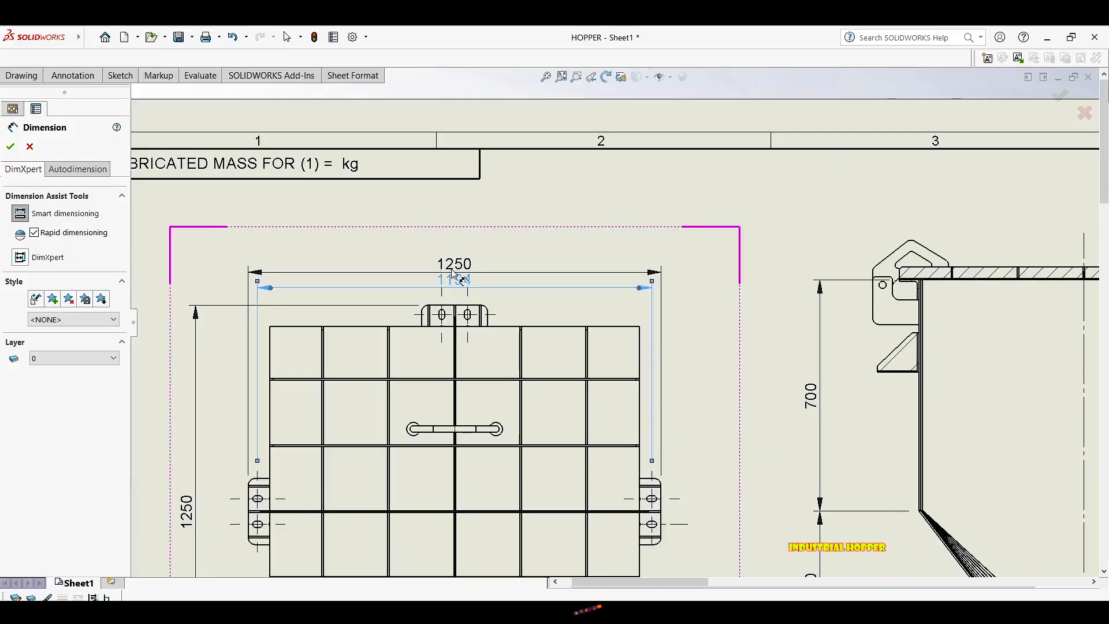
Space out the top view's stacked width dimensions by raising the overall width and then the slot-center dimension.
{"action": "key", "text": "Escape"}
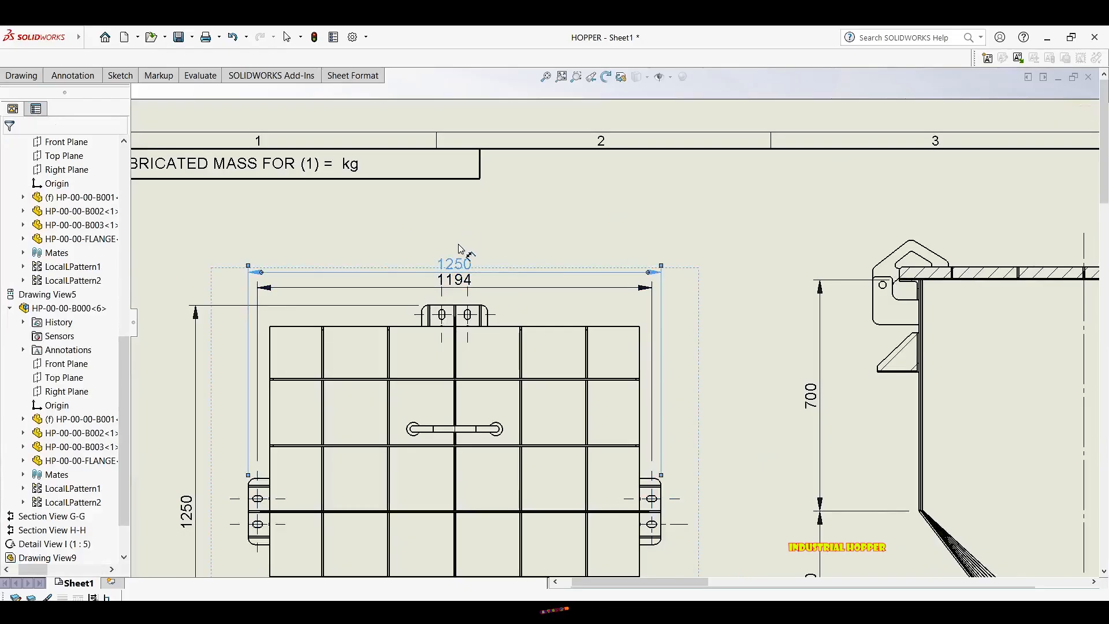
{"action": "left_click", "coordinate": [463, 242]}
{"action": "key", "text": "Escape"}
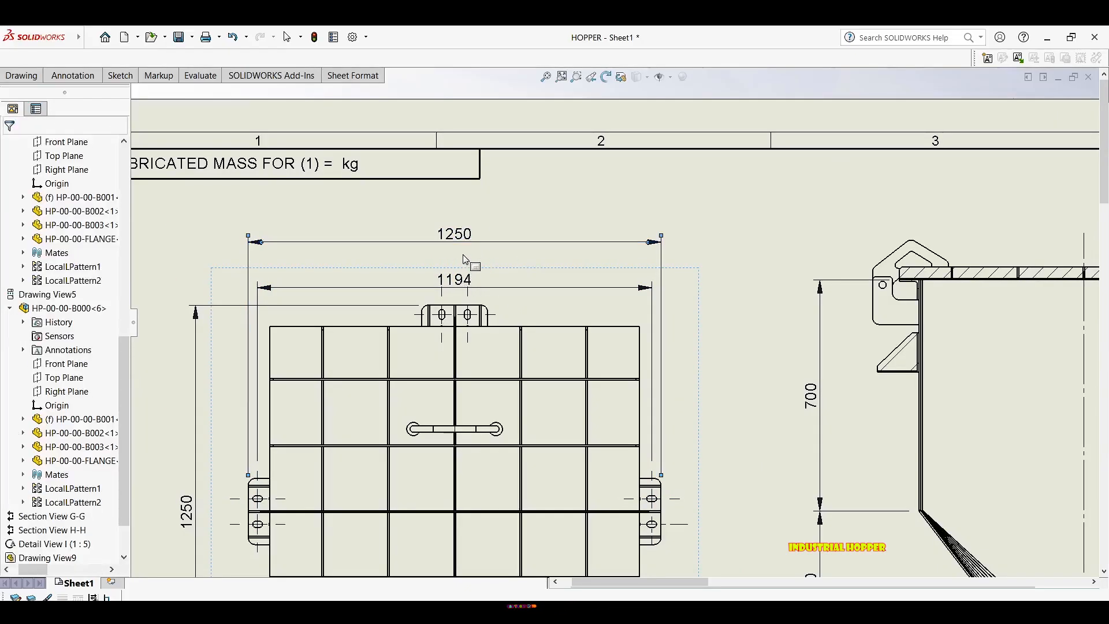
{"action": "left_click_drag", "start_coordinate": [456, 279], "coordinate": [455, 264]}
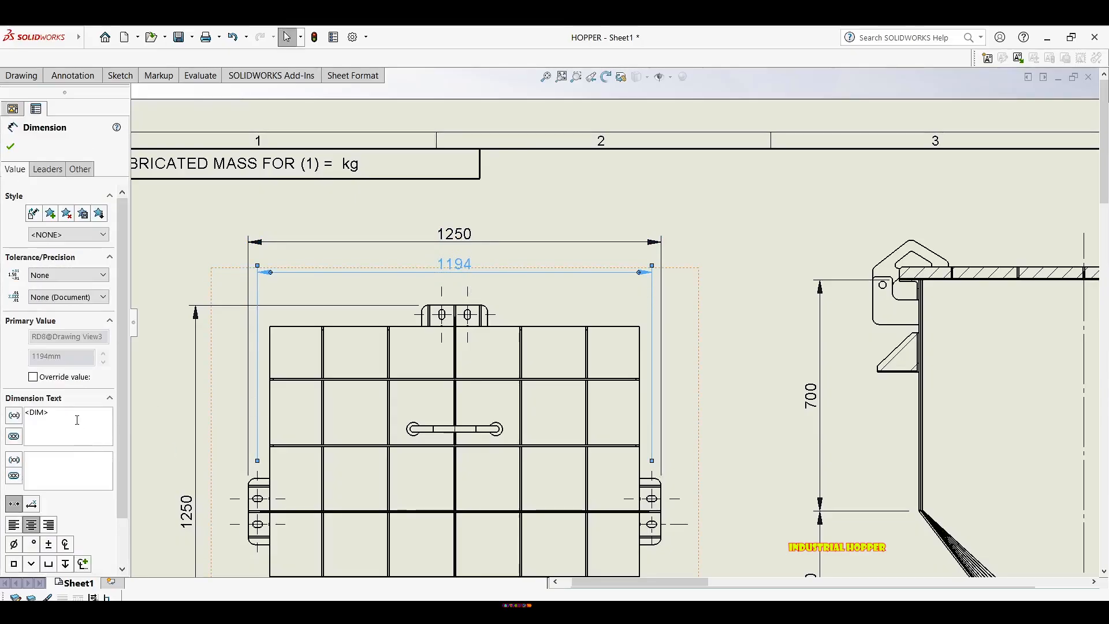
Append the text "(SLOT Cntr.)" after the value of the horizontal slot-center dimension in the top view.
{"action": "left_click", "coordinate": [76, 420]}
{"action": "type", "text": "(SLOT Cnt"}
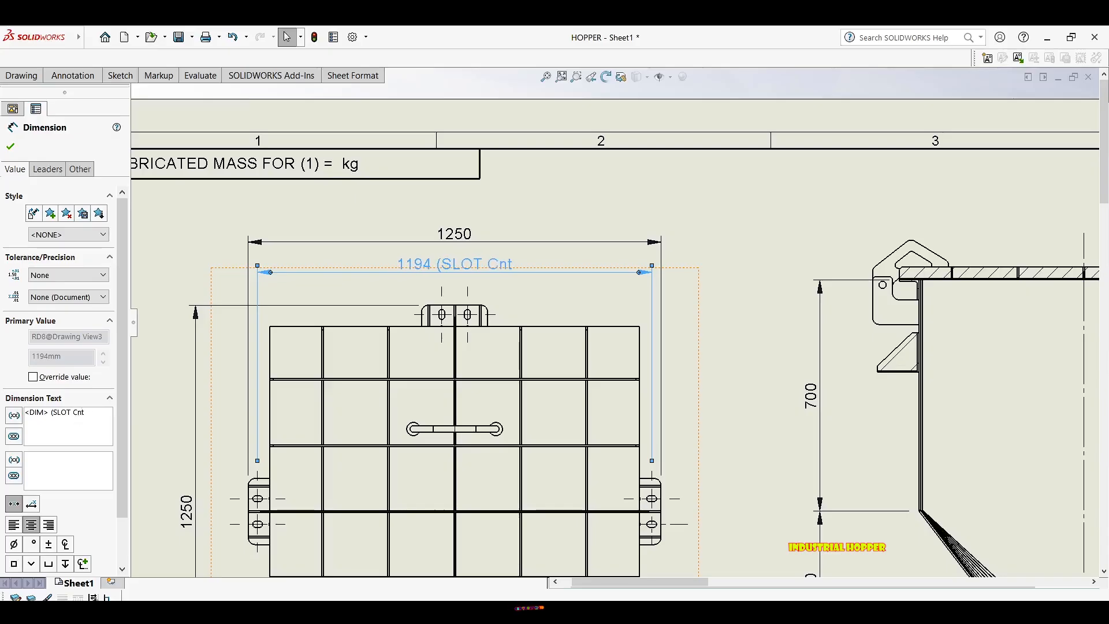
{"action": "type", "text": "R"}
{"action": "key", "text": "BackSpace"}
{"action": "type", "text": "r.)"}
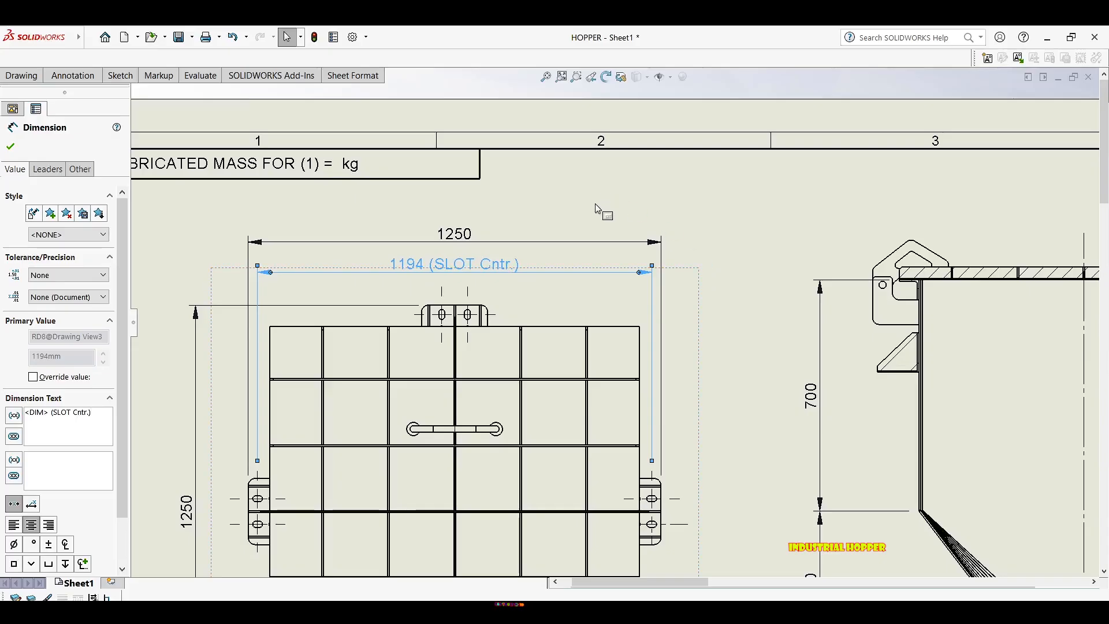
{"action": "left_click", "coordinate": [519, 294]}
{"action": "scroll", "coordinate": [305, 406], "scroll_direction": "up", "scroll_amount": 3}
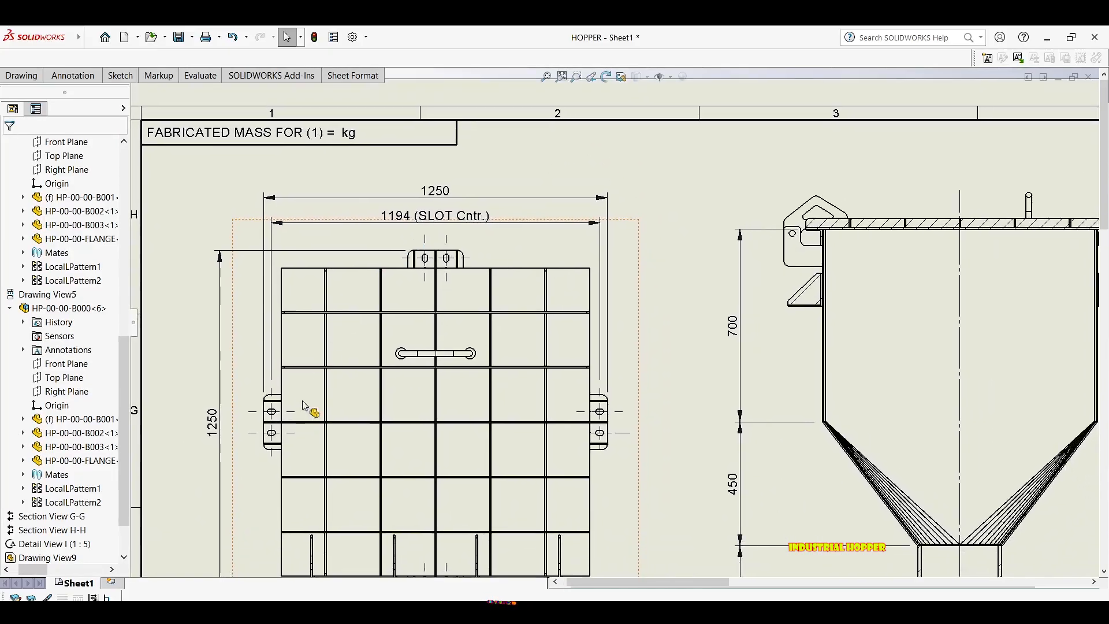
Dimension the vertical distance between the top and bottom bracket slot centers left of the top view, moving the overall height dimension outward.
{"action": "middle_click_drag", "start_coordinate": [303, 400], "coordinate": [298, 294]}
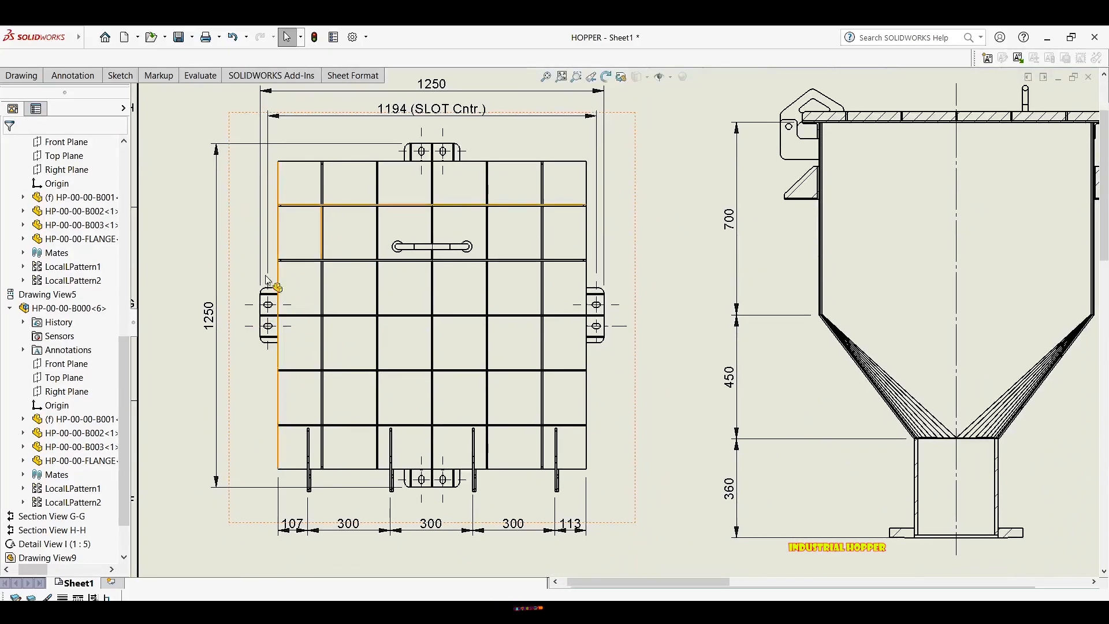
{"action": "left_click", "coordinate": [399, 156]}
{"action": "key", "text": "d"}
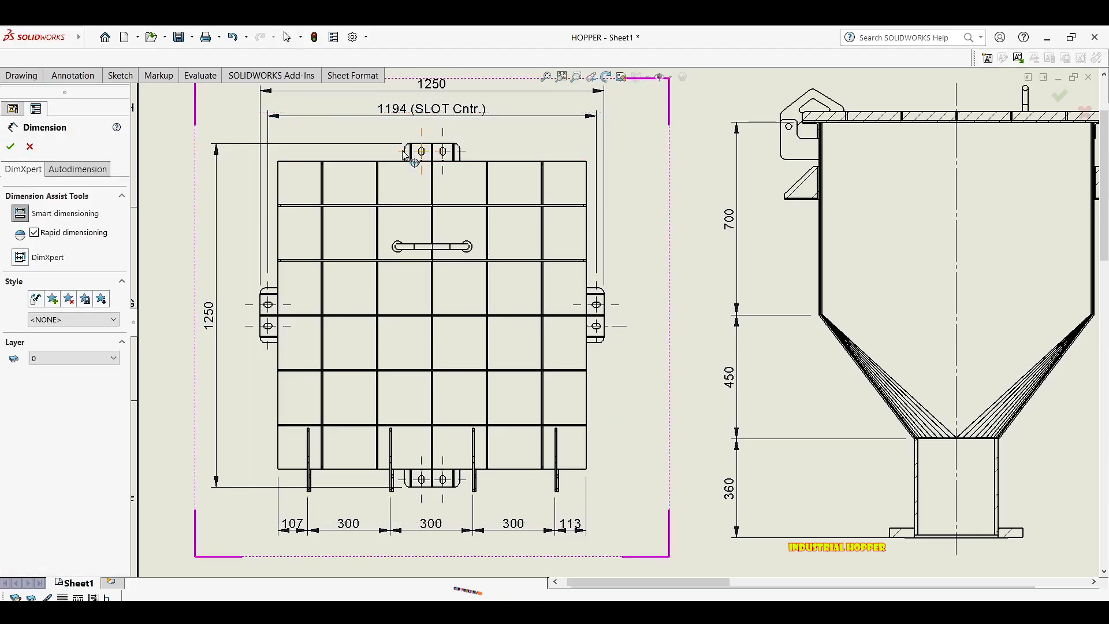
{"action": "left_click", "coordinate": [398, 479]}
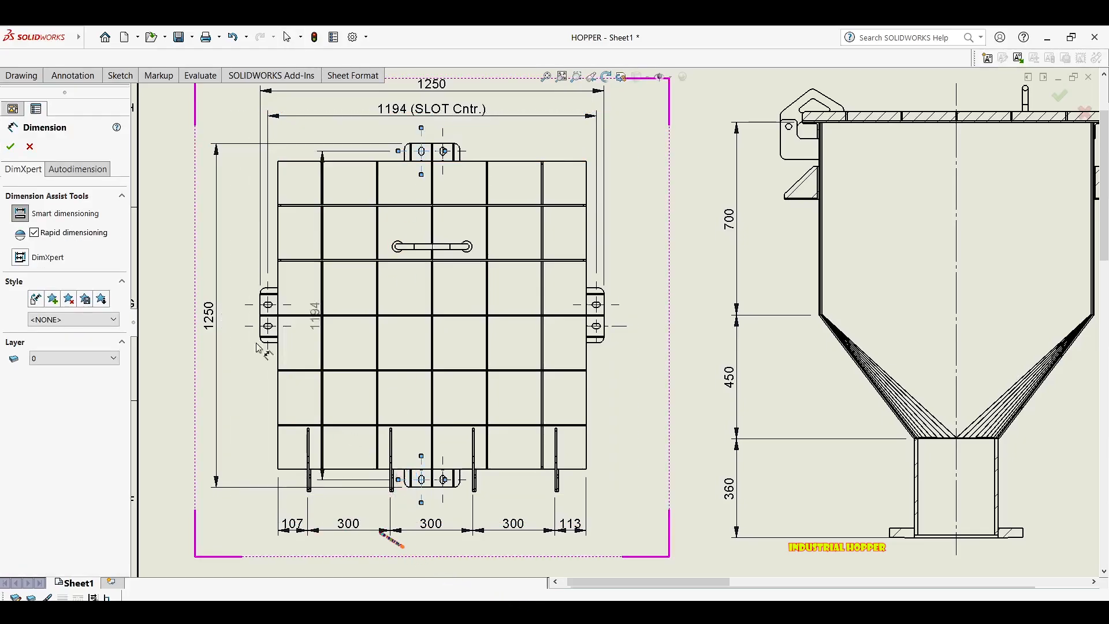
{"action": "left_click", "coordinate": [218, 321]}
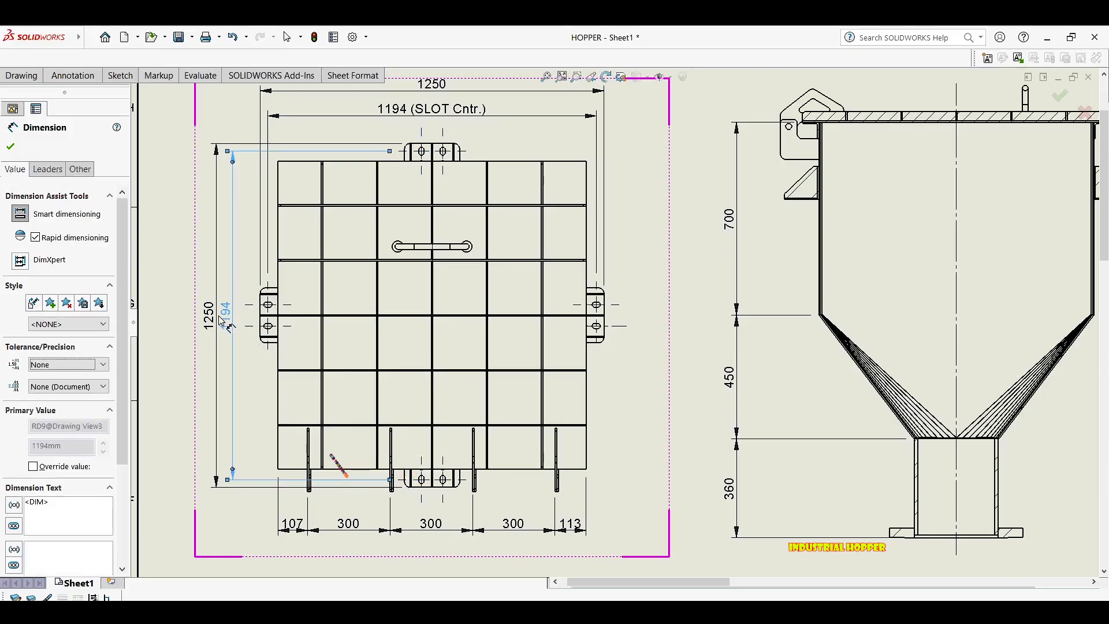
{"action": "key", "text": "Escape"}
{"action": "mouse_move", "coordinate": [199, 319]}
{"action": "left_mouse_down"}
{"action": "mouse_move", "coordinate": [186, 320]}
{"action": "mouse_move", "coordinate": [217, 317]}
{"action": "left_mouse_up"}
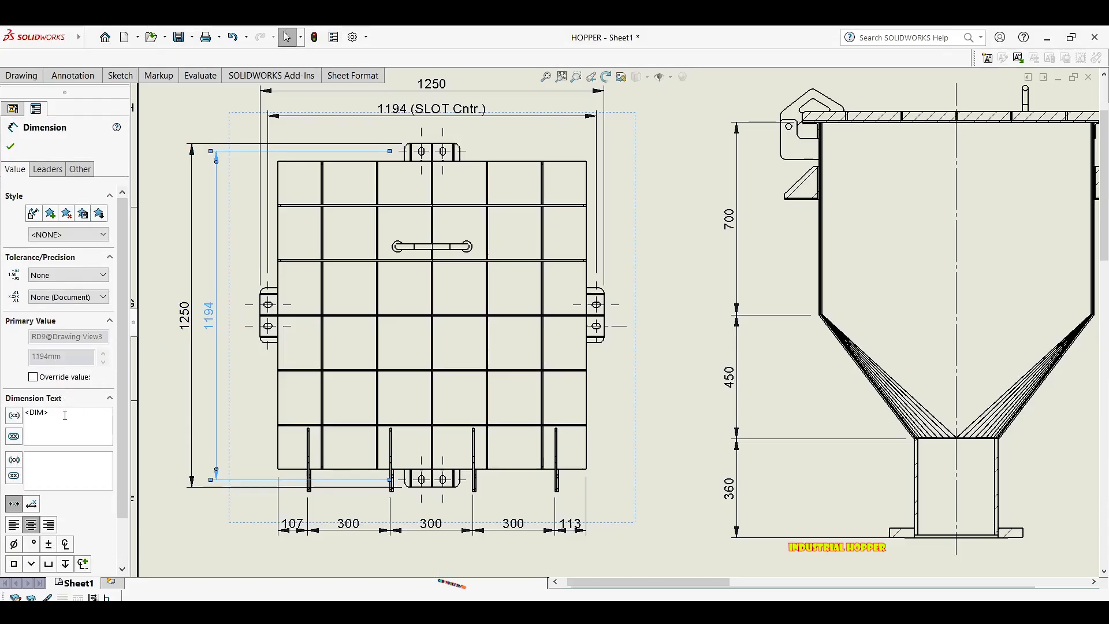
Append the text "(SLOT Cntr.)" after the value of the vertical slot-center dimension in the top view.
{"action": "left_click", "coordinate": [432, 110]}
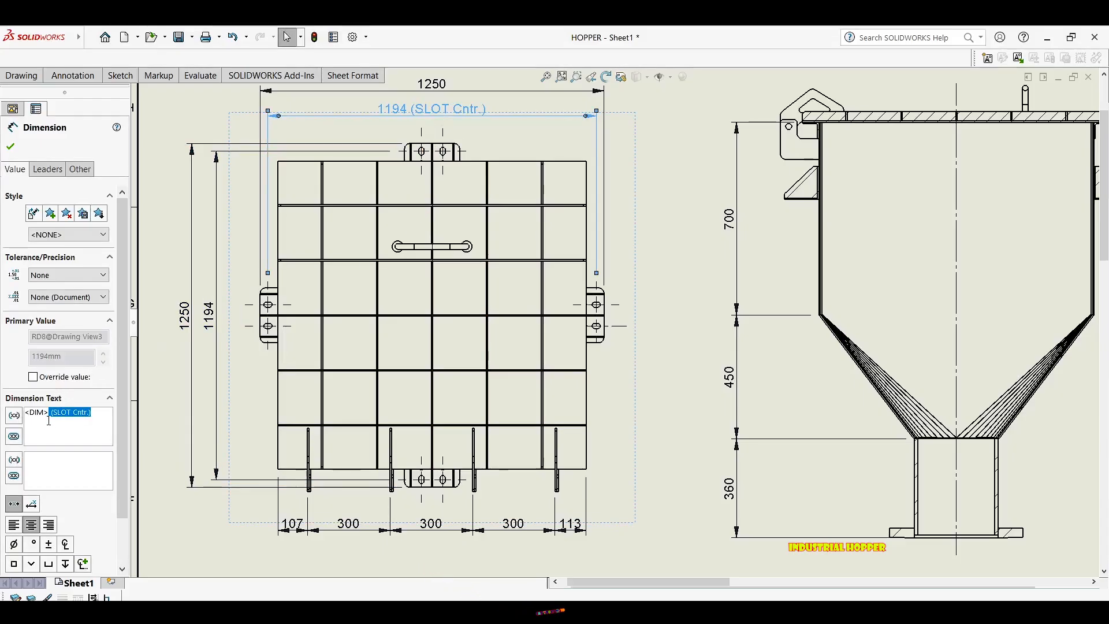
{"action": "left_click", "coordinate": [208, 320]}
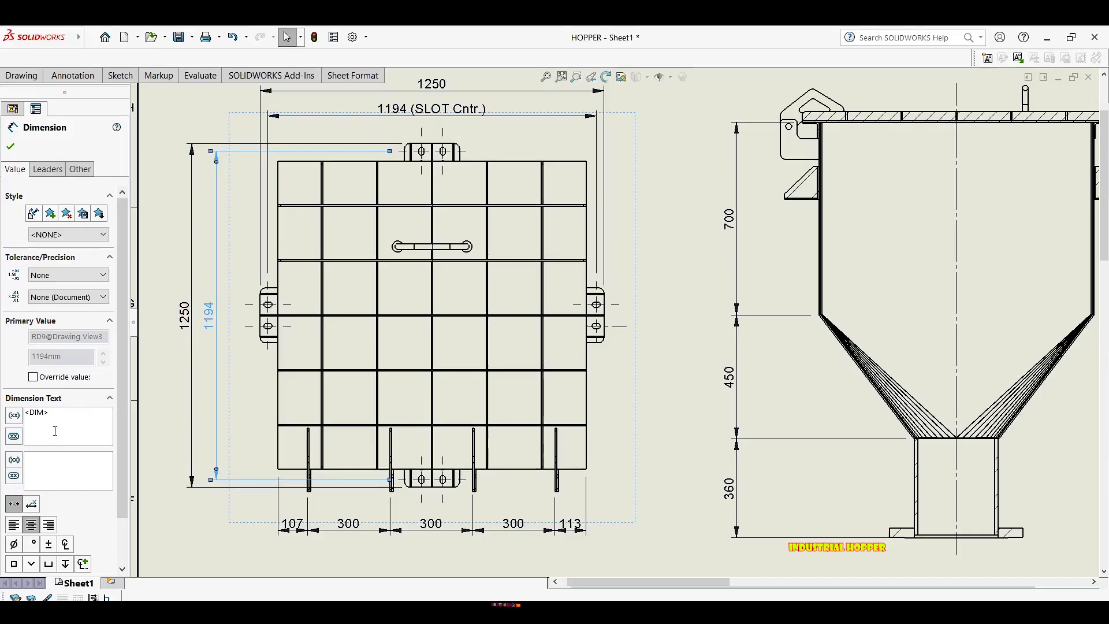
{"action": "type", "text": "(SLOT Cntr.)"}
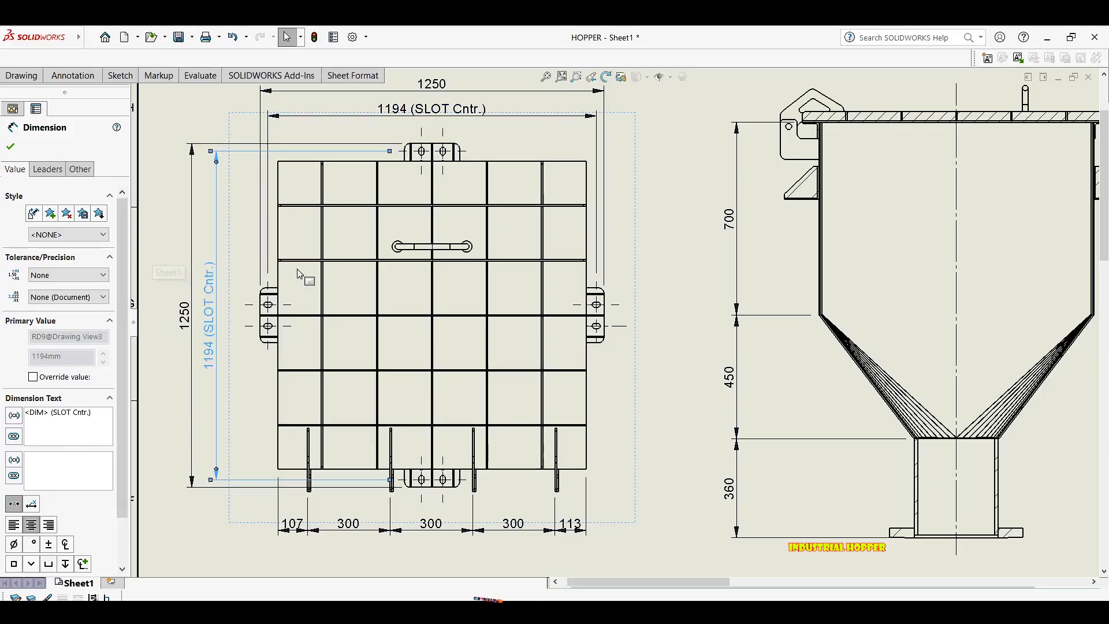
{"action": "key", "text": "Escape"}
Save the HOPPER drawing together with its modified referenced part HP-00-00-B001.
{"action": "scroll", "coordinate": [292, 355], "scroll_direction": "up", "scroll_amount": 3}
{"action": "middle_click_drag", "start_coordinate": [428, 268], "coordinate": [343, 253]}
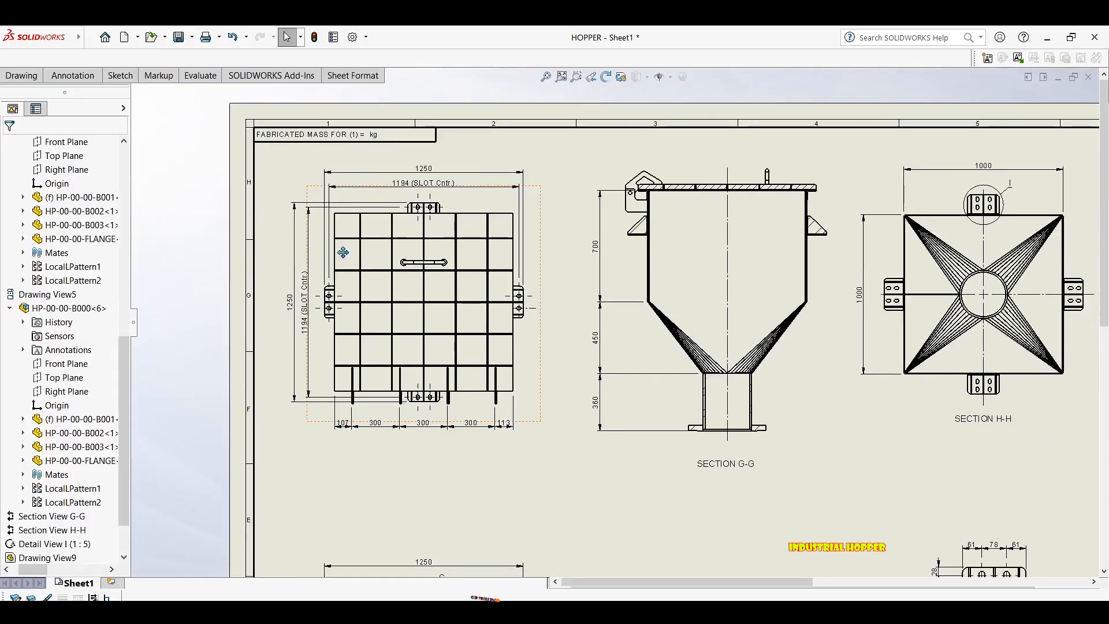
{"action": "scroll", "coordinate": [343, 252], "scroll_direction": "up", "scroll_amount": 6}
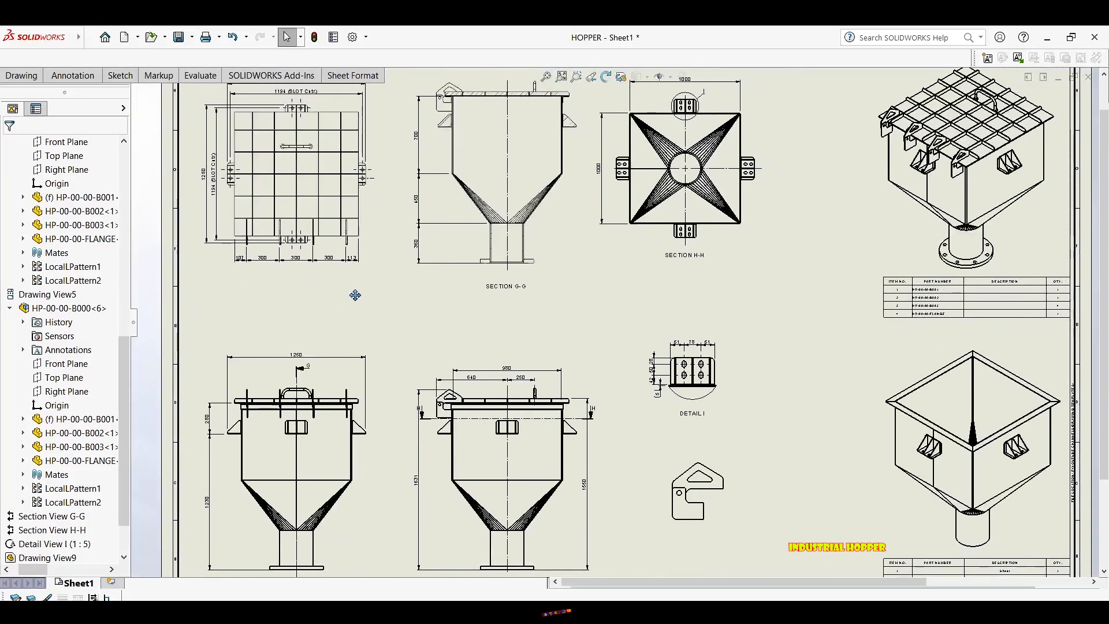
{"action": "middle_click_drag", "start_coordinate": [355, 295], "coordinate": [349, 294]}
{"action": "key", "text": "ctrl+s"}
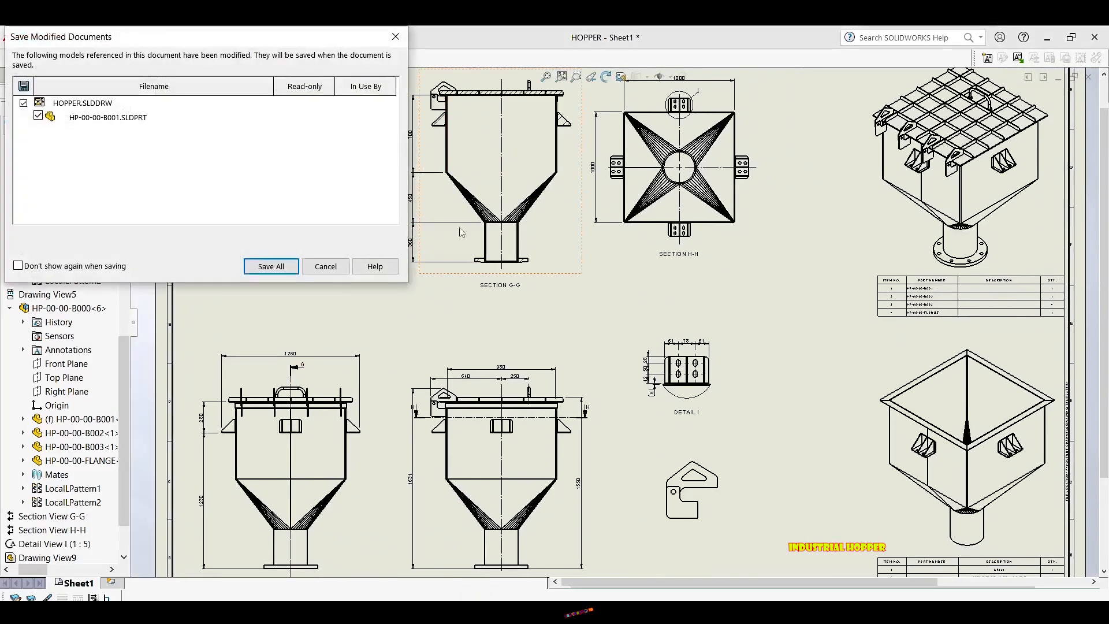
{"action": "left_click", "coordinate": [286, 265]}
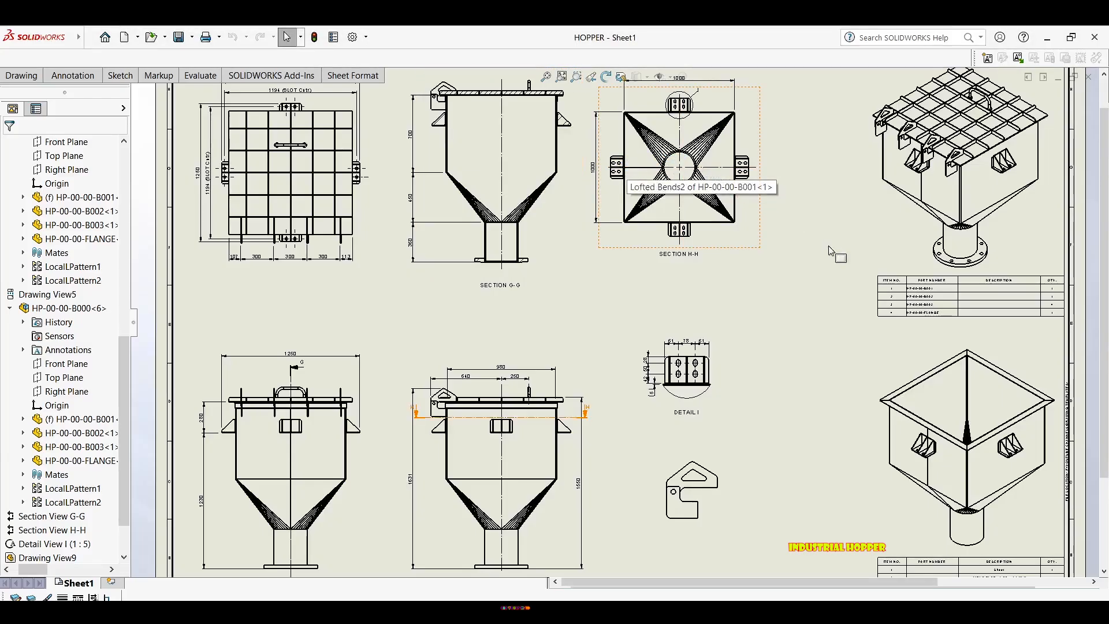
Look over the drawing sheet, examining the isometric views, their parts tables and the undimensioned hook view.
{"action": "middle_click_drag", "start_coordinate": [916, 175], "coordinate": [865, 164]}
{"action": "scroll", "coordinate": [908, 214], "scroll_direction": "up", "scroll_amount": 2}
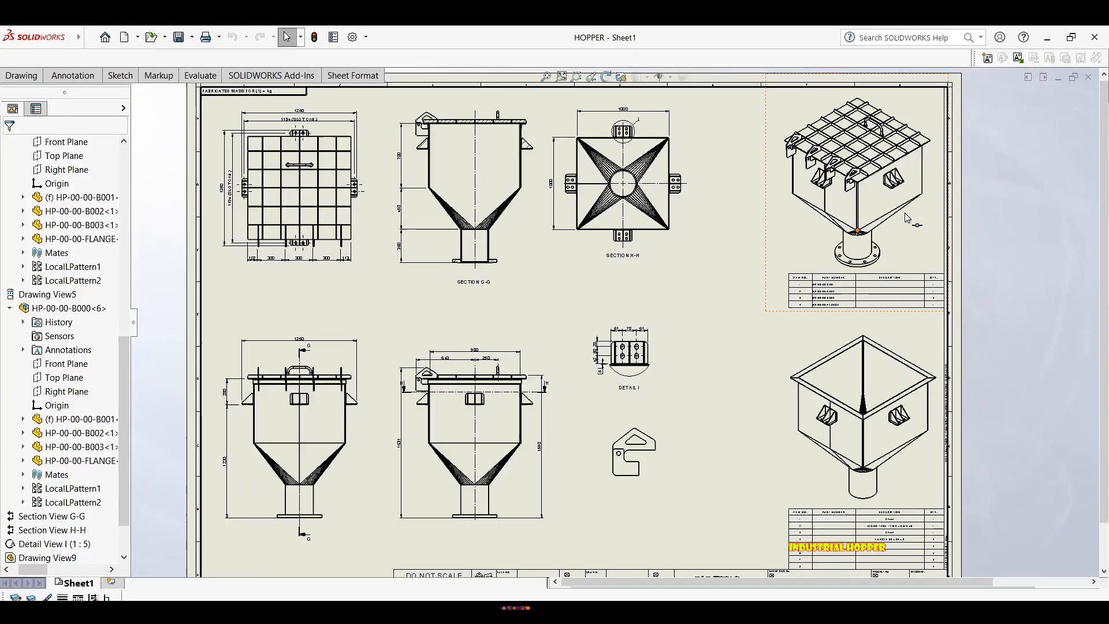
{"action": "scroll", "coordinate": [751, 265], "scroll_direction": "down", "scroll_amount": 1}
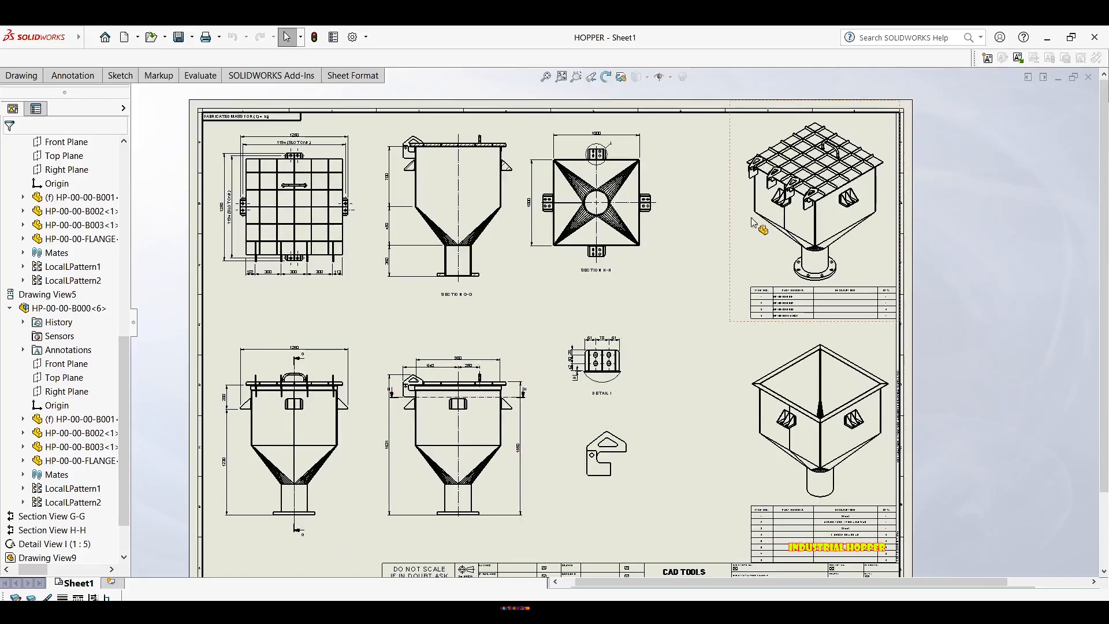
{"action": "scroll", "coordinate": [753, 222], "scroll_direction": "down", "scroll_amount": 1}
{"action": "scroll", "coordinate": [807, 219], "scroll_direction": "down", "scroll_amount": 1}
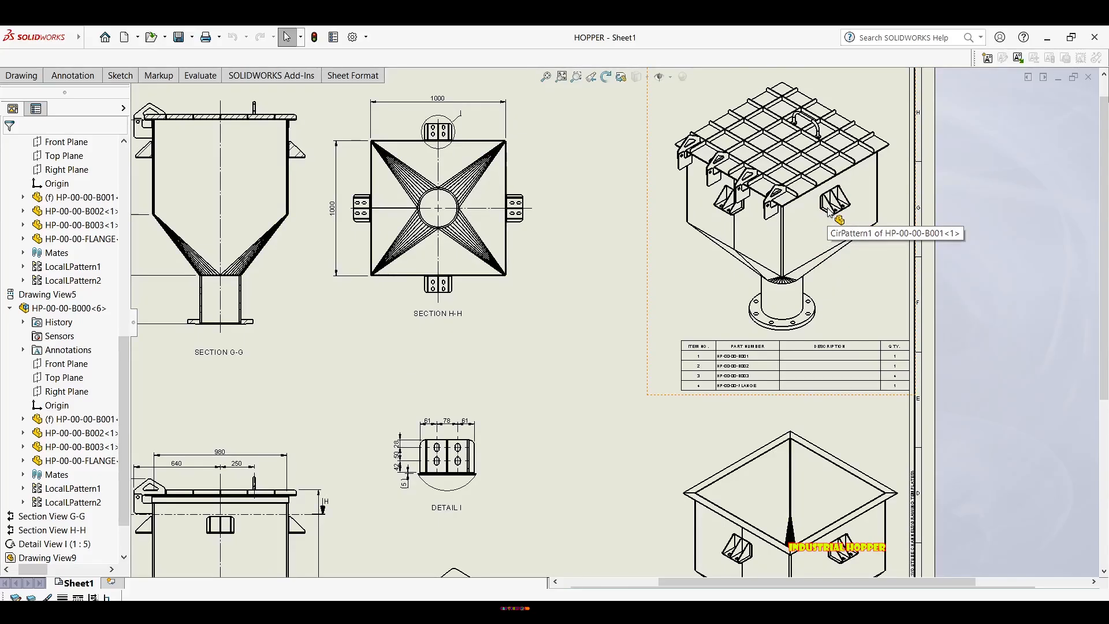
{"action": "scroll", "coordinate": [710, 367], "scroll_direction": "up", "scroll_amount": 2}
{"action": "mouse_move", "coordinate": [708, 366]}
{"action": "middle_mouse_down"}
{"action": "mouse_move", "coordinate": [661, 258]}
{"action": "mouse_move", "coordinate": [687, 207]}
{"action": "middle_mouse_up"}
{"action": "middle_click_drag", "start_coordinate": [602, 283], "coordinate": [609, 299]}
{"action": "scroll", "coordinate": [486, 392], "scroll_direction": "down", "scroll_amount": 2}
Dimension the overall width of the hook view below Detail I, placing the dimension above the hook.
{"action": "right_click_drag", "start_coordinate": [477, 394], "coordinate": [488, 362]}
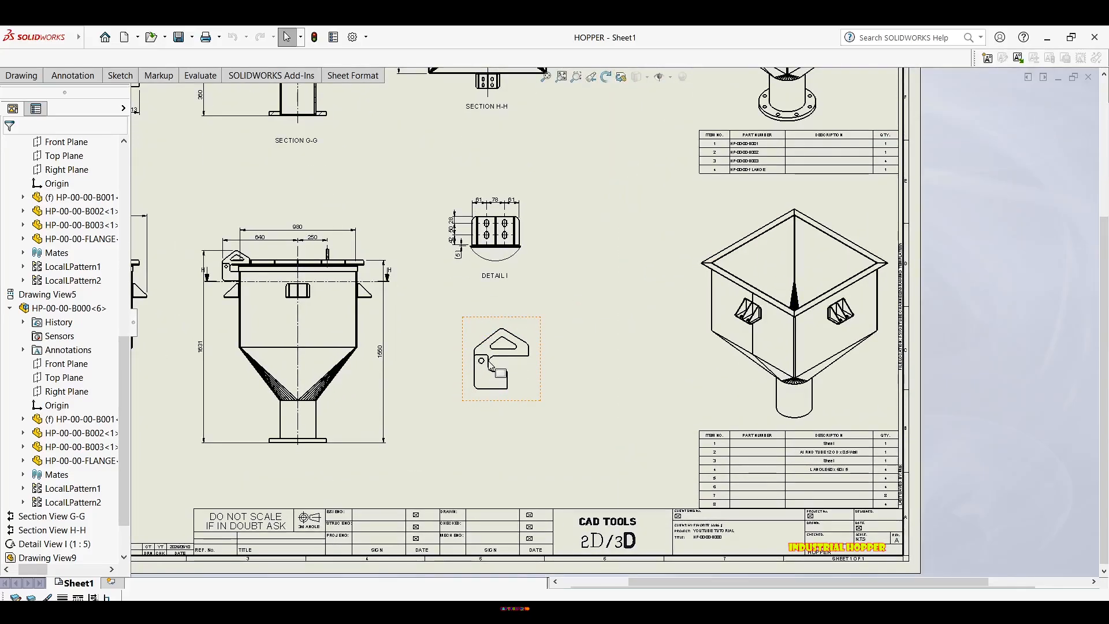
{"action": "scroll", "coordinate": [488, 362], "scroll_direction": "down", "scroll_amount": 5}
{"action": "scroll", "coordinate": [494, 336], "scroll_direction": "down", "scroll_amount": 5}
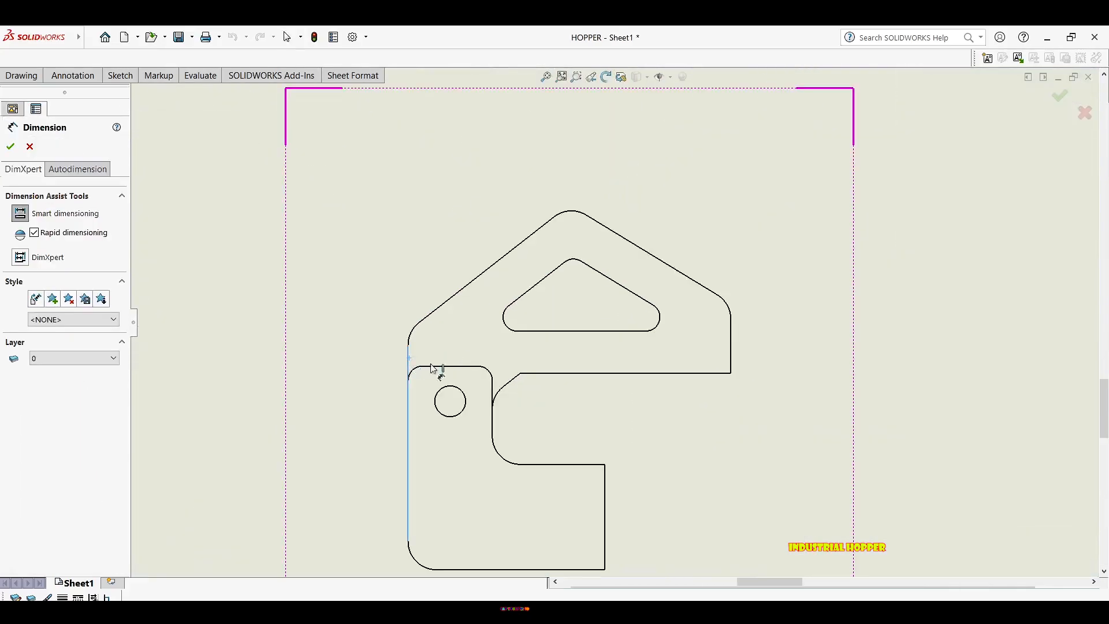
{"action": "left_click", "coordinate": [731, 353]}
{"action": "scroll", "coordinate": [670, 231], "scroll_direction": "up", "scroll_amount": 2}
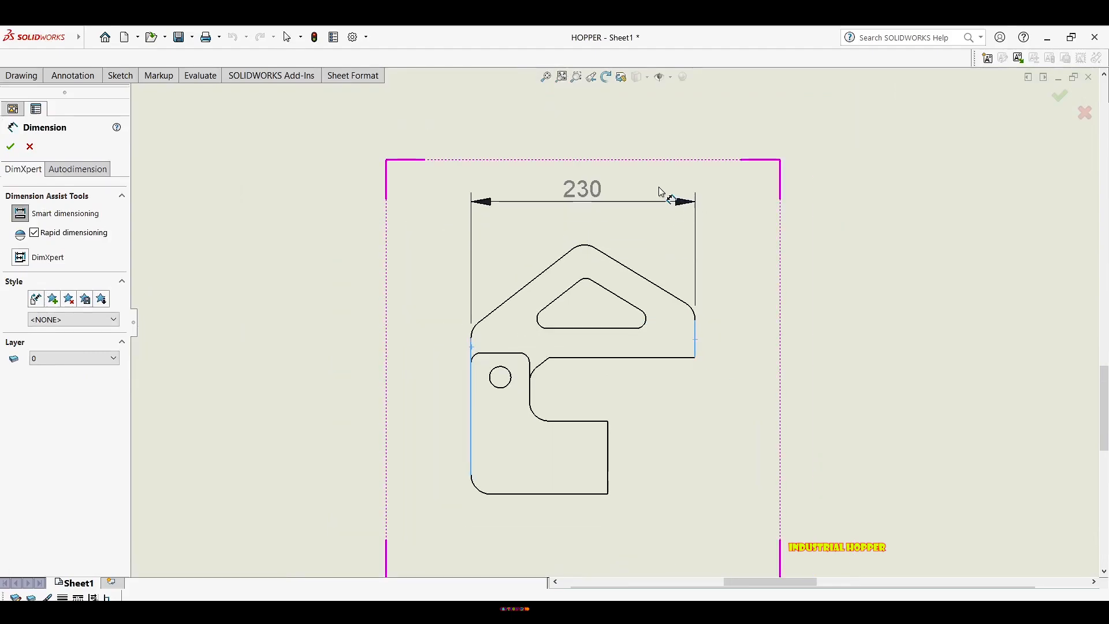
{"action": "left_click", "coordinate": [664, 168]}
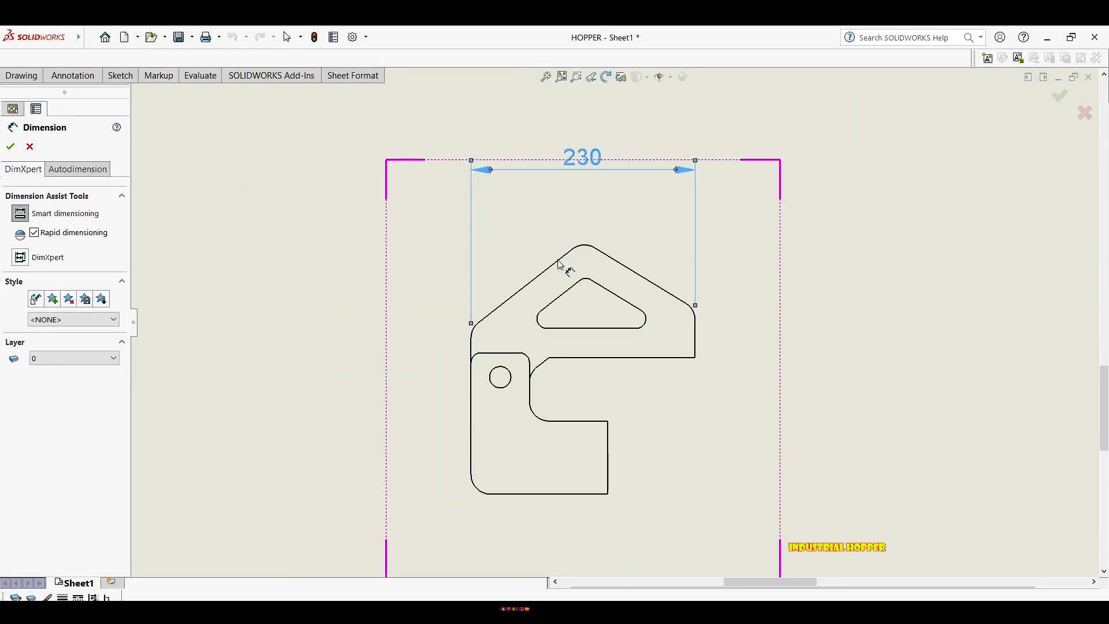
Dimension the hook view's overall height on its left side and move the overall width dimension closer to the outline.
{"action": "left_click", "coordinate": [586, 248]}
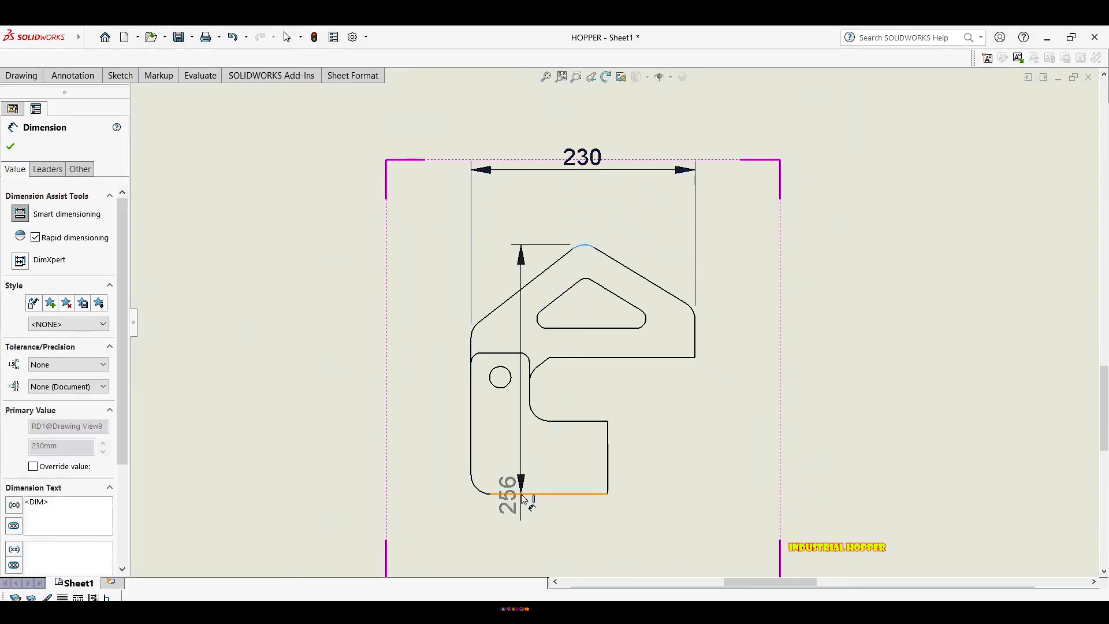
{"action": "left_click", "coordinate": [383, 370]}
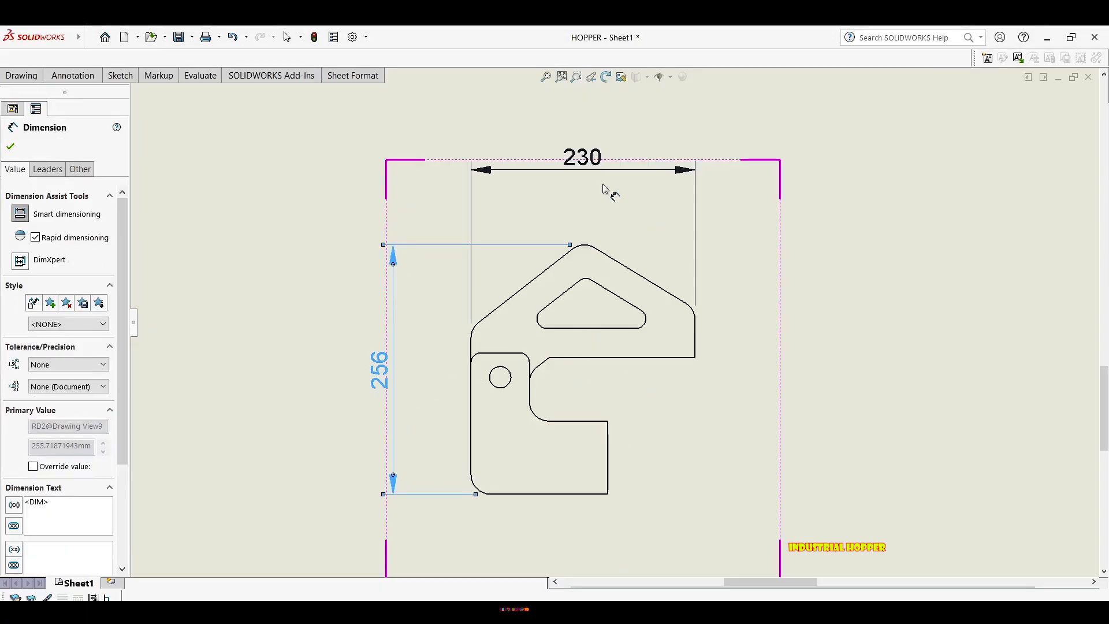
{"action": "key", "text": "Escape"}
{"action": "left_click_drag", "start_coordinate": [593, 163], "coordinate": [582, 184]}
Dimension the vertical opening between the hook's upper and lower horizontal edges, placing it to the right of the view.
{"action": "scroll", "coordinate": [507, 245], "scroll_direction": "up", "scroll_amount": 3}
{"action": "middle_click_drag", "start_coordinate": [644, 263], "coordinate": [467, 260]}
{"action": "left_click", "coordinate": [443, 203]}
{"action": "middle_click_drag", "start_coordinate": [409, 312], "coordinate": [373, 433]}
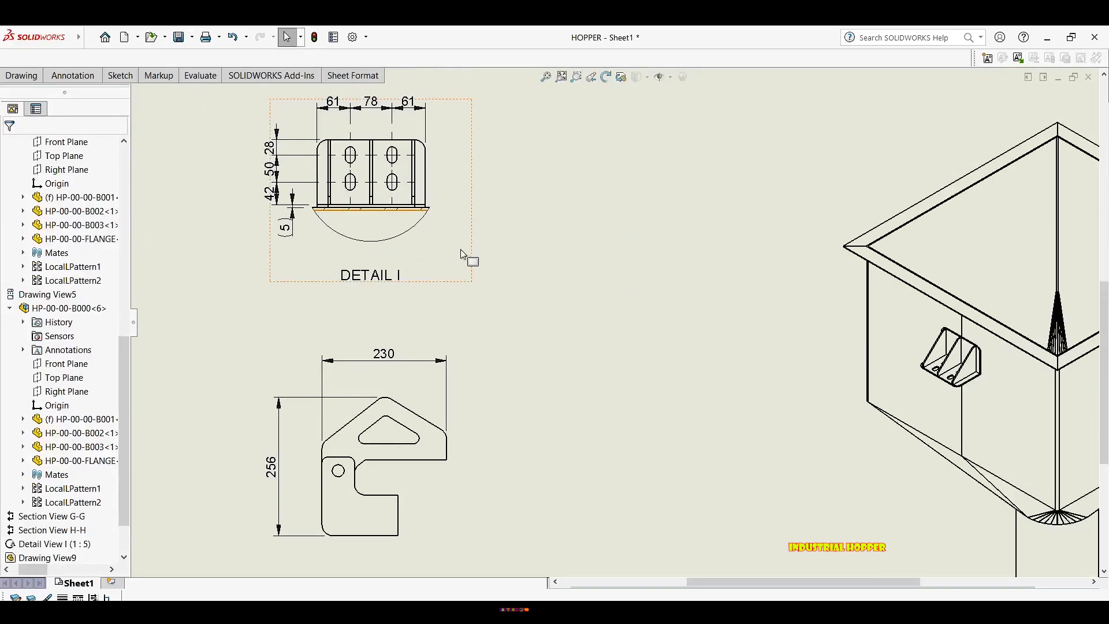
{"action": "scroll", "coordinate": [460, 248], "scroll_direction": "up", "scroll_amount": 2}
{"action": "scroll", "coordinate": [445, 349], "scroll_direction": "down", "scroll_amount": 4}
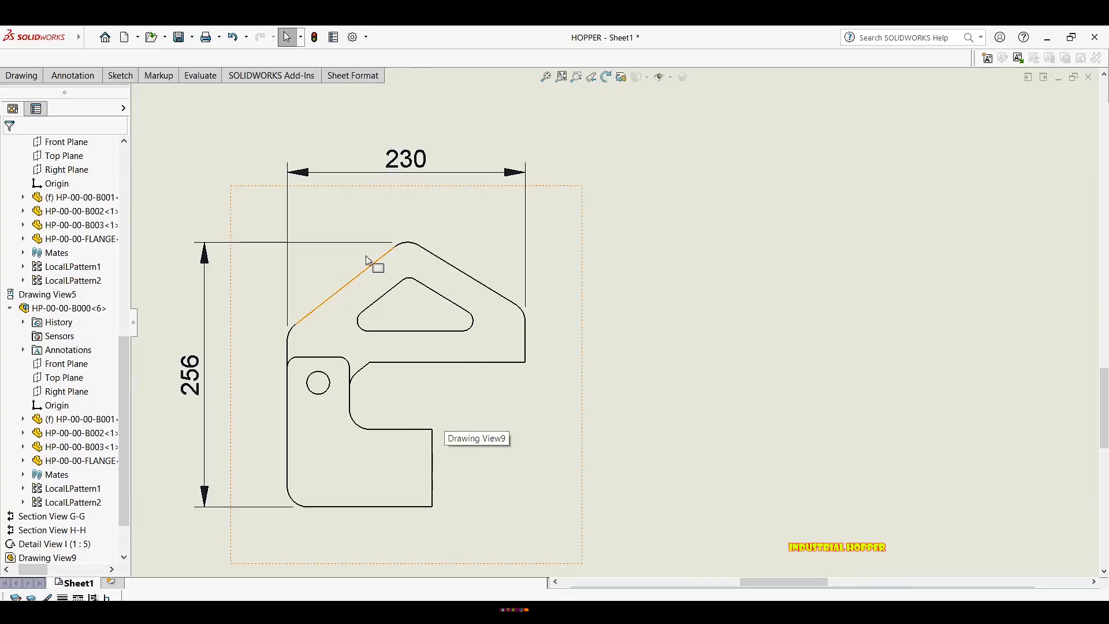
{"action": "key", "text": "d"}
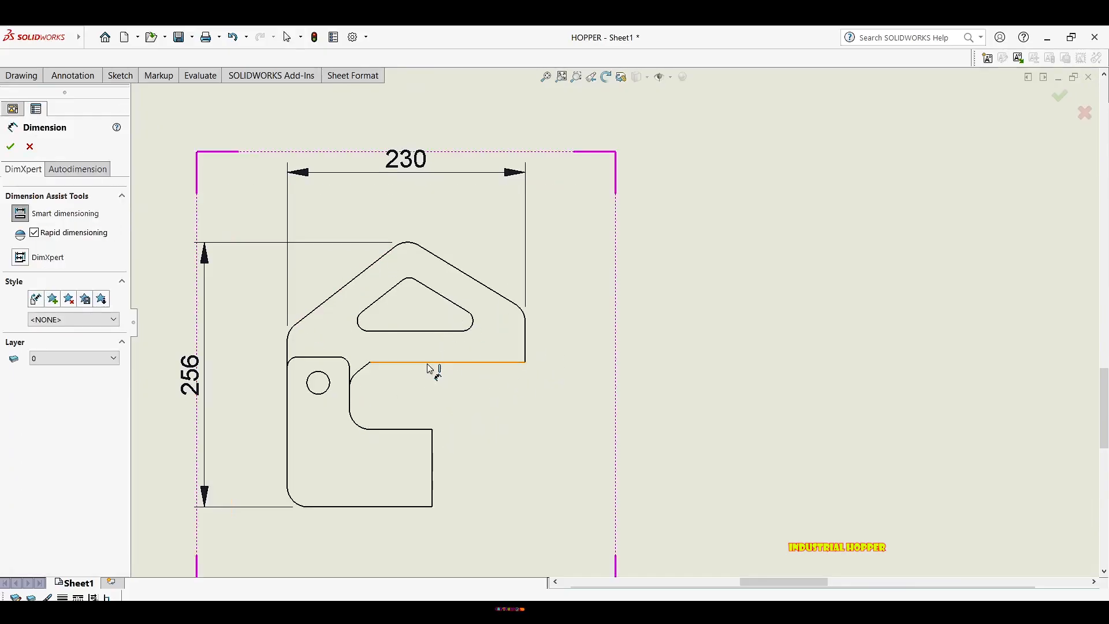
{"action": "left_click", "coordinate": [426, 364]}
{"action": "left_click", "coordinate": [415, 429]}
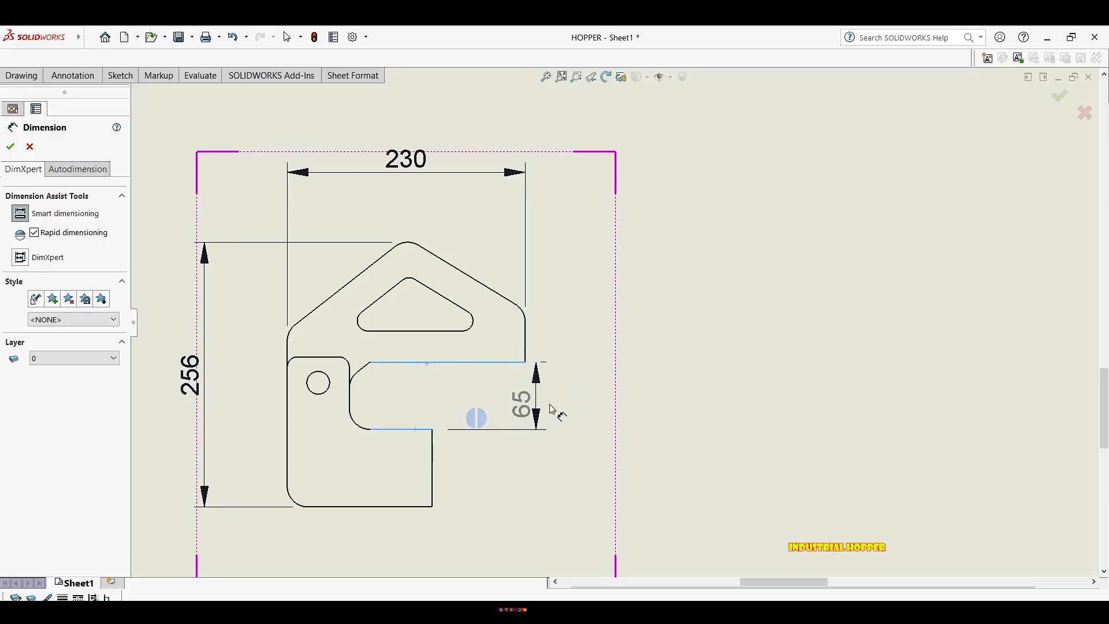
{"action": "left_click", "coordinate": [592, 408]}
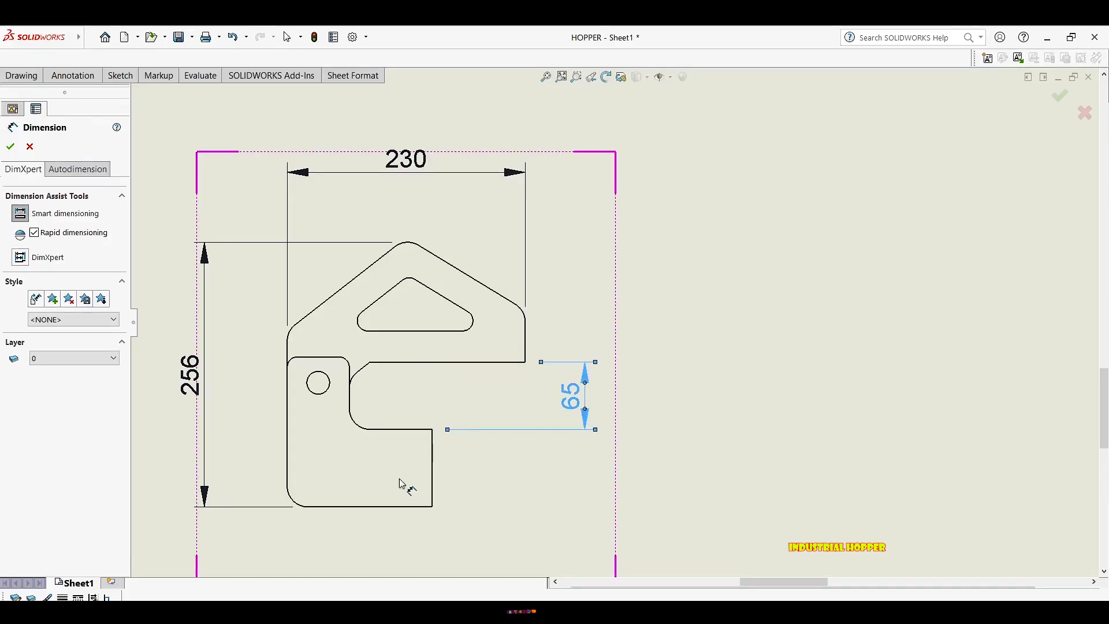
Dimension the height of the hook's lower arm, aligned directly below the opening dimension.
{"action": "left_click", "coordinate": [432, 475]}
{"action": "left_click", "coordinate": [528, 460]}
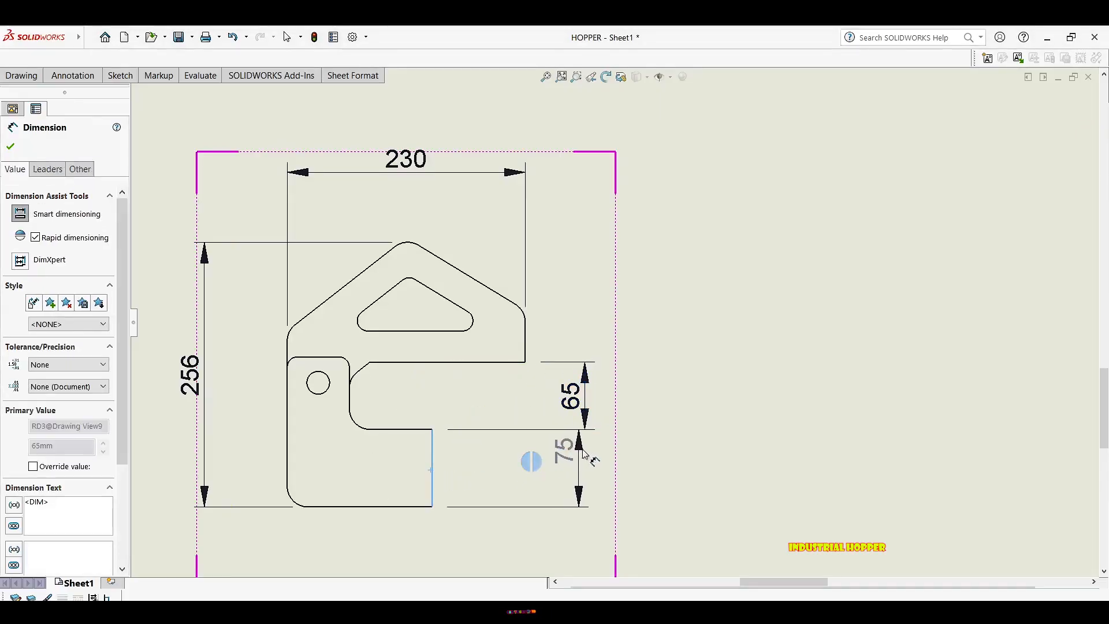
{"action": "key", "text": "Escape"}
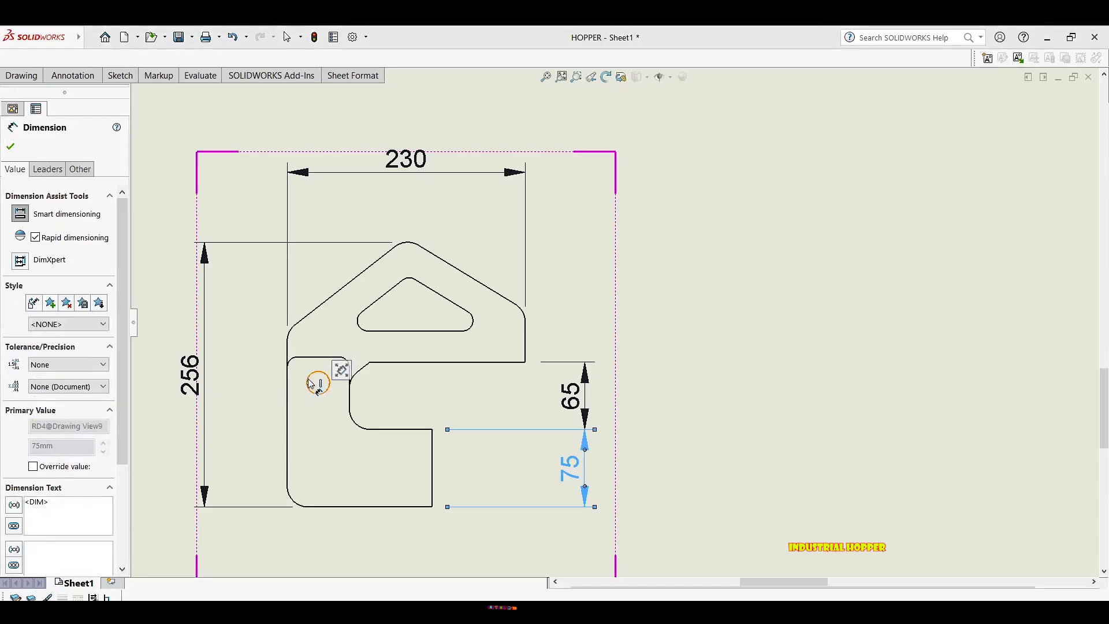
Dimension the round hole's diameter in the hook view, placing it at the lower left with its arrow outside the circle.
{"action": "left_click", "coordinate": [308, 378]}
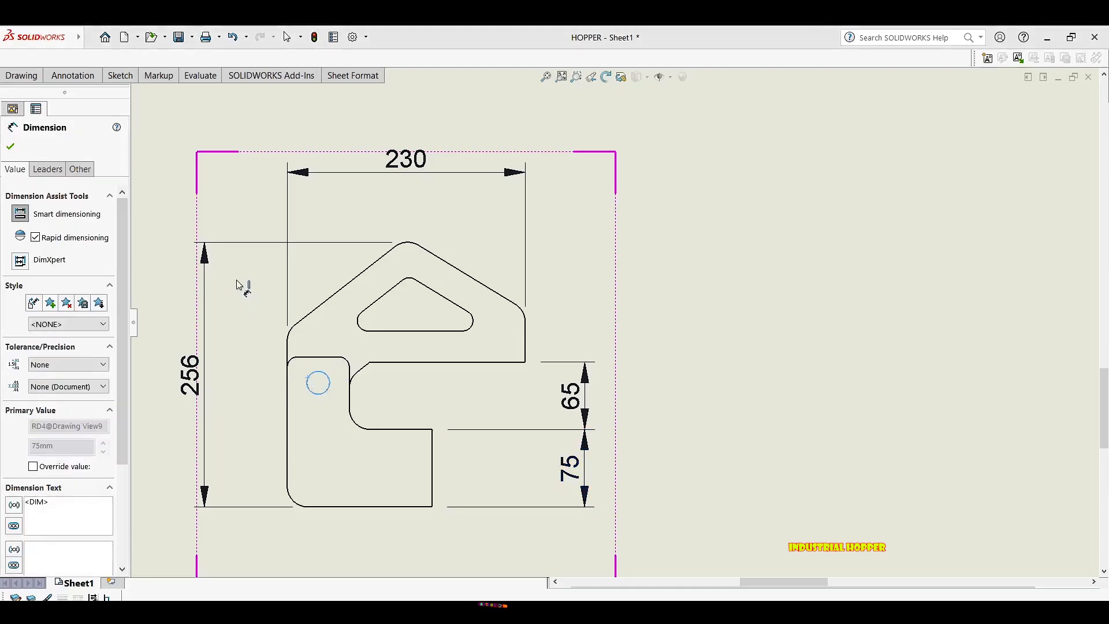
{"action": "left_click", "coordinate": [309, 376]}
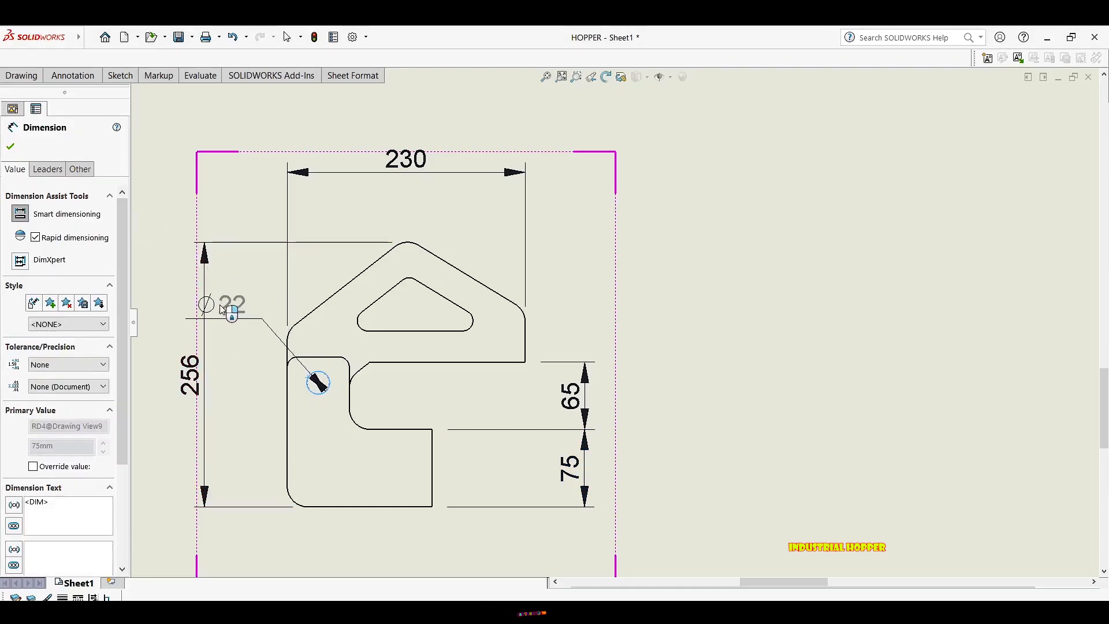
{"action": "scroll", "coordinate": [237, 309], "scroll_direction": "up", "scroll_amount": 1}
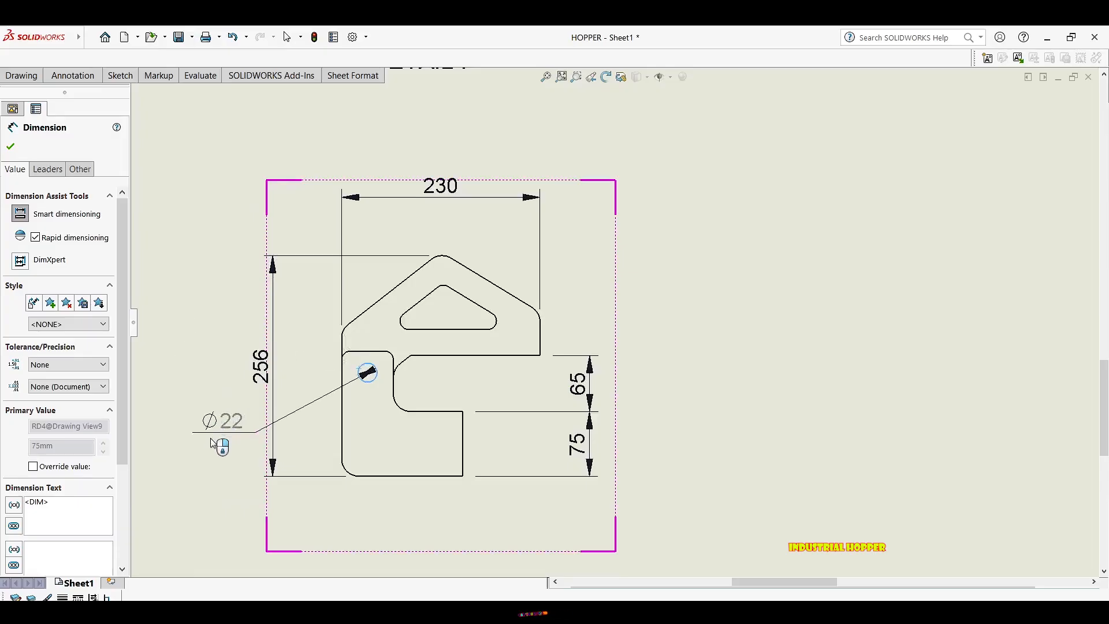
{"action": "left_click", "coordinate": [247, 439]}
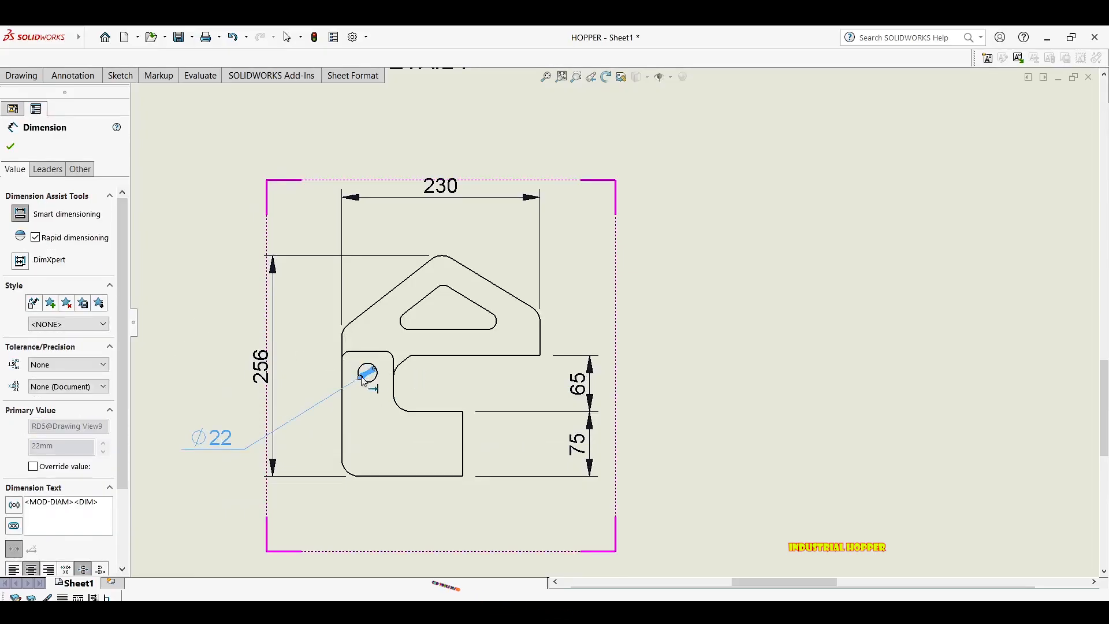
{"action": "left_click", "coordinate": [361, 378]}
{"action": "key", "text": "Escape"}
{"action": "scroll", "coordinate": [454, 302], "scroll_direction": "down", "scroll_amount": 1}
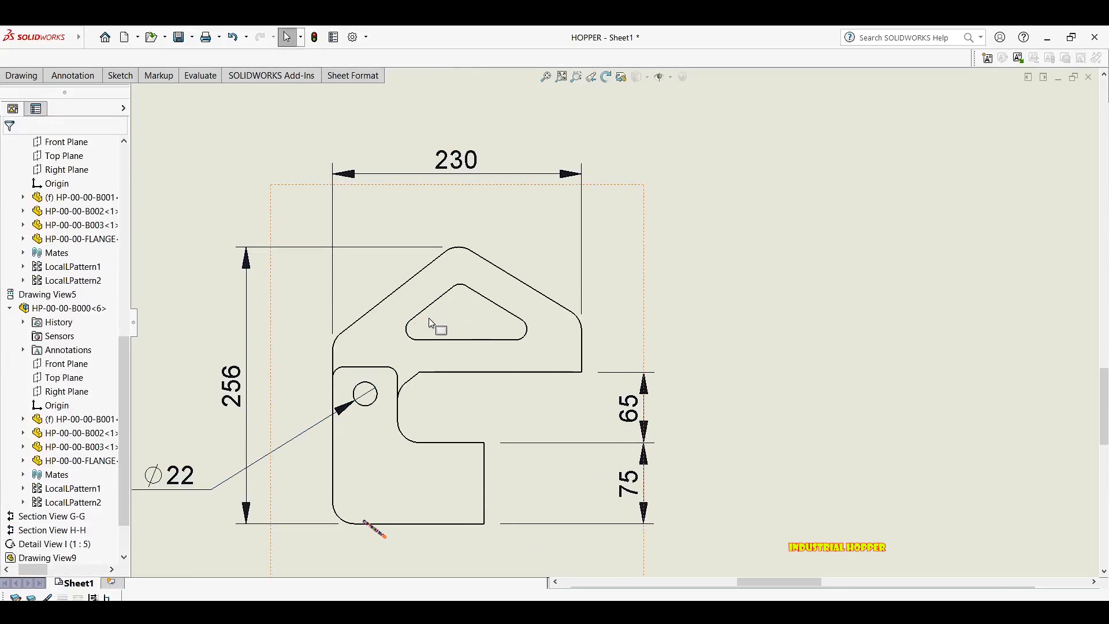
Dimension the width of the triangular cutout between its two lower end arcs, placing it above the hook below the overall width.
{"action": "key", "text": "d"}
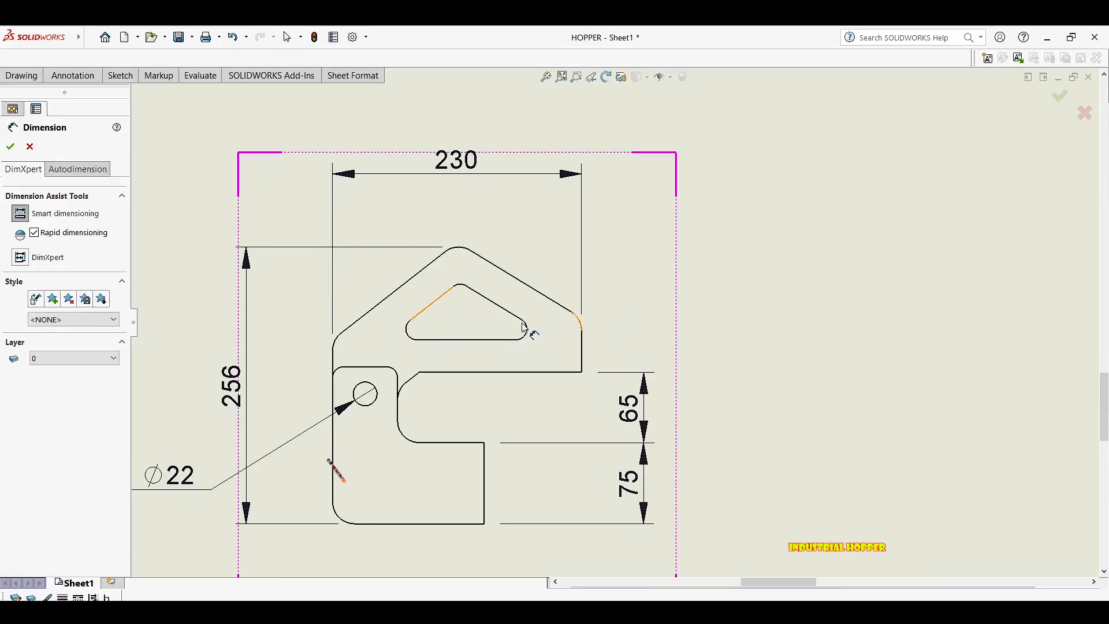
{"action": "scroll", "coordinate": [488, 317], "scroll_direction": "down", "scroll_amount": 2}
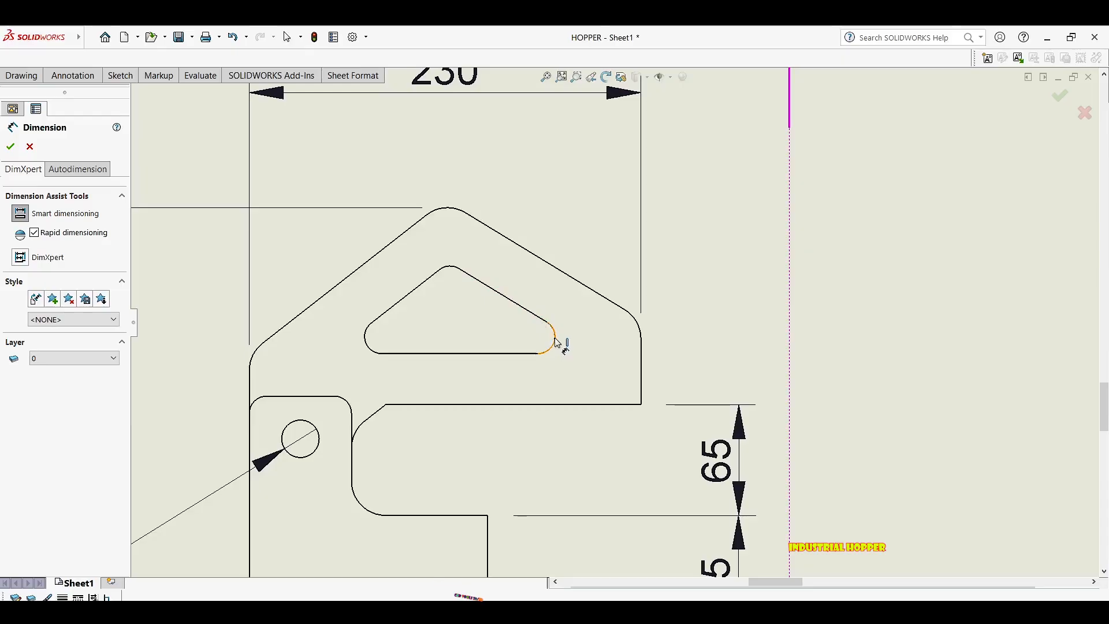
{"action": "left_click", "coordinate": [553, 337]}
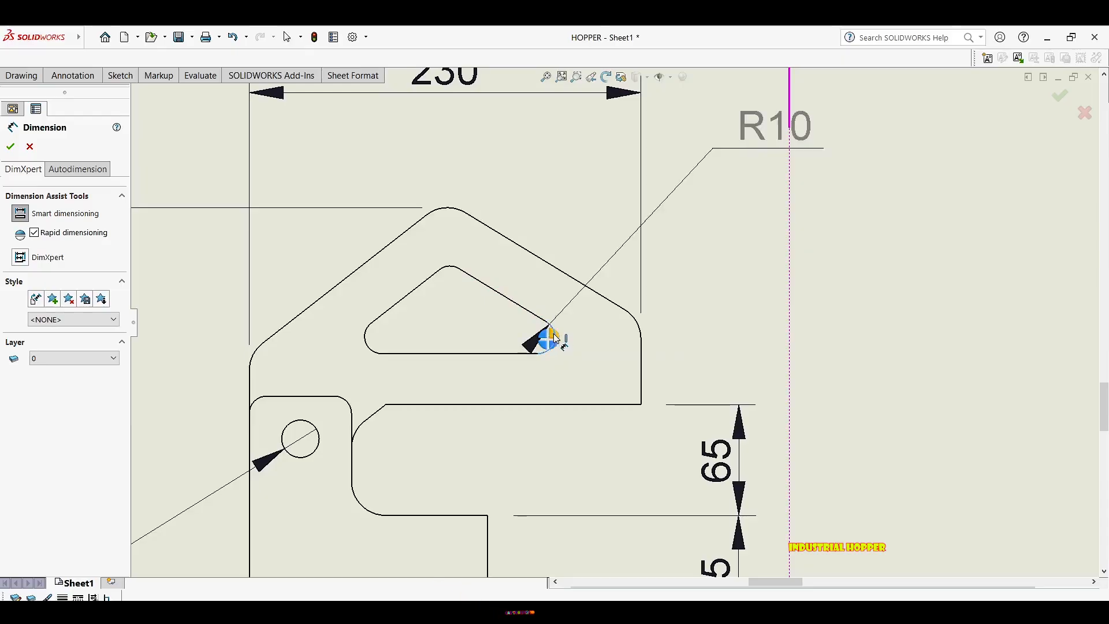
{"action": "left_click", "coordinate": [365, 337]}
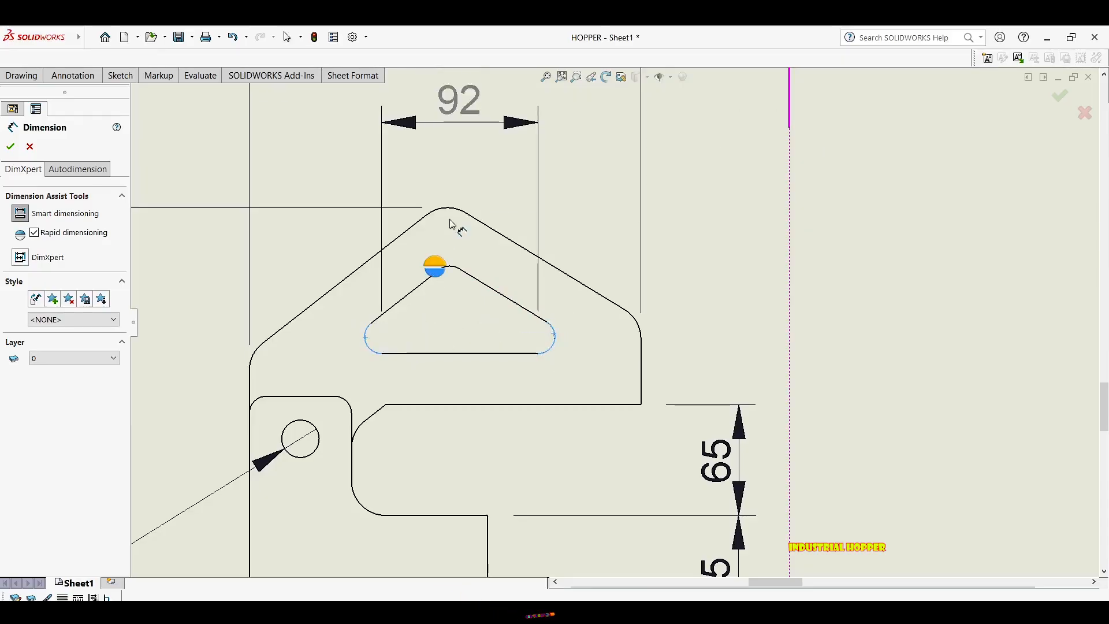
{"action": "left_click", "coordinate": [469, 173]}
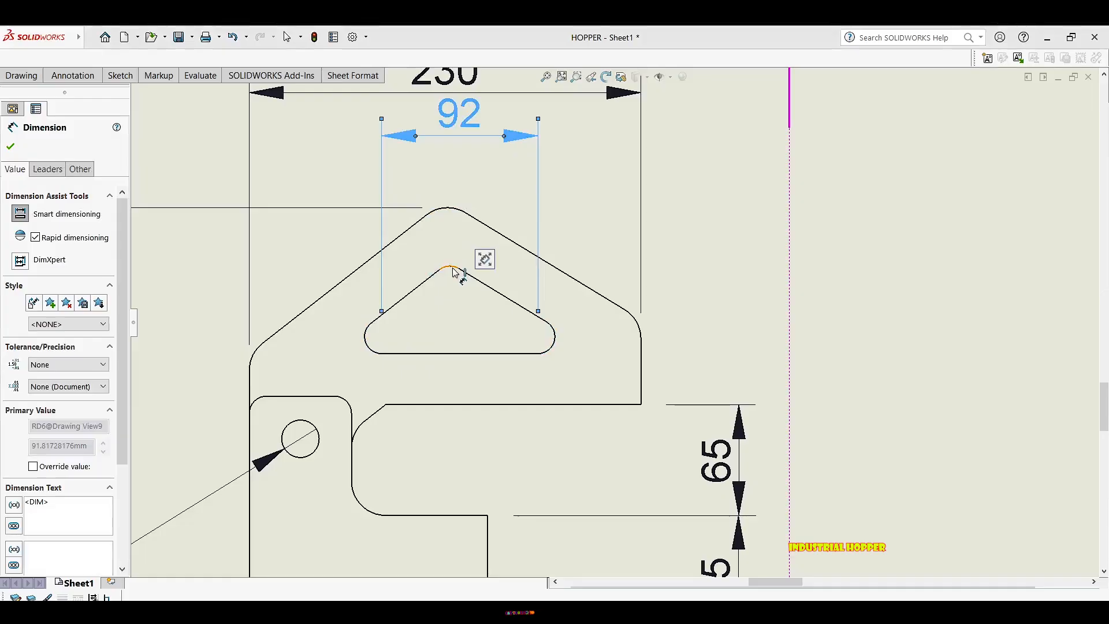
Dimension the height from the triangular cutout's bottom edge to its apex arc, placing it between the hook outline and the overall height dimension.
{"action": "left_click", "coordinate": [457, 289]}
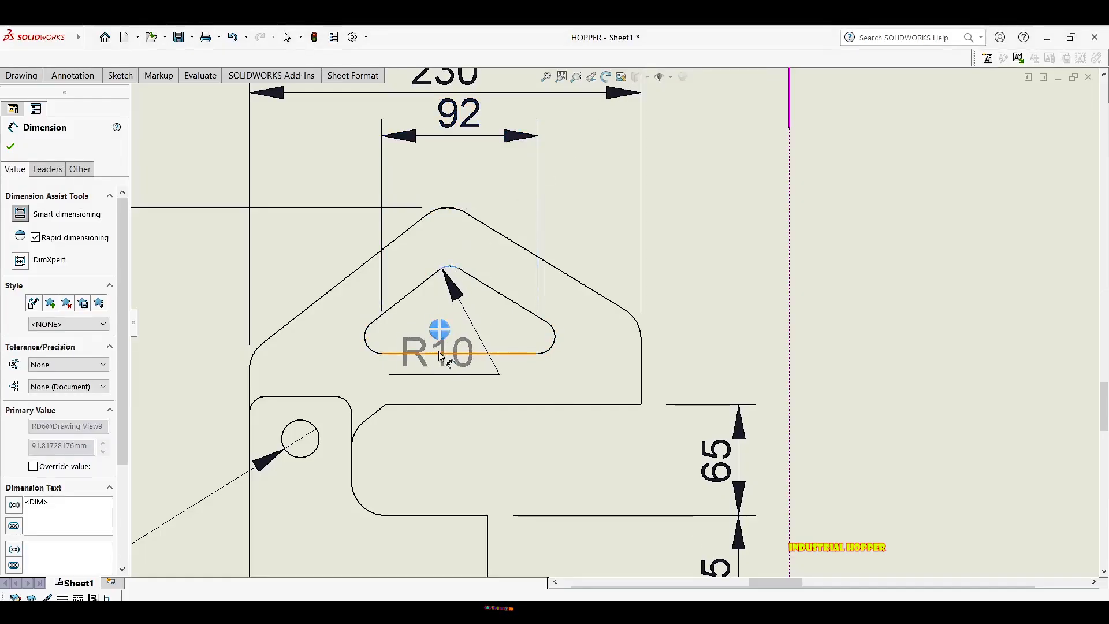
{"action": "left_click", "coordinate": [431, 353]}
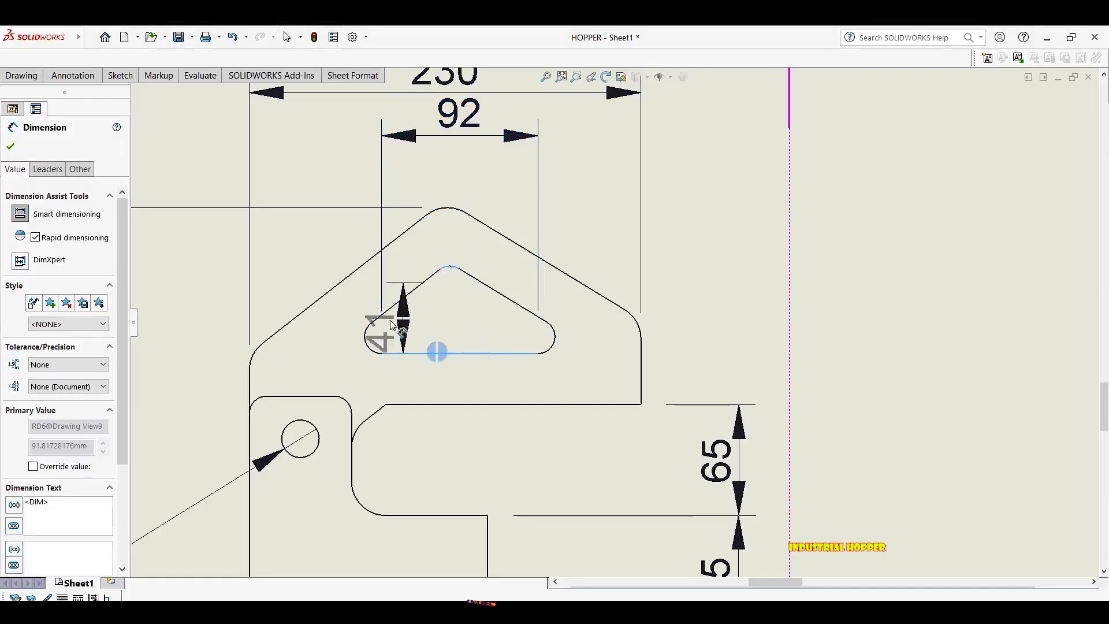
{"action": "scroll", "coordinate": [308, 324], "scroll_direction": "up", "scroll_amount": 1}
{"action": "left_click", "coordinate": [249, 318]}
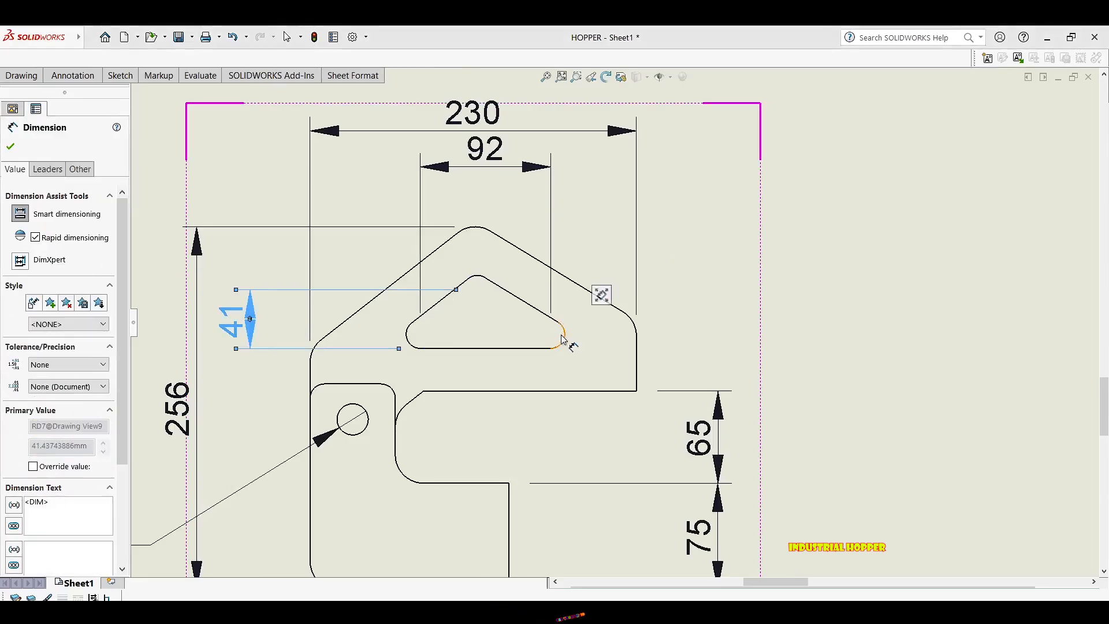
{"action": "left_click", "coordinate": [504, 293]}
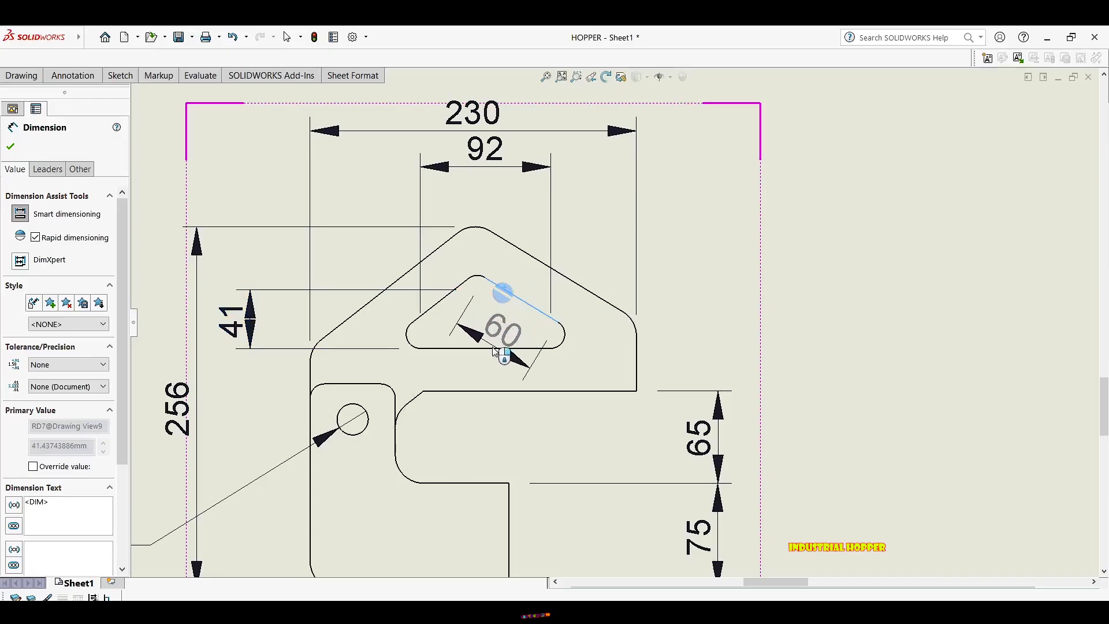
{"action": "left_click", "coordinate": [489, 349]}
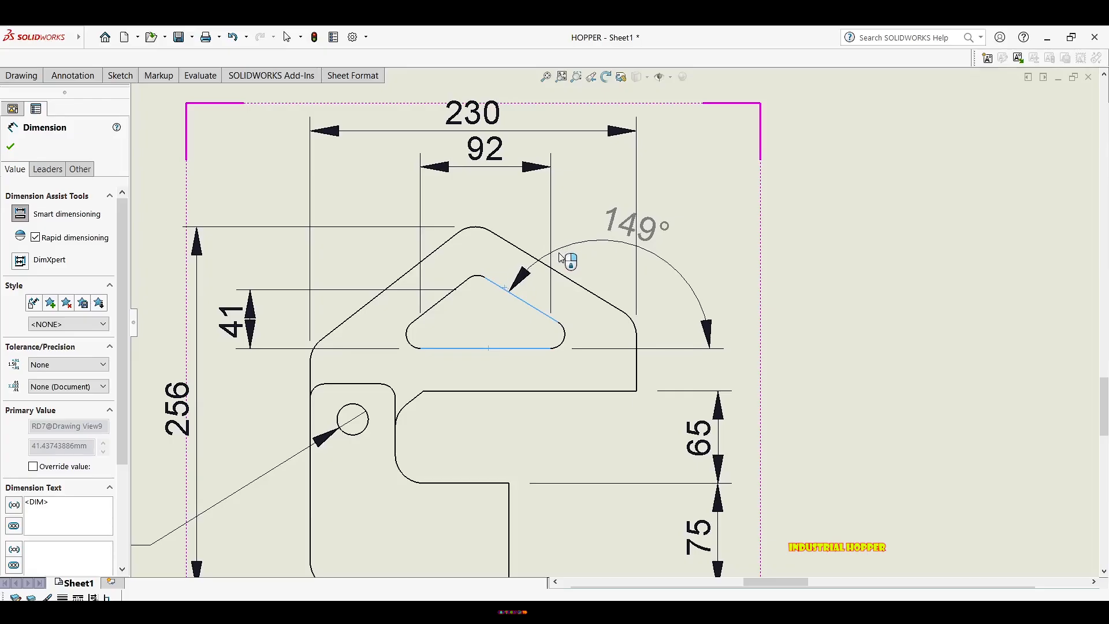
{"action": "key", "text": "Escape"}
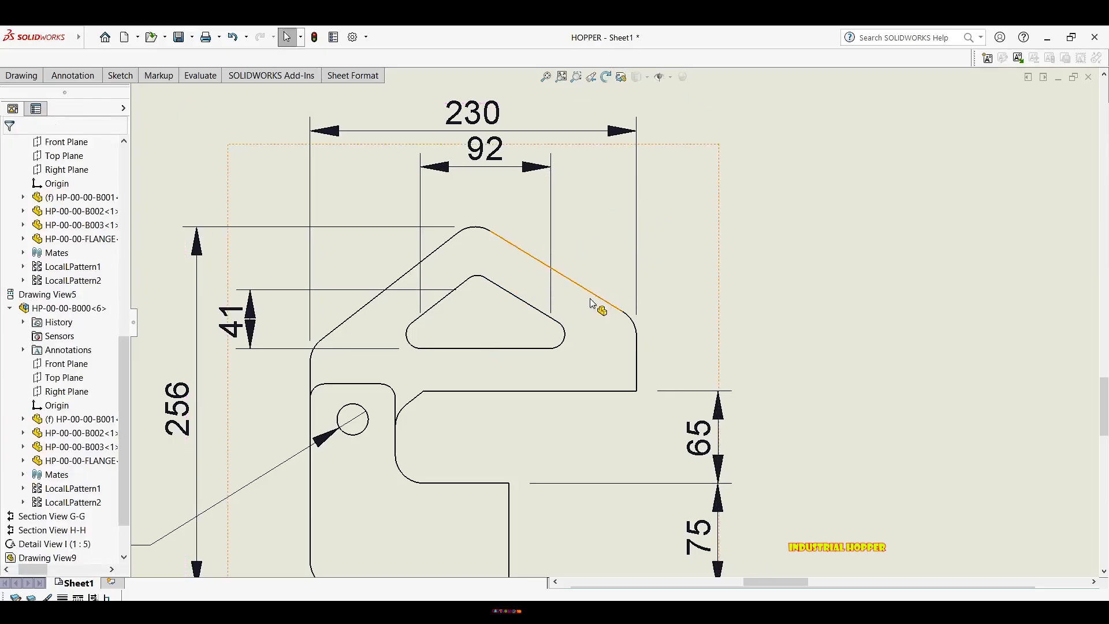
Dimension the angle between the hook's right sloping outer edge and the horizontal edge below it, placing it inside the outline.
{"action": "left_click", "coordinate": [574, 310]}
{"action": "left_click", "coordinate": [580, 288]}
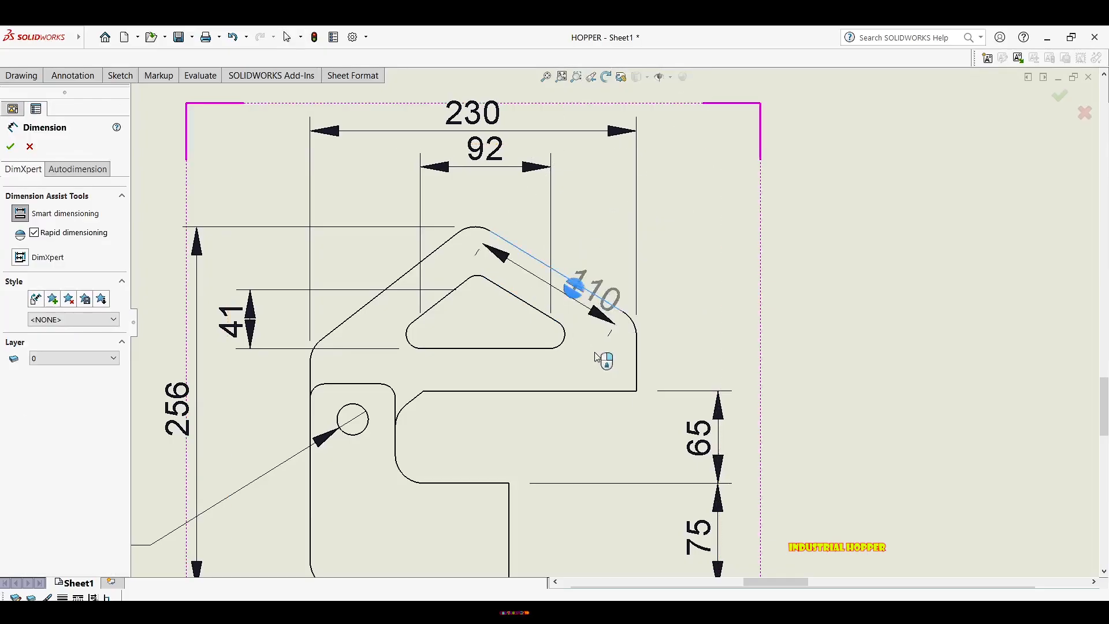
{"action": "left_click", "coordinate": [595, 391]}
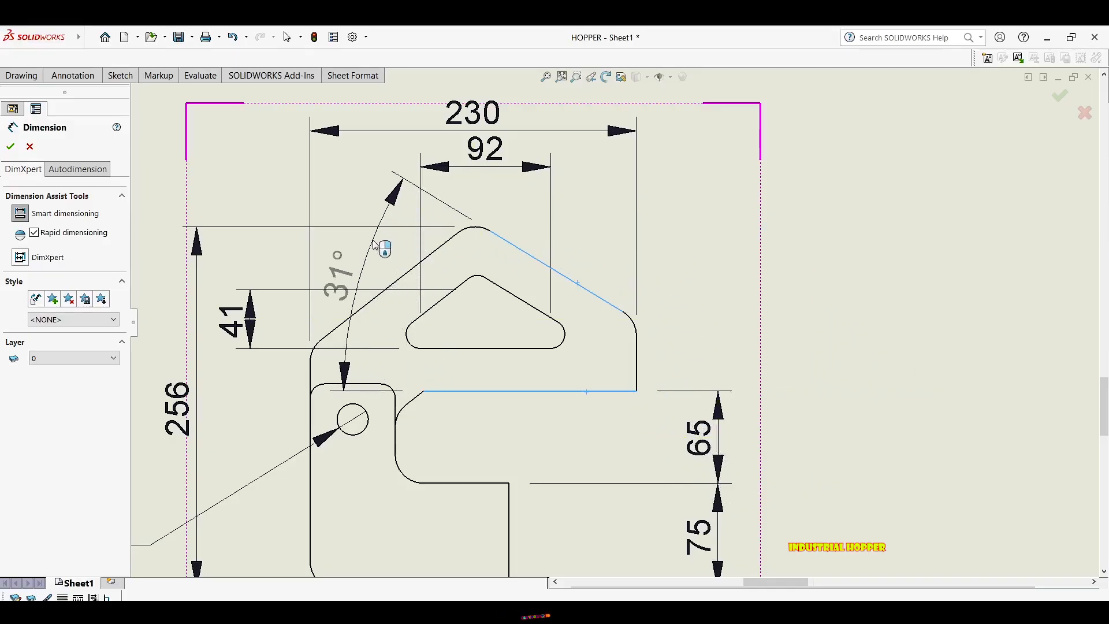
{"action": "scroll", "coordinate": [381, 246], "scroll_direction": "up", "scroll_amount": 2}
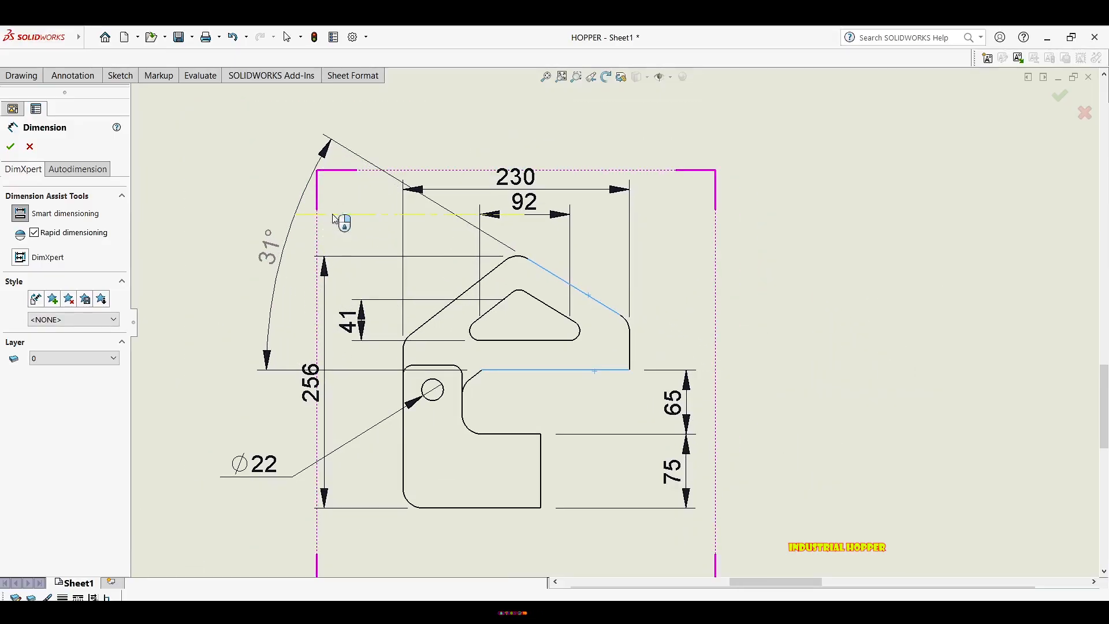
{"action": "scroll", "coordinate": [514, 289], "scroll_direction": "down", "scroll_amount": 1}
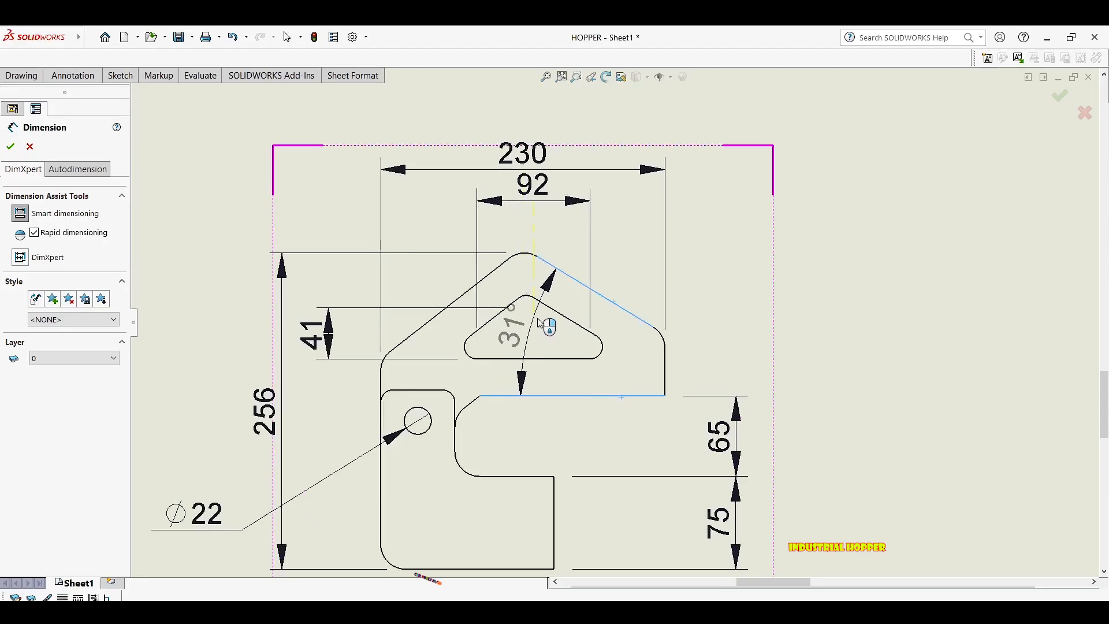
{"action": "left_click", "coordinate": [543, 317]}
{"action": "left_click", "coordinate": [754, 326]}
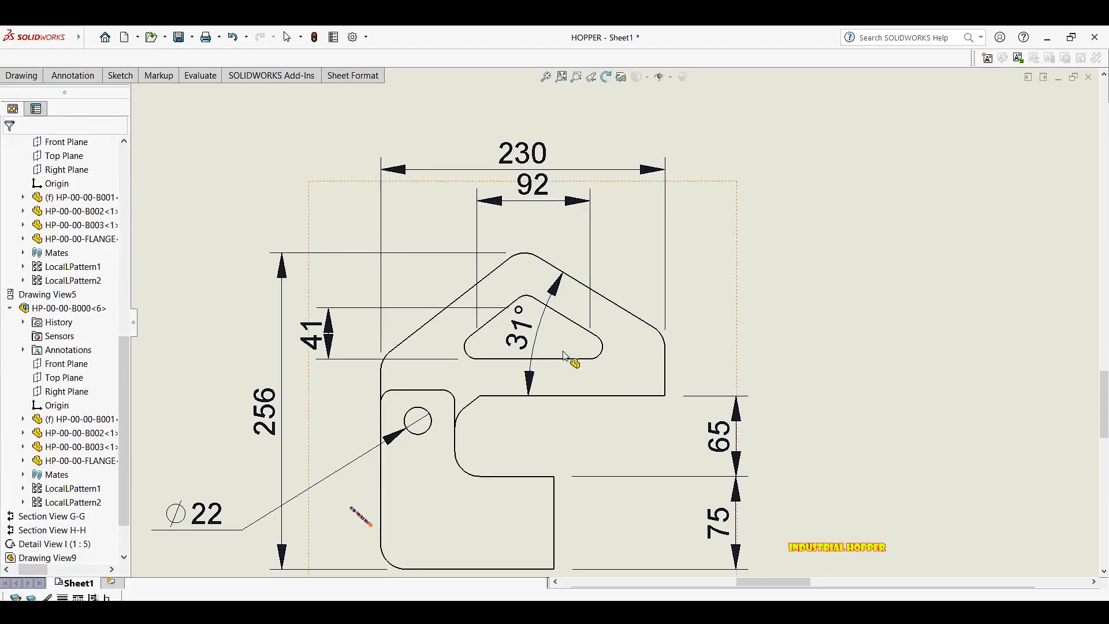
Dimension the height from the hook's top arc to its upper horizontal edge, aligned directly above the opening dimension.
{"action": "scroll", "coordinate": [613, 354], "scroll_direction": "up", "scroll_amount": 5}
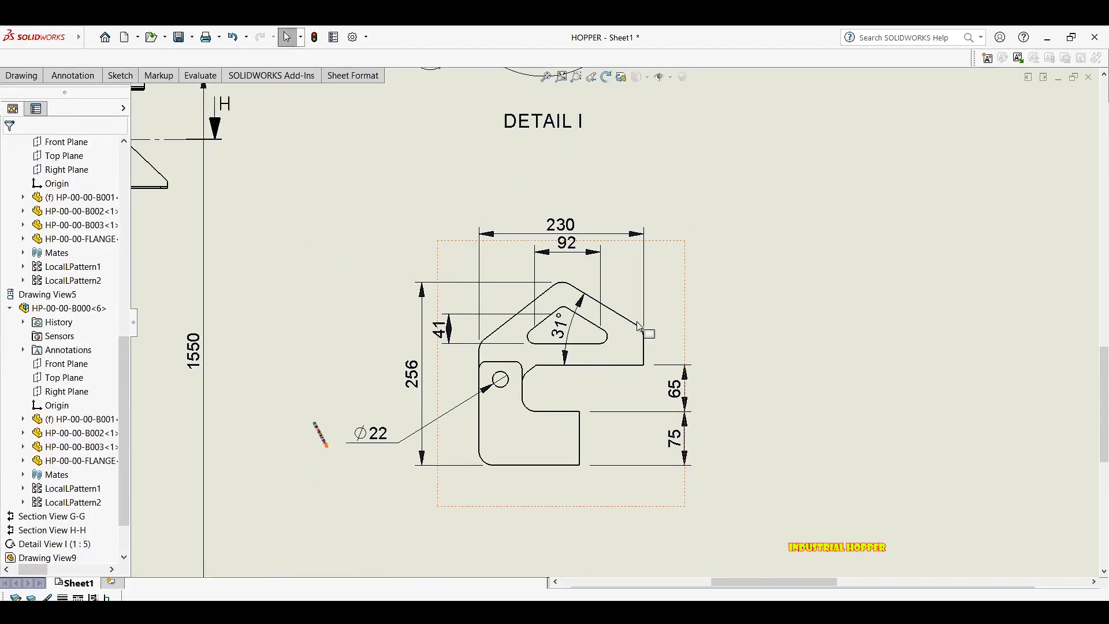
{"action": "scroll", "coordinate": [712, 276], "scroll_direction": "up", "scroll_amount": 3}
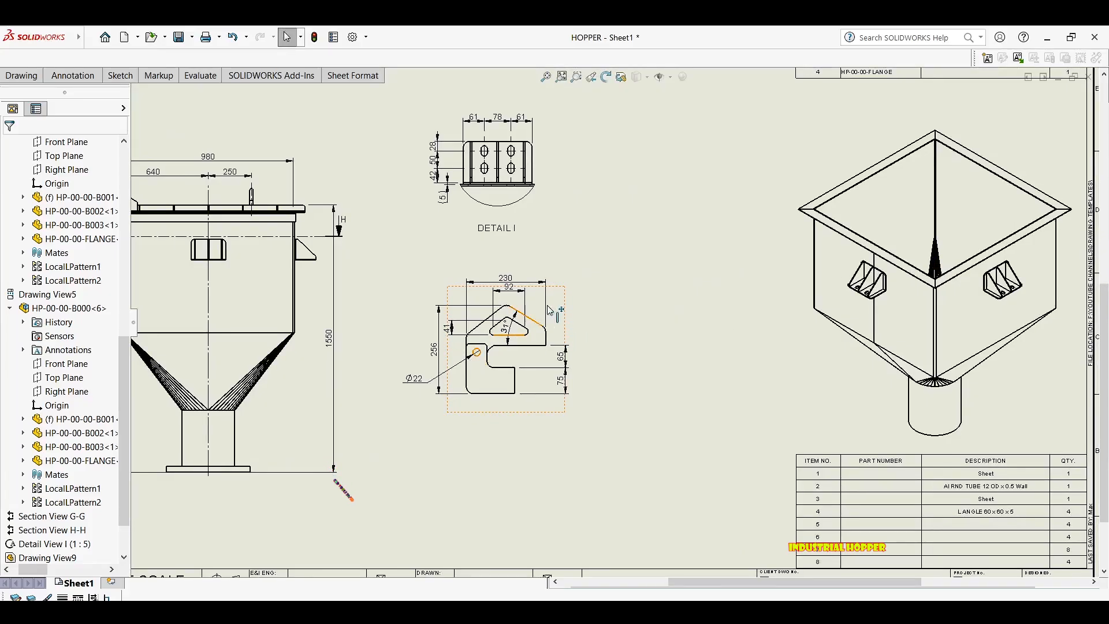
{"action": "scroll", "coordinate": [538, 328], "scroll_direction": "down", "scroll_amount": 4}
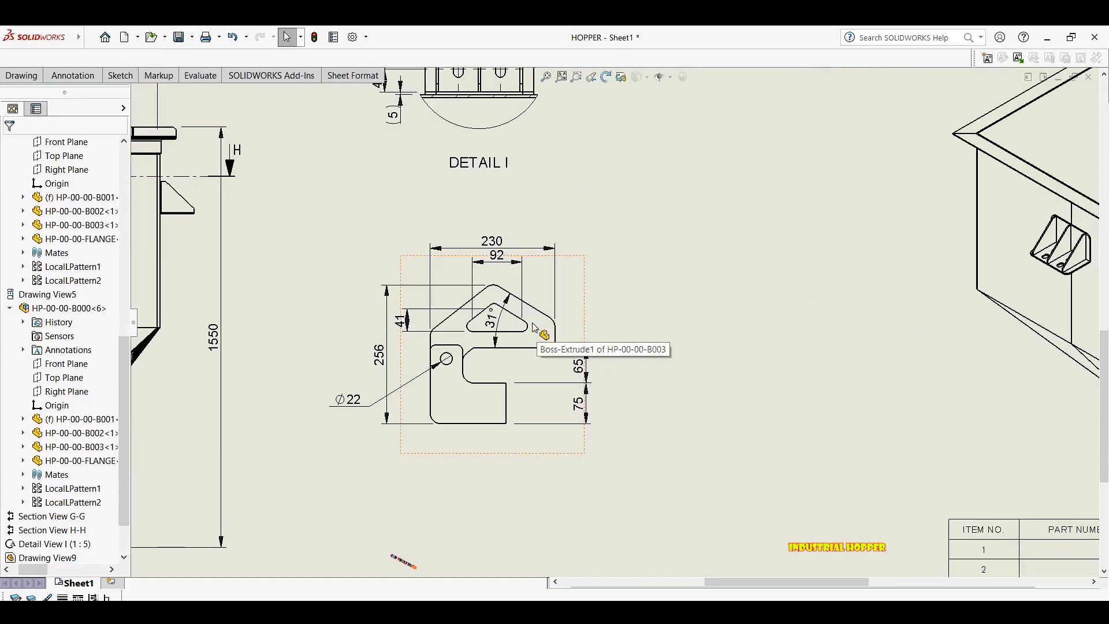
{"action": "scroll", "coordinate": [537, 328], "scroll_direction": "down", "scroll_amount": 1}
{"action": "key", "text": "d"}
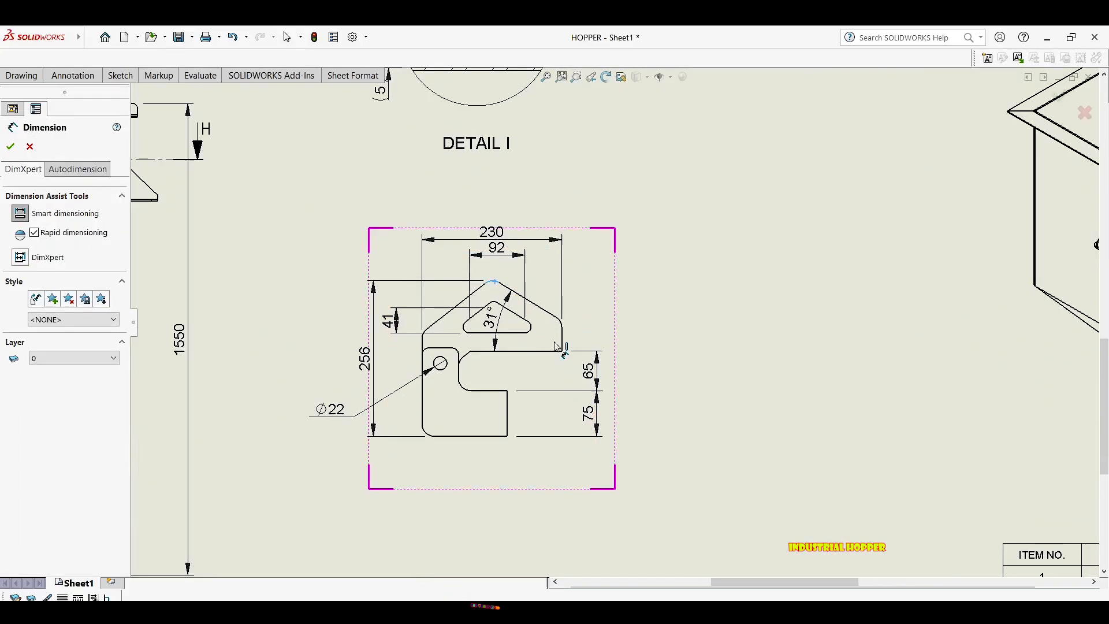
{"action": "left_click", "coordinate": [549, 353]}
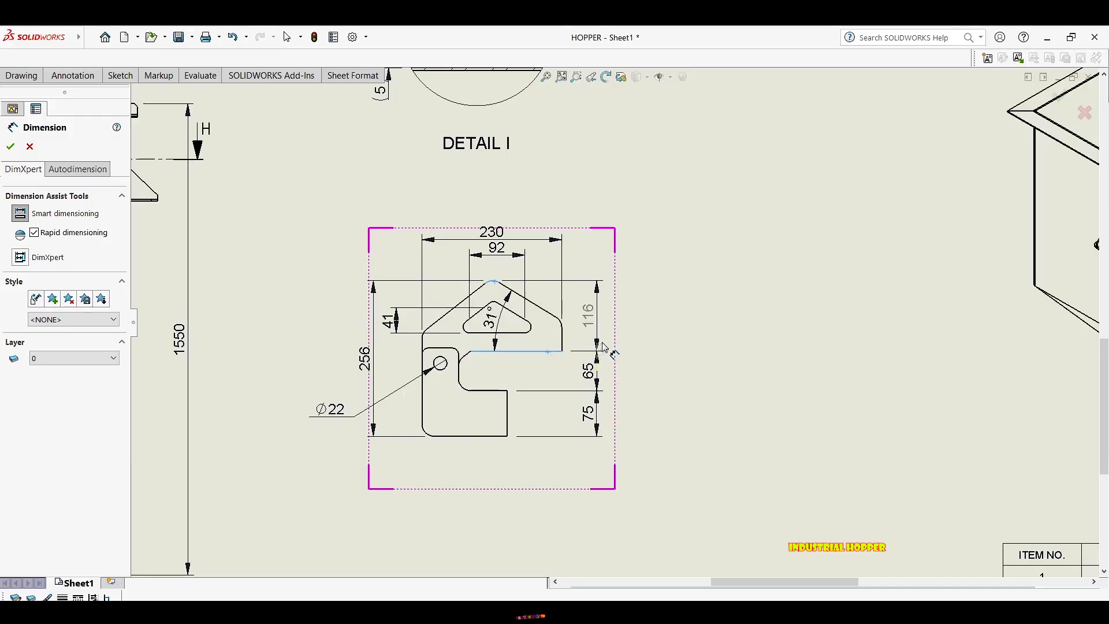
{"action": "key", "text": "Escape"}
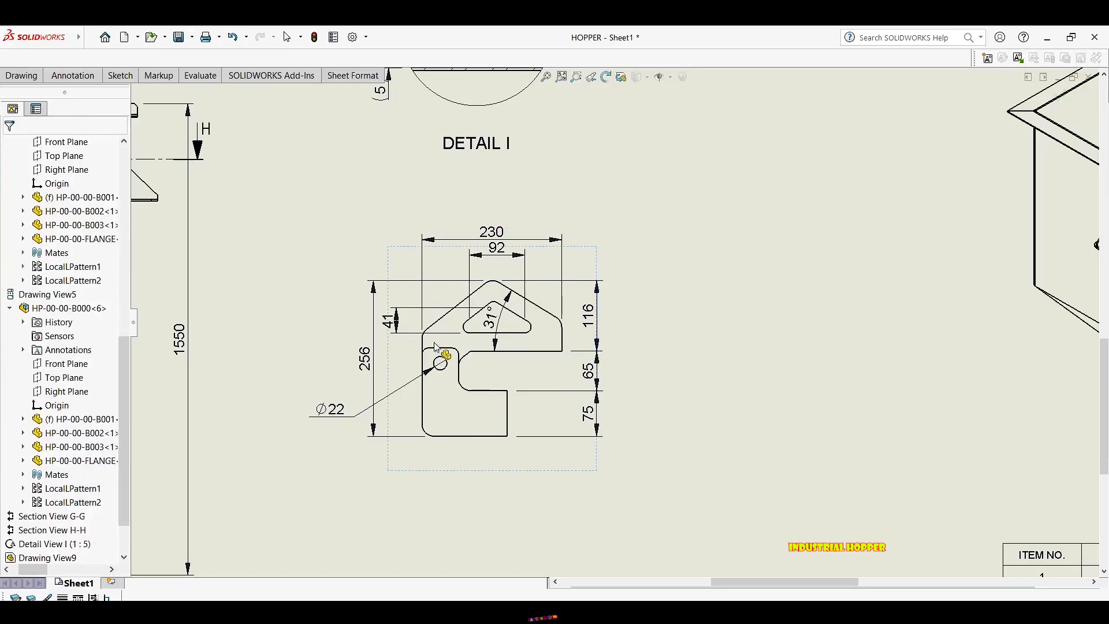
Dimension the radius of the hook's lower-left corner, placing it below and to the left of the view.
{"action": "scroll", "coordinate": [430, 434], "scroll_direction": "down", "scroll_amount": 3}
{"action": "right_click_drag", "start_coordinate": [422, 441], "coordinate": [451, 422]}
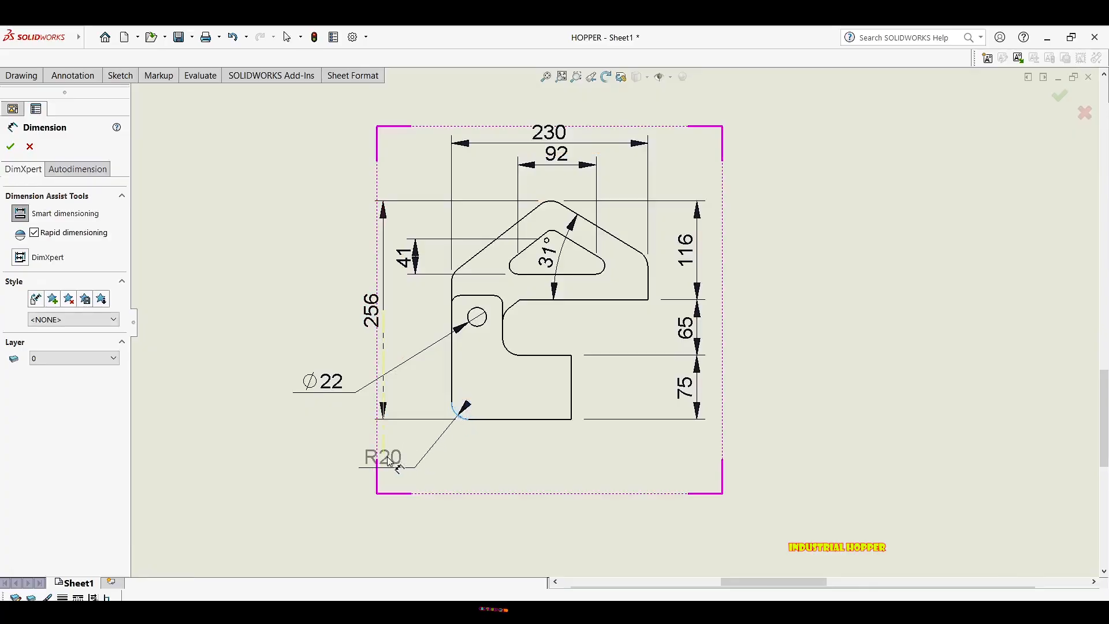
{"action": "left_click", "coordinate": [462, 442]}
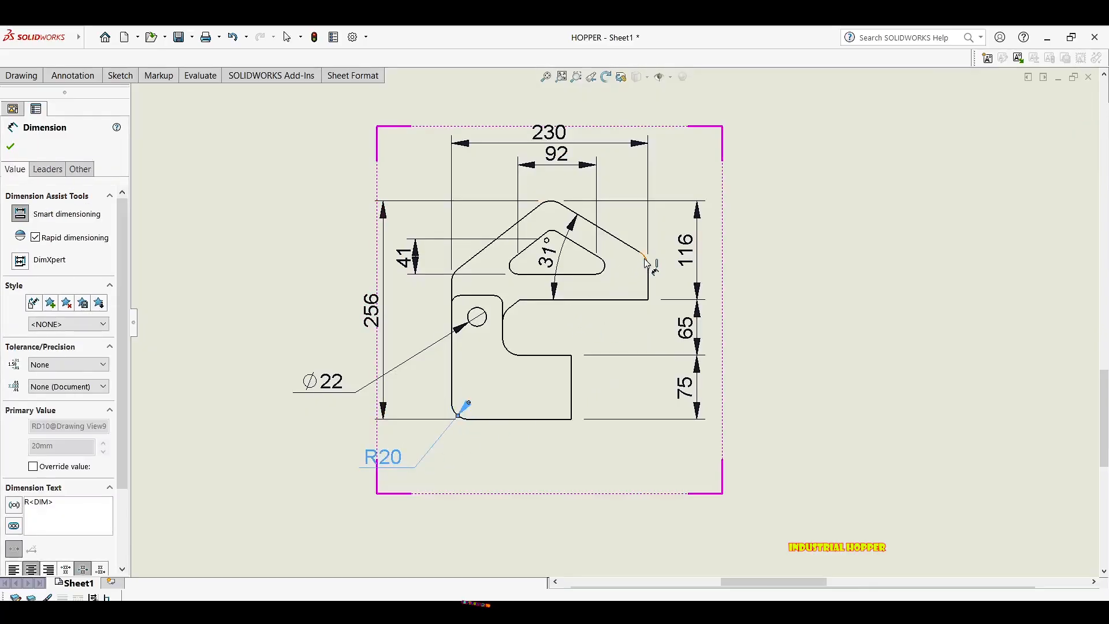
Append (TYP) to the corner radius dimension, move it farther left and flip its arrow to the outside of the arc.
{"action": "key", "text": "Escape"}
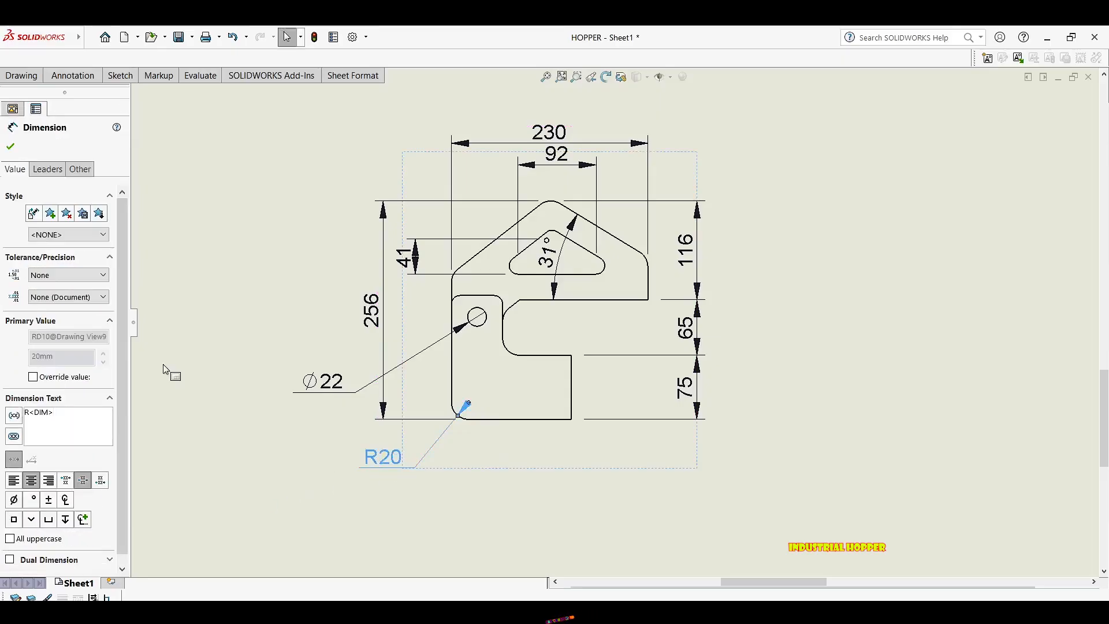
{"action": "type", "text": "TYP)"}
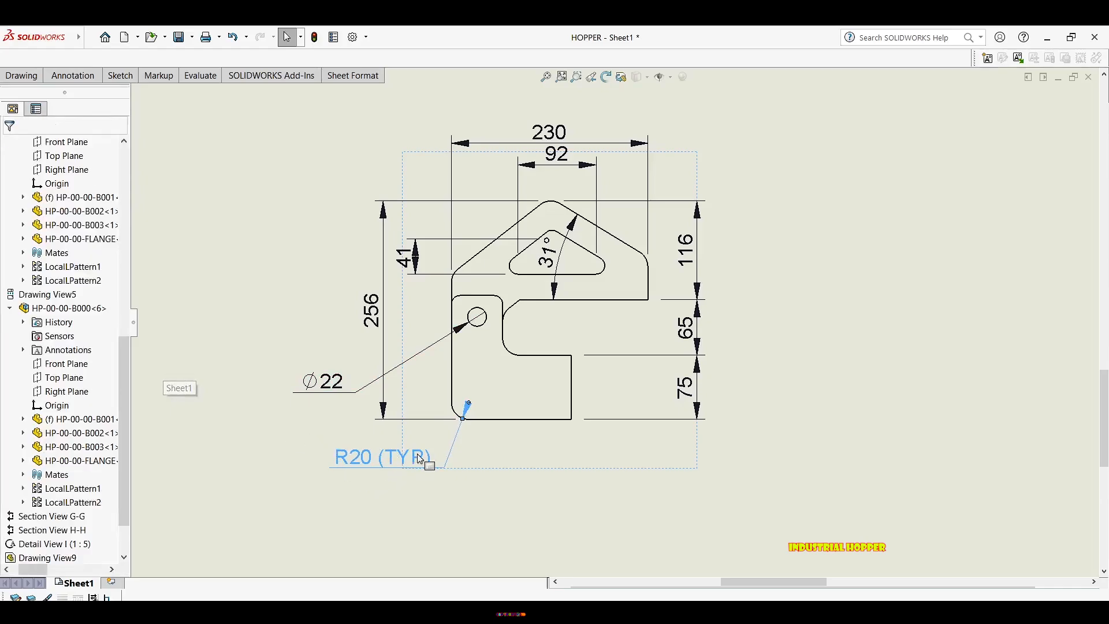
{"action": "left_click_drag", "start_coordinate": [400, 469], "coordinate": [379, 458]}
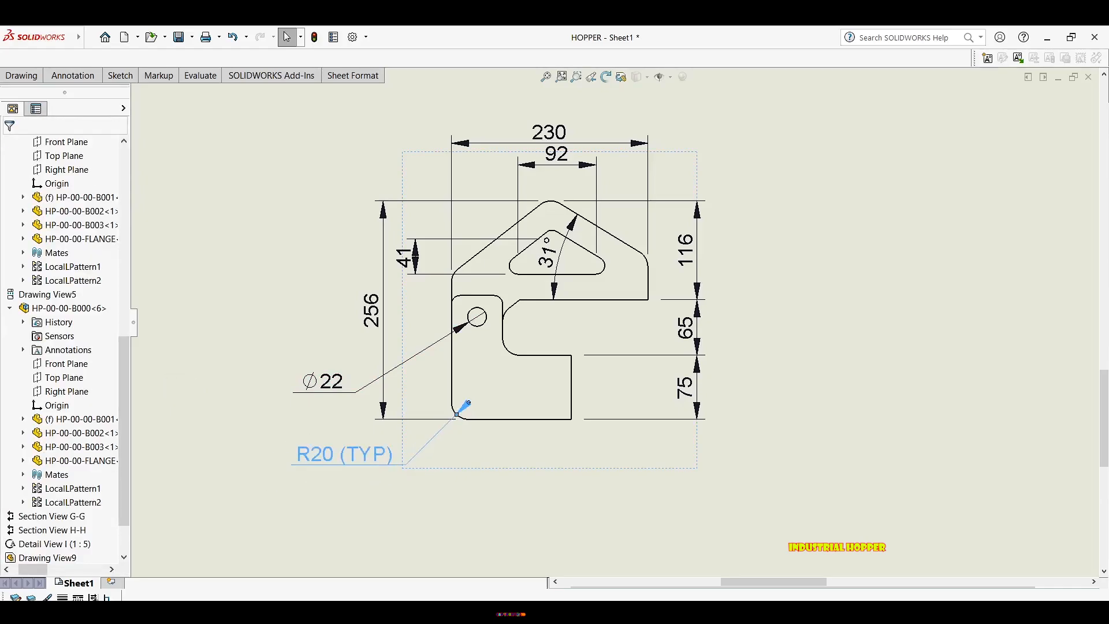
{"action": "left_click", "coordinate": [469, 403]}
{"action": "left_click", "coordinate": [273, 396]}
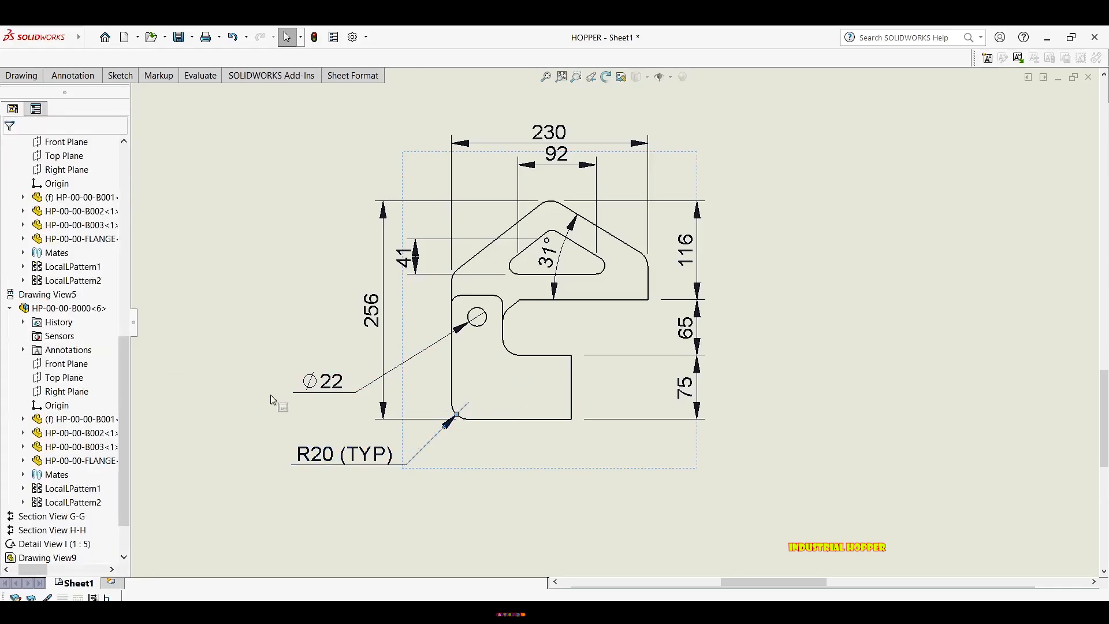
Move the R20 (TYP) dimension slightly down and to the left of the hook.
{"action": "scroll", "coordinate": [379, 391], "scroll_direction": "up", "scroll_amount": 3}
{"action": "scroll", "coordinate": [490, 374], "scroll_direction": "down", "scroll_amount": 1}
{"action": "scroll", "coordinate": [482, 367], "scroll_direction": "down", "scroll_amount": 1}
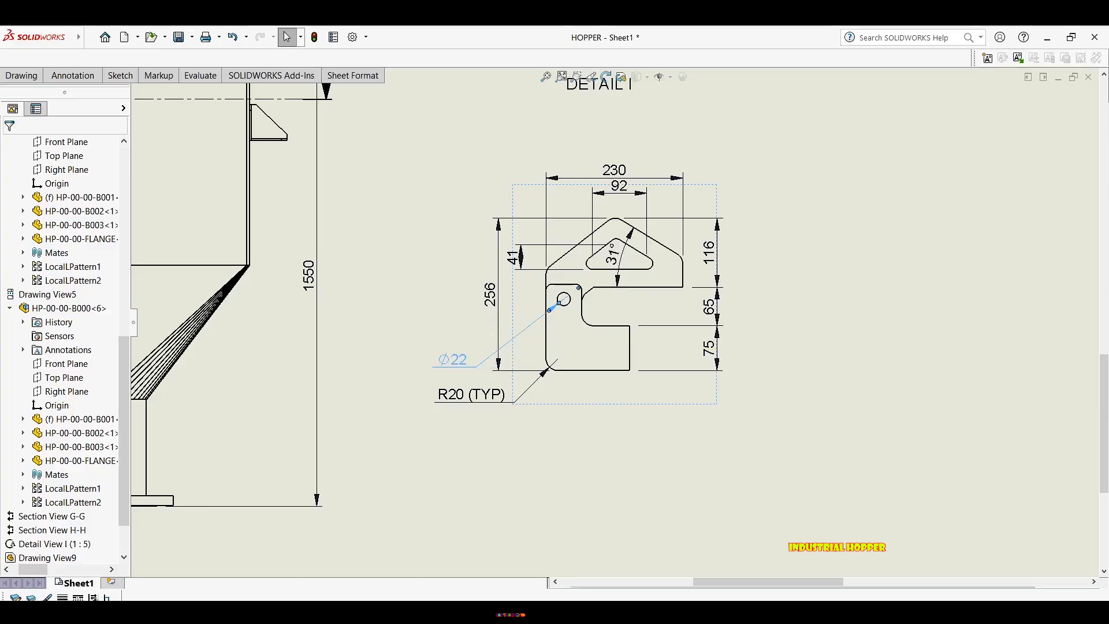
{"action": "left_click", "coordinate": [490, 409]}
{"action": "left_click_drag", "start_coordinate": [471, 401], "coordinate": [477, 408]}
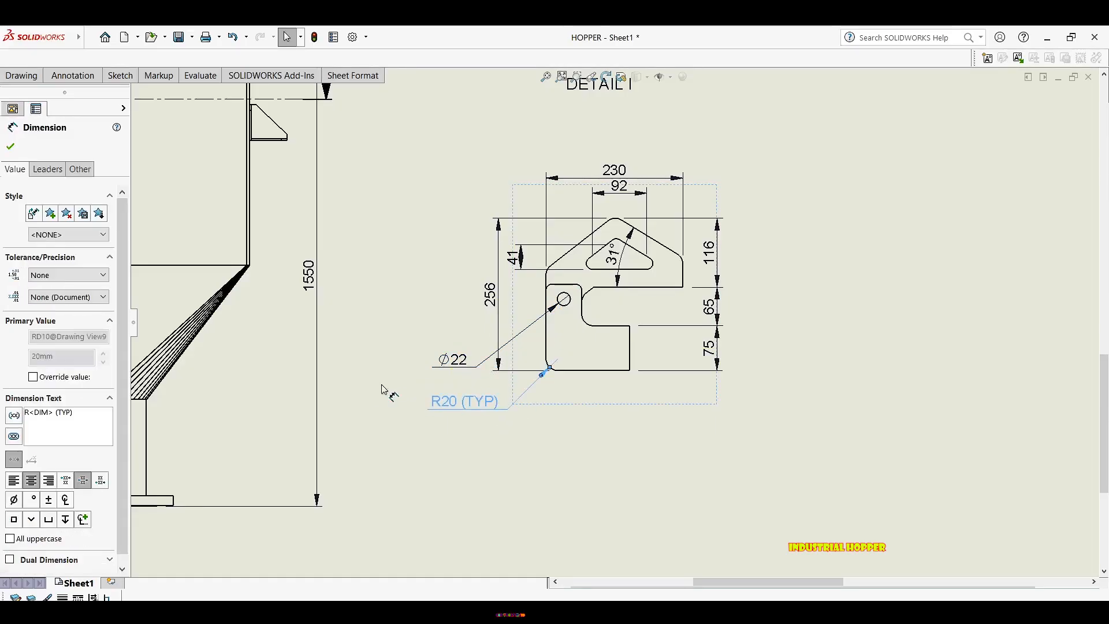
Rearrange the hook view's left-side dimensions: shift both heights outward and bring the hole diameter and corner radius callouts closer to the outline.
{"action": "scroll", "coordinate": [439, 340], "scroll_direction": "up", "scroll_amount": 3}
{"action": "middle_click_drag", "start_coordinate": [439, 340], "coordinate": [327, 364]}
{"action": "left_click", "coordinate": [309, 347]}
{"action": "scroll", "coordinate": [392, 365], "scroll_direction": "up", "scroll_amount": 1}
{"action": "scroll", "coordinate": [393, 370], "scroll_direction": "down", "scroll_amount": 8}
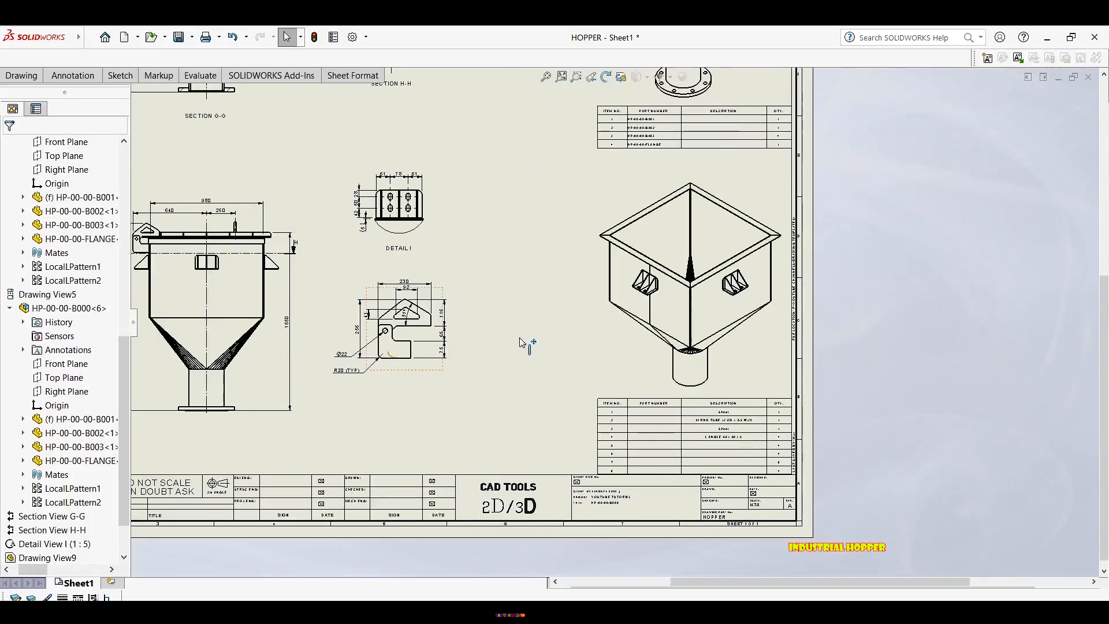
{"action": "middle_click_drag", "start_coordinate": [246, 338], "coordinate": [331, 353]}
{"action": "scroll", "coordinate": [329, 350], "scroll_direction": "down", "scroll_amount": 2}
{"action": "scroll", "coordinate": [324, 356], "scroll_direction": "up", "scroll_amount": 2}
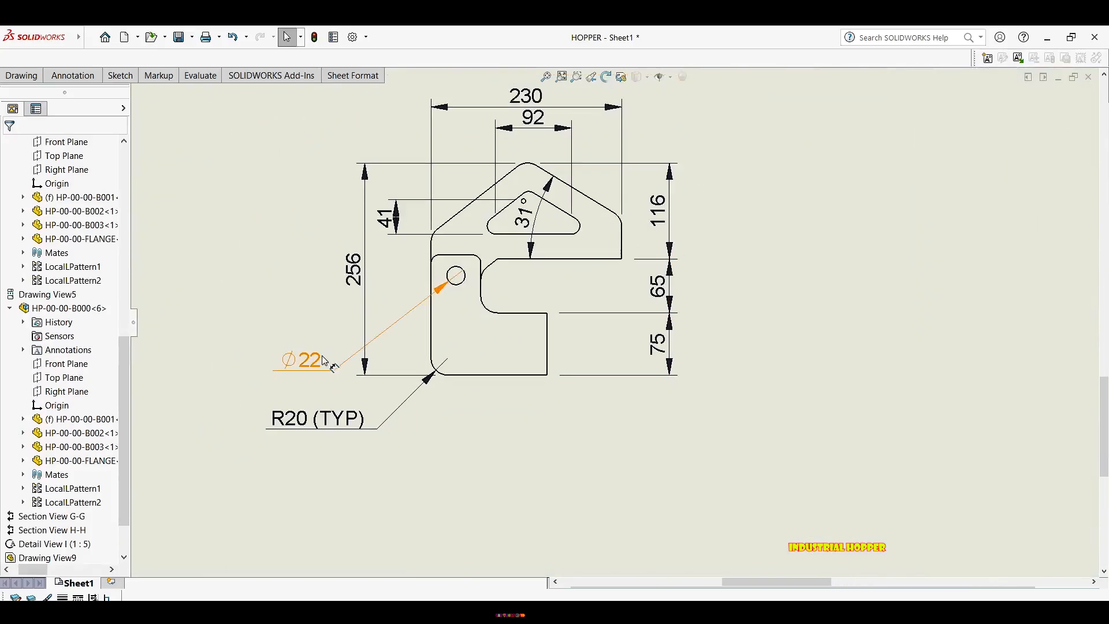
{"action": "left_click_drag", "start_coordinate": [310, 363], "coordinate": [334, 269]}
{"action": "left_click_drag", "start_coordinate": [379, 225], "coordinate": [352, 219]}
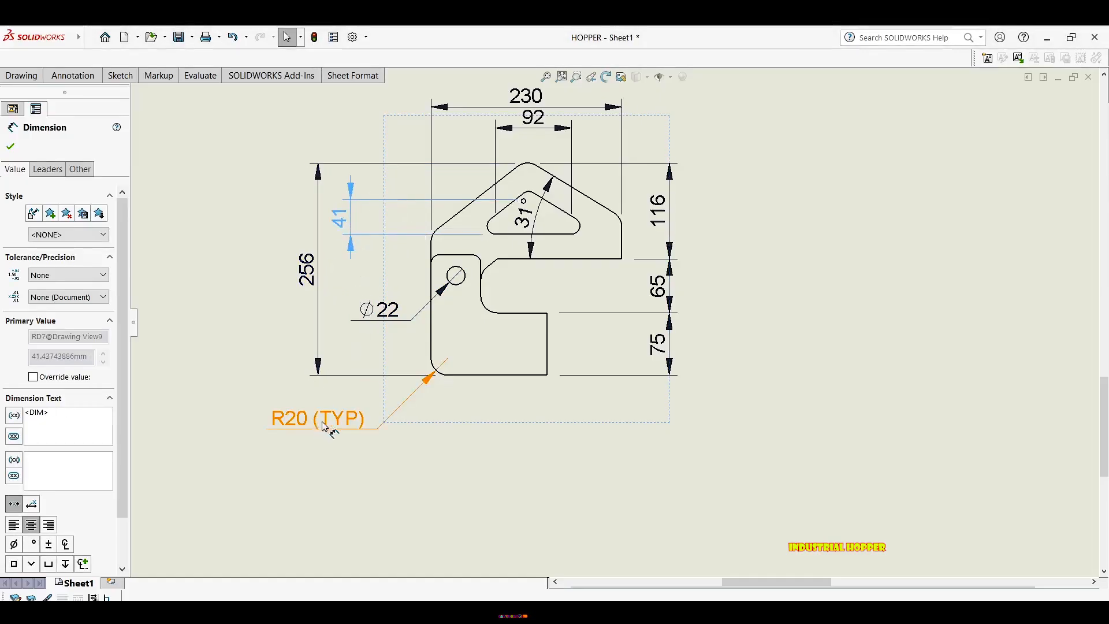
{"action": "left_click_drag", "start_coordinate": [329, 422], "coordinate": [368, 406]}
{"action": "left_click", "coordinate": [546, 279]}
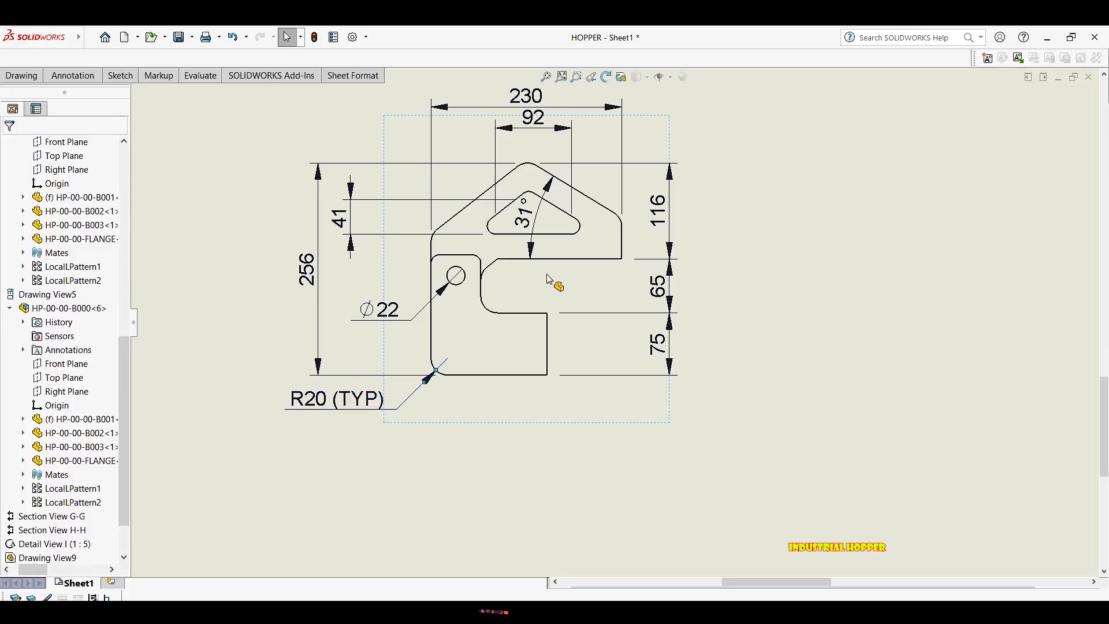
{"action": "middle_click_drag", "start_coordinate": [455, 287], "coordinate": [335, 300]}
{"action": "scroll", "coordinate": [515, 285], "scroll_direction": "up", "scroll_amount": 7}
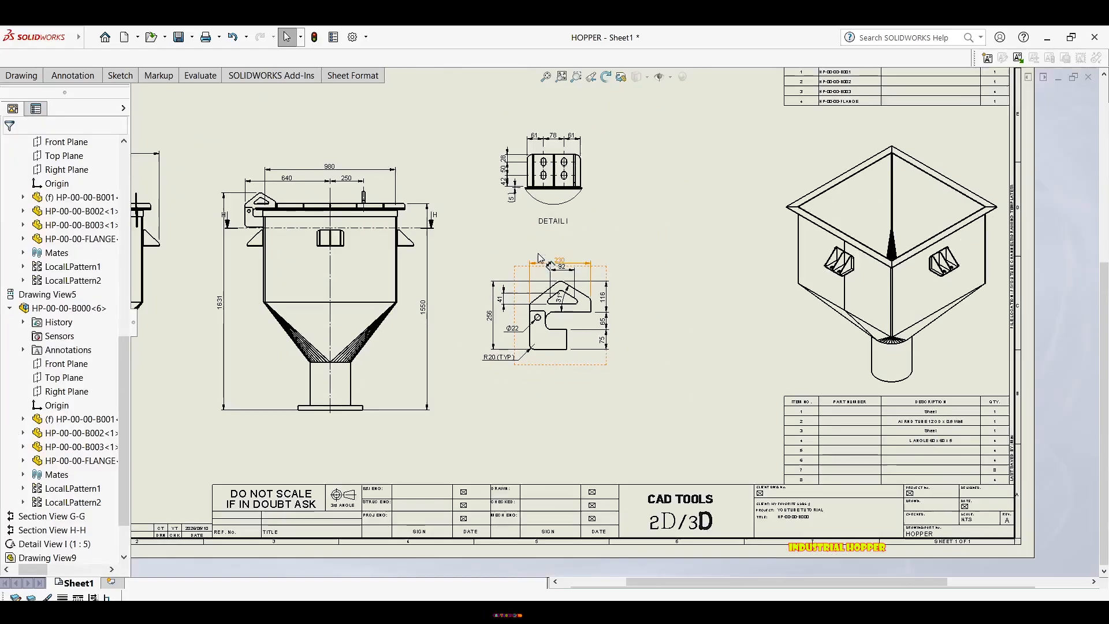
Move the hook view and Detail I lower on the sheet and shift Section H-H slightly down and to the right.
{"action": "middle_click_drag", "start_coordinate": [544, 256], "coordinate": [579, 247]}
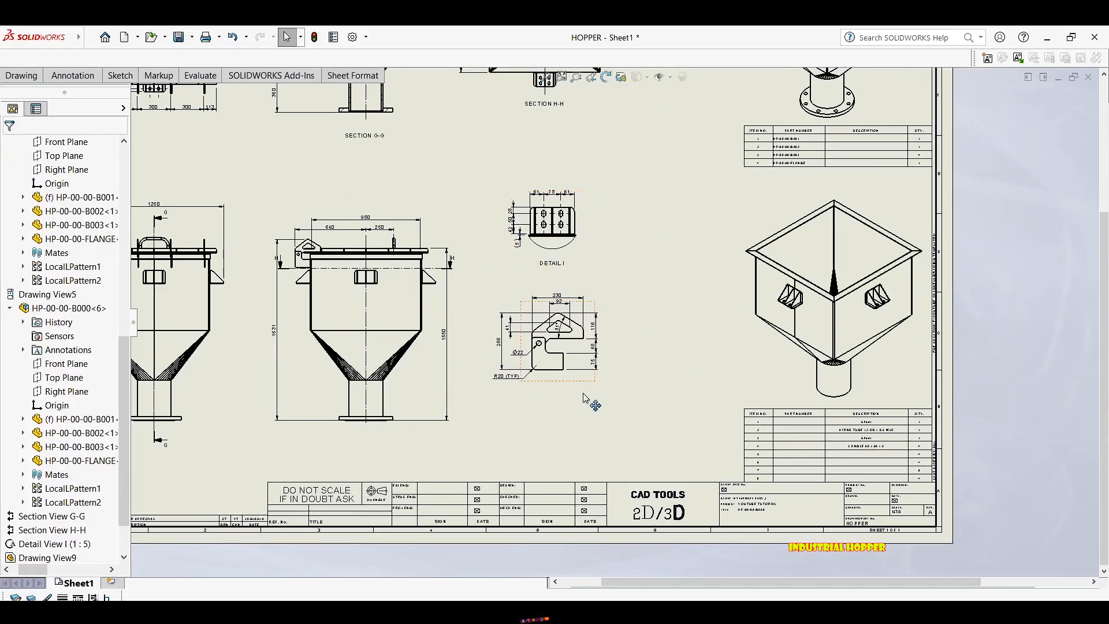
{"action": "mouse_move", "coordinate": [583, 396]}
{"action": "left_mouse_down"}
{"action": "mouse_move", "coordinate": [595, 410]}
{"action": "mouse_move", "coordinate": [583, 408]}
{"action": "left_mouse_up"}
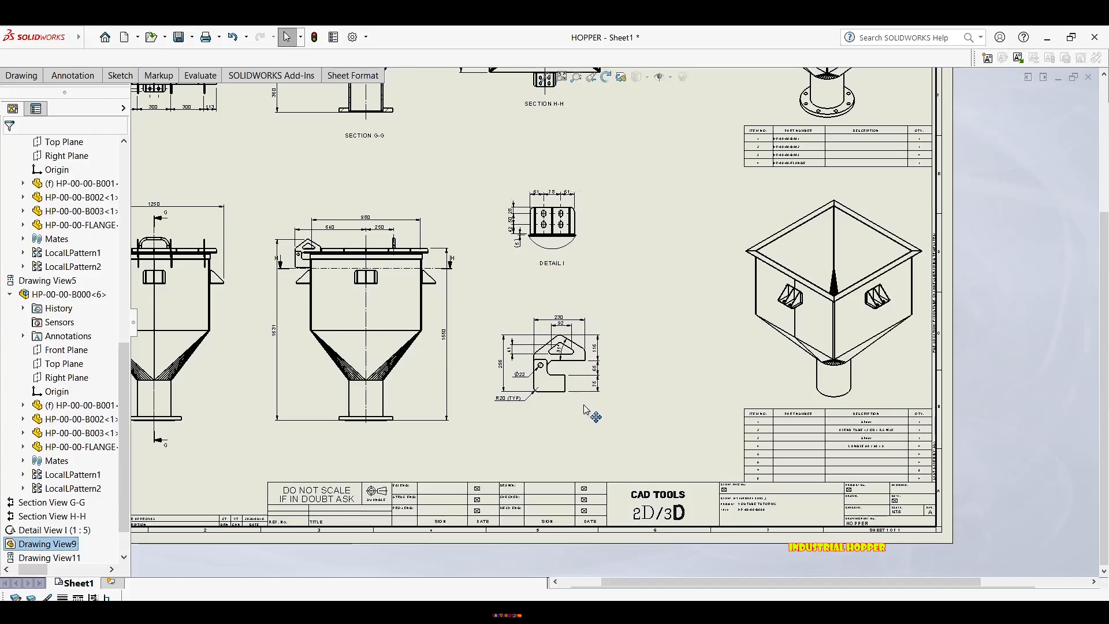
{"action": "middle_click_drag", "start_coordinate": [611, 200], "coordinate": [520, 257]}
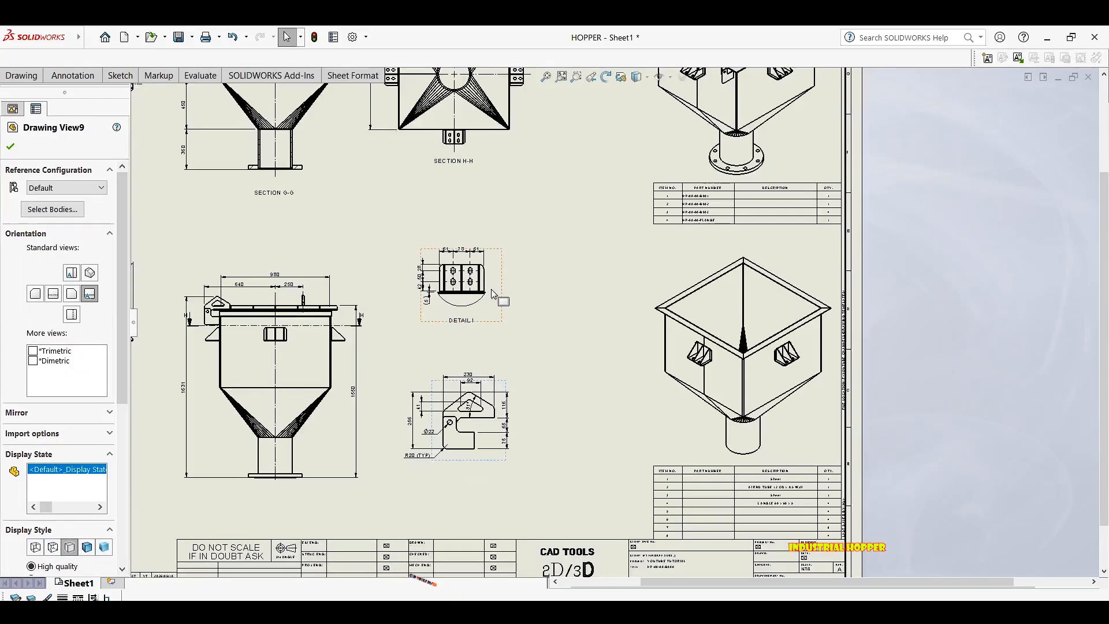
{"action": "left_click_drag", "start_coordinate": [503, 298], "coordinate": [499, 326]}
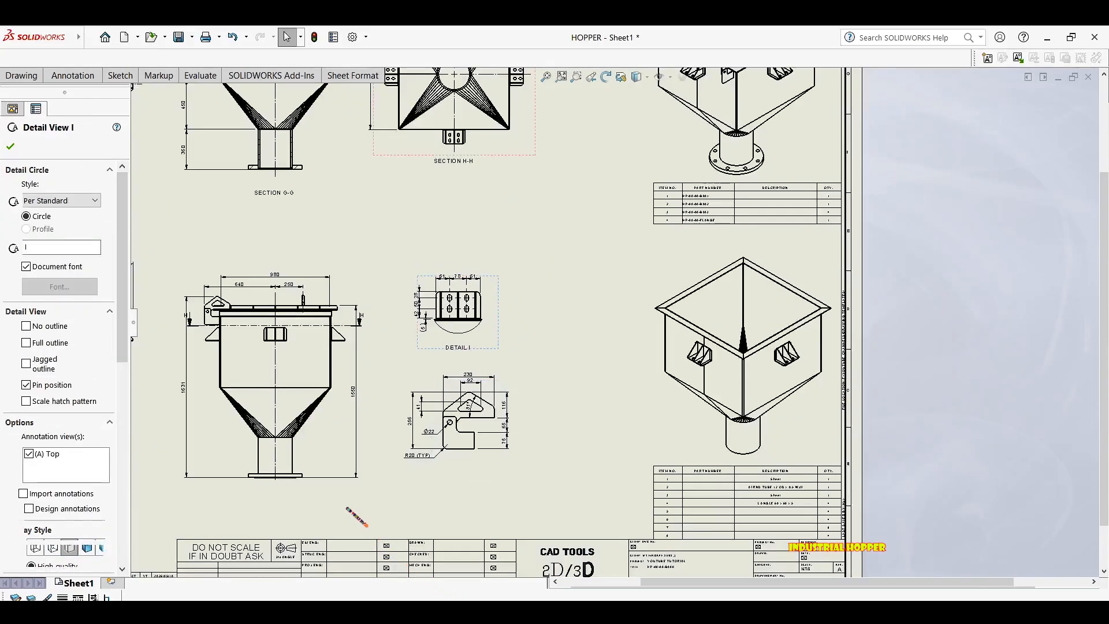
{"action": "left_click_drag", "start_coordinate": [491, 476], "coordinate": [486, 475]}
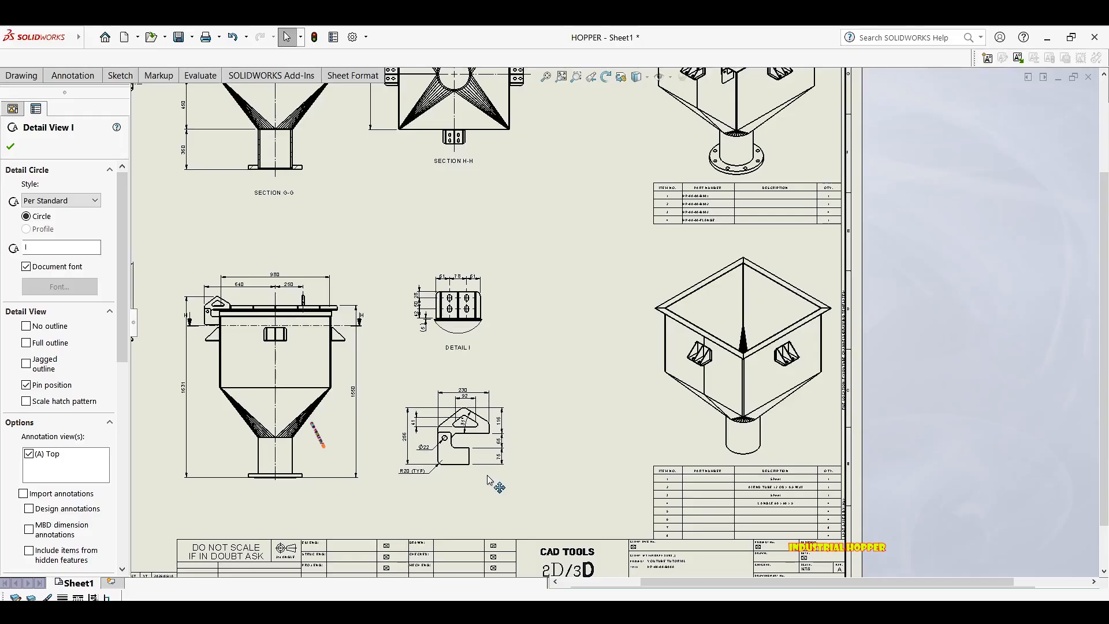
{"action": "scroll", "coordinate": [524, 272], "scroll_direction": "up", "scroll_amount": 1}
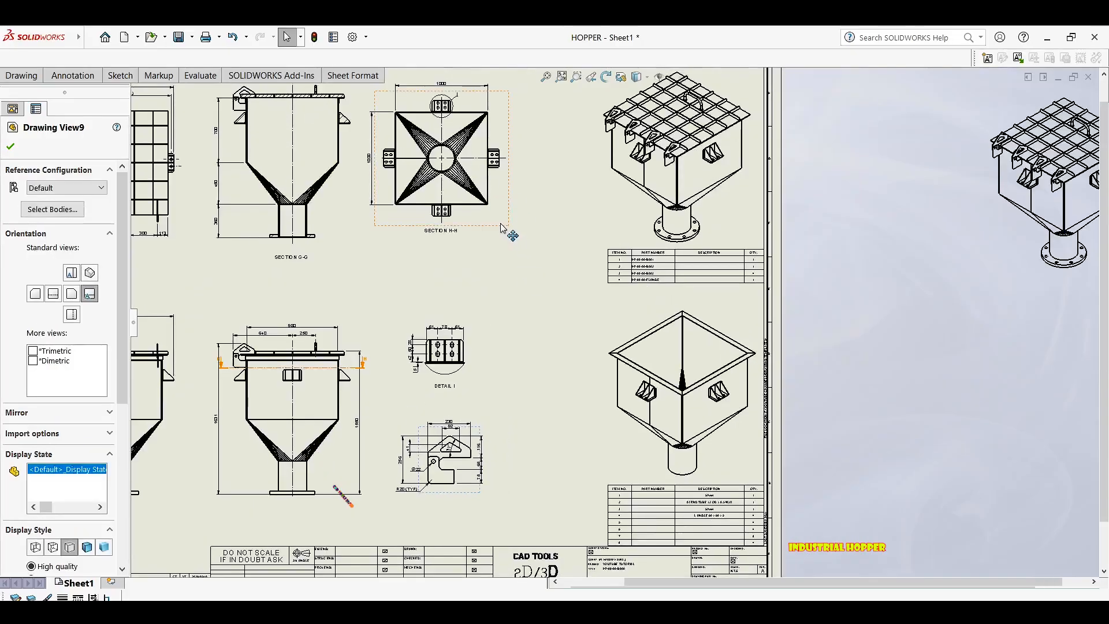
{"action": "left_click", "coordinate": [515, 242]}
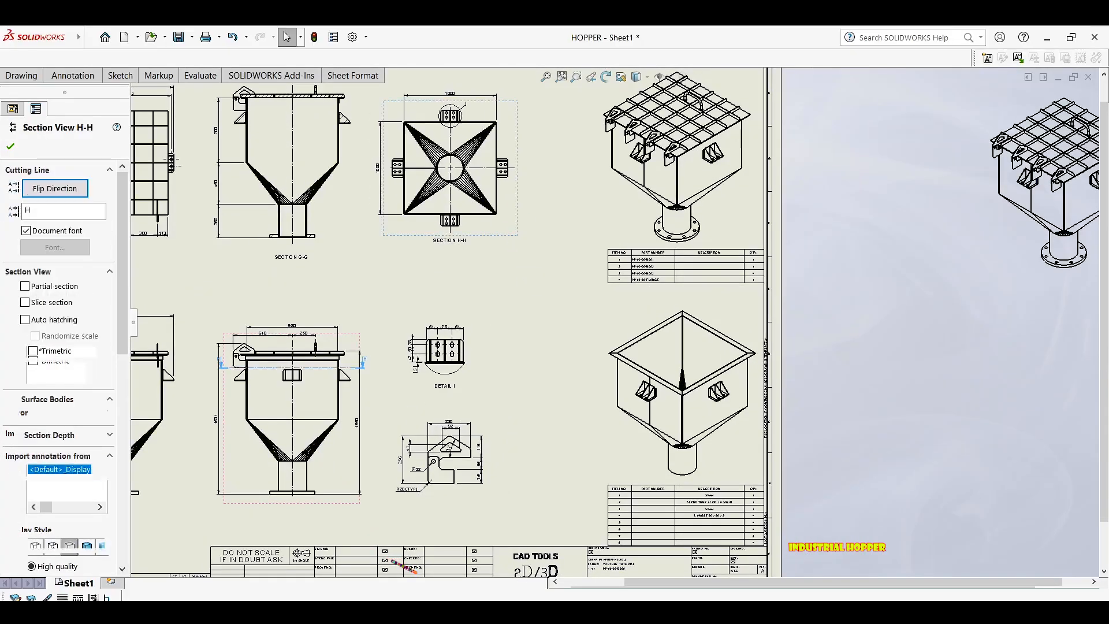
Dimension the diameter of the central outlet circle in Section H-H, placing the callout outside the square to the upper right.
{"action": "scroll", "coordinate": [460, 166], "scroll_direction": "down", "scroll_amount": 5}
{"action": "scroll", "coordinate": [461, 167], "scroll_direction": "down", "scroll_amount": 1}
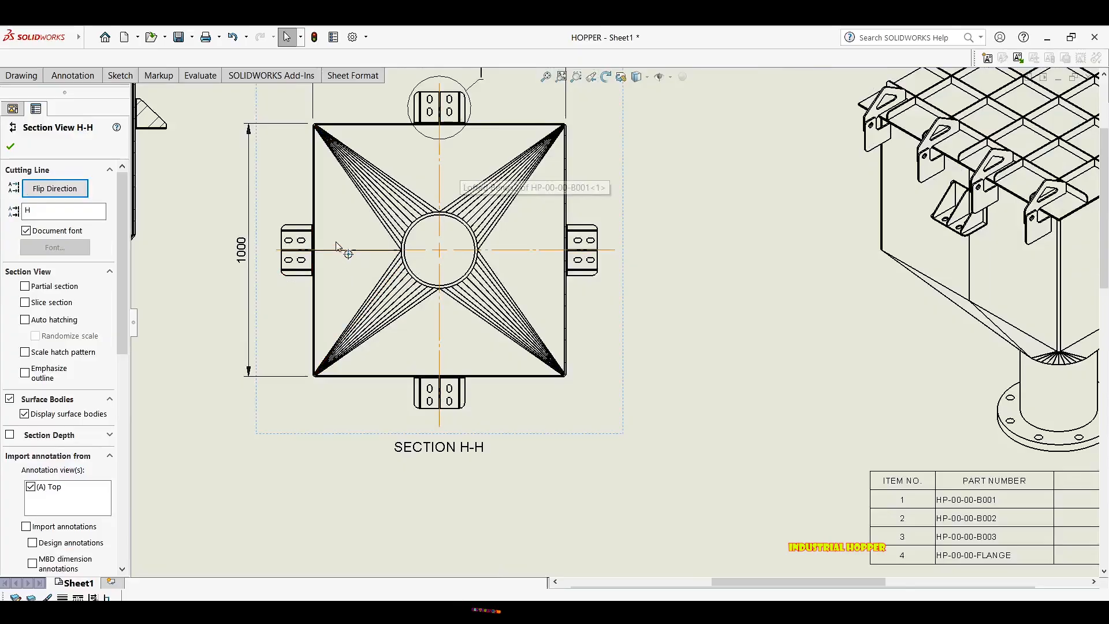
{"action": "middle_click_drag", "start_coordinate": [339, 214], "coordinate": [339, 227]}
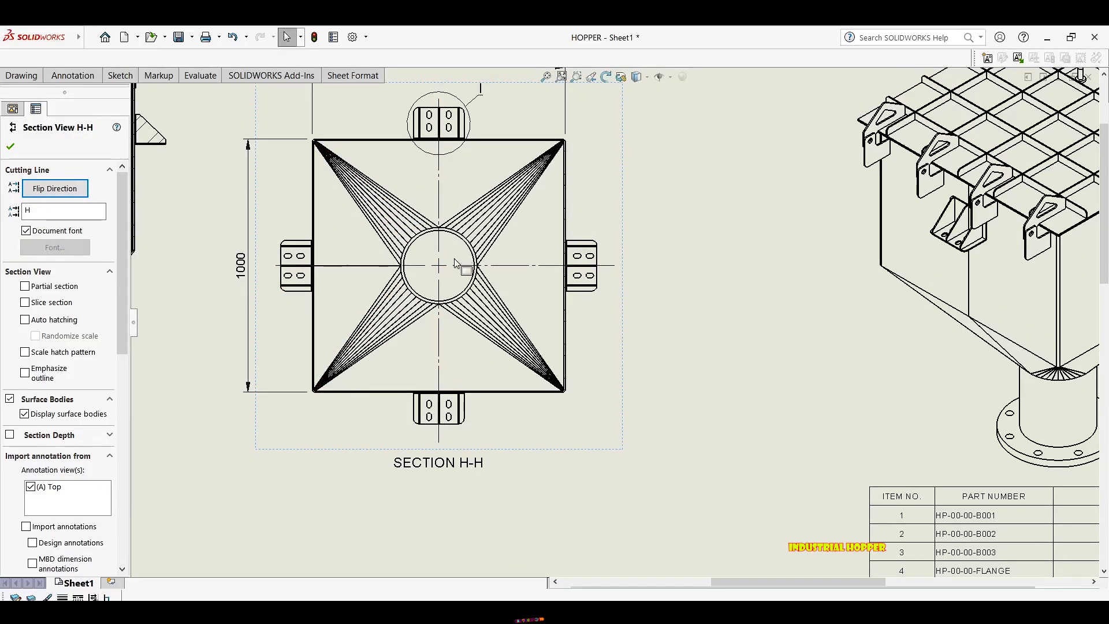
{"action": "right_click_drag", "start_coordinate": [454, 259], "coordinate": [465, 239]}
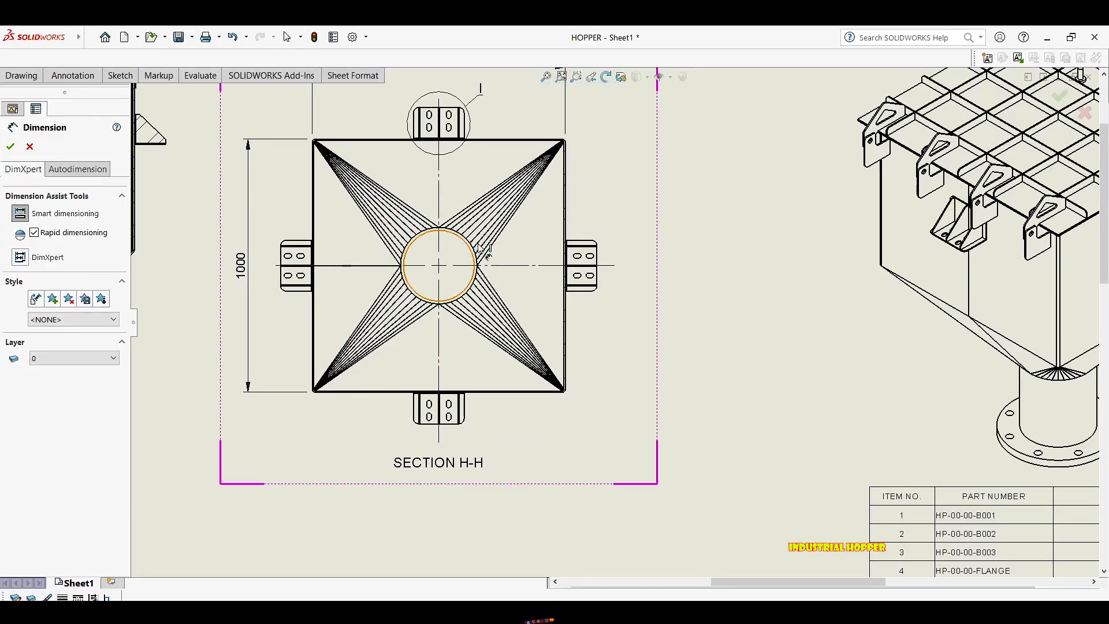
{"action": "left_click", "coordinate": [482, 249]}
{"action": "left_click", "coordinate": [630, 190]}
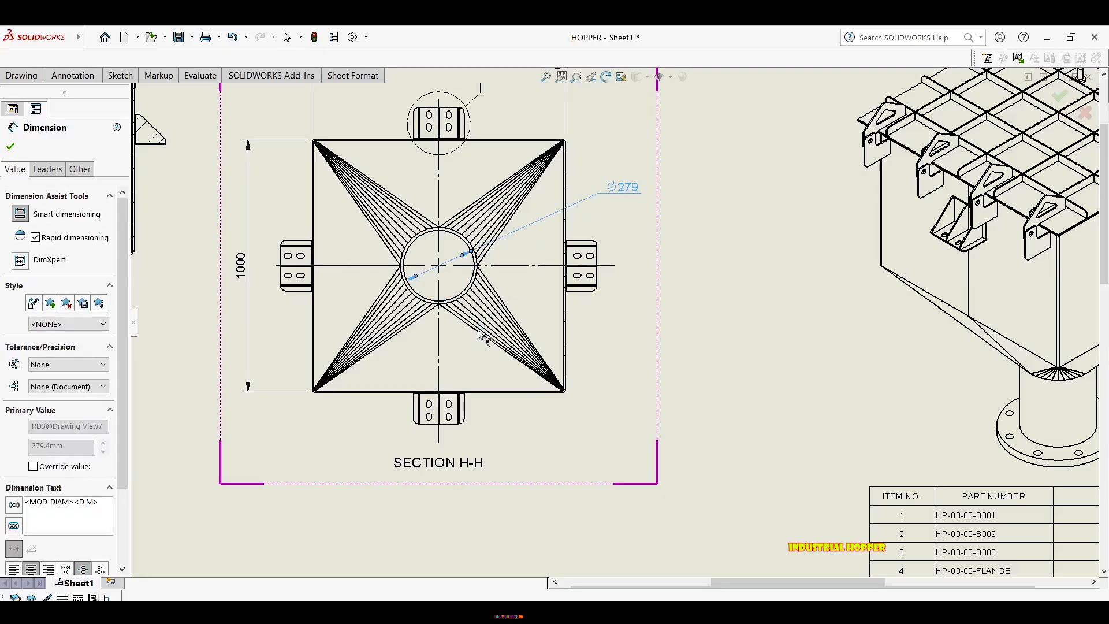
Dimension the inner width between the side walls in Section H-H, placing it just beneath the overall width dimension.
{"action": "scroll", "coordinate": [319, 199], "scroll_direction": "down", "scroll_amount": 2}
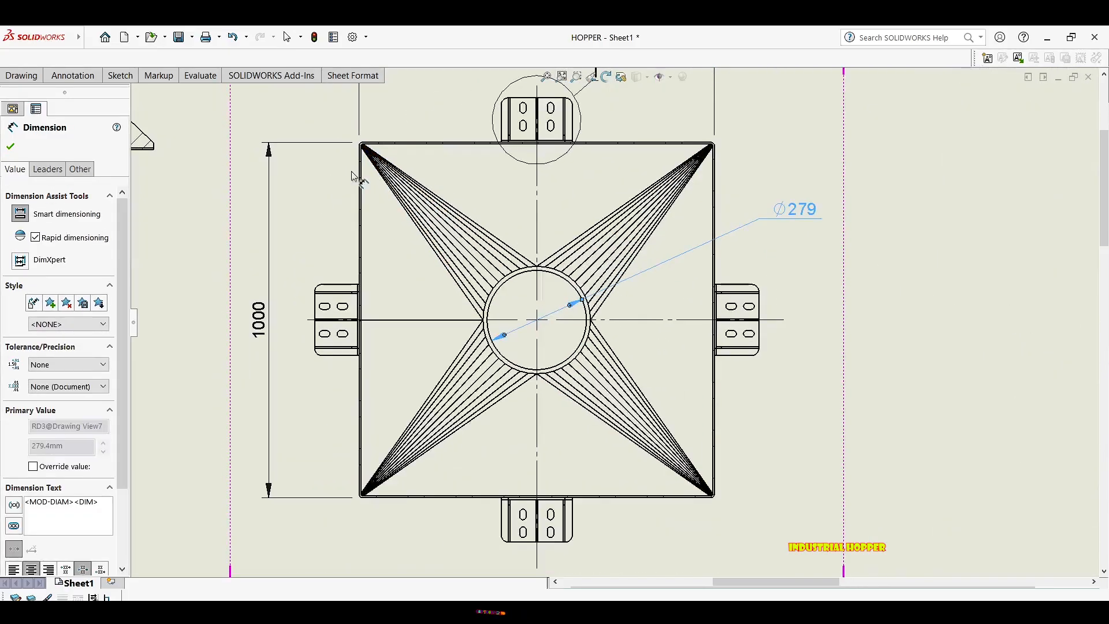
{"action": "left_click", "coordinate": [362, 223]}
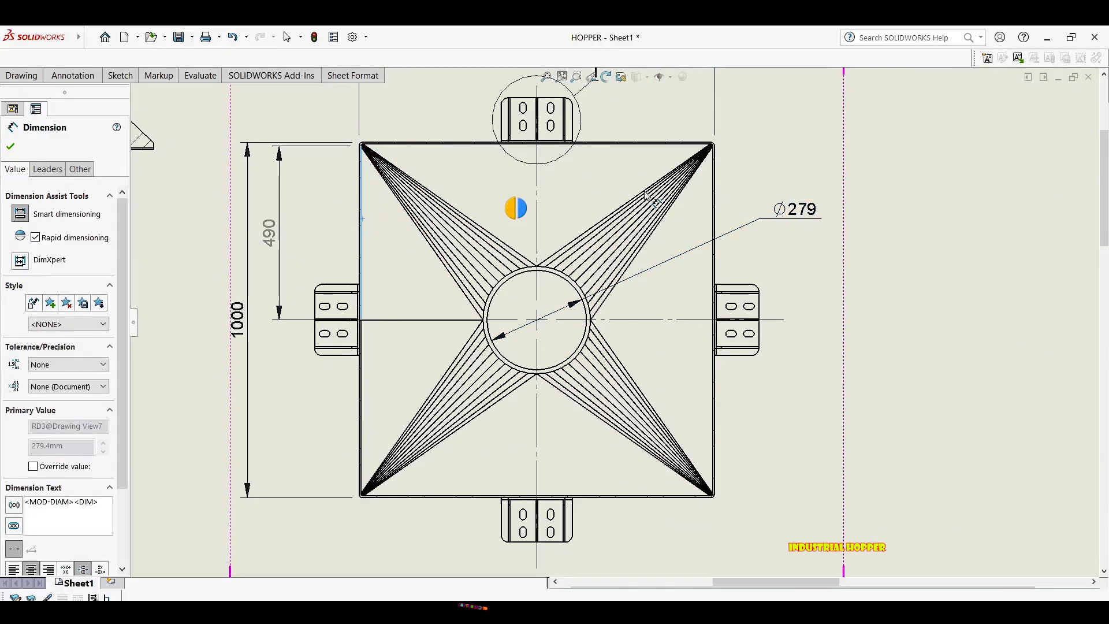
{"action": "middle_click_drag", "start_coordinate": [663, 151], "coordinate": [600, 268]}
{"action": "left_click", "coordinate": [516, 183]}
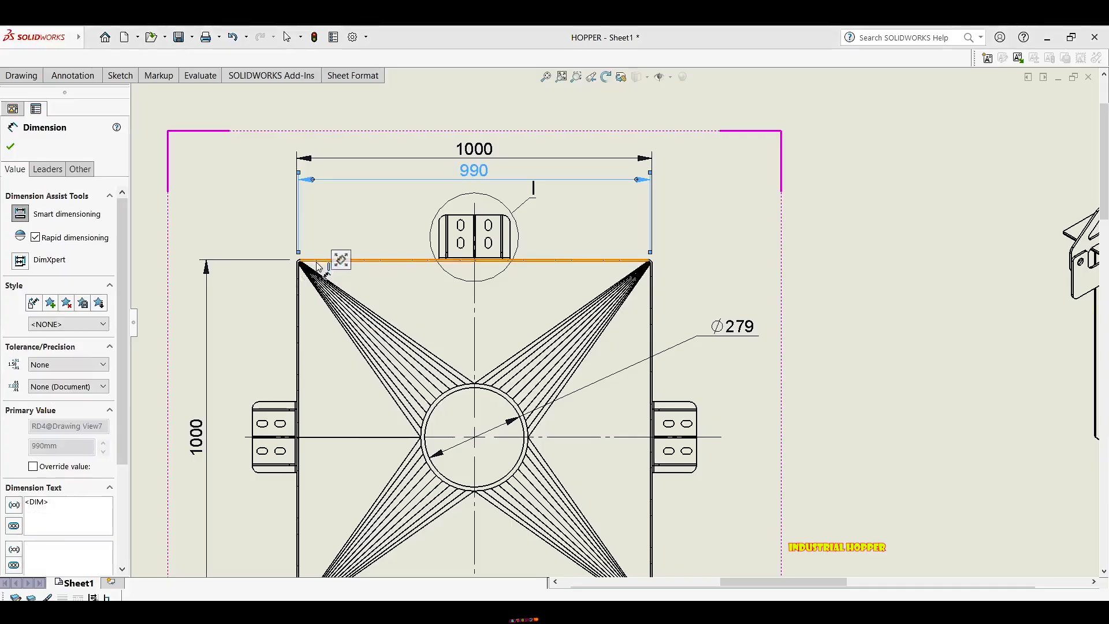
Dimension the inner height between the top and bottom walls in Section H-H, placing it between the overall height dimension and the outline.
{"action": "scroll", "coordinate": [317, 265], "scroll_direction": "down", "scroll_amount": 5}
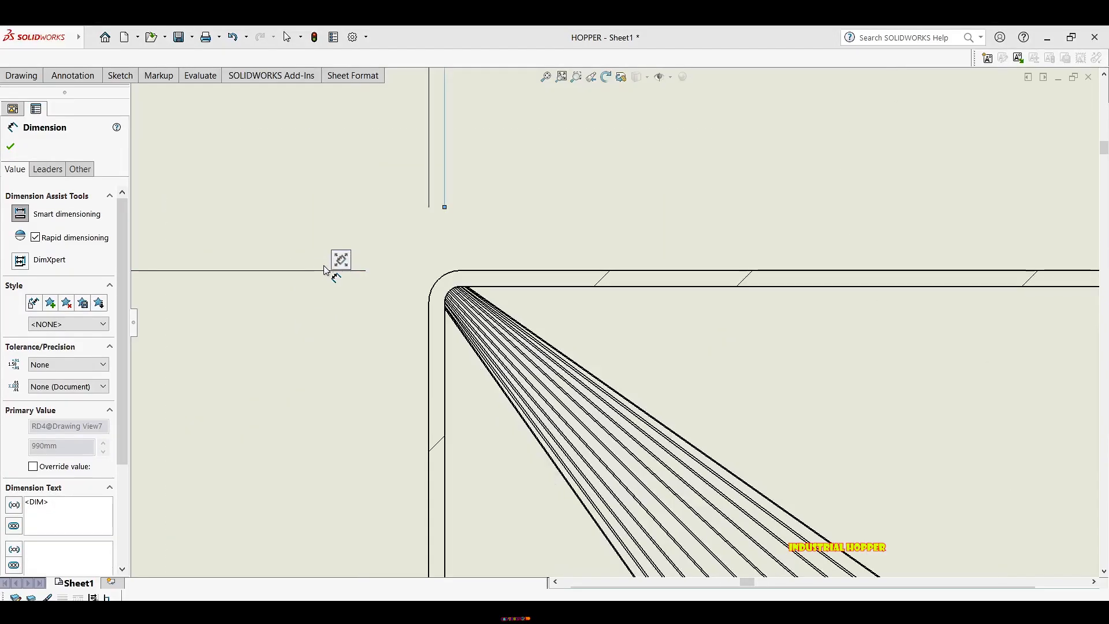
{"action": "left_click", "coordinate": [498, 287]}
{"action": "scroll", "coordinate": [518, 344], "scroll_direction": "up", "scroll_amount": 6}
{"action": "middle_click_drag", "start_coordinate": [564, 370], "coordinate": [408, 66]}
{"action": "scroll", "coordinate": [471, 370], "scroll_direction": "up", "scroll_amount": 1}
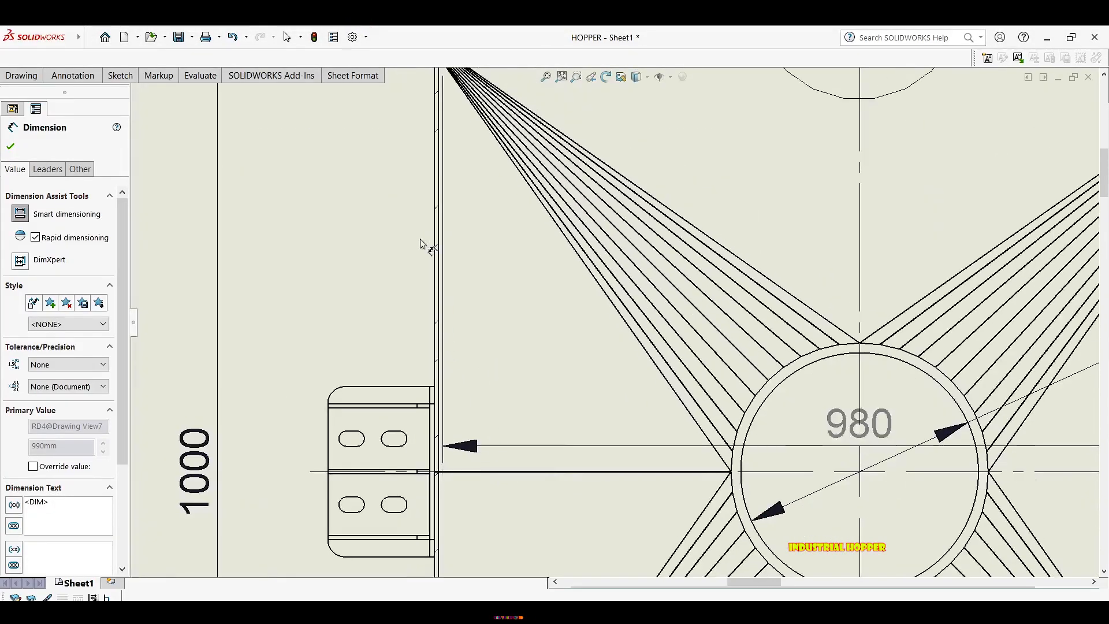
{"action": "middle_click_drag", "start_coordinate": [467, 514], "coordinate": [401, 232]}
{"action": "middle_click_drag", "start_coordinate": [414, 491], "coordinate": [389, 204]}
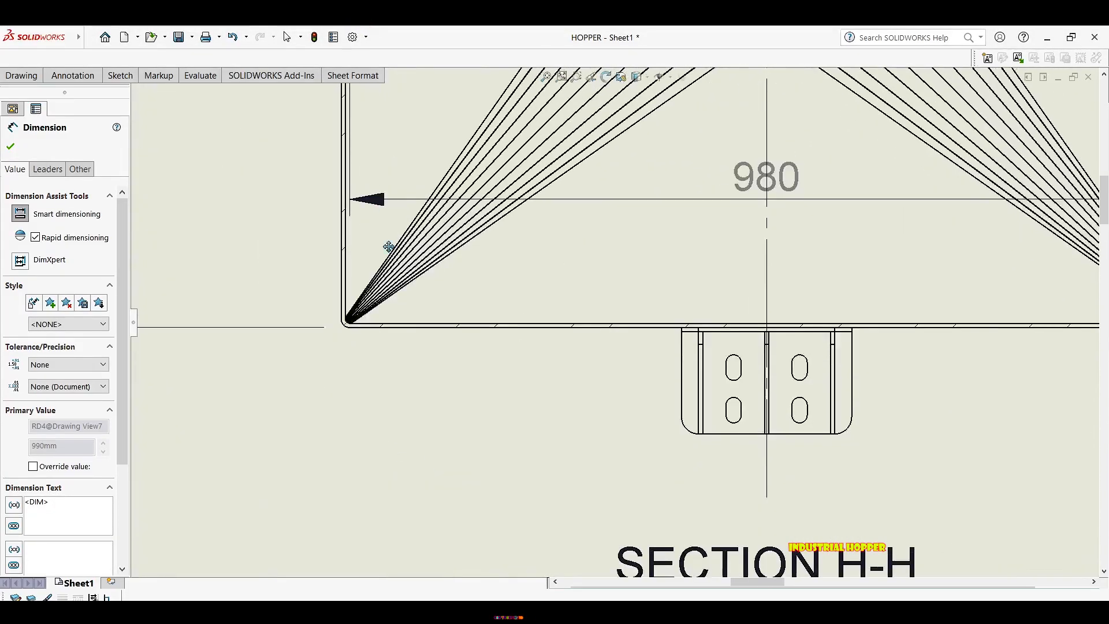
{"action": "left_click", "coordinate": [438, 320]}
{"action": "scroll", "coordinate": [347, 273], "scroll_direction": "up", "scroll_amount": 3}
{"action": "scroll", "coordinate": [346, 273], "scroll_direction": "up", "scroll_amount": 2}
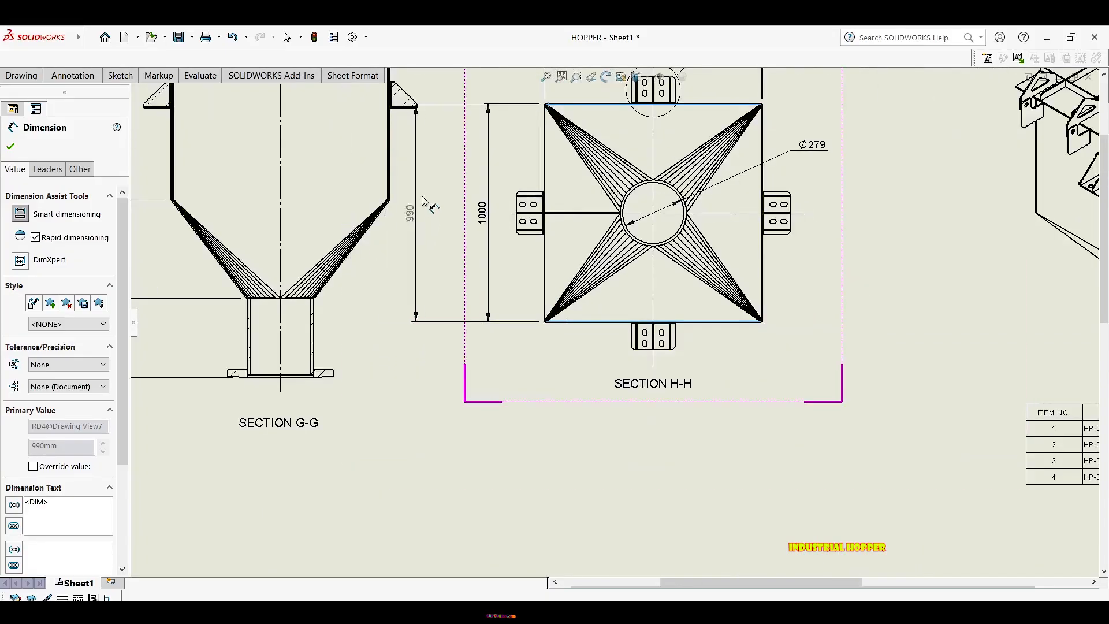
{"action": "left_click", "coordinate": [507, 210]}
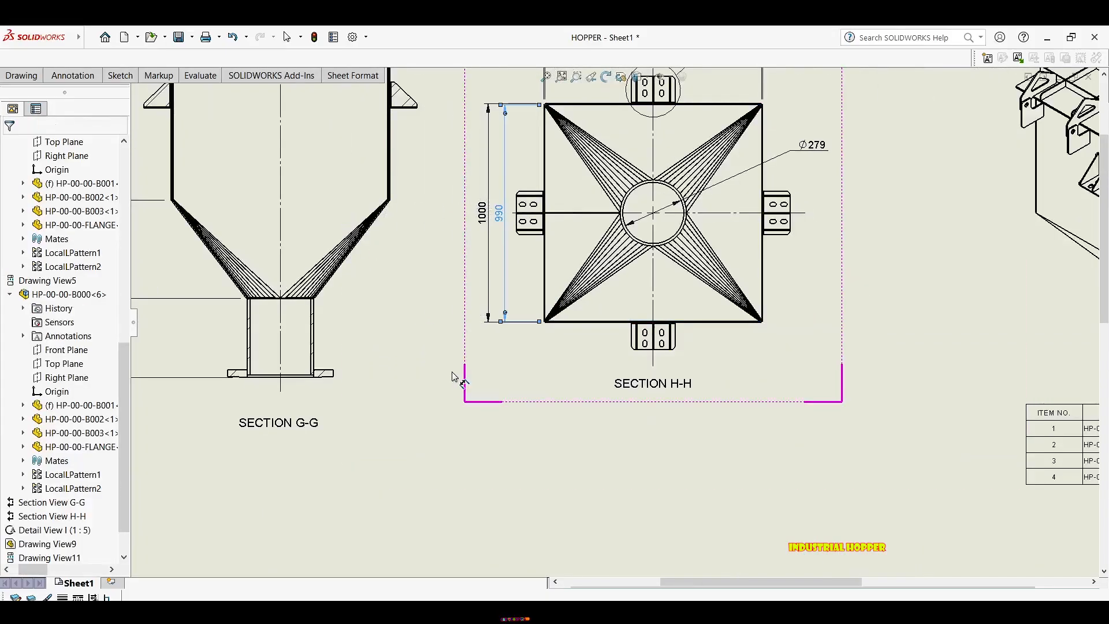
Dimension the slope angle of the hopper cone's left side in Section G-G, measured from the cone's bottom edge and placed left of the cone.
{"action": "scroll", "coordinate": [358, 268], "scroll_direction": "up", "scroll_amount": 2}
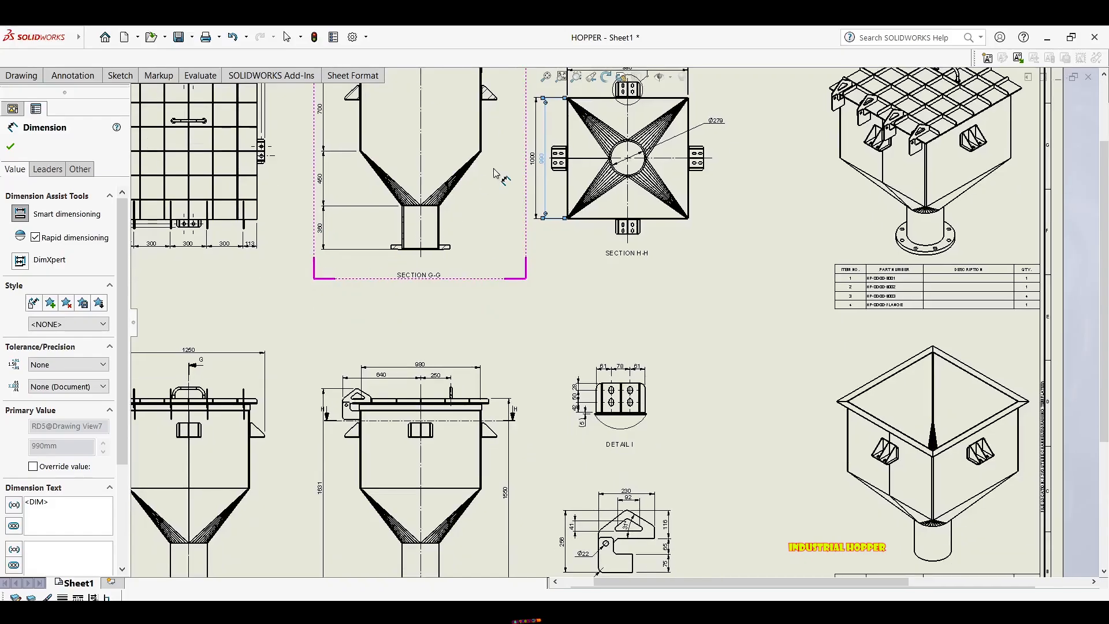
{"action": "scroll", "coordinate": [456, 225], "scroll_direction": "down", "scroll_amount": 3}
{"action": "scroll", "coordinate": [442, 258], "scroll_direction": "down", "scroll_amount": 3}
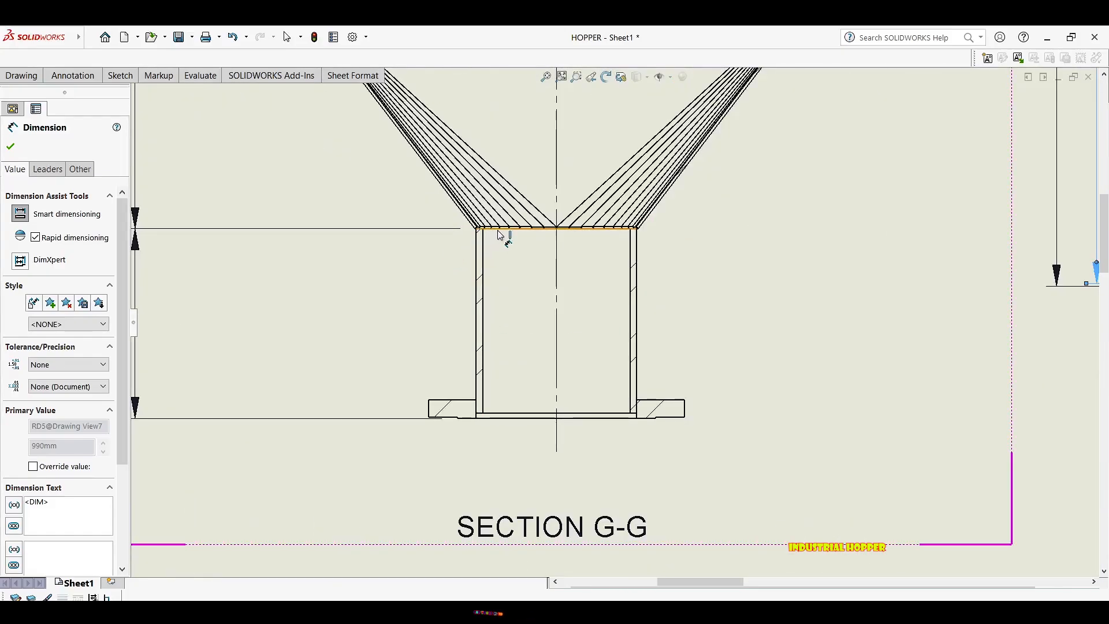
{"action": "left_click", "coordinate": [455, 200]}
{"action": "key", "text": "z"}
{"action": "left_click", "coordinate": [404, 173]}
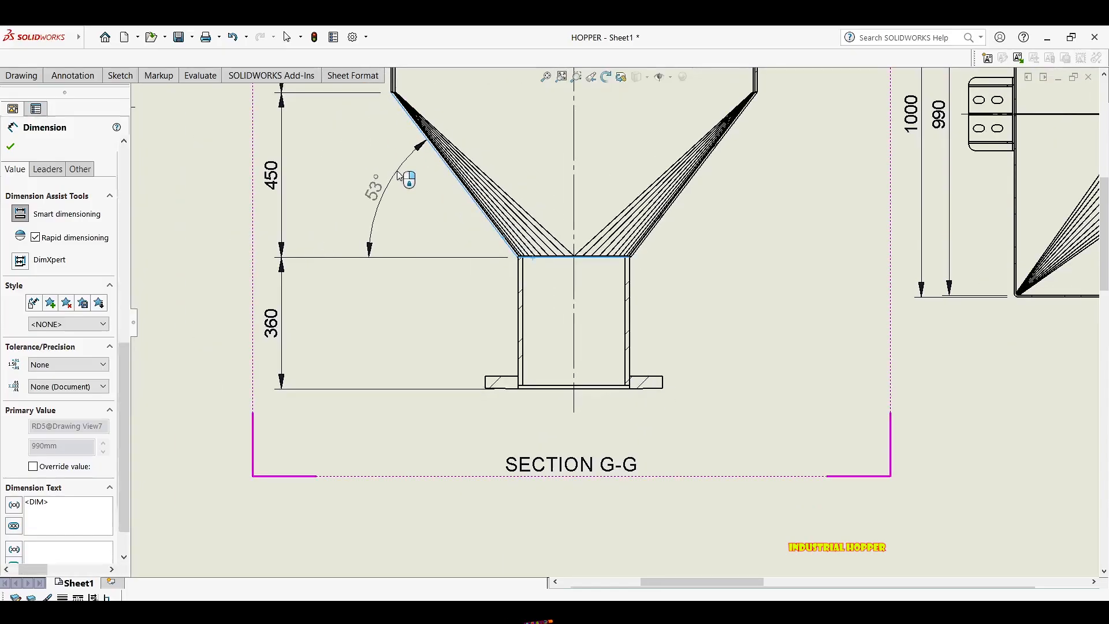
{"action": "key", "text": "Escape"}
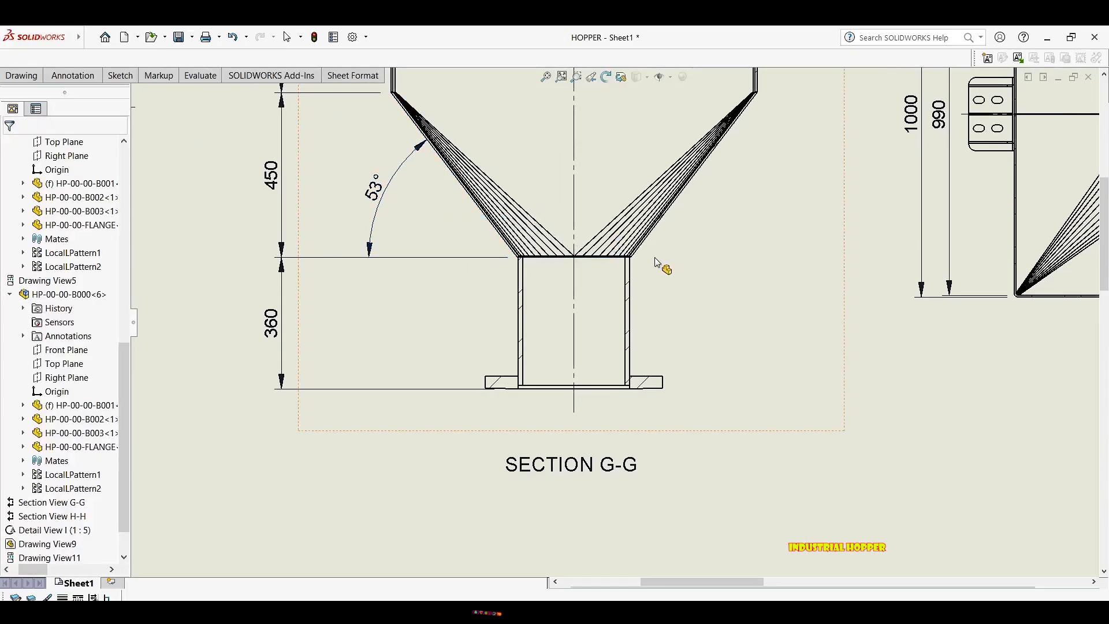
Check the views across the whole sheet for dimensions that are still missing.
{"action": "scroll", "coordinate": [589, 269], "scroll_direction": "up", "scroll_amount": 6}
{"action": "middle_click_drag", "start_coordinate": [483, 332], "coordinate": [392, 310]}
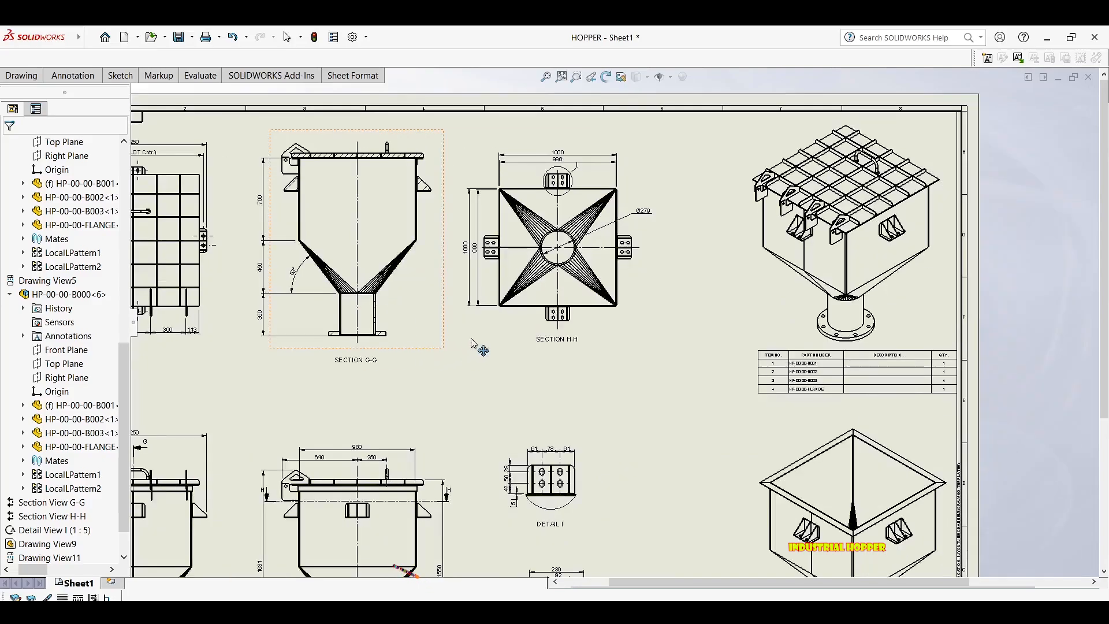
{"action": "scroll", "coordinate": [462, 260], "scroll_direction": "up", "scroll_amount": 4}
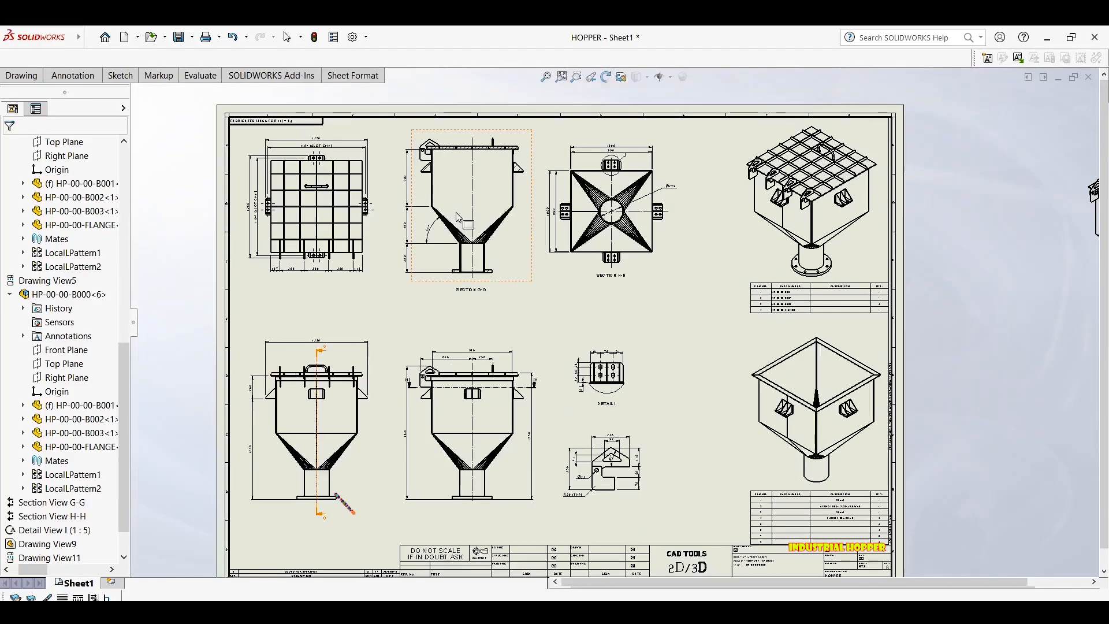
{"action": "middle_click_drag", "start_coordinate": [457, 213], "coordinate": [432, 219]}
{"action": "scroll", "coordinate": [461, 149], "scroll_direction": "down", "scroll_amount": 3}
{"action": "scroll", "coordinate": [527, 216], "scroll_direction": "up", "scroll_amount": 2}
{"action": "mouse_move", "coordinate": [343, 321]}
{"action": "middle_mouse_down"}
{"action": "mouse_move", "coordinate": [399, 325]}
{"action": "mouse_move", "coordinate": [326, 234]}
{"action": "middle_mouse_up"}
{"action": "middle_click_drag", "start_coordinate": [802, 317], "coordinate": [686, 314]}
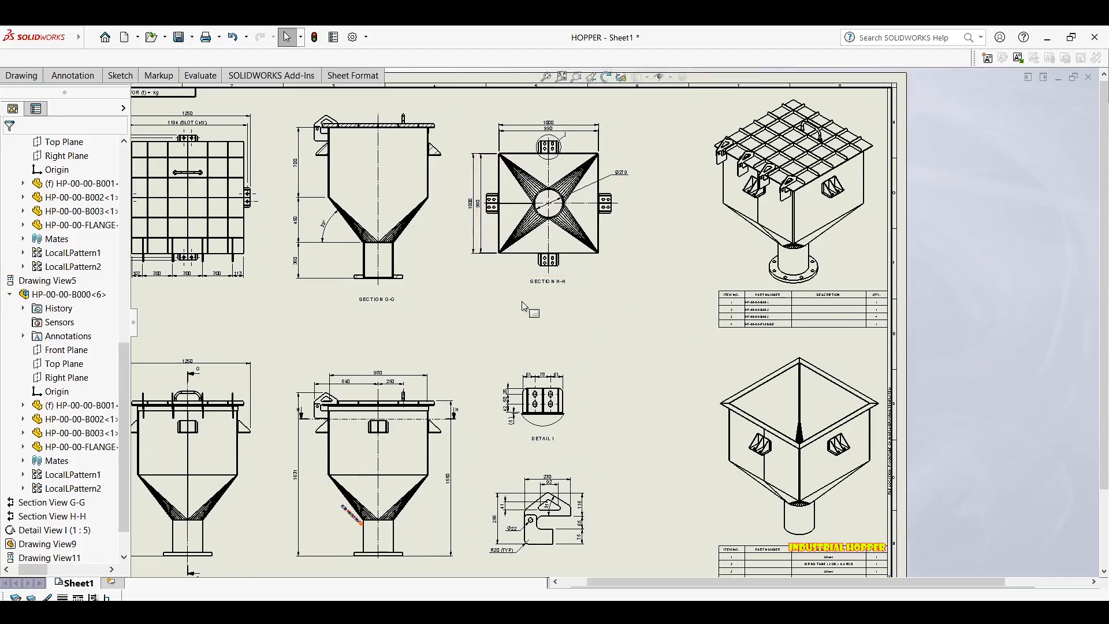
{"action": "middle_click_drag", "start_coordinate": [335, 321], "coordinate": [404, 336]}
{"action": "scroll", "coordinate": [404, 257], "scroll_direction": "down", "scroll_amount": 1}
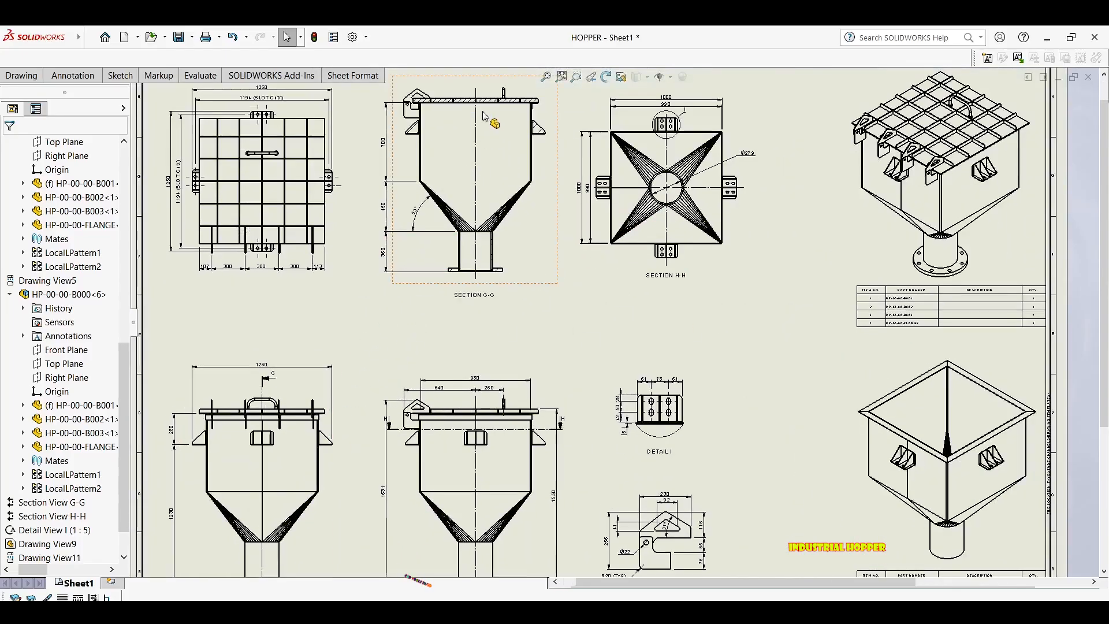
Dimension from the grating's left end to the left face of its first cross bar in Section G-G, placing it above the hook.
{"action": "scroll", "coordinate": [474, 116], "scroll_direction": "down", "scroll_amount": 3}
{"action": "scroll", "coordinate": [472, 118], "scroll_direction": "up", "scroll_amount": 1}
{"action": "scroll", "coordinate": [529, 223], "scroll_direction": "down", "scroll_amount": 4}
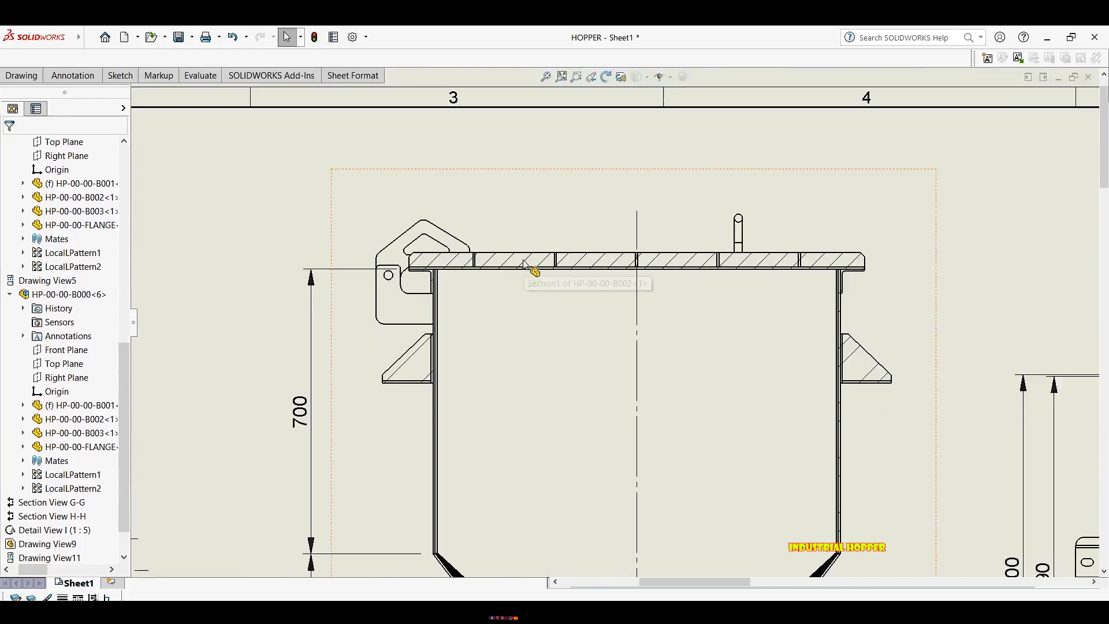
{"action": "key", "text": "d"}
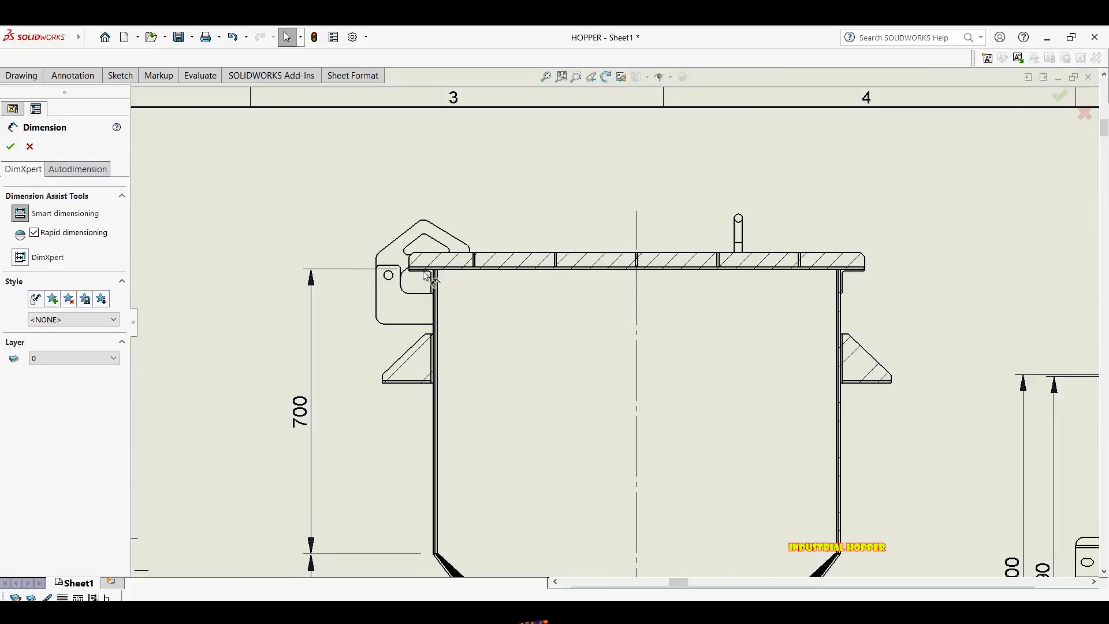
{"action": "scroll", "coordinate": [430, 272], "scroll_direction": "down", "scroll_amount": 6}
{"action": "left_click", "coordinate": [174, 205]}
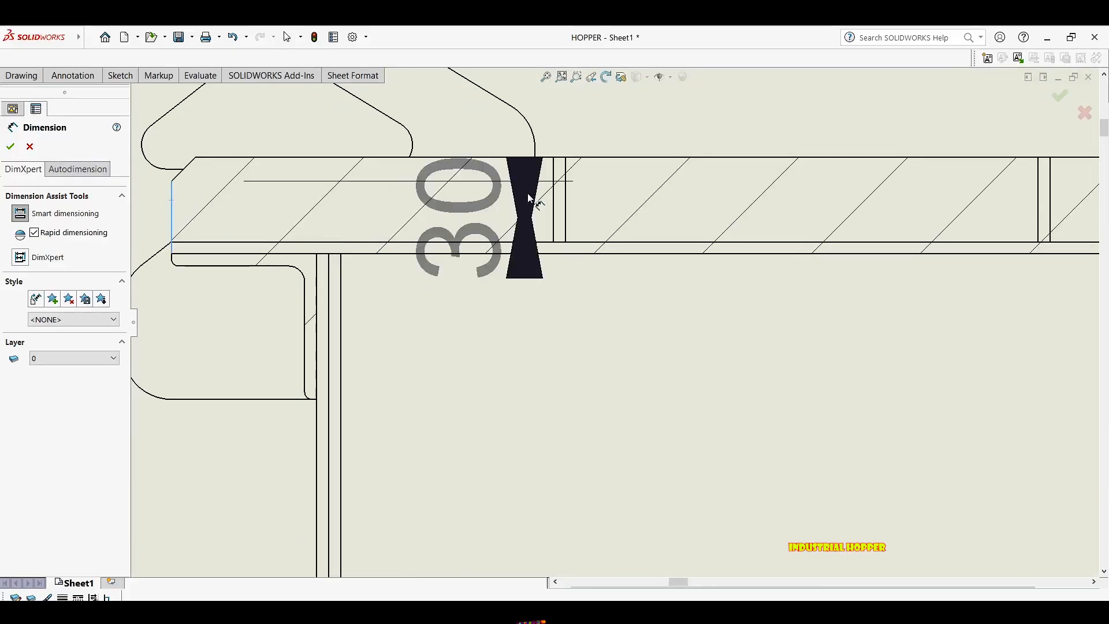
{"action": "left_click", "coordinate": [553, 175]}
{"action": "scroll", "coordinate": [543, 156], "scroll_direction": "up", "scroll_amount": 3}
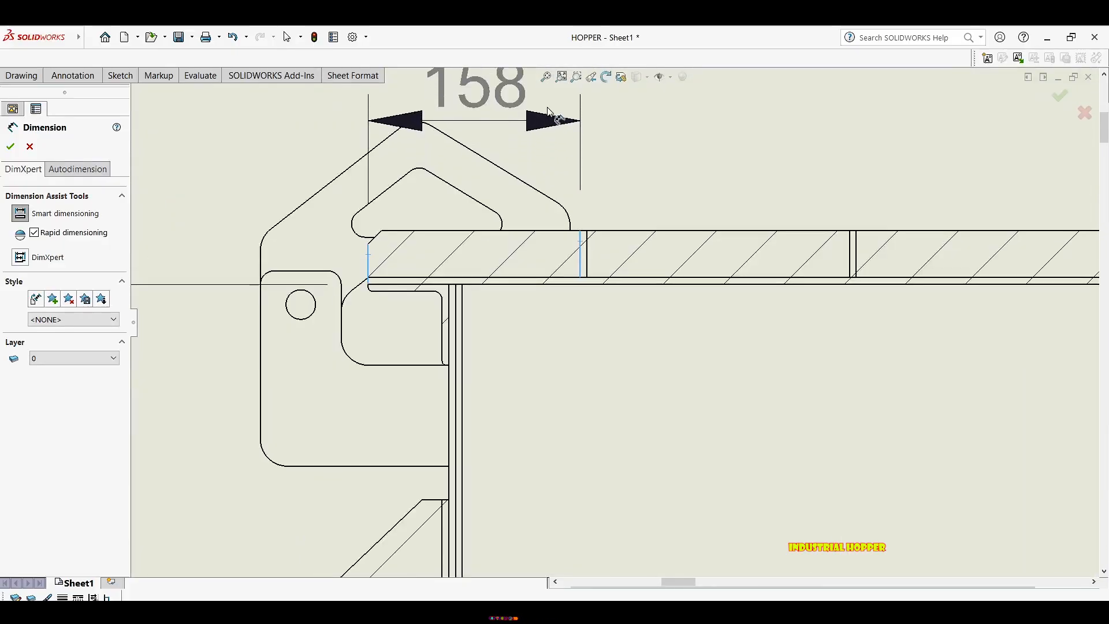
{"action": "scroll", "coordinate": [554, 168], "scroll_direction": "up", "scroll_amount": 3}
{"action": "left_click", "coordinate": [576, 184]}
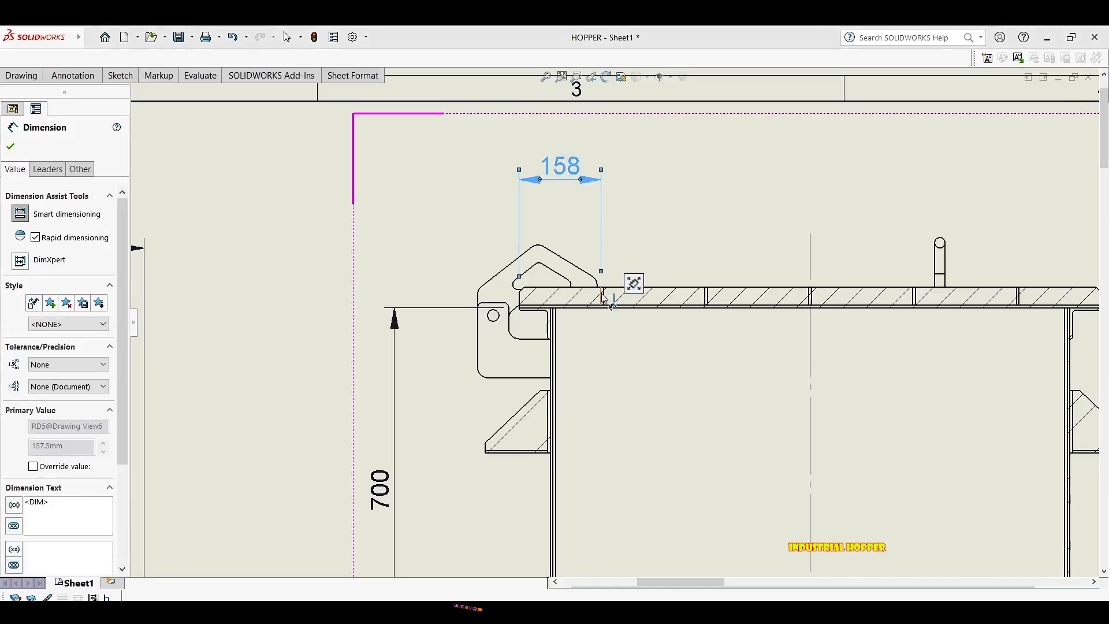
Dimension the spacing between the grating's first and second cross bars in Section G-G, placing it beside the 158 dimension.
{"action": "left_click", "coordinate": [603, 297]}
{"action": "scroll", "coordinate": [705, 293], "scroll_direction": "down", "scroll_amount": 4}
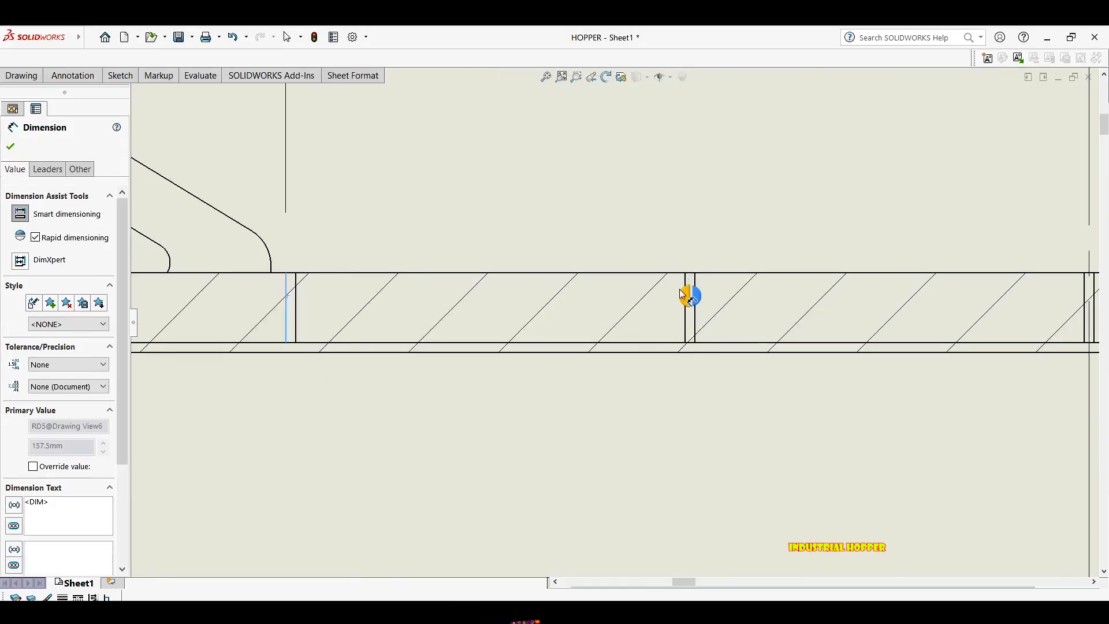
{"action": "left_click", "coordinate": [673, 228]}
{"action": "scroll", "coordinate": [626, 257], "scroll_direction": "up", "scroll_amount": 5}
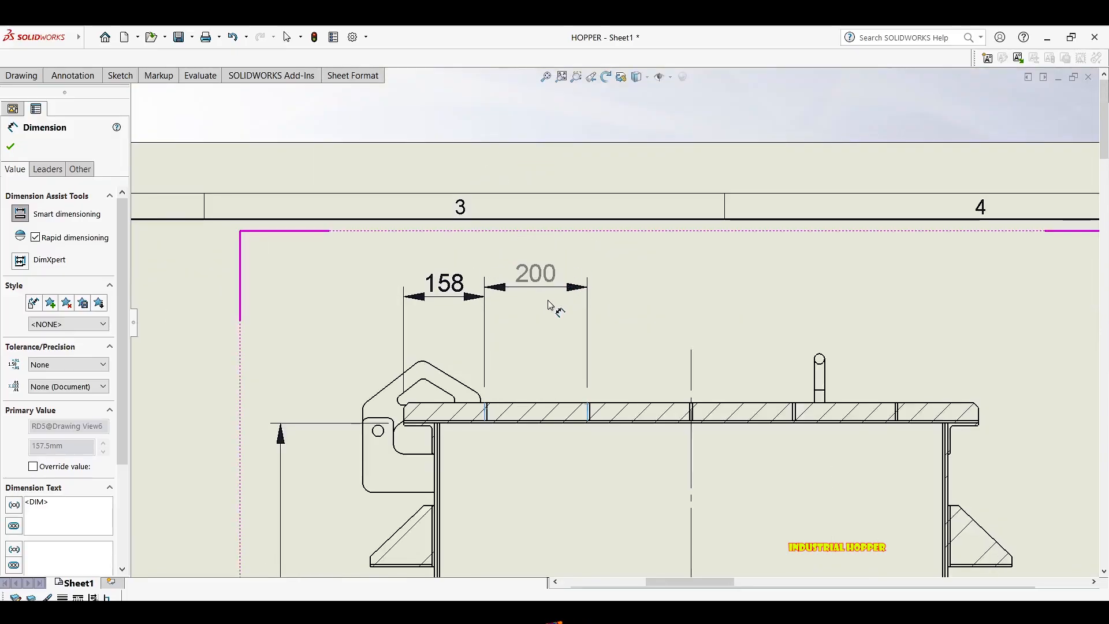
{"action": "left_click", "coordinate": [555, 307]}
{"action": "scroll", "coordinate": [592, 402], "scroll_direction": "down", "scroll_amount": 5}
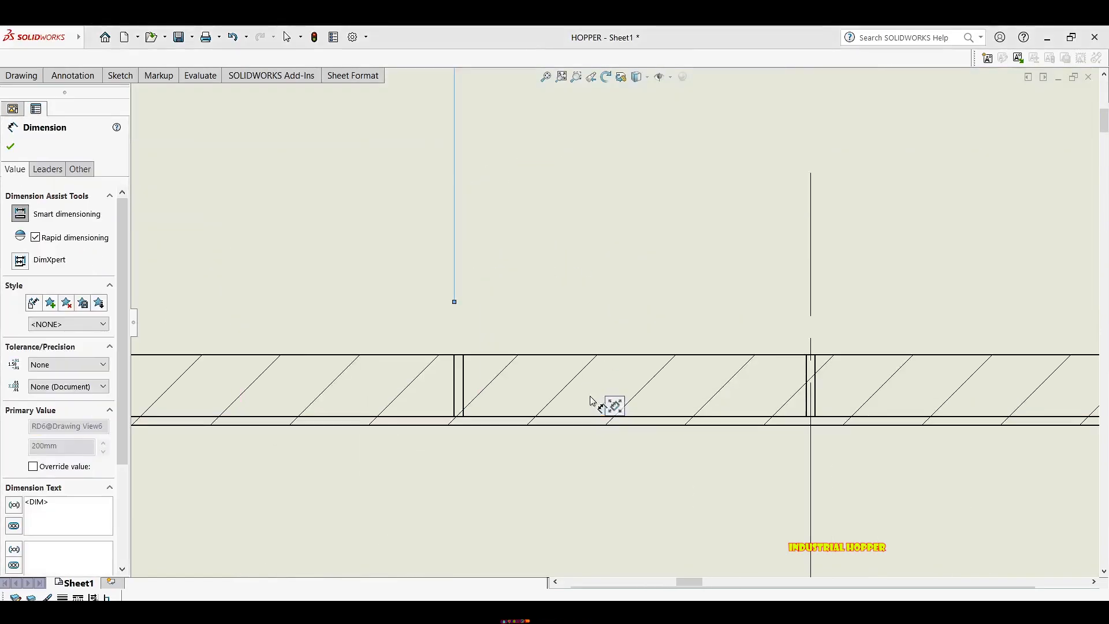
Dimension the spacing between the grating's second and third cross bars in Section G-G, in line with the existing dimensions.
{"action": "left_click", "coordinate": [455, 378]}
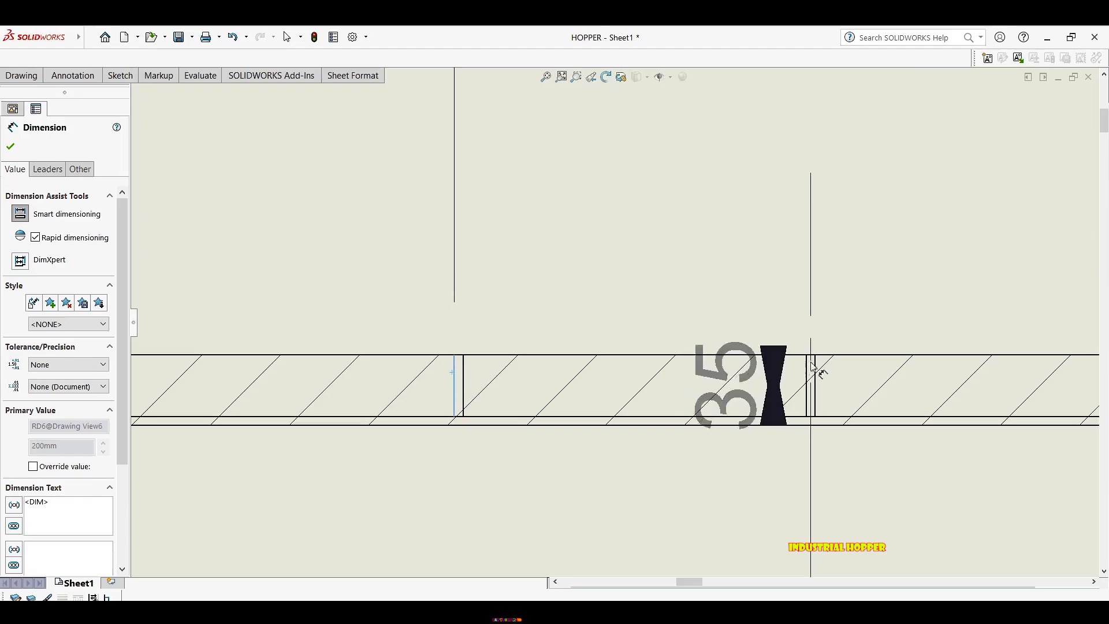
{"action": "left_click", "coordinate": [808, 370]}
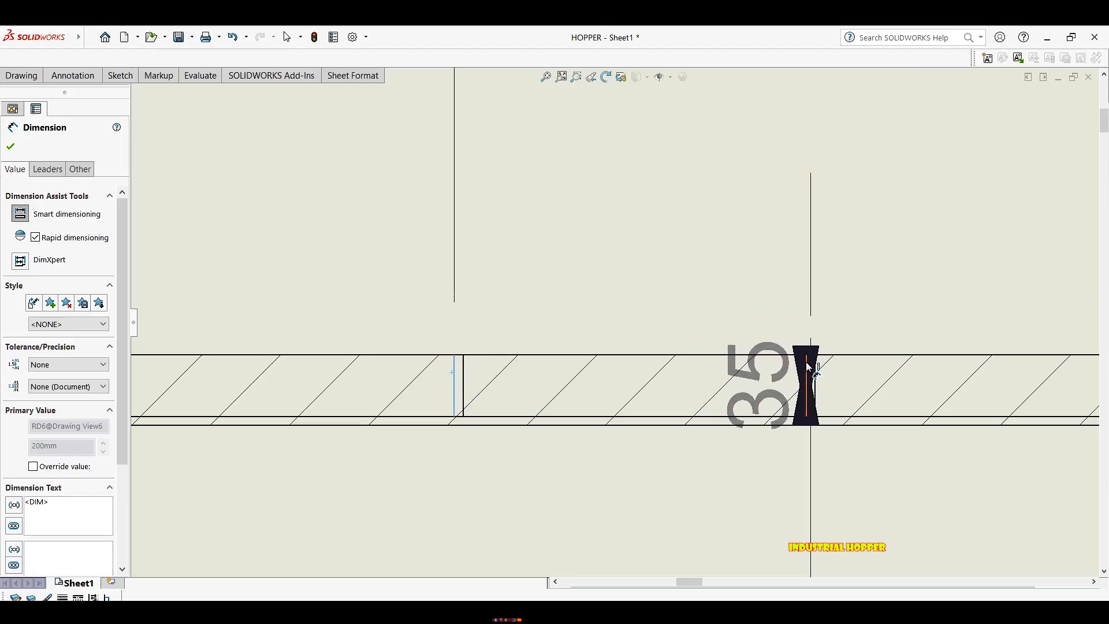
{"action": "scroll", "coordinate": [751, 323], "scroll_direction": "up", "scroll_amount": 5}
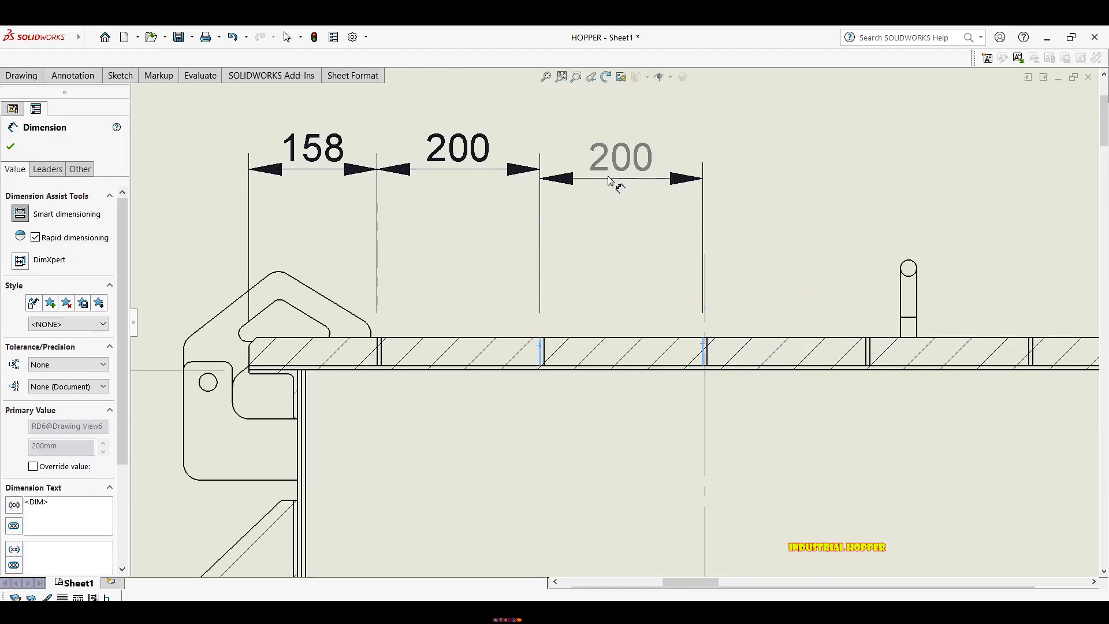
{"action": "left_click", "coordinate": [619, 178]}
Dimension the spacing between the grating's third and fourth cross bars in Section G-G, continuing the dimension row above the view.
{"action": "scroll", "coordinate": [714, 367], "scroll_direction": "down", "scroll_amount": 6}
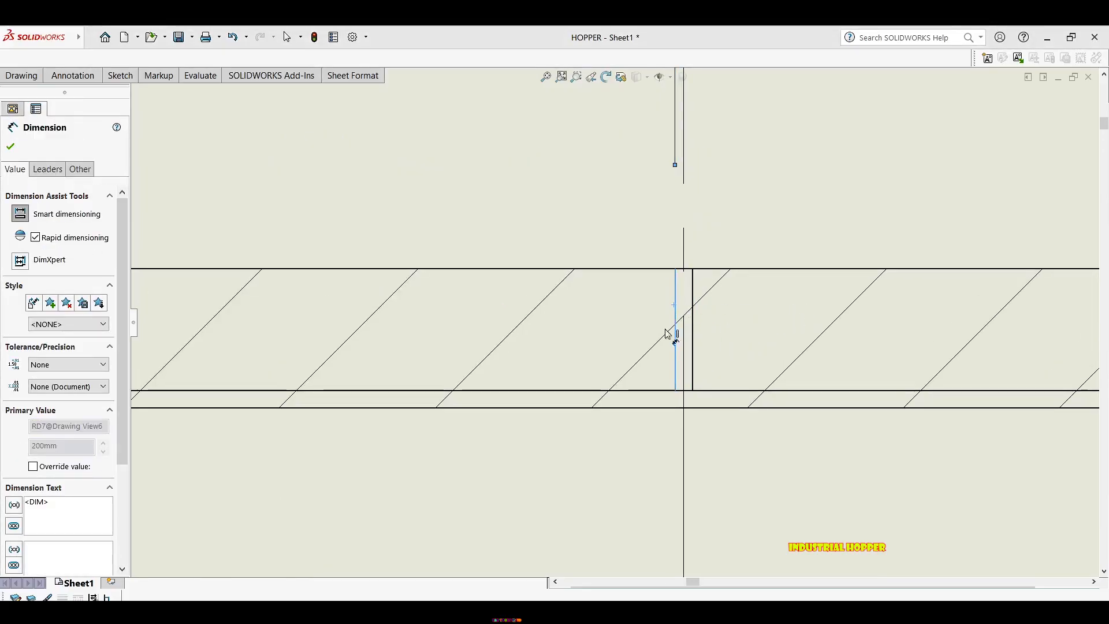
{"action": "scroll", "coordinate": [666, 329], "scroll_direction": "up", "scroll_amount": 3}
{"action": "middle_click_drag", "start_coordinate": [805, 307], "coordinate": [445, 349]}
{"action": "left_click", "coordinate": [675, 353]}
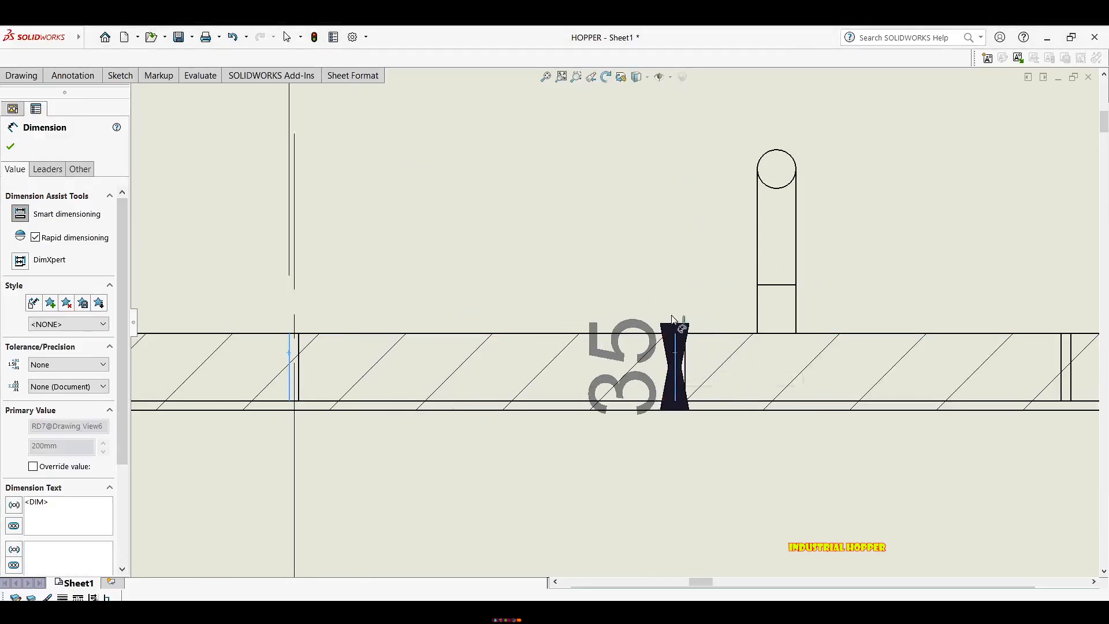
{"action": "scroll", "coordinate": [672, 319], "scroll_direction": "up", "scroll_amount": 4}
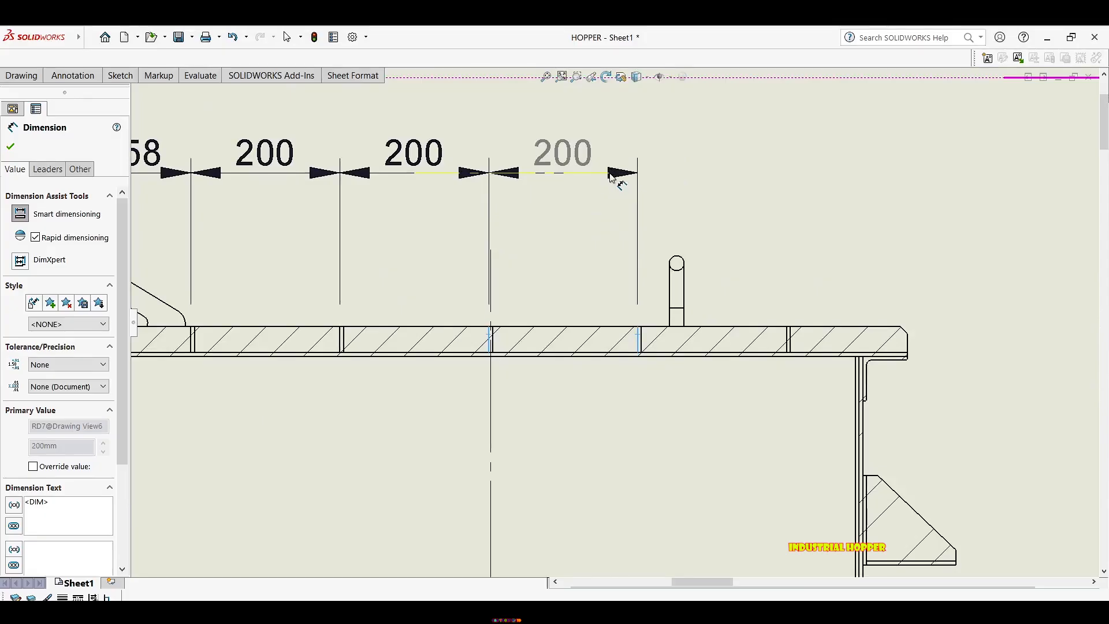
{"action": "left_click", "coordinate": [611, 177]}
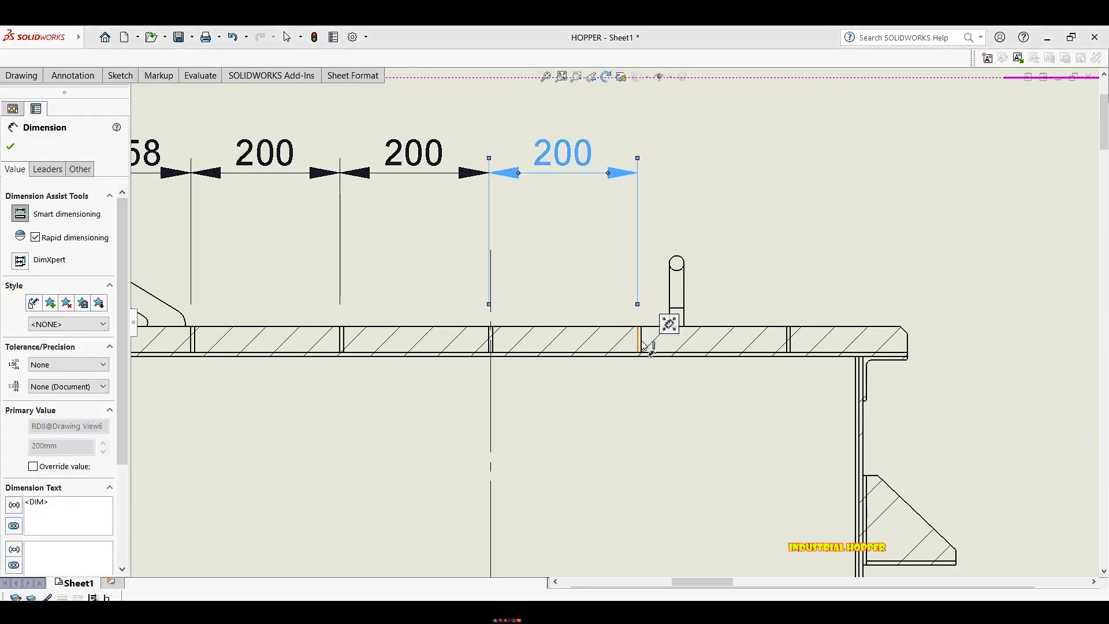
Dimension the spacing between the grating's fourth and fifth cross bars in Section G-G, placing it above the lifting handle.
{"action": "left_click", "coordinate": [641, 345]}
{"action": "left_click", "coordinate": [788, 346]}
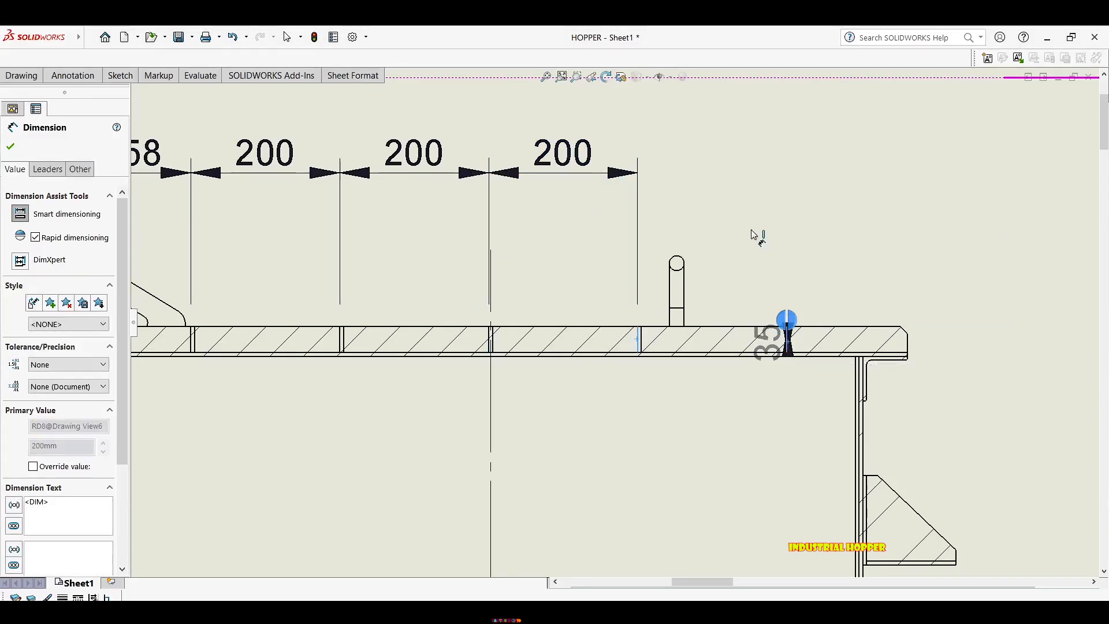
{"action": "left_click", "coordinate": [726, 178]}
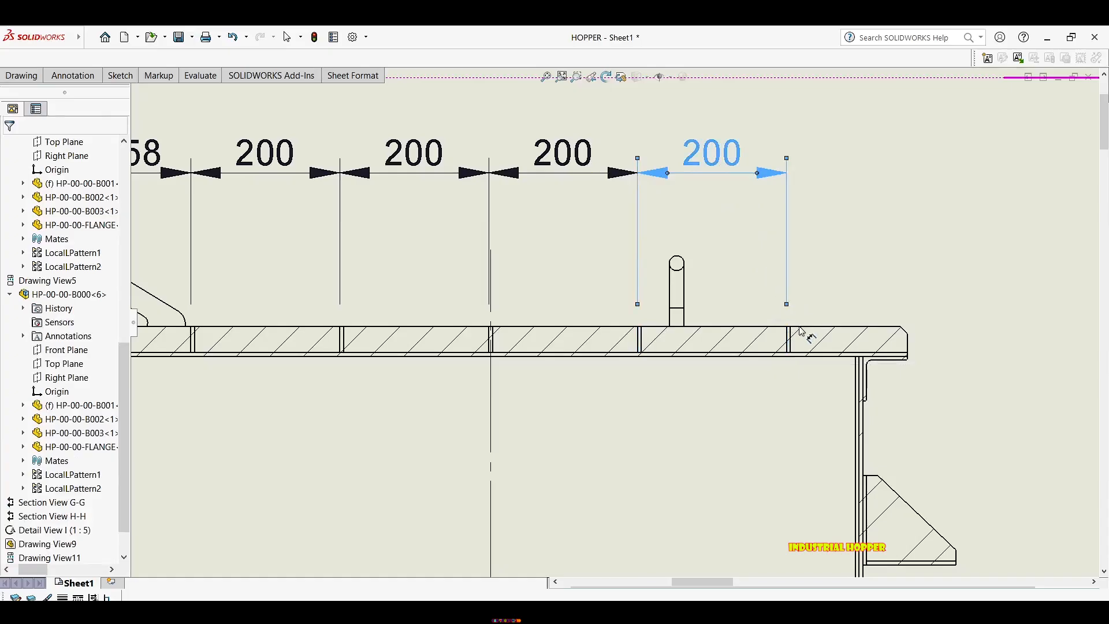
Dimension from the grating's last cross bar to its right end face in Section G-G, completing the dimension row above it.
{"action": "scroll", "coordinate": [803, 324], "scroll_direction": "down", "scroll_amount": 5}
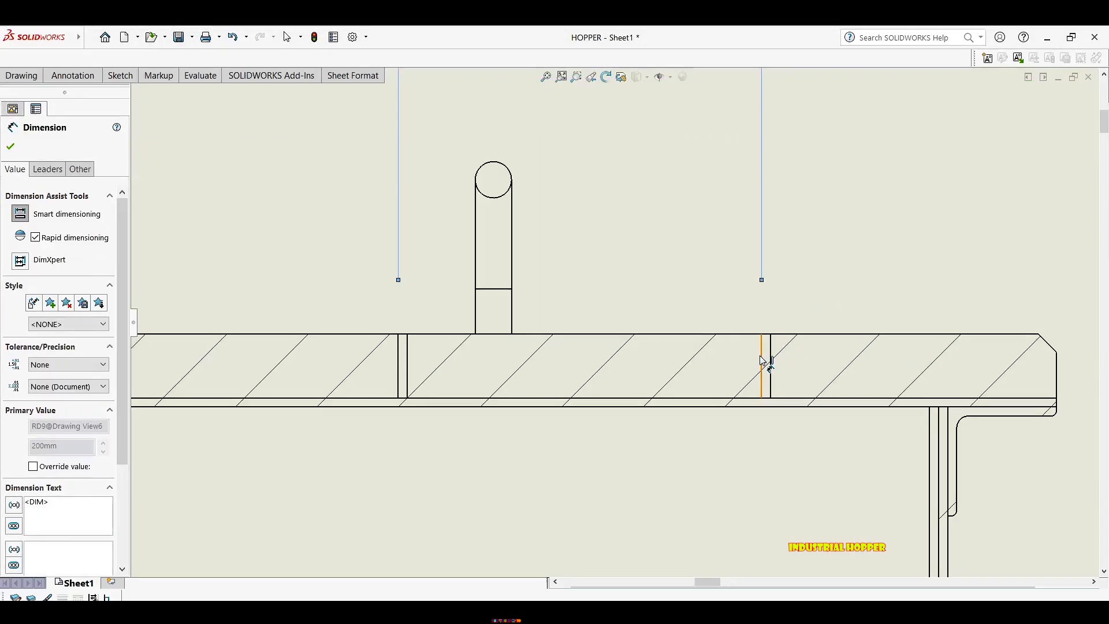
{"action": "middle_click_drag", "start_coordinate": [905, 370], "coordinate": [685, 376]}
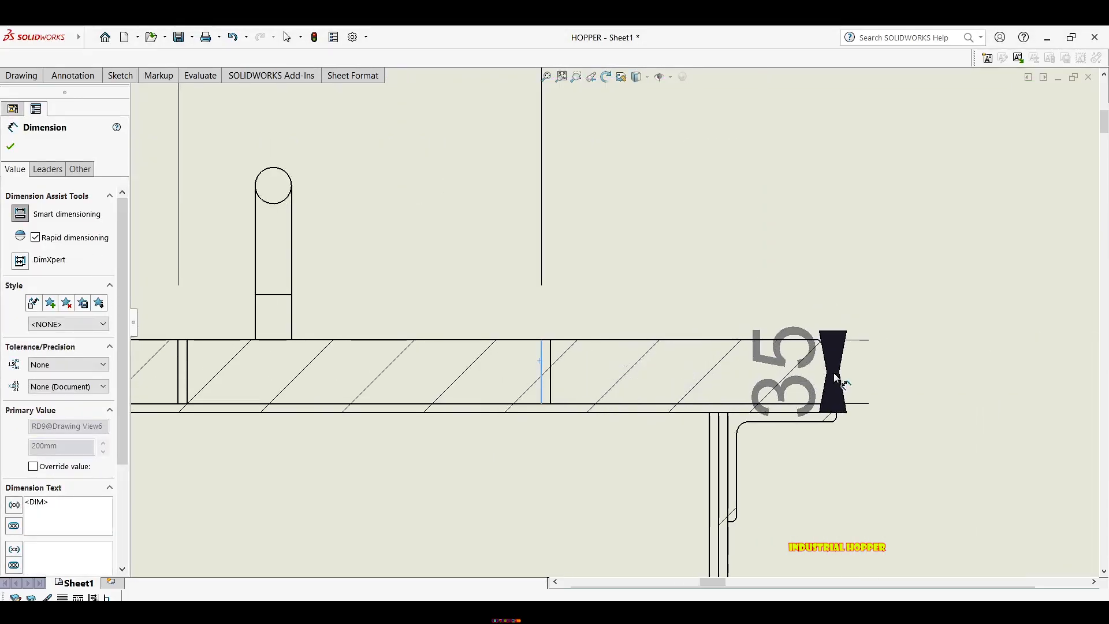
{"action": "left_click", "coordinate": [840, 378]}
{"action": "scroll", "coordinate": [696, 220], "scroll_direction": "up", "scroll_amount": 7}
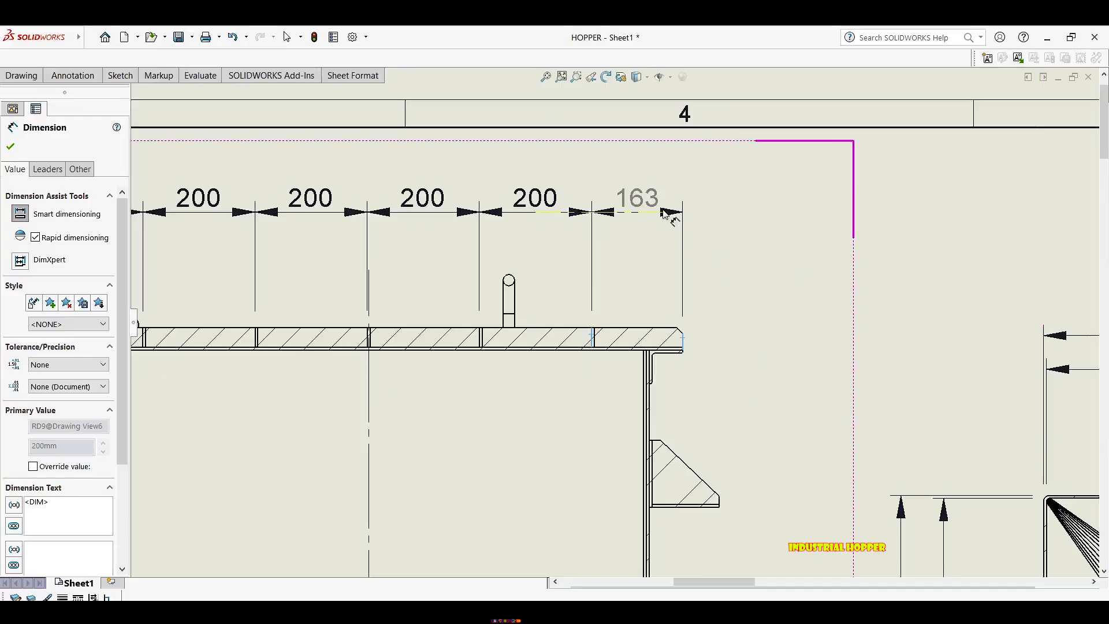
{"action": "left_click", "coordinate": [668, 215]}
{"action": "left_click", "coordinate": [683, 312]}
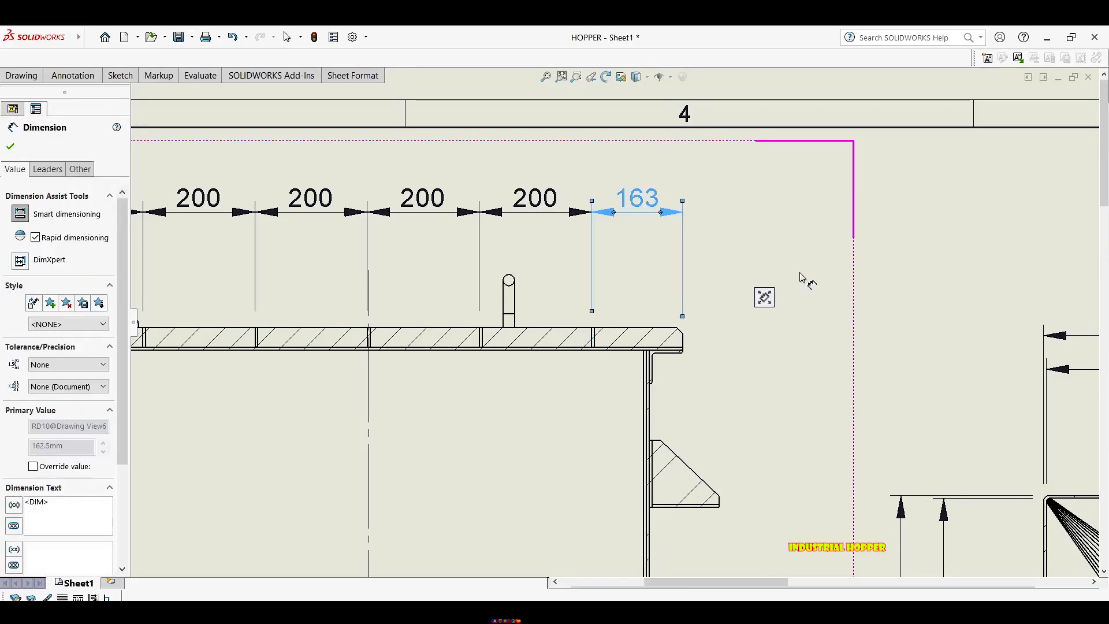
Dimension from the grating's upper edge to its first horizontal bar in the top view, placing it to the right of the grating.
{"action": "scroll", "coordinate": [801, 276], "scroll_direction": "up", "scroll_amount": 7}
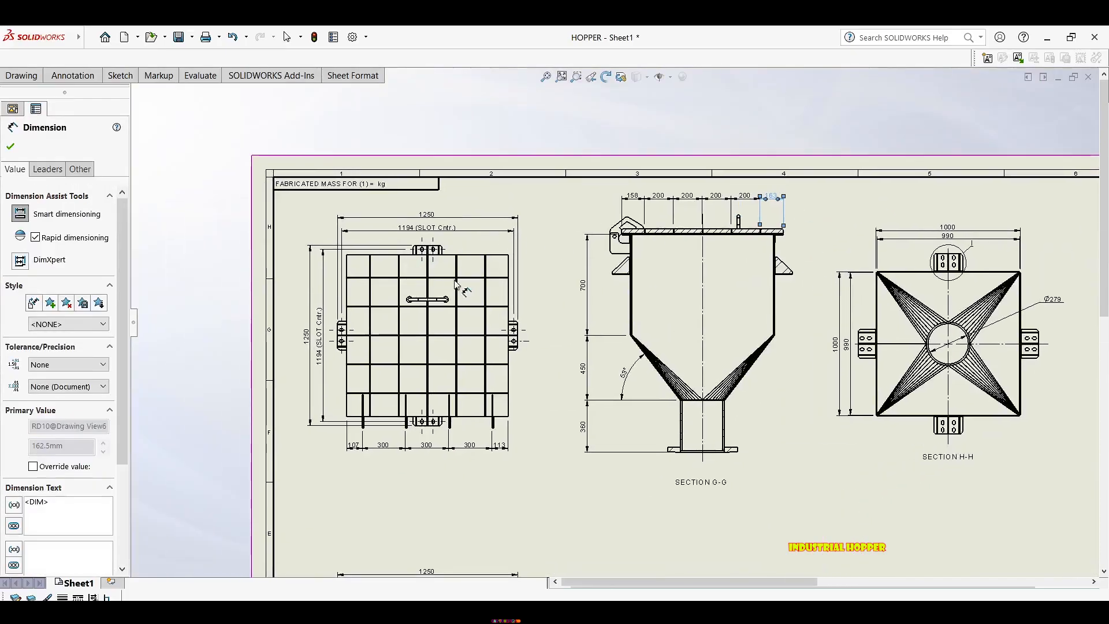
{"action": "scroll", "coordinate": [456, 283], "scroll_direction": "down", "scroll_amount": 2}
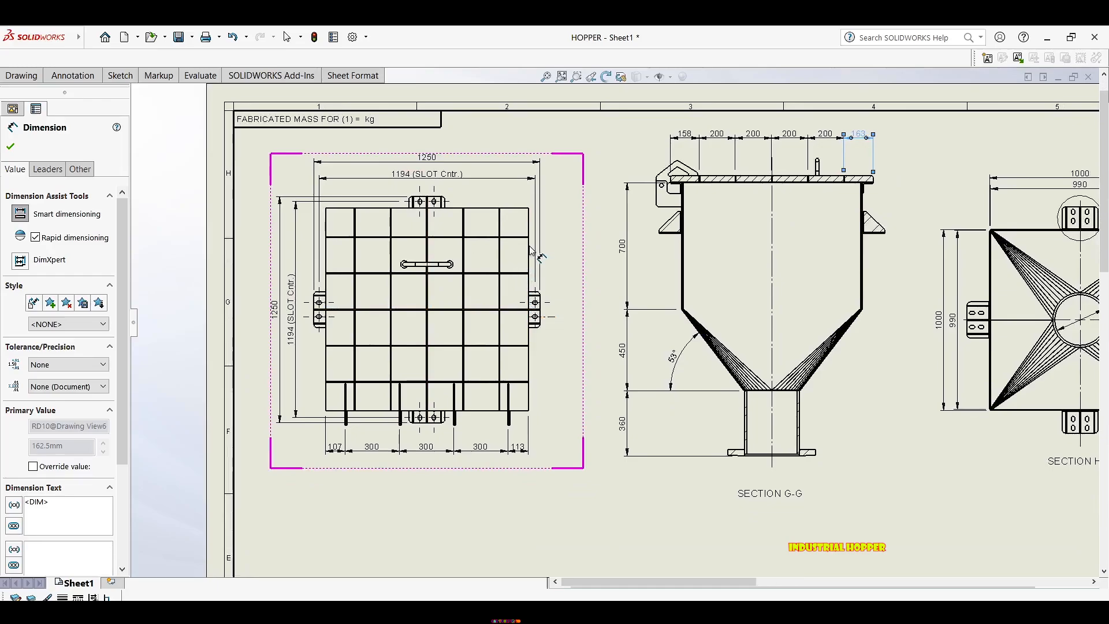
{"action": "scroll", "coordinate": [531, 248], "scroll_direction": "down", "scroll_amount": 3}
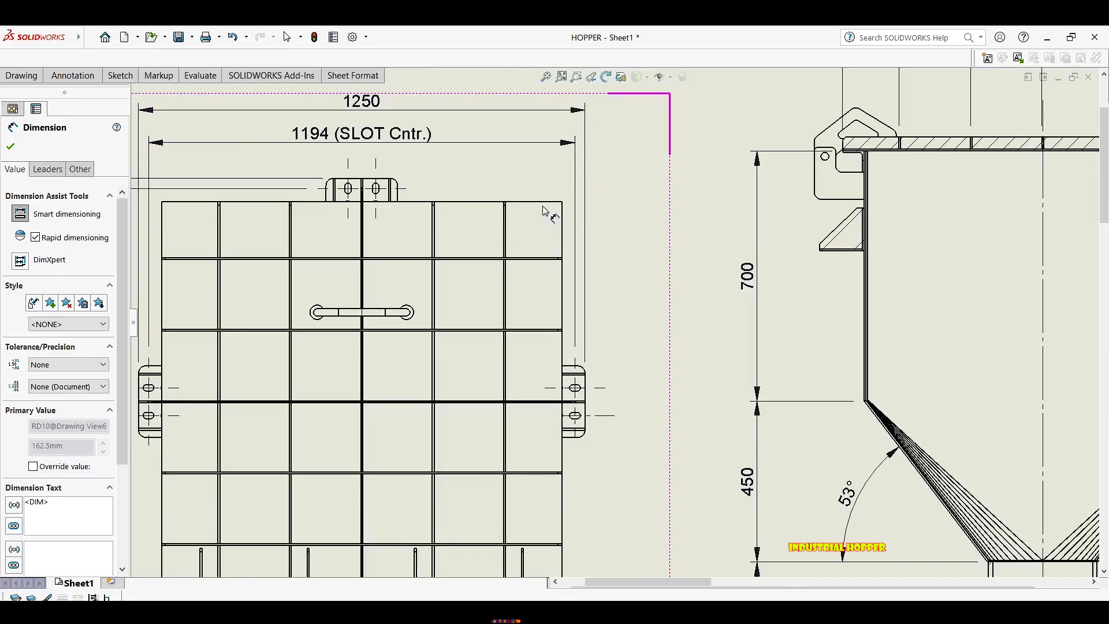
{"action": "left_click", "coordinate": [543, 208]}
{"action": "scroll", "coordinate": [540, 228], "scroll_direction": "down", "scroll_amount": 3}
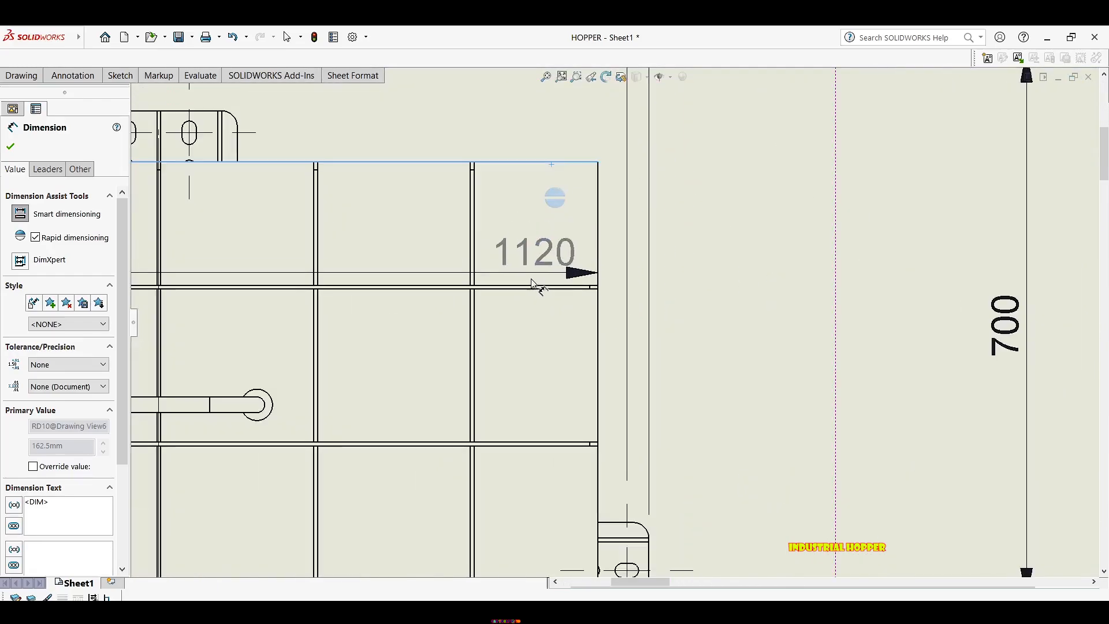
{"action": "left_click", "coordinate": [559, 286]}
{"action": "scroll", "coordinate": [614, 321], "scroll_direction": "up", "scroll_amount": 2}
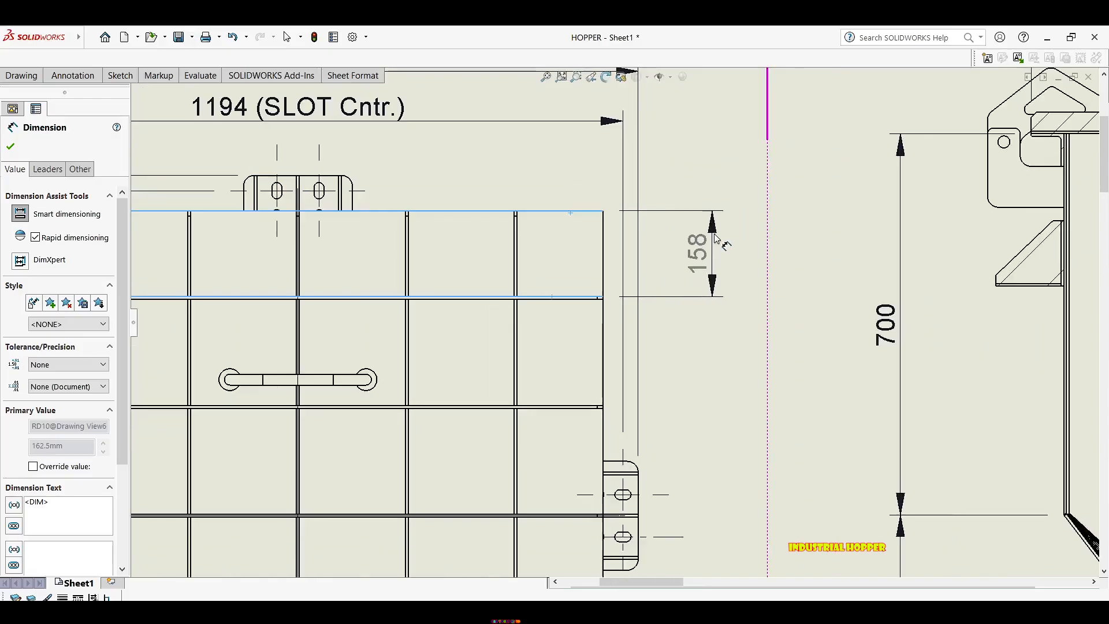
{"action": "left_click", "coordinate": [729, 243]}
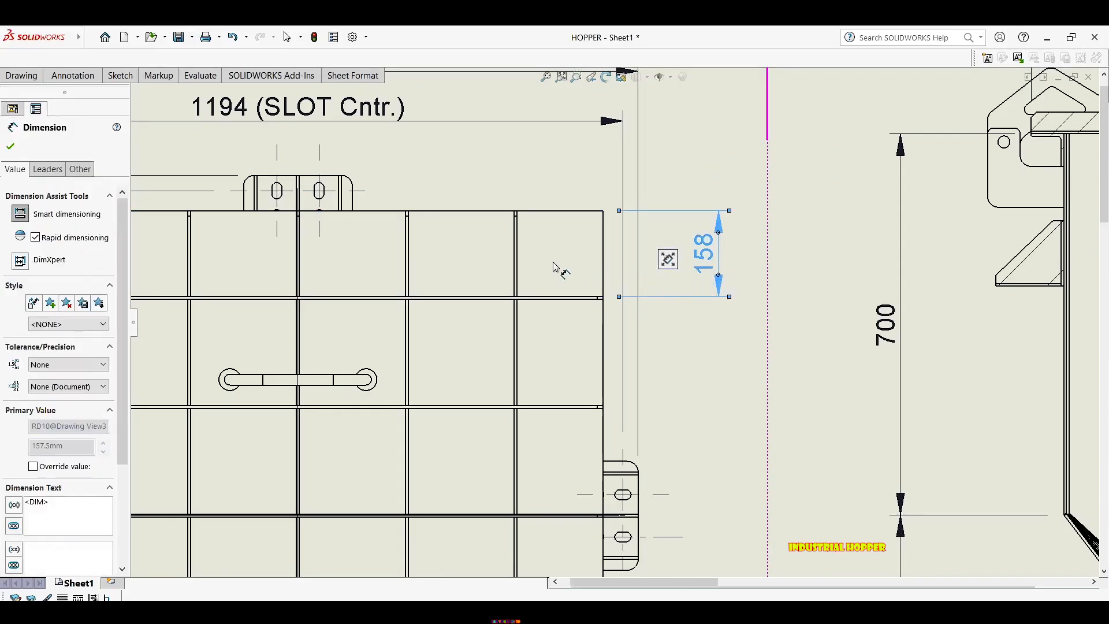
{"action": "scroll", "coordinate": [566, 269], "scroll_direction": "up", "scroll_amount": 3}
{"action": "scroll", "coordinate": [725, 259], "scroll_direction": "up", "scroll_amount": 3}
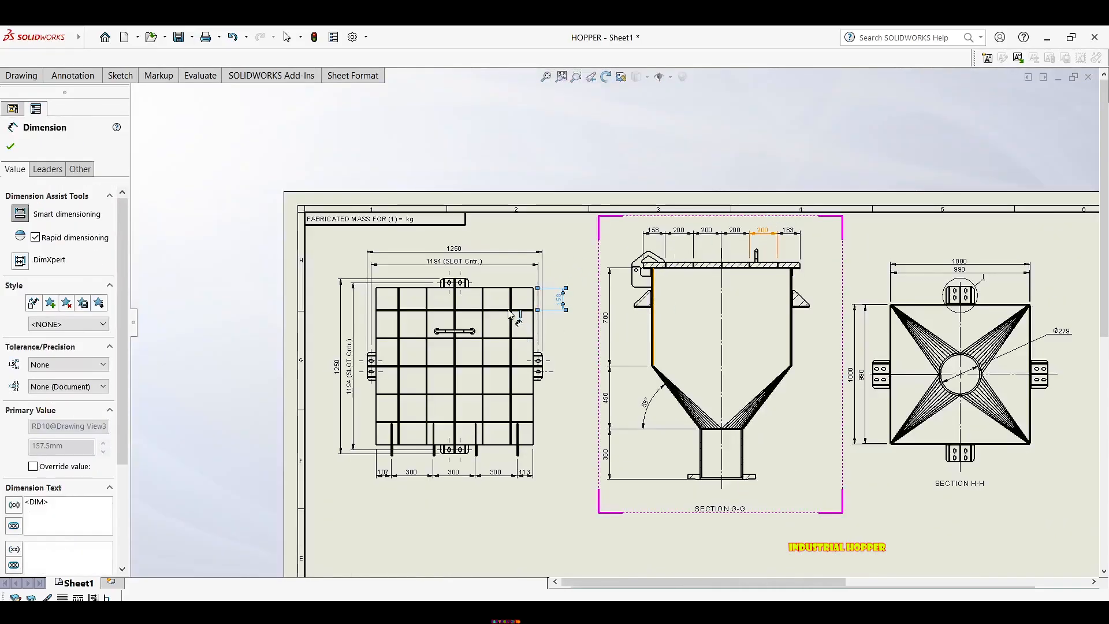
{"action": "scroll", "coordinate": [508, 313], "scroll_direction": "down", "scroll_amount": 5}
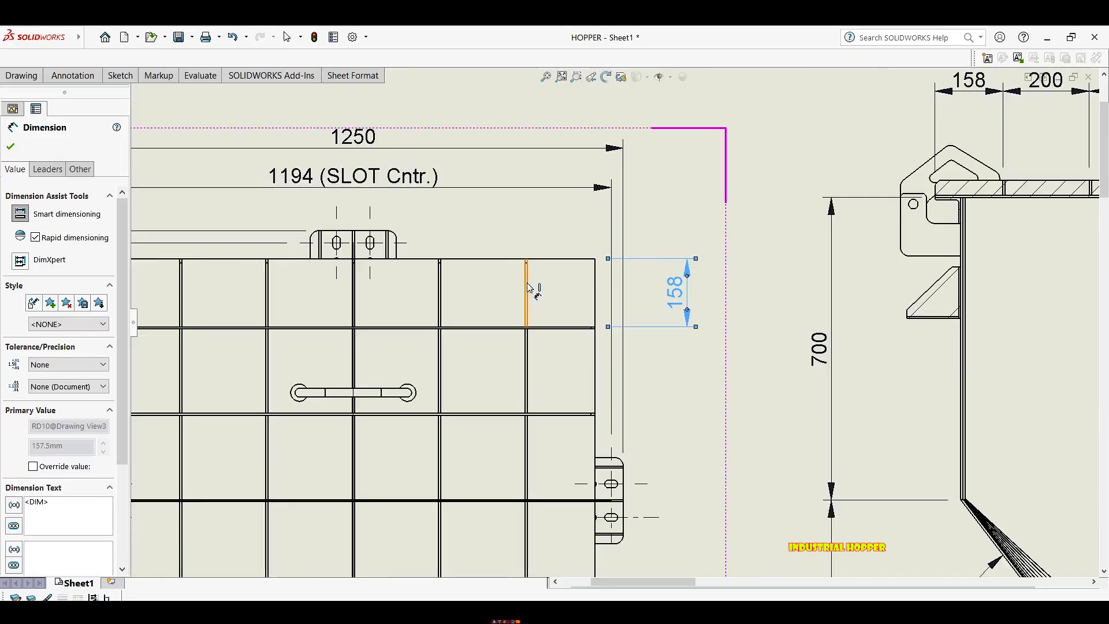
{"action": "scroll", "coordinate": [532, 281], "scroll_direction": "down", "scroll_amount": 3}
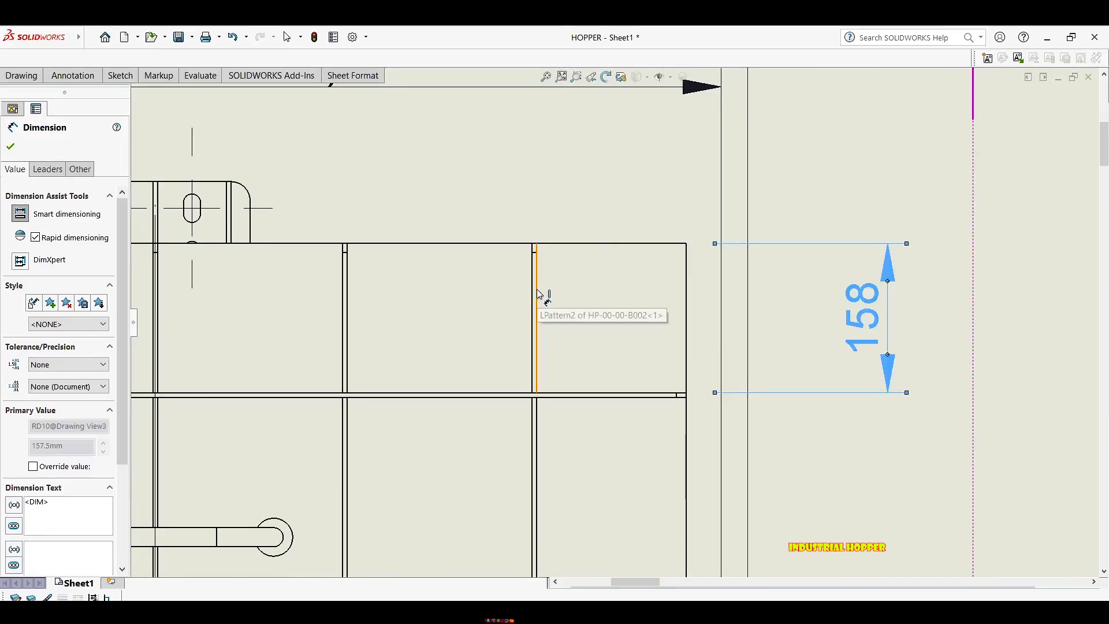
{"action": "left_click", "coordinate": [537, 294]}
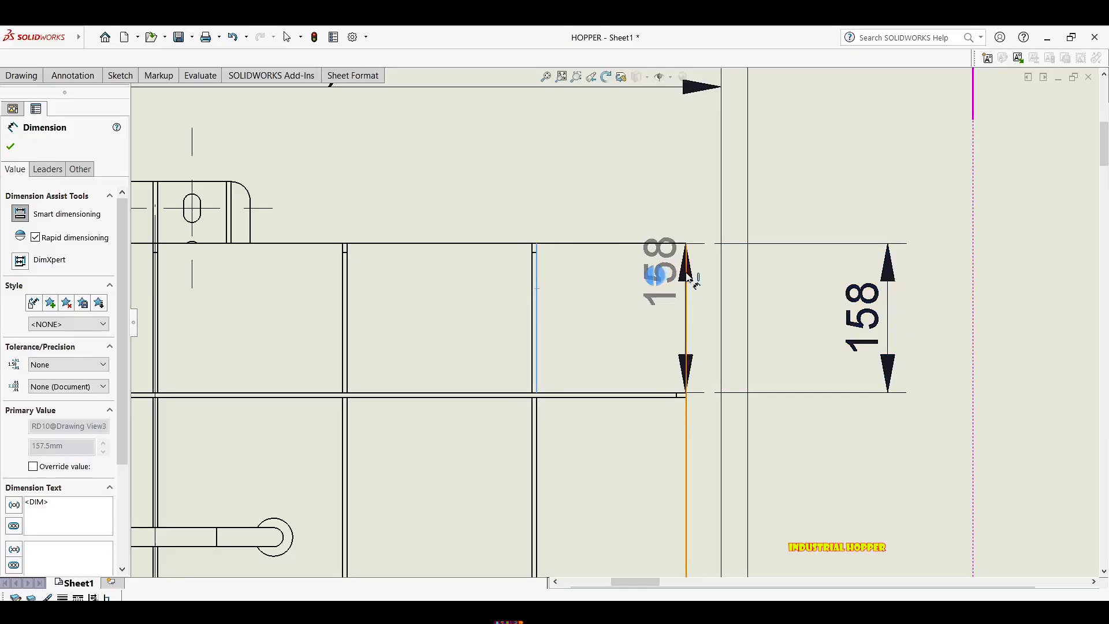
{"action": "left_click", "coordinate": [686, 280]}
{"action": "scroll", "coordinate": [627, 211], "scroll_direction": "up", "scroll_amount": 2}
{"action": "scroll", "coordinate": [629, 214], "scroll_direction": "up", "scroll_amount": 3}
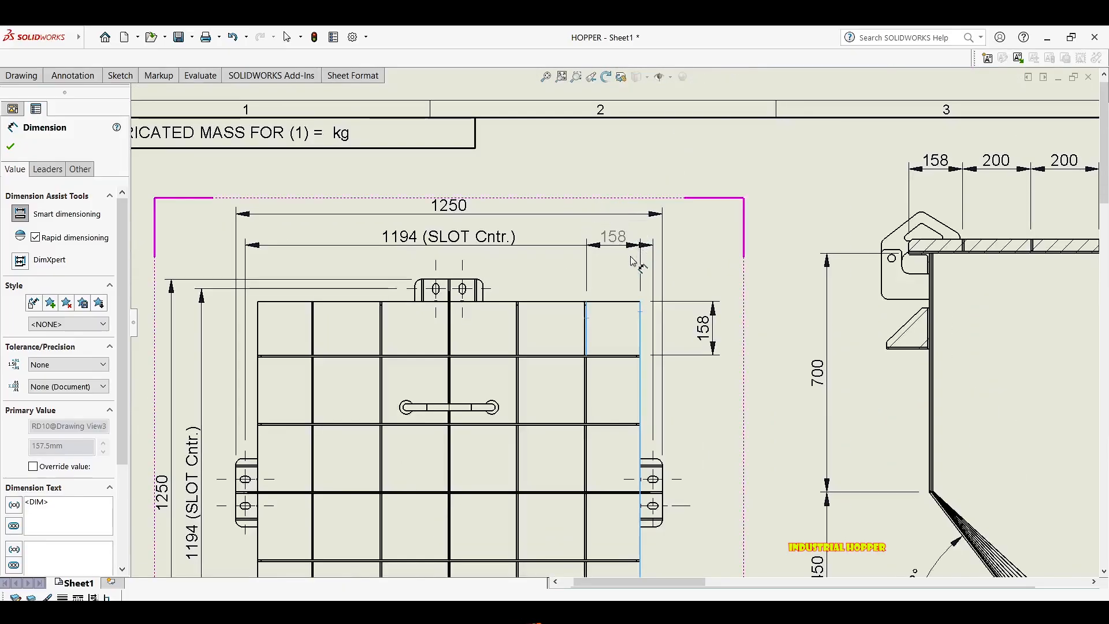
{"action": "middle_click_drag", "start_coordinate": [610, 262], "coordinate": [544, 196]}
{"action": "key", "text": "Escape"}
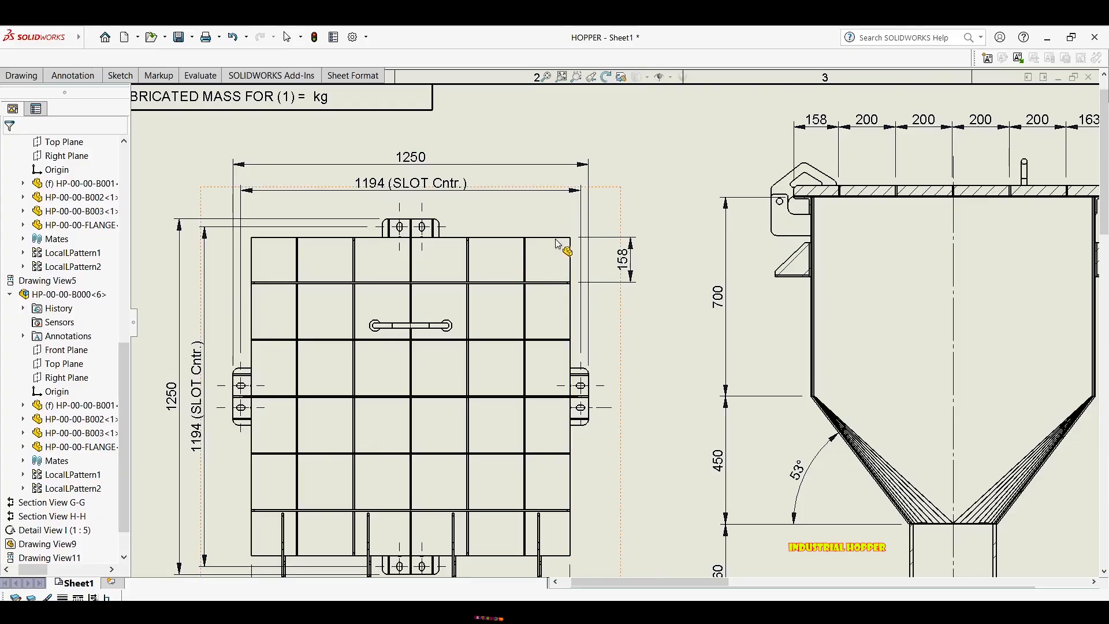
Reposition Detail View I and shift the hook view slightly so that it sits directly beneath it.
{"action": "scroll", "coordinate": [558, 243], "scroll_direction": "up", "scroll_amount": 3}
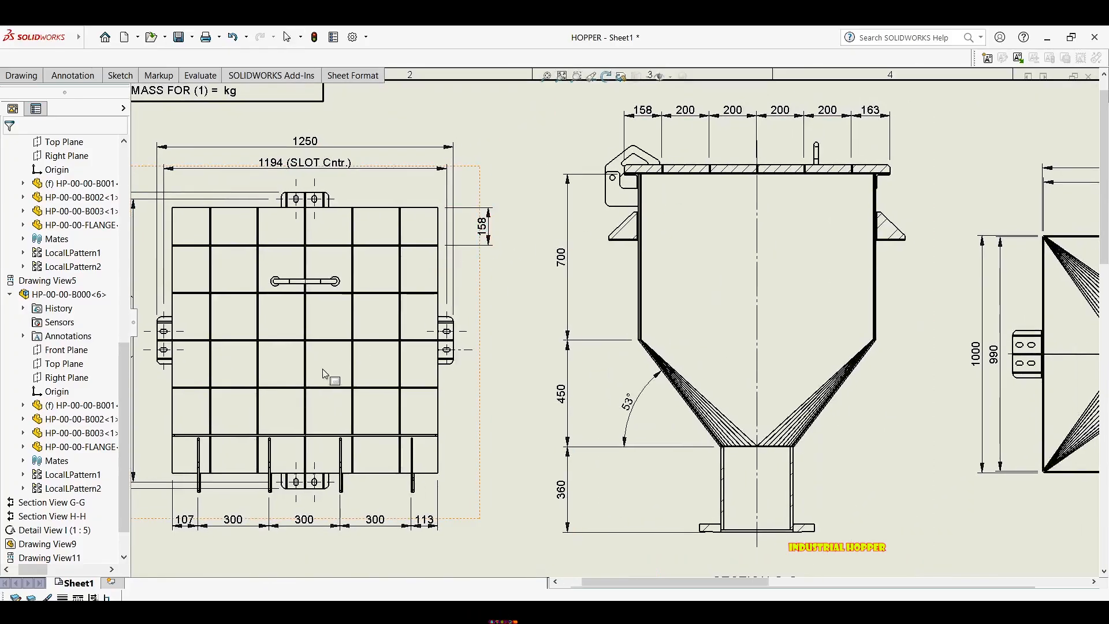
{"action": "scroll", "coordinate": [358, 352], "scroll_direction": "up", "scroll_amount": 3}
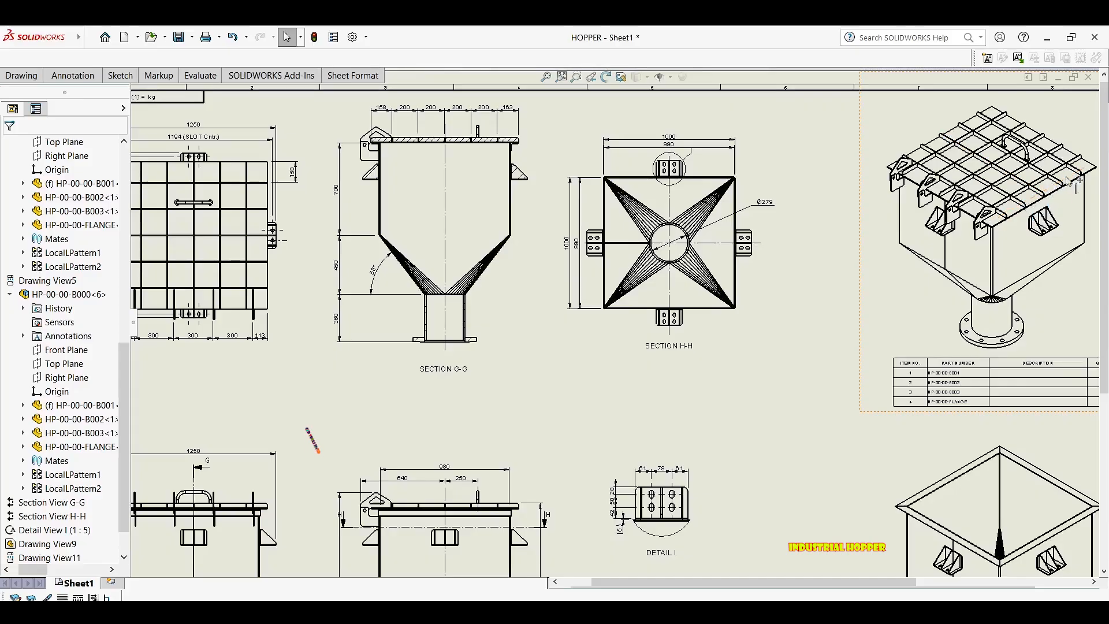
{"action": "scroll", "coordinate": [1067, 185], "scroll_direction": "up", "scroll_amount": 3}
{"action": "scroll", "coordinate": [982, 228], "scroll_direction": "down", "scroll_amount": 1}
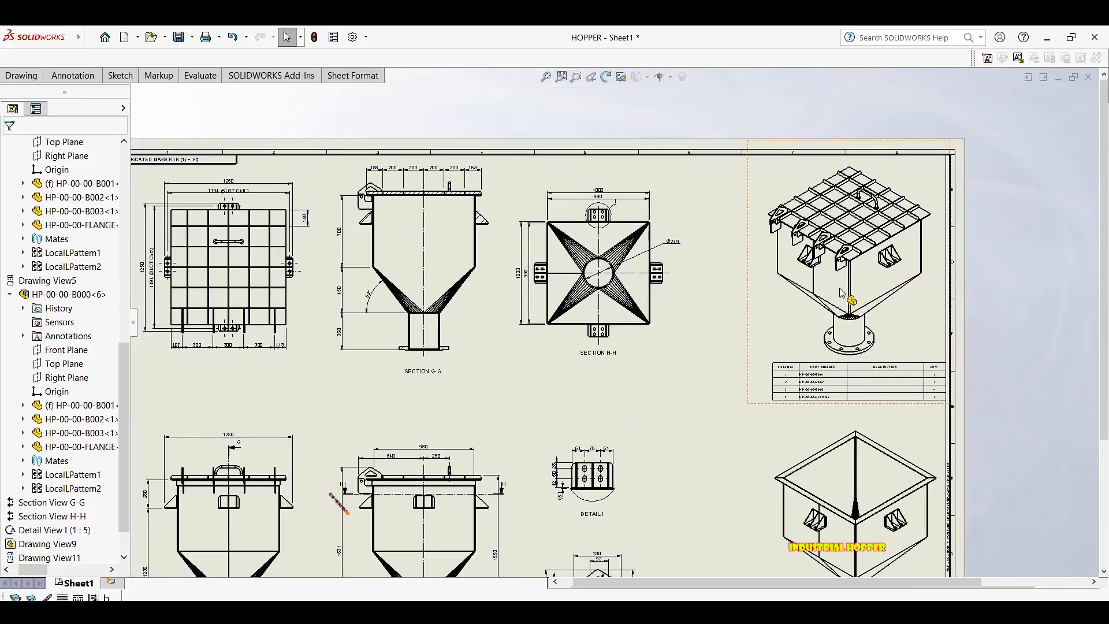
{"action": "scroll", "coordinate": [789, 323], "scroll_direction": "up", "scroll_amount": 2}
{"action": "middle_click_drag", "start_coordinate": [627, 357], "coordinate": [456, 213]}
{"action": "left_click_drag", "start_coordinate": [469, 293], "coordinate": [482, 284]}
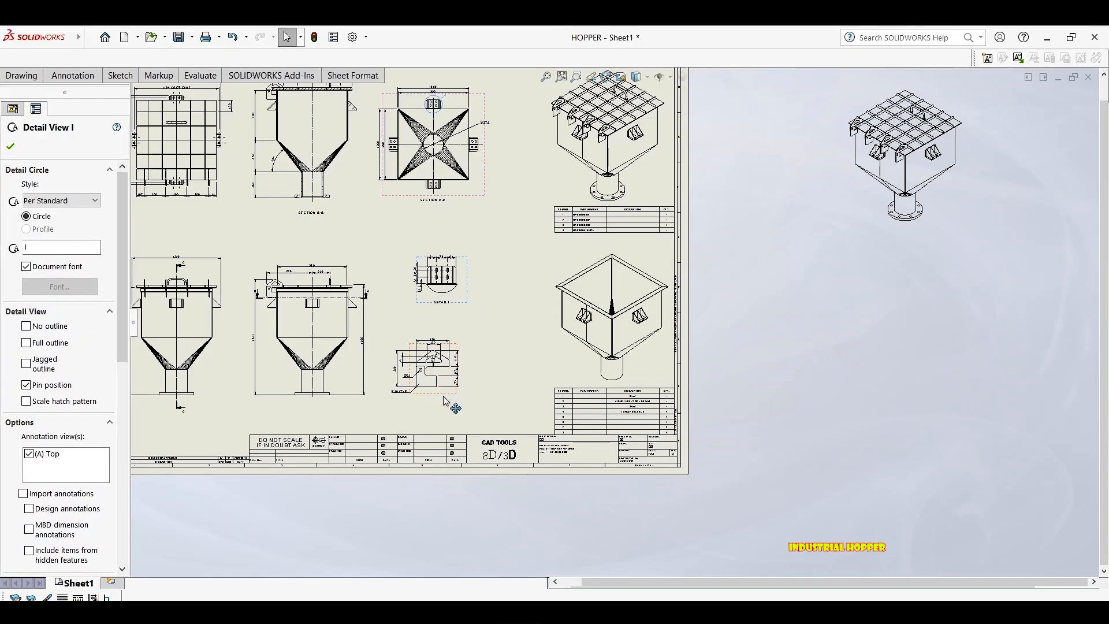
{"action": "left_click_drag", "start_coordinate": [456, 387], "coordinate": [458, 393]}
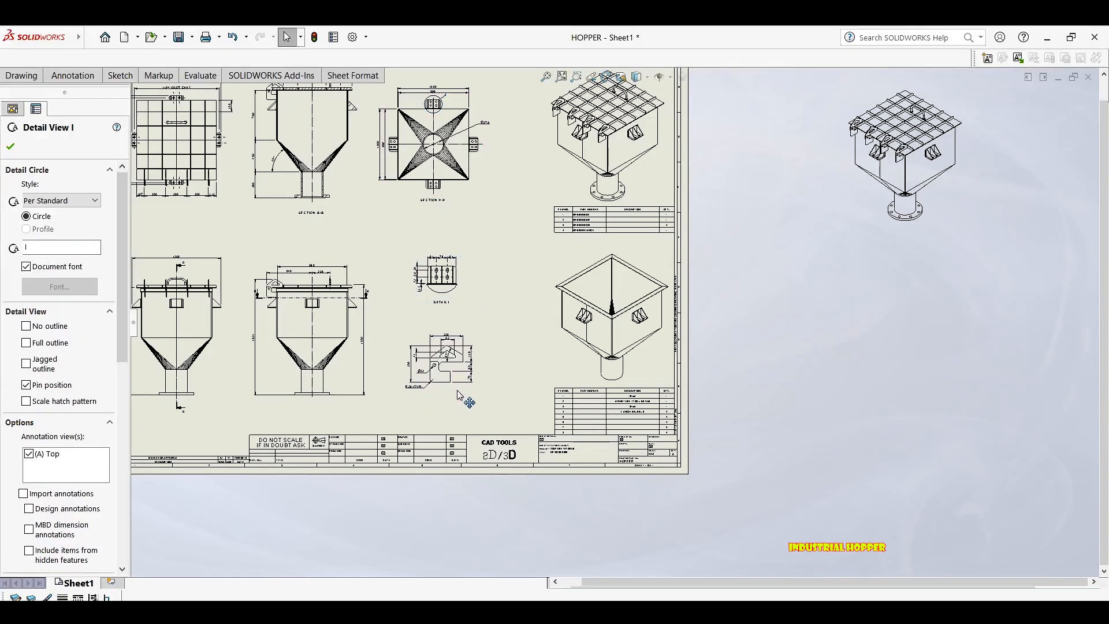
Create an auxiliary view from the bottom flange edge of the side elevation, placing it below the sheet border.
{"action": "mouse_move", "coordinate": [422, 275]}
{"action": "middle_mouse_down"}
{"action": "mouse_move", "coordinate": [438, 308]}
{"action": "mouse_move", "coordinate": [433, 278]}
{"action": "middle_mouse_up"}
{"action": "scroll", "coordinate": [381, 364], "scroll_direction": "down", "scroll_amount": 3}
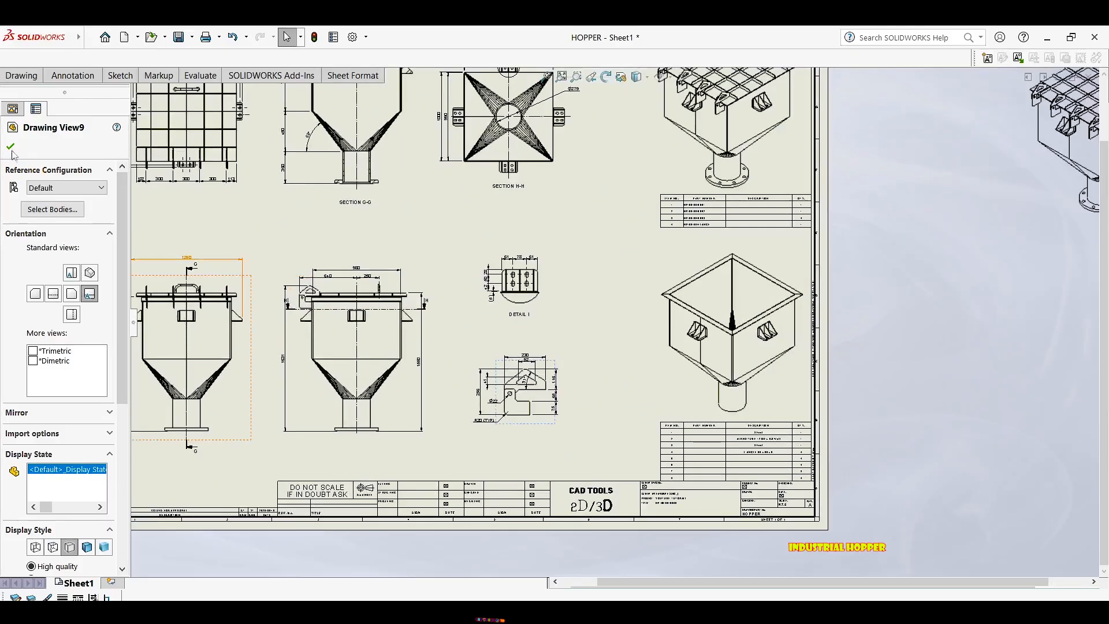
{"action": "left_click", "coordinate": [72, 76]}
{"action": "scroll", "coordinate": [373, 399], "scroll_direction": "down", "scroll_amount": 6}
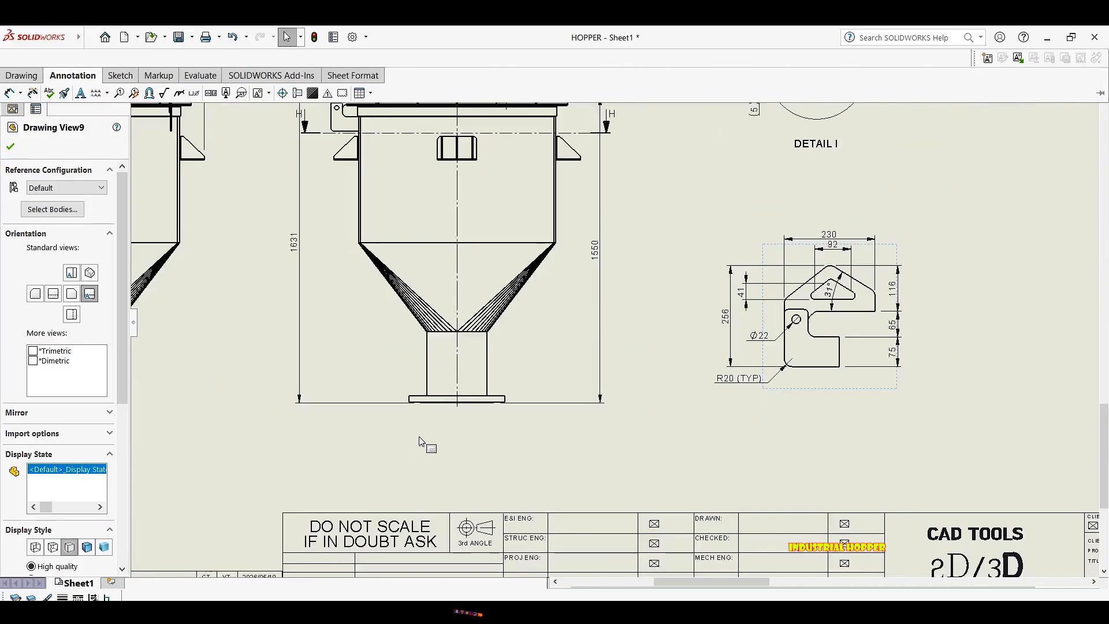
{"action": "left_click", "coordinate": [140, 158]}
{"action": "left_click", "coordinate": [26, 76]}
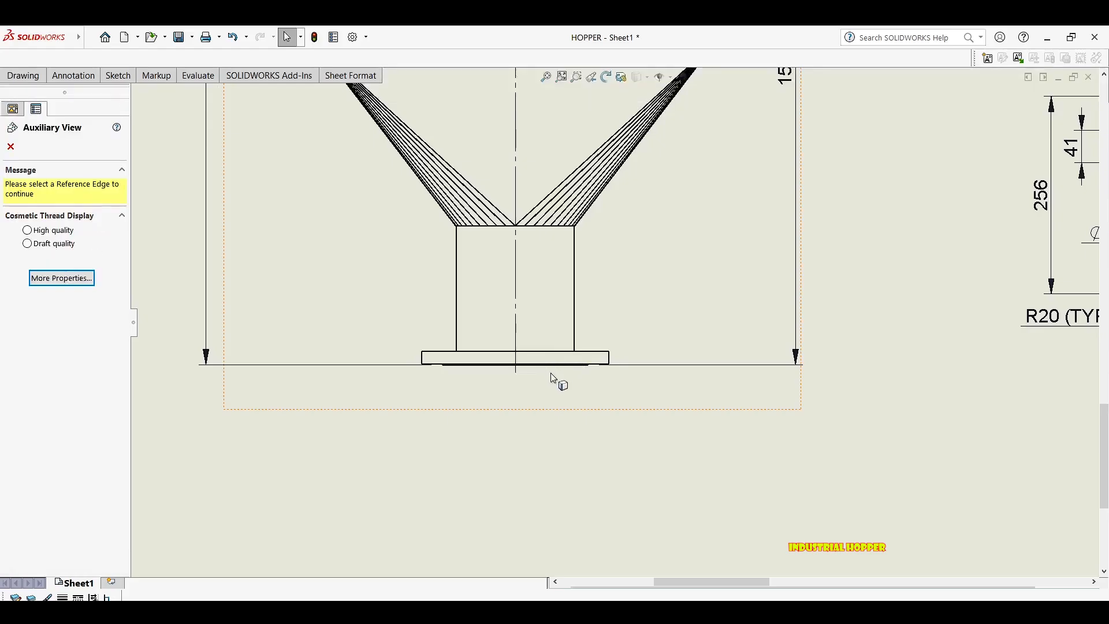
{"action": "scroll", "coordinate": [559, 373], "scroll_direction": "down", "scroll_amount": 5}
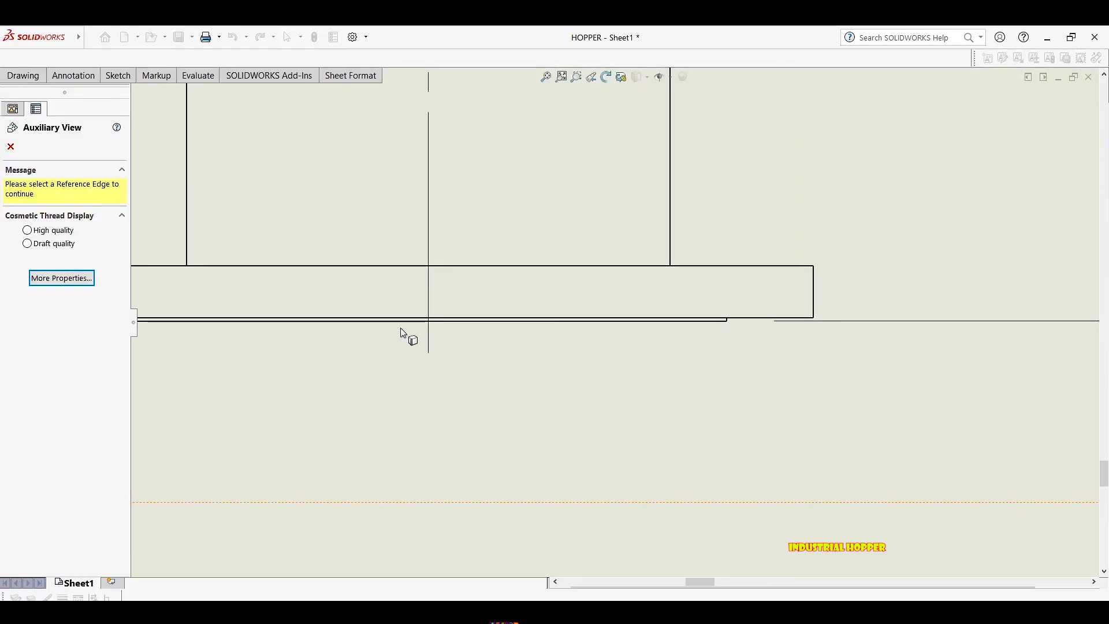
{"action": "scroll", "coordinate": [647, 344], "scroll_direction": "up", "scroll_amount": 5}
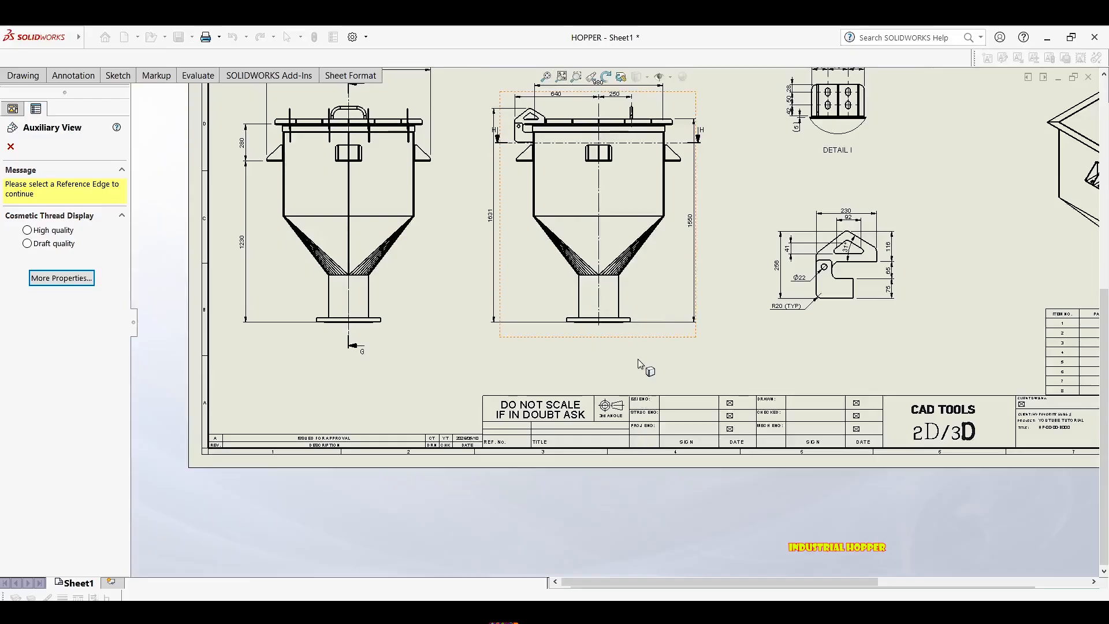
{"action": "left_click", "coordinate": [585, 322]}
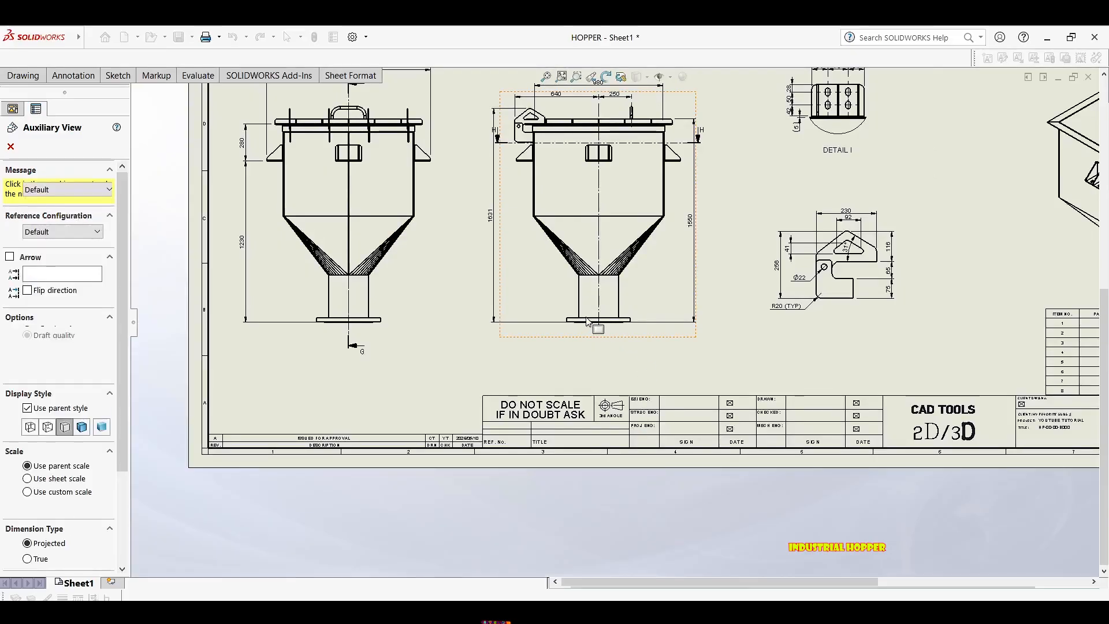
{"action": "scroll", "coordinate": [635, 324], "scroll_direction": "up", "scroll_amount": 3}
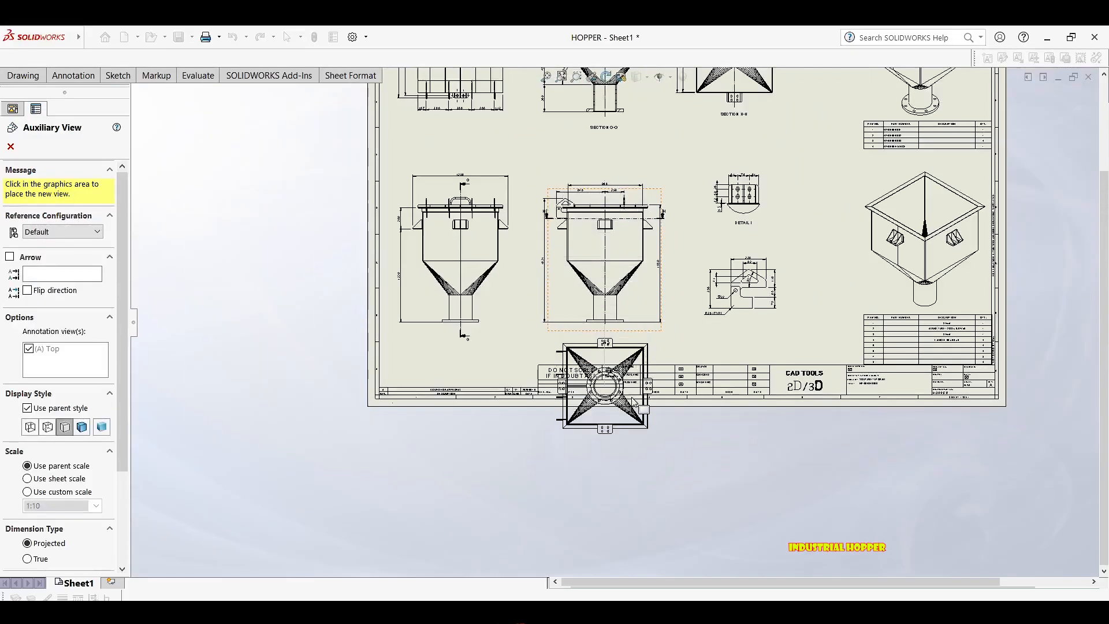
{"action": "middle_click_drag", "start_coordinate": [633, 389], "coordinate": [612, 191]}
{"action": "left_click", "coordinate": [614, 337]}
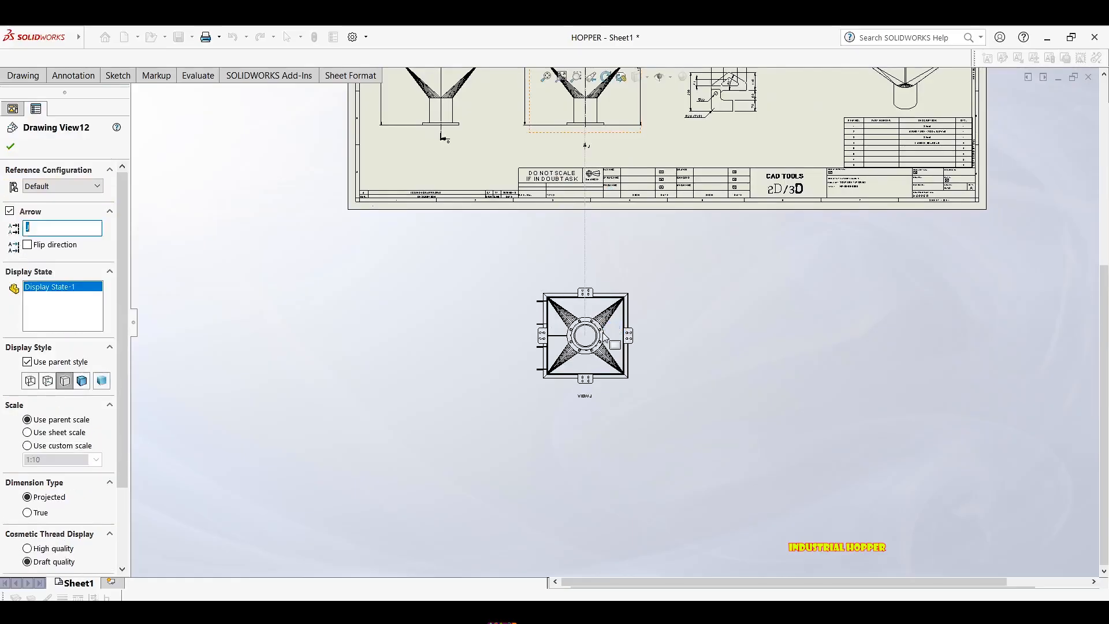
Examine the outlet flange, bolt holes and side brackets in View J and its place relative to the sheet.
{"action": "scroll", "coordinate": [614, 332], "scroll_direction": "down", "scroll_amount": 10}
{"action": "scroll", "coordinate": [520, 331], "scroll_direction": "up", "scroll_amount": 10}
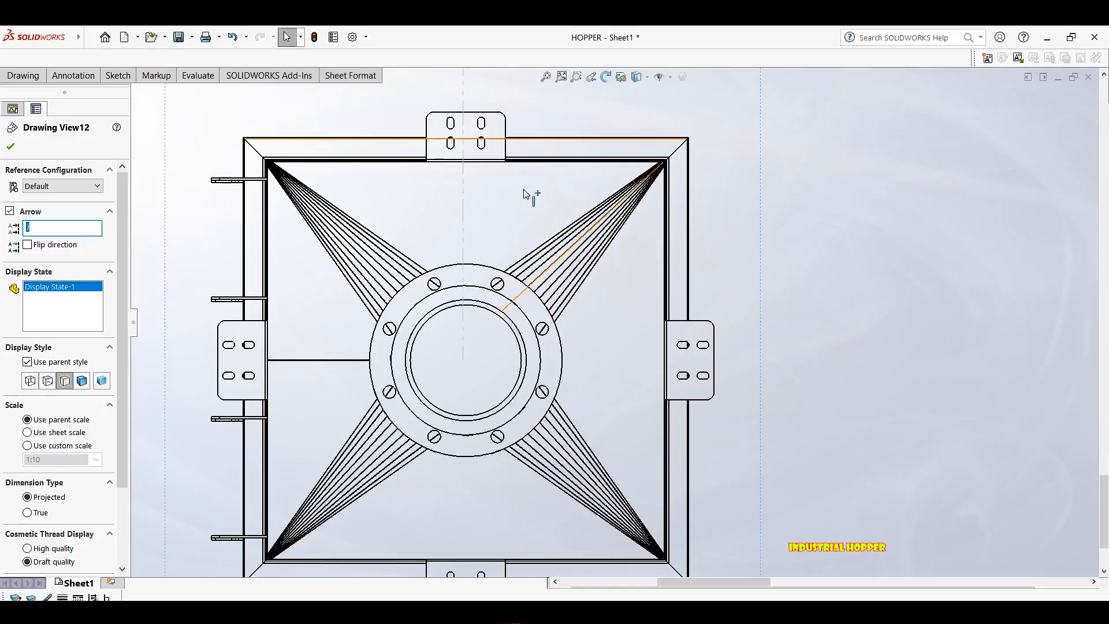
{"action": "scroll", "coordinate": [615, 323], "scroll_direction": "up", "scroll_amount": 3}
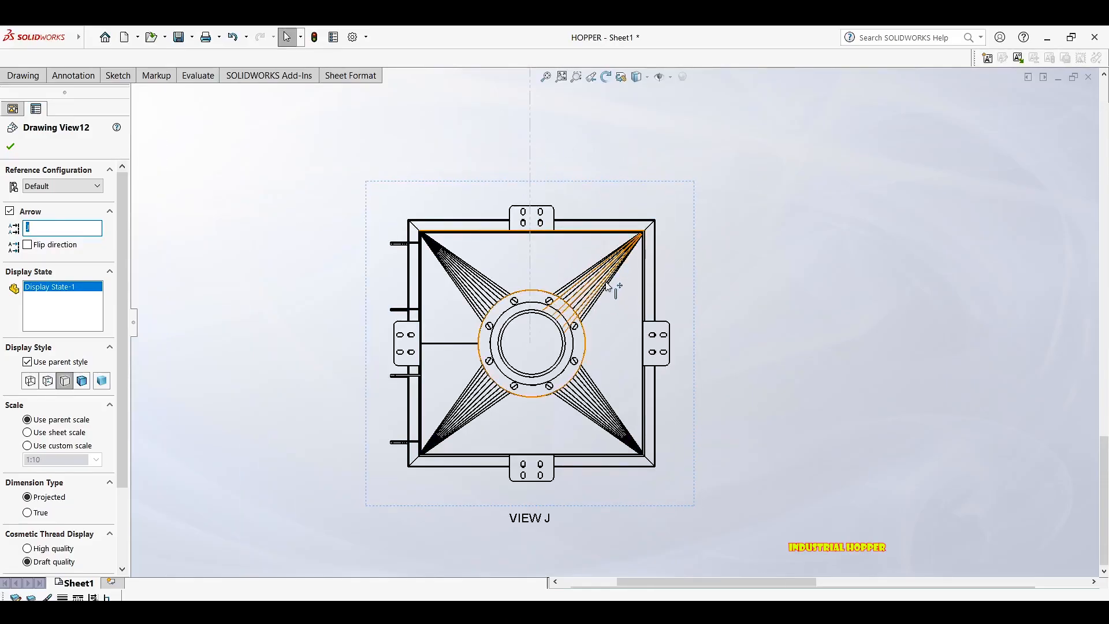
{"action": "scroll", "coordinate": [615, 324], "scroll_direction": "up", "scroll_amount": 2}
{"action": "scroll", "coordinate": [615, 226], "scroll_direction": "up", "scroll_amount": 5}
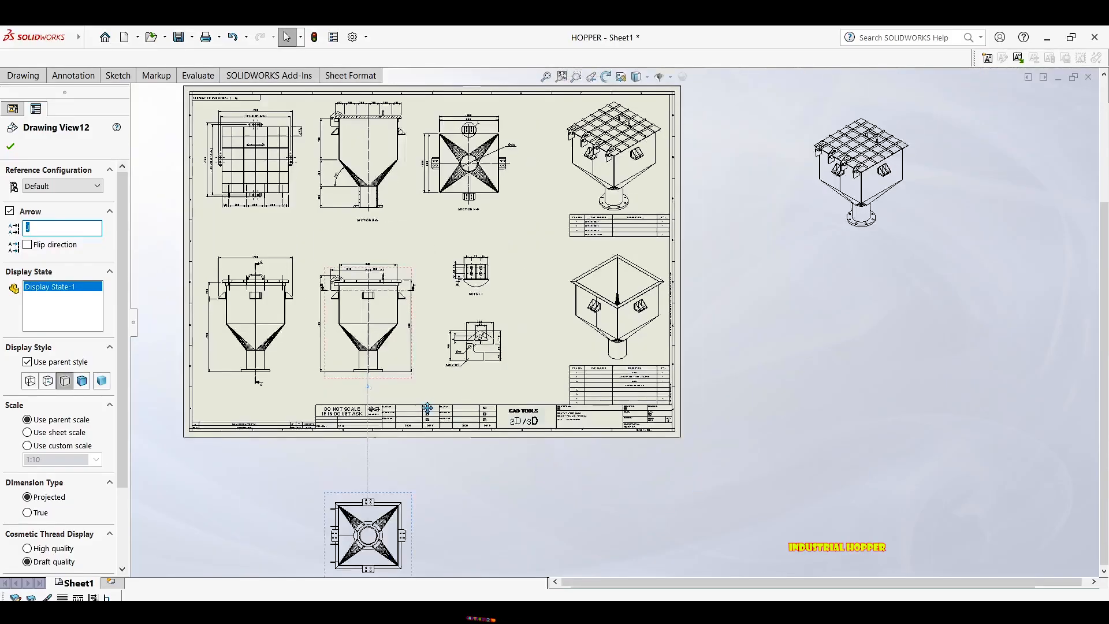
{"action": "scroll", "coordinate": [439, 392], "scroll_direction": "down", "scroll_amount": 5}
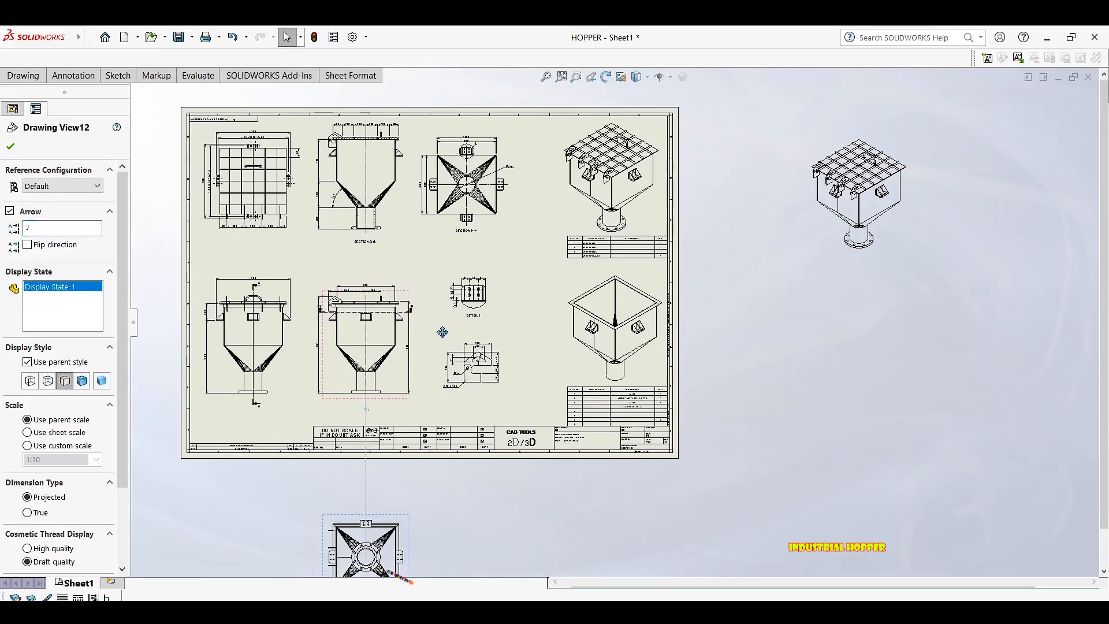
{"action": "scroll", "coordinate": [453, 430], "scroll_direction": "up", "scroll_amount": 4}
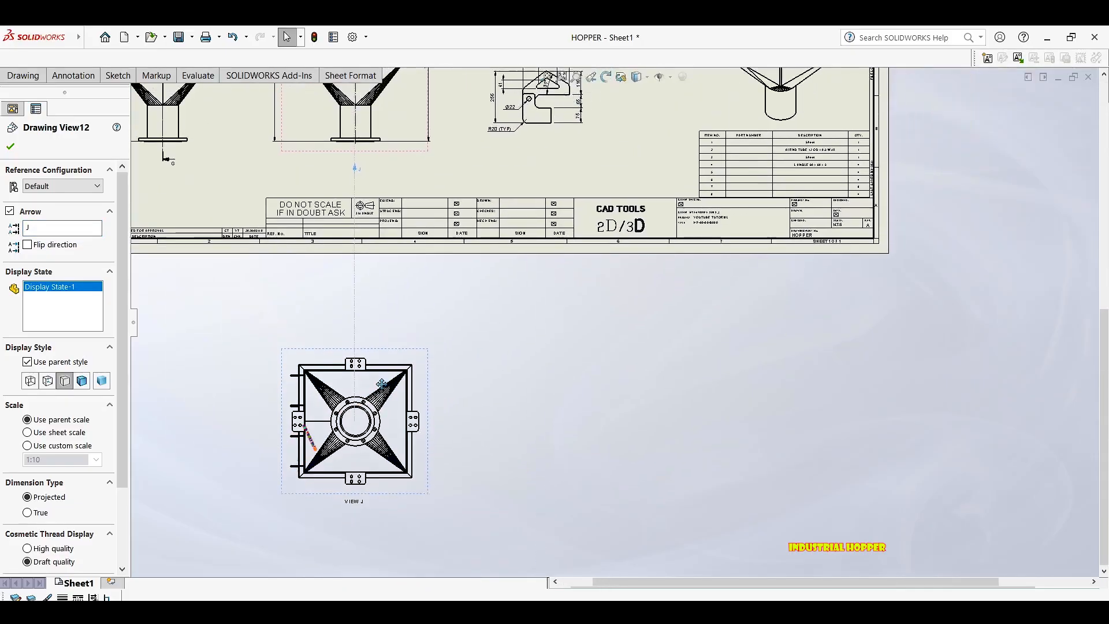
{"action": "scroll", "coordinate": [431, 341], "scroll_direction": "up", "scroll_amount": 2}
{"action": "scroll", "coordinate": [375, 404], "scroll_direction": "down", "scroll_amount": 4}
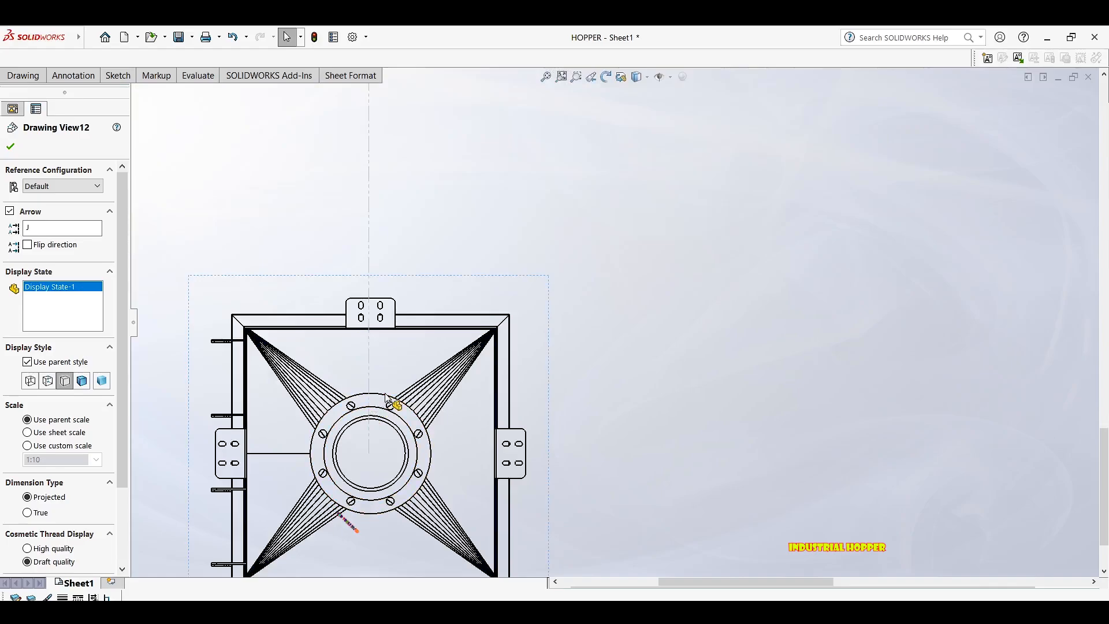
{"action": "left_click_drag", "start_coordinate": [390, 388], "coordinate": [436, 299]}
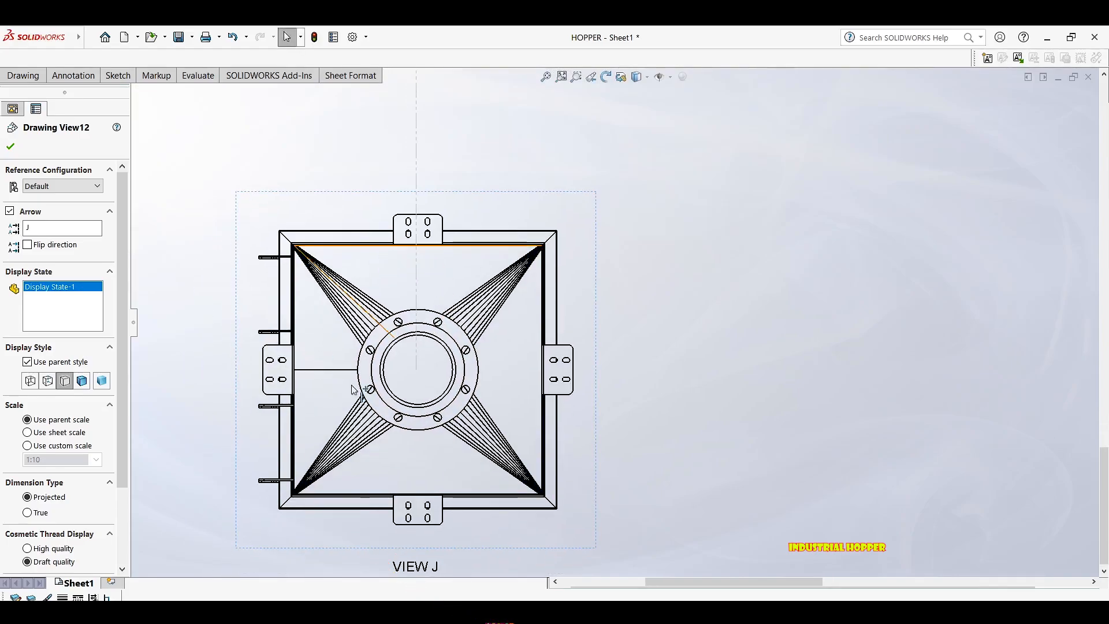
{"action": "scroll", "coordinate": [486, 298], "scroll_direction": "up", "scroll_amount": 1}
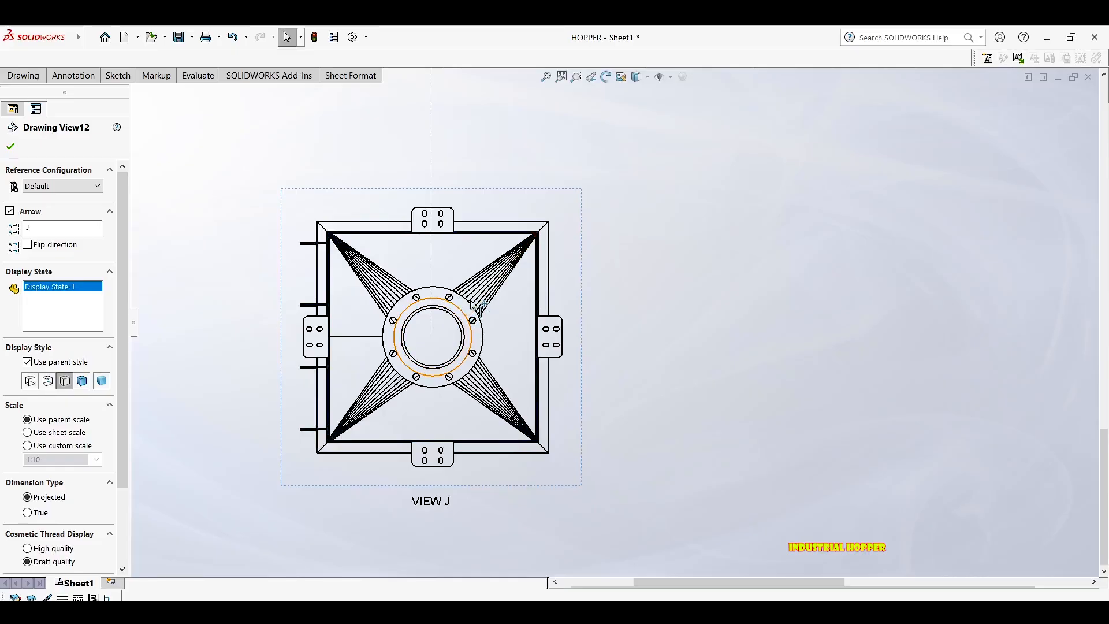
{"action": "left_click", "coordinate": [83, 78]}
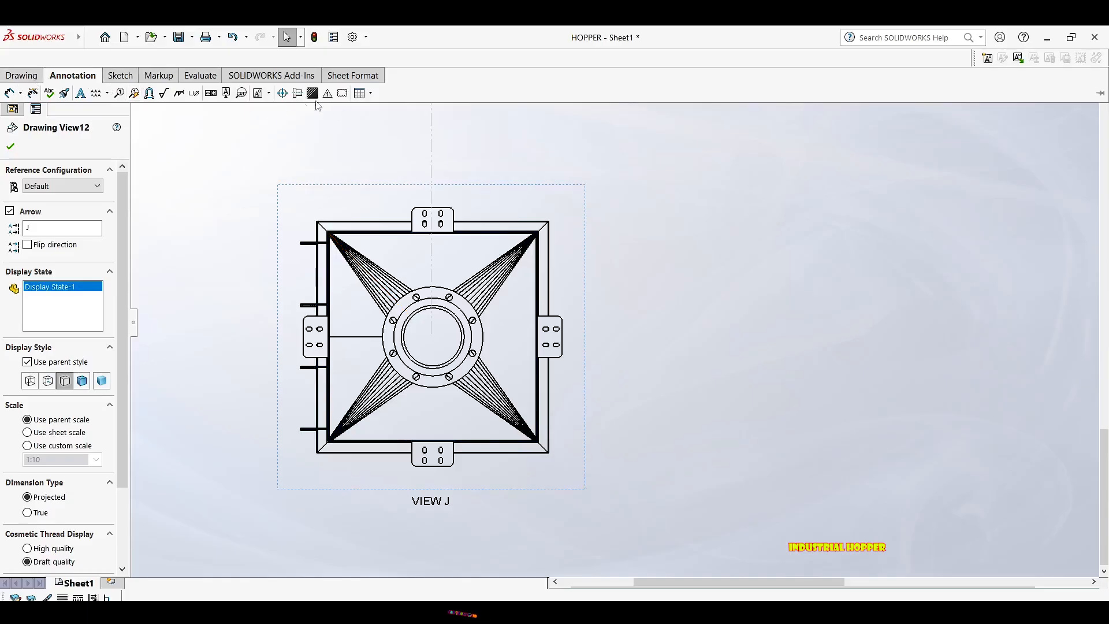
{"action": "left_click", "coordinate": [34, 76]}
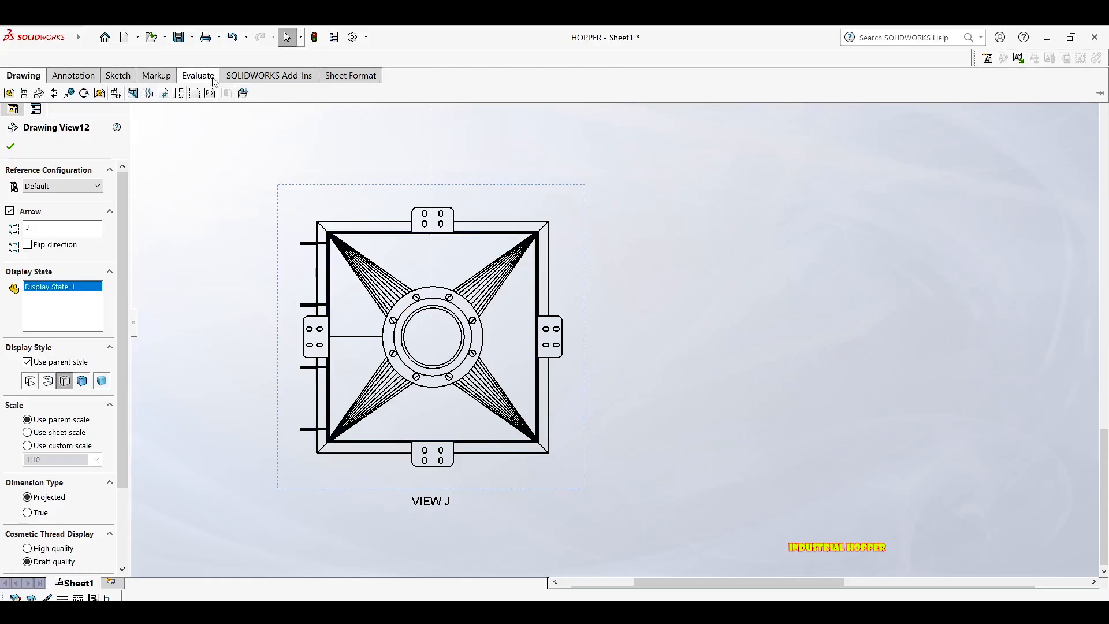
Break the alignment between View J and its parent elevation.
{"action": "scroll", "coordinate": [352, 249], "scroll_direction": "up", "scroll_amount": 2}
{"action": "middle_click_drag", "start_coordinate": [352, 249], "coordinate": [289, 292]}
{"action": "scroll", "coordinate": [416, 310], "scroll_direction": "up", "scroll_amount": 3}
{"action": "mouse_move", "coordinate": [417, 309]}
{"action": "middle_mouse_down"}
{"action": "mouse_move", "coordinate": [305, 414]}
{"action": "mouse_move", "coordinate": [285, 500]}
{"action": "mouse_move", "coordinate": [312, 426]}
{"action": "middle_mouse_up"}
{"action": "mouse_move", "coordinate": [312, 426]}
{"action": "left_mouse_down"}
{"action": "mouse_move", "coordinate": [372, 371]}
{"action": "mouse_move", "coordinate": [413, 302]}
{"action": "mouse_move", "coordinate": [412, 375]}
{"action": "mouse_move", "coordinate": [386, 424]}
{"action": "left_mouse_up"}
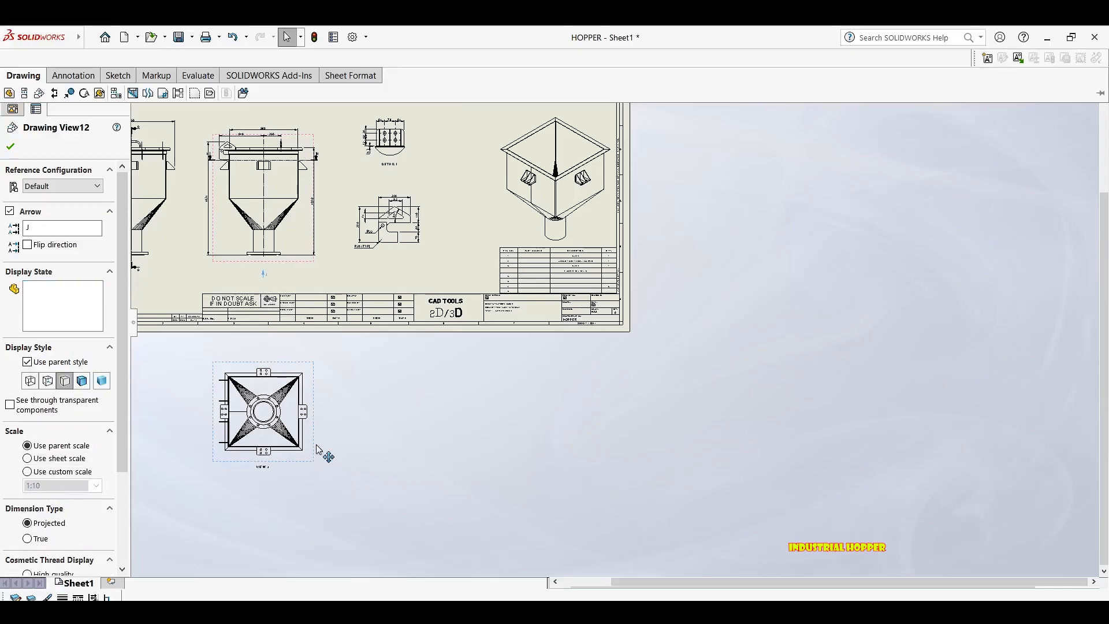
{"action": "right_click", "coordinate": [316, 445]}
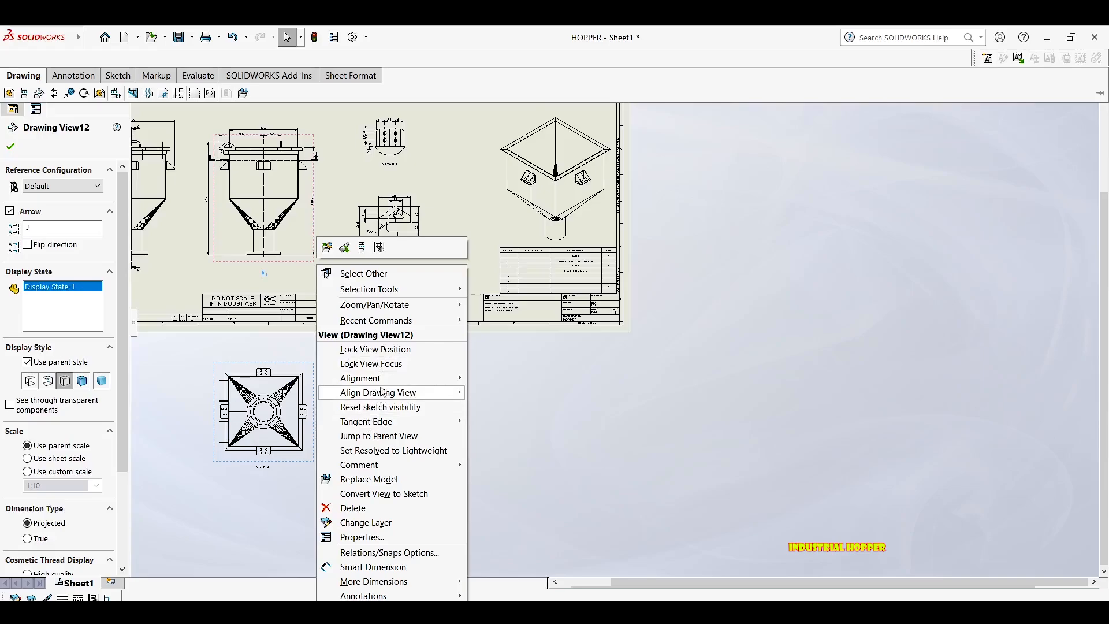
{"action": "mouse_move", "coordinate": [380, 379]}
{"action": "left_click", "coordinate": [509, 380]}
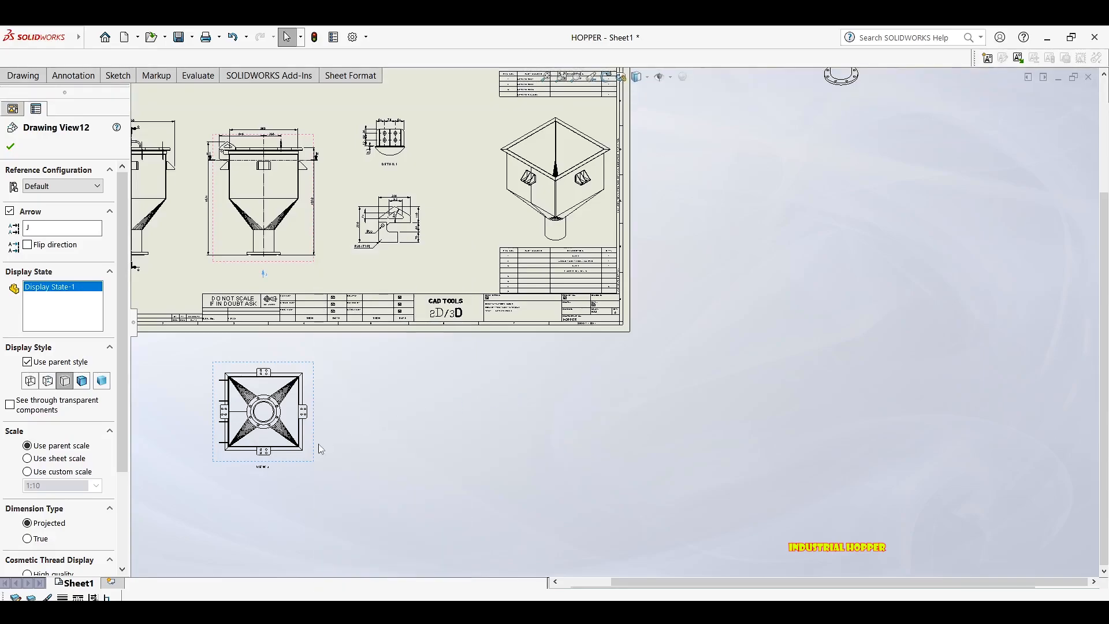
Move View J onto the sheet beside the side elevation, shifting Detail I and the hook view out of its way.
{"action": "left_click_drag", "start_coordinate": [315, 448], "coordinate": [492, 219]}
{"action": "middle_click_drag", "start_coordinate": [455, 255], "coordinate": [416, 384]}
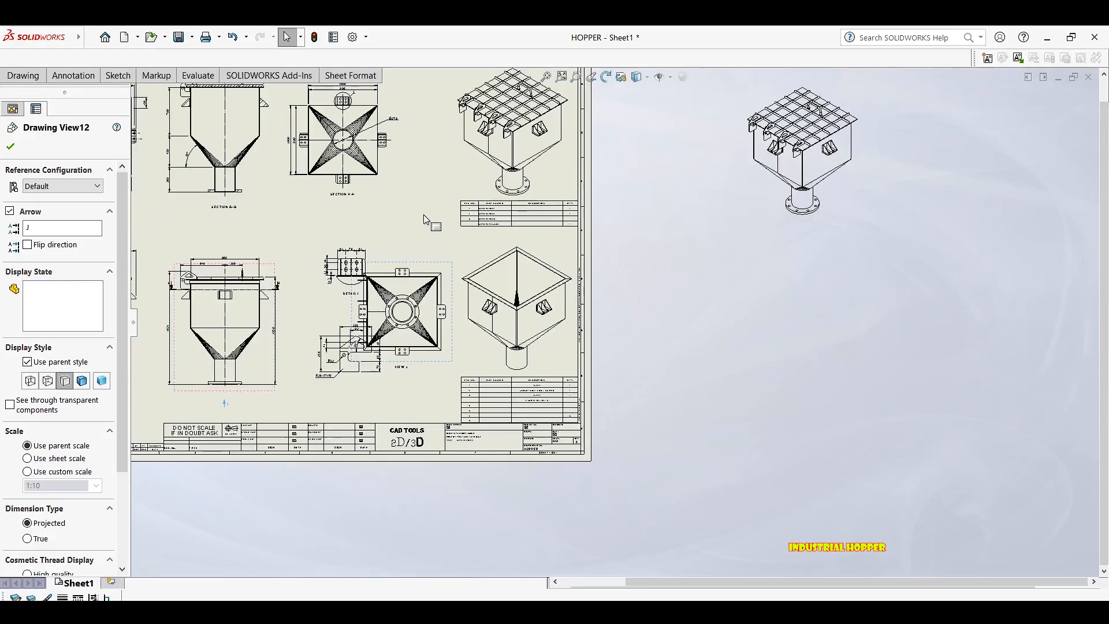
{"action": "mouse_move", "coordinate": [331, 300]}
{"action": "left_mouse_down"}
{"action": "mouse_move", "coordinate": [283, 306]}
{"action": "mouse_move", "coordinate": [280, 257]}
{"action": "mouse_move", "coordinate": [210, 257]}
{"action": "left_mouse_up"}
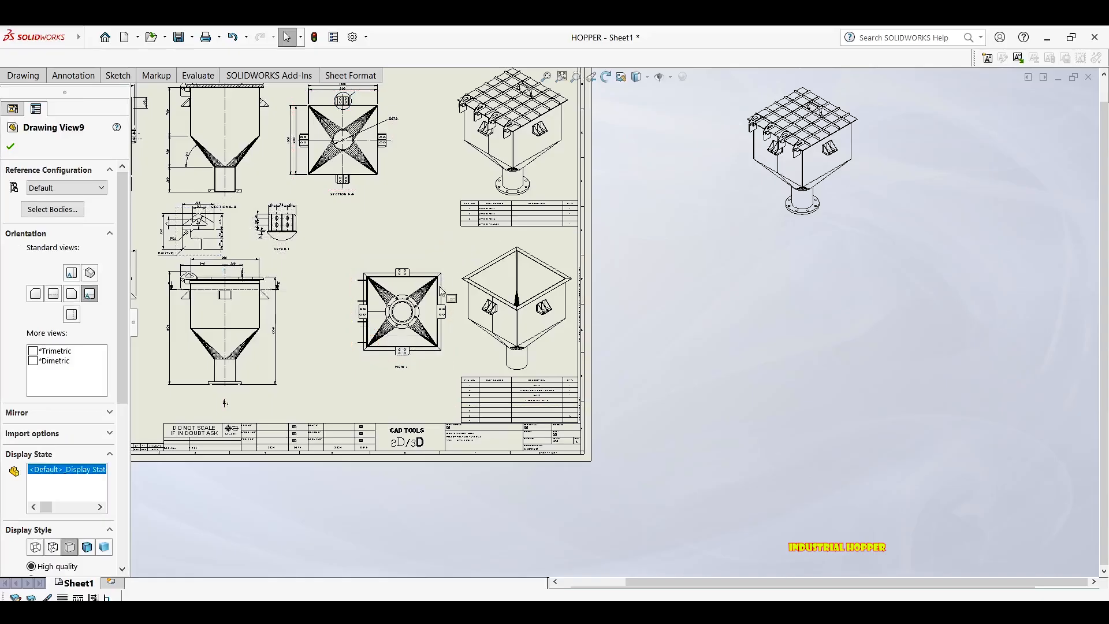
{"action": "left_click_drag", "start_coordinate": [407, 371], "coordinate": [383, 403]}
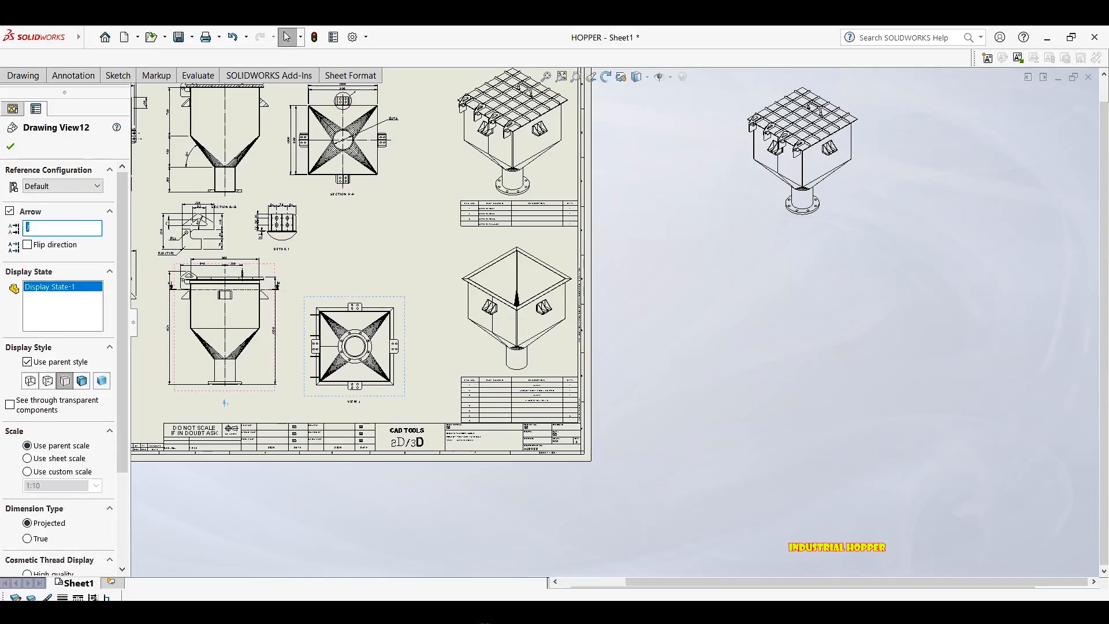
Arrange the hook view and Detail I side by side in the space between Section H-H and View J.
{"action": "mouse_move", "coordinate": [303, 227]}
{"action": "left_mouse_down"}
{"action": "mouse_move", "coordinate": [413, 238]}
{"action": "mouse_move", "coordinate": [431, 248]}
{"action": "mouse_move", "coordinate": [421, 254]}
{"action": "left_mouse_up"}
{"action": "left_click_drag", "start_coordinate": [308, 247], "coordinate": [415, 265]}
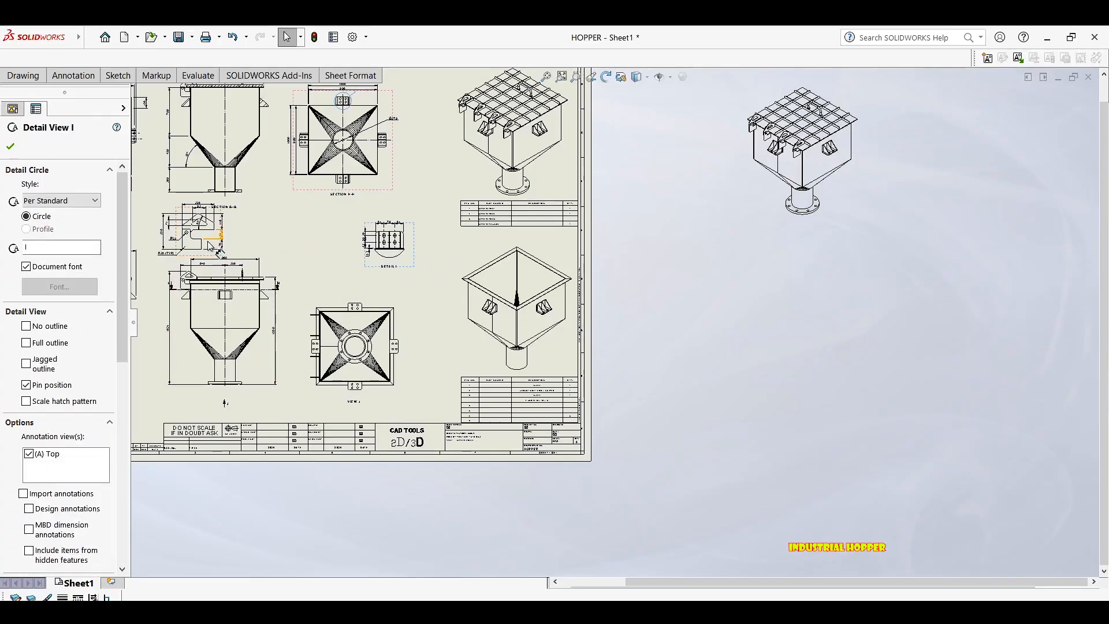
{"action": "scroll", "coordinate": [176, 254], "scroll_direction": "down", "scroll_amount": 2}
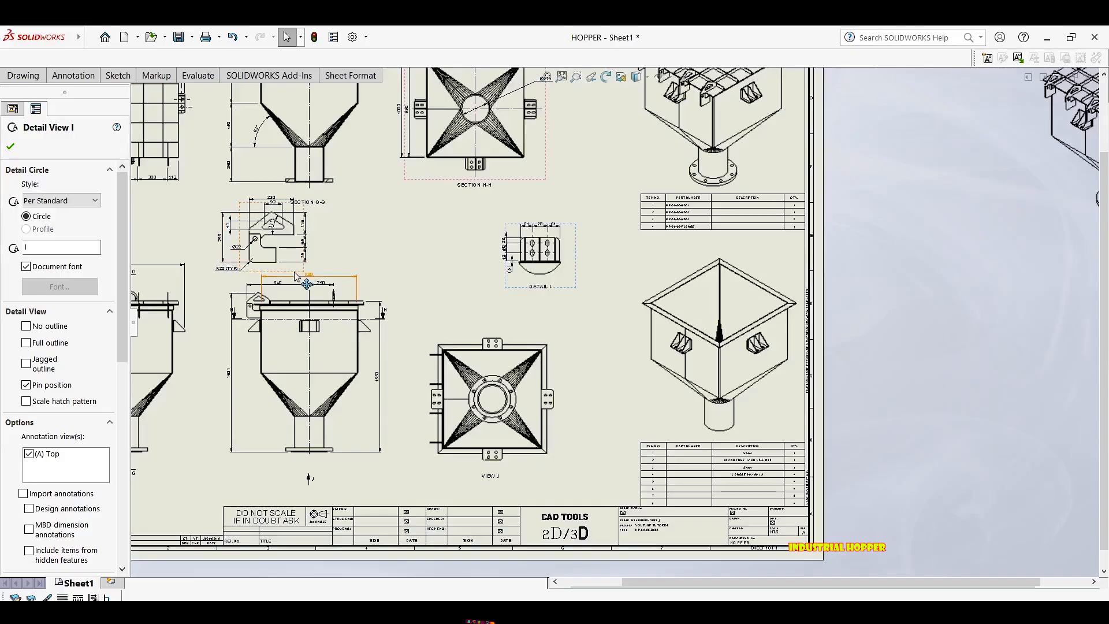
{"action": "left_click_drag", "start_coordinate": [297, 277], "coordinate": [472, 294]}
{"action": "left_click", "coordinate": [578, 259]}
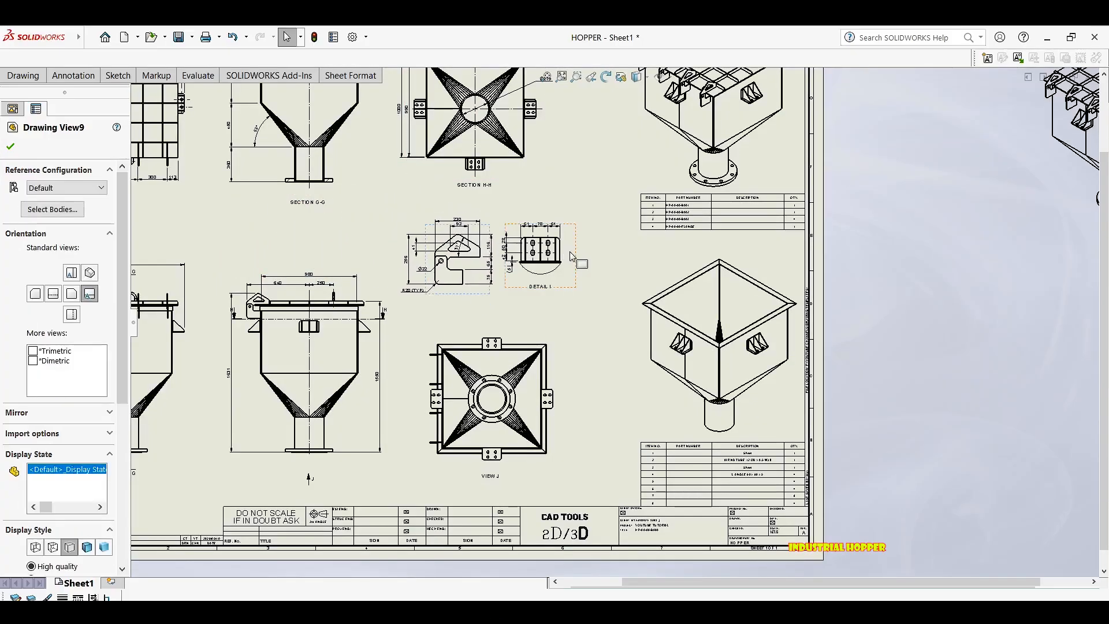
{"action": "left_click_drag", "start_coordinate": [599, 261], "coordinate": [611, 267]}
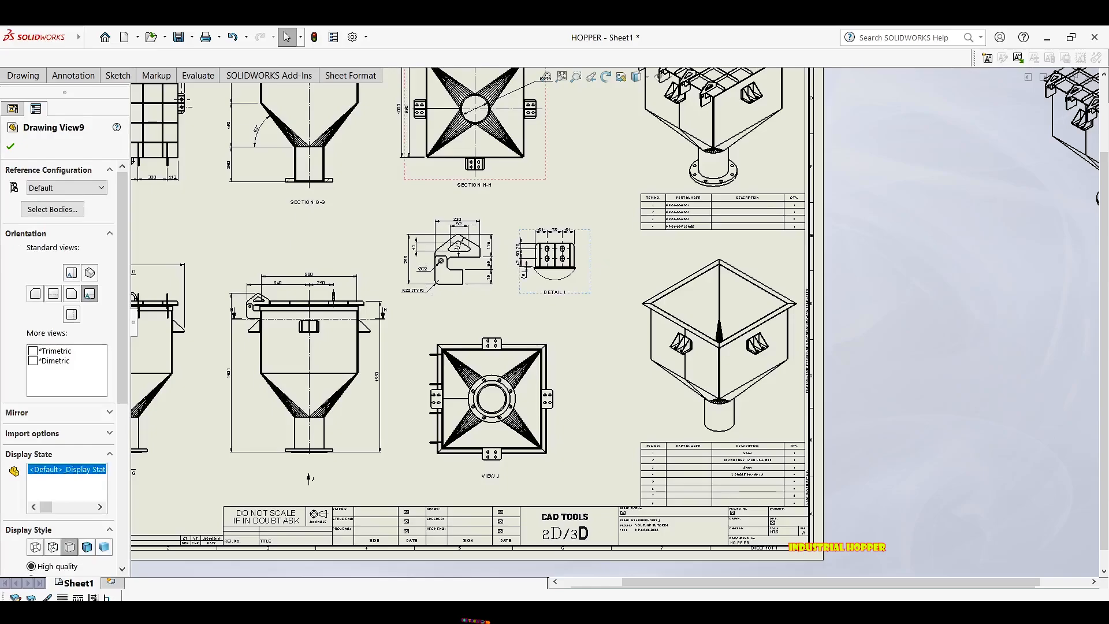
{"action": "scroll", "coordinate": [491, 281], "scroll_direction": "down", "scroll_amount": 3}
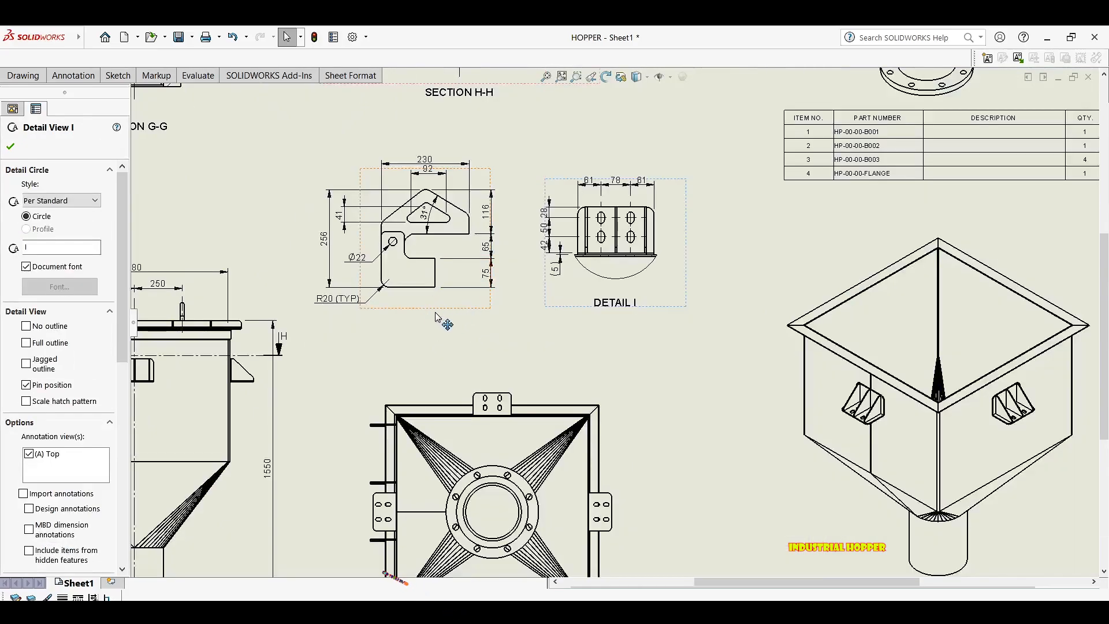
{"action": "mouse_move", "coordinate": [435, 312]}
{"action": "left_mouse_down"}
{"action": "mouse_move", "coordinate": [414, 314]}
{"action": "mouse_move", "coordinate": [431, 324]}
{"action": "left_mouse_up"}
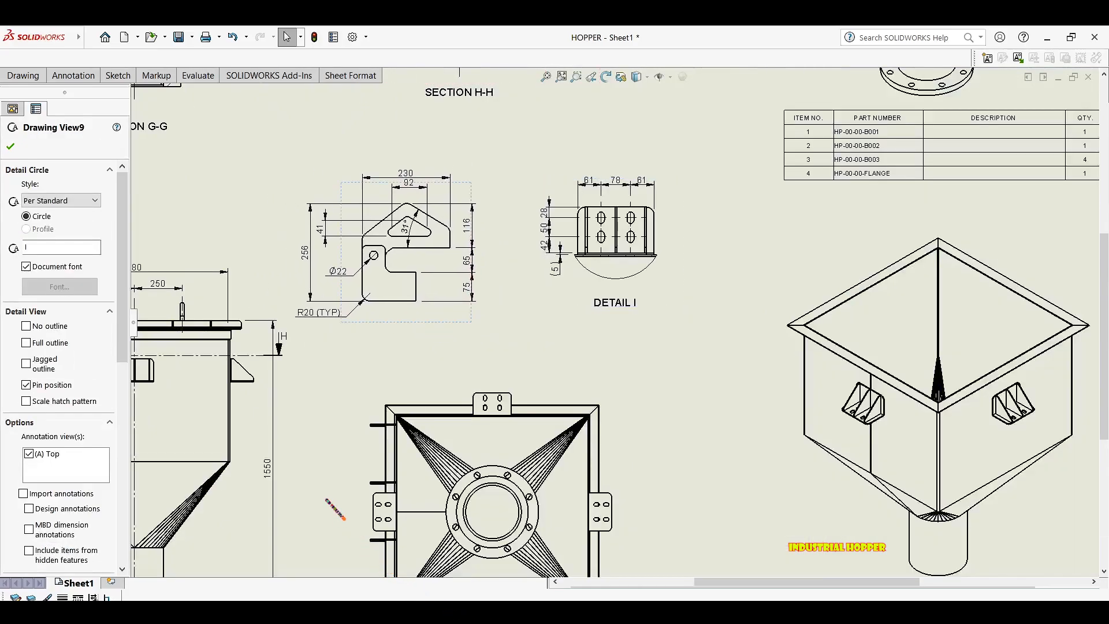
Shift View J slightly so that it sits beneath the hook view and Detail I.
{"action": "middle_click_drag", "start_coordinate": [566, 306], "coordinate": [395, 255]}
{"action": "scroll", "coordinate": [324, 220], "scroll_direction": "up", "scroll_amount": 4}
{"action": "mouse_move", "coordinate": [542, 371]}
{"action": "middle_mouse_down"}
{"action": "mouse_move", "coordinate": [490, 289]}
{"action": "mouse_move", "coordinate": [462, 269]}
{"action": "middle_mouse_up"}
{"action": "mouse_move", "coordinate": [469, 267]}
{"action": "left_mouse_down"}
{"action": "mouse_move", "coordinate": [492, 267]}
{"action": "mouse_move", "coordinate": [480, 261]}
{"action": "left_mouse_up"}
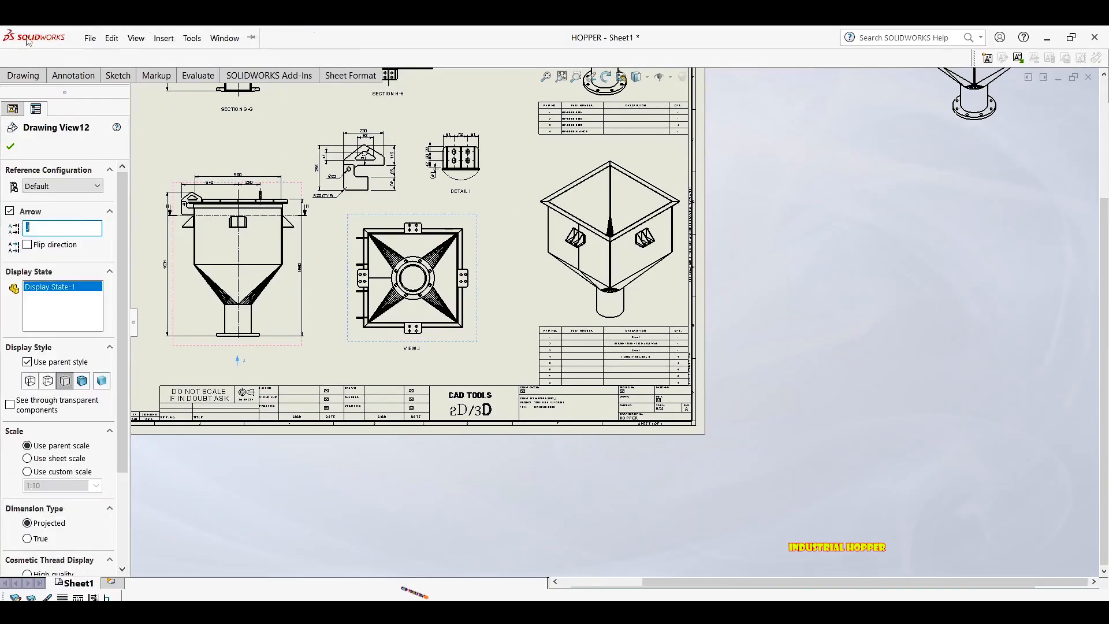
Create a circular detail view of the outlet flange in View J, about 495 mm in diameter, and place it beside Section H-H.
{"action": "left_click", "coordinate": [75, 76]}
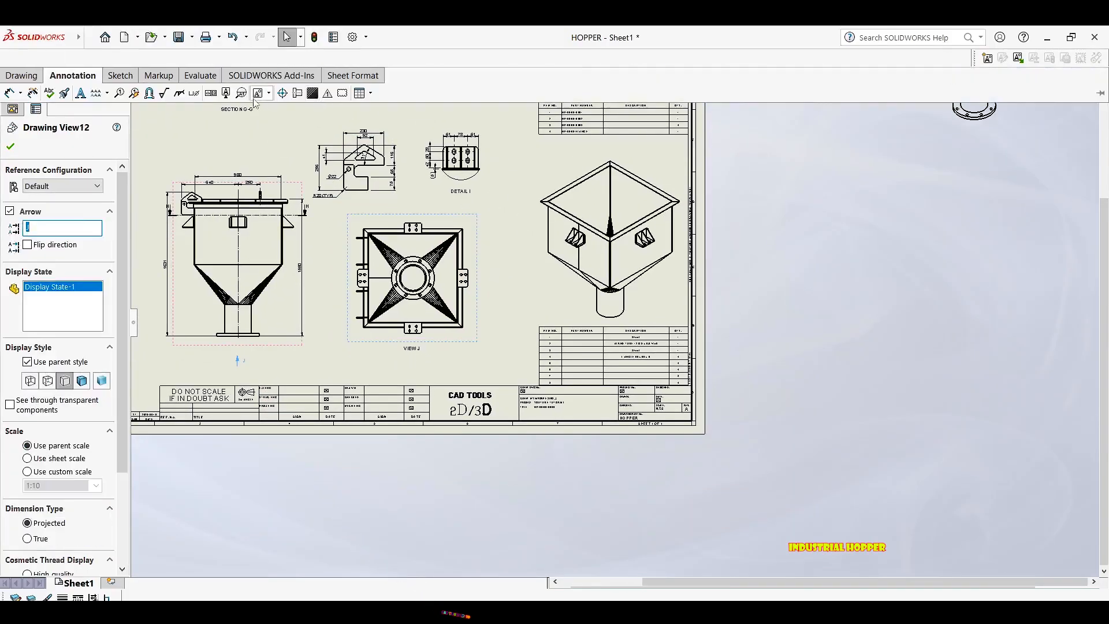
{"action": "left_click", "coordinate": [28, 78]}
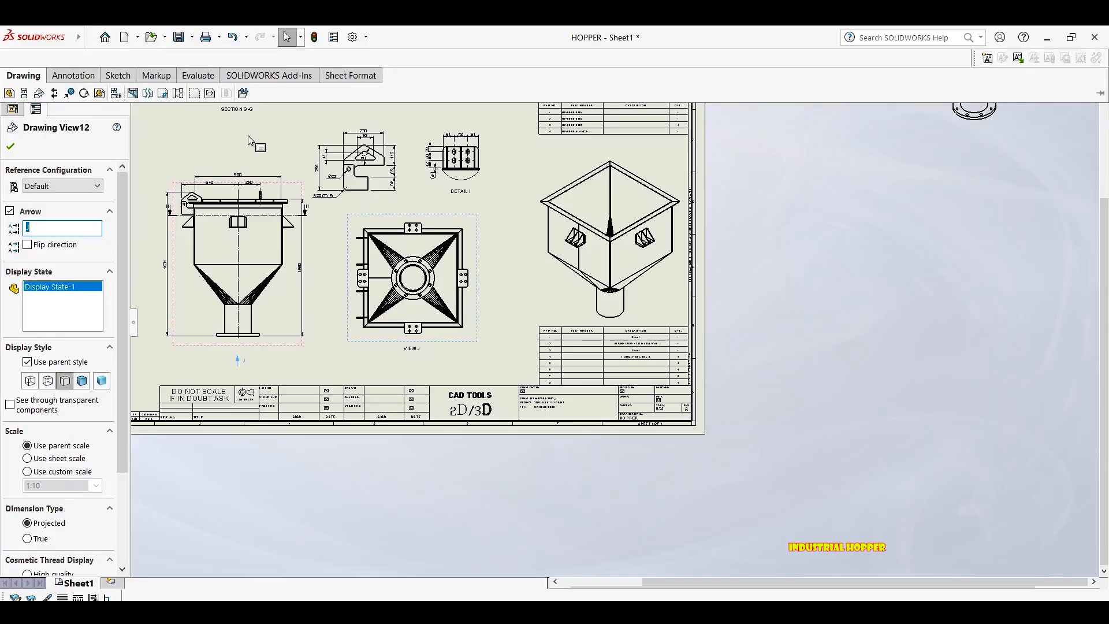
{"action": "left_click", "coordinate": [84, 93]}
{"action": "scroll", "coordinate": [424, 275], "scroll_direction": "down", "scroll_amount": 6}
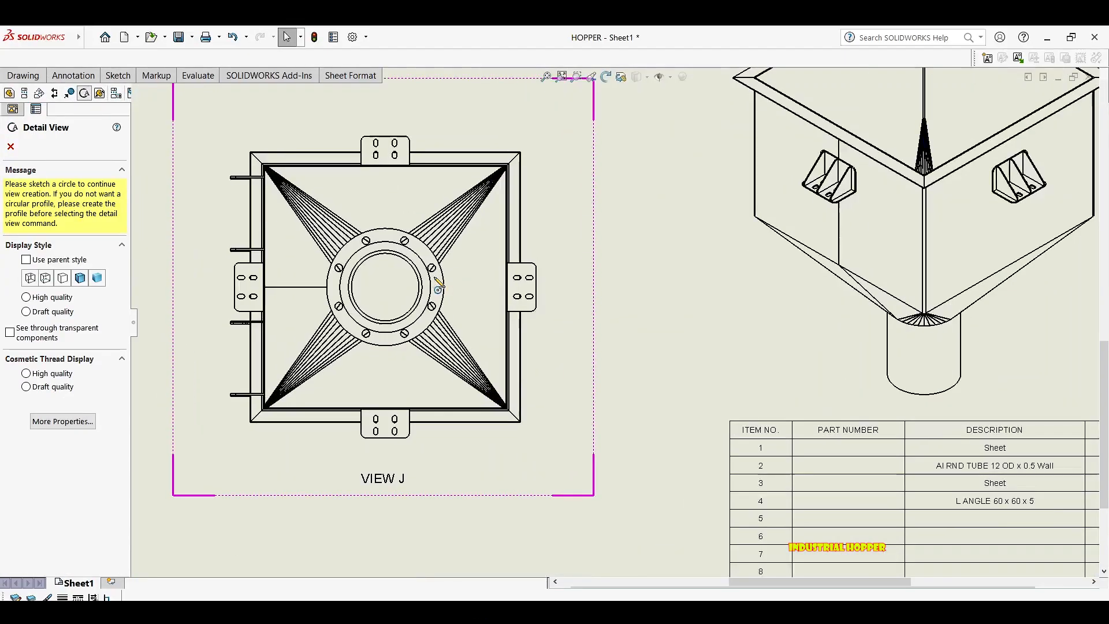
{"action": "left_click", "coordinate": [388, 290]}
{"action": "scroll", "coordinate": [428, 239], "scroll_direction": "down", "scroll_amount": 6}
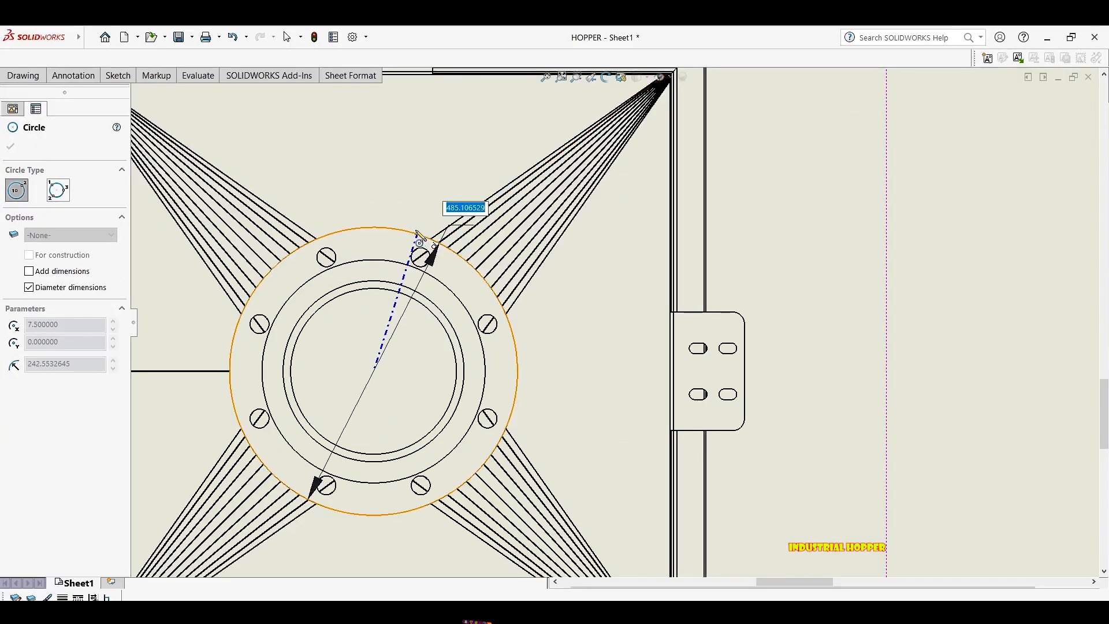
{"action": "left_click", "coordinate": [414, 239]}
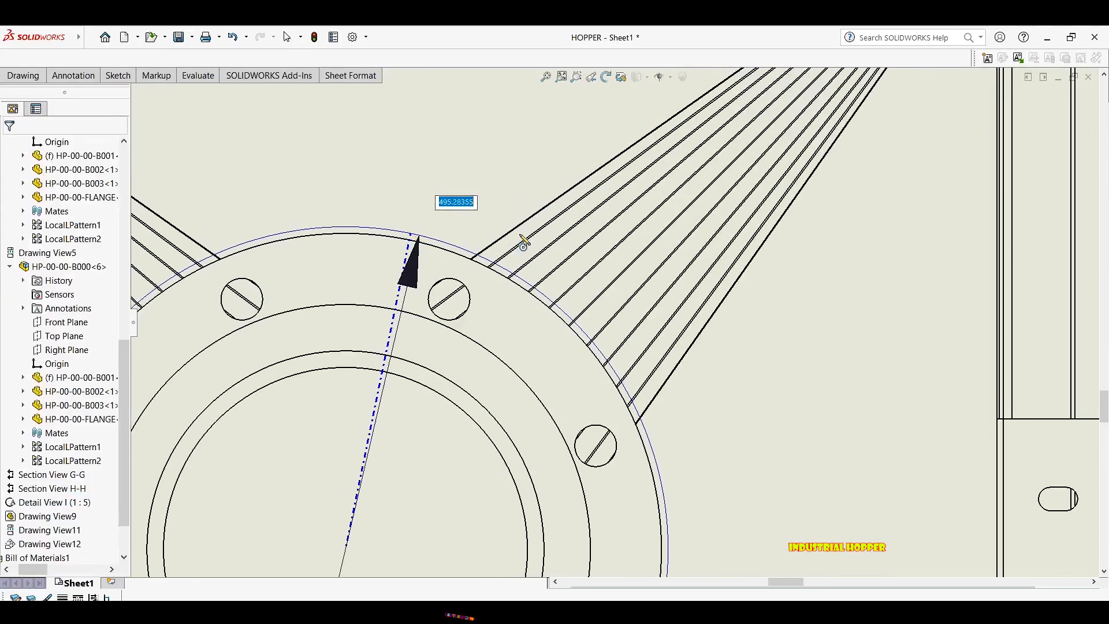
{"action": "scroll", "coordinate": [559, 238], "scroll_direction": "up", "scroll_amount": 8}
{"action": "scroll", "coordinate": [585, 231], "scroll_direction": "up", "scroll_amount": 6}
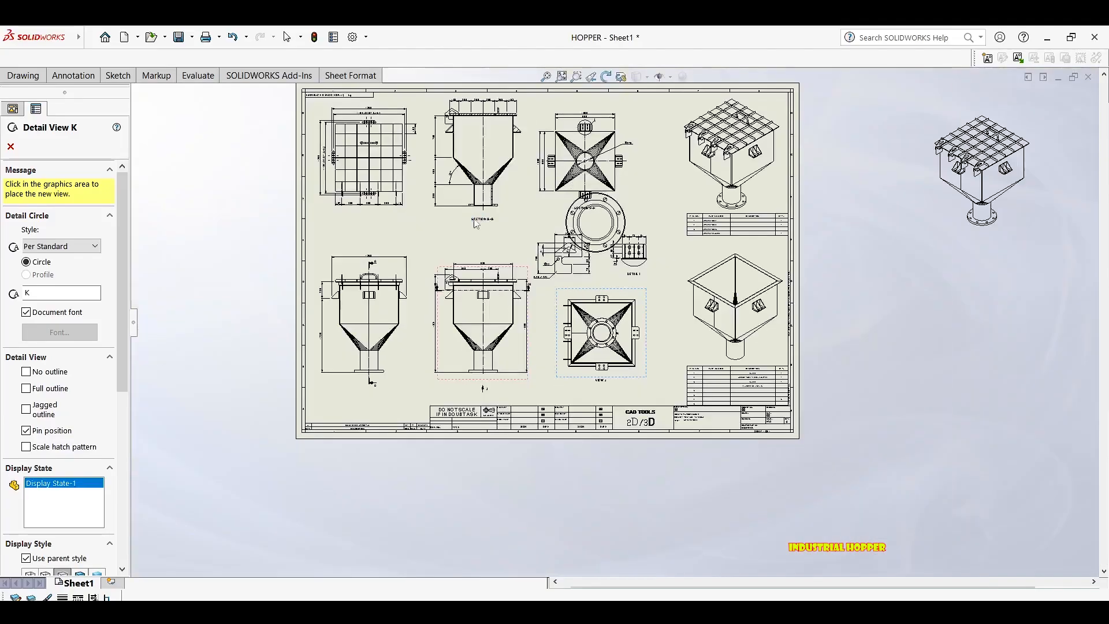
{"action": "scroll", "coordinate": [550, 199], "scroll_direction": "down", "scroll_amount": 1}
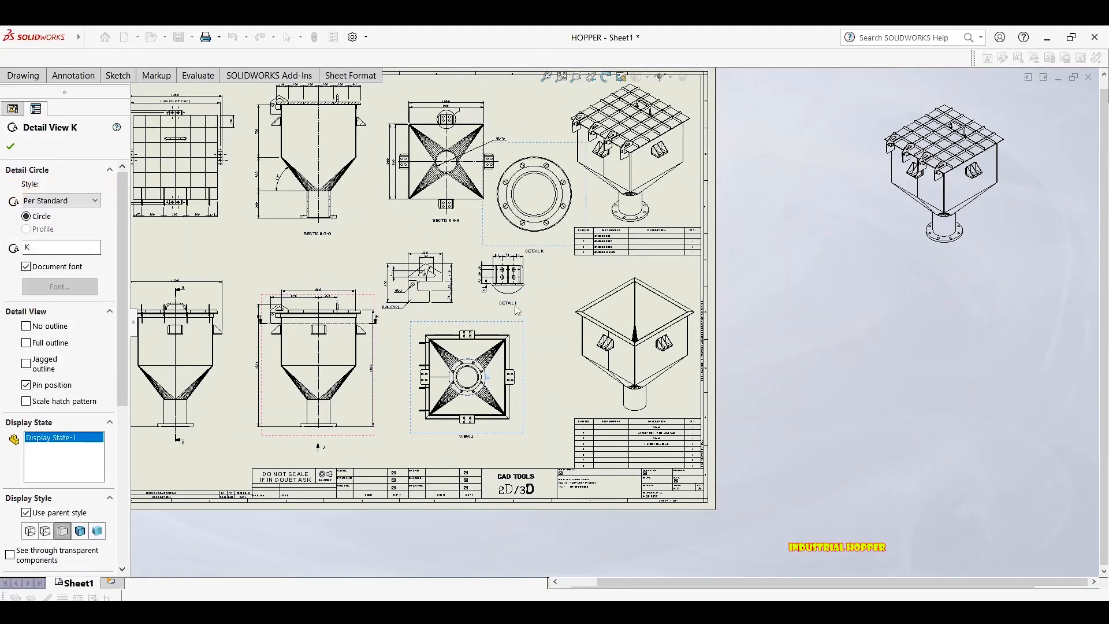
{"action": "middle_click_drag", "start_coordinate": [520, 237], "coordinate": [487, 224]}
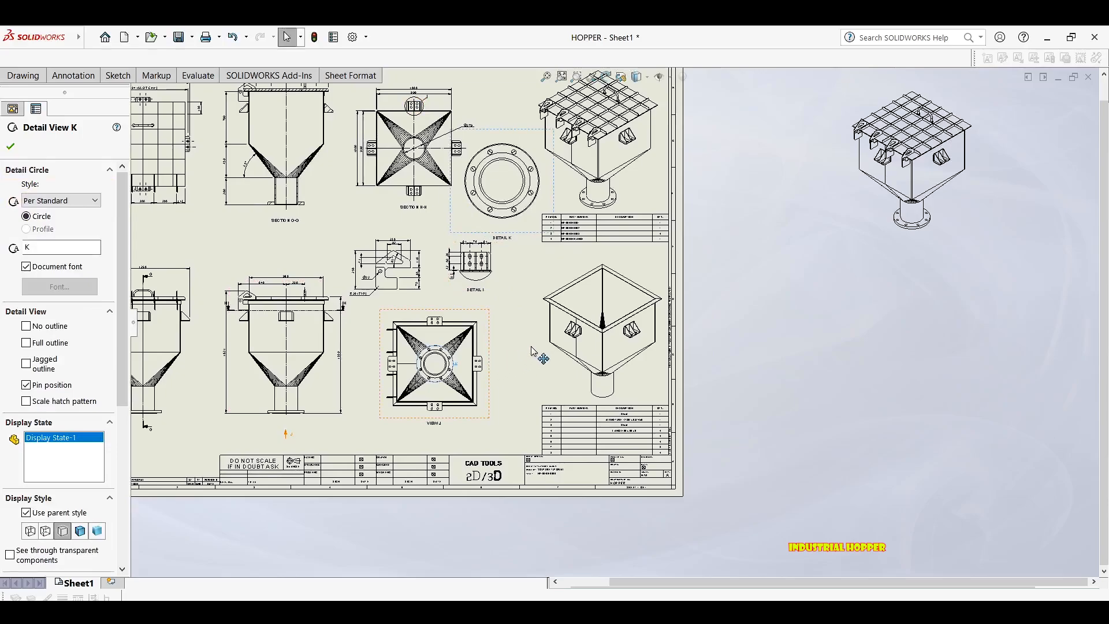
Shift the side elevation and Section G-G slightly towards the front elevation and plan view.
{"action": "scroll", "coordinate": [500, 350], "scroll_direction": "up", "scroll_amount": 1}
{"action": "scroll", "coordinate": [368, 358], "scroll_direction": "up", "scroll_amount": 2}
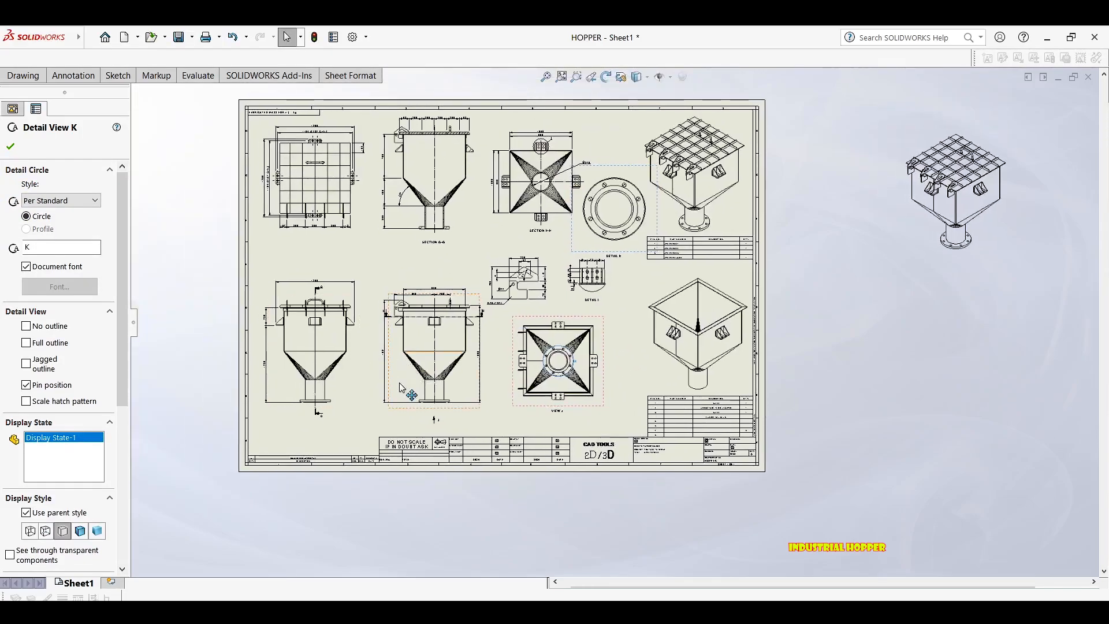
{"action": "scroll", "coordinate": [399, 383], "scroll_direction": "down", "scroll_amount": 1}
{"action": "key", "text": "Escape"}
{"action": "left_click_drag", "start_coordinate": [398, 383], "coordinate": [390, 385]}
{"action": "key", "text": "Escape"}
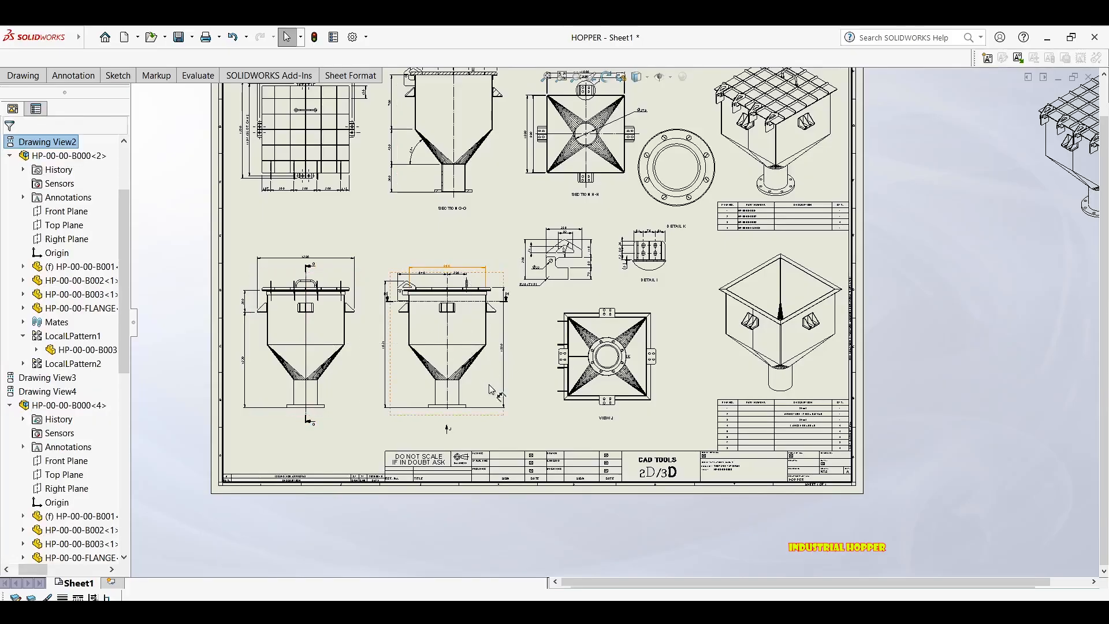
{"action": "left_click", "coordinate": [491, 352]}
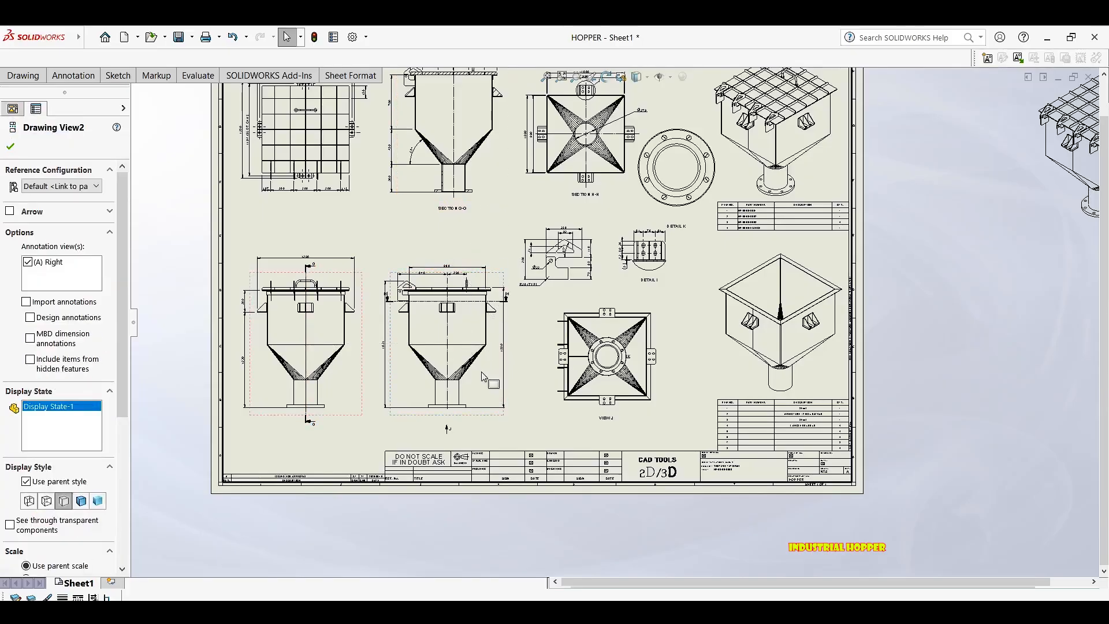
{"action": "left_click", "coordinate": [490, 211]}
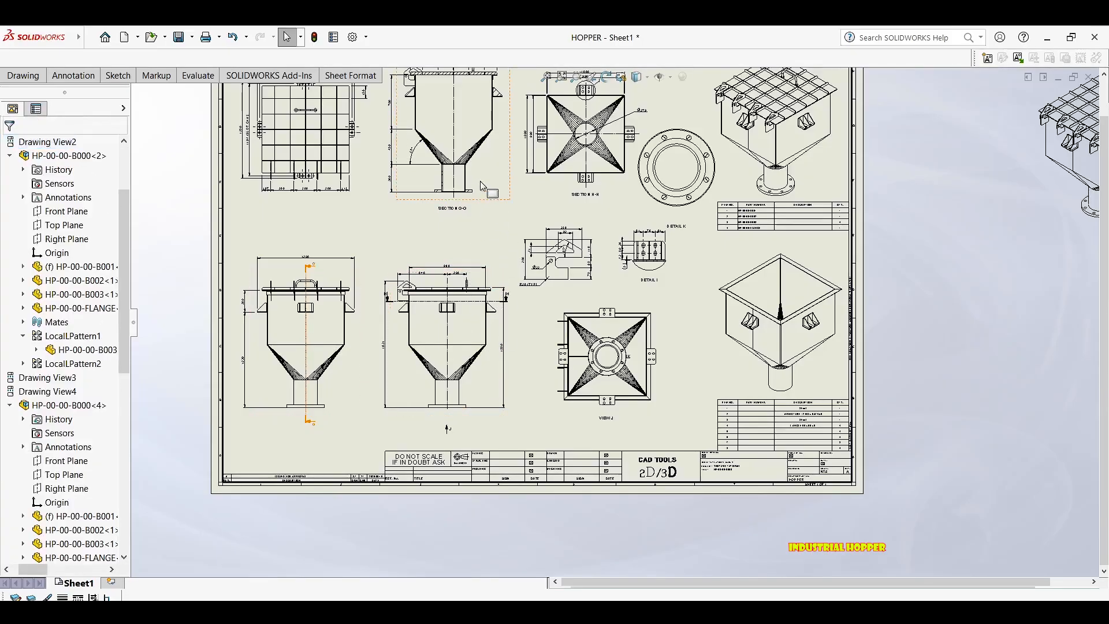
{"action": "left_click", "coordinate": [490, 200]}
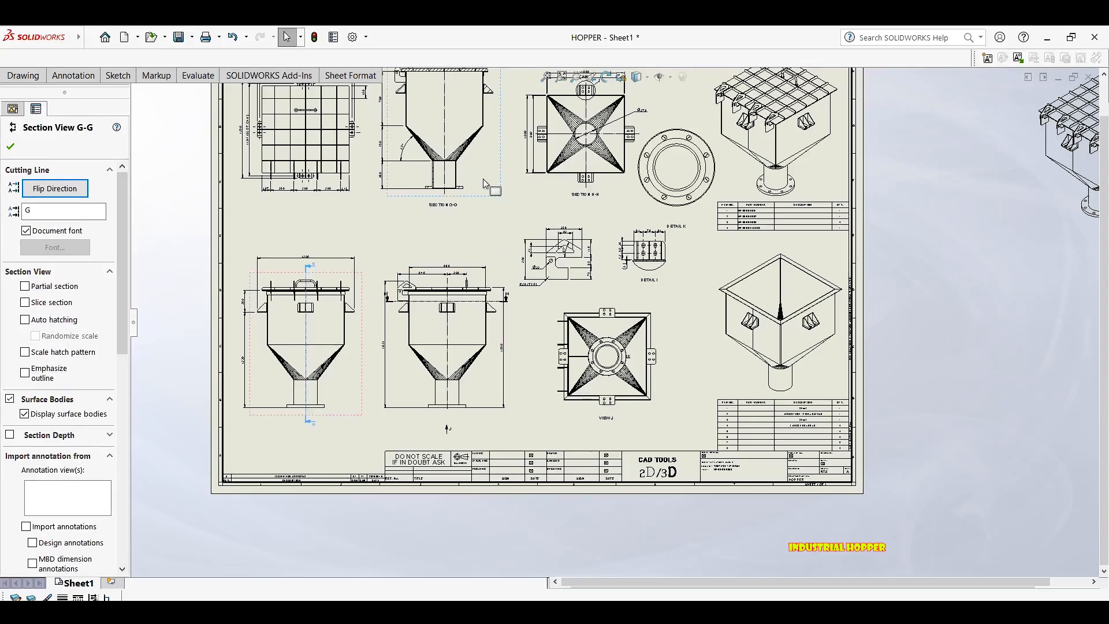
Try to align Section G-G horizontally by center with the side elevation, and undo the alignment.
{"action": "right_click", "coordinate": [485, 177]}
{"action": "middle_click_drag", "start_coordinate": [399, 160], "coordinate": [309, 239]}
{"action": "key", "text": "Escape"}
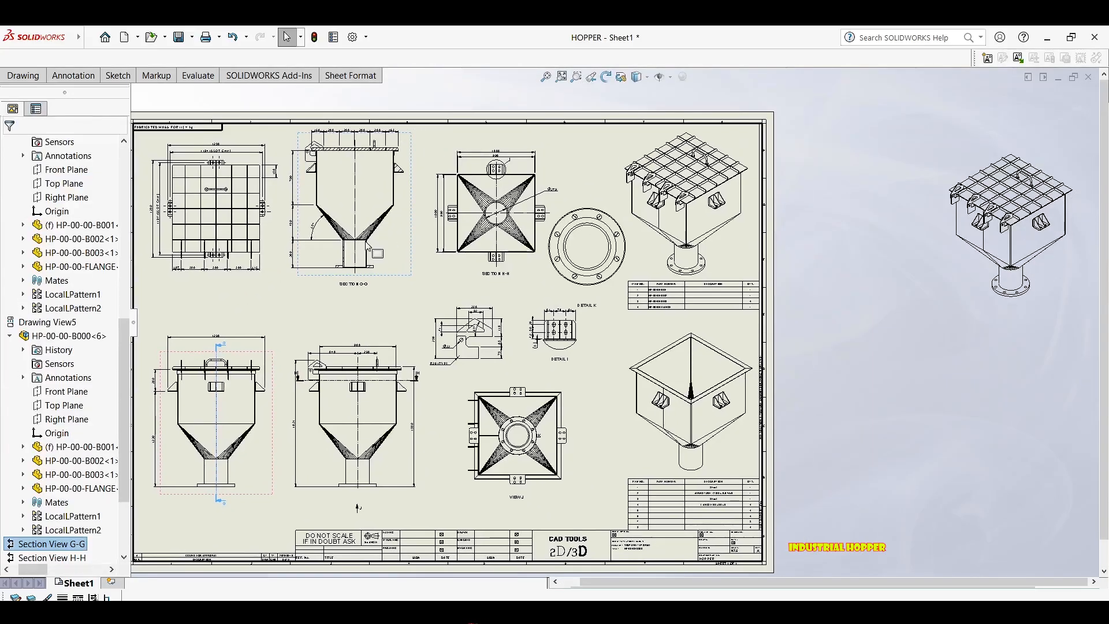
{"action": "scroll", "coordinate": [341, 240], "scroll_direction": "down", "scroll_amount": 1}
{"action": "left_click", "coordinate": [408, 274]}
{"action": "right_click", "coordinate": [428, 345]}
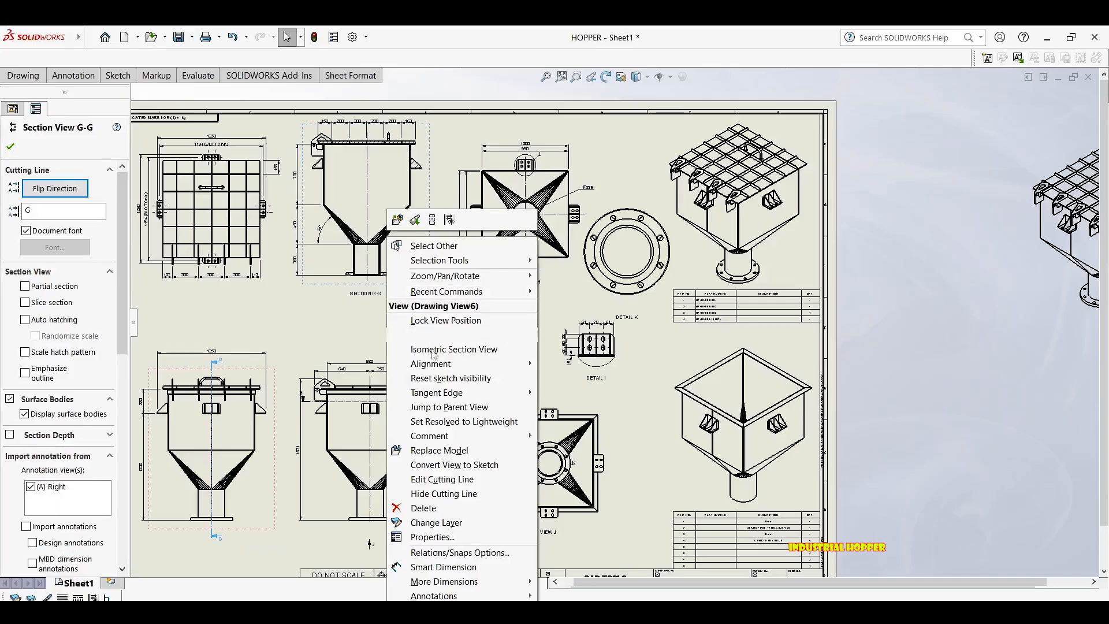
{"action": "mouse_move", "coordinate": [443, 365]}
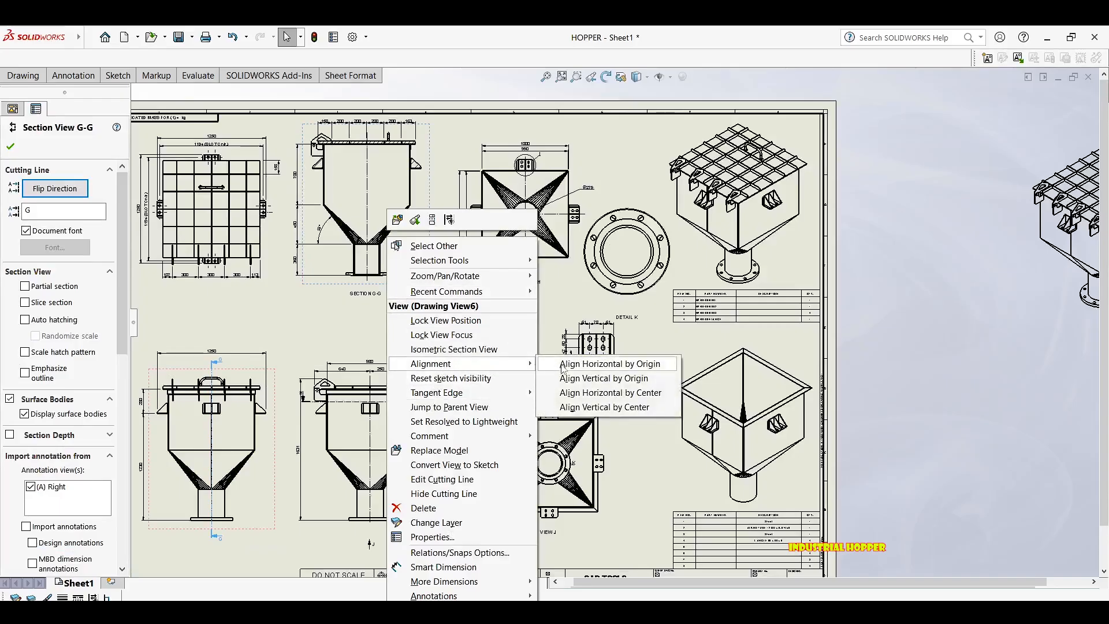
{"action": "left_click", "coordinate": [590, 399]}
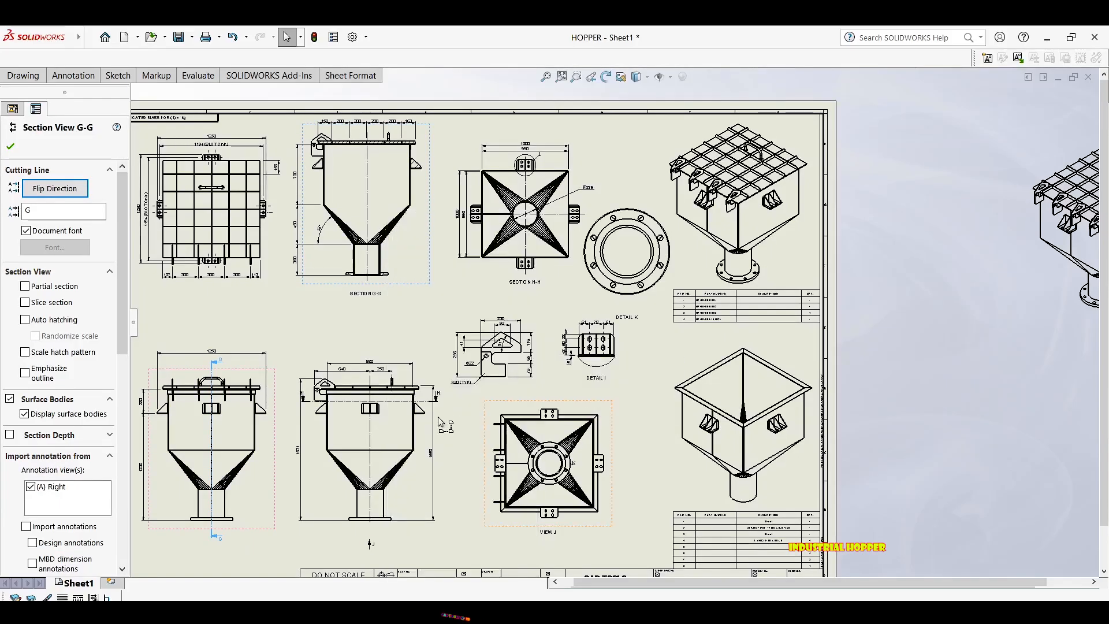
{"action": "left_click", "coordinate": [428, 441]}
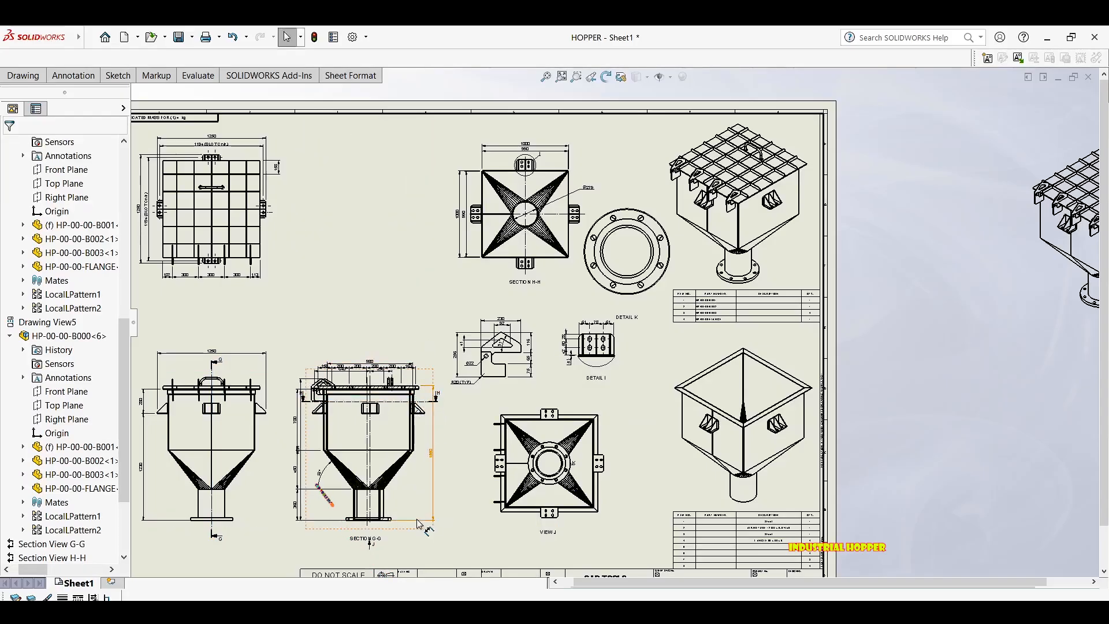
{"action": "key", "text": "ctrl+z"}
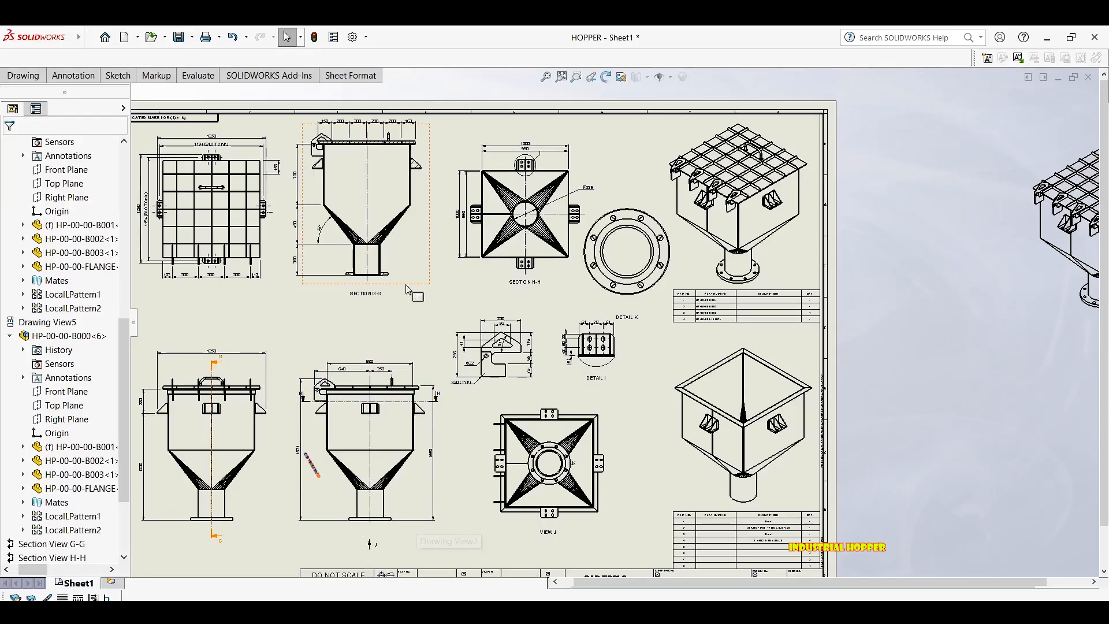
Align Section G-G vertically by center with the side elevation.
{"action": "left_click", "coordinate": [420, 484]}
{"action": "right_click", "coordinate": [395, 242]}
{"action": "left_click", "coordinate": [395, 242]}
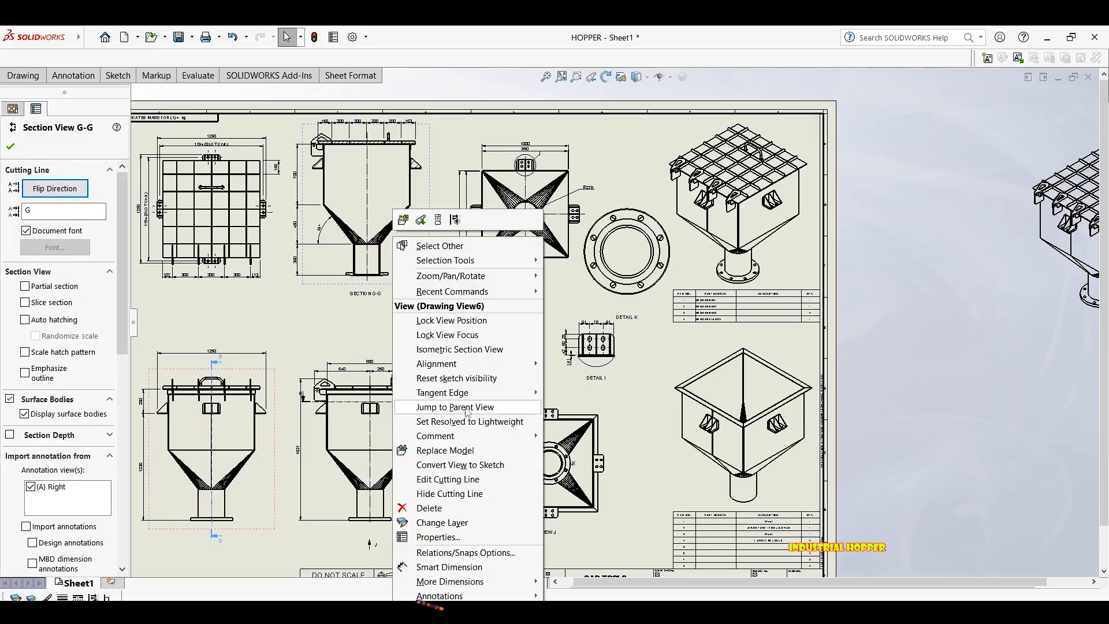
{"action": "mouse_move", "coordinate": [474, 364]}
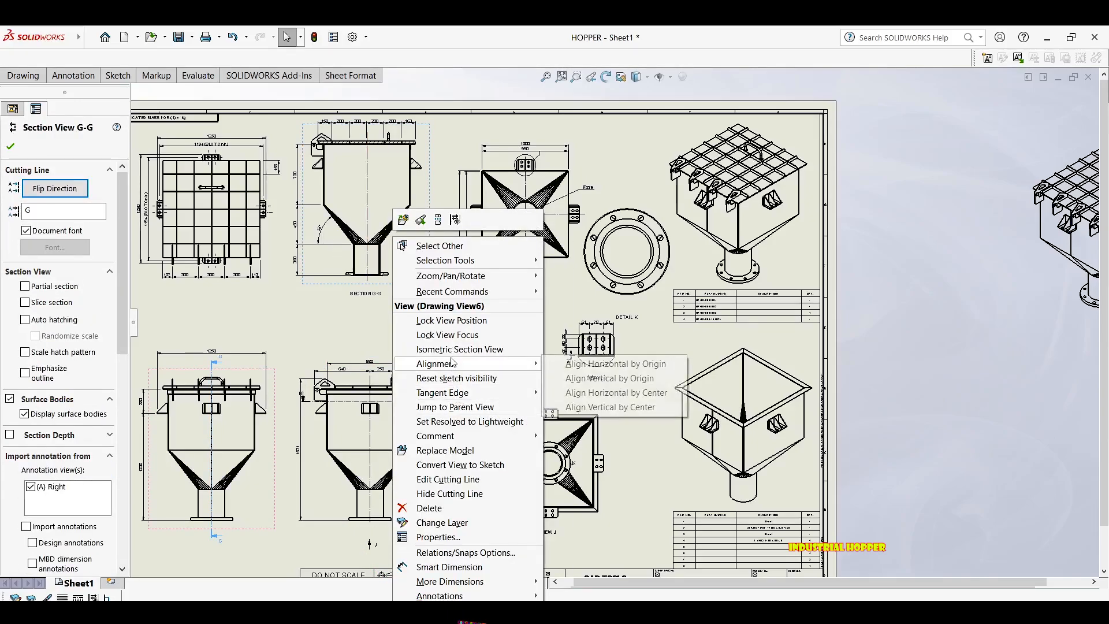
{"action": "left_click", "coordinate": [609, 407]}
{"action": "left_click", "coordinate": [415, 486]}
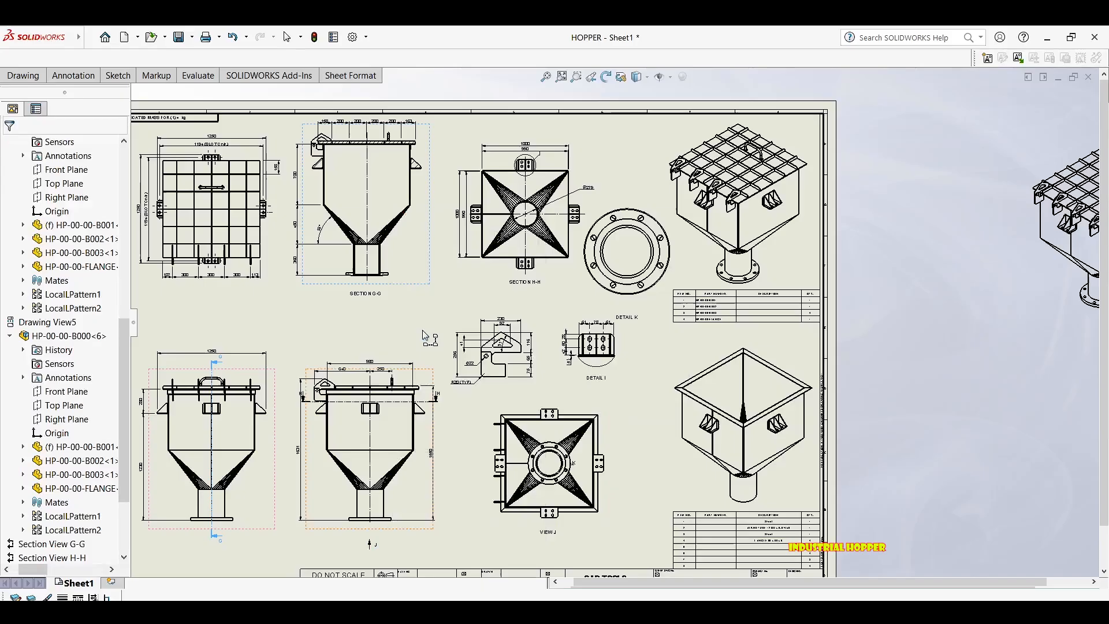
Move the side elevation, together with the aligned Section G-G, a little closer to the front elevation.
{"action": "left_click", "coordinate": [420, 292]}
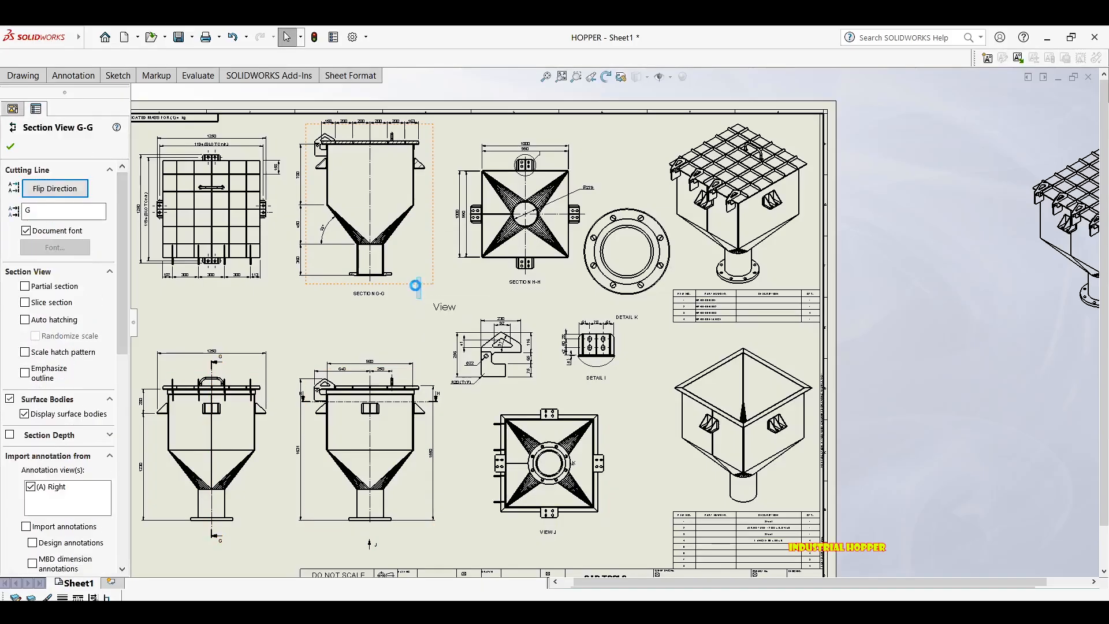
{"action": "key", "text": "Escape"}
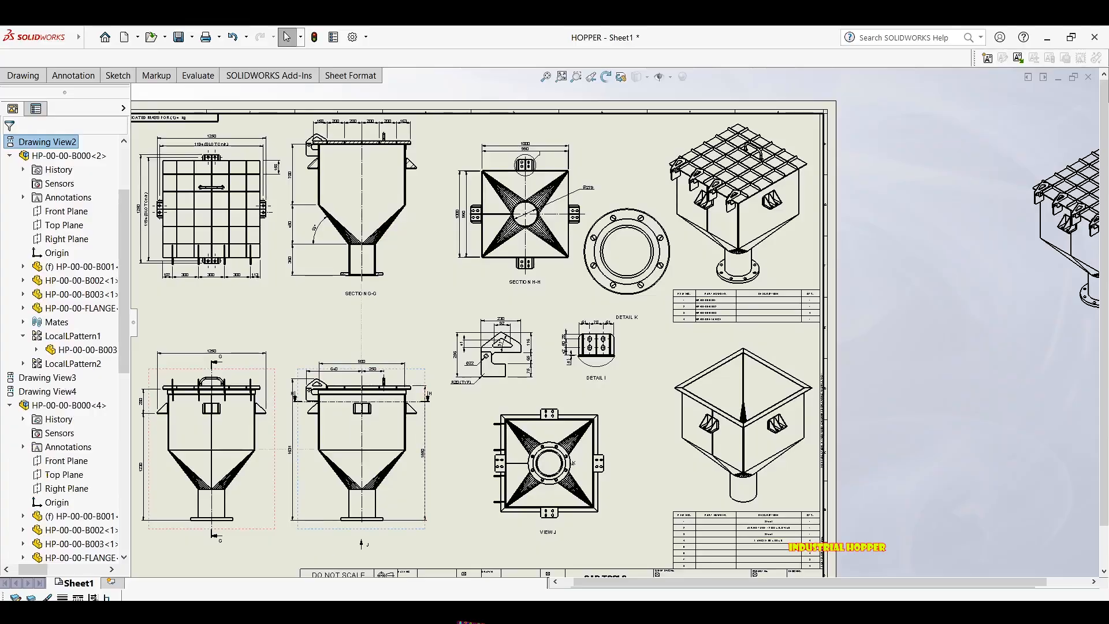
{"action": "mouse_move", "coordinate": [546, 197]}
{"action": "middle_mouse_down"}
{"action": "mouse_move", "coordinate": [506, 158]}
{"action": "mouse_move", "coordinate": [640, 157]}
{"action": "mouse_move", "coordinate": [624, 157]}
{"action": "middle_mouse_up"}
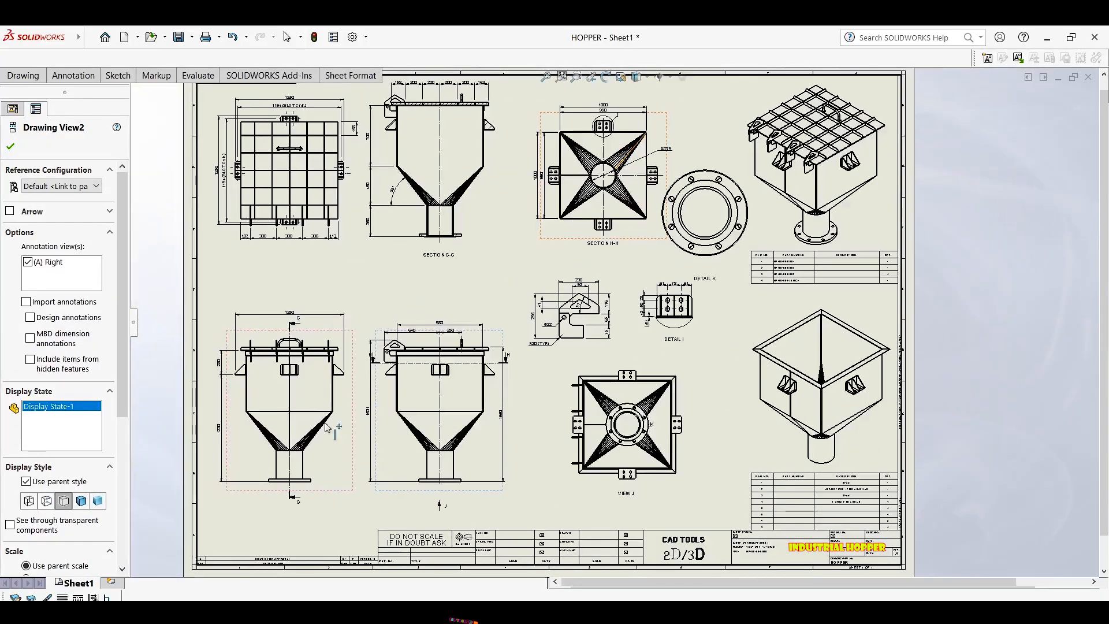
Move Section H-H up and towards Section G-G to clear the flange detail, and reposition its label beneath it.
{"action": "mouse_move", "coordinate": [632, 226]}
{"action": "middle_mouse_down"}
{"action": "mouse_move", "coordinate": [575, 256]}
{"action": "mouse_move", "coordinate": [453, 222]}
{"action": "middle_mouse_up"}
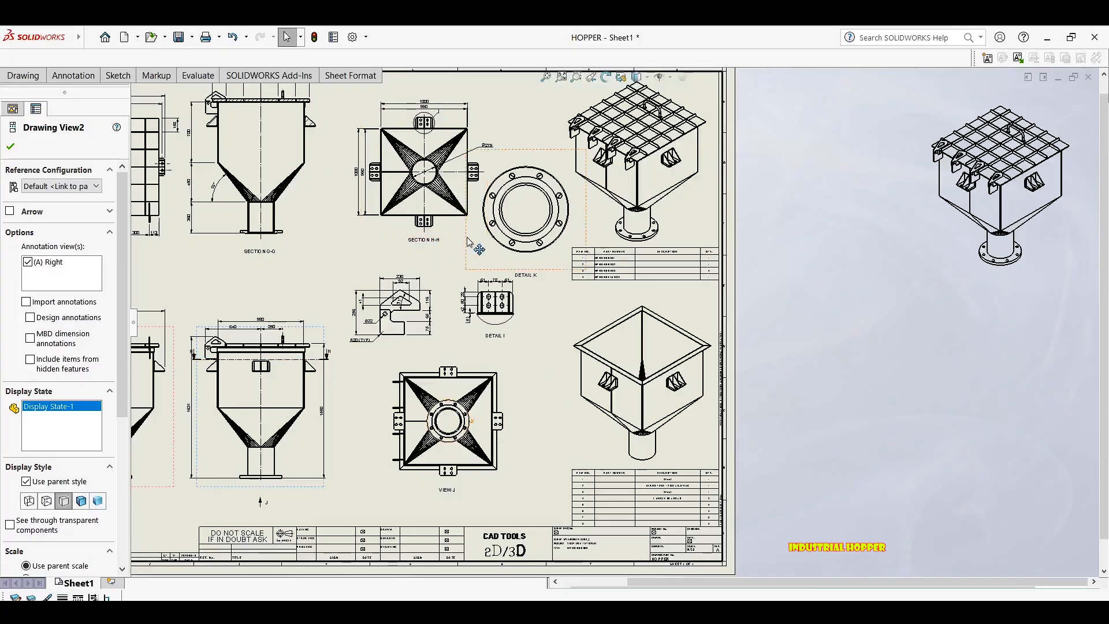
{"action": "left_click", "coordinate": [467, 236]}
{"action": "left_click", "coordinate": [374, 242]}
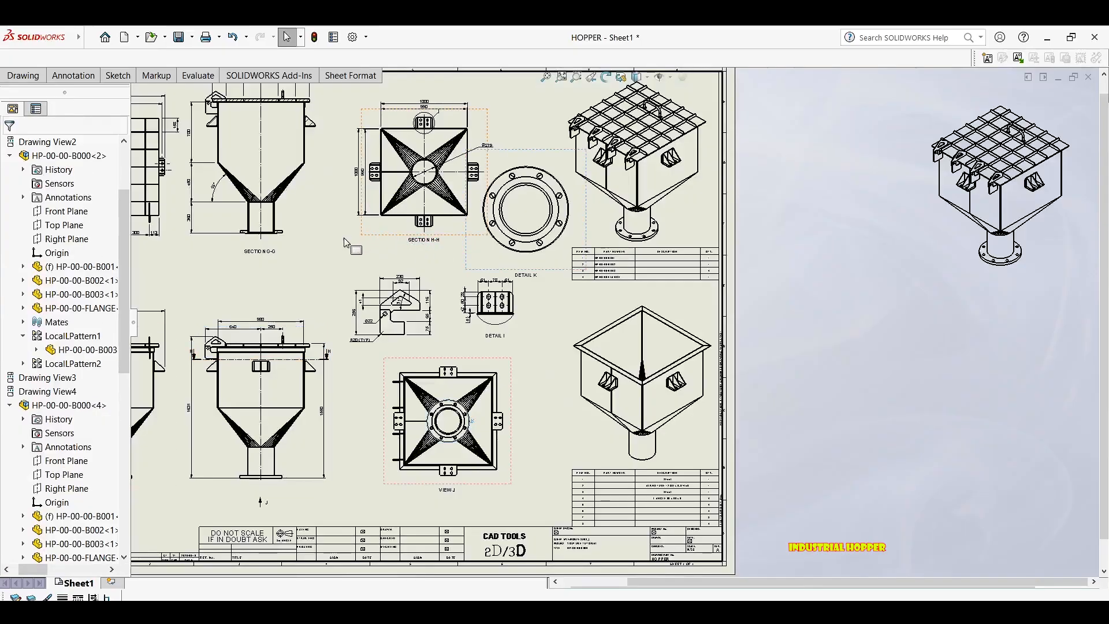
{"action": "mouse_move", "coordinate": [350, 238]}
{"action": "left_mouse_down"}
{"action": "mouse_move", "coordinate": [360, 242]}
{"action": "mouse_move", "coordinate": [362, 223]}
{"action": "mouse_move", "coordinate": [404, 252]}
{"action": "left_mouse_up"}
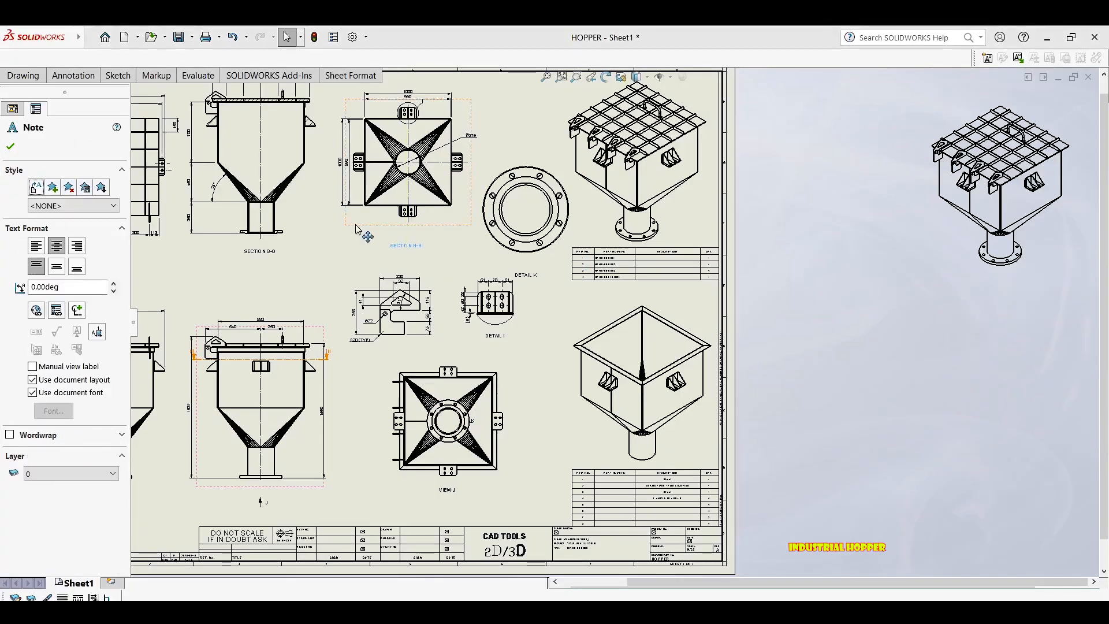
{"action": "left_click_drag", "start_coordinate": [358, 230], "coordinate": [353, 225]}
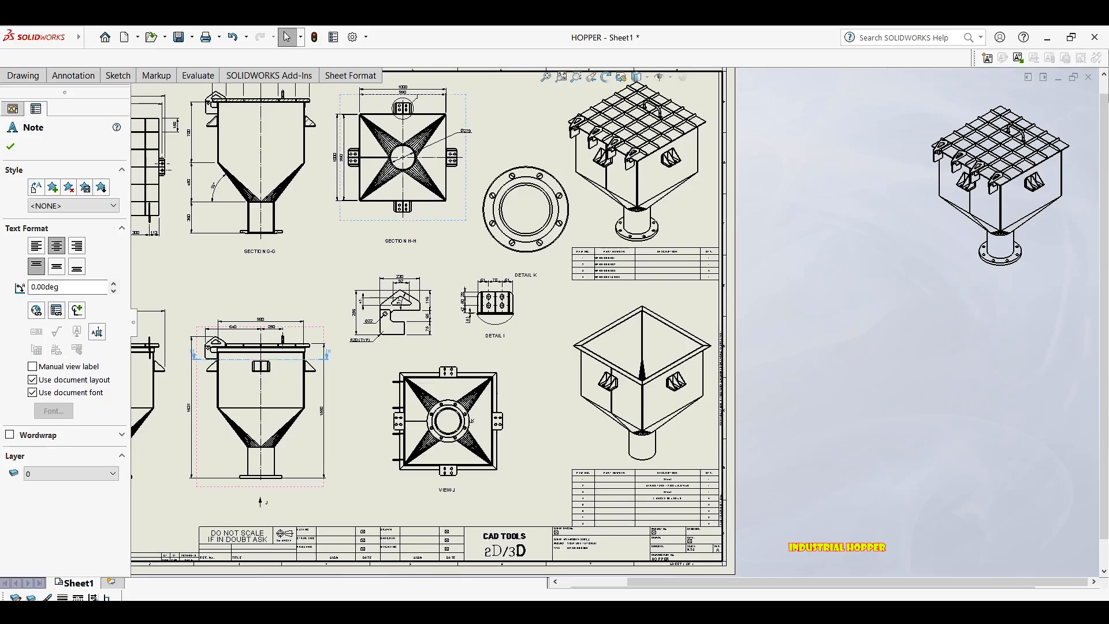
{"action": "mouse_move", "coordinate": [509, 149]}
{"action": "middle_mouse_down"}
{"action": "mouse_move", "coordinate": [421, 109]}
{"action": "mouse_move", "coordinate": [424, 145]}
{"action": "mouse_move", "coordinate": [410, 170]}
{"action": "middle_mouse_up"}
{"action": "middle_click_drag", "start_coordinate": [394, 302], "coordinate": [422, 268]}
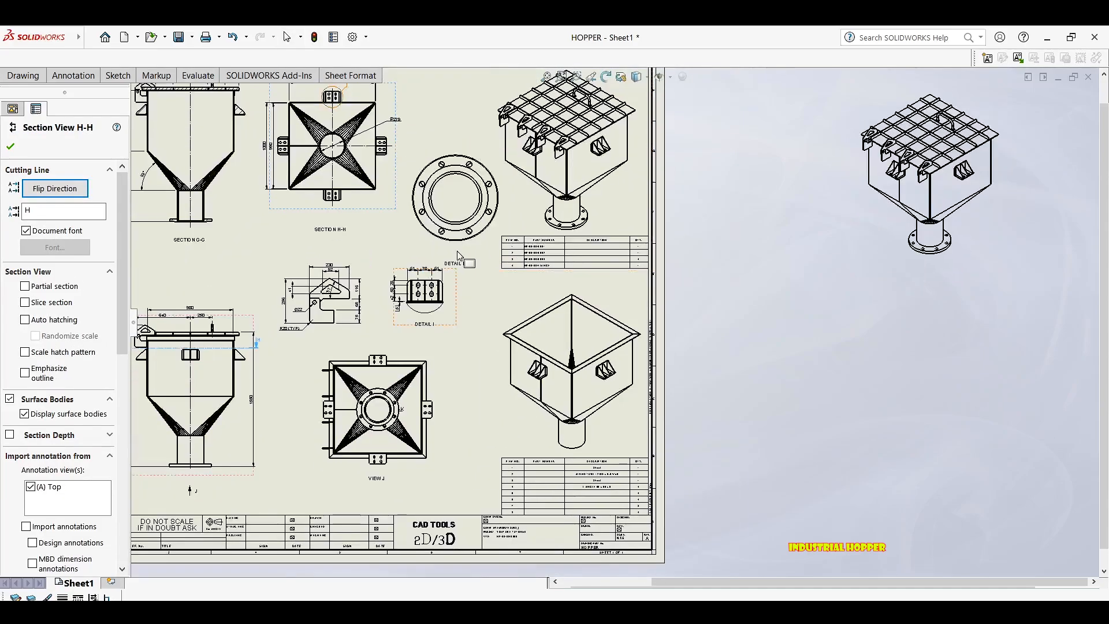
Raise the front and side elevations on the sheet, and place the hook view and Detail I side by side beneath the front elevation.
{"action": "mouse_move", "coordinate": [387, 309]}
{"action": "middle_mouse_down"}
{"action": "mouse_move", "coordinate": [500, 299]}
{"action": "mouse_move", "coordinate": [547, 253]}
{"action": "mouse_move", "coordinate": [599, 242]}
{"action": "middle_mouse_up"}
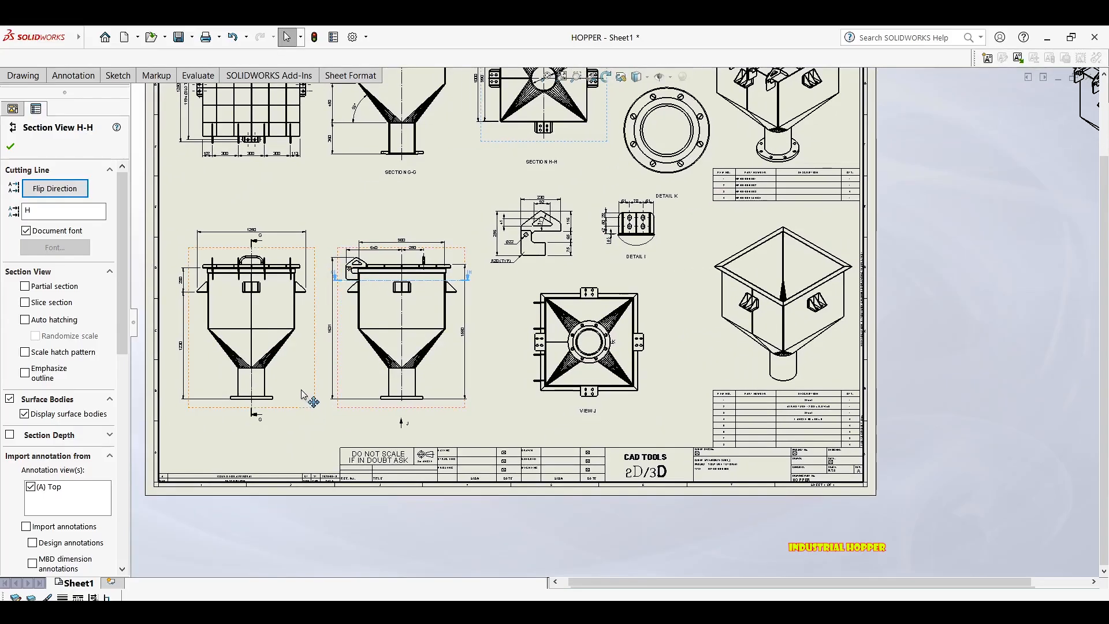
{"action": "left_click_drag", "start_coordinate": [301, 394], "coordinate": [299, 352]}
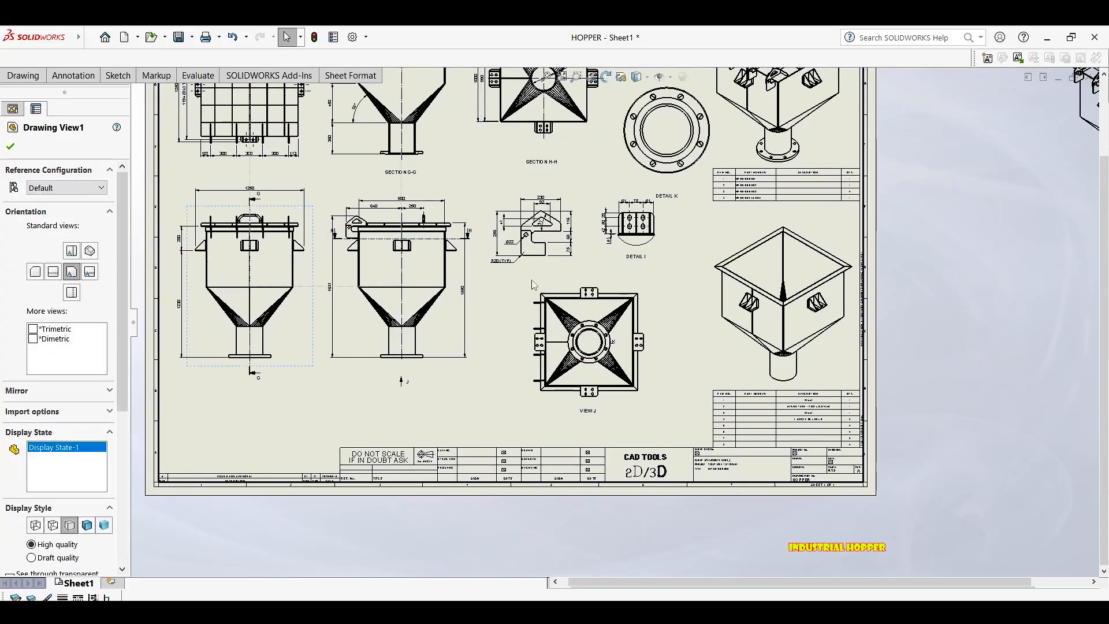
{"action": "mouse_move", "coordinate": [421, 312]}
{"action": "left_mouse_down"}
{"action": "mouse_move", "coordinate": [234, 426]}
{"action": "mouse_move", "coordinate": [219, 453]}
{"action": "left_mouse_up"}
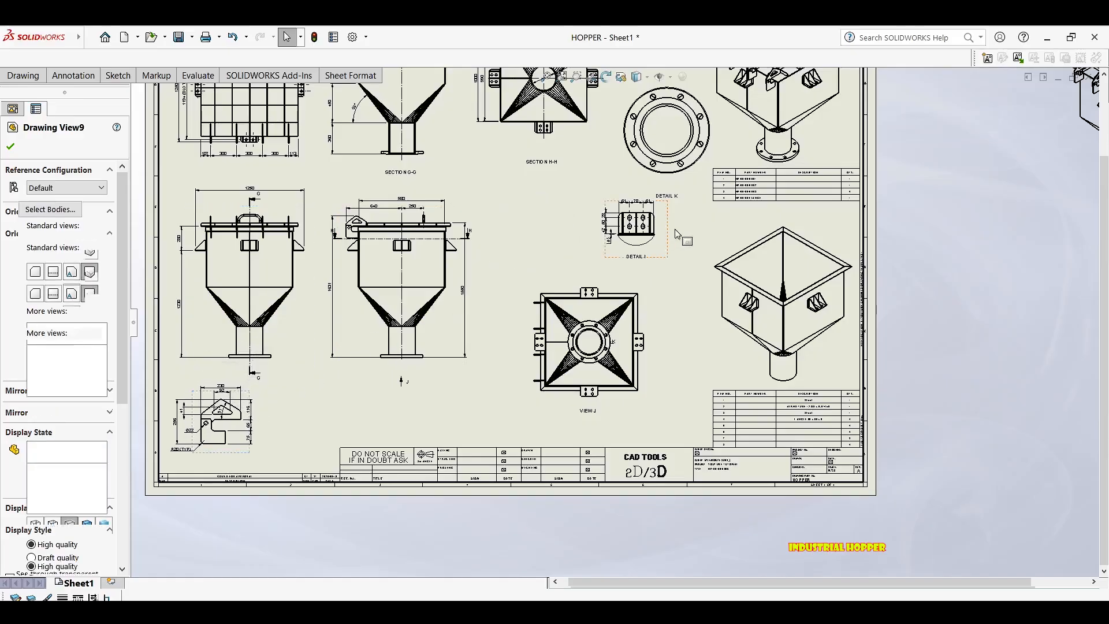
{"action": "left_click_drag", "start_coordinate": [677, 232], "coordinate": [243, 551]}
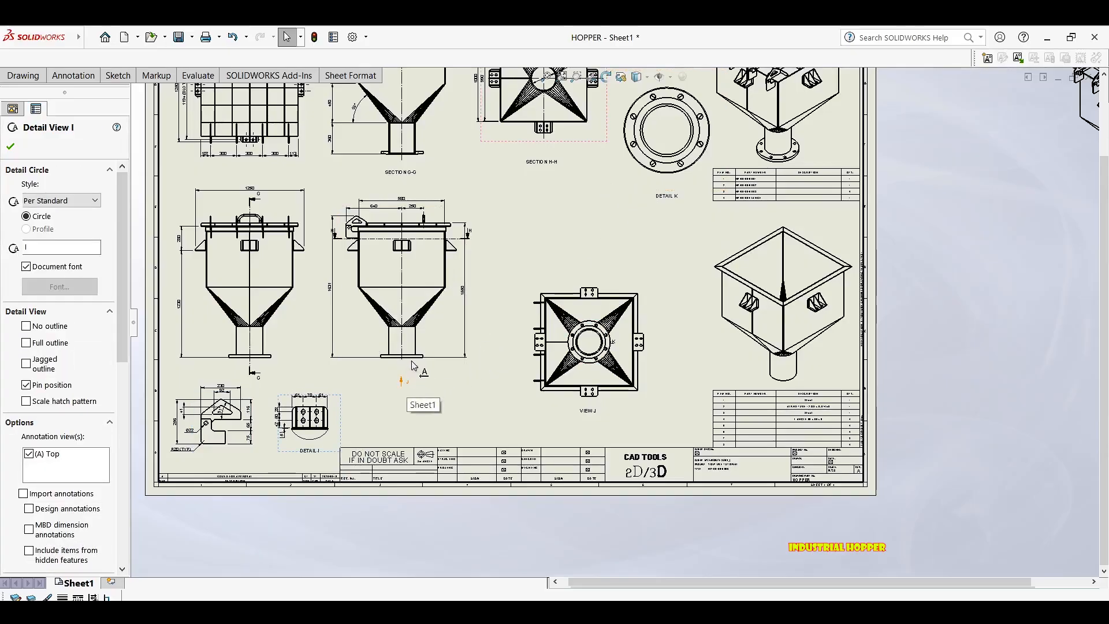
{"action": "left_click", "coordinate": [687, 142]}
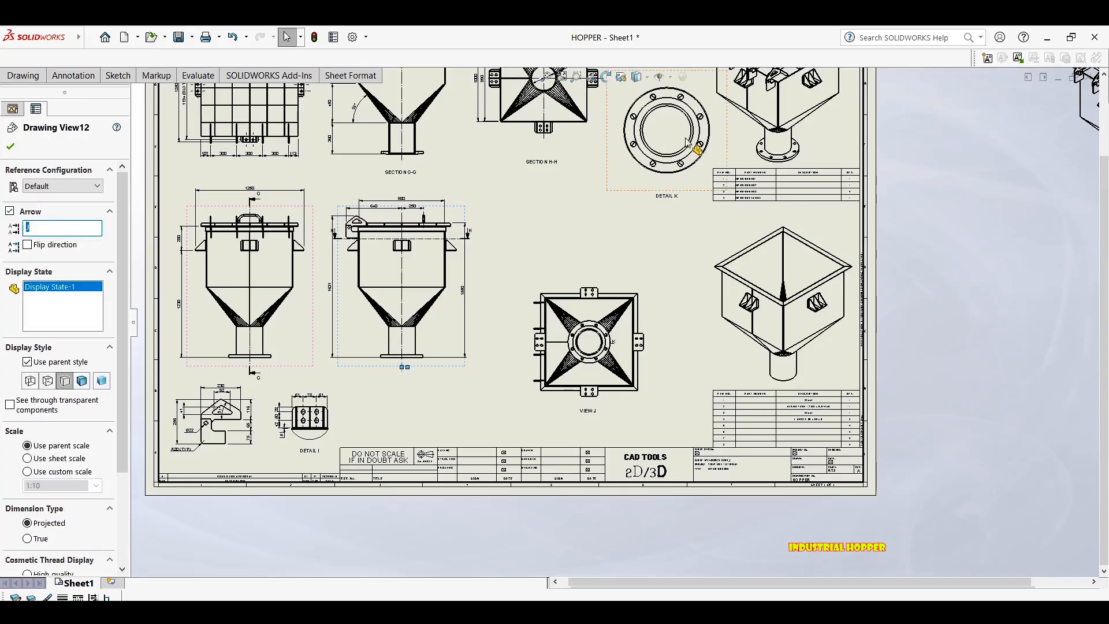
Try placing View J beside the side elevation, below Section H-H, with Detail K beneath it.
{"action": "left_click", "coordinate": [630, 220]}
{"action": "left_click_drag", "start_coordinate": [629, 216], "coordinate": [612, 231]}
{"action": "mouse_move", "coordinate": [698, 197]}
{"action": "left_mouse_down"}
{"action": "mouse_move", "coordinate": [665, 296]}
{"action": "mouse_move", "coordinate": [580, 436]}
{"action": "left_mouse_up"}
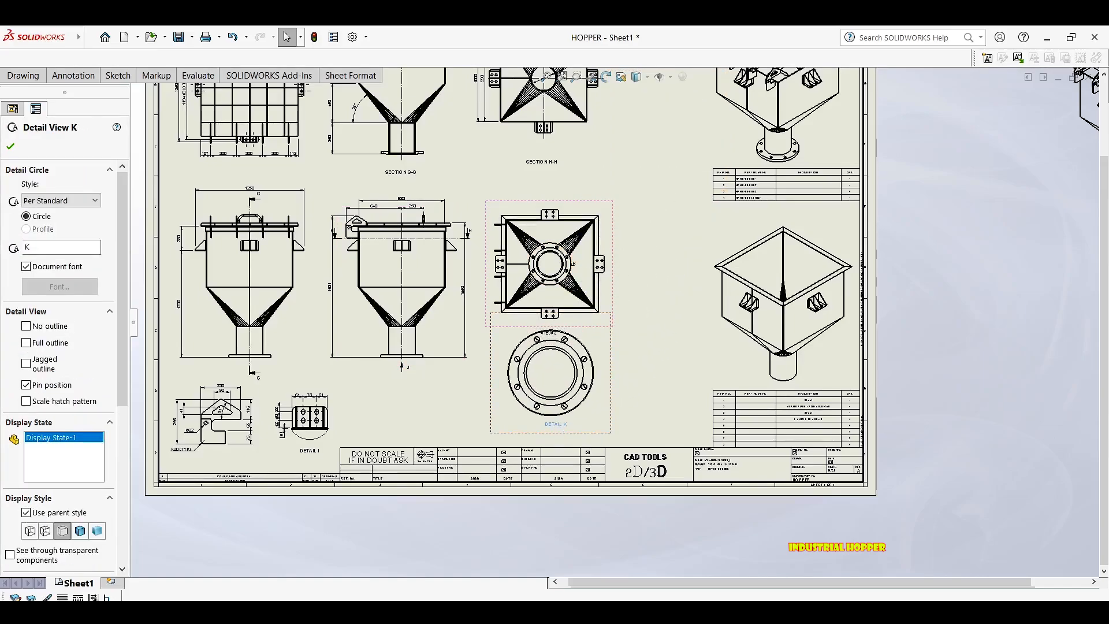
{"action": "left_click", "coordinate": [556, 424]}
Swap the two bottom views so Detail K sits beneath Section H-H and View J sits beneath Detail K.
{"action": "middle_click_drag", "start_coordinate": [639, 154], "coordinate": [512, 232]}
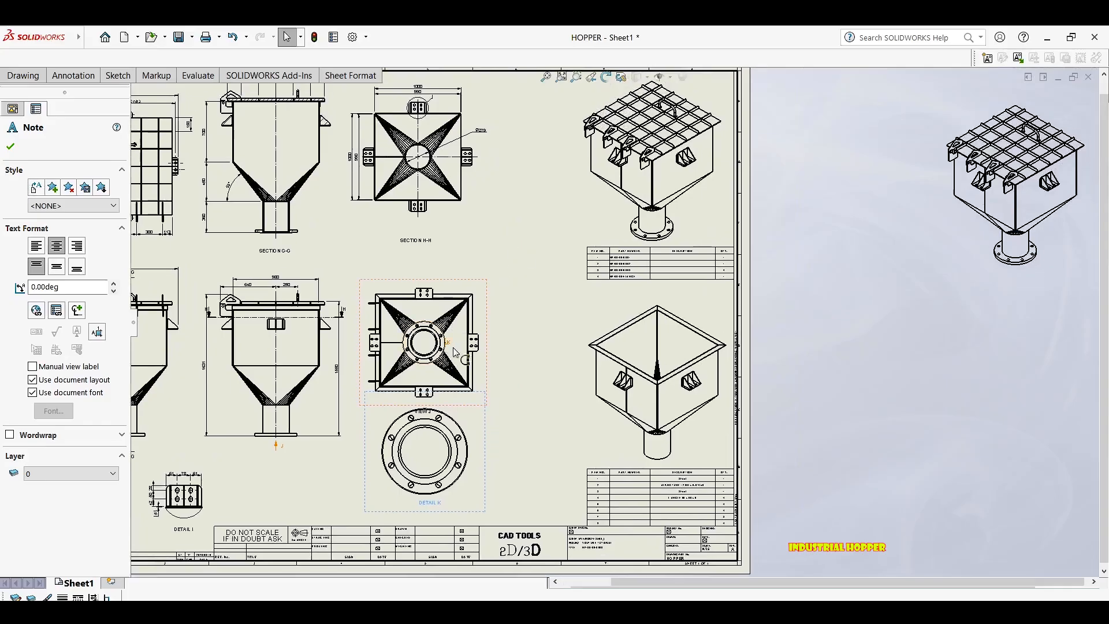
{"action": "mouse_move", "coordinate": [503, 308]}
{"action": "left_mouse_down"}
{"action": "mouse_move", "coordinate": [574, 313]}
{"action": "mouse_move", "coordinate": [623, 388]}
{"action": "left_mouse_up"}
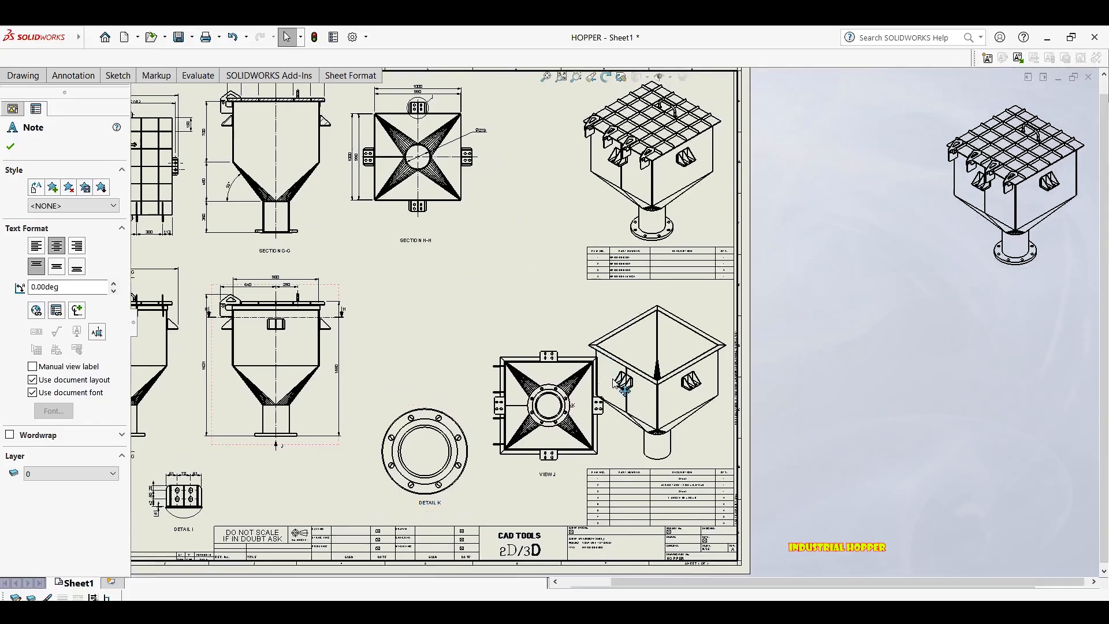
{"action": "left_click", "coordinate": [398, 400]}
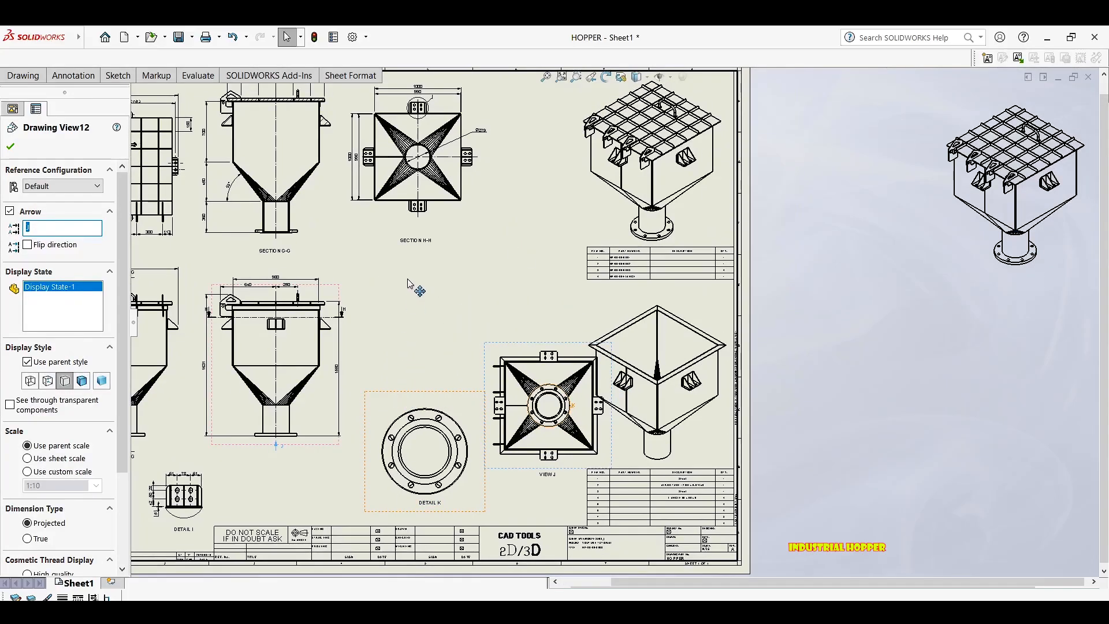
{"action": "mouse_move", "coordinate": [408, 283]}
{"action": "left_mouse_down"}
{"action": "mouse_move", "coordinate": [410, 263]}
{"action": "mouse_move", "coordinate": [395, 272]}
{"action": "left_mouse_up"}
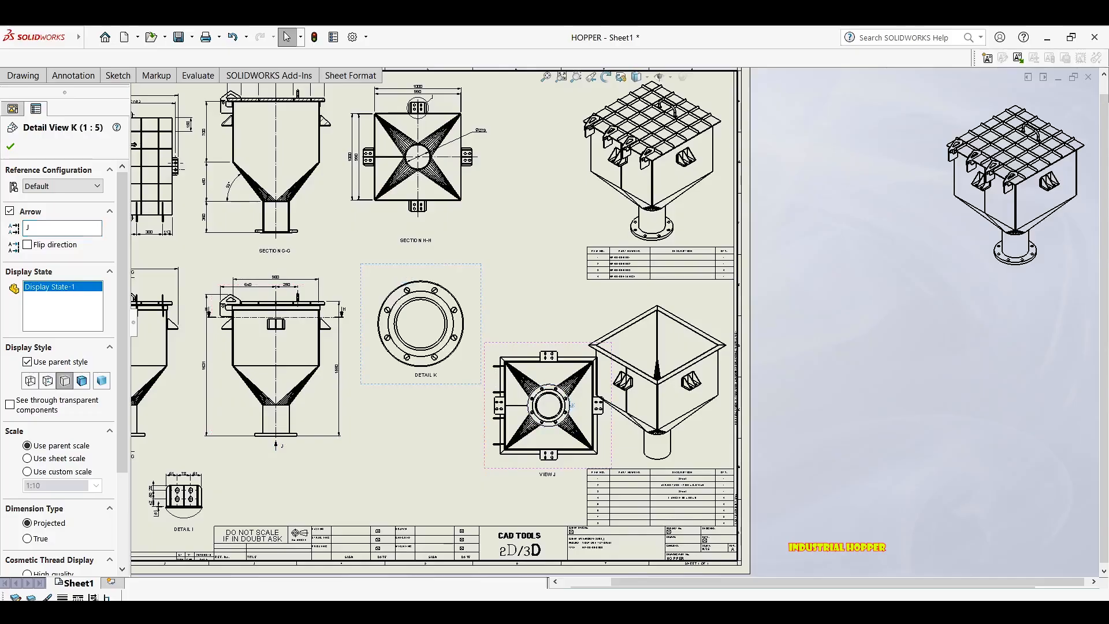
{"action": "left_click_drag", "start_coordinate": [485, 441], "coordinate": [369, 492]}
{"action": "scroll", "coordinate": [511, 214], "scroll_direction": "up", "scroll_amount": 5}
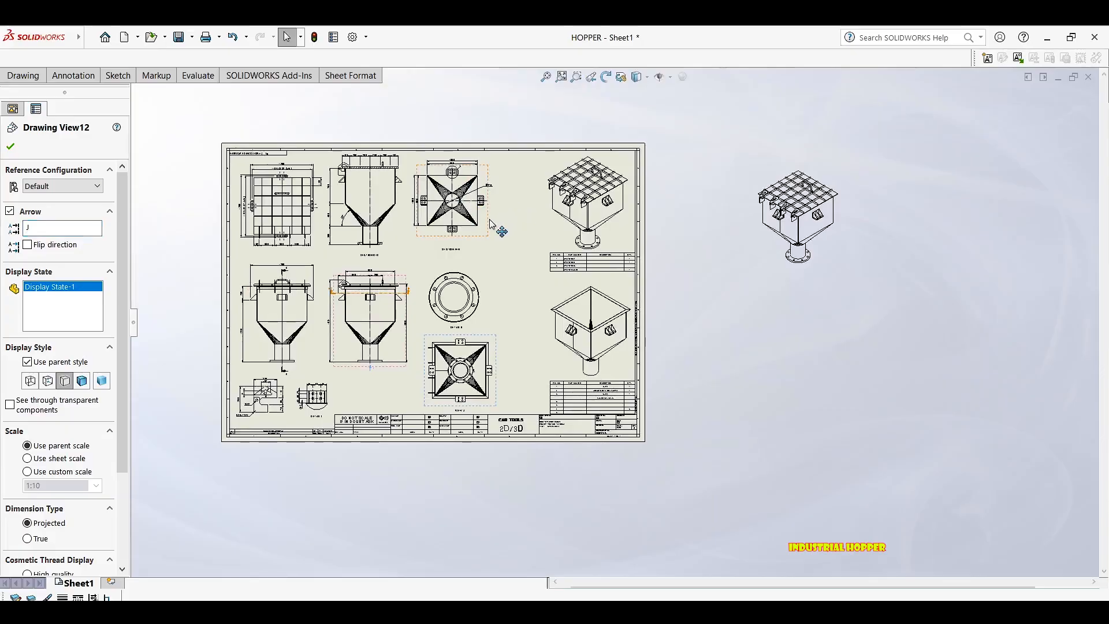
Shift Section H-H, Detail K and View J slightly away from the side elevation, keeping them stacked in one column.
{"action": "left_click_drag", "start_coordinate": [495, 222], "coordinate": [506, 221]}
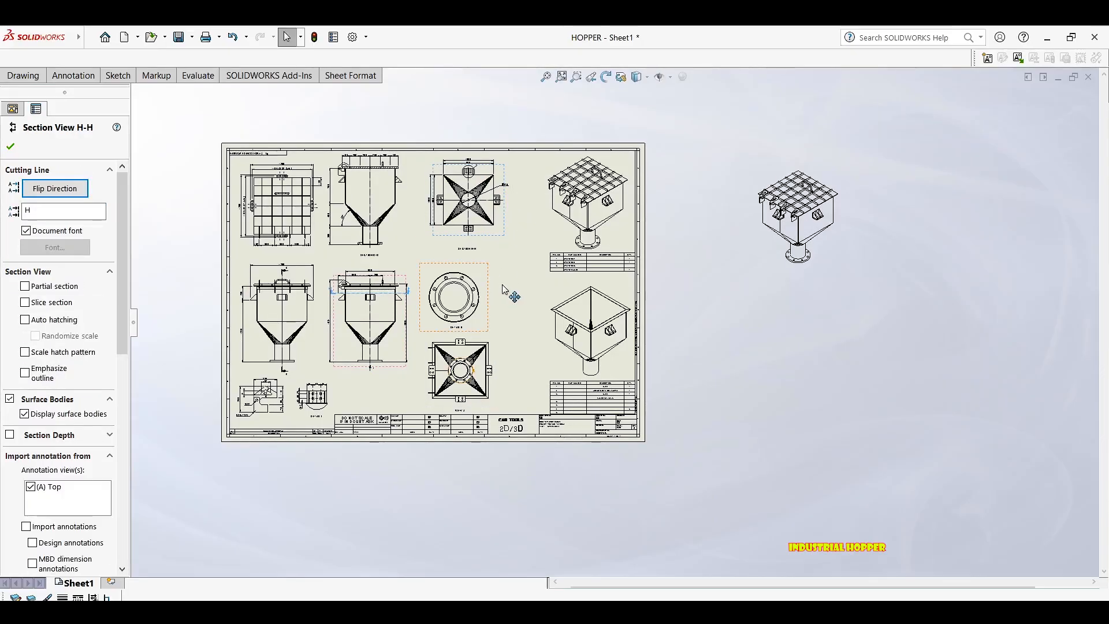
{"action": "left_click_drag", "start_coordinate": [502, 289], "coordinate": [515, 289]}
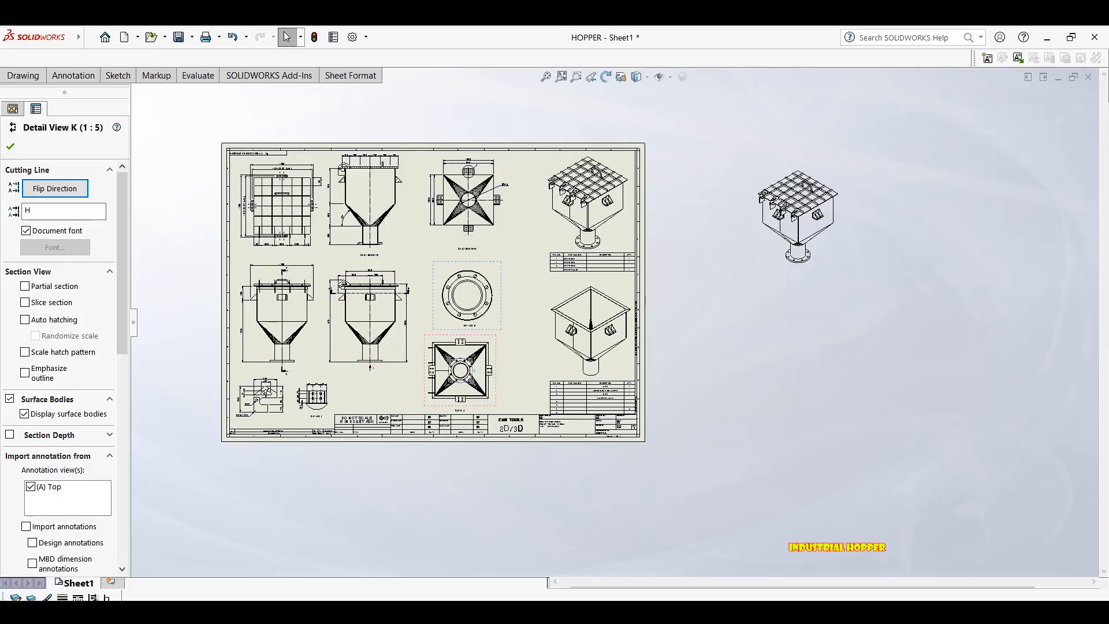
{"action": "left_click_drag", "start_coordinate": [511, 346], "coordinate": [525, 347]}
{"action": "scroll", "coordinate": [407, 223], "scroll_direction": "down", "scroll_amount": 1}
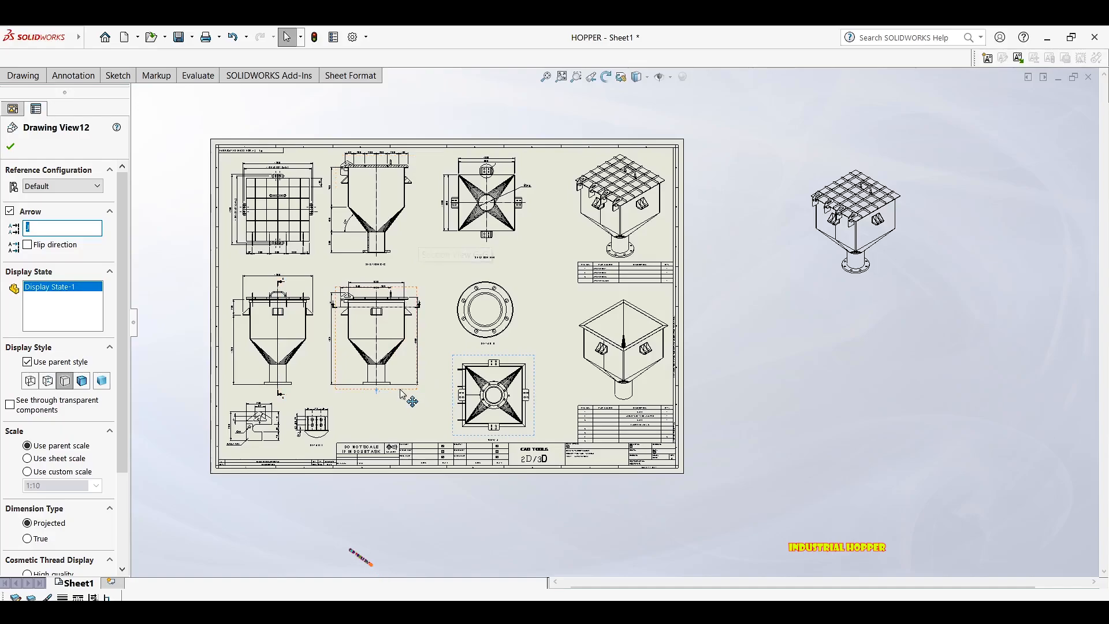
Move the side elevation, together with the aligned Section G-G, slightly farther from the front elevation.
{"action": "left_click_drag", "start_coordinate": [410, 398], "coordinate": [413, 400]}
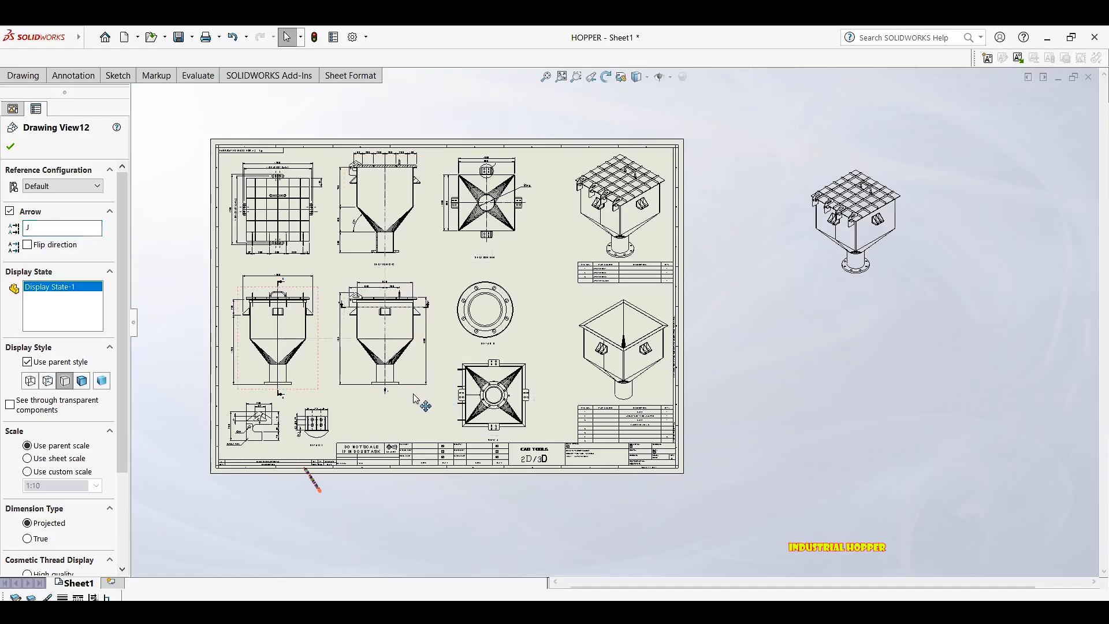
{"action": "left_click", "coordinate": [414, 381]}
{"action": "middle_click_drag", "start_coordinate": [408, 416], "coordinate": [373, 415]}
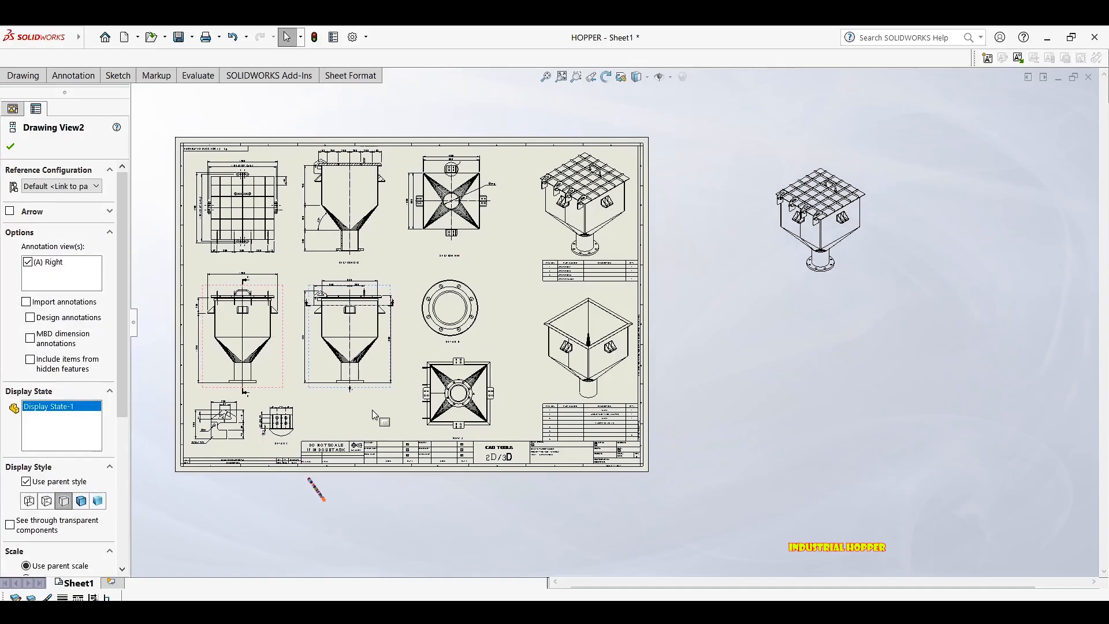
{"action": "left_click_drag", "start_coordinate": [385, 389], "coordinate": [392, 390]}
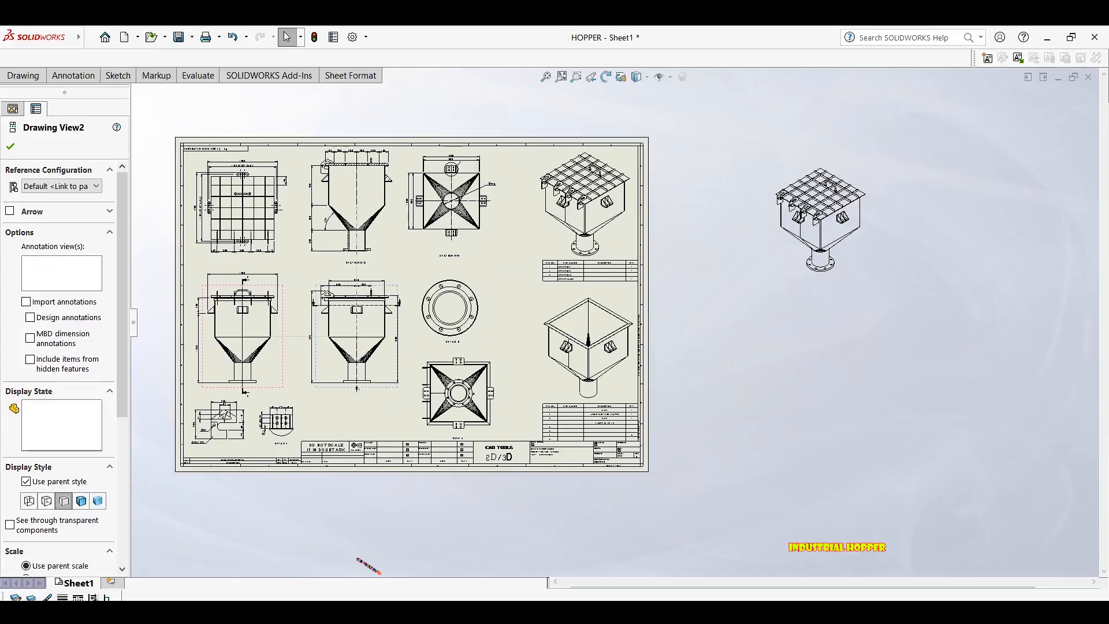
Nudge Detail K and Section H-H sideways so they line up above View J.
{"action": "scroll", "coordinate": [480, 280], "scroll_direction": "down", "scroll_amount": 1}
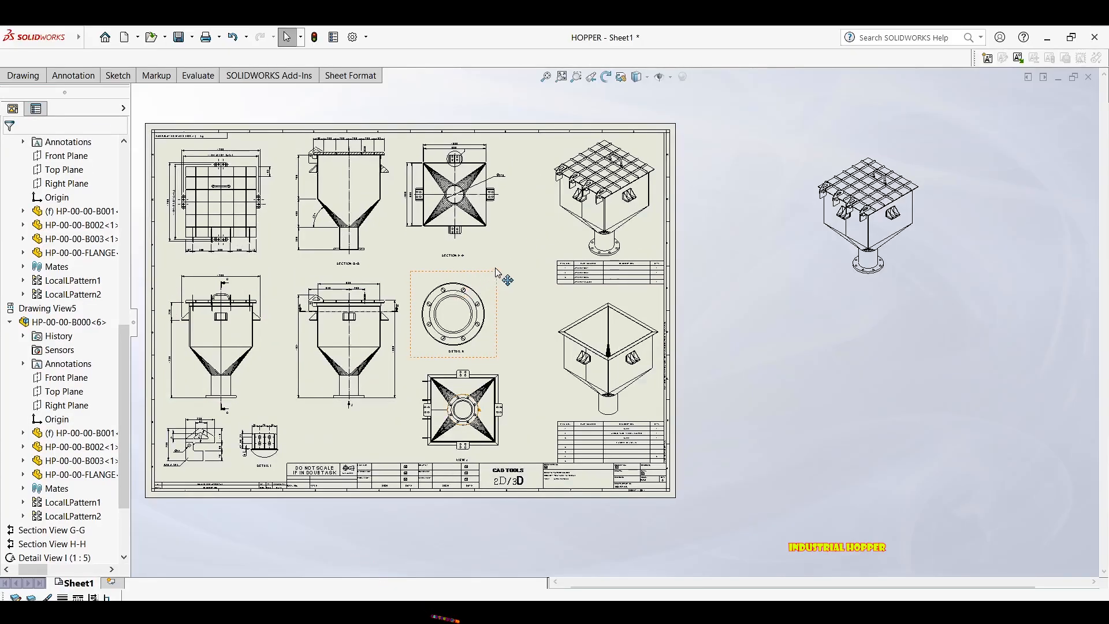
{"action": "left_click_drag", "start_coordinate": [495, 272], "coordinate": [513, 237]}
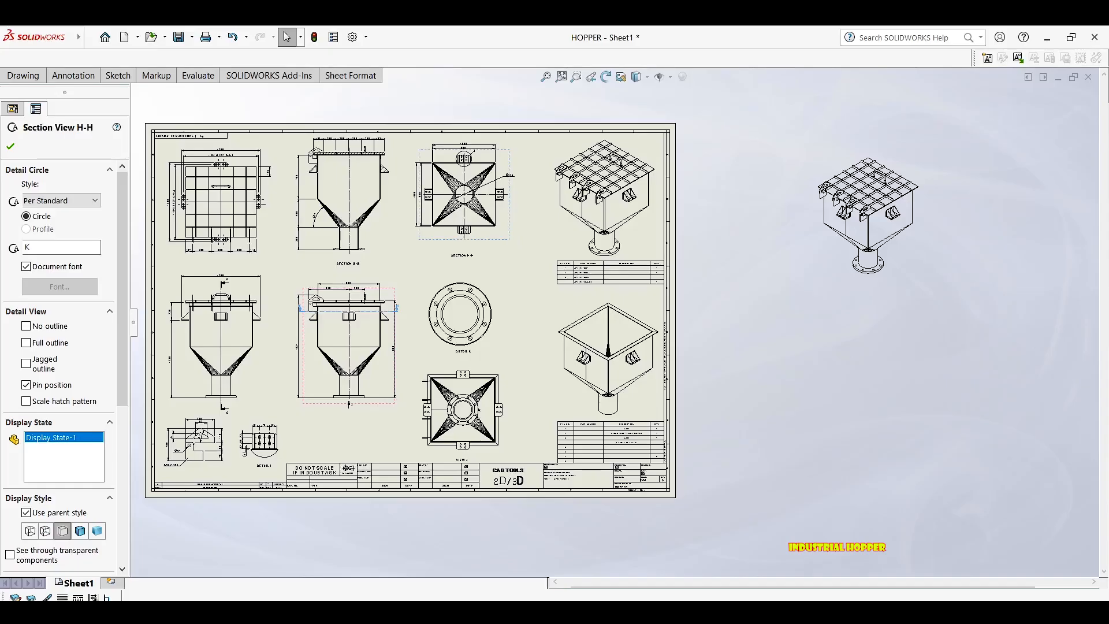
{"action": "middle_click_drag", "start_coordinate": [488, 346], "coordinate": [460, 284]}
{"action": "key", "text": "Escape"}
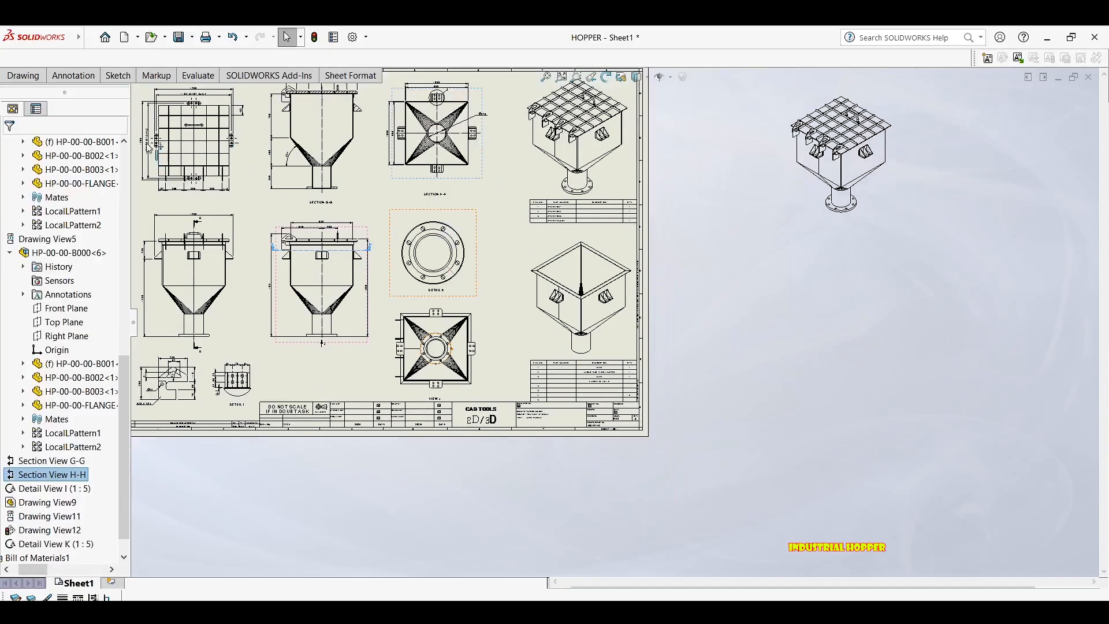
Add a center mark to the outer circle of the flange in Detail K.
{"action": "left_click", "coordinate": [86, 79]}
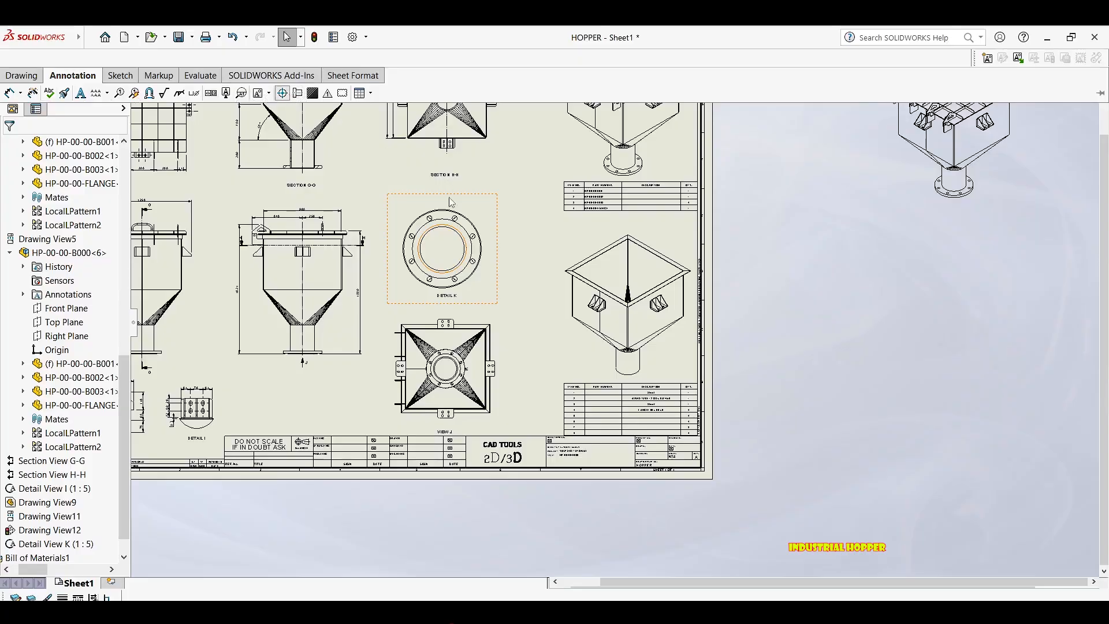
{"action": "scroll", "coordinate": [451, 201], "scroll_direction": "down", "scroll_amount": 8}
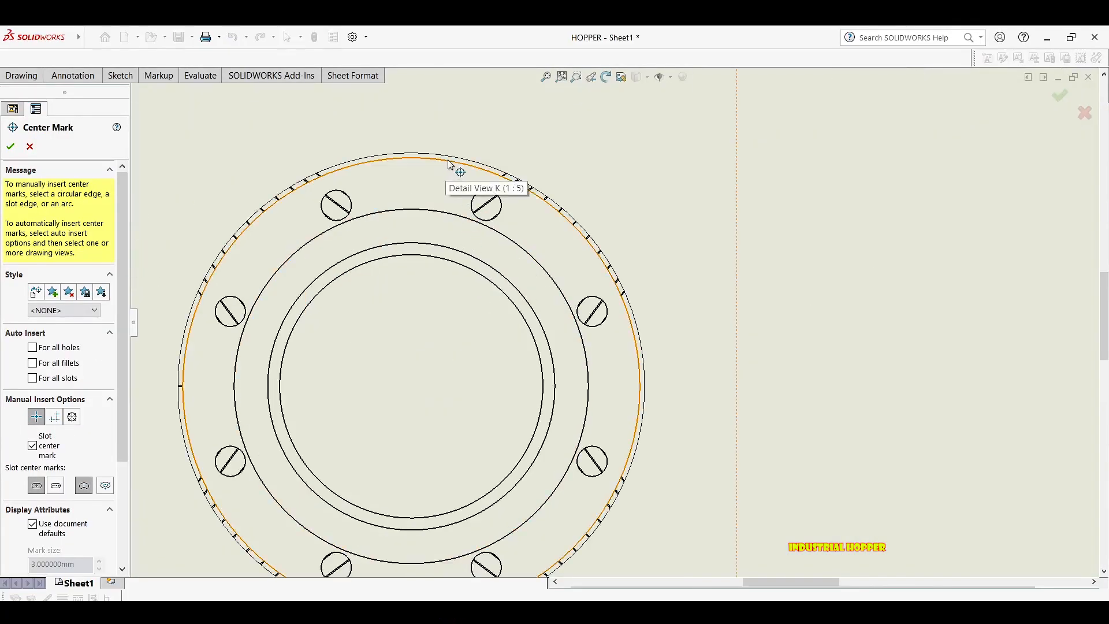
{"action": "left_click", "coordinate": [447, 159]}
{"action": "scroll", "coordinate": [454, 230], "scroll_direction": "up", "scroll_amount": 2}
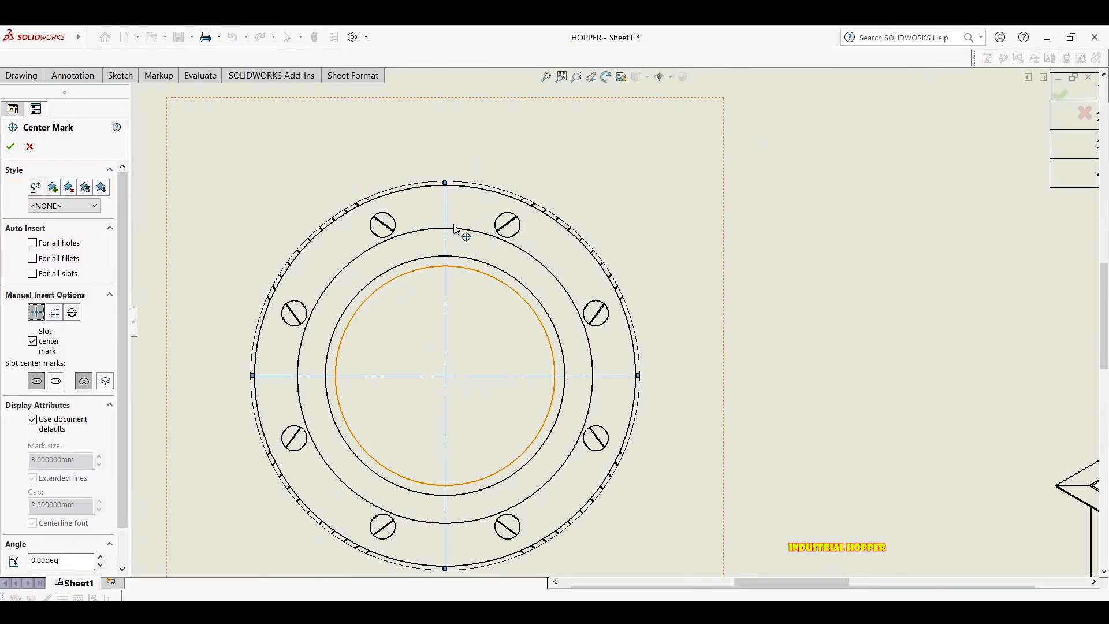
{"action": "middle_click_drag", "start_coordinate": [453, 229], "coordinate": [502, 193]}
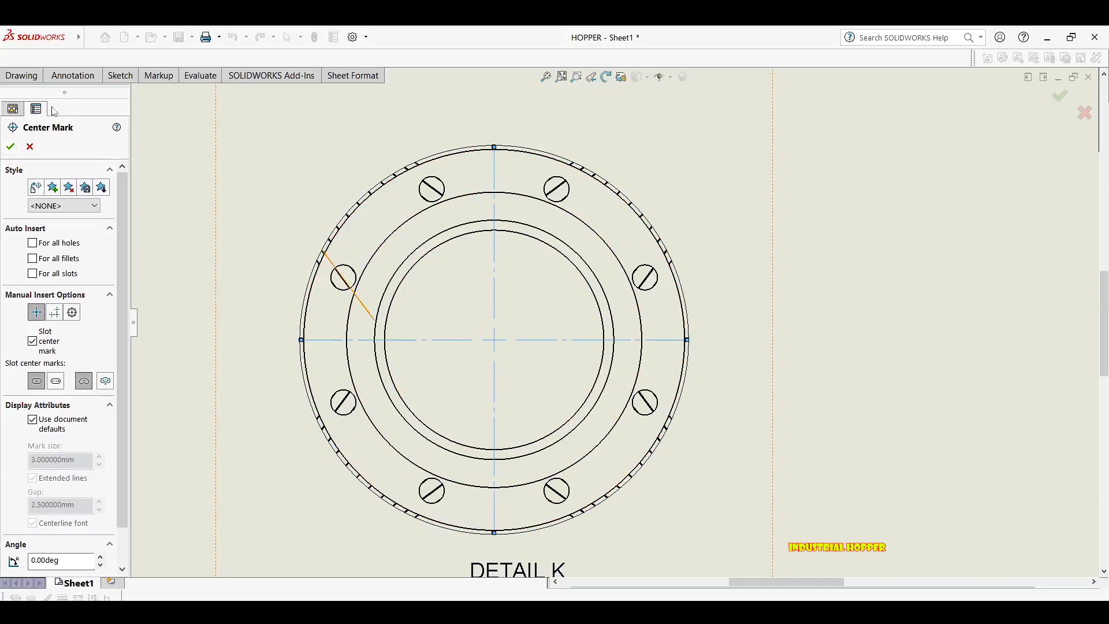
{"action": "left_click", "coordinate": [62, 81]}
{"action": "left_click", "coordinate": [23, 76]}
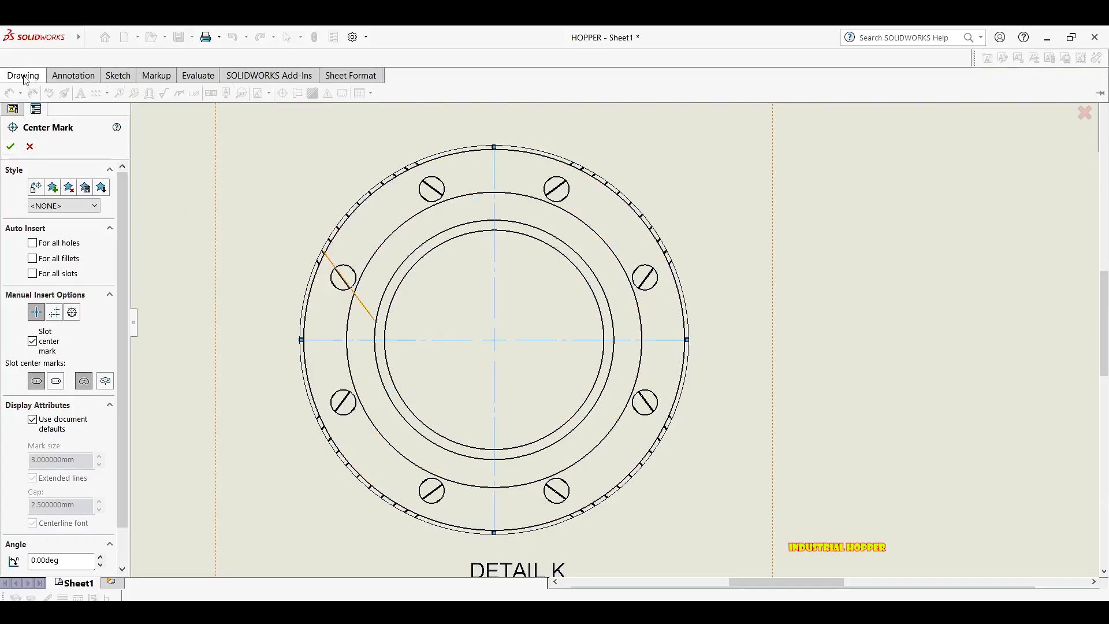
{"action": "left_click", "coordinate": [13, 146]}
Add center marks to the eight bolt holes in Detail K, and enable automatic insertion for all holes.
{"action": "left_click", "coordinate": [72, 75]}
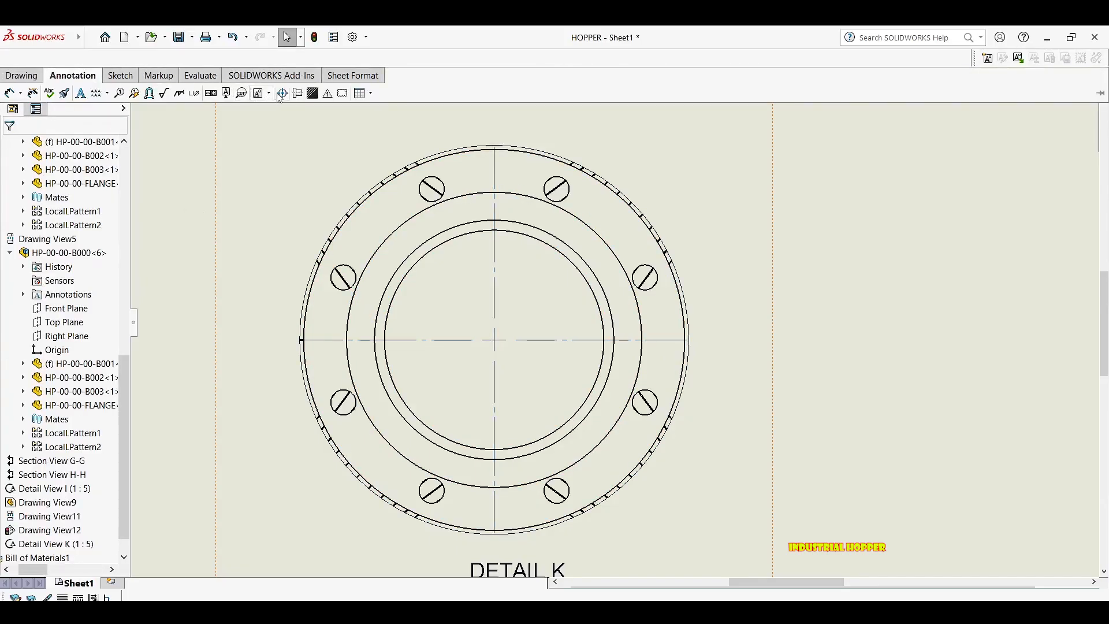
{"action": "left_click", "coordinate": [351, 287]}
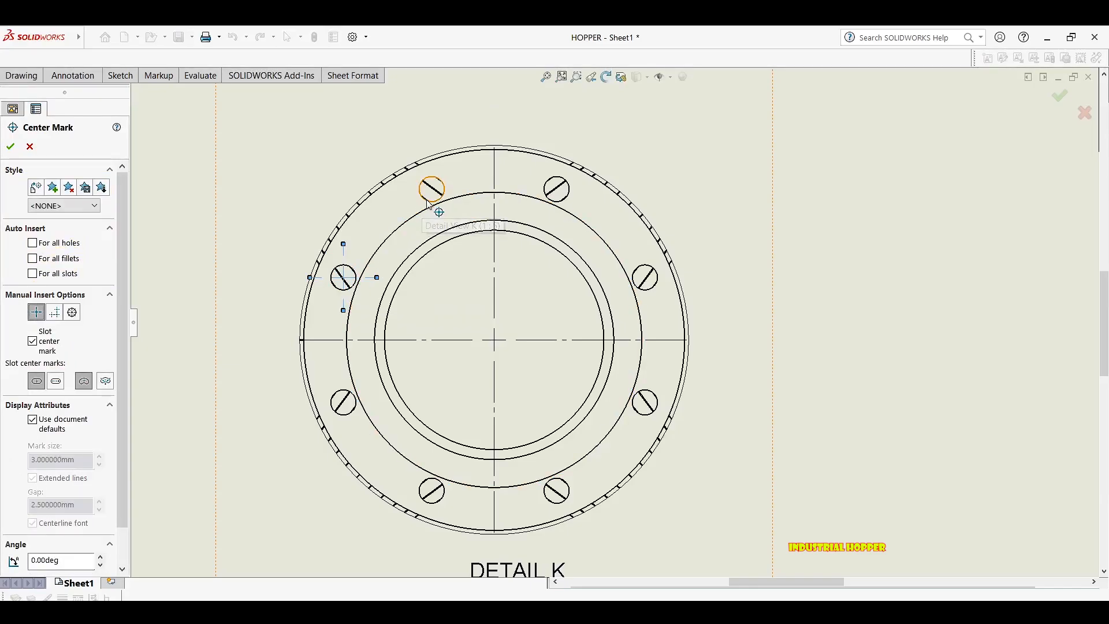
{"action": "left_click", "coordinate": [575, 201]}
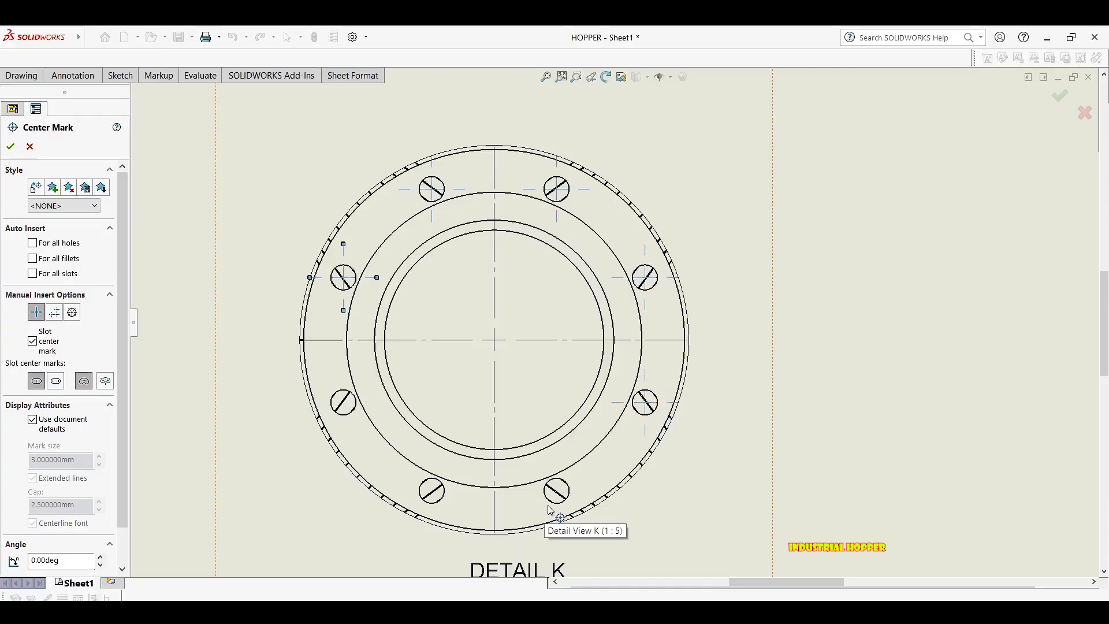
{"action": "left_click", "coordinate": [351, 420]}
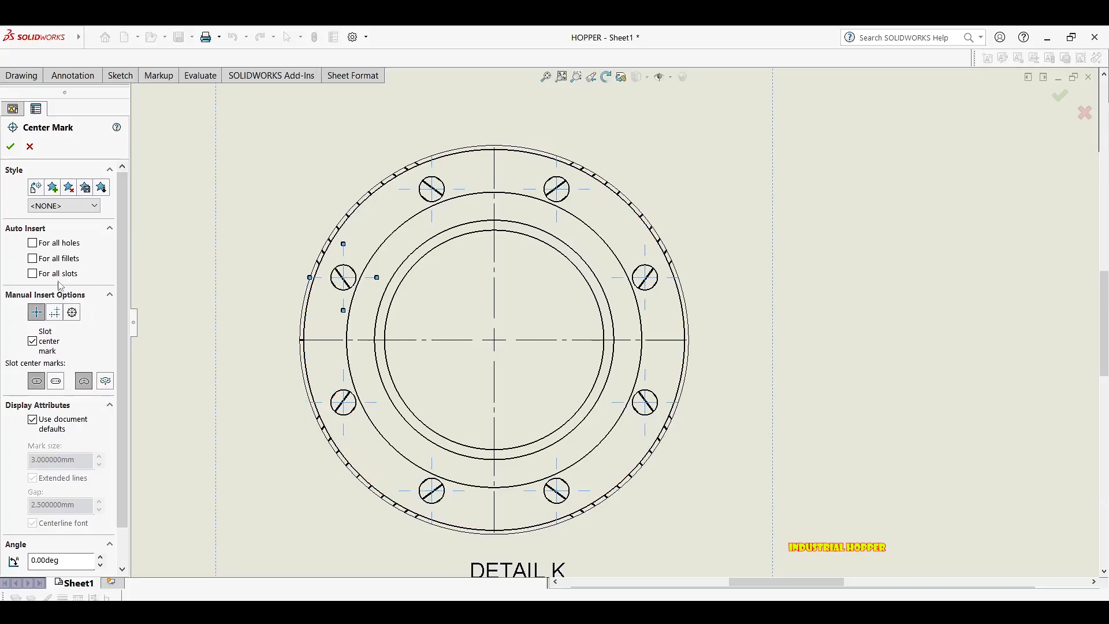
{"action": "left_click", "coordinate": [32, 243]}
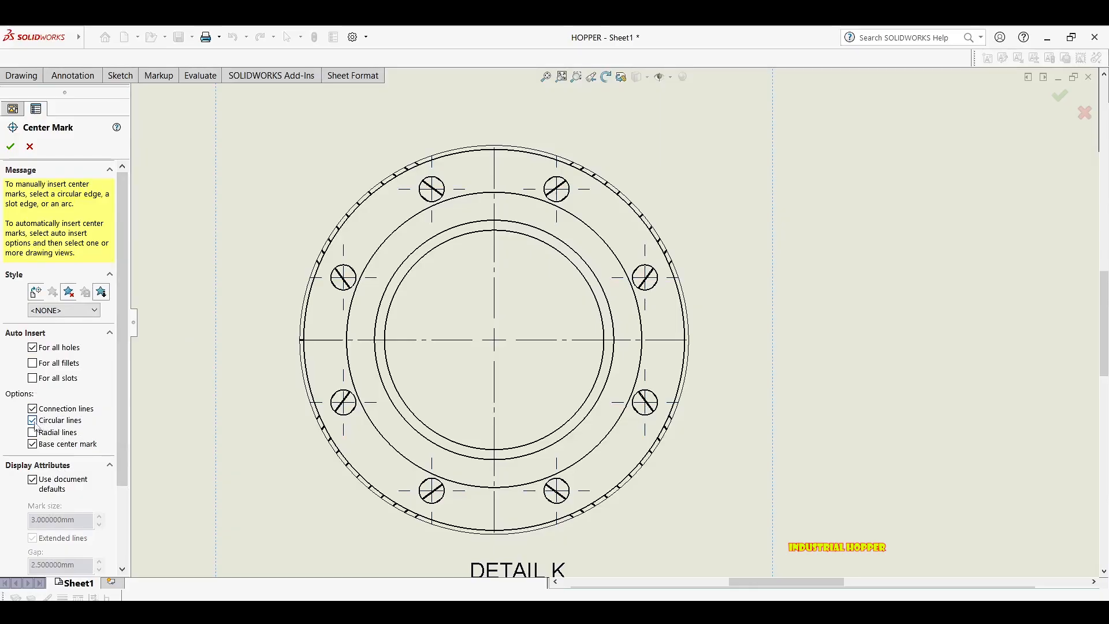
{"action": "left_click", "coordinate": [10, 147]}
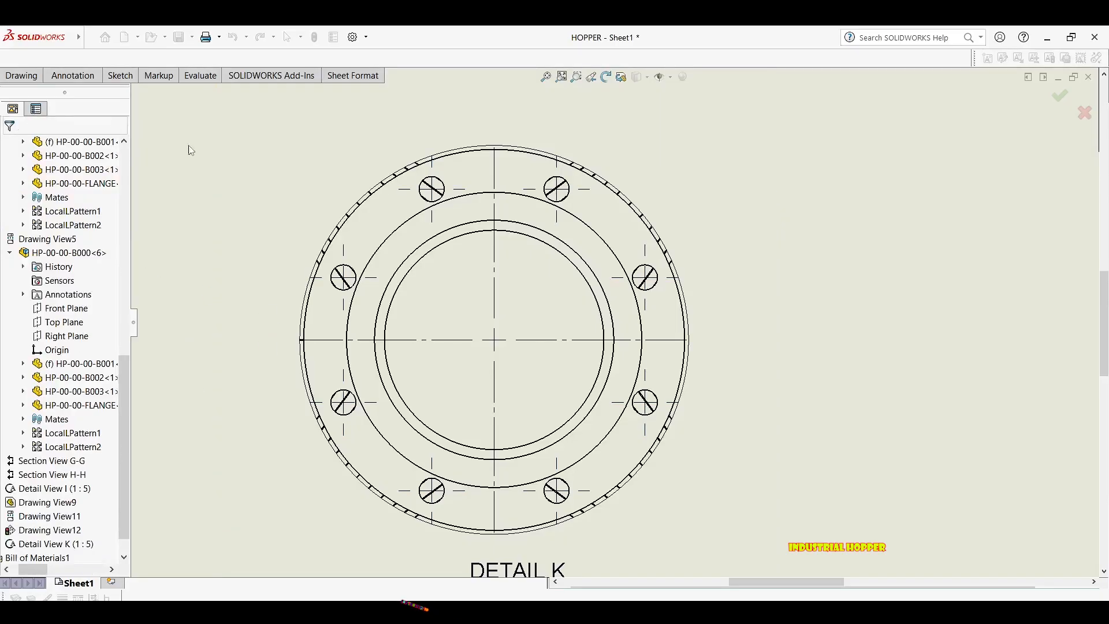
Draw a construction circle with a radius of about 208 mm from the flange center through the bolt holes in Detail K.
{"action": "scroll", "coordinate": [603, 257], "scroll_direction": "up", "scroll_amount": 5}
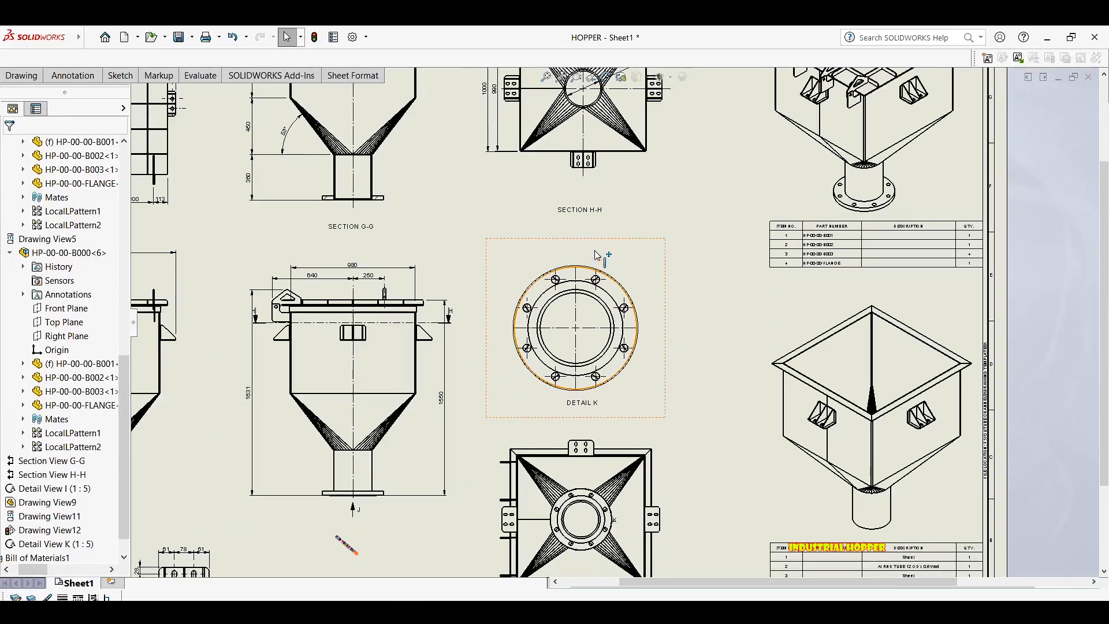
{"action": "middle_click_drag", "start_coordinate": [531, 238], "coordinate": [457, 206]}
{"action": "scroll", "coordinate": [549, 261], "scroll_direction": "down", "scroll_amount": 4}
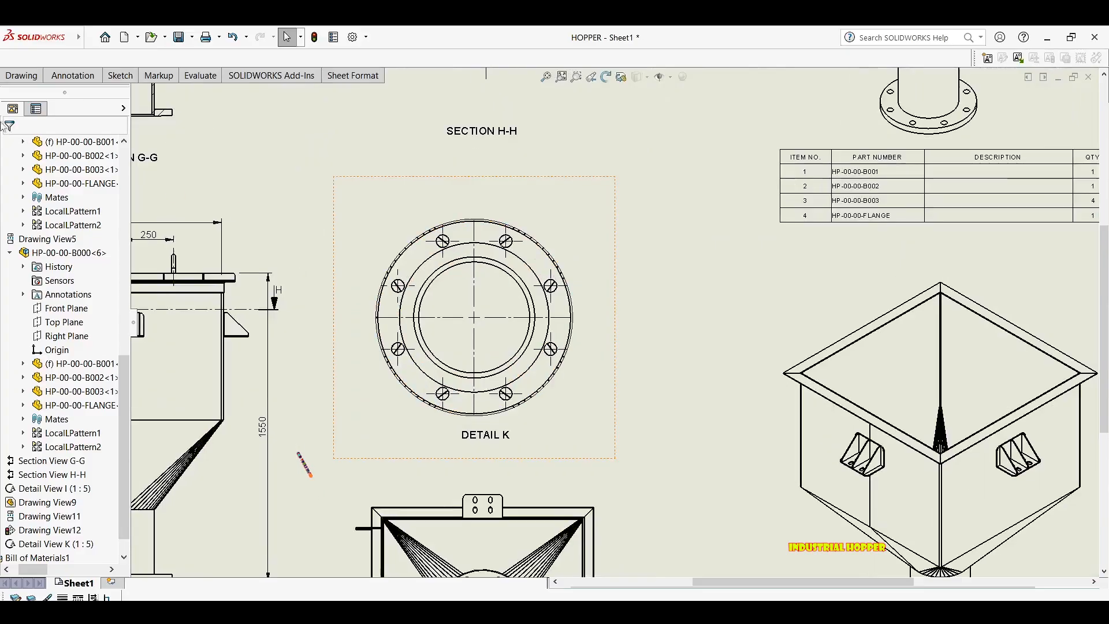
{"action": "left_click", "coordinate": [96, 100]}
{"action": "left_click", "coordinate": [474, 317]}
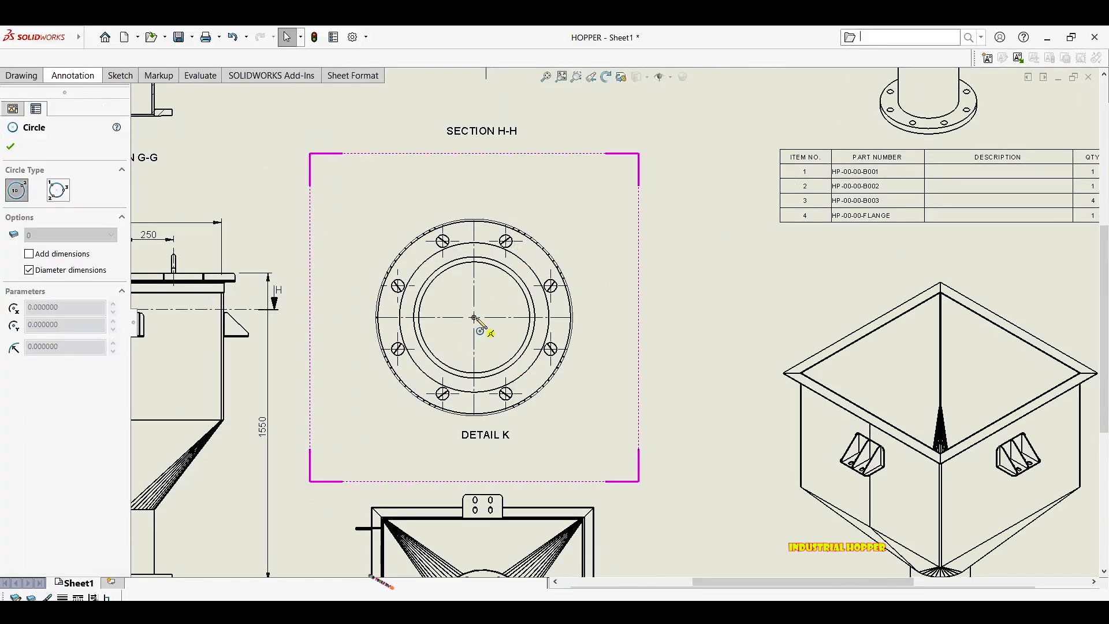
{"action": "left_click", "coordinate": [475, 319]}
{"action": "scroll", "coordinate": [492, 330], "scroll_direction": "down", "scroll_amount": 2}
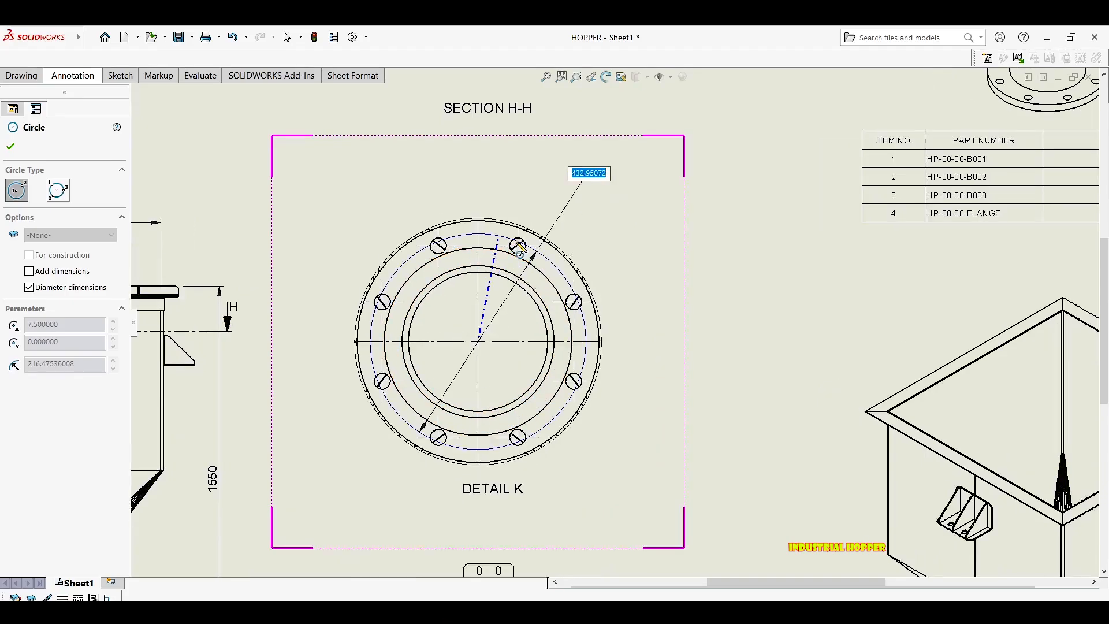
{"action": "left_click", "coordinate": [519, 247]}
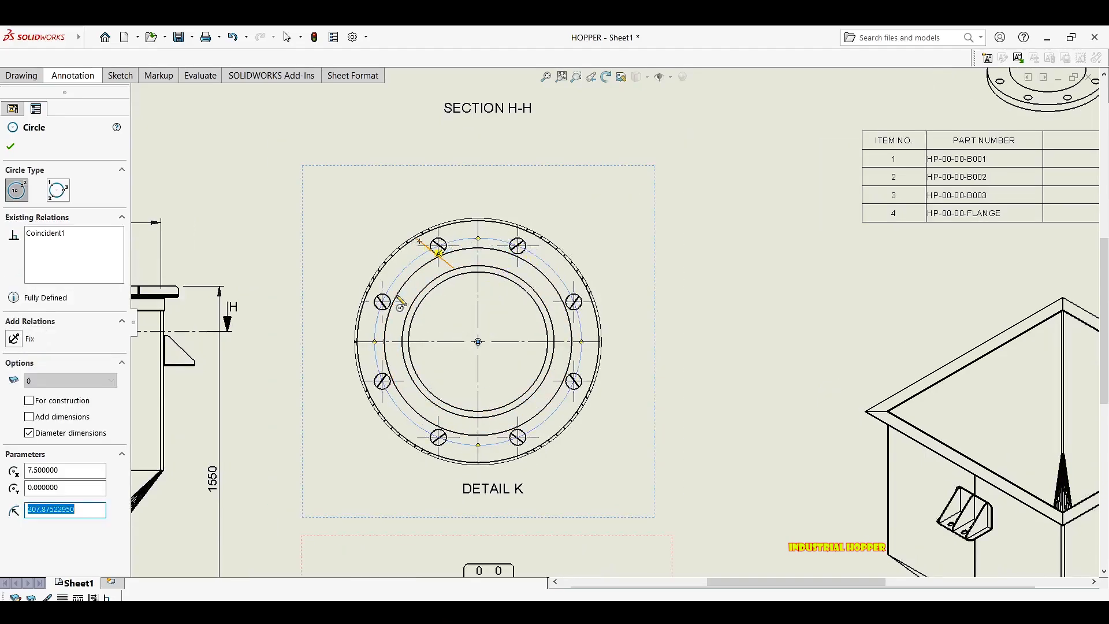
{"action": "key", "text": "Escape"}
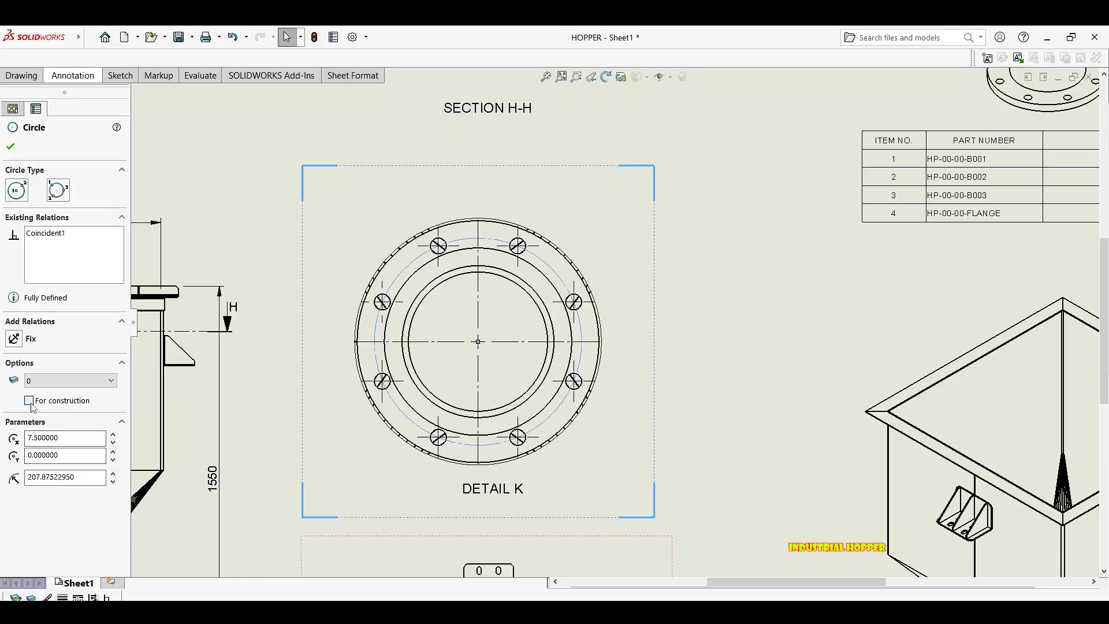
Dimension the diameter of the construction bolt circle in Detail K, placing it above the flange as a driven dimension.
{"action": "scroll", "coordinate": [436, 266], "scroll_direction": "down", "scroll_amount": 5}
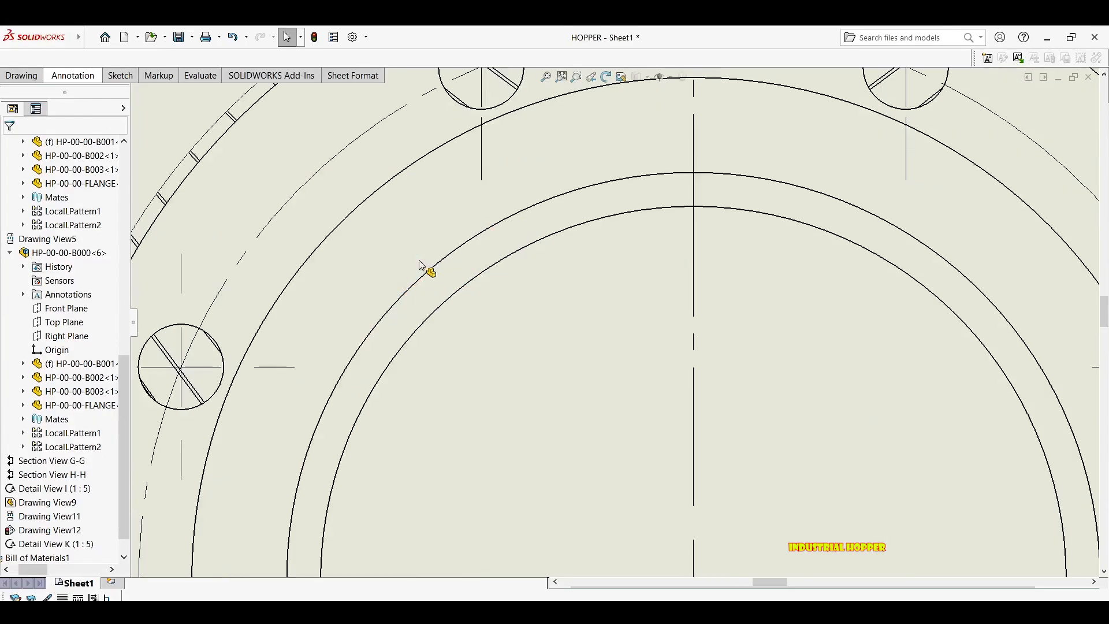
{"action": "scroll", "coordinate": [312, 272], "scroll_direction": "up", "scroll_amount": 3}
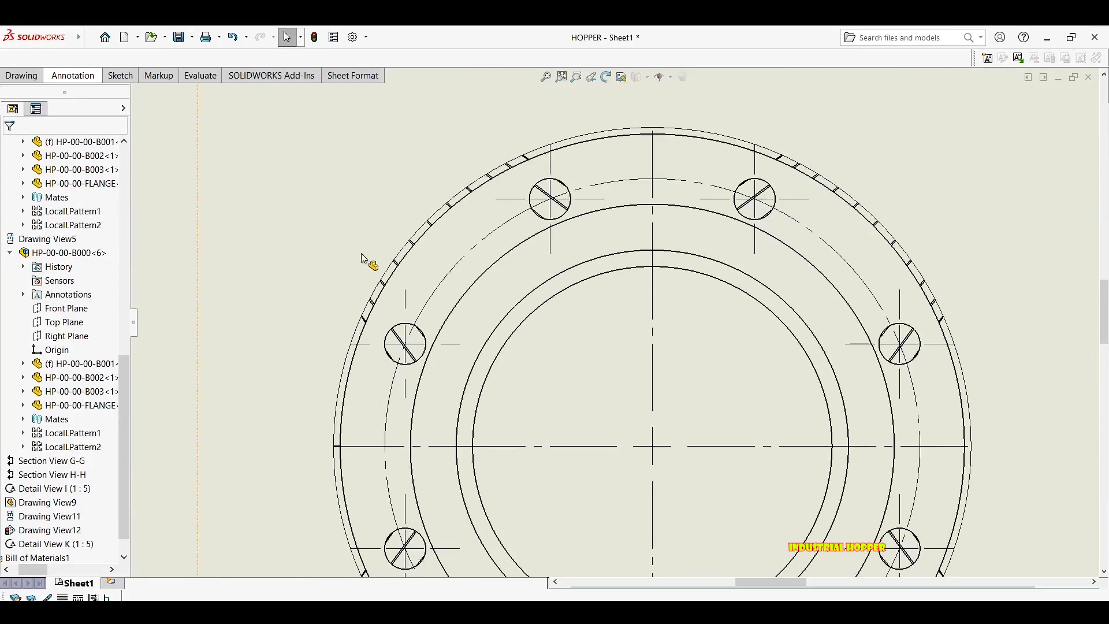
{"action": "key", "text": "d"}
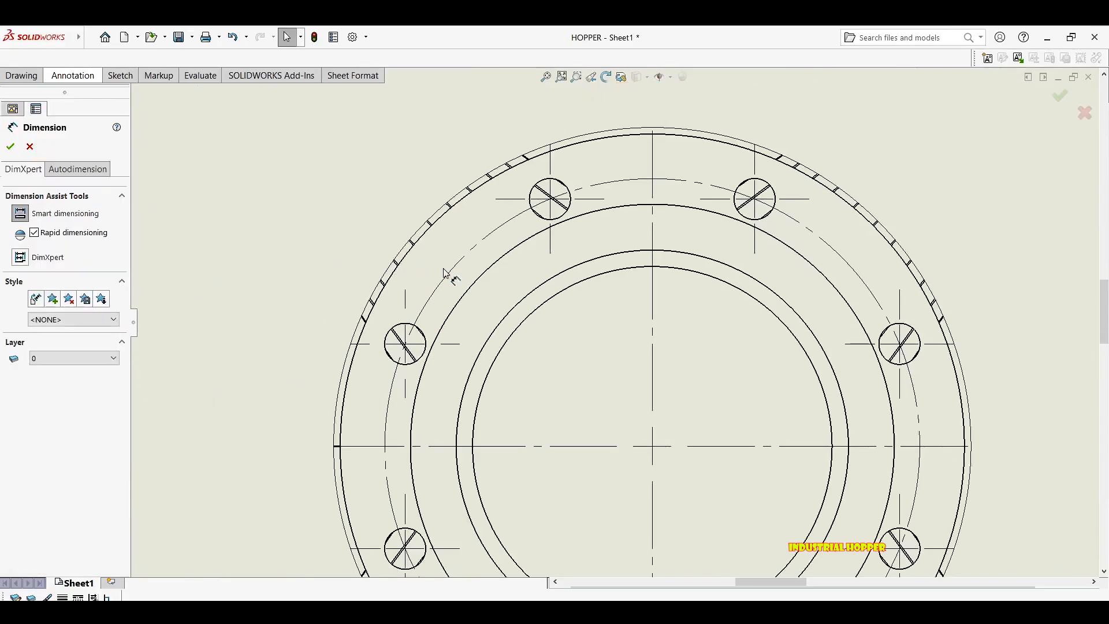
{"action": "left_click", "coordinate": [458, 267]}
{"action": "scroll", "coordinate": [440, 227], "scroll_direction": "up", "scroll_amount": 3}
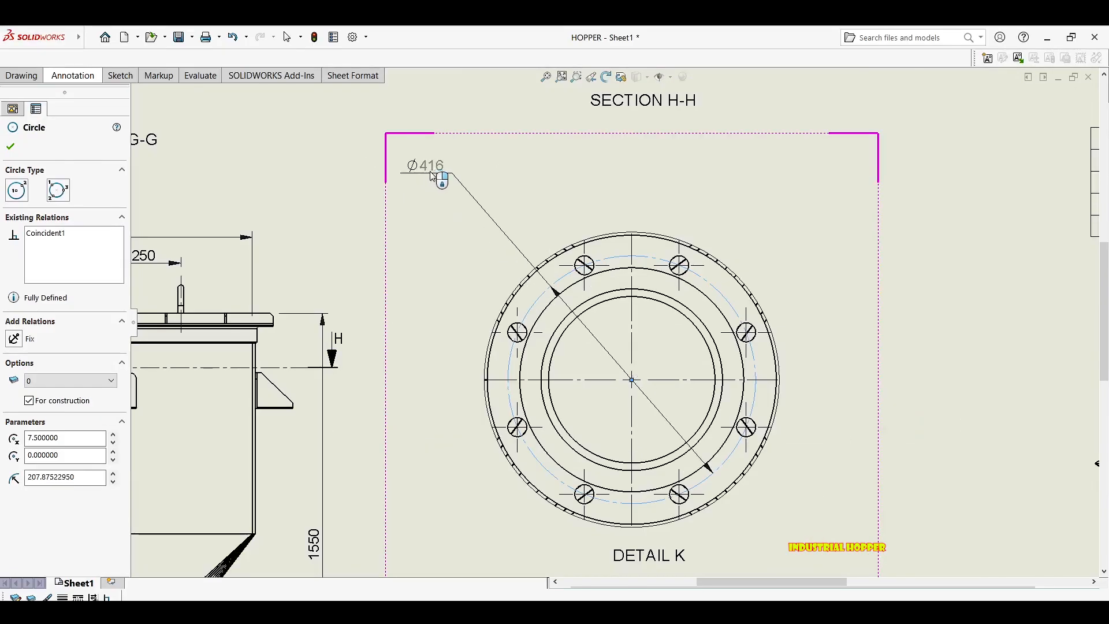
{"action": "left_click", "coordinate": [469, 206]}
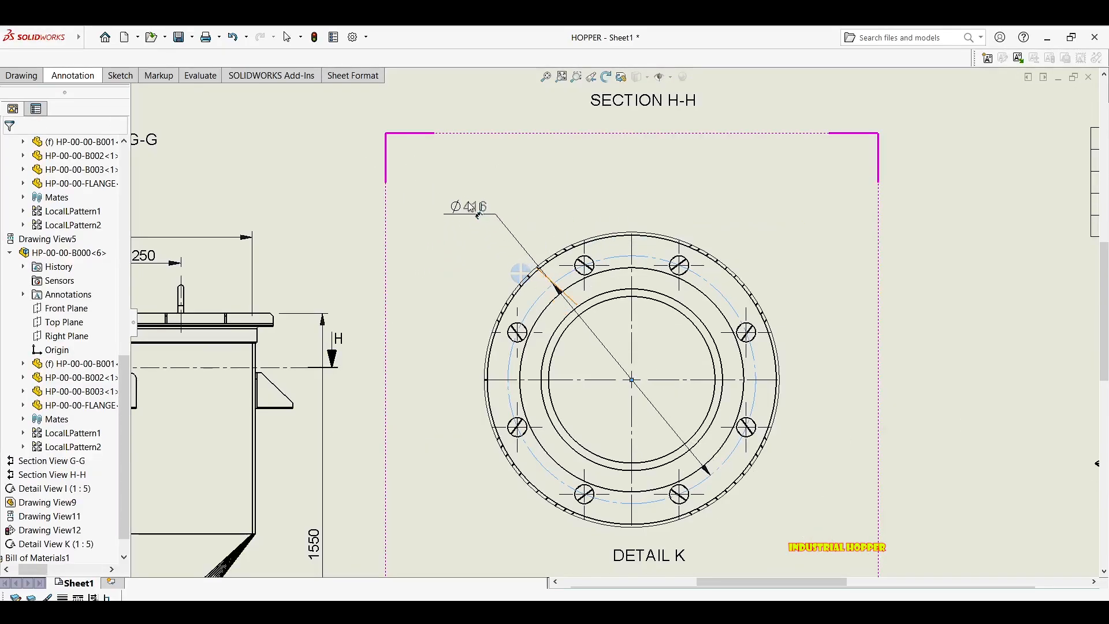
{"action": "left_click", "coordinate": [467, 202]}
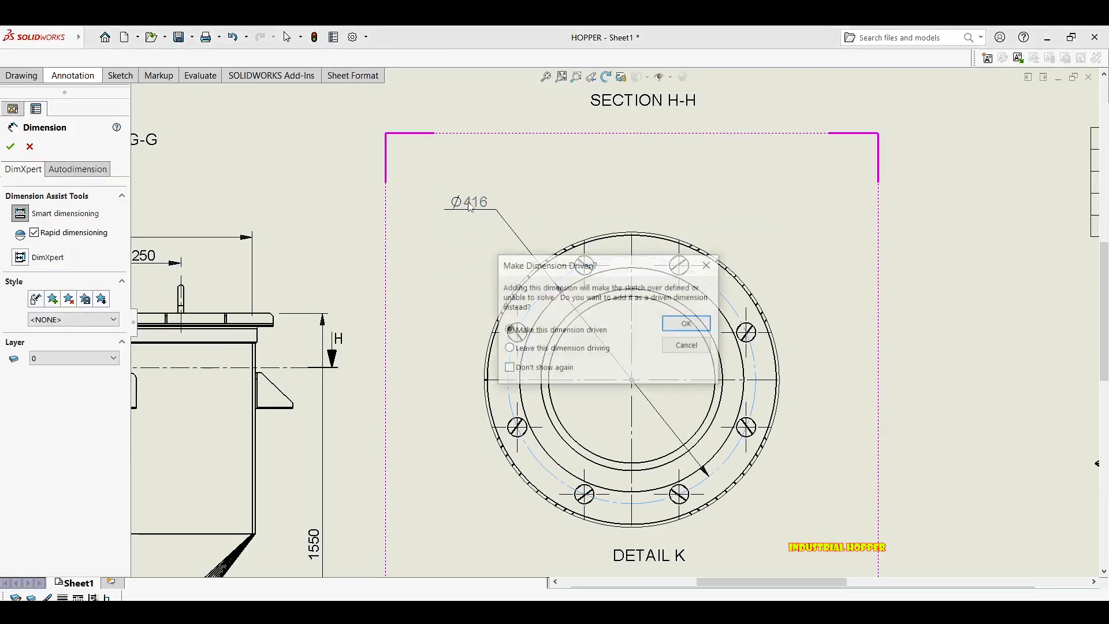
{"action": "left_click", "coordinate": [688, 324]}
Dimension the diameters of the larger of the two innermost circles and the flange's outer circle in Detail K.
{"action": "middle_click_drag", "start_coordinate": [622, 288], "coordinate": [483, 254]}
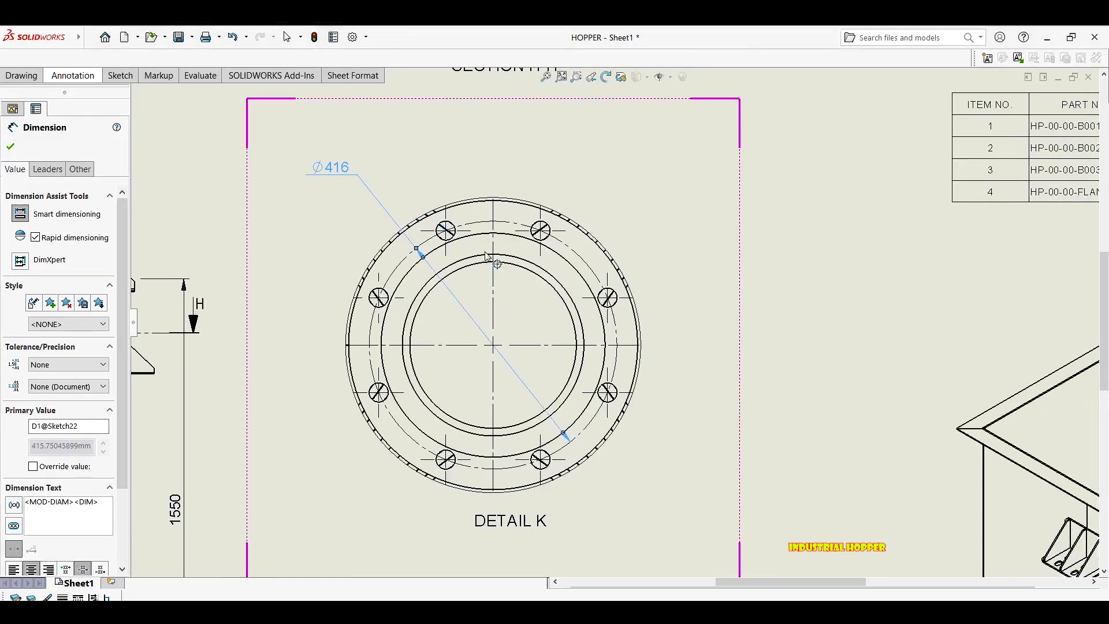
{"action": "left_click", "coordinate": [565, 286]}
{"action": "left_click", "coordinate": [650, 151]}
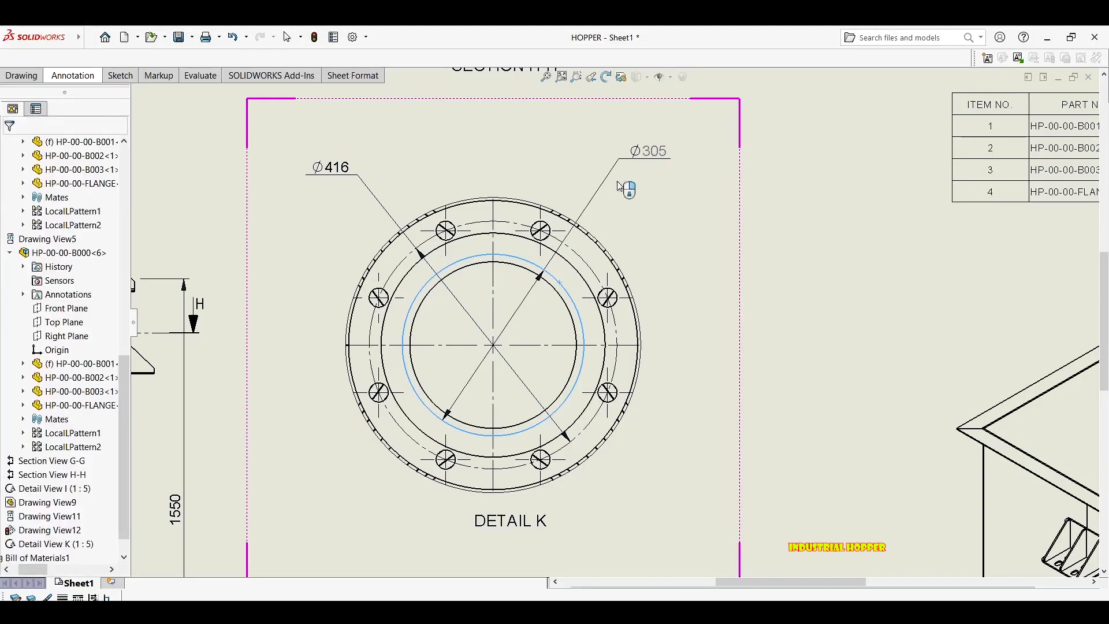
{"action": "left_click", "coordinate": [600, 450]}
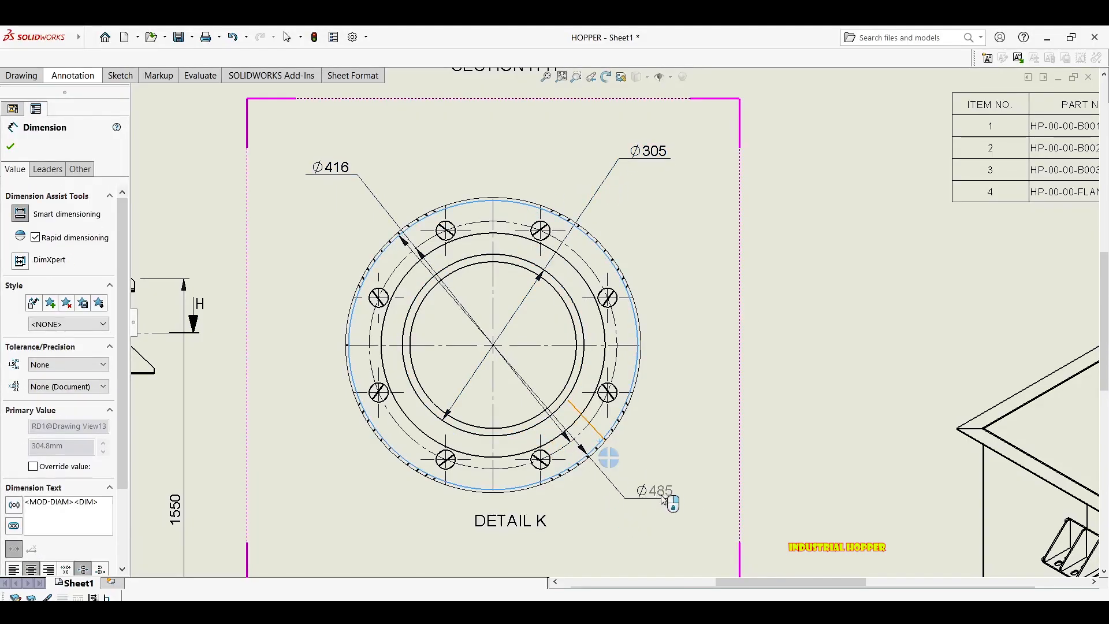
{"action": "left_click", "coordinate": [664, 500]}
Dimension the diameter of the upper of the two lower-left bolt holes in Detail K, placing the text outside the flange.
{"action": "scroll", "coordinate": [415, 459], "scroll_direction": "down", "scroll_amount": 5}
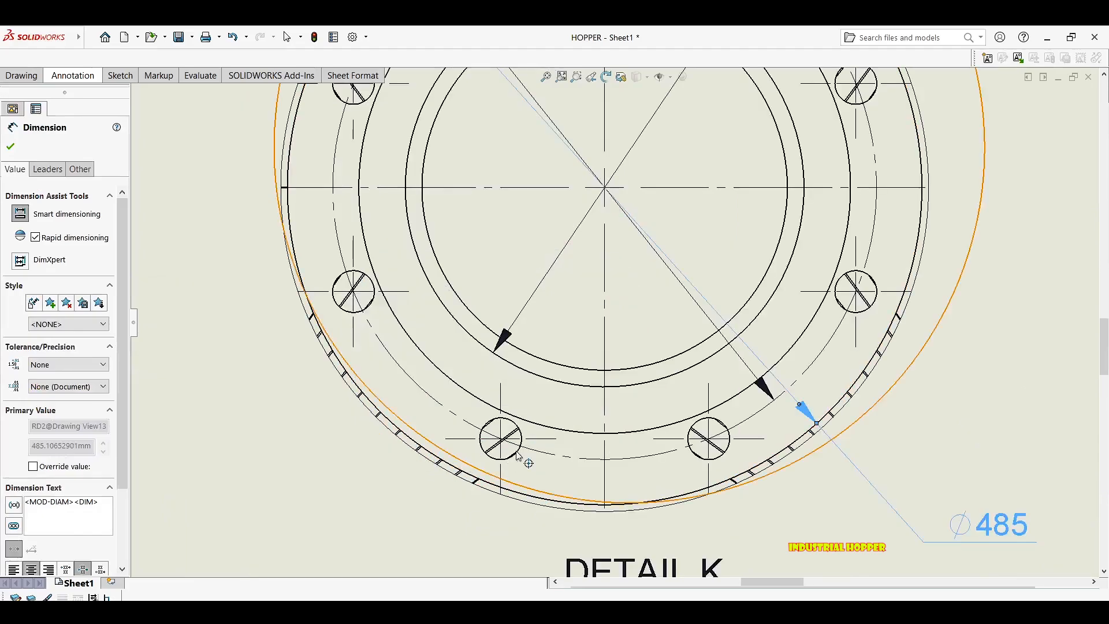
{"action": "scroll", "coordinate": [451, 398], "scroll_direction": "down", "scroll_amount": 2}
{"action": "left_click", "coordinate": [345, 290]}
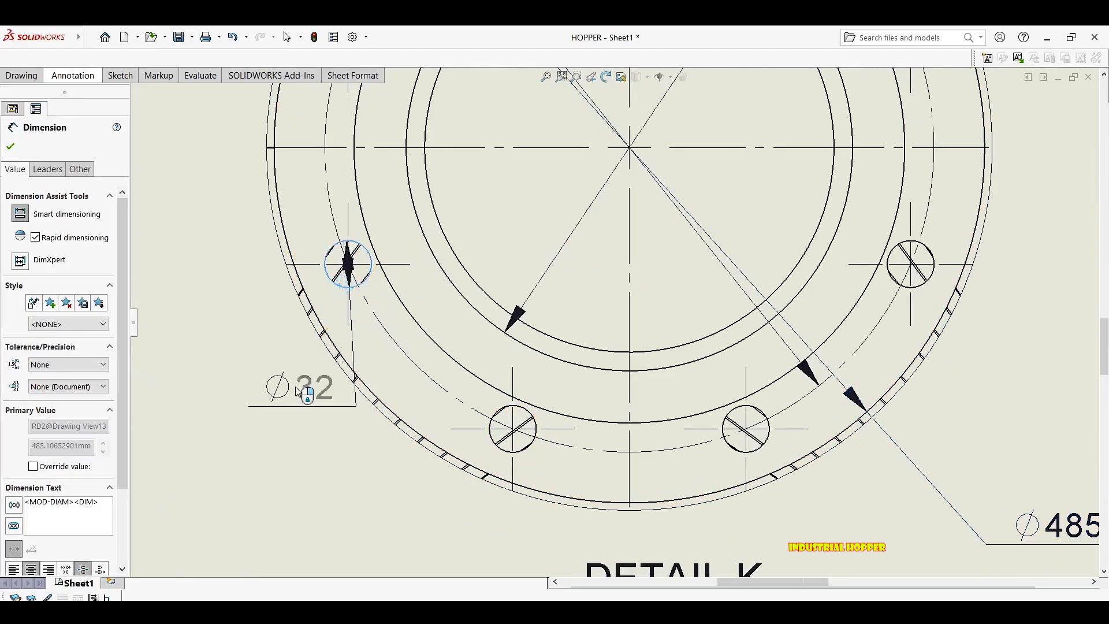
{"action": "scroll", "coordinate": [346, 387], "scroll_direction": "up", "scroll_amount": 4}
{"action": "left_click", "coordinate": [419, 358]}
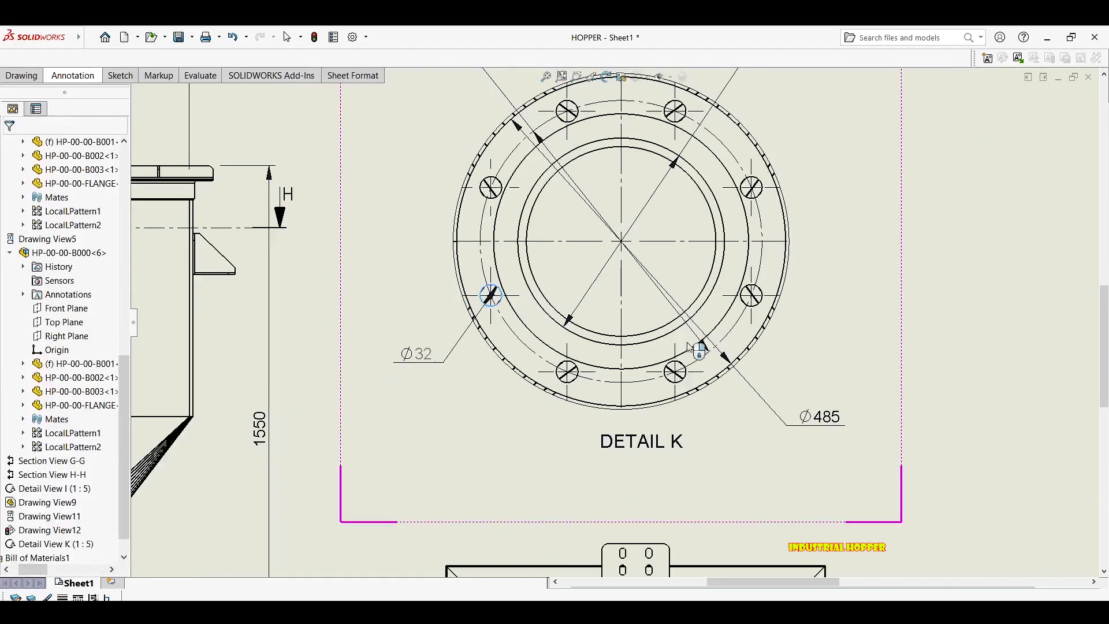
Move the inner and outer circle diameter dimensions closer to the flange and shift Detail K slightly down.
{"action": "scroll", "coordinate": [615, 315], "scroll_direction": "up", "scroll_amount": 2}
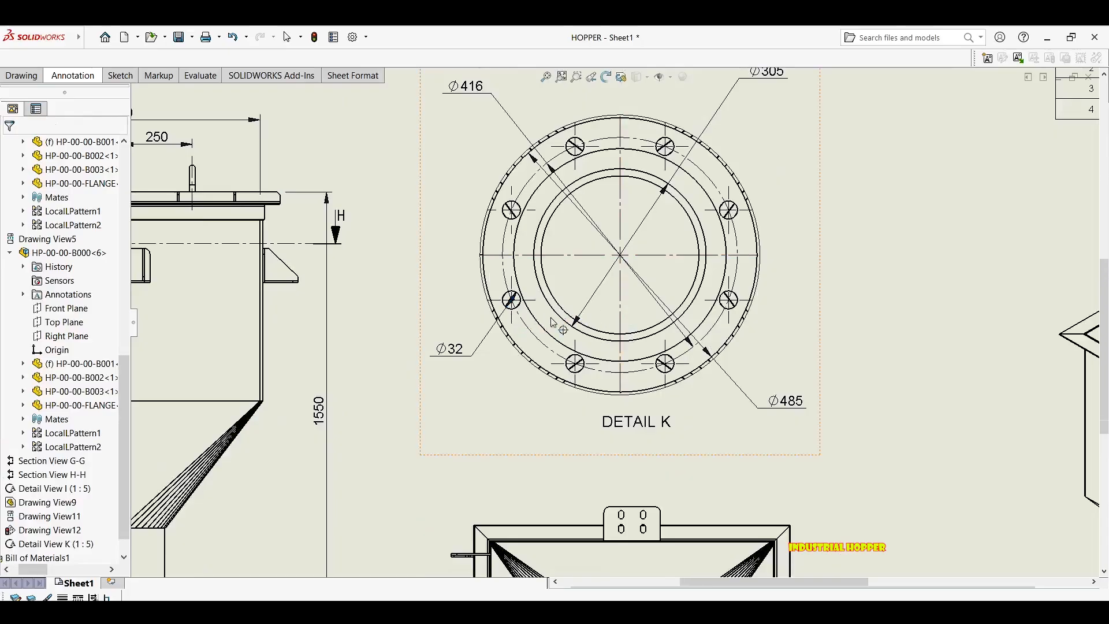
{"action": "scroll", "coordinate": [552, 322], "scroll_direction": "up", "scroll_amount": 2}
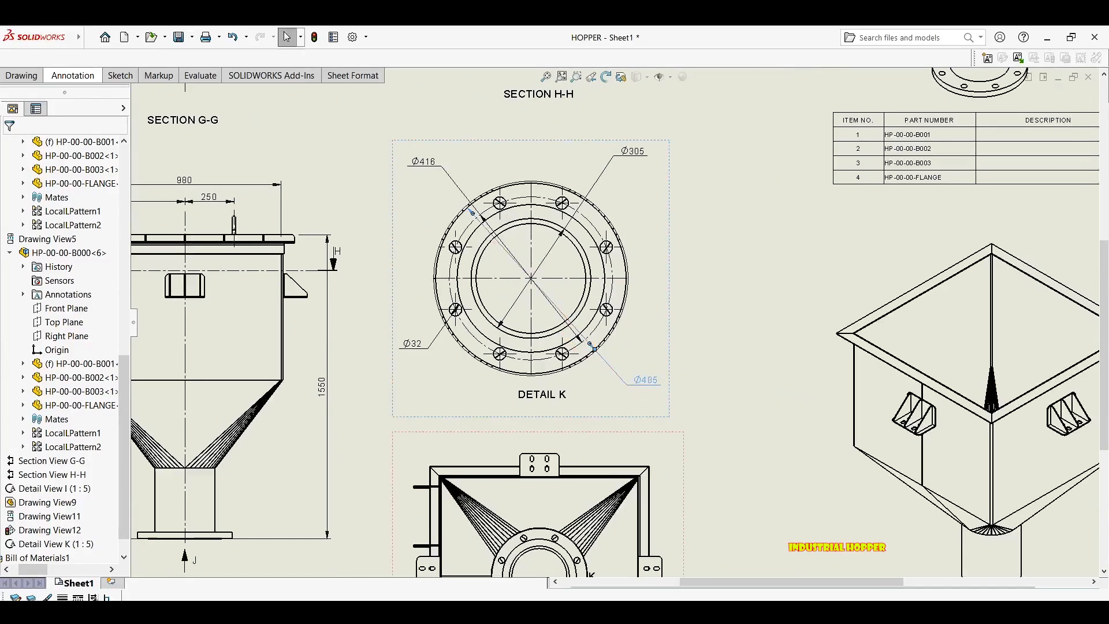
{"action": "left_click_drag", "start_coordinate": [623, 162], "coordinate": [605, 172]}
{"action": "key", "text": "Escape"}
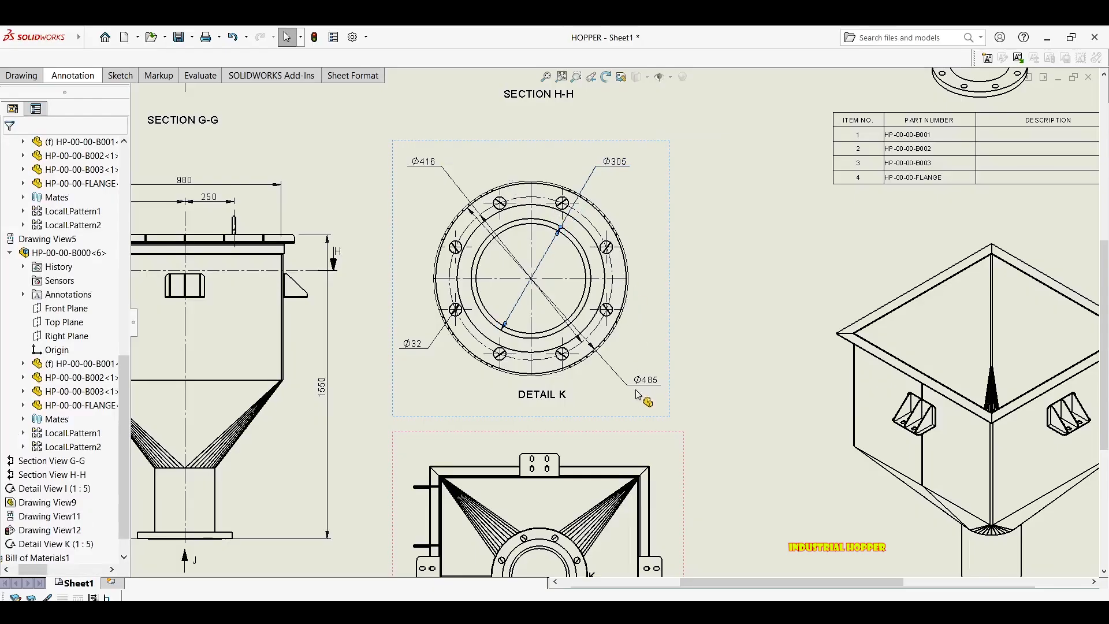
{"action": "left_click", "coordinate": [622, 381]}
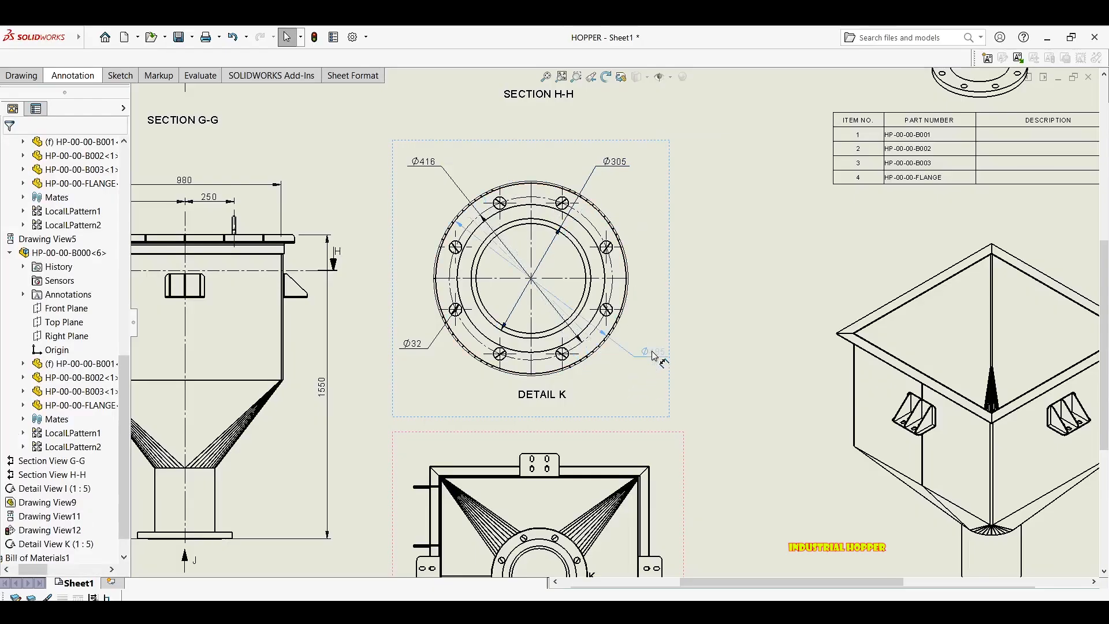
{"action": "left_click_drag", "start_coordinate": [653, 361], "coordinate": [652, 361]}
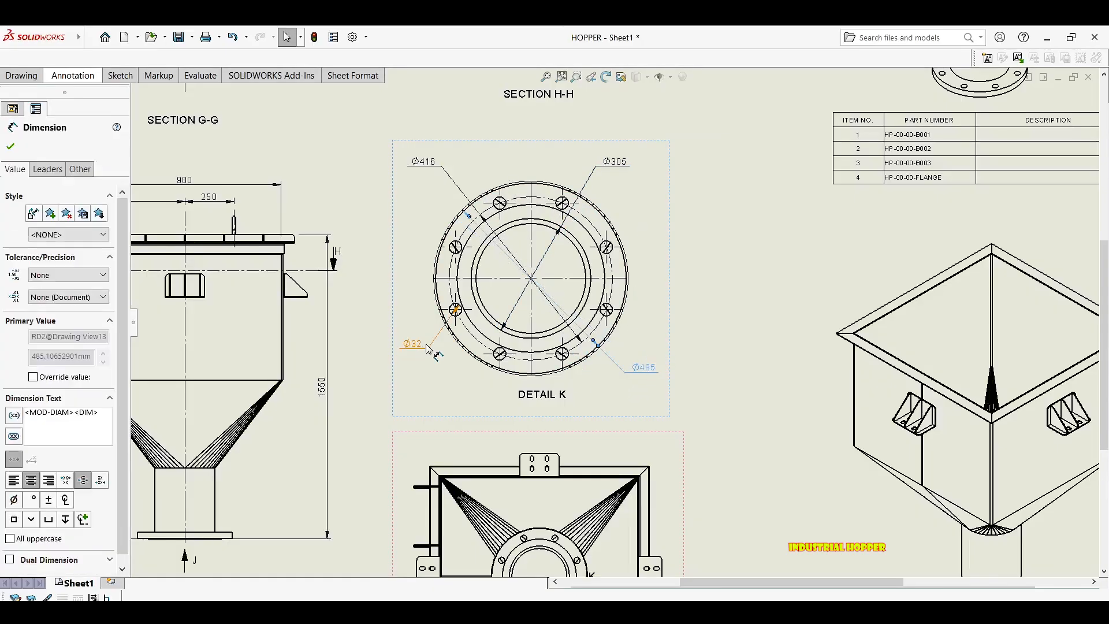
{"action": "mouse_move", "coordinate": [427, 347]}
{"action": "left_mouse_down"}
{"action": "mouse_move", "coordinate": [416, 361]}
{"action": "mouse_move", "coordinate": [427, 354]}
{"action": "left_mouse_up"}
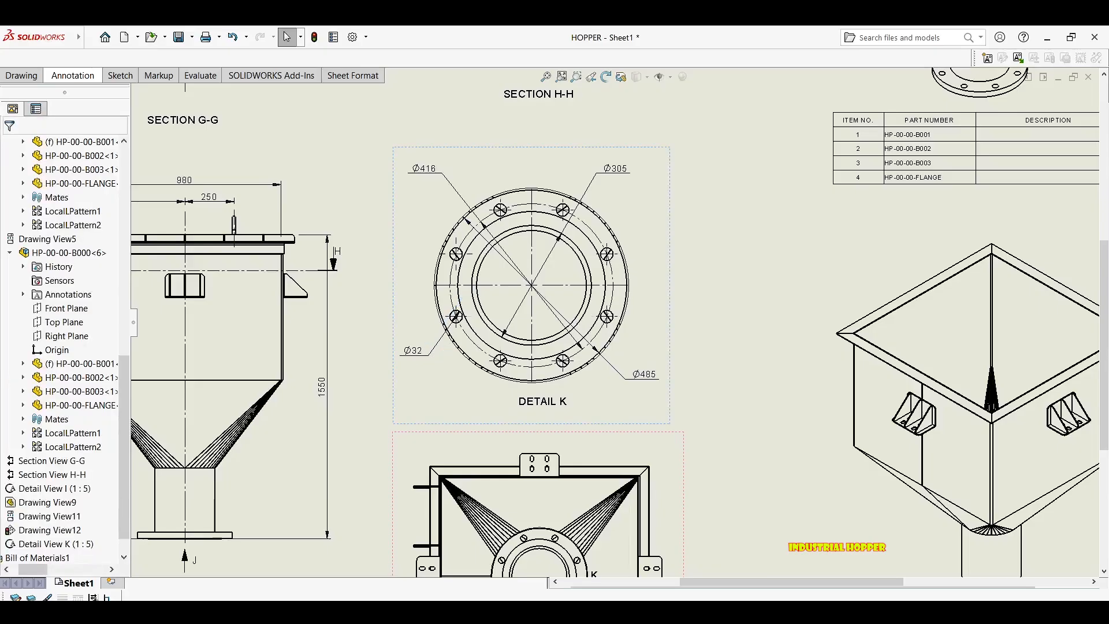
Add a diameter dimension to the bolt hole just left of the vertical centerline at the bottom of Detail K's flange.
{"action": "middle_click_drag", "start_coordinate": [596, 265], "coordinate": [527, 246]}
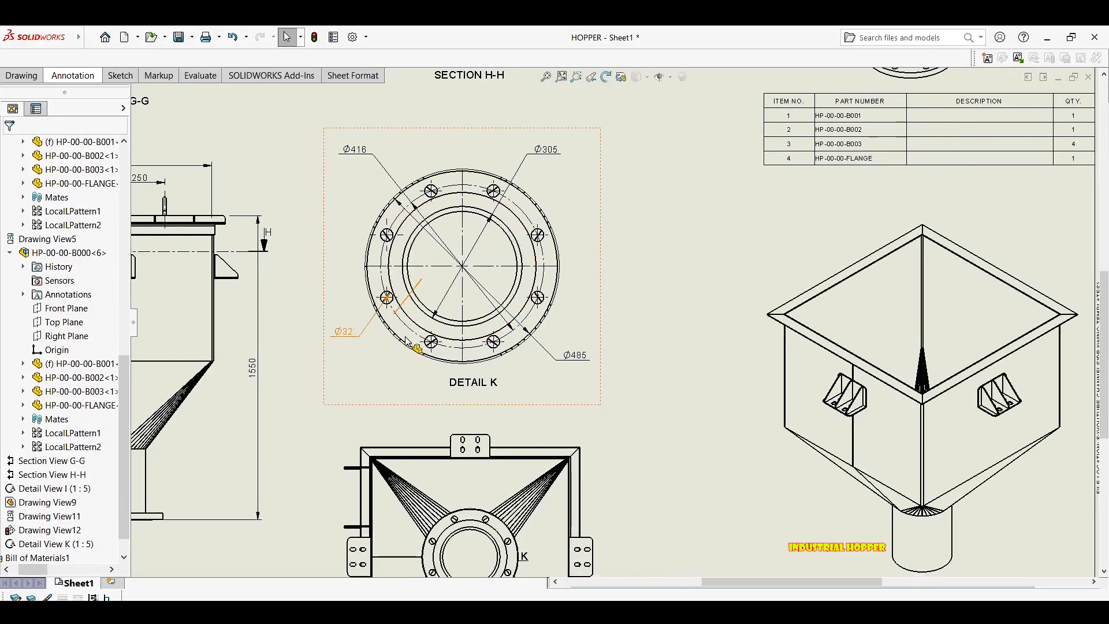
{"action": "scroll", "coordinate": [465, 364], "scroll_direction": "down", "scroll_amount": 2}
{"action": "key", "text": "d"}
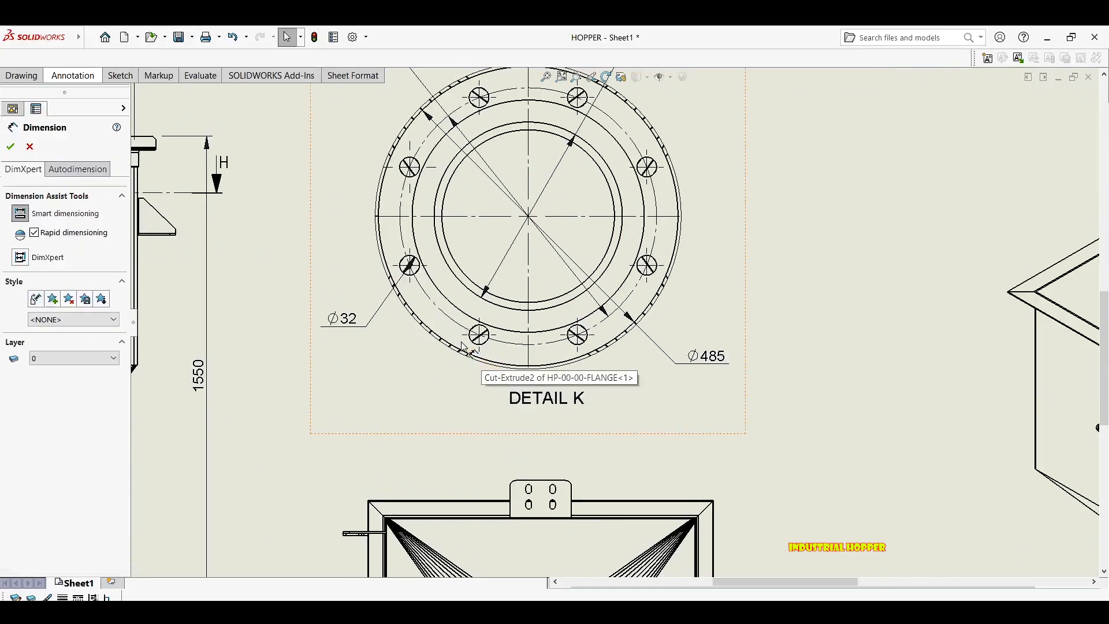
{"action": "scroll", "coordinate": [476, 357], "scroll_direction": "down", "scroll_amount": 4}
{"action": "left_click", "coordinate": [504, 331]}
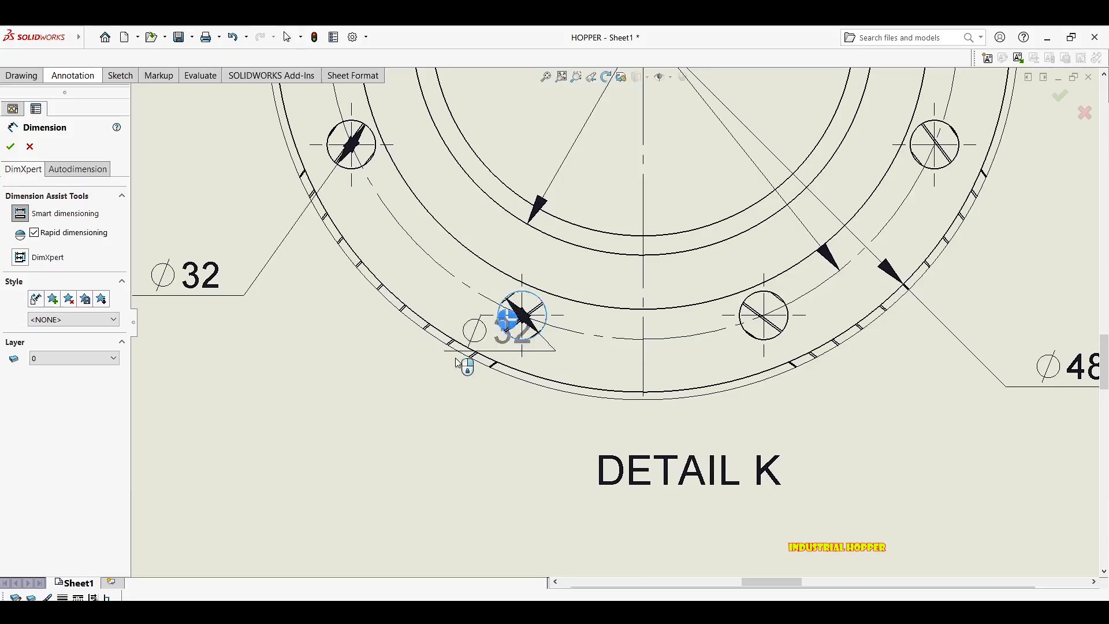
{"action": "scroll", "coordinate": [509, 347], "scroll_direction": "up", "scroll_amount": 4}
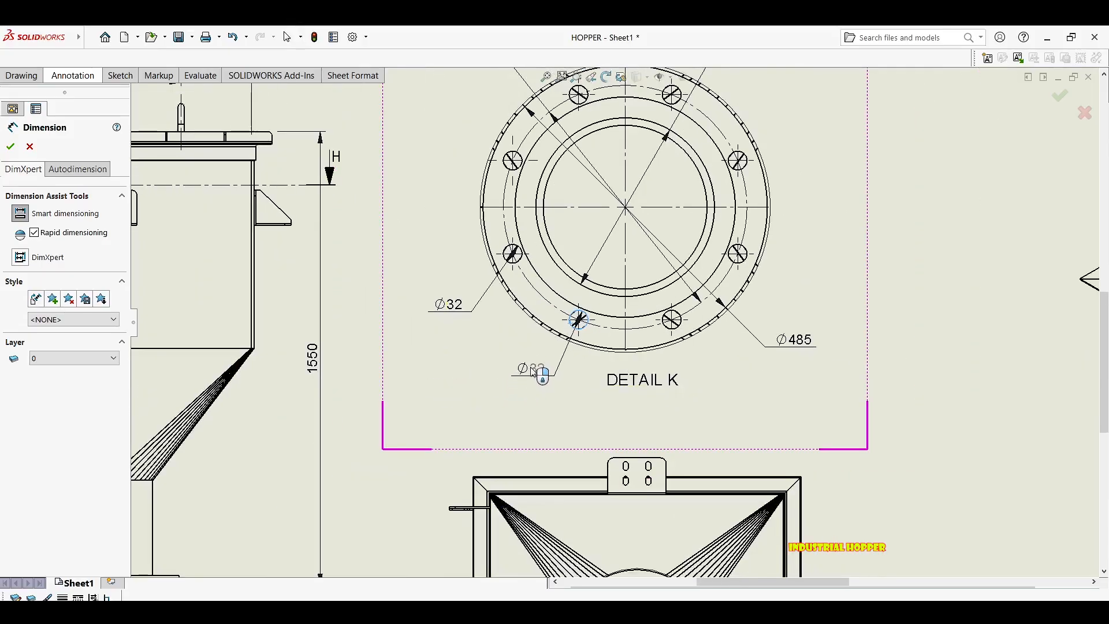
{"action": "left_click", "coordinate": [573, 328]}
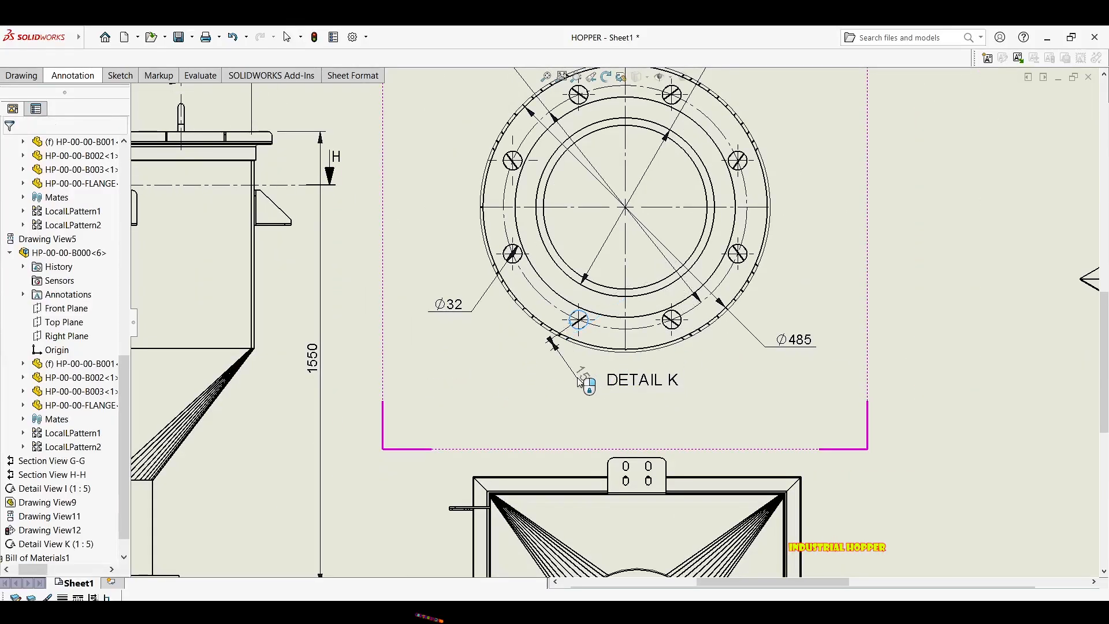
{"action": "left_click", "coordinate": [542, 365]}
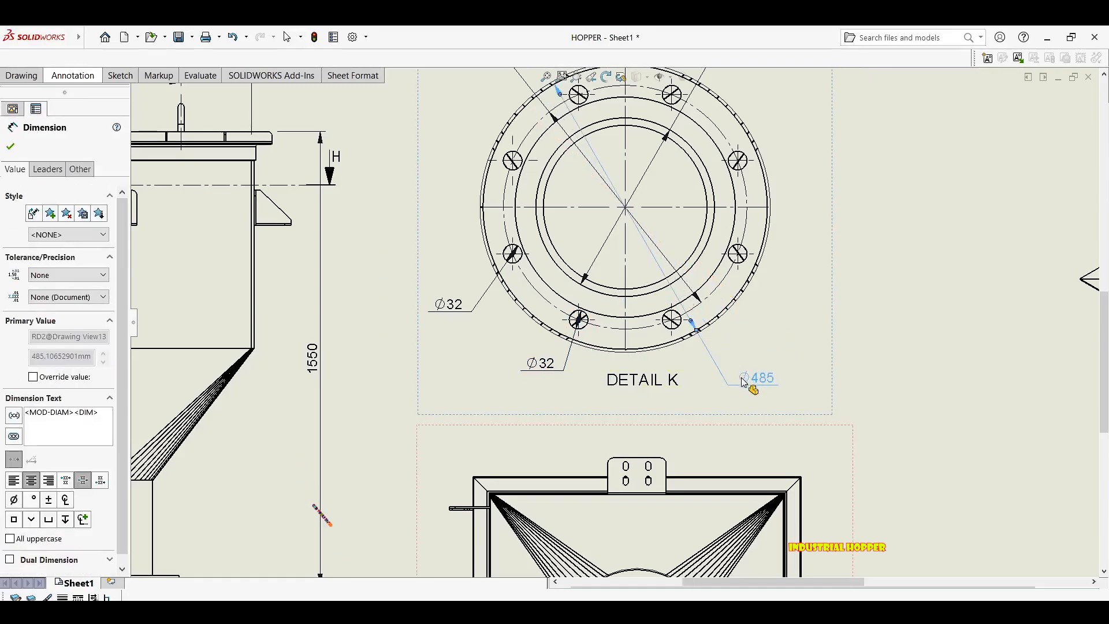
Try to foreshorten the outer circle's diameter dimension in Detail K.
{"action": "scroll", "coordinate": [750, 383], "scroll_direction": "up", "scroll_amount": 1}
{"action": "key", "text": "Escape"}
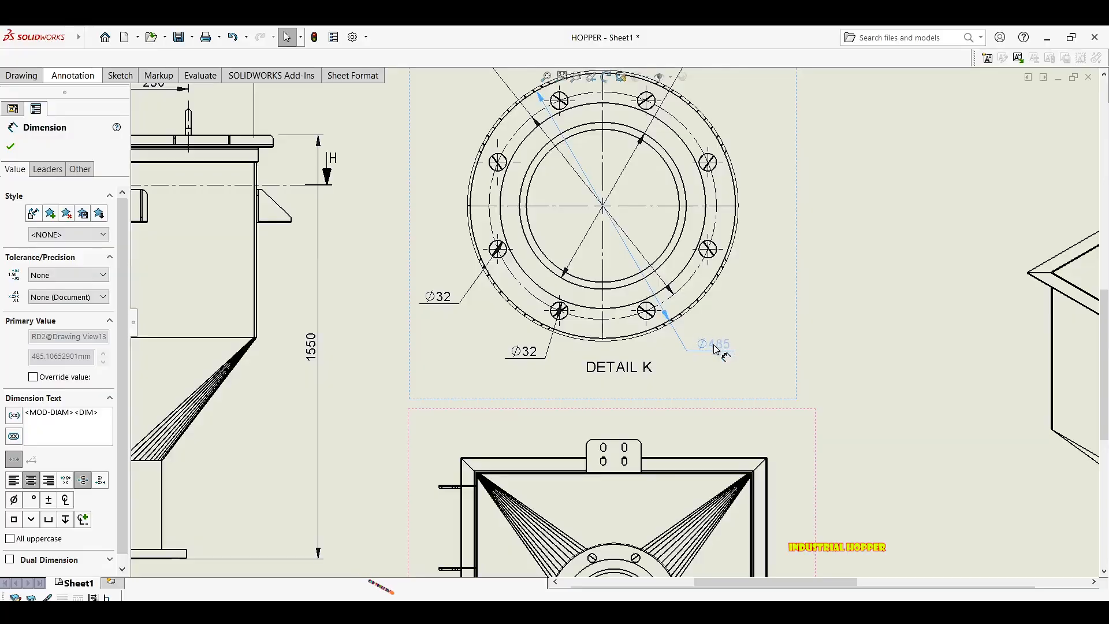
{"action": "right_click", "coordinate": [713, 348]}
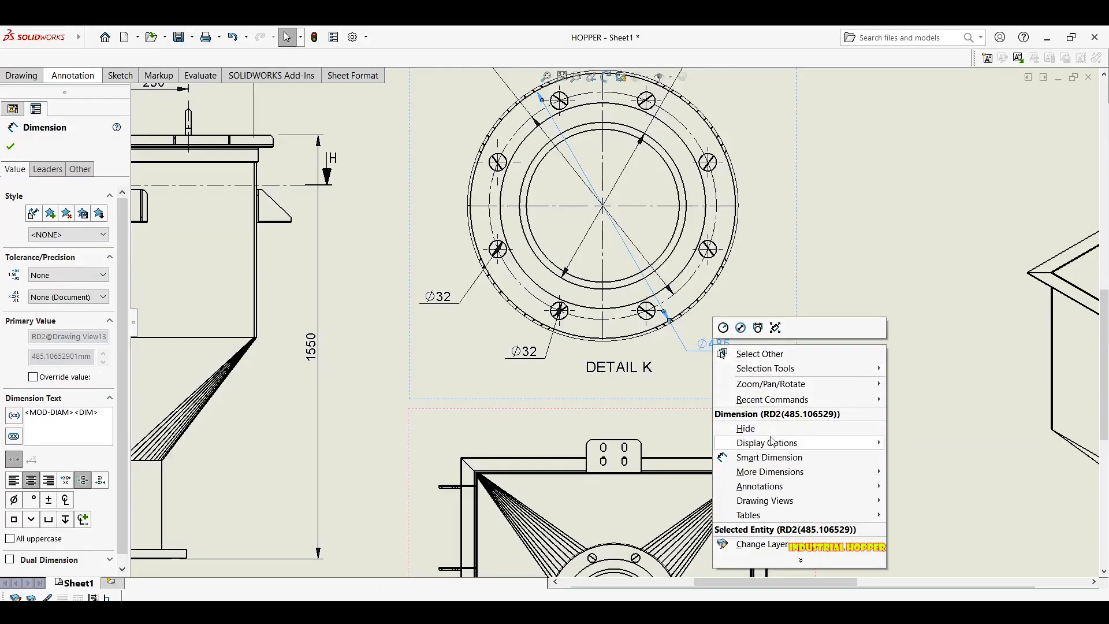
{"action": "mouse_move", "coordinate": [773, 442]}
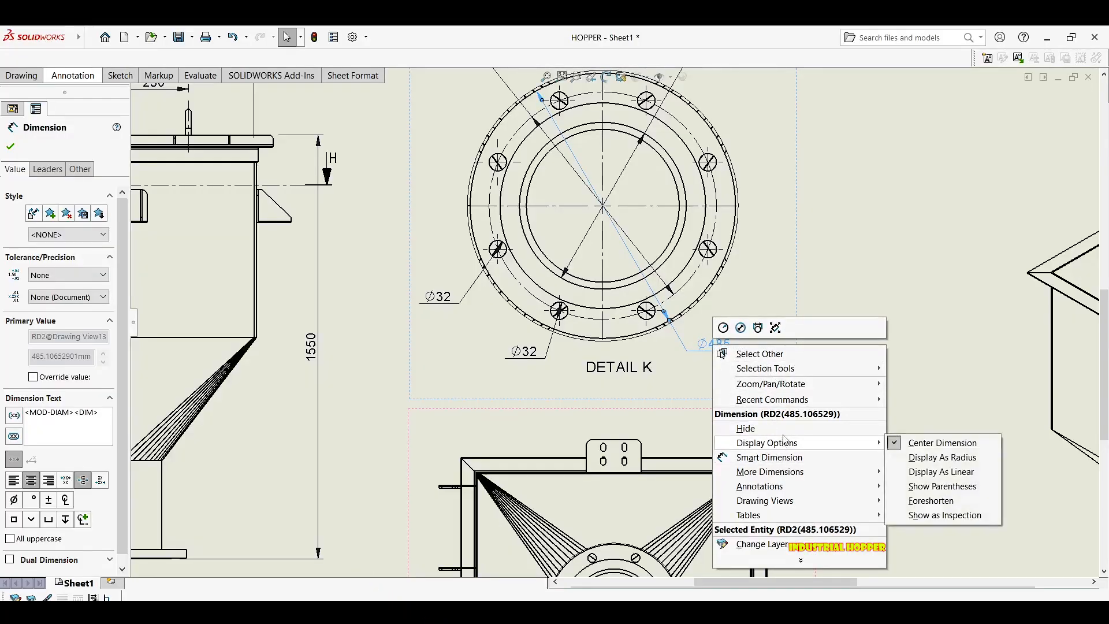
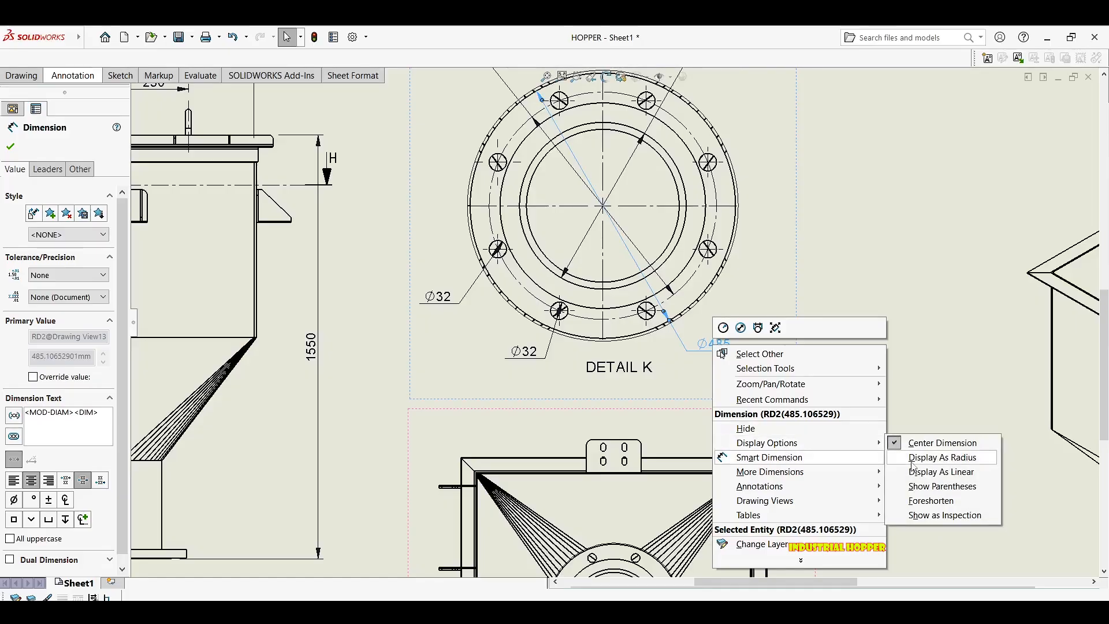
{"action": "left_click", "coordinate": [943, 501]}
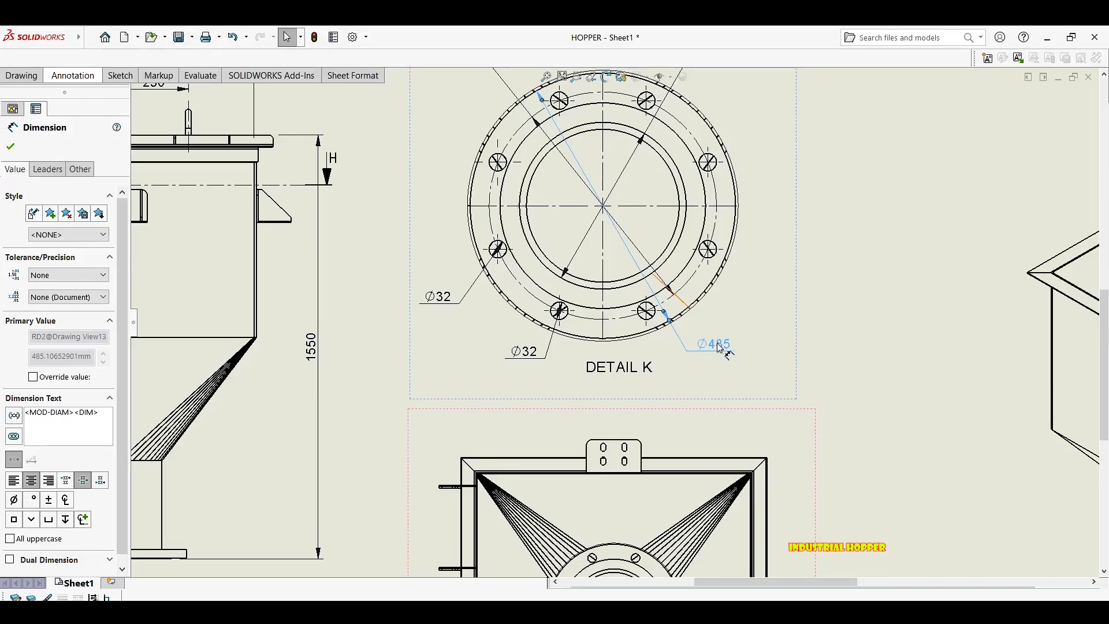
{"action": "scroll", "coordinate": [718, 346], "scroll_direction": "down", "scroll_amount": 1}
{"action": "scroll", "coordinate": [639, 342], "scroll_direction": "down", "scroll_amount": 1}
{"action": "left_click", "coordinate": [612, 214]}
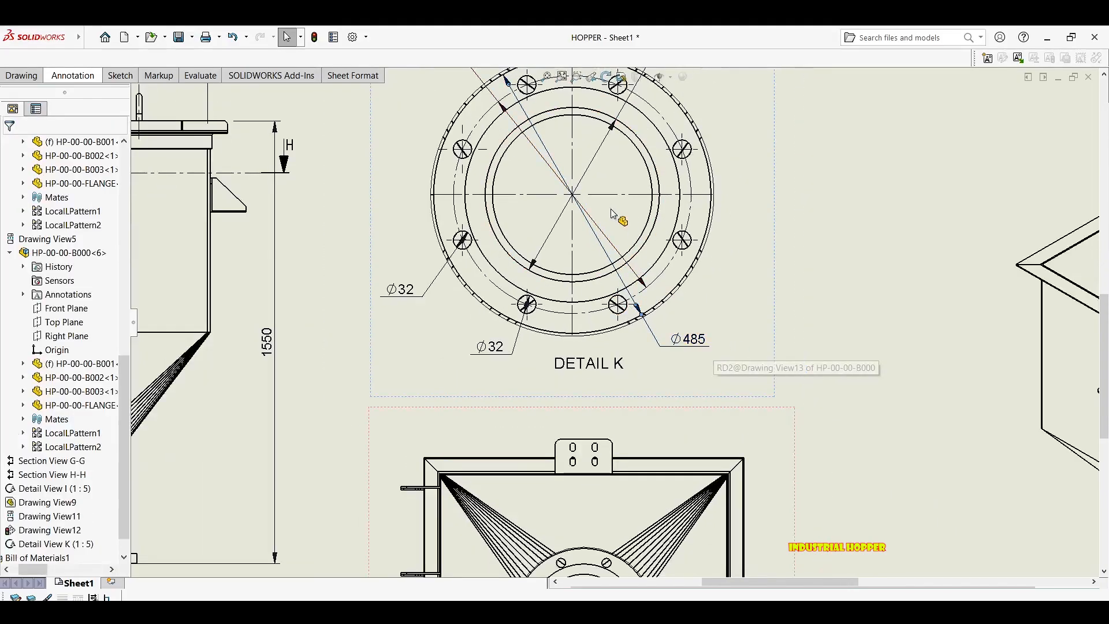
Move the detail circle label K in View J farther outside the view, up and to the right.
{"action": "scroll", "coordinate": [613, 219], "scroll_direction": "up", "scroll_amount": 6}
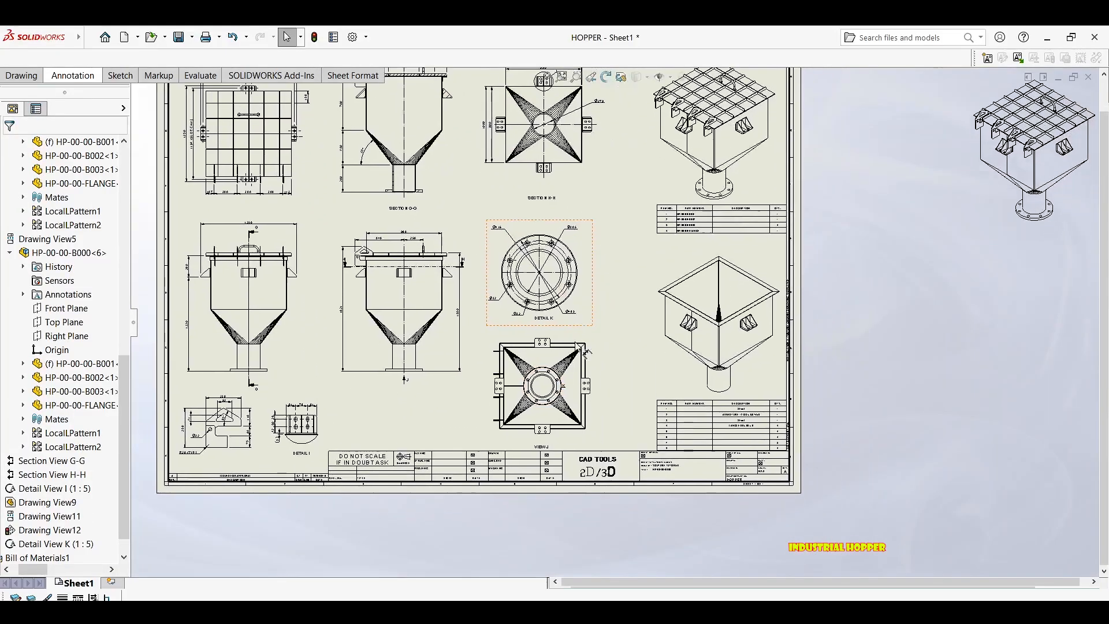
{"action": "scroll", "coordinate": [629, 408], "scroll_direction": "down", "scroll_amount": 4}
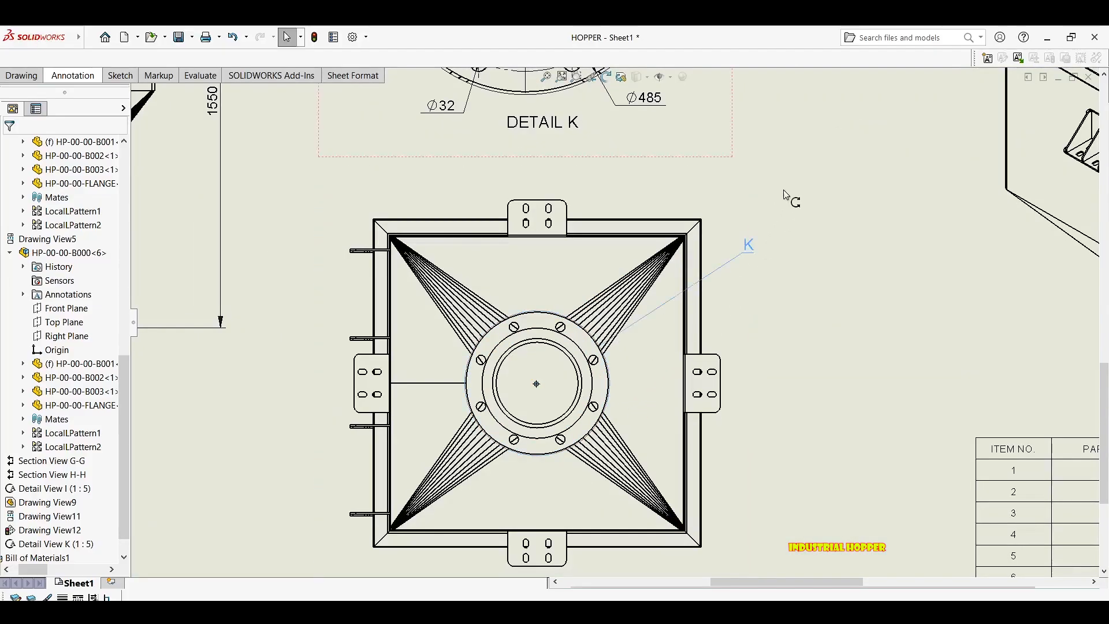
{"action": "left_click_drag", "start_coordinate": [783, 195], "coordinate": [803, 222]}
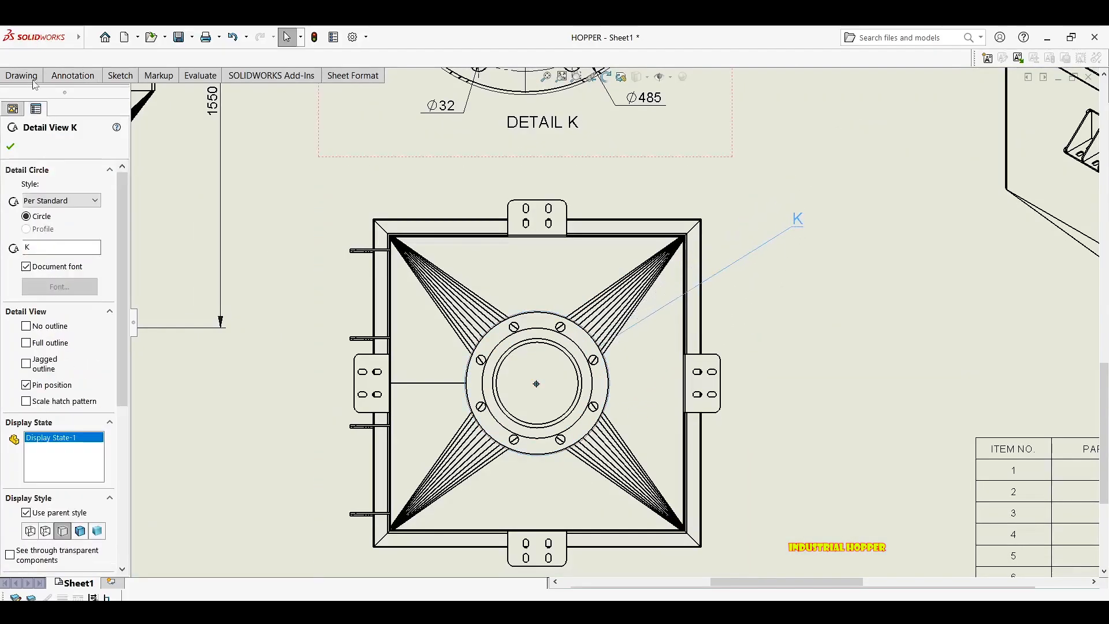
Add a center mark to the round outlet flange in View J.
{"action": "left_click", "coordinate": [68, 76]}
{"action": "left_click", "coordinate": [282, 93]}
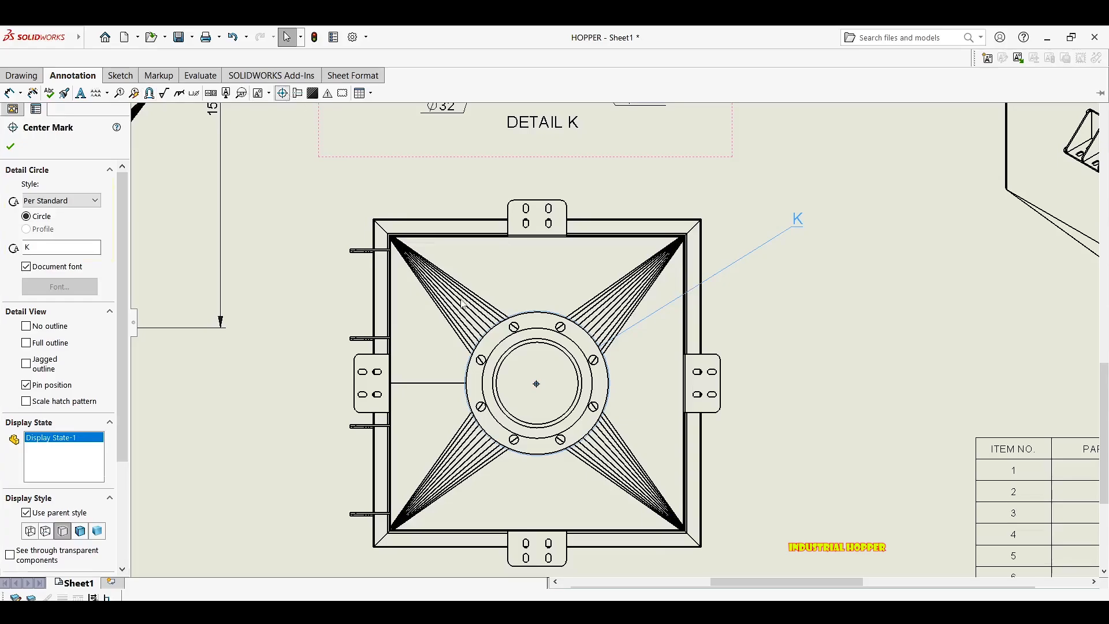
{"action": "left_click", "coordinate": [542, 315]}
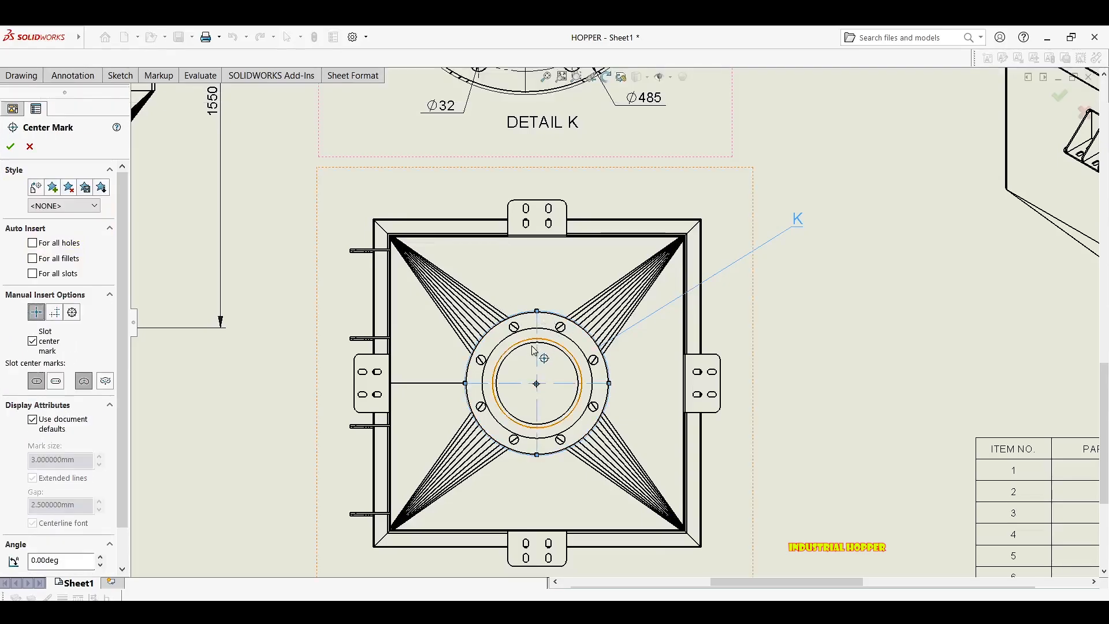
{"action": "key", "text": "Escape"}
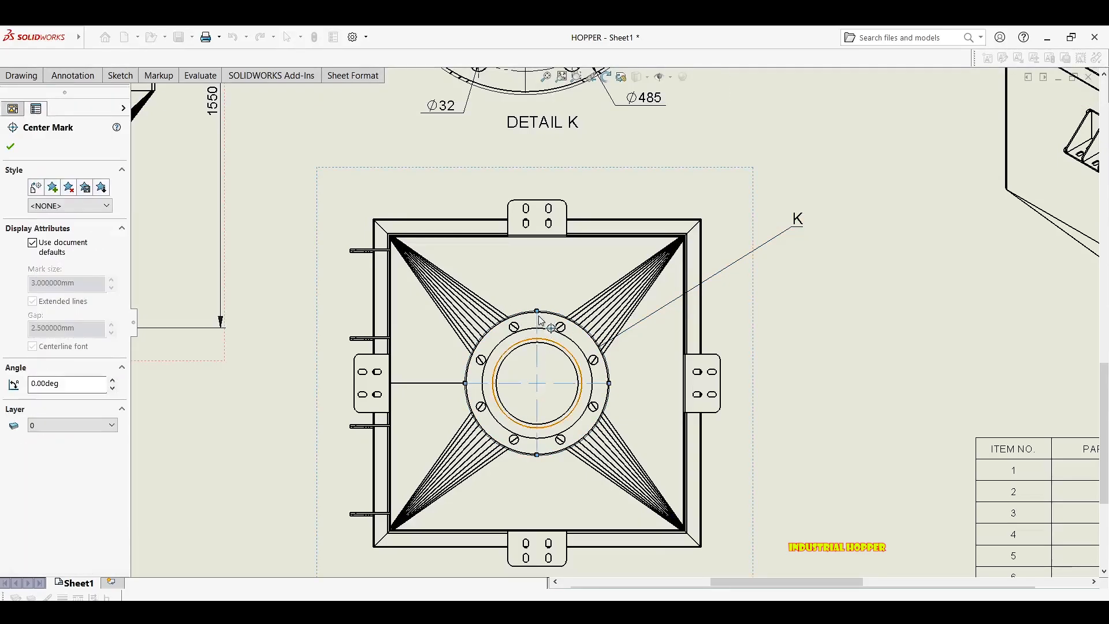
Extend the flange's center mark lines in all four directions past the mounting plates on the hopper's sides.
{"action": "left_click_drag", "start_coordinate": [537, 311], "coordinate": [549, 211]}
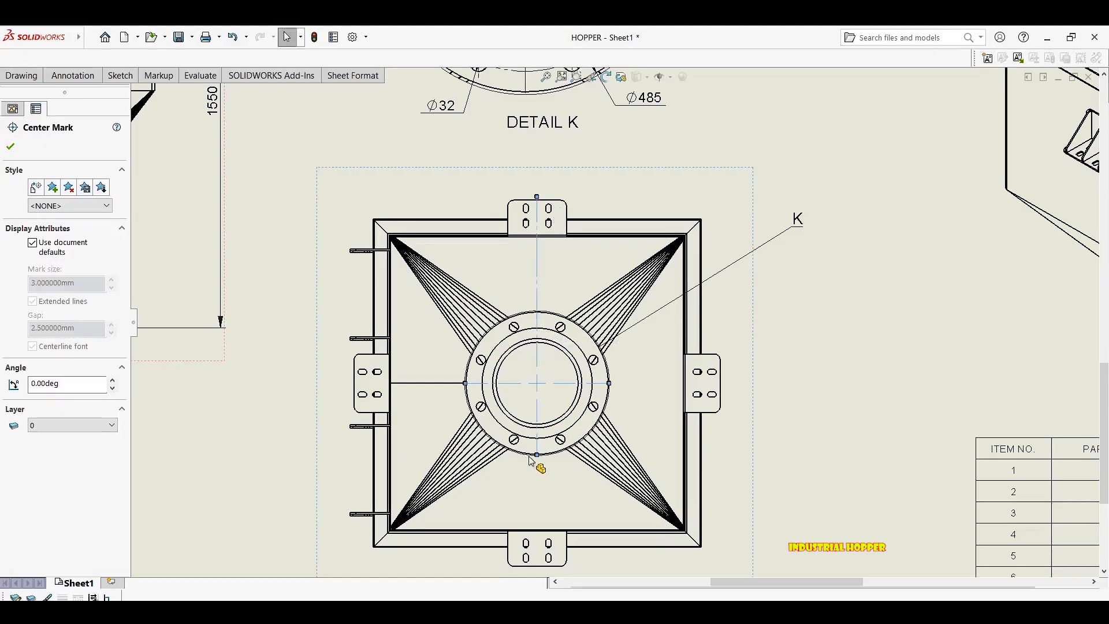
{"action": "left_click_drag", "start_coordinate": [537, 455], "coordinate": [537, 572]}
{"action": "left_click_drag", "start_coordinate": [465, 383], "coordinate": [320, 383]}
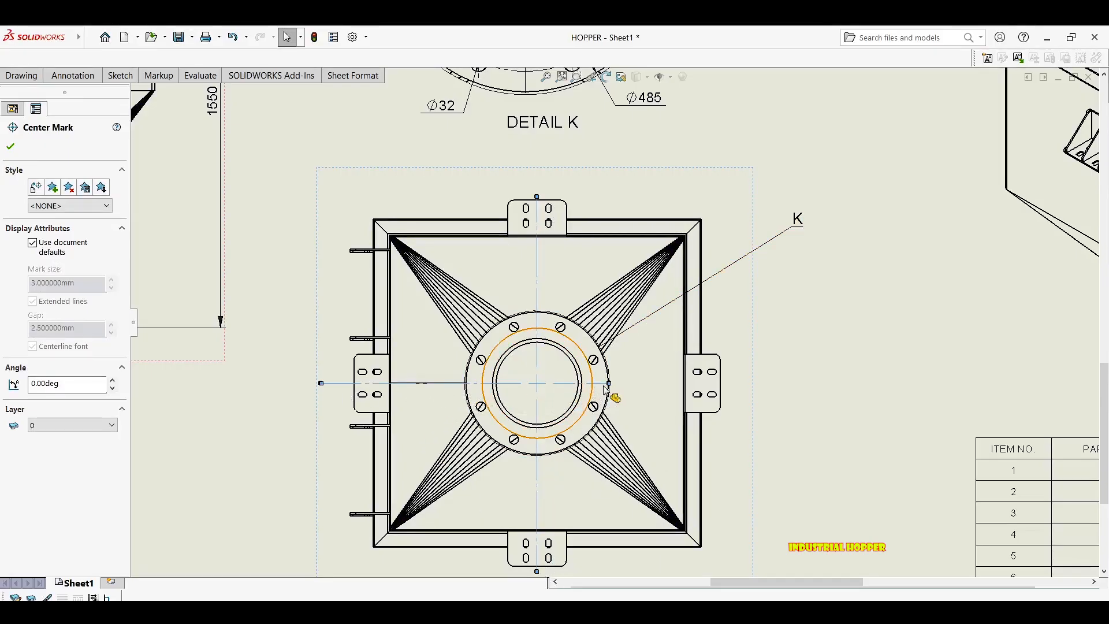
{"action": "left_click_drag", "start_coordinate": [736, 383], "coordinate": [737, 383]}
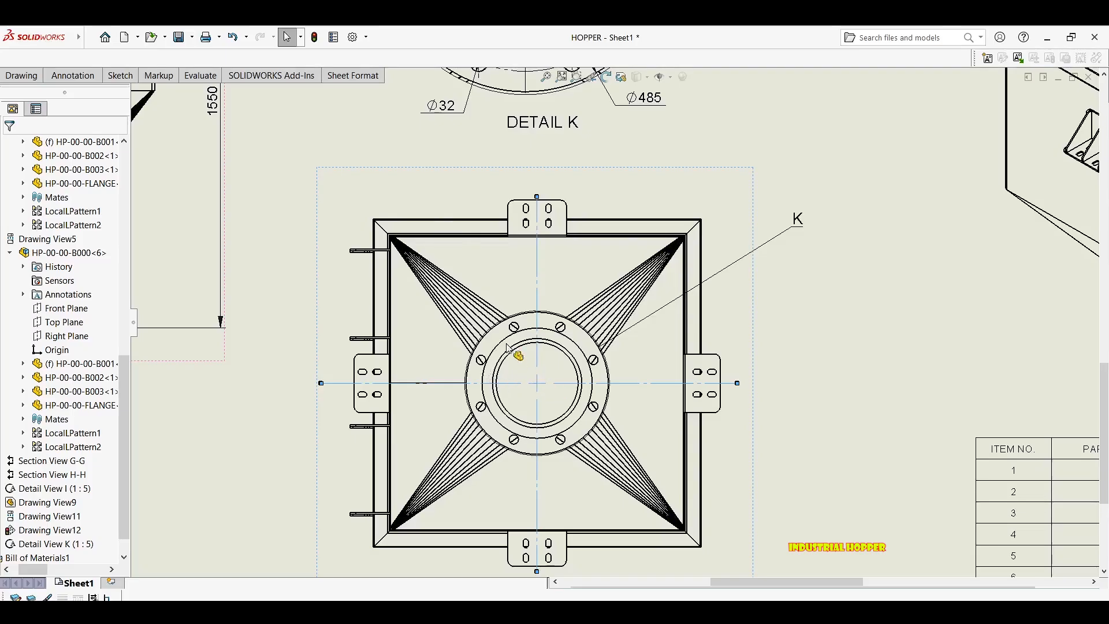
{"action": "key", "text": "Escape"}
Dimension the horizontal distance from the uppermost side bracket's outer end to the vertical centerline, placing it above View J.
{"action": "middle_click_drag", "start_coordinate": [507, 348], "coordinate": [567, 355]}
{"action": "right_click_drag", "start_coordinate": [414, 251], "coordinate": [446, 261]}
{"action": "scroll", "coordinate": [445, 263], "scroll_direction": "down", "scroll_amount": 8}
{"action": "scroll", "coordinate": [420, 278], "scroll_direction": "down", "scroll_amount": 1}
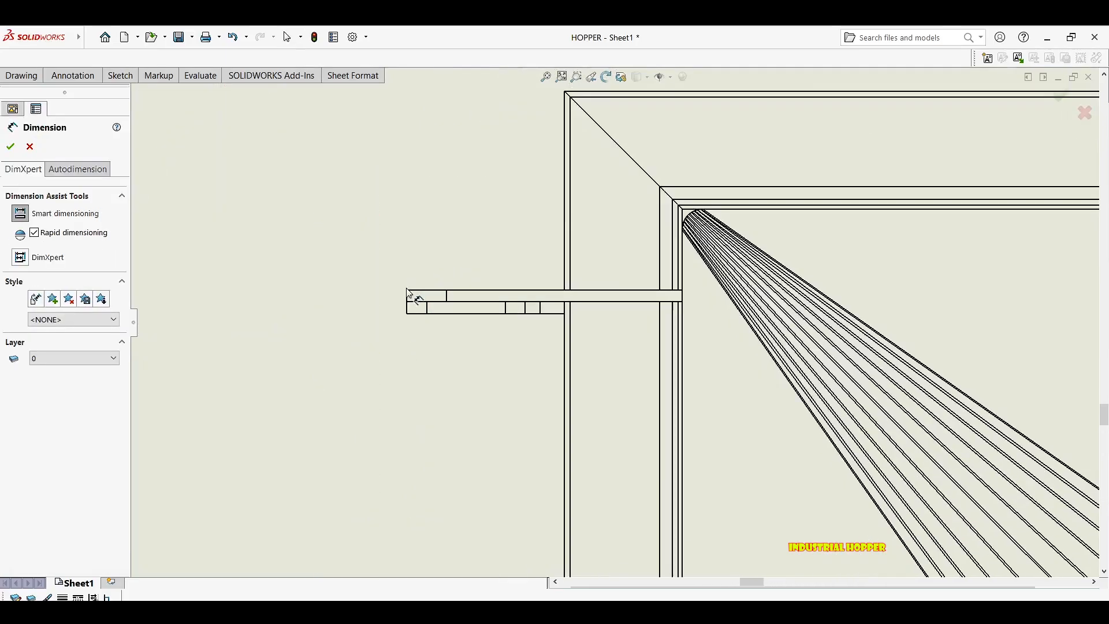
{"action": "left_click", "coordinate": [415, 306]}
{"action": "scroll", "coordinate": [718, 292], "scroll_direction": "up", "scroll_amount": 5}
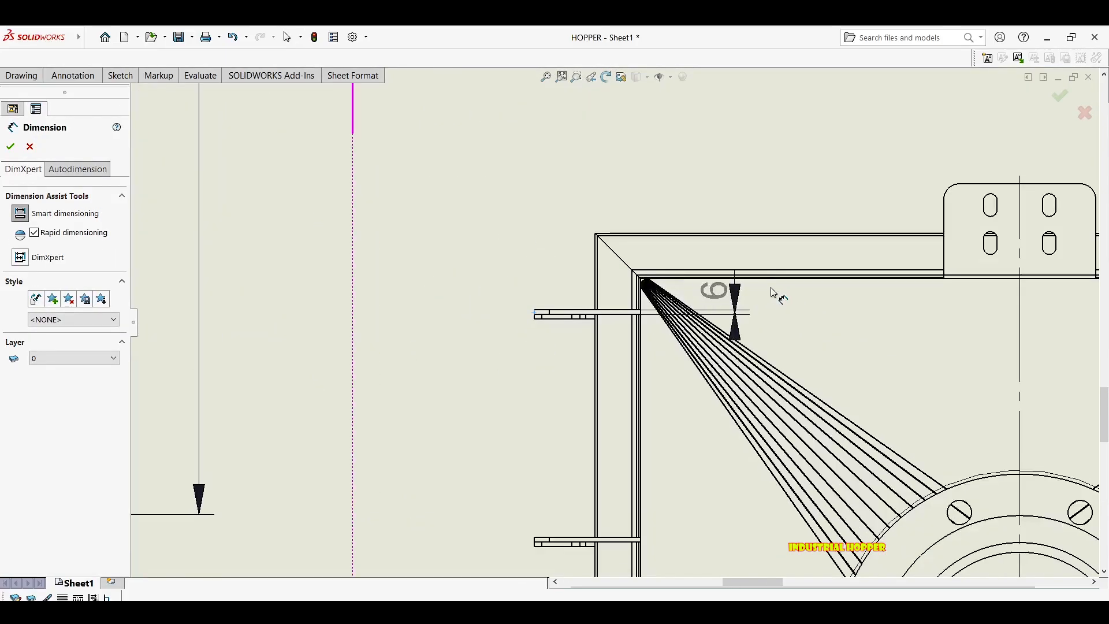
{"action": "left_click", "coordinate": [709, 319]}
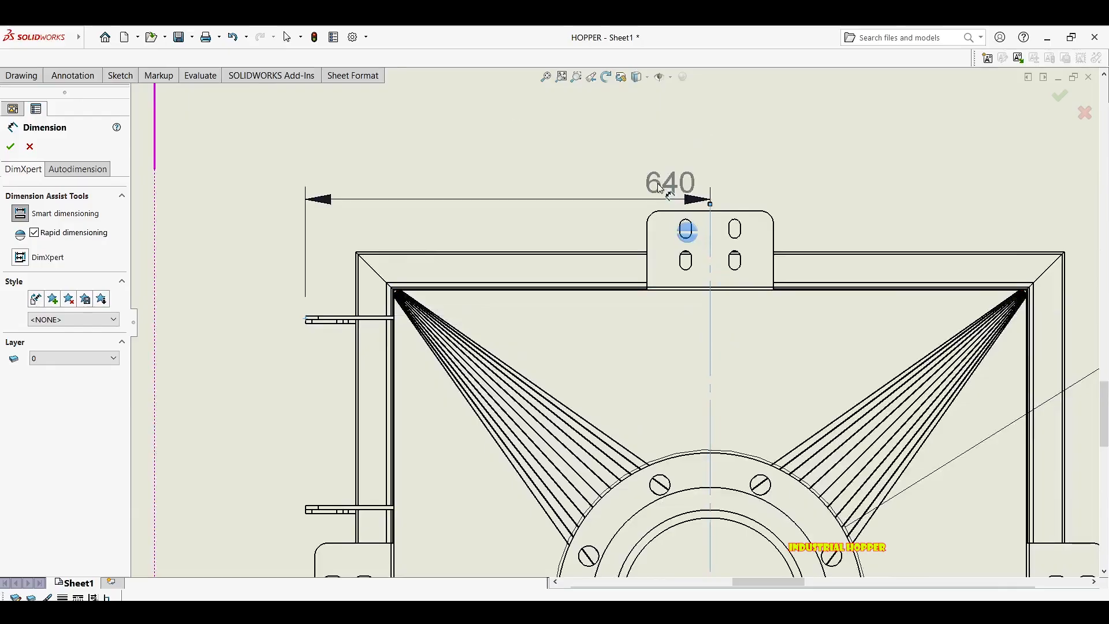
{"action": "scroll", "coordinate": [613, 214], "scroll_direction": "up", "scroll_amount": 3}
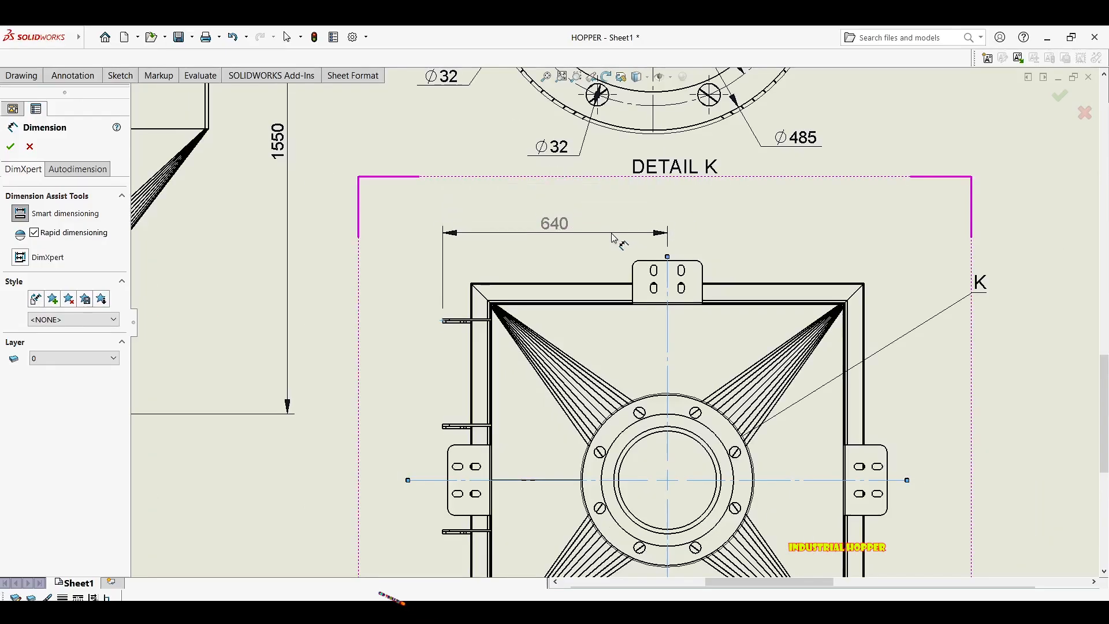
{"action": "left_click", "coordinate": [614, 232]}
{"action": "middle_click_drag", "start_coordinate": [514, 375], "coordinate": [530, 276]}
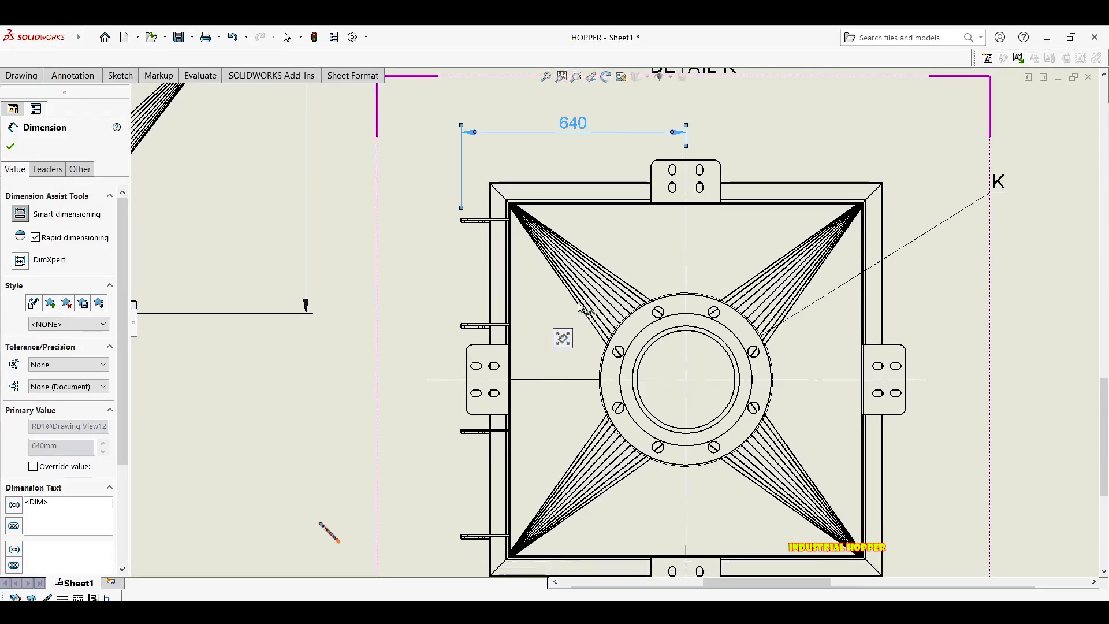
{"action": "middle_click_drag", "start_coordinate": [602, 432], "coordinate": [597, 386]}
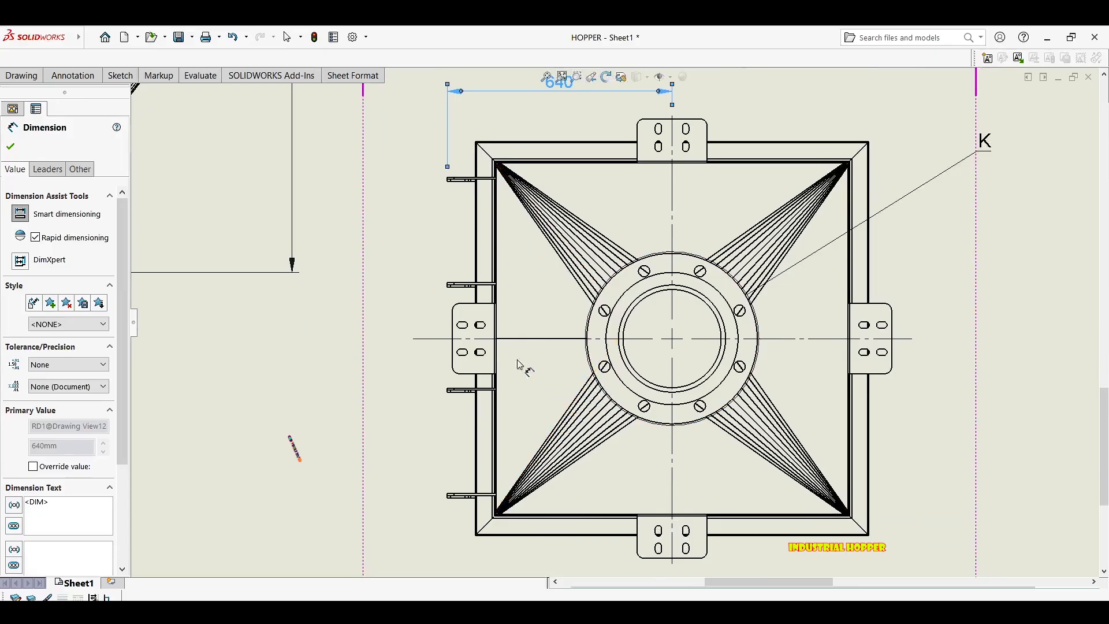
{"action": "scroll", "coordinate": [497, 347], "scroll_direction": "down", "scroll_amount": 3}
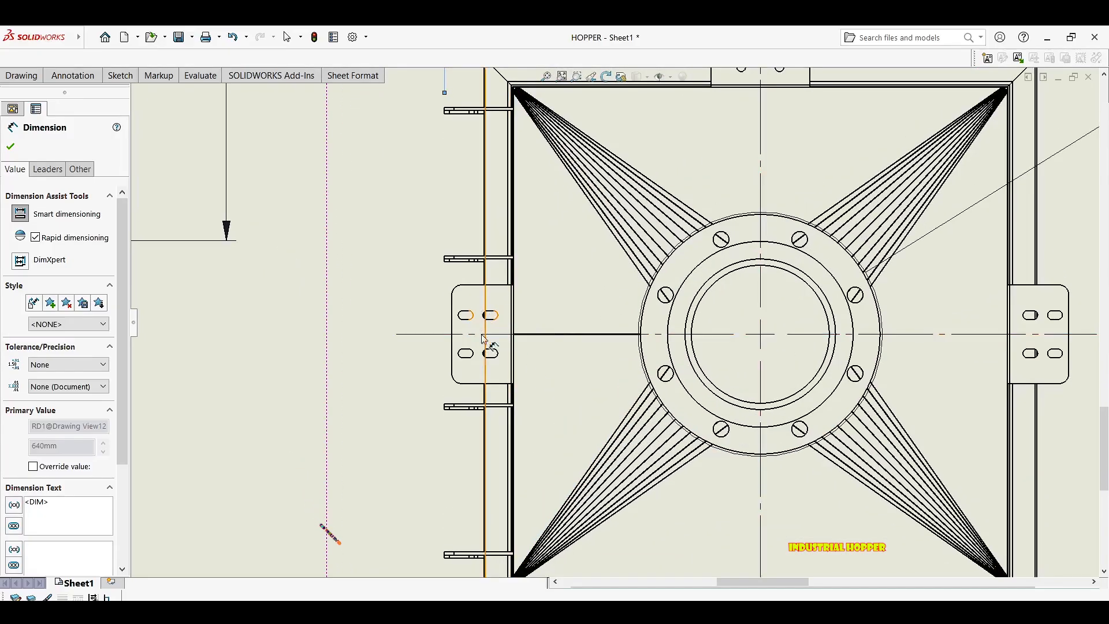
{"action": "scroll", "coordinate": [506, 318], "scroll_direction": "down", "scroll_amount": 4}
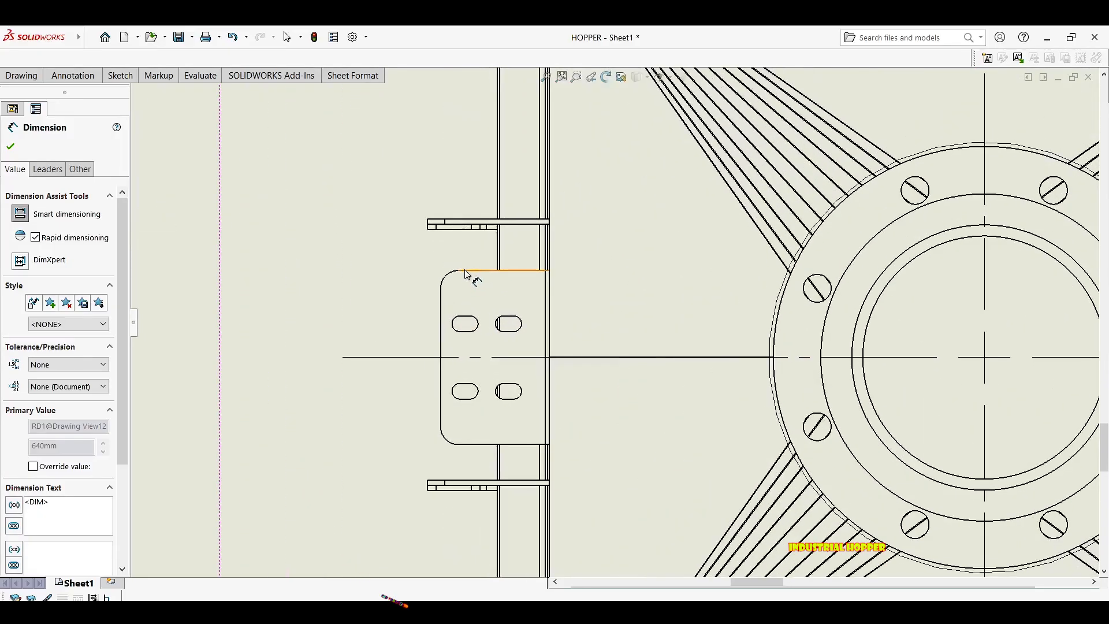
{"action": "left_click", "coordinate": [465, 270]}
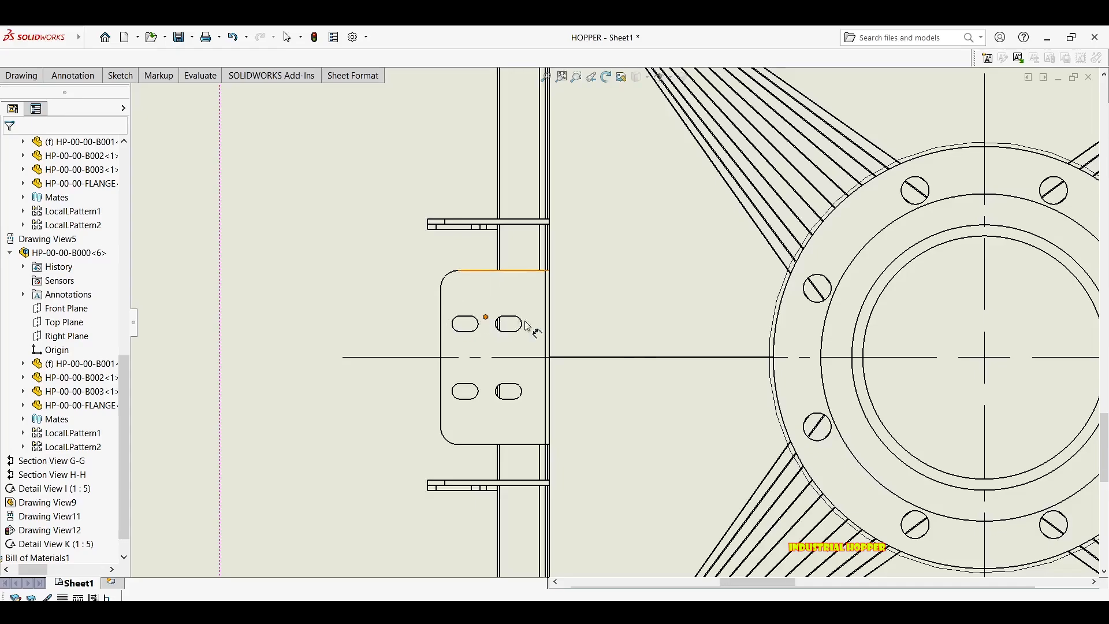
{"action": "scroll", "coordinate": [527, 326], "scroll_direction": "up", "scroll_amount": 8}
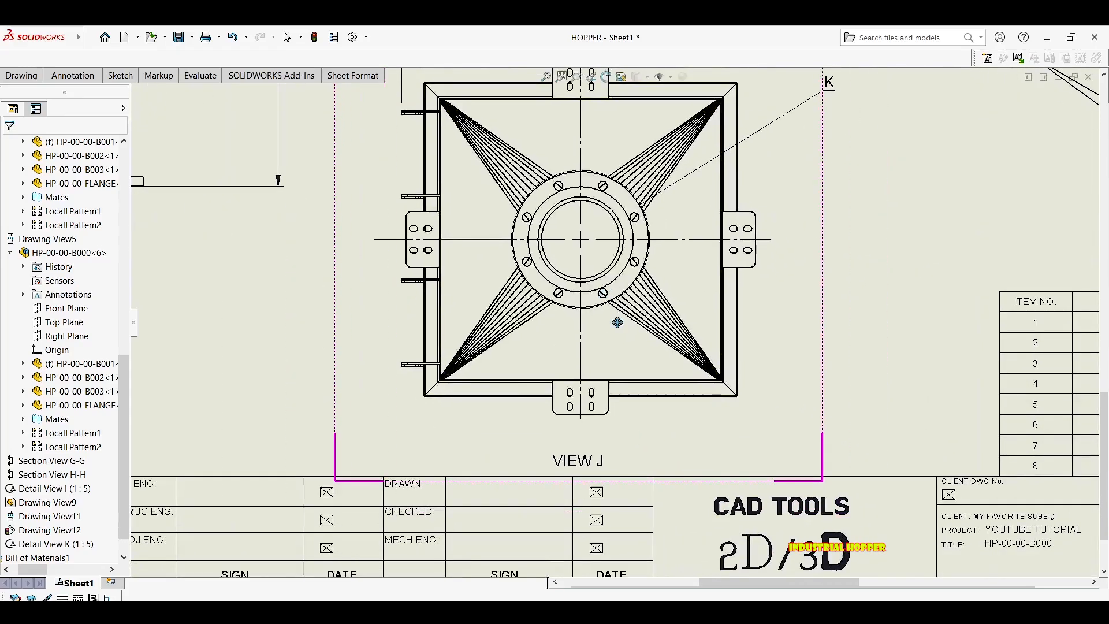
{"action": "mouse_move", "coordinate": [567, 424]}
{"action": "middle_mouse_down"}
{"action": "mouse_move", "coordinate": [587, 408]}
{"action": "mouse_move", "coordinate": [613, 430]}
{"action": "middle_mouse_up"}
{"action": "key", "text": "Escape"}
Dimension the vertical length of the hopper frame's left outer edge in View J, placing it beside the side brackets.
{"action": "middle_click_drag", "start_coordinate": [449, 346], "coordinate": [461, 394]}
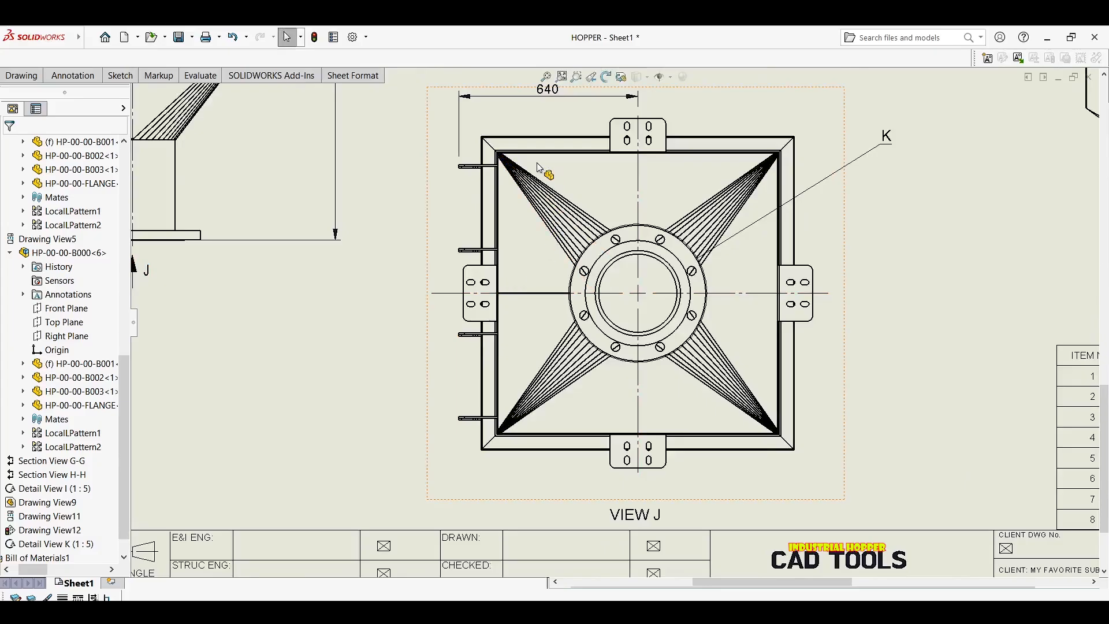
{"action": "key", "text": "d"}
{"action": "scroll", "coordinate": [510, 149], "scroll_direction": "down", "scroll_amount": 9}
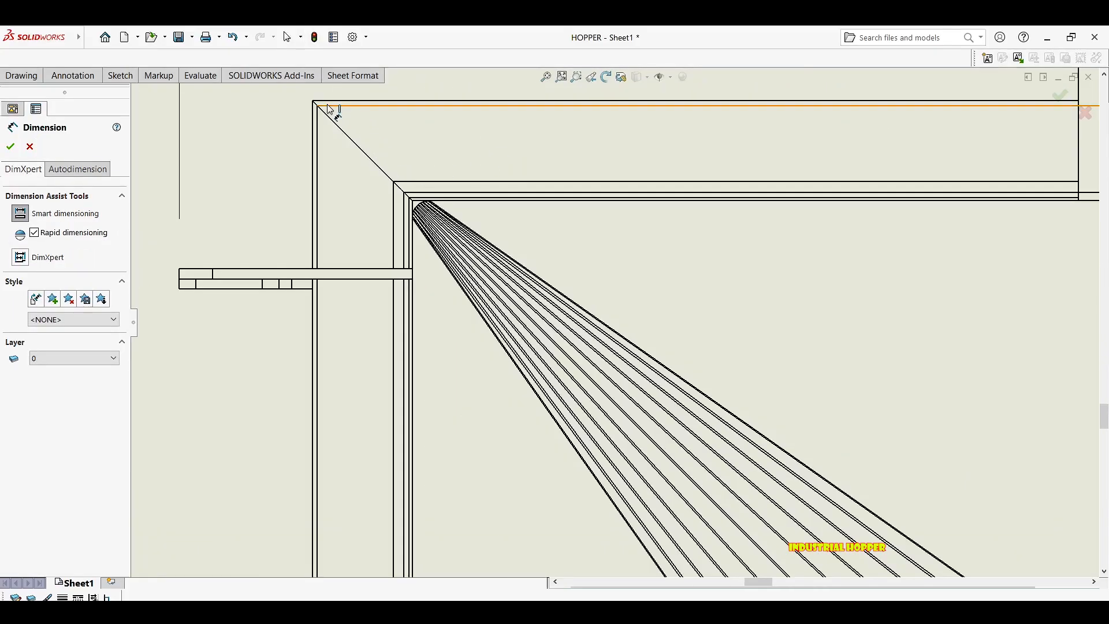
{"action": "left_click", "coordinate": [315, 122]}
{"action": "scroll", "coordinate": [347, 322], "scroll_direction": "up", "scroll_amount": 8}
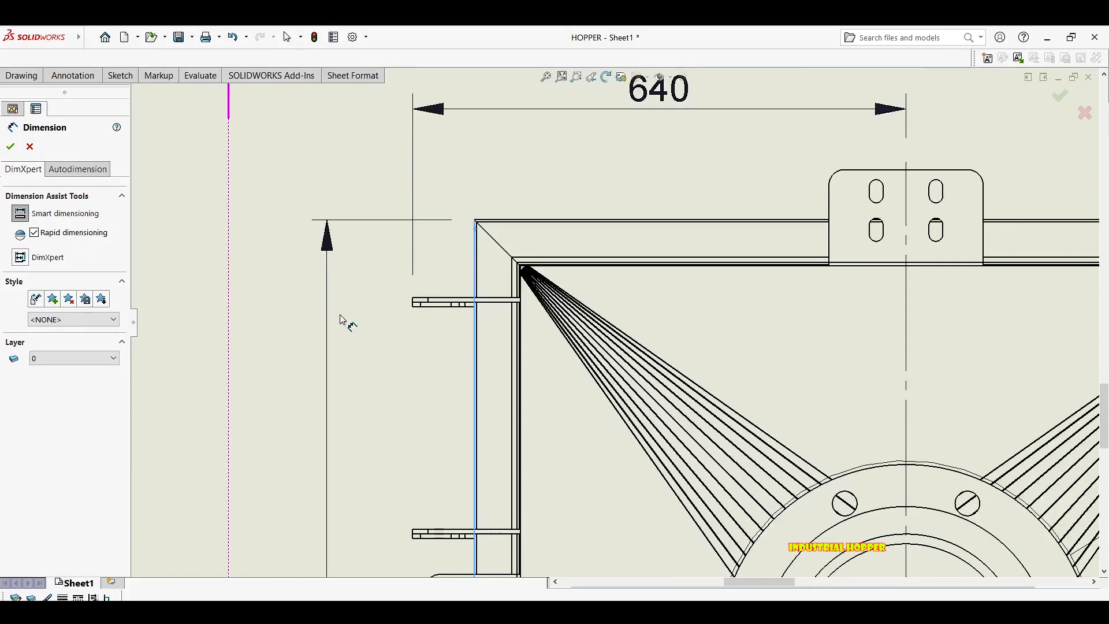
{"action": "key", "text": "z"}
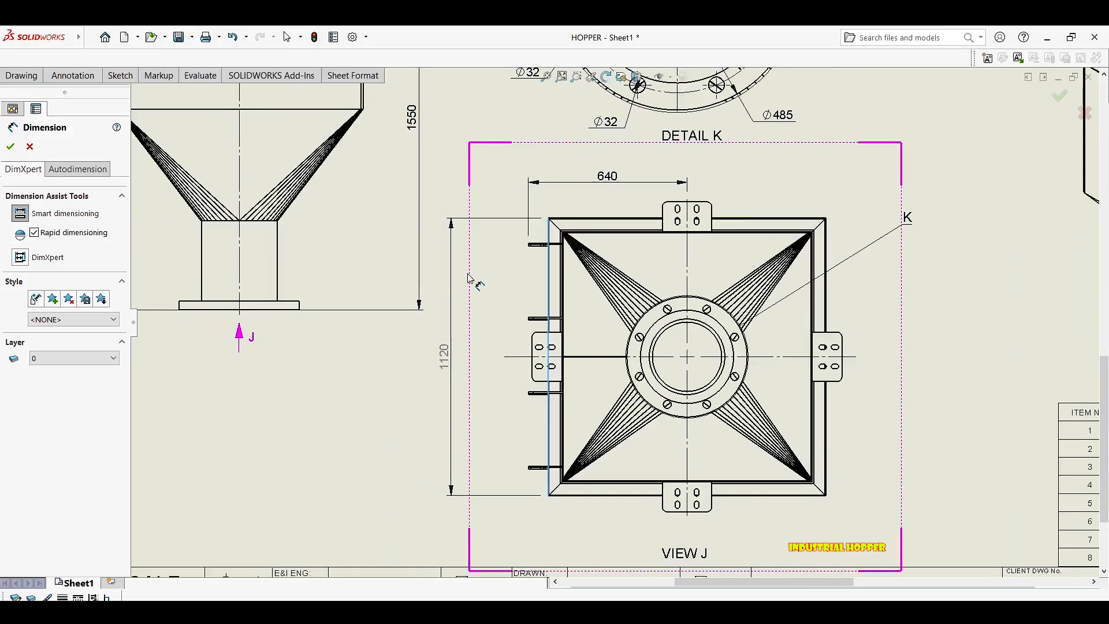
{"action": "left_click", "coordinate": [506, 294]}
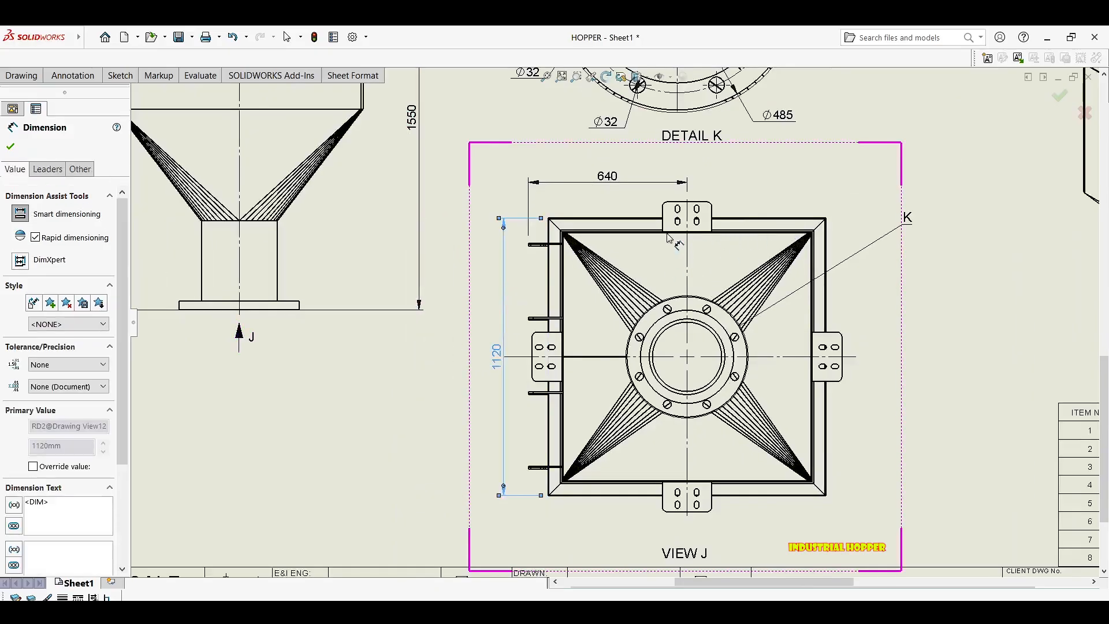
Dimension the hopper frame's overall width along its upper outer edge in View J, placing it above the 640 dimension.
{"action": "scroll", "coordinate": [621, 223], "scroll_direction": "down", "scroll_amount": 3}
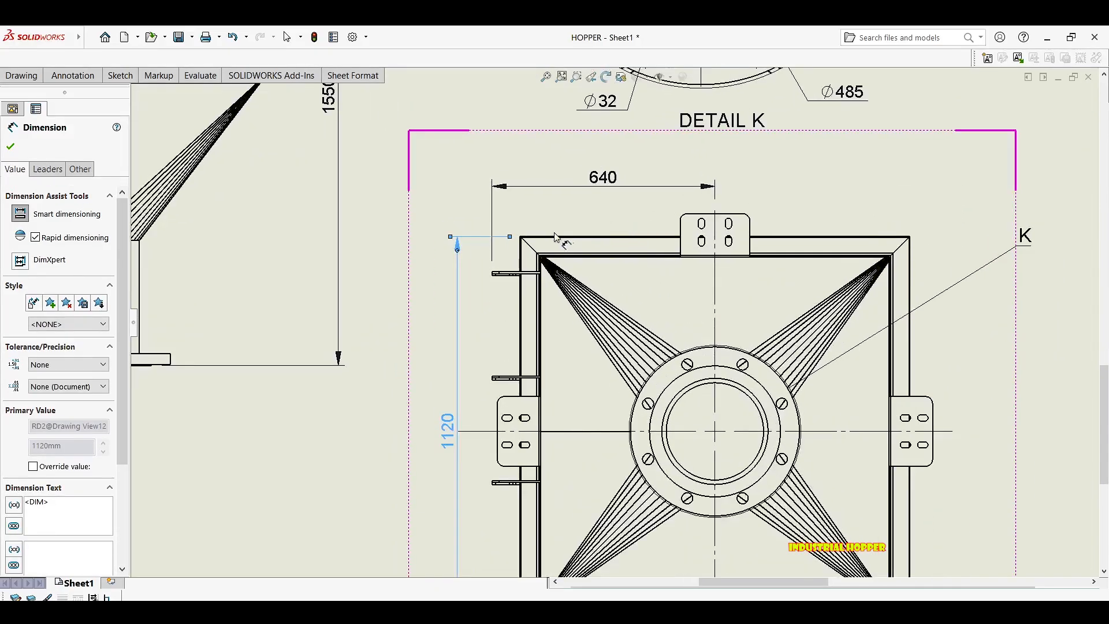
{"action": "scroll", "coordinate": [547, 239], "scroll_direction": "down", "scroll_amount": 5}
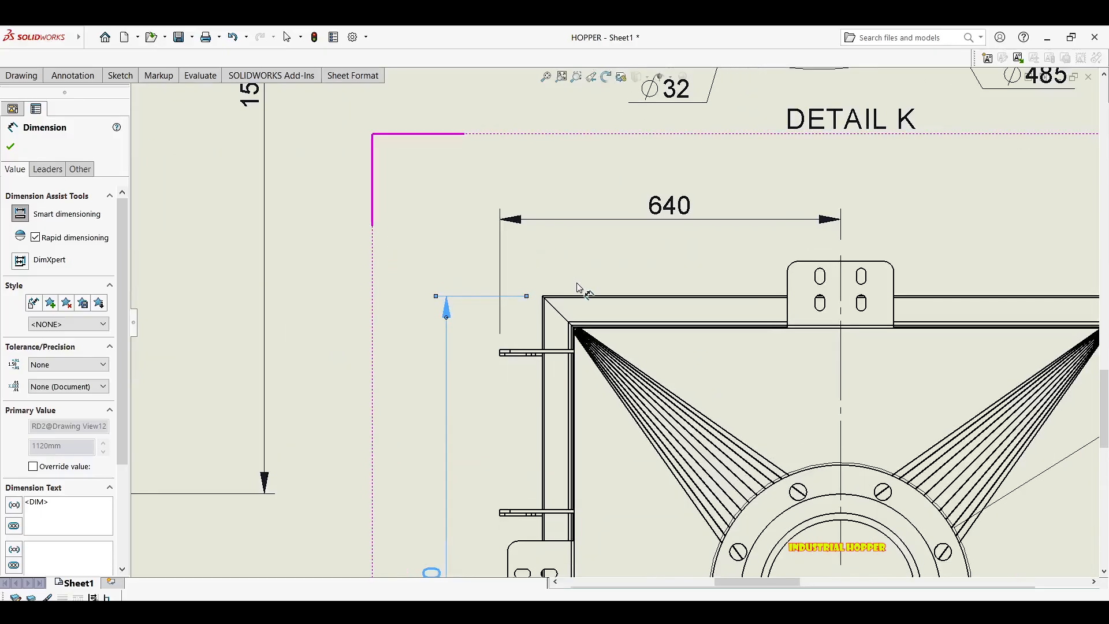
{"action": "left_click", "coordinate": [566, 316]}
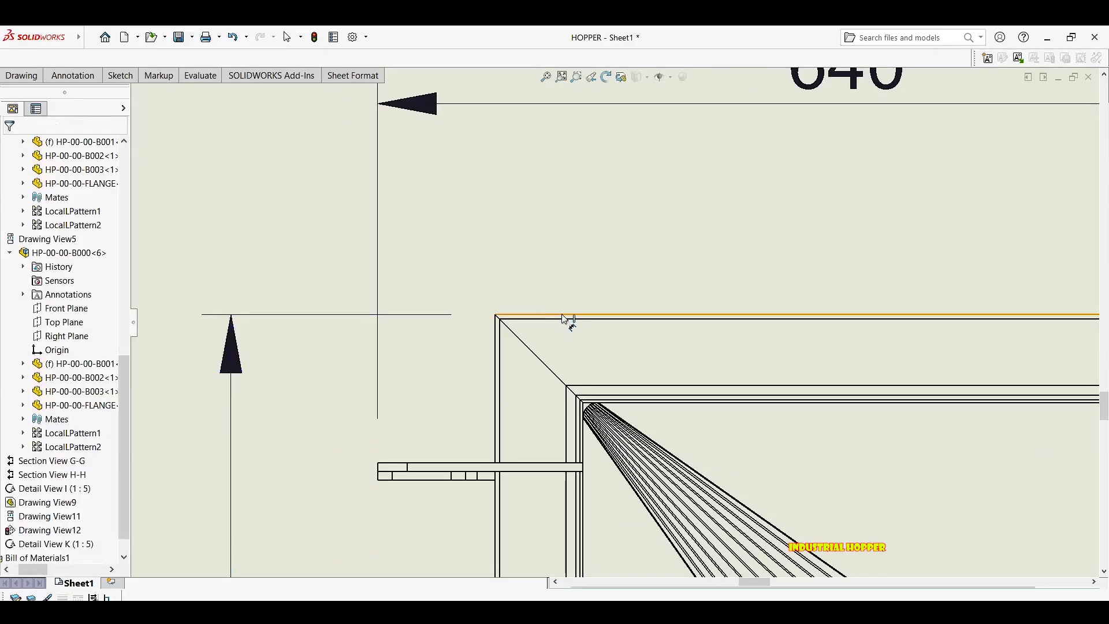
{"action": "scroll", "coordinate": [566, 280], "scroll_direction": "up", "scroll_amount": 5}
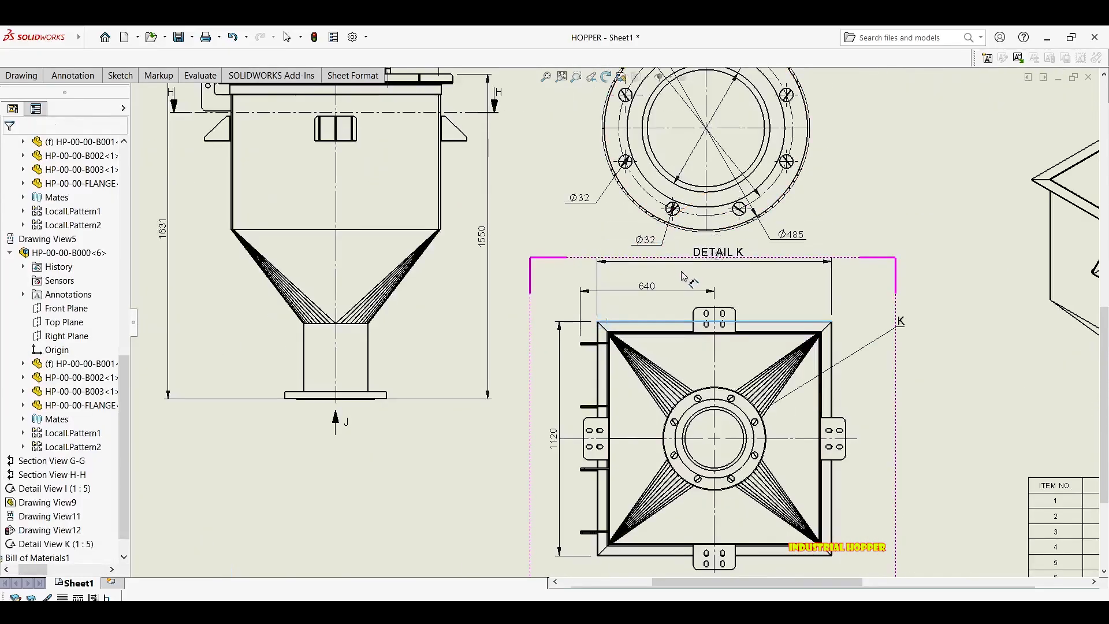
{"action": "left_click", "coordinate": [685, 275]}
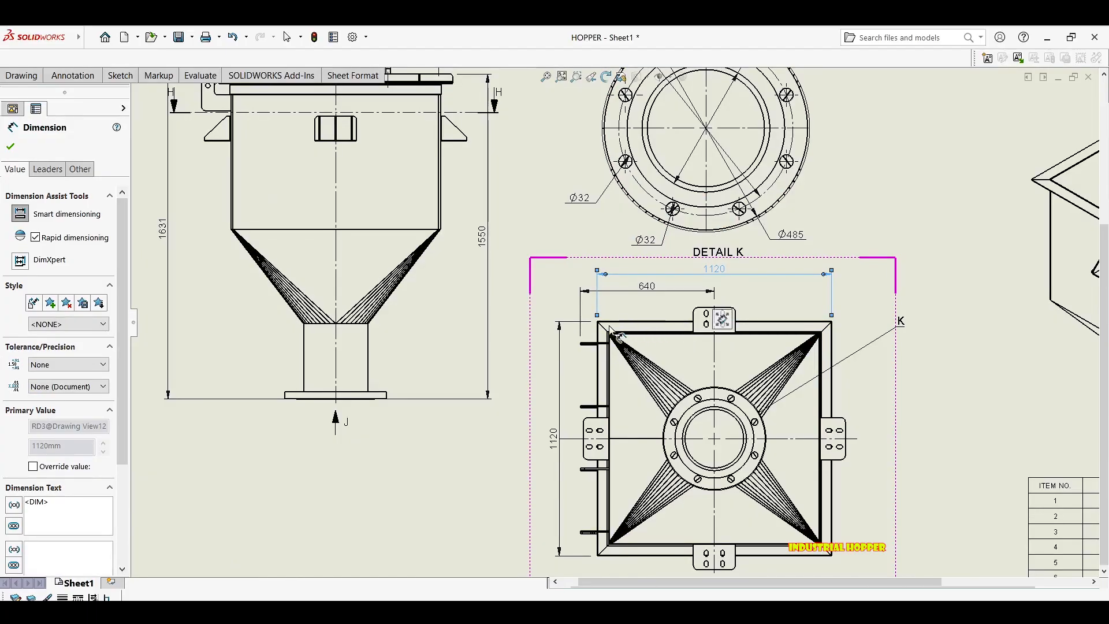
{"action": "scroll", "coordinate": [559, 319], "scroll_direction": "up", "scroll_amount": 3}
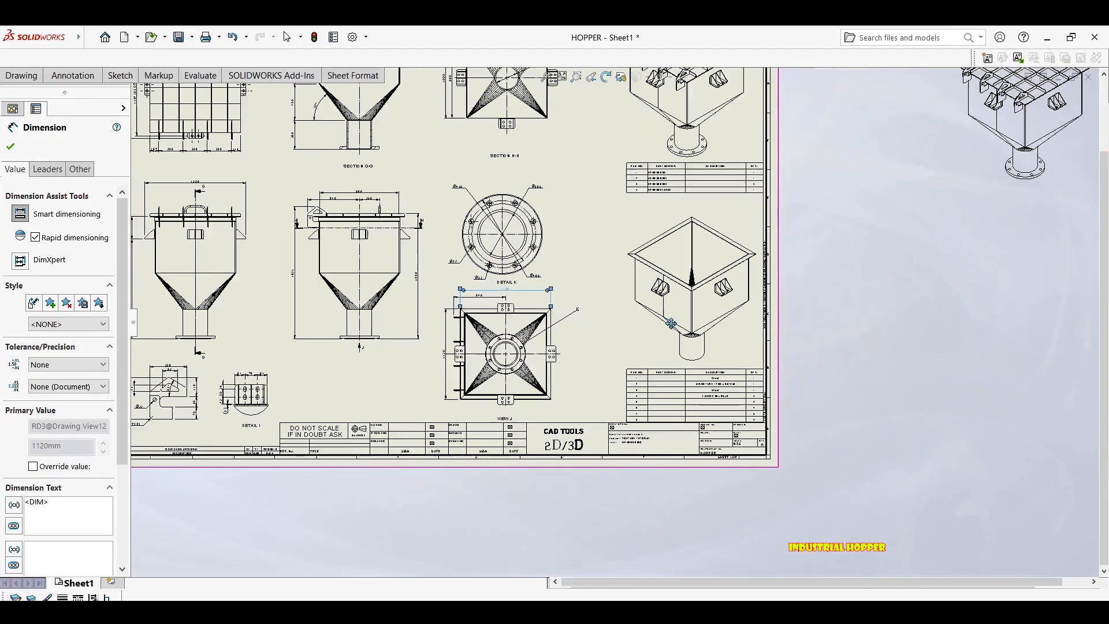
{"action": "scroll", "coordinate": [519, 228], "scroll_direction": "up", "scroll_amount": 2}
{"action": "key", "text": "Escape"}
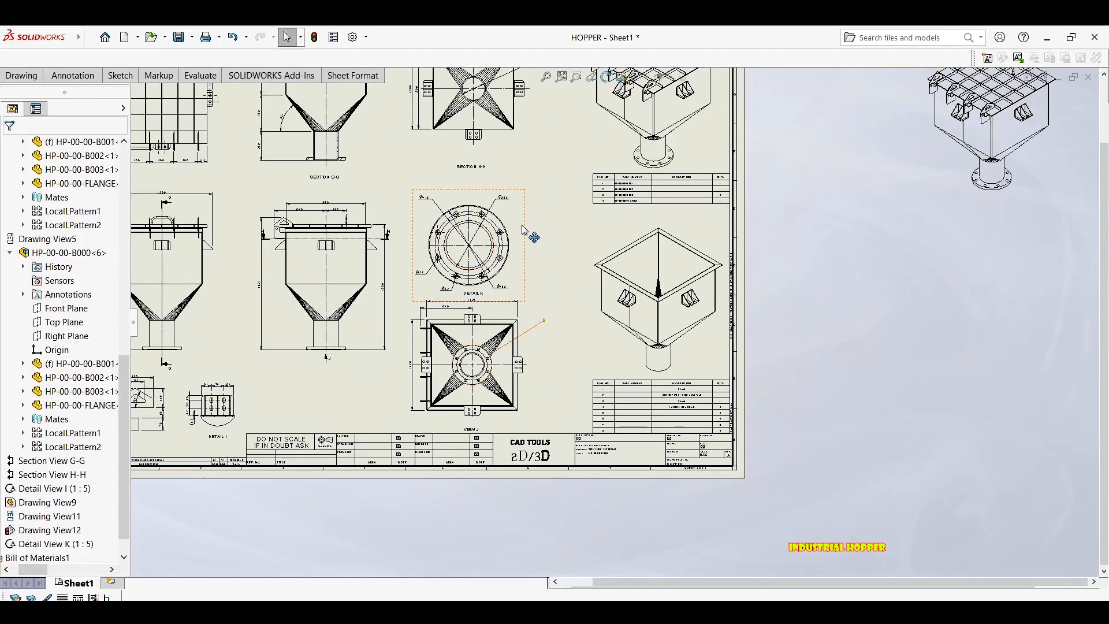
Move Detail View K upward to clear its label from View J's overall width dimension.
{"action": "left_click_drag", "start_coordinate": [523, 227], "coordinate": [524, 212]}
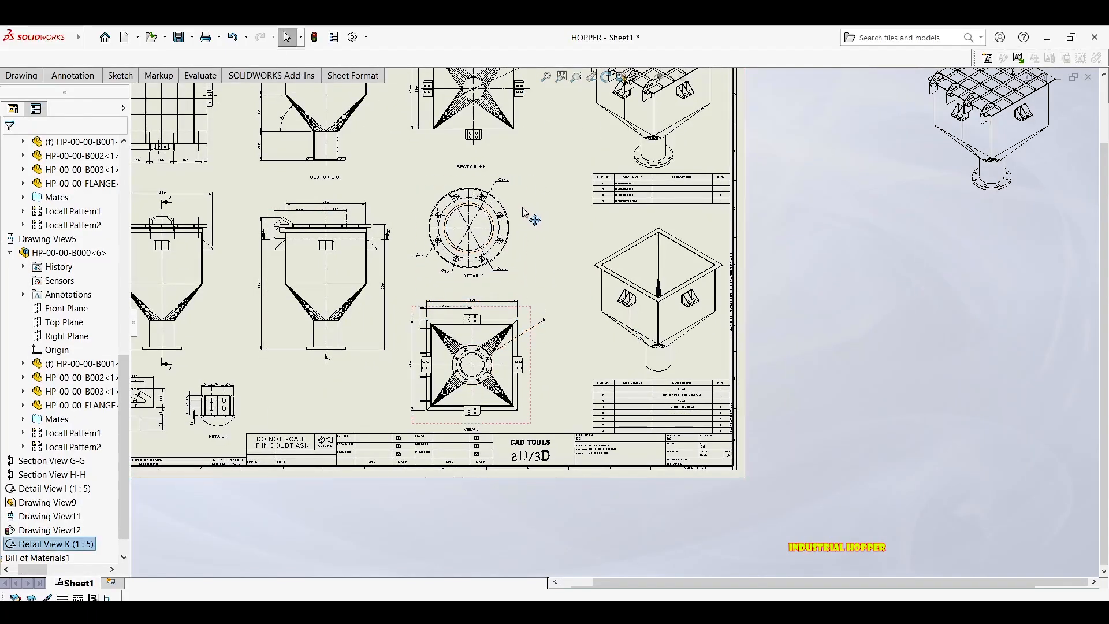
{"action": "left_click", "coordinate": [363, 349]}
{"action": "key", "text": "f"}
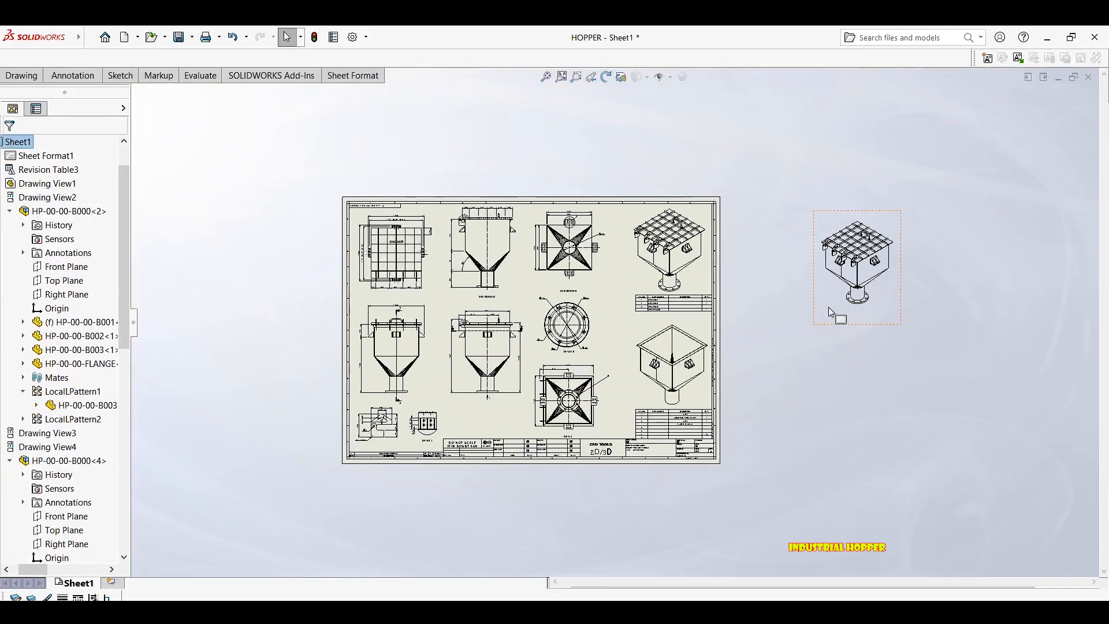
Delete the extra projected isometric view of the hopper lying outside the sheet border.
{"action": "left_click", "coordinate": [827, 314]}
{"action": "key", "text": "Delete"}
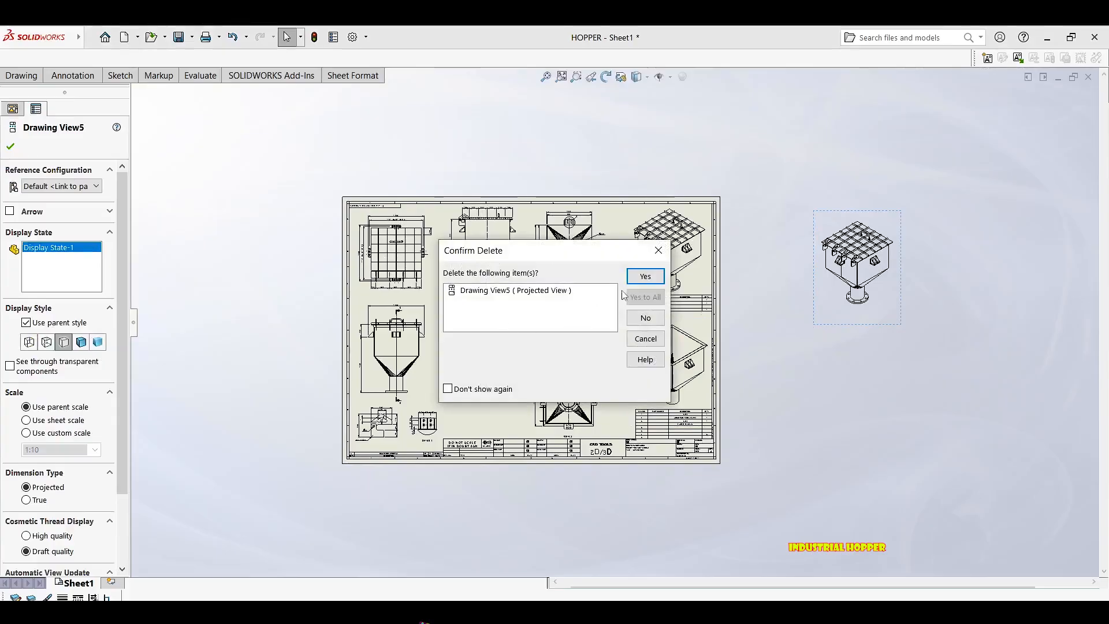
{"action": "left_click", "coordinate": [642, 276]}
Shift Section View H-H, Detail View K and View J slightly to the right, keeping them in one column.
{"action": "mouse_move", "coordinate": [610, 304]}
{"action": "middle_mouse_down"}
{"action": "mouse_move", "coordinate": [427, 304]}
{"action": "mouse_move", "coordinate": [402, 294]}
{"action": "mouse_move", "coordinate": [447, 298]}
{"action": "middle_mouse_up"}
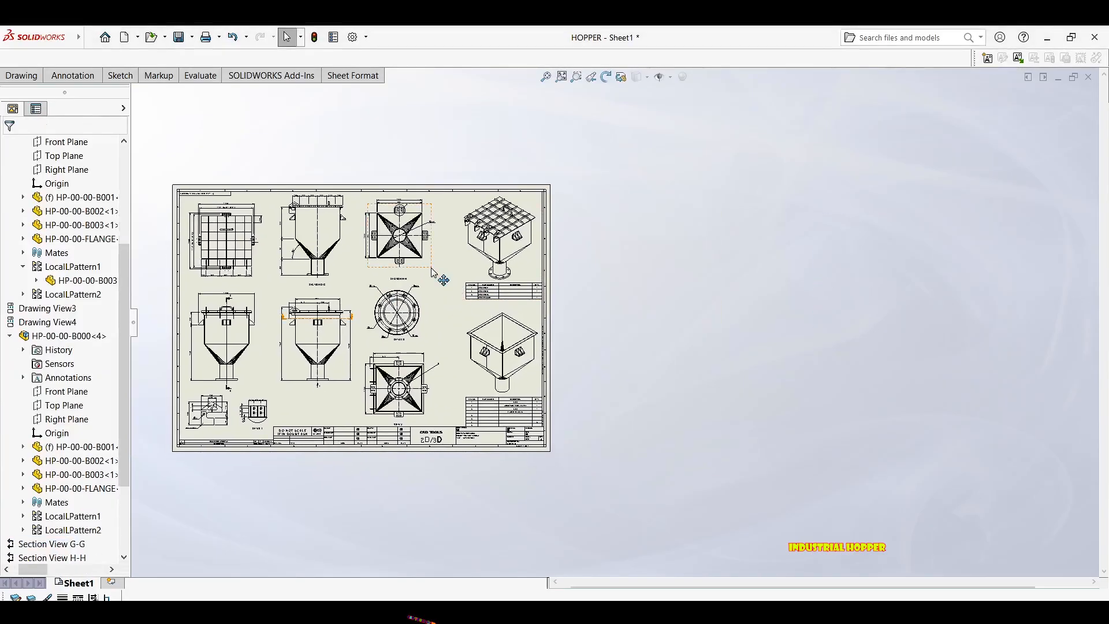
{"action": "left_click_drag", "start_coordinate": [432, 272], "coordinate": [443, 271]}
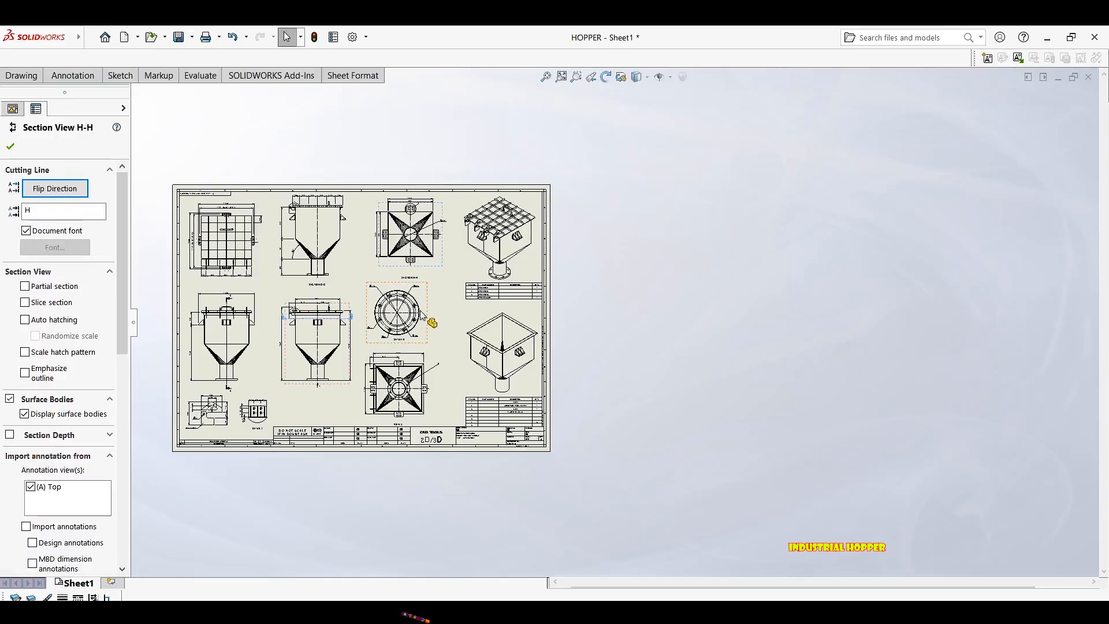
{"action": "left_click_drag", "start_coordinate": [436, 312], "coordinate": [443, 312]}
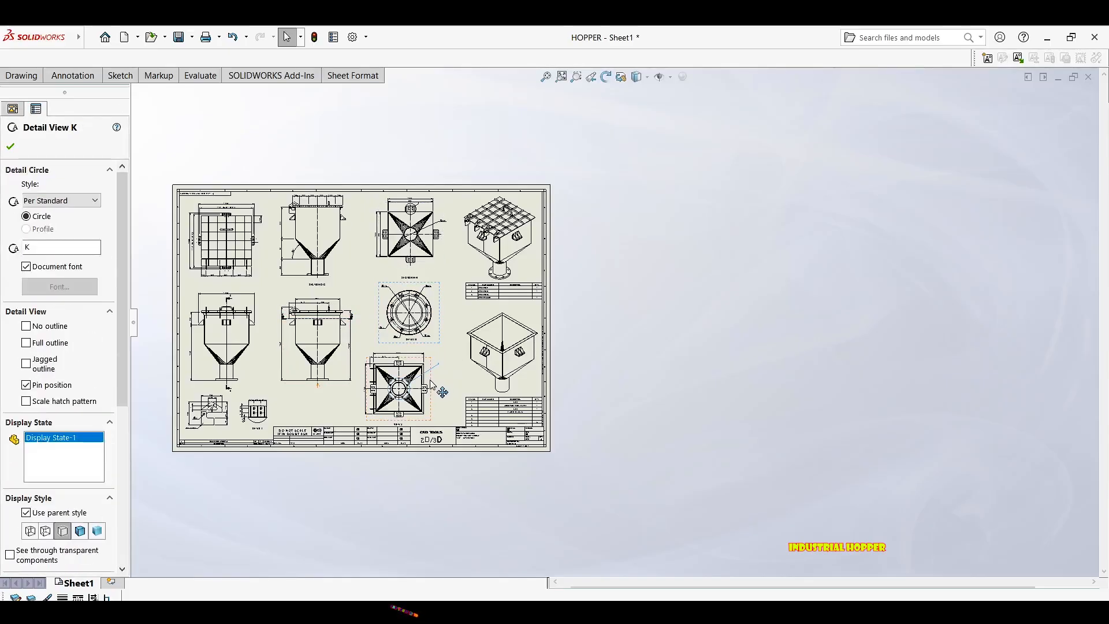
{"action": "left_click_drag", "start_coordinate": [430, 382], "coordinate": [444, 374]}
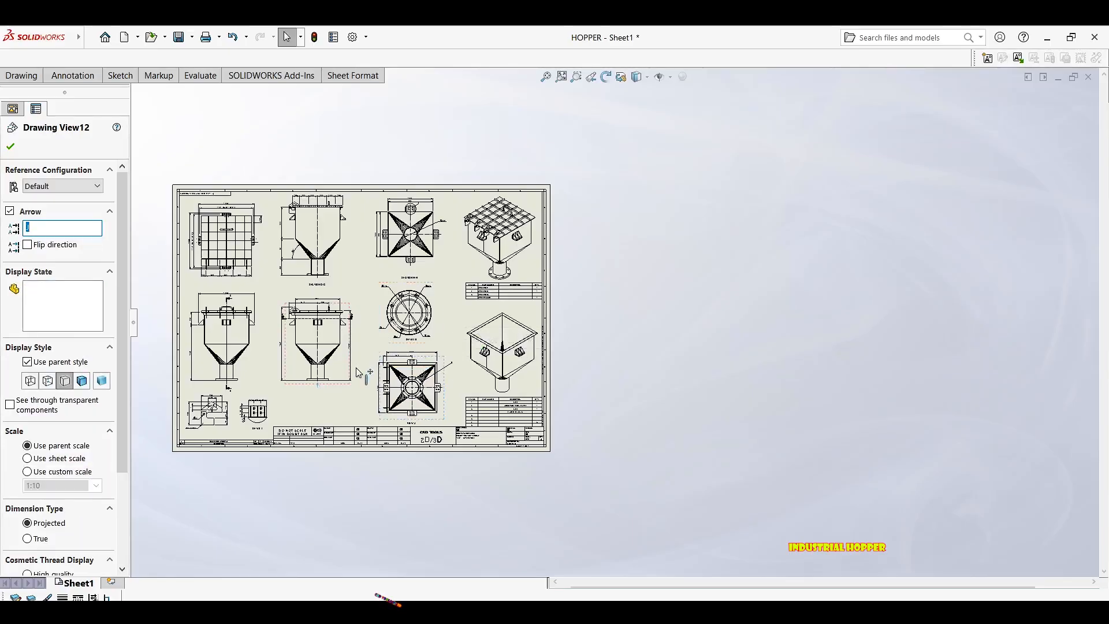
Shift Section View G-G and the hopper view below it slightly to the right, keeping them in one column, and save the drawing.
{"action": "left_click_drag", "start_coordinate": [345, 387], "coordinate": [348, 387]}
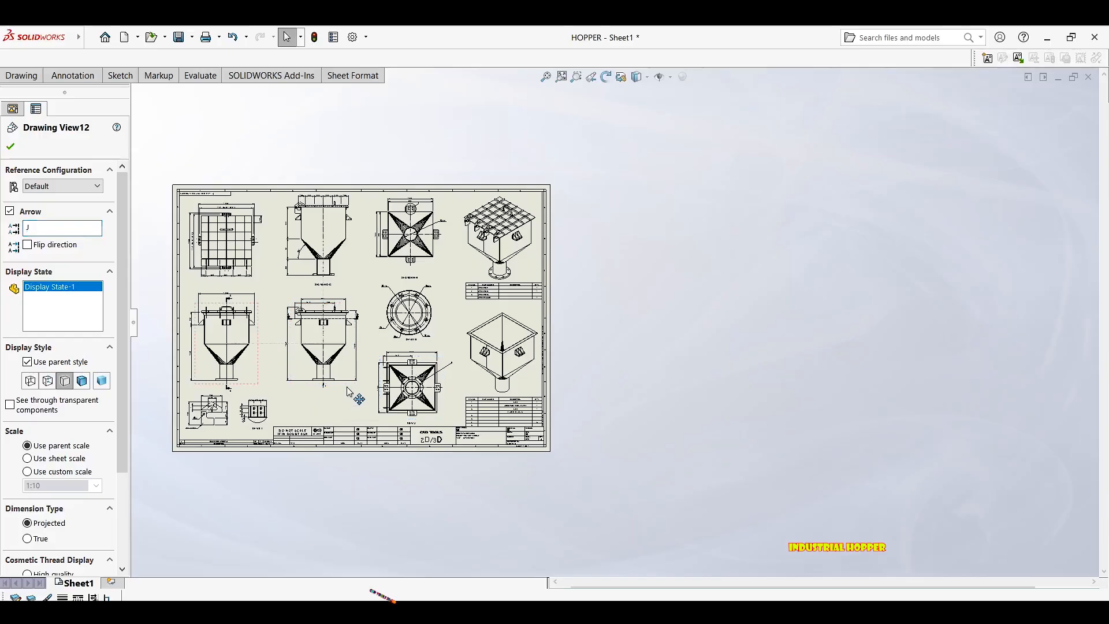
{"action": "key", "text": "f"}
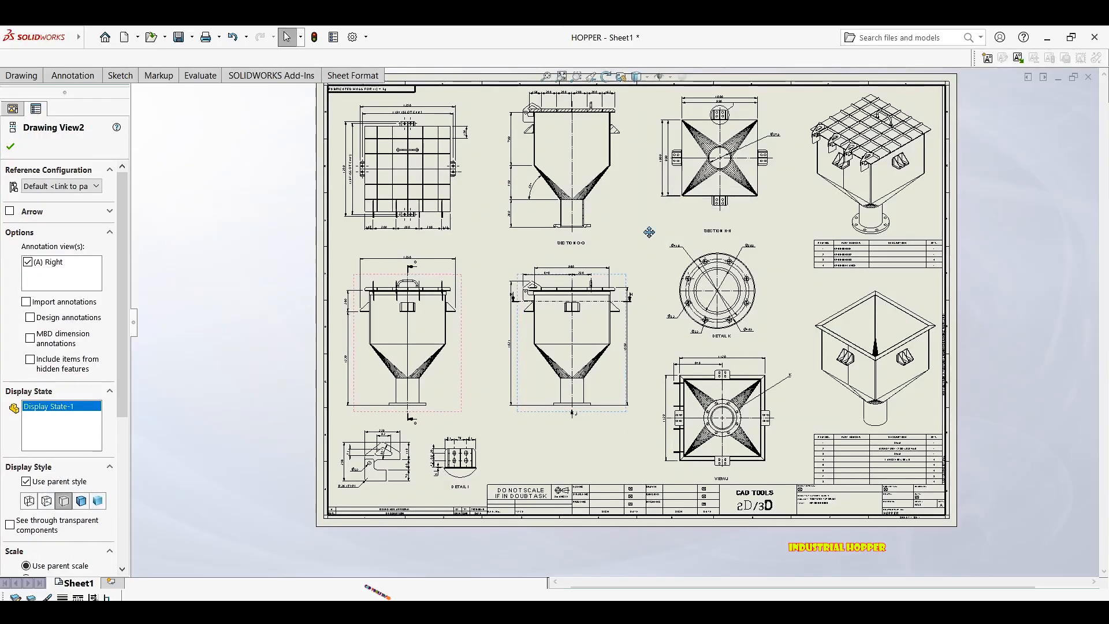
{"action": "left_click", "coordinate": [561, 77]}
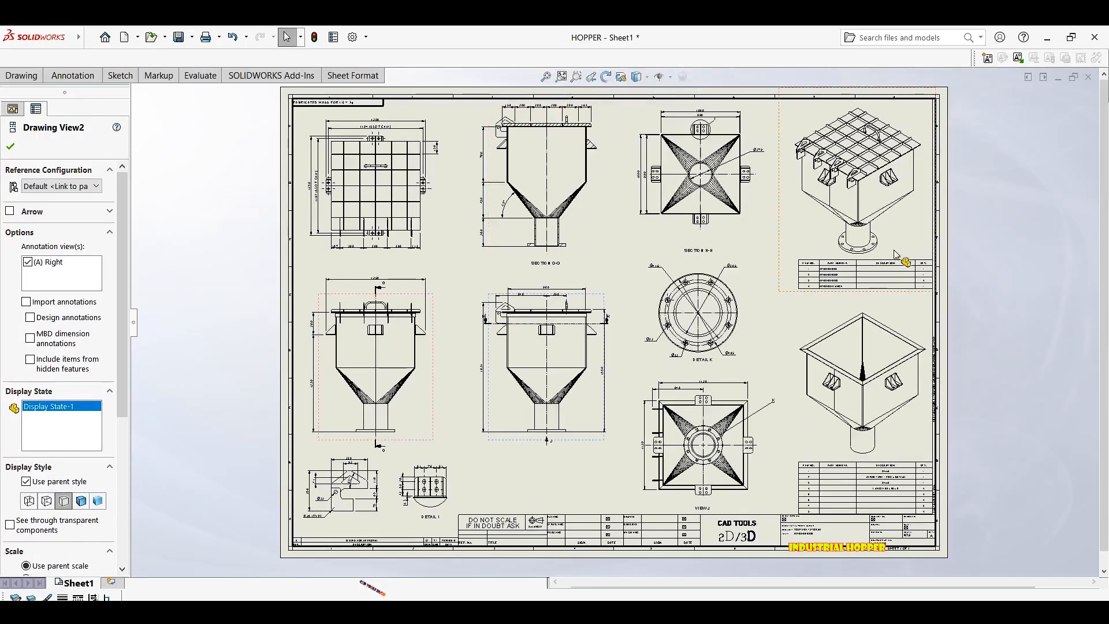
{"action": "left_click", "coordinate": [973, 304]}
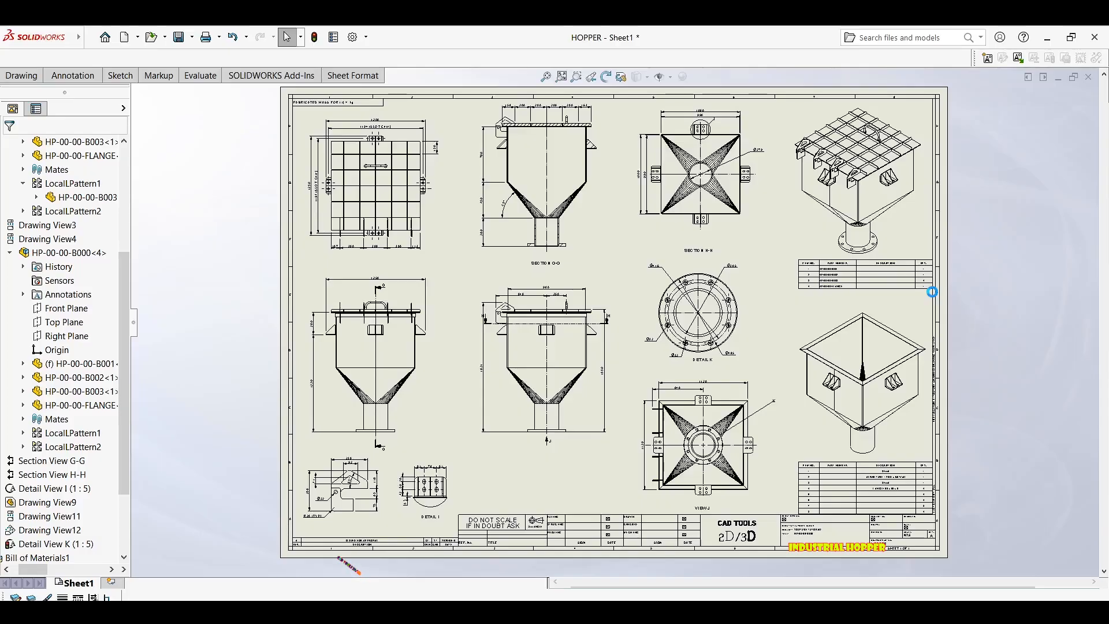
{"action": "key", "text": "ctrl+s"}
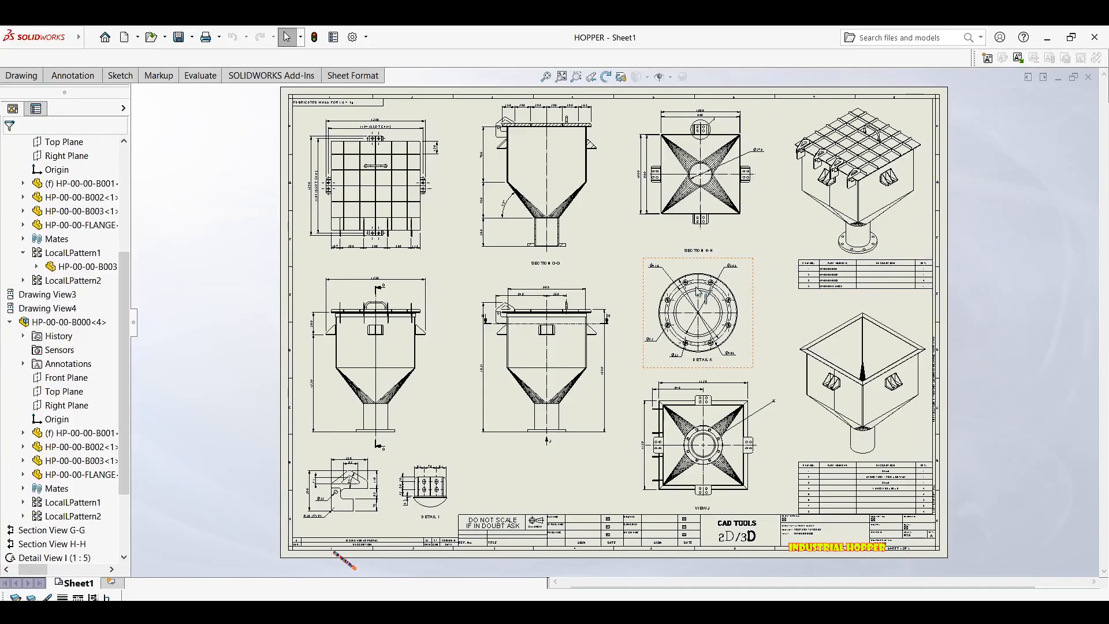
Dimension the bottom flange's thickness in Section View G-G, placing the text beside the 360 dimension and below the flange.
{"action": "scroll", "coordinate": [542, 263], "scroll_direction": "down", "scroll_amount": 5}
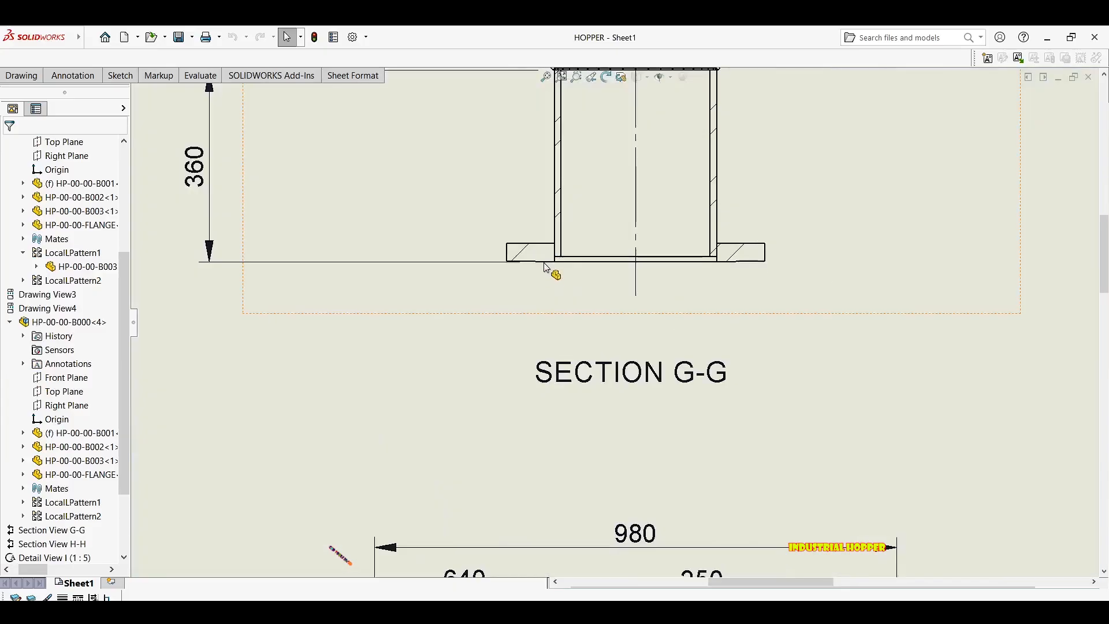
{"action": "right_click_drag", "start_coordinate": [548, 279], "coordinate": [532, 264]}
{"action": "scroll", "coordinate": [532, 264], "scroll_direction": "down", "scroll_amount": 5}
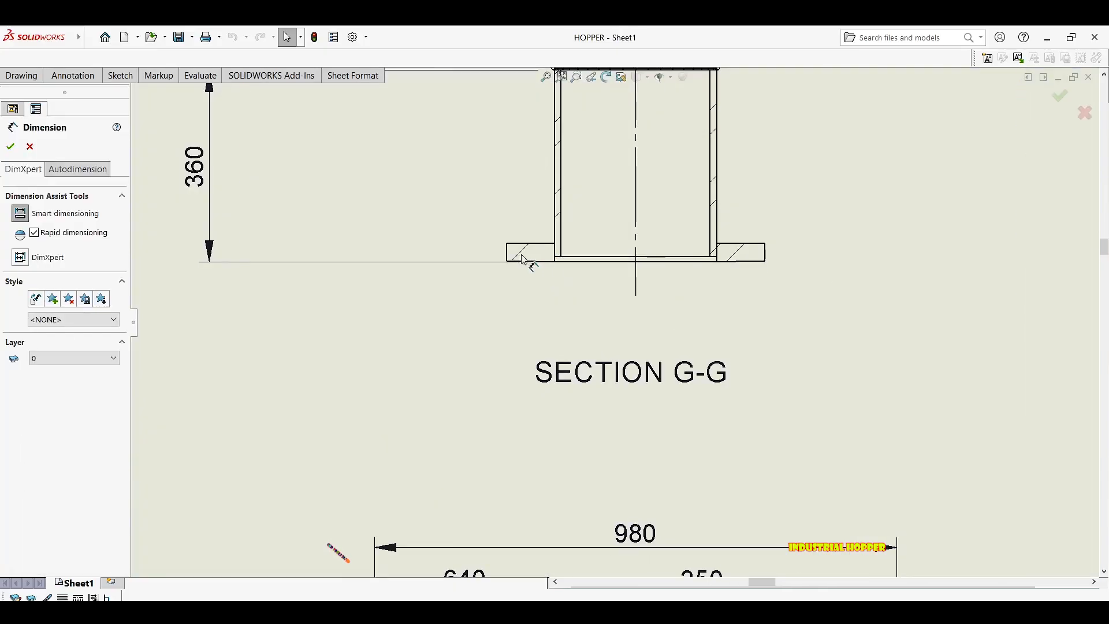
{"action": "left_click", "coordinate": [588, 254]}
{"action": "left_click", "coordinate": [444, 166]}
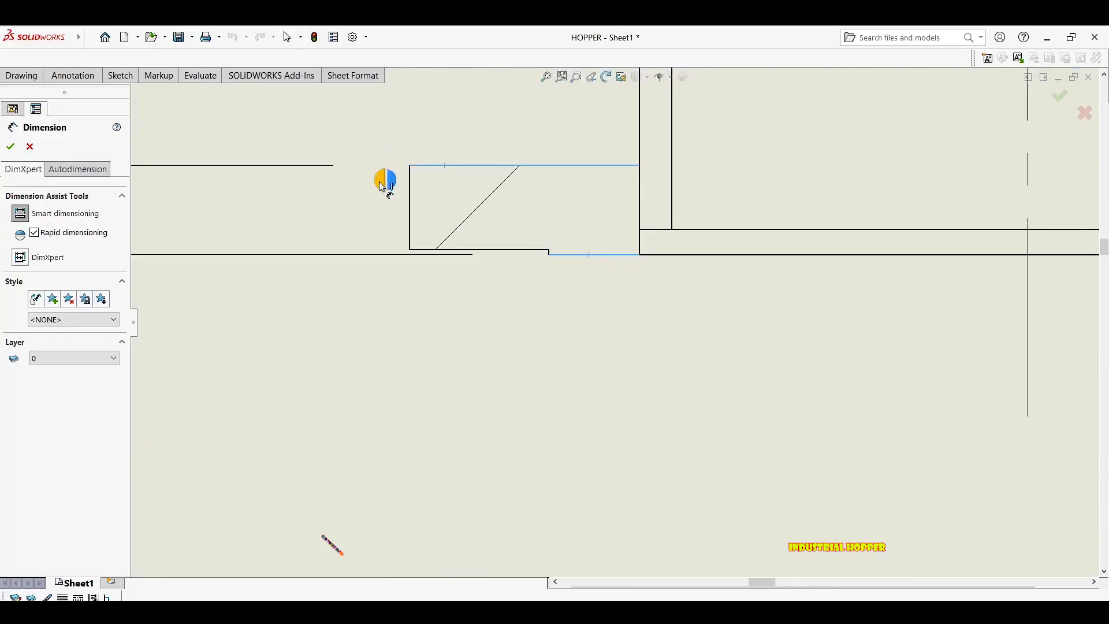
{"action": "scroll", "coordinate": [404, 220], "scroll_direction": "up", "scroll_amount": 5}
{"action": "scroll", "coordinate": [428, 300], "scroll_direction": "up", "scroll_amount": 3}
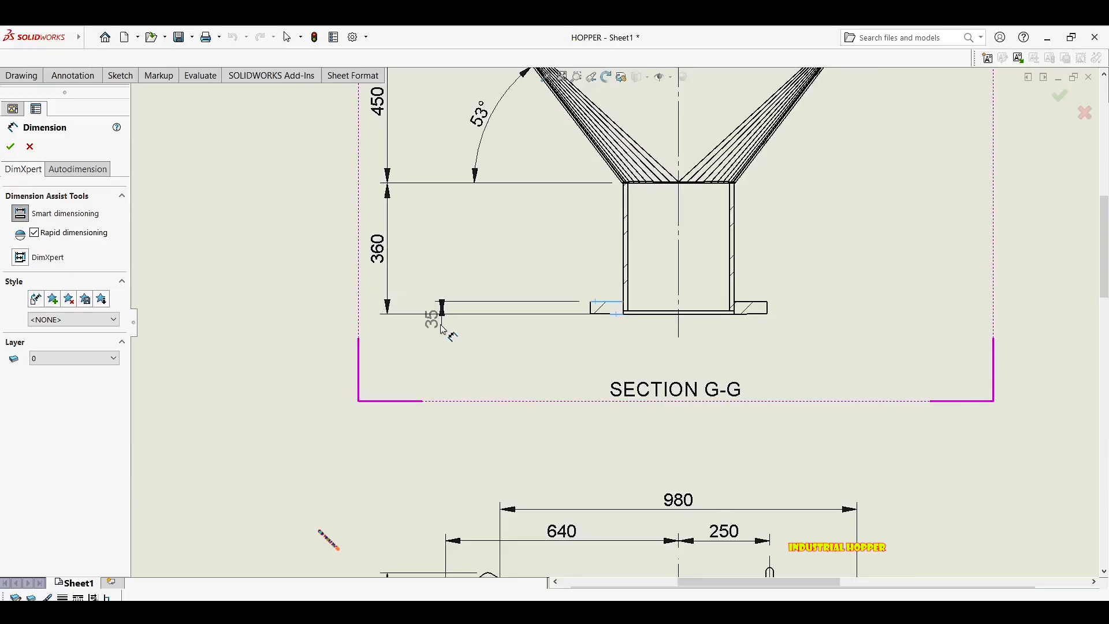
{"action": "scroll", "coordinate": [441, 329], "scroll_direction": "down", "scroll_amount": 2}
{"action": "left_click", "coordinate": [434, 361]}
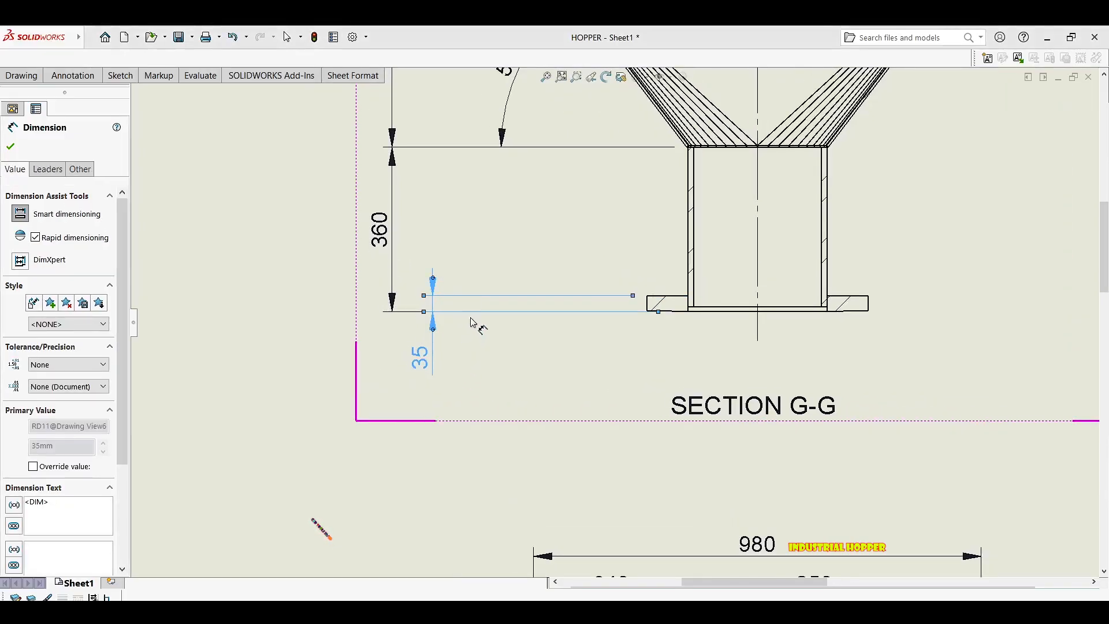
Enclose the flange thickness dimension in Section View G-G in parentheses to mark it as a reference dimension.
{"action": "mouse_move", "coordinate": [481, 334]}
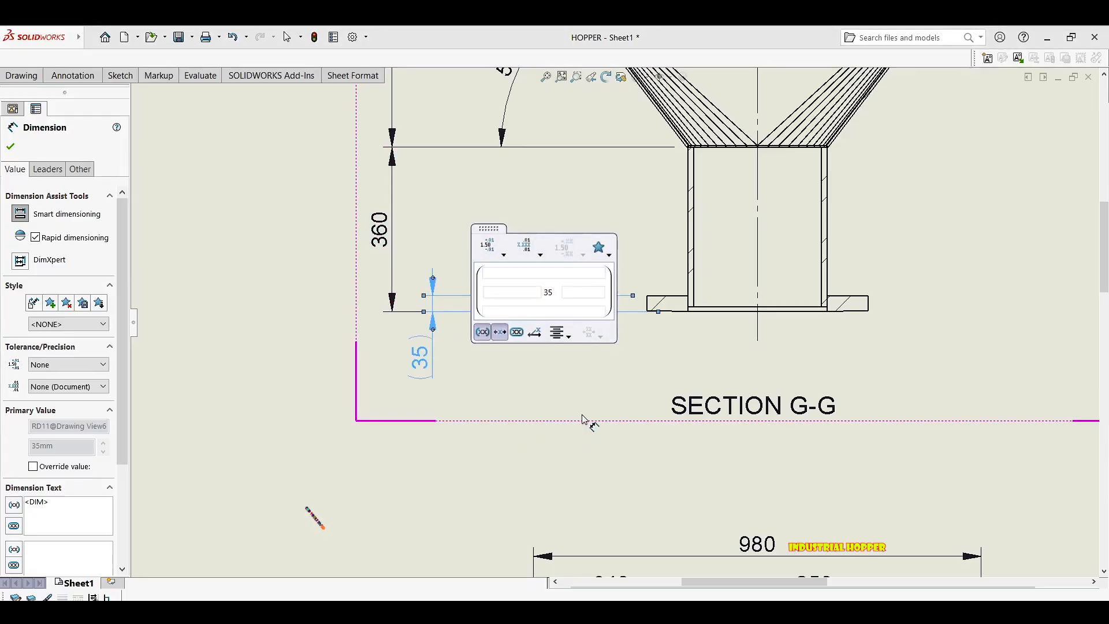
{"action": "left_click", "coordinate": [624, 391]}
{"action": "scroll", "coordinate": [621, 388], "scroll_direction": "up", "scroll_amount": 5}
{"action": "scroll", "coordinate": [601, 343], "scroll_direction": "up", "scroll_amount": 5}
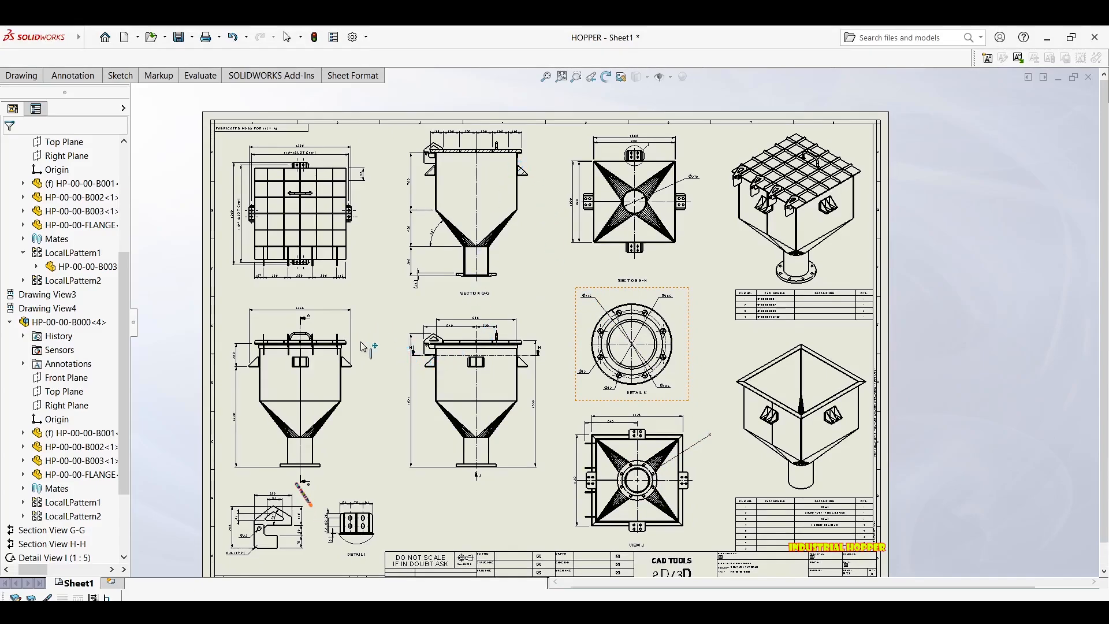
{"action": "scroll", "coordinate": [323, 341], "scroll_direction": "down", "scroll_amount": 5}
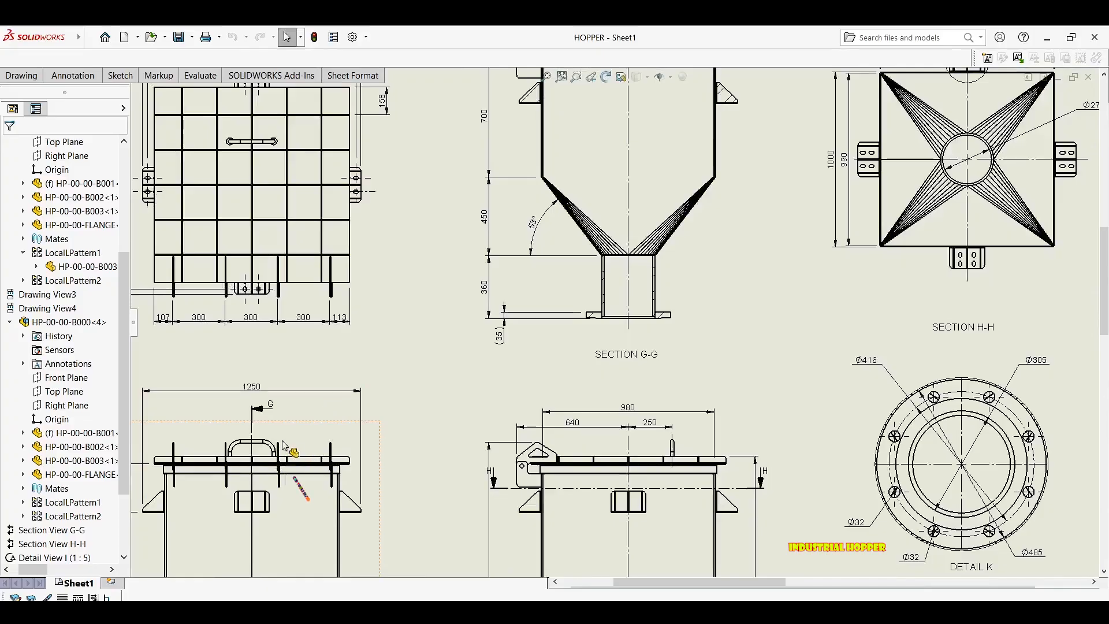
{"action": "scroll", "coordinate": [283, 443], "scroll_direction": "down", "scroll_amount": 4}
{"action": "scroll", "coordinate": [242, 469], "scroll_direction": "up", "scroll_amount": 2}
{"action": "mouse_move", "coordinate": [328, 450]}
{"action": "middle_mouse_down"}
{"action": "mouse_move", "coordinate": [356, 373]}
{"action": "mouse_move", "coordinate": [350, 347]}
{"action": "middle_mouse_up"}
{"action": "scroll", "coordinate": [353, 347], "scroll_direction": "up", "scroll_amount": 3}
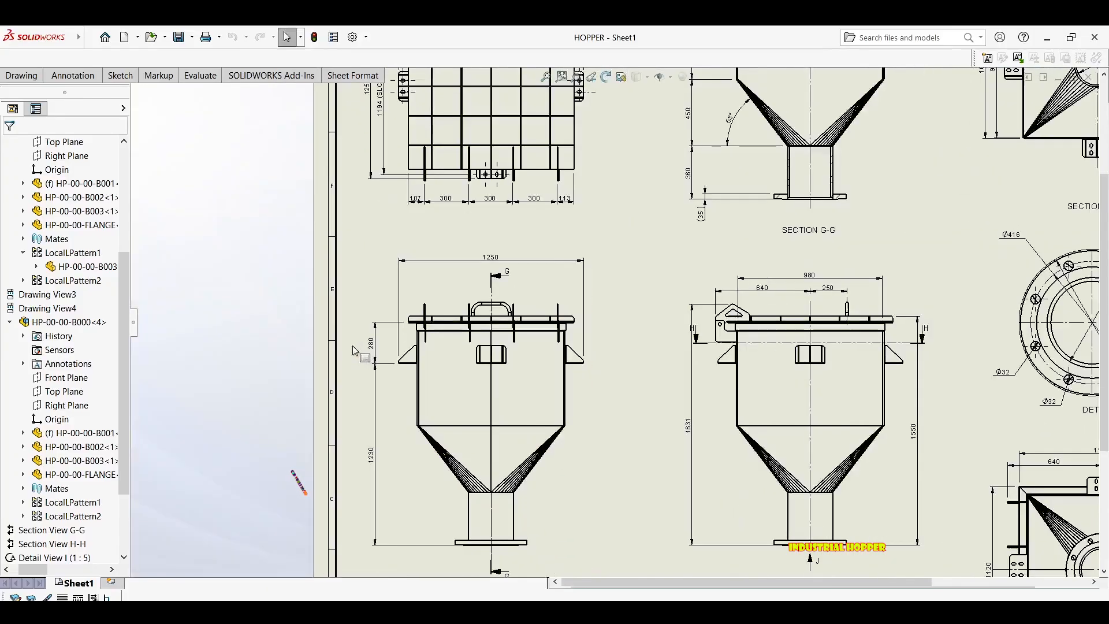
{"action": "scroll", "coordinate": [354, 350], "scroll_direction": "up", "scroll_amount": 3}
{"action": "scroll", "coordinate": [373, 266], "scroll_direction": "down", "scroll_amount": 2}
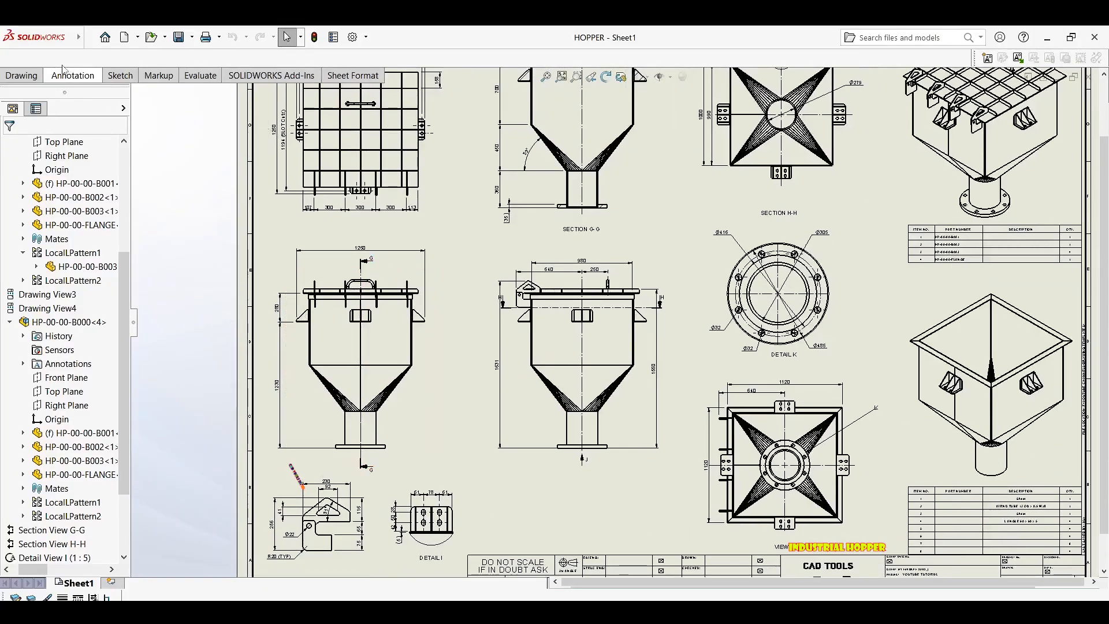
{"action": "left_click", "coordinate": [92, 77]}
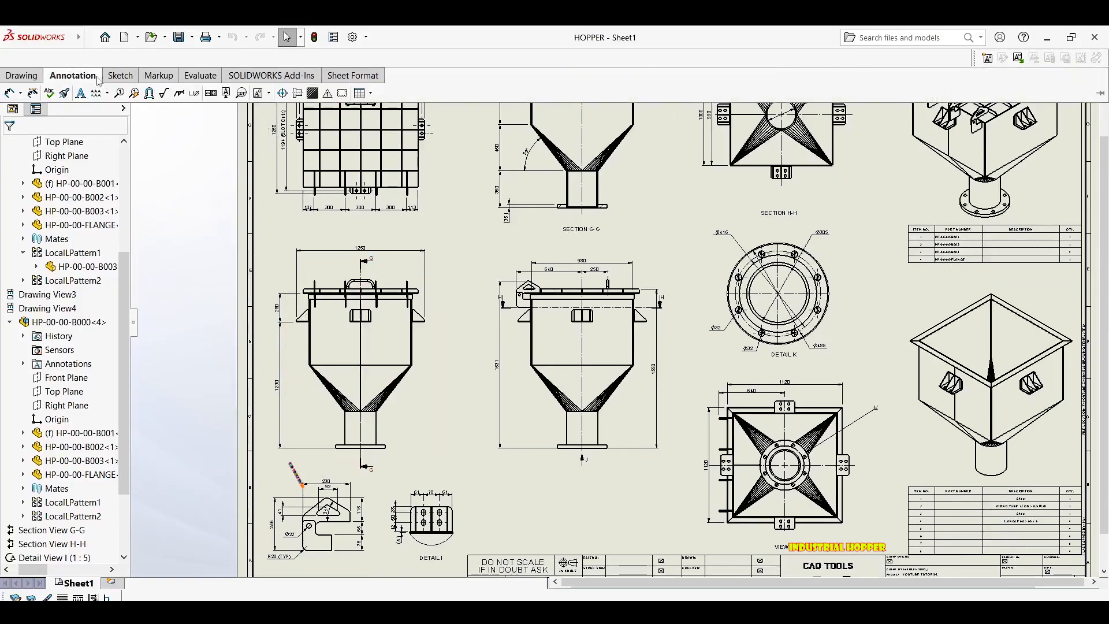
{"action": "left_click", "coordinate": [23, 76]}
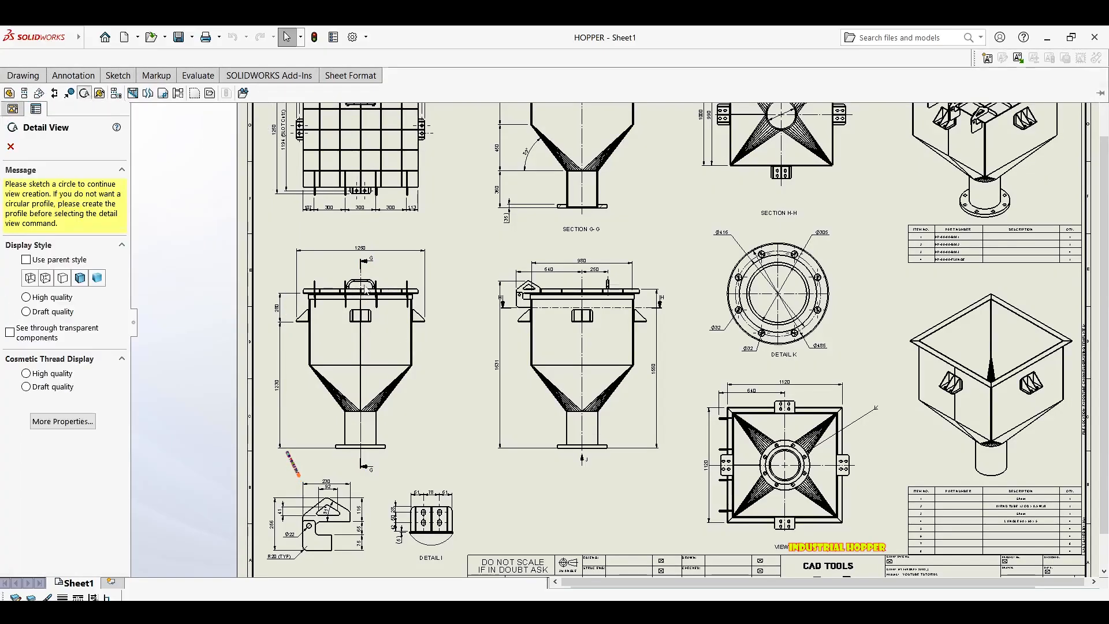
{"action": "scroll", "coordinate": [391, 289], "scroll_direction": "down", "scroll_amount": 10}
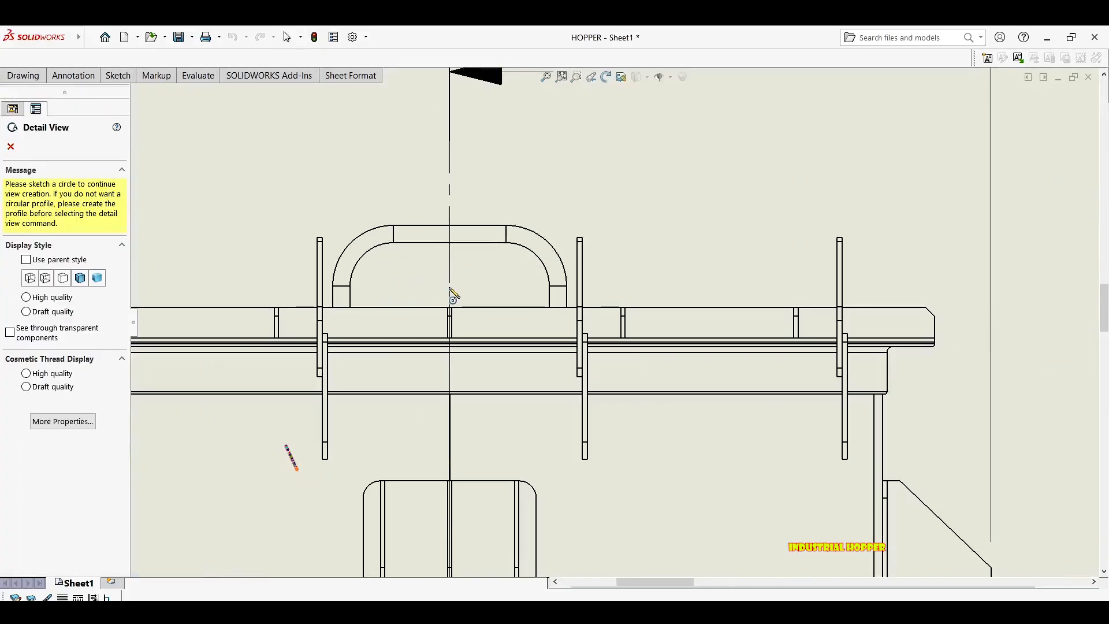
{"action": "left_click", "coordinate": [449, 287]}
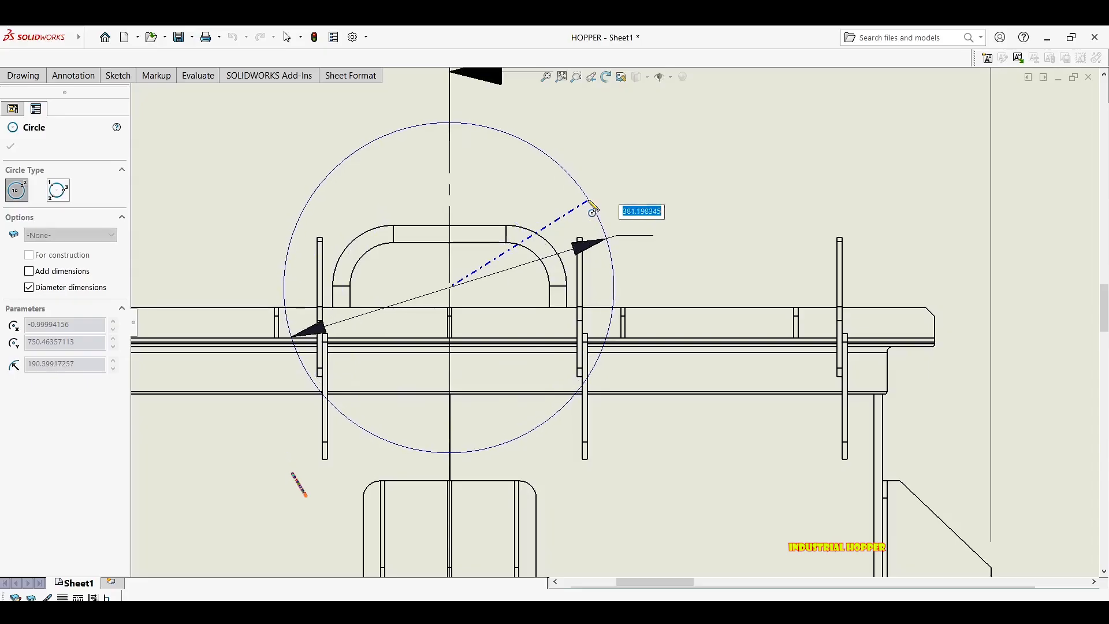
{"action": "scroll", "coordinate": [593, 213], "scroll_direction": "up", "scroll_amount": 4}
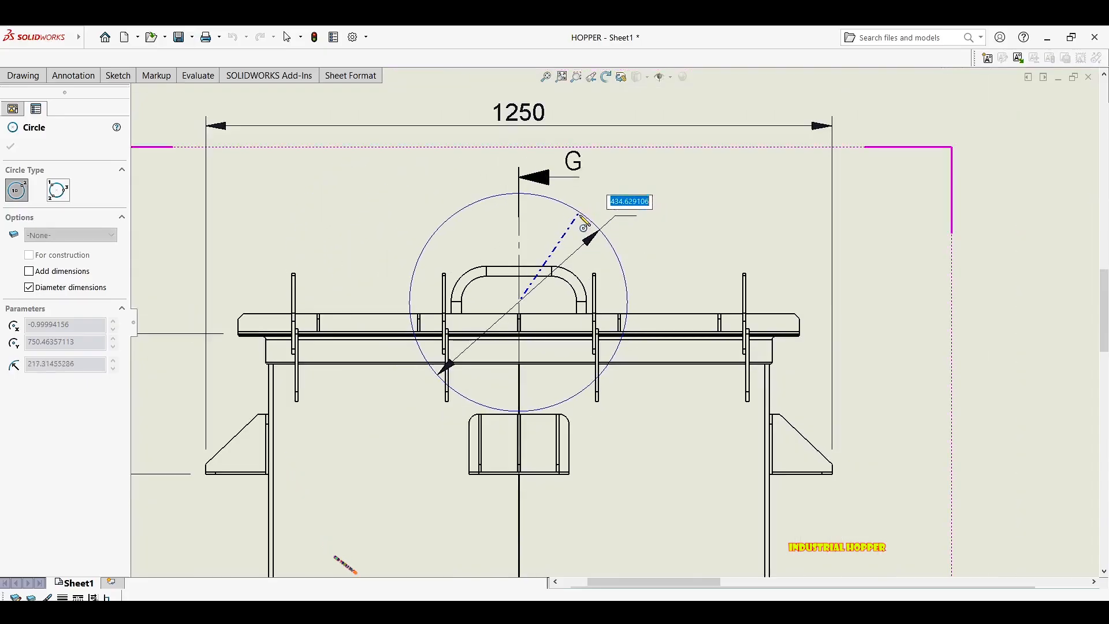
{"action": "left_click", "coordinate": [584, 227]}
{"action": "scroll", "coordinate": [570, 255], "scroll_direction": "up", "scroll_amount": 5}
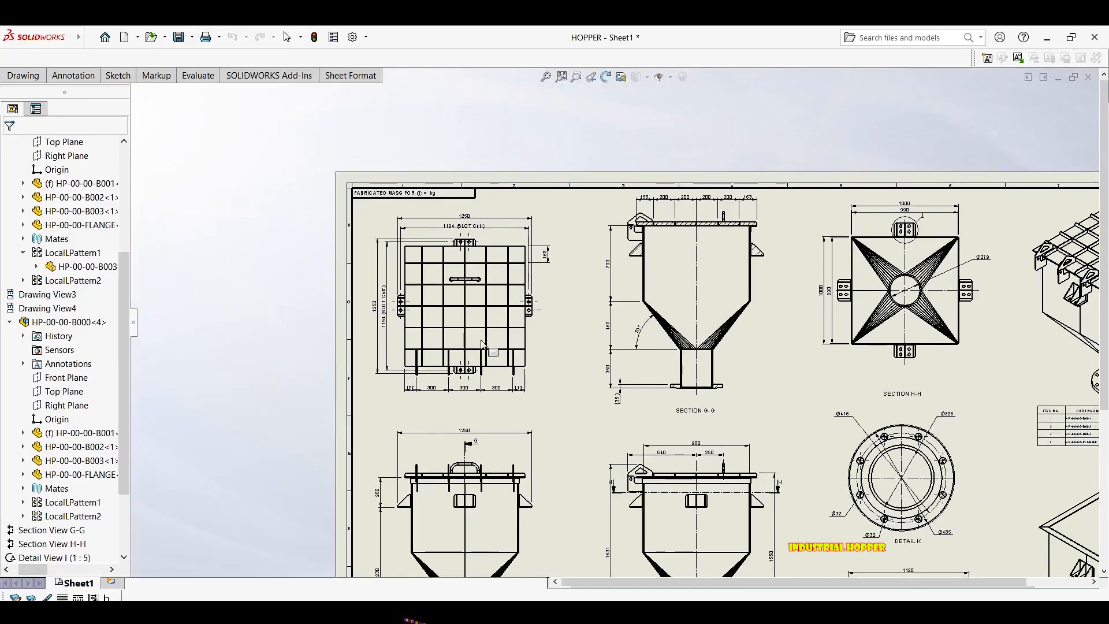
{"action": "scroll", "coordinate": [479, 283], "scroll_direction": "down", "scroll_amount": 4}
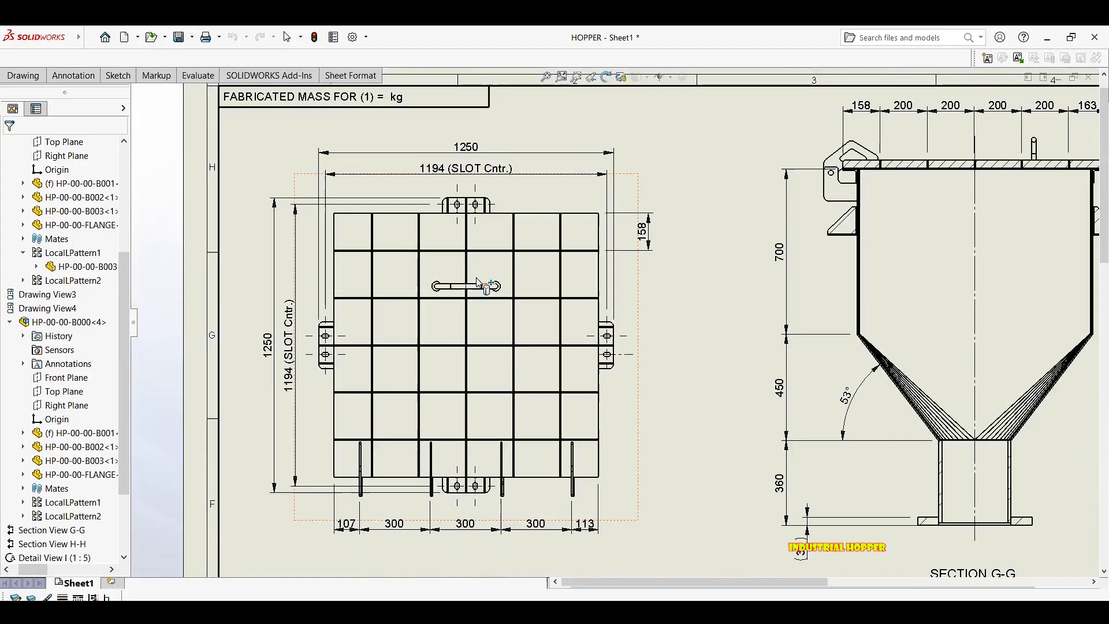
{"action": "left_click", "coordinate": [38, 79]}
{"action": "left_click", "coordinate": [55, 93]}
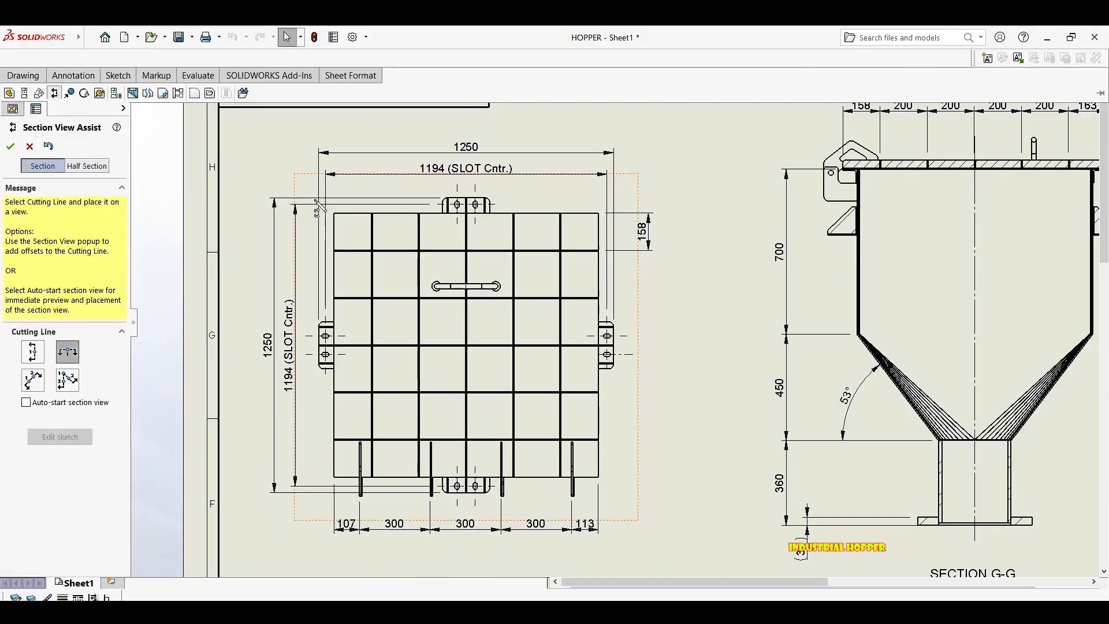
{"action": "scroll", "coordinate": [384, 270], "scroll_direction": "down", "scroll_amount": 1}
{"action": "left_click", "coordinate": [27, 146]}
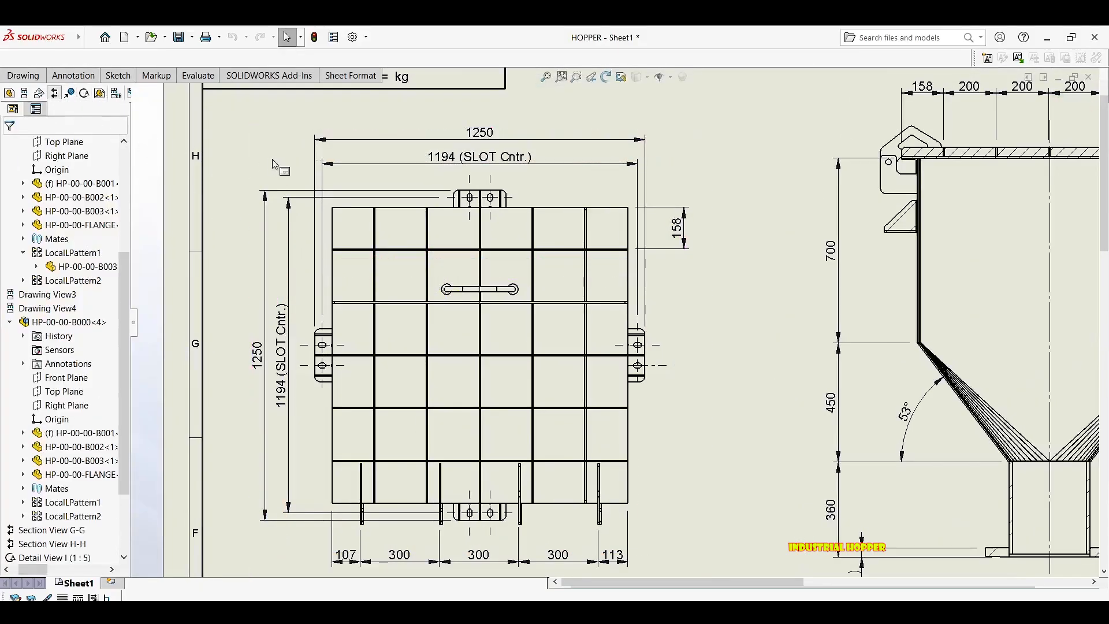
Sketch a horizontal line about 318 mm long through the centre of the handle on the grid in the top view.
{"action": "key", "text": "l"}
{"action": "scroll", "coordinate": [457, 306], "scroll_direction": "down", "scroll_amount": 3}
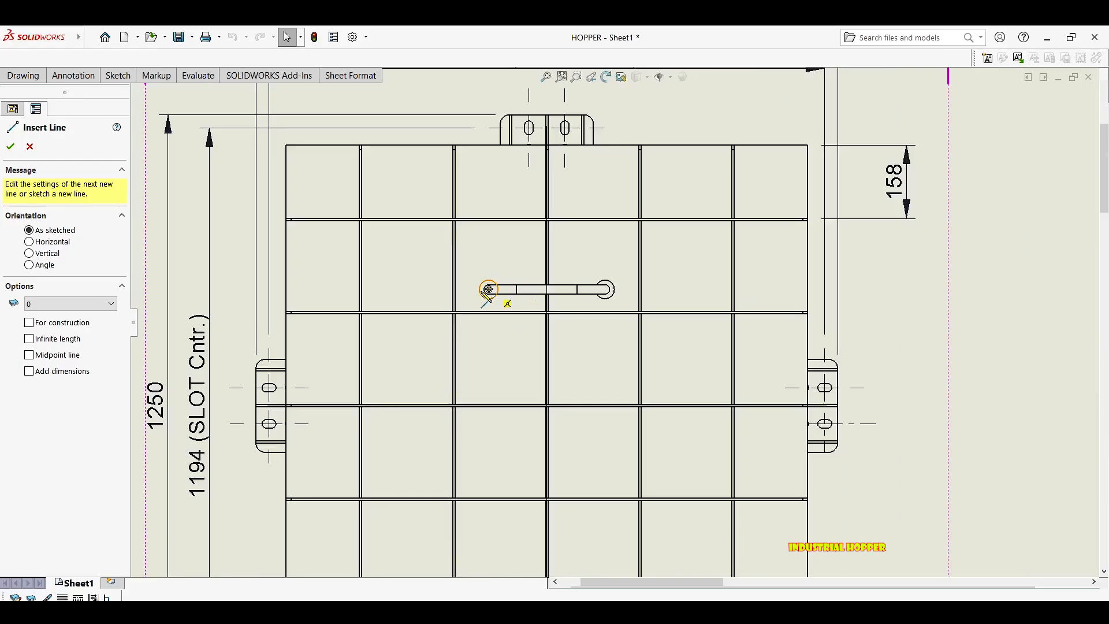
{"action": "scroll", "coordinate": [484, 289], "scroll_direction": "down", "scroll_amount": 5}
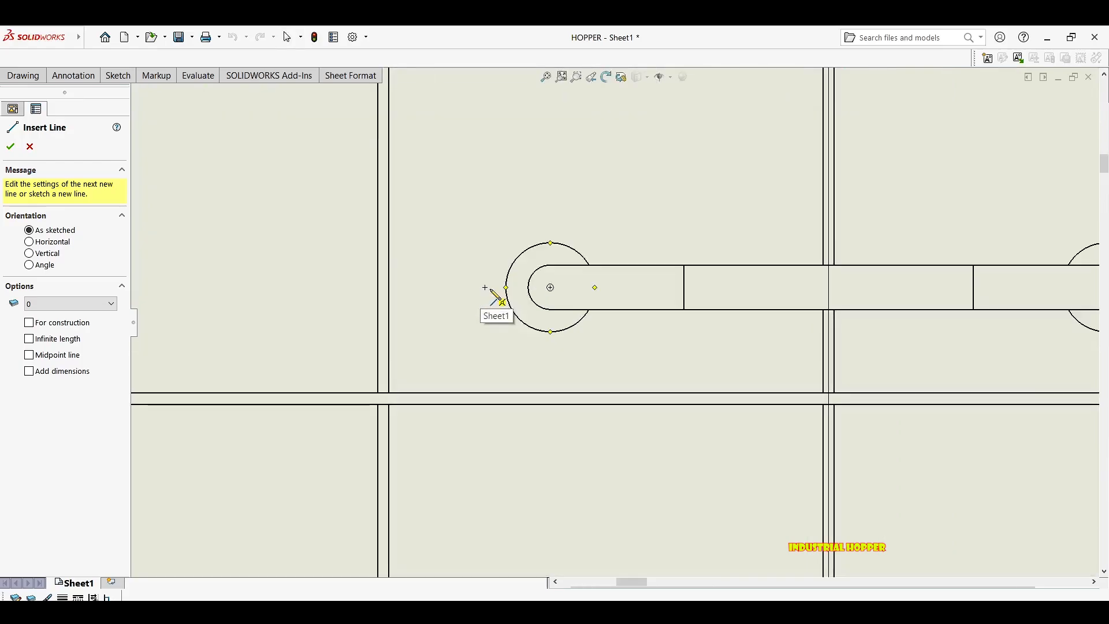
{"action": "left_click", "coordinate": [506, 287]}
{"action": "scroll", "coordinate": [673, 268], "scroll_direction": "up", "scroll_amount": 3}
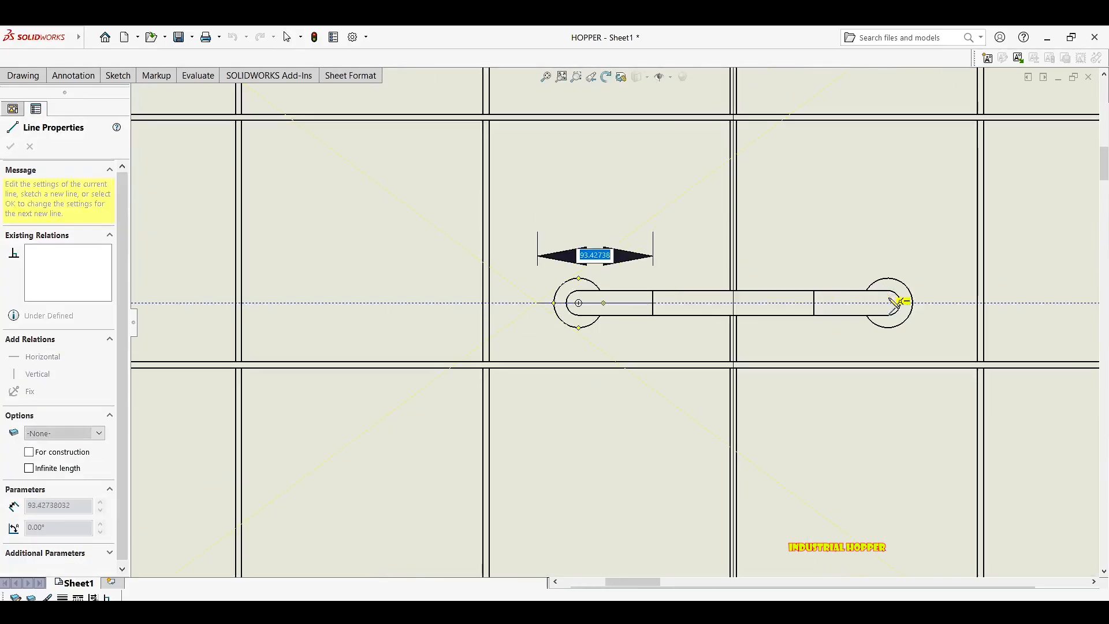
{"action": "left_click", "coordinate": [930, 303]}
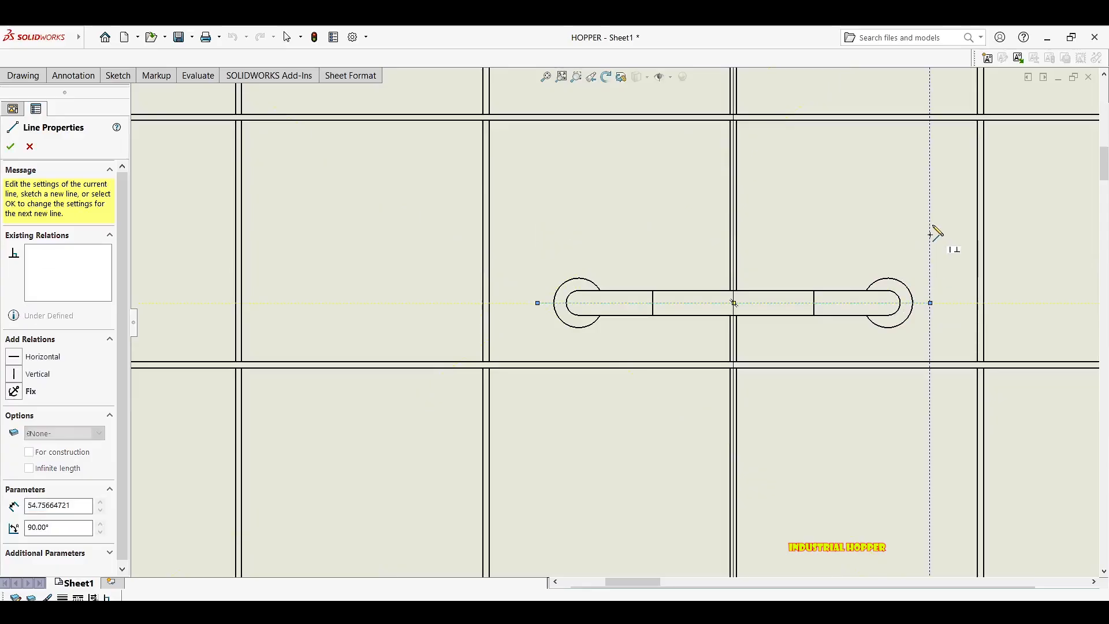
{"action": "right_click", "coordinate": [950, 239]}
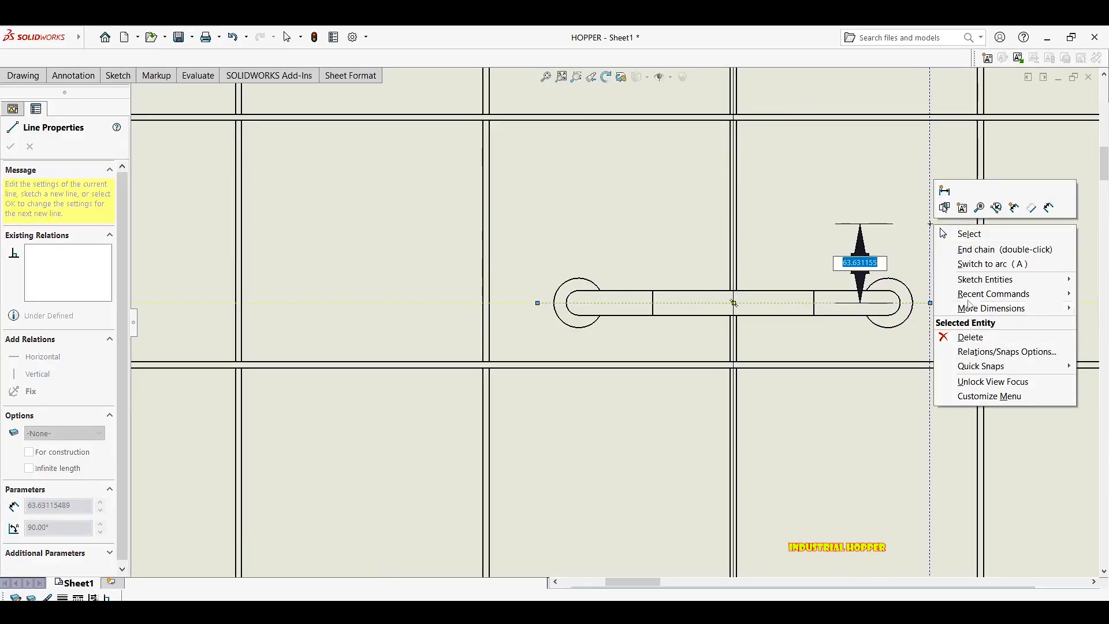
{"action": "scroll", "coordinate": [924, 275], "scroll_direction": "up", "scroll_amount": 3}
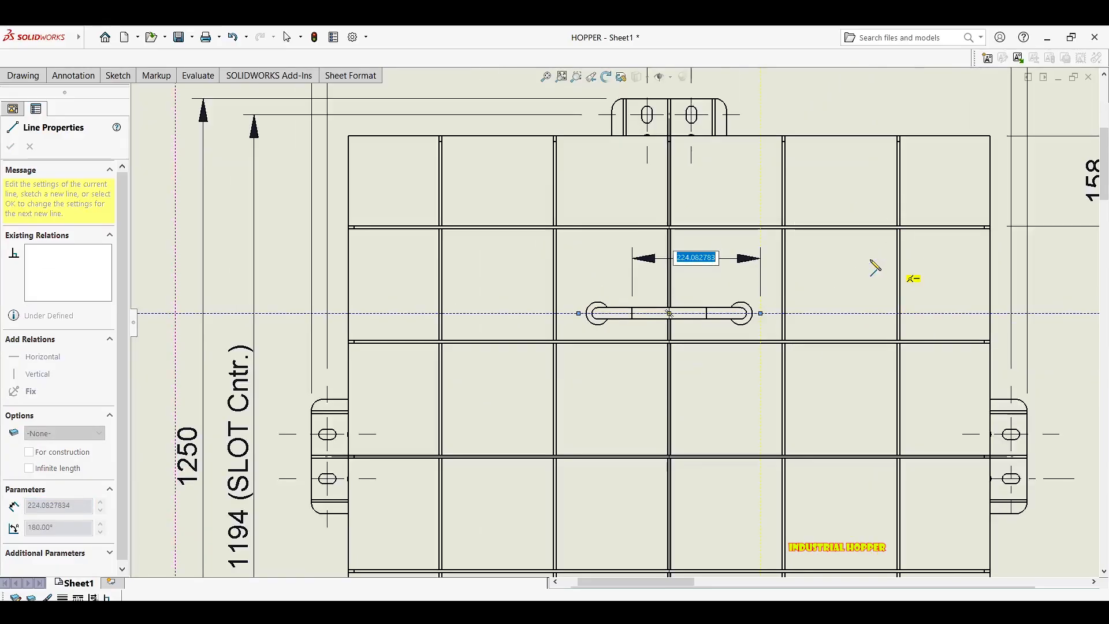
{"action": "right_click", "coordinate": [891, 256]}
{"action": "left_click", "coordinate": [905, 270]}
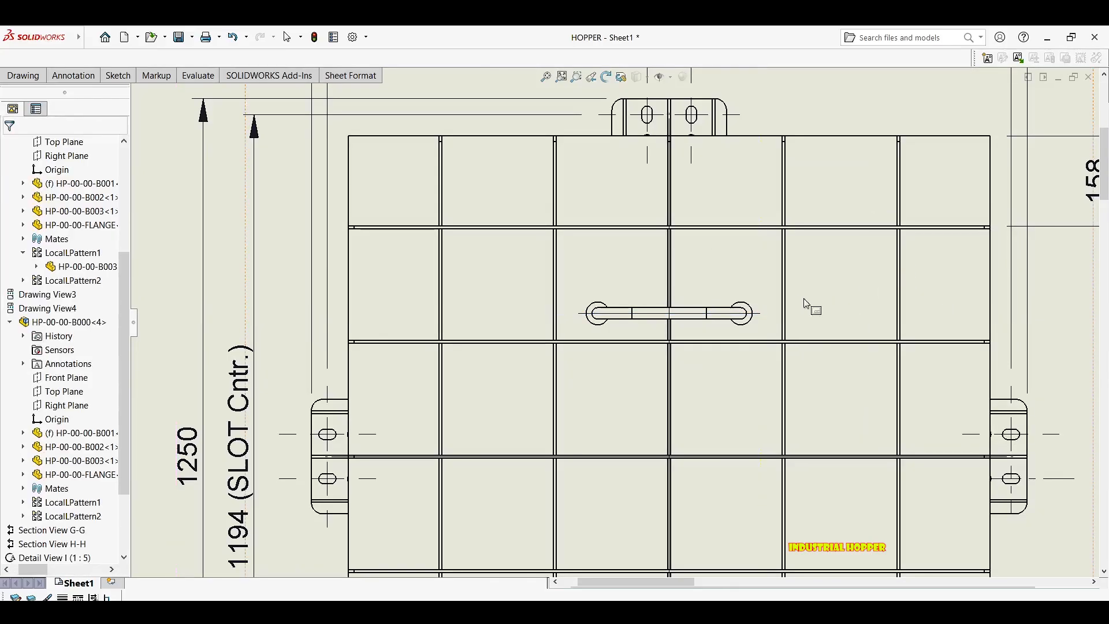
Create a partial section view from the line through the grid handle and place it in the empty space below the sheet.
{"action": "left_click", "coordinate": [645, 315]}
{"action": "mouse_move", "coordinate": [62, 82]}
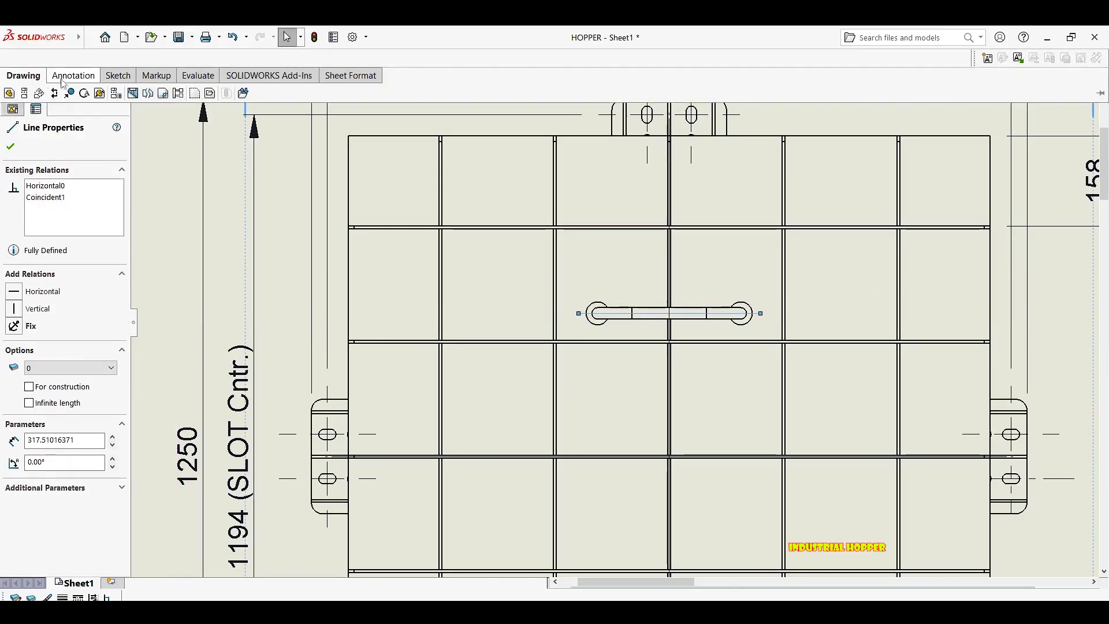
{"action": "left_click", "coordinate": [55, 94]}
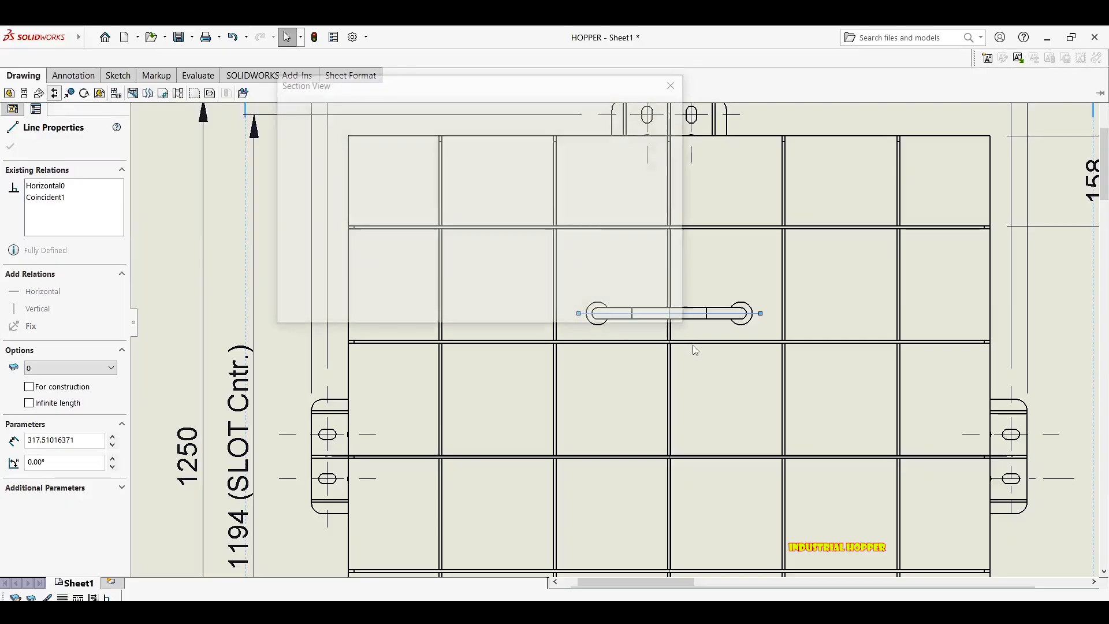
{"action": "scroll", "coordinate": [735, 381], "scroll_direction": "up", "scroll_amount": 5}
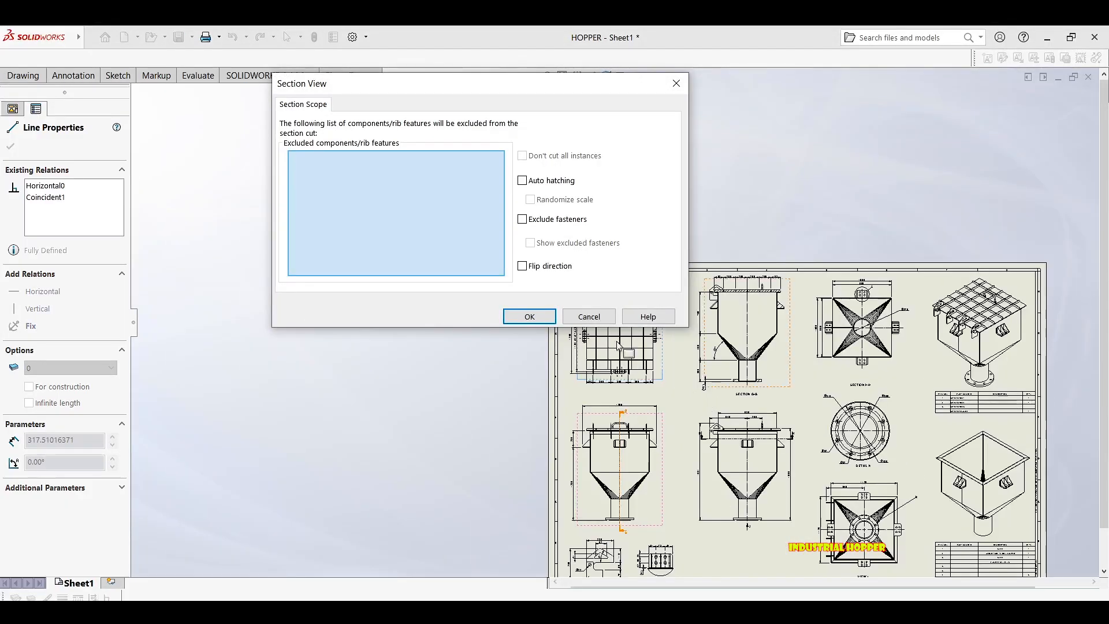
{"action": "left_click", "coordinate": [530, 317]}
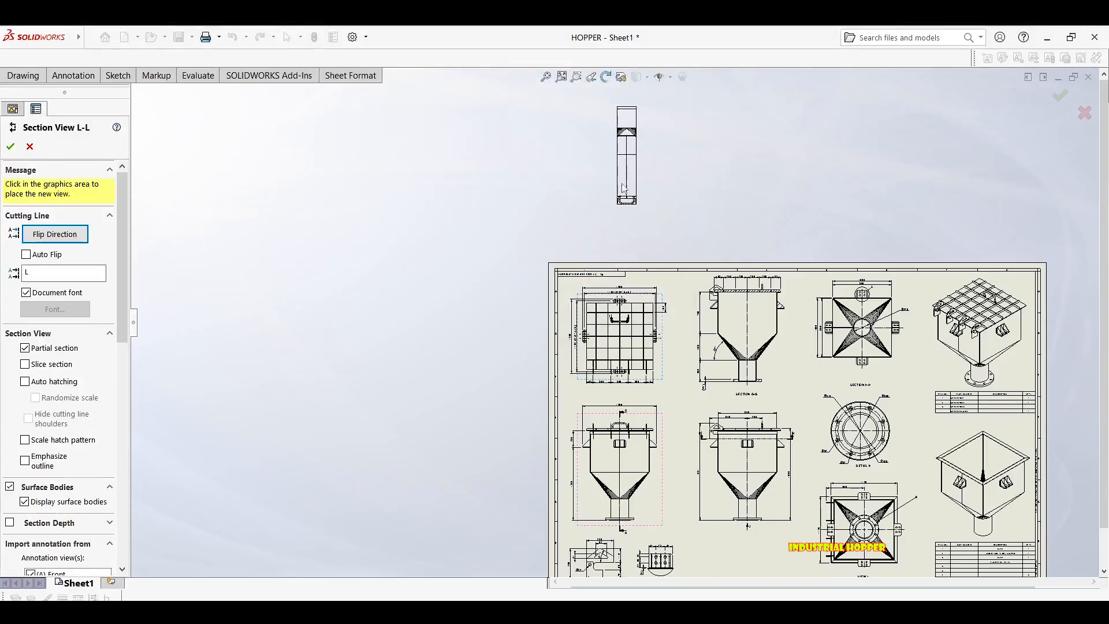
{"action": "scroll", "coordinate": [623, 359], "scroll_direction": "up", "scroll_amount": 2}
{"action": "middle_click_drag", "start_coordinate": [623, 359], "coordinate": [595, 125]}
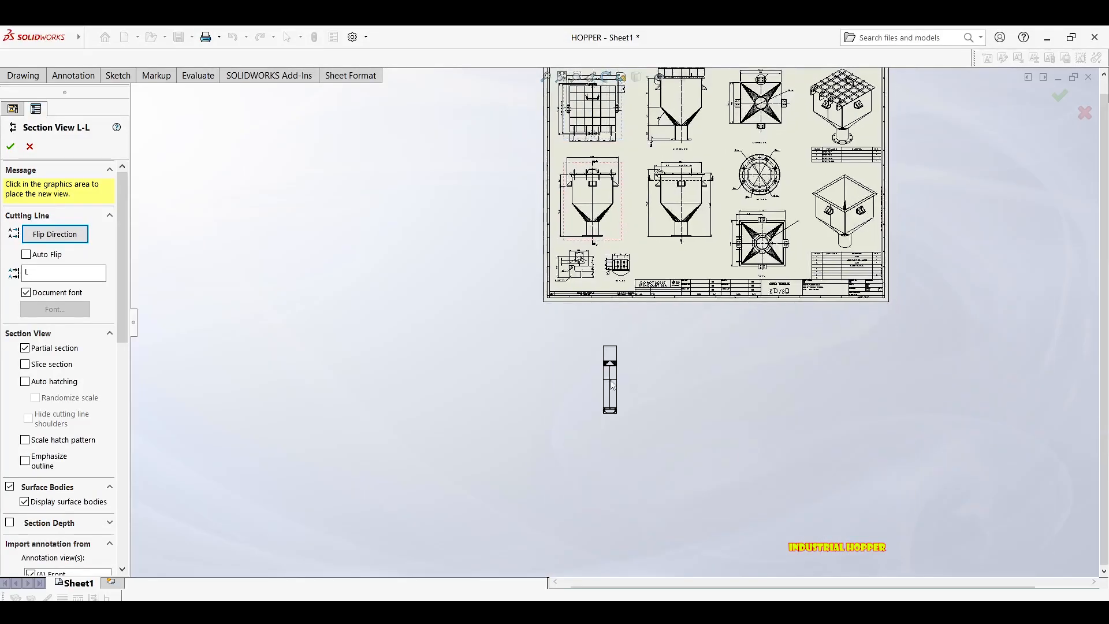
{"action": "left_click", "coordinate": [628, 412]}
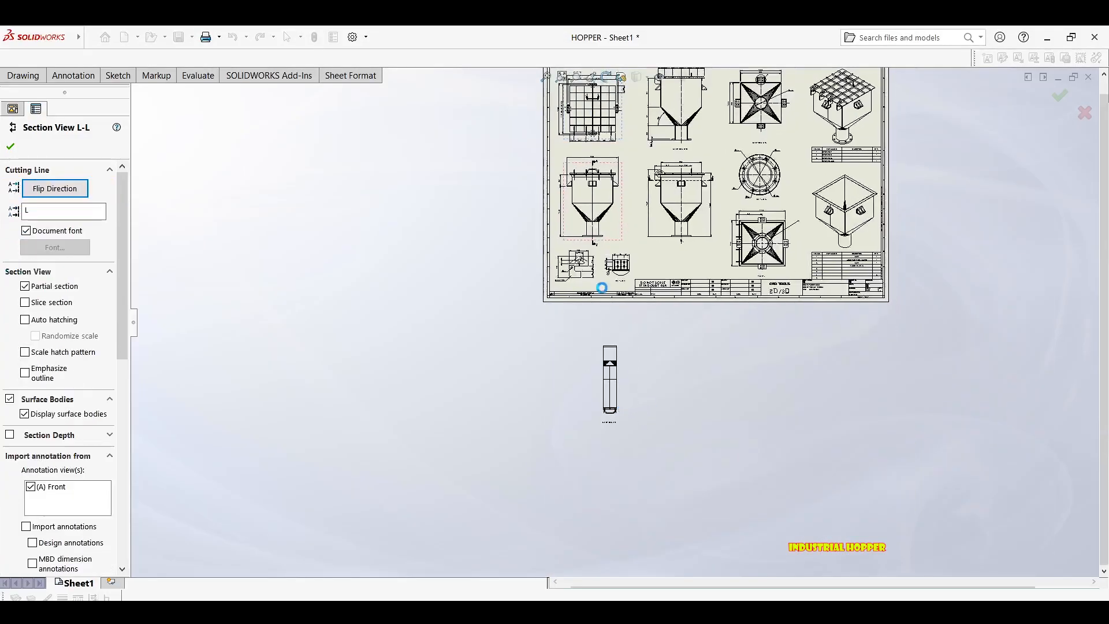
Reverse the viewing direction of section line L-L at the grid handle and update the section view.
{"action": "scroll", "coordinate": [602, 287], "scroll_direction": "down", "scroll_amount": 3}
{"action": "middle_click_drag", "start_coordinate": [602, 287], "coordinate": [589, 460]}
{"action": "scroll", "coordinate": [597, 110], "scroll_direction": "down", "scroll_amount": 7}
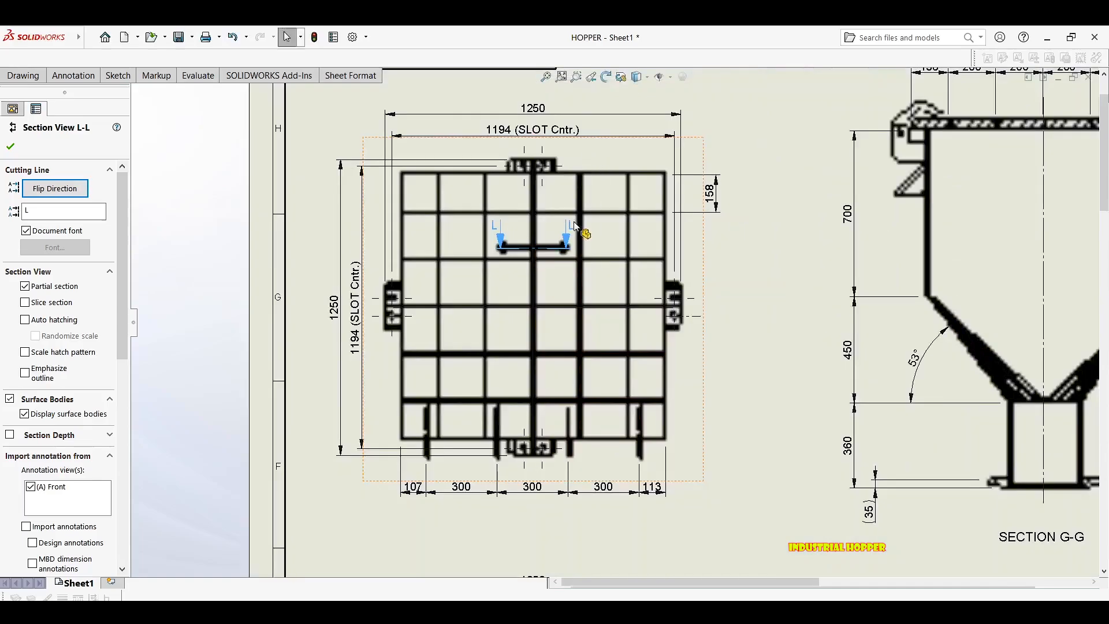
{"action": "scroll", "coordinate": [573, 244], "scroll_direction": "down", "scroll_amount": 3}
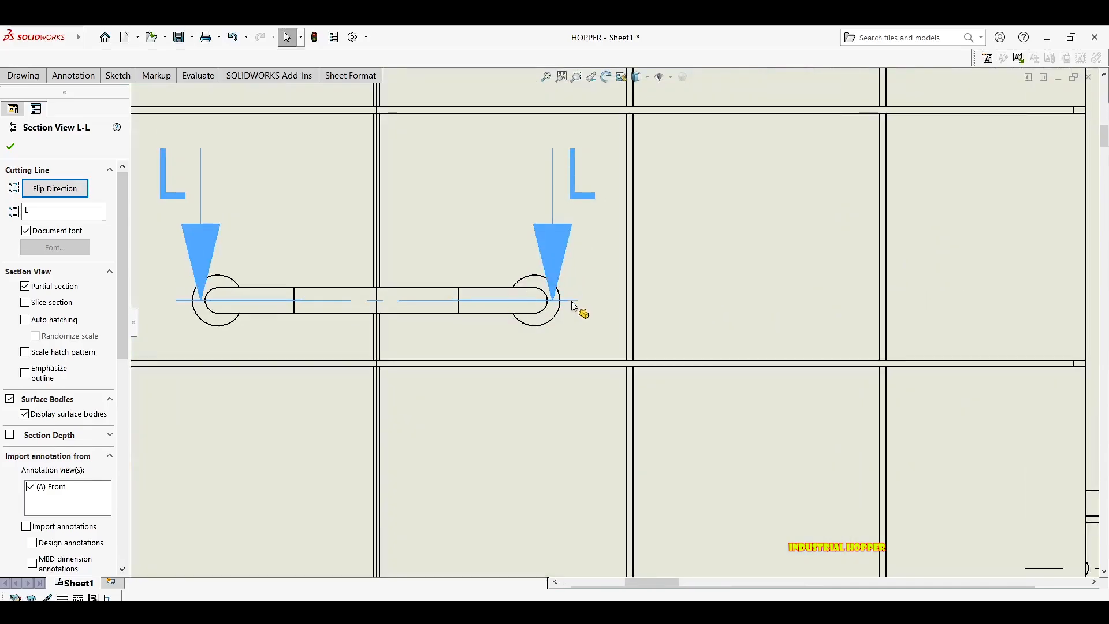
{"action": "double_click", "coordinate": [574, 302]}
{"action": "scroll", "coordinate": [511, 373], "scroll_direction": "up", "scroll_amount": 14}
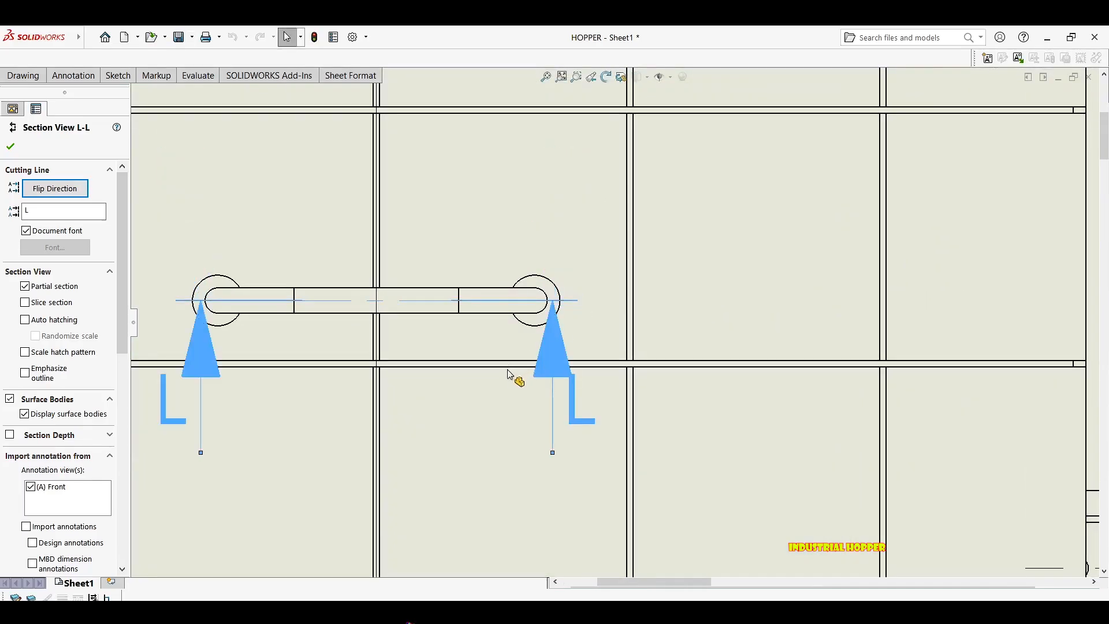
{"action": "middle_click_drag", "start_coordinate": [491, 272], "coordinate": [448, 35]}
{"action": "scroll", "coordinate": [682, 519], "scroll_direction": "up", "scroll_amount": 1}
{"action": "middle_click_drag", "start_coordinate": [704, 567], "coordinate": [643, 475]}
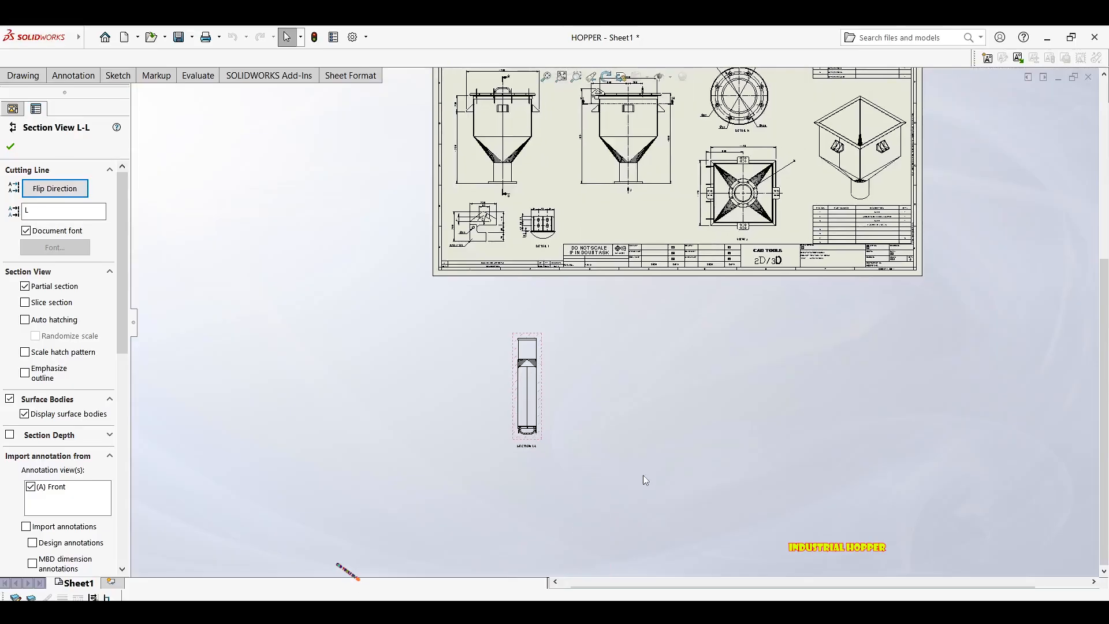
{"action": "scroll", "coordinate": [643, 474], "scroll_direction": "down", "scroll_amount": 2}
{"action": "left_click", "coordinate": [622, 478]}
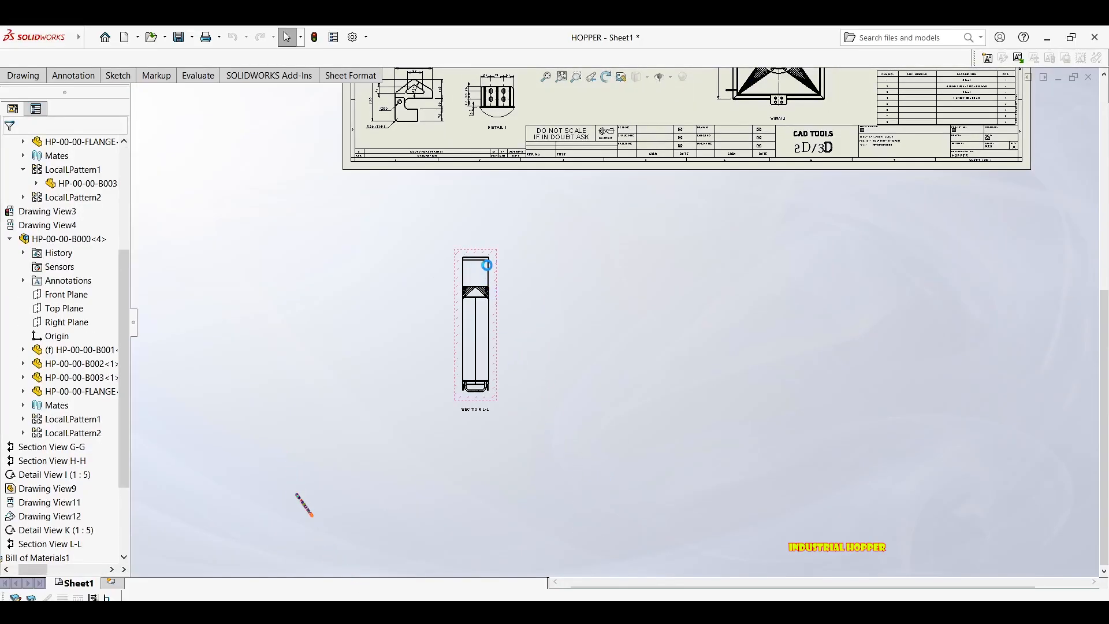
Crop Section View L-L to the handle and the top of the grid using a sketched rectangle about 396 by 194 mm.
{"action": "scroll", "coordinate": [497, 270], "scroll_direction": "down", "scroll_amount": 6}
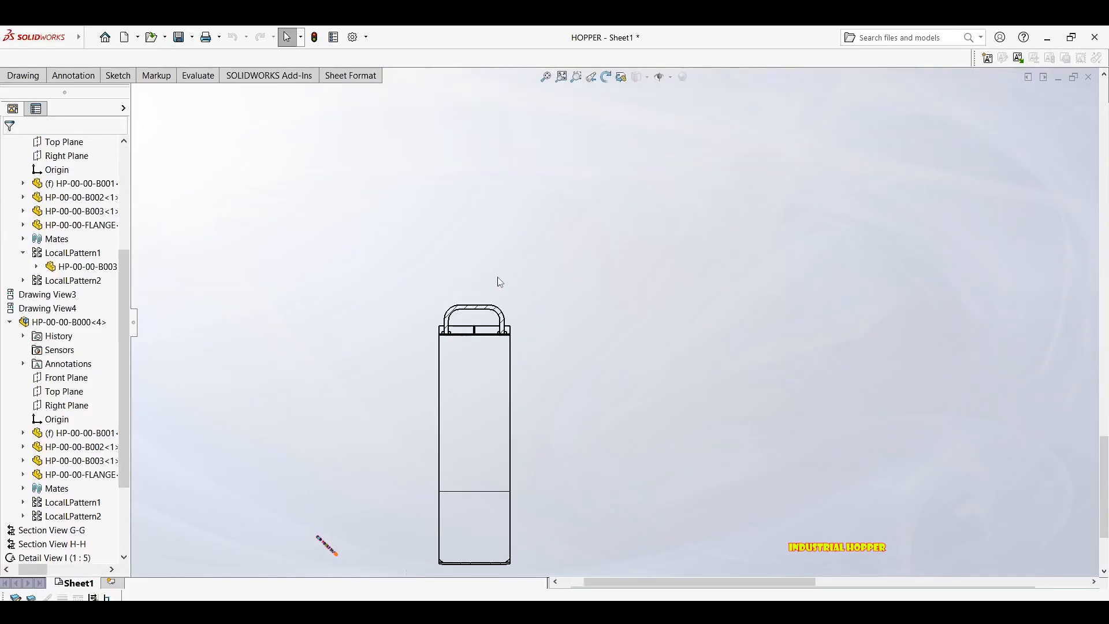
{"action": "left_click", "coordinate": [21, 77]}
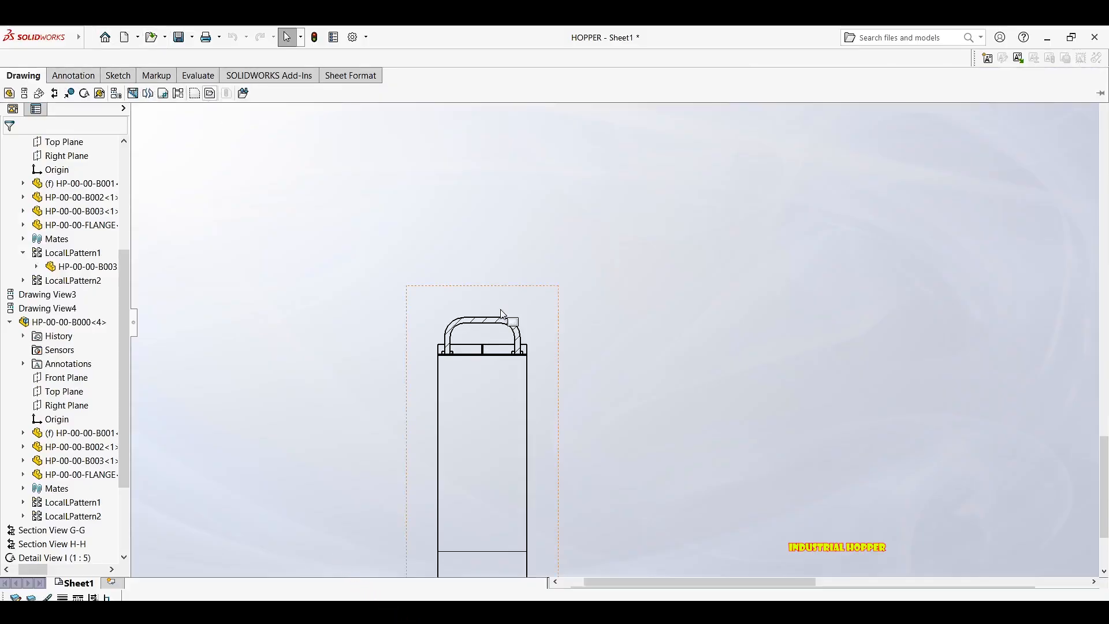
{"action": "left_click", "coordinate": [501, 312]}
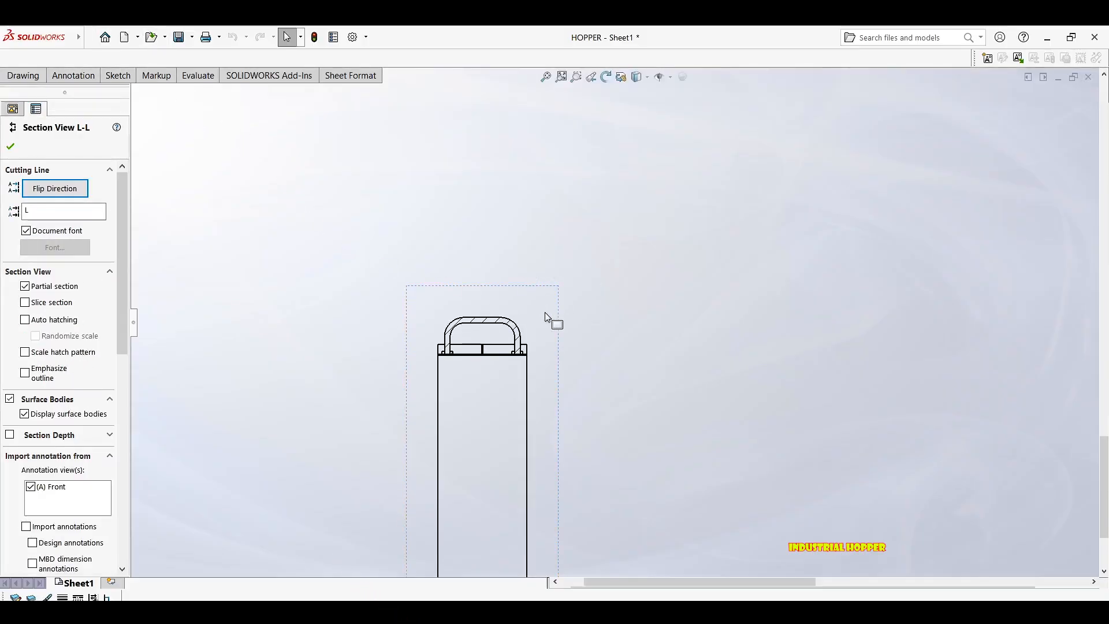
{"action": "left_click", "coordinate": [61, 78]}
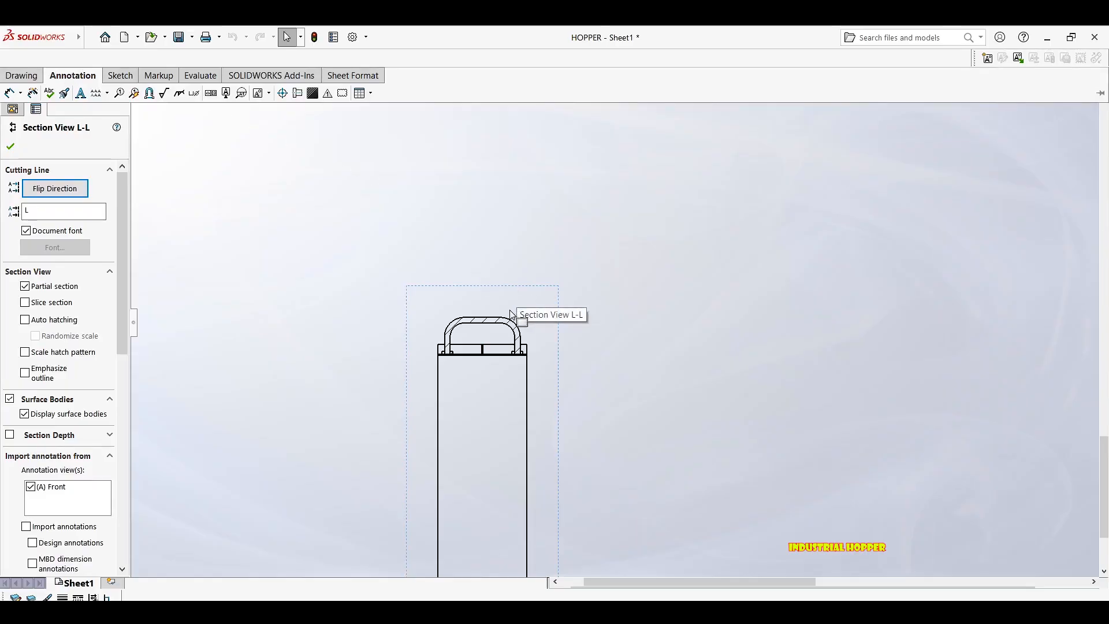
{"action": "left_click", "coordinate": [21, 77]}
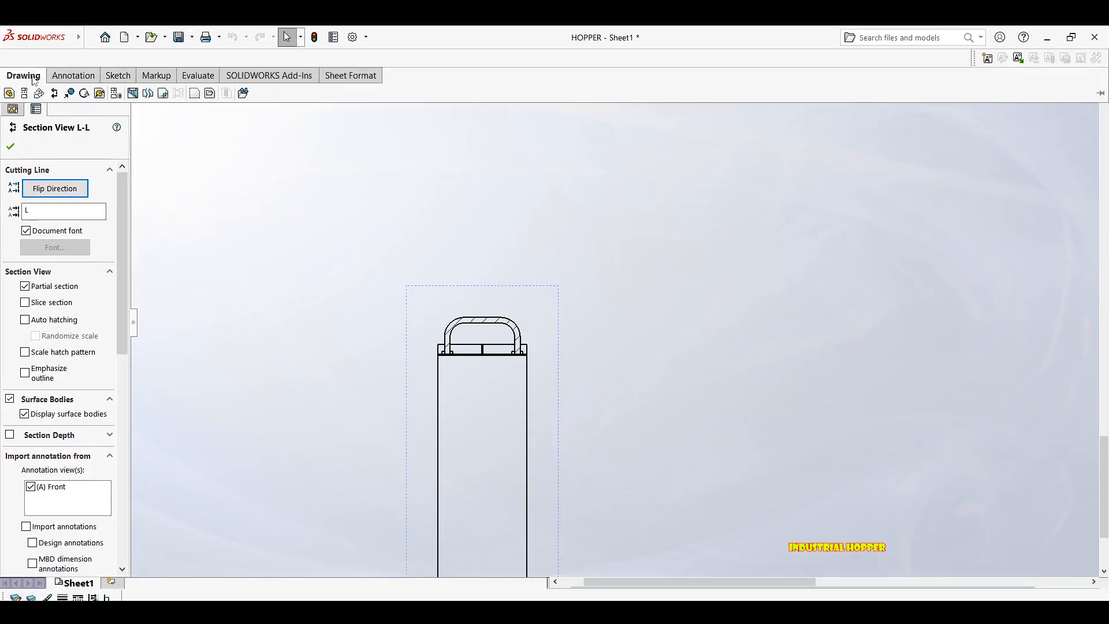
{"action": "left_click", "coordinate": [76, 78]}
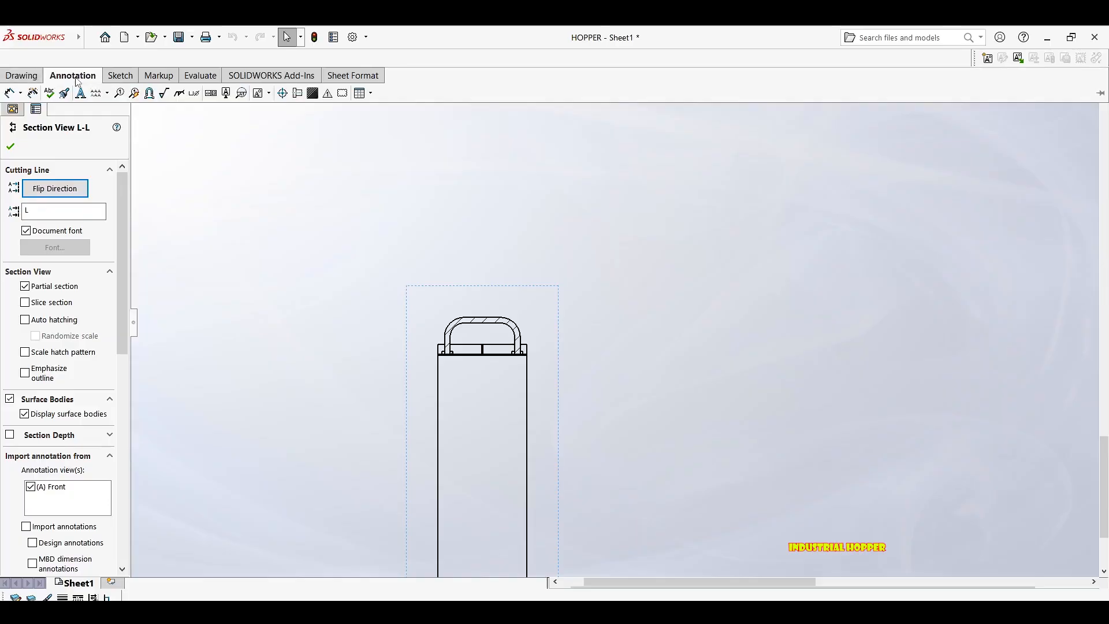
{"action": "left_click", "coordinate": [120, 78]}
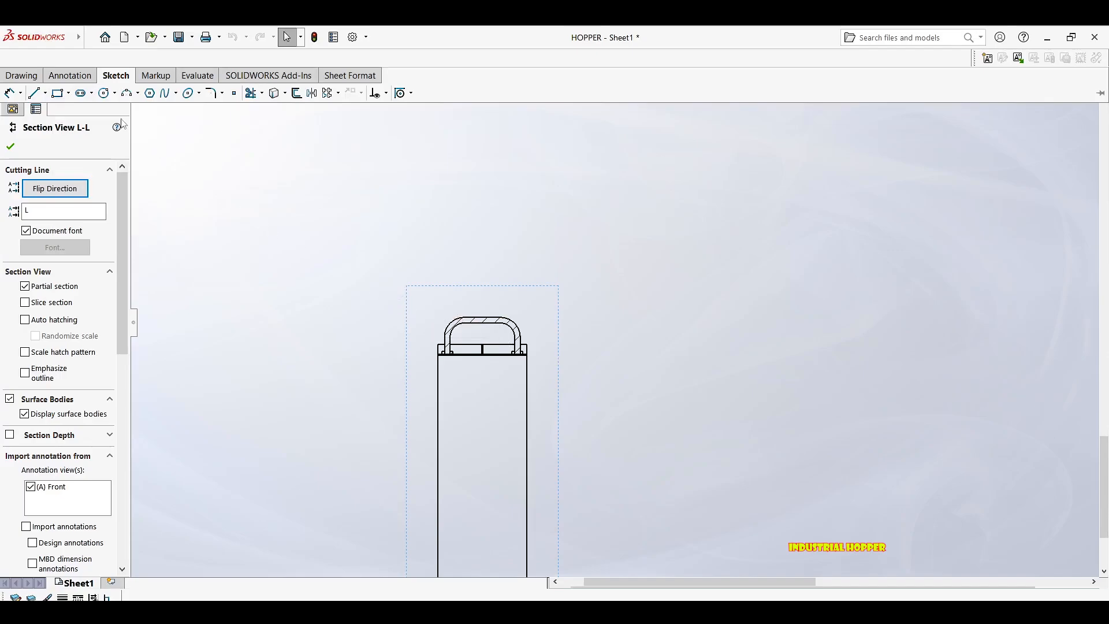
{"action": "left_click", "coordinate": [57, 93]}
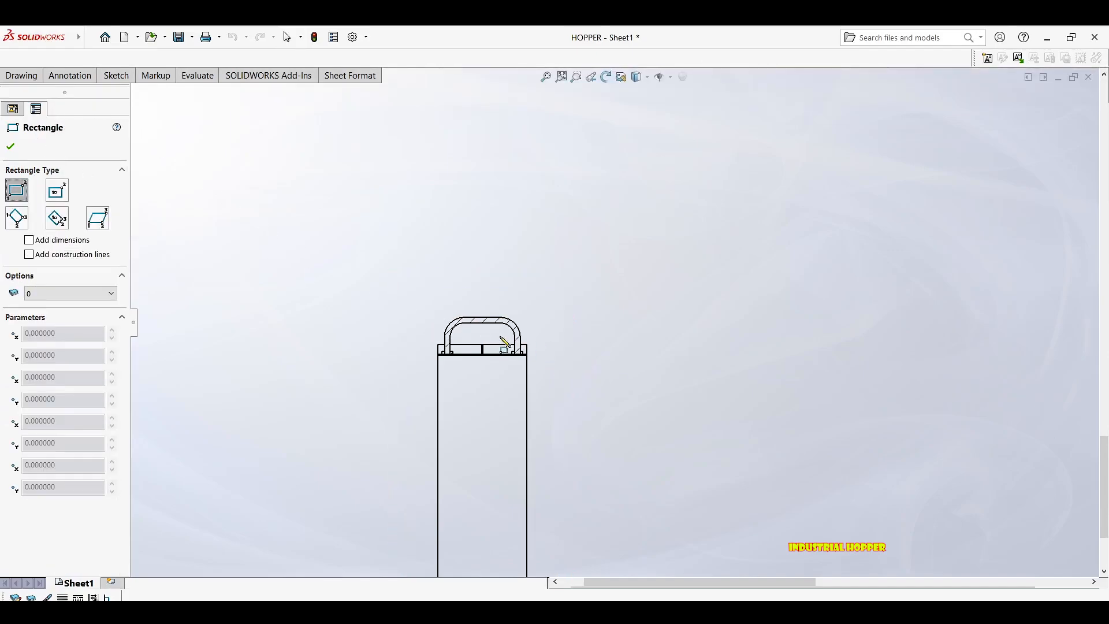
{"action": "left_click", "coordinate": [424, 308]}
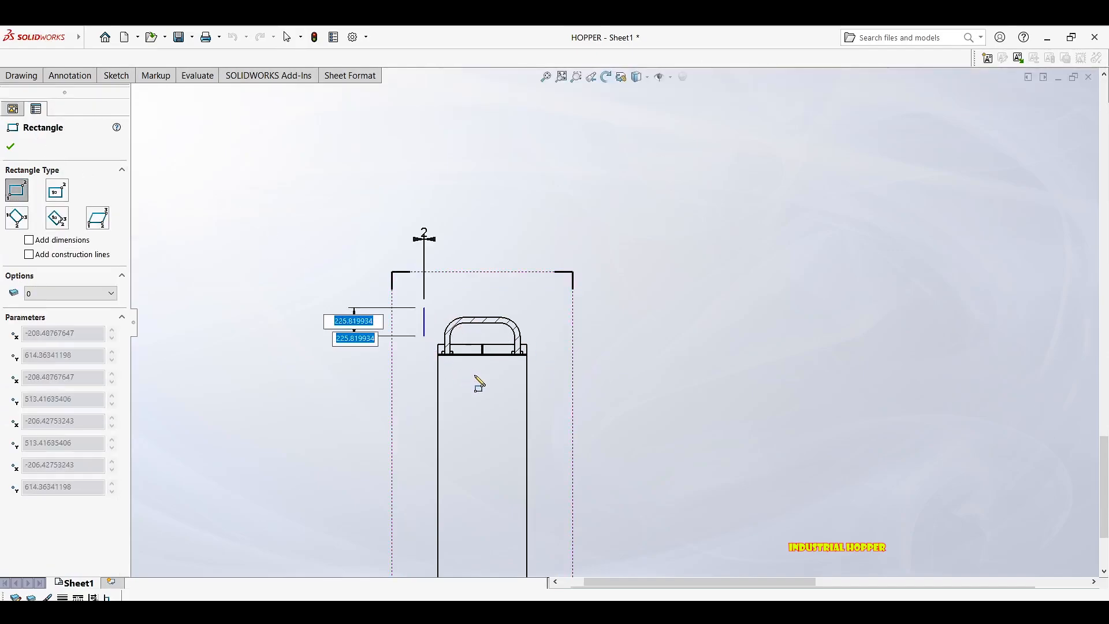
{"action": "left_click", "coordinate": [535, 361]}
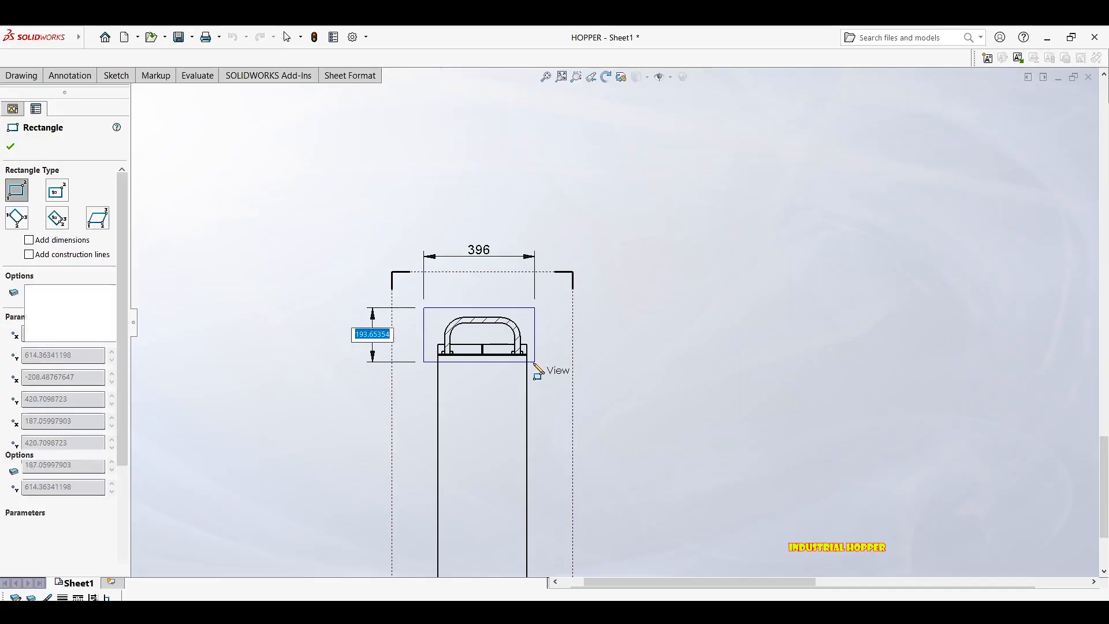
{"action": "left_click", "coordinate": [24, 76]}
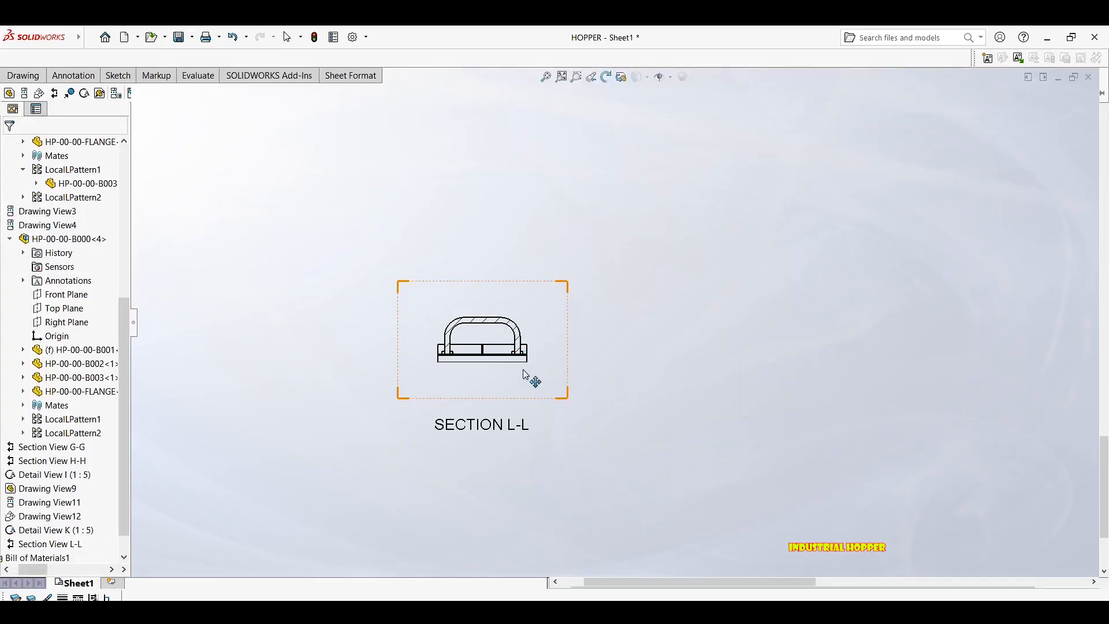
Move the cropped Section View L-L onto the sheet, beside Detail I and above the title block.
{"action": "scroll", "coordinate": [426, 265], "scroll_direction": "up", "scroll_amount": 3}
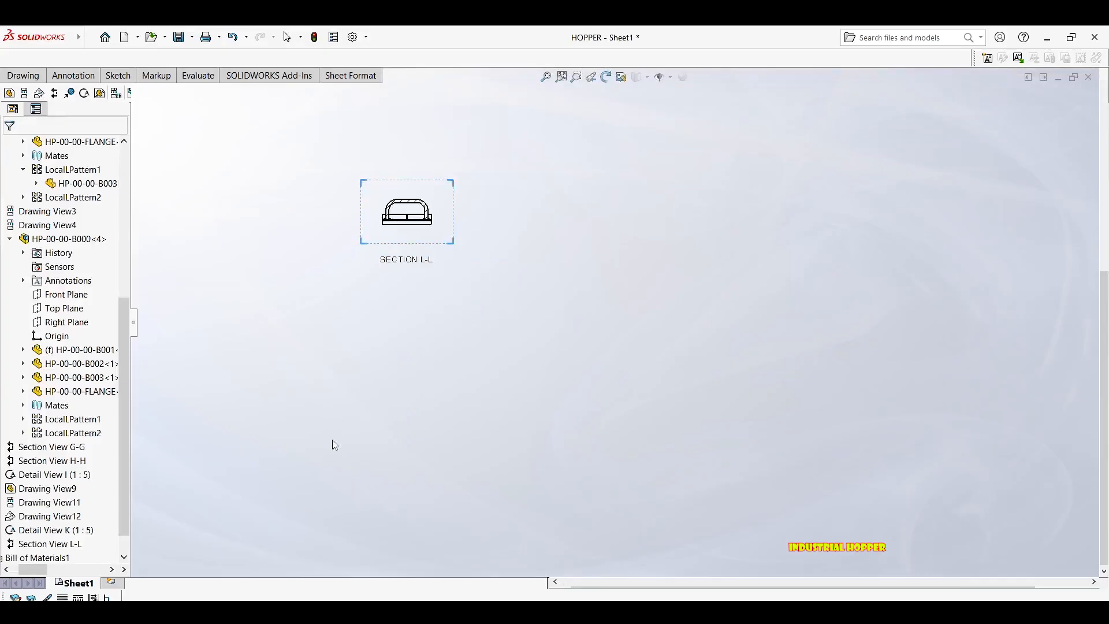
{"action": "scroll", "coordinate": [439, 356], "scroll_direction": "up", "scroll_amount": 3}
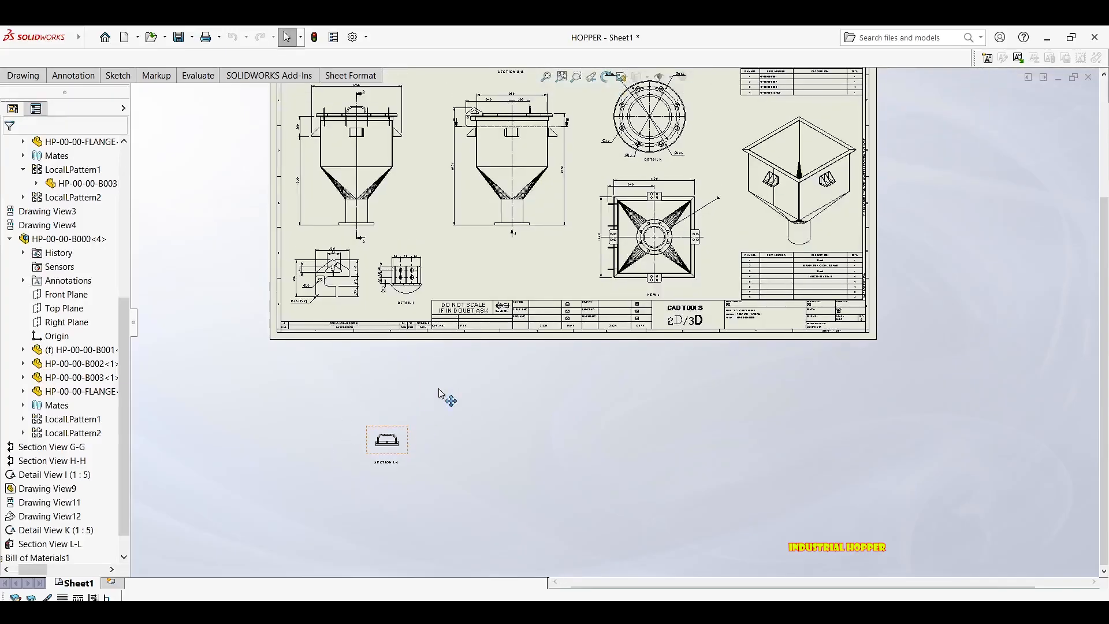
{"action": "left_click_drag", "start_coordinate": [439, 392], "coordinate": [482, 285]}
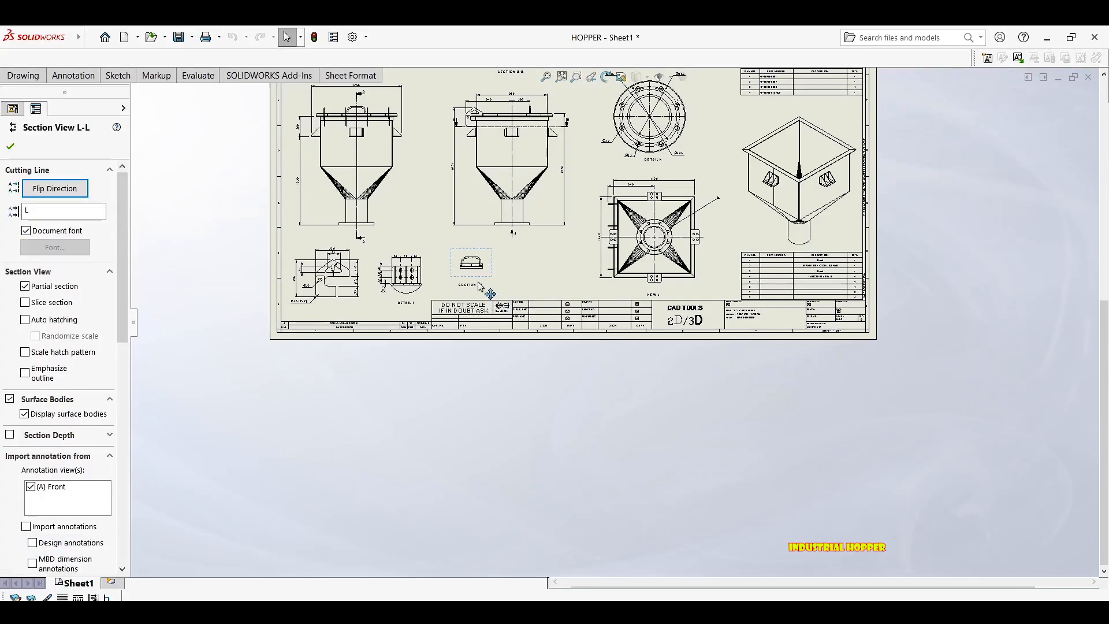
Give Section View L-L a custom scale of 1:5.
{"action": "scroll", "coordinate": [483, 286], "scroll_direction": "down", "scroll_amount": 3}
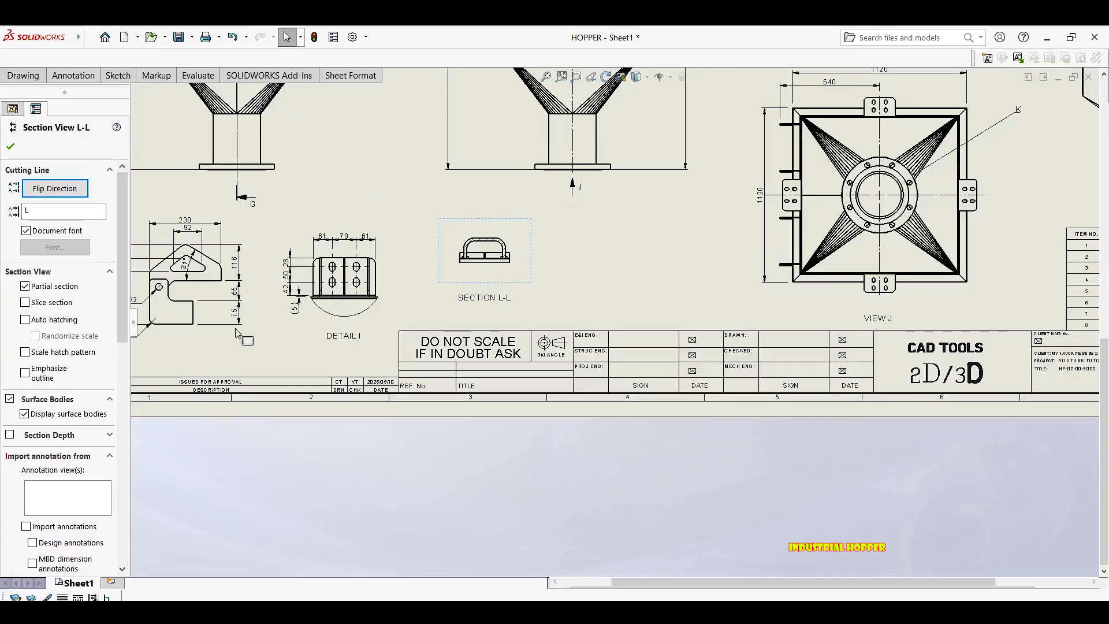
{"action": "scroll", "coordinate": [103, 502], "scroll_direction": "down", "scroll_amount": 10}
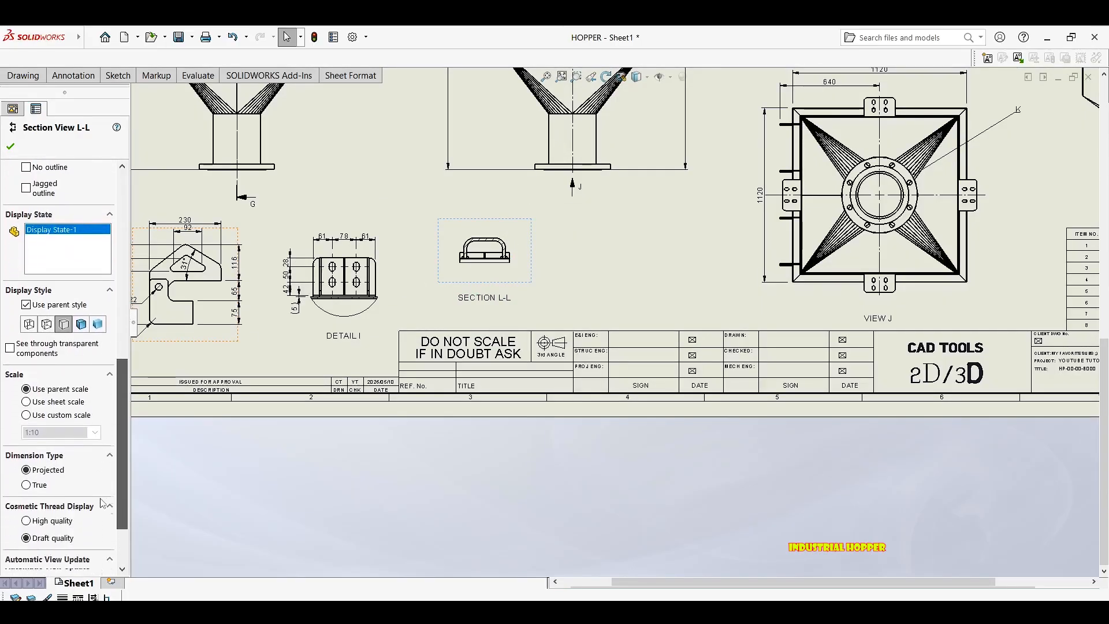
{"action": "left_click", "coordinate": [50, 410]}
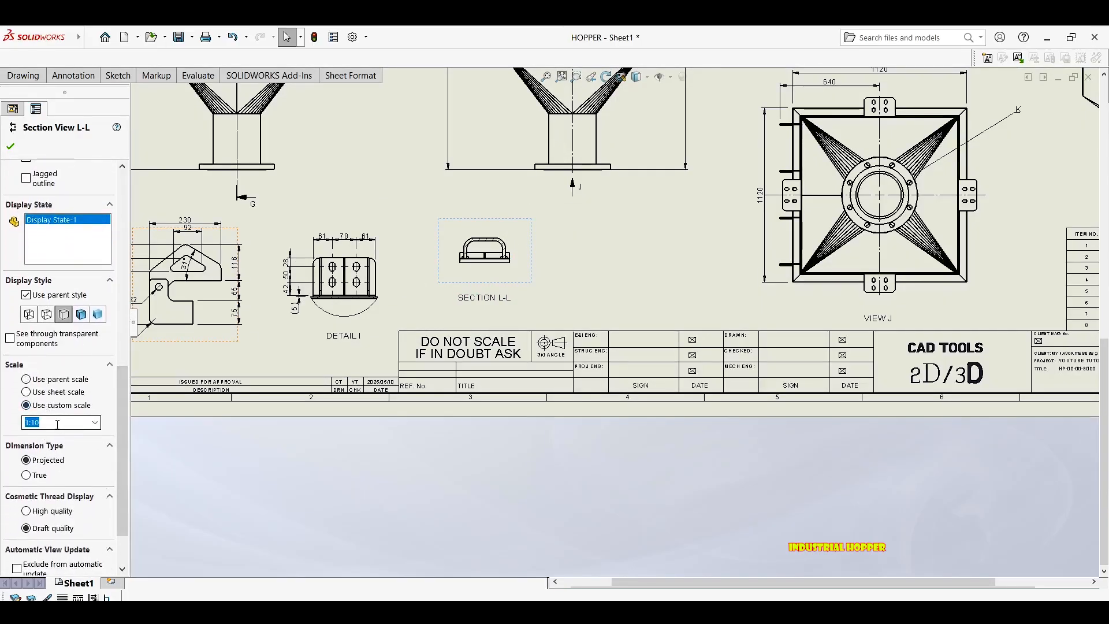
{"action": "left_click", "coordinate": [96, 424]}
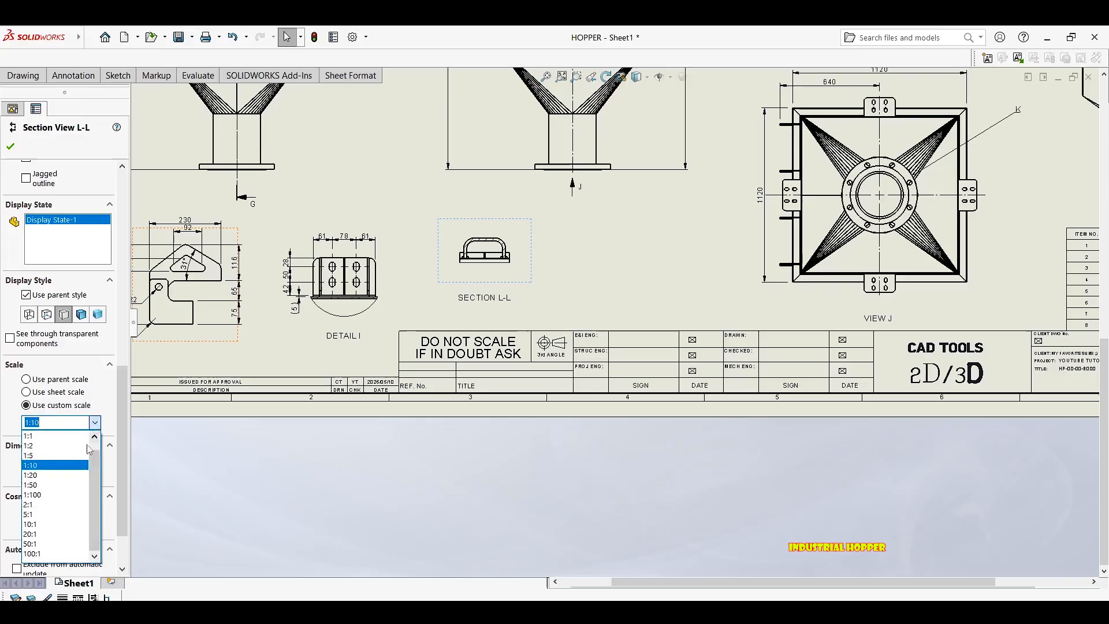
{"action": "left_click", "coordinate": [47, 449]}
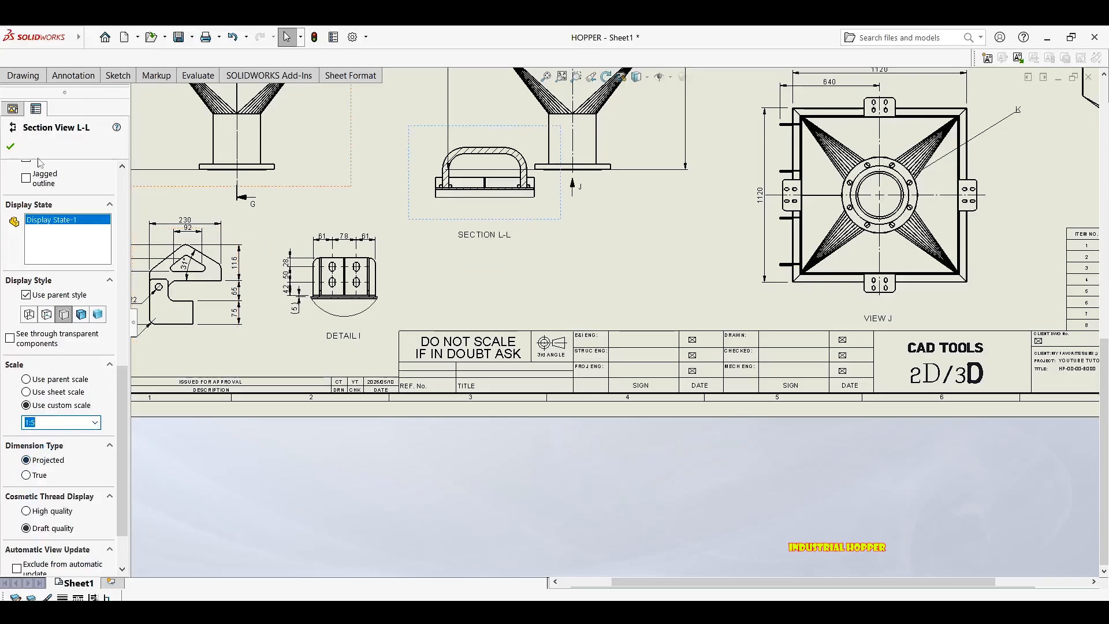
{"action": "left_click", "coordinate": [10, 146]}
Arrange Detail I and Section View L-L in a spaced row above the title block, with the section beneath the hopper view marked J.
{"action": "left_click_drag", "start_coordinate": [535, 235], "coordinate": [548, 300]}
{"action": "scroll", "coordinate": [465, 294], "scroll_direction": "down", "scroll_amount": 3}
{"action": "scroll", "coordinate": [381, 295], "scroll_direction": "up", "scroll_amount": 3}
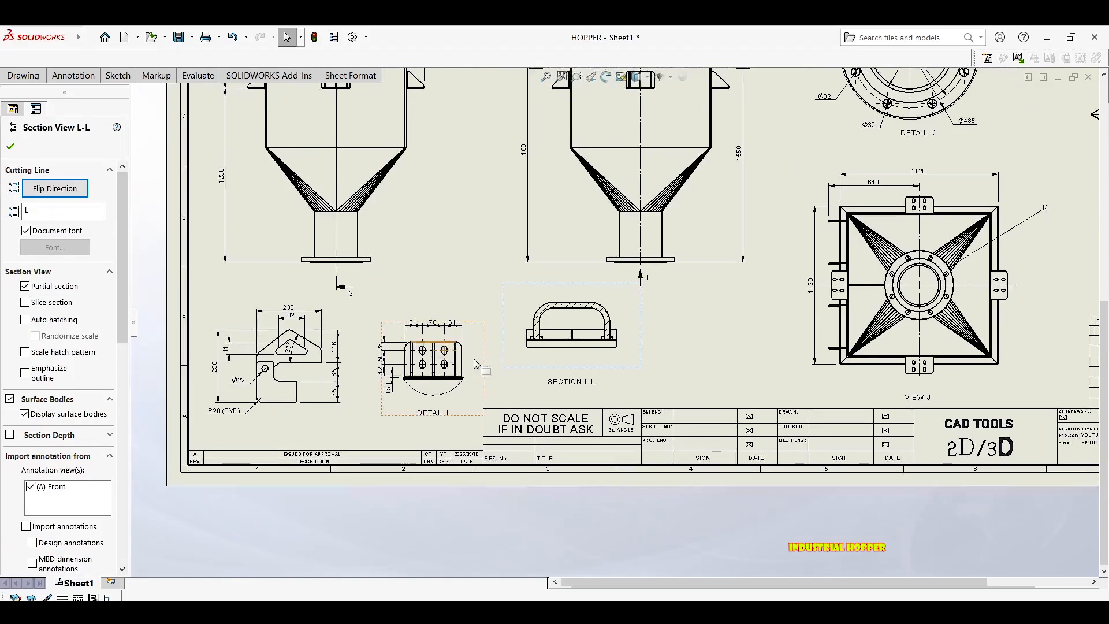
{"action": "left_click_drag", "start_coordinate": [484, 361], "coordinate": [497, 335]}
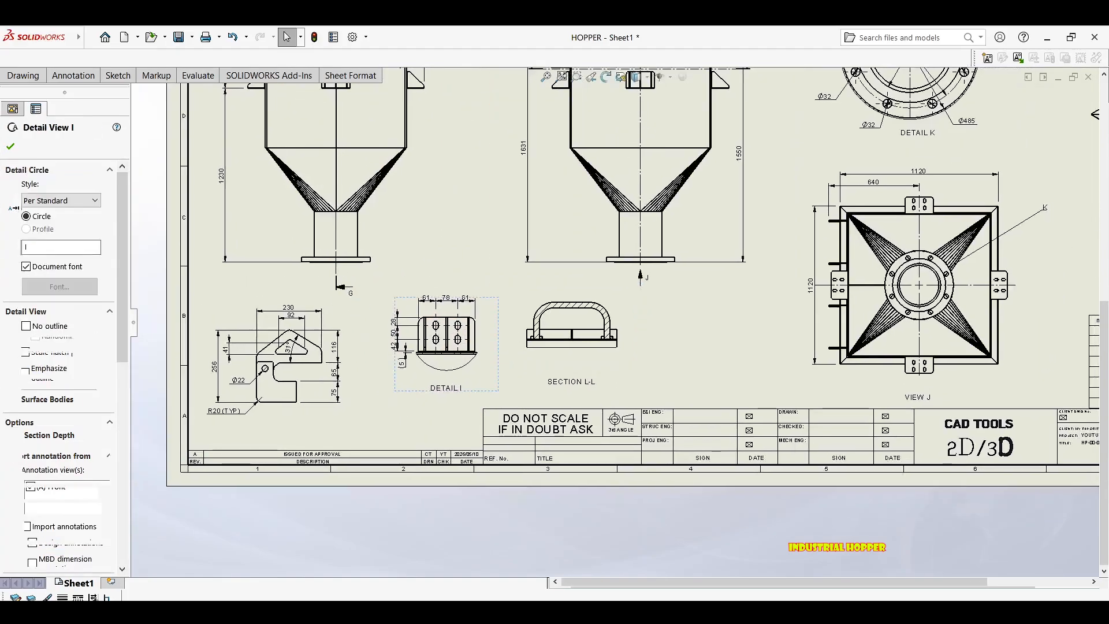
{"action": "left_click_drag", "start_coordinate": [646, 345], "coordinate": [724, 341]}
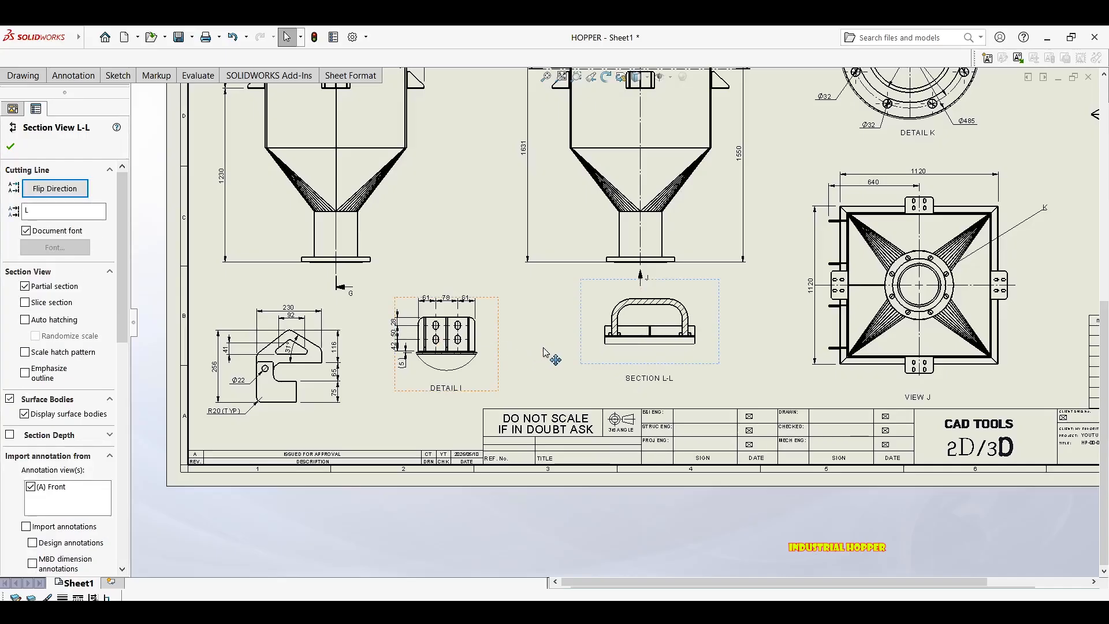
{"action": "mouse_move", "coordinate": [544, 348]}
{"action": "left_mouse_down"}
{"action": "mouse_move", "coordinate": [562, 351]}
{"action": "mouse_move", "coordinate": [543, 350]}
{"action": "left_mouse_up"}
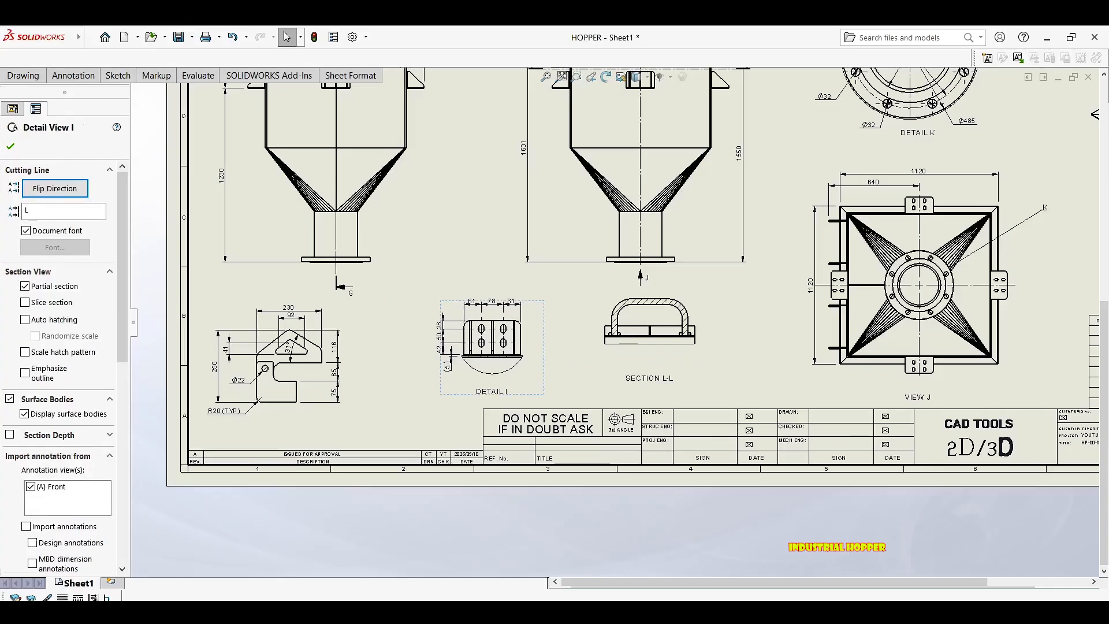
{"action": "middle_click_drag", "start_coordinate": [384, 286], "coordinate": [345, 398]}
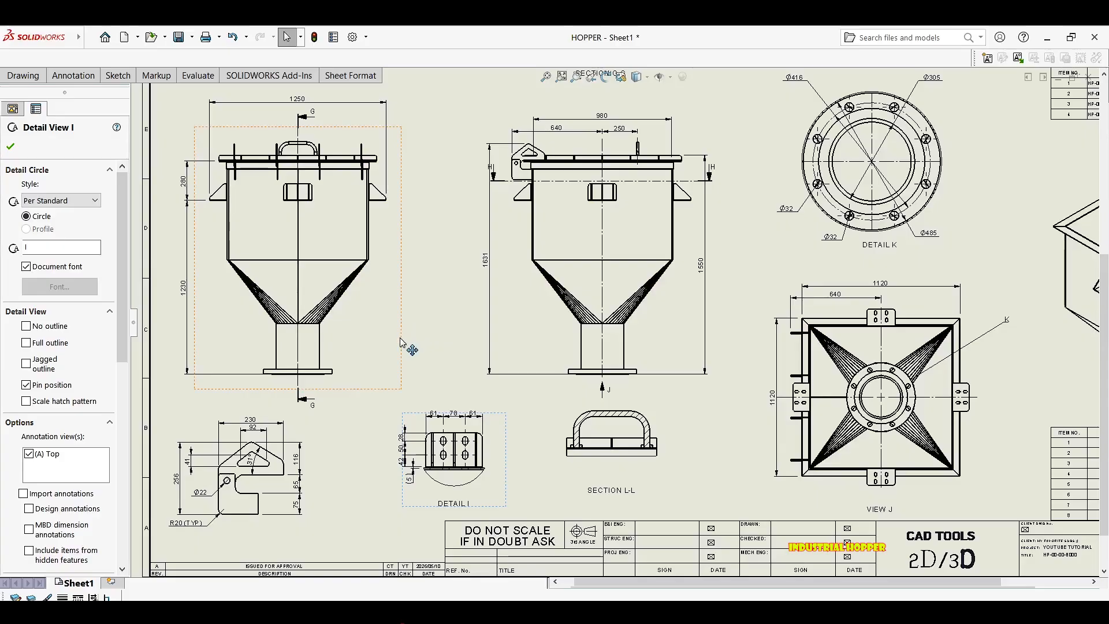
Move the front hopper view slightly up, and shift the lug view and Detail I to even out the layout.
{"action": "left_click_drag", "start_coordinate": [403, 336], "coordinate": [403, 318]}
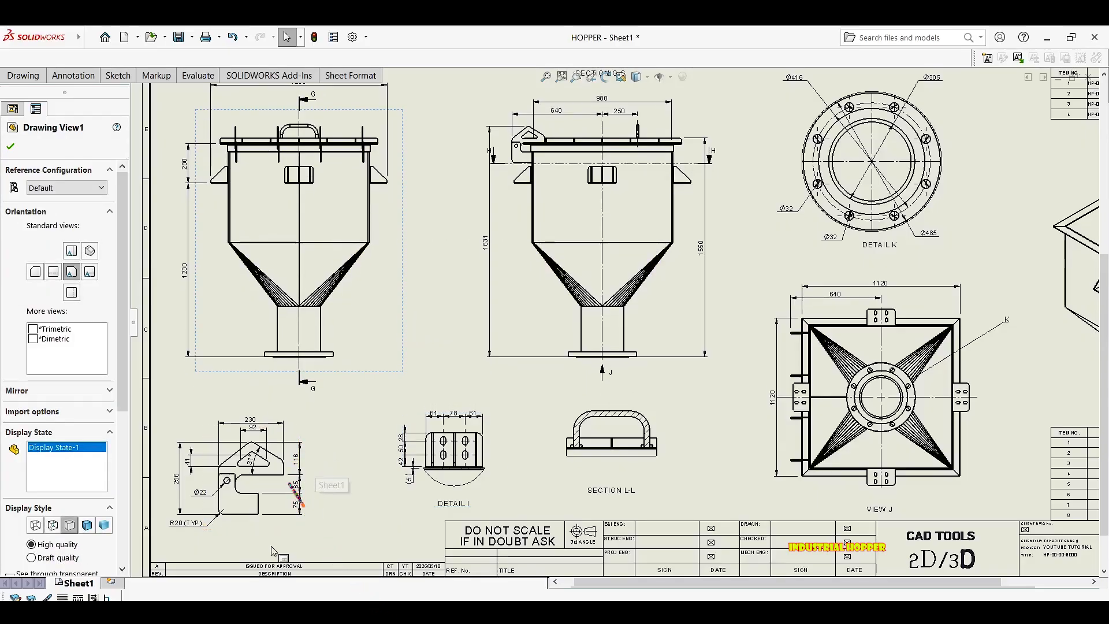
{"action": "left_click_drag", "start_coordinate": [310, 514], "coordinate": [340, 494]}
{"action": "middle_click_drag", "start_coordinate": [516, 459], "coordinate": [387, 449]}
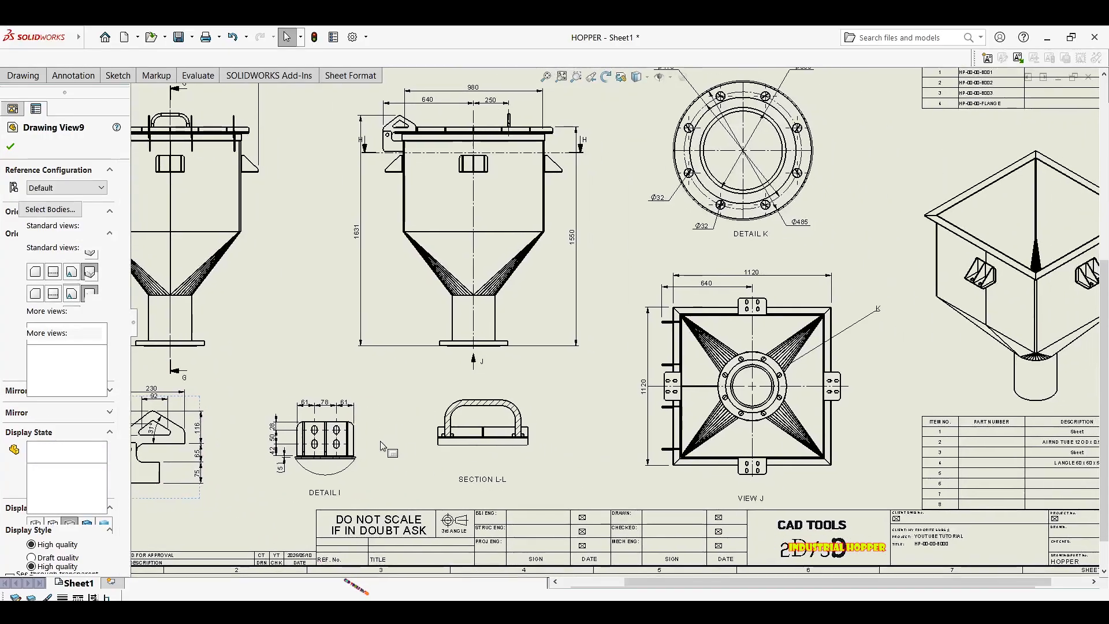
{"action": "left_click_drag", "start_coordinate": [386, 439], "coordinate": [393, 428]}
Add centerlines along the handle's two bends, its straight top and both legs in Section View L-L.
{"action": "scroll", "coordinate": [488, 407], "scroll_direction": "down", "scroll_amount": 1}
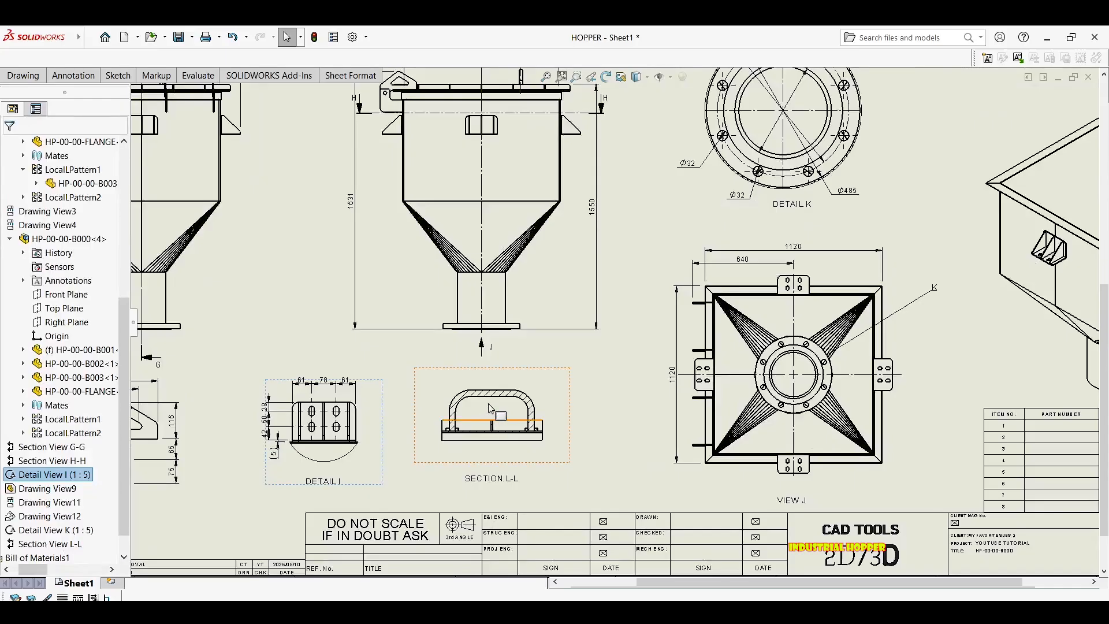
{"action": "scroll", "coordinate": [494, 406], "scroll_direction": "down", "scroll_amount": 2}
{"action": "left_click", "coordinate": [73, 75]}
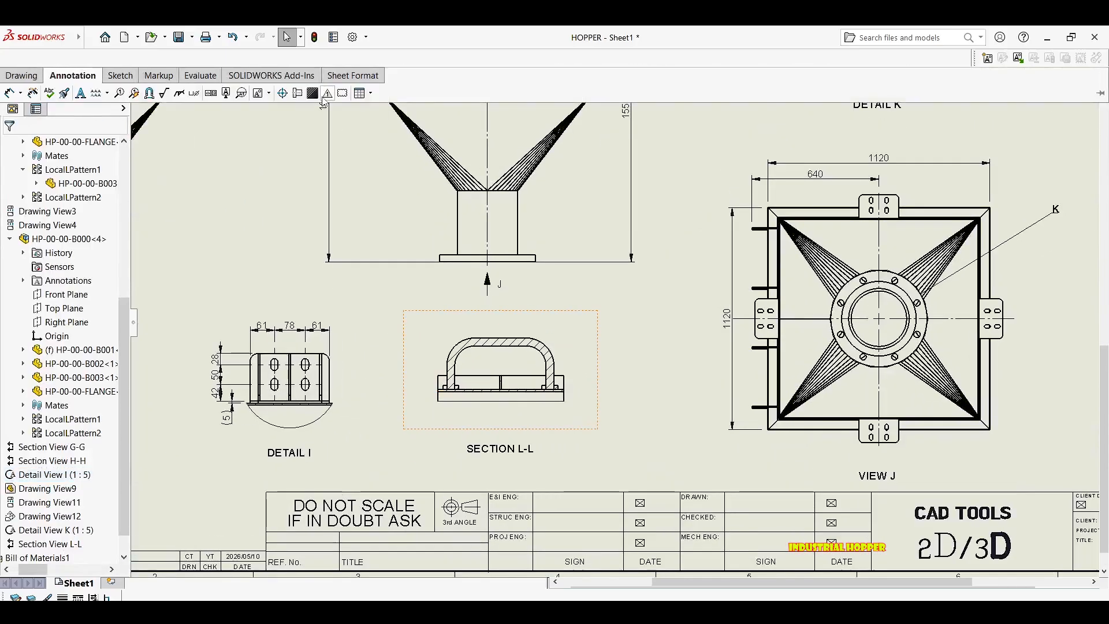
{"action": "scroll", "coordinate": [473, 326], "scroll_direction": "down", "scroll_amount": 5}
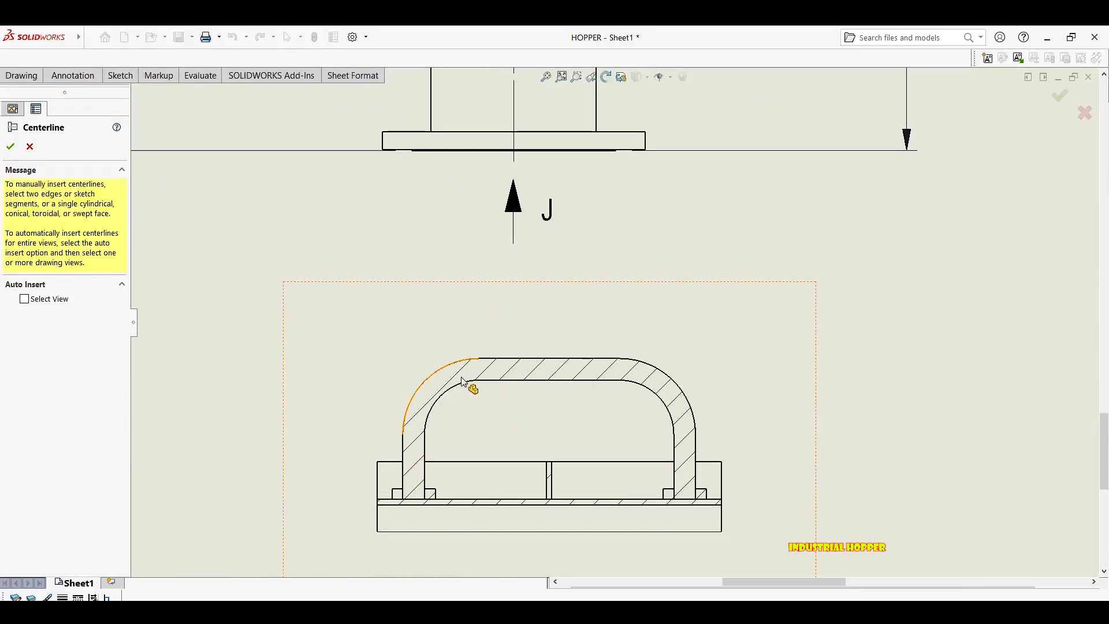
{"action": "left_click", "coordinate": [445, 372]}
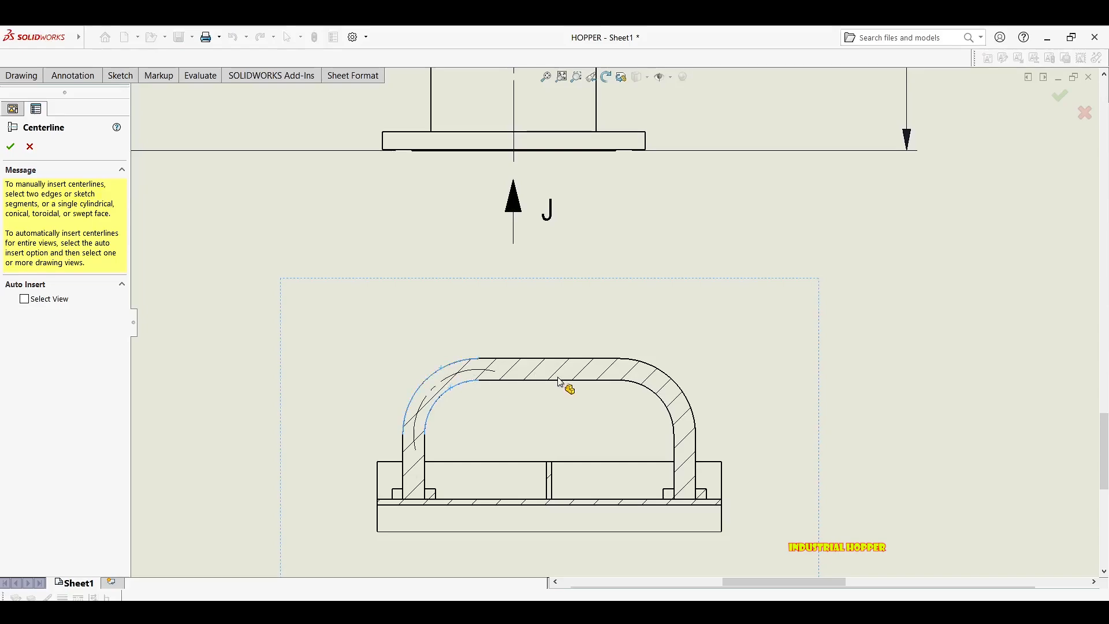
{"action": "left_click", "coordinate": [564, 381]}
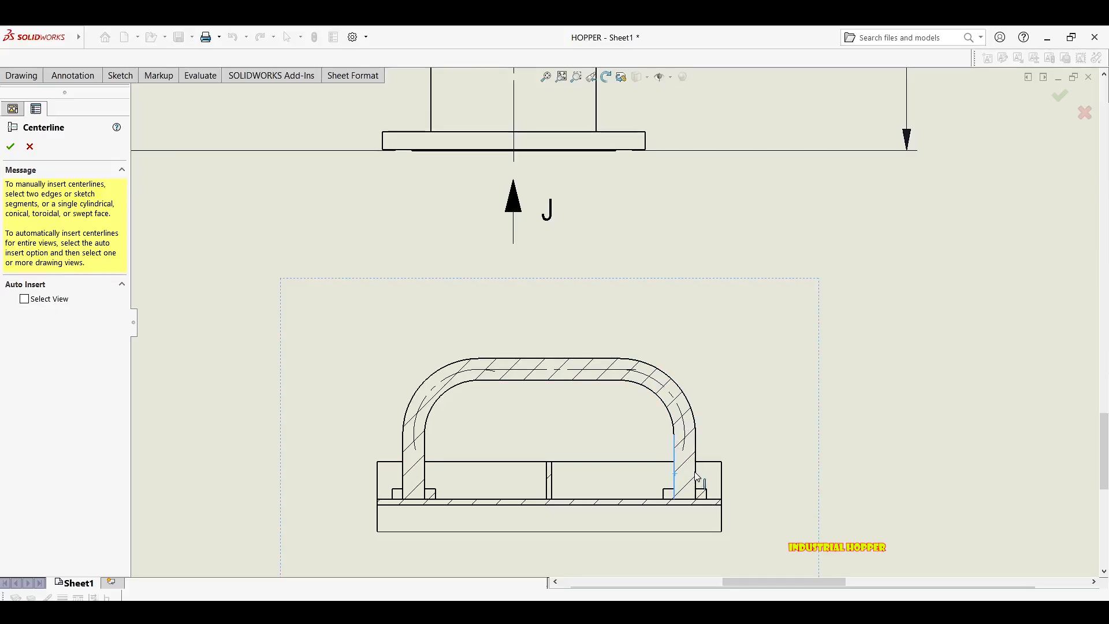
{"action": "left_click", "coordinate": [385, 485]}
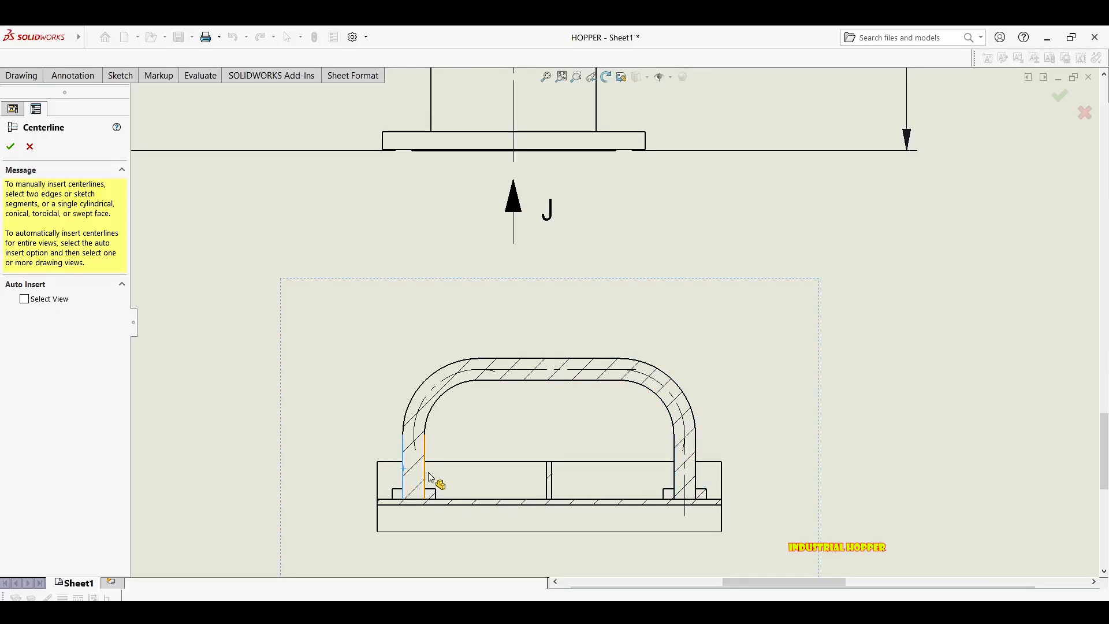
{"action": "key", "text": "Escape"}
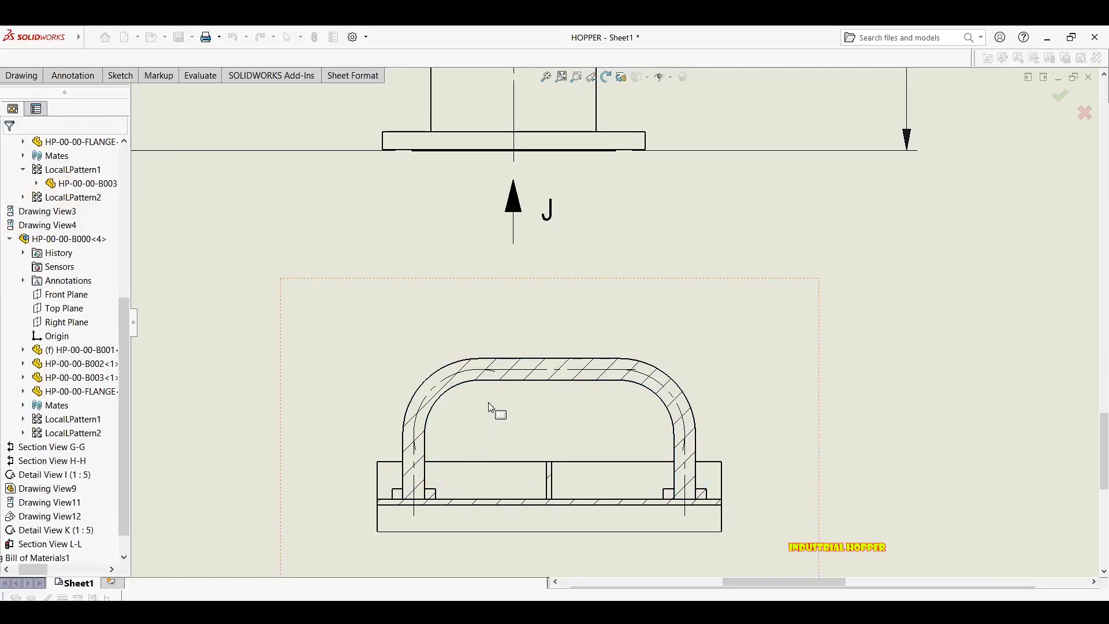
Dimension the handle's width between its leg centerlines and its centerline height above the grid plate in Section L-L.
{"action": "key", "text": "d"}
{"action": "left_click", "coordinate": [413, 464]}
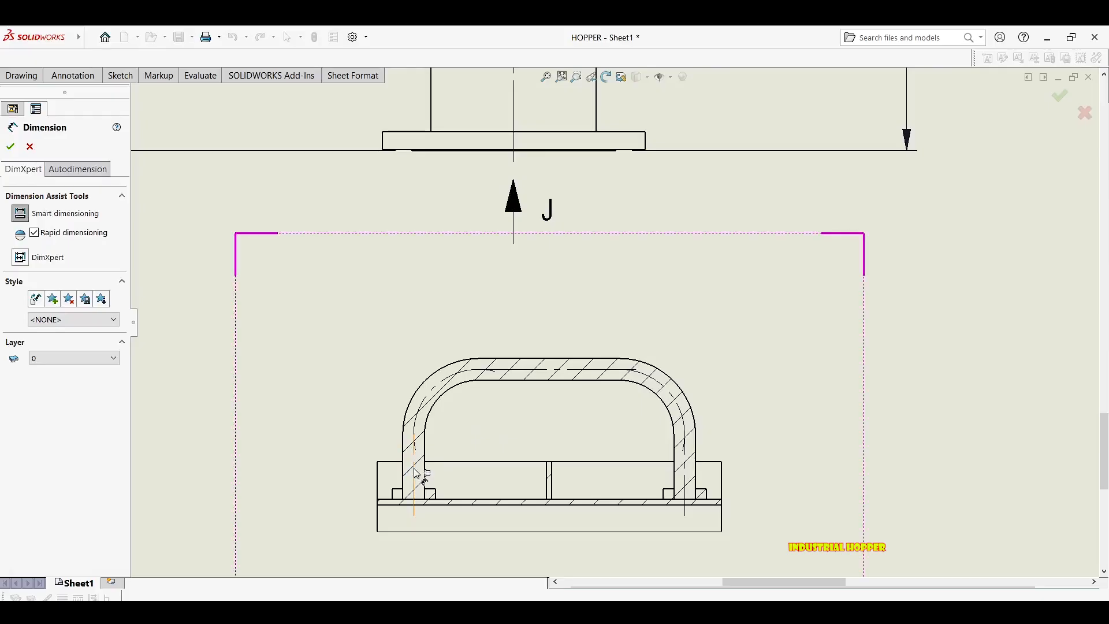
{"action": "left_click", "coordinate": [686, 464]}
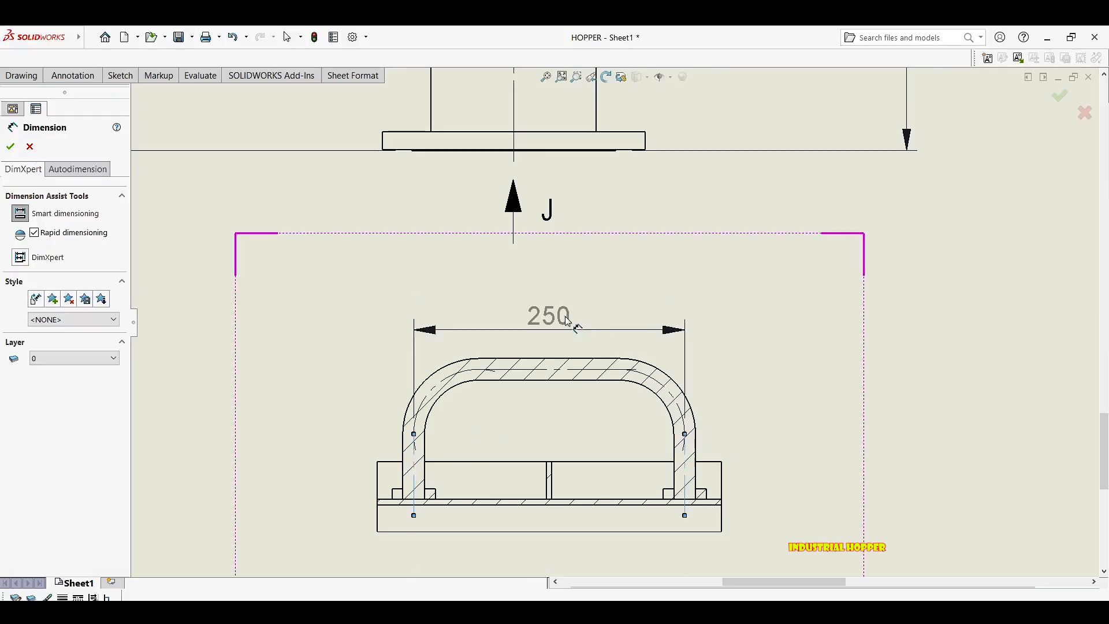
{"action": "left_click", "coordinate": [560, 311]}
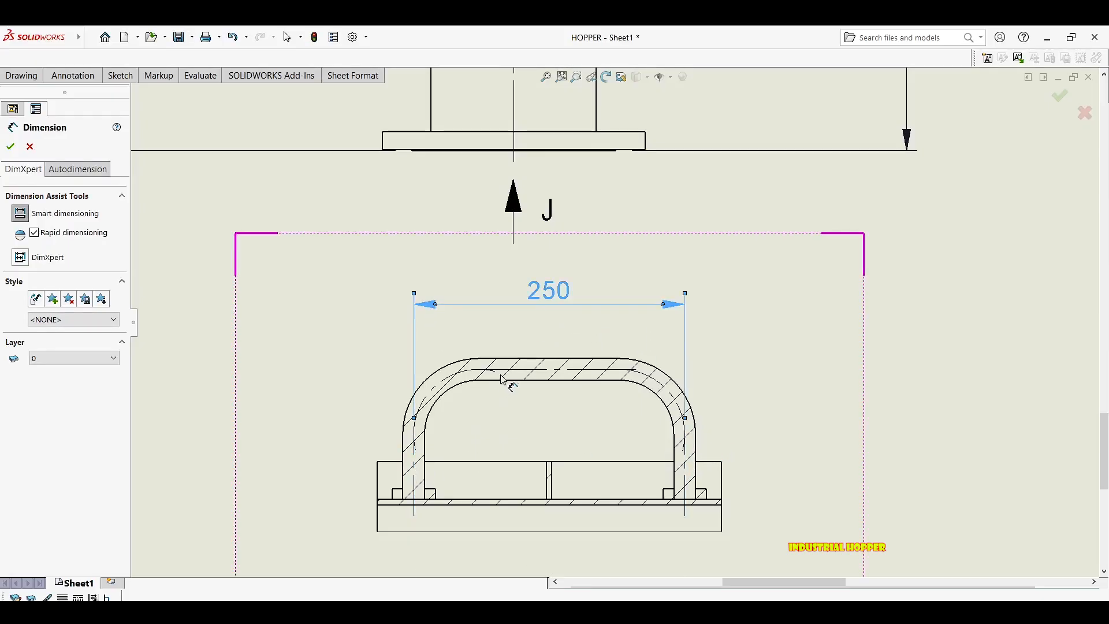
{"action": "left_click", "coordinate": [448, 501]}
{"action": "left_click", "coordinate": [288, 433]}
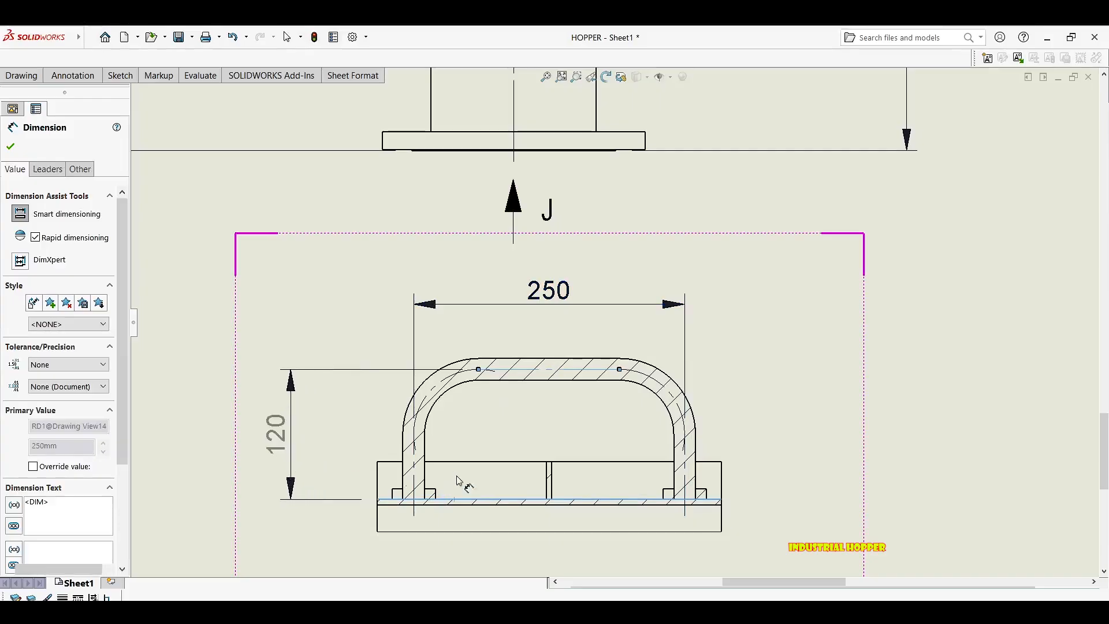
Dimension the thickness of the plate beneath the handle in Section L-L, placing it below the height dimension.
{"action": "left_click", "coordinate": [500, 503]}
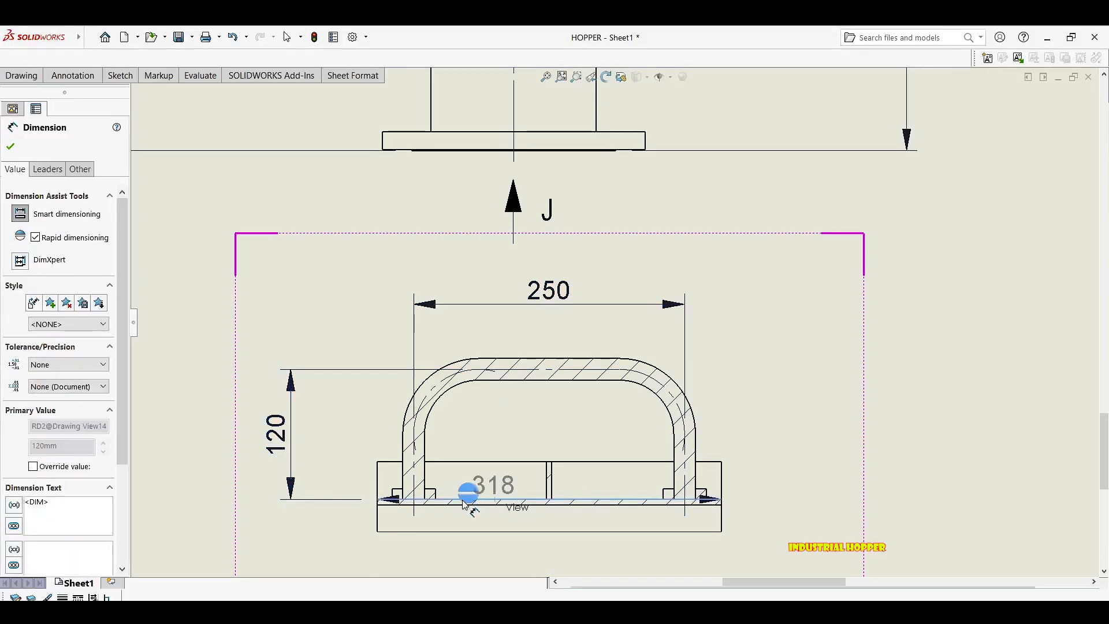
{"action": "left_click", "coordinate": [453, 506]}
{"action": "middle_click_drag", "start_coordinate": [305, 513], "coordinate": [325, 428]}
{"action": "left_click", "coordinate": [310, 459]}
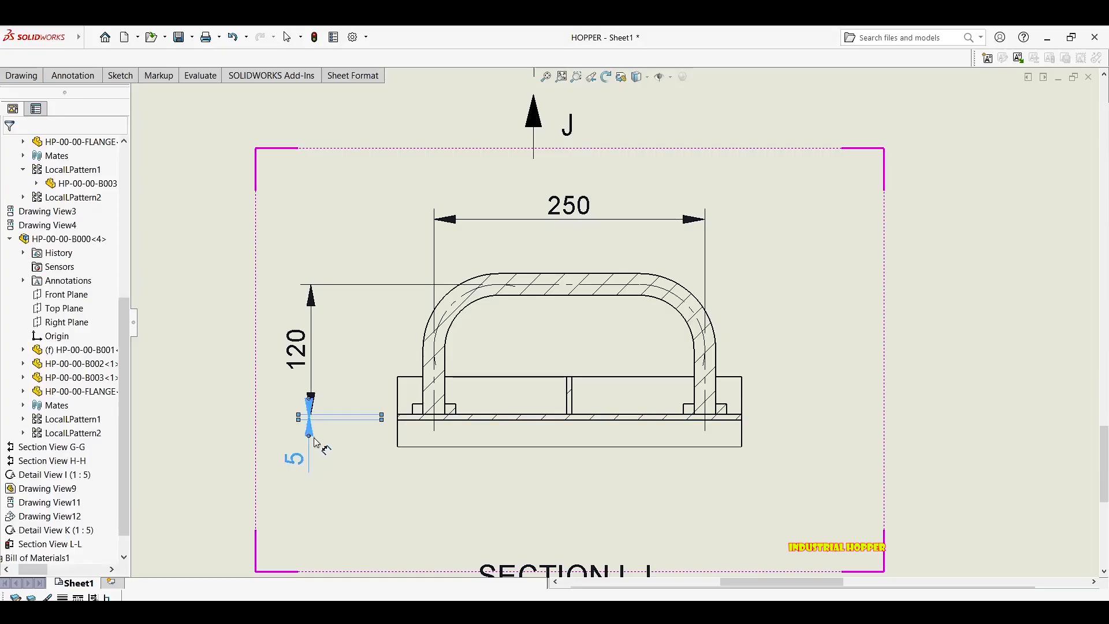
{"action": "key", "text": "Escape"}
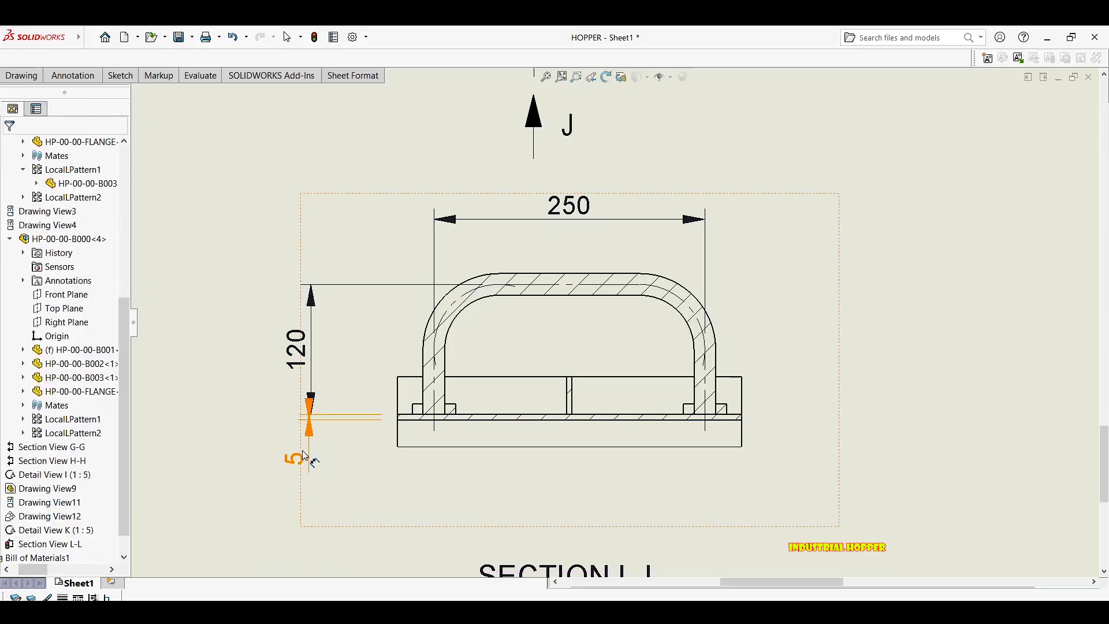
{"action": "key", "text": "Escape"}
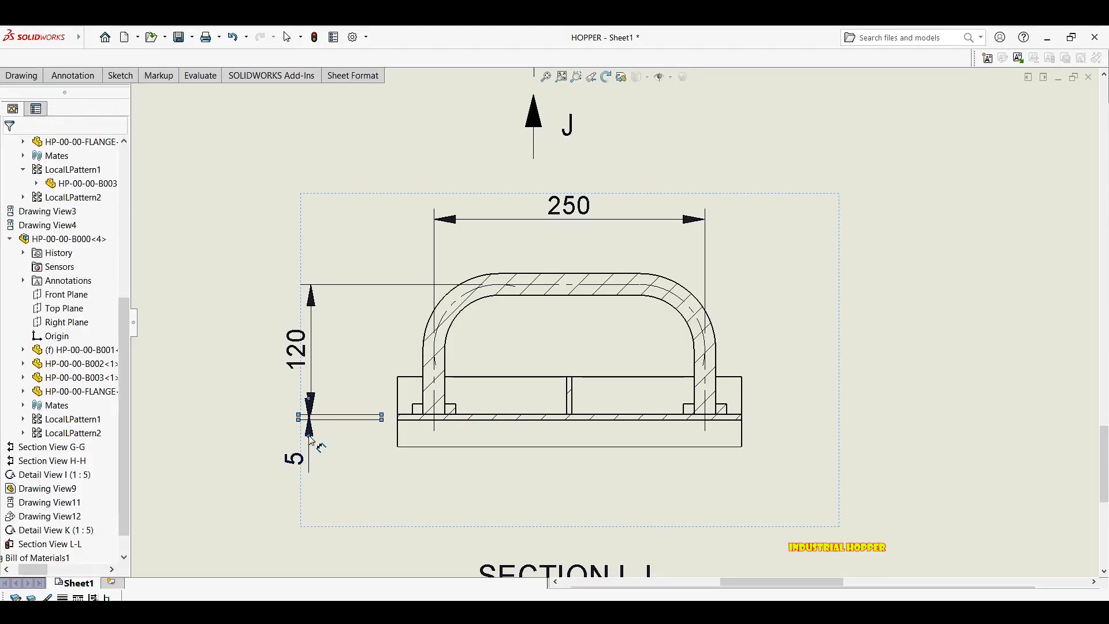
Toggle the arrow direction of the plate thickness dimension and line it up with the handle height dimension.
{"action": "left_click", "coordinate": [309, 436]}
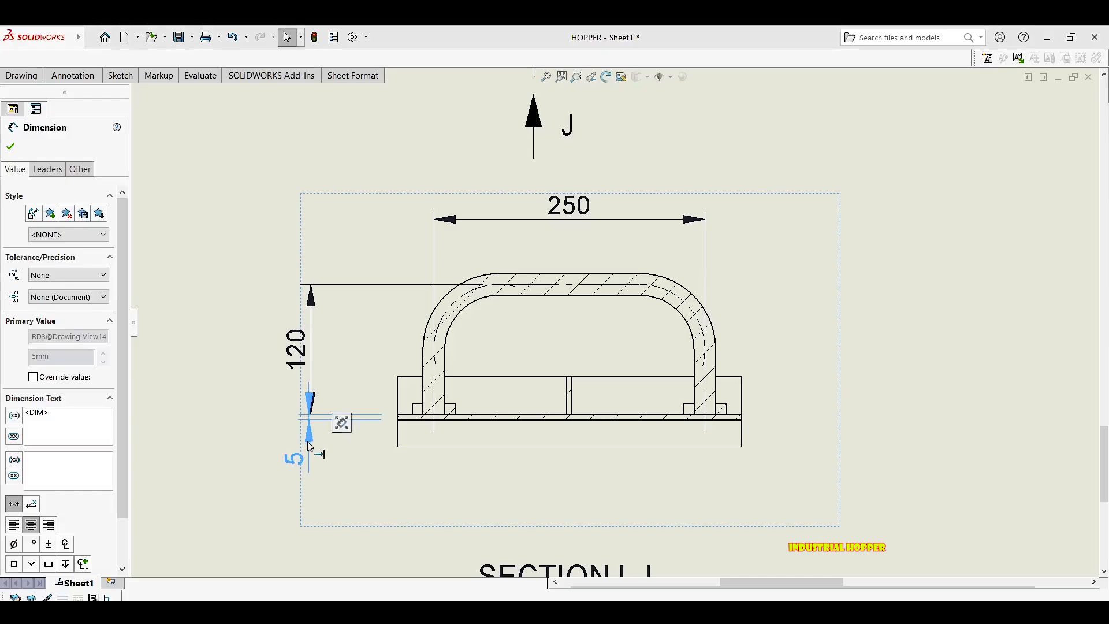
{"action": "left_click", "coordinate": [310, 440]}
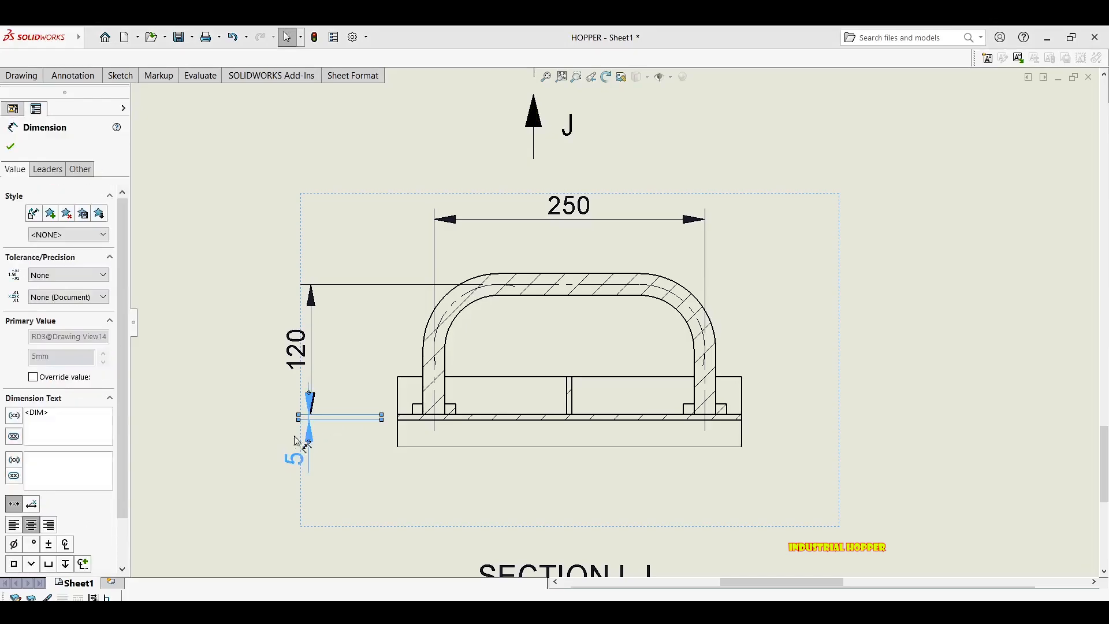
{"action": "key", "text": "Escape"}
{"action": "scroll", "coordinate": [322, 450], "scroll_direction": "down", "scroll_amount": 3}
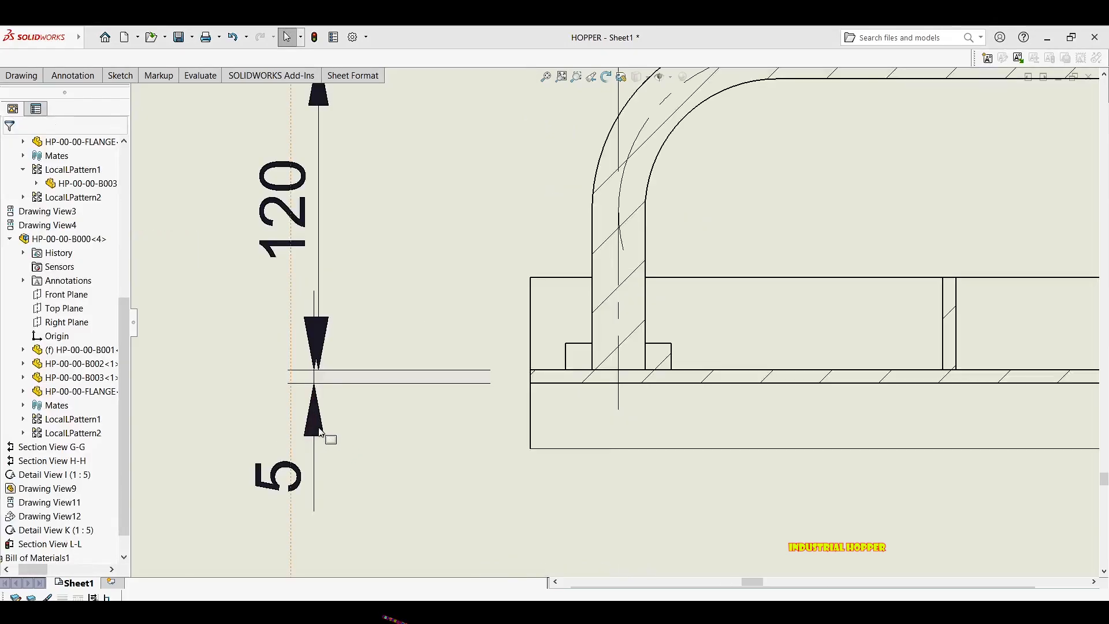
{"action": "scroll", "coordinate": [320, 432], "scroll_direction": "down", "scroll_amount": 2}
{"action": "left_click", "coordinate": [294, 430]}
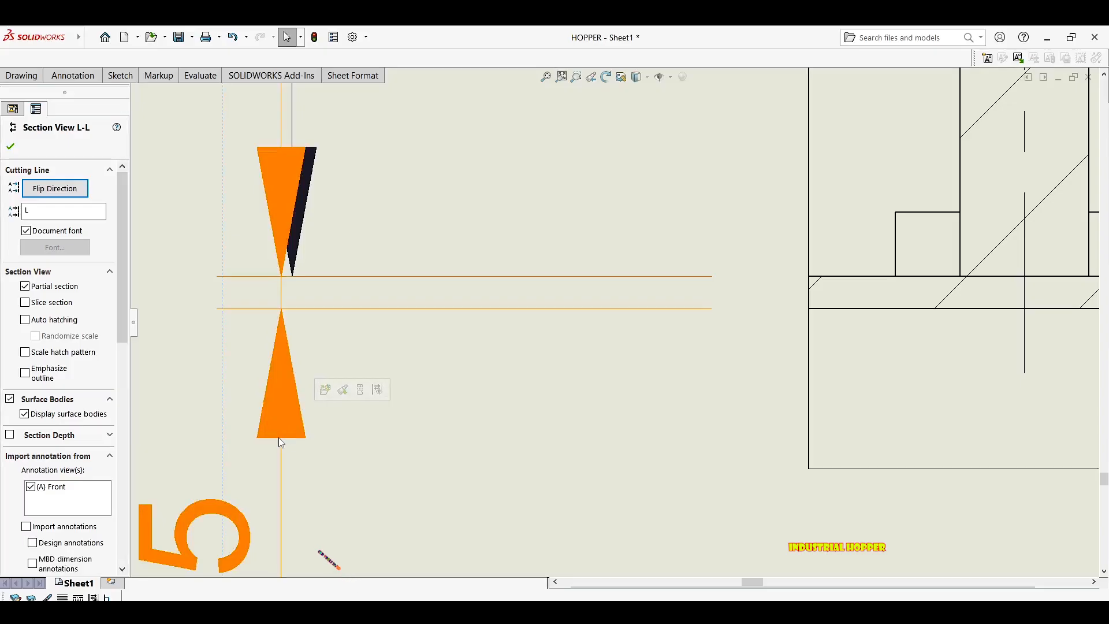
{"action": "left_click", "coordinate": [281, 443]}
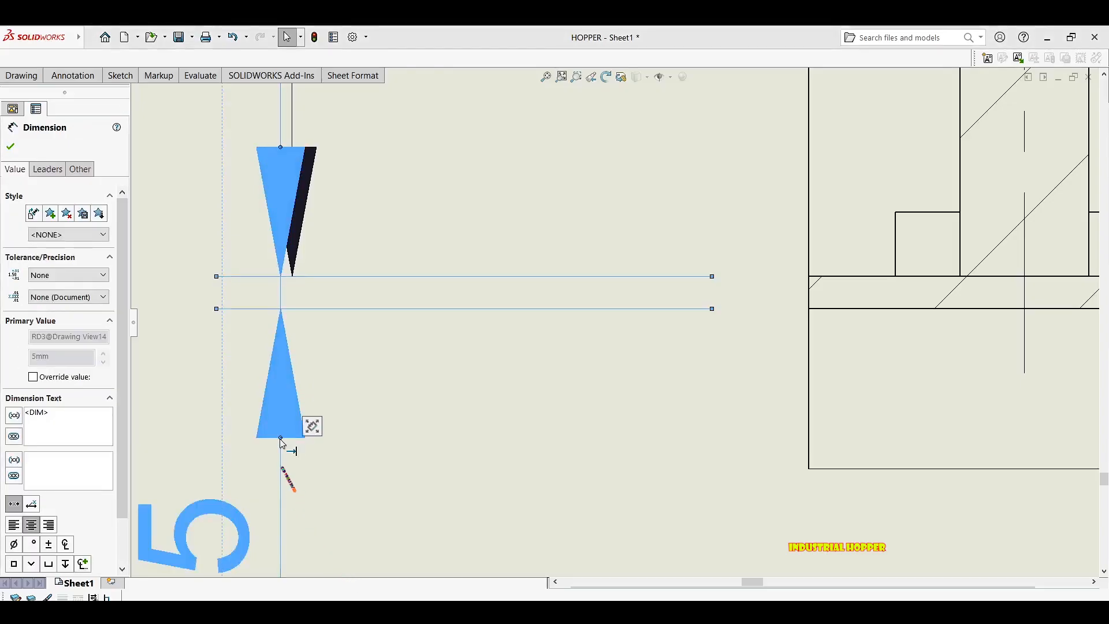
{"action": "left_click", "coordinate": [281, 439]}
{"action": "scroll", "coordinate": [394, 391], "scroll_direction": "up", "scroll_amount": 2}
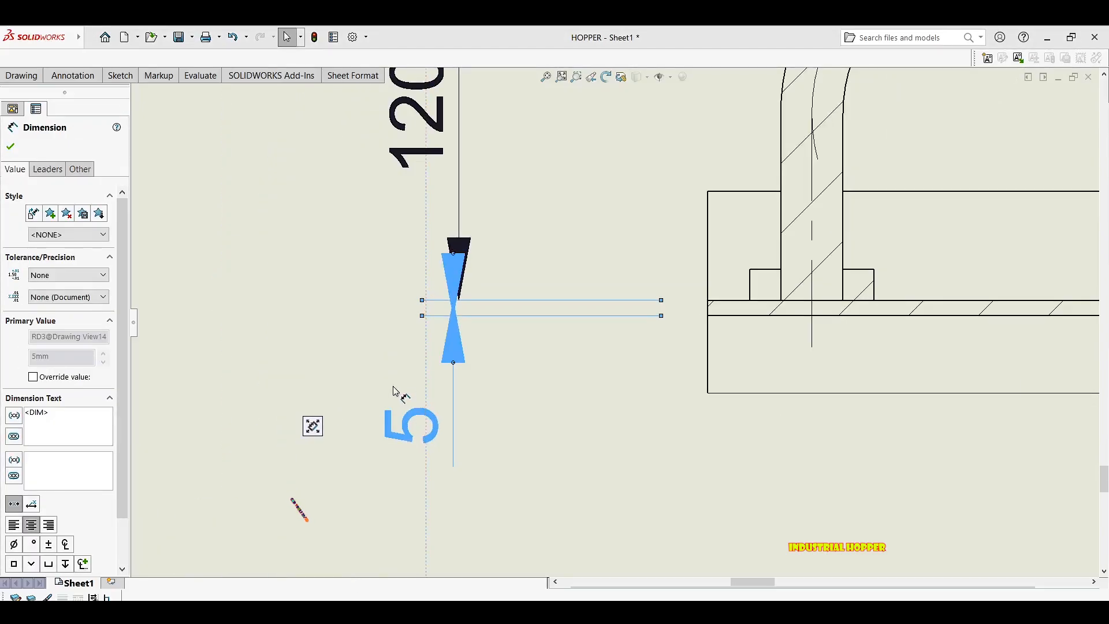
{"action": "left_click", "coordinate": [454, 363]}
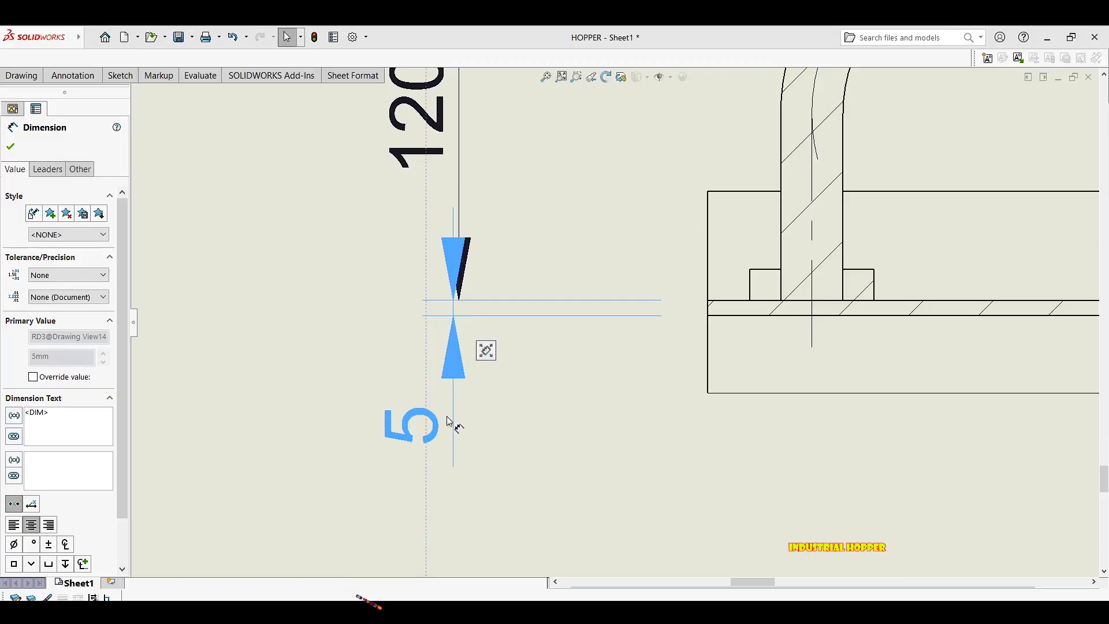
{"action": "mouse_move", "coordinate": [447, 418]}
{"action": "left_mouse_down"}
{"action": "mouse_move", "coordinate": [475, 422]}
{"action": "mouse_move", "coordinate": [452, 422]}
{"action": "mouse_move", "coordinate": [455, 433]}
{"action": "left_mouse_up"}
{"action": "left_click", "coordinate": [687, 386]}
Attach a circular item number balloon to the handle's outer bend in Section L-L and place it beside the handle.
{"action": "scroll", "coordinate": [705, 386], "scroll_direction": "up", "scroll_amount": 2}
{"action": "middle_click_drag", "start_coordinate": [706, 386], "coordinate": [428, 394]}
{"action": "scroll", "coordinate": [573, 385], "scroll_direction": "up", "scroll_amount": 3}
{"action": "scroll", "coordinate": [510, 385], "scroll_direction": "up", "scroll_amount": 3}
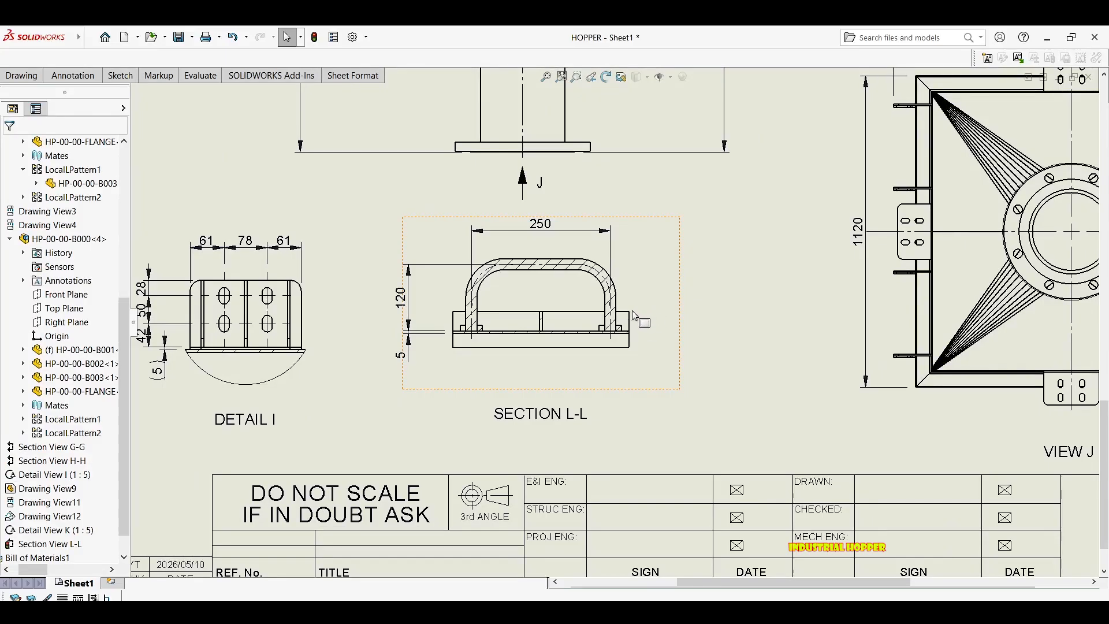
{"action": "scroll", "coordinate": [606, 312], "scroll_direction": "up", "scroll_amount": 2}
{"action": "scroll", "coordinate": [570, 299], "scroll_direction": "up", "scroll_amount": 1}
{"action": "middle_click_drag", "start_coordinate": [571, 299], "coordinate": [541, 308]}
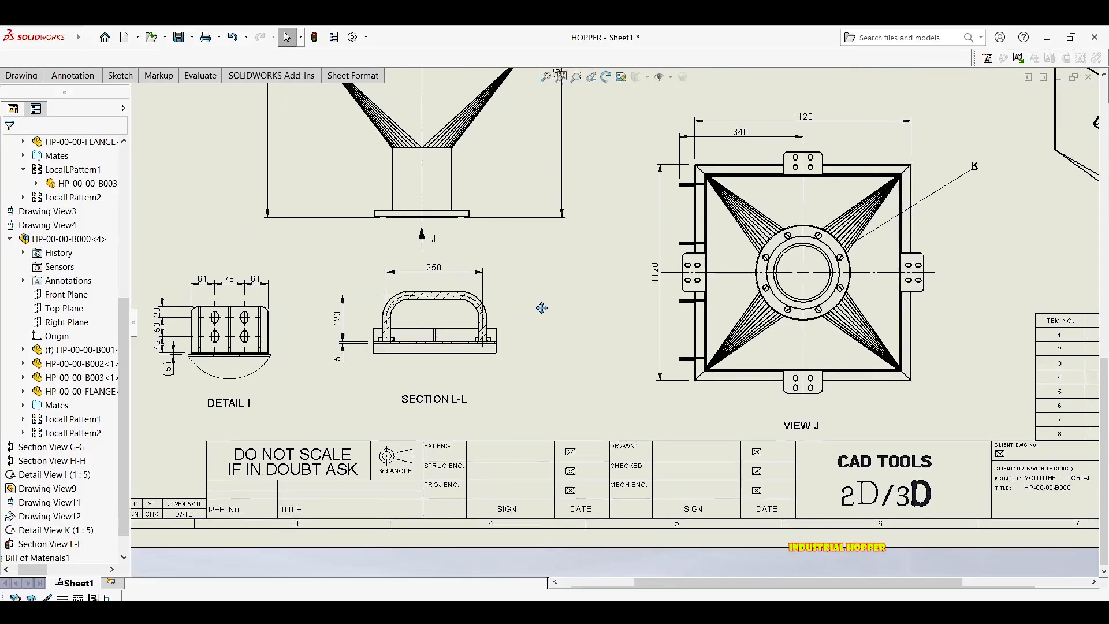
{"action": "scroll", "coordinate": [636, 314], "scroll_direction": "up", "scroll_amount": 1}
{"action": "mouse_move", "coordinate": [947, 298]}
{"action": "middle_mouse_down"}
{"action": "mouse_move", "coordinate": [705, 315]}
{"action": "mouse_move", "coordinate": [769, 294]}
{"action": "middle_mouse_up"}
{"action": "middle_click_drag", "start_coordinate": [446, 295], "coordinate": [487, 323]}
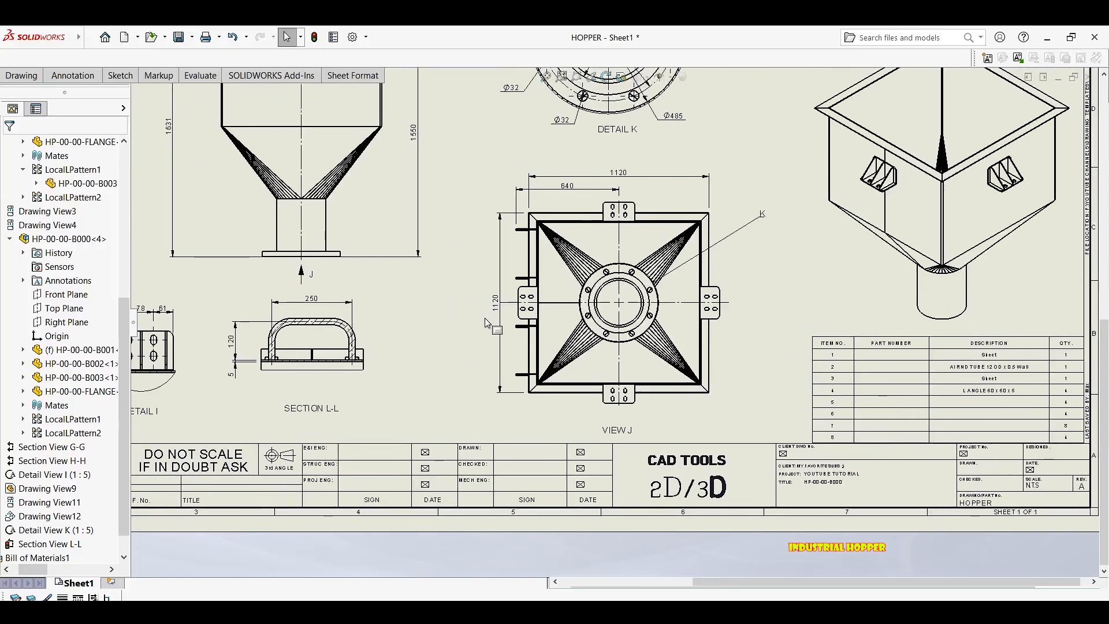
{"action": "key", "text": "b"}
{"action": "scroll", "coordinate": [369, 334], "scroll_direction": "down", "scroll_amount": 7}
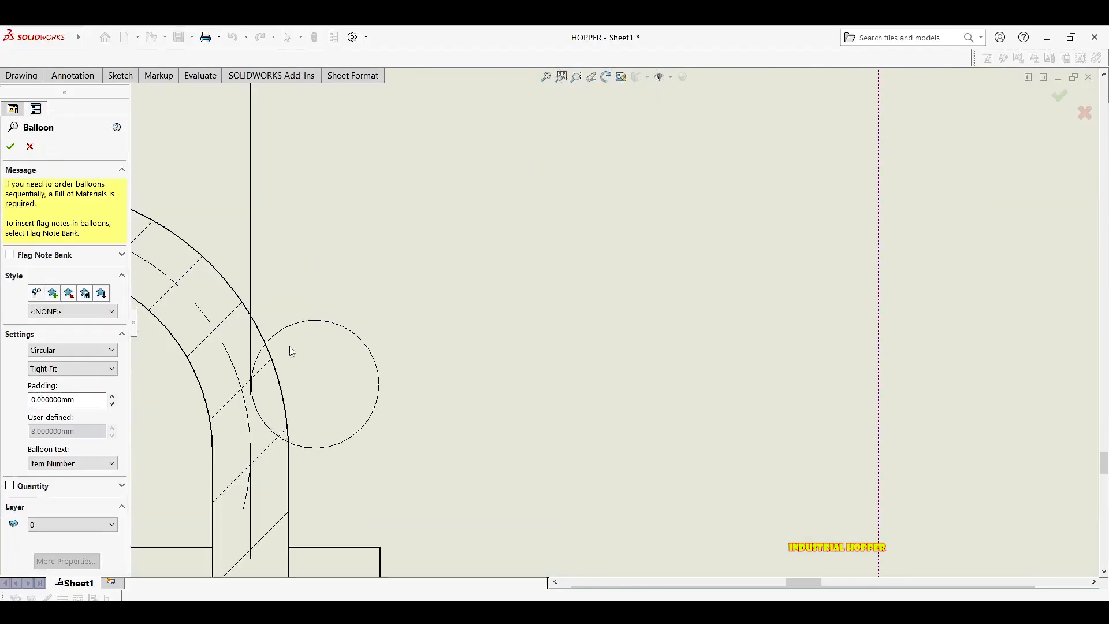
{"action": "left_click", "coordinate": [271, 364]}
{"action": "scroll", "coordinate": [509, 144], "scroll_direction": "up", "scroll_amount": 5}
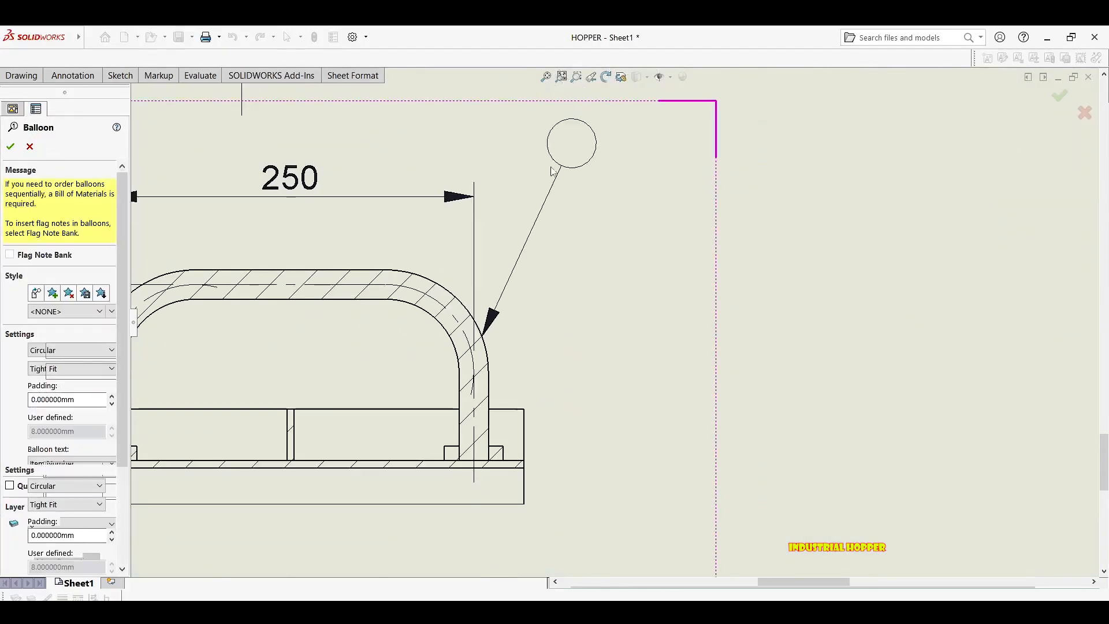
{"action": "left_click", "coordinate": [566, 231]}
Examine the item numbers, part numbers and descriptions in the two bill of materials tables beside the isometric views.
{"action": "scroll", "coordinate": [615, 243], "scroll_direction": "up", "scroll_amount": 8}
{"action": "middle_click_drag", "start_coordinate": [616, 244], "coordinate": [247, 182]}
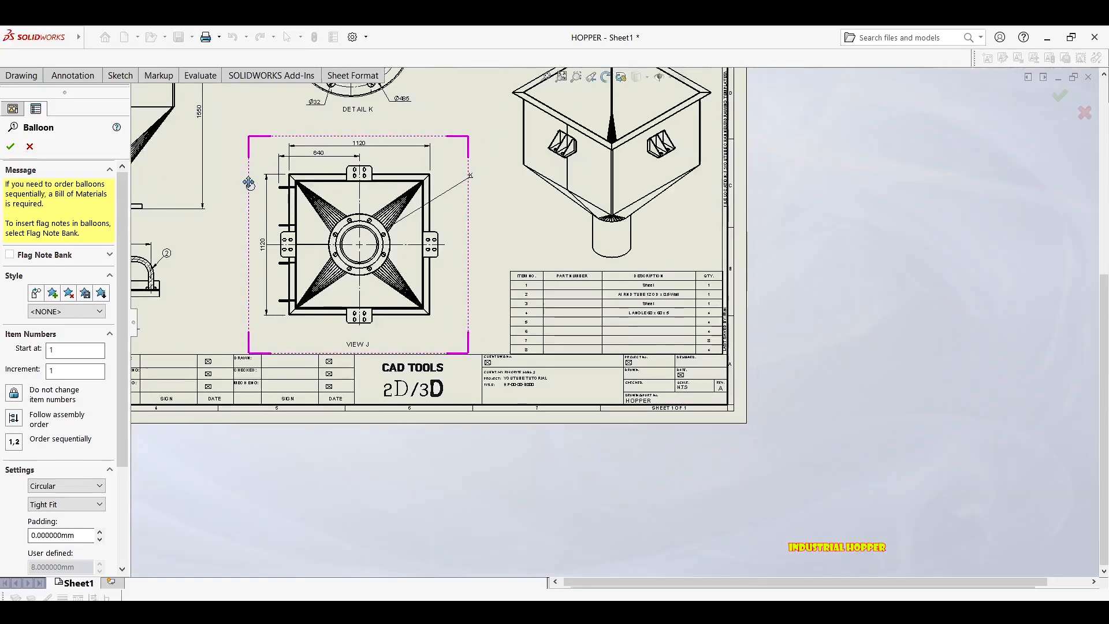
{"action": "scroll", "coordinate": [612, 312], "scroll_direction": "down", "scroll_amount": 4}
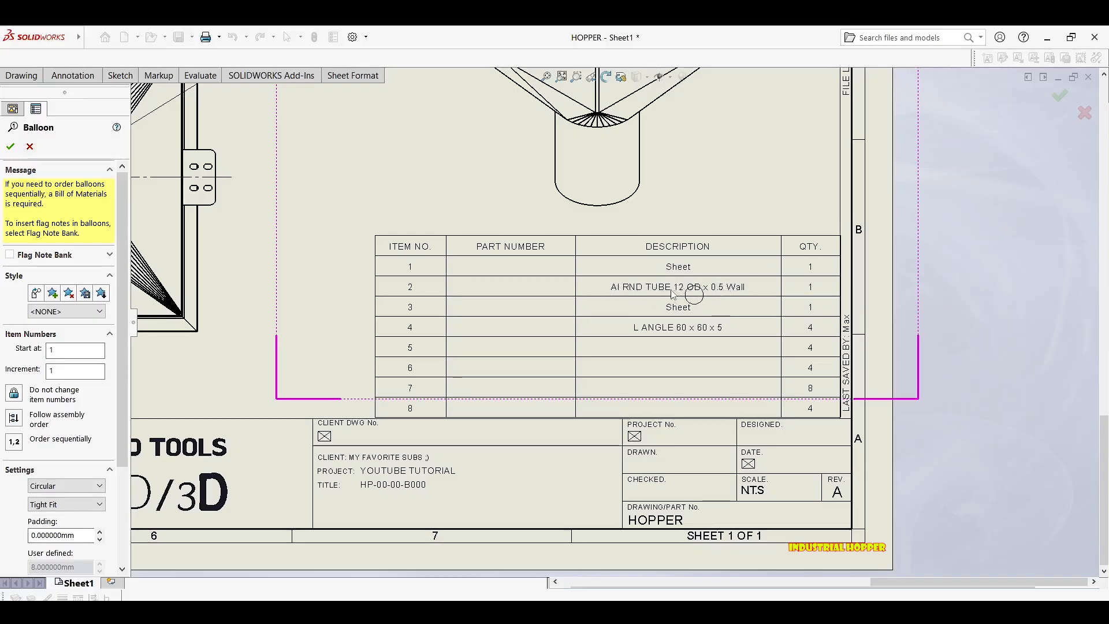
{"action": "scroll", "coordinate": [642, 307], "scroll_direction": "up", "scroll_amount": 5}
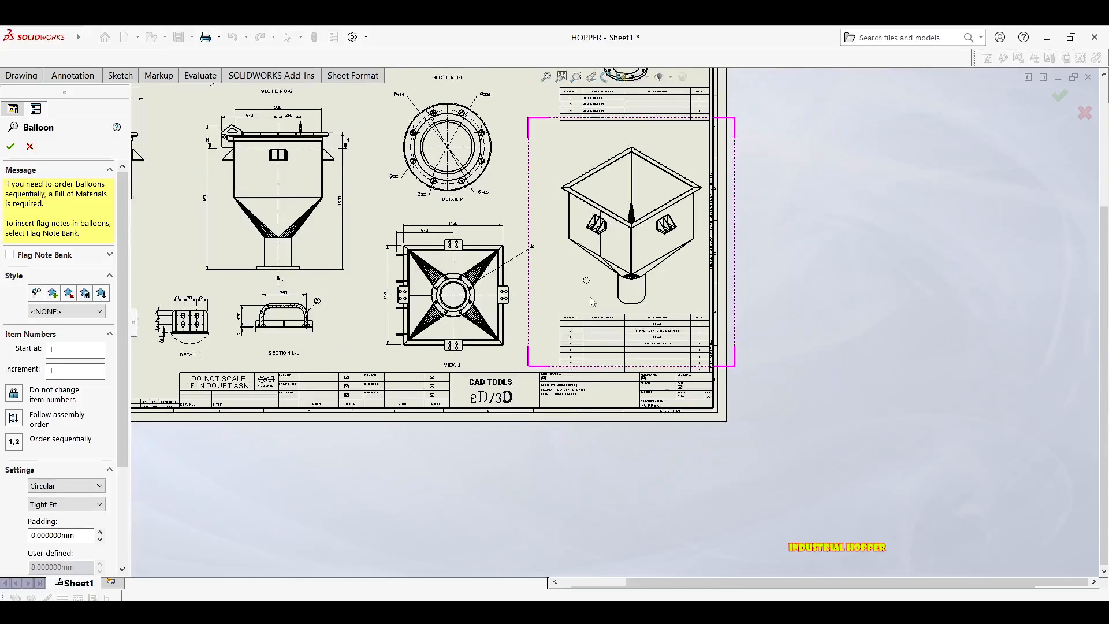
{"action": "scroll", "coordinate": [611, 253], "scroll_direction": "up", "scroll_amount": 4}
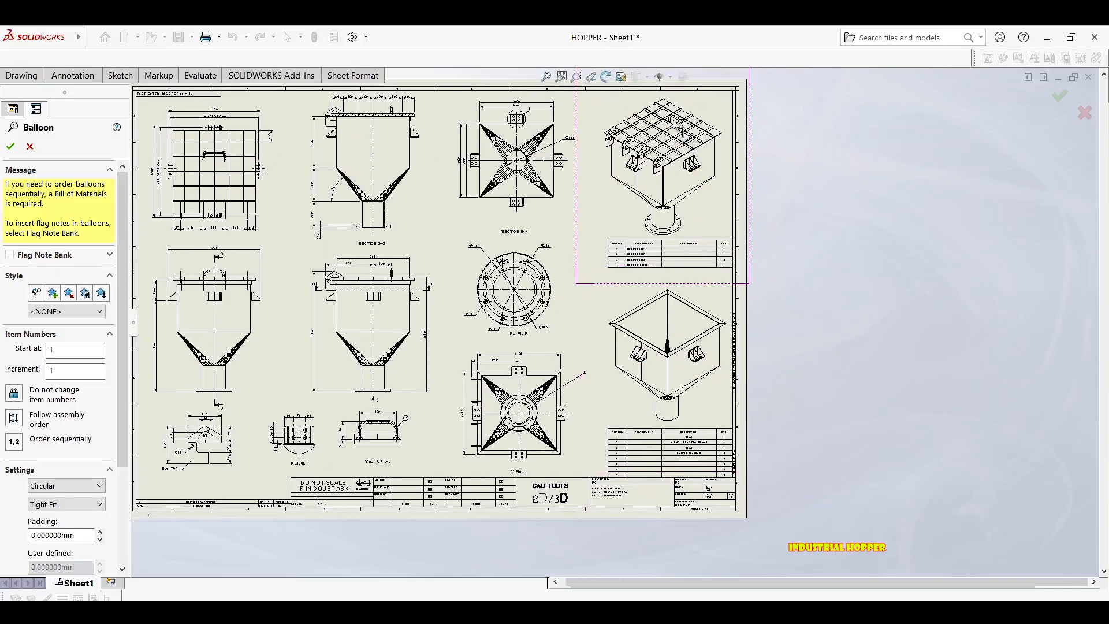
{"action": "scroll", "coordinate": [646, 246], "scroll_direction": "down", "scroll_amount": 6}
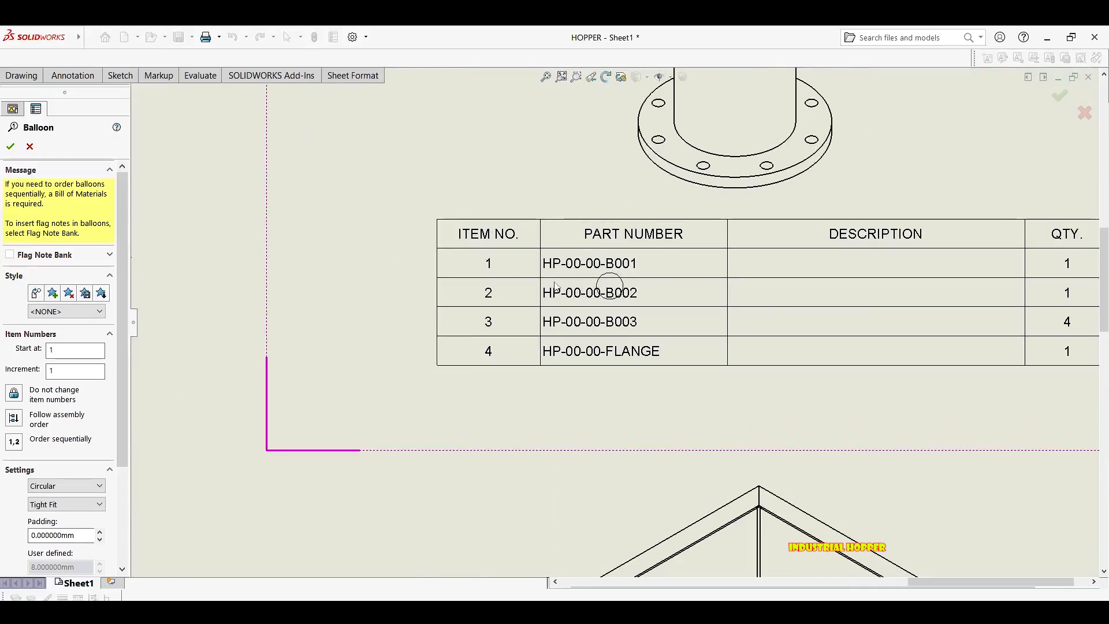
{"action": "scroll", "coordinate": [589, 301], "scroll_direction": "up", "scroll_amount": 3}
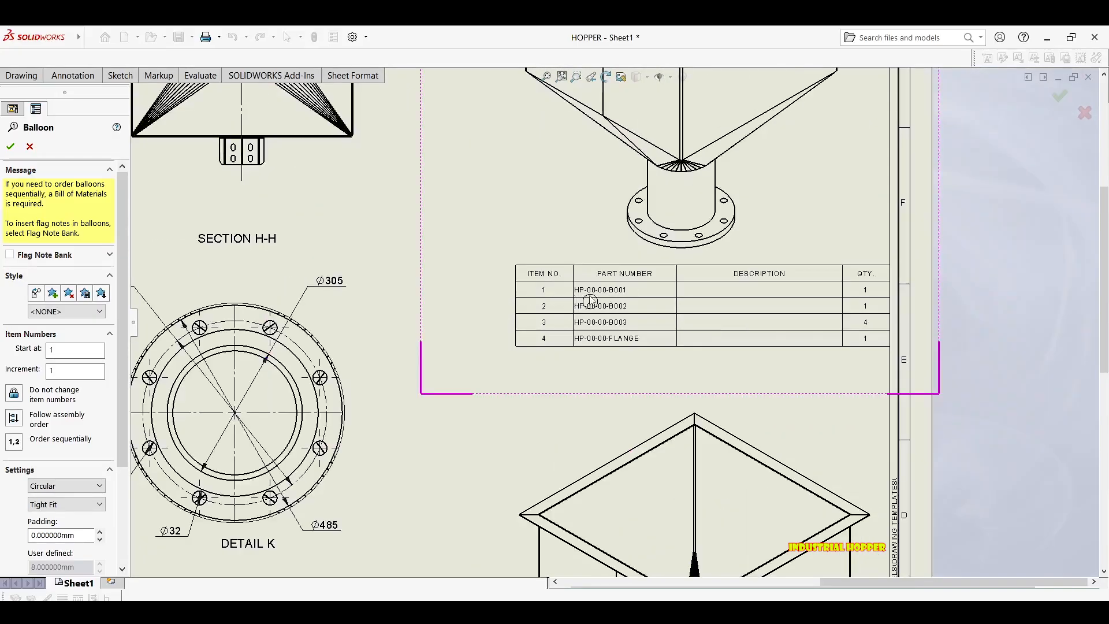
Compare the upper and lower isometric hopper views with the bill of materials tables to see which items need balloons.
{"action": "scroll", "coordinate": [629, 179], "scroll_direction": "up", "scroll_amount": 1}
{"action": "middle_click_drag", "start_coordinate": [630, 179], "coordinate": [577, 335]}
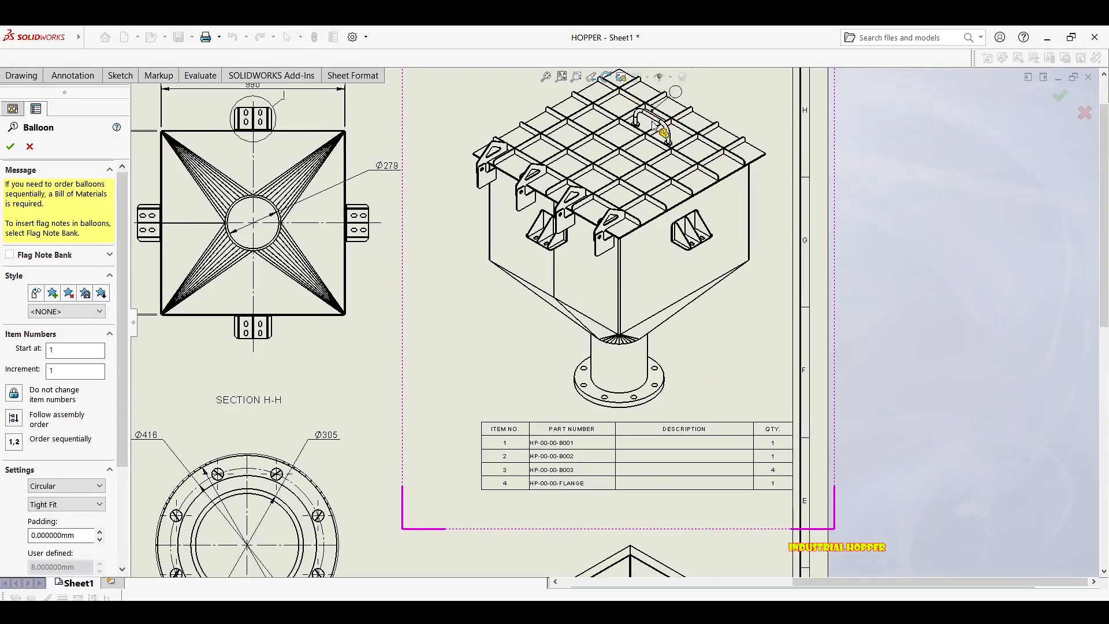
{"action": "scroll", "coordinate": [598, 315], "scroll_direction": "up", "scroll_amount": 2}
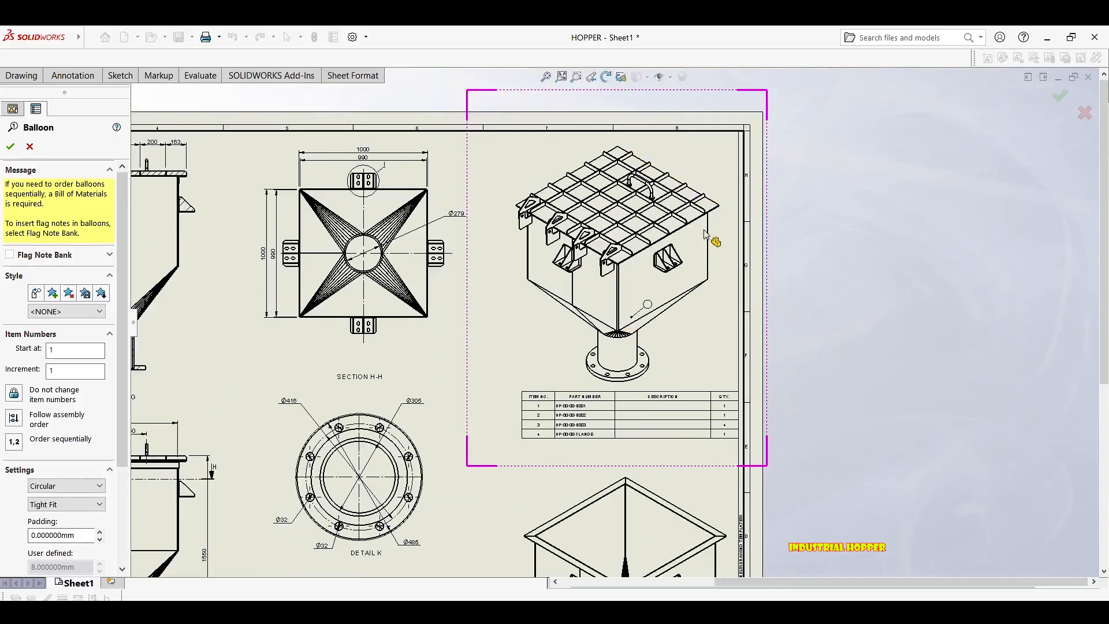
{"action": "middle_click_drag", "start_coordinate": [641, 307], "coordinate": [736, 187]}
{"action": "middle_click_drag", "start_coordinate": [547, 412], "coordinate": [649, 128]}
{"action": "middle_click_drag", "start_coordinate": [601, 272], "coordinate": [628, 261]}
{"action": "scroll", "coordinate": [333, 321], "scroll_direction": "down", "scroll_amount": 2}
{"action": "scroll", "coordinate": [334, 321], "scroll_direction": "down", "scroll_amount": 1}
{"action": "scroll", "coordinate": [625, 277], "scroll_direction": "up", "scroll_amount": 1}
{"action": "middle_click_drag", "start_coordinate": [867, 146], "coordinate": [708, 337]}
{"action": "middle_click_drag", "start_coordinate": [958, 193], "coordinate": [809, 306]}
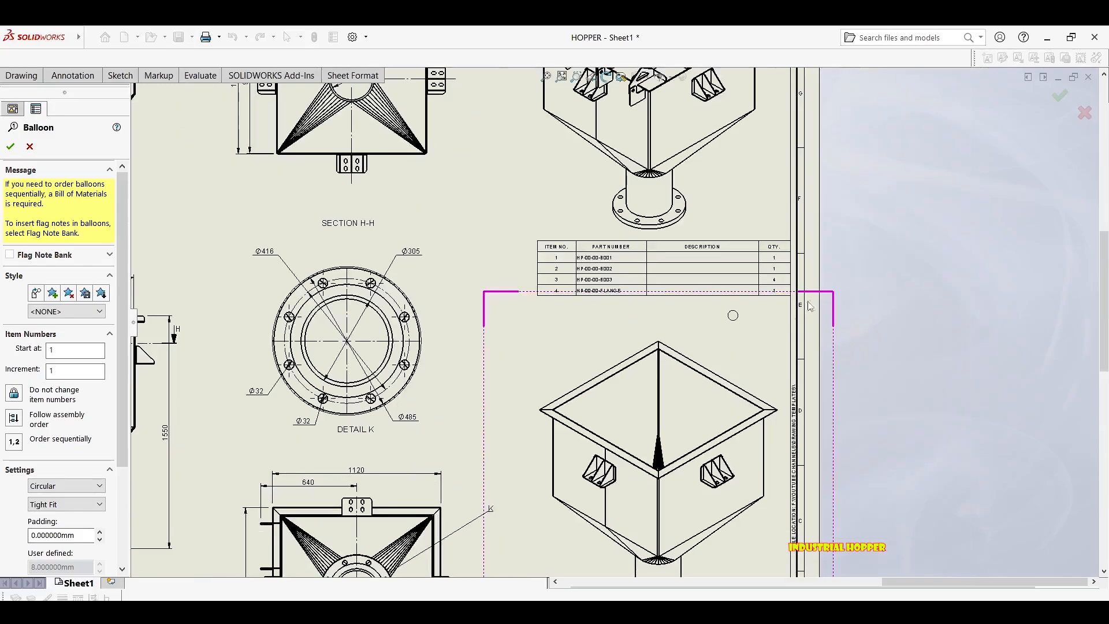
{"action": "scroll", "coordinate": [739, 315], "scroll_direction": "down", "scroll_amount": 2}
{"action": "middle_click_drag", "start_coordinate": [656, 343], "coordinate": [648, 217]}
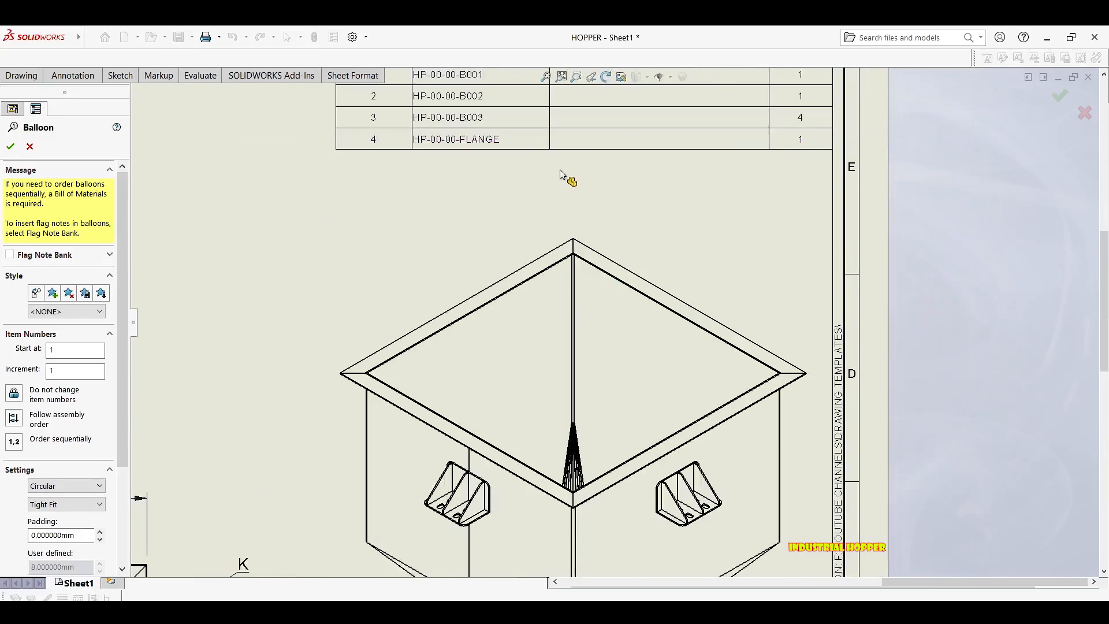
{"action": "key", "text": "Escape"}
Link the balloon text of the lower isometric hopper body view to Bill of Materials2 in its view properties.
{"action": "scroll", "coordinate": [471, 182], "scroll_direction": "up", "scroll_amount": 3}
{"action": "middle_click_drag", "start_coordinate": [474, 260], "coordinate": [474, 119]}
{"action": "scroll", "coordinate": [491, 256], "scroll_direction": "up", "scroll_amount": 3}
{"action": "middle_click_drag", "start_coordinate": [517, 443], "coordinate": [517, 324]}
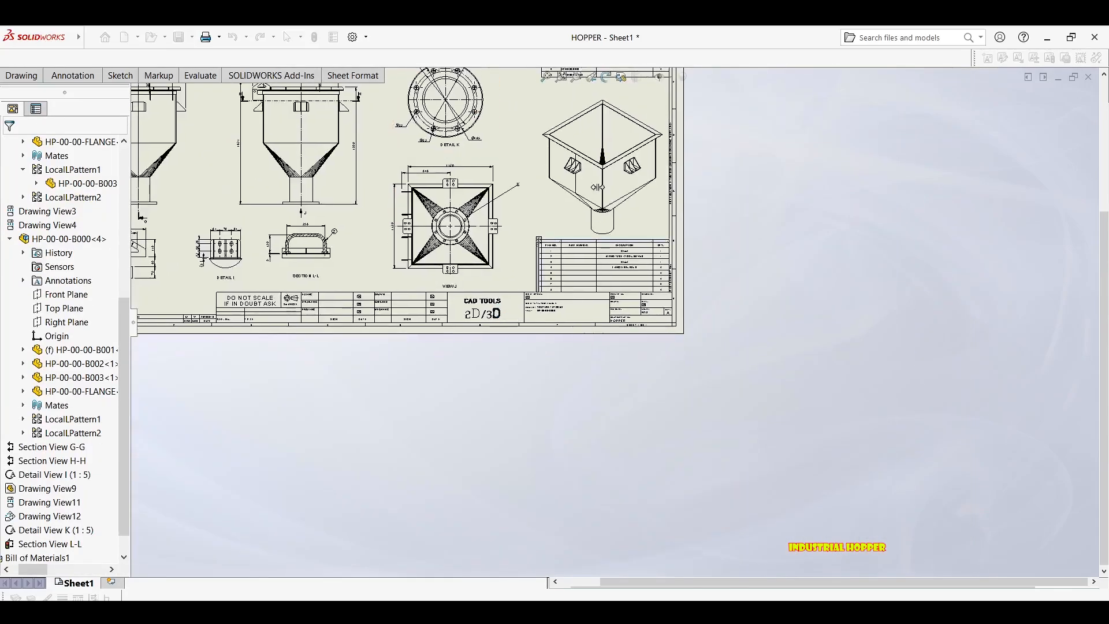
{"action": "scroll", "coordinate": [597, 188], "scroll_direction": "down", "scroll_amount": 1}
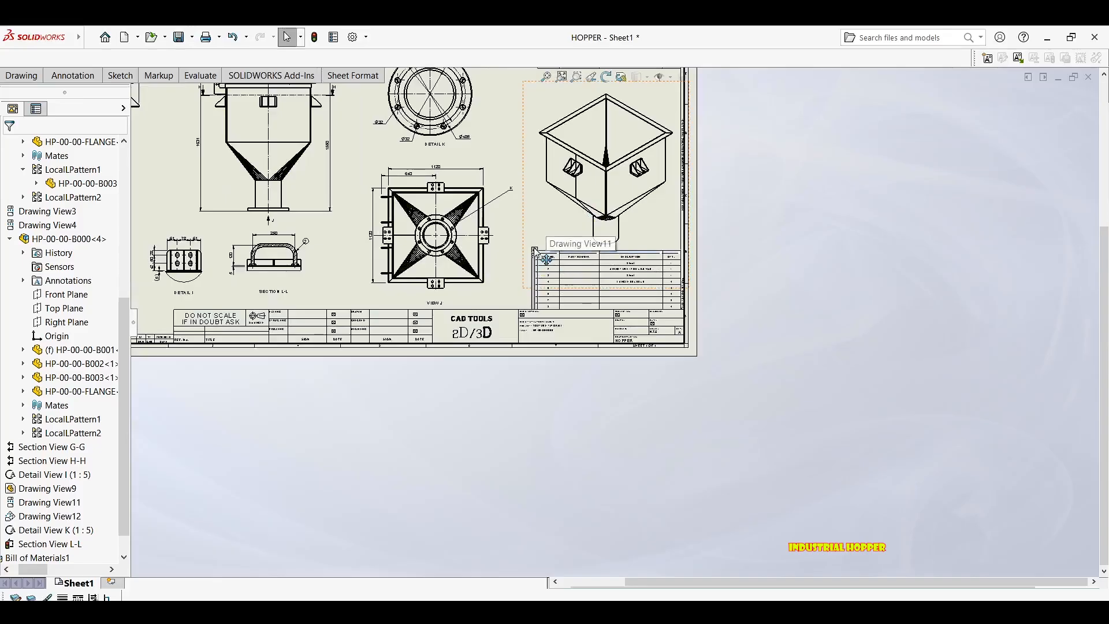
{"action": "left_click", "coordinate": [538, 218]}
{"action": "right_click", "coordinate": [538, 219]}
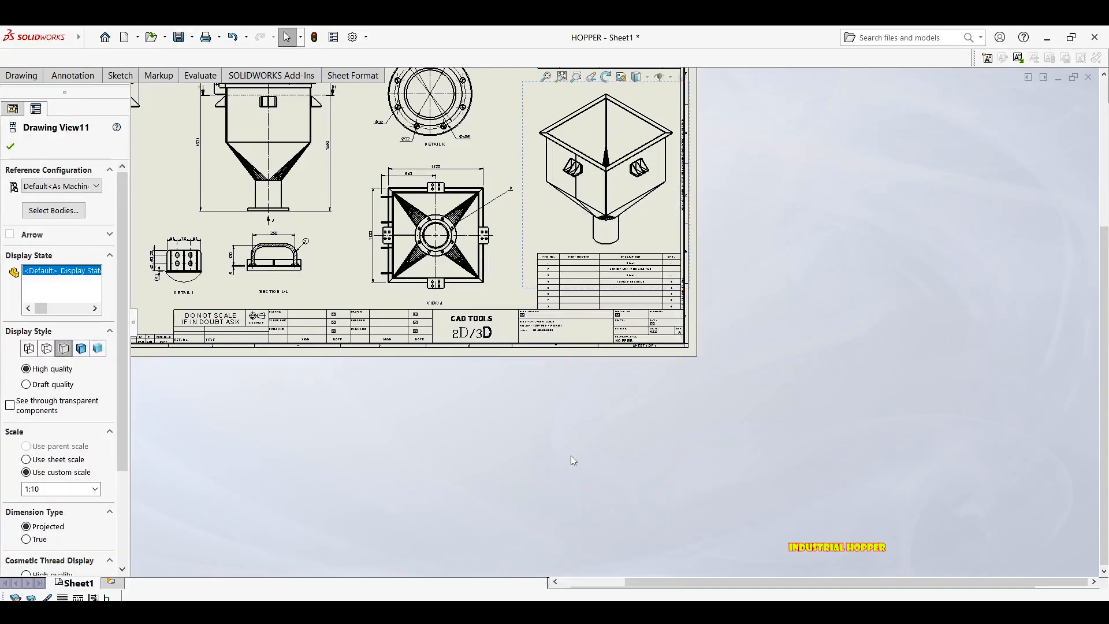
{"action": "left_click", "coordinate": [572, 456]}
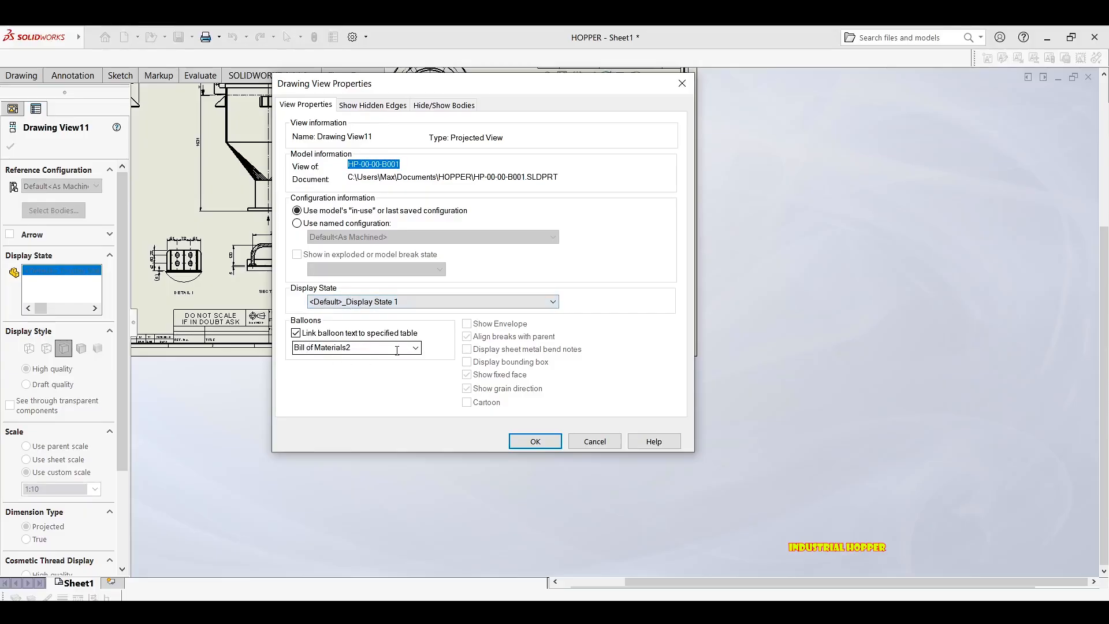
{"action": "left_click", "coordinate": [414, 349]}
{"action": "left_click", "coordinate": [415, 359]}
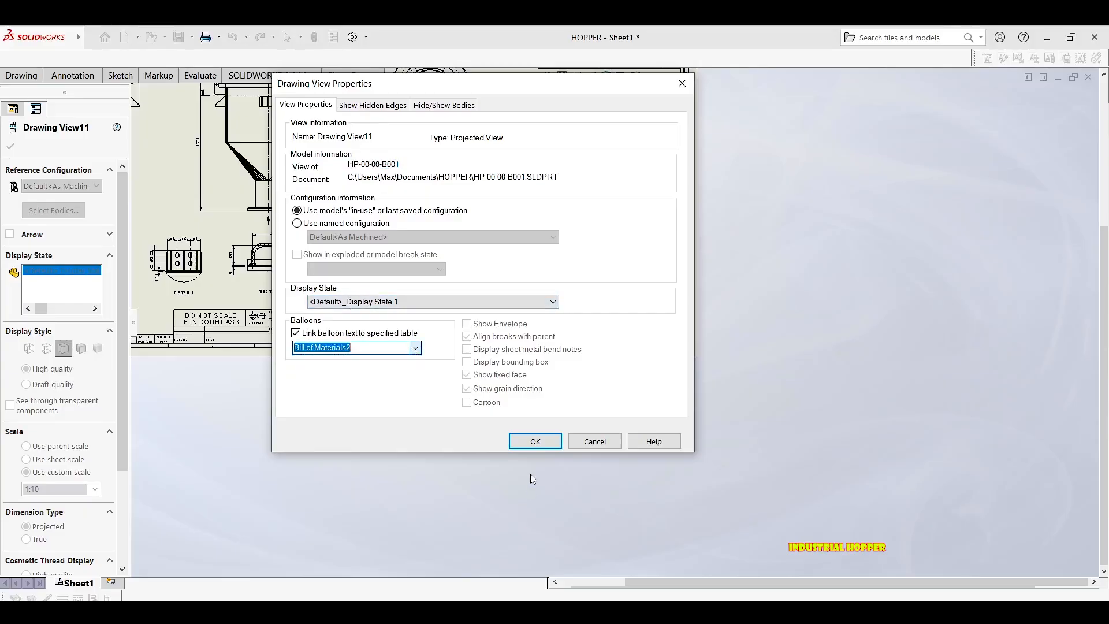
{"action": "left_click", "coordinate": [542, 438]}
Attach circular item number balloons to both rear rim edges and the outlet tube in the lower isometric view.
{"action": "scroll", "coordinate": [637, 168], "scroll_direction": "down", "scroll_amount": 5}
{"action": "middle_click_drag", "start_coordinate": [641, 168], "coordinate": [543, 335]}
{"action": "key", "text": "b"}
{"action": "scroll", "coordinate": [490, 221], "scroll_direction": "down", "scroll_amount": 1}
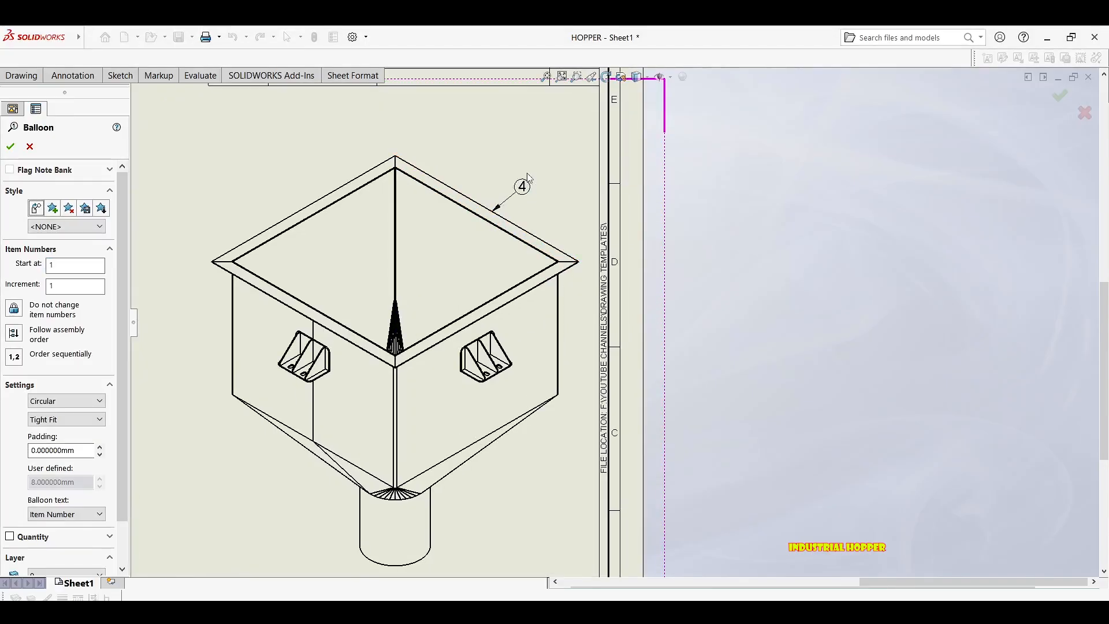
{"action": "left_click", "coordinate": [287, 221]}
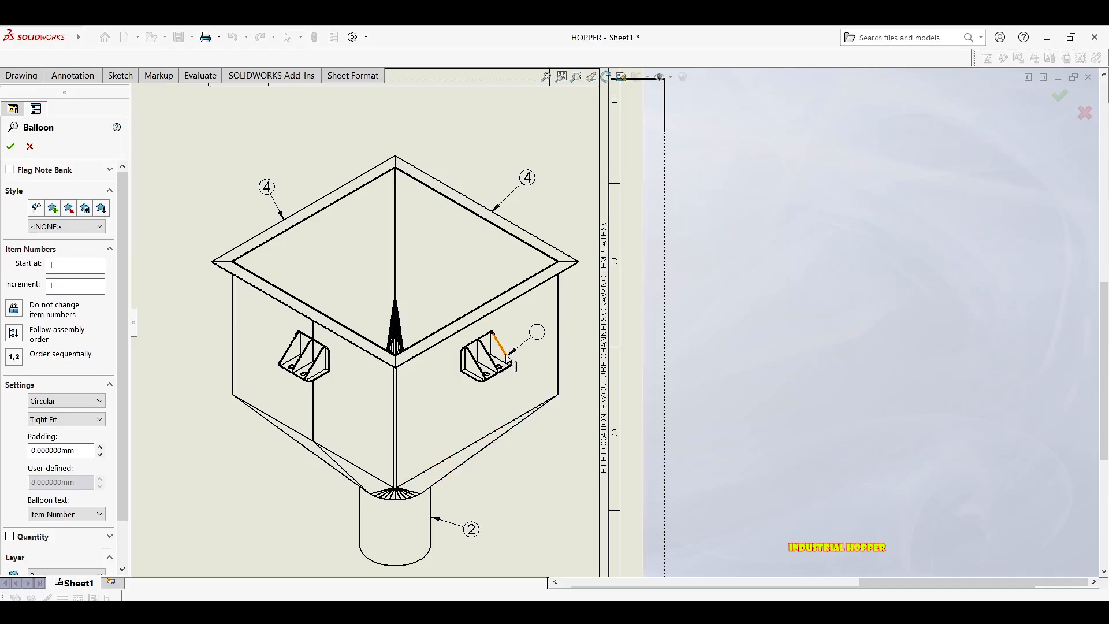
Attach item number balloons to the right-hand bracket's gusset and the left-hand bracket's base plate in the lower isometric view.
{"action": "left_click", "coordinate": [515, 366]}
{"action": "scroll", "coordinate": [379, 284], "scroll_direction": "down", "scroll_amount": 3}
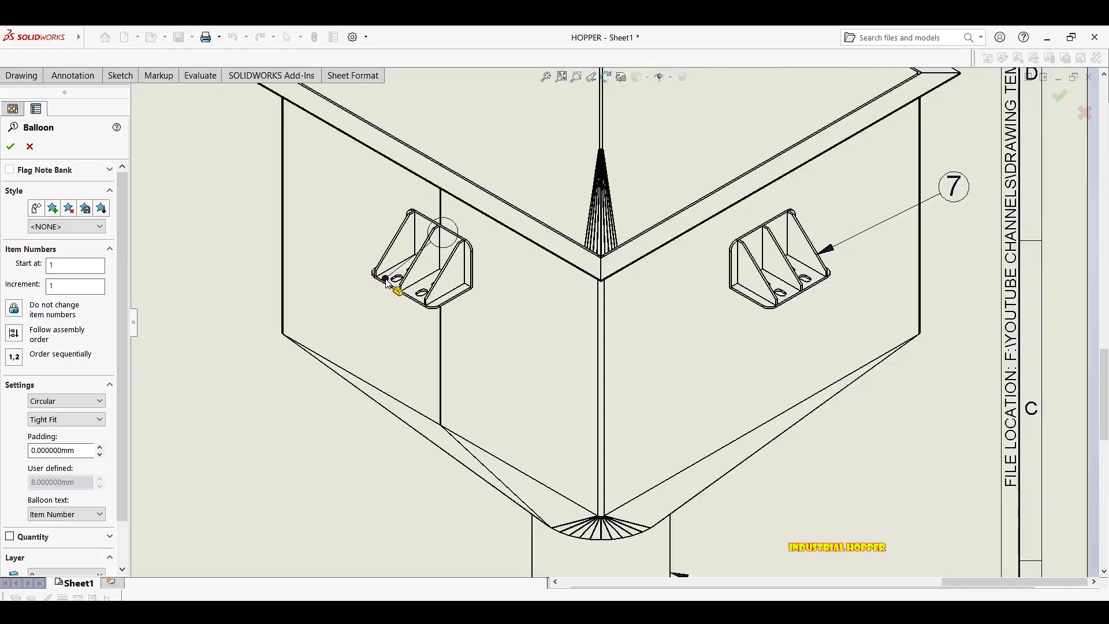
{"action": "left_click", "coordinate": [385, 281]}
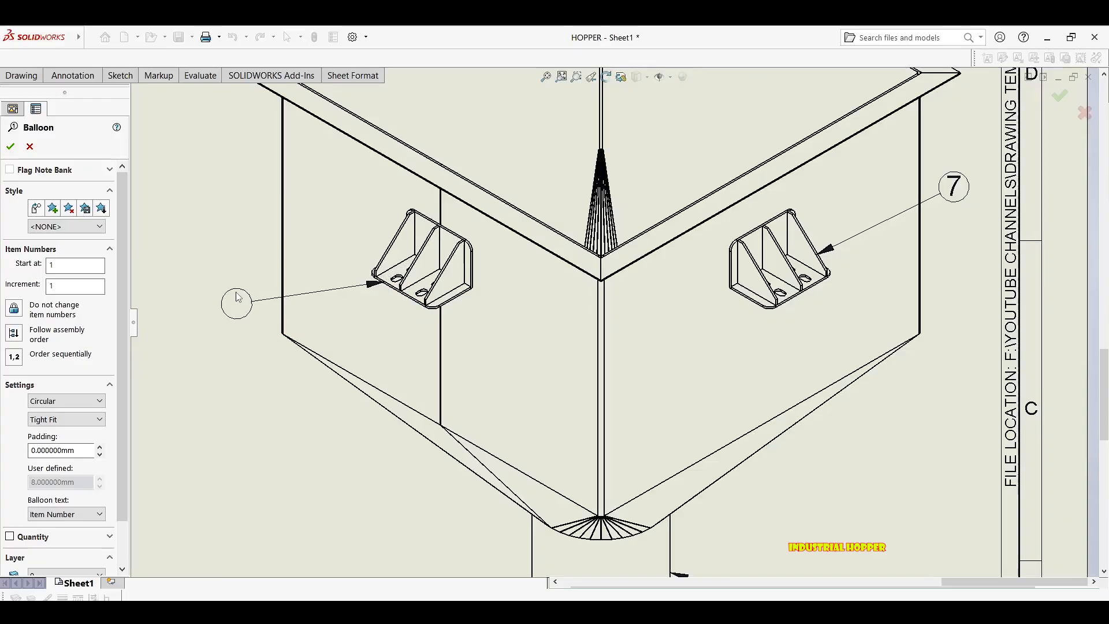
{"action": "left_click", "coordinate": [391, 242]}
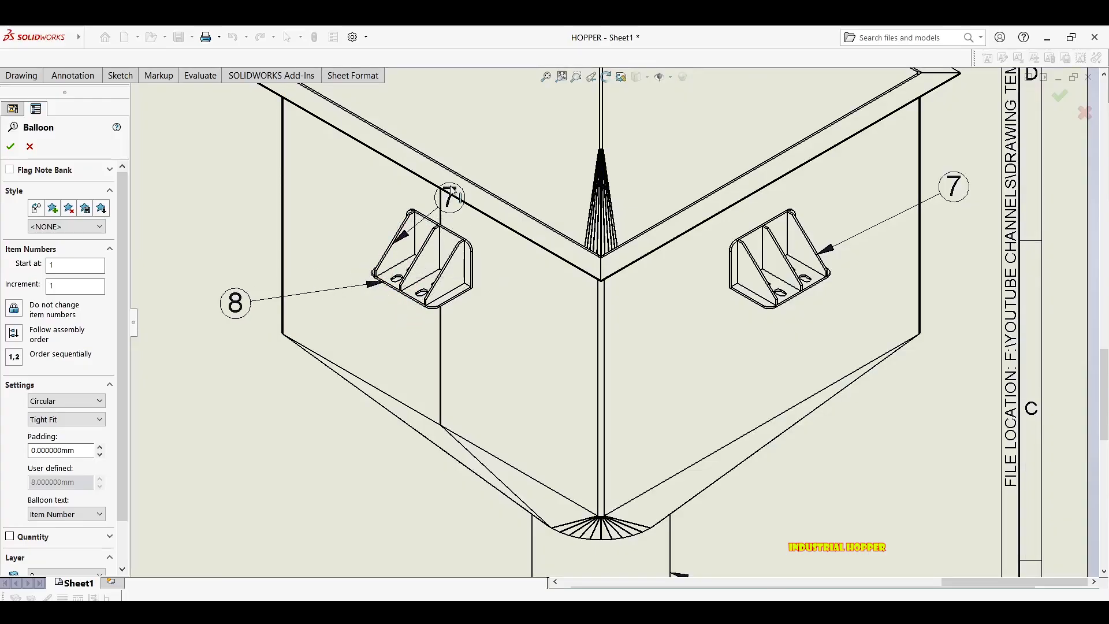
{"action": "key", "text": "Escape"}
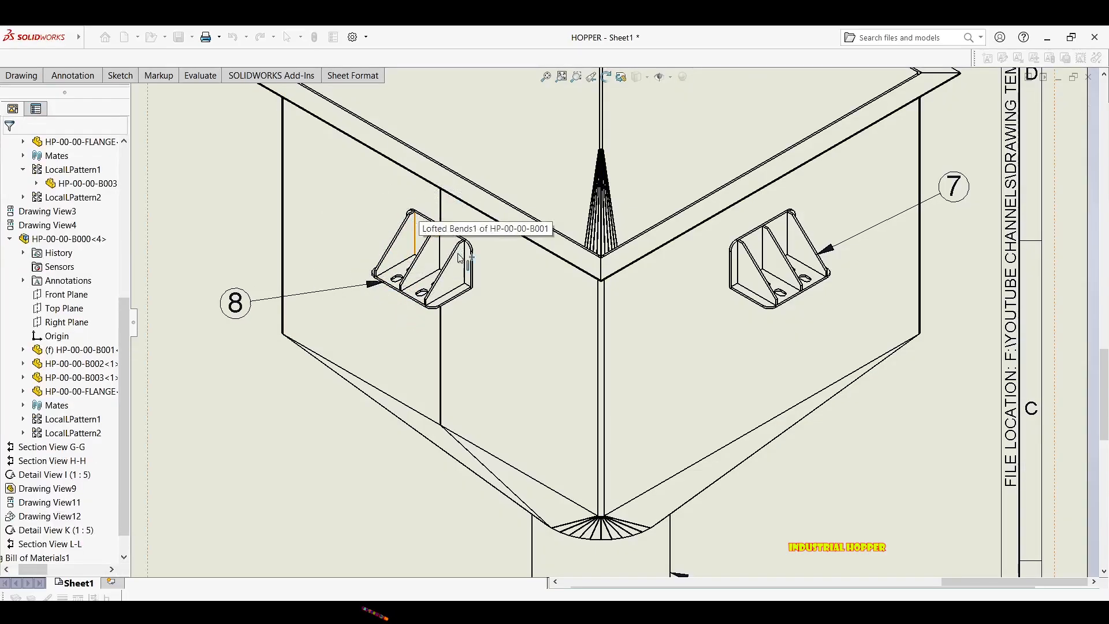
Attach a circular item number balloon to the bracket's lower plate edge in Detail I and place it beside the bracket.
{"action": "middle_click_drag", "start_coordinate": [407, 232], "coordinate": [464, 275]}
{"action": "key", "text": "Return"}
{"action": "scroll", "coordinate": [479, 265], "scroll_direction": "down", "scroll_amount": 4}
{"action": "scroll", "coordinate": [580, 314], "scroll_direction": "up", "scroll_amount": 7}
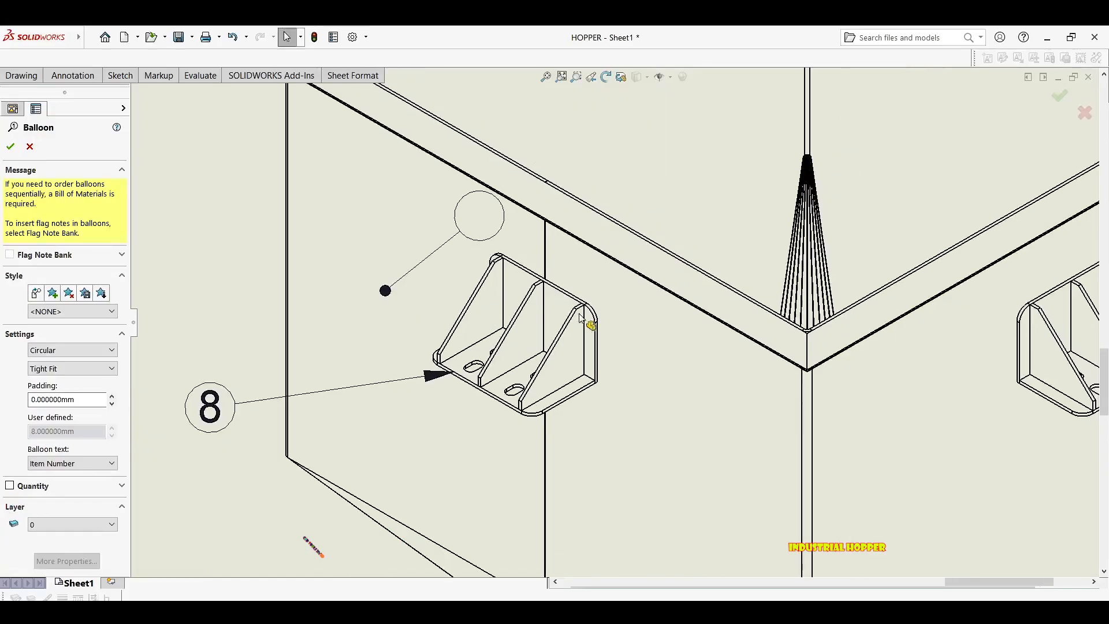
{"action": "scroll", "coordinate": [457, 295], "scroll_direction": "down", "scroll_amount": 4}
{"action": "scroll", "coordinate": [458, 300], "scroll_direction": "up", "scroll_amount": 6}
{"action": "scroll", "coordinate": [489, 338], "scroll_direction": "down", "scroll_amount": 4}
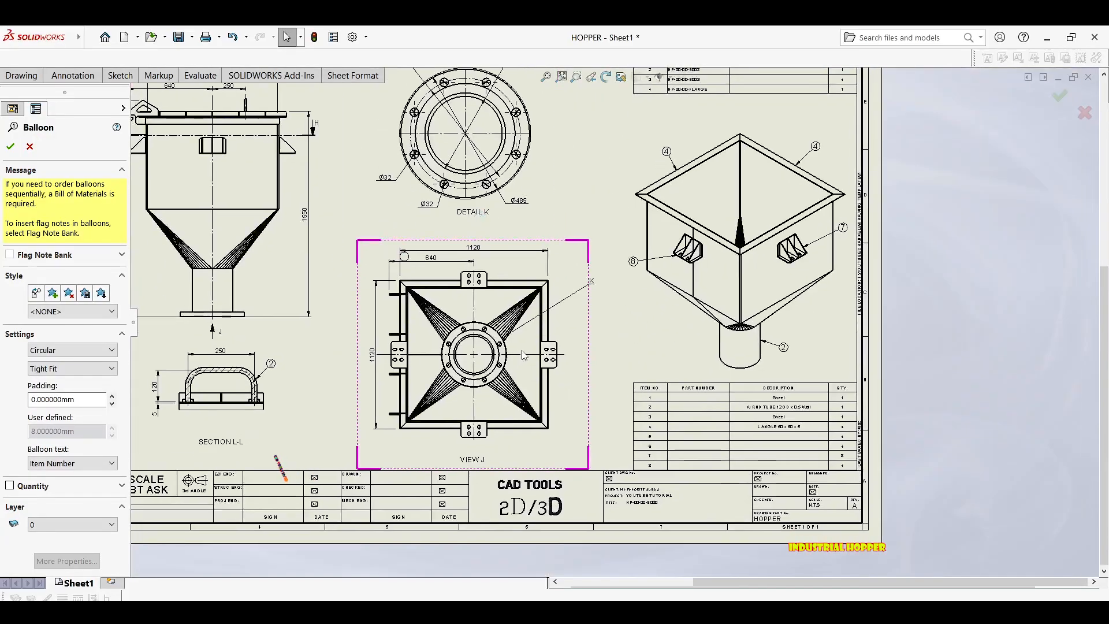
{"action": "scroll", "coordinate": [439, 415], "scroll_direction": "up", "scroll_amount": 1}
{"action": "scroll", "coordinate": [367, 488], "scroll_direction": "down", "scroll_amount": 5}
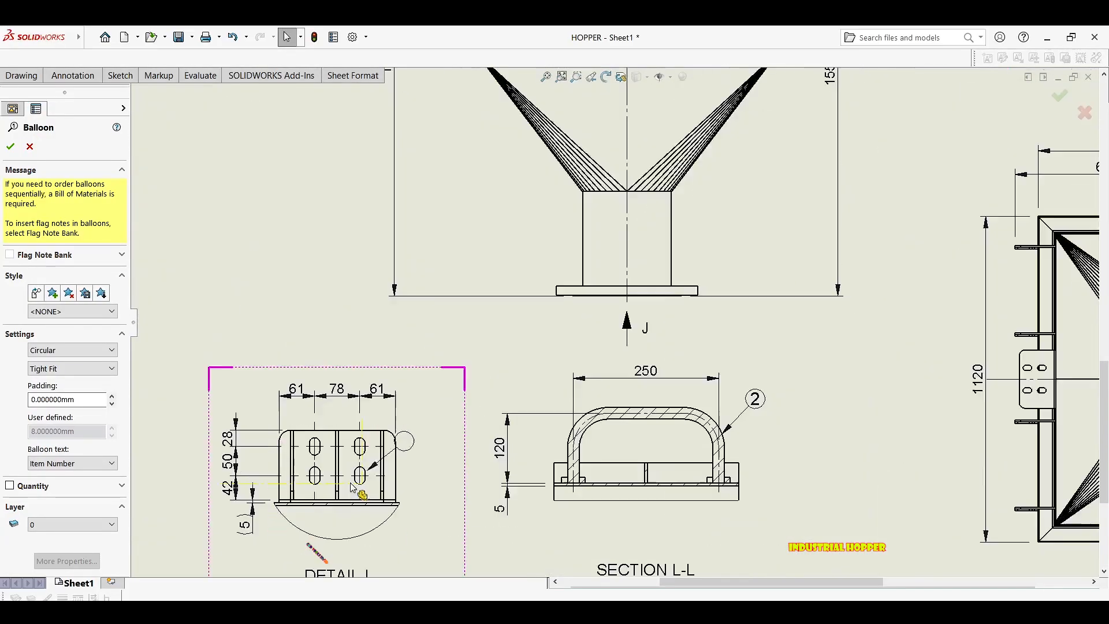
{"action": "scroll", "coordinate": [382, 507], "scroll_direction": "down", "scroll_amount": 4}
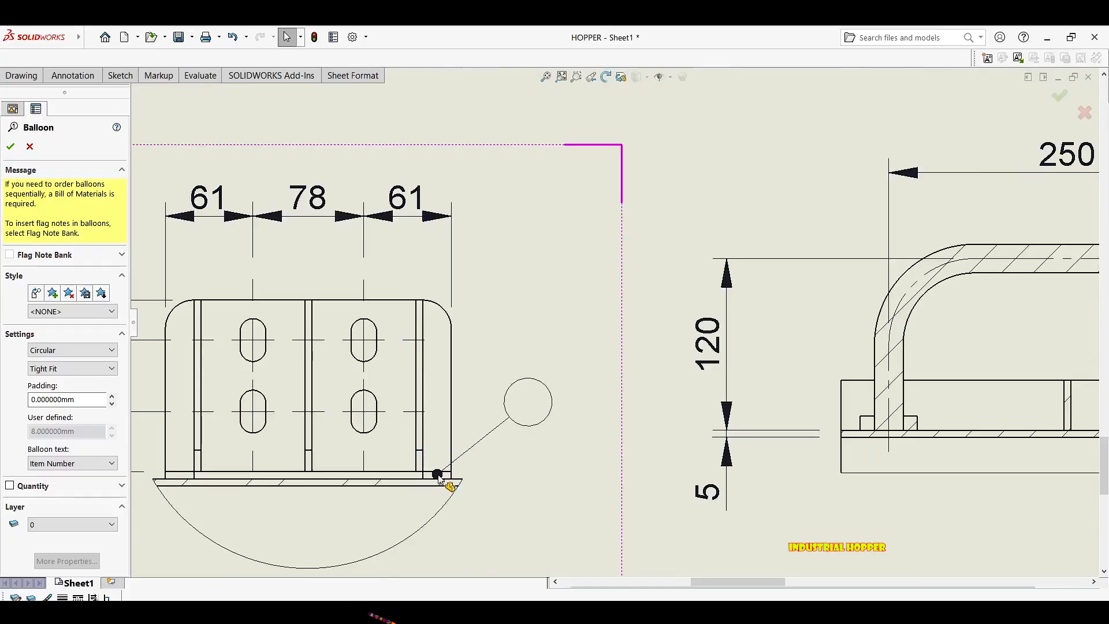
{"action": "left_click", "coordinate": [440, 475]}
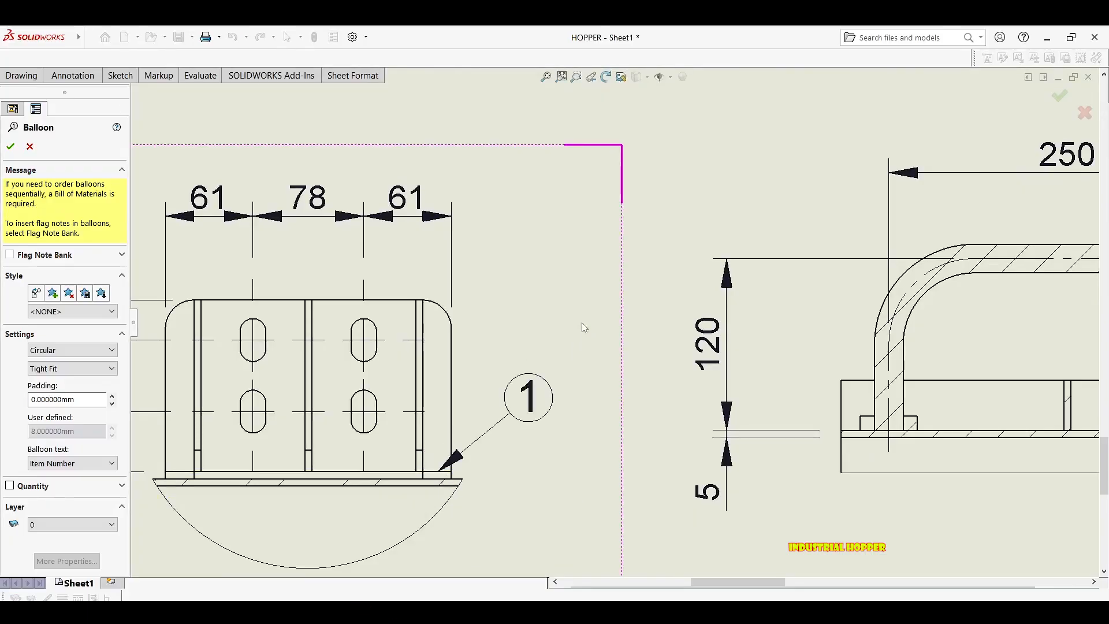
{"action": "left_click", "coordinate": [518, 395]}
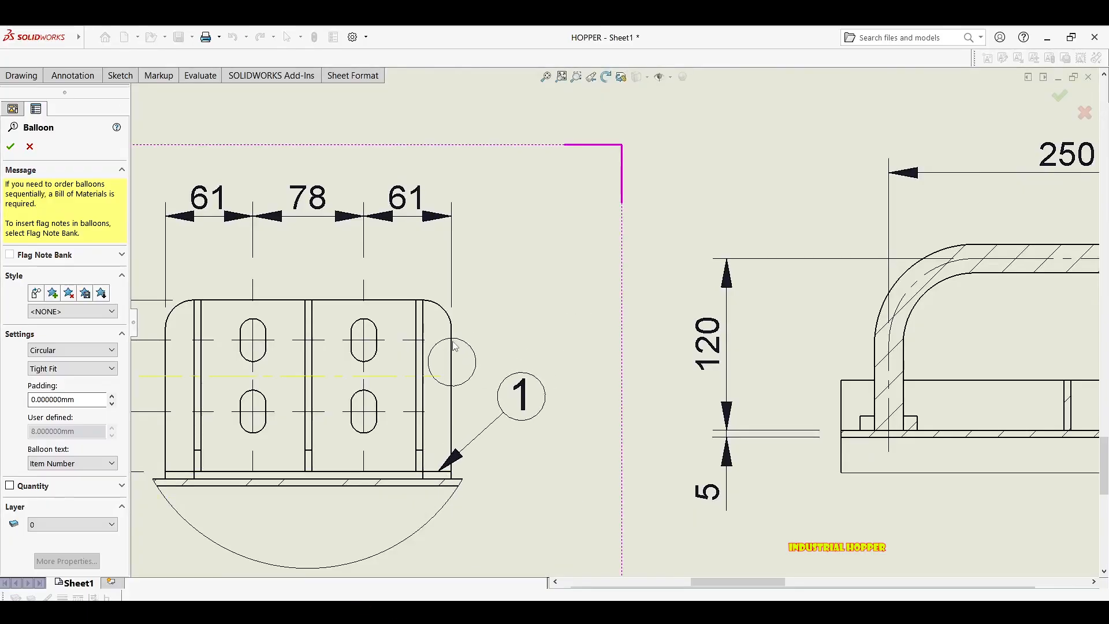
{"action": "left_click", "coordinate": [452, 343]}
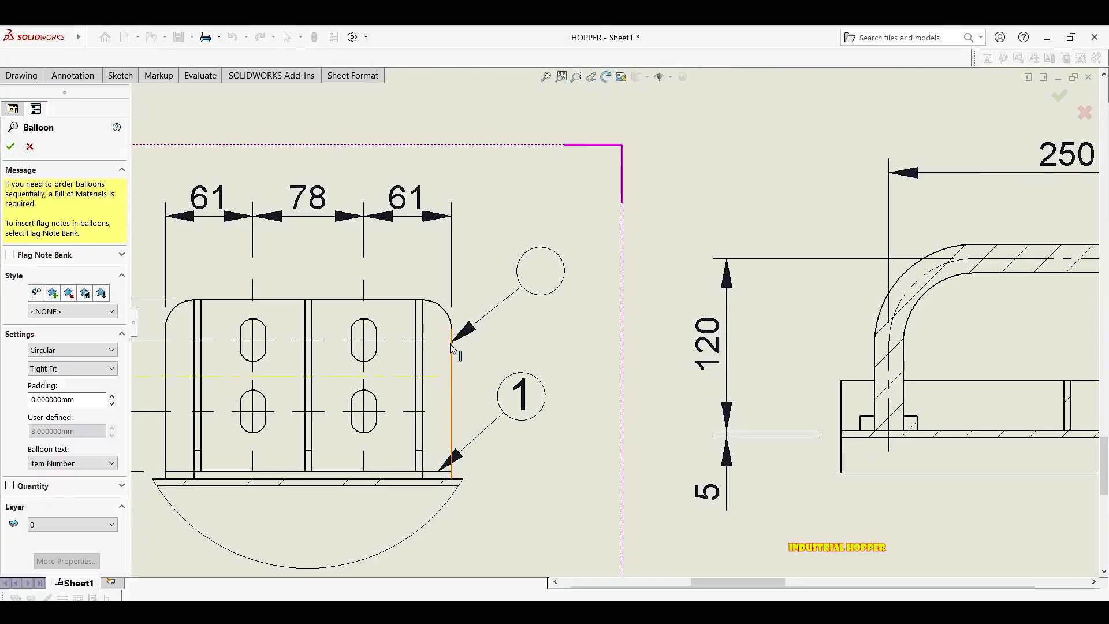
{"action": "left_click", "coordinate": [528, 276]}
{"action": "key", "text": "Escape"}
Attach an item number balloon to the left gusset of the bracket in Detail I, placing it above and outside the bracket.
{"action": "scroll", "coordinate": [578, 289], "scroll_direction": "up", "scroll_amount": 3}
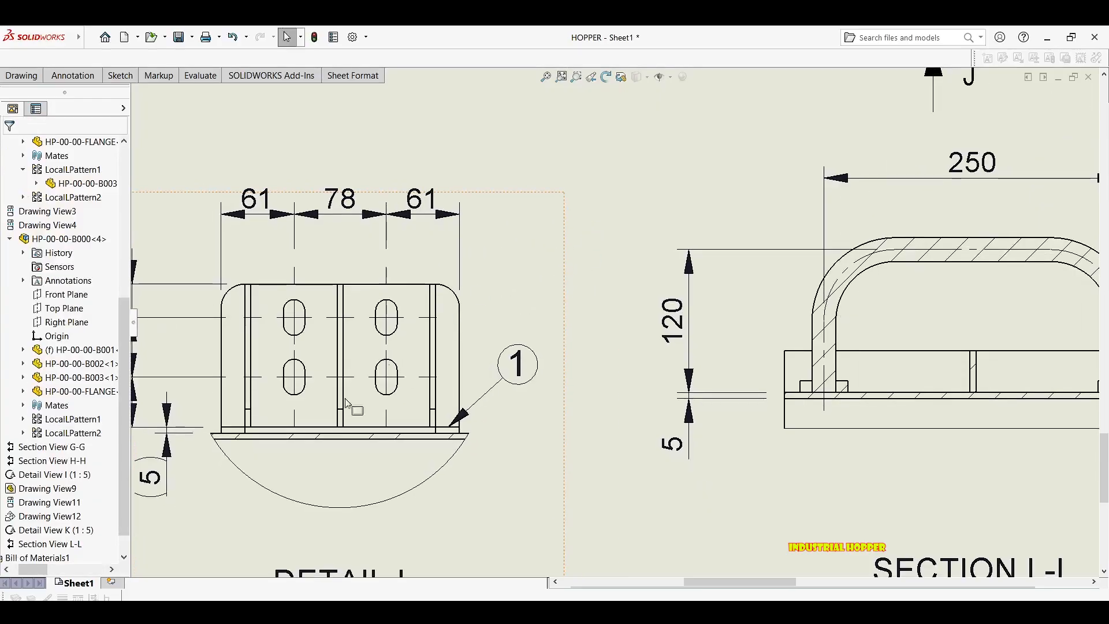
{"action": "key", "text": "Return"}
{"action": "left_click", "coordinate": [245, 341]}
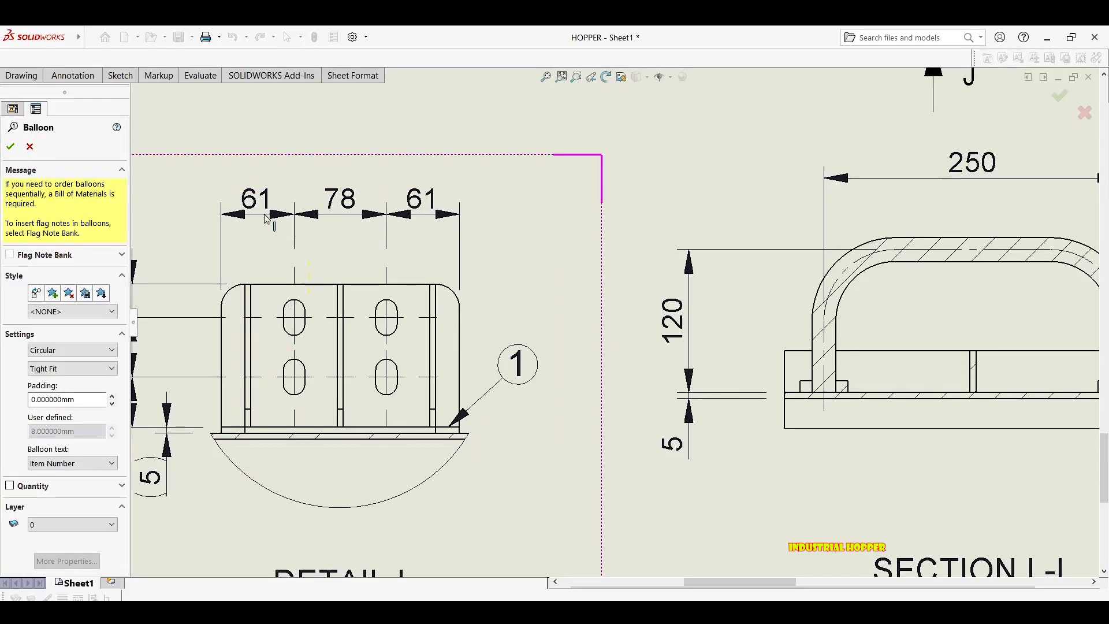
{"action": "left_click", "coordinate": [177, 230]}
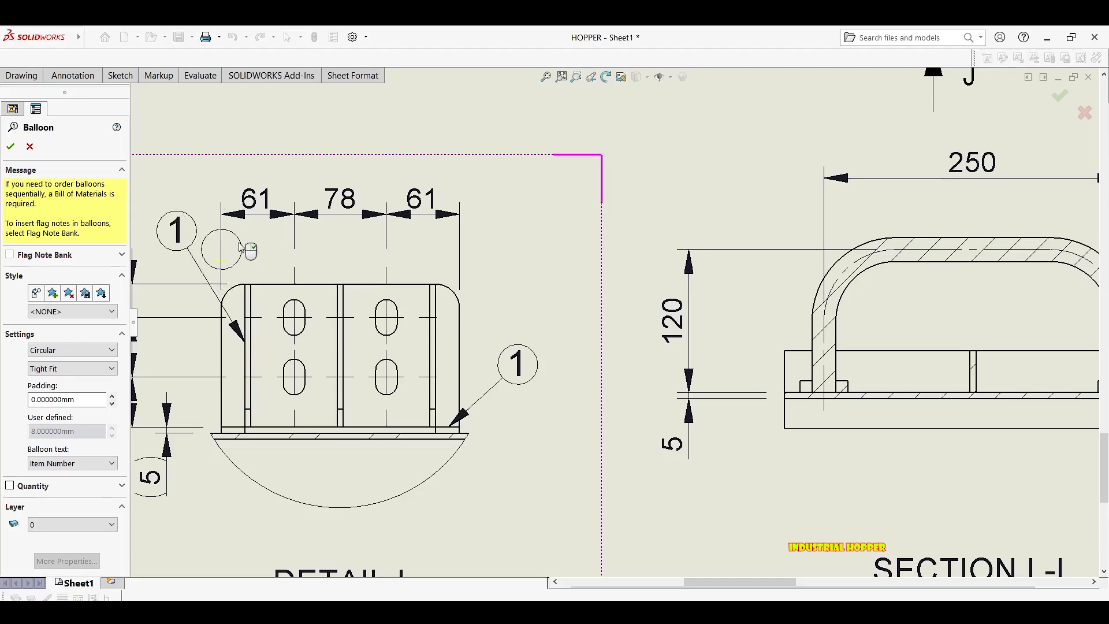
{"action": "key", "text": "Escape"}
{"action": "scroll", "coordinate": [484, 300], "scroll_direction": "up", "scroll_amount": 3}
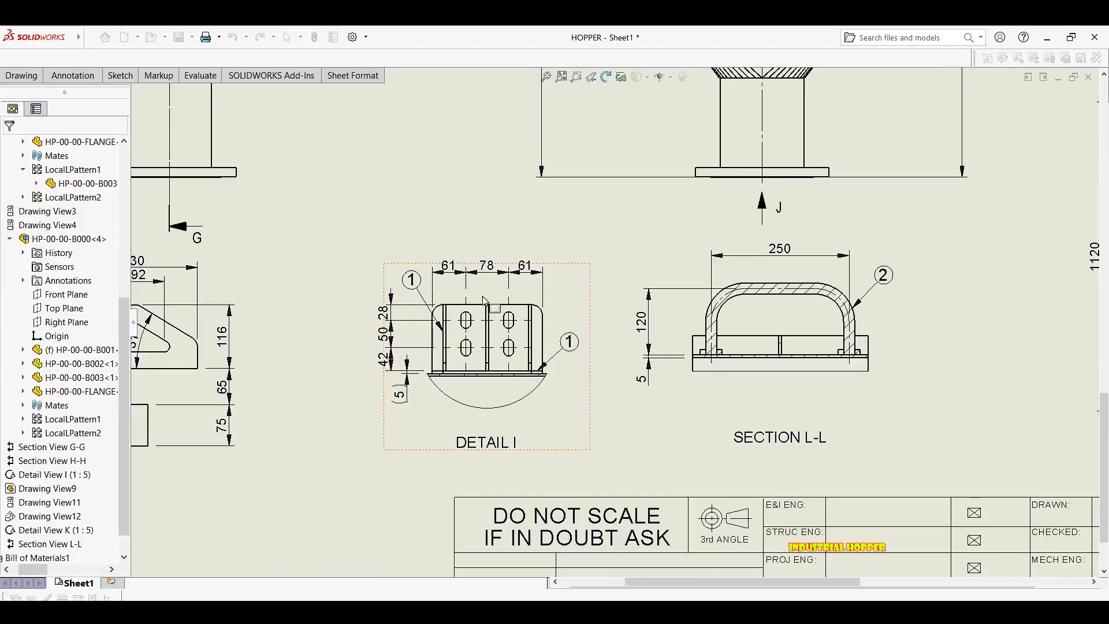
Enable linking balloon text to a specified table for Detail I, using Bill of Materials1.
{"action": "left_click", "coordinate": [556, 295]}
{"action": "right_click", "coordinate": [556, 294]}
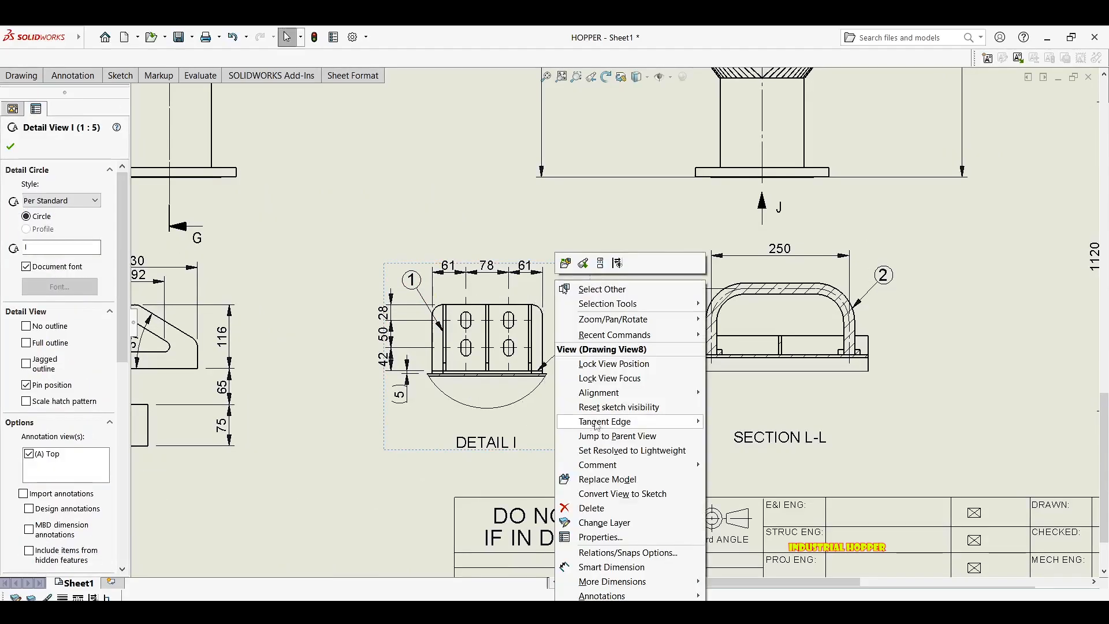
{"action": "left_click", "coordinate": [606, 532]}
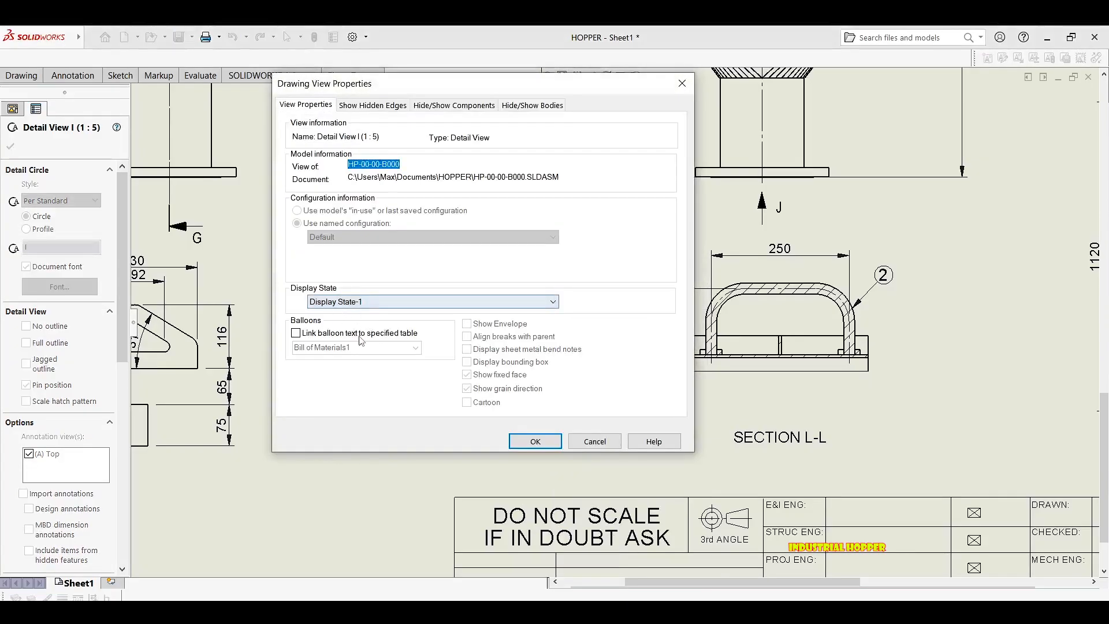
{"action": "left_click", "coordinate": [334, 335]}
{"action": "left_click", "coordinate": [416, 349]}
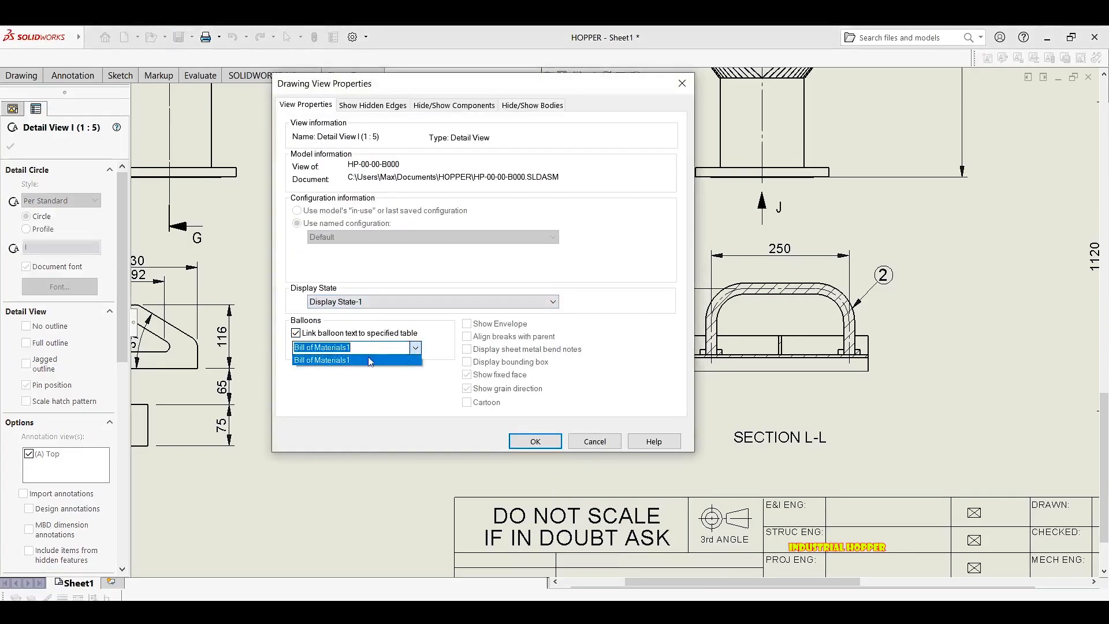
{"action": "left_click", "coordinate": [416, 348]}
{"action": "left_click", "coordinate": [407, 333]}
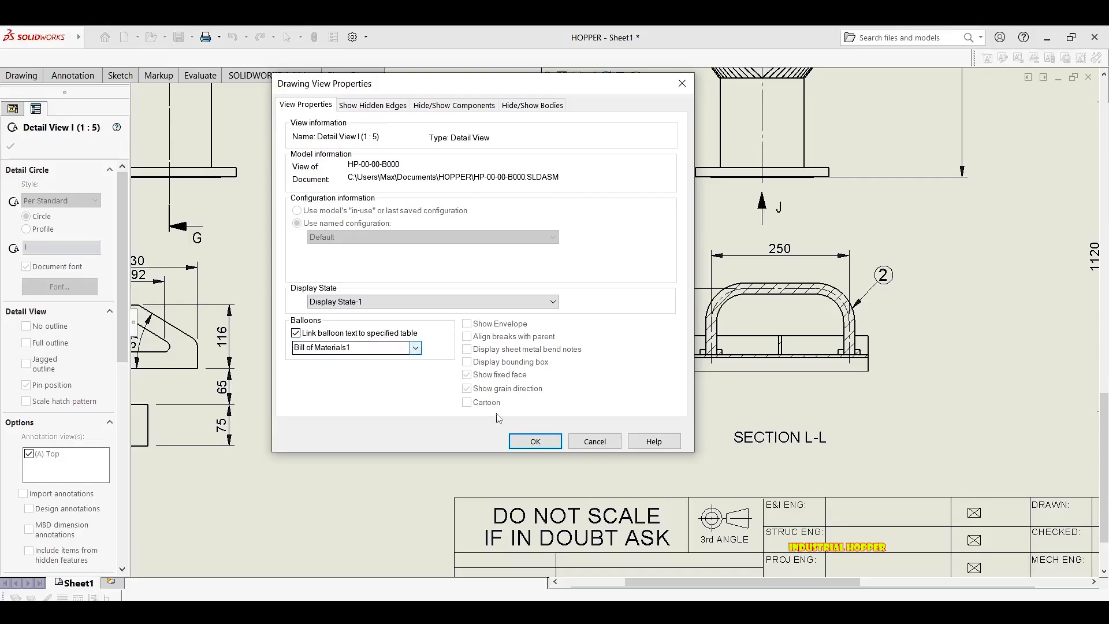
{"action": "left_click", "coordinate": [531, 441]}
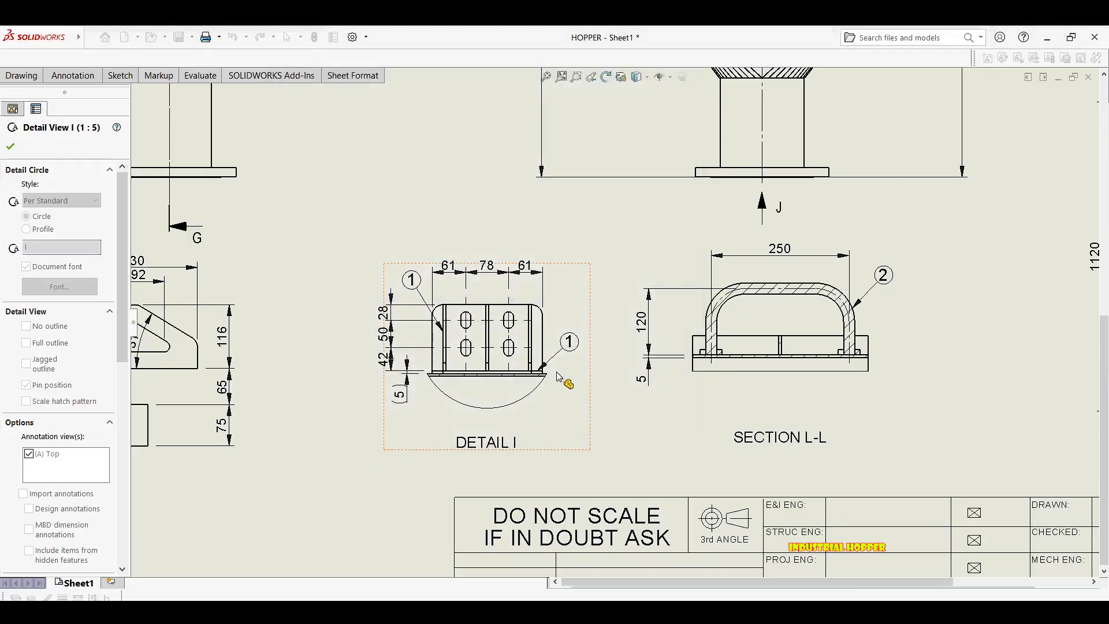
Delete the item number balloon attached to the left gusset in Detail I.
{"action": "scroll", "coordinate": [572, 379], "scroll_direction": "down", "scroll_amount": 3}
{"action": "scroll", "coordinate": [564, 356], "scroll_direction": "down", "scroll_amount": 1}
{"action": "middle_click_drag", "start_coordinate": [491, 389], "coordinate": [304, 463]}
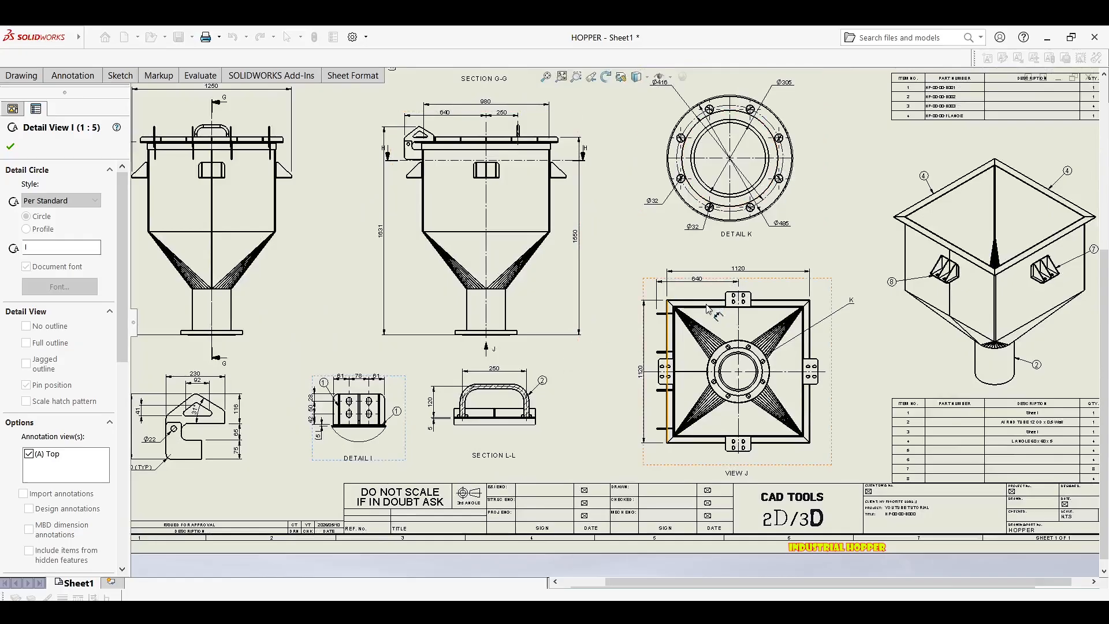
{"action": "scroll", "coordinate": [448, 398], "scroll_direction": "up", "scroll_amount": 1}
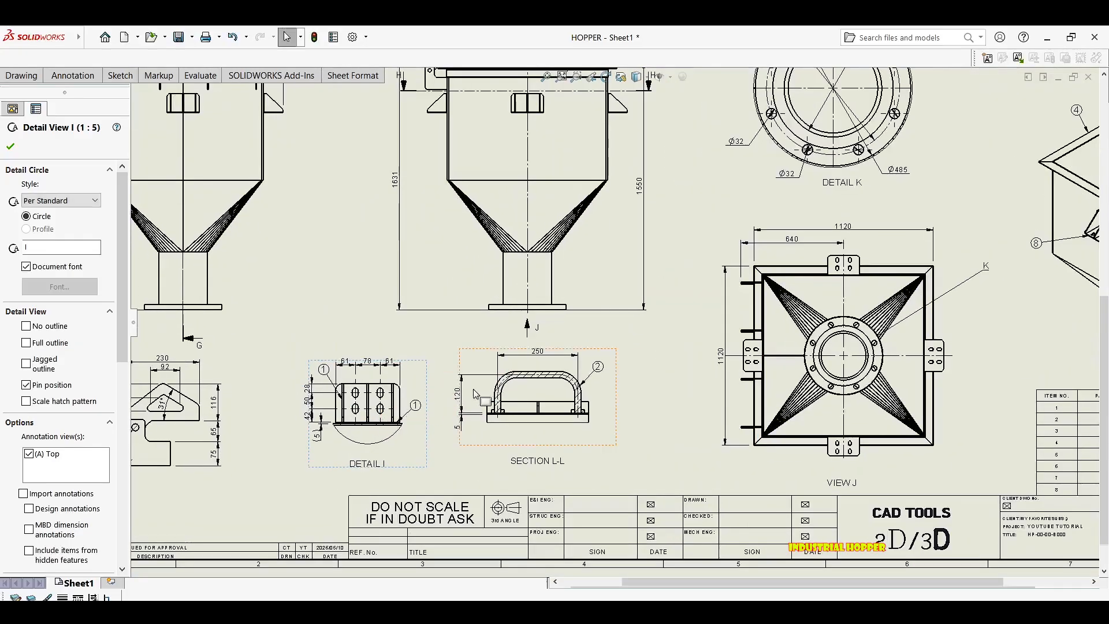
{"action": "middle_click_drag", "start_coordinate": [477, 393], "coordinate": [412, 400]}
{"action": "left_click", "coordinate": [261, 381]}
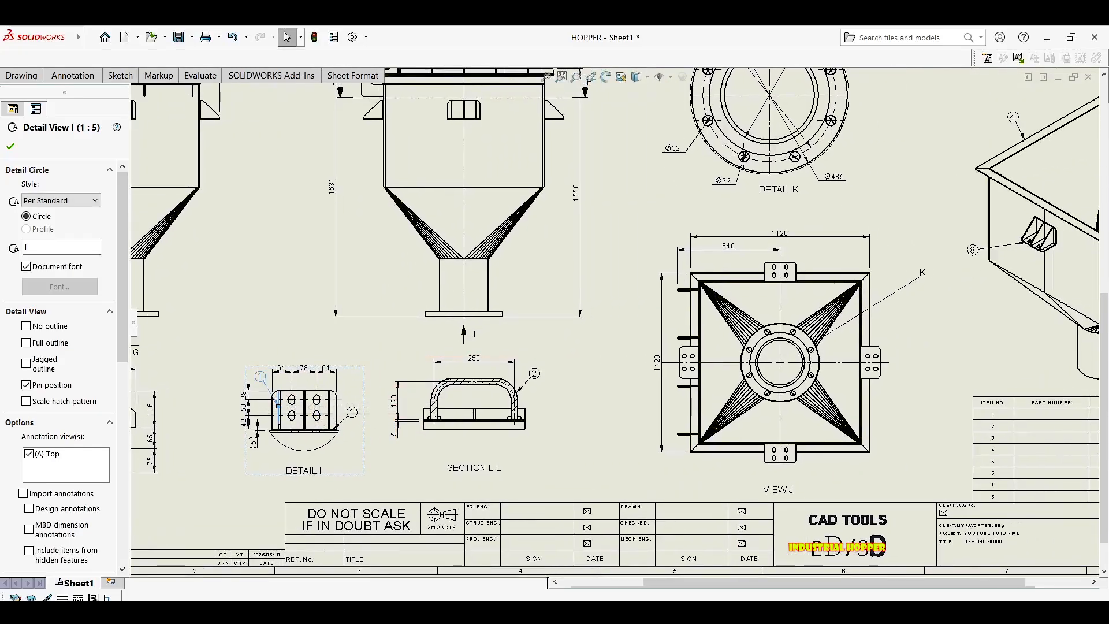
{"action": "key", "text": "Delete"}
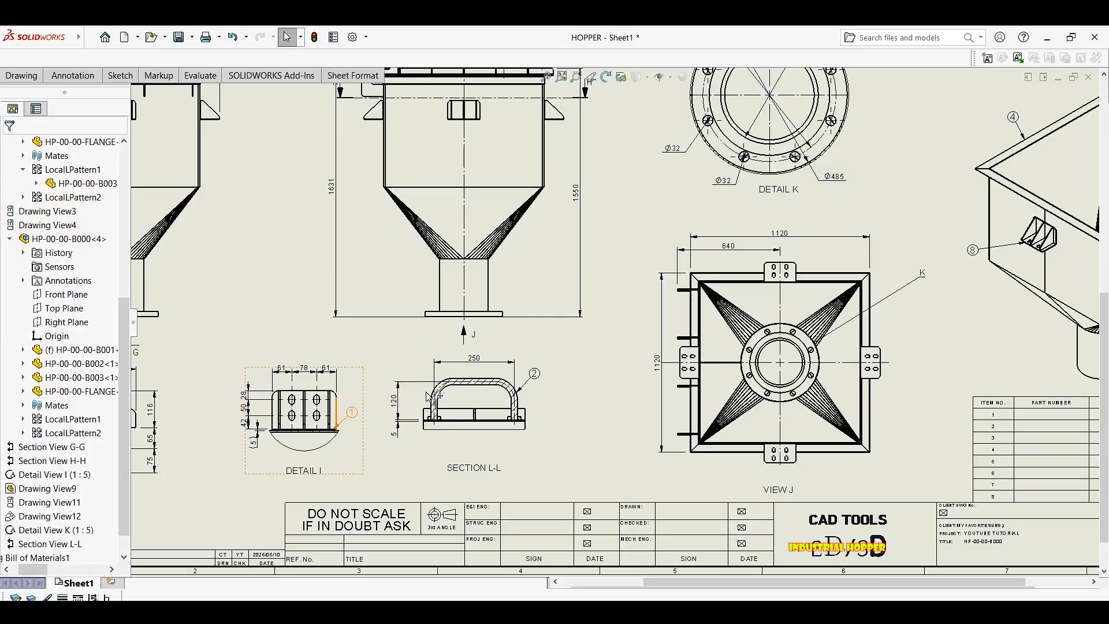
Attach a circular item number balloon to the lower edge of the hook-shaped B003 plate view and place it below the plate.
{"action": "middle_click_drag", "start_coordinate": [382, 387], "coordinate": [484, 368]}
{"action": "middle_click_drag", "start_coordinate": [299, 375], "coordinate": [436, 347]}
{"action": "scroll", "coordinate": [436, 349], "scroll_direction": "up", "scroll_amount": 1}
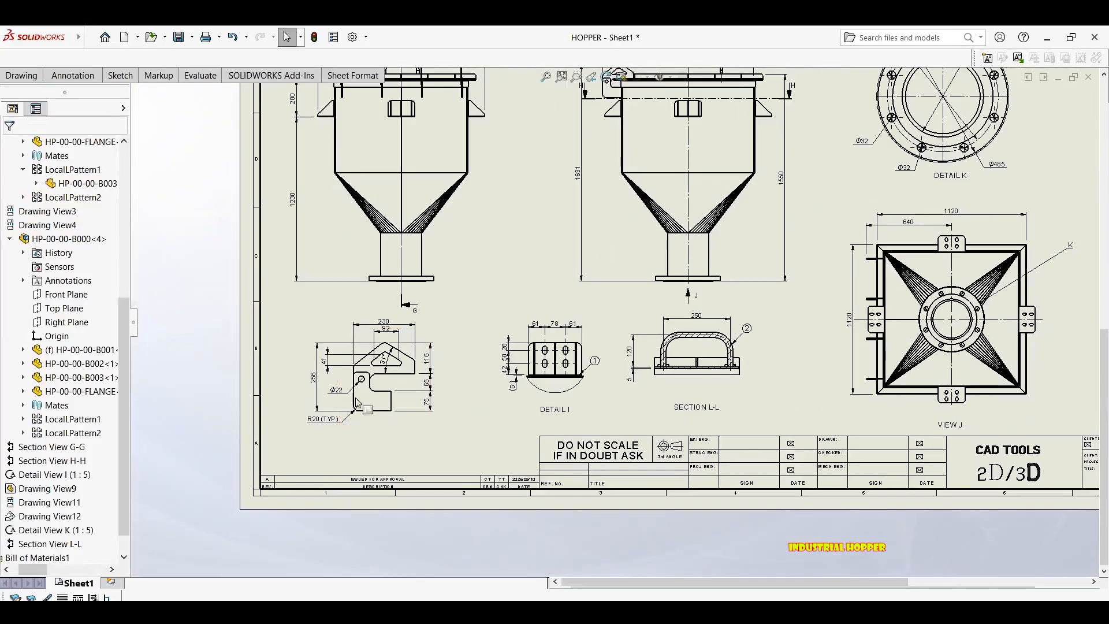
{"action": "scroll", "coordinate": [436, 395], "scroll_direction": "down", "scroll_amount": 2}
{"action": "key", "text": "Return"}
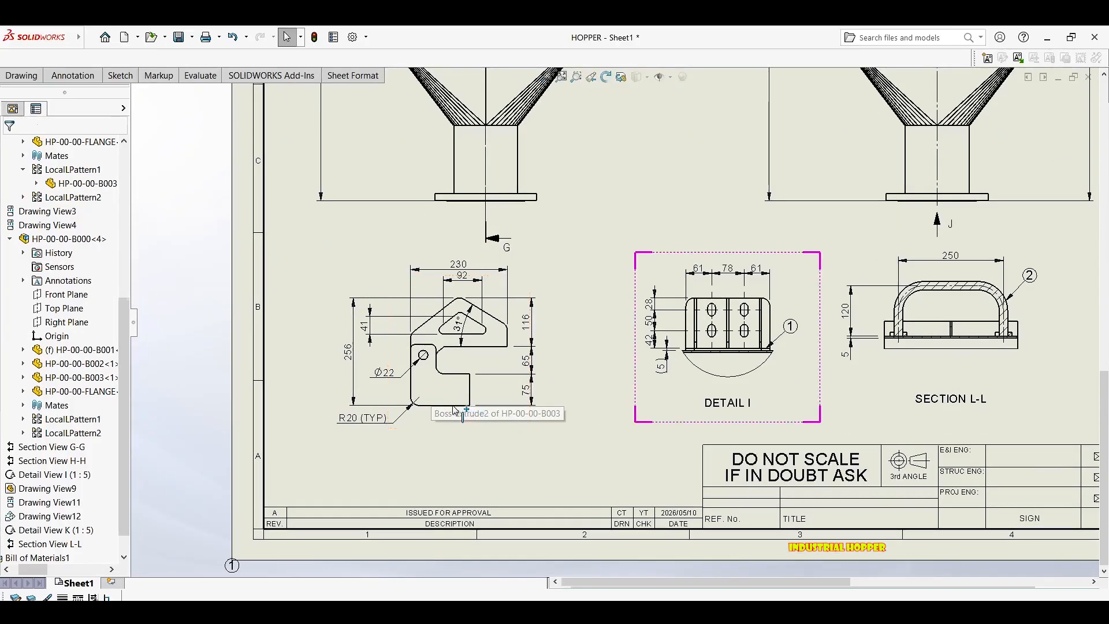
{"action": "scroll", "coordinate": [453, 408], "scroll_direction": "down", "scroll_amount": 3}
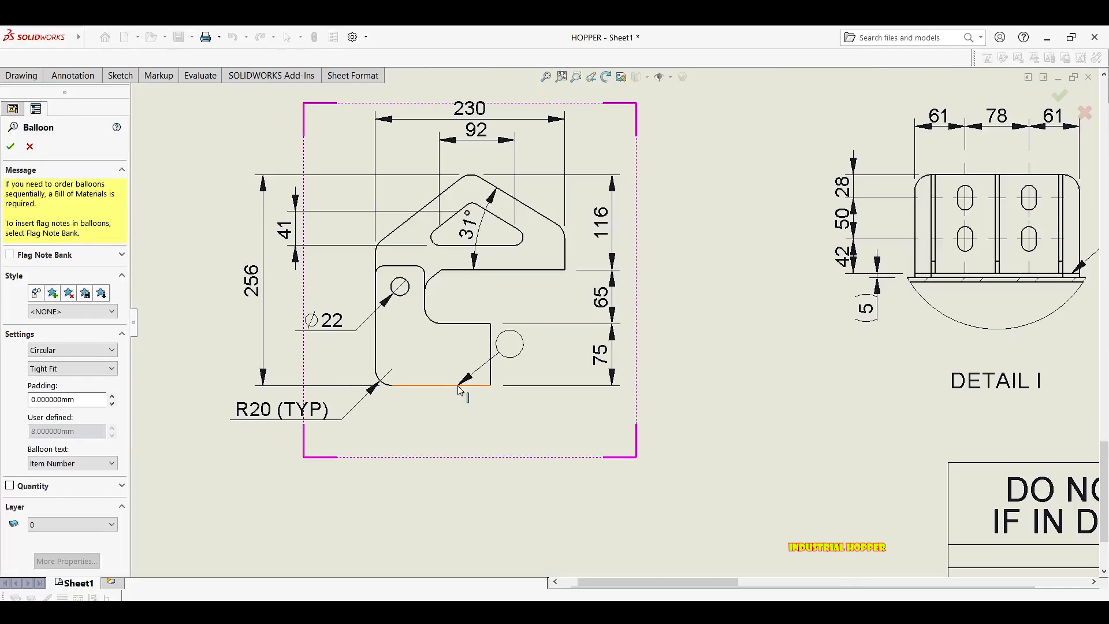
{"action": "left_click", "coordinate": [460, 386]}
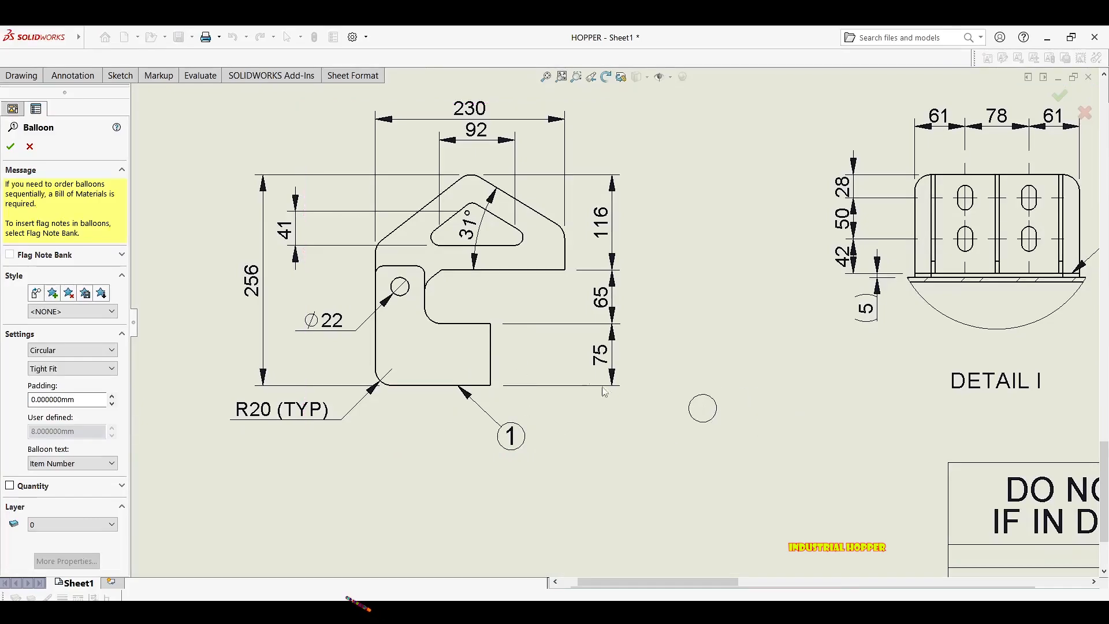
{"action": "key", "text": "Escape"}
Link the balloon text of the hook-shaped B003 plate view to Bill of Materials1.
{"action": "scroll", "coordinate": [539, 306], "scroll_direction": "up", "scroll_amount": 3}
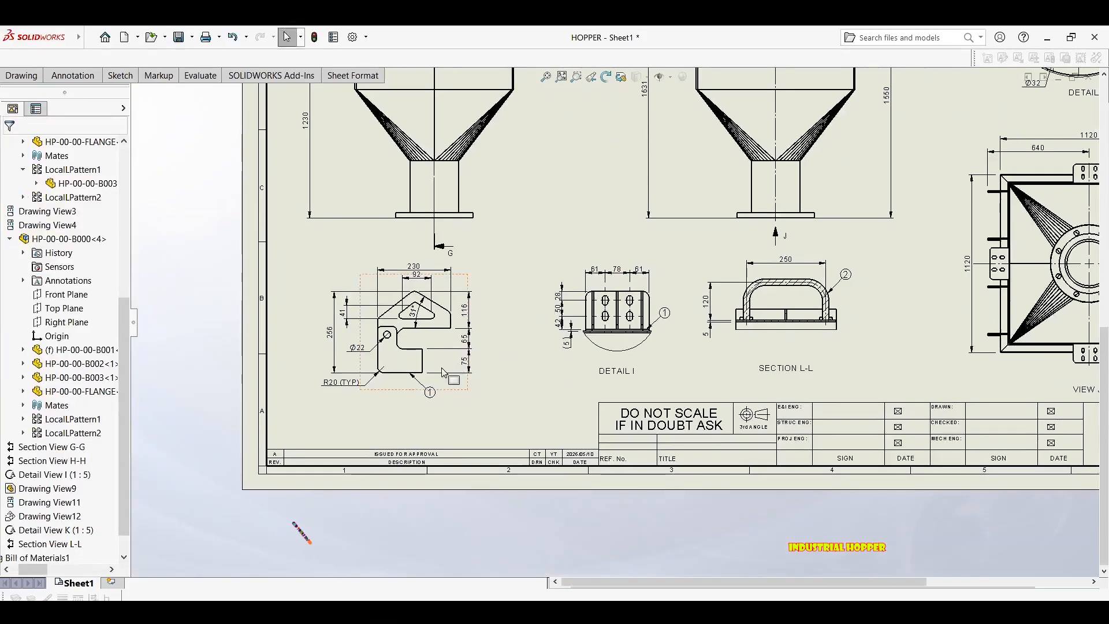
{"action": "scroll", "coordinate": [454, 342], "scroll_direction": "up", "scroll_amount": 2}
{"action": "middle_click_drag", "start_coordinate": [454, 342], "coordinate": [230, 528]}
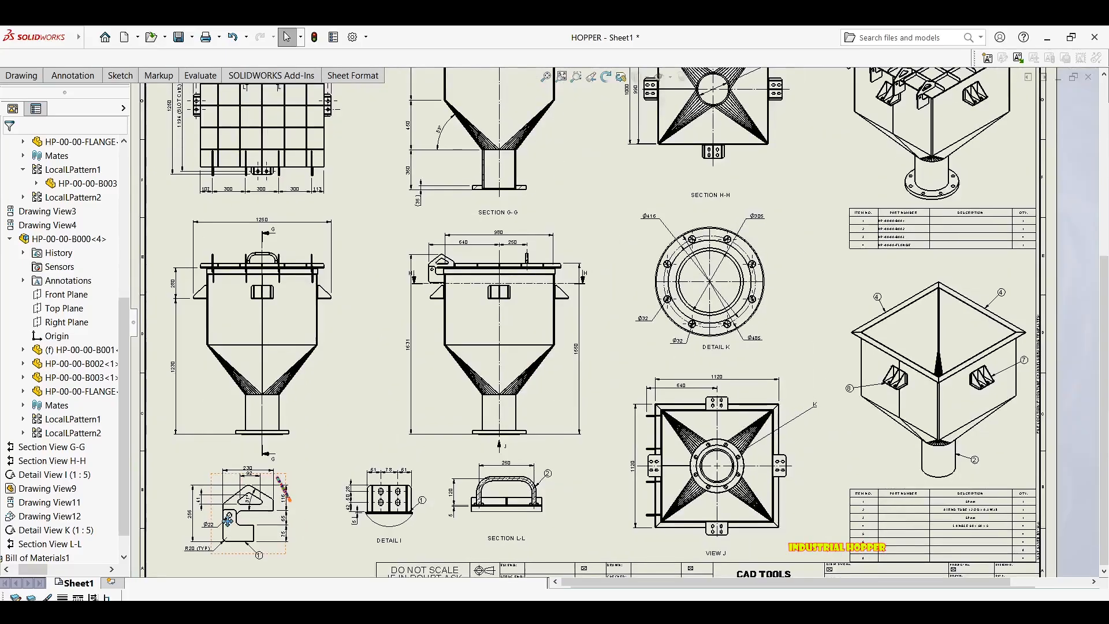
{"action": "scroll", "coordinate": [745, 180], "scroll_direction": "up", "scroll_amount": 2}
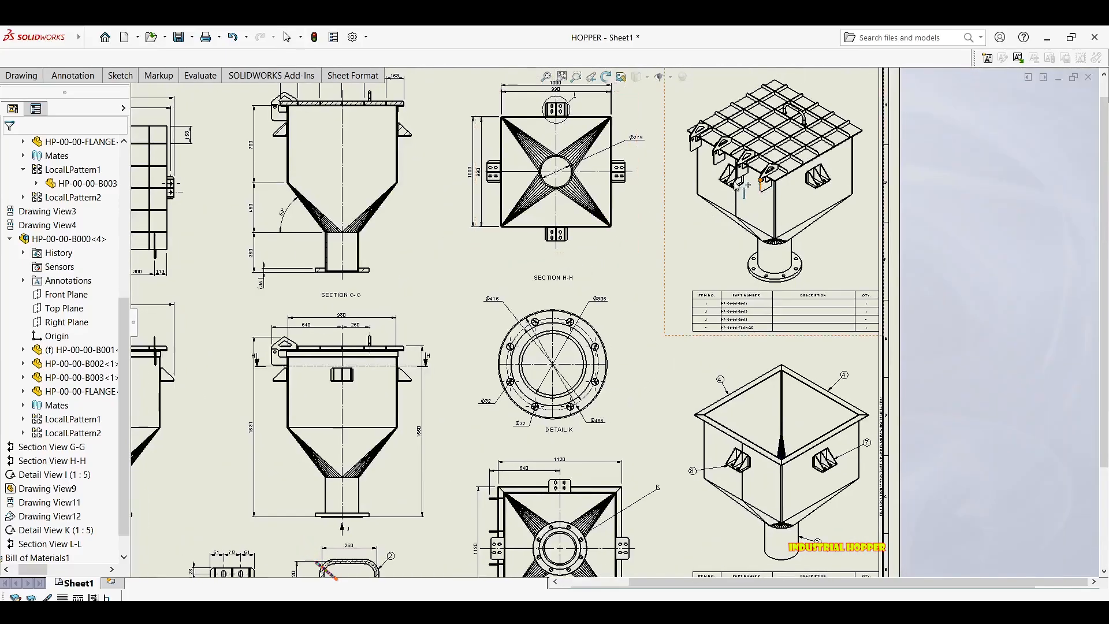
{"action": "scroll", "coordinate": [501, 405], "scroll_direction": "down", "scroll_amount": 2}
{"action": "scroll", "coordinate": [442, 415], "scroll_direction": "down", "scroll_amount": 4}
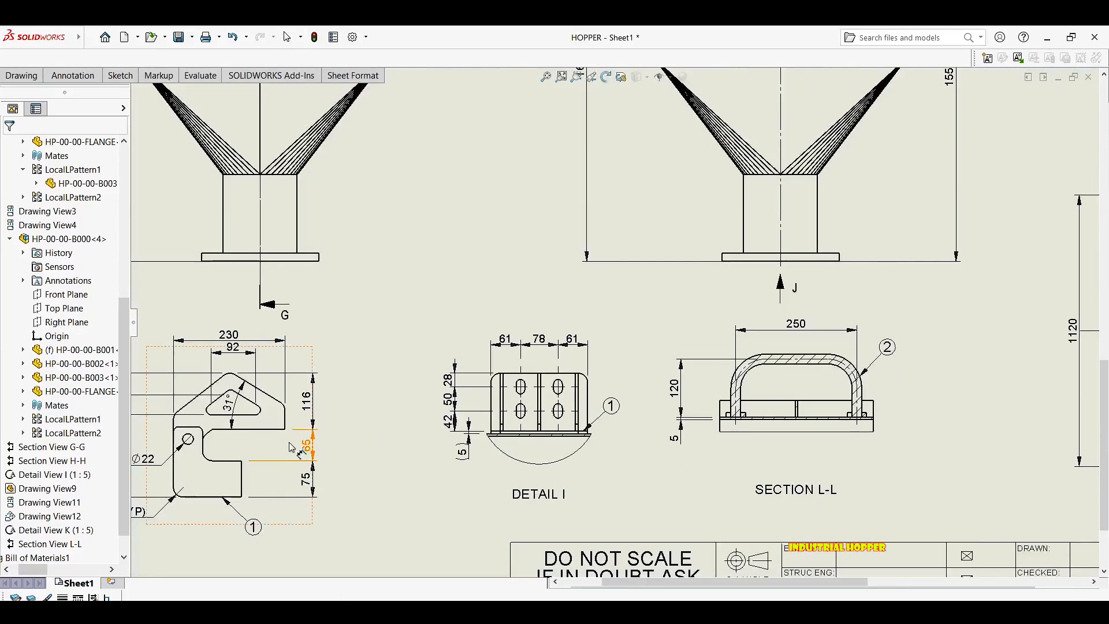
{"action": "left_click", "coordinate": [272, 447]}
{"action": "right_click", "coordinate": [271, 446]}
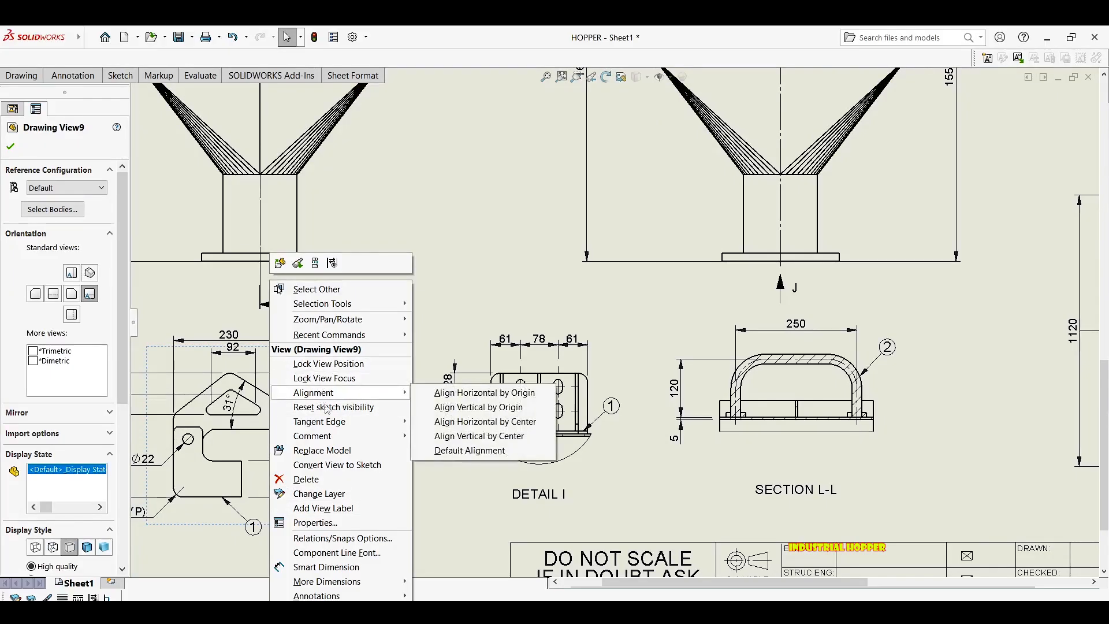
{"action": "left_click", "coordinate": [316, 523]}
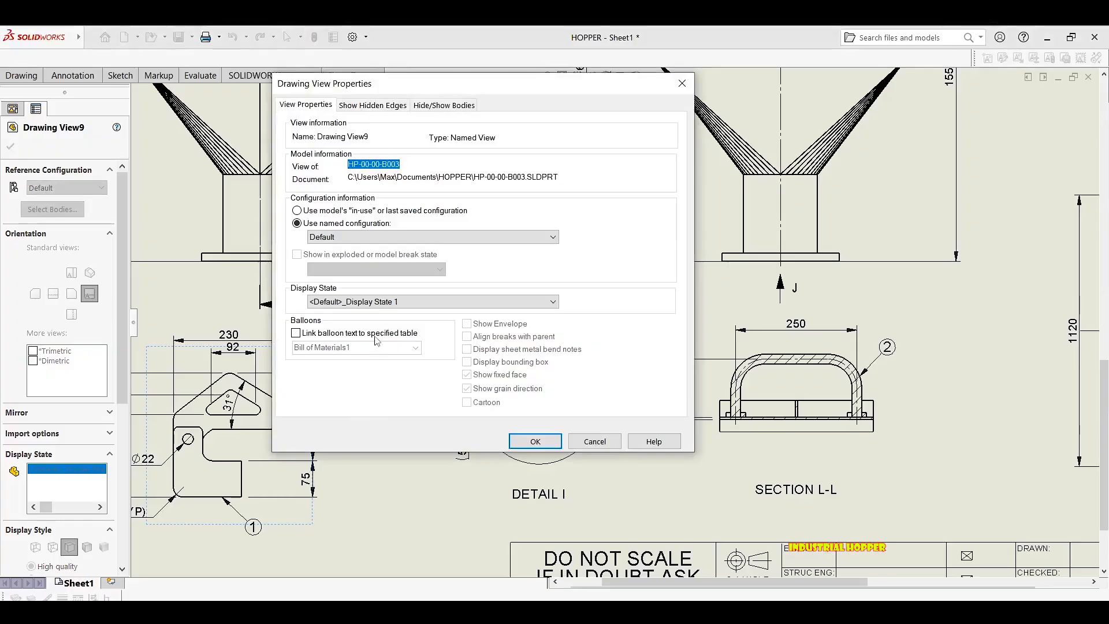
{"action": "left_click", "coordinate": [375, 335]}
{"action": "left_click", "coordinate": [416, 348]}
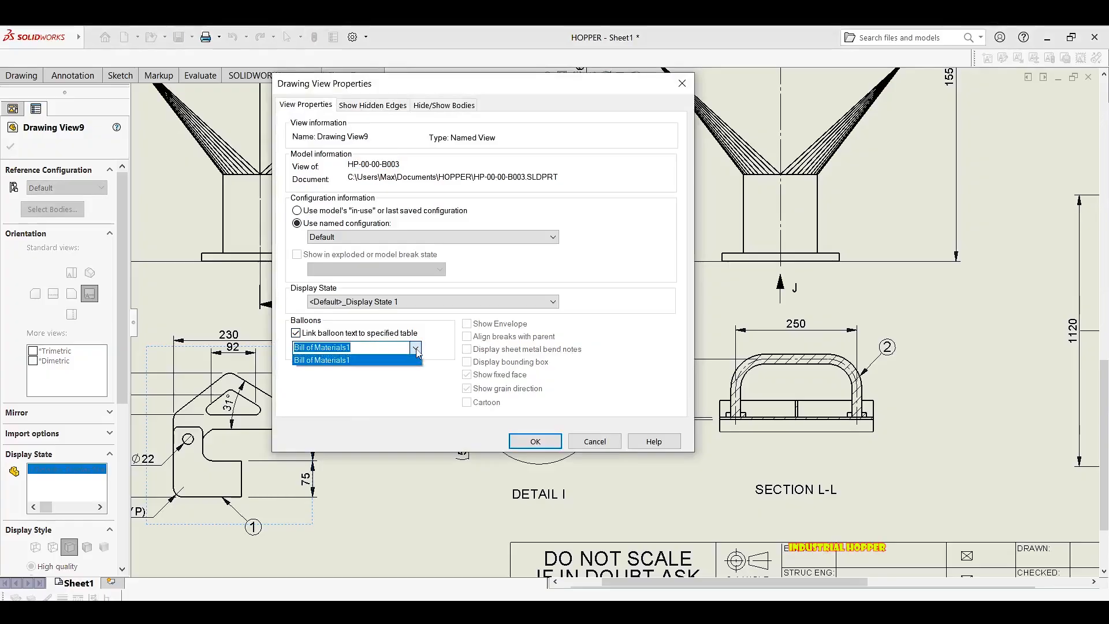
{"action": "left_click", "coordinate": [416, 348]}
{"action": "left_click", "coordinate": [552, 445]}
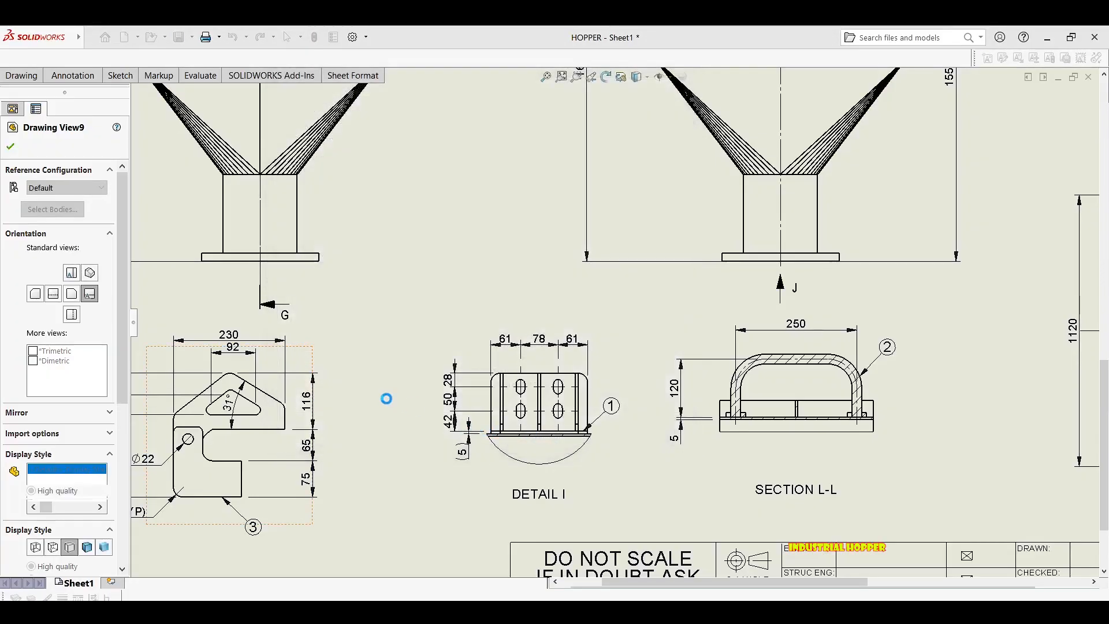
Compare the B003 plate's balloon with the part list under the full hopper isometric view and check the overall sheet.
{"action": "middle_click_drag", "start_coordinate": [363, 411], "coordinate": [406, 380]}
{"action": "scroll", "coordinate": [317, 497], "scroll_direction": "up", "scroll_amount": 9}
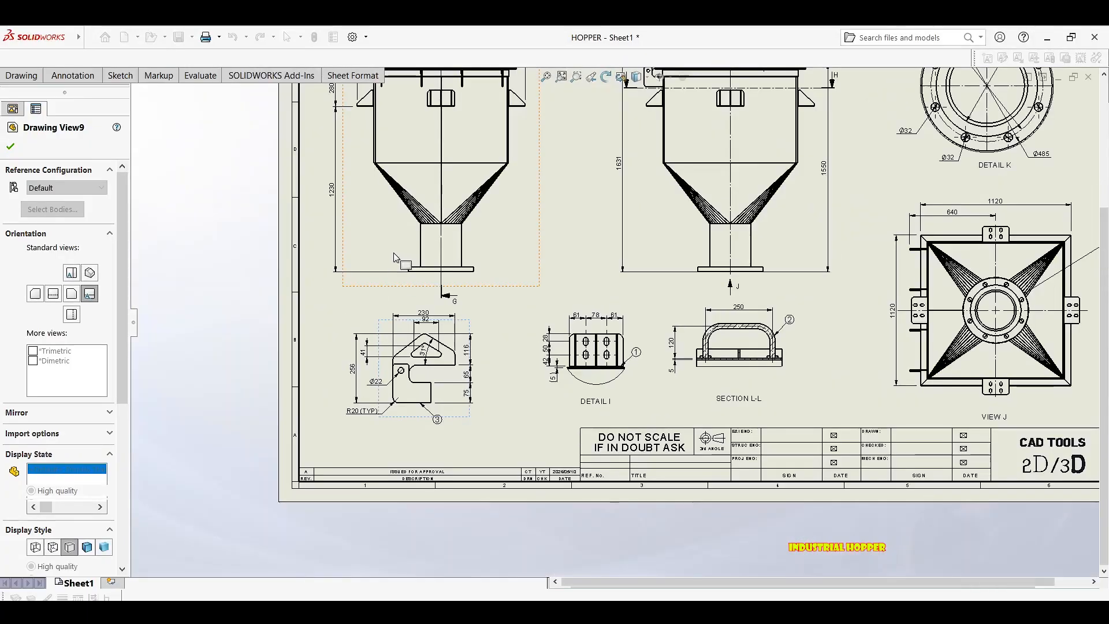
{"action": "scroll", "coordinate": [752, 271], "scroll_direction": "down", "scroll_amount": 4}
{"action": "scroll", "coordinate": [682, 384], "scroll_direction": "down", "scroll_amount": 5}
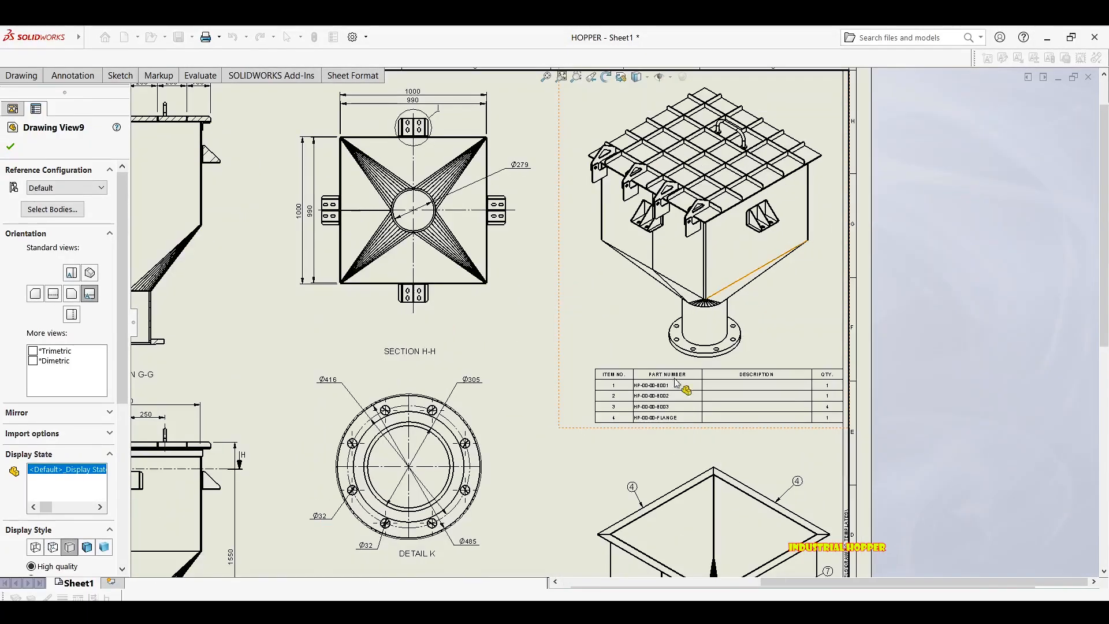
{"action": "left_click", "coordinate": [638, 439]}
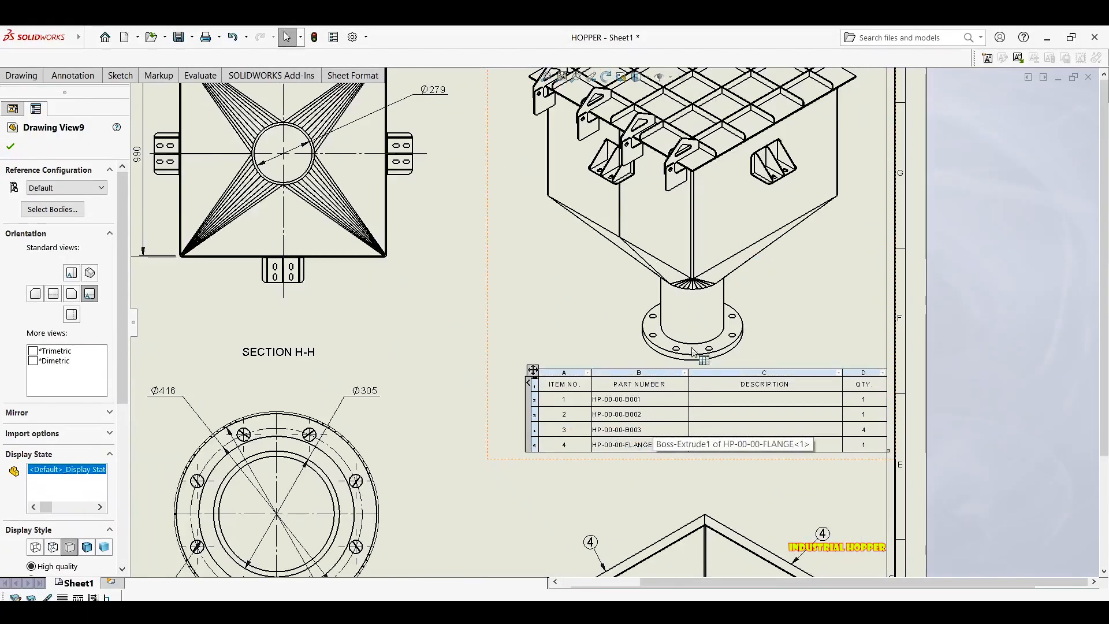
{"action": "scroll", "coordinate": [643, 269], "scroll_direction": "up", "scroll_amount": 8}
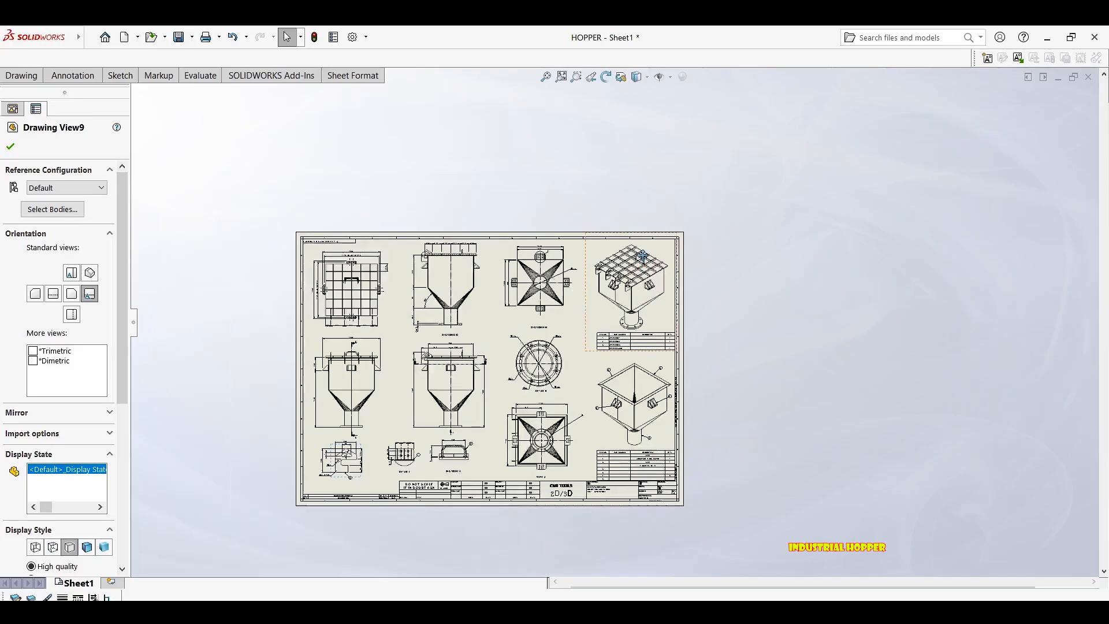
{"action": "scroll", "coordinate": [578, 316], "scroll_direction": "down", "scroll_amount": 2}
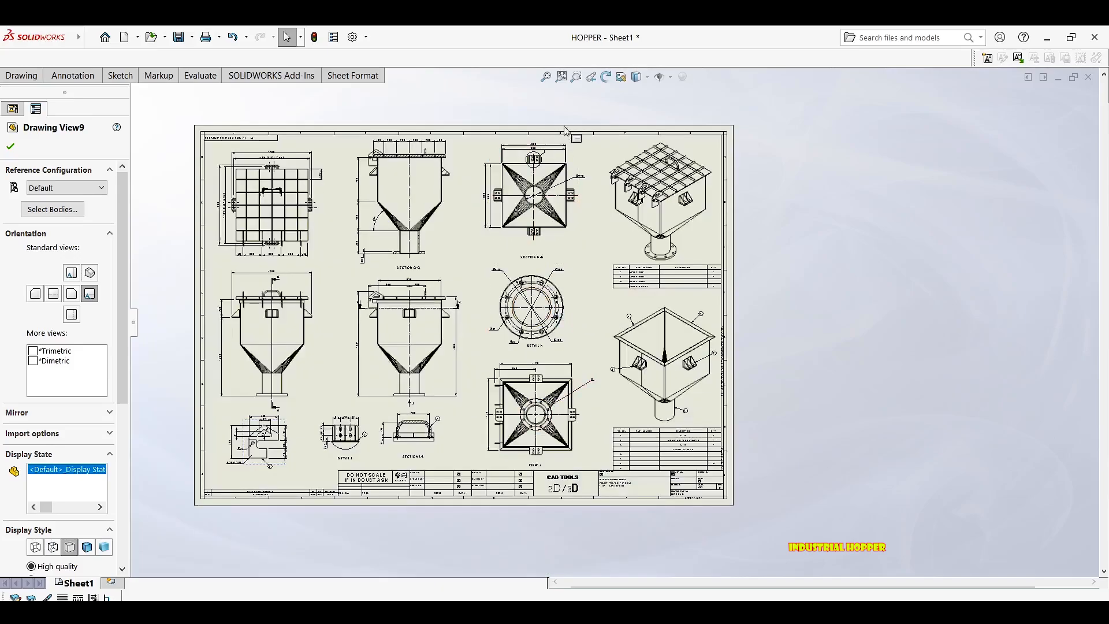
Change the display style of the full hopper assembly isometric view to Shaded With Edges.
{"action": "left_click", "coordinate": [669, 77]}
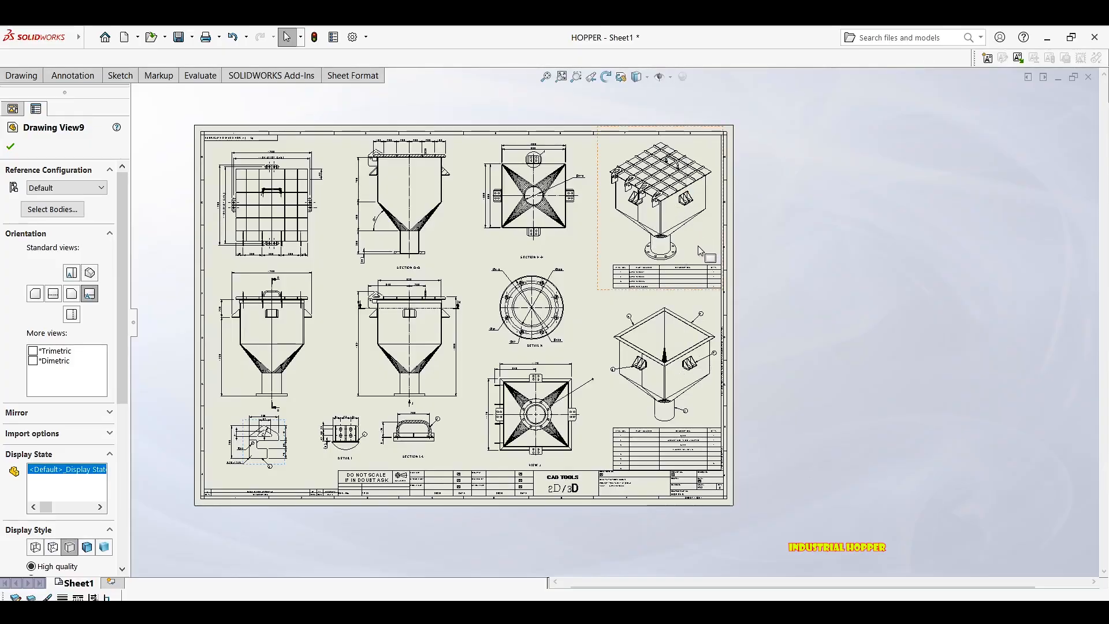
{"action": "left_click", "coordinate": [602, 219]}
{"action": "left_click", "coordinate": [637, 77]}
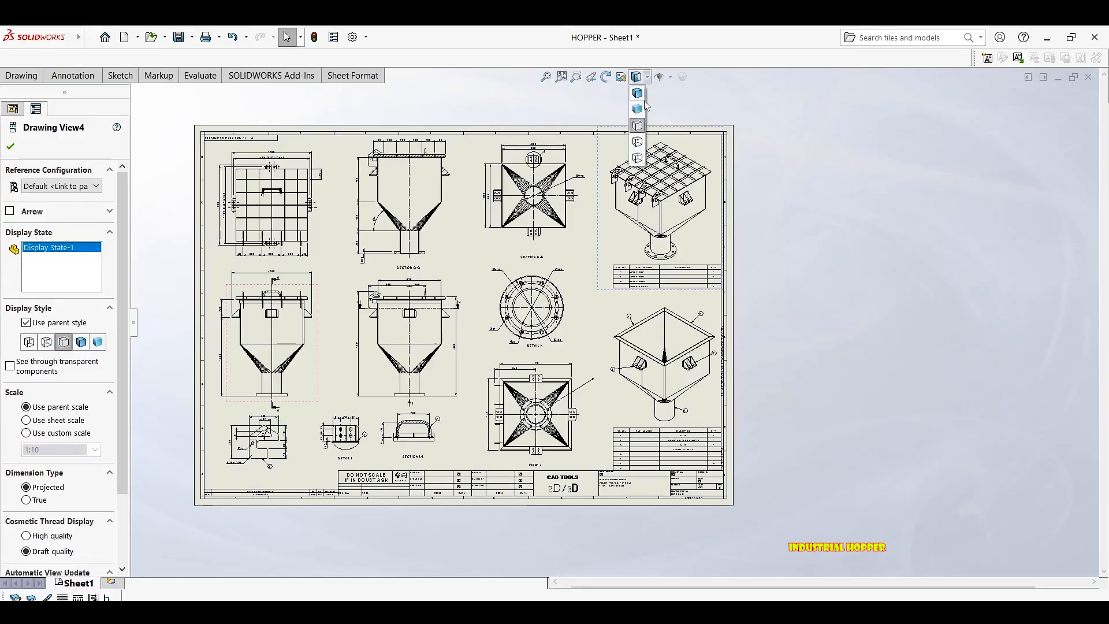
{"action": "left_click", "coordinate": [638, 143]}
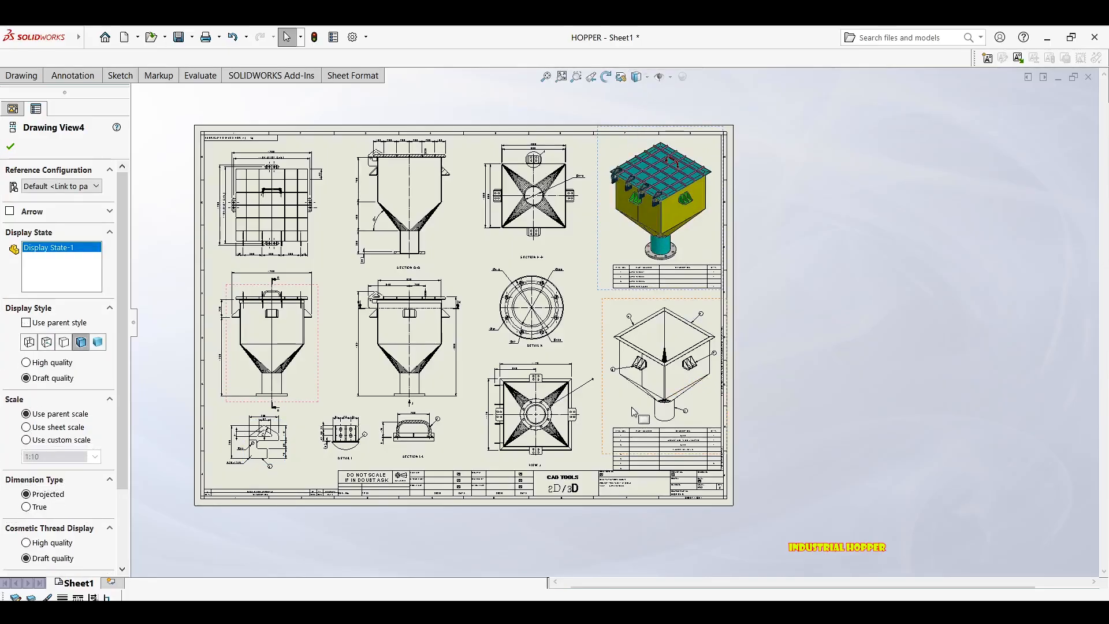
Set the open-top hopper body's isometric view to the Shaded With Edges display style as well.
{"action": "left_click", "coordinate": [639, 416]}
{"action": "left_click", "coordinate": [639, 80]}
{"action": "left_click", "coordinate": [636, 97]}
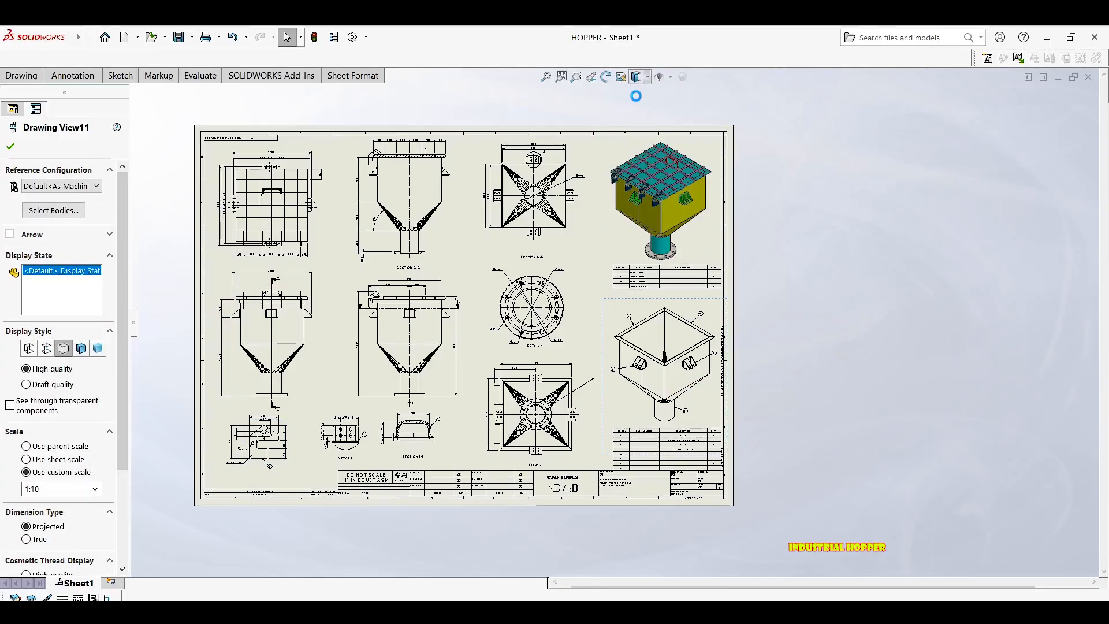
{"action": "left_click", "coordinate": [787, 147]}
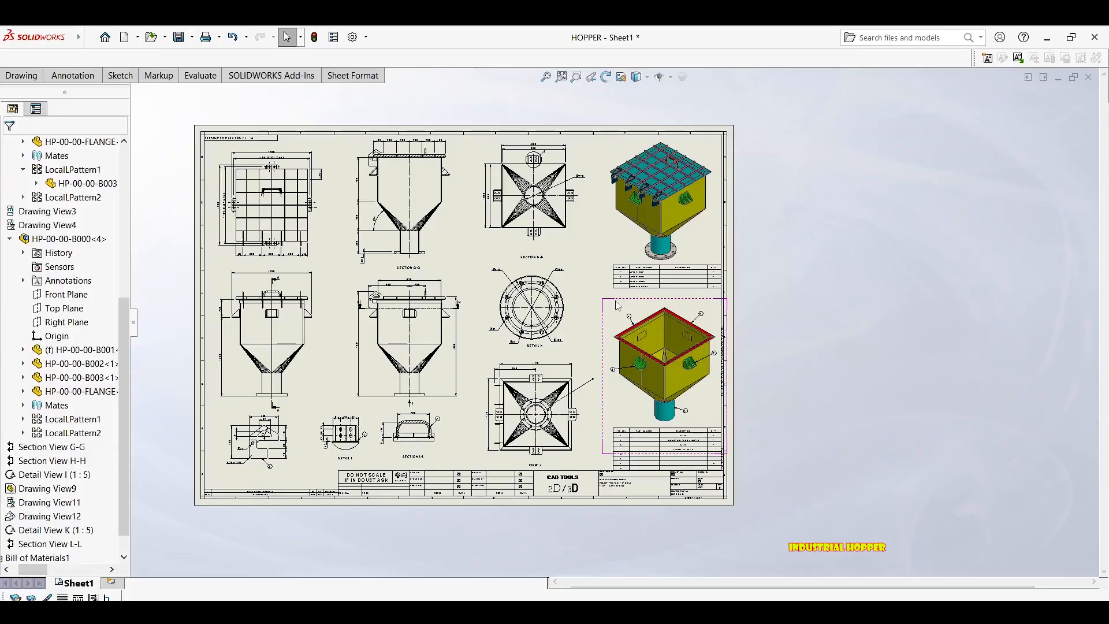
Save the HOPPER drawing together with all modified referenced models.
{"action": "key", "text": "f"}
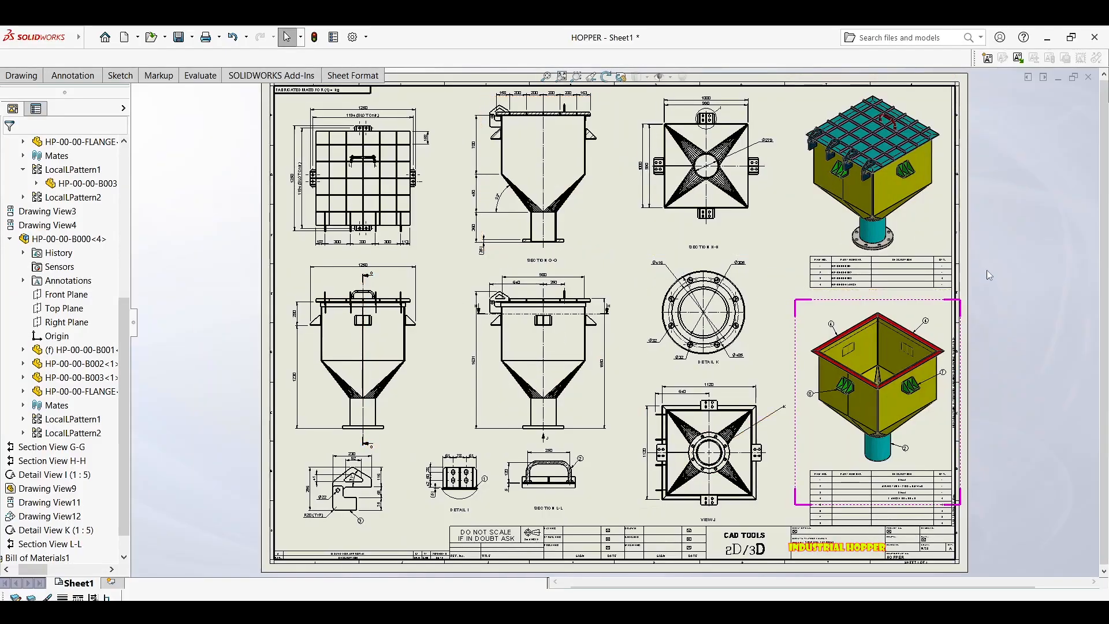
{"action": "key", "text": "ctrl+s"}
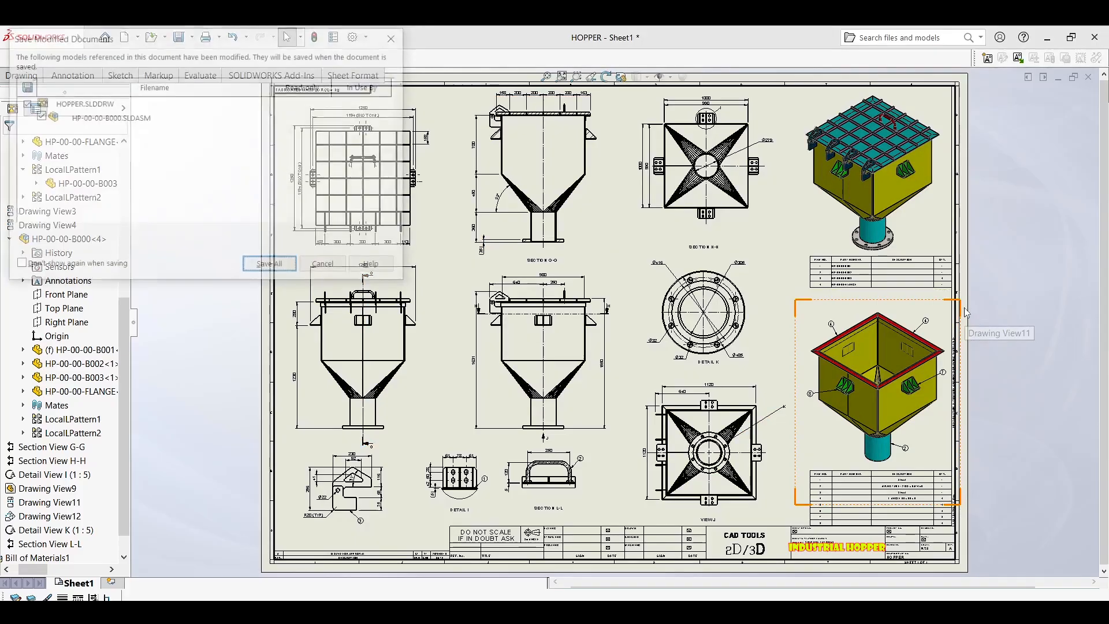
{"action": "left_click", "coordinate": [279, 269]}
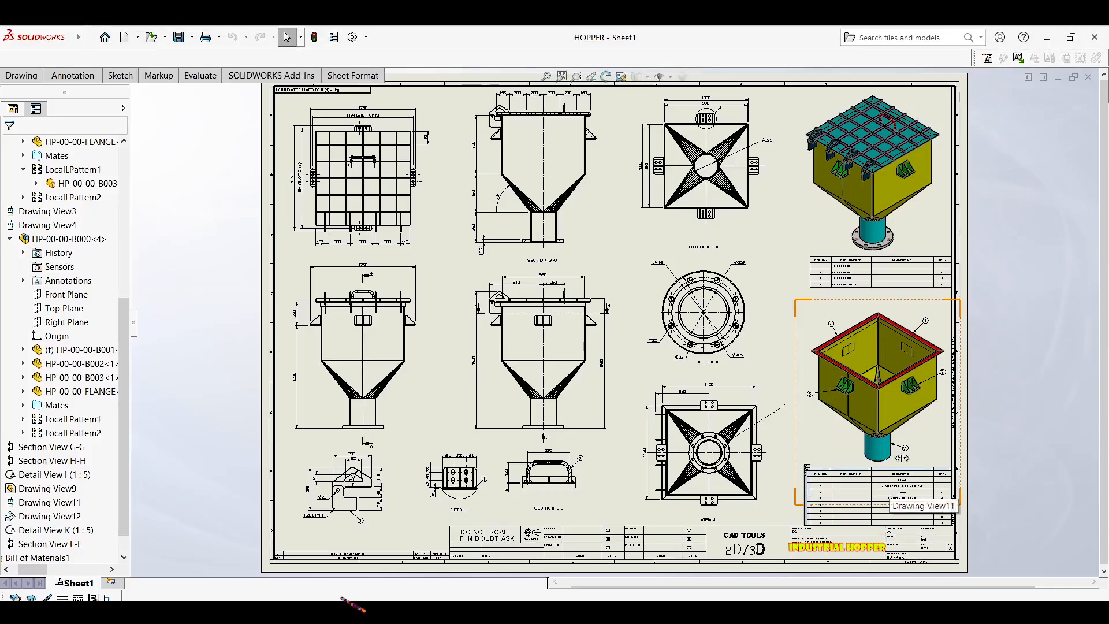
Examine the hopper body's bill of materials, Detail K and the assembly's bill of materials against their views.
{"action": "middle_click_drag", "start_coordinate": [832, 496], "coordinate": [679, 371]}
{"action": "scroll", "coordinate": [680, 371], "scroll_direction": "down", "scroll_amount": 1}
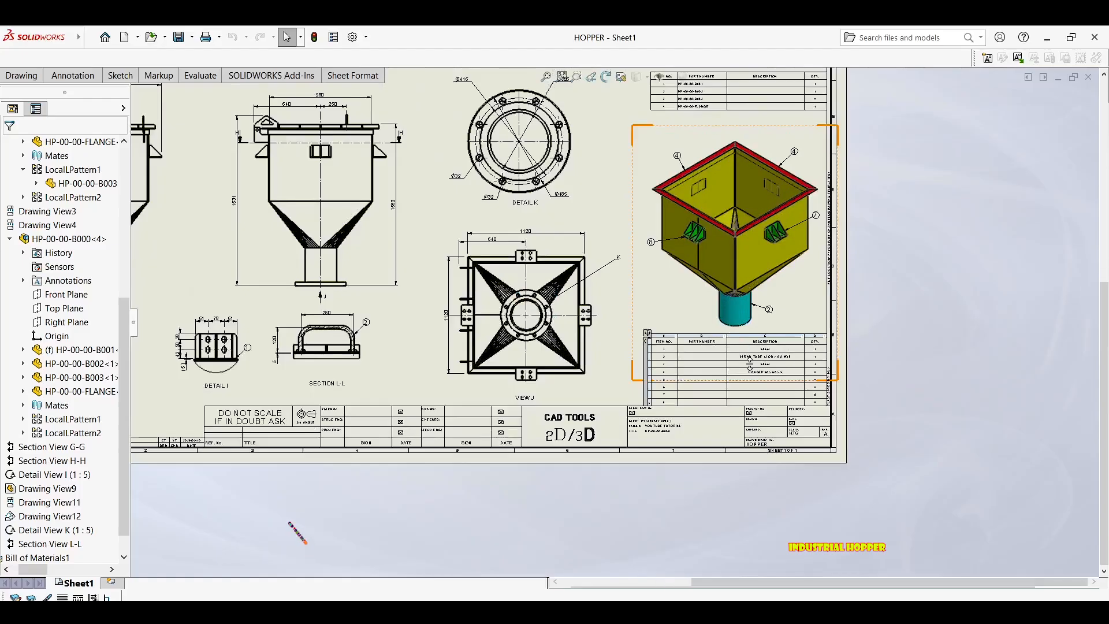
{"action": "scroll", "coordinate": [749, 362], "scroll_direction": "down", "scroll_amount": 4}
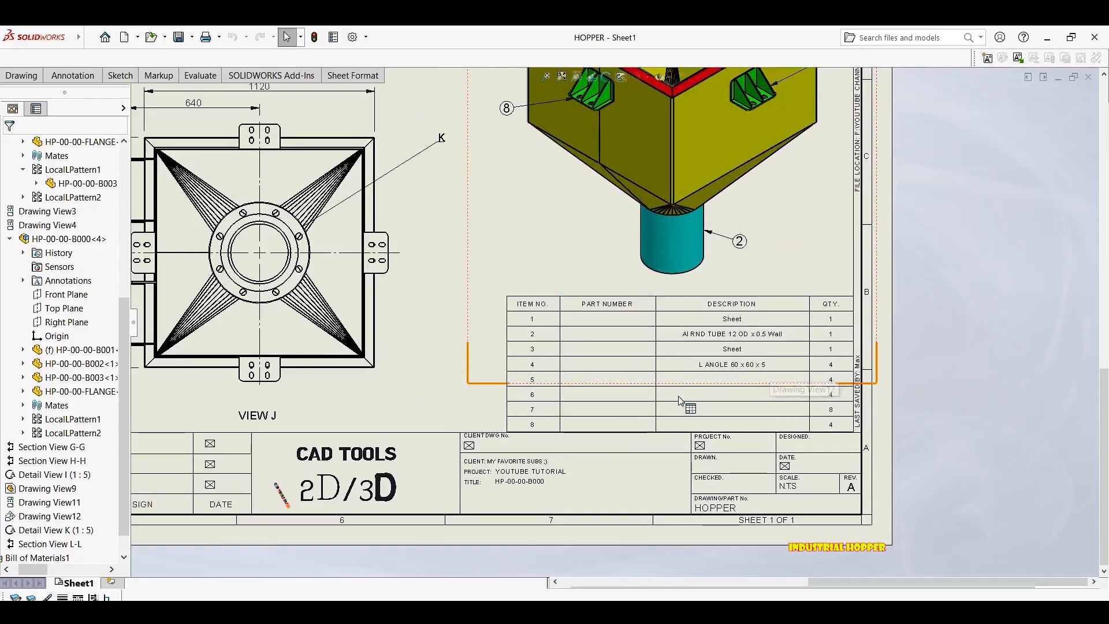
{"action": "left_click", "coordinate": [680, 399]}
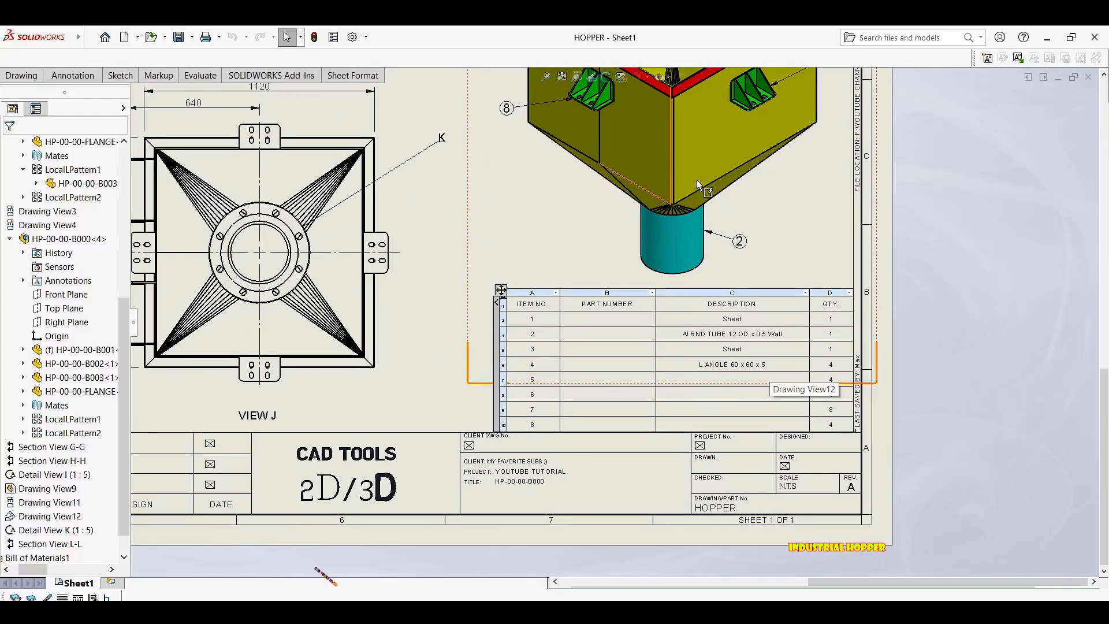
{"action": "key", "text": "Escape"}
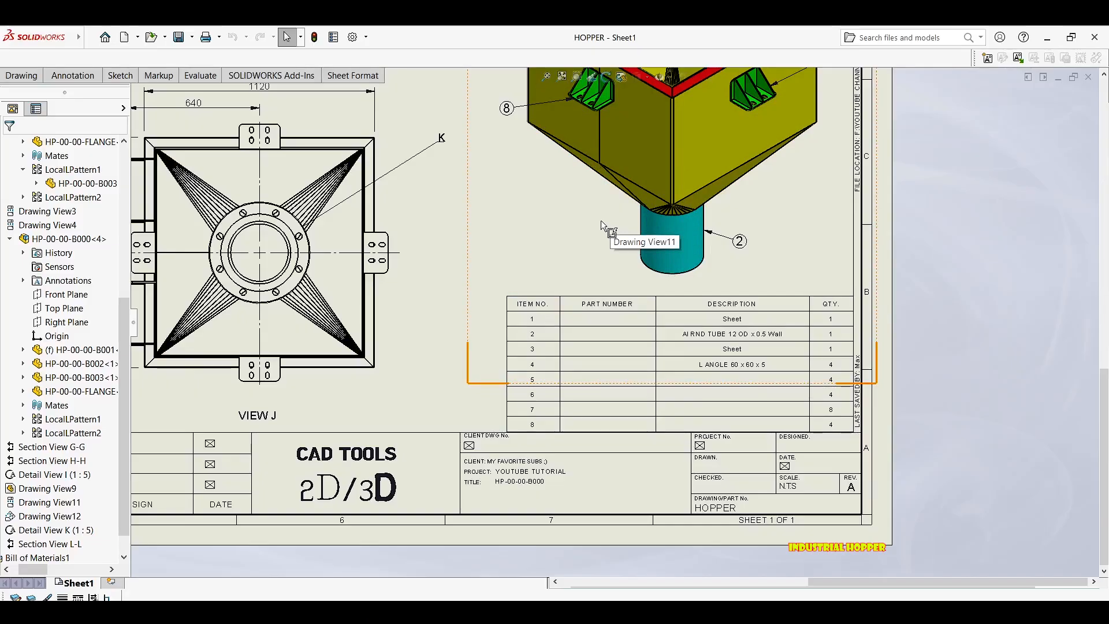
{"action": "middle_click_drag", "start_coordinate": [532, 311], "coordinate": [522, 500]}
{"action": "scroll", "coordinate": [521, 501], "scroll_direction": "up", "scroll_amount": 1}
{"action": "mouse_move", "coordinate": [506, 243]}
{"action": "middle_mouse_down"}
{"action": "mouse_move", "coordinate": [520, 309]}
{"action": "mouse_move", "coordinate": [486, 441]}
{"action": "middle_mouse_up"}
{"action": "scroll", "coordinate": [618, 260], "scroll_direction": "down", "scroll_amount": 1}
{"action": "middle_click_drag", "start_coordinate": [248, 317], "coordinate": [483, 299]}
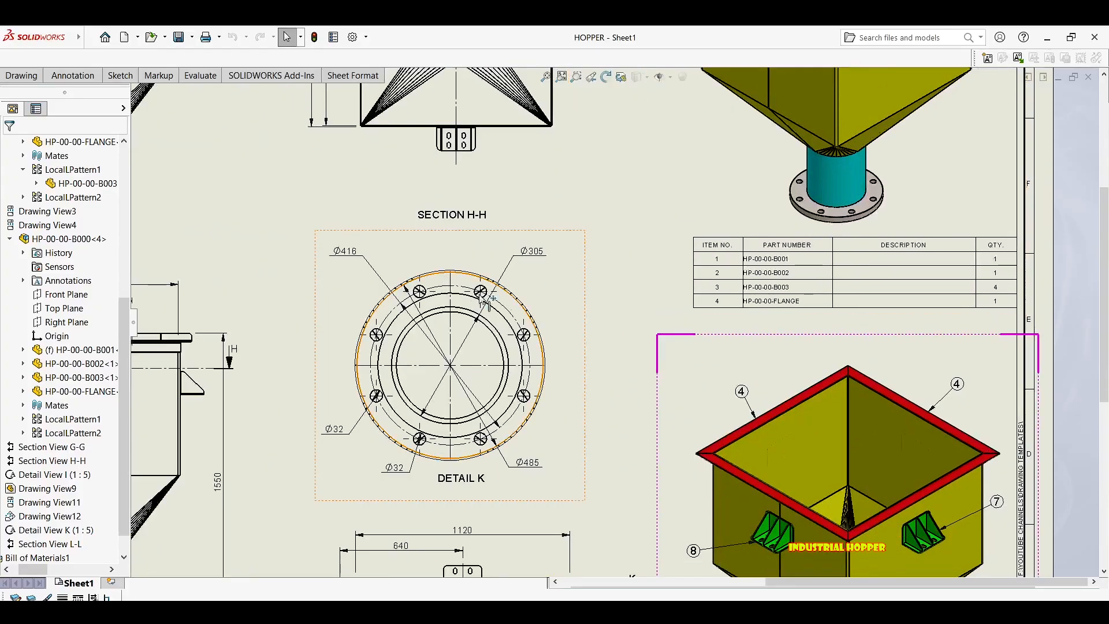
{"action": "middle_click_drag", "start_coordinate": [578, 290], "coordinate": [590, 278]}
{"action": "scroll", "coordinate": [672, 268], "scroll_direction": "up", "scroll_amount": 1}
{"action": "middle_click_drag", "start_coordinate": [672, 268], "coordinate": [565, 387]}
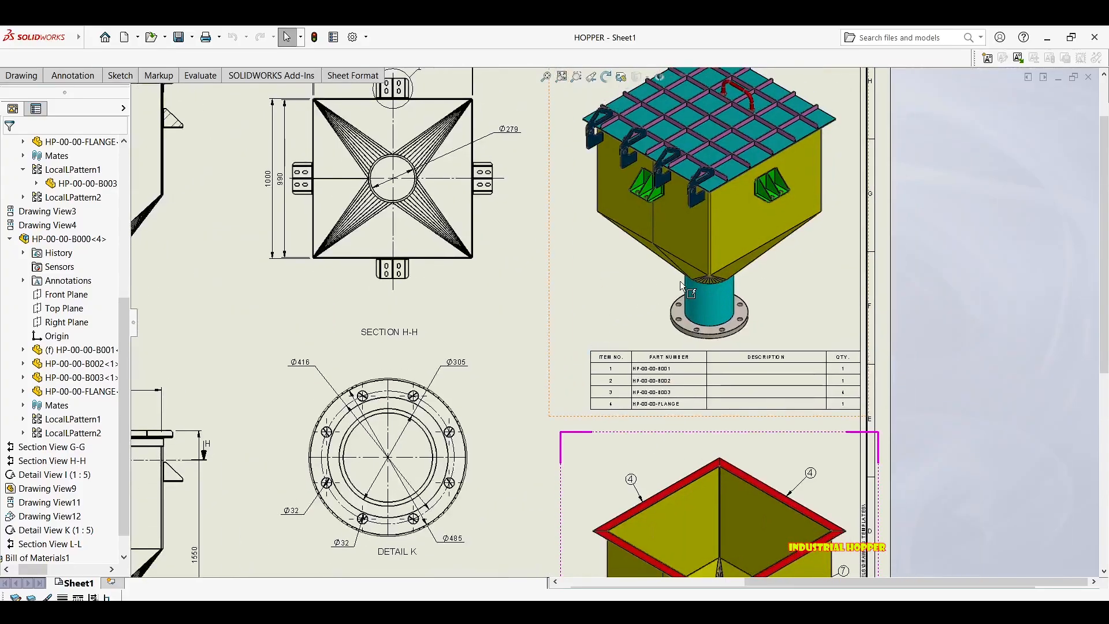
{"action": "middle_click_drag", "start_coordinate": [480, 366], "coordinate": [490, 348]}
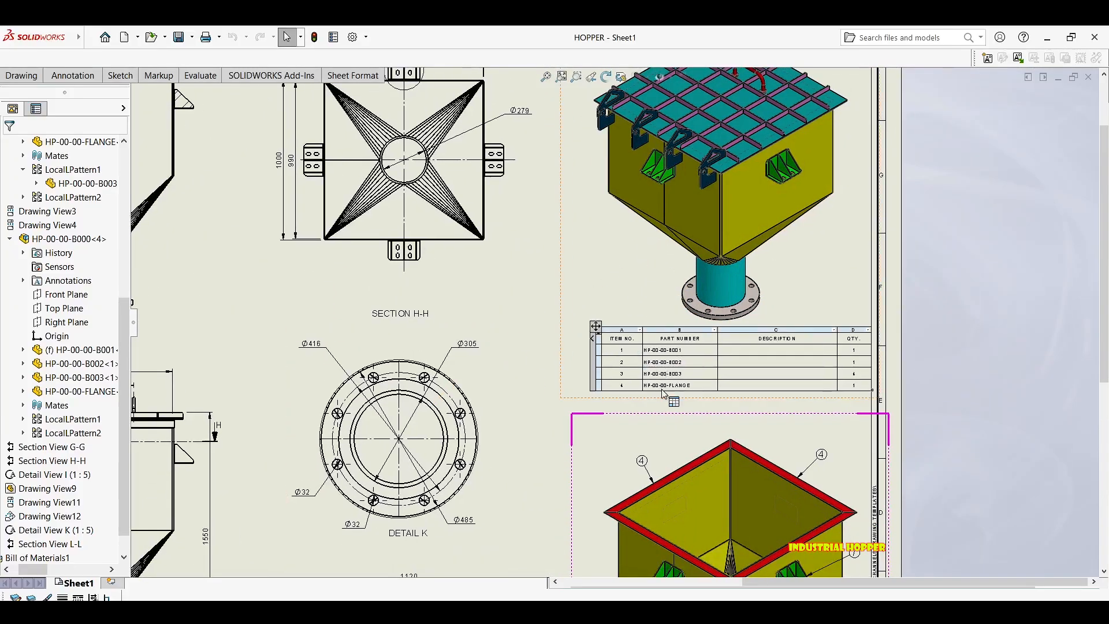
{"action": "mouse_move", "coordinate": [673, 371]}
{"action": "middle_mouse_down"}
{"action": "mouse_move", "coordinate": [721, 258]}
{"action": "mouse_move", "coordinate": [653, 195]}
{"action": "mouse_move", "coordinate": [655, 174]}
{"action": "mouse_move", "coordinate": [668, 196]}
{"action": "mouse_move", "coordinate": [619, 225]}
{"action": "middle_mouse_up"}
{"action": "scroll", "coordinate": [675, 259], "scroll_direction": "up", "scroll_amount": 2}
{"action": "scroll", "coordinate": [620, 225], "scroll_direction": "down", "scroll_amount": 3}
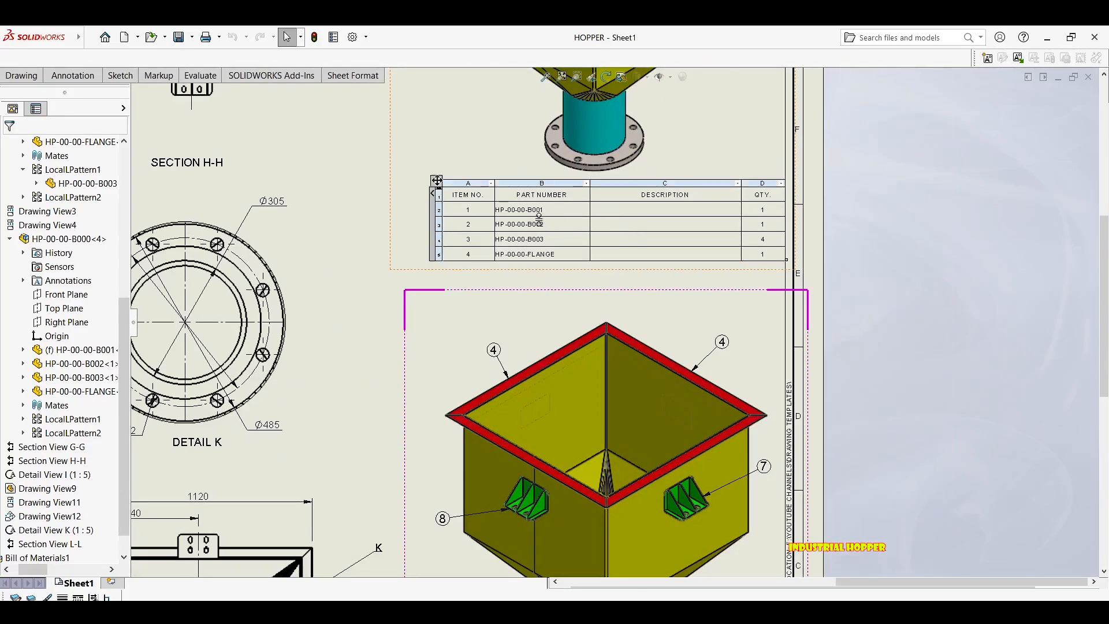
{"action": "scroll", "coordinate": [541, 222], "scroll_direction": "down", "scroll_amount": 1}
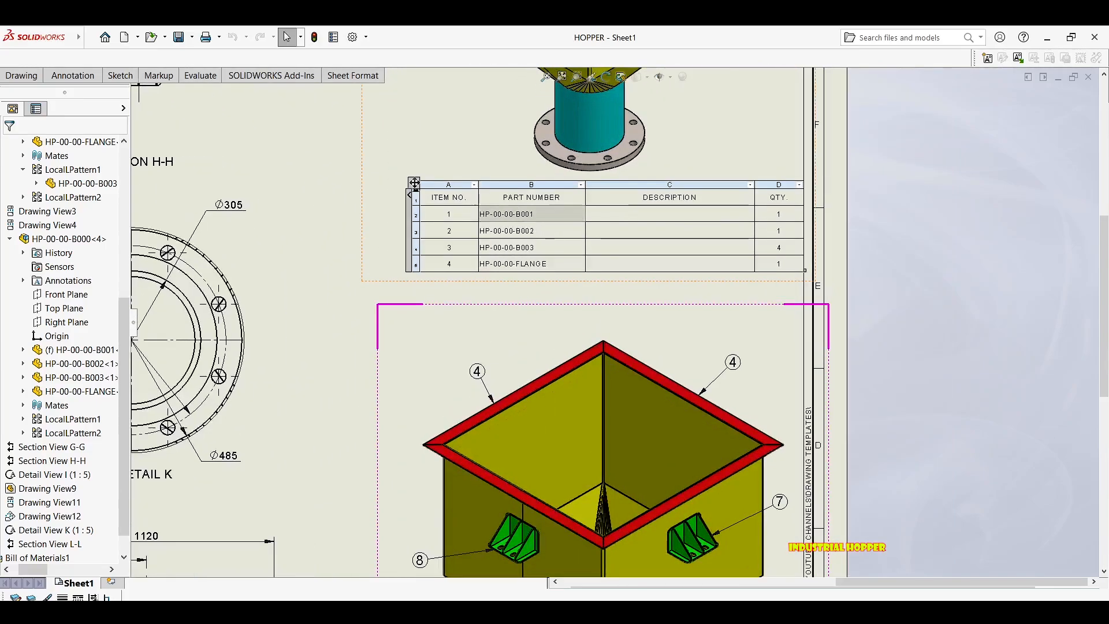
{"action": "right_click", "coordinate": [515, 223]}
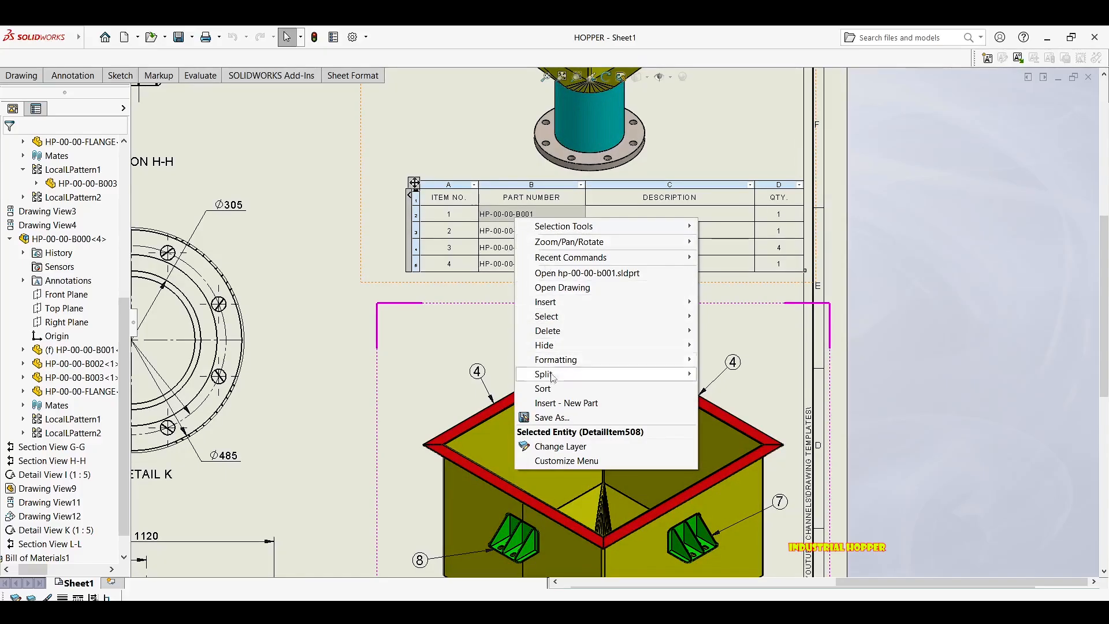
{"action": "left_click", "coordinate": [552, 289]}
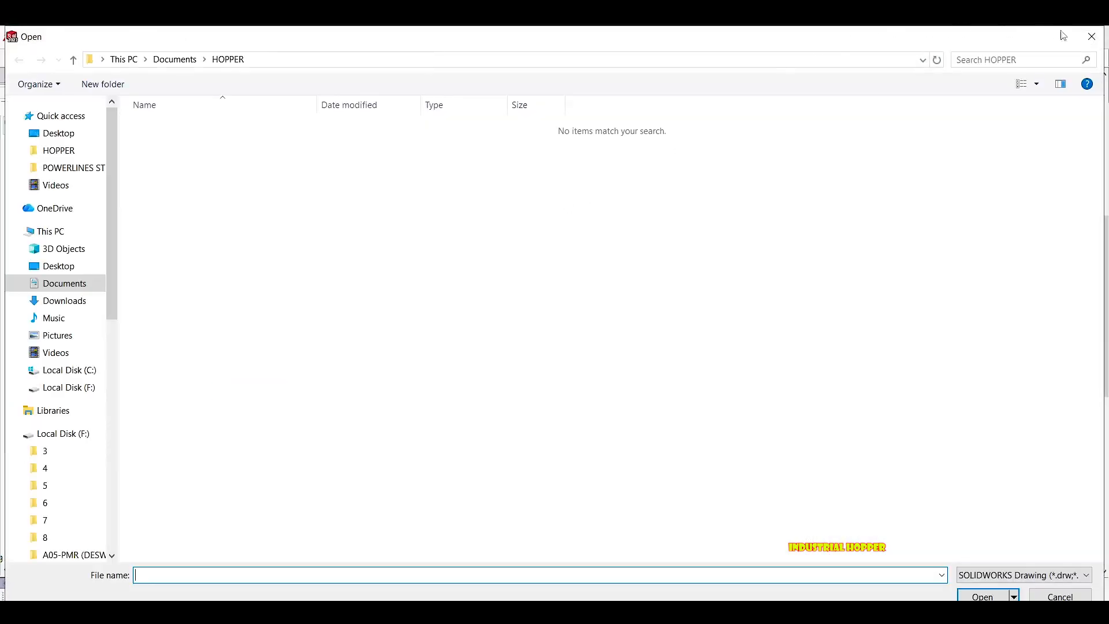
{"action": "left_click", "coordinate": [1091, 36]}
{"action": "scroll", "coordinate": [560, 248], "scroll_direction": "up", "scroll_amount": 3}
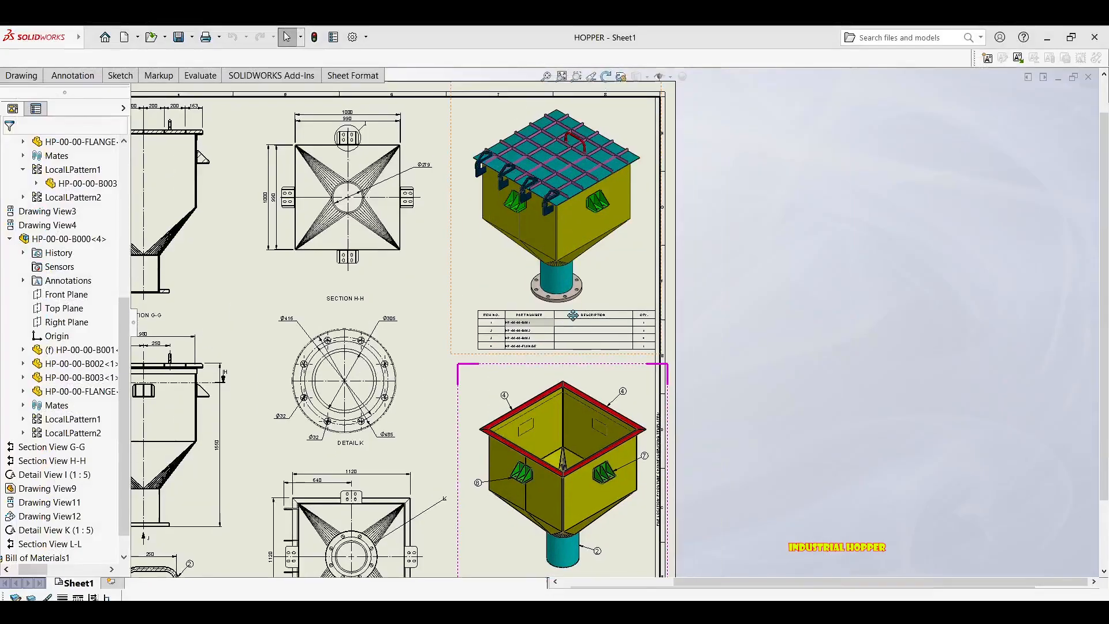
{"action": "scroll", "coordinate": [524, 340], "scroll_direction": "down", "scroll_amount": 3}
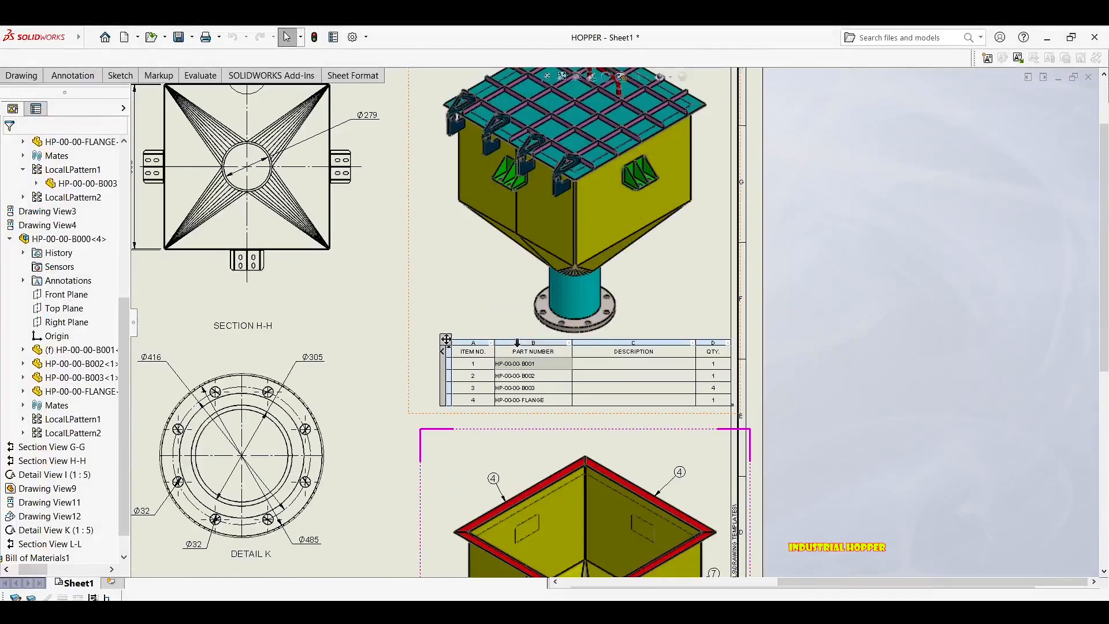
{"action": "right_click", "coordinate": [542, 364]}
{"action": "left_click", "coordinate": [566, 188]}
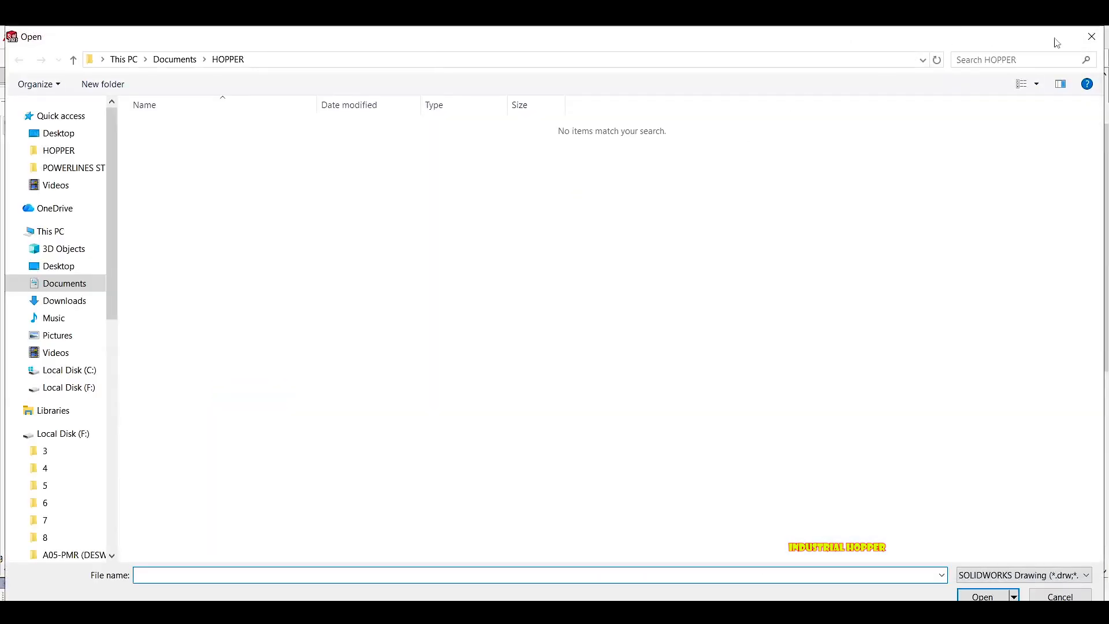
{"action": "left_click", "coordinate": [1089, 37]}
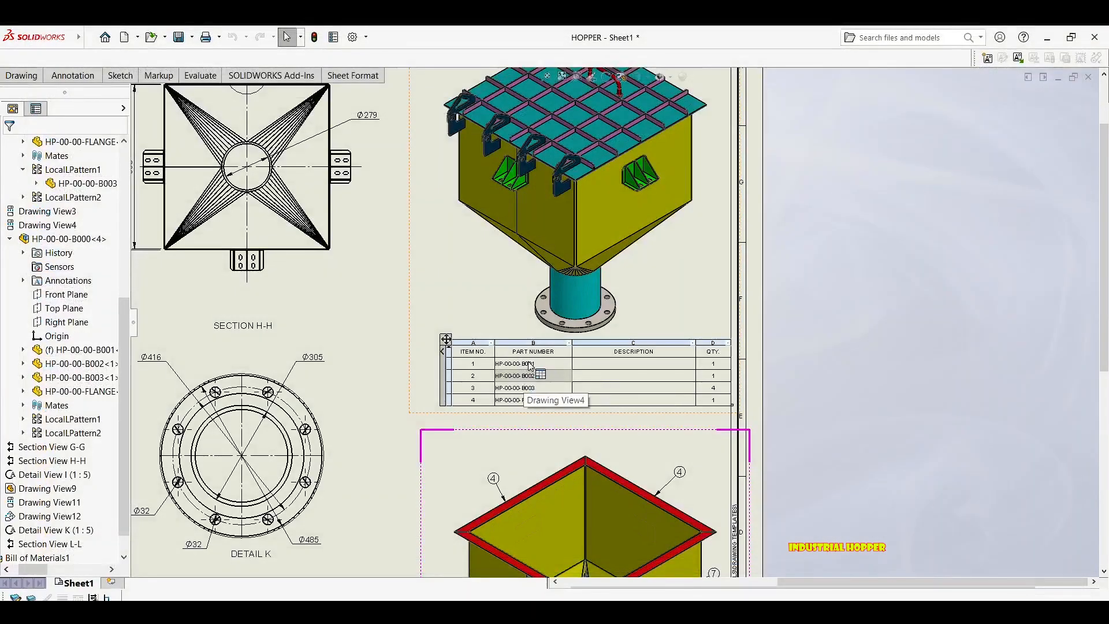
Open the HP-00-00-B001 part model from its row in the assembly's bill of materials.
{"action": "right_click", "coordinate": [529, 365]}
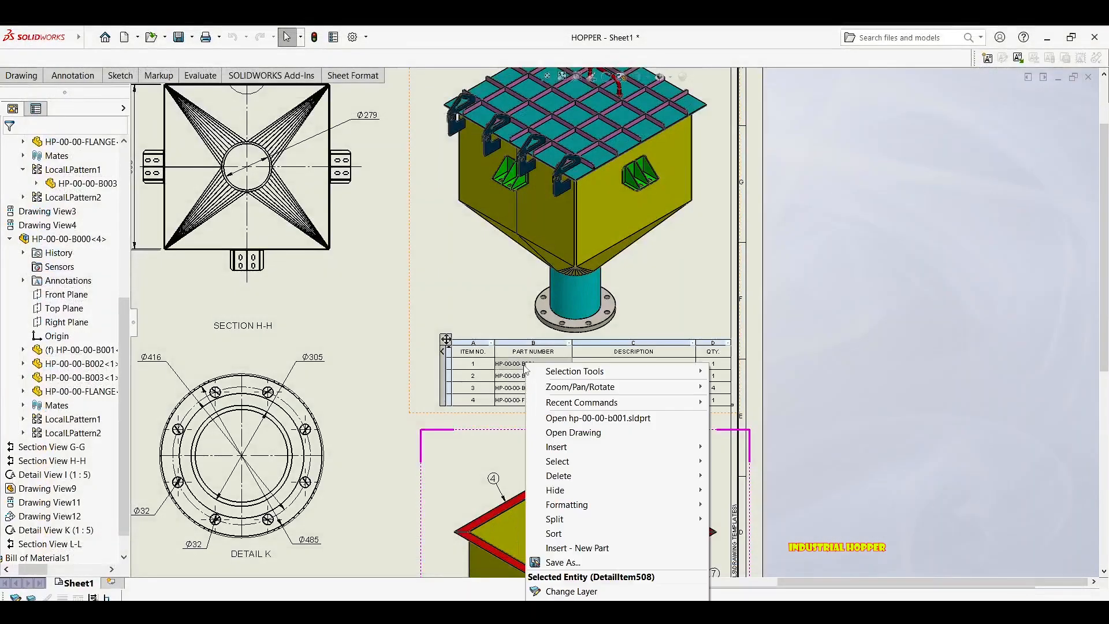
{"action": "left_click", "coordinate": [605, 418]}
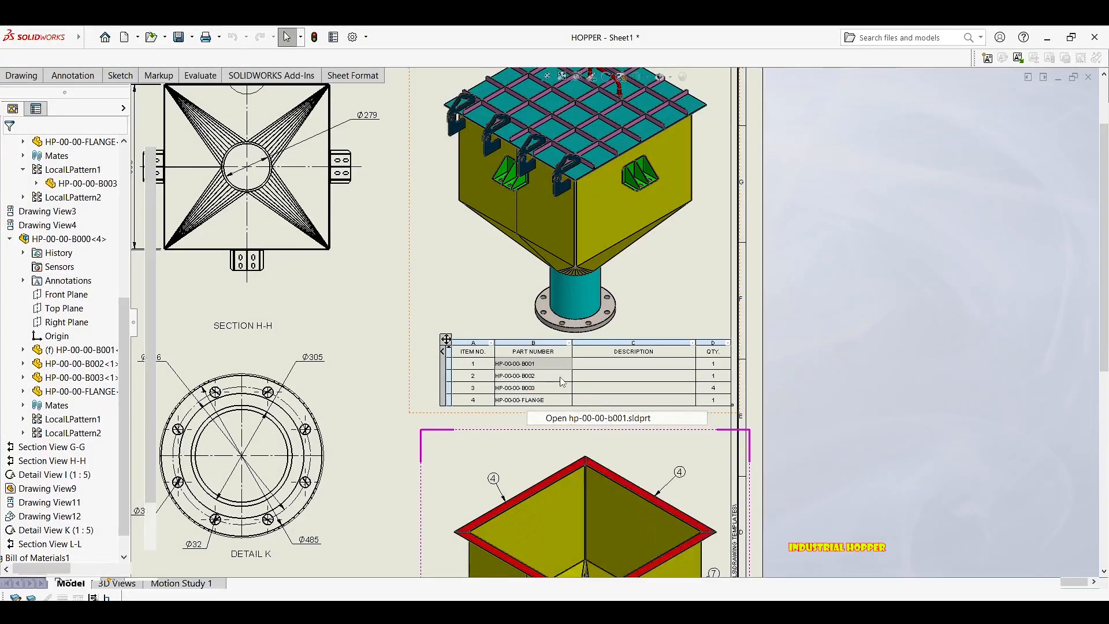
{"action": "scroll", "coordinate": [564, 272], "scroll_direction": "up", "scroll_amount": 3}
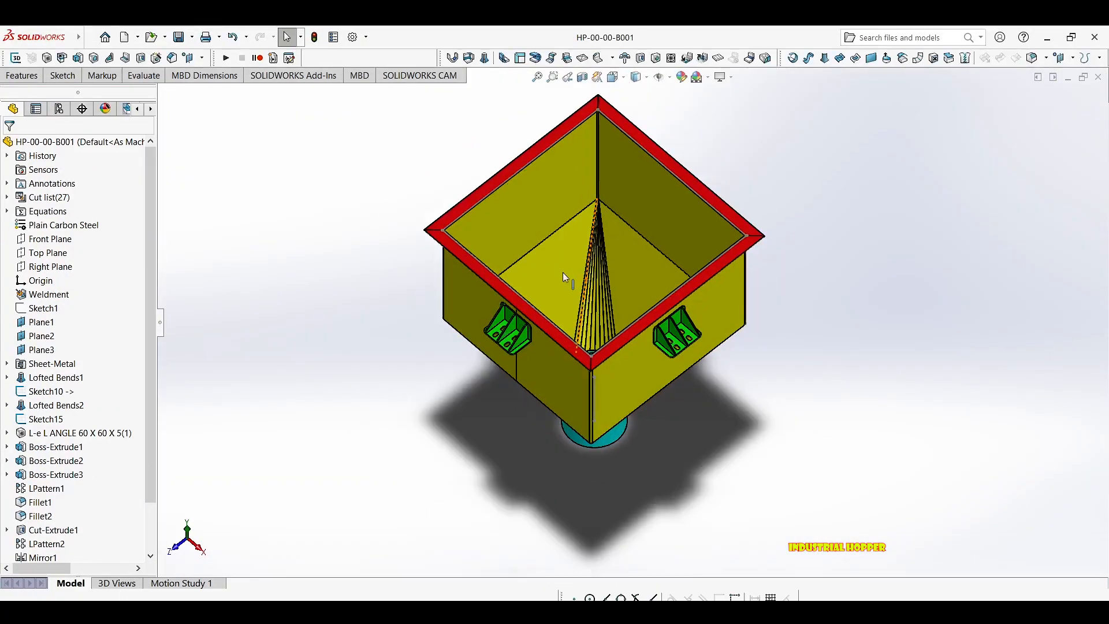
{"action": "middle_click_drag", "start_coordinate": [621, 279], "coordinate": [598, 199]}
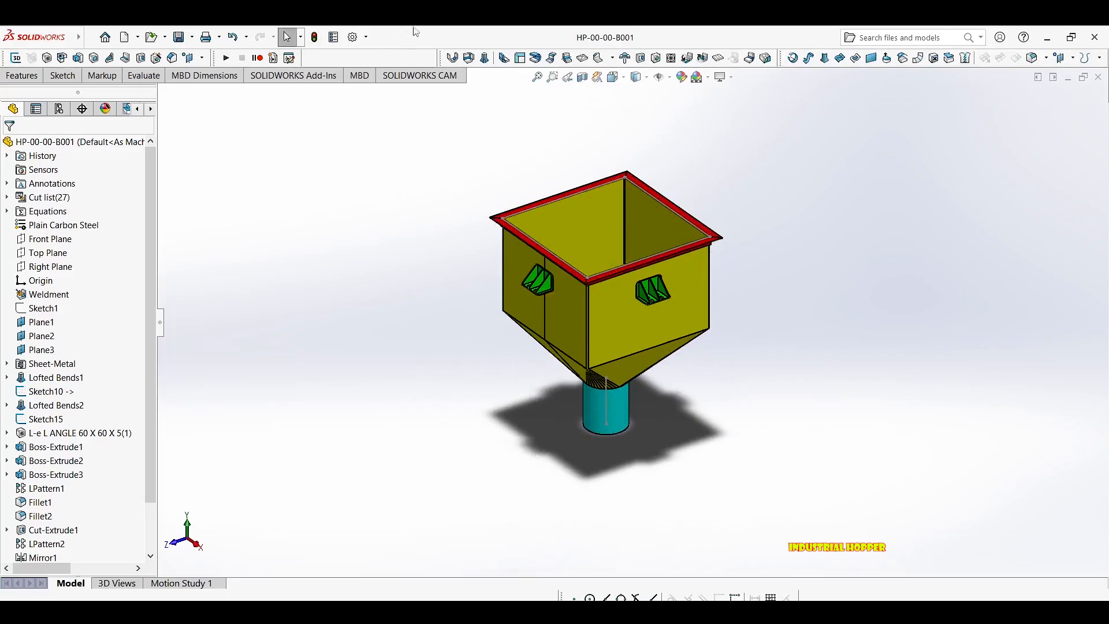
Add a configuration-specific Description property with the value HOPPER to the HP-00-00-B001 part and save the part.
{"action": "left_click", "coordinate": [334, 39]}
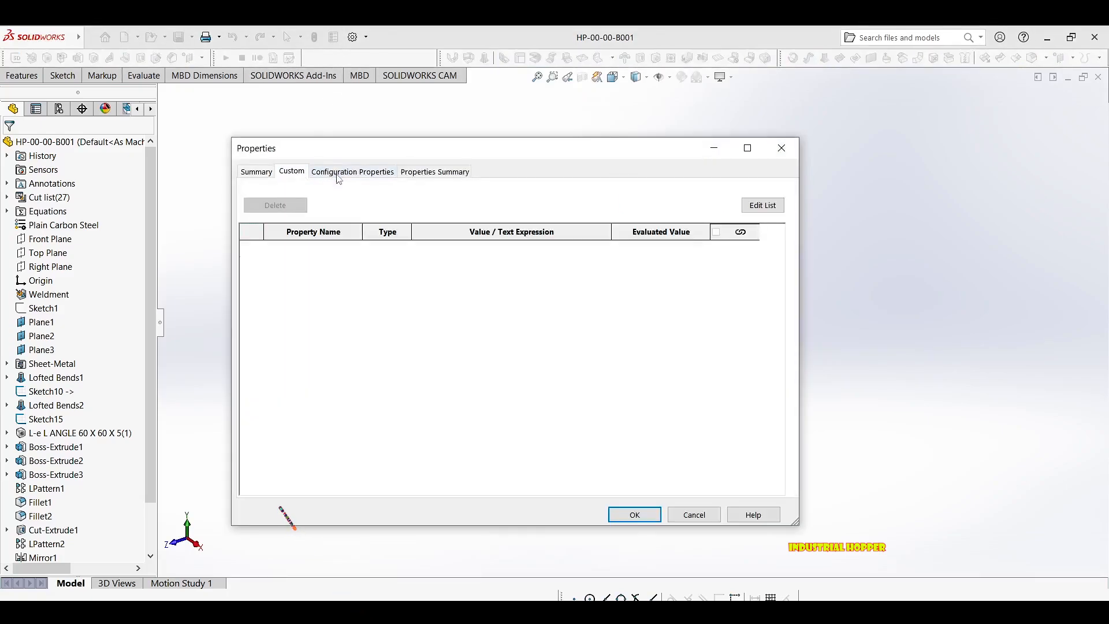
{"action": "left_click", "coordinate": [334, 173]}
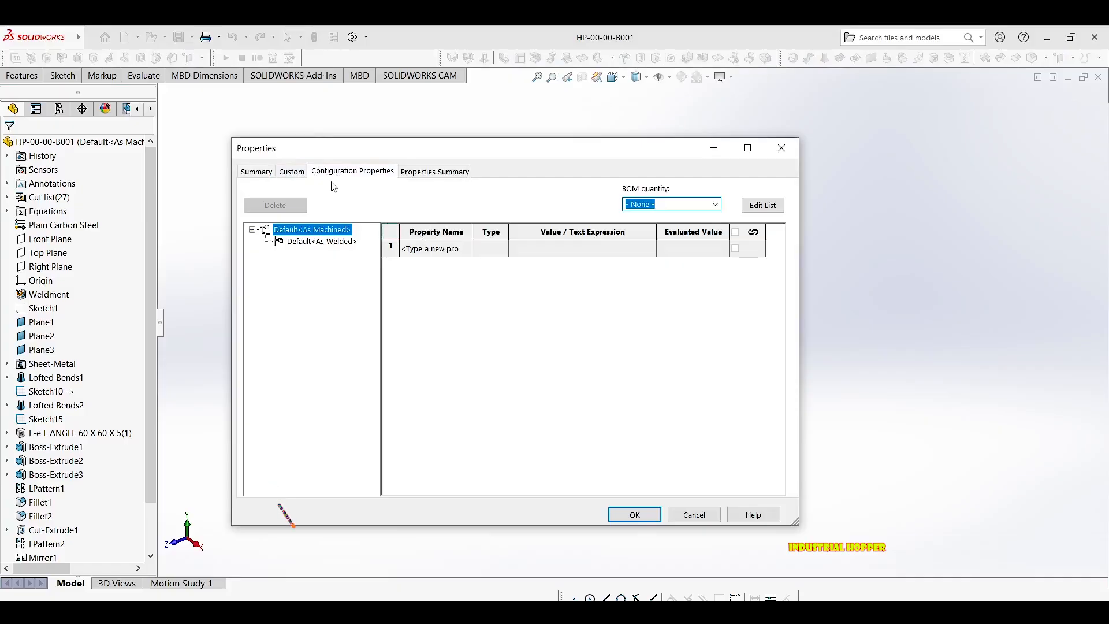
{"action": "left_click", "coordinate": [292, 172]}
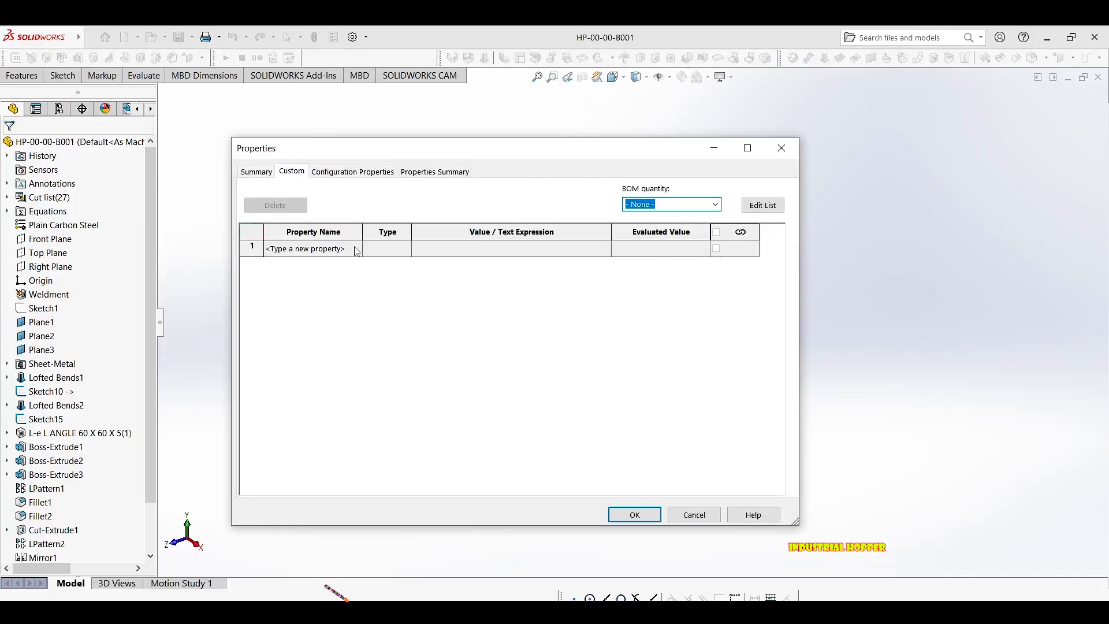
{"action": "left_click", "coordinate": [353, 172]}
{"action": "left_click", "coordinate": [456, 249]}
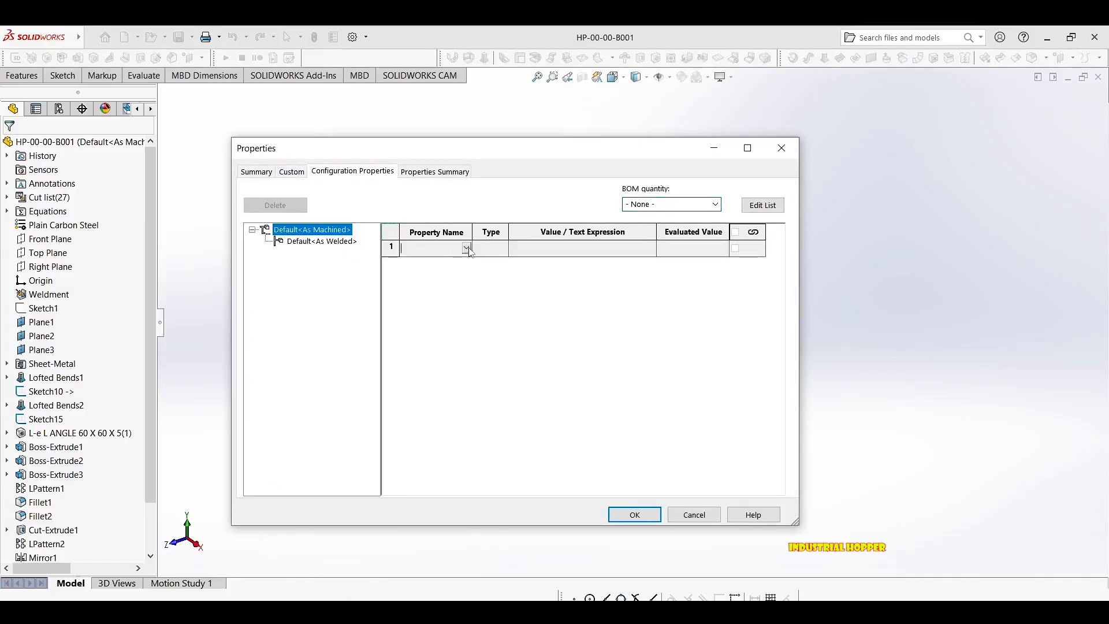
{"action": "left_click", "coordinate": [425, 262]}
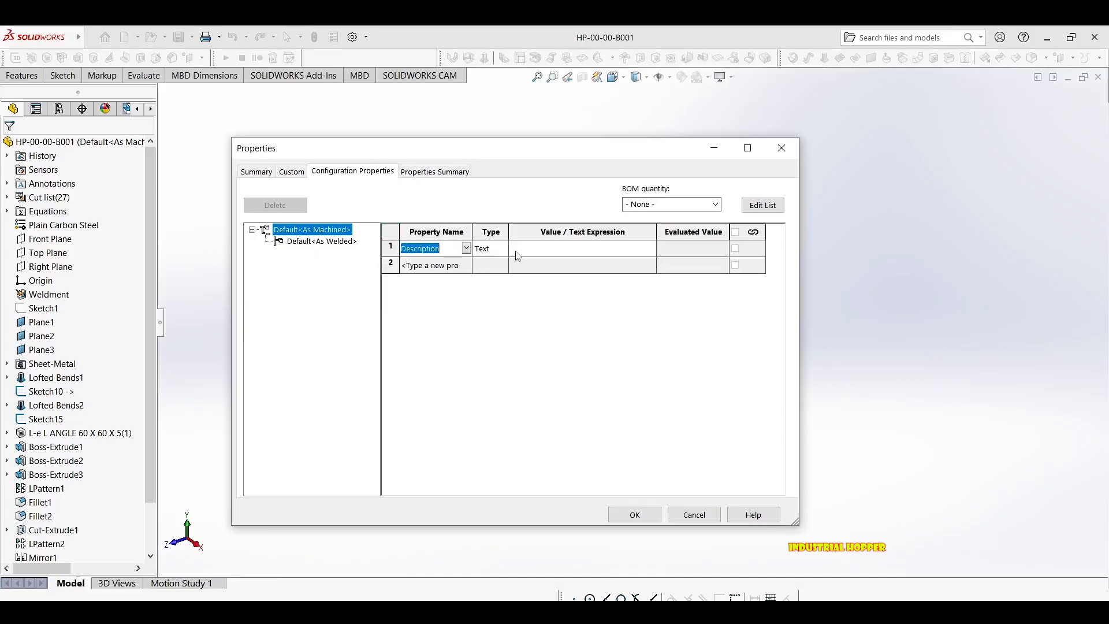
{"action": "left_click", "coordinate": [552, 248]}
{"action": "type", "text": "HOPPER"}
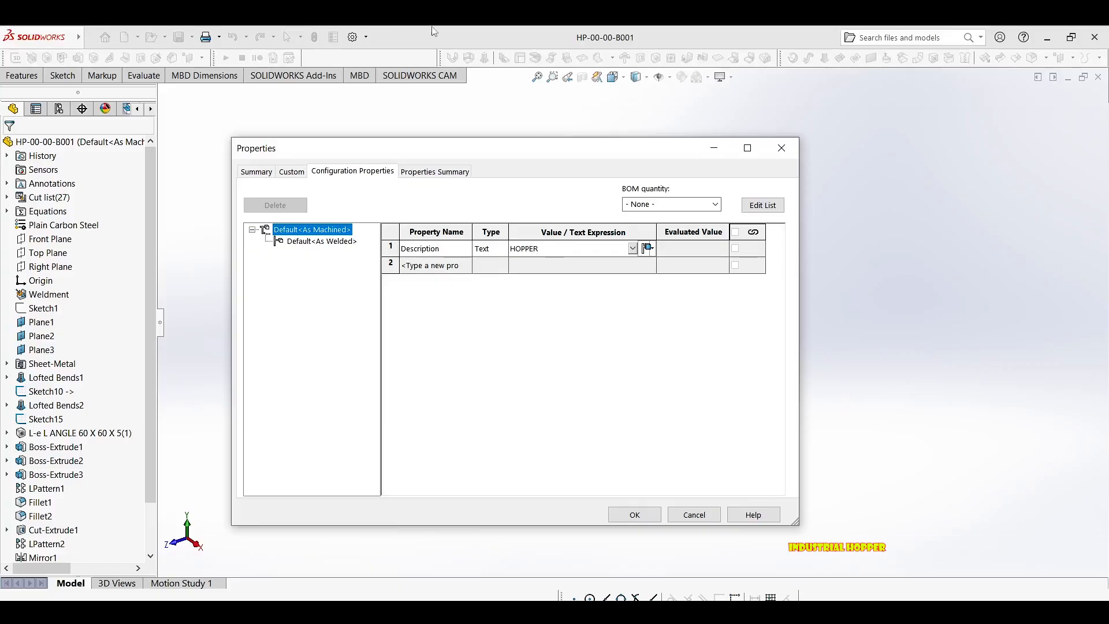
{"action": "left_click", "coordinate": [638, 516]}
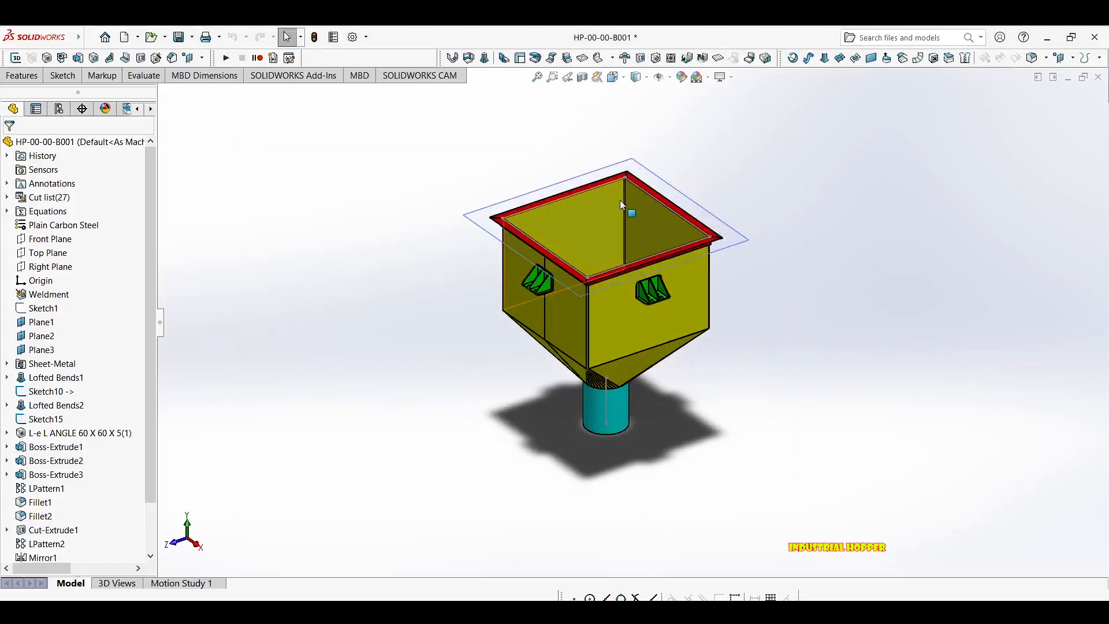
{"action": "key", "text": "ctrl+s"}
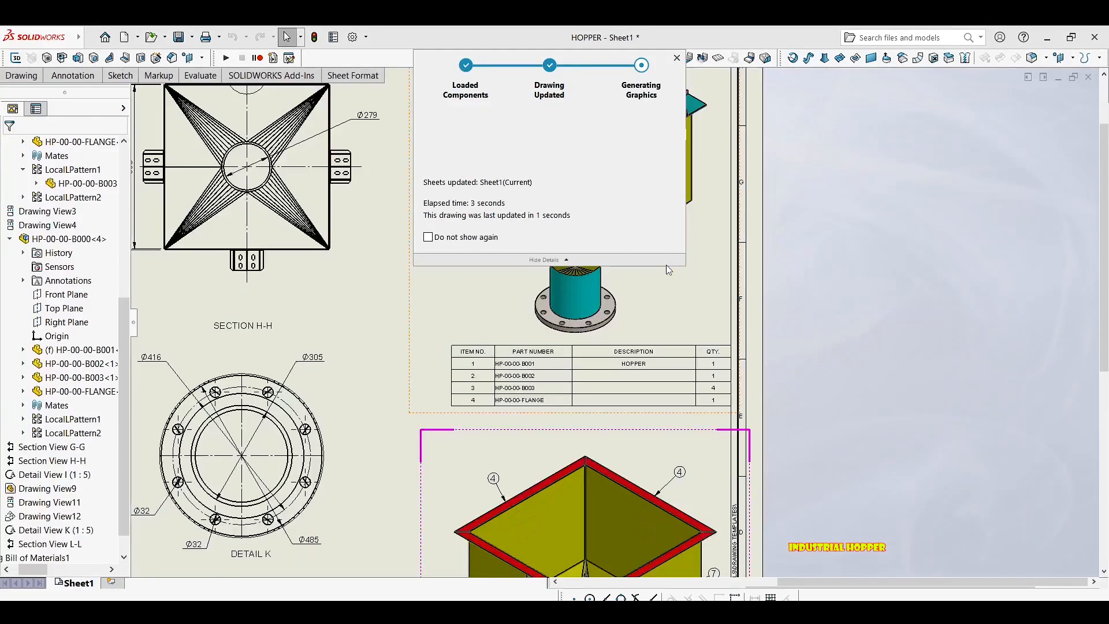
Open the HP-00-00-B002 part model from the assembly's bill of materials in the HOPPER drawing.
{"action": "left_click", "coordinate": [641, 374]}
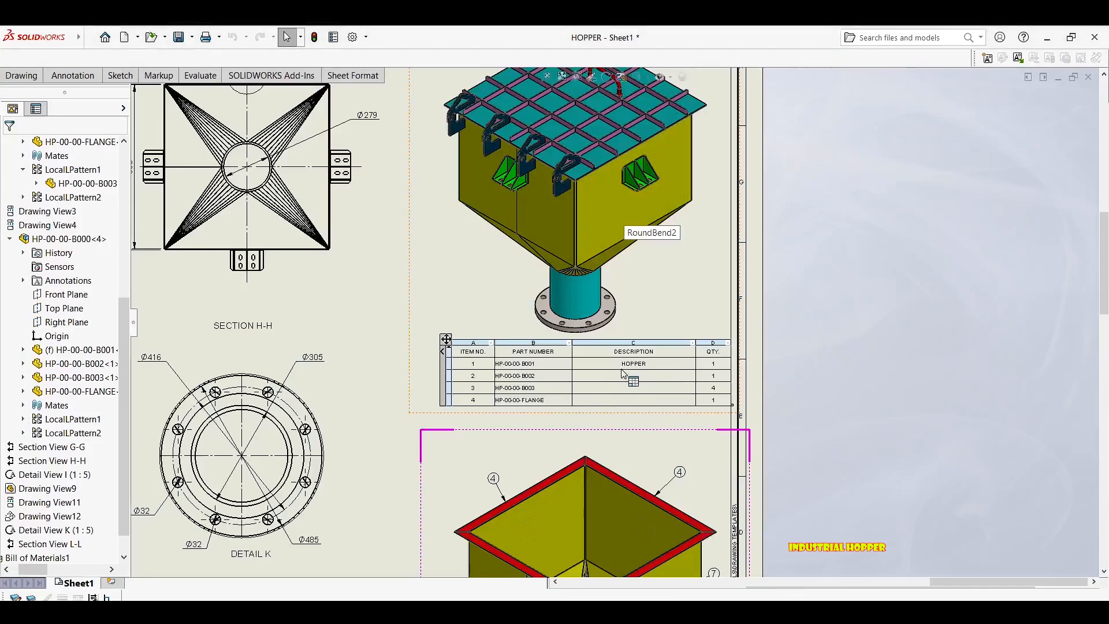
{"action": "scroll", "coordinate": [618, 376], "scroll_direction": "down", "scroll_amount": 5}
{"action": "scroll", "coordinate": [618, 375], "scroll_direction": "up", "scroll_amount": 6}
{"action": "middle_click_drag", "start_coordinate": [617, 375], "coordinate": [597, 185]}
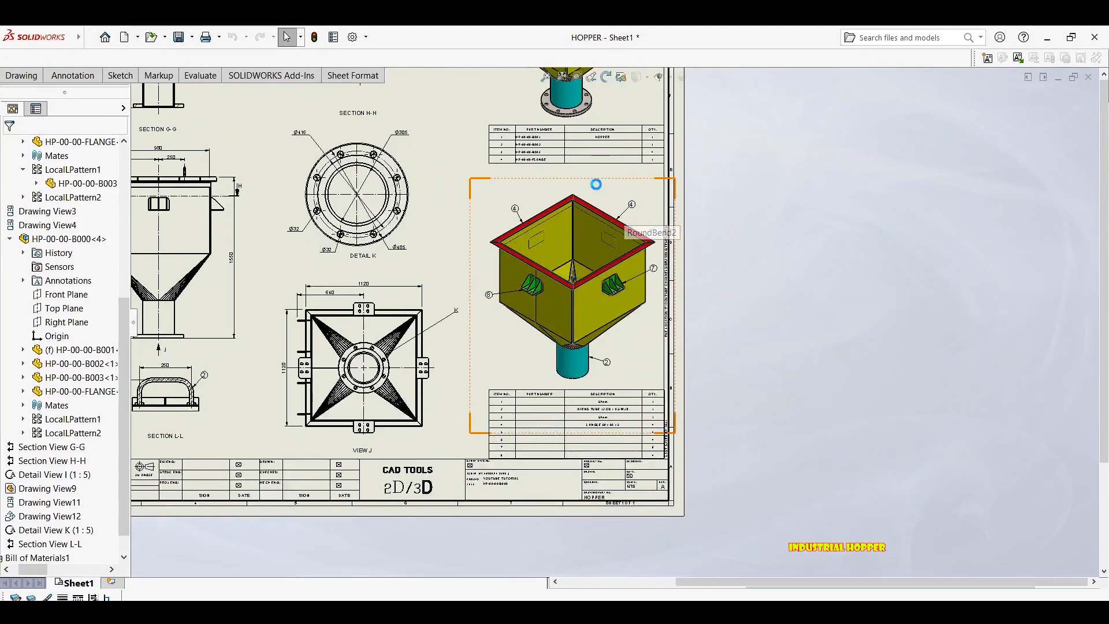
{"action": "scroll", "coordinate": [565, 153], "scroll_direction": "down", "scroll_amount": 3}
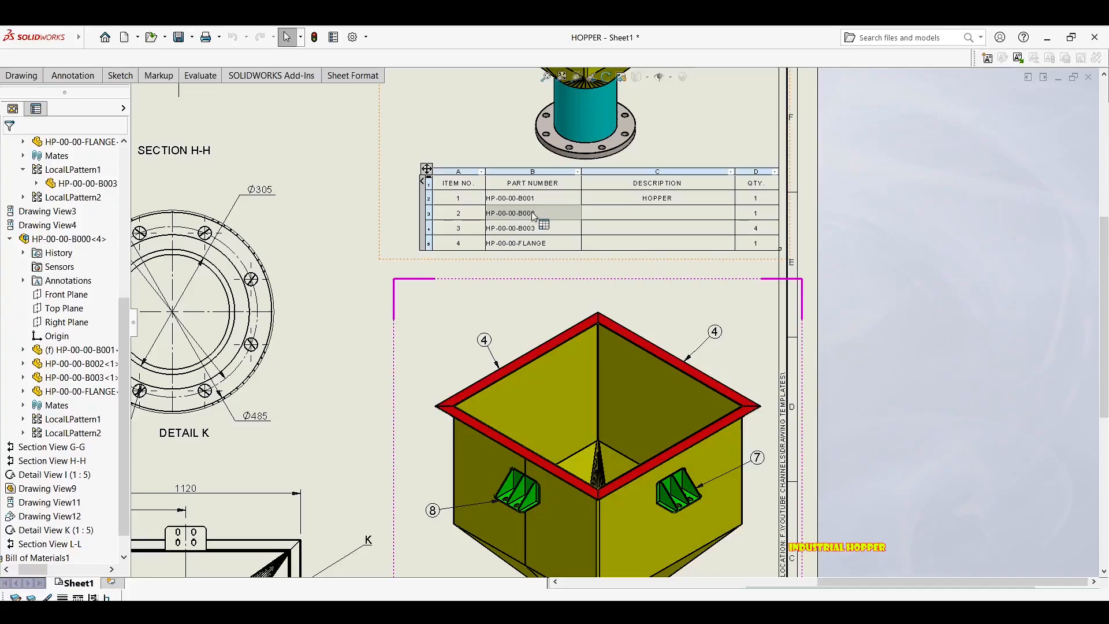
{"action": "right_click", "coordinate": [532, 214]}
{"action": "left_click", "coordinate": [579, 269]}
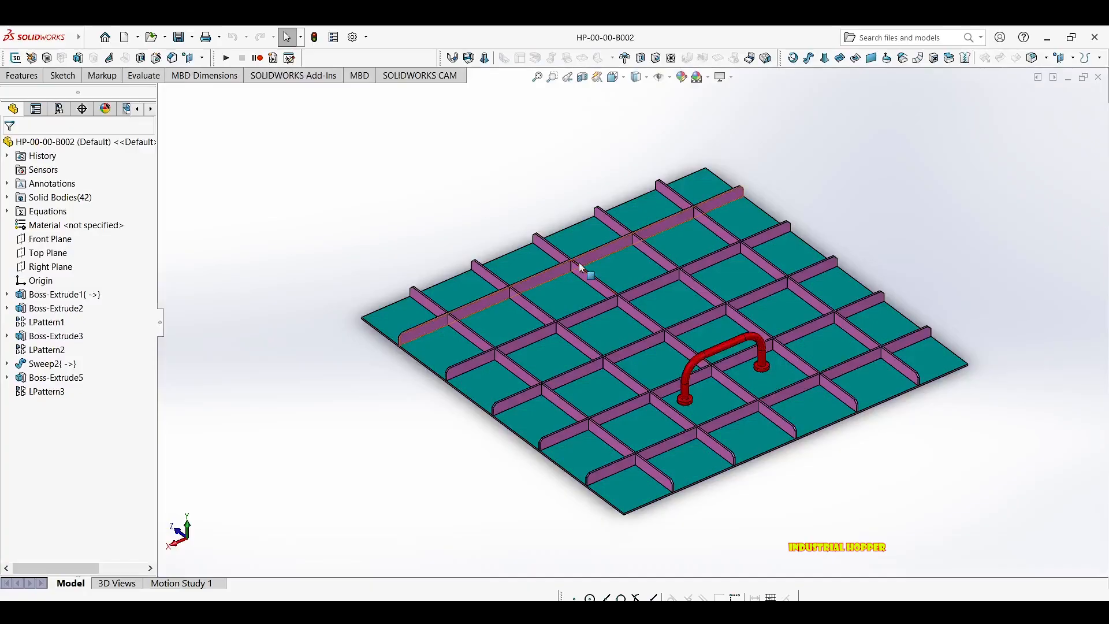
Add a configuration-specific Description property with the value LID to the HP-00-00-B002 part and close the part.
{"action": "left_click", "coordinate": [333, 37]}
{"action": "left_click", "coordinate": [352, 172]}
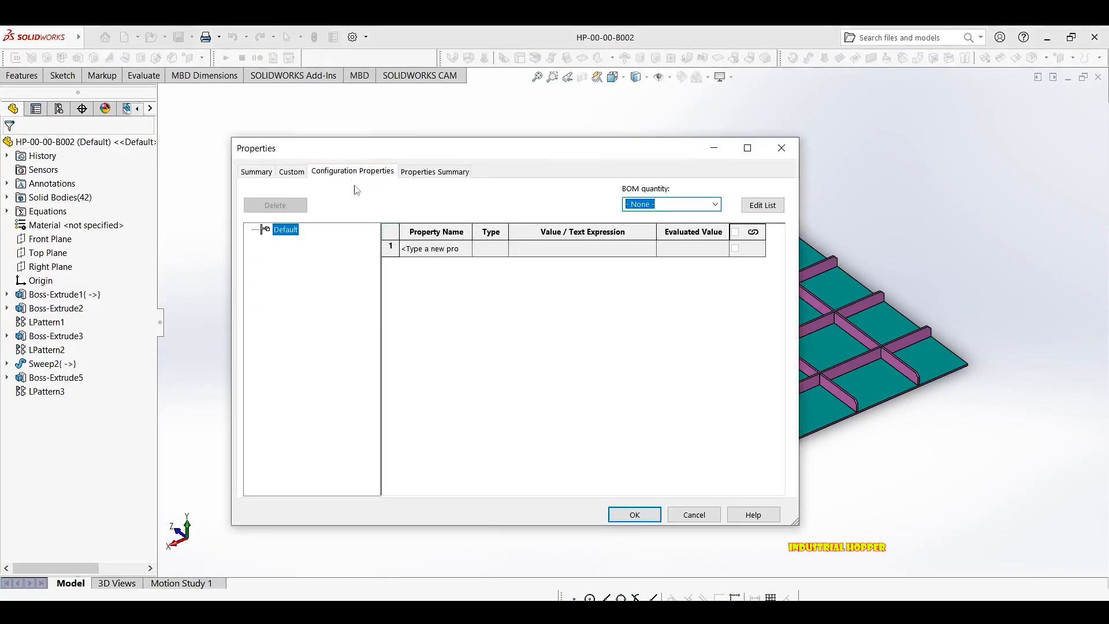
{"action": "left_click", "coordinate": [457, 249]}
{"action": "left_click", "coordinate": [466, 249]}
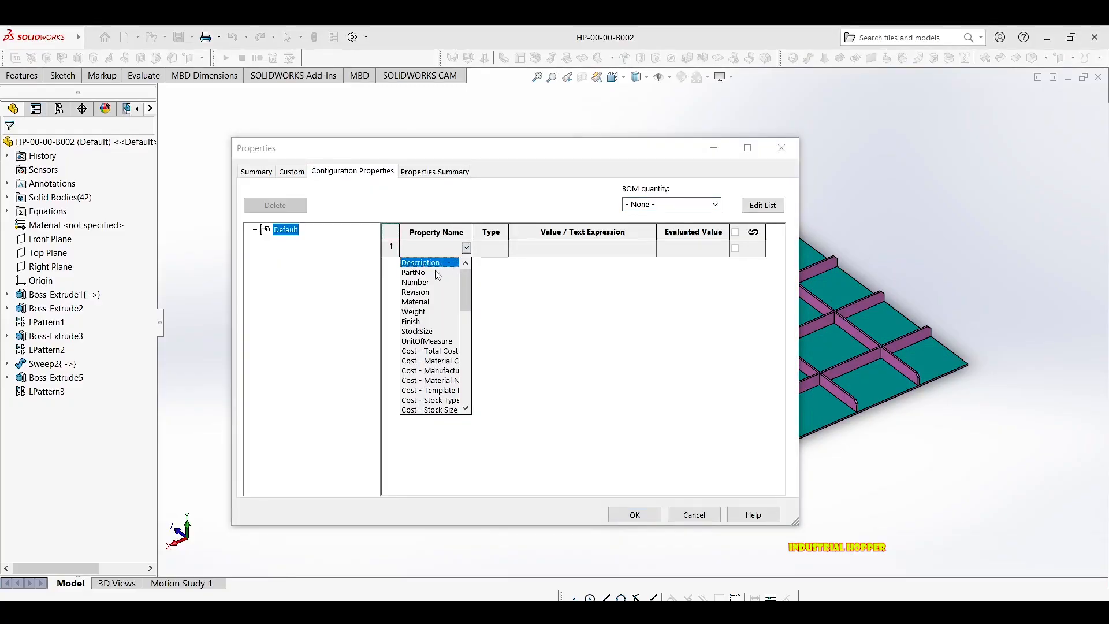
{"action": "left_click", "coordinate": [434, 261]}
{"action": "left_click", "coordinate": [554, 250]}
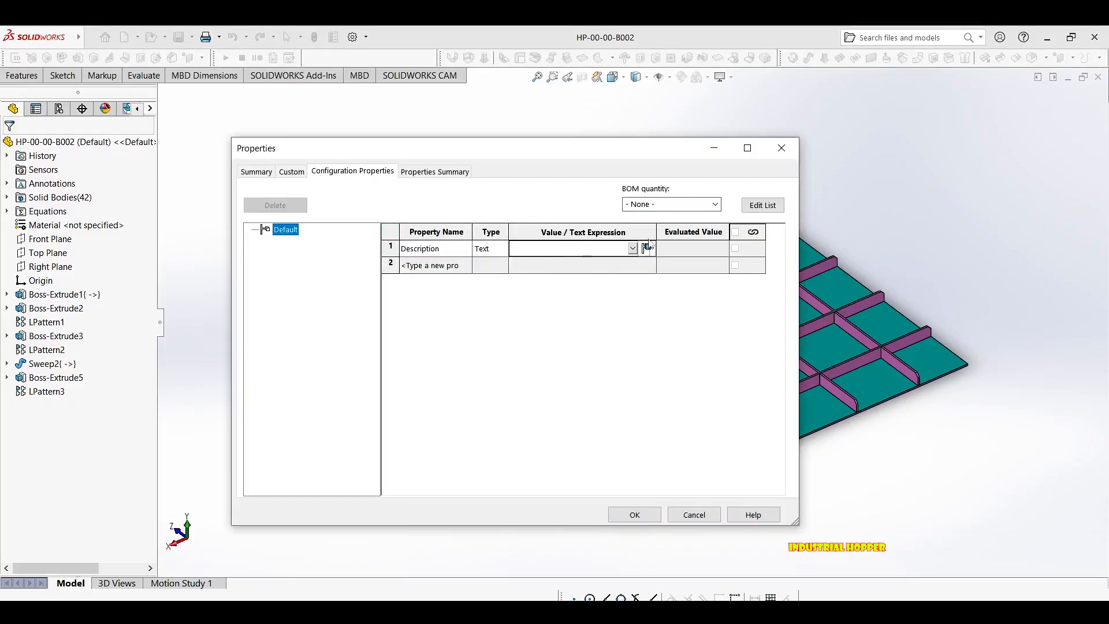
{"action": "type", "text": "LID"}
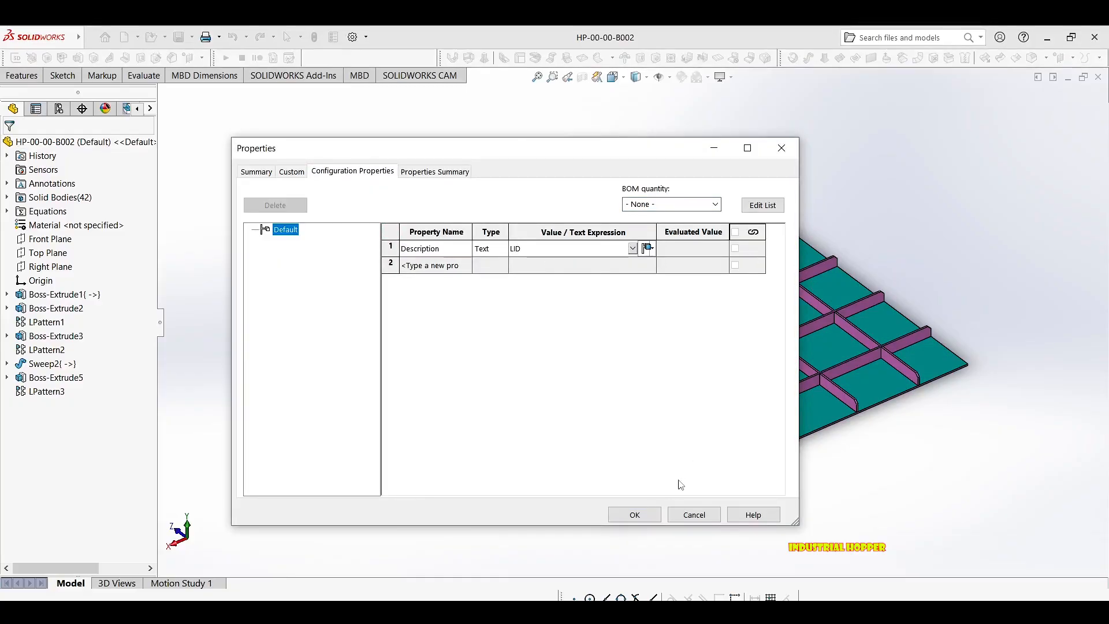
{"action": "left_click", "coordinate": [635, 515]}
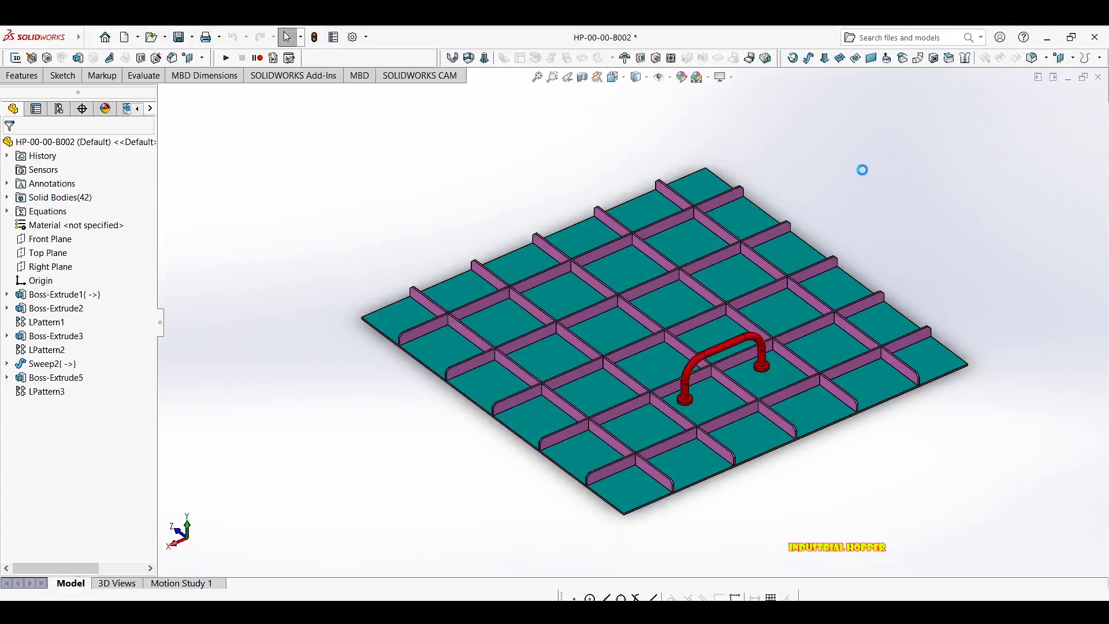
{"action": "left_click", "coordinate": [1098, 79]}
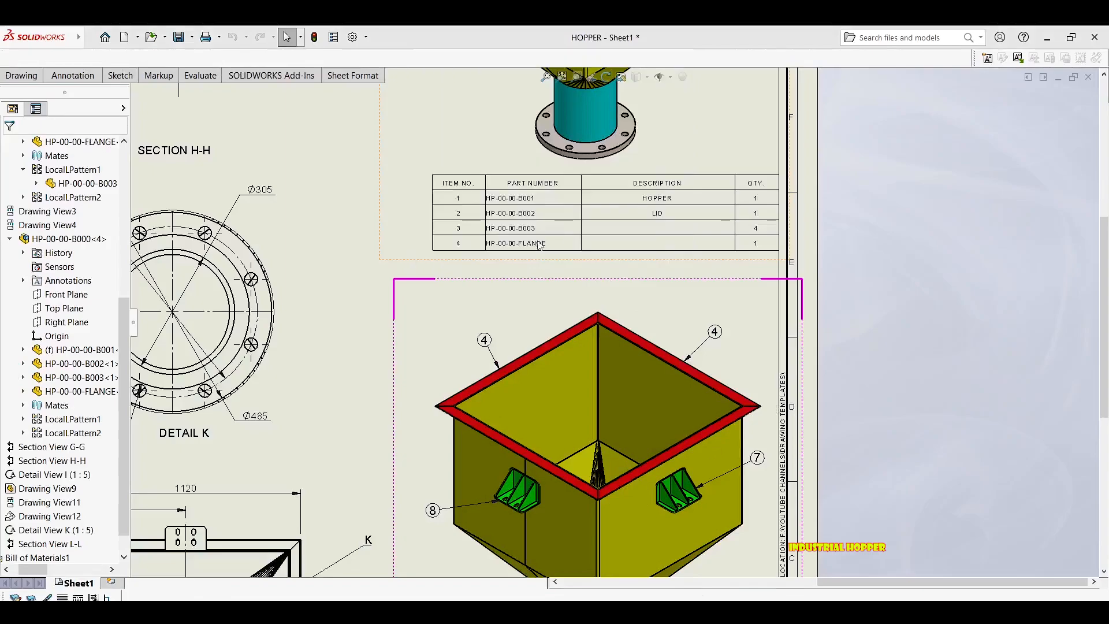
Open the HP-00-00-B003 part from the bill of materials, add a configuration-specific Description property with the value HINGE, and close the part.
{"action": "right_click", "coordinate": [511, 229]}
{"action": "left_click", "coordinate": [548, 285]}
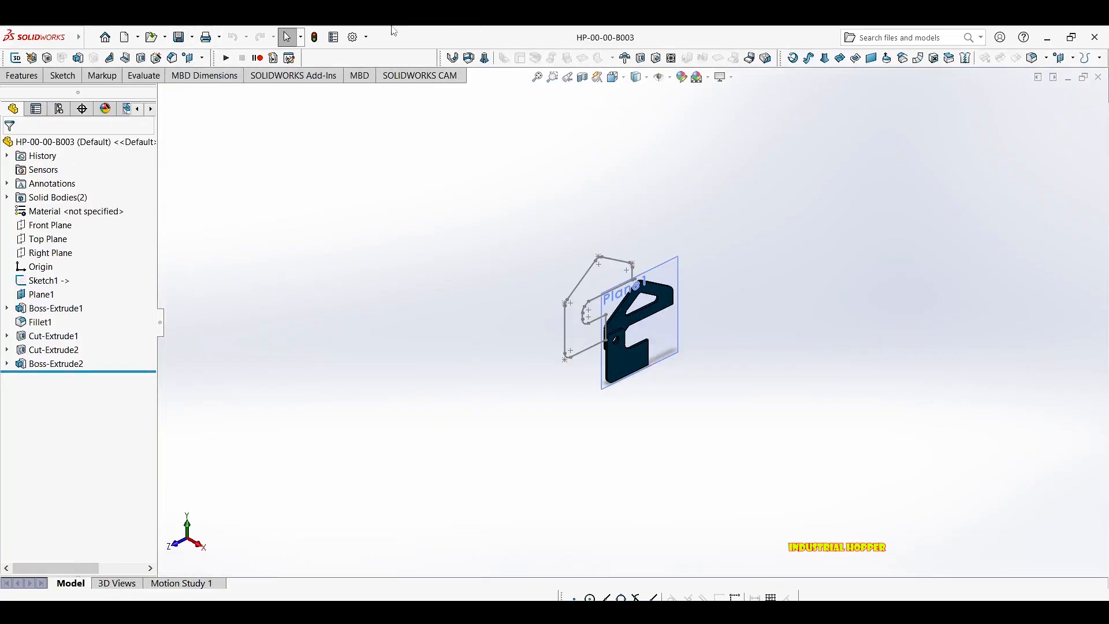
{"action": "left_click", "coordinate": [334, 38]}
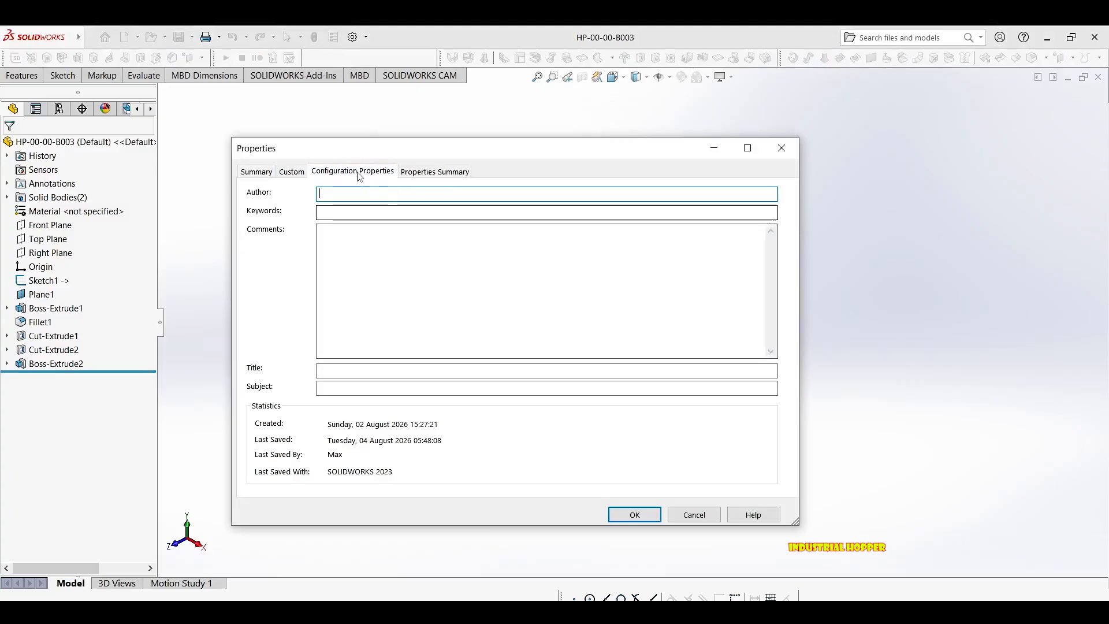
{"action": "left_click", "coordinate": [359, 172]}
{"action": "left_click", "coordinate": [466, 249]}
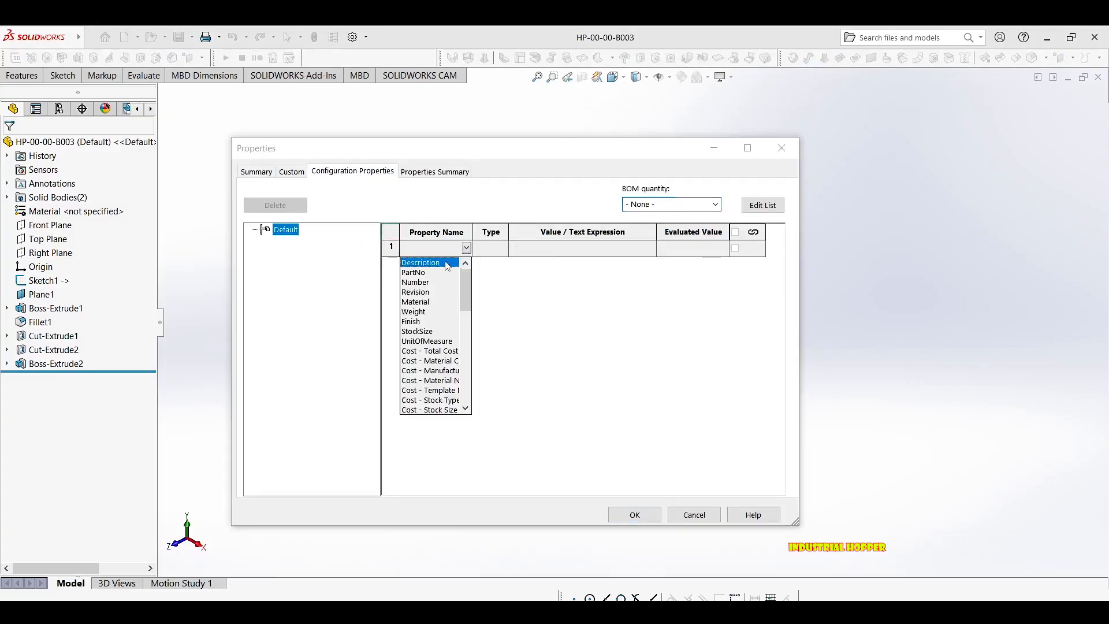
{"action": "left_click", "coordinate": [447, 264]}
{"action": "left_click", "coordinate": [514, 253]}
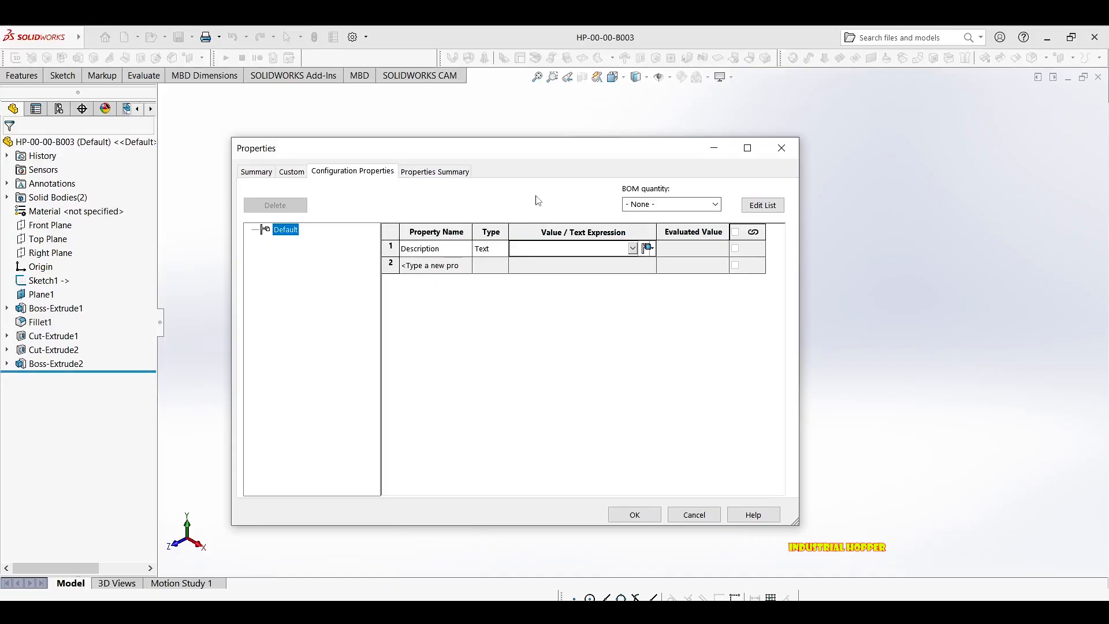
{"action": "type", "text": "HINGE"}
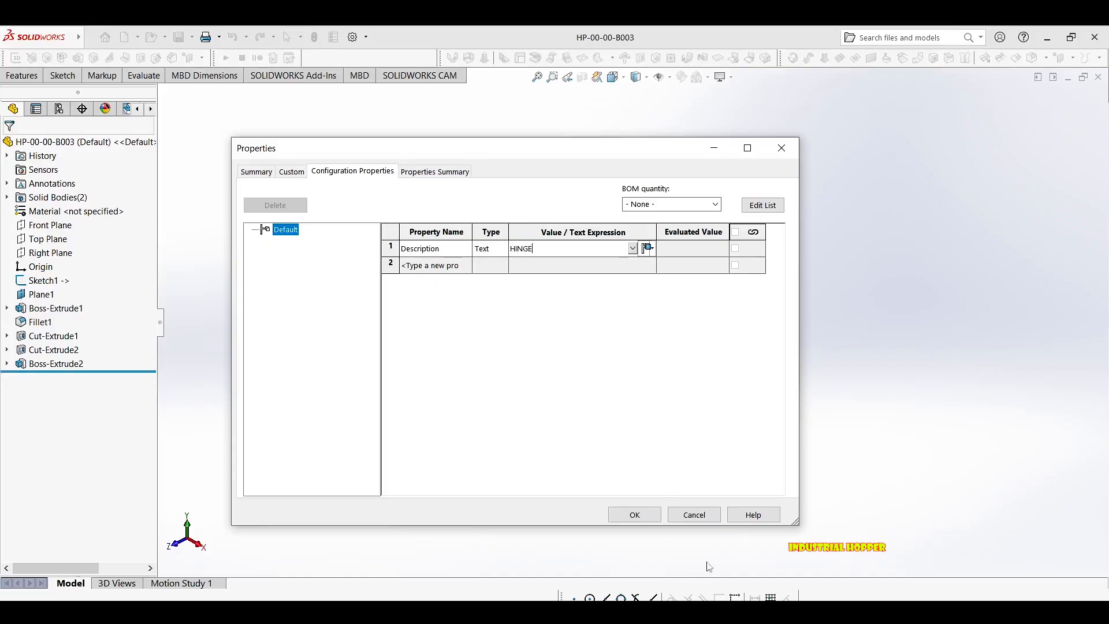
{"action": "left_click", "coordinate": [635, 516]}
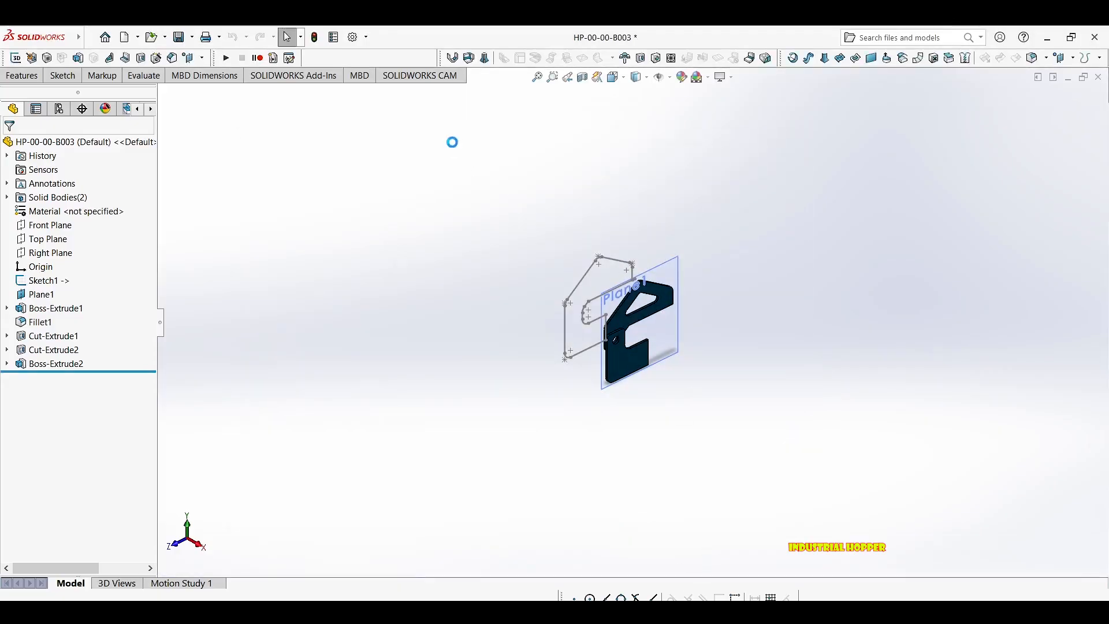
{"action": "left_click", "coordinate": [1098, 82]}
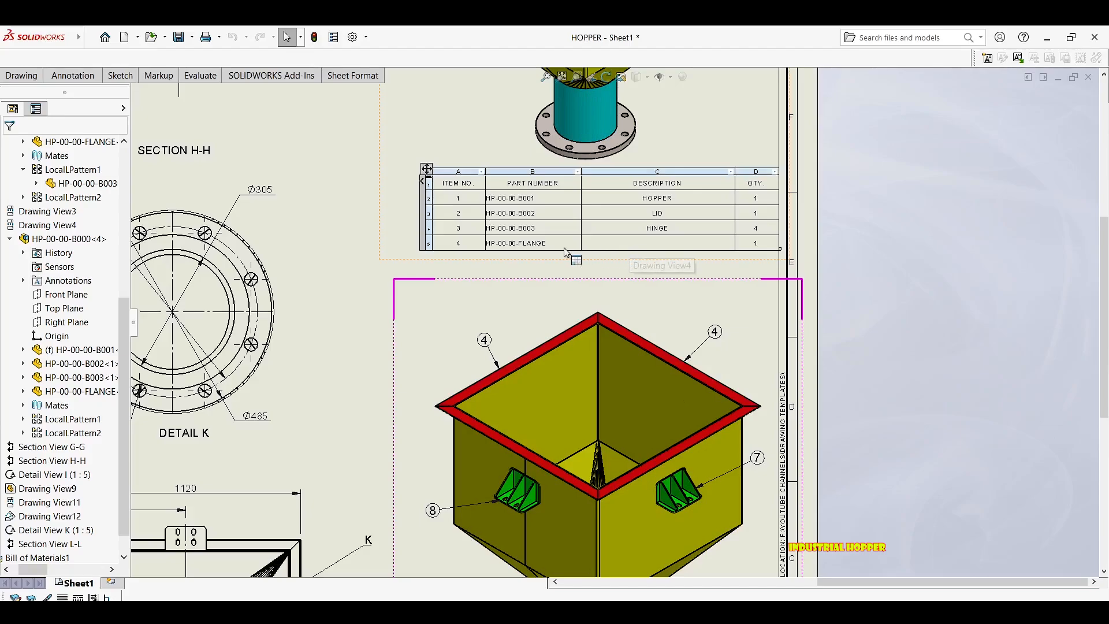
Open the HP-00-00-FLANGE part model from its row in the assembly's bill of materials.
{"action": "left_click", "coordinate": [544, 243]}
{"action": "right_click", "coordinate": [545, 237]}
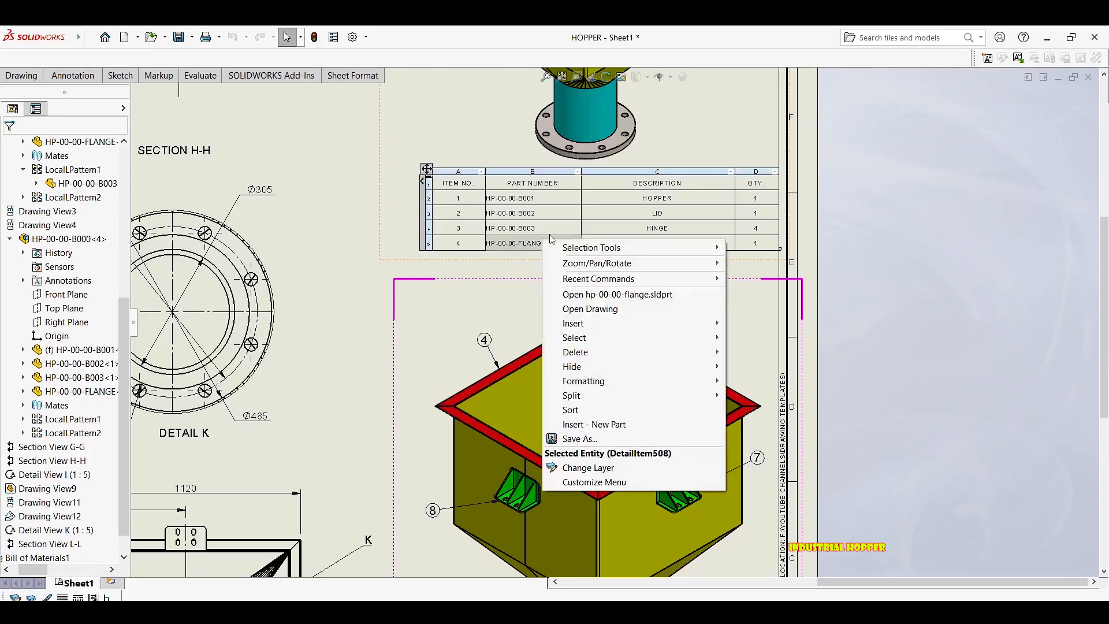
{"action": "left_click", "coordinate": [585, 295]}
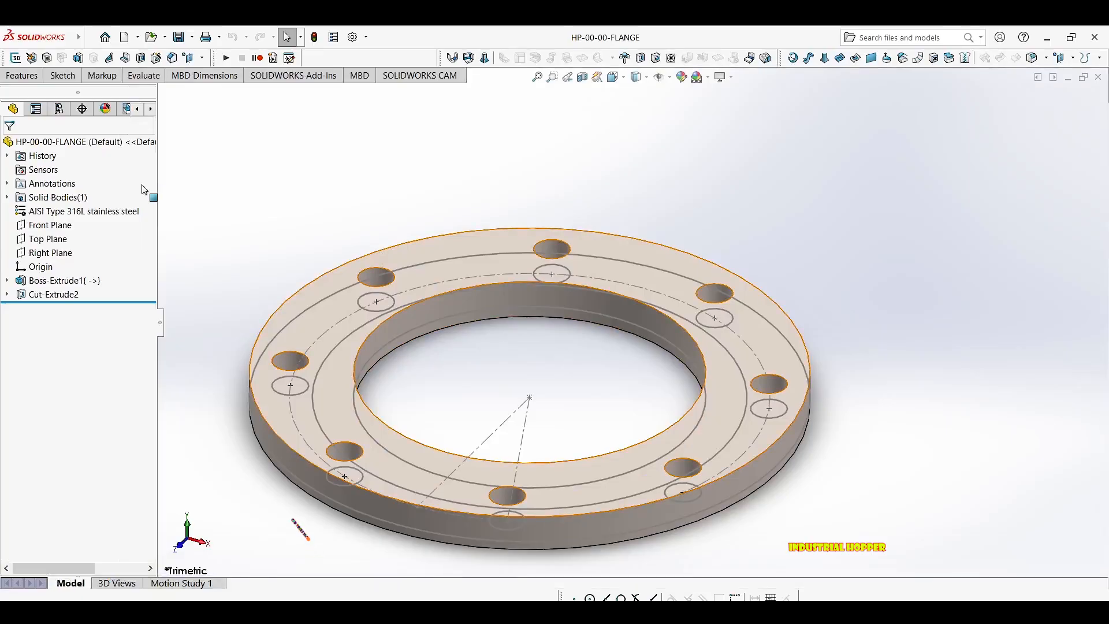
Add a configuration-specific Description property with the value FLANGE to the HP-00-00-FLANGE part and save.
{"action": "left_click", "coordinate": [333, 37]}
{"action": "left_click", "coordinate": [352, 171]}
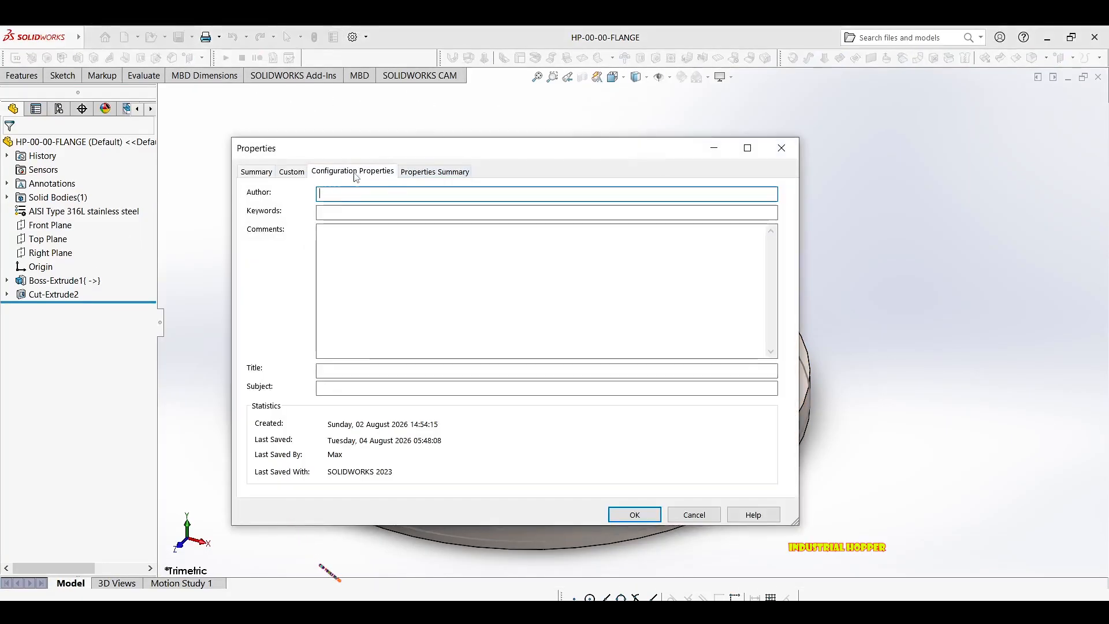
{"action": "left_click", "coordinate": [431, 250]}
{"action": "left_click", "coordinate": [466, 249]}
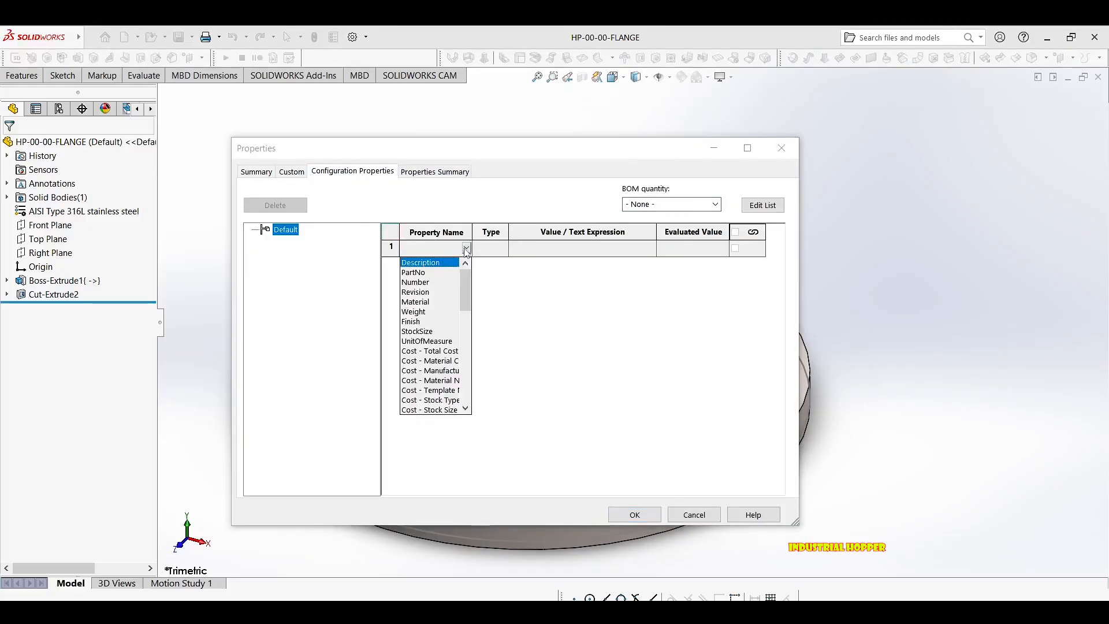
{"action": "left_click", "coordinate": [430, 263]}
{"action": "left_click", "coordinate": [548, 246]}
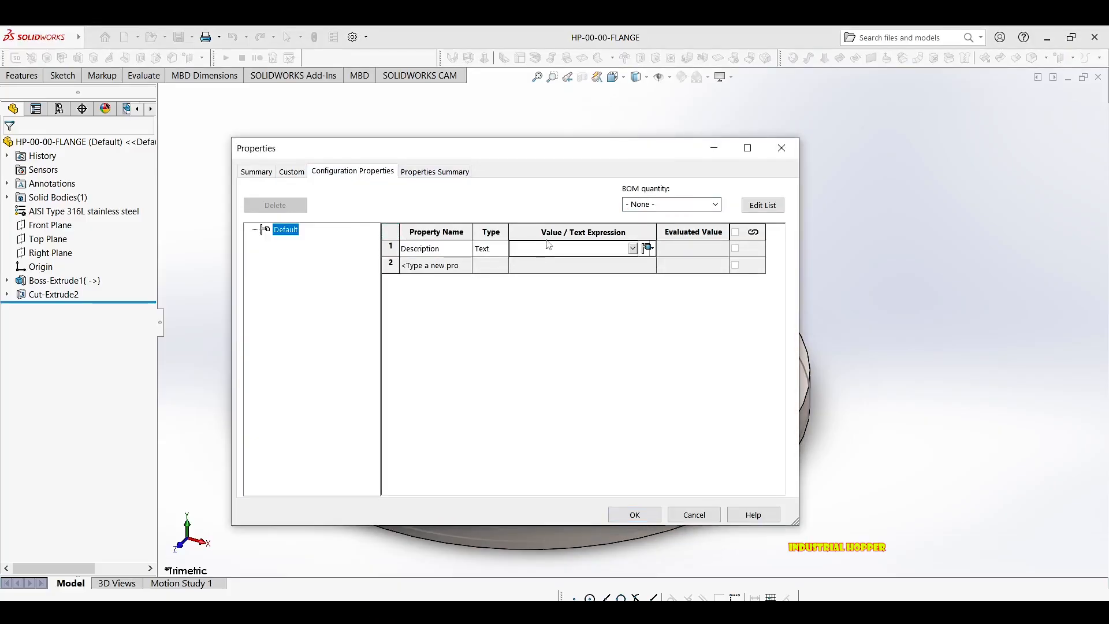
{"action": "type", "text": "FLNAGE"}
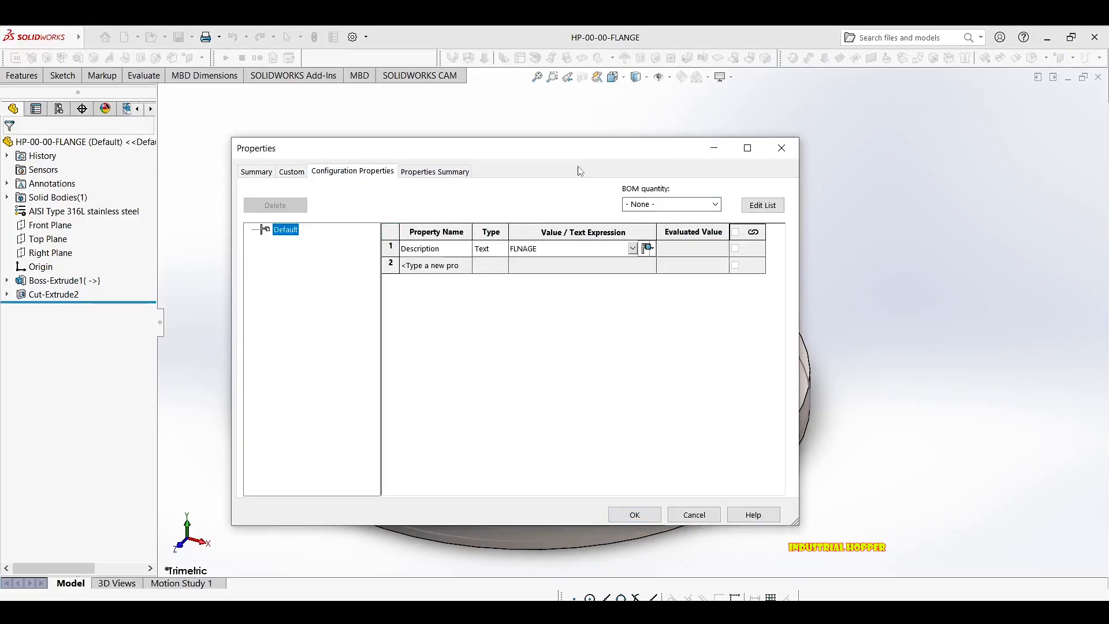
{"action": "key", "text": "BackSpace"}
{"action": "key", "text": "BackSpace"}
{"action": "key", "text": "BackSpace"}
{"action": "left_click", "coordinate": [651, 516]}
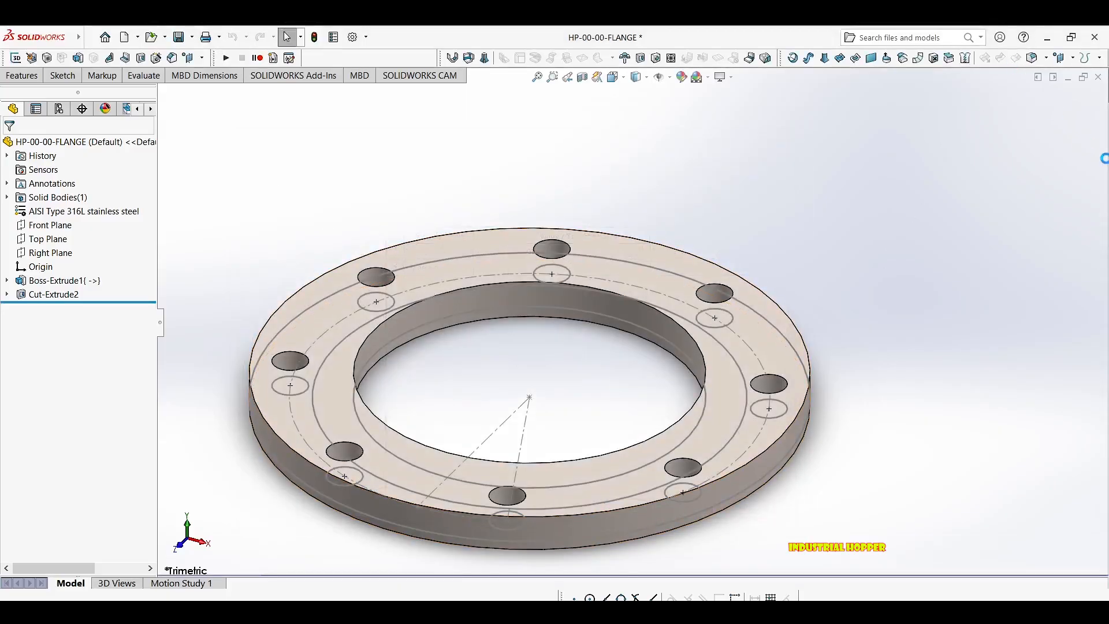
{"action": "key", "text": "ctrl+s"}
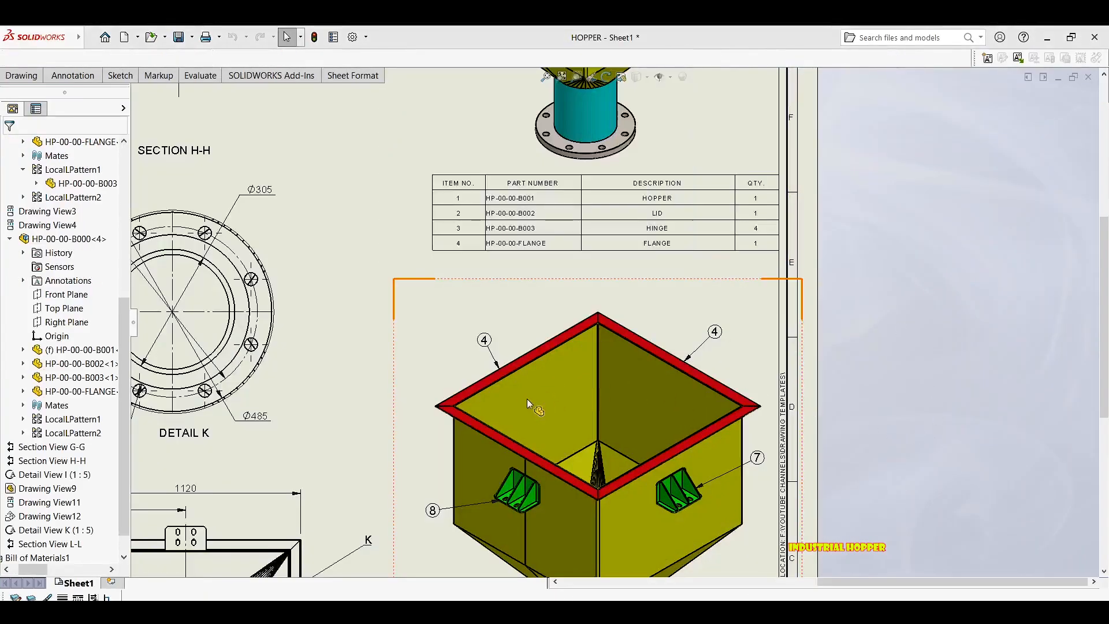
Open the HP-00-00-B001 part model from the isometric view of the open hopper body on the drawing sheet.
{"action": "scroll", "coordinate": [597, 407], "scroll_direction": "up", "scroll_amount": 4}
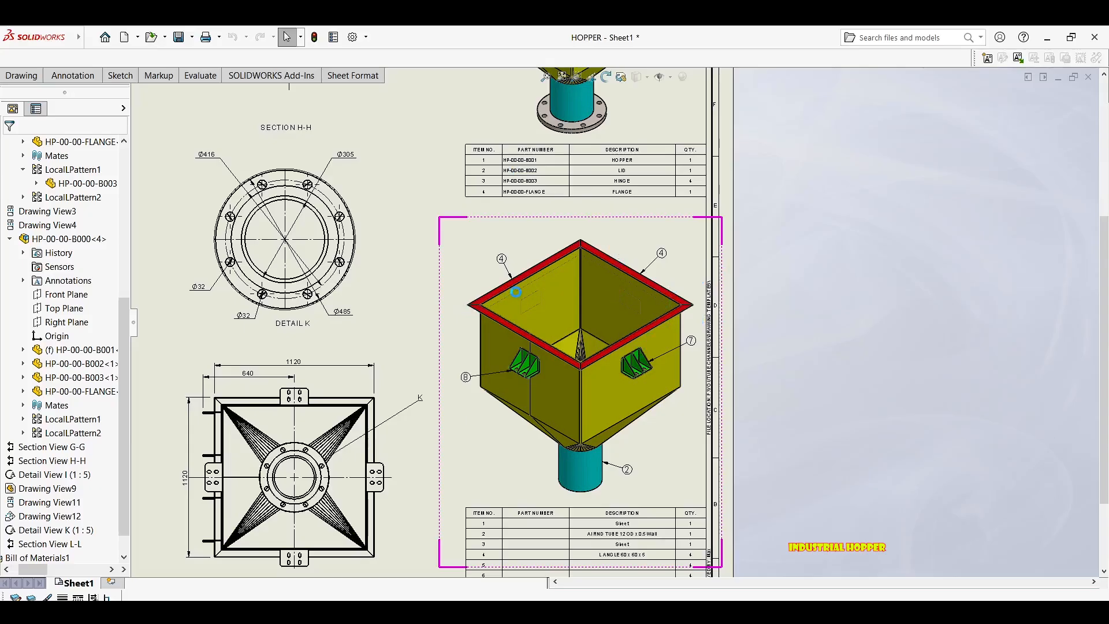
{"action": "scroll", "coordinate": [825, 315], "scroll_direction": "up", "scroll_amount": 4}
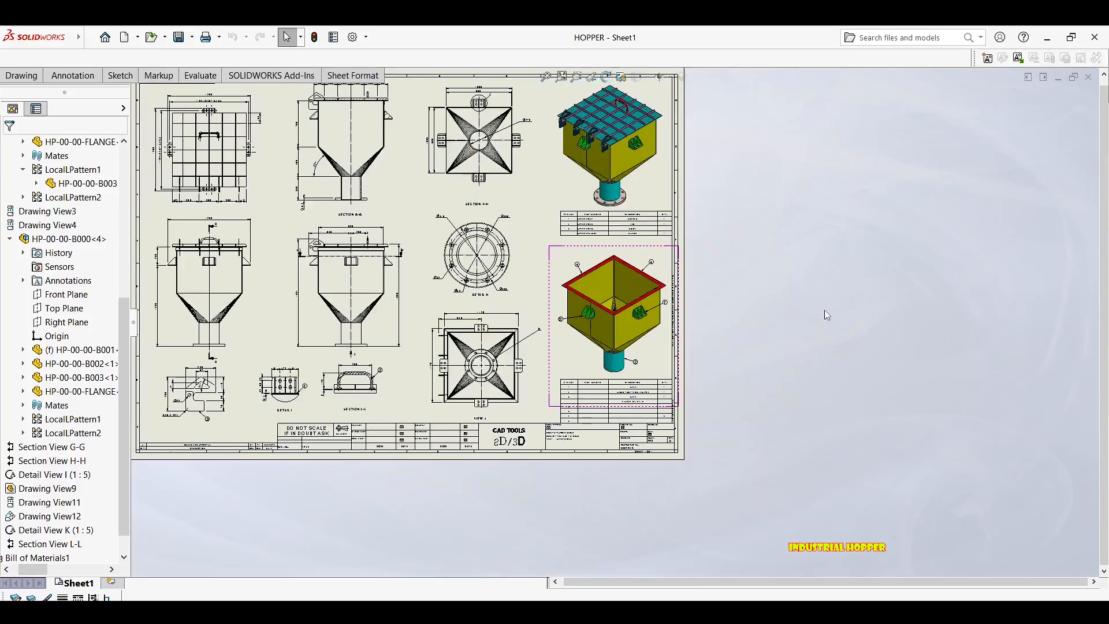
{"action": "middle_click_drag", "start_coordinate": [687, 343], "coordinate": [722, 365]}
{"action": "scroll", "coordinate": [656, 410], "scroll_direction": "down", "scroll_amount": 1}
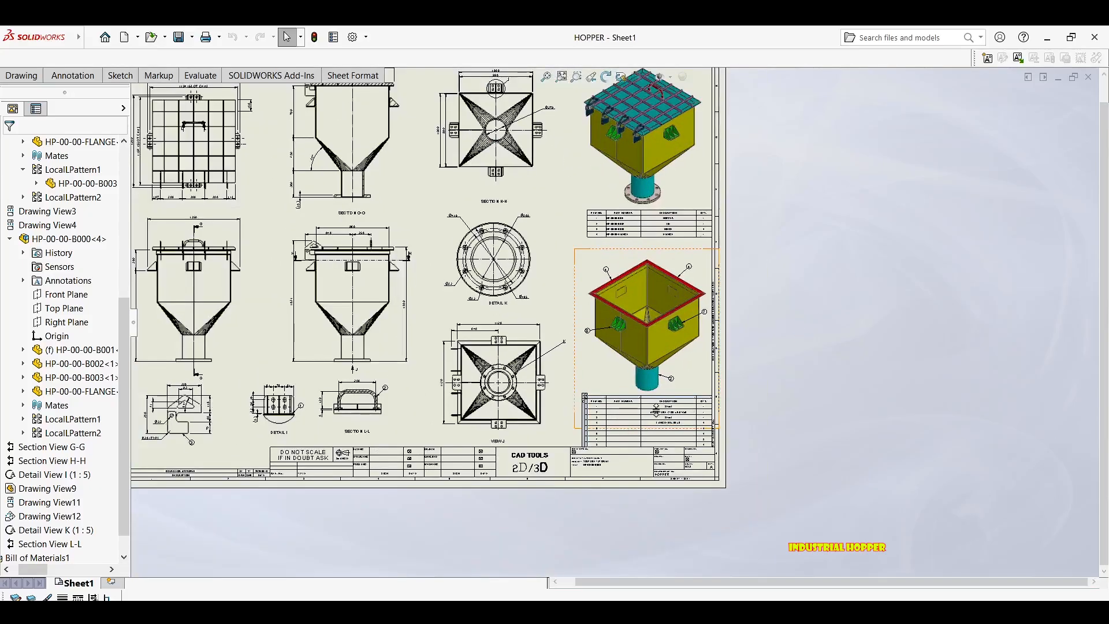
{"action": "mouse_move", "coordinate": [461, 300]}
{"action": "middle_mouse_down"}
{"action": "mouse_move", "coordinate": [480, 336]}
{"action": "mouse_move", "coordinate": [459, 306]}
{"action": "middle_mouse_up"}
{"action": "scroll", "coordinate": [660, 329], "scroll_direction": "down", "scroll_amount": 1}
{"action": "middle_click_drag", "start_coordinate": [679, 225], "coordinate": [600, 149]}
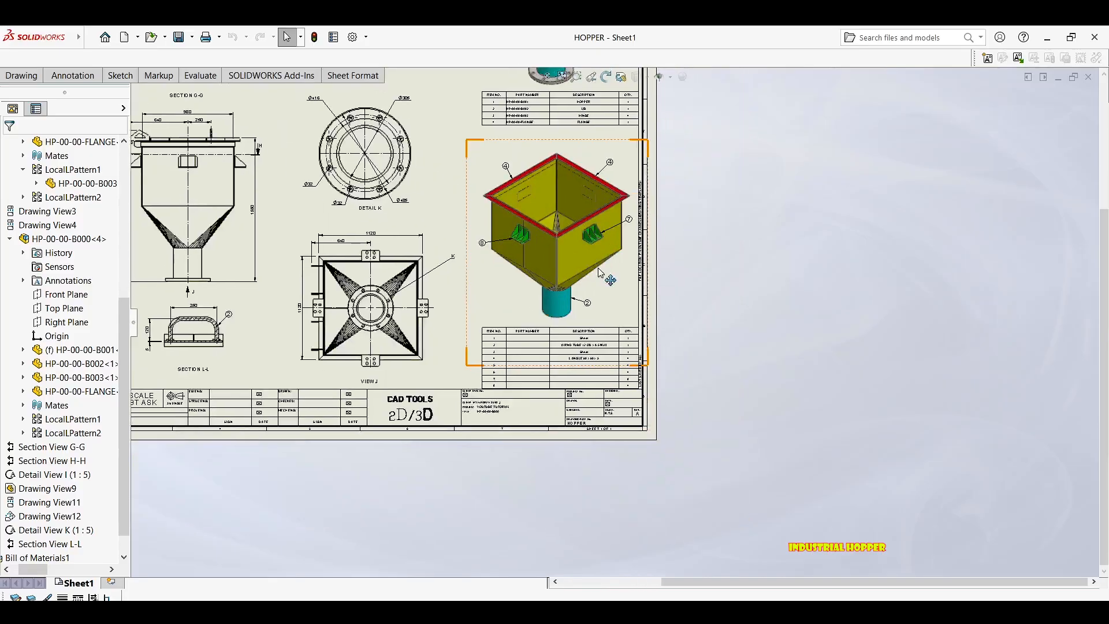
{"action": "scroll", "coordinate": [601, 274], "scroll_direction": "down", "scroll_amount": 3}
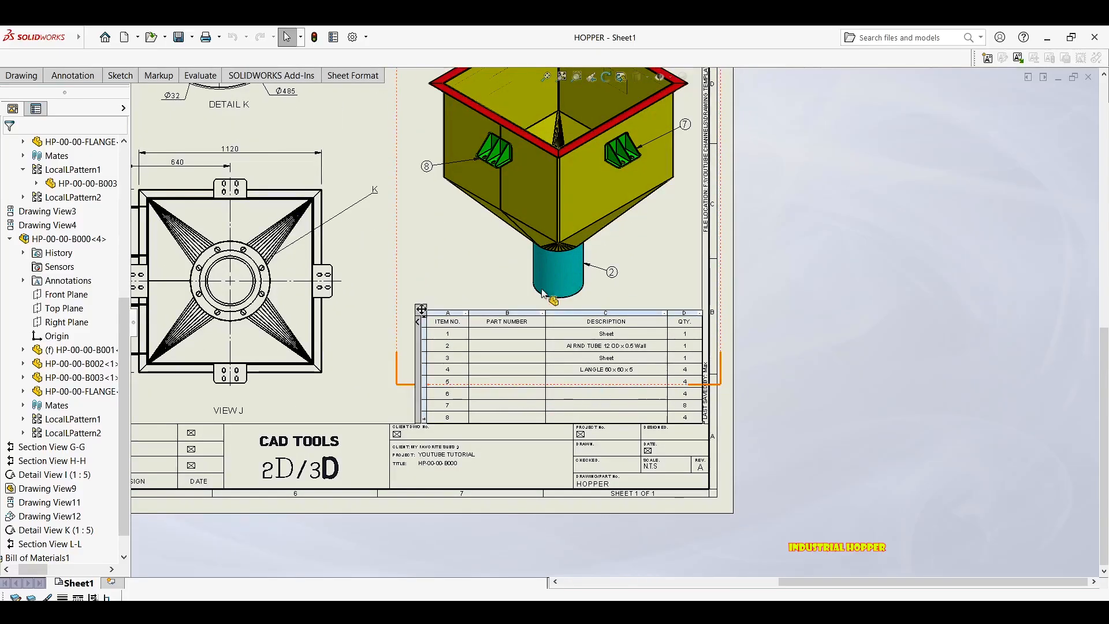
{"action": "scroll", "coordinate": [583, 362], "scroll_direction": "down", "scroll_amount": 1}
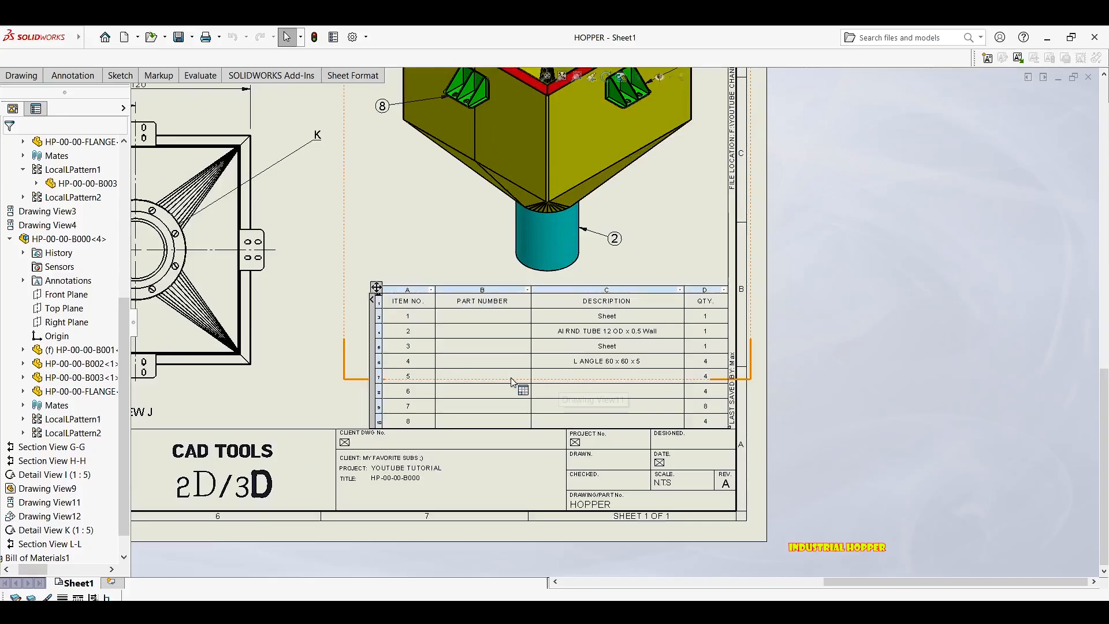
{"action": "left_click", "coordinate": [456, 194]}
{"action": "right_click", "coordinate": [456, 194]}
{"action": "left_click", "coordinate": [466, 179]}
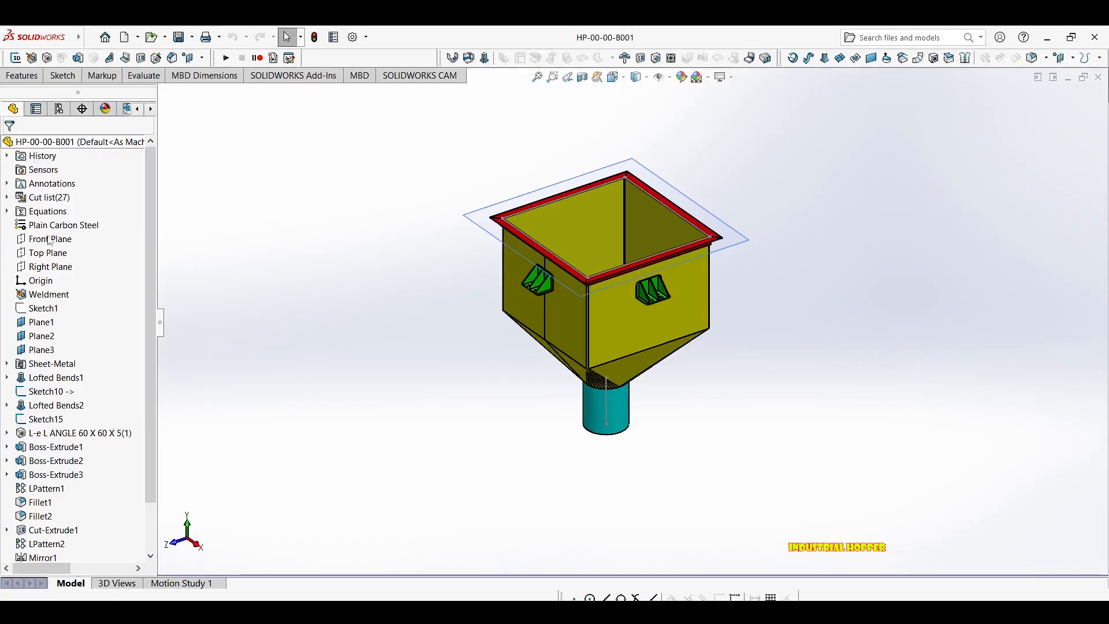
Add a DESCRIPTION property with the value MOUNTING BRACKET to Cut-List-Item5 in the HP-00-00-B001 cut list.
{"action": "left_click", "coordinate": [7, 197]}
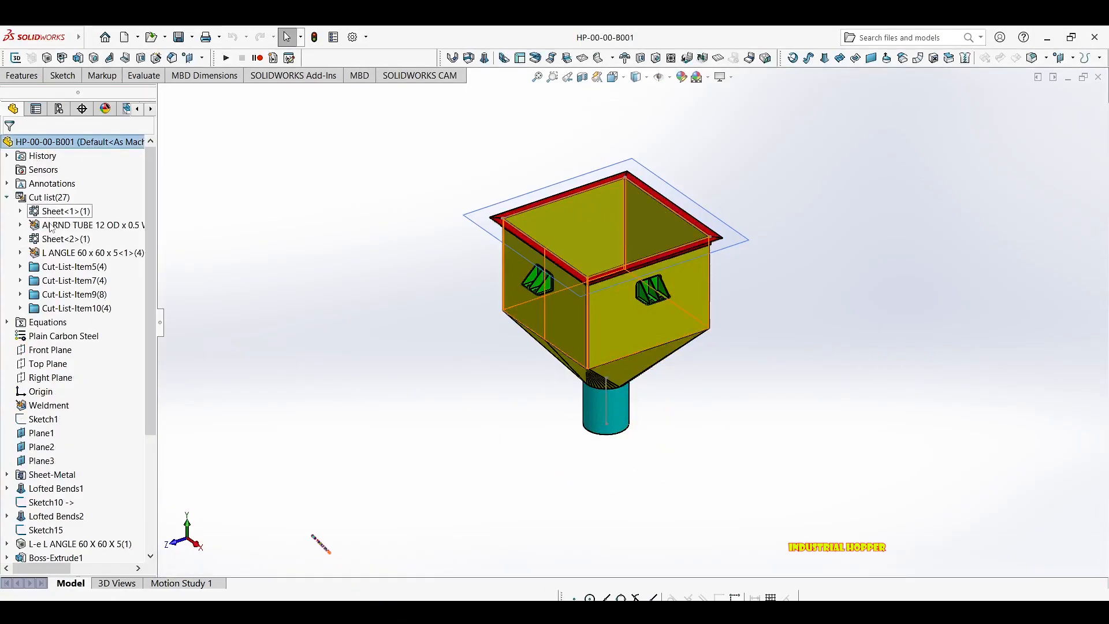
{"action": "right_click", "coordinate": [58, 269]}
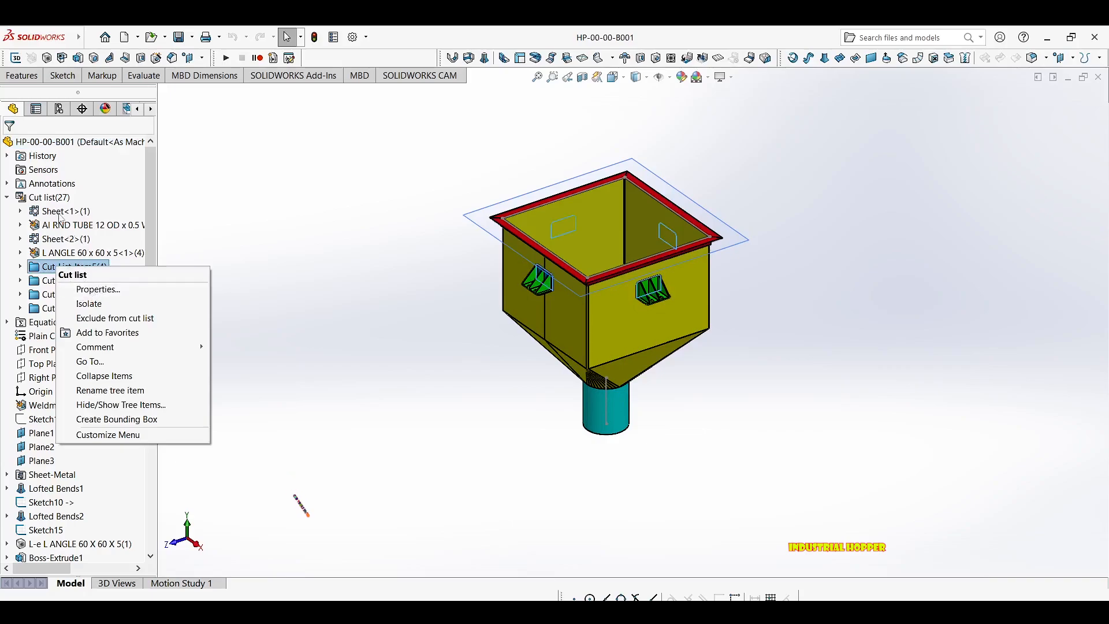
{"action": "left_click", "coordinate": [91, 290]}
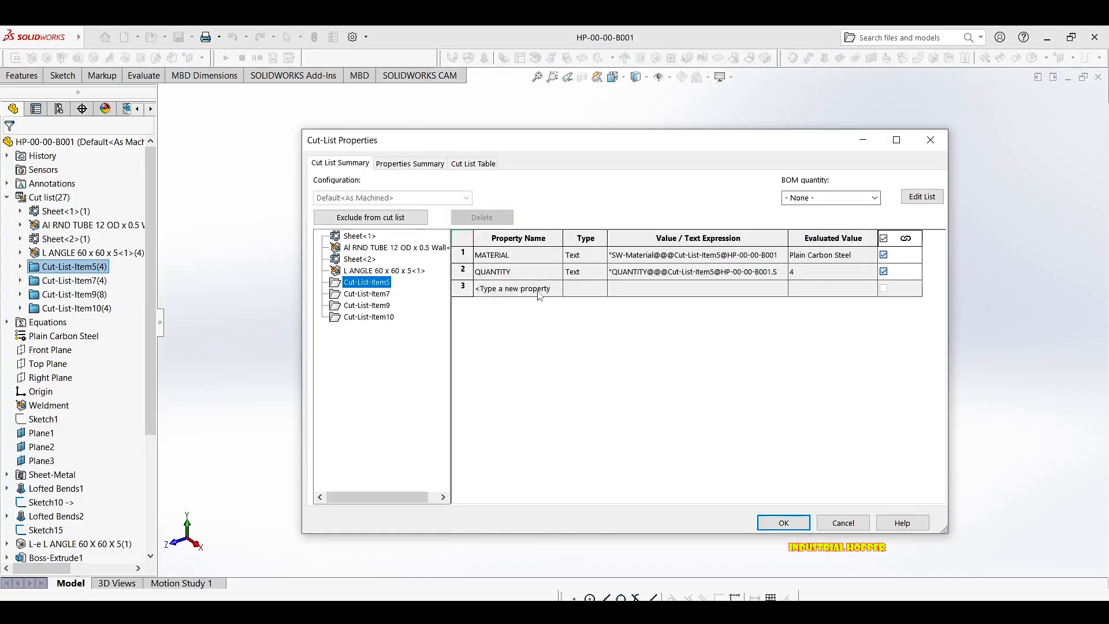
{"action": "left_click", "coordinate": [556, 289]}
{"action": "left_click", "coordinate": [518, 303]}
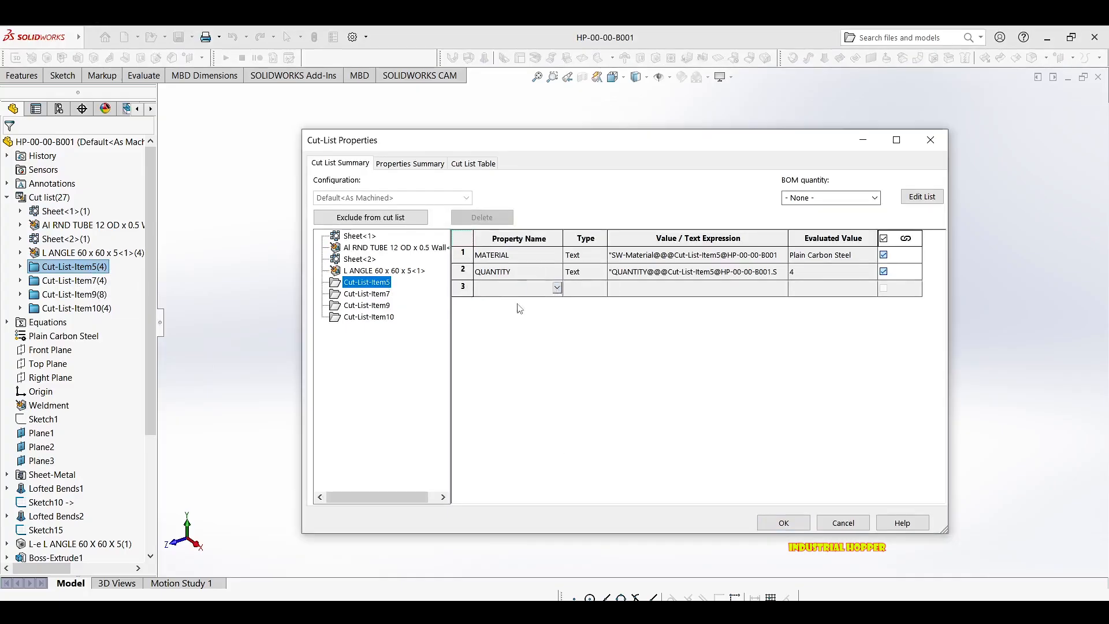
{"action": "left_click", "coordinate": [637, 289]}
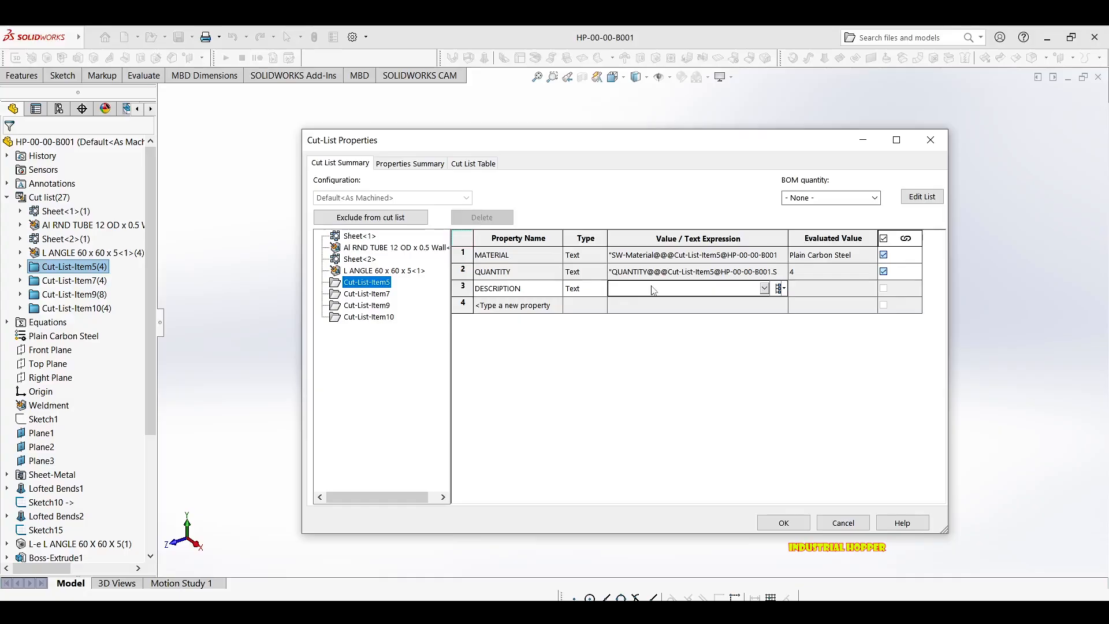
{"action": "type", "text": "MOUNTING BRACKET"}
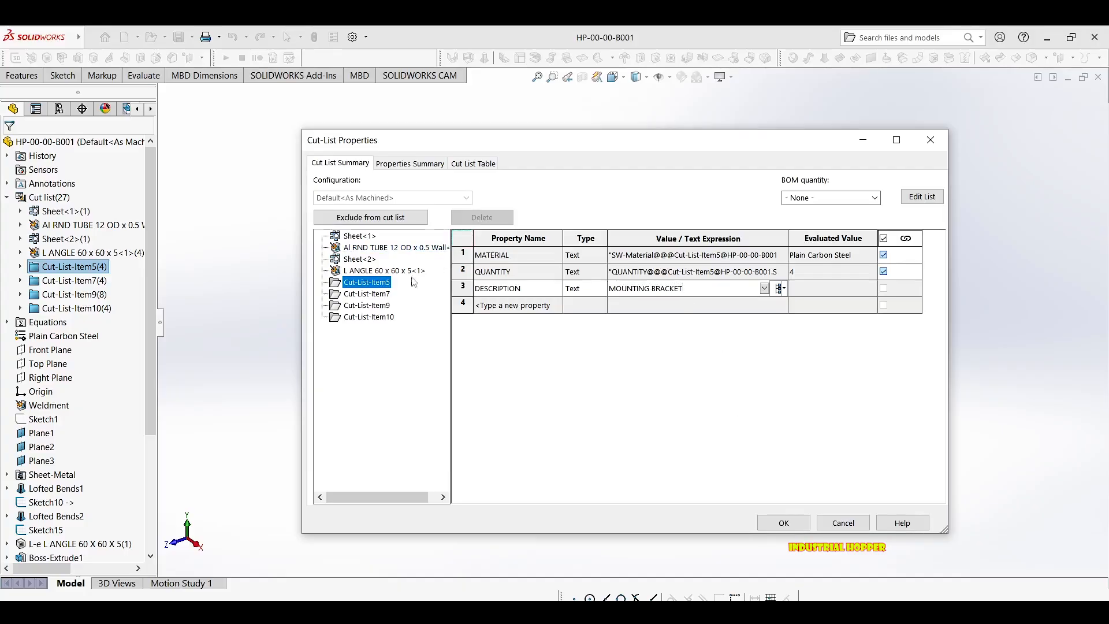
Move the cut-list properties dialog clear of the model, replace Cut-List-Item5's description with a code starting with PLT-0, and select Cut-List-Item7.
{"action": "left_click", "coordinate": [385, 294]}
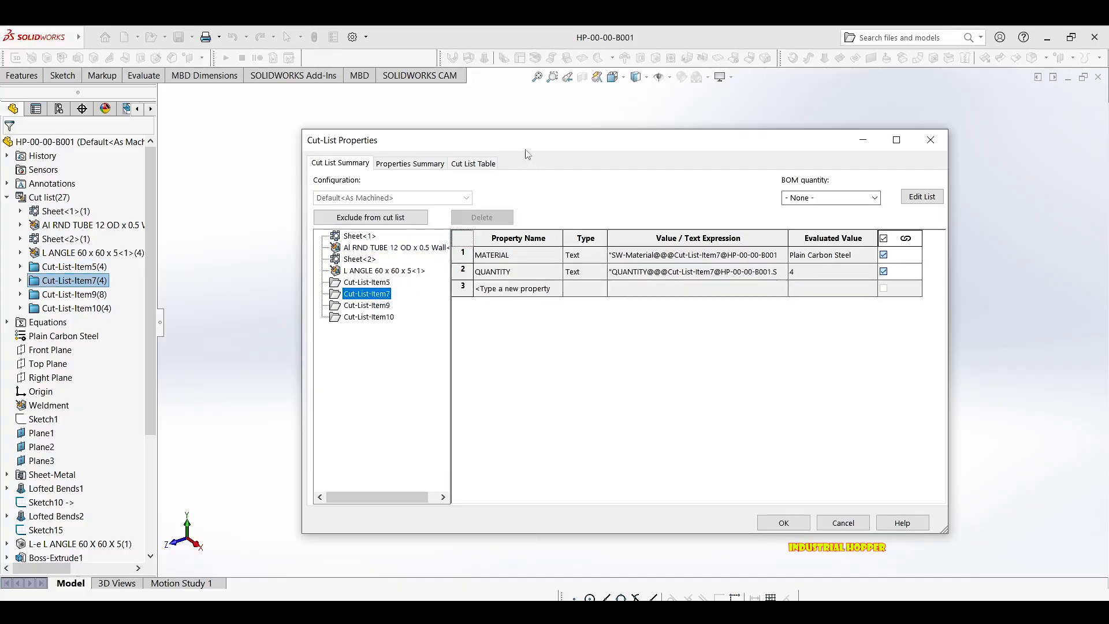
{"action": "left_click_drag", "start_coordinate": [526, 154], "coordinate": [524, 314]}
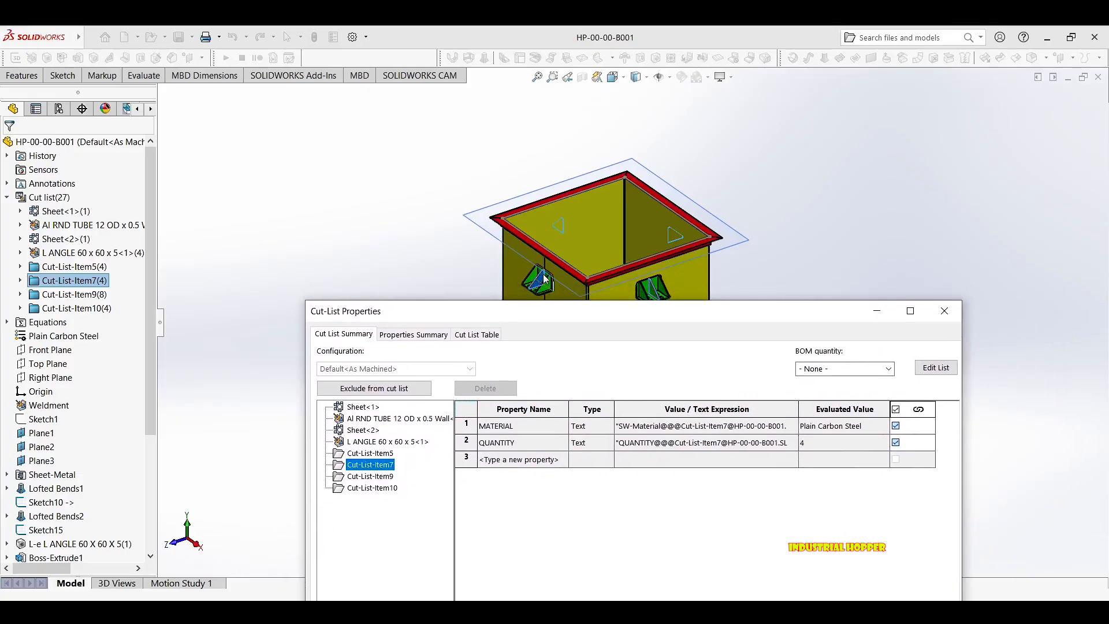
{"action": "left_click", "coordinate": [377, 455]}
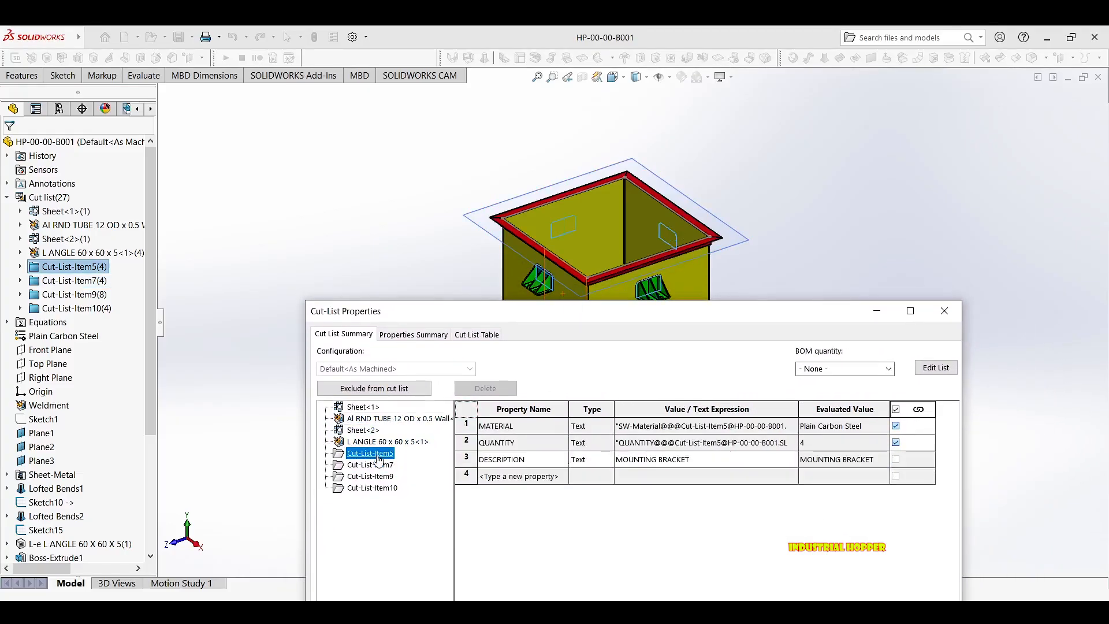
{"action": "left_click", "coordinate": [706, 461]}
{"action": "left_click", "coordinate": [692, 459]}
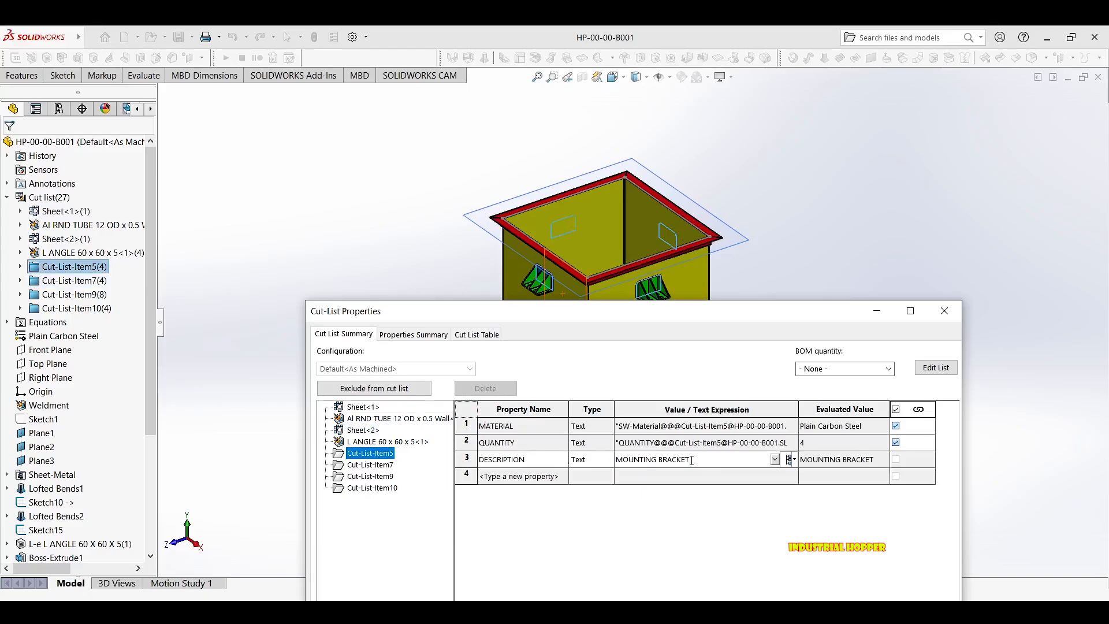
{"action": "left_click_drag", "start_coordinate": [692, 458], "coordinate": [593, 449]}
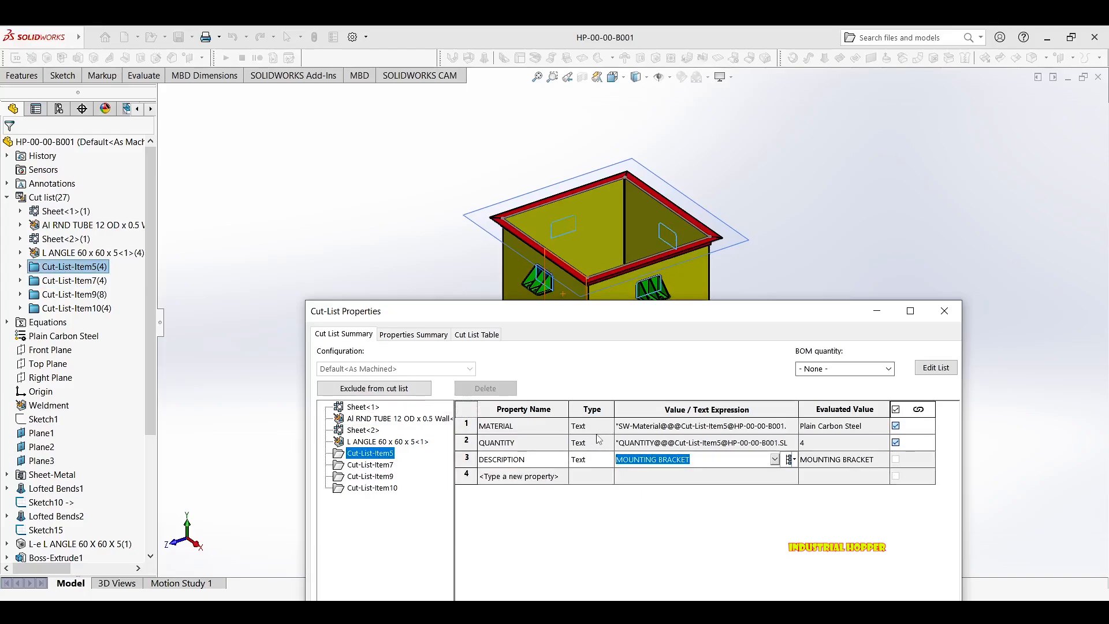
{"action": "type", "text": "PLA"}
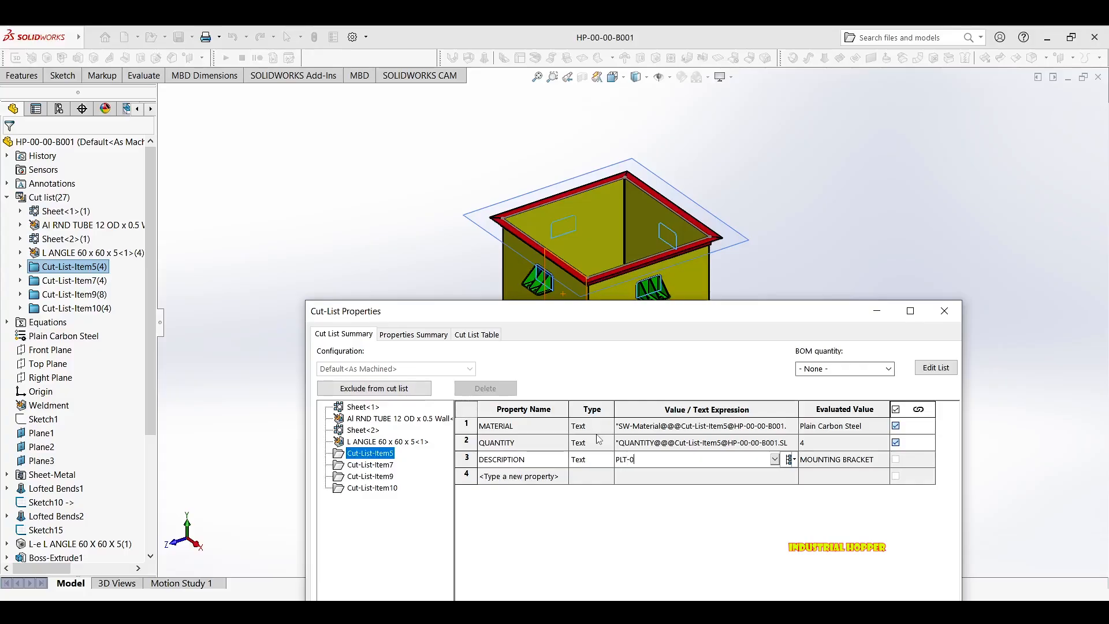
{"action": "left_click", "coordinate": [390, 467]}
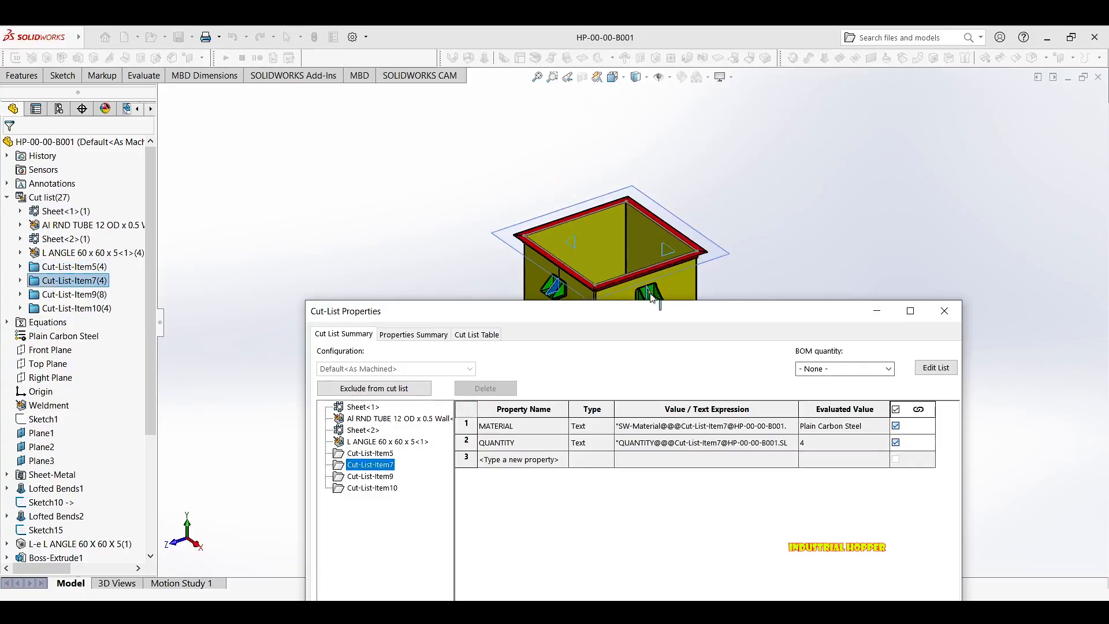
Add a DESCRIPTION property with the value GUSSET to Cut-List-Item7 in the HP-00-00-B001 cut list.
{"action": "scroll", "coordinate": [660, 277], "scroll_direction": "down", "scroll_amount": 2}
{"action": "scroll", "coordinate": [681, 291], "scroll_direction": "up", "scroll_amount": 3}
{"action": "scroll", "coordinate": [686, 289], "scroll_direction": "down", "scroll_amount": 3}
{"action": "scroll", "coordinate": [667, 251], "scroll_direction": "up", "scroll_amount": 1}
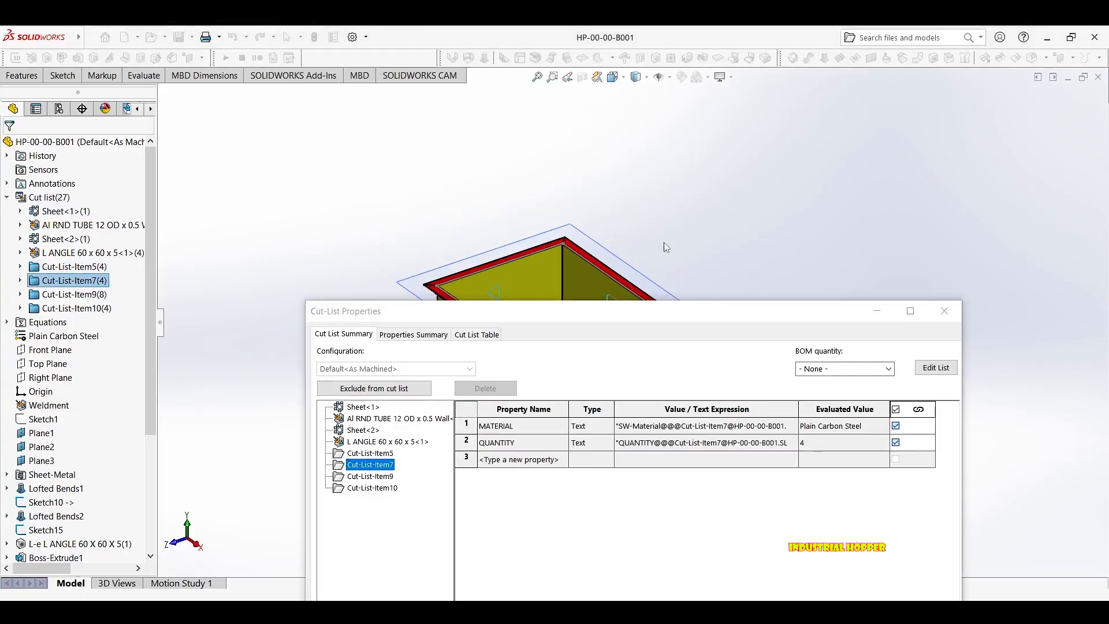
{"action": "middle_click_drag", "start_coordinate": [666, 248], "coordinate": [678, 94], "text": "ctrl"}
{"action": "middle_click_drag", "start_coordinate": [675, 110], "coordinate": [666, 78], "text": "ctrl"}
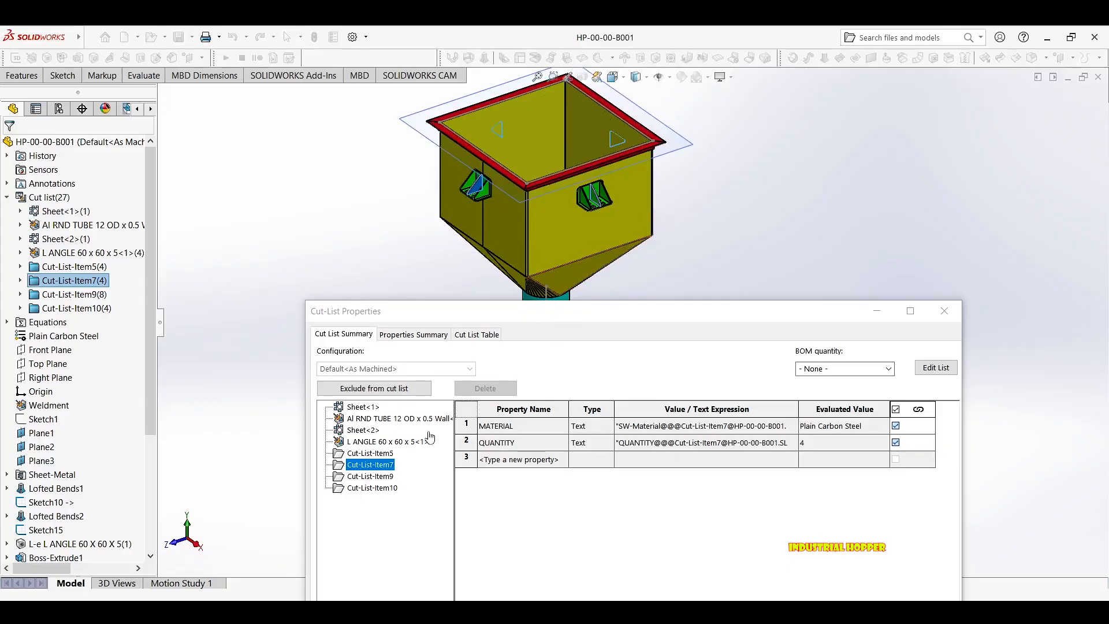
{"action": "left_click", "coordinate": [559, 461]}
{"action": "left_click", "coordinate": [522, 473]}
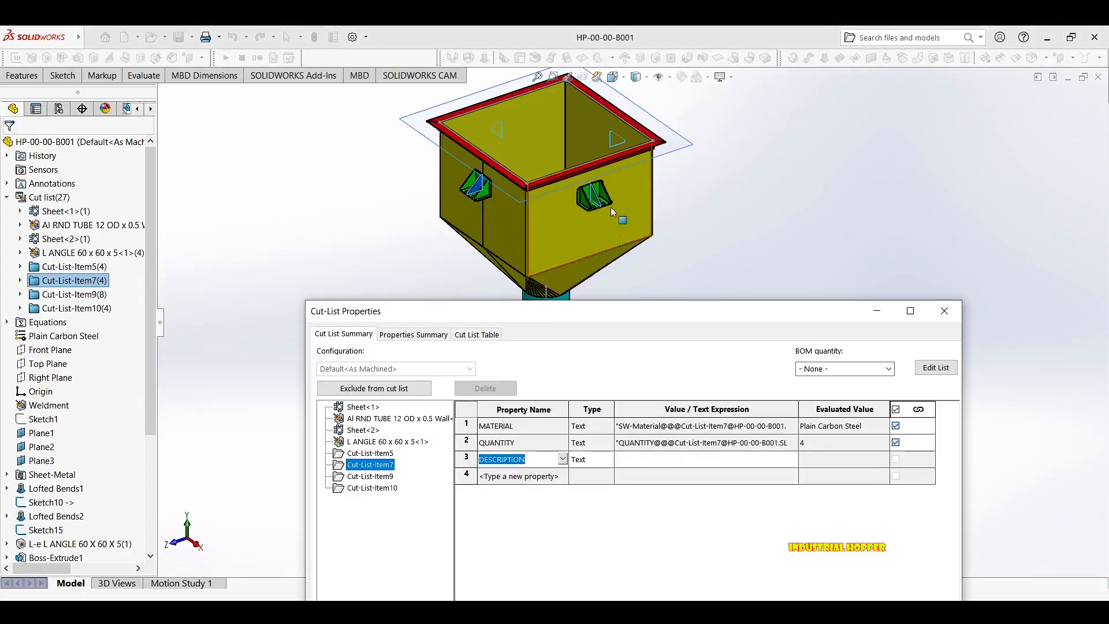
{"action": "left_click", "coordinate": [660, 456]}
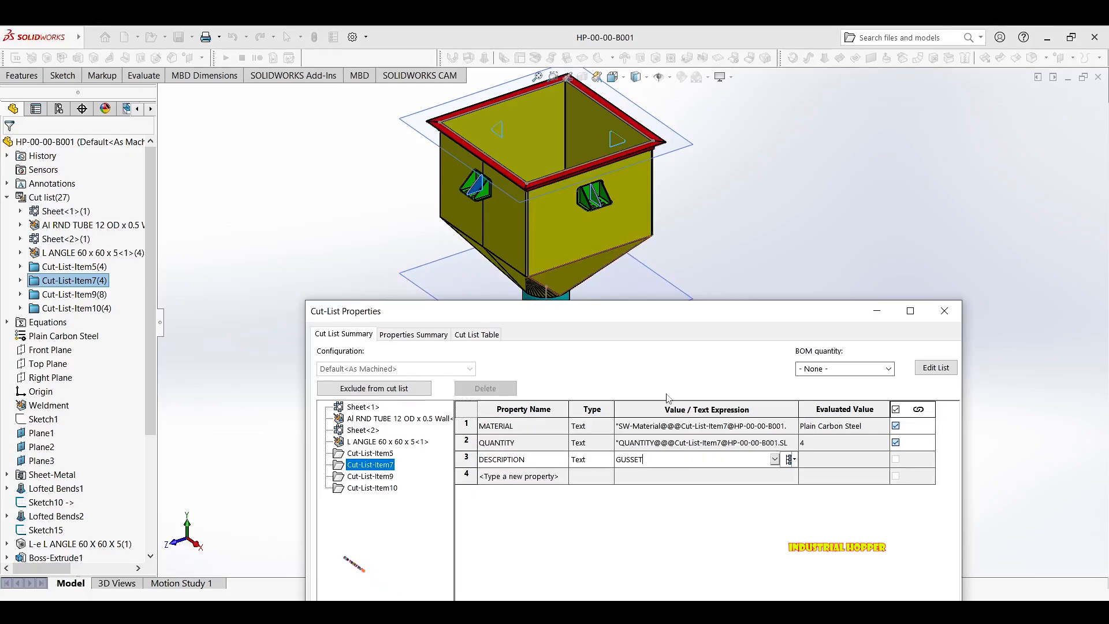
Extend Cut-List-Item7's description to GUSSET - 01.
{"action": "left_click", "coordinate": [370, 475]}
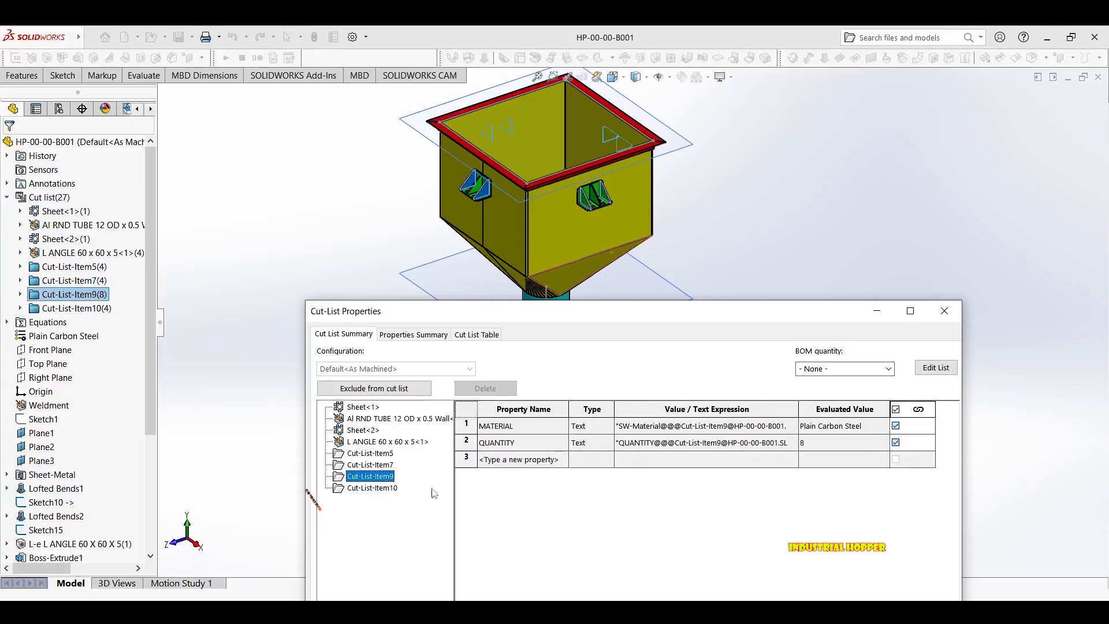
{"action": "left_click", "coordinate": [370, 465]}
{"action": "left_click", "coordinate": [649, 459]}
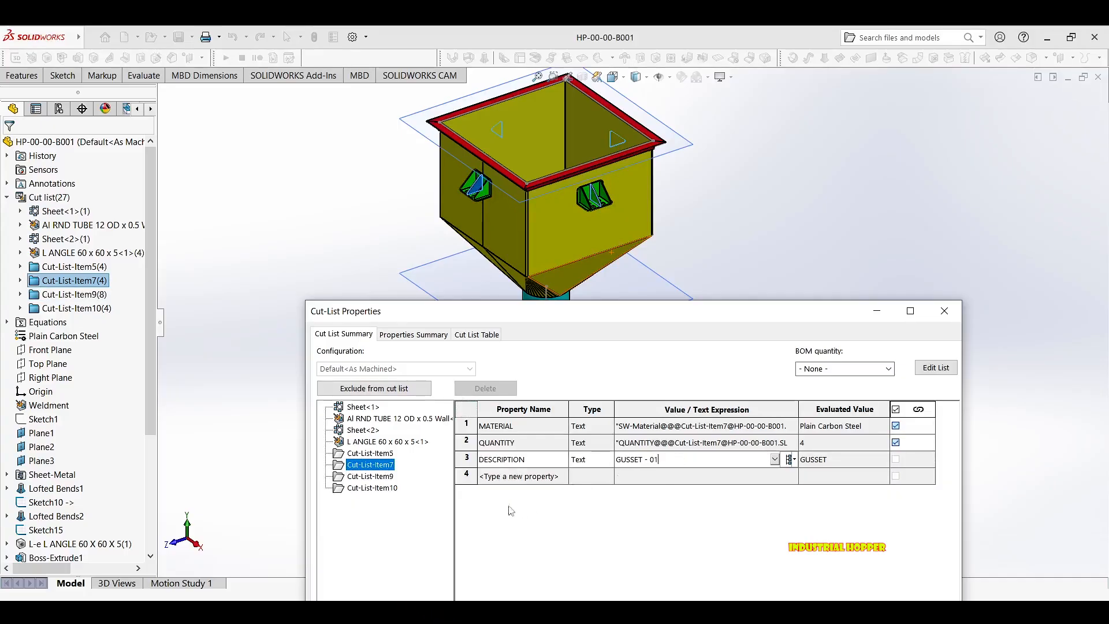
Add a DESCRIPTION property with the value GUSSET - 02 to Cut-List-Item9.
{"action": "left_click", "coordinate": [371, 476]}
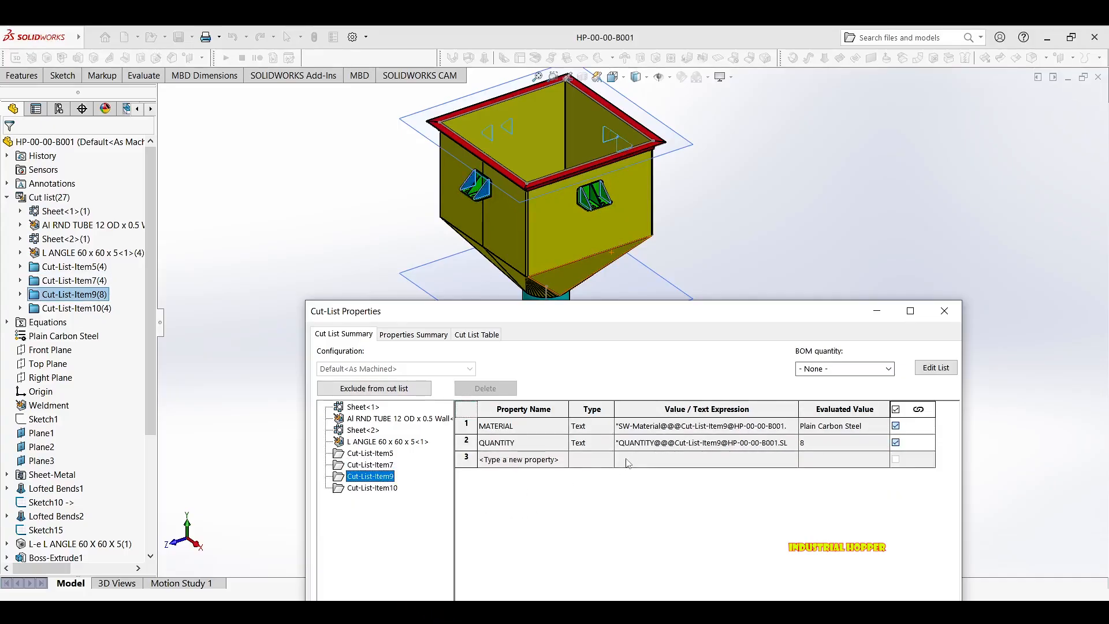
{"action": "left_click", "coordinate": [629, 462]}
{"action": "left_click", "coordinate": [550, 460]}
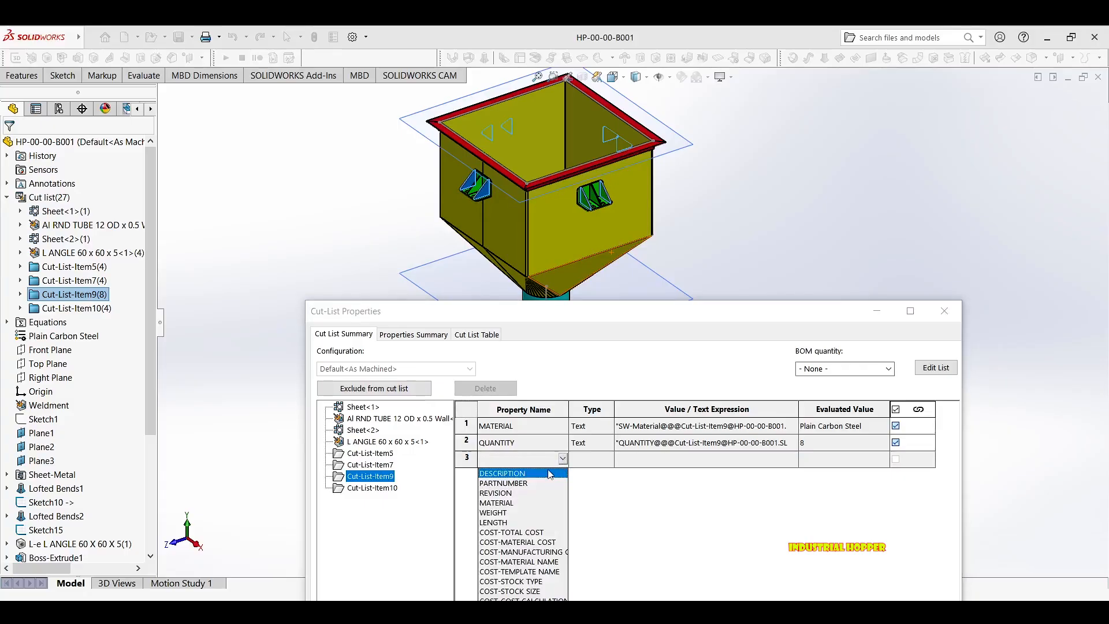
{"action": "left_click", "coordinate": [522, 473]}
{"action": "left_click", "coordinate": [698, 460]}
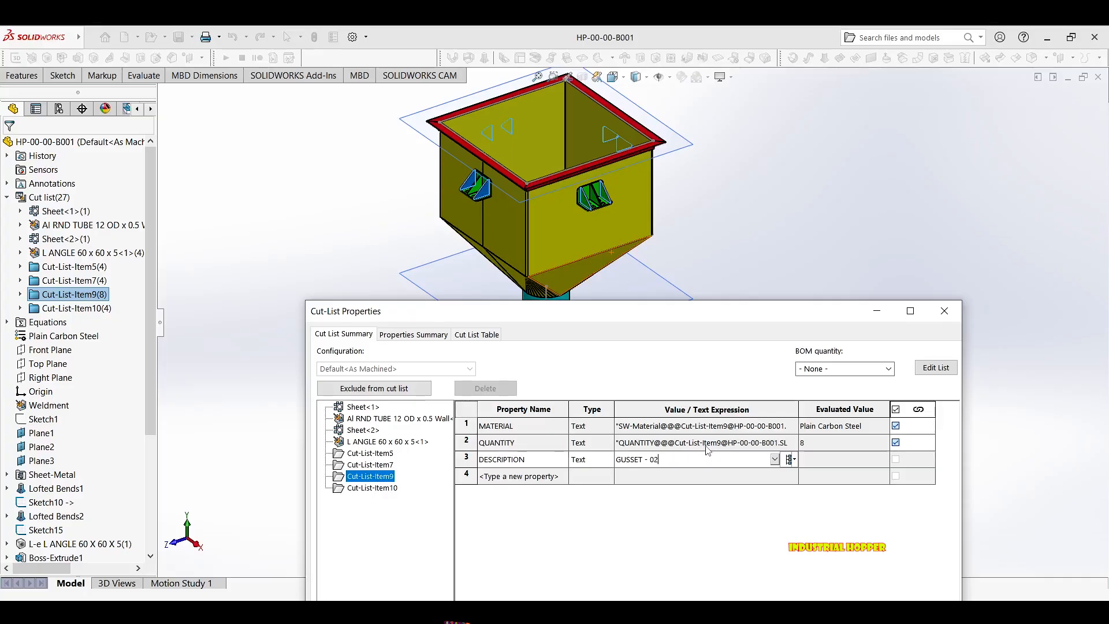
Add a DESCRIPTION property with the value PLT - 03 to Cut-List-Item10.
{"action": "left_click", "coordinate": [377, 489]}
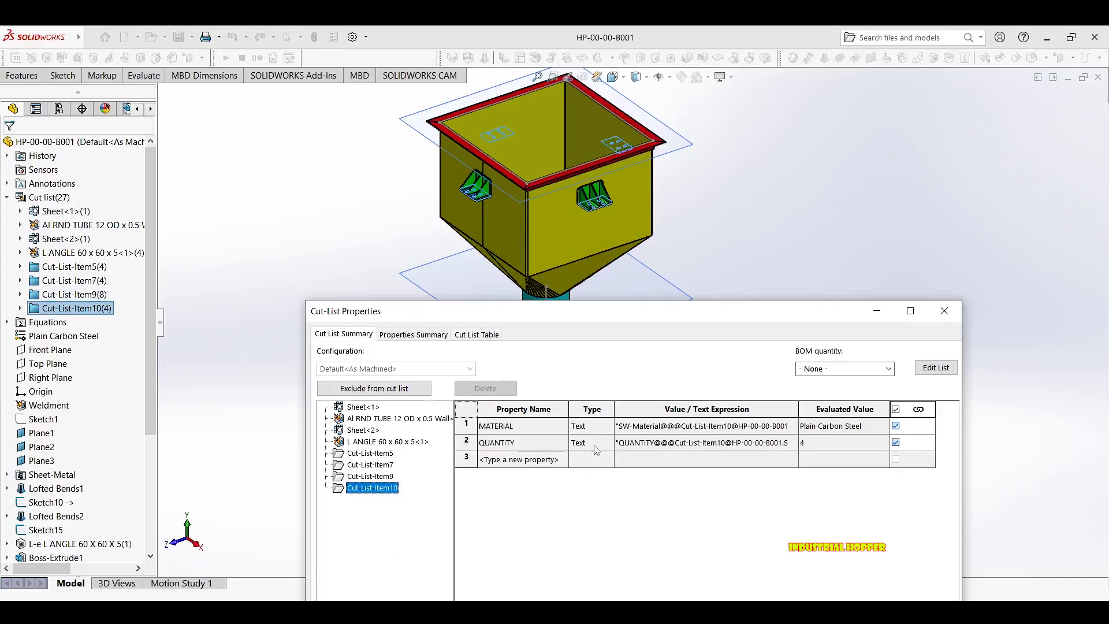
{"action": "left_click", "coordinate": [551, 460]}
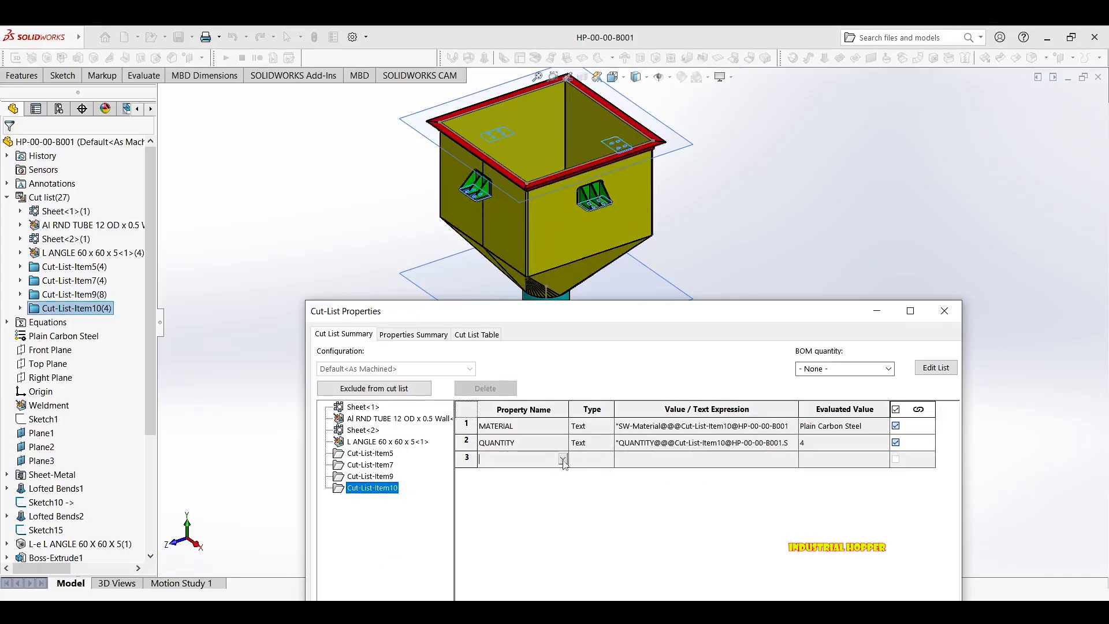
{"action": "left_click", "coordinate": [524, 474]}
{"action": "left_click", "coordinate": [661, 459]}
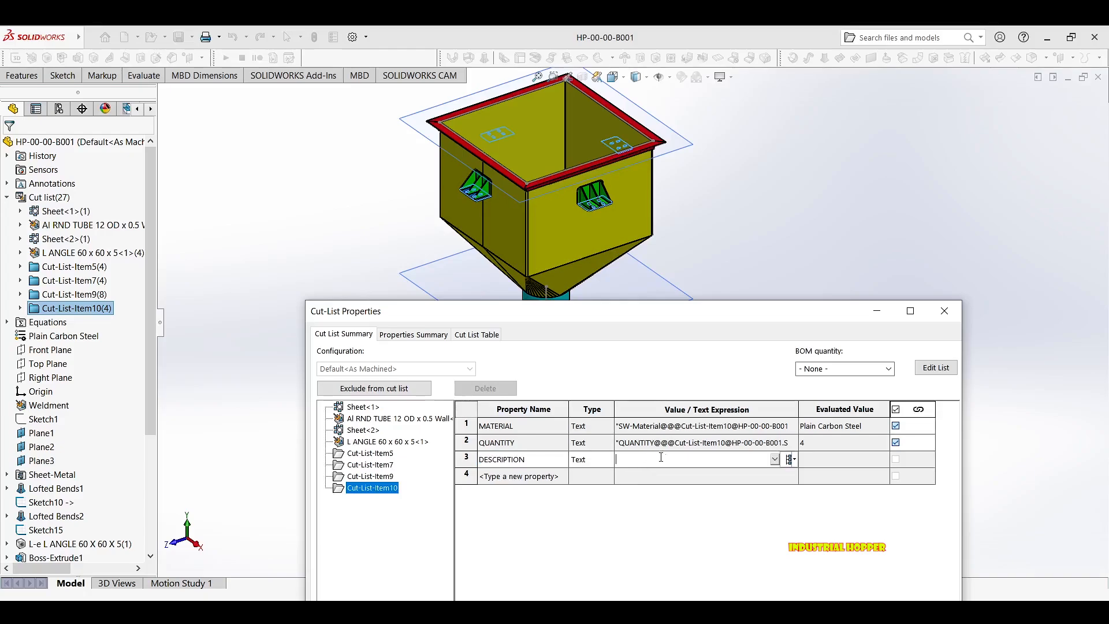
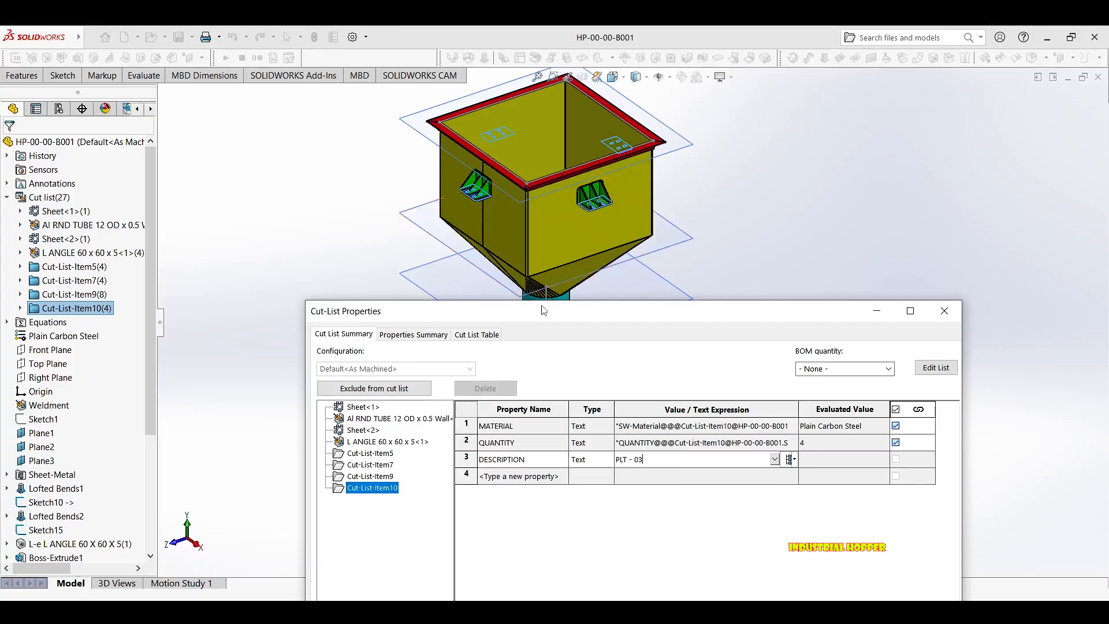
Apply the cut-list properties, then save and close the HP-00-00-B001 part to return to the HOPPER drawing.
{"action": "left_click_drag", "start_coordinate": [520, 309], "coordinate": [431, 148]}
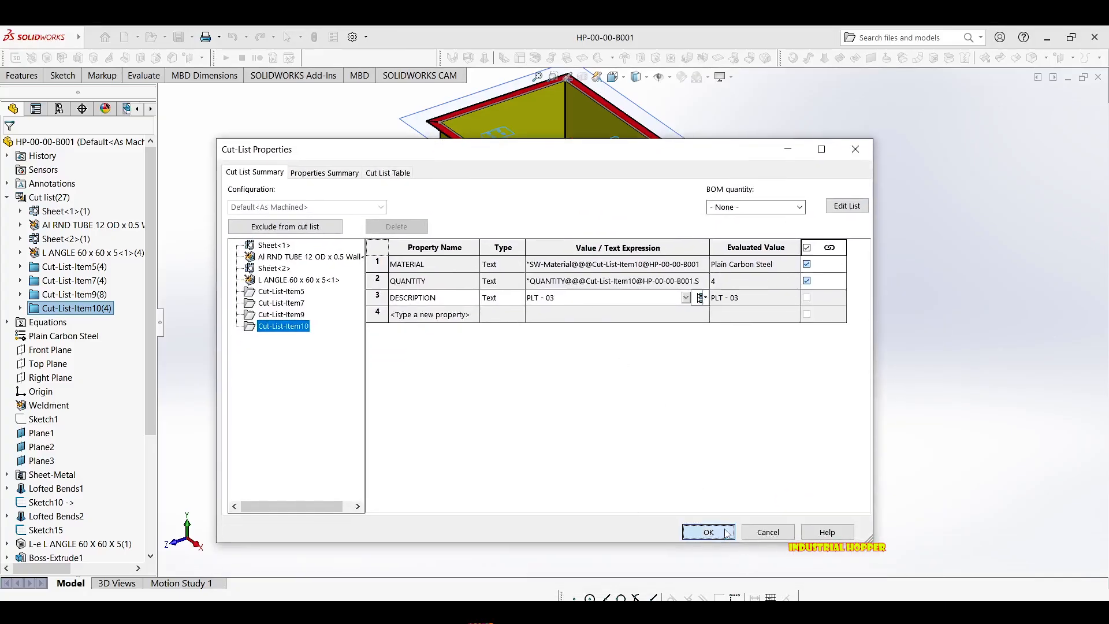
{"action": "left_click", "coordinate": [708, 532]}
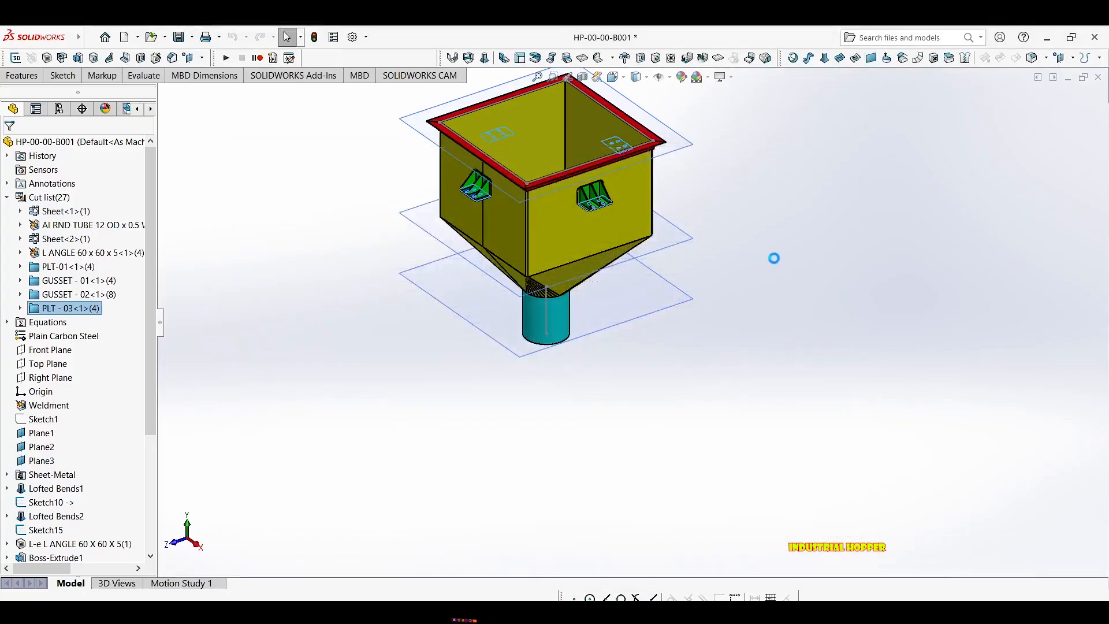
{"action": "key", "text": "ctrl+s"}
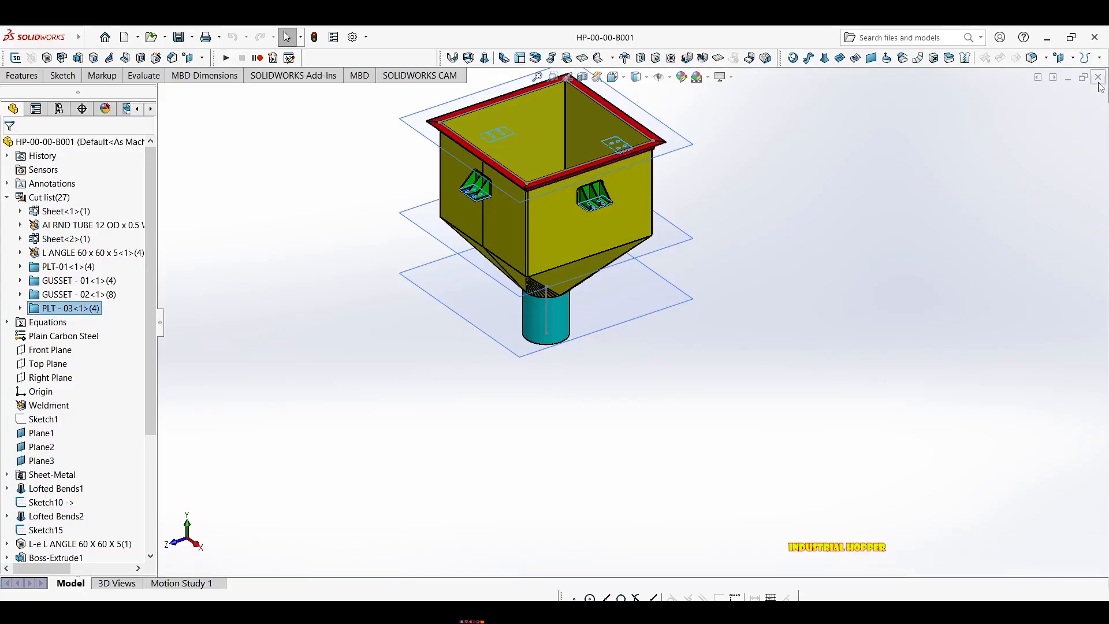
{"action": "left_click", "coordinate": [1099, 83]}
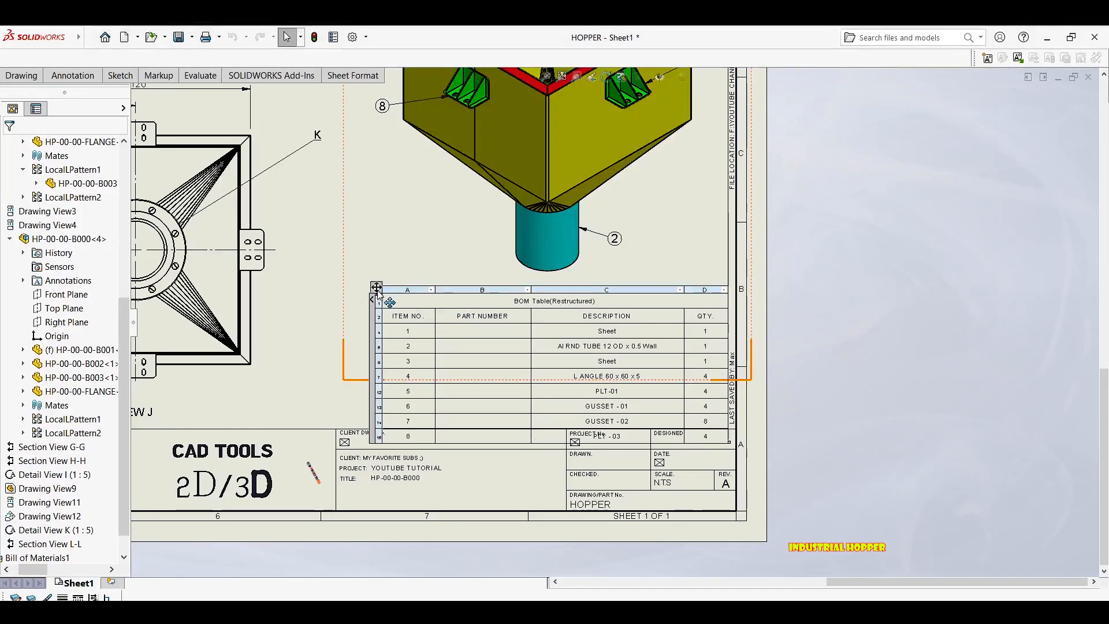
Move the restructured bill of materials up so that its lower edge rests on the title block.
{"action": "mouse_move", "coordinate": [376, 287]}
{"action": "left_mouse_down"}
{"action": "mouse_move", "coordinate": [363, 272]}
{"action": "mouse_move", "coordinate": [375, 270]}
{"action": "left_mouse_up"}
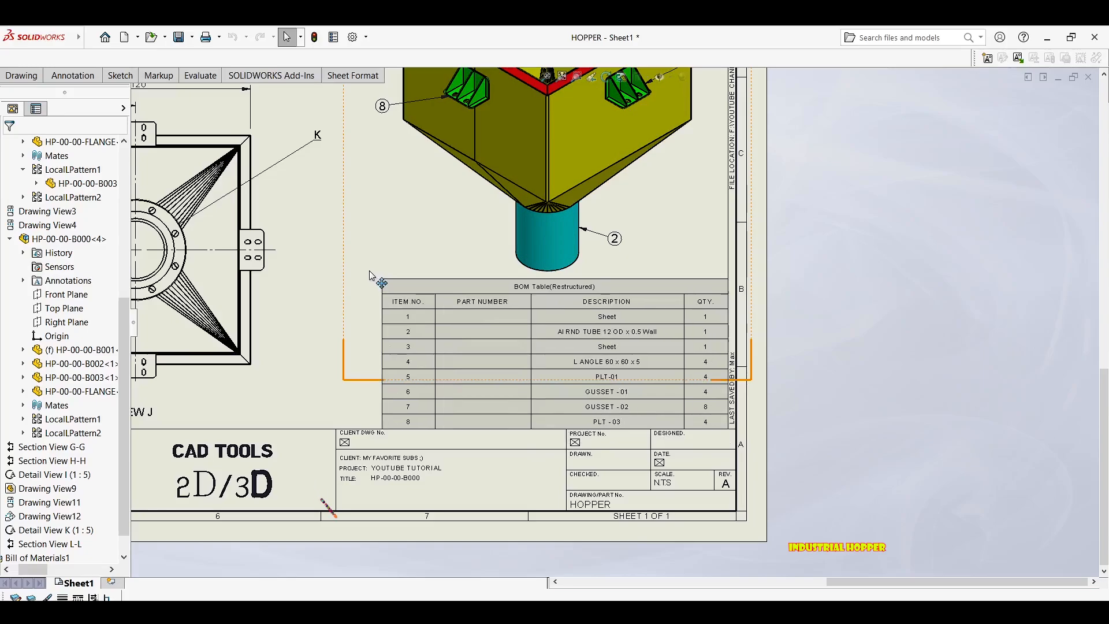
{"action": "left_click", "coordinate": [816, 296]}
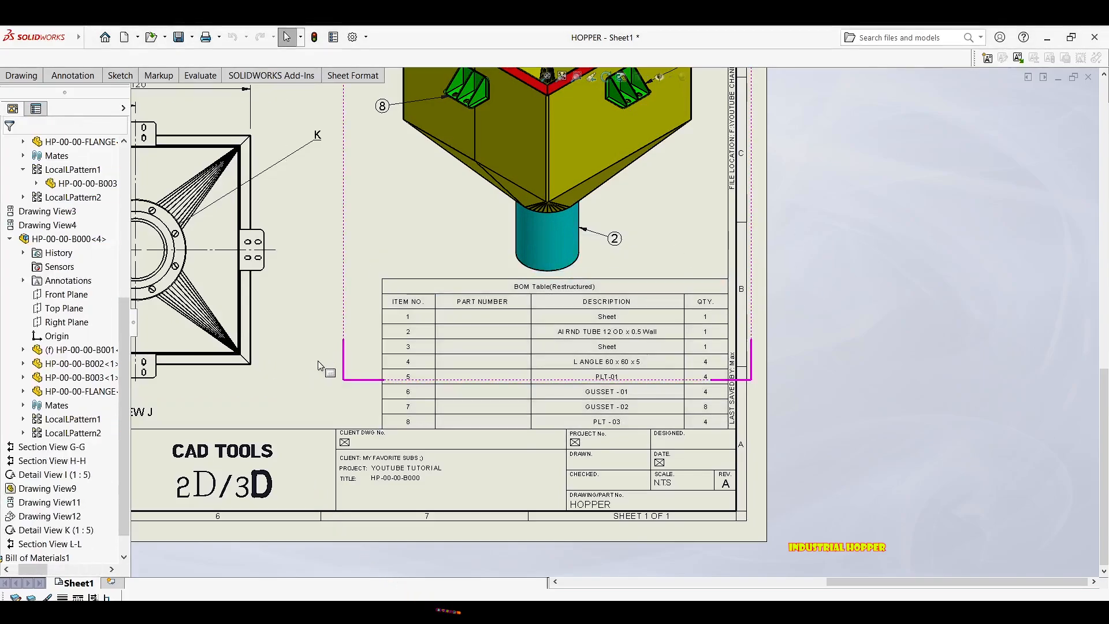
Dimension the width of the bracket's upper-left slot in Detail I, placing it above the plate with the arrows outside.
{"action": "scroll", "coordinate": [514, 277], "scroll_direction": "up", "scroll_amount": 2}
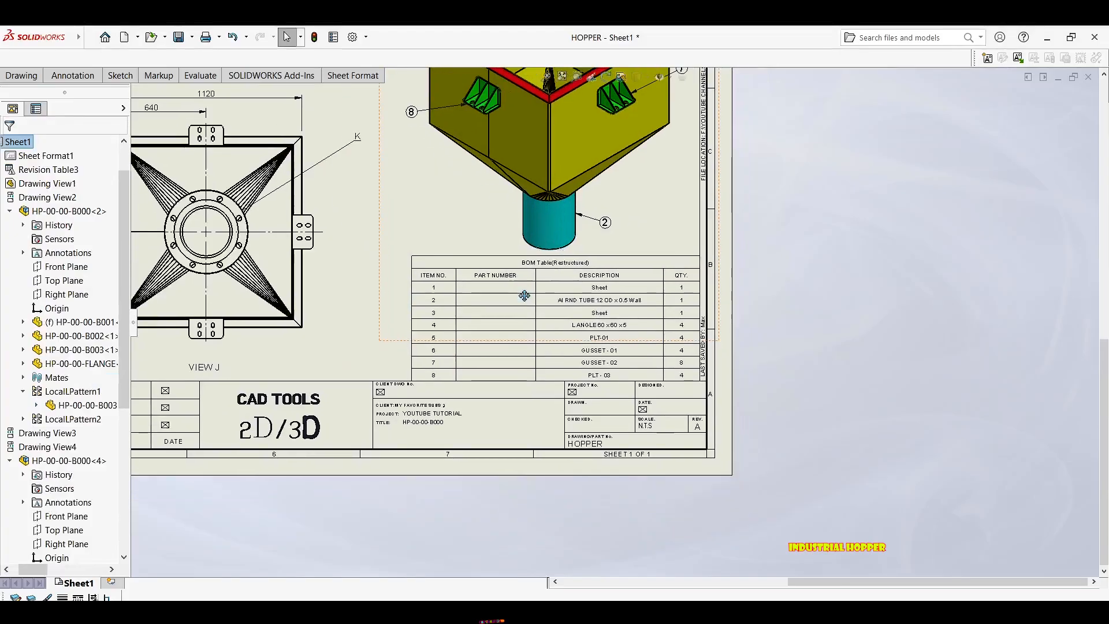
{"action": "scroll", "coordinate": [614, 348], "scroll_direction": "down", "scroll_amount": 1}
{"action": "scroll", "coordinate": [449, 297], "scroll_direction": "up", "scroll_amount": 3}
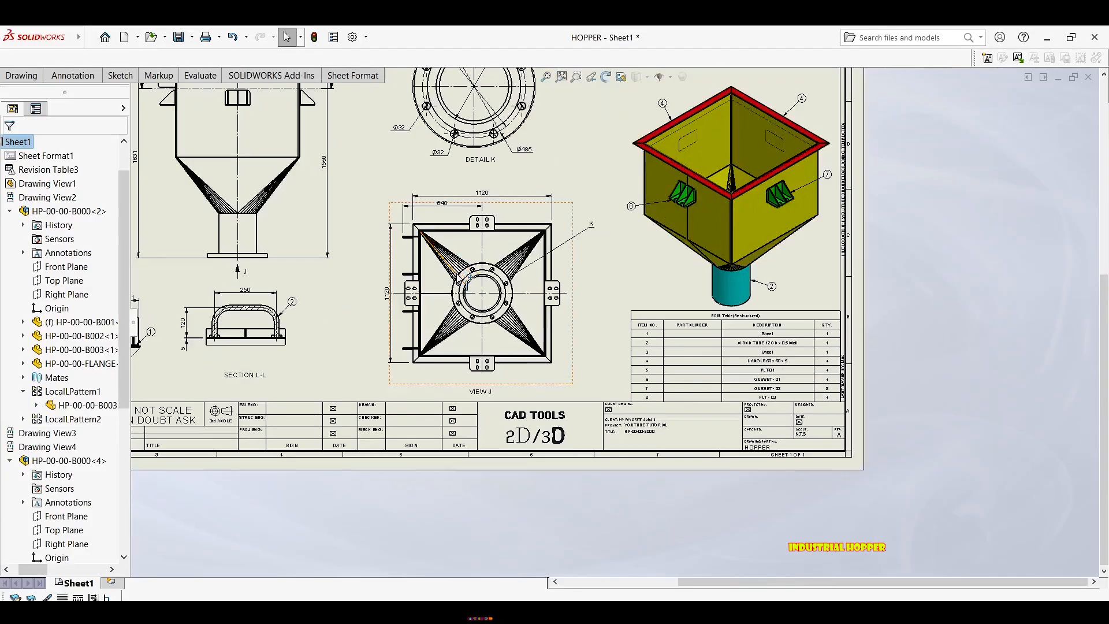
{"action": "scroll", "coordinate": [525, 217], "scroll_direction": "up", "scroll_amount": 3}
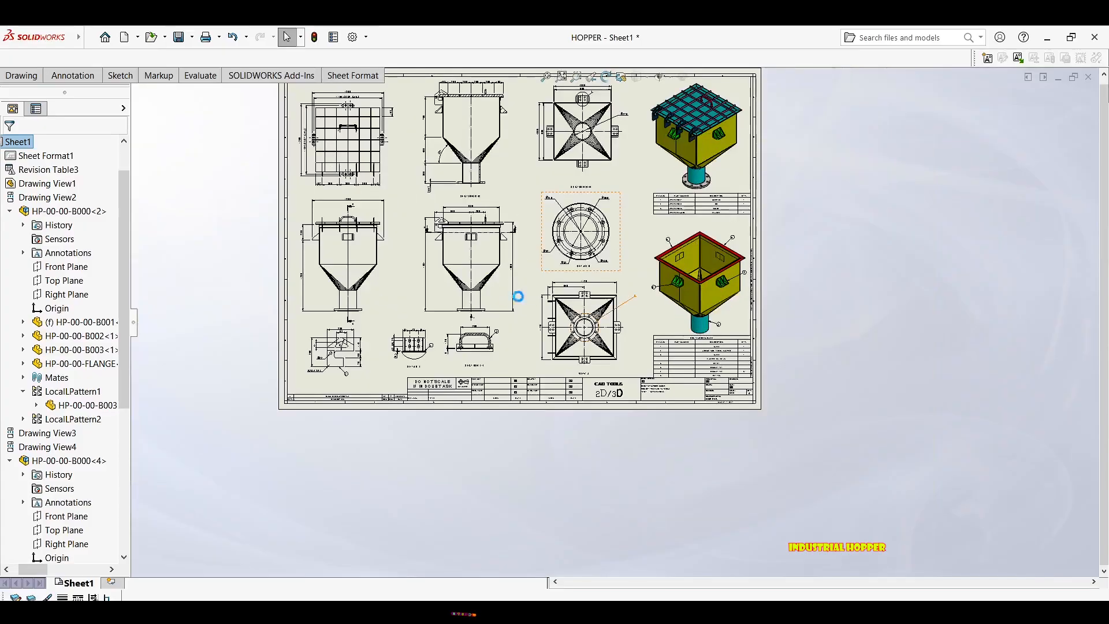
{"action": "scroll", "coordinate": [459, 363], "scroll_direction": "down", "scroll_amount": 2}
{"action": "scroll", "coordinate": [459, 362], "scroll_direction": "down", "scroll_amount": 8}
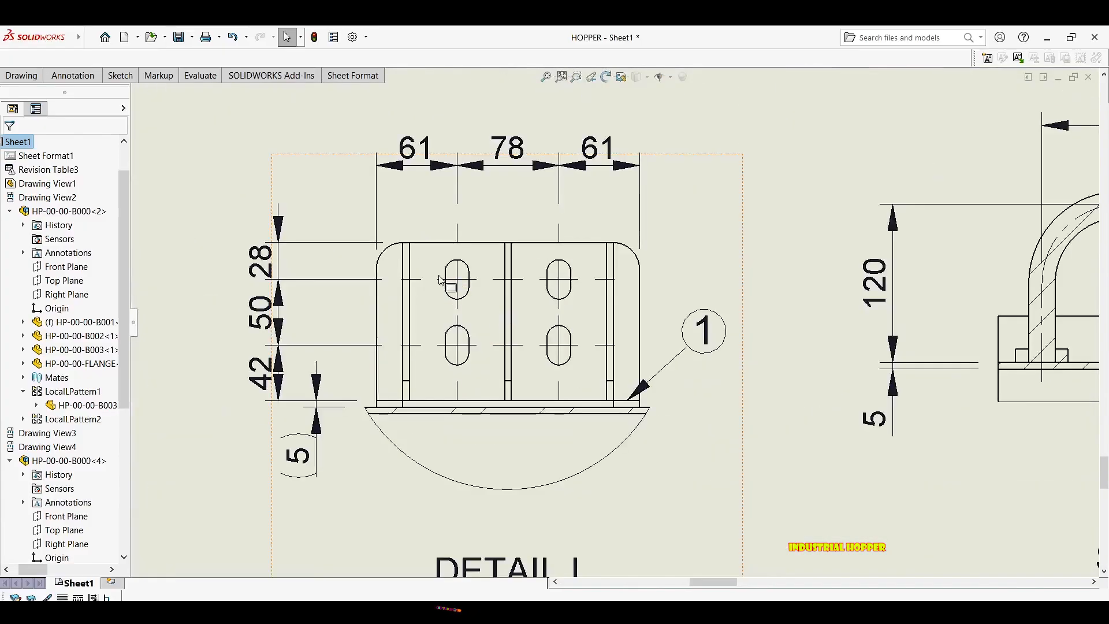
{"action": "key", "text": "d"}
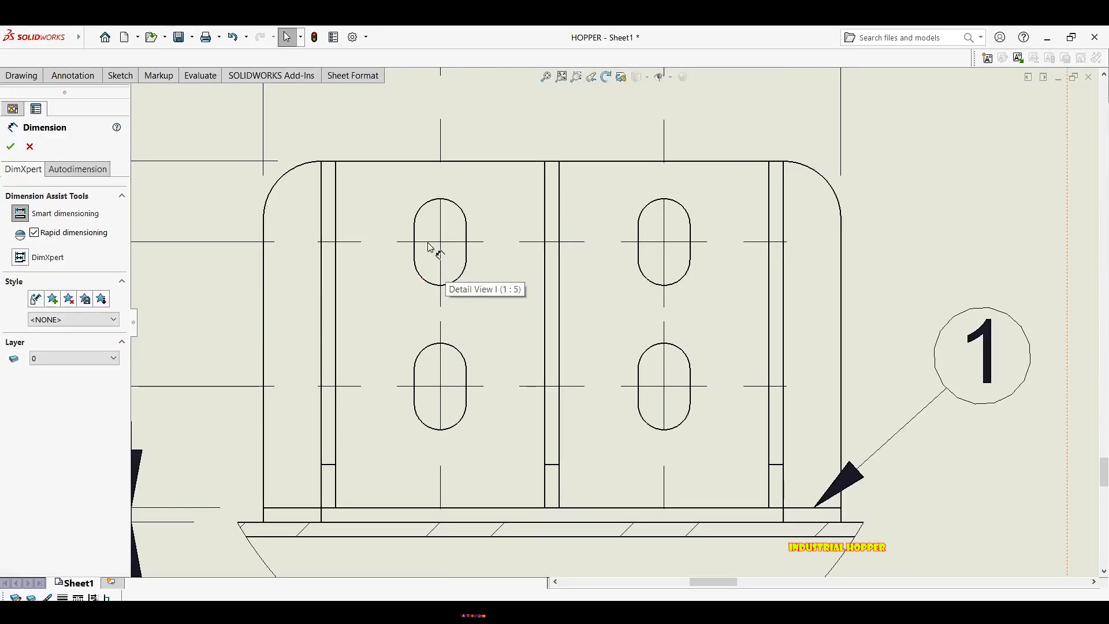
{"action": "left_click", "coordinate": [415, 234]}
{"action": "left_click", "coordinate": [466, 236]}
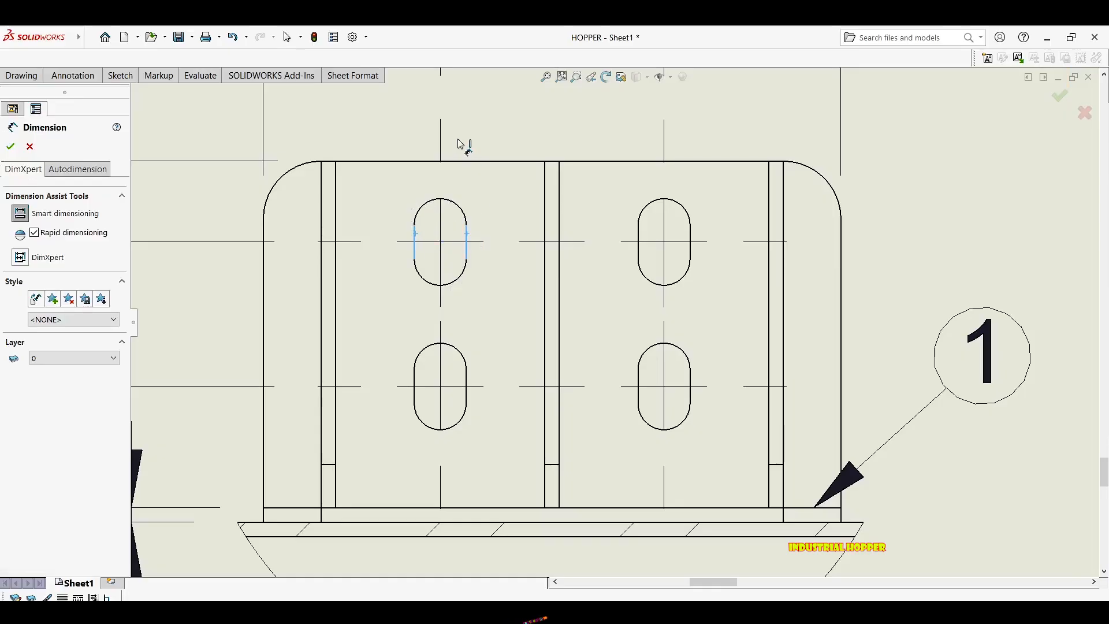
{"action": "scroll", "coordinate": [479, 249], "scroll_direction": "up", "scroll_amount": 3}
{"action": "scroll", "coordinate": [456, 301], "scroll_direction": "down", "scroll_amount": 2}
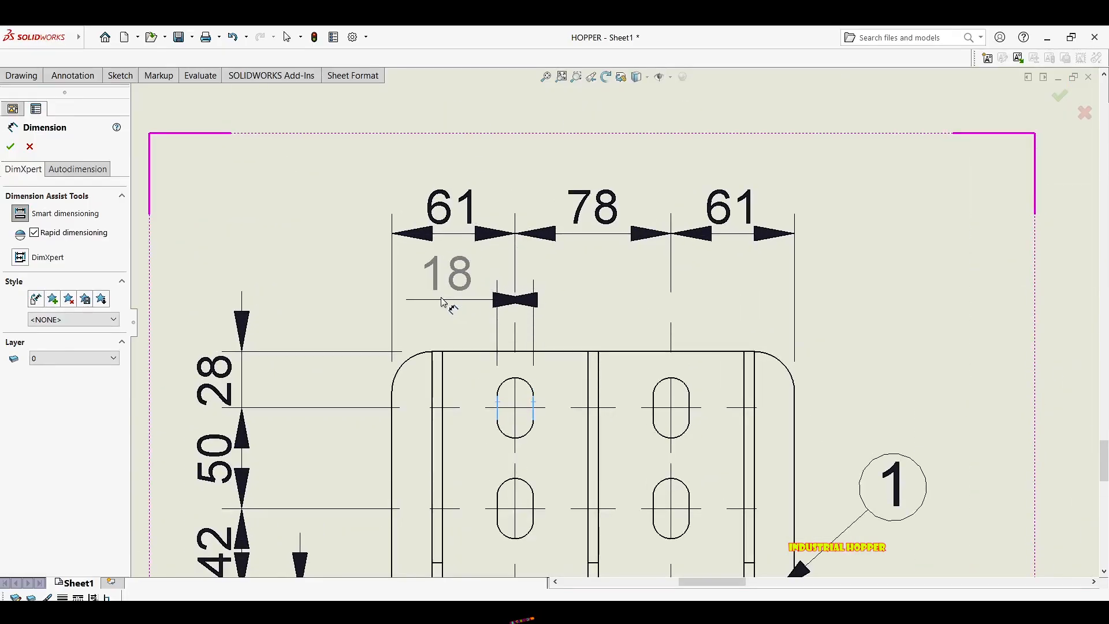
{"action": "left_click", "coordinate": [454, 304]}
{"action": "left_click", "coordinate": [533, 295]}
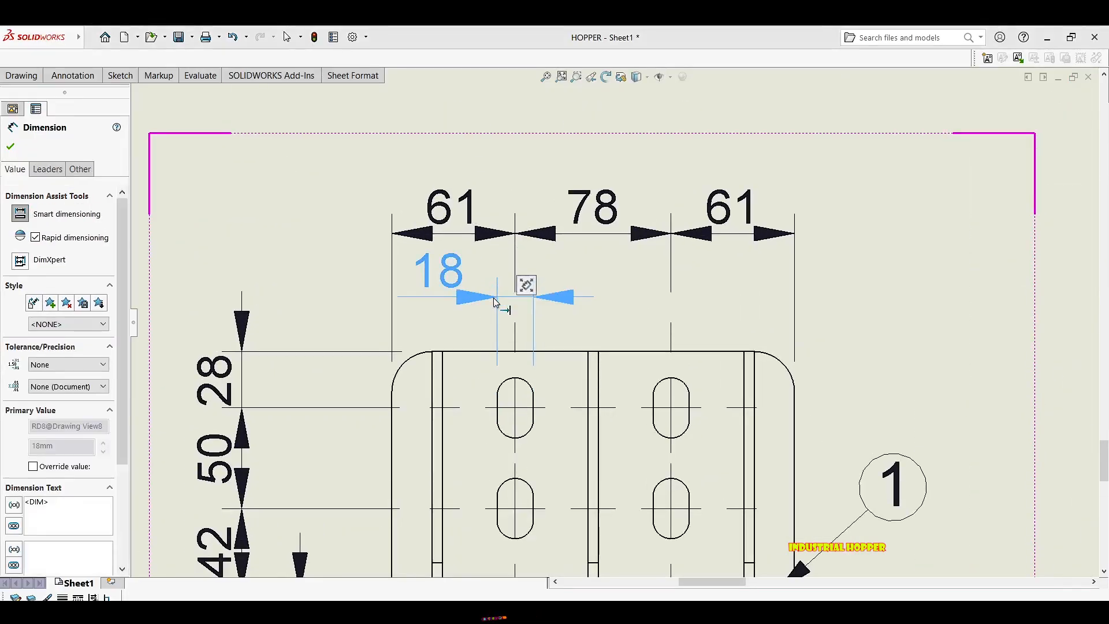
Dimension the overall height of the same slot, flip its arrows outside and move the text above the upper extension line.
{"action": "left_click", "coordinate": [514, 381]}
{"action": "left_click", "coordinate": [507, 437]}
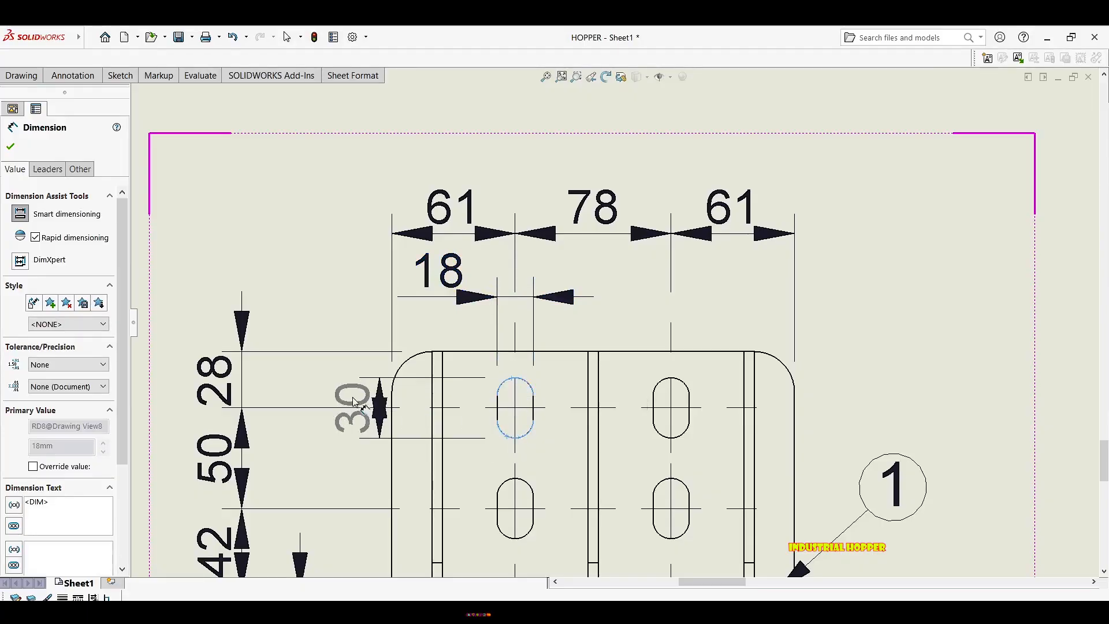
{"action": "left_click", "coordinate": [351, 394]}
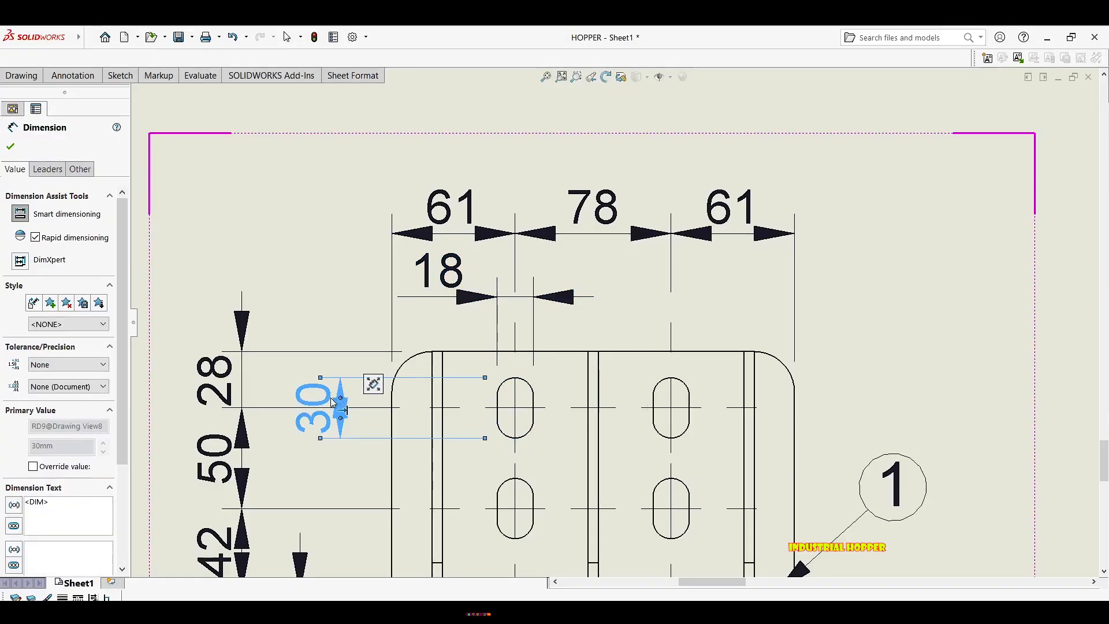
{"action": "left_click", "coordinate": [340, 404]}
{"action": "left_click_drag", "start_coordinate": [321, 398], "coordinate": [312, 287]}
{"action": "key", "text": "Escape"}
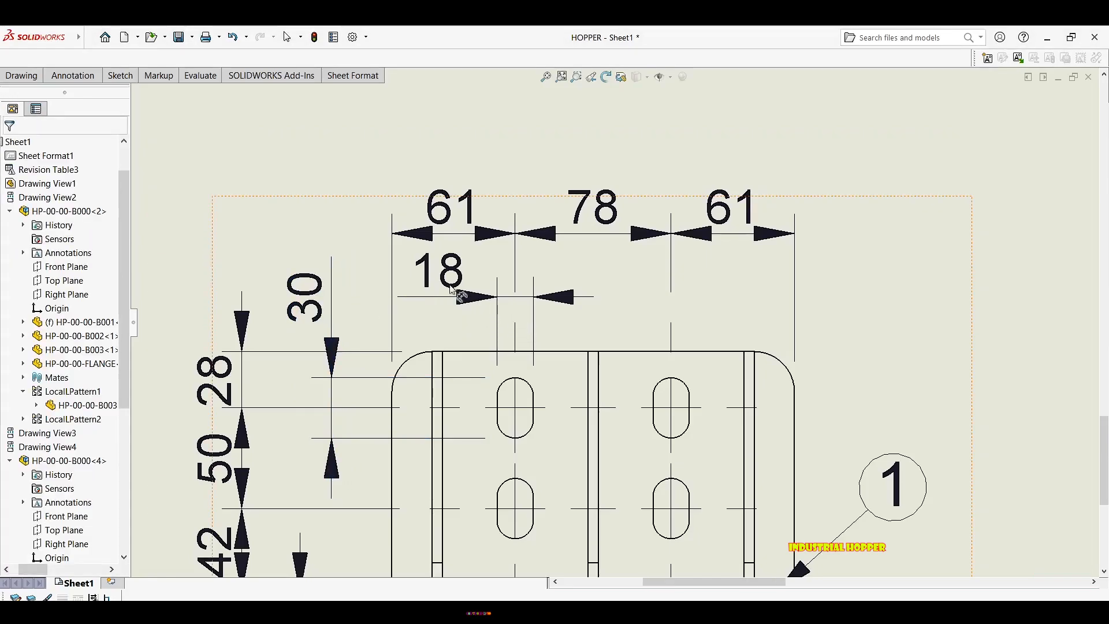
Dimension the centreline bend radius of the handle's left corner in Section L-L, placing it outside the handle.
{"action": "scroll", "coordinate": [523, 309], "scroll_direction": "up", "scroll_amount": 6}
{"action": "scroll", "coordinate": [401, 292], "scroll_direction": "up", "scroll_amount": 1}
{"action": "mouse_move", "coordinate": [404, 292]}
{"action": "middle_mouse_down"}
{"action": "mouse_move", "coordinate": [317, 267]}
{"action": "mouse_move", "coordinate": [140, 284]}
{"action": "middle_mouse_up"}
{"action": "scroll", "coordinate": [394, 293], "scroll_direction": "down", "scroll_amount": 1}
{"action": "scroll", "coordinate": [368, 293], "scroll_direction": "down", "scroll_amount": 5}
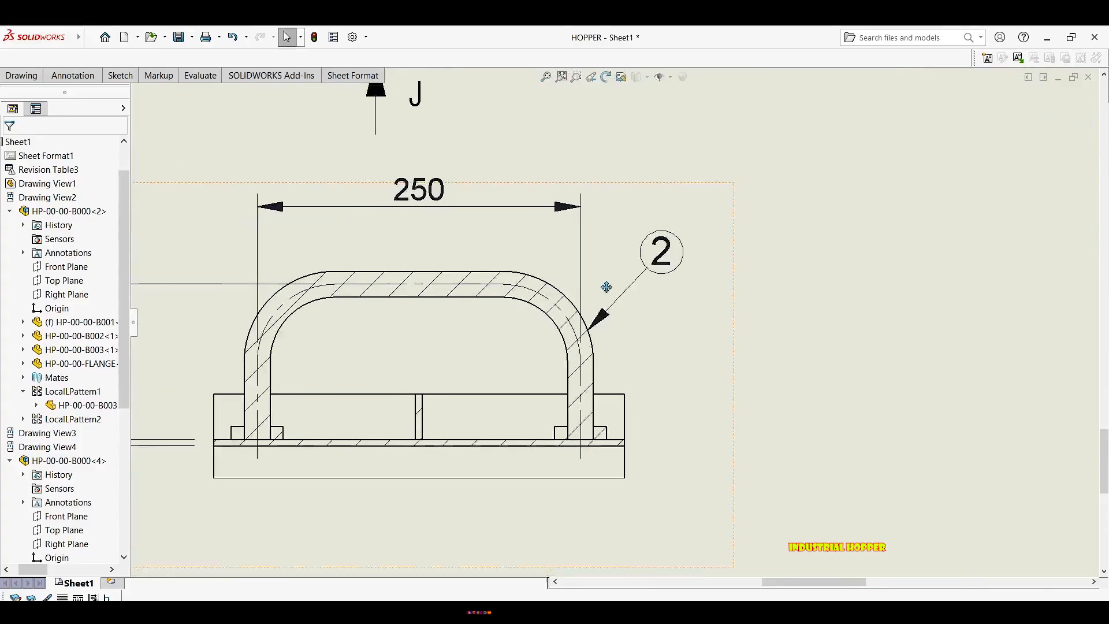
{"action": "right_click_drag", "start_coordinate": [421, 352], "coordinate": [419, 314]}
{"action": "left_click", "coordinate": [424, 294]}
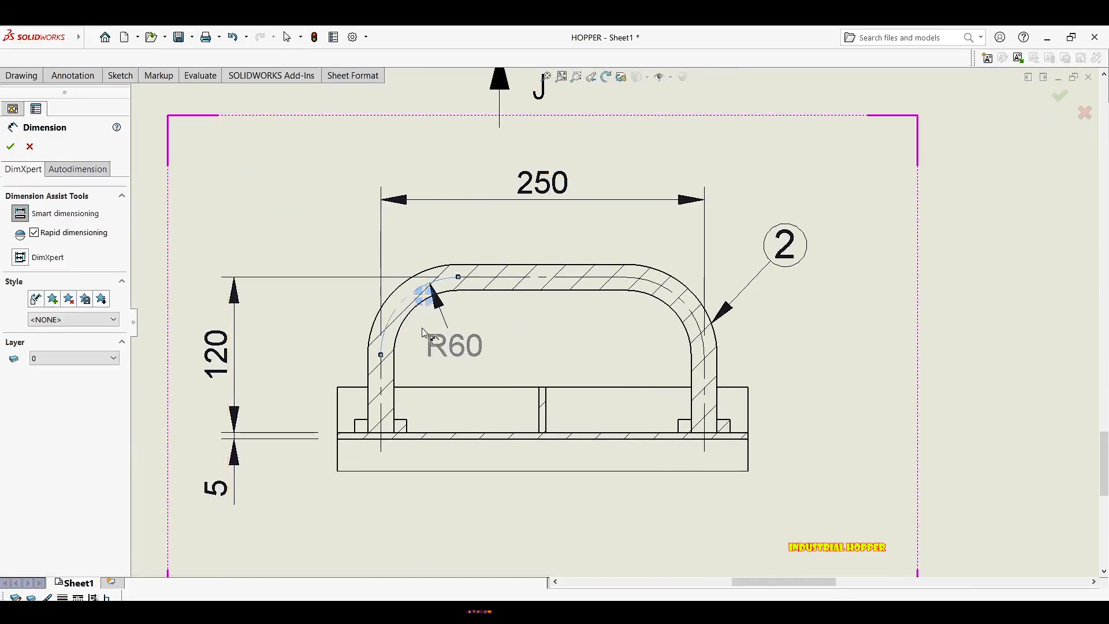
{"action": "left_click", "coordinate": [286, 209]}
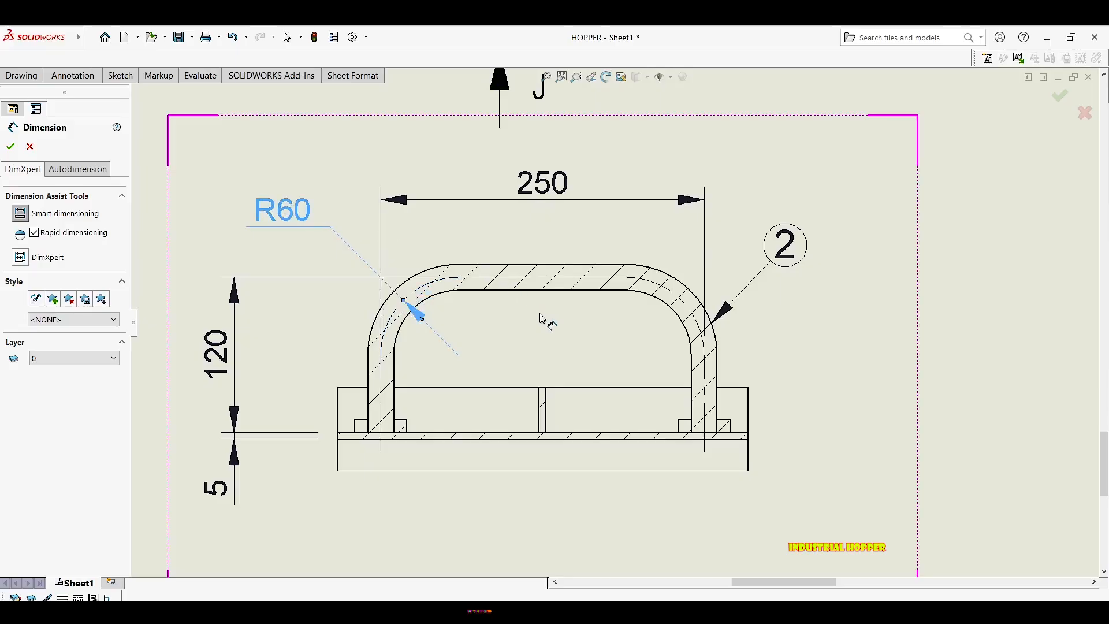
{"action": "key", "text": "Escape"}
Examine the title block, the restructured bill of materials and the overall layout of the drawing sheet.
{"action": "scroll", "coordinate": [583, 302], "scroll_direction": "up", "scroll_amount": 5}
{"action": "middle_click_drag", "start_coordinate": [589, 302], "coordinate": [327, 321]}
{"action": "scroll", "coordinate": [832, 179], "scroll_direction": "up", "scroll_amount": 1}
{"action": "middle_click_drag", "start_coordinate": [855, 164], "coordinate": [538, 227]}
{"action": "scroll", "coordinate": [539, 225], "scroll_direction": "up", "scroll_amount": 1}
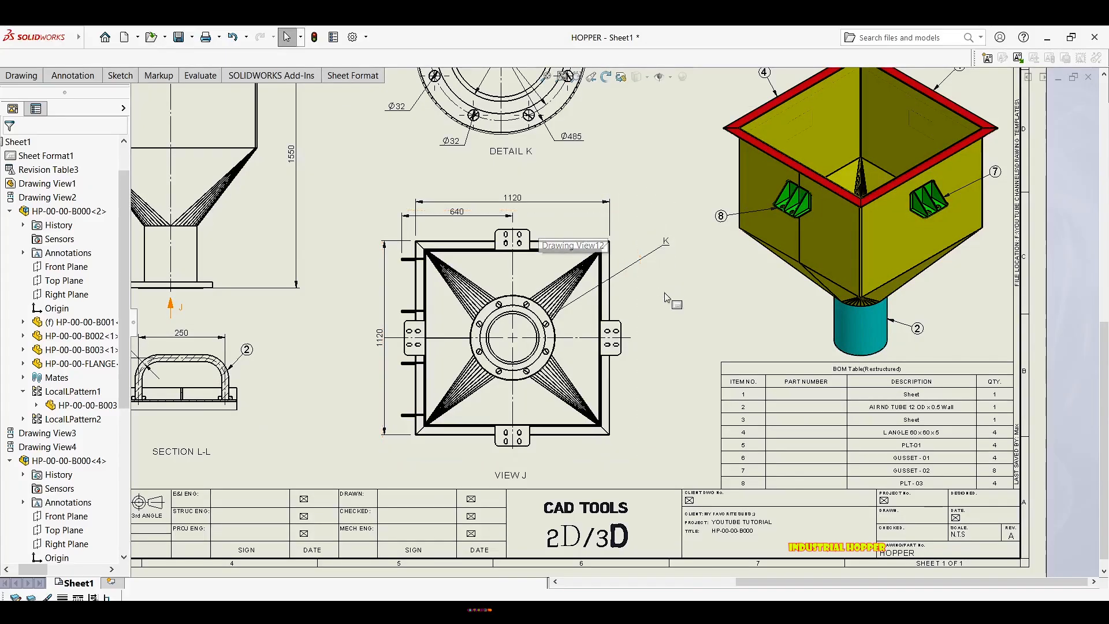
{"action": "scroll", "coordinate": [738, 471], "scroll_direction": "down", "scroll_amount": 5}
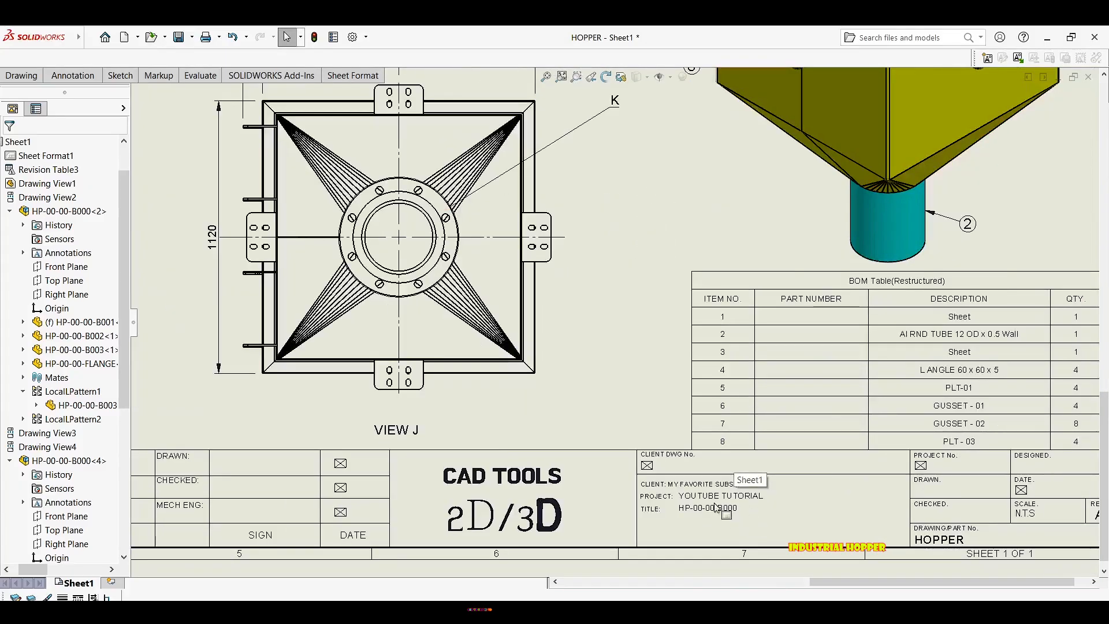
{"action": "scroll", "coordinate": [601, 391], "scroll_direction": "up", "scroll_amount": 3}
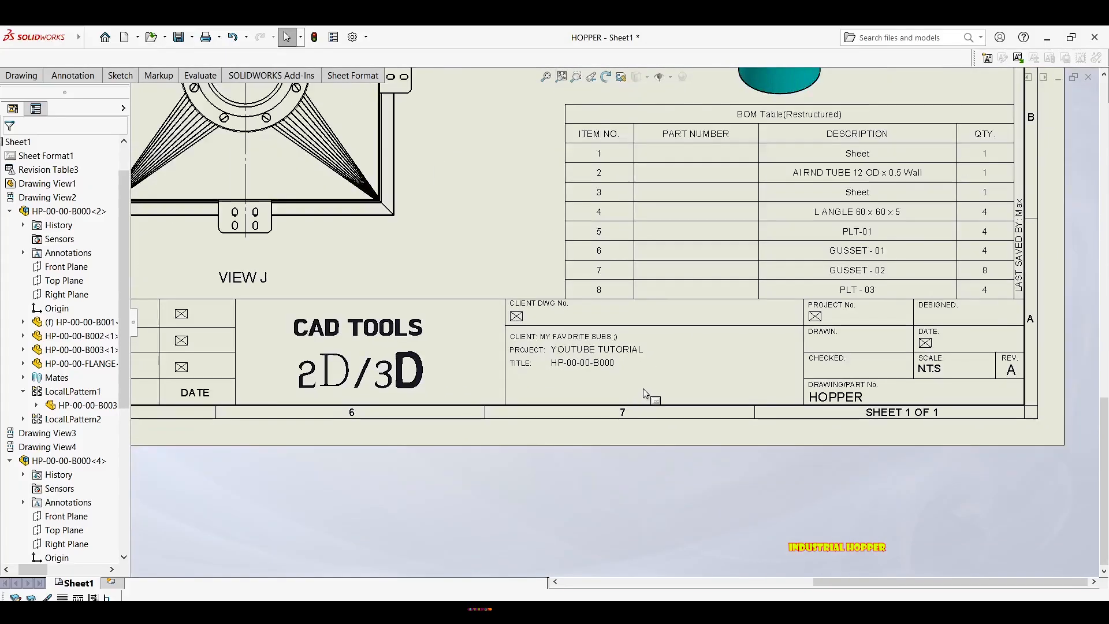
{"action": "scroll", "coordinate": [539, 341], "scroll_direction": "down", "scroll_amount": 2}
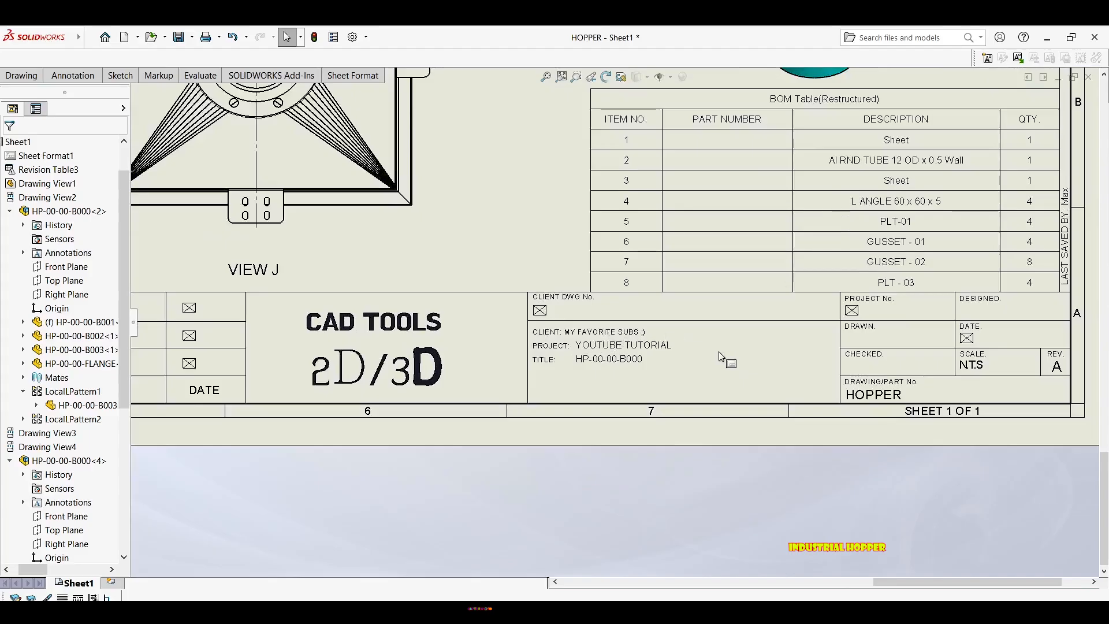
{"action": "scroll", "coordinate": [724, 358], "scroll_direction": "down", "scroll_amount": 3}
{"action": "scroll", "coordinate": [779, 379], "scroll_direction": "up", "scroll_amount": 2}
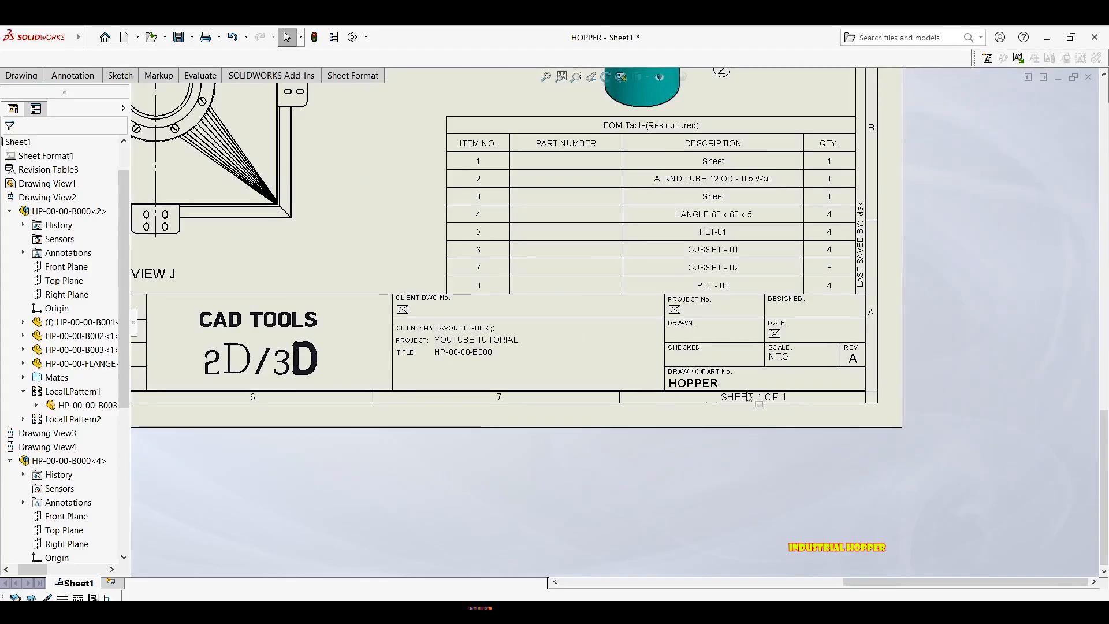
{"action": "scroll", "coordinate": [754, 400], "scroll_direction": "up", "scroll_amount": 3}
{"action": "scroll", "coordinate": [662, 425], "scroll_direction": "up", "scroll_amount": 3}
{"action": "scroll", "coordinate": [641, 295], "scroll_direction": "down", "scroll_amount": 1}
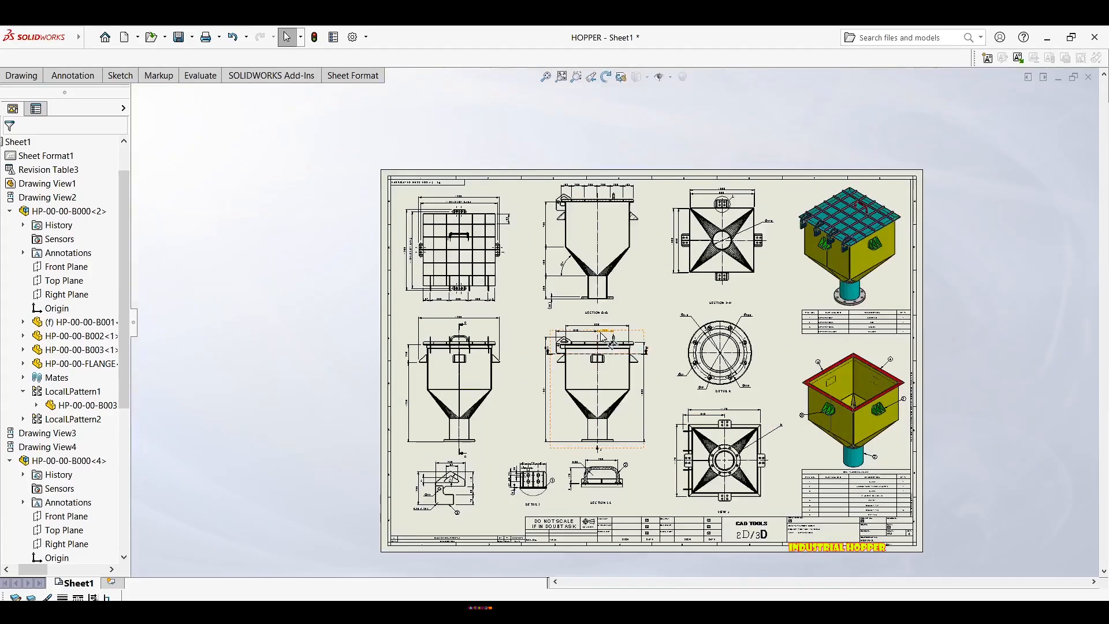
{"action": "scroll", "coordinate": [640, 295], "scroll_direction": "down", "scroll_amount": 1}
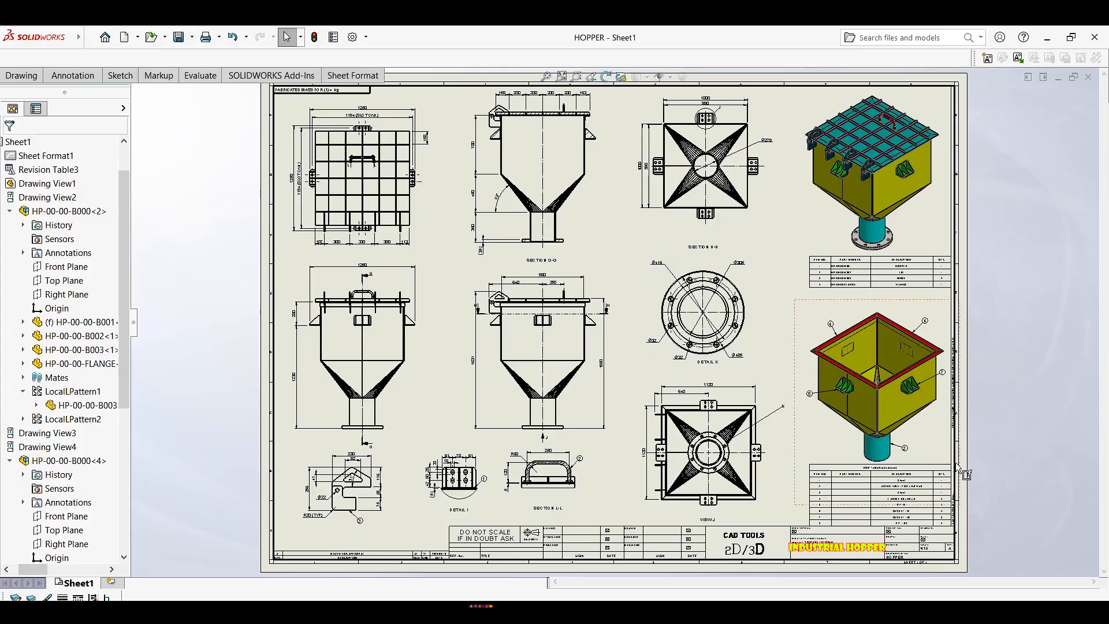
Delete the empty PART NUMBER column from the restructured bill of materials.
{"action": "scroll", "coordinate": [890, 496], "scroll_direction": "down", "scroll_amount": 3}
{"action": "scroll", "coordinate": [680, 395], "scroll_direction": "down", "scroll_amount": 3}
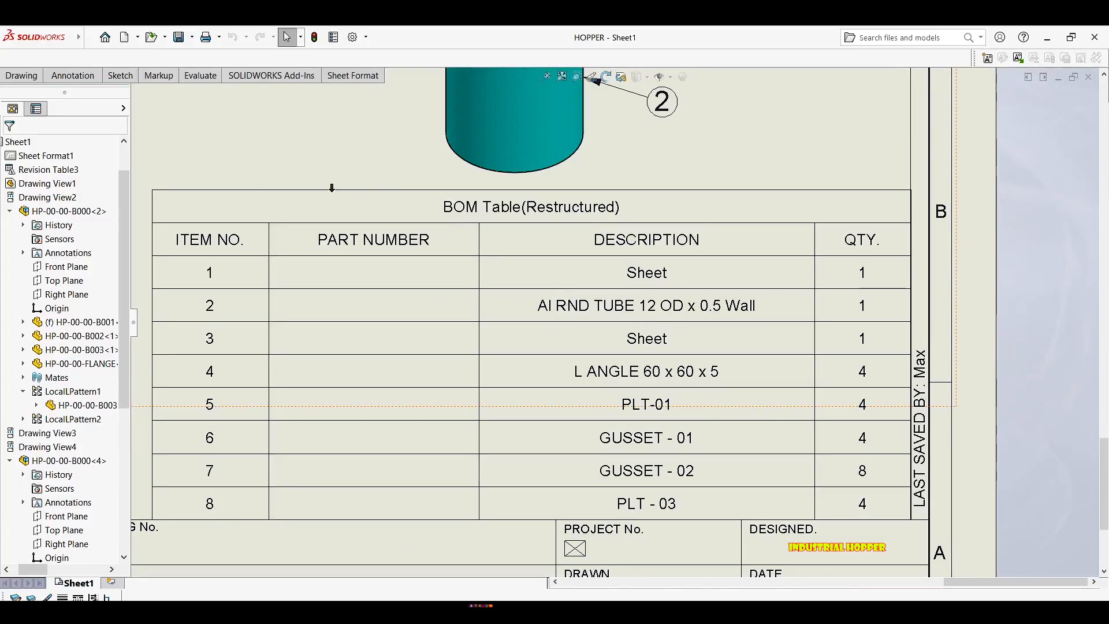
{"action": "left_click", "coordinate": [360, 194]}
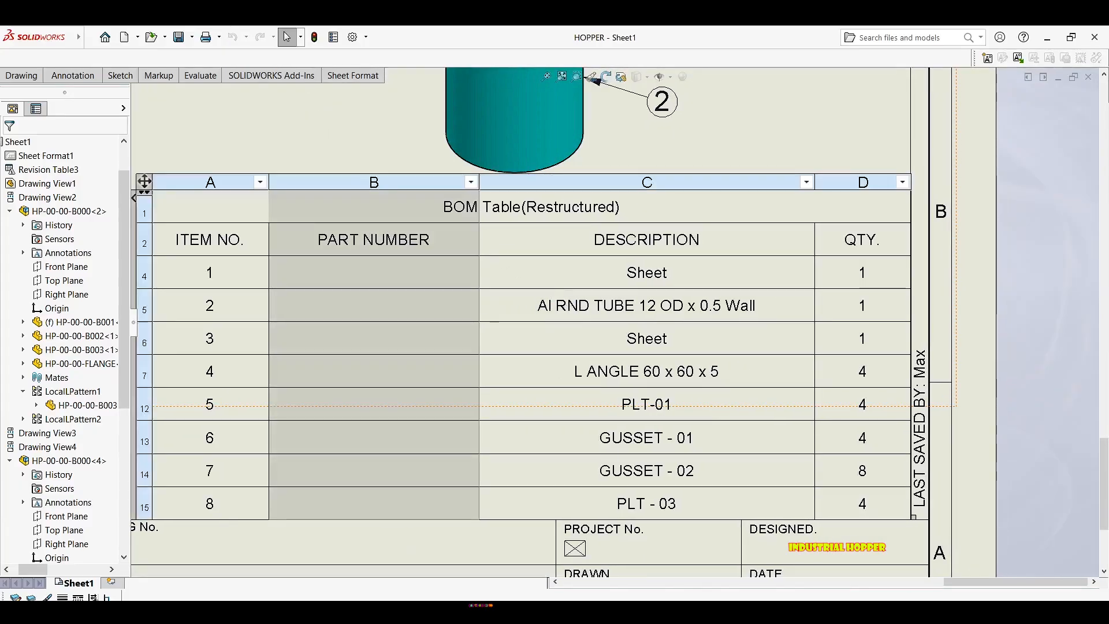
{"action": "right_click", "coordinate": [363, 183]}
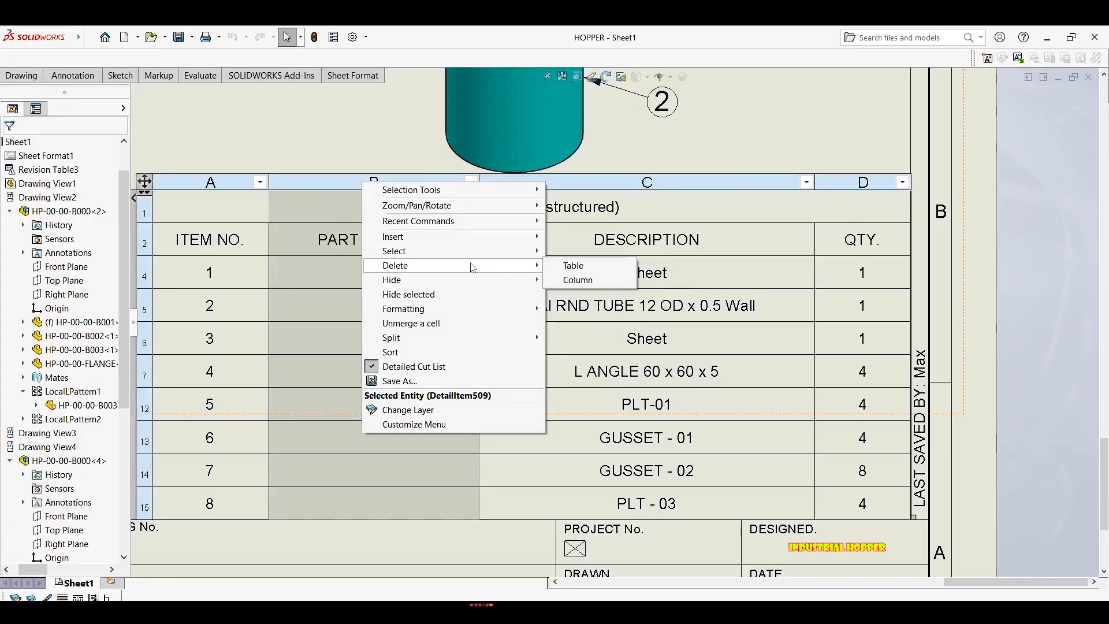
{"action": "left_click", "coordinate": [578, 281]}
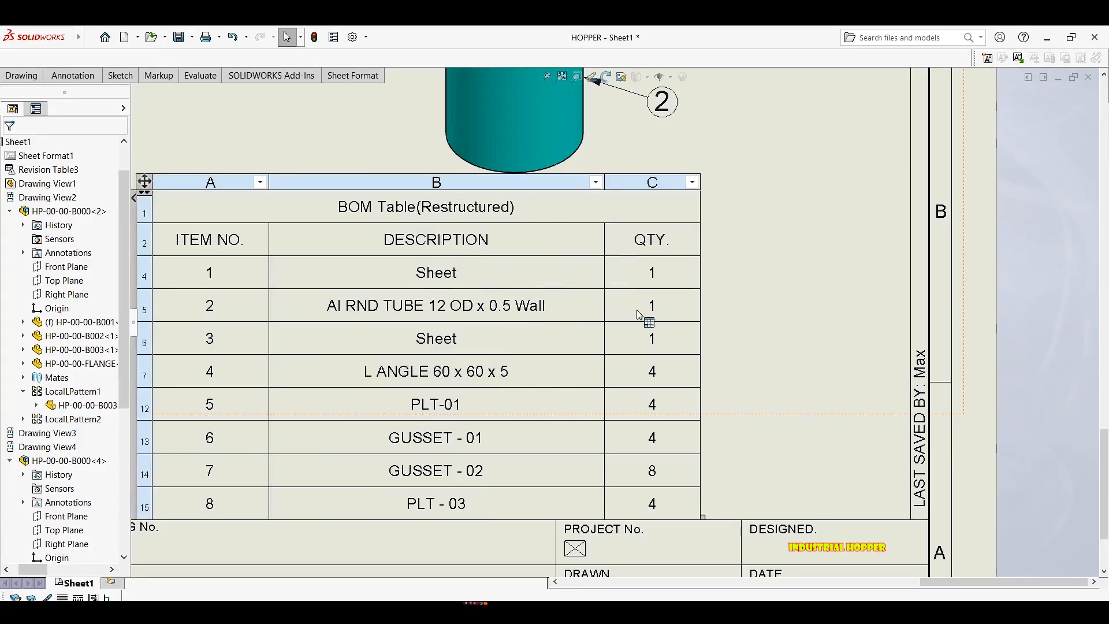
Move the narrowed bill of materials horizontally so its QTY. column meets the LAST SAVED BY strip, keeping it on the title block.
{"action": "scroll", "coordinate": [156, 186], "scroll_direction": "up", "scroll_amount": 1}
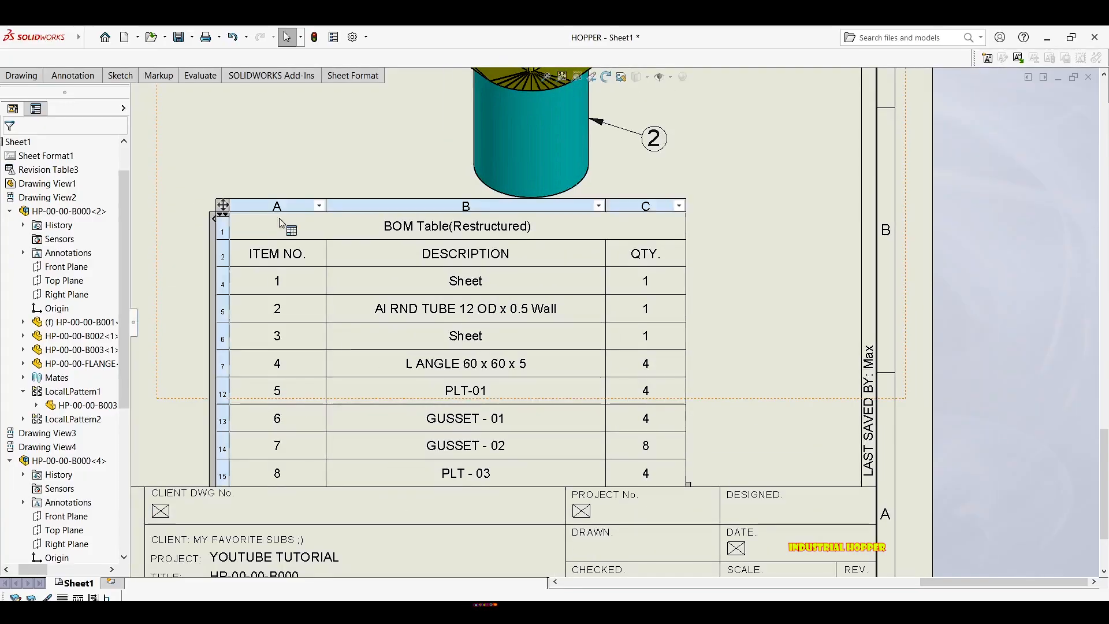
{"action": "left_click_drag", "start_coordinate": [234, 213], "coordinate": [392, 217]}
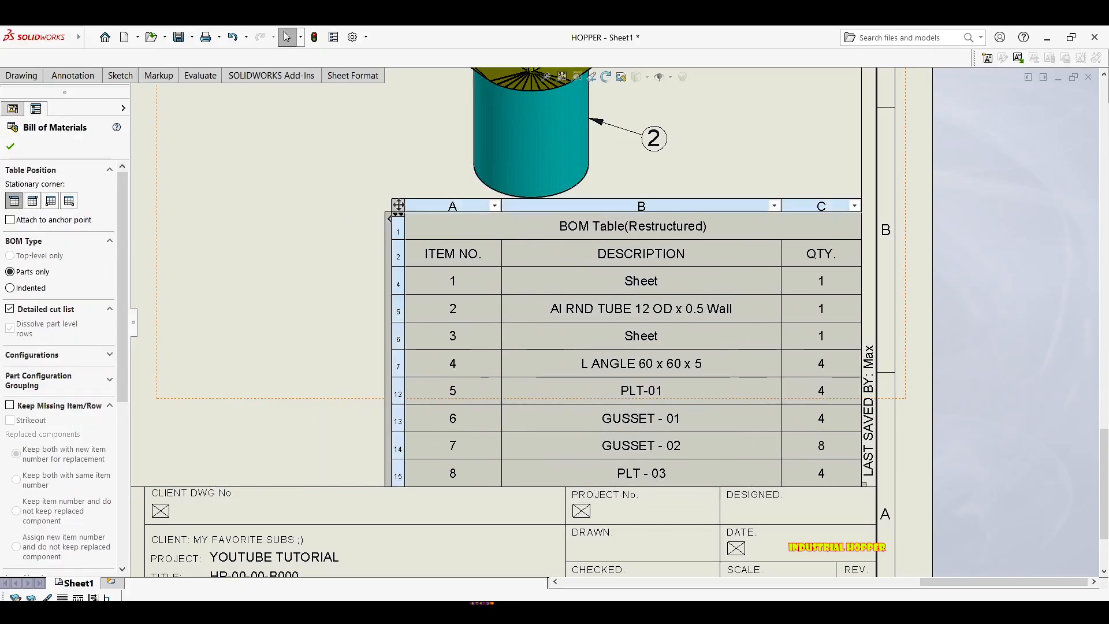
{"action": "left_click", "coordinate": [1019, 143]}
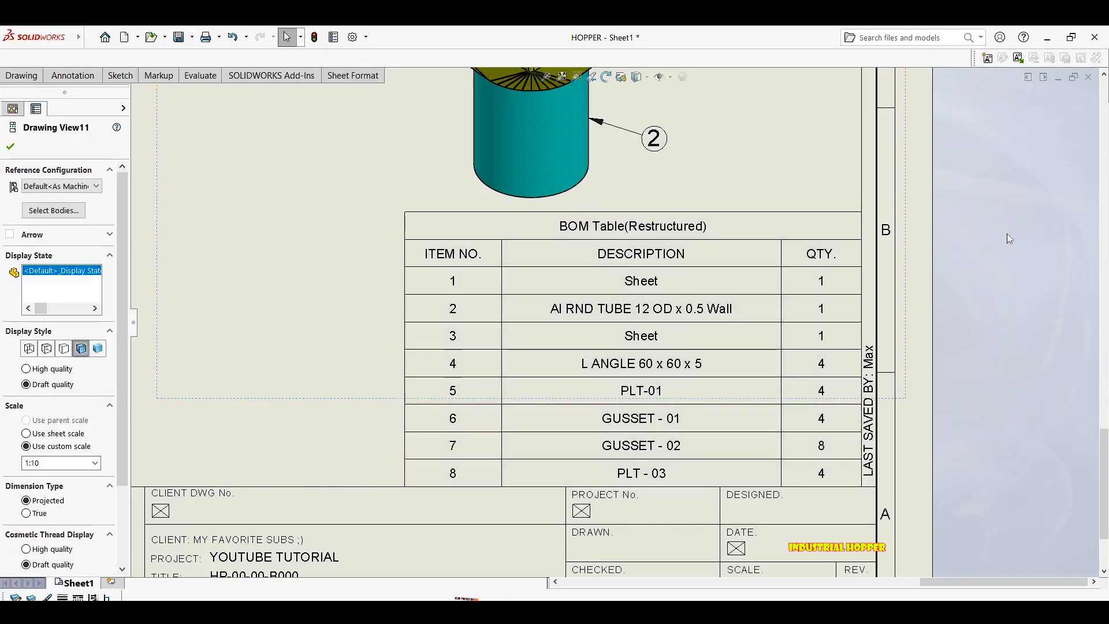
{"action": "scroll", "coordinate": [969, 314], "scroll_direction": "up", "scroll_amount": 1}
{"action": "scroll", "coordinate": [861, 324], "scroll_direction": "up", "scroll_amount": 3}
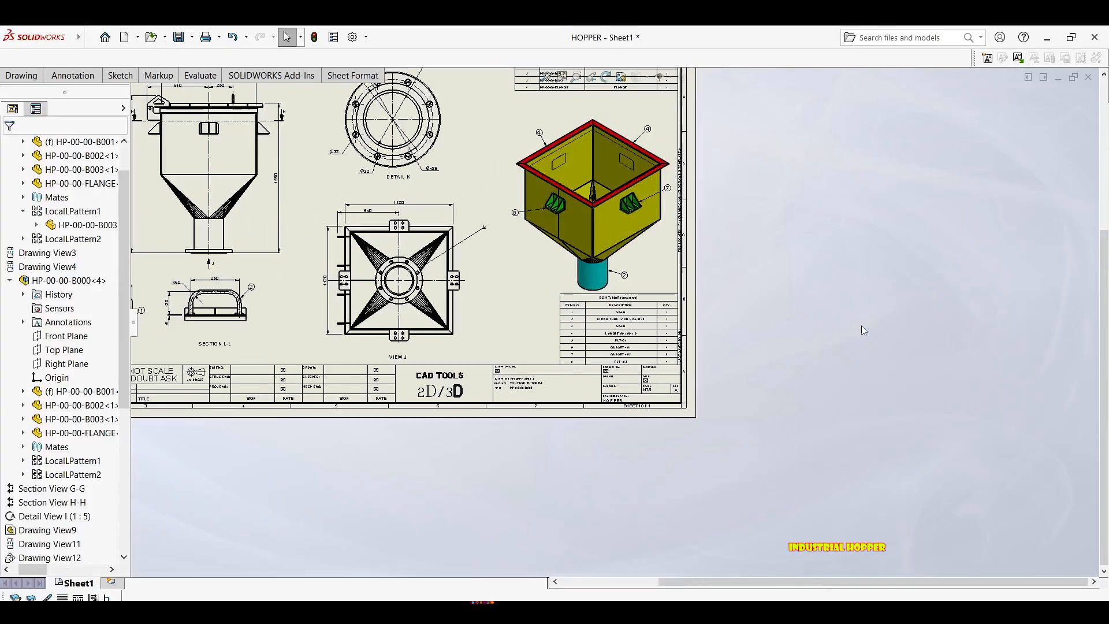
{"action": "scroll", "coordinate": [892, 458], "scroll_direction": "down", "scroll_amount": 1}
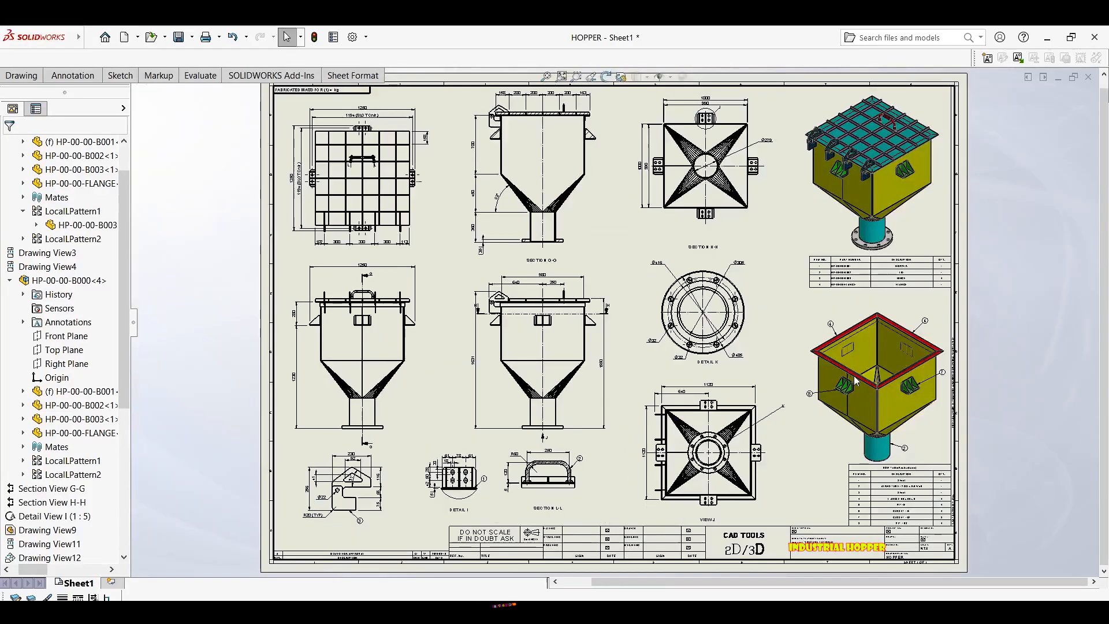
{"action": "left_click", "coordinate": [561, 78]}
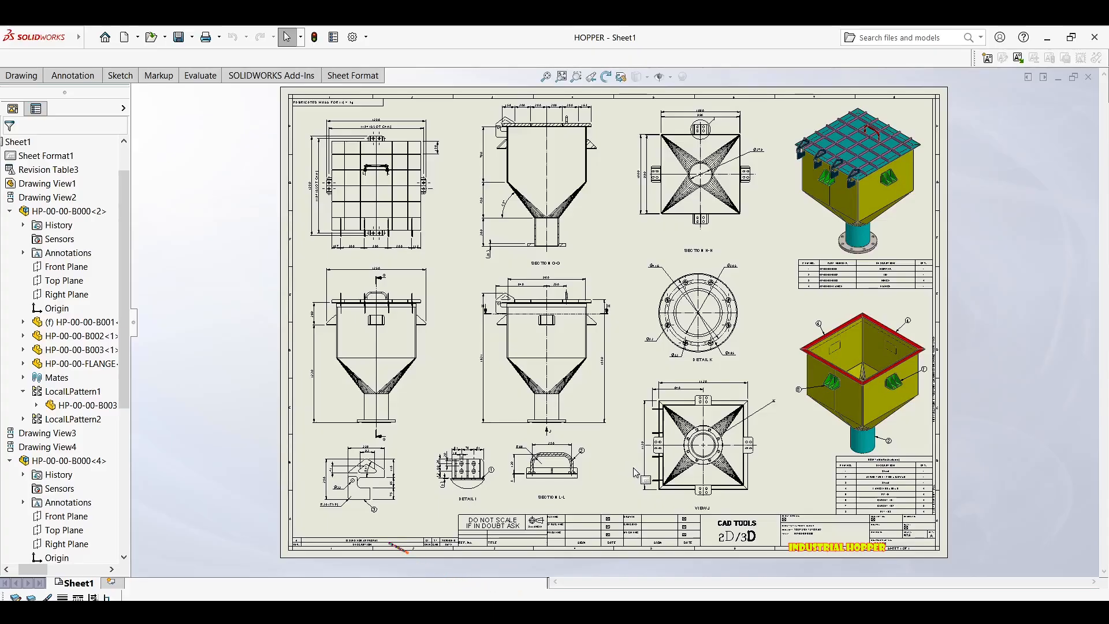
Delete the duplicate Ø32 hole dimension at the flange's lower-left side in Detail K.
{"action": "scroll", "coordinate": [630, 472], "scroll_direction": "down", "scroll_amount": 2}
{"action": "scroll", "coordinate": [640, 298], "scroll_direction": "down", "scroll_amount": 4}
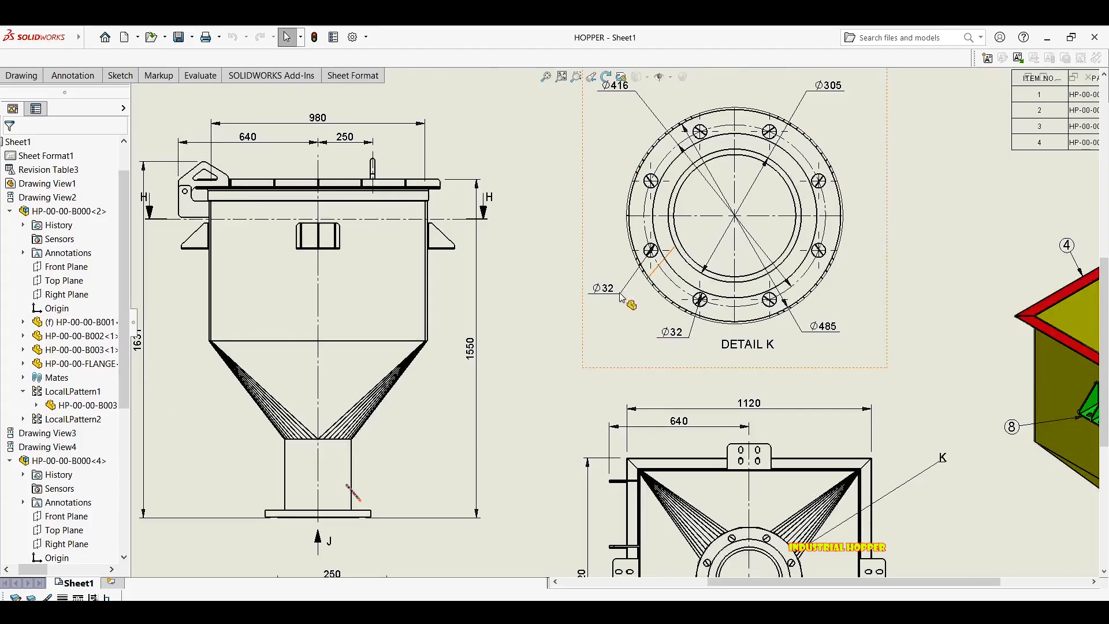
{"action": "left_click", "coordinate": [640, 300]}
{"action": "key", "text": "Delete"}
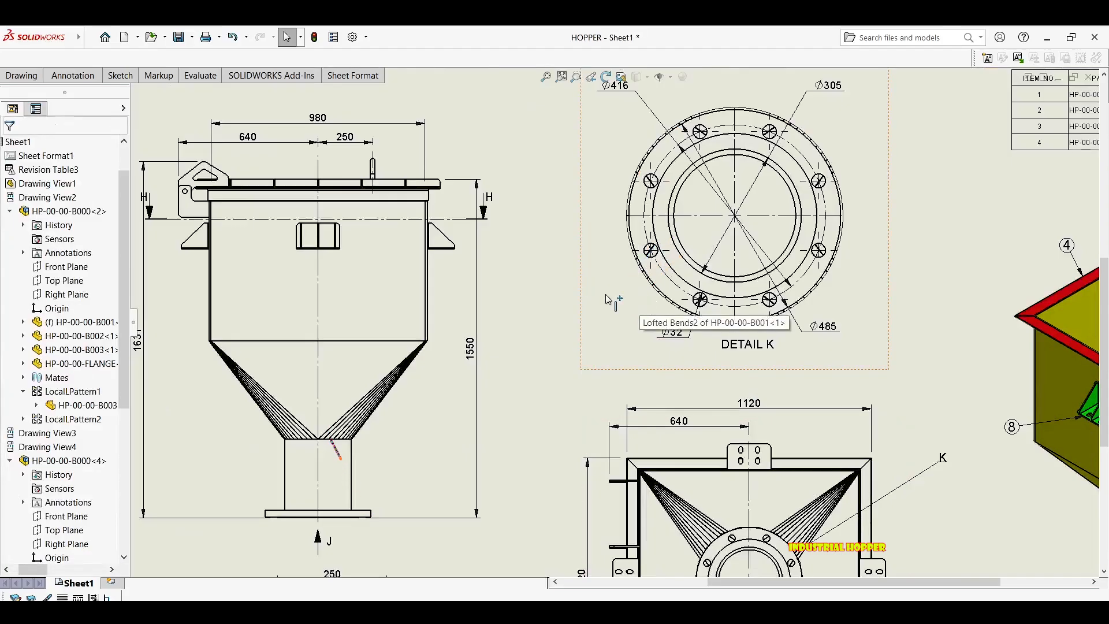
Rearrange the Ø416, Ø485 and Ø32 dimension texts so they sit clear around the flange in Detail K.
{"action": "scroll", "coordinate": [695, 331], "scroll_direction": "up", "scroll_amount": 2}
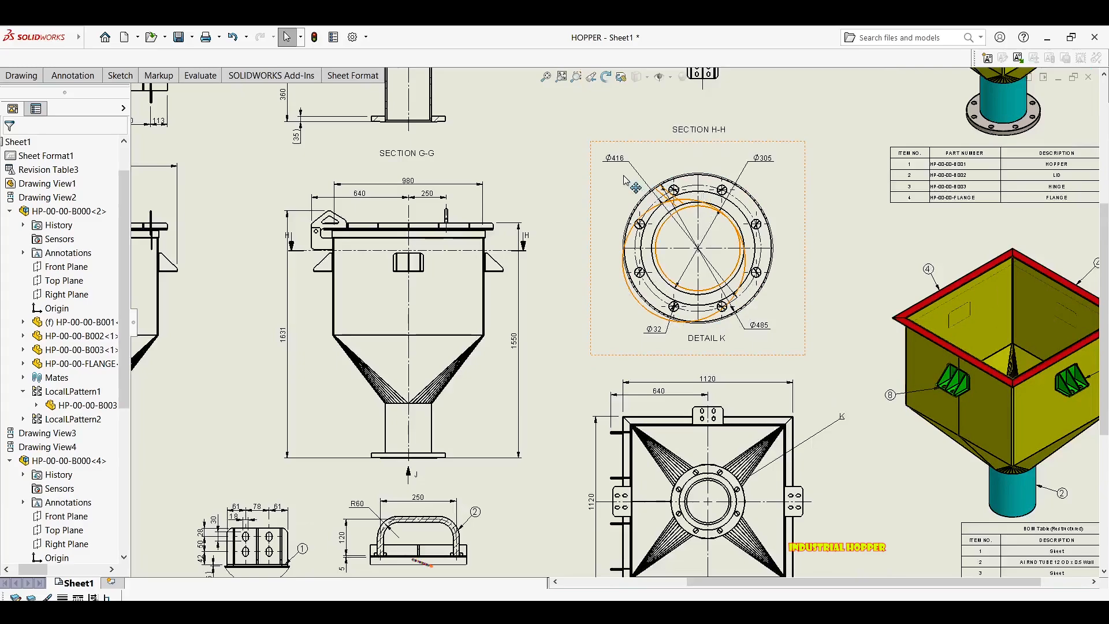
{"action": "scroll", "coordinate": [627, 191], "scroll_direction": "down", "scroll_amount": 1}
{"action": "left_click", "coordinate": [594, 205]}
{"action": "left_click_drag", "start_coordinate": [595, 208], "coordinate": [608, 209]}
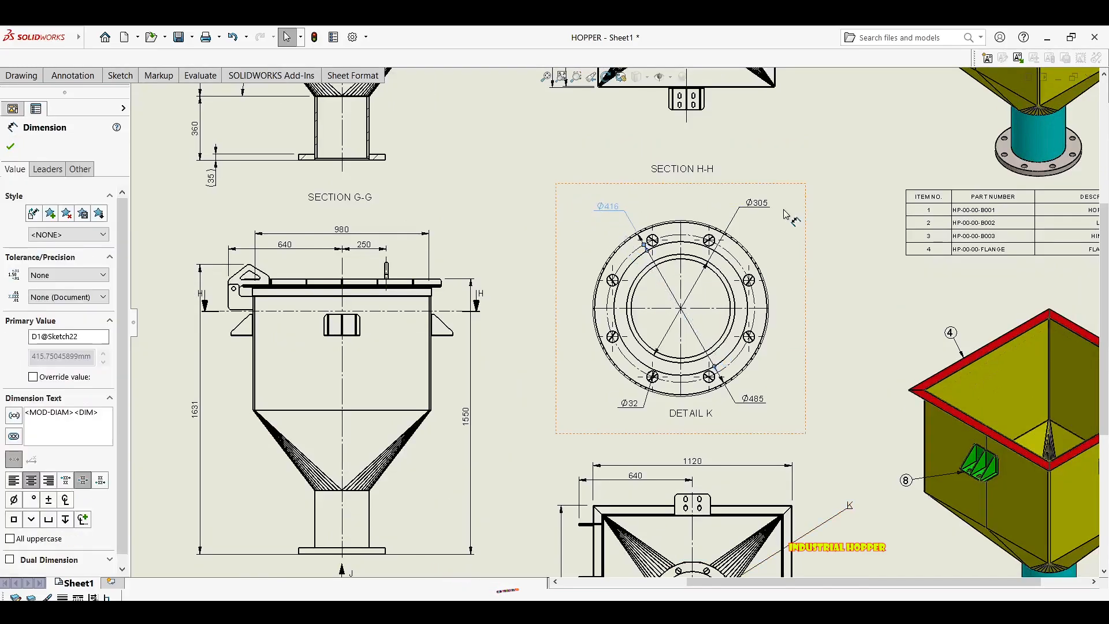
{"action": "left_click_drag", "start_coordinate": [746, 402], "coordinate": [773, 390]}
{"action": "left_click_drag", "start_coordinate": [643, 408], "coordinate": [618, 406]}
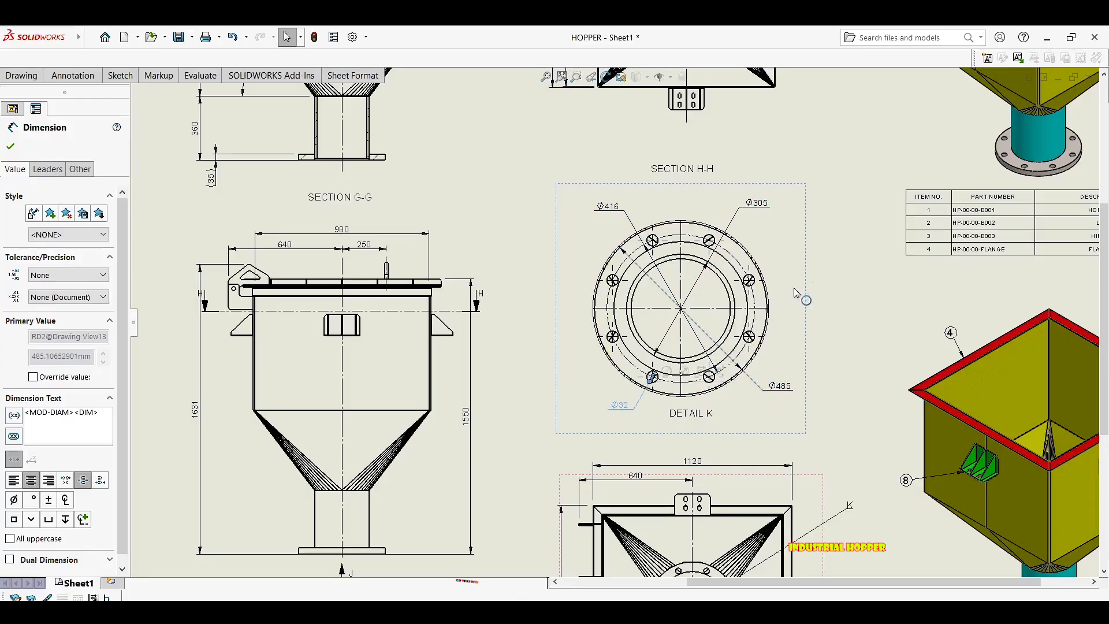
{"action": "left_click", "coordinate": [817, 300]}
{"action": "scroll", "coordinate": [820, 304], "scroll_direction": "up", "scroll_amount": 3}
{"action": "middle_click_drag", "start_coordinate": [820, 304], "coordinate": [664, 249]}
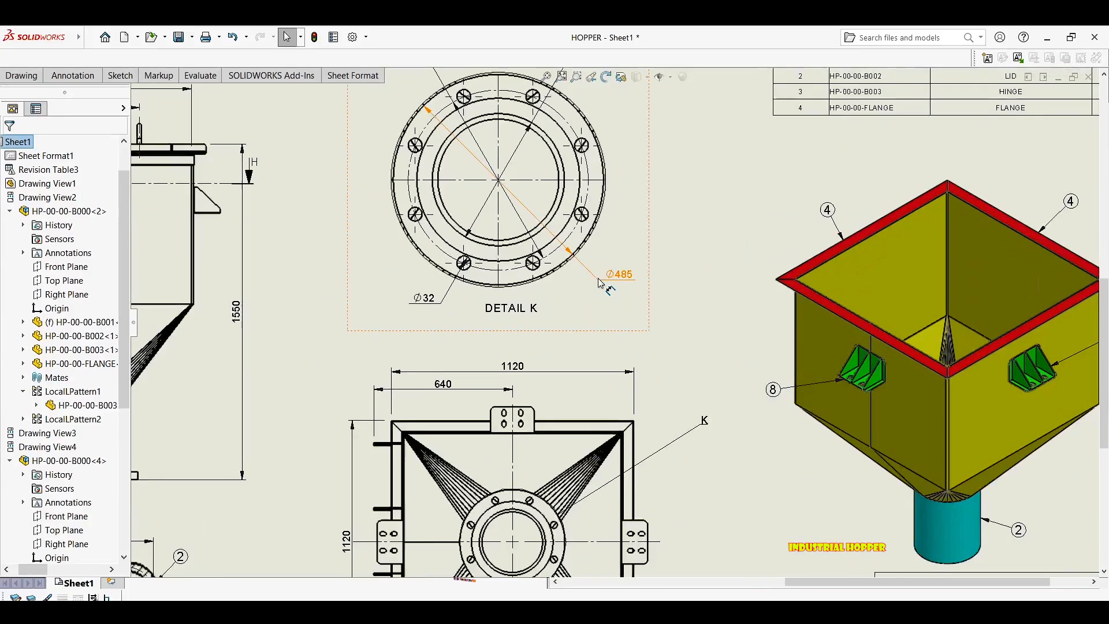
{"action": "scroll", "coordinate": [592, 294], "scroll_direction": "down", "scroll_amount": 5}
{"action": "left_click_drag", "start_coordinate": [592, 294], "coordinate": [585, 298]}
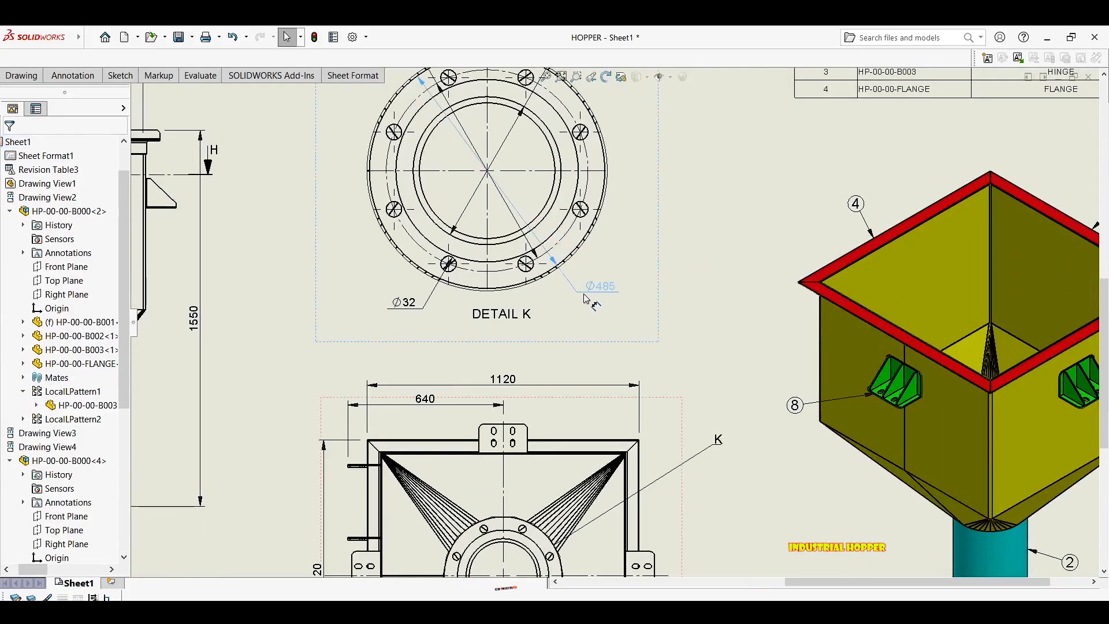
{"action": "left_click", "coordinate": [448, 295]}
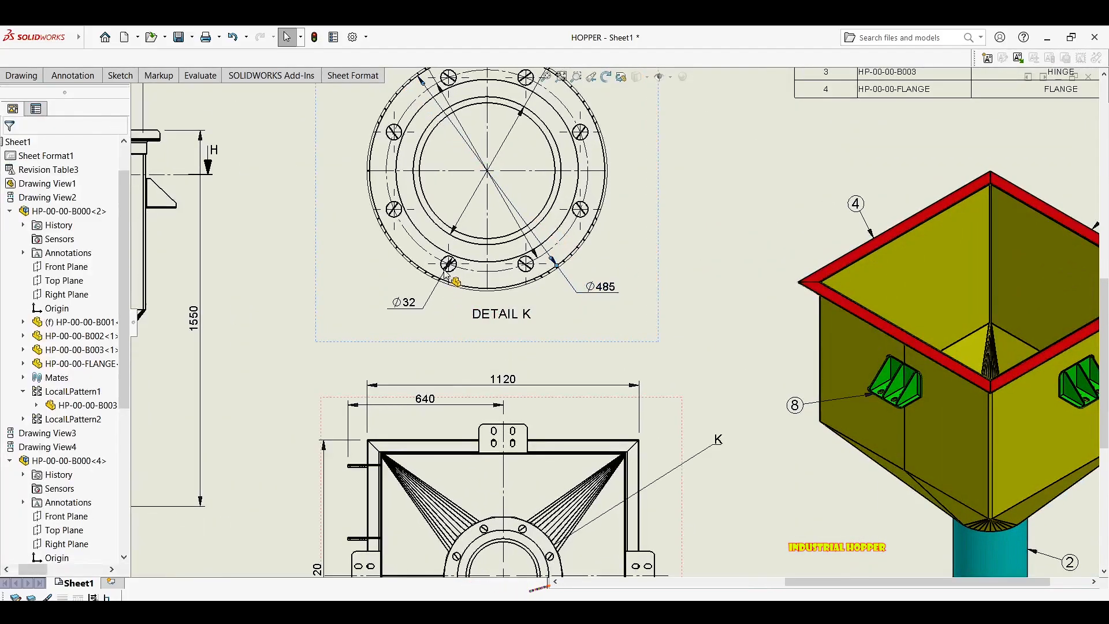
Flip the arrow of the Ø32 bolt-hole dimension in Detail K to the outside of the hole.
{"action": "scroll", "coordinate": [446, 271], "scroll_direction": "up", "scroll_amount": 2}
{"action": "scroll", "coordinate": [446, 270], "scroll_direction": "down", "scroll_amount": 1}
{"action": "scroll", "coordinate": [611, 314], "scroll_direction": "down", "scroll_amount": 5}
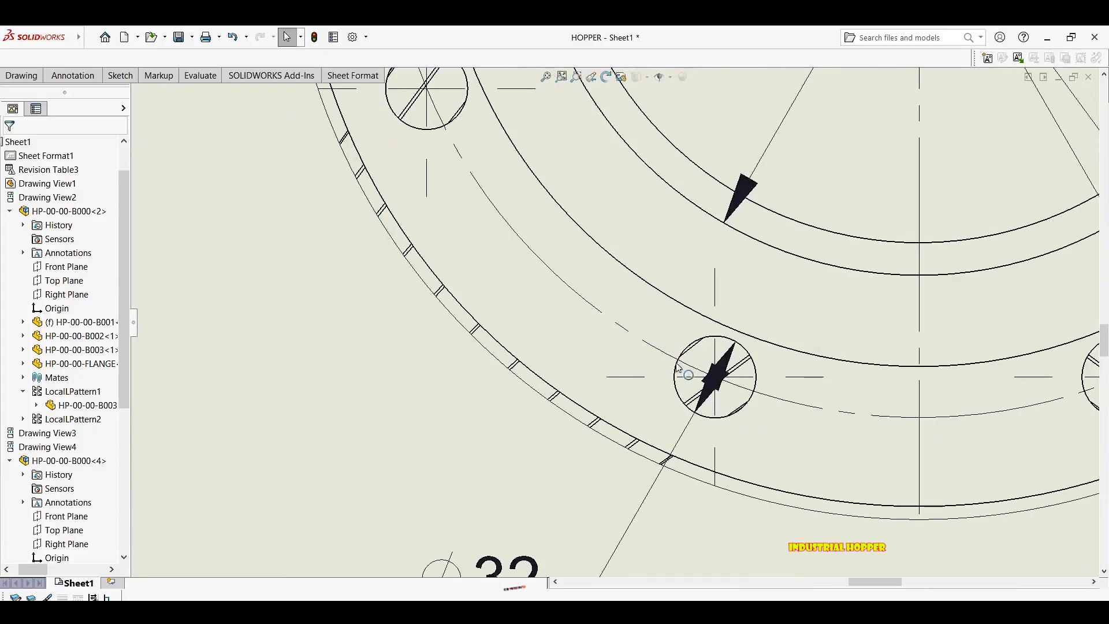
{"action": "left_click", "coordinate": [724, 376]}
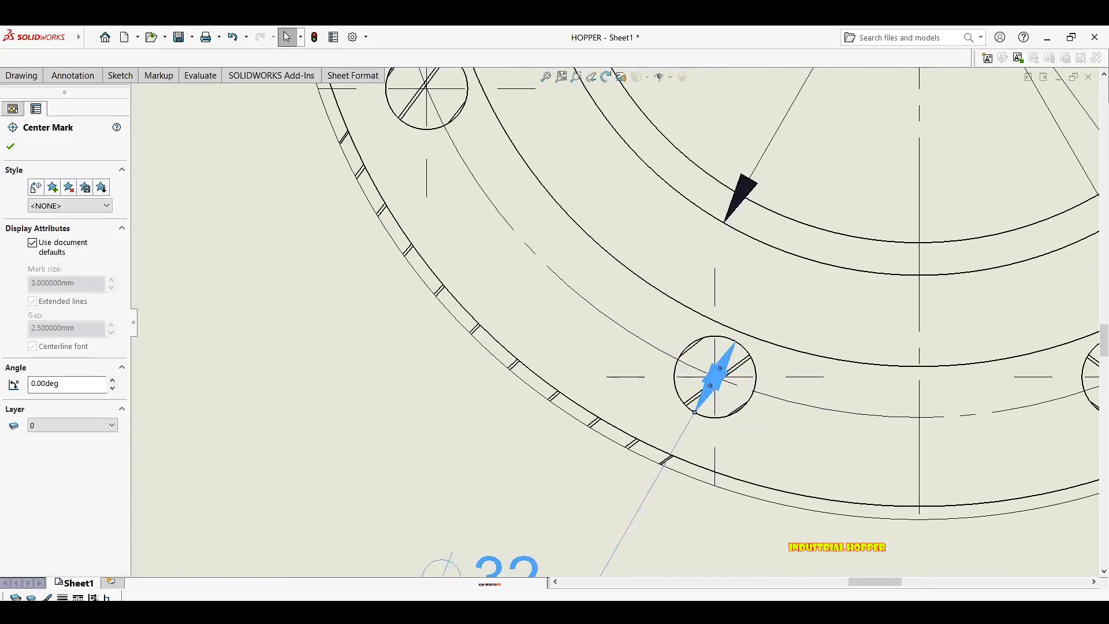
{"action": "left_click", "coordinate": [690, 415]}
{"action": "scroll", "coordinate": [670, 421], "scroll_direction": "up", "scroll_amount": 5}
{"action": "left_click", "coordinate": [618, 421]}
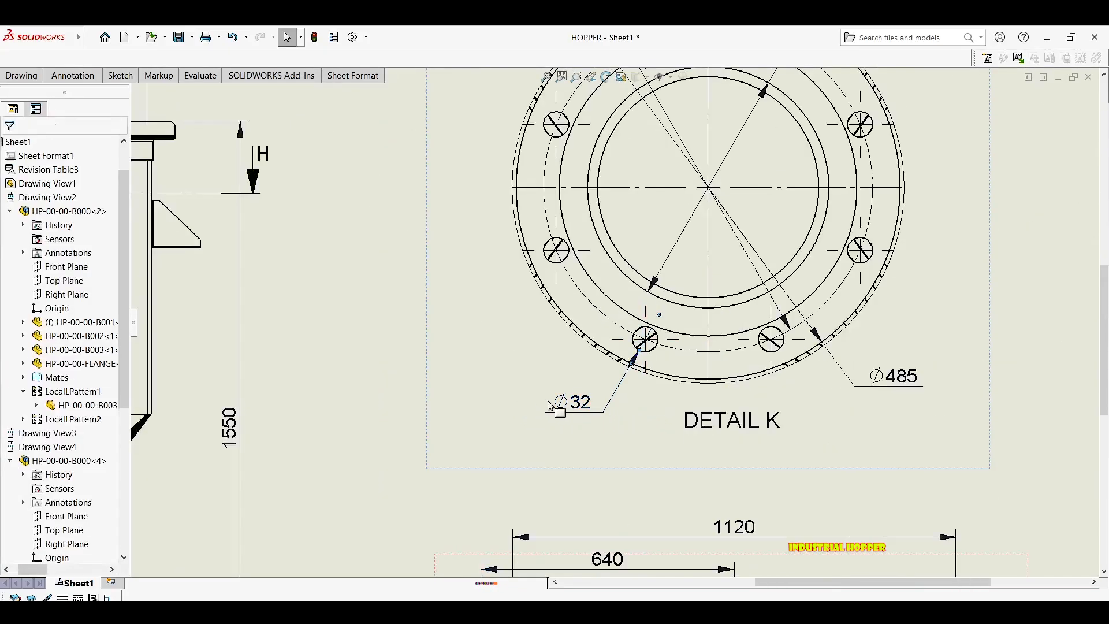
Move the 1631 overall height dimension slightly farther away from the hopper view with section line H-H.
{"action": "scroll", "coordinate": [569, 403], "scroll_direction": "up", "scroll_amount": 5}
{"action": "key", "text": "f"}
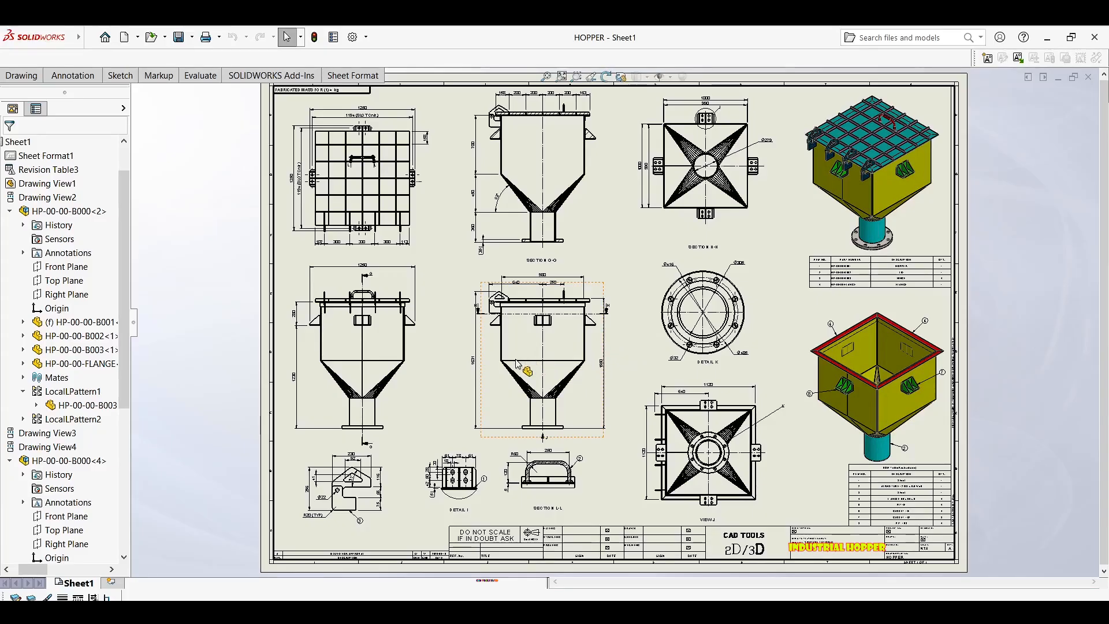
{"action": "left_click_drag", "start_coordinate": [469, 366], "coordinate": [465, 367]}
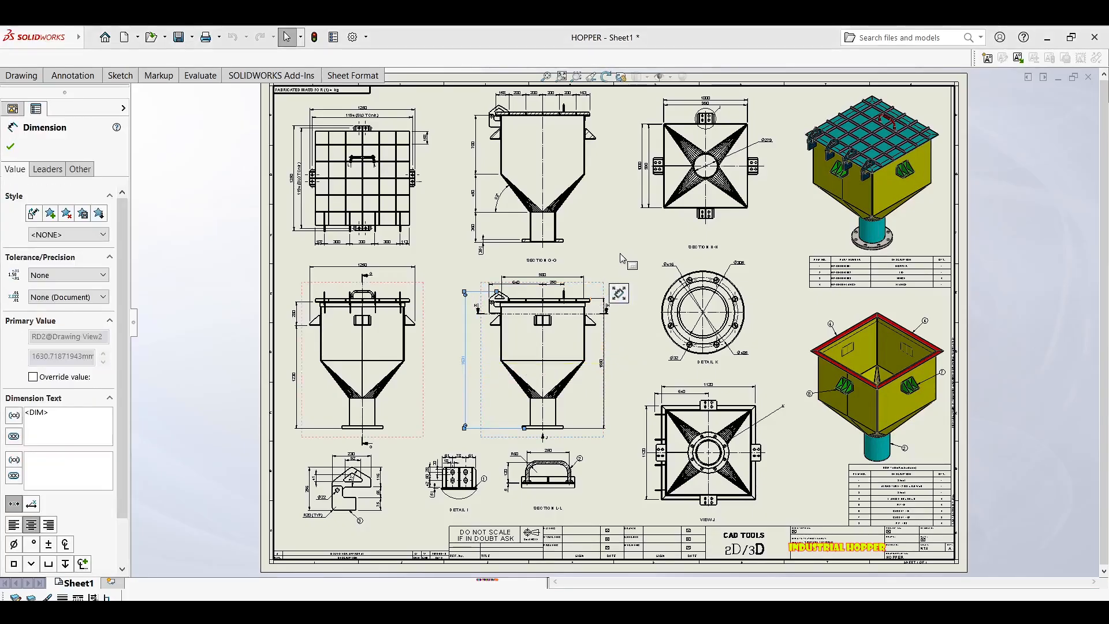
{"action": "key", "text": "Escape"}
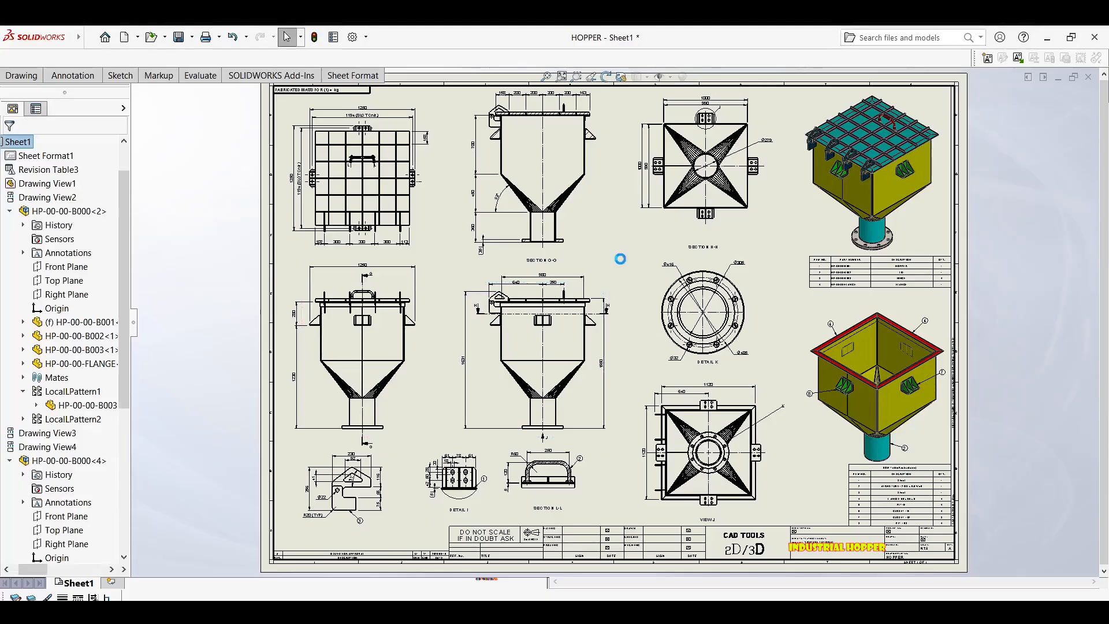